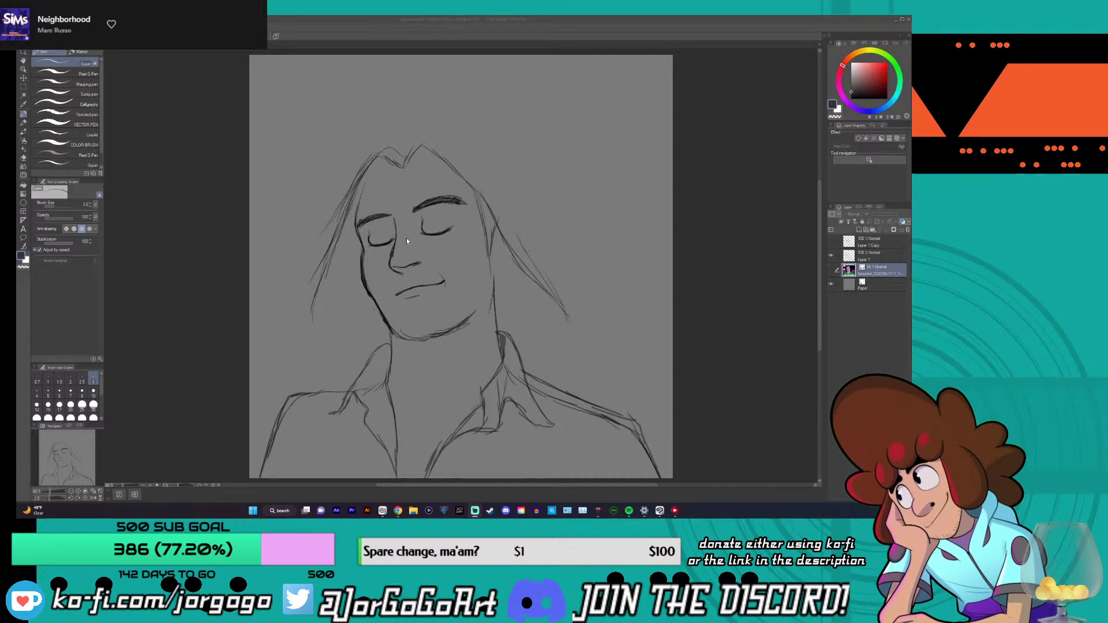
- Pick the LineArt pen and add a new vector layer above Layer 1 Copy
{"action": "left_click", "coordinate": [863, 242]}
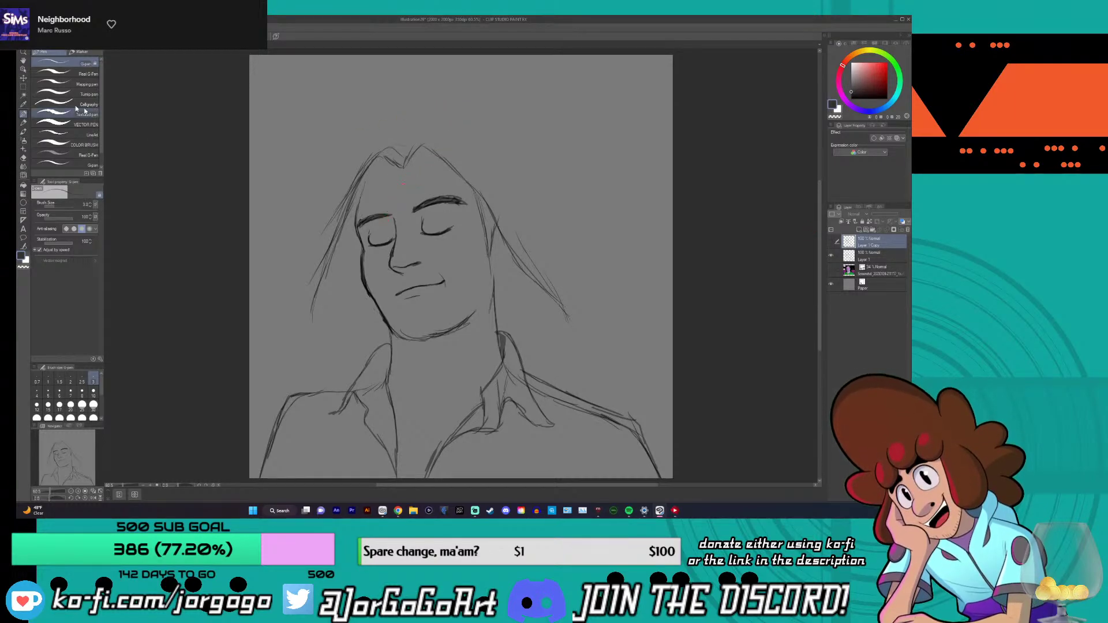
{"action": "left_click", "coordinate": [93, 137]}
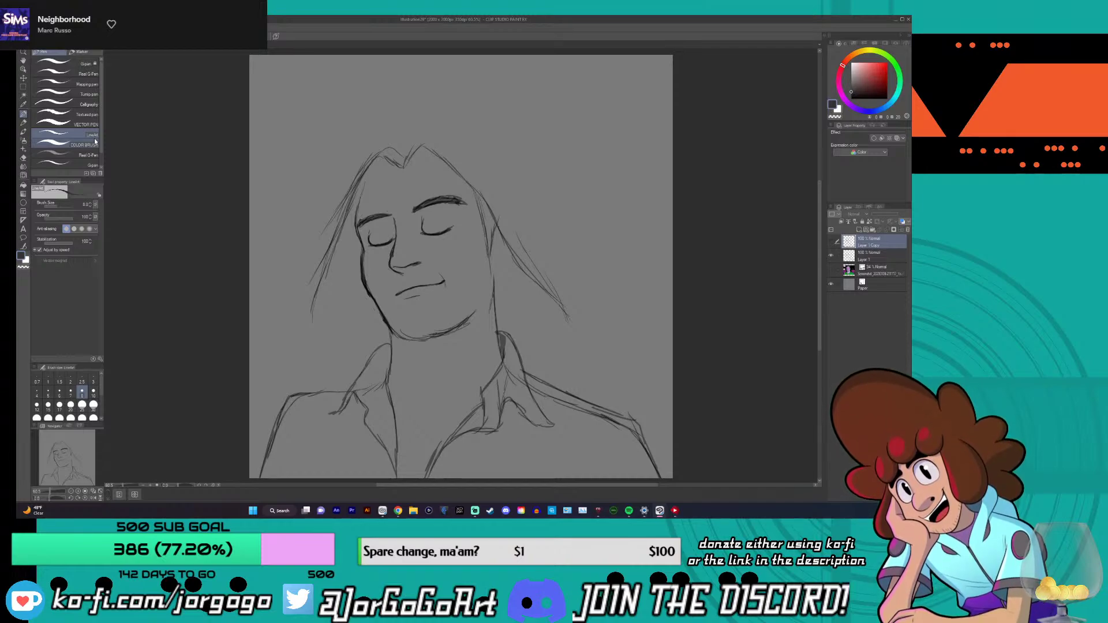
{"action": "left_click_drag", "start_coordinate": [403, 167], "coordinate": [377, 155]}
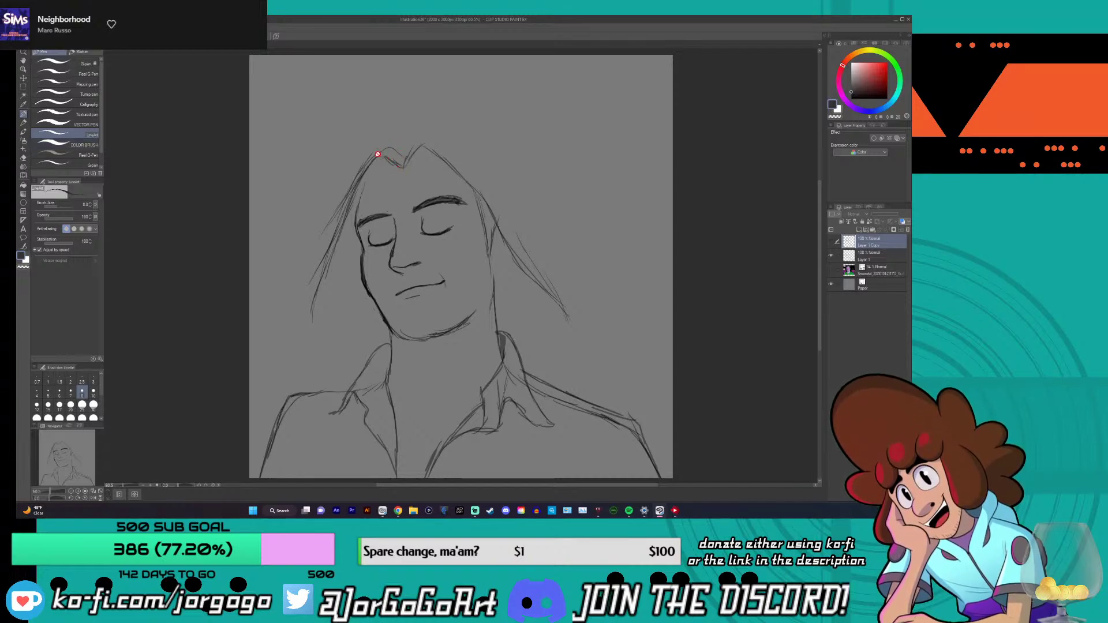
{"action": "left_click_drag", "start_coordinate": [334, 257], "coordinate": [325, 272]}
{"action": "left_click", "coordinate": [867, 230]}
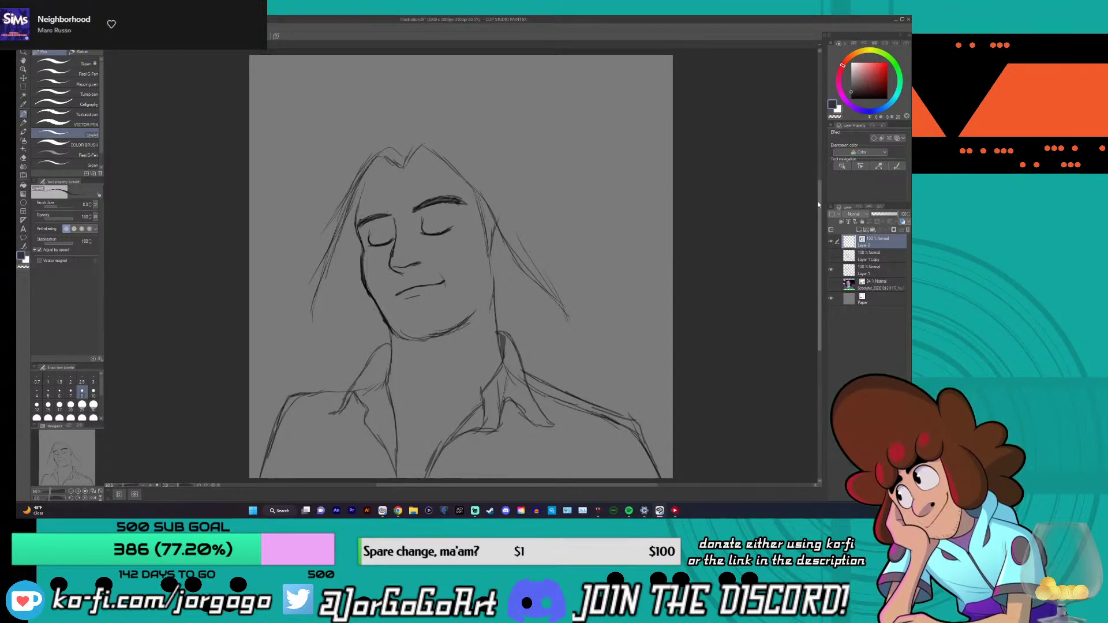
- Add a new raster layer between Layer 1 Copy and the vector layer
{"action": "scroll", "coordinate": [818, 201], "scroll_direction": "down", "scroll_amount": 3}
{"action": "left_click", "coordinate": [872, 257]}
{"action": "key", "text": "ctrl+shift+n"}
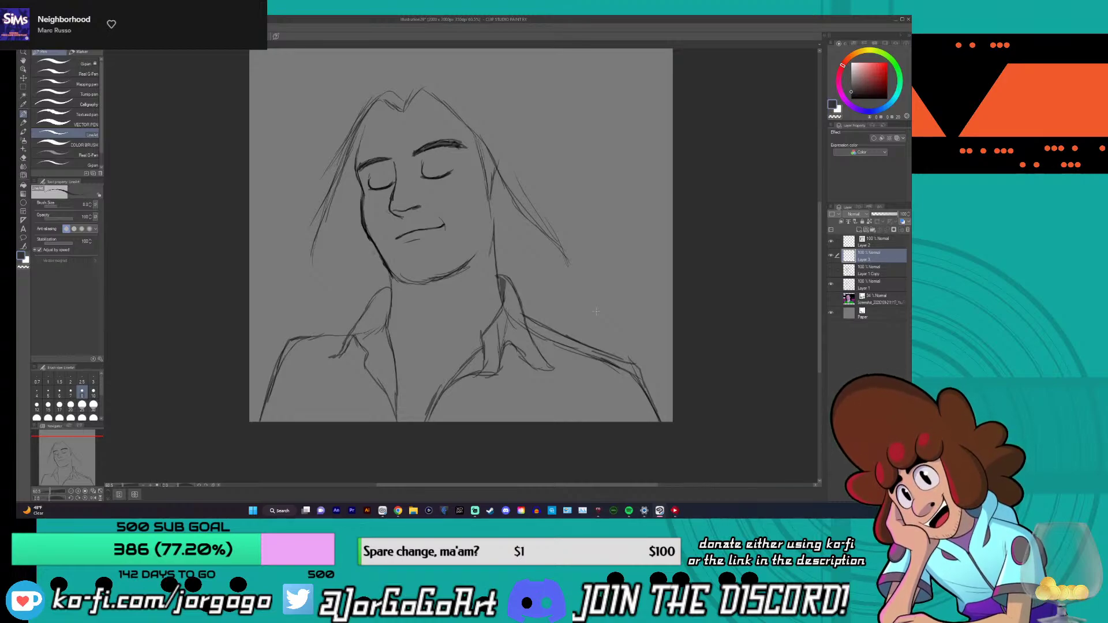
{"action": "scroll", "coordinate": [819, 221], "scroll_direction": "up", "scroll_amount": 3}
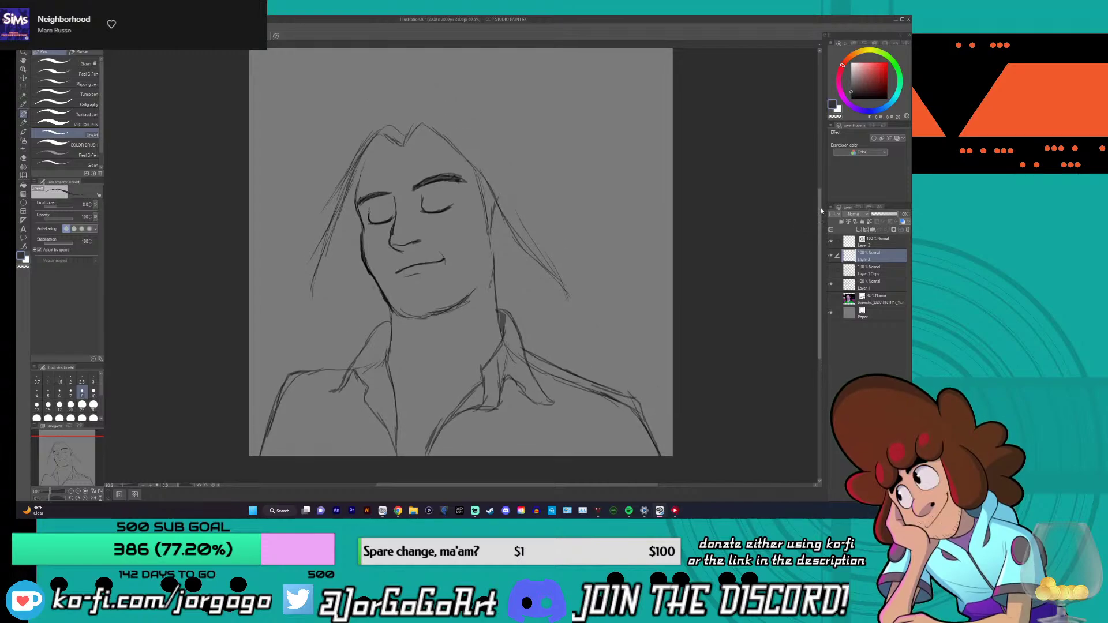
{"action": "key", "text": "alt+bracketleft"}
{"action": "key", "text": "alt+bracketleft"}
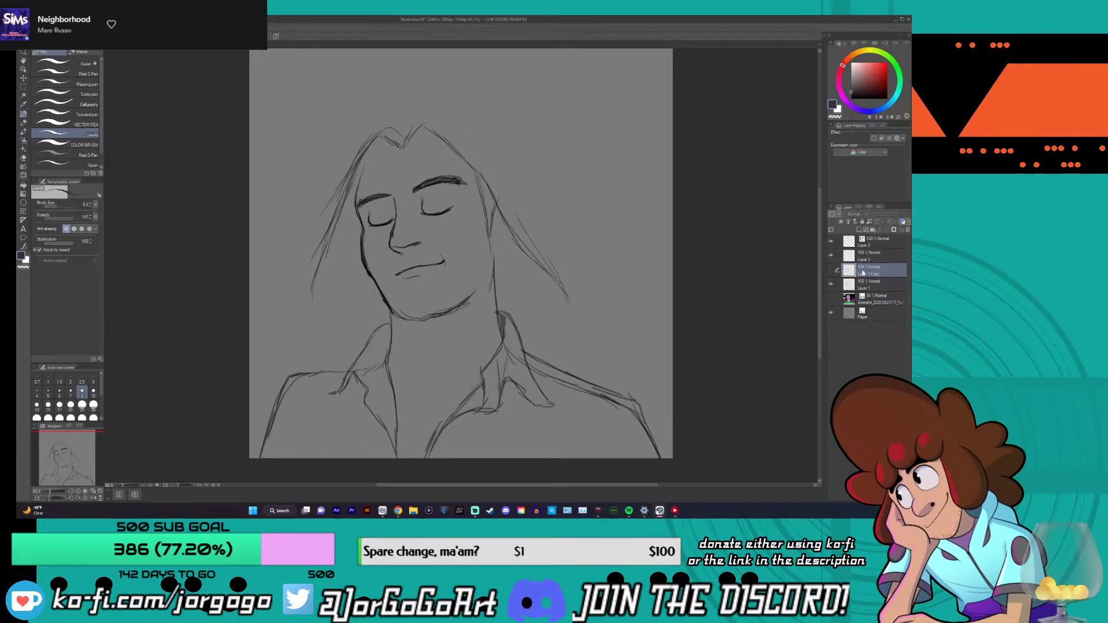
{"action": "left_click", "coordinate": [883, 216]}
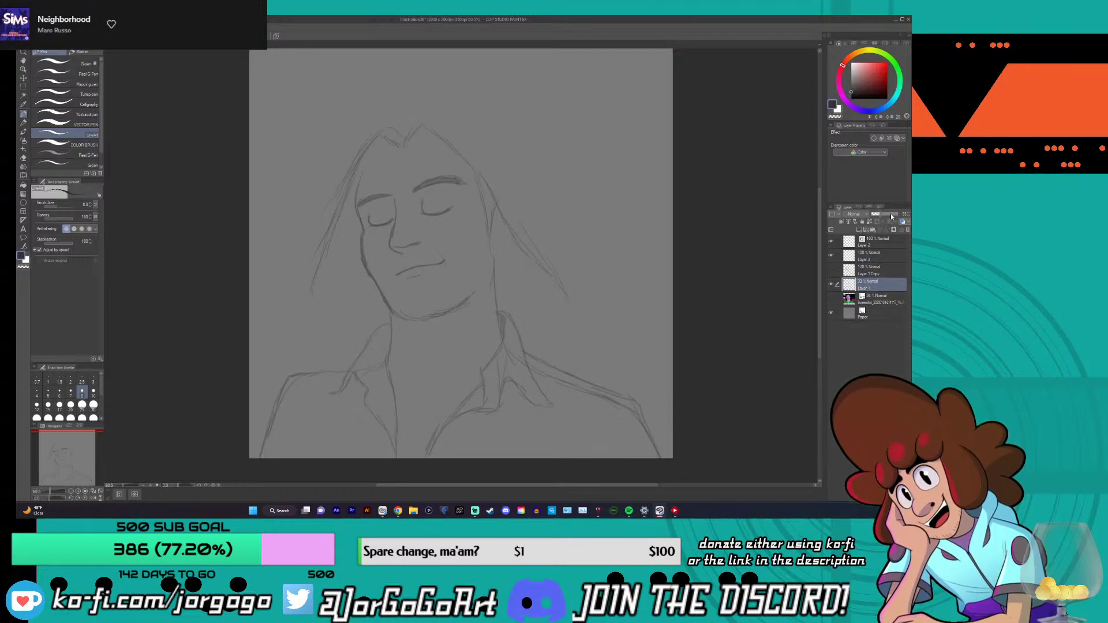
{"action": "left_click_drag", "start_coordinate": [886, 214], "coordinate": [905, 214]}
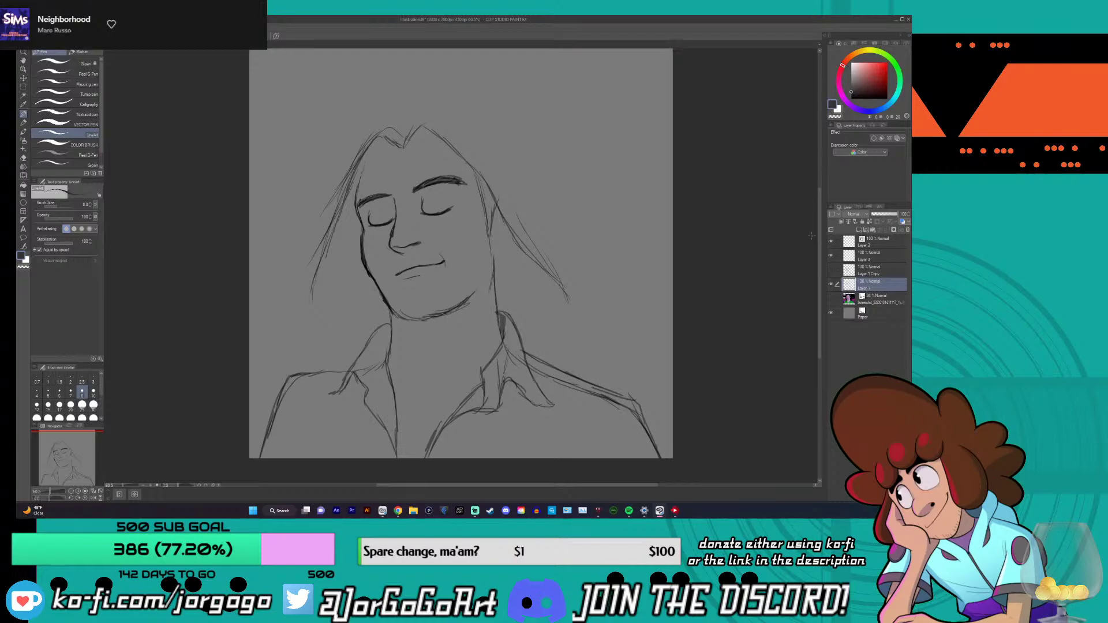
- Add a raster layer beneath Layer 1 and show the reference photo, with the Real G-Pen ready for sketching
{"action": "key", "text": "ctrl+shift+n"}
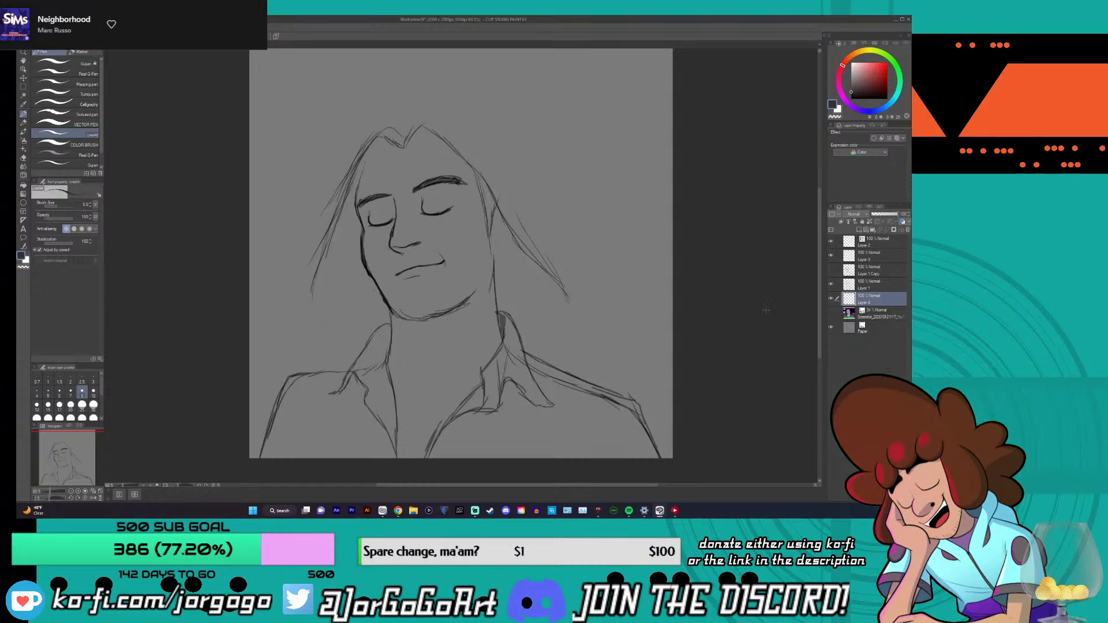
{"action": "left_click", "coordinate": [86, 75]}
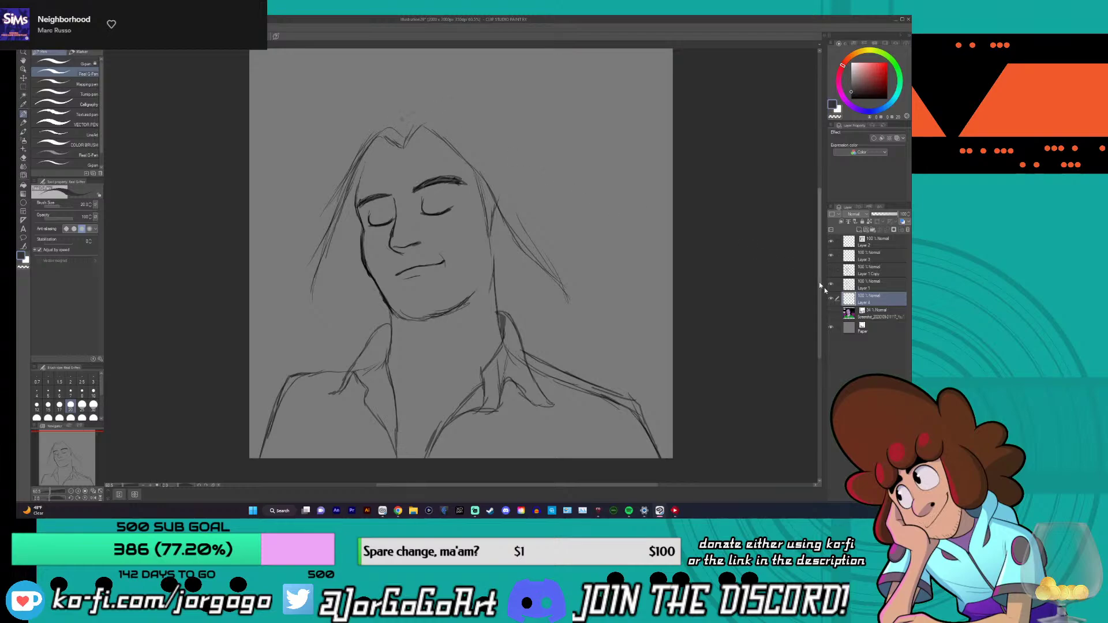
{"action": "left_click", "coordinate": [831, 312]}
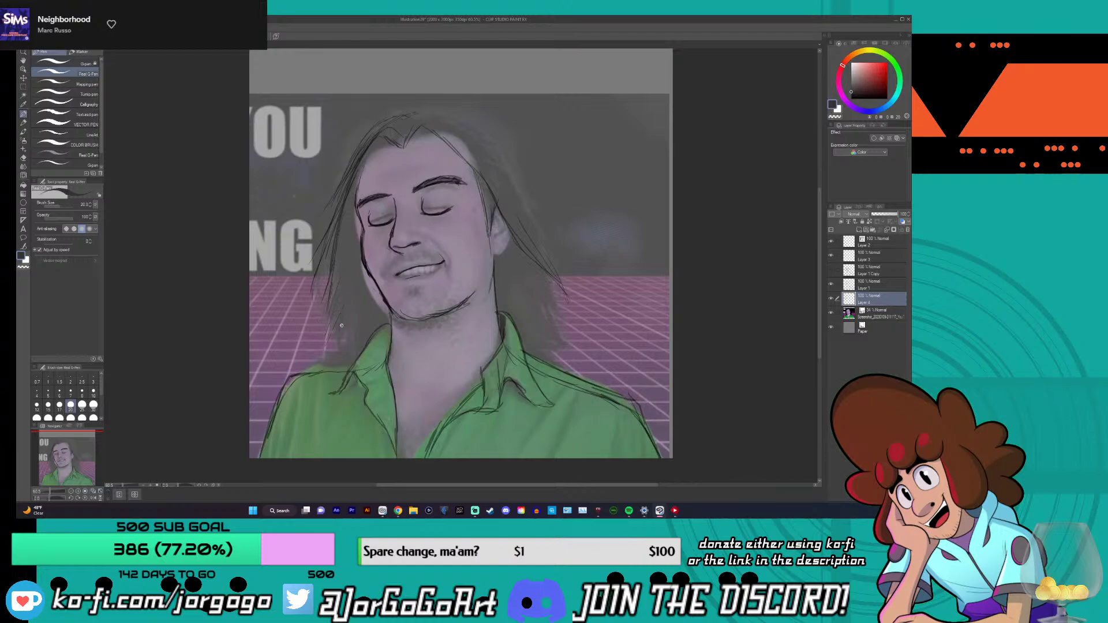
- Trace the long hair's outline and strands on both sides of the head plus the right shoulder line, and hide the photo
{"action": "left_click_drag", "start_coordinate": [345, 333], "coordinate": [342, 356]}
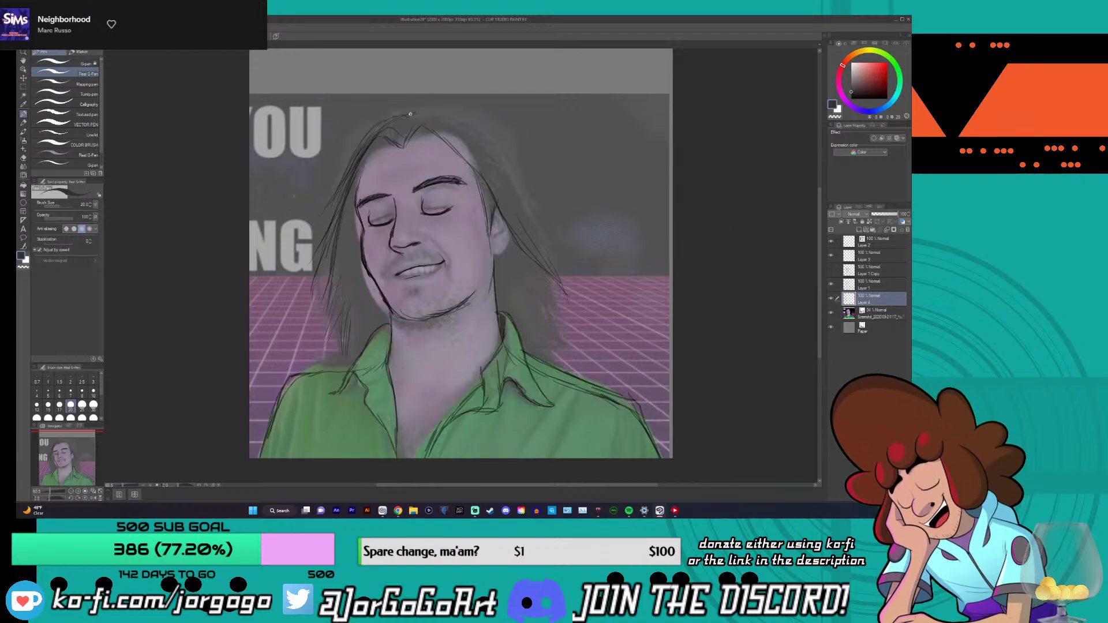
{"action": "mouse_move", "coordinate": [404, 114]}
{"action": "left_mouse_down"}
{"action": "mouse_move", "coordinate": [489, 144]}
{"action": "mouse_move", "coordinate": [556, 215]}
{"action": "mouse_move", "coordinate": [535, 239]}
{"action": "mouse_move", "coordinate": [565, 302]}
{"action": "left_mouse_up"}
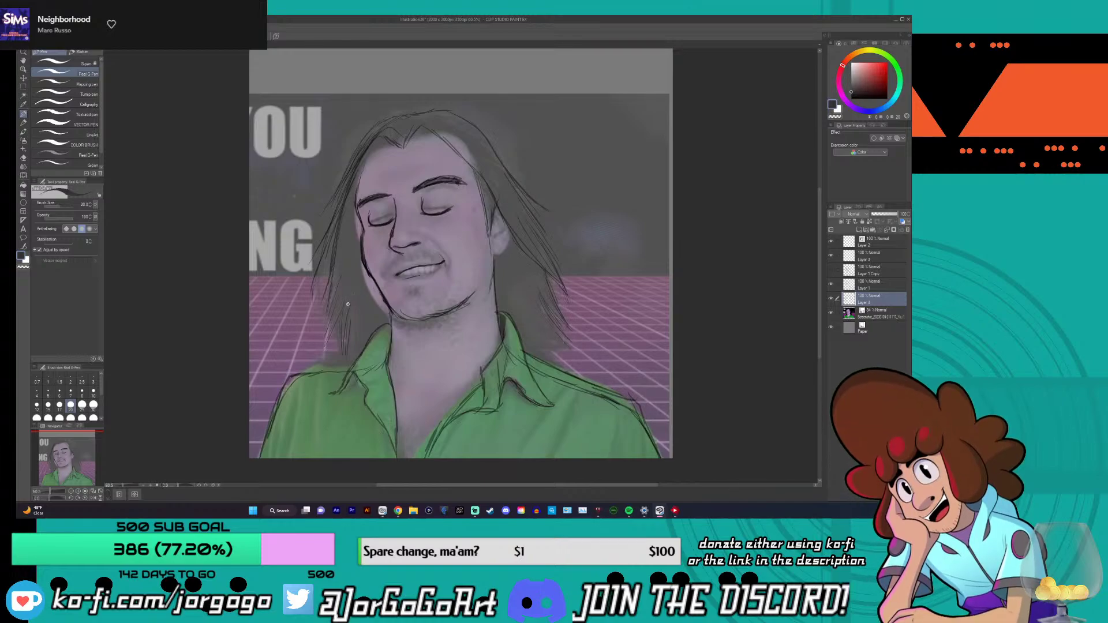
{"action": "mouse_move", "coordinate": [349, 327]}
{"action": "left_mouse_down"}
{"action": "mouse_move", "coordinate": [340, 348]}
{"action": "mouse_move", "coordinate": [352, 302]}
{"action": "mouse_move", "coordinate": [338, 313]}
{"action": "mouse_move", "coordinate": [345, 357]}
{"action": "mouse_move", "coordinate": [341, 296]}
{"action": "mouse_move", "coordinate": [345, 346]}
{"action": "mouse_move", "coordinate": [350, 300]}
{"action": "mouse_move", "coordinate": [350, 353]}
{"action": "mouse_move", "coordinate": [357, 320]}
{"action": "mouse_move", "coordinate": [361, 352]}
{"action": "mouse_move", "coordinate": [361, 325]}
{"action": "mouse_move", "coordinate": [342, 299]}
{"action": "mouse_move", "coordinate": [335, 321]}
{"action": "mouse_move", "coordinate": [337, 293]}
{"action": "mouse_move", "coordinate": [321, 342]}
{"action": "left_mouse_up"}
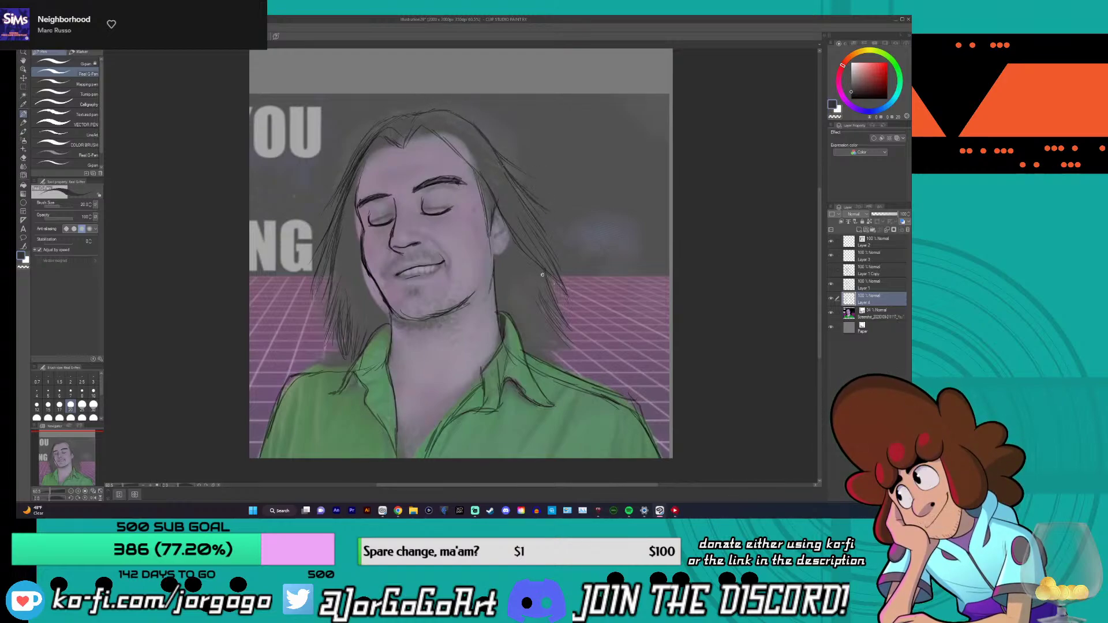
{"action": "left_click_drag", "start_coordinate": [549, 291], "coordinate": [573, 344]}
{"action": "mouse_move", "coordinate": [547, 348]}
{"action": "left_mouse_down"}
{"action": "mouse_move", "coordinate": [569, 359]}
{"action": "mouse_move", "coordinate": [540, 356]}
{"action": "mouse_move", "coordinate": [635, 395]}
{"action": "mouse_move", "coordinate": [649, 420]}
{"action": "left_mouse_up"}
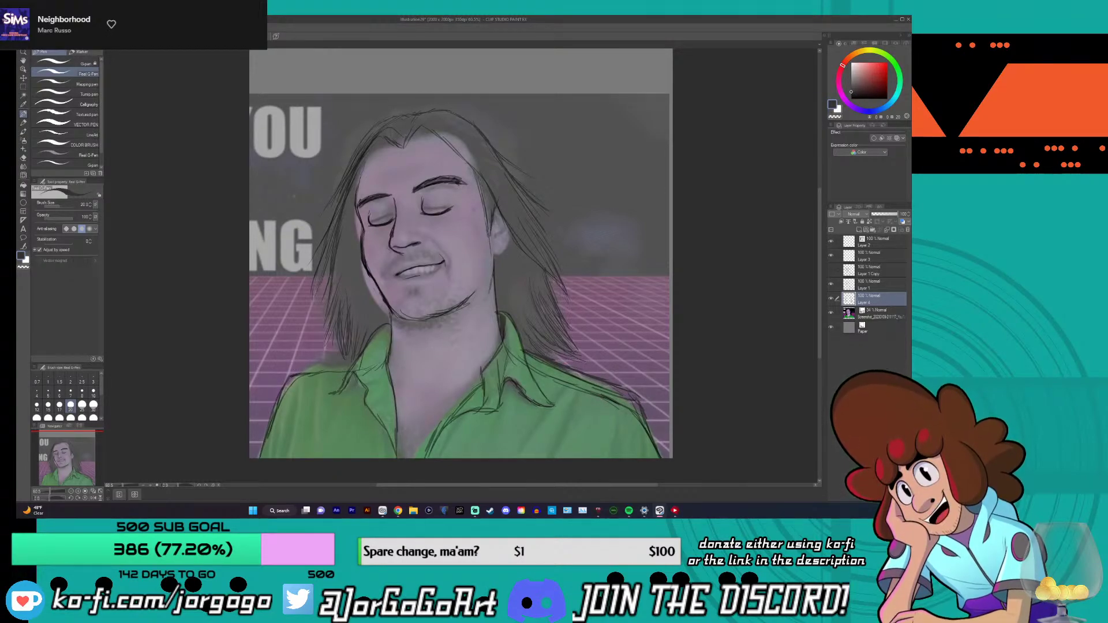
{"action": "left_click", "coordinate": [831, 312]}
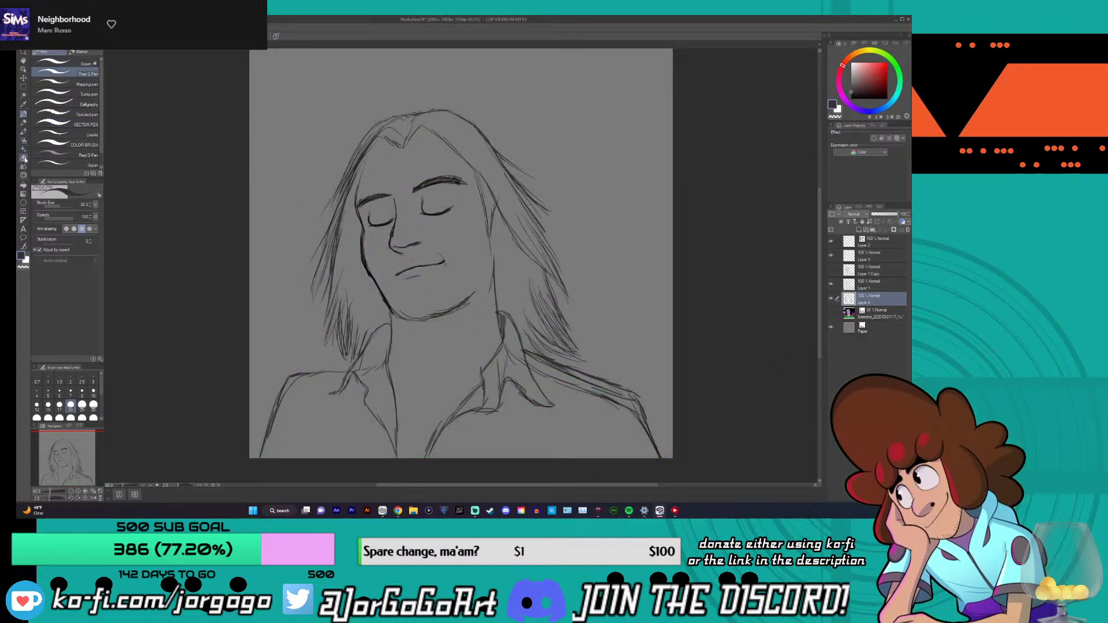
- Erase the left shoulder line on Layer 1 with the Hard eraser and redraw it with the Real G-Pen
{"action": "key", "text": "e"}
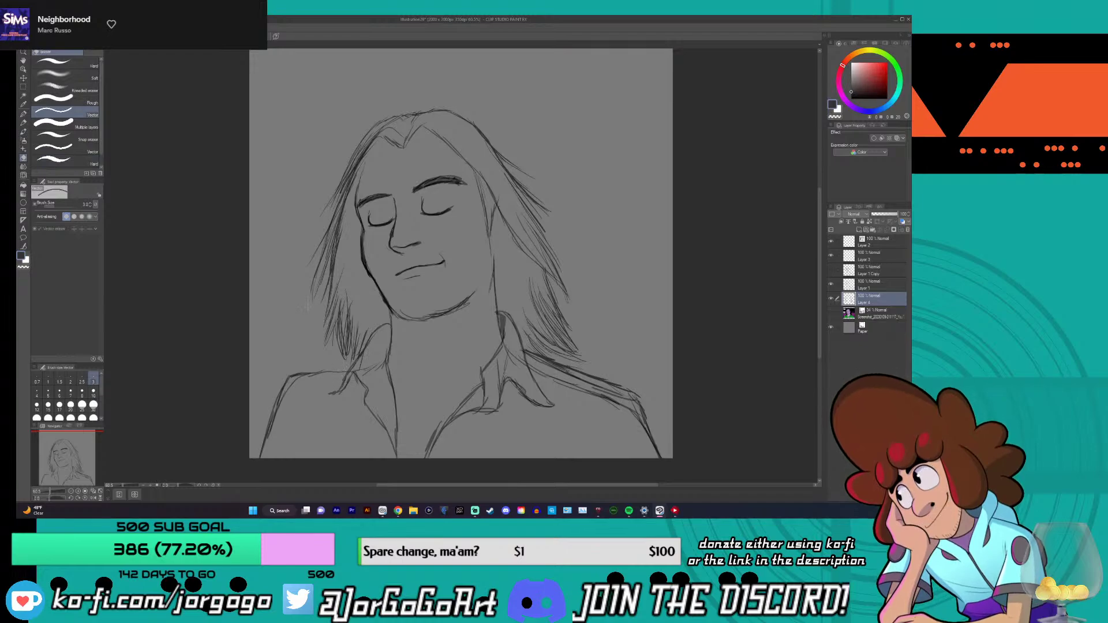
{"action": "left_click", "coordinate": [78, 84]}
{"action": "left_click", "coordinate": [58, 63]}
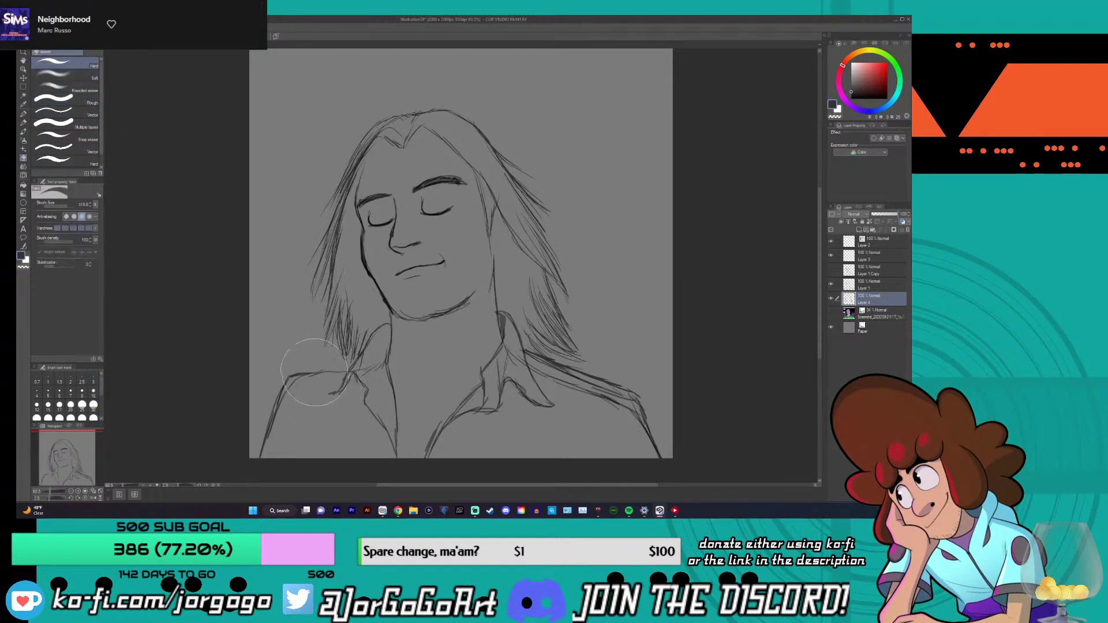
{"action": "left_click", "coordinate": [877, 284]}
{"action": "left_click", "coordinate": [831, 284]}
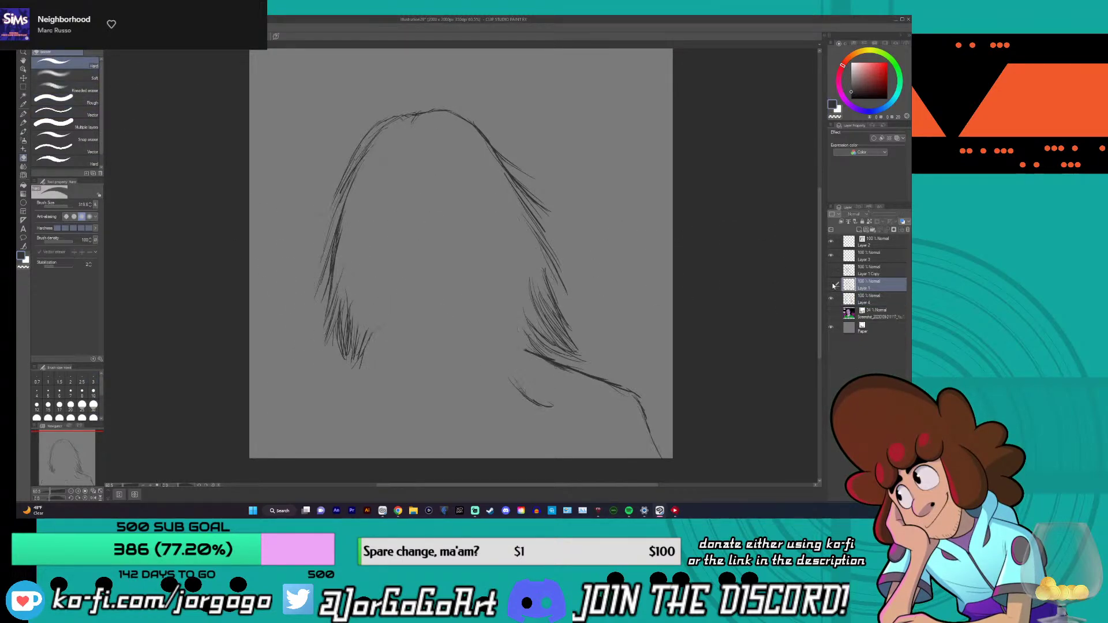
{"action": "left_click", "coordinate": [831, 284]}
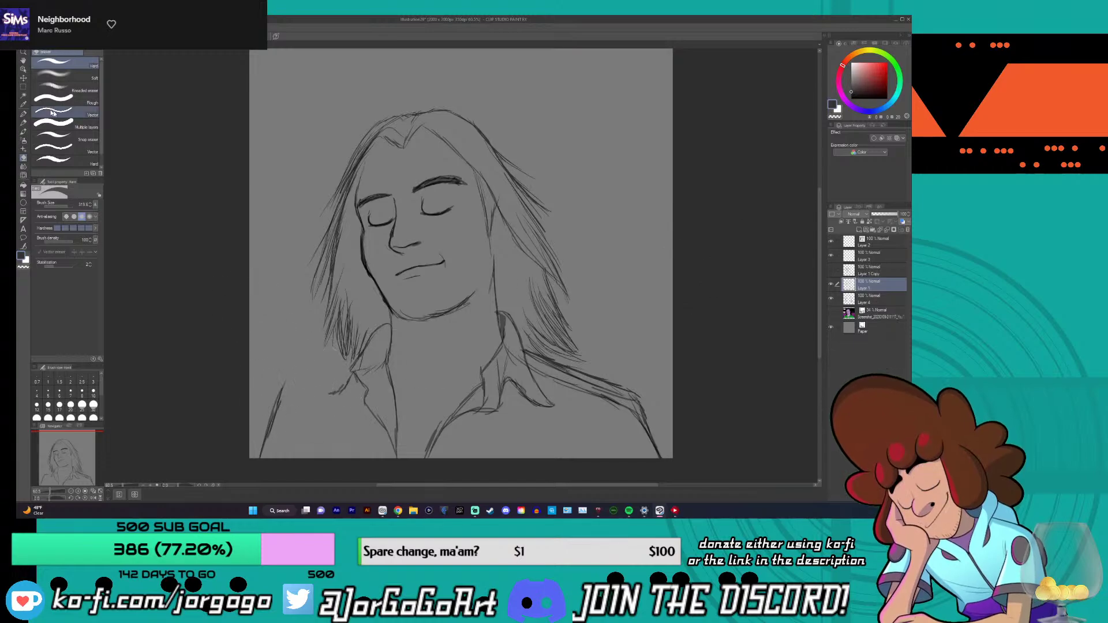
{"action": "left_click", "coordinate": [23, 115]}
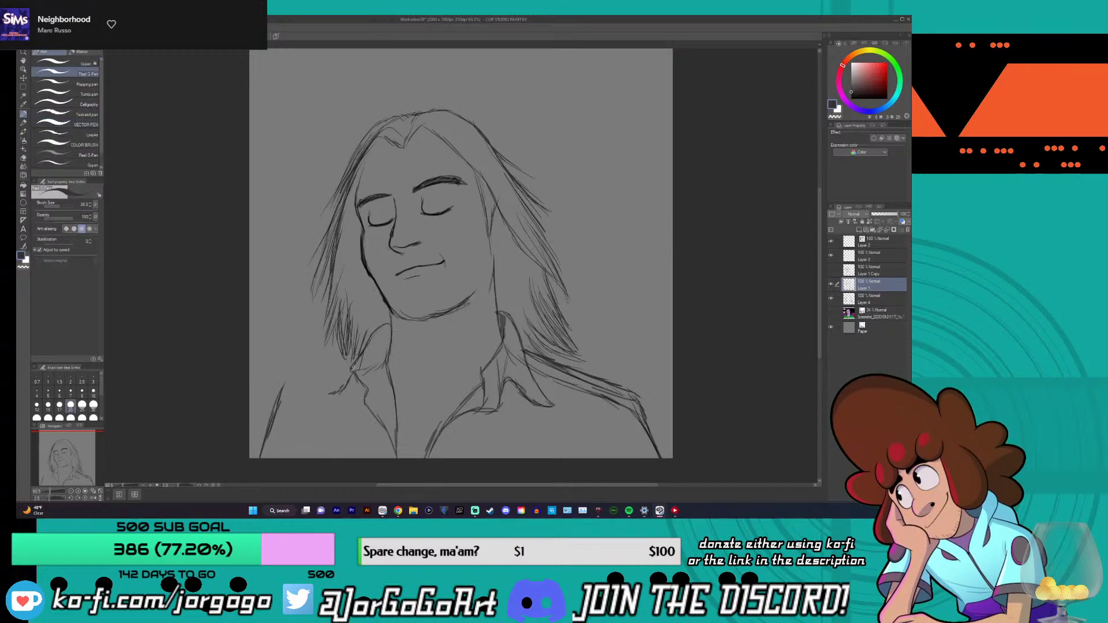
{"action": "mouse_move", "coordinate": [353, 367]}
{"action": "left_mouse_down"}
{"action": "mouse_move", "coordinate": [334, 389]}
{"action": "mouse_move", "coordinate": [317, 366]}
{"action": "mouse_move", "coordinate": [282, 385]}
{"action": "mouse_move", "coordinate": [320, 362]}
{"action": "mouse_move", "coordinate": [282, 388]}
{"action": "left_mouse_up"}
- Show the reference photo and sketch additional hair strands around the head on Layer 4
{"action": "left_click", "coordinate": [831, 313]}
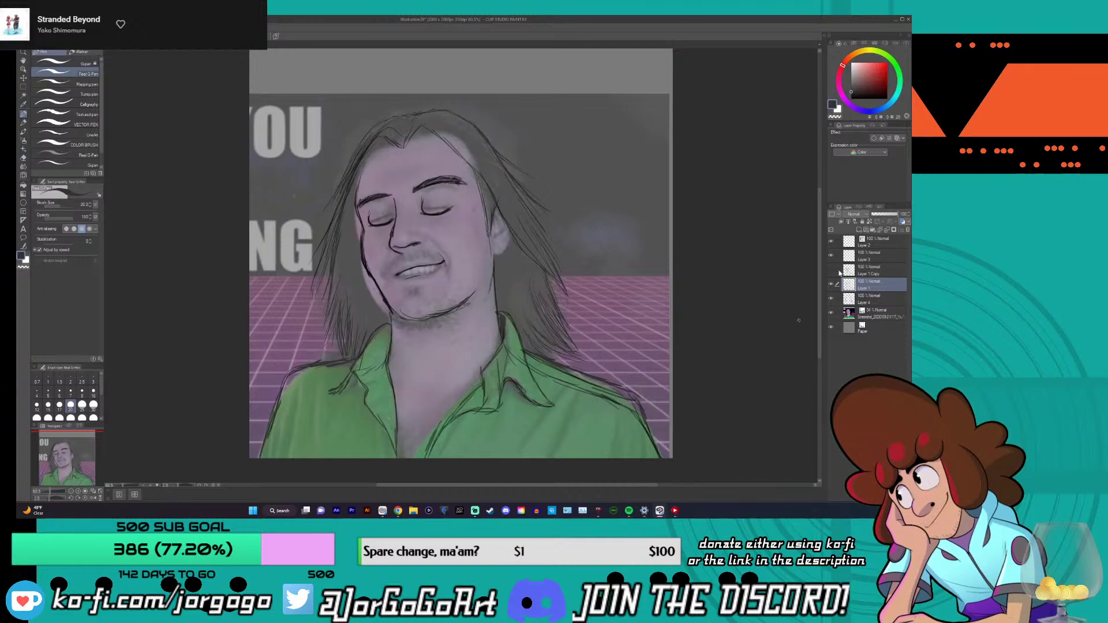
{"action": "left_click", "coordinate": [847, 312]}
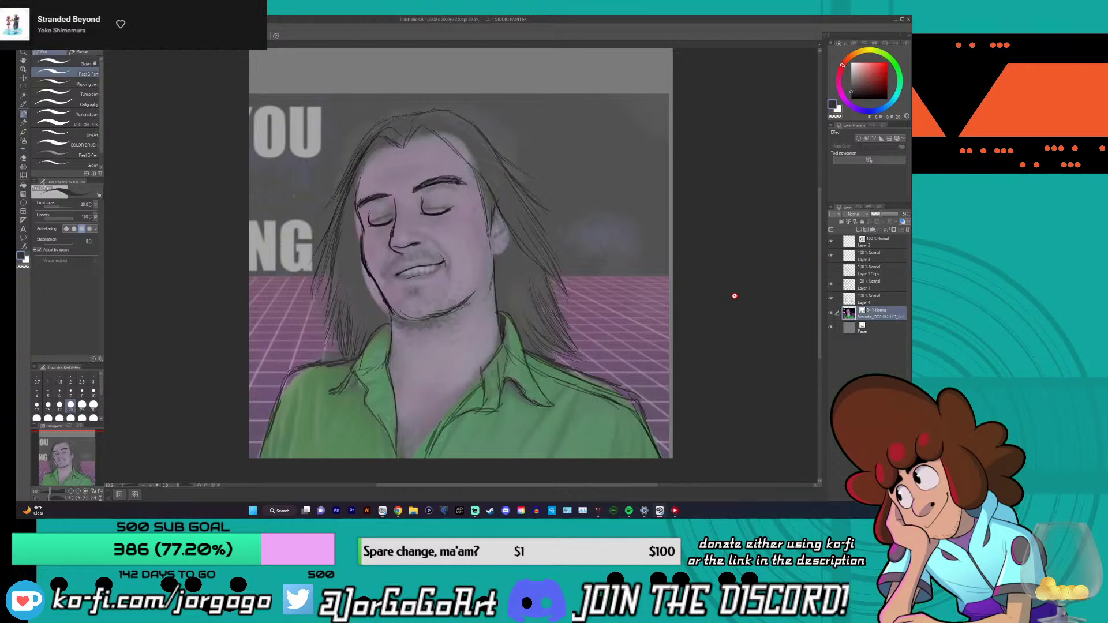
{"action": "left_click", "coordinate": [868, 302]}
{"action": "left_click", "coordinate": [832, 299]}
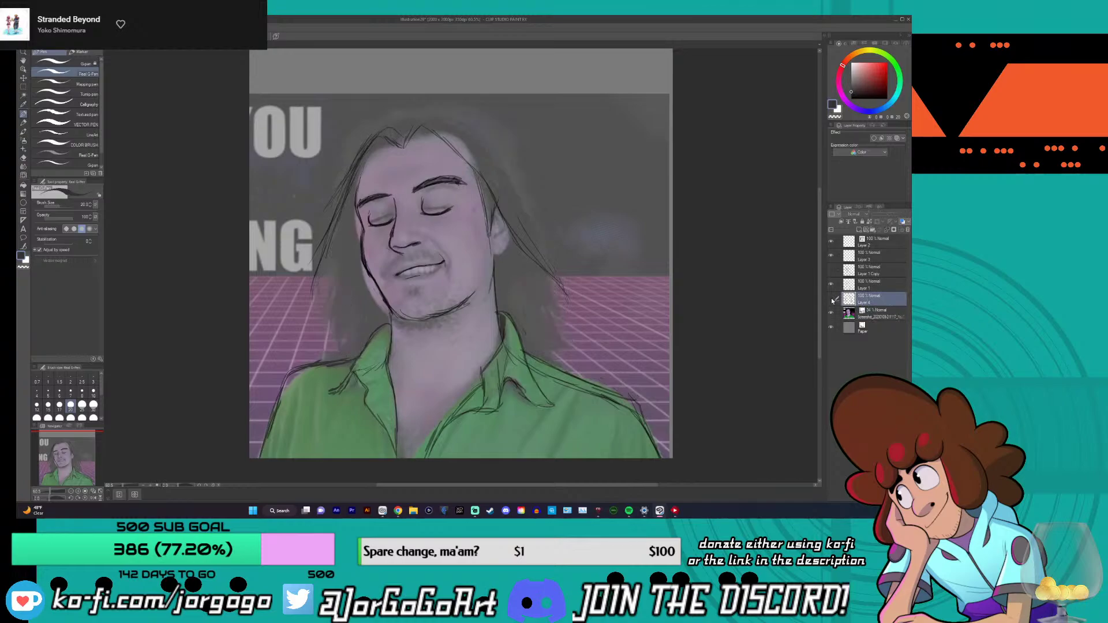
{"action": "left_click", "coordinate": [832, 299]}
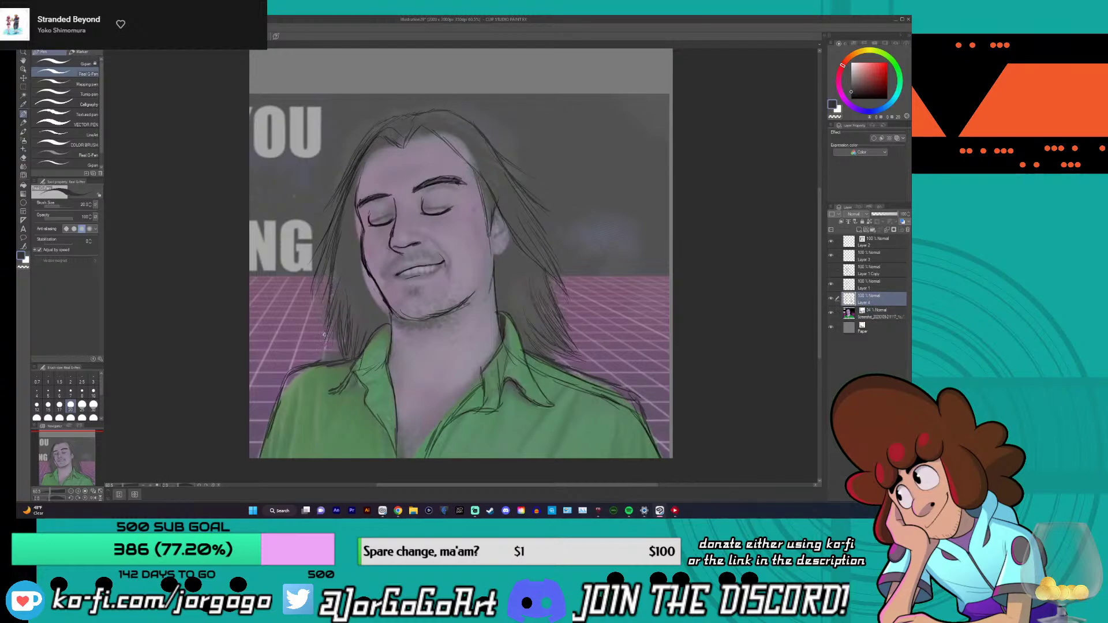
{"action": "left_click_drag", "start_coordinate": [329, 337], "coordinate": [318, 358]}
{"action": "left_click_drag", "start_coordinate": [568, 359], "coordinate": [539, 343]}
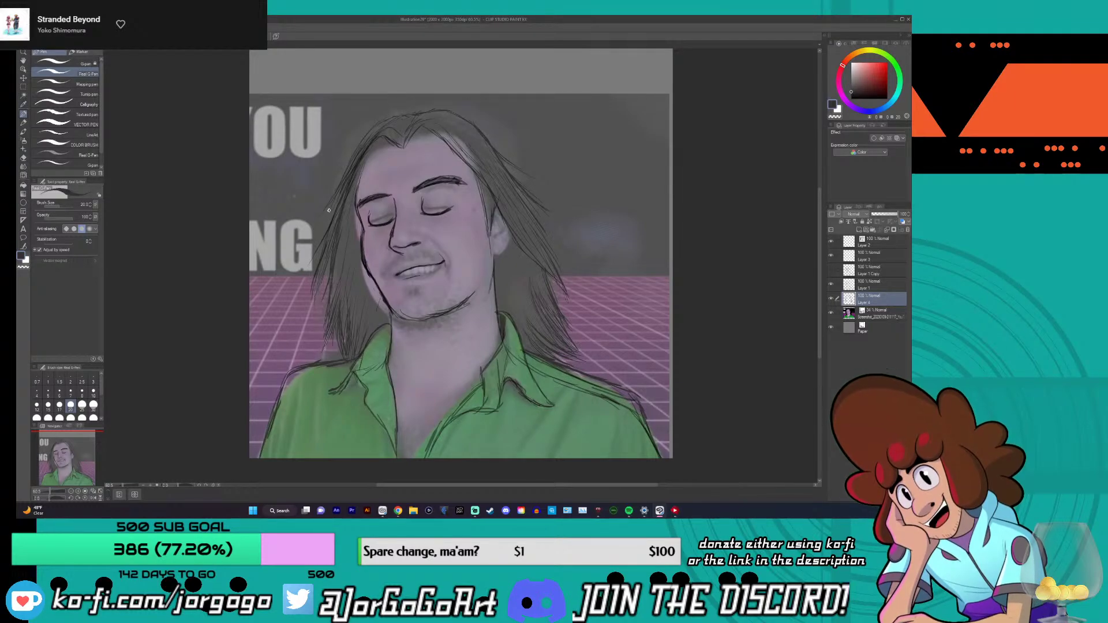
{"action": "left_click_drag", "start_coordinate": [507, 247], "coordinate": [517, 309]}
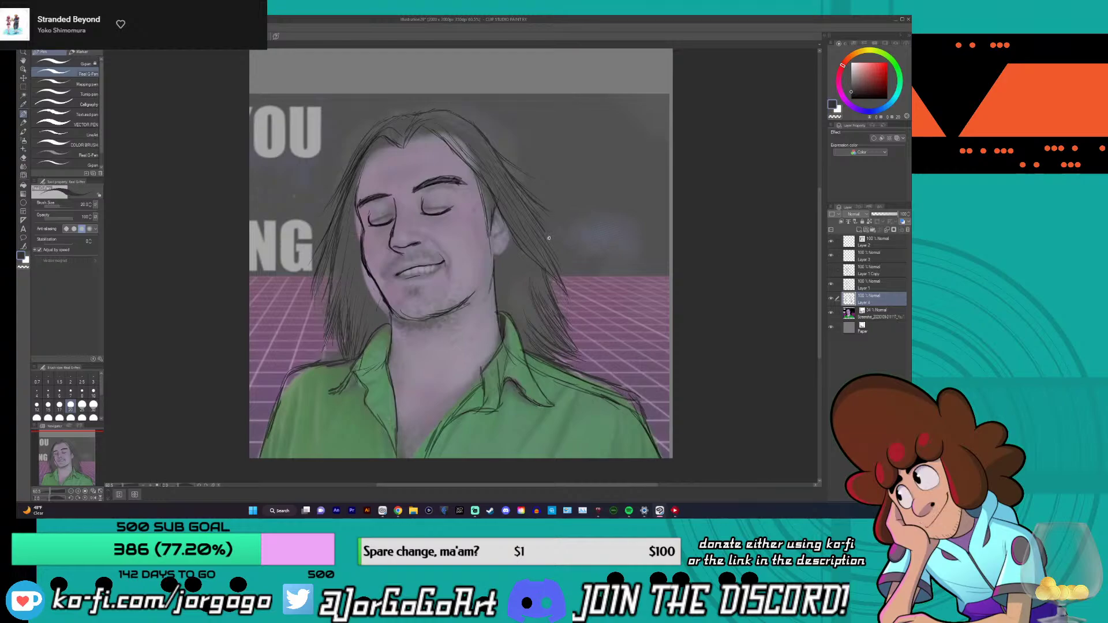
- Lower the opacity of the hair sketch on Layer 4
{"action": "scroll", "coordinate": [549, 238], "scroll_direction": "down", "scroll_amount": 3}
{"action": "scroll", "coordinate": [549, 237], "scroll_direction": "up", "scroll_amount": 3}
{"action": "scroll", "coordinate": [549, 238], "scroll_direction": "down", "scroll_amount": 1}
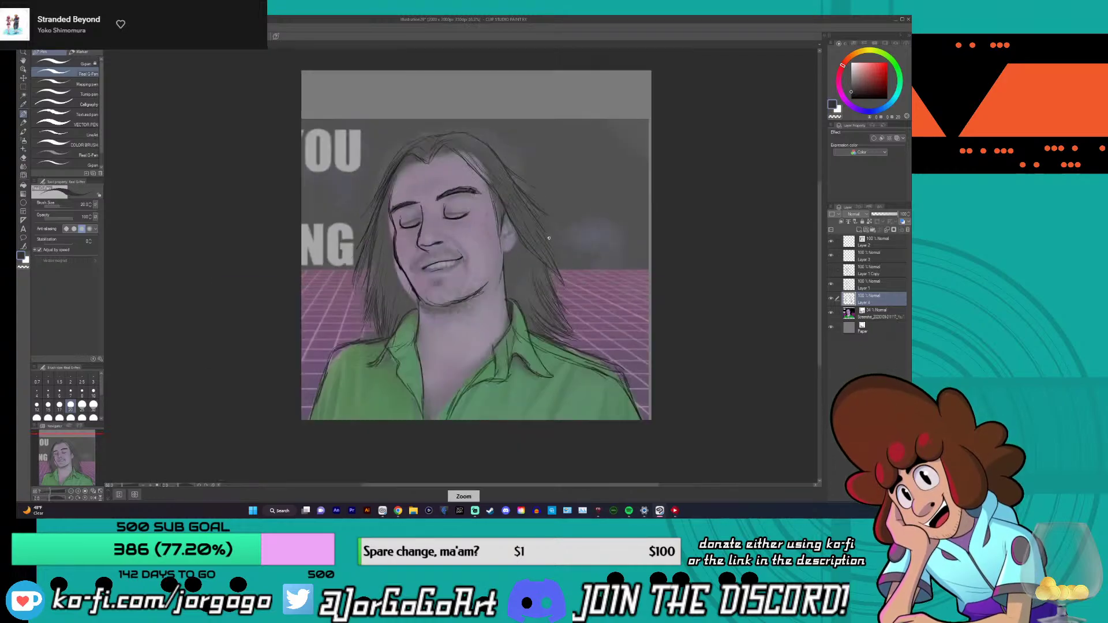
{"action": "scroll", "coordinate": [549, 238], "scroll_direction": "down", "scroll_amount": 1}
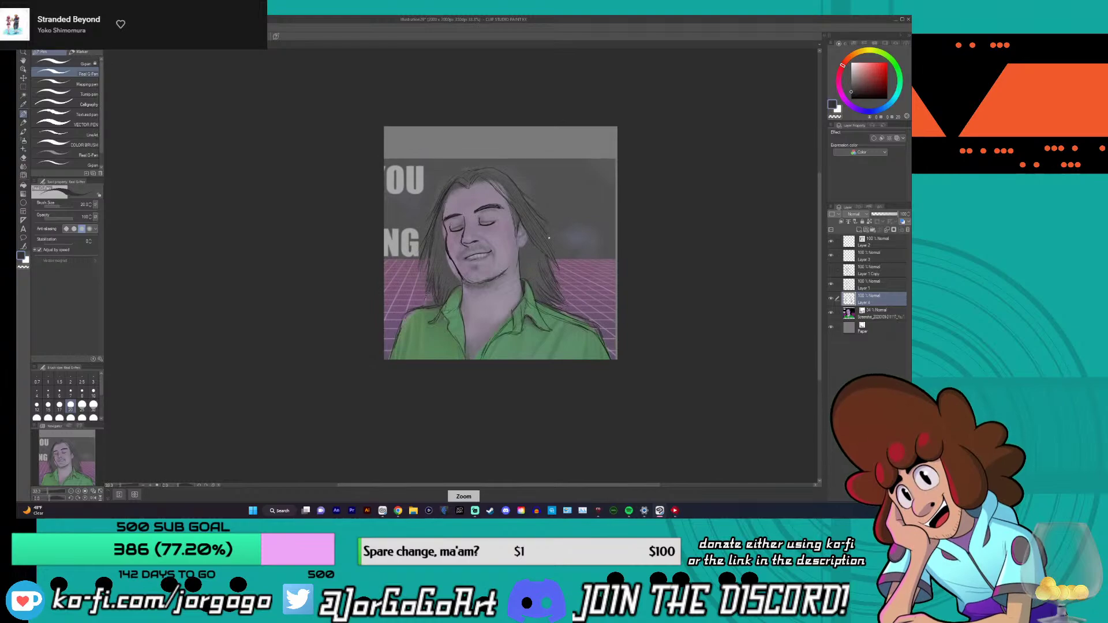
{"action": "scroll", "coordinate": [549, 238], "scroll_direction": "up", "scroll_amount": 1}
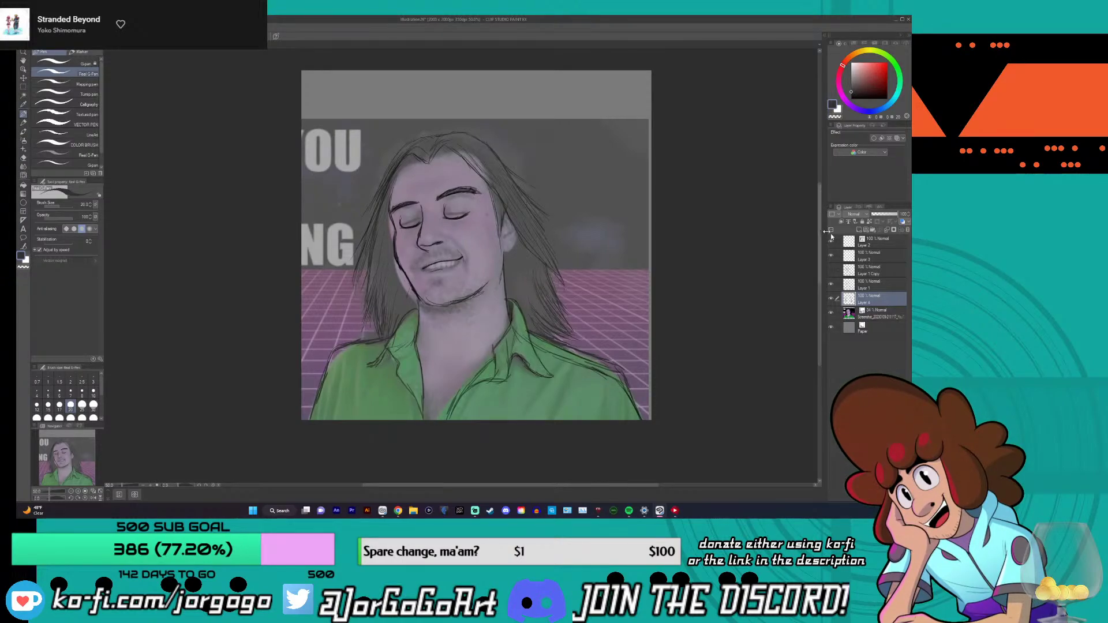
{"action": "left_click", "coordinate": [881, 216]}
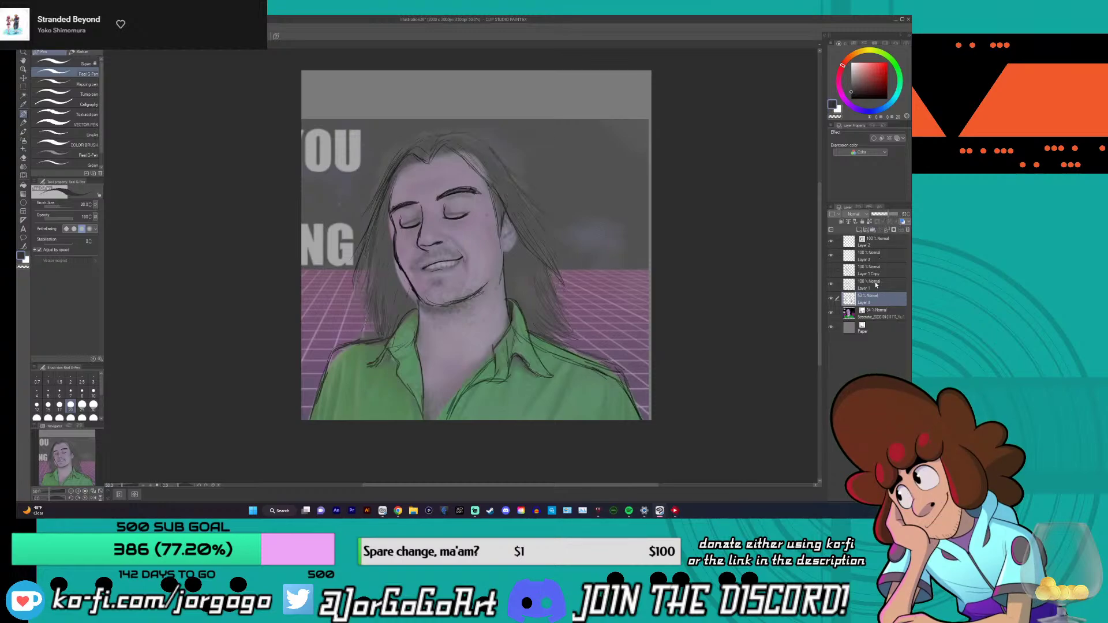
- Lower the opacity of Layer 1 and hide both the reference photo and the Layer 4 hair sketch
{"action": "left_click", "coordinate": [832, 283]}
{"action": "left_click", "coordinate": [832, 283]}
{"action": "left_click", "coordinate": [875, 284]}
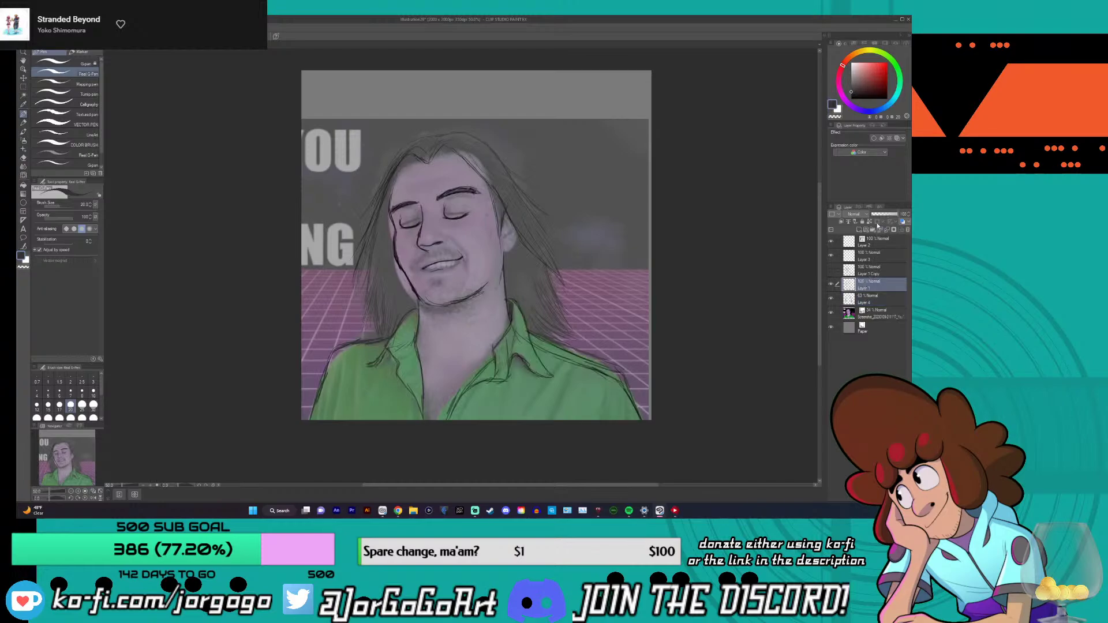
{"action": "left_click", "coordinate": [888, 216]}
{"action": "left_click", "coordinate": [831, 312]}
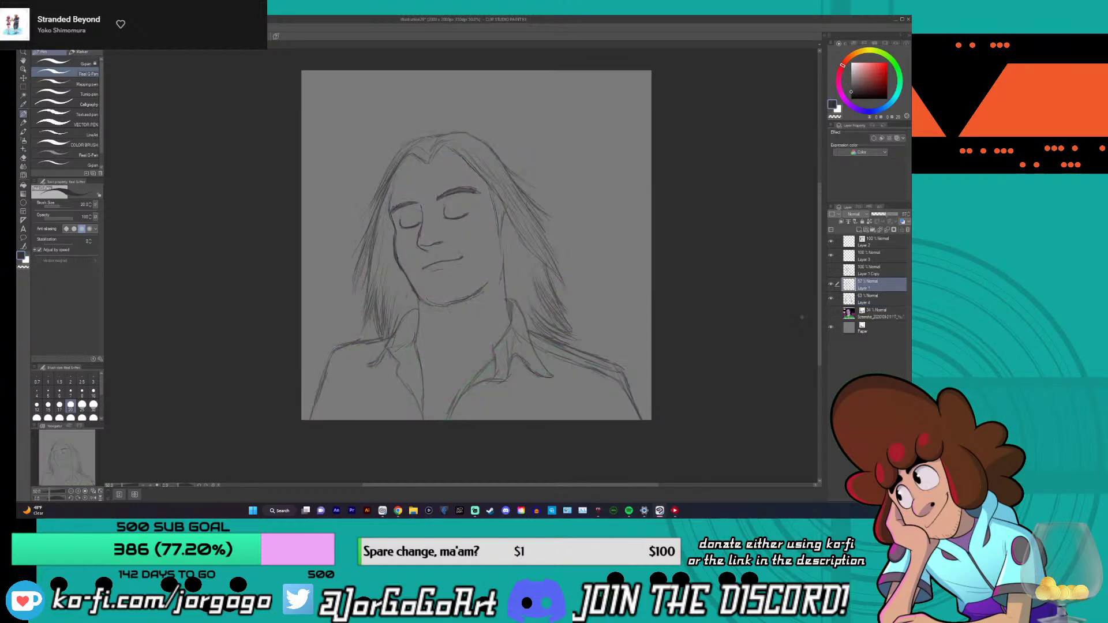
{"action": "left_click", "coordinate": [831, 298]}
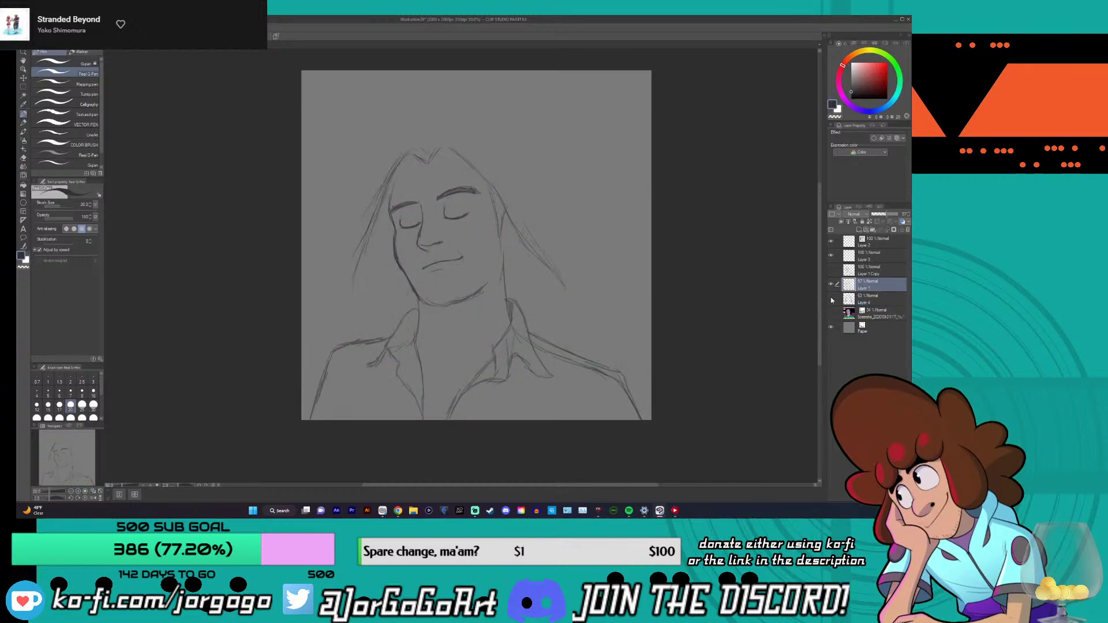
- Show the Layer 4 hair sketch again and toggle Layer 1's visibility to compare the hair with the face sketch
{"action": "left_click", "coordinate": [831, 297]}
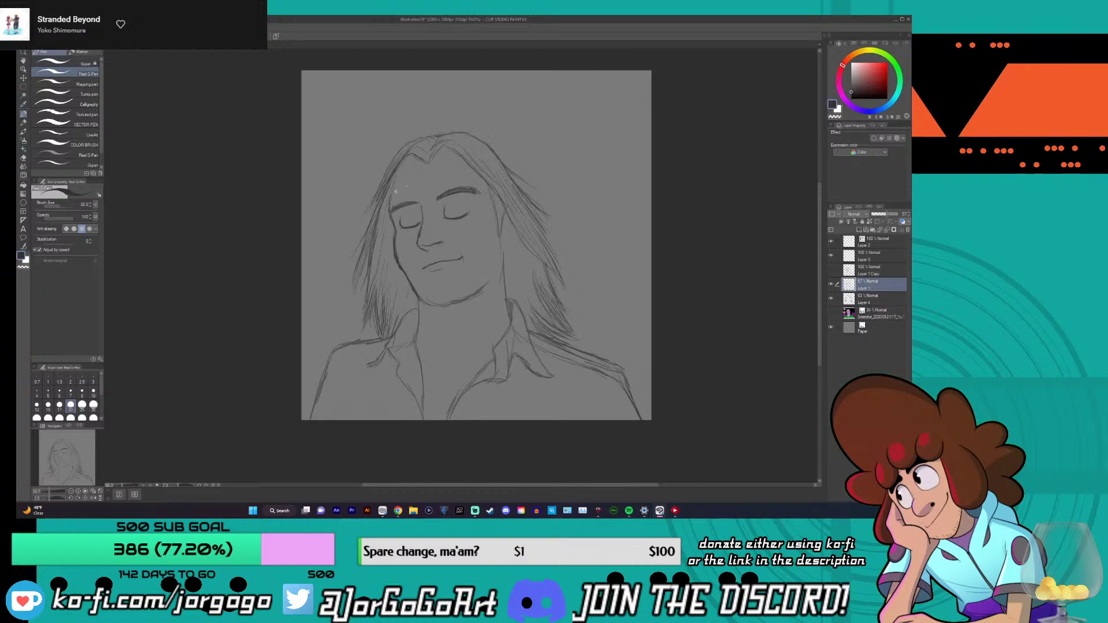
{"action": "left_click", "coordinate": [831, 284]}
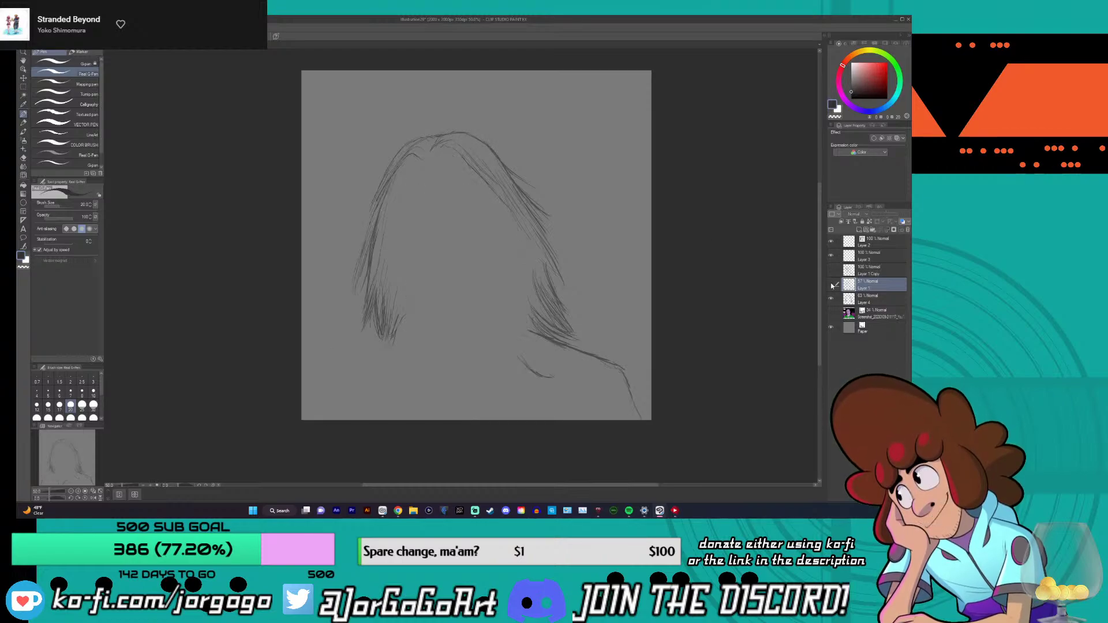
{"action": "left_click", "coordinate": [831, 285]}
{"action": "left_click", "coordinate": [831, 285]}
{"action": "left_click", "coordinate": [831, 285]}
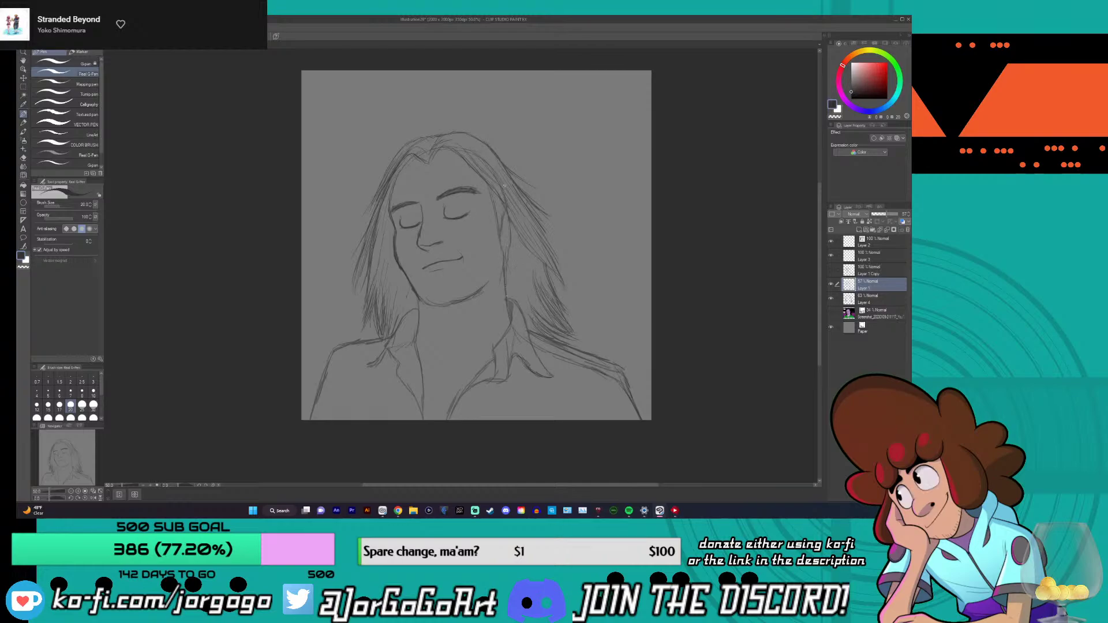
{"action": "key", "text": "ctrl+z"}
- Show the reference photo on its own by hiding Layer 1 and Layer 4, and readjust the photo's opacity to a faded level
{"action": "left_click", "coordinate": [832, 312]}
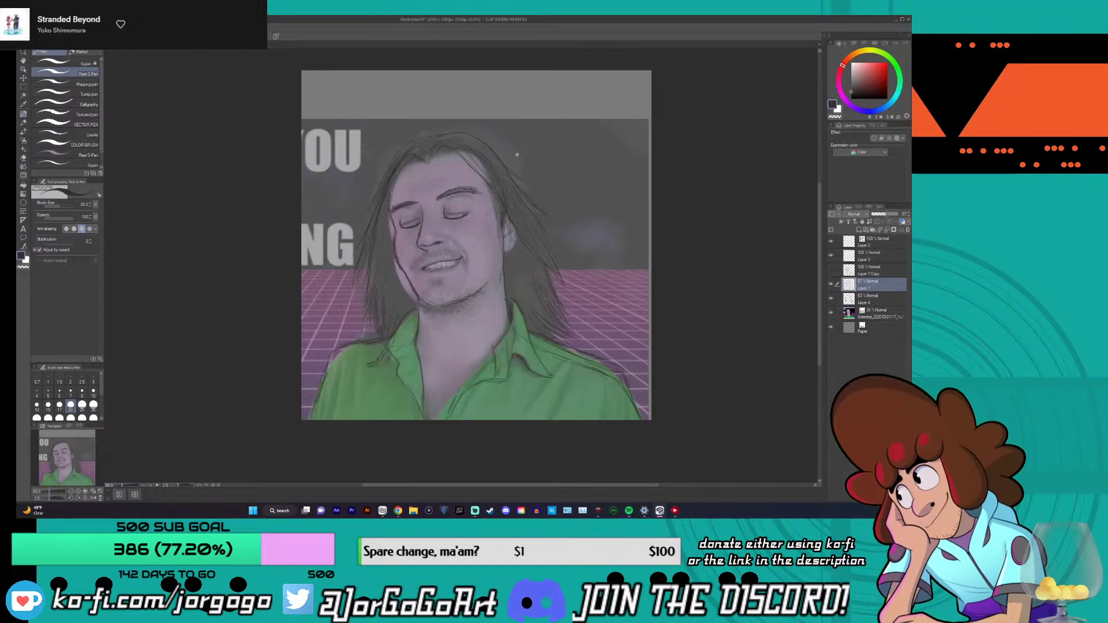
{"action": "left_click", "coordinate": [830, 284]}
{"action": "left_click", "coordinate": [830, 297]}
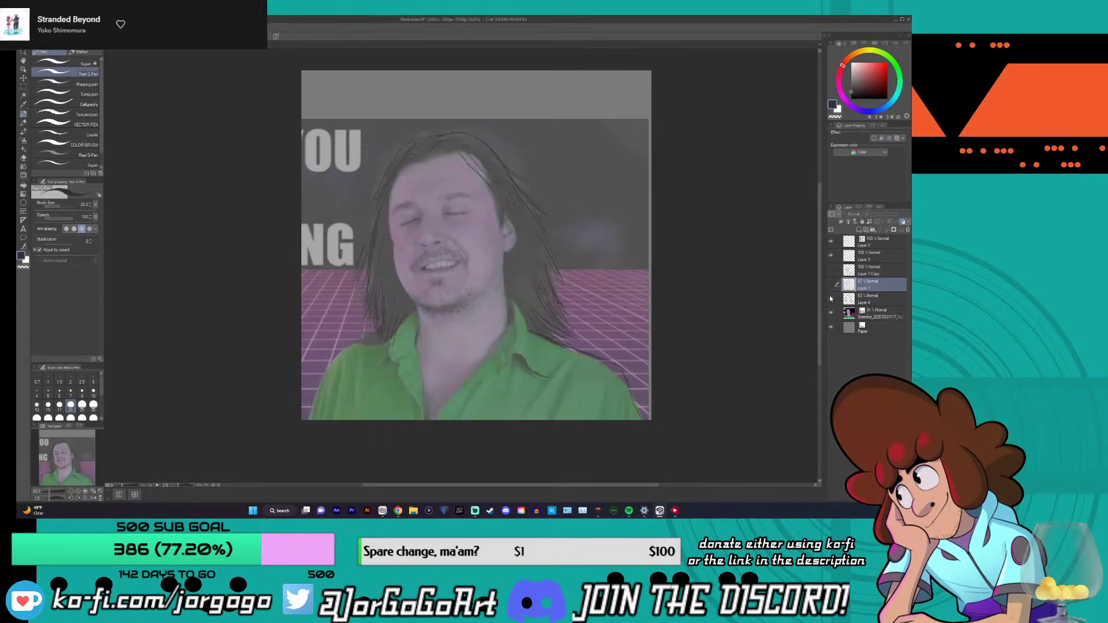
{"action": "left_click", "coordinate": [877, 316]}
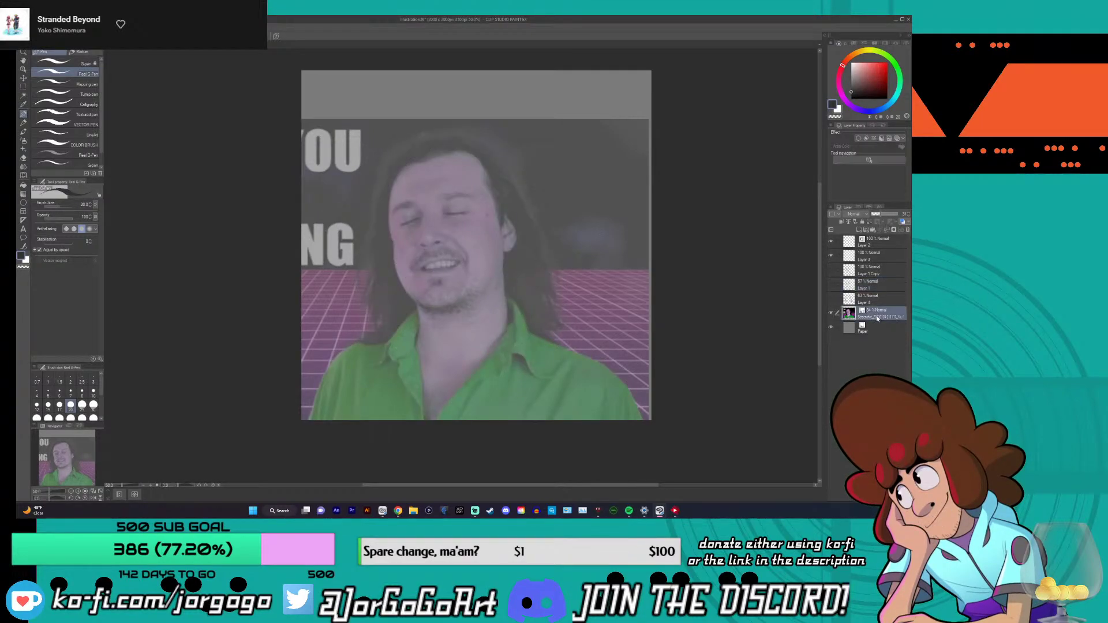
{"action": "left_click", "coordinate": [890, 215]}
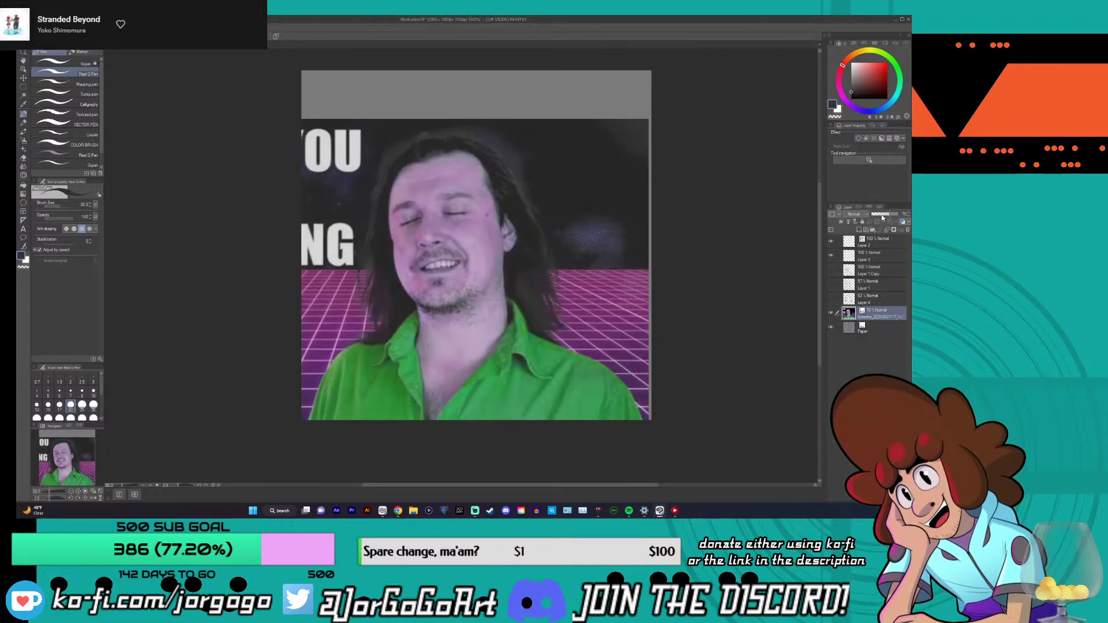
{"action": "left_click_drag", "start_coordinate": [889, 218], "coordinate": [880, 216]}
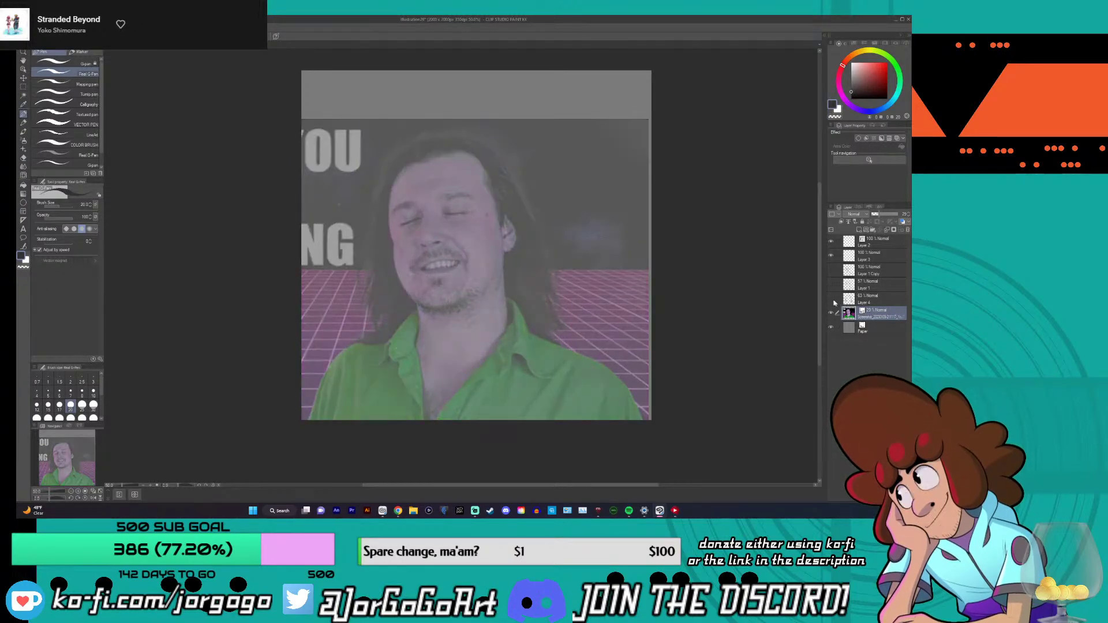
- Show the Layer 4 and Layer 1 sketches again and hide the reference photo
{"action": "left_click", "coordinate": [831, 298]}
{"action": "left_click", "coordinate": [831, 284]}
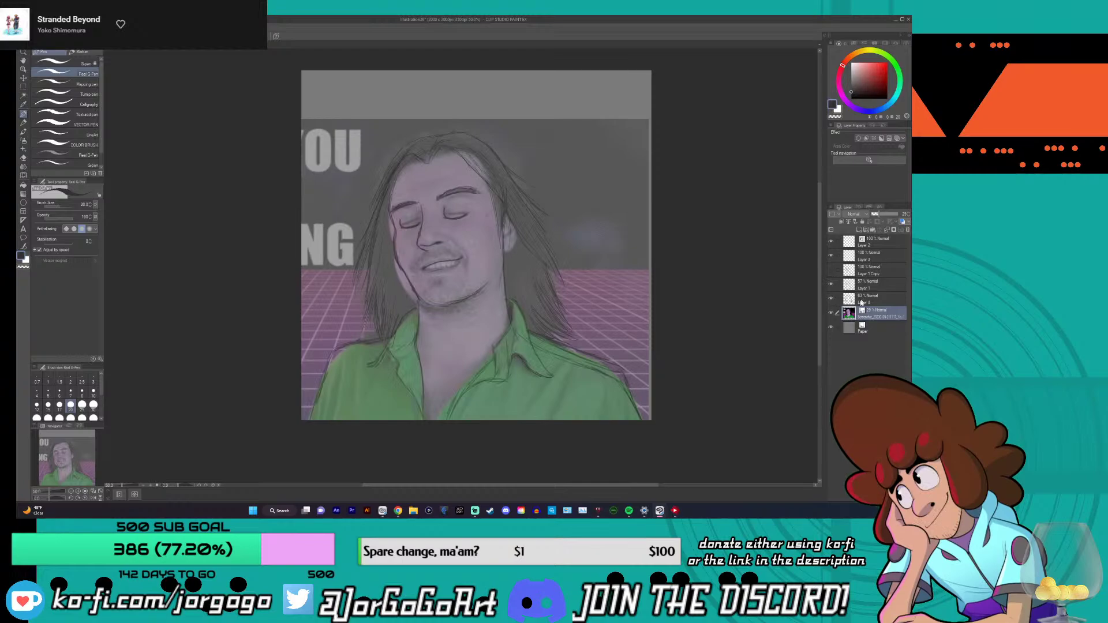
{"action": "left_click", "coordinate": [831, 313]}
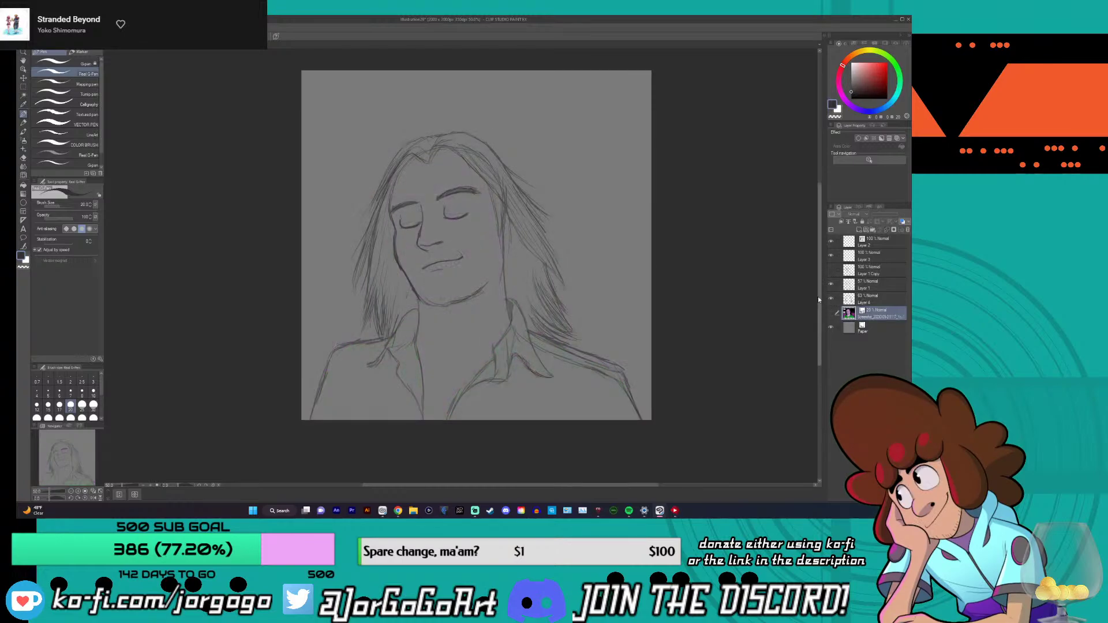
- Sketch a fuller hair outline above the crown on Layer 4, undoing and redrawing unsatisfactory strokes
{"action": "left_click", "coordinate": [842, 296]}
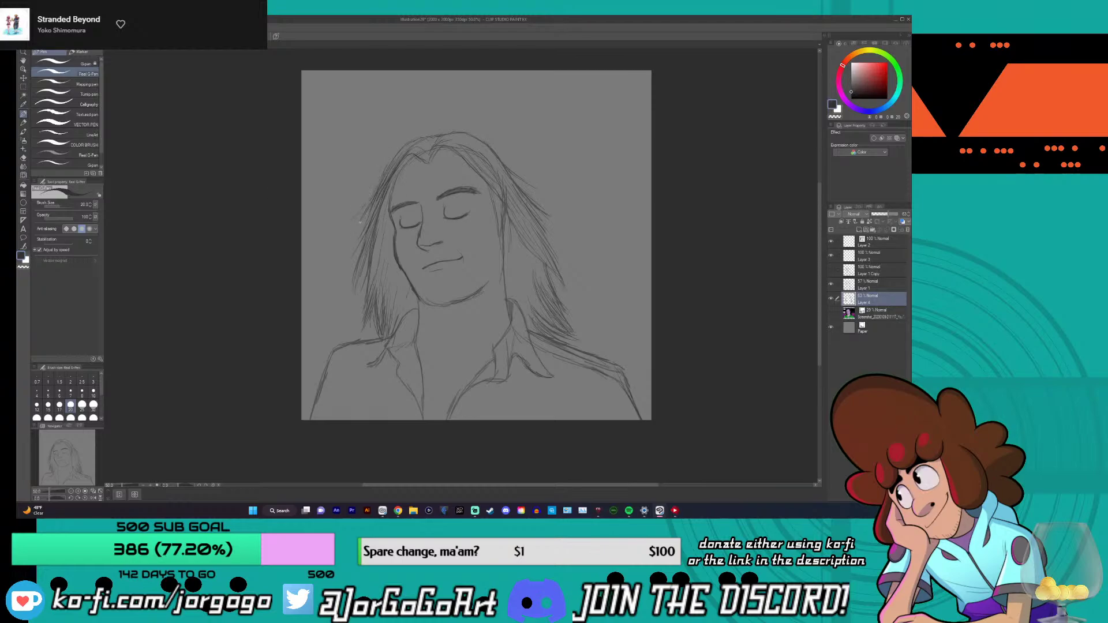
{"action": "left_click_drag", "start_coordinate": [381, 177], "coordinate": [395, 149]}
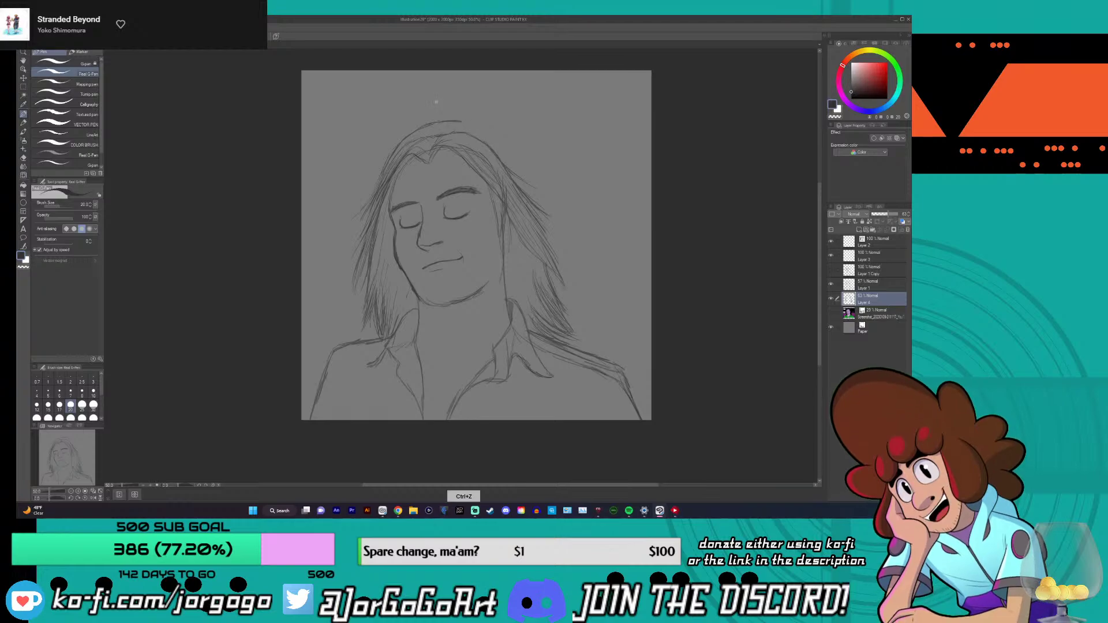
{"action": "key", "text": "ctrl+z"}
{"action": "key", "text": "ctrl+z"}
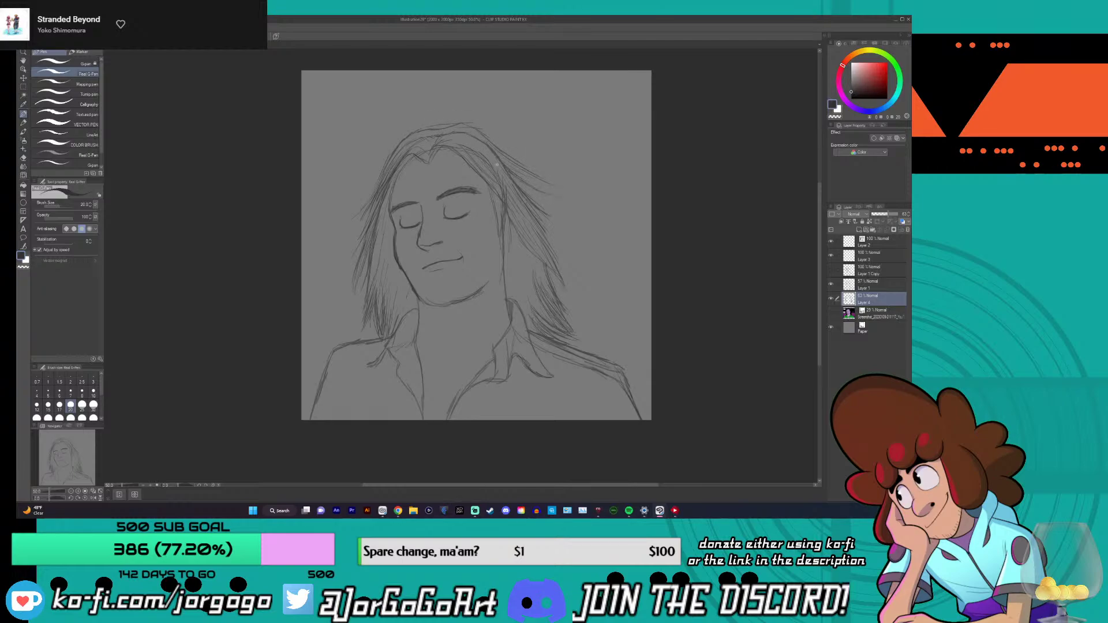
- Erase stray hair lines at the crown on Layer 4 with the Hard eraser at a reduced brush size
{"action": "key", "text": "e"}
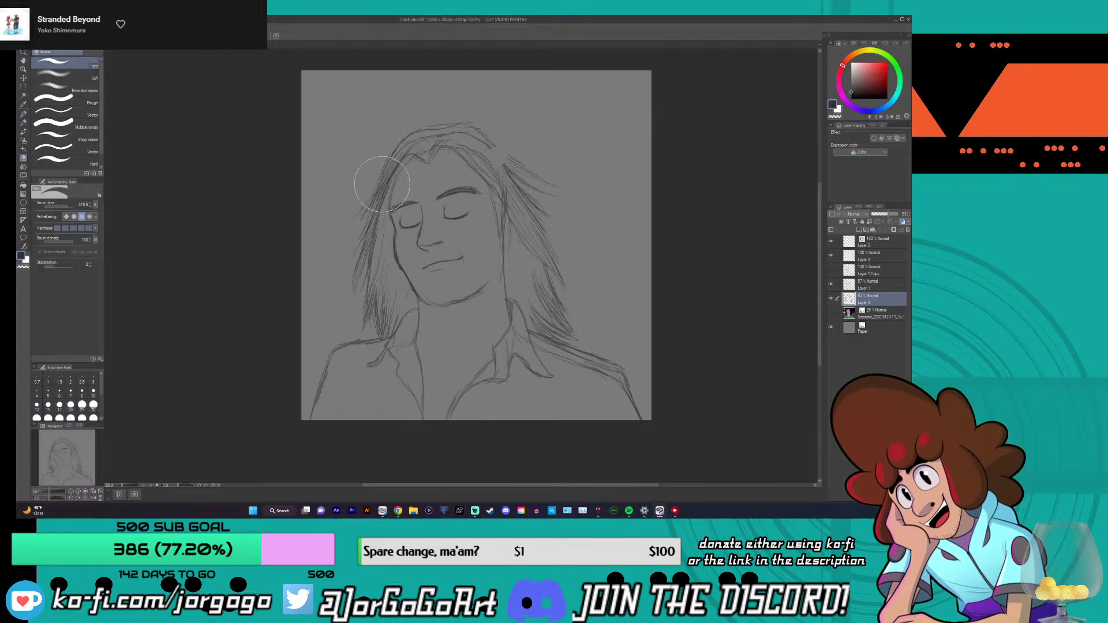
{"action": "key", "text": "ctrl+z"}
{"action": "left_click", "coordinate": [64, 206]}
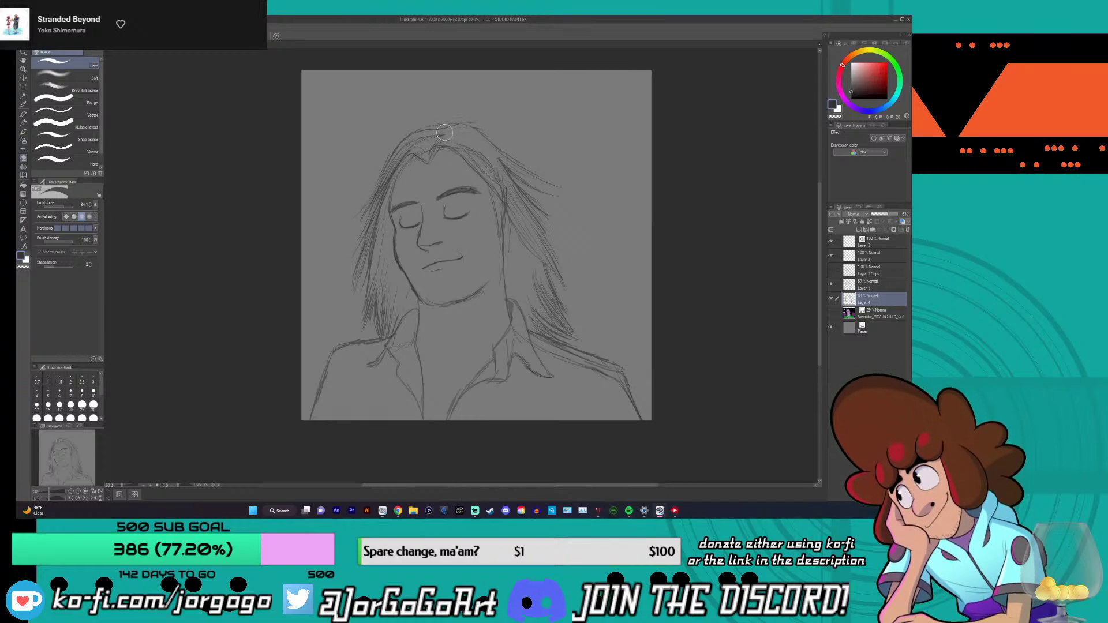
{"action": "left_click_drag", "start_coordinate": [424, 141], "coordinate": [413, 147]}
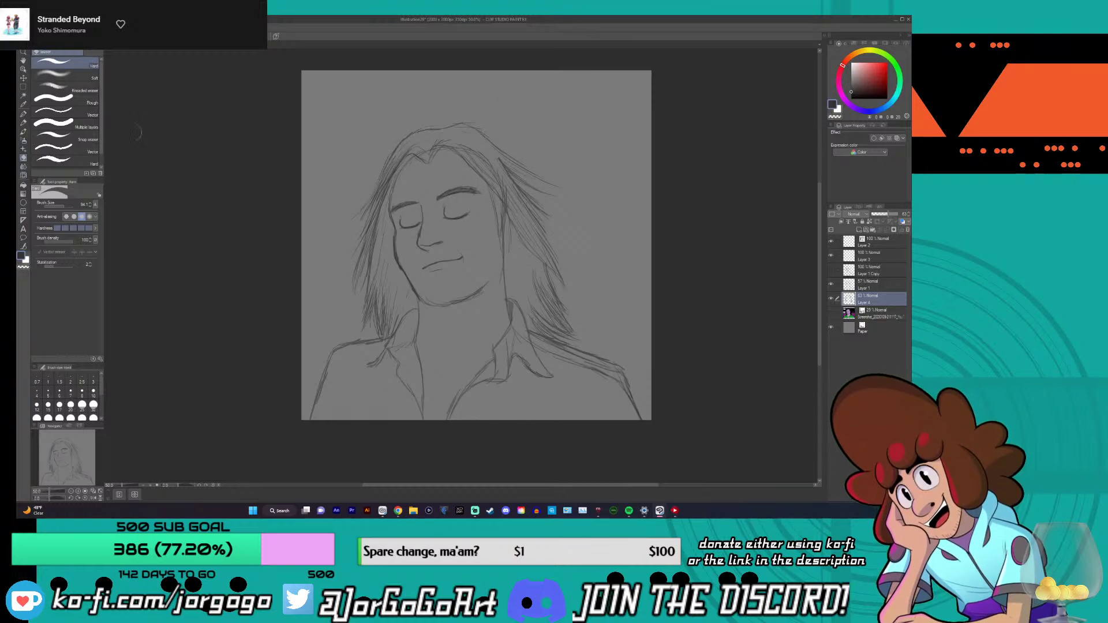
- Sketch loose flyaway strands around the crown on Layer 4 with the Real G-Pen and compare the drawing with and without that layer
{"action": "key", "text": "p"}
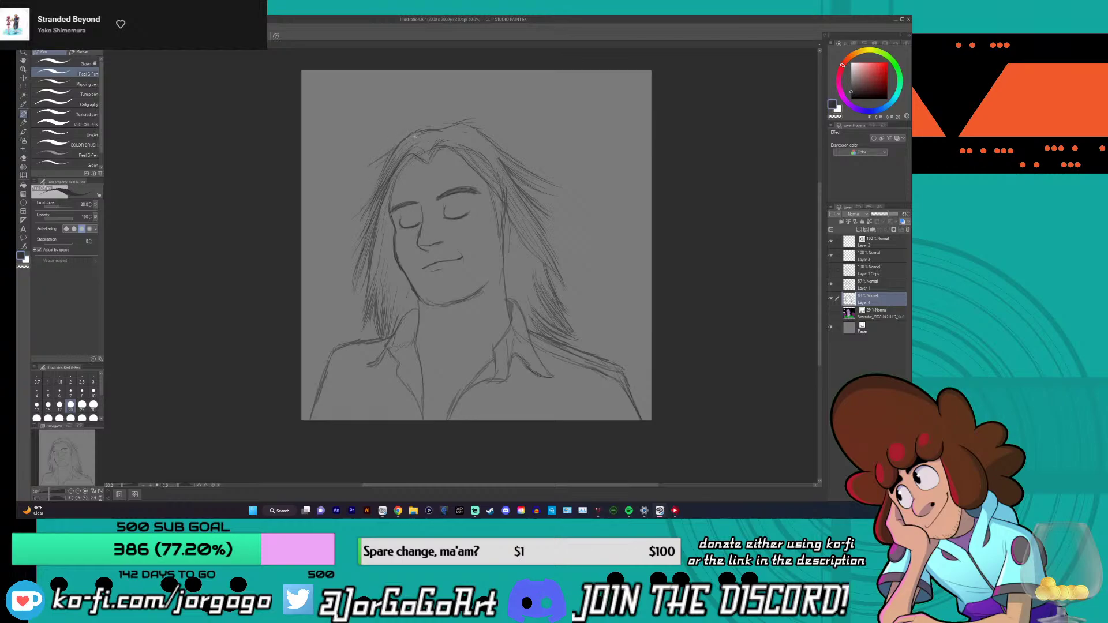
{"action": "key", "text": "ctrl+z"}
{"action": "left_click", "coordinate": [832, 313]}
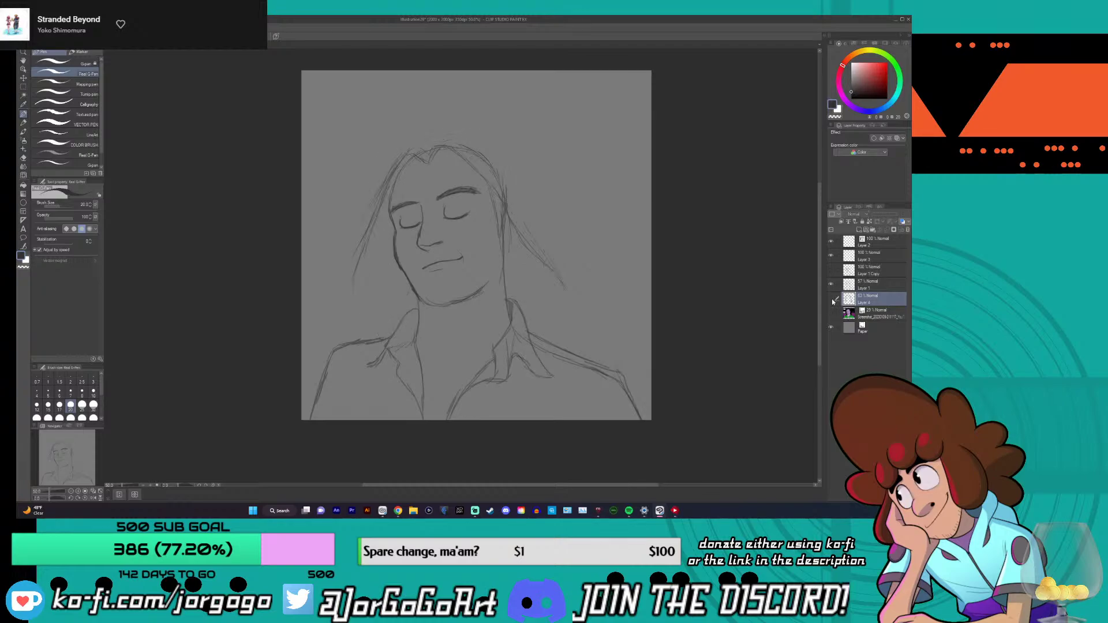
{"action": "left_click", "coordinate": [832, 313]}
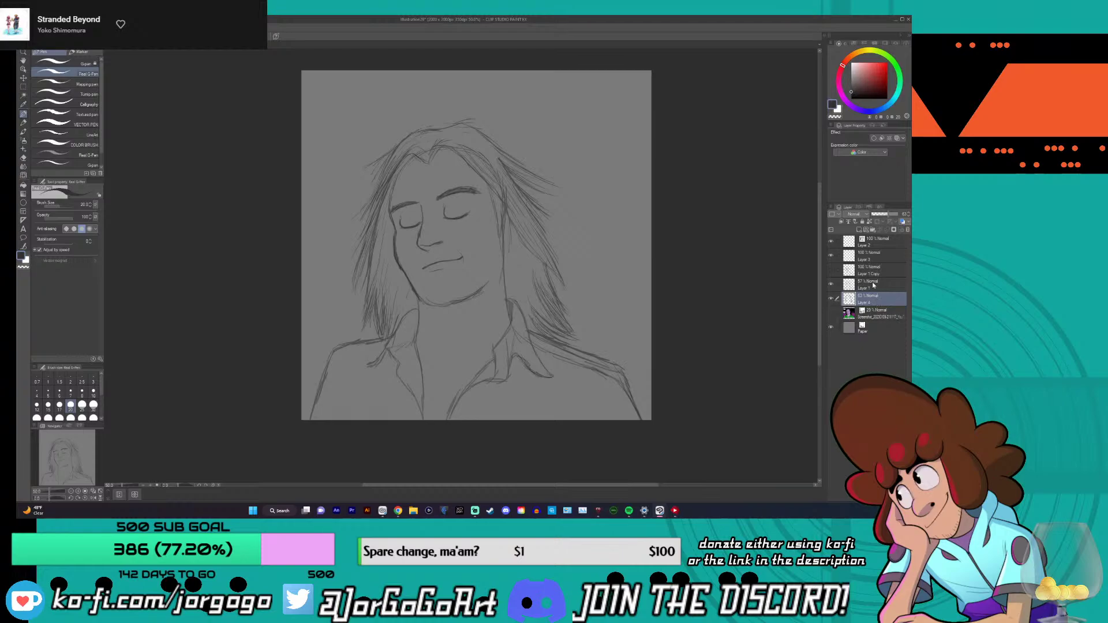
- Prepare for inking on Layer 2 with a near-black colour and the LineArt pen at a larger brush size
{"action": "left_click", "coordinate": [849, 242]}
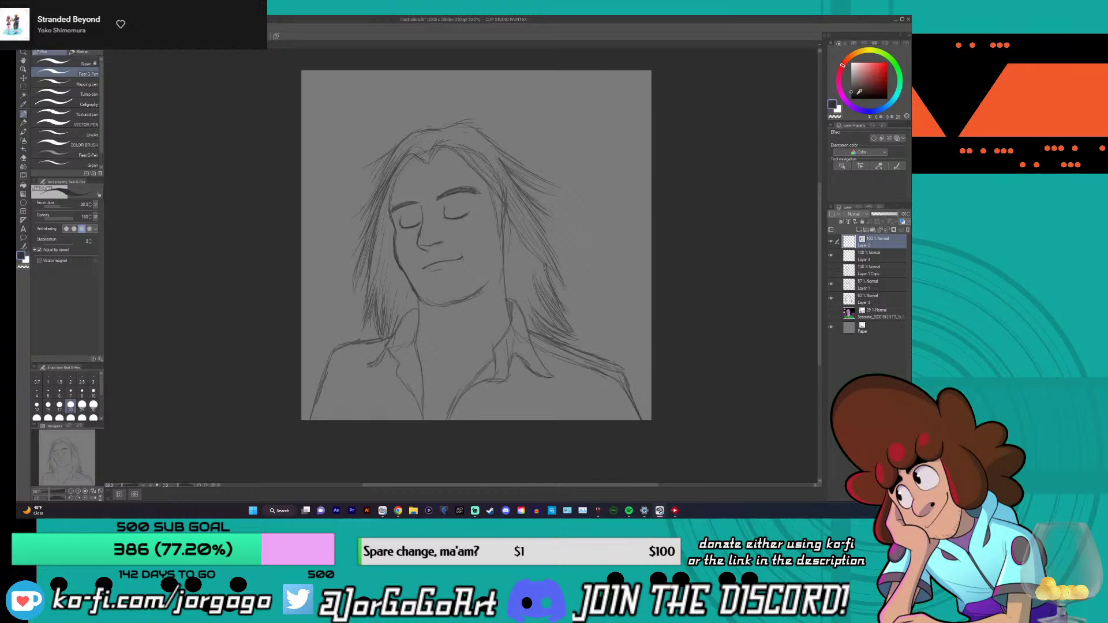
{"action": "left_click_drag", "start_coordinate": [855, 91], "coordinate": [842, 106]}
{"action": "left_click", "coordinate": [86, 136]}
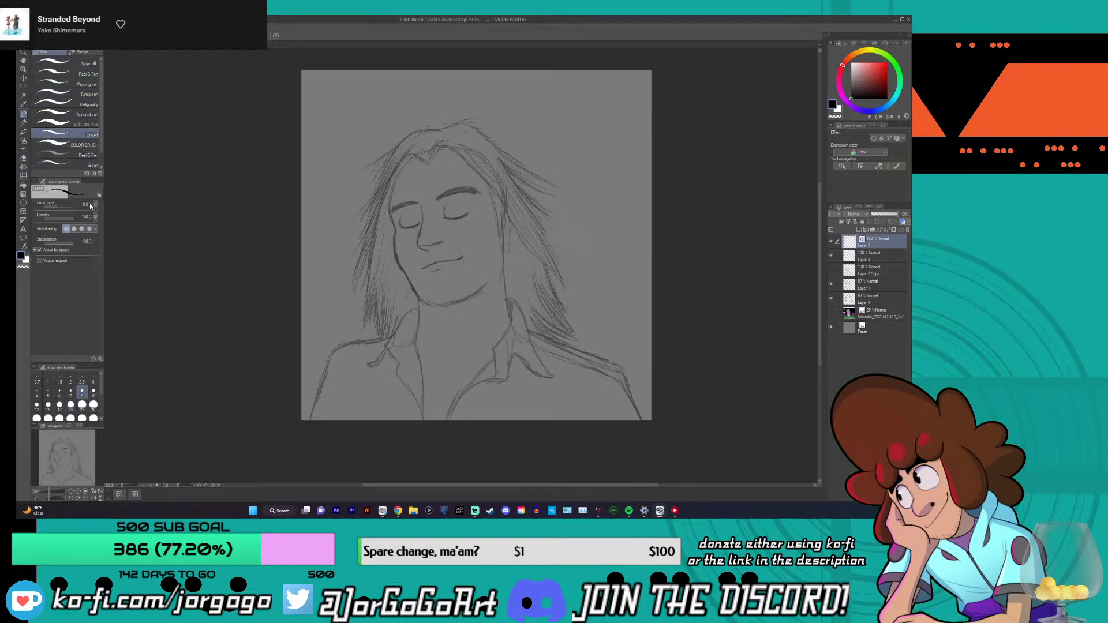
{"action": "key", "text": "bracketright"}
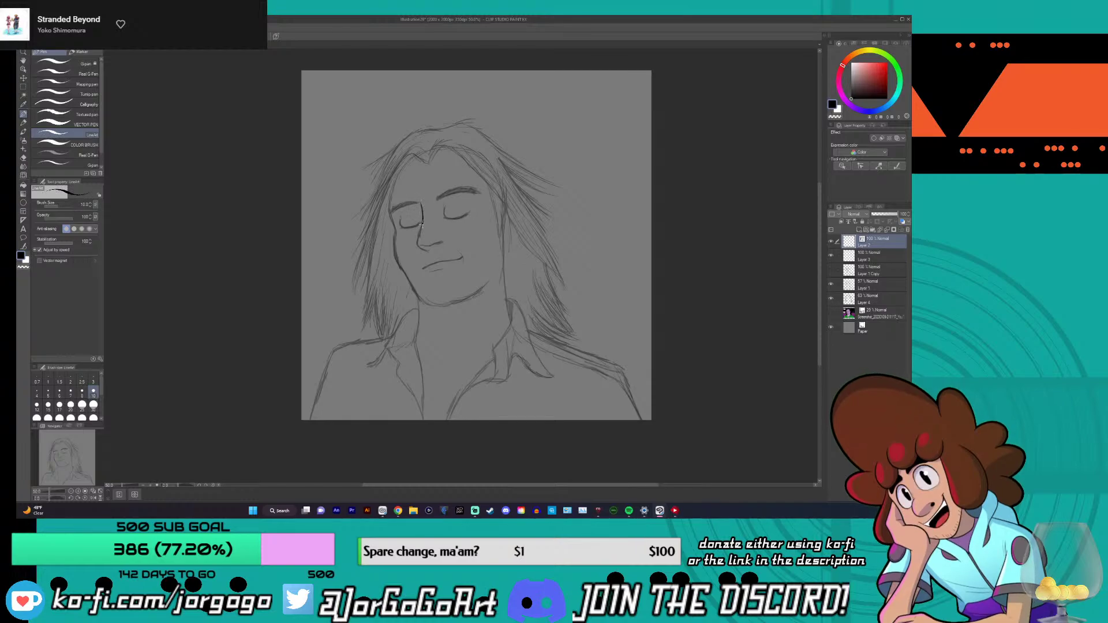
- Ink the nose bridge, nostril and smiling mouth line on Layer 2, redrawing the nose stroke until it follows the sketch
{"action": "mouse_move", "coordinate": [421, 204]}
{"action": "left_mouse_down"}
{"action": "mouse_move", "coordinate": [418, 243]}
{"action": "mouse_move", "coordinate": [432, 253]}
{"action": "left_mouse_up"}
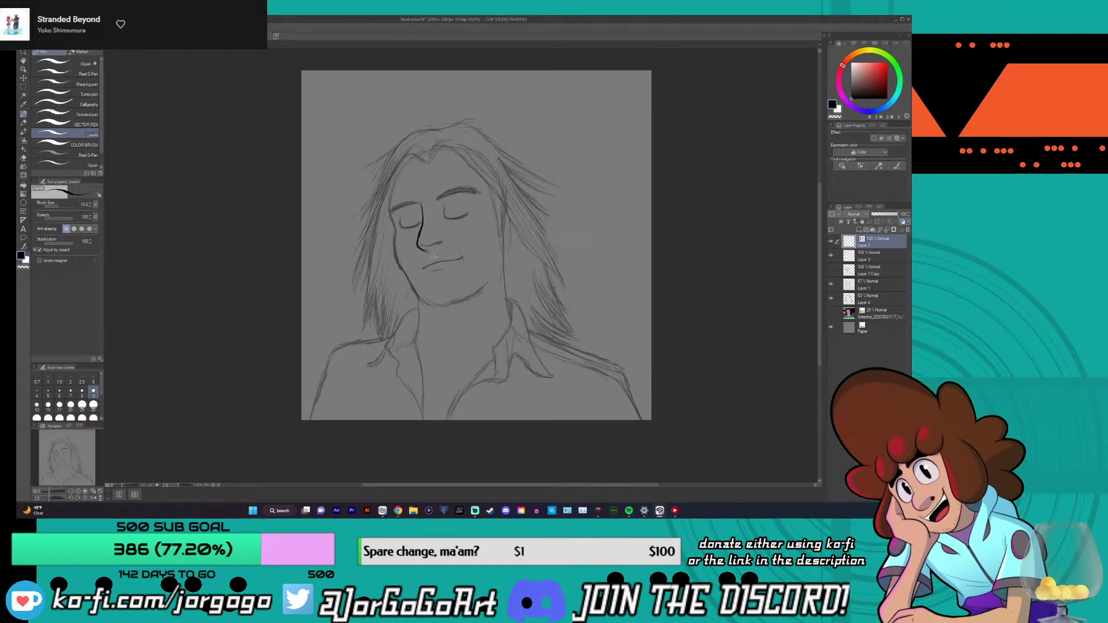
{"action": "scroll", "coordinate": [434, 257], "scroll_direction": "up", "scroll_amount": 3}
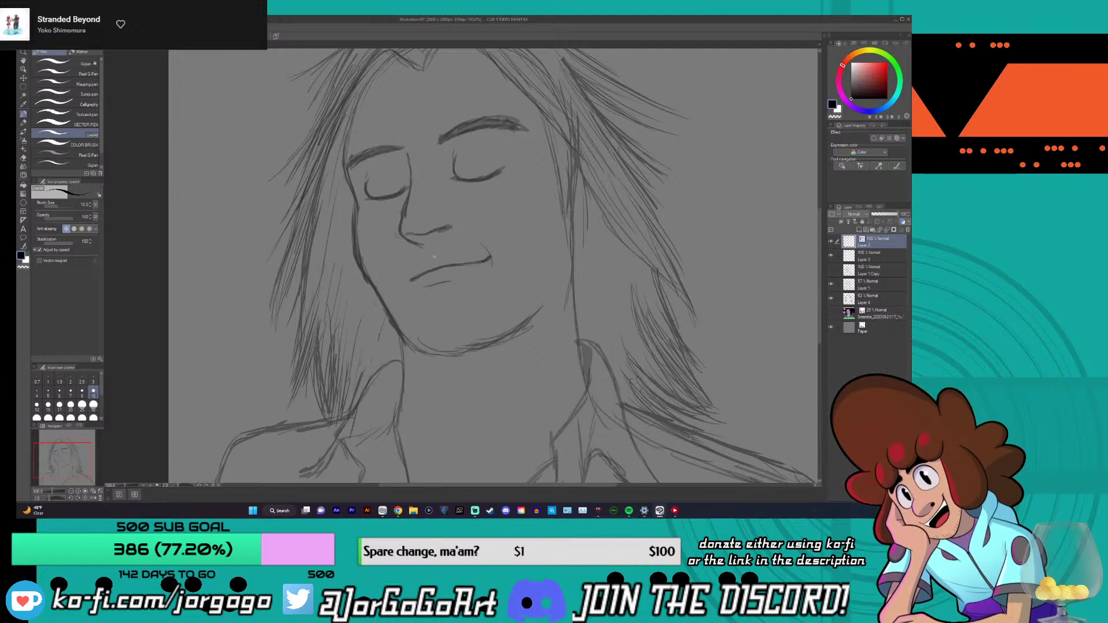
{"action": "left_click_drag", "start_coordinate": [405, 146], "coordinate": [412, 168]}
{"action": "key", "text": "ctrl+z"}
{"action": "left_click_drag", "start_coordinate": [411, 168], "coordinate": [403, 233]}
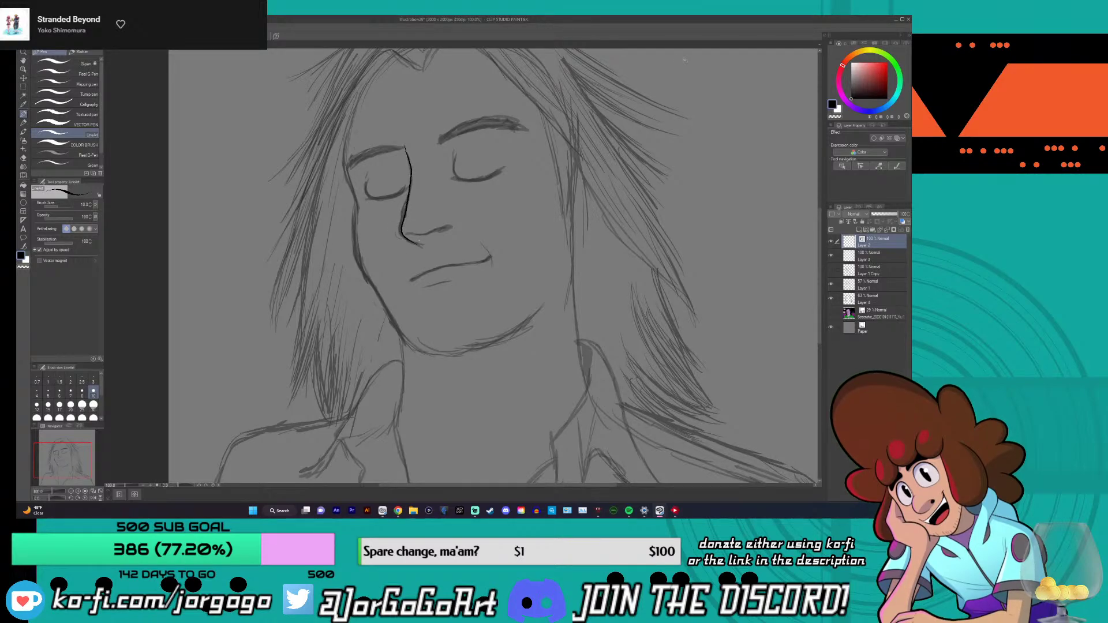
{"action": "left_click_drag", "start_coordinate": [413, 234], "coordinate": [452, 227]}
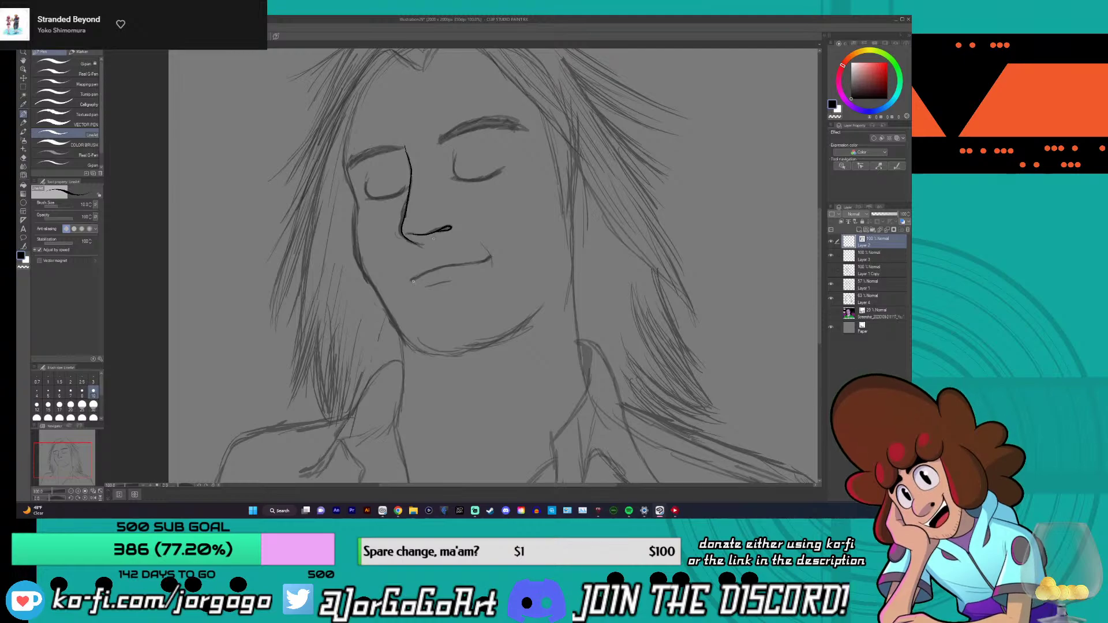
{"action": "left_click_drag", "start_coordinate": [414, 279], "coordinate": [490, 256]}
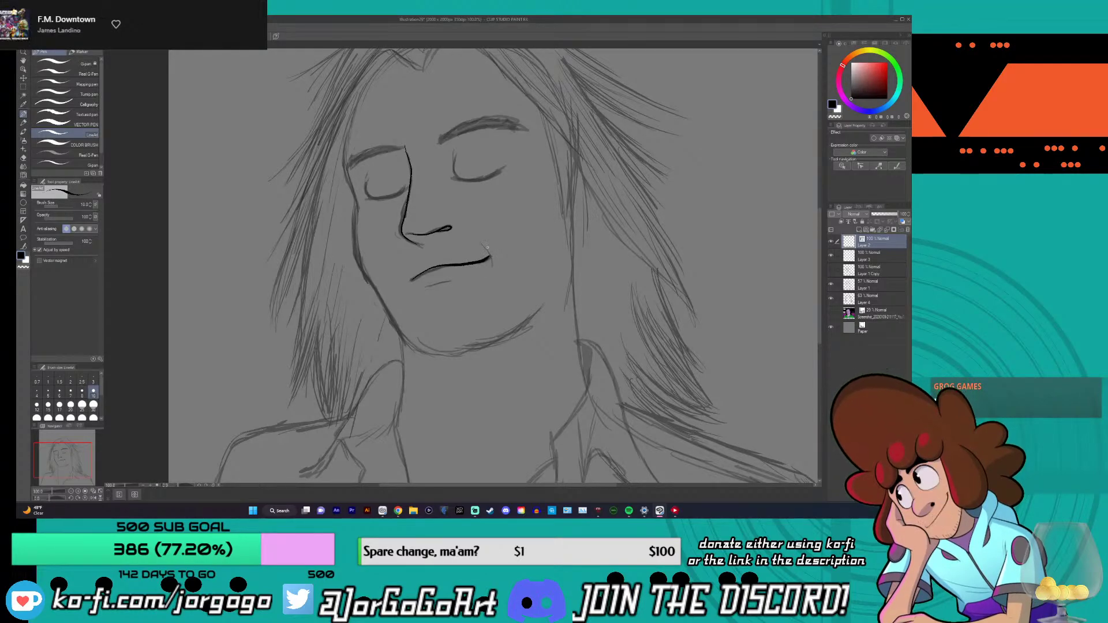
{"action": "left_click_drag", "start_coordinate": [481, 243], "coordinate": [490, 261]}
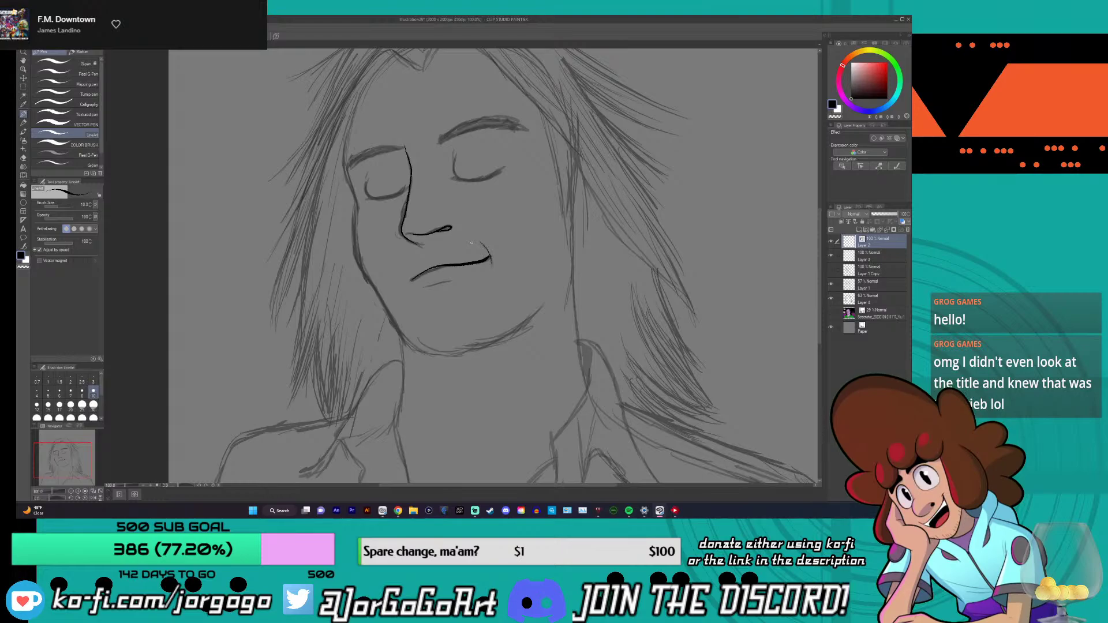
- Check the inked nose and mouth against the whole portrait
{"action": "scroll", "coordinate": [811, 243], "scroll_direction": "down", "scroll_amount": 2}
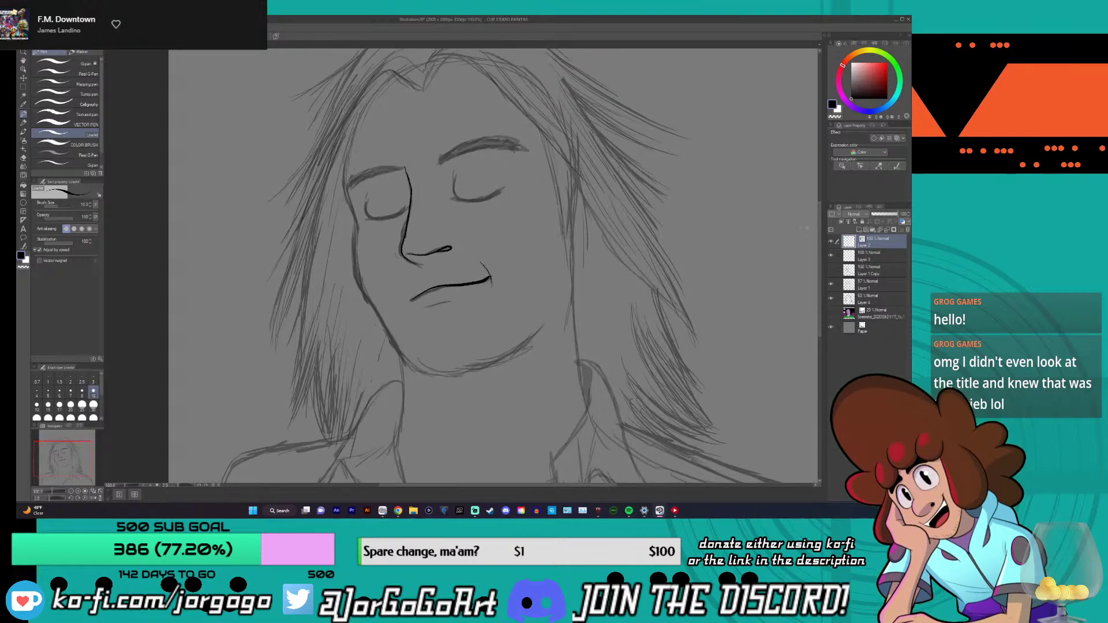
{"action": "scroll", "coordinate": [807, 229], "scroll_direction": "down", "scroll_amount": 1}
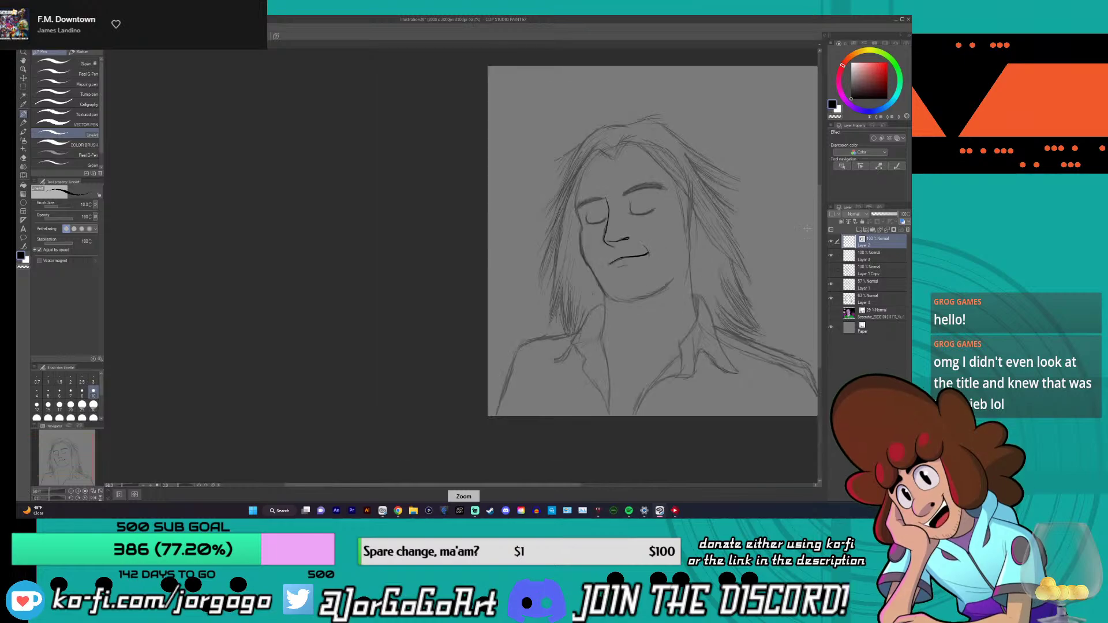
{"action": "scroll", "coordinate": [806, 228], "scroll_direction": "down", "scroll_amount": 1}
{"action": "scroll", "coordinate": [807, 228], "scroll_direction": "up", "scroll_amount": 2}
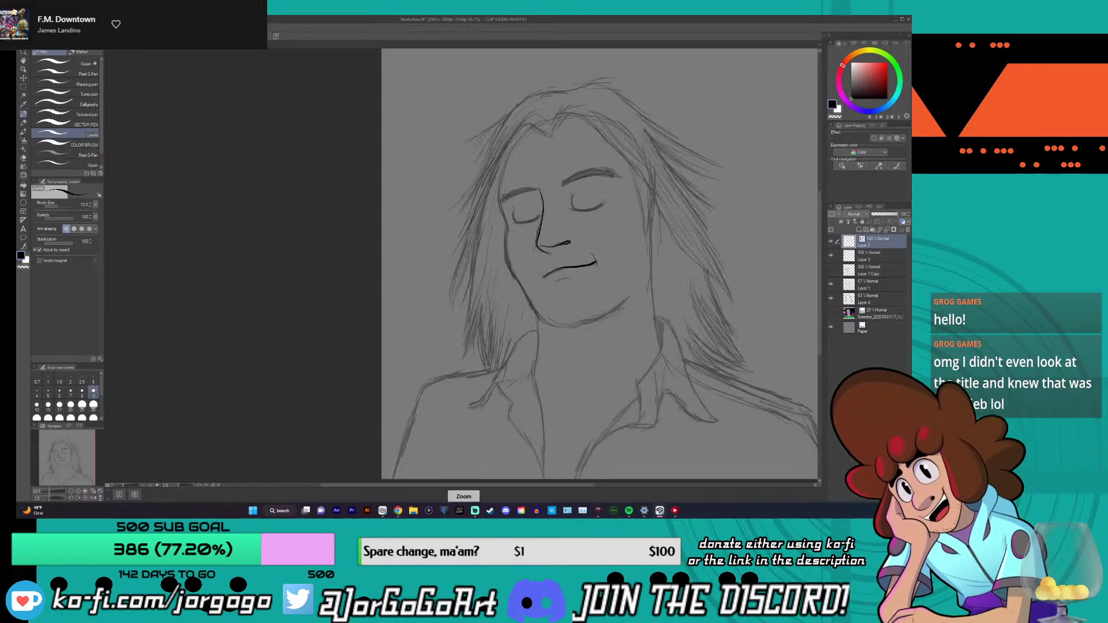
{"action": "scroll", "coordinate": [807, 228], "scroll_direction": "up", "scroll_amount": 1}
{"action": "scroll", "coordinate": [807, 229], "scroll_direction": "down", "scroll_amount": 1}
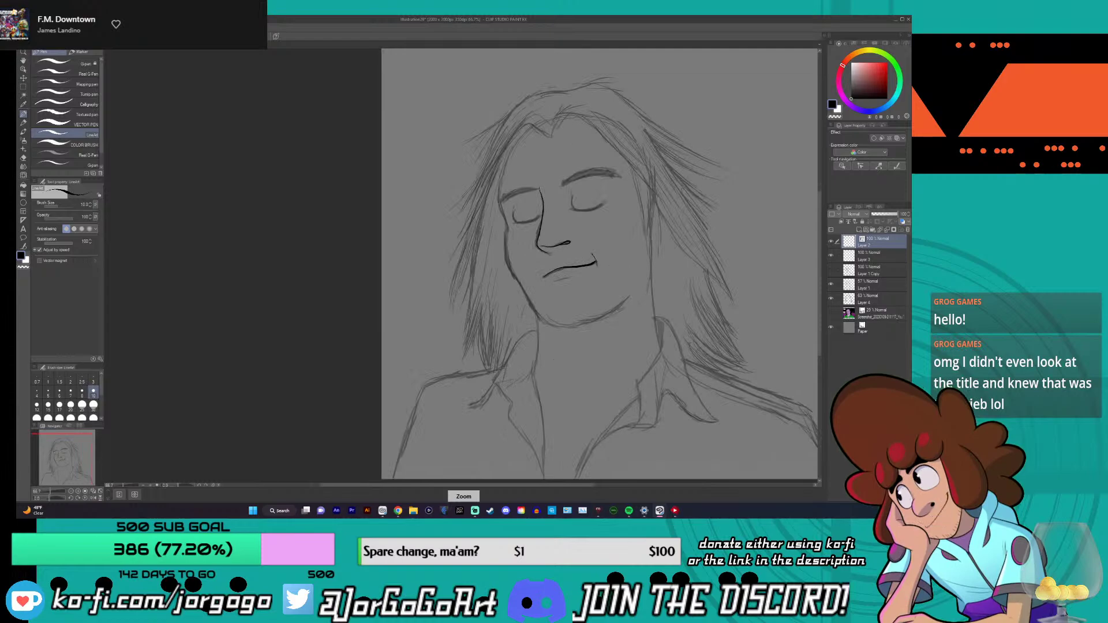
{"action": "scroll", "coordinate": [807, 228], "scroll_direction": "up", "scroll_amount": 1}
{"action": "scroll", "coordinate": [807, 229], "scroll_direction": "down", "scroll_amount": 1}
{"action": "scroll", "coordinate": [807, 229], "scroll_direction": "up", "scroll_amount": 1}
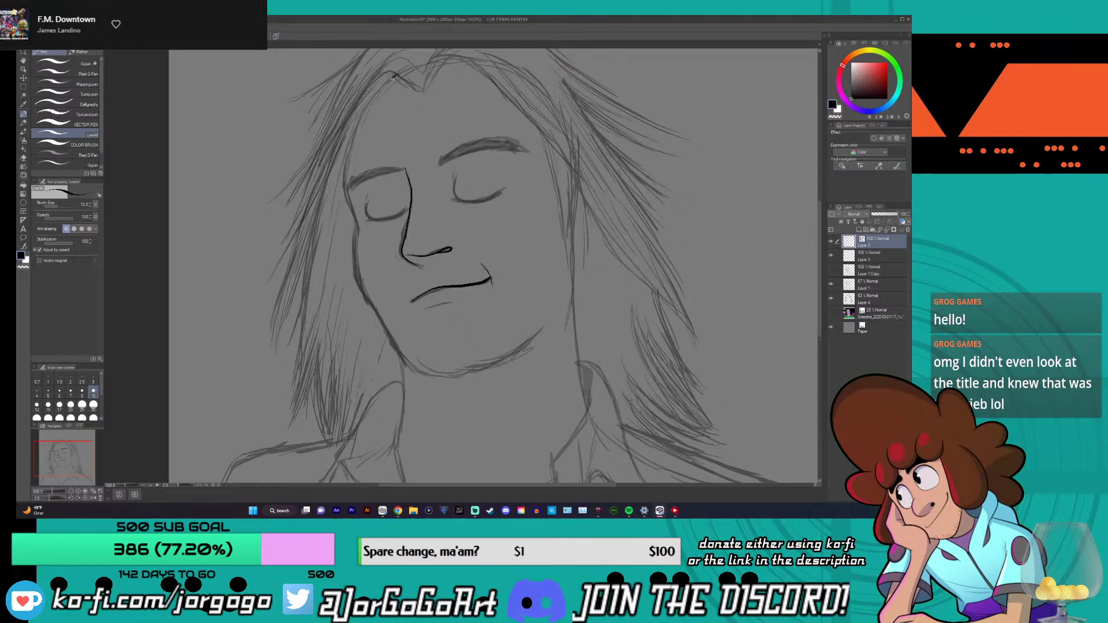
- Ink the face contour from the hairline past the cheek to the chin and jaw, redrawing it until smooth, and add the lower lip line
{"action": "left_click_drag", "start_coordinate": [395, 74], "coordinate": [371, 102]}
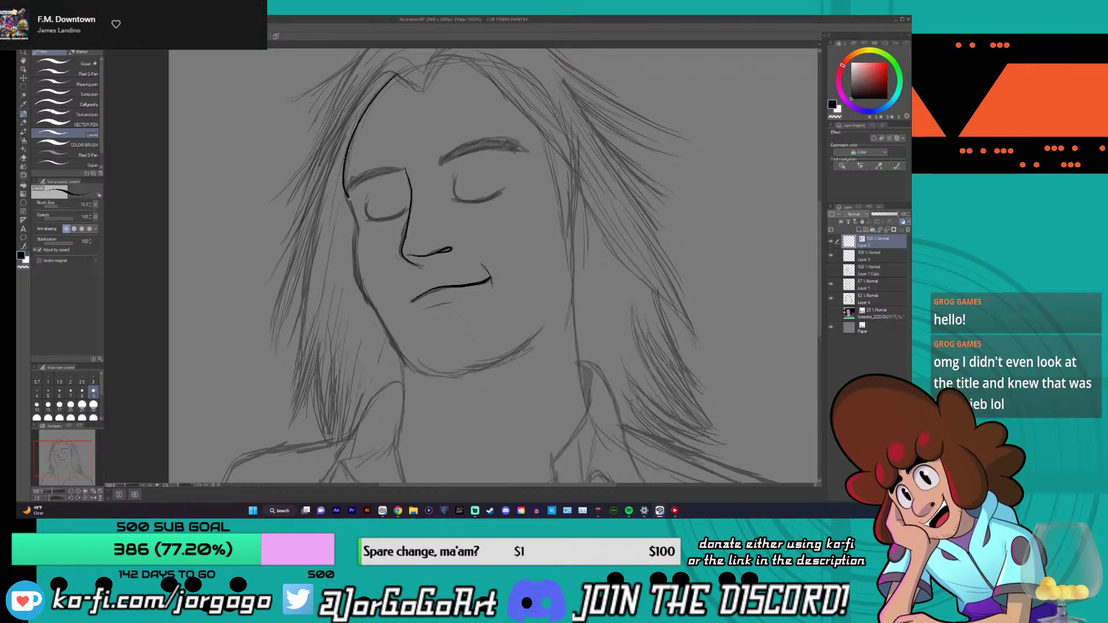
{"action": "left_click_drag", "start_coordinate": [349, 199], "coordinate": [362, 266]}
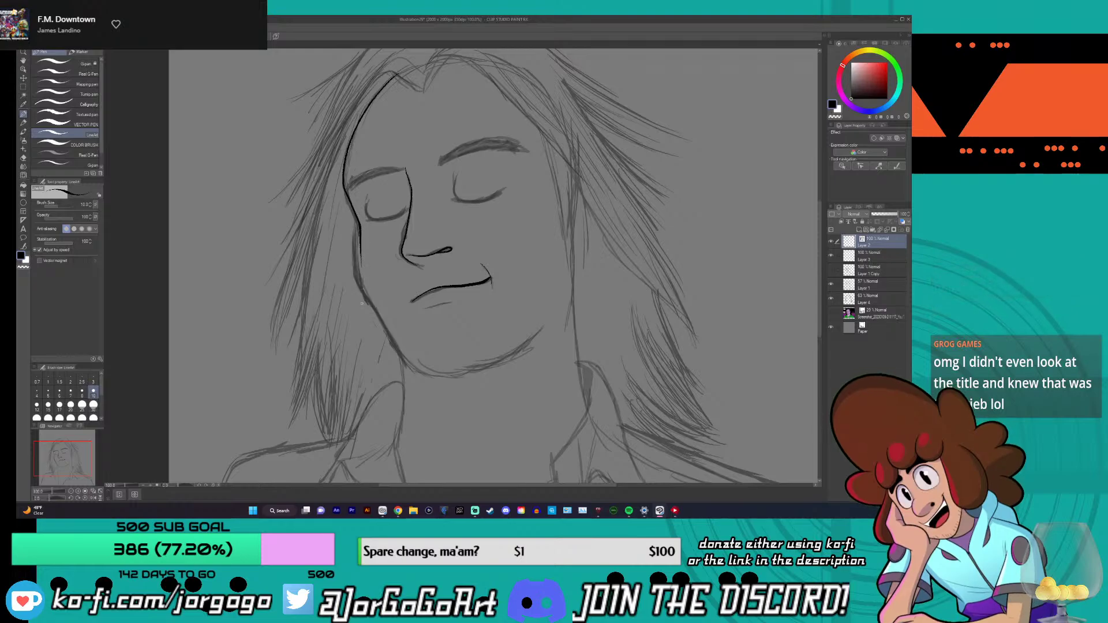
{"action": "key", "text": "ctrl+z"}
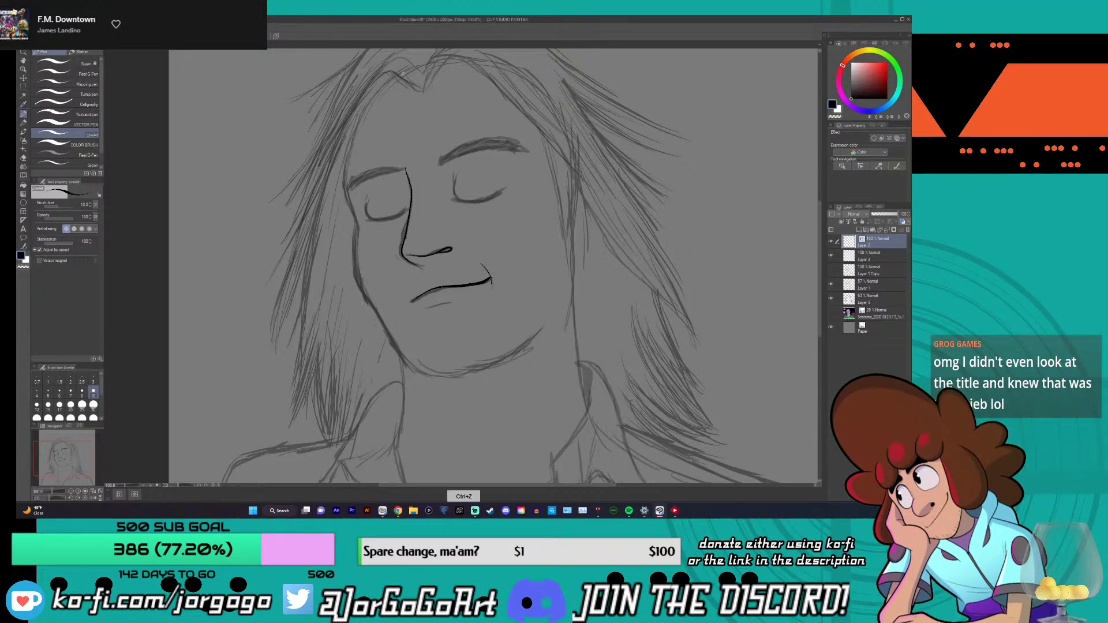
{"action": "mouse_move", "coordinate": [402, 72]}
{"action": "left_mouse_down"}
{"action": "mouse_move", "coordinate": [347, 153]}
{"action": "mouse_move", "coordinate": [356, 233]}
{"action": "left_mouse_up"}
{"action": "mouse_move", "coordinate": [359, 278]}
{"action": "left_mouse_down"}
{"action": "mouse_move", "coordinate": [424, 374]}
{"action": "mouse_move", "coordinate": [456, 380]}
{"action": "left_mouse_up"}
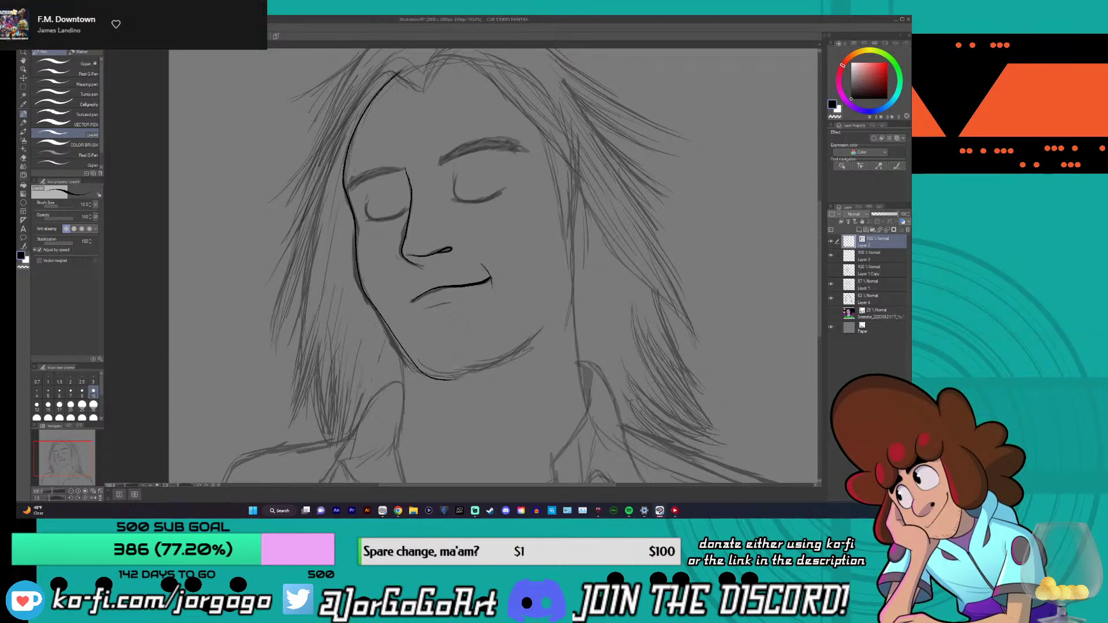
{"action": "key", "text": "ctrl+z"}
{"action": "left_click_drag", "start_coordinate": [400, 68], "coordinate": [355, 132]}
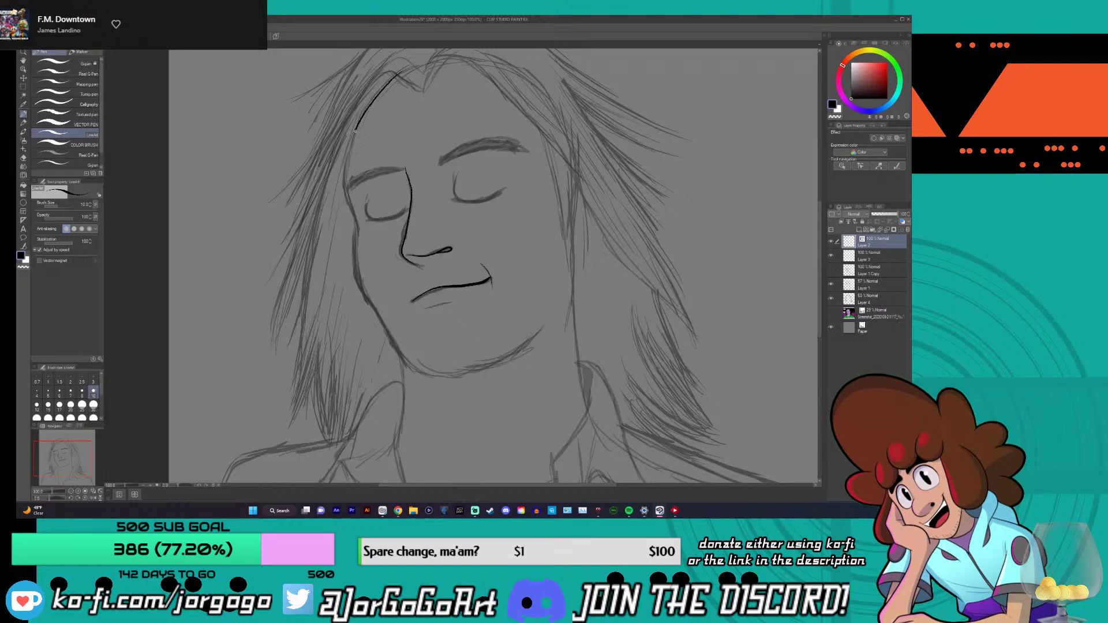
{"action": "mouse_move", "coordinate": [343, 180]}
{"action": "left_mouse_down"}
{"action": "mouse_move", "coordinate": [362, 288]}
{"action": "mouse_move", "coordinate": [432, 374]}
{"action": "mouse_move", "coordinate": [467, 372]}
{"action": "mouse_move", "coordinate": [542, 327]}
{"action": "left_mouse_up"}
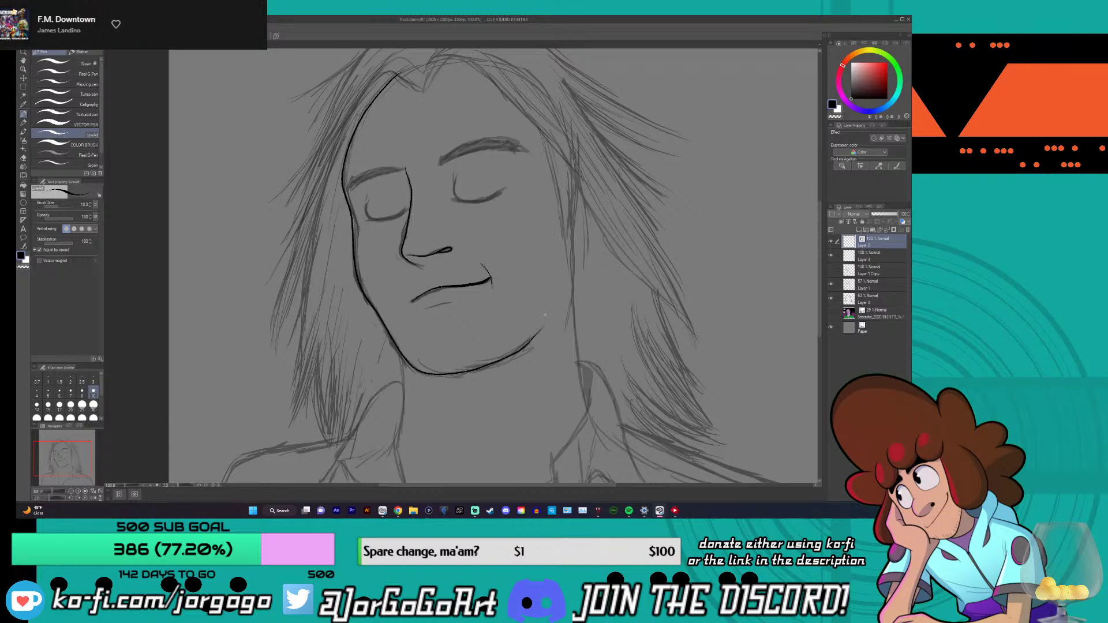
{"action": "left_click_drag", "start_coordinate": [426, 308], "coordinate": [451, 304]}
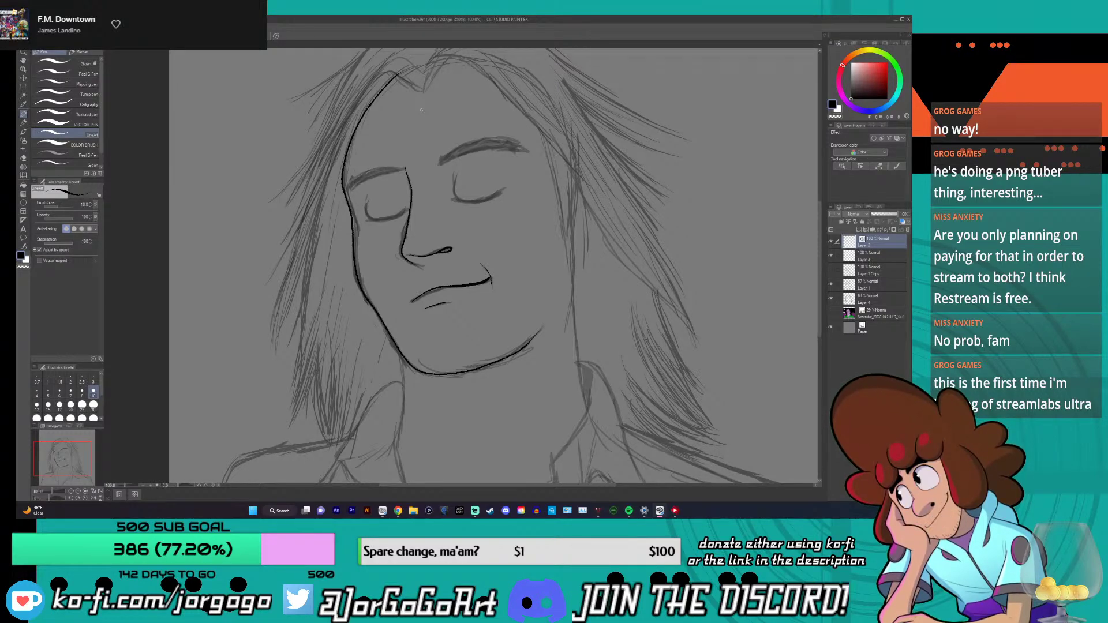
- Try to ink the widow's-peak hairline from the centre of the forehead down both sides of the face
{"action": "scroll", "coordinate": [814, 221], "scroll_direction": "up", "scroll_amount": 3}
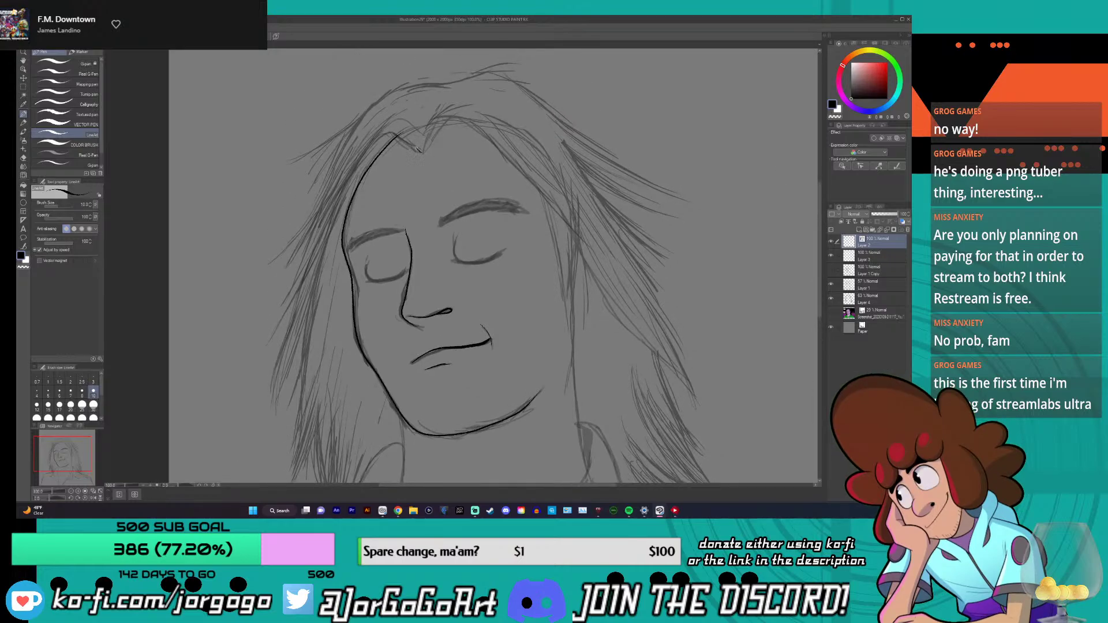
{"action": "left_click_drag", "start_coordinate": [390, 138], "coordinate": [291, 352]}
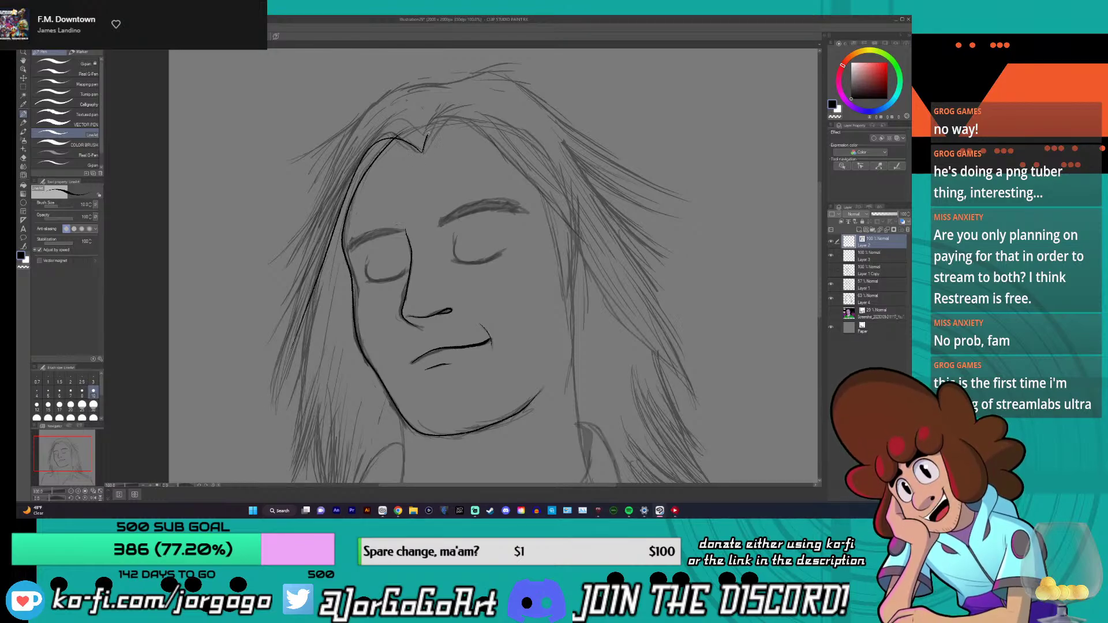
{"action": "mouse_move", "coordinate": [423, 151]}
{"action": "left_mouse_down"}
{"action": "mouse_move", "coordinate": [444, 121]}
{"action": "mouse_move", "coordinate": [474, 123]}
{"action": "mouse_move", "coordinate": [606, 254]}
{"action": "left_mouse_up"}
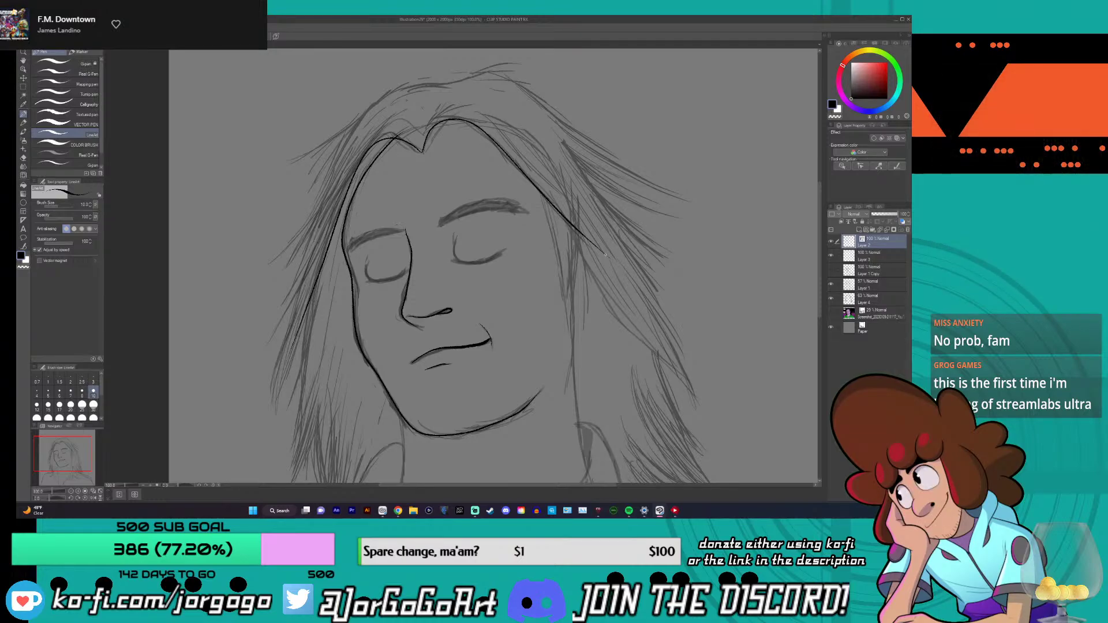
{"action": "key", "text": "ctrl+z"}
{"action": "key", "text": "ctrl+z"}
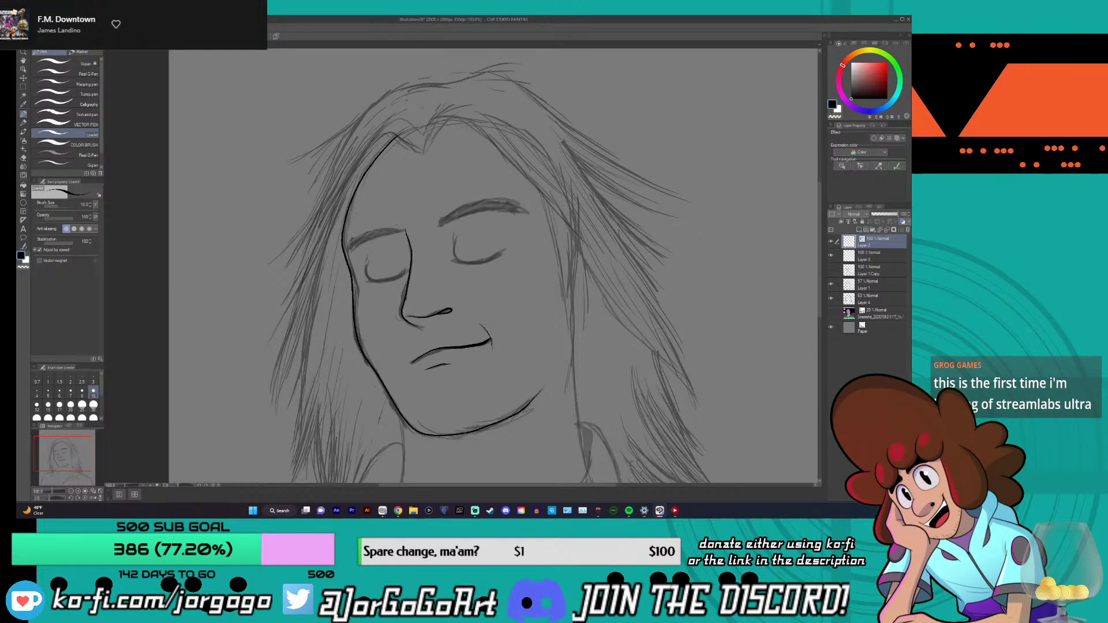
{"action": "left_click_drag", "start_coordinate": [425, 152], "coordinate": [600, 254]}
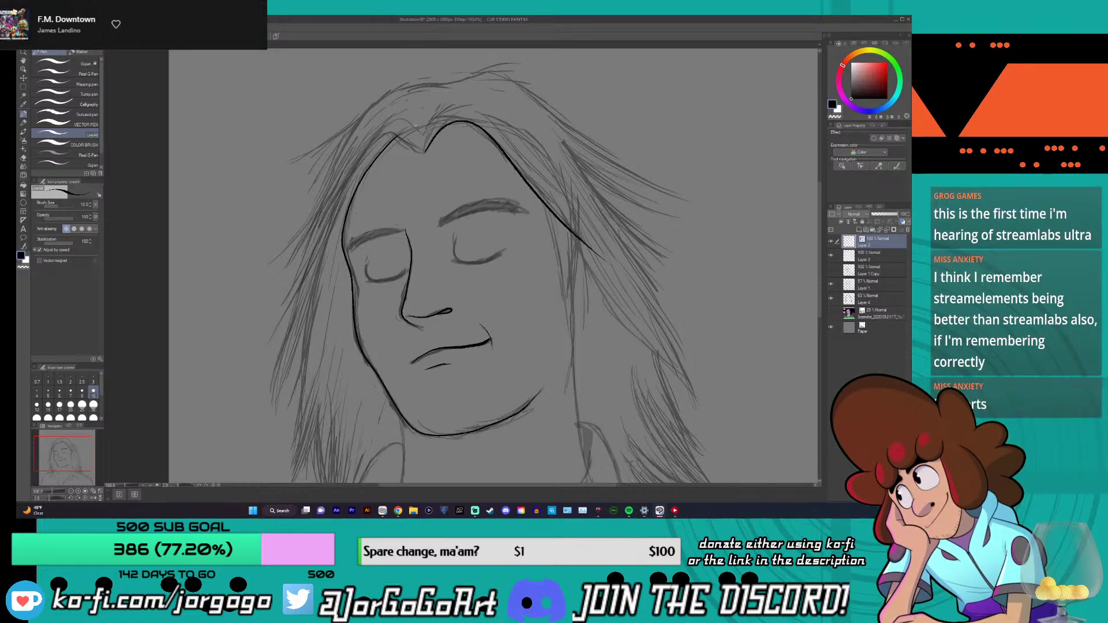
{"action": "mouse_move", "coordinate": [423, 151]}
{"action": "left_mouse_down"}
{"action": "mouse_move", "coordinate": [380, 137]}
{"action": "mouse_move", "coordinate": [329, 214]}
{"action": "left_mouse_up"}
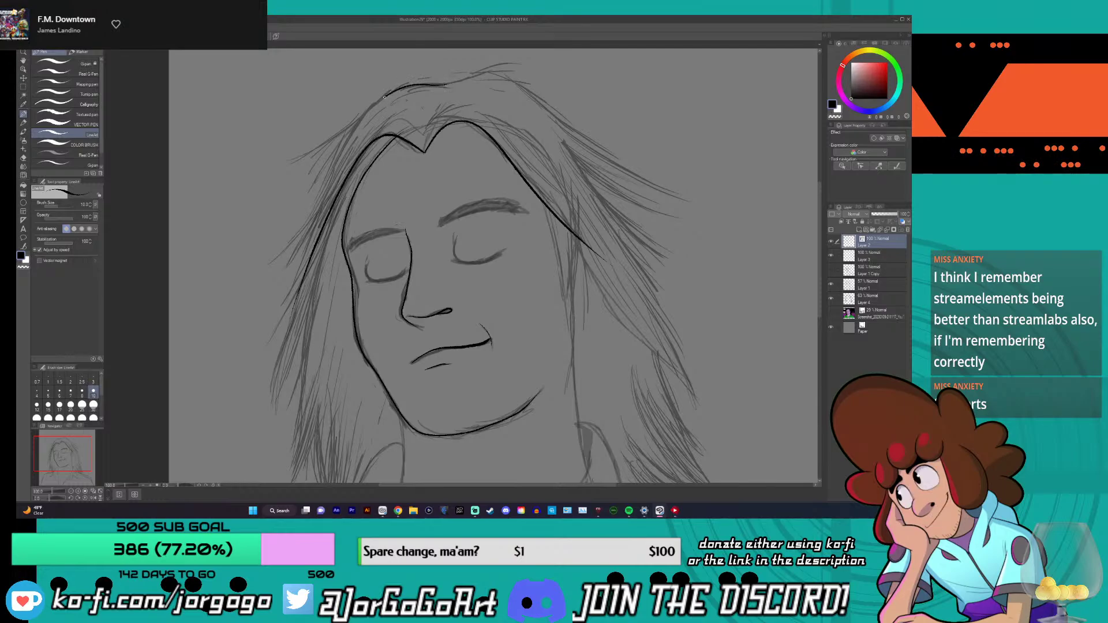
- Try to ink the outer hair contour beside the crown, and undo the hair and hairline strokes while comparing the whole portrait
{"action": "left_click_drag", "start_coordinate": [384, 97], "coordinate": [365, 116]}
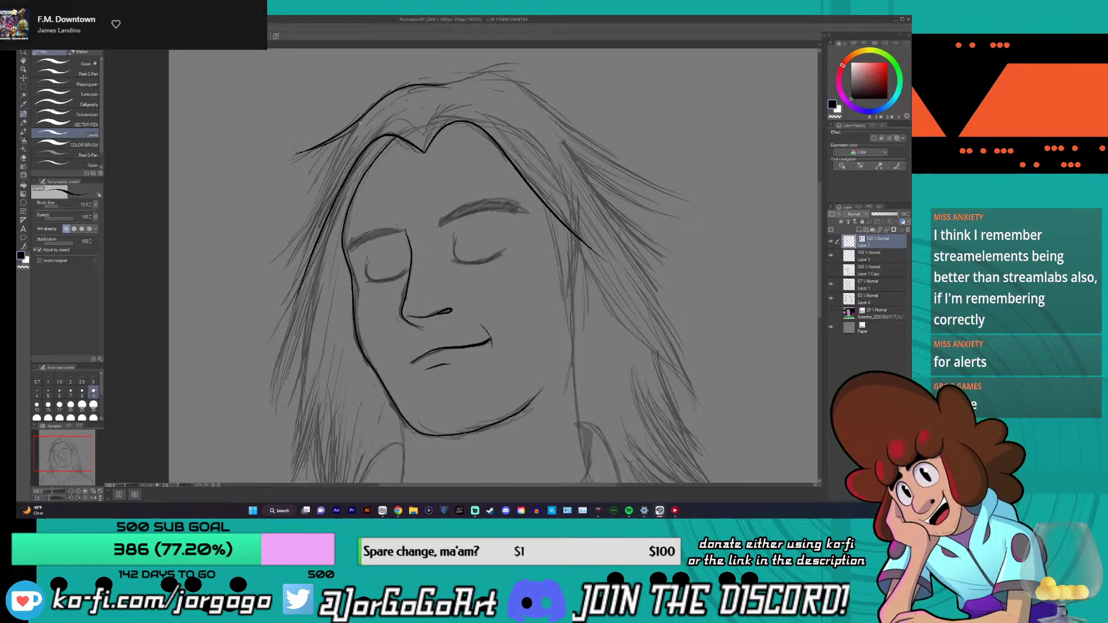
{"action": "mouse_move", "coordinate": [344, 142]}
{"action": "left_mouse_down"}
{"action": "mouse_move", "coordinate": [307, 217]}
{"action": "mouse_move", "coordinate": [267, 262]}
{"action": "left_mouse_up"}
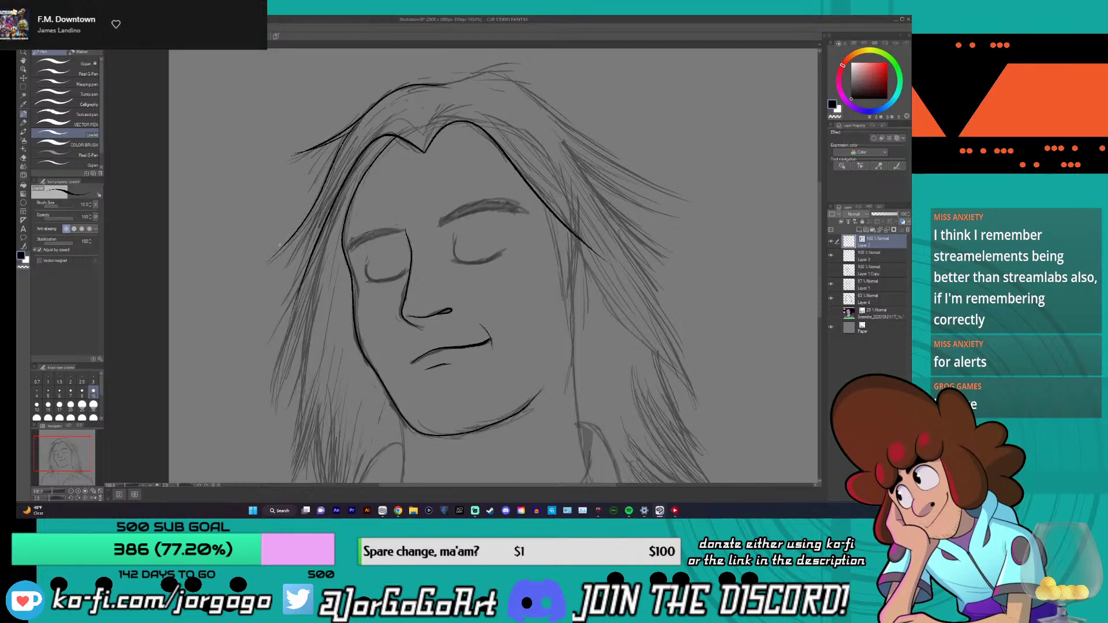
{"action": "left_click_drag", "start_coordinate": [338, 169], "coordinate": [270, 254]}
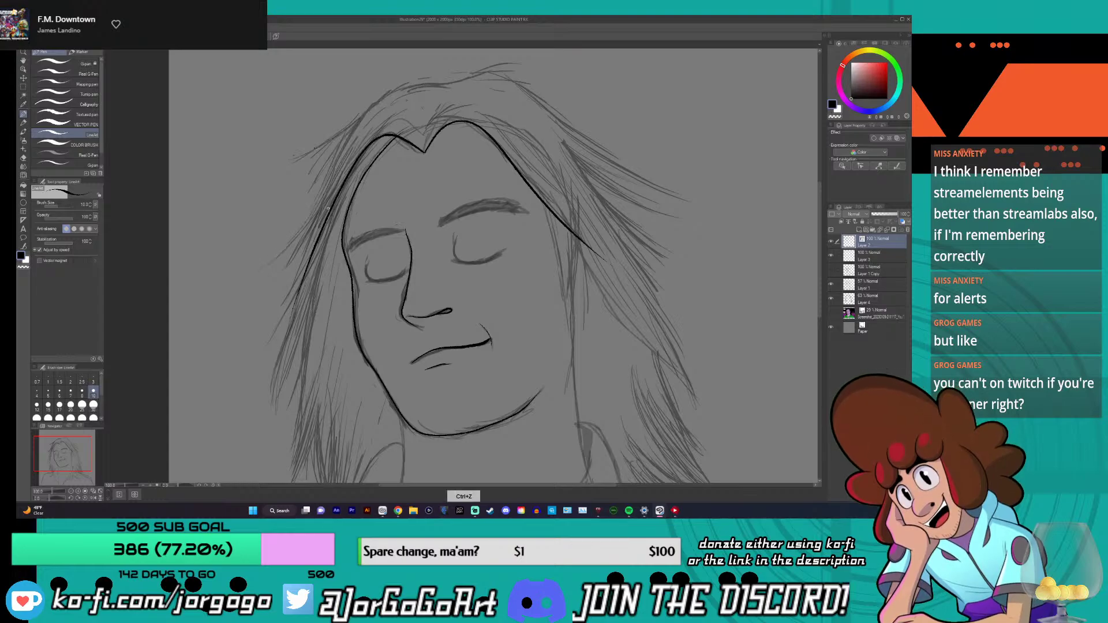
{"action": "scroll", "coordinate": [328, 207], "scroll_direction": "down", "scroll_amount": 2}
{"action": "scroll", "coordinate": [328, 207], "scroll_direction": "down", "scroll_amount": 1}
{"action": "scroll", "coordinate": [328, 207], "scroll_direction": "up", "scroll_amount": 3}
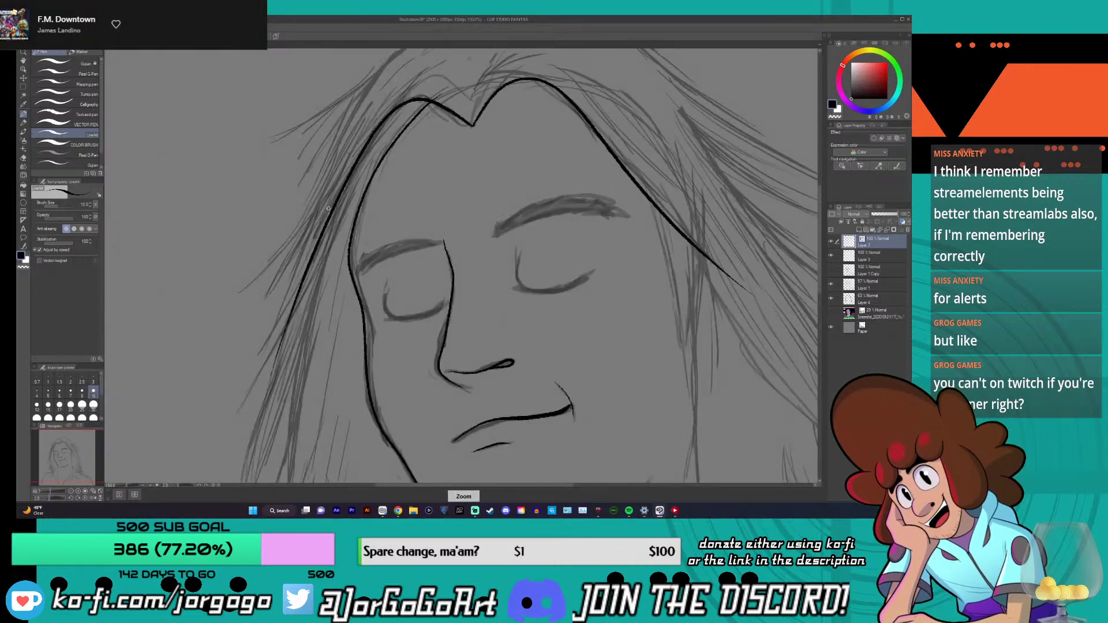
{"action": "scroll", "coordinate": [328, 209], "scroll_direction": "down", "scroll_amount": 3}
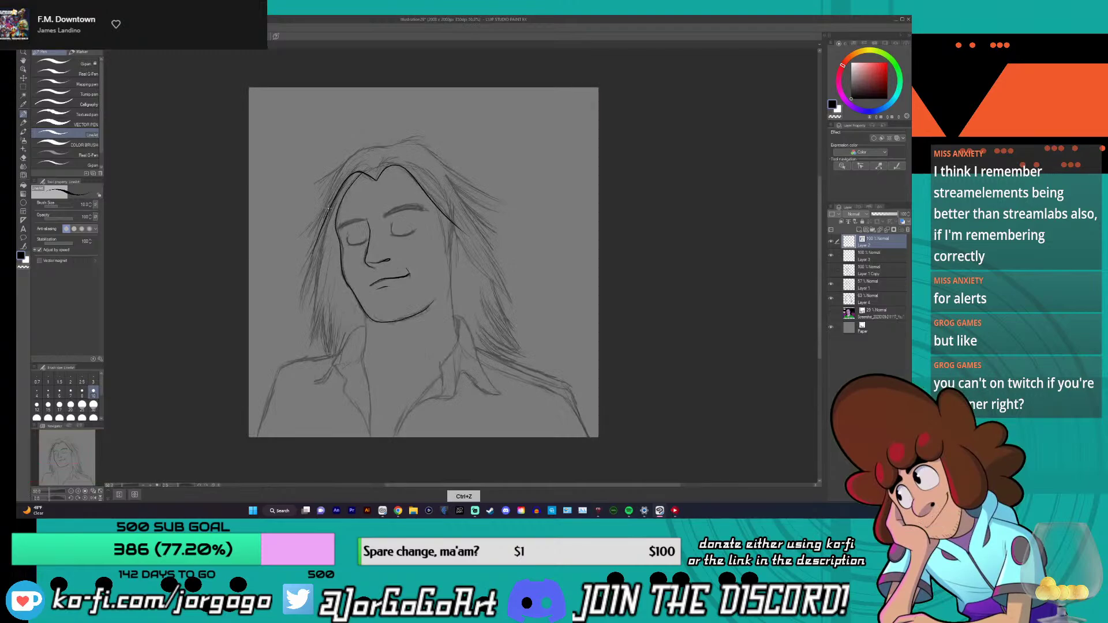
{"action": "scroll", "coordinate": [328, 208], "scroll_direction": "up", "scroll_amount": 4}
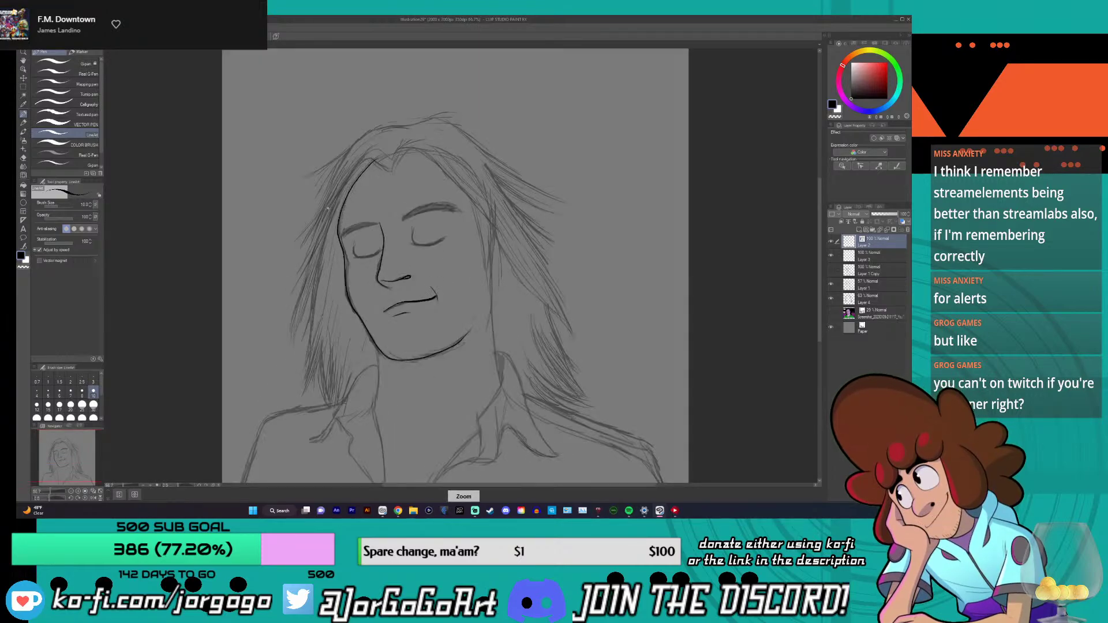
- Ink the closed lids of both eyes, including the short curves at their corners, over the sketch
{"action": "scroll", "coordinate": [328, 208], "scroll_direction": "down", "scroll_amount": 4}
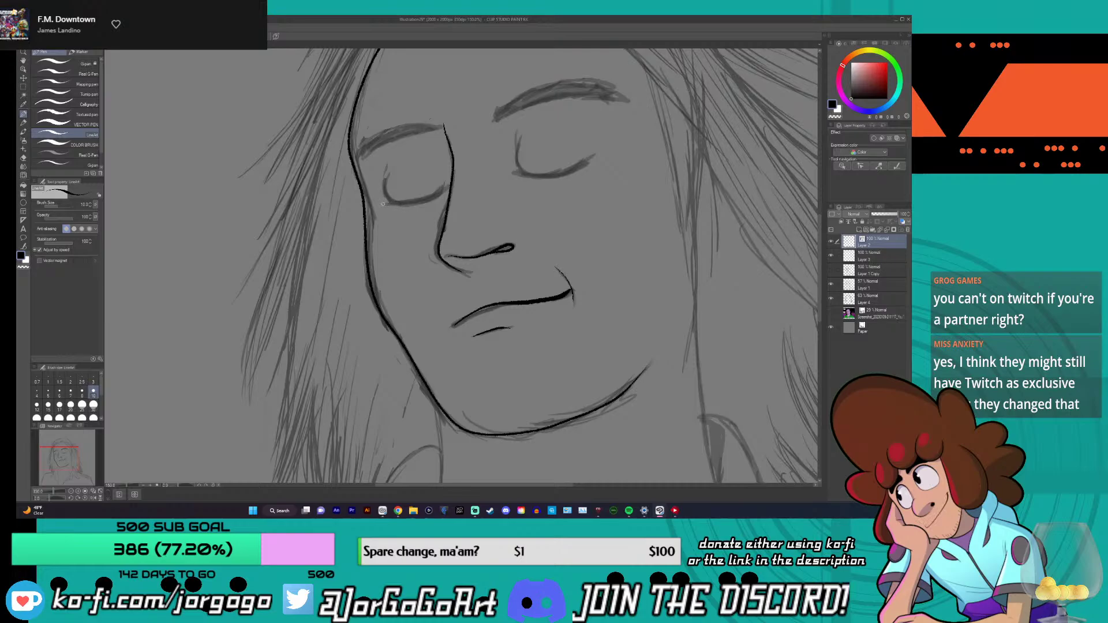
{"action": "left_click_drag", "start_coordinate": [383, 204], "coordinate": [450, 180]}
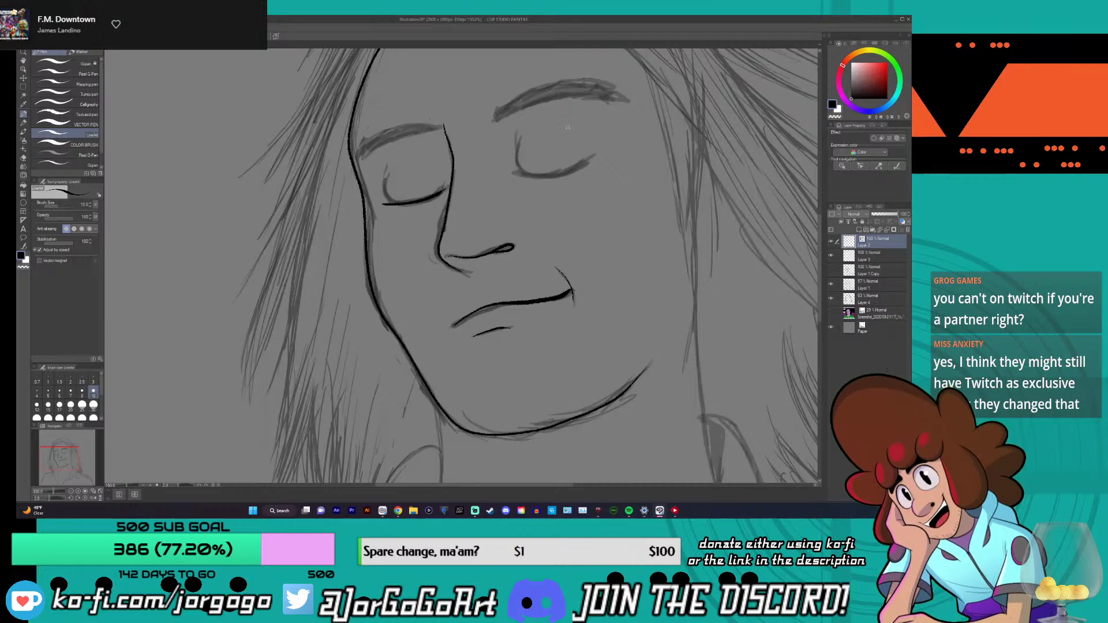
{"action": "left_click_drag", "start_coordinate": [520, 173], "coordinate": [596, 156]}
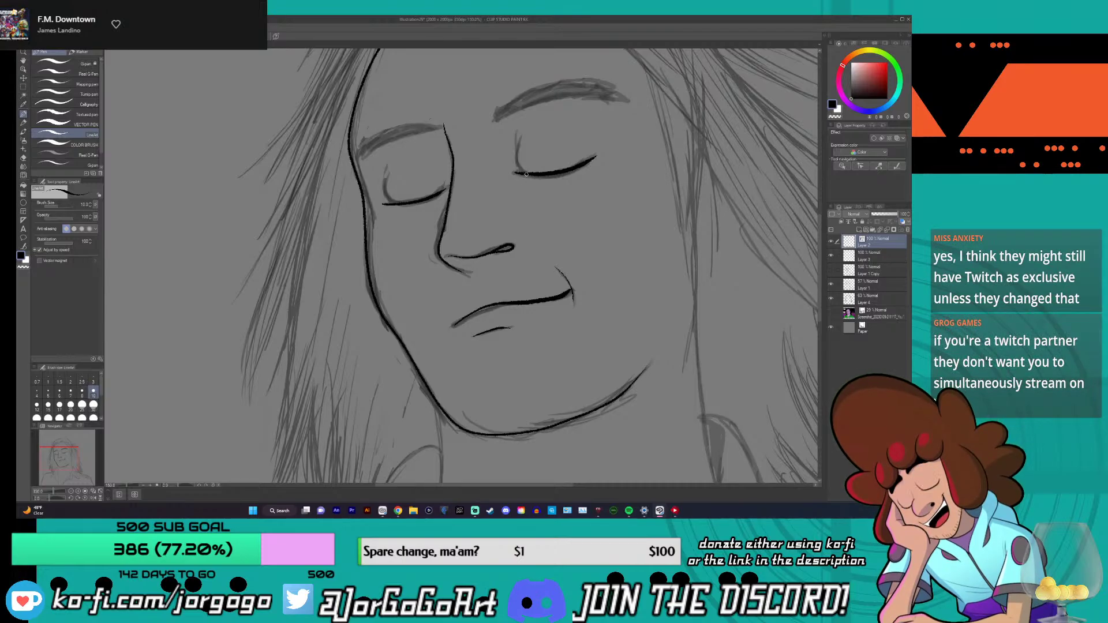
{"action": "left_click_drag", "start_coordinate": [519, 159], "coordinate": [516, 172]}
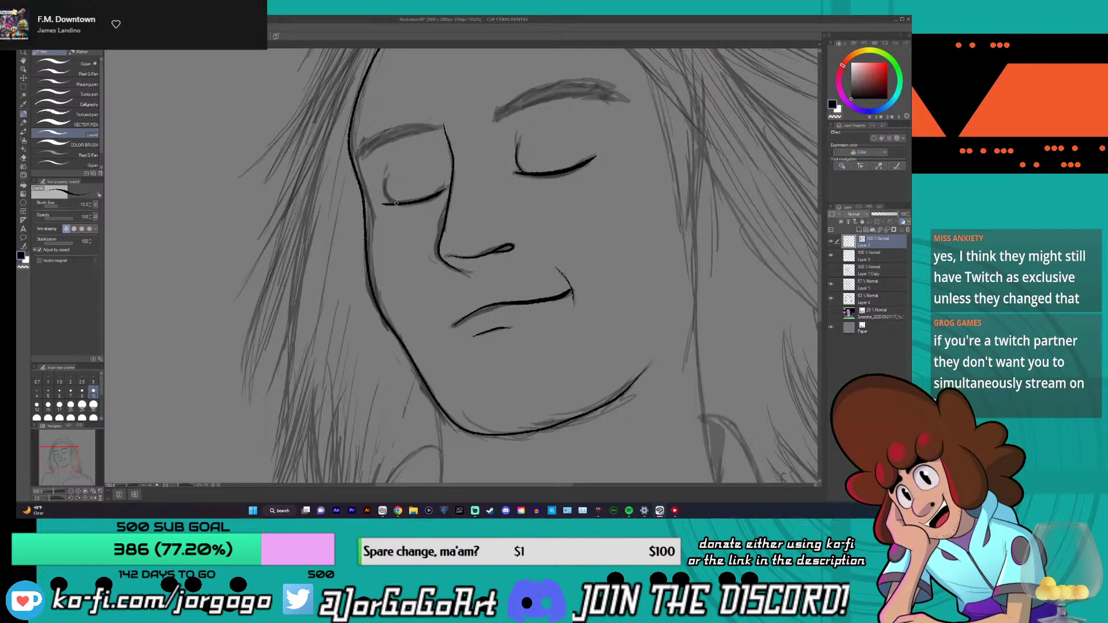
{"action": "left_click_drag", "start_coordinate": [401, 203], "coordinate": [387, 196]}
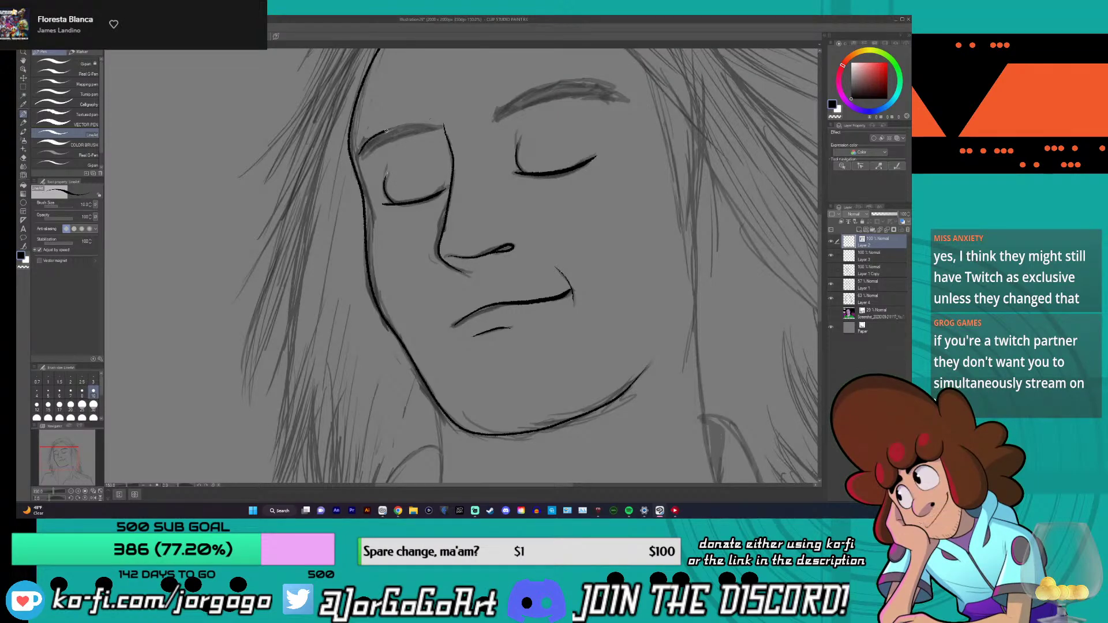
- Undo the first brow stroke and ink tapered outlines of both eyebrows along the sketch
{"action": "key", "text": "ctrl+z"}
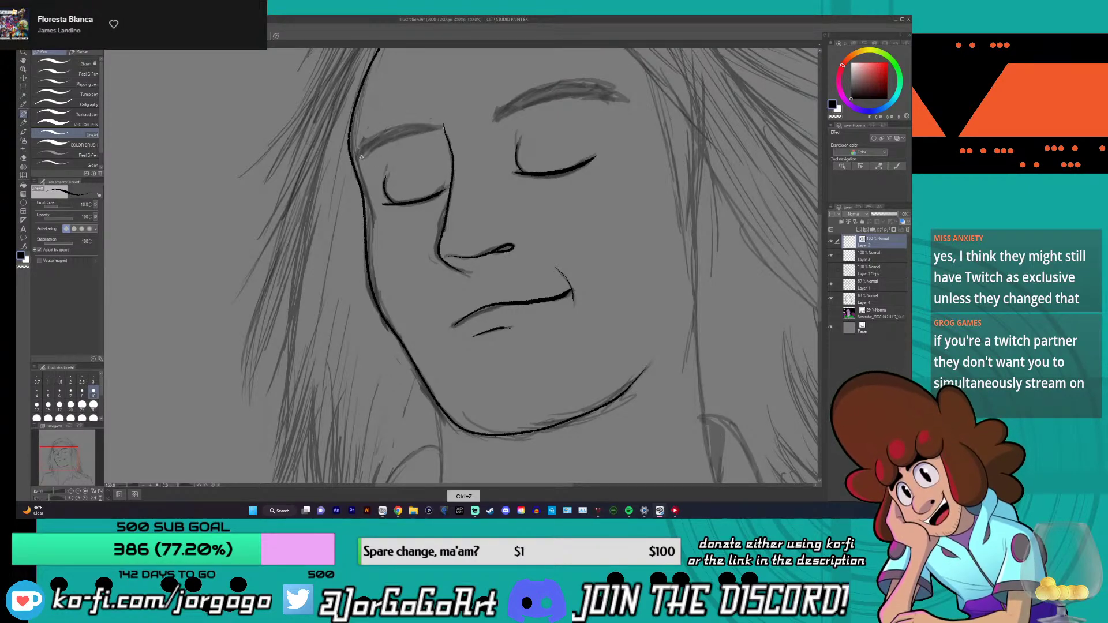
{"action": "mouse_move", "coordinate": [361, 157]}
{"action": "left_mouse_down"}
{"action": "mouse_move", "coordinate": [419, 124]}
{"action": "mouse_move", "coordinate": [442, 131]}
{"action": "mouse_move", "coordinate": [384, 142]}
{"action": "left_mouse_up"}
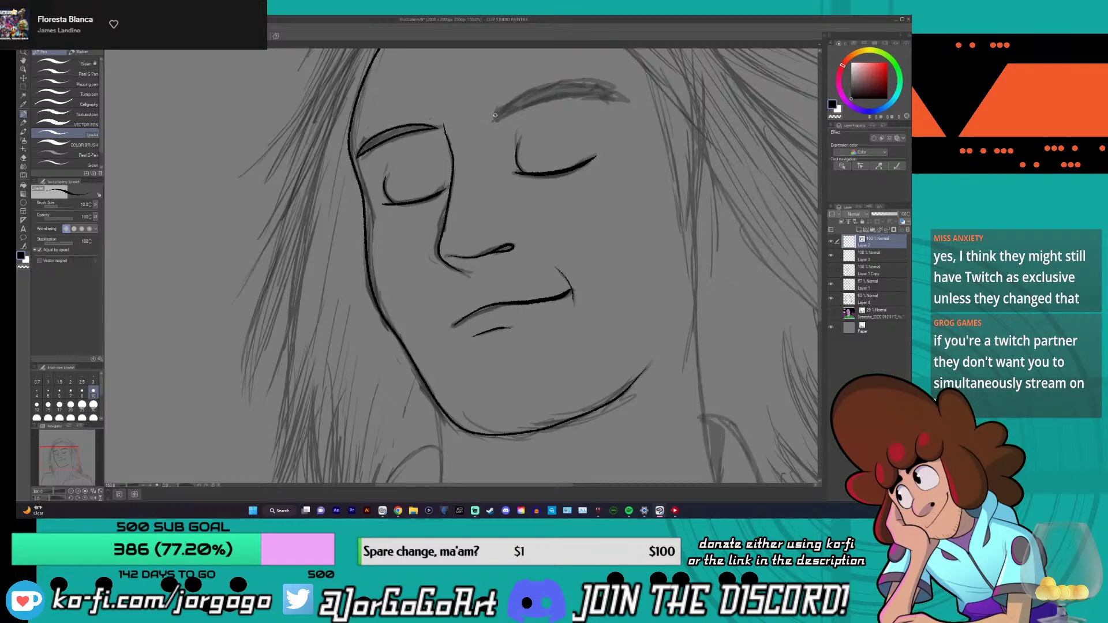
{"action": "mouse_move", "coordinate": [495, 115]}
{"action": "left_mouse_down"}
{"action": "mouse_move", "coordinate": [594, 82]}
{"action": "mouse_move", "coordinate": [625, 100]}
{"action": "mouse_move", "coordinate": [549, 96]}
{"action": "left_mouse_up"}
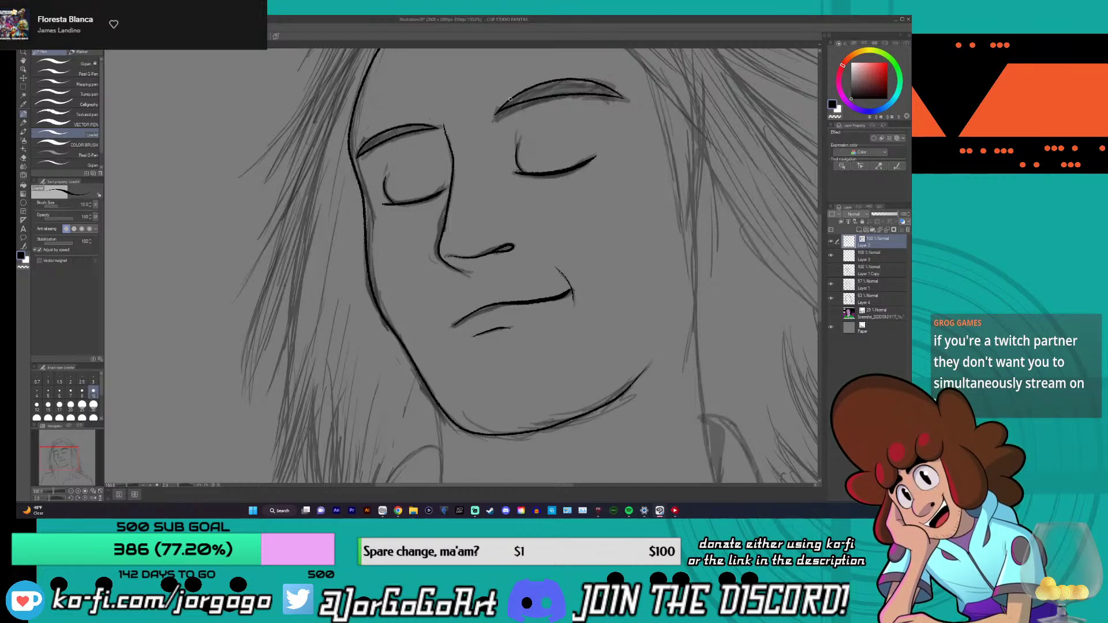
- Try to ink a faint crease across the forehead above the eyebrows
{"action": "scroll", "coordinate": [802, 199], "scroll_direction": "up", "scroll_amount": 3}
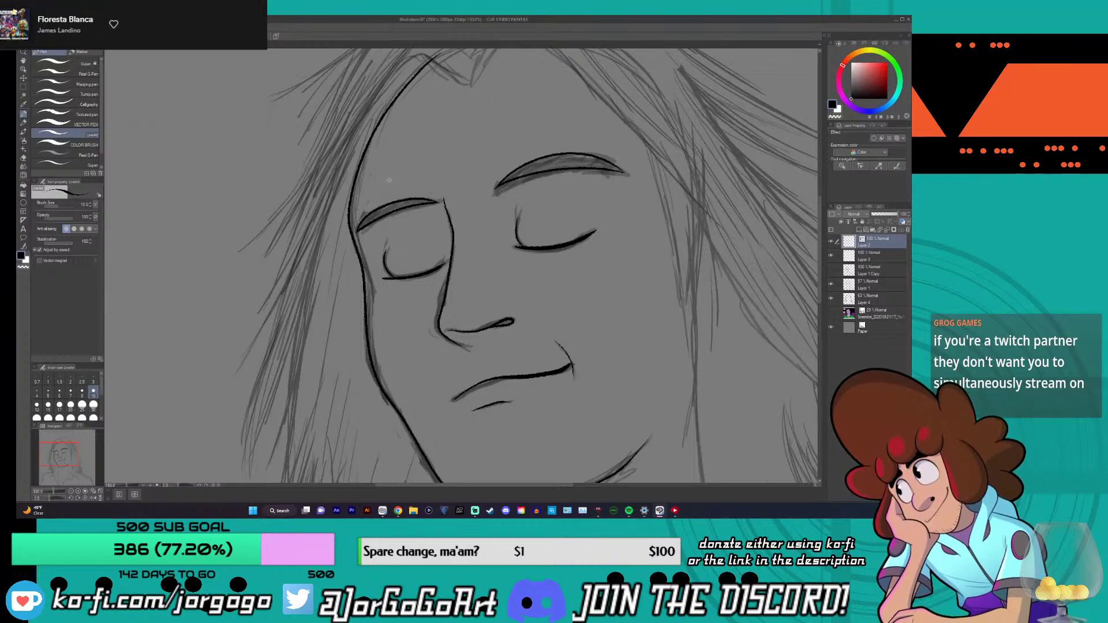
{"action": "mouse_move", "coordinate": [376, 174]}
{"action": "left_mouse_down"}
{"action": "mouse_move", "coordinate": [471, 127]}
{"action": "mouse_move", "coordinate": [553, 108]}
{"action": "left_mouse_up"}
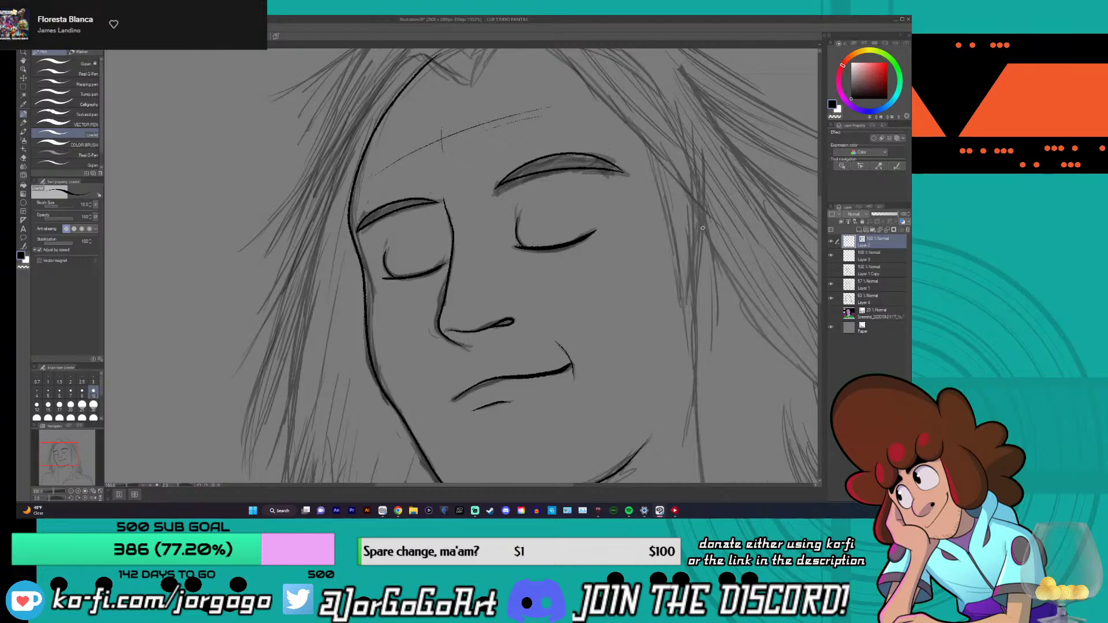
{"action": "key", "text": "ctrl+z"}
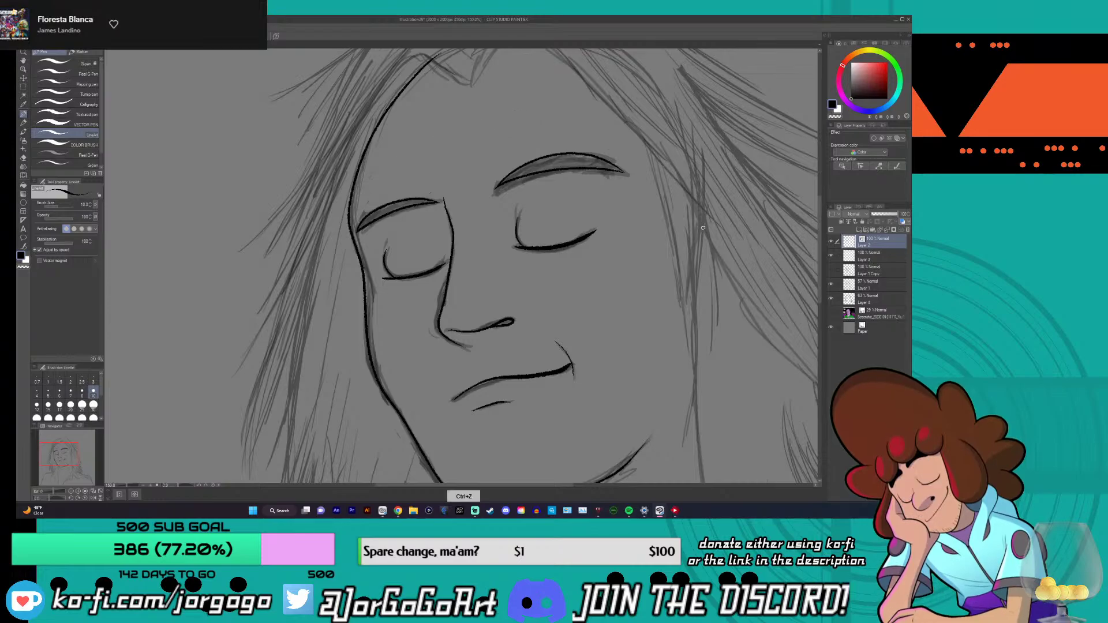
- Check the ear's position against the reference photo, hide the photo again, and ink the curved lower ear outline beside the hair
{"action": "key", "text": "ctrl+minus"}
{"action": "left_click_drag", "start_coordinate": [818, 220], "coordinate": [820, 257]}
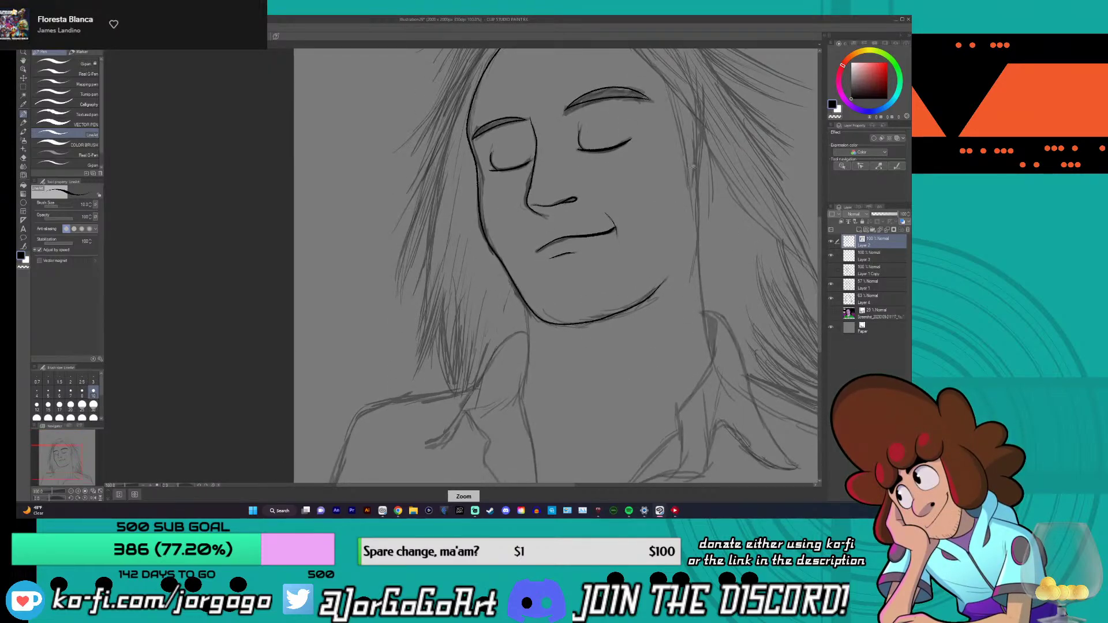
{"action": "left_click", "coordinate": [830, 314]}
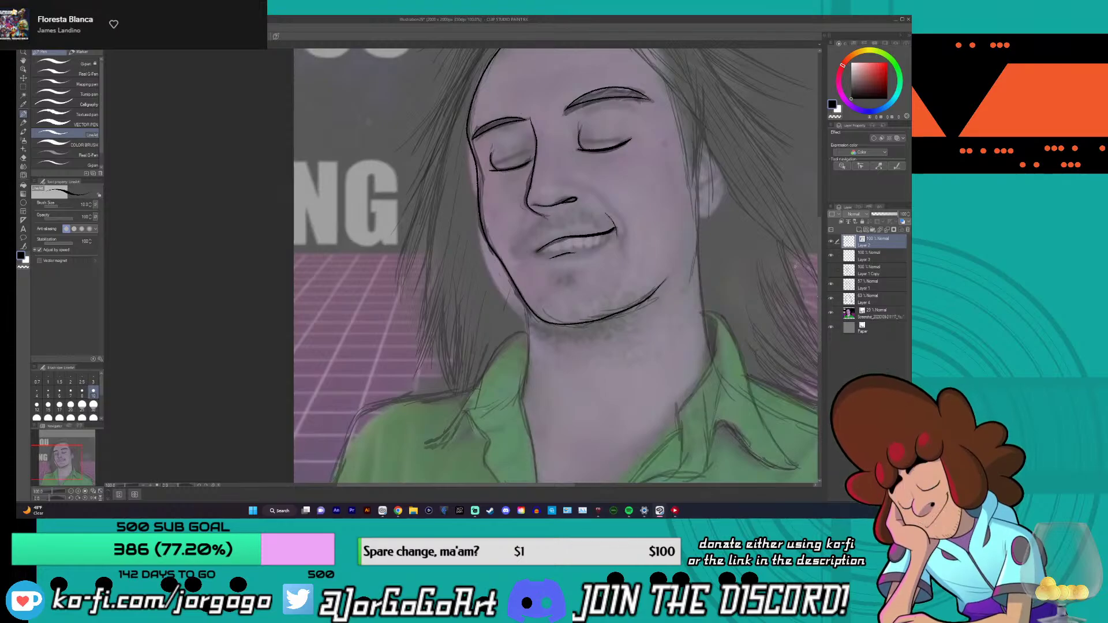
{"action": "left_click_drag", "start_coordinate": [545, 486], "coordinate": [580, 485]}
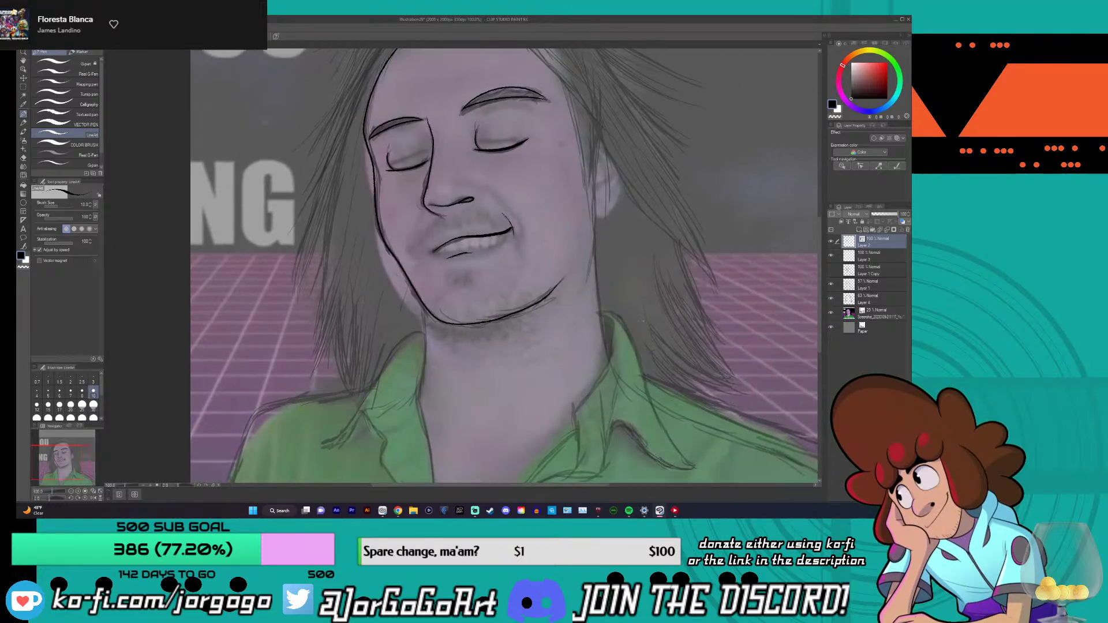
{"action": "left_click", "coordinate": [831, 313]}
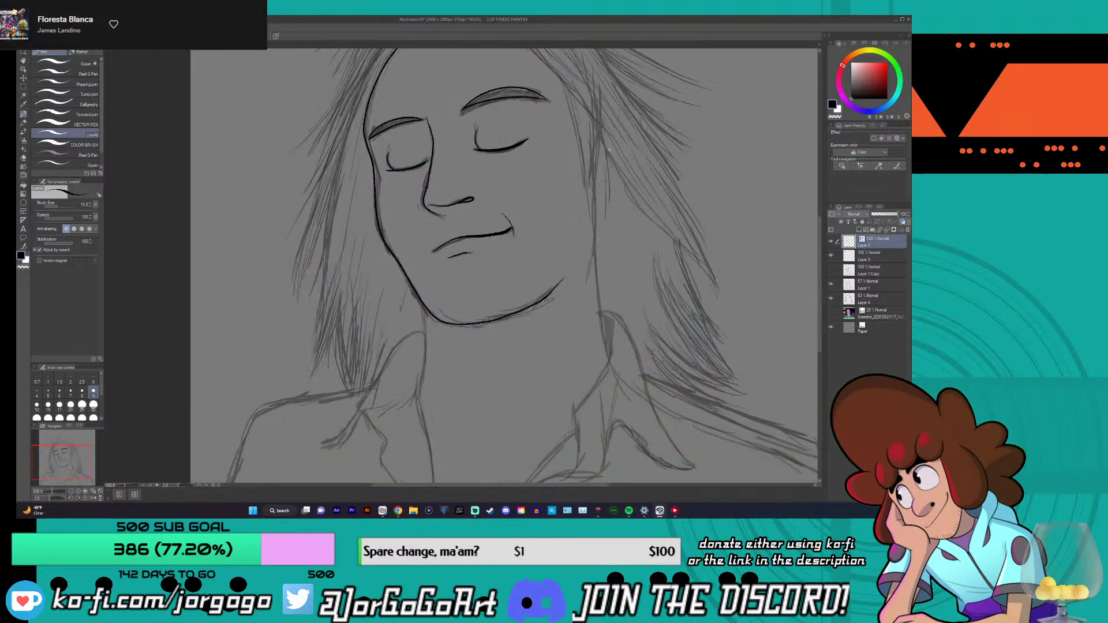
{"action": "key", "text": "ctrl+z"}
{"action": "left_click_drag", "start_coordinate": [618, 158], "coordinate": [608, 206]}
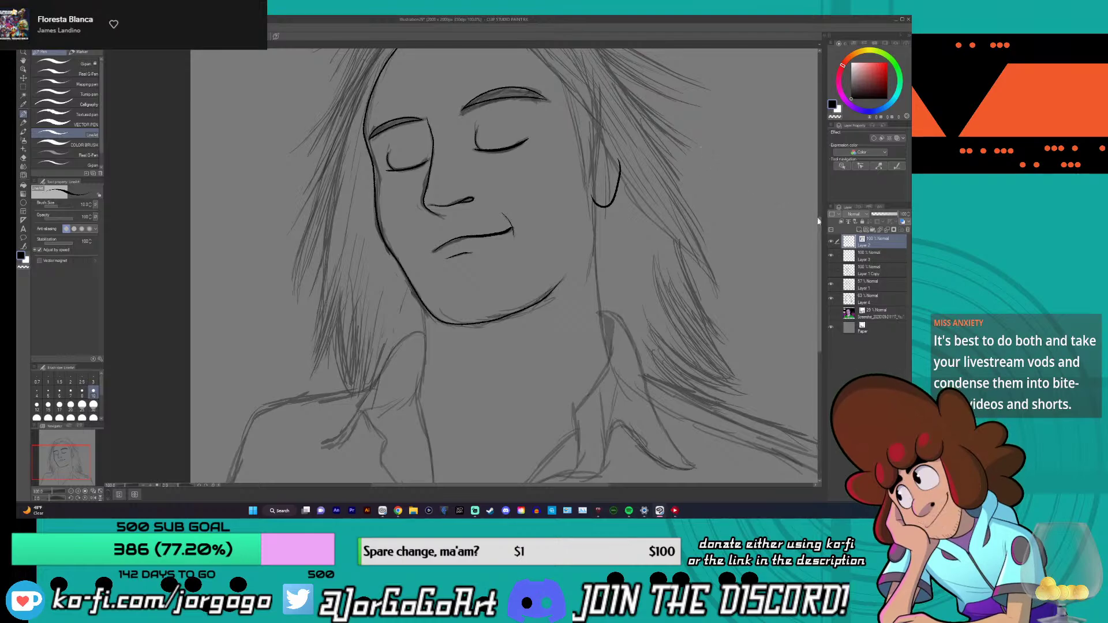
- Ink the narrow upper outline of the ear over the sketch, above the inked earlobe
{"action": "scroll", "coordinate": [727, 167], "scroll_direction": "up", "scroll_amount": 3}
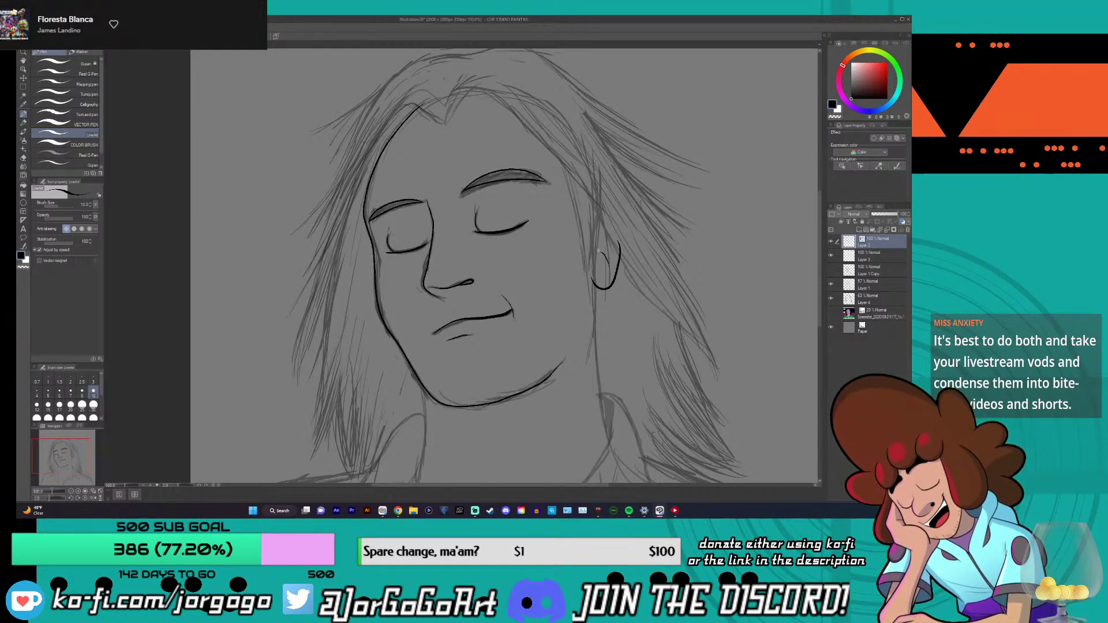
{"action": "mouse_move", "coordinate": [595, 252]}
{"action": "left_mouse_down"}
{"action": "mouse_move", "coordinate": [589, 196]}
{"action": "mouse_move", "coordinate": [606, 202]}
{"action": "left_mouse_up"}
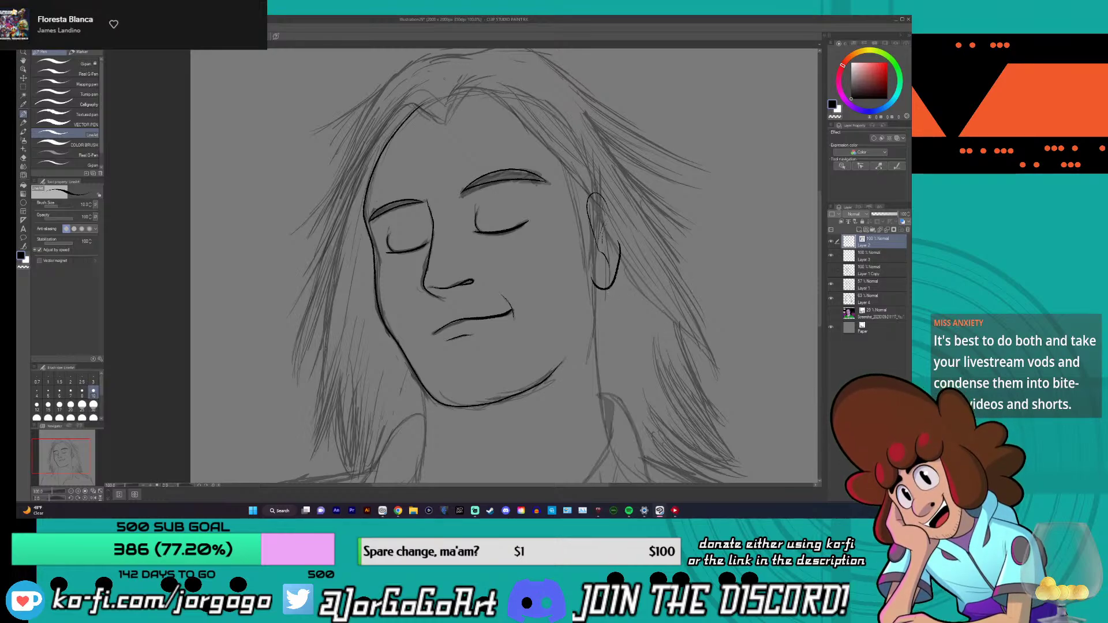
- Try to ink the long back neck line from below the ear down to the shirt collar
{"action": "scroll", "coordinate": [820, 224], "scroll_direction": "down", "scroll_amount": 3}
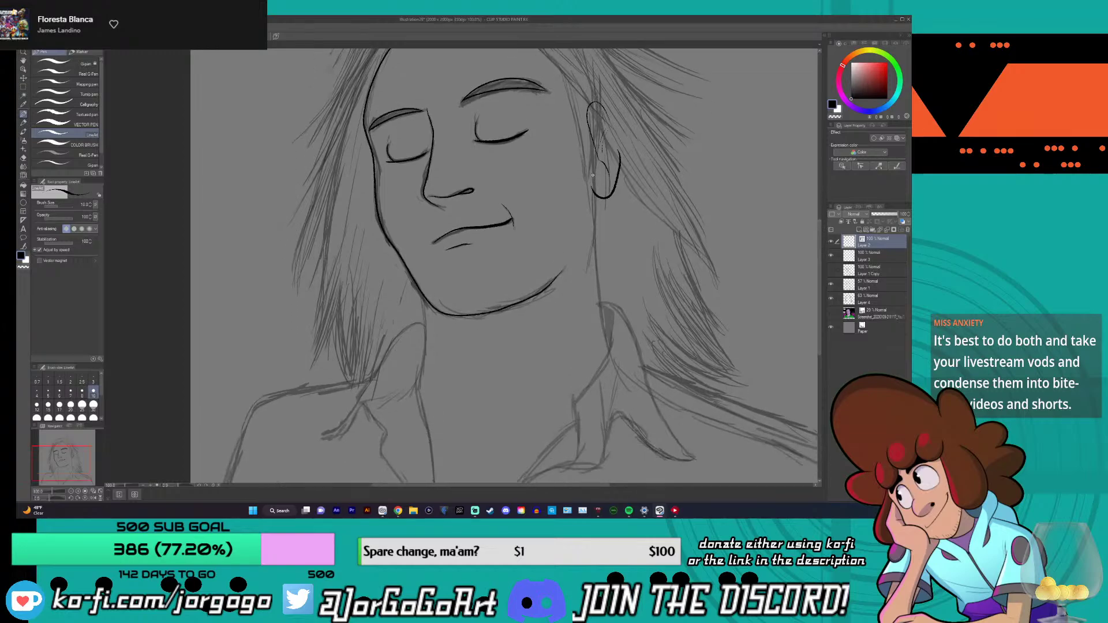
{"action": "left_click_drag", "start_coordinate": [594, 196], "coordinate": [599, 262]}
{"action": "left_click_drag", "start_coordinate": [608, 333], "coordinate": [614, 354]}
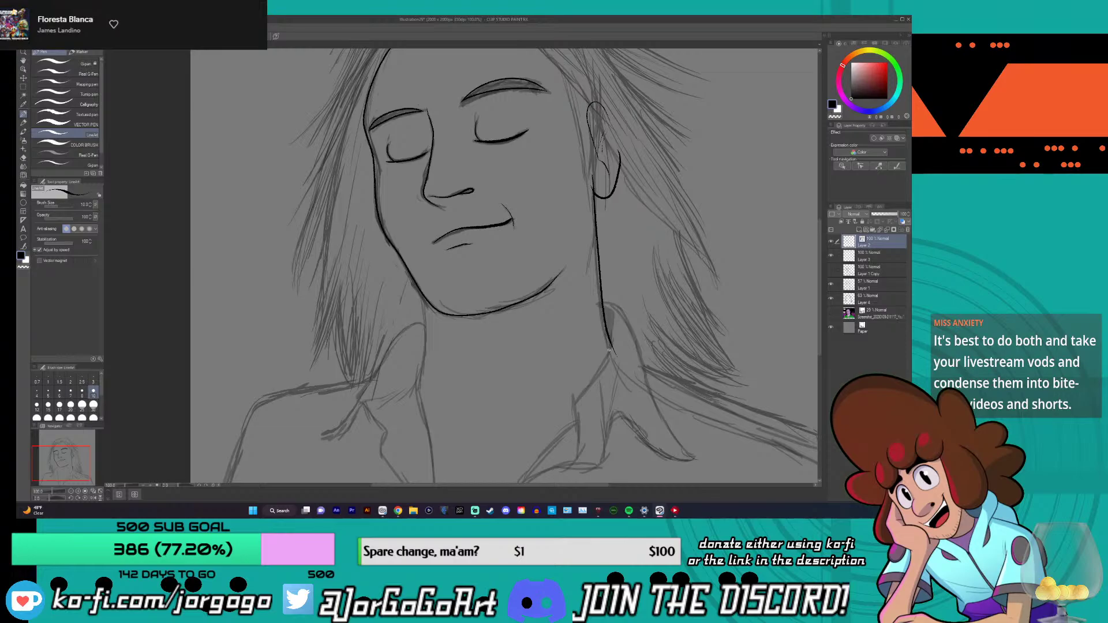
{"action": "key", "text": "ctrl+z"}
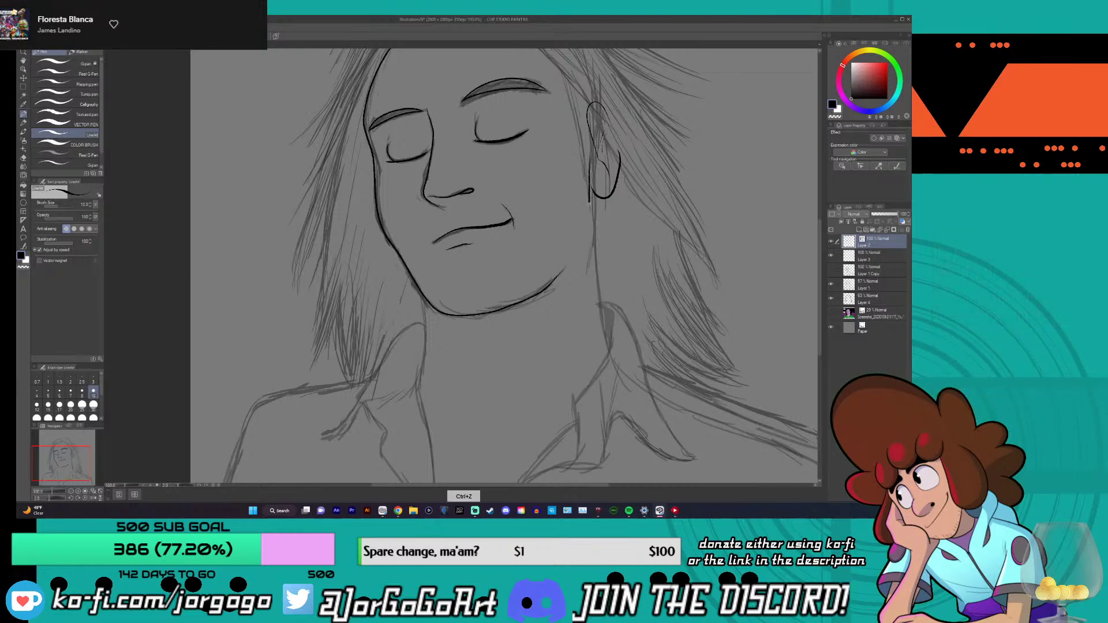
{"action": "left_click_drag", "start_coordinate": [588, 203], "coordinate": [600, 324]}
{"action": "key", "text": "ctrl+z"}
- Ink a short jaw stroke under the ear and both neck lines down to the collar, undoing strokes that miss the sketch
{"action": "left_click_drag", "start_coordinate": [589, 186], "coordinate": [592, 213]}
{"action": "left_click_drag", "start_coordinate": [593, 172], "coordinate": [583, 246]}
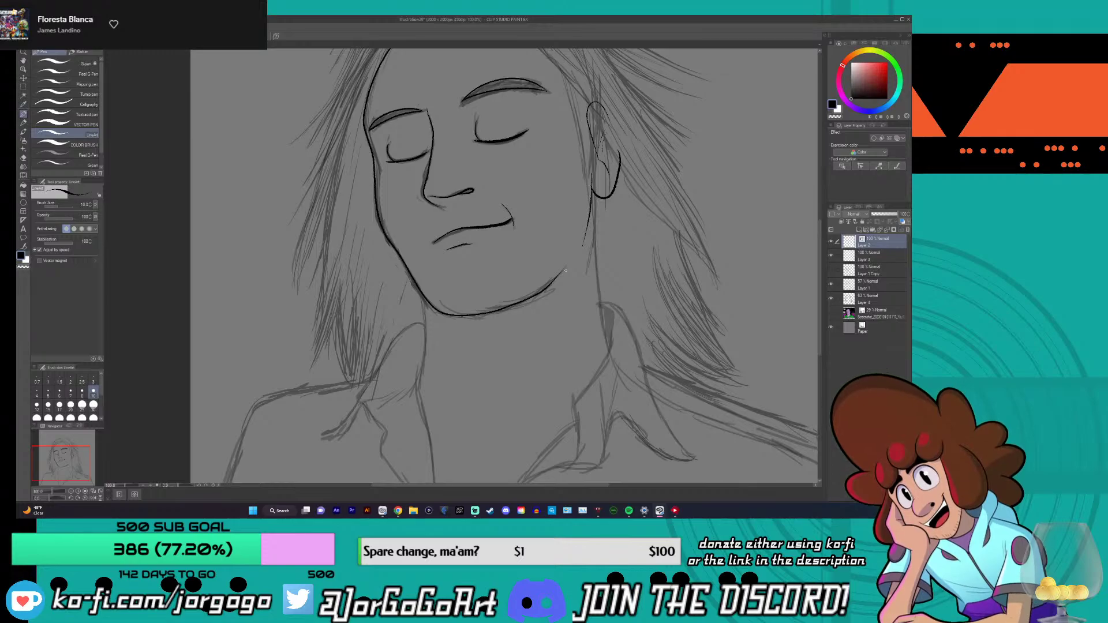
{"action": "key", "text": "ctrl+z"}
{"action": "left_click_drag", "start_coordinate": [589, 180], "coordinate": [592, 196]}
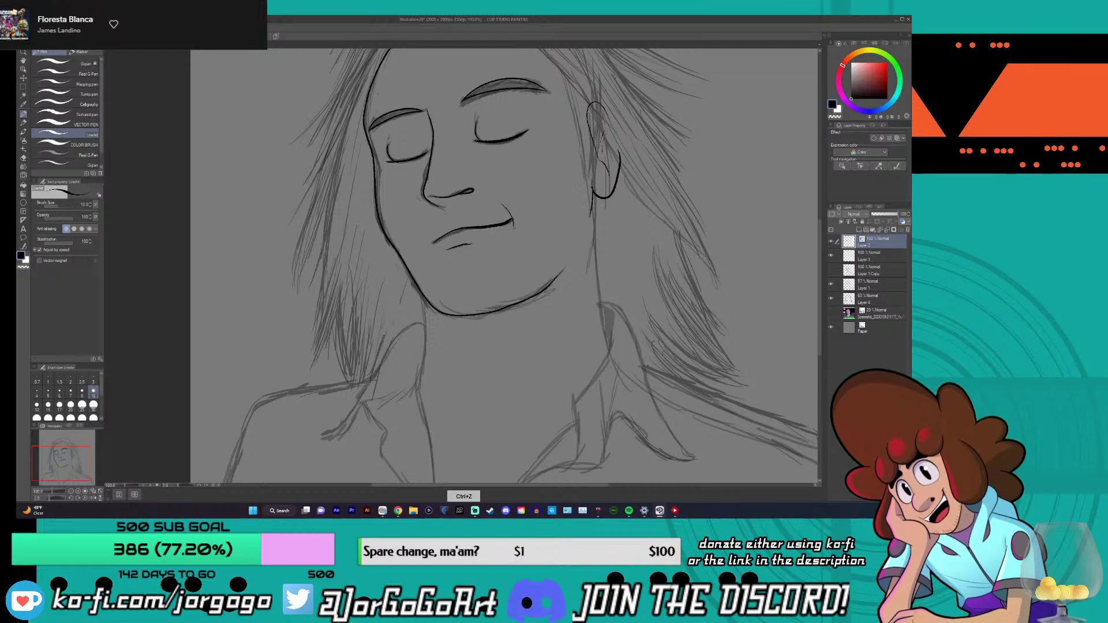
{"action": "left_click_drag", "start_coordinate": [592, 190], "coordinate": [608, 341]}
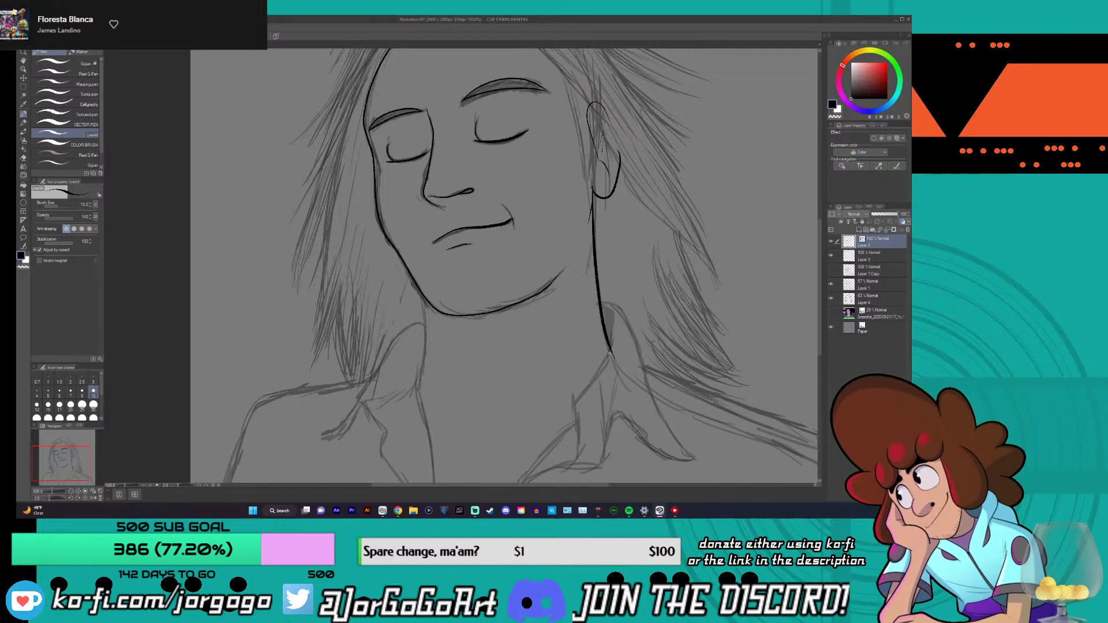
{"action": "key", "text": "ctrl+z"}
{"action": "mouse_move", "coordinate": [592, 194]}
{"action": "left_mouse_down"}
{"action": "mouse_move", "coordinate": [600, 306]}
{"action": "mouse_move", "coordinate": [610, 350]}
{"action": "left_mouse_up"}
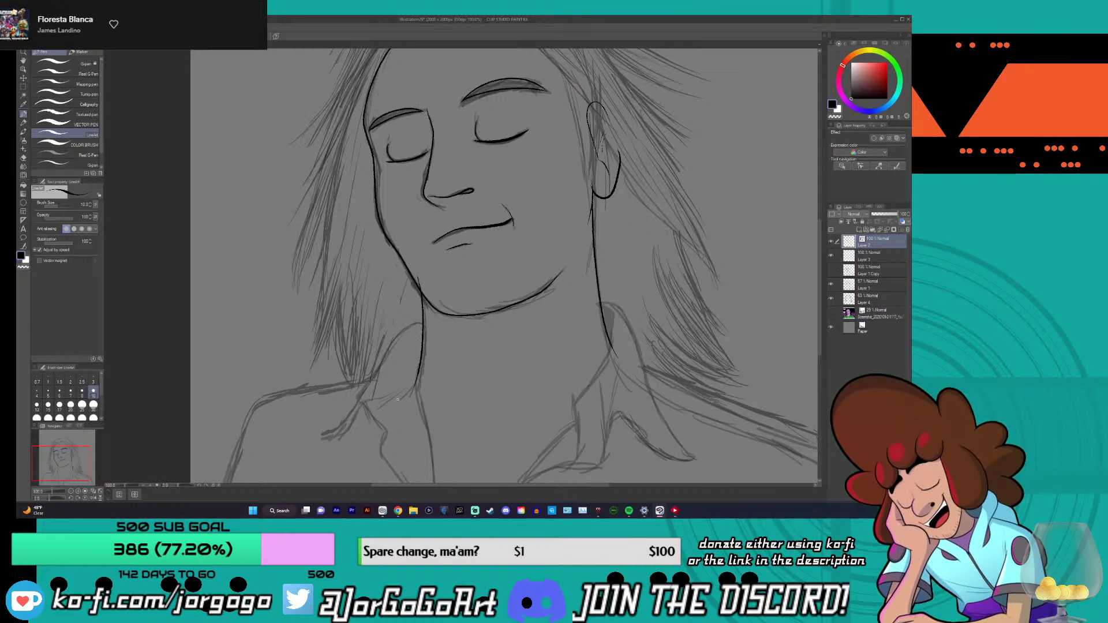
- Ink the collar fold below the chin, both lines of the open neckline, and the curved lower edge of the collar under the ear
{"action": "left_click_drag", "start_coordinate": [820, 232], "coordinate": [822, 274]}
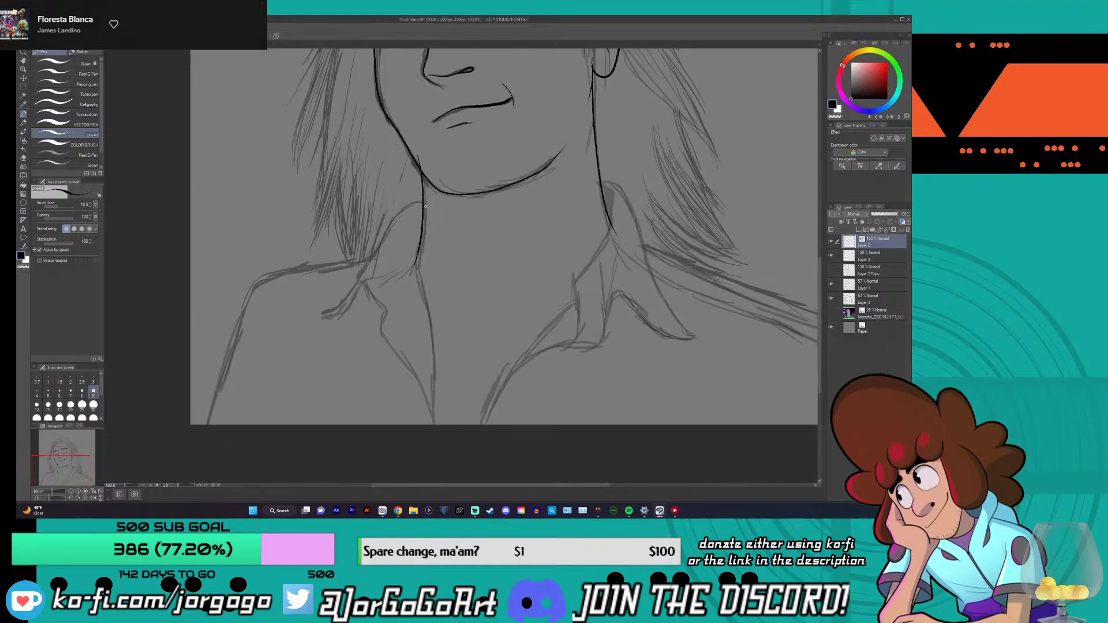
{"action": "left_click_drag", "start_coordinate": [362, 276], "coordinate": [317, 315]}
{"action": "mouse_move", "coordinate": [427, 316]}
{"action": "left_mouse_down"}
{"action": "mouse_move", "coordinate": [426, 460]}
{"action": "mouse_move", "coordinate": [493, 401]}
{"action": "mouse_move", "coordinate": [550, 318]}
{"action": "mouse_move", "coordinate": [581, 301]}
{"action": "left_mouse_up"}
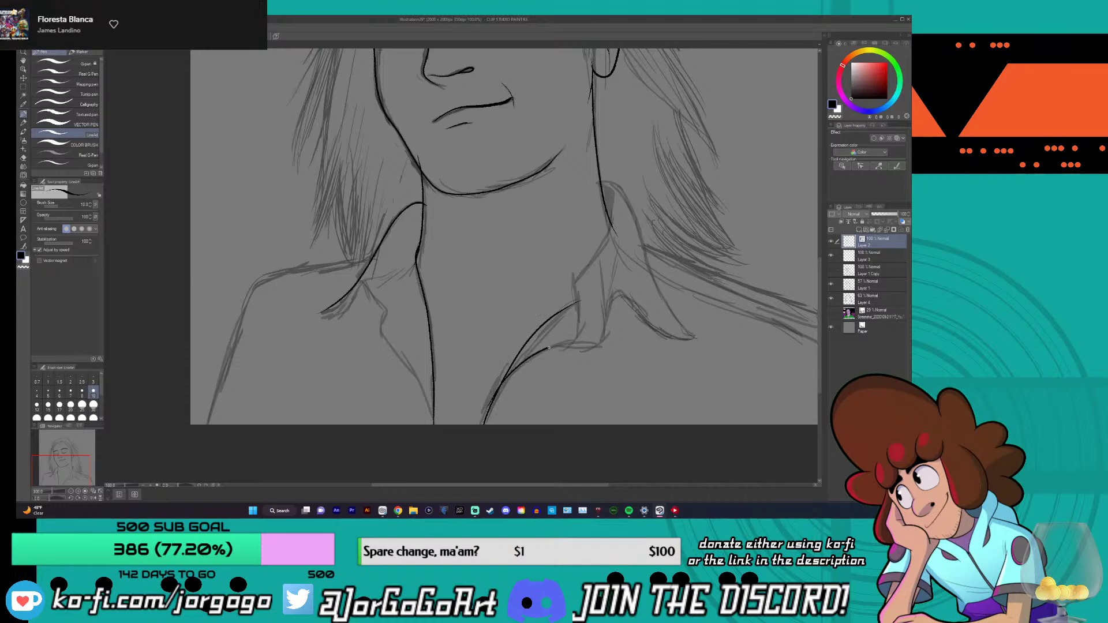
{"action": "mouse_move", "coordinate": [549, 347]}
{"action": "left_mouse_down"}
{"action": "mouse_move", "coordinate": [603, 343]}
{"action": "mouse_move", "coordinate": [623, 297]}
{"action": "mouse_move", "coordinate": [673, 336]}
{"action": "left_mouse_up"}
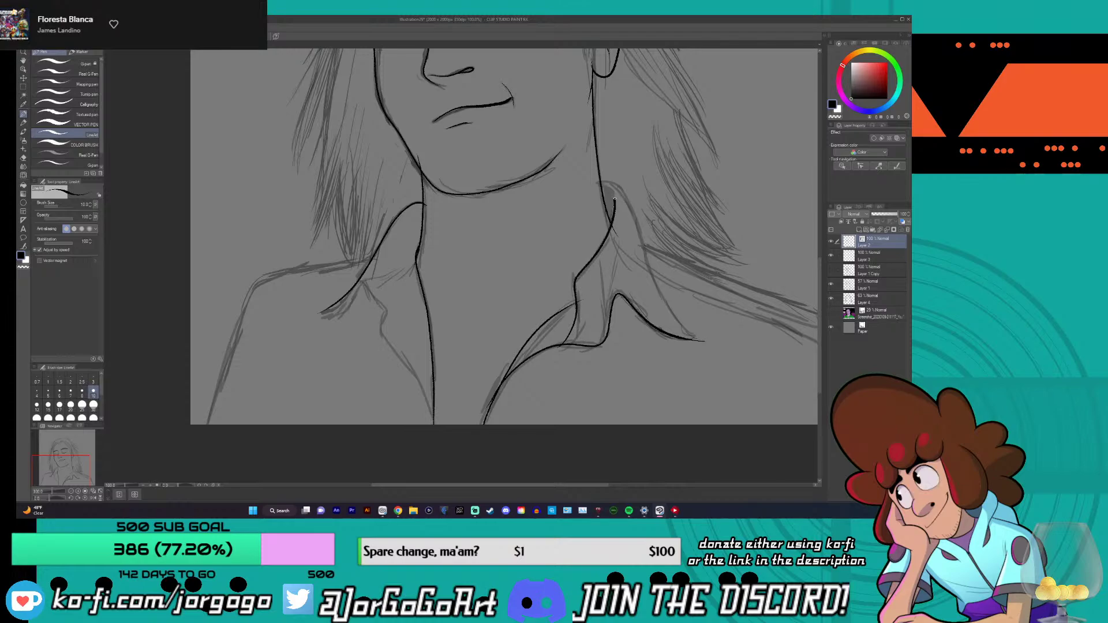
- Undo the last two strokes on the collar below the ear and re-ink its inner edge, top curve and outer edge to the point
{"action": "left_click_drag", "start_coordinate": [614, 199], "coordinate": [603, 185]}
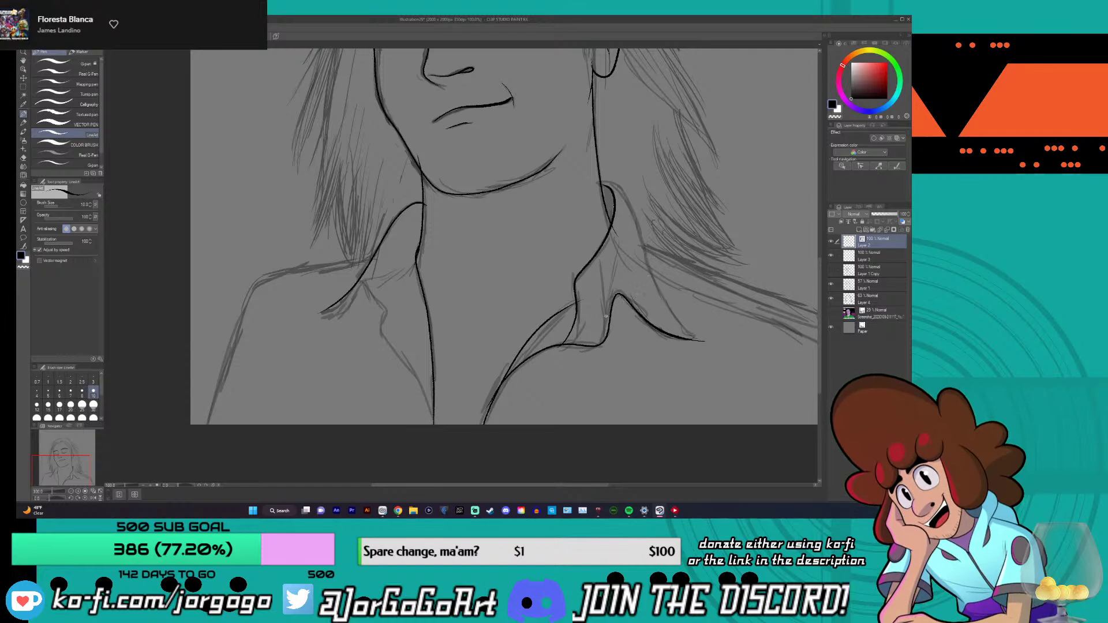
{"action": "key", "text": "ctrl+z"}
{"action": "key", "text": "ctrl+z"}
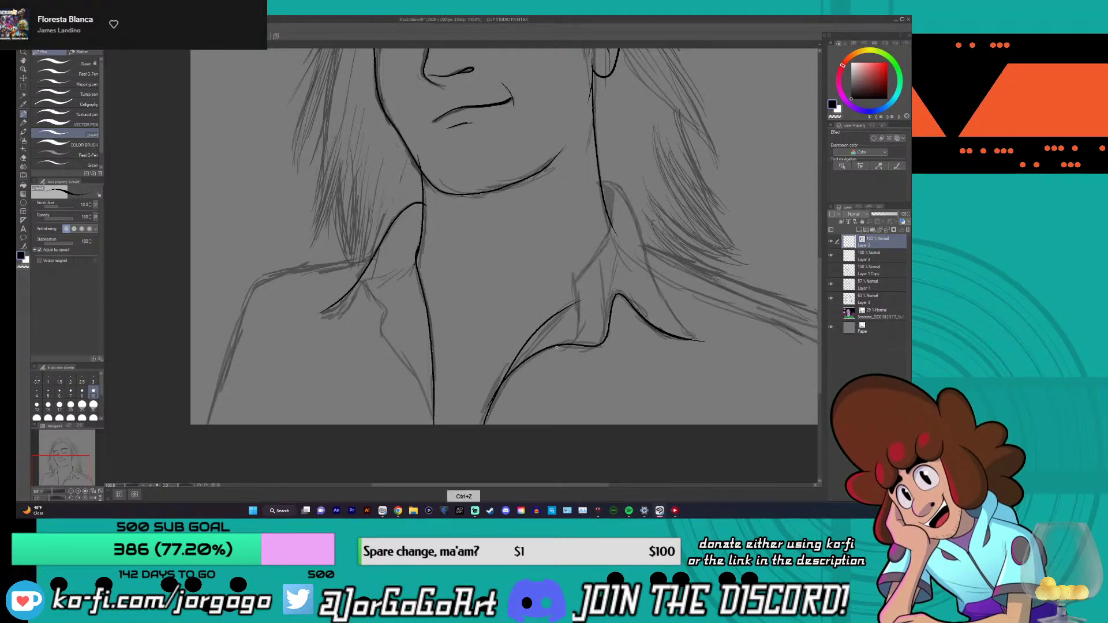
{"action": "left_click_drag", "start_coordinate": [575, 294], "coordinate": [592, 265]}
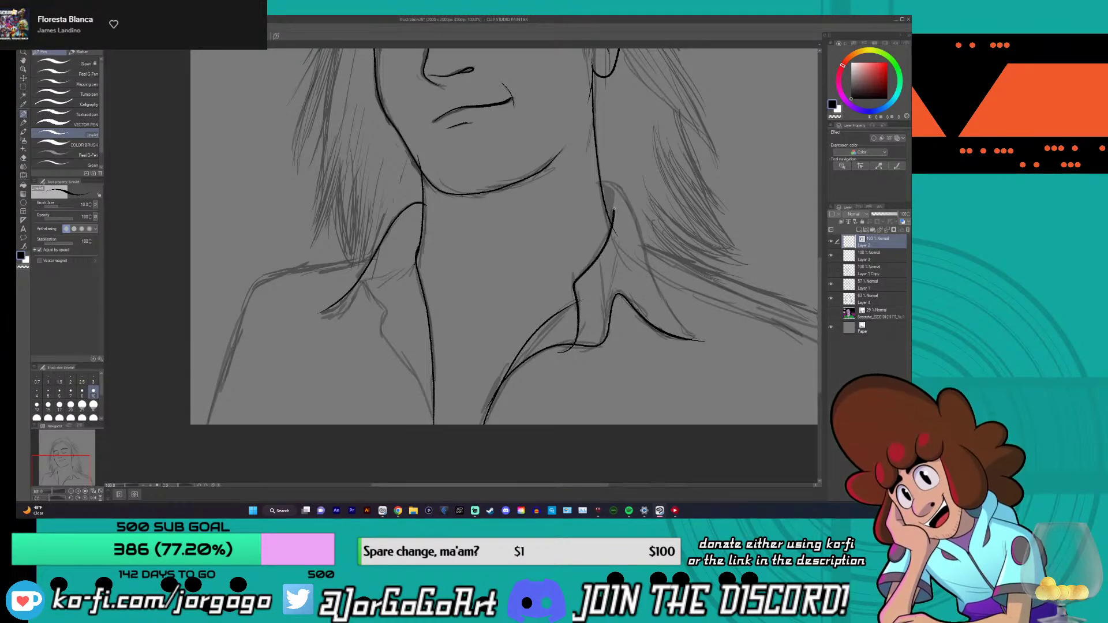
{"action": "mouse_move", "coordinate": [614, 209]}
{"action": "left_mouse_down"}
{"action": "mouse_move", "coordinate": [629, 200]}
{"action": "mouse_move", "coordinate": [664, 293]}
{"action": "mouse_move", "coordinate": [704, 343]}
{"action": "left_mouse_up"}
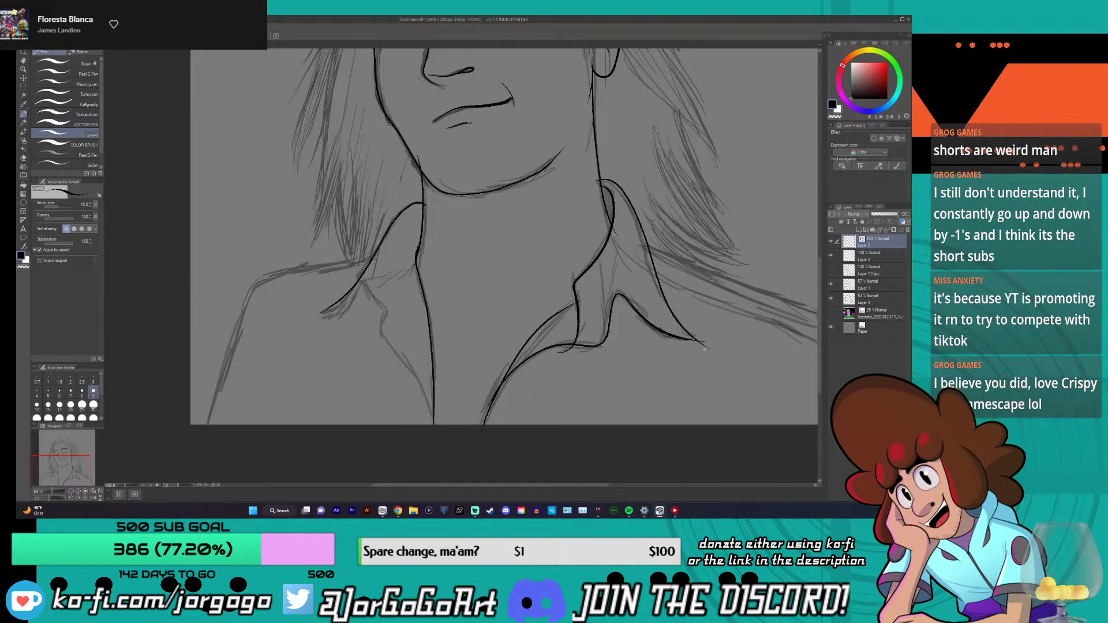
- Ink the wavy front shirt edge from the chin-side collar fold down to the bottom of the canvas
{"action": "mouse_move", "coordinate": [541, 485]}
{"action": "left_mouse_down"}
{"action": "mouse_move", "coordinate": [572, 488]}
{"action": "mouse_move", "coordinate": [530, 493]}
{"action": "left_mouse_up"}
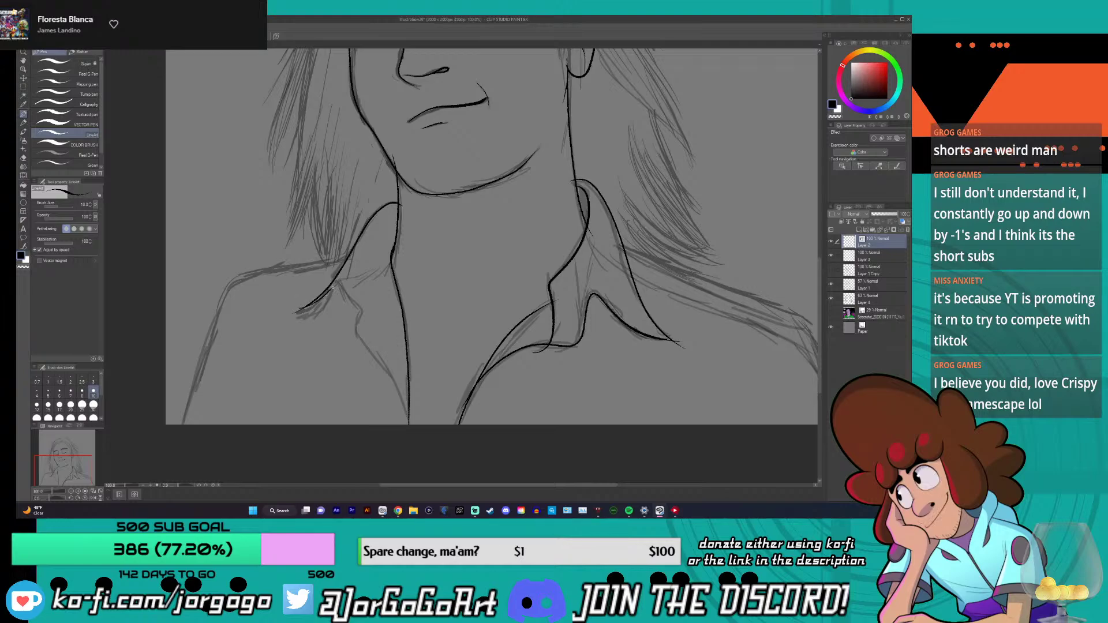
{"action": "left_click_drag", "start_coordinate": [358, 326], "coordinate": [406, 407]}
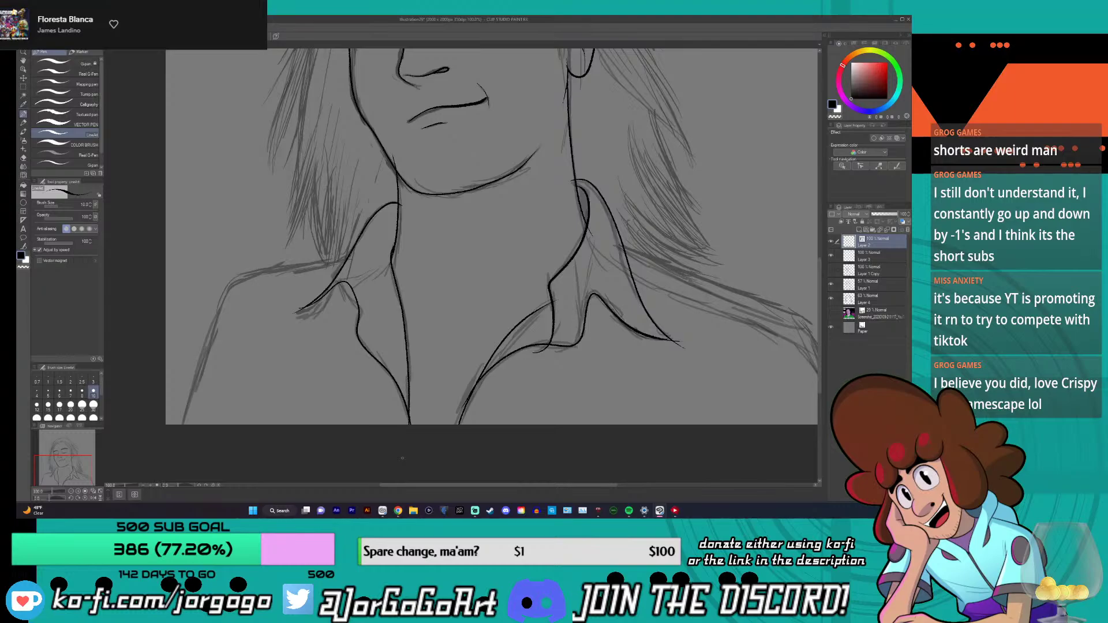
- Ink the shoulder and upper arm outline beside the chin-side collar, down to the bottom of the canvas
{"action": "scroll", "coordinate": [402, 457], "scroll_direction": "down", "scroll_amount": 5}
{"action": "scroll", "coordinate": [445, 392], "scroll_direction": "up", "scroll_amount": 3}
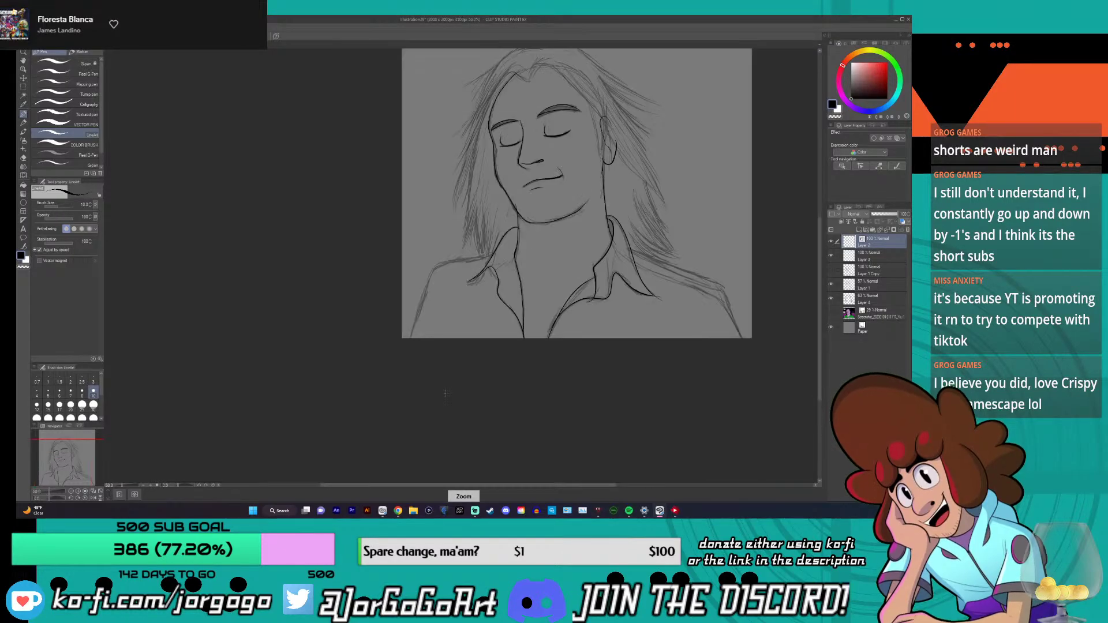
{"action": "scroll", "coordinate": [445, 392], "scroll_direction": "down", "scroll_amount": 3}
{"action": "scroll", "coordinate": [445, 393], "scroll_direction": "up", "scroll_amount": 2}
{"action": "scroll", "coordinate": [445, 393], "scroll_direction": "up", "scroll_amount": 3}
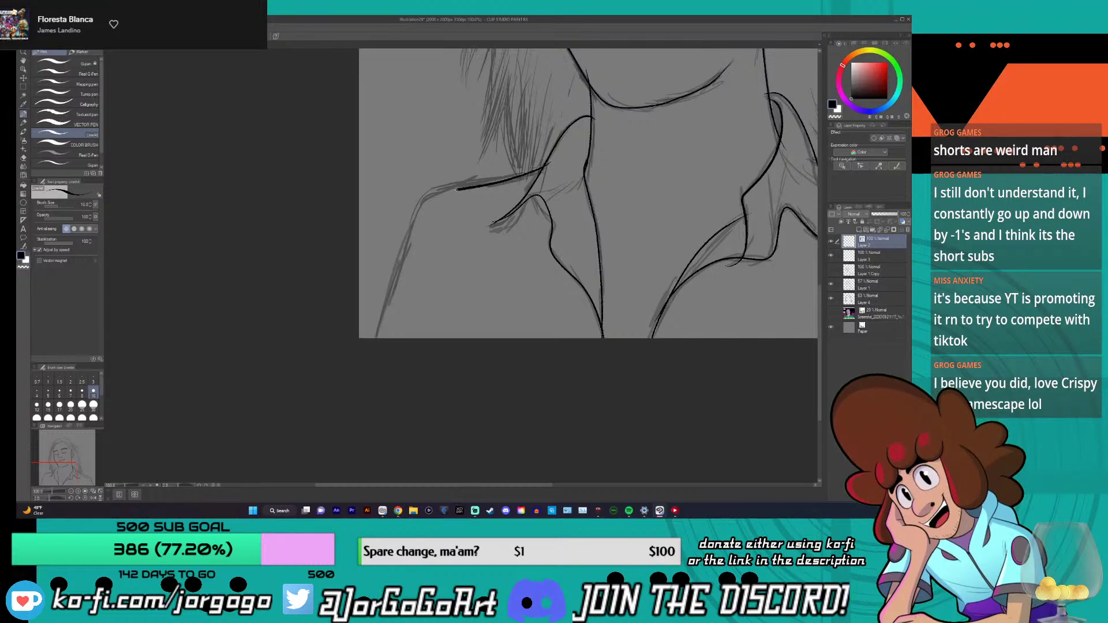
{"action": "left_click_drag", "start_coordinate": [456, 189], "coordinate": [426, 196]}
{"action": "left_click_drag", "start_coordinate": [368, 478], "coordinate": [385, 477]}
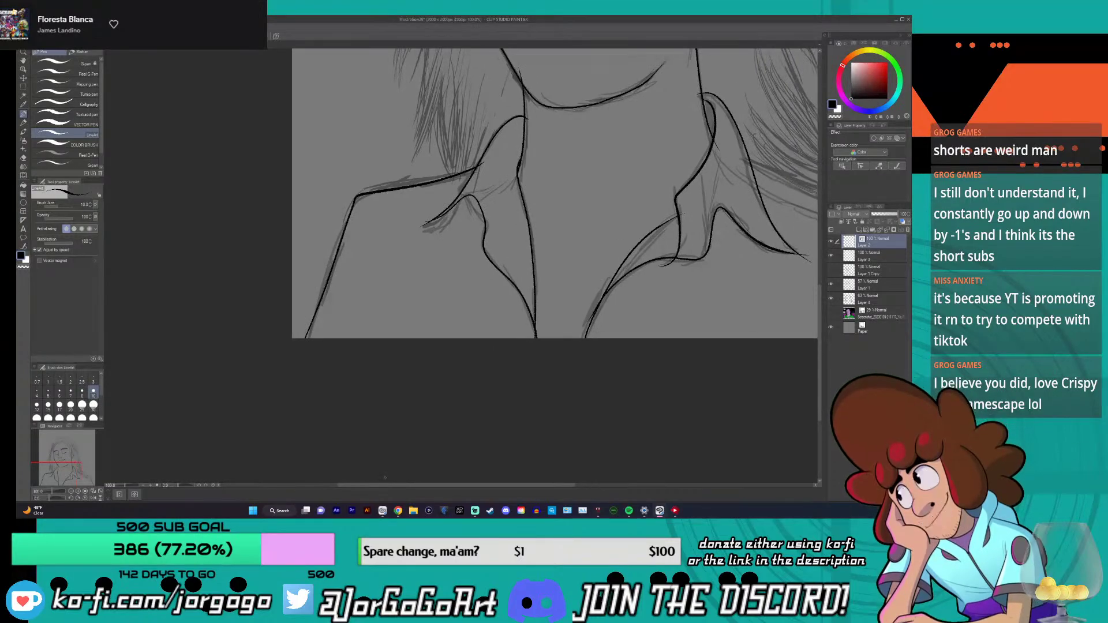
- Ink the opposite shoulder and arm outline from the collar below the ear down to the bottom of the canvas
{"action": "scroll", "coordinate": [385, 478], "scroll_direction": "down", "scroll_amount": 2}
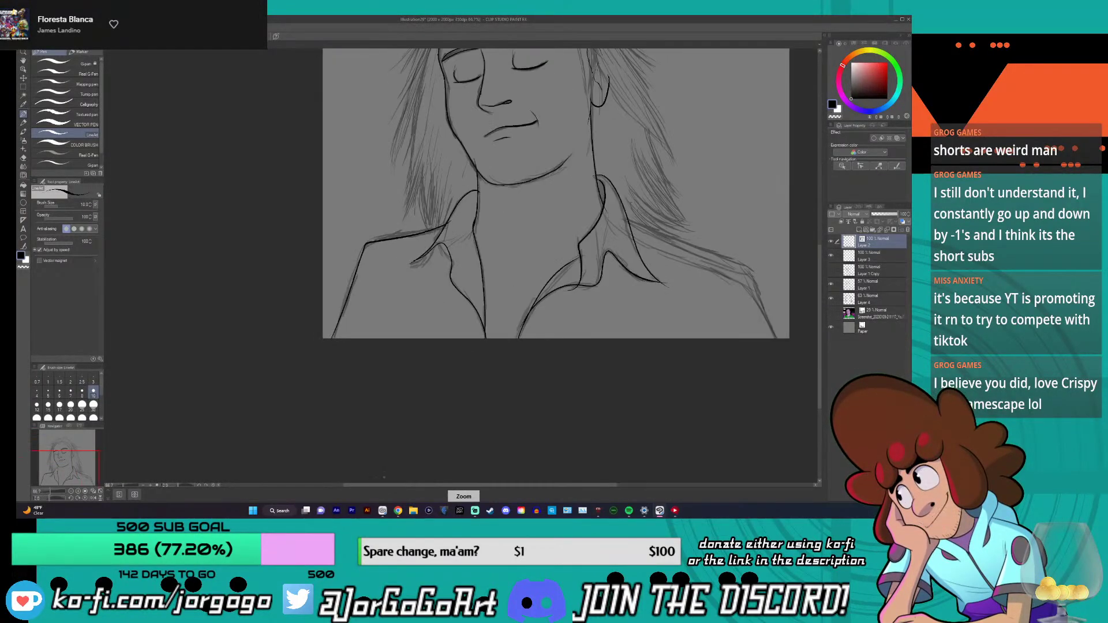
{"action": "left_click_drag", "start_coordinate": [388, 485], "coordinate": [414, 494]}
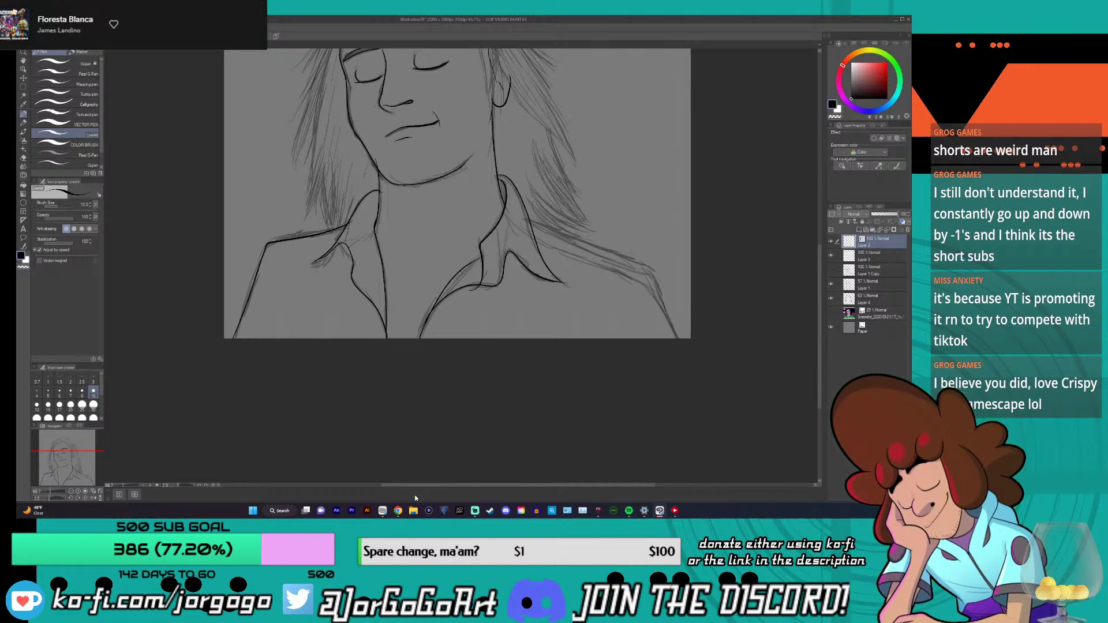
{"action": "left_click_drag", "start_coordinate": [414, 494], "coordinate": [428, 494]}
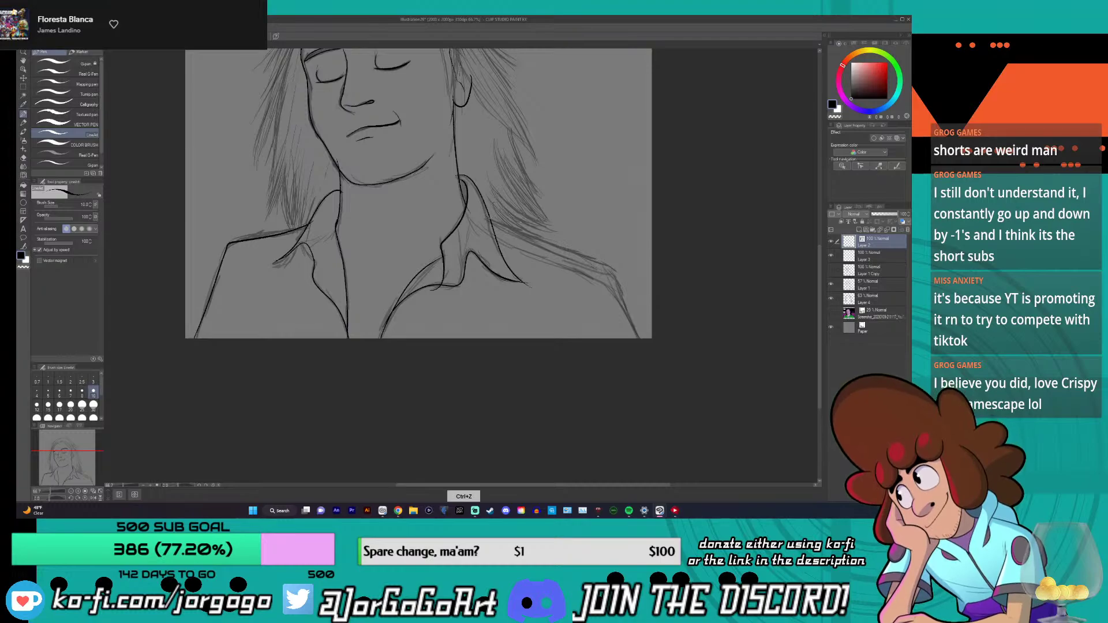
{"action": "mouse_move", "coordinate": [490, 225]}
{"action": "left_mouse_down"}
{"action": "mouse_move", "coordinate": [617, 269]}
{"action": "mouse_move", "coordinate": [643, 337]}
{"action": "left_mouse_up"}
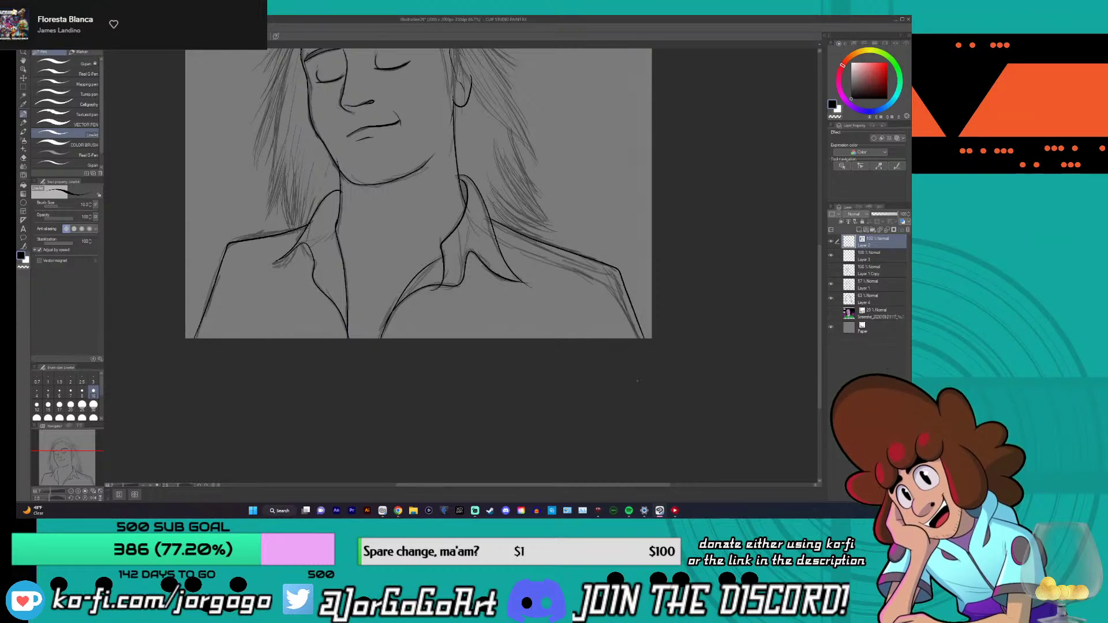
- Trim the overshooting line ends at the lower edge and point of the collar below the ear with the vector eraser
{"action": "scroll", "coordinate": [433, 231], "scroll_direction": "up", "scroll_amount": 3}
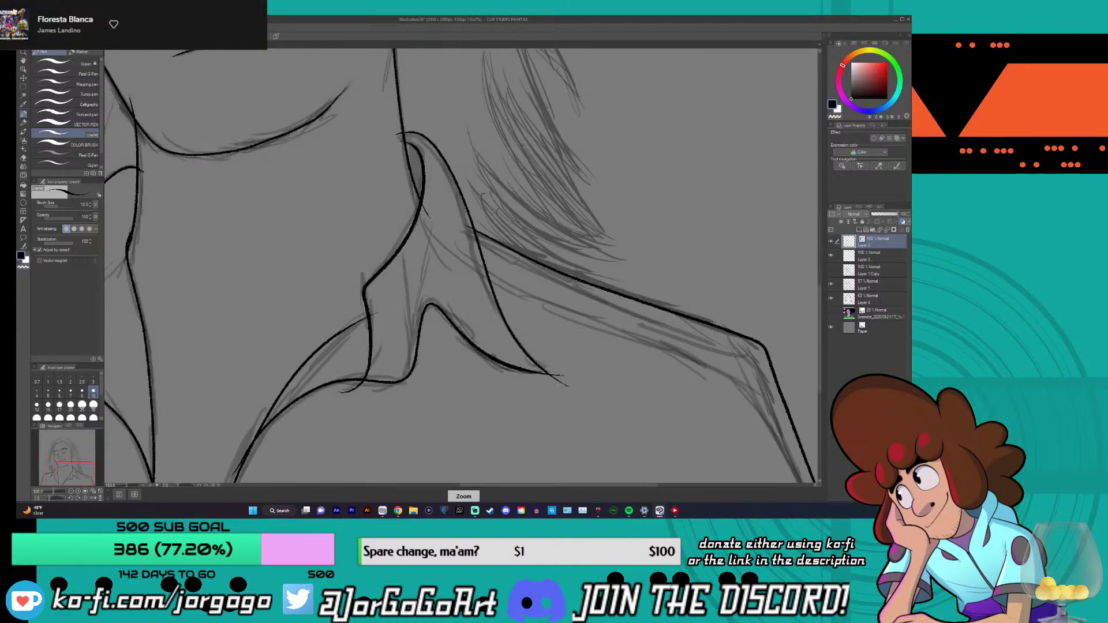
{"action": "left_click", "coordinate": [22, 161]}
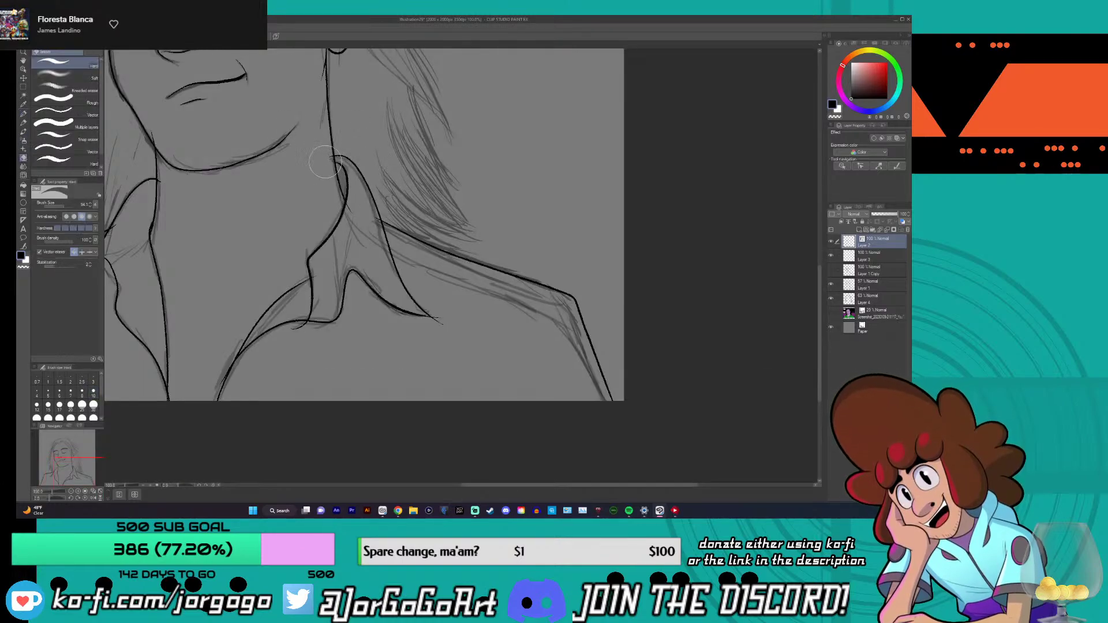
{"action": "left_click", "coordinate": [99, 110]}
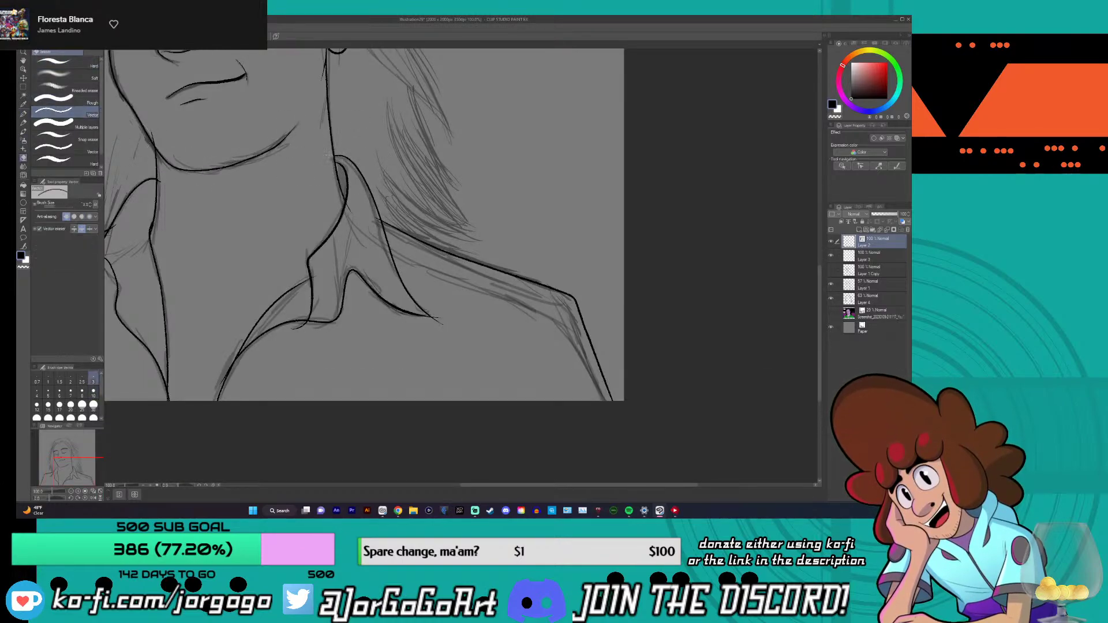
{"action": "left_click", "coordinate": [321, 327]}
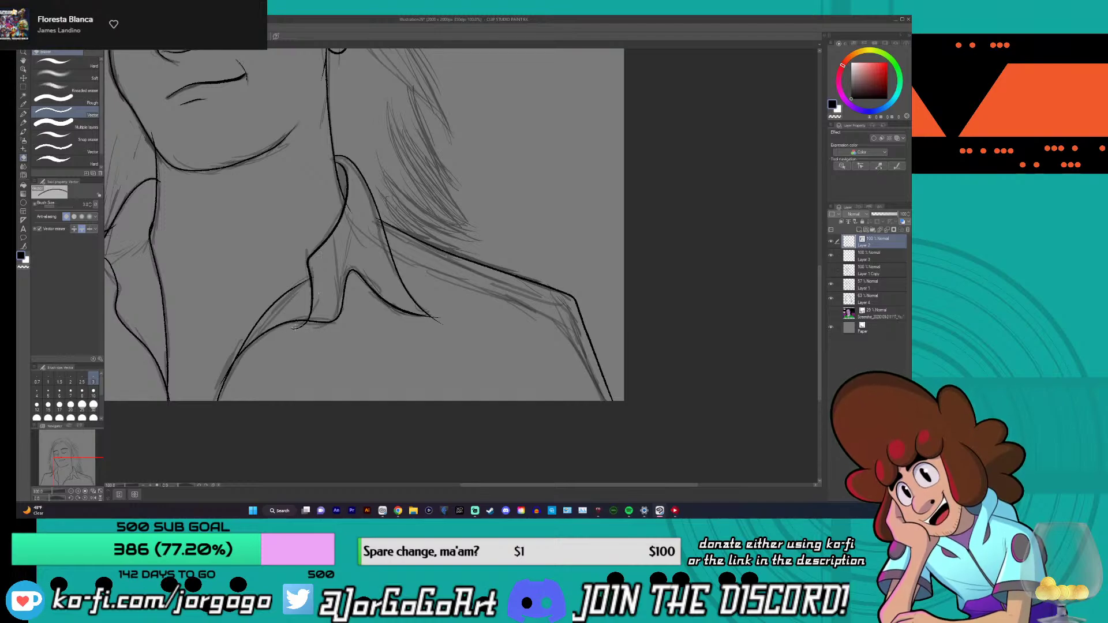
{"action": "left_click", "coordinate": [437, 318]}
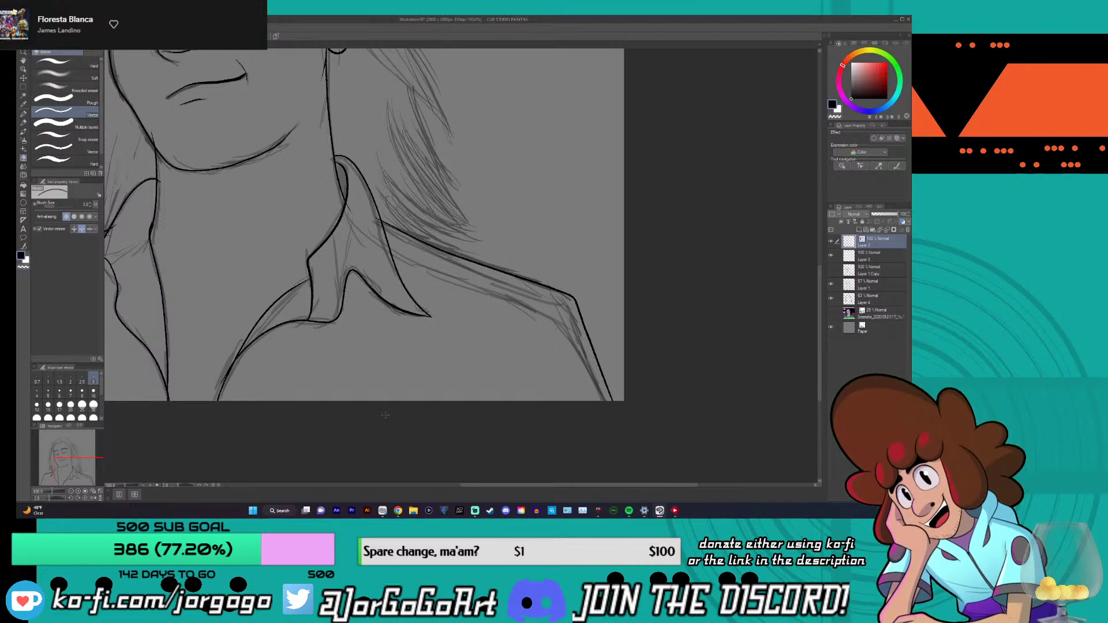
- Erase the overshooting line ends where the chin-side shoulder meets the collar and at that collar's tip
{"action": "scroll", "coordinate": [384, 416], "scroll_direction": "down", "scroll_amount": 3}
{"action": "scroll", "coordinate": [385, 250], "scroll_direction": "up", "scroll_amount": 4}
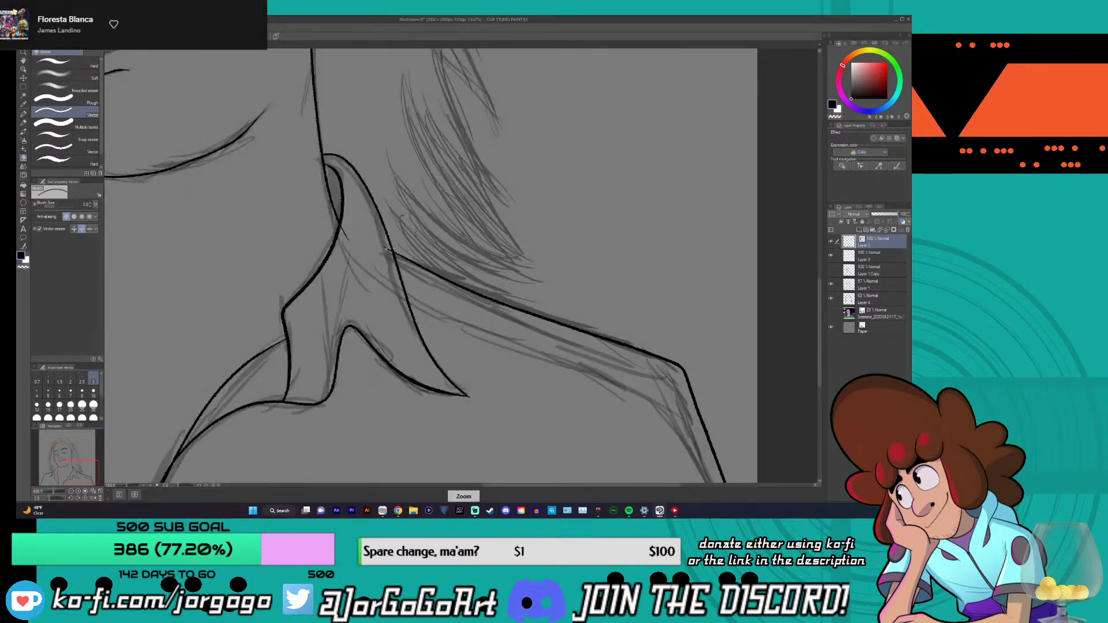
{"action": "scroll", "coordinate": [345, 234], "scroll_direction": "down", "scroll_amount": 3}
{"action": "scroll", "coordinate": [216, 263], "scroll_direction": "up", "scroll_amount": 3}
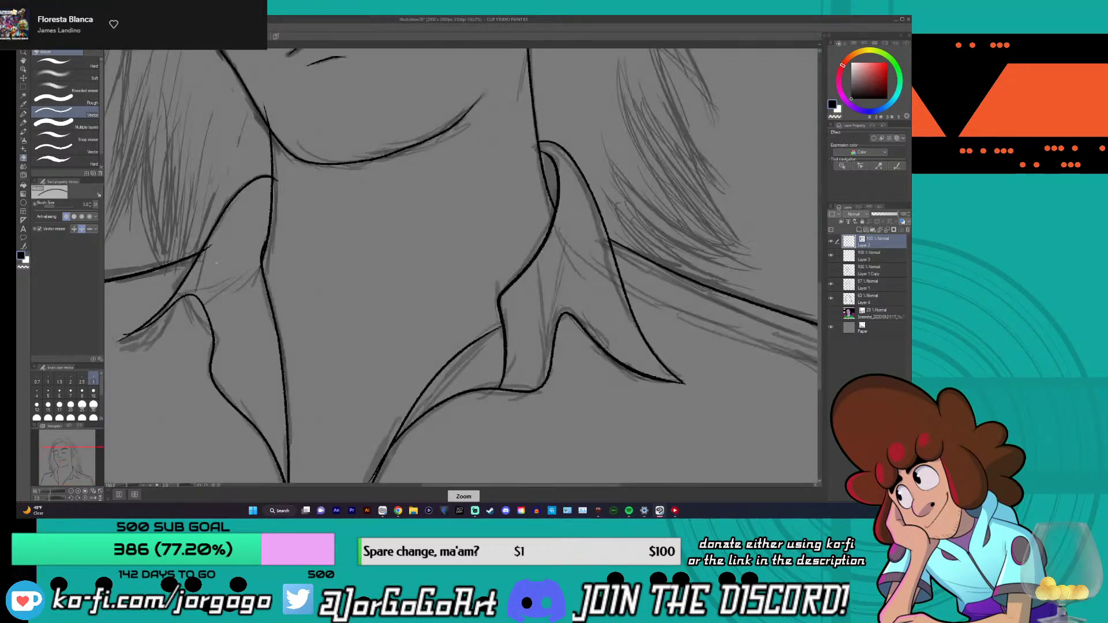
{"action": "left_click", "coordinate": [124, 336]}
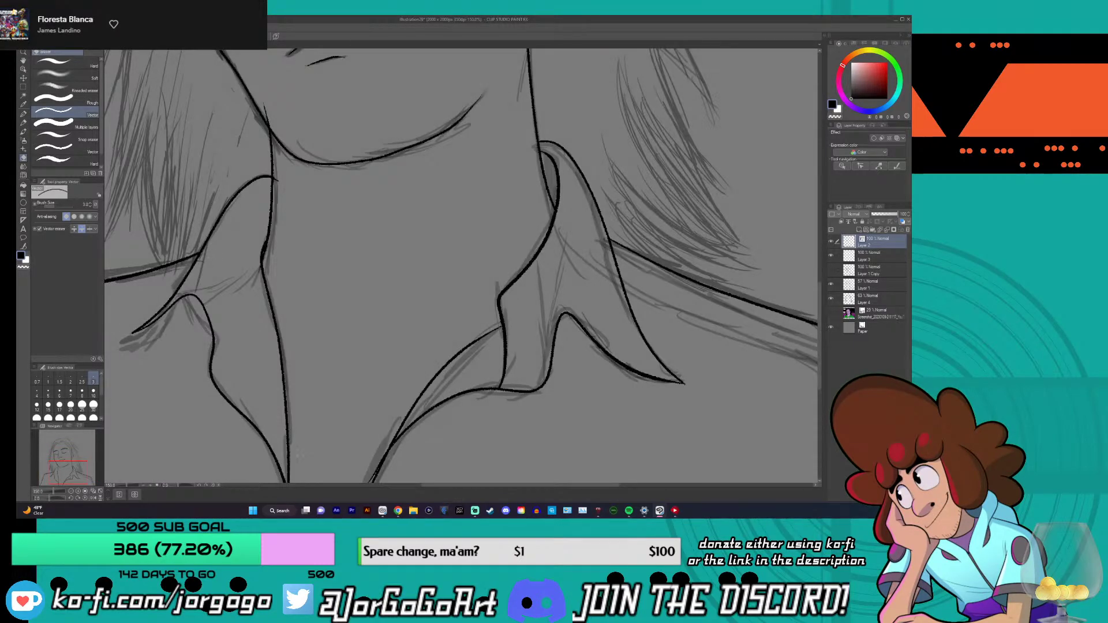
{"action": "scroll", "coordinate": [462, 265], "scroll_direction": "down", "scroll_amount": 1}
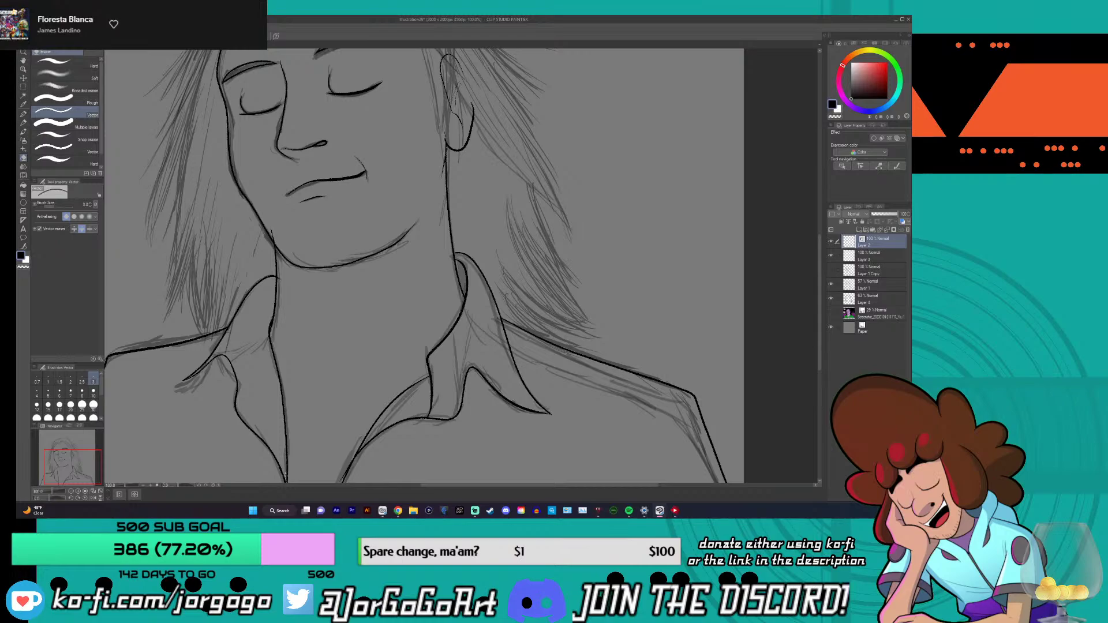
{"action": "scroll", "coordinate": [283, 477], "scroll_direction": "down", "scroll_amount": 1}
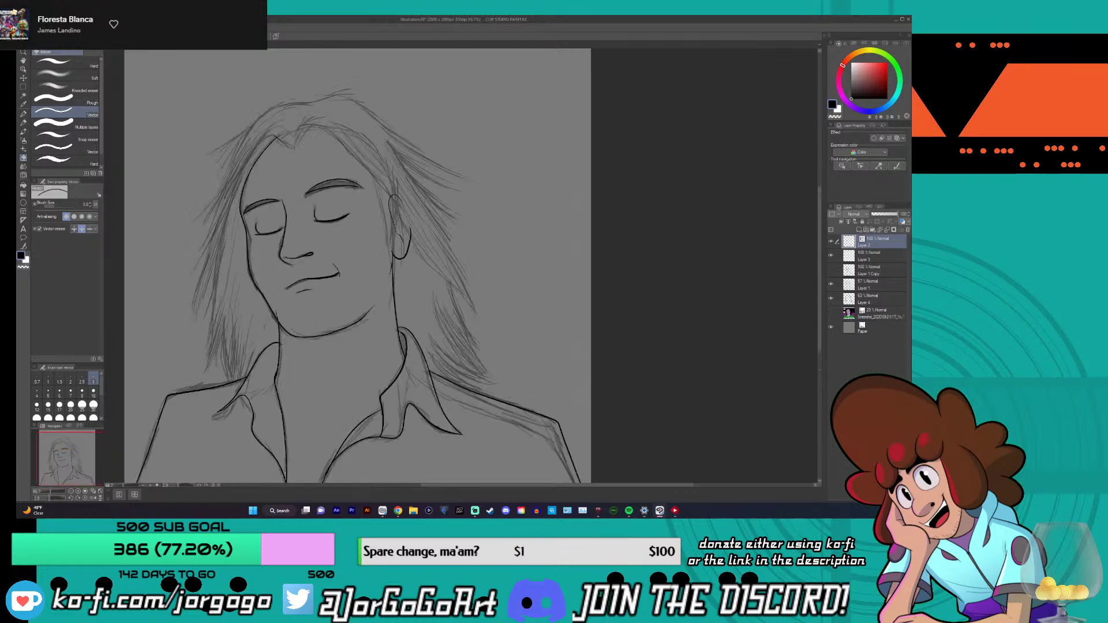
- Join the upper and lower outlines at the outer tip of the ear-side eyebrow with the line art pen
{"action": "scroll", "coordinate": [388, 230], "scroll_direction": "up", "scroll_amount": 1}
{"action": "scroll", "coordinate": [389, 229], "scroll_direction": "down", "scroll_amount": 1}
{"action": "scroll", "coordinate": [389, 229], "scroll_direction": "up", "scroll_amount": 1}
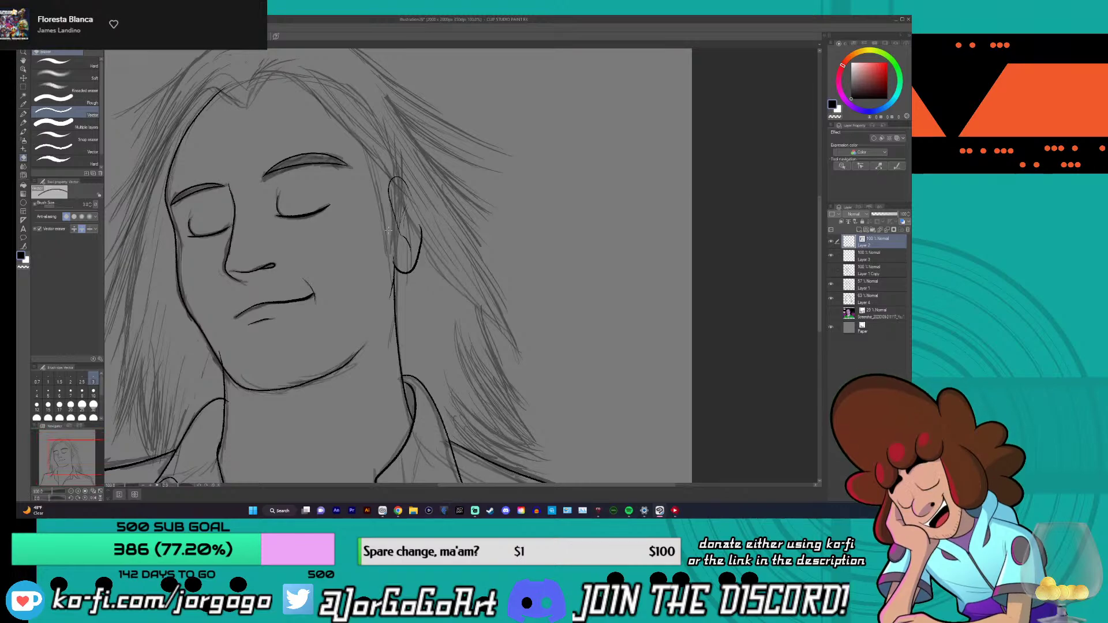
{"action": "left_click", "coordinate": [23, 114]}
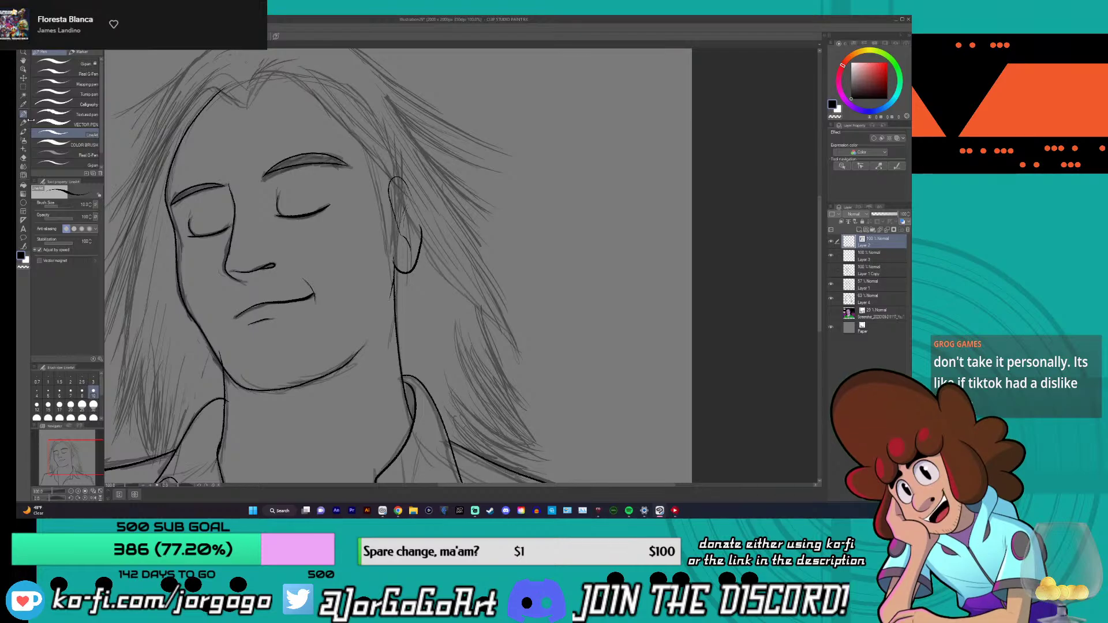
{"action": "key", "text": "ctrl+plus"}
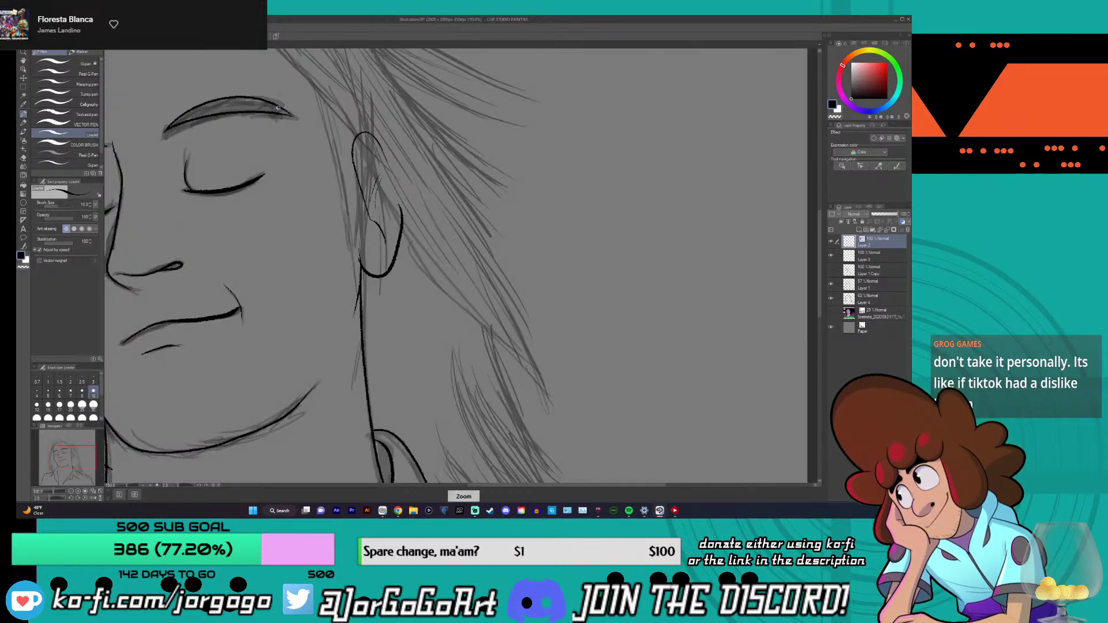
{"action": "scroll", "coordinate": [308, 124], "scroll_direction": "up", "scroll_amount": 3}
{"action": "left_click_drag", "start_coordinate": [309, 124], "coordinate": [349, 165]}
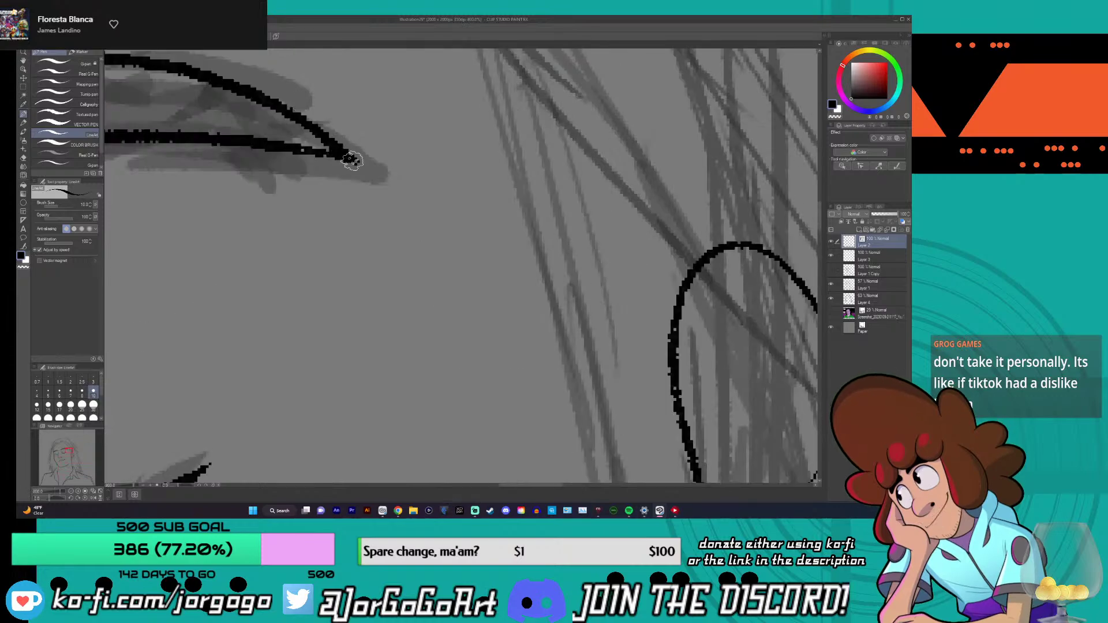
{"action": "scroll", "coordinate": [353, 172], "scroll_direction": "down", "scroll_amount": 3}
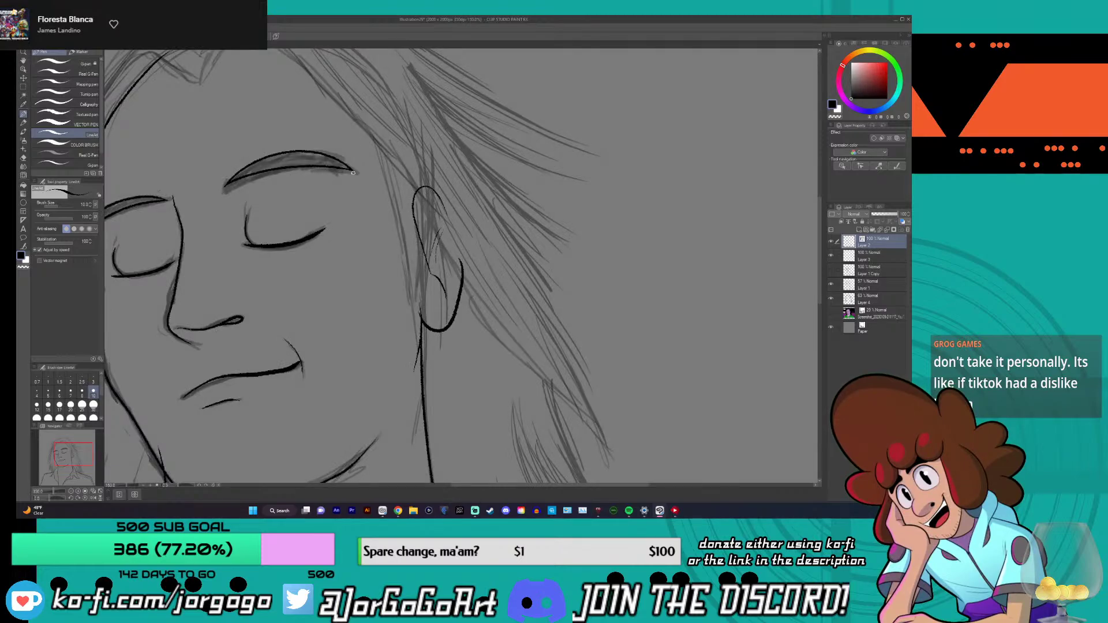
{"action": "scroll", "coordinate": [460, 484], "scroll_direction": "down", "scroll_amount": 3}
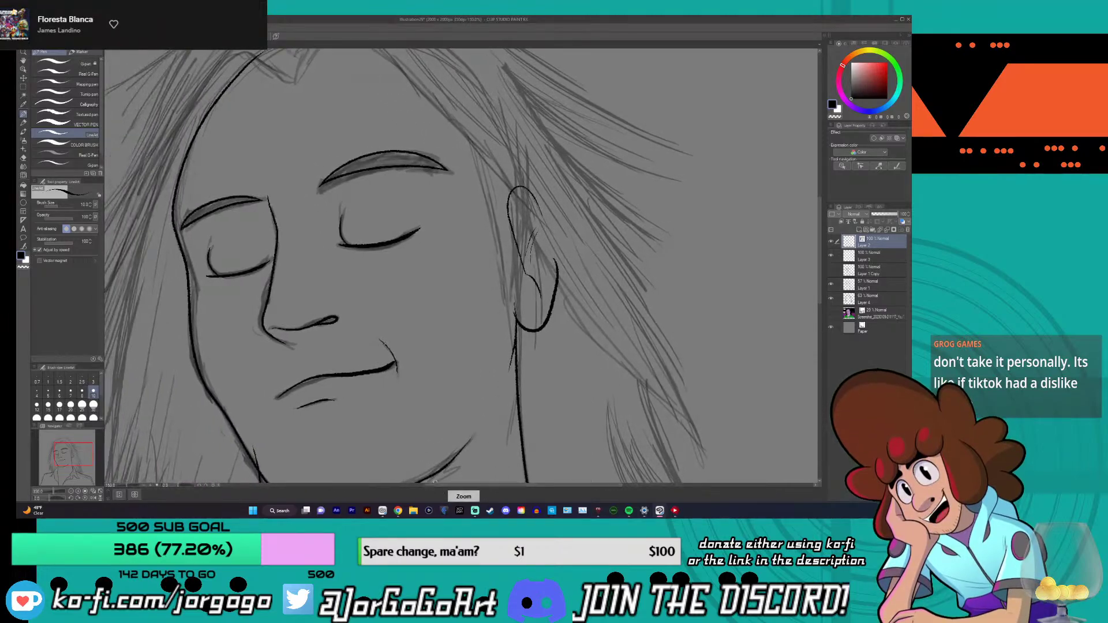
- Inspect the inked face, ear, neck, collars and shoulders for flaws in the line art
{"action": "scroll", "coordinate": [439, 478], "scroll_direction": "up", "scroll_amount": 3}
{"action": "left_click_drag", "start_coordinate": [438, 478], "coordinate": [438, 393]}
{"action": "key", "text": "e"}
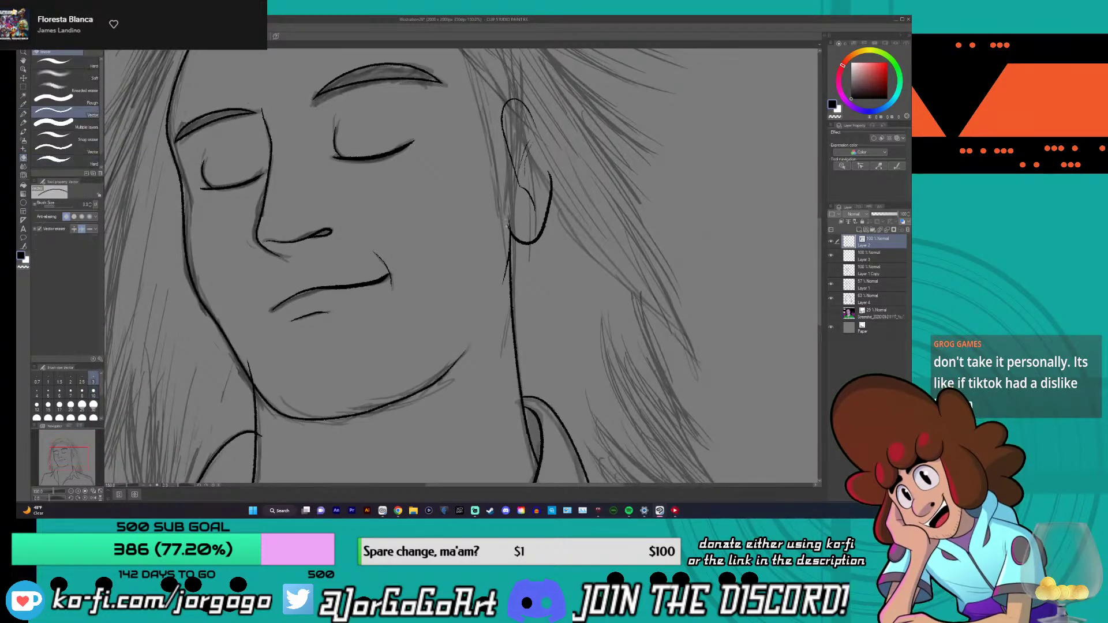
{"action": "left_click", "coordinate": [26, 116]}
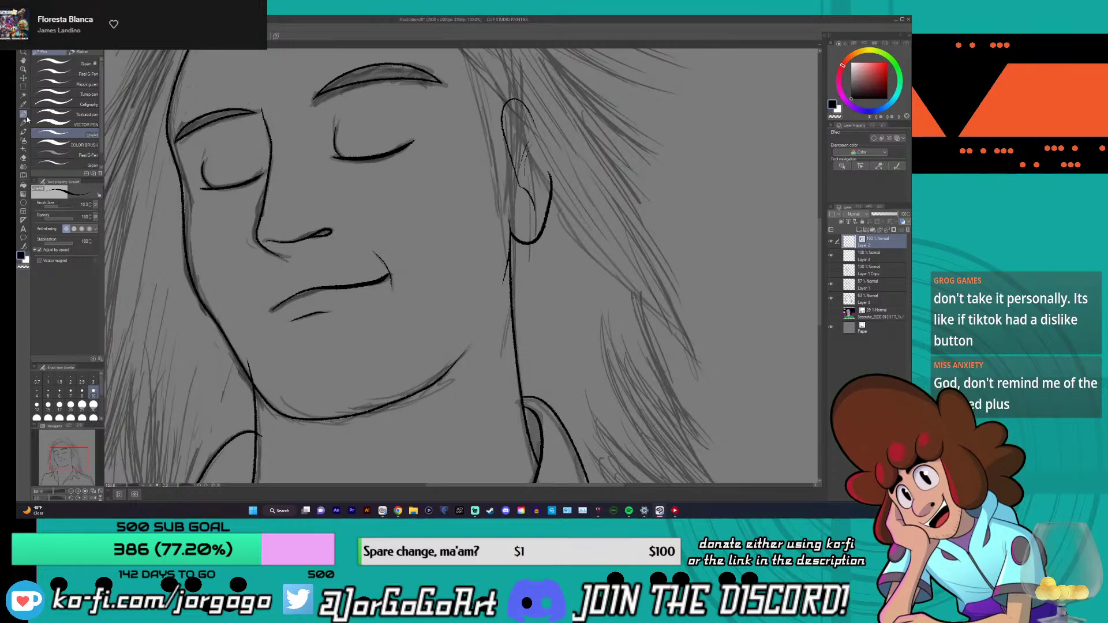
{"action": "scroll", "coordinate": [815, 229], "scroll_direction": "up", "scroll_amount": 3}
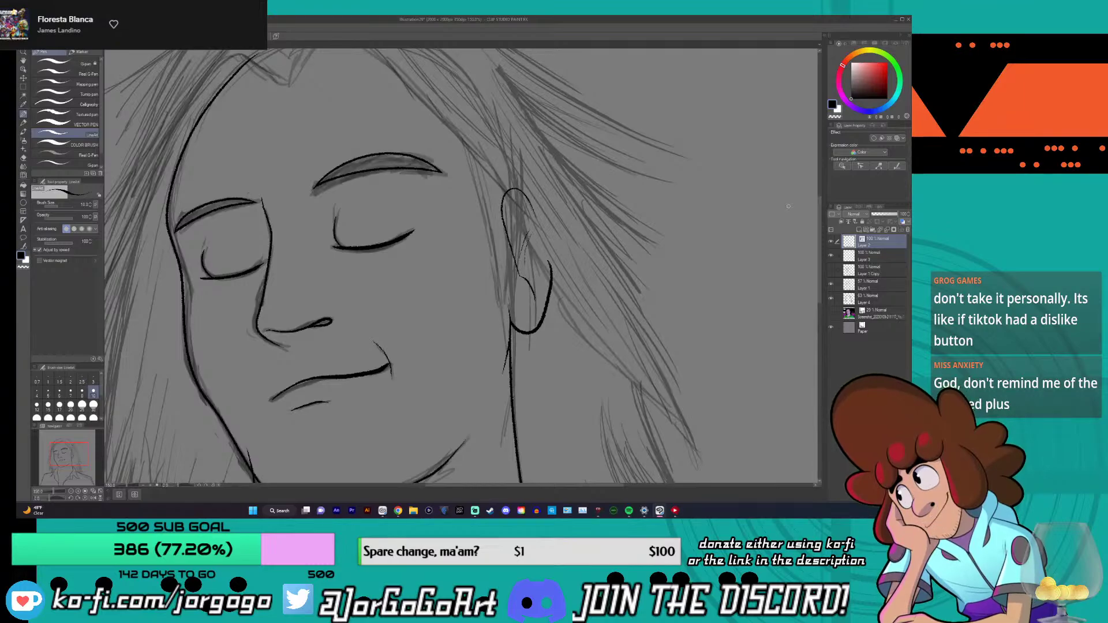
{"action": "key", "text": "ctrl+minus"}
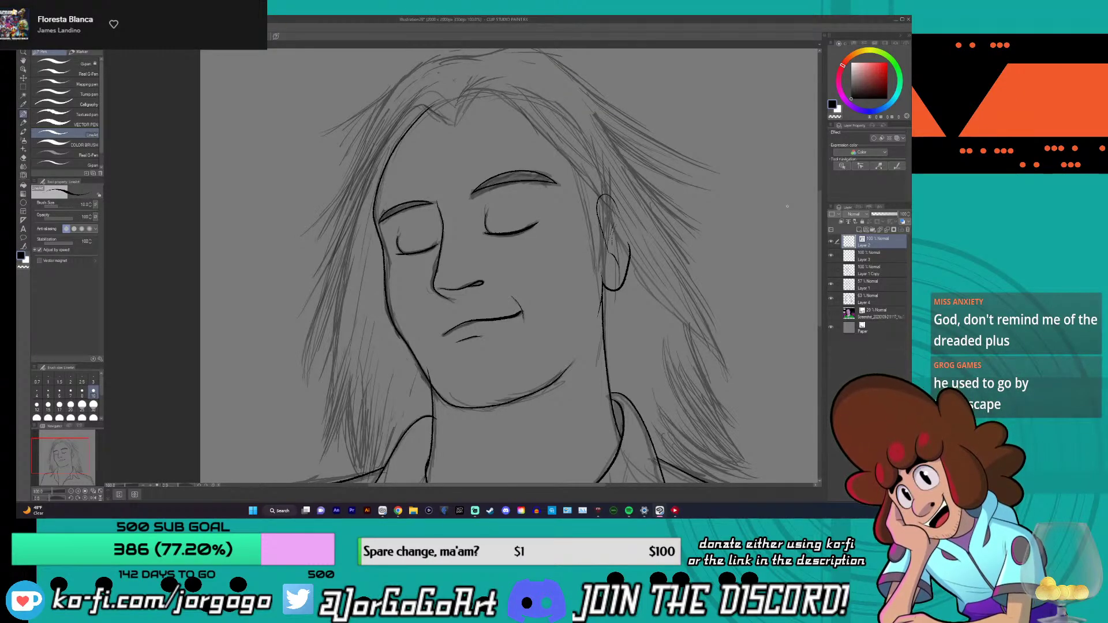
{"action": "scroll", "coordinate": [787, 206], "scroll_direction": "down", "scroll_amount": 5}
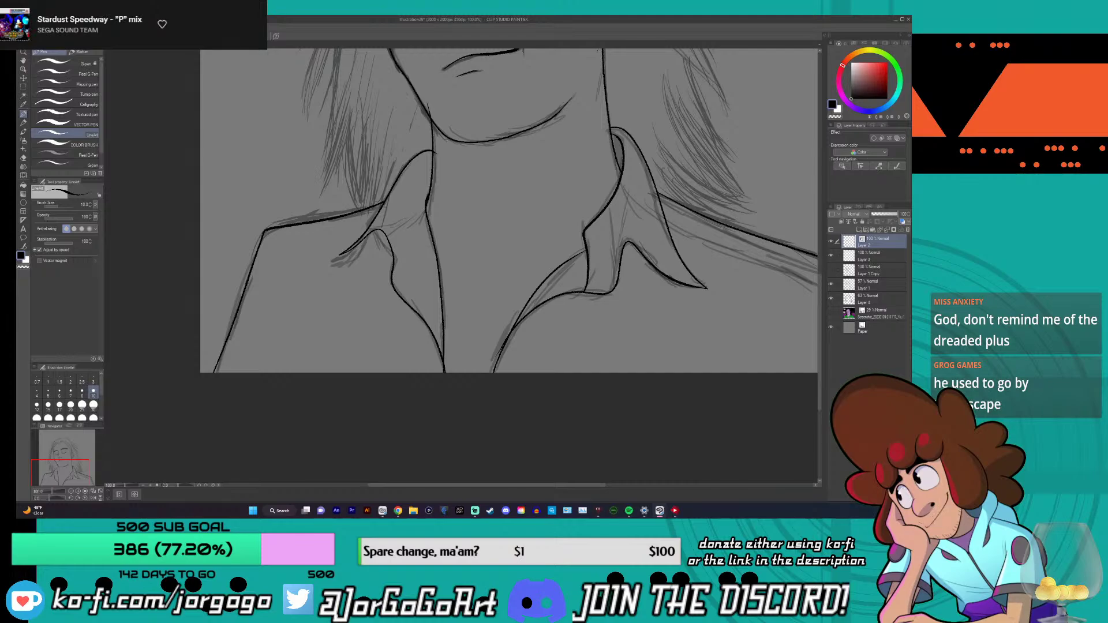
{"action": "key", "text": "e"}
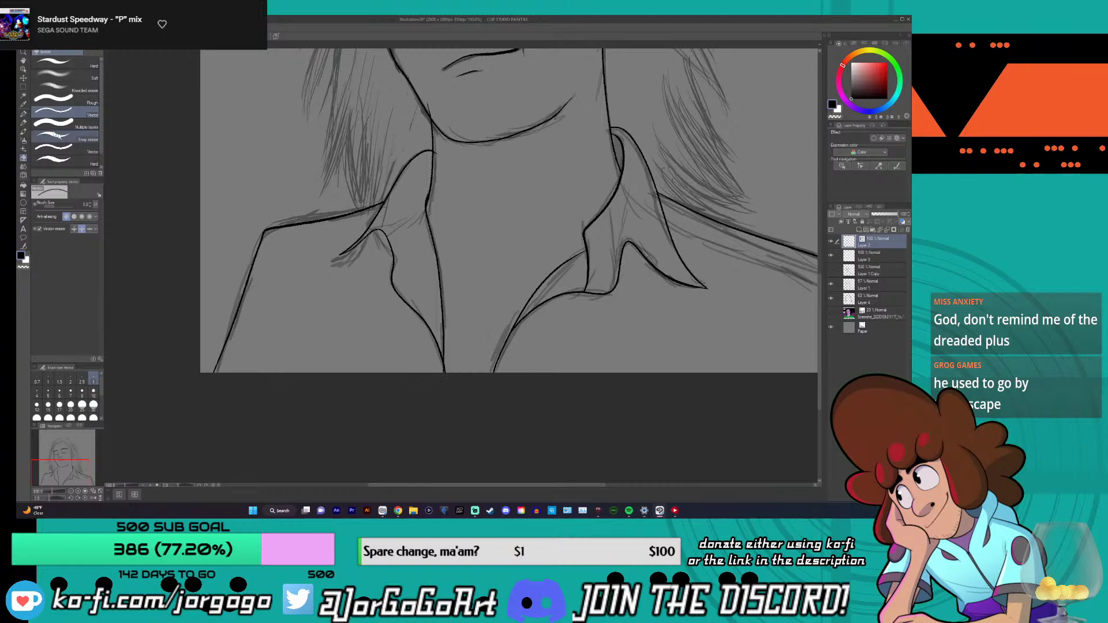
{"action": "left_click", "coordinate": [23, 113]}
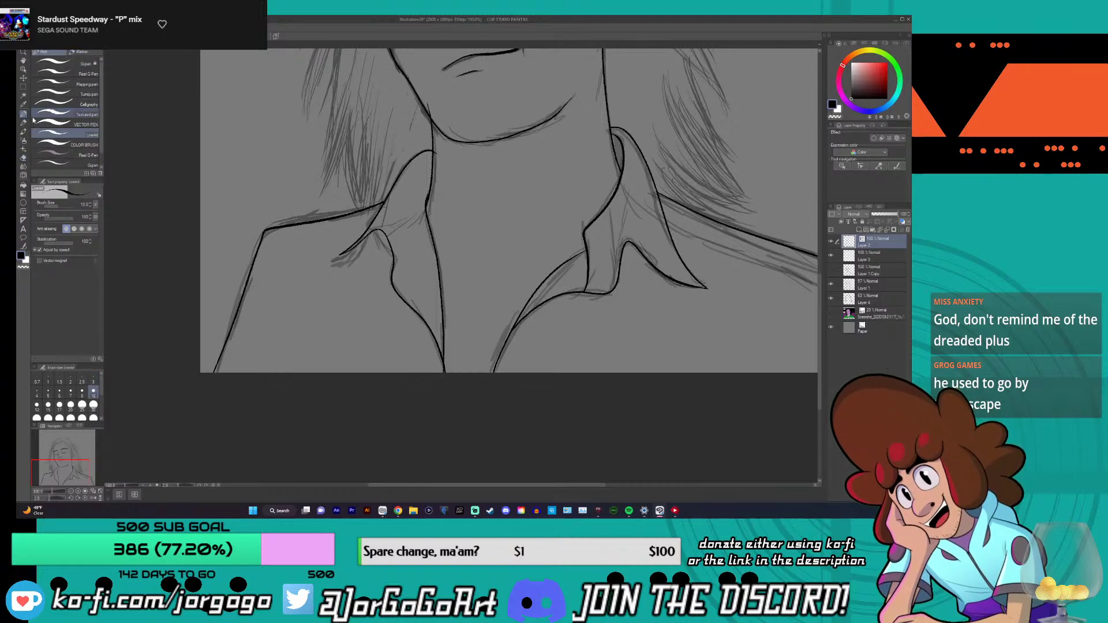
{"action": "key", "text": "e"}
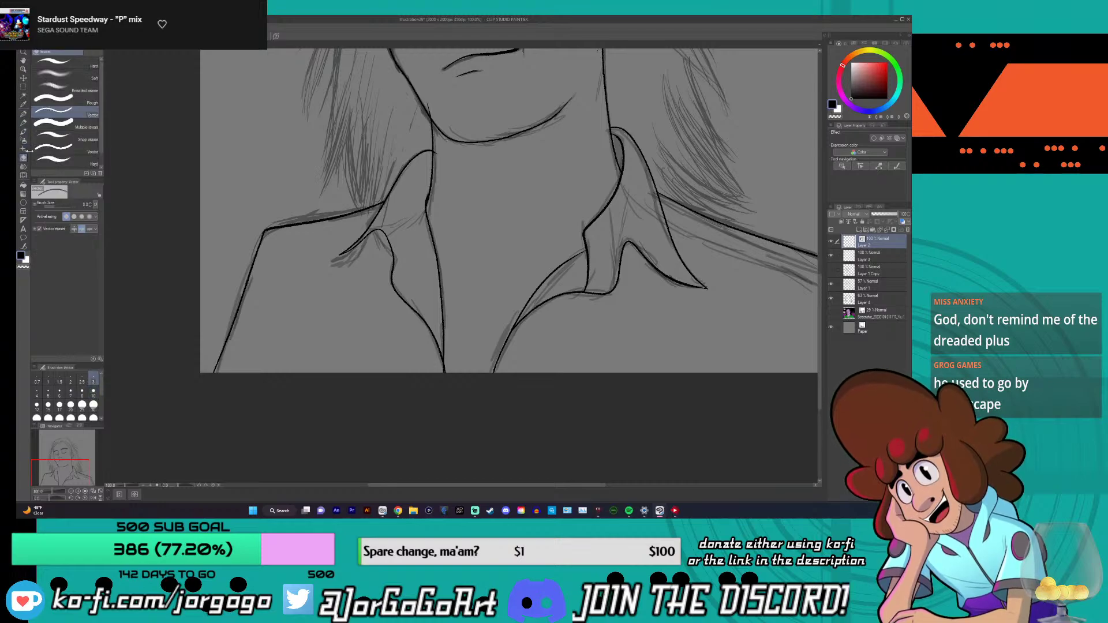
{"action": "scroll", "coordinate": [447, 132], "scroll_direction": "down", "scroll_amount": 3}
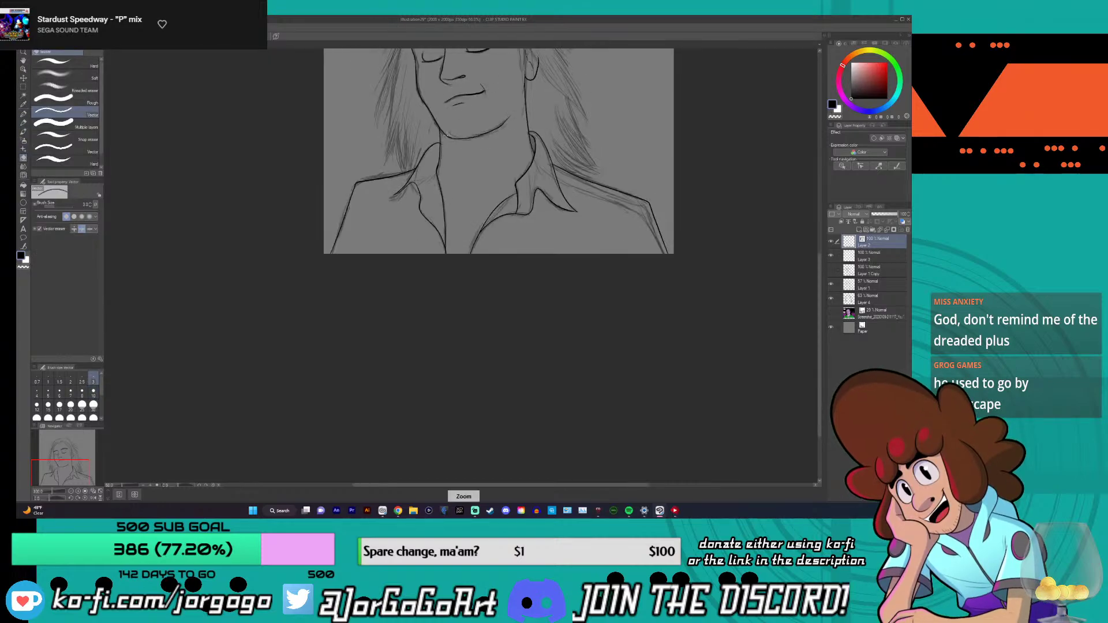
{"action": "scroll", "coordinate": [447, 132], "scroll_direction": "up", "scroll_amount": 3}
{"action": "scroll", "coordinate": [609, 115], "scroll_direction": "up", "scroll_amount": 2}
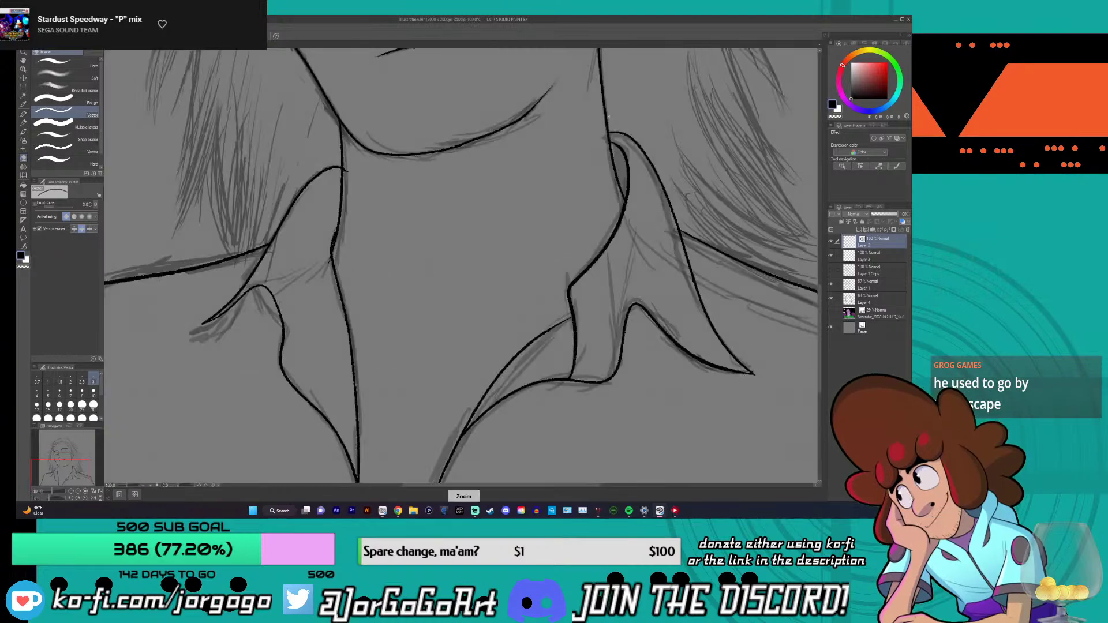
{"action": "scroll", "coordinate": [577, 117], "scroll_direction": "down", "scroll_amount": 2}
{"action": "left_click", "coordinate": [23, 114]}
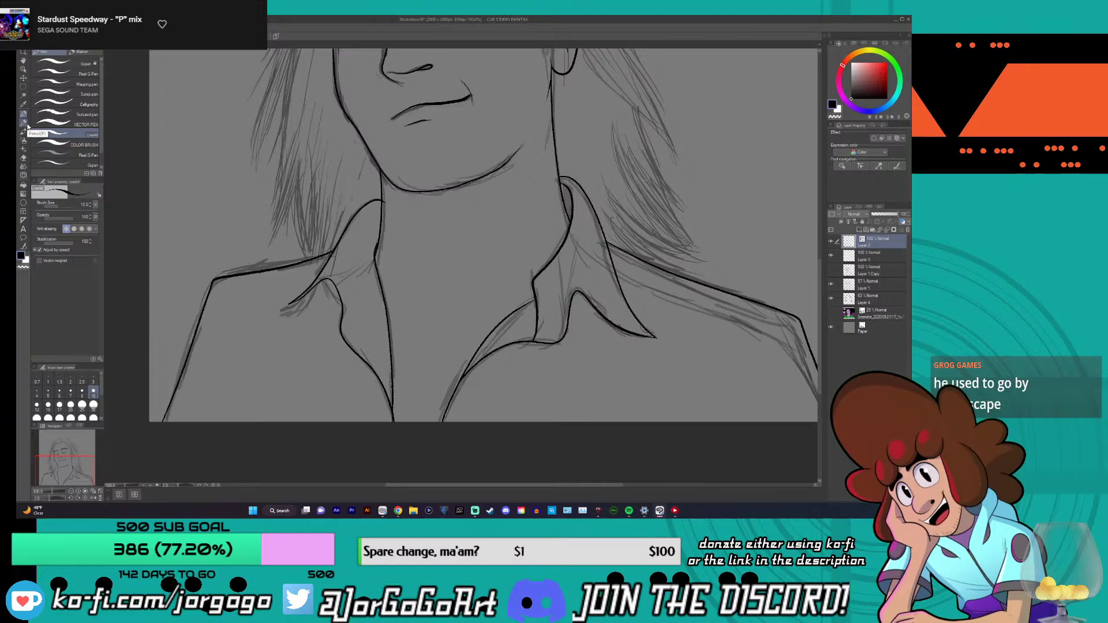
- Show the reference photo and set up a new layer directly above Layer 1 Copy for drawing with the Mapping pen
{"action": "scroll", "coordinate": [509, 65], "scroll_direction": "down", "scroll_amount": 4}
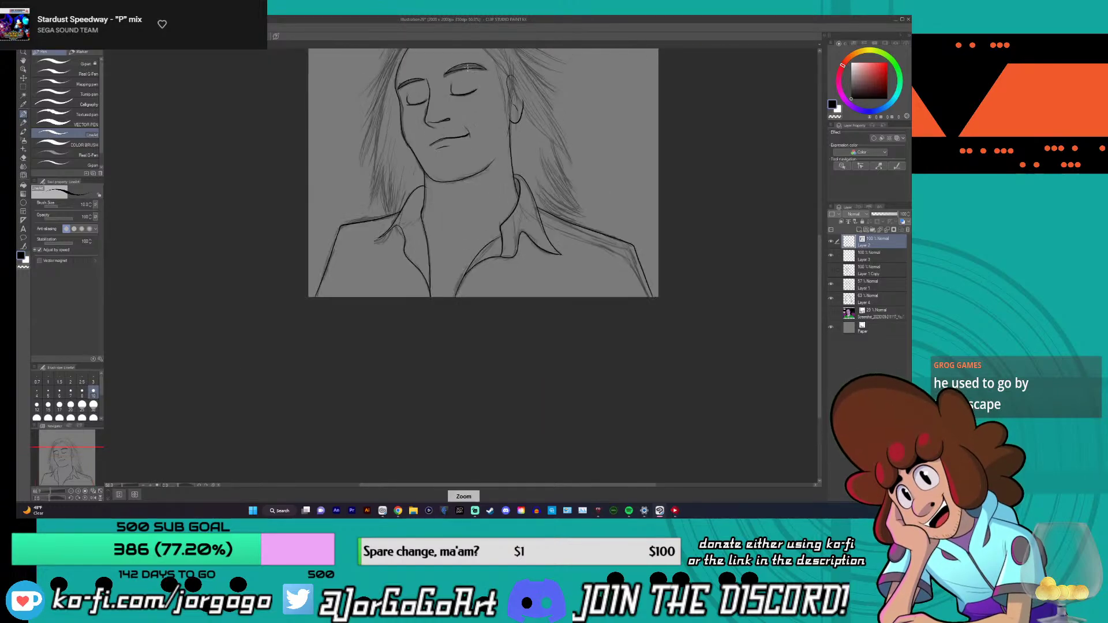
{"action": "scroll", "coordinate": [510, 93], "scroll_direction": "down", "scroll_amount": 1}
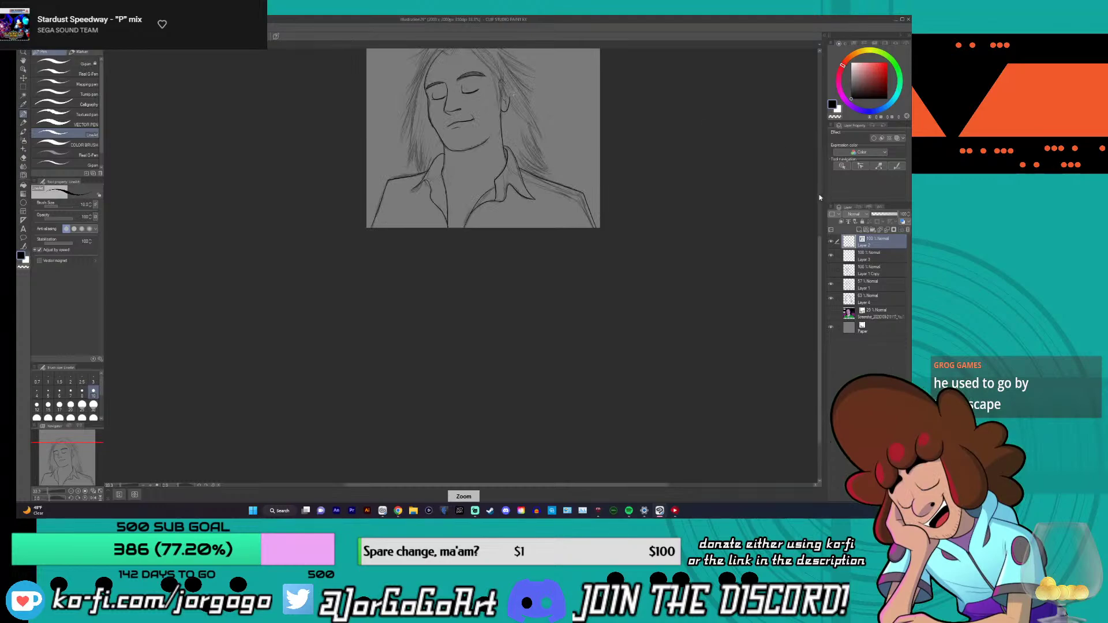
{"action": "scroll", "coordinate": [819, 222], "scroll_direction": "up", "scroll_amount": 2}
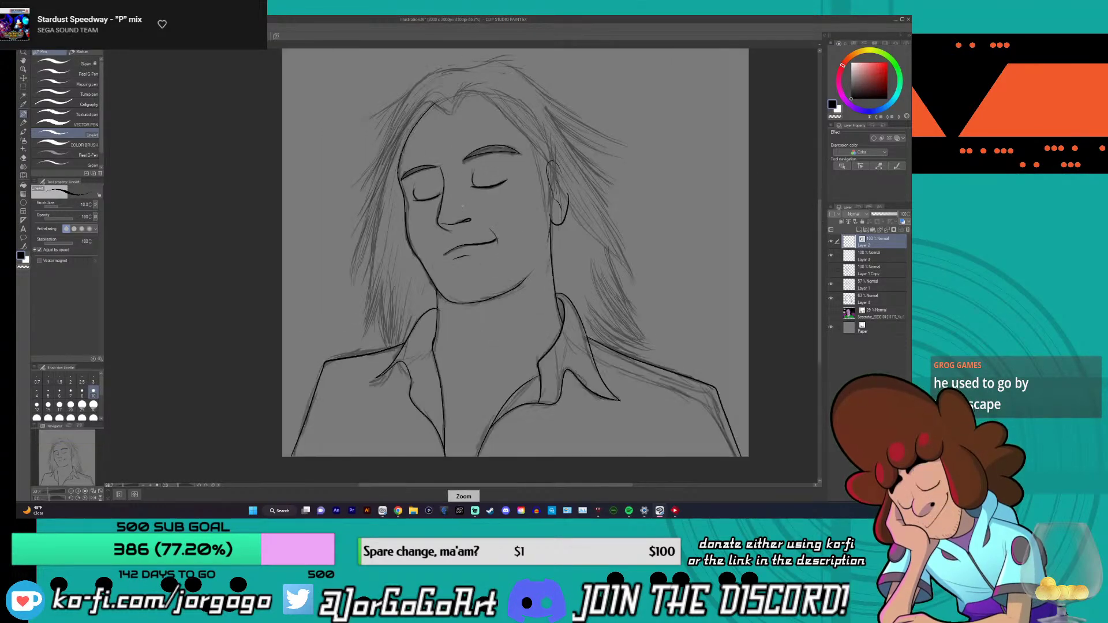
{"action": "left_click", "coordinate": [831, 312]}
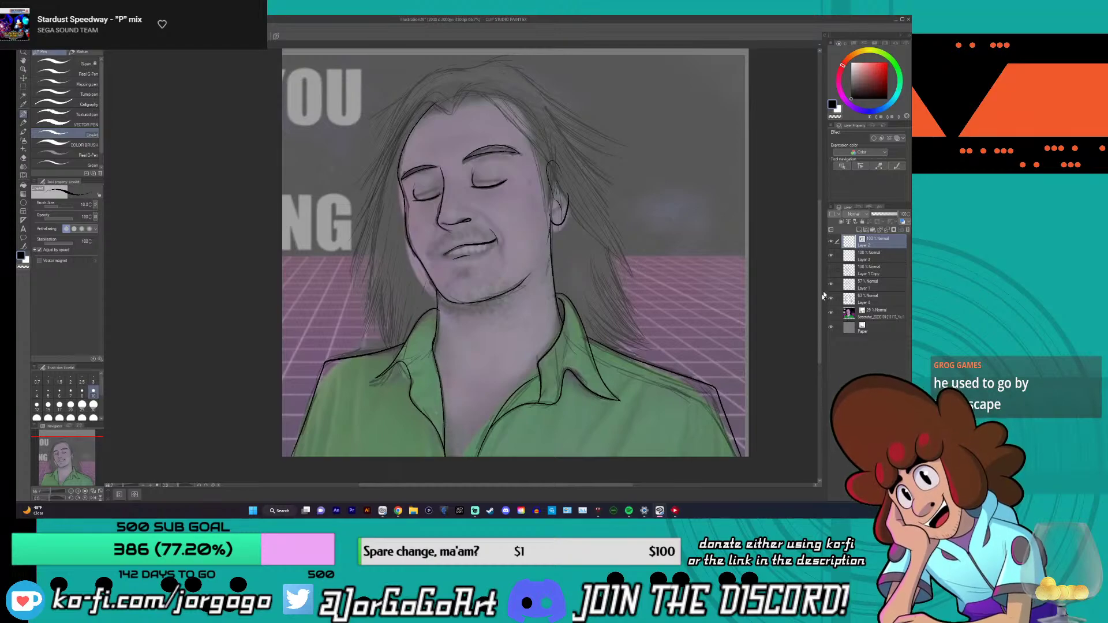
{"action": "left_click", "coordinate": [870, 270]}
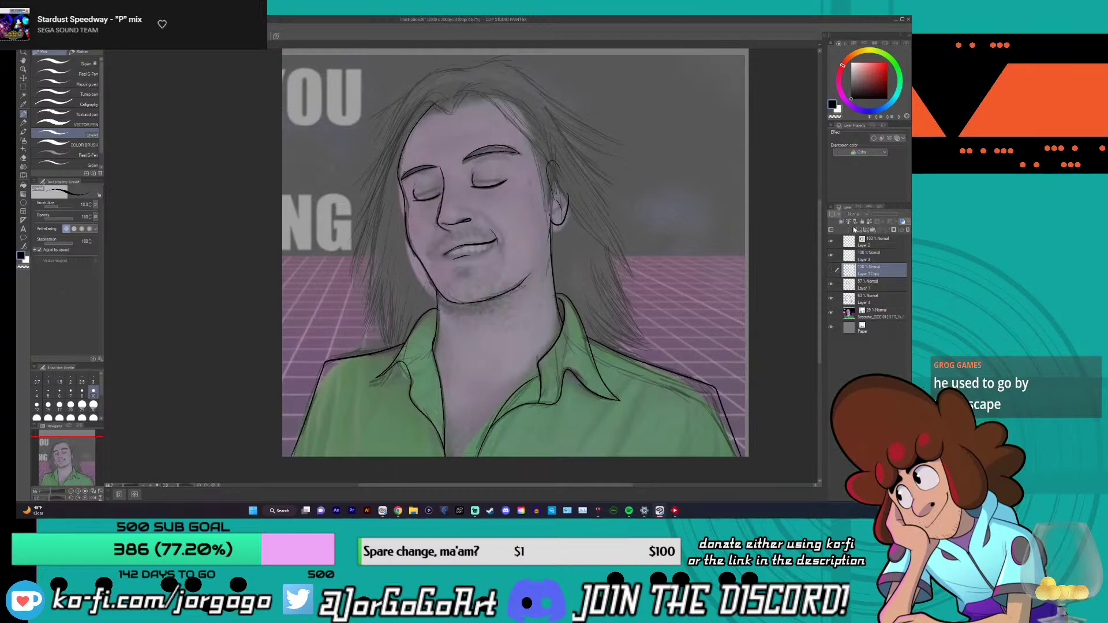
{"action": "left_click", "coordinate": [857, 230]}
{"action": "left_click", "coordinate": [78, 84]}
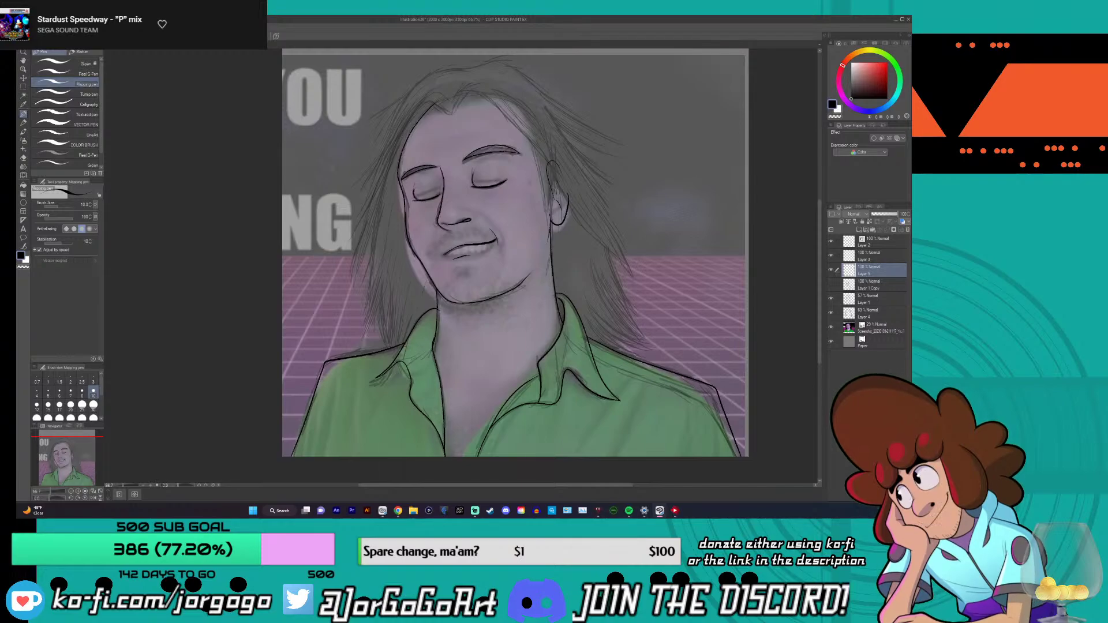
- Try to draw the mustache as a row of short hair strokes between the nose and upper lip, following the reference photo
{"action": "scroll", "coordinate": [434, 281], "scroll_direction": "up", "scroll_amount": 2}
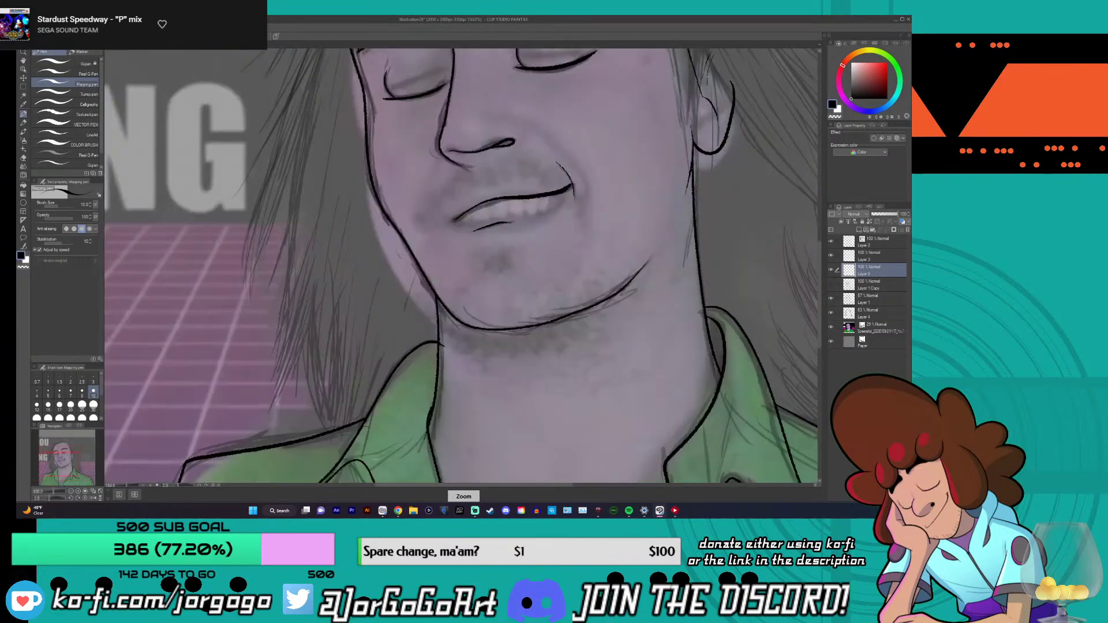
{"action": "scroll", "coordinate": [442, 218], "scroll_direction": "down", "scroll_amount": 1}
{"action": "scroll", "coordinate": [442, 218], "scroll_direction": "up", "scroll_amount": 1}
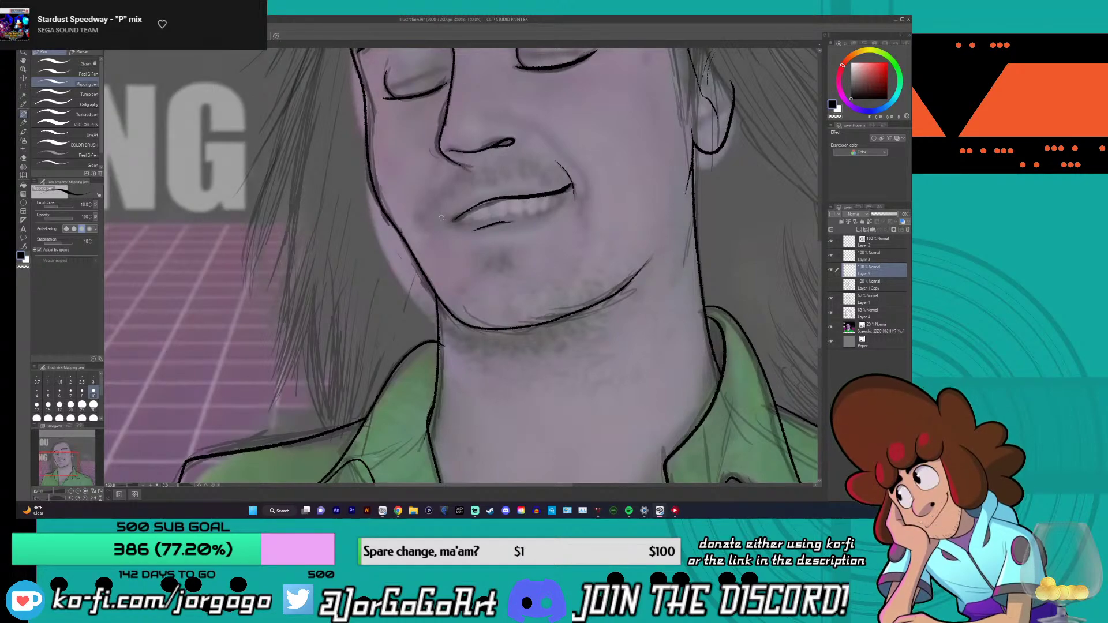
{"action": "mouse_move", "coordinate": [428, 214]}
{"action": "left_mouse_down"}
{"action": "mouse_move", "coordinate": [432, 195]}
{"action": "mouse_move", "coordinate": [462, 178]}
{"action": "left_mouse_up"}
{"action": "left_click_drag", "start_coordinate": [465, 196], "coordinate": [469, 176]}
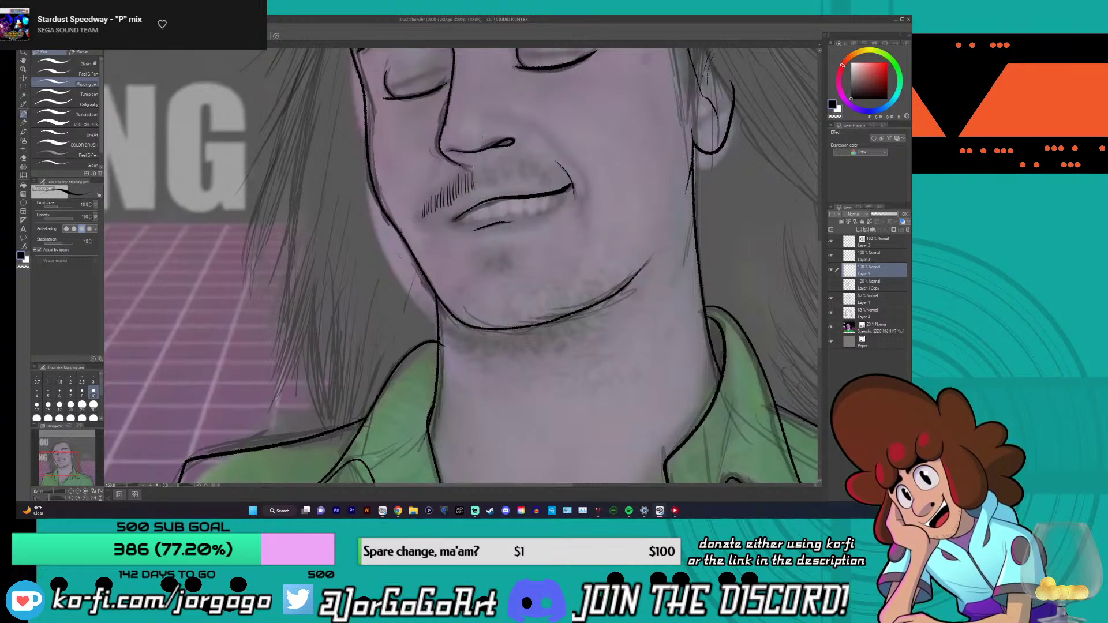
{"action": "left_click_drag", "start_coordinate": [478, 184], "coordinate": [481, 167]}
{"action": "mouse_move", "coordinate": [487, 183]}
{"action": "left_mouse_down"}
{"action": "mouse_move", "coordinate": [490, 167]}
{"action": "mouse_move", "coordinate": [552, 156]}
{"action": "left_mouse_up"}
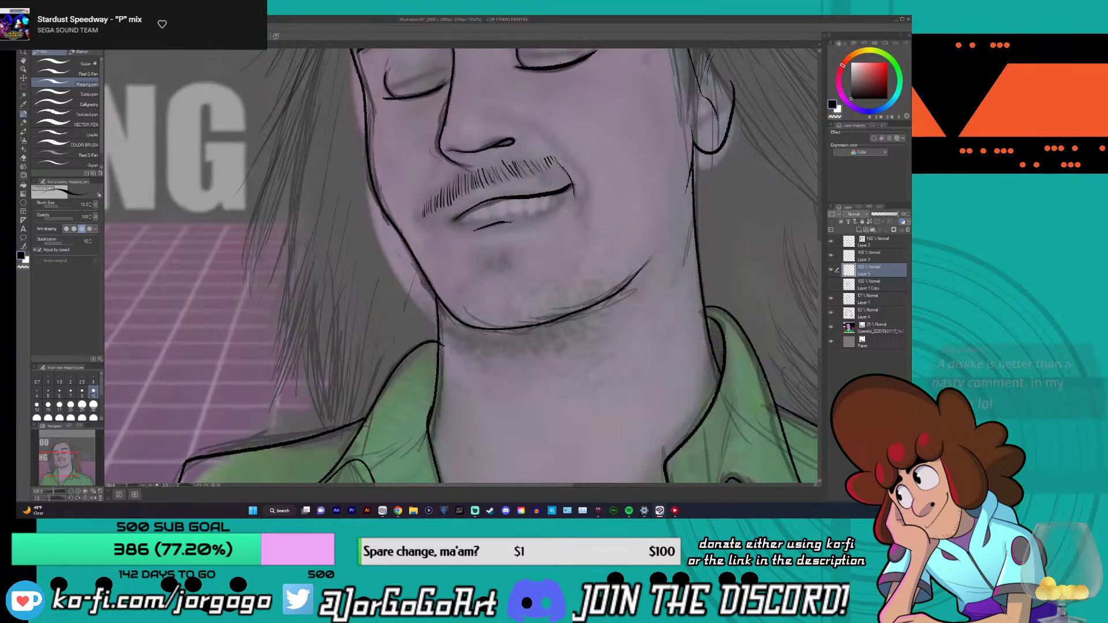
- Undo all the short mustache strokes above the upper lip
{"action": "key", "text": "ctrl+z"}
{"action": "key", "text": "ctrl+z"}
{"action": "key", "text": "ctrl+z"}
{"action": "key", "text": "ctrl+z"}
{"action": "key", "text": "ctrl+z"}
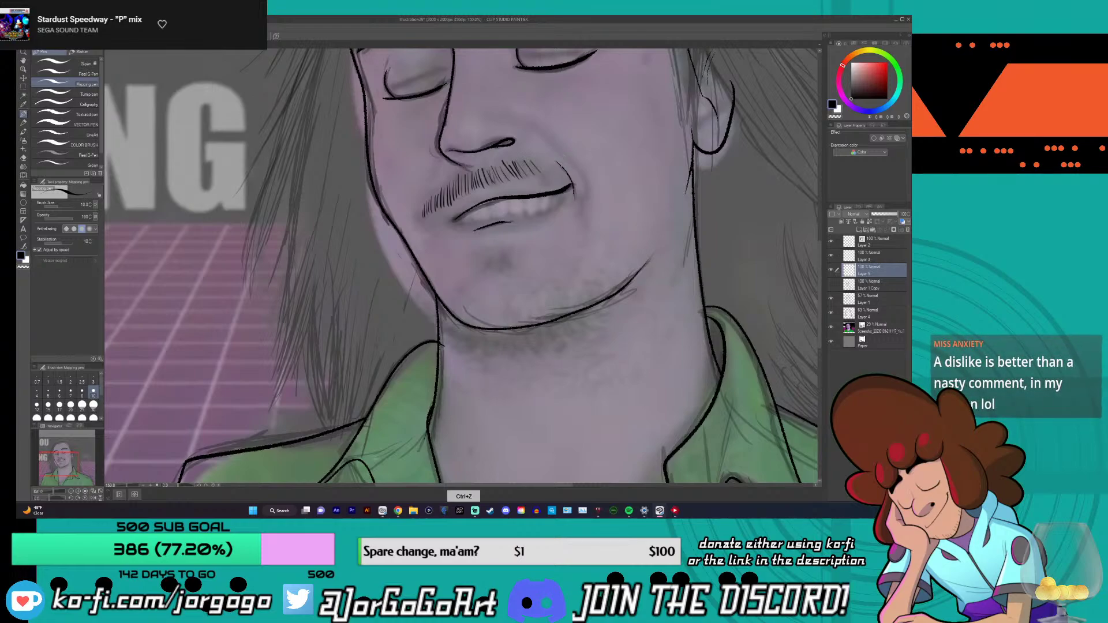
{"action": "key", "text": "ctrl+z"}
{"action": "key", "text": "ctrl+z"}
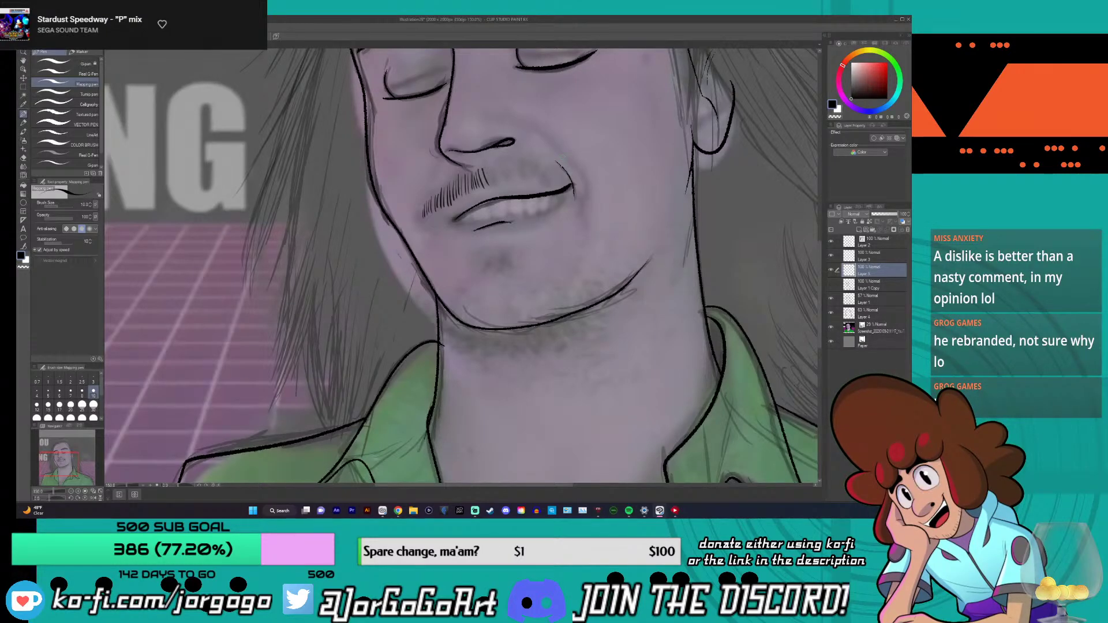
{"action": "key", "text": "ctrl+z"}
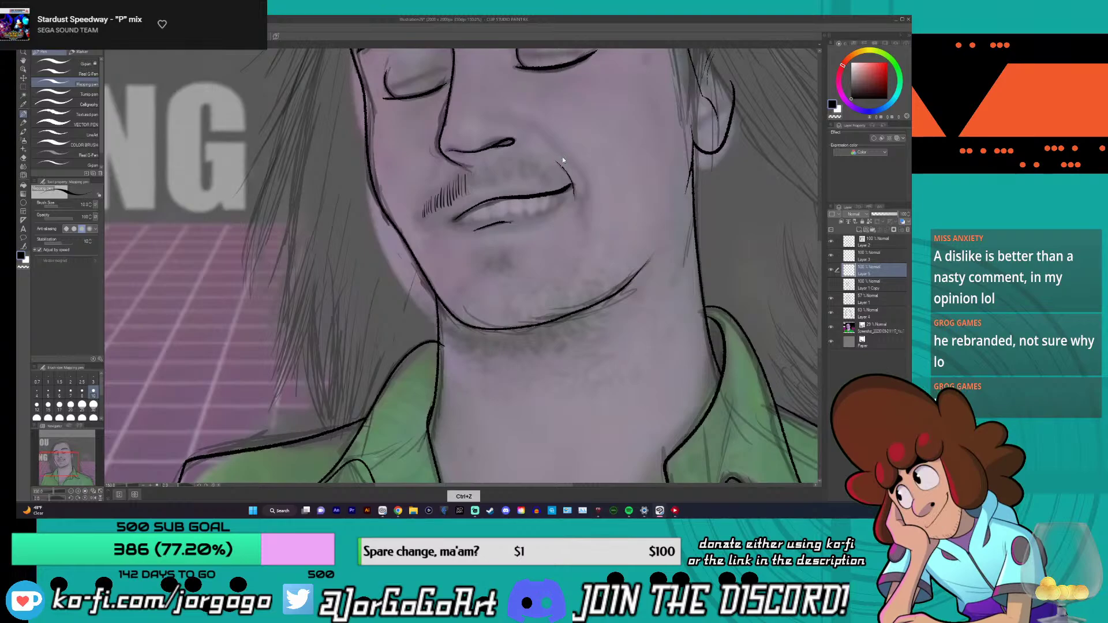
{"action": "key", "text": "ctrl+z"}
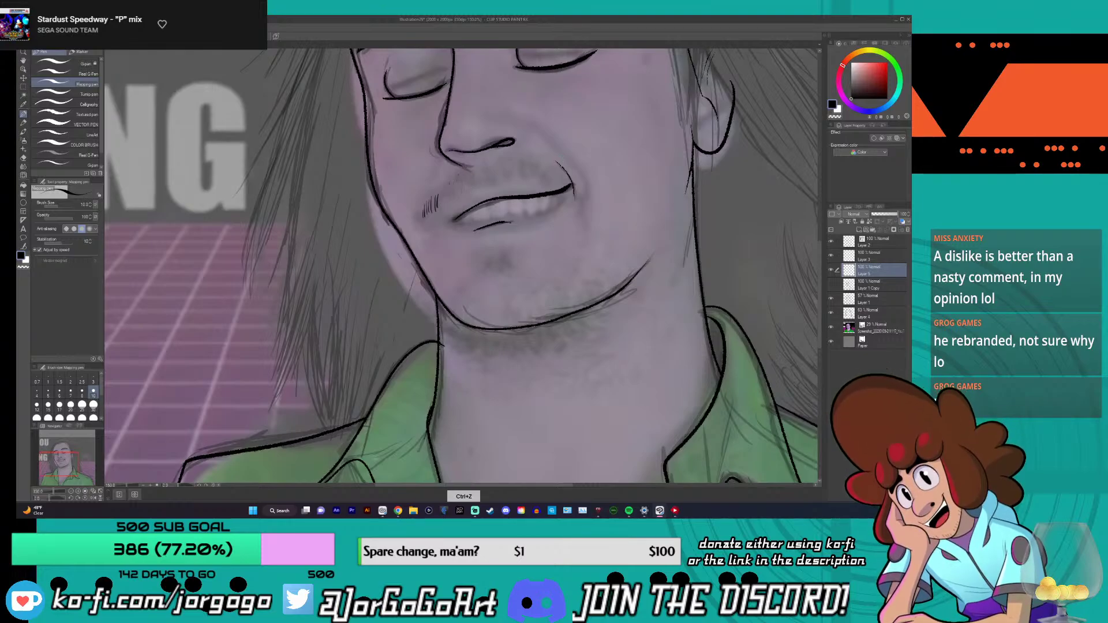
{"action": "key", "text": "ctrl+minus"}
{"action": "key", "text": "ctrl+minus"}
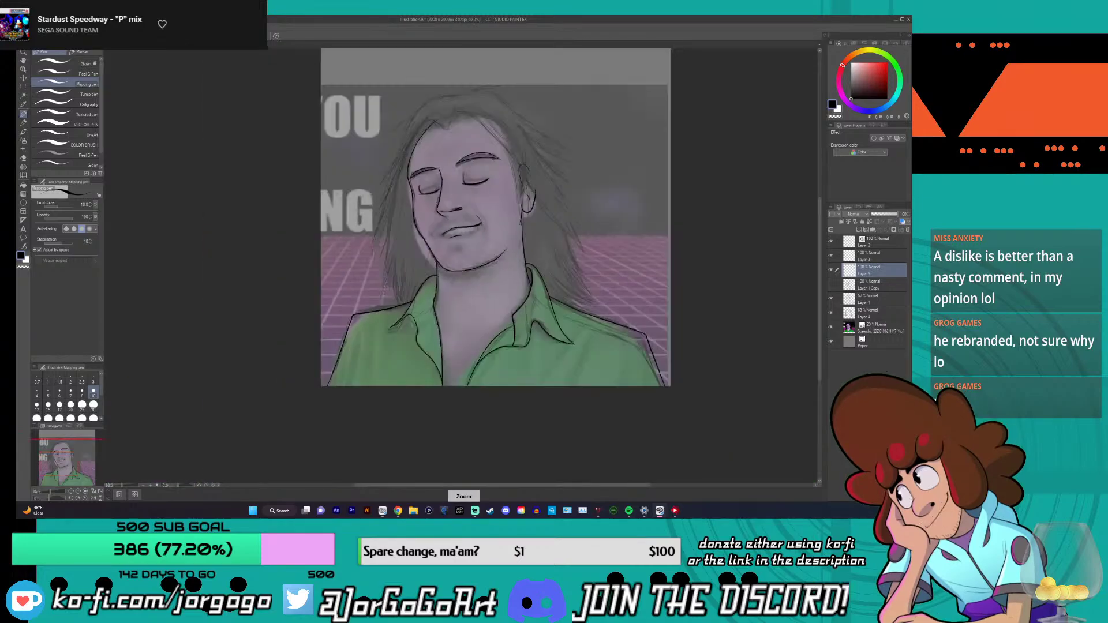
{"action": "key", "text": "ctrl+plus"}
{"action": "key", "text": "ctrl+plus"}
{"action": "key", "text": "ctrl+plus"}
{"action": "key", "text": "ctrl+minus"}
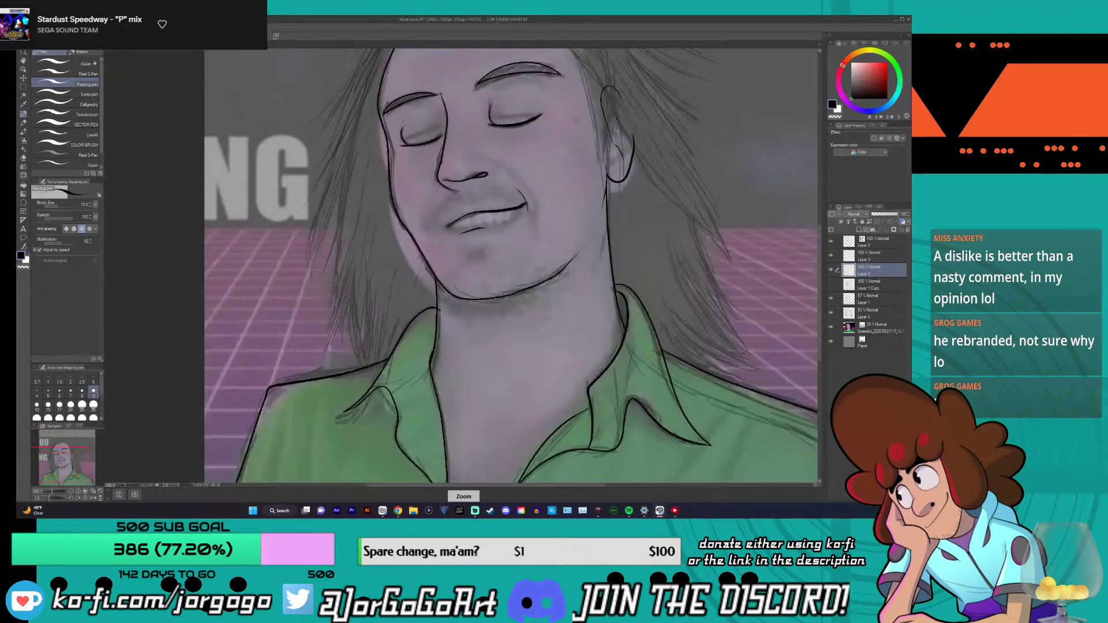
{"action": "key", "text": "ctrl+plus"}
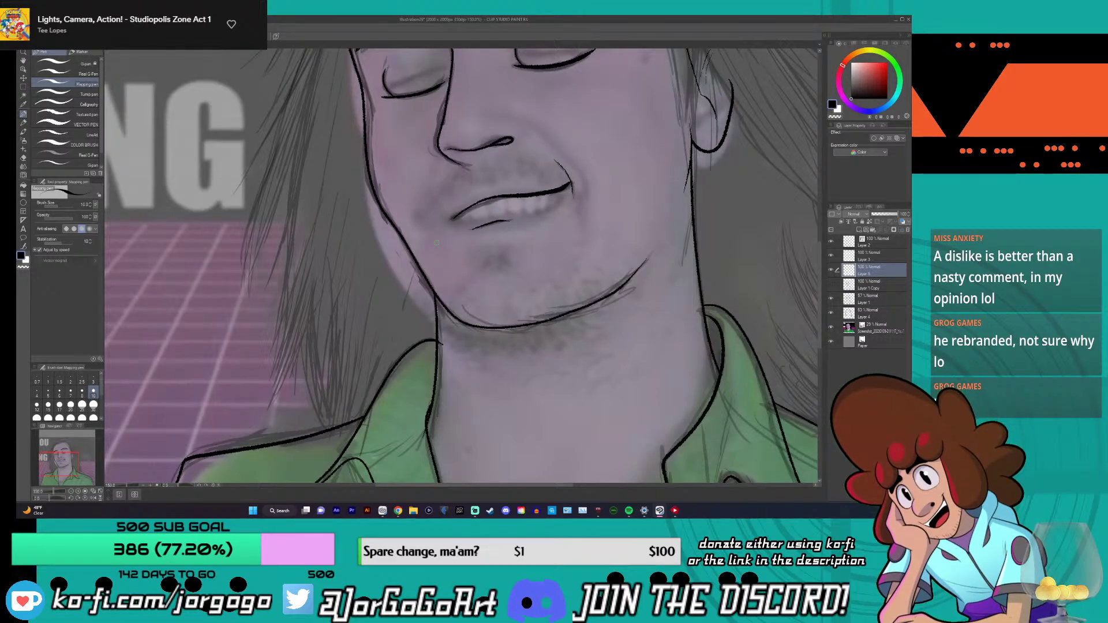
{"action": "scroll", "coordinate": [436, 243], "scroll_direction": "down", "scroll_amount": 3}
{"action": "scroll", "coordinate": [436, 243], "scroll_direction": "up", "scroll_amount": 3}
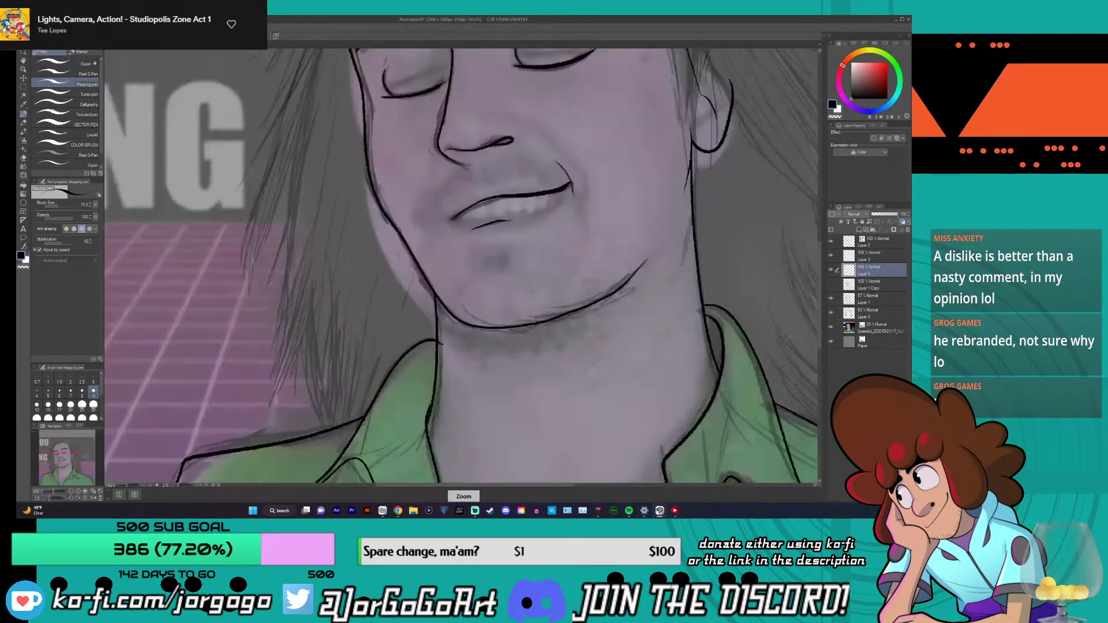
- Draw the soul patch below the lower lip as a small cluster of short vertical hair strokes
{"action": "left_click_drag", "start_coordinate": [483, 249], "coordinate": [490, 264]}
{"action": "left_click_drag", "start_coordinate": [495, 248], "coordinate": [494, 266]}
{"action": "mouse_move", "coordinate": [499, 250]}
{"action": "left_mouse_down"}
{"action": "mouse_move", "coordinate": [497, 266]}
{"action": "mouse_move", "coordinate": [515, 261]}
{"action": "left_mouse_up"}
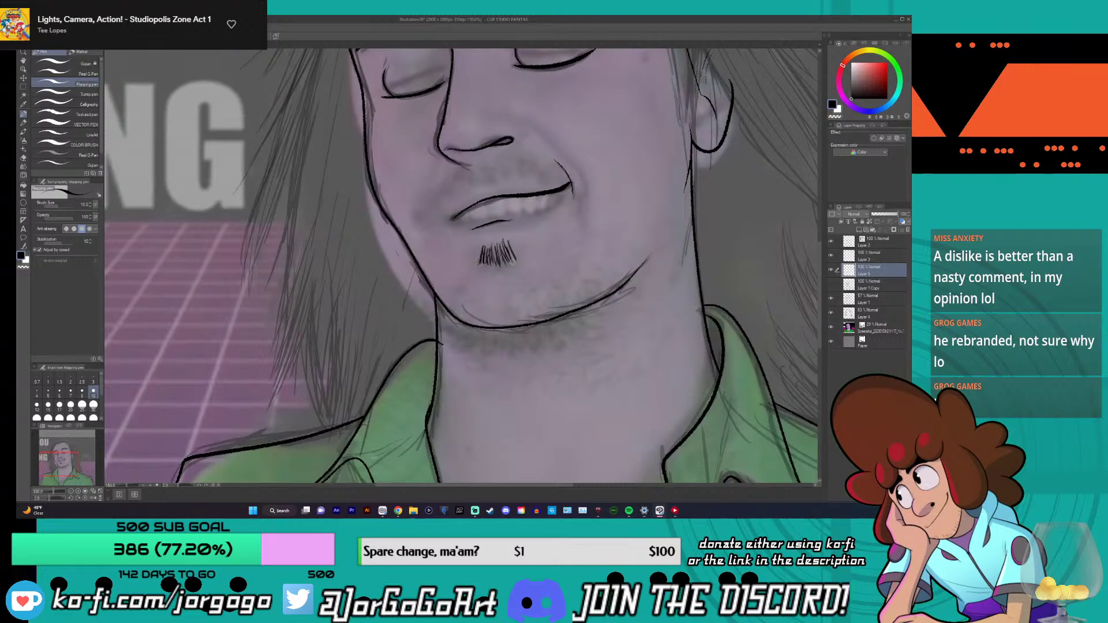
{"action": "scroll", "coordinate": [528, 262], "scroll_direction": "down", "scroll_amount": 3}
{"action": "scroll", "coordinate": [528, 261], "scroll_direction": "up", "scroll_amount": 3}
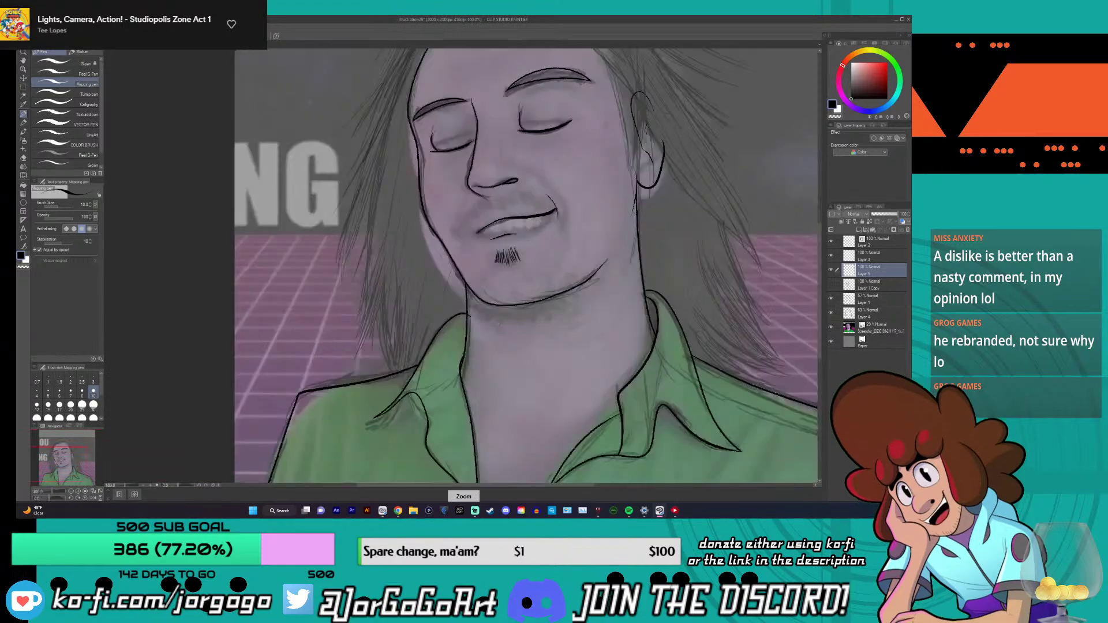
{"action": "scroll", "coordinate": [541, 242], "scroll_direction": "down", "scroll_amount": 2}
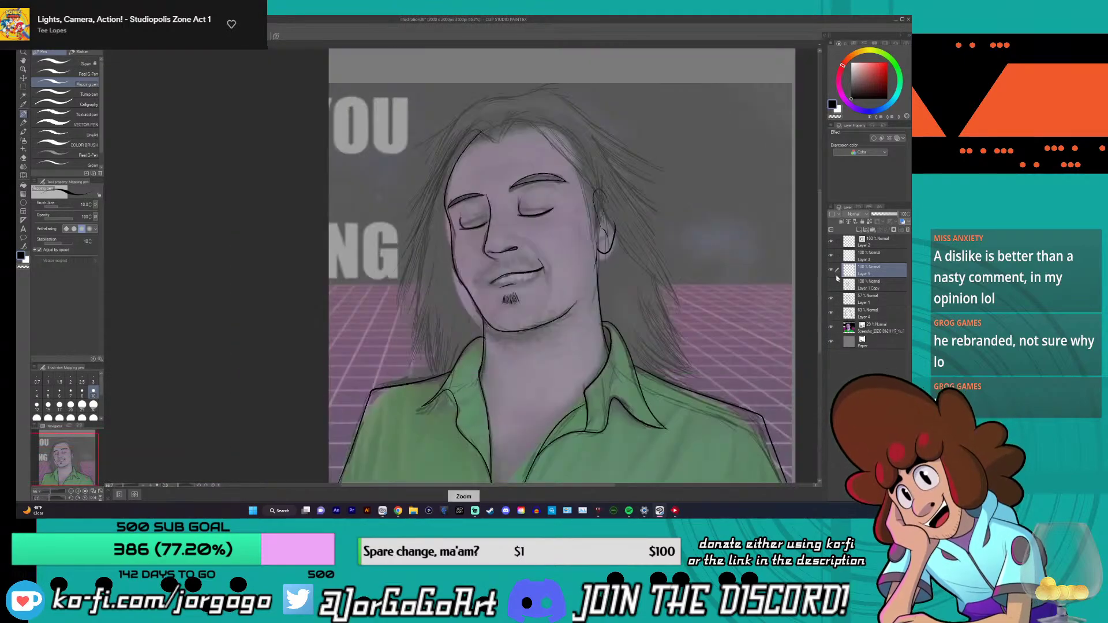
- Hide the inked line art, facial hair and sketch layers to examine the facial hair in the reference photo
{"action": "left_click_drag", "start_coordinate": [831, 284], "coordinate": [832, 248]}
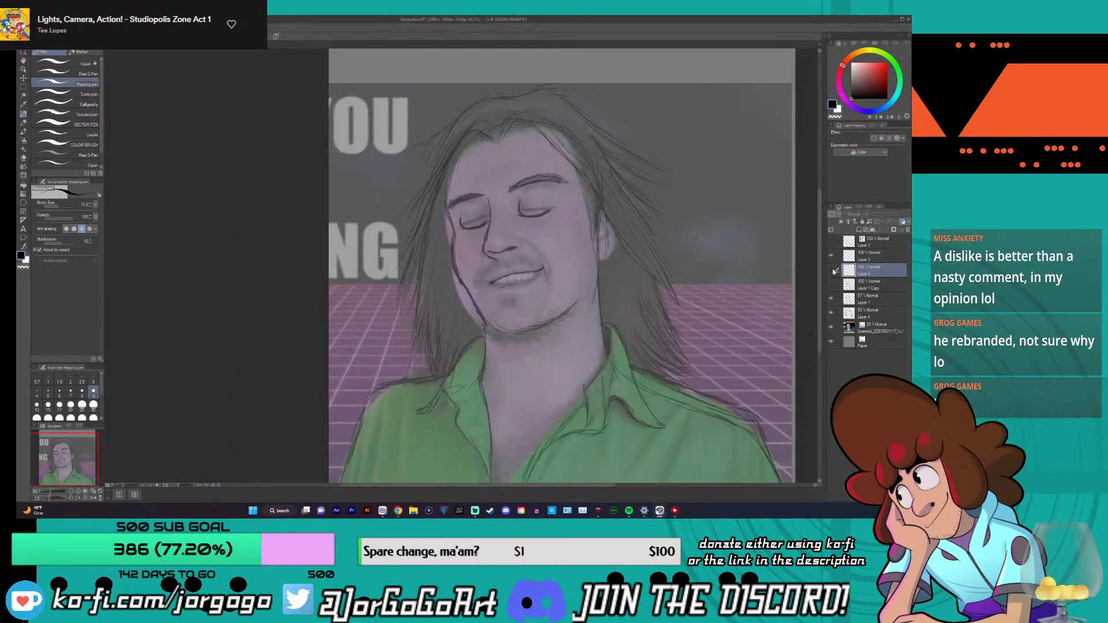
{"action": "left_click", "coordinate": [831, 313]}
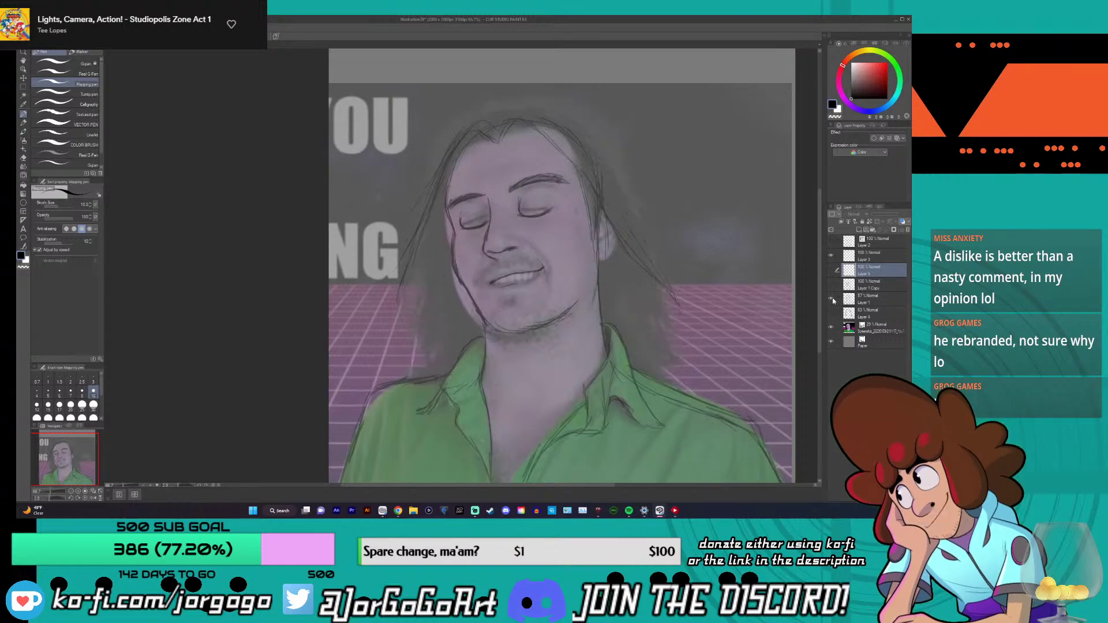
{"action": "left_click", "coordinate": [833, 300]}
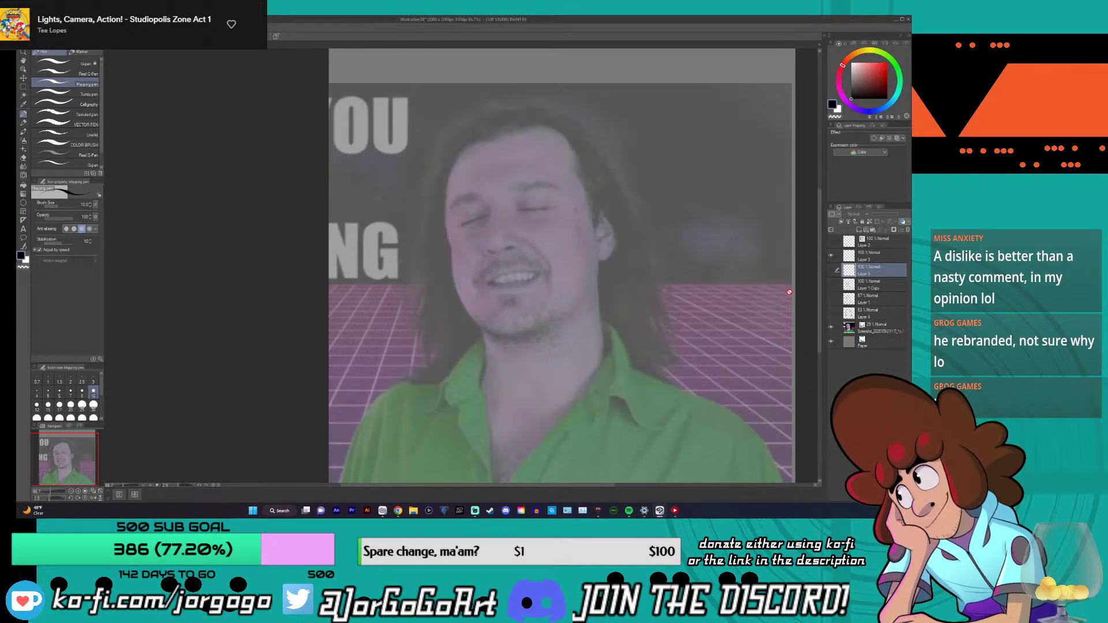
{"action": "scroll", "coordinate": [501, 283], "scroll_direction": "up", "scroll_amount": 3}
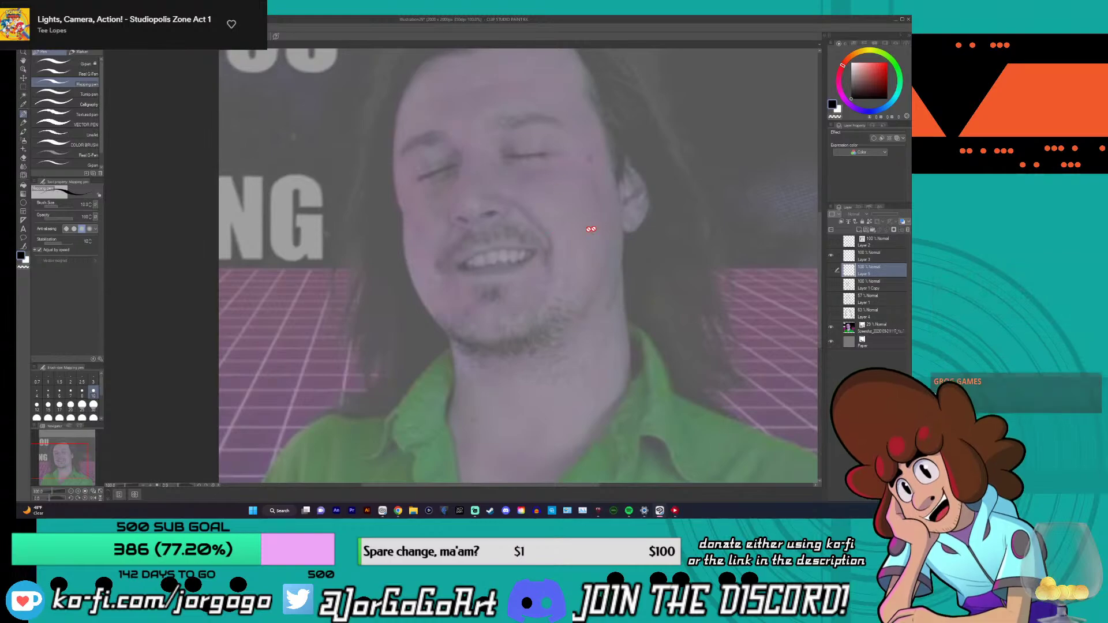
- Show the facial hair layer and the closed-eye sketch on Layer 1 and Layer 4, and hide the reference photo
{"action": "left_click", "coordinate": [832, 271]}
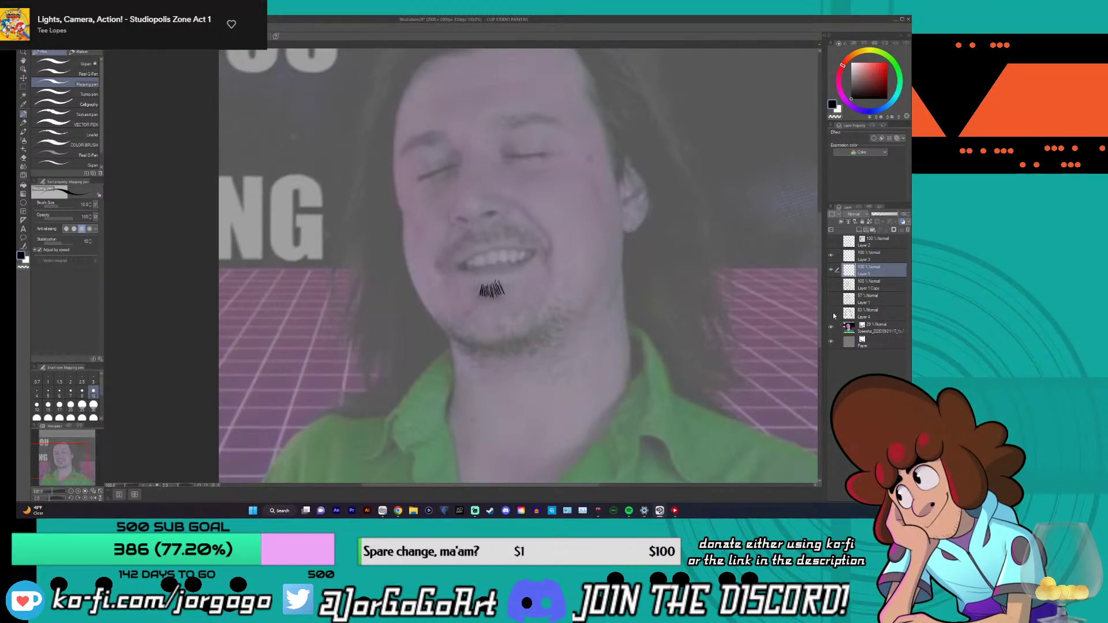
{"action": "left_click", "coordinate": [833, 313]}
{"action": "left_click", "coordinate": [832, 299]}
{"action": "left_click", "coordinate": [832, 284]}
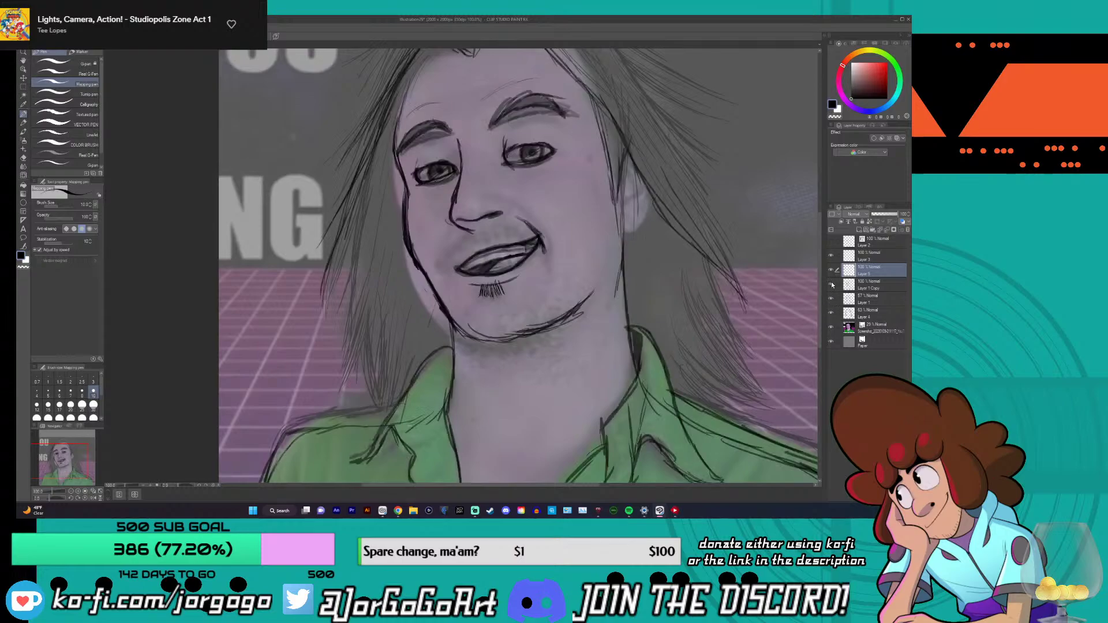
{"action": "left_click", "coordinate": [832, 285]}
{"action": "left_click", "coordinate": [833, 271]}
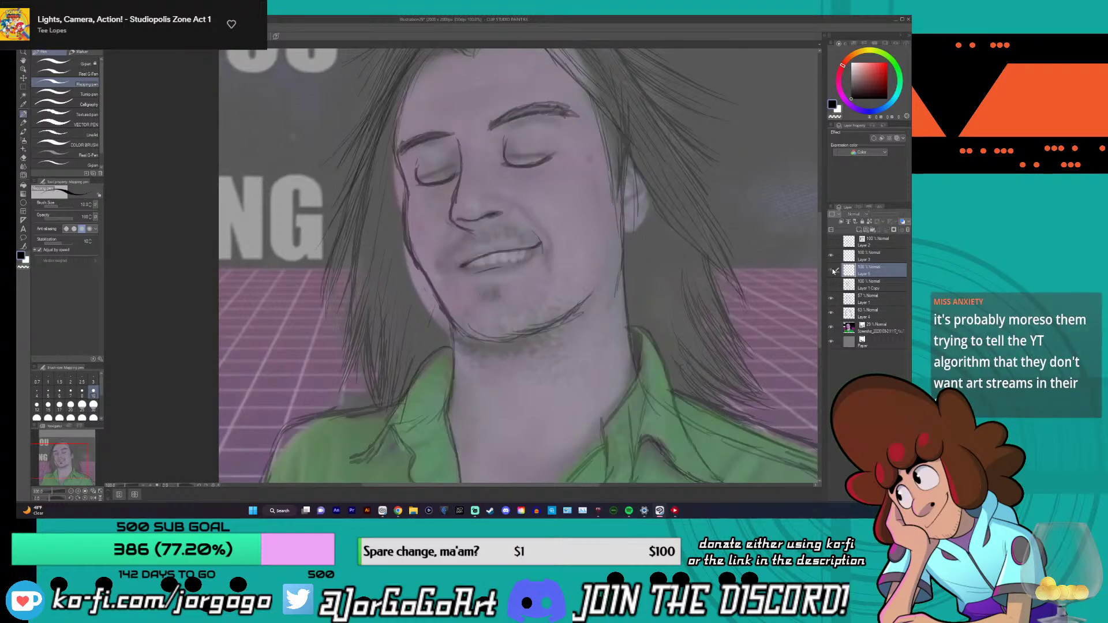
{"action": "left_click", "coordinate": [832, 271]}
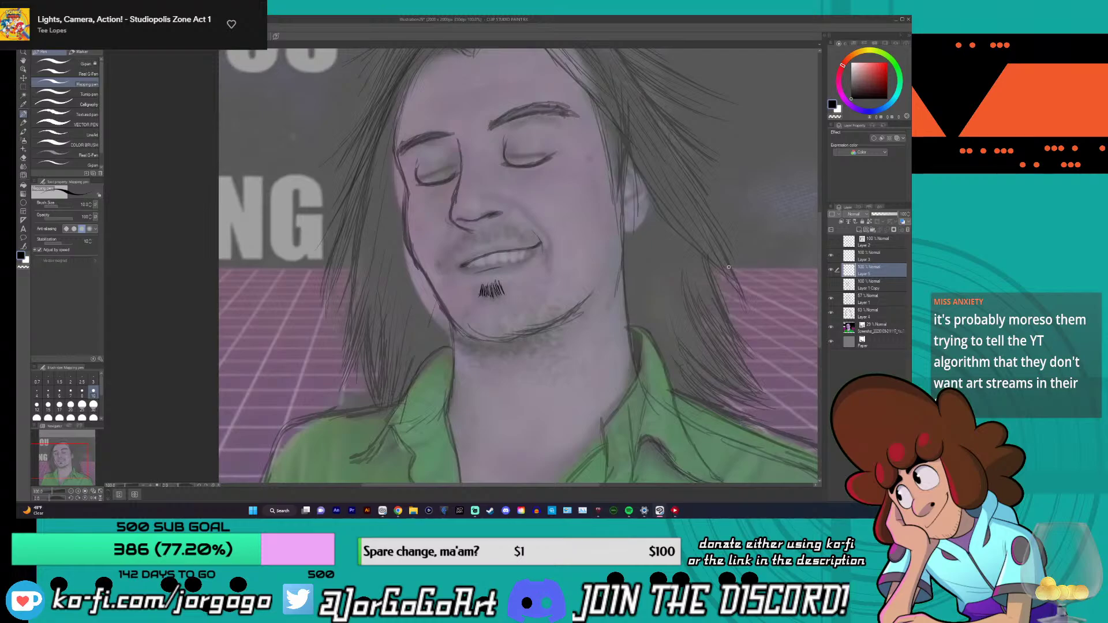
{"action": "left_click", "coordinate": [831, 327]}
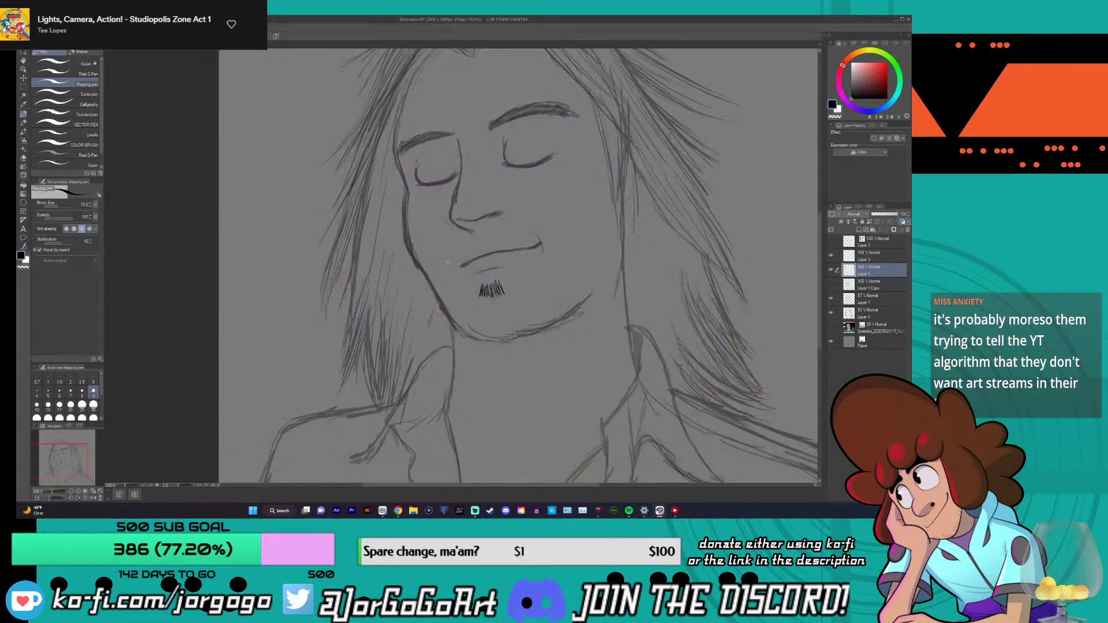
- Try to draw the mustache over the sketch as a dense row of short hair strokes above the upper lip
{"action": "left_click_drag", "start_coordinate": [464, 242], "coordinate": [467, 256]}
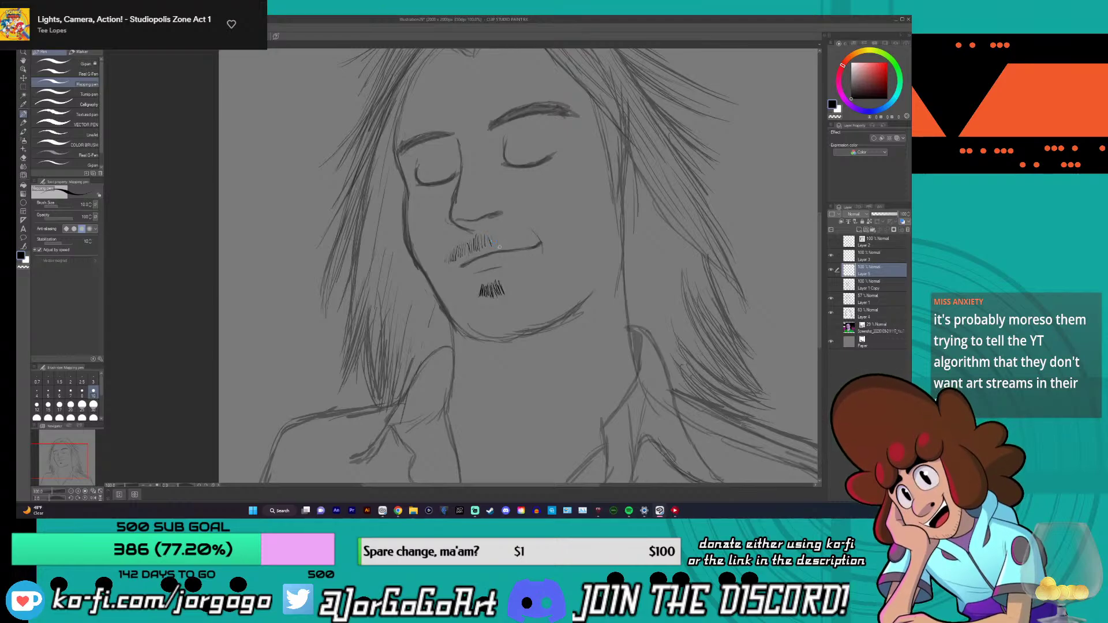
{"action": "left_click_drag", "start_coordinate": [496, 232], "coordinate": [494, 243]}
{"action": "mouse_move", "coordinate": [502, 230]}
{"action": "left_mouse_down"}
{"action": "mouse_move", "coordinate": [535, 236]}
{"action": "mouse_move", "coordinate": [513, 223]}
{"action": "mouse_move", "coordinate": [512, 239]}
{"action": "mouse_move", "coordinate": [478, 232]}
{"action": "mouse_move", "coordinate": [455, 260]}
{"action": "mouse_move", "coordinate": [478, 252]}
{"action": "left_mouse_up"}
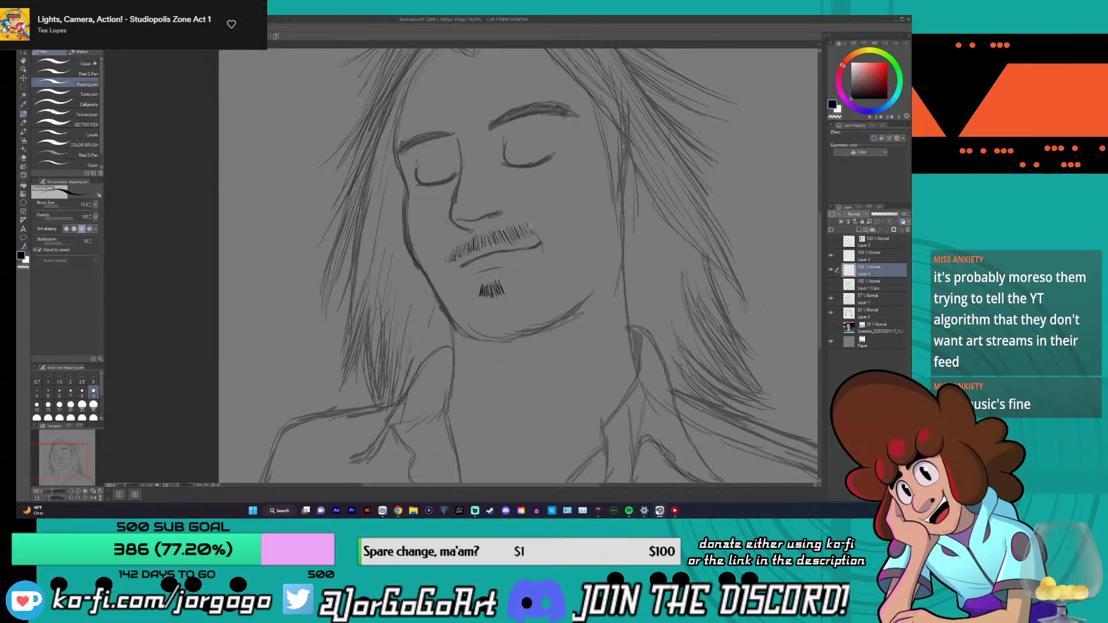
{"action": "left_click_drag", "start_coordinate": [527, 230], "coordinate": [486, 245]}
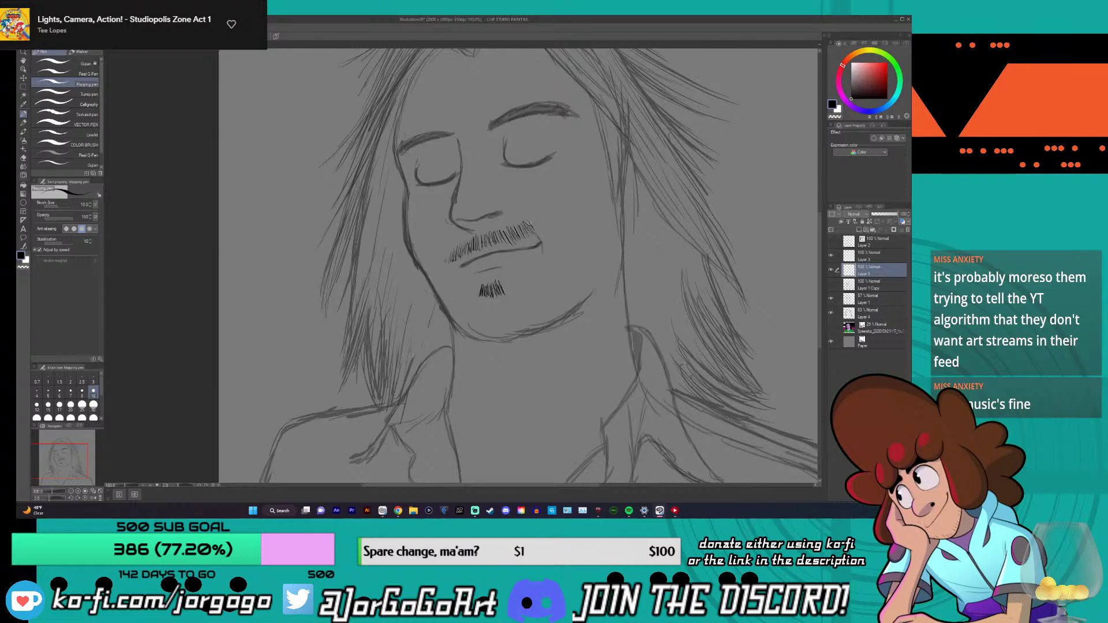
- Clear the dense mustache strokes above the upper lip, keeping the soul patch
{"action": "key", "text": "e"}
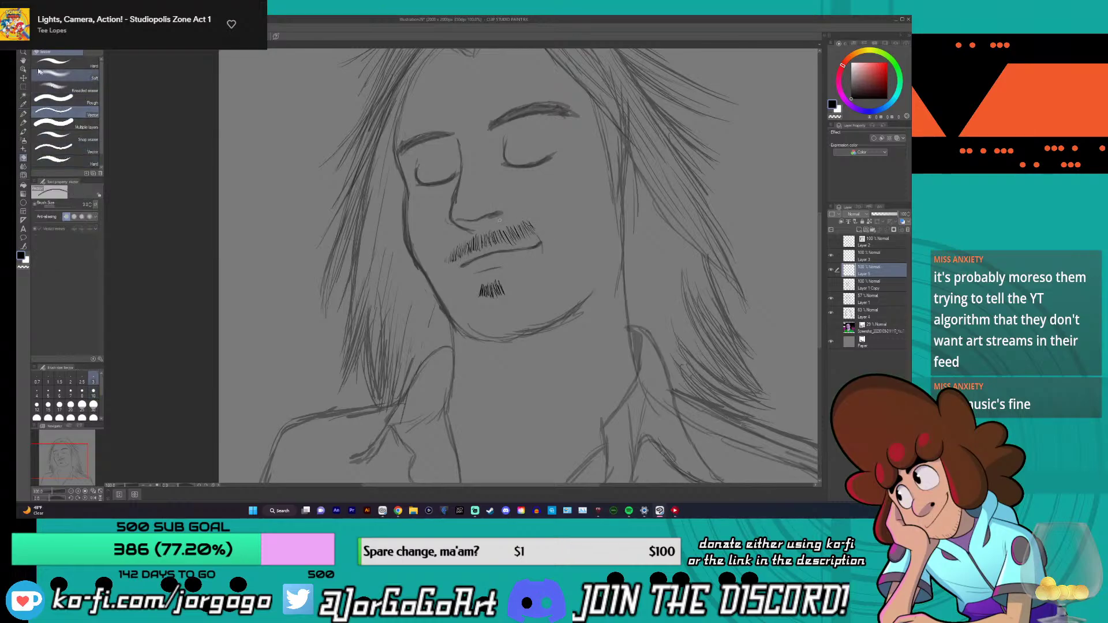
{"action": "left_click", "coordinate": [65, 99]}
{"action": "left_click", "coordinate": [83, 66]}
{"action": "key", "text": "ctrl+z"}
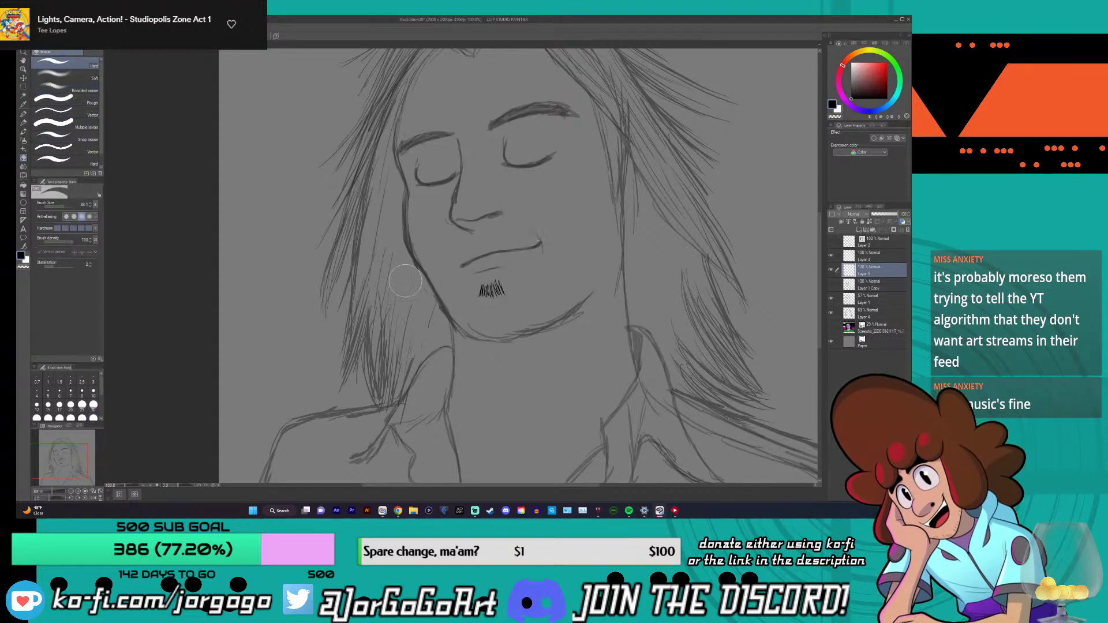
- Draw a thin curved Mapping pen guide line for the mustache between nose and upper lip, redoing it until it fits
{"action": "key", "text": "p"}
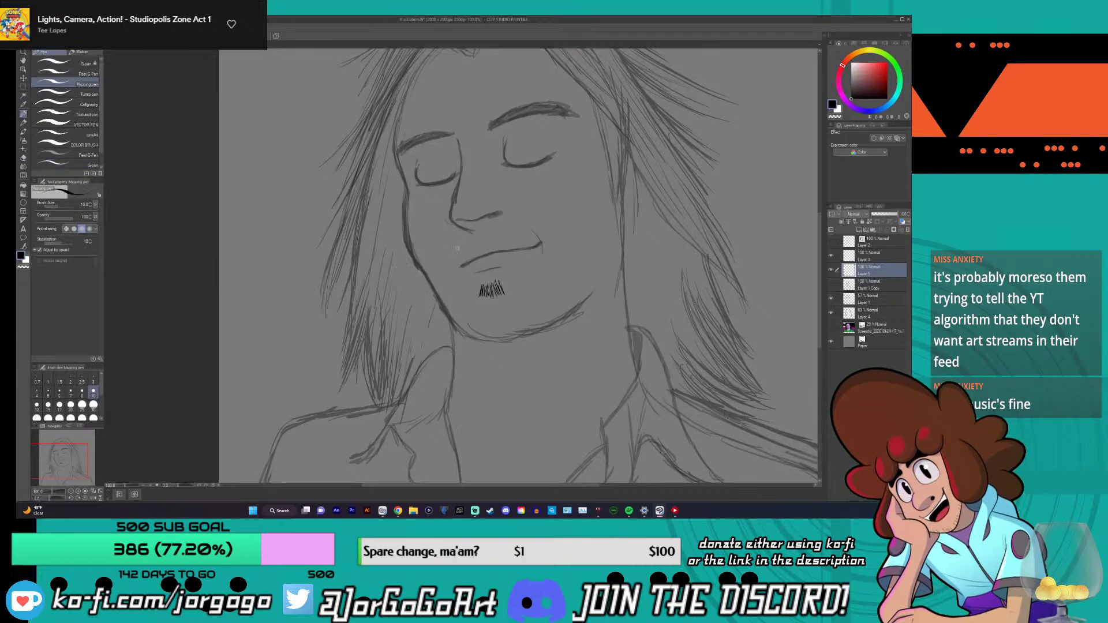
{"action": "left_click_drag", "start_coordinate": [452, 255], "coordinate": [526, 215]}
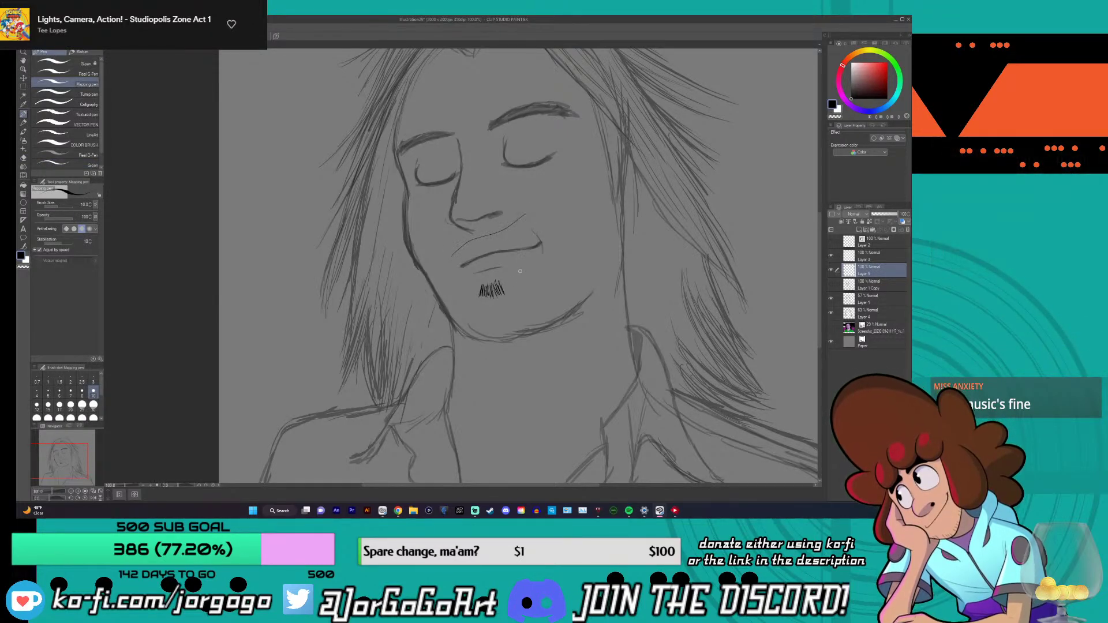
{"action": "key", "text": "ctrl+z"}
{"action": "left_click_drag", "start_coordinate": [461, 248], "coordinate": [523, 223]}
{"action": "key", "text": "ctrl+z"}
{"action": "left_click_drag", "start_coordinate": [468, 247], "coordinate": [541, 219]}
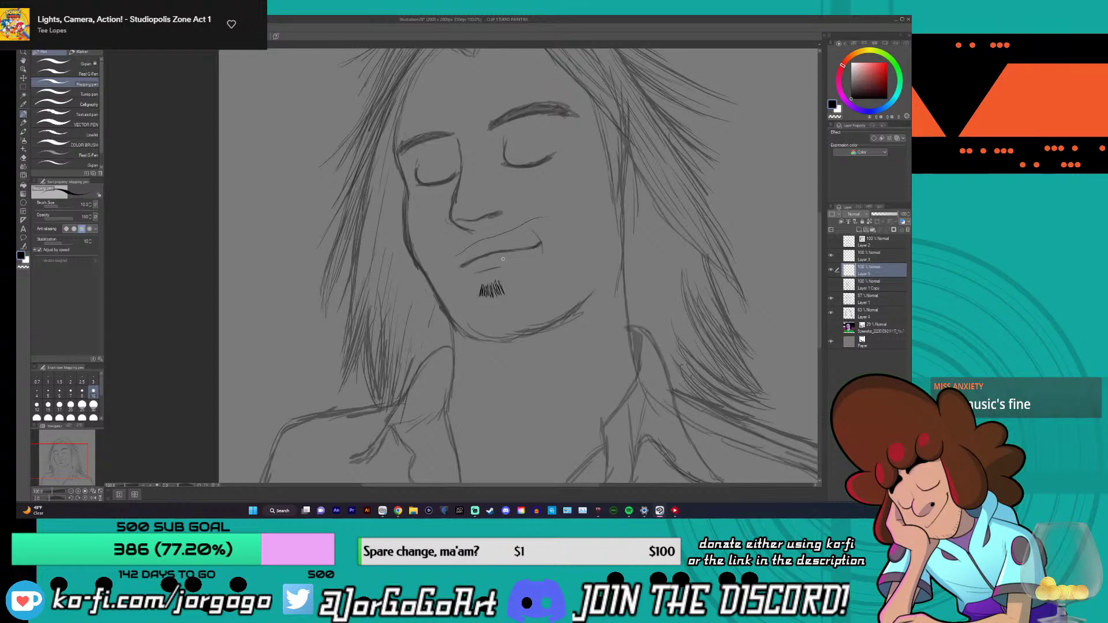
- Fill in the mustache with short upright hair strokes along the curved guide line, from one mouth corner to the other
{"action": "left_click_drag", "start_coordinate": [456, 258], "coordinate": [492, 233]}
{"action": "left_click_drag", "start_coordinate": [495, 243], "coordinate": [512, 217]}
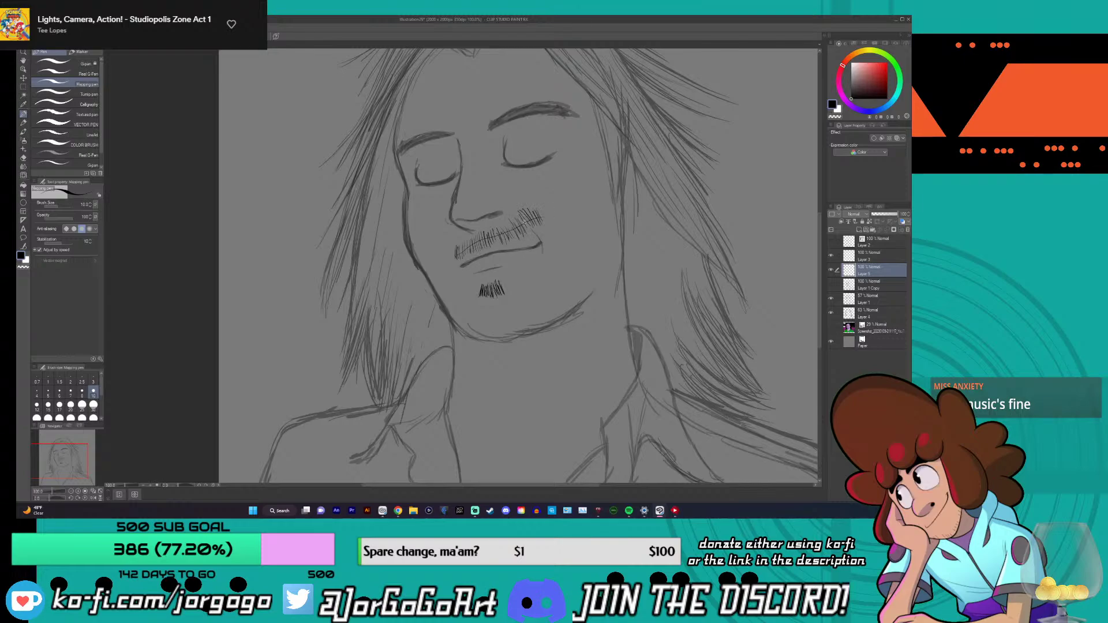
{"action": "left_click_drag", "start_coordinate": [523, 236], "coordinate": [517, 228]}
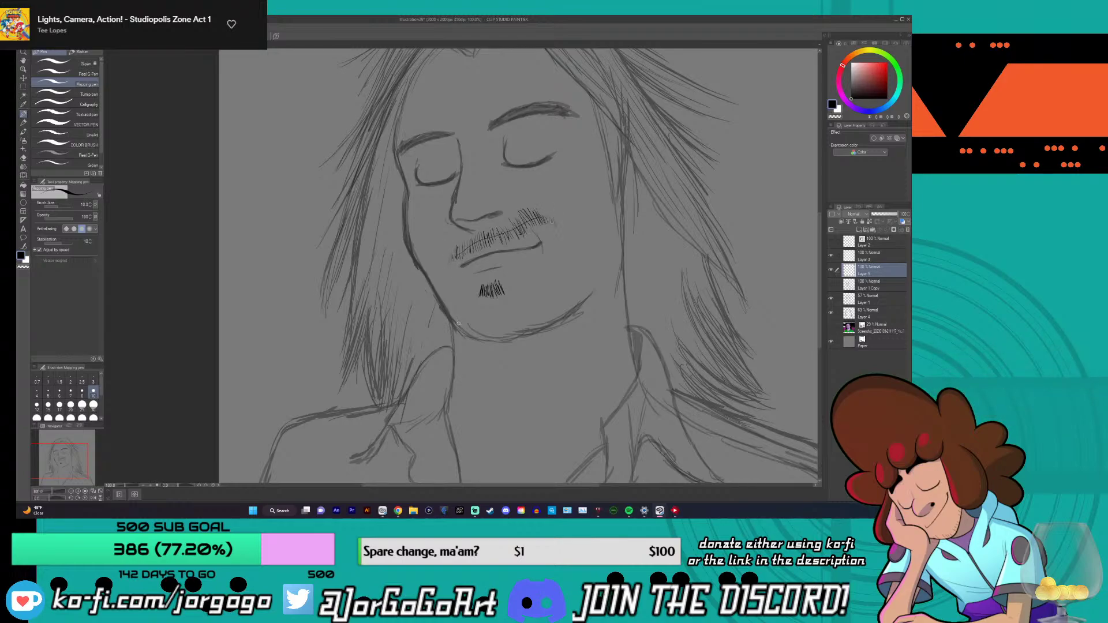
- Draw short stubble strokes along the chin, jawline and under the jaw, and check them against the reference photo
{"action": "left_click_drag", "start_coordinate": [458, 326], "coordinate": [454, 312]}
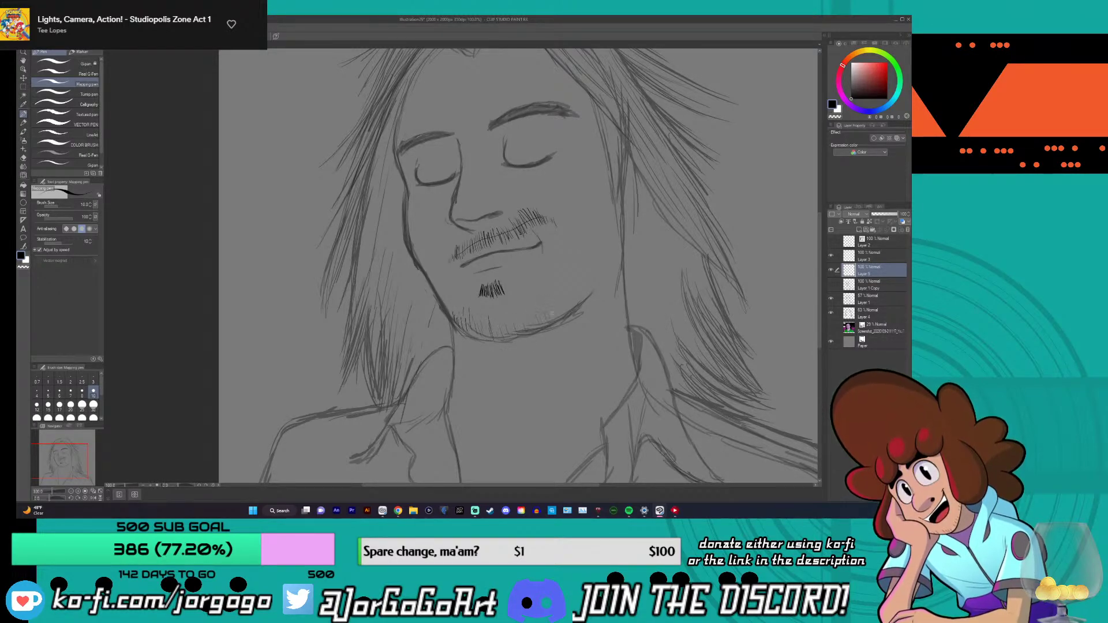
{"action": "left_click_drag", "start_coordinate": [558, 315], "coordinate": [586, 286]}
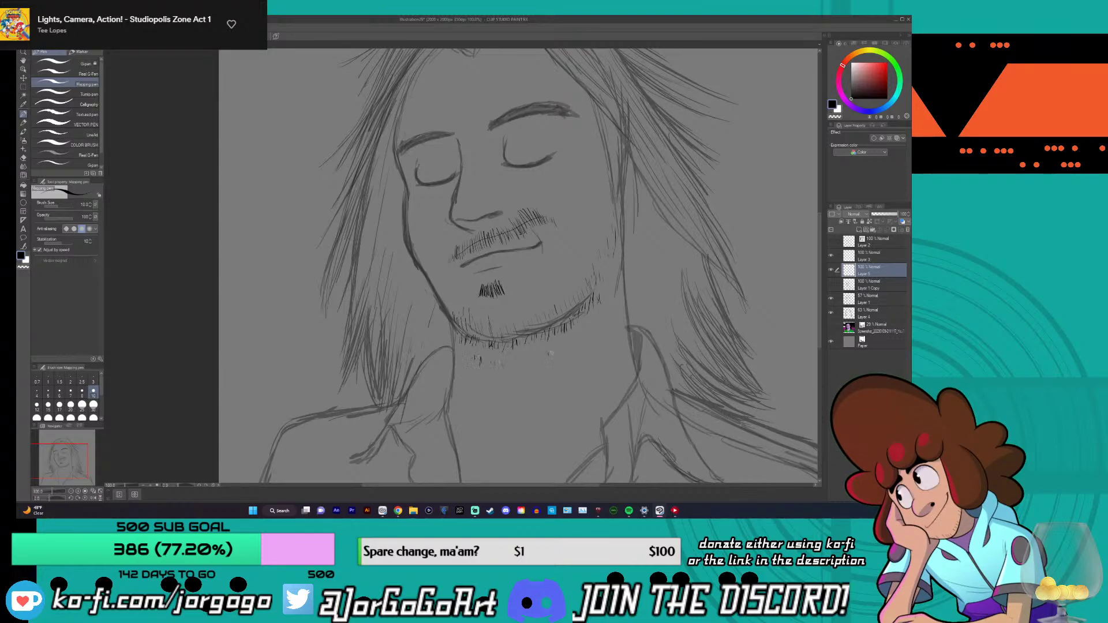
{"action": "left_click", "coordinate": [849, 327], "text": "ctrl"}
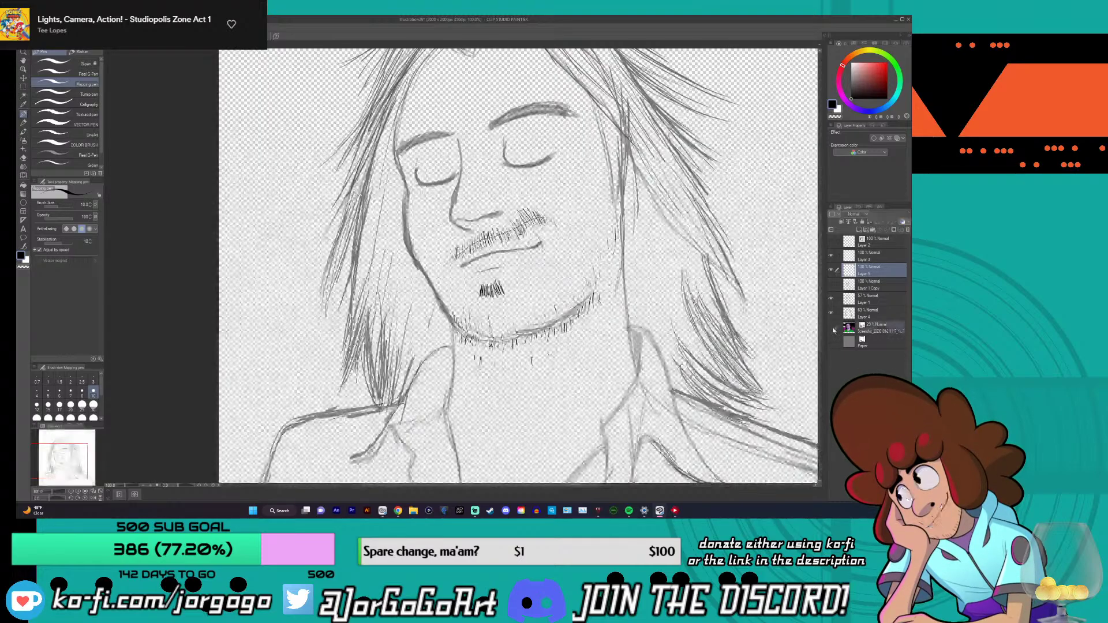
{"action": "left_click", "coordinate": [832, 328]}
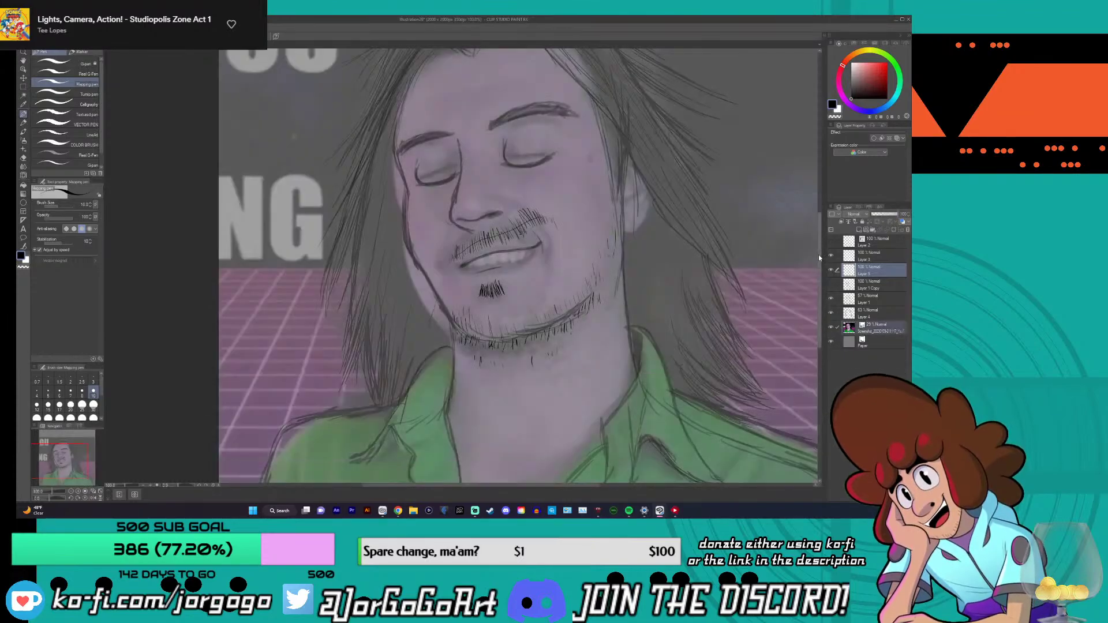
- Hide the reference photo and draw chest hair with short strokes inside the open shirt collar
{"action": "left_click_drag", "start_coordinate": [818, 254], "coordinate": [820, 284]}
{"action": "left_click", "coordinate": [831, 328]}
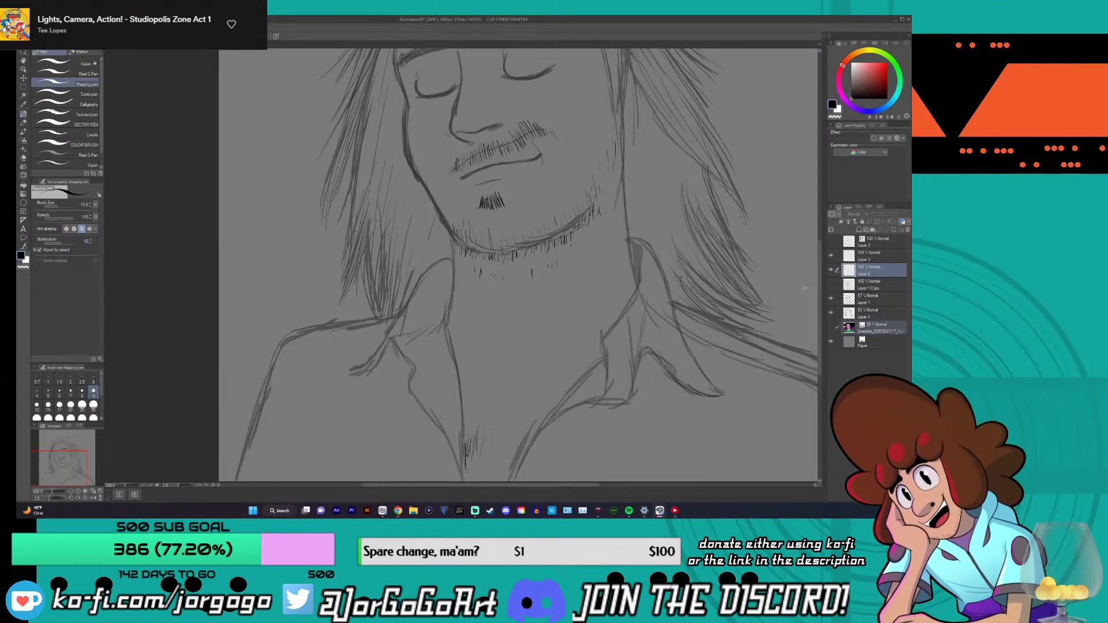
{"action": "scroll", "coordinate": [483, 434], "scroll_direction": "down", "scroll_amount": 2}
{"action": "mouse_move", "coordinate": [488, 365]}
{"action": "left_mouse_down"}
{"action": "mouse_move", "coordinate": [490, 338]}
{"action": "mouse_move", "coordinate": [497, 361]}
{"action": "mouse_move", "coordinate": [513, 337]}
{"action": "left_mouse_up"}
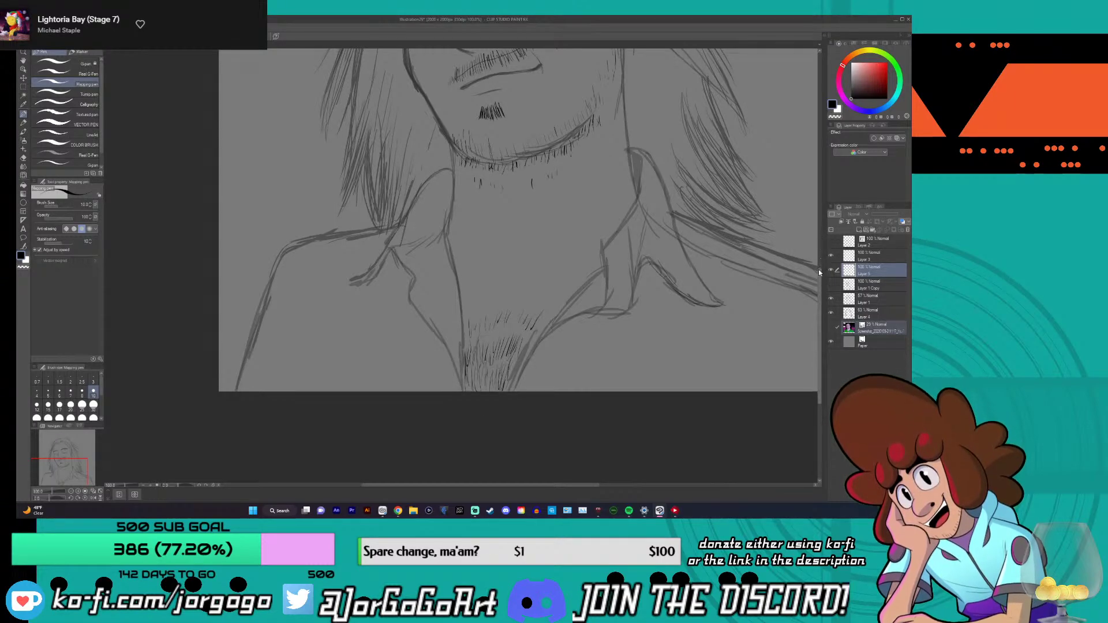
- Compare the face with and without the facial hair layer
{"action": "scroll", "coordinate": [604, 211], "scroll_direction": "up", "scroll_amount": 3}
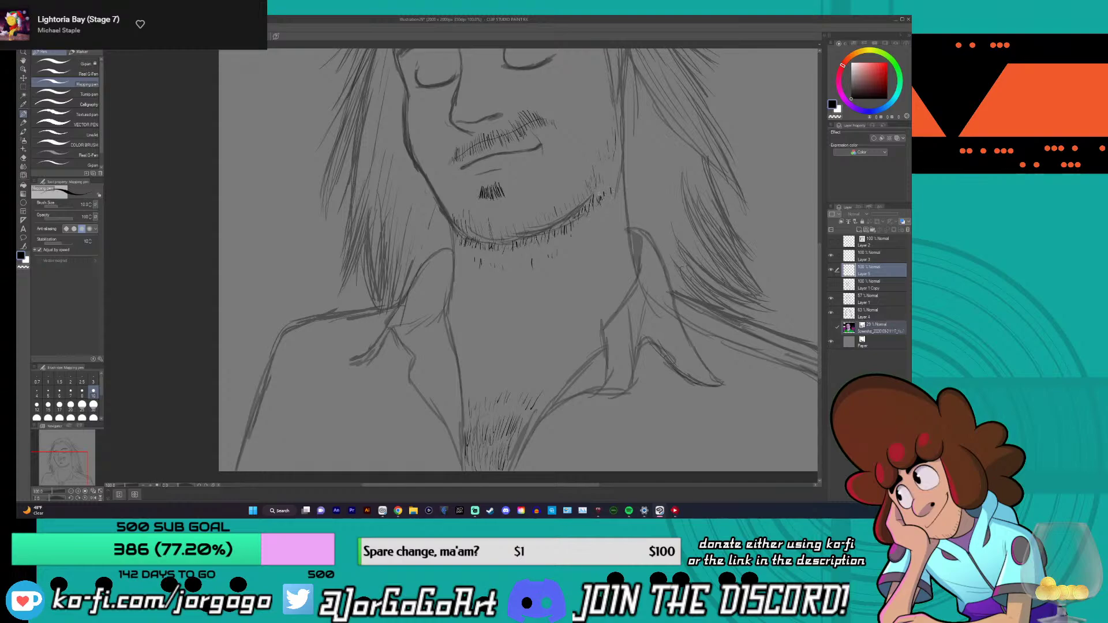
{"action": "scroll", "coordinate": [520, 260], "scroll_direction": "up", "scroll_amount": 2}
{"action": "left_click", "coordinate": [831, 269]}
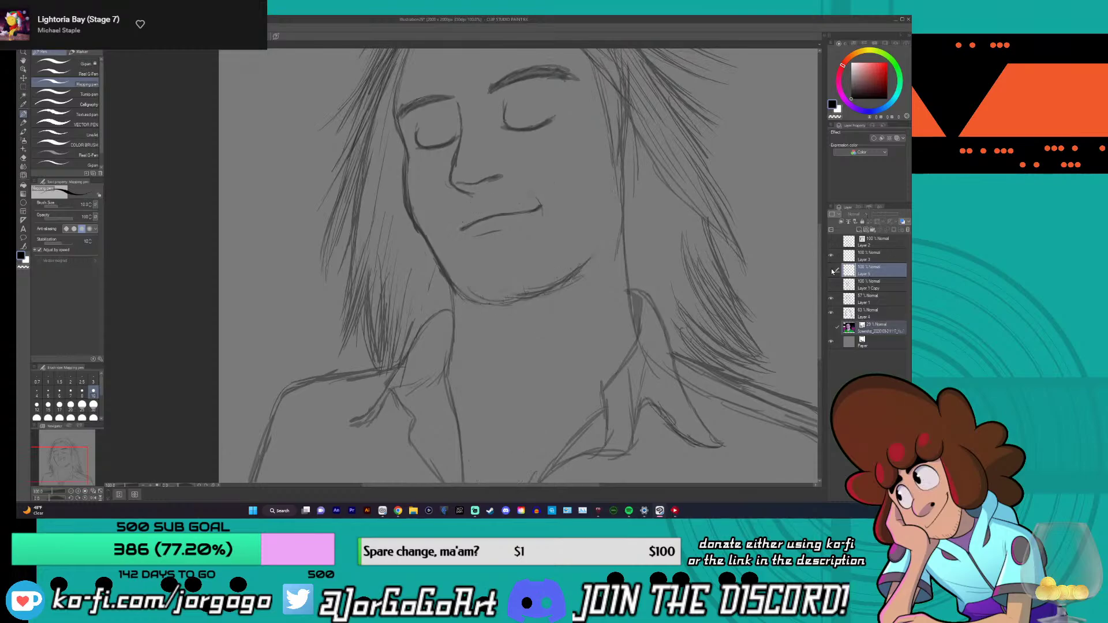
{"action": "left_click", "coordinate": [832, 270]}
{"action": "left_click", "coordinate": [832, 269]}
{"action": "left_click", "coordinate": [832, 270]}
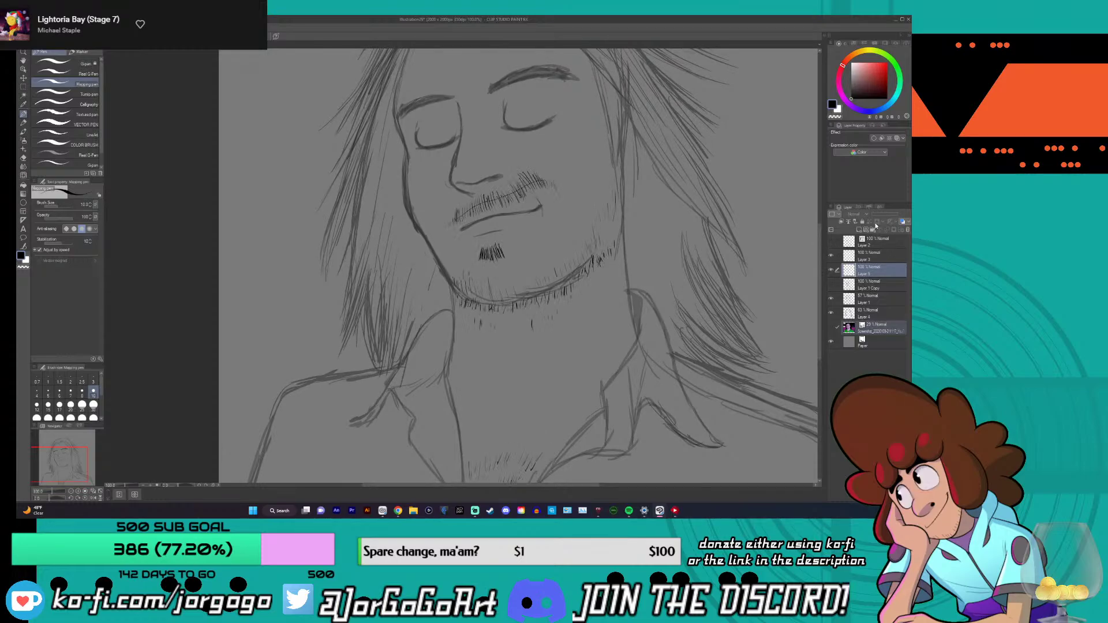
{"action": "left_click", "coordinate": [831, 269]}
{"action": "left_click", "coordinate": [831, 270]}
{"action": "left_click", "coordinate": [866, 276]}
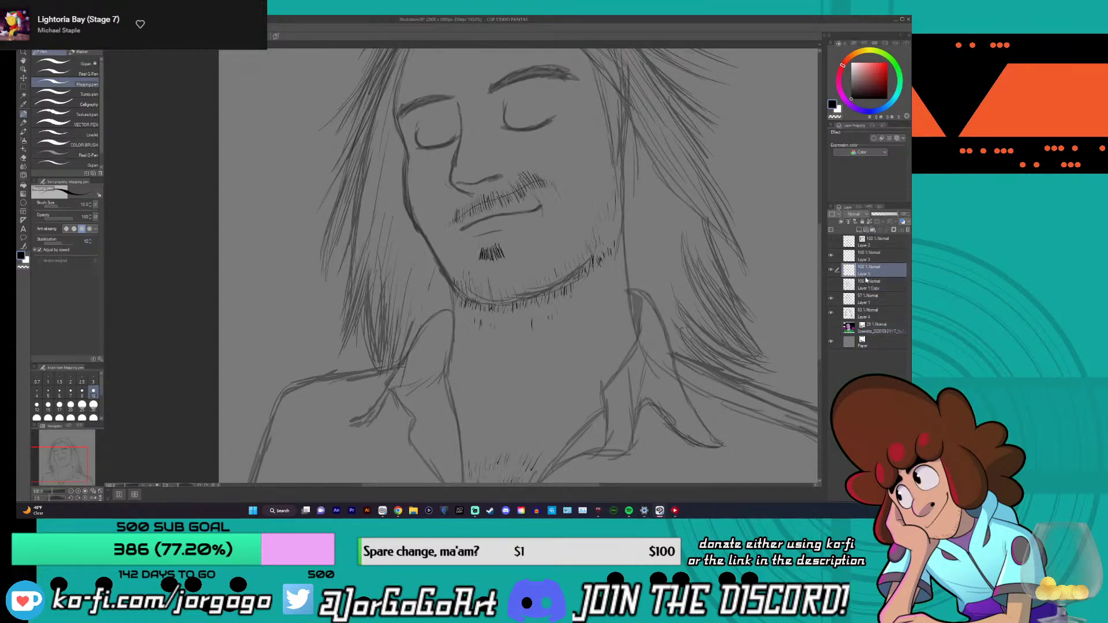
{"action": "left_click", "coordinate": [832, 269]}
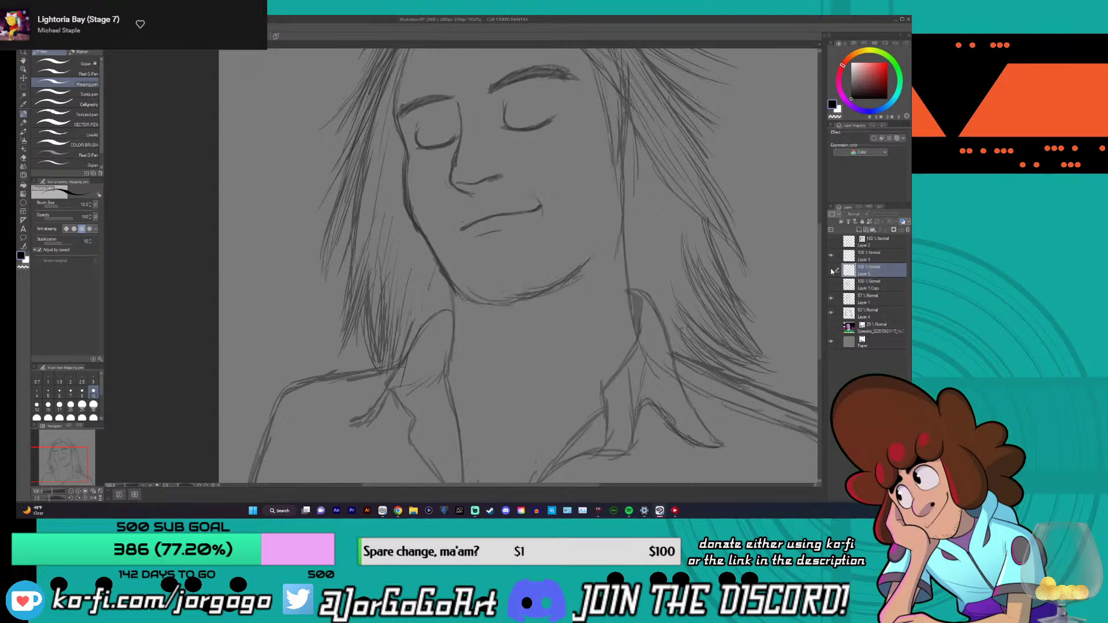
{"action": "left_click", "coordinate": [832, 270]}
- Lower the opacity of the facial hair layer and show the inked line art on Layer 2
{"action": "left_click", "coordinate": [883, 215]}
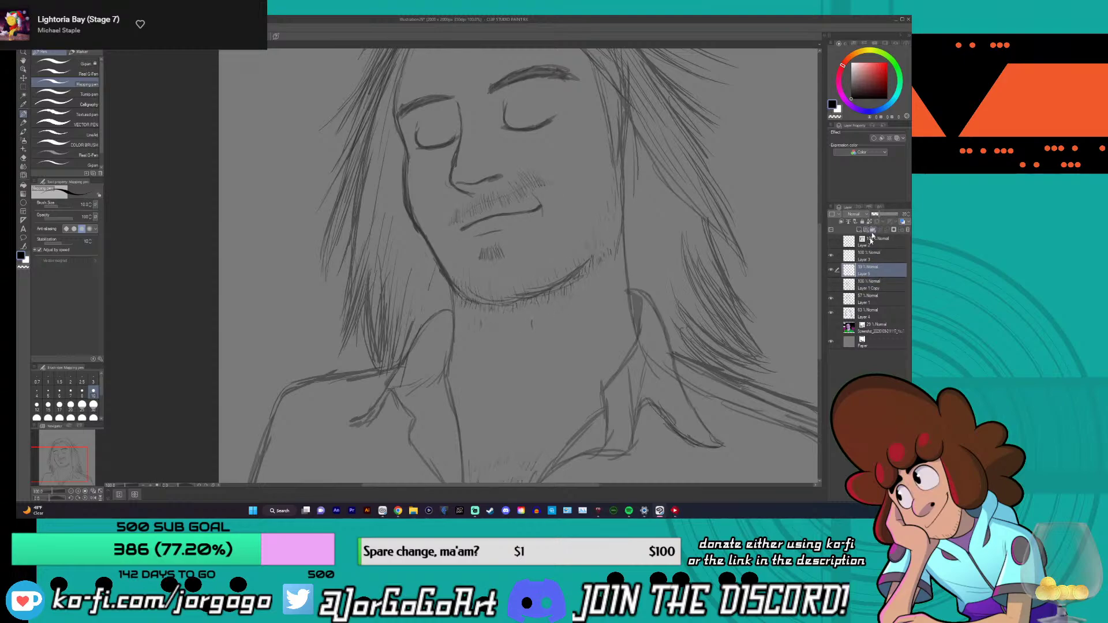
{"action": "left_click", "coordinate": [831, 241]}
{"action": "left_click", "coordinate": [835, 257]}
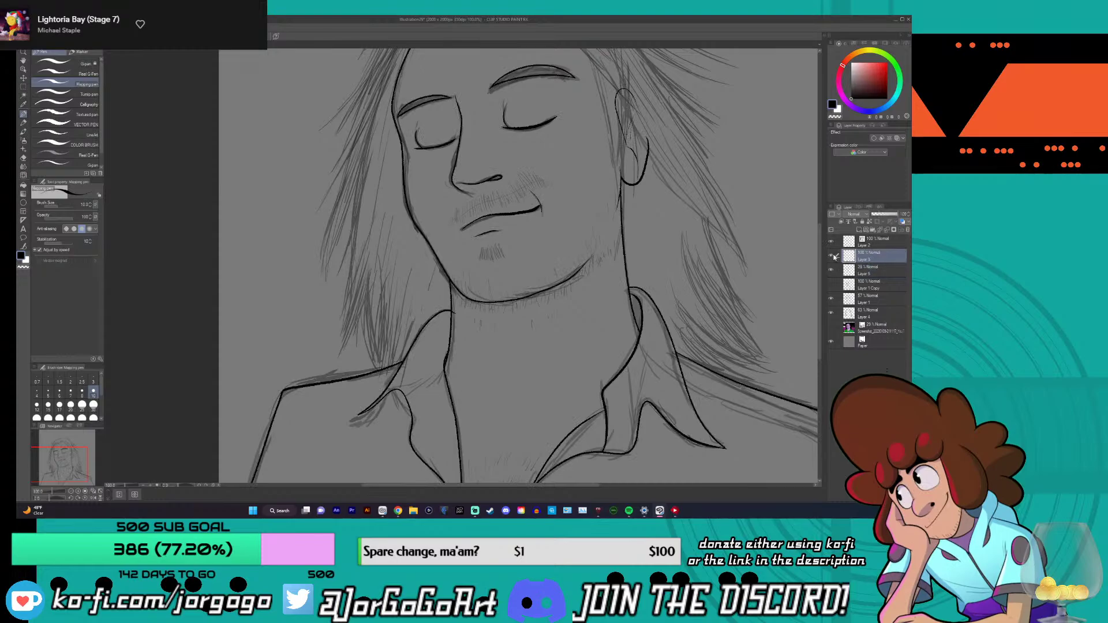
- Check the face with and without the facial hair, leave that layer hidden, and make Layer 2 the active layer
{"action": "left_click", "coordinate": [832, 271]}
{"action": "left_click", "coordinate": [832, 271]}
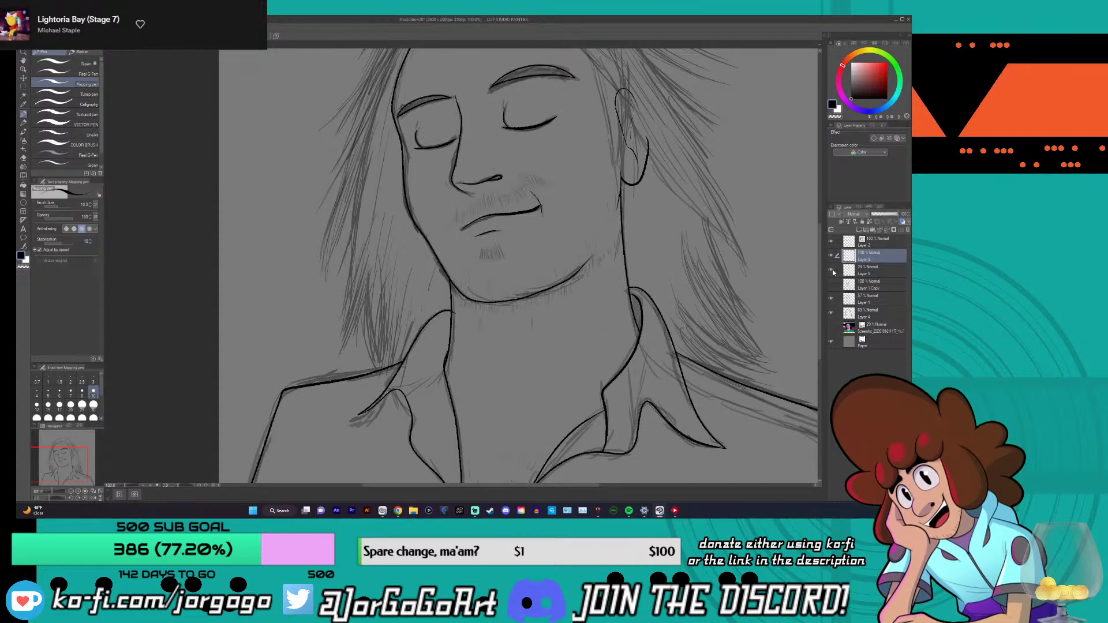
{"action": "left_click", "coordinate": [831, 271]}
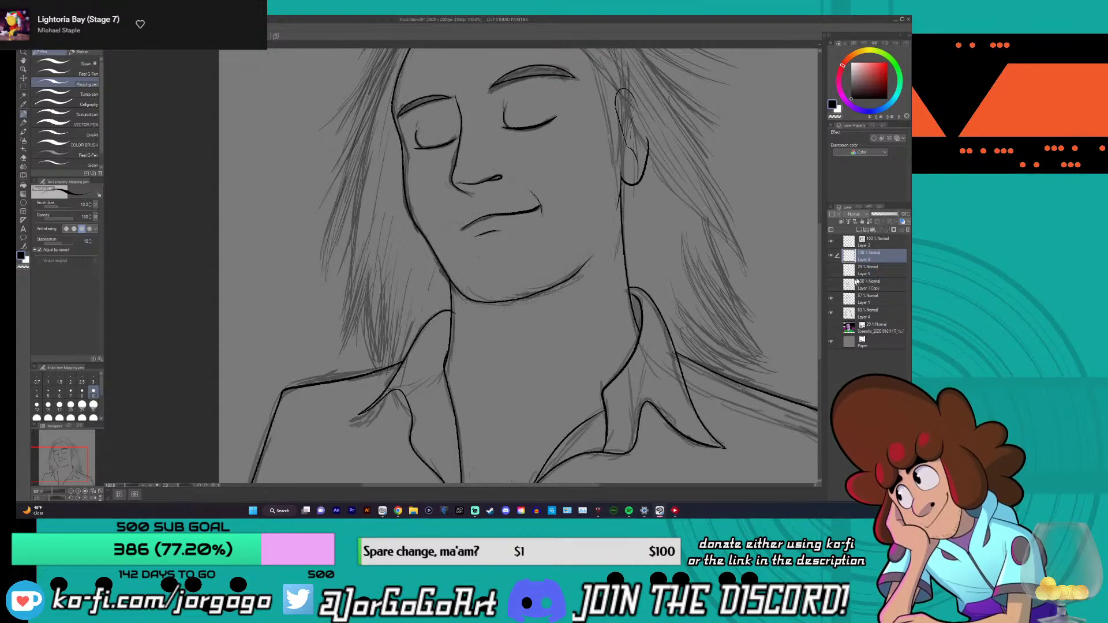
{"action": "left_click", "coordinate": [842, 242]}
- Ink the hairline from the parting down the left temple with the lineart pen and add pointed hair strands beside the forehead
{"action": "left_click_drag", "start_coordinate": [819, 247], "coordinate": [819, 217]}
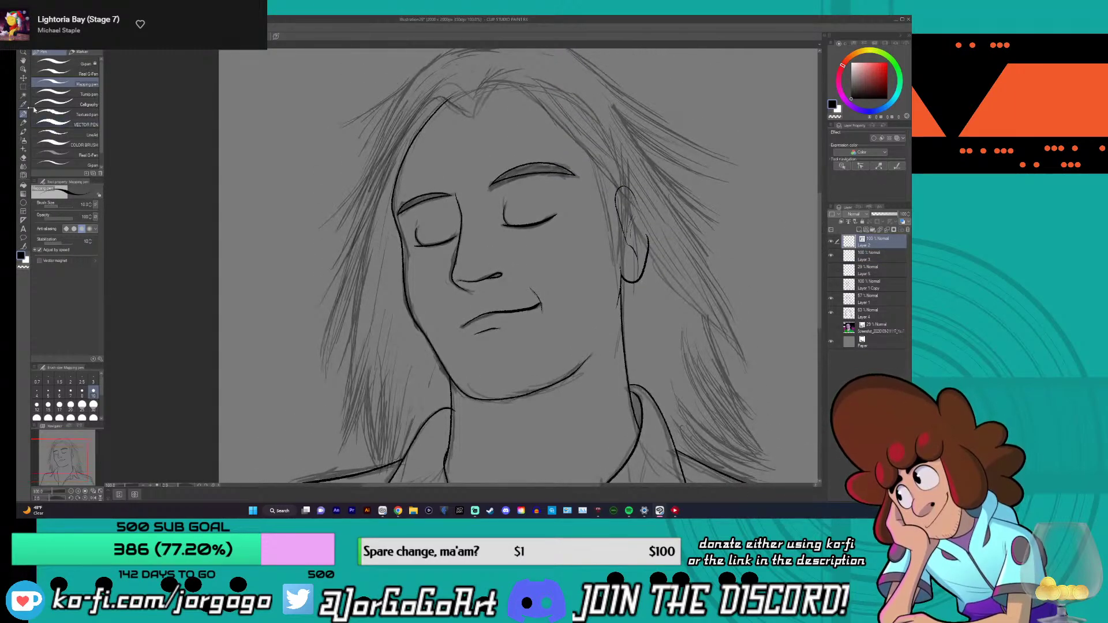
{"action": "left_click", "coordinate": [94, 137]}
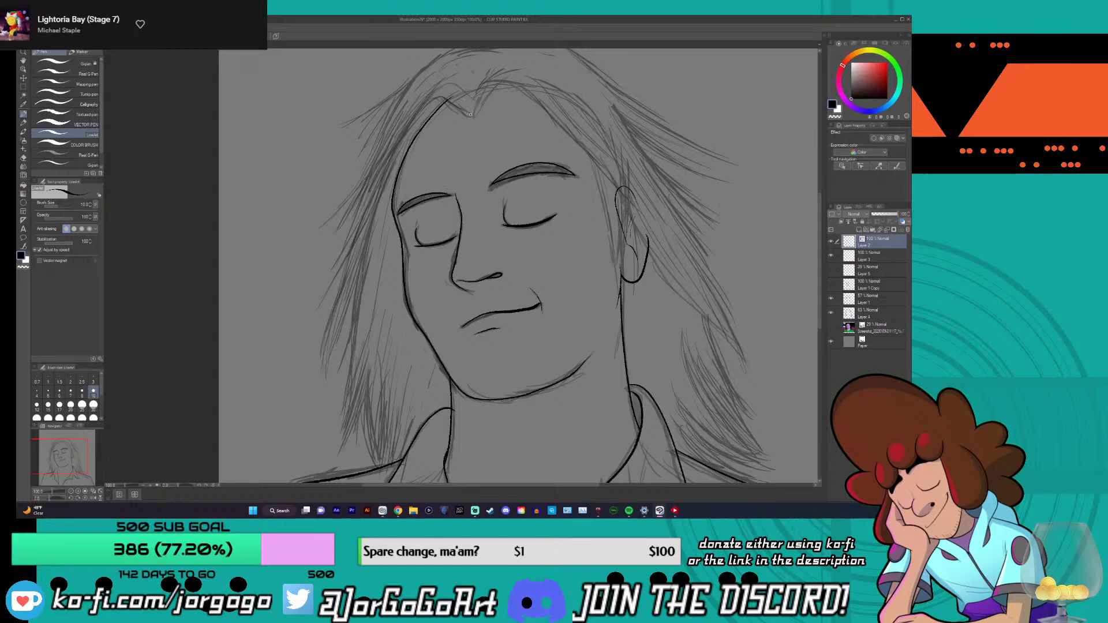
{"action": "mouse_move", "coordinate": [452, 99]}
{"action": "left_mouse_down"}
{"action": "mouse_move", "coordinate": [407, 128]}
{"action": "mouse_move", "coordinate": [339, 230]}
{"action": "left_mouse_up"}
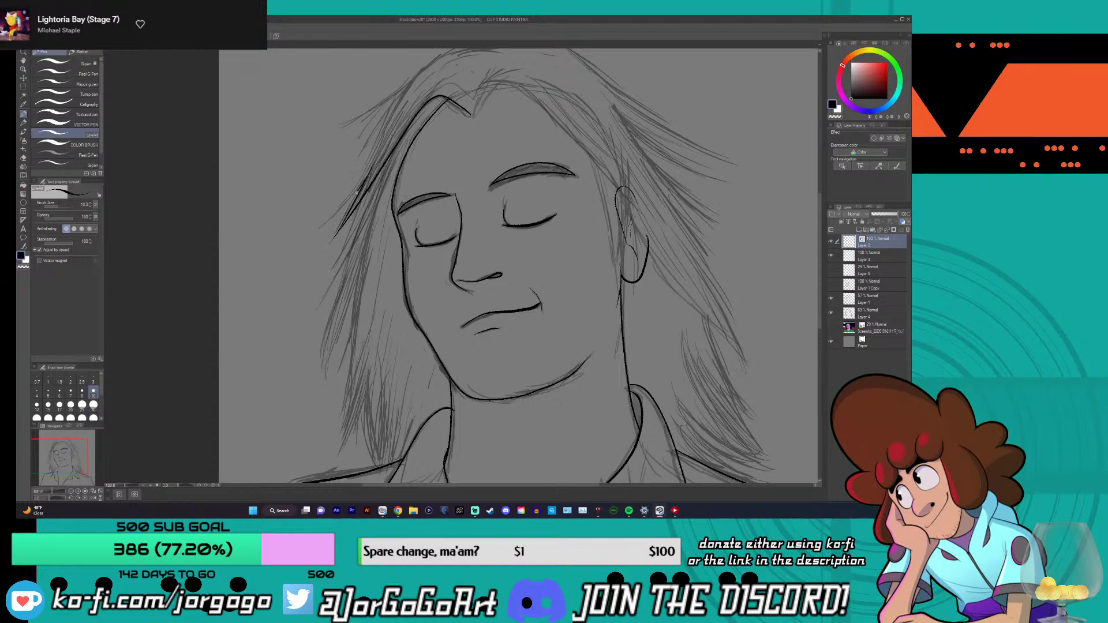
{"action": "left_click_drag", "start_coordinate": [356, 193], "coordinate": [315, 233]}
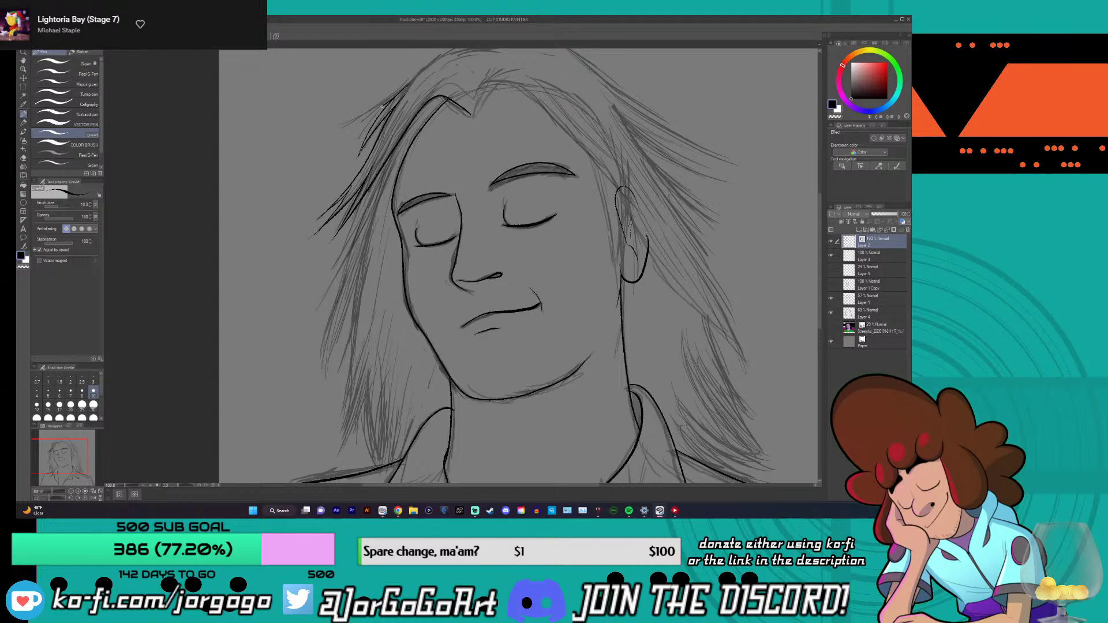
{"action": "scroll", "coordinate": [335, 230], "scroll_direction": "up", "scroll_amount": 4}
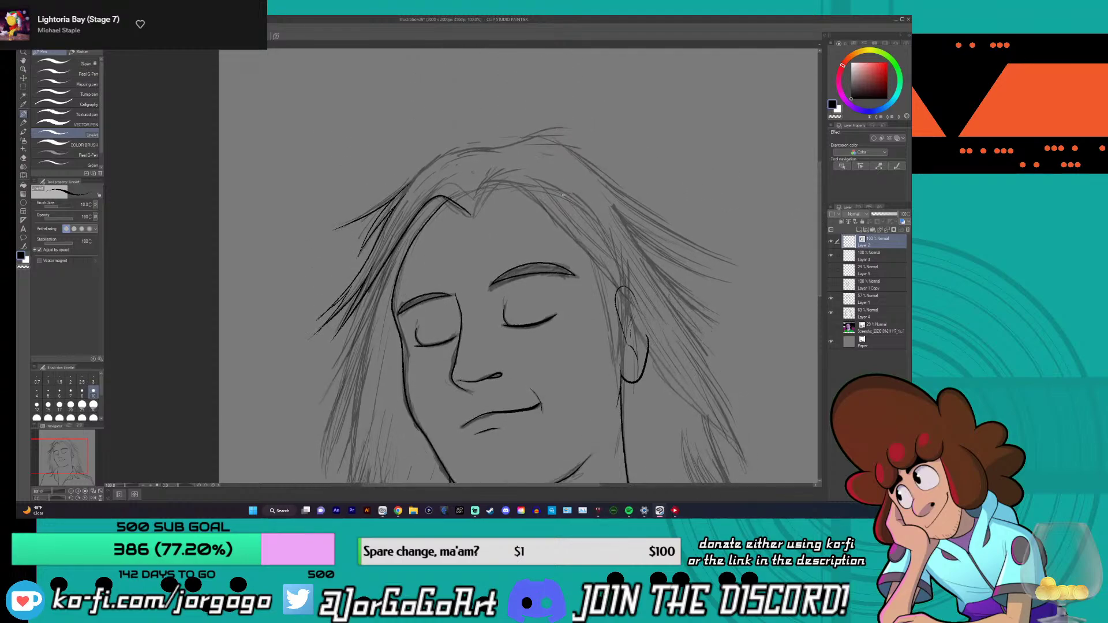
{"action": "left_click_drag", "start_coordinate": [335, 229], "coordinate": [361, 215]}
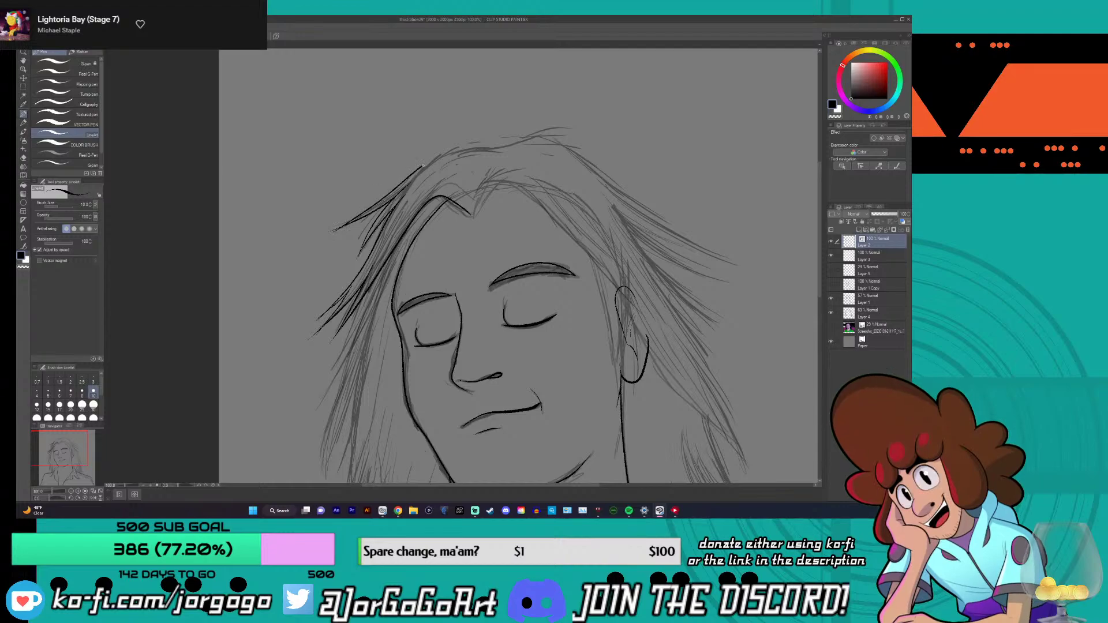
{"action": "left_click_drag", "start_coordinate": [421, 168], "coordinate": [492, 146]}
{"action": "left_click_drag", "start_coordinate": [567, 148], "coordinate": [710, 249]}
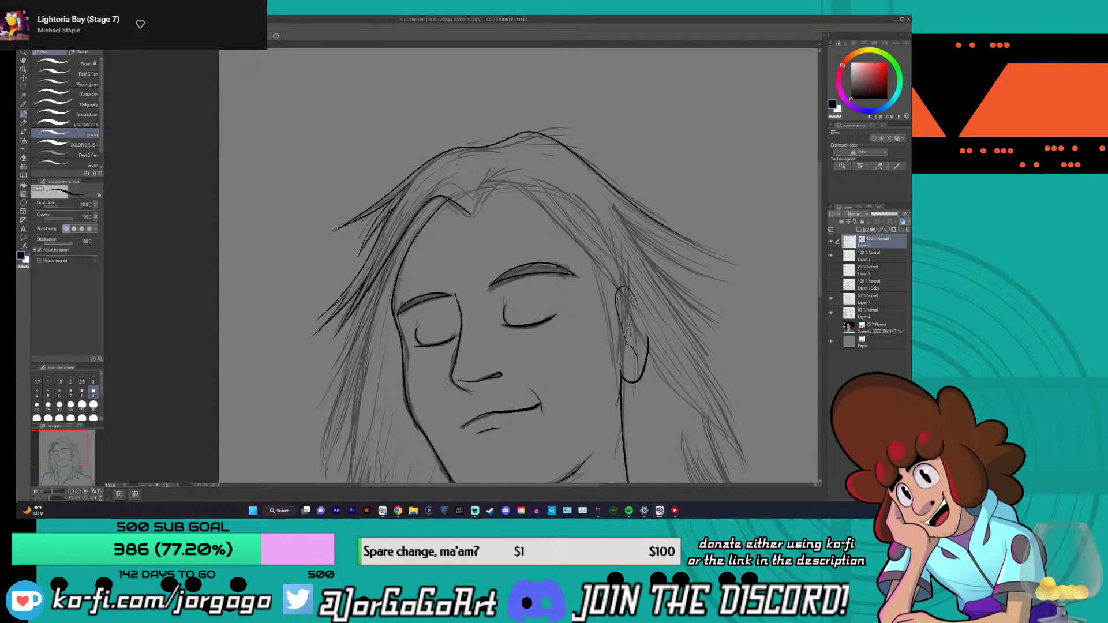
{"action": "key", "text": "ctrl+z"}
{"action": "key", "text": "ctrl+z"}
{"action": "key", "text": "ctrl+z"}
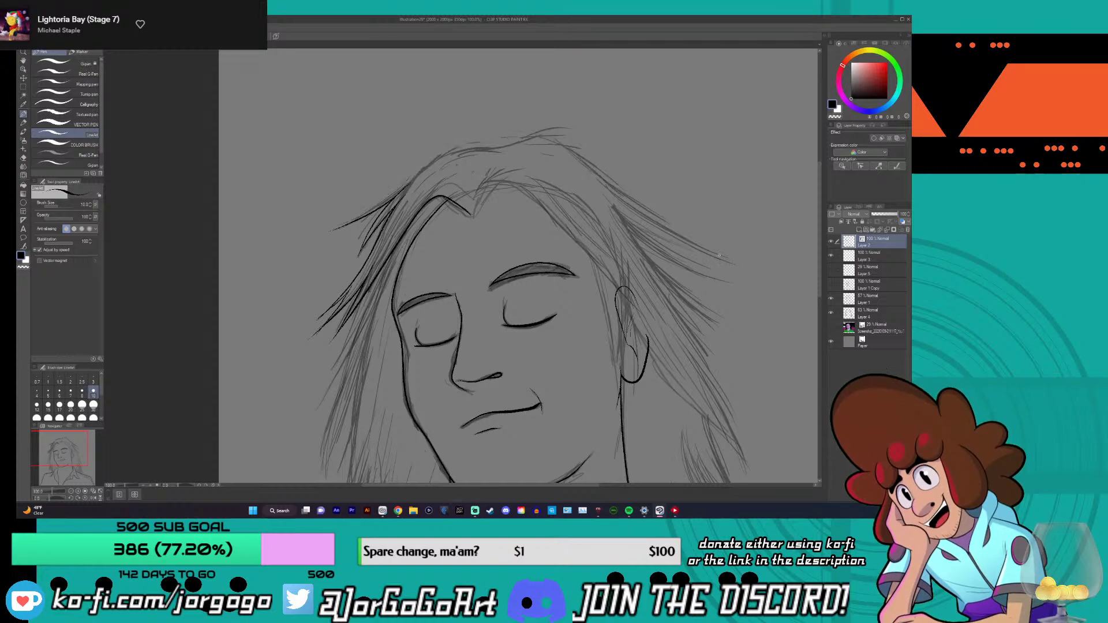
- Trim the overshooting tips of the inked hair strands beside the left temple with the vector eraser
{"action": "left_click", "coordinate": [23, 158]}
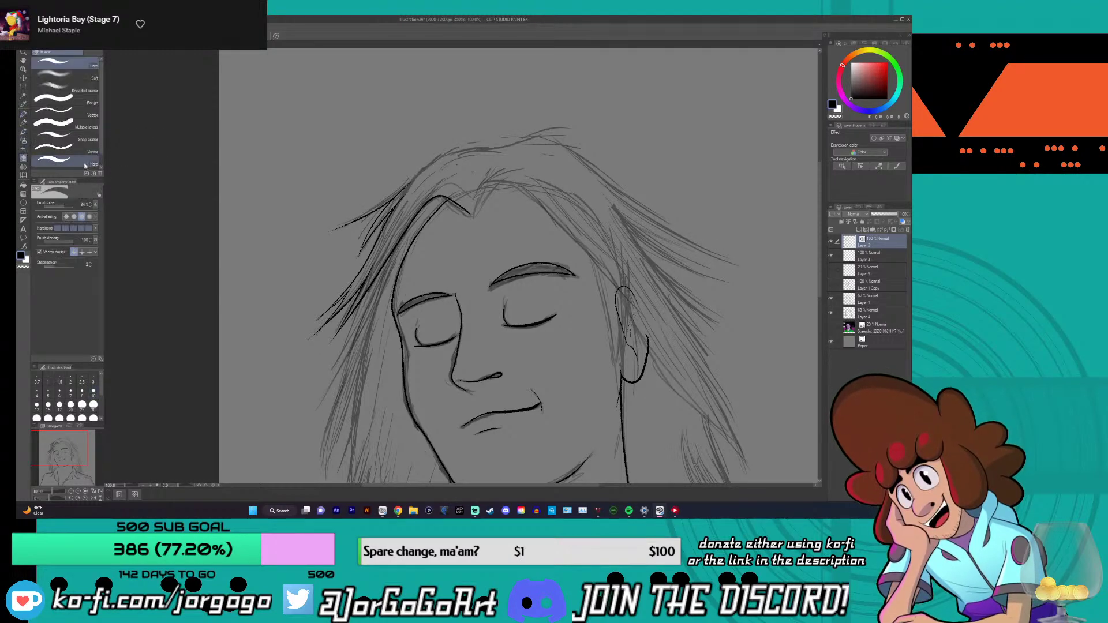
{"action": "left_click", "coordinate": [64, 149]}
{"action": "scroll", "coordinate": [313, 345], "scroll_direction": "up", "scroll_amount": 4}
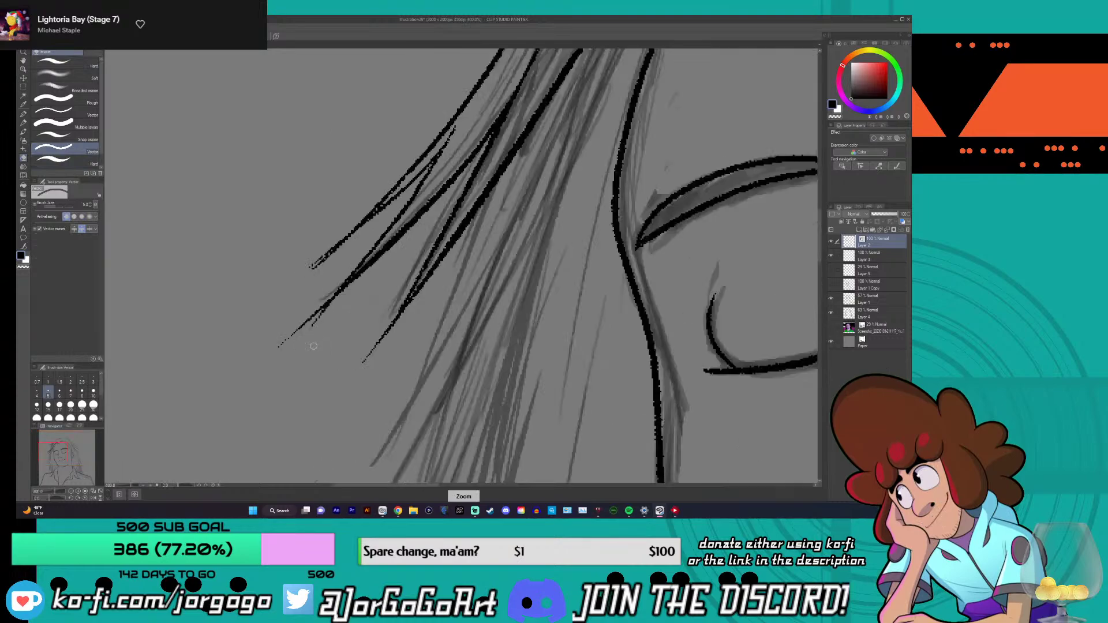
{"action": "scroll", "coordinate": [314, 346], "scroll_direction": "down", "scroll_amount": 2}
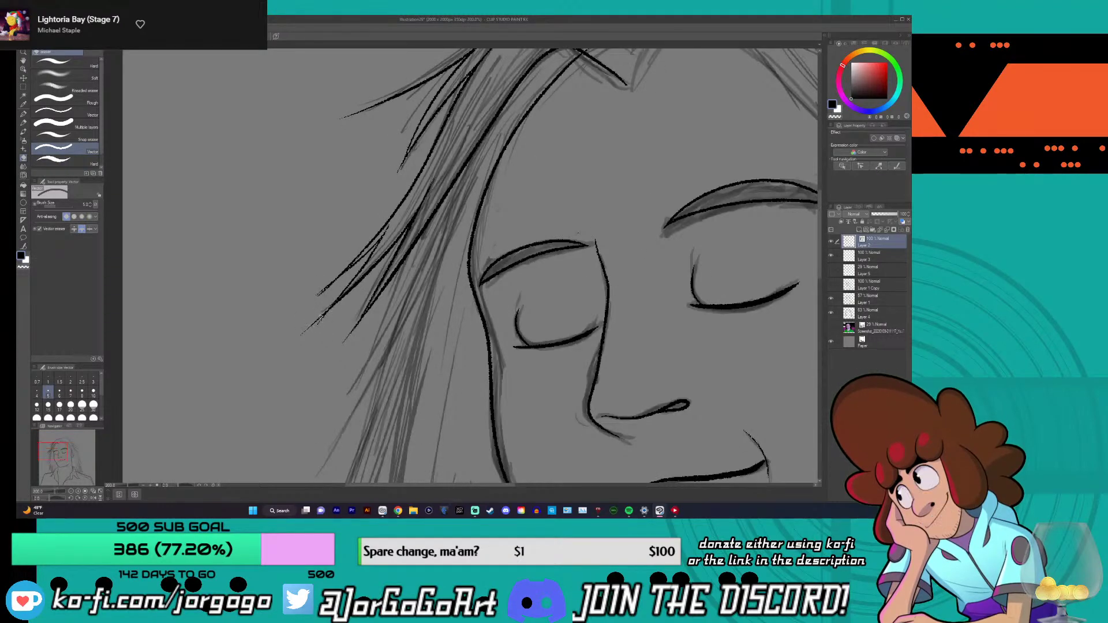
{"action": "left_click", "coordinate": [308, 326]}
{"action": "left_click", "coordinate": [351, 334]}
{"action": "left_click", "coordinate": [324, 292]}
{"action": "left_click", "coordinate": [404, 93]}
{"action": "key", "text": "ctrl+z"}
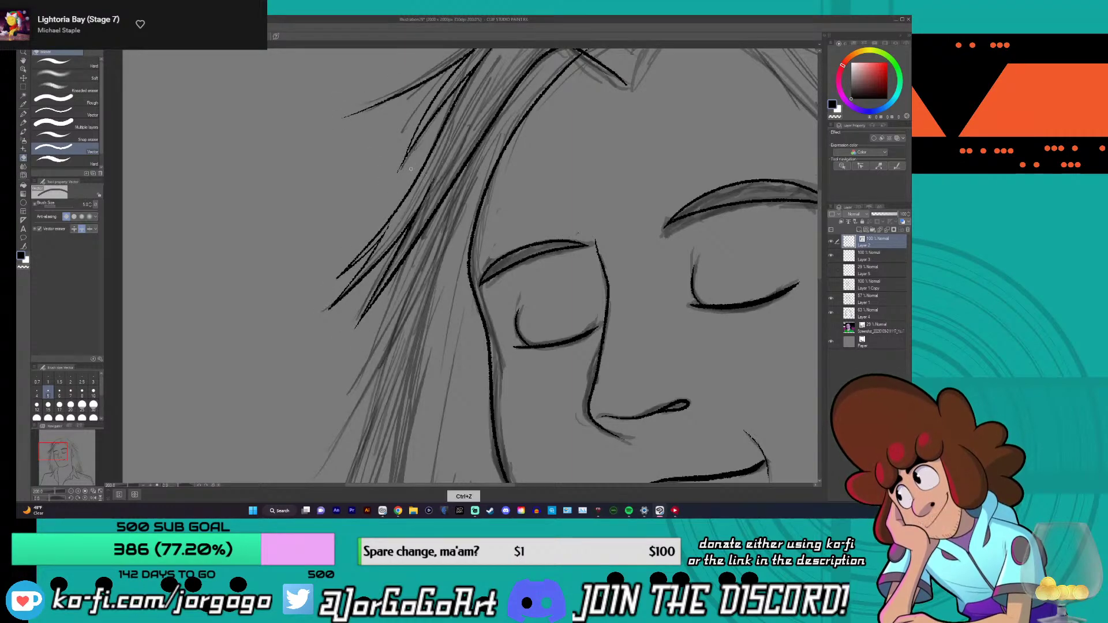
{"action": "key", "text": "ctrl+minus"}
{"action": "key", "text": "ctrl+minus"}
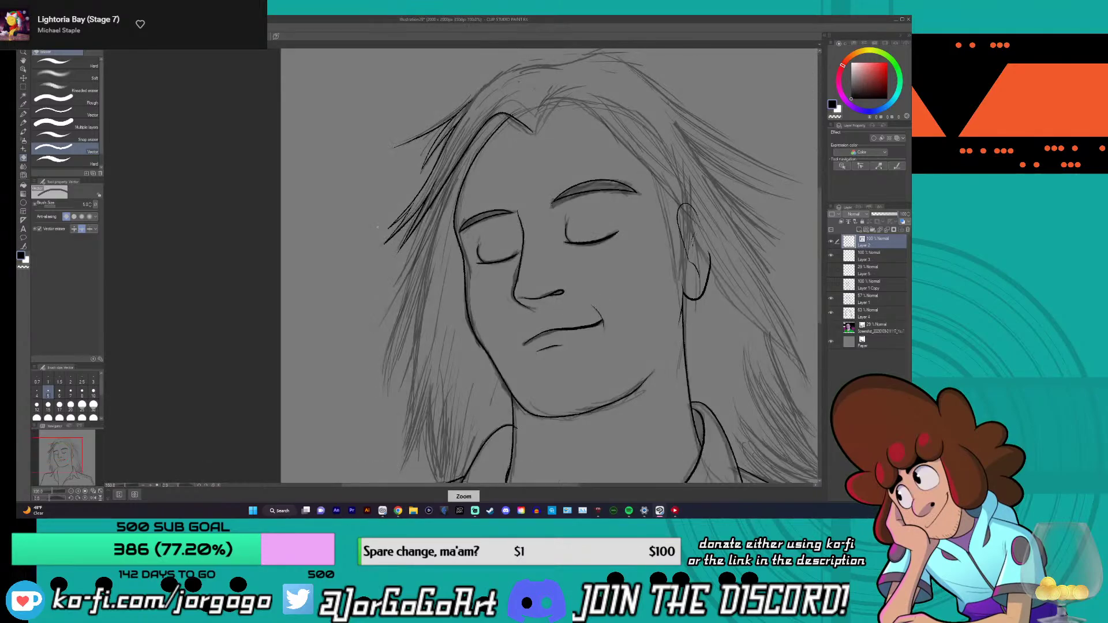
{"action": "key", "text": "ctrl+plus"}
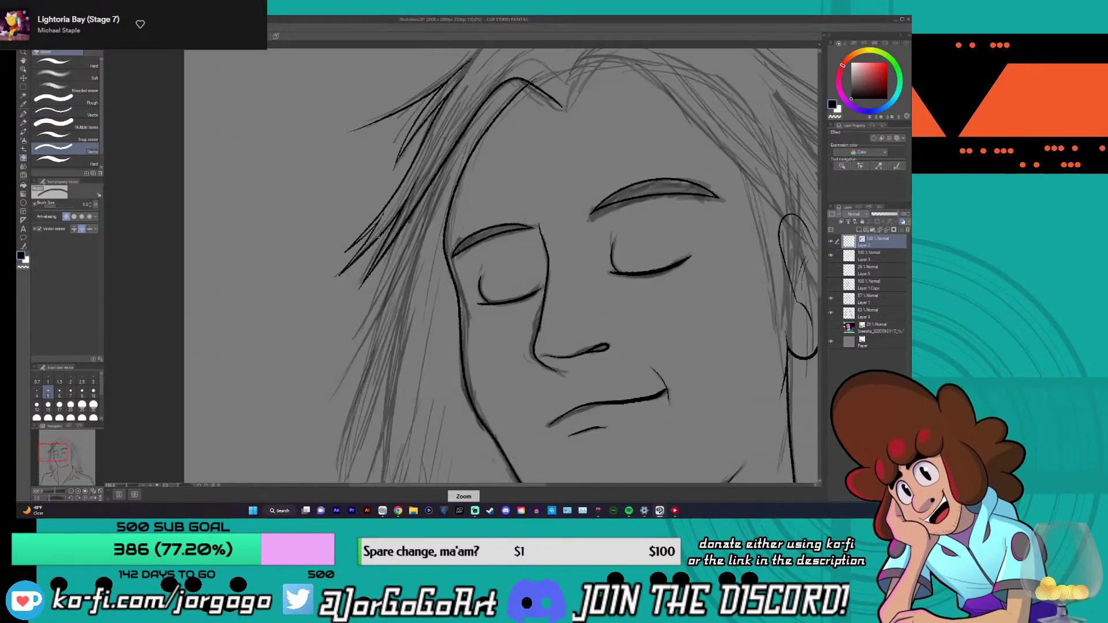
{"action": "key", "text": "ctrl+plus"}
{"action": "key", "text": "ctrl+minus"}
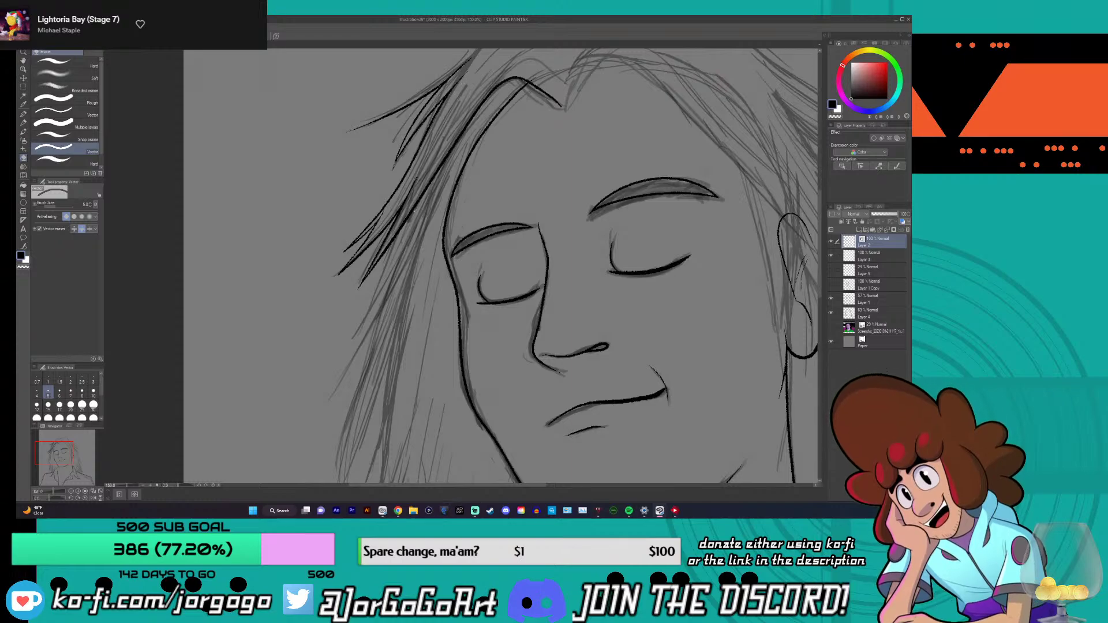
{"action": "key", "text": "ctrl+0"}
- Ink the outer hair outline with the lineart pen from the top of the head down to the pointed tip on the right side
{"action": "left_click", "coordinate": [24, 113]}
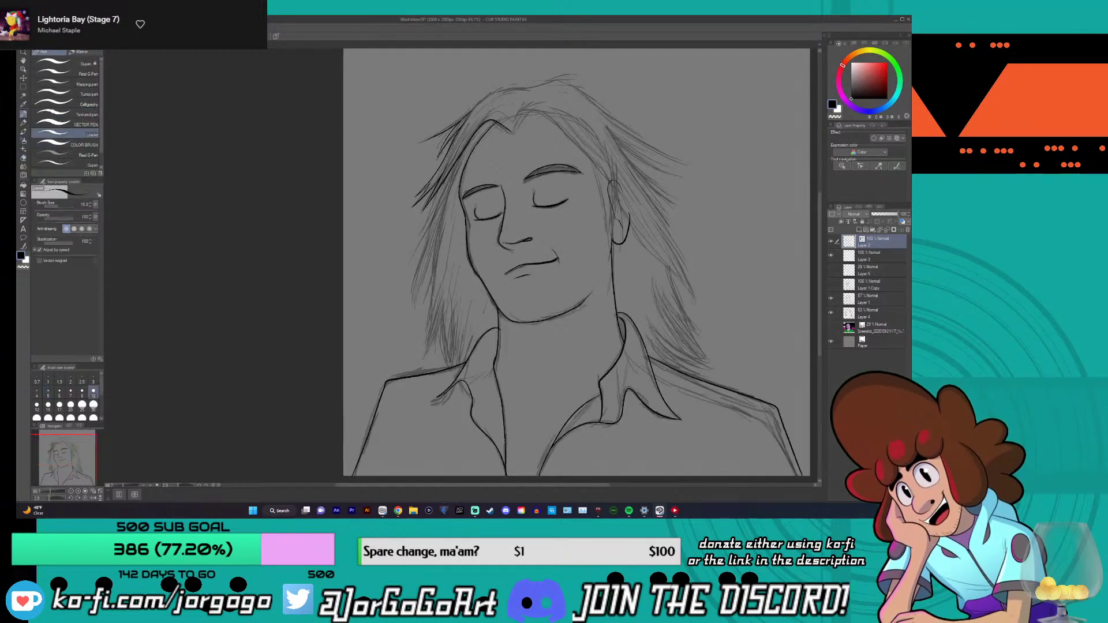
{"action": "key", "text": "ctrl+minus"}
{"action": "key", "text": "ctrl+plus"}
{"action": "left_click_drag", "start_coordinate": [507, 483], "coordinate": [558, 484]}
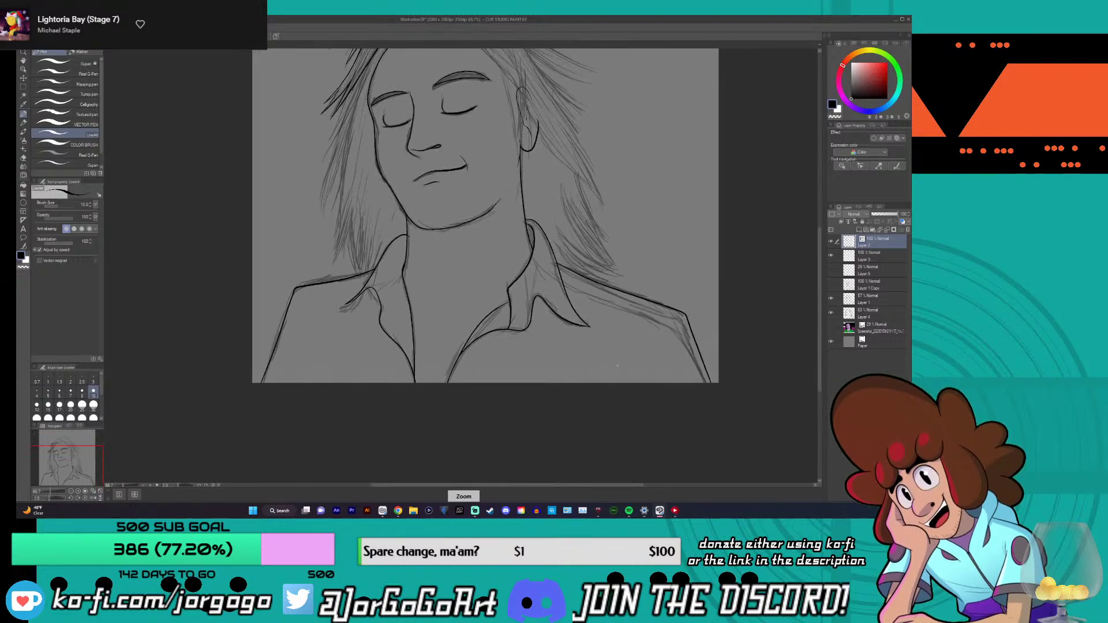
{"action": "left_click_drag", "start_coordinate": [818, 258], "coordinate": [824, 220]}
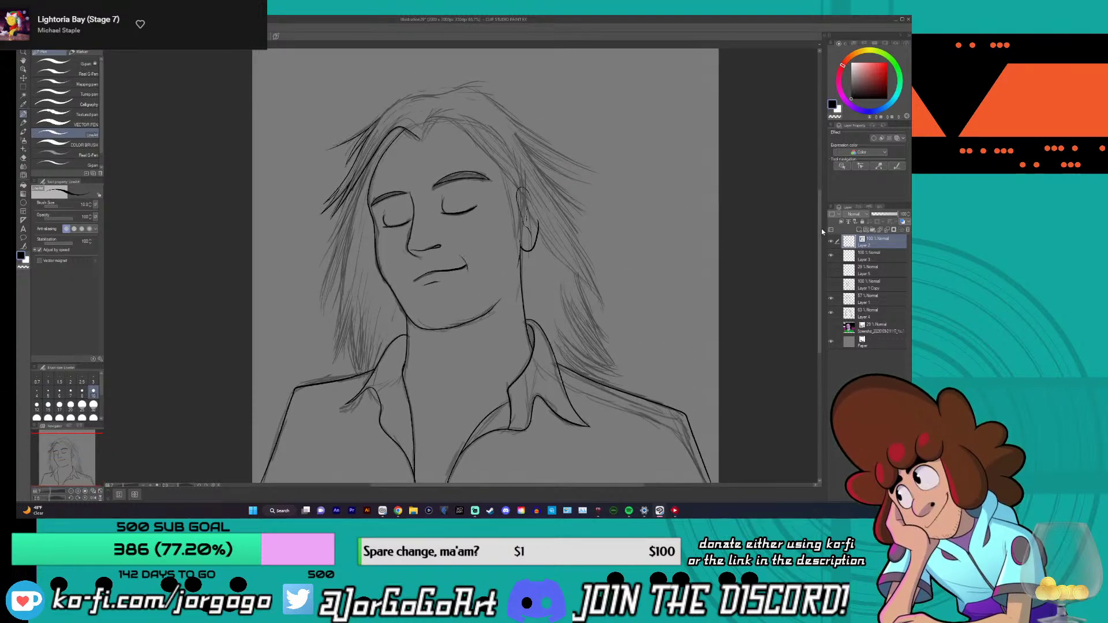
{"action": "left_click_drag", "start_coordinate": [822, 232], "coordinate": [823, 209]}
{"action": "key", "text": "ctrl+alt+0"}
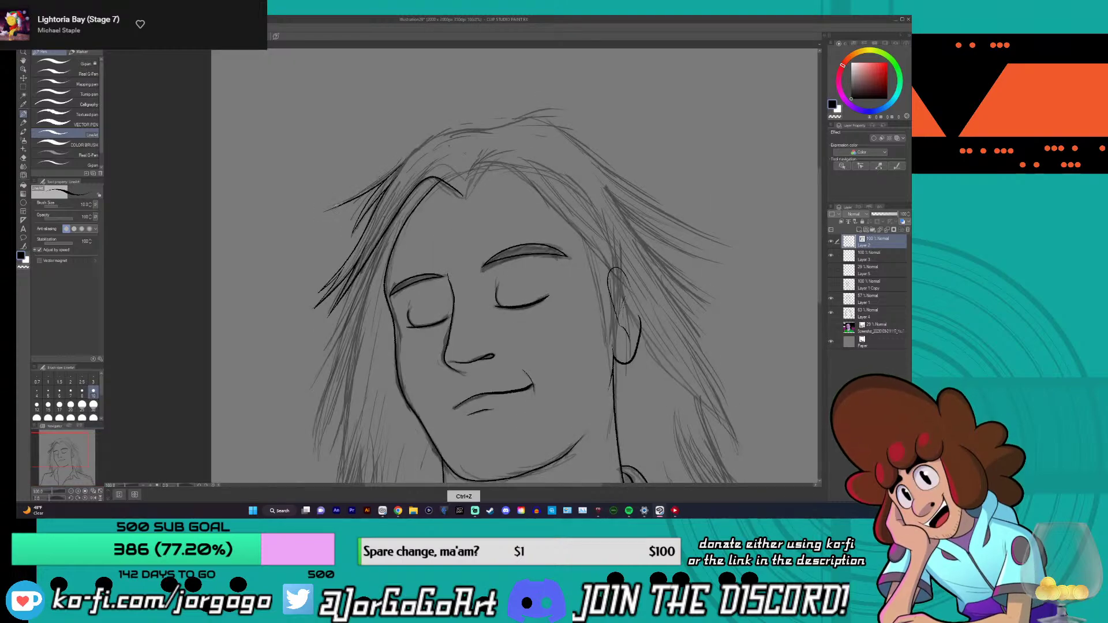
{"action": "left_click_drag", "start_coordinate": [409, 153], "coordinate": [442, 132]}
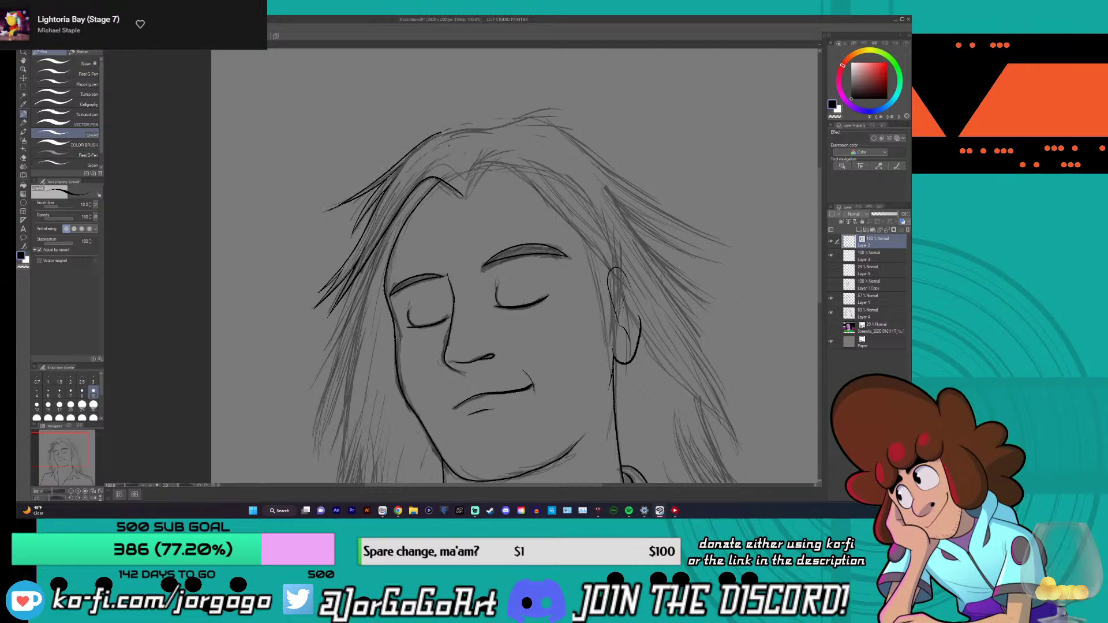
{"action": "key", "text": "ctrl+z"}
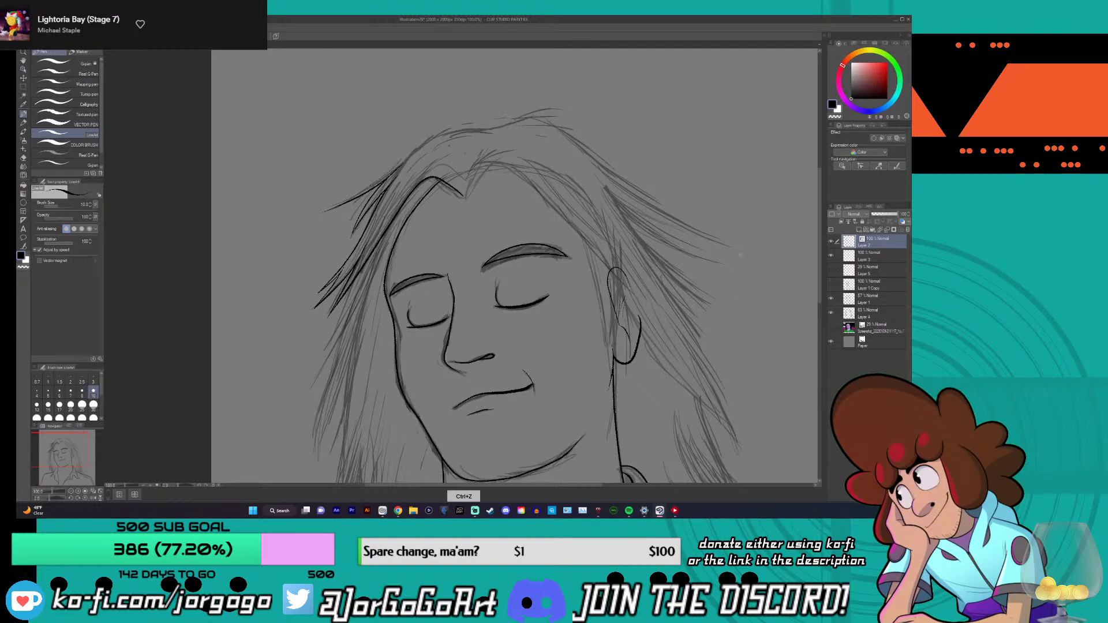
{"action": "left_click_drag", "start_coordinate": [737, 244], "coordinate": [656, 203]}
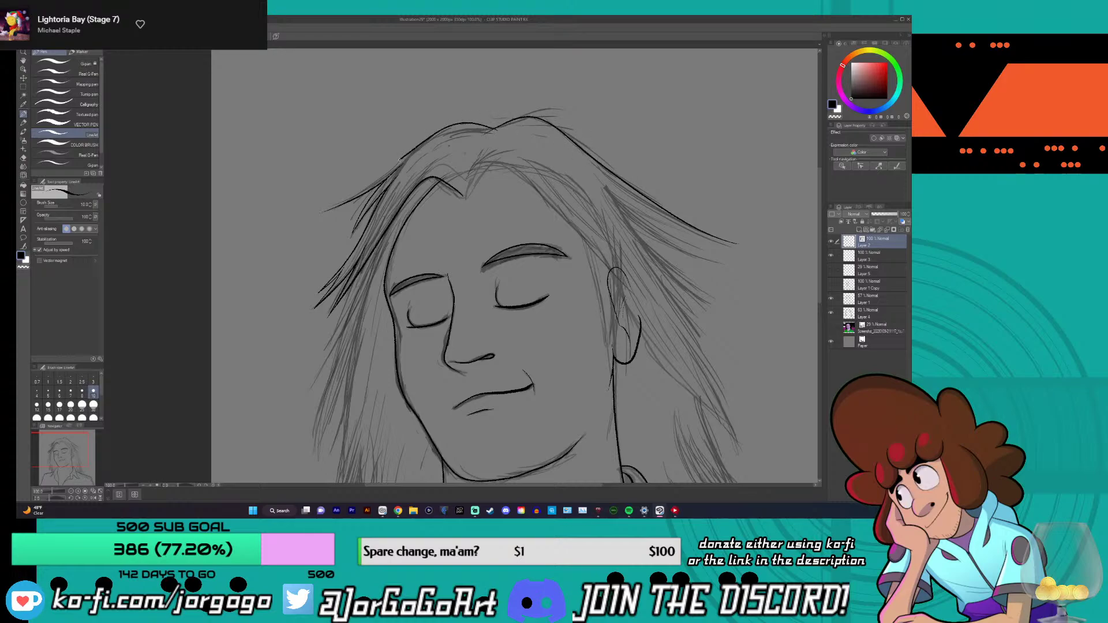
{"action": "key", "text": "ctrl+z"}
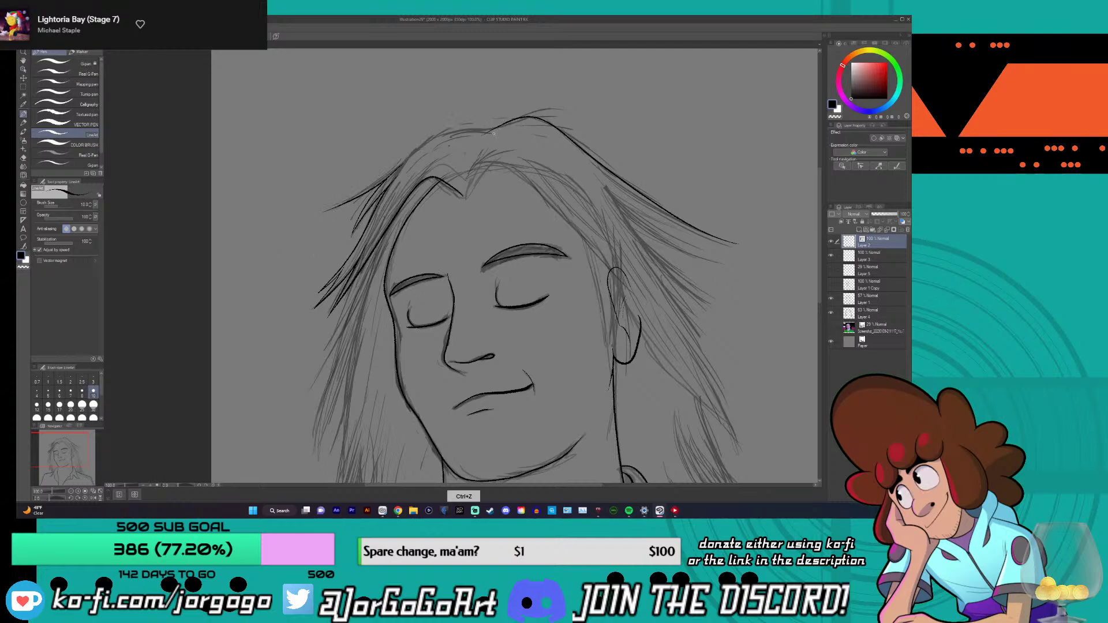
{"action": "left_click_drag", "start_coordinate": [497, 123], "coordinate": [315, 220]}
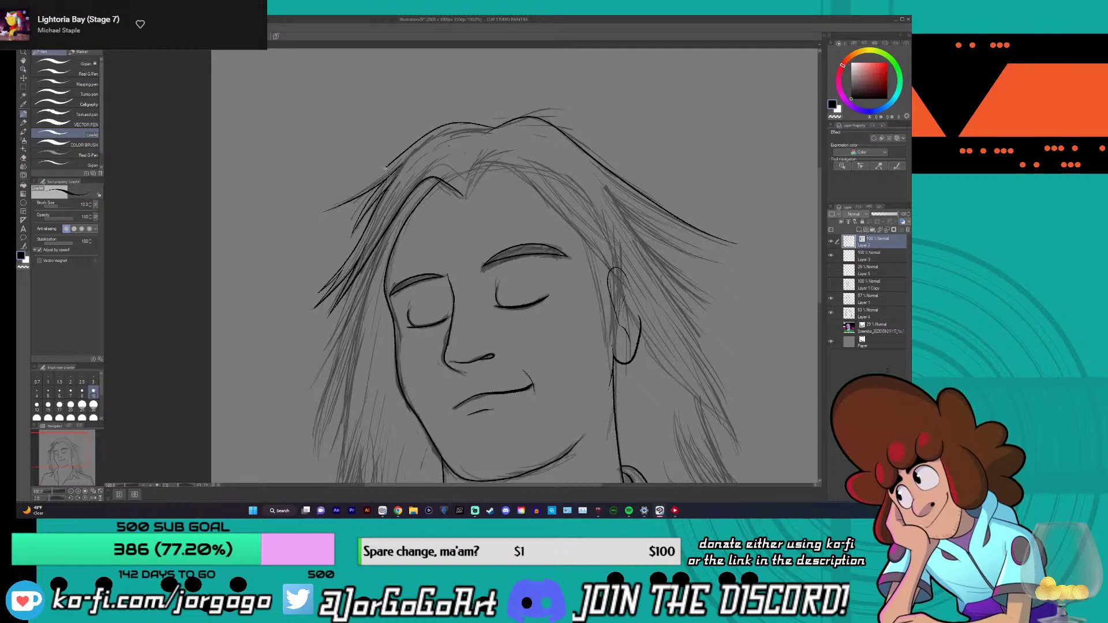
{"action": "key", "text": "ctrl+z"}
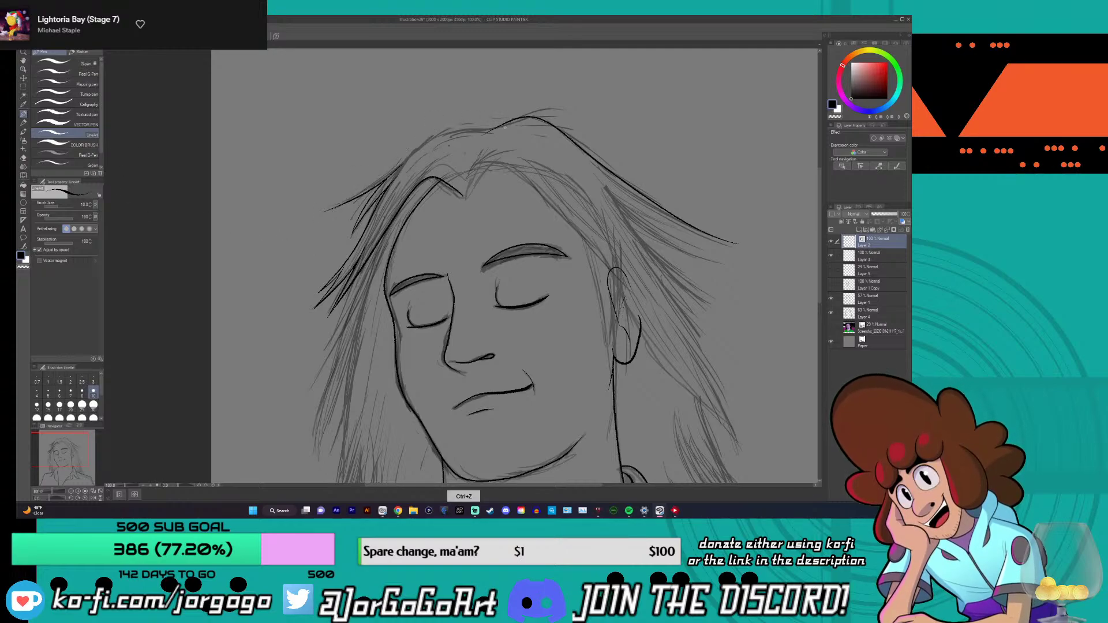
{"action": "left_click_drag", "start_coordinate": [450, 123], "coordinate": [315, 222]}
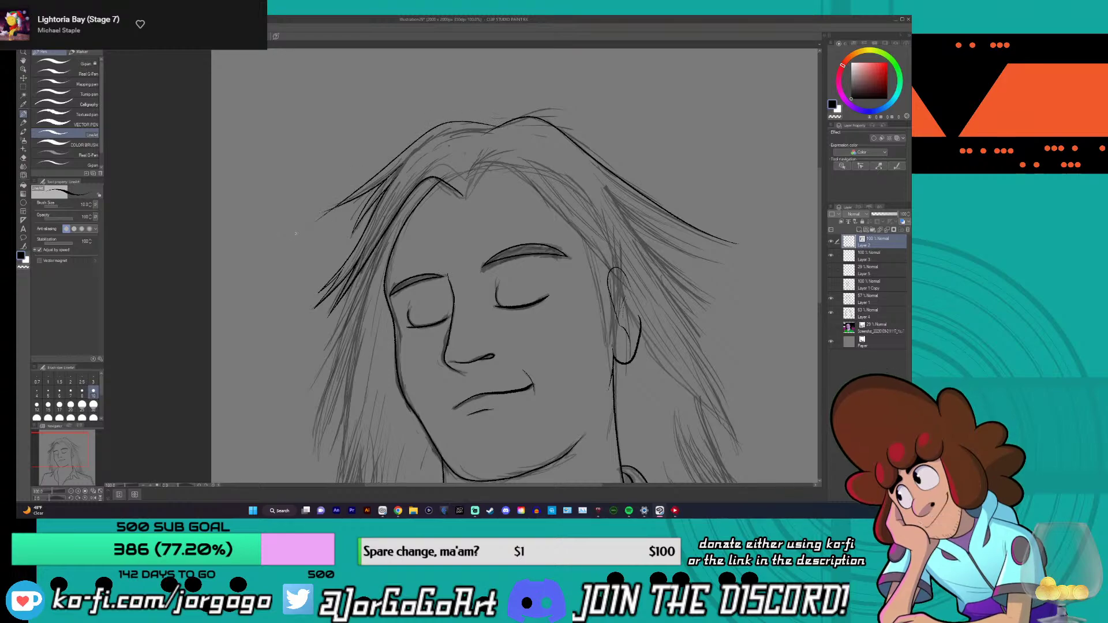
{"action": "key", "text": "ctrl+z"}
{"action": "key", "text": "ctrl+z"}
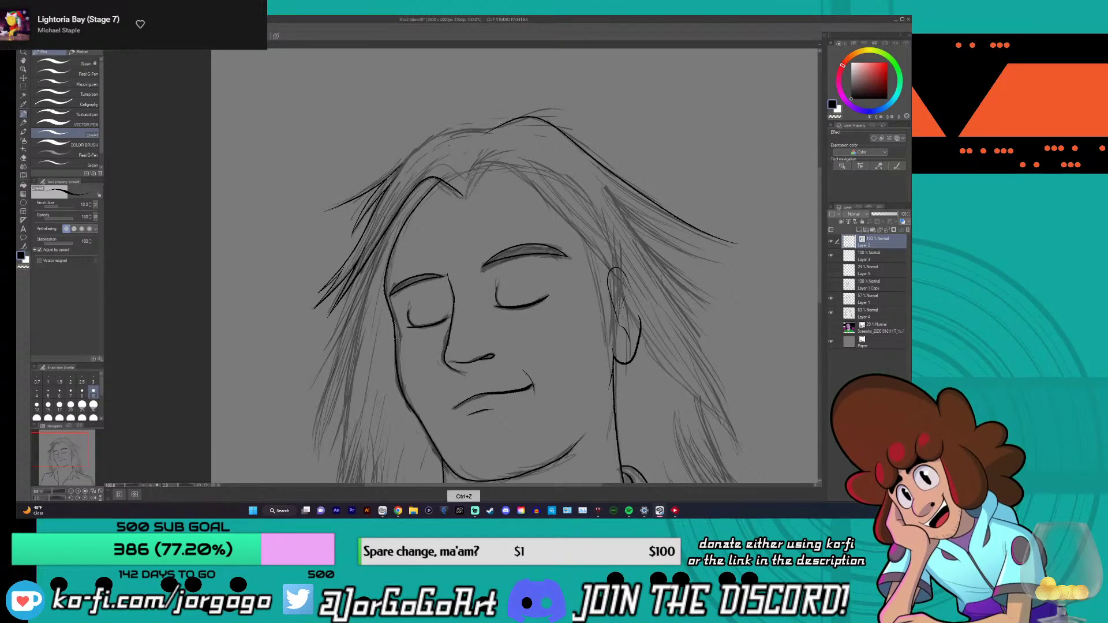
- Ink the outer hair outline from the crown down to the pointed tip on the left side and trim its loose end
{"action": "mouse_move", "coordinate": [500, 123]}
{"action": "left_mouse_down"}
{"action": "mouse_move", "coordinate": [450, 121]}
{"action": "mouse_move", "coordinate": [311, 218]}
{"action": "left_mouse_up"}
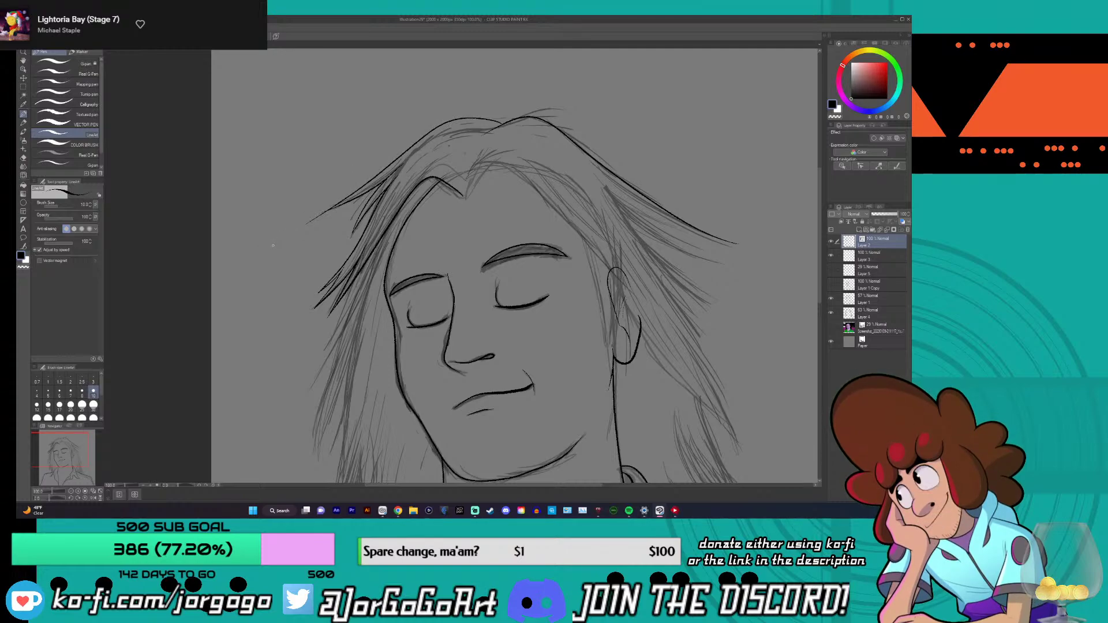
{"action": "left_click", "coordinate": [23, 157]}
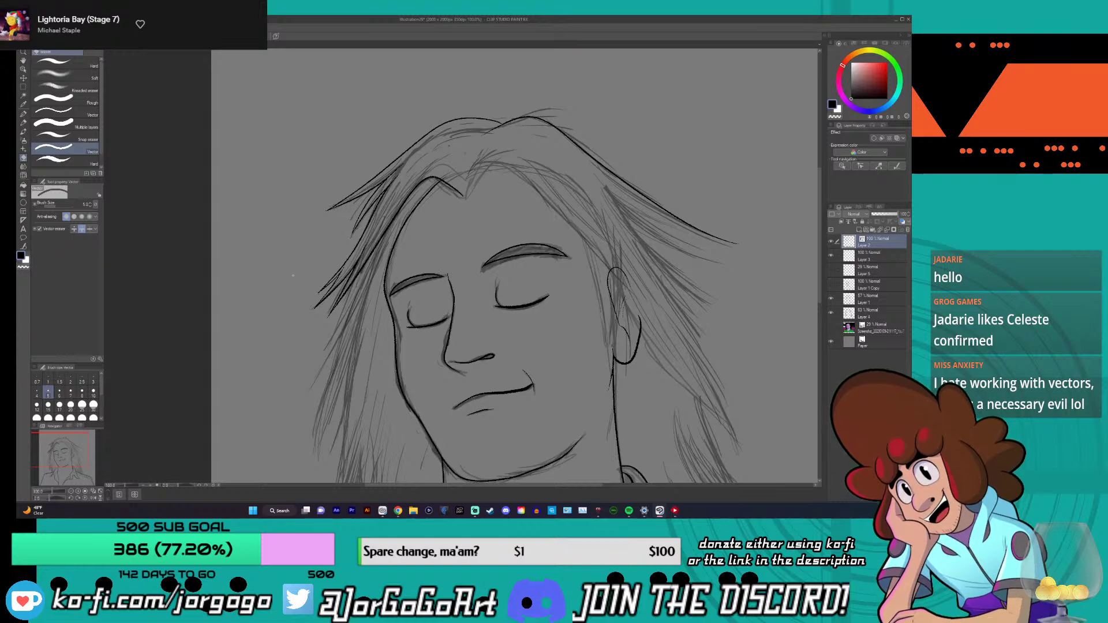
{"action": "left_click", "coordinate": [23, 114]}
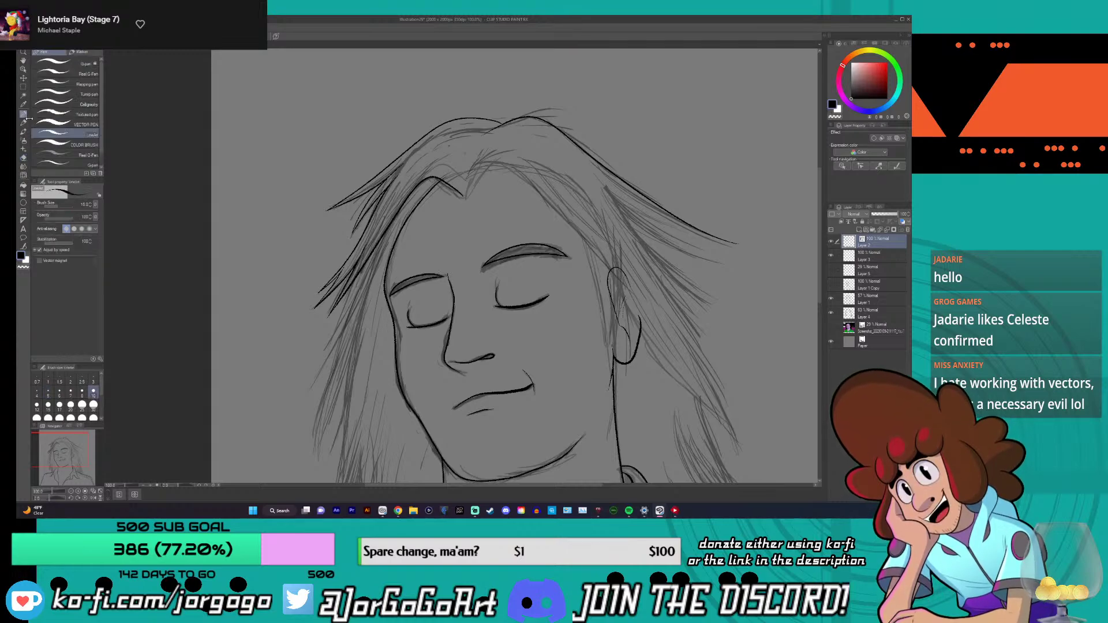
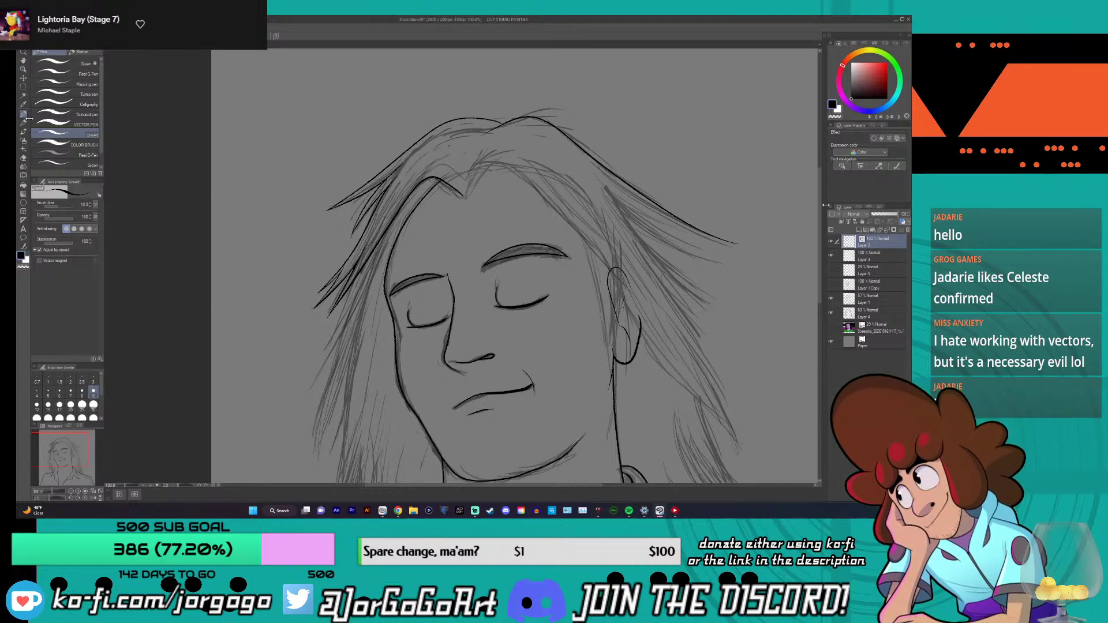
- Ink the hairline with the lineart pen from the parting down the right temple and across the top of the ear
{"action": "scroll", "coordinate": [514, 265], "scroll_direction": "down", "scroll_amount": 2}
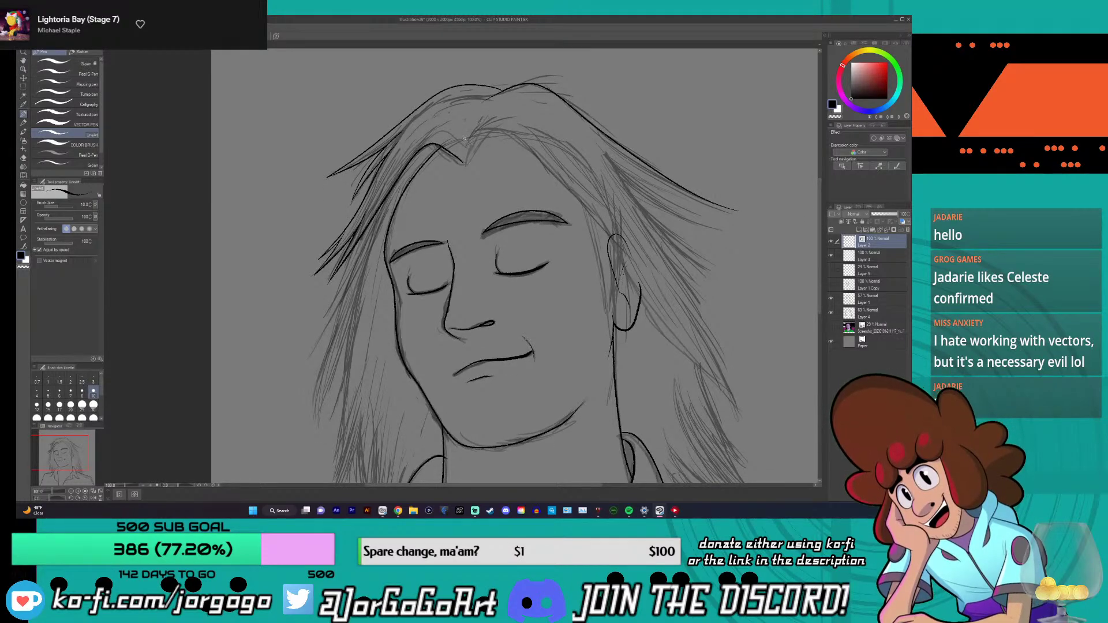
{"action": "mouse_move", "coordinate": [464, 164]}
{"action": "left_mouse_down"}
{"action": "mouse_move", "coordinate": [482, 125]}
{"action": "mouse_move", "coordinate": [525, 137]}
{"action": "left_mouse_up"}
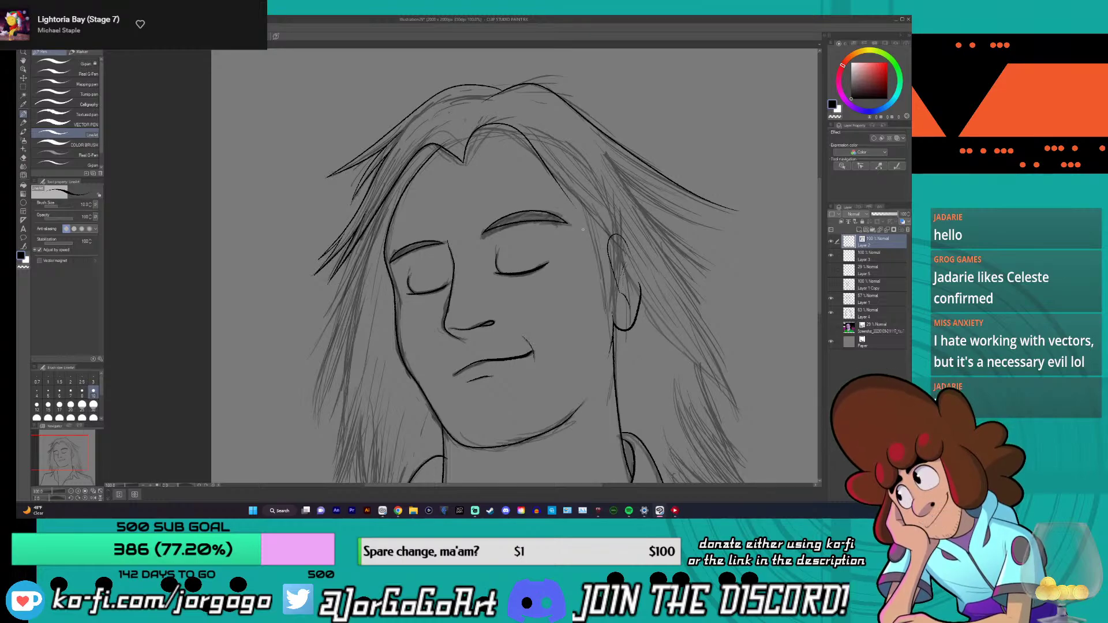
{"action": "key", "text": "ctrl+z"}
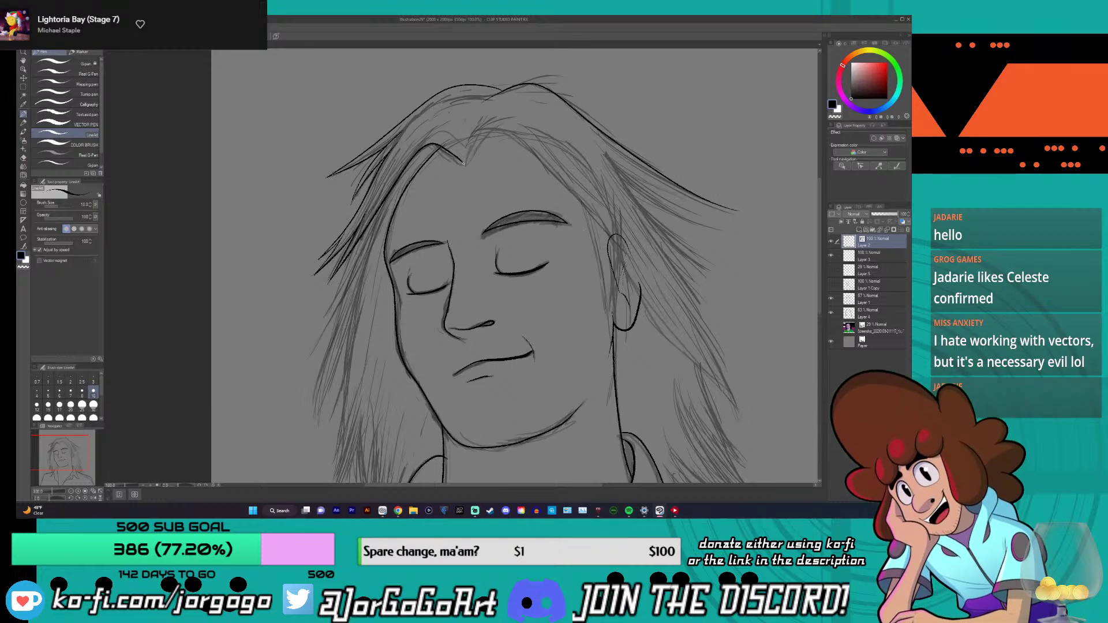
{"action": "mouse_move", "coordinate": [465, 162]}
{"action": "left_mouse_down"}
{"action": "mouse_move", "coordinate": [498, 130]}
{"action": "mouse_move", "coordinate": [517, 139]}
{"action": "mouse_move", "coordinate": [470, 152]}
{"action": "mouse_move", "coordinate": [497, 131]}
{"action": "mouse_move", "coordinate": [524, 142]}
{"action": "mouse_move", "coordinate": [677, 303]}
{"action": "left_mouse_up"}
{"action": "key", "text": "ctrl+z"}
{"action": "key", "text": "ctrl+z"}
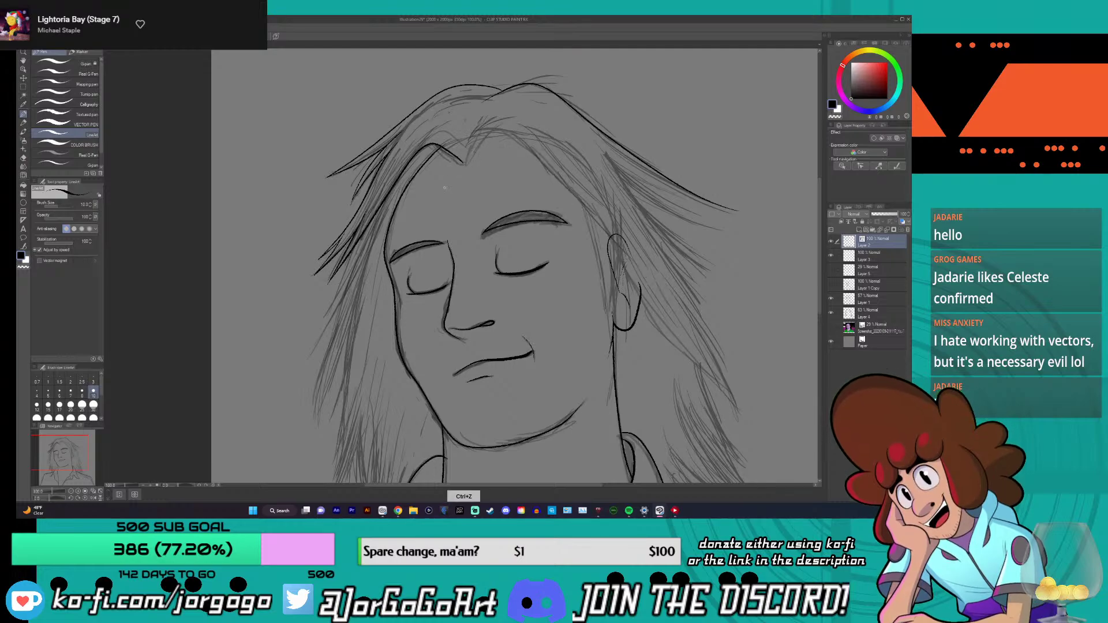
{"action": "mouse_move", "coordinate": [465, 163]}
{"action": "left_mouse_down"}
{"action": "mouse_move", "coordinate": [496, 133]}
{"action": "mouse_move", "coordinate": [566, 177]}
{"action": "mouse_move", "coordinate": [691, 337]}
{"action": "left_mouse_up"}
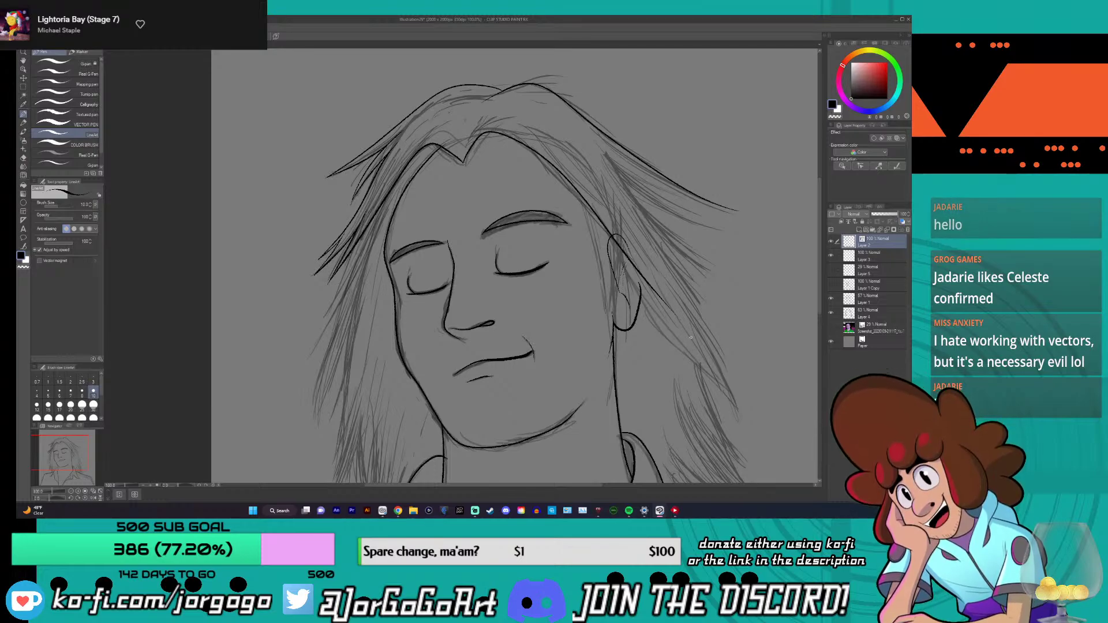
{"action": "left_click_drag", "start_coordinate": [691, 338], "coordinate": [665, 337]}
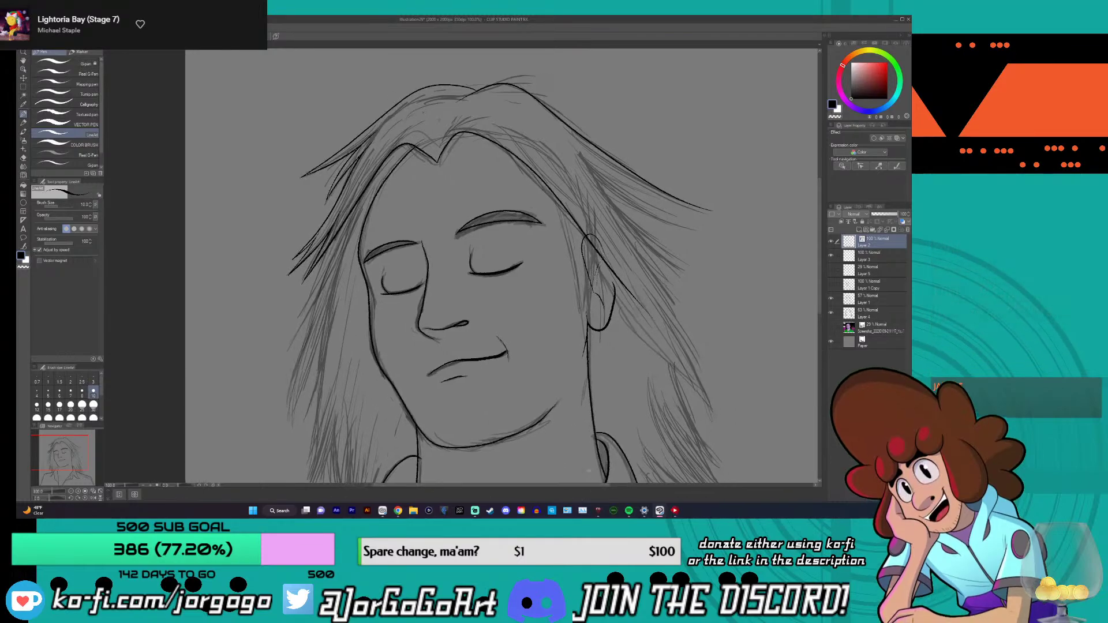
{"action": "key", "text": "o"}
{"action": "left_click", "coordinate": [513, 103]}
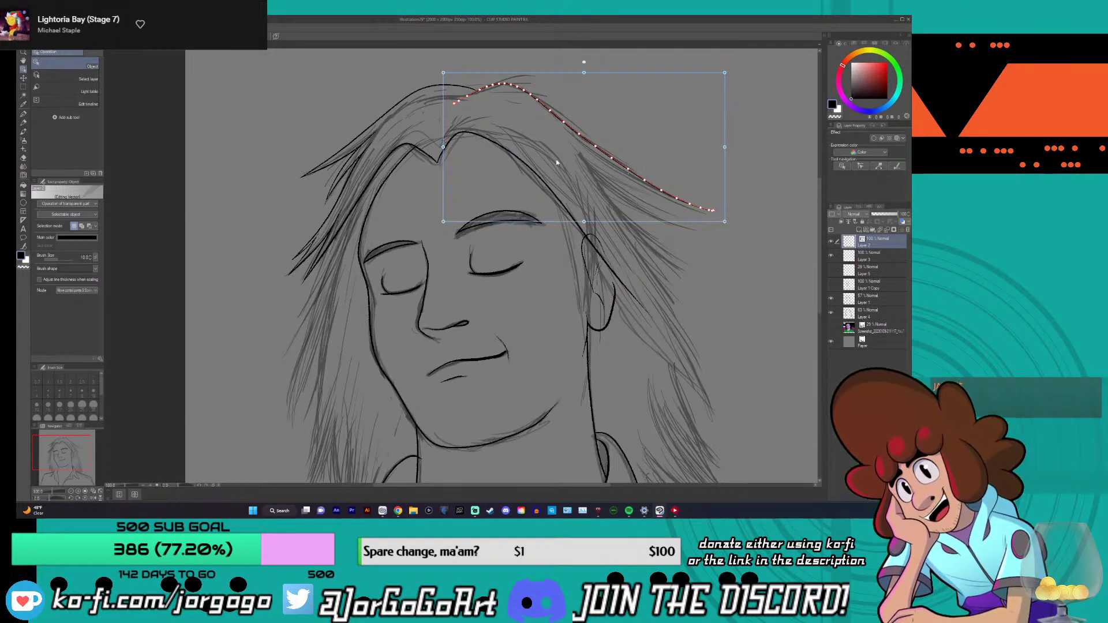
{"action": "left_click", "coordinate": [23, 114]}
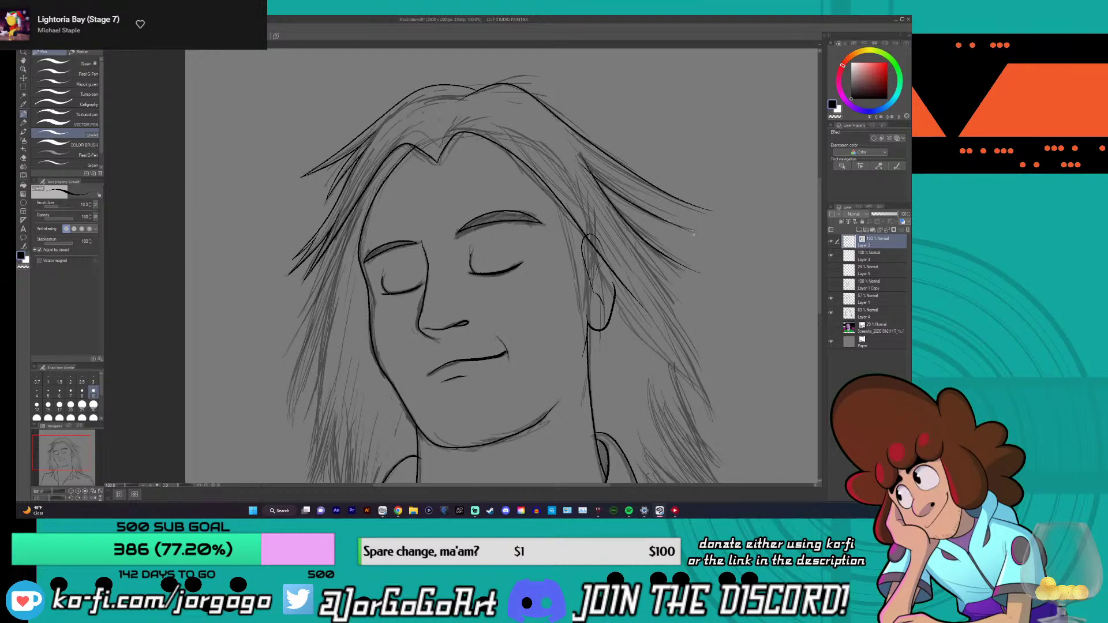
{"action": "left_click_drag", "start_coordinate": [593, 159], "coordinate": [708, 239]}
{"action": "key", "text": "ctrl+z"}
{"action": "left_click_drag", "start_coordinate": [590, 158], "coordinate": [716, 249]}
{"action": "left_click_drag", "start_coordinate": [591, 159], "coordinate": [681, 206]}
{"action": "key", "text": "ctrl+z"}
{"action": "left_click_drag", "start_coordinate": [592, 159], "coordinate": [698, 217]}
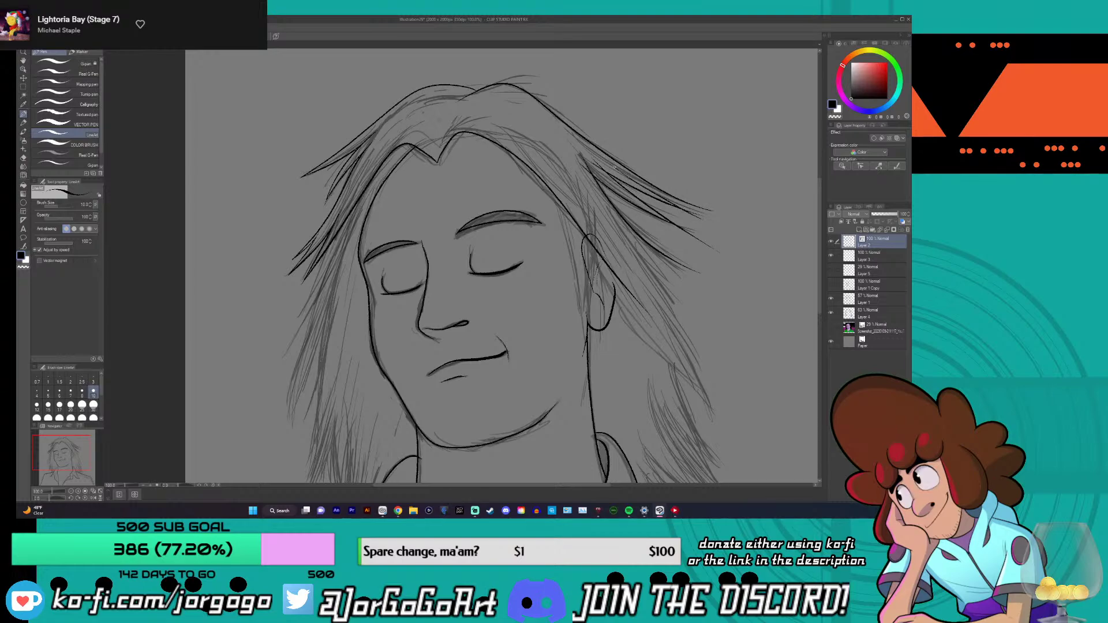
{"action": "key", "text": "ctrl+z"}
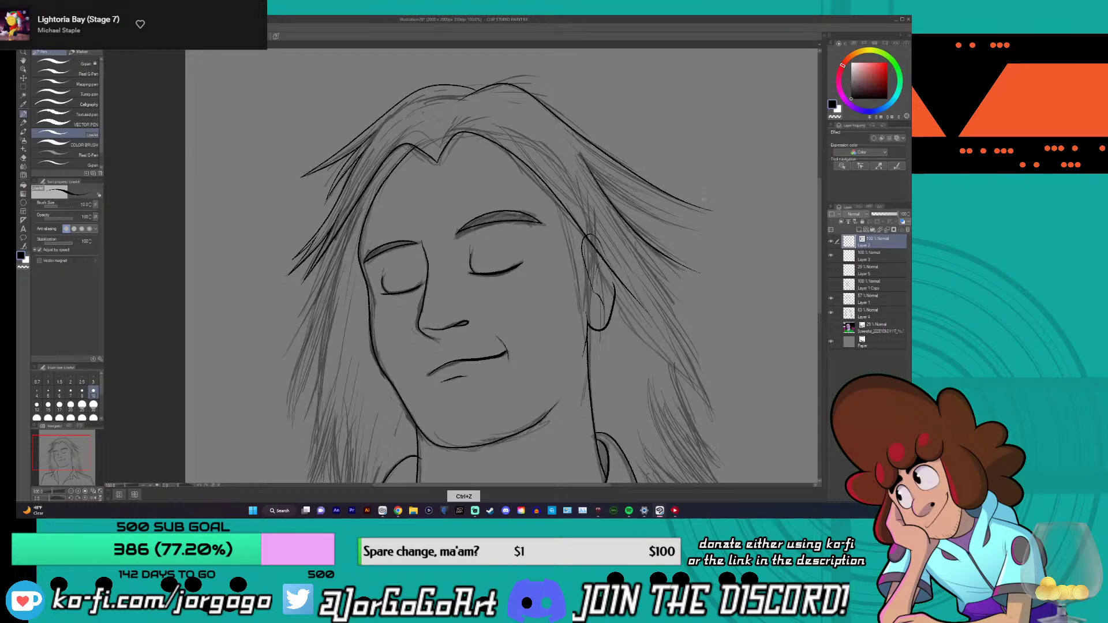
{"action": "key", "text": "ctrl+z"}
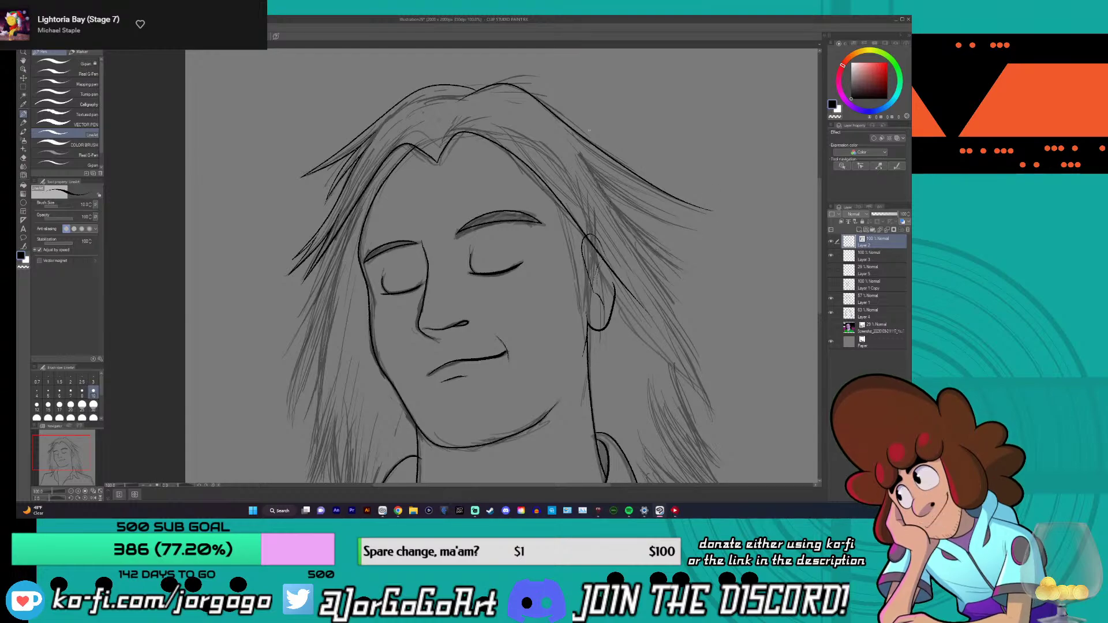
- Ink long hair strands from the right side of the crown past the ear to a pointed tip above the shoulder
{"action": "left_click_drag", "start_coordinate": [573, 139], "coordinate": [691, 334]}
{"action": "mouse_move", "coordinate": [572, 169]}
{"action": "left_mouse_down"}
{"action": "mouse_move", "coordinate": [635, 260]}
{"action": "mouse_move", "coordinate": [716, 426]}
{"action": "left_mouse_up"}
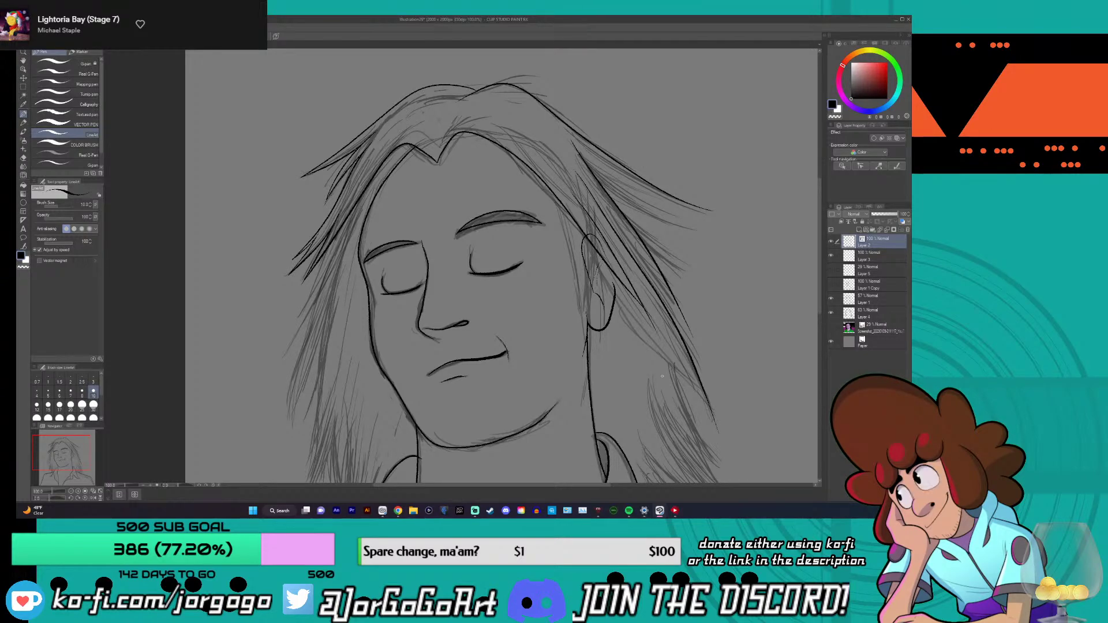
{"action": "scroll", "coordinate": [662, 375], "scroll_direction": "down", "scroll_amount": 2}
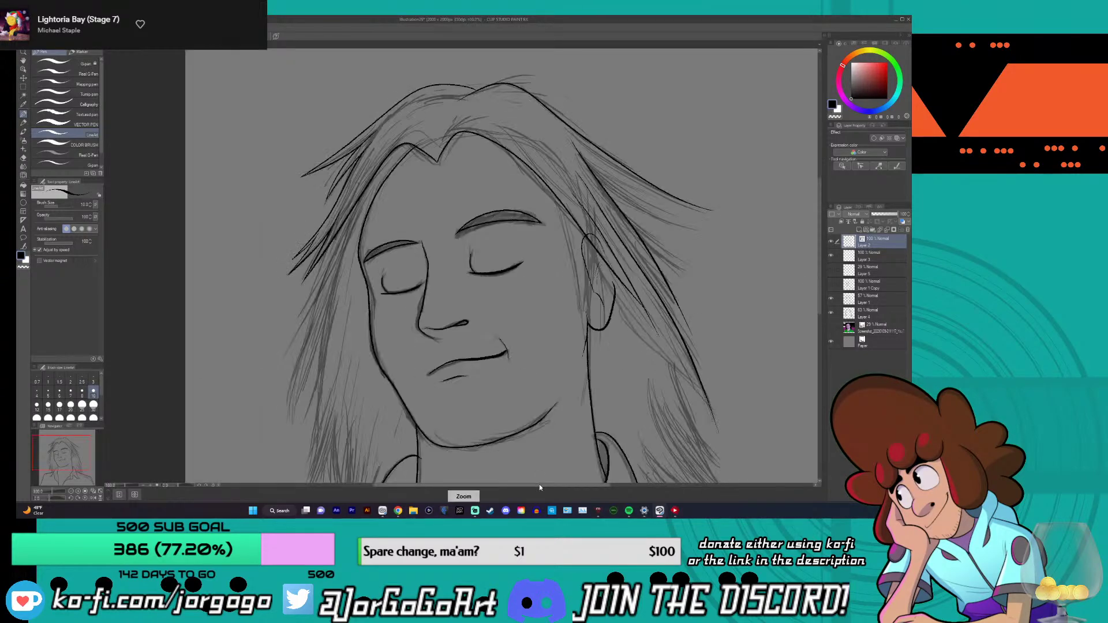
{"action": "left_click_drag", "start_coordinate": [539, 484], "coordinate": [589, 483]}
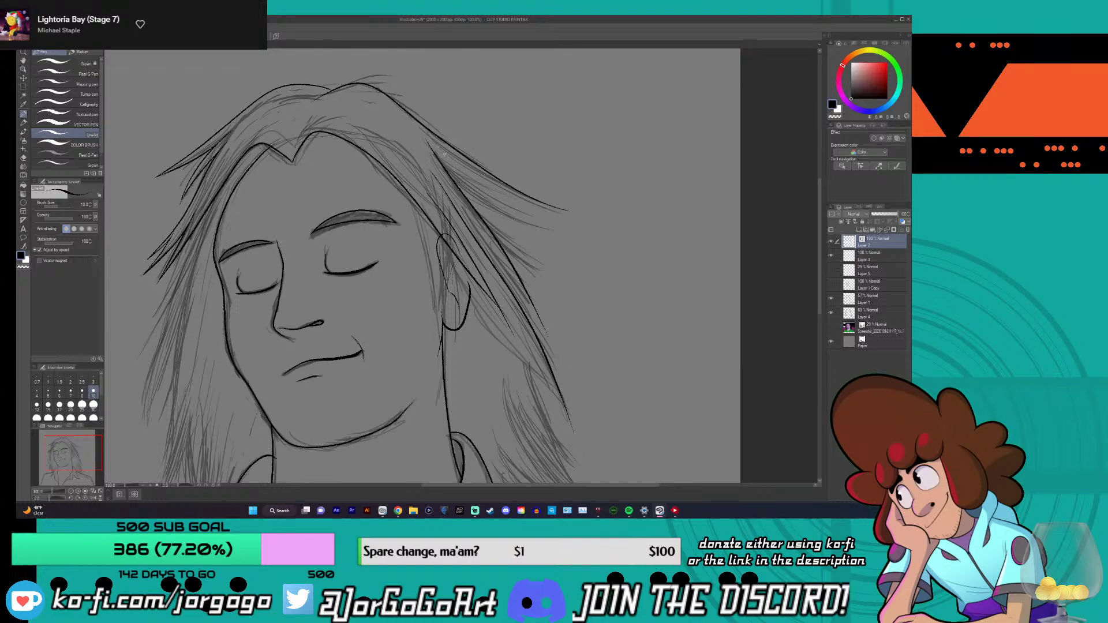
- Extend the outer hair tip on the right side and ink a cluster of short pointed strands beneath it
{"action": "key", "text": "ctrl+z"}
{"action": "left_click_drag", "start_coordinate": [483, 180], "coordinate": [576, 213]}
{"action": "left_click_drag", "start_coordinate": [475, 178], "coordinate": [549, 227]}
{"action": "key", "text": "ctrl+z"}
{"action": "key", "text": "ctrl+z"}
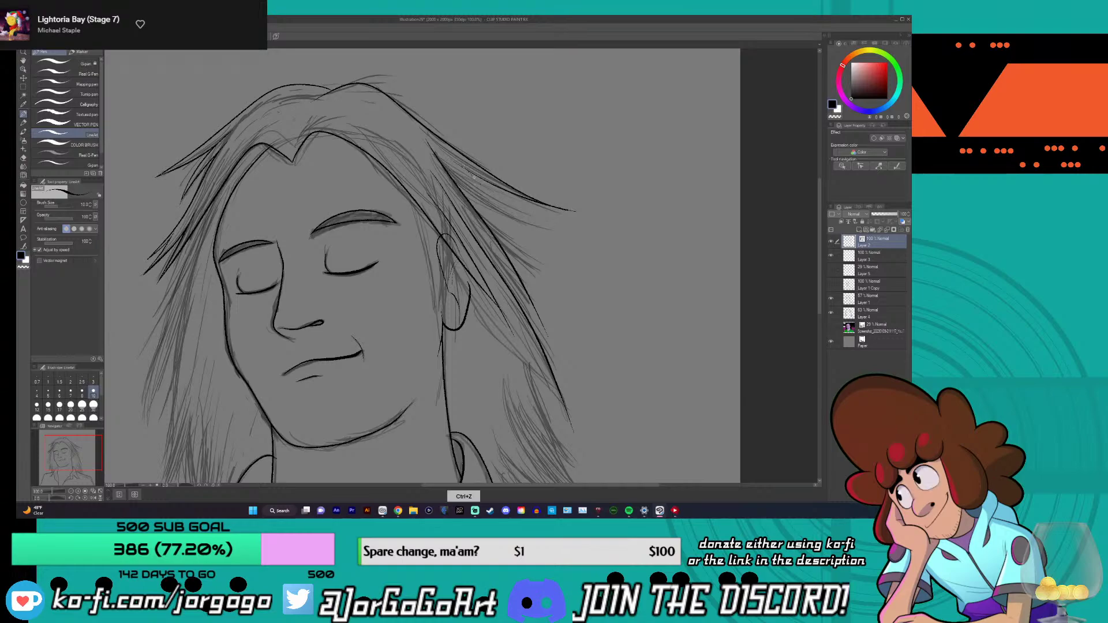
{"action": "mouse_move", "coordinate": [473, 176]}
{"action": "left_mouse_down"}
{"action": "mouse_move", "coordinate": [543, 218]}
{"action": "mouse_move", "coordinate": [489, 204]}
{"action": "mouse_move", "coordinate": [554, 232]}
{"action": "left_mouse_up"}
{"action": "key", "text": "ctrl+z"}
{"action": "left_click_drag", "start_coordinate": [504, 232], "coordinate": [548, 285]}
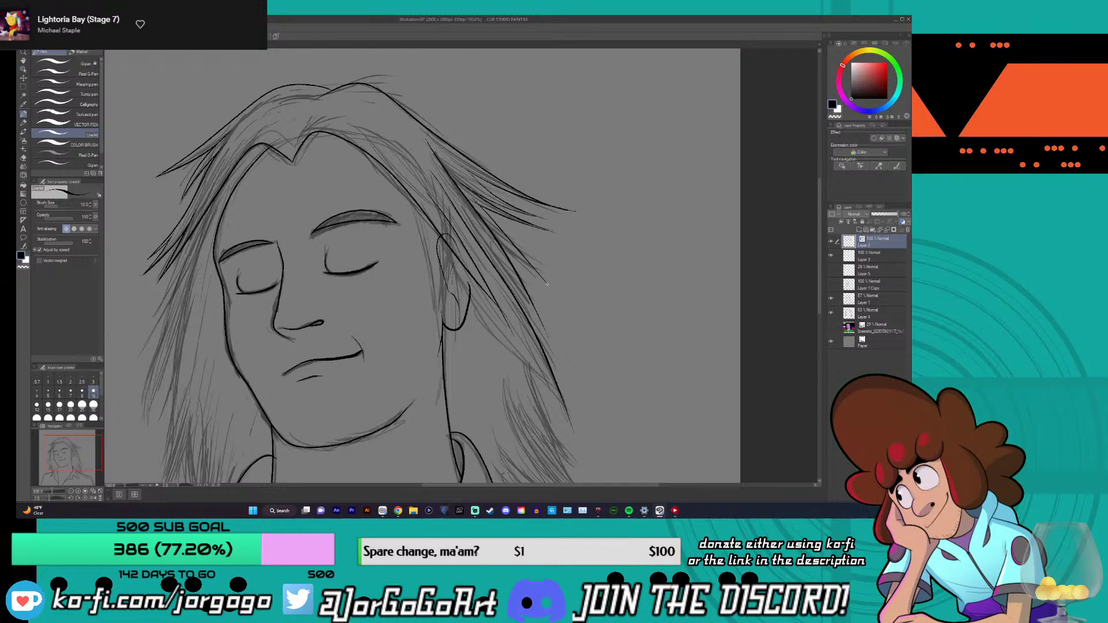
{"action": "key", "text": "ctrl+z"}
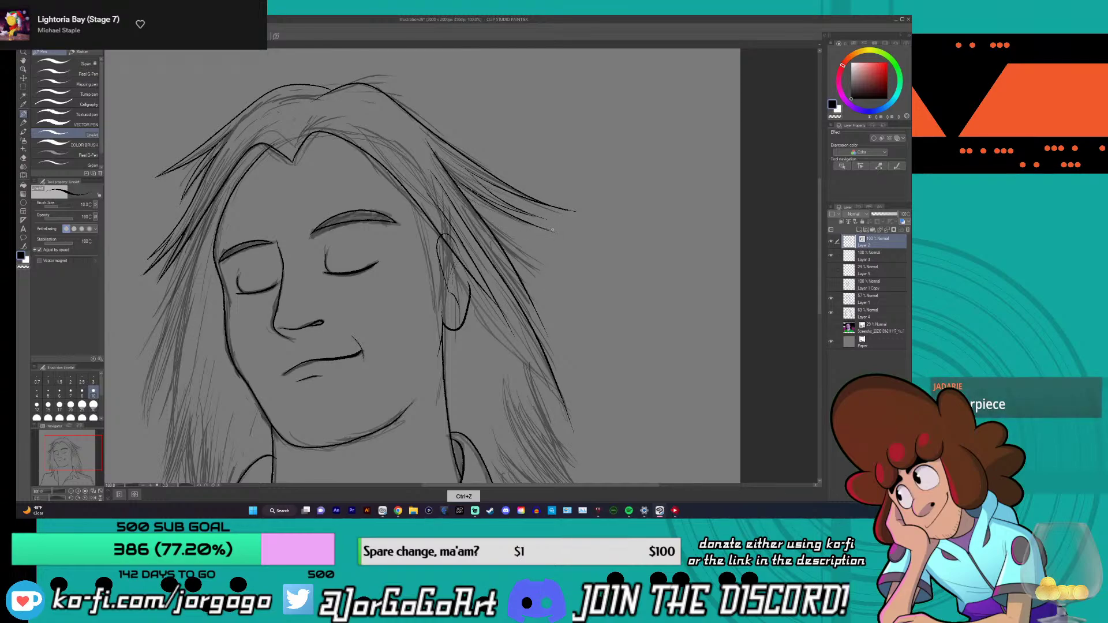
{"action": "left_click_drag", "start_coordinate": [485, 222], "coordinate": [547, 270]}
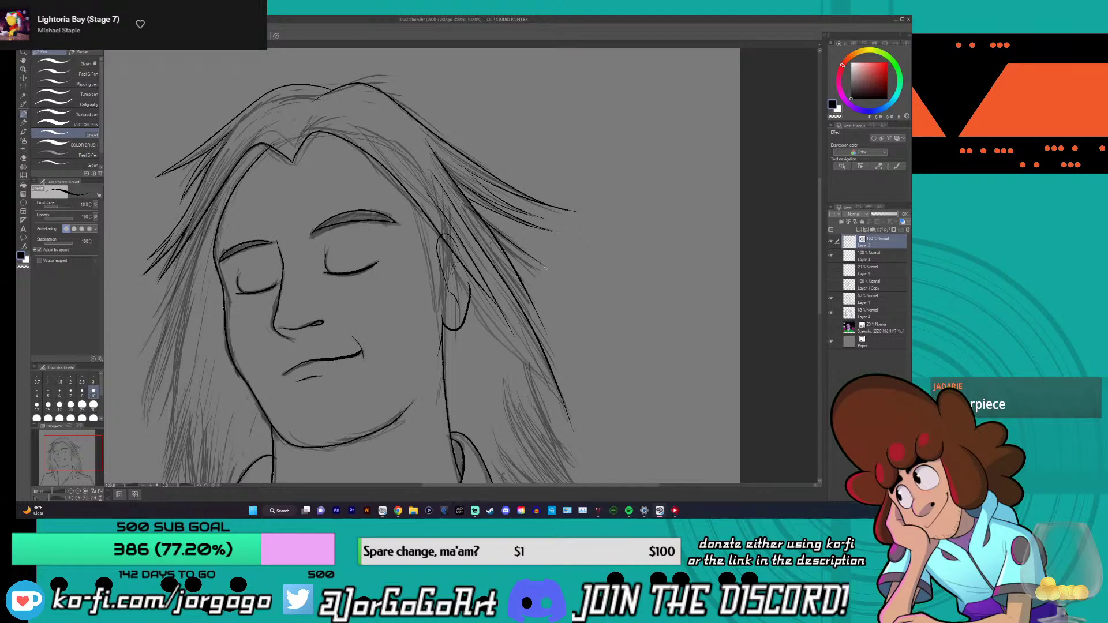
{"action": "key", "text": "ctrl+z"}
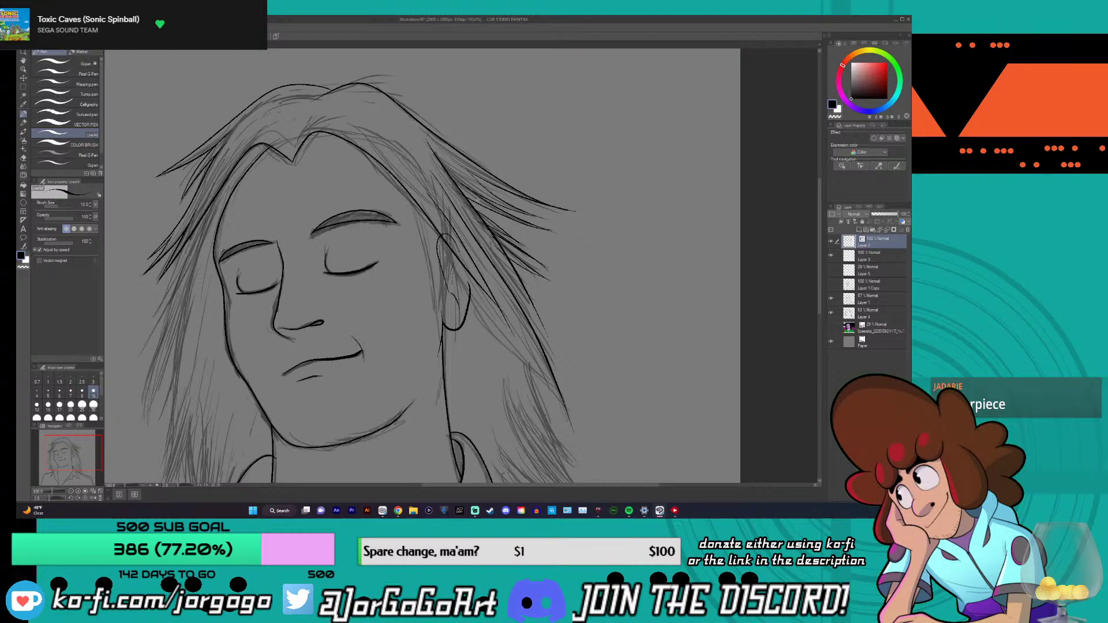
- Trim the overshooting tips of the pointed hair strands on the right side with the vector eraser
{"action": "key", "text": "ctrl+minus"}
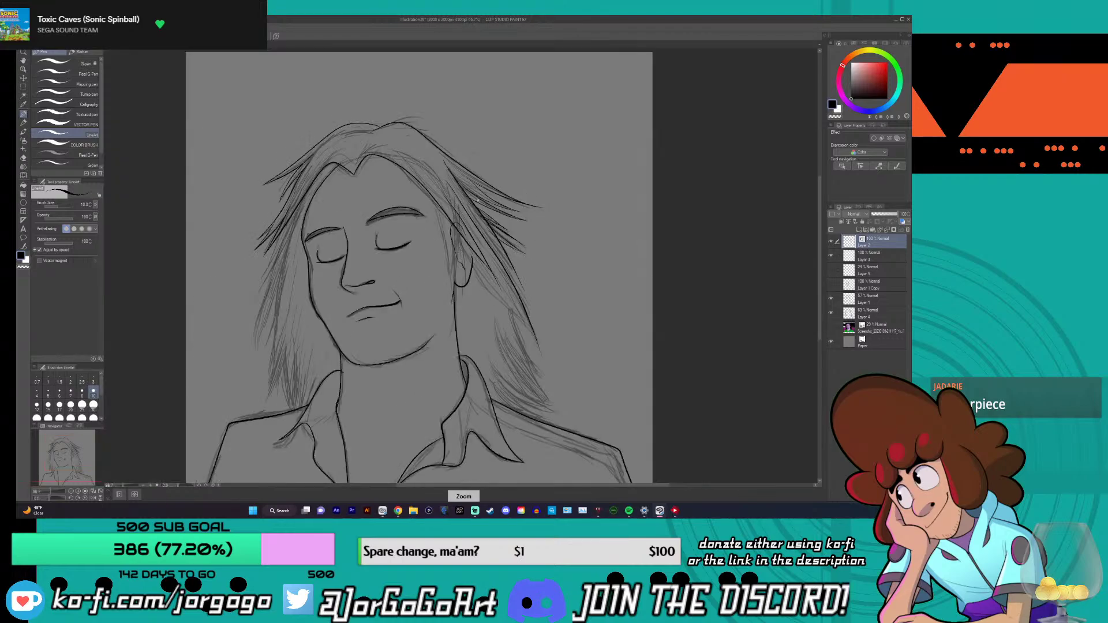
{"action": "left_click", "coordinate": [23, 159]}
{"action": "key", "text": "ctrl+plus"}
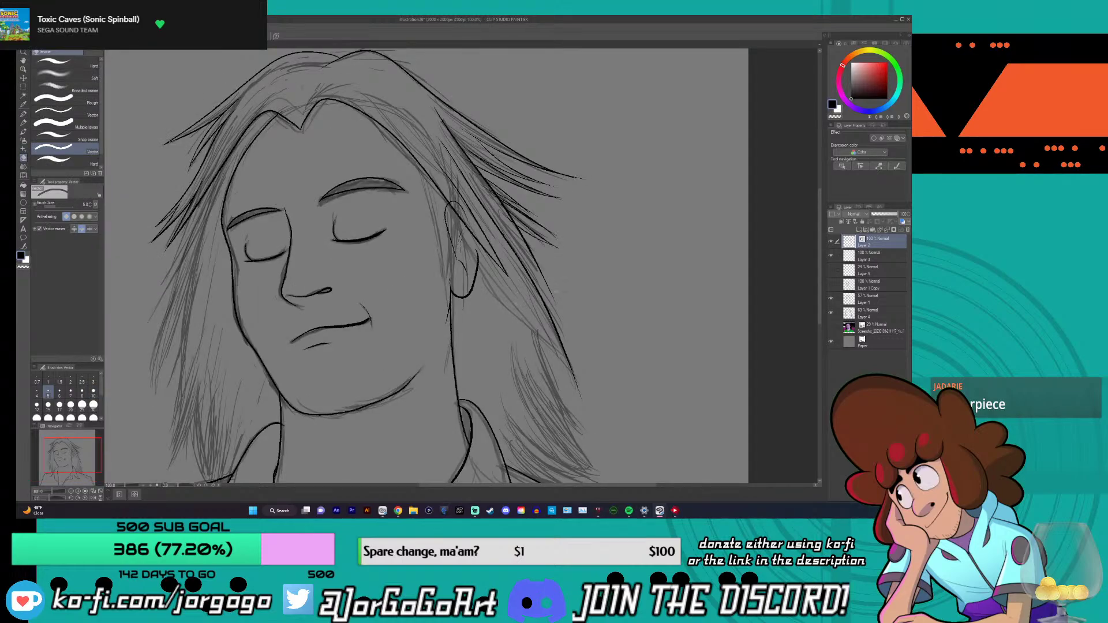
{"action": "left_click", "coordinate": [24, 113]}
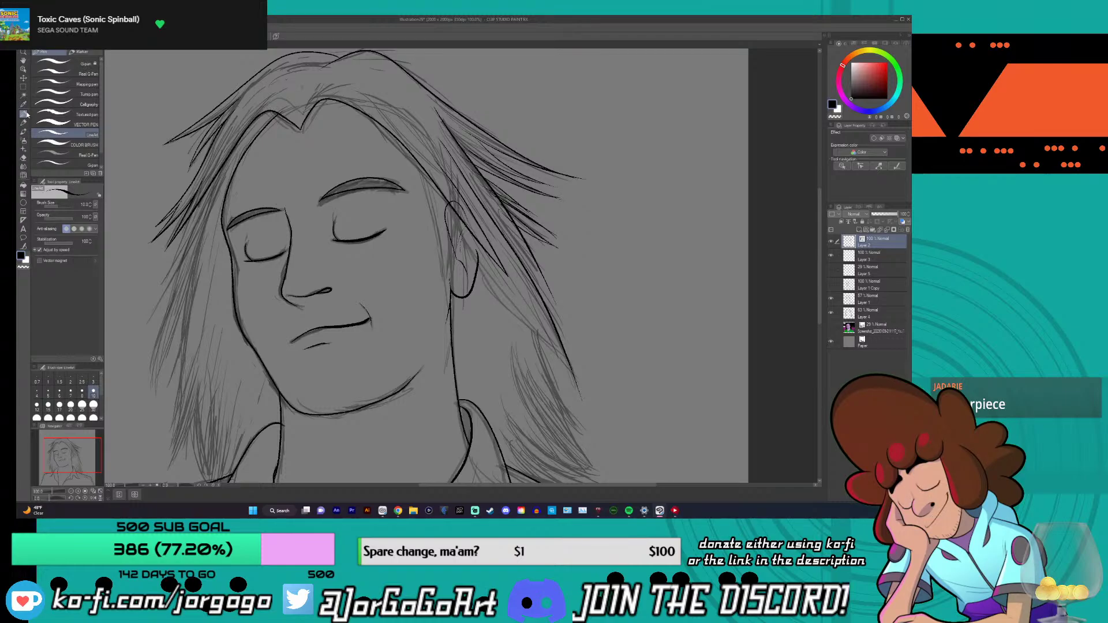
{"action": "key", "text": "ctrl+plus"}
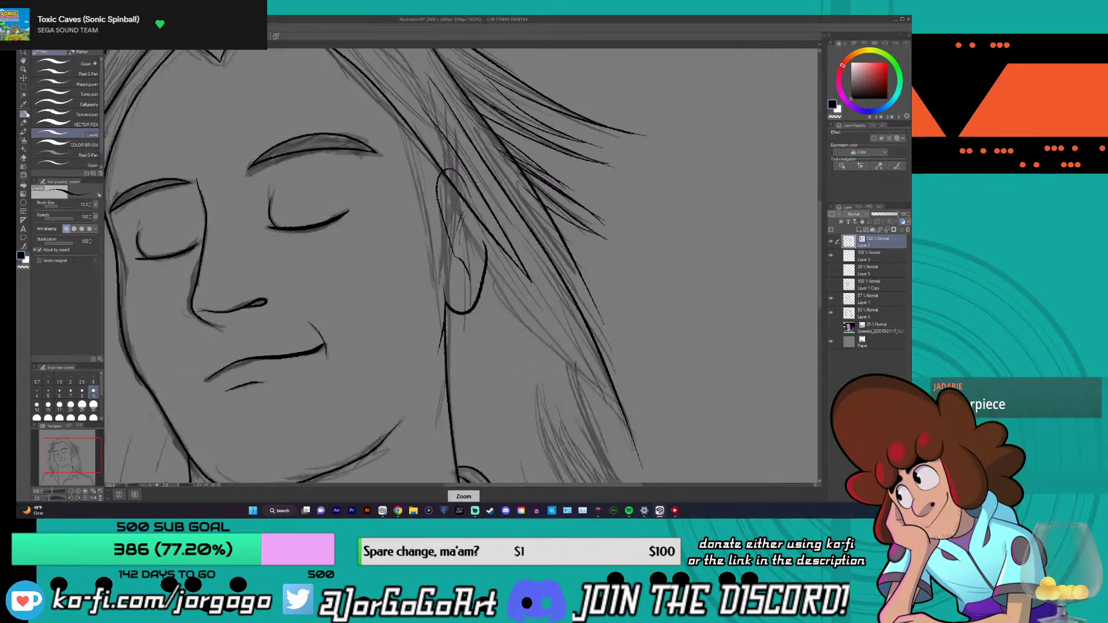
{"action": "key", "text": "ctrl+minus"}
{"action": "left_click", "coordinate": [24, 161]}
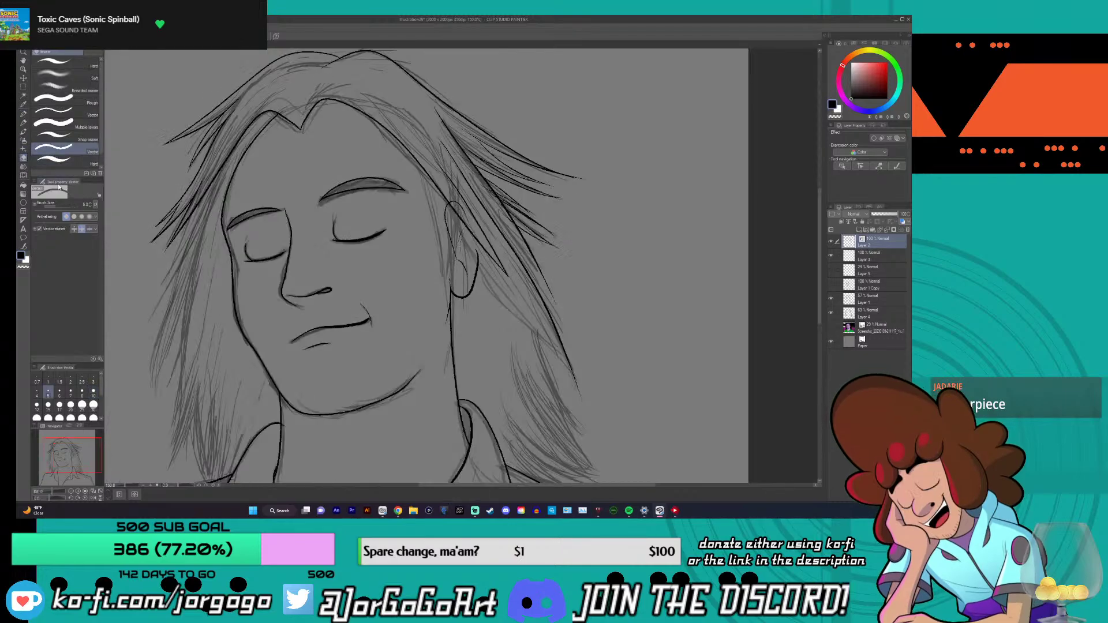
{"action": "scroll", "coordinate": [474, 184], "scroll_direction": "up", "scroll_amount": 2}
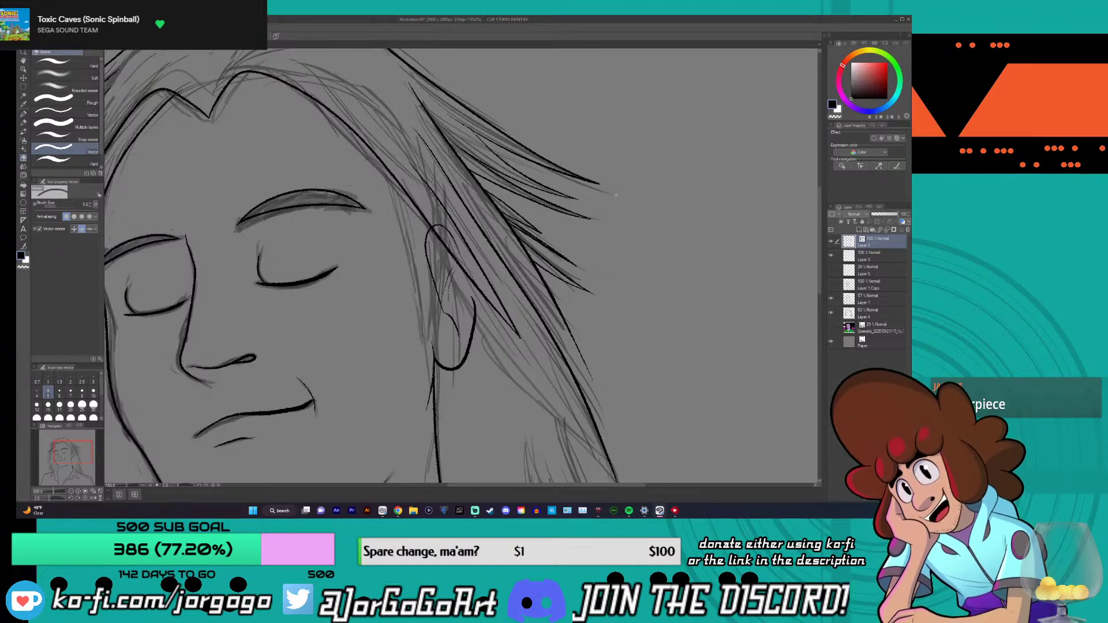
{"action": "scroll", "coordinate": [637, 188], "scroll_direction": "down", "scroll_amount": 3}
{"action": "scroll", "coordinate": [350, 211], "scroll_direction": "up", "scroll_amount": 2}
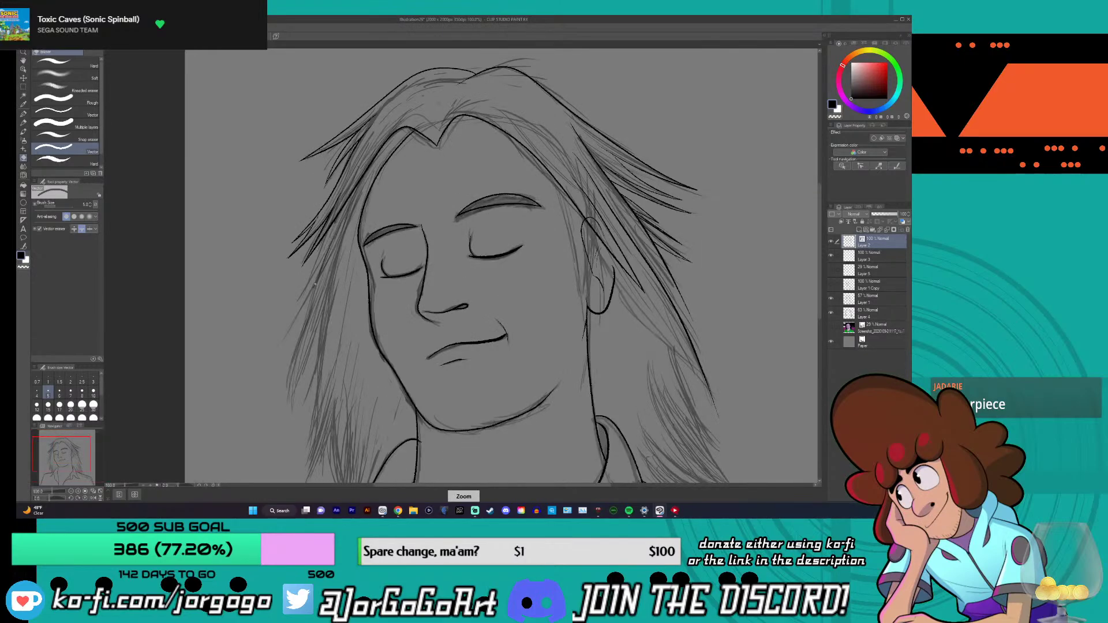
- Ink pointed hair strands behind and below the ear with the lineart pen, filling the gap beside the neck
{"action": "left_click", "coordinate": [23, 114]}
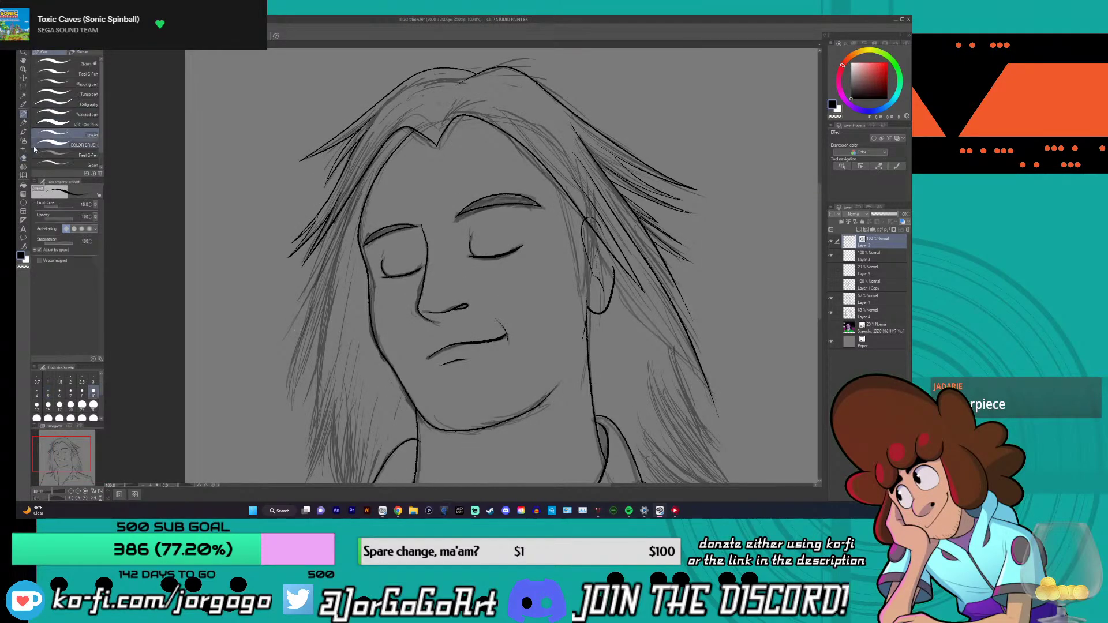
{"action": "key", "text": "ctrl+minus"}
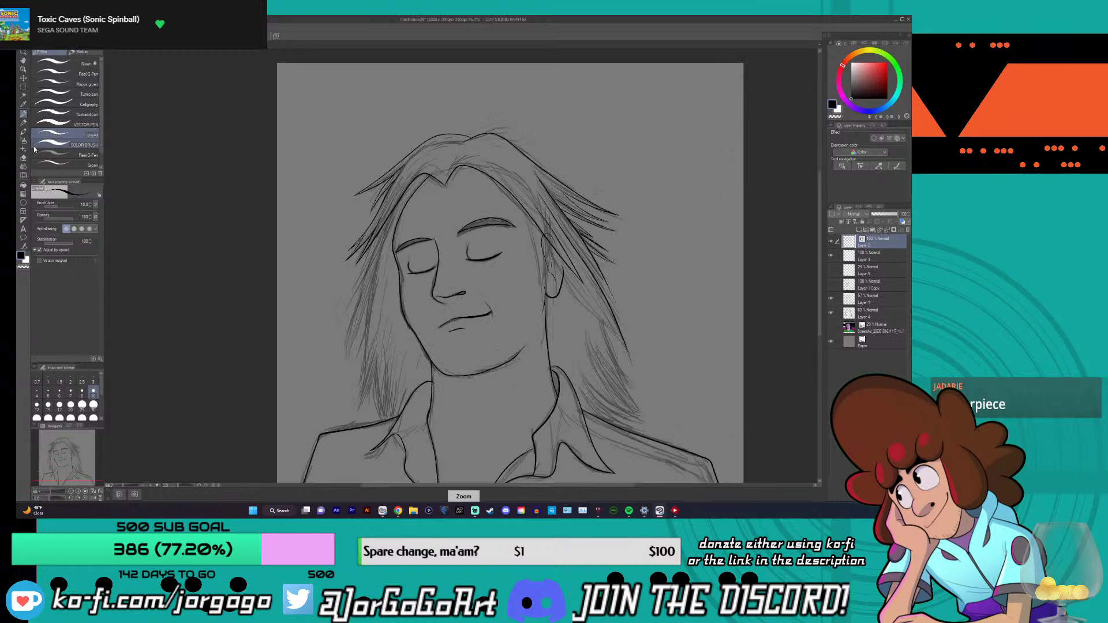
{"action": "key", "text": "ctrl+plus"}
{"action": "scroll", "coordinate": [817, 255], "scroll_direction": "down", "scroll_amount": 2}
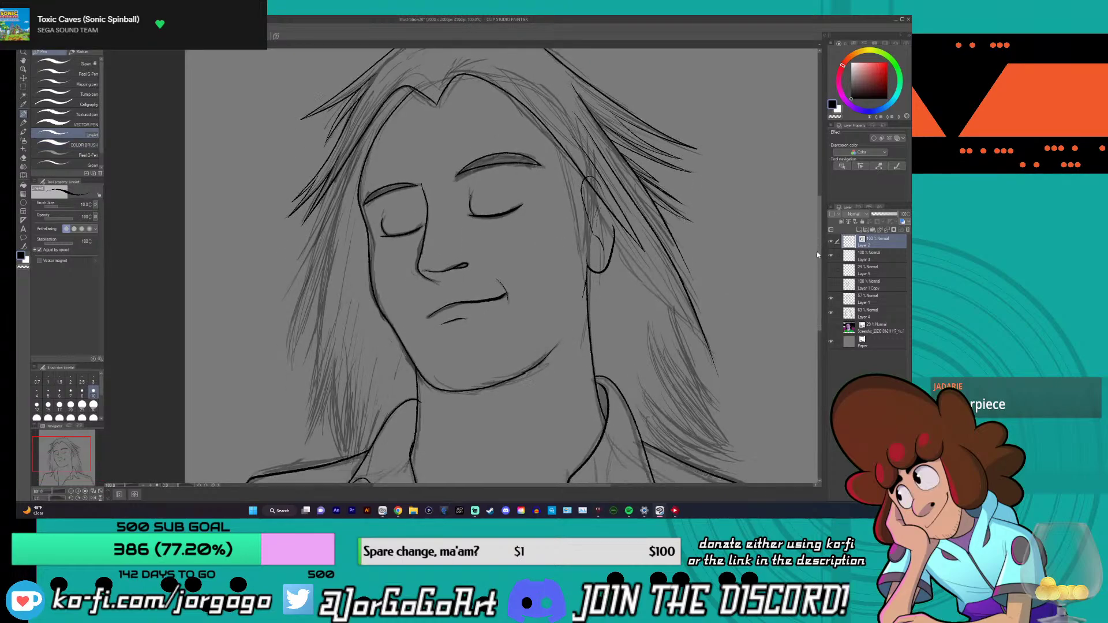
{"action": "left_click_drag", "start_coordinate": [552, 485], "coordinate": [586, 487]}
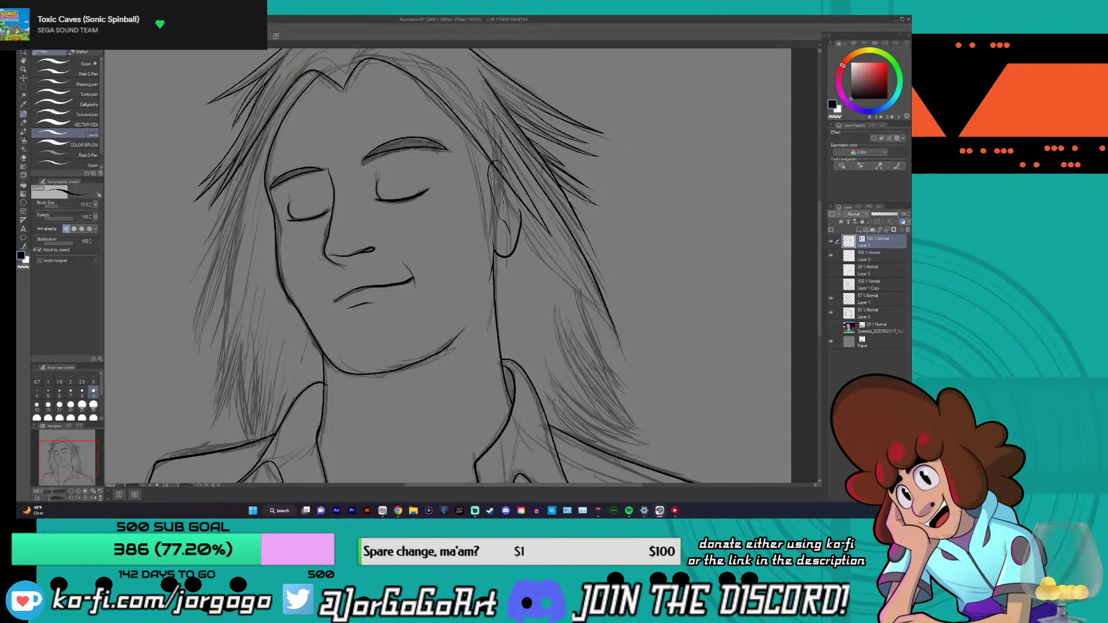
{"action": "key", "text": "ctrl+z"}
{"action": "key", "text": "ctrl+z"}
{"action": "left_click_drag", "start_coordinate": [530, 169], "coordinate": [603, 274]}
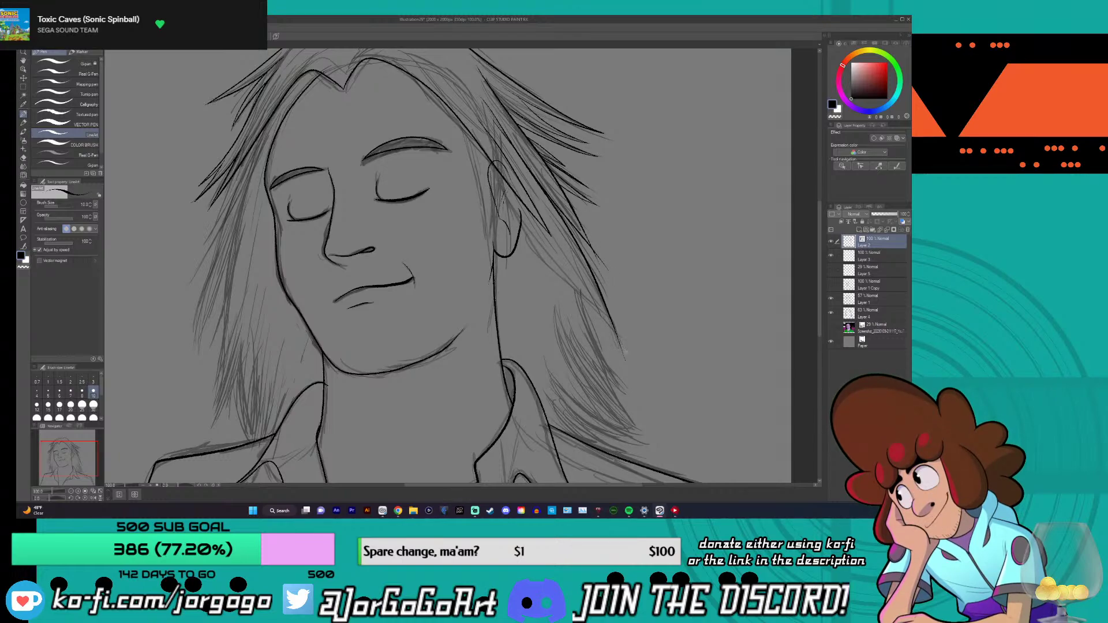
{"action": "mouse_move", "coordinate": [539, 237]}
{"action": "left_mouse_down"}
{"action": "mouse_move", "coordinate": [564, 306]}
{"action": "mouse_move", "coordinate": [521, 216]}
{"action": "mouse_move", "coordinate": [559, 331]}
{"action": "left_mouse_up"}
{"action": "key", "text": "ctrl+z"}
{"action": "key", "text": "ctrl+z"}
{"action": "key", "text": "ctrl+z"}
{"action": "mouse_move", "coordinate": [507, 184]}
{"action": "left_mouse_down"}
{"action": "mouse_move", "coordinate": [545, 347]}
{"action": "mouse_move", "coordinate": [545, 282]}
{"action": "left_mouse_up"}
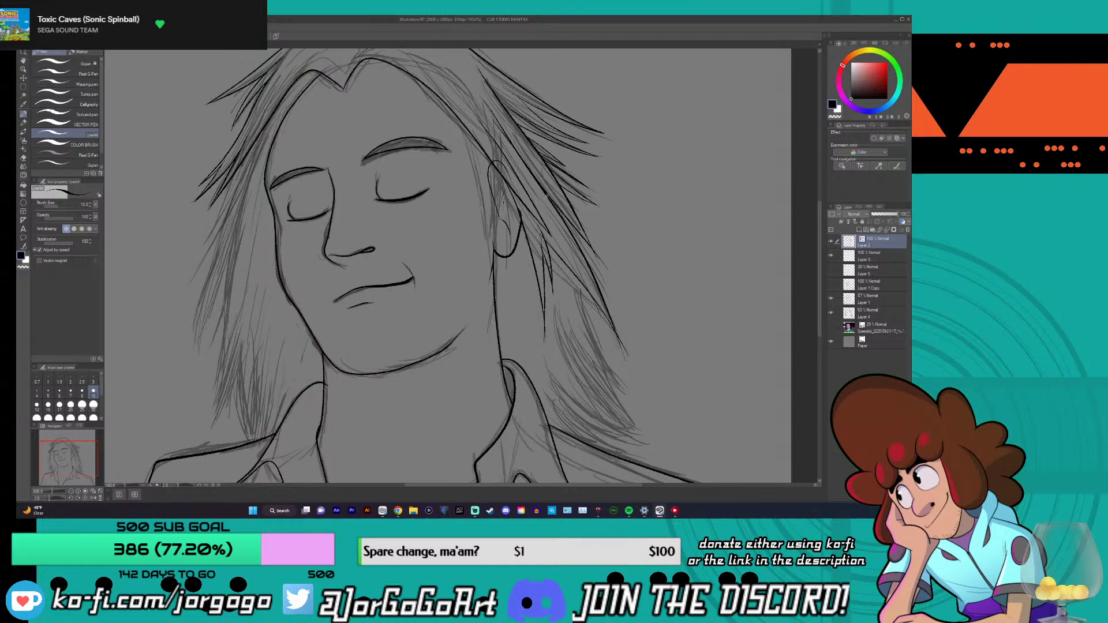
- Select the short inner hair strand behind and below the ear as a vector object and reduce its line thickness
{"action": "key", "text": "e"}
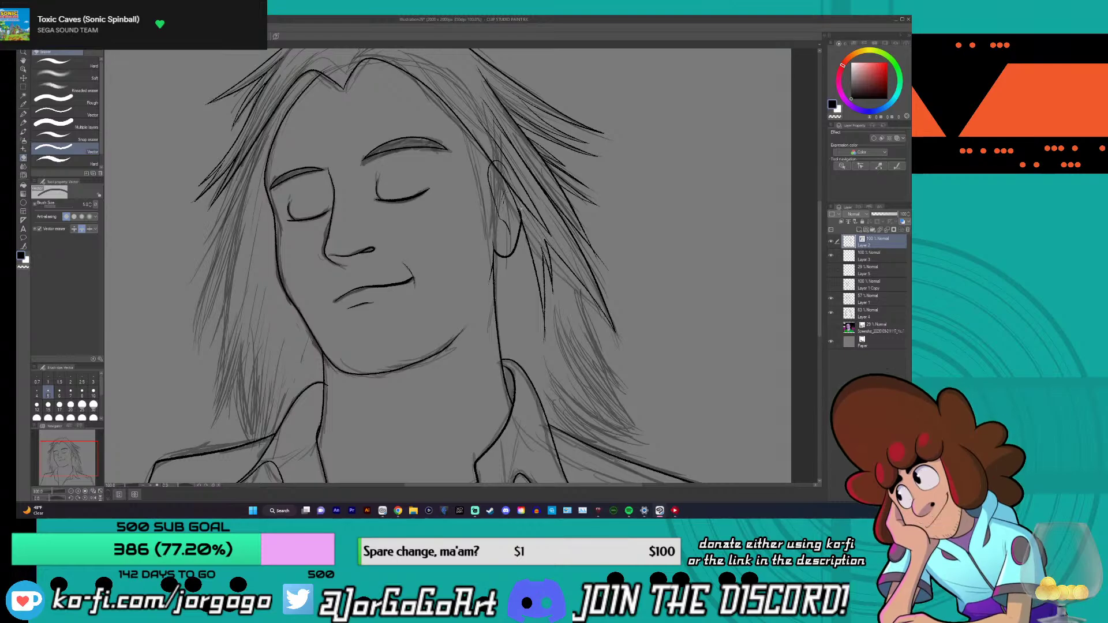
{"action": "scroll", "coordinate": [557, 253], "scroll_direction": "up", "scroll_amount": 3}
{"action": "scroll", "coordinate": [557, 253], "scroll_direction": "up", "scroll_amount": 2}
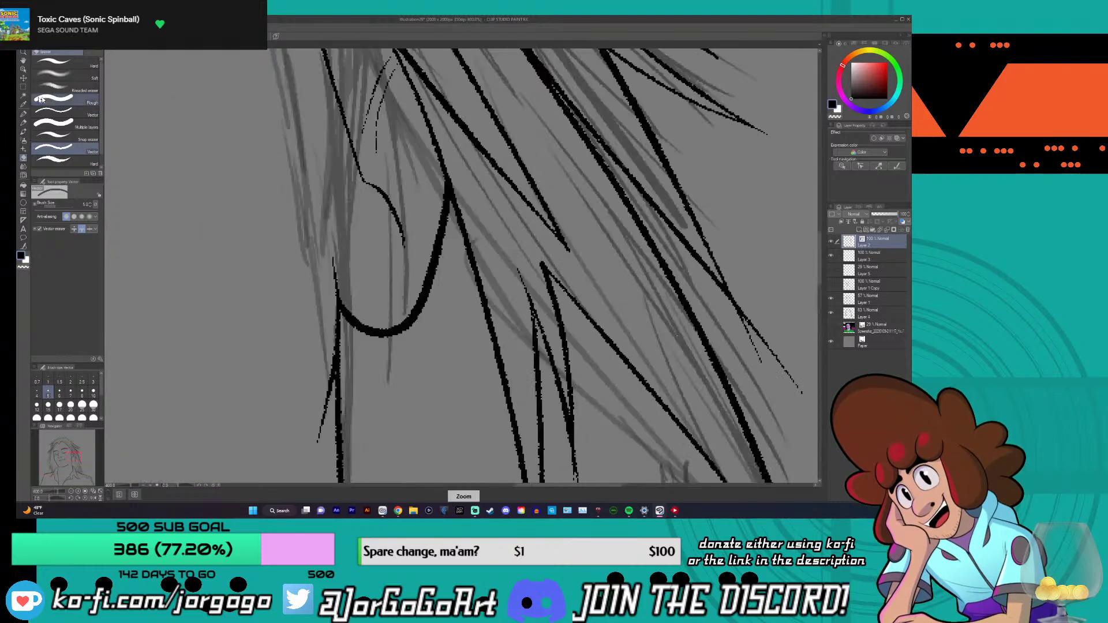
{"action": "left_click", "coordinate": [23, 69]}
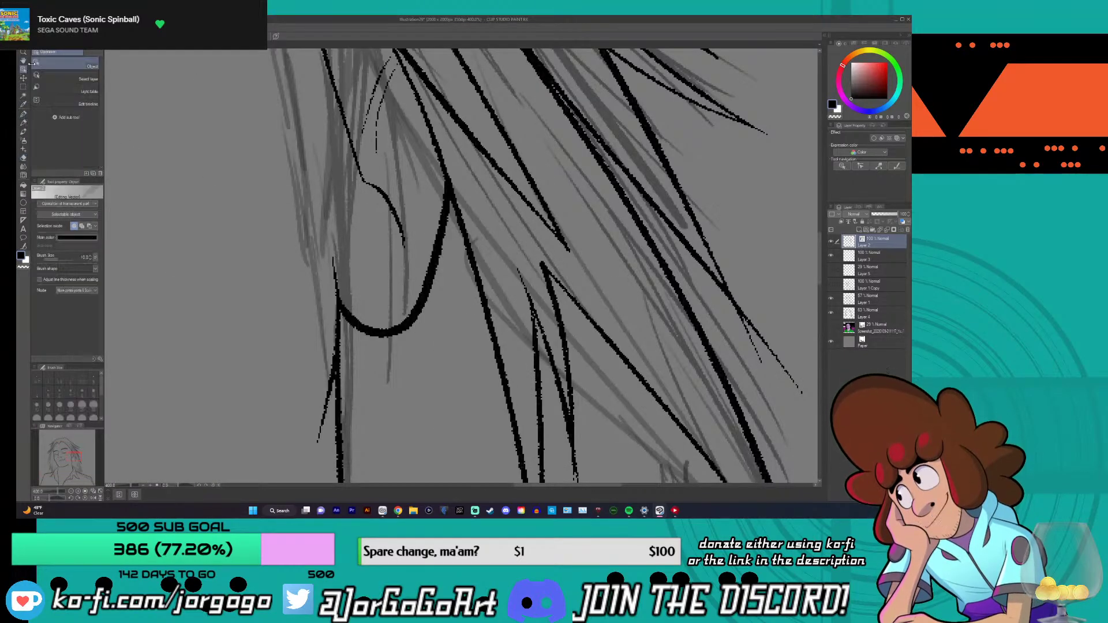
{"action": "left_click", "coordinate": [548, 283]}
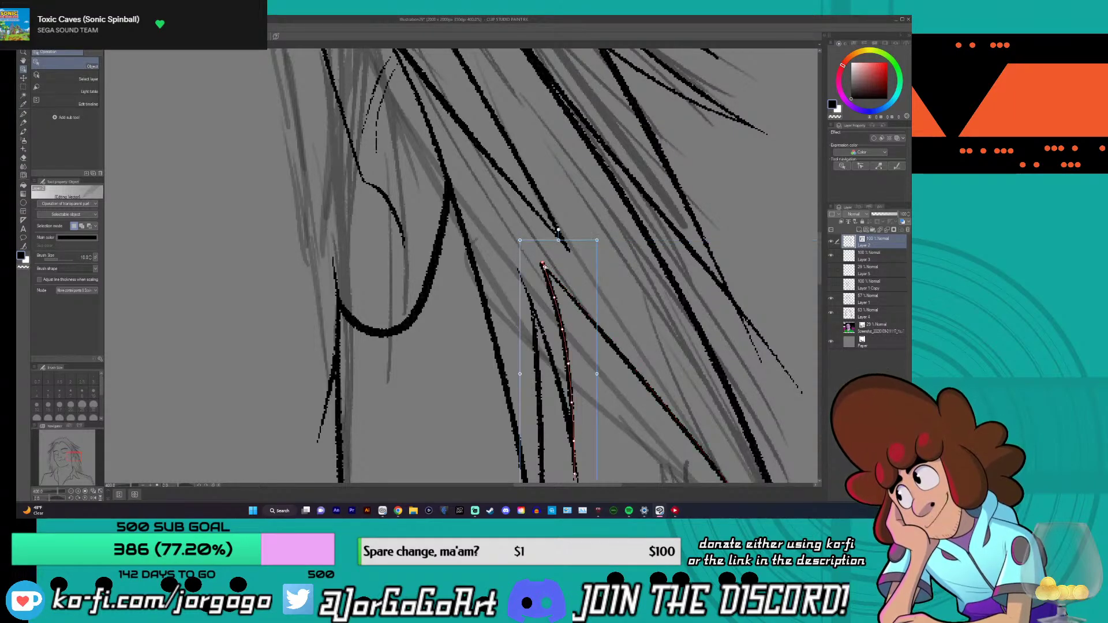
{"action": "left_click", "coordinate": [92, 260]}
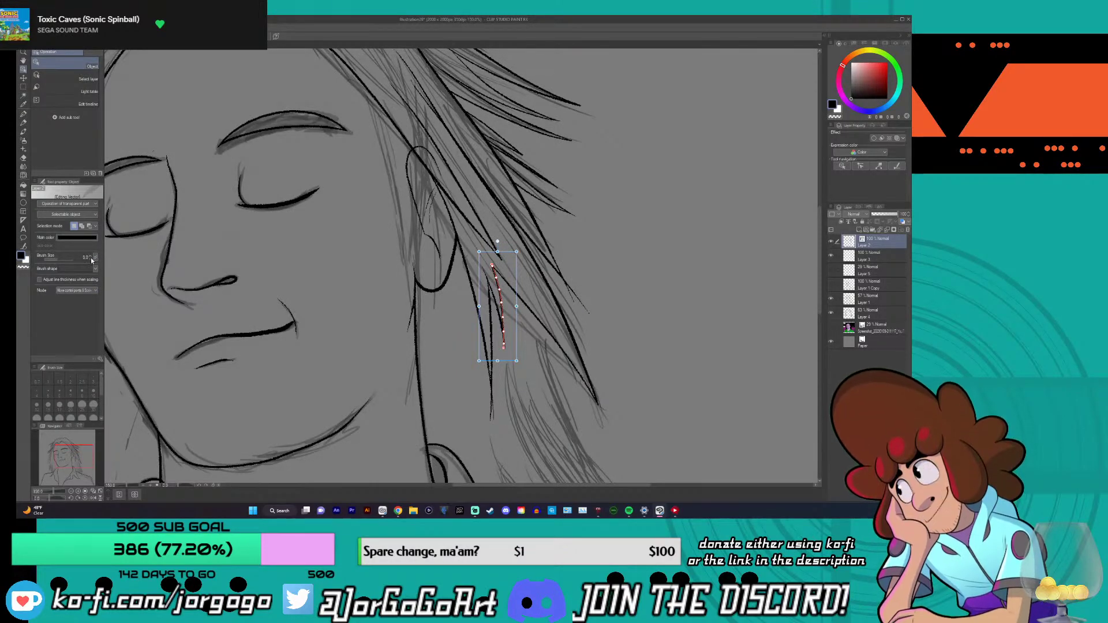
- Examine the inked hair strands, ear and face lines both close up and across the whole portrait
{"action": "left_click", "coordinate": [23, 122]}
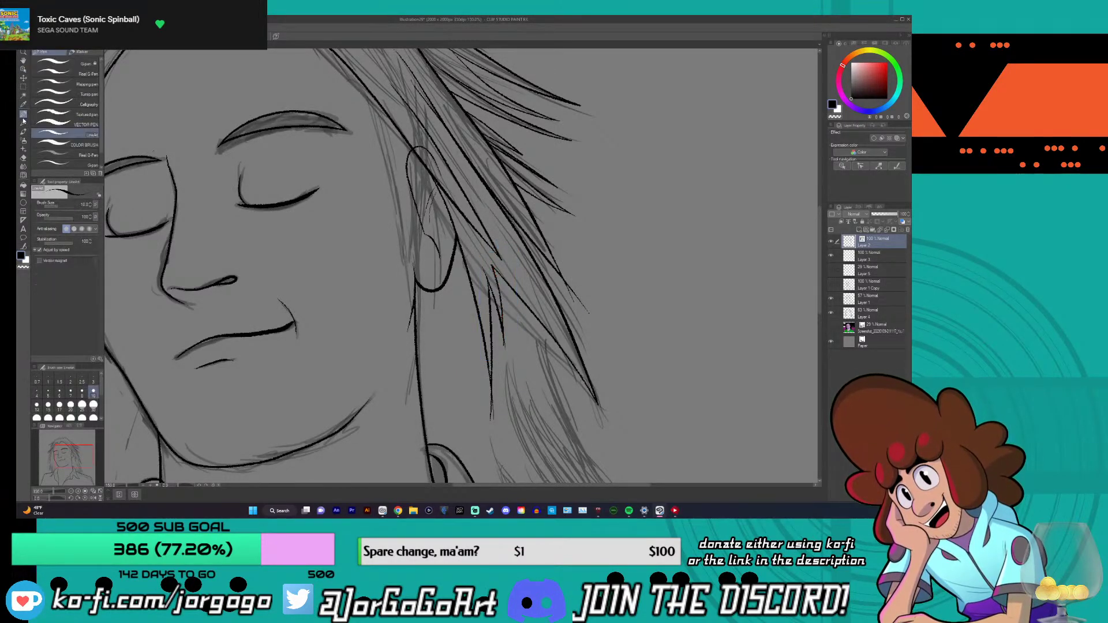
{"action": "key", "text": "ctrl+plus"}
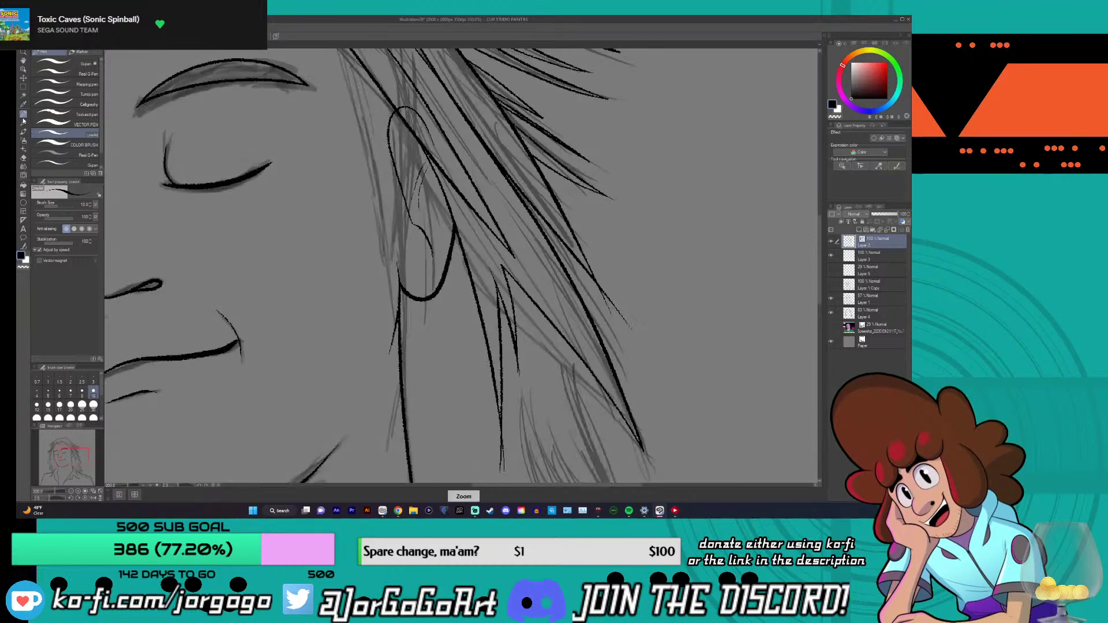
{"action": "left_click", "coordinate": [23, 157]}
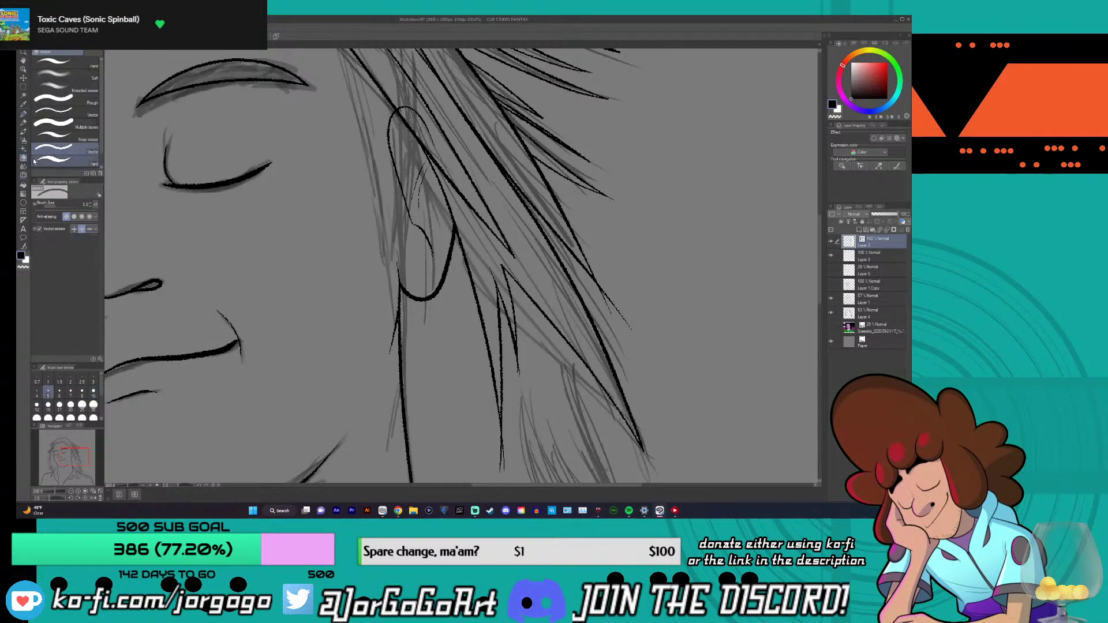
{"action": "key", "text": "ctrl+minus"}
{"action": "key", "text": "ctrl+minus"}
{"action": "key", "text": "ctrl+minus"}
{"action": "key", "text": "ctrl+minus"}
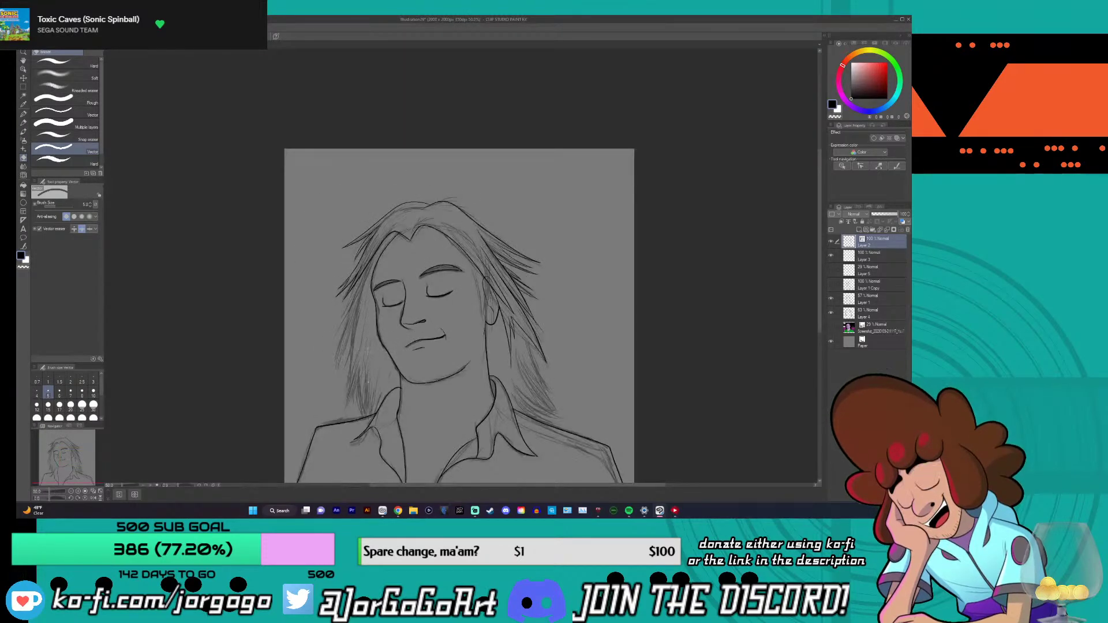
{"action": "key", "text": "ctrl+plus"}
{"action": "key", "text": "ctrl+plus"}
{"action": "key", "text": "ctrl+plus"}
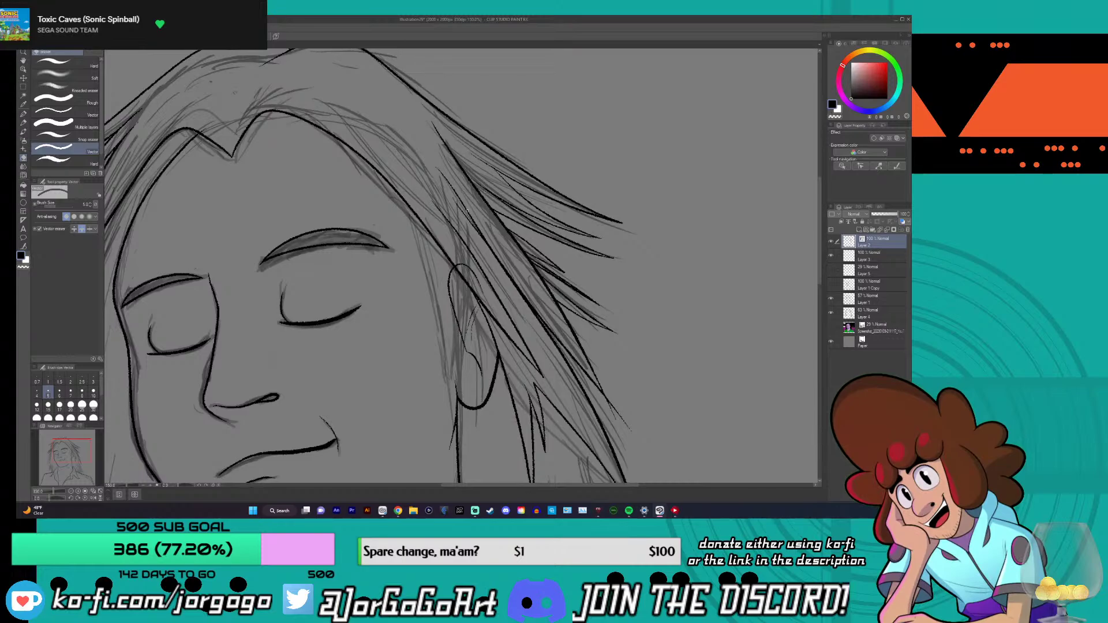
{"action": "key", "text": "ctrl+minus"}
{"action": "key", "text": "ctrl+minus"}
{"action": "key", "text": "ctrl+minus"}
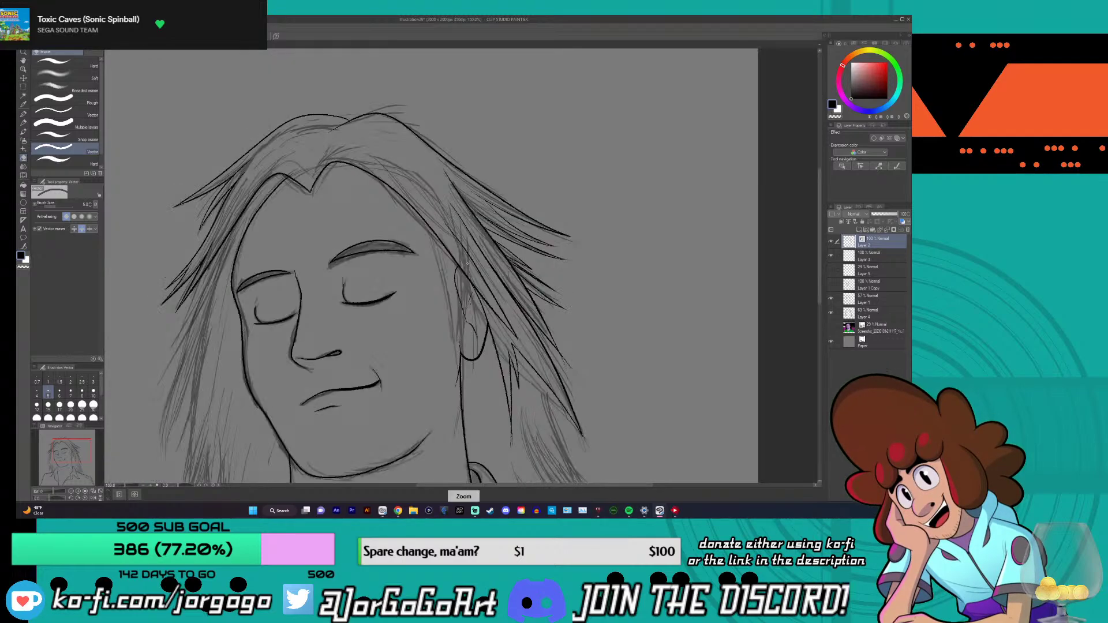
{"action": "key", "text": "ctrl+plus"}
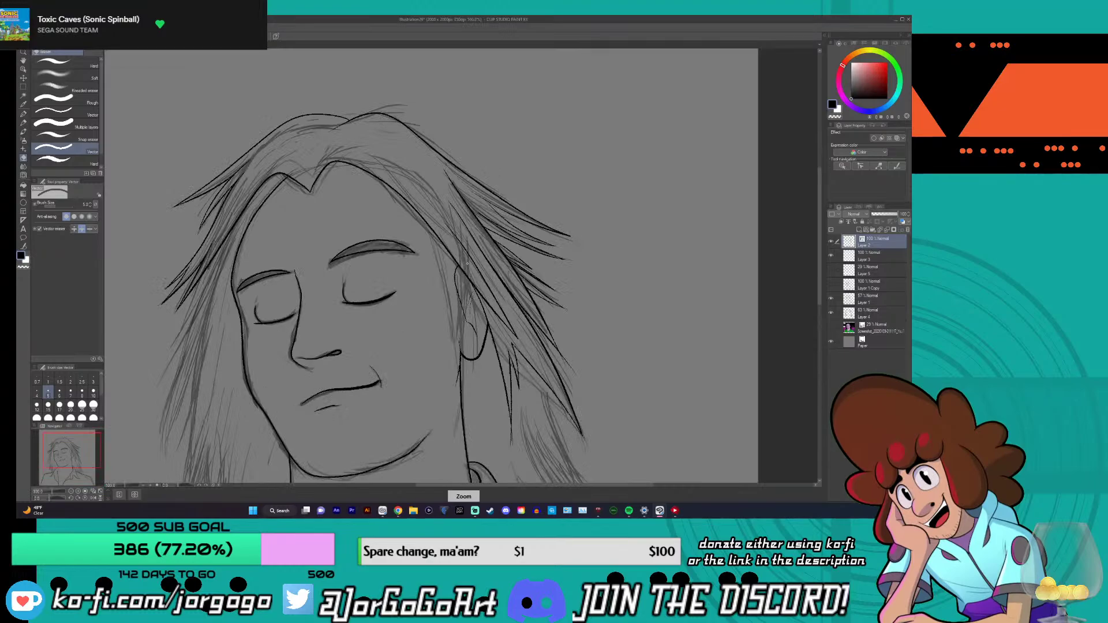
{"action": "key", "text": "ctrl+plus"}
{"action": "key", "text": "ctrl+minus"}
{"action": "key", "text": "ctrl+plus"}
{"action": "key", "text": "ctrl+plus"}
{"action": "key", "text": "ctrl+plus"}
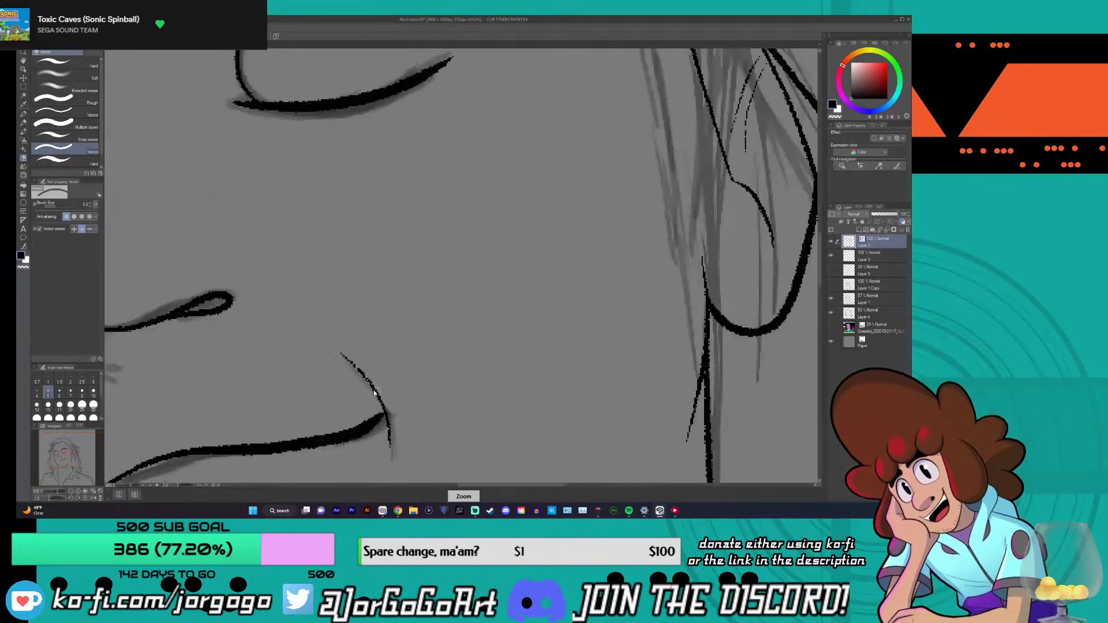
{"action": "key", "text": "ctrl+minus"}
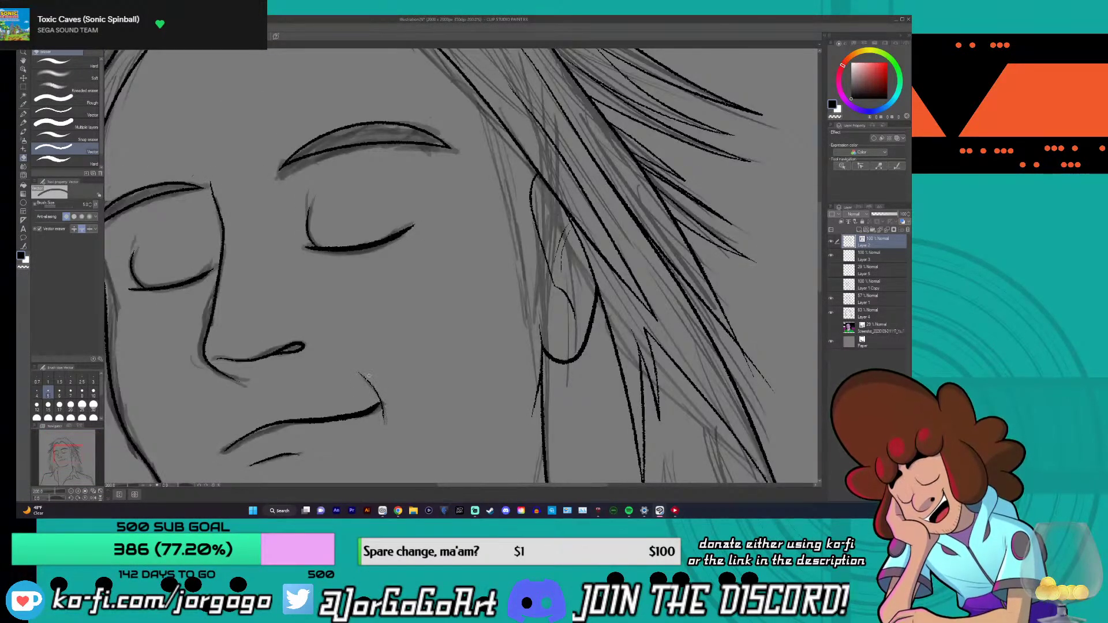
{"action": "key", "text": "ctrl+minus"}
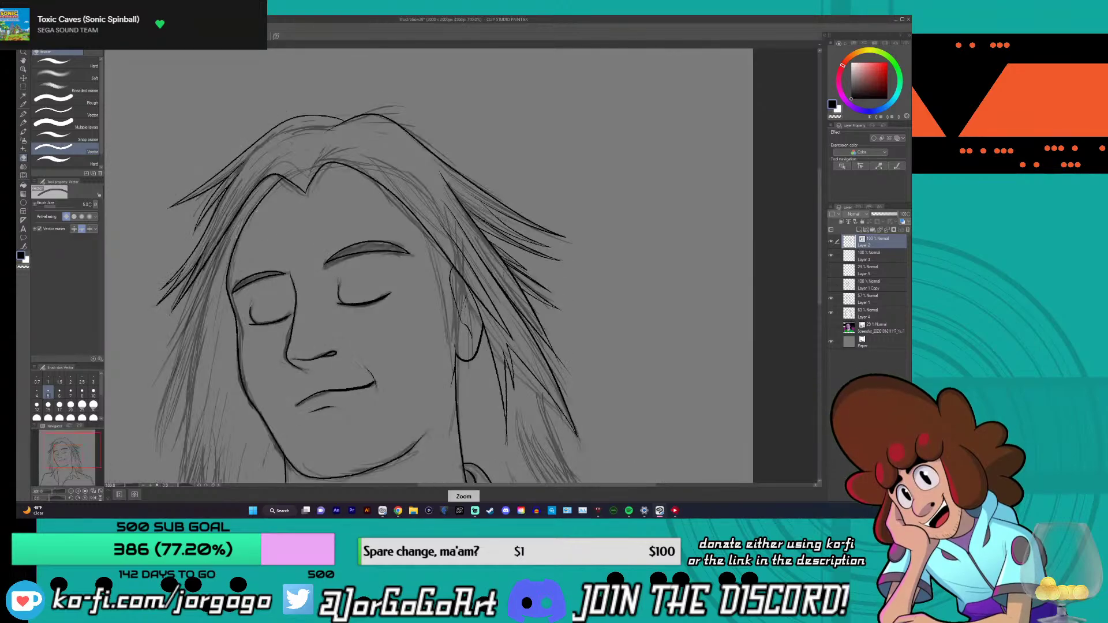
- Ink the outer strands of the lower hair section on the right side above the shoulder with the lineart pen
{"action": "key", "text": "p"}
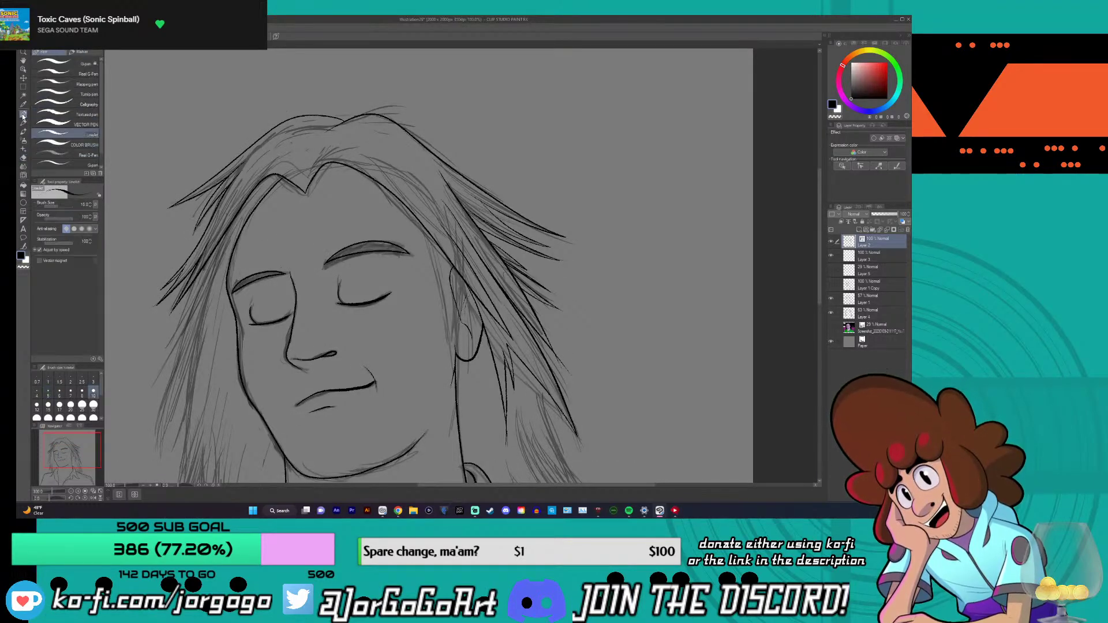
{"action": "scroll", "coordinate": [265, 400], "scroll_direction": "up", "scroll_amount": 3}
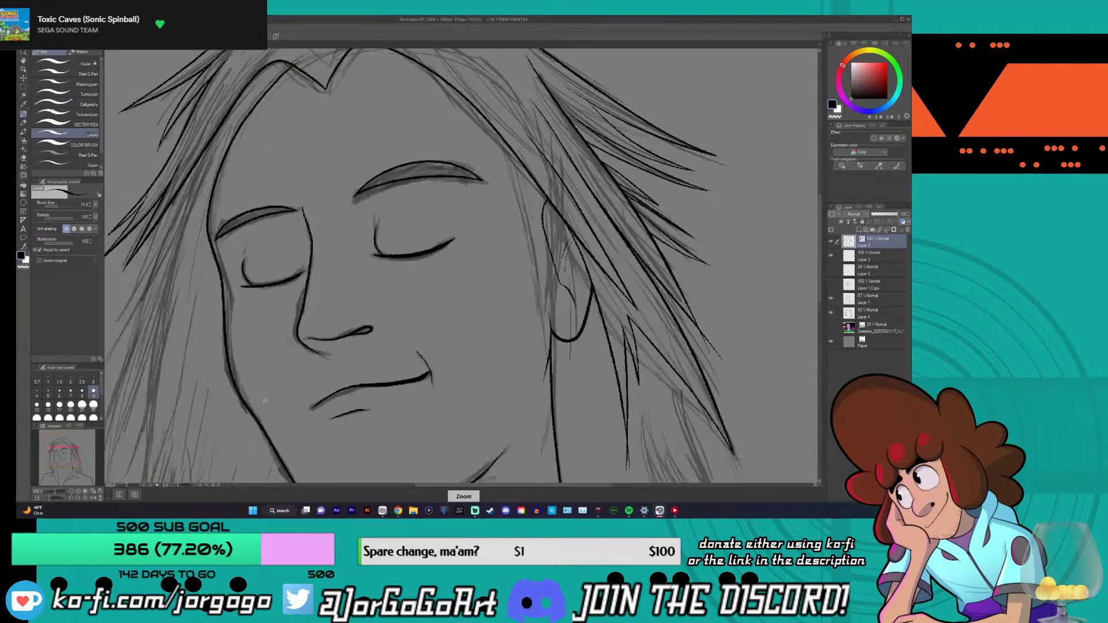
{"action": "scroll", "coordinate": [264, 400], "scroll_direction": "down", "scroll_amount": 2}
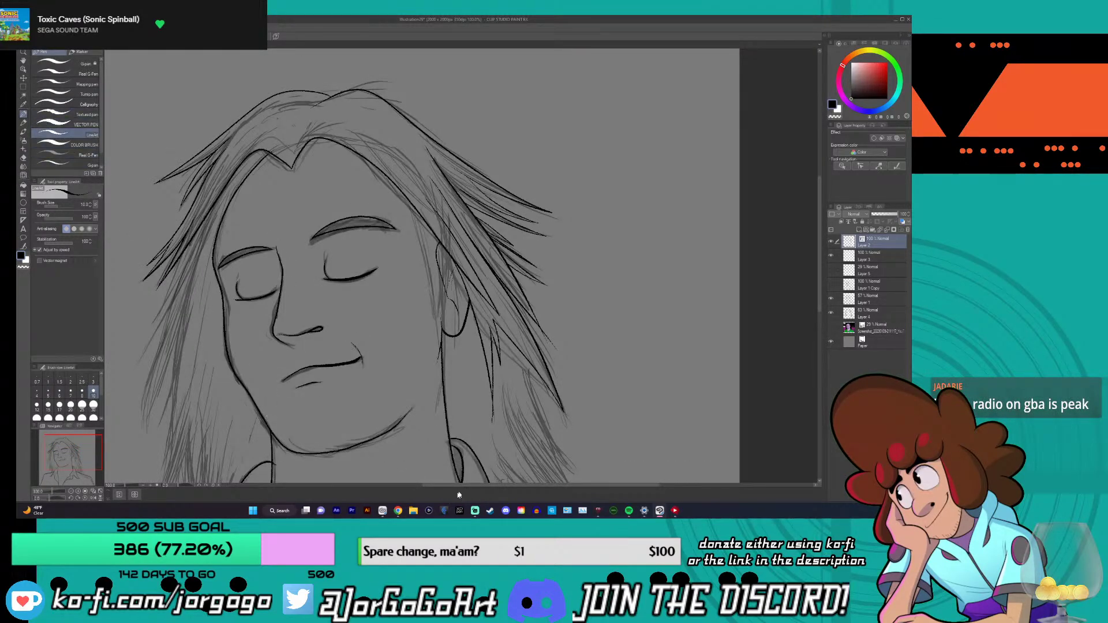
{"action": "left_click_drag", "start_coordinate": [473, 488], "coordinate": [427, 488]}
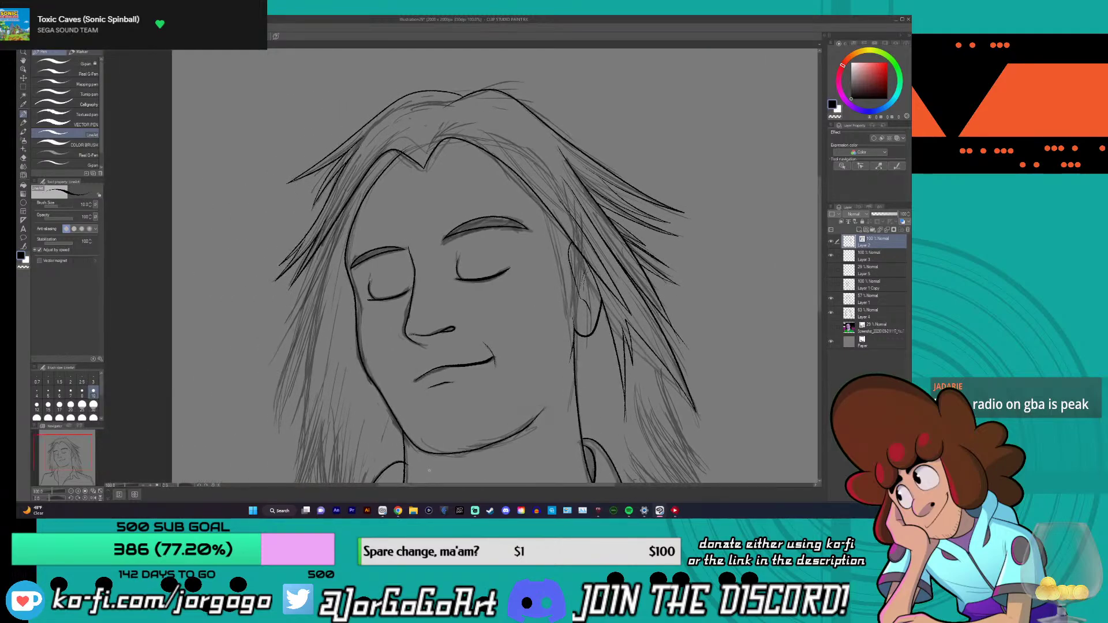
{"action": "left_click_drag", "start_coordinate": [819, 210], "coordinate": [820, 300]}
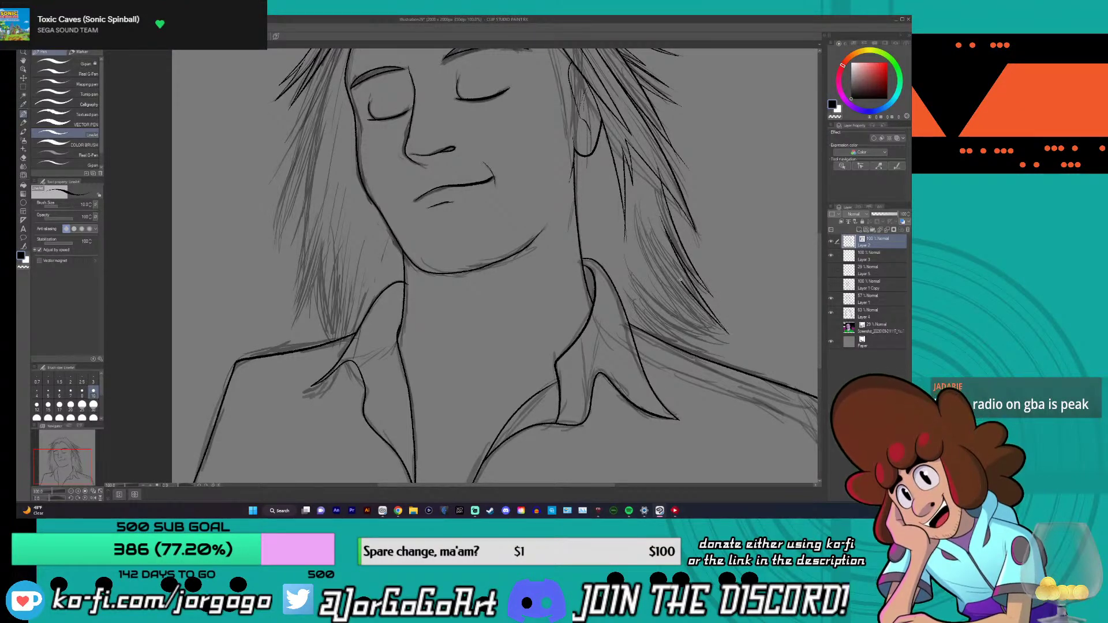
{"action": "left_click_drag", "start_coordinate": [667, 271], "coordinate": [704, 330]}
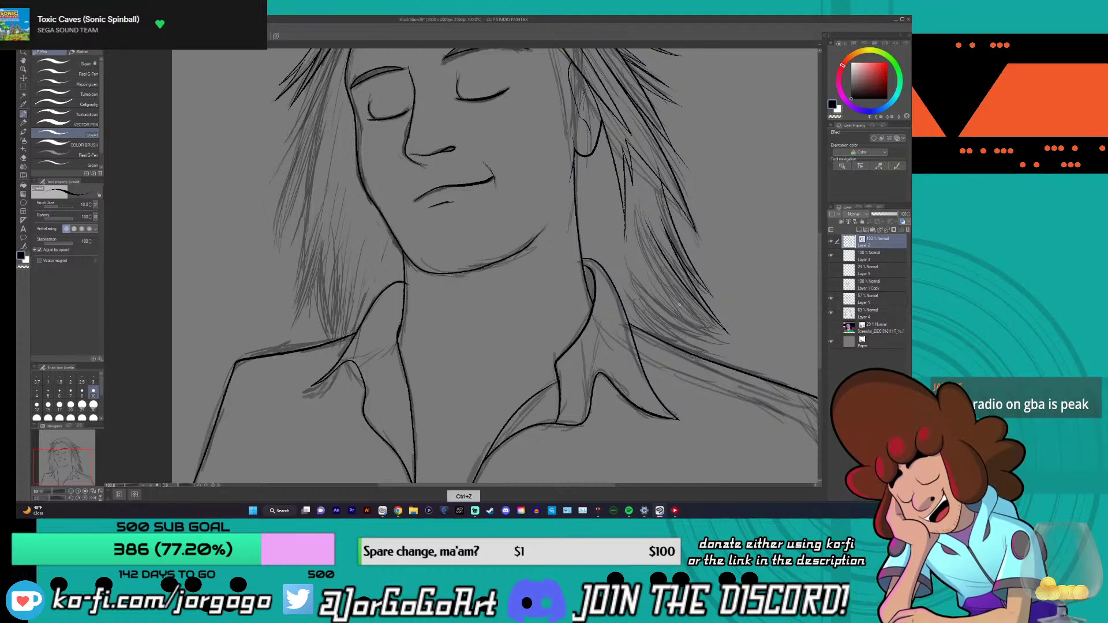
{"action": "key", "text": "ctrl+z"}
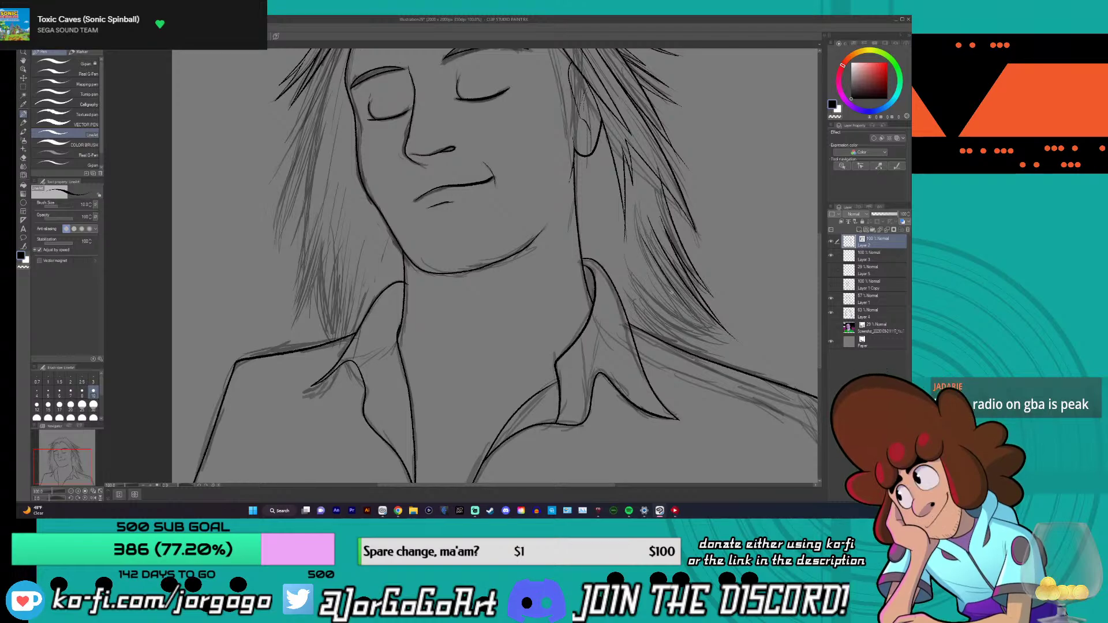
- Fill the lower right hair section with layered pointed strands, working inward from its outer edge to the shirt collar
{"action": "key", "text": "space"}
{"action": "key", "text": "ctrl+z"}
{"action": "mouse_move", "coordinate": [696, 312]}
{"action": "left_mouse_down"}
{"action": "mouse_move", "coordinate": [715, 334]}
{"action": "mouse_move", "coordinate": [685, 304]}
{"action": "mouse_move", "coordinate": [644, 220]}
{"action": "mouse_move", "coordinate": [690, 321]}
{"action": "mouse_move", "coordinate": [653, 272]}
{"action": "mouse_move", "coordinate": [639, 241]}
{"action": "left_mouse_up"}
{"action": "mouse_move", "coordinate": [729, 357]}
{"action": "left_mouse_down"}
{"action": "mouse_move", "coordinate": [670, 304]}
{"action": "mouse_move", "coordinate": [686, 328]}
{"action": "left_mouse_up"}
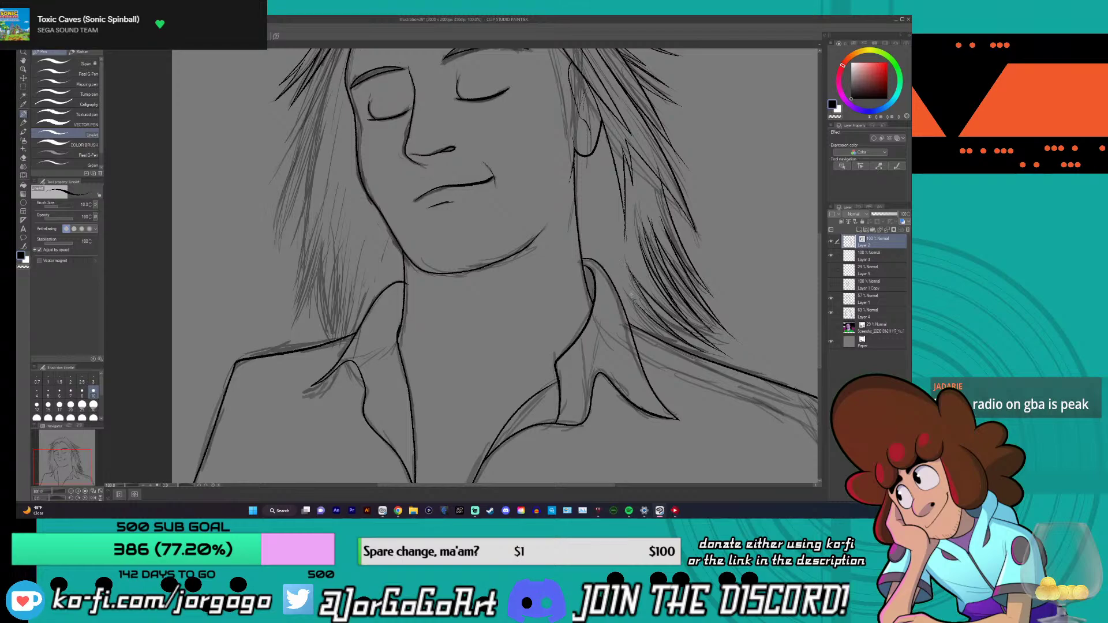
{"action": "left_click_drag", "start_coordinate": [667, 343], "coordinate": [646, 317]}
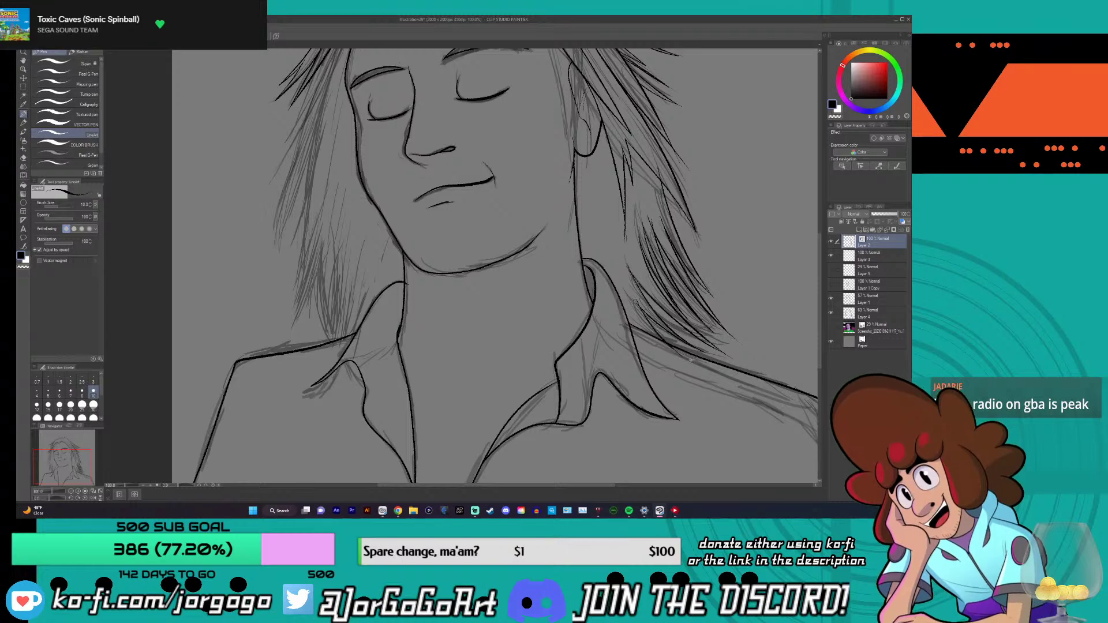
- Clean up the overshooting ends of the lower right hair strands with the vector eraser and check the whole portrait
{"action": "left_click", "coordinate": [23, 157]}
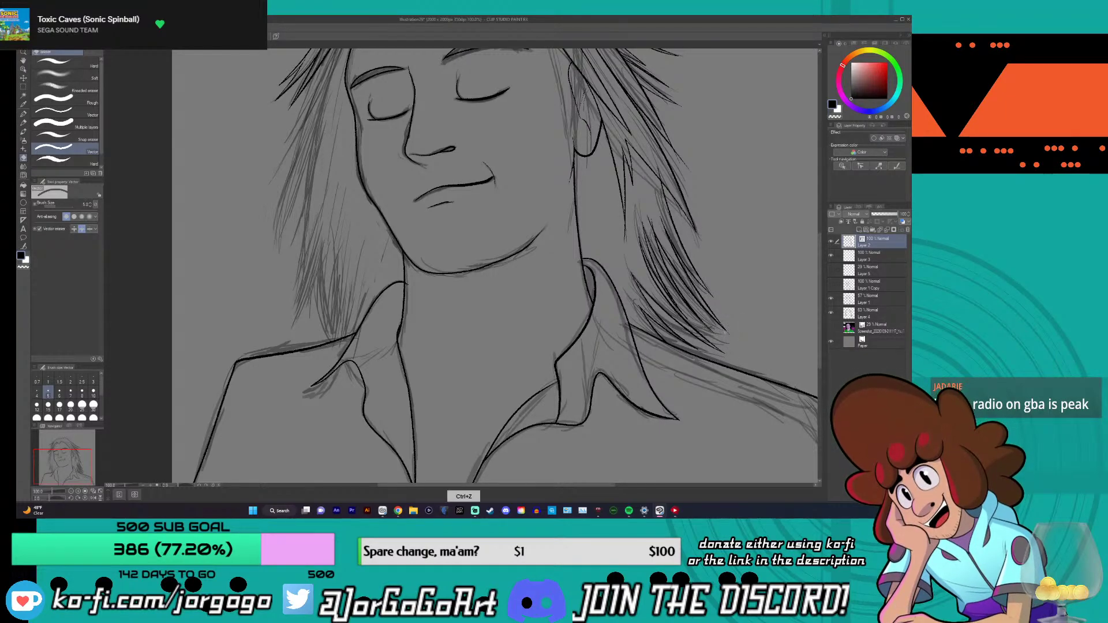
{"action": "scroll", "coordinate": [675, 241], "scroll_direction": "up", "scroll_amount": 3}
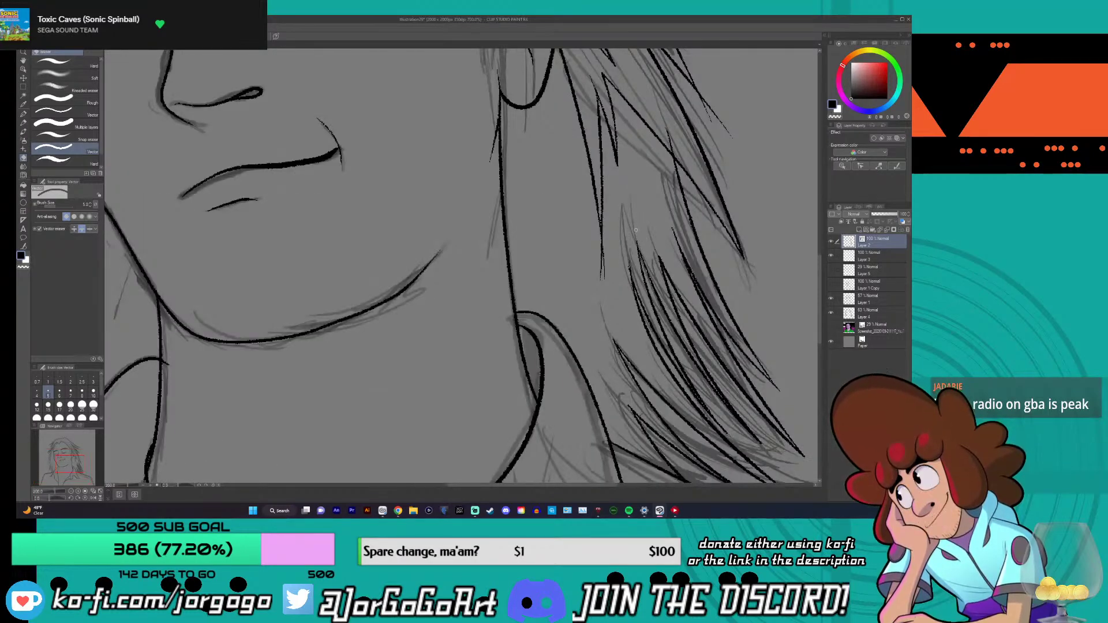
{"action": "scroll", "coordinate": [634, 262], "scroll_direction": "up", "scroll_amount": 1}
{"action": "scroll", "coordinate": [629, 264], "scroll_direction": "down", "scroll_amount": 2}
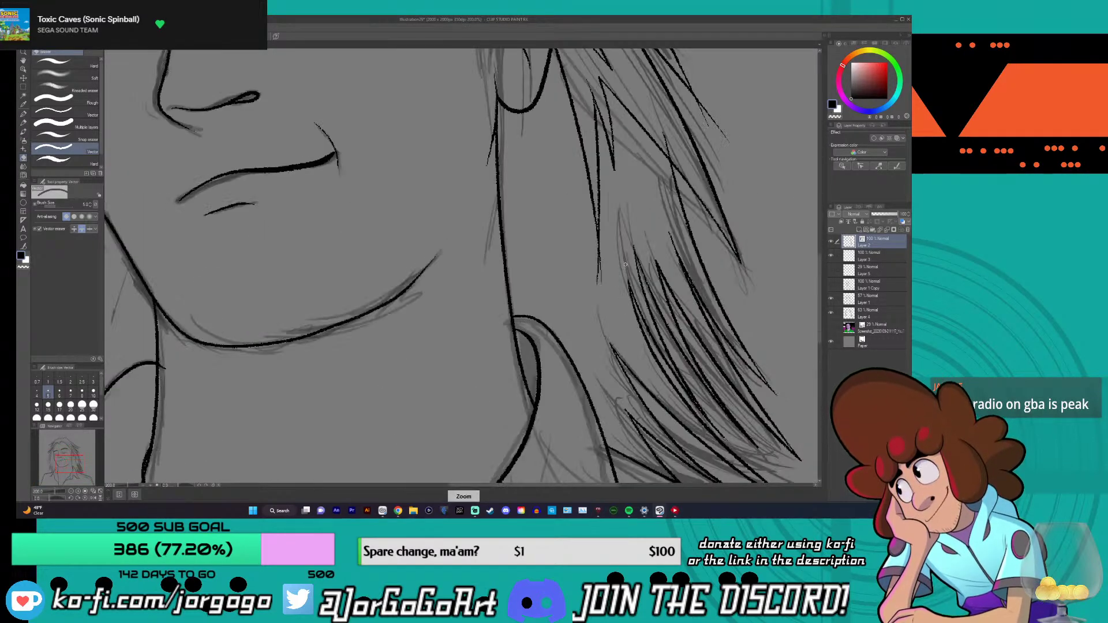
{"action": "scroll", "coordinate": [625, 264], "scroll_direction": "down", "scroll_amount": 2}
{"action": "scroll", "coordinate": [663, 190], "scroll_direction": "up", "scroll_amount": 2}
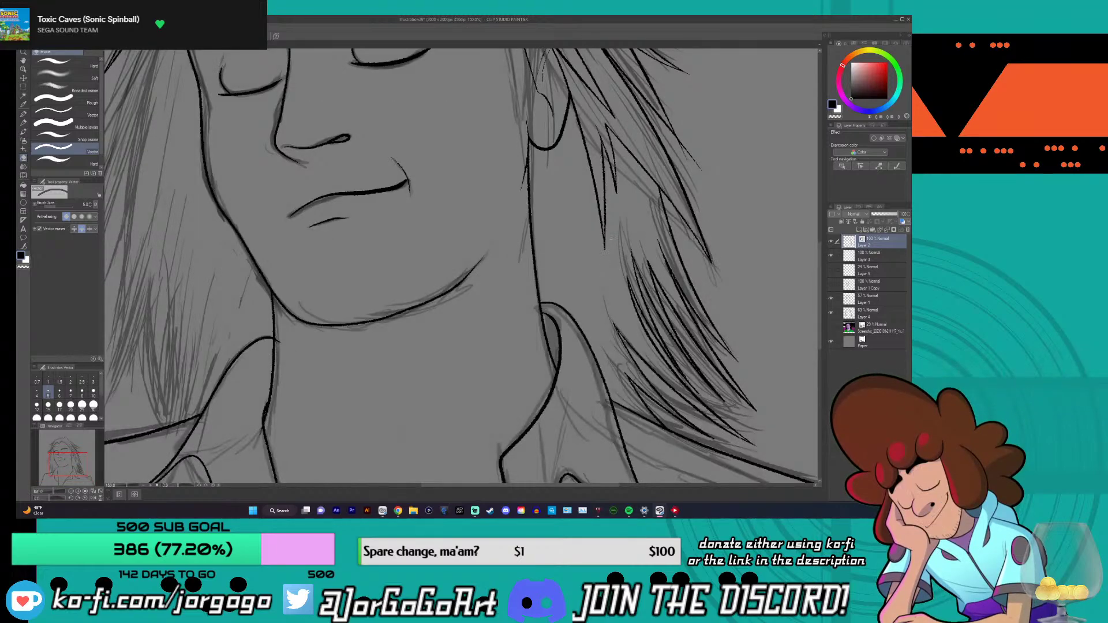
{"action": "scroll", "coordinate": [603, 263], "scroll_direction": "down", "scroll_amount": 1}
{"action": "scroll", "coordinate": [681, 164], "scroll_direction": "down", "scroll_amount": 2}
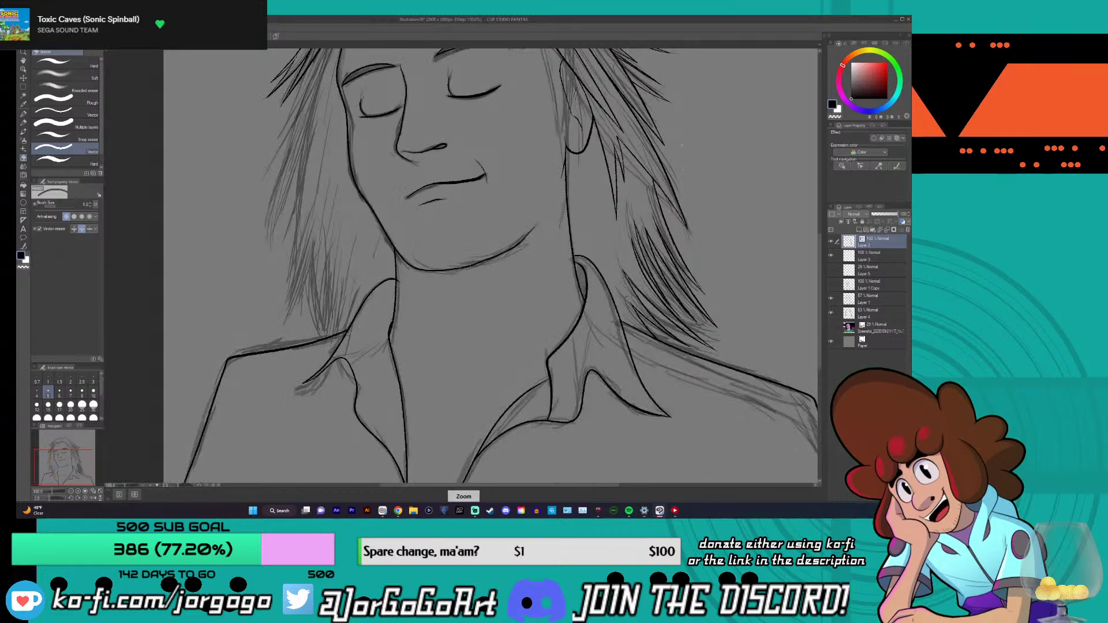
{"action": "scroll", "coordinate": [683, 229], "scroll_direction": "up", "scroll_amount": 4}
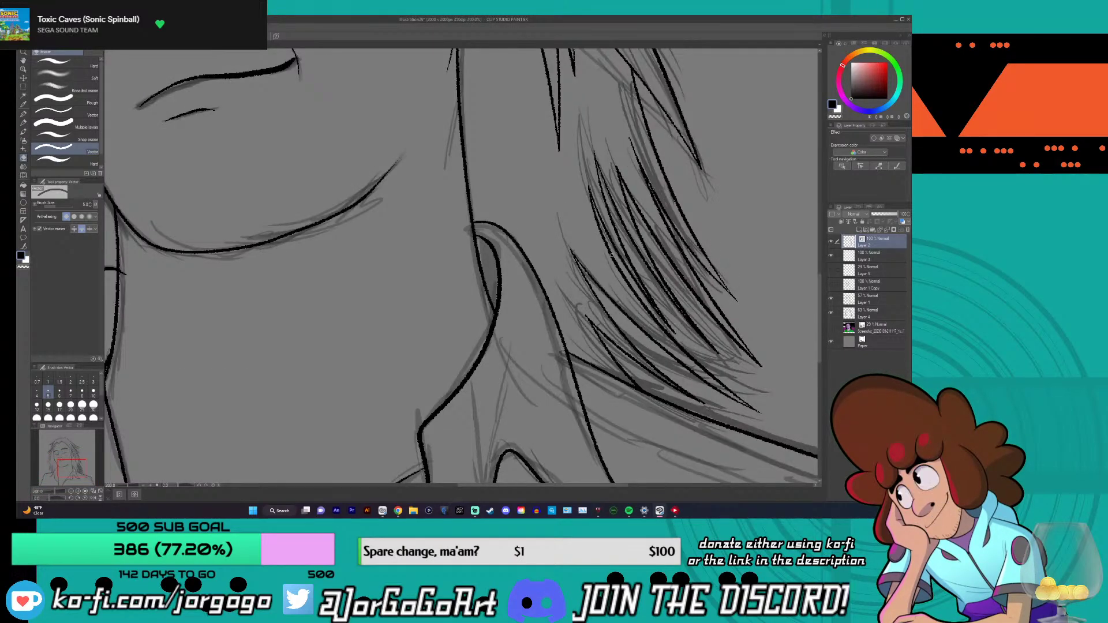
{"action": "scroll", "coordinate": [584, 354], "scroll_direction": "down", "scroll_amount": 5}
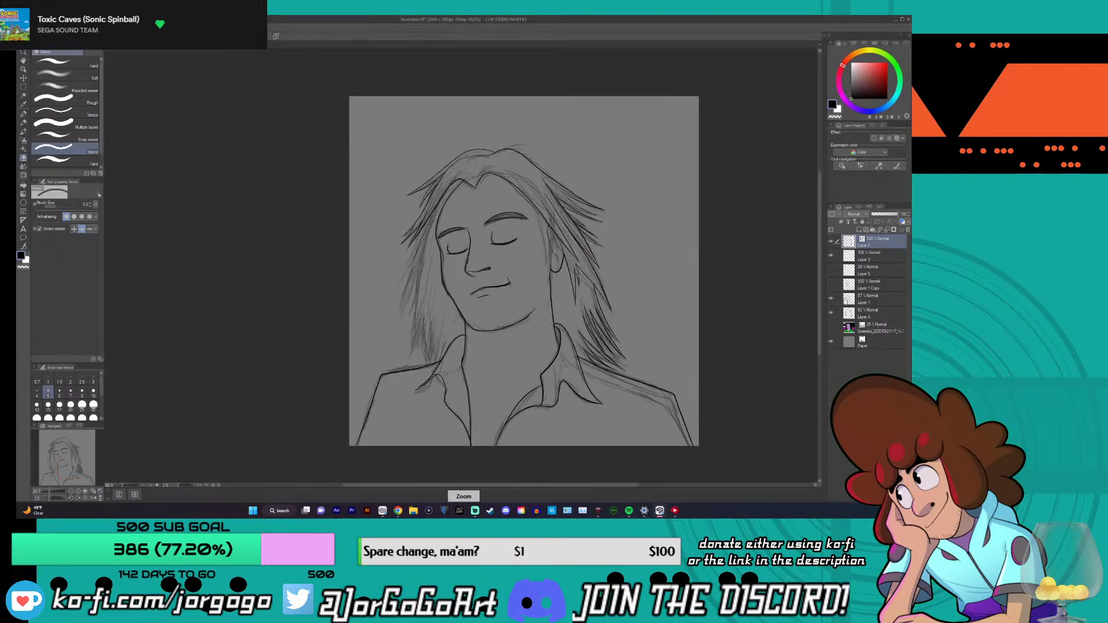
{"action": "scroll", "coordinate": [557, 398], "scroll_direction": "up", "scroll_amount": 2}
{"action": "scroll", "coordinate": [572, 409], "scroll_direction": "down", "scroll_amount": 4}
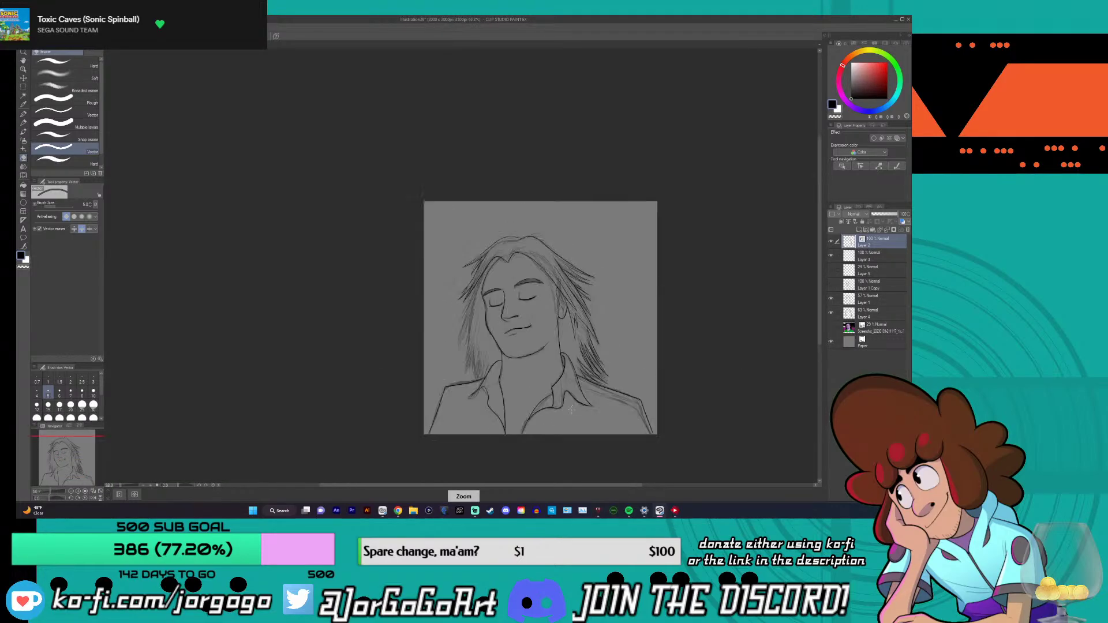
{"action": "scroll", "coordinate": [521, 454], "scroll_direction": "up", "scroll_amount": 1}
- Ink the outer pointed strands of the left hair section beside the cheek with the lineart pen, following the sketch
{"action": "key", "text": "p"}
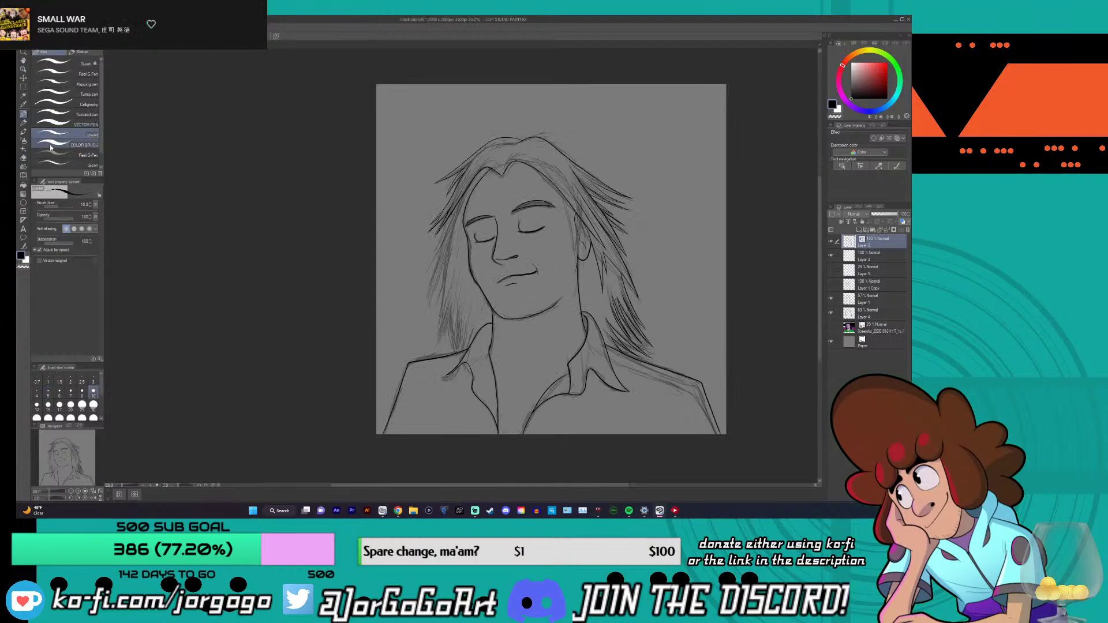
{"action": "scroll", "coordinate": [484, 469], "scroll_direction": "left", "scroll_amount": 2}
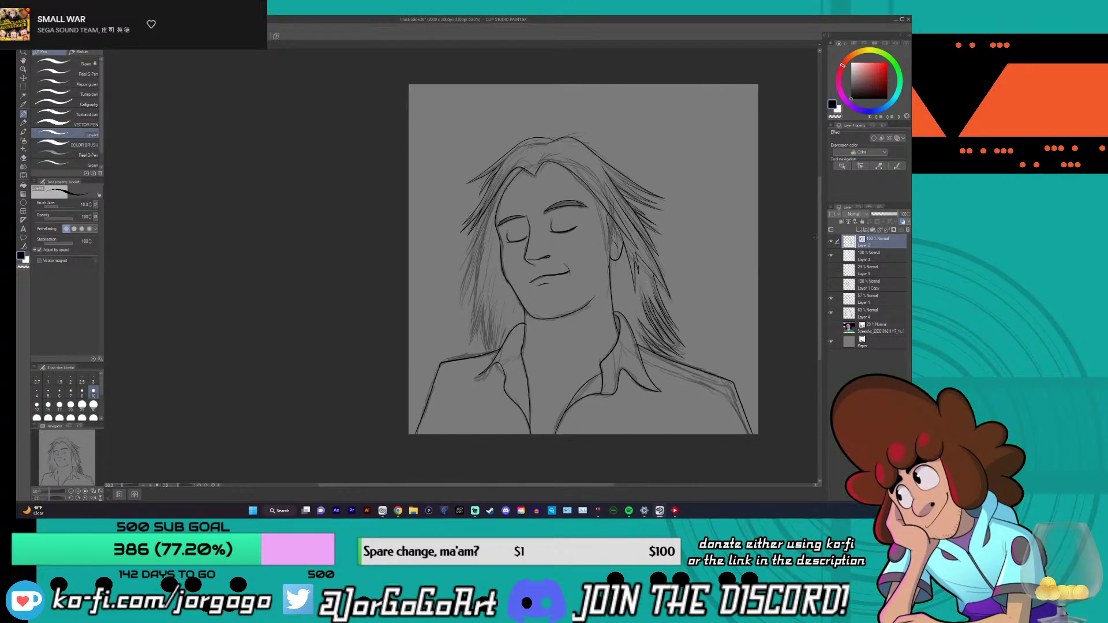
{"action": "scroll", "coordinate": [512, 292], "scroll_direction": "down", "scroll_amount": 3}
{"action": "scroll", "coordinate": [512, 292], "scroll_direction": "up", "scroll_amount": 2}
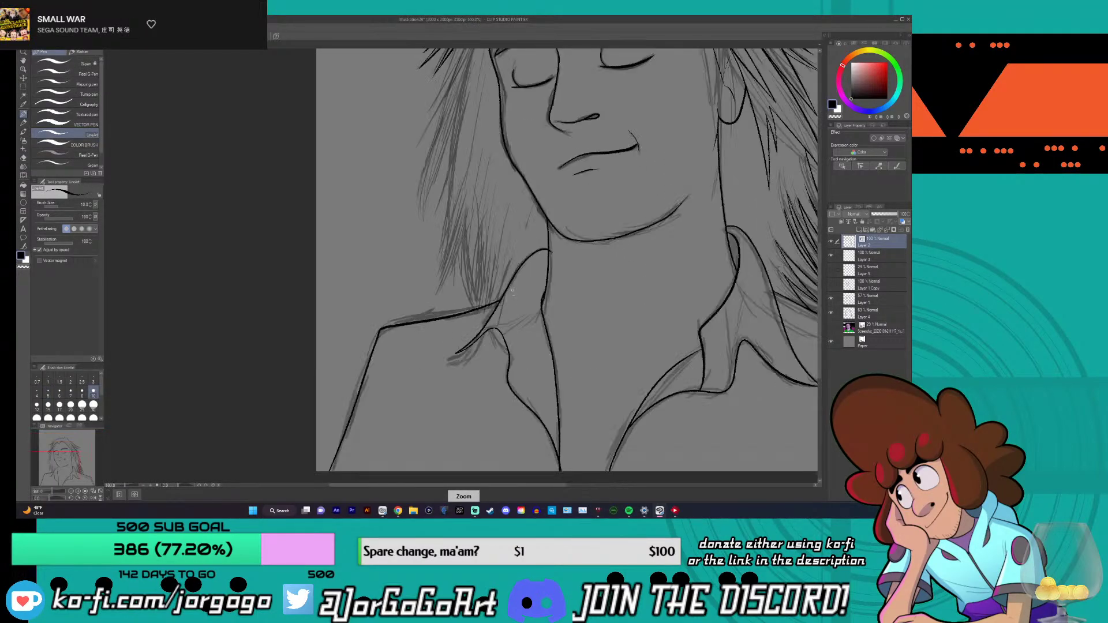
{"action": "scroll", "coordinate": [512, 291], "scroll_direction": "down", "scroll_amount": 2}
{"action": "scroll", "coordinate": [524, 104], "scroll_direction": "up", "scroll_amount": 3}
{"action": "scroll", "coordinate": [524, 104], "scroll_direction": "down", "scroll_amount": 1}
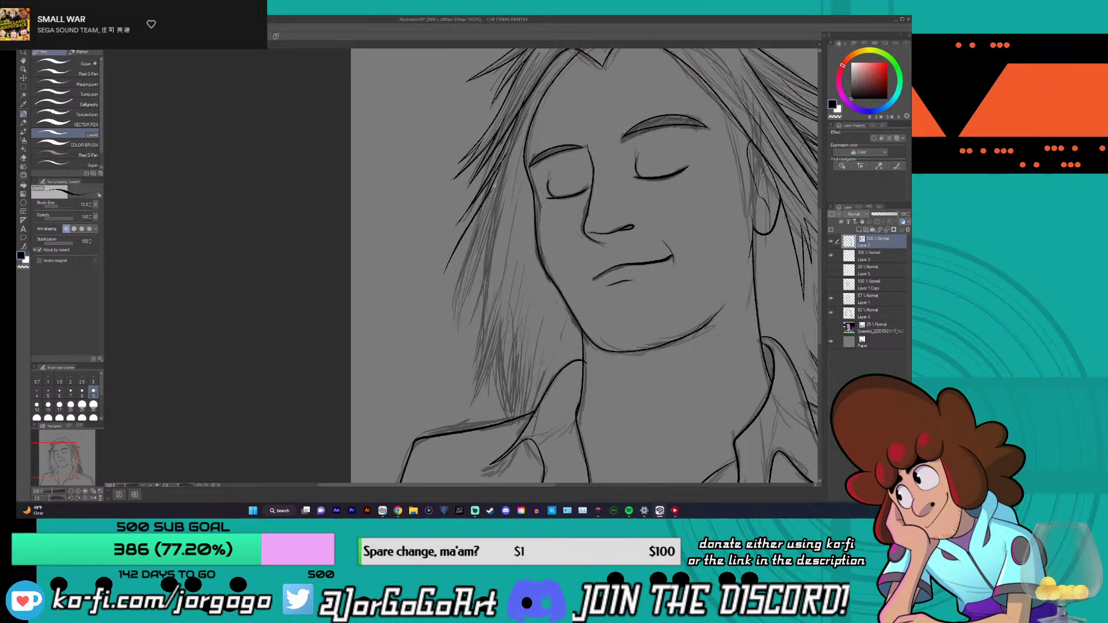
{"action": "key", "text": "ctrl+z"}
{"action": "left_click_drag", "start_coordinate": [493, 191], "coordinate": [454, 333]}
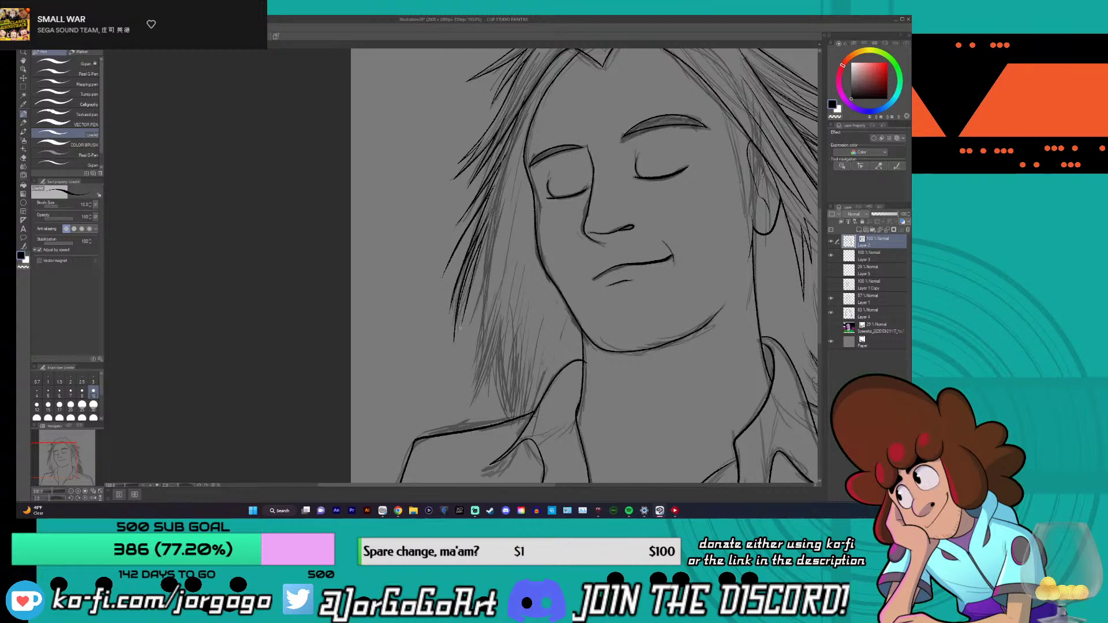
- Rework the outer left hair with closely layered inner strands, undo the last stroke, and check the portrait
{"action": "key", "text": "ctrl+z"}
{"action": "key", "text": "ctrl+z"}
{"action": "left_click_drag", "start_coordinate": [474, 312], "coordinate": [486, 260]}
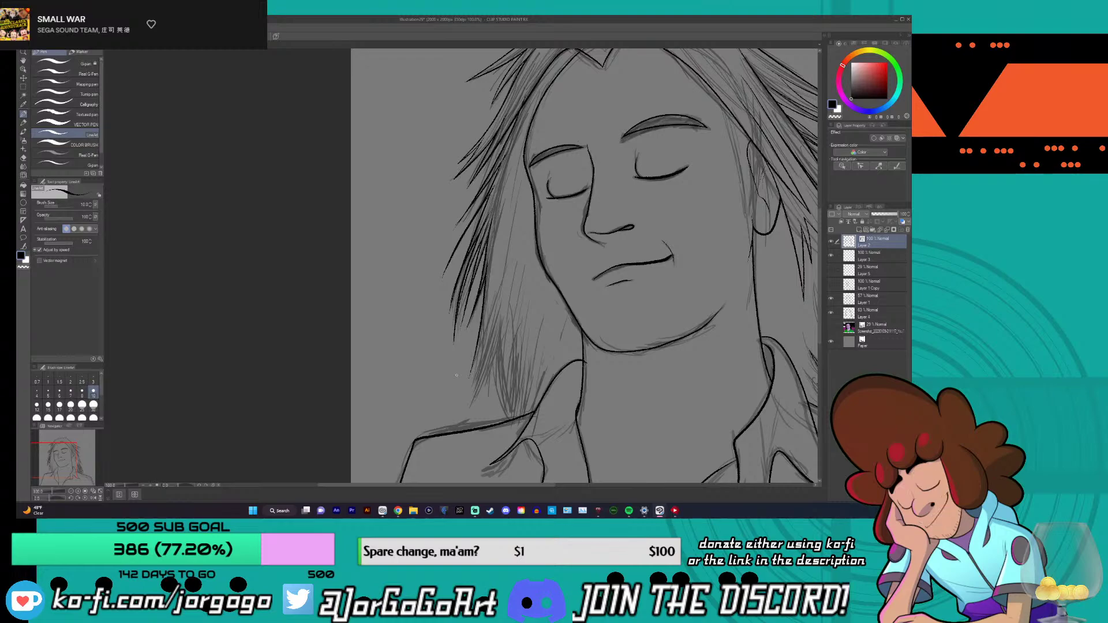
{"action": "scroll", "coordinate": [456, 375], "scroll_direction": "down", "scroll_amount": 5}
{"action": "scroll", "coordinate": [456, 375], "scroll_direction": "up", "scroll_amount": 3}
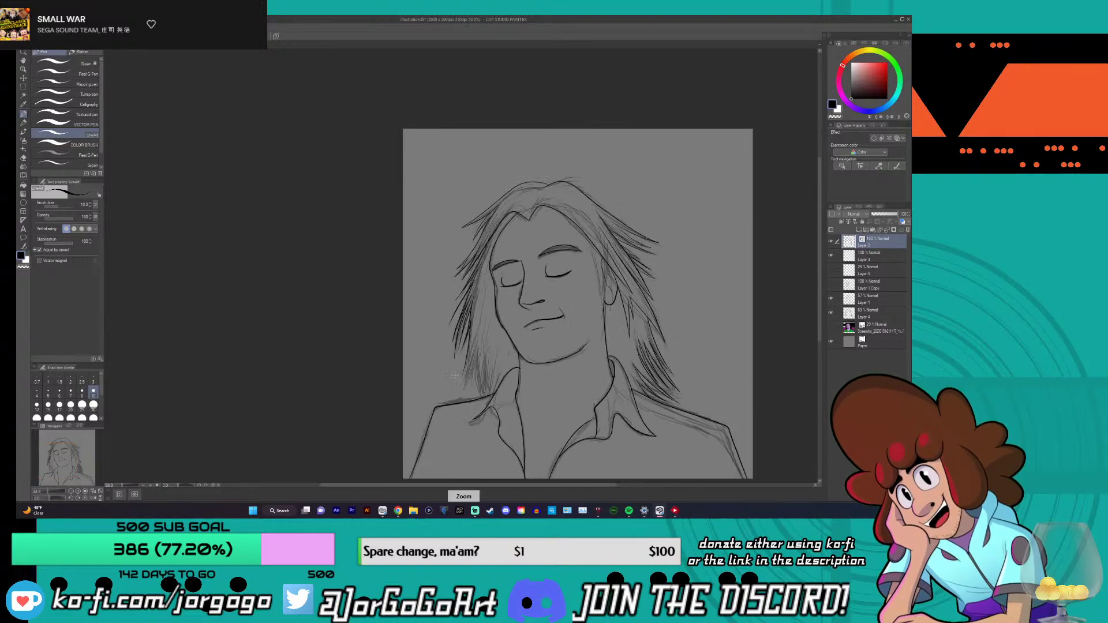
{"action": "key", "text": "ctrl+z"}
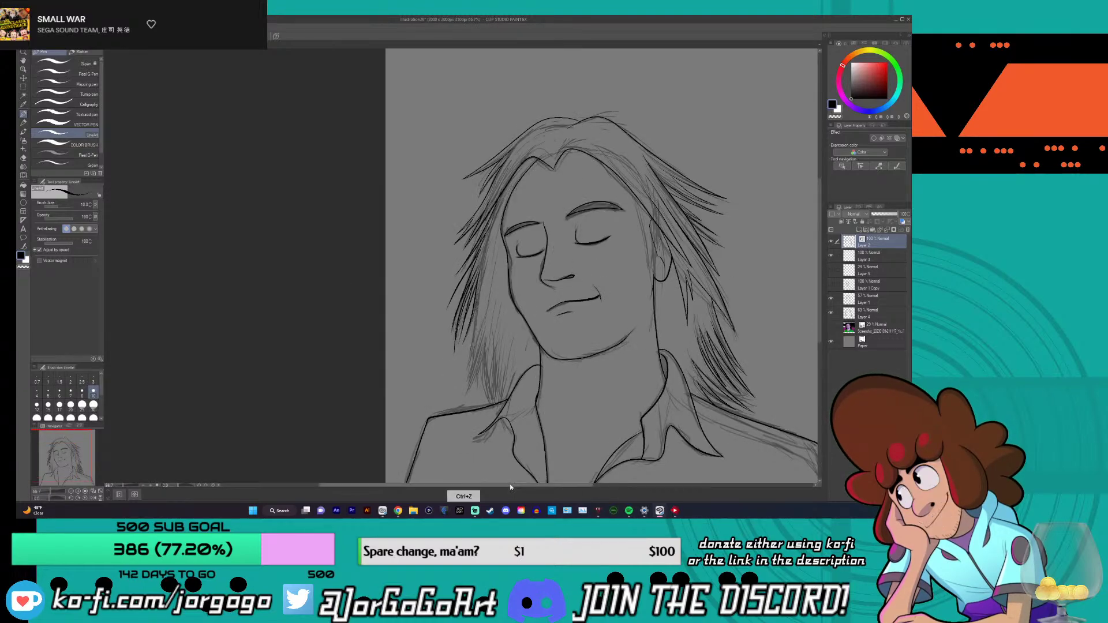
{"action": "scroll", "coordinate": [600, 266], "scroll_direction": "right", "scroll_amount": 3}
{"action": "scroll", "coordinate": [818, 229], "scroll_direction": "down", "scroll_amount": 3}
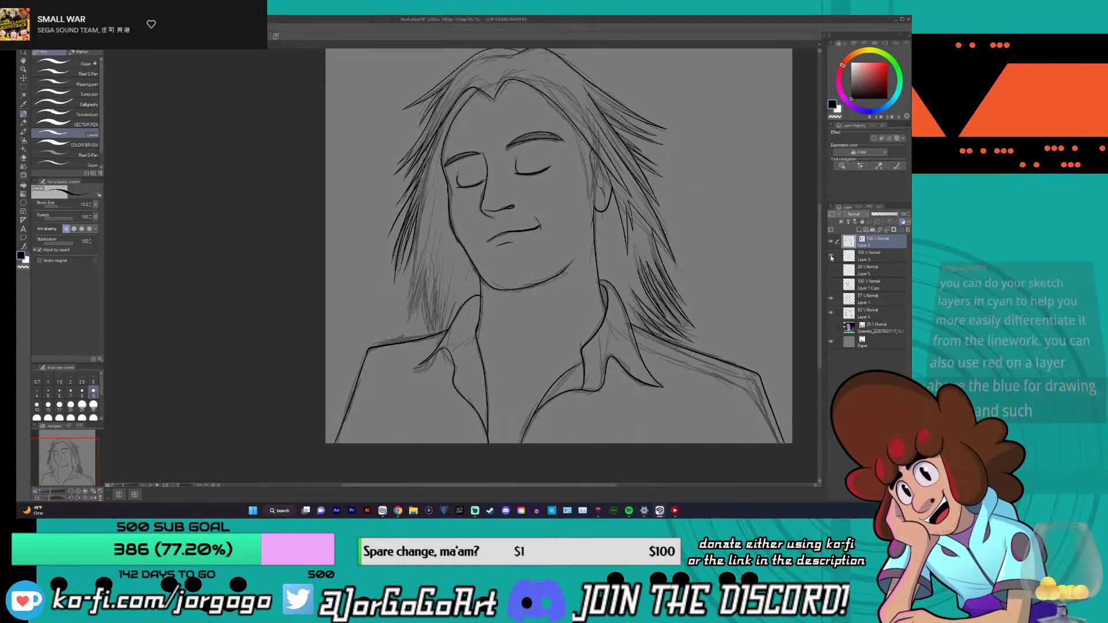
- Lock the hair sketch layer's transparent pixels and set up a large Real G-Pen in pale cyan
{"action": "left_click", "coordinate": [840, 299]}
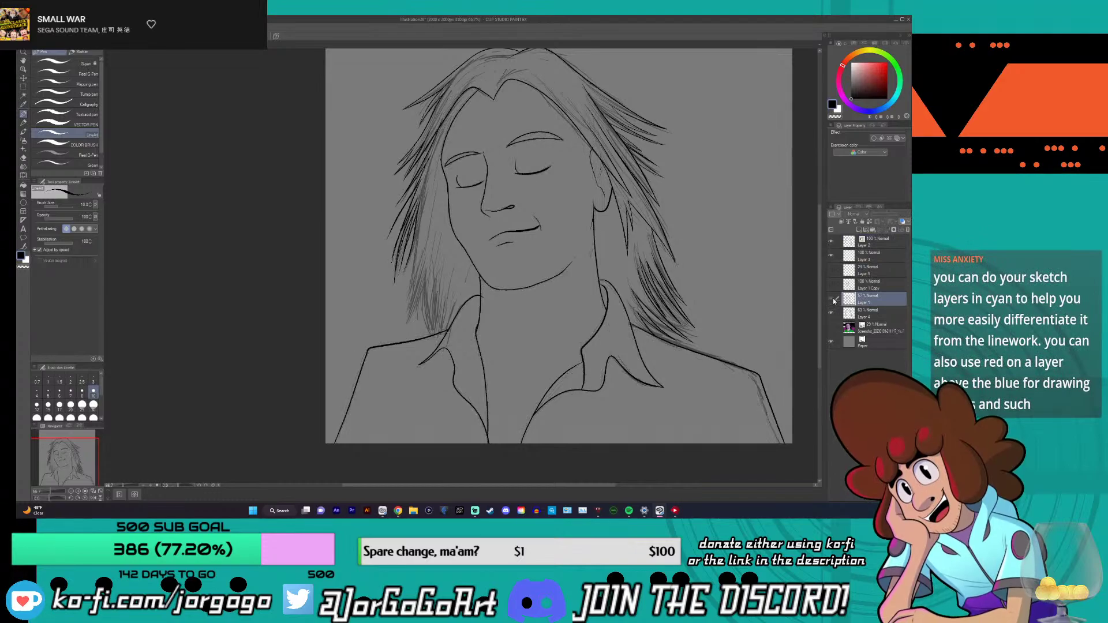
{"action": "left_click", "coordinate": [840, 313]}
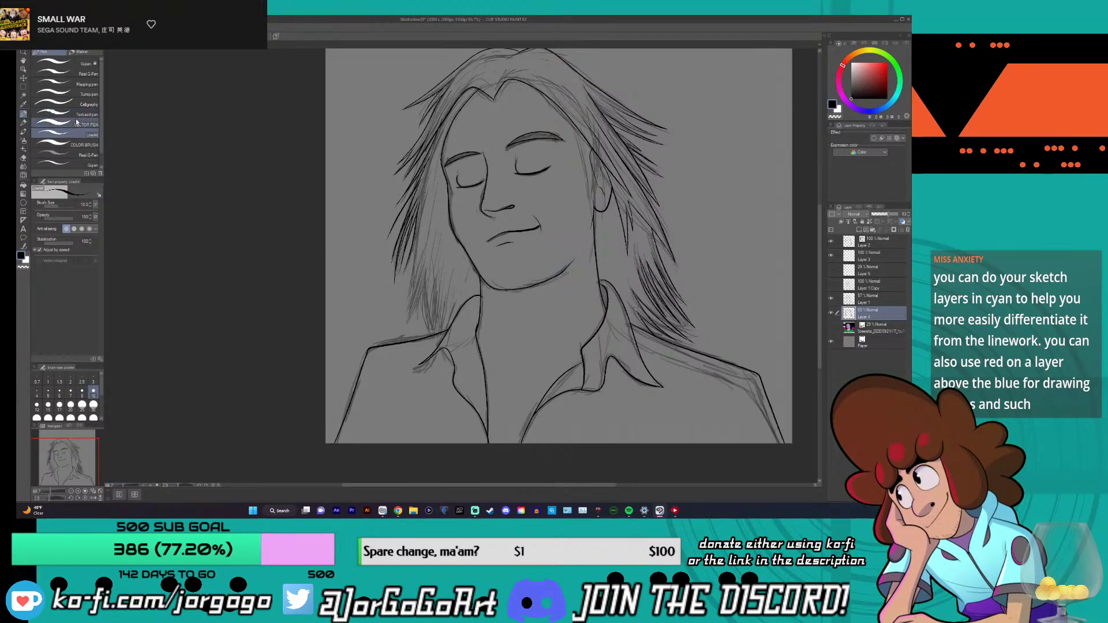
{"action": "left_click", "coordinate": [82, 73]}
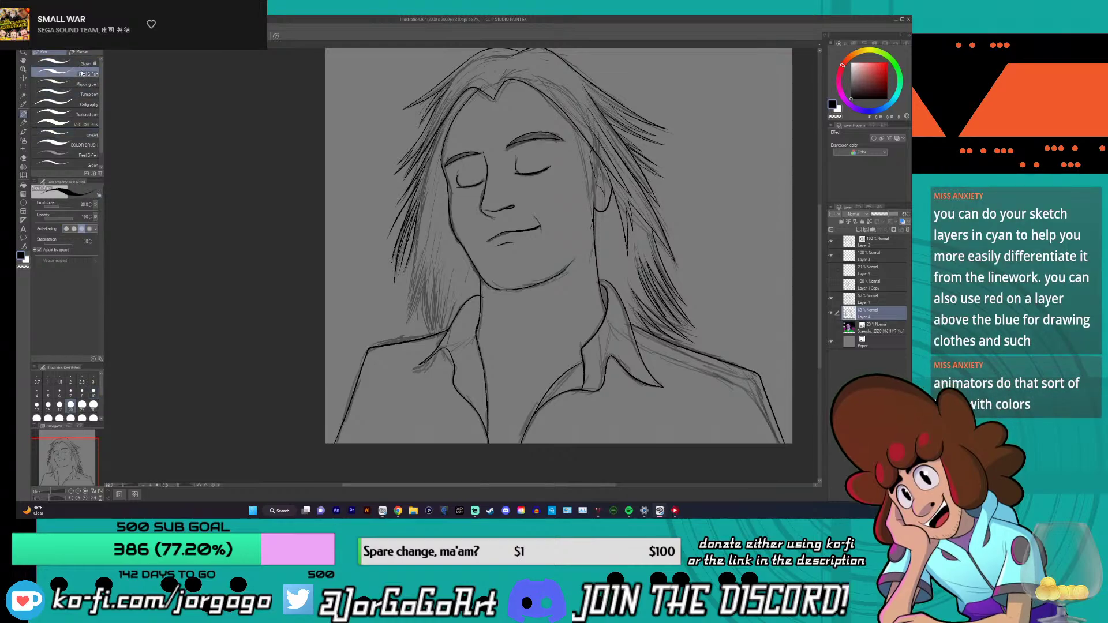
{"action": "left_click", "coordinate": [893, 104]}
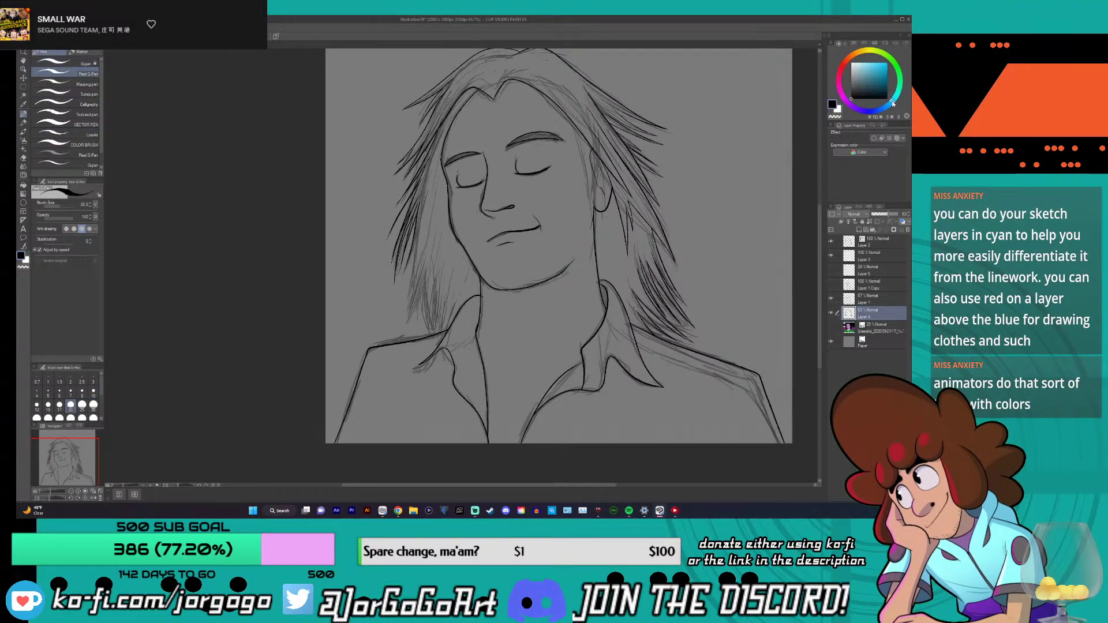
{"action": "left_click", "coordinate": [871, 62]}
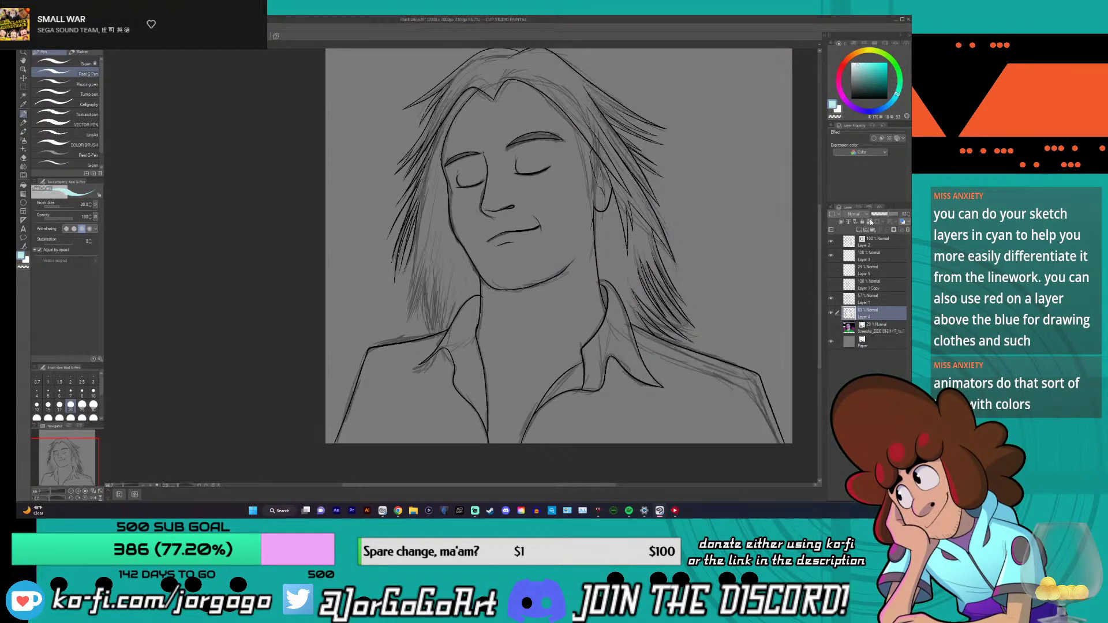
{"action": "left_click", "coordinate": [871, 222]}
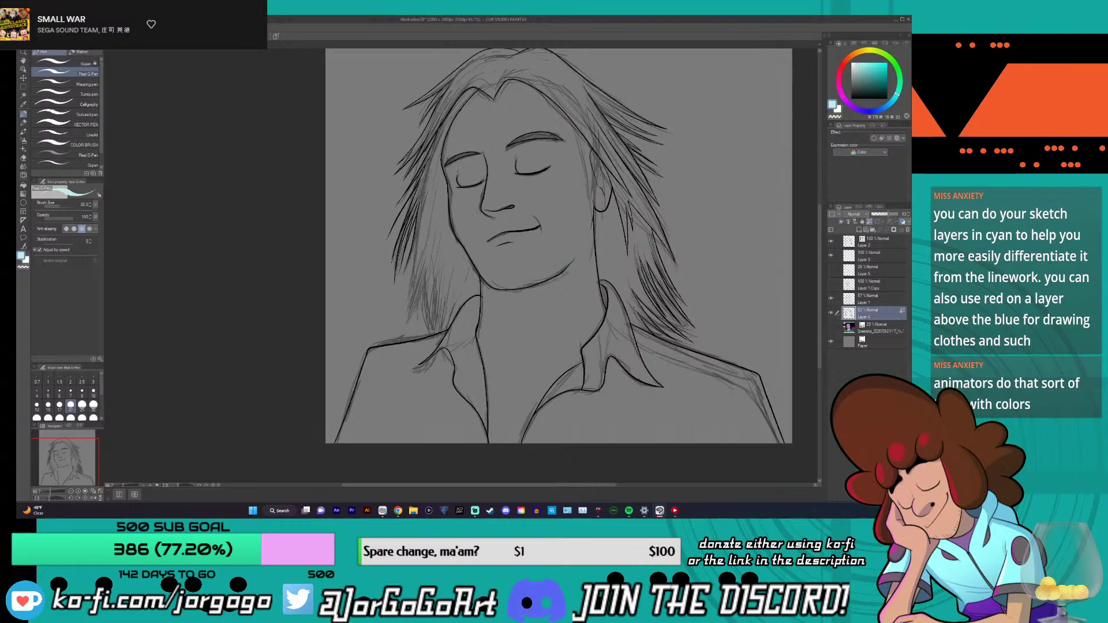
{"action": "scroll", "coordinate": [97, 404], "scroll_direction": "down", "scroll_amount": 2}
{"action": "left_click", "coordinate": [95, 408]}
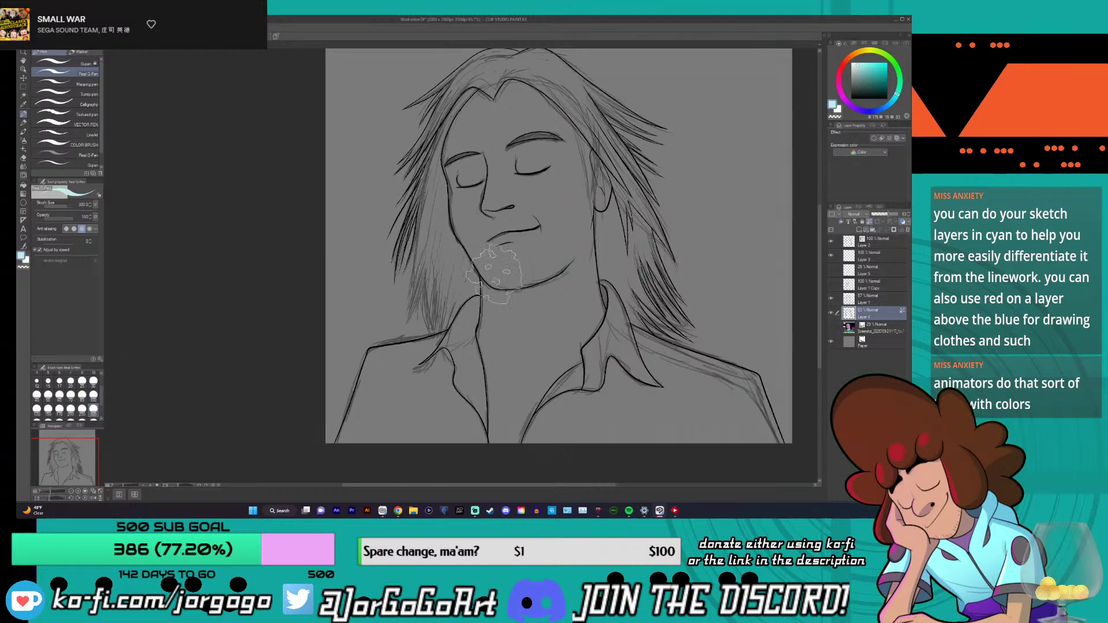
- Recolour the hair sketch strokes pale cyan on both sides of the head and compare the sketch layers' visibility
{"action": "mouse_move", "coordinate": [437, 346]}
{"action": "left_mouse_down"}
{"action": "mouse_move", "coordinate": [459, 234]}
{"action": "mouse_move", "coordinate": [448, 205]}
{"action": "mouse_move", "coordinate": [410, 173]}
{"action": "mouse_move", "coordinate": [407, 133]}
{"action": "mouse_move", "coordinate": [549, 58]}
{"action": "left_mouse_up"}
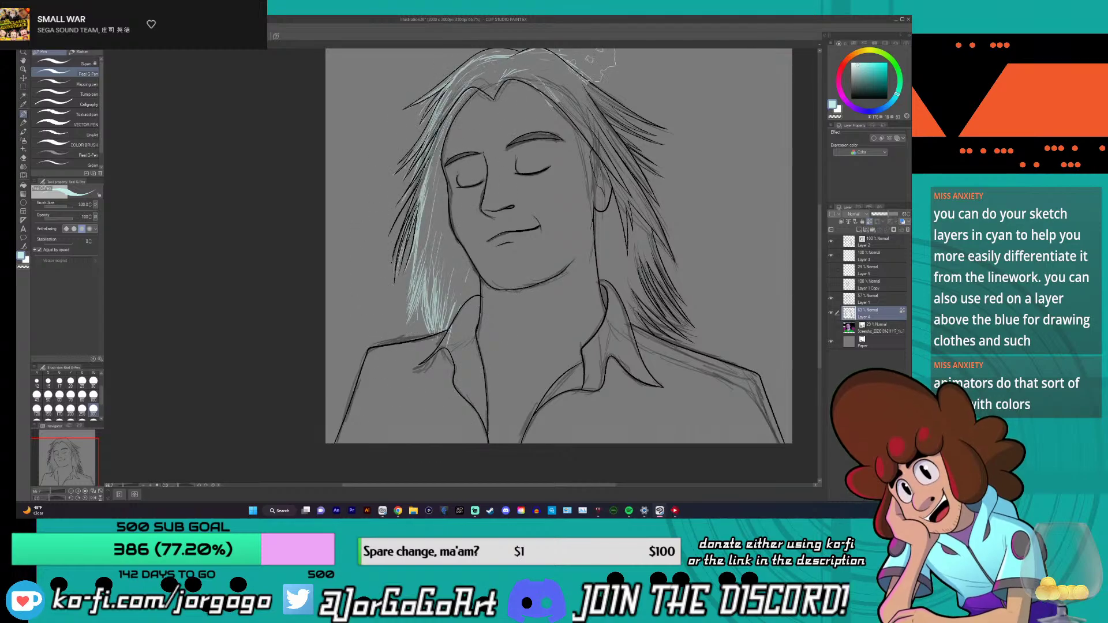
{"action": "mouse_move", "coordinate": [577, 129]}
{"action": "left_mouse_down"}
{"action": "mouse_move", "coordinate": [647, 191]}
{"action": "mouse_move", "coordinate": [658, 312]}
{"action": "left_mouse_up"}
{"action": "left_click_drag", "start_coordinate": [635, 259], "coordinate": [689, 348]}
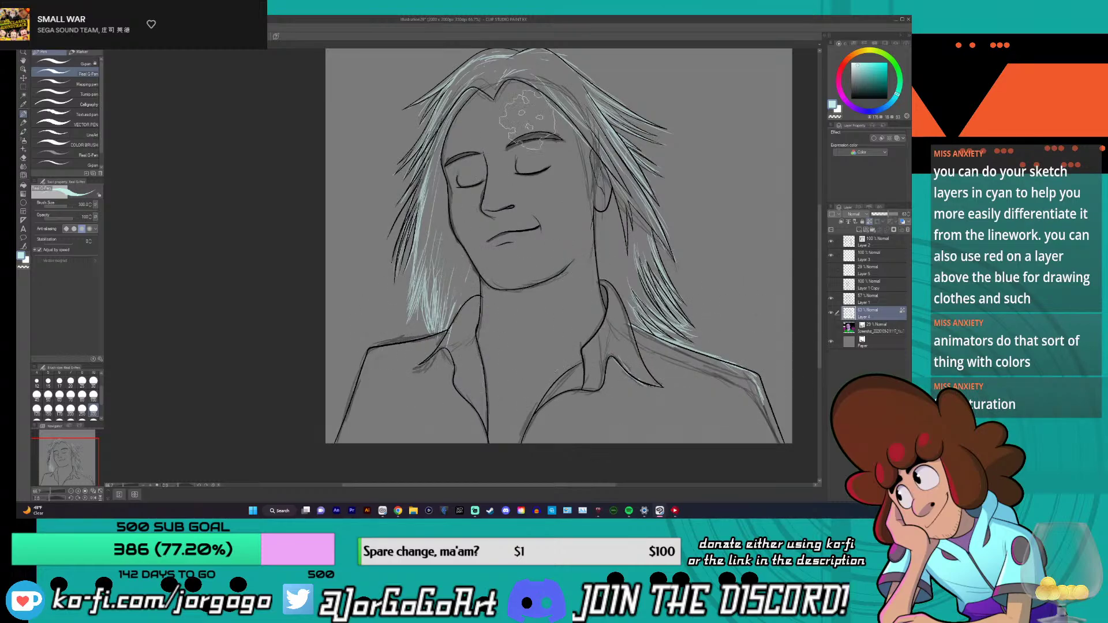
{"action": "left_click", "coordinate": [832, 313]}
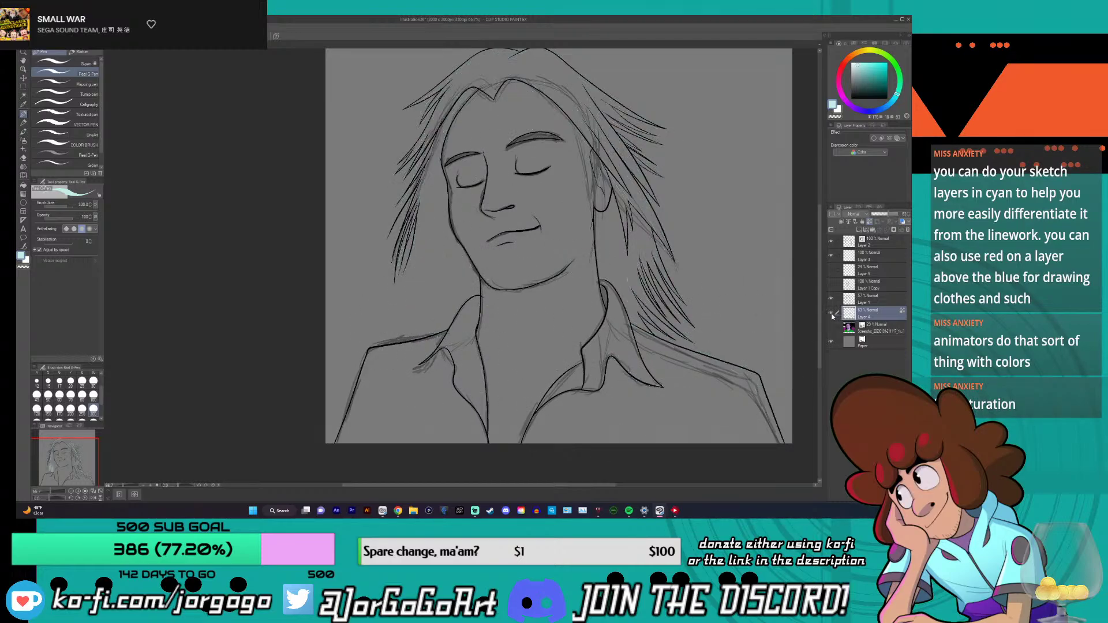
{"action": "left_click", "coordinate": [833, 313]}
{"action": "left_click", "coordinate": [831, 284]}
{"action": "left_click", "coordinate": [832, 284]}
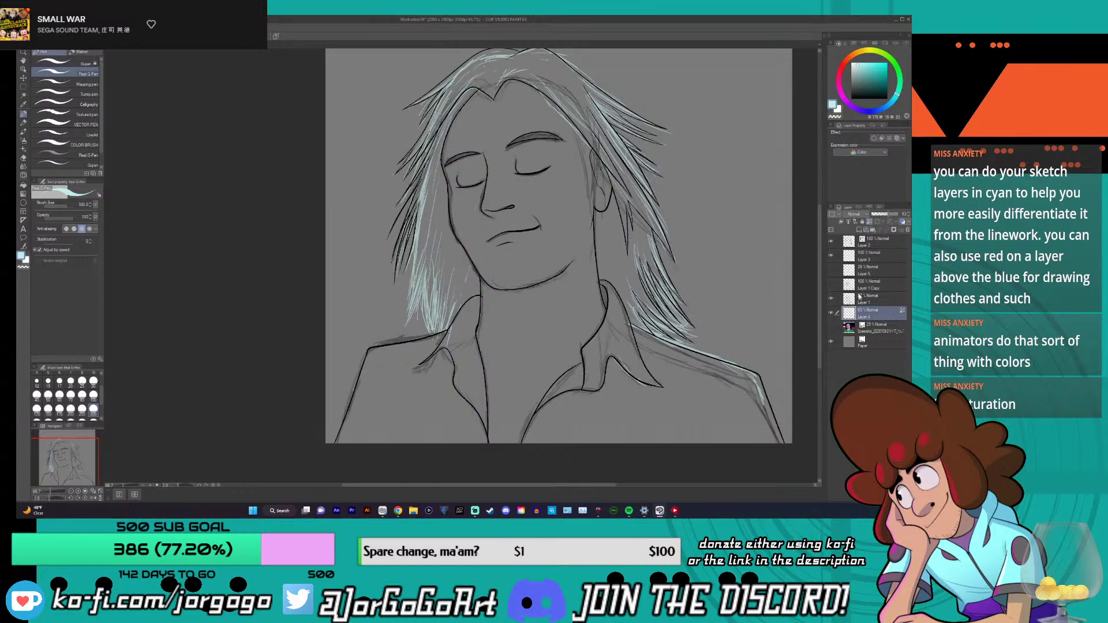
- Return to the line art vector layer with the lineart pen and a near-black colour
{"action": "left_click", "coordinate": [869, 247]}
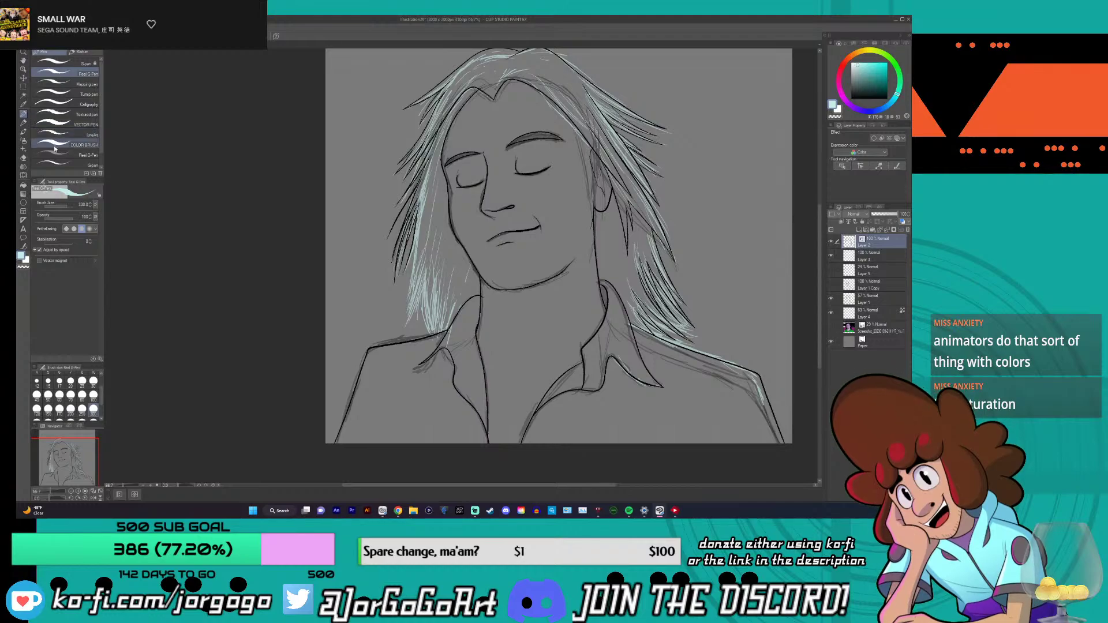
{"action": "left_click", "coordinate": [68, 63]}
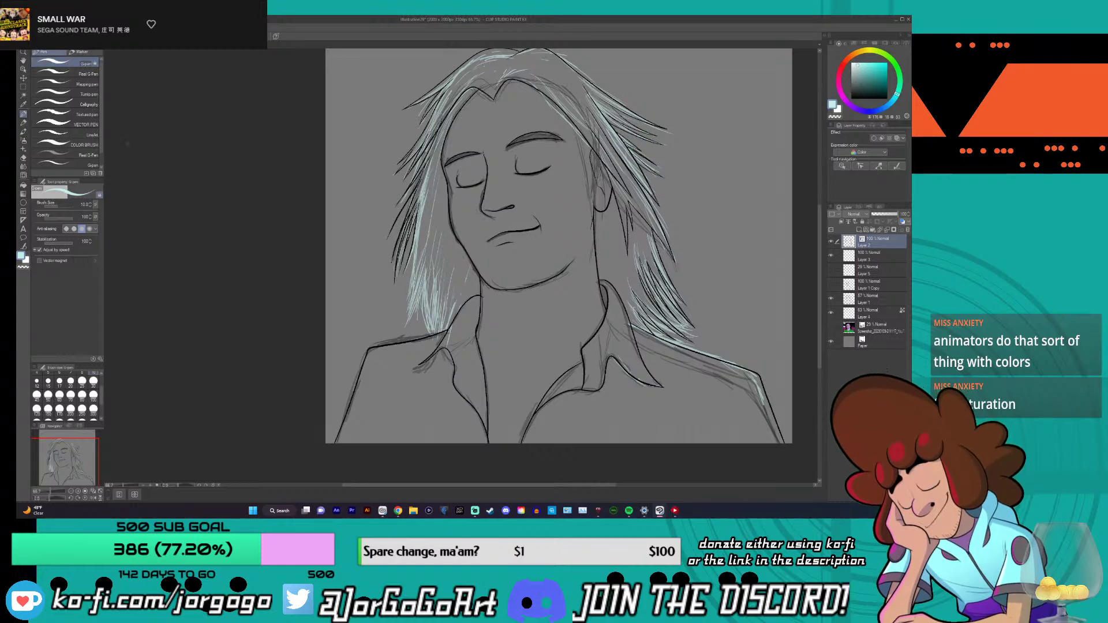
{"action": "left_click", "coordinate": [68, 135]}
{"action": "left_click_drag", "start_coordinate": [868, 77], "coordinate": [847, 102]}
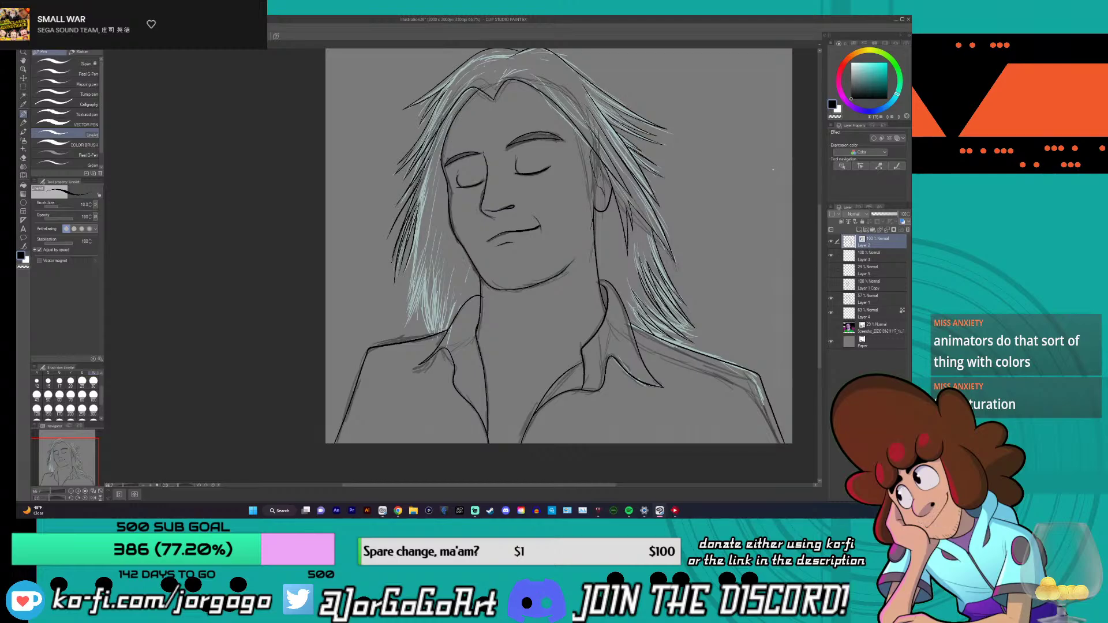
- Ink long pointed strands down the left hair section beside the jaw, following the cyan sketch
{"action": "scroll", "coordinate": [774, 169], "scroll_direction": "up", "scroll_amount": 4}
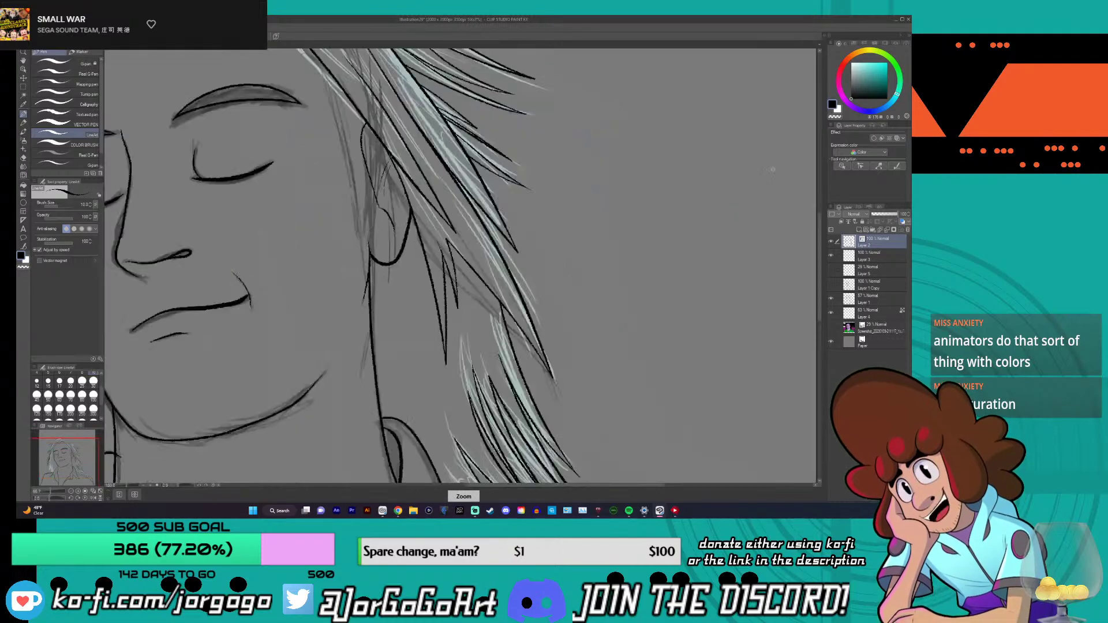
{"action": "scroll", "coordinate": [462, 368], "scroll_direction": "left", "scroll_amount": 6}
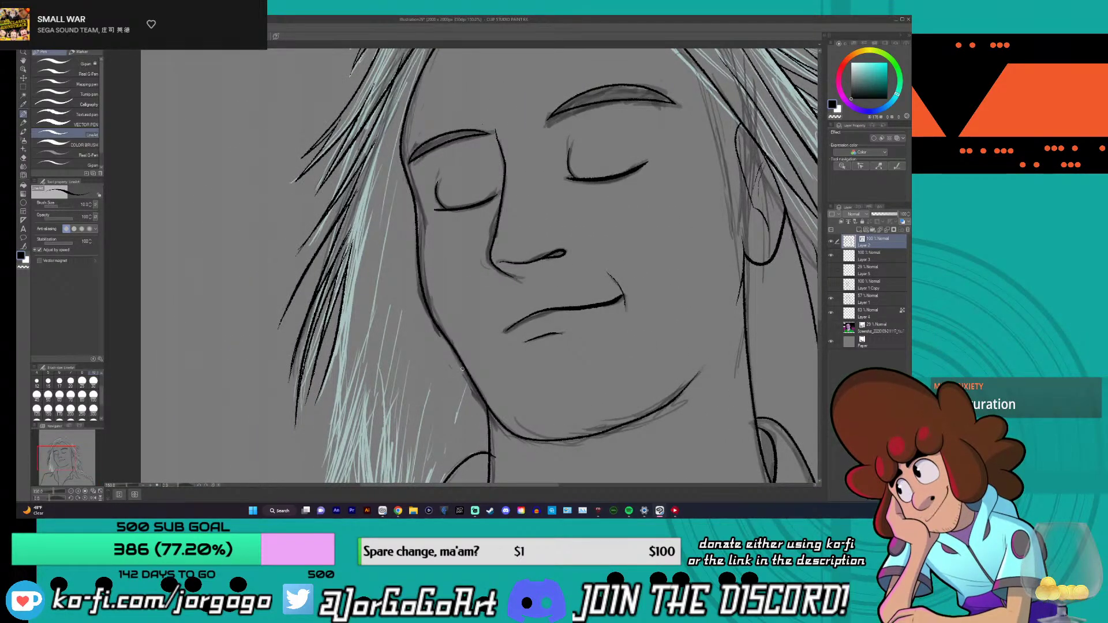
{"action": "scroll", "coordinate": [787, 231], "scroll_direction": "down", "scroll_amount": 2}
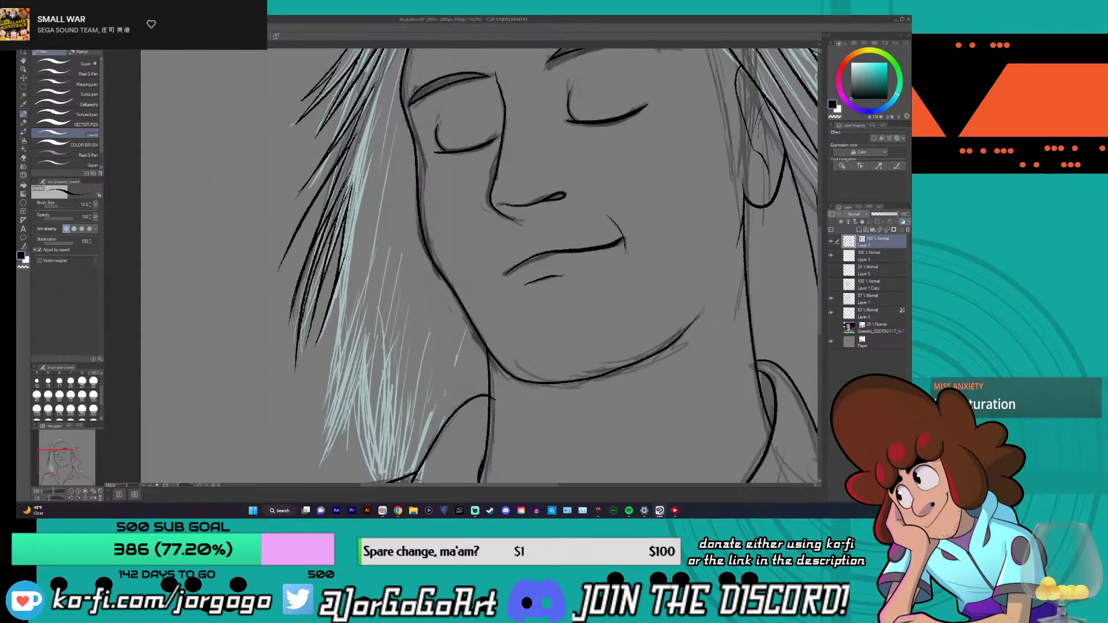
{"action": "left_click_drag", "start_coordinate": [350, 246], "coordinate": [333, 347]}
{"action": "left_click_drag", "start_coordinate": [344, 307], "coordinate": [319, 405]}
{"action": "left_click_drag", "start_coordinate": [330, 366], "coordinate": [318, 406]}
{"action": "mouse_move", "coordinate": [345, 325]}
{"action": "left_mouse_down"}
{"action": "mouse_move", "coordinate": [326, 370]}
{"action": "mouse_move", "coordinate": [340, 336]}
{"action": "mouse_move", "coordinate": [336, 374]}
{"action": "left_mouse_up"}
{"action": "left_click_drag", "start_coordinate": [364, 313], "coordinate": [340, 381]}
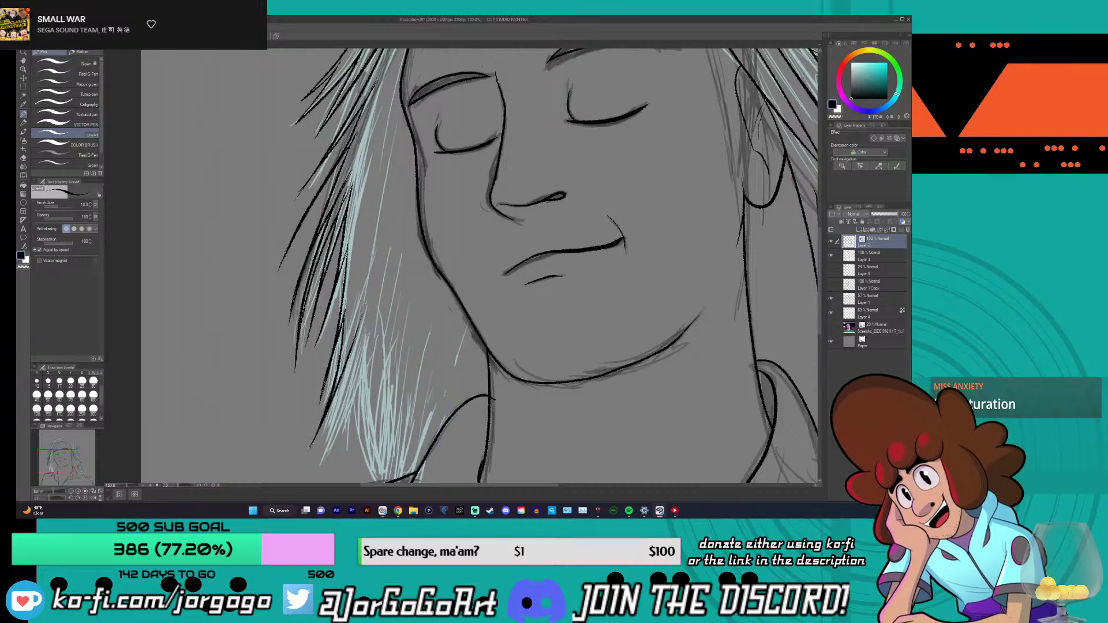
- Ink the tips of the lower left hair from the outer edge across the shoulder line to the shirt collar
{"action": "scroll", "coordinate": [819, 245], "scroll_direction": "down", "scroll_amount": 6}
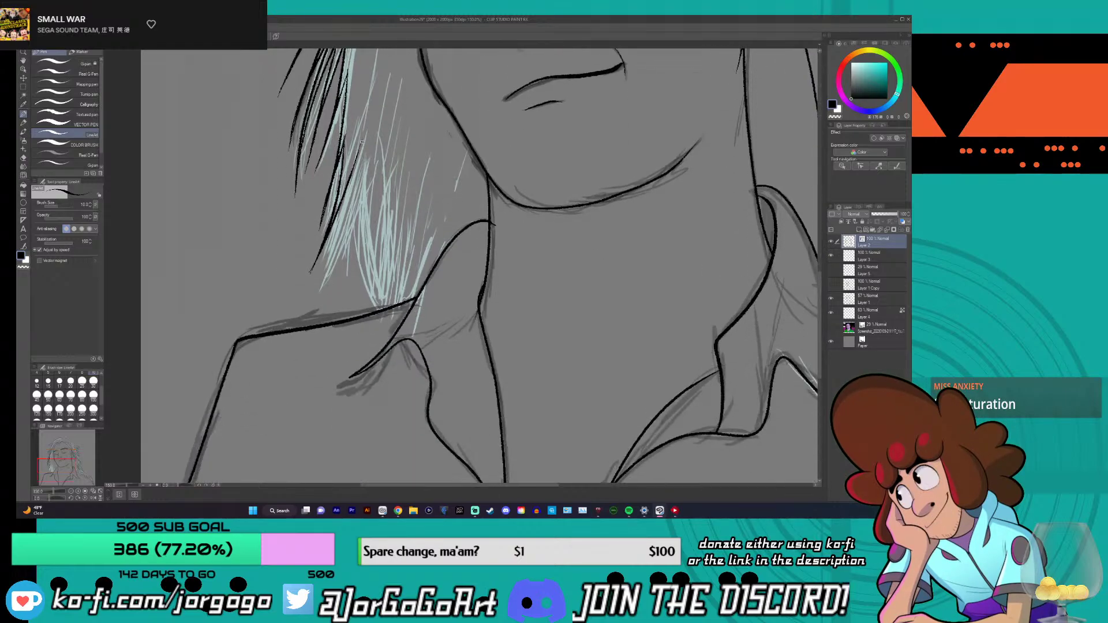
{"action": "left_click_drag", "start_coordinate": [363, 141], "coordinate": [308, 307]}
{"action": "left_click_drag", "start_coordinate": [356, 213], "coordinate": [328, 276]}
{"action": "left_click_drag", "start_coordinate": [365, 182], "coordinate": [354, 217]}
{"action": "mouse_move", "coordinate": [363, 188]}
{"action": "left_mouse_down"}
{"action": "mouse_move", "coordinate": [353, 238]}
{"action": "mouse_move", "coordinate": [362, 297]}
{"action": "left_mouse_up"}
{"action": "left_click_drag", "start_coordinate": [365, 218], "coordinate": [375, 312]}
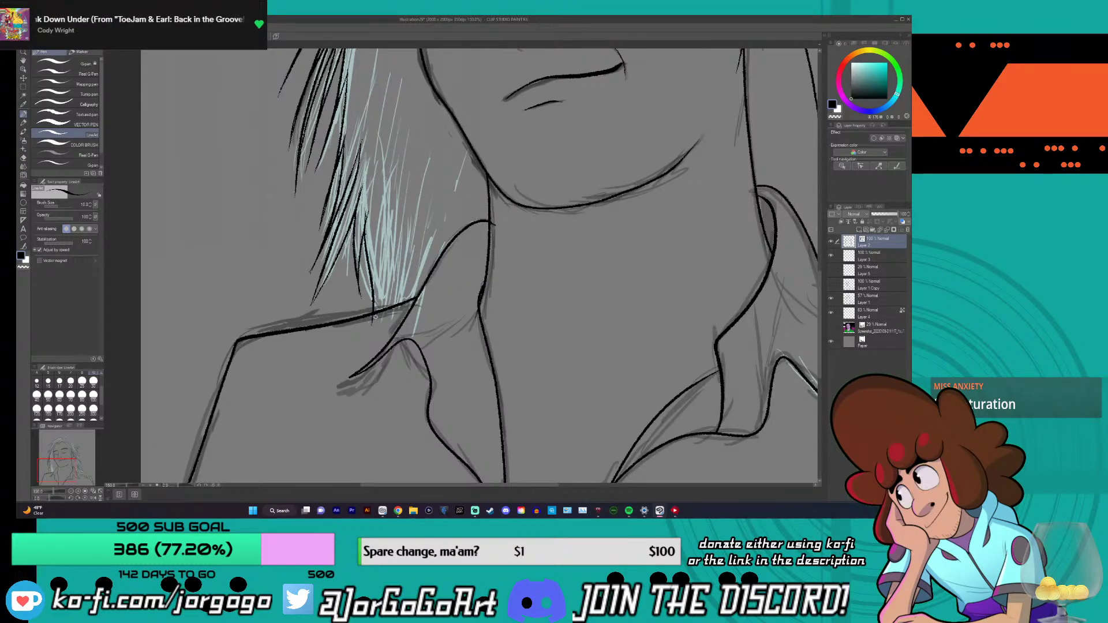
{"action": "left_click_drag", "start_coordinate": [404, 264], "coordinate": [399, 306]}
{"action": "mouse_move", "coordinate": [425, 214]}
{"action": "left_mouse_down"}
{"action": "mouse_move", "coordinate": [412, 287]}
{"action": "mouse_move", "coordinate": [430, 305]}
{"action": "left_mouse_up"}
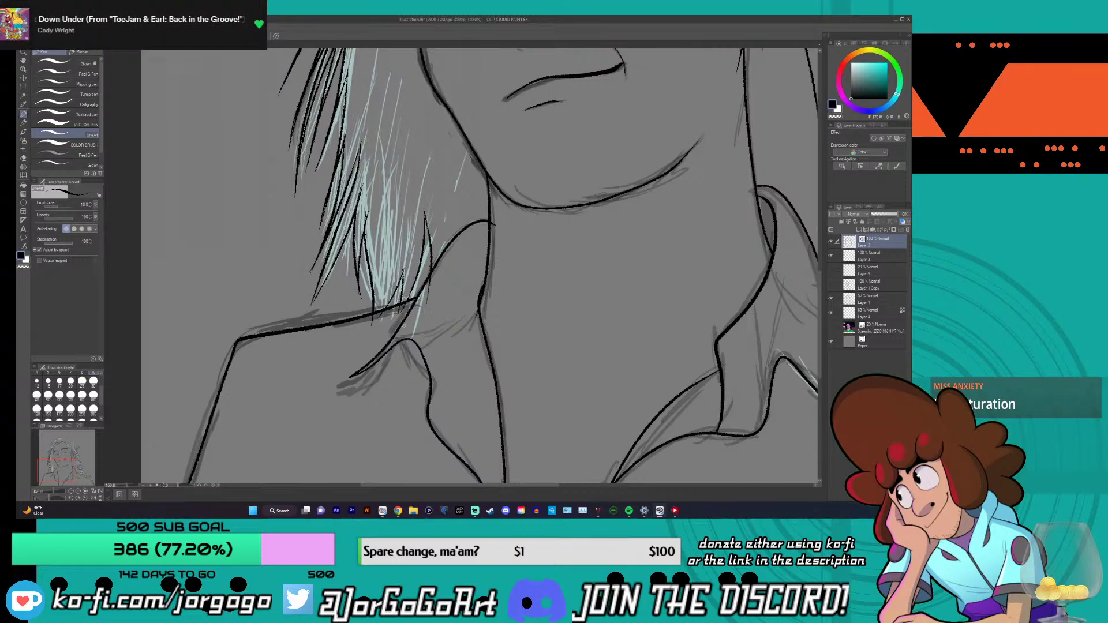
- Examine the inked lower left hair strands close up and against the right side of the portrait
{"action": "scroll", "coordinate": [406, 173], "scroll_direction": "down", "scroll_amount": 1}
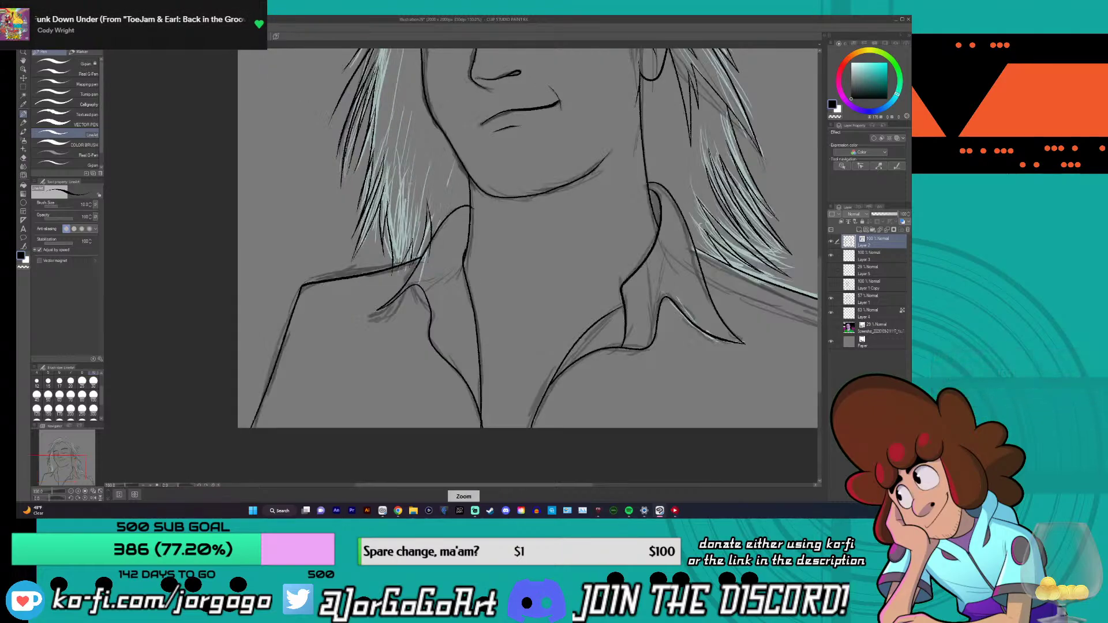
{"action": "scroll", "coordinate": [388, 108], "scroll_direction": "up", "scroll_amount": 1}
{"action": "scroll", "coordinate": [388, 108], "scroll_direction": "down", "scroll_amount": 1}
{"action": "scroll", "coordinate": [389, 109], "scroll_direction": "up", "scroll_amount": 1}
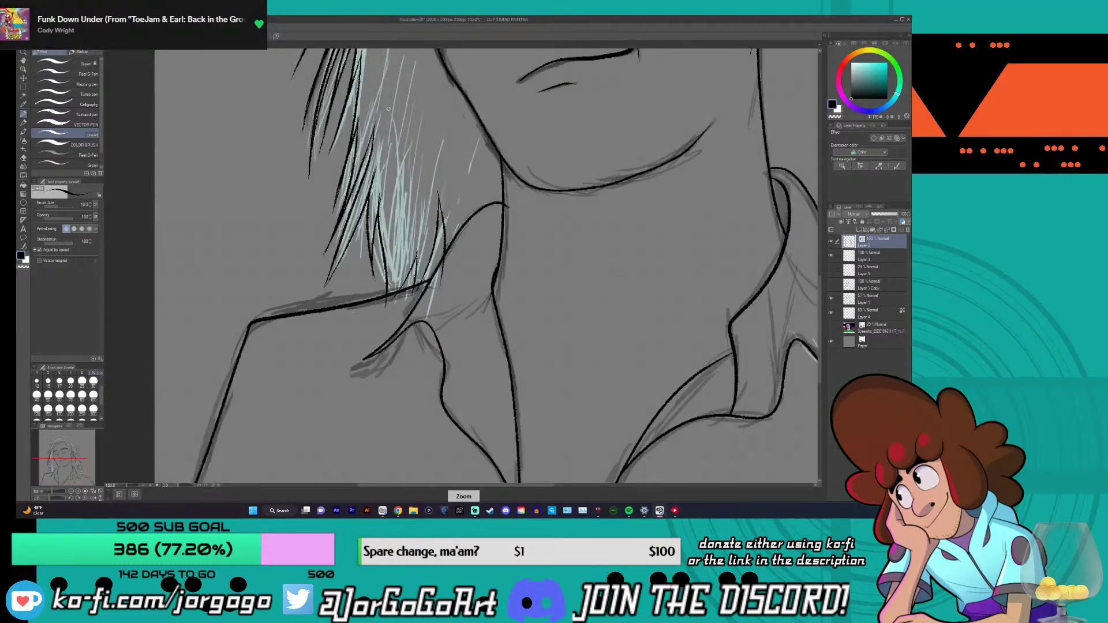
{"action": "scroll", "coordinate": [388, 108], "scroll_direction": "up", "scroll_amount": 1}
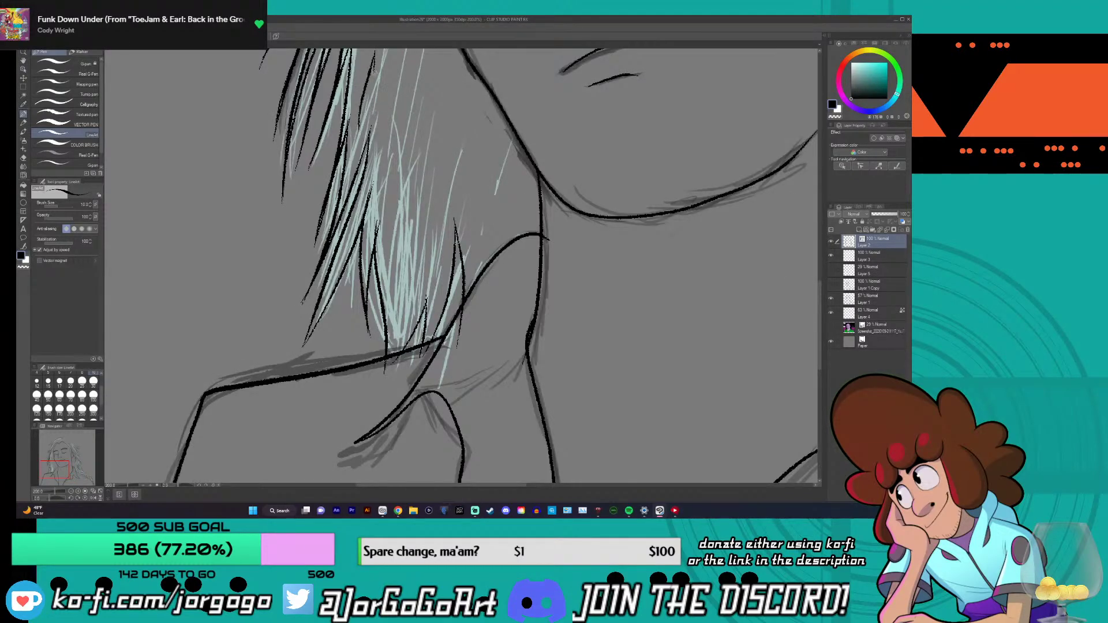
{"action": "scroll", "coordinate": [406, 123], "scroll_direction": "down", "scroll_amount": 1}
{"action": "scroll", "coordinate": [406, 122], "scroll_direction": "down", "scroll_amount": 2}
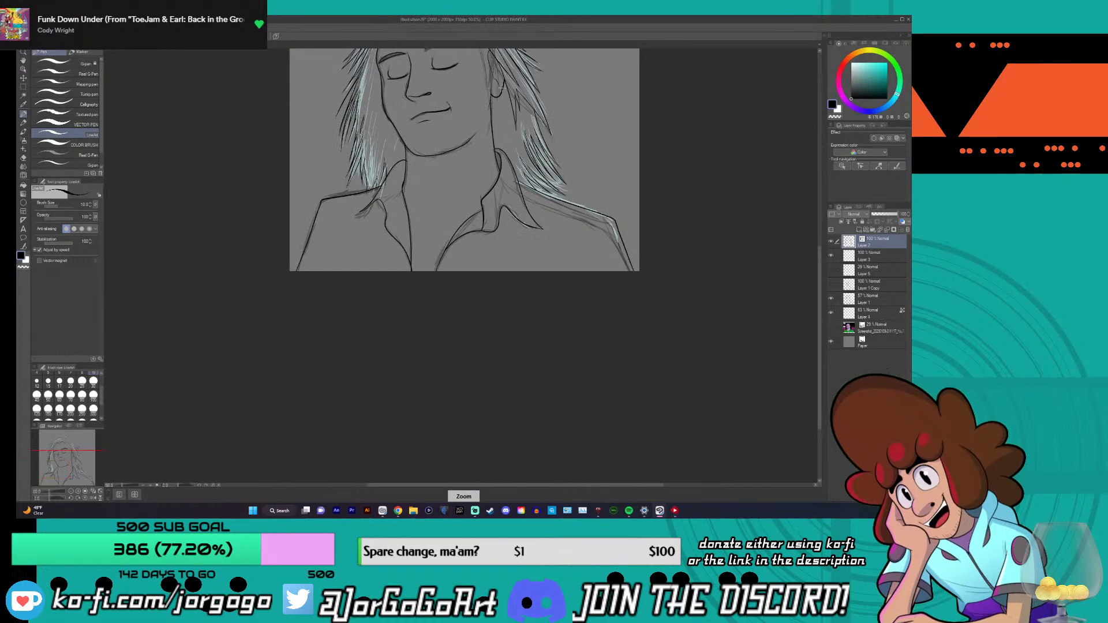
{"action": "scroll", "coordinate": [405, 123], "scroll_direction": "up", "scroll_amount": 2}
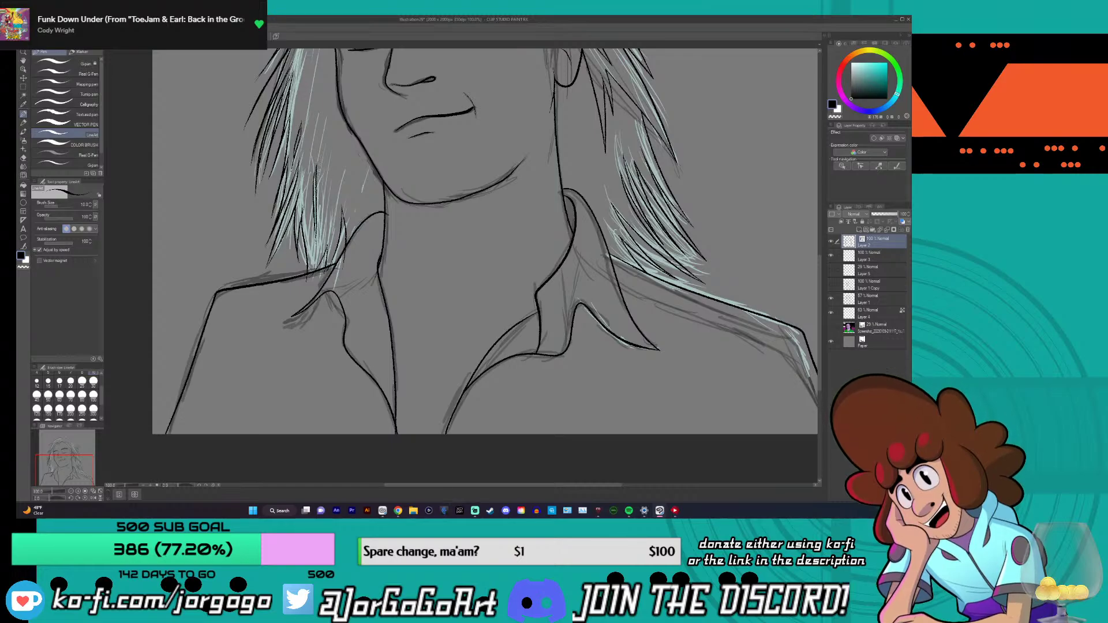
- Redo the thin pointed strand inside the lower left hair beside the jaw, following the cyan sketch
{"action": "scroll", "coordinate": [312, 233], "scroll_direction": "up", "scroll_amount": 3}
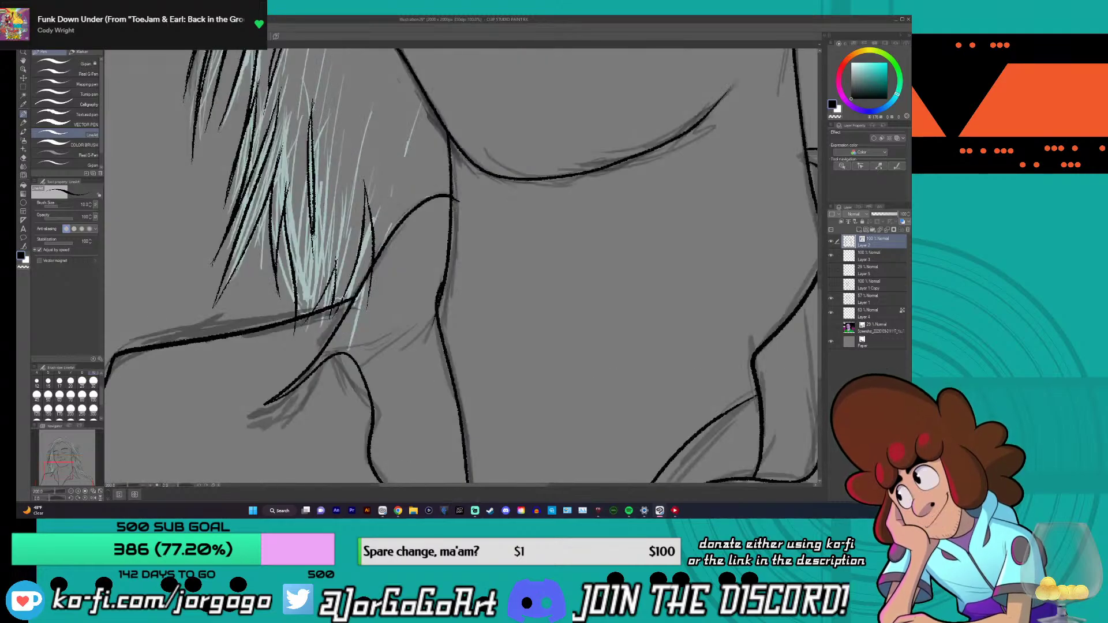
{"action": "key", "text": "ctrl+z"}
{"action": "key", "text": "ctrl+z"}
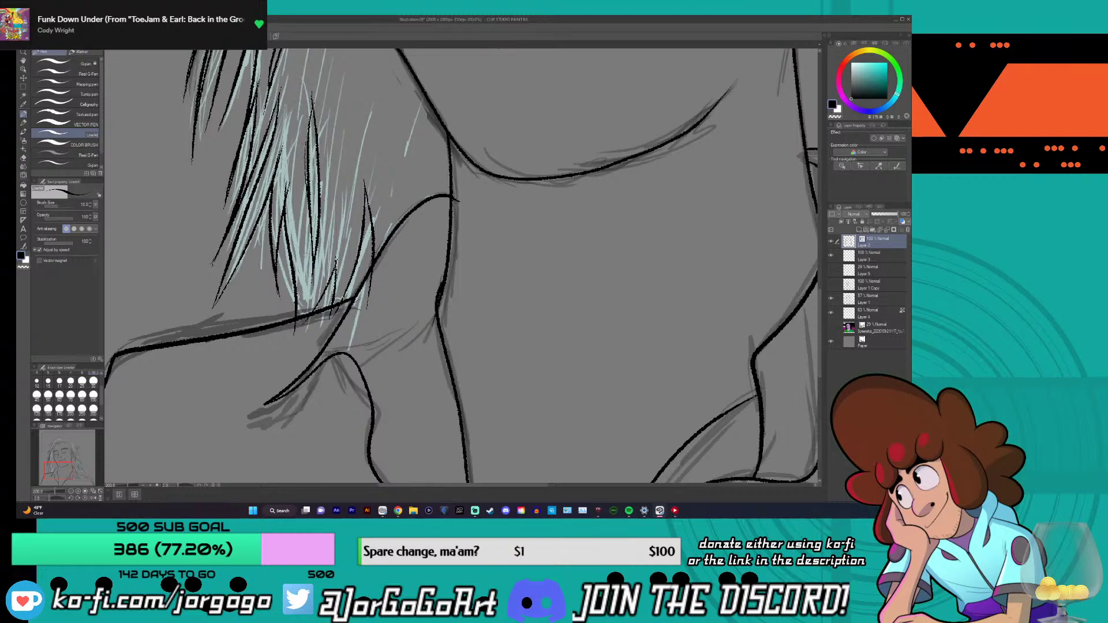
{"action": "scroll", "coordinate": [295, 220], "scroll_direction": "down", "scroll_amount": 4}
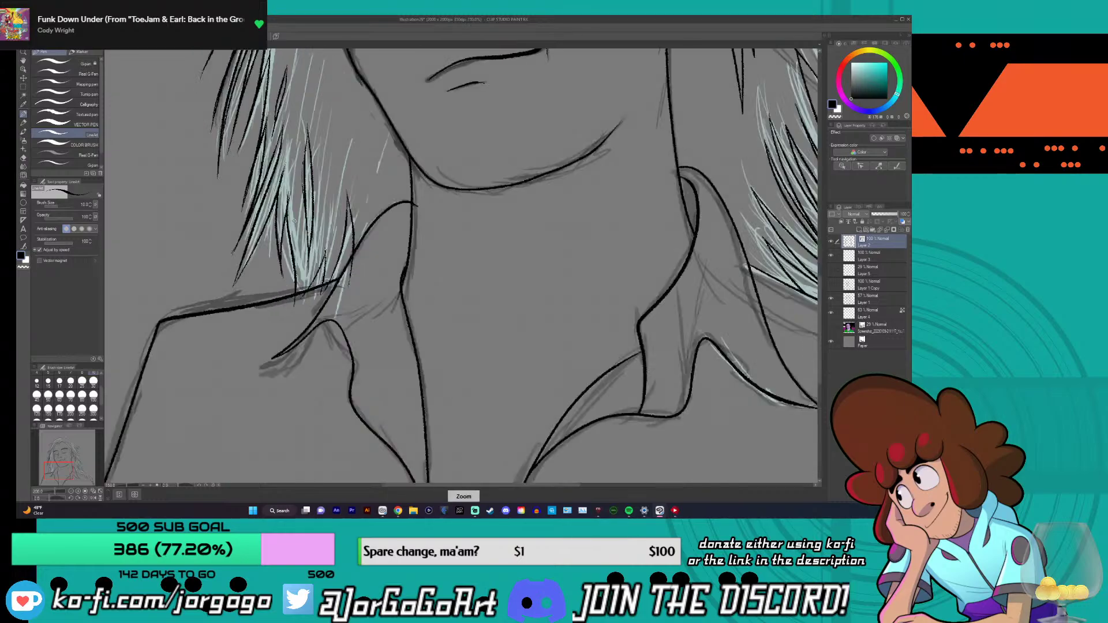
{"action": "scroll", "coordinate": [424, 259], "scroll_direction": "up", "scroll_amount": 4}
{"action": "scroll", "coordinate": [294, 221], "scroll_direction": "down", "scroll_amount": 2}
{"action": "key", "text": "e"}
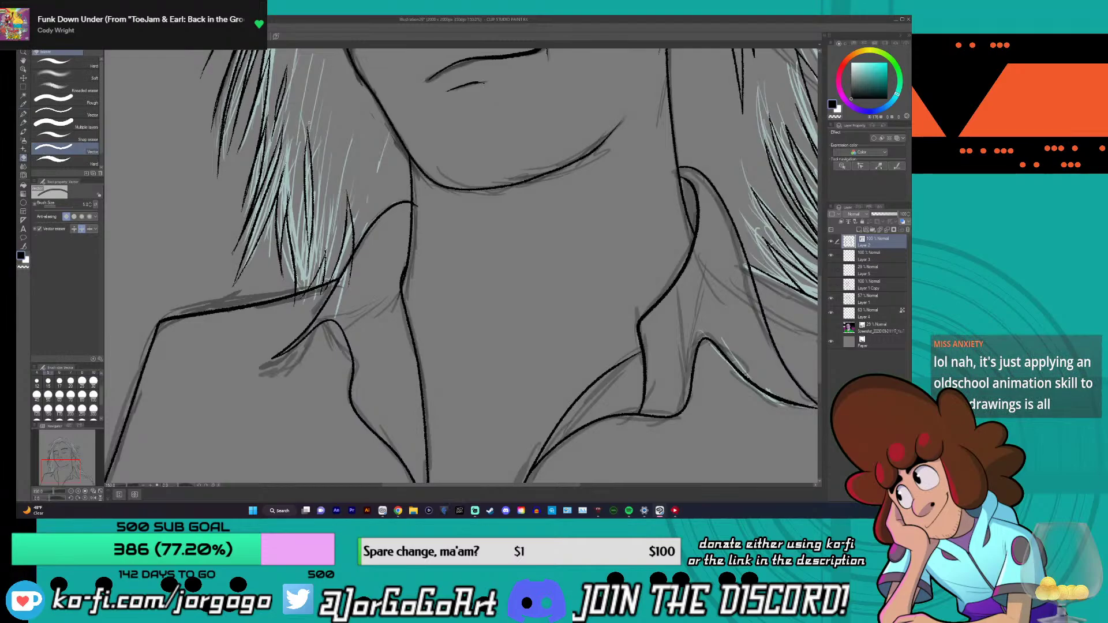
{"action": "key", "text": "ctrl+z"}
{"action": "left_click", "coordinate": [24, 113]}
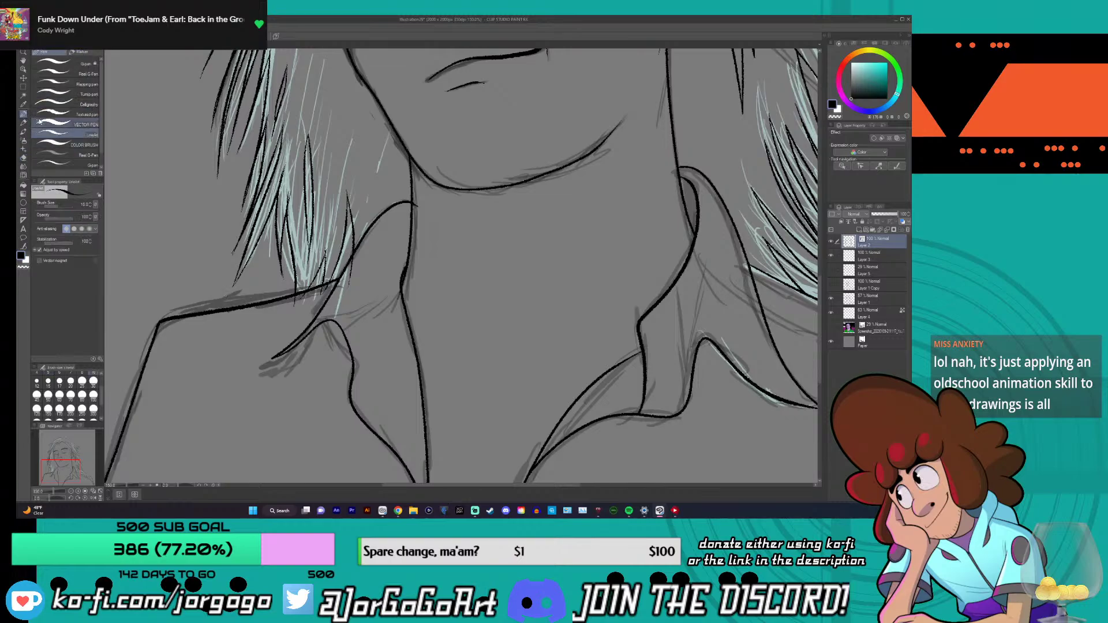
- Hide the grey rough sketch layer, check the line art on its own, and show the cyan hair sketch layer again
{"action": "key", "text": "ctrl+minus"}
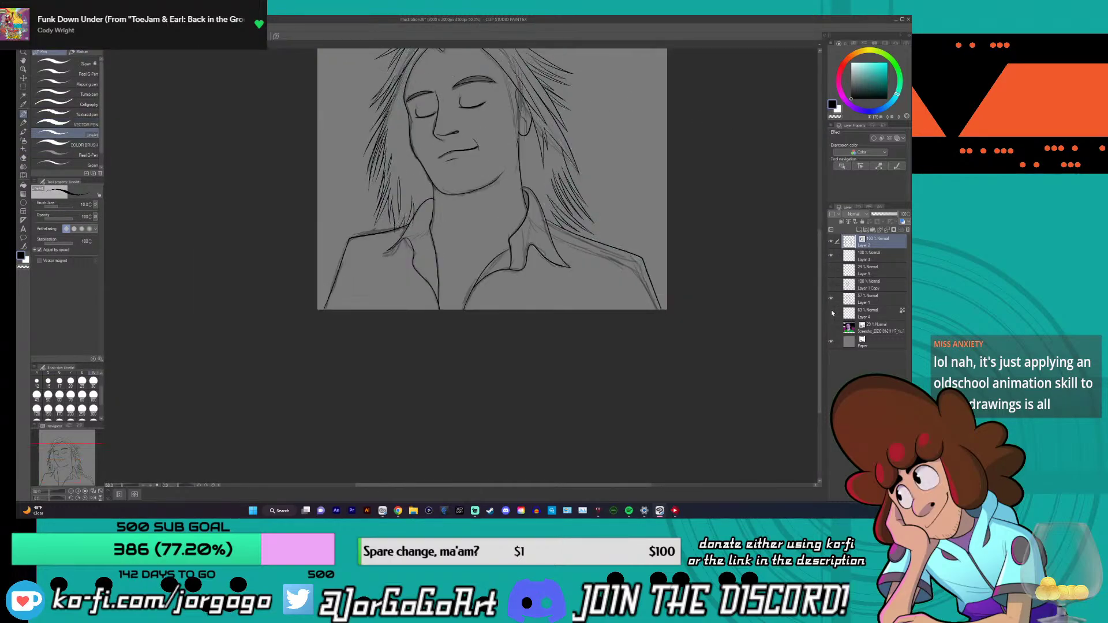
{"action": "left_click", "coordinate": [831, 299]}
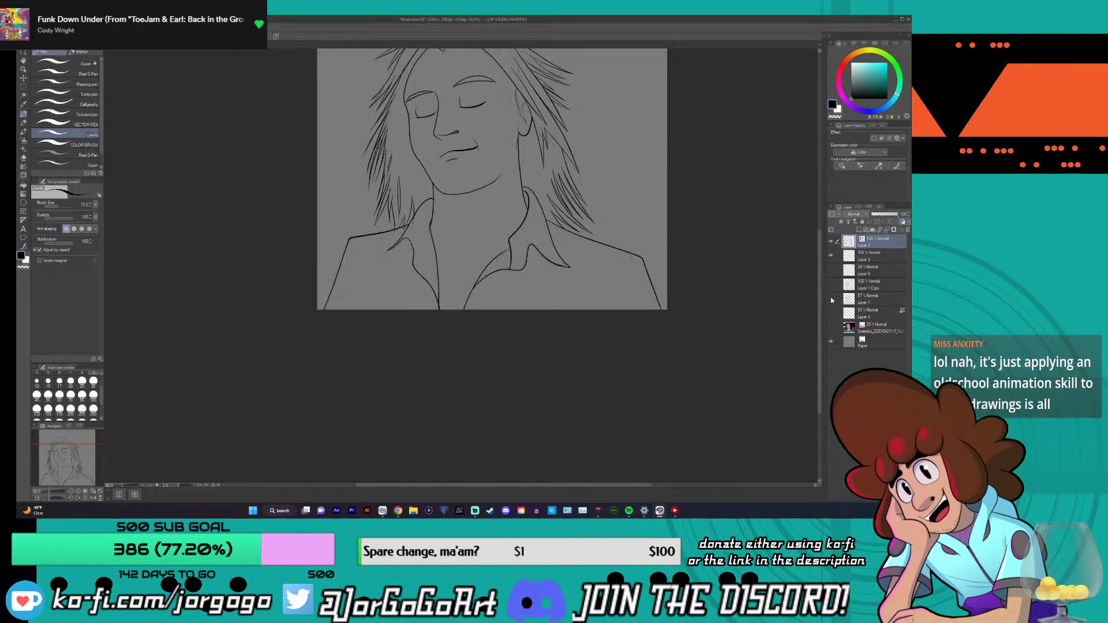
{"action": "scroll", "coordinate": [822, 246], "scroll_direction": "up", "scroll_amount": 3}
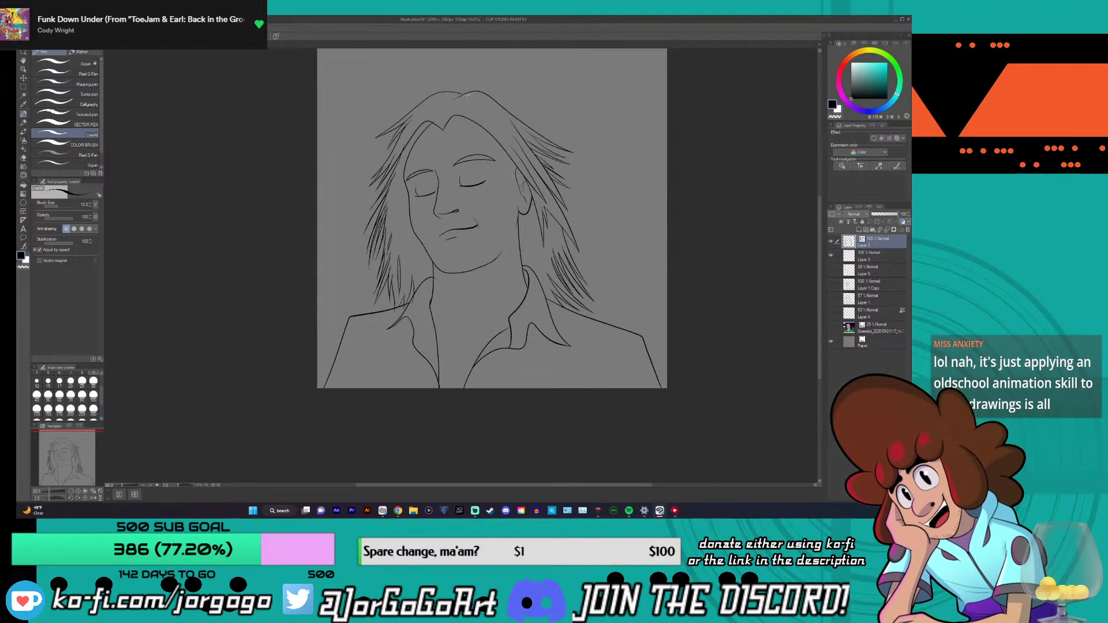
{"action": "left_click", "coordinate": [834, 312]}
{"action": "left_click", "coordinate": [832, 310]}
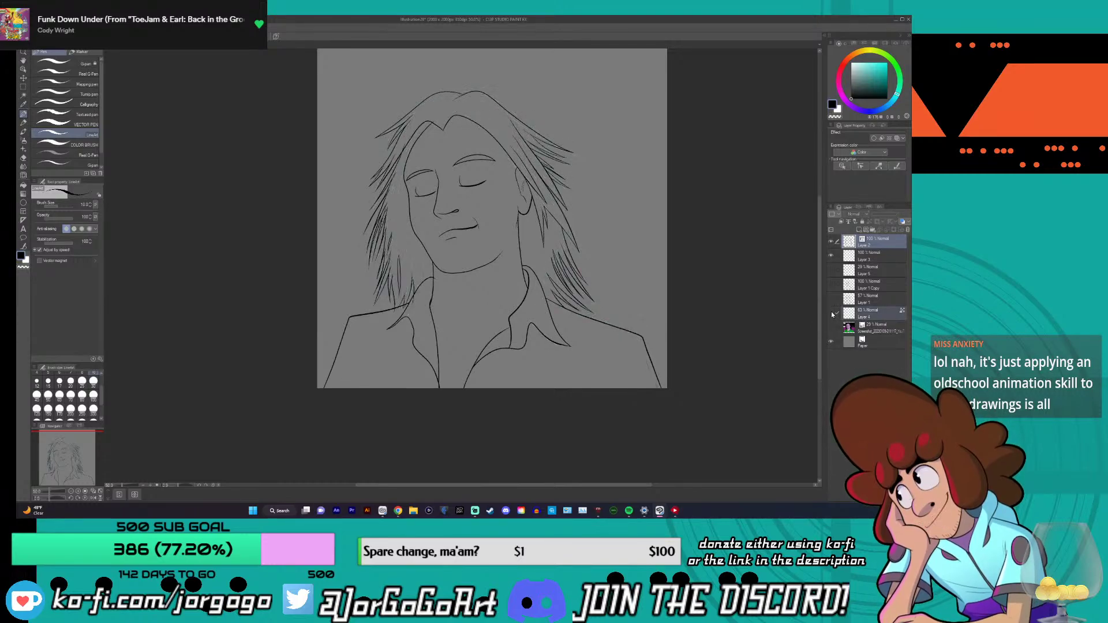
{"action": "left_click", "coordinate": [830, 310]}
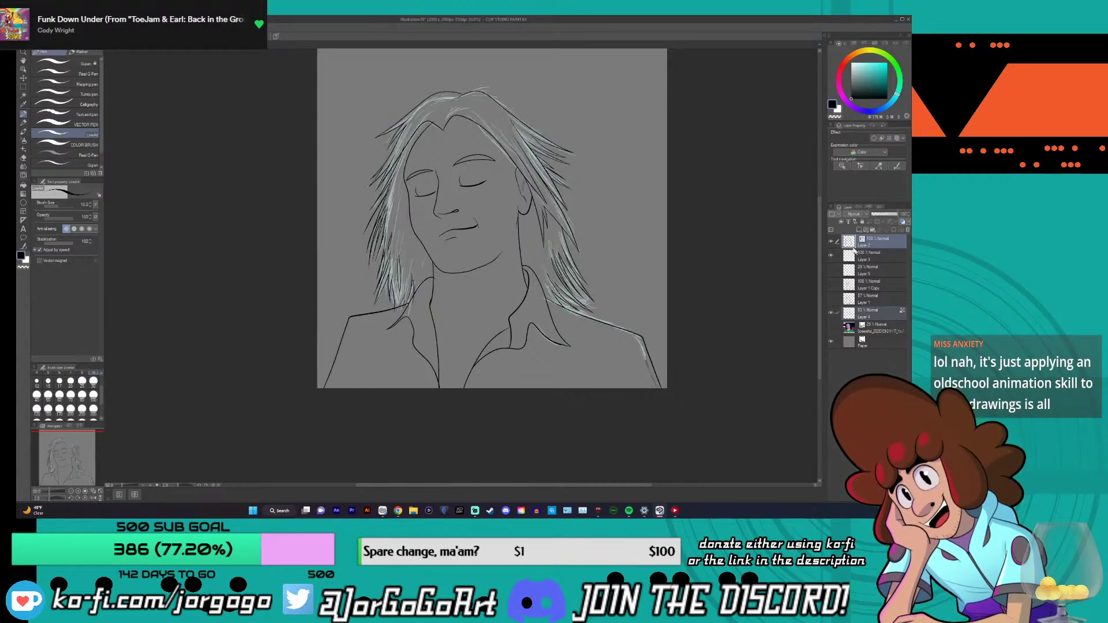
- Compare the line art with the cyan sketch and reference photo by toggling layer visibility, and examine the upper hair close up
{"action": "left_click", "coordinate": [831, 241]}
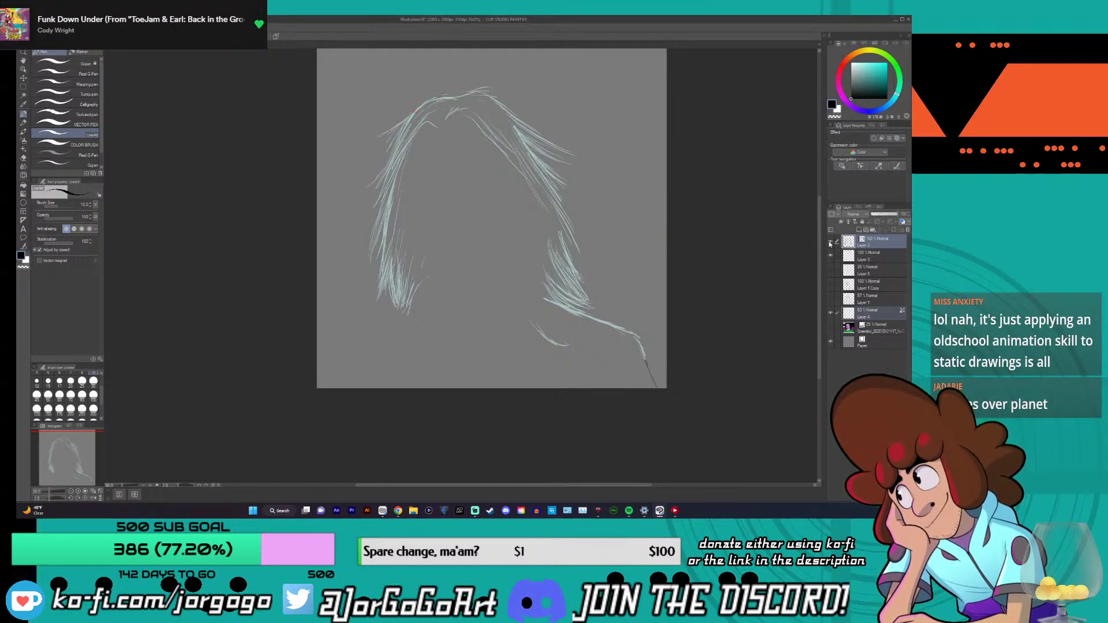
{"action": "left_click", "coordinate": [830, 243]}
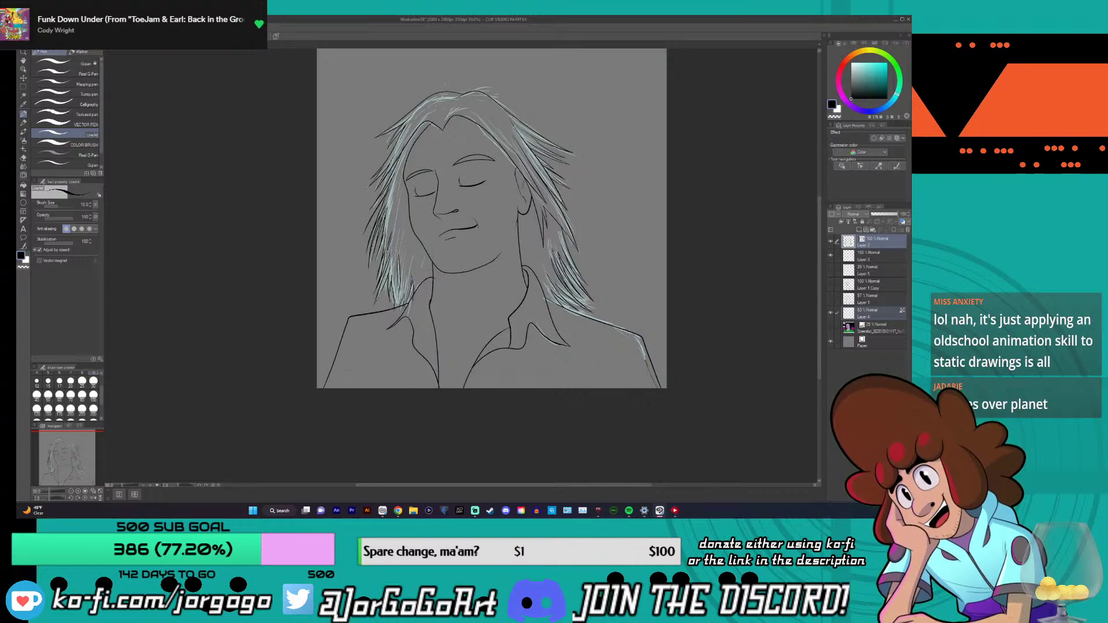
{"action": "left_click", "coordinate": [831, 328]}
{"action": "left_click", "coordinate": [831, 327]}
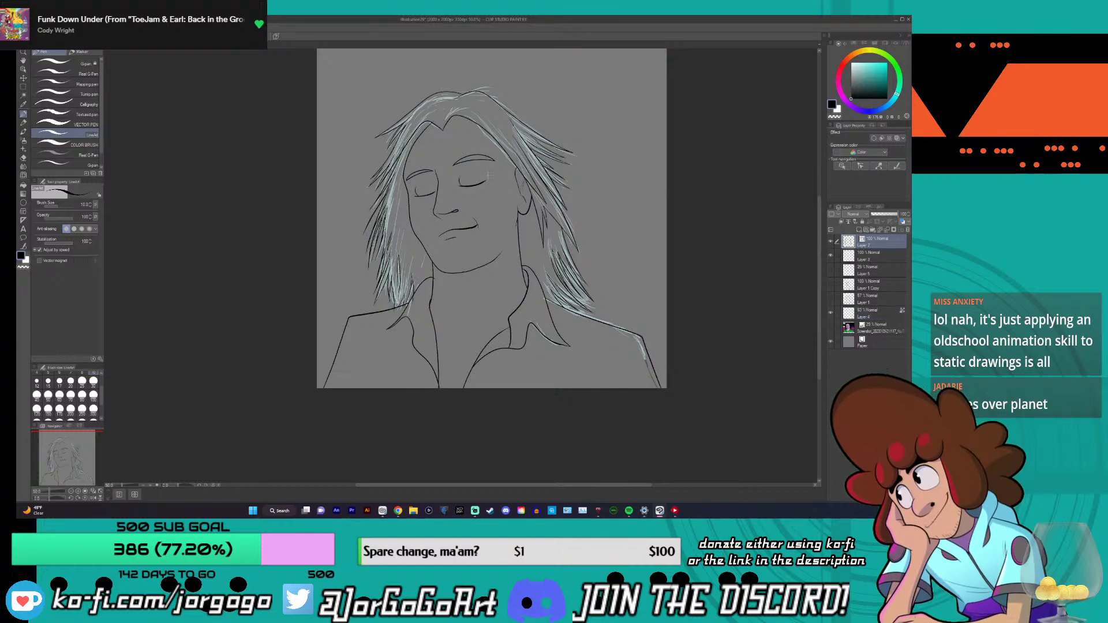
{"action": "scroll", "coordinate": [549, 126], "scroll_direction": "up", "scroll_amount": 4}
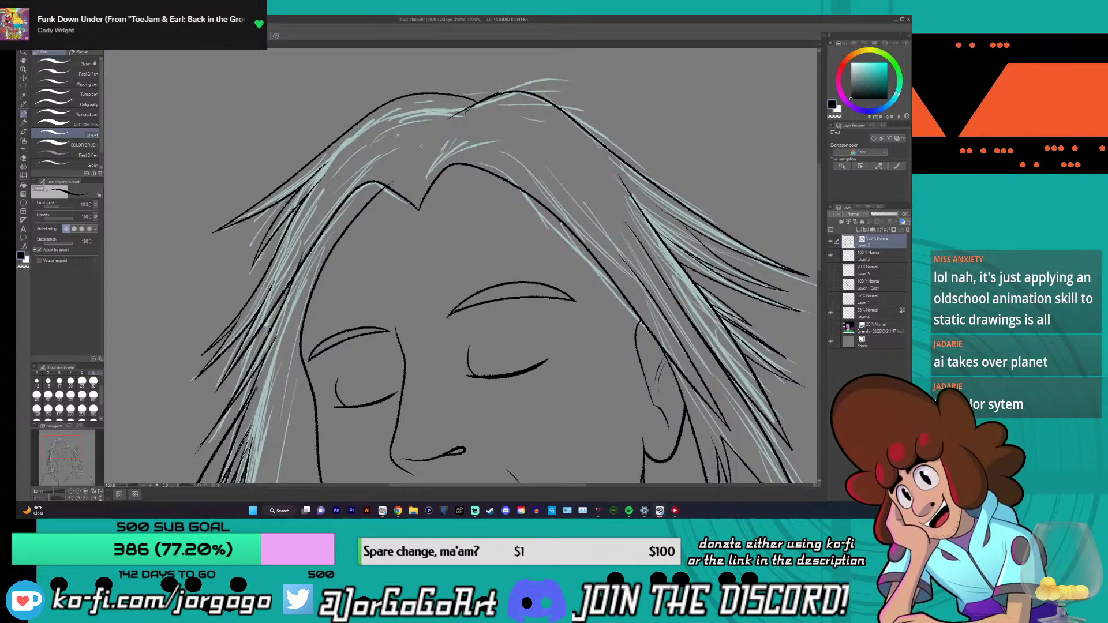
- Ink a long flyaway strand sweeping off the crown and short stray strands along the head's upper-left outline, redoing unsatisfying strokes
{"action": "left_click_drag", "start_coordinate": [568, 79], "coordinate": [625, 75]}
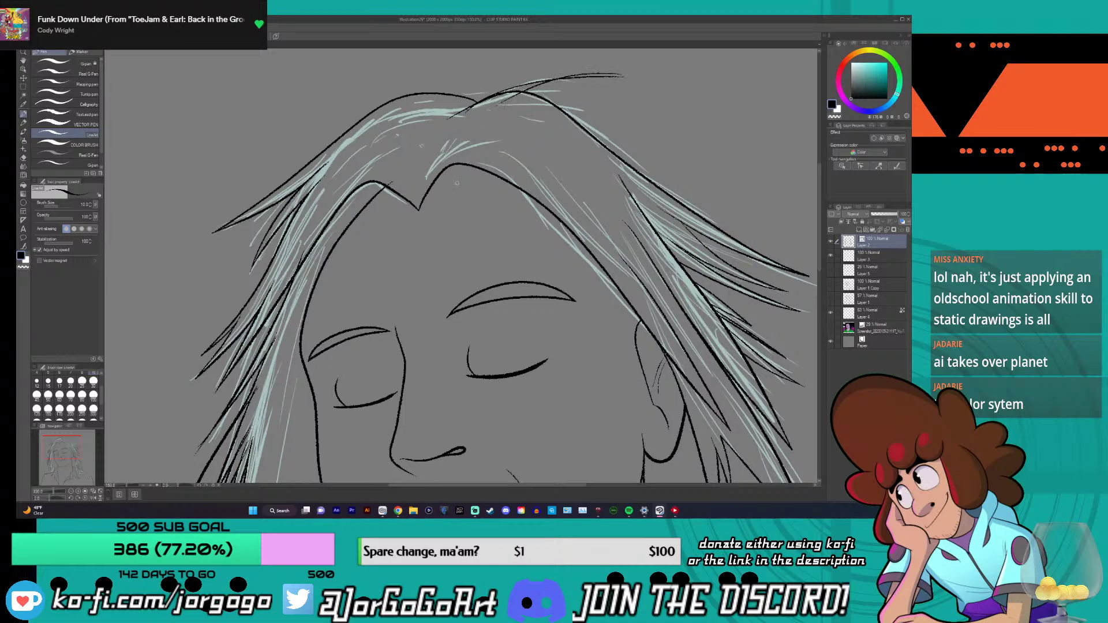
{"action": "key", "text": "ctrl+z"}
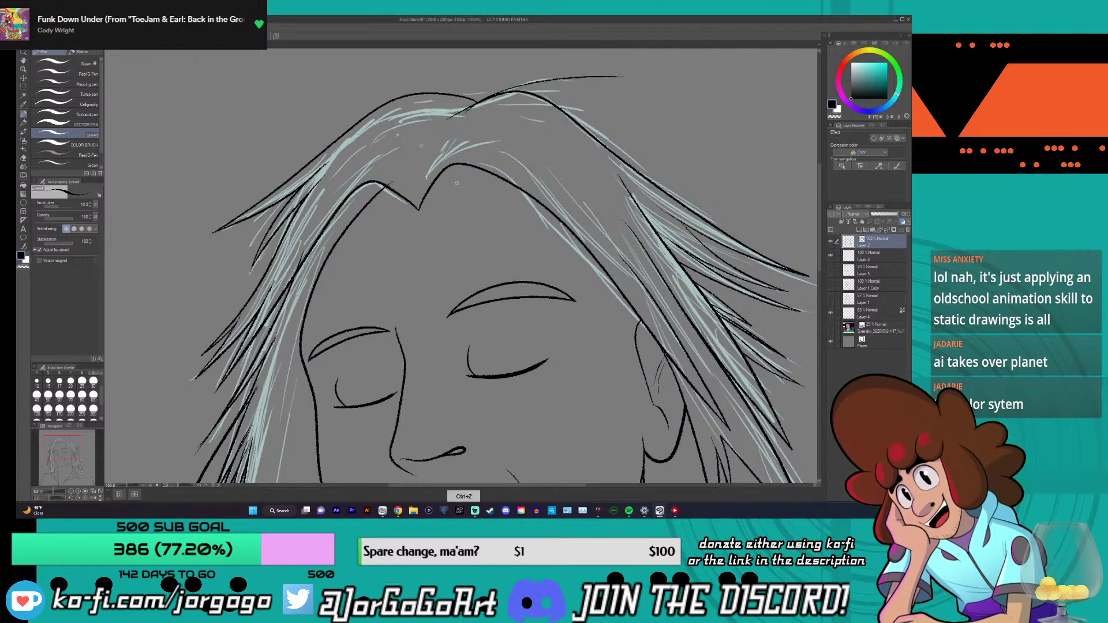
{"action": "left_click_drag", "start_coordinate": [543, 80], "coordinate": [578, 78]}
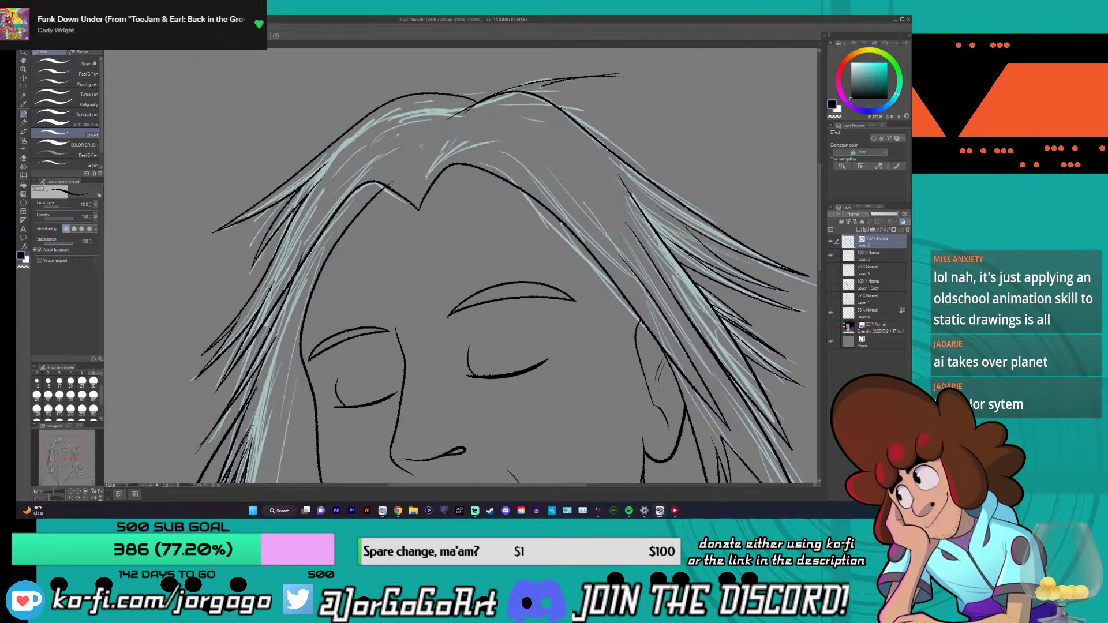
{"action": "key", "text": "ctrl+z"}
{"action": "key", "text": "ctrl+z"}
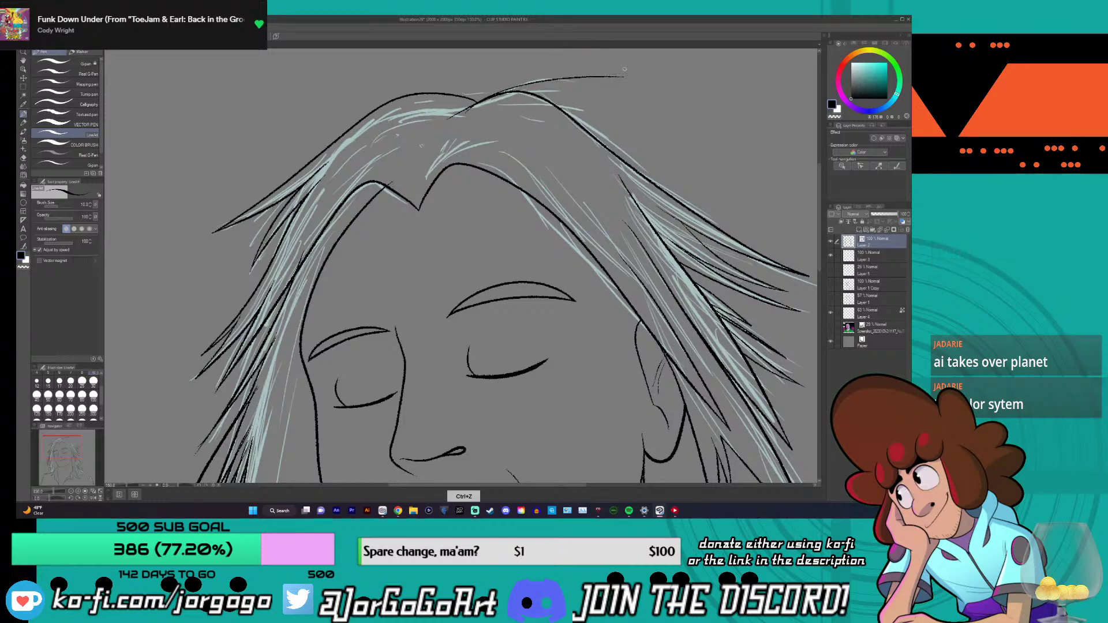
{"action": "left_click_drag", "start_coordinate": [623, 75], "coordinate": [508, 92]}
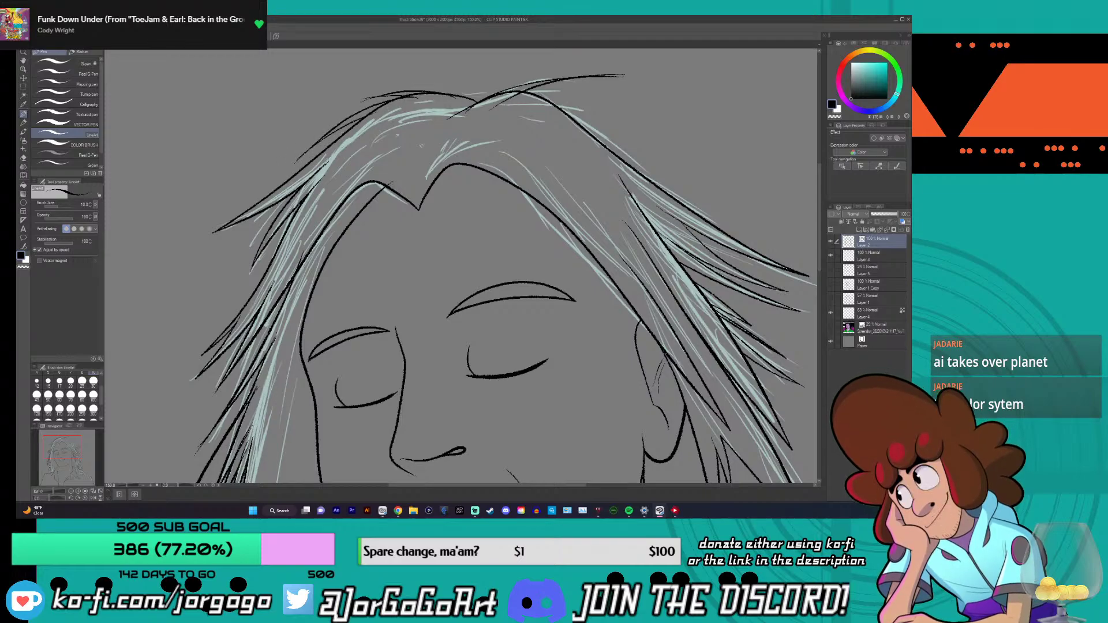
- Ink a short, thin hair strand beside the neck just below the earlobe
{"action": "key", "text": "ctrl+minus"}
{"action": "key", "text": "ctrl+minus"}
{"action": "key", "text": "ctrl+minus"}
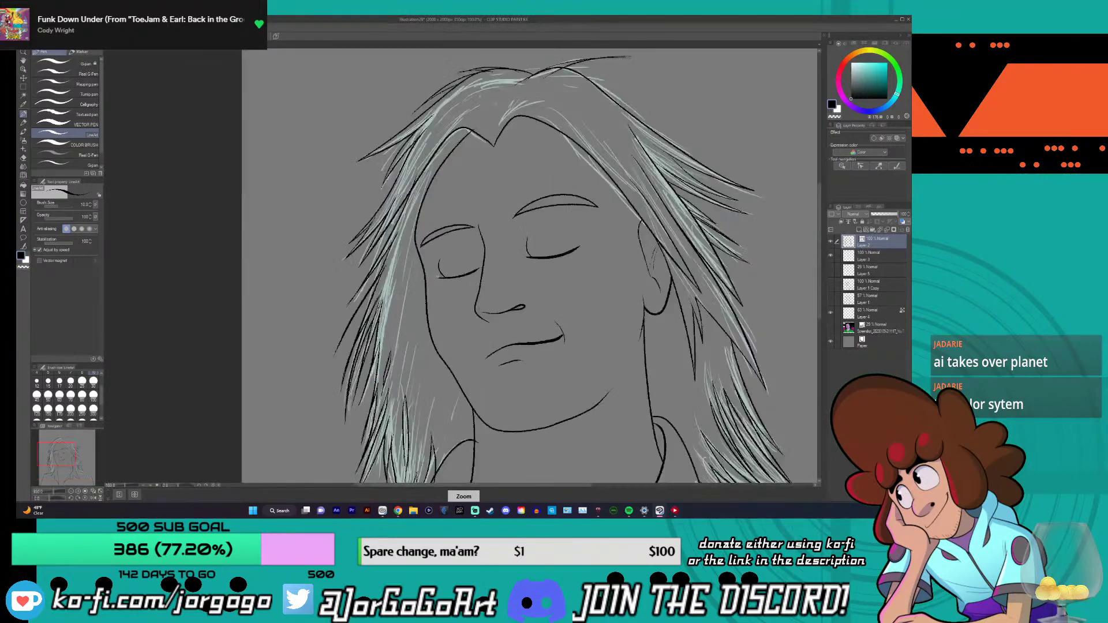
{"action": "key", "text": "ctrl+plus"}
{"action": "key", "text": "ctrl+plus"}
{"action": "key", "text": "ctrl+plus"}
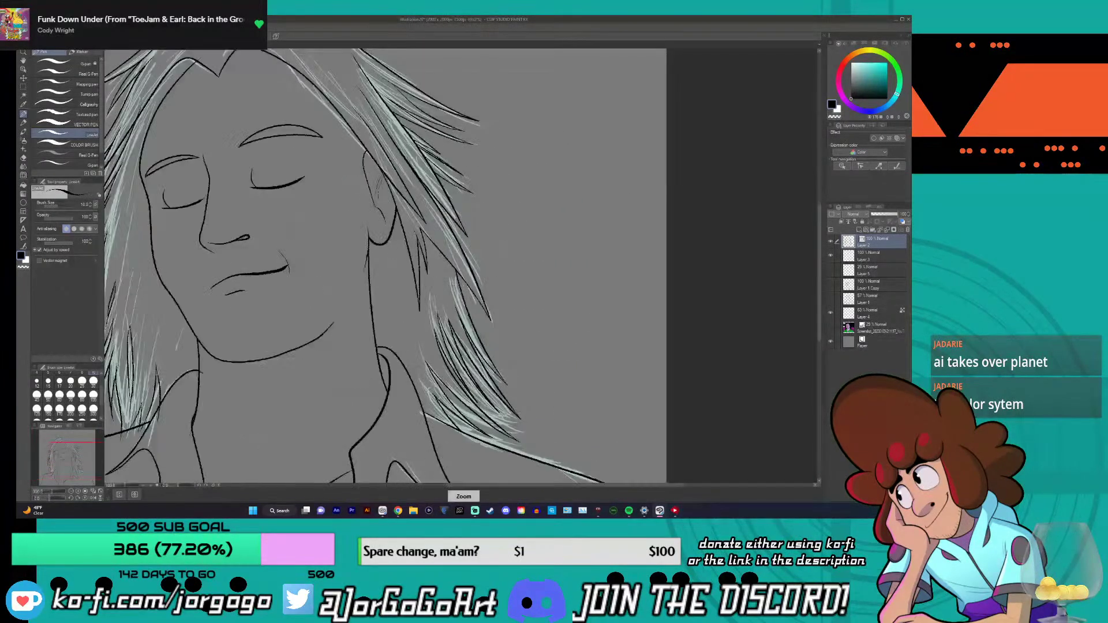
{"action": "scroll", "coordinate": [386, 266], "scroll_direction": "up", "scroll_amount": 2}
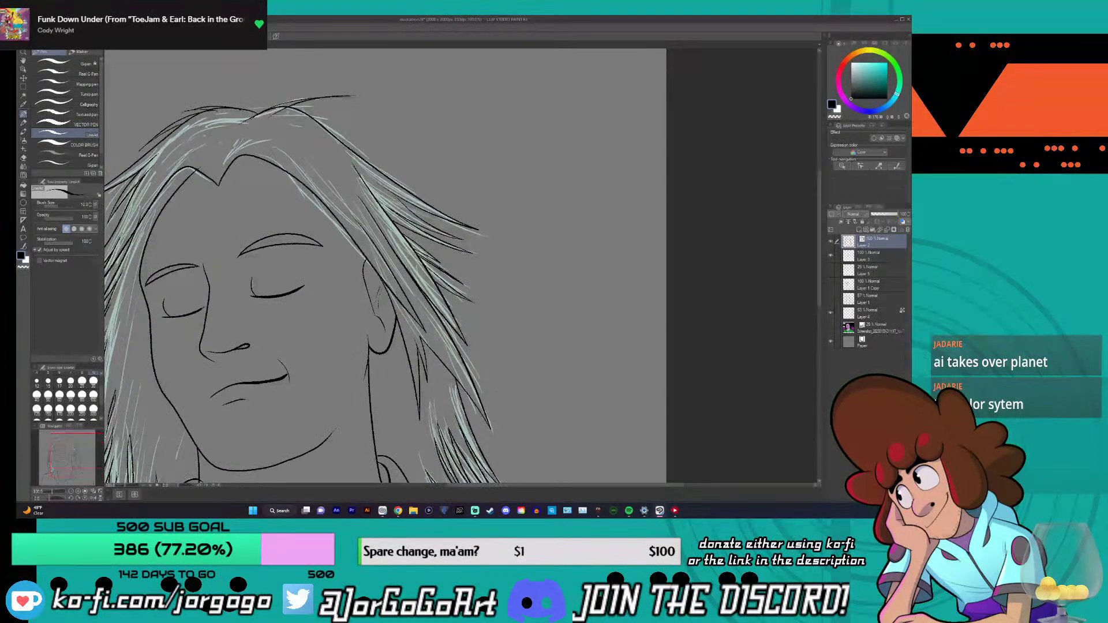
{"action": "key", "text": "ctrl+z"}
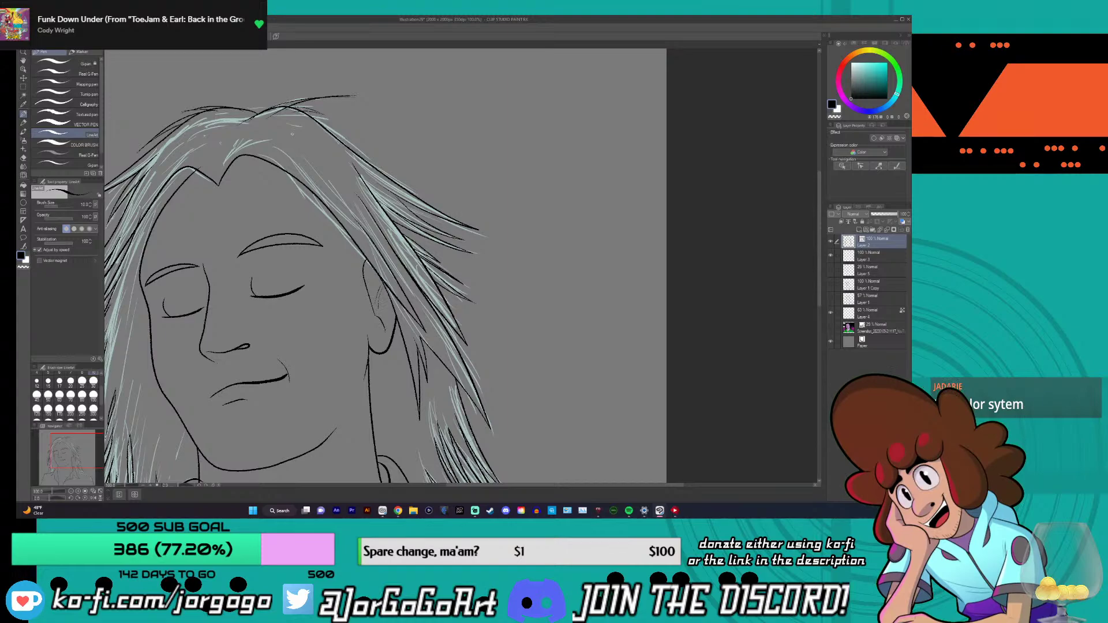
- Ink short flyaway strands sticking up at the hair parting on top of the head
{"action": "scroll", "coordinate": [266, 80], "scroll_direction": "down", "scroll_amount": 3}
{"action": "scroll", "coordinate": [231, 138], "scroll_direction": "up", "scroll_amount": 5}
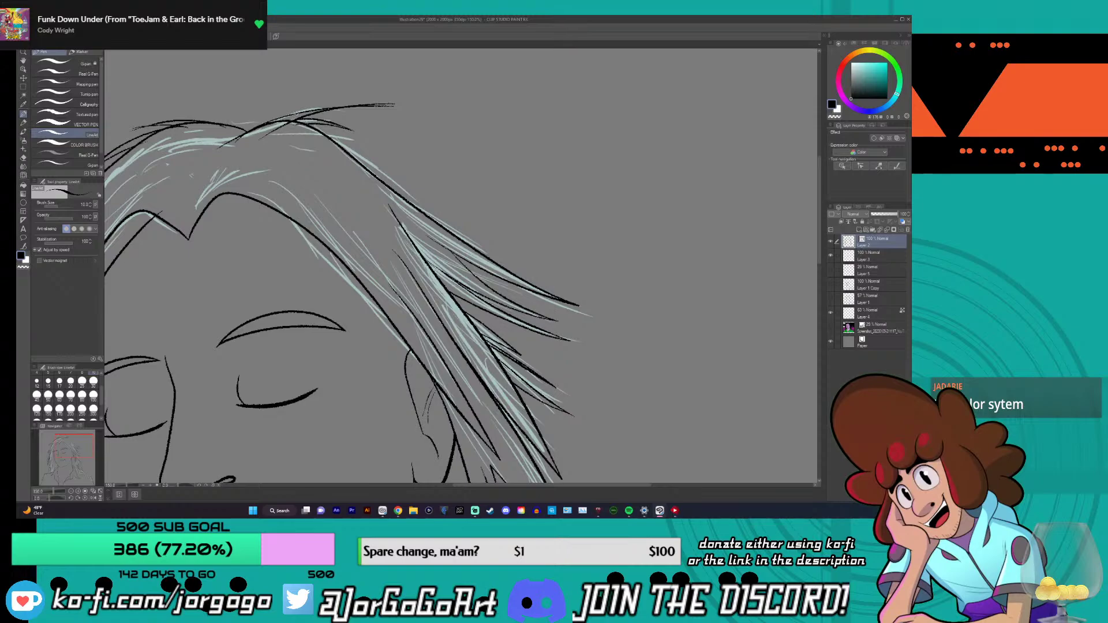
{"action": "left_click_drag", "start_coordinate": [237, 114], "coordinate": [204, 93]}
{"action": "scroll", "coordinate": [229, 146], "scroll_direction": "down", "scroll_amount": 5}
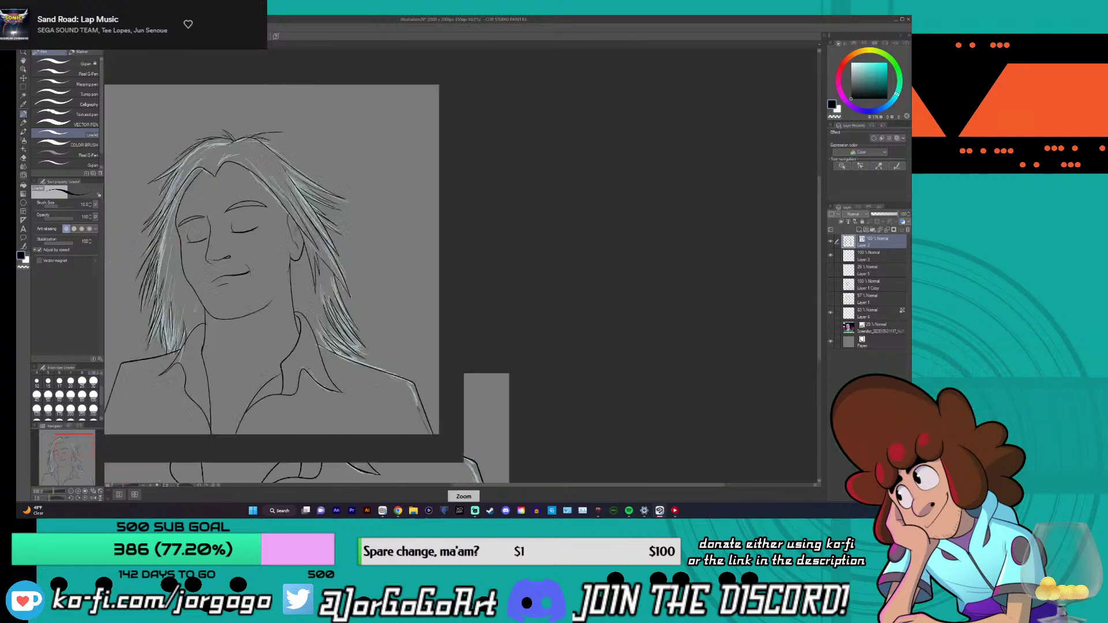
{"action": "scroll", "coordinate": [227, 157], "scroll_direction": "up", "scroll_amount": 3}
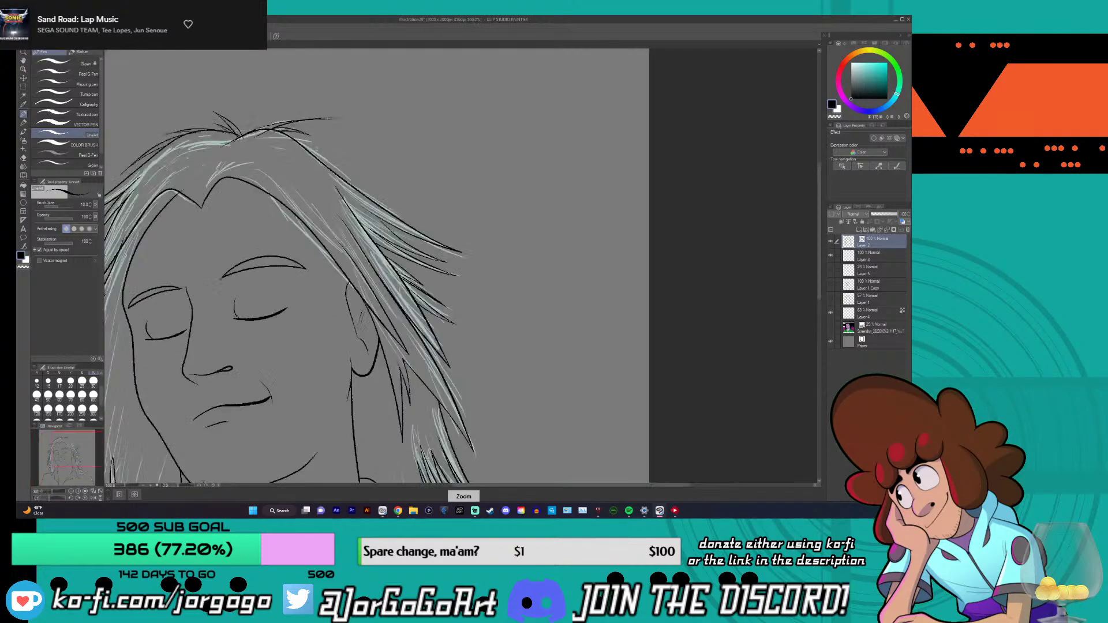
- Ink a stray strand along the upper-right slope of the hair, retrying the stroke
{"action": "left_click_drag", "start_coordinate": [319, 157], "coordinate": [381, 188]}
{"action": "key", "text": "ctrl+z"}
{"action": "left_click_drag", "start_coordinate": [316, 157], "coordinate": [379, 188]}
{"action": "key", "text": "ctrl+z"}
{"action": "scroll", "coordinate": [346, 265], "scroll_direction": "down", "scroll_amount": 3}
{"action": "scroll", "coordinate": [346, 266], "scroll_direction": "up", "scroll_amount": 3}
{"action": "scroll", "coordinate": [424, 384], "scroll_direction": "down", "scroll_amount": 1}
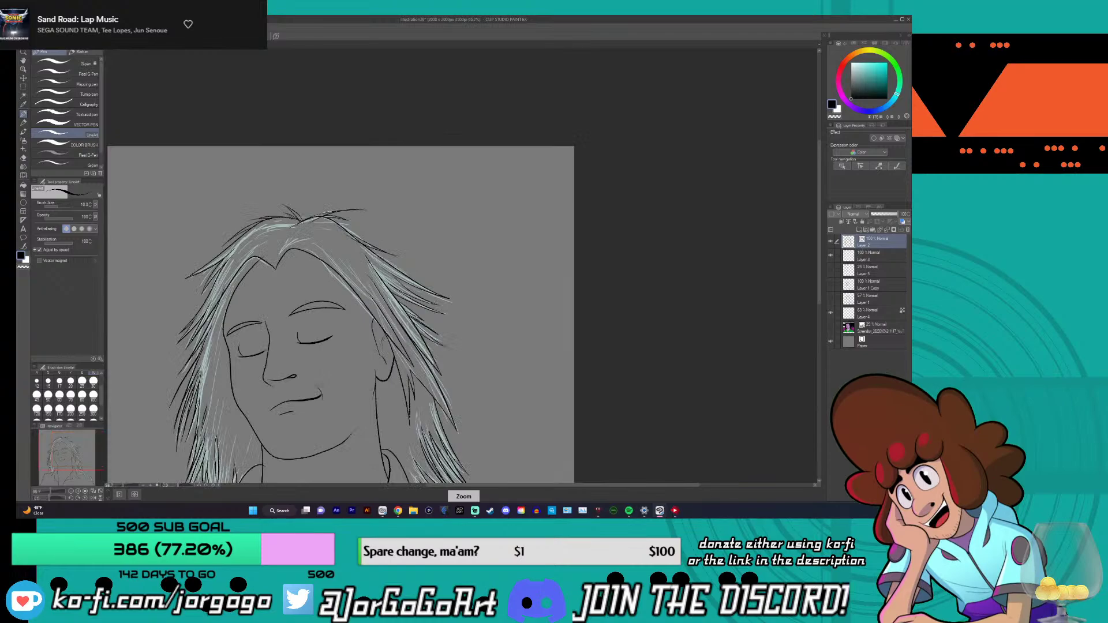
{"action": "scroll", "coordinate": [340, 265], "scroll_direction": "up", "scroll_amount": 1}
{"action": "scroll", "coordinate": [341, 265], "scroll_direction": "down", "scroll_amount": 3}
{"action": "scroll", "coordinate": [341, 266], "scroll_direction": "up", "scroll_amount": 2}
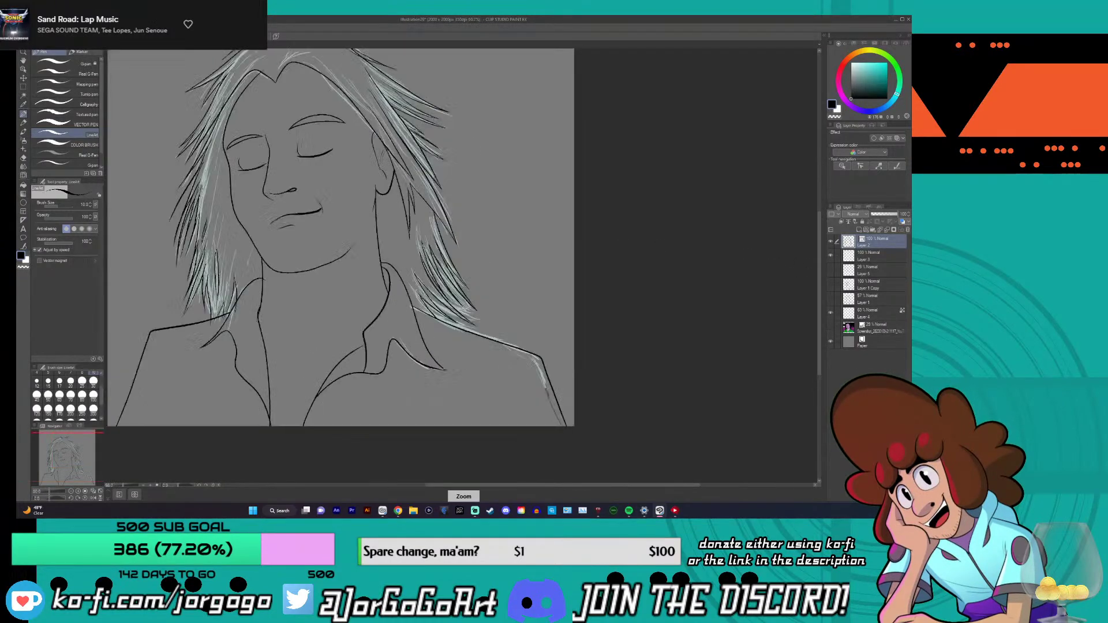
- Ink a thin, pointed hair strand between the neck and the outer hair, above the shirt collar
{"action": "scroll", "coordinate": [370, 247], "scroll_direction": "up", "scroll_amount": 3}
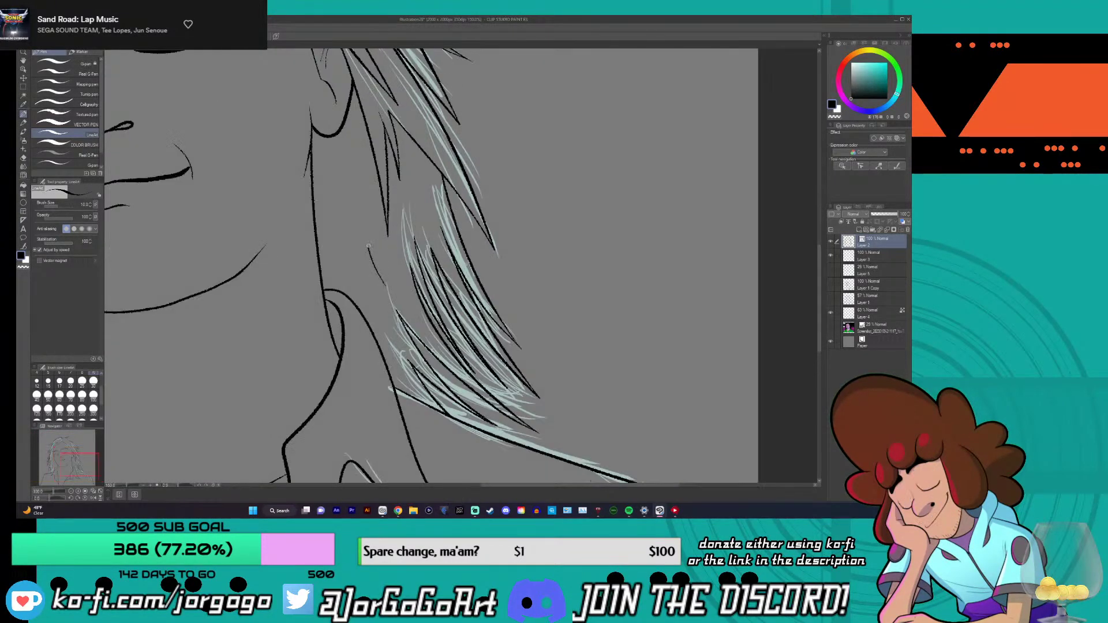
{"action": "mouse_move", "coordinate": [372, 237]}
{"action": "left_mouse_down"}
{"action": "mouse_move", "coordinate": [381, 266]}
{"action": "mouse_move", "coordinate": [366, 271]}
{"action": "mouse_move", "coordinate": [386, 289]}
{"action": "mouse_move", "coordinate": [360, 186]}
{"action": "left_mouse_up"}
{"action": "key", "text": "ctrl+z"}
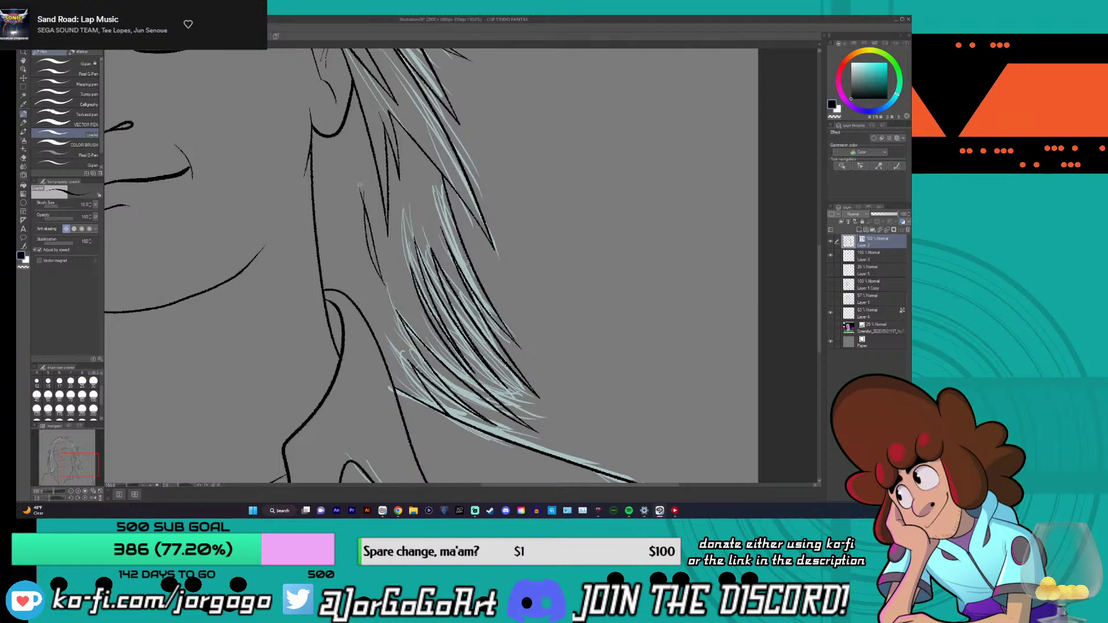
{"action": "scroll", "coordinate": [364, 271], "scroll_direction": "down", "scroll_amount": 1}
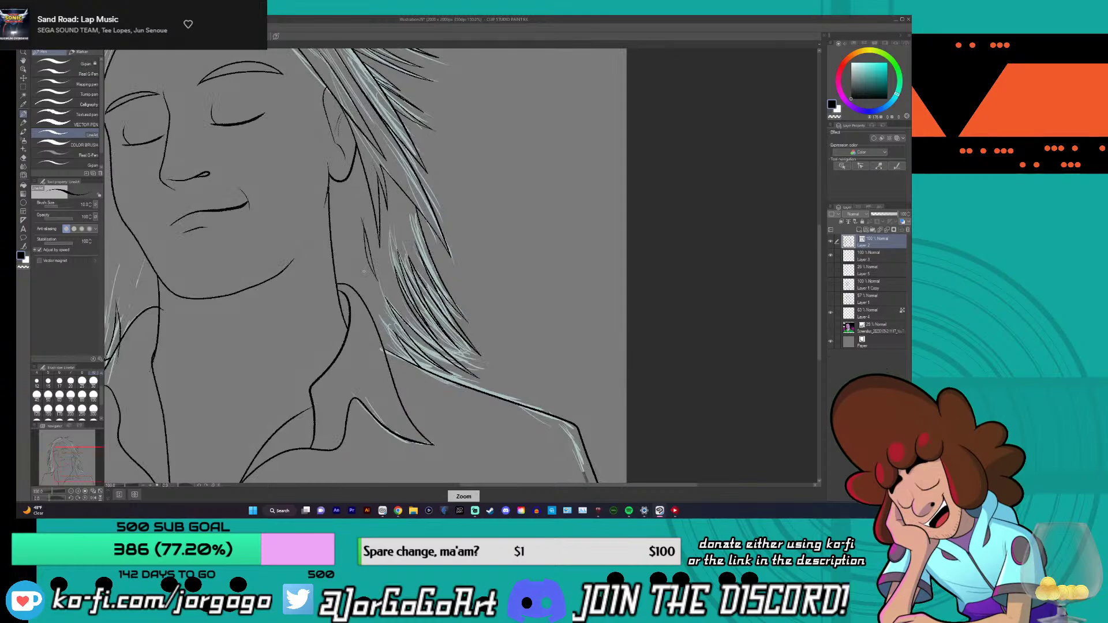
{"action": "scroll", "coordinate": [364, 270], "scroll_direction": "up", "scroll_amount": 1}
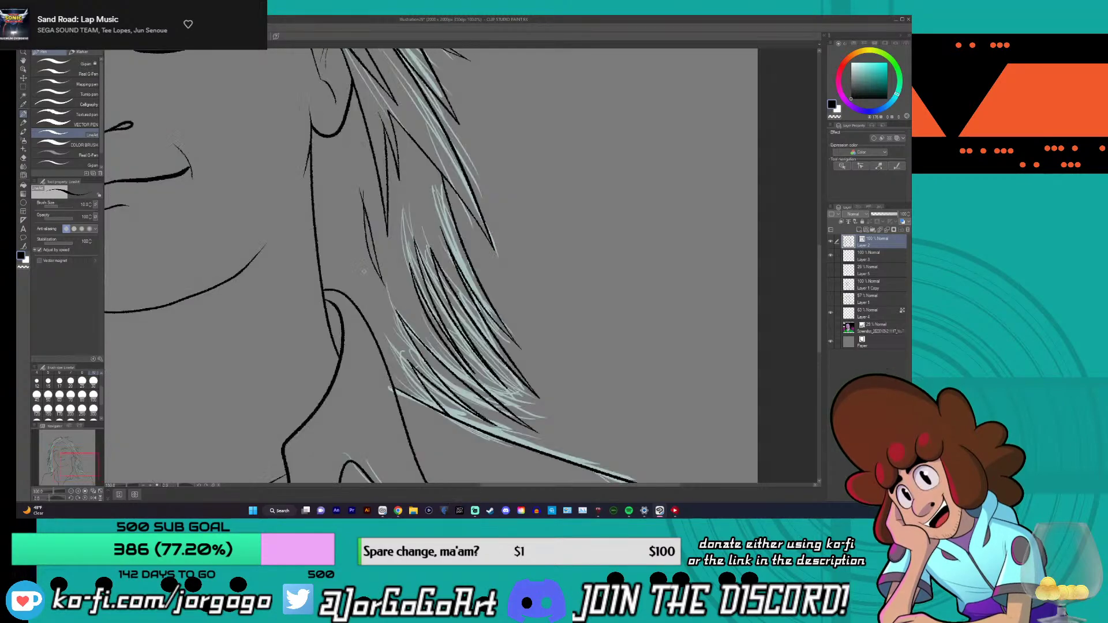
- Ink a second thin hair strand close along the neck below the ear, replacing the first attempt
{"action": "scroll", "coordinate": [364, 272], "scroll_direction": "up", "scroll_amount": 1}
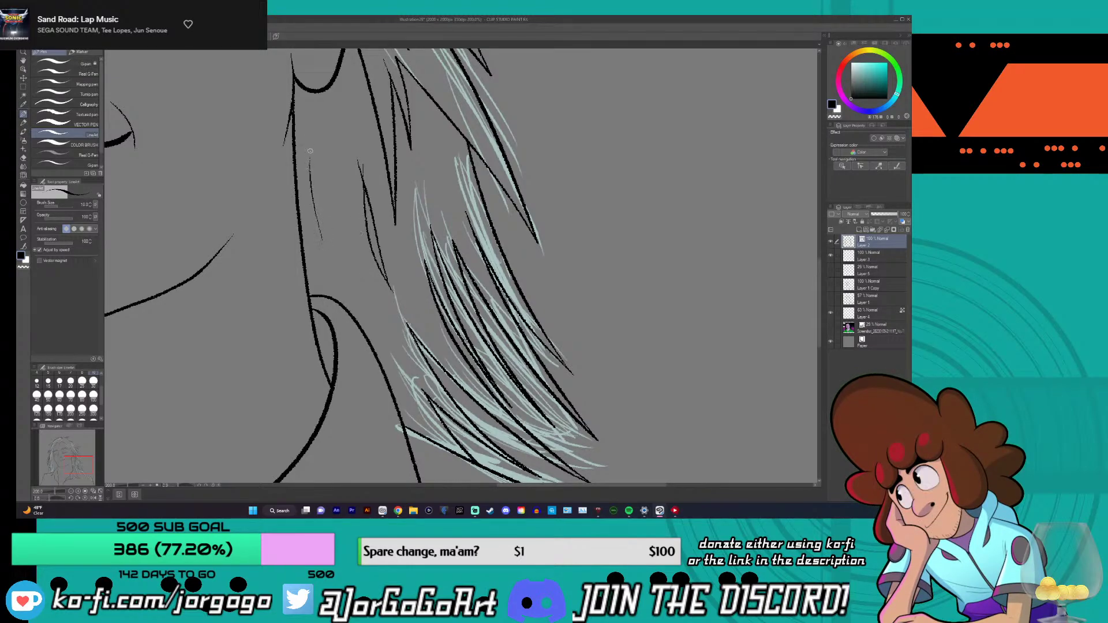
{"action": "key", "text": "ctrl+z"}
{"action": "left_click_drag", "start_coordinate": [315, 180], "coordinate": [329, 265]}
{"action": "scroll", "coordinate": [322, 276], "scroll_direction": "down", "scroll_amount": 3}
{"action": "scroll", "coordinate": [321, 276], "scroll_direction": "up", "scroll_amount": 2}
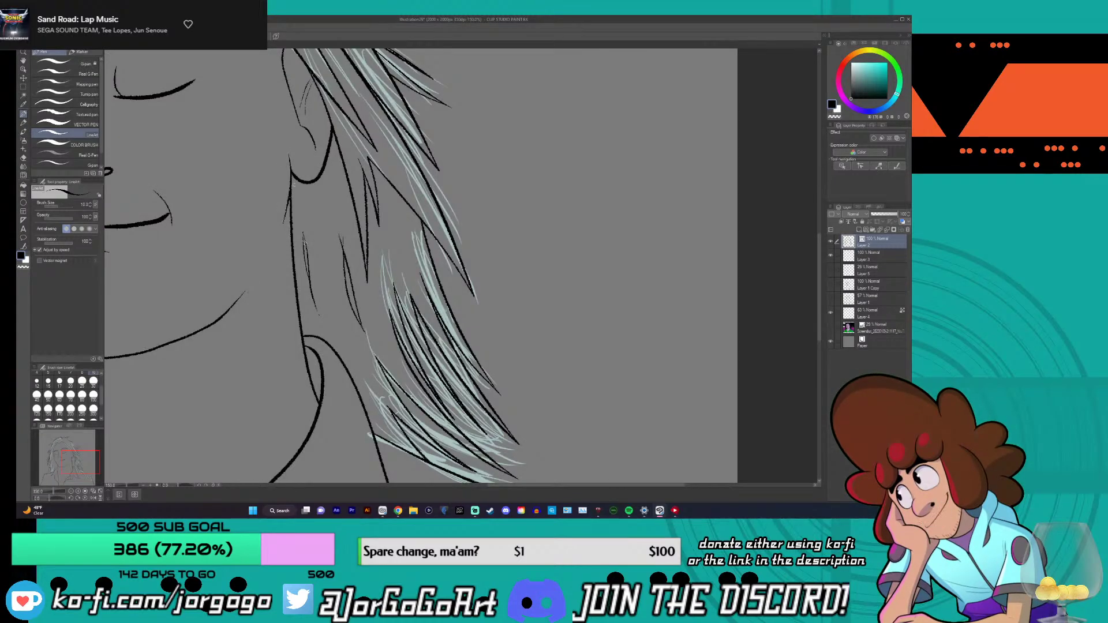
- Trim the lower end of the thin neck strand with the vector eraser, and return to the inking pen
{"action": "left_click", "coordinate": [23, 157]}
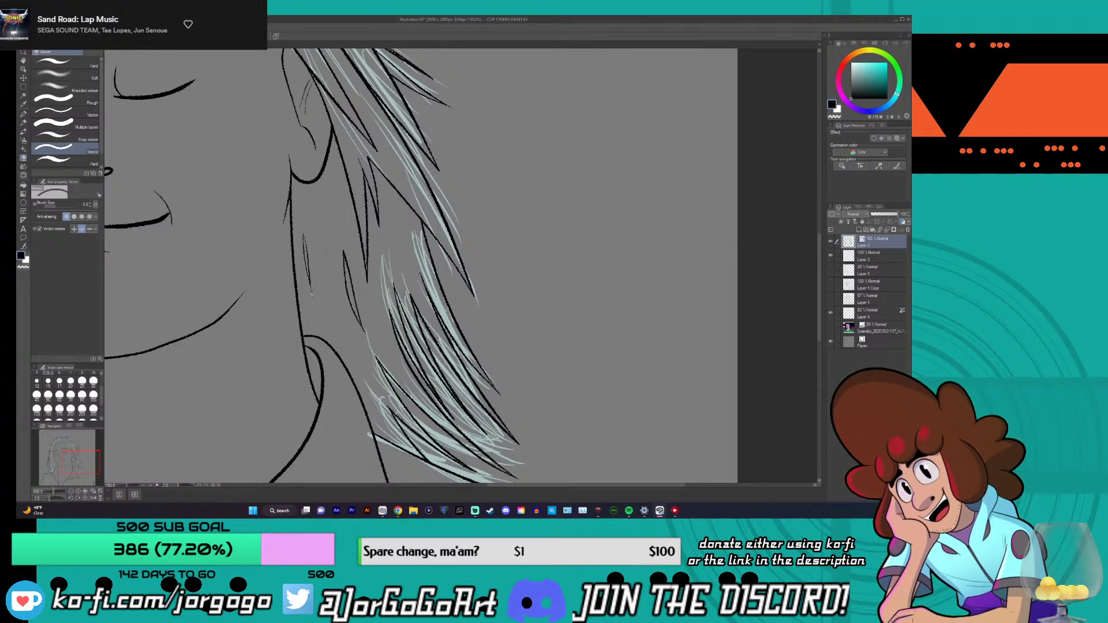
{"action": "scroll", "coordinate": [312, 294], "scroll_direction": "down", "scroll_amount": 2}
{"action": "scroll", "coordinate": [283, 306], "scroll_direction": "down", "scroll_amount": 2}
{"action": "scroll", "coordinate": [283, 306], "scroll_direction": "up", "scroll_amount": 4}
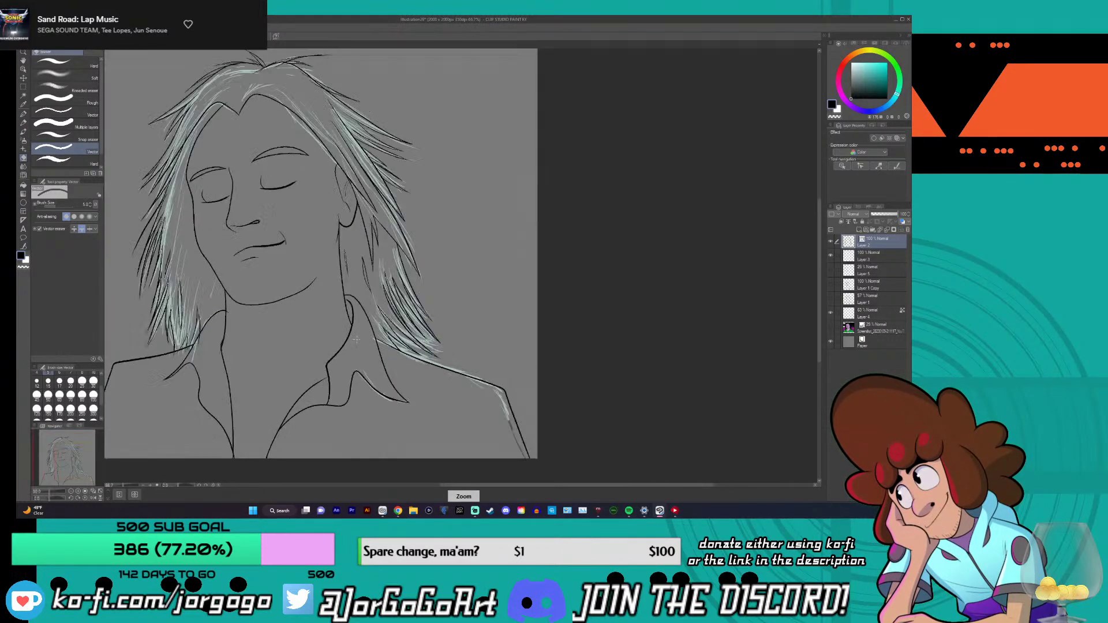
{"action": "left_click", "coordinate": [24, 118]}
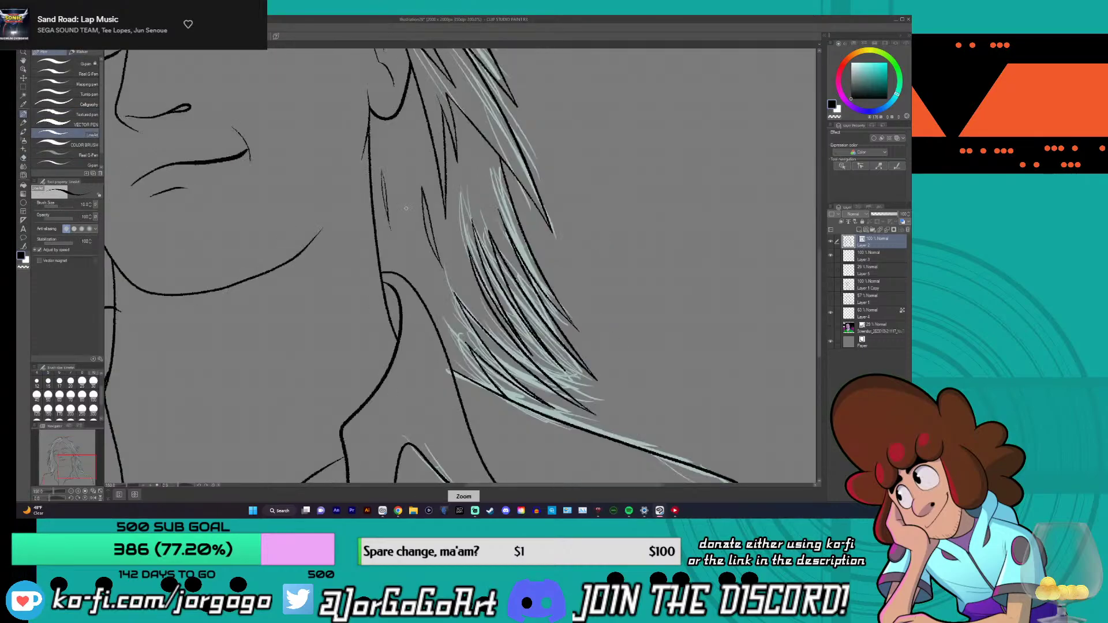
{"action": "scroll", "coordinate": [461, 269], "scroll_direction": "down", "scroll_amount": 4}
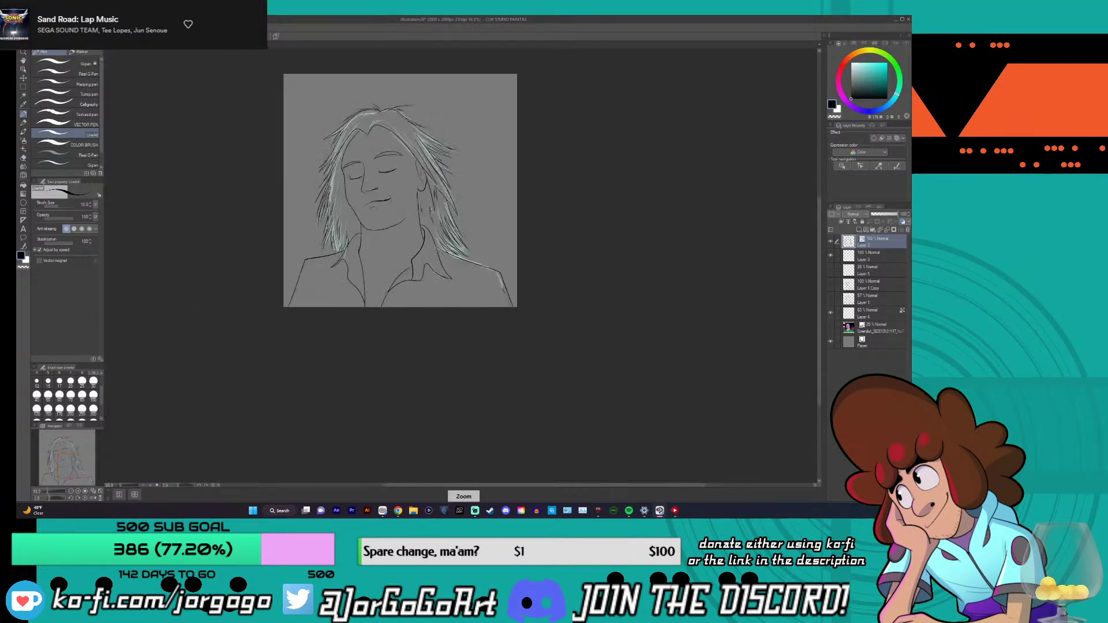
{"action": "scroll", "coordinate": [430, 210], "scroll_direction": "up", "scroll_amount": 1}
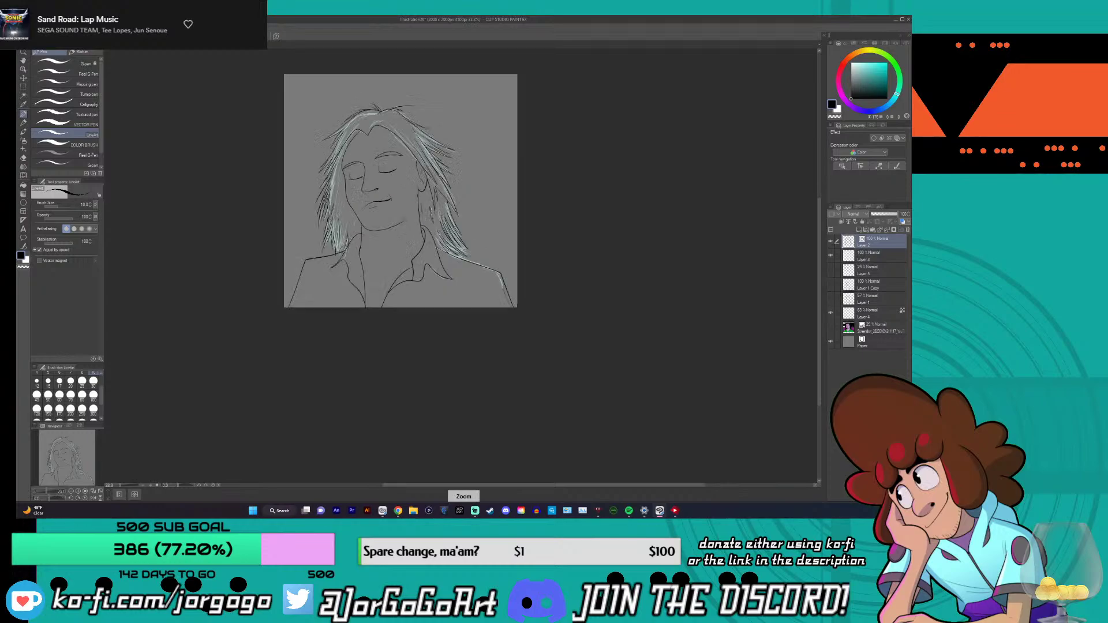
{"action": "scroll", "coordinate": [432, 212], "scroll_direction": "up", "scroll_amount": 2}
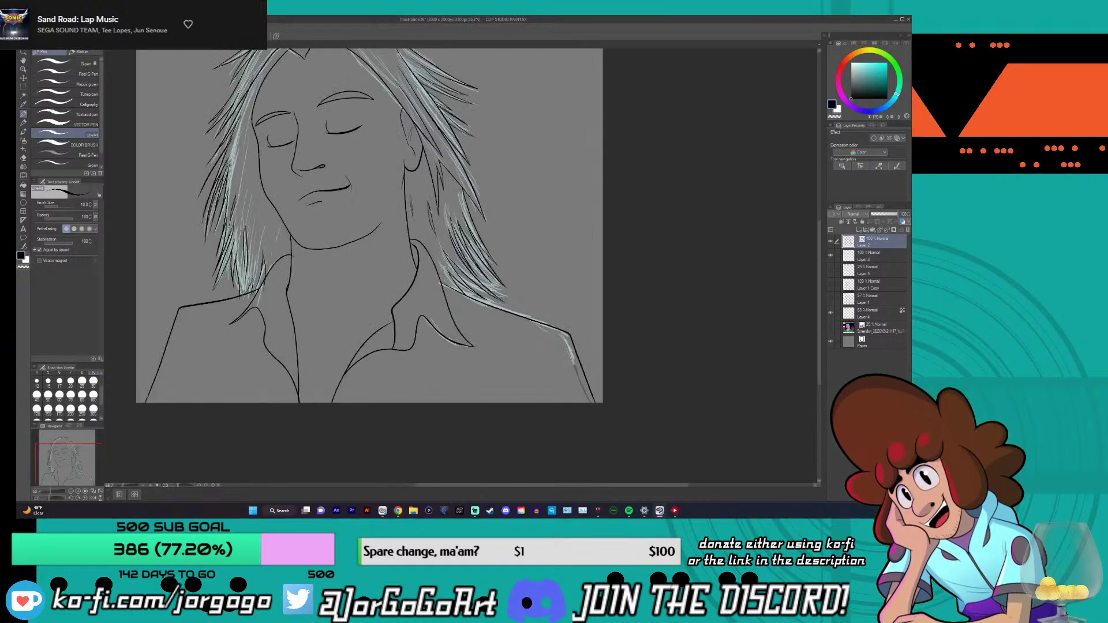
- Hide the light-blue sketch layer so that only the black line art is shown
{"action": "left_click", "coordinate": [834, 271]}
{"action": "key", "text": "ctrl+plus"}
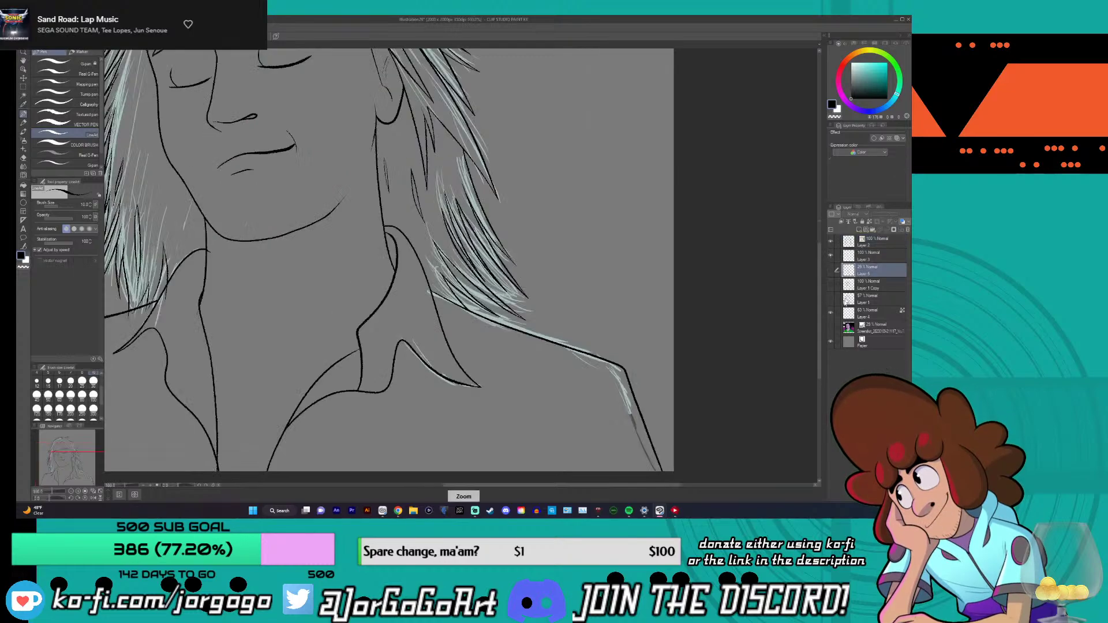
{"action": "left_click", "coordinate": [830, 312]}
{"action": "key", "text": "ctrl+minus"}
{"action": "key", "text": "ctrl+minus"}
{"action": "key", "text": "ctrl+plus"}
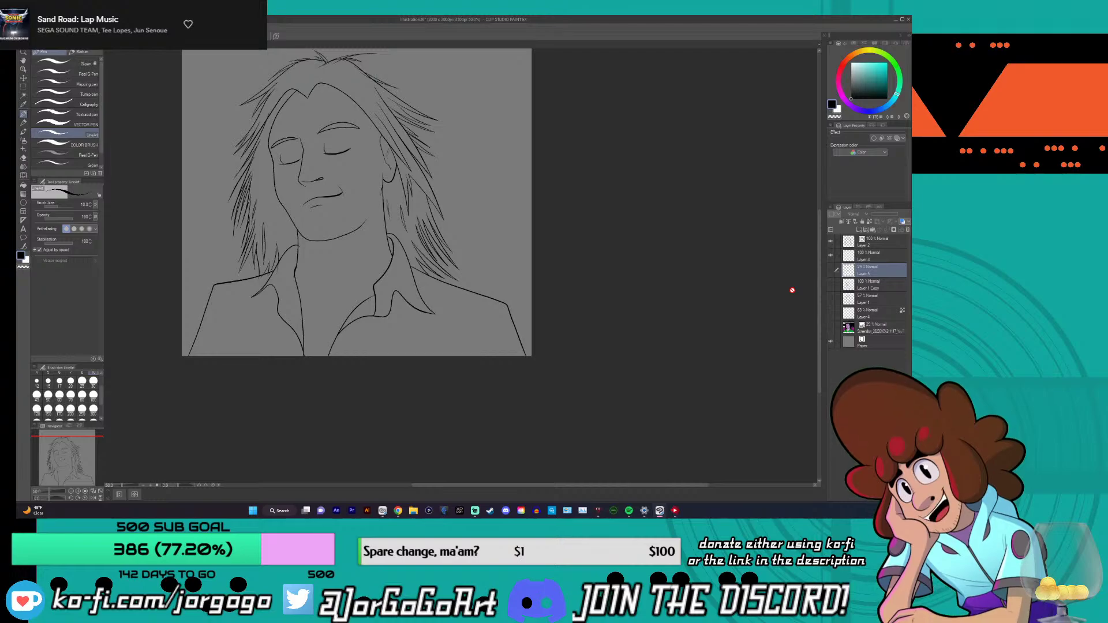
- Compare the line art with the earlier open-eyed face sketch by toggling their layers, and restore the line art
{"action": "left_click", "coordinate": [831, 256]}
{"action": "left_click", "coordinate": [831, 285]}
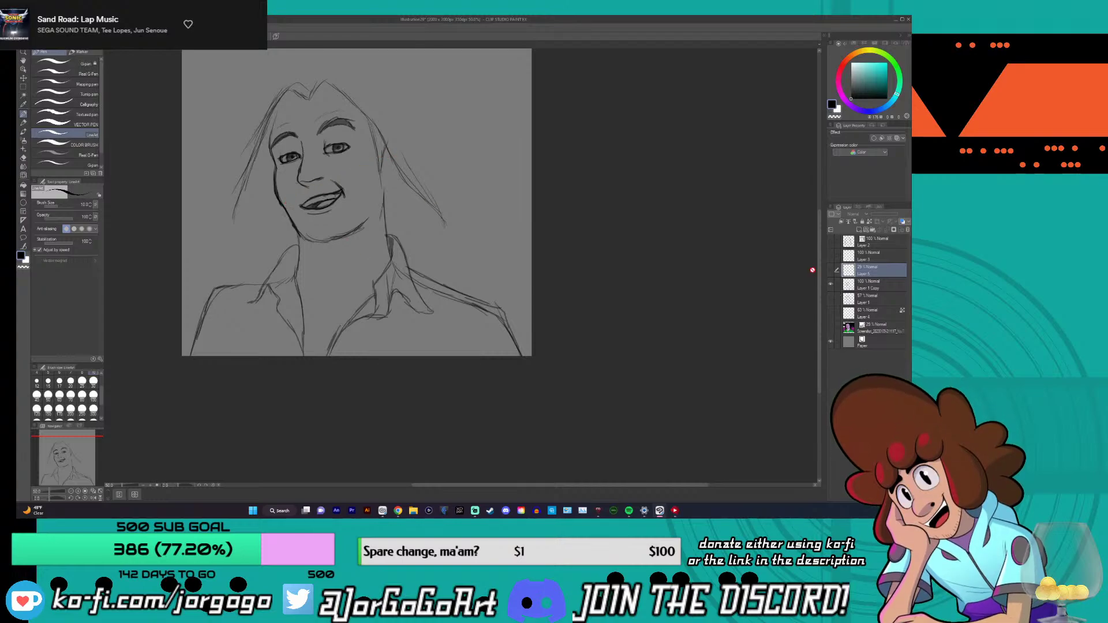
{"action": "left_click", "coordinate": [831, 284]}
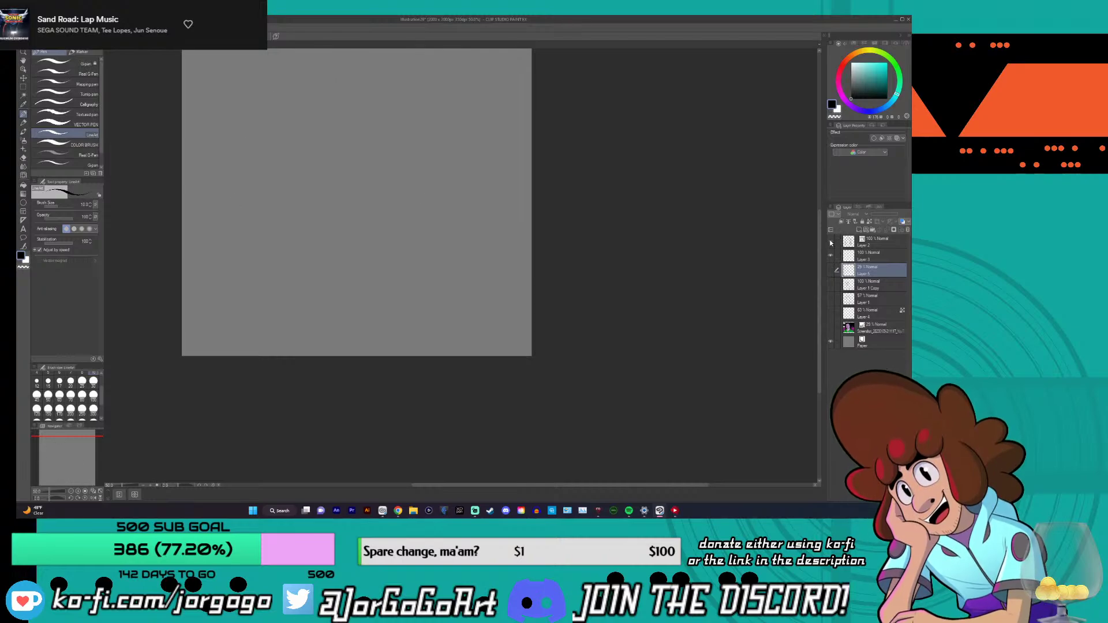
{"action": "left_click", "coordinate": [831, 256]}
{"action": "left_click", "coordinate": [862, 258]}
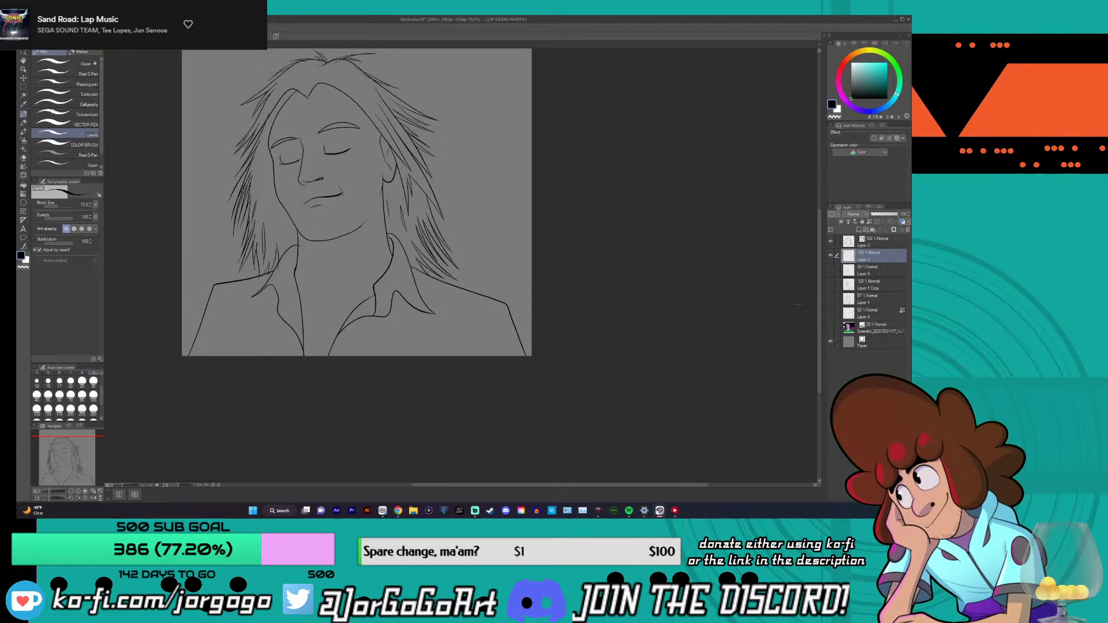
- Show the reference photo layer at 100% opacity and sample the forehead's skin colour from it with the eyedropper
{"action": "left_click", "coordinate": [848, 328]}
{"action": "left_click", "coordinate": [831, 327]}
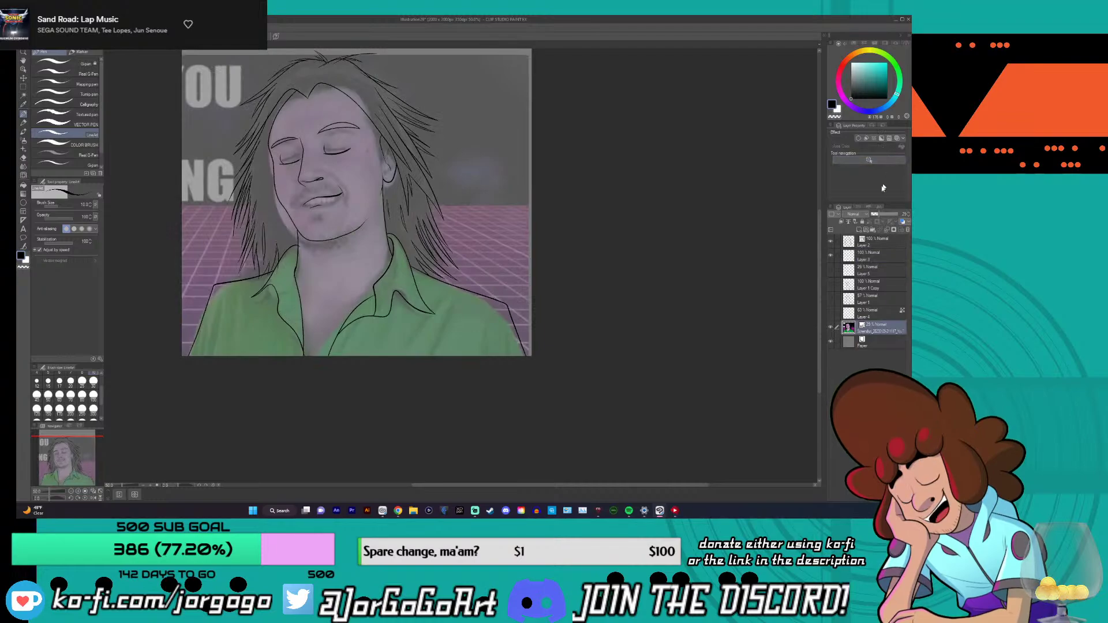
{"action": "left_click_drag", "start_coordinate": [883, 216], "coordinate": [913, 213]}
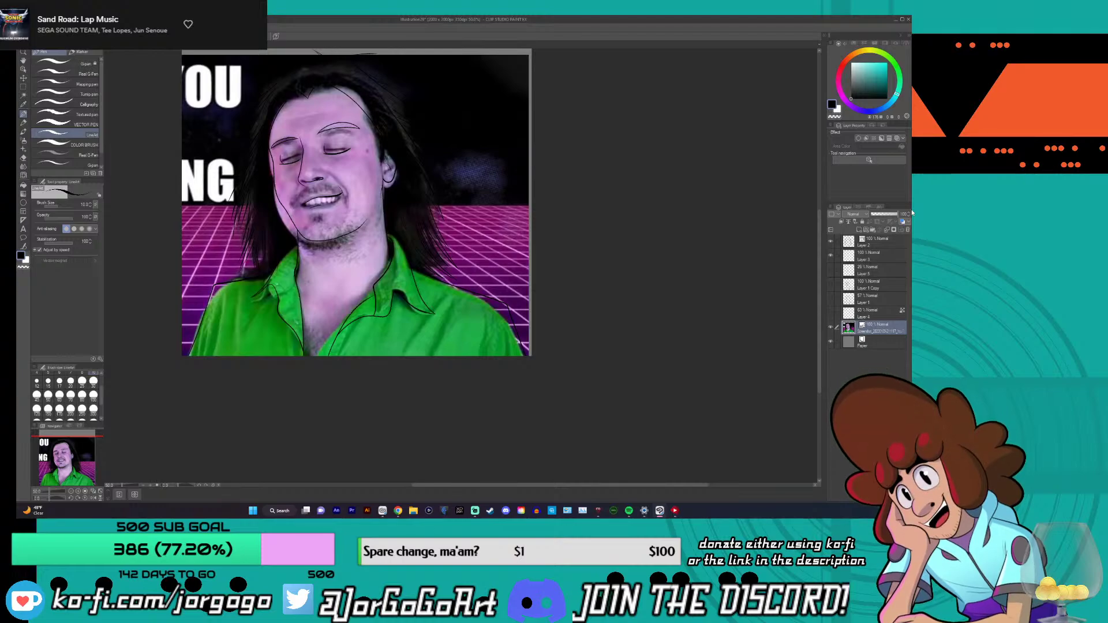
{"action": "key", "text": "i"}
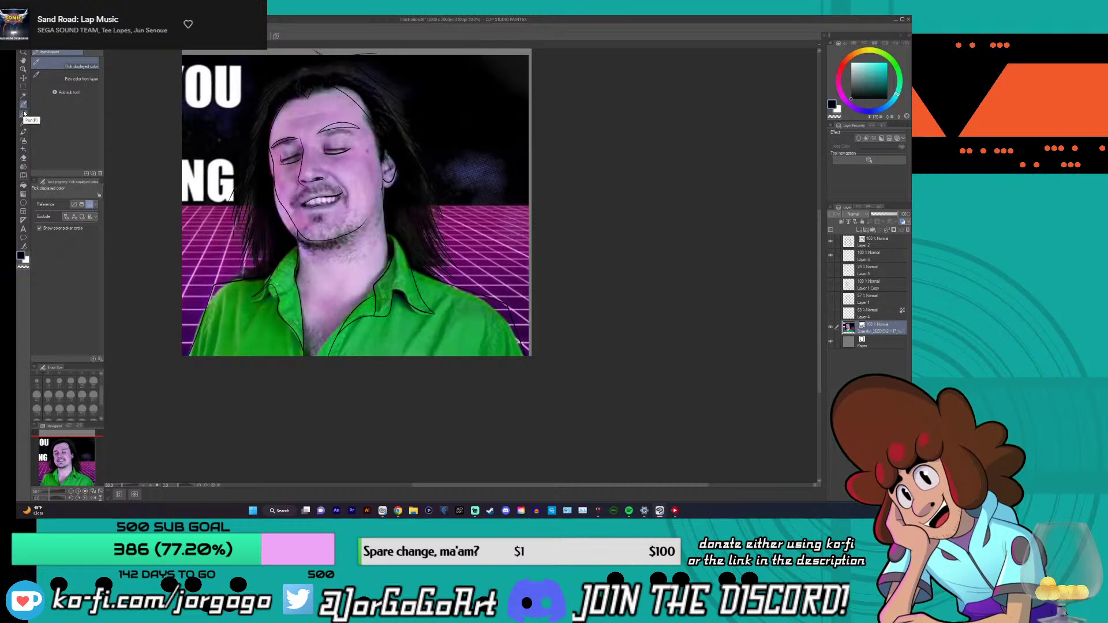
{"action": "left_click", "coordinate": [329, 94]}
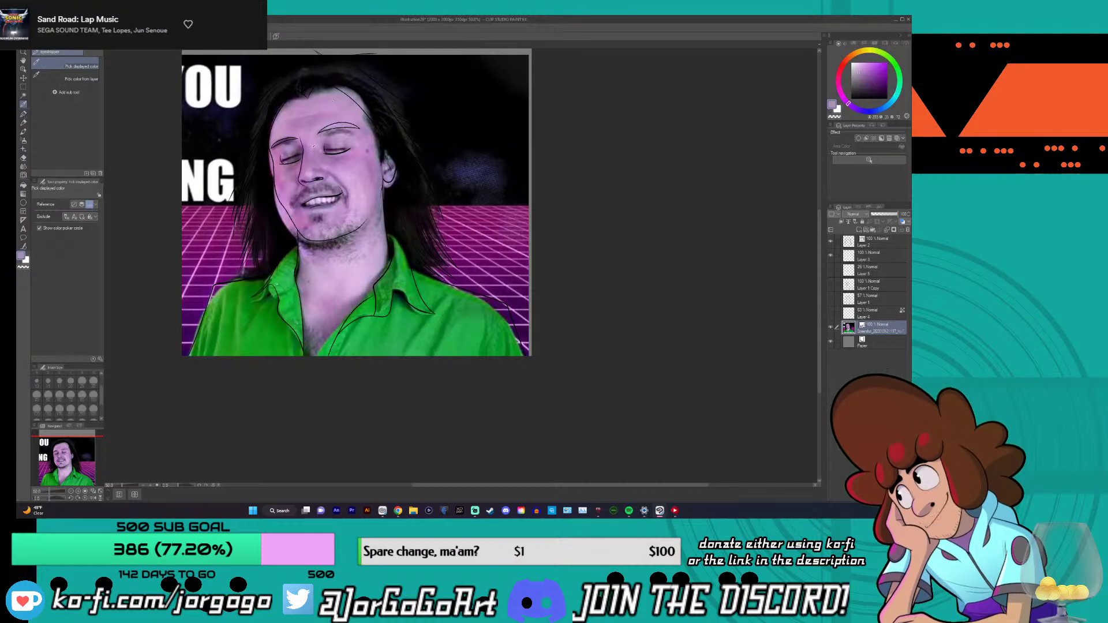
- Sample skin colours from the man's face in the reference photo, ending on the cheek tone, and hide the photo layer
{"action": "left_click", "coordinate": [356, 103]}
{"action": "left_click", "coordinate": [357, 168]}
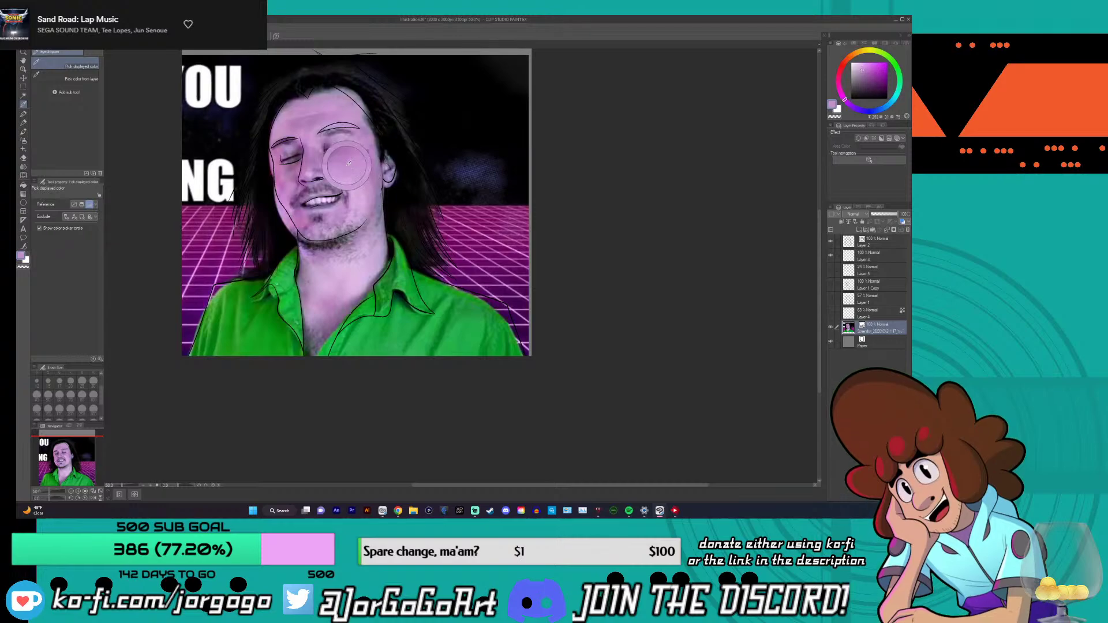
{"action": "left_click", "coordinate": [351, 163]}
{"action": "left_click", "coordinate": [350, 163]}
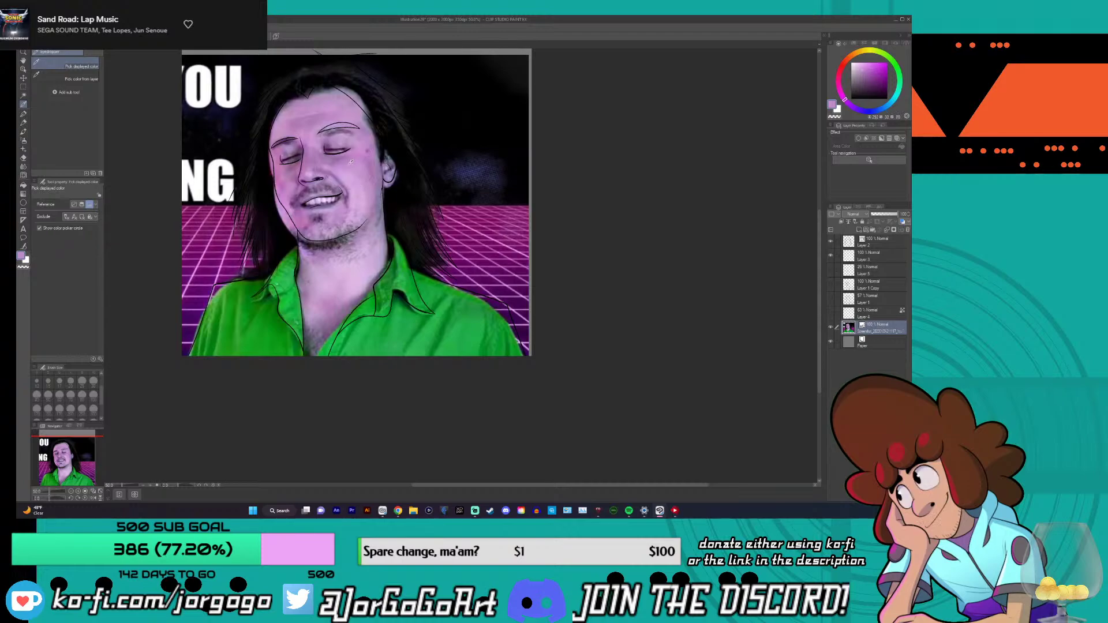
{"action": "left_click", "coordinate": [832, 329]}
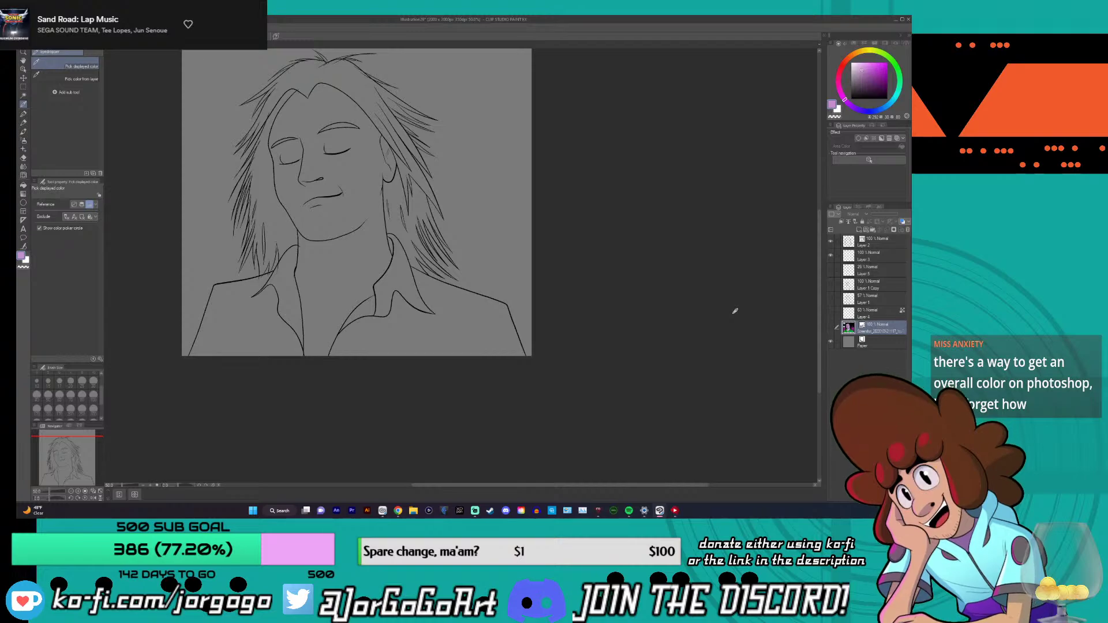
- Erase the surplus stroke beside the crown parting with the vector eraser on the top line-art layer
{"action": "left_click", "coordinate": [24, 157]}
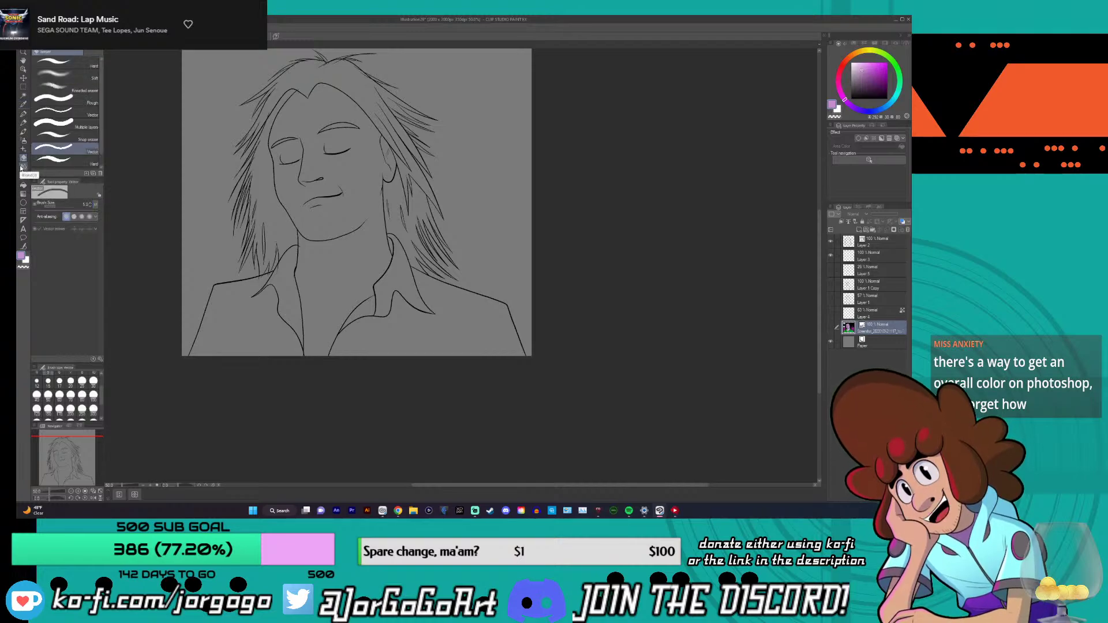
{"action": "left_click", "coordinate": [846, 242]}
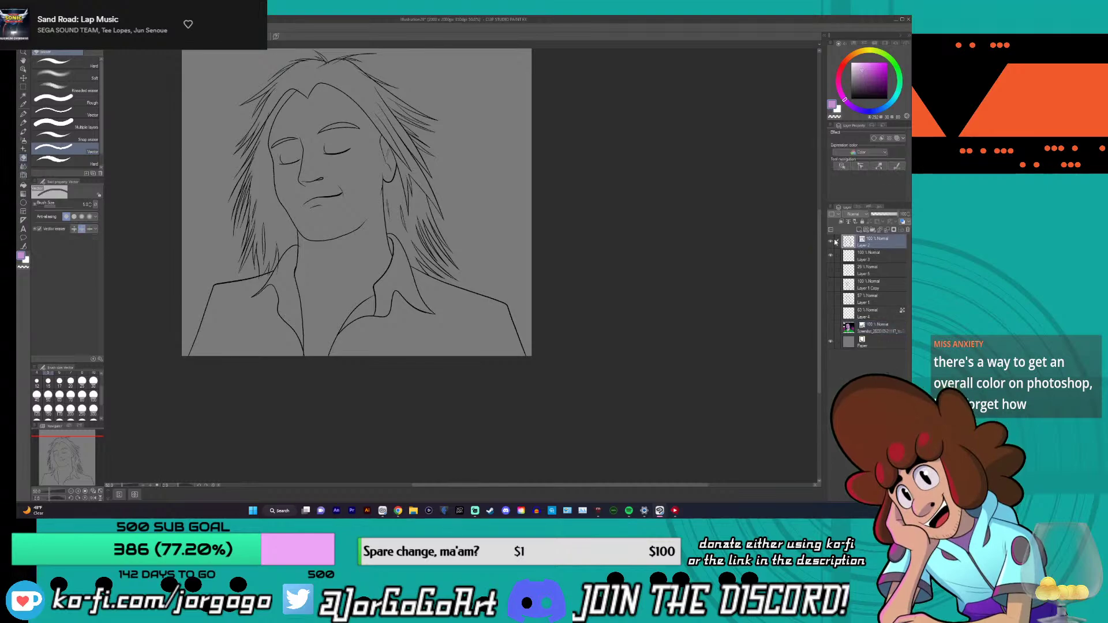
{"action": "left_click", "coordinate": [831, 242]}
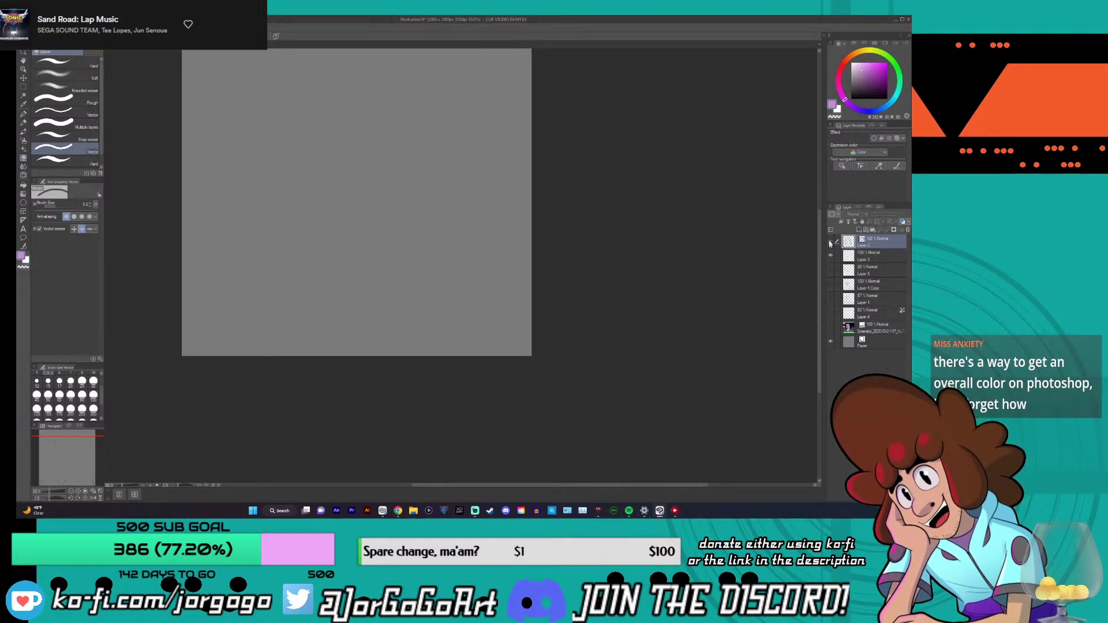
{"action": "left_click", "coordinate": [830, 242]}
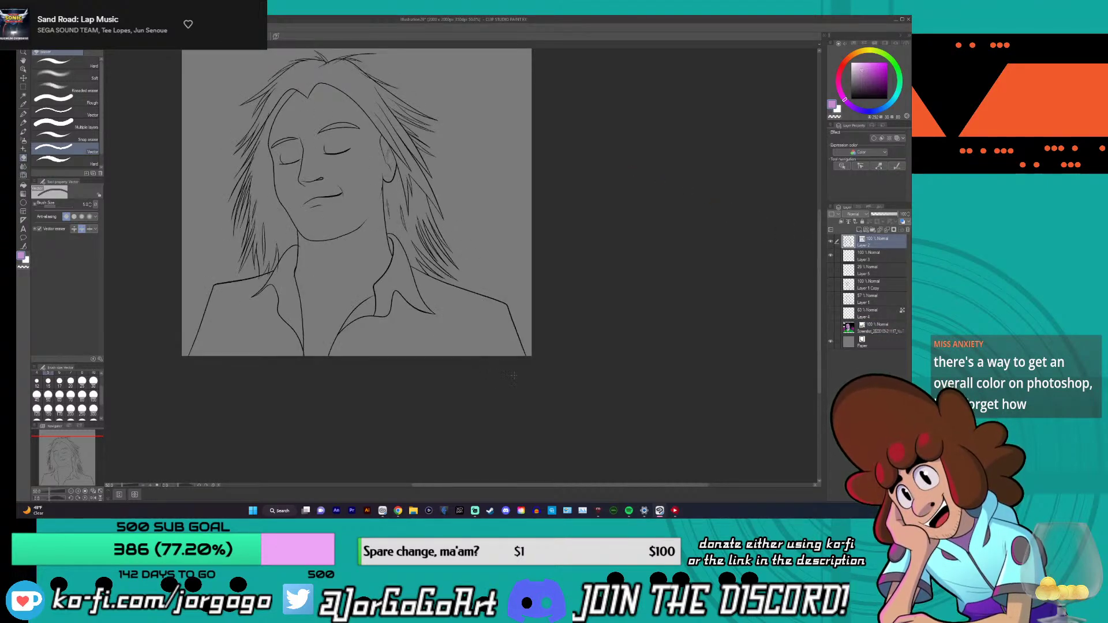
{"action": "scroll", "coordinate": [313, 57], "scroll_direction": "up", "scroll_amount": 4}
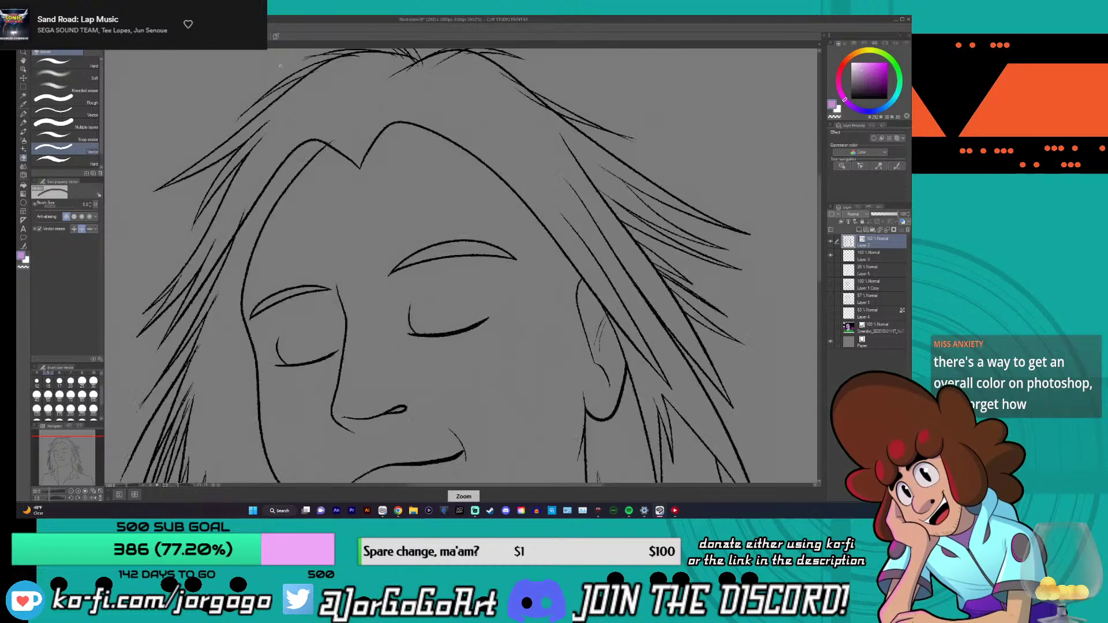
{"action": "scroll", "coordinate": [311, 68], "scroll_direction": "down", "scroll_amount": 2}
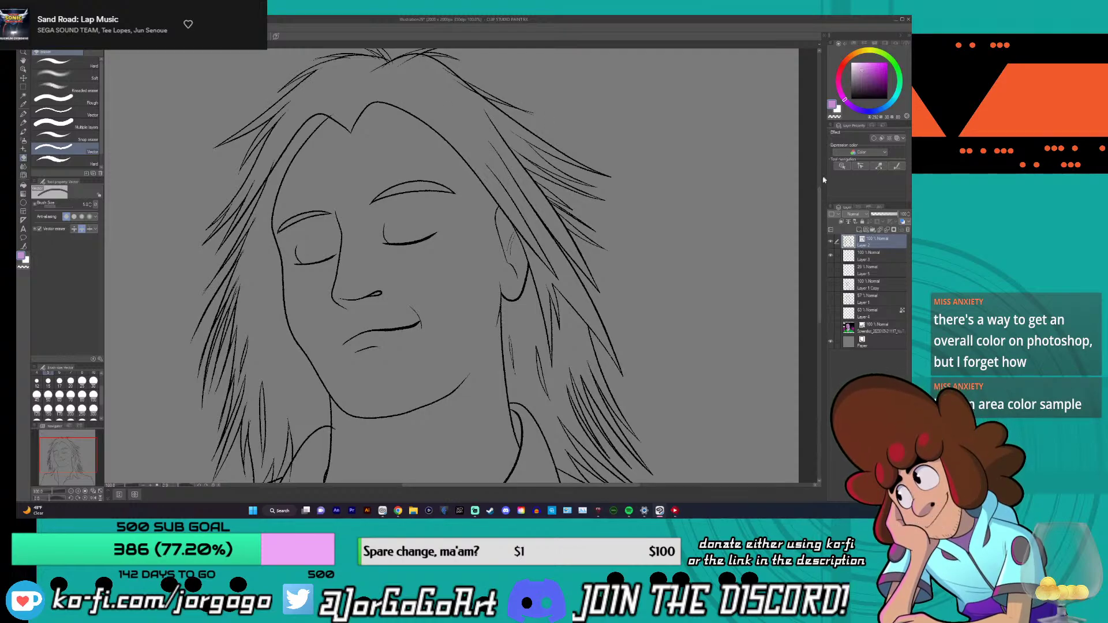
{"action": "scroll", "coordinate": [818, 192], "scroll_direction": "up", "scroll_amount": 2}
{"action": "scroll", "coordinate": [414, 164], "scroll_direction": "up", "scroll_amount": 2}
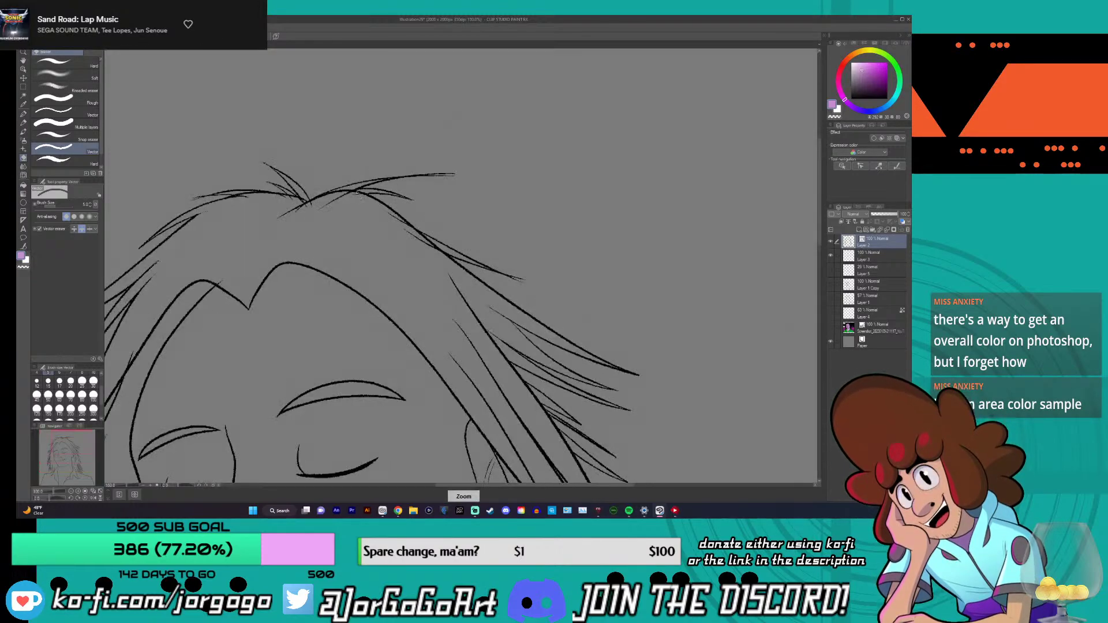
{"action": "key", "text": "ctrl+z"}
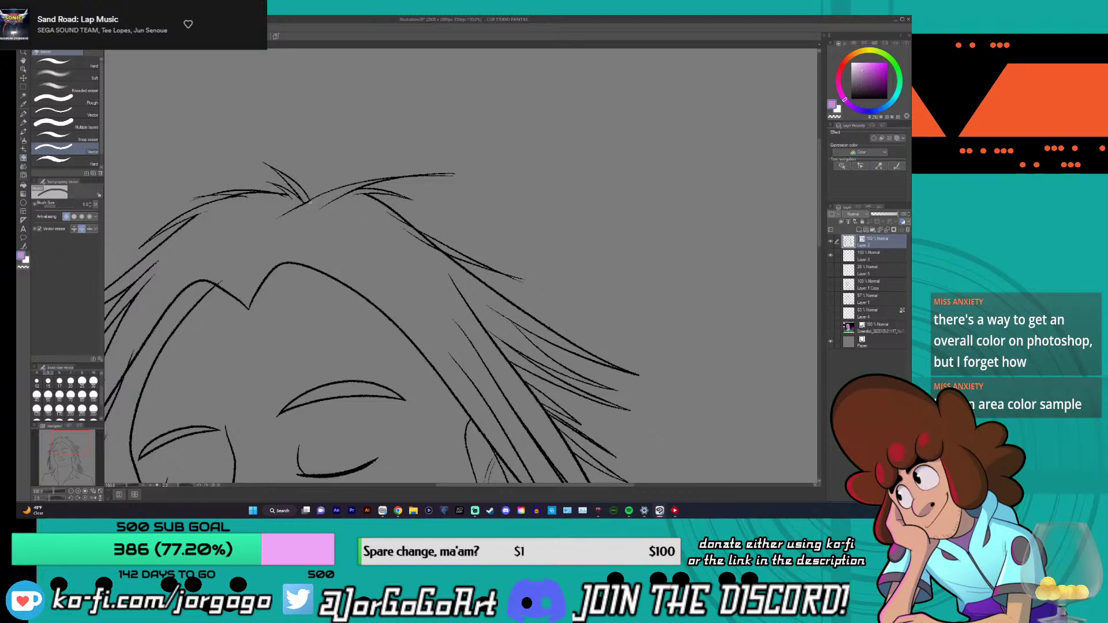
- Trim the overlong tip of the hair strand that rises just right of the crown parting
{"action": "scroll", "coordinate": [434, 196], "scroll_direction": "down", "scroll_amount": 3}
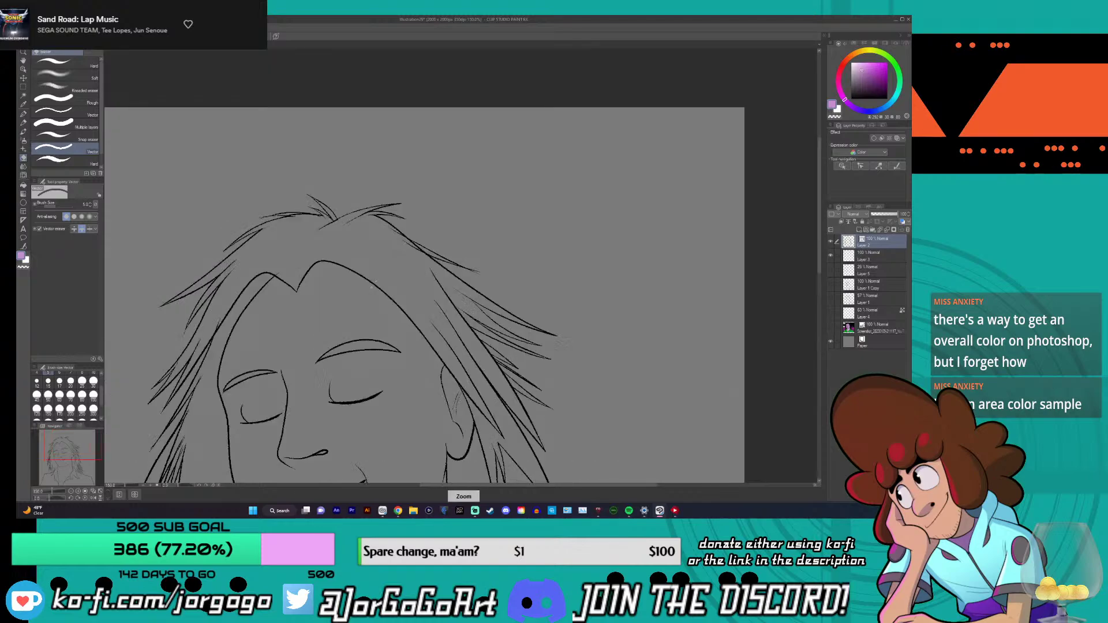
{"action": "scroll", "coordinate": [372, 287], "scroll_direction": "up", "scroll_amount": 2}
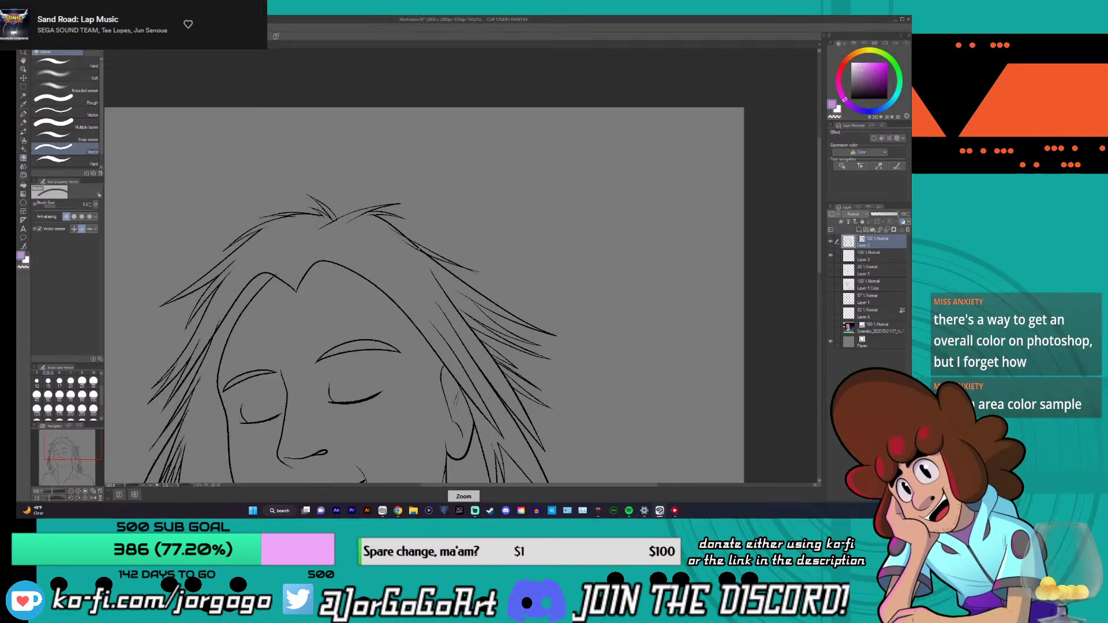
{"action": "scroll", "coordinate": [371, 287], "scroll_direction": "down", "scroll_amount": 2}
{"action": "scroll", "coordinate": [385, 215], "scroll_direction": "up", "scroll_amount": 3}
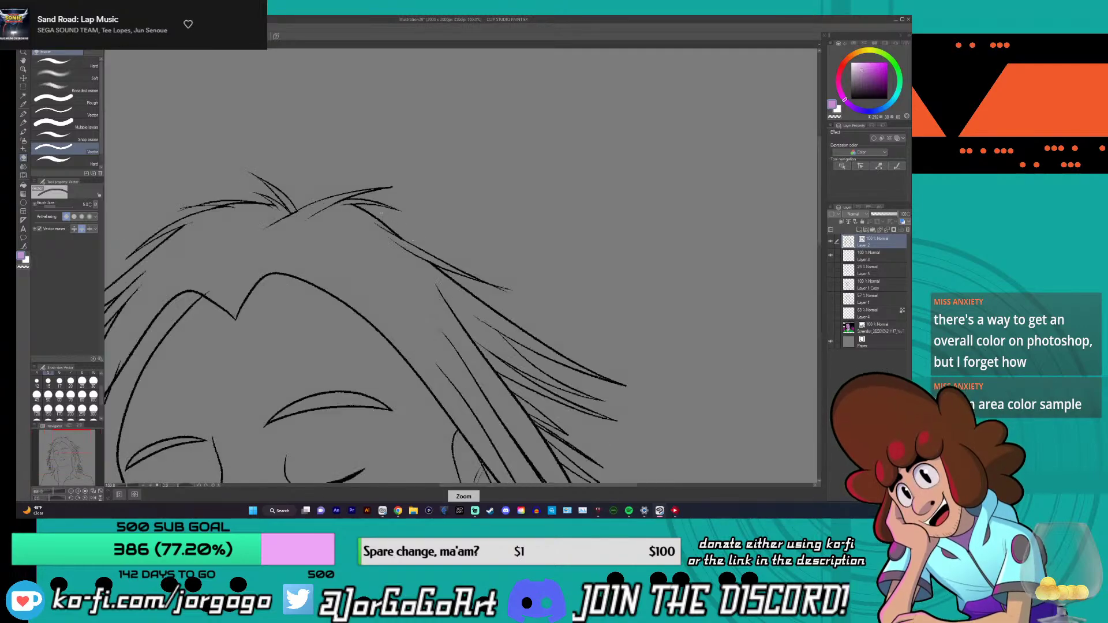
{"action": "scroll", "coordinate": [381, 213], "scroll_direction": "up", "scroll_amount": 1}
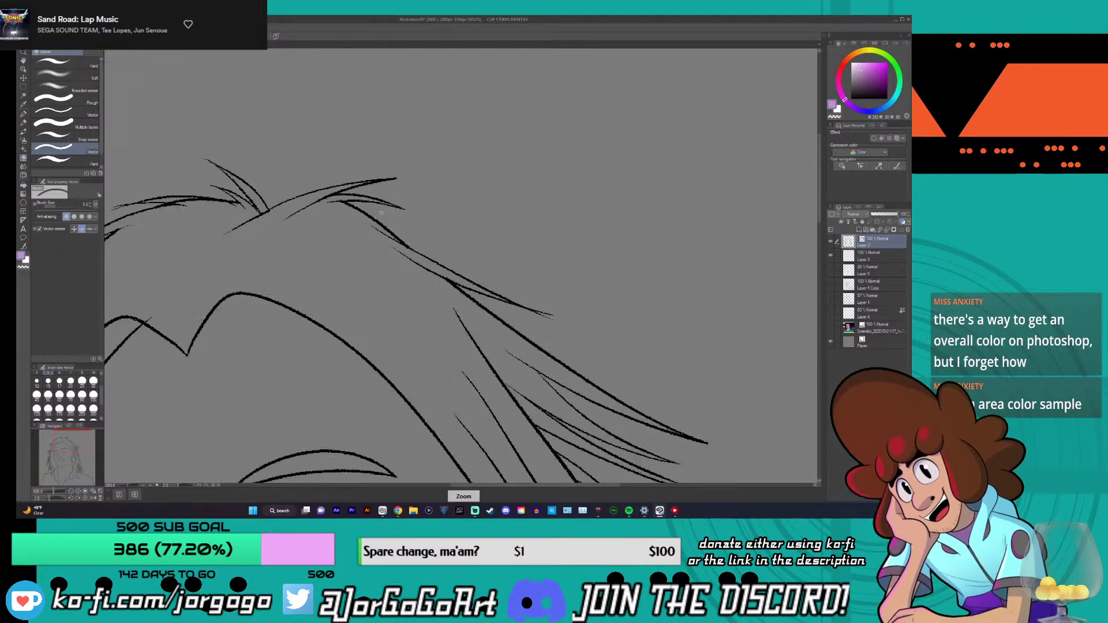
- Shorten the tip of the outer hair strand on the upper right side of the head
{"action": "scroll", "coordinate": [381, 213], "scroll_direction": "down", "scroll_amount": 3}
{"action": "scroll", "coordinate": [381, 211], "scroll_direction": "up", "scroll_amount": 3}
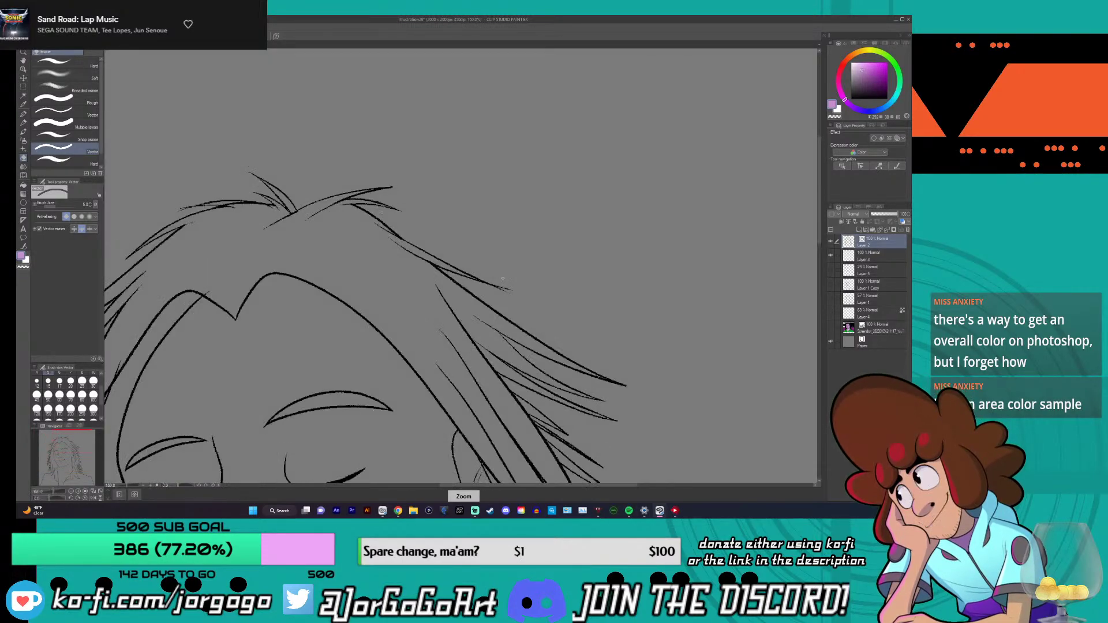
{"action": "scroll", "coordinate": [452, 365], "scroll_direction": "down", "scroll_amount": 3}
{"action": "scroll", "coordinate": [452, 366], "scroll_direction": "down", "scroll_amount": 1}
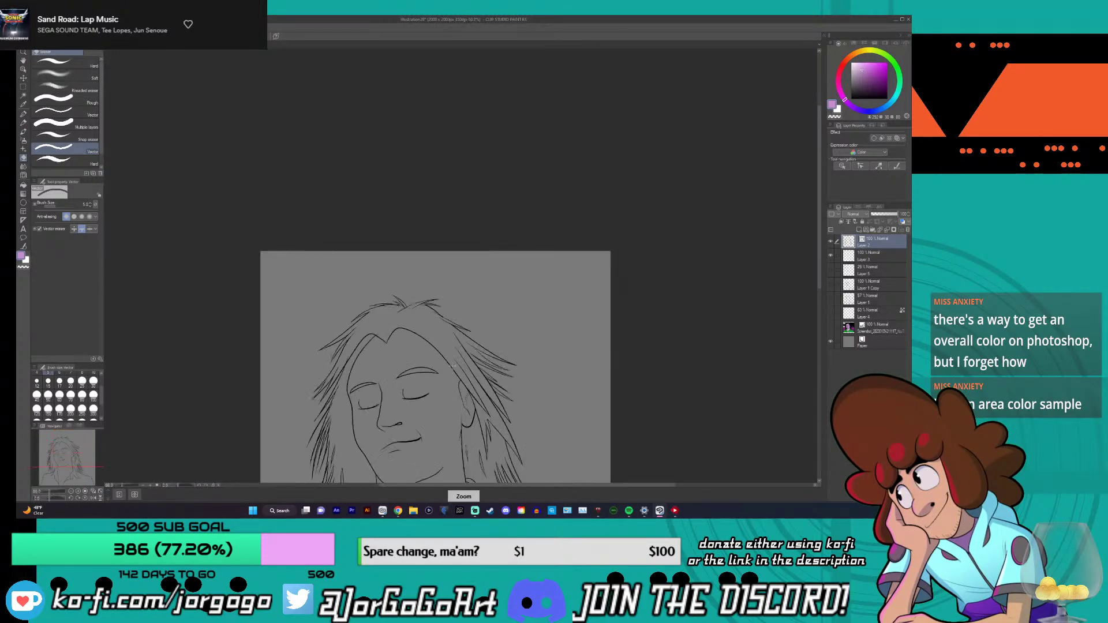
{"action": "scroll", "coordinate": [452, 366], "scroll_direction": "up", "scroll_amount": 3}
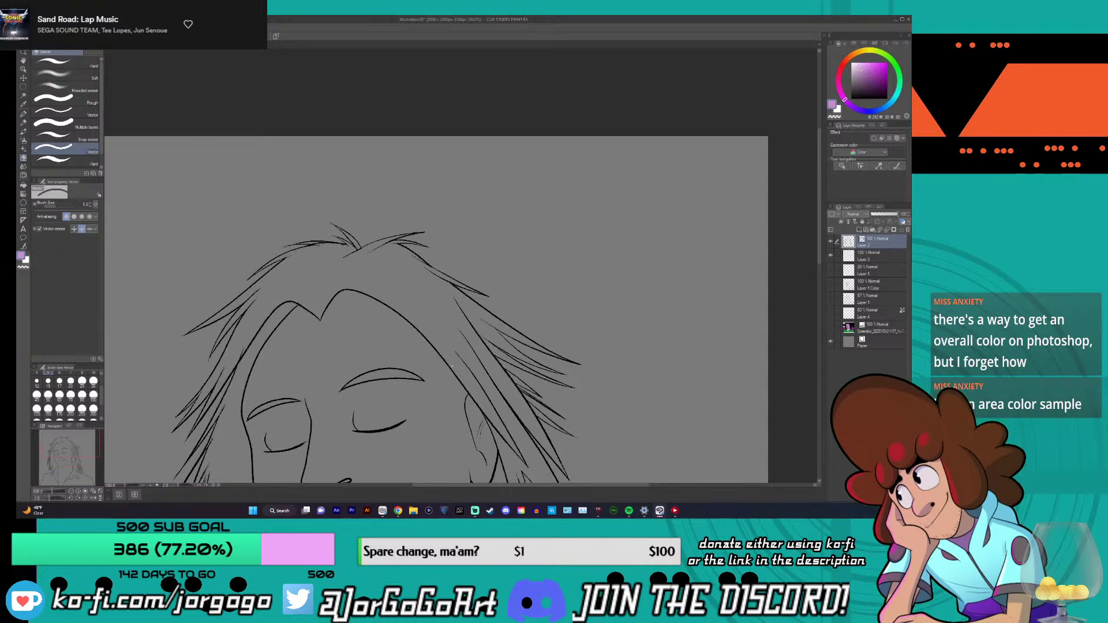
- Examine the upper hair line art up close and from a distance for strands that need cleaning up
{"action": "scroll", "coordinate": [309, 359], "scroll_direction": "down", "scroll_amount": 1}
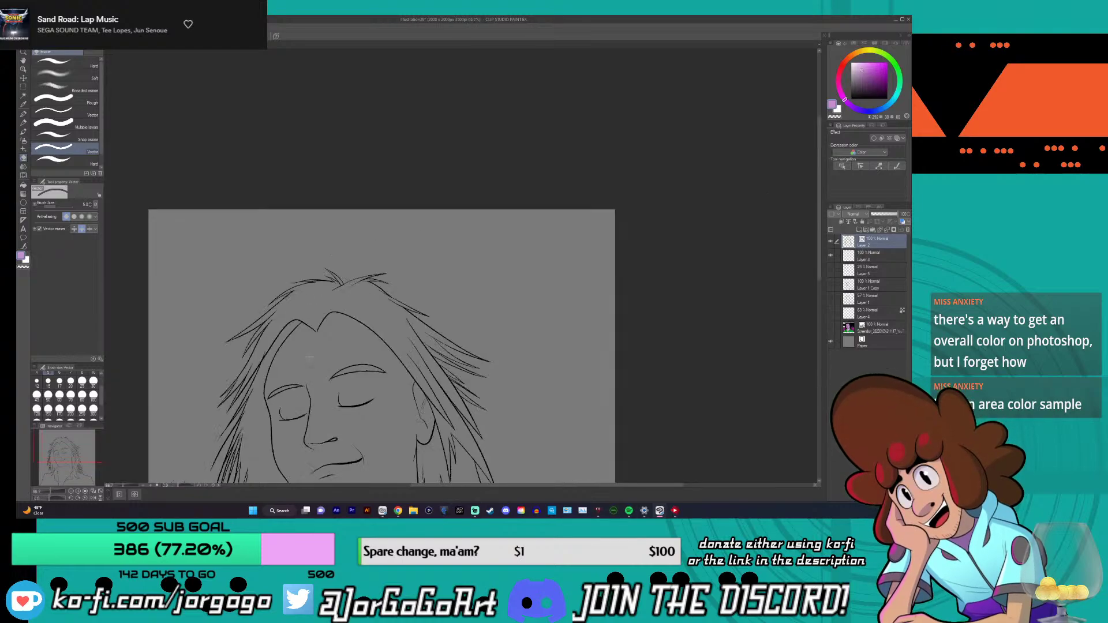
{"action": "scroll", "coordinate": [310, 358], "scroll_direction": "up", "scroll_amount": 1}
{"action": "scroll", "coordinate": [309, 358], "scroll_direction": "down", "scroll_amount": 1}
{"action": "scroll", "coordinate": [310, 358], "scroll_direction": "up", "scroll_amount": 1}
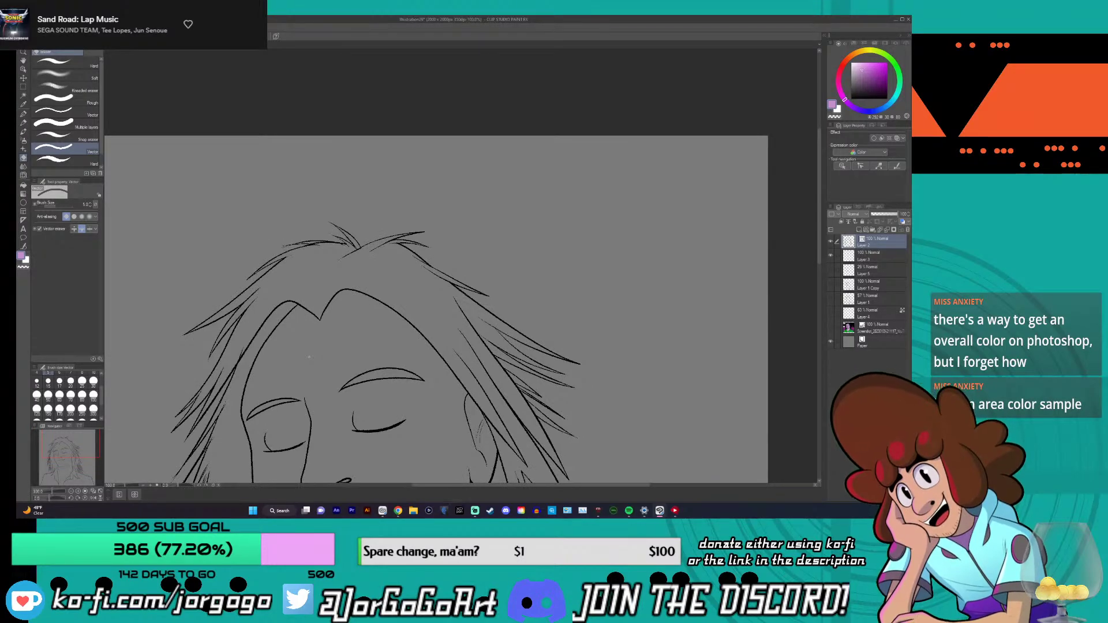
{"action": "scroll", "coordinate": [310, 356], "scroll_direction": "down", "scroll_amount": 1}
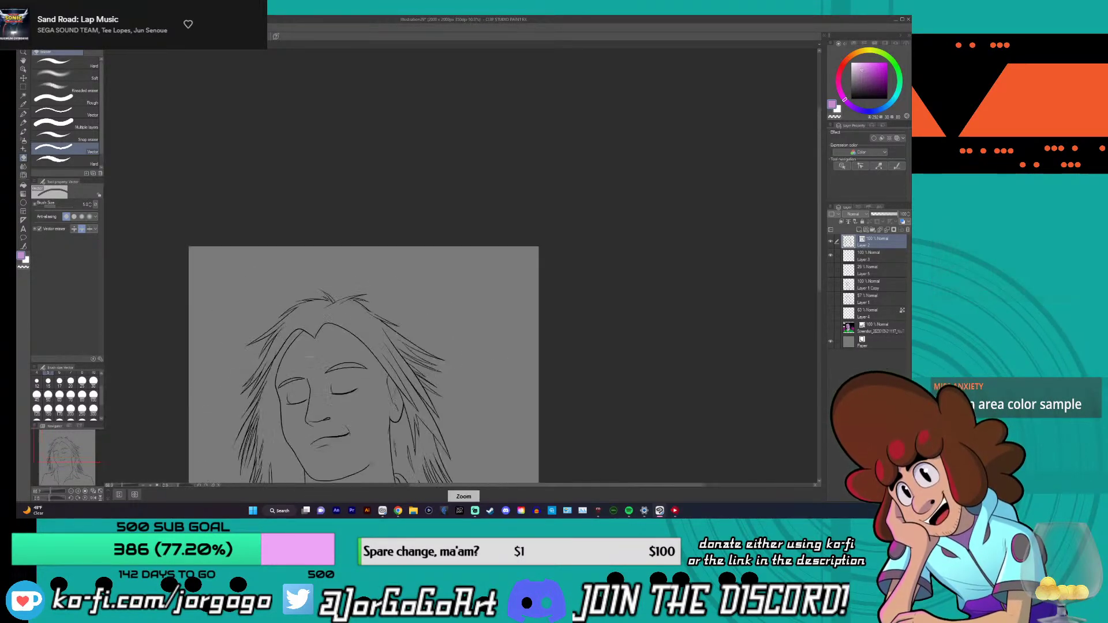
{"action": "scroll", "coordinate": [310, 357], "scroll_direction": "up", "scroll_amount": 1}
{"action": "scroll", "coordinate": [310, 357], "scroll_direction": "down", "scroll_amount": 1}
{"action": "left_click_drag", "start_coordinate": [819, 139], "coordinate": [818, 185]}
{"action": "scroll", "coordinate": [540, 271], "scroll_direction": "up", "scroll_amount": 1}
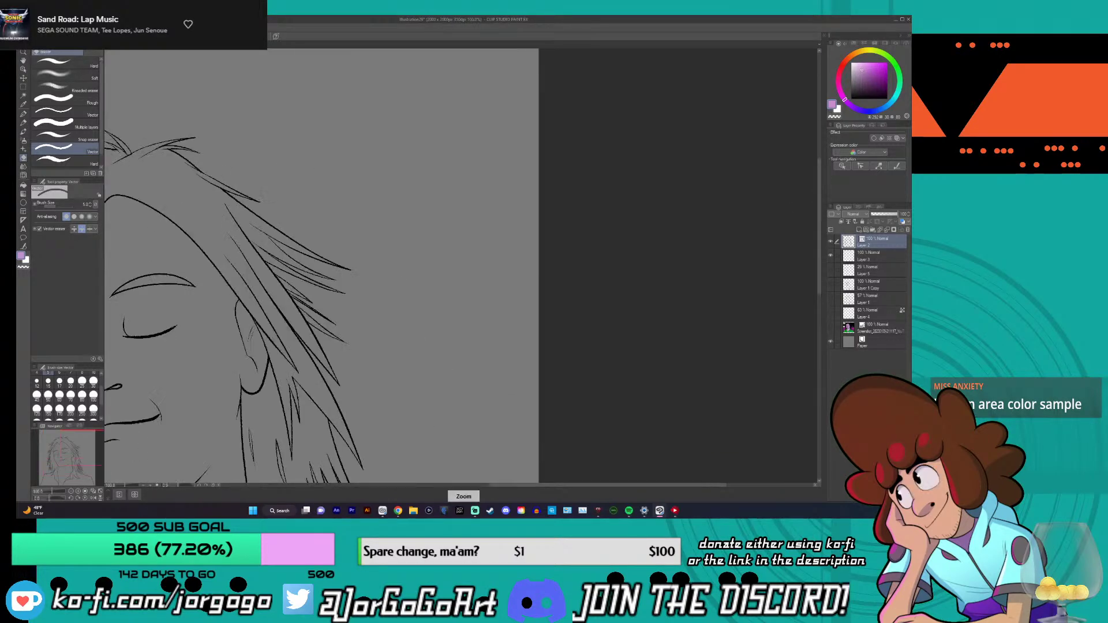
{"action": "scroll", "coordinate": [119, 119], "scroll_direction": "down", "scroll_amount": 1}
- Inspect the short strand below the crown parting by selecting it with the Object tool, and clear the selection
{"action": "left_click", "coordinate": [26, 69]}
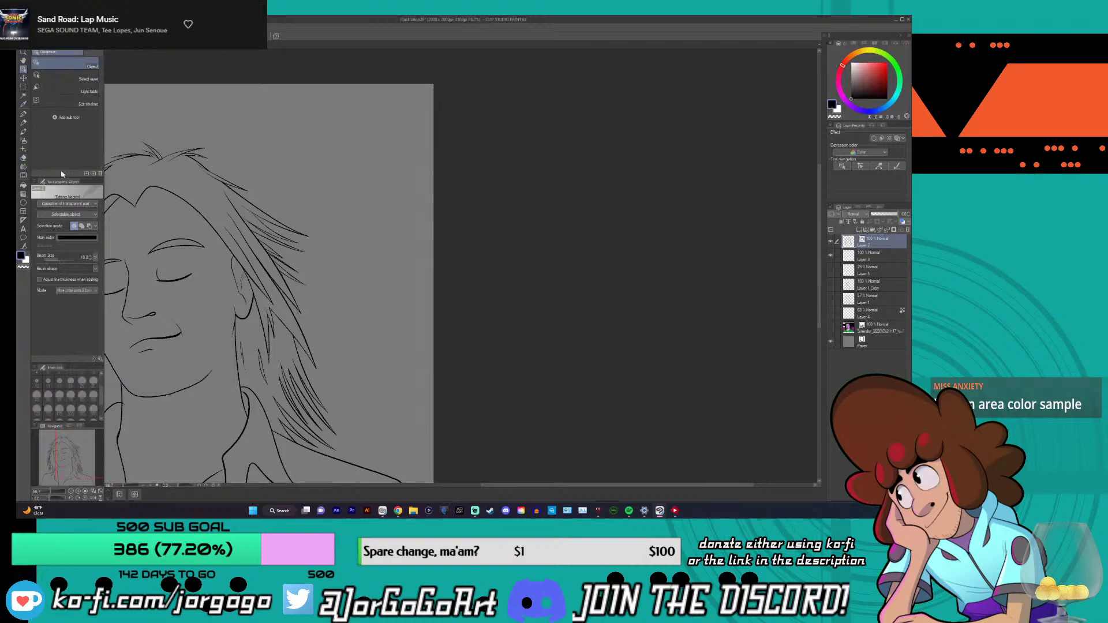
{"action": "scroll", "coordinate": [144, 167], "scroll_direction": "up", "scroll_amount": 4}
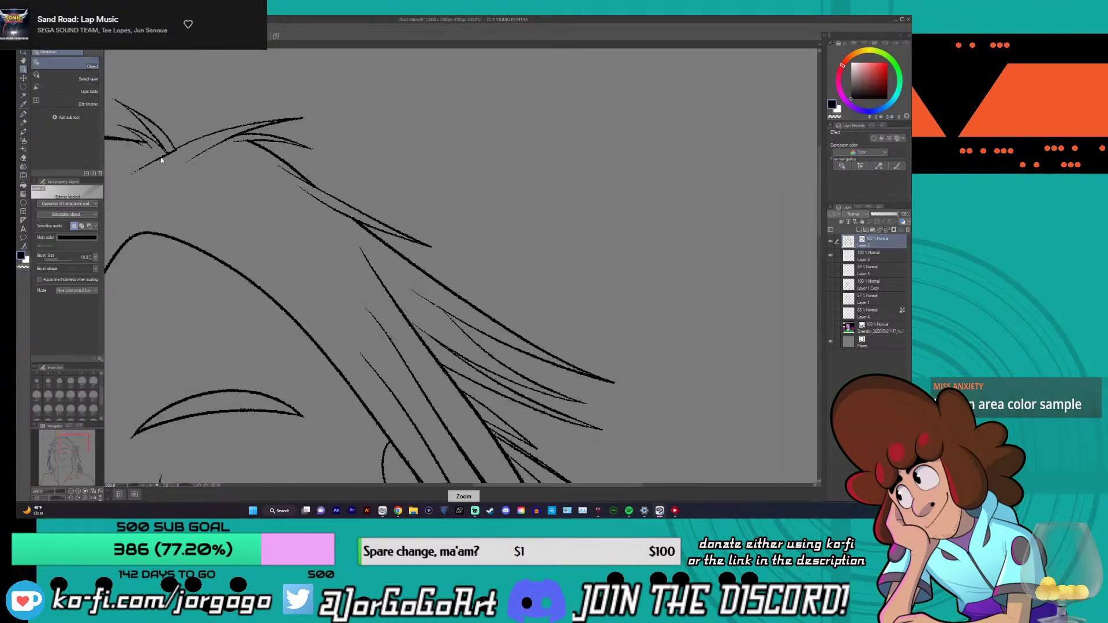
{"action": "left_click", "coordinate": [161, 160]}
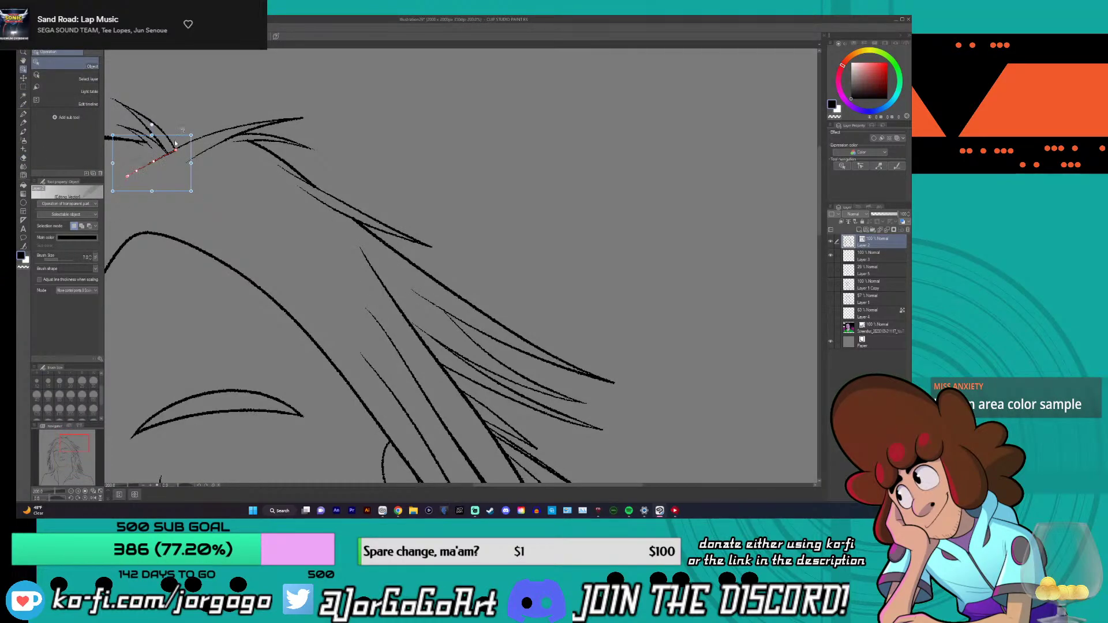
{"action": "left_click", "coordinate": [290, 379]}
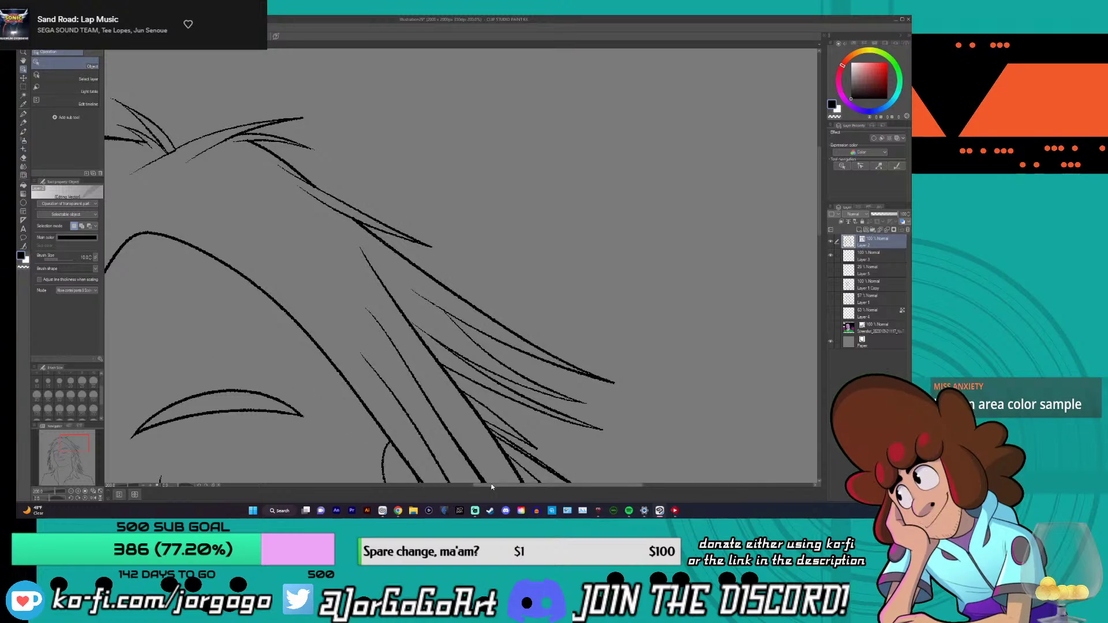
{"action": "left_click_drag", "start_coordinate": [152, 128], "coordinate": [440, 134]}
{"action": "scroll", "coordinate": [440, 134], "scroll_direction": "up", "scroll_amount": 1}
{"action": "scroll", "coordinate": [401, 153], "scroll_direction": "down", "scroll_amount": 3}
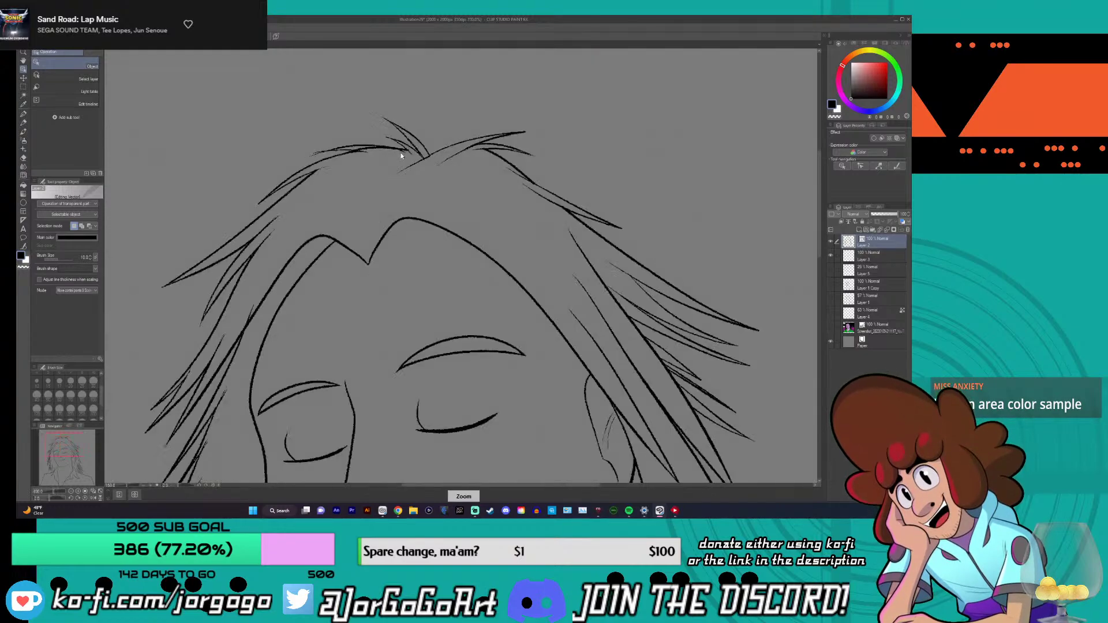
- Select the small strand at the base of the crown tuft to check its stroke settings, and deselect it
{"action": "scroll", "coordinate": [401, 152], "scroll_direction": "up", "scroll_amount": 2}
{"action": "left_click", "coordinate": [23, 157]}
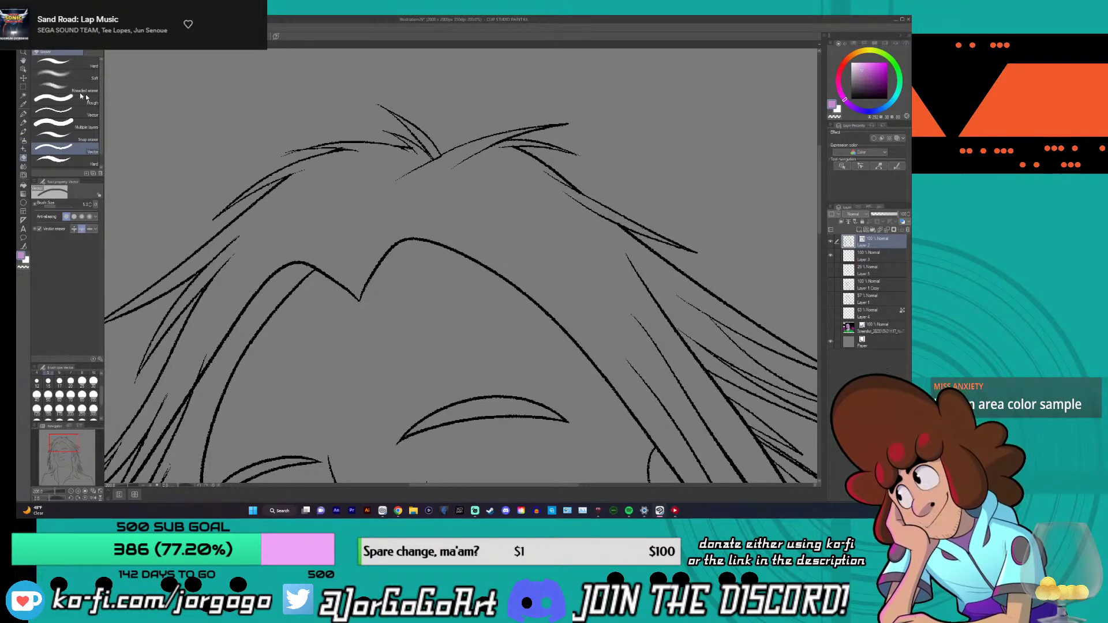
{"action": "left_click", "coordinate": [23, 69]}
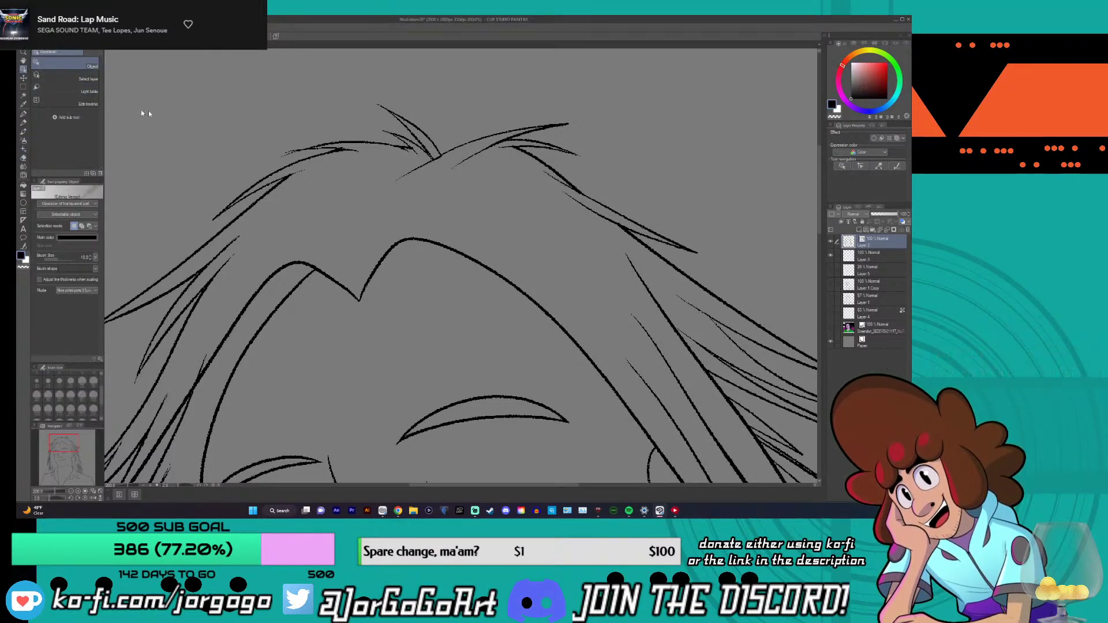
{"action": "left_click", "coordinate": [404, 144]}
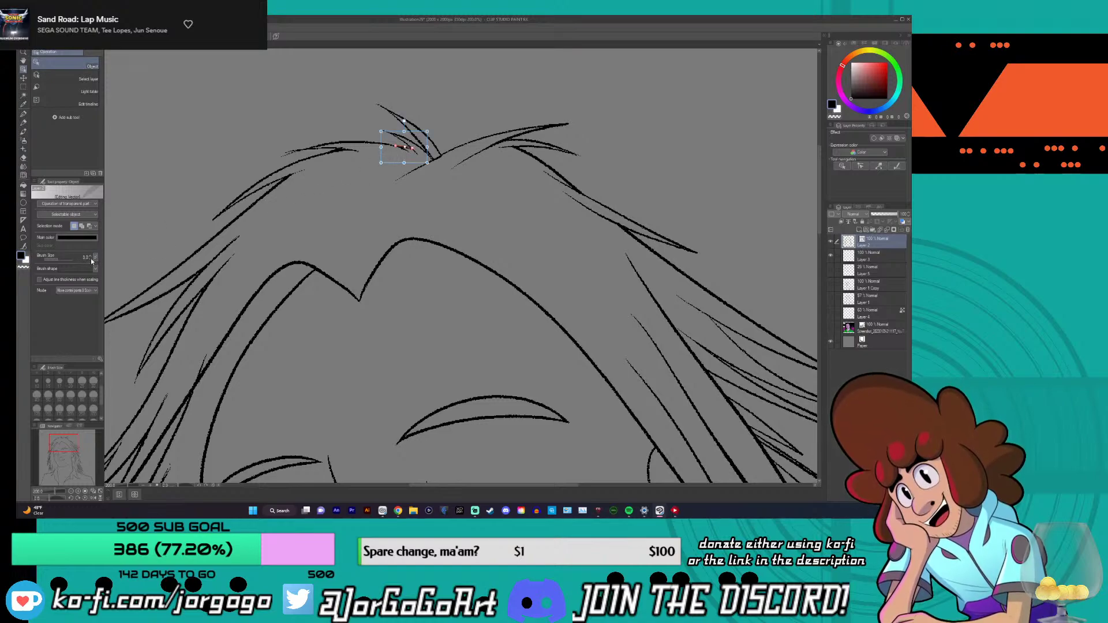
{"action": "left_click", "coordinate": [148, 272]}
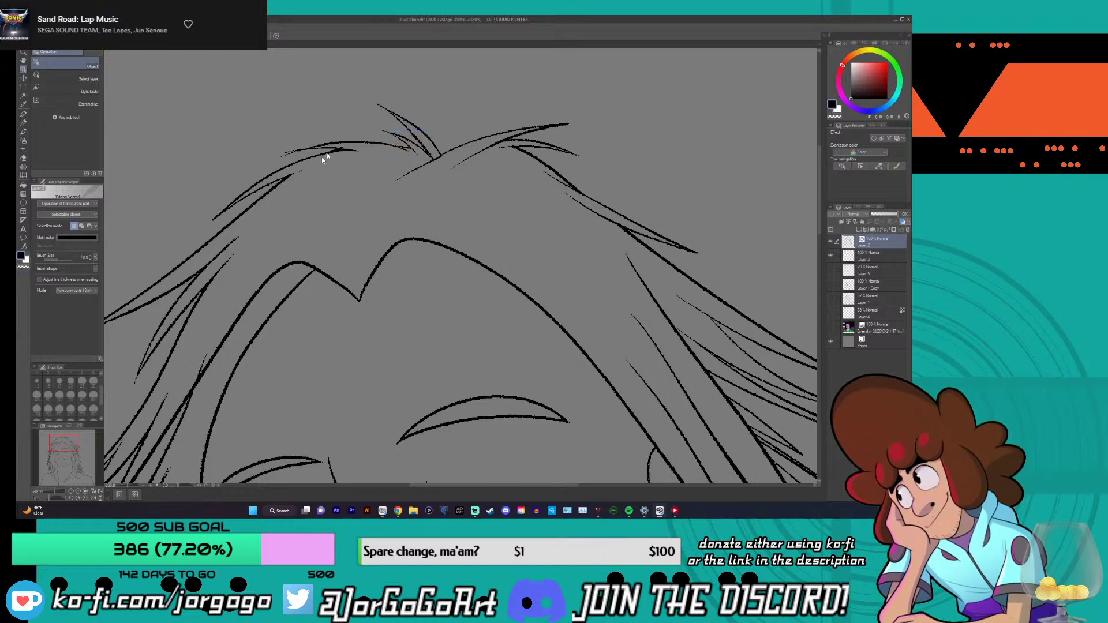
- Trim the outer end of the hair strand left of the crown with the vector eraser, and return to the inking pen
{"action": "left_click", "coordinate": [23, 156]}
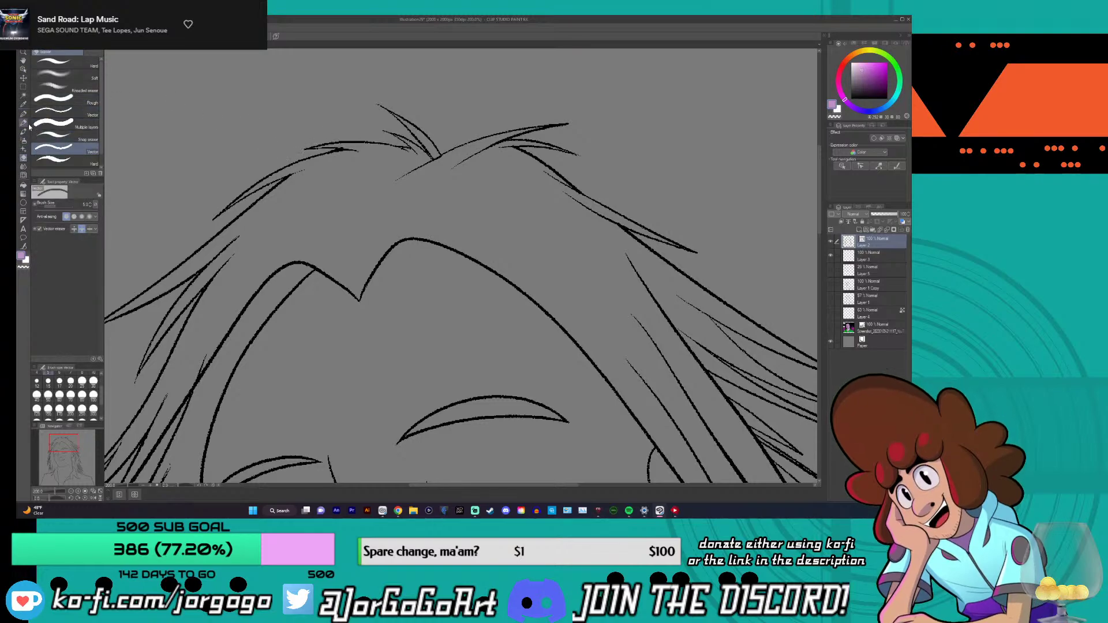
{"action": "left_click", "coordinate": [23, 69]}
{"action": "left_click", "coordinate": [334, 154]}
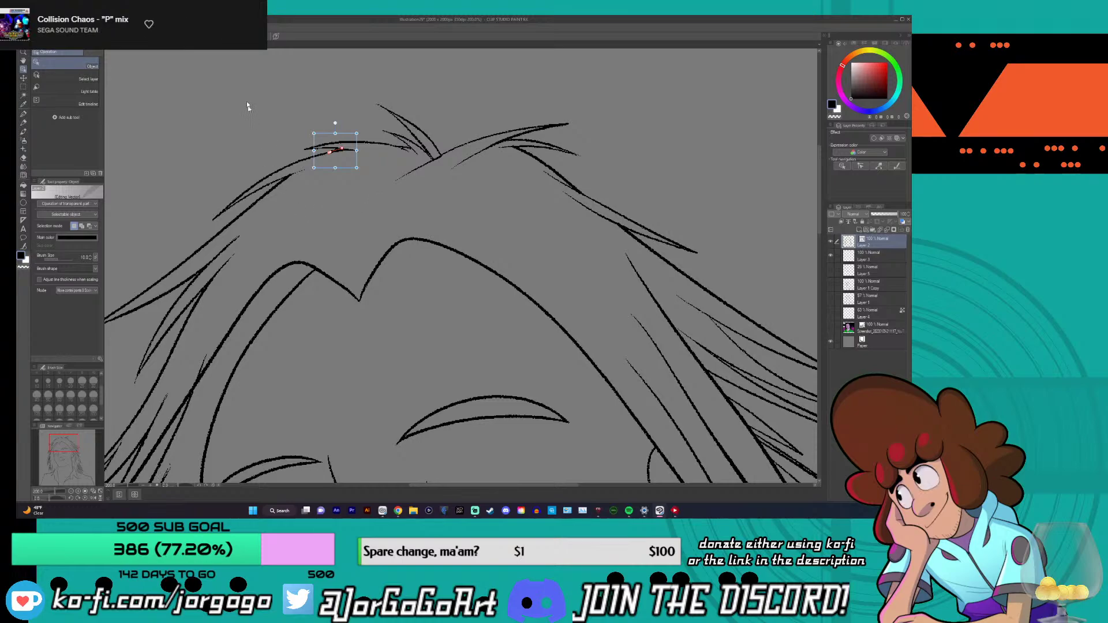
{"action": "left_click", "coordinate": [149, 78]}
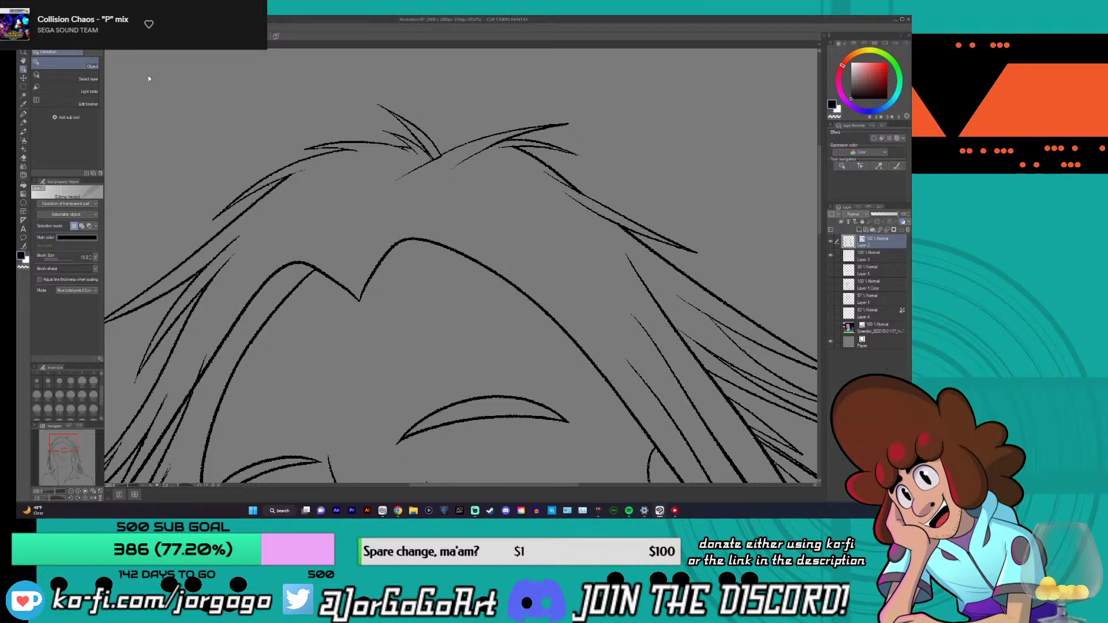
{"action": "left_click", "coordinate": [23, 114]}
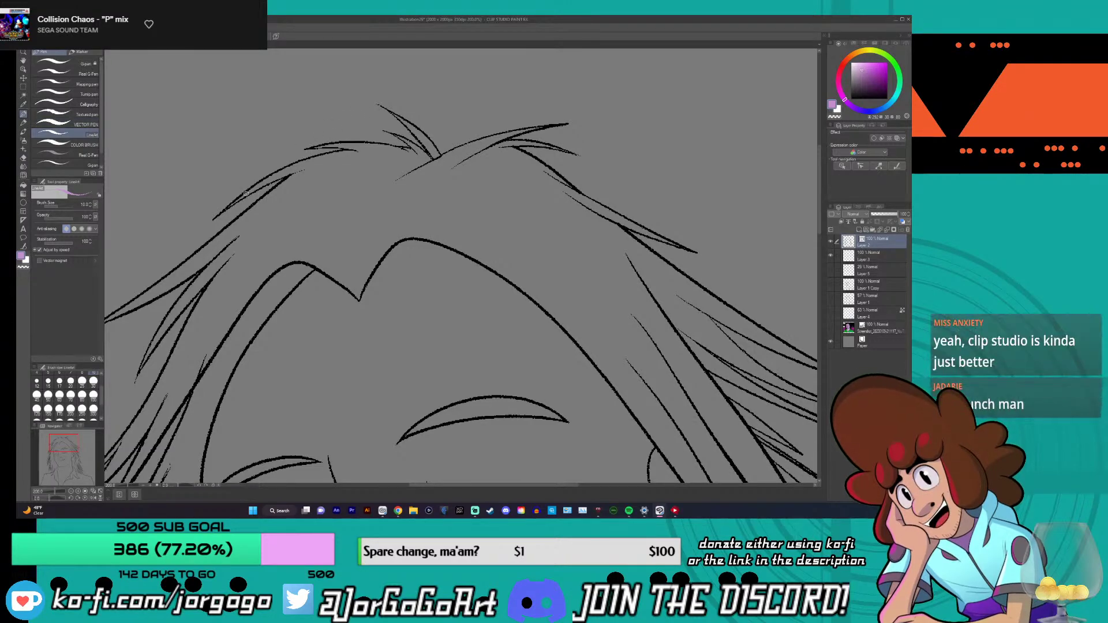
- Examine the hair outline and the whole portrait line art from several distances for areas that need more work
{"action": "scroll", "coordinate": [811, 187], "scroll_direction": "down", "scroll_amount": 2}
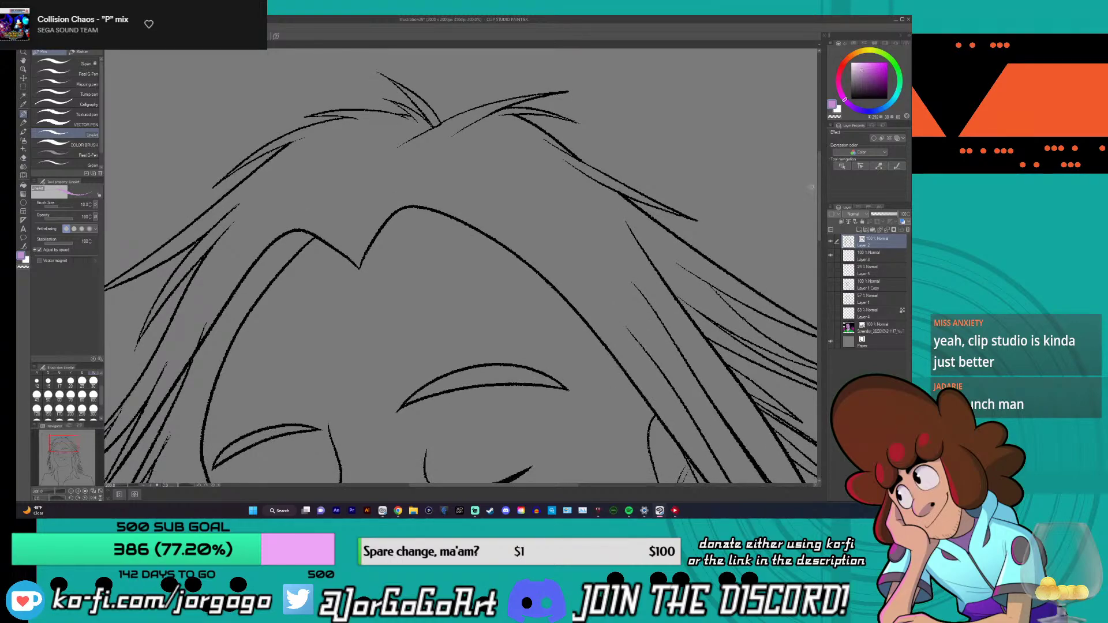
{"action": "scroll", "coordinate": [811, 187], "scroll_direction": "down", "scroll_amount": 2}
{"action": "scroll", "coordinate": [811, 187], "scroll_direction": "up", "scroll_amount": 1}
{"action": "scroll", "coordinate": [810, 187], "scroll_direction": "down", "scroll_amount": 1}
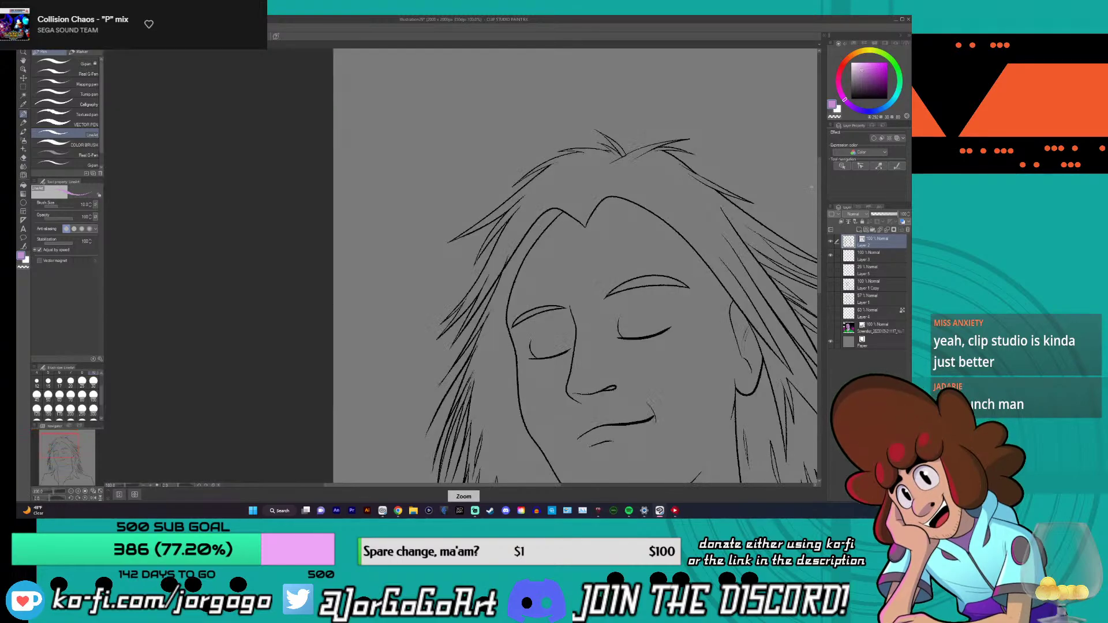
{"action": "scroll", "coordinate": [811, 188], "scroll_direction": "up", "scroll_amount": 1}
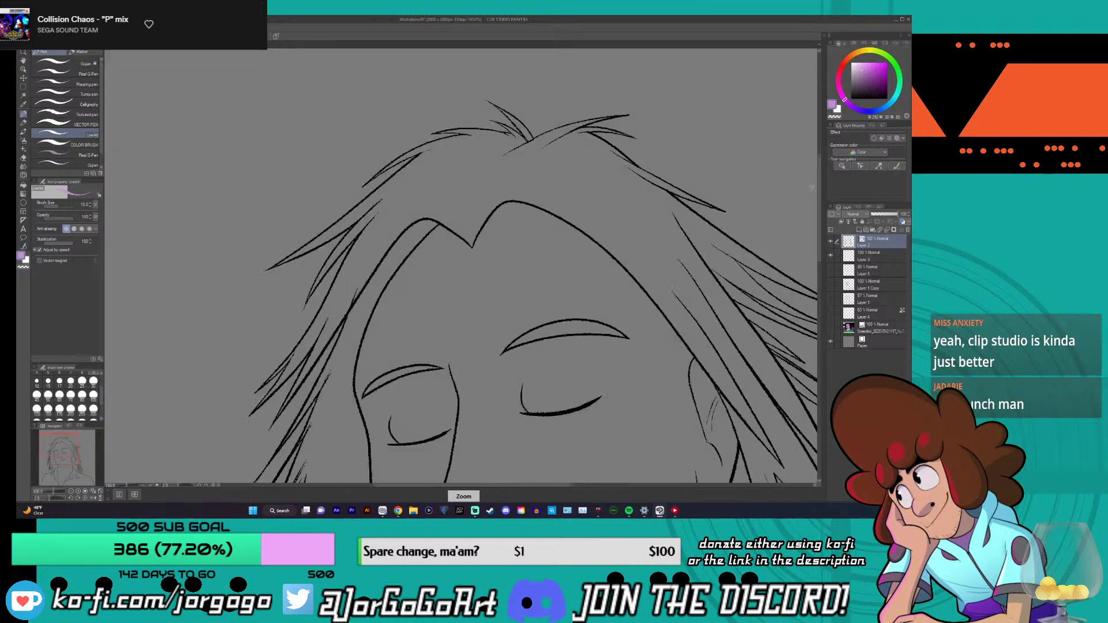
{"action": "scroll", "coordinate": [811, 187], "scroll_direction": "down", "scroll_amount": 1}
{"action": "scroll", "coordinate": [811, 187], "scroll_direction": "down", "scroll_amount": 2}
{"action": "scroll", "coordinate": [811, 187], "scroll_direction": "up", "scroll_amount": 2}
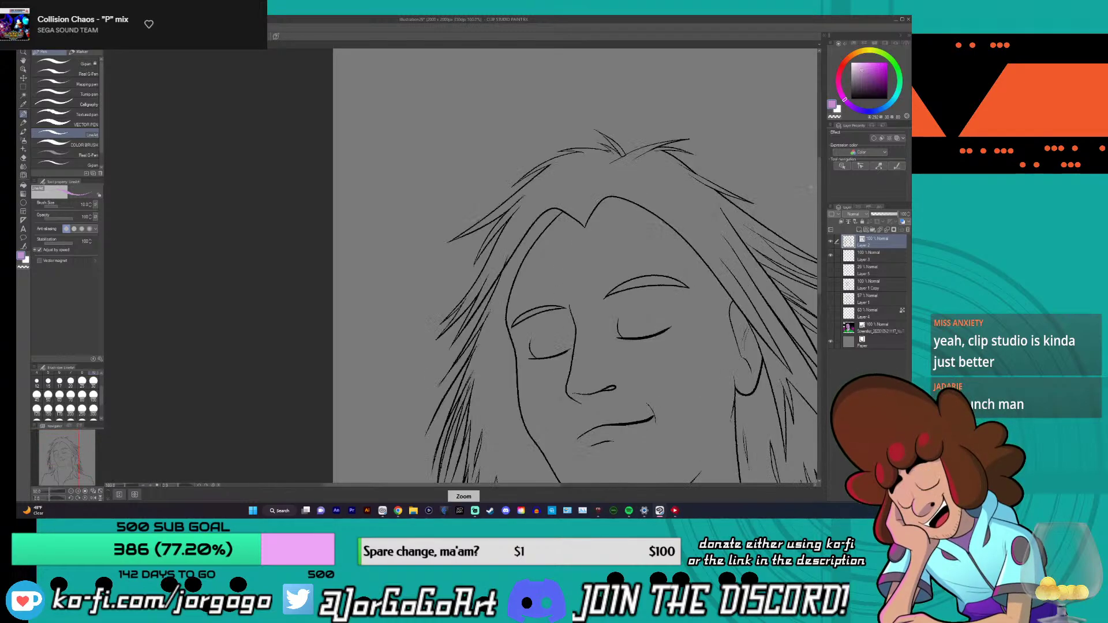
{"action": "scroll", "coordinate": [812, 187], "scroll_direction": "down", "scroll_amount": 1}
{"action": "left_click_drag", "start_coordinate": [480, 486], "coordinate": [522, 500]}
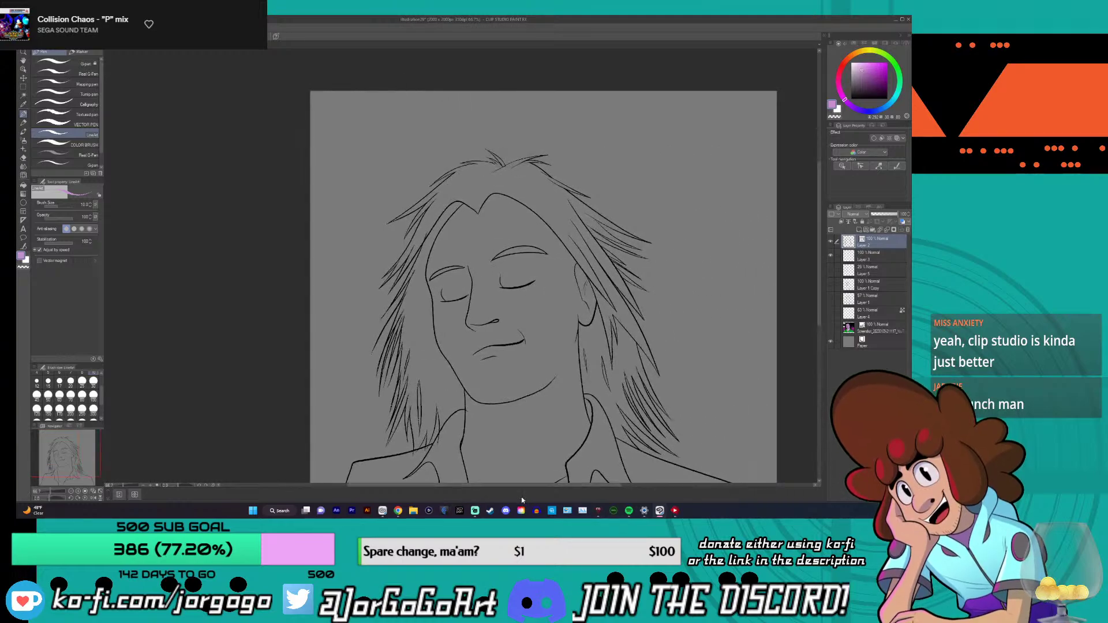
{"action": "key", "text": "ctrl+plus"}
{"action": "key", "text": "ctrl+minus"}
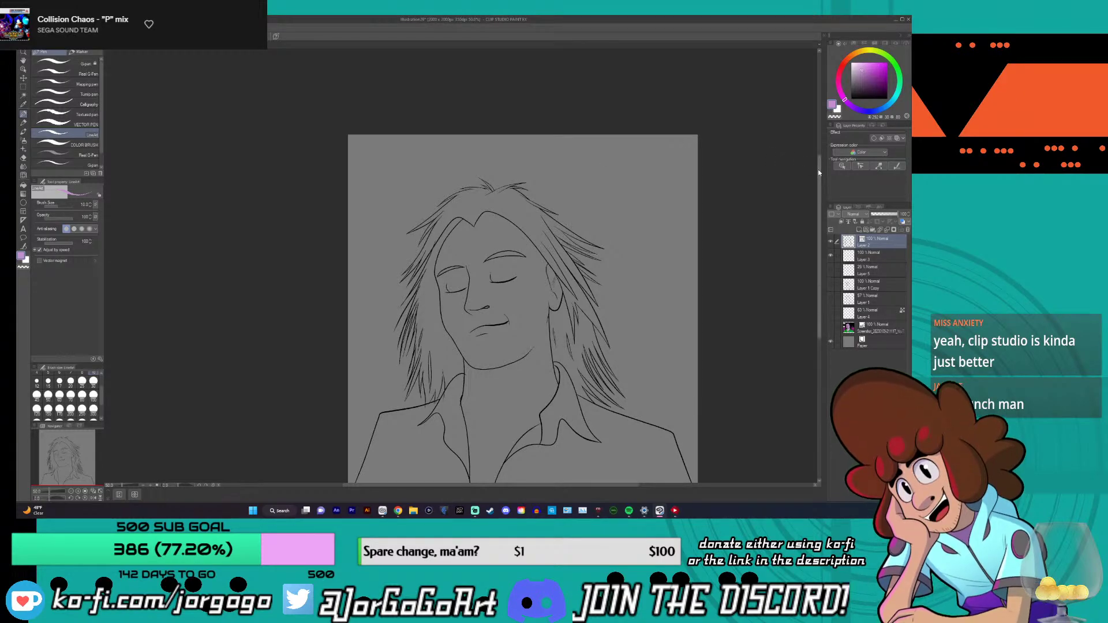
{"action": "scroll", "coordinate": [789, 213], "scroll_direction": "down", "scroll_amount": 3}
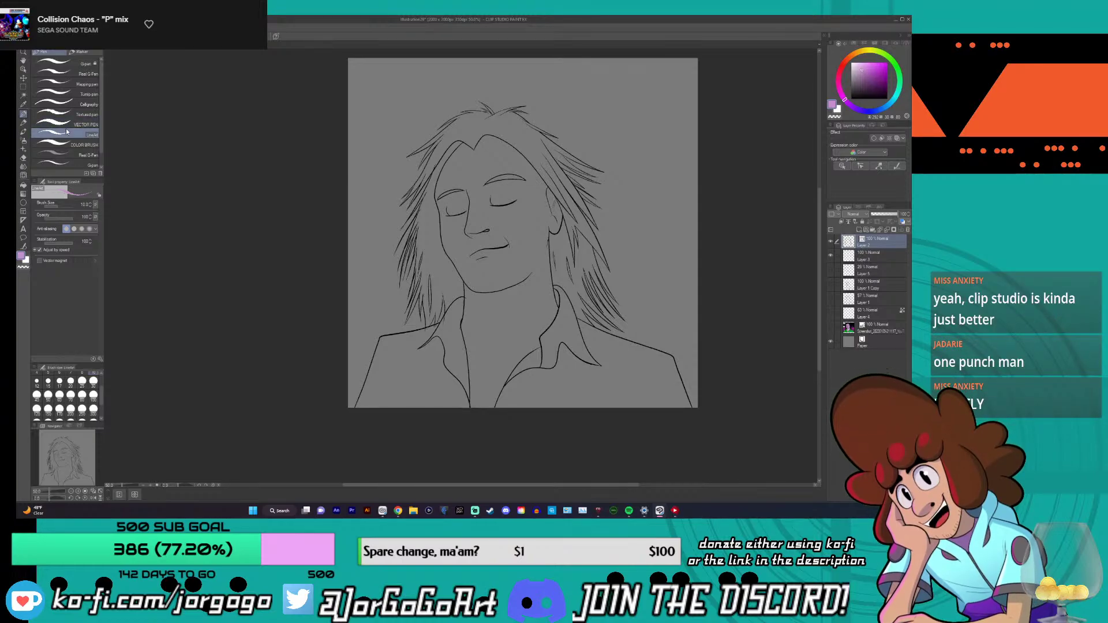
{"action": "left_click", "coordinate": [24, 157]}
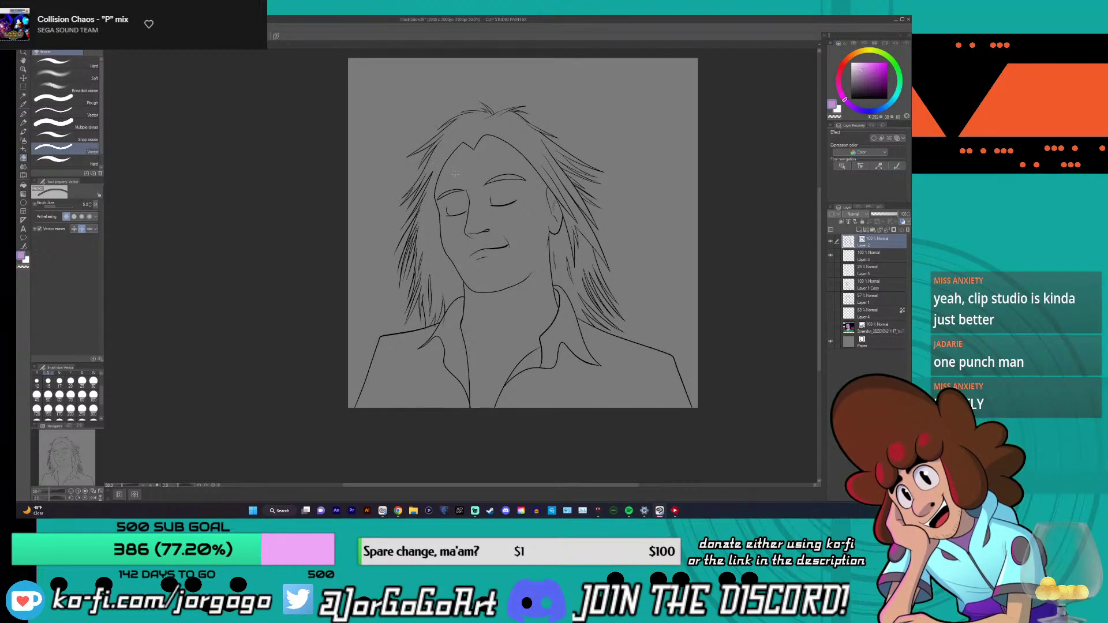
{"action": "scroll", "coordinate": [440, 158], "scroll_direction": "up", "scroll_amount": 3}
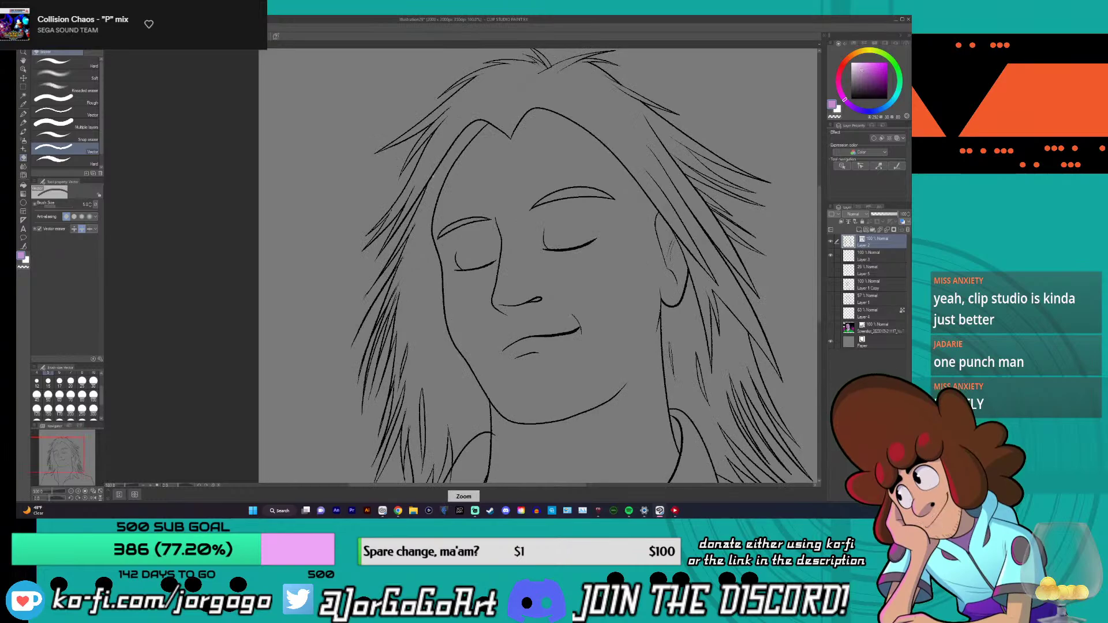
{"action": "scroll", "coordinate": [437, 160], "scroll_direction": "down", "scroll_amount": 3}
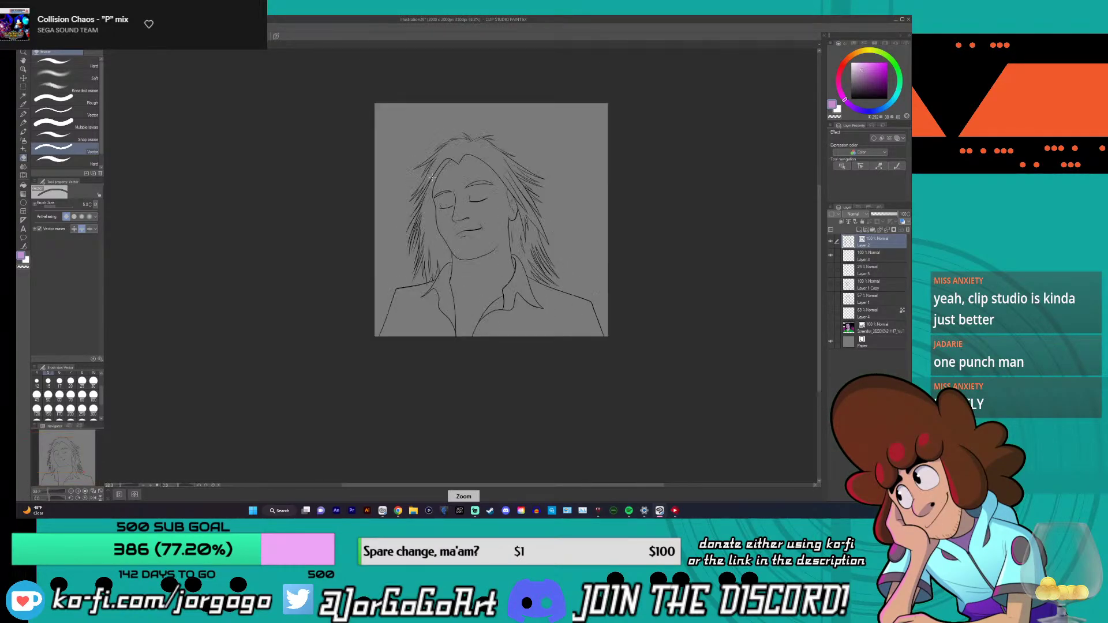
{"action": "scroll", "coordinate": [431, 178], "scroll_direction": "up", "scroll_amount": 2}
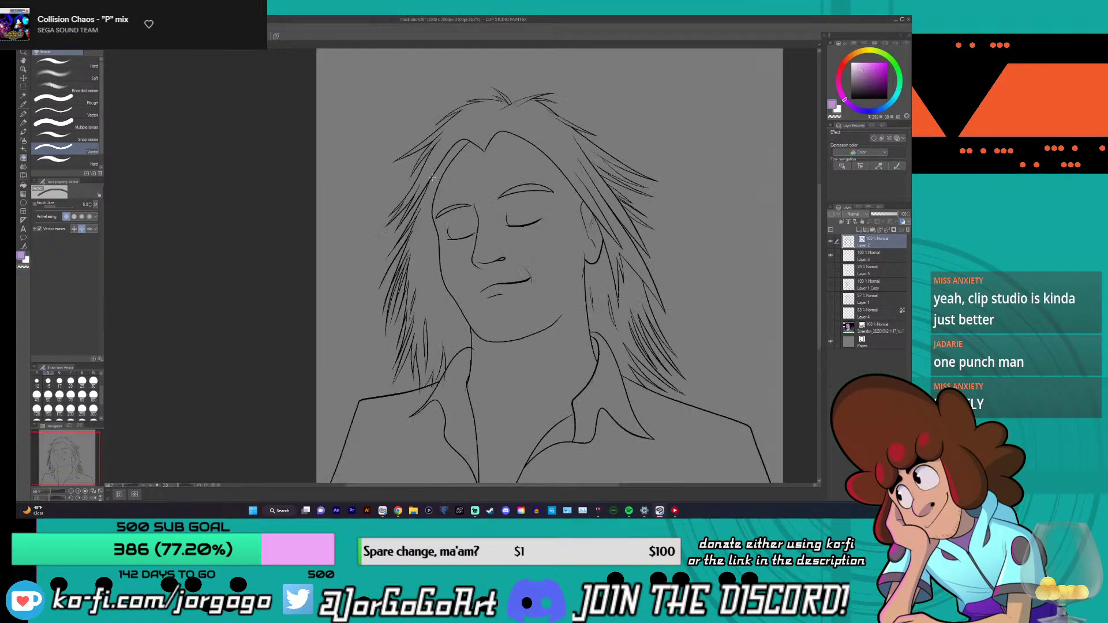
{"action": "left_click", "coordinate": [23, 115]}
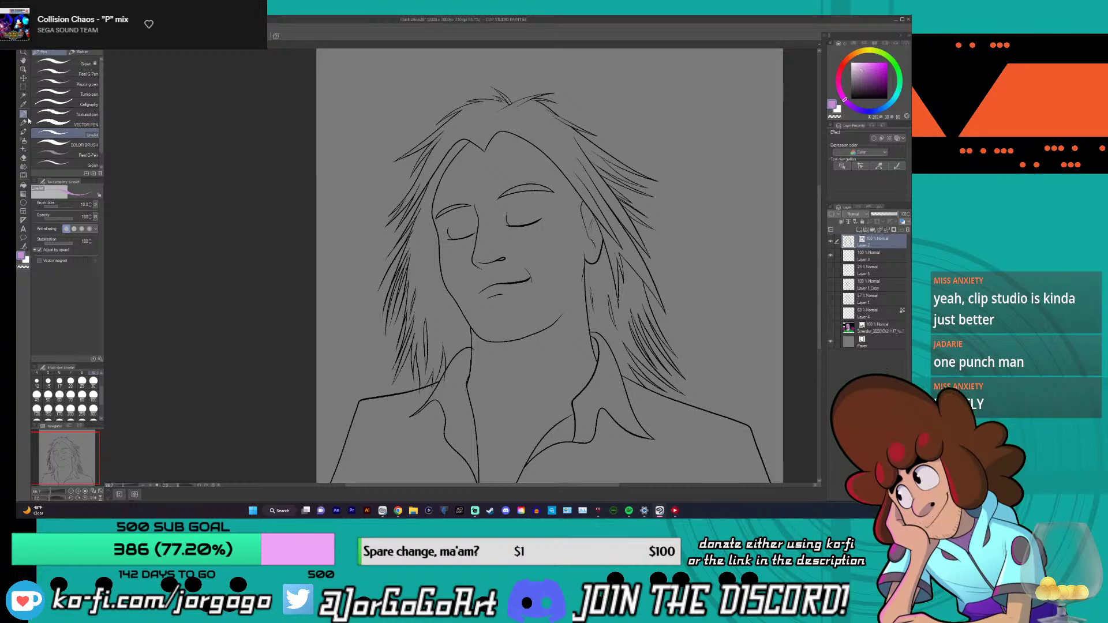
{"action": "key", "text": "ctrl+minus"}
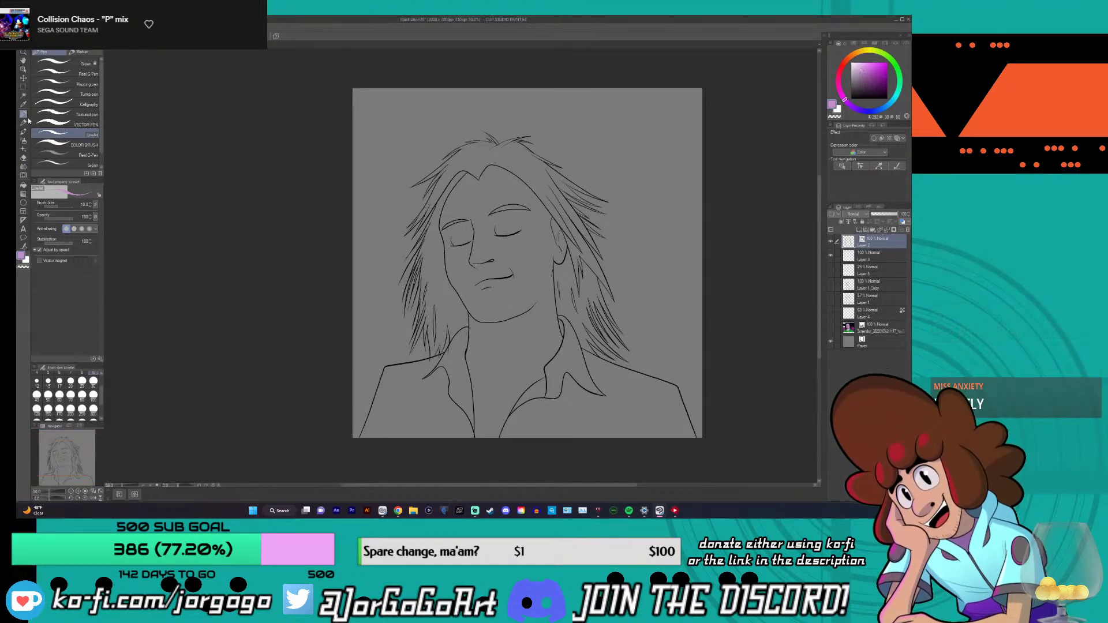
{"action": "key", "text": "ctrl+plus"}
{"action": "key", "text": "ctrl+plus"}
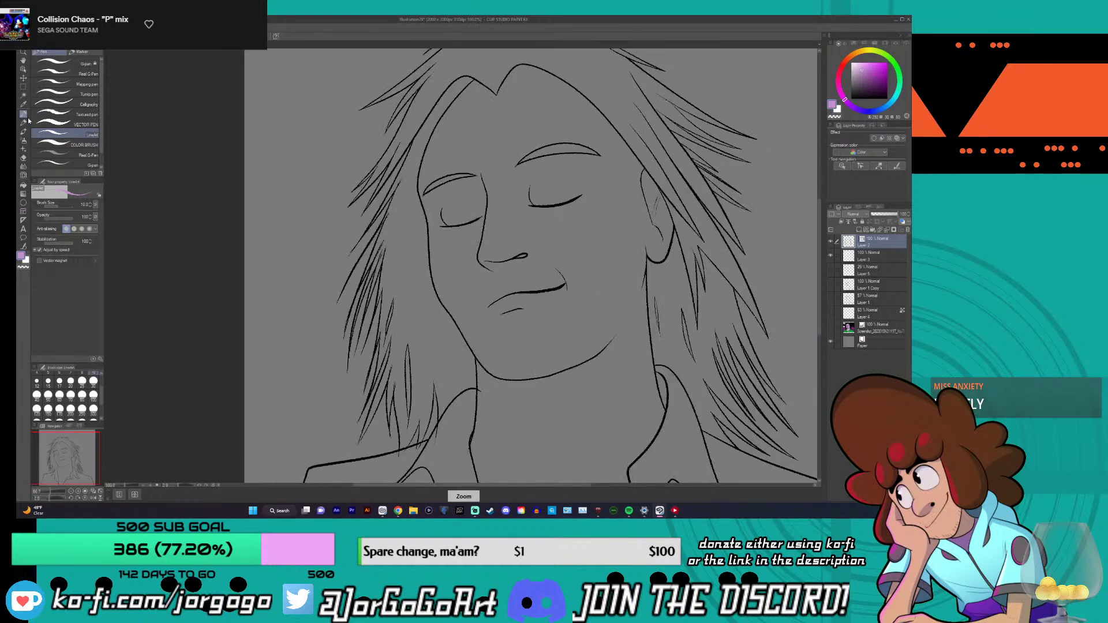
{"action": "left_click", "coordinate": [23, 157]}
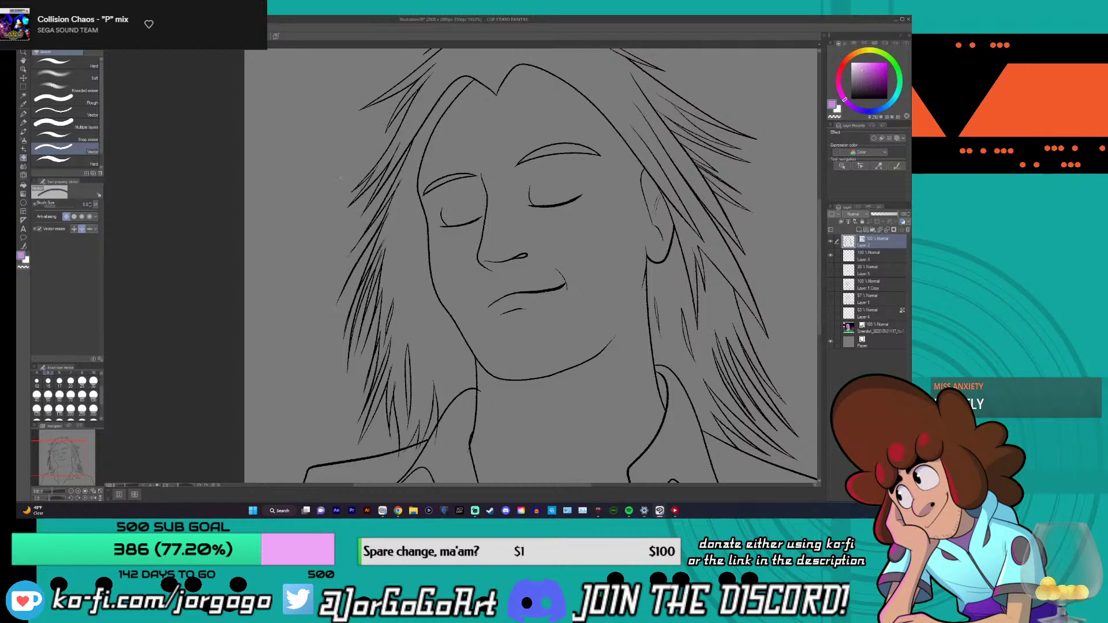
{"action": "key", "text": "ctrl+minus"}
{"action": "key", "text": "ctrl+minus"}
{"action": "key", "text": "ctrl+plus"}
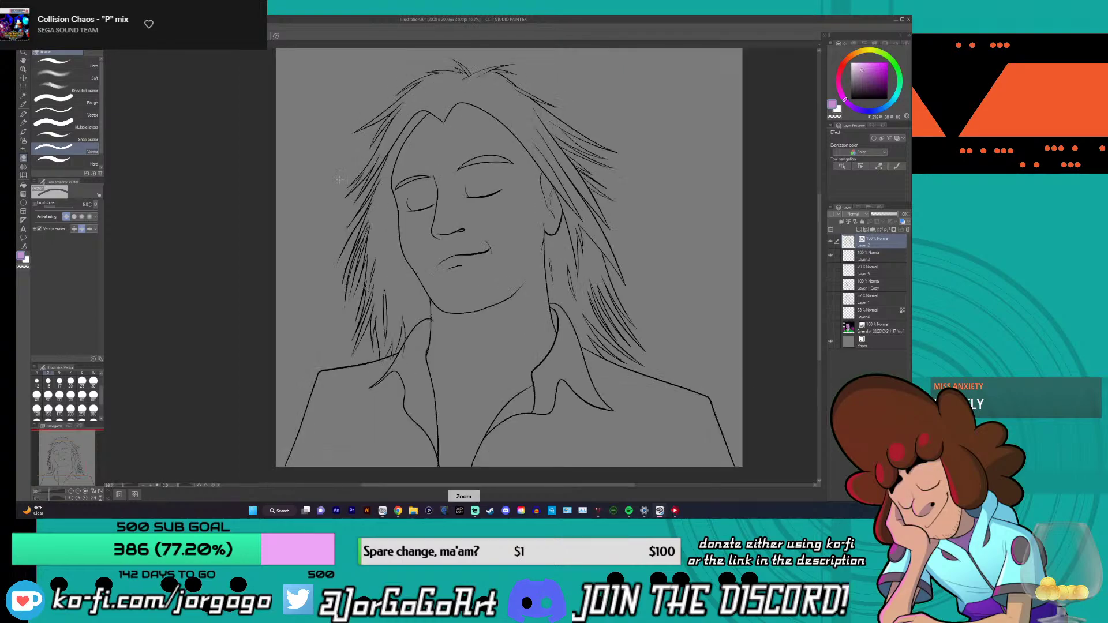
{"action": "key", "text": "ctrl+minus"}
{"action": "key", "text": "ctrl+plus"}
{"action": "key", "text": "ctrl+minus"}
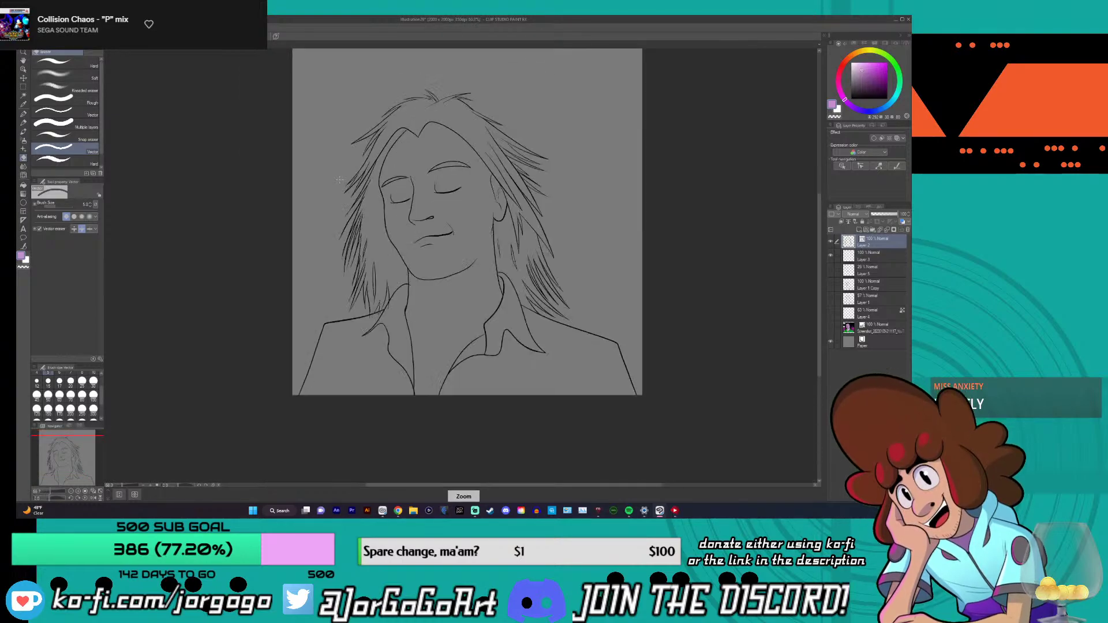
- With the inking pen in black, draw a short curved hair strand rising from the tip of the widow's peak
{"action": "key", "text": "p"}
{"action": "key", "text": "ctrl+plus"}
{"action": "key", "text": "ctrl+plus"}
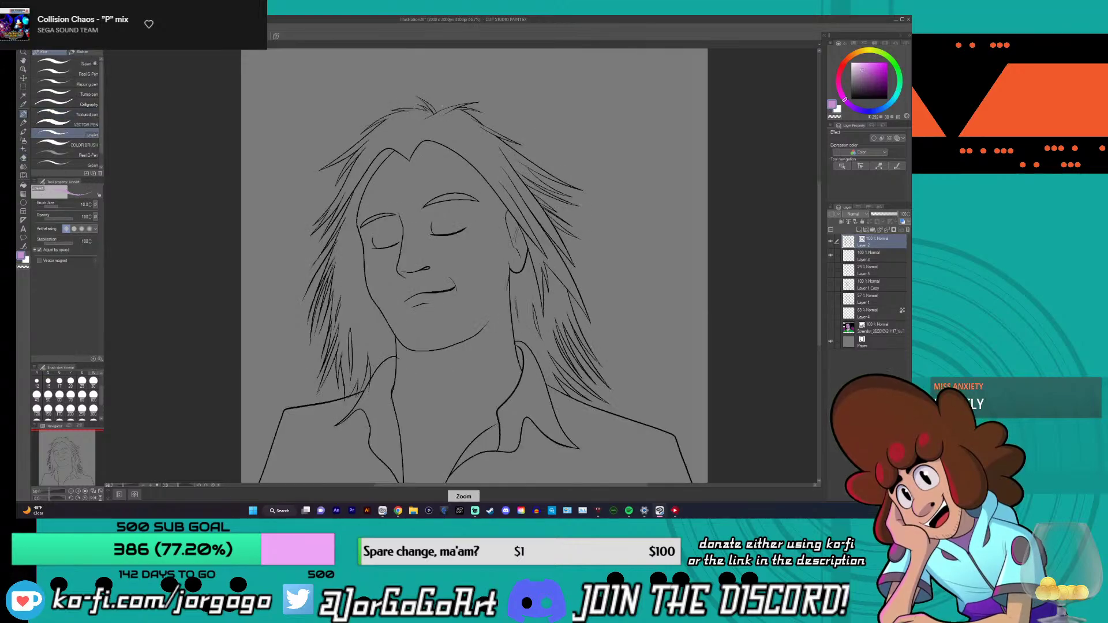
{"action": "key", "text": "ctrl+plus"}
{"action": "left_click_drag", "start_coordinate": [387, 121], "coordinate": [379, 192]}
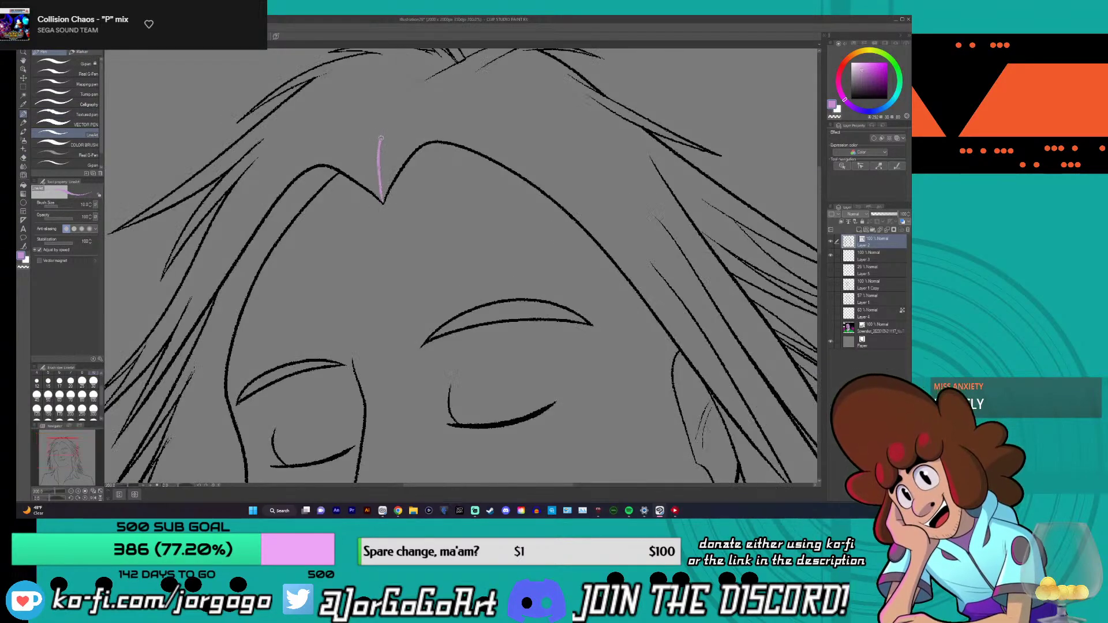
{"action": "key", "text": "ctrl+z"}
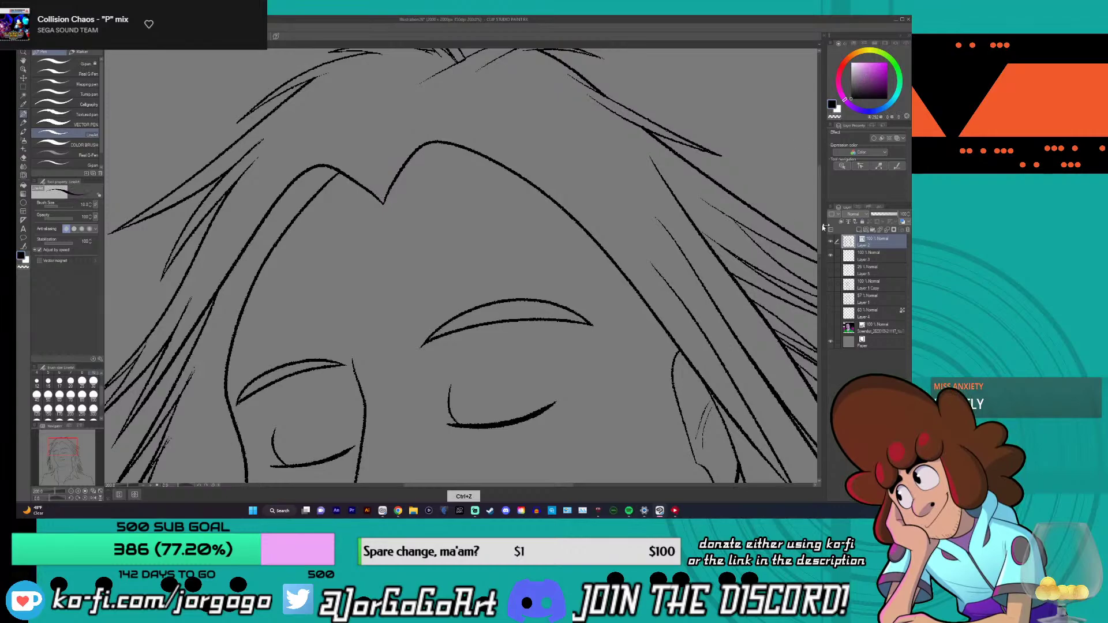
{"action": "left_click_drag", "start_coordinate": [395, 110], "coordinate": [381, 200]}
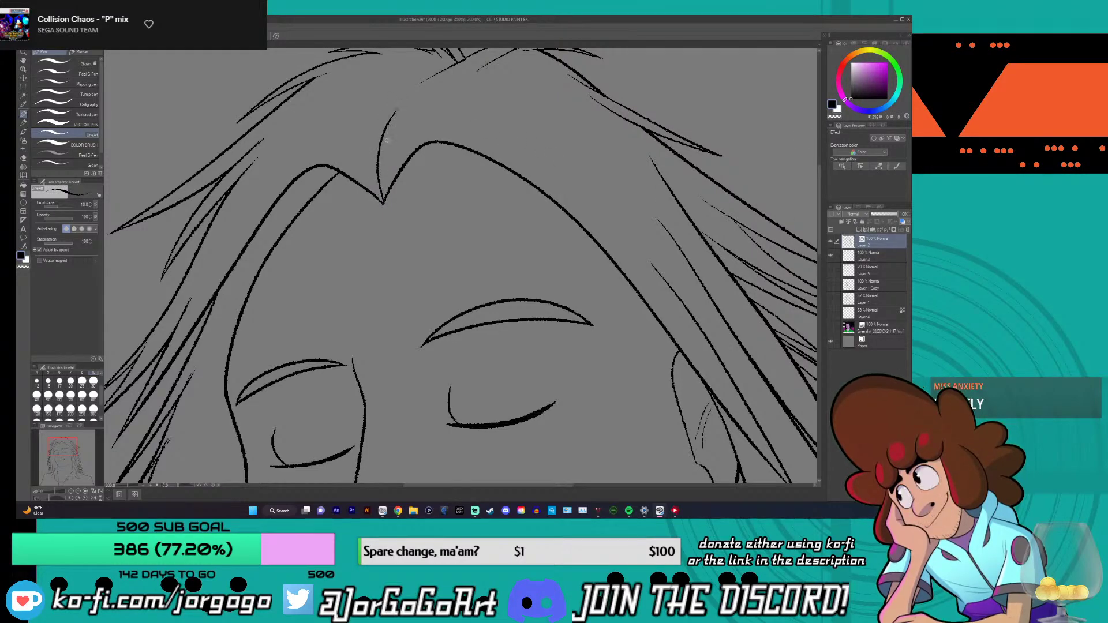
- Examine how the strand at the widow's peak reads against the full portrait and up close
{"action": "scroll", "coordinate": [484, 255], "scroll_direction": "down", "scroll_amount": 8}
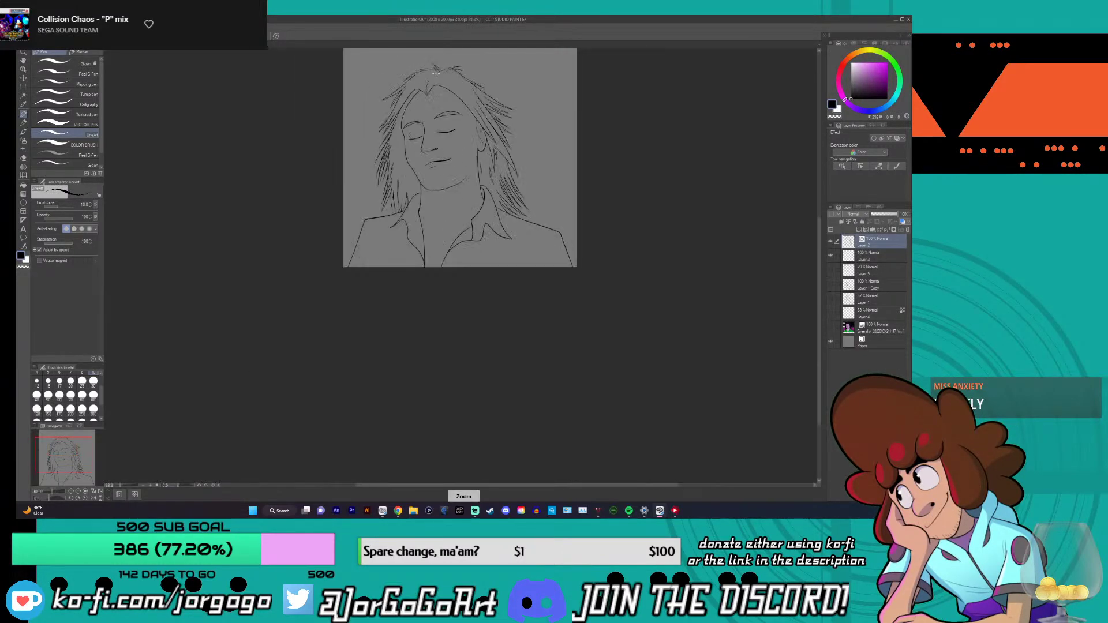
{"action": "scroll", "coordinate": [483, 255], "scroll_direction": "up", "scroll_amount": 2}
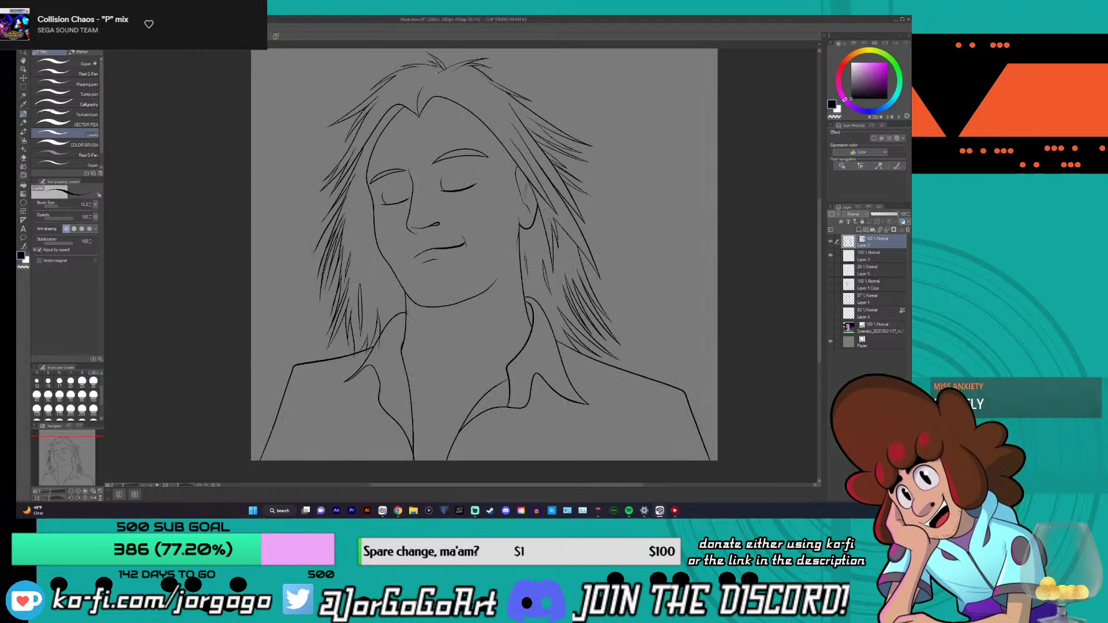
{"action": "scroll", "coordinate": [436, 73], "scroll_direction": "down", "scroll_amount": 1}
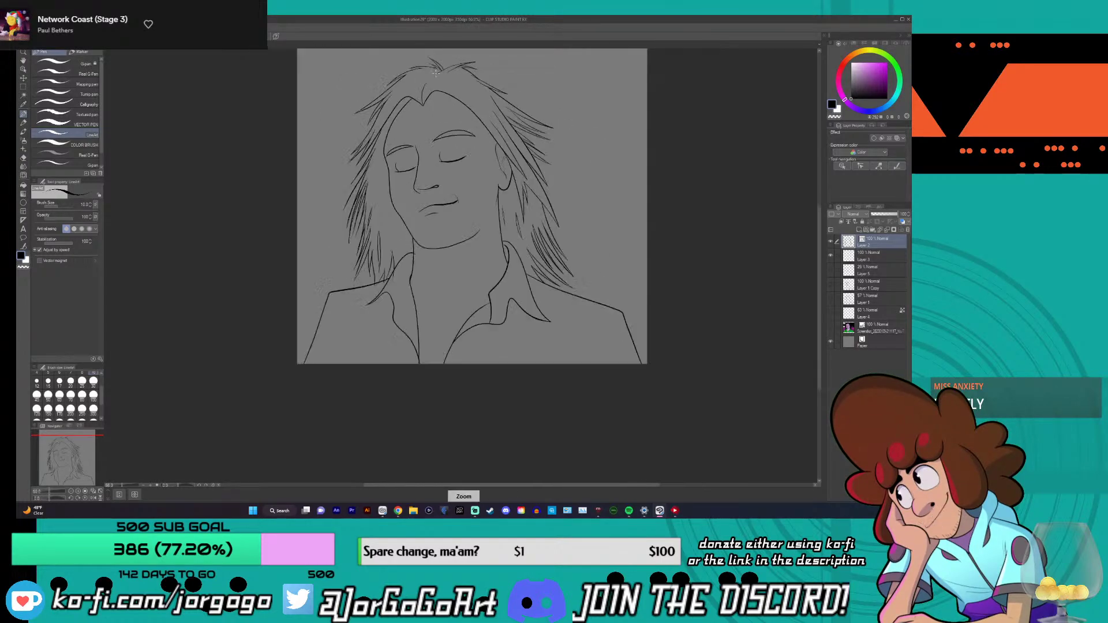
{"action": "scroll", "coordinate": [436, 73], "scroll_direction": "up", "scroll_amount": 1}
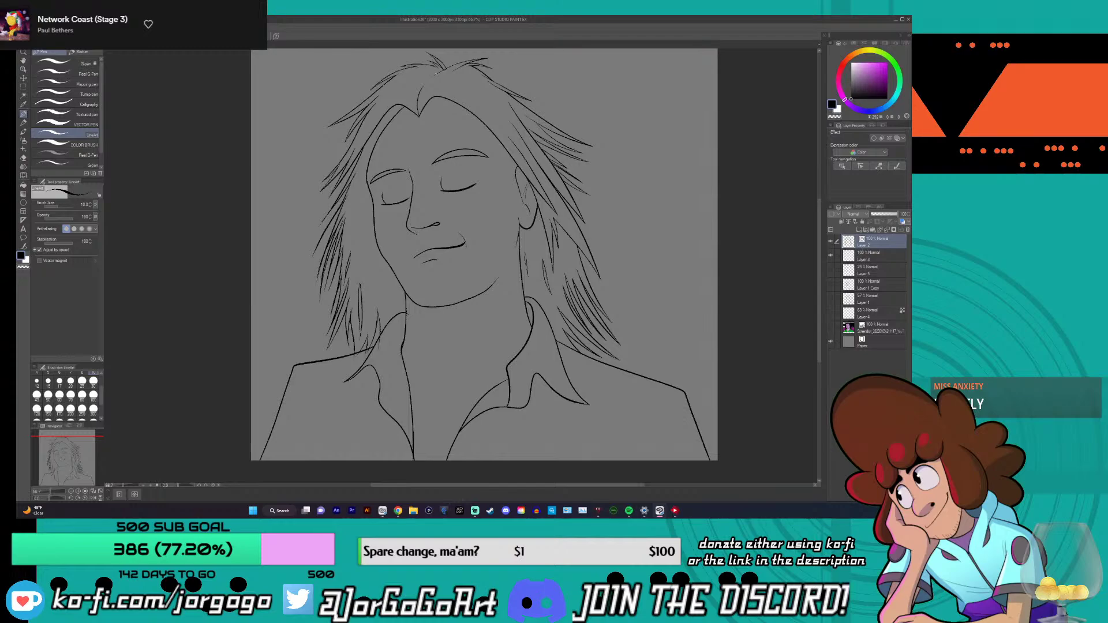
{"action": "scroll", "coordinate": [436, 73], "scroll_direction": "down", "scroll_amount": 1}
{"action": "scroll", "coordinate": [435, 72], "scroll_direction": "up", "scroll_amount": 2}
{"action": "scroll", "coordinate": [436, 73], "scroll_direction": "down", "scroll_amount": 1}
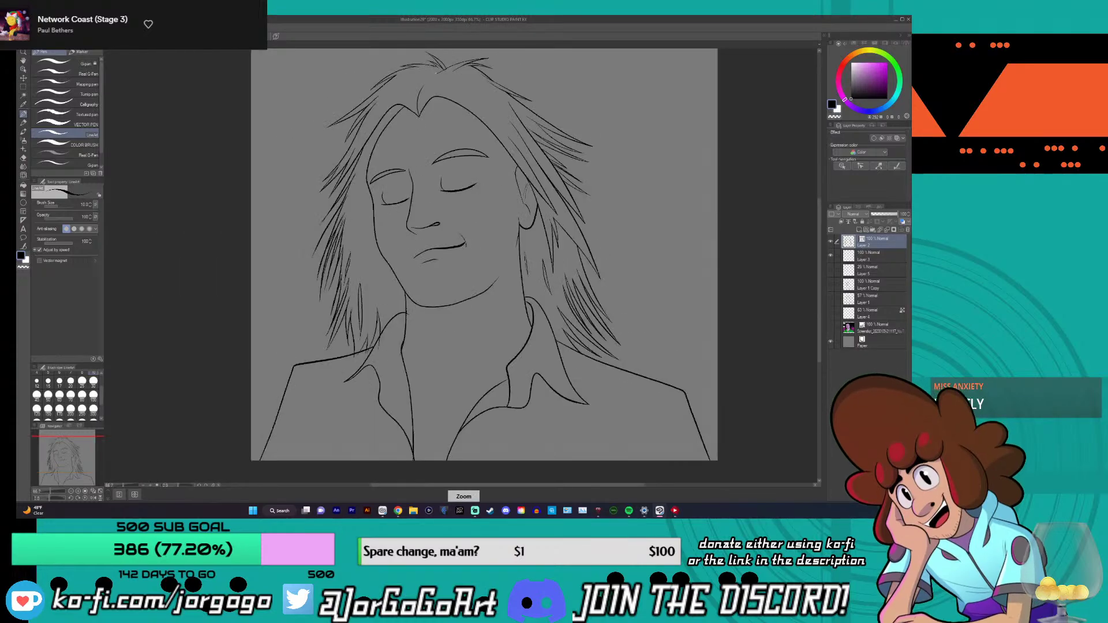
{"action": "scroll", "coordinate": [464, 124], "scroll_direction": "up", "scroll_amount": 2}
{"action": "scroll", "coordinate": [464, 125], "scroll_direction": "down", "scroll_amount": 2}
{"action": "scroll", "coordinate": [465, 124], "scroll_direction": "up", "scroll_amount": 1}
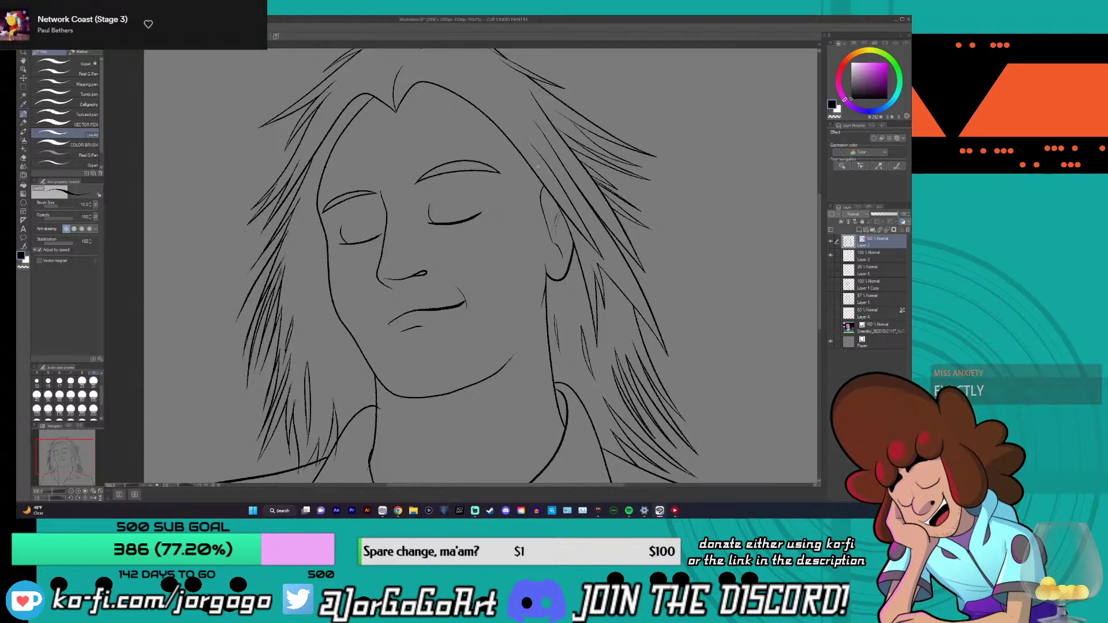
- Check the hairline against the reference photo, and ink the temple line from the forehead curve down towards the ear
{"action": "left_click", "coordinate": [831, 328]}
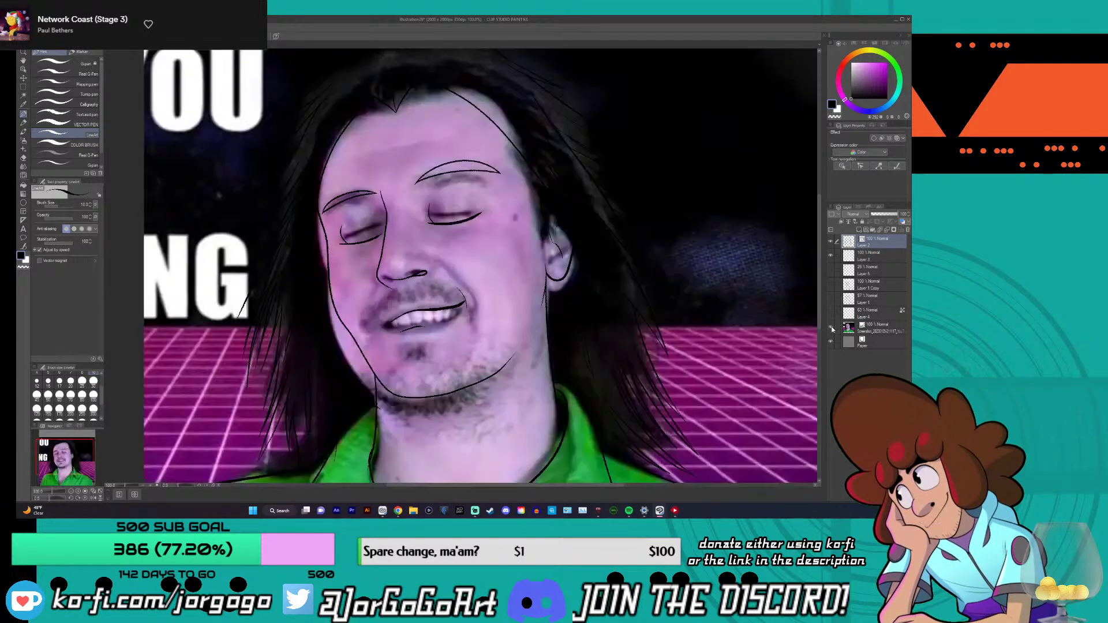
{"action": "left_click", "coordinate": [832, 327]}
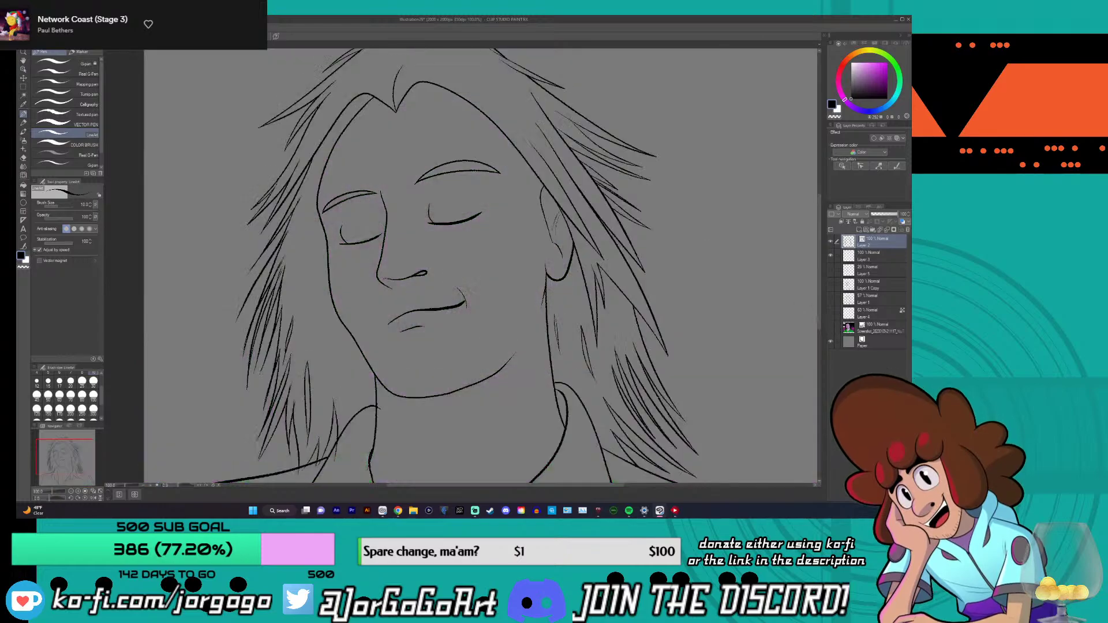
{"action": "mouse_move", "coordinate": [510, 143]}
{"action": "left_mouse_down"}
{"action": "mouse_move", "coordinate": [537, 228]}
{"action": "mouse_move", "coordinate": [505, 148]}
{"action": "mouse_move", "coordinate": [538, 226]}
{"action": "left_mouse_up"}
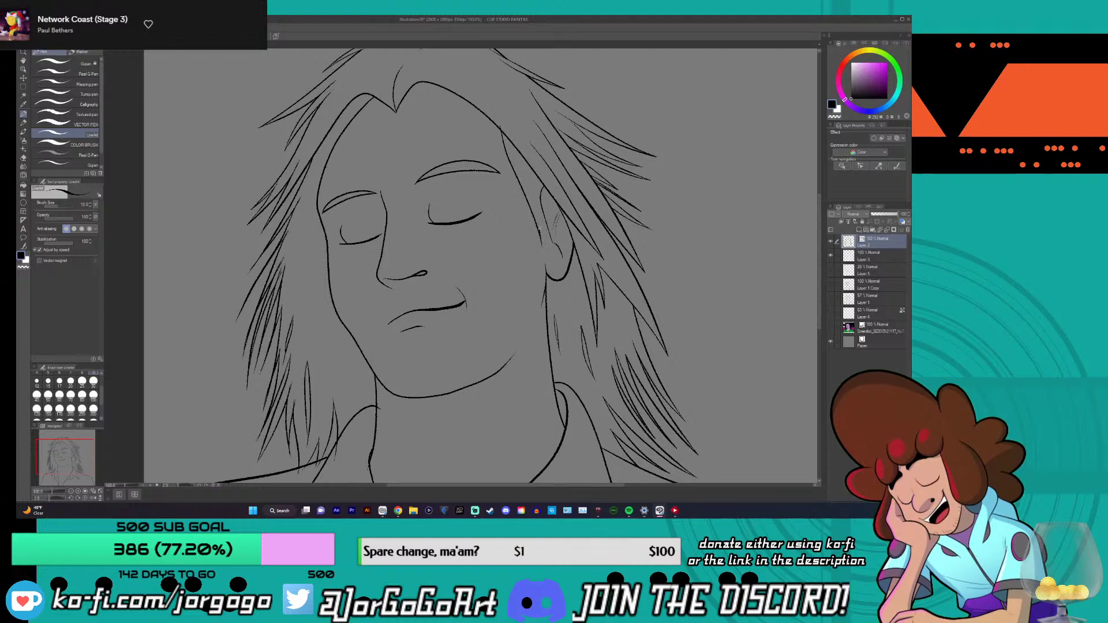
{"action": "key", "text": "ctrl+z"}
{"action": "left_click_drag", "start_coordinate": [542, 245], "coordinate": [529, 166]}
{"action": "key", "text": "ctrl+z"}
- Compare the sideburn with the reference photo, ink short strands in front of the ear, and review them with the eraser ready
{"action": "left_click", "coordinate": [830, 327]}
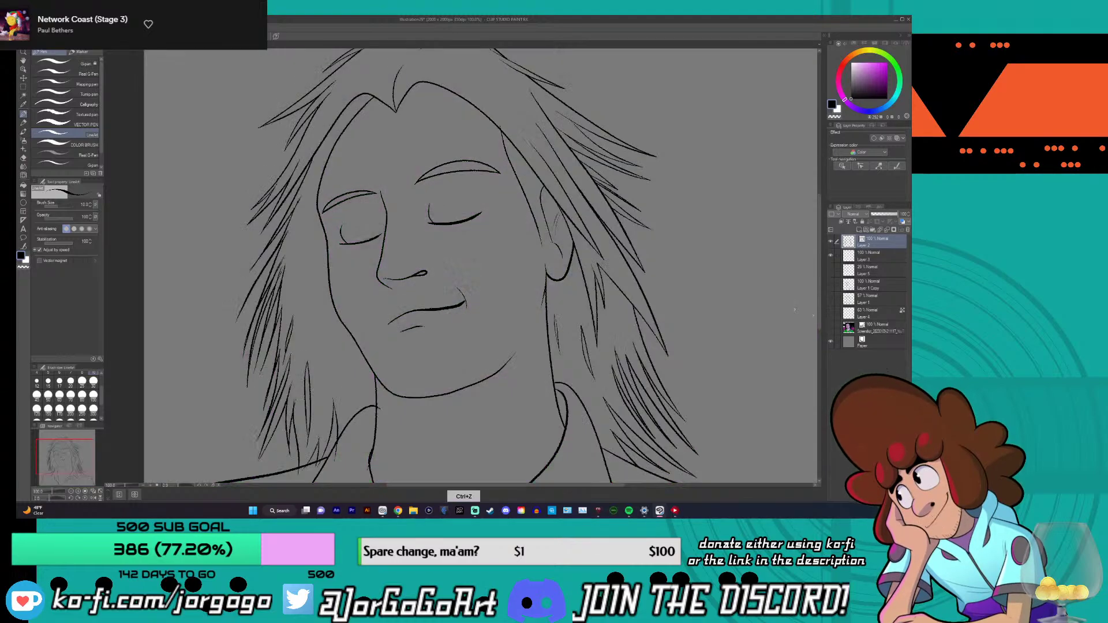
{"action": "left_click", "coordinate": [831, 328]}
{"action": "left_click_drag", "start_coordinate": [534, 191], "coordinate": [549, 247]}
{"action": "left_click_drag", "start_coordinate": [534, 179], "coordinate": [551, 217]}
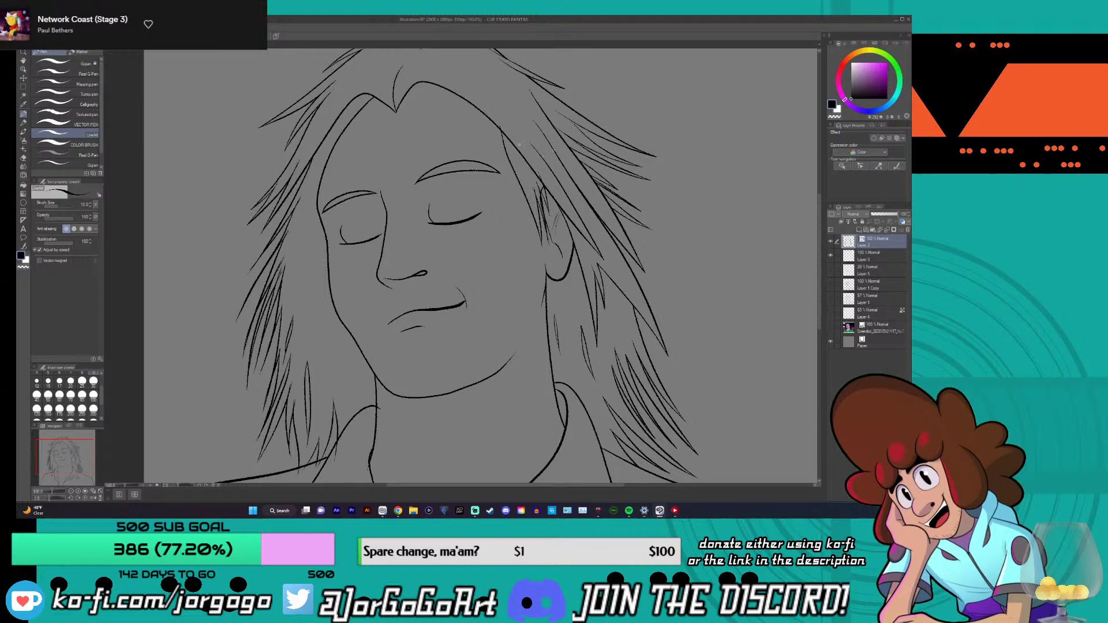
{"action": "key", "text": "e"}
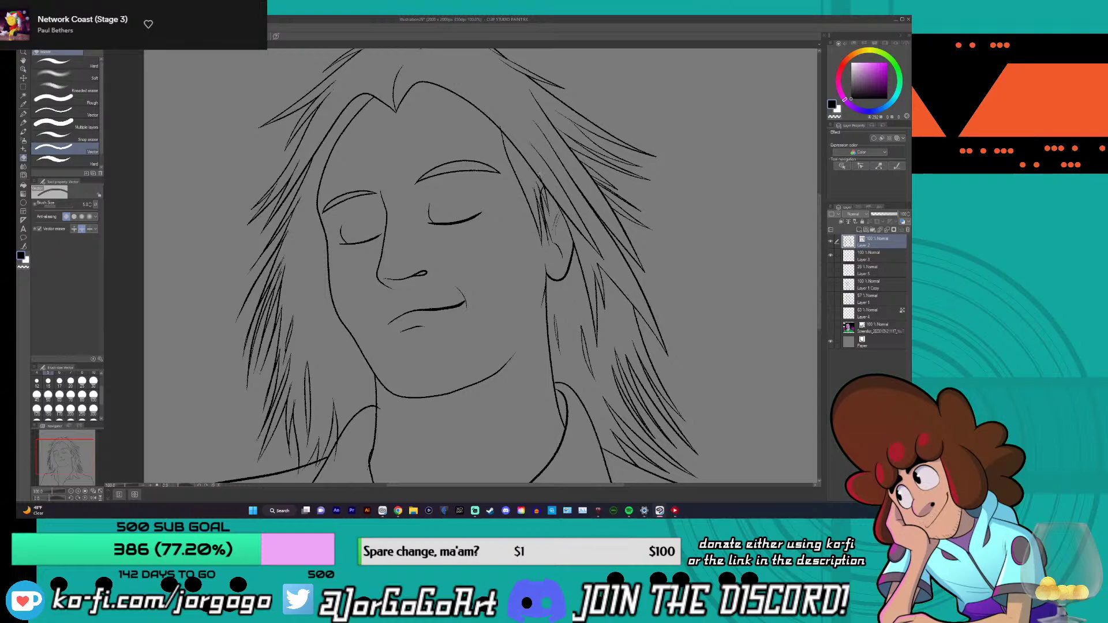
{"action": "scroll", "coordinate": [539, 179], "scroll_direction": "up", "scroll_amount": 2}
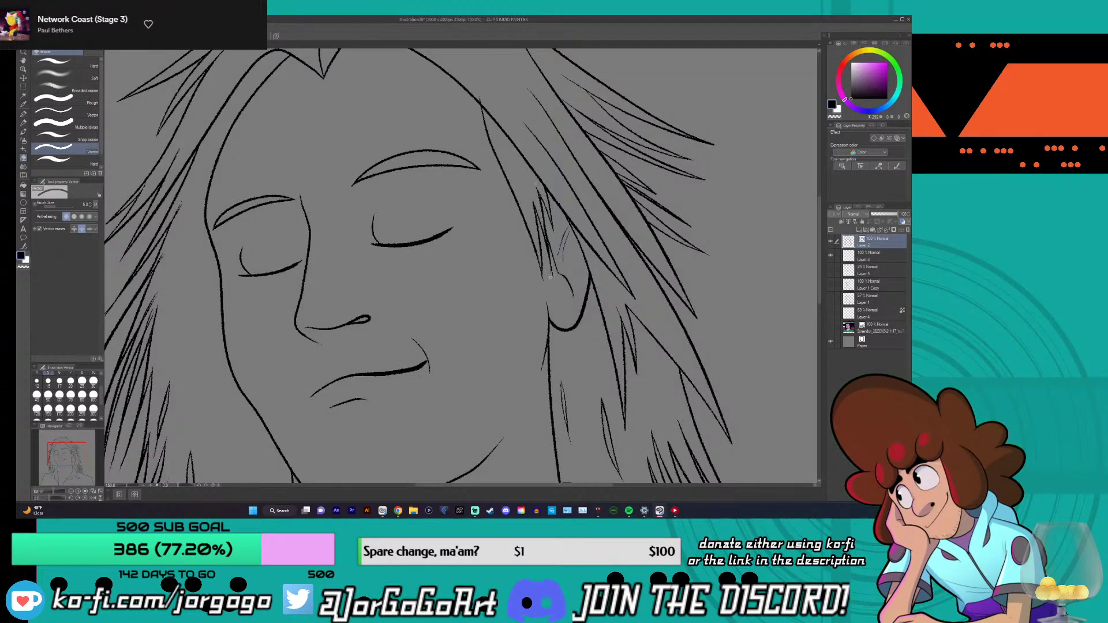
{"action": "scroll", "coordinate": [537, 300], "scroll_direction": "down", "scroll_amount": 4}
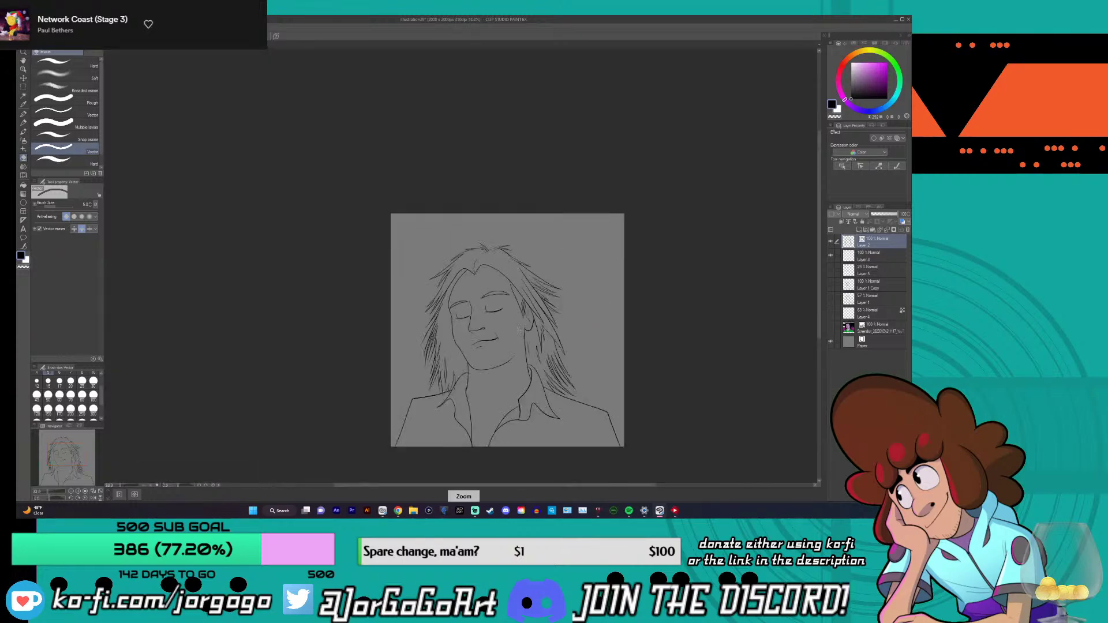
- Examine the inked hair and face lines across the full portrait and up close
{"action": "scroll", "coordinate": [517, 331], "scroll_direction": "up", "scroll_amount": 1}
{"action": "scroll", "coordinate": [518, 331], "scroll_direction": "down", "scroll_amount": 2}
{"action": "scroll", "coordinate": [518, 330], "scroll_direction": "up", "scroll_amount": 1}
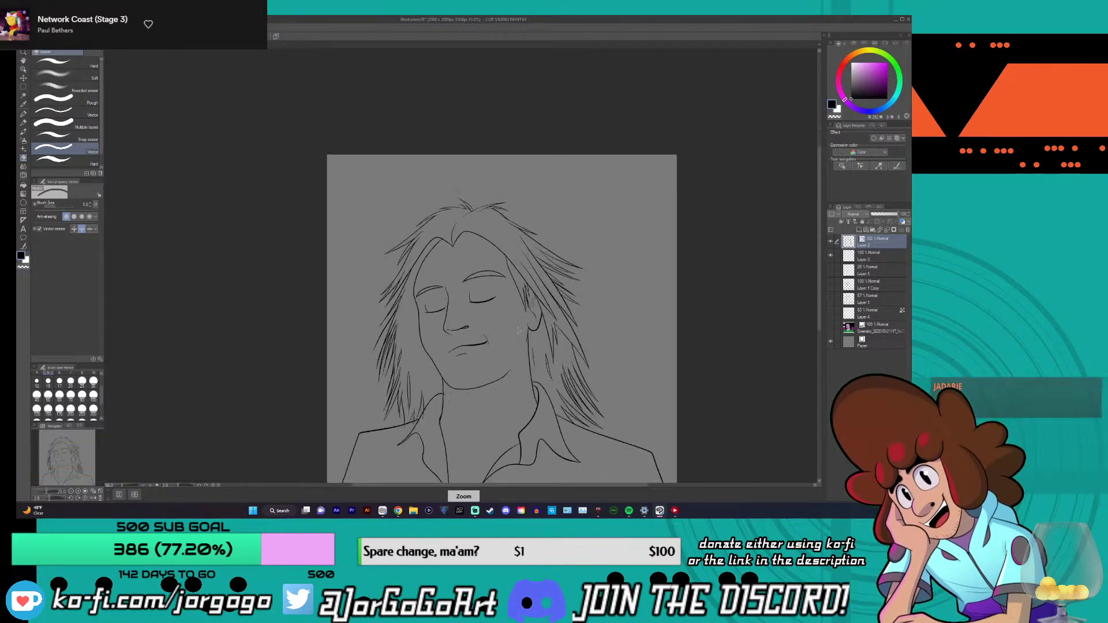
{"action": "scroll", "coordinate": [518, 331], "scroll_direction": "down", "scroll_amount": 1}
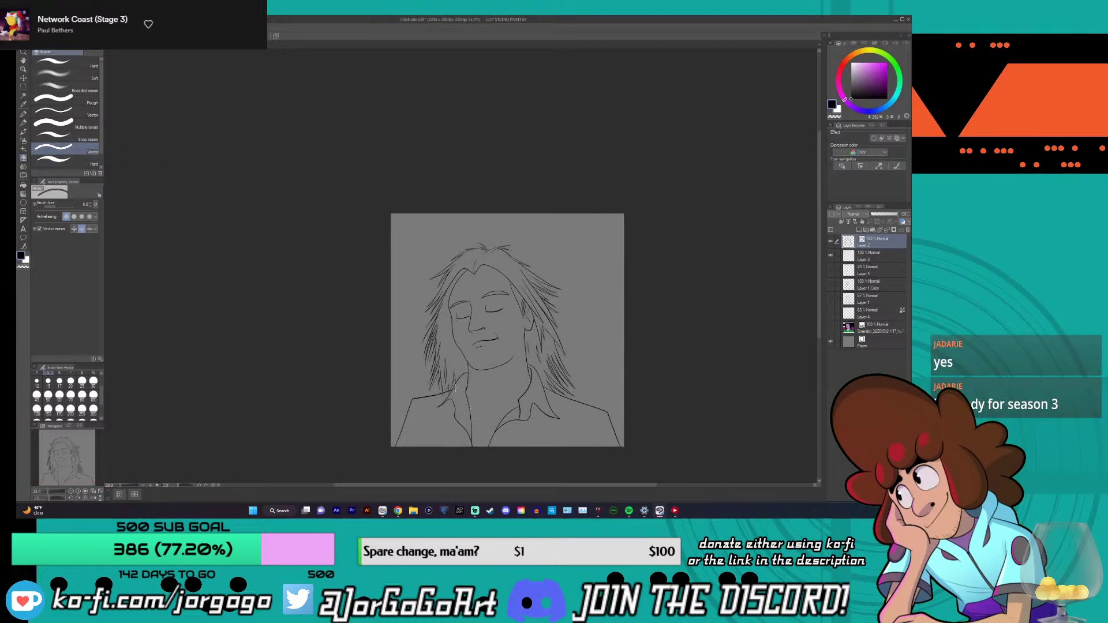
{"action": "scroll", "coordinate": [455, 388], "scroll_direction": "up", "scroll_amount": 4}
{"action": "scroll", "coordinate": [455, 388], "scroll_direction": "down", "scroll_amount": 1}
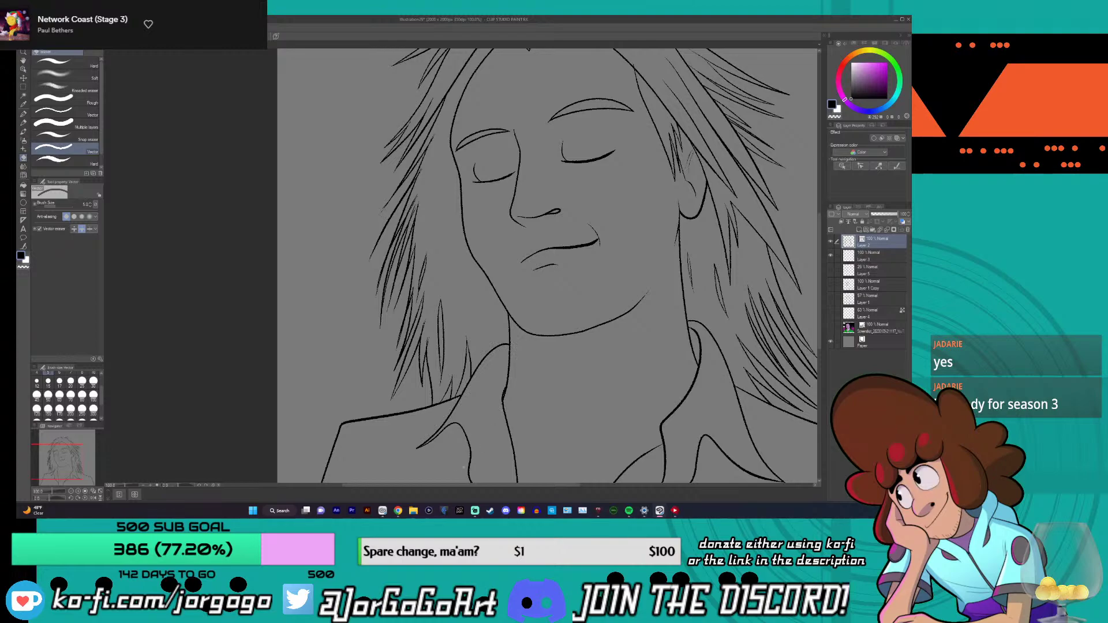
{"action": "scroll", "coordinate": [454, 477], "scroll_direction": "down", "scroll_amount": 4}
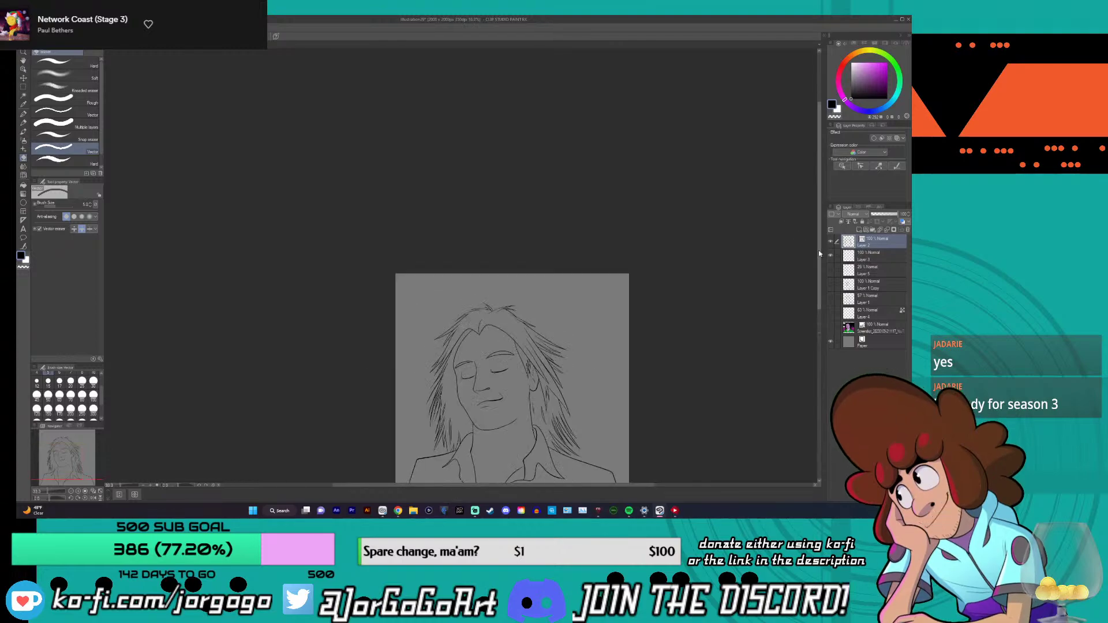
{"action": "scroll", "coordinate": [455, 477], "scroll_direction": "down", "scroll_amount": 5}
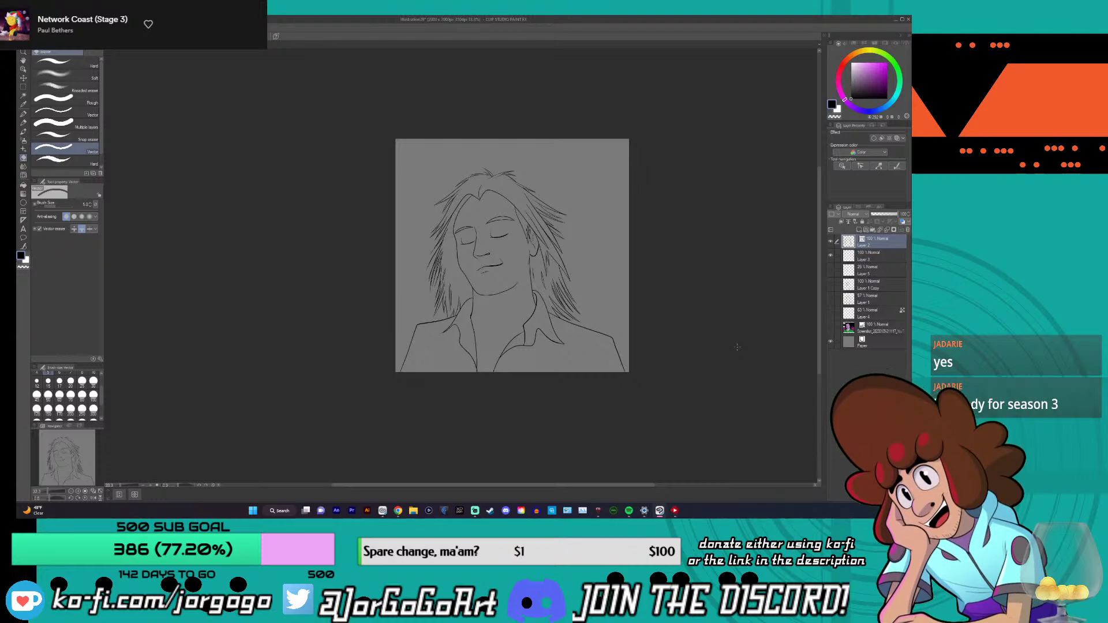
- With the inking pen, check the shirt against the rough sketch and reference photo, and ink thin fold lines on the shirt
{"action": "left_click", "coordinate": [24, 115]}
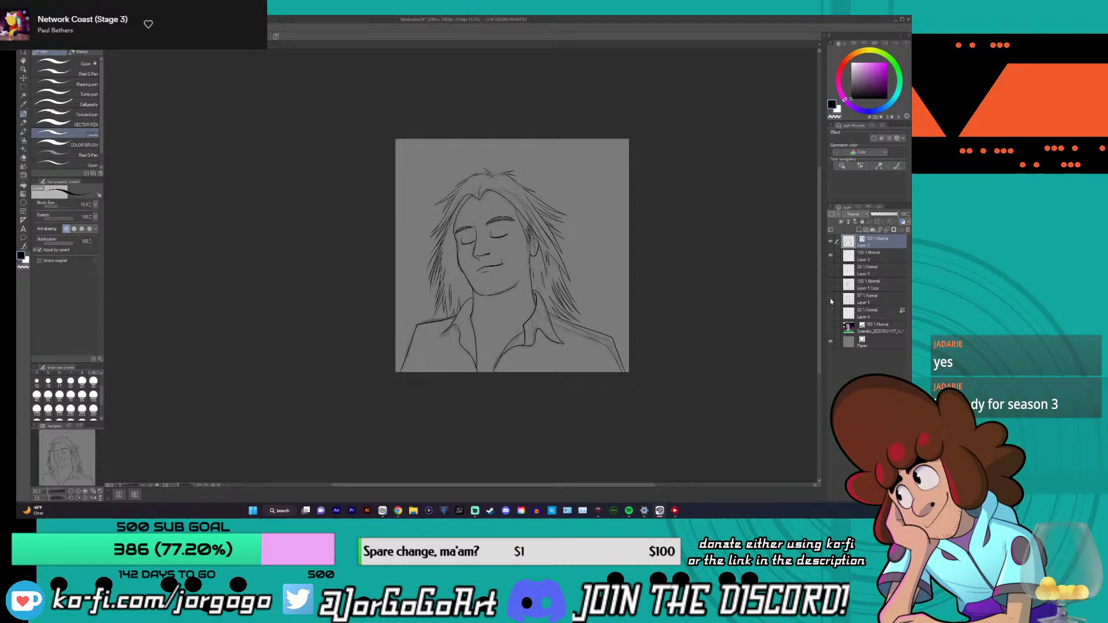
{"action": "left_click", "coordinate": [831, 271]}
{"action": "left_click", "coordinate": [831, 328]}
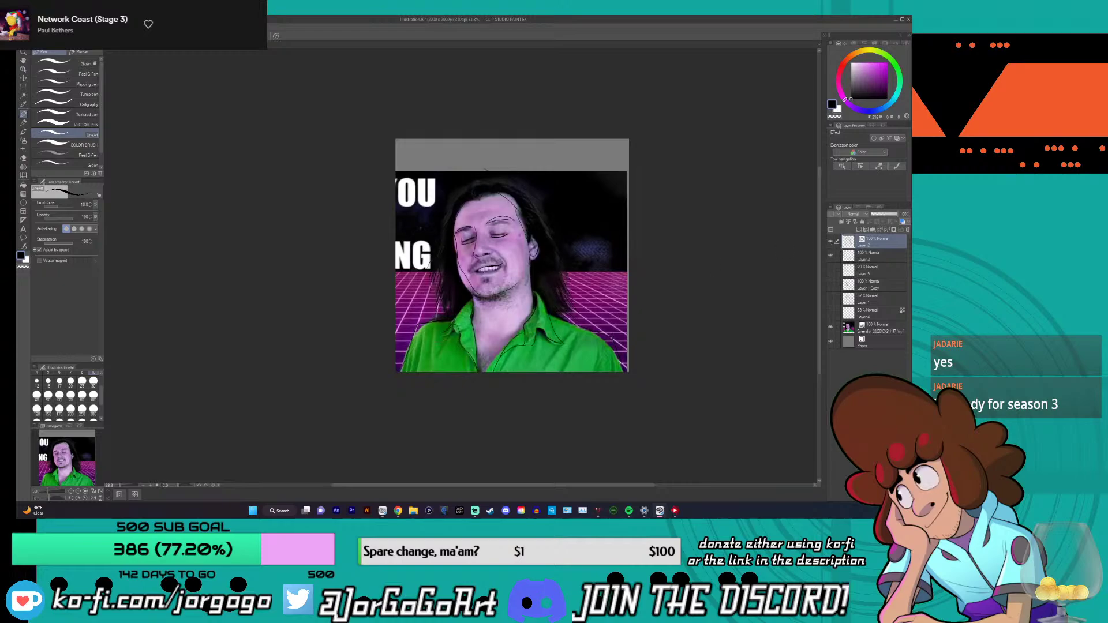
{"action": "key", "text": "ctrl+z"}
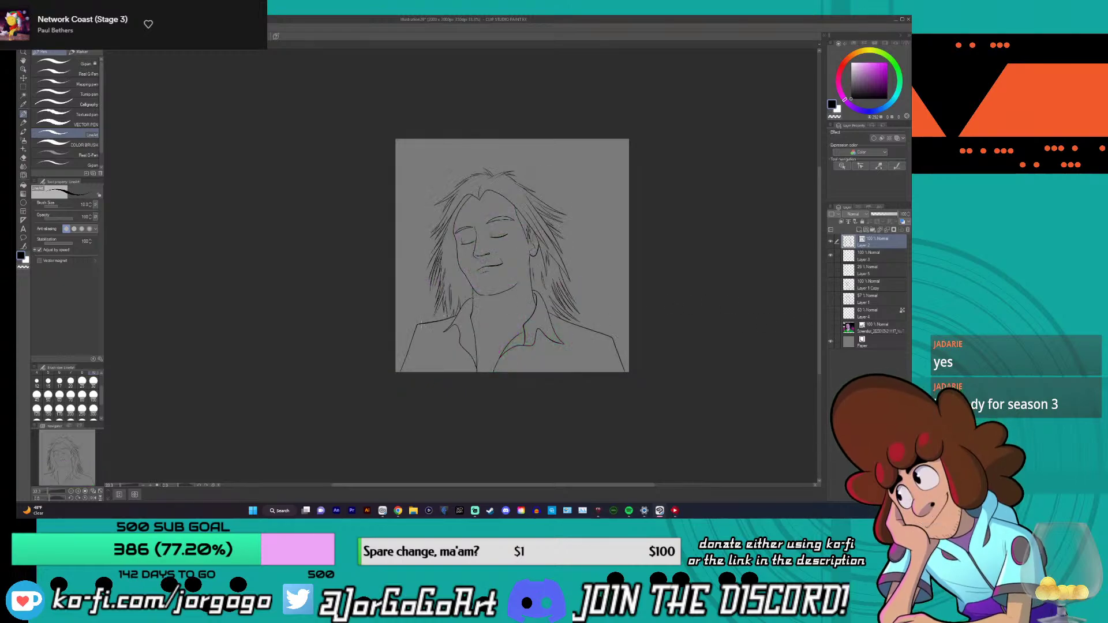
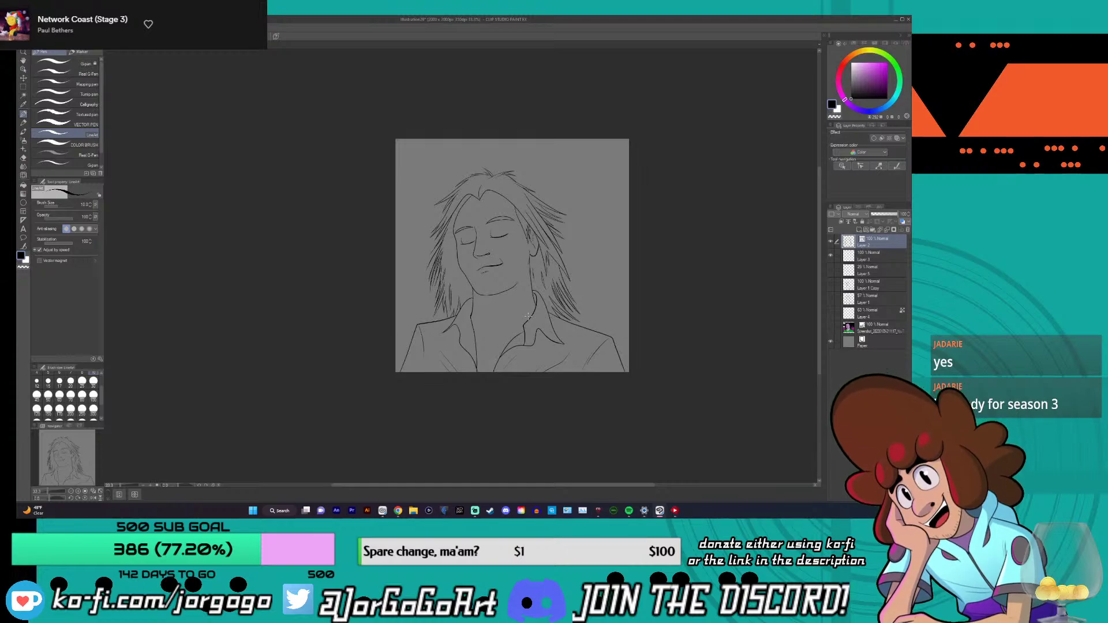
- Review the new shirt folds together with the face and hair lines at several magnifications
{"action": "scroll", "coordinate": [528, 316], "scroll_direction": "up", "scroll_amount": 4}
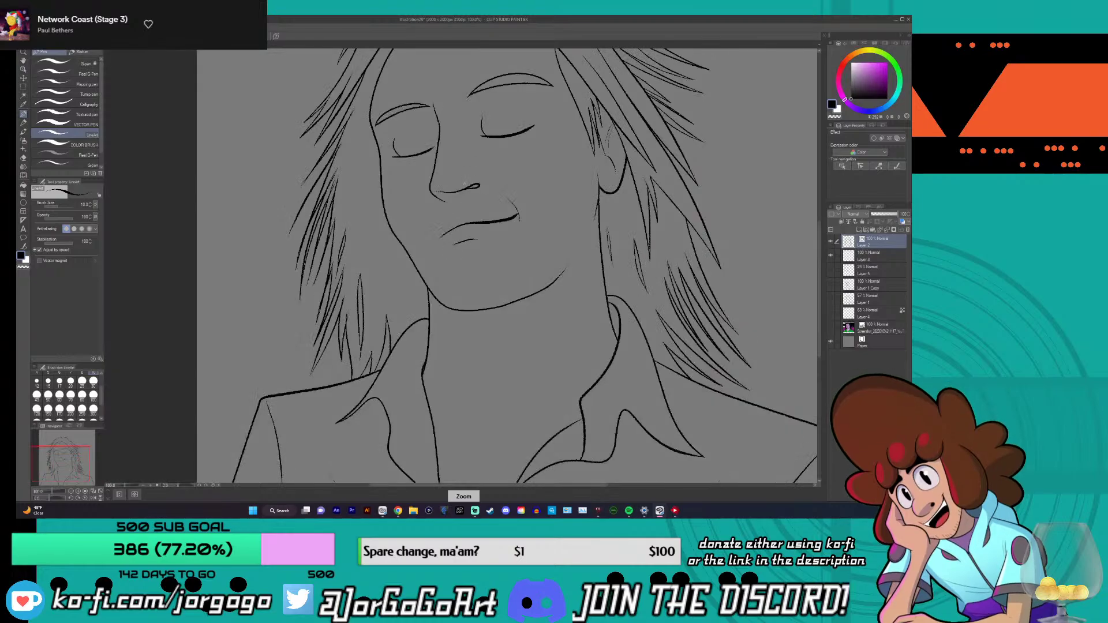
{"action": "scroll", "coordinate": [362, 332], "scroll_direction": "up", "scroll_amount": 2}
{"action": "scroll", "coordinate": [362, 333], "scroll_direction": "down", "scroll_amount": 4}
{"action": "scroll", "coordinate": [363, 332], "scroll_direction": "up", "scroll_amount": 2}
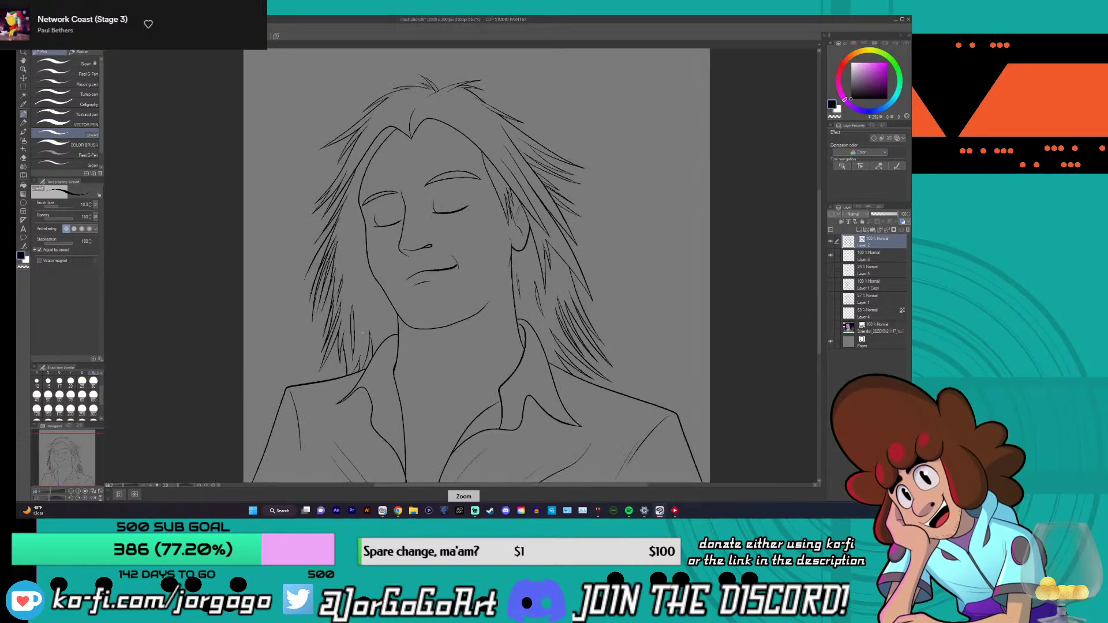
{"action": "scroll", "coordinate": [363, 332], "scroll_direction": "up", "scroll_amount": 1}
{"action": "scroll", "coordinate": [362, 332], "scroll_direction": "down", "scroll_amount": 2}
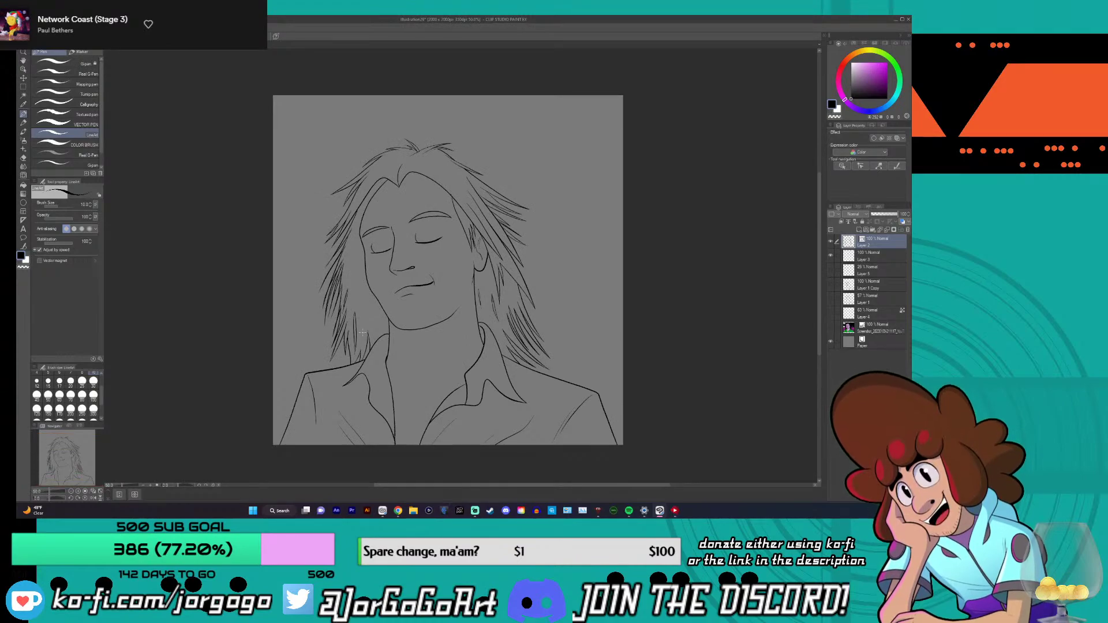
{"action": "scroll", "coordinate": [363, 333], "scroll_direction": "up", "scroll_amount": 1}
{"action": "scroll", "coordinate": [363, 332], "scroll_direction": "down", "scroll_amount": 2}
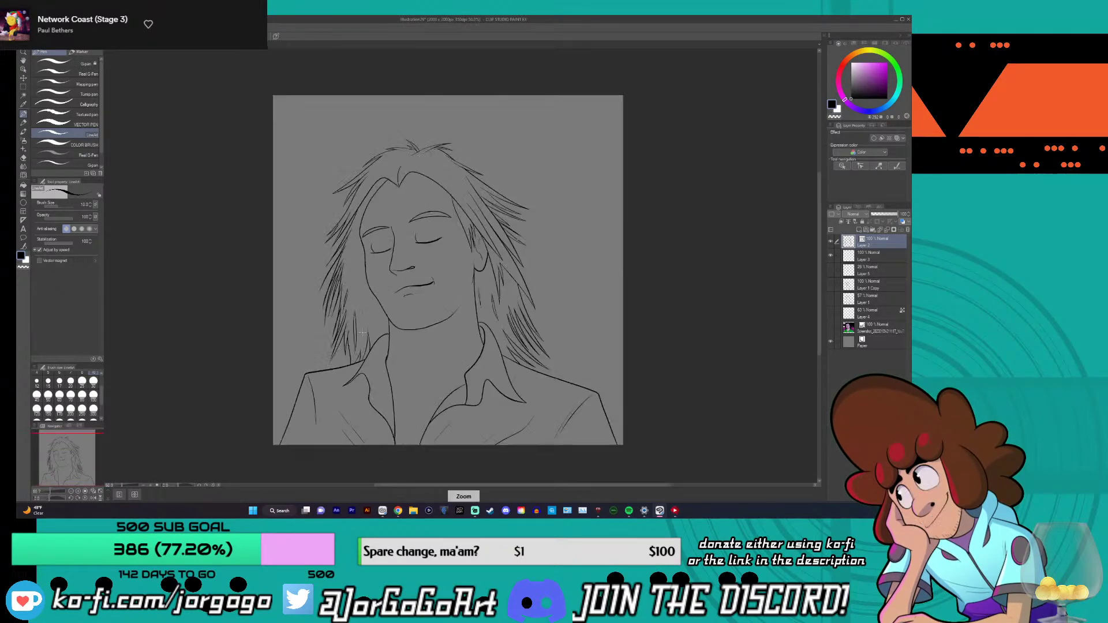
{"action": "scroll", "coordinate": [363, 333], "scroll_direction": "up", "scroll_amount": 1}
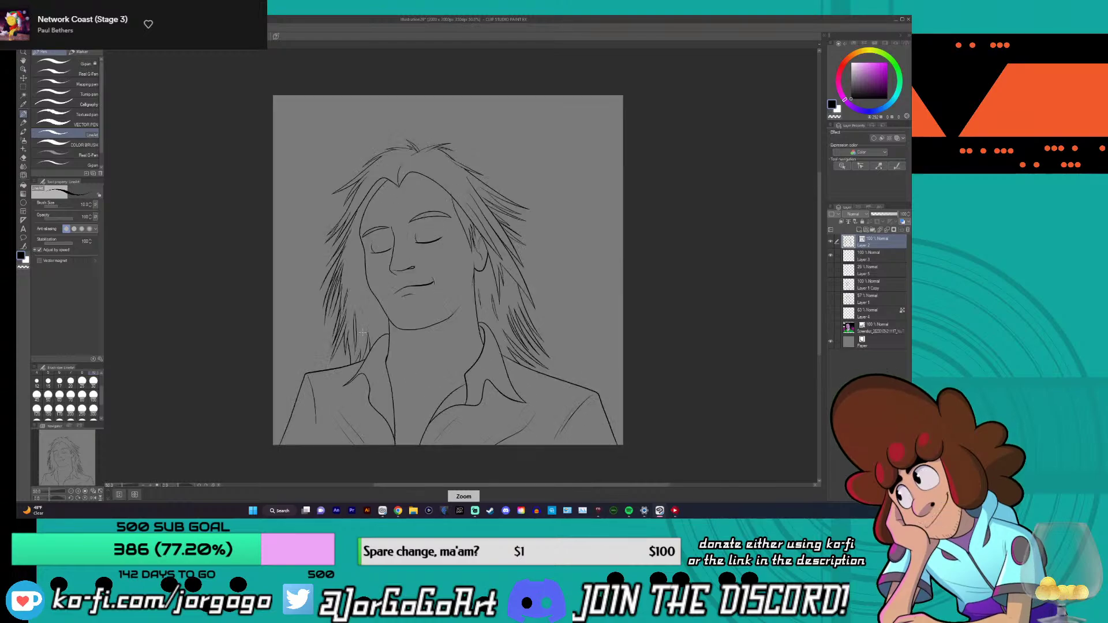
- On the layer directly below the line art, darken the nostril in black with a pen
{"action": "left_click", "coordinate": [23, 184]}
{"action": "left_click", "coordinate": [878, 256]}
{"action": "scroll", "coordinate": [439, 300], "scroll_direction": "up", "scroll_amount": 5}
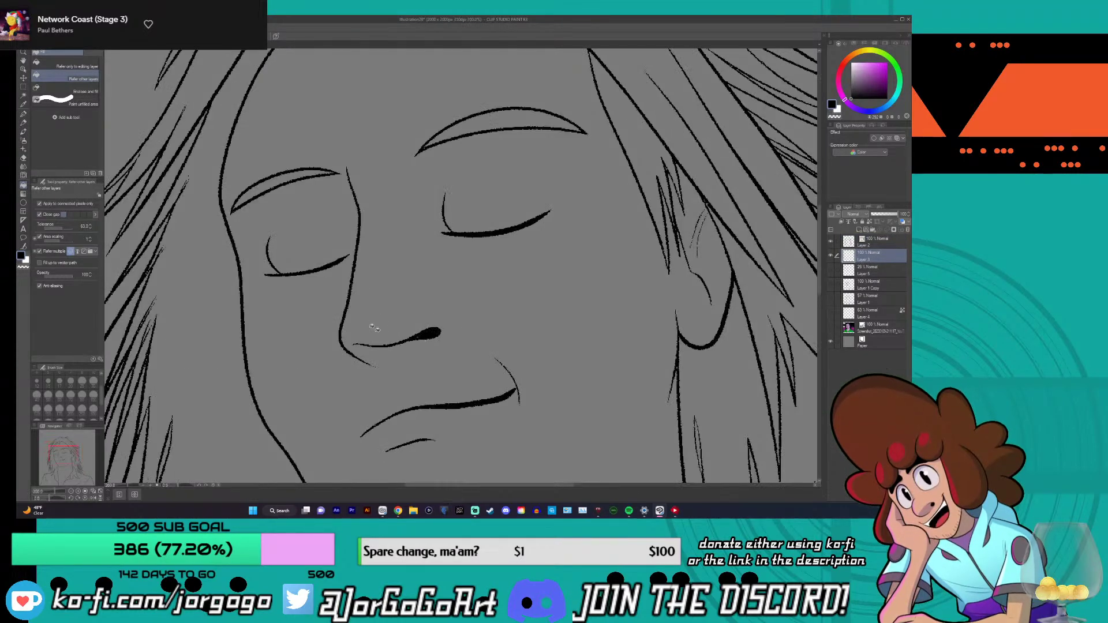
{"action": "left_click", "coordinate": [23, 124]}
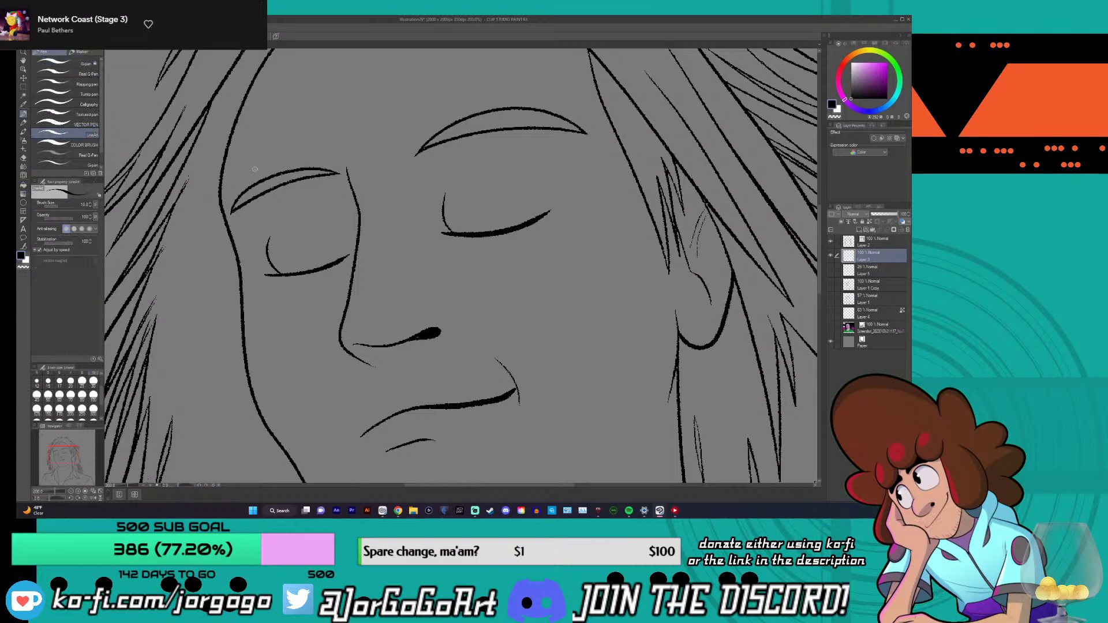
{"action": "left_click", "coordinate": [58, 64]}
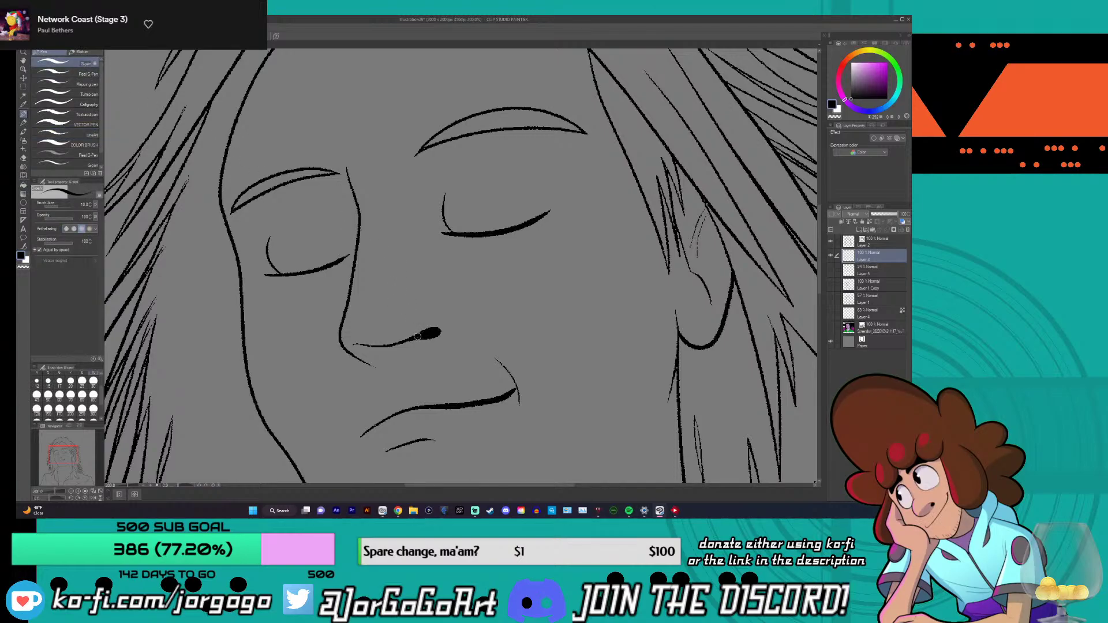
{"action": "scroll", "coordinate": [421, 335], "scroll_direction": "down", "scroll_amount": 5}
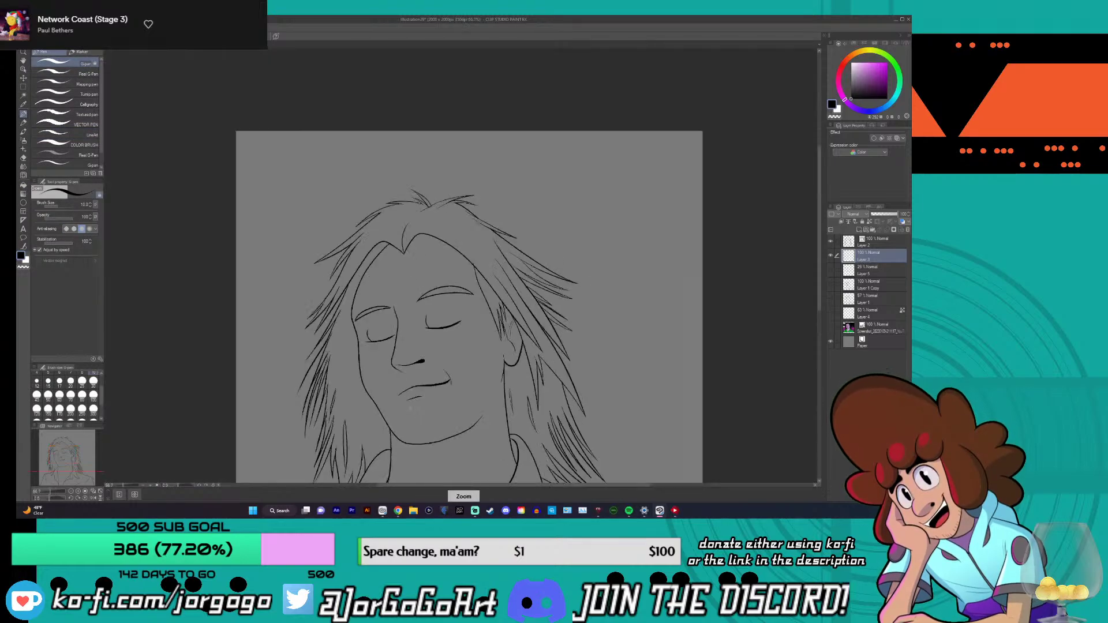
{"action": "left_click_drag", "start_coordinate": [819, 207], "coordinate": [819, 229]}
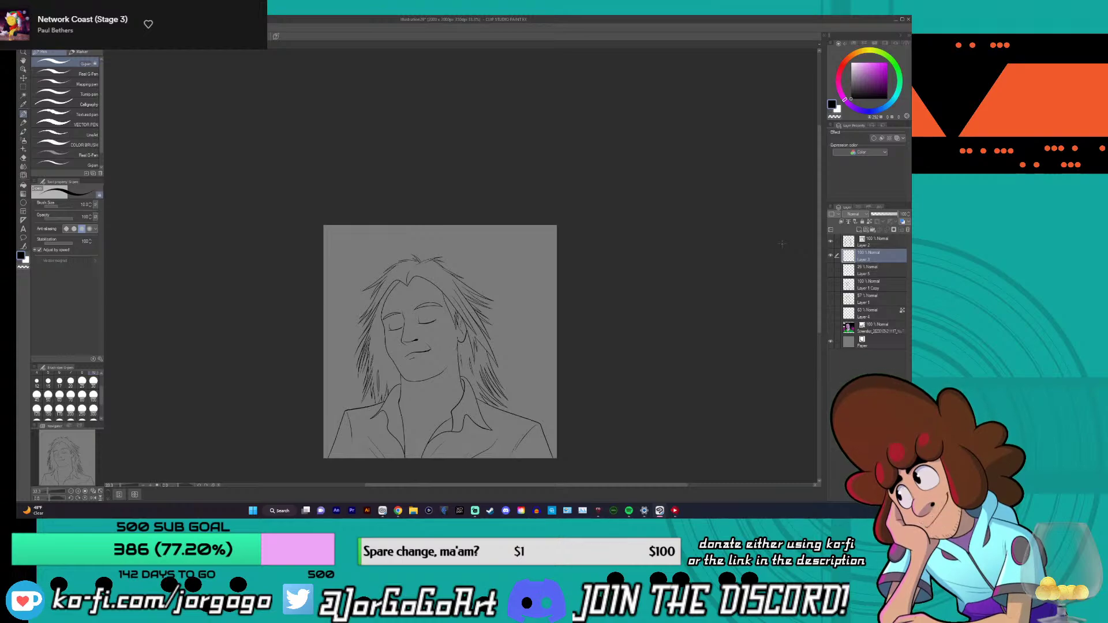
- Toggle the visibility of the top line art layer to check what is painted on the layer beneath it
{"action": "left_click", "coordinate": [831, 241]}
{"action": "left_click", "coordinate": [830, 241]}
{"action": "left_click", "coordinate": [830, 242]}
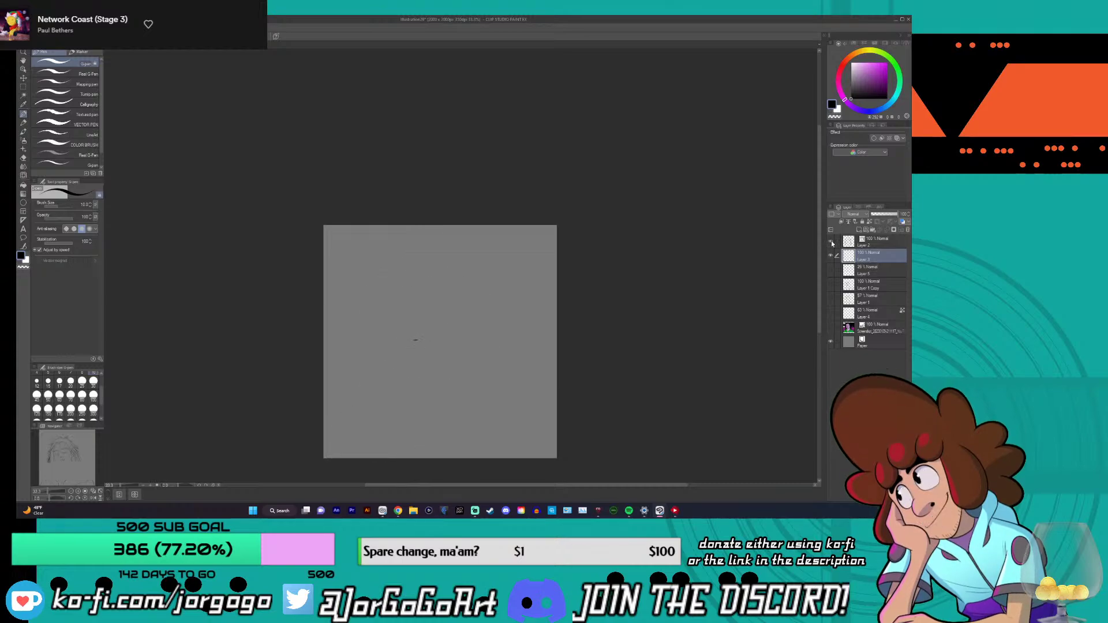
{"action": "left_click", "coordinate": [831, 243]}
{"action": "left_click", "coordinate": [831, 242]}
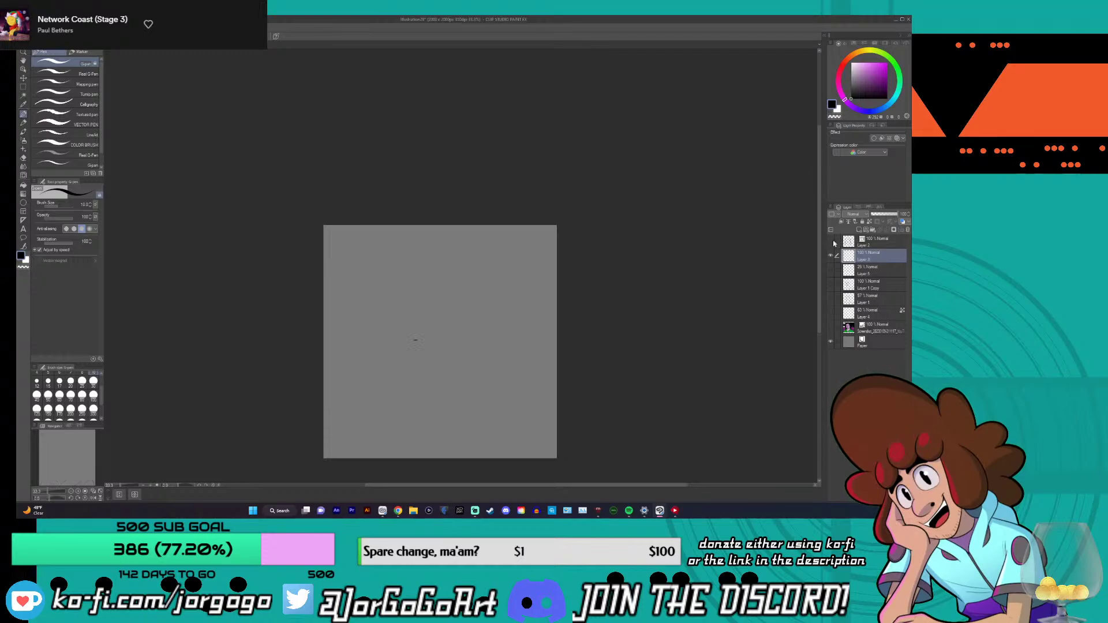
{"action": "left_click", "coordinate": [832, 242]}
- Duplicate the top line art layer and move the copy below the layer holding the nostril paint
{"action": "left_click", "coordinate": [887, 242]}
{"action": "key", "text": "ctrl+c"}
{"action": "key", "text": "ctrl+v"}
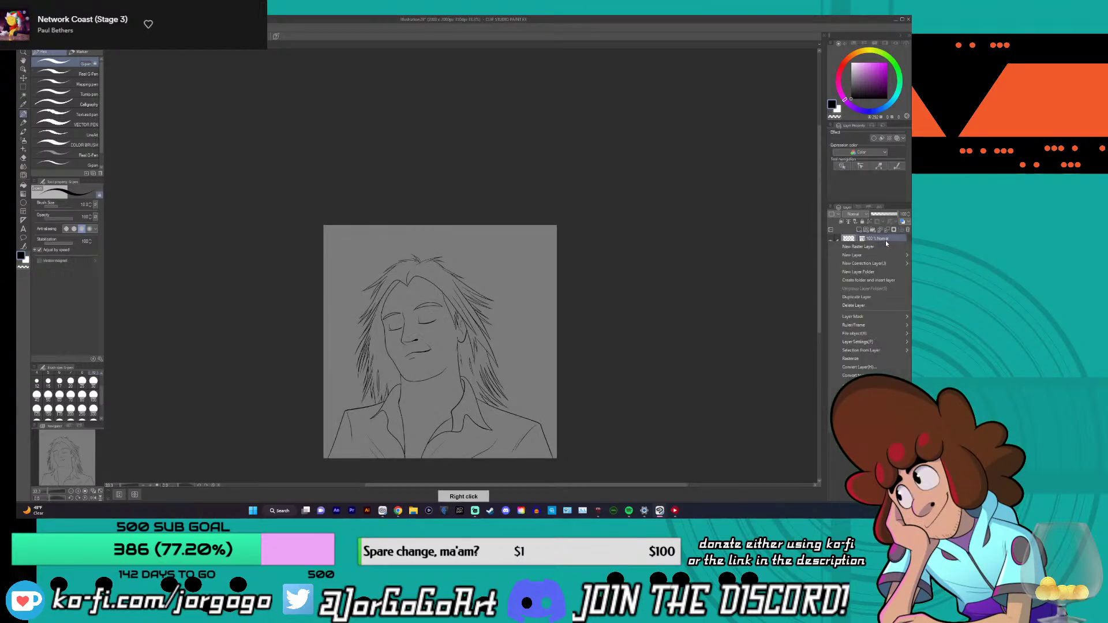
{"action": "left_click_drag", "start_coordinate": [881, 243], "coordinate": [857, 280]}
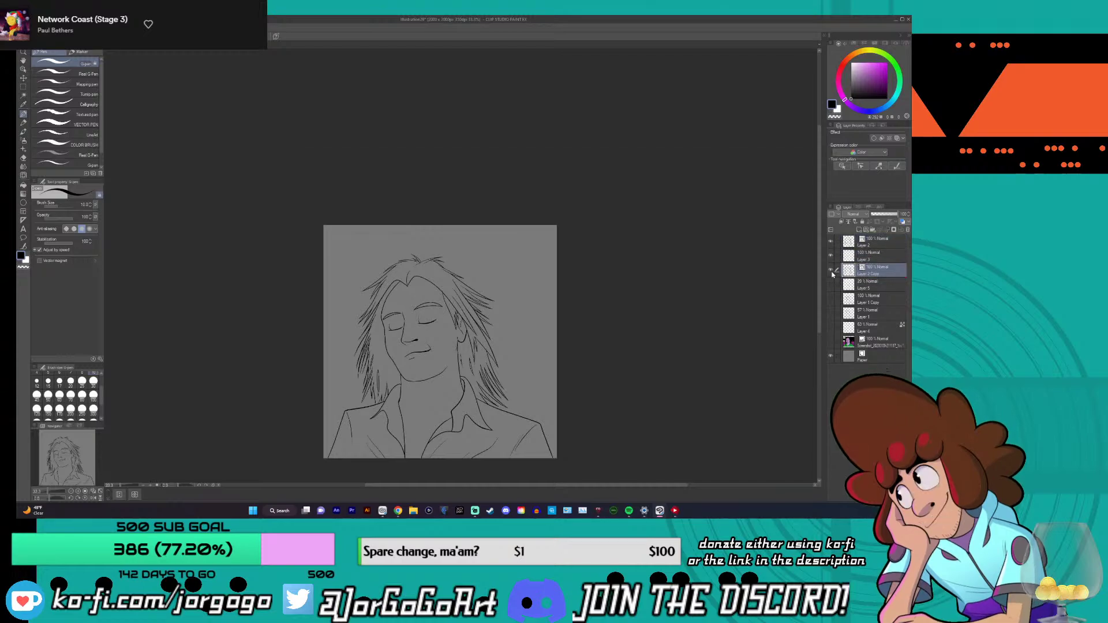
- Thicken the duplicated line art by raising its vector brush size, hide the copy, and reselect the nostril paint layer
{"action": "key", "text": "o"}
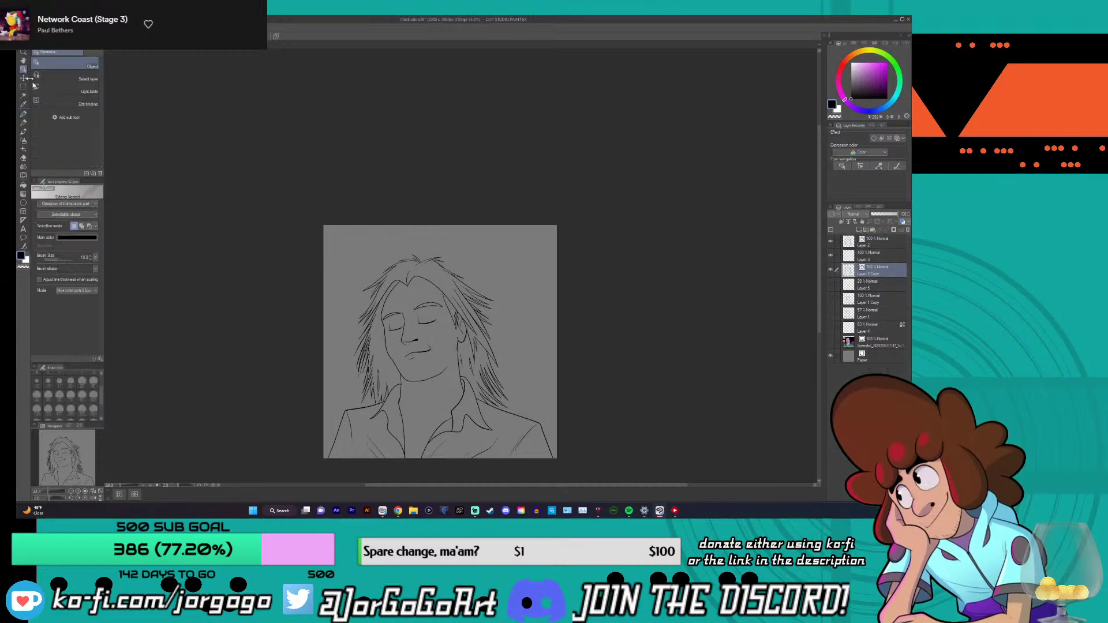
{"action": "left_click", "coordinate": [64, 259]}
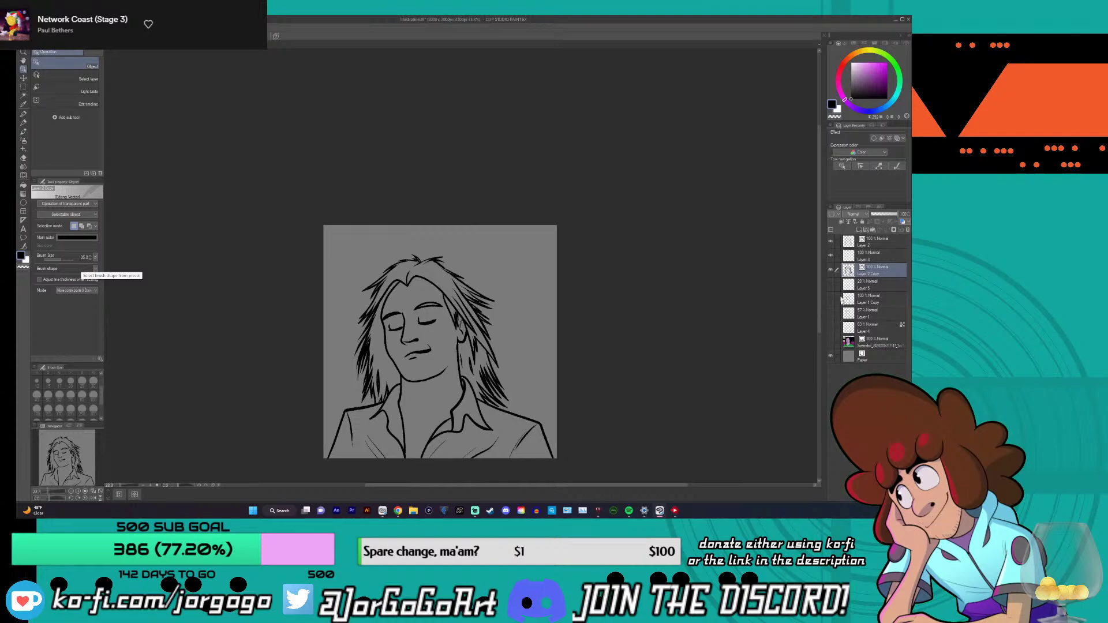
{"action": "left_click", "coordinate": [862, 258]}
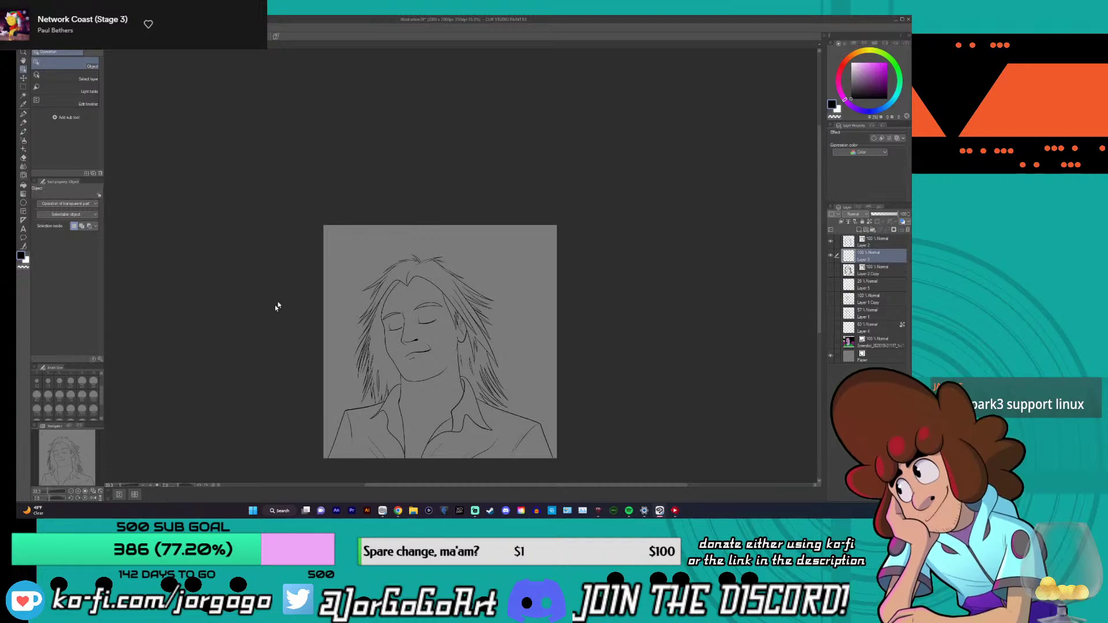
- Sample the light purple skin tone from the reference photo's face and fill the portrait's face and neck with it
{"action": "left_click", "coordinate": [831, 341]}
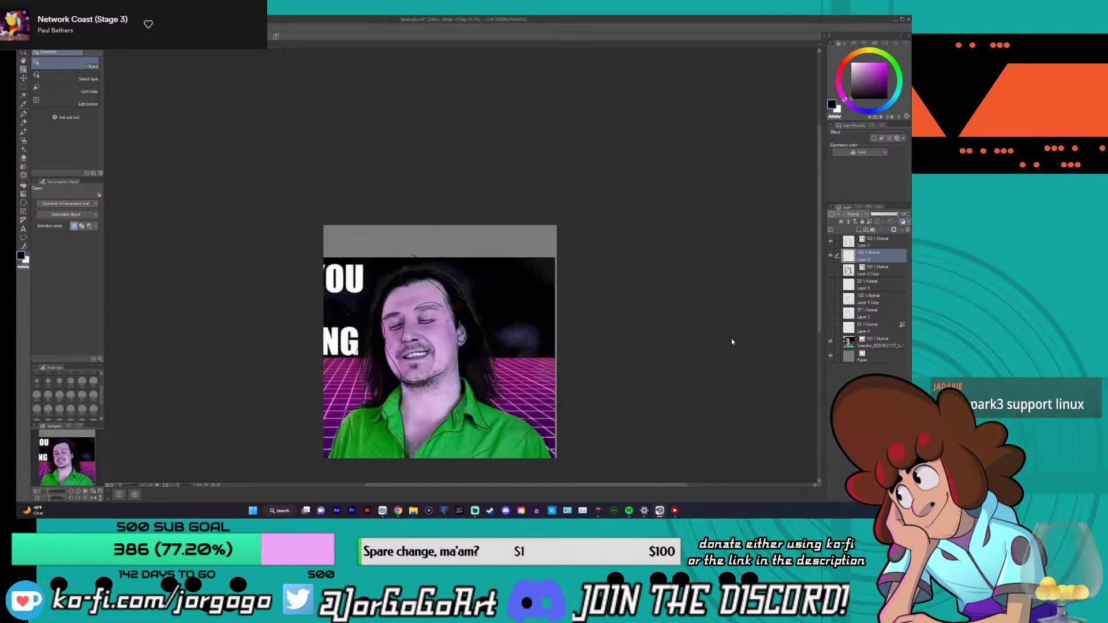
{"action": "left_click", "coordinate": [26, 106]}
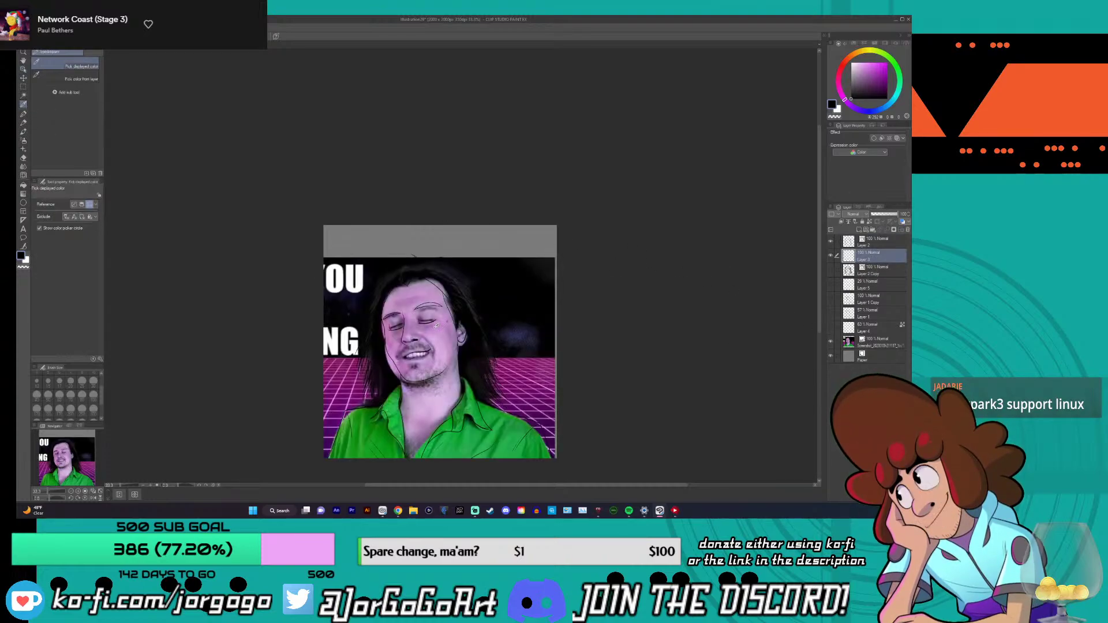
{"action": "left_click", "coordinate": [437, 334]}
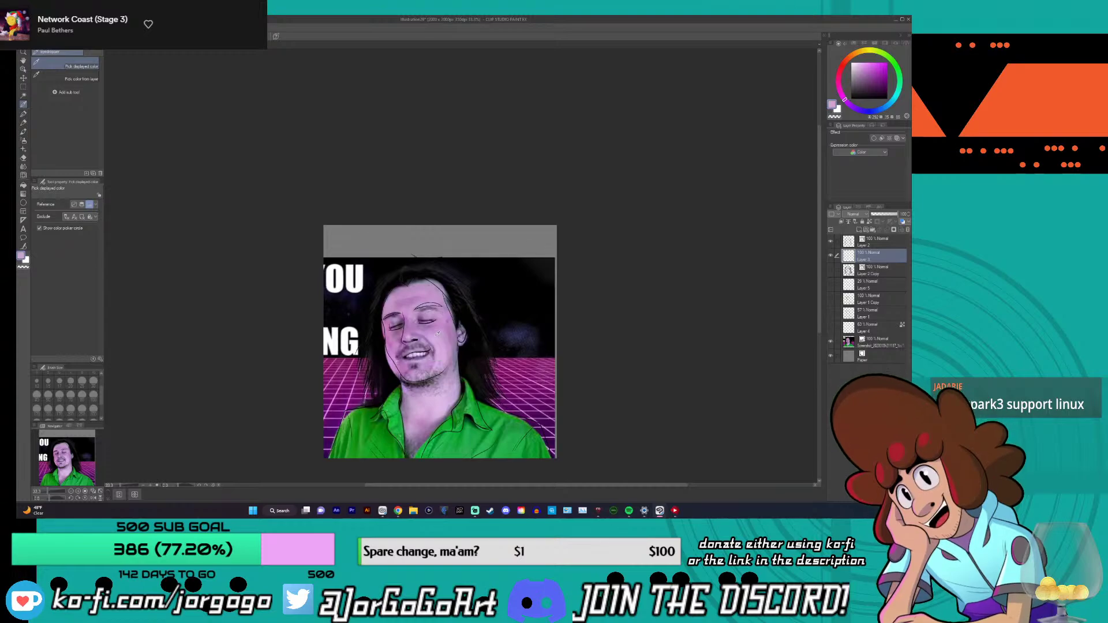
{"action": "left_click", "coordinate": [23, 185]}
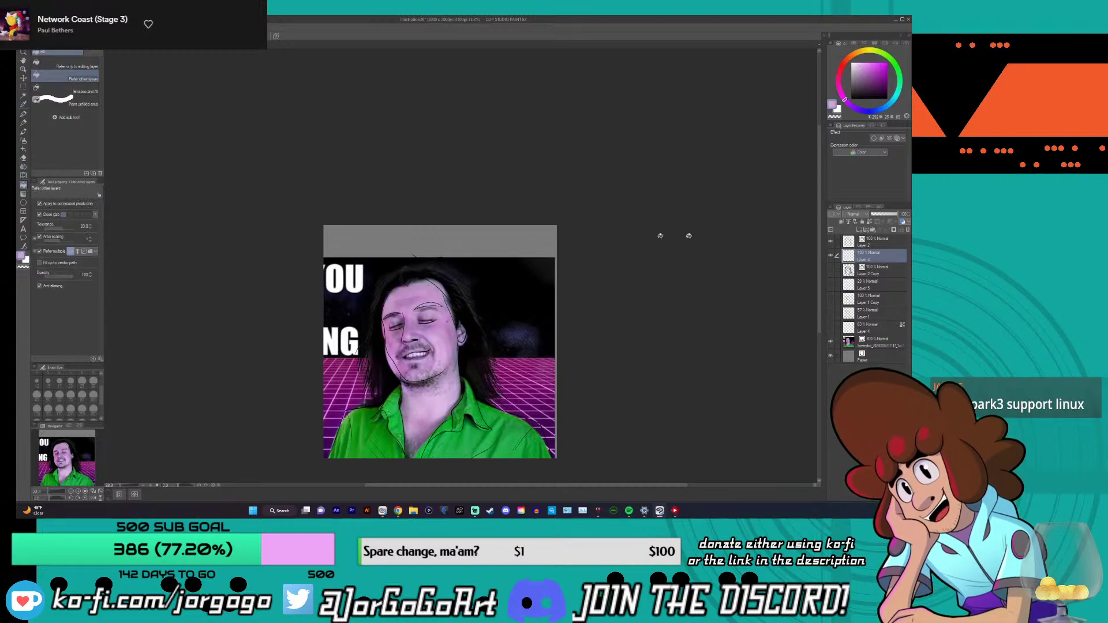
{"action": "left_click", "coordinate": [830, 341]}
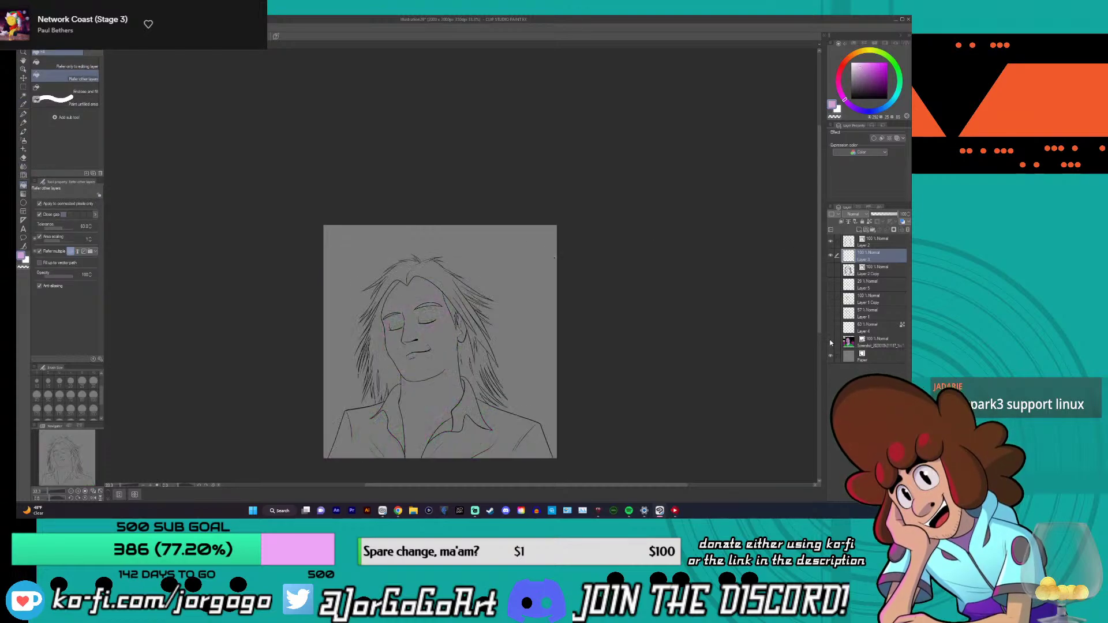
{"action": "left_click", "coordinate": [445, 351]}
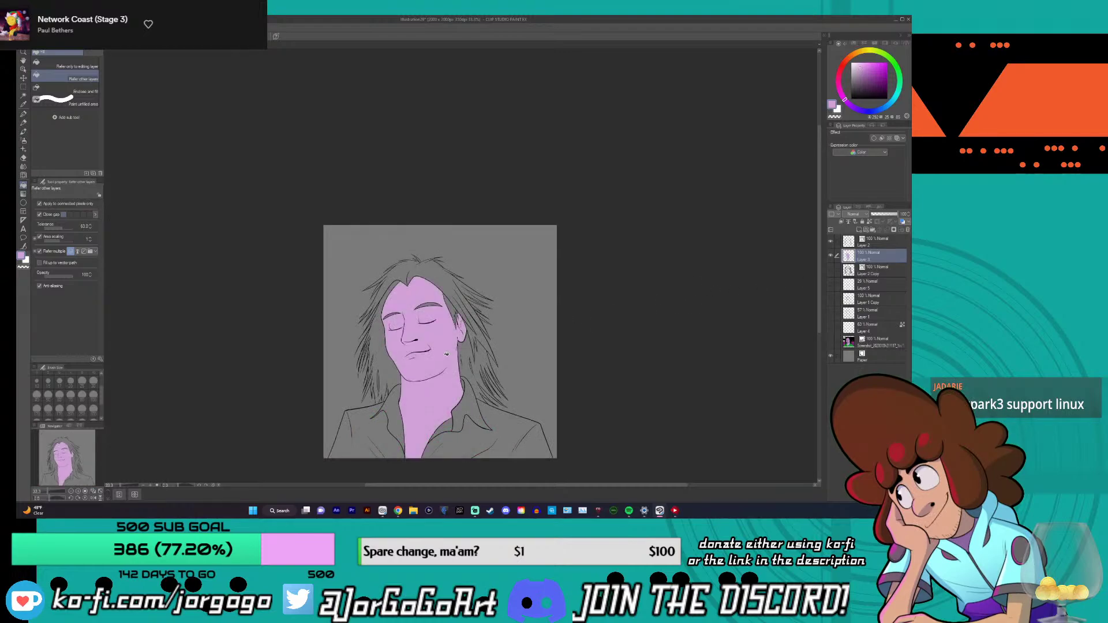
- Inspect the skin fill up close around the face, ear, neck and open collar
{"action": "scroll", "coordinate": [446, 354], "scroll_direction": "up", "scroll_amount": 4}
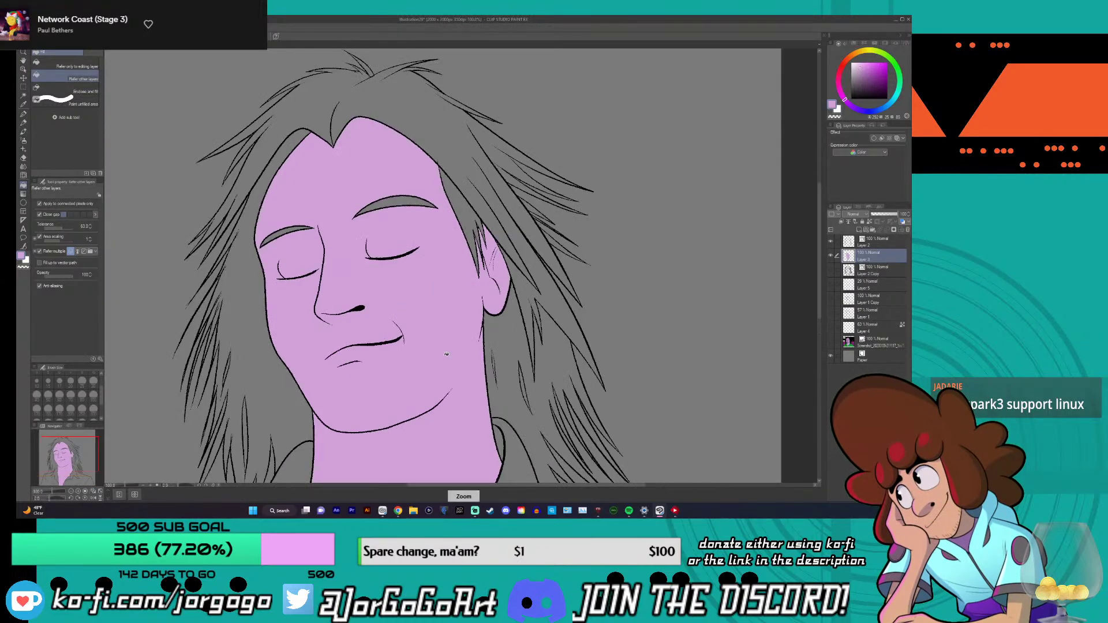
{"action": "scroll", "coordinate": [446, 353], "scroll_direction": "up", "scroll_amount": 2}
{"action": "scroll", "coordinate": [446, 354], "scroll_direction": "down", "scroll_amount": 3}
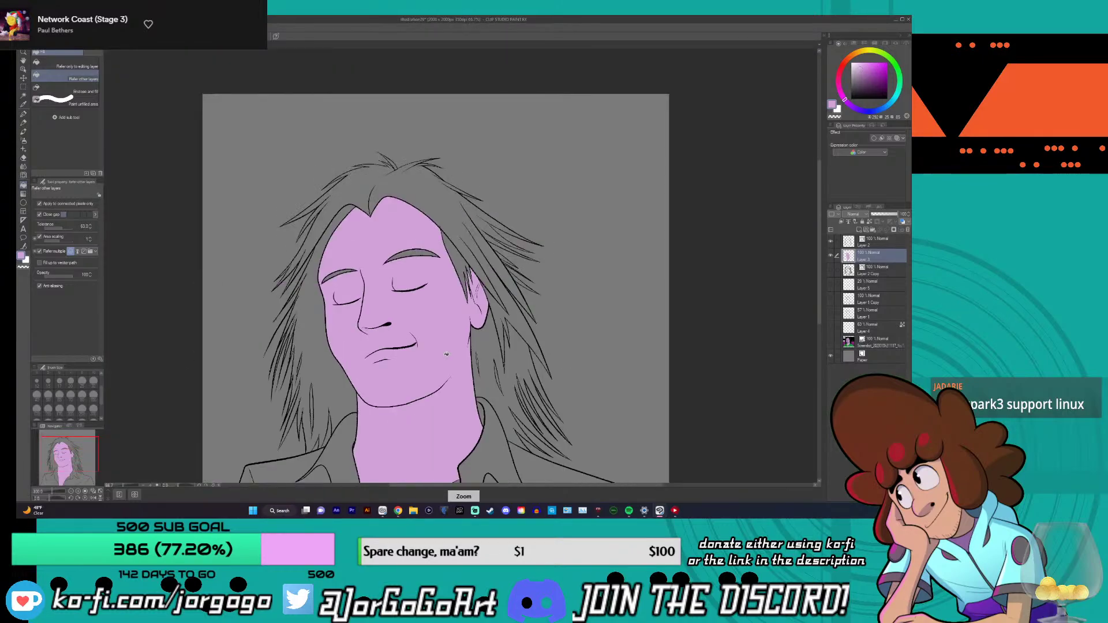
{"action": "mouse_move", "coordinate": [819, 204]}
{"action": "left_mouse_down"}
{"action": "mouse_move", "coordinate": [802, 245]}
{"action": "mouse_move", "coordinate": [774, 253]}
{"action": "left_mouse_up"}
{"action": "scroll", "coordinate": [479, 174], "scroll_direction": "up", "scroll_amount": 3}
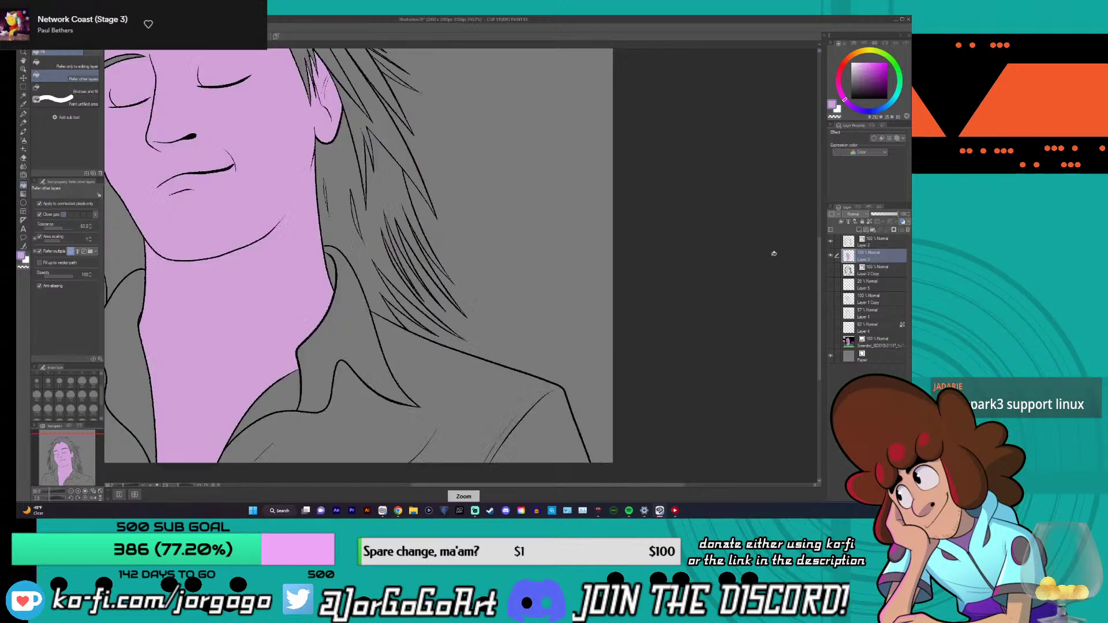
- Check the skin fill's edges close up along the hairline, ear, mouth, jaw and neck for unfilled gaps
{"action": "left_click_drag", "start_coordinate": [462, 485], "coordinate": [508, 487]}
{"action": "scroll", "coordinate": [439, 220], "scroll_direction": "up", "scroll_amount": 4}
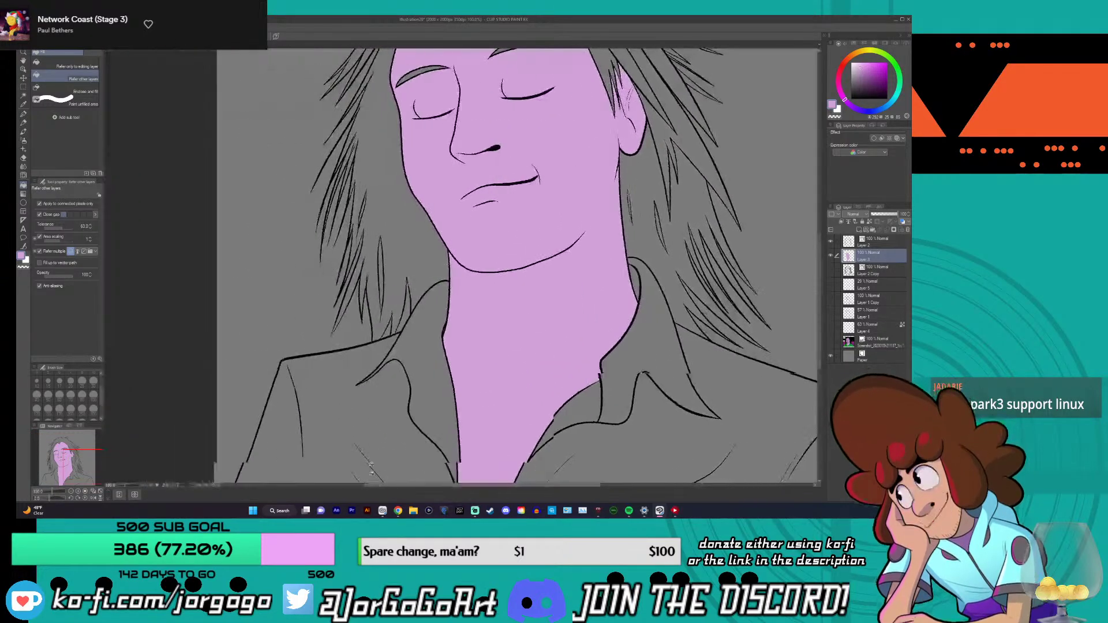
{"action": "scroll", "coordinate": [440, 220], "scroll_direction": "up", "scroll_amount": 1}
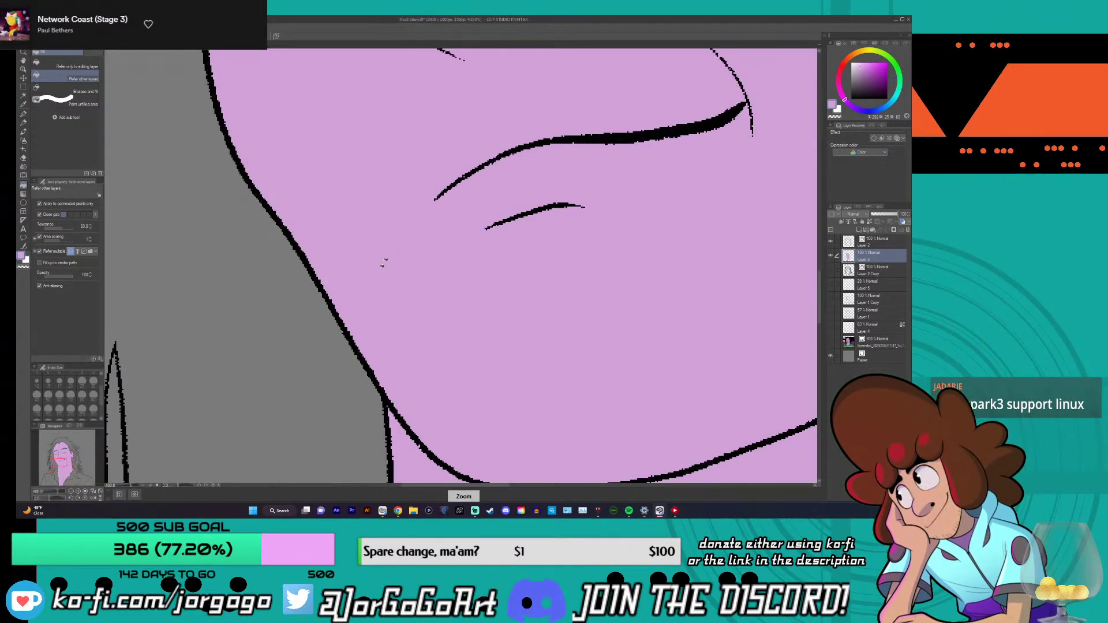
{"action": "left_click_drag", "start_coordinate": [819, 289], "coordinate": [815, 222]}
{"action": "left_click_drag", "start_coordinate": [407, 485], "coordinate": [498, 484]}
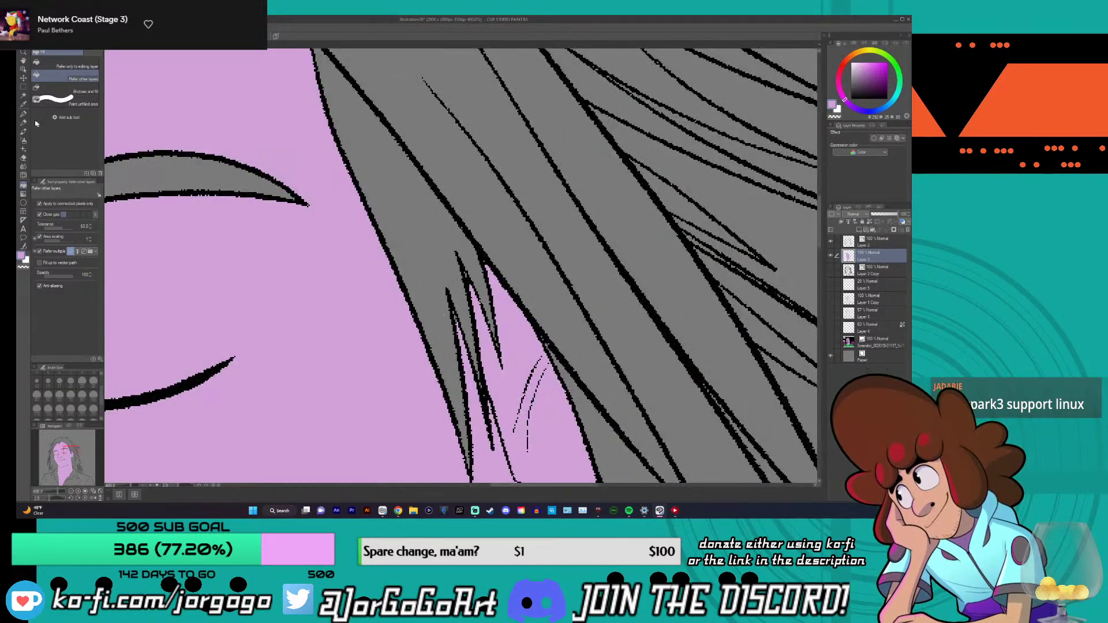
{"action": "key", "text": "p"}
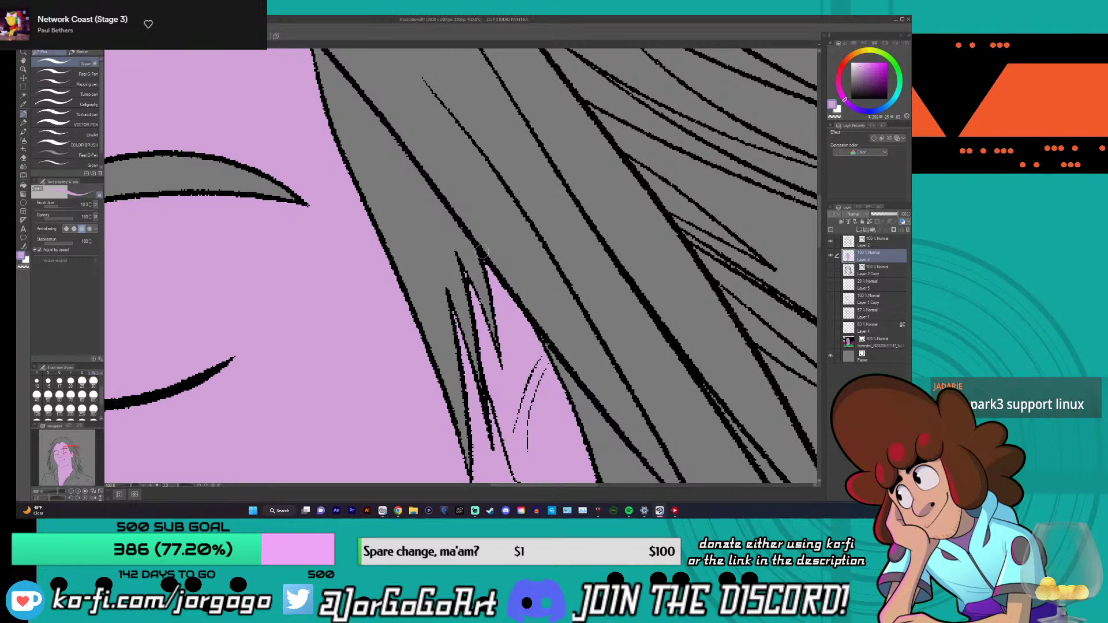
{"action": "scroll", "coordinate": [495, 259], "scroll_direction": "down", "scroll_amount": 3}
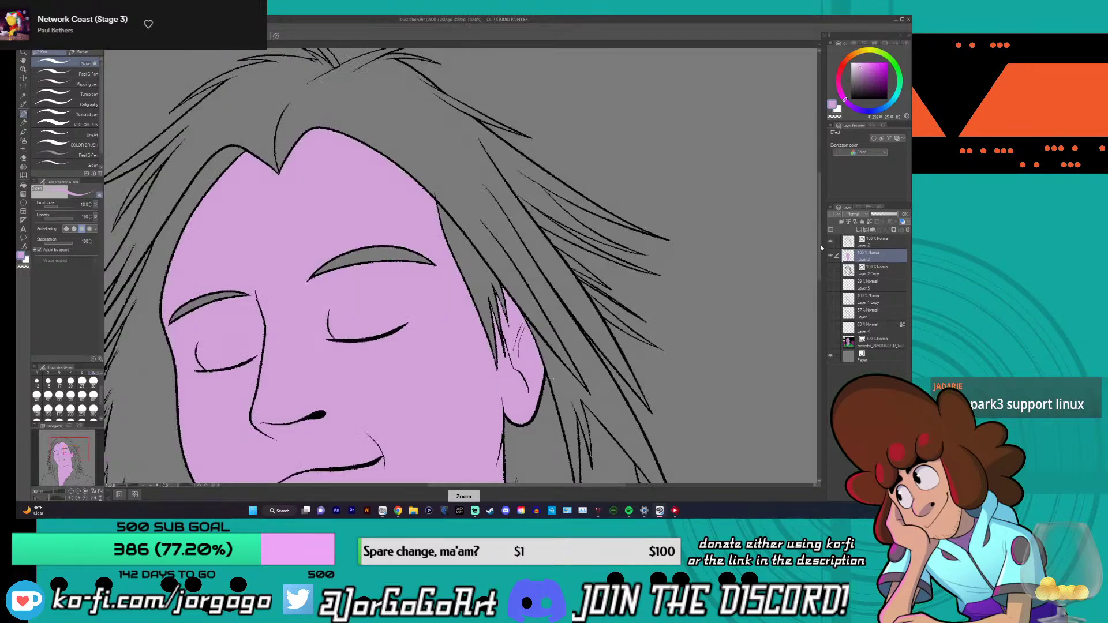
{"action": "scroll", "coordinate": [447, 310], "scroll_direction": "up", "scroll_amount": 5}
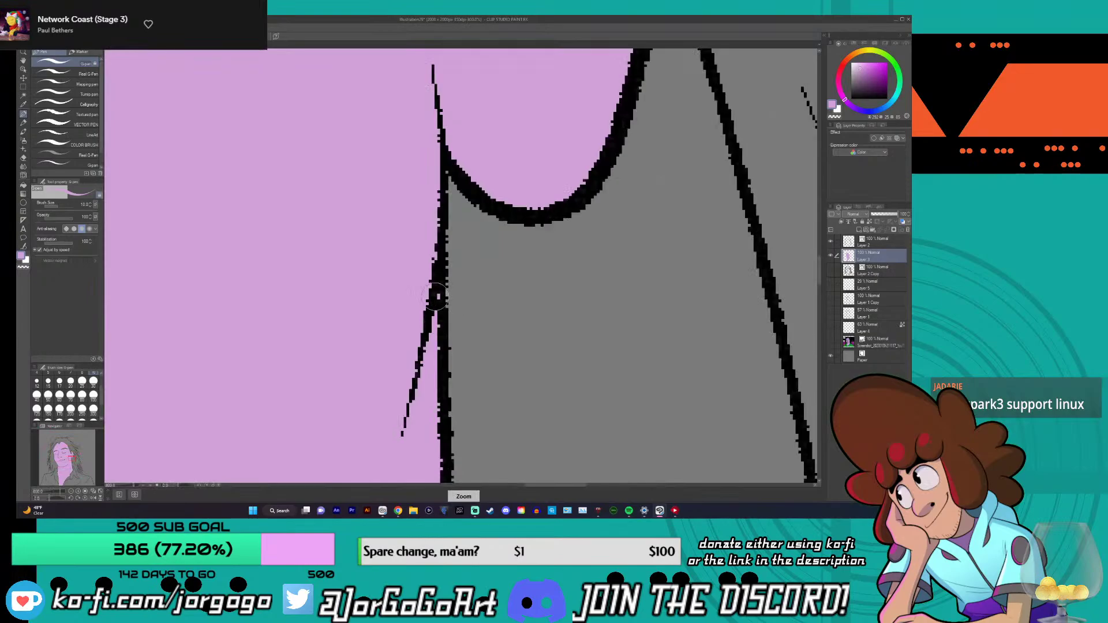
{"action": "scroll", "coordinate": [437, 297], "scroll_direction": "down", "scroll_amount": 4}
{"action": "scroll", "coordinate": [248, 426], "scroll_direction": "up", "scroll_amount": 2}
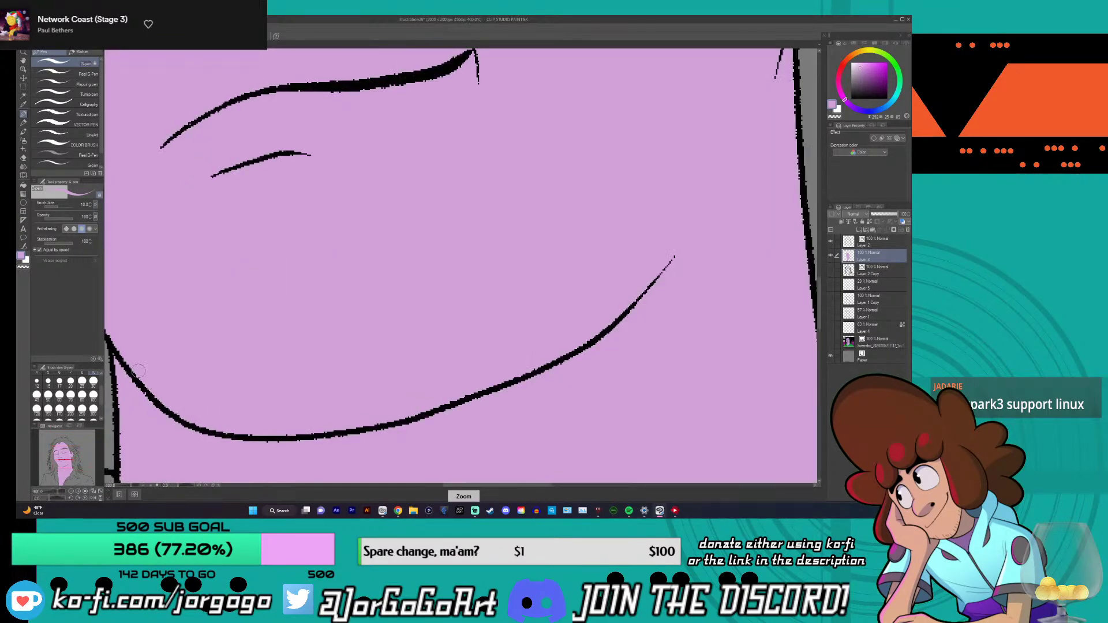
{"action": "scroll", "coordinate": [113, 360], "scroll_direction": "down", "scroll_amount": 3}
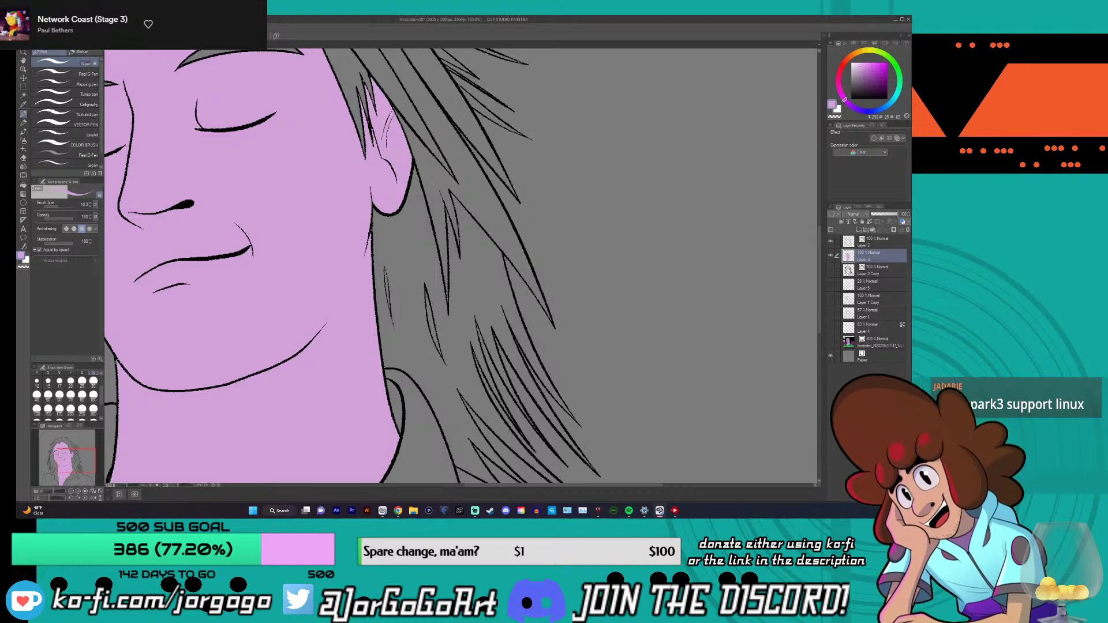
{"action": "scroll", "coordinate": [115, 375], "scroll_direction": "down", "scroll_amount": 3}
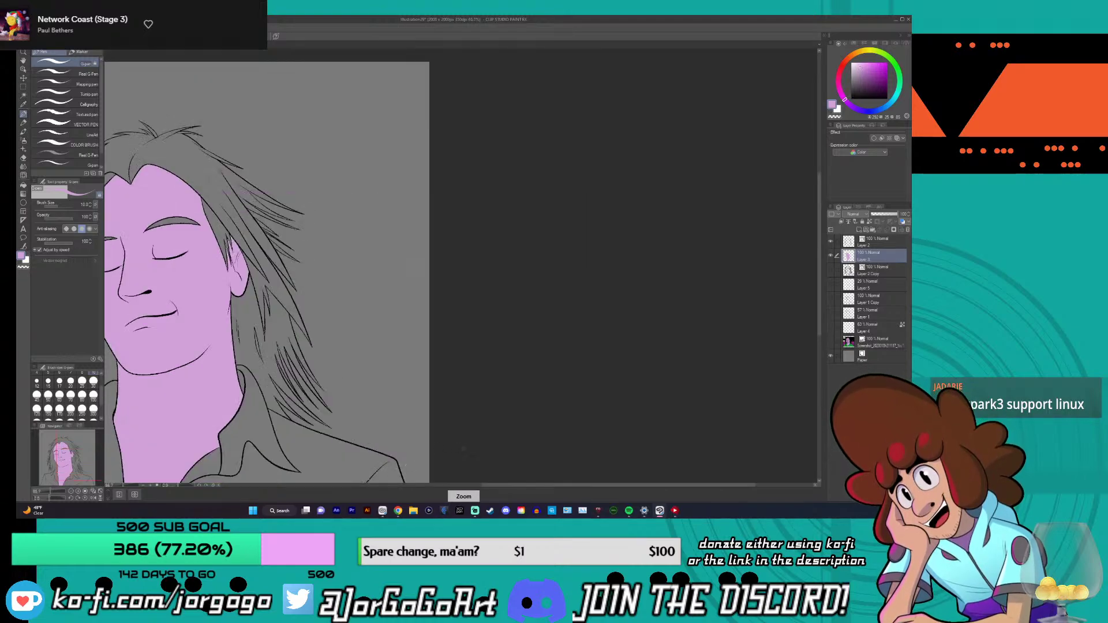
- Sample the shirt green from the reference photo, hide the photo, and fill every section of the shirt and collar with it
{"action": "mouse_move", "coordinate": [477, 486]}
{"action": "left_mouse_down"}
{"action": "mouse_move", "coordinate": [323, 490]}
{"action": "mouse_move", "coordinate": [454, 484]}
{"action": "left_mouse_up"}
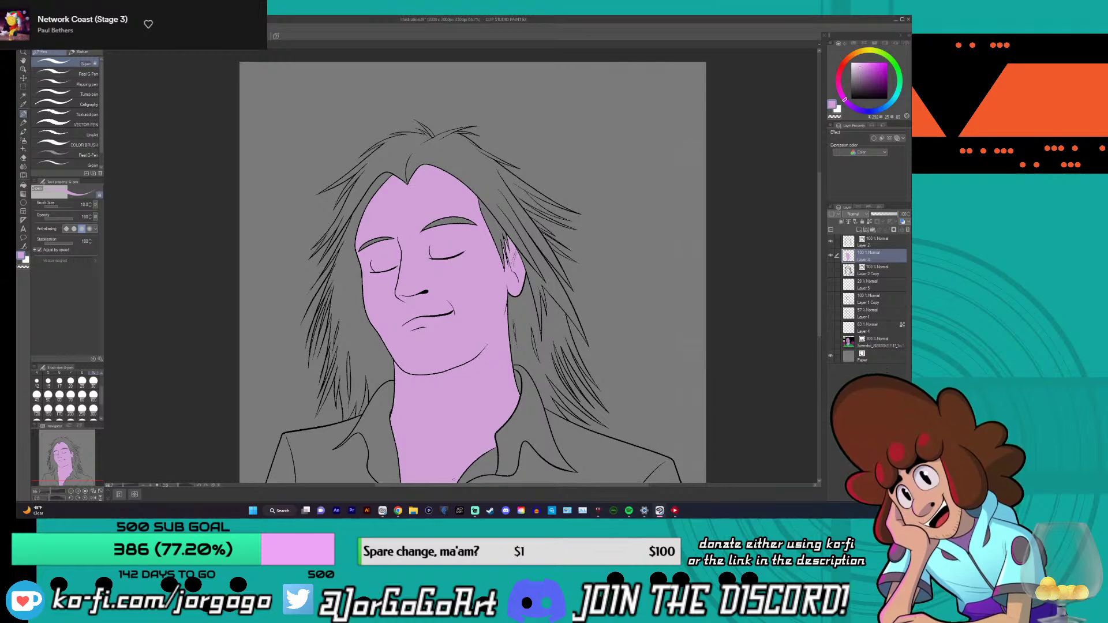
{"action": "left_click_drag", "start_coordinate": [823, 214], "coordinate": [822, 244]}
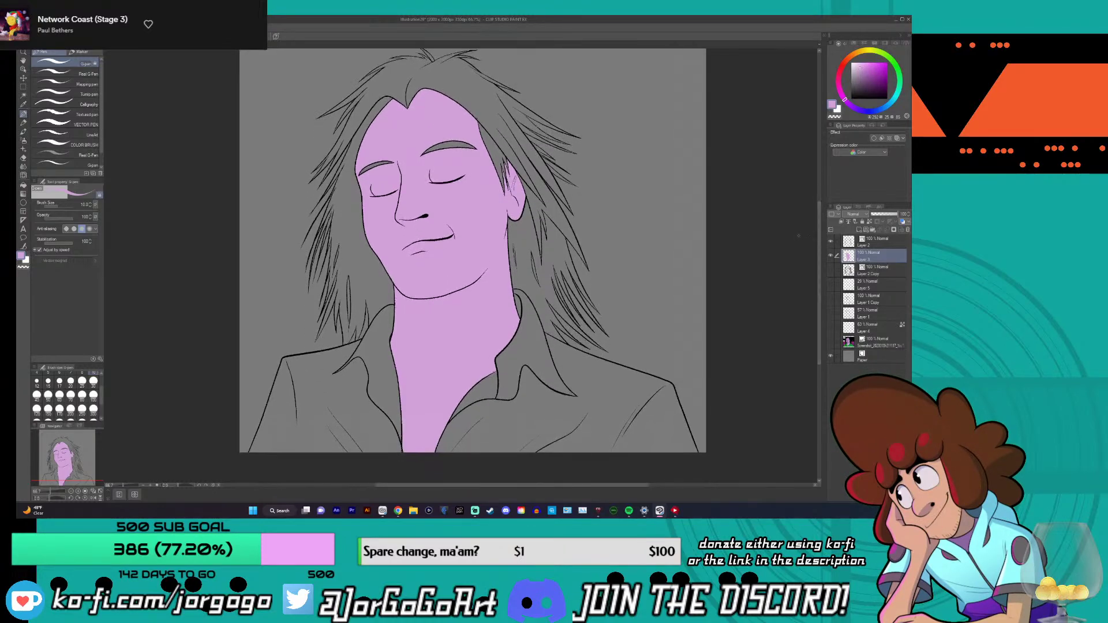
{"action": "left_click", "coordinate": [831, 342]}
{"action": "left_click", "coordinate": [24, 105]}
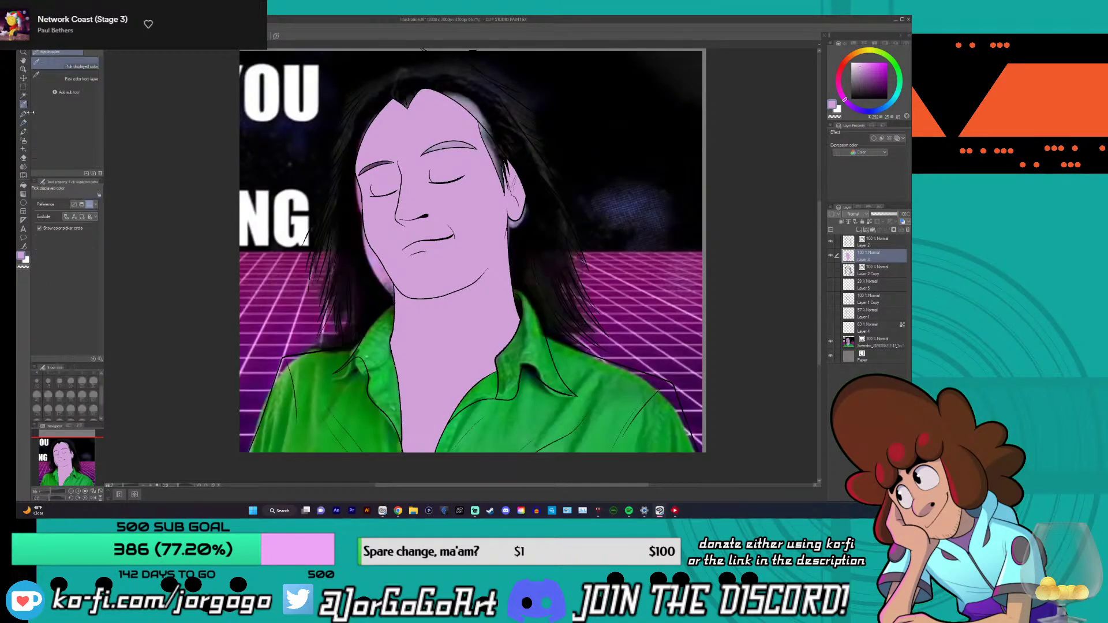
{"action": "left_click", "coordinate": [552, 405]}
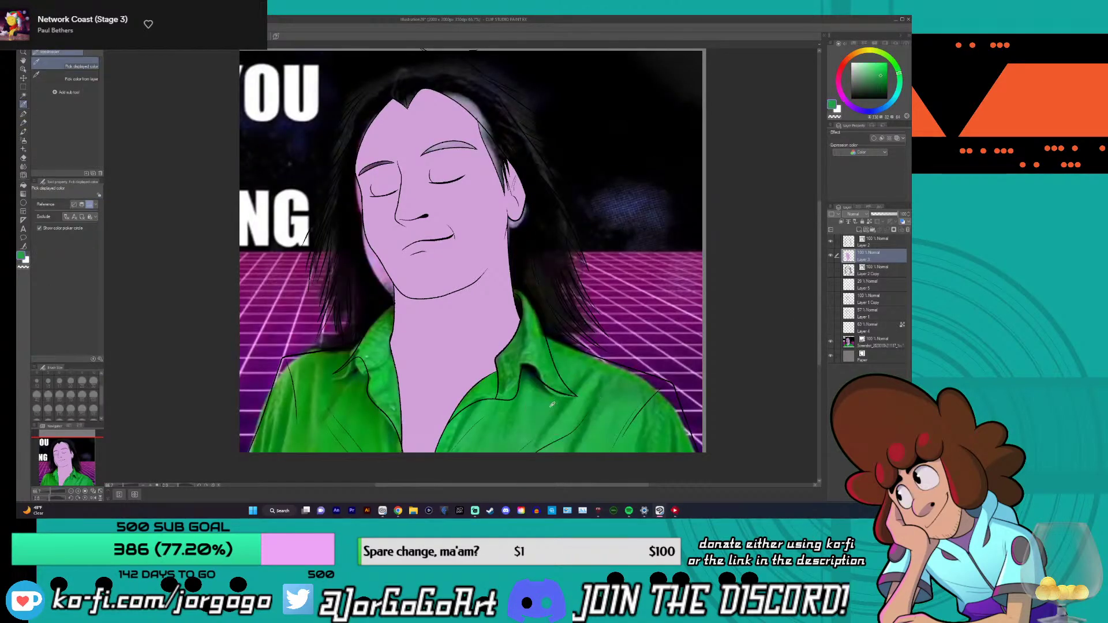
{"action": "left_click", "coordinate": [24, 185]}
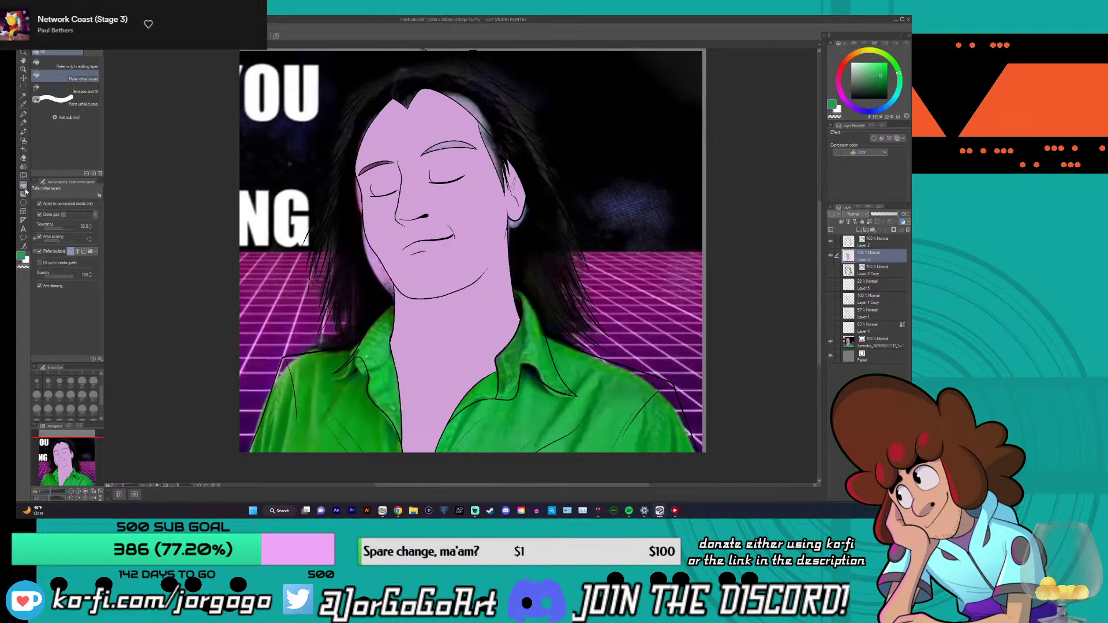
{"action": "left_click", "coordinate": [830, 342]}
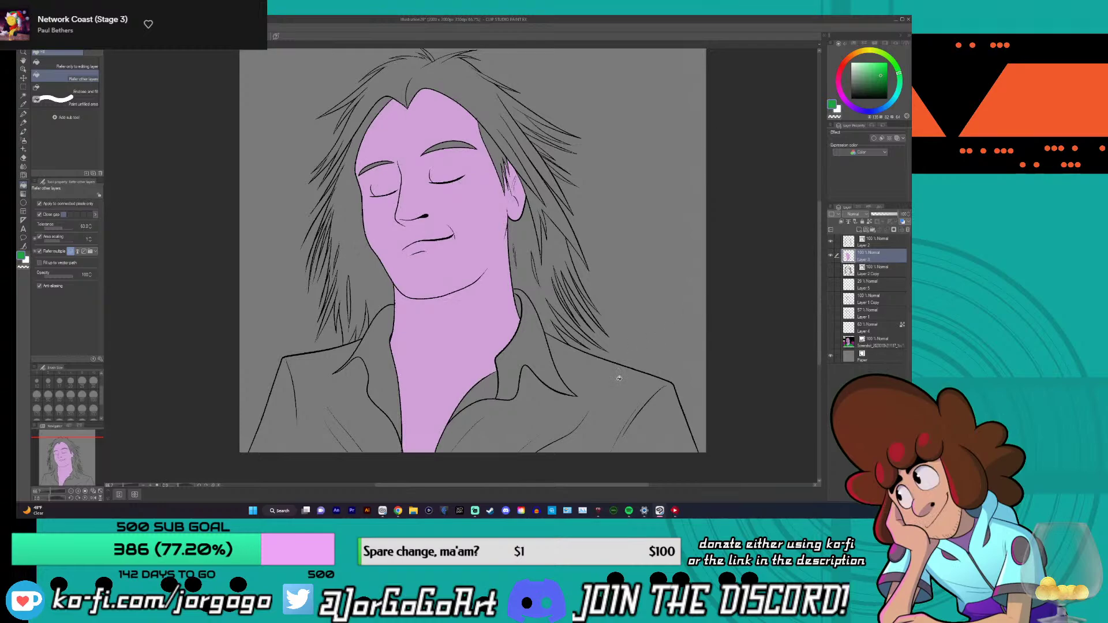
{"action": "left_click", "coordinate": [546, 432]}
{"action": "left_click", "coordinate": [534, 352]}
{"action": "left_click", "coordinate": [477, 400]}
{"action": "left_click", "coordinate": [378, 346]}
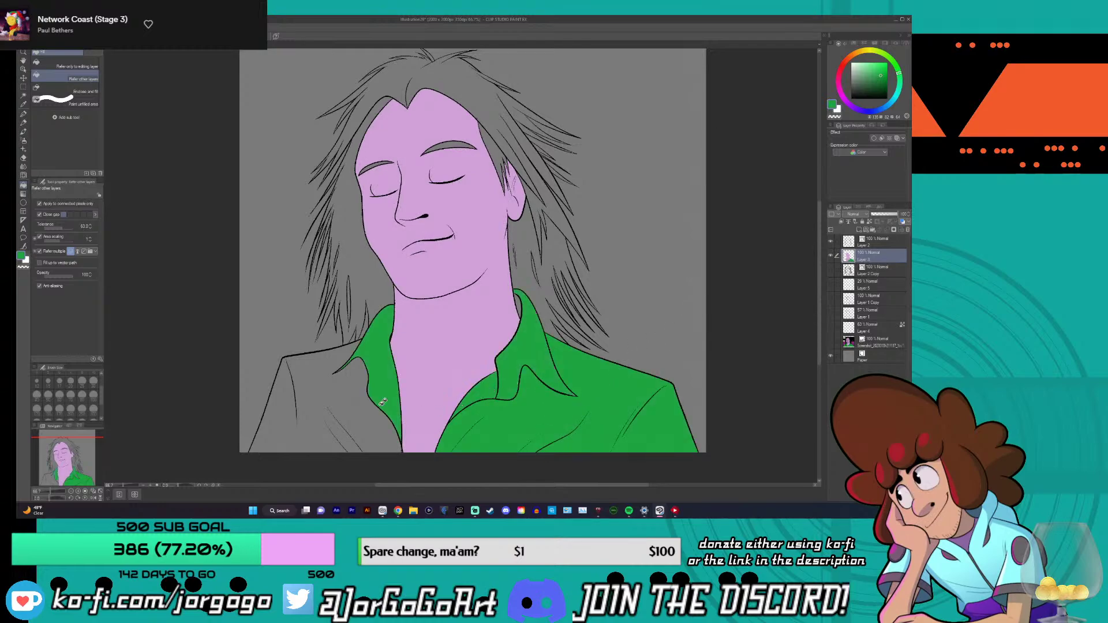
{"action": "left_click", "coordinate": [346, 429]}
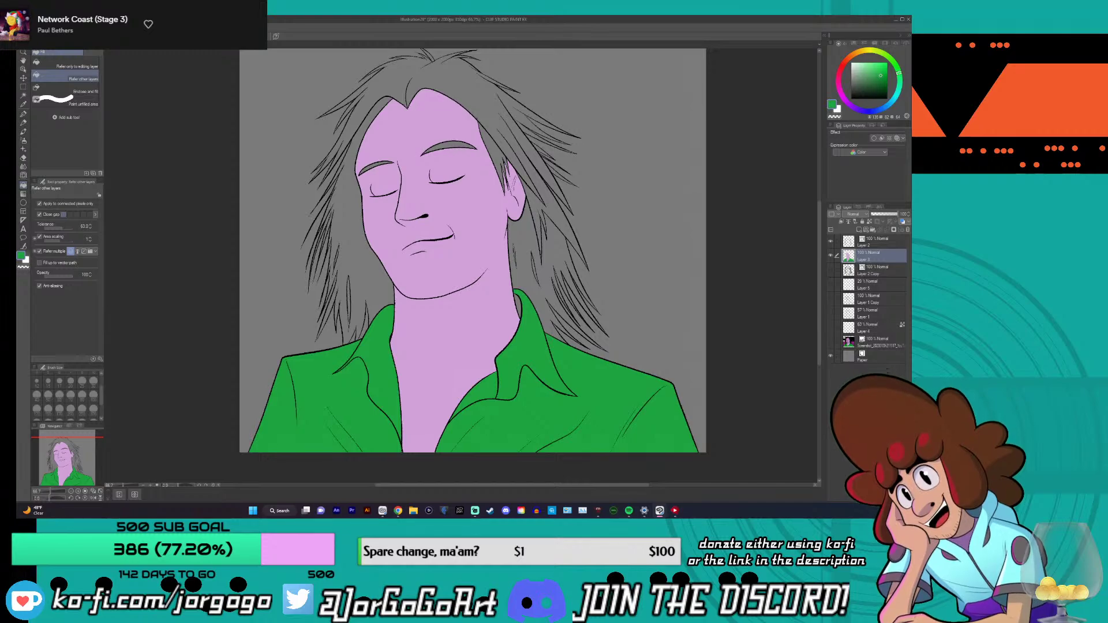
{"action": "left_click", "coordinate": [41, 28]}
{"action": "mouse_move", "coordinate": [115, 195]}
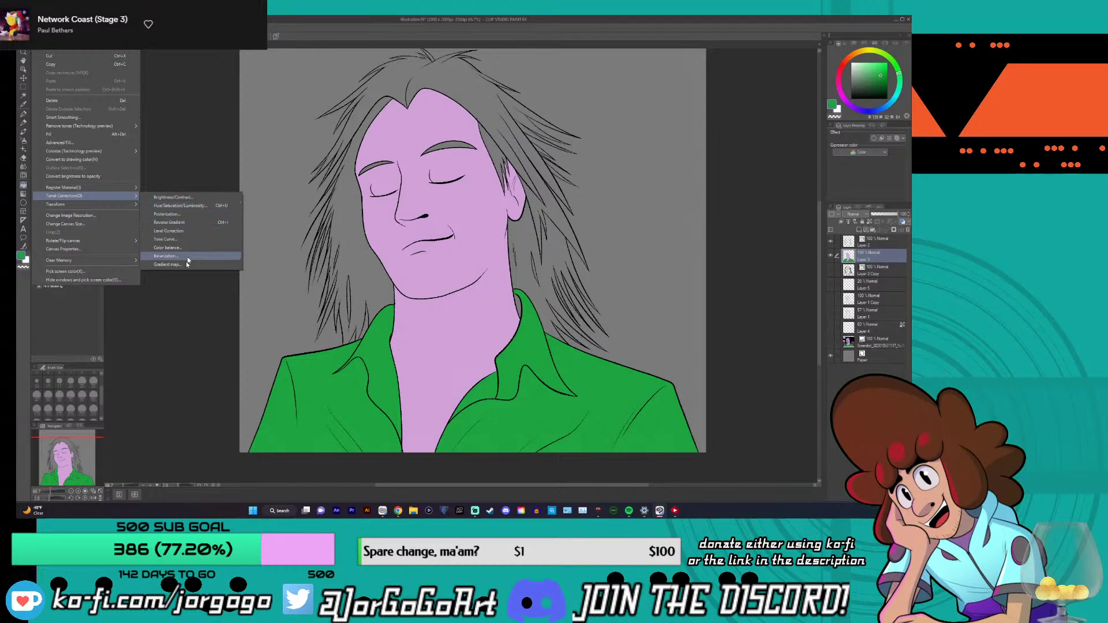
{"action": "left_click", "coordinate": [319, 295]}
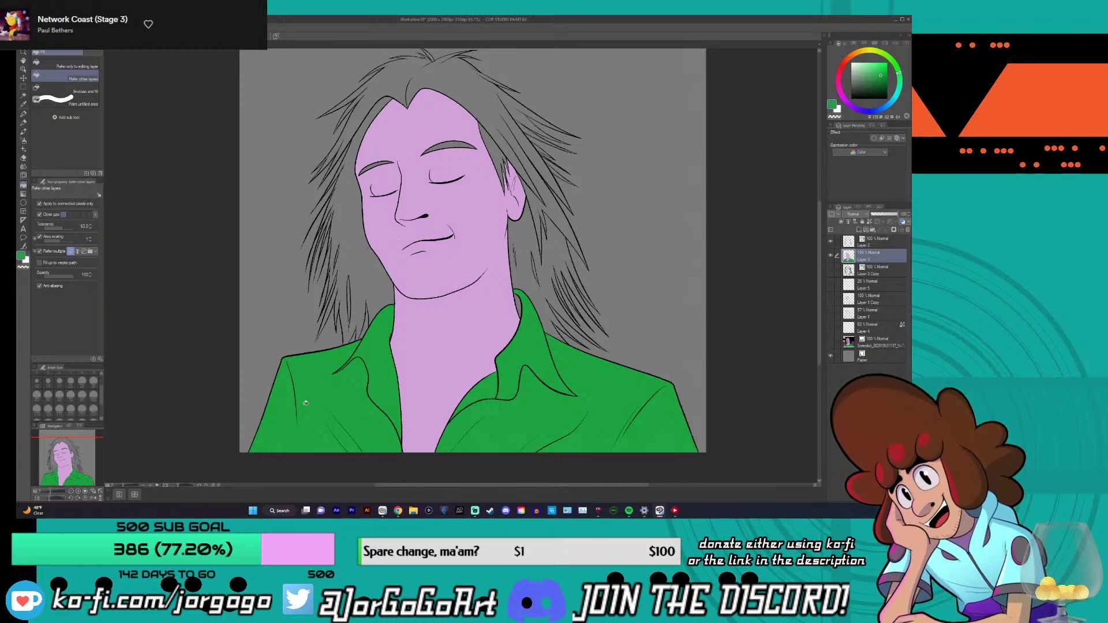
- Sample the dark blue-black of the hair from the reference photo, lighten it to a muted navy, and hide the photo
{"action": "left_click", "coordinate": [831, 343]}
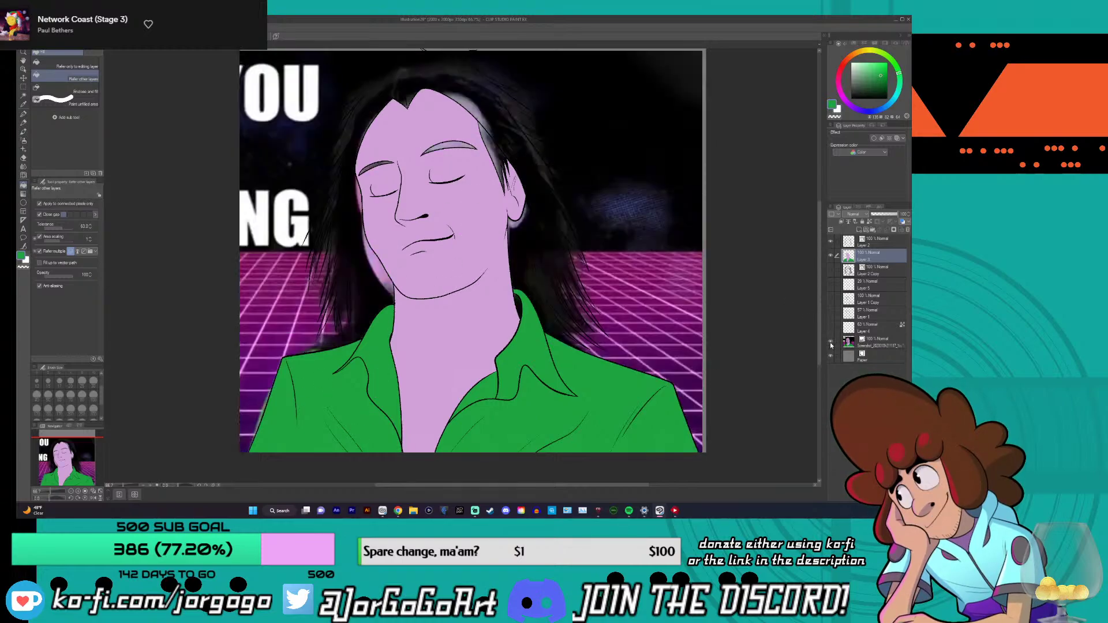
{"action": "key", "text": "i"}
{"action": "key", "text": "ctrl+plus"}
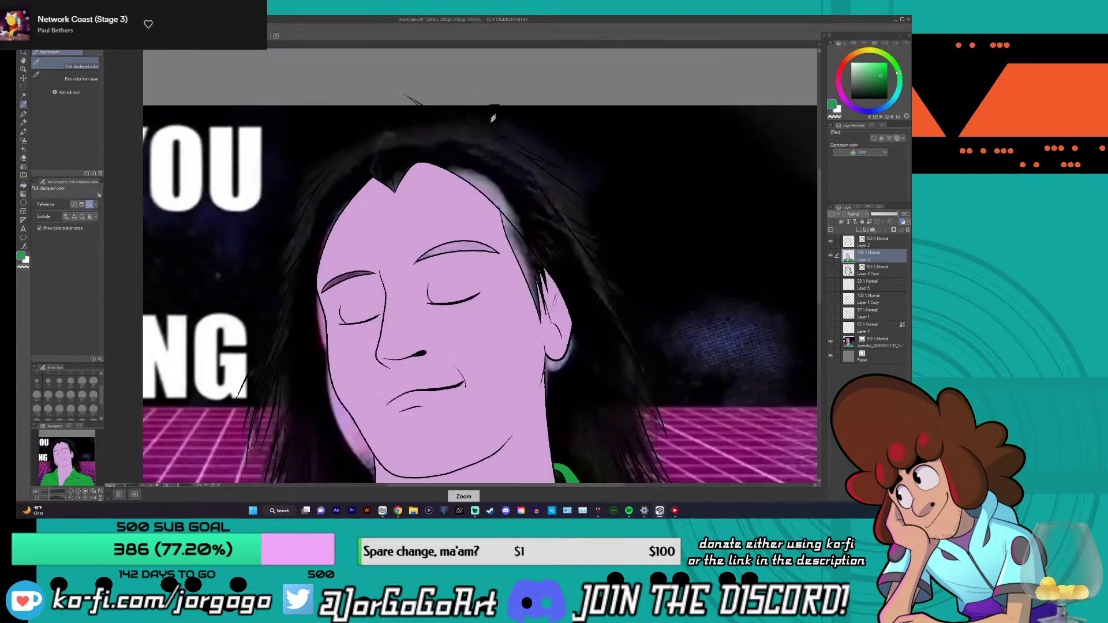
{"action": "left_click", "coordinate": [518, 171]}
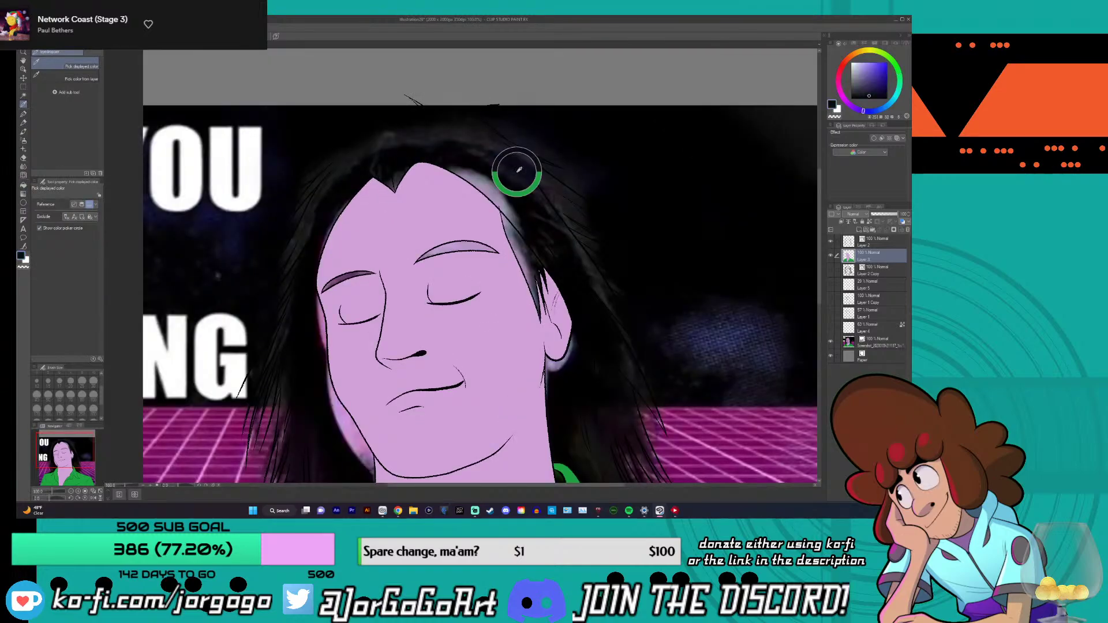
{"action": "left_click_drag", "start_coordinate": [520, 165], "coordinate": [489, 142]}
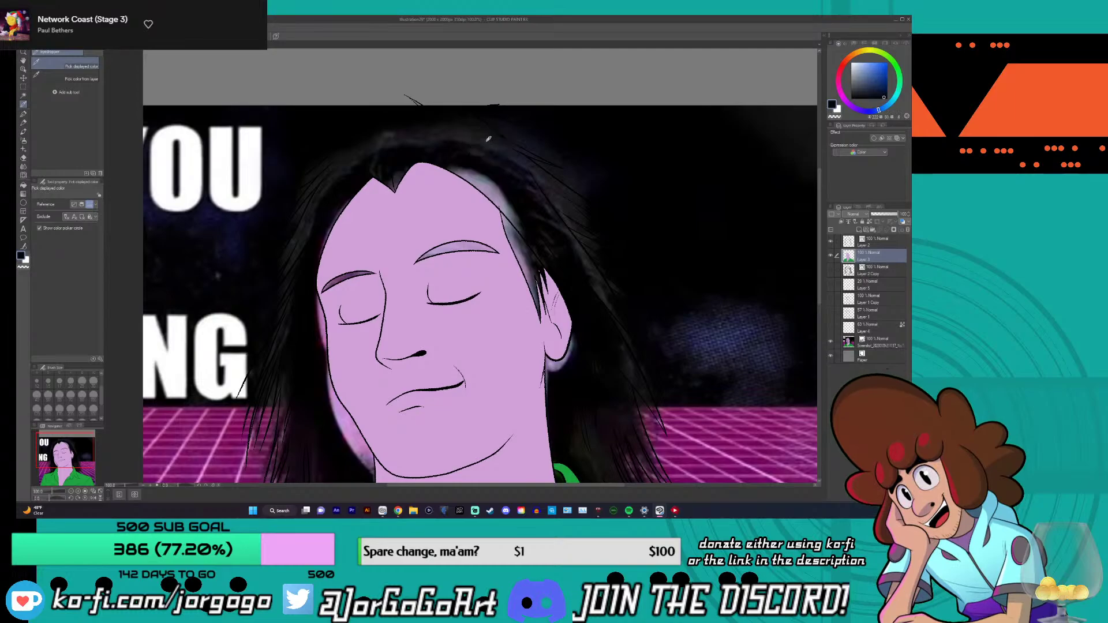
{"action": "left_click", "coordinate": [883, 93]}
{"action": "left_click", "coordinate": [863, 91]}
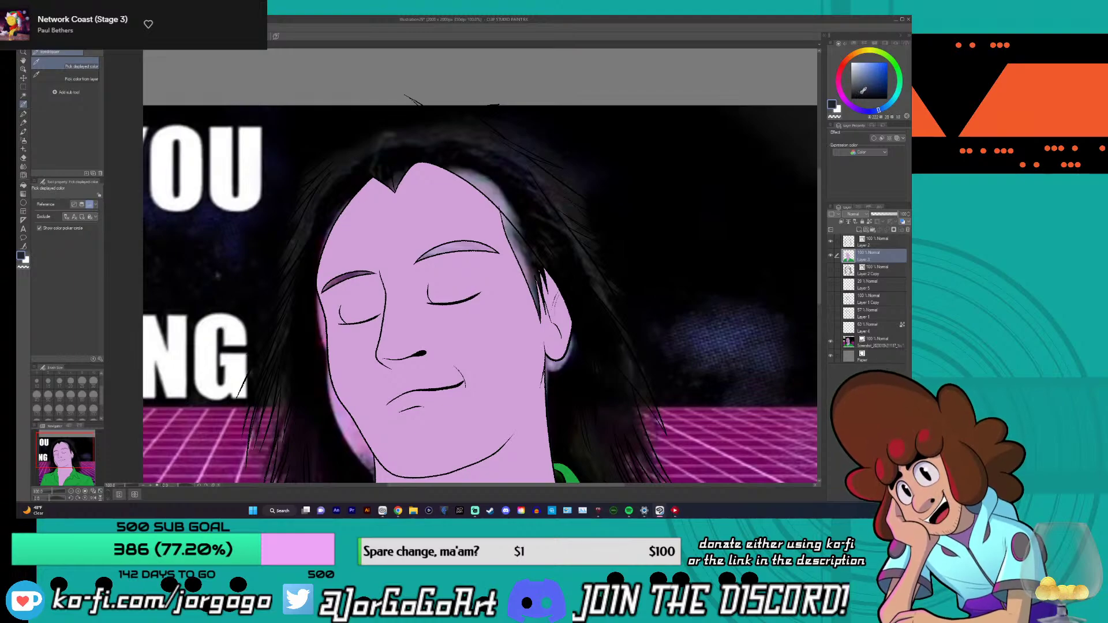
{"action": "left_click", "coordinate": [862, 90]}
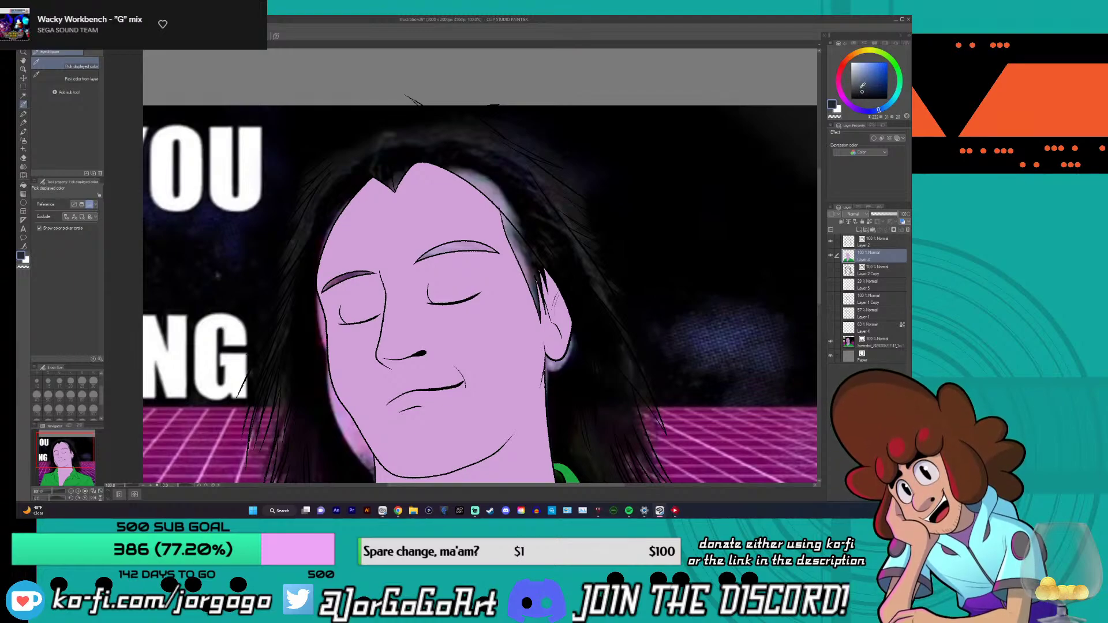
{"action": "left_click", "coordinate": [831, 341]}
- Add a new raster layer beneath the skin and shirt colour layer and ready the Fill tool
{"action": "key", "text": "ctrl+minus"}
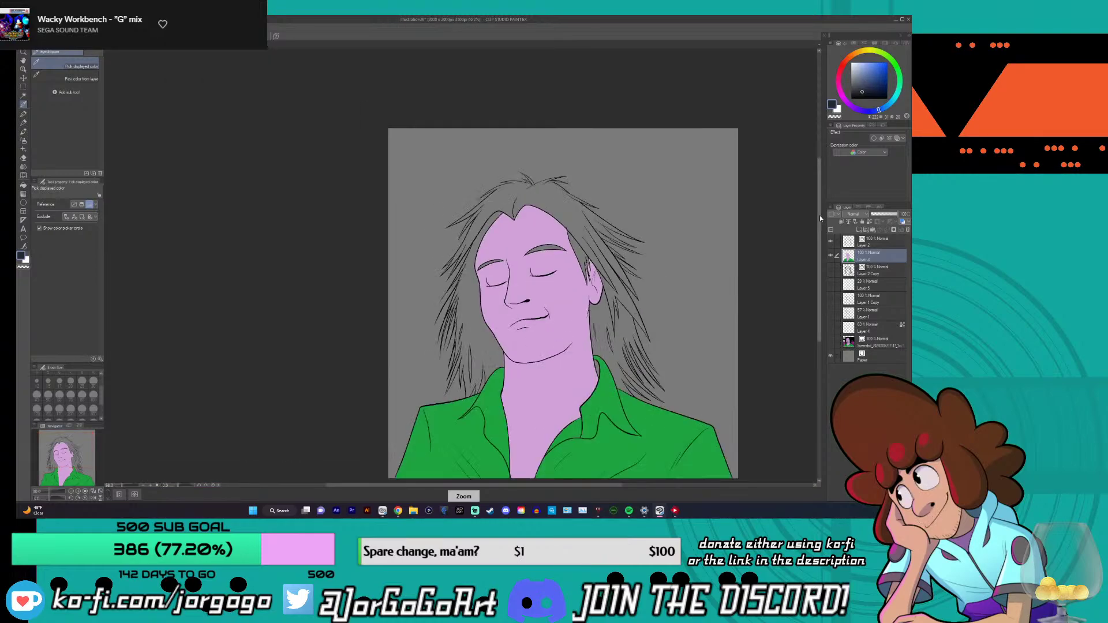
{"action": "scroll", "coordinate": [617, 242], "scroll_direction": "down", "scroll_amount": 1}
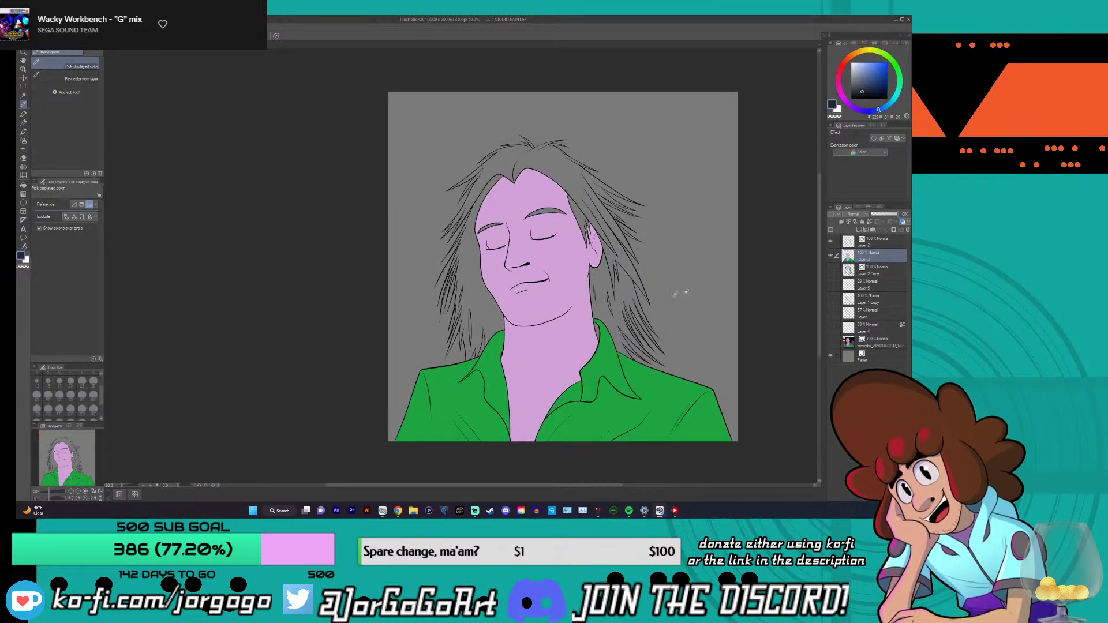
{"action": "key", "text": "ctrl+shift+n"}
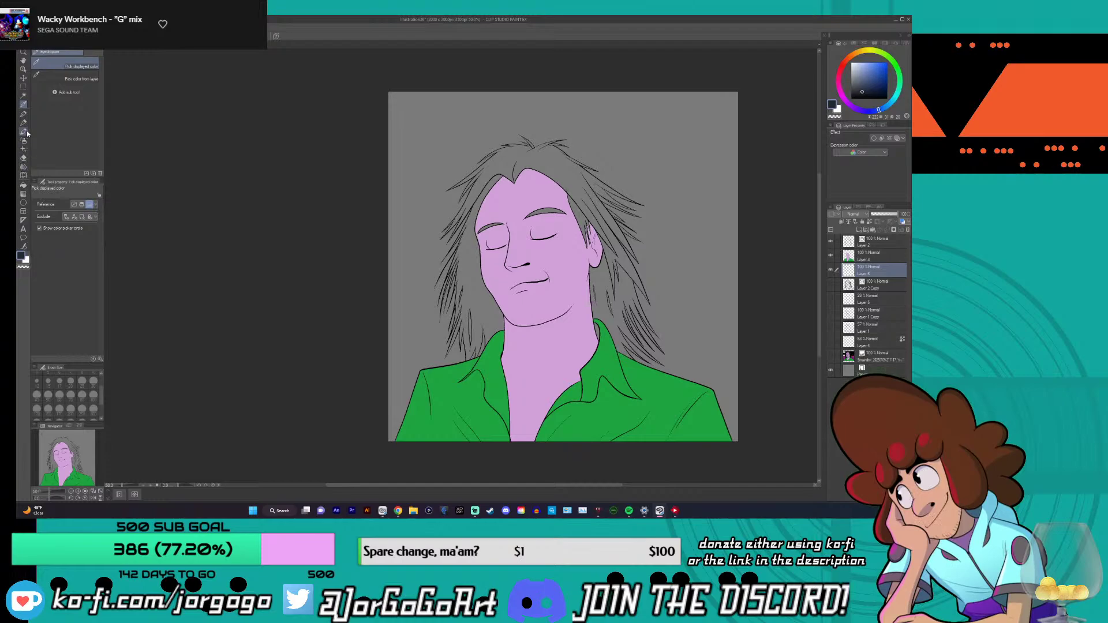
{"action": "left_click", "coordinate": [24, 187]}
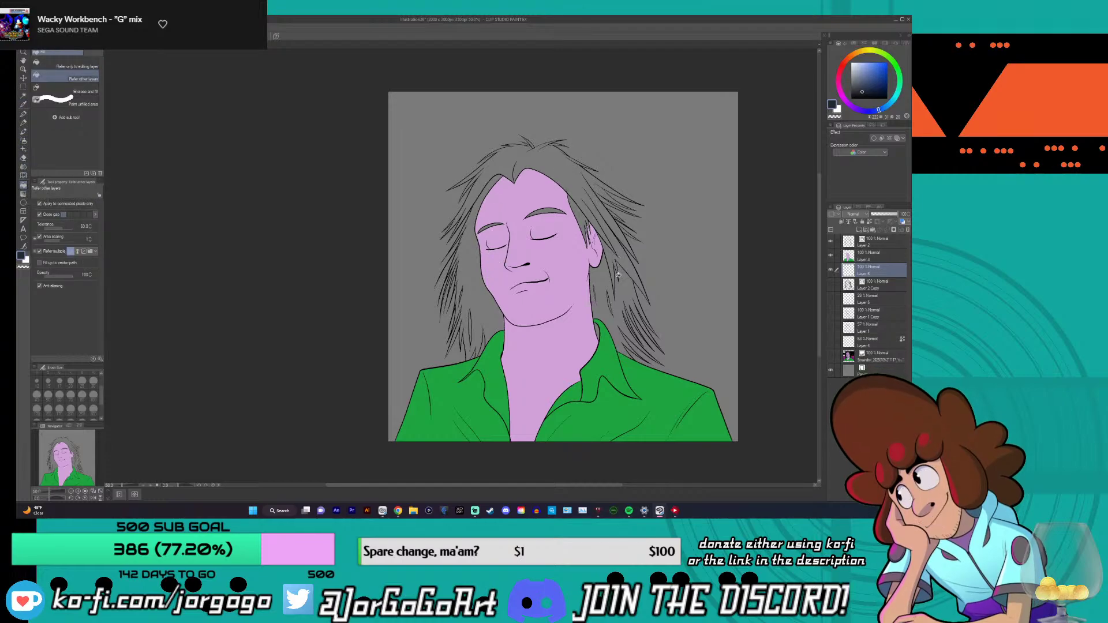
{"action": "key", "text": "e"}
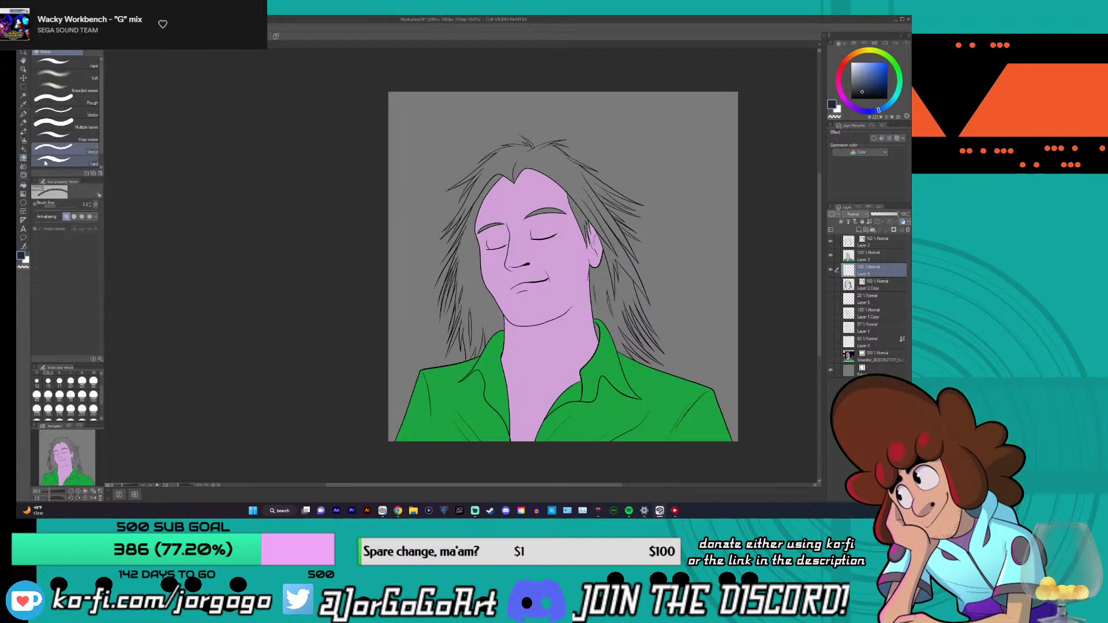
{"action": "left_click", "coordinate": [864, 243]}
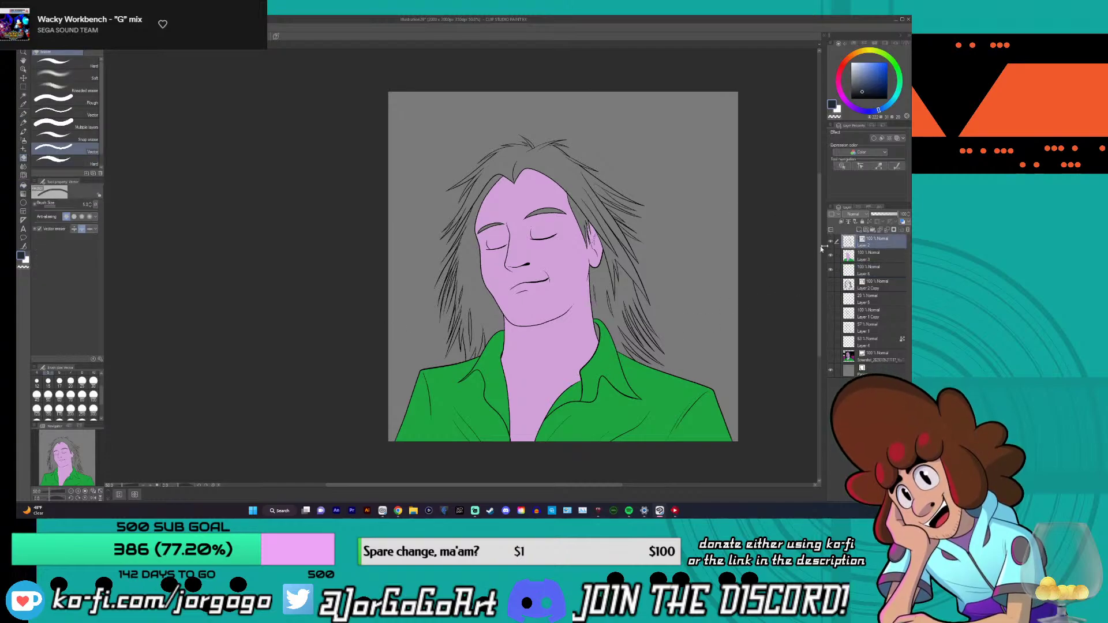
{"action": "scroll", "coordinate": [572, 186], "scroll_direction": "up", "scroll_amount": 5}
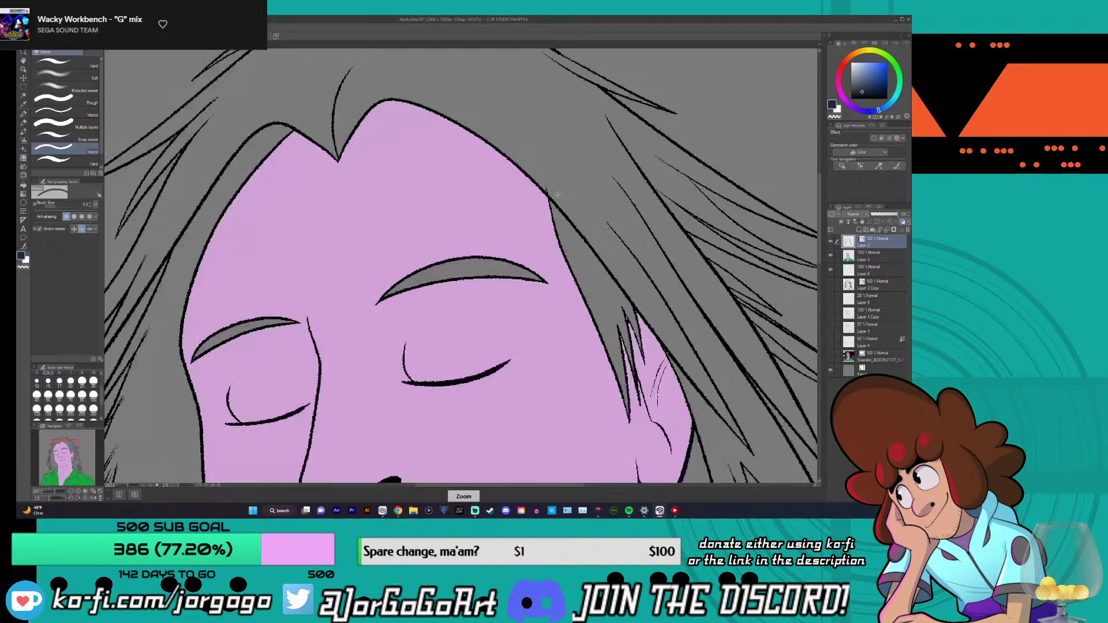
{"action": "scroll", "coordinate": [559, 189], "scroll_direction": "down", "scroll_amount": 4}
{"action": "scroll", "coordinate": [559, 189], "scroll_direction": "down", "scroll_amount": 2}
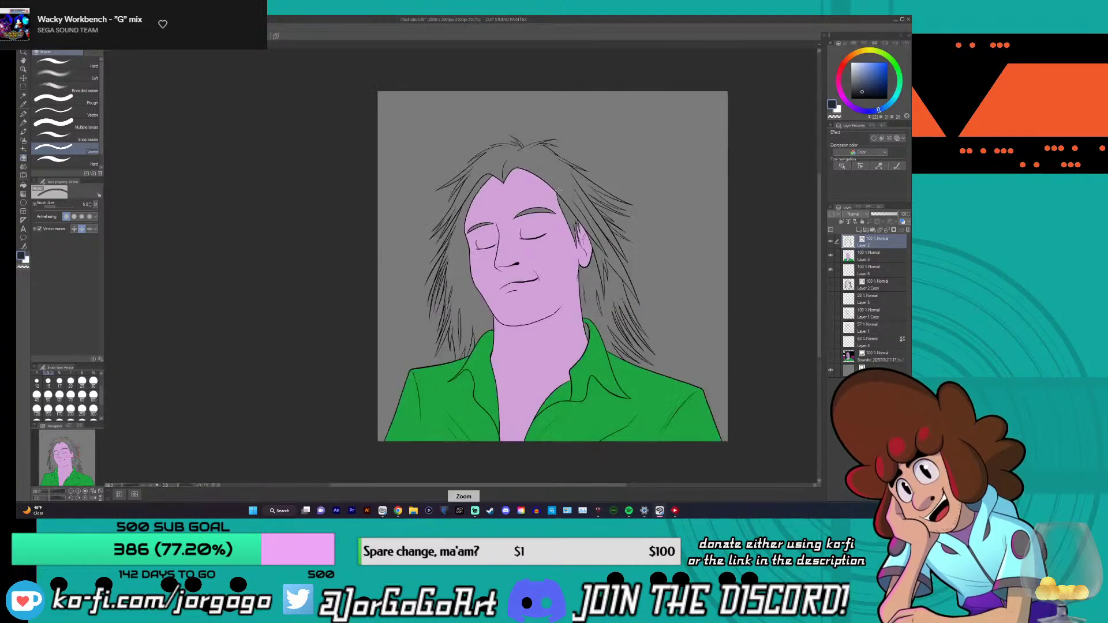
- Fill the main hair mass with the muted navy on the empty raster layer beneath the skin and shirt colours
{"action": "left_click", "coordinate": [880, 259]}
{"action": "left_click", "coordinate": [878, 275]}
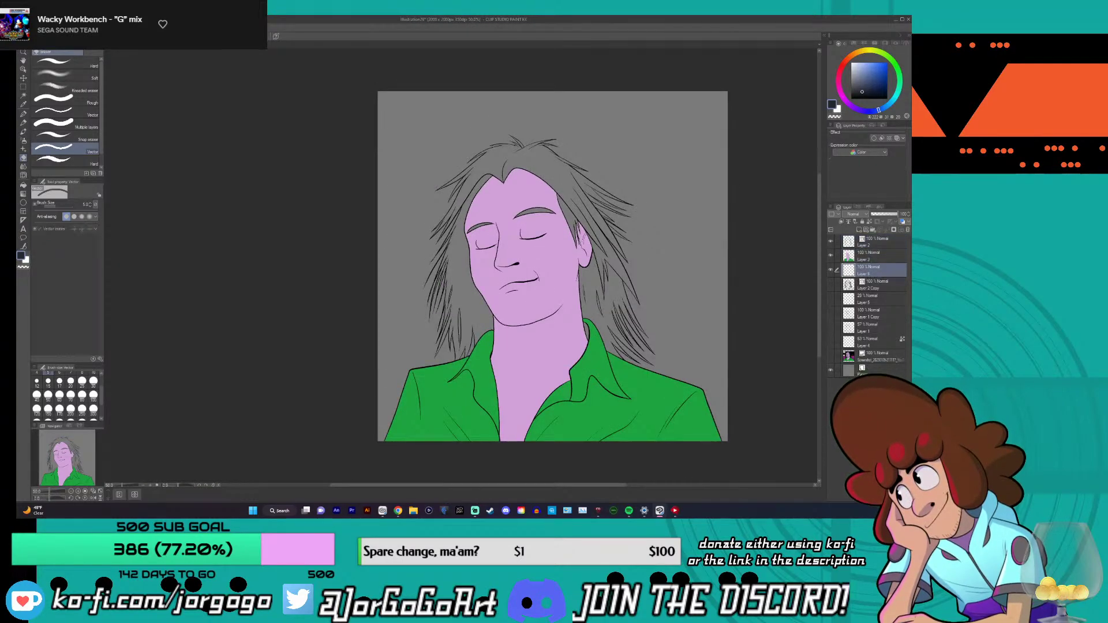
{"action": "left_click", "coordinate": [24, 187]}
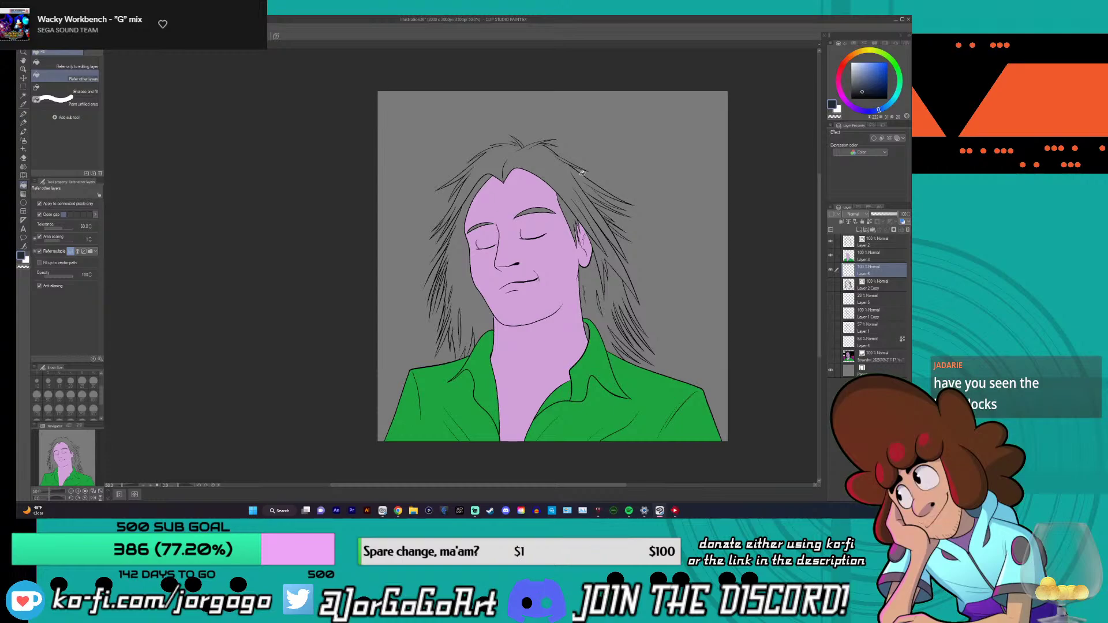
{"action": "left_click", "coordinate": [569, 189]}
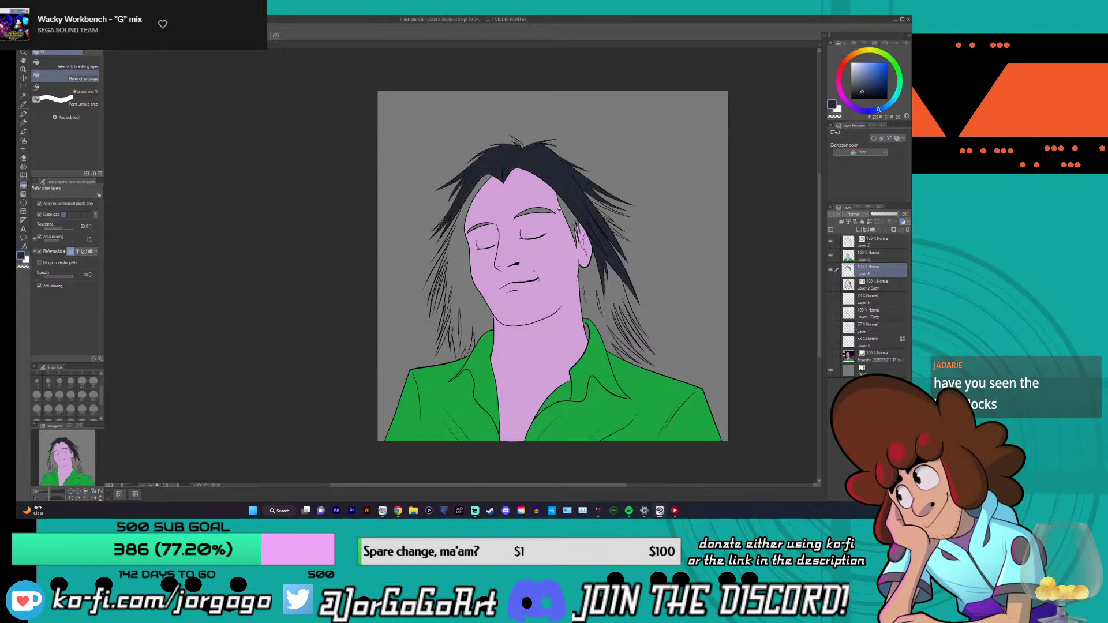
{"action": "scroll", "coordinate": [559, 210], "scroll_direction": "up", "scroll_amount": 1}
{"action": "scroll", "coordinate": [560, 210], "scroll_direction": "down", "scroll_amount": 1}
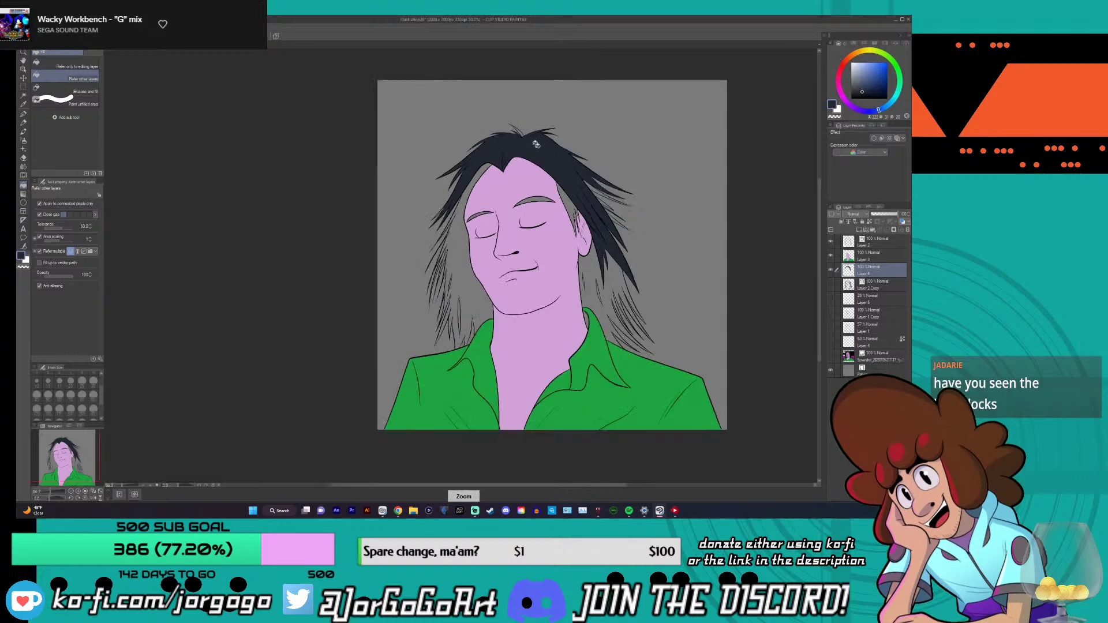
- Touch up the unfilled tips and narrow gaps of the hair strands on the head's left side with a navy pen
{"action": "scroll", "coordinate": [557, 209], "scroll_direction": "up", "scroll_amount": 1}
{"action": "scroll", "coordinate": [499, 114], "scroll_direction": "up", "scroll_amount": 2}
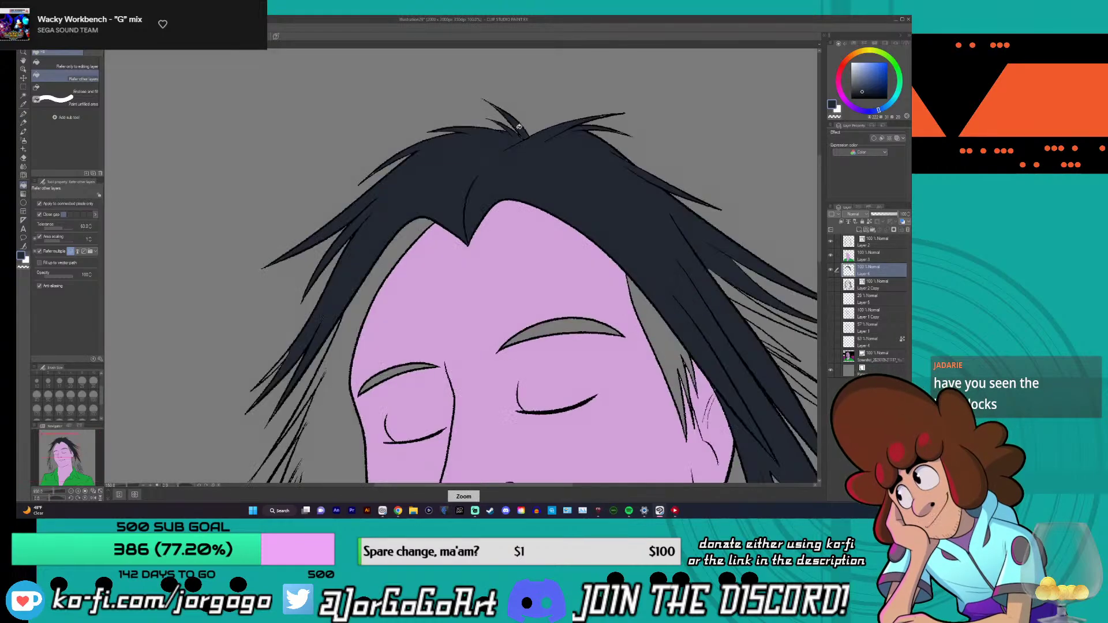
{"action": "key", "text": "p"}
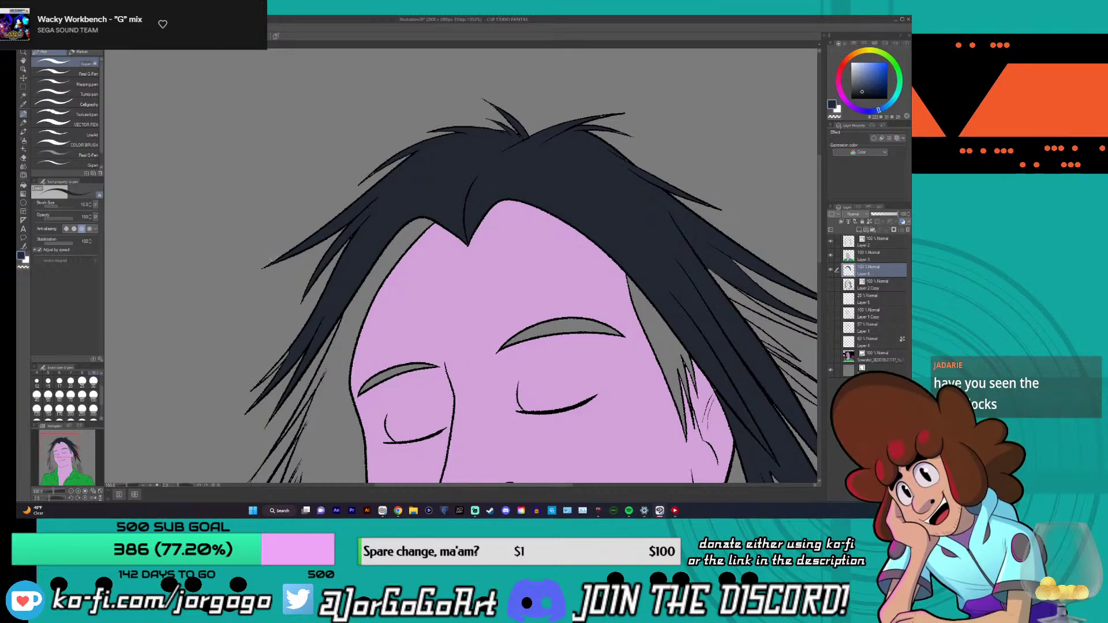
{"action": "scroll", "coordinate": [270, 262], "scroll_direction": "up", "scroll_amount": 7}
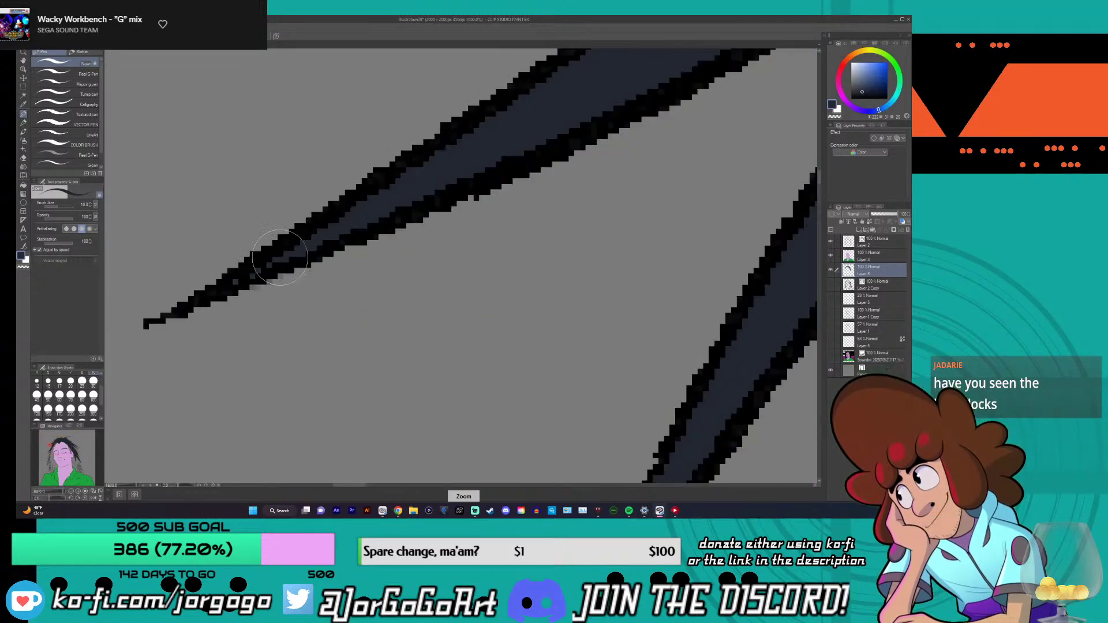
{"action": "scroll", "coordinate": [624, 156], "scroll_direction": "down", "scroll_amount": 7}
{"action": "scroll", "coordinate": [625, 157], "scroll_direction": "up", "scroll_amount": 5}
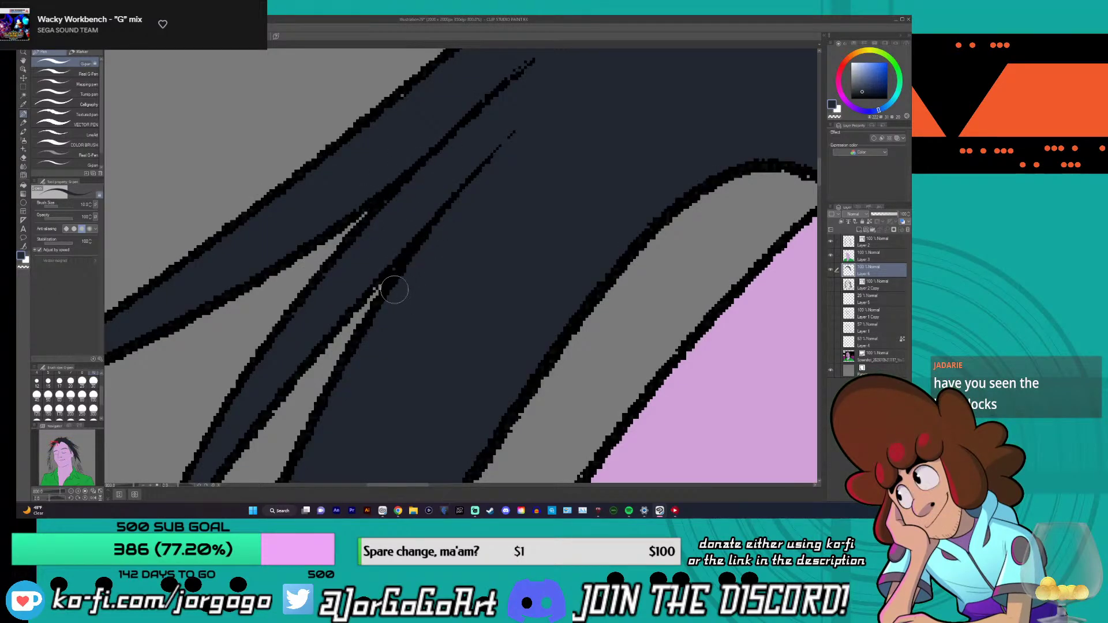
{"action": "scroll", "coordinate": [391, 289], "scroll_direction": "down", "scroll_amount": 7}
{"action": "scroll", "coordinate": [612, 145], "scroll_direction": "up", "scroll_amount": 5}
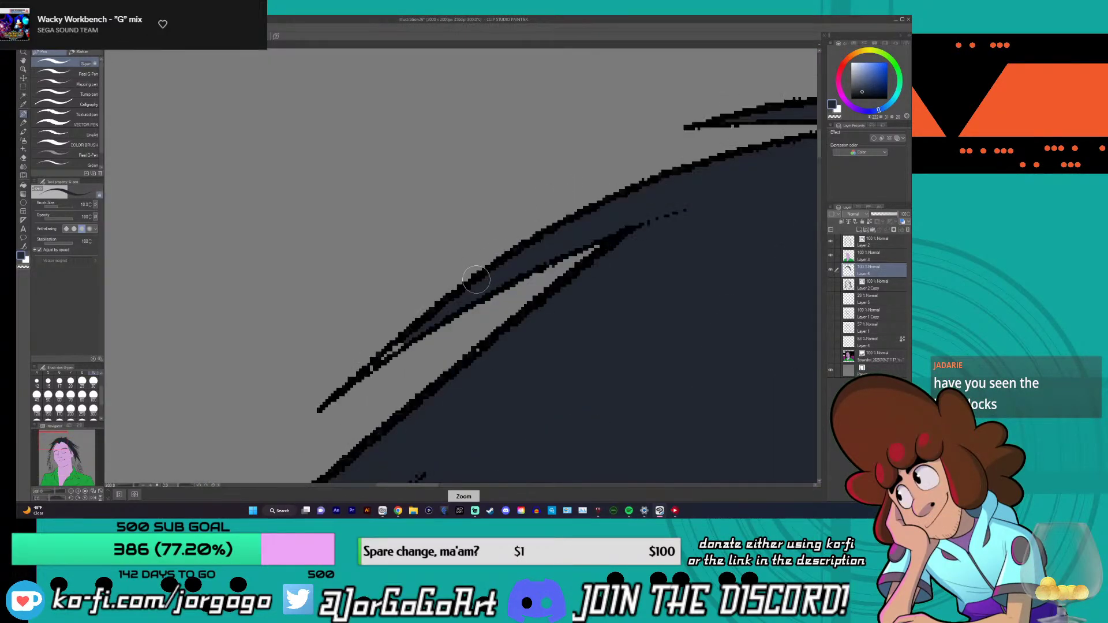
- Reduce the pen size and paint navy into the thin strand tips at the upper left of the hair and crown
{"action": "left_click", "coordinate": [60, 374]}
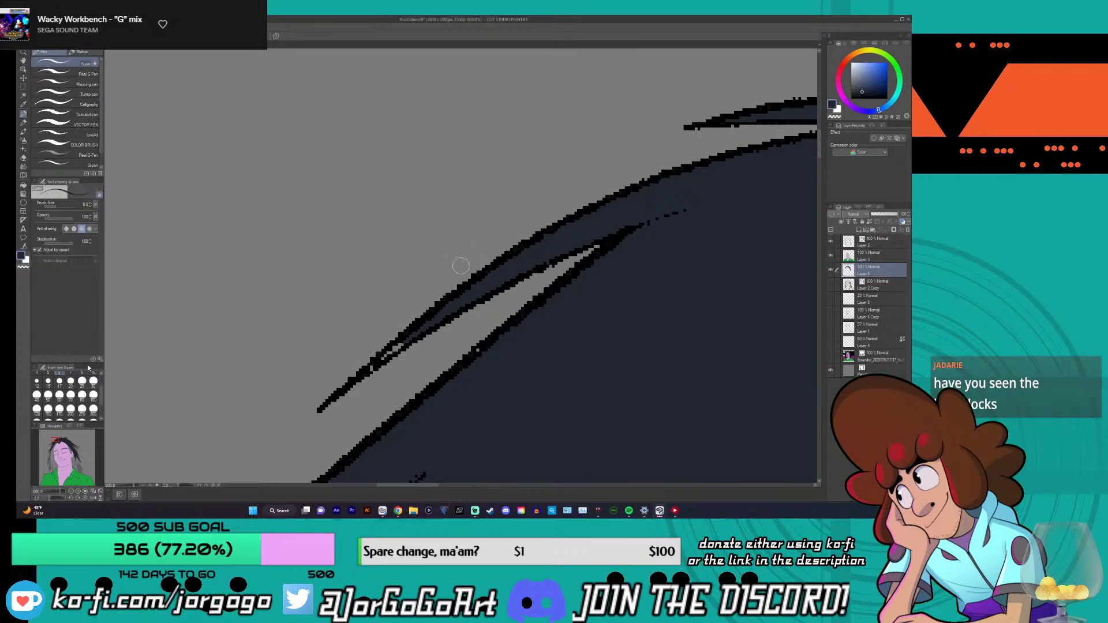
{"action": "left_click_drag", "start_coordinate": [413, 331], "coordinate": [385, 356]}
{"action": "scroll", "coordinate": [470, 360], "scroll_direction": "down", "scroll_amount": 4}
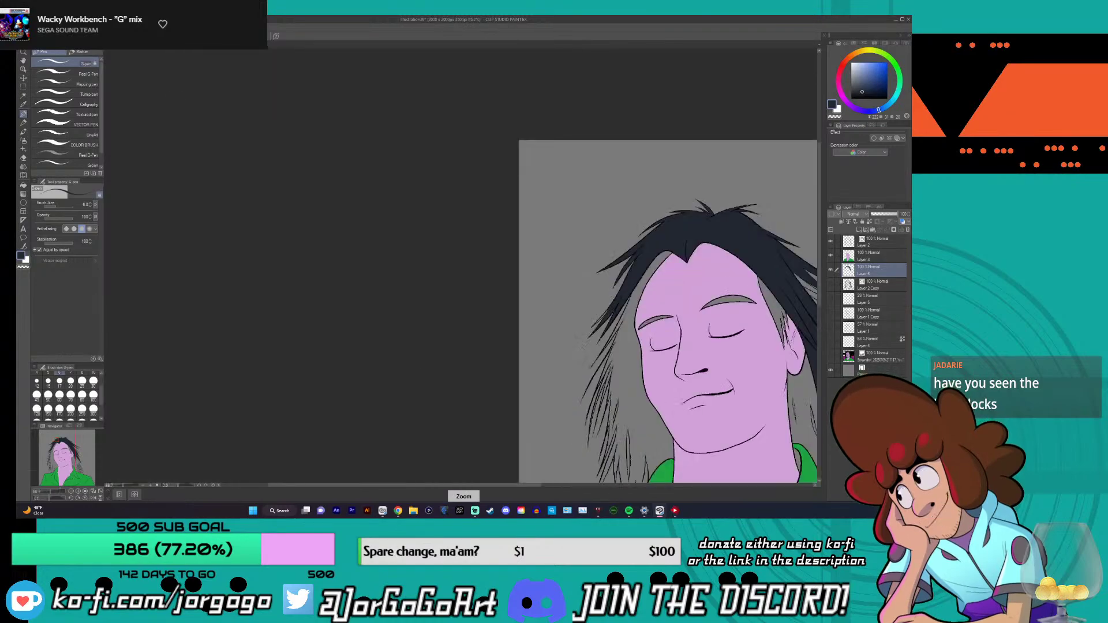
{"action": "scroll", "coordinate": [630, 213], "scroll_direction": "up", "scroll_amount": 3}
{"action": "scroll", "coordinate": [549, 139], "scroll_direction": "up", "scroll_amount": 2}
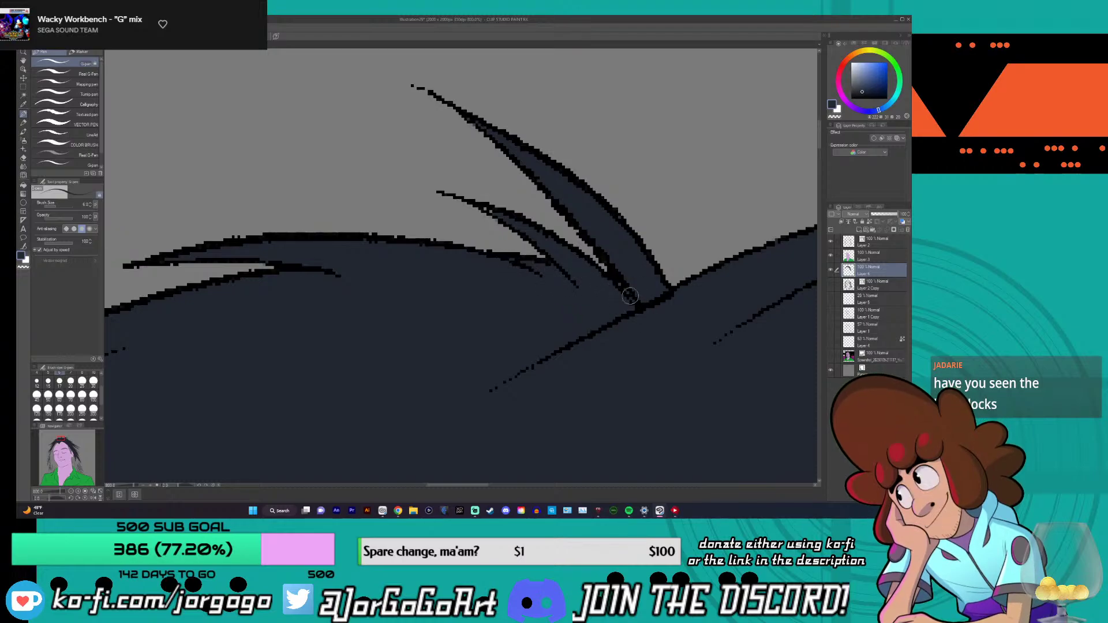
{"action": "scroll", "coordinate": [626, 295], "scroll_direction": "down", "scroll_amount": 5}
{"action": "scroll", "coordinate": [725, 279], "scroll_direction": "up", "scroll_amount": 5}
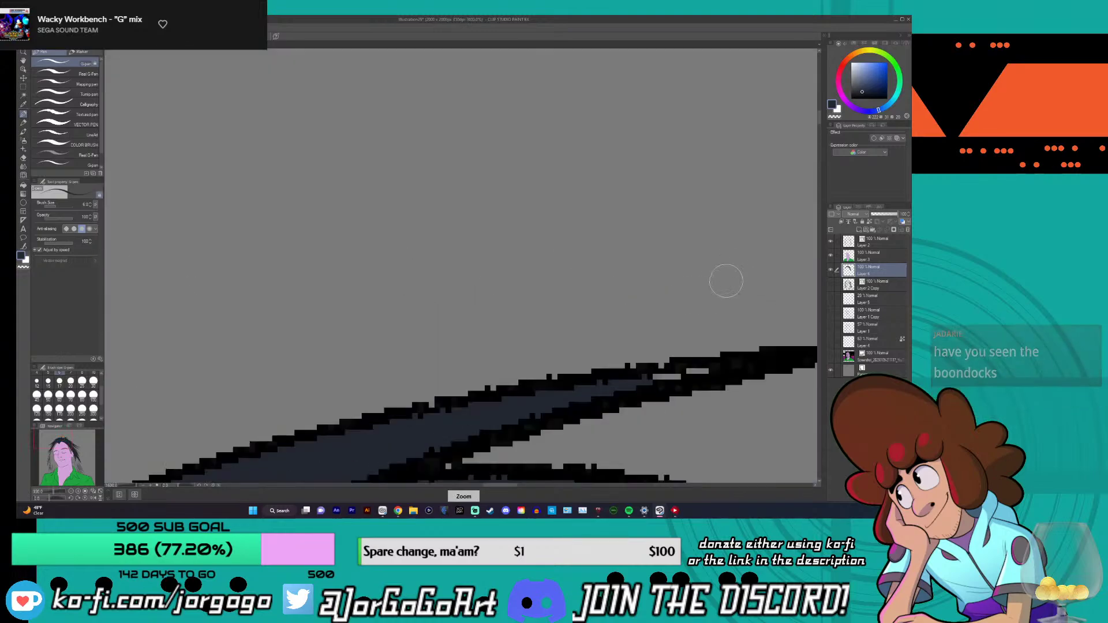
- Make the pen finer and paint navy into the unfilled slivers of the strands right of the crown
{"action": "scroll", "coordinate": [593, 391], "scroll_direction": "down", "scroll_amount": 2}
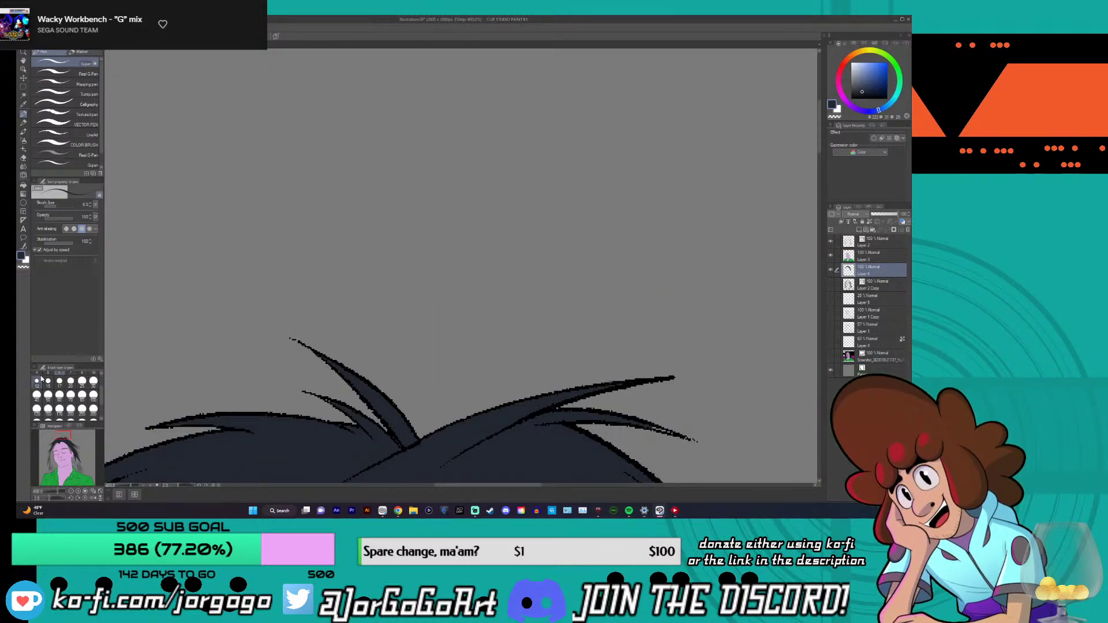
{"action": "key", "text": "bracketleft"}
{"action": "key", "text": "bracketleft"}
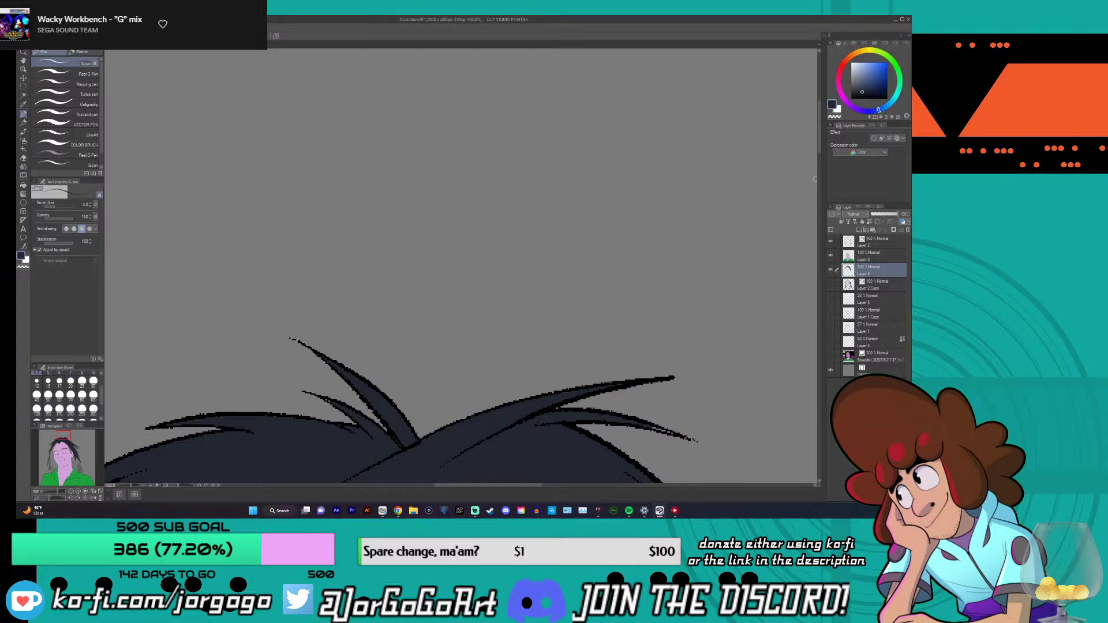
{"action": "scroll", "coordinate": [815, 179], "scroll_direction": "up", "scroll_amount": 3}
{"action": "scroll", "coordinate": [705, 206], "scroll_direction": "up", "scroll_amount": 1}
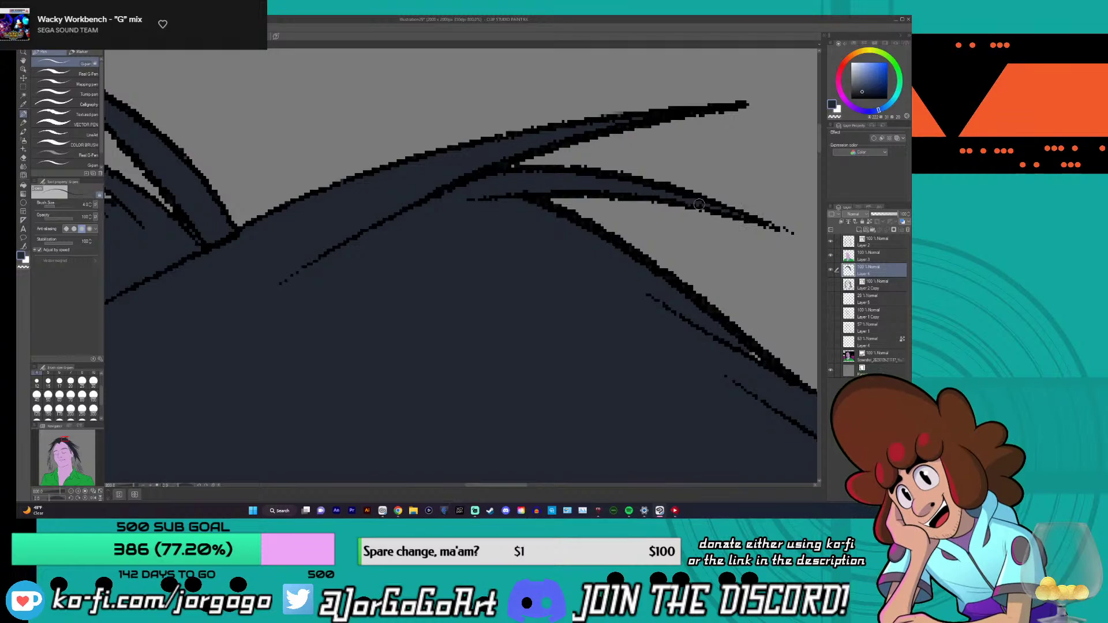
{"action": "scroll", "coordinate": [699, 205], "scroll_direction": "down", "scroll_amount": 3}
{"action": "scroll", "coordinate": [672, 181], "scroll_direction": "up", "scroll_amount": 2}
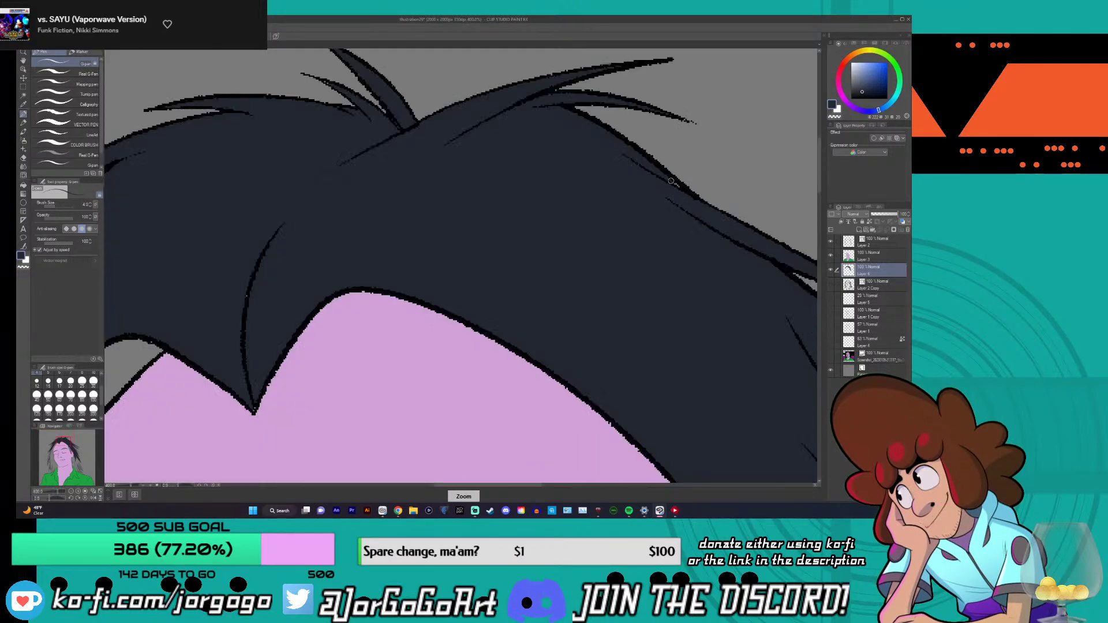
{"action": "left_click_drag", "start_coordinate": [535, 486], "coordinate": [595, 494]}
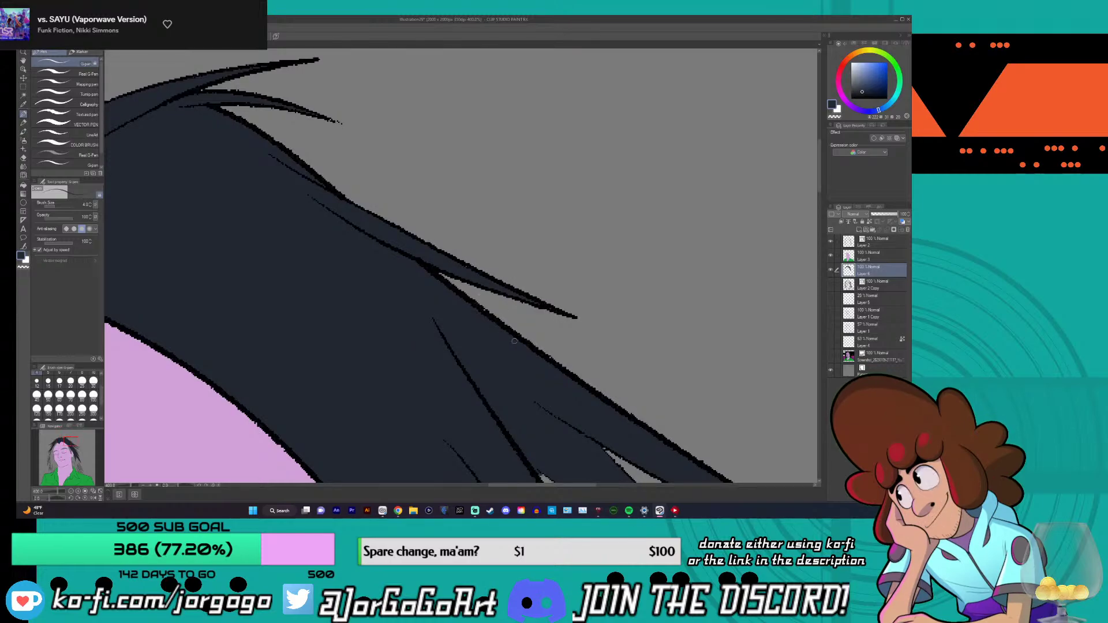
- Paint navy into the pointed ends of the long strands flicking out on the right side of the hair
{"action": "scroll", "coordinate": [555, 328], "scroll_direction": "down", "scroll_amount": 3}
{"action": "scroll", "coordinate": [711, 399], "scroll_direction": "up", "scroll_amount": 4}
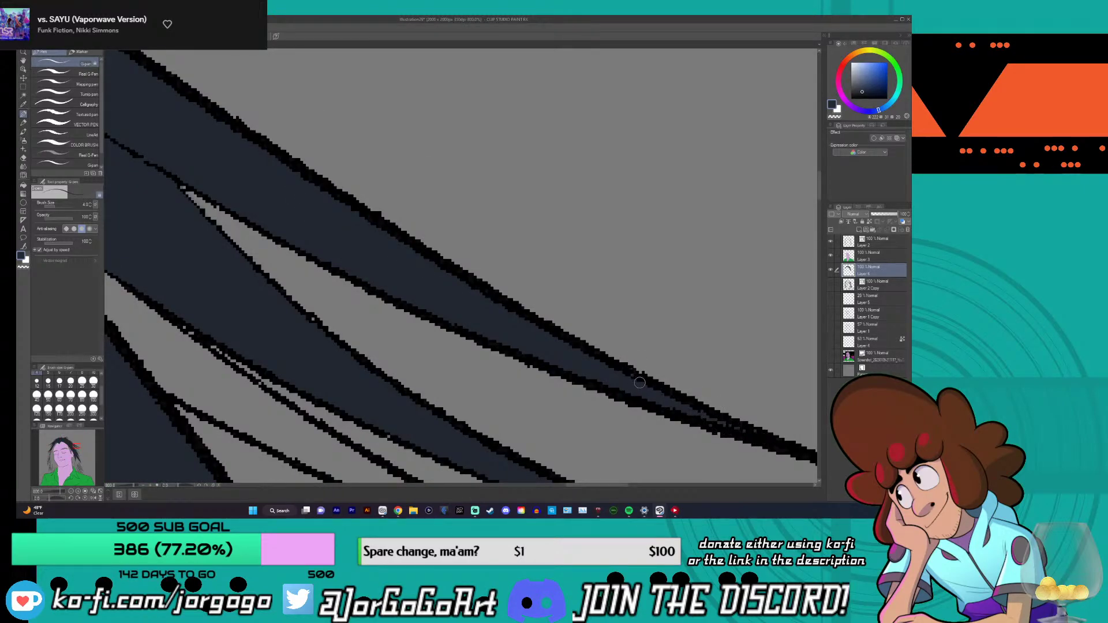
{"action": "left_click_drag", "start_coordinate": [642, 336], "coordinate": [693, 238]}
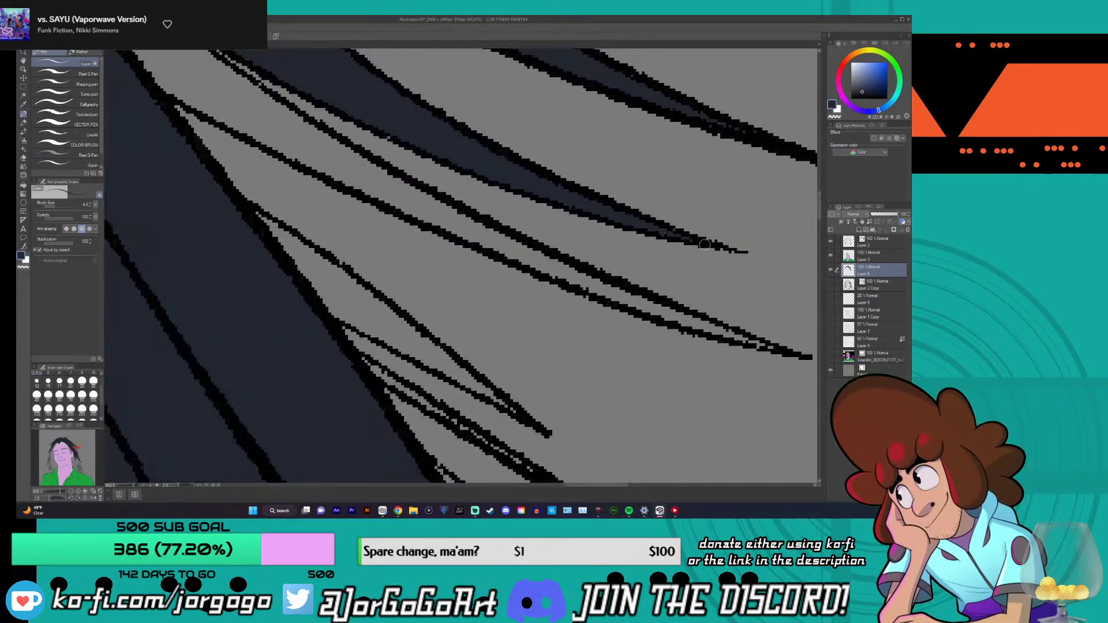
{"action": "scroll", "coordinate": [692, 238], "scroll_direction": "down", "scroll_amount": 5}
{"action": "scroll", "coordinate": [646, 237], "scroll_direction": "up", "scroll_amount": 1}
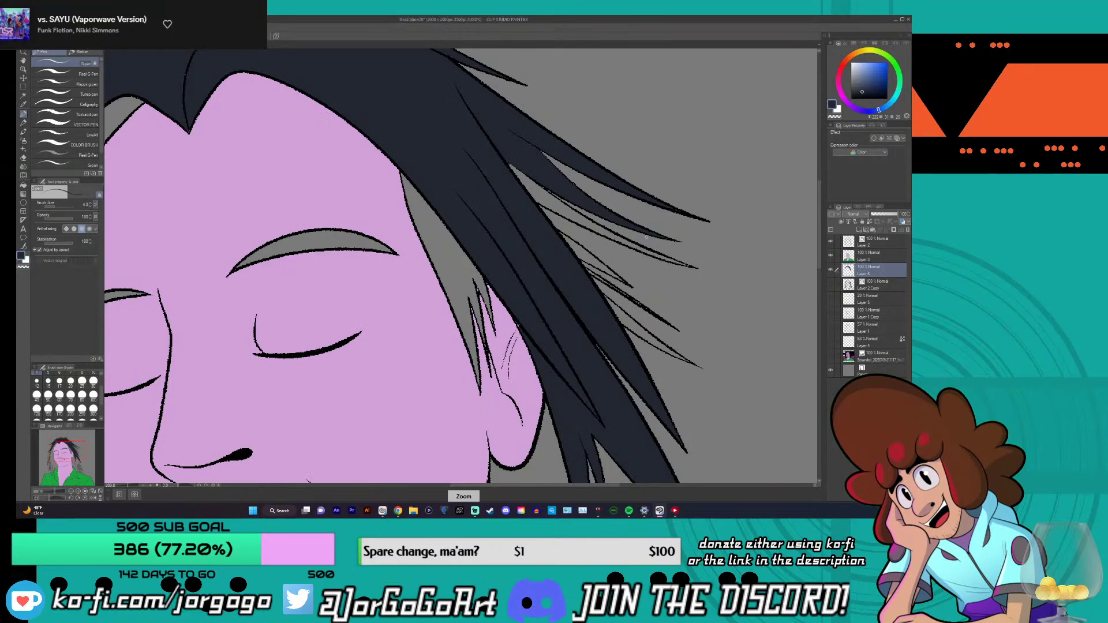
- Fill the next long outlined strand on the hair's right side with navy and touch up its tip with the pen
{"action": "scroll", "coordinate": [646, 237], "scroll_direction": "up", "scroll_amount": 2}
{"action": "left_click", "coordinate": [23, 186]}
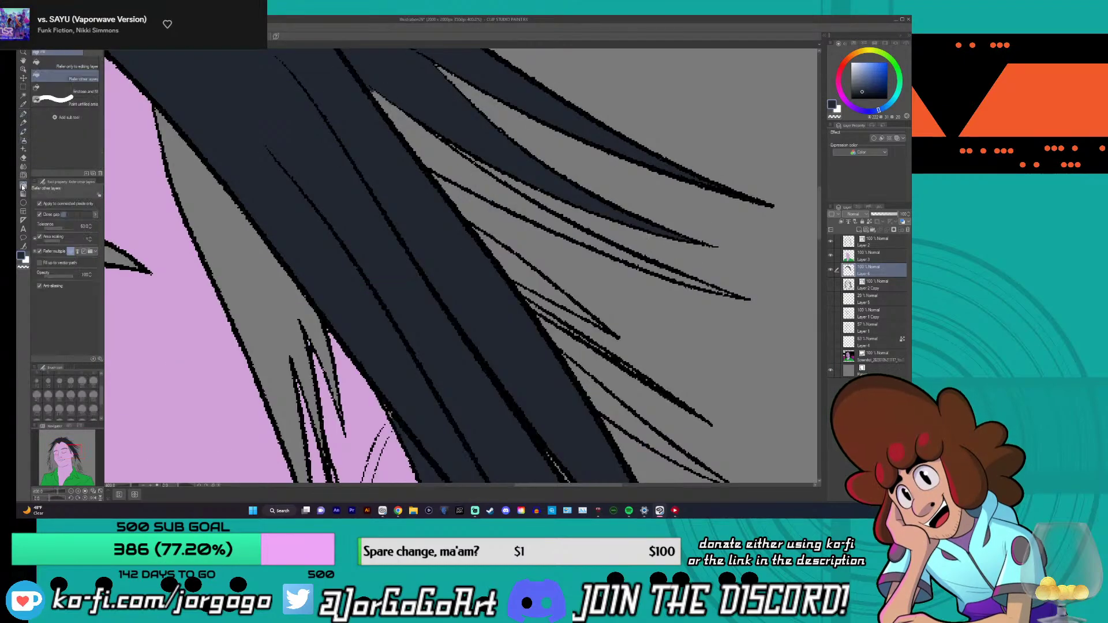
{"action": "scroll", "coordinate": [465, 245], "scroll_direction": "down", "scroll_amount": 2}
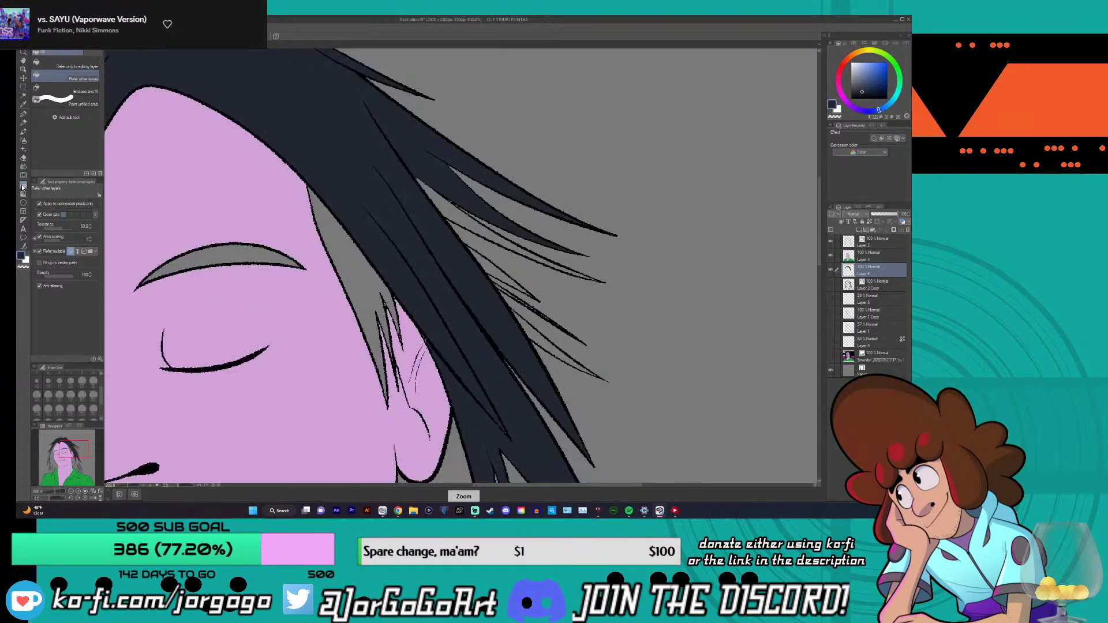
{"action": "scroll", "coordinate": [465, 246], "scroll_direction": "up", "scroll_amount": 2}
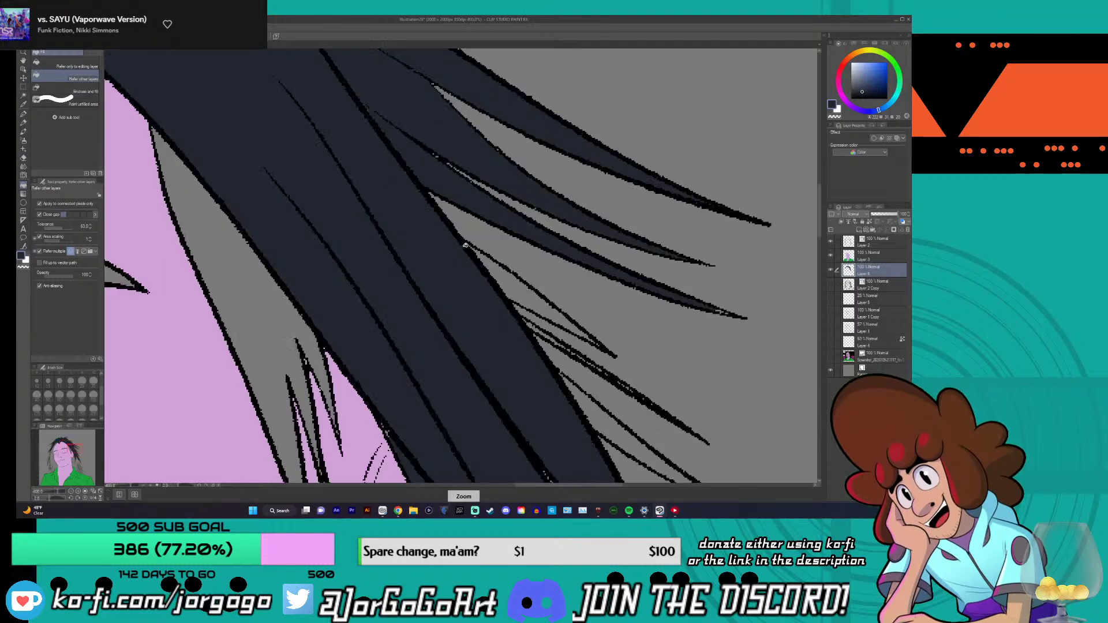
{"action": "key", "text": "i"}
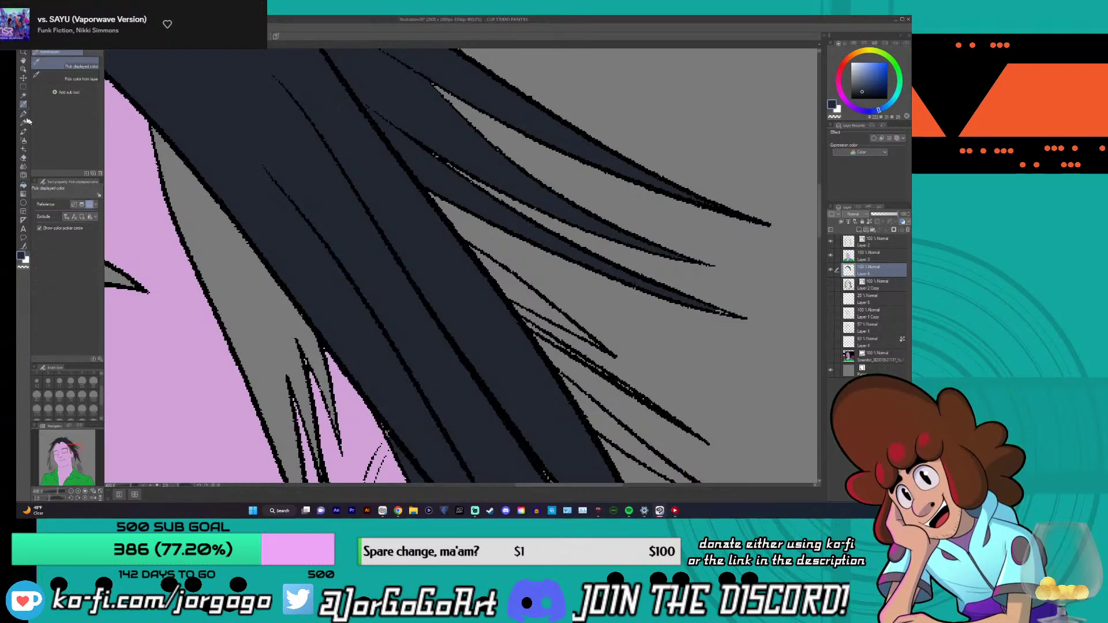
{"action": "key", "text": "p"}
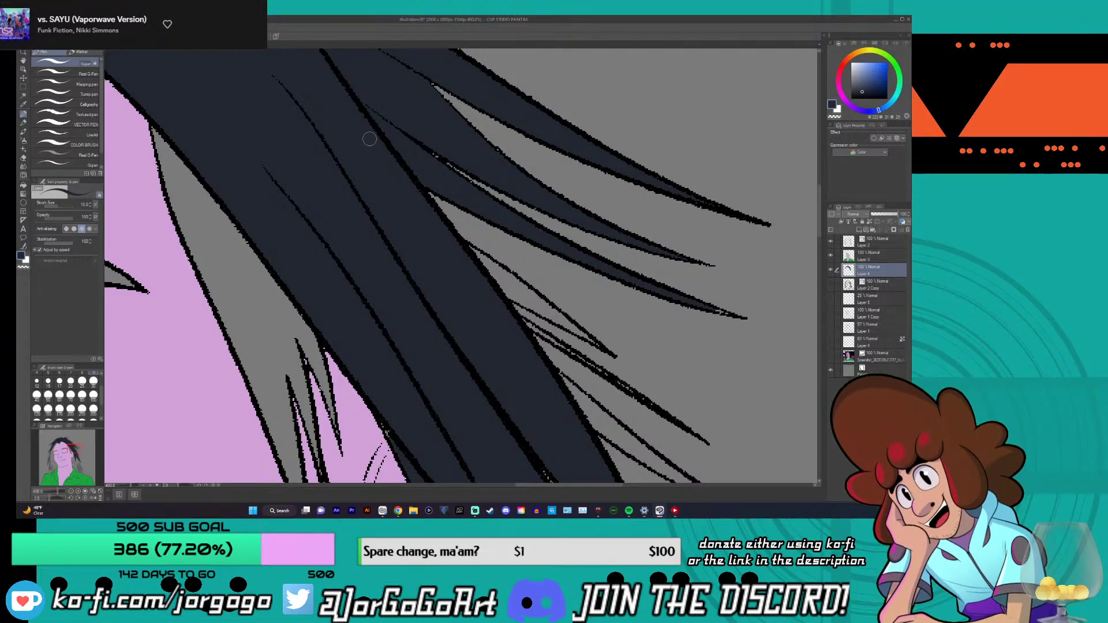
{"action": "scroll", "coordinate": [687, 274], "scroll_direction": "up", "scroll_amount": 3}
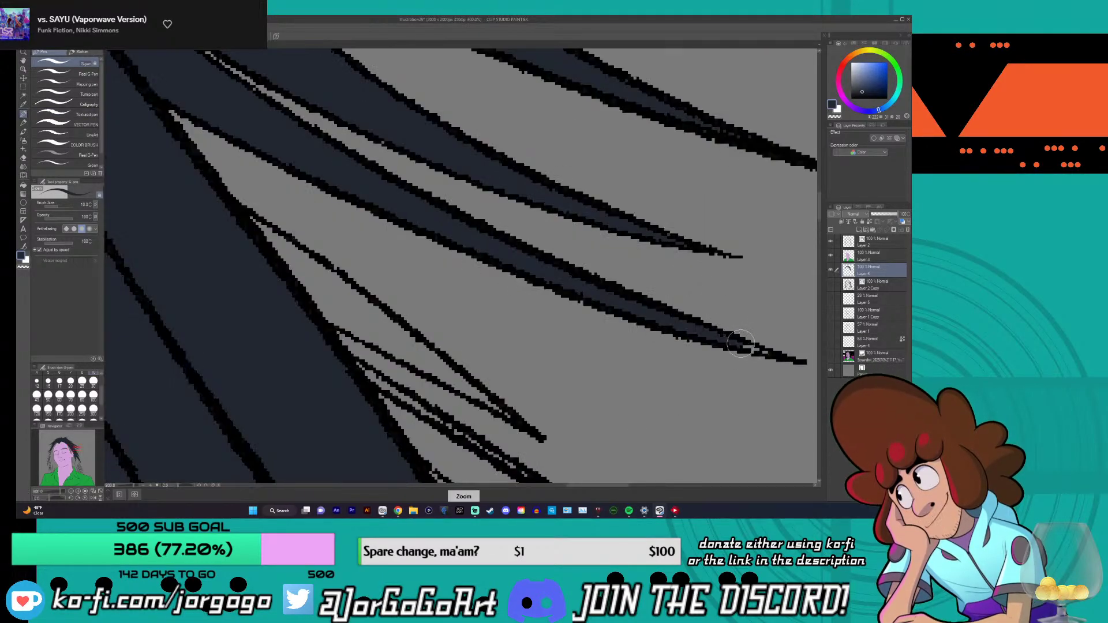
{"action": "scroll", "coordinate": [758, 351], "scroll_direction": "down", "scroll_amount": 3}
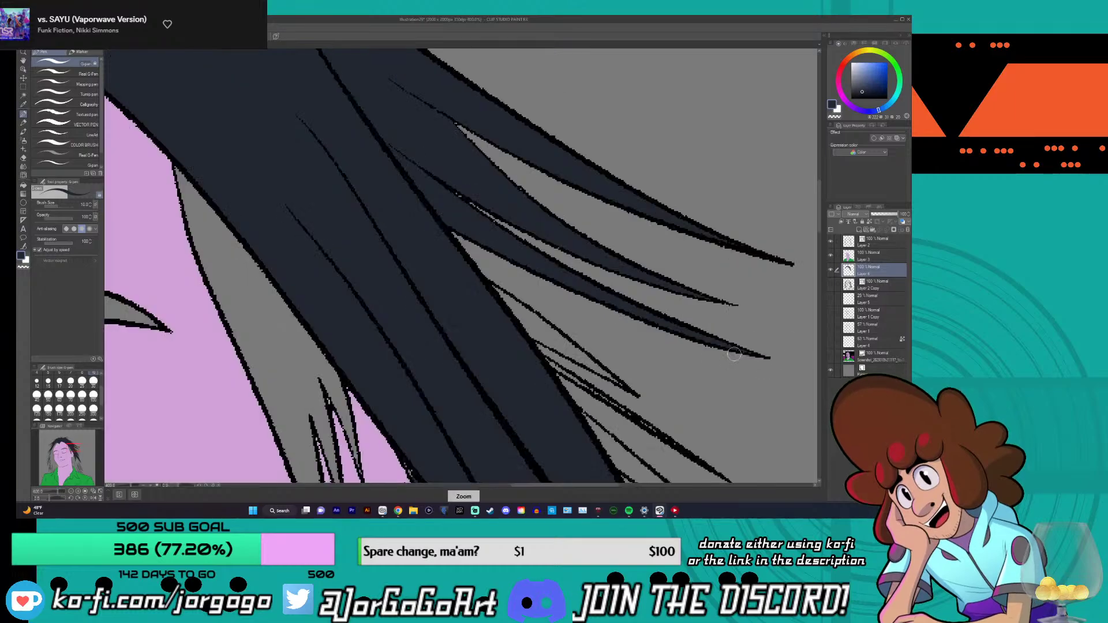
- Reduce the pen size and paint navy at the base of the unfilled strand below the filled ones on the right
{"action": "left_click", "coordinate": [92, 206]}
{"action": "left_click", "coordinate": [92, 206]}
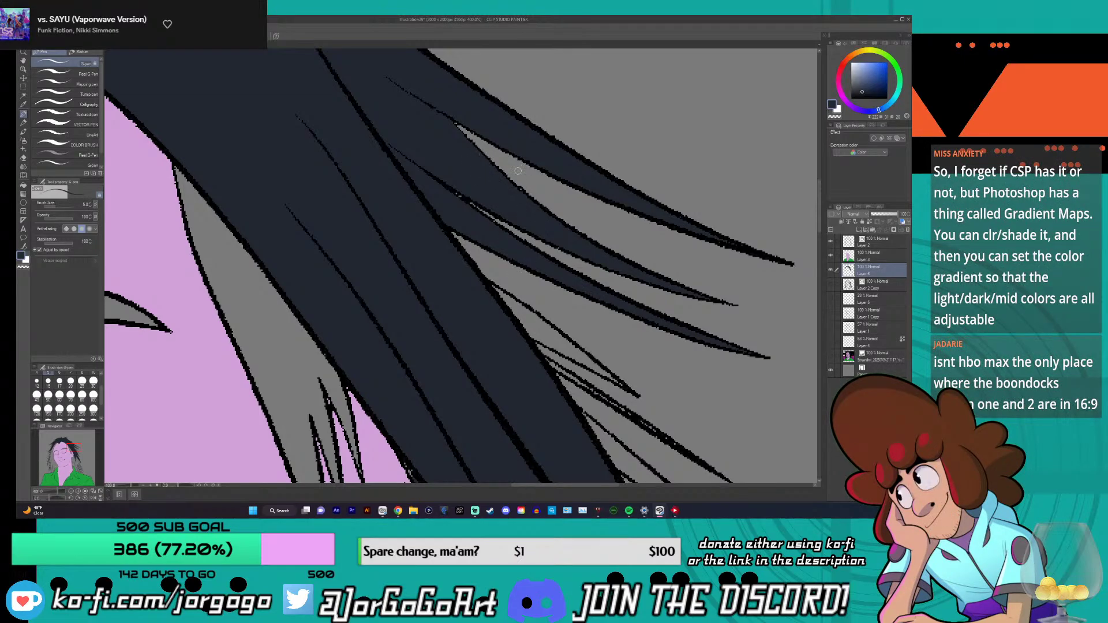
{"action": "left_click_drag", "start_coordinate": [499, 293], "coordinate": [527, 316]}
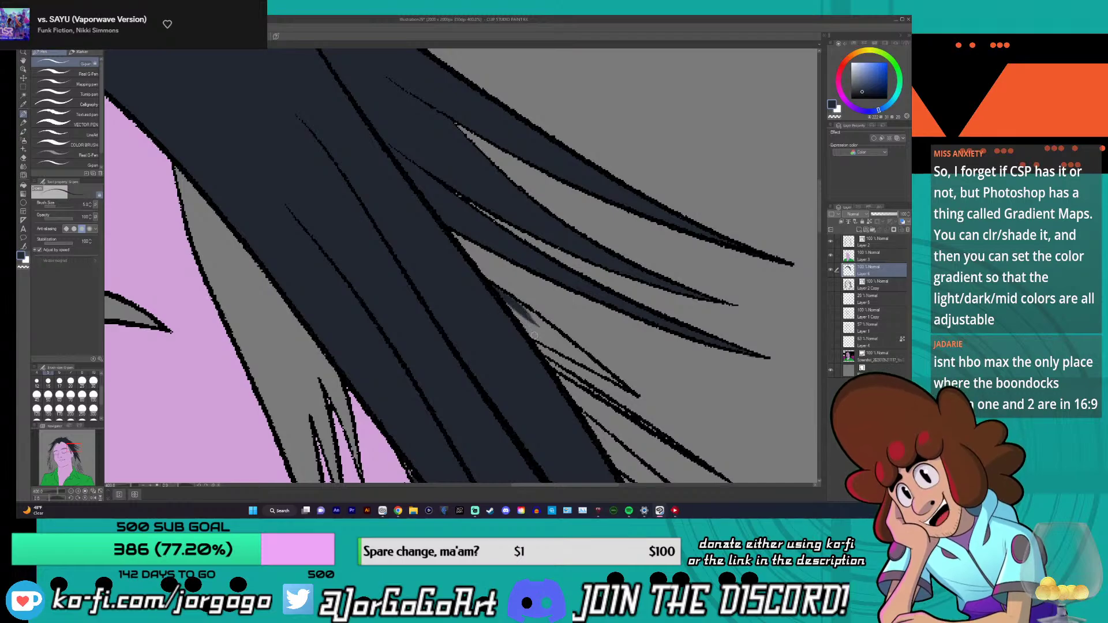
{"action": "key", "text": "x"}
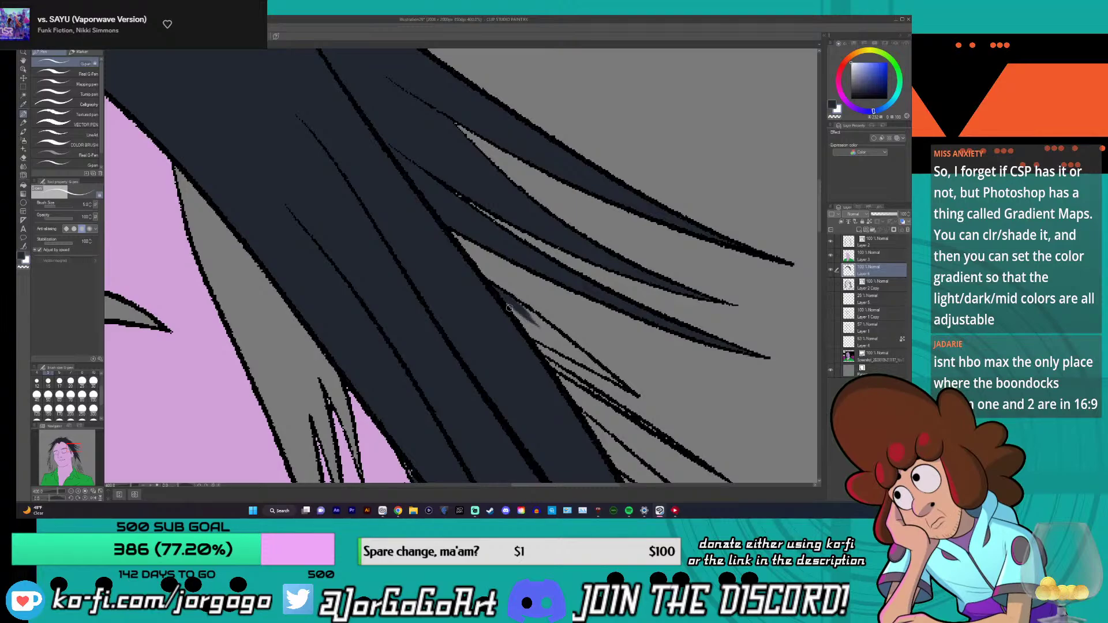
{"action": "left_click_drag", "start_coordinate": [509, 308], "coordinate": [541, 331]}
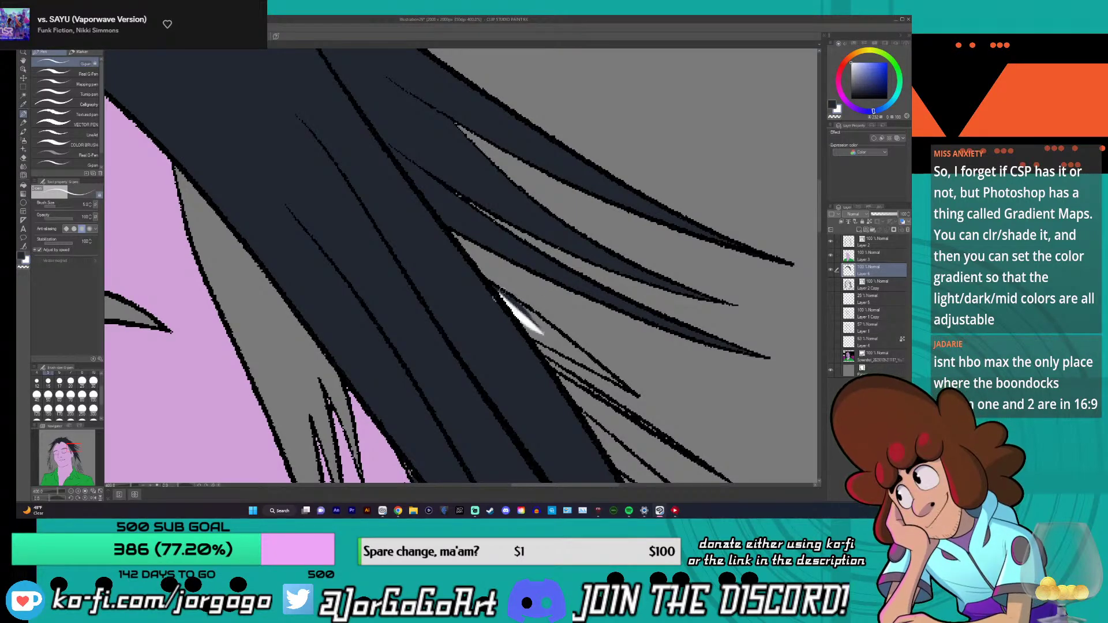
{"action": "left_click", "coordinate": [23, 257]}
- Paint navy into the short pointed strand below the filled ones on the hair's right side, from its base towards the tip
{"action": "left_click_drag", "start_coordinate": [515, 317], "coordinate": [491, 287]}
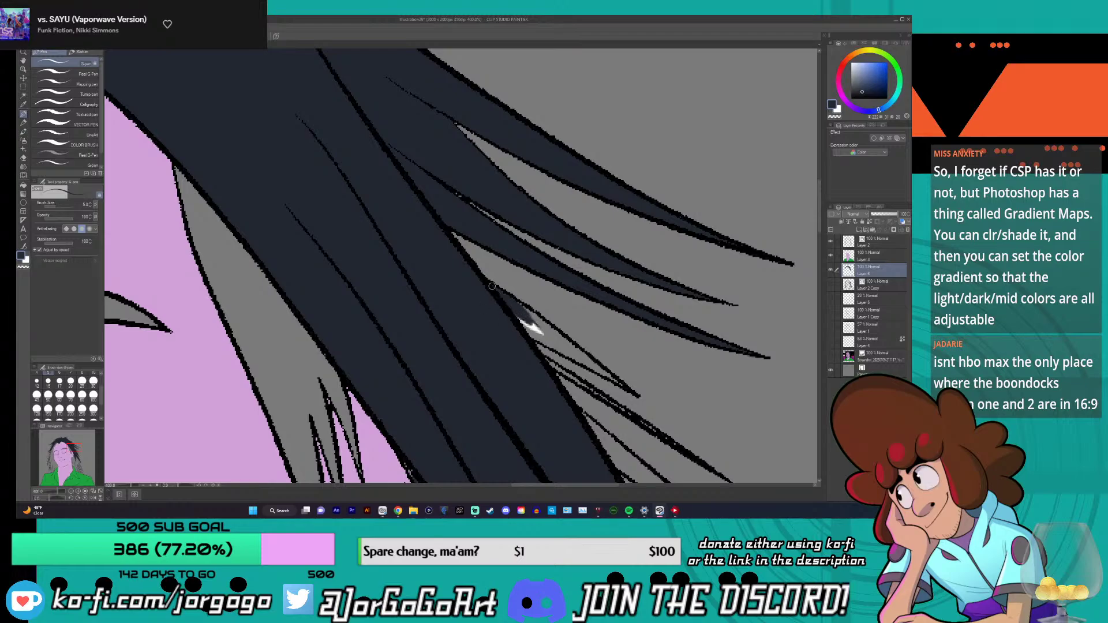
{"action": "mouse_move", "coordinate": [527, 320]}
{"action": "left_mouse_down"}
{"action": "mouse_move", "coordinate": [549, 340]}
{"action": "mouse_move", "coordinate": [523, 326]}
{"action": "mouse_move", "coordinate": [540, 340]}
{"action": "left_mouse_up"}
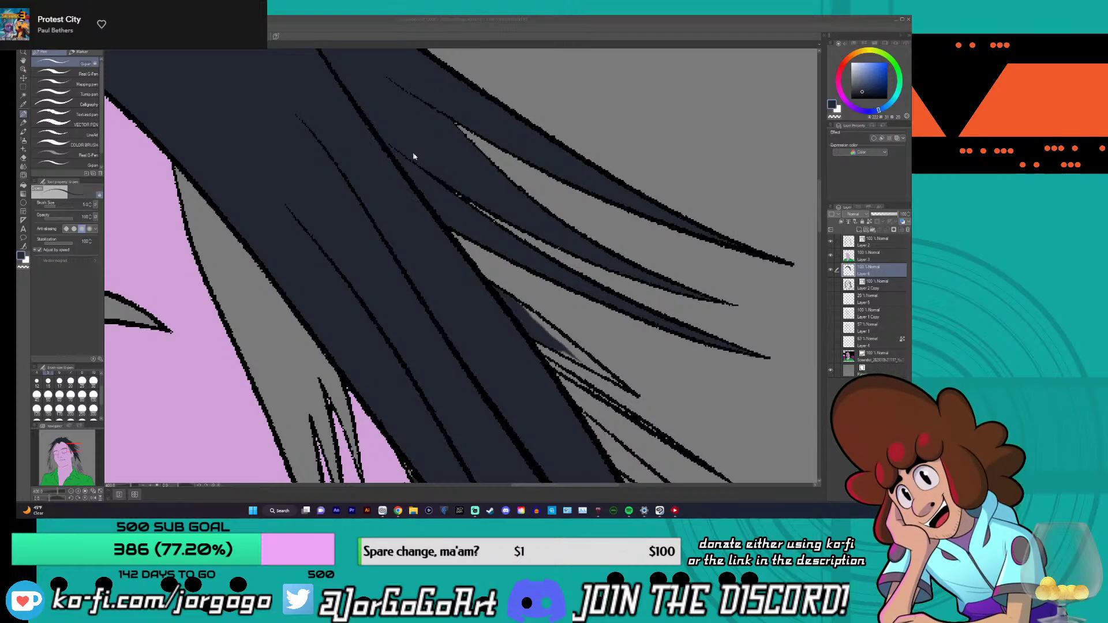
{"action": "left_click", "coordinate": [434, 166]}
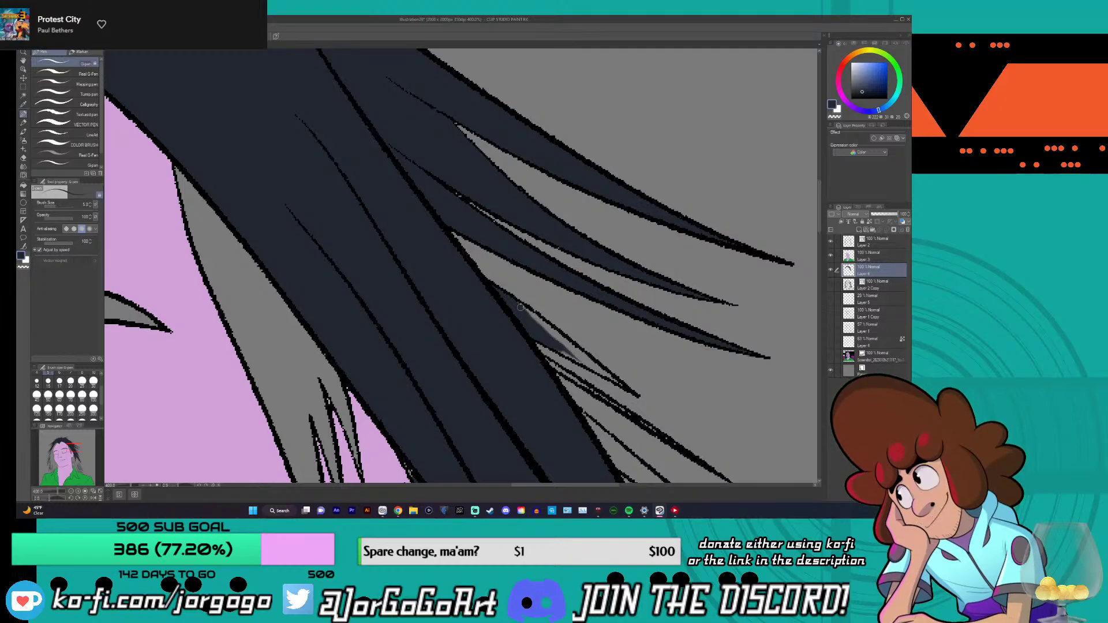
{"action": "left_click_drag", "start_coordinate": [518, 303], "coordinate": [548, 328]}
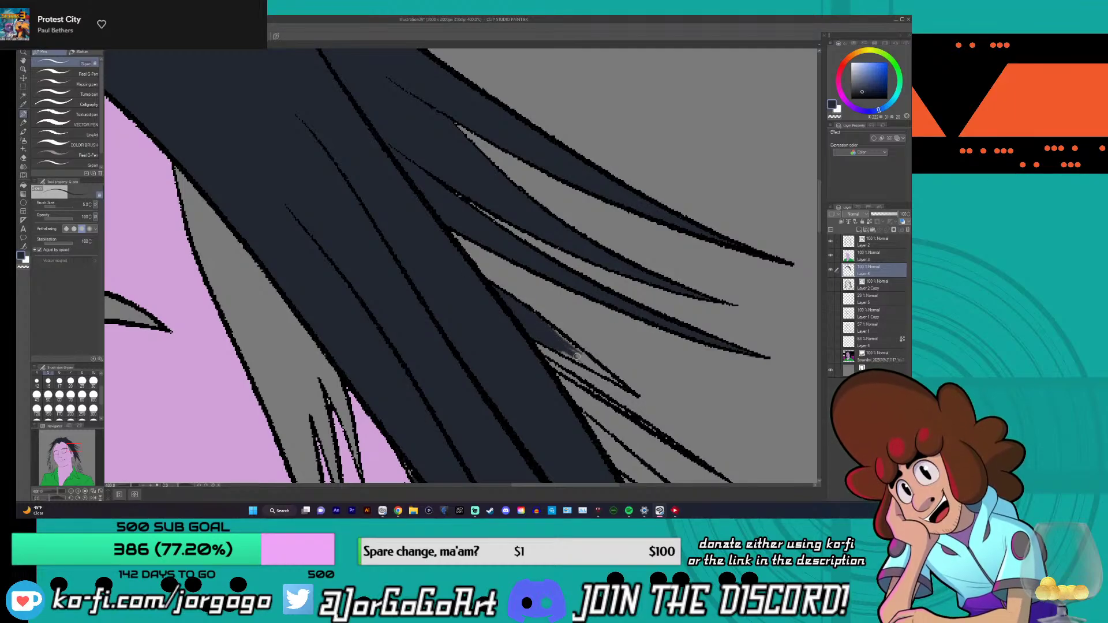
{"action": "left_click_drag", "start_coordinate": [582, 366], "coordinate": [555, 346]}
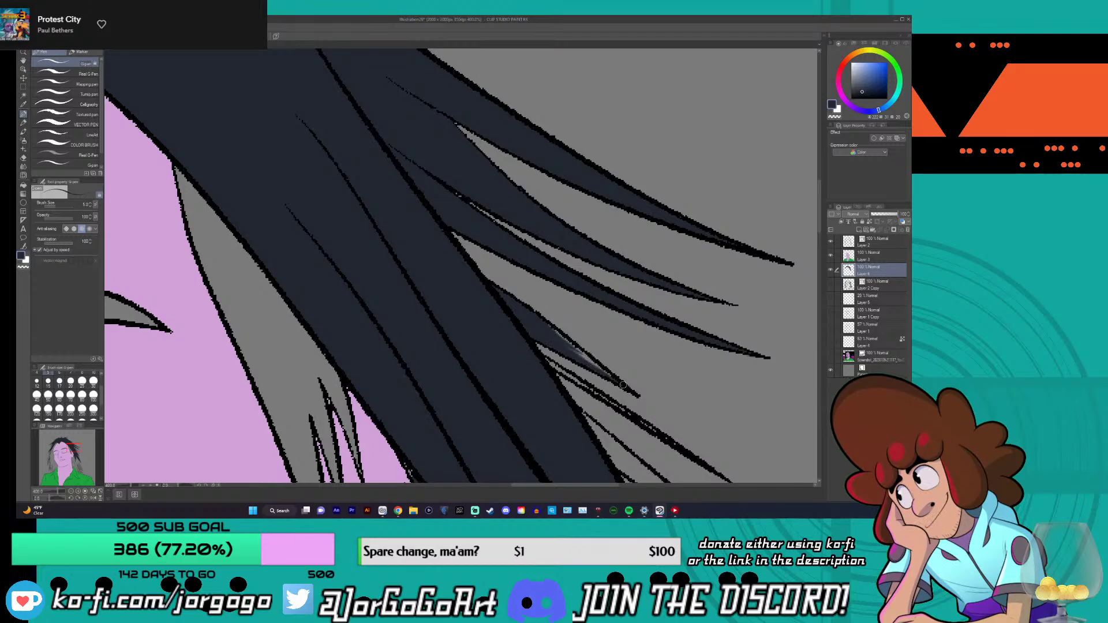
{"action": "left_click_drag", "start_coordinate": [612, 377], "coordinate": [562, 340]}
- Switch to the line-art pen and paint navy through the next lower strand on the right, out to its pointed tip
{"action": "left_click_drag", "start_coordinate": [819, 214], "coordinate": [817, 234]}
{"action": "left_click_drag", "start_coordinate": [574, 486], "coordinate": [592, 486]}
{"action": "left_click", "coordinate": [69, 136]}
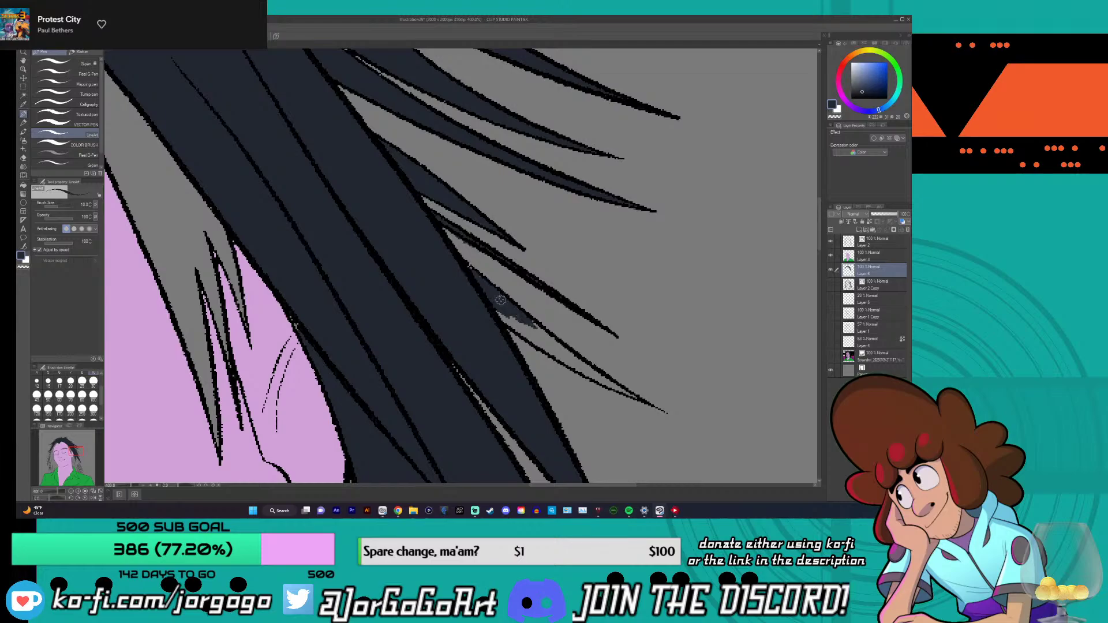
{"action": "left_click_drag", "start_coordinate": [500, 300], "coordinate": [555, 351]}
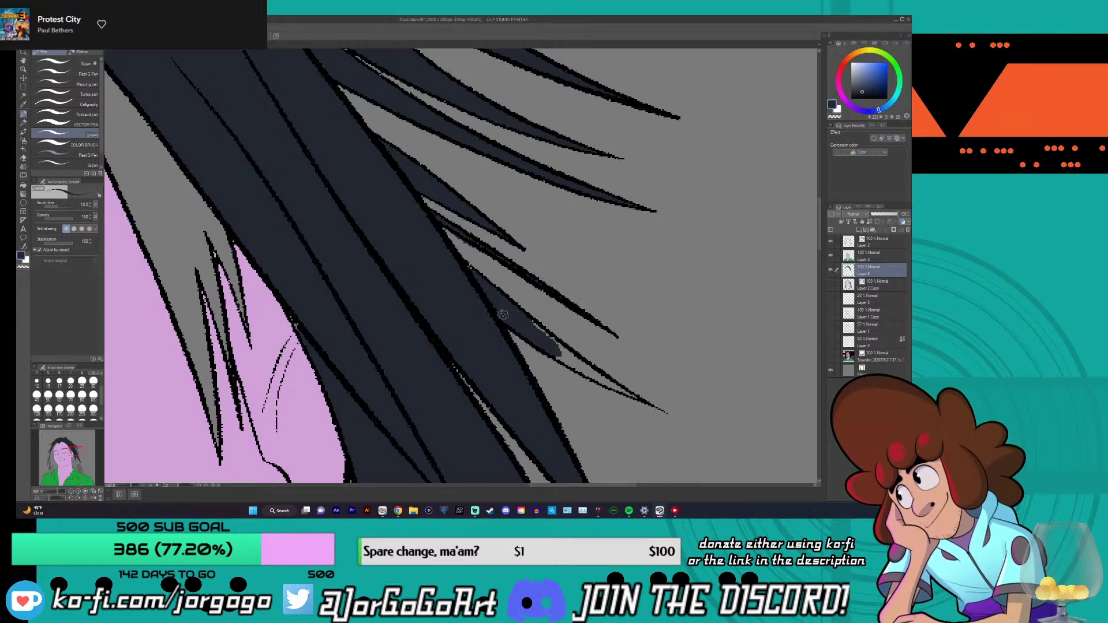
{"action": "mouse_move", "coordinate": [545, 335]}
{"action": "left_mouse_down"}
{"action": "mouse_move", "coordinate": [625, 388]}
{"action": "mouse_move", "coordinate": [577, 367]}
{"action": "left_mouse_up"}
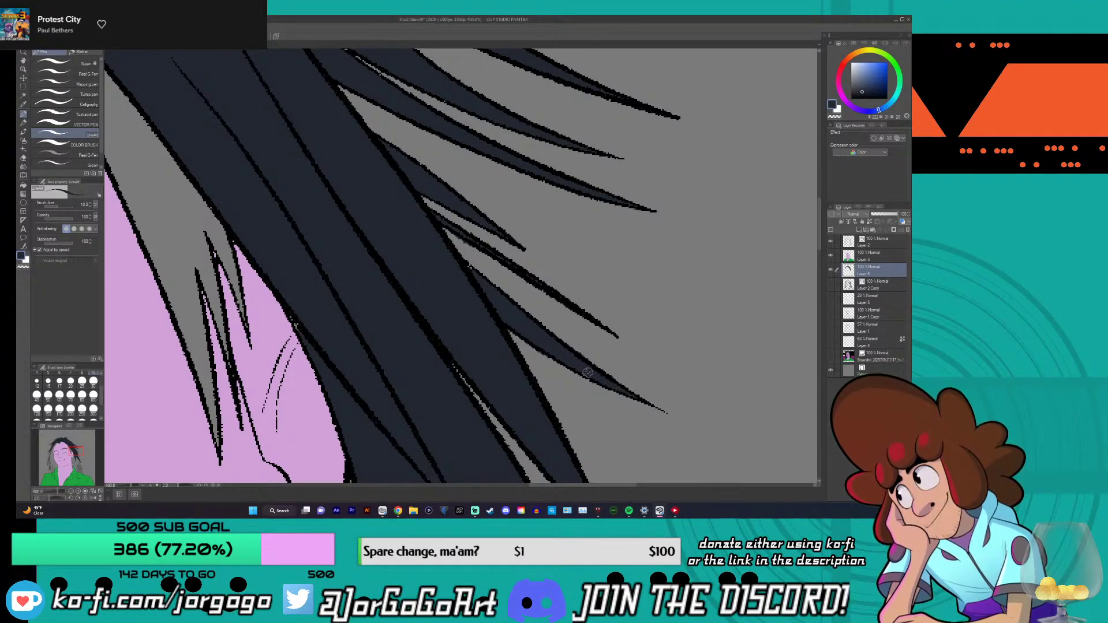
- Look over the strands on both sides of the hair for leftover unpainted gaps
{"action": "scroll", "coordinate": [587, 373], "scroll_direction": "down", "scroll_amount": 5}
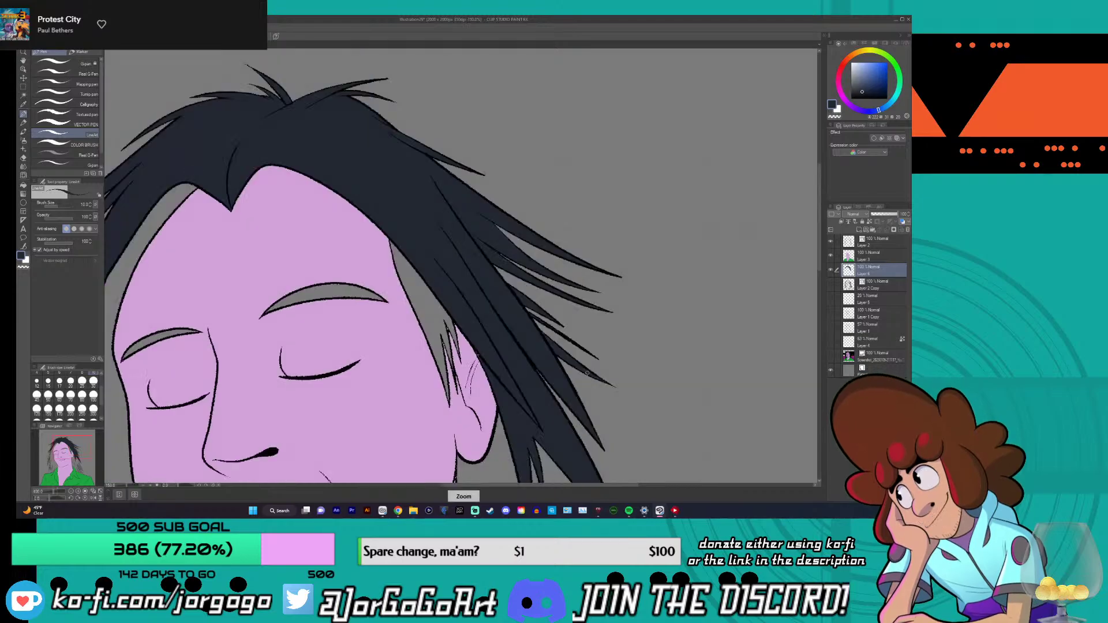
{"action": "scroll", "coordinate": [518, 317], "scroll_direction": "up", "scroll_amount": 4}
{"action": "scroll", "coordinate": [518, 316], "scroll_direction": "up", "scroll_amount": 2}
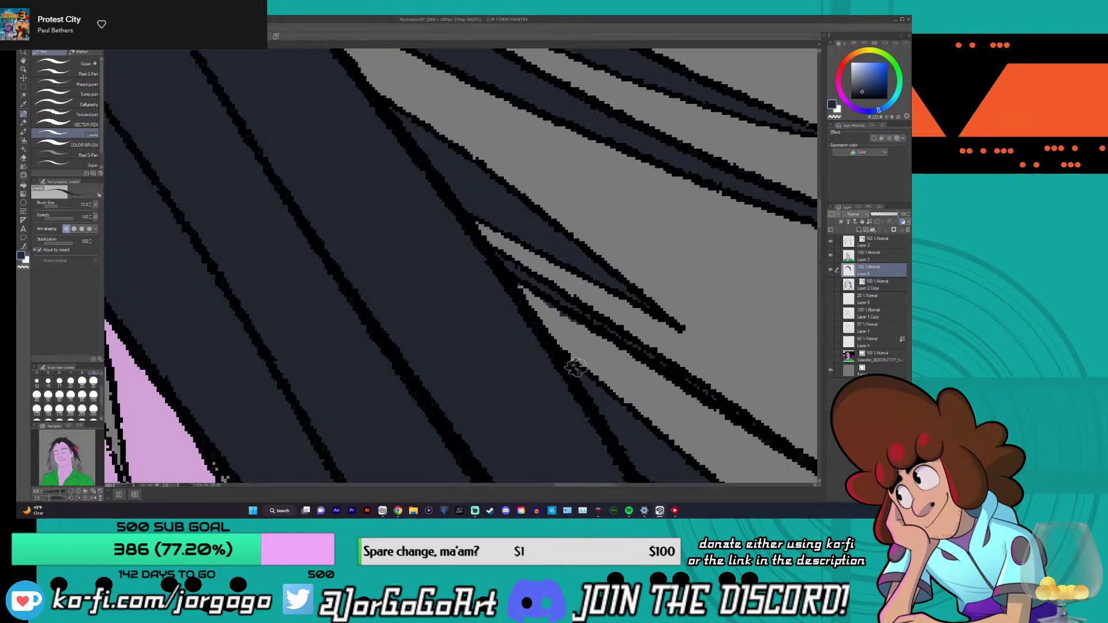
{"action": "scroll", "coordinate": [576, 367], "scroll_direction": "down", "scroll_amount": 6}
{"action": "scroll", "coordinate": [820, 272], "scroll_direction": "down", "scroll_amount": 3}
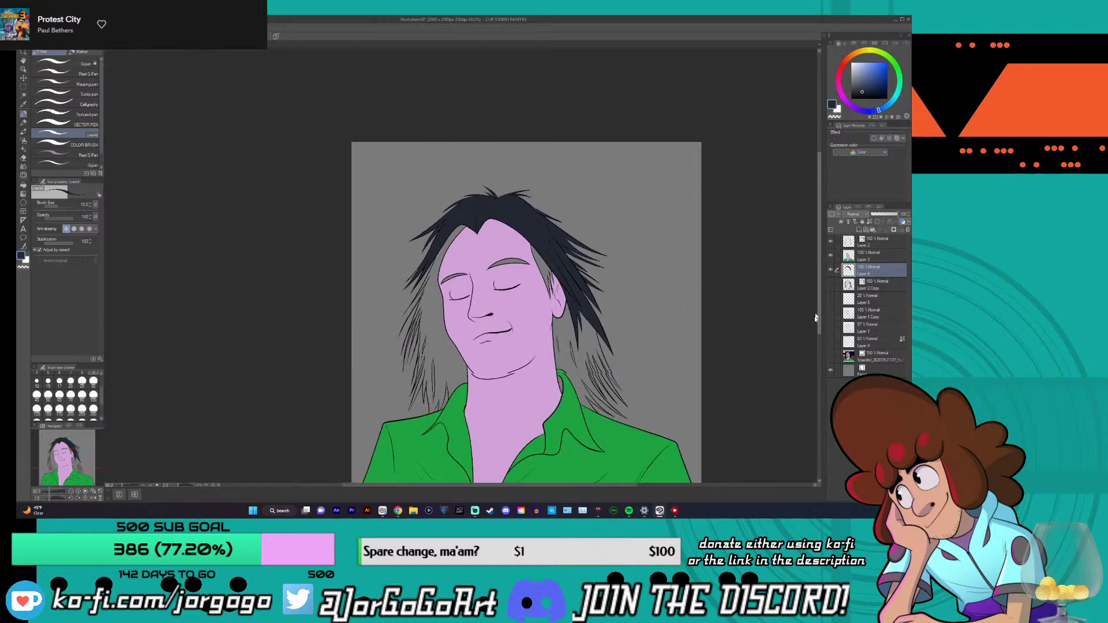
{"action": "scroll", "coordinate": [704, 418], "scroll_direction": "up", "scroll_amount": 3}
{"action": "scroll", "coordinate": [242, 161], "scroll_direction": "up", "scroll_amount": 5}
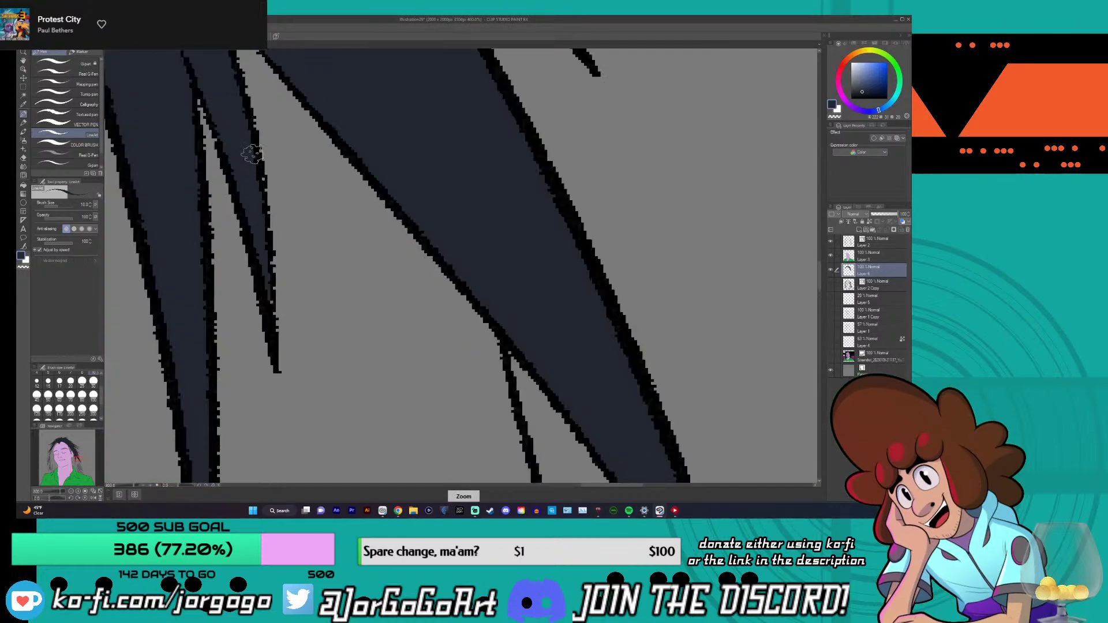
{"action": "scroll", "coordinate": [265, 138], "scroll_direction": "down", "scroll_amount": 3}
{"action": "scroll", "coordinate": [279, 118], "scroll_direction": "up", "scroll_amount": 5}
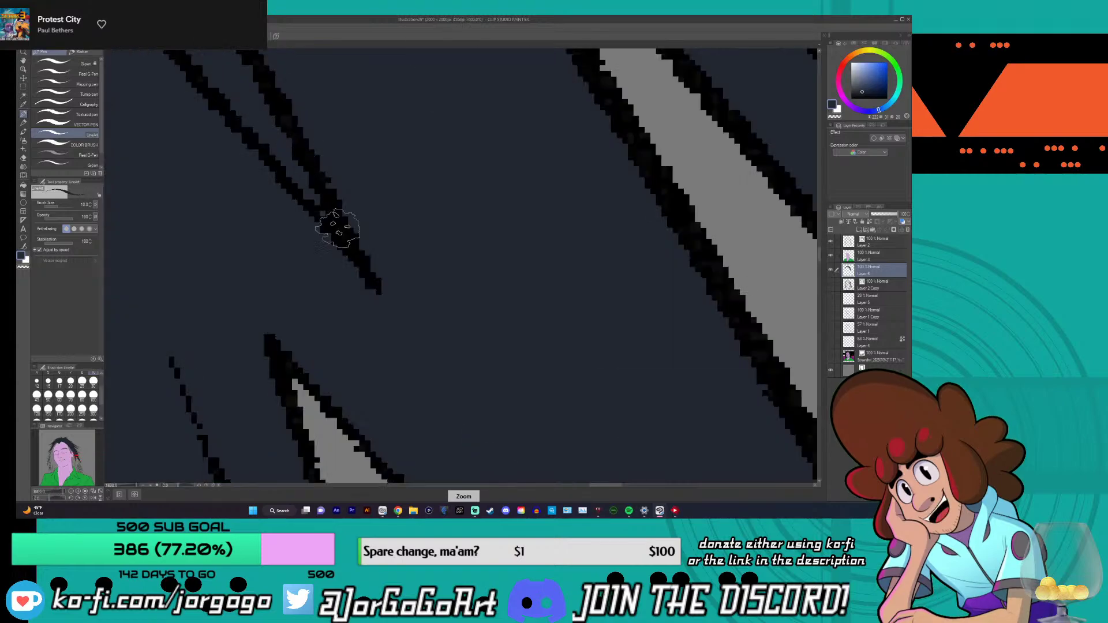
{"action": "scroll", "coordinate": [338, 228], "scroll_direction": "down", "scroll_amount": 4}
{"action": "scroll", "coordinate": [339, 152], "scroll_direction": "up", "scroll_amount": 3}
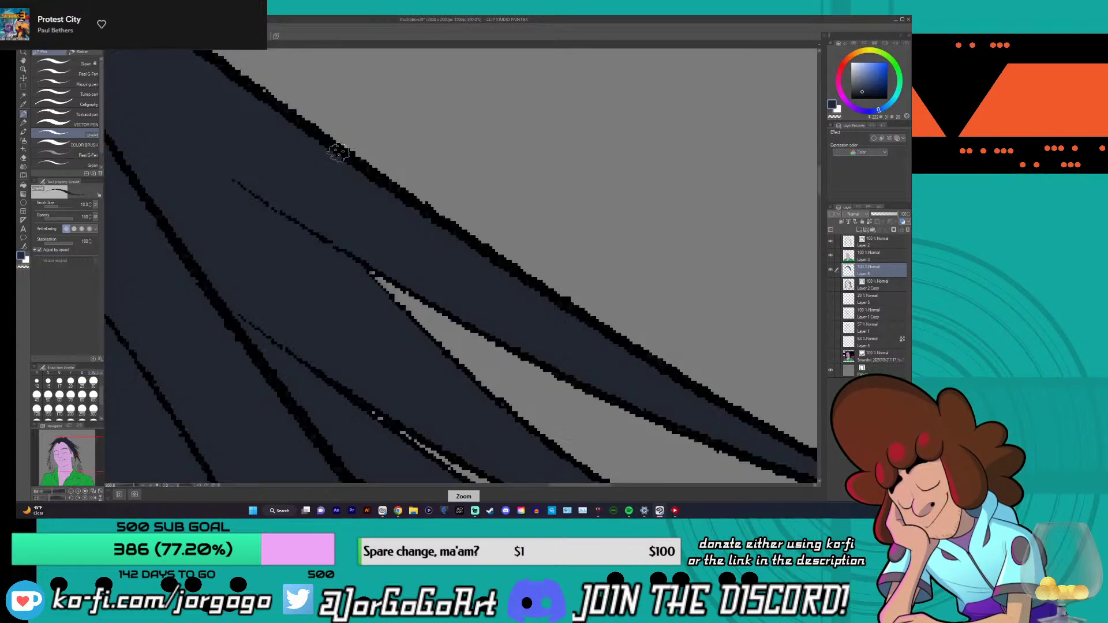
{"action": "scroll", "coordinate": [339, 152], "scroll_direction": "up", "scroll_amount": 1}
{"action": "scroll", "coordinate": [359, 265], "scroll_direction": "down", "scroll_amount": 1}
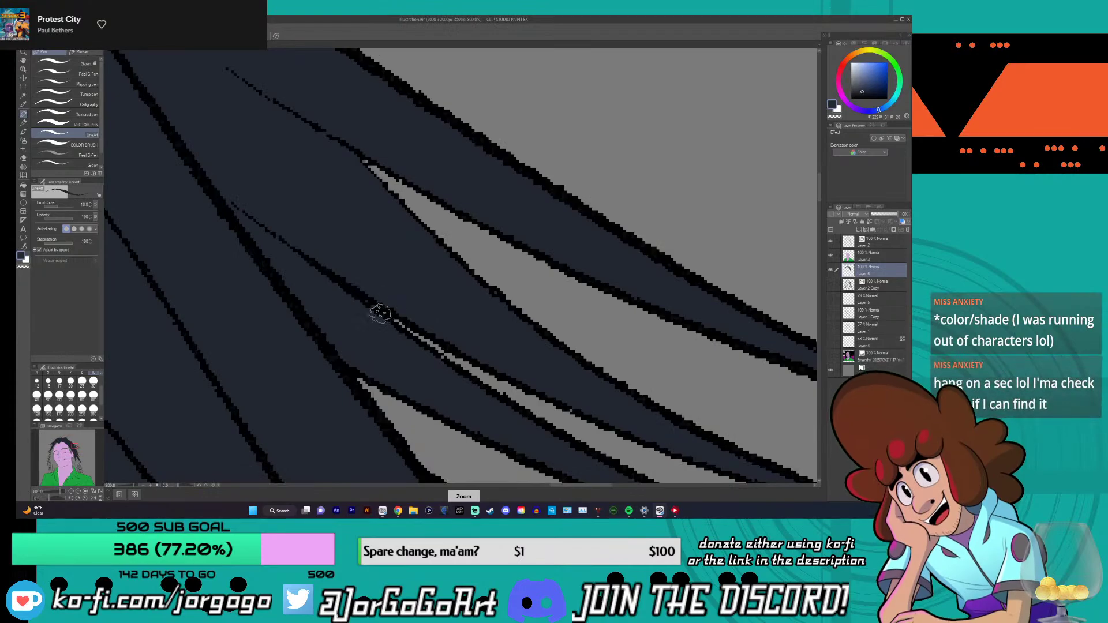
{"action": "scroll", "coordinate": [359, 147], "scroll_direction": "down", "scroll_amount": 8}
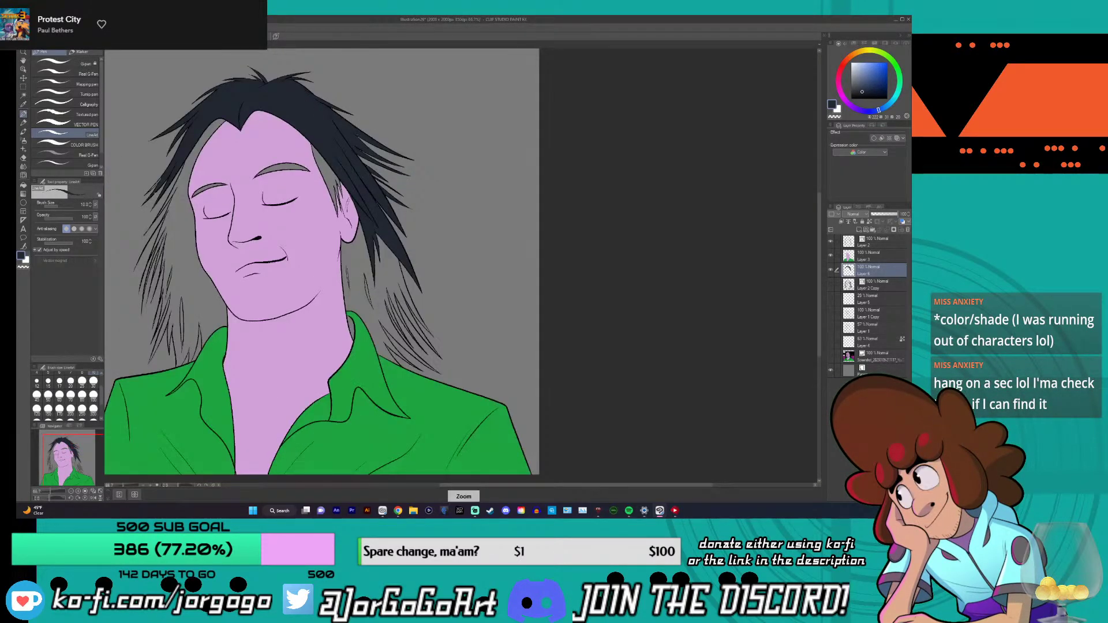
{"action": "scroll", "coordinate": [141, 212], "scroll_direction": "up", "scroll_amount": 8}
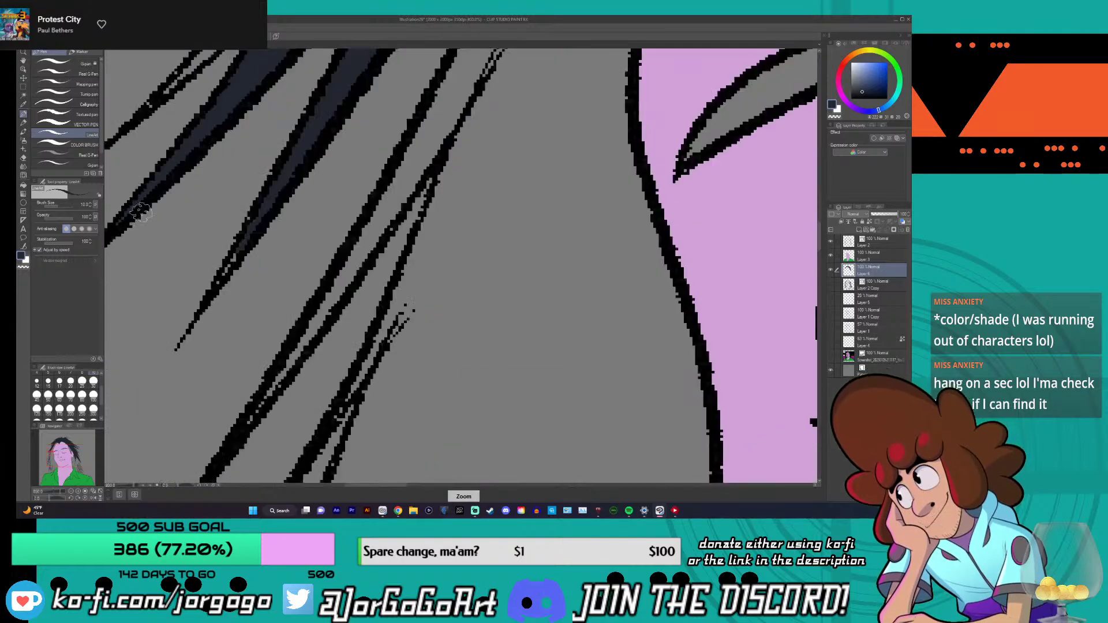
{"action": "scroll", "coordinate": [170, 106], "scroll_direction": "down", "scroll_amount": 3}
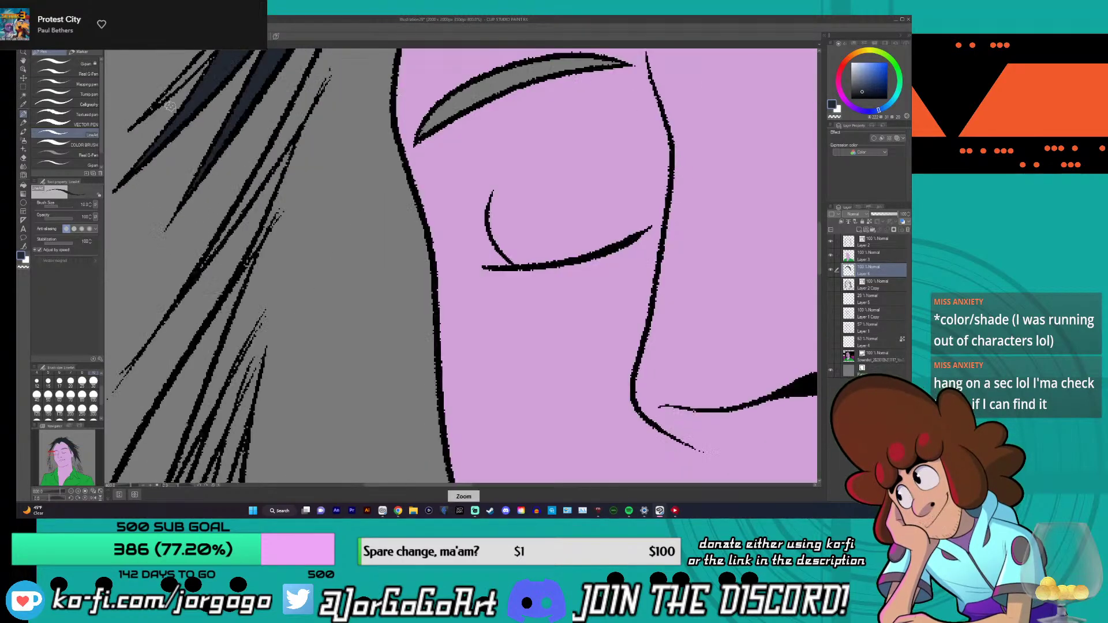
{"action": "scroll", "coordinate": [170, 105], "scroll_direction": "down", "scroll_amount": 4}
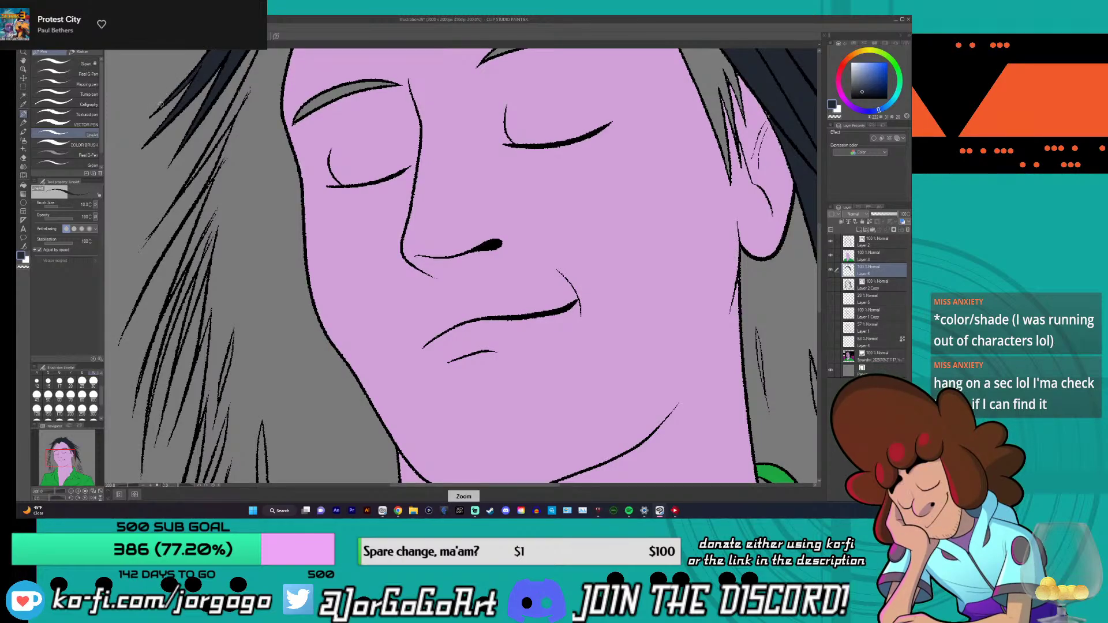
{"action": "scroll", "coordinate": [160, 115], "scroll_direction": "up", "scroll_amount": 4}
{"action": "scroll", "coordinate": [161, 110], "scroll_direction": "down", "scroll_amount": 4}
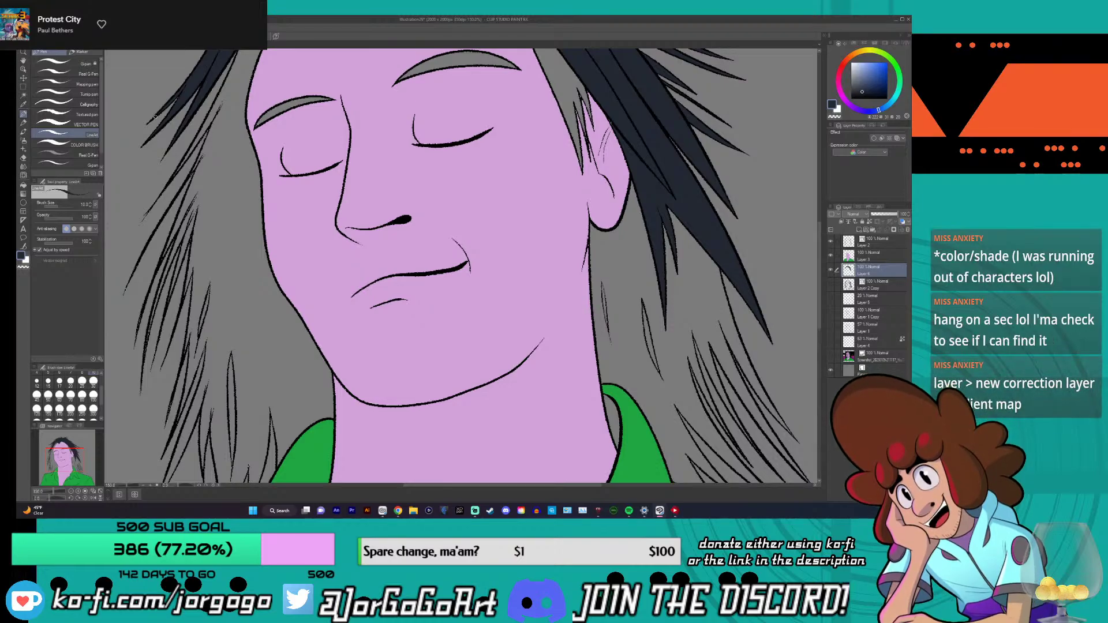
- Fill both eyebrows with the navy hair colour and check their tapered ends with the pen ready
{"action": "key", "text": "ctrl+minus"}
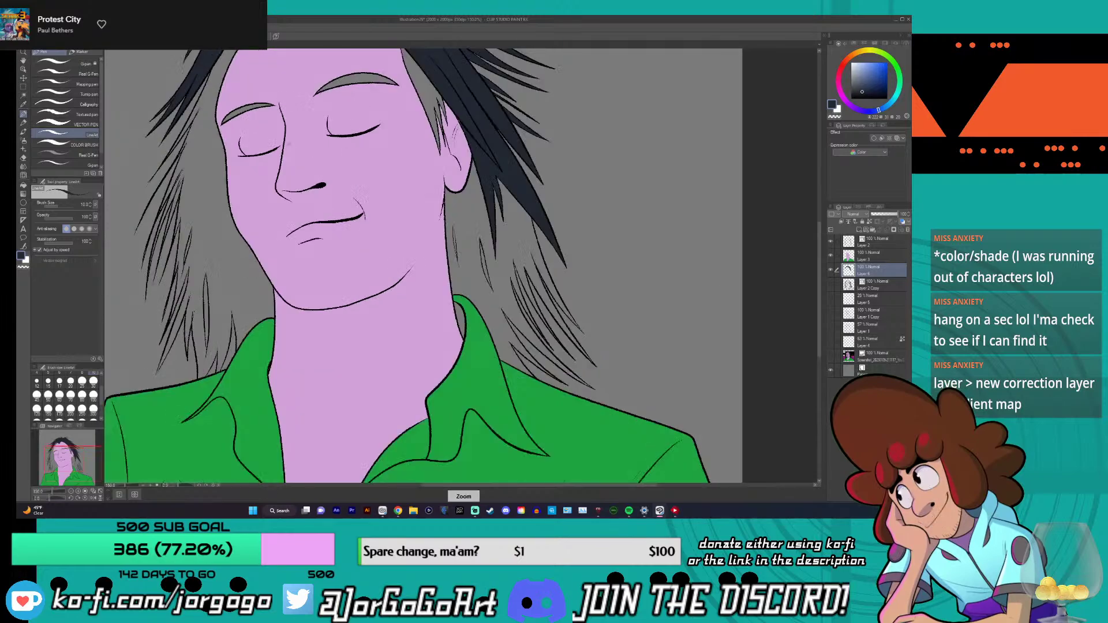
{"action": "key", "text": "g"}
{"action": "left_click", "coordinate": [351, 78]}
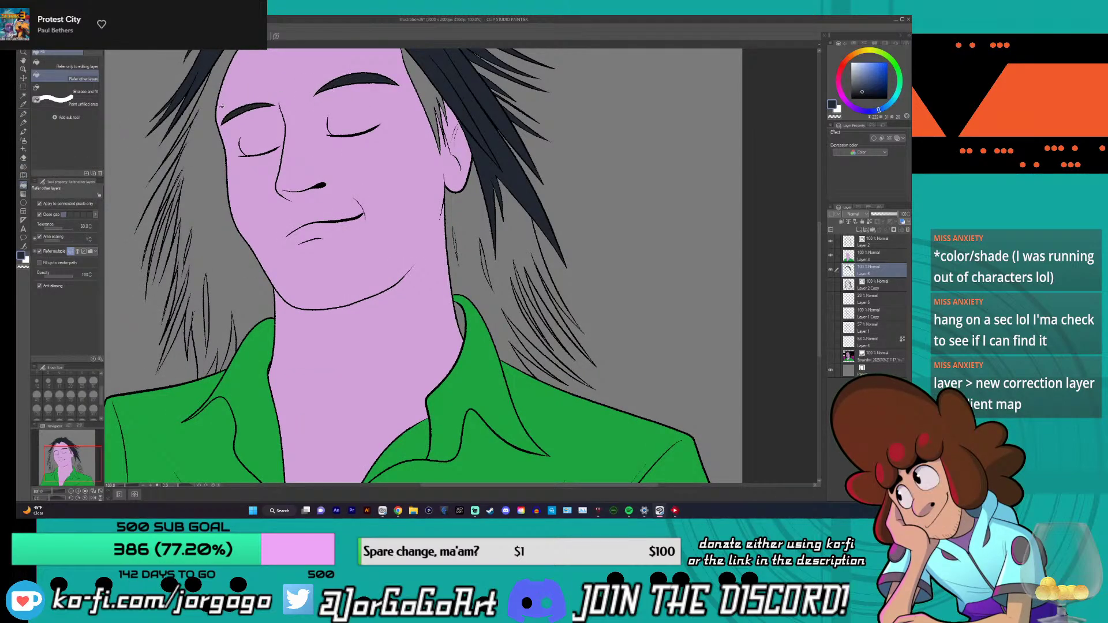
{"action": "key", "text": "p"}
{"action": "key", "text": "ctrl+plus"}
{"action": "scroll", "coordinate": [327, 92], "scroll_direction": "up", "scroll_amount": 5}
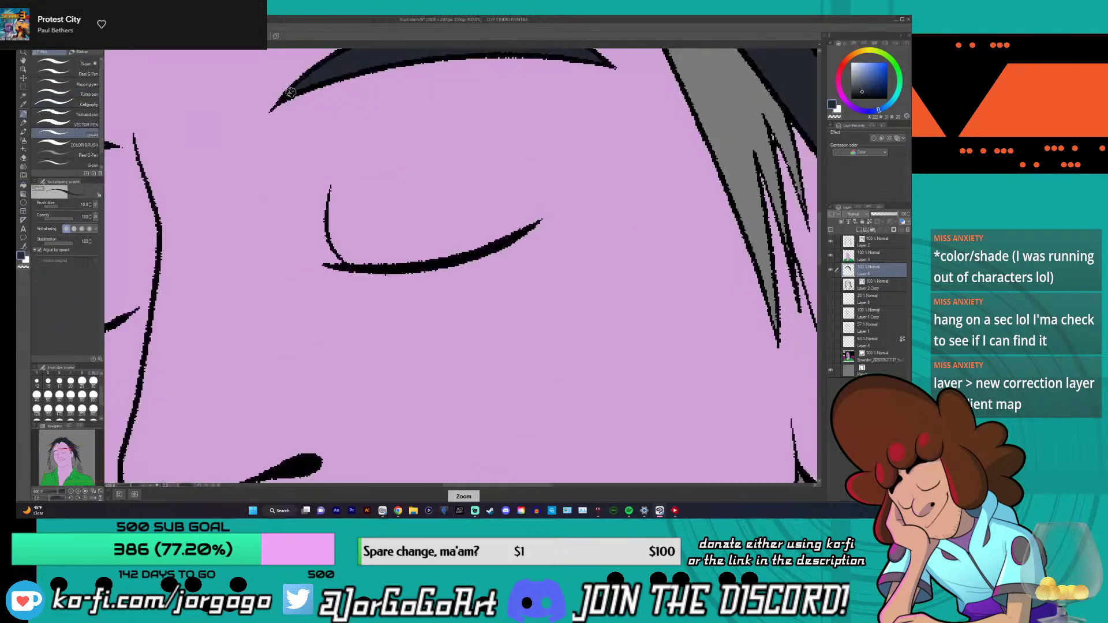
{"action": "scroll", "coordinate": [318, 125], "scroll_direction": "down", "scroll_amount": 5}
{"action": "scroll", "coordinate": [318, 125], "scroll_direction": "down", "scroll_amount": 5}
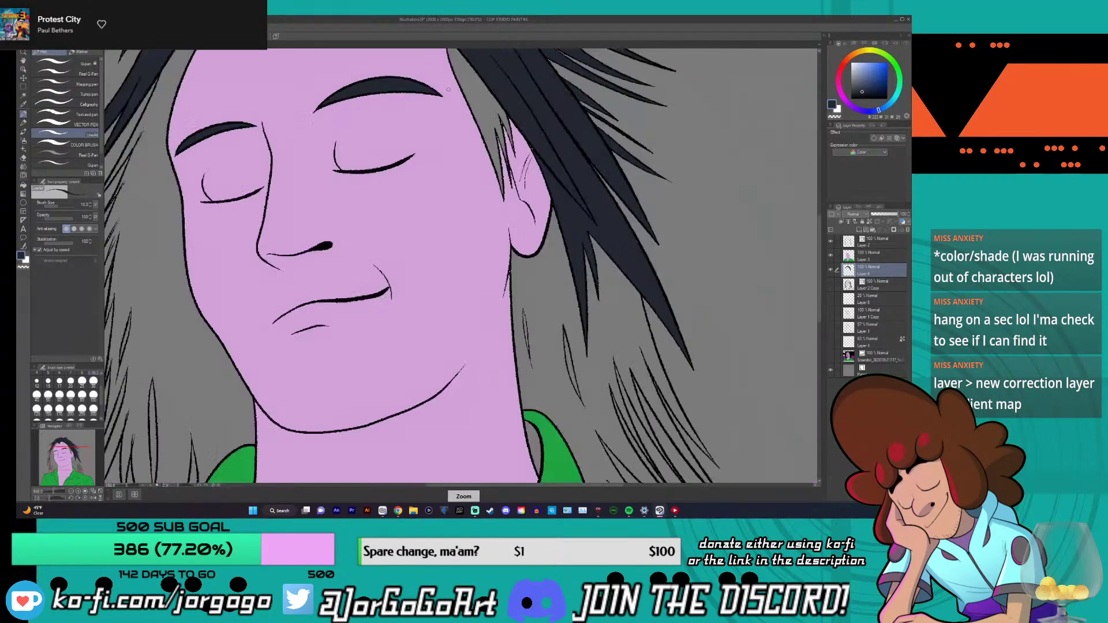
- Fill the sideburn area in front of the ear with navy and touch up its thin pointed strands with the pen
{"action": "left_click", "coordinate": [23, 186]}
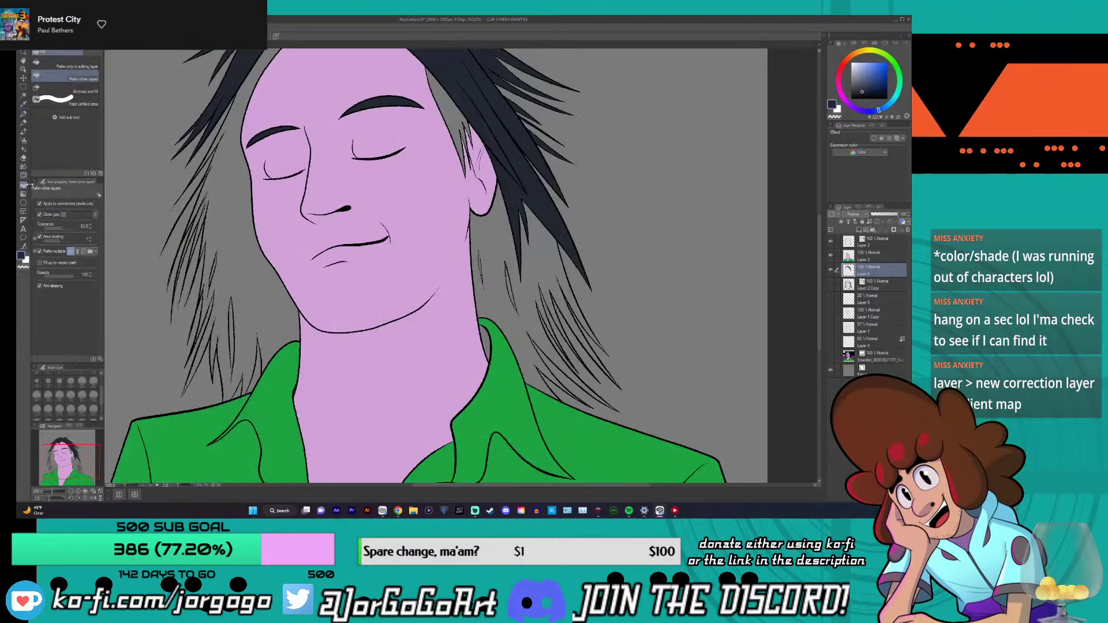
{"action": "left_click", "coordinate": [23, 114]}
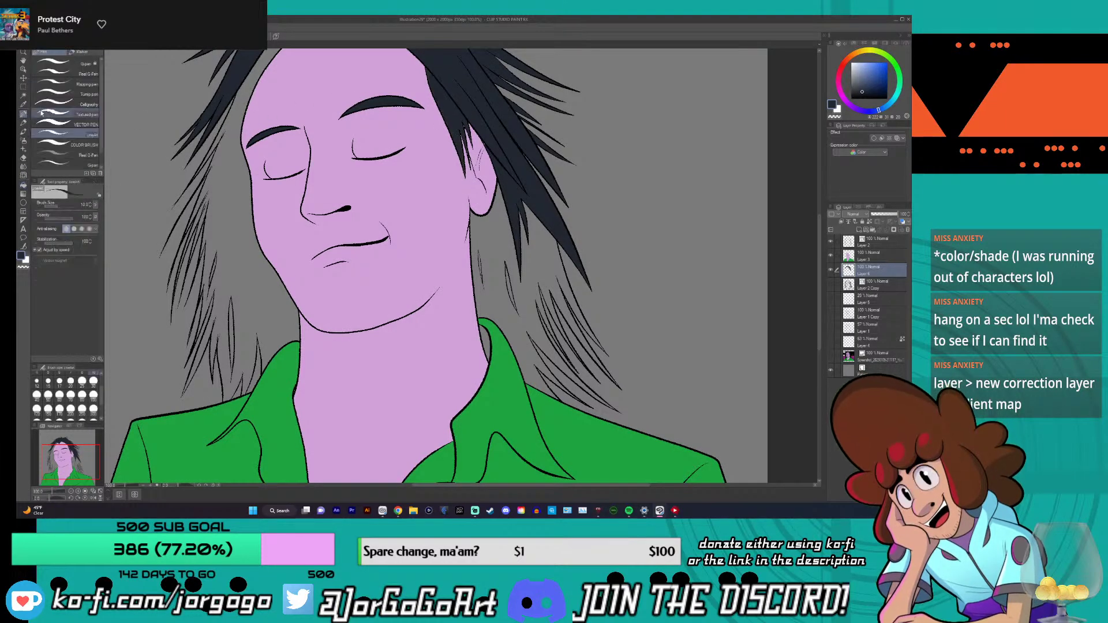
{"action": "scroll", "coordinate": [488, 104], "scroll_direction": "up", "scroll_amount": 4}
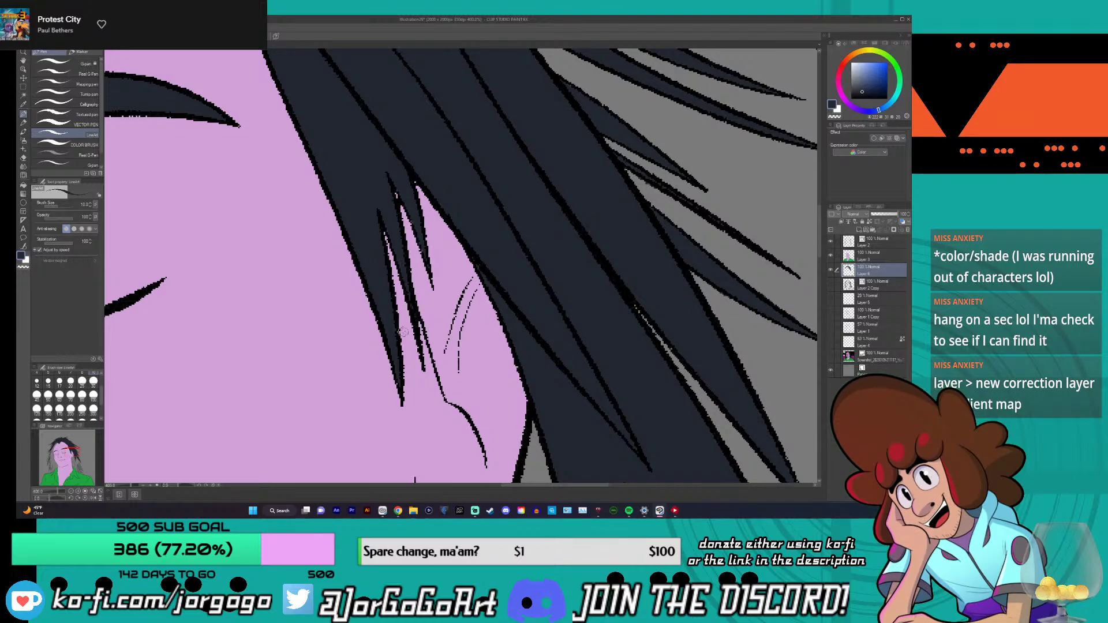
- Paint navy into the thin split strand at the outer edge of the hair on the left side of the face
{"action": "scroll", "coordinate": [402, 332], "scroll_direction": "down", "scroll_amount": 6}
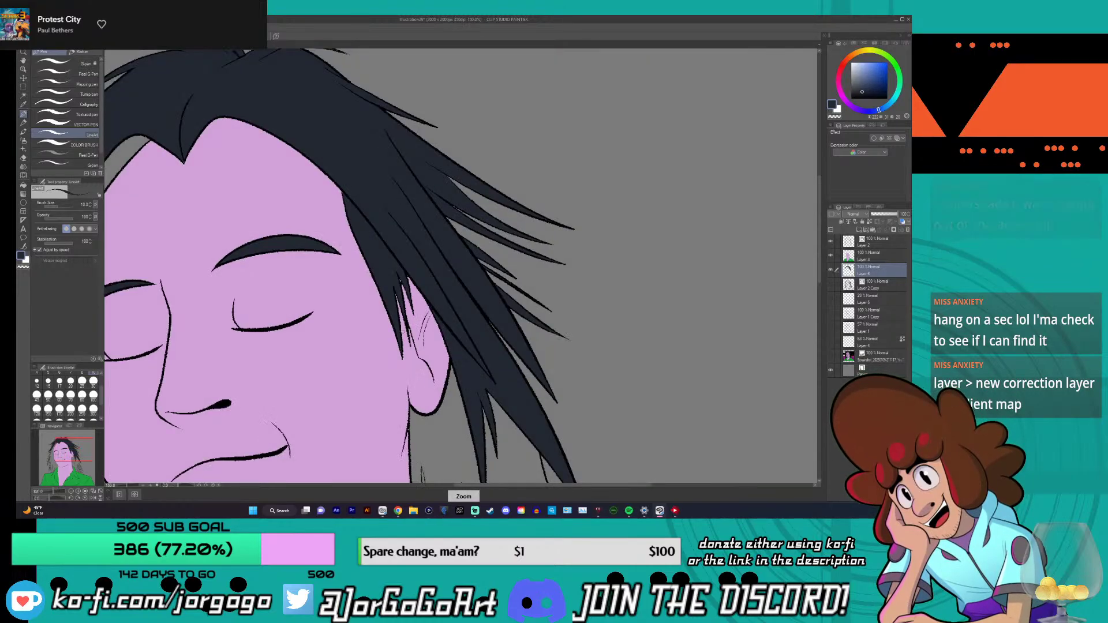
{"action": "scroll", "coordinate": [403, 332], "scroll_direction": "down", "scroll_amount": 2}
{"action": "scroll", "coordinate": [403, 332], "scroll_direction": "up", "scroll_amount": 2}
{"action": "scroll", "coordinate": [403, 332], "scroll_direction": "down", "scroll_amount": 2}
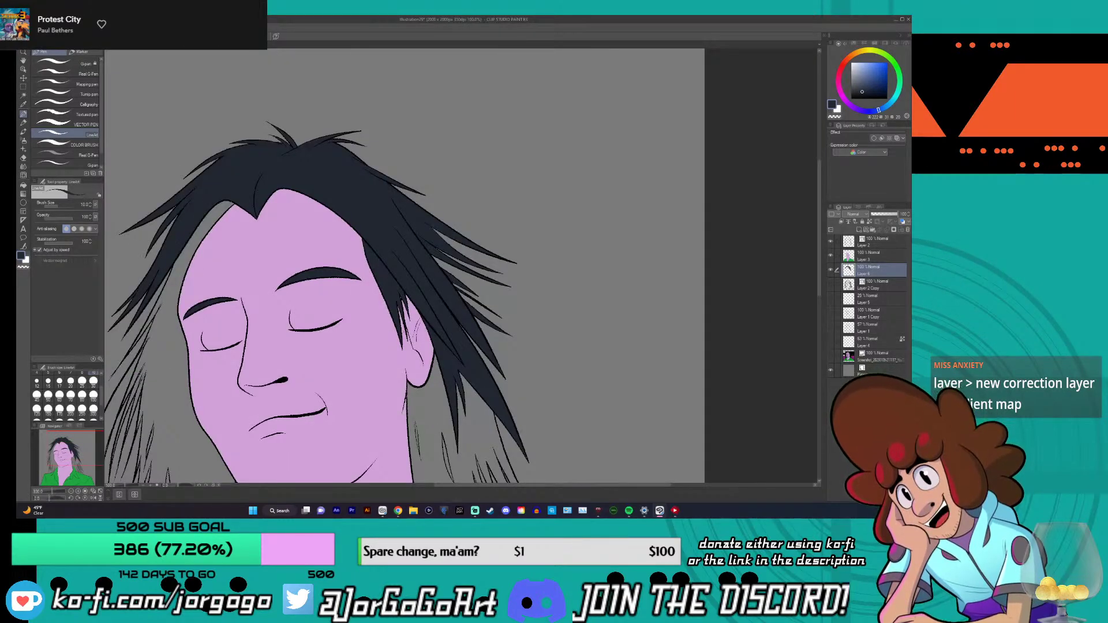
{"action": "scroll", "coordinate": [403, 332], "scroll_direction": "down", "scroll_amount": 5}
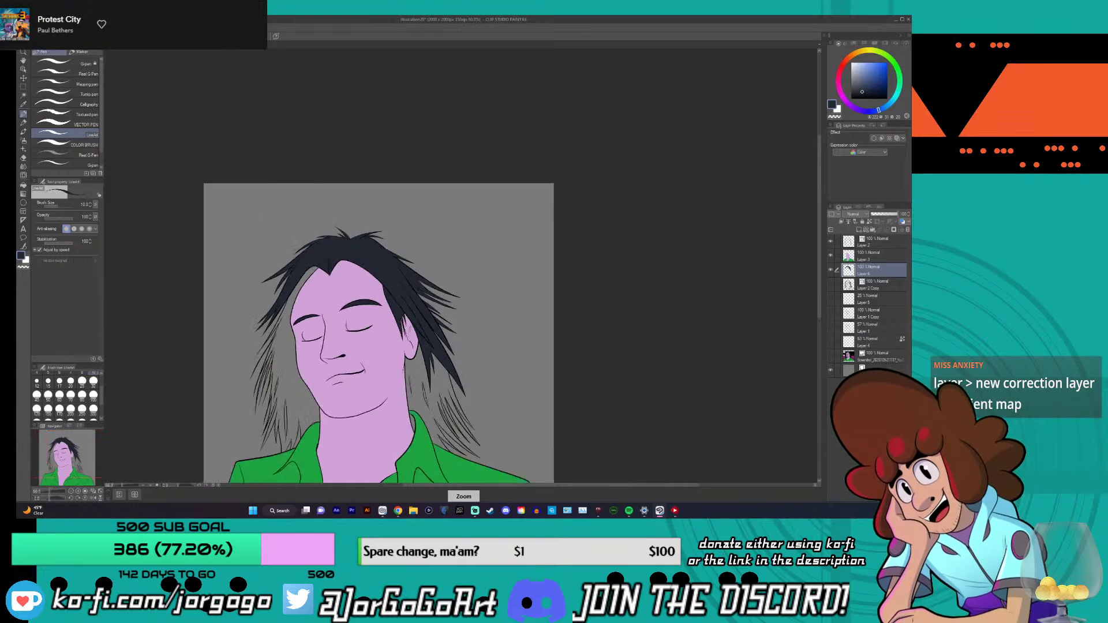
{"action": "scroll", "coordinate": [260, 326], "scroll_direction": "up", "scroll_amount": 5}
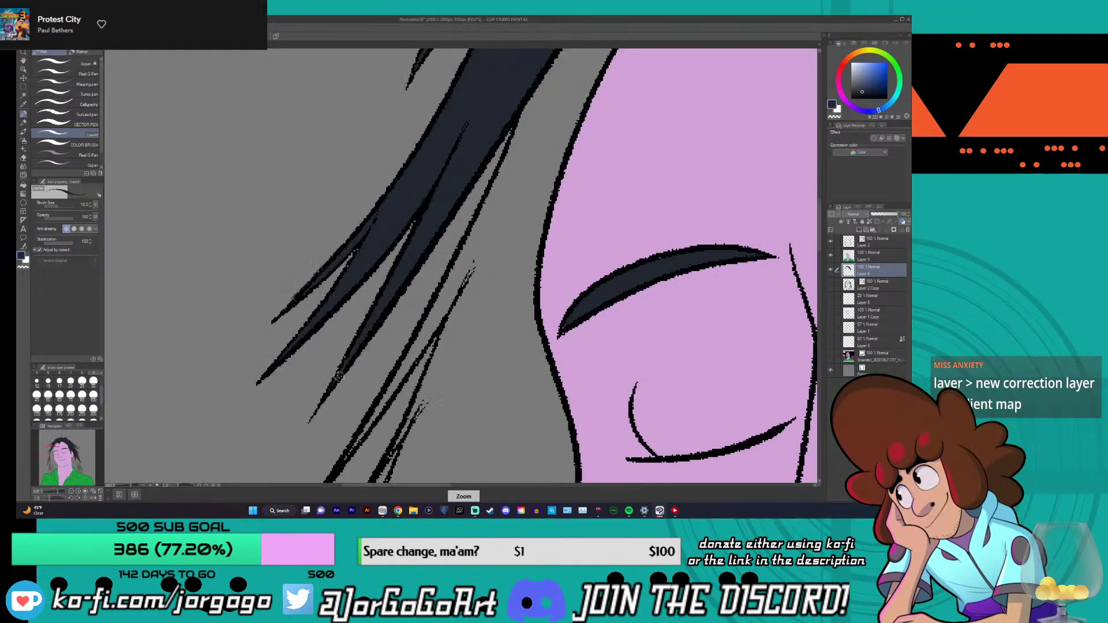
{"action": "scroll", "coordinate": [347, 359], "scroll_direction": "down", "scroll_amount": 4}
{"action": "scroll", "coordinate": [370, 346], "scroll_direction": "up", "scroll_amount": 4}
{"action": "scroll", "coordinate": [400, 427], "scroll_direction": "up", "scroll_amount": 2}
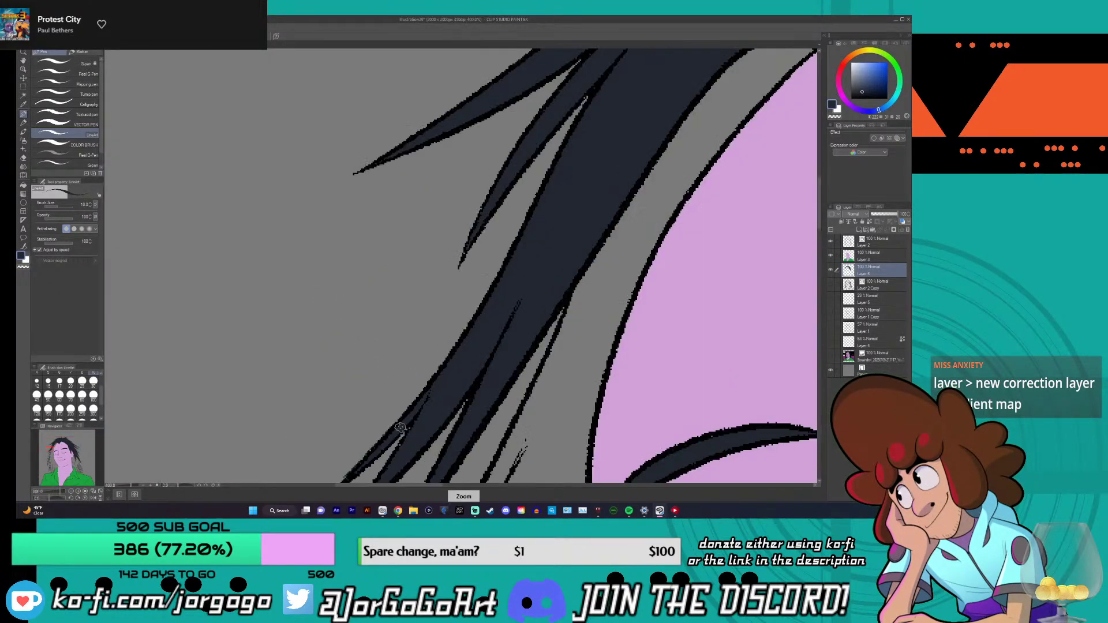
{"action": "scroll", "coordinate": [392, 437], "scroll_direction": "up", "scroll_amount": 4}
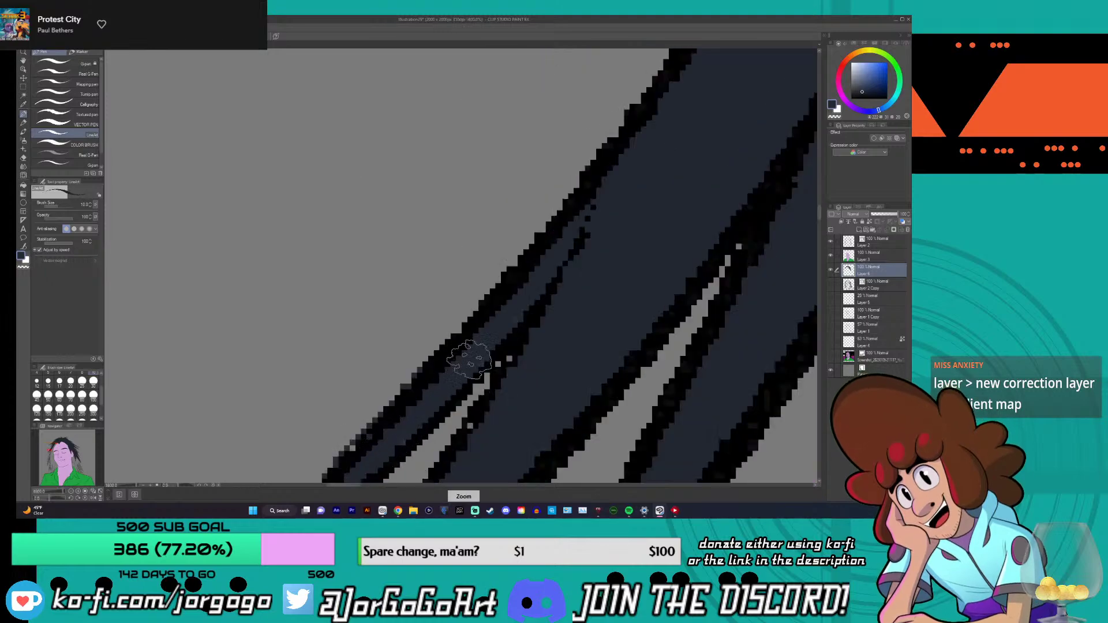
{"action": "scroll", "coordinate": [579, 247], "scroll_direction": "down", "scroll_amount": 3}
{"action": "scroll", "coordinate": [409, 404], "scroll_direction": "up", "scroll_amount": 2}
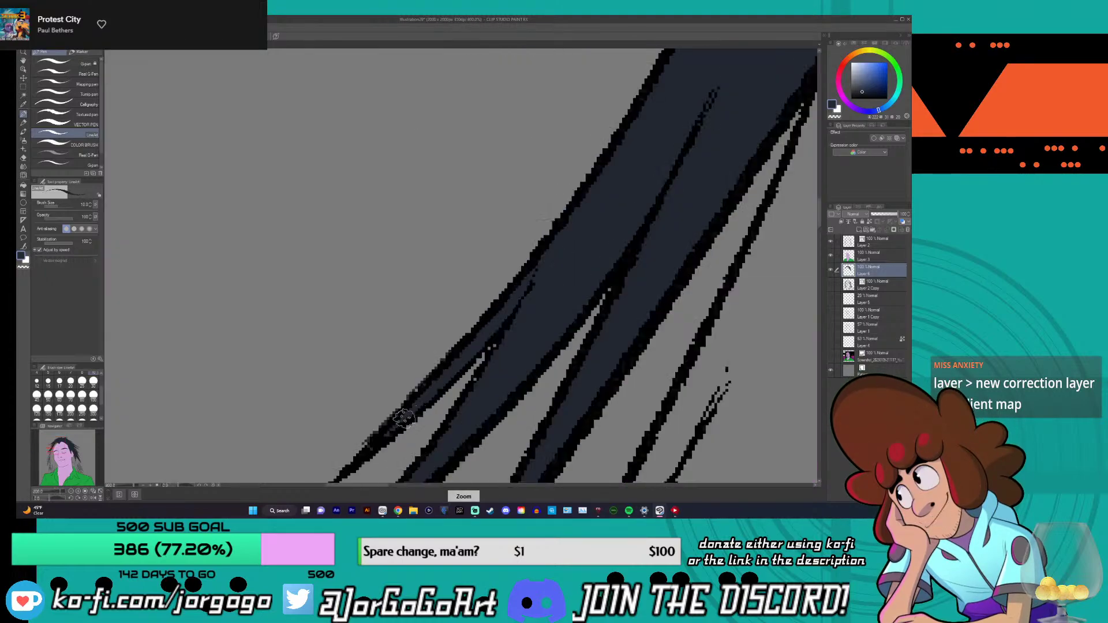
{"action": "scroll", "coordinate": [409, 404], "scroll_direction": "down", "scroll_amount": 5}
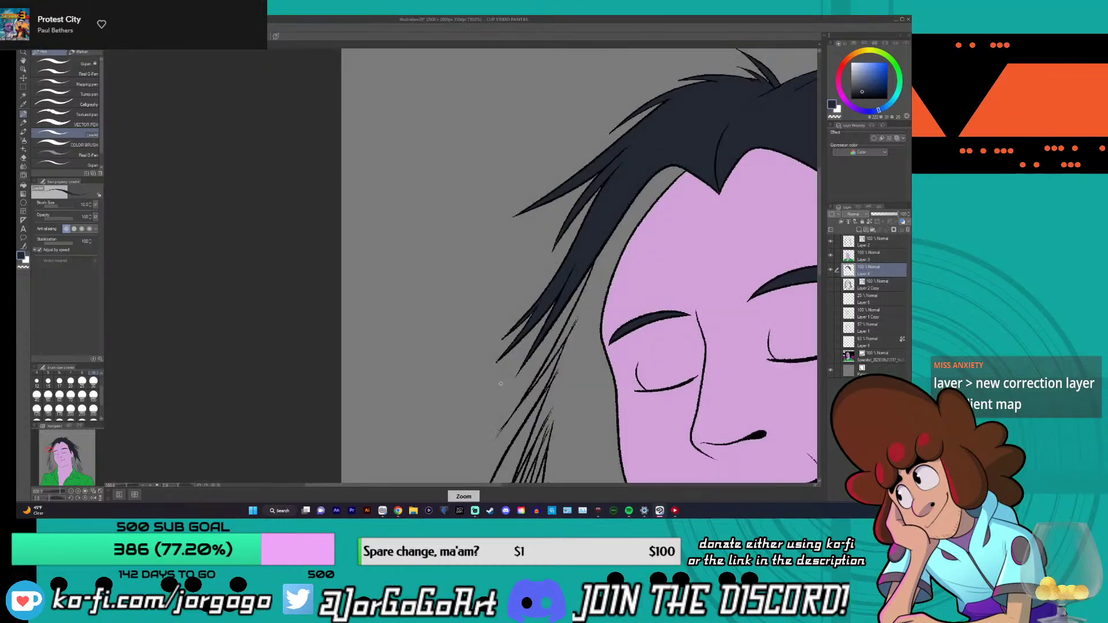
- Add a new layer beneath the front hair layer and fill the back hair on both sides of the neck with navy
{"action": "scroll", "coordinate": [478, 275], "scroll_direction": "right", "scroll_amount": 5}
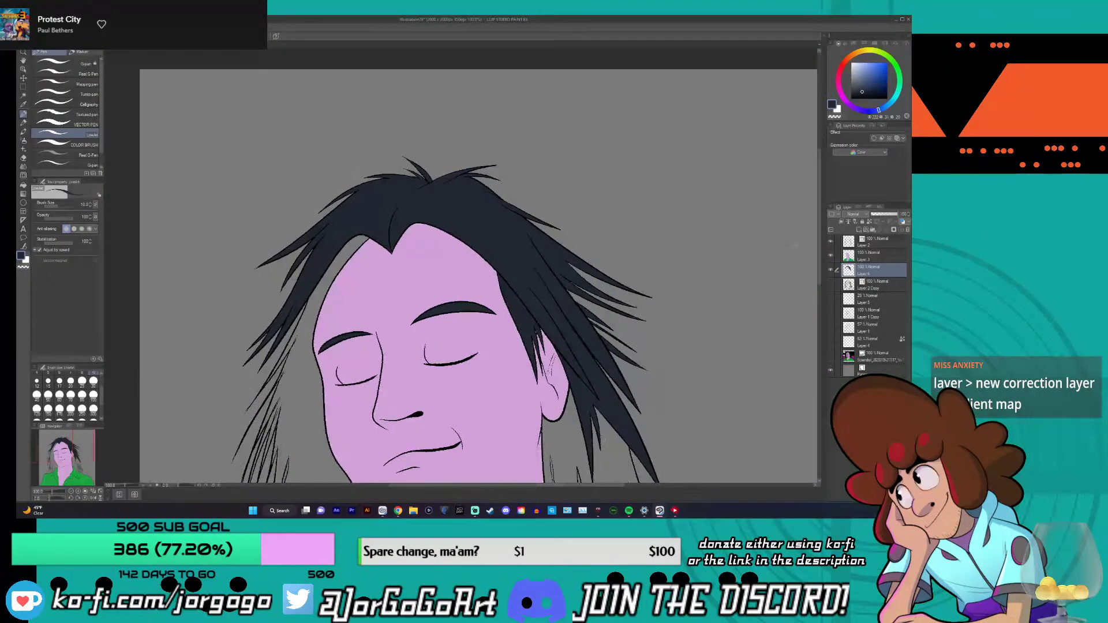
{"action": "scroll", "coordinate": [818, 248], "scroll_direction": "down", "scroll_amount": 3}
{"action": "scroll", "coordinate": [340, 452], "scroll_direction": "down", "scroll_amount": 3}
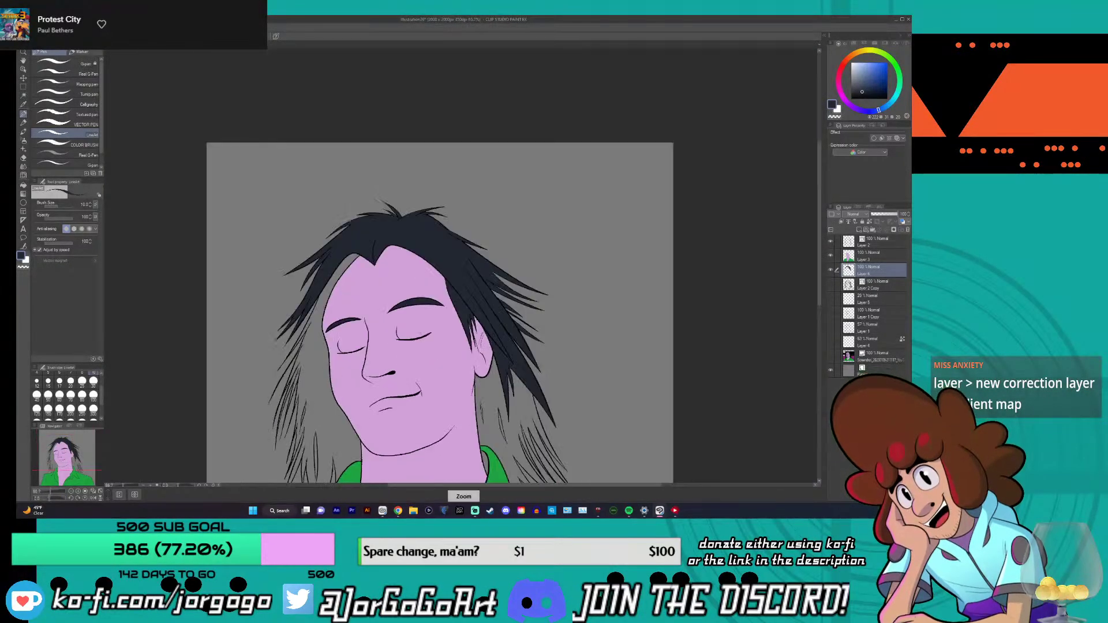
{"action": "key", "text": "ctrl+shift+n"}
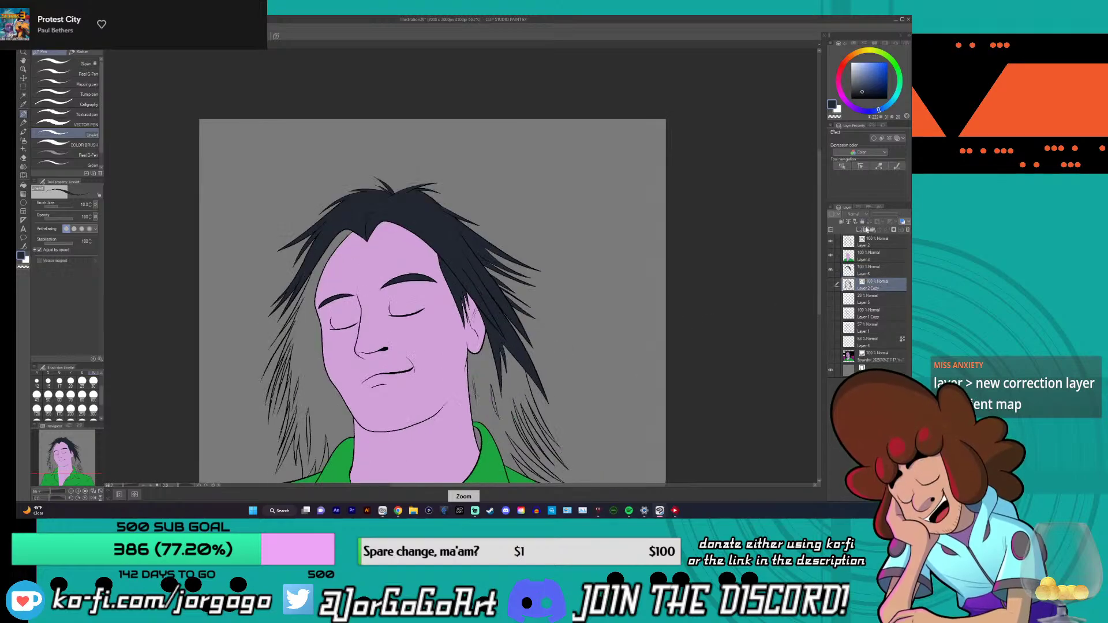
{"action": "scroll", "coordinate": [817, 223], "scroll_direction": "down", "scroll_amount": 4}
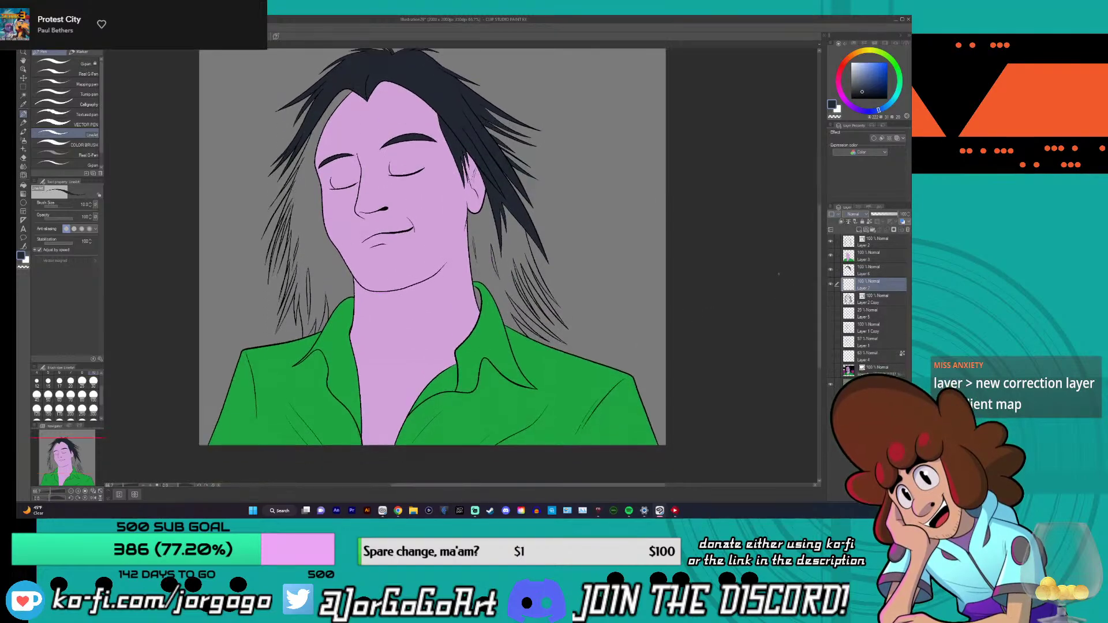
{"action": "left_click", "coordinate": [26, 184]}
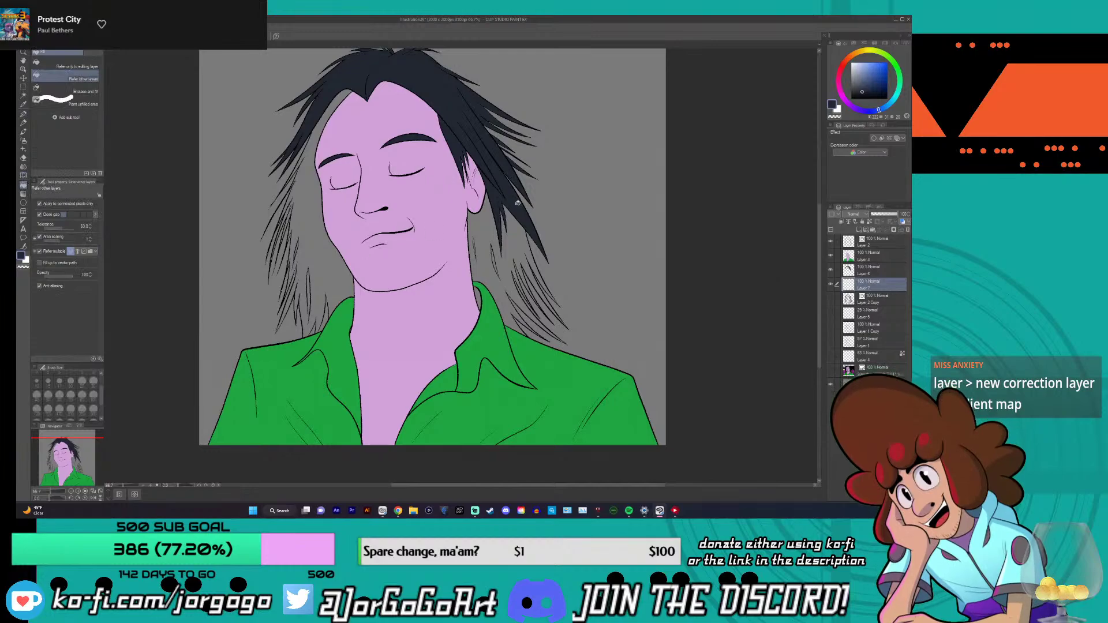
{"action": "left_click", "coordinate": [506, 244]}
{"action": "left_click", "coordinate": [330, 270]}
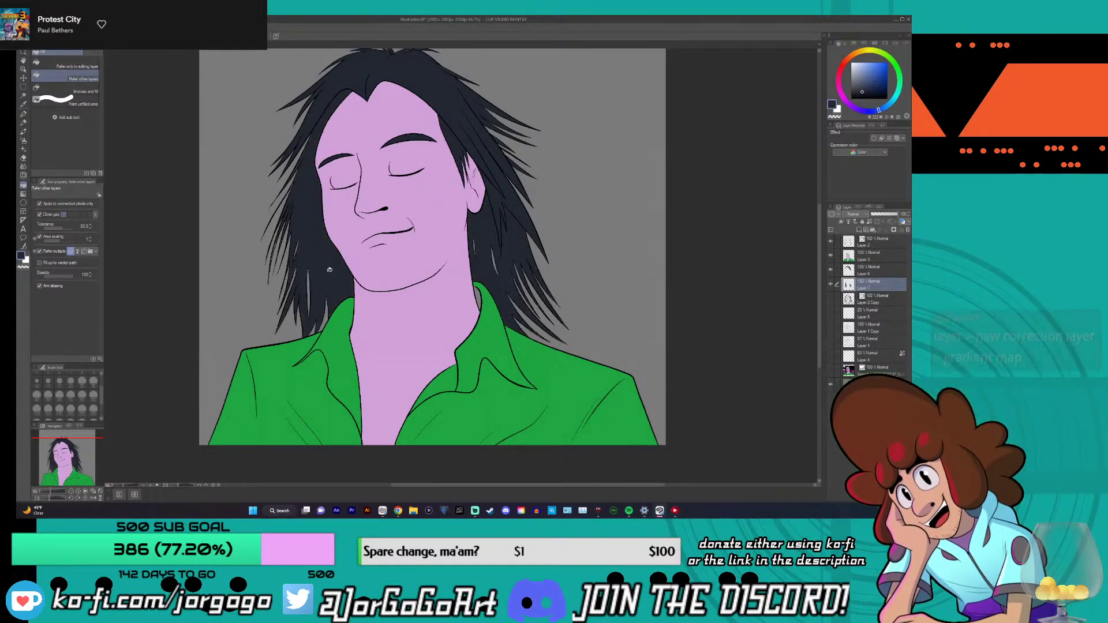
{"action": "left_click", "coordinate": [24, 114]}
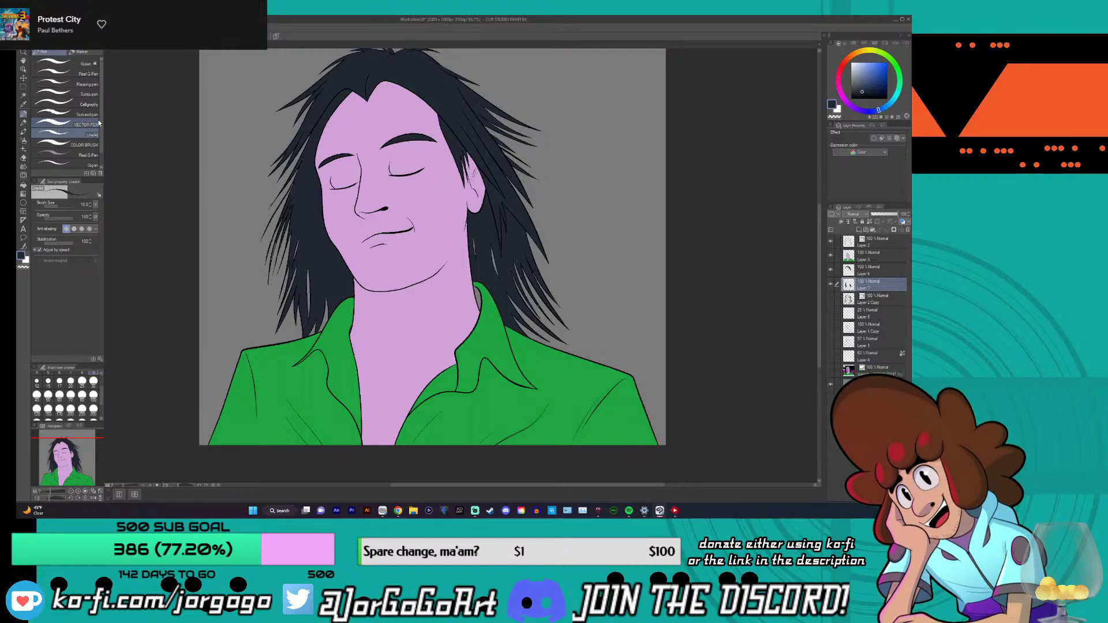
{"action": "key", "text": "ctrl+plus"}
{"action": "key", "text": "ctrl+plus"}
{"action": "key", "text": "ctrl+plus"}
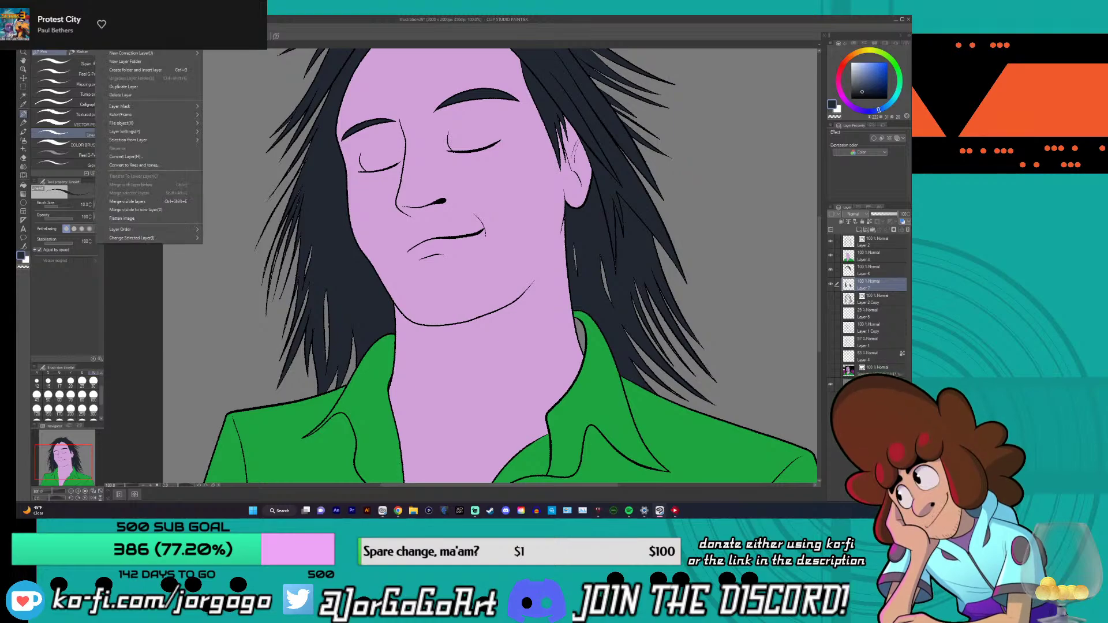
{"action": "left_click", "coordinate": [107, 42]}
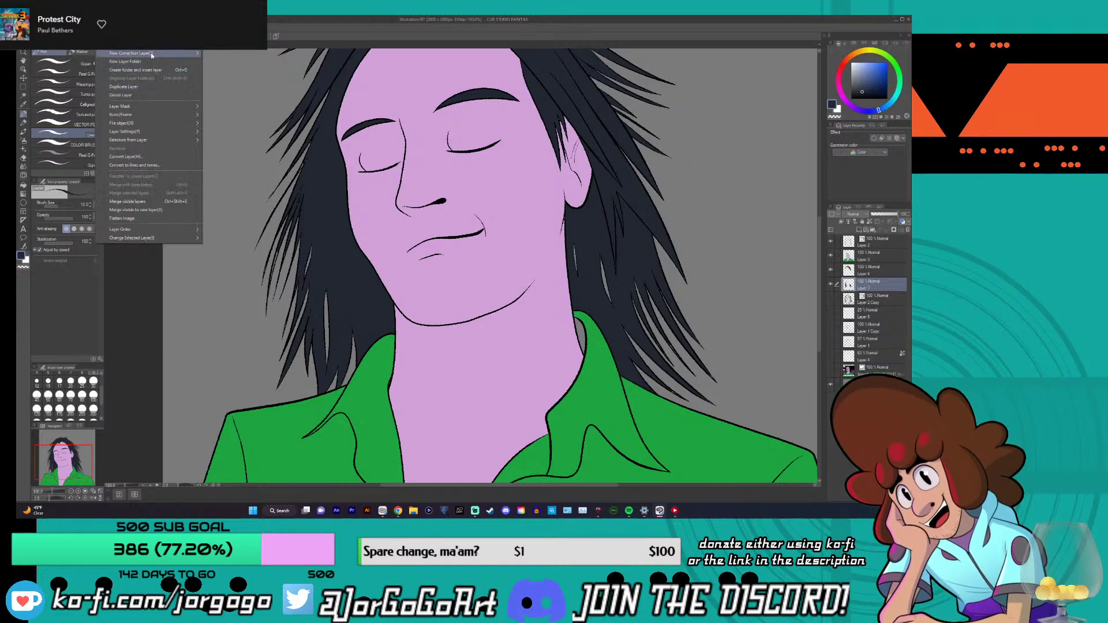
{"action": "mouse_move", "coordinate": [152, 52]}
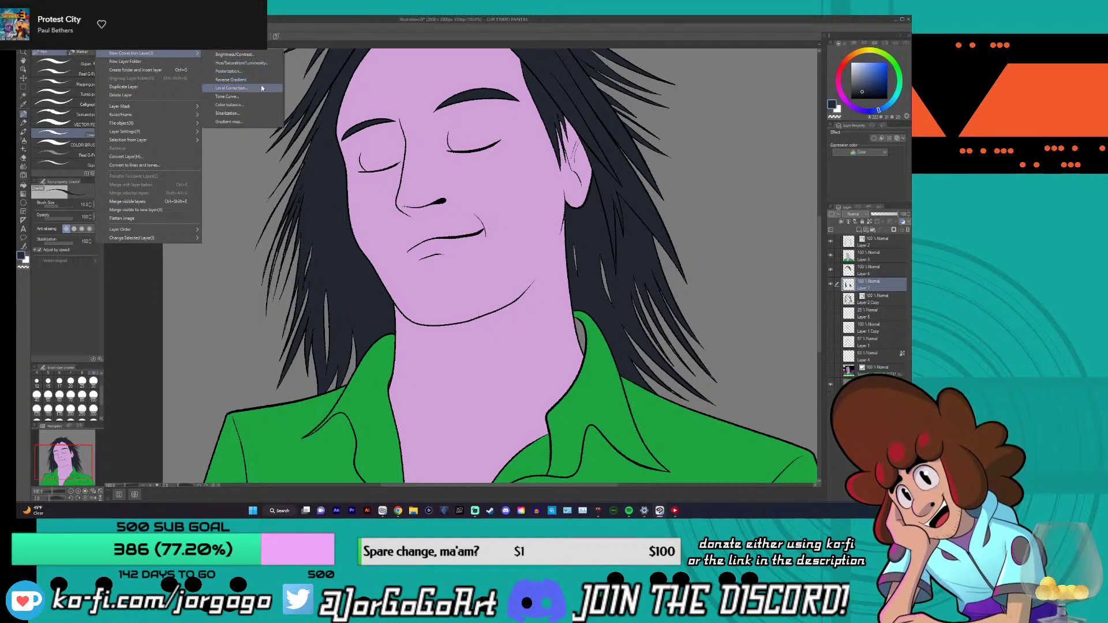
{"action": "left_click", "coordinate": [251, 122]}
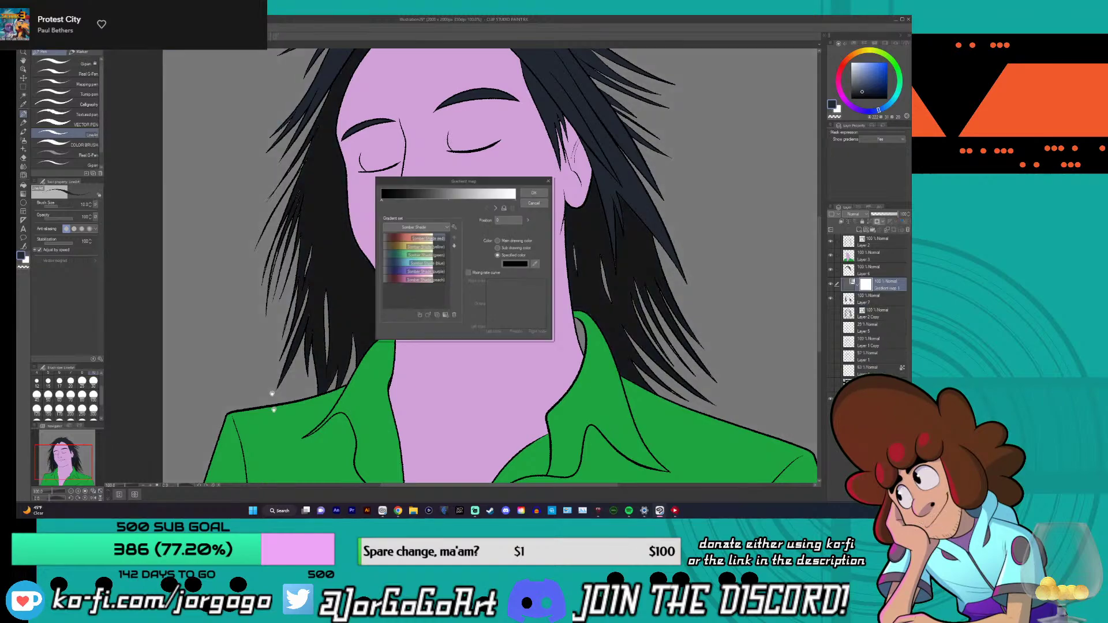
{"action": "scroll", "coordinate": [341, 457], "scroll_direction": "down", "scroll_amount": 2}
{"action": "scroll", "coordinate": [342, 457], "scroll_direction": "up", "scroll_amount": 1}
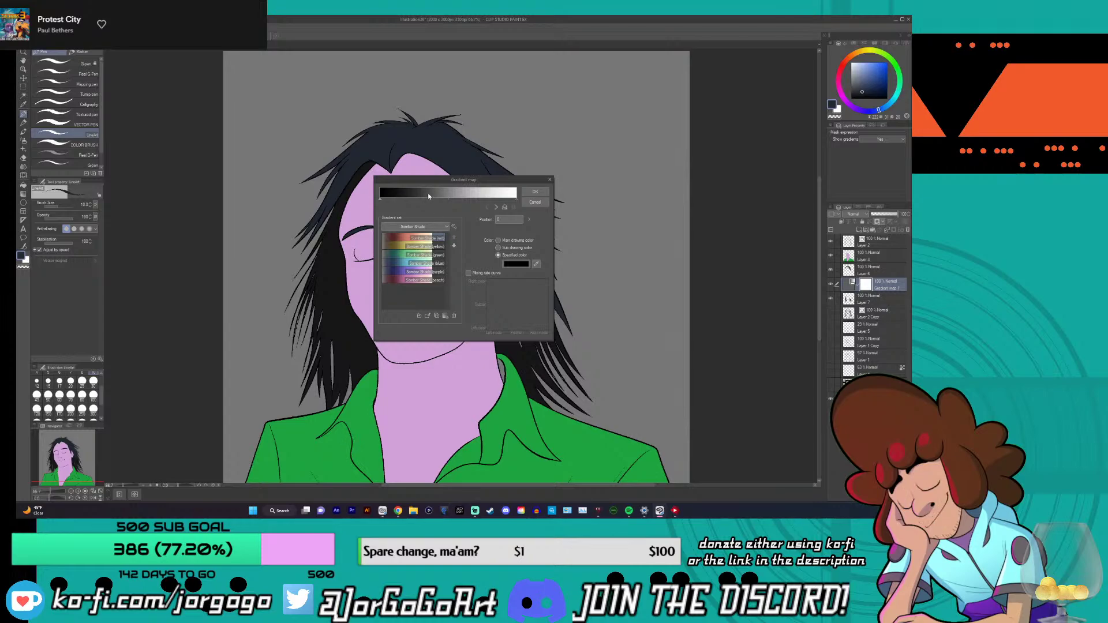
{"action": "left_click", "coordinate": [442, 228]}
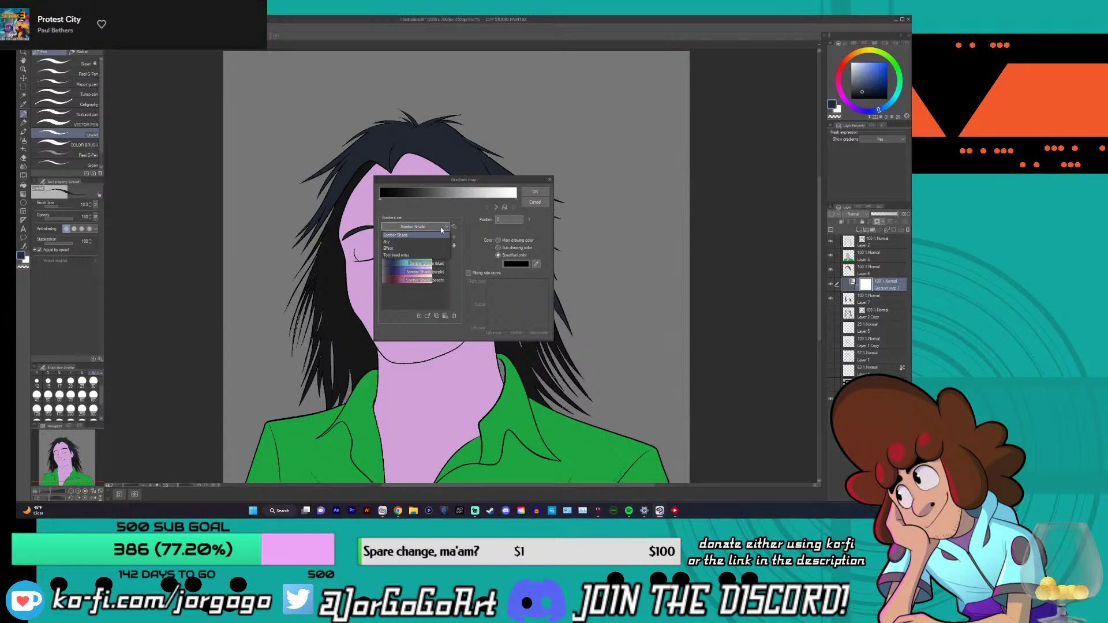
{"action": "left_click", "coordinate": [424, 242]}
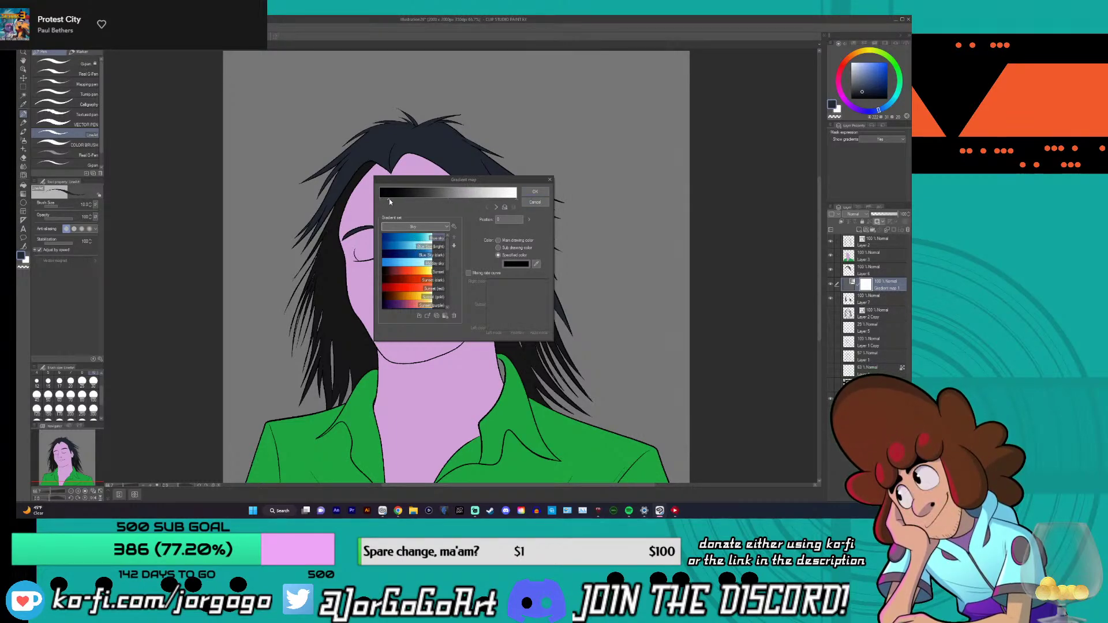
{"action": "mouse_move", "coordinate": [391, 203]}
{"action": "left_mouse_down"}
{"action": "mouse_move", "coordinate": [404, 204]}
{"action": "mouse_move", "coordinate": [380, 205]}
{"action": "left_mouse_up"}
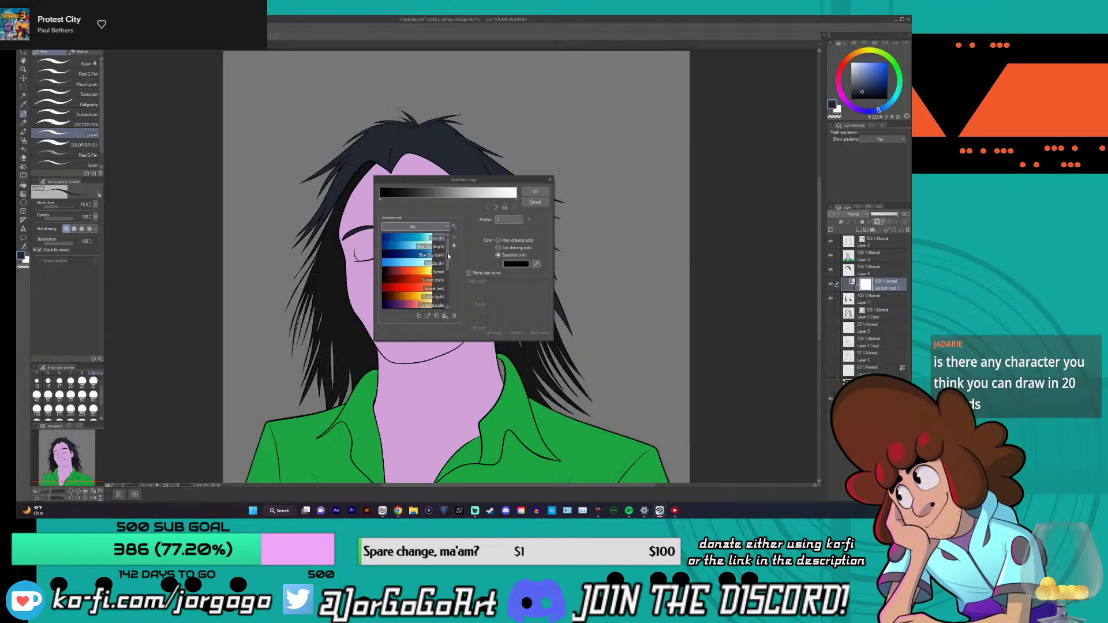
{"action": "left_click", "coordinate": [550, 179]}
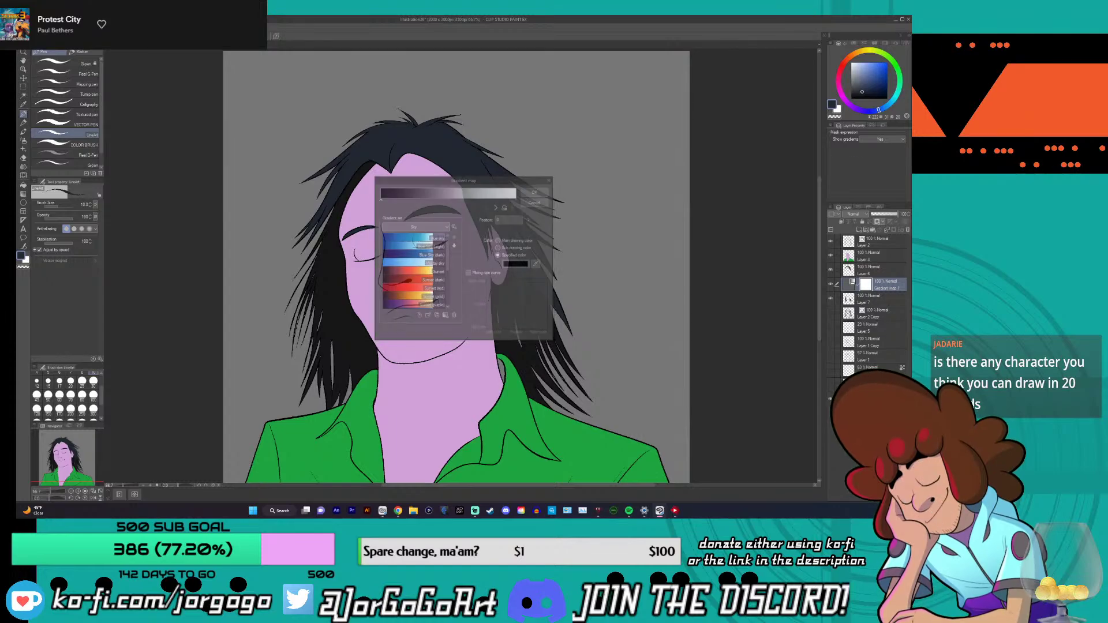
- Check the back hair by toggling its layer's visibility, and touch up small gaps between the strands beside the cheek with navy
{"action": "left_click", "coordinate": [834, 286]}
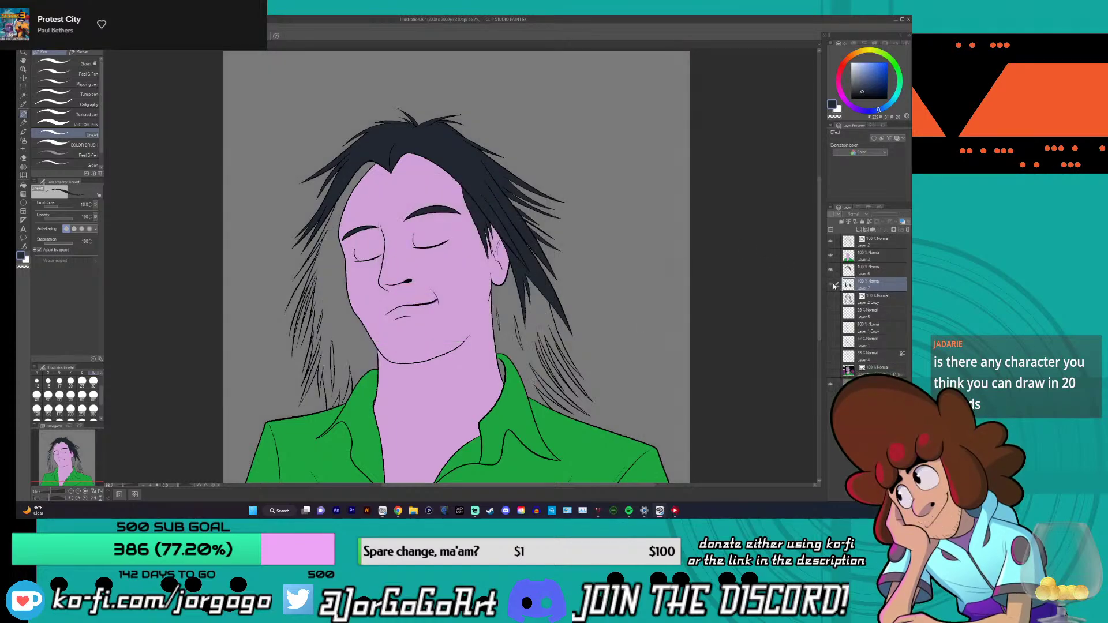
{"action": "left_click", "coordinate": [834, 285]}
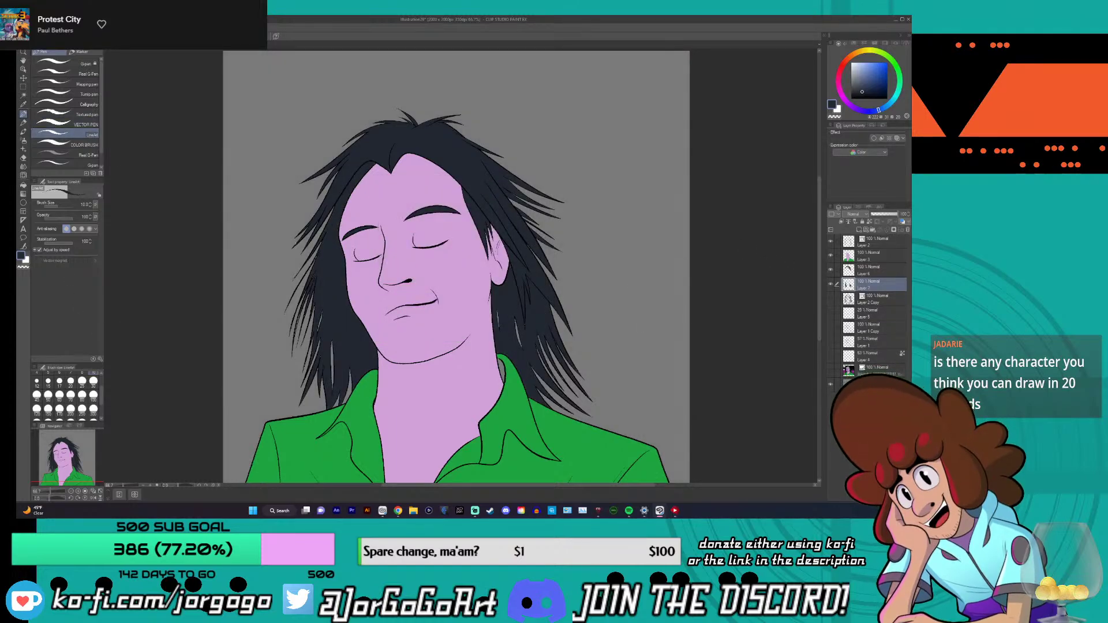
{"action": "scroll", "coordinate": [319, 216], "scroll_direction": "up", "scroll_amount": 3}
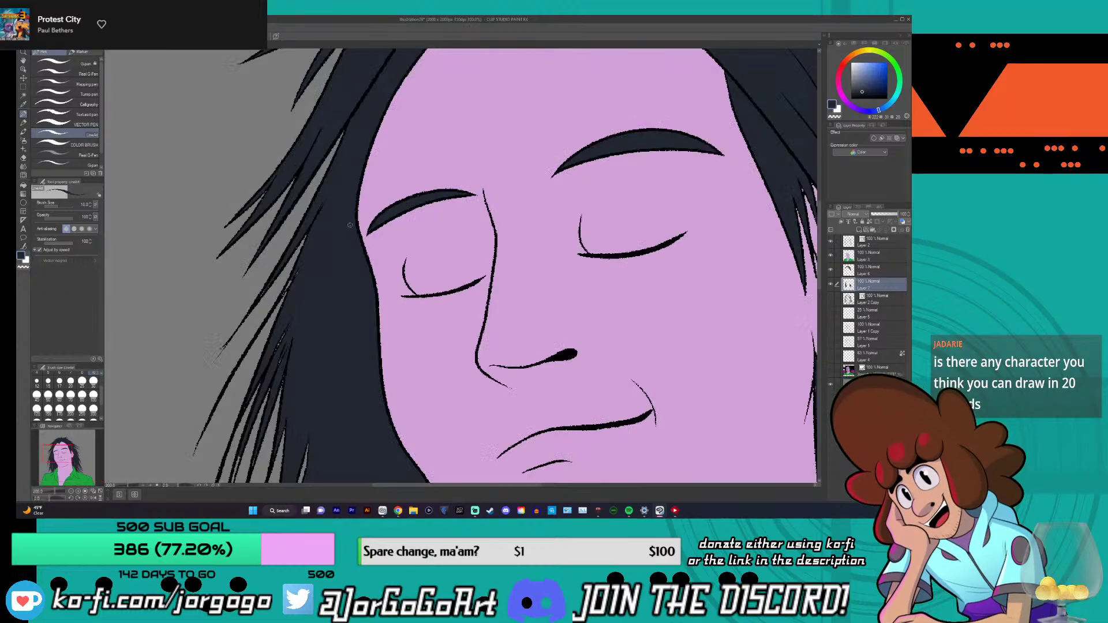
{"action": "scroll", "coordinate": [258, 293], "scroll_direction": "up", "scroll_amount": 4}
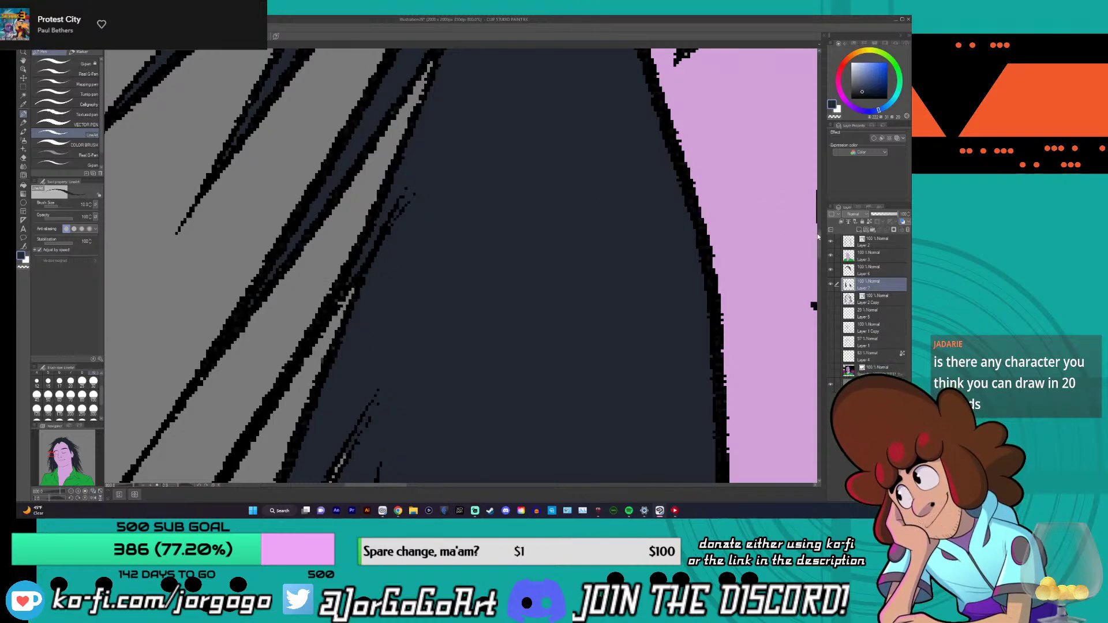
{"action": "scroll", "coordinate": [818, 237], "scroll_direction": "down", "scroll_amount": 1}
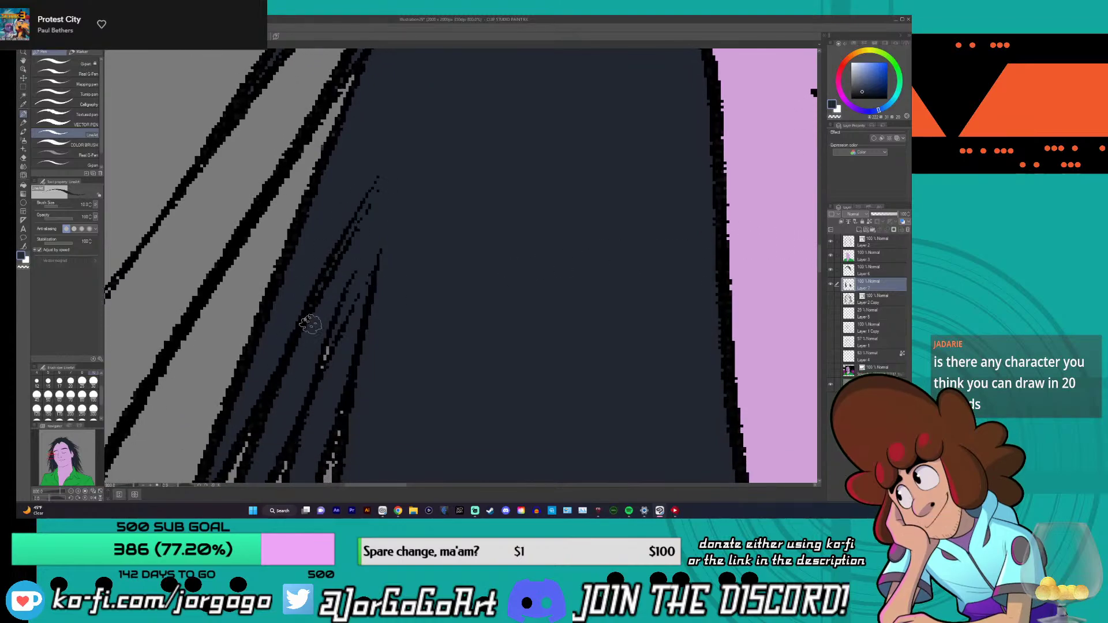
{"action": "scroll", "coordinate": [286, 379], "scroll_direction": "down", "scroll_amount": 10}
{"action": "scroll", "coordinate": [329, 304], "scroll_direction": "up", "scroll_amount": 10}
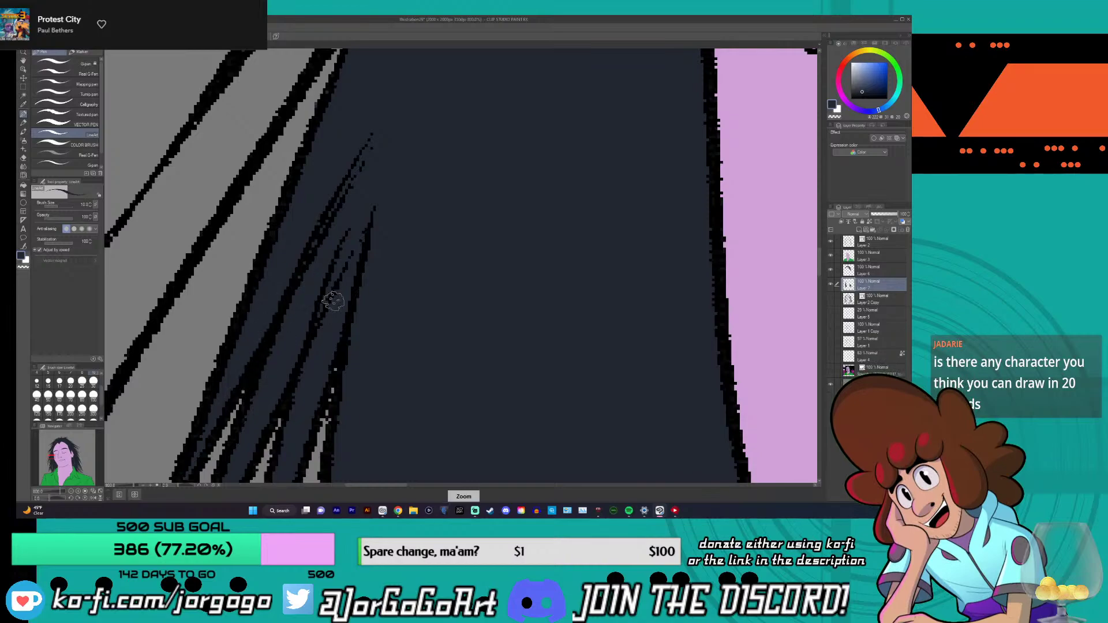
{"action": "scroll", "coordinate": [334, 391], "scroll_direction": "down", "scroll_amount": 6}
{"action": "scroll", "coordinate": [333, 390], "scroll_direction": "up", "scroll_amount": 6}
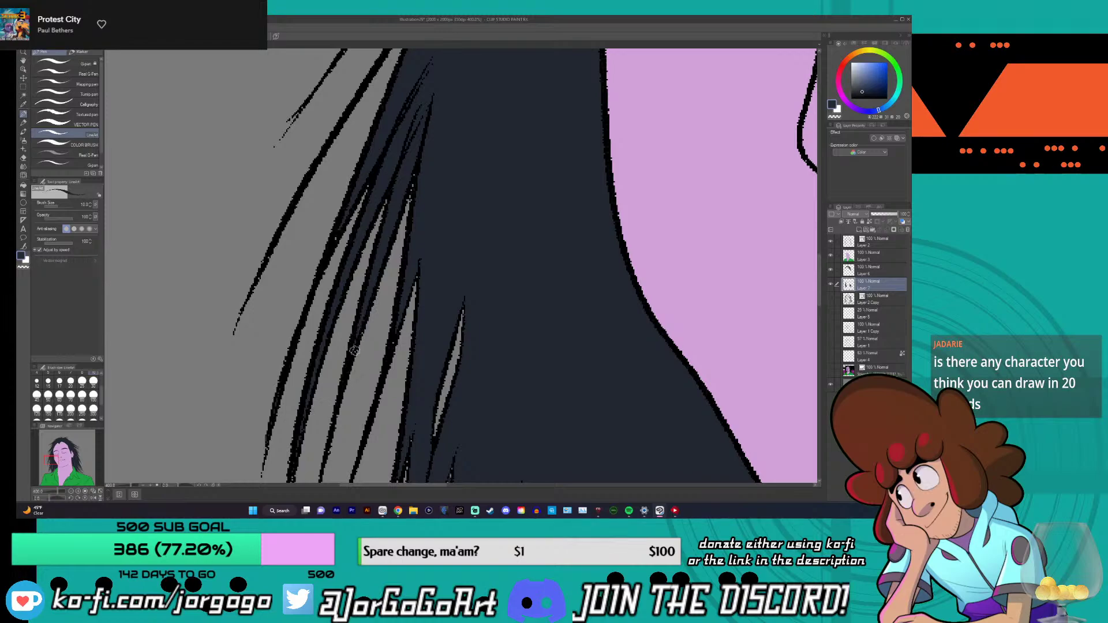
- Paint navy into the tiny leftover gaps in the lower back-hair strands hanging above the shoulder on the left side
{"action": "scroll", "coordinate": [406, 302], "scroll_direction": "down", "scroll_amount": 5}
{"action": "scroll", "coordinate": [379, 447], "scroll_direction": "up", "scroll_amount": 5}
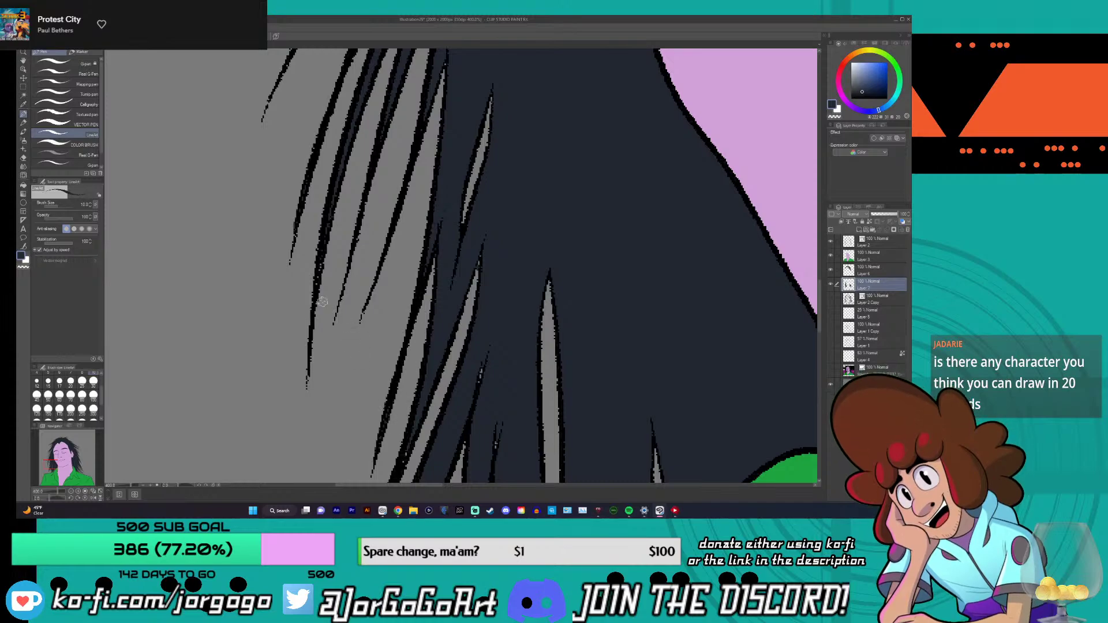
{"action": "scroll", "coordinate": [322, 301], "scroll_direction": "down", "scroll_amount": 5}
{"action": "scroll", "coordinate": [367, 426], "scroll_direction": "up", "scroll_amount": 3}
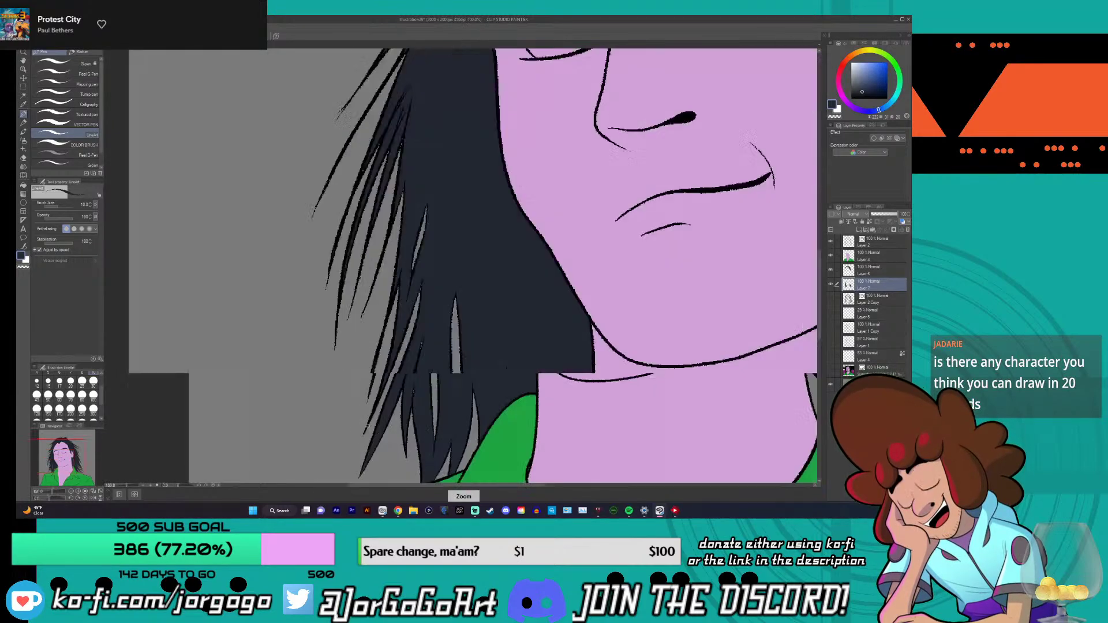
{"action": "scroll", "coordinate": [392, 410], "scroll_direction": "up", "scroll_amount": 3}
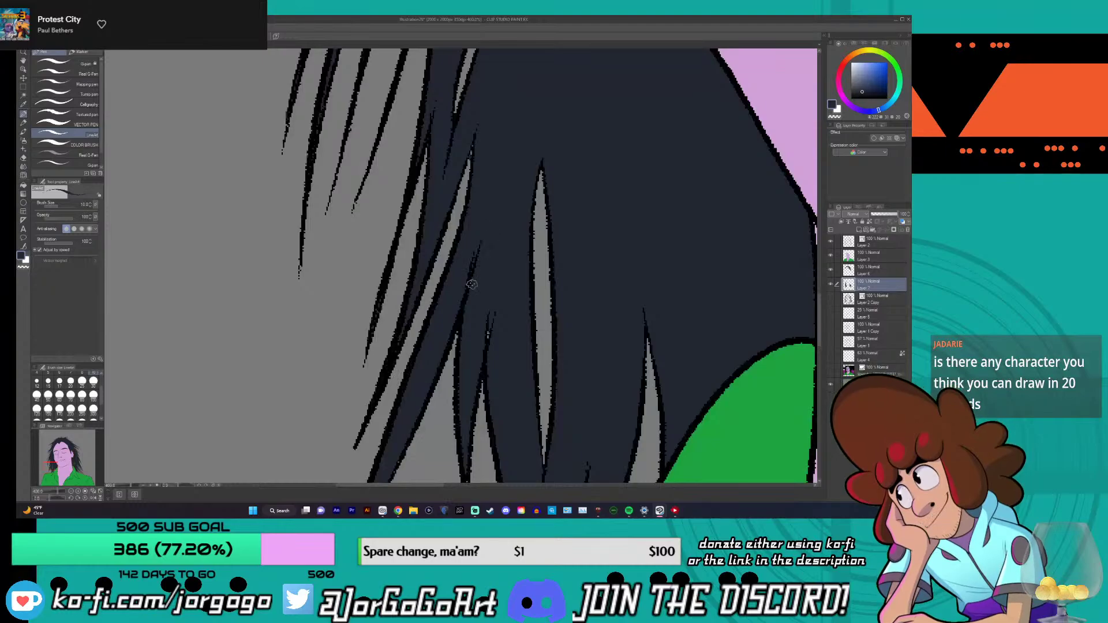
{"action": "scroll", "coordinate": [495, 287], "scroll_direction": "down", "scroll_amount": 2}
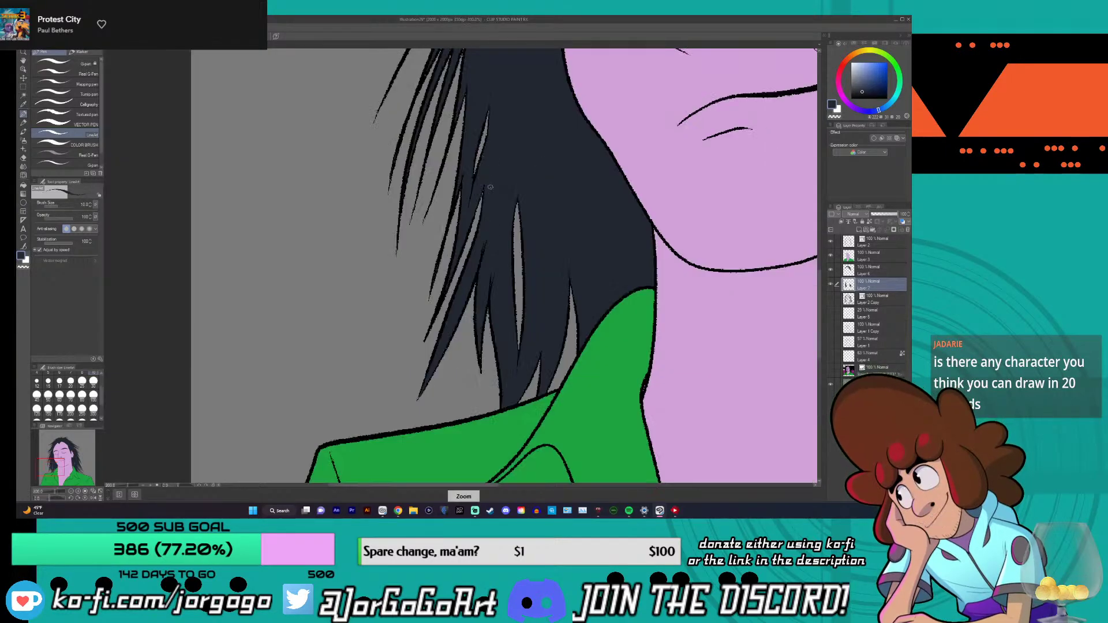
{"action": "scroll", "coordinate": [490, 187], "scroll_direction": "up", "scroll_amount": 3}
{"action": "scroll", "coordinate": [458, 197], "scroll_direction": "down", "scroll_amount": 4}
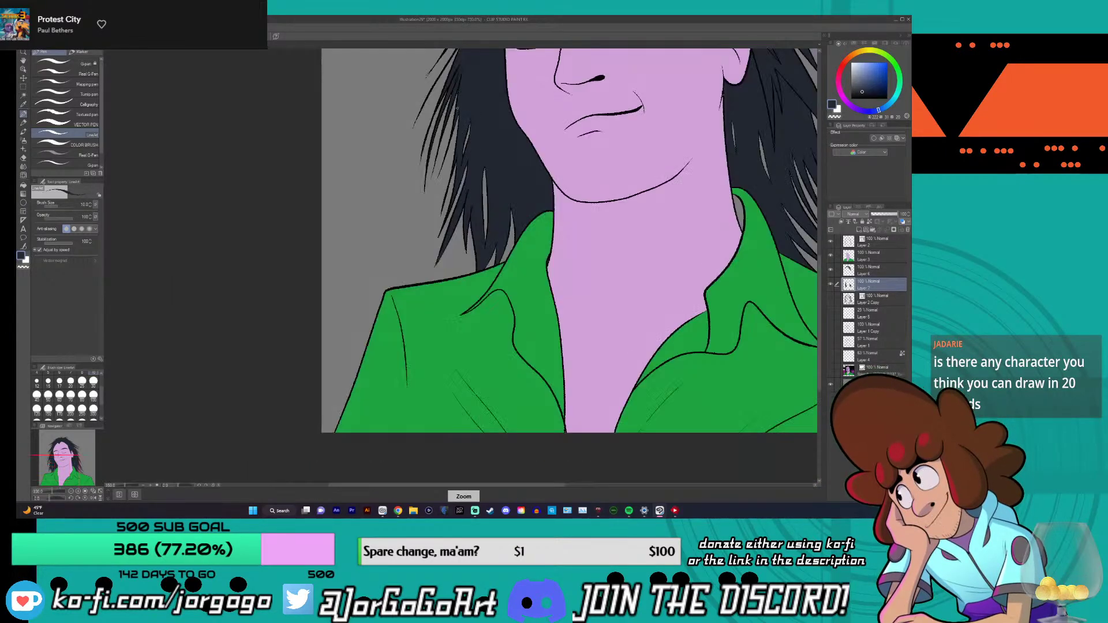
{"action": "scroll", "coordinate": [445, 99], "scroll_direction": "up", "scroll_amount": 3}
{"action": "scroll", "coordinate": [485, 60], "scroll_direction": "down", "scroll_amount": 3}
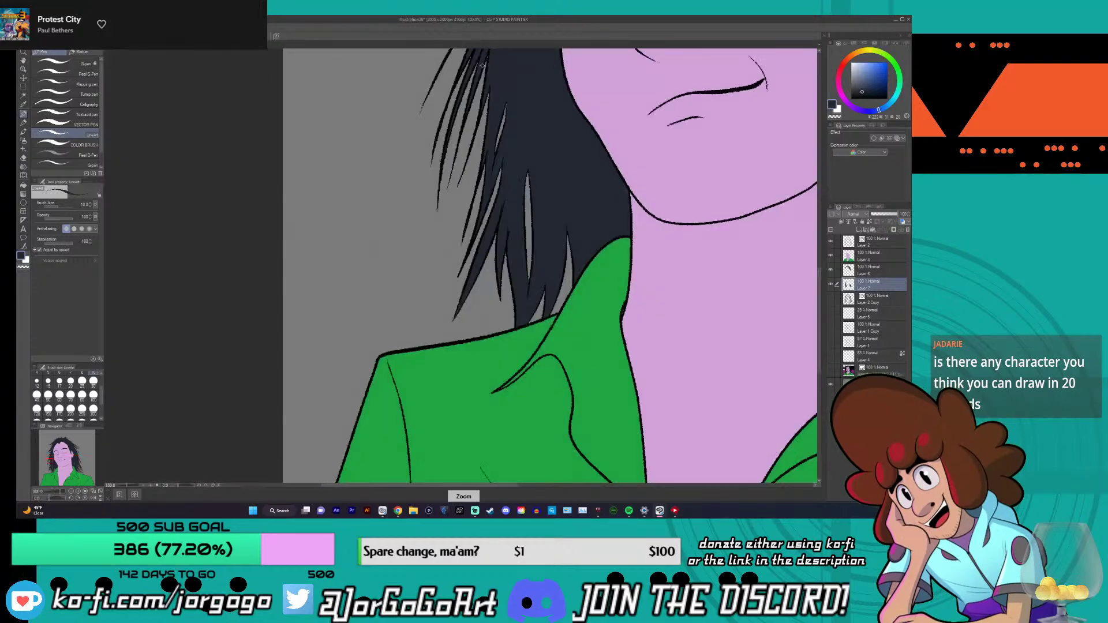
- Inspect the left-side back hair from the temple down to the shirt collar for remaining unfilled gaps between strands
{"action": "scroll", "coordinate": [485, 60], "scroll_direction": "up", "scroll_amount": 1}
{"action": "scroll", "coordinate": [485, 63], "scroll_direction": "down", "scroll_amount": 2}
{"action": "scroll", "coordinate": [487, 99], "scroll_direction": "up", "scroll_amount": 4}
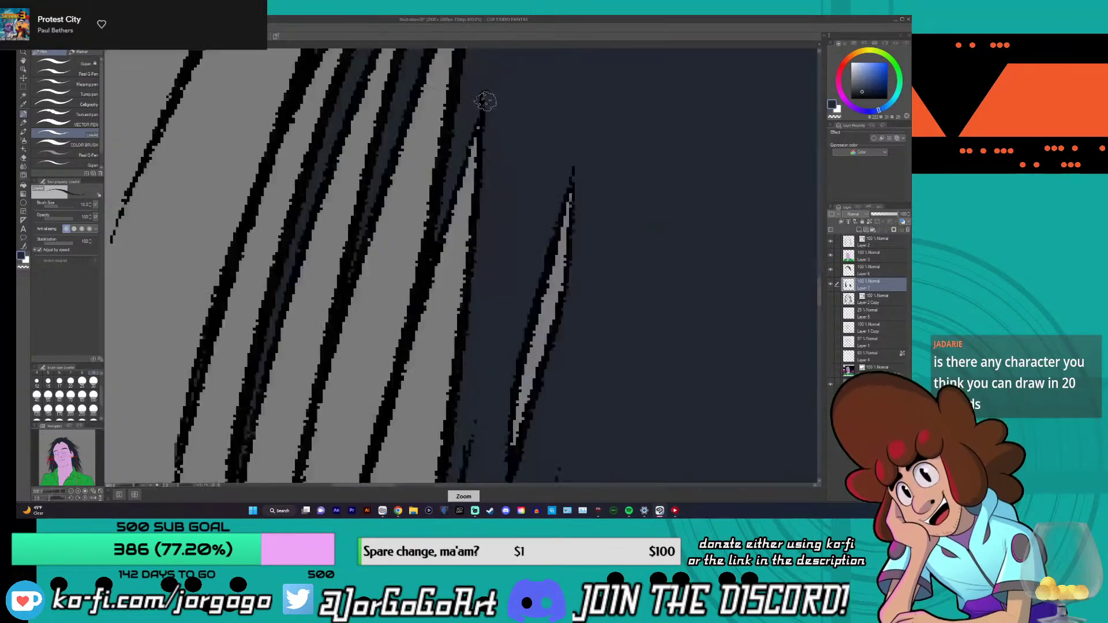
{"action": "scroll", "coordinate": [479, 123], "scroll_direction": "down", "scroll_amount": 5}
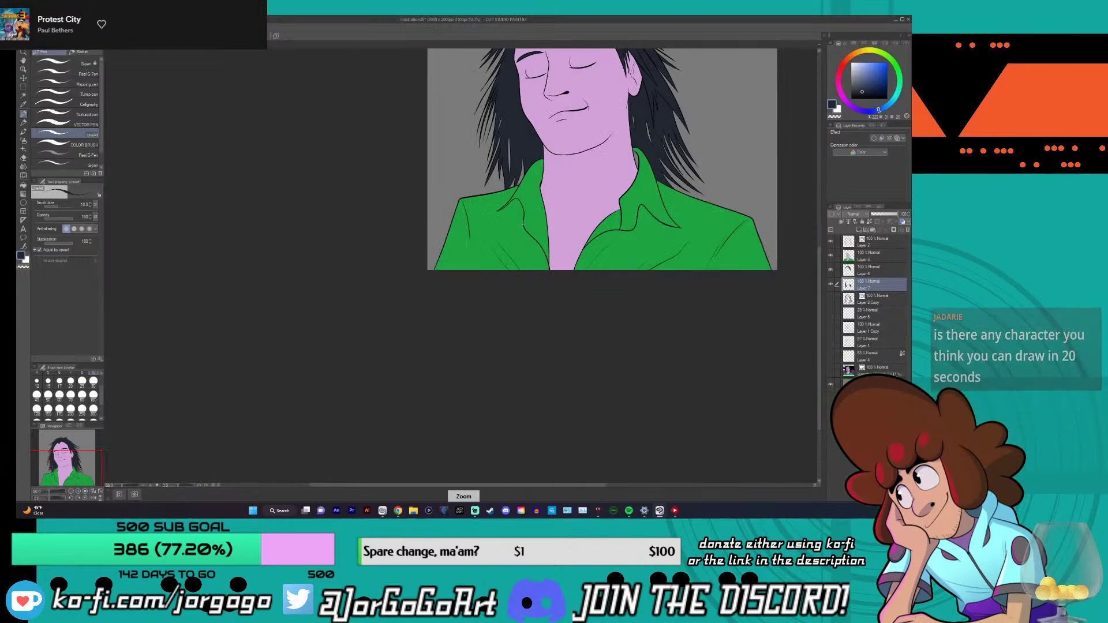
{"action": "scroll", "coordinate": [527, 205], "scroll_direction": "up", "scroll_amount": 2}
{"action": "scroll", "coordinate": [526, 205], "scroll_direction": "down", "scroll_amount": 3}
{"action": "scroll", "coordinate": [477, 185], "scroll_direction": "up", "scroll_amount": 4}
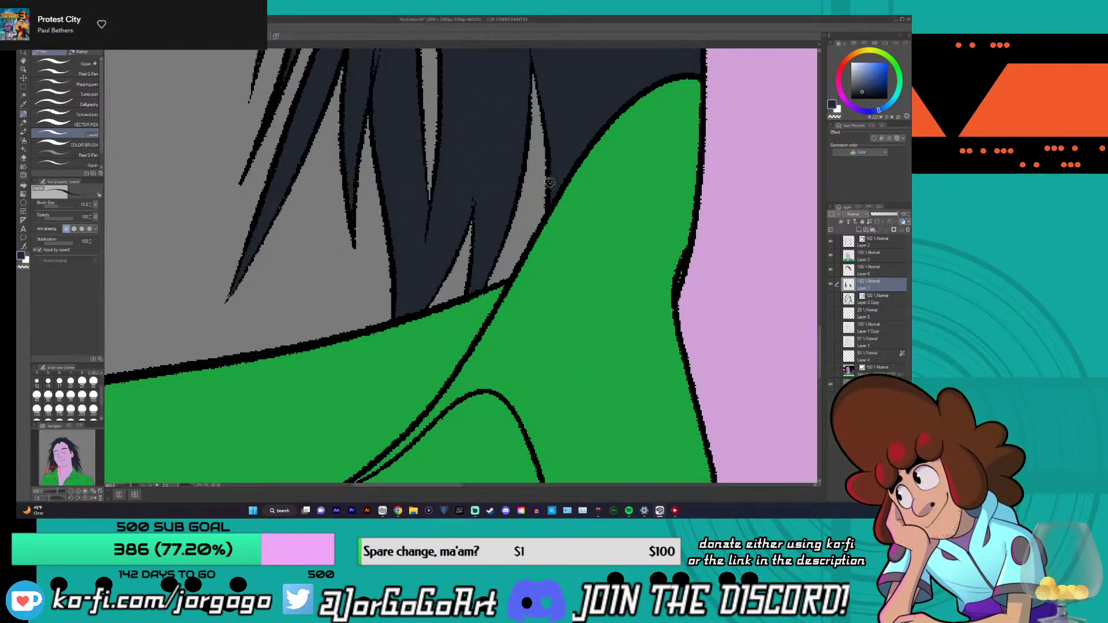
{"action": "scroll", "coordinate": [549, 199], "scroll_direction": "down", "scroll_amount": 4}
{"action": "scroll", "coordinate": [515, 203], "scroll_direction": "up", "scroll_amount": 3}
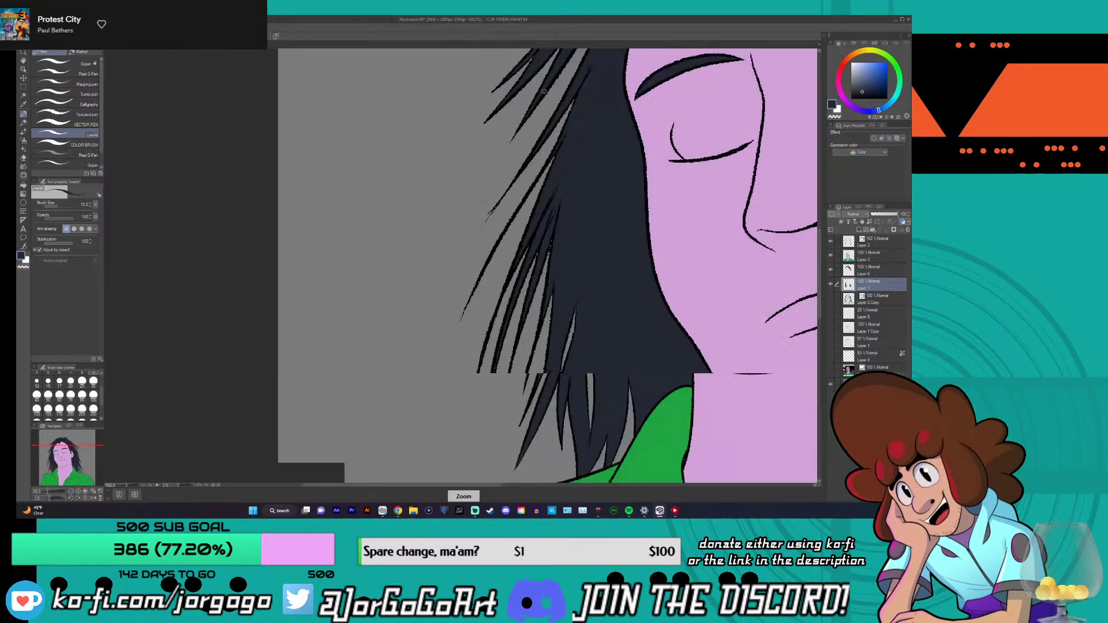
{"action": "scroll", "coordinate": [515, 203], "scroll_direction": "up", "scroll_amount": 2}
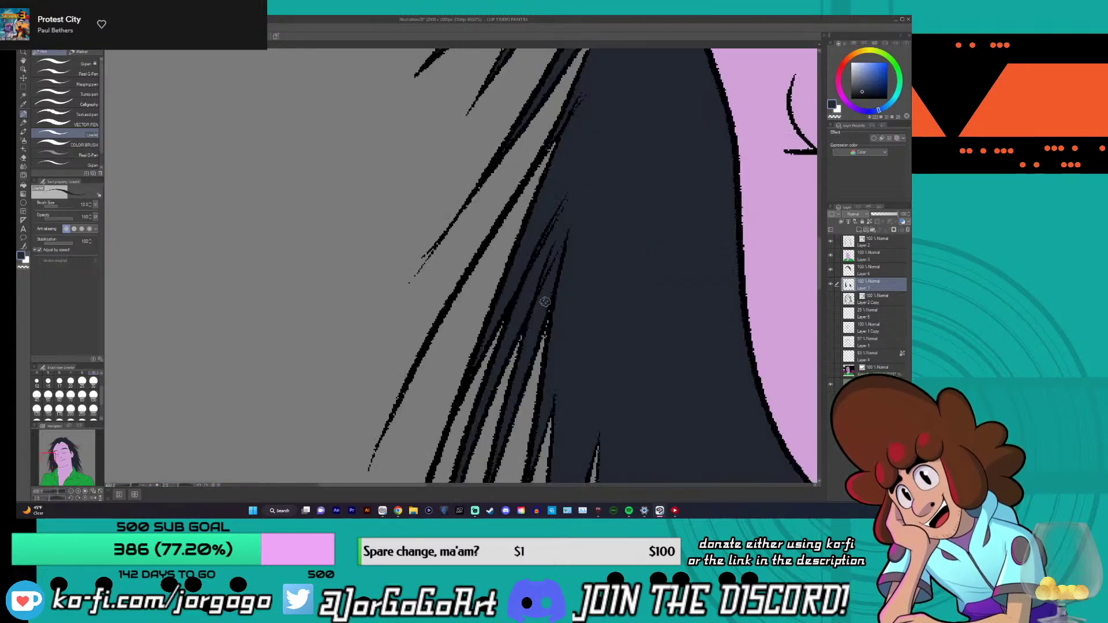
{"action": "scroll", "coordinate": [529, 315], "scroll_direction": "down", "scroll_amount": 4}
{"action": "scroll", "coordinate": [759, 320], "scroll_direction": "up", "scroll_amount": 2}
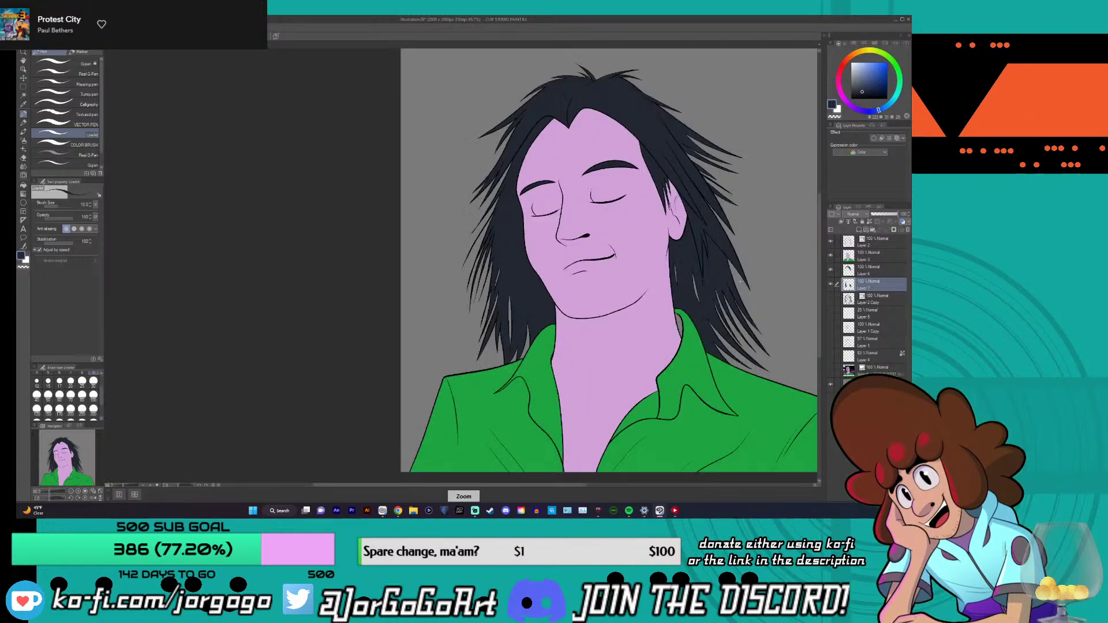
- Paint navy into the small leftover gaps in the back-hair strand tips above the shoulder on the right side of the portrait
{"action": "scroll", "coordinate": [760, 320], "scroll_direction": "up", "scroll_amount": 2}
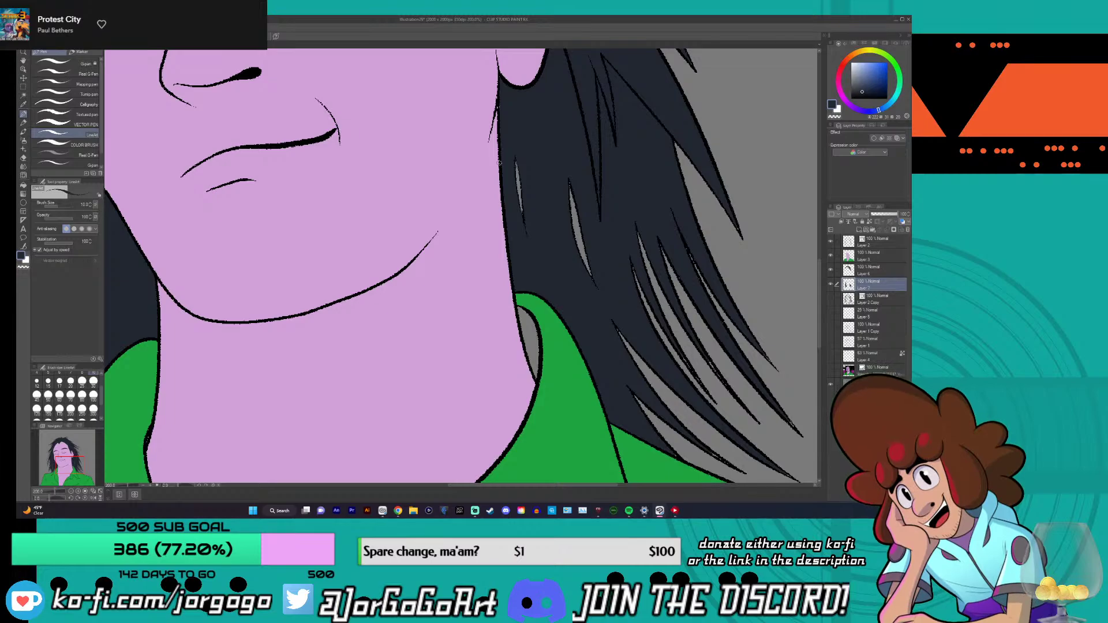
{"action": "scroll", "coordinate": [499, 163], "scroll_direction": "up", "scroll_amount": 2}
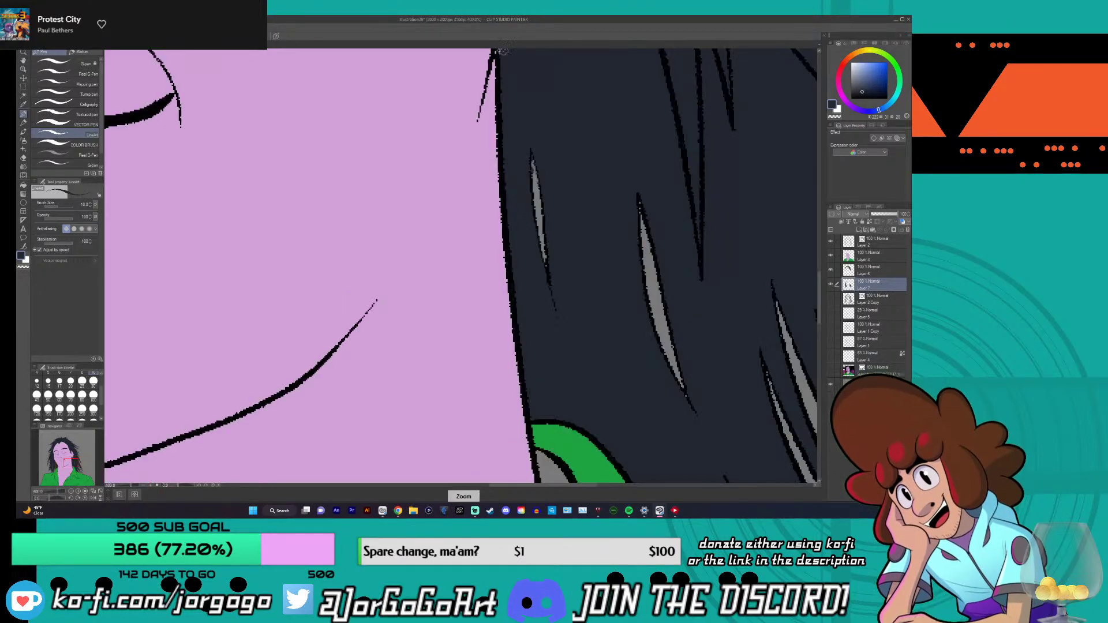
{"action": "scroll", "coordinate": [504, 71], "scroll_direction": "down", "scroll_amount": 2}
{"action": "scroll", "coordinate": [504, 70], "scroll_direction": "down", "scroll_amount": 3}
{"action": "scroll", "coordinate": [500, 63], "scroll_direction": "up", "scroll_amount": 5}
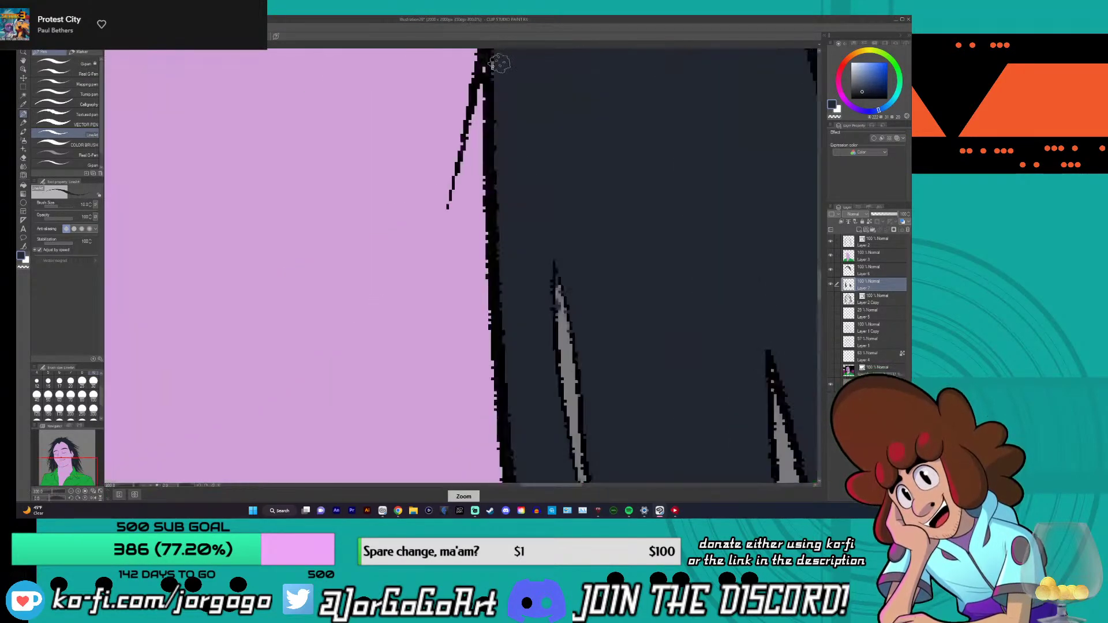
{"action": "scroll", "coordinate": [492, 65], "scroll_direction": "down", "scroll_amount": 5}
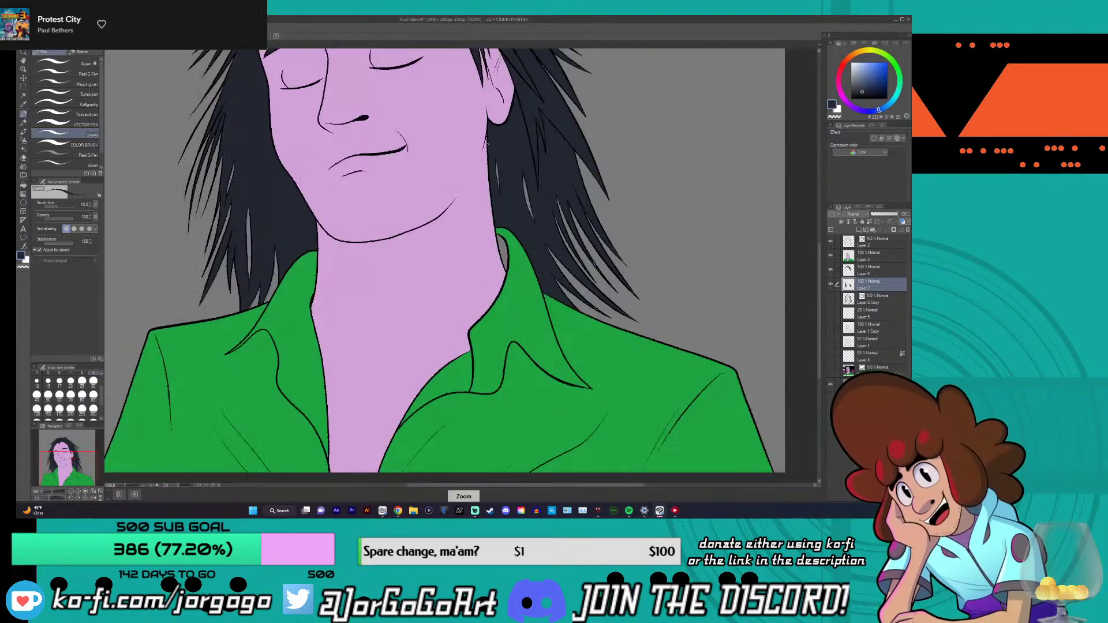
{"action": "scroll", "coordinate": [627, 265], "scroll_direction": "up", "scroll_amount": 5}
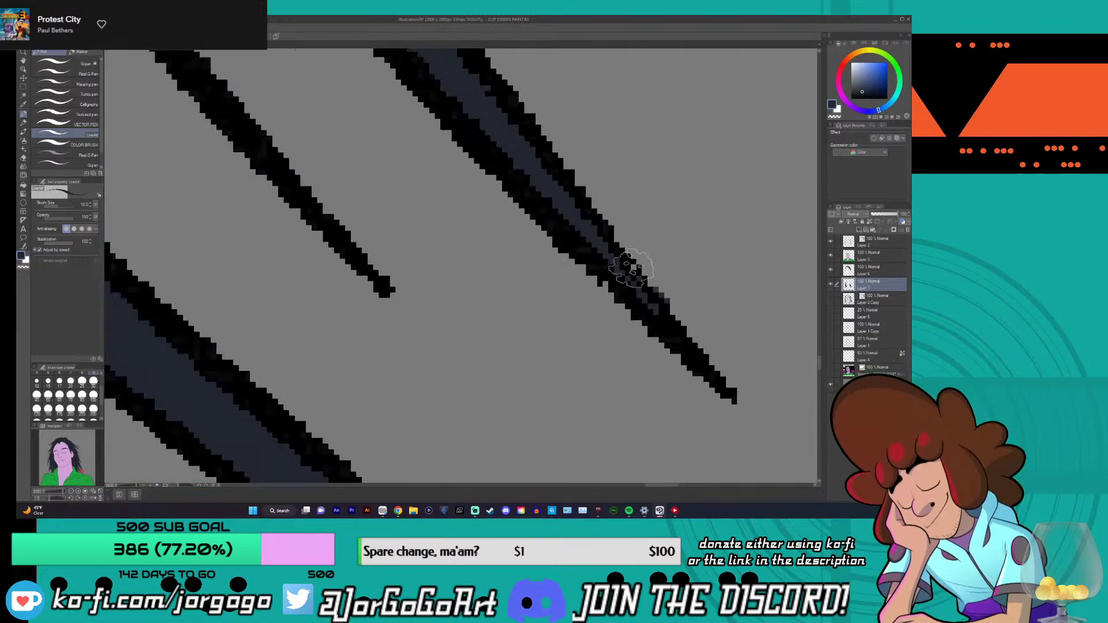
{"action": "scroll", "coordinate": [595, 249], "scroll_direction": "down", "scroll_amount": 5}
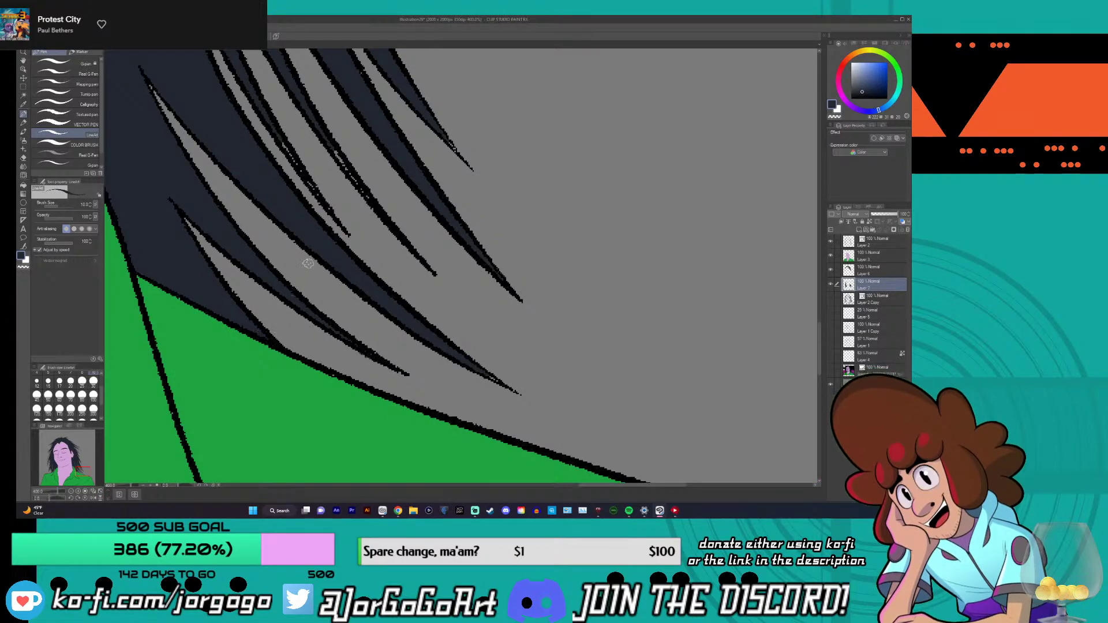
{"action": "left_click_drag", "start_coordinate": [315, 199], "coordinate": [298, 166]}
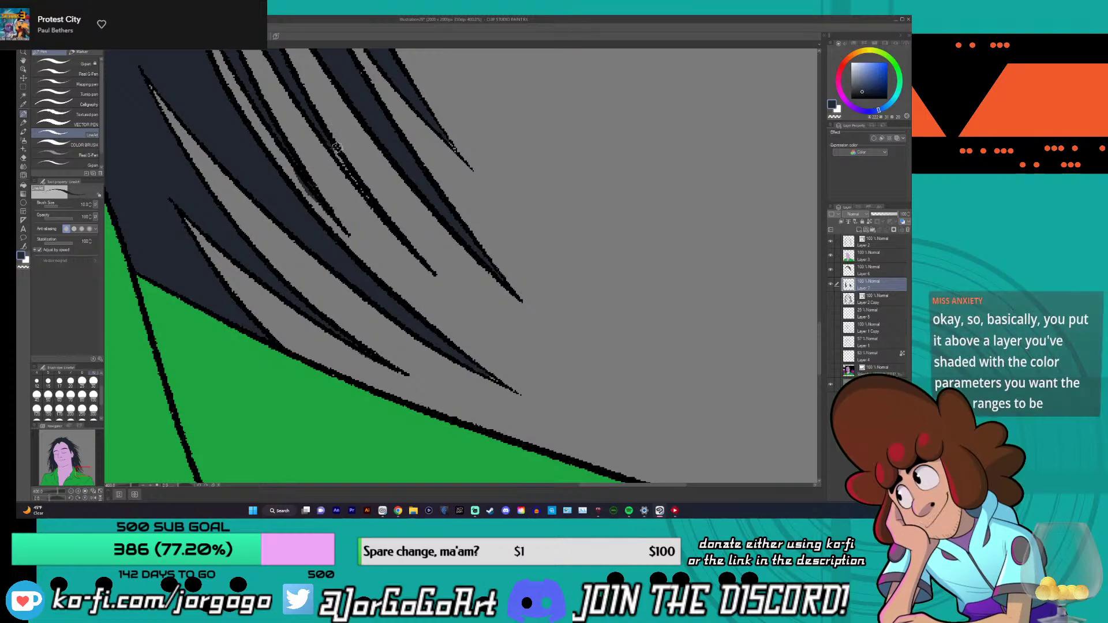
{"action": "scroll", "coordinate": [370, 92], "scroll_direction": "down", "scroll_amount": 3}
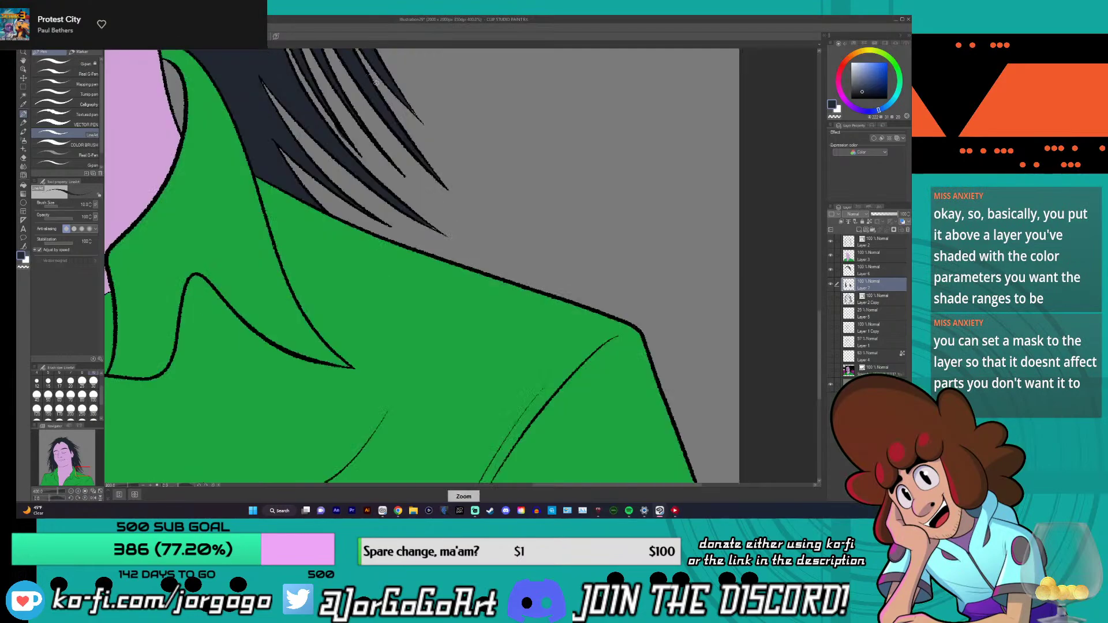
- Examine the right-side back-hair strands from the shoulder up to the ear for unfilled gaps, and review the whole portrait
{"action": "scroll", "coordinate": [377, 85], "scroll_direction": "up", "scroll_amount": 3}
{"action": "scroll", "coordinate": [376, 85], "scroll_direction": "down", "scroll_amount": 3}
{"action": "scroll", "coordinate": [376, 84], "scroll_direction": "up", "scroll_amount": 3}
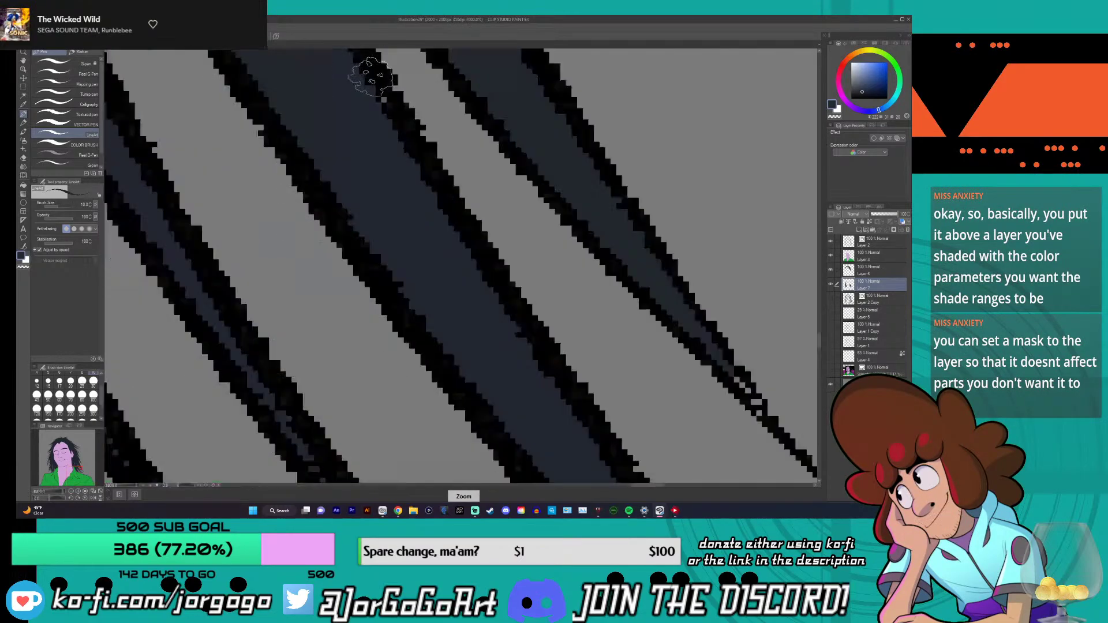
{"action": "scroll", "coordinate": [407, 186], "scroll_direction": "down", "scroll_amount": 3}
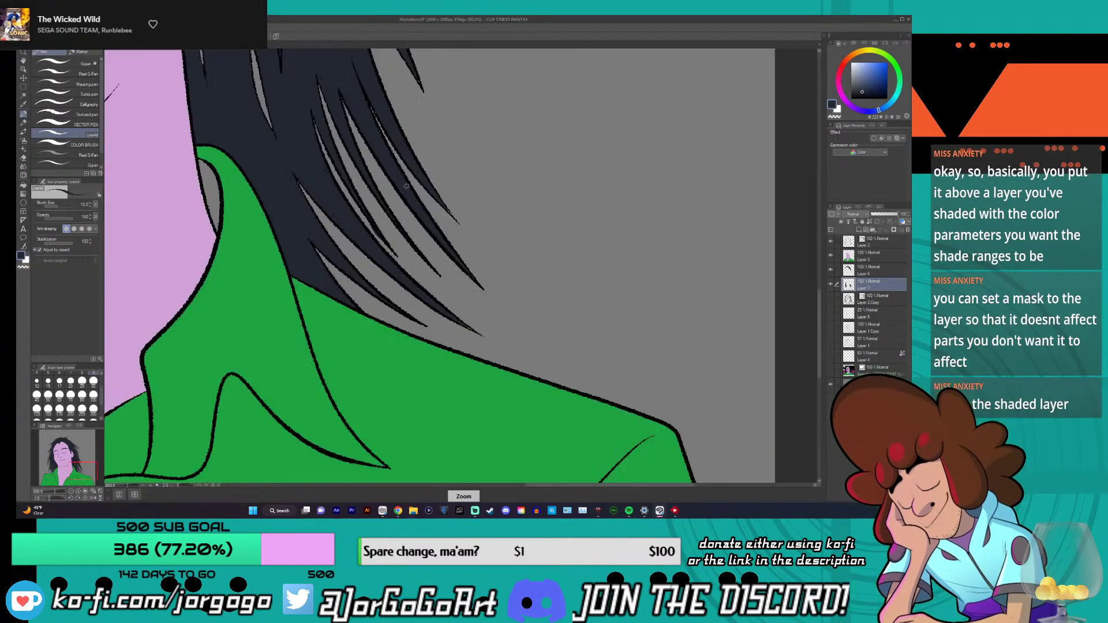
{"action": "scroll", "coordinate": [275, 133], "scroll_direction": "up", "scroll_amount": 2}
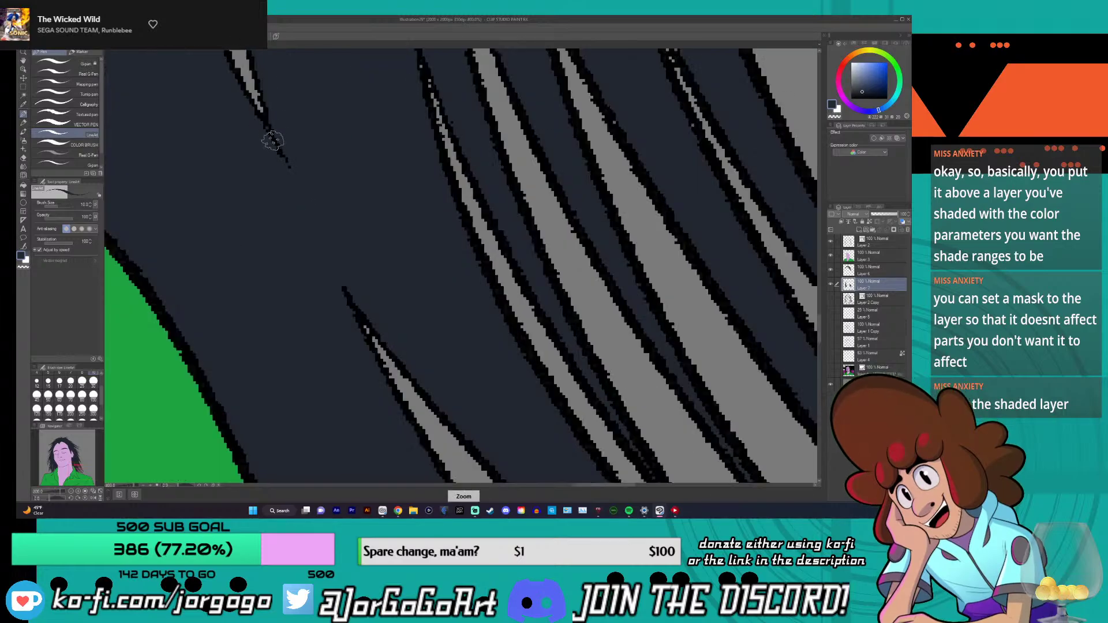
{"action": "scroll", "coordinate": [282, 192], "scroll_direction": "down", "scroll_amount": 3}
{"action": "scroll", "coordinate": [408, 166], "scroll_direction": "up", "scroll_amount": 2}
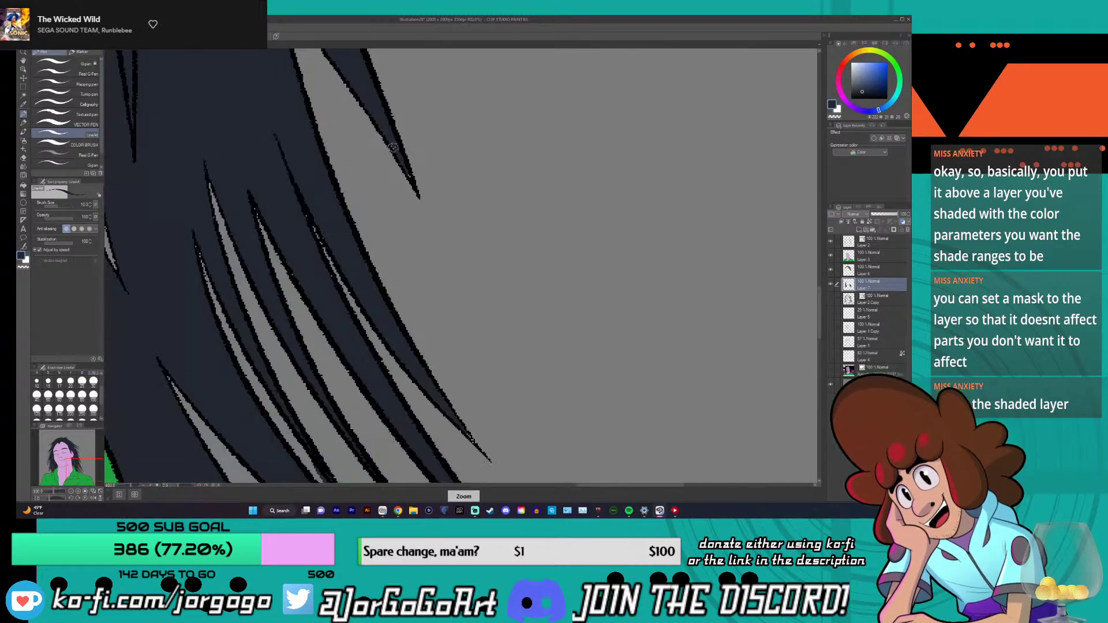
{"action": "scroll", "coordinate": [411, 179], "scroll_direction": "down", "scroll_amount": 4}
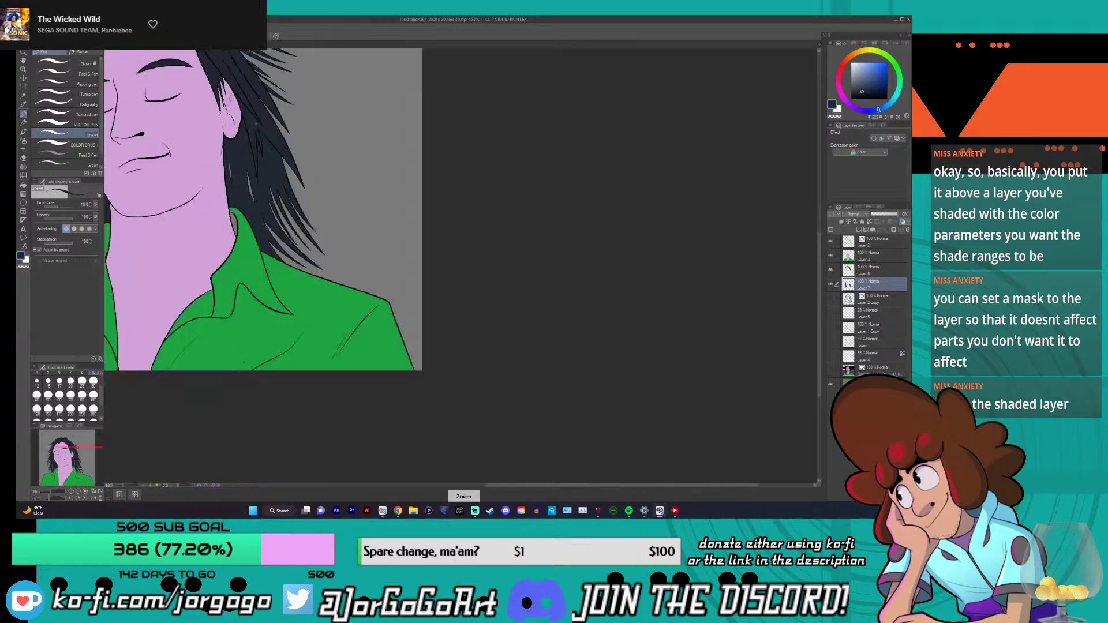
{"action": "scroll", "coordinate": [252, 180], "scroll_direction": "up", "scroll_amount": 2}
{"action": "scroll", "coordinate": [253, 180], "scroll_direction": "up", "scroll_amount": 2}
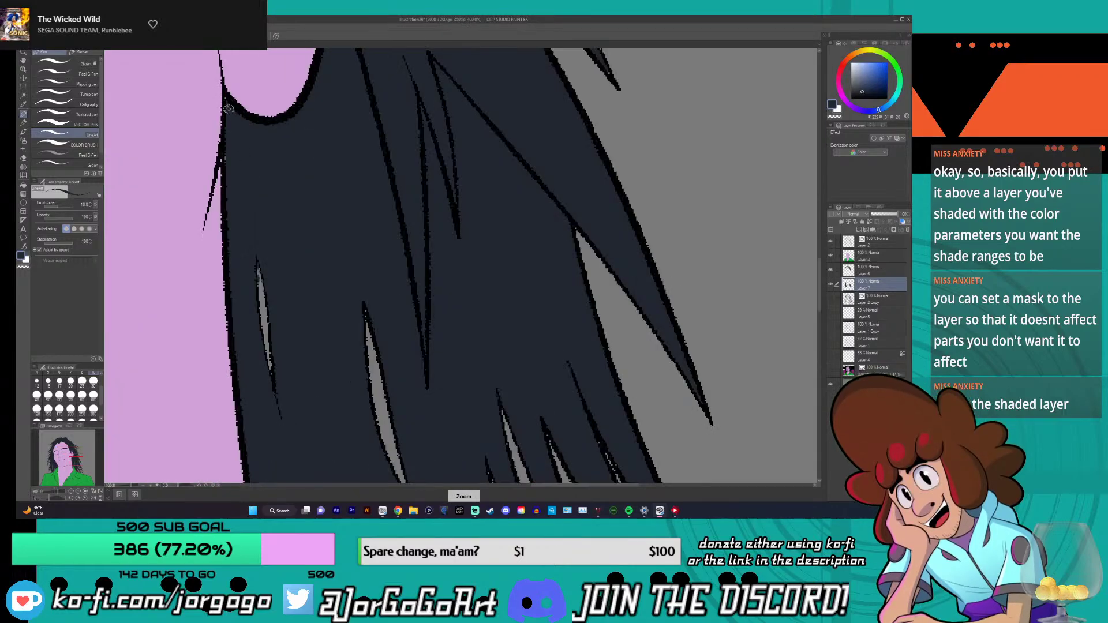
{"action": "scroll", "coordinate": [257, 369], "scroll_direction": "down", "scroll_amount": 5}
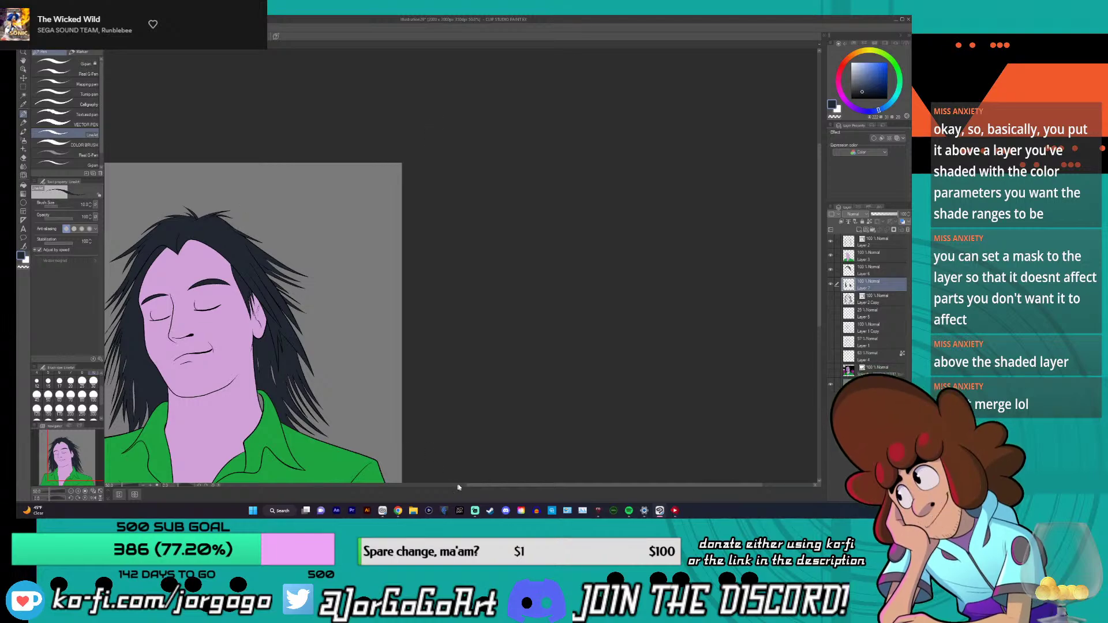
{"action": "left_click_drag", "start_coordinate": [458, 488], "coordinate": [356, 488]}
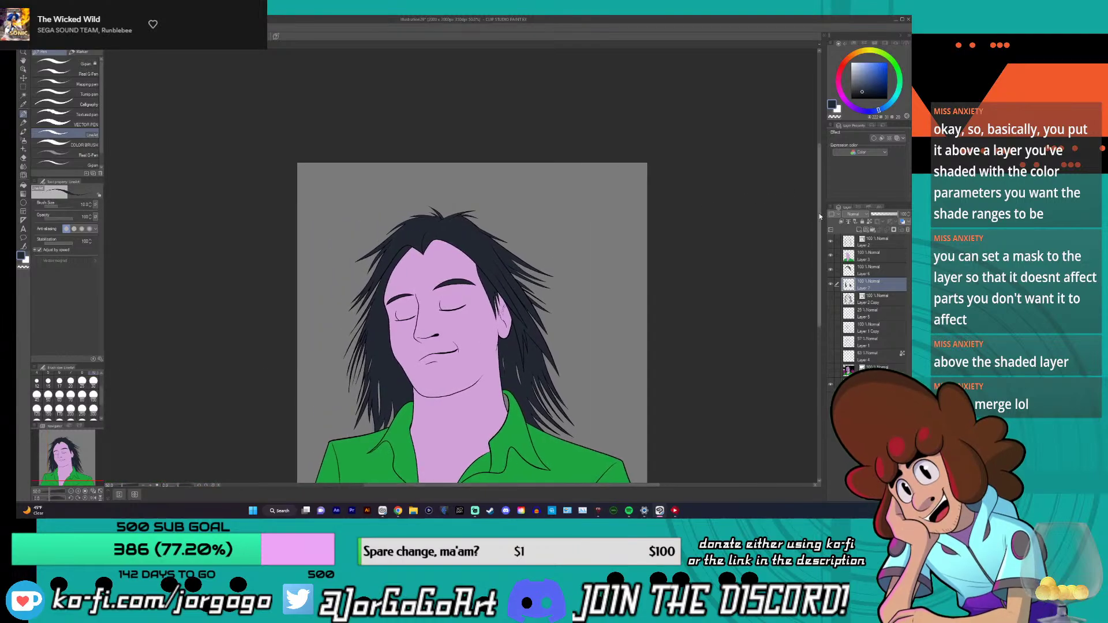
{"action": "left_click_drag", "start_coordinate": [820, 216], "coordinate": [820, 260]}
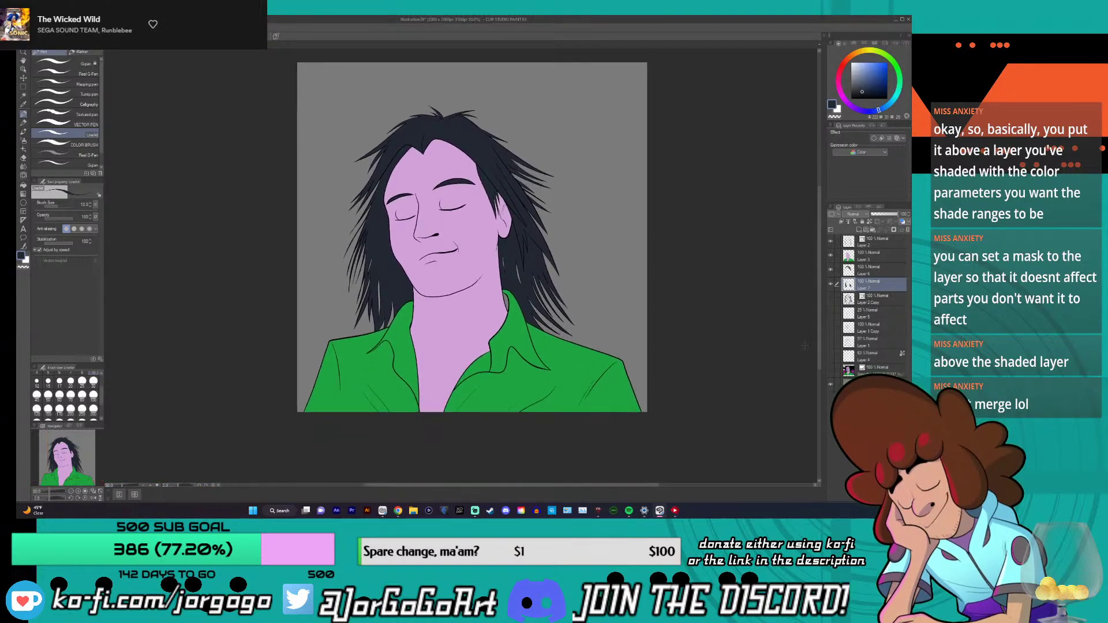
- Add a new layer above the back-hair layer, clip it to that layer, and pick a saturated pink drawing colour
{"action": "left_click", "coordinate": [861, 231]}
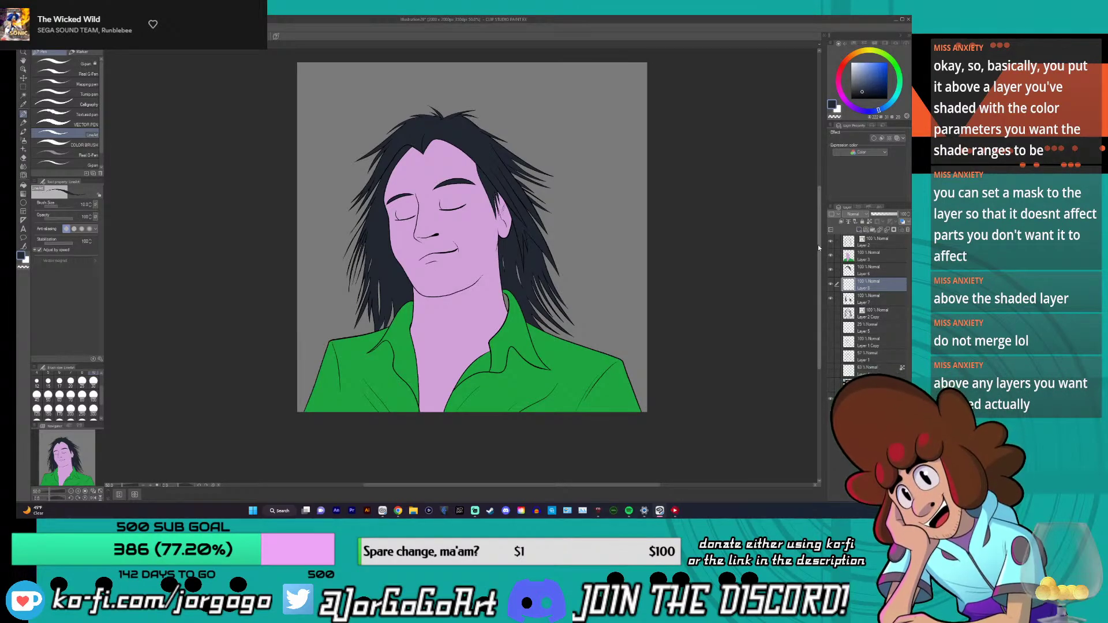
{"action": "left_click", "coordinate": [842, 221]}
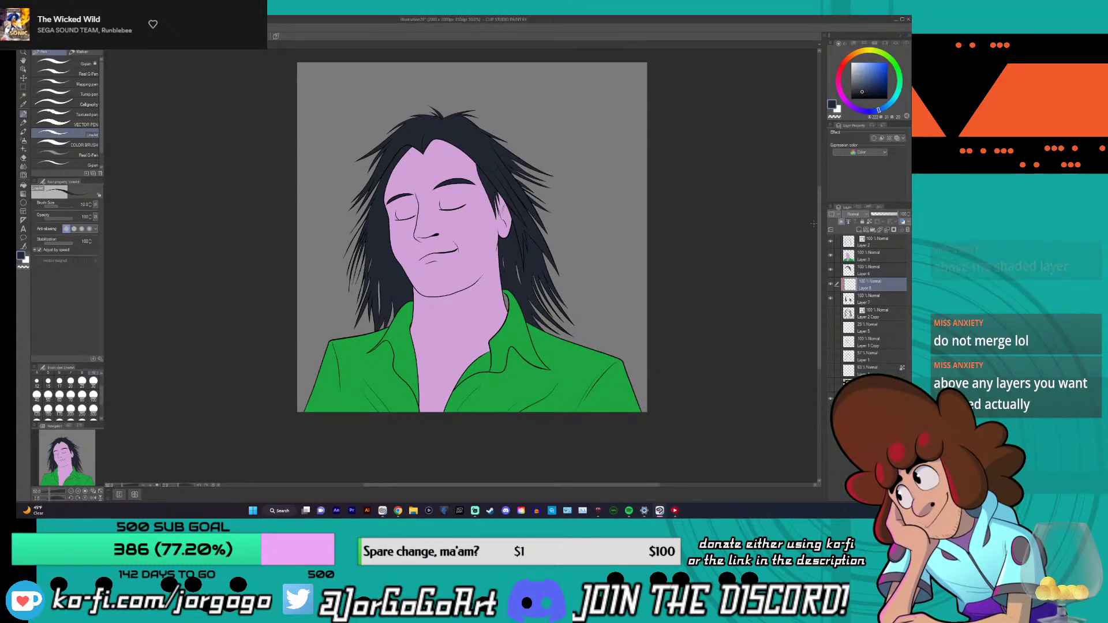
{"action": "left_click_drag", "start_coordinate": [841, 93], "coordinate": [840, 87]}
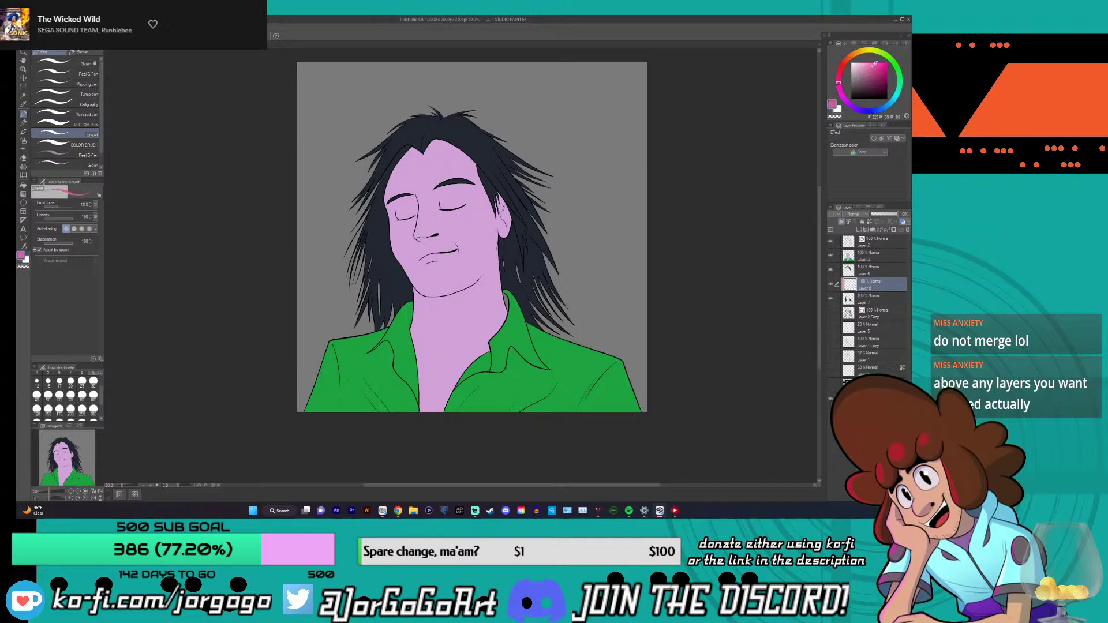
{"action": "left_click", "coordinate": [874, 64]}
- Add a new Multiply layer above the skin and shirt layer, and choose the Real G-Pen with a very large brush size
{"action": "left_click", "coordinate": [867, 256]}
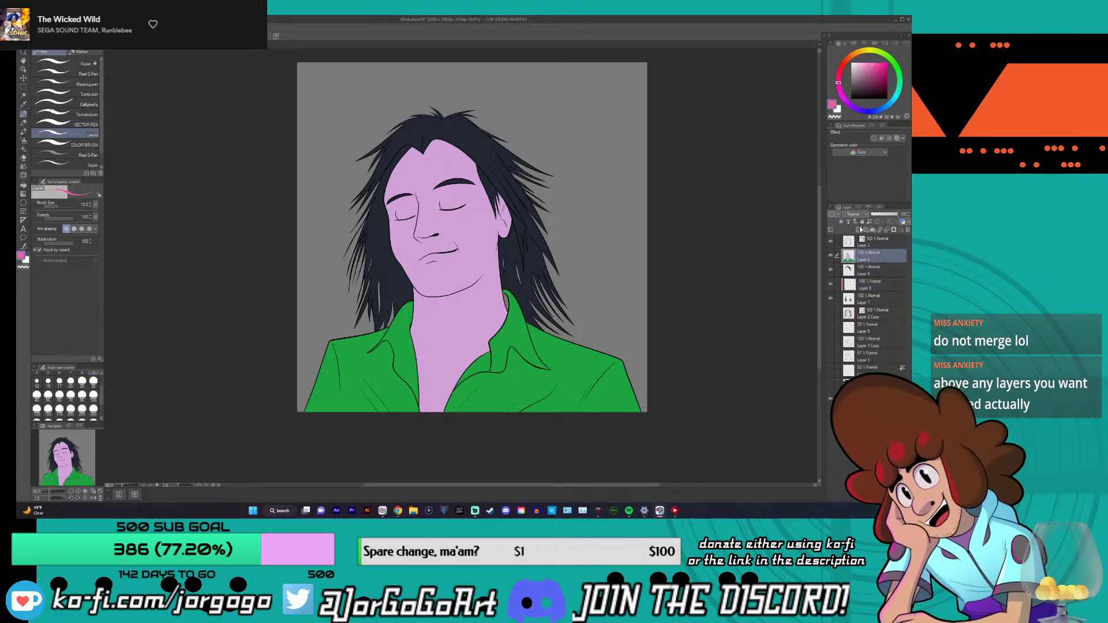
{"action": "left_click", "coordinate": [854, 214]}
{"action": "left_click", "coordinate": [851, 235]}
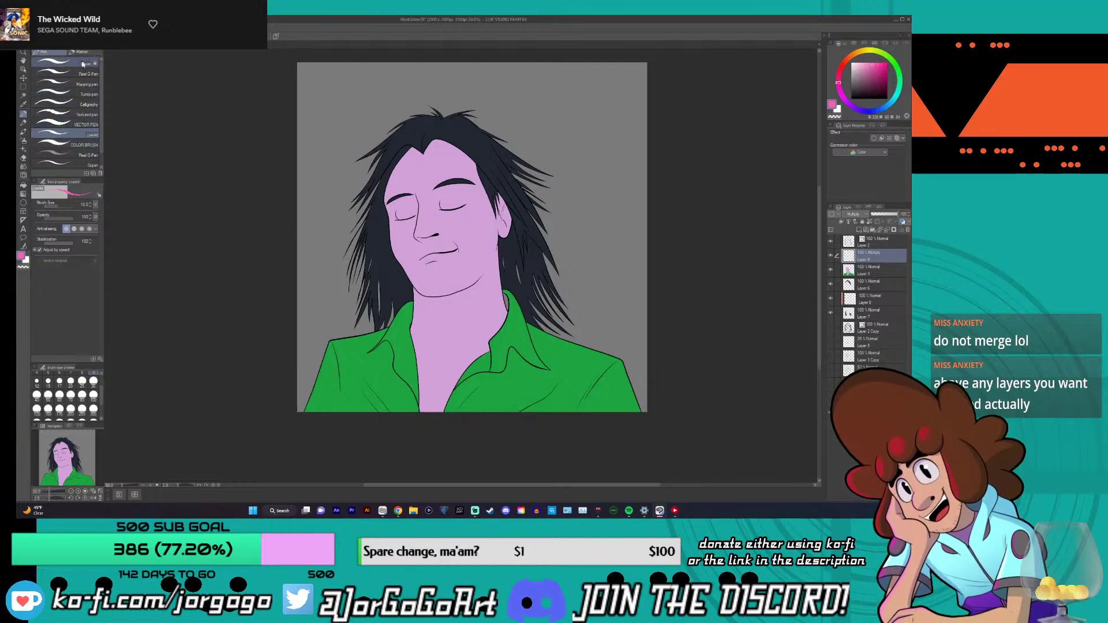
{"action": "left_click", "coordinate": [89, 95]}
{"action": "left_click_drag", "start_coordinate": [69, 203], "coordinate": [78, 204]}
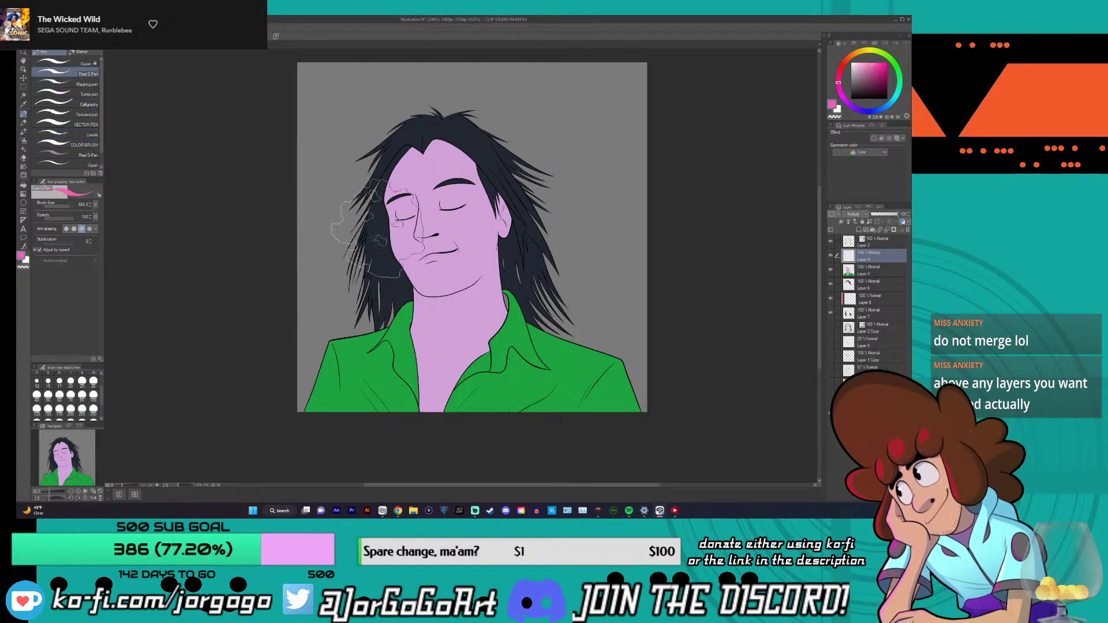
- Try pink shadow strokes over the face with the very large brush, and with a smaller brush in a lighter pink
{"action": "mouse_move", "coordinate": [411, 211]}
{"action": "left_mouse_down"}
{"action": "mouse_move", "coordinate": [485, 184]}
{"action": "mouse_move", "coordinate": [447, 222]}
{"action": "left_mouse_up"}
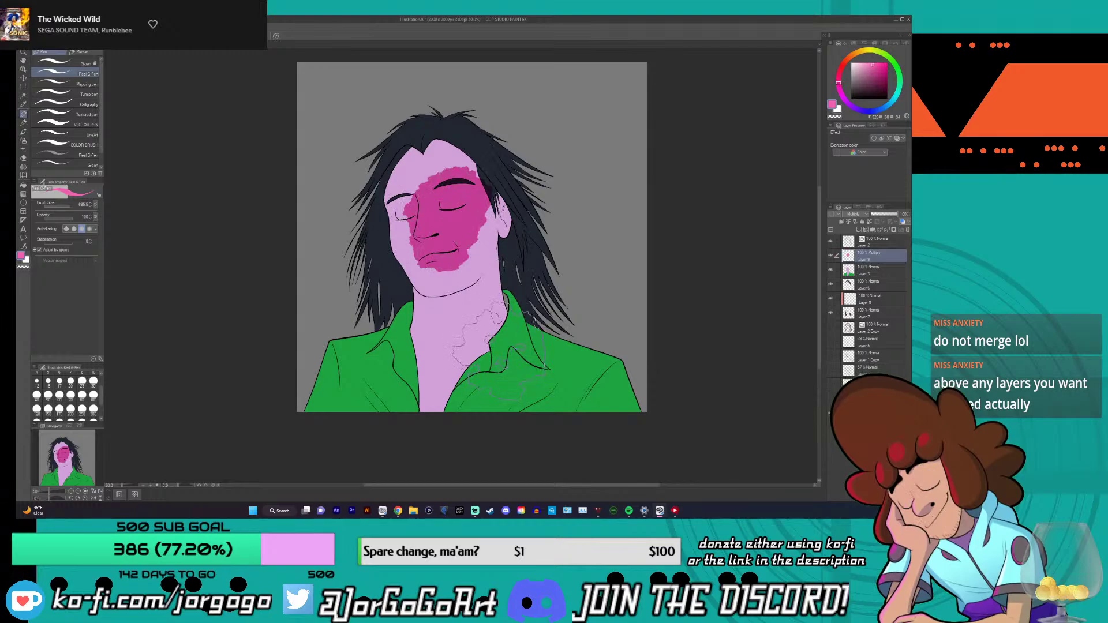
{"action": "key", "text": "ctrl+z"}
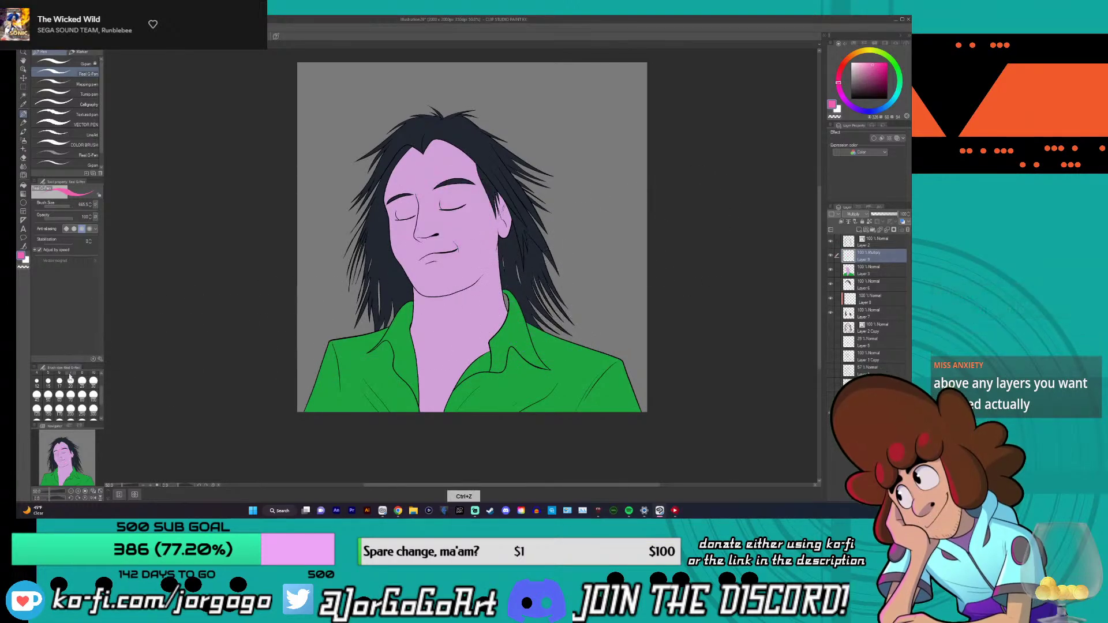
{"action": "left_click_drag", "start_coordinate": [76, 206], "coordinate": [55, 205]}
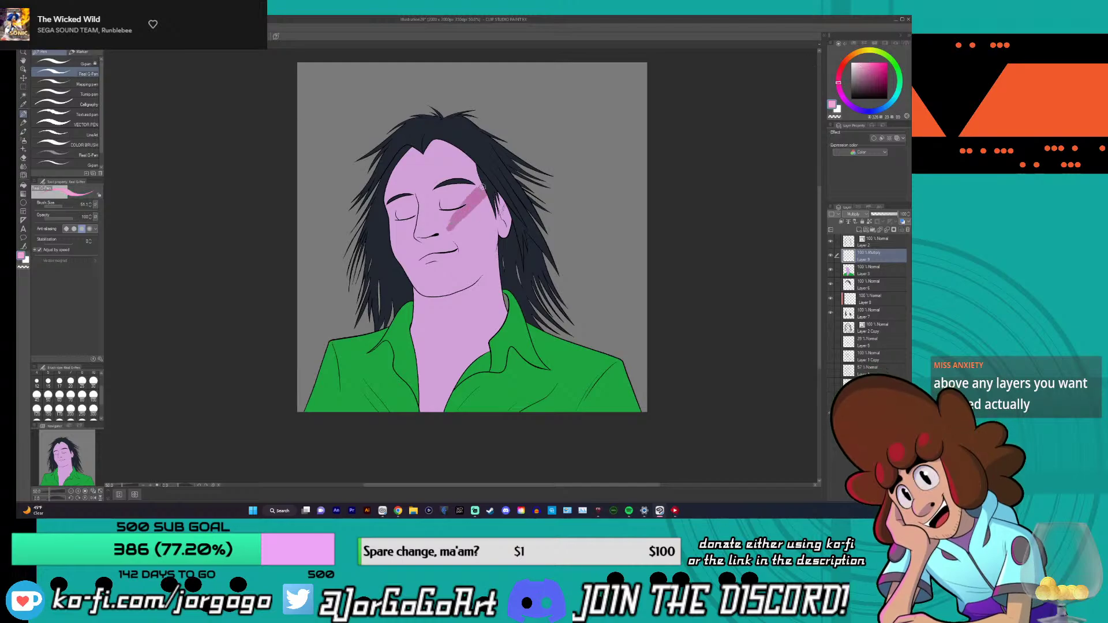
{"action": "mouse_move", "coordinate": [483, 187]}
{"action": "left_mouse_down"}
{"action": "mouse_move", "coordinate": [423, 228]}
{"action": "mouse_move", "coordinate": [463, 165]}
{"action": "mouse_move", "coordinate": [420, 184]}
{"action": "mouse_move", "coordinate": [452, 130]}
{"action": "left_mouse_up"}
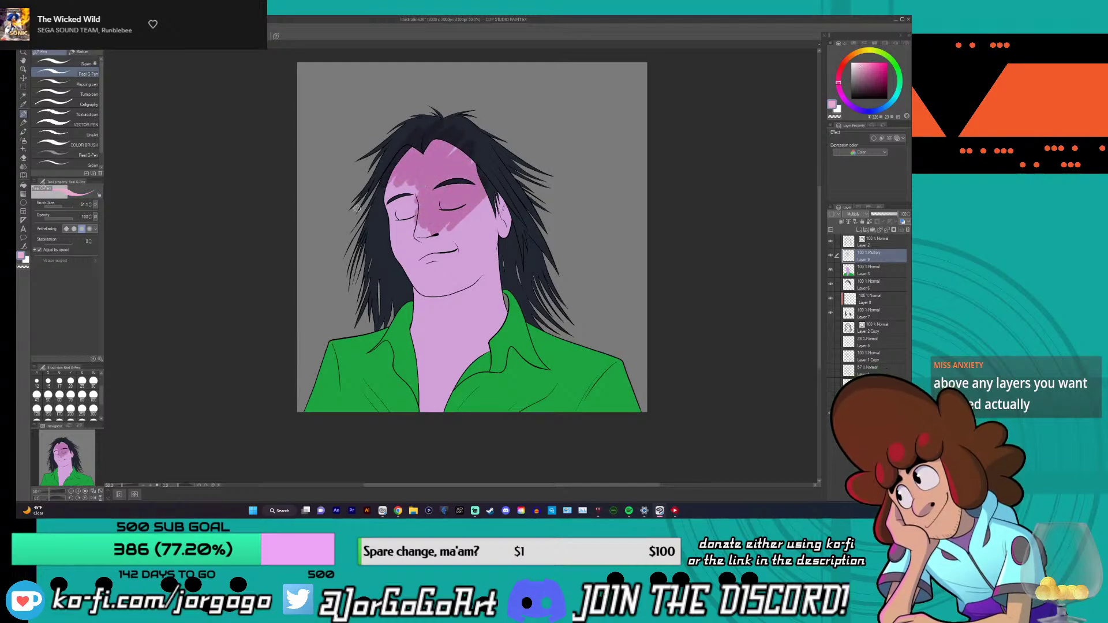
{"action": "key", "text": "ctrl+z"}
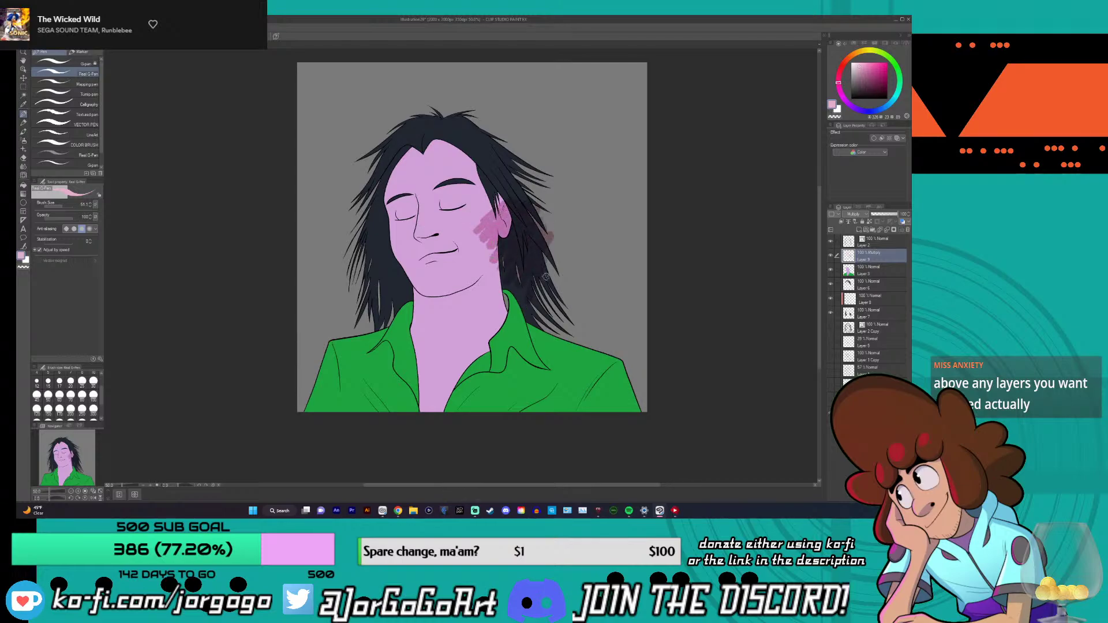
{"action": "key", "text": "ctrl+z"}
- Try diagonal shadow strokes across the face and neck in light pink, and test a darker, muted mauve
{"action": "mouse_move", "coordinate": [511, 291]}
{"action": "left_mouse_down"}
{"action": "mouse_move", "coordinate": [473, 340]}
{"action": "mouse_move", "coordinate": [398, 167]}
{"action": "left_mouse_up"}
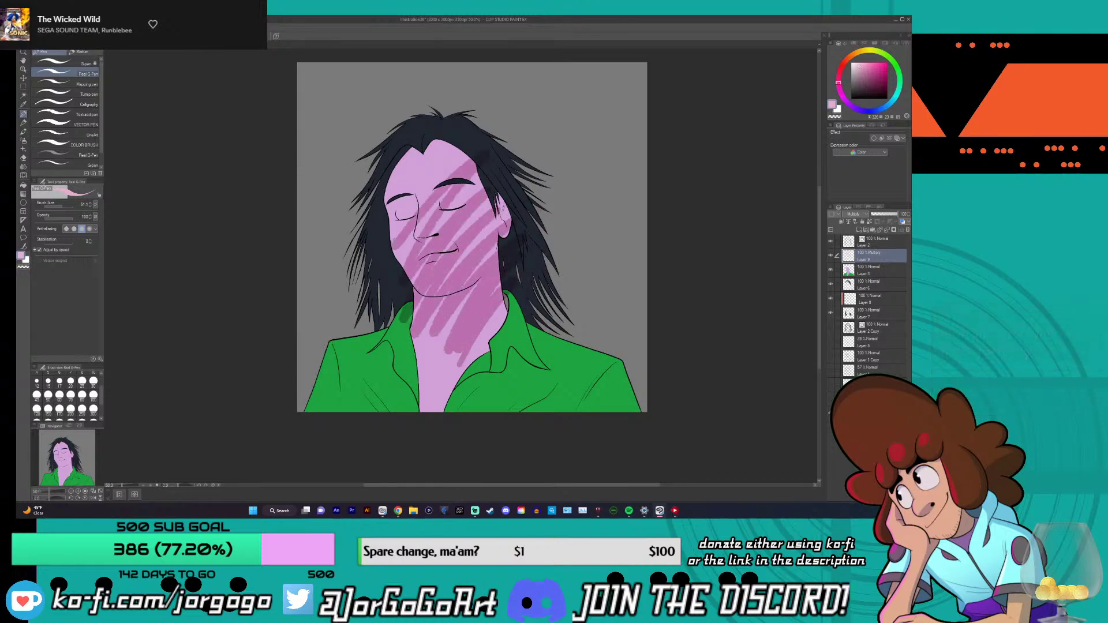
{"action": "left_click_drag", "start_coordinate": [453, 144], "coordinate": [363, 160]}
{"action": "key", "text": "ctrl+z"}
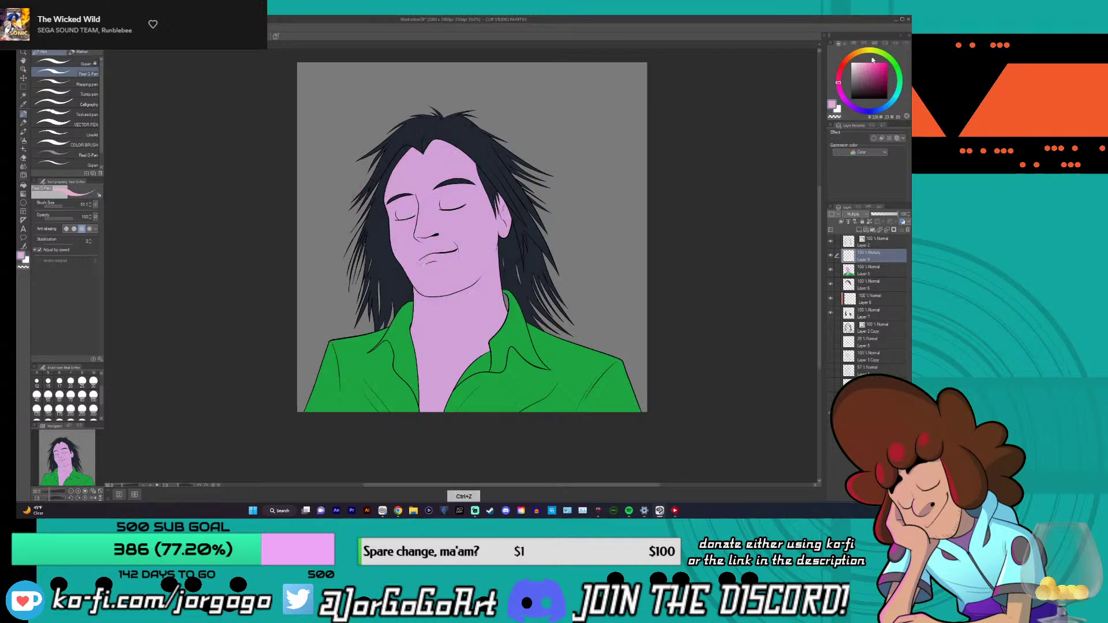
{"action": "left_click", "coordinate": [860, 81]}
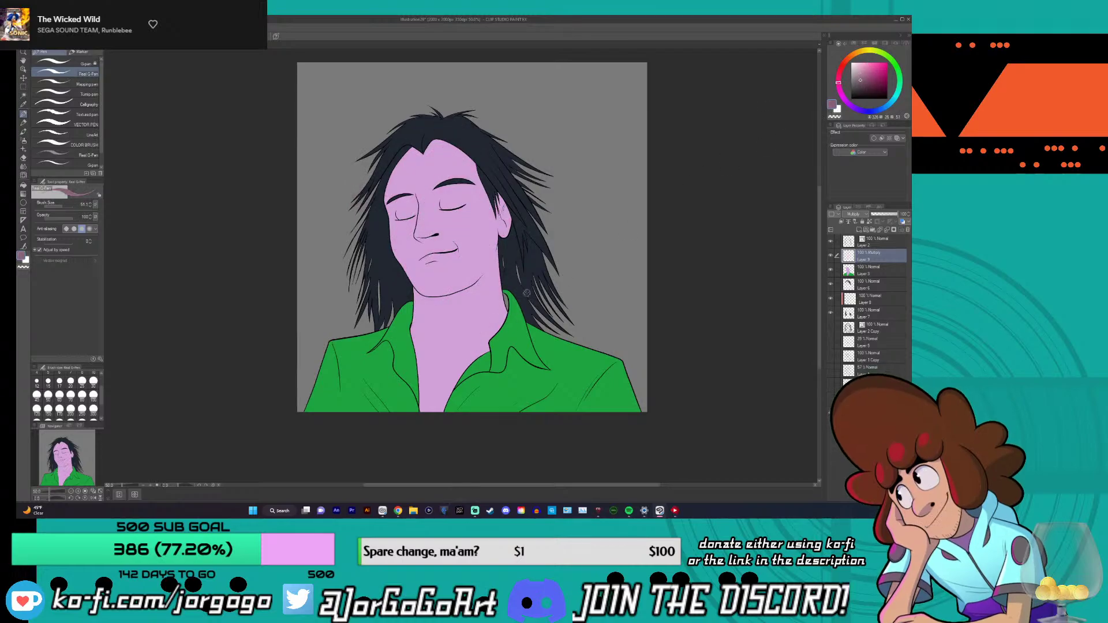
{"action": "mouse_move", "coordinate": [527, 293]}
{"action": "left_mouse_down"}
{"action": "mouse_move", "coordinate": [496, 248]}
{"action": "mouse_move", "coordinate": [450, 231]}
{"action": "mouse_move", "coordinate": [456, 311]}
{"action": "mouse_move", "coordinate": [427, 219]}
{"action": "left_mouse_up"}
{"action": "key", "text": "ctrl+z"}
- Test shadow strokes over the face and neck in a light, desaturated pink, increasing the brush size between attempts
{"action": "left_click", "coordinate": [857, 65]}
{"action": "key", "text": "ctrl+z"}
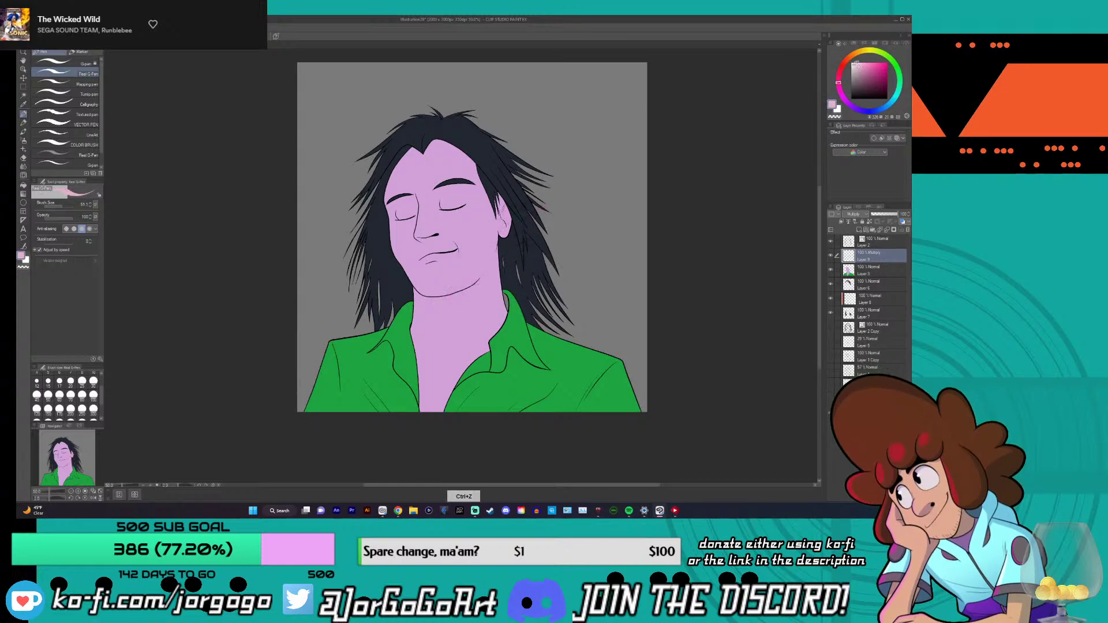
{"action": "left_click_drag", "start_coordinate": [513, 219], "coordinate": [421, 309]}
{"action": "key", "text": "ctrl+z"}
{"action": "left_click", "coordinate": [66, 206]}
{"action": "mouse_move", "coordinate": [453, 233]}
{"action": "left_mouse_down"}
{"action": "mouse_move", "coordinate": [421, 161]}
{"action": "mouse_move", "coordinate": [375, 191]}
{"action": "left_mouse_up"}
{"action": "key", "text": "ctrl+z"}
- Try a broad, paler pink Multiply shadow across the face, hair, neck and collar, and clear the shading layer
{"action": "left_click", "coordinate": [860, 63]}
{"action": "mouse_move", "coordinate": [519, 202]}
{"action": "left_mouse_down"}
{"action": "mouse_move", "coordinate": [439, 301]}
{"action": "mouse_move", "coordinate": [482, 179]}
{"action": "left_mouse_up"}
{"action": "key", "text": "ctrl+z"}
{"action": "left_click_drag", "start_coordinate": [326, 222], "coordinate": [447, 119]}
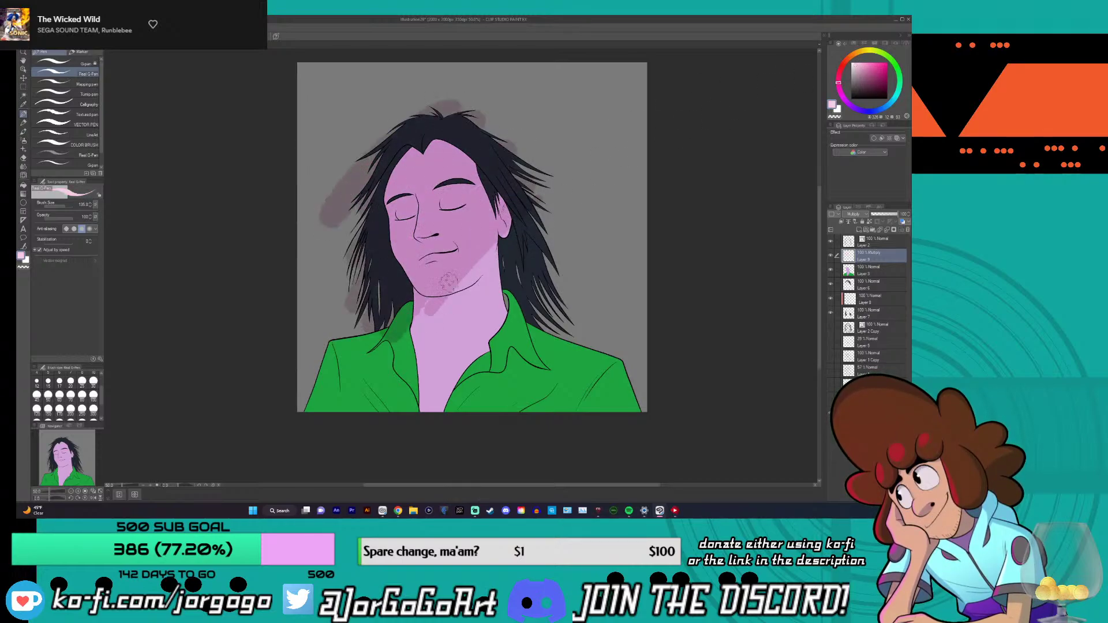
{"action": "mouse_move", "coordinate": [448, 282]}
{"action": "left_mouse_down"}
{"action": "mouse_move", "coordinate": [552, 231]}
{"action": "mouse_move", "coordinate": [536, 358]}
{"action": "mouse_move", "coordinate": [393, 346]}
{"action": "mouse_move", "coordinate": [346, 243]}
{"action": "left_mouse_up"}
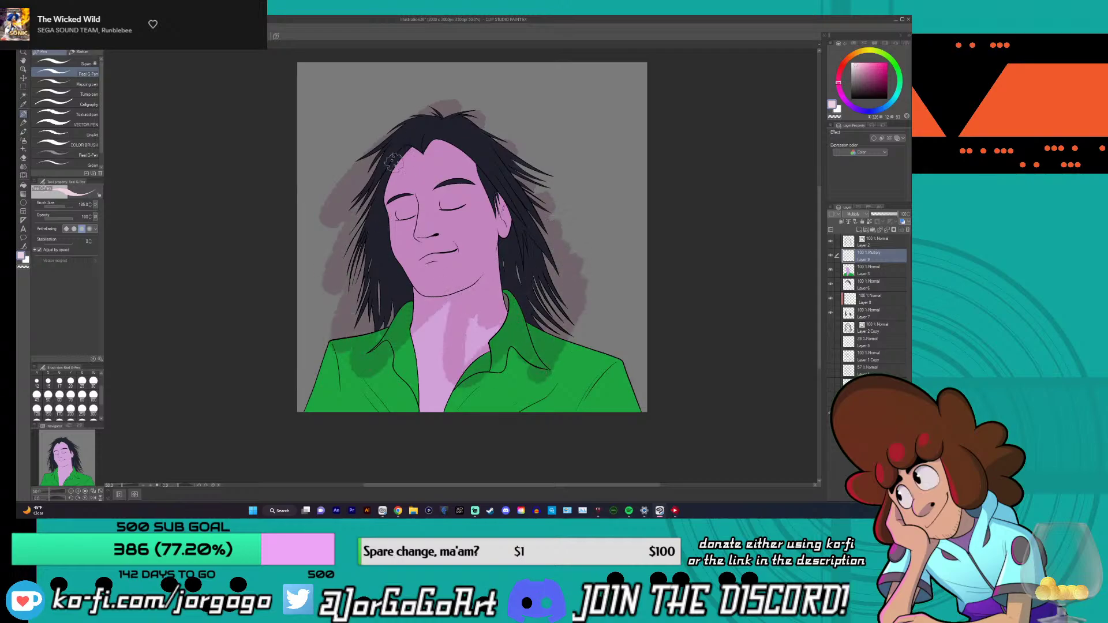
{"action": "key", "text": "Delete"}
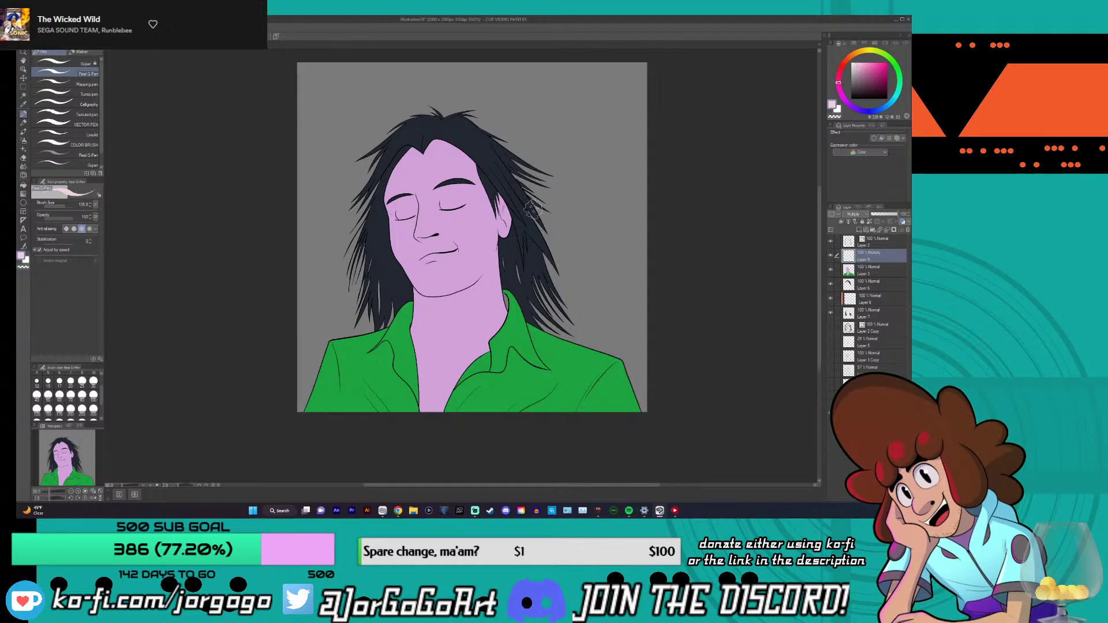
- Test broad shadow strokes over the face and neck in pinkish-purple tints on the Multiply layer
{"action": "mouse_move", "coordinate": [563, 237]}
{"action": "left_mouse_down"}
{"action": "mouse_move", "coordinate": [554, 289]}
{"action": "mouse_move", "coordinate": [508, 369]}
{"action": "mouse_move", "coordinate": [503, 191]}
{"action": "mouse_move", "coordinate": [352, 289]}
{"action": "mouse_move", "coordinate": [347, 167]}
{"action": "left_mouse_up"}
{"action": "key", "text": "ctrl+z"}
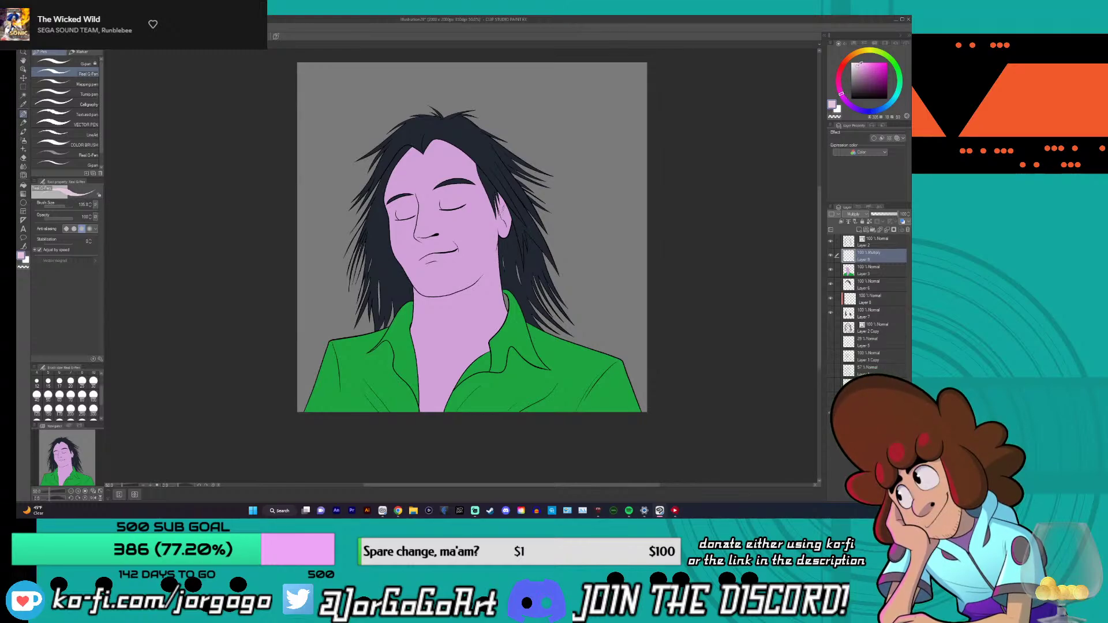
{"action": "mouse_move", "coordinate": [505, 303]}
{"action": "left_mouse_down"}
{"action": "mouse_move", "coordinate": [487, 260]}
{"action": "mouse_move", "coordinate": [511, 193]}
{"action": "mouse_move", "coordinate": [405, 219]}
{"action": "left_mouse_up"}
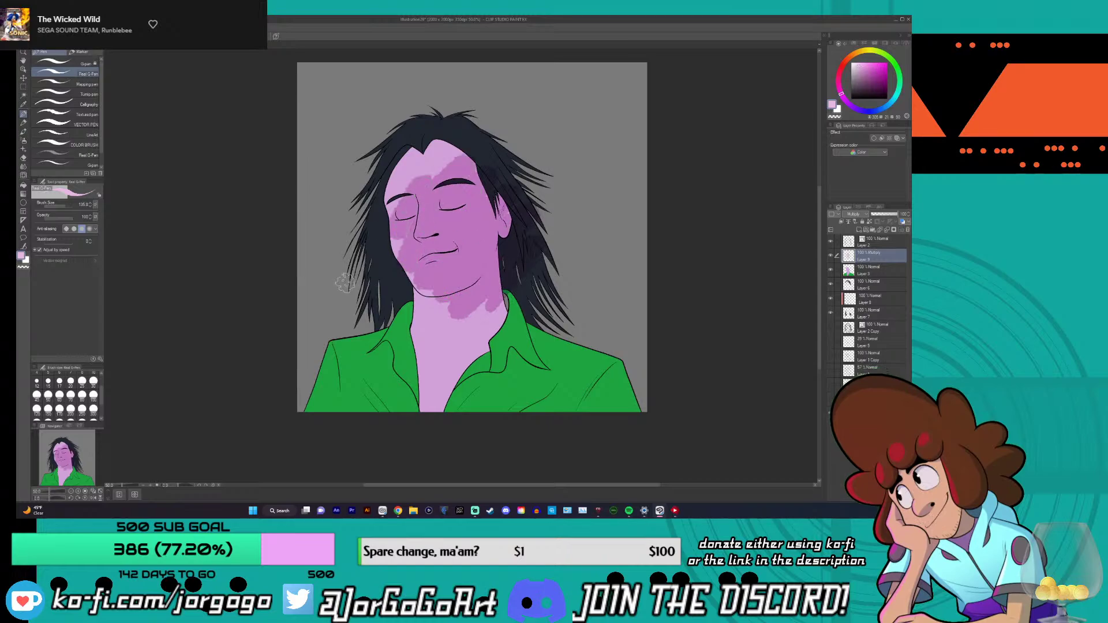
{"action": "key", "text": "ctrl+z"}
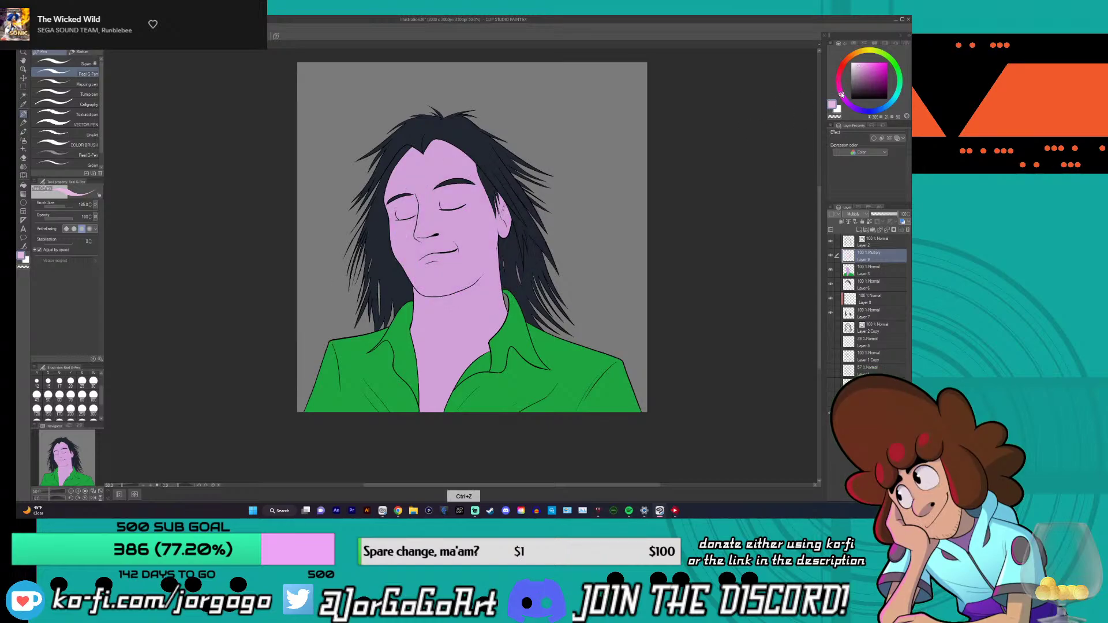
{"action": "mouse_move", "coordinate": [518, 254]}
{"action": "left_mouse_down"}
{"action": "mouse_move", "coordinate": [439, 243]}
{"action": "mouse_move", "coordinate": [352, 300]}
{"action": "left_mouse_up"}
{"action": "key", "text": "ctrl+z"}
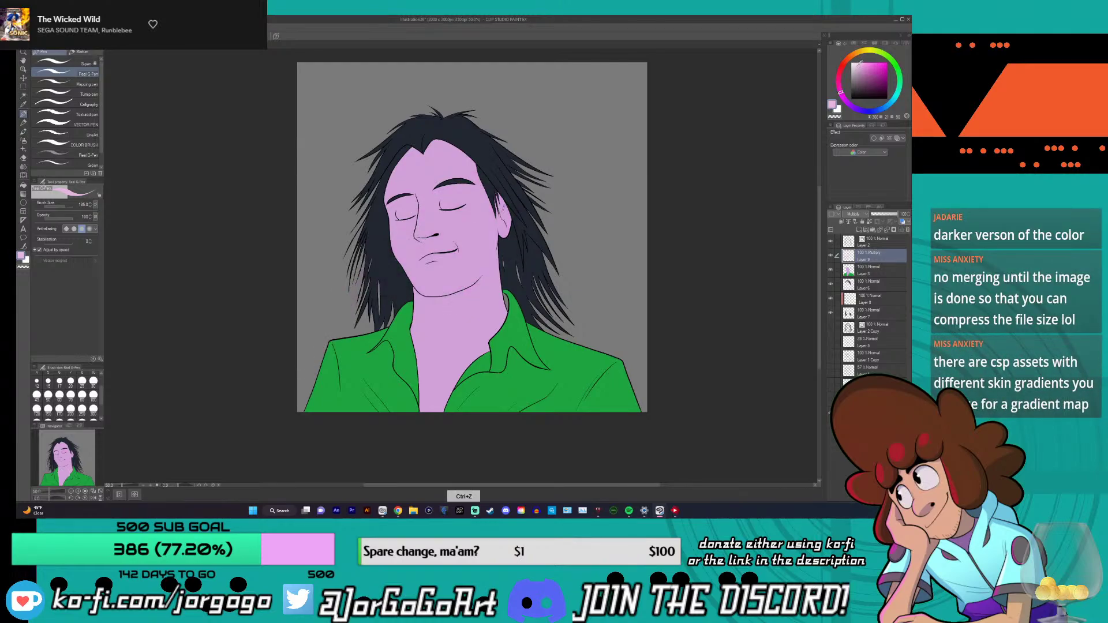
- Try diagonal pink shadow strokes over the face and neck, and test strokes across the cheek, forehead and eyes
{"action": "left_click_drag", "start_coordinate": [497, 312], "coordinate": [405, 185]}
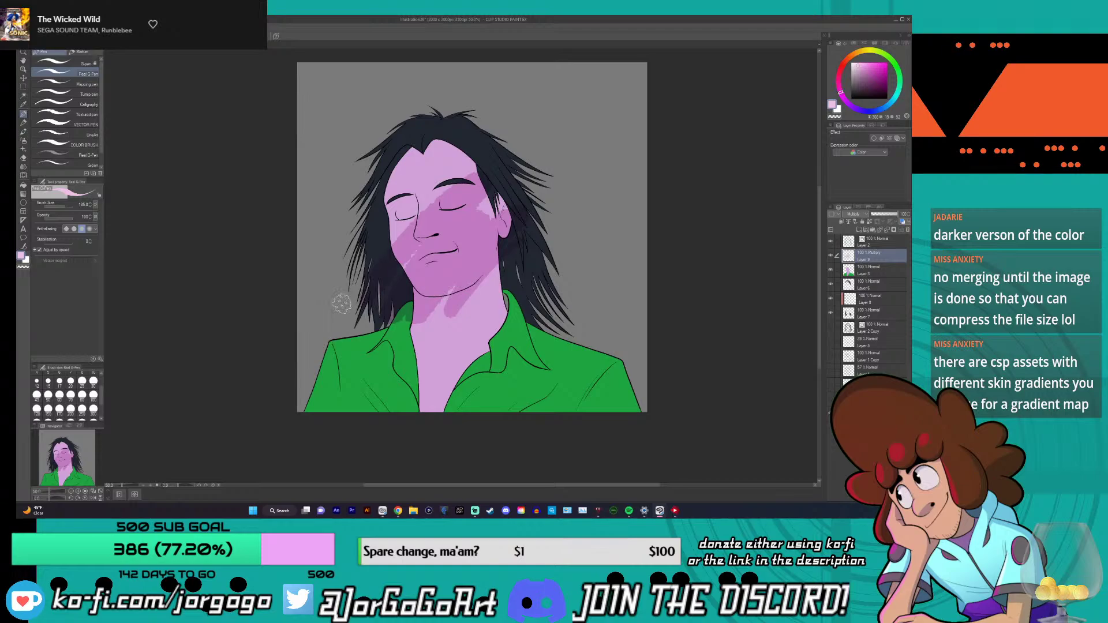
{"action": "key", "text": "Delete"}
{"action": "left_click_drag", "start_coordinate": [492, 224], "coordinate": [447, 245]}
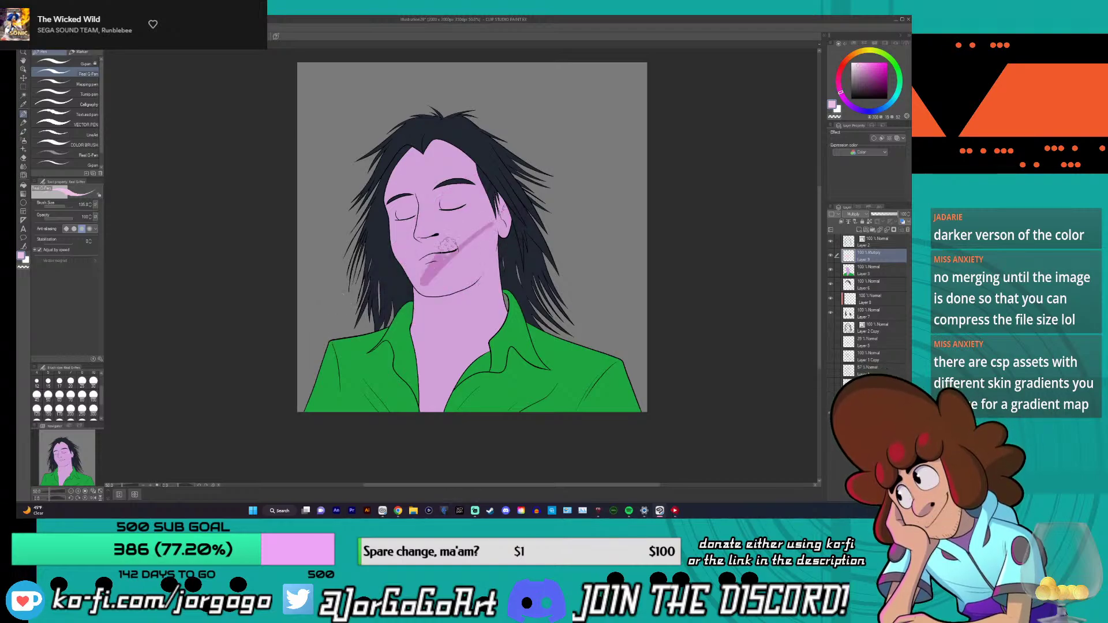
{"action": "key", "text": "ctrl+z"}
{"action": "key", "text": "ctrl+z"}
{"action": "key", "text": "ctrl+z"}
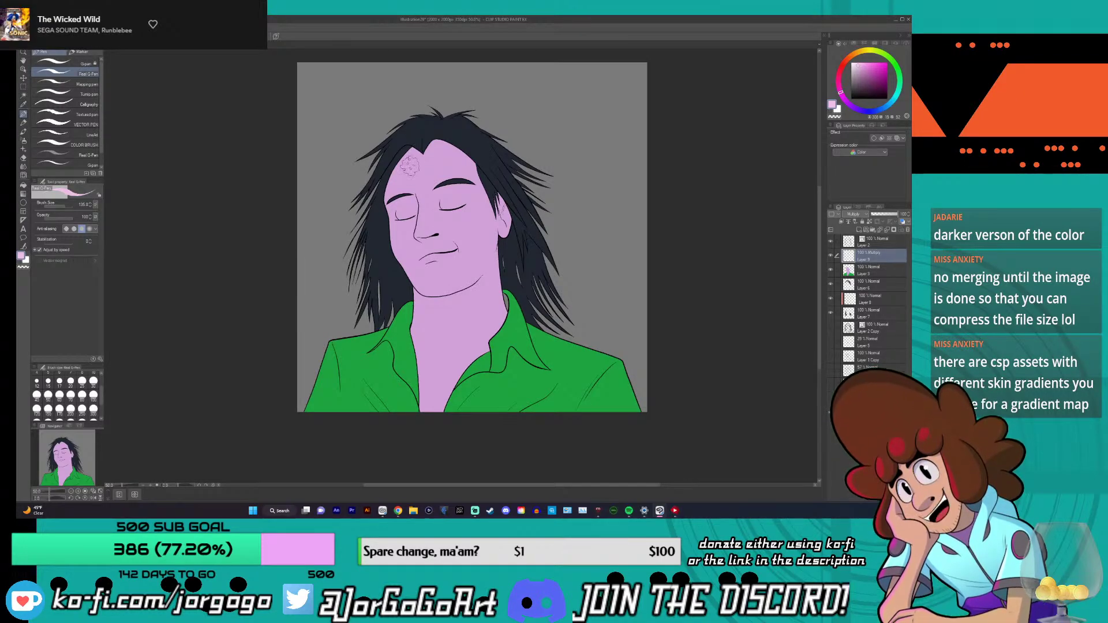
{"action": "mouse_move", "coordinate": [382, 196]}
{"action": "left_mouse_down"}
{"action": "mouse_move", "coordinate": [434, 190]}
{"action": "mouse_move", "coordinate": [420, 171]}
{"action": "mouse_move", "coordinate": [415, 238]}
{"action": "mouse_move", "coordinate": [488, 194]}
{"action": "left_mouse_up"}
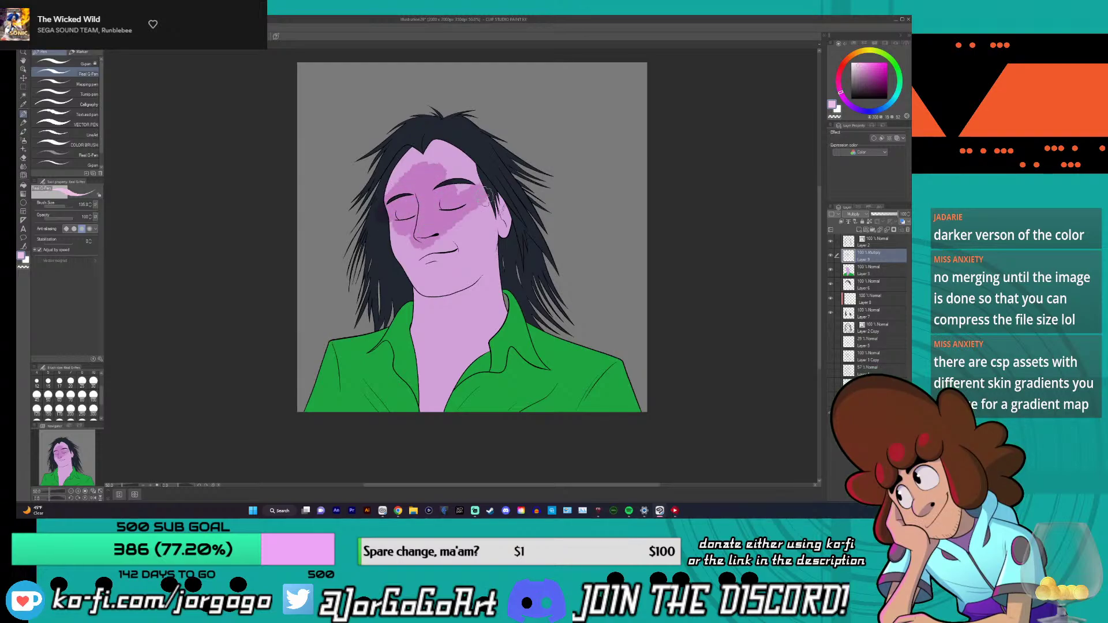
{"action": "key", "text": "ctrl+z"}
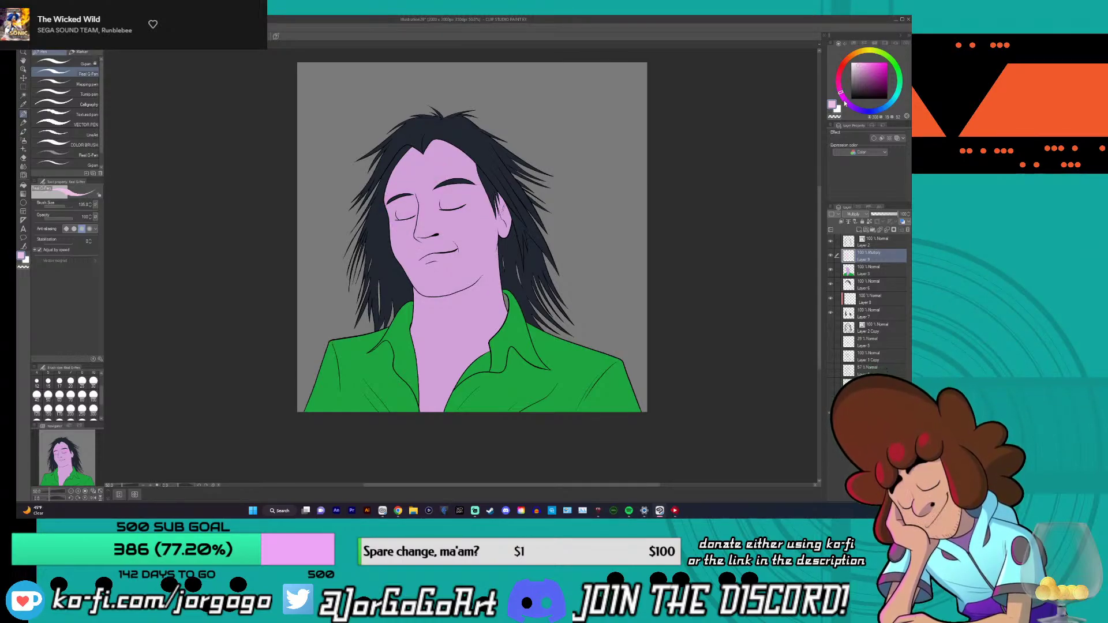
- Choose a vivid pink as the secondary colour and activate the Gradient tool on the layer clipped to the back hair
{"action": "left_click", "coordinate": [890, 43]}
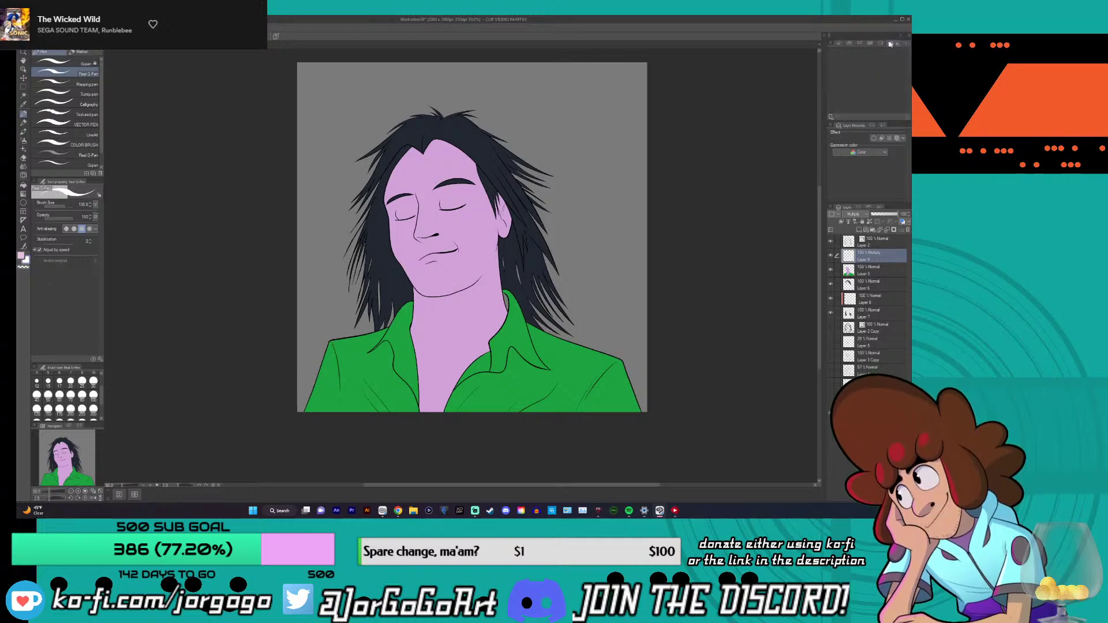
{"action": "left_click", "coordinate": [870, 44]}
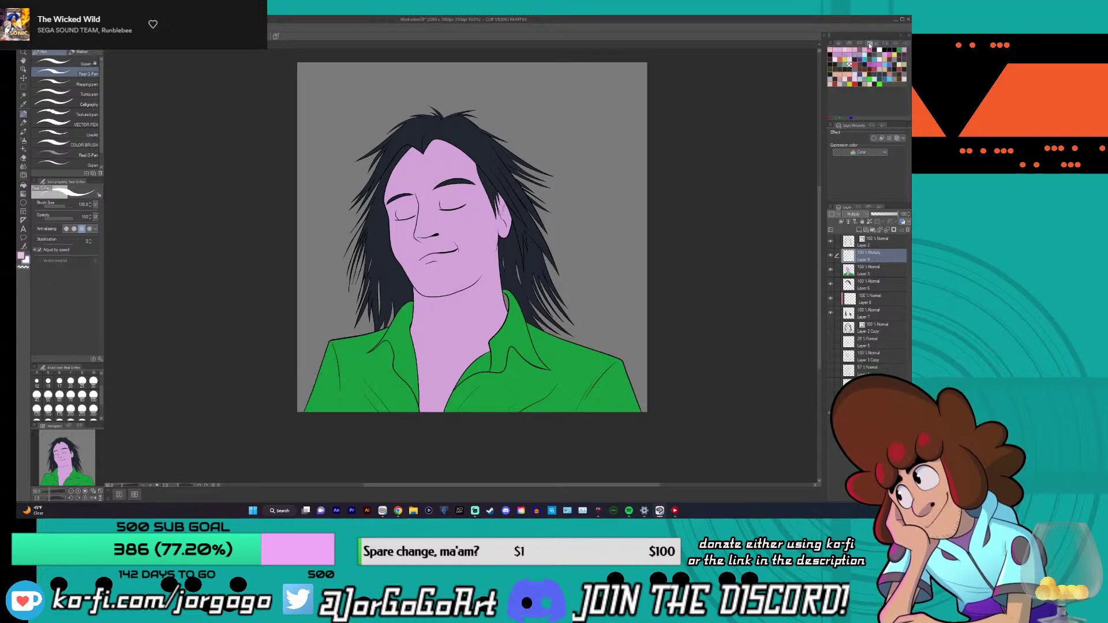
{"action": "left_click", "coordinate": [834, 49]}
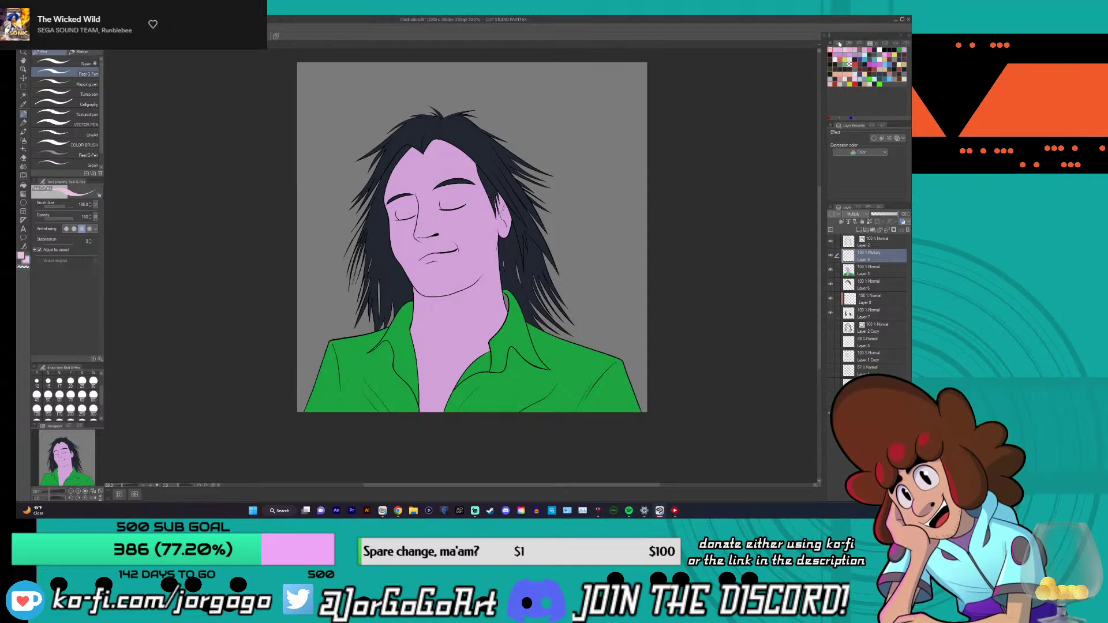
{"action": "left_click", "coordinate": [839, 44]}
{"action": "left_click", "coordinate": [864, 63]}
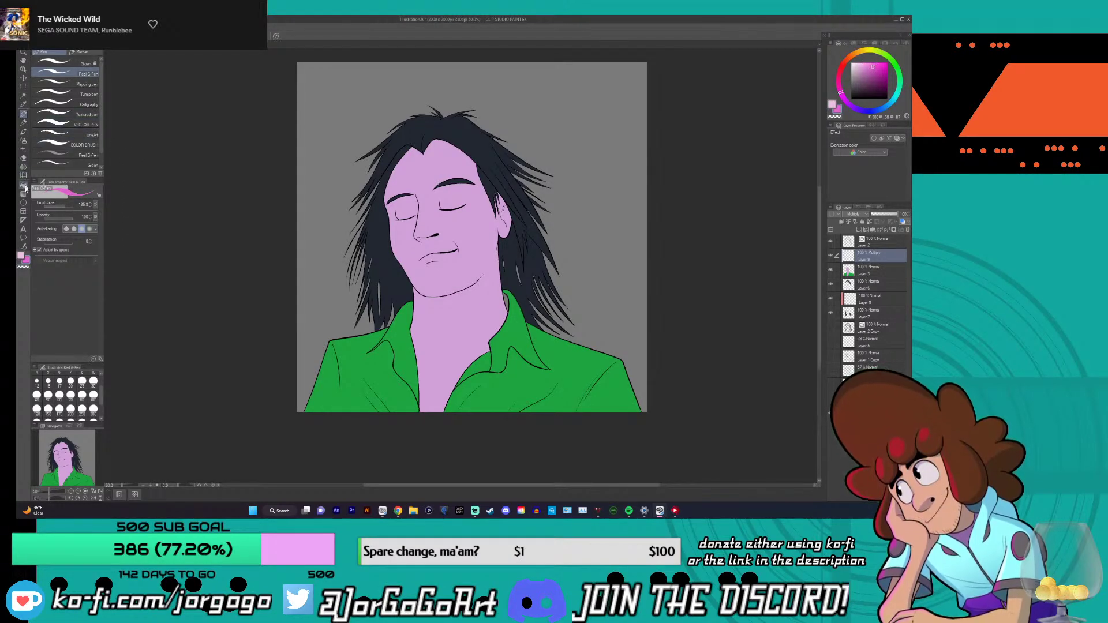
{"action": "left_click", "coordinate": [24, 194]}
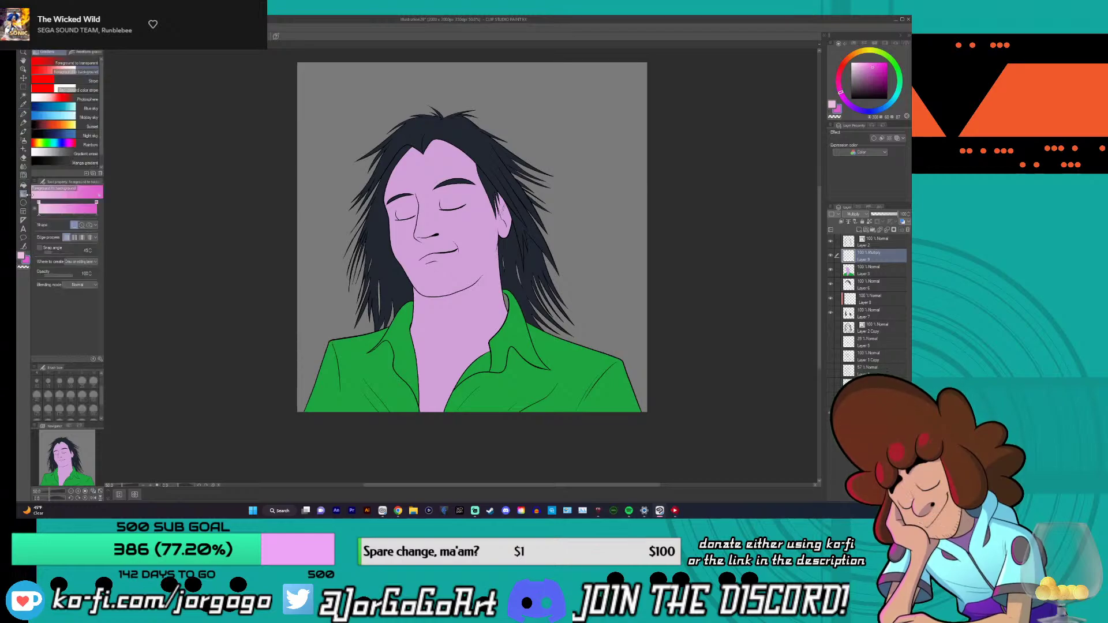
{"action": "left_click", "coordinate": [877, 298]}
- Try upward gradients on the back hair, first pink foreground to background, and light pink foreground to transparent with Multiply blending
{"action": "left_click_drag", "start_coordinate": [457, 343], "coordinate": [444, 172]}
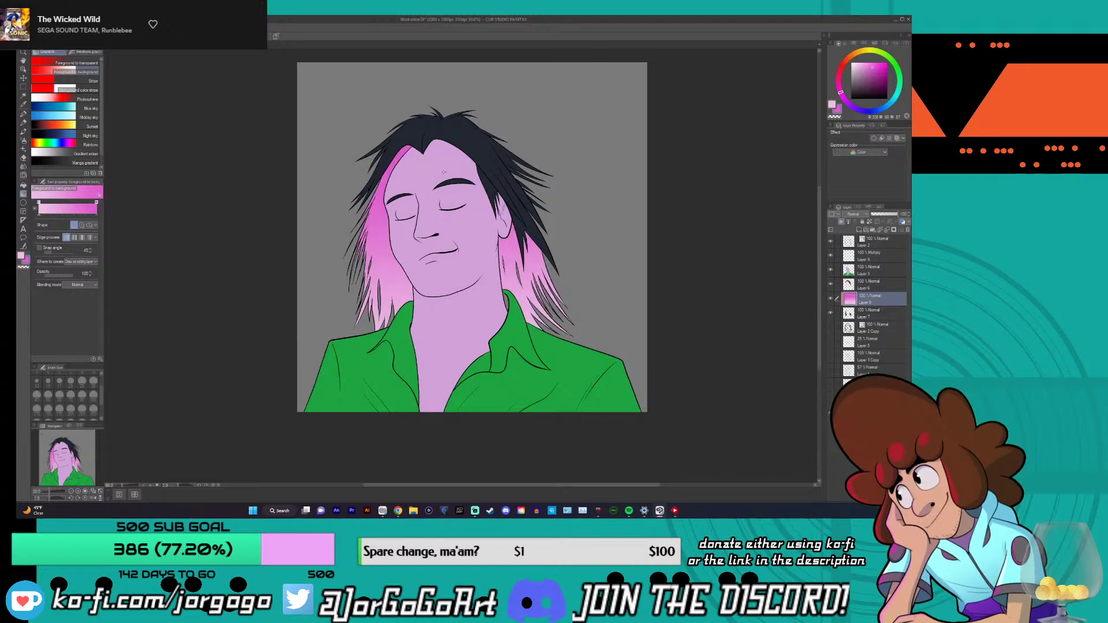
{"action": "key", "text": "ctrl+z"}
{"action": "left_click", "coordinate": [65, 63]}
{"action": "left_click_drag", "start_coordinate": [459, 326], "coordinate": [445, 135]}
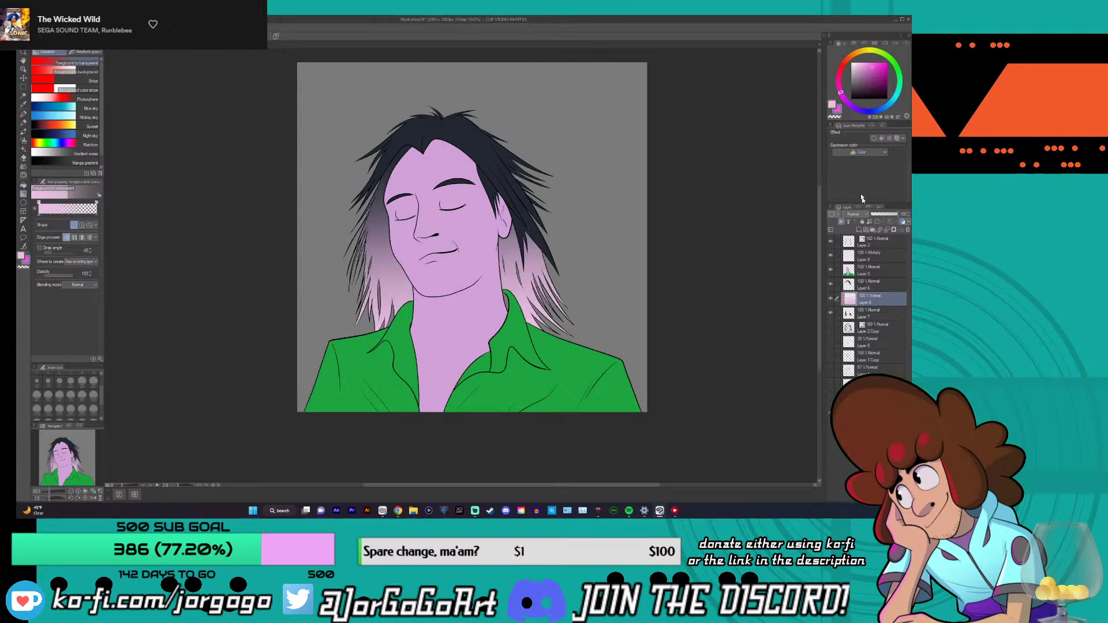
{"action": "left_click", "coordinate": [853, 214]}
{"action": "left_click", "coordinate": [854, 231]}
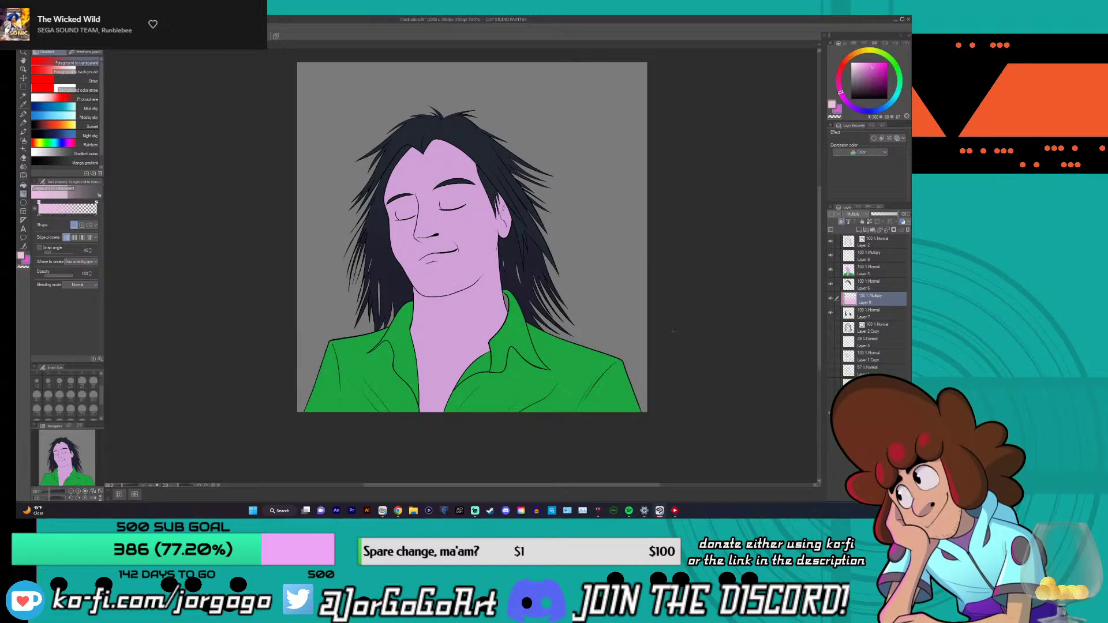
{"action": "key", "text": "ctrl+z"}
{"action": "key", "text": "ctrl+z"}
- Mute the secondary colour and retry the light pink foreground-to-transparent gradient on the back hair with Multiply blending
{"action": "left_click_drag", "start_coordinate": [873, 67], "coordinate": [868, 68]}
{"action": "left_click_drag", "start_coordinate": [449, 346], "coordinate": [449, 173]}
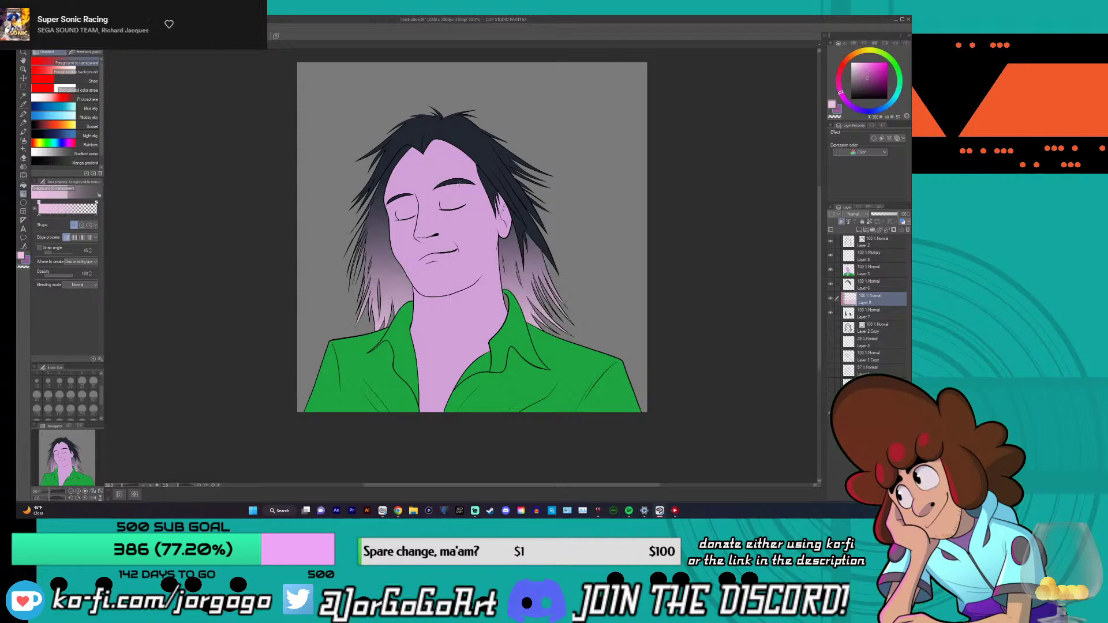
{"action": "left_click", "coordinate": [856, 215]}
{"action": "left_click", "coordinate": [856, 234]}
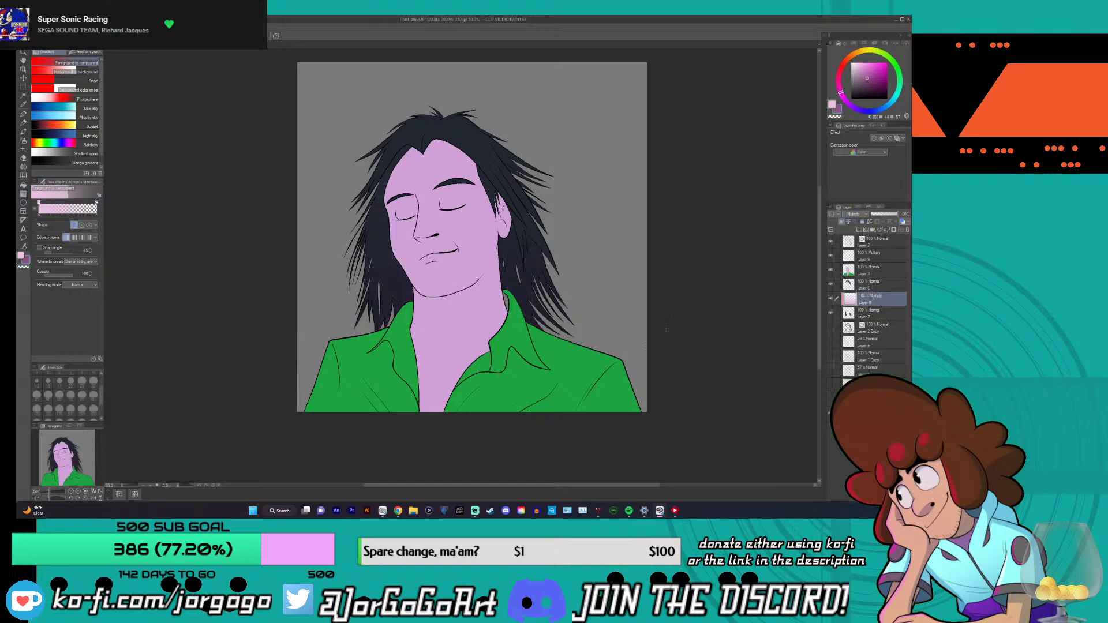
{"action": "key", "text": "ctrl+z"}
{"action": "key", "text": "ctrl+z"}
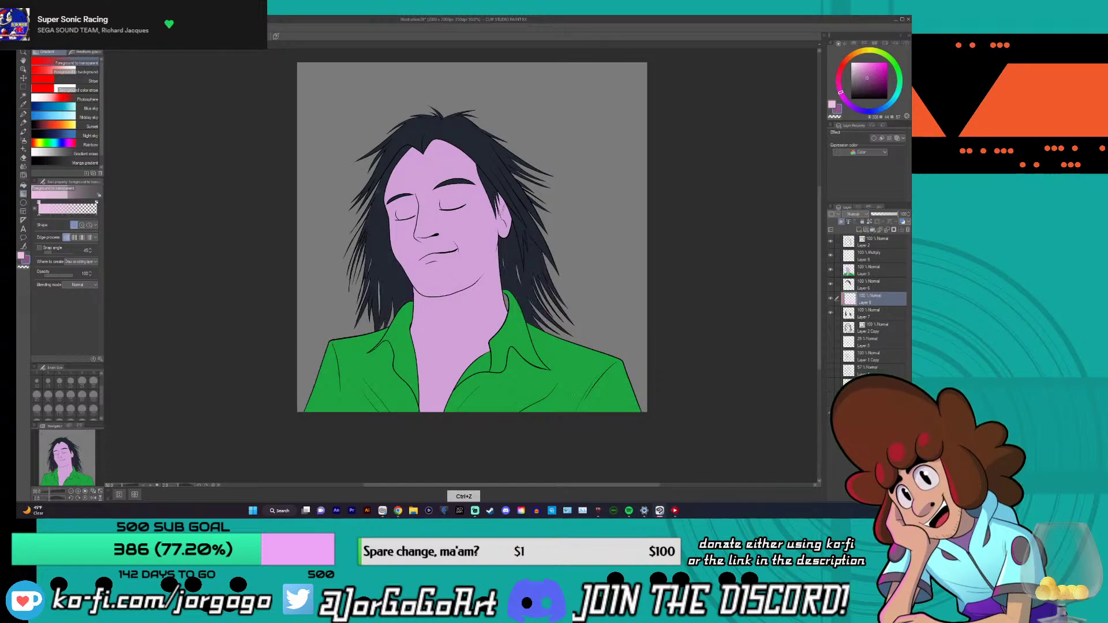
- Set the secondary colour to a deeper magenta and try the upward transparent gradient on the back hair
{"action": "left_click_drag", "start_coordinate": [873, 81], "coordinate": [881, 71]}
{"action": "left_click_drag", "start_coordinate": [445, 329], "coordinate": [446, 154]}
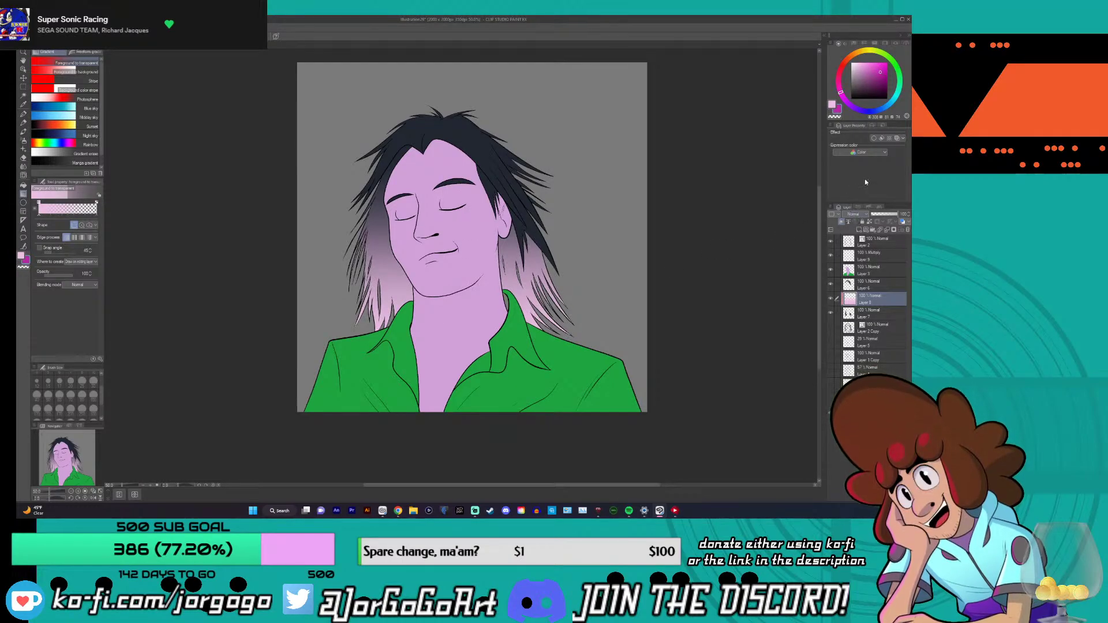
{"action": "key", "text": "ctrl+z"}
- Change the foreground colour to a vivid pink and try its transparent gradient on the back hair with Multiply blending
{"action": "left_click", "coordinate": [833, 105]}
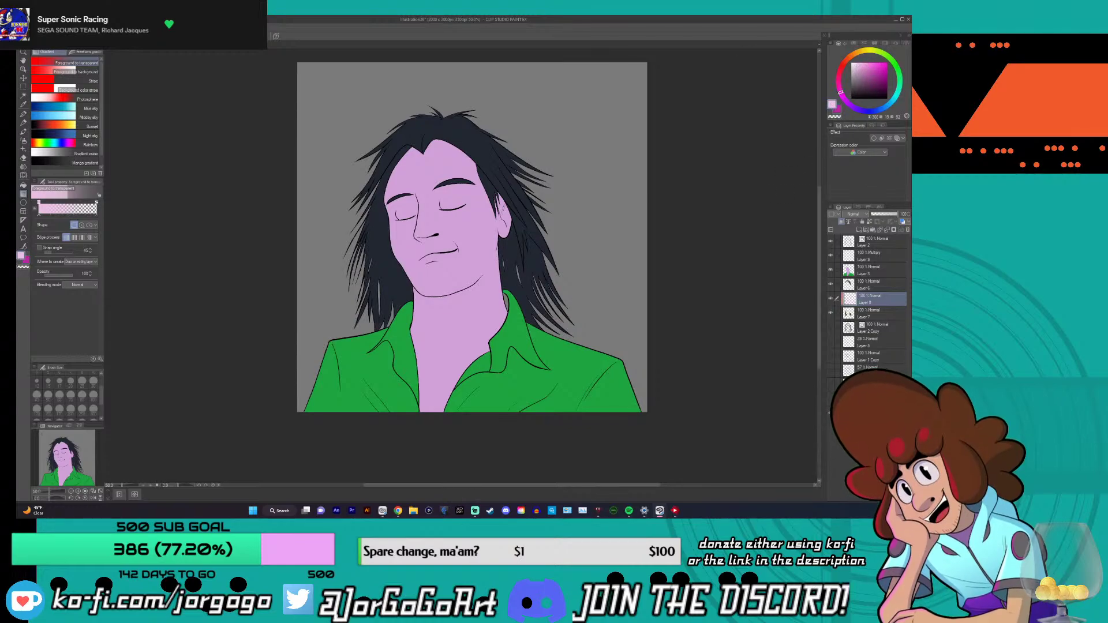
{"action": "left_click", "coordinate": [879, 74]}
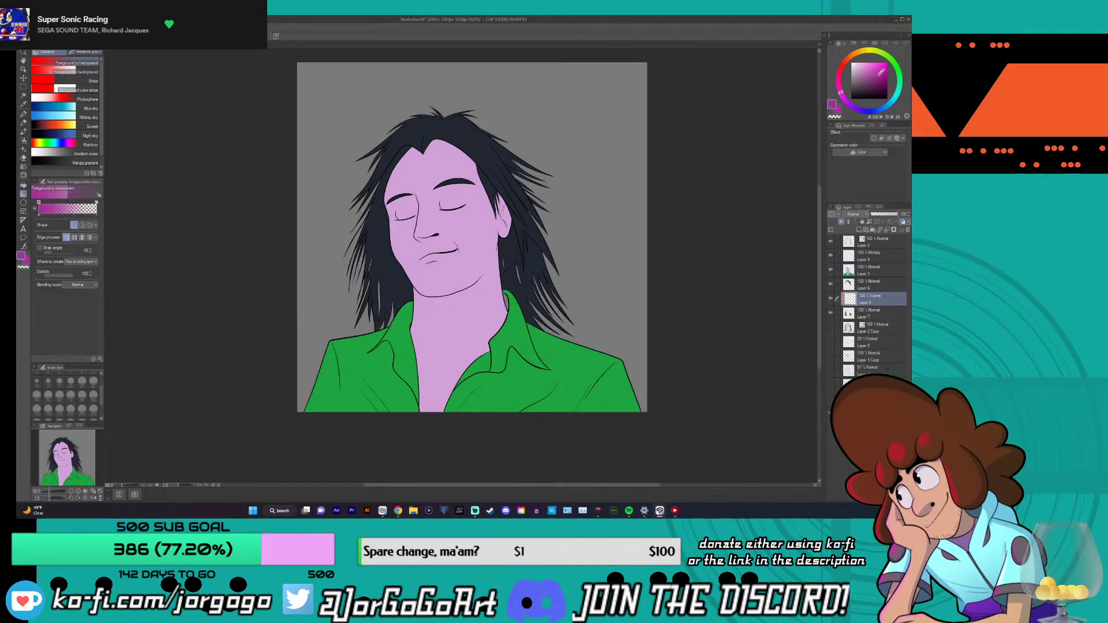
{"action": "left_click", "coordinate": [872, 67]}
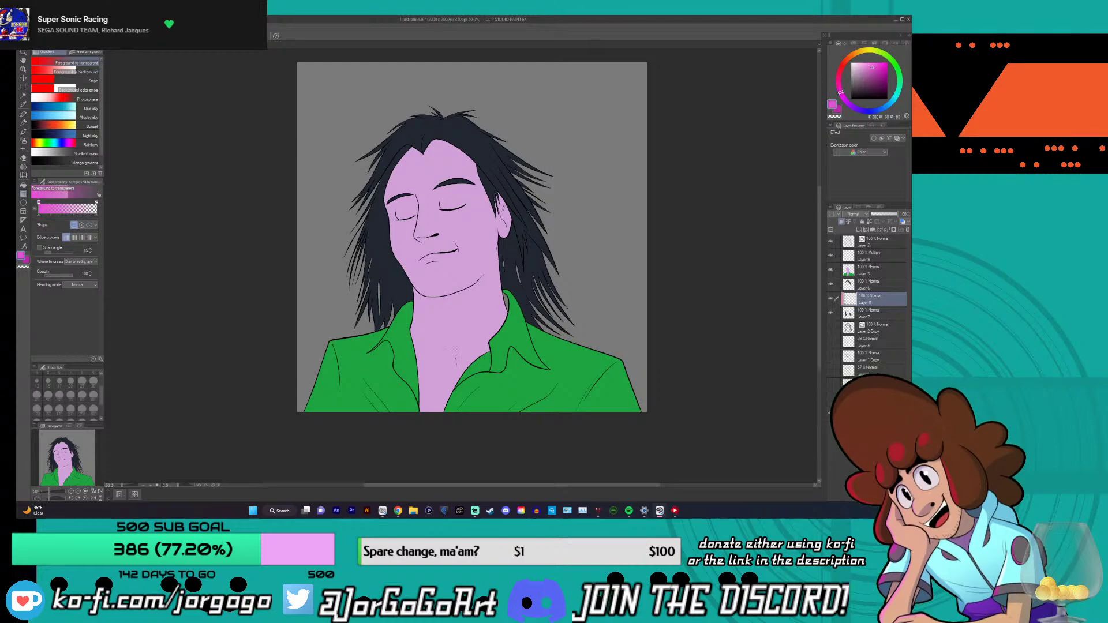
{"action": "left_click_drag", "start_coordinate": [455, 348], "coordinate": [456, 258]}
{"action": "left_click", "coordinate": [860, 214]}
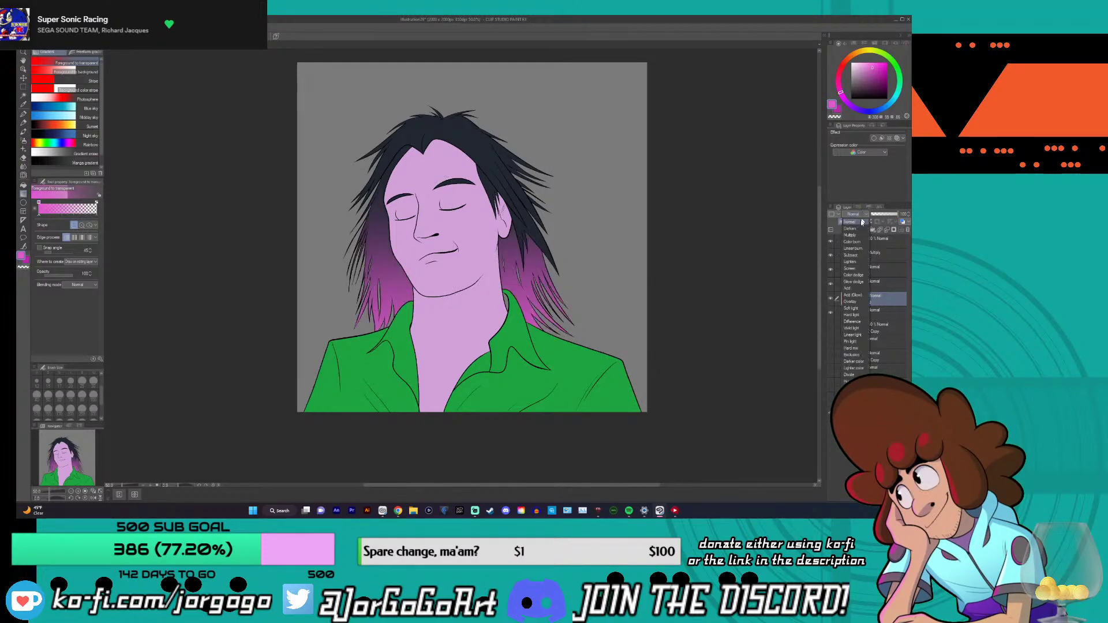
{"action": "left_click", "coordinate": [851, 234]}
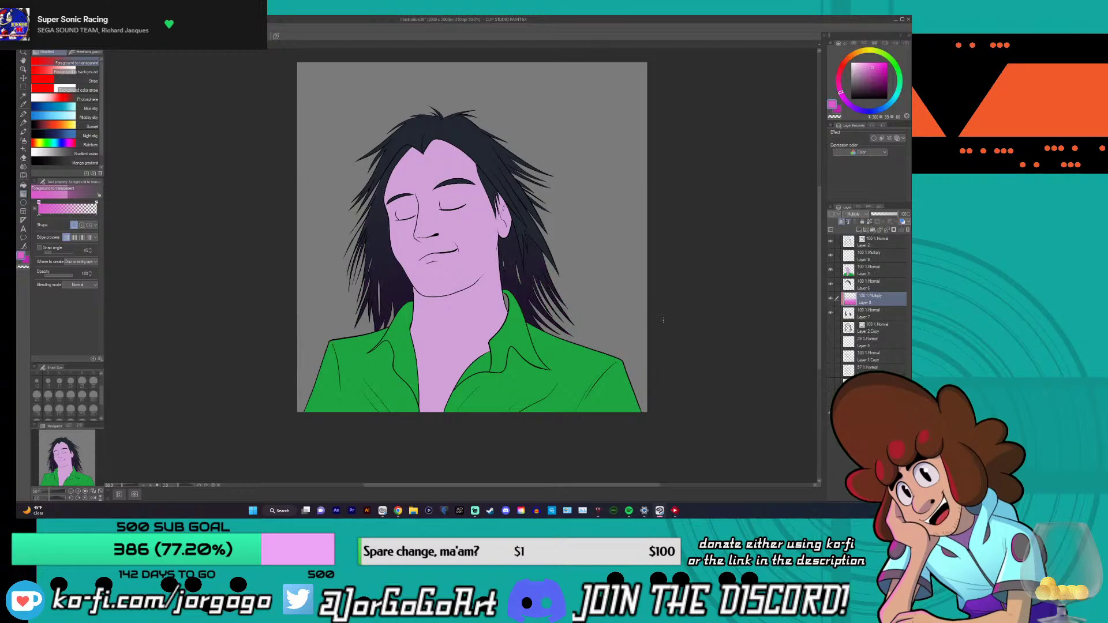
{"action": "key", "text": "ctrl+z"}
{"action": "key", "text": "ctrl+z"}
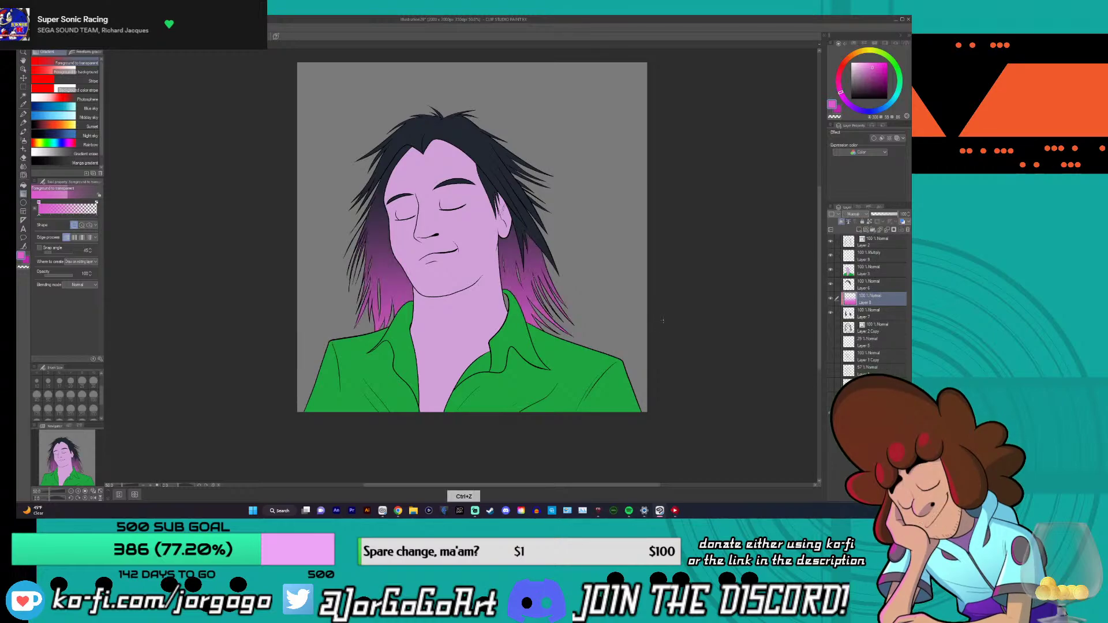
- Apply a muted purple foreground-to-transparent gradient upward from the back hair's tips and set its clipped layer to Multiply
{"action": "left_click_drag", "start_coordinate": [874, 66], "coordinate": [869, 72]}
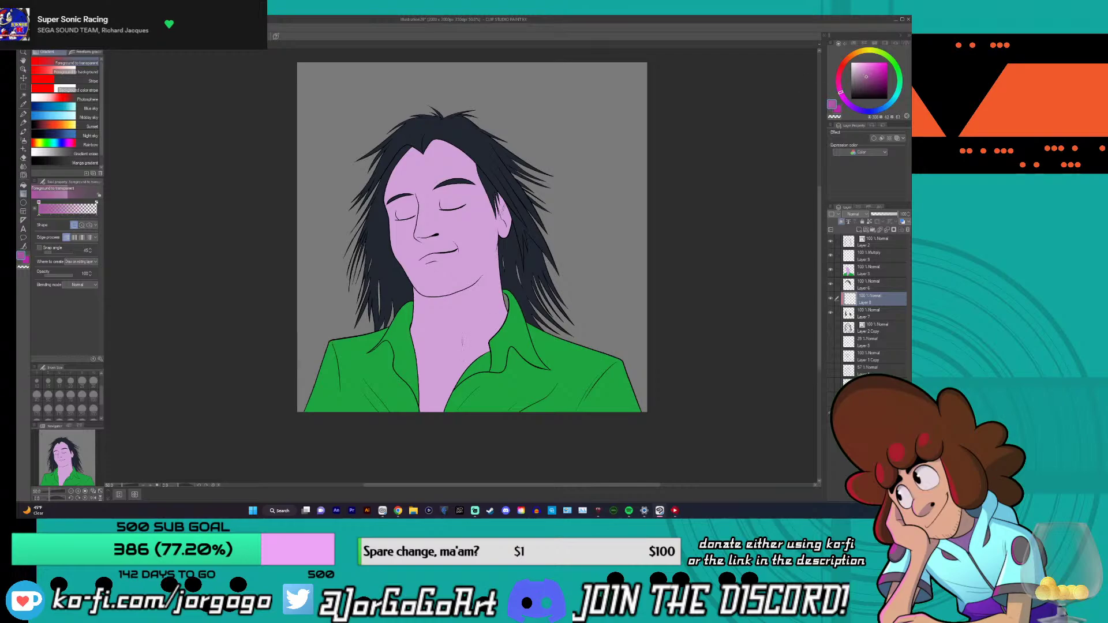
{"action": "left_click_drag", "start_coordinate": [463, 339], "coordinate": [463, 240]}
{"action": "left_click", "coordinate": [857, 214]}
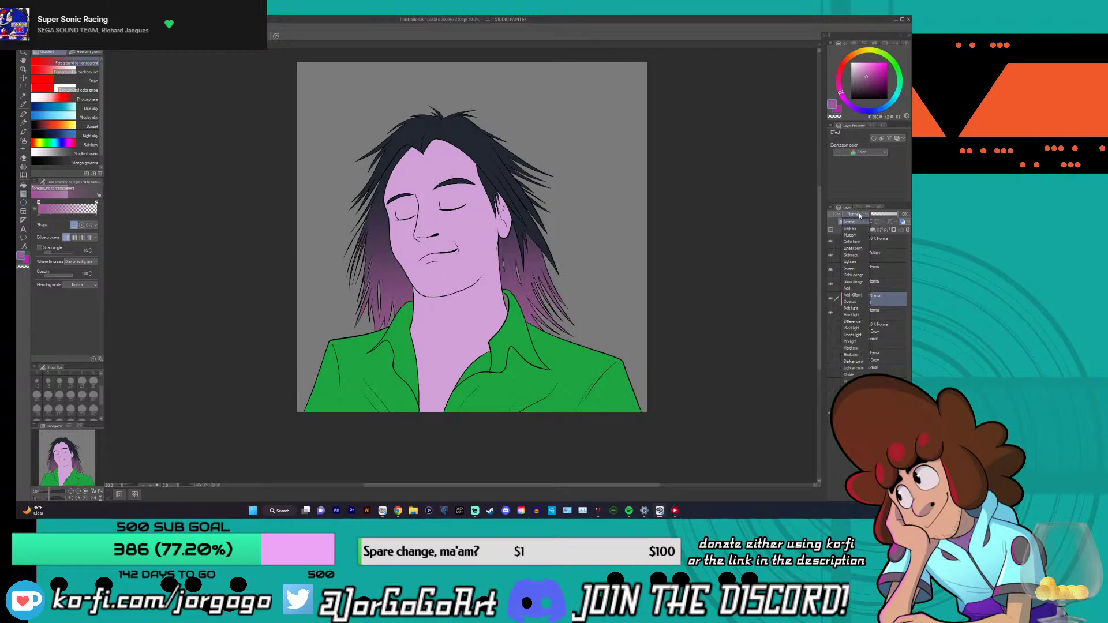
{"action": "left_click", "coordinate": [857, 244]}
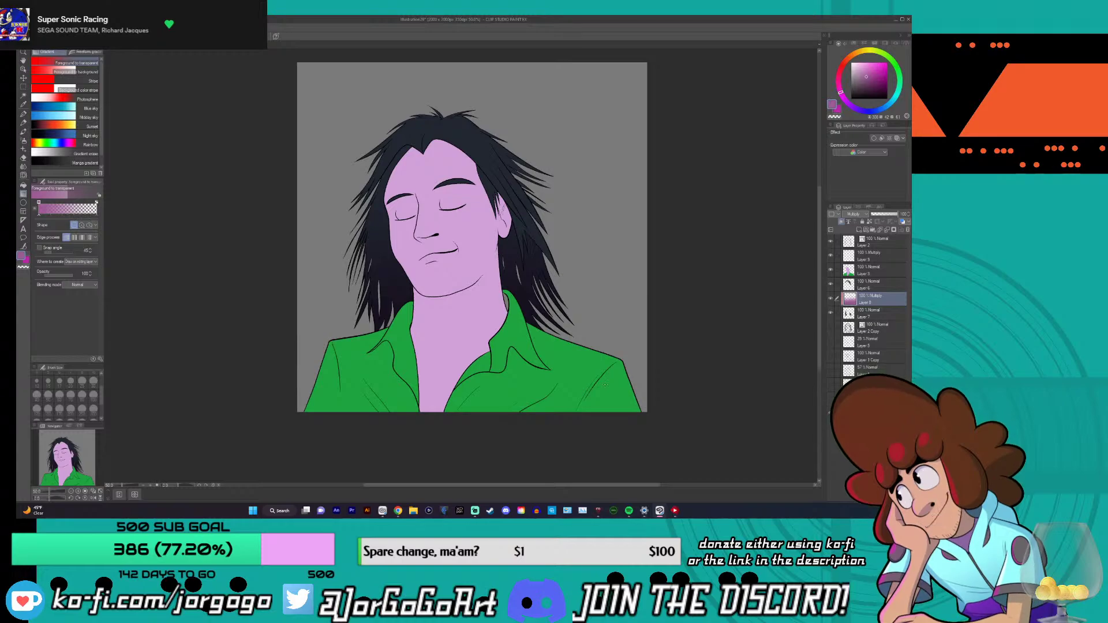
{"action": "scroll", "coordinate": [464, 230], "scroll_direction": "up", "scroll_amount": 3}
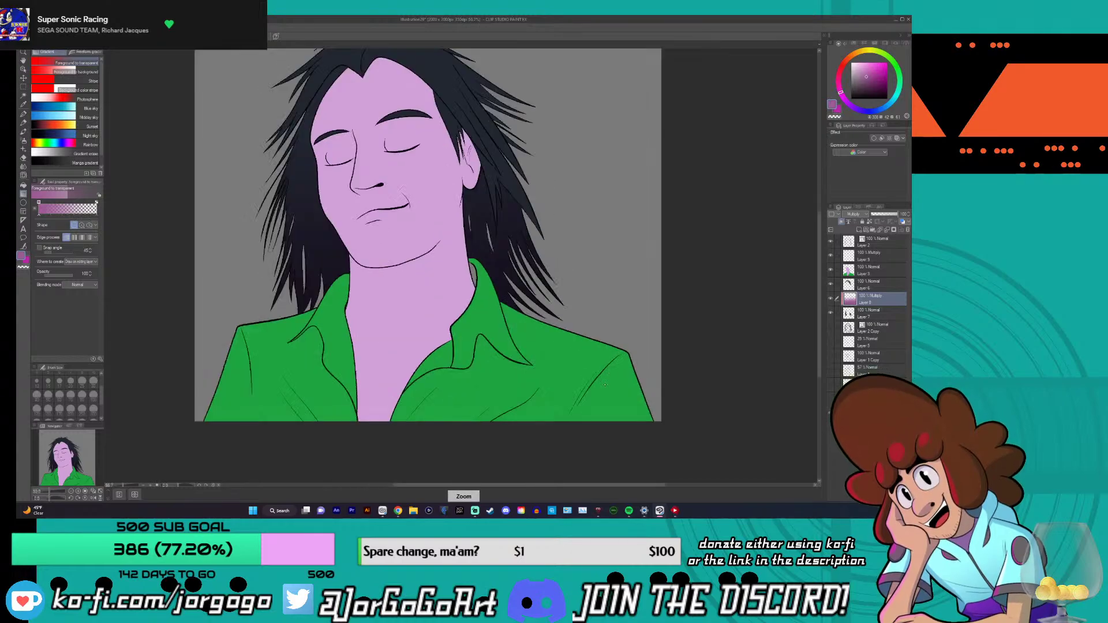
{"action": "scroll", "coordinate": [472, 237], "scroll_direction": "up", "scroll_amount": 2}
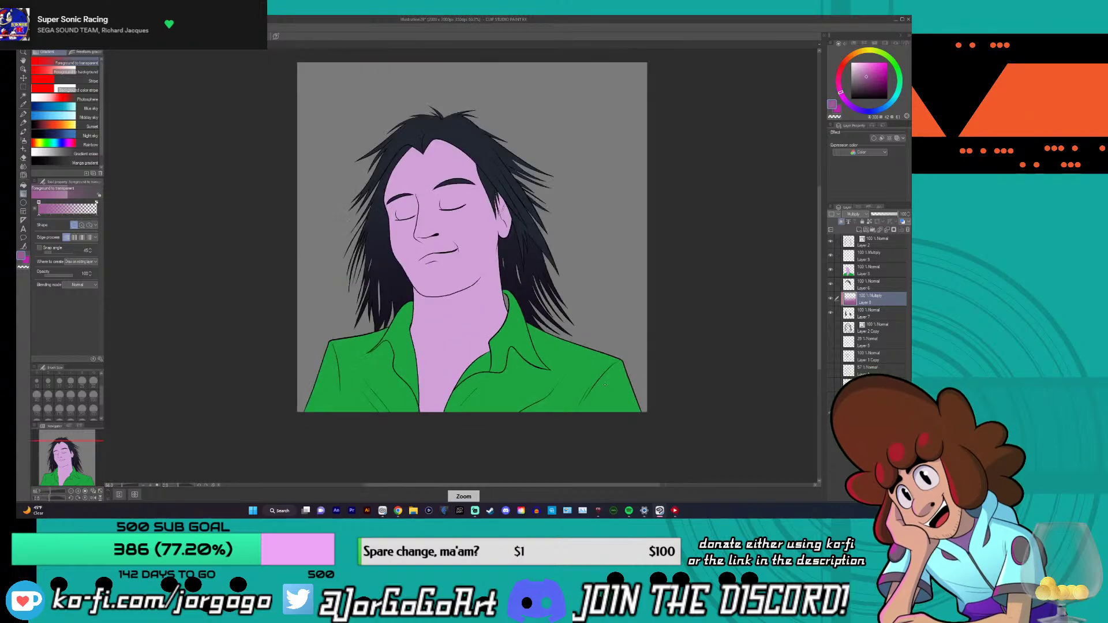
{"action": "scroll", "coordinate": [472, 237], "scroll_direction": "down", "scroll_amount": 1}
{"action": "scroll", "coordinate": [472, 236], "scroll_direction": "up", "scroll_amount": 1}
- Switch back to the Pen tool and select the empty Multiply shading layer above the face and shirt colours
{"action": "key", "text": "p"}
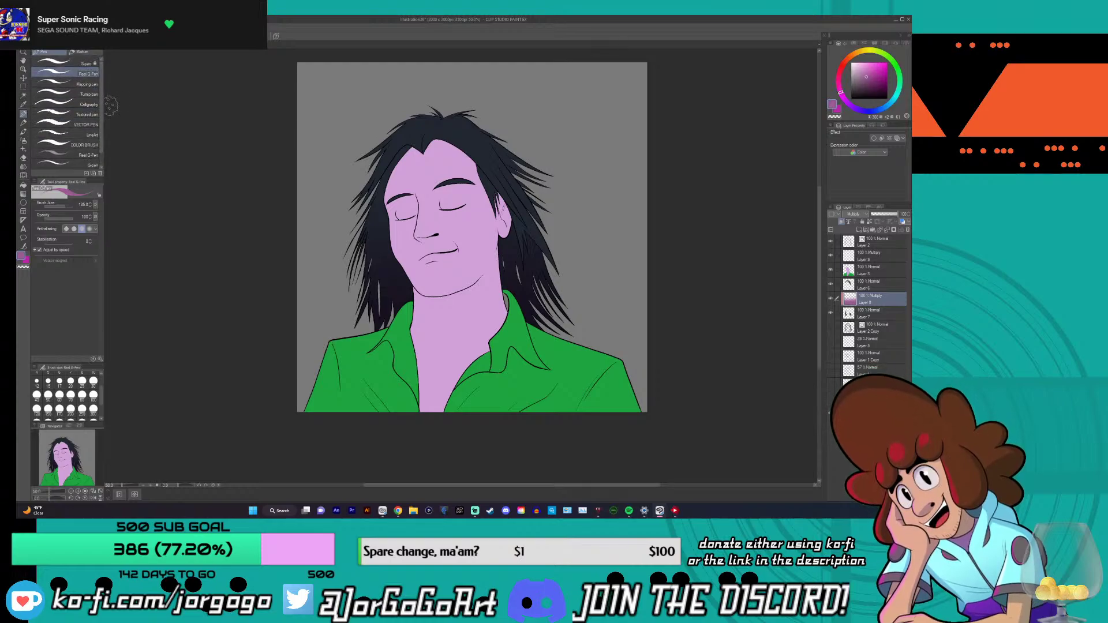
{"action": "scroll", "coordinate": [102, 139], "scroll_direction": "down", "scroll_amount": 1}
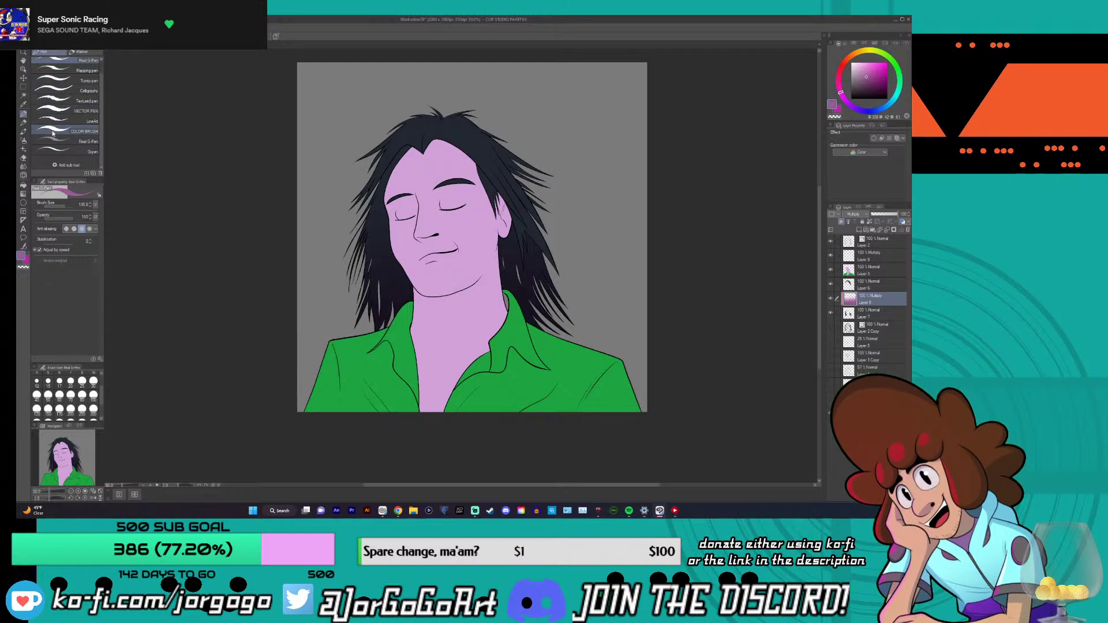
{"action": "left_click", "coordinate": [852, 260]}
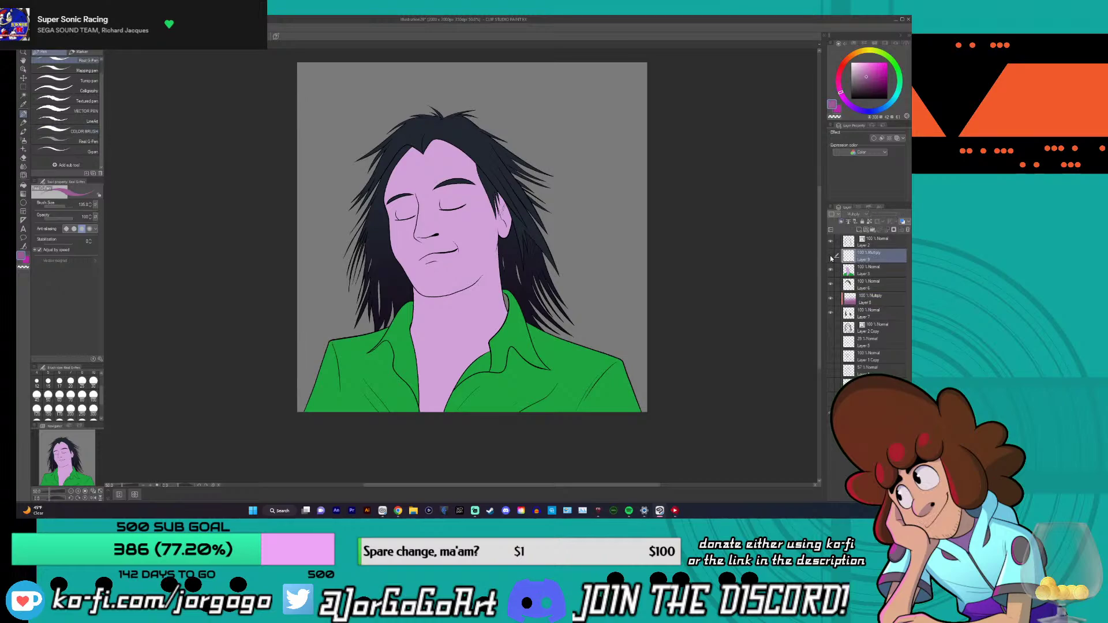
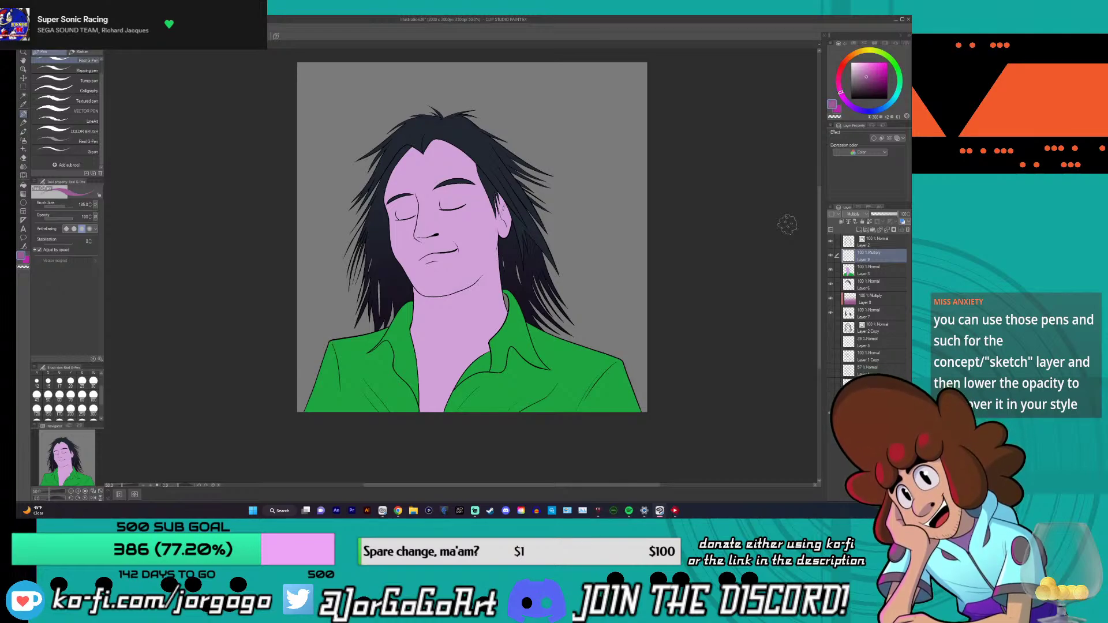
- Try placing the 3D perspective grid material over the portrait and rotate its camera to a lower viewing angle
{"action": "left_click", "coordinate": [23, 69]}
{"action": "left_click", "coordinate": [23, 114]}
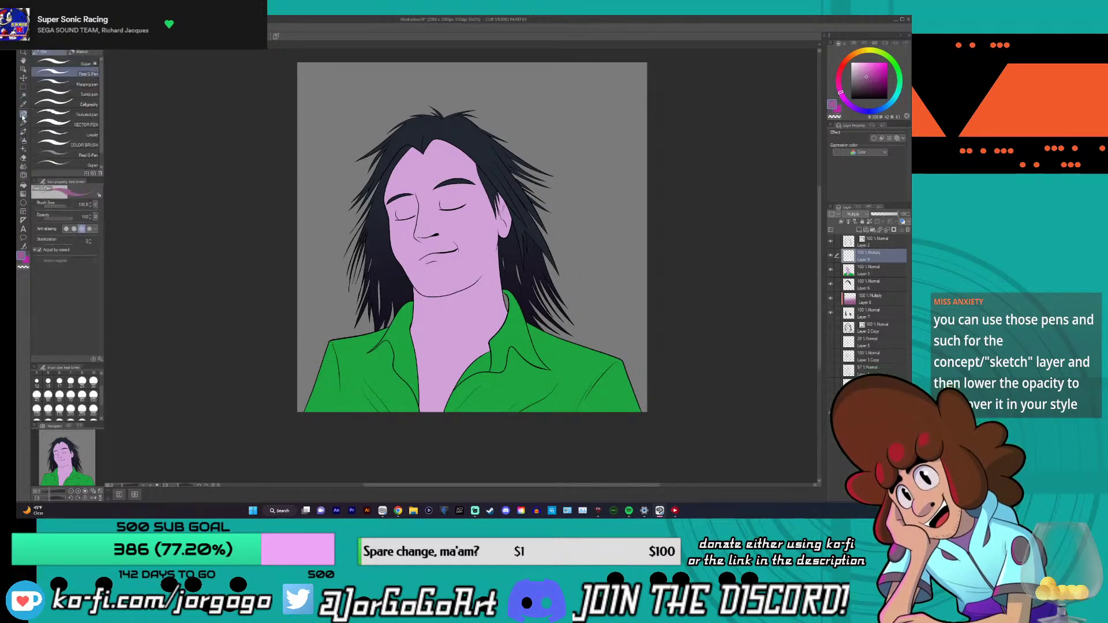
{"action": "left_click", "coordinate": [816, 81]}
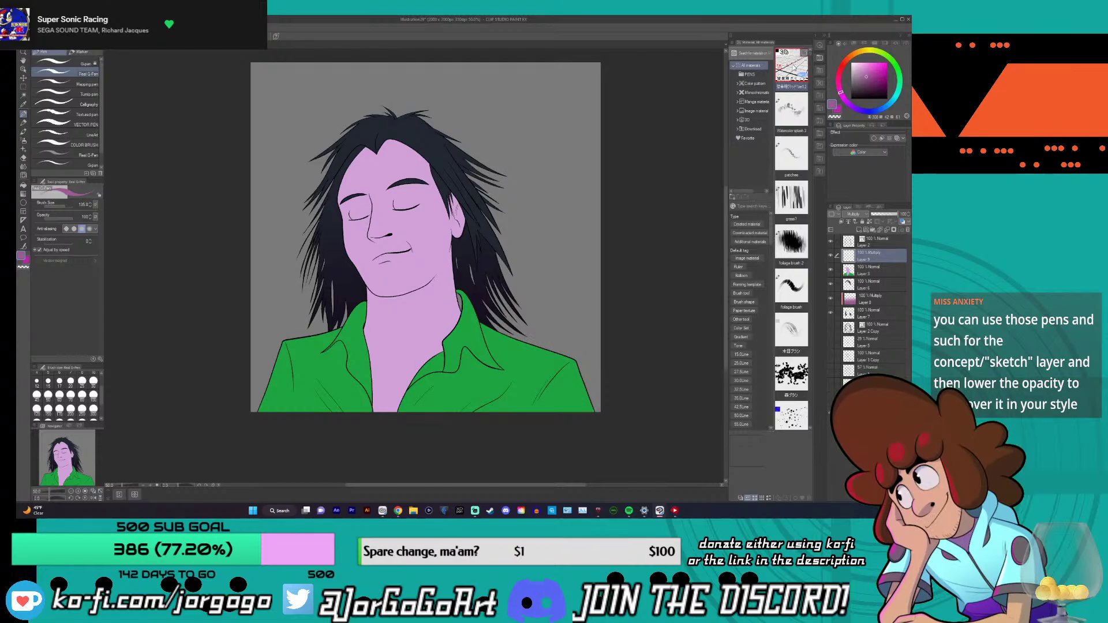
{"action": "left_click_drag", "start_coordinate": [795, 67], "coordinate": [416, 281]}
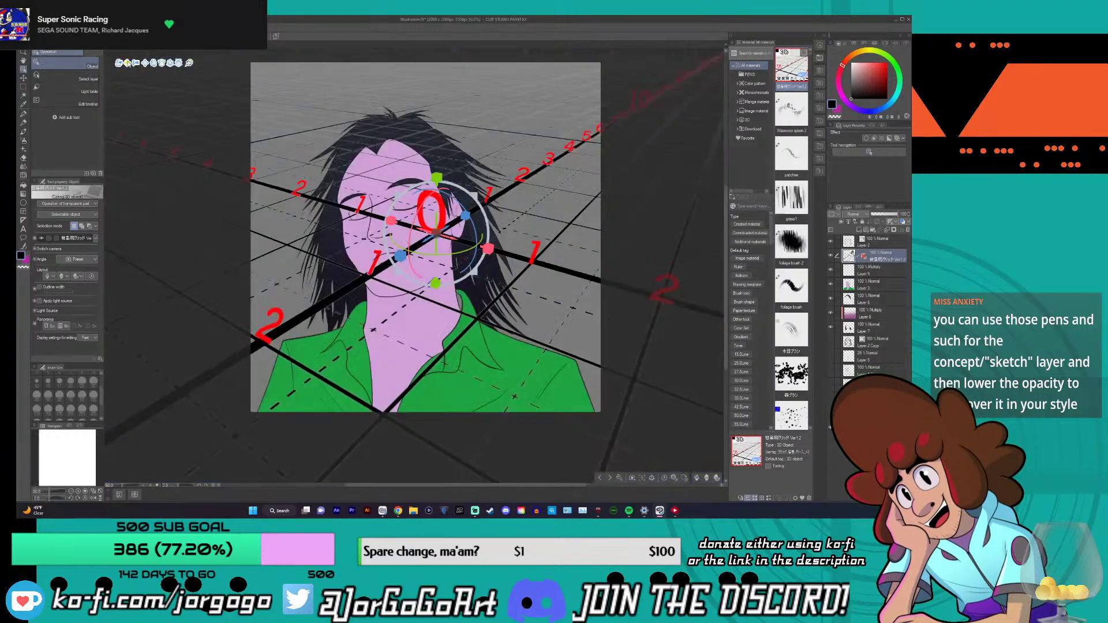
{"action": "left_click_drag", "start_coordinate": [135, 64], "coordinate": [593, 36]}
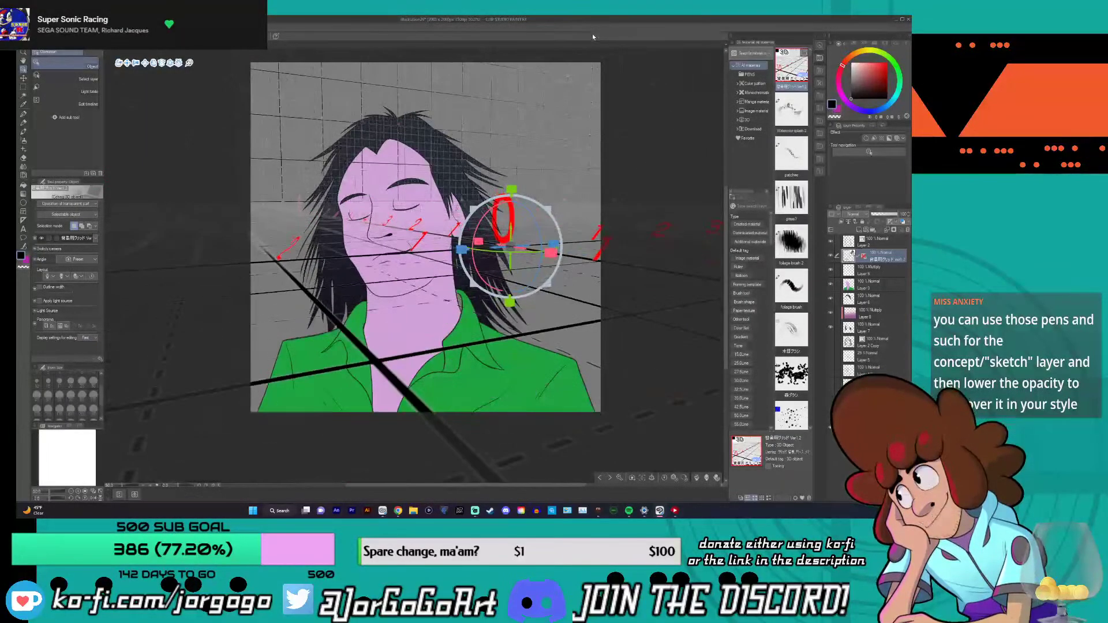
- Delete the 3D perspective grid layer and close the material library
{"action": "left_click", "coordinate": [908, 231]}
{"action": "left_click", "coordinate": [466, 210]}
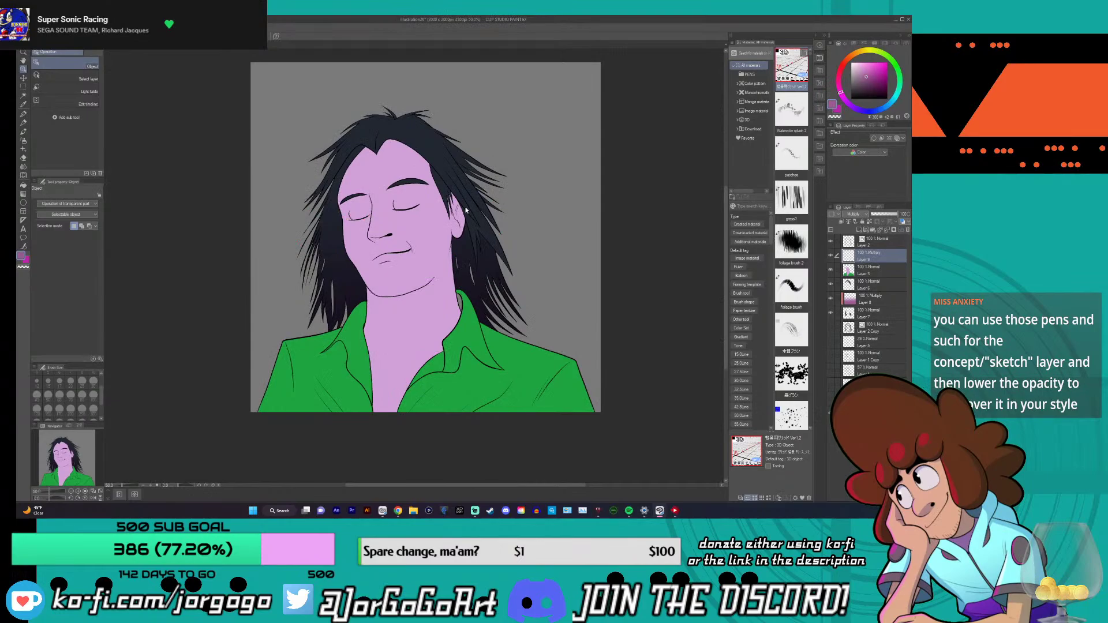
{"action": "left_click", "coordinate": [825, 36]}
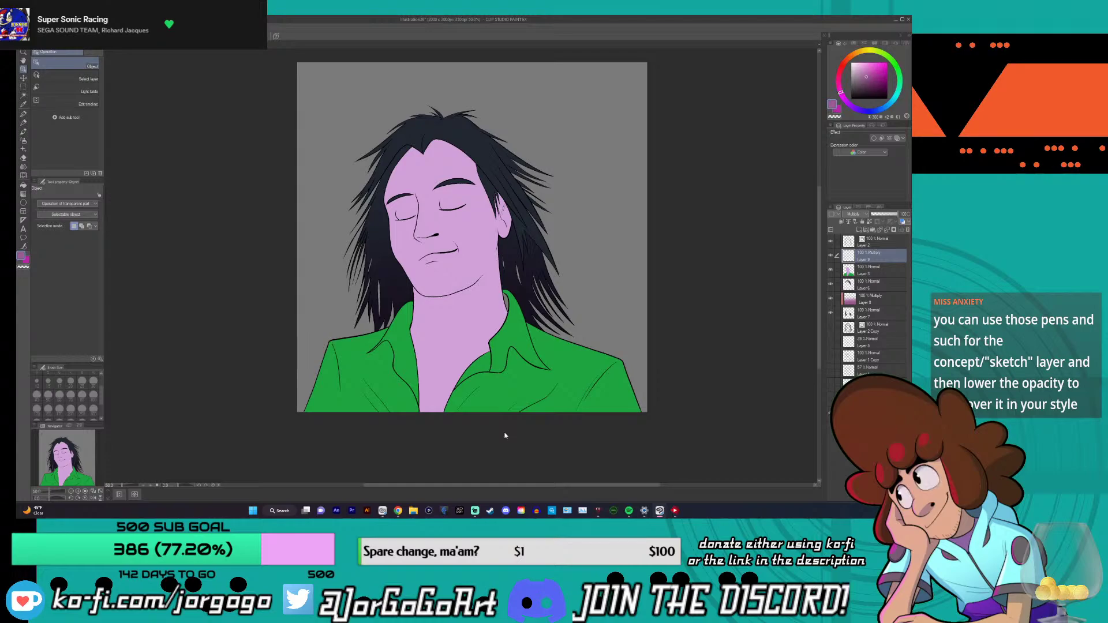
- Clip the empty Multiply layer to the face and shirt colours and draw a purple foreground-to-transparent gradient upward from below the shirt
{"action": "scroll", "coordinate": [818, 209], "scroll_direction": "down", "scroll_amount": 1}
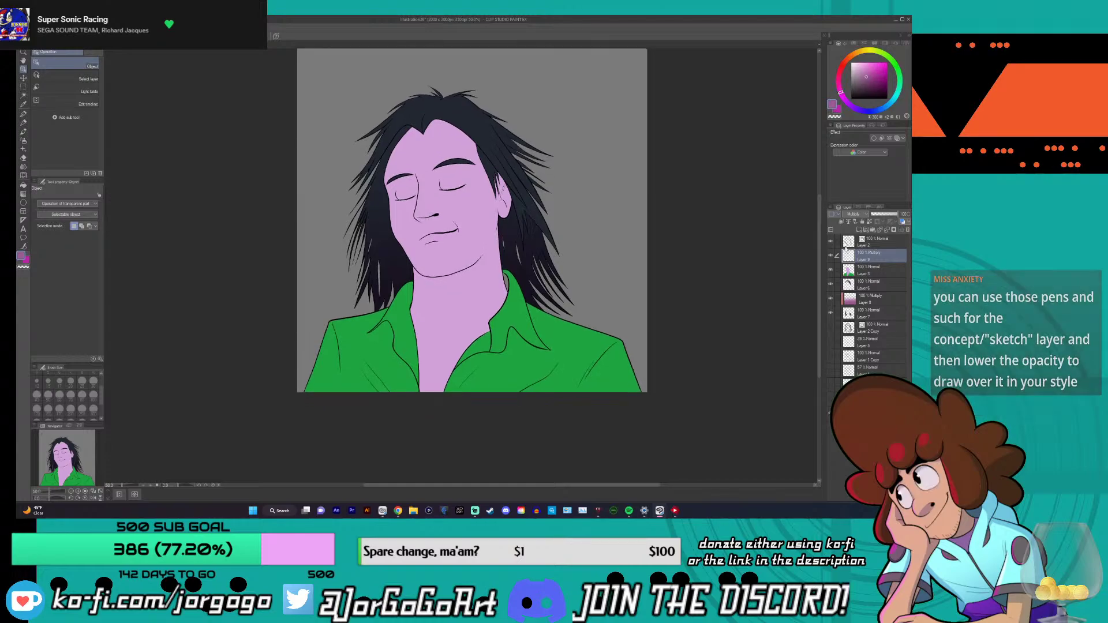
{"action": "left_click", "coordinate": [831, 298]}
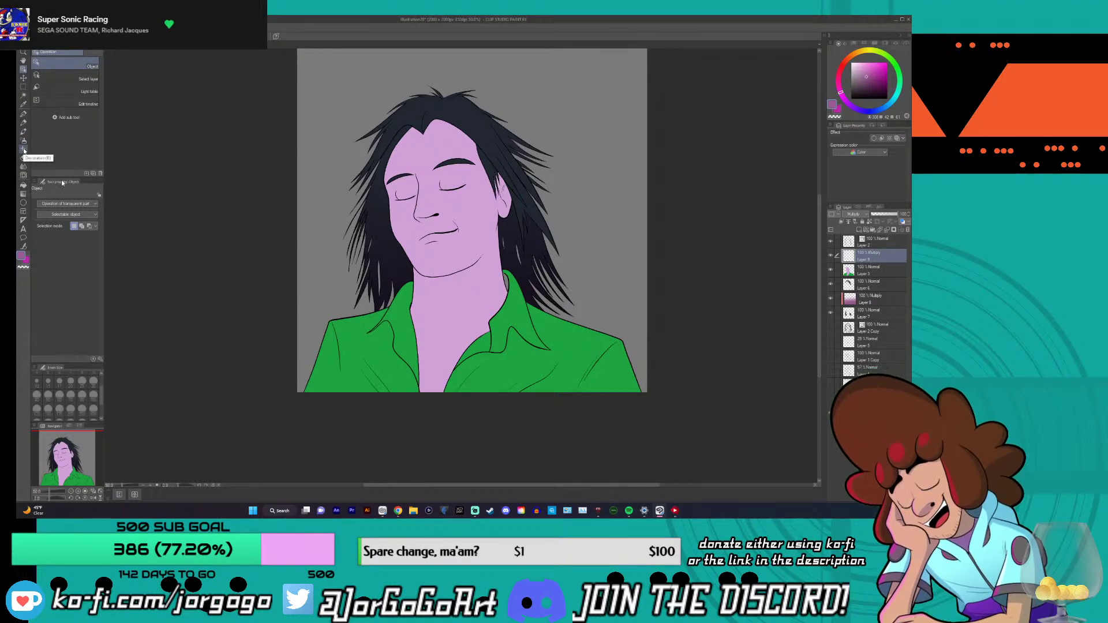
{"action": "left_click", "coordinate": [25, 196]}
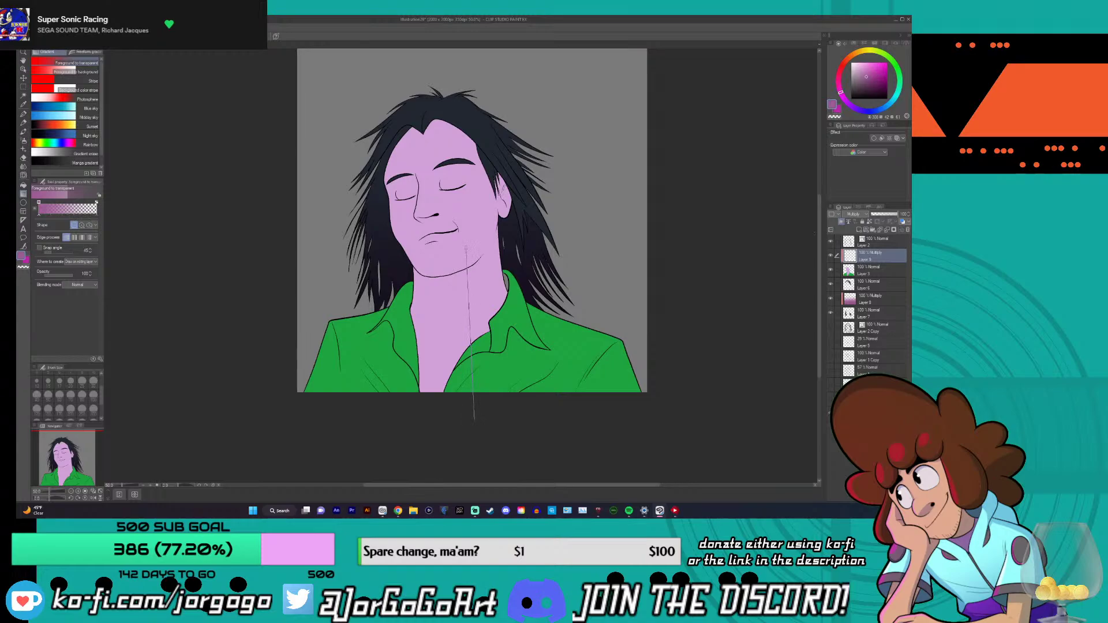
- Try several vertical purple foreground-to-transparent gradients over the lower portrait on the upper Multiply layer, undoing each one
{"action": "left_click_drag", "start_coordinate": [467, 244], "coordinate": [467, 243]}
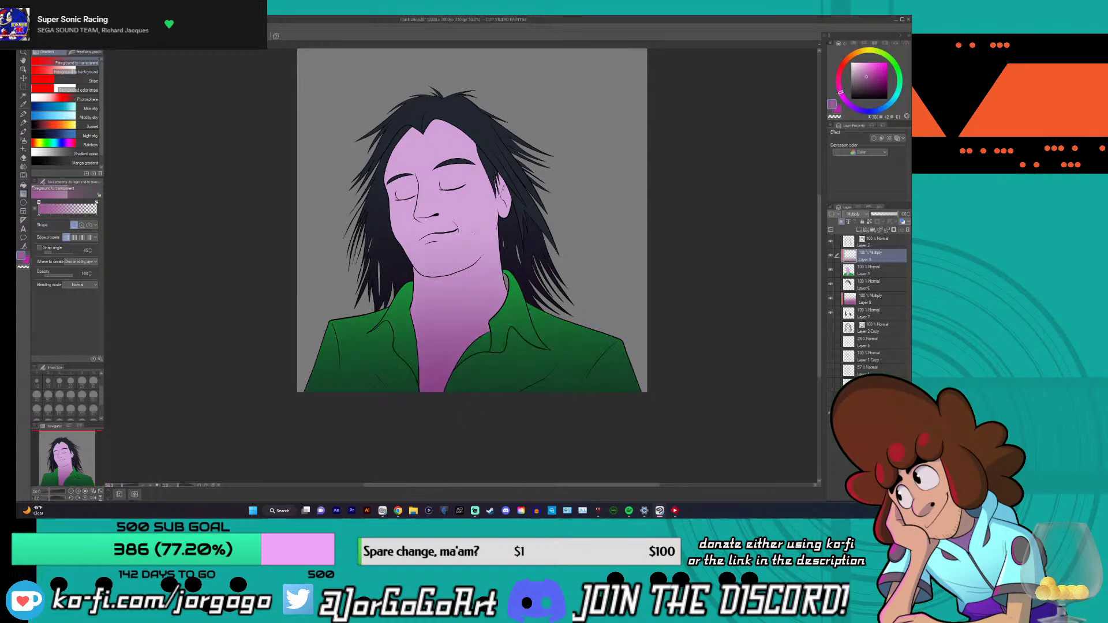
{"action": "key", "text": "ctrl+z"}
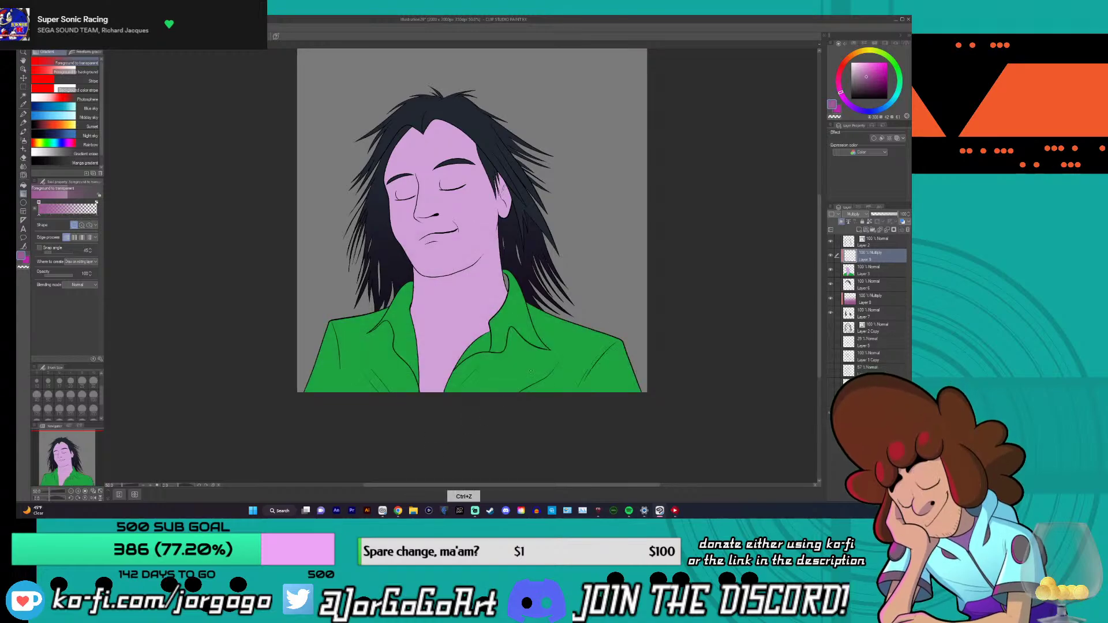
{"action": "scroll", "coordinate": [488, 402], "scroll_direction": "down", "scroll_amount": 2}
{"action": "left_click_drag", "start_coordinate": [504, 479], "coordinate": [504, 372]}
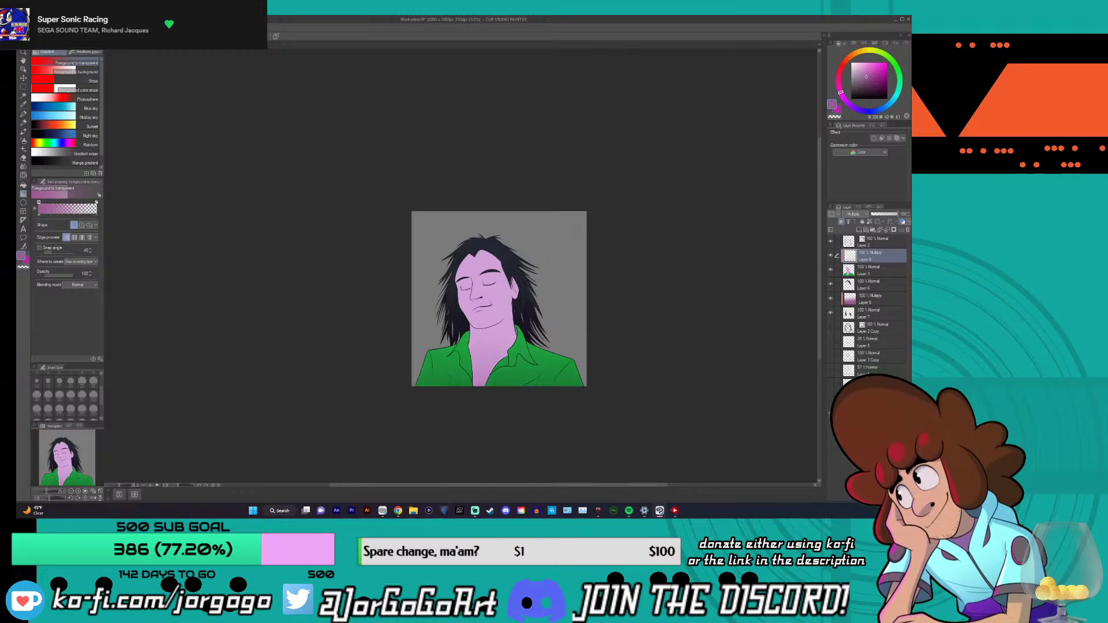
{"action": "key", "text": "ctrl+z"}
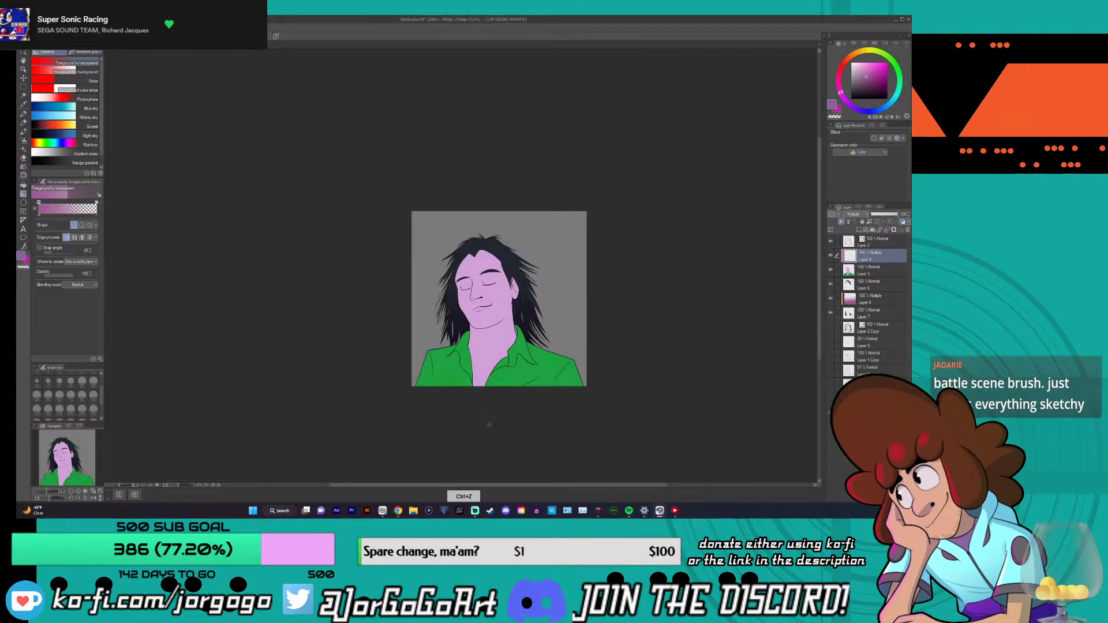
{"action": "left_click_drag", "start_coordinate": [487, 334], "coordinate": [487, 332]}
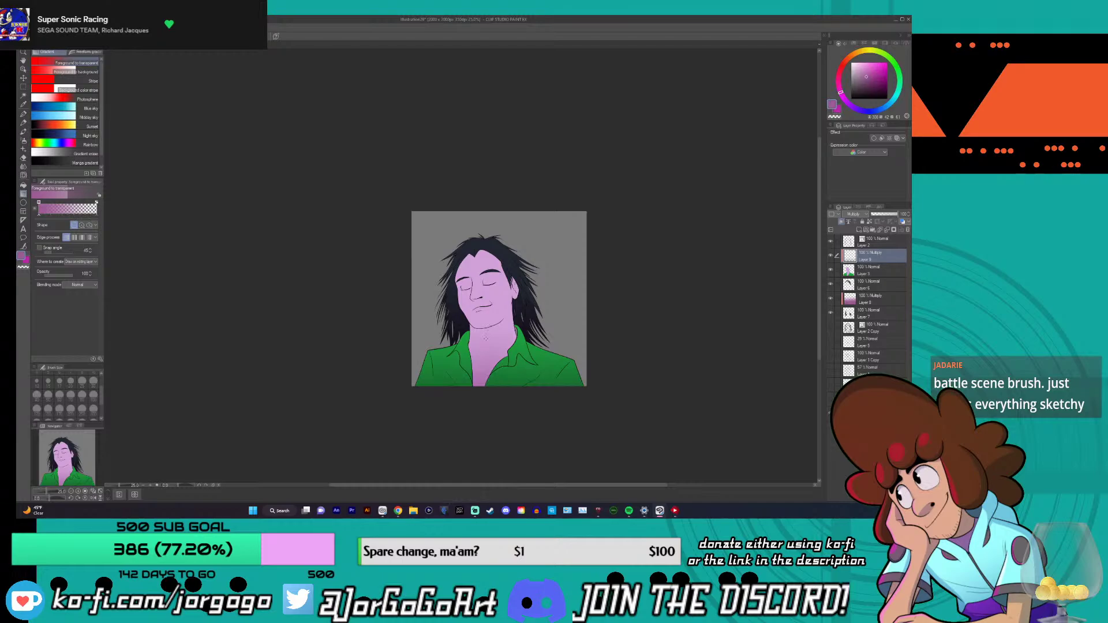
{"action": "key", "text": "ctrl+z"}
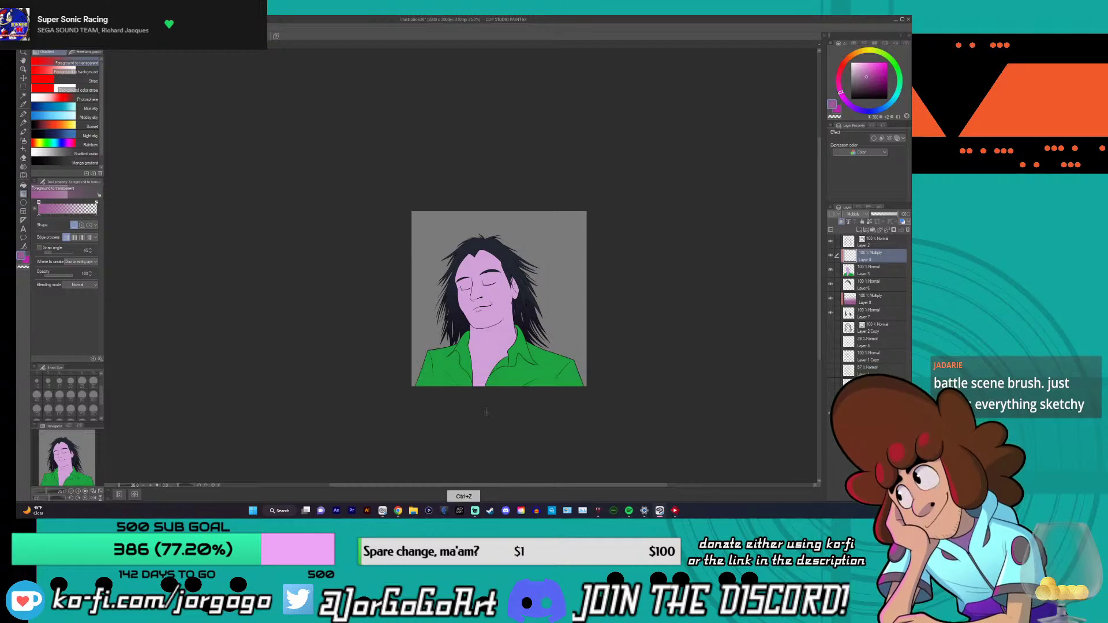
{"action": "left_click_drag", "start_coordinate": [482, 421], "coordinate": [482, 374]}
{"action": "key", "text": "ctrl+z"}
- Apply a subtle purple foreground-to-transparent gradient over the shirt and neck, rising from below the canvas on the upper Multiply layer
{"action": "left_click_drag", "start_coordinate": [483, 464], "coordinate": [482, 375]}
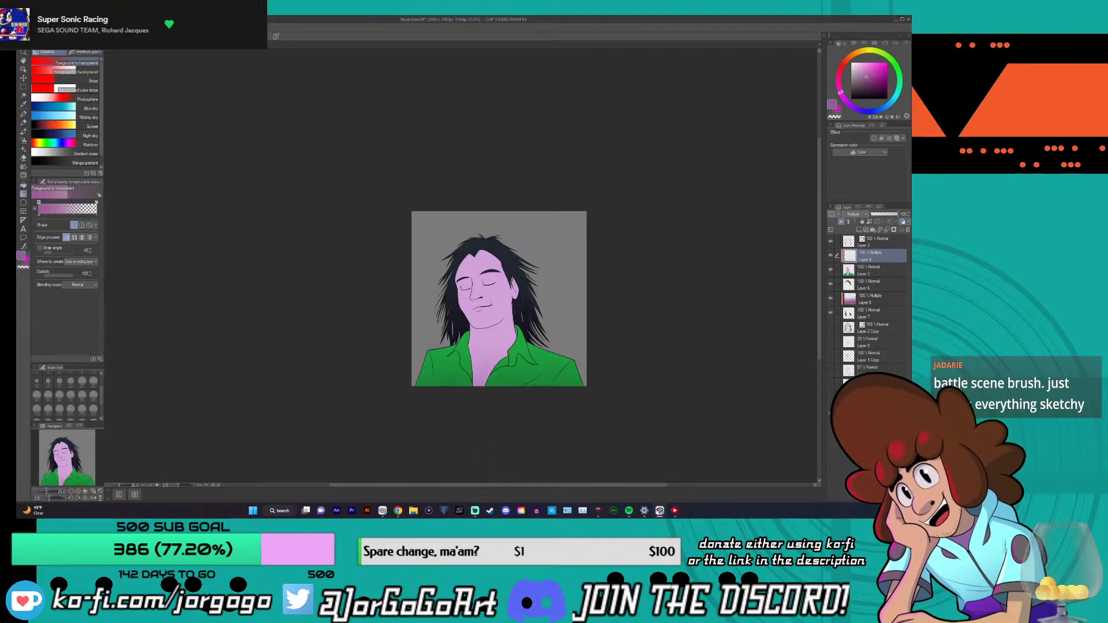
{"action": "key", "text": "ctrl+plus"}
{"action": "key", "text": "ctrl+plus"}
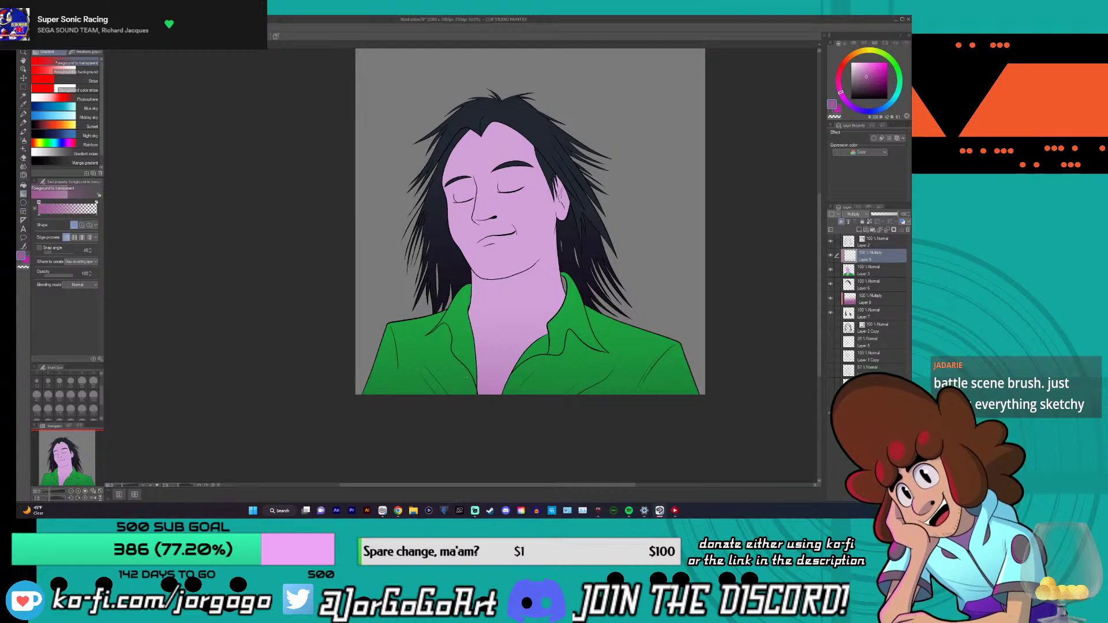
- Examine the gradient shading on the neck, shirt and hair at several magnifications
{"action": "key", "text": "ctrl+minus"}
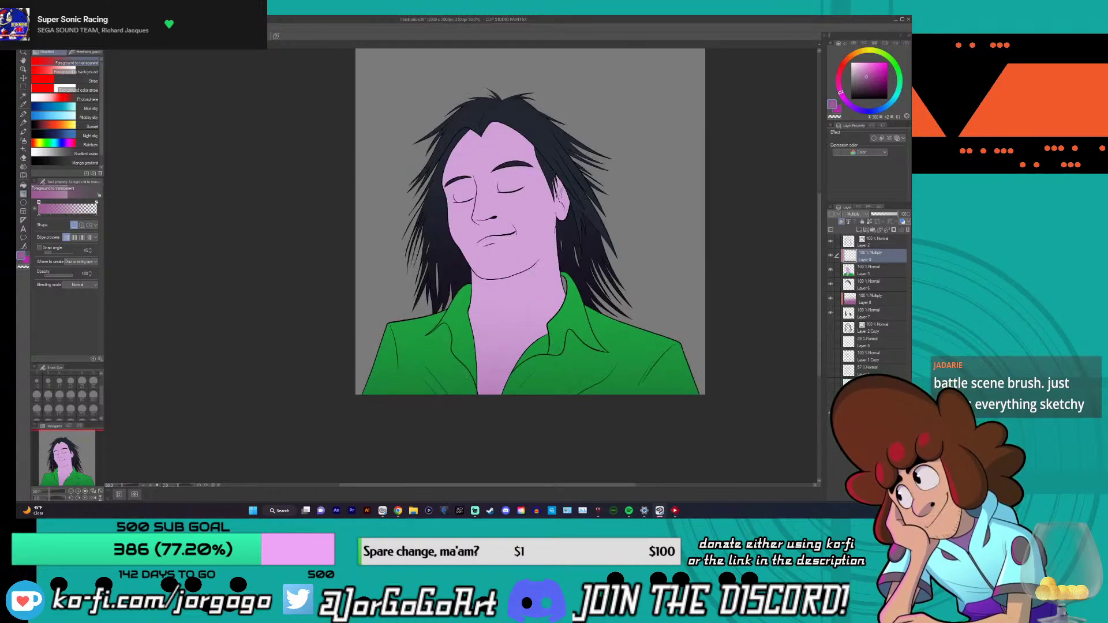
{"action": "key", "text": "ctrl+minus"}
{"action": "key", "text": "ctrl+plus"}
{"action": "key", "text": "ctrl+minus"}
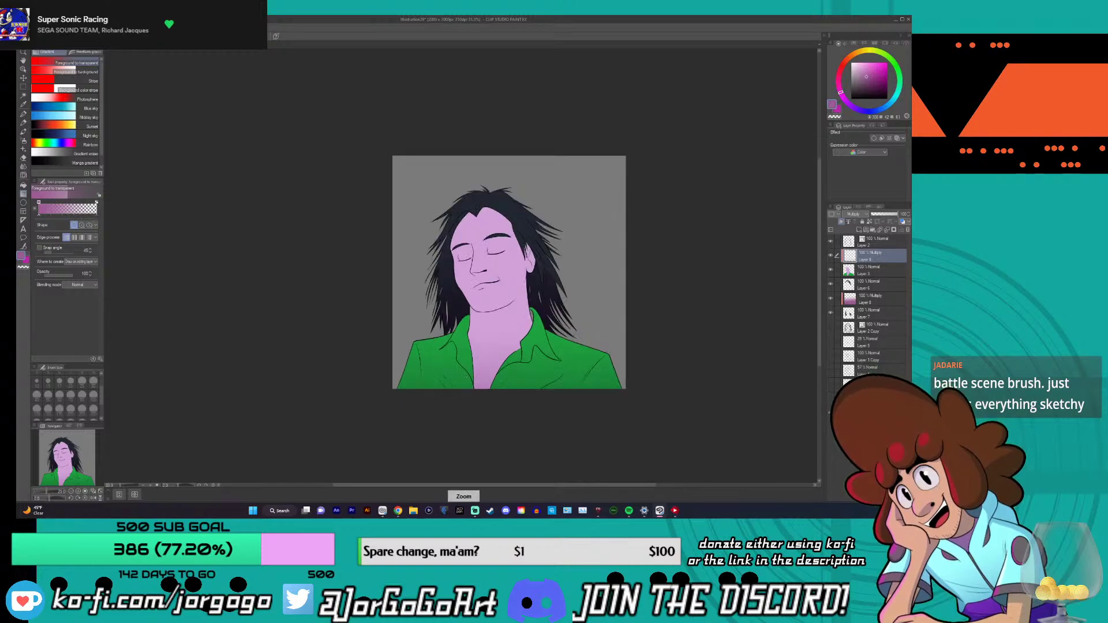
{"action": "key", "text": "ctrl+plus"}
{"action": "key", "text": "ctrl+minus"}
{"action": "key", "text": "ctrl+plus"}
{"action": "key", "text": "ctrl+minus"}
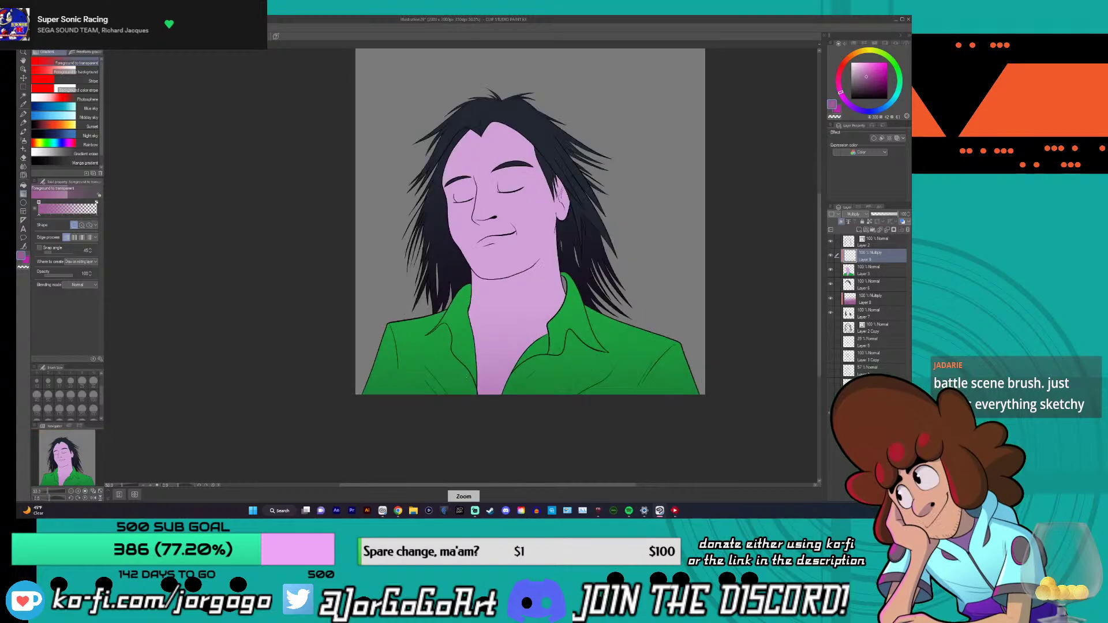
{"action": "key", "text": "ctrl+plus"}
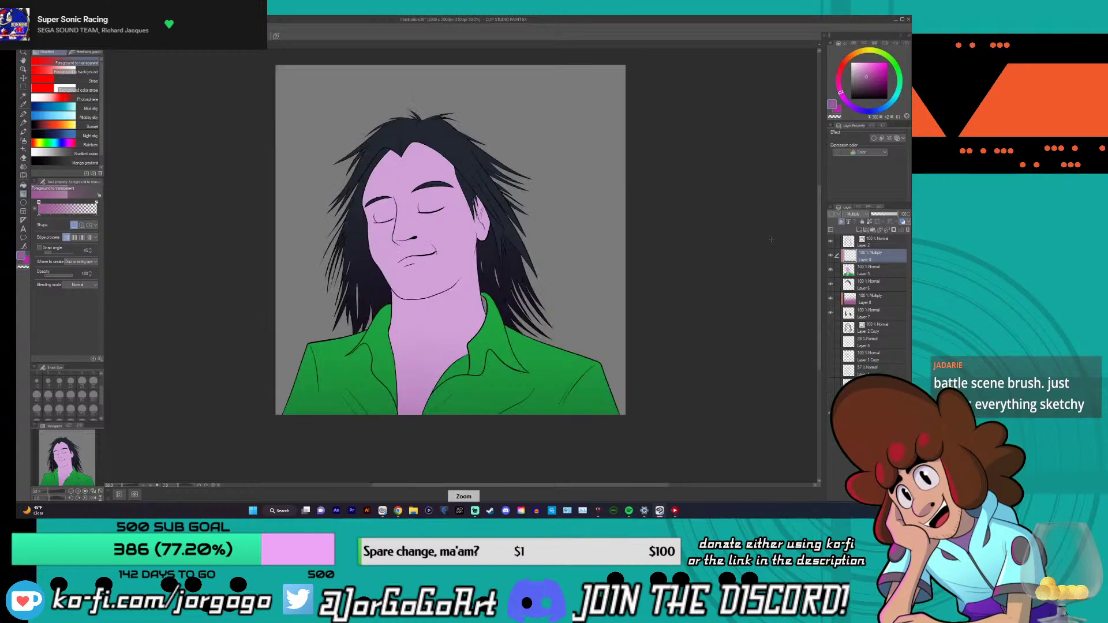
{"action": "key", "text": "ctrl+plus"}
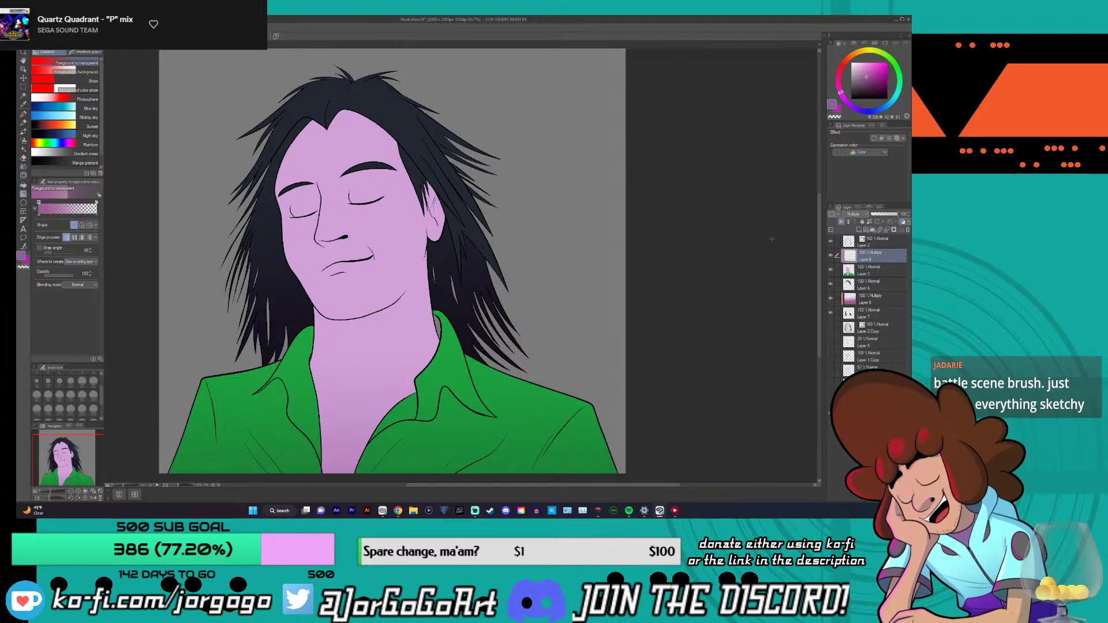
- Try a stronger purple gradient across the neck and shirt on the upper Multiply layer, and undo it
{"action": "left_click_drag", "start_coordinate": [522, 486], "coordinate": [460, 487]}
{"action": "mouse_move", "coordinate": [822, 206]}
{"action": "left_mouse_down"}
{"action": "mouse_move", "coordinate": [817, 224]}
{"action": "mouse_move", "coordinate": [794, 231]}
{"action": "left_mouse_up"}
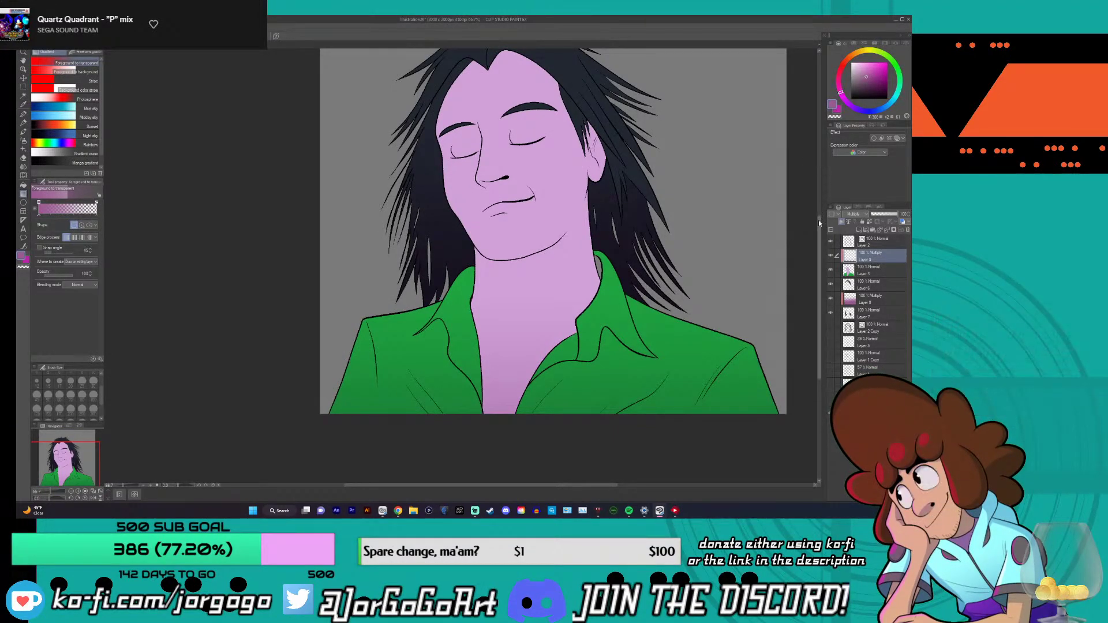
{"action": "left_click_drag", "start_coordinate": [819, 231], "coordinate": [789, 242]}
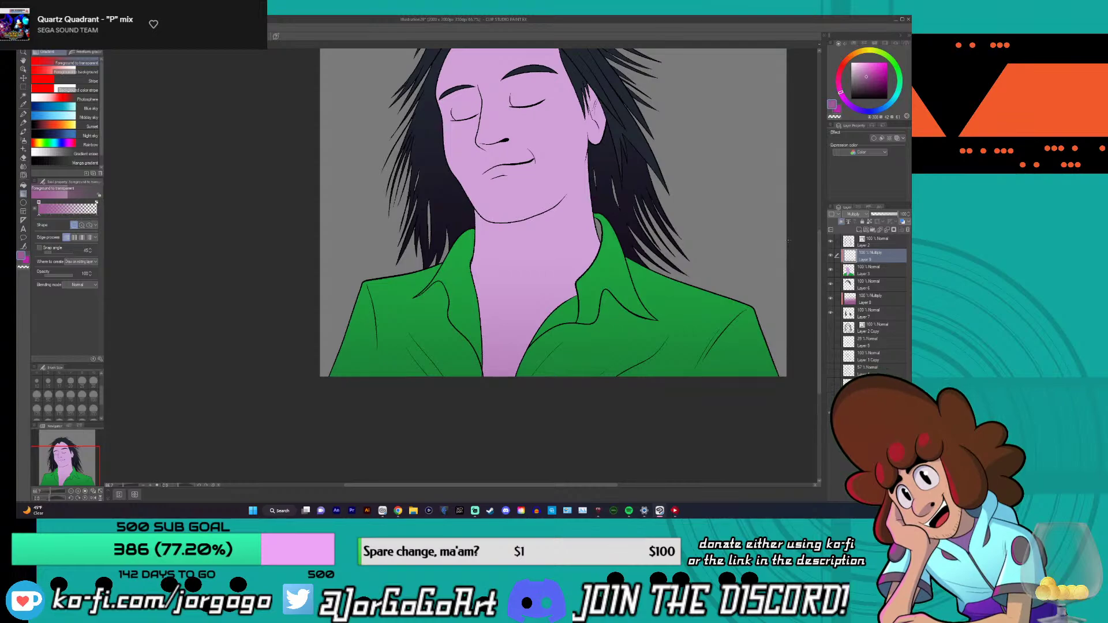
{"action": "left_click_drag", "start_coordinate": [416, 324], "coordinate": [437, 26]}
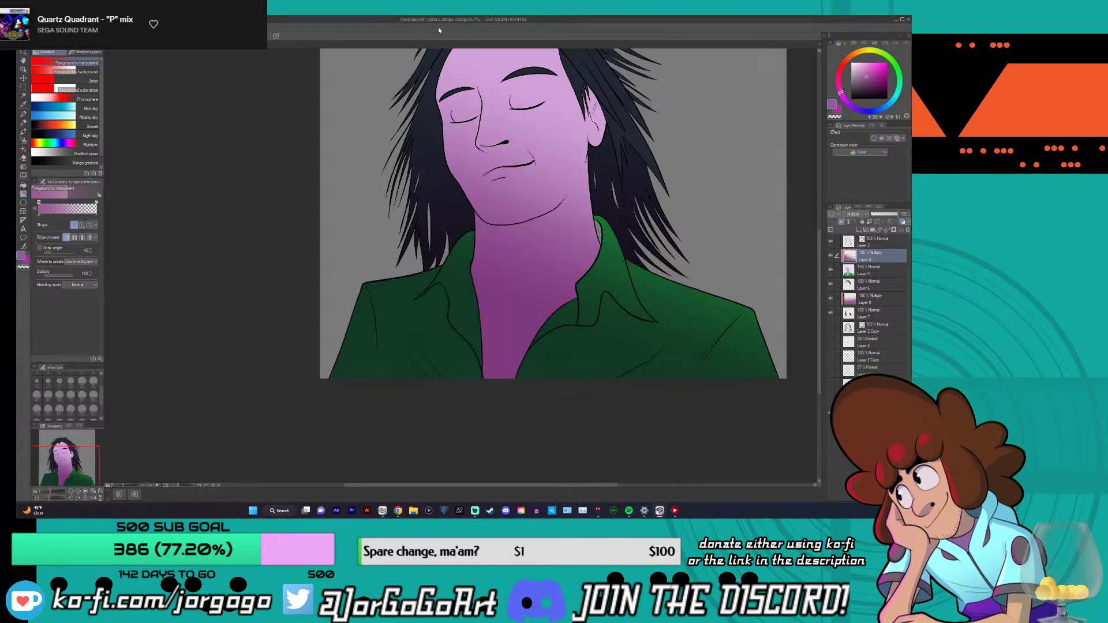
{"action": "key", "text": "ctrl+z"}
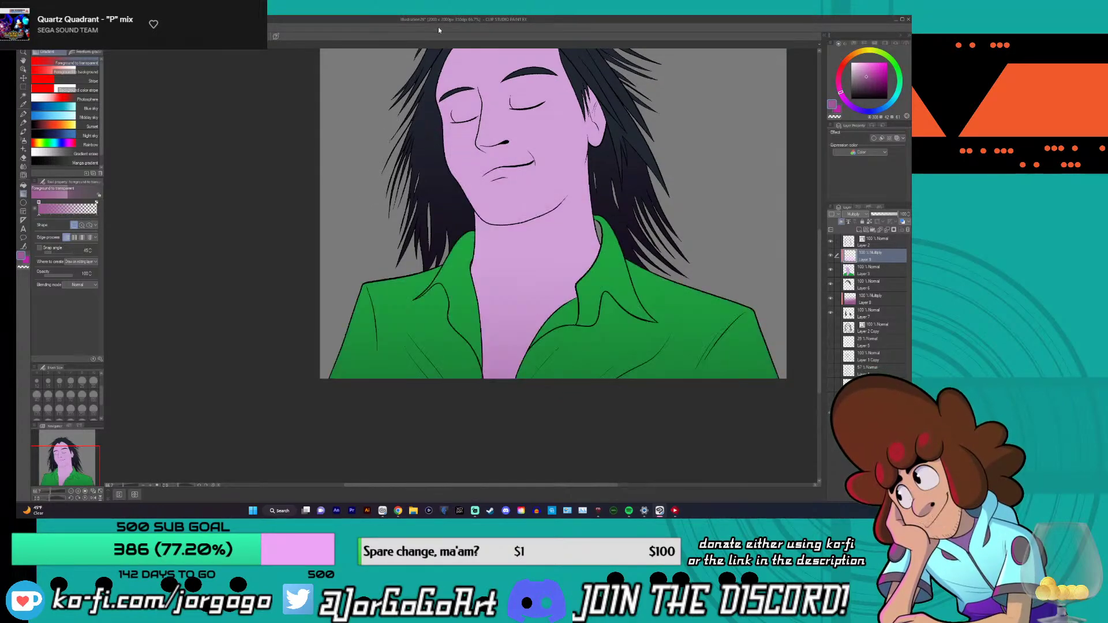
- Compare the whole portrait with the layer directly above the lower Multiply layer hidden and shown
{"action": "key", "text": "ctrl+minus"}
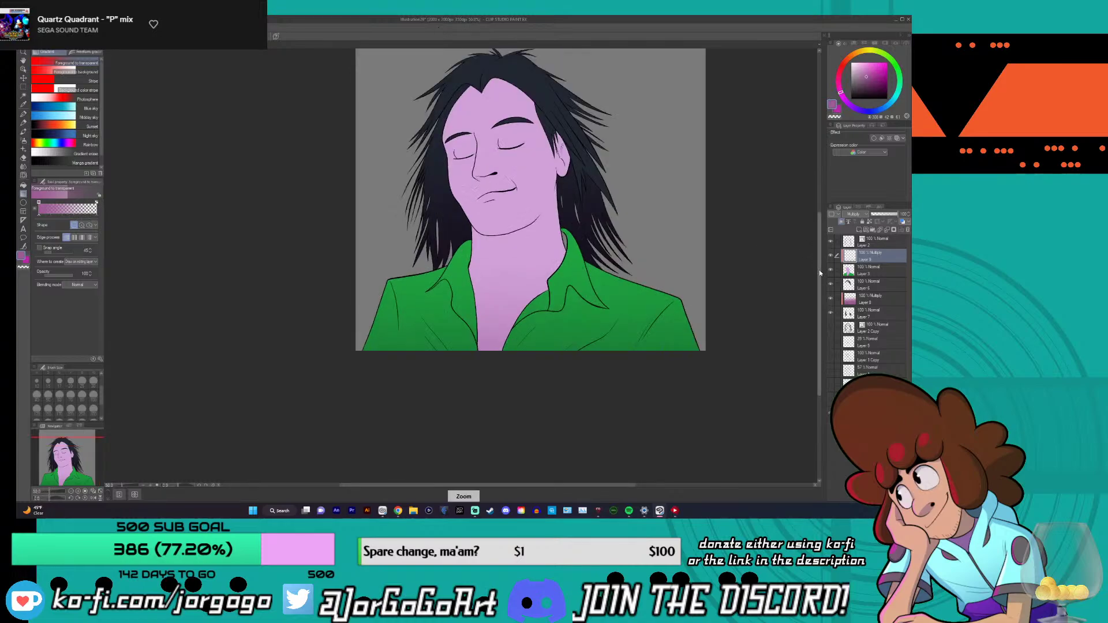
{"action": "scroll", "coordinate": [819, 269], "scroll_direction": "down", "scroll_amount": 1}
{"action": "scroll", "coordinate": [541, 484], "scroll_direction": "up", "scroll_amount": 2}
{"action": "scroll", "coordinate": [541, 484], "scroll_direction": "down", "scroll_amount": 2}
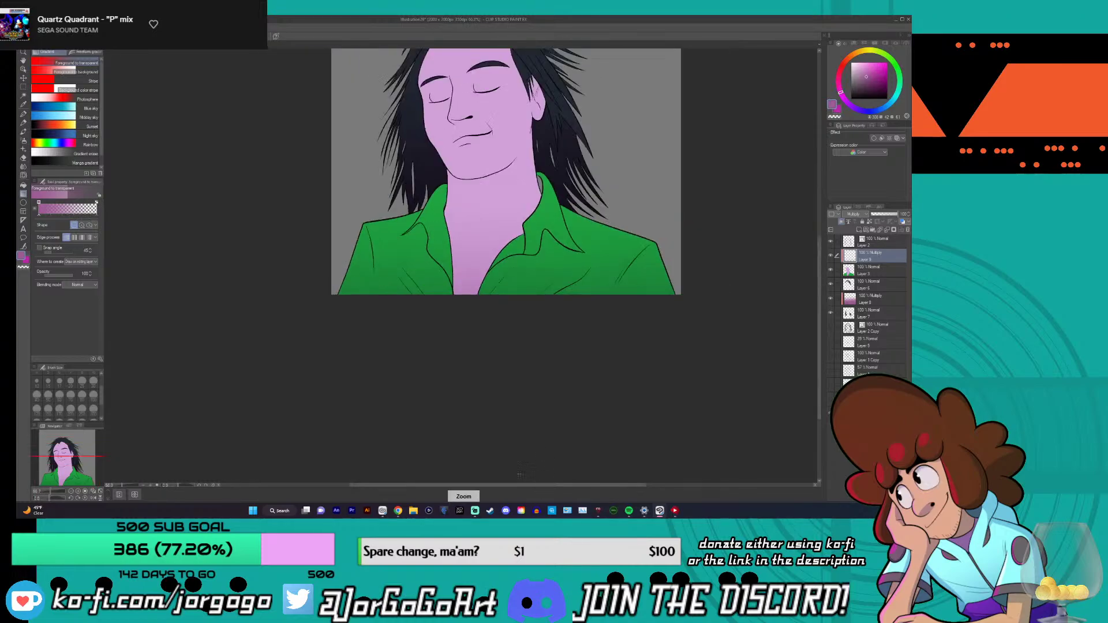
{"action": "scroll", "coordinate": [518, 474], "scroll_direction": "up", "scroll_amount": 1}
{"action": "scroll", "coordinate": [518, 474], "scroll_direction": "down", "scroll_amount": 2}
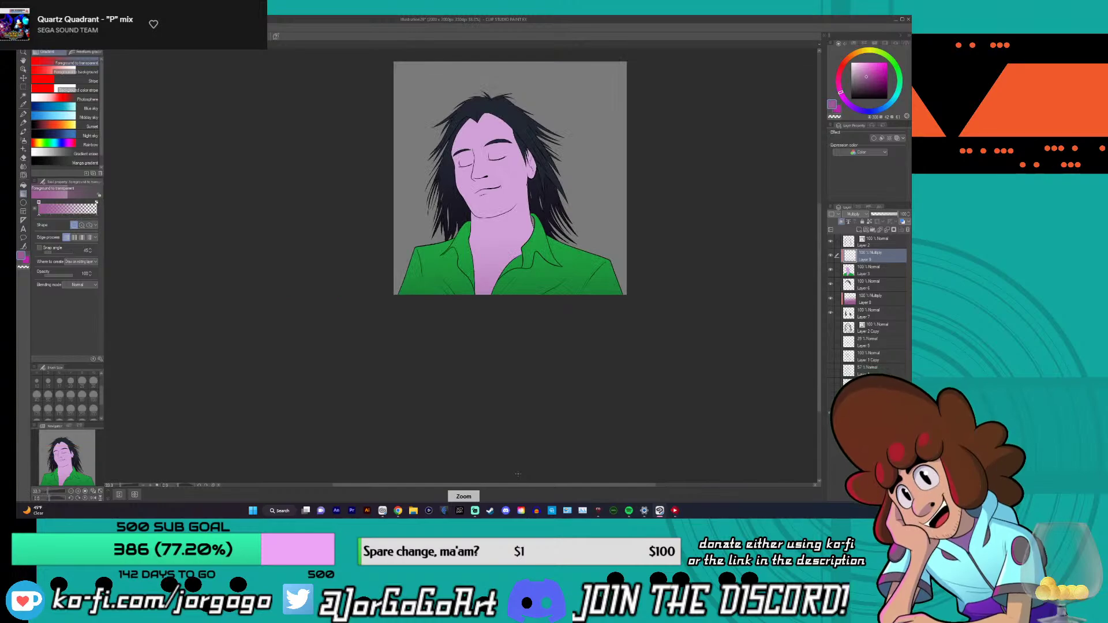
{"action": "left_click", "coordinate": [832, 283]}
{"action": "left_click", "coordinate": [831, 285]}
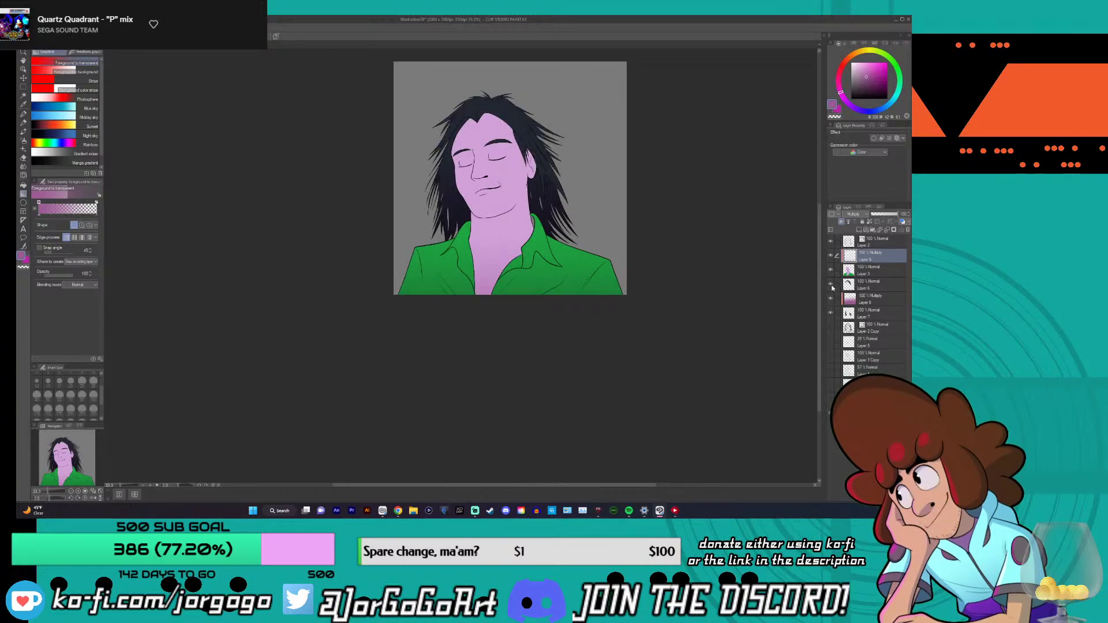
{"action": "left_click", "coordinate": [831, 284]}
{"action": "left_click", "coordinate": [831, 285]}
{"action": "left_click", "coordinate": [831, 284]}
{"action": "left_click", "coordinate": [831, 285]}
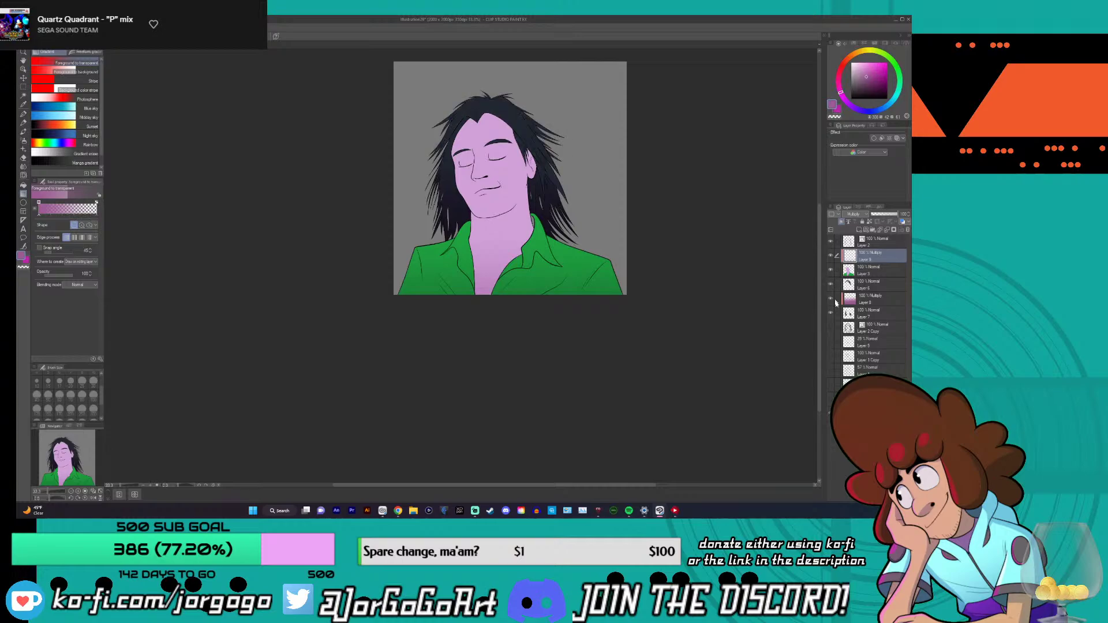
- Select and show the Layer 2 Copy outline, and increase its vector lines' brush size with the Object tool
{"action": "left_click", "coordinate": [856, 332]}
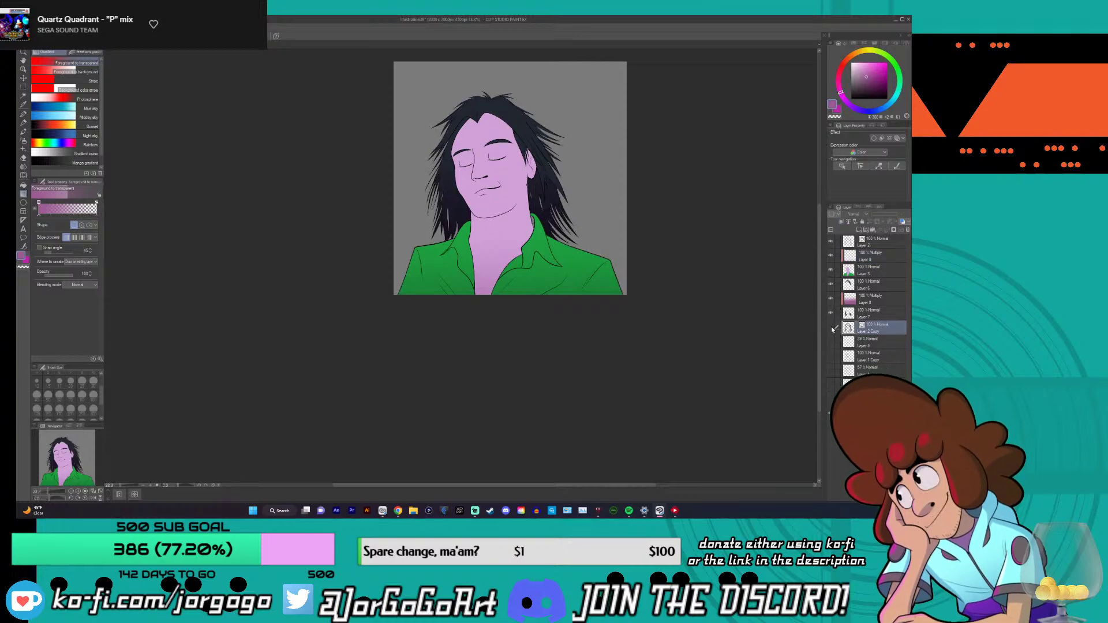
{"action": "left_click", "coordinate": [832, 327]}
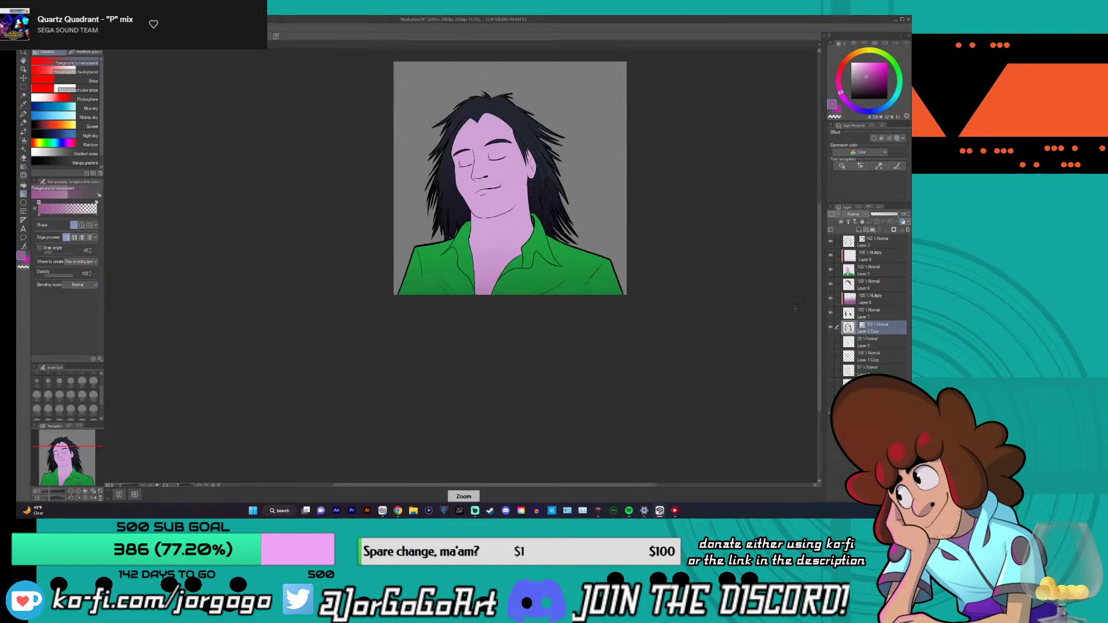
{"action": "scroll", "coordinate": [727, 312], "scroll_direction": "up", "scroll_amount": 2}
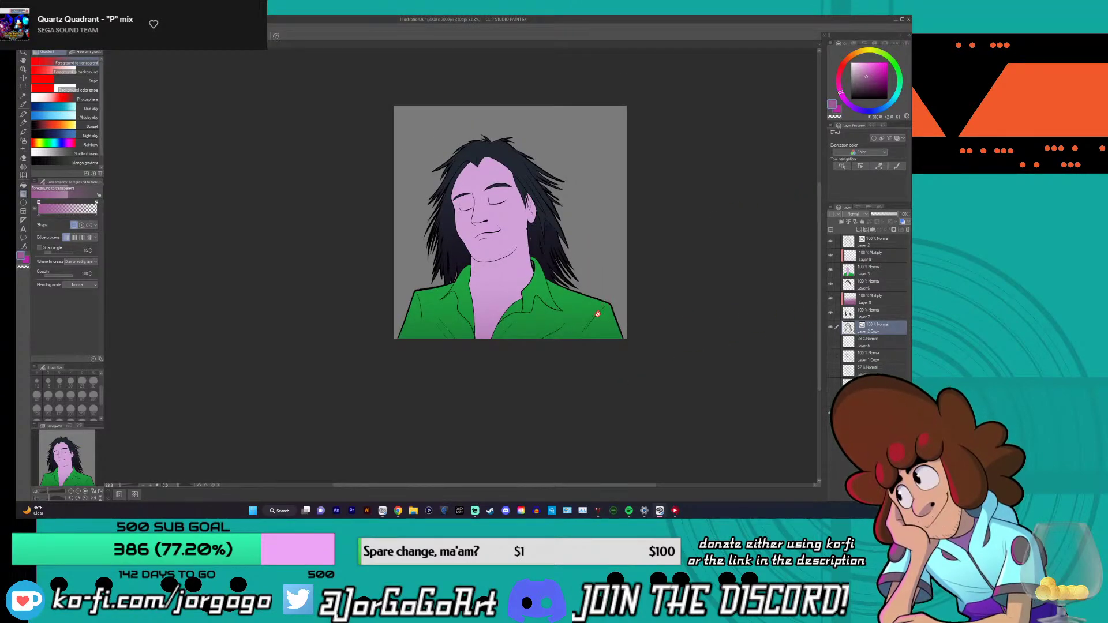
{"action": "left_click", "coordinate": [23, 69]}
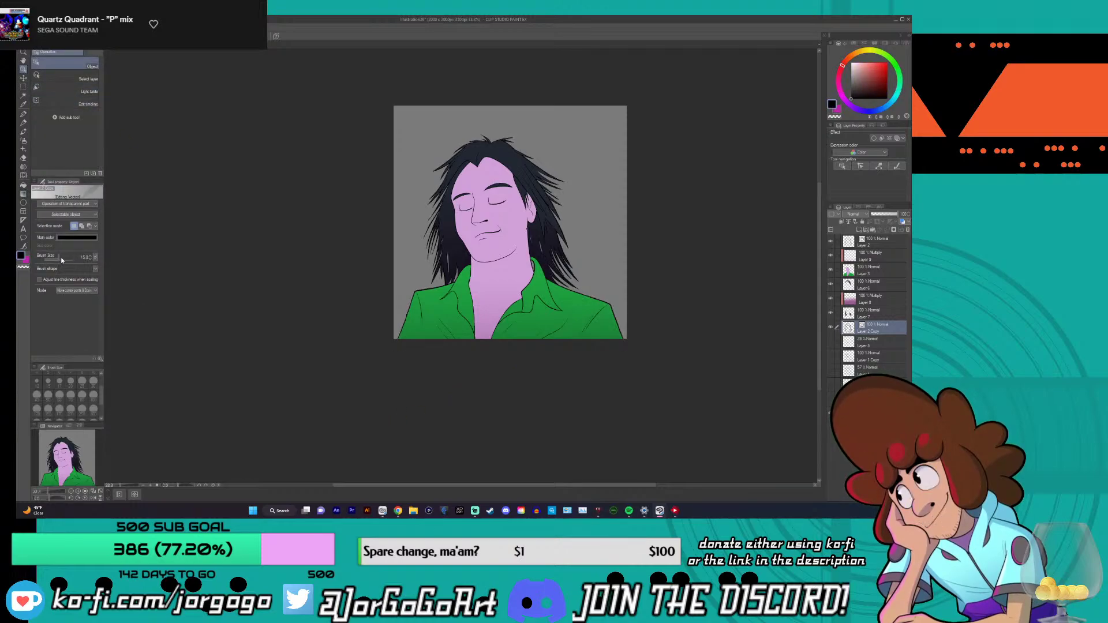
{"action": "left_click", "coordinate": [91, 257]}
{"action": "left_click", "coordinate": [92, 257]}
{"action": "left_click", "coordinate": [91, 257]}
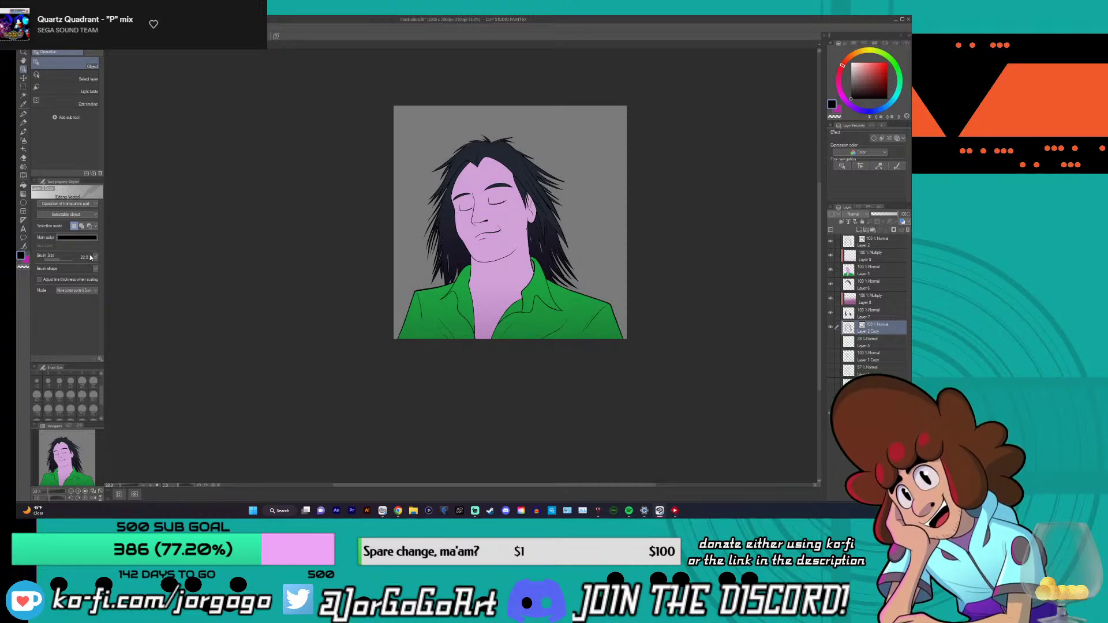
{"action": "left_click", "coordinate": [91, 257]}
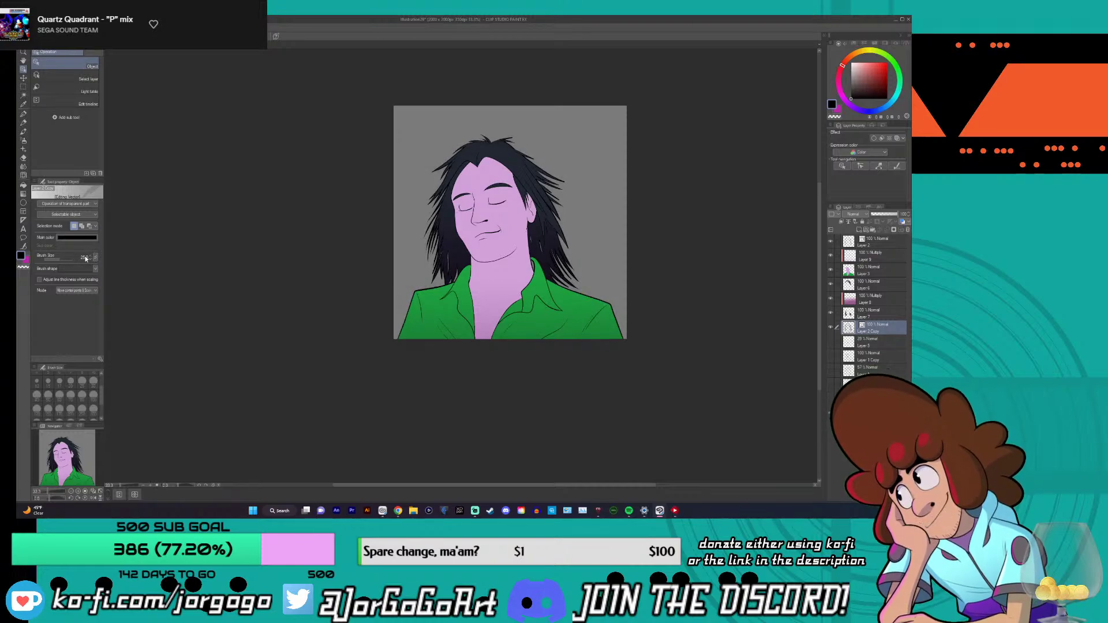
- Compare the portrait with and without the thickened Layer 2 Copy outline
{"action": "left_click", "coordinate": [831, 328]}
{"action": "left_click", "coordinate": [830, 327]}
{"action": "left_click", "coordinate": [831, 328]}
{"action": "left_click", "coordinate": [831, 328]}
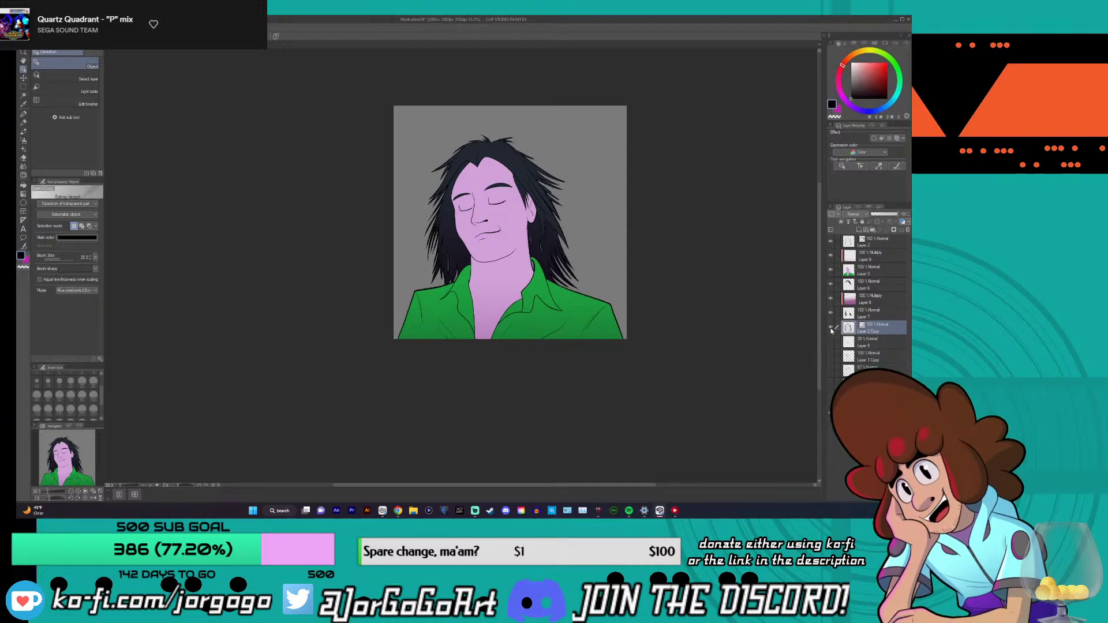
{"action": "left_click", "coordinate": [831, 328]}
{"action": "left_click", "coordinate": [831, 327]}
{"action": "left_click", "coordinate": [830, 328]}
{"action": "left_click", "coordinate": [830, 327]}
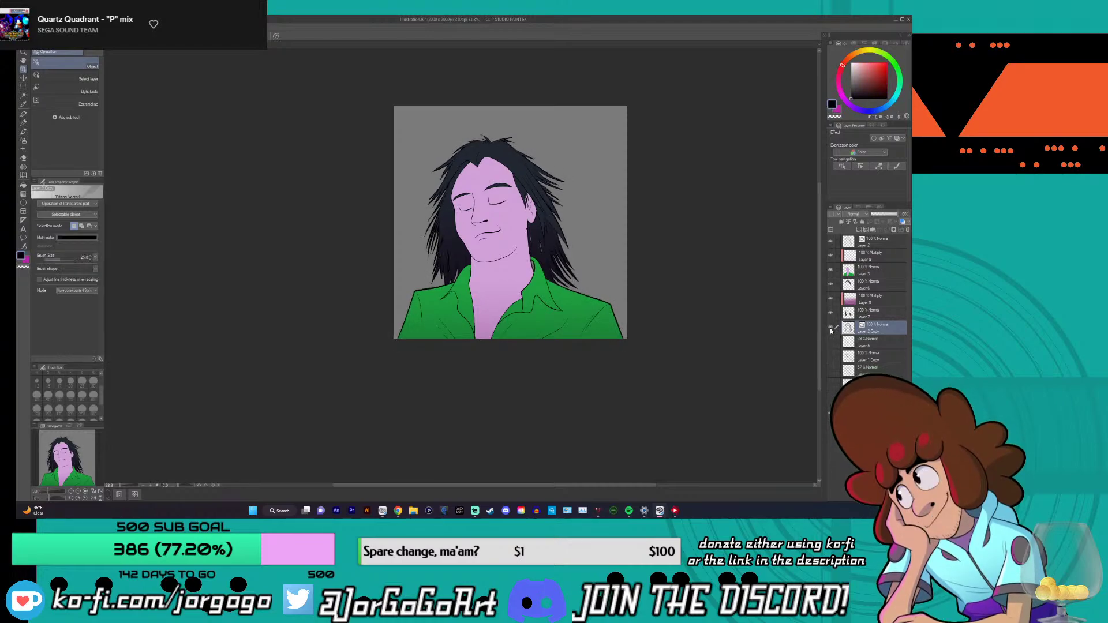
{"action": "left_click", "coordinate": [830, 327]}
{"action": "left_click", "coordinate": [831, 328]}
- Check the thick outline around the figure up close, and hide the Layer 2 Copy layer
{"action": "key", "text": "ctrl+plus"}
{"action": "key", "text": "ctrl+plus"}
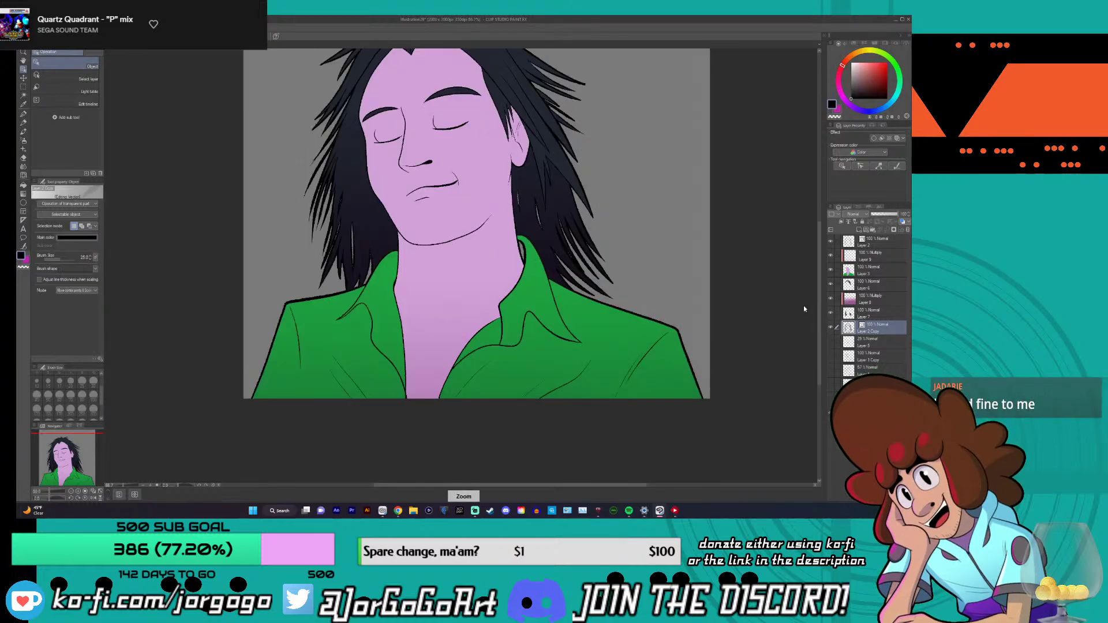
{"action": "key", "text": "ctrl+minus"}
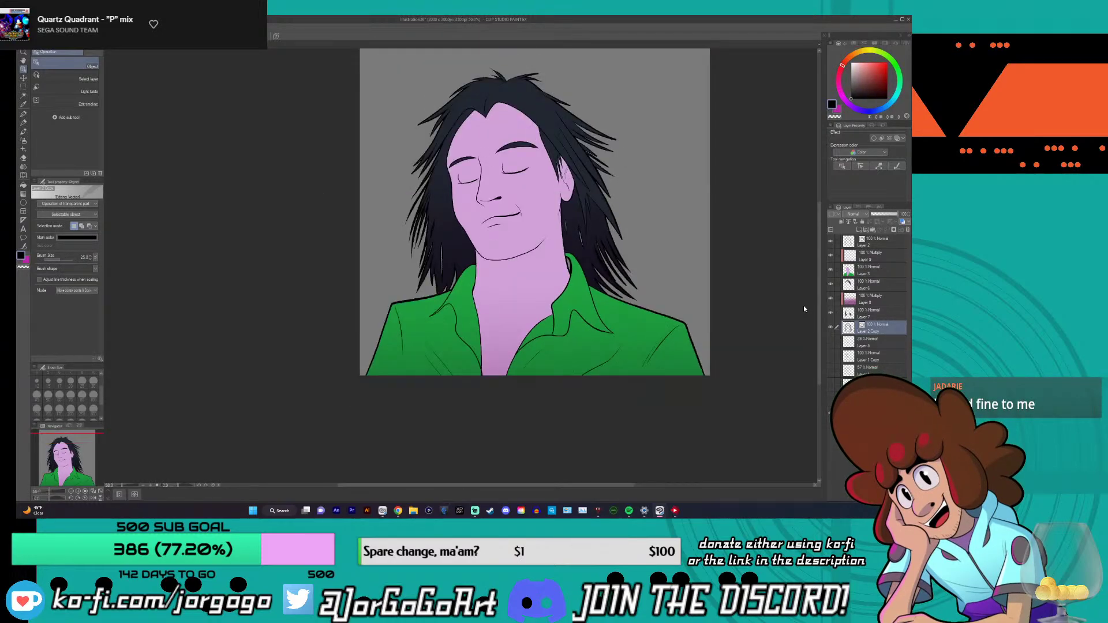
{"action": "left_click", "coordinate": [831, 327]}
{"action": "key", "text": "ctrl+plus"}
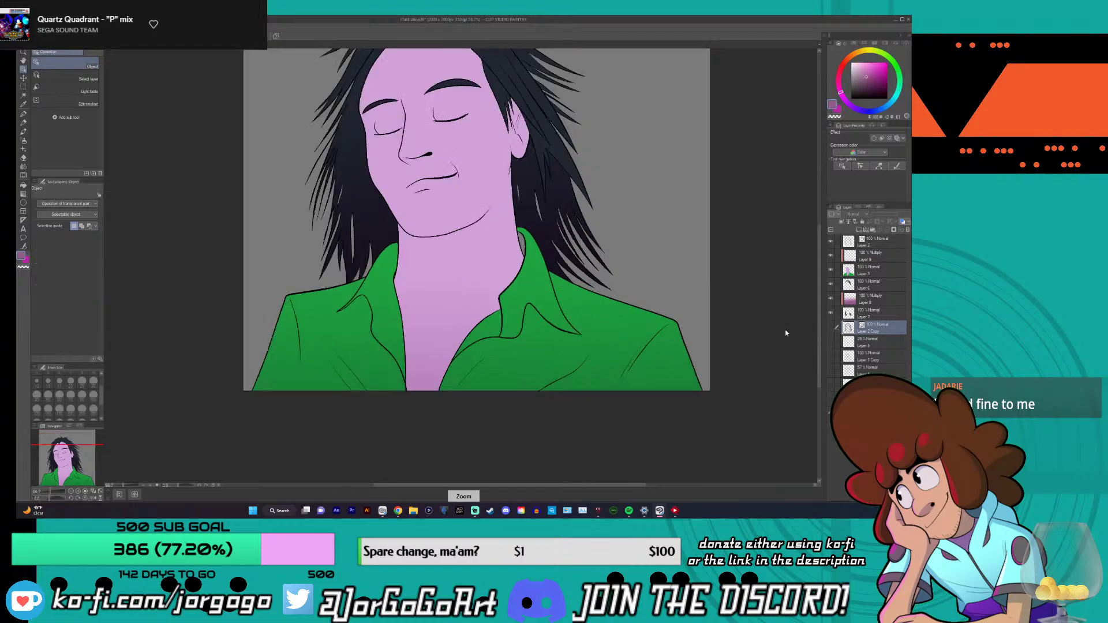
- Check the lower Multiply layer and the skin-and-shirt colour layer, and reduce the colour layer's opacity to about half
{"action": "left_click", "coordinate": [832, 299]}
{"action": "left_click", "coordinate": [831, 298]}
{"action": "left_click", "coordinate": [860, 275]}
{"action": "left_click", "coordinate": [832, 270]}
{"action": "left_click", "coordinate": [832, 270]}
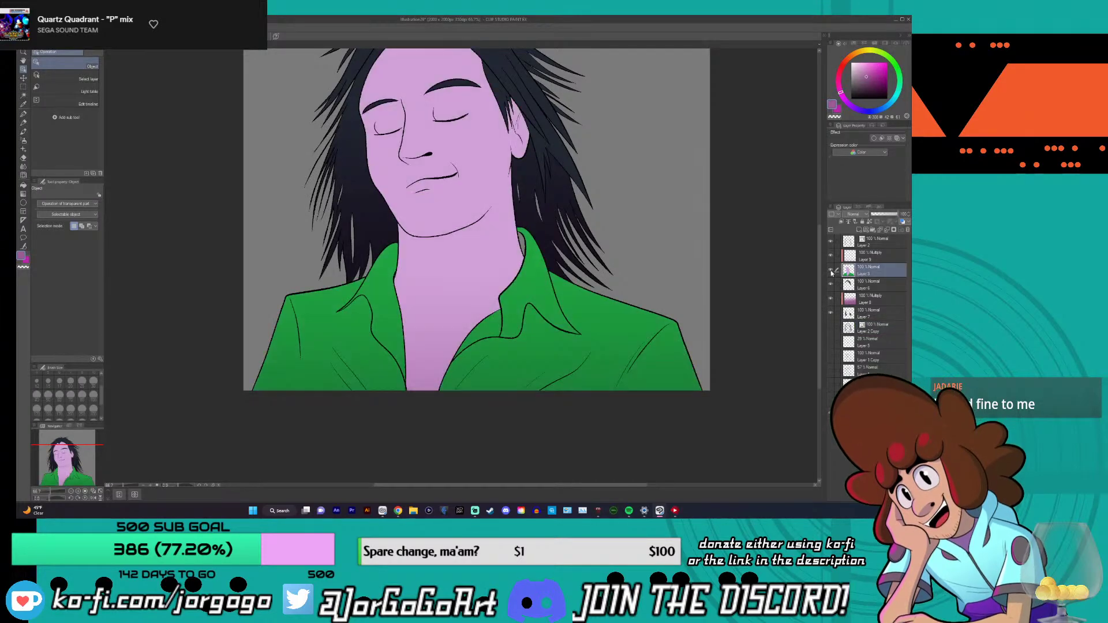
{"action": "left_click", "coordinate": [881, 216]}
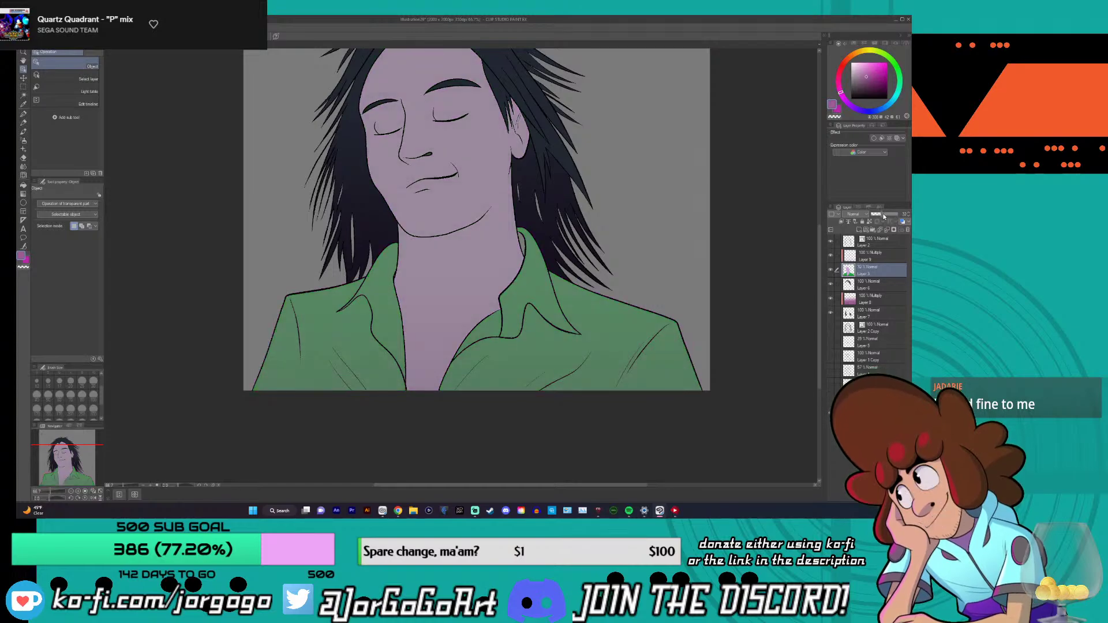
- Restore the skin-and-shirt colour layer's opacity to 100%, and place the faint stubble sketch layer directly above it
{"action": "left_click_drag", "start_coordinate": [888, 216], "coordinate": [882, 216]}
{"action": "key", "text": "ctrl+z"}
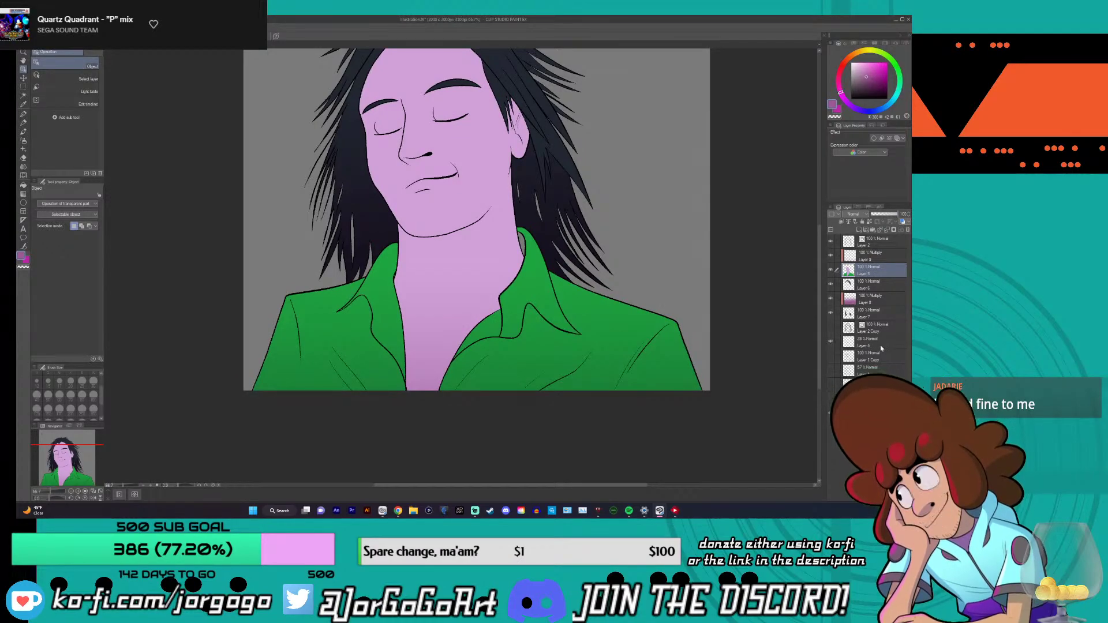
{"action": "left_click_drag", "start_coordinate": [881, 346], "coordinate": [861, 276]}
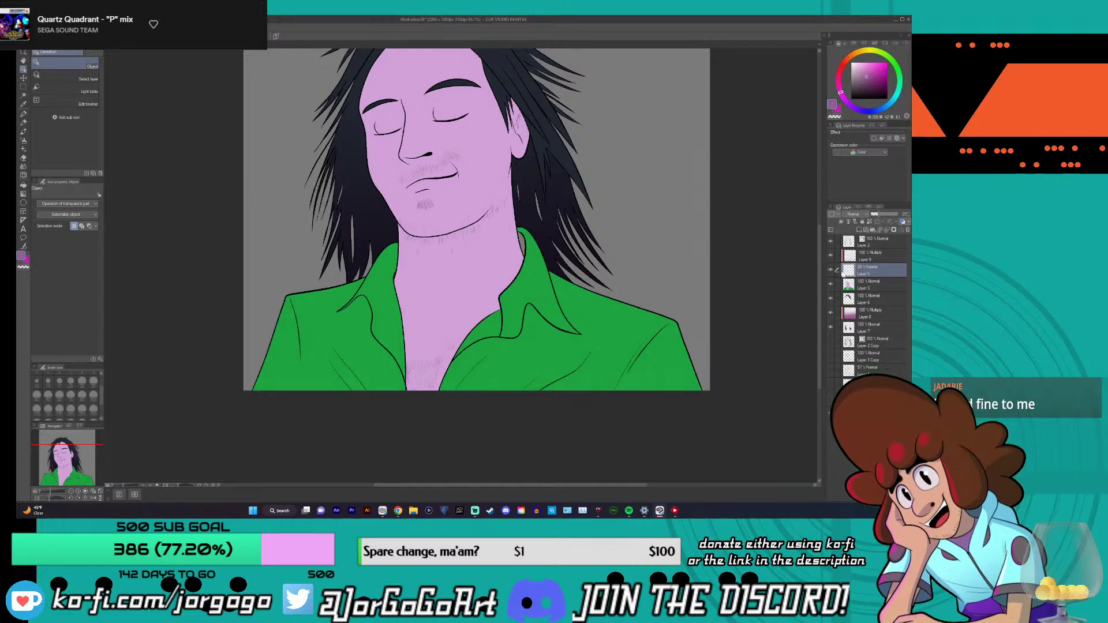
- Select the skin-and-shirt colour layer, sample the dark blue hair colour, and choose the line-art pen for drawing facial hair
{"action": "left_click", "coordinate": [866, 286]}
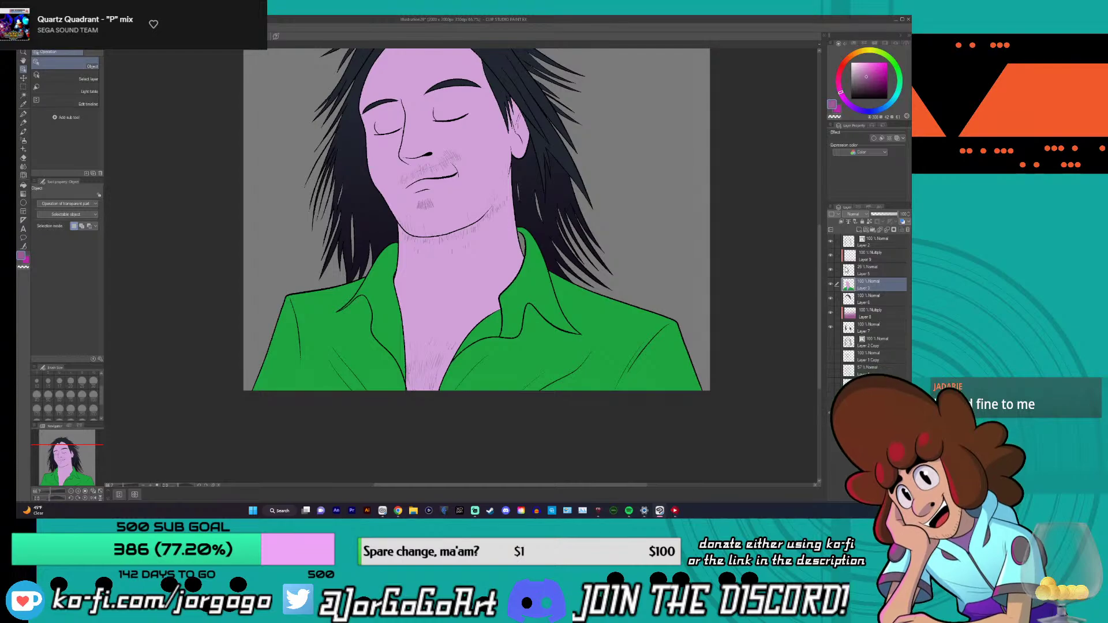
{"action": "left_click_drag", "start_coordinate": [818, 244], "coordinate": [793, 214]}
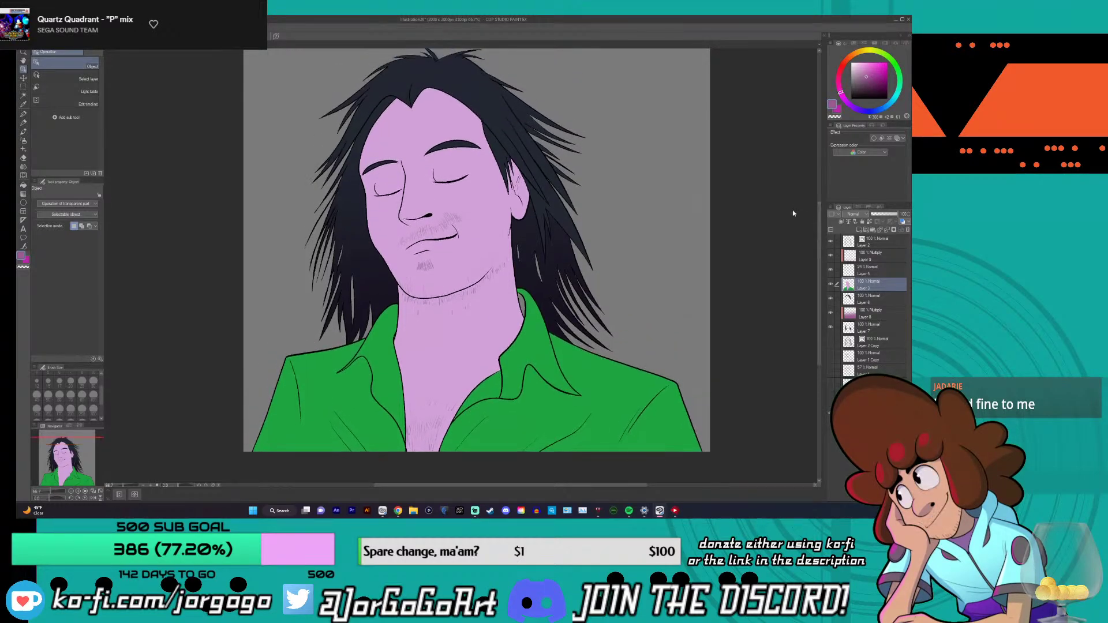
{"action": "scroll", "coordinate": [384, 271], "scroll_direction": "up", "scroll_amount": 5}
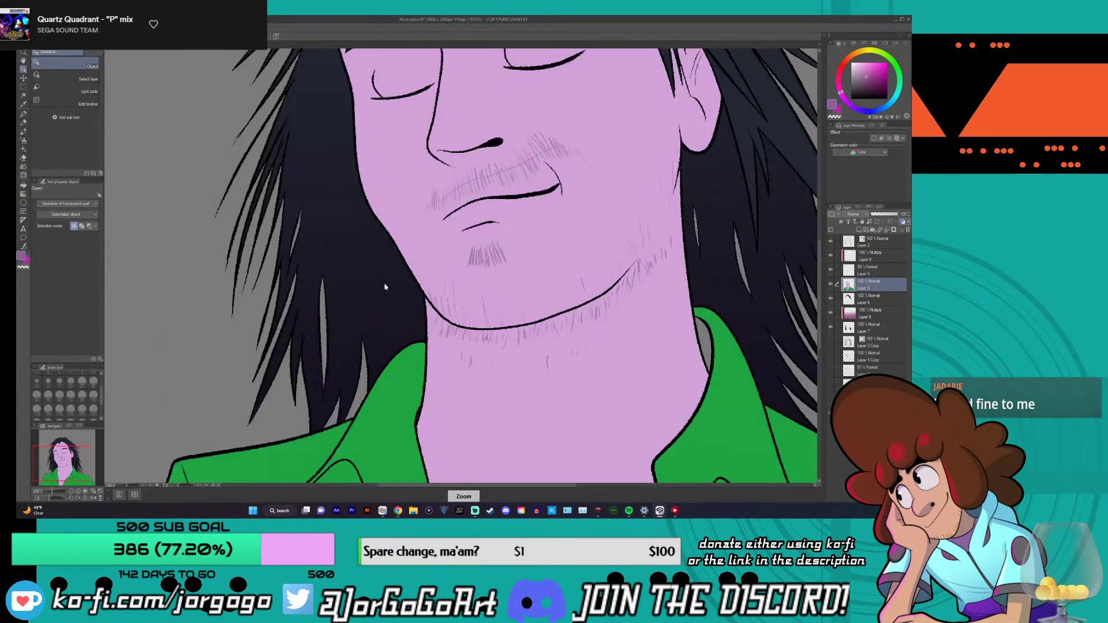
{"action": "left_click_drag", "start_coordinate": [454, 486], "coordinate": [473, 490]}
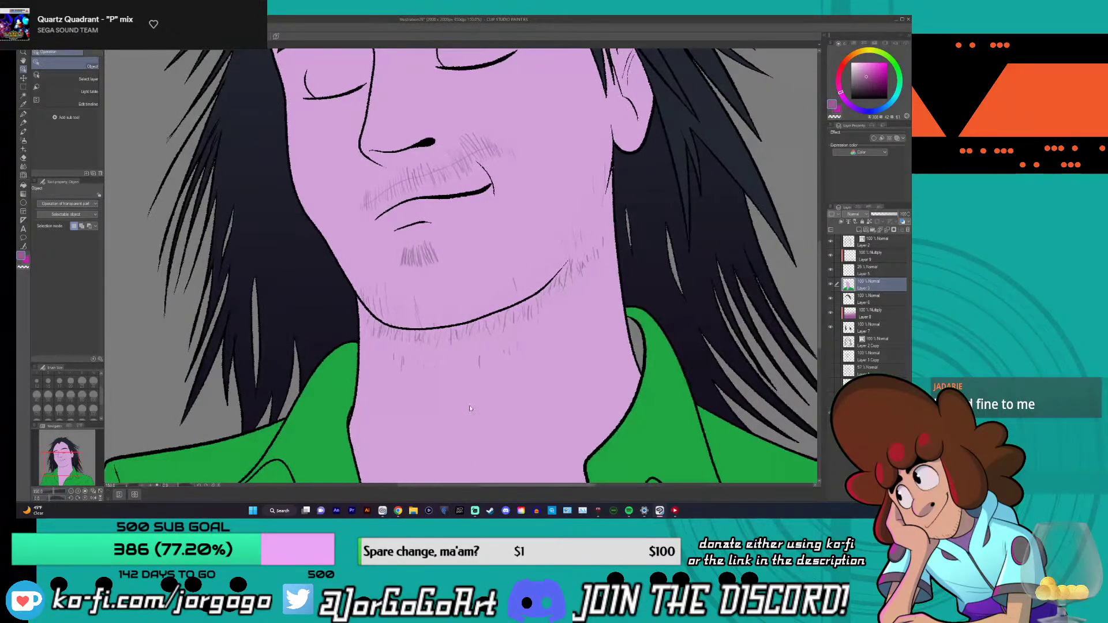
{"action": "scroll", "coordinate": [416, 262], "scroll_direction": "up", "scroll_amount": 1}
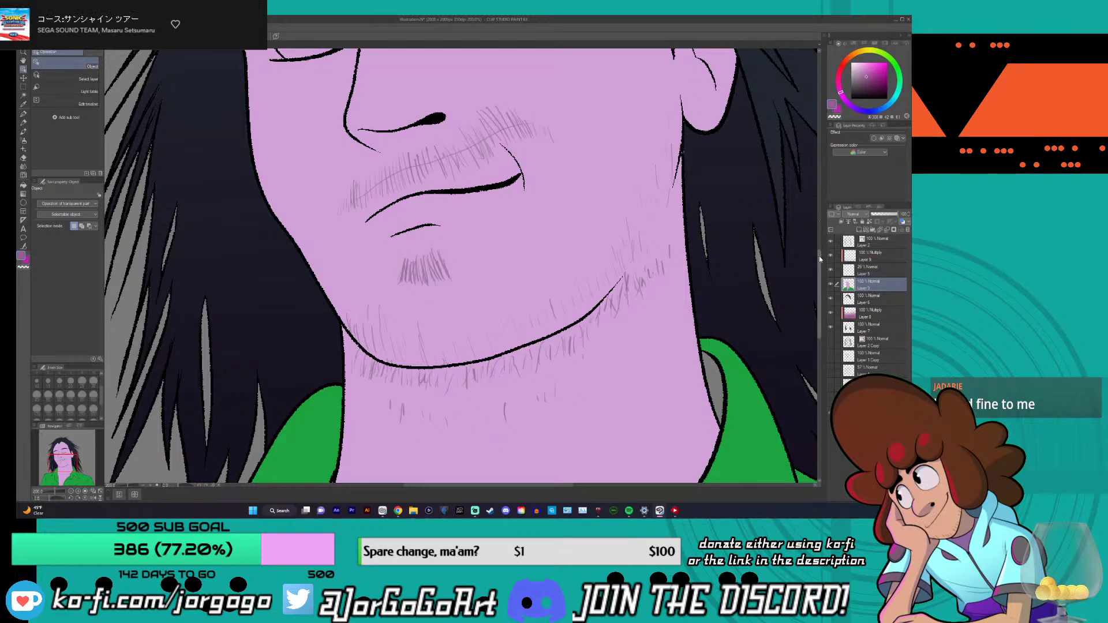
{"action": "left_click_drag", "start_coordinate": [820, 254], "coordinate": [820, 196]}
{"action": "scroll", "coordinate": [780, 192], "scroll_direction": "down", "scroll_amount": 2}
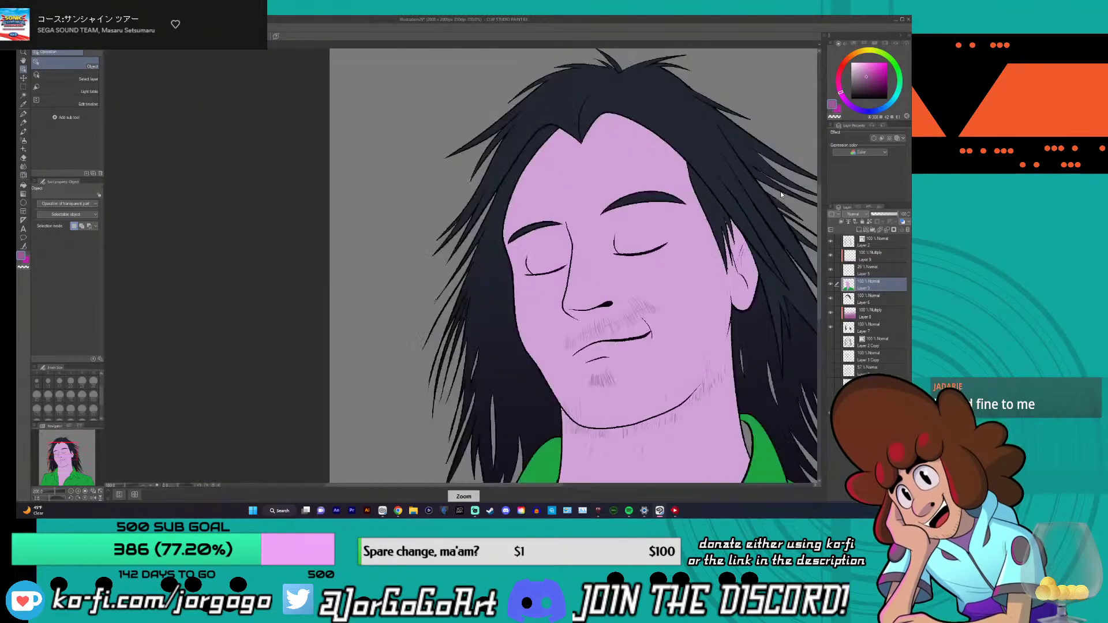
{"action": "scroll", "coordinate": [780, 191], "scroll_direction": "up", "scroll_amount": 1}
{"action": "key", "text": "i"}
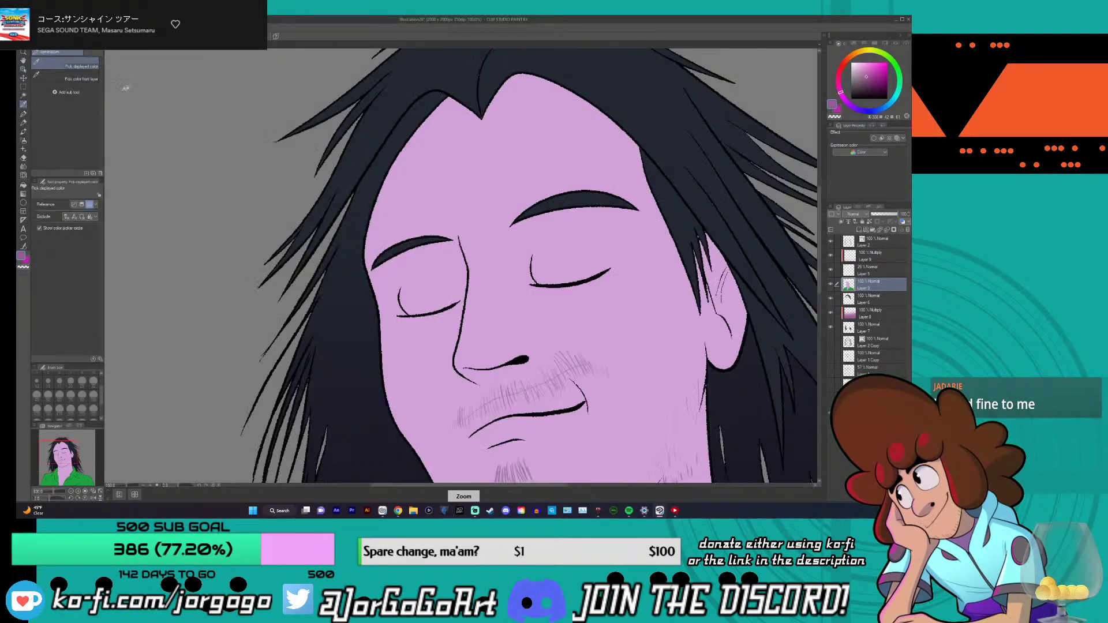
{"action": "left_click", "coordinate": [436, 78]}
{"action": "left_click", "coordinate": [23, 113]}
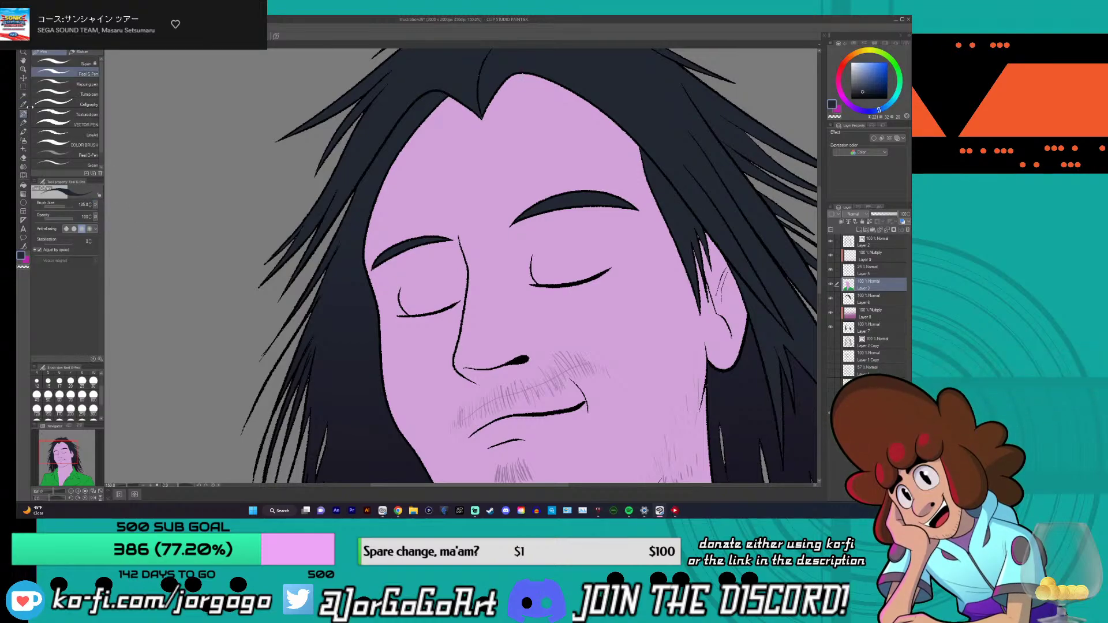
{"action": "scroll", "coordinate": [491, 404], "scroll_direction": "down", "scroll_amount": 3}
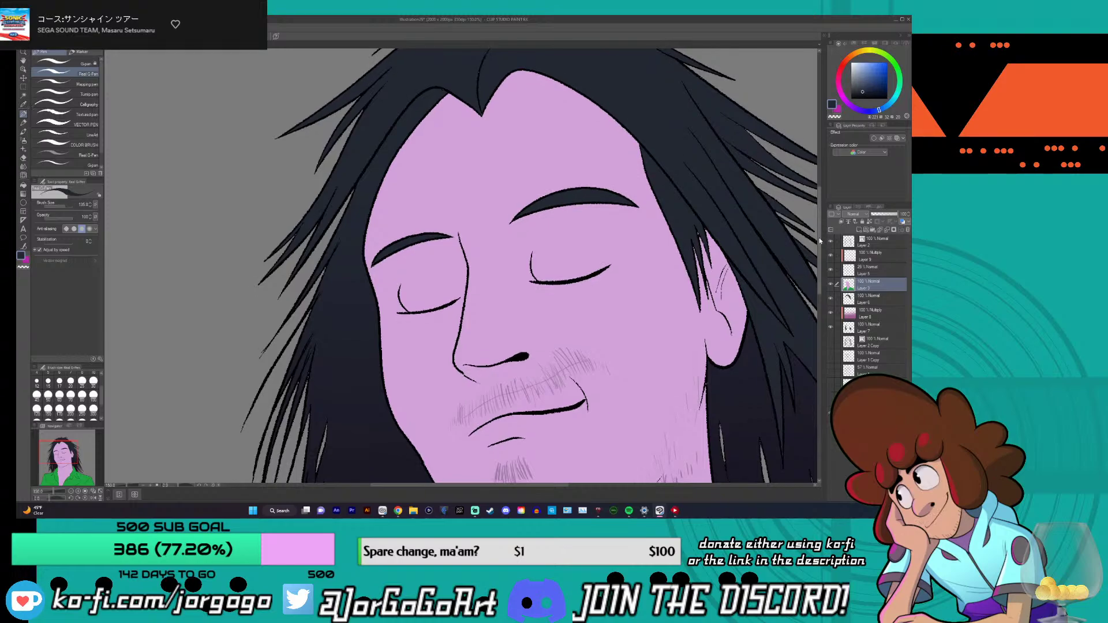
{"action": "scroll", "coordinate": [493, 485], "scroll_direction": "right", "scroll_amount": 3}
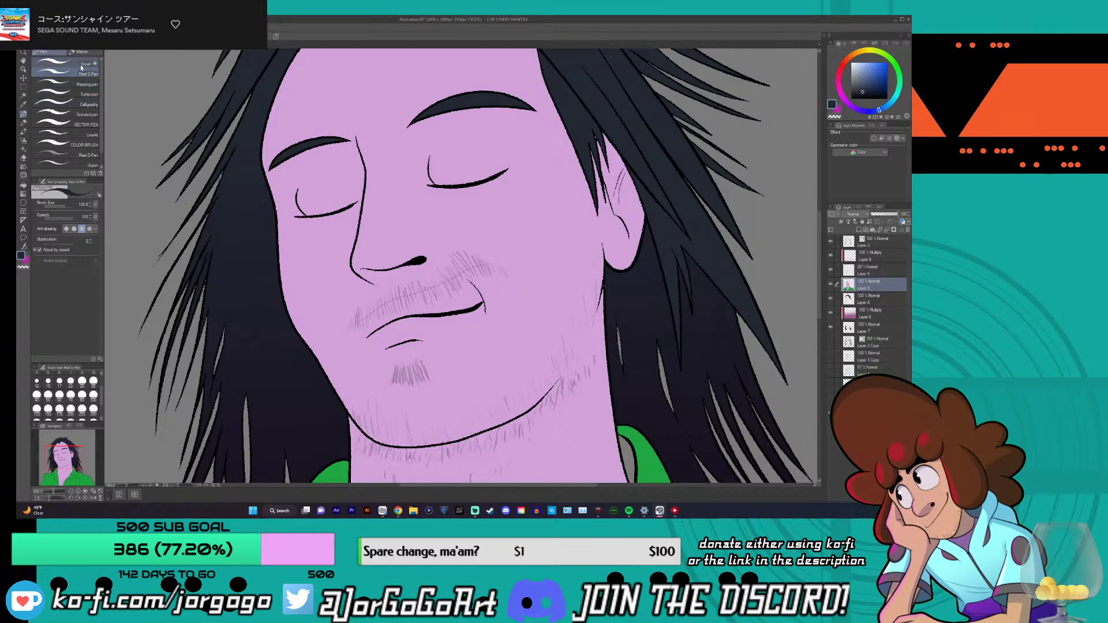
{"action": "left_click", "coordinate": [84, 138]}
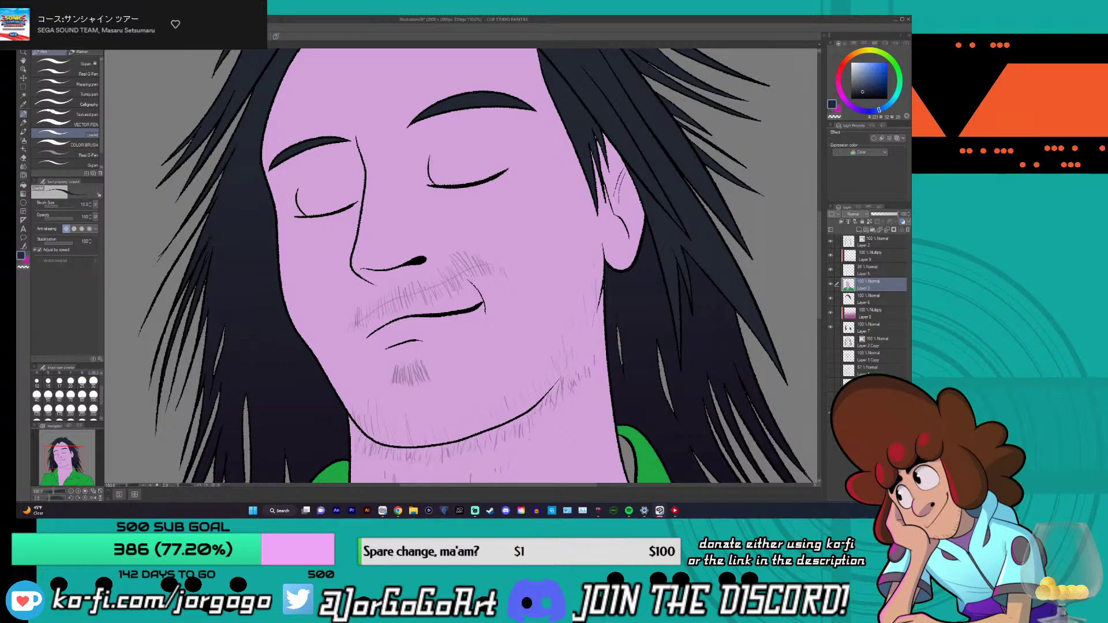
- Draw short dark hair strokes over the left half of the sketched moustache, redoing the strokes below the nose
{"action": "left_click_drag", "start_coordinate": [349, 327], "coordinate": [352, 317]}
{"action": "left_click_drag", "start_coordinate": [371, 316], "coordinate": [374, 306]}
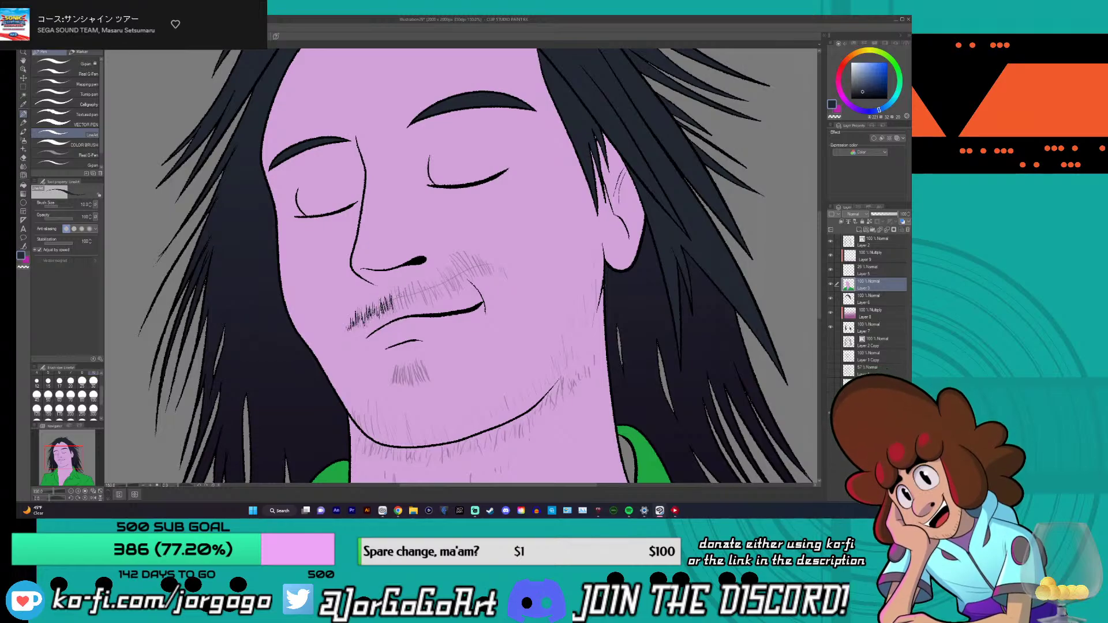
{"action": "left_click_drag", "start_coordinate": [398, 309], "coordinate": [403, 286]}
{"action": "left_click_drag", "start_coordinate": [405, 305], "coordinate": [410, 284]}
{"action": "key", "text": "ctrl+minus"}
{"action": "key", "text": "ctrl+z"}
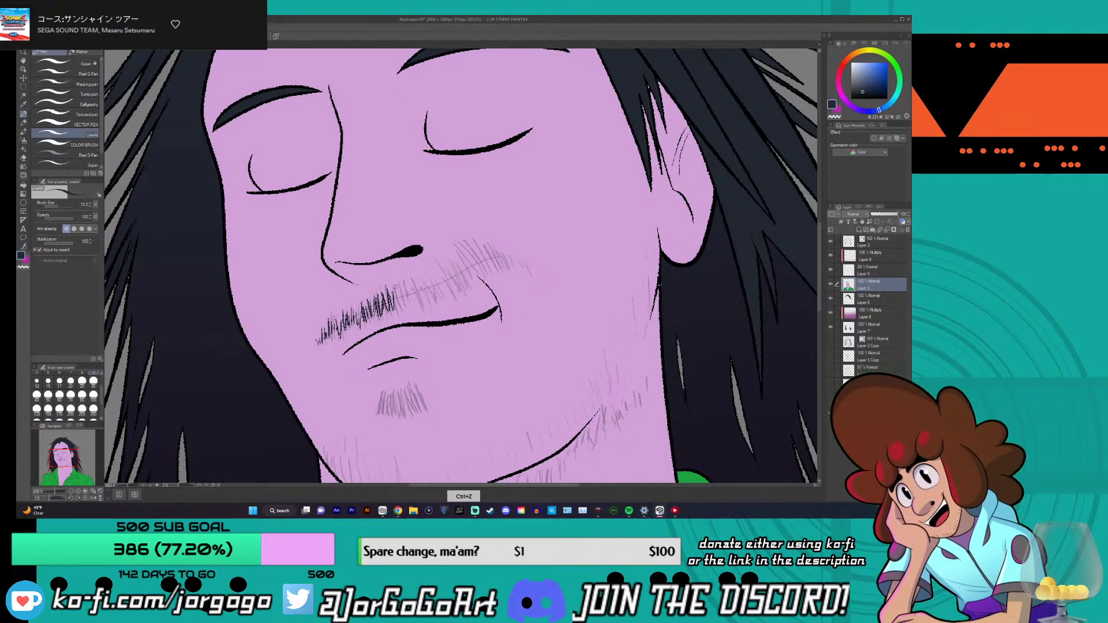
{"action": "left_click_drag", "start_coordinate": [399, 308], "coordinate": [407, 285]}
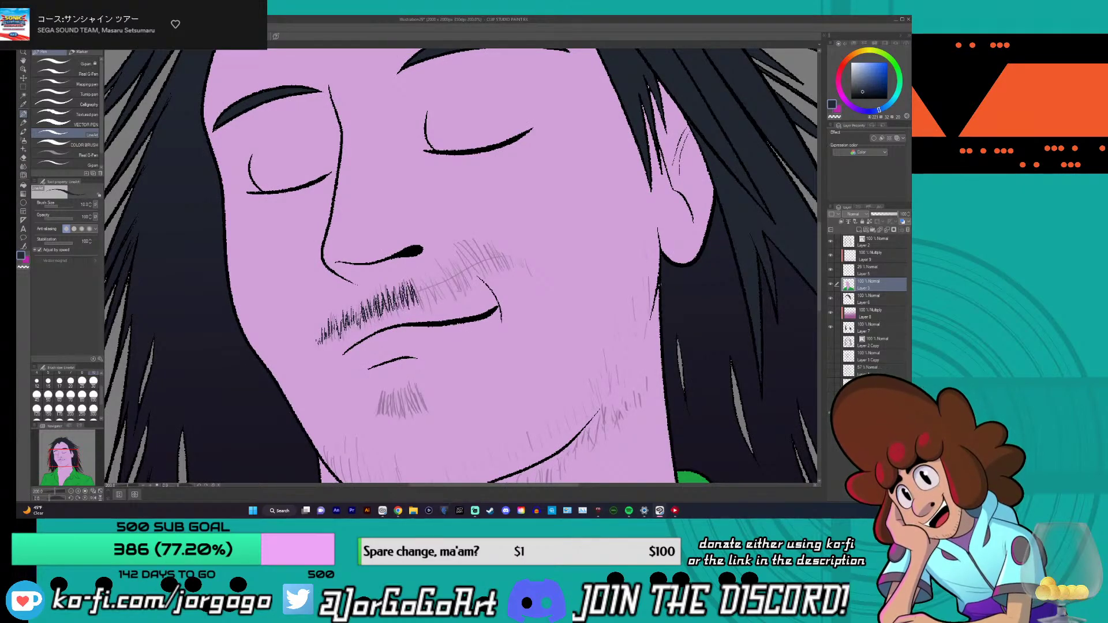
{"action": "key", "text": "ctrl+minus"}
{"action": "key", "text": "ctrl+plus"}
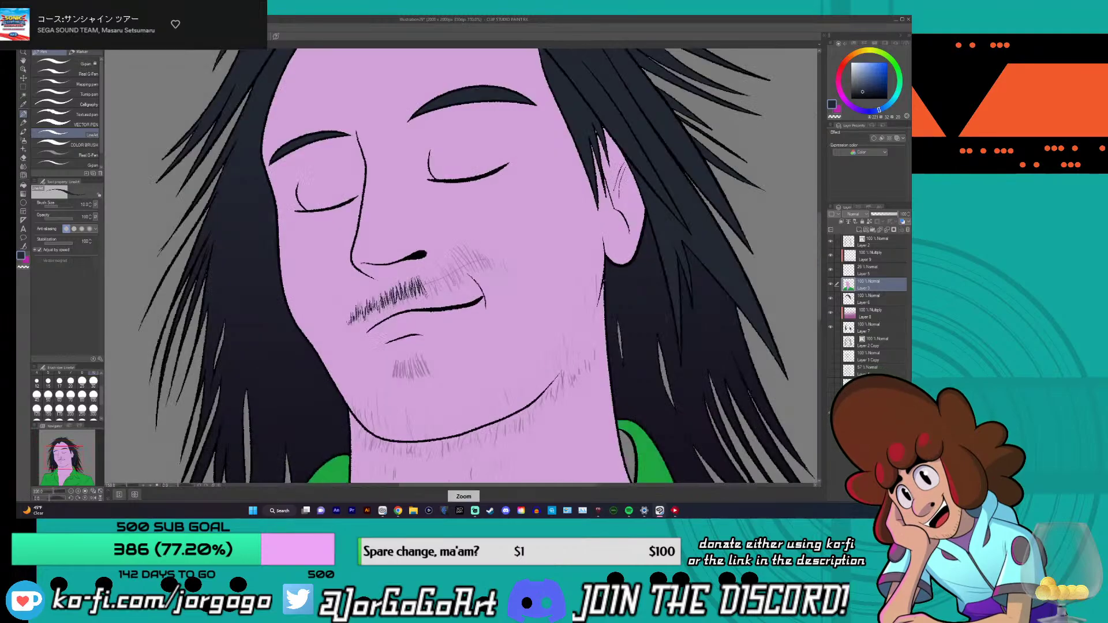
- Extend the moustache to its right end past the mouth corner, and fill the soul patch below the lip with short strokes
{"action": "left_click_drag", "start_coordinate": [421, 296], "coordinate": [432, 284]}
{"action": "left_click_drag", "start_coordinate": [425, 289], "coordinate": [433, 277]}
{"action": "left_click_drag", "start_coordinate": [431, 292], "coordinate": [464, 257]}
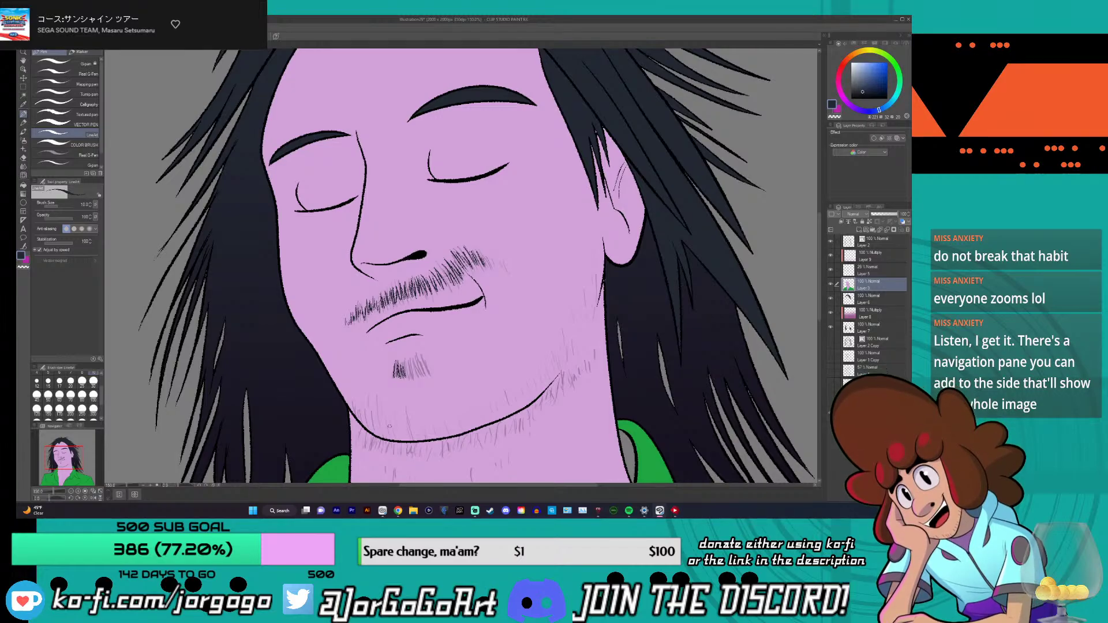
{"action": "left_click_drag", "start_coordinate": [67, 451], "coordinate": [65, 462]}
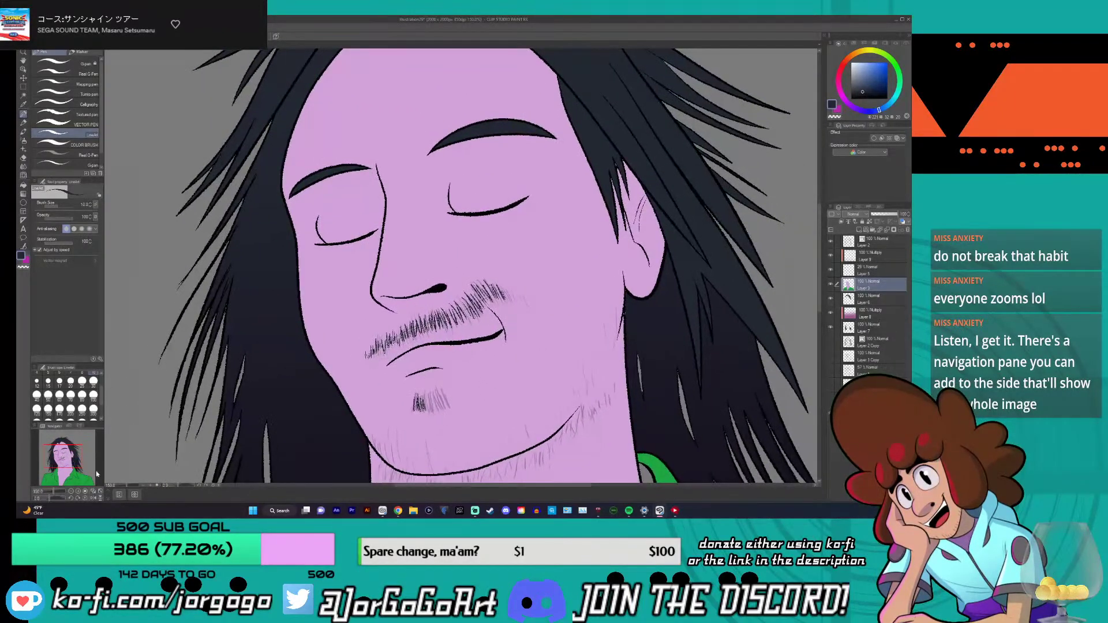
{"action": "left_click", "coordinate": [103, 498]}
{"action": "left_click", "coordinate": [118, 495]}
{"action": "left_click", "coordinate": [119, 495]}
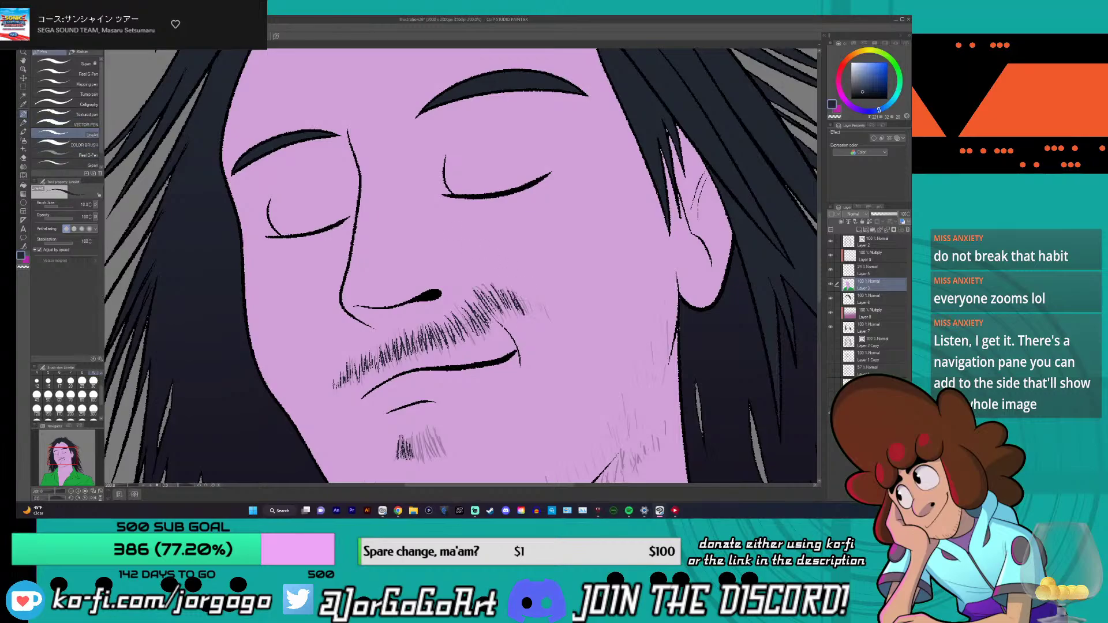
{"action": "mouse_move", "coordinate": [520, 317]}
{"action": "left_mouse_down"}
{"action": "mouse_move", "coordinate": [526, 296]}
{"action": "mouse_move", "coordinate": [542, 299]}
{"action": "left_mouse_up"}
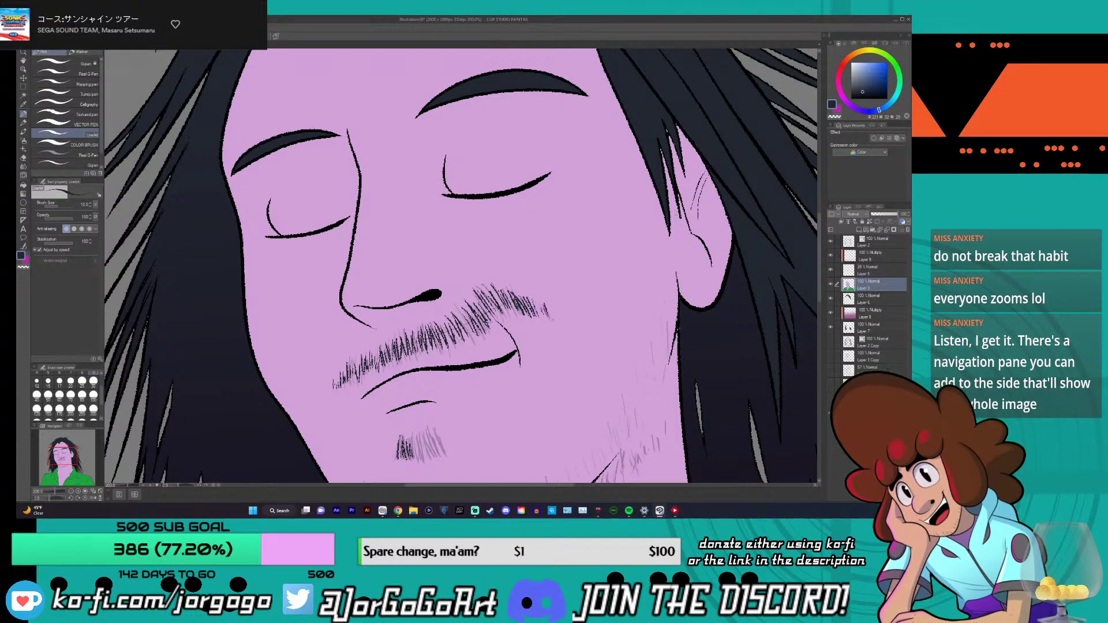
{"action": "scroll", "coordinate": [773, 277], "scroll_direction": "down", "scroll_amount": 5}
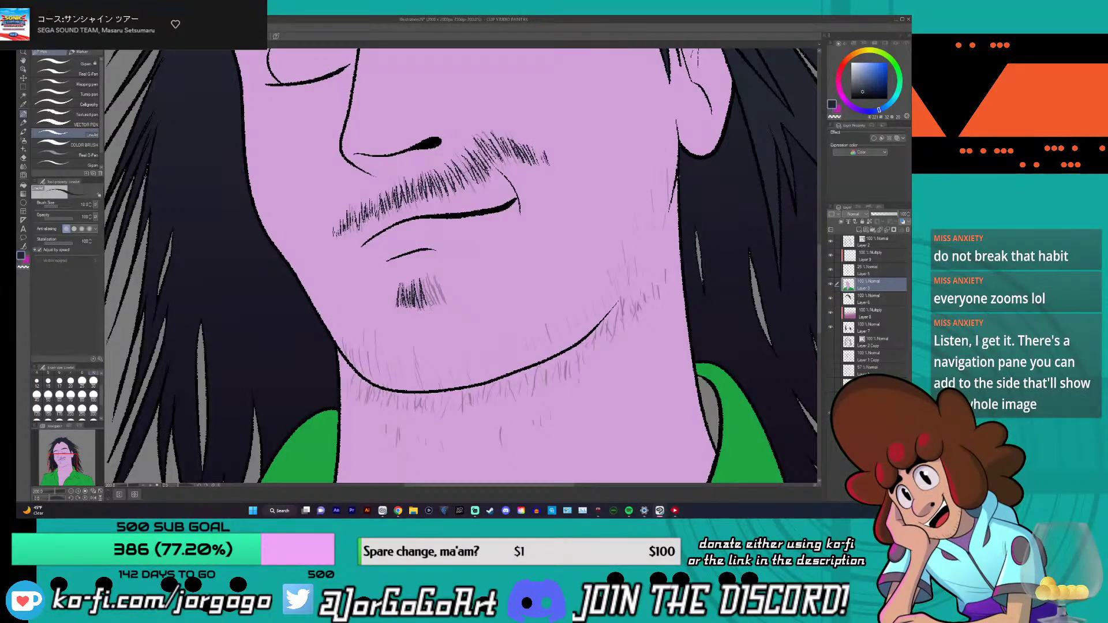
{"action": "mouse_move", "coordinate": [454, 301]}
{"action": "left_mouse_down"}
{"action": "mouse_move", "coordinate": [374, 291]}
{"action": "mouse_move", "coordinate": [387, 302]}
{"action": "mouse_move", "coordinate": [450, 283]}
{"action": "left_mouse_up"}
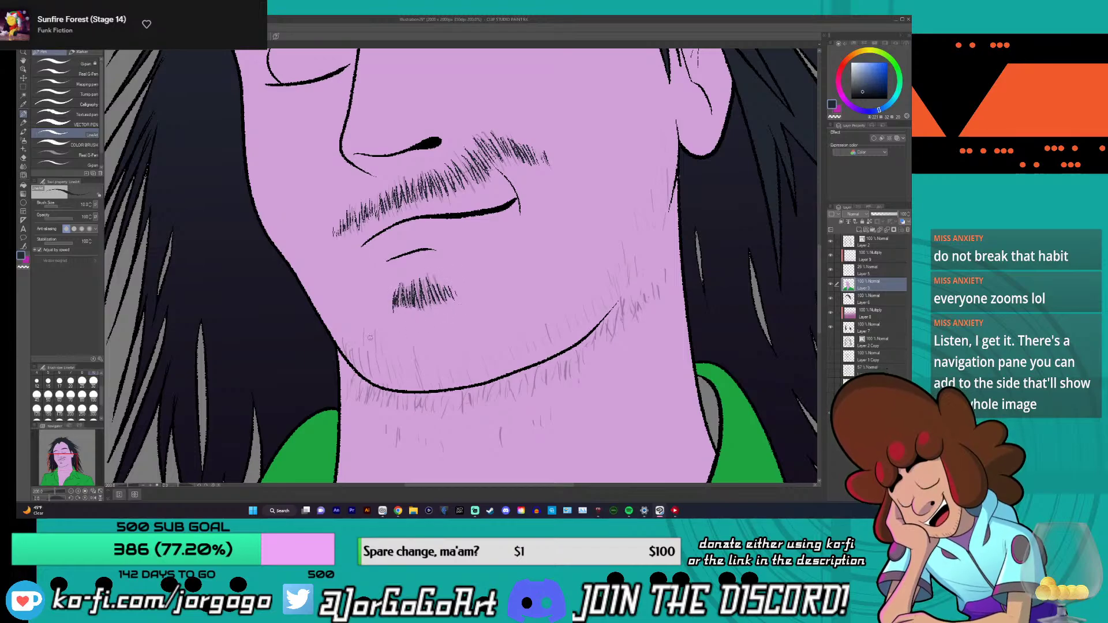
- Draw short stubble strokes along the inner side of the jawline, from the left of the chin up towards the ear
{"action": "mouse_move", "coordinate": [345, 352]}
{"action": "left_mouse_down"}
{"action": "mouse_move", "coordinate": [340, 342]}
{"action": "mouse_move", "coordinate": [357, 353]}
{"action": "left_mouse_up"}
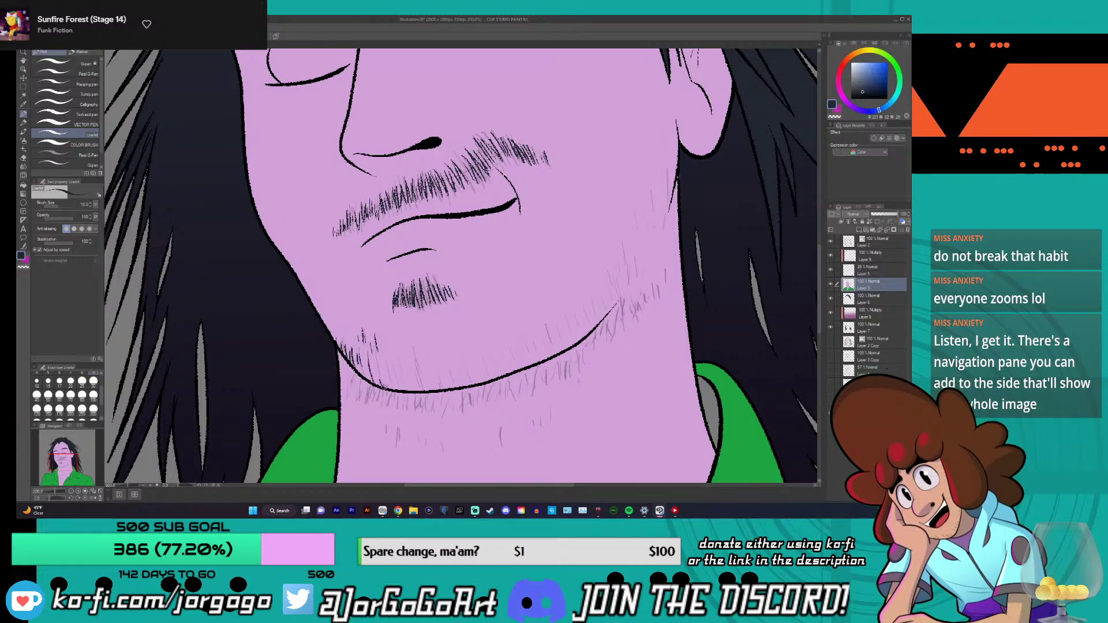
{"action": "mouse_move", "coordinate": [396, 384]}
{"action": "left_mouse_down"}
{"action": "mouse_move", "coordinate": [406, 358]}
{"action": "mouse_move", "coordinate": [424, 381]}
{"action": "mouse_move", "coordinate": [452, 387]}
{"action": "mouse_move", "coordinate": [490, 366]}
{"action": "left_mouse_up"}
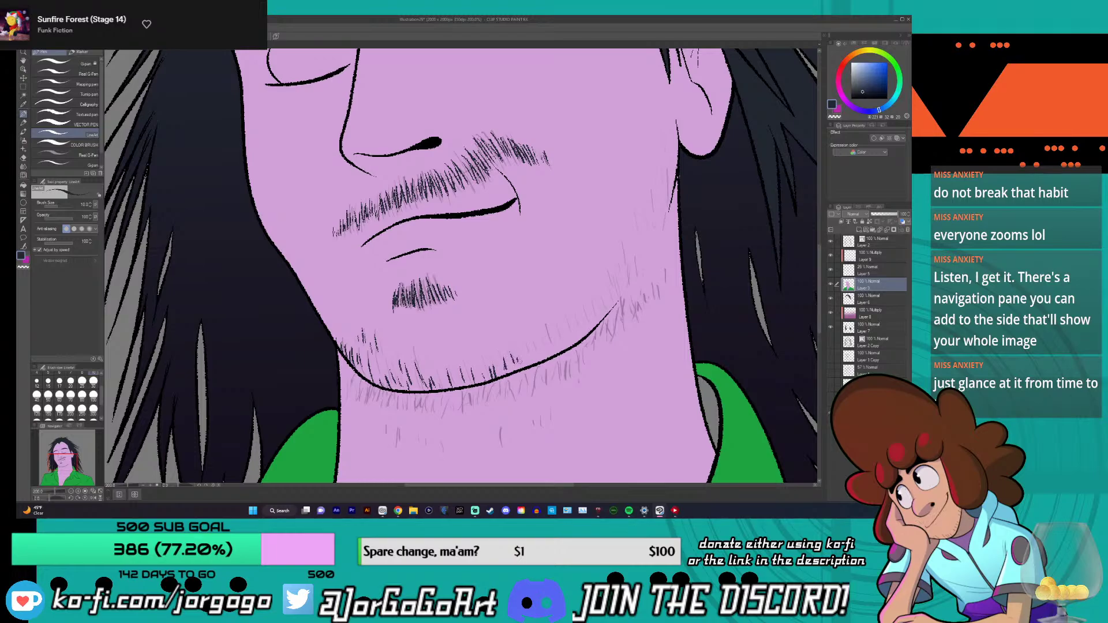
{"action": "left_click_drag", "start_coordinate": [542, 357], "coordinate": [547, 325]}
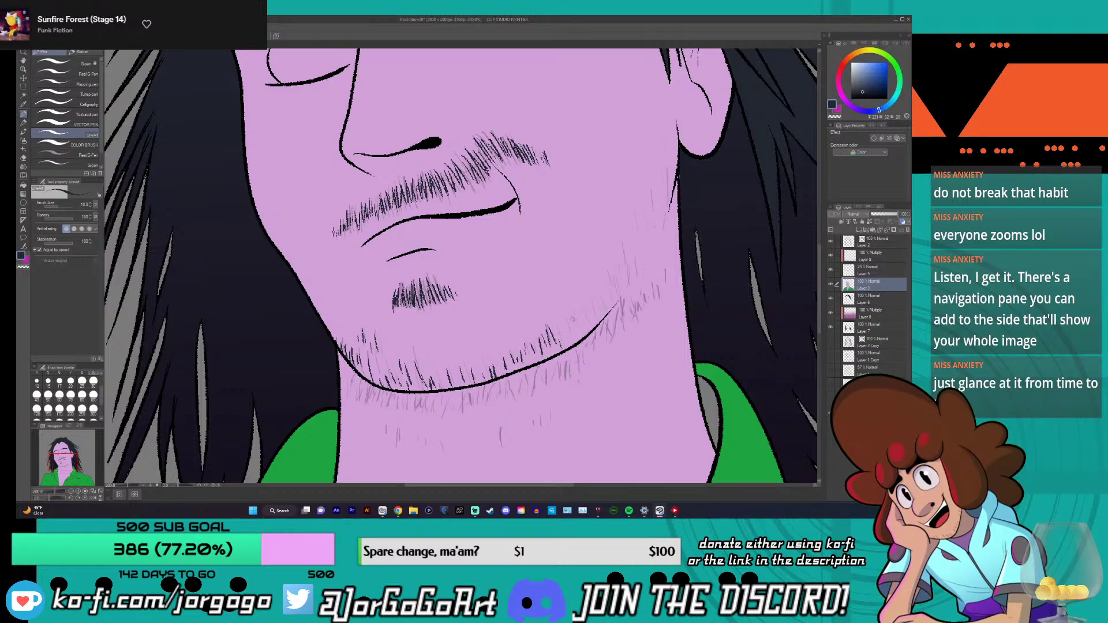
{"action": "left_click_drag", "start_coordinate": [571, 339], "coordinate": [566, 321]}
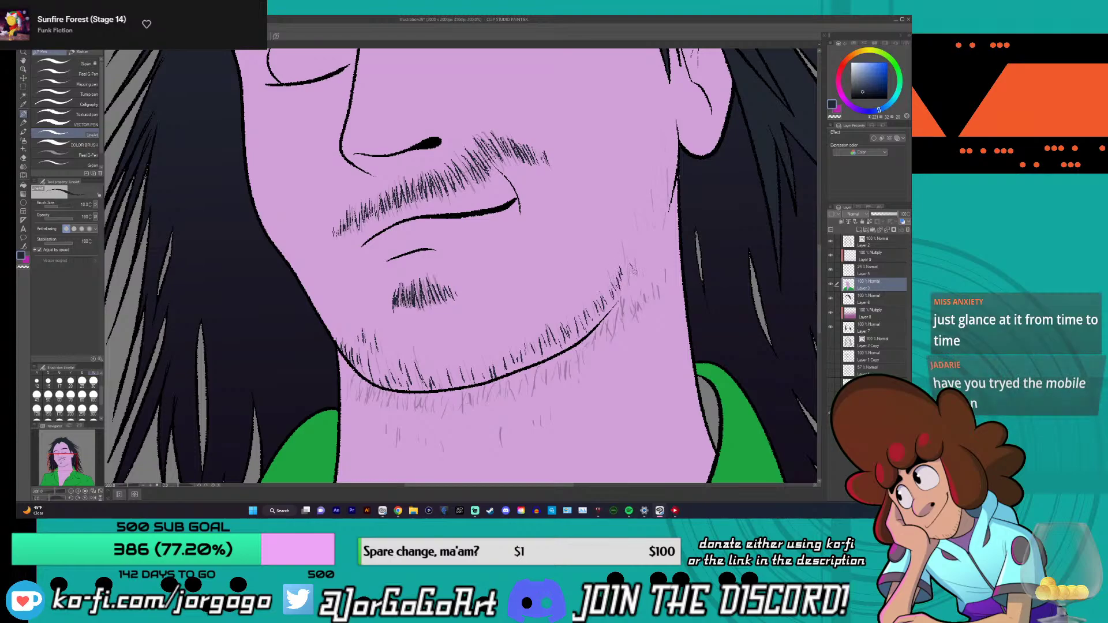
{"action": "left_click_drag", "start_coordinate": [632, 265], "coordinate": [673, 145]}
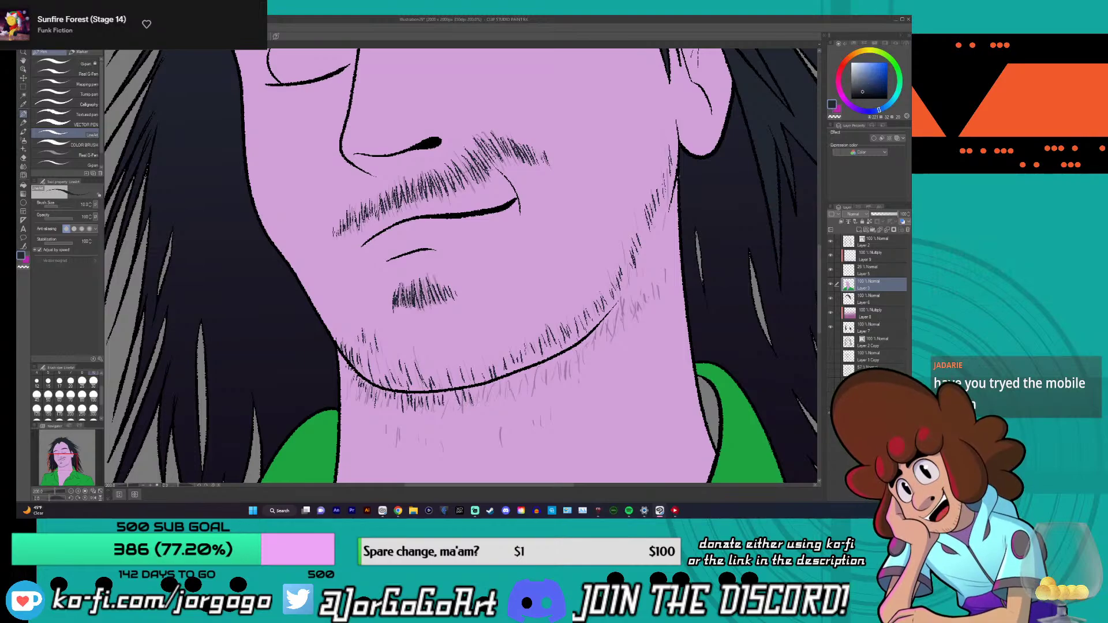
- Add short stubble strokes underneath the jawline, from the left of the chin to the side of the neck below the ear
{"action": "mouse_move", "coordinate": [510, 392]}
{"action": "left_mouse_down"}
{"action": "mouse_move", "coordinate": [516, 375]}
{"action": "mouse_move", "coordinate": [570, 352]}
{"action": "left_mouse_up"}
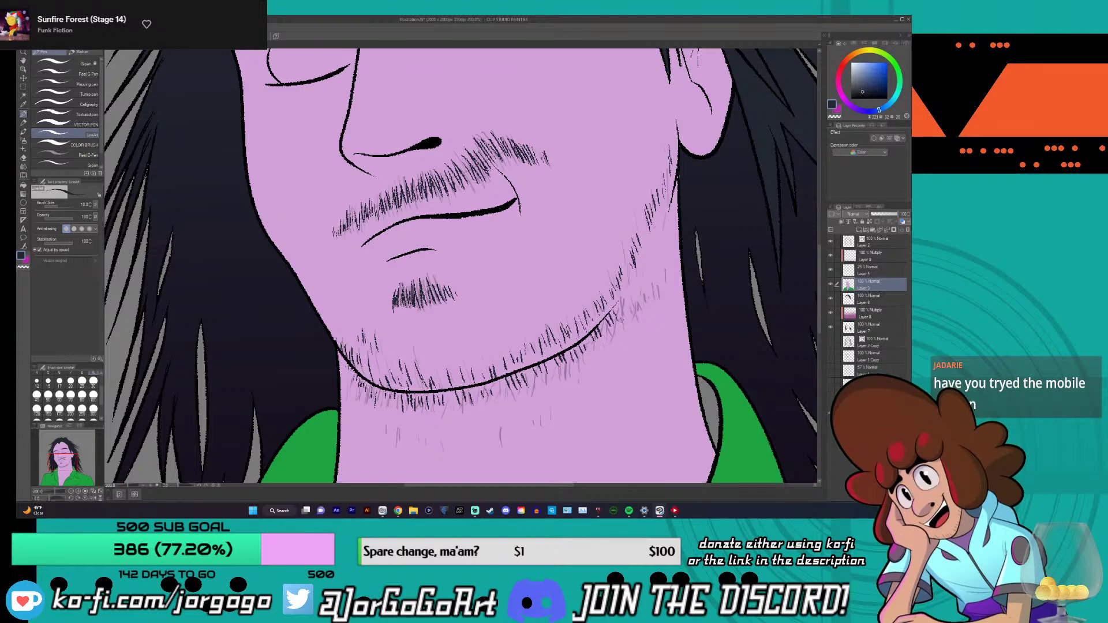
{"action": "left_click_drag", "start_coordinate": [626, 312], "coordinate": [642, 298]}
{"action": "left_click_drag", "start_coordinate": [638, 312], "coordinate": [652, 287]}
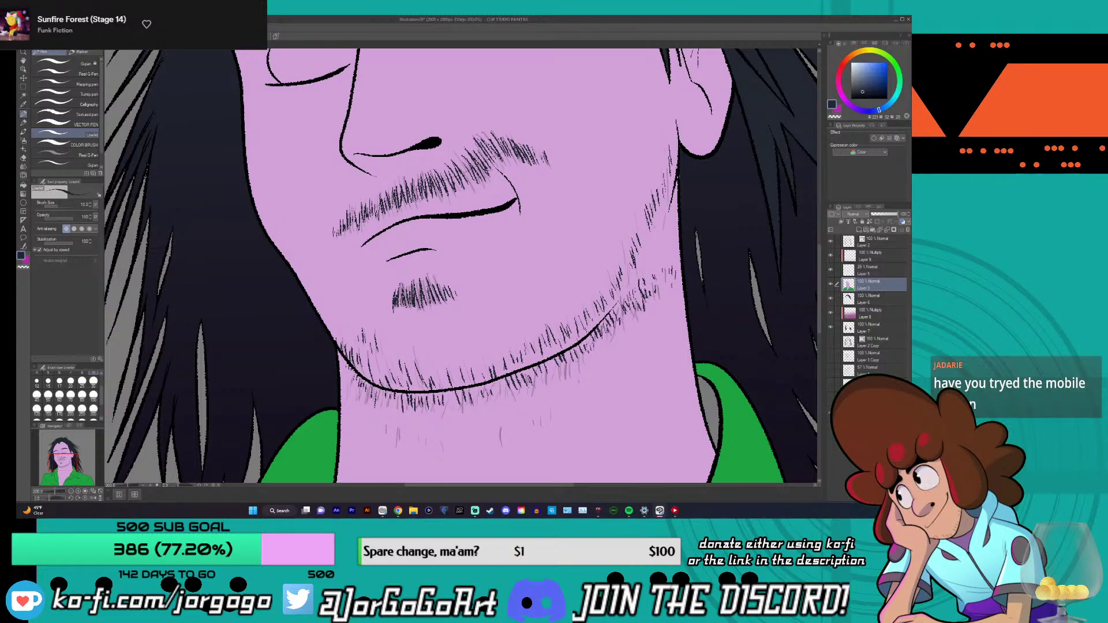
{"action": "mouse_move", "coordinate": [502, 398]}
{"action": "left_mouse_down"}
{"action": "mouse_move", "coordinate": [496, 385]}
{"action": "mouse_move", "coordinate": [448, 396]}
{"action": "left_mouse_up"}
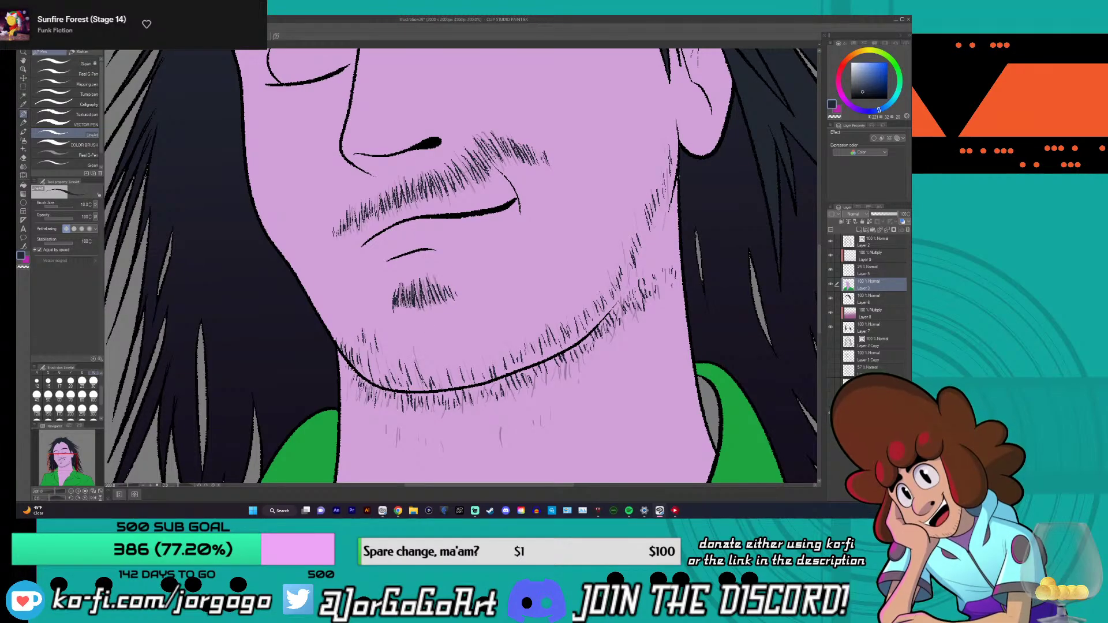
{"action": "mouse_move", "coordinate": [355, 379]}
{"action": "left_mouse_down"}
{"action": "mouse_move", "coordinate": [351, 392]}
{"action": "mouse_move", "coordinate": [343, 380]}
{"action": "left_mouse_up"}
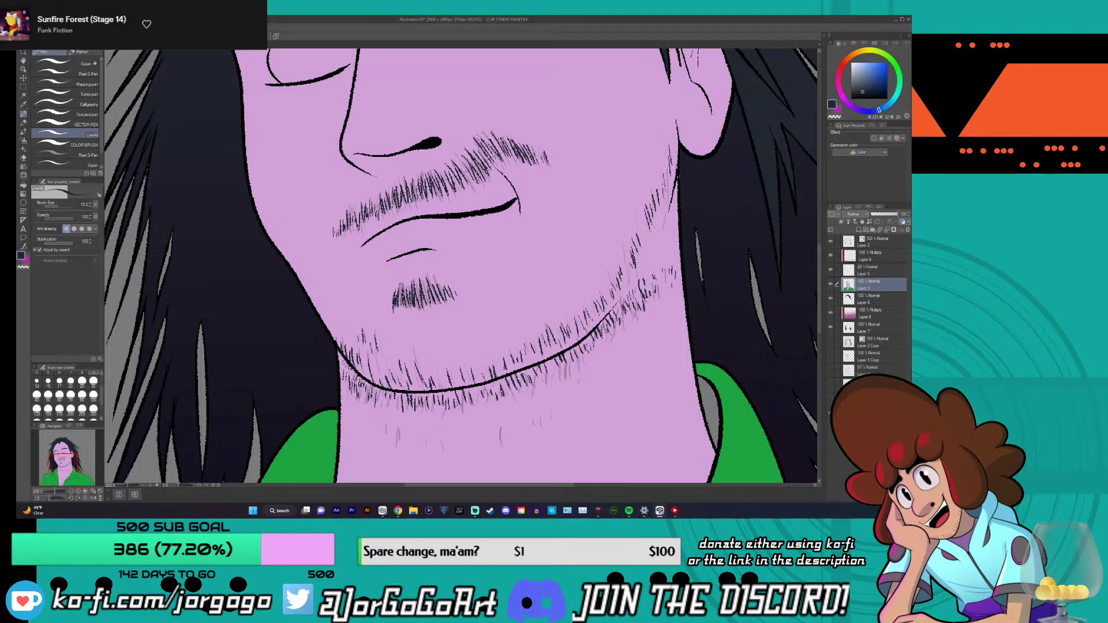
- Mark a few stubble hairs on the neck below the chin, and thicken the stubble under the jawline
{"action": "scroll", "coordinate": [461, 266], "scroll_direction": "down", "scroll_amount": 5}
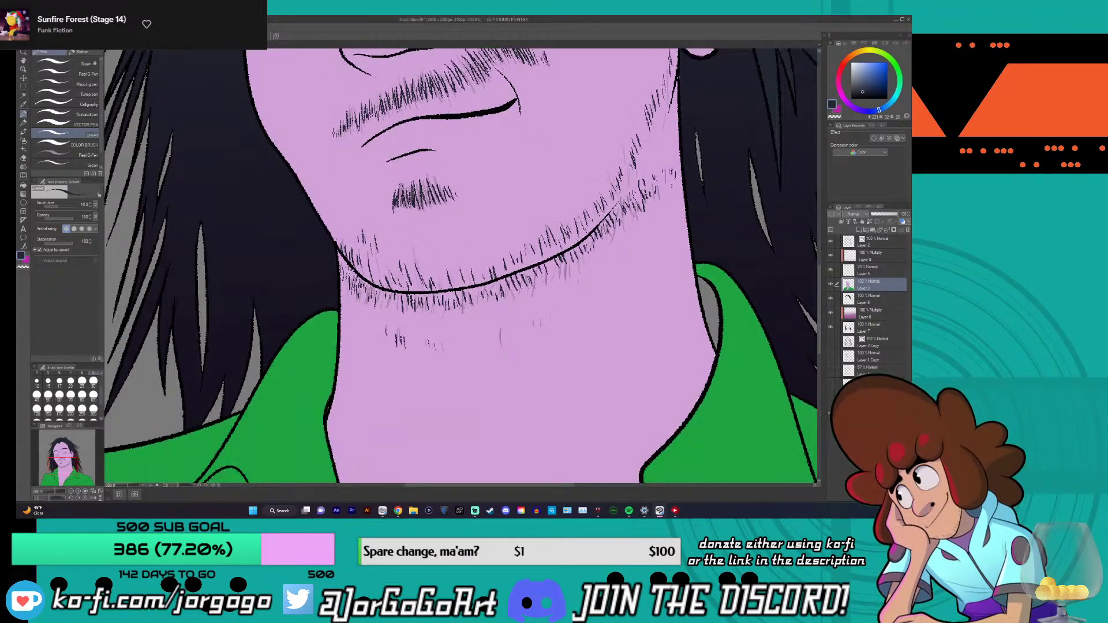
{"action": "left_click_drag", "start_coordinate": [399, 335], "coordinate": [400, 346]}
{"action": "left_click_drag", "start_coordinate": [430, 339], "coordinate": [432, 349]}
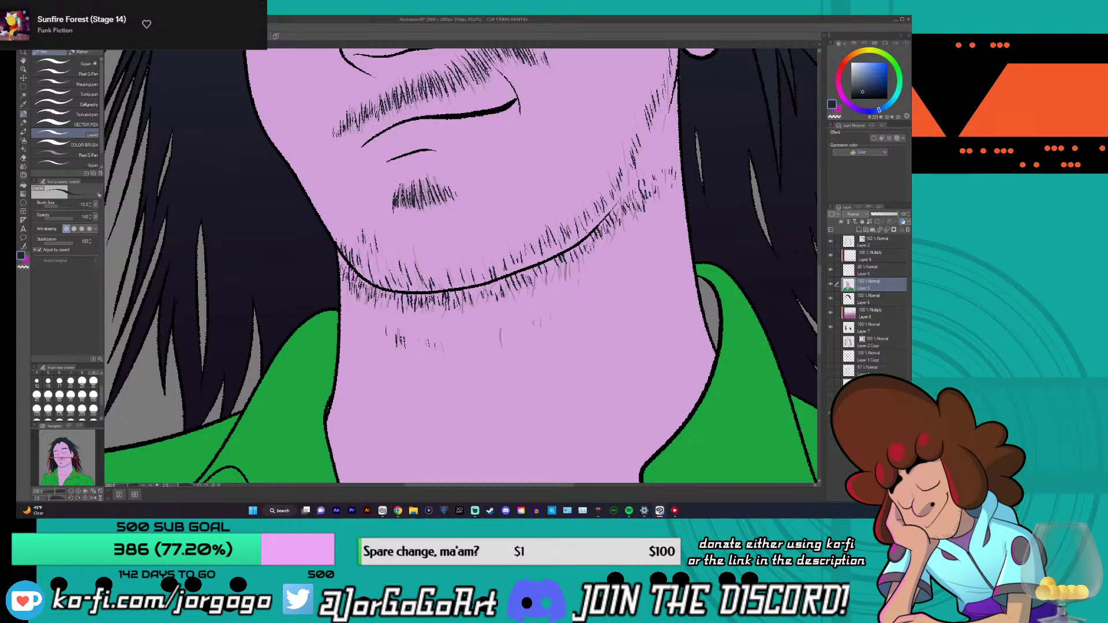
{"action": "left_click_drag", "start_coordinate": [484, 284], "coordinate": [502, 296]}
{"action": "mouse_move", "coordinate": [589, 251]}
{"action": "left_mouse_down"}
{"action": "mouse_move", "coordinate": [579, 261]}
{"action": "mouse_move", "coordinate": [599, 247]}
{"action": "left_mouse_up"}
{"action": "left_click_drag", "start_coordinate": [609, 227], "coordinate": [602, 247]}
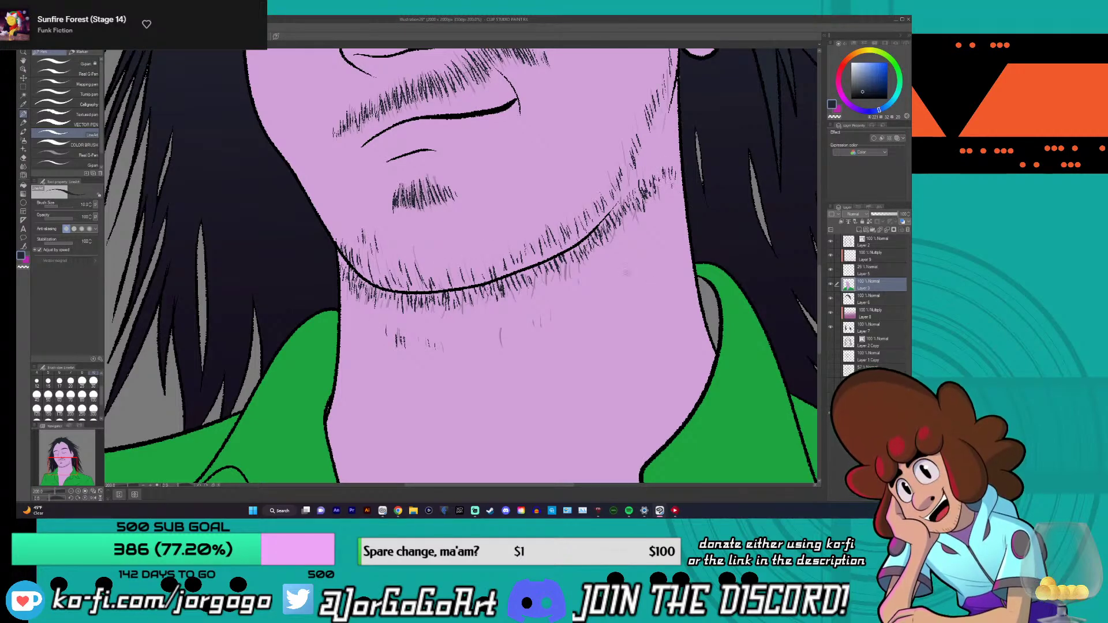
- Add a few short stubble hairs on the neck below the chin, undoing the last two strokes
{"action": "mouse_move", "coordinate": [818, 270]}
{"action": "left_mouse_down"}
{"action": "mouse_move", "coordinate": [818, 253]}
{"action": "mouse_move", "coordinate": [818, 285]}
{"action": "left_mouse_up"}
{"action": "left_click_drag", "start_coordinate": [537, 254], "coordinate": [540, 245]}
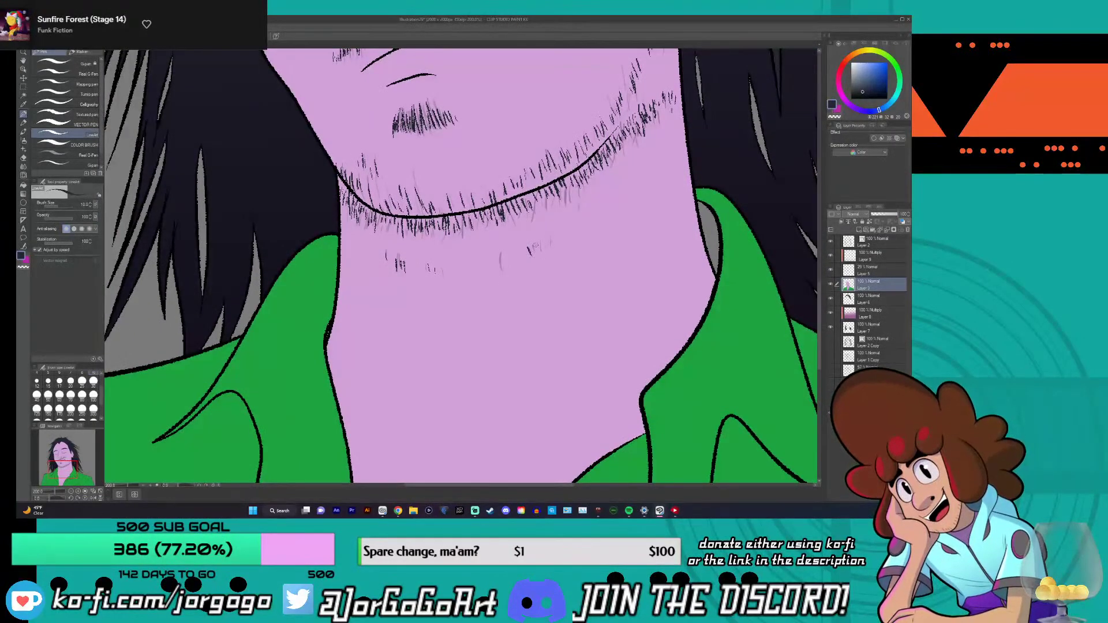
{"action": "left_click_drag", "start_coordinate": [488, 280], "coordinate": [496, 263]}
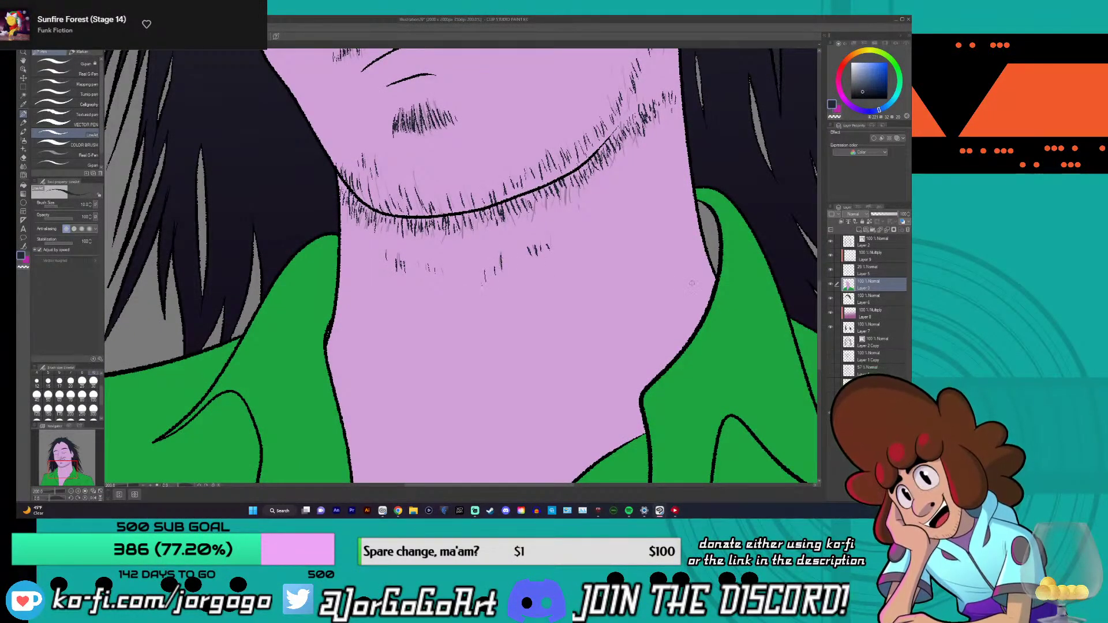
{"action": "left_click_drag", "start_coordinate": [815, 326], "coordinate": [815, 335]}
{"action": "left_click_drag", "start_coordinate": [562, 485], "coordinate": [611, 483]}
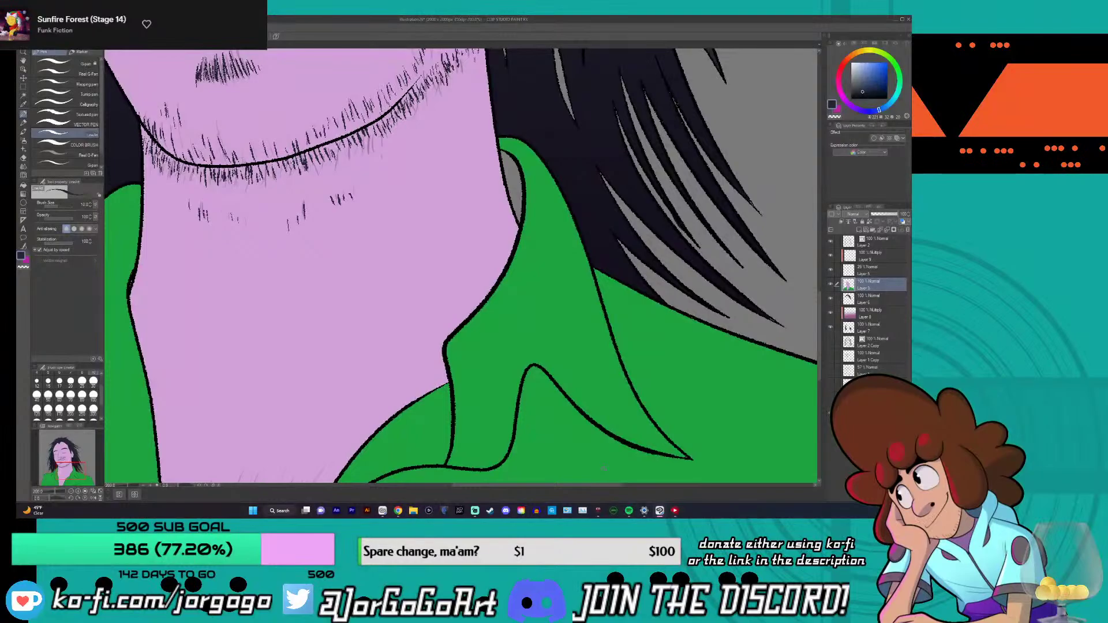
{"action": "key", "text": "ctrl+z"}
{"action": "key", "text": "ctrl+z"}
- Extend the neck stubble with small sparse marks rising from below the chin towards the ear side
{"action": "scroll", "coordinate": [462, 266], "scroll_direction": "down", "scroll_amount": 2}
{"action": "scroll", "coordinate": [462, 266], "scroll_direction": "up", "scroll_amount": 2}
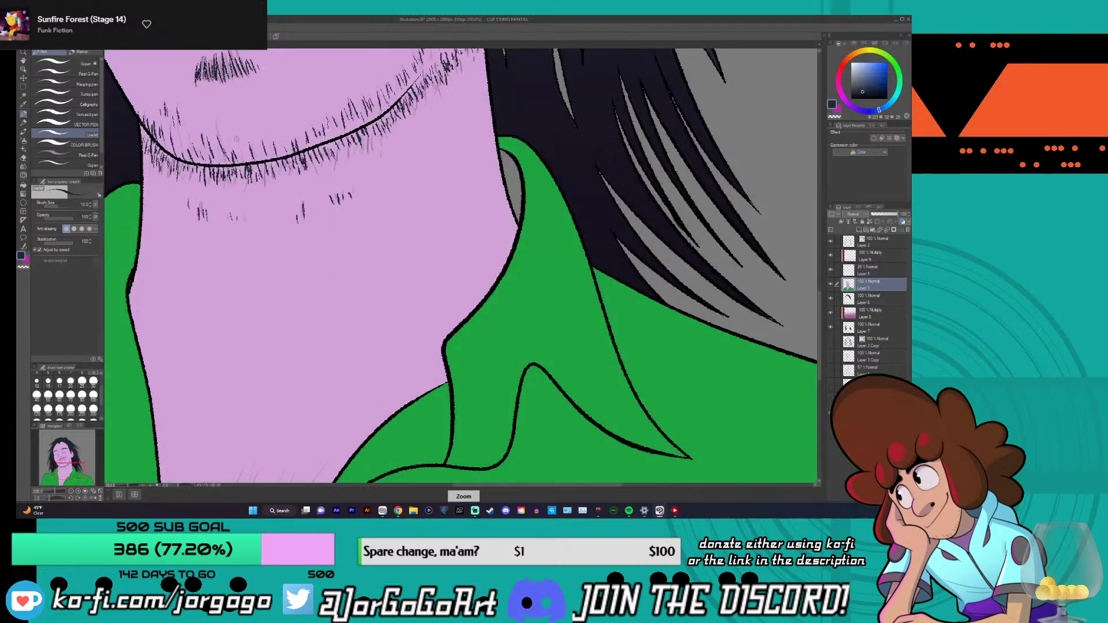
{"action": "scroll", "coordinate": [237, 138], "scroll_direction": "down", "scroll_amount": 2}
{"action": "scroll", "coordinate": [376, 149], "scroll_direction": "up", "scroll_amount": 1}
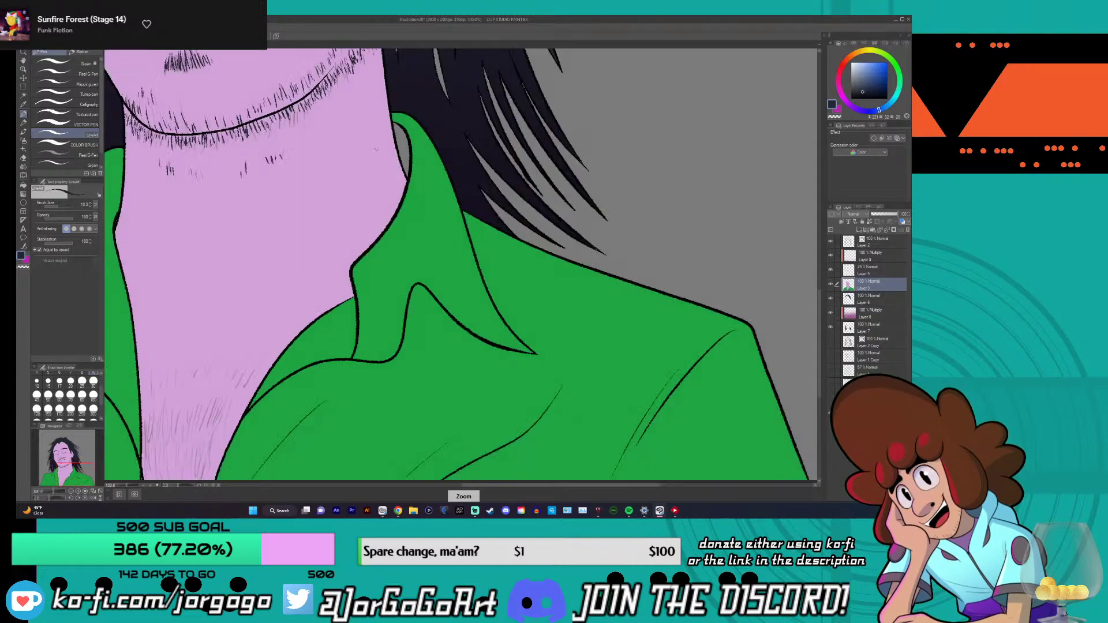
{"action": "scroll", "coordinate": [377, 148], "scroll_direction": "up", "scroll_amount": 1}
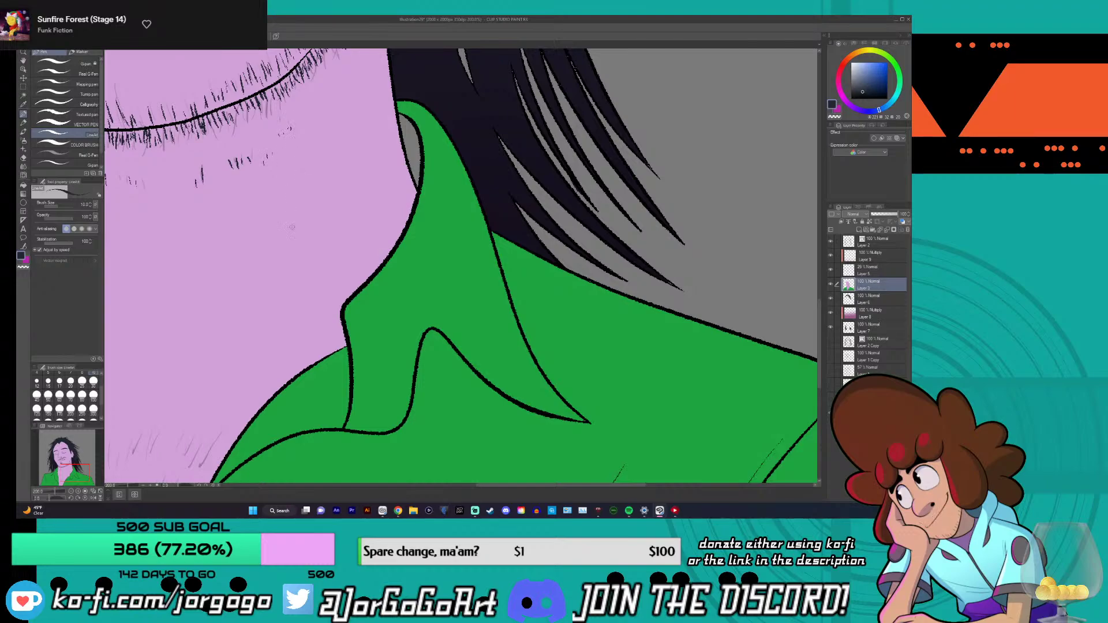
{"action": "scroll", "coordinate": [292, 227], "scroll_direction": "down", "scroll_amount": 3}
{"action": "left_click_drag", "start_coordinate": [436, 486], "coordinate": [375, 486]}
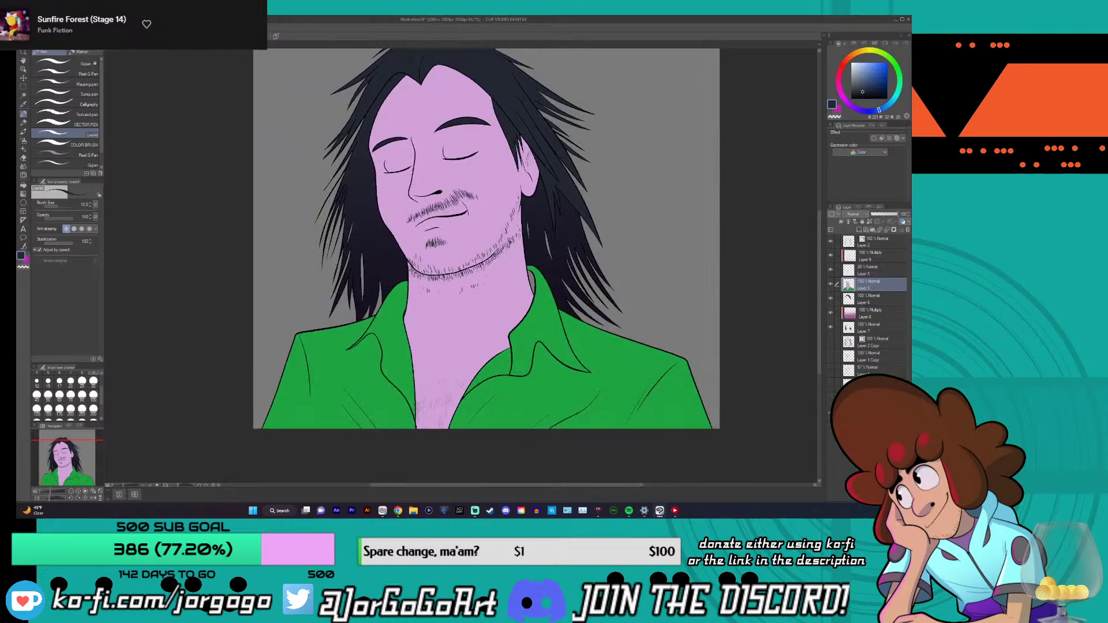
- Thicken the moustache's peak and its right end with short dark hair strokes
{"action": "scroll", "coordinate": [400, 218], "scroll_direction": "up", "scroll_amount": 3}
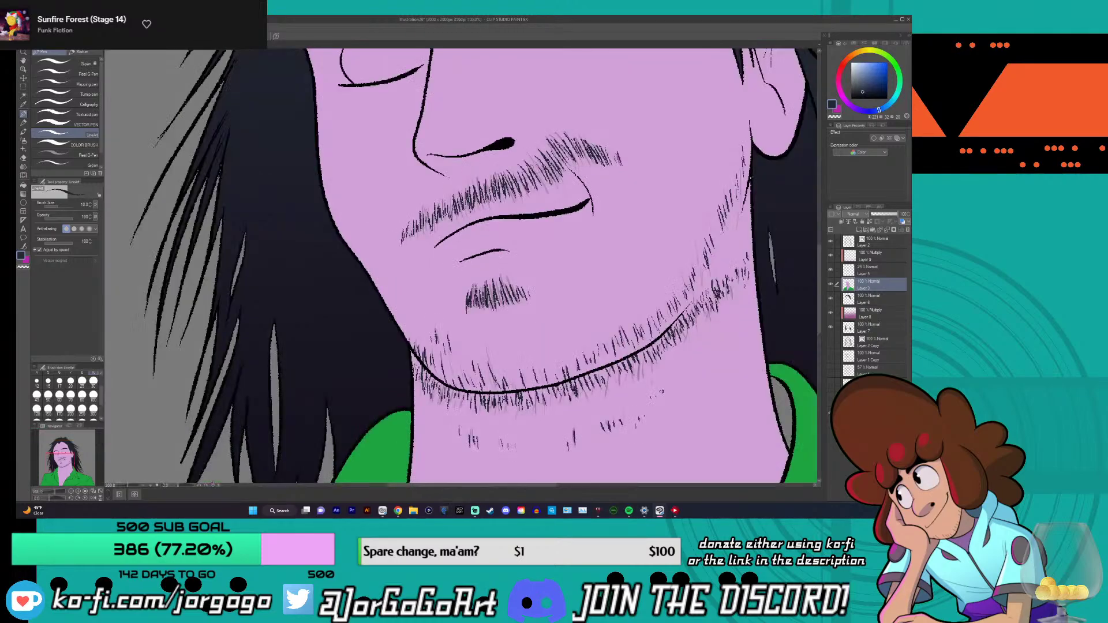
{"action": "left_click_drag", "start_coordinate": [536, 175], "coordinate": [580, 139]}
{"action": "left_click_drag", "start_coordinate": [583, 163], "coordinate": [592, 141]}
{"action": "scroll", "coordinate": [462, 265], "scroll_direction": "down", "scroll_amount": 5}
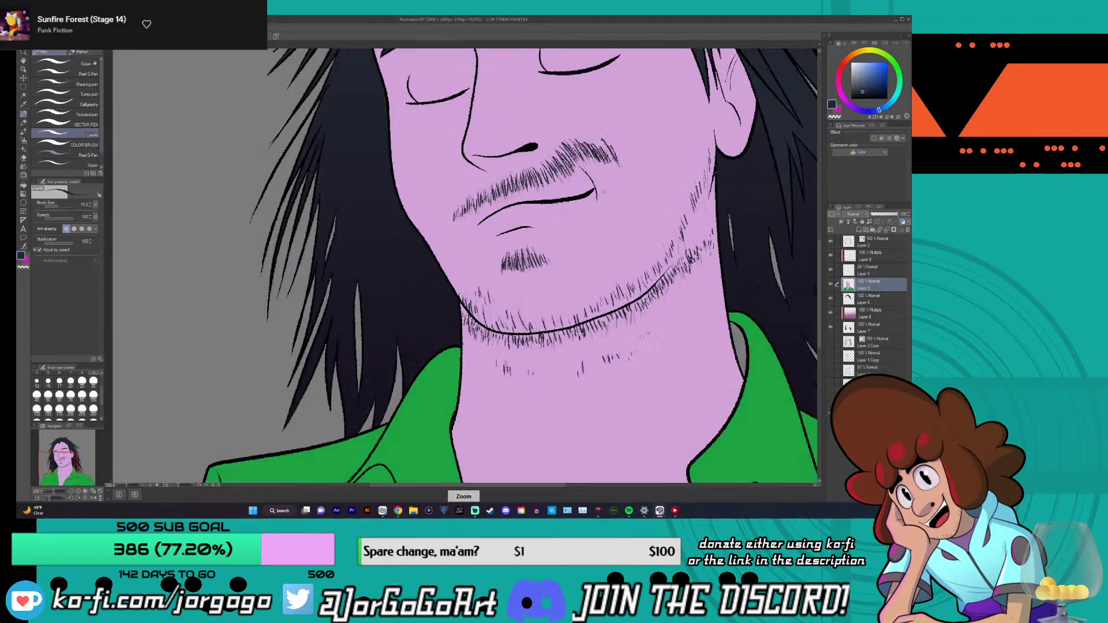
{"action": "scroll", "coordinate": [461, 266], "scroll_direction": "up", "scroll_amount": 2}
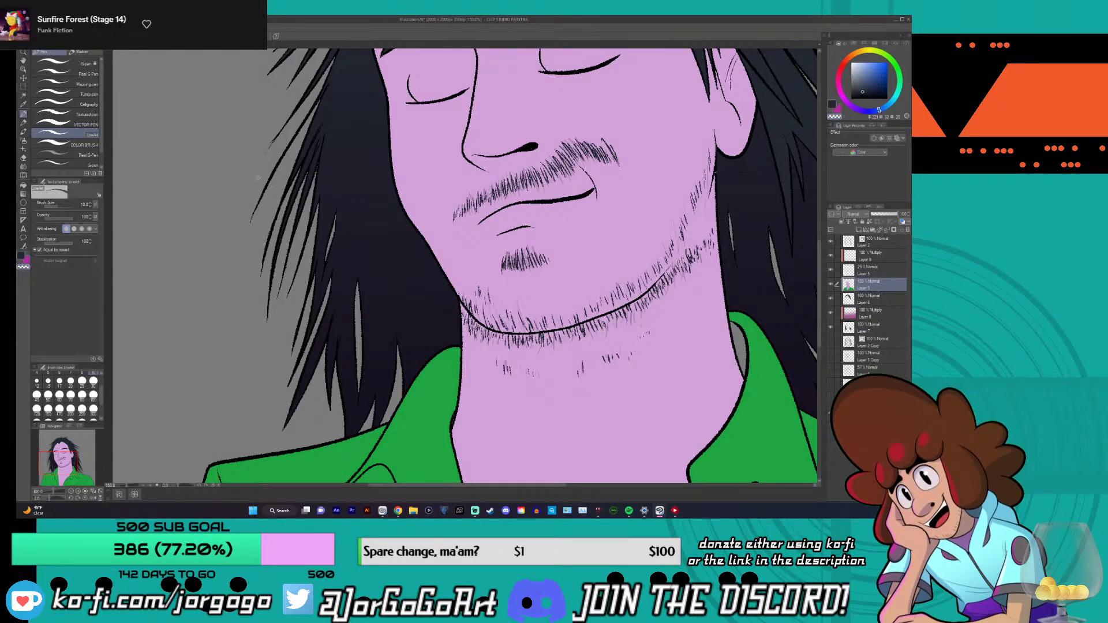
{"action": "scroll", "coordinate": [487, 179], "scroll_direction": "up", "scroll_amount": 1}
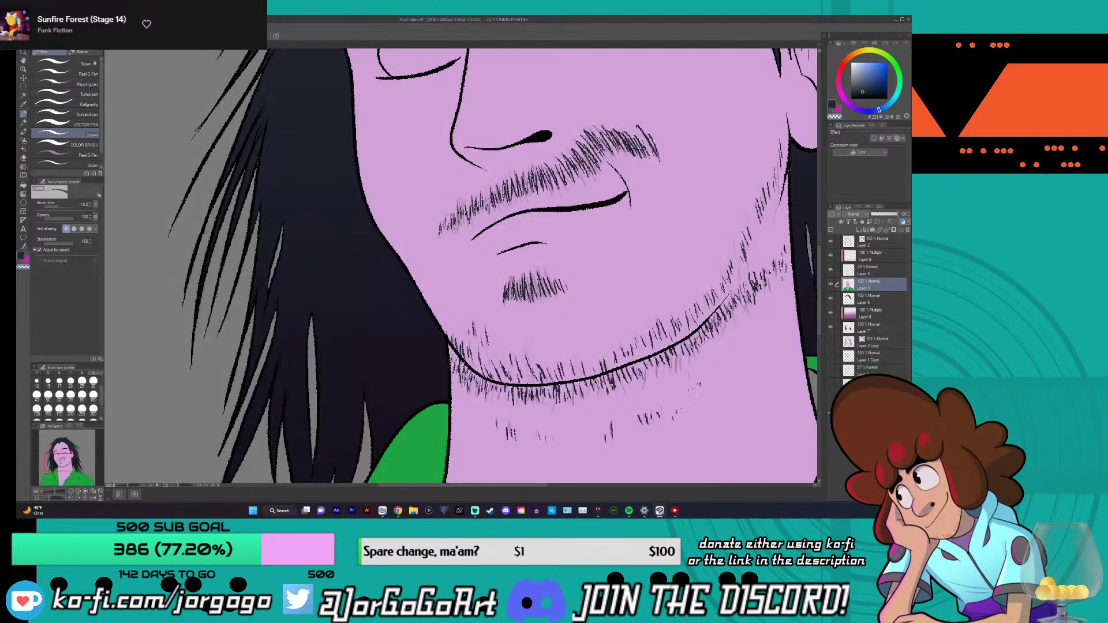
{"action": "scroll", "coordinate": [460, 230], "scroll_direction": "up", "scroll_amount": 1}
{"action": "scroll", "coordinate": [470, 257], "scroll_direction": "down", "scroll_amount": 1}
{"action": "key", "text": "ctrl+z"}
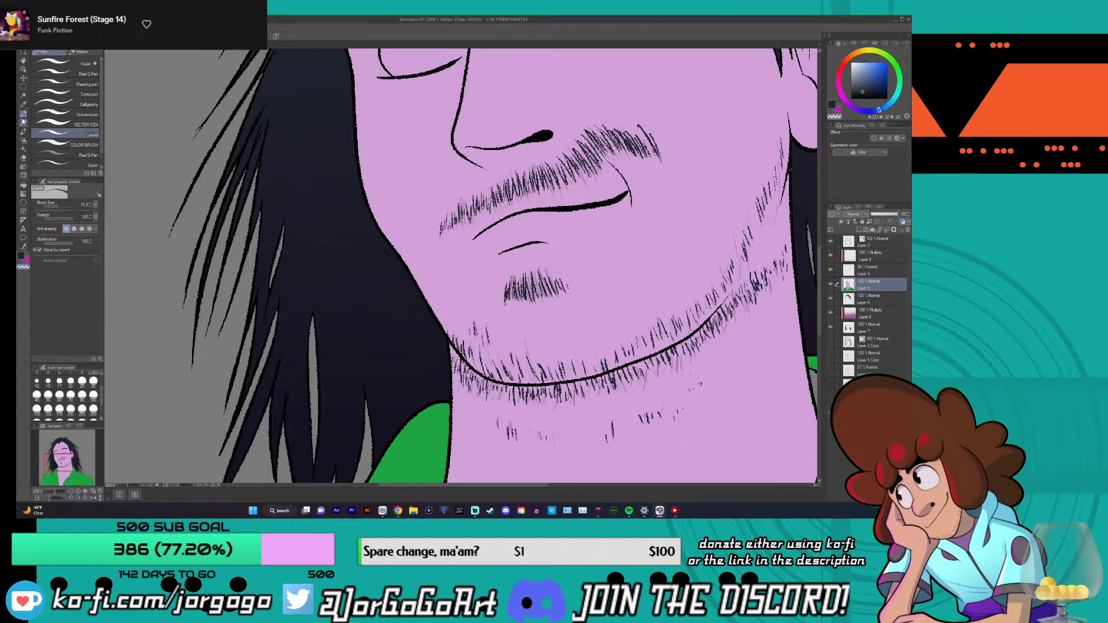
- Pick the pink skin colour from the face and thin the moustache hairs with fine pen strokes
{"action": "left_click", "coordinate": [26, 104]}
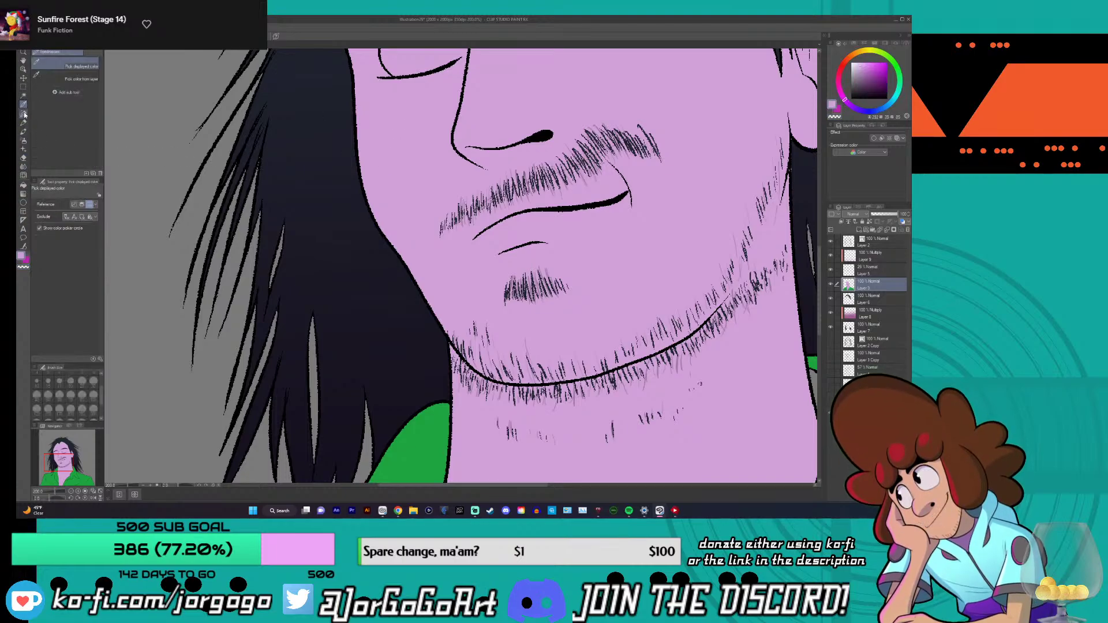
{"action": "left_click", "coordinate": [342, 219]}
{"action": "scroll", "coordinate": [510, 172], "scroll_direction": "up", "scroll_amount": 2}
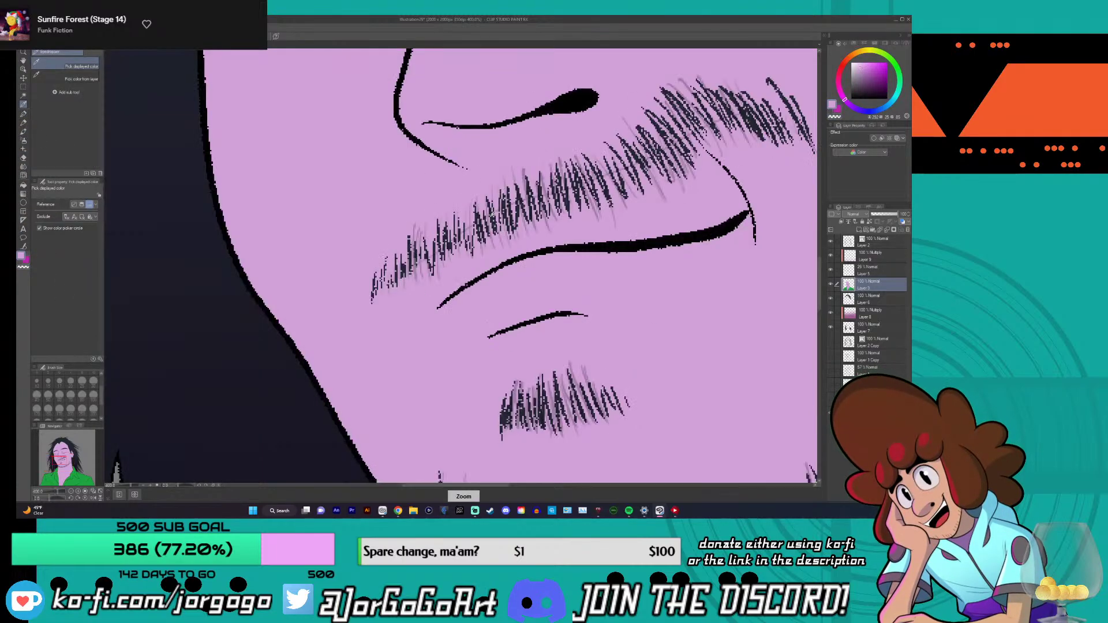
{"action": "left_click", "coordinate": [23, 113]}
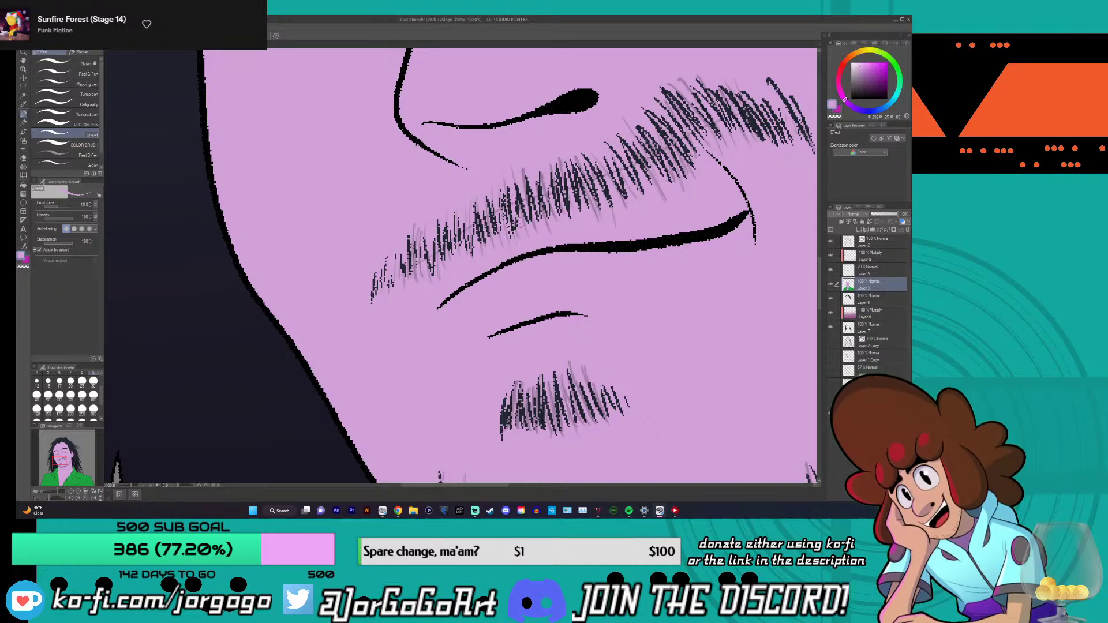
{"action": "scroll", "coordinate": [548, 196], "scroll_direction": "down", "scroll_amount": 5}
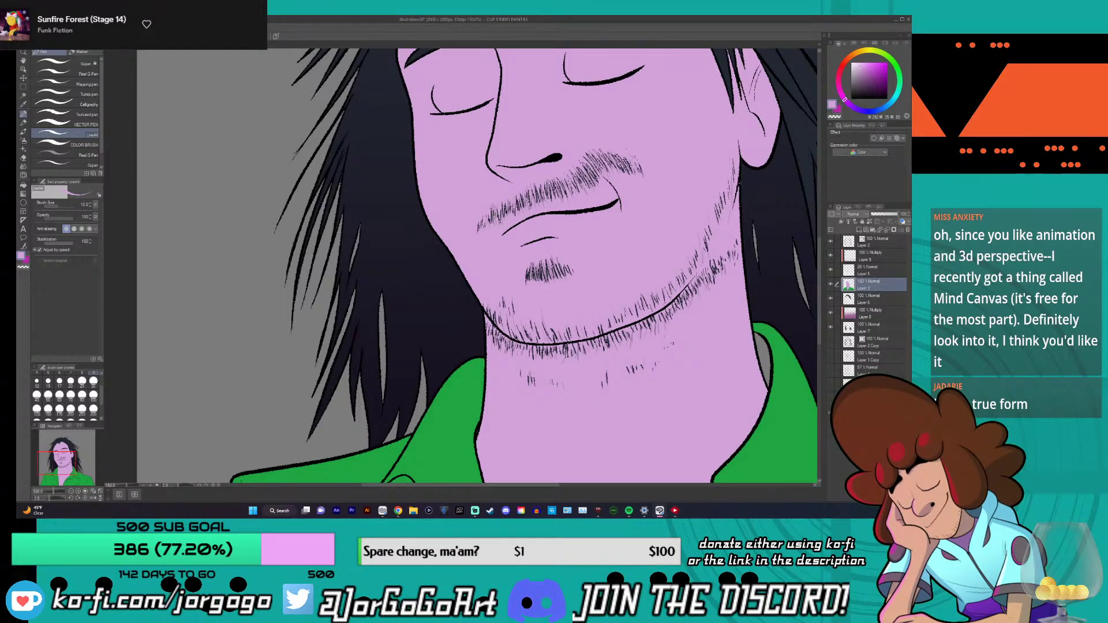
- Break up the moustache's peak and right end with more thin skin-coloured strokes
{"action": "scroll", "coordinate": [454, 241], "scroll_direction": "up", "scroll_amount": 3}
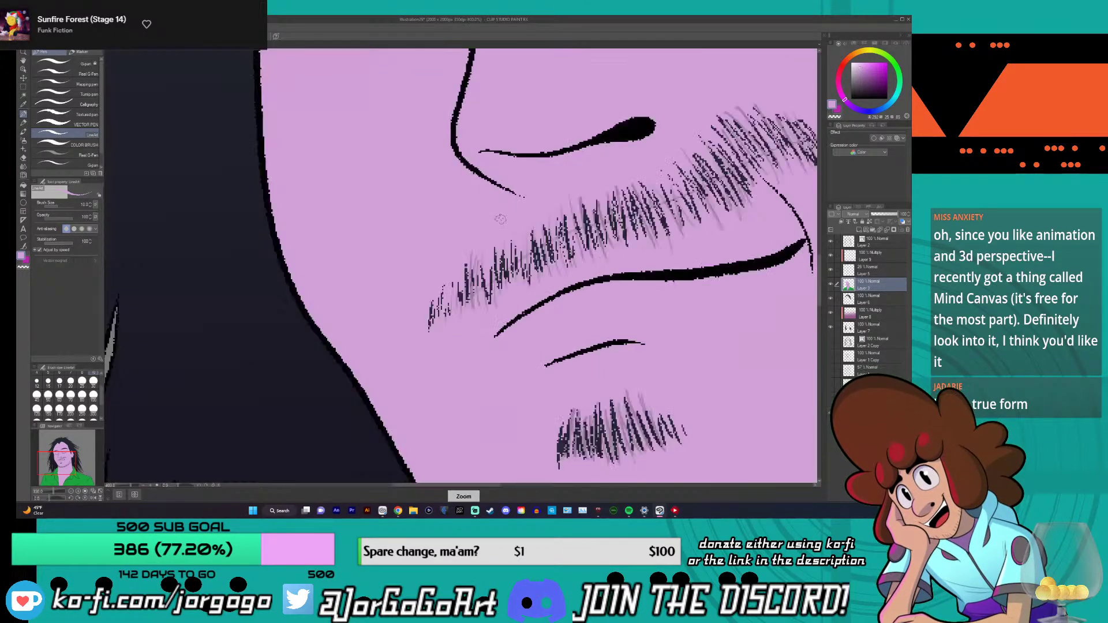
{"action": "scroll", "coordinate": [497, 251], "scroll_direction": "down", "scroll_amount": 1}
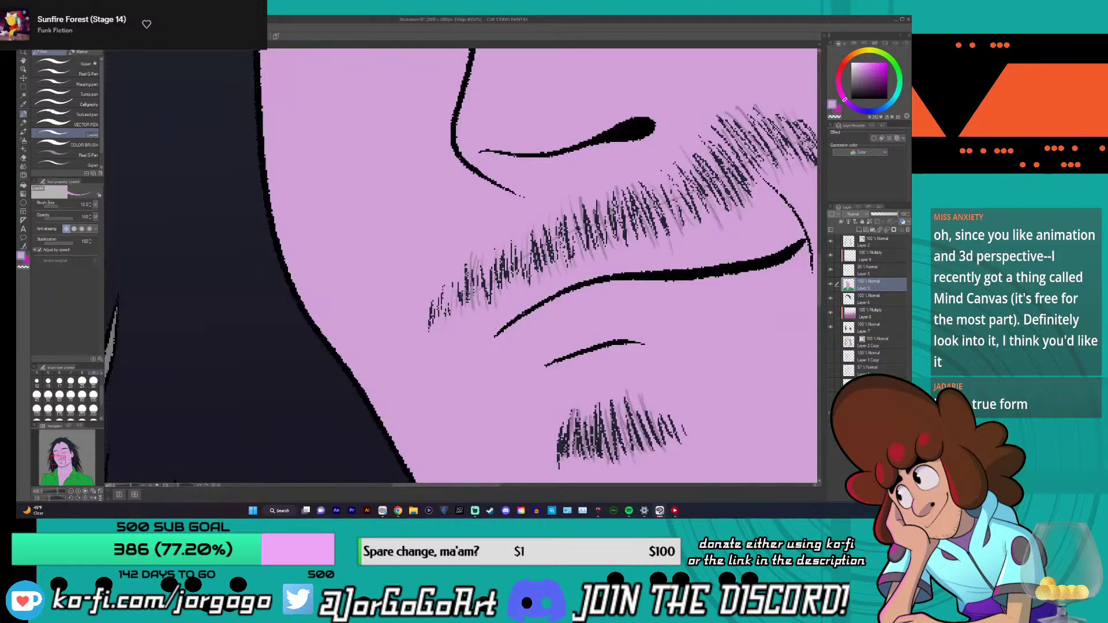
{"action": "scroll", "coordinate": [467, 306], "scroll_direction": "down", "scroll_amount": 1}
{"action": "scroll", "coordinate": [531, 289], "scroll_direction": "down", "scroll_amount": 2}
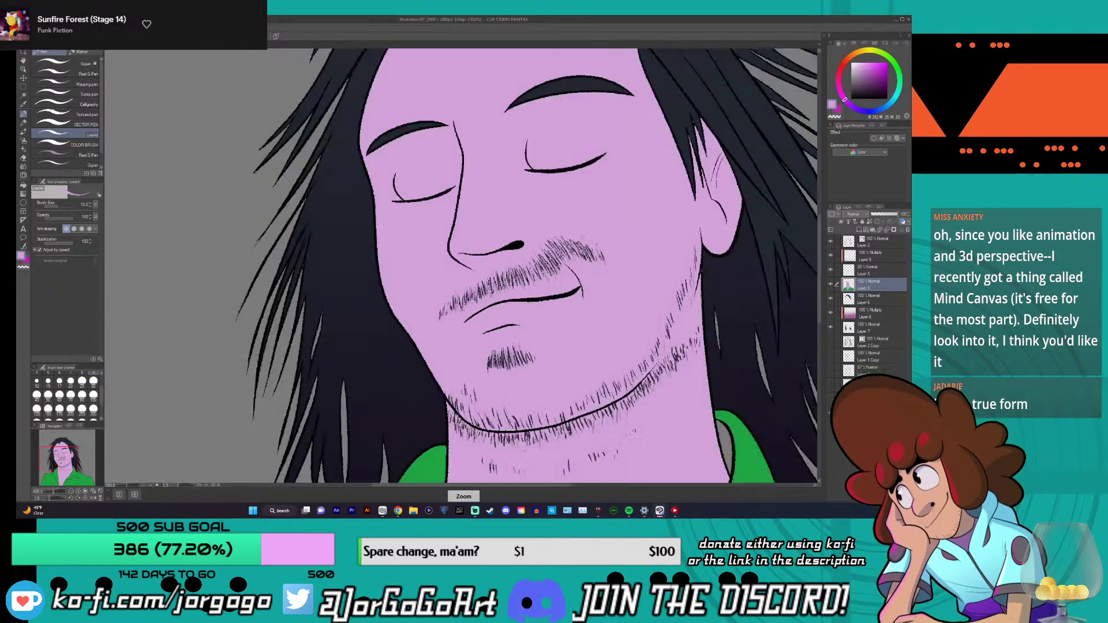
{"action": "scroll", "coordinate": [531, 289], "scroll_direction": "up", "scroll_amount": 3}
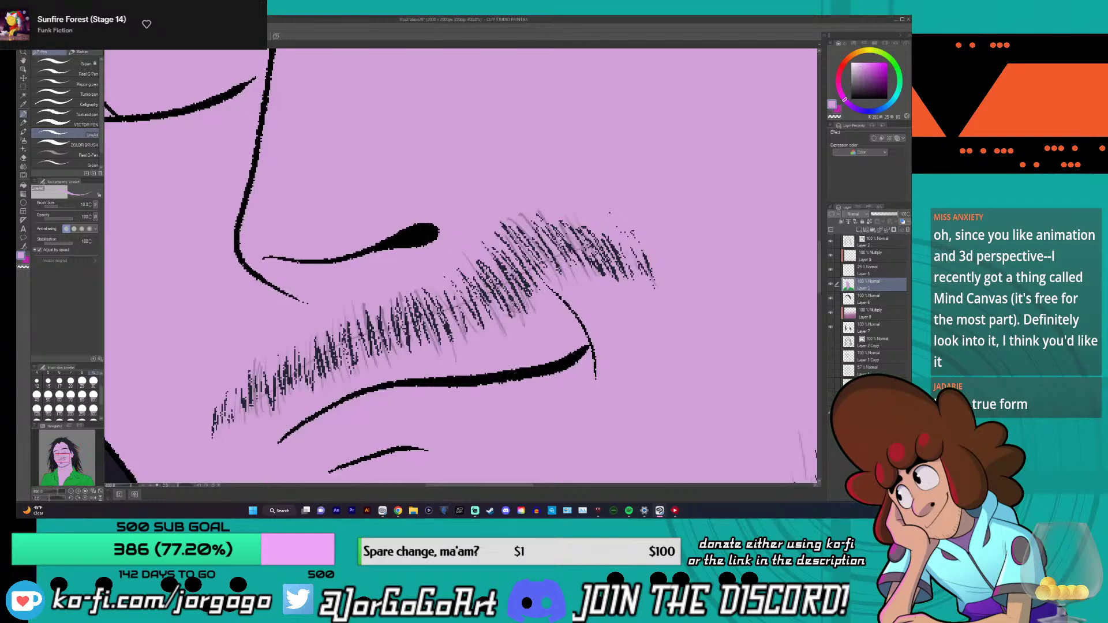
{"action": "scroll", "coordinate": [534, 329], "scroll_direction": "down", "scroll_amount": 3}
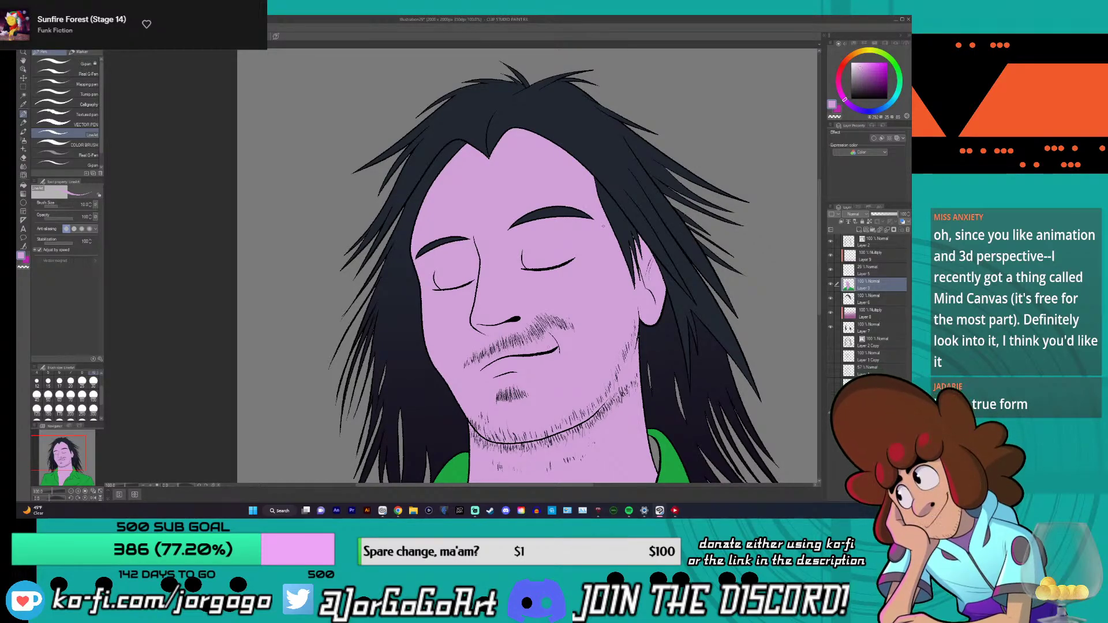
- Examine the moustache, soul patch and jaw stubble against the whole face and up close
{"action": "scroll", "coordinate": [529, 266], "scroll_direction": "down", "scroll_amount": 2}
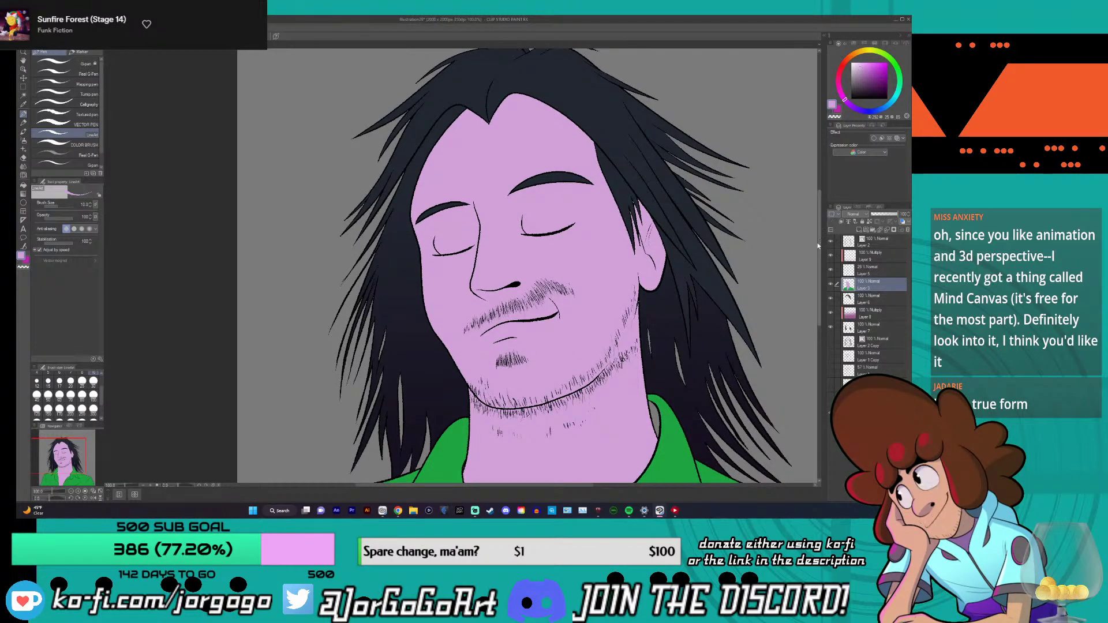
{"action": "scroll", "coordinate": [750, 269], "scroll_direction": "down", "scroll_amount": 3}
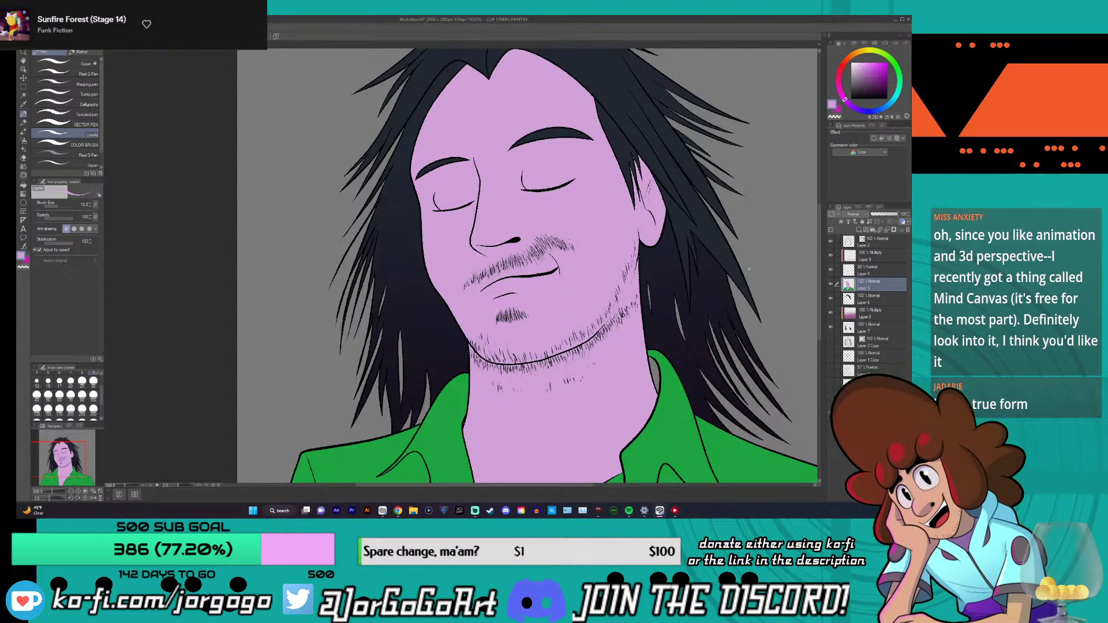
{"action": "scroll", "coordinate": [749, 269], "scroll_direction": "up", "scroll_amount": 2}
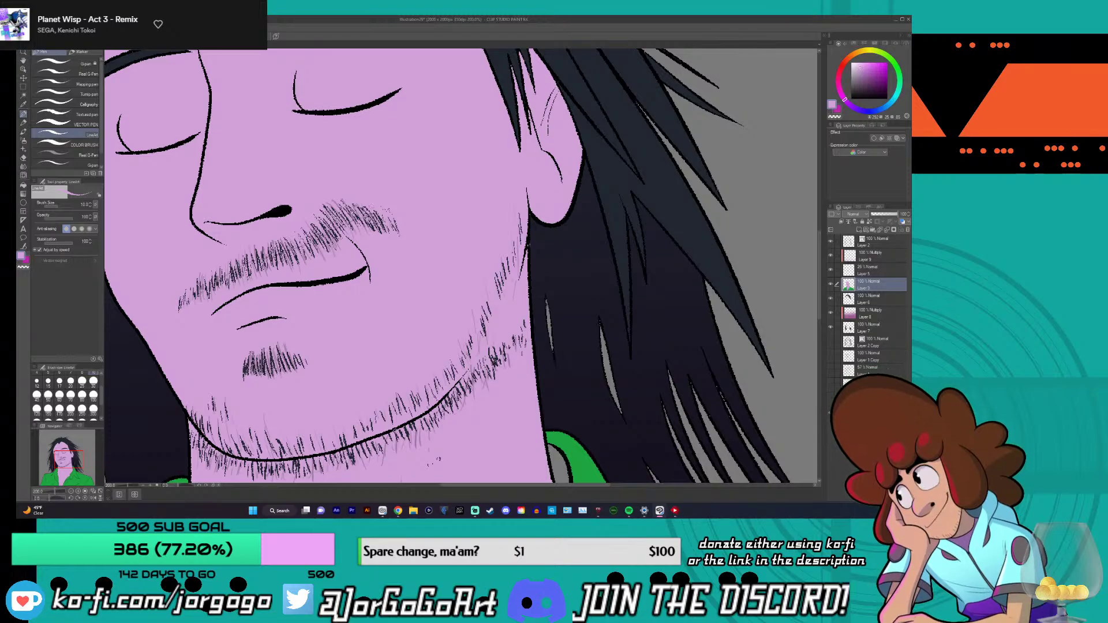
{"action": "scroll", "coordinate": [460, 268], "scroll_direction": "left", "scroll_amount": 5}
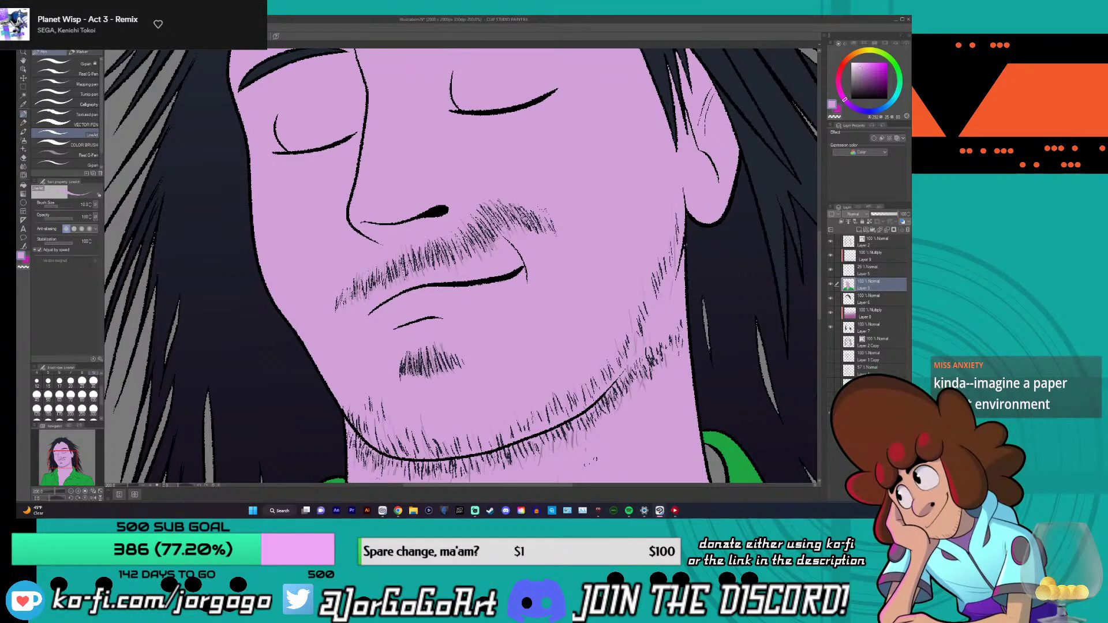
{"action": "scroll", "coordinate": [460, 266], "scroll_direction": "down", "scroll_amount": 3}
{"action": "scroll", "coordinate": [461, 266], "scroll_direction": "up", "scroll_amount": 3}
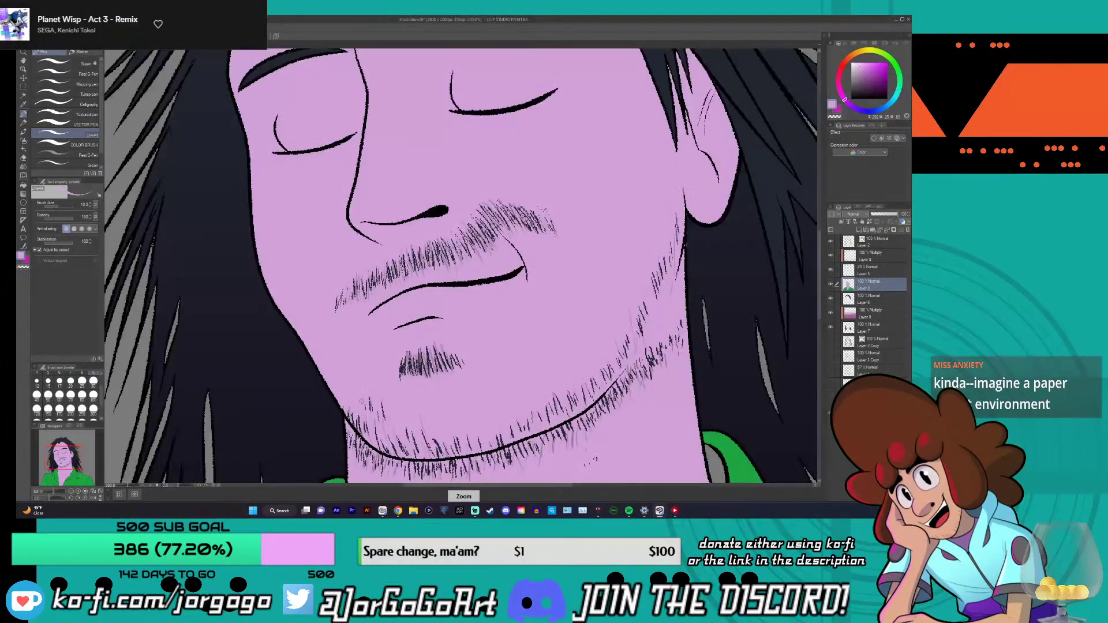
{"action": "scroll", "coordinate": [462, 265], "scroll_direction": "down", "scroll_amount": 2}
{"action": "scroll", "coordinate": [817, 241], "scroll_direction": "up", "scroll_amount": 3}
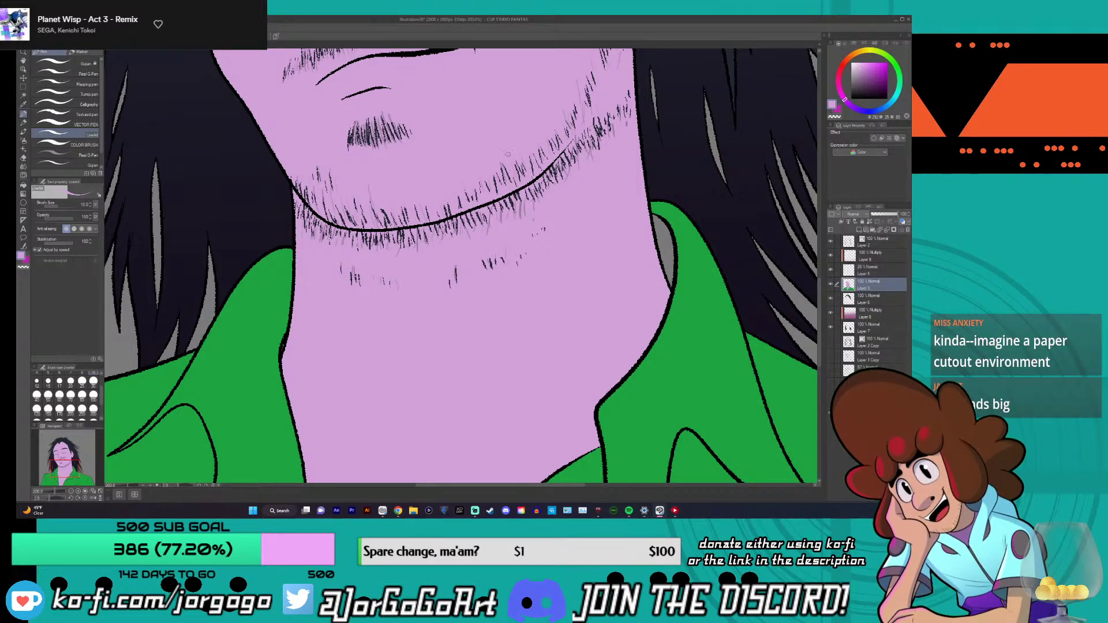
- Examine the stubble along the jawline and upper neck up close and against the full portrait
{"action": "scroll", "coordinate": [462, 265], "scroll_direction": "down", "scroll_amount": 1}
{"action": "scroll", "coordinate": [514, 156], "scroll_direction": "up", "scroll_amount": 2}
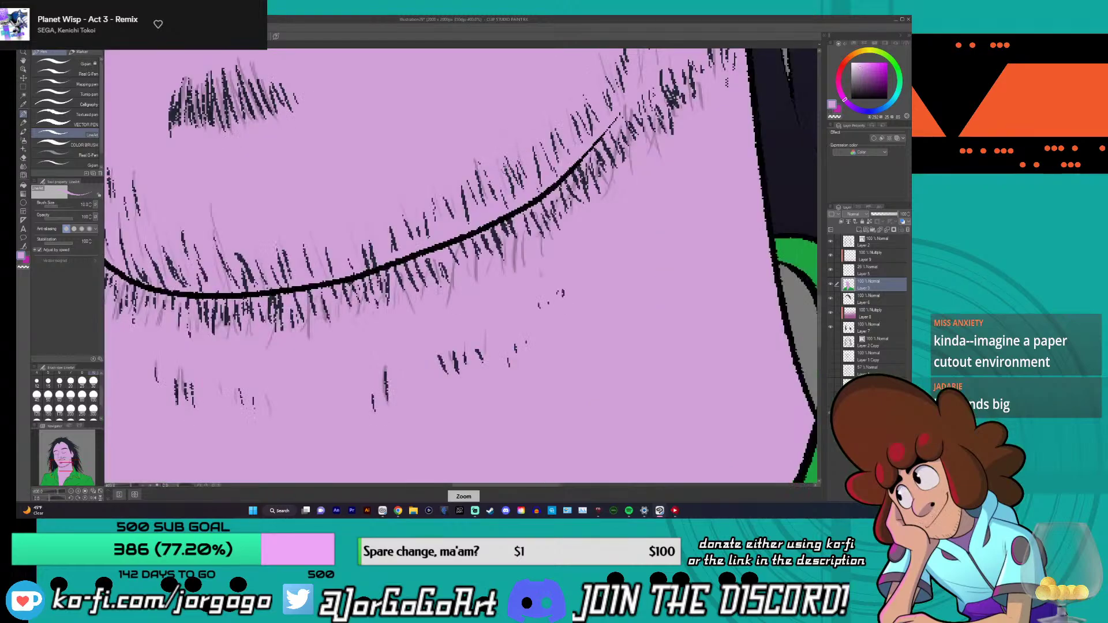
{"action": "scroll", "coordinate": [517, 207], "scroll_direction": "down", "scroll_amount": 2}
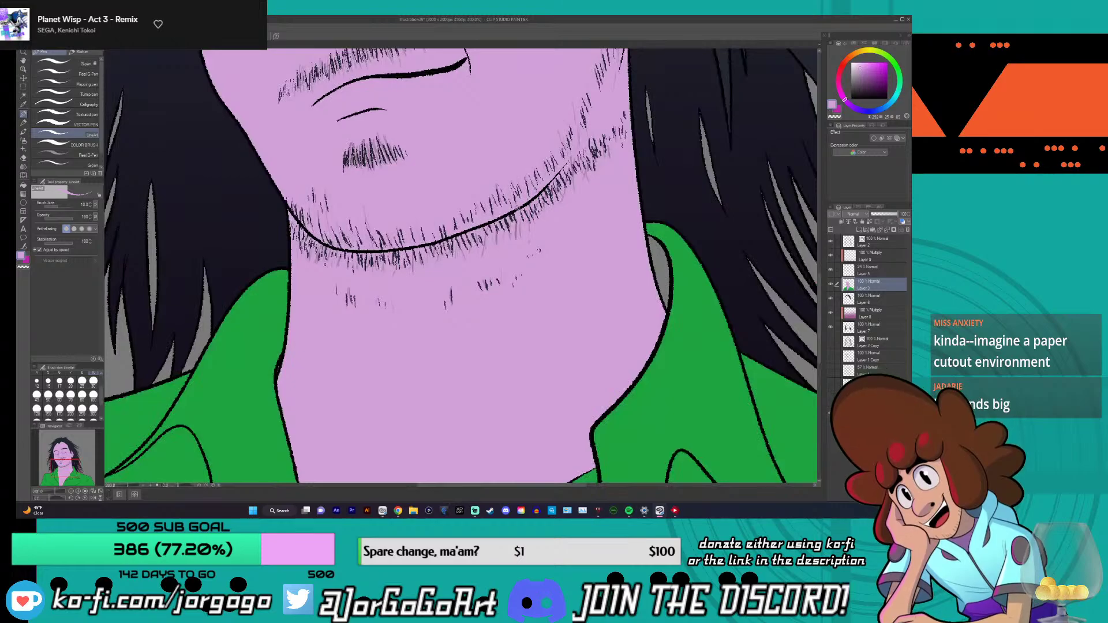
{"action": "scroll", "coordinate": [532, 149], "scroll_direction": "up", "scroll_amount": 4}
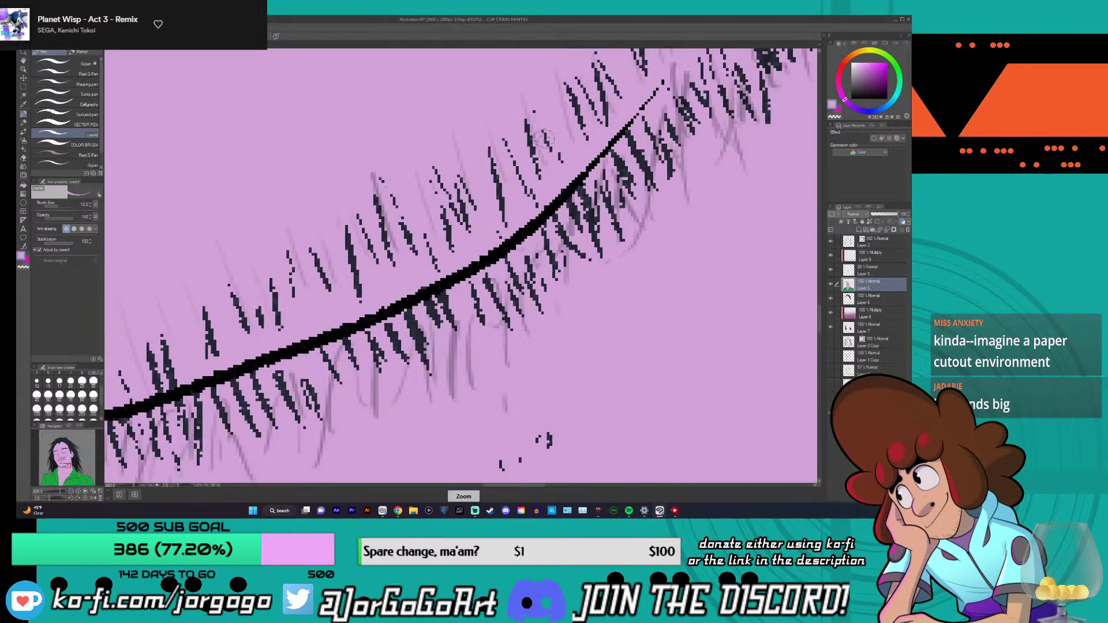
{"action": "scroll", "coordinate": [532, 149], "scroll_direction": "down", "scroll_amount": 4}
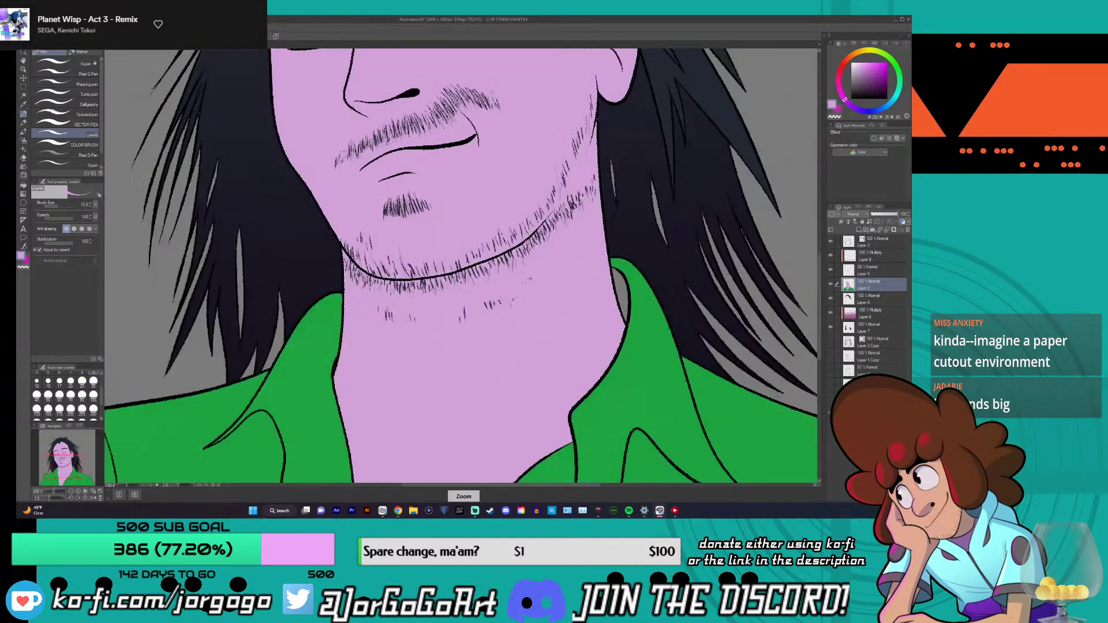
{"action": "scroll", "coordinate": [476, 197], "scroll_direction": "up", "scroll_amount": 2}
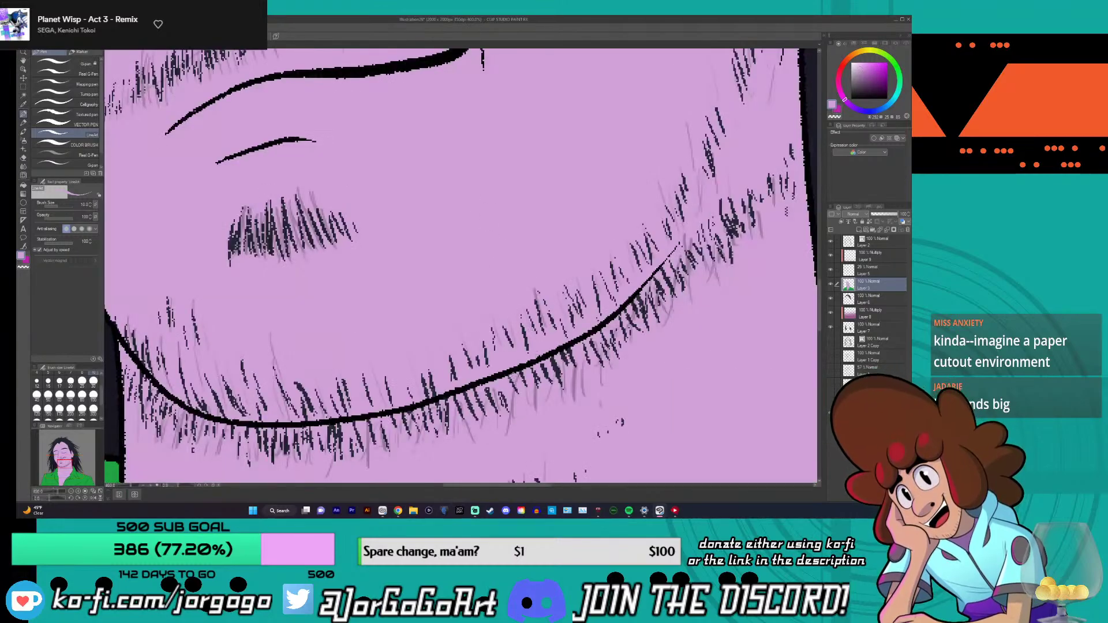
{"action": "scroll", "coordinate": [476, 197], "scroll_direction": "down", "scroll_amount": 3}
{"action": "scroll", "coordinate": [476, 197], "scroll_direction": "down", "scroll_amount": 1}
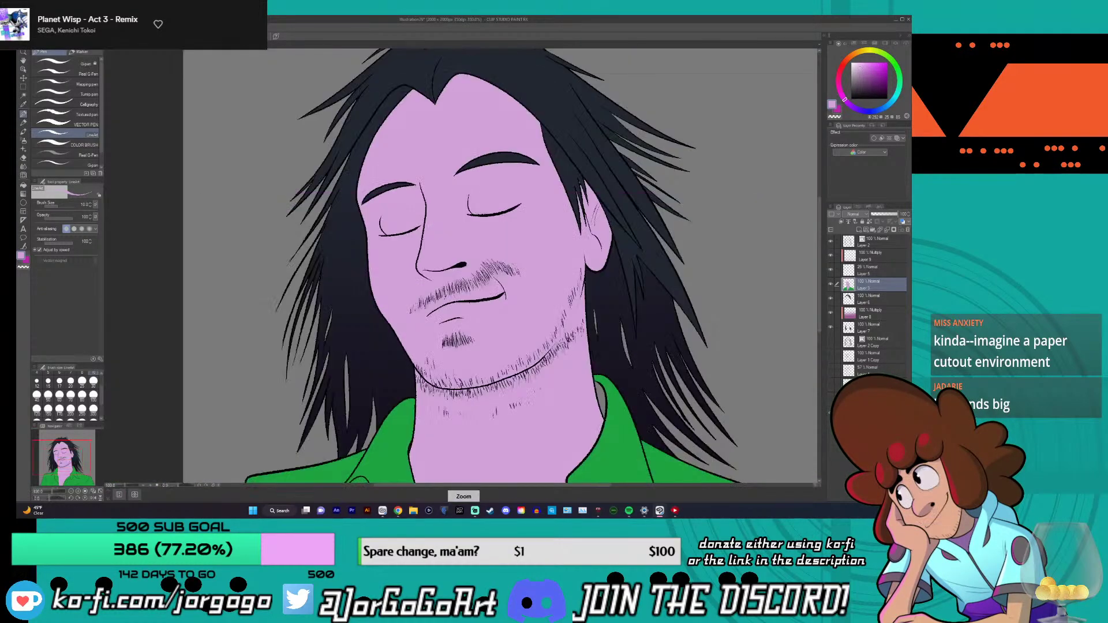
{"action": "scroll", "coordinate": [476, 198], "scroll_direction": "up", "scroll_amount": 1}
{"action": "scroll", "coordinate": [476, 198], "scroll_direction": "up", "scroll_amount": 1}
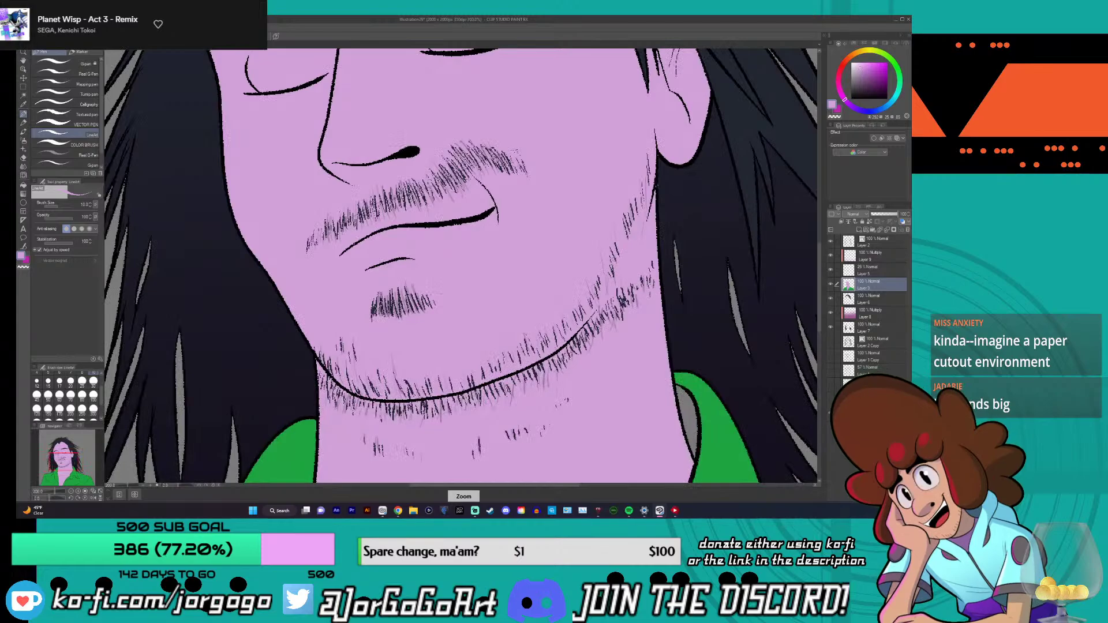
{"action": "scroll", "coordinate": [477, 198], "scroll_direction": "down", "scroll_amount": 1}
{"action": "scroll", "coordinate": [614, 248], "scroll_direction": "up", "scroll_amount": 3}
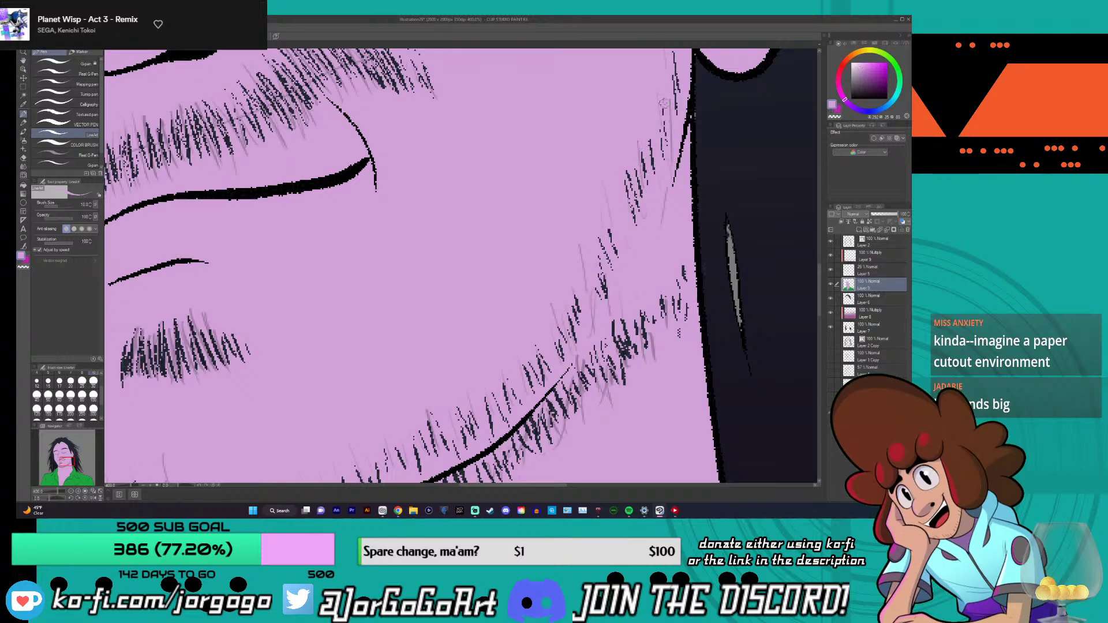
{"action": "key", "text": "ctrl+minus"}
{"action": "key", "text": "ctrl+minus"}
{"action": "key", "text": "ctrl+minus"}
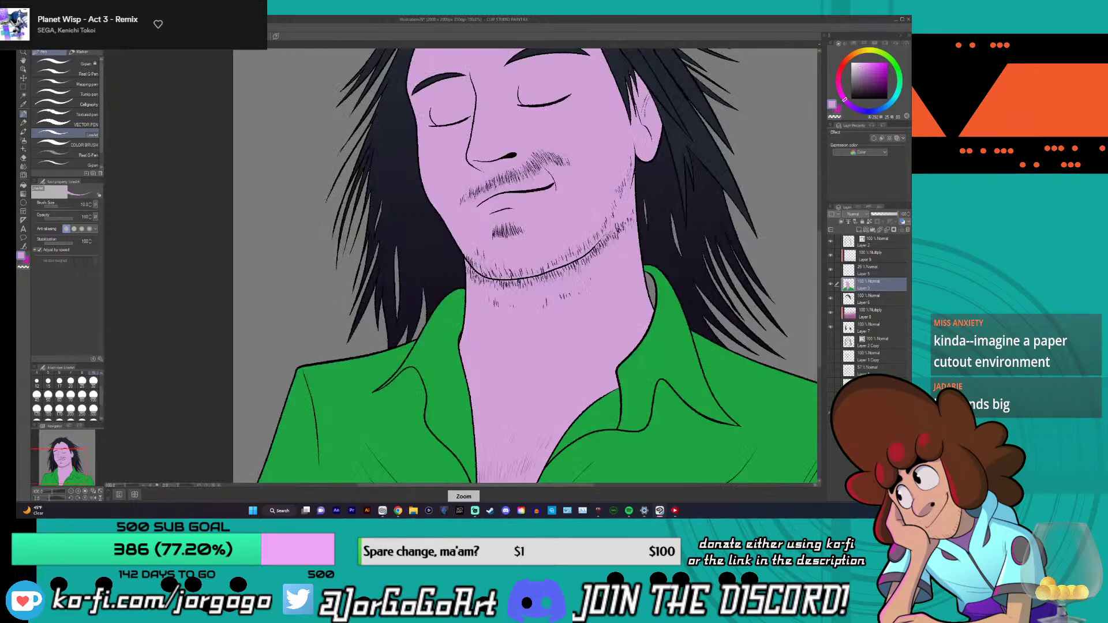
{"action": "key", "text": "ctrl+plus"}
{"action": "key", "text": "ctrl+plus"}
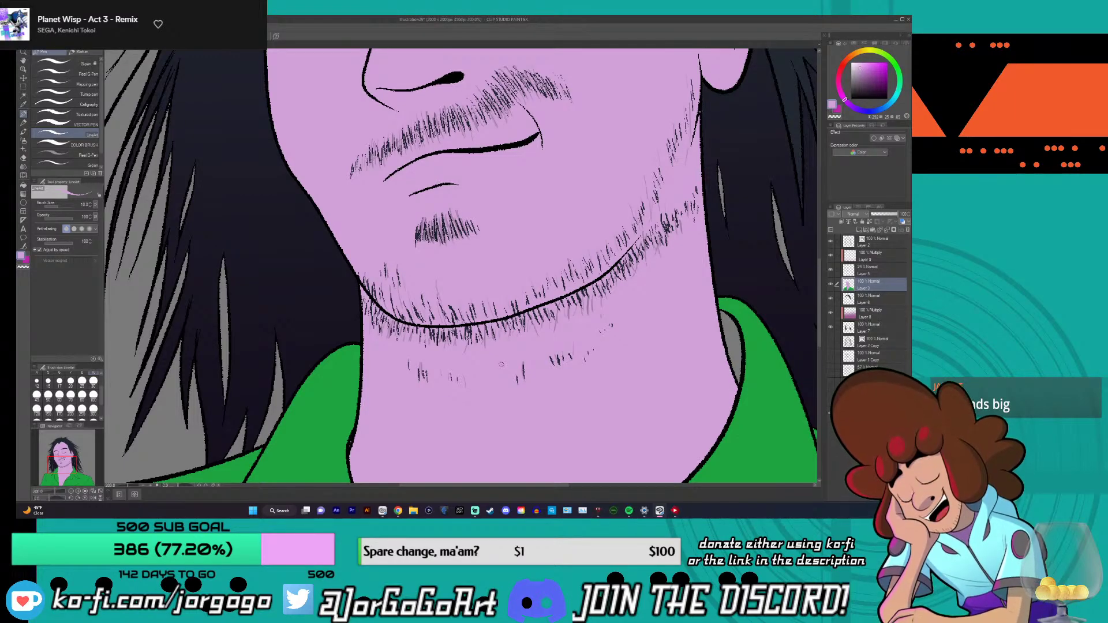
{"action": "key", "text": "ctrl+minus"}
{"action": "scroll", "coordinate": [500, 365], "scroll_direction": "up", "scroll_amount": 5}
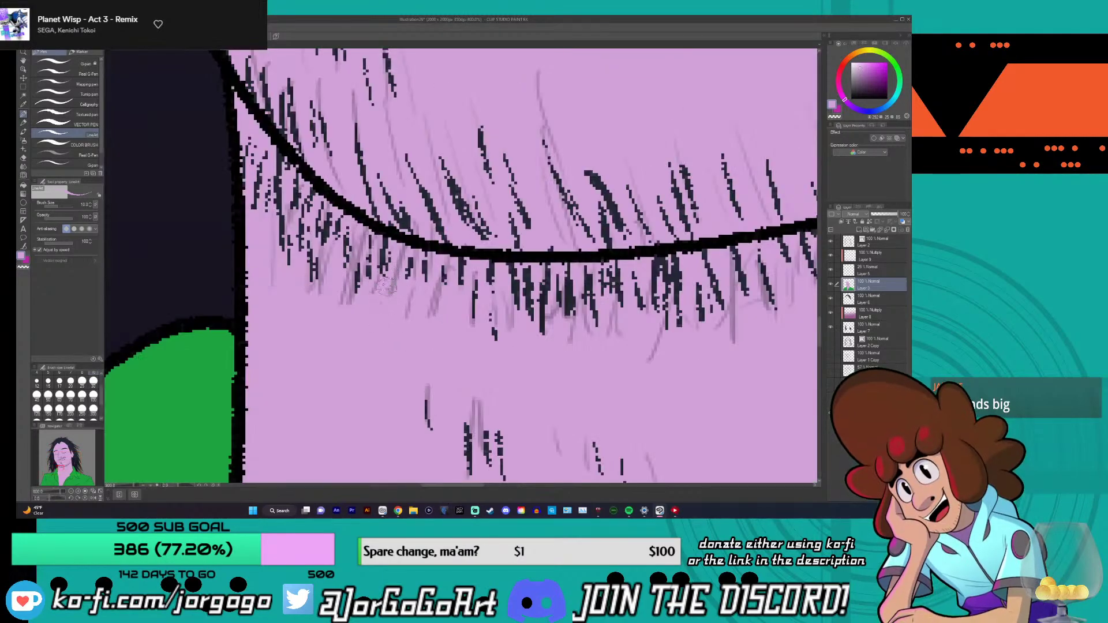
{"action": "scroll", "coordinate": [383, 316], "scroll_direction": "down", "scroll_amount": 5}
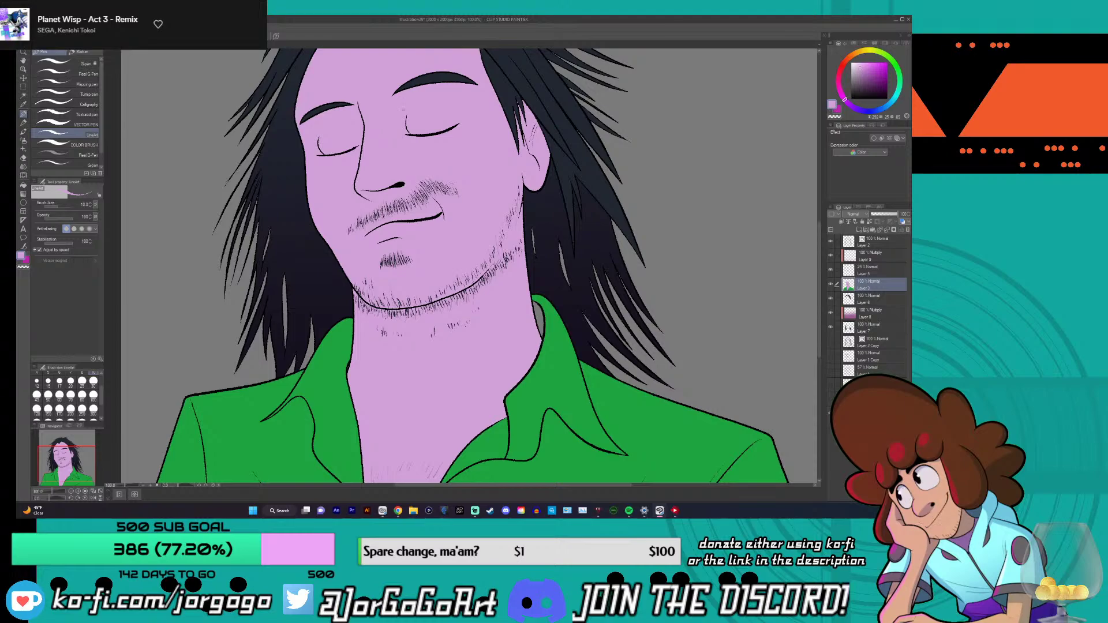
{"action": "scroll", "coordinate": [806, 225], "scroll_direction": "down", "scroll_amount": 3}
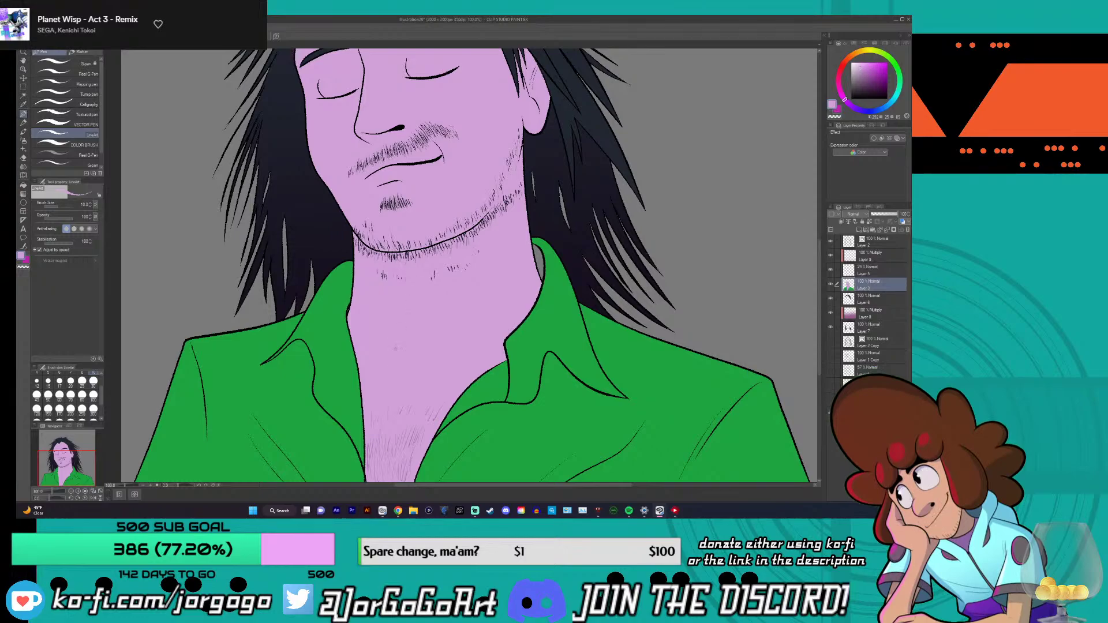
- Pick the dark hair colour from the colour set and draw the first chest hairs inside the shirt's open collar
{"action": "left_click", "coordinate": [24, 124]}
{"action": "left_click", "coordinate": [24, 114]}
{"action": "scroll", "coordinate": [819, 260], "scroll_direction": "down", "scroll_amount": 3}
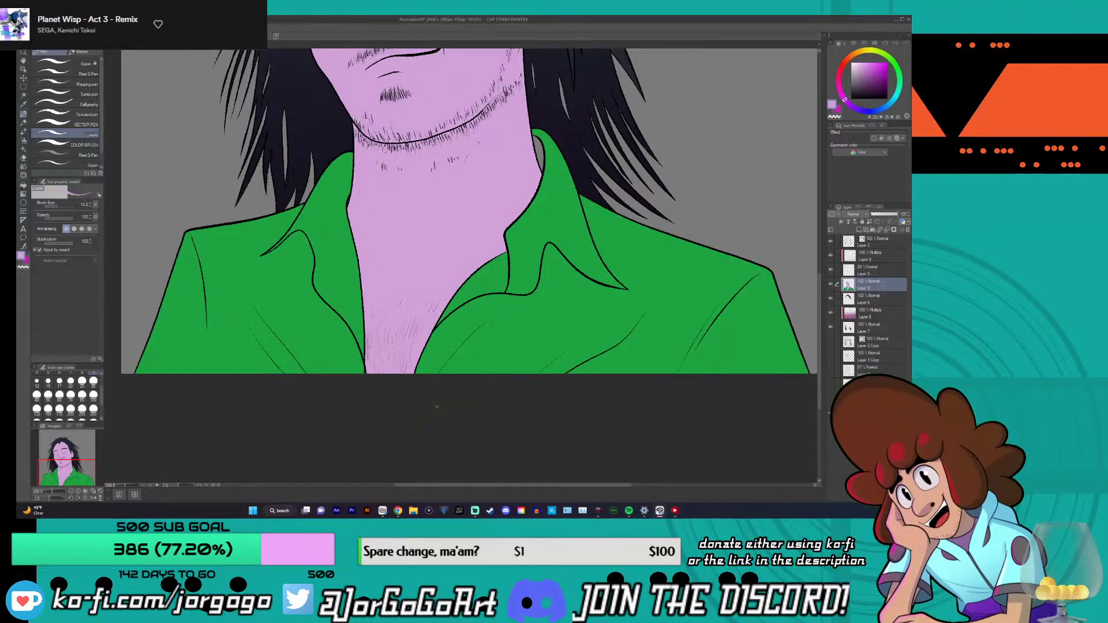
{"action": "scroll", "coordinate": [378, 294], "scroll_direction": "up", "scroll_amount": 4}
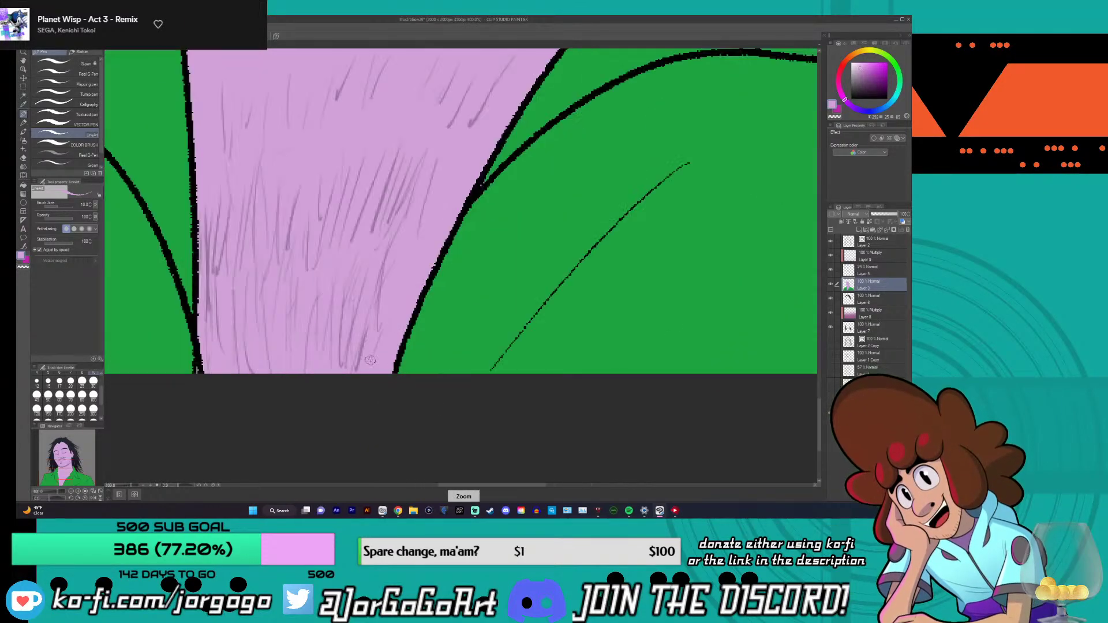
{"action": "scroll", "coordinate": [379, 294], "scroll_direction": "up", "scroll_amount": 2}
{"action": "scroll", "coordinate": [578, 260], "scroll_direction": "down", "scroll_amount": 5}
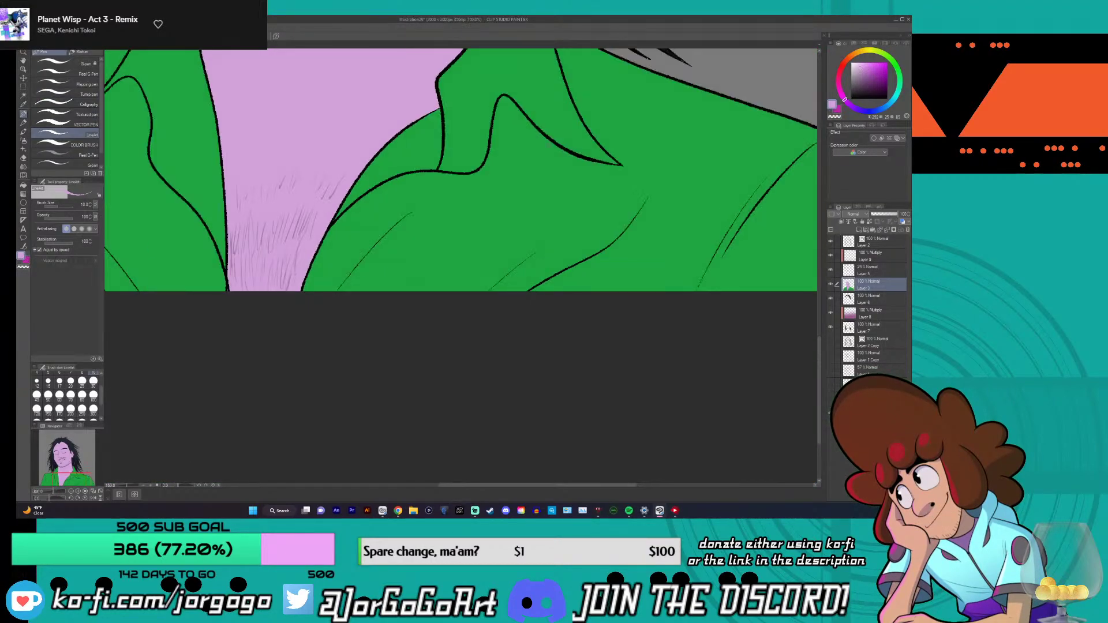
{"action": "left_click", "coordinate": [905, 44]}
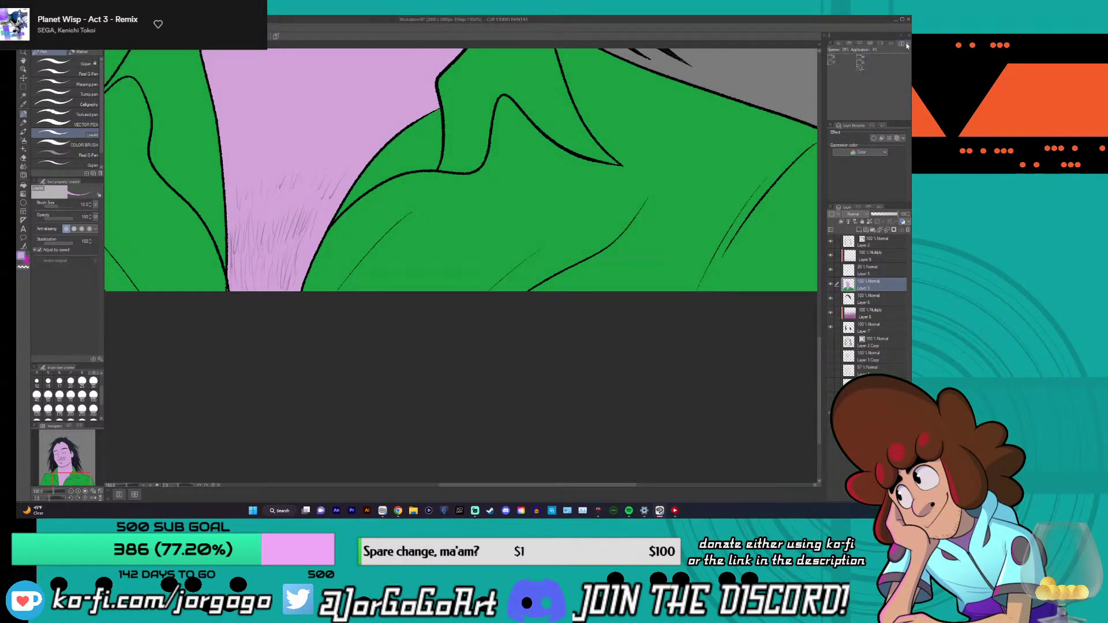
{"action": "left_click", "coordinate": [870, 43]}
{"action": "left_click", "coordinate": [844, 49]}
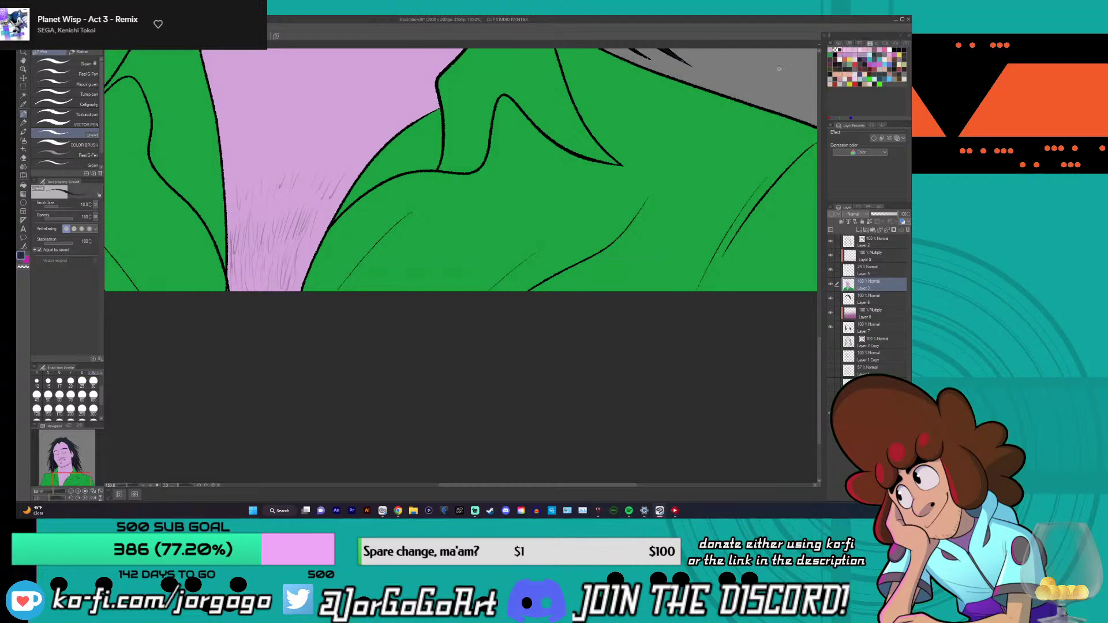
{"action": "scroll", "coordinate": [279, 273], "scroll_direction": "up", "scroll_amount": 1}
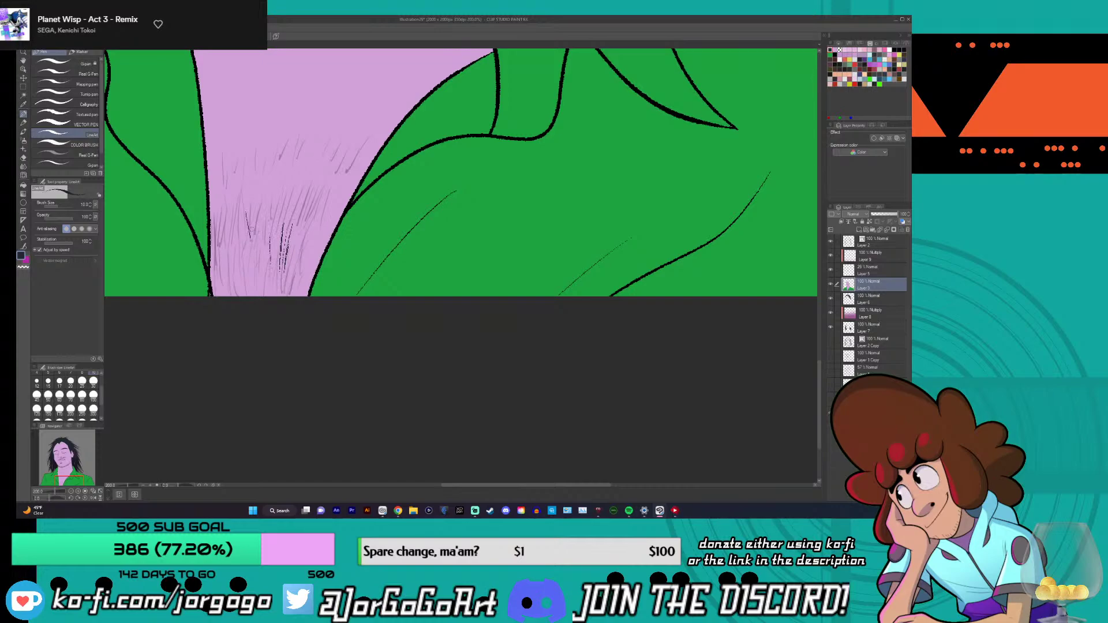
{"action": "left_click_drag", "start_coordinate": [292, 160], "coordinate": [307, 124]}
{"action": "left_click_drag", "start_coordinate": [332, 172], "coordinate": [349, 149]}
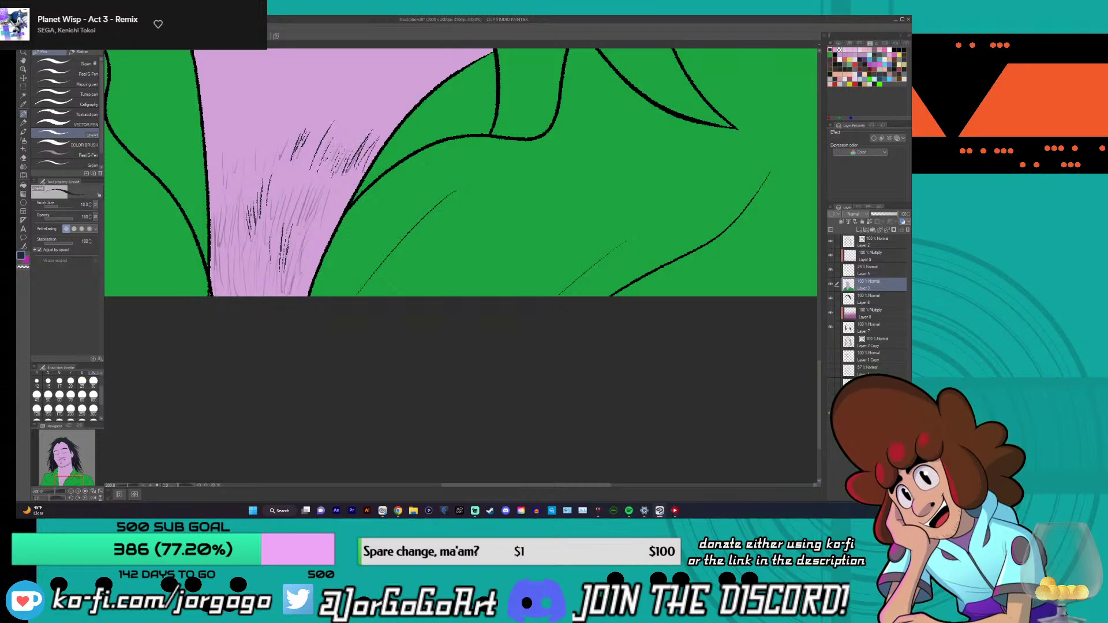
- Extend the dark chest hair across the left side and centre of the collar opening with fine downward strokes
{"action": "scroll", "coordinate": [280, 123], "scroll_direction": "down", "scroll_amount": 1}
{"action": "scroll", "coordinate": [280, 122], "scroll_direction": "up", "scroll_amount": 1}
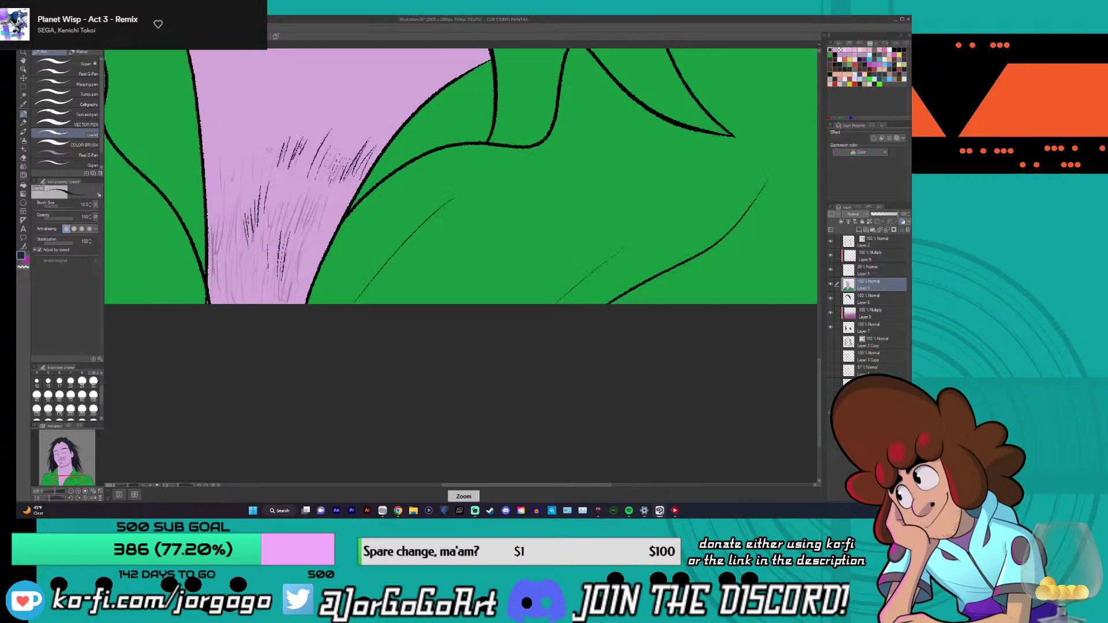
{"action": "mouse_move", "coordinate": [268, 142]}
{"action": "left_mouse_down"}
{"action": "mouse_move", "coordinate": [263, 173]}
{"action": "mouse_move", "coordinate": [268, 137]}
{"action": "mouse_move", "coordinate": [256, 179]}
{"action": "mouse_move", "coordinate": [257, 142]}
{"action": "mouse_move", "coordinate": [251, 192]}
{"action": "mouse_move", "coordinate": [249, 148]}
{"action": "mouse_move", "coordinate": [244, 193]}
{"action": "mouse_move", "coordinate": [240, 132]}
{"action": "mouse_move", "coordinate": [226, 248]}
{"action": "mouse_move", "coordinate": [217, 170]}
{"action": "mouse_move", "coordinate": [216, 238]}
{"action": "left_mouse_up"}
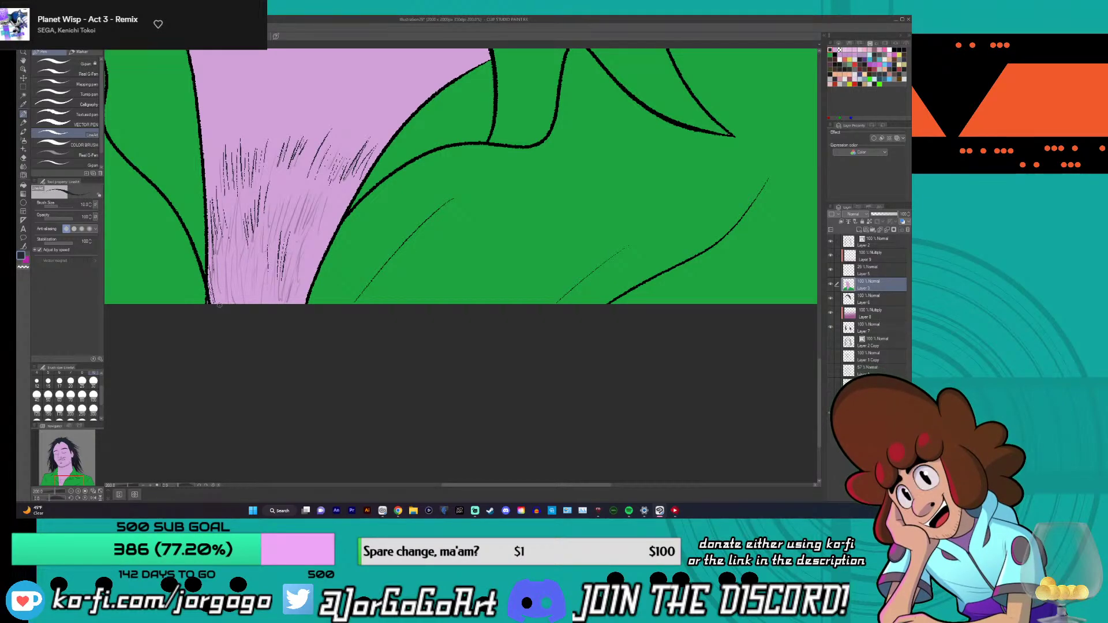
{"action": "left_click_drag", "start_coordinate": [318, 215], "coordinate": [310, 237]}
{"action": "left_click_drag", "start_coordinate": [292, 189], "coordinate": [265, 252]}
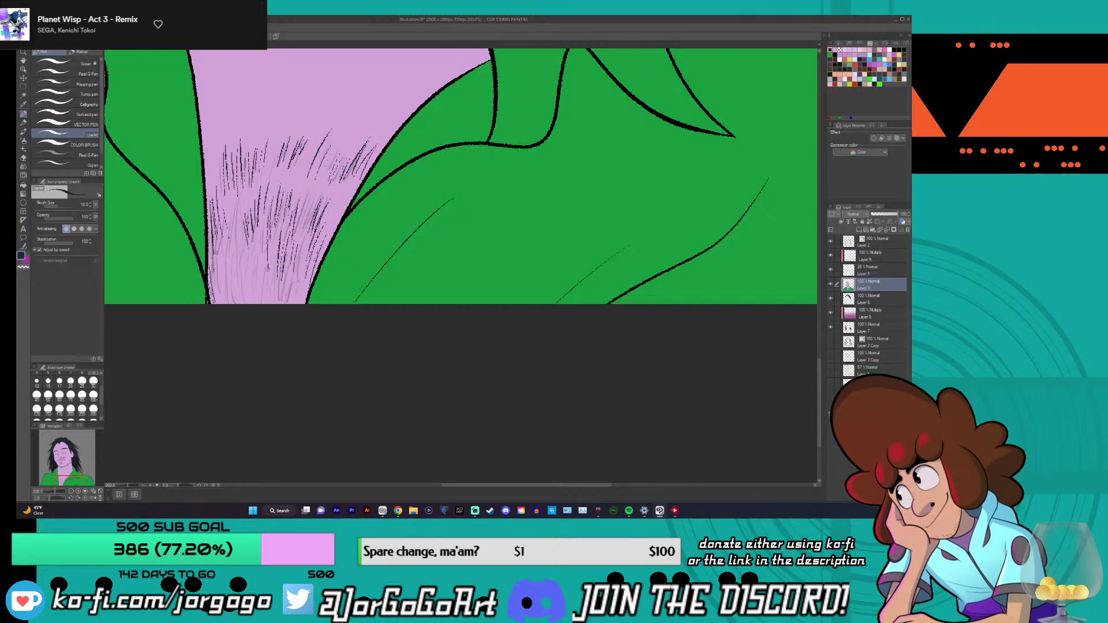
{"action": "mouse_move", "coordinate": [236, 203]}
{"action": "left_mouse_down"}
{"action": "mouse_move", "coordinate": [250, 305]}
{"action": "mouse_move", "coordinate": [231, 218]}
{"action": "mouse_move", "coordinate": [210, 259]}
{"action": "left_mouse_up"}
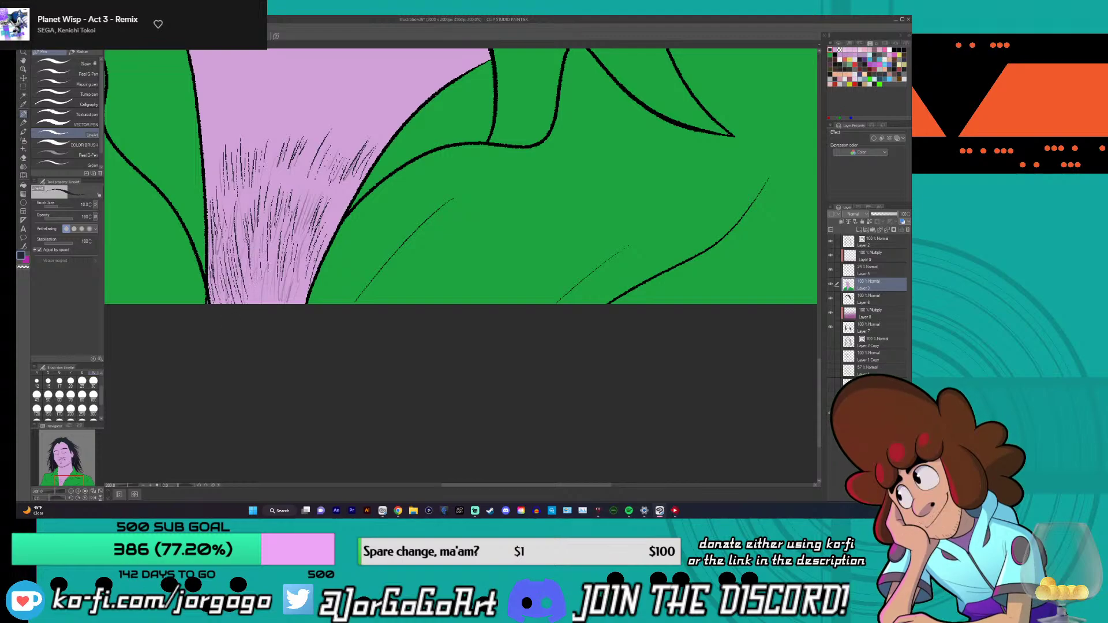
- Thicken the chest hair along the canvas's lower edge and beside the right collar edge with more dark strokes
{"action": "mouse_move", "coordinate": [263, 301]}
{"action": "left_mouse_down"}
{"action": "mouse_move", "coordinate": [258, 257]}
{"action": "mouse_move", "coordinate": [267, 271]}
{"action": "mouse_move", "coordinate": [272, 256]}
{"action": "left_mouse_up"}
{"action": "left_click_drag", "start_coordinate": [306, 304], "coordinate": [302, 272]}
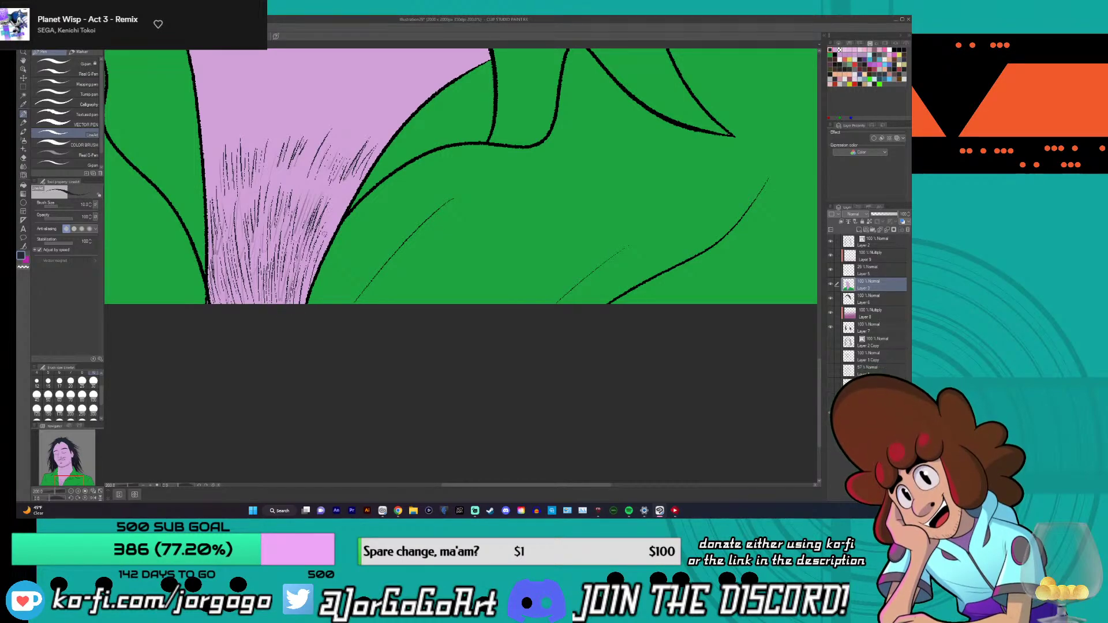
{"action": "left_click_drag", "start_coordinate": [323, 235], "coordinate": [344, 195]}
{"action": "left_click_drag", "start_coordinate": [246, 304], "coordinate": [237, 265]}
{"action": "left_click_drag", "start_coordinate": [228, 304], "coordinate": [220, 266]}
{"action": "left_click_drag", "start_coordinate": [222, 304], "coordinate": [214, 260]}
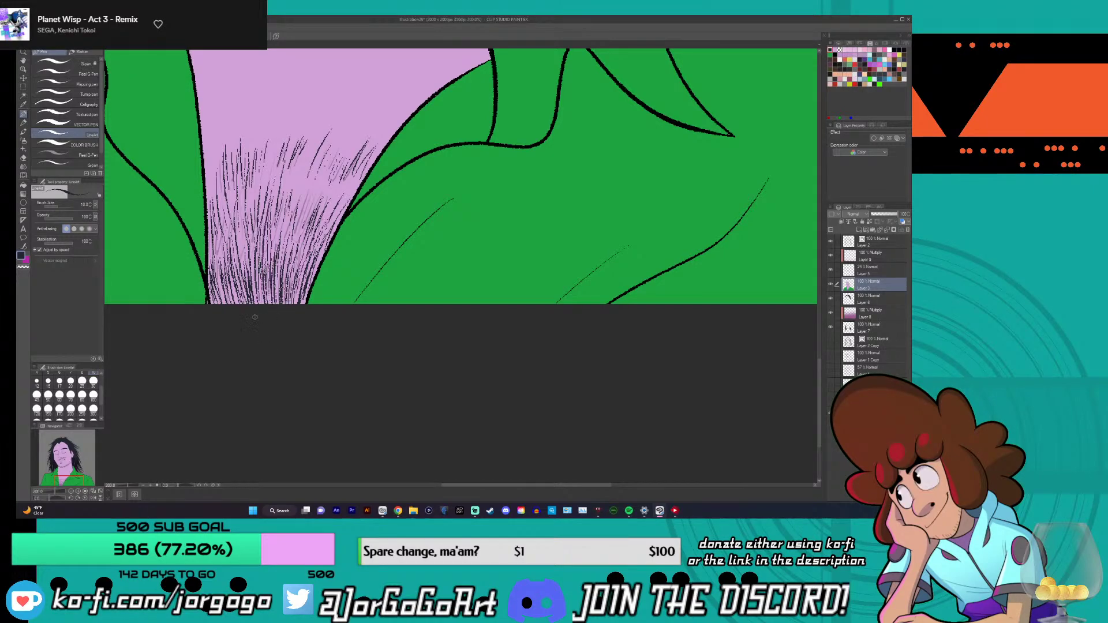
- Pick the light purple skin colour from the colour set and thin the chest hair inside the collar opening with fine strokes
{"action": "scroll", "coordinate": [266, 375], "scroll_direction": "down", "scroll_amount": 6}
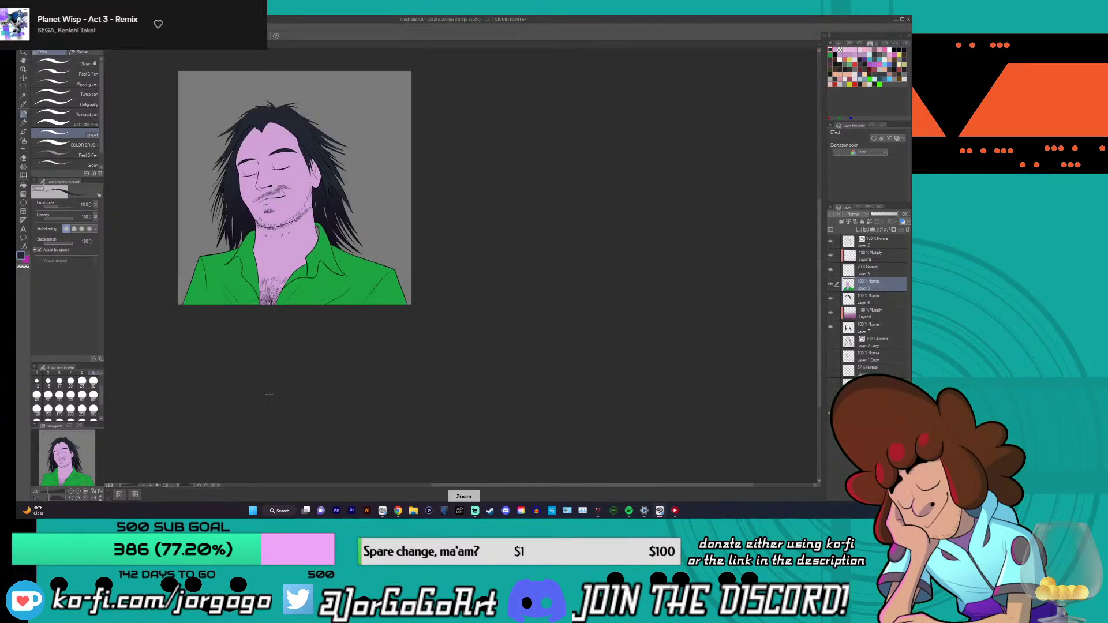
{"action": "scroll", "coordinate": [174, 354], "scroll_direction": "up", "scroll_amount": 2}
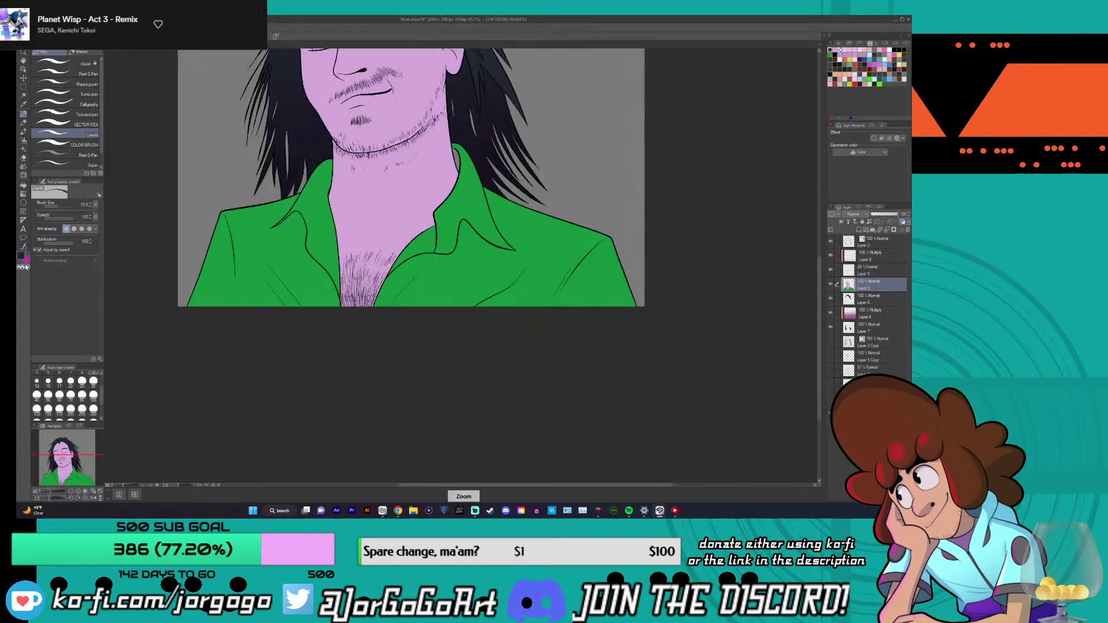
{"action": "scroll", "coordinate": [338, 241], "scroll_direction": "up", "scroll_amount": 1}
{"action": "scroll", "coordinate": [346, 277], "scroll_direction": "down", "scroll_amount": 1}
{"action": "scroll", "coordinate": [346, 277], "scroll_direction": "up", "scroll_amount": 3}
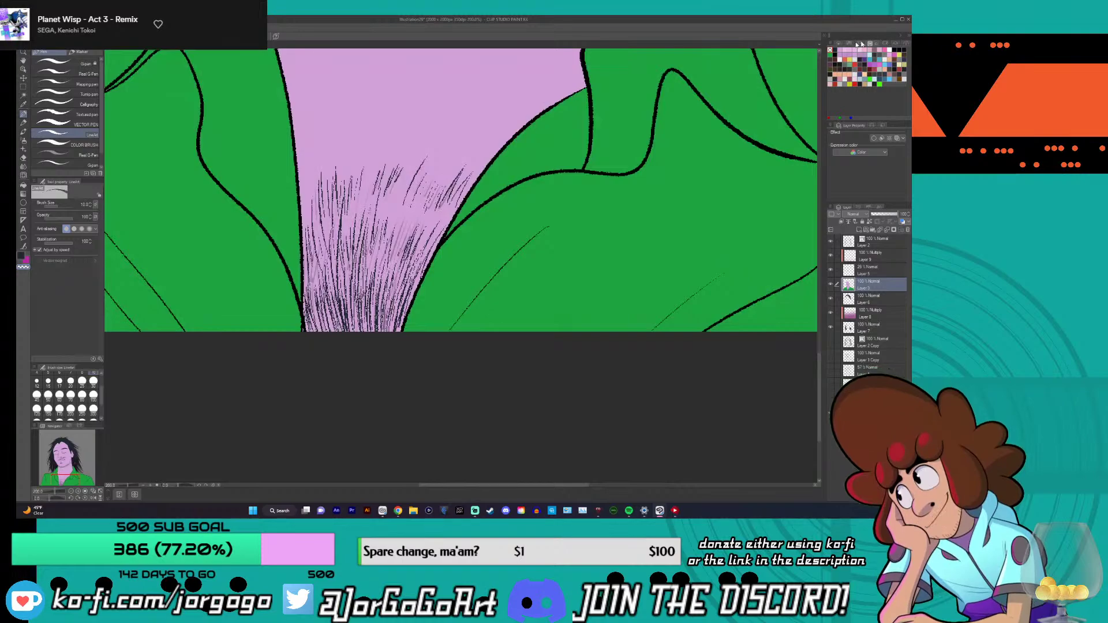
{"action": "left_click", "coordinate": [840, 50]}
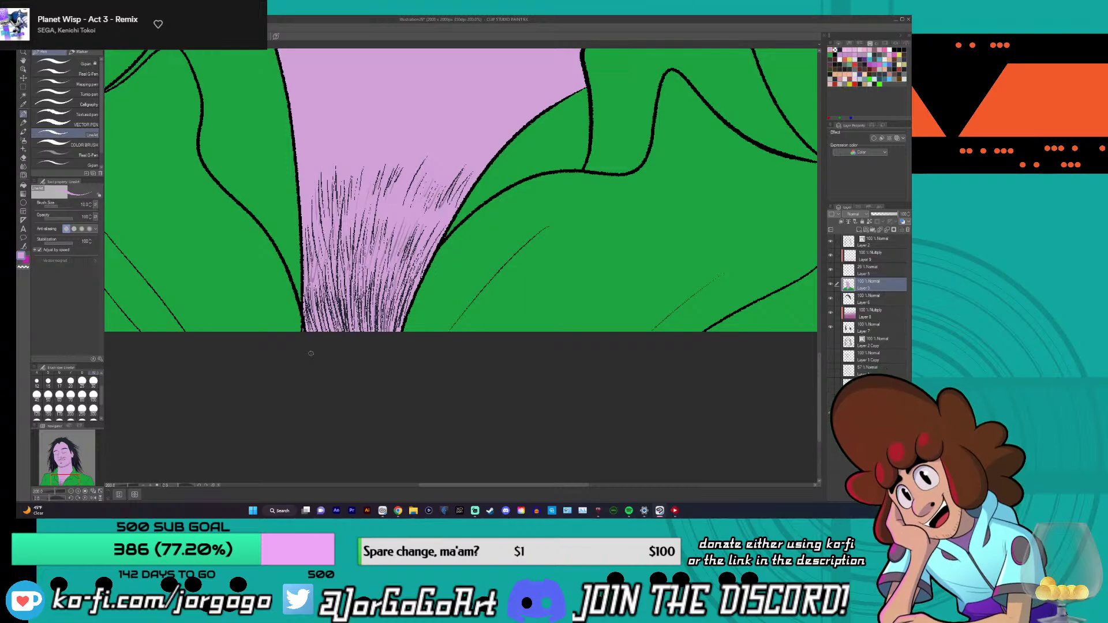
{"action": "scroll", "coordinate": [347, 301], "scroll_direction": "up", "scroll_amount": 2}
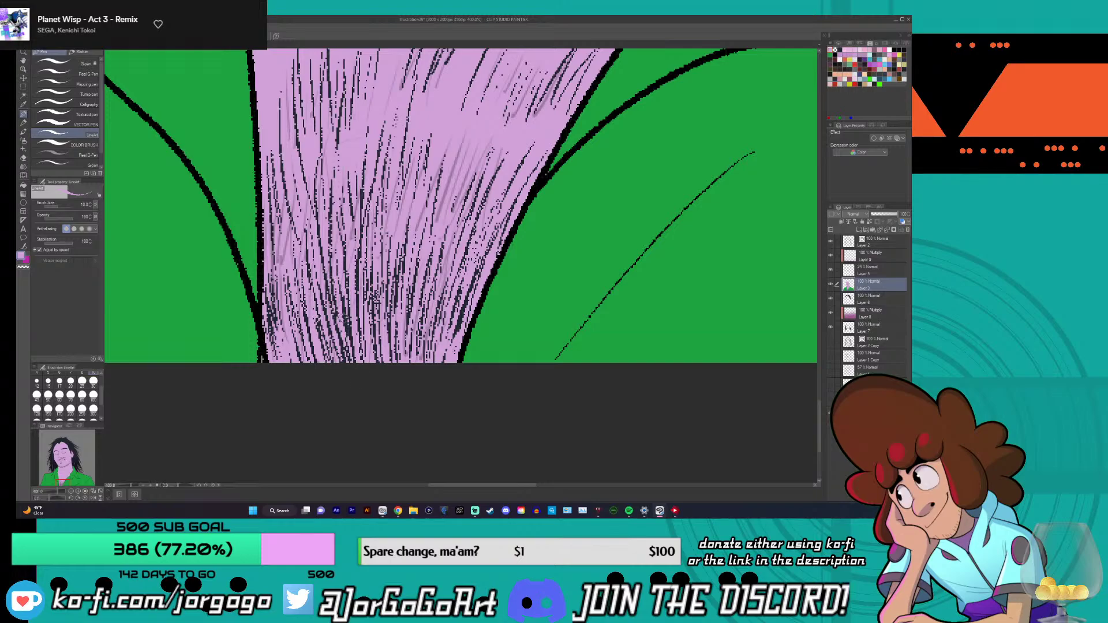
{"action": "key", "text": "ctrl+minus"}
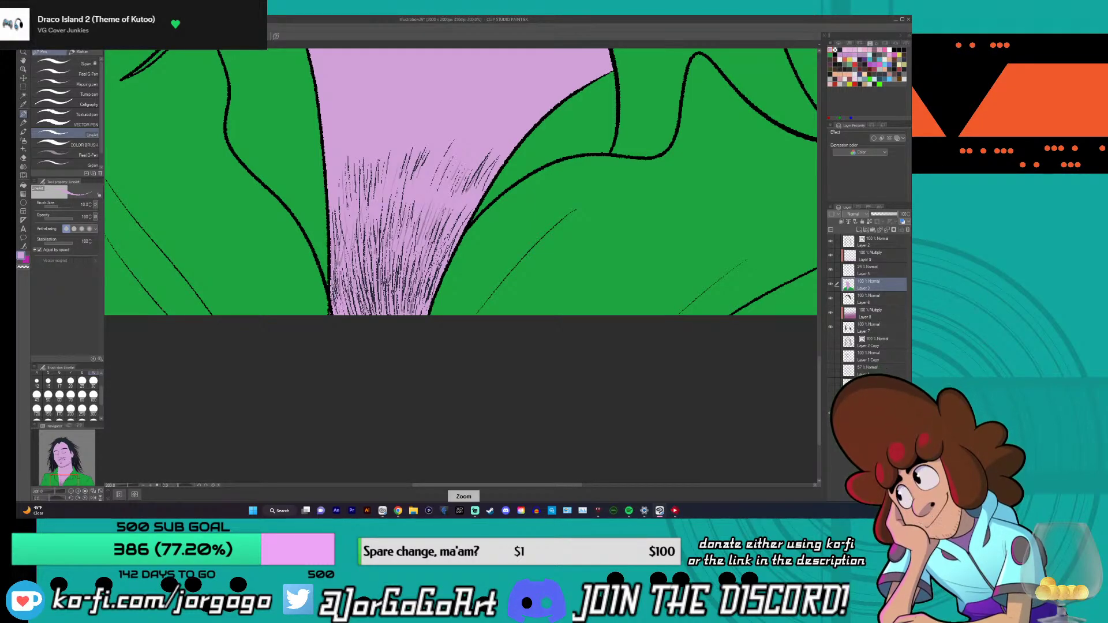
- Examine the thinned chest hair up close and against the full portrait
{"action": "scroll", "coordinate": [339, 285], "scroll_direction": "up", "scroll_amount": 5}
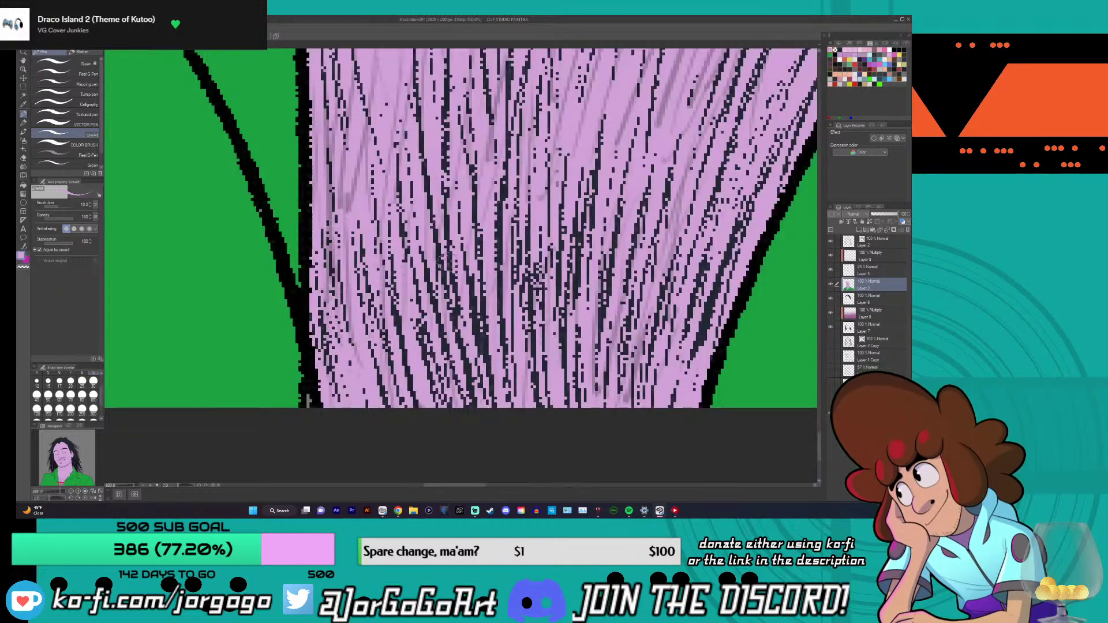
{"action": "scroll", "coordinate": [446, 258], "scroll_direction": "down", "scroll_amount": 5}
{"action": "scroll", "coordinate": [446, 259], "scroll_direction": "up", "scroll_amount": 5}
{"action": "scroll", "coordinate": [446, 259], "scroll_direction": "down", "scroll_amount": 5}
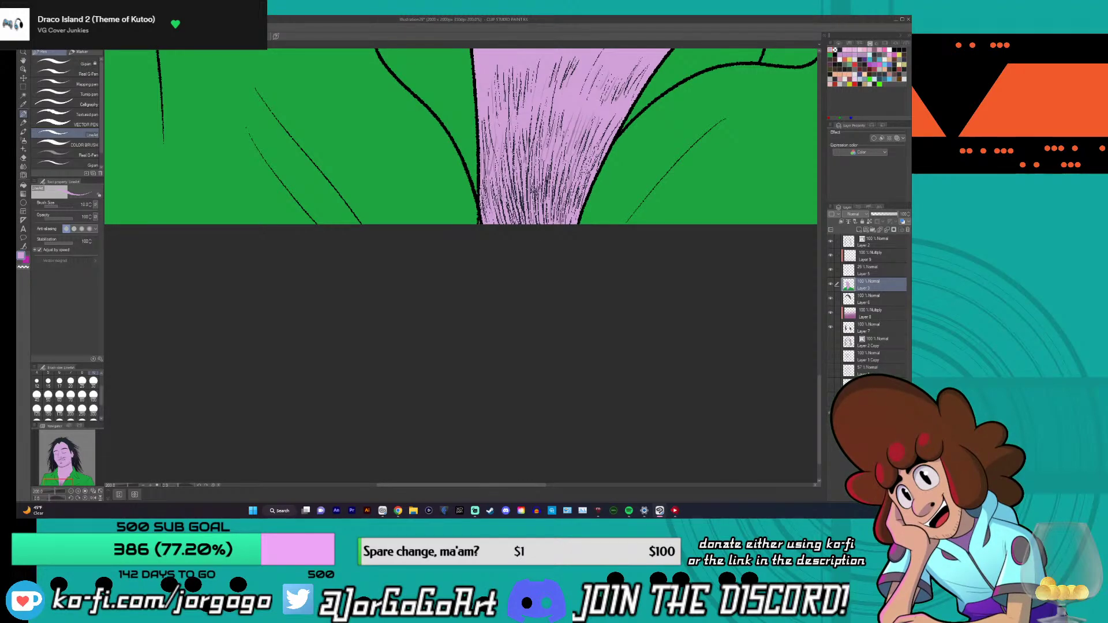
{"action": "scroll", "coordinate": [461, 153], "scroll_direction": "up", "scroll_amount": 3}
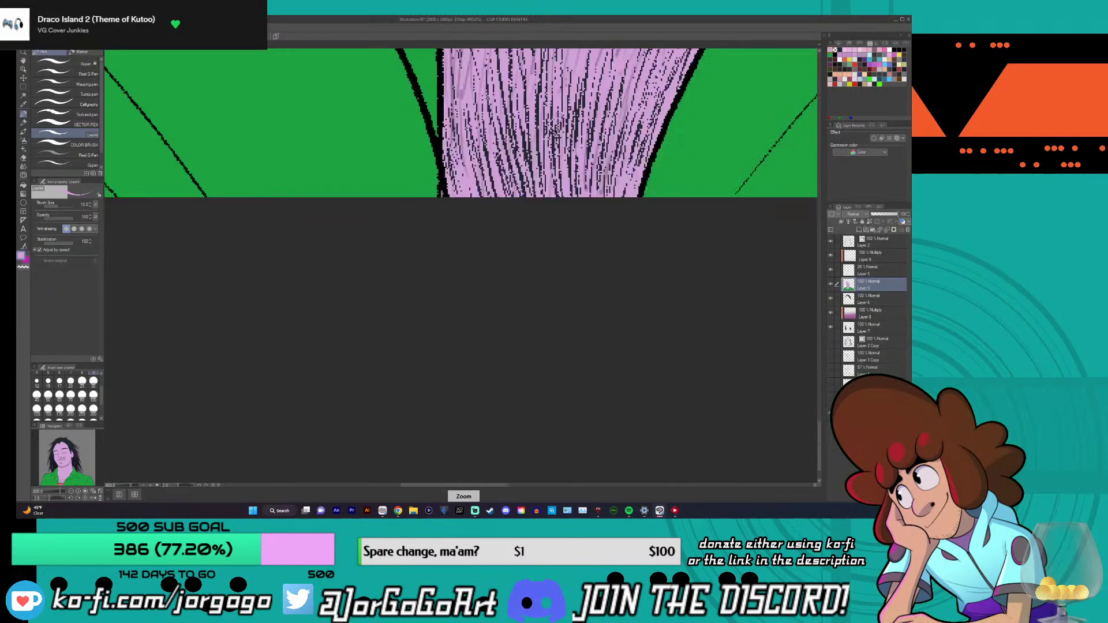
{"action": "scroll", "coordinate": [462, 145], "scroll_direction": "down", "scroll_amount": 6}
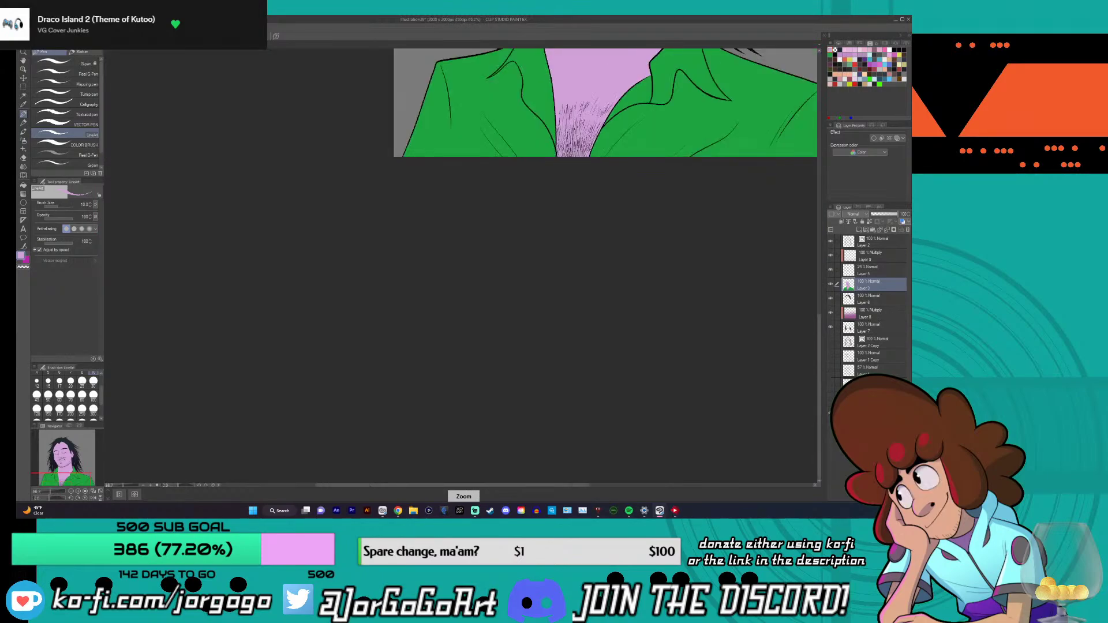
{"action": "scroll", "coordinate": [775, 244], "scroll_direction": "down", "scroll_amount": 1}
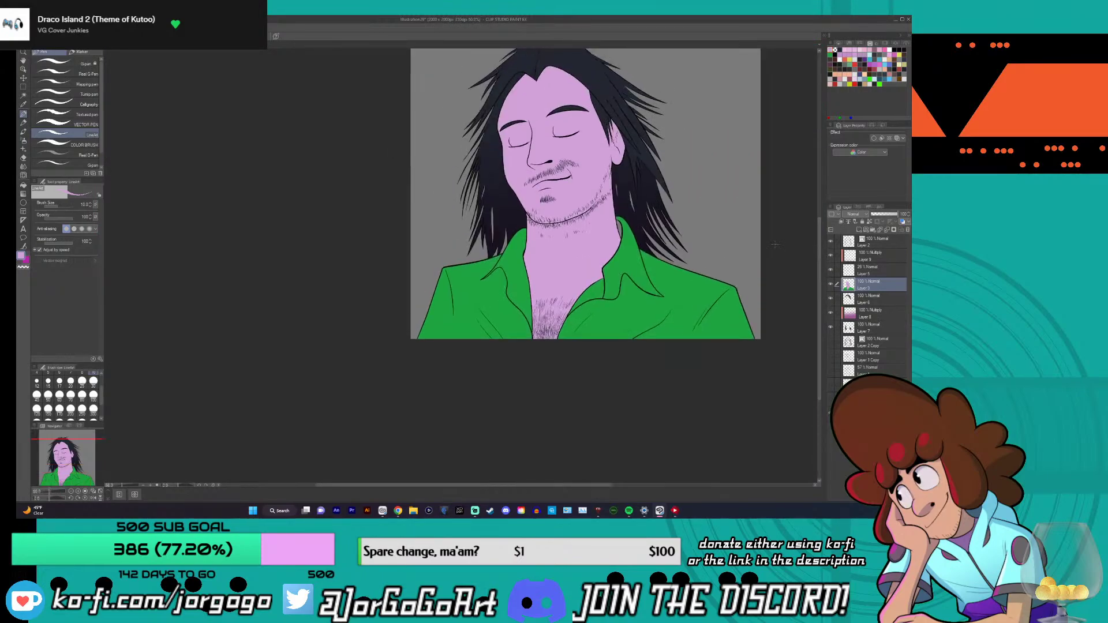
{"action": "scroll", "coordinate": [775, 245], "scroll_direction": "down", "scroll_amount": 1}
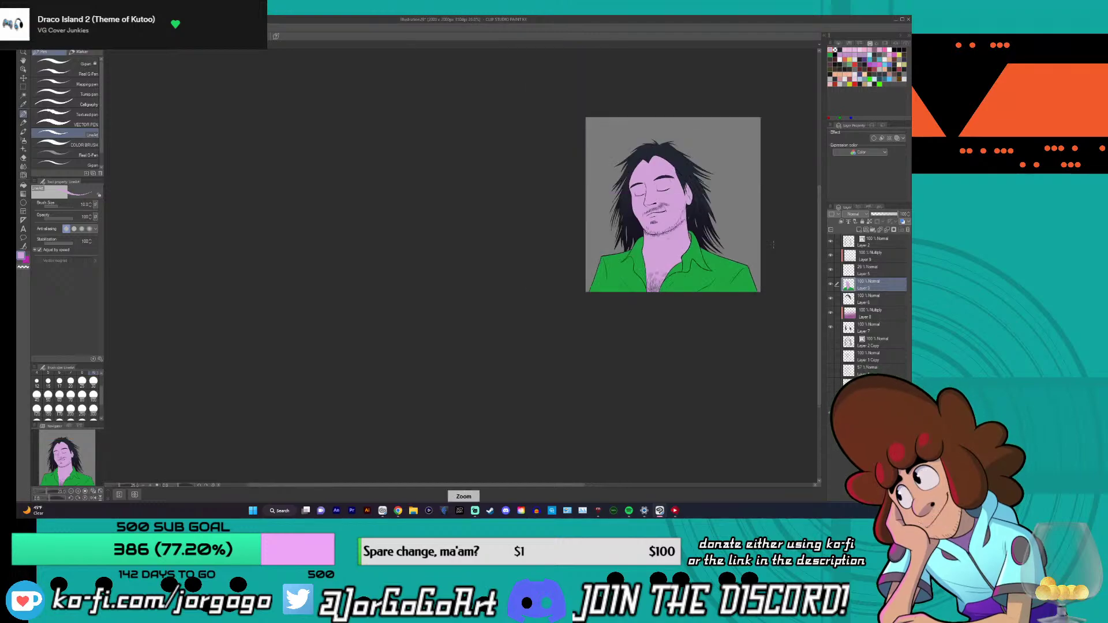
- Hide the upper Multiply layer and the layer beneath it, and add a new layer clipped to the portrait's colour layer
{"action": "scroll", "coordinate": [774, 245], "scroll_direction": "up", "scroll_amount": 1}
{"action": "left_click", "coordinate": [831, 270]}
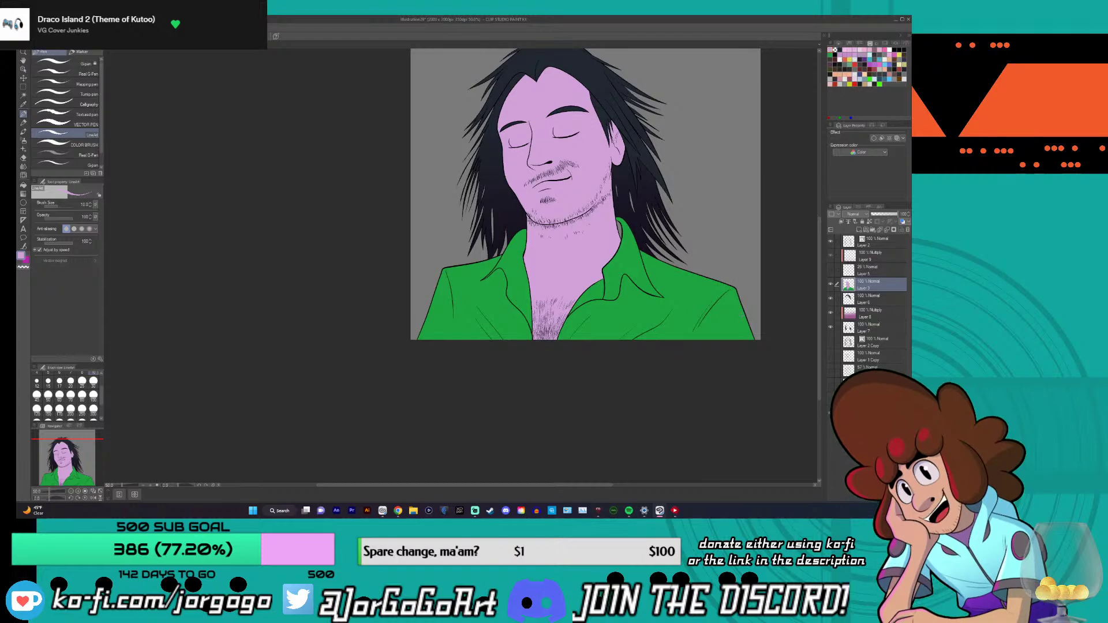
{"action": "scroll", "coordinate": [822, 224], "scroll_direction": "up", "scroll_amount": 1}
{"action": "scroll", "coordinate": [823, 224], "scroll_direction": "up", "scroll_amount": 1}
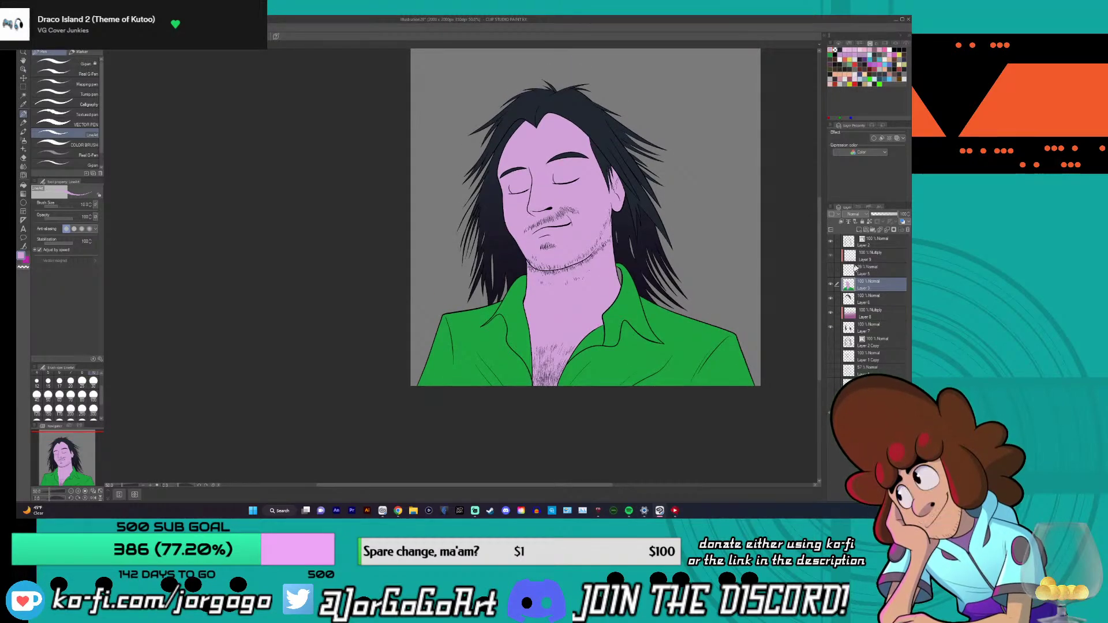
{"action": "left_click", "coordinate": [858, 229]}
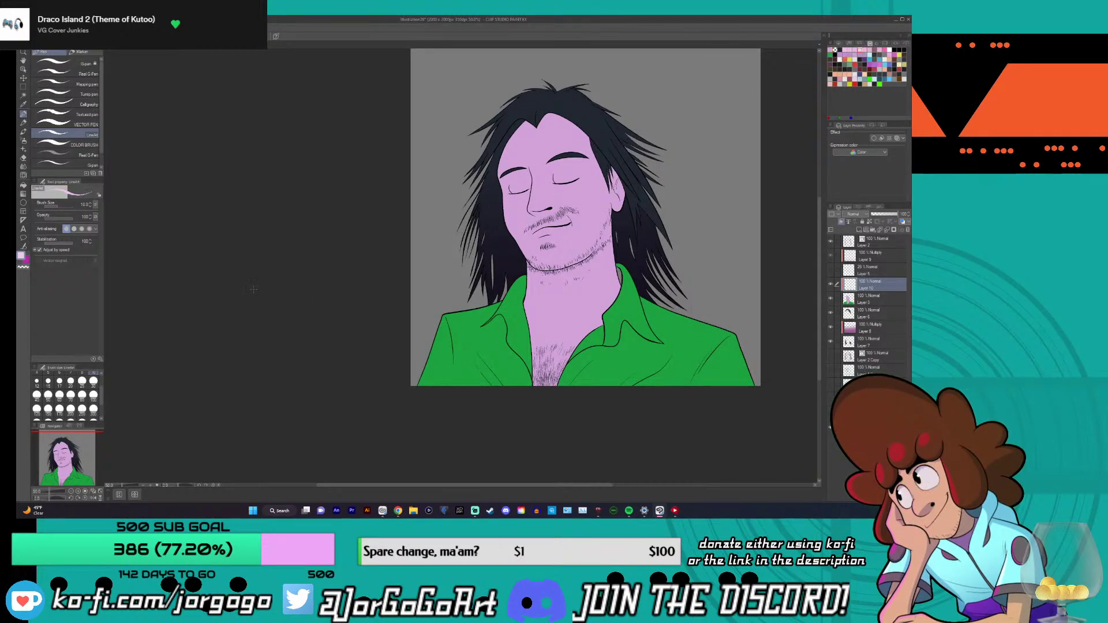
- Set the new clipped layer's blending mode to Multiply, trying Real G-Pen strokes across the face and undoing them
{"action": "left_click", "coordinate": [81, 73]}
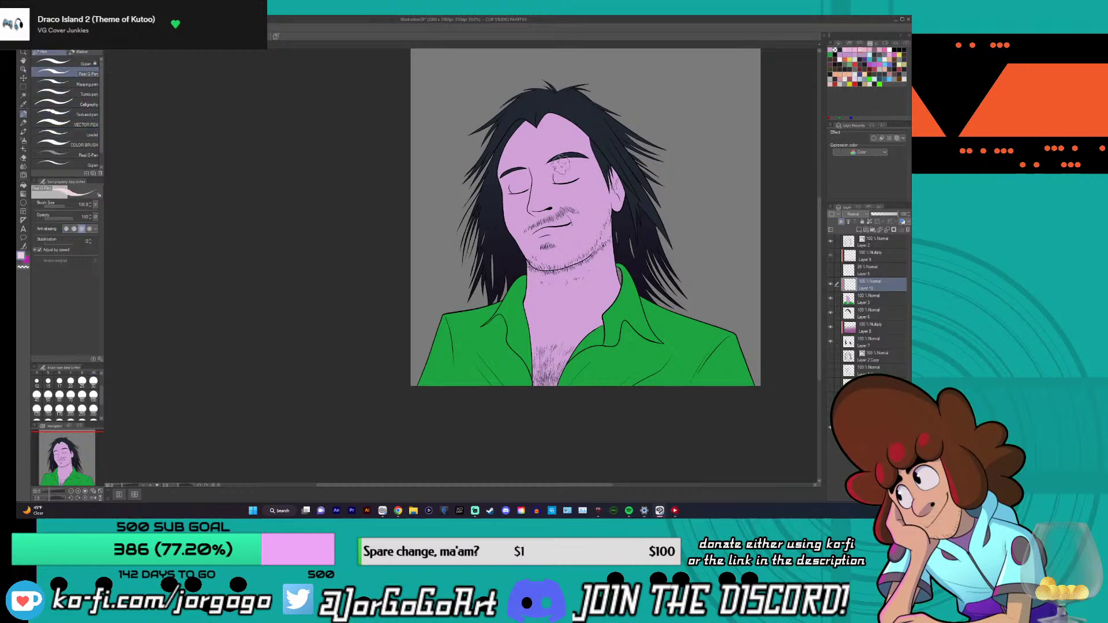
{"action": "mouse_move", "coordinate": [560, 165]}
{"action": "left_mouse_down"}
{"action": "mouse_move", "coordinate": [551, 194]}
{"action": "mouse_move", "coordinate": [563, 203]}
{"action": "left_mouse_up"}
{"action": "key", "text": "ctrl+z"}
{"action": "left_click", "coordinate": [855, 214]}
{"action": "left_click", "coordinate": [856, 228]}
{"action": "mouse_move", "coordinate": [598, 208]}
{"action": "left_mouse_down"}
{"action": "mouse_move", "coordinate": [583, 184]}
{"action": "mouse_move", "coordinate": [560, 196]}
{"action": "mouse_move", "coordinate": [514, 167]}
{"action": "left_mouse_up"}
{"action": "key", "text": "ctrl+z"}
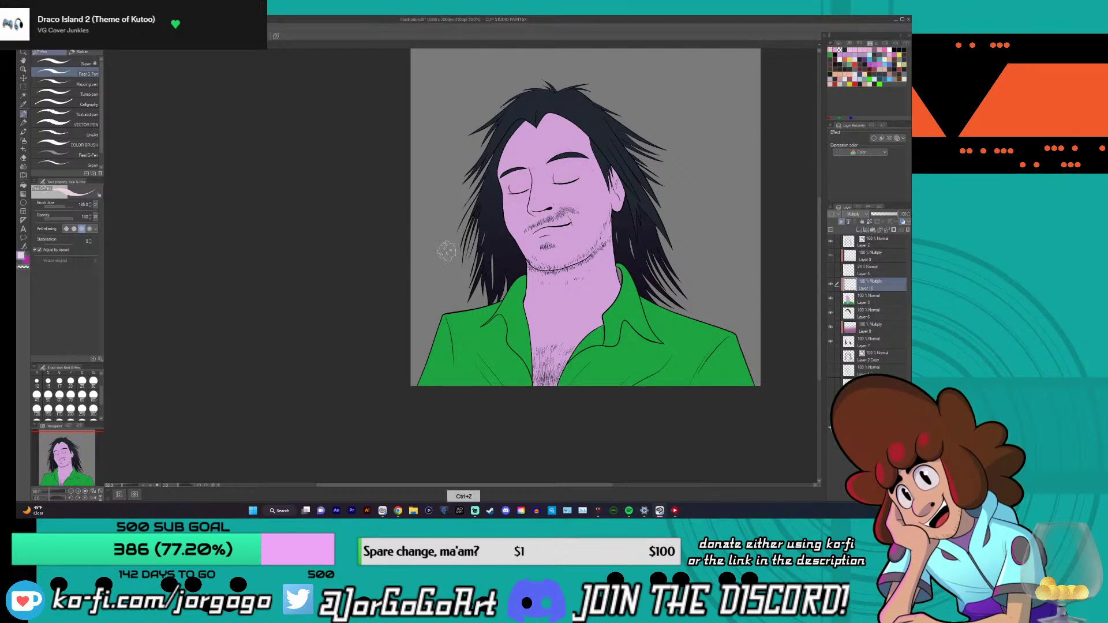
- Switch from the Real G-Pen to the first brush in the pen set for shading the face
{"action": "scroll", "coordinate": [447, 251], "scroll_direction": "up", "scroll_amount": 3}
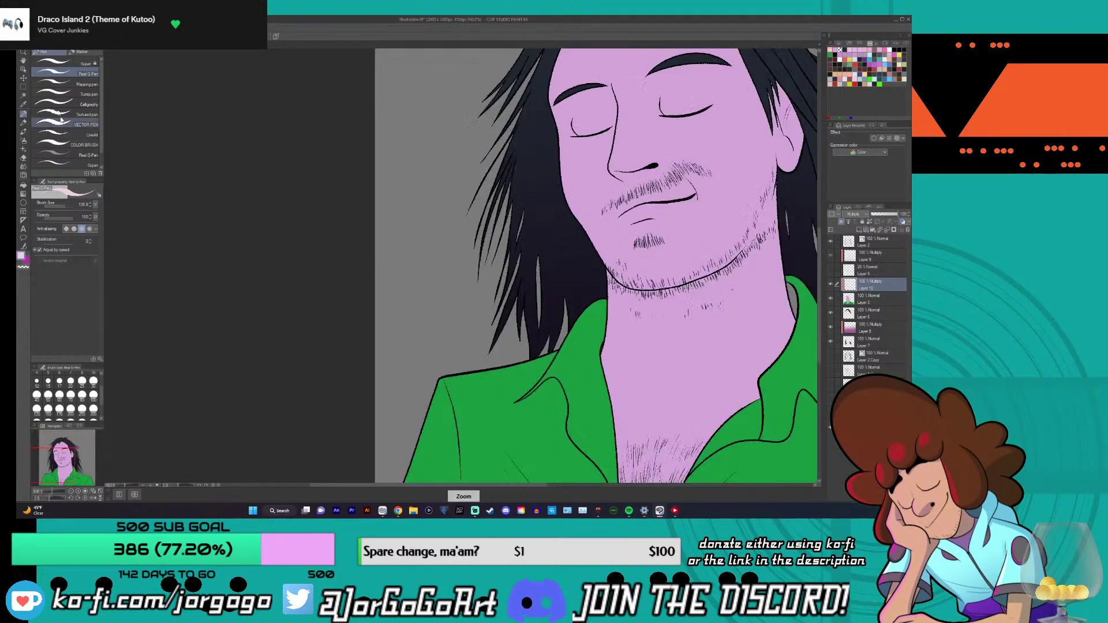
{"action": "left_click", "coordinate": [73, 64]}
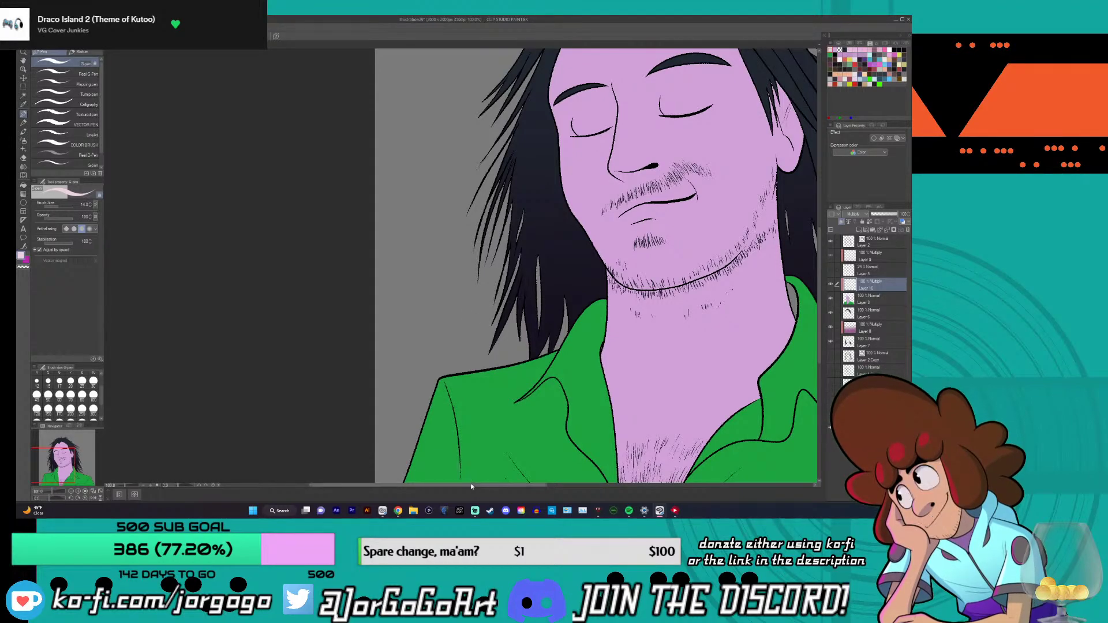
{"action": "left_click_drag", "start_coordinate": [470, 483], "coordinate": [366, 484]}
{"action": "left_click_drag", "start_coordinate": [818, 239], "coordinate": [814, 212]}
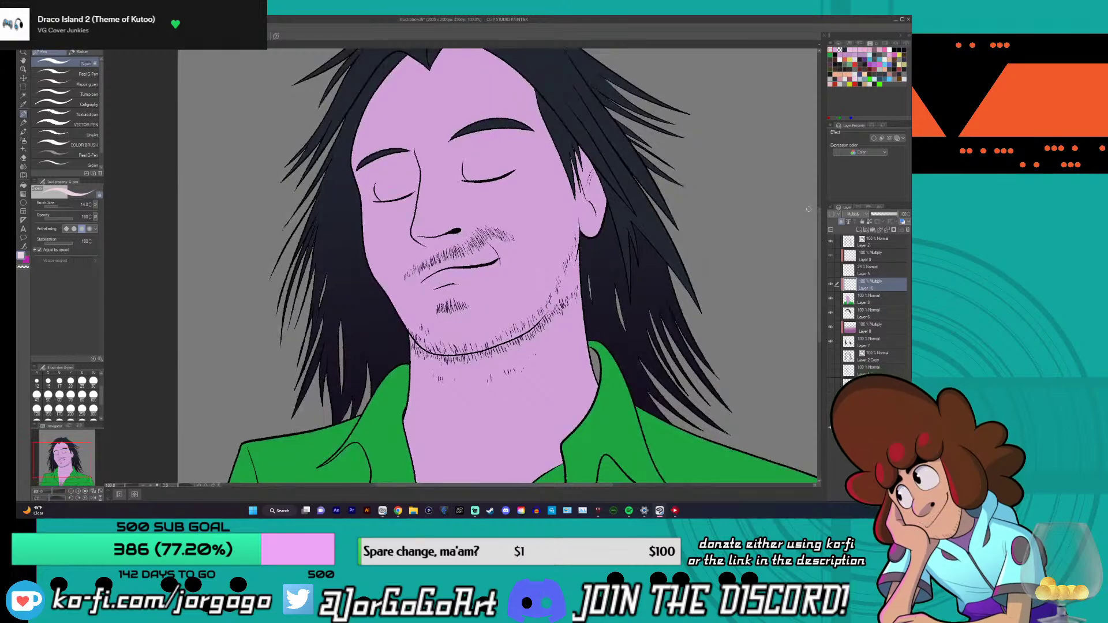
{"action": "scroll", "coordinate": [355, 175], "scroll_direction": "up", "scroll_amount": 5}
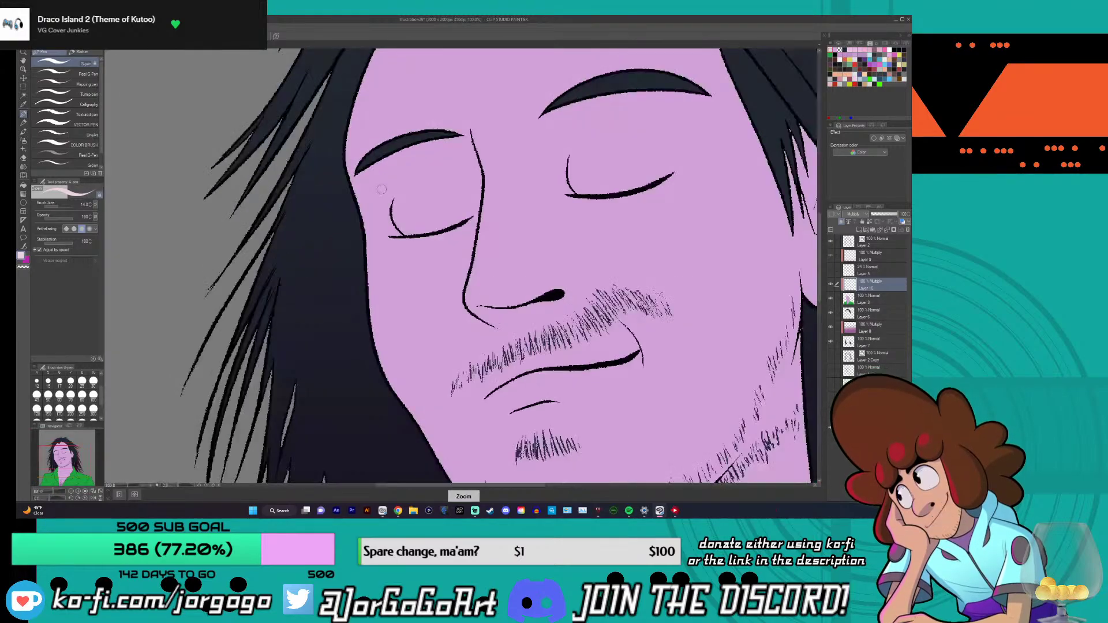
- Show the reference photo, scale it down to a small thumbnail and place it in the canvas's upper-left corner
{"action": "scroll", "coordinate": [541, 324], "scroll_direction": "down", "scroll_amount": 5}
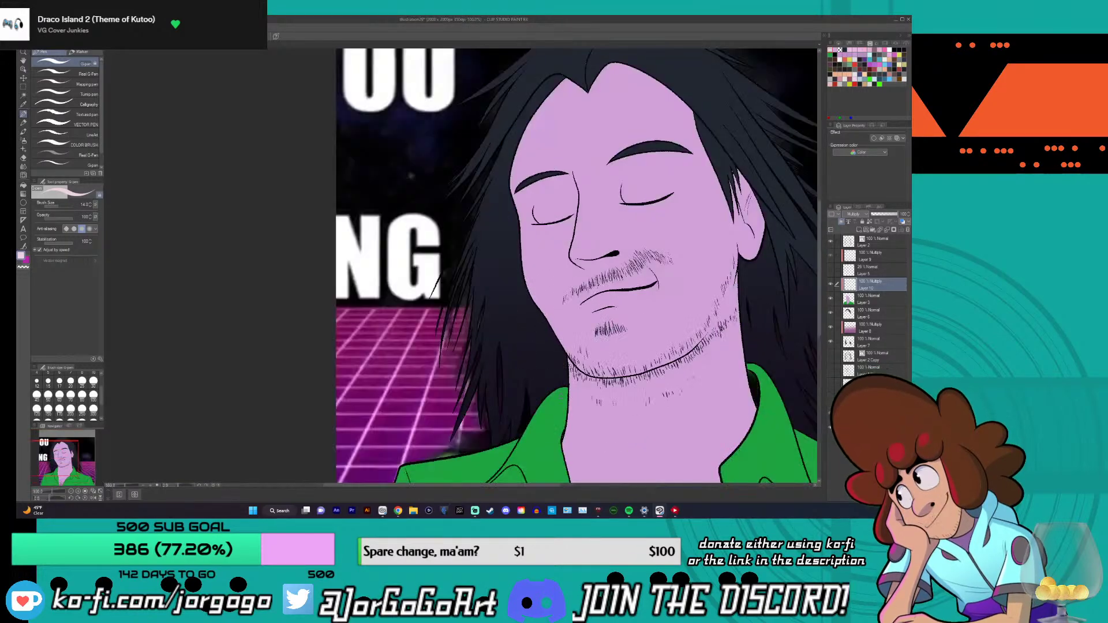
{"action": "scroll", "coordinate": [449, 271], "scroll_direction": "down", "scroll_amount": 3}
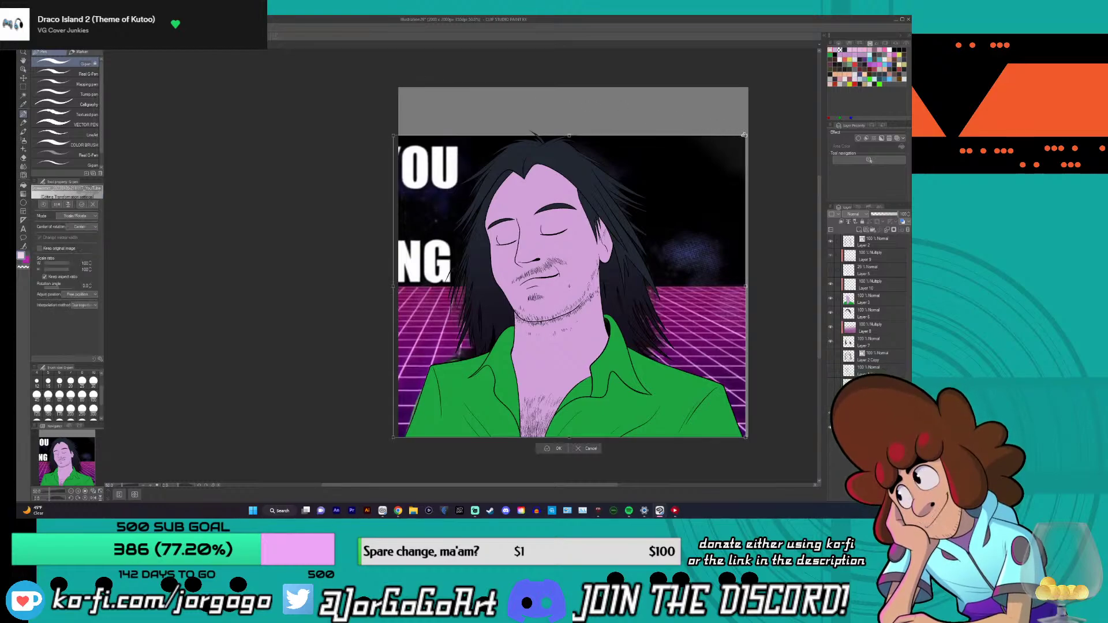
{"action": "key", "text": "ctrl+t"}
{"action": "left_click_drag", "start_coordinate": [746, 135], "coordinate": [455, 334]}
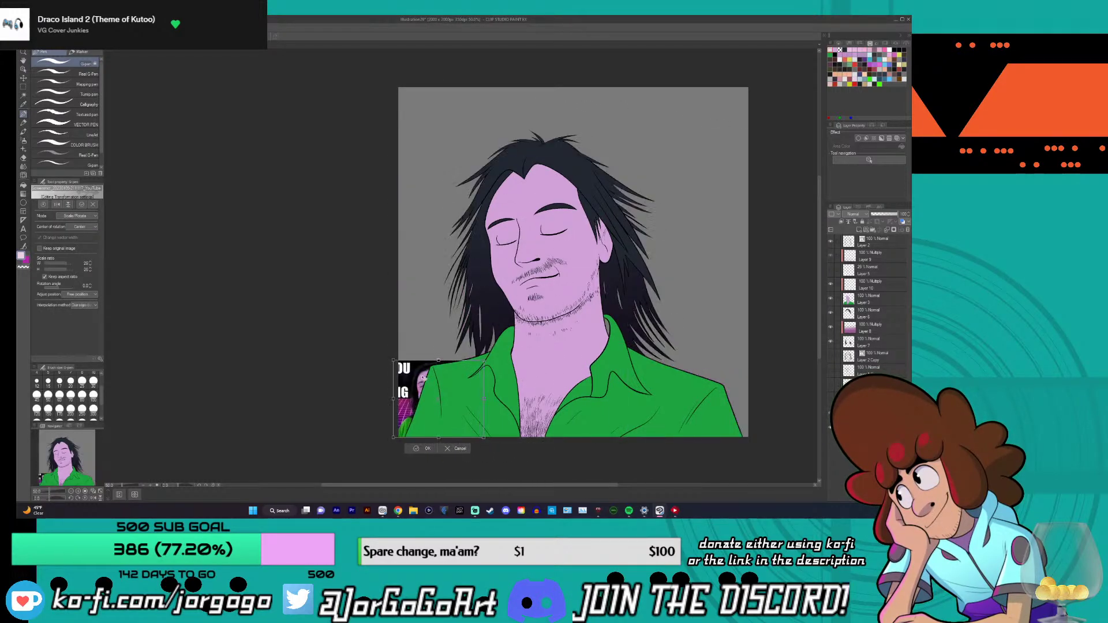
{"action": "left_click_drag", "start_coordinate": [439, 398], "coordinate": [445, 128]}
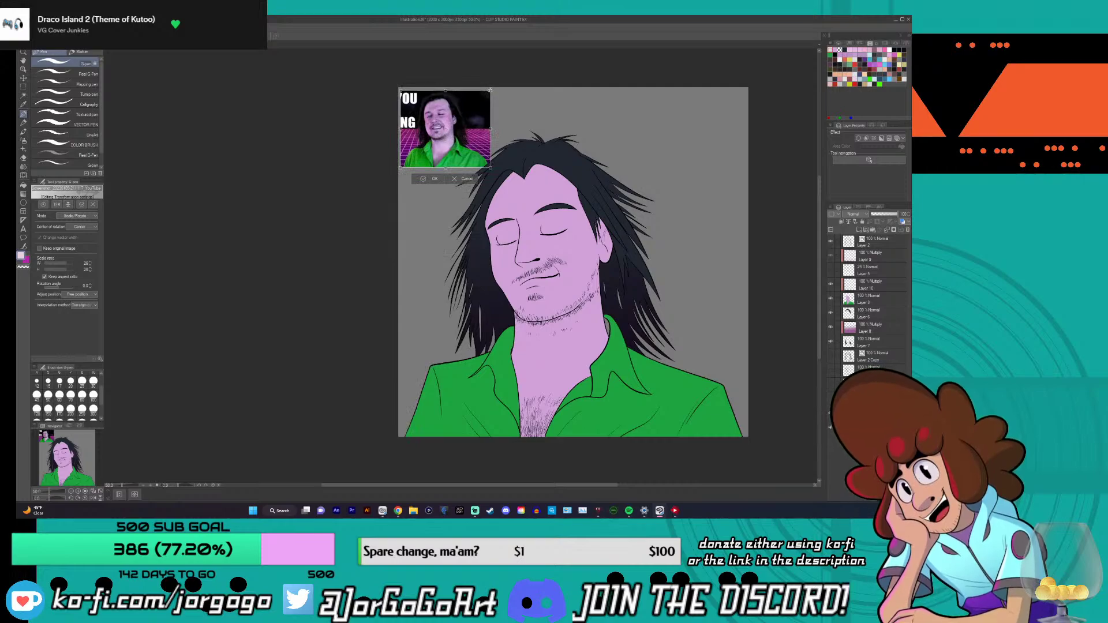
{"action": "left_click_drag", "start_coordinate": [490, 90], "coordinate": [480, 94]}
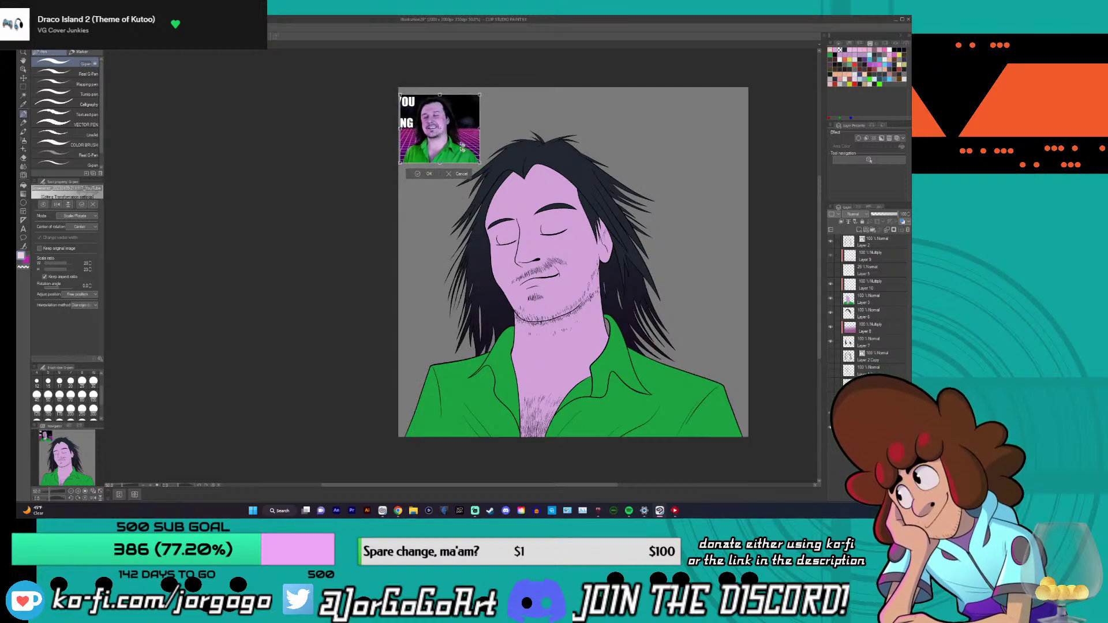
{"action": "left_click", "coordinate": [428, 175]}
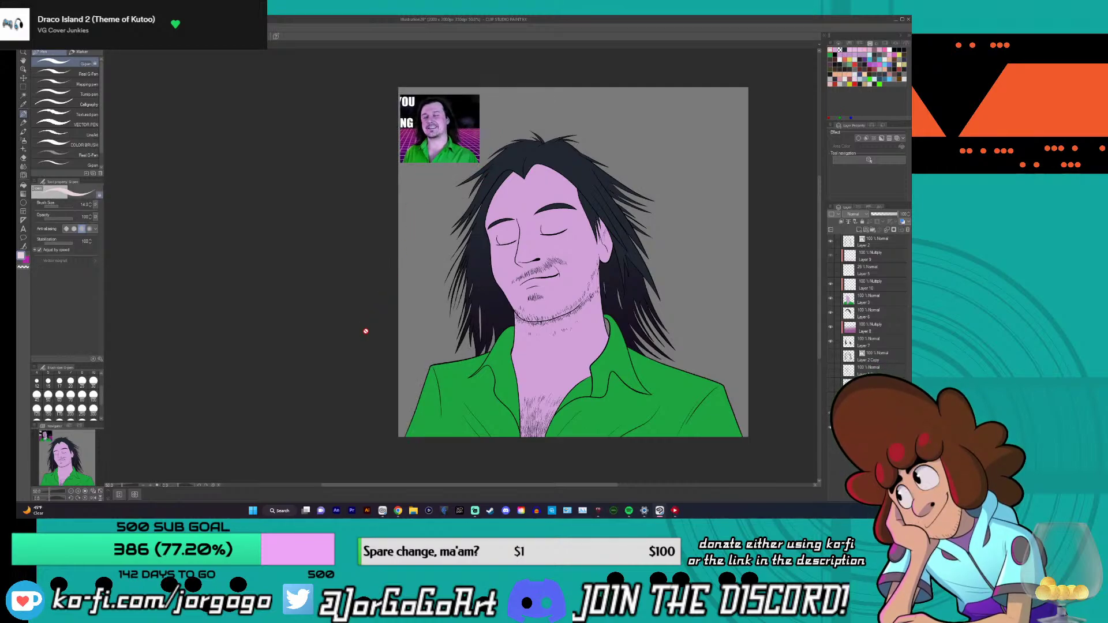
- Make the new clipped Multiply layer, Layer 10, the active layer again
{"action": "left_click", "coordinate": [874, 270]}
{"action": "left_click", "coordinate": [864, 261]}
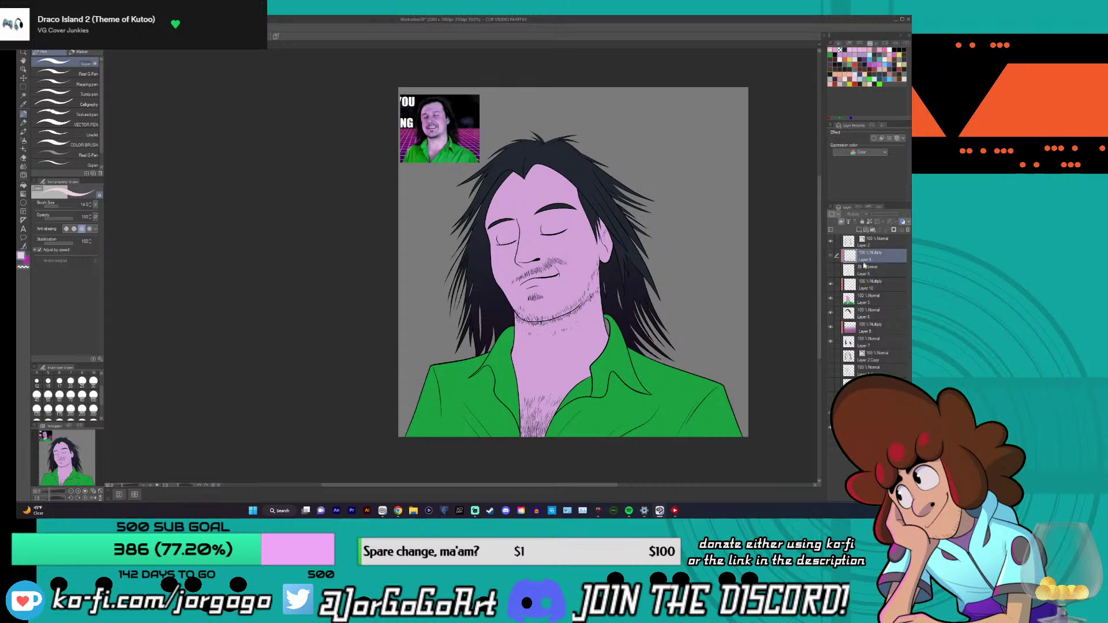
{"action": "left_click", "coordinate": [861, 289]}
- Examine the light and shadow on the face, neck and shirt in the reference photo beside the portrait
{"action": "scroll", "coordinate": [484, 215], "scroll_direction": "up", "scroll_amount": 2}
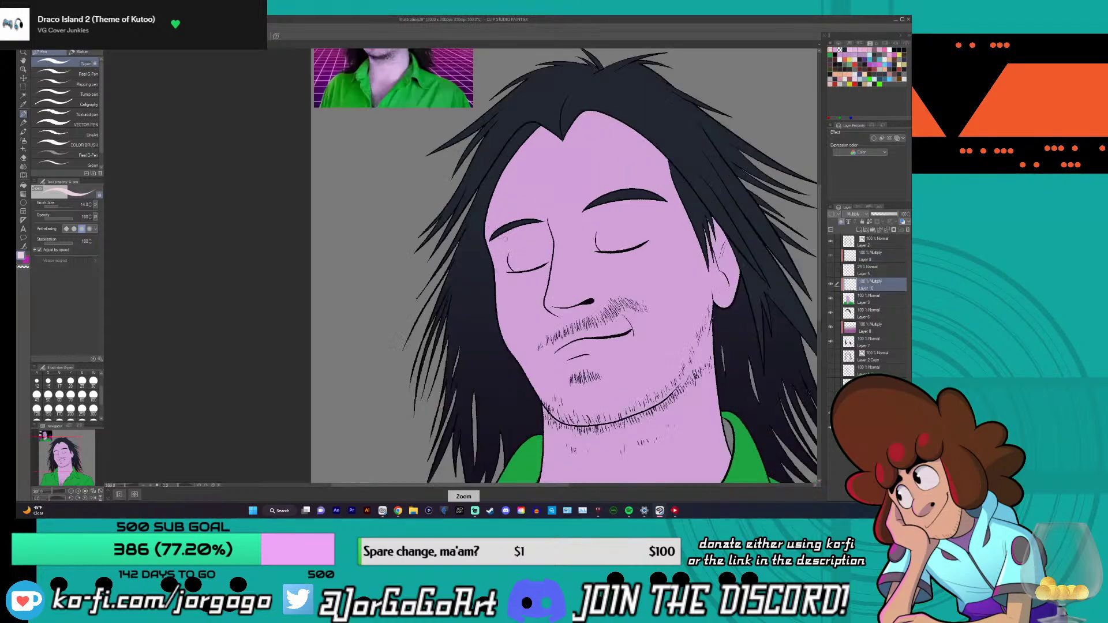
{"action": "scroll", "coordinate": [487, 209], "scroll_direction": "down", "scroll_amount": 1}
{"action": "scroll", "coordinate": [421, 77], "scroll_direction": "up", "scroll_amount": 4}
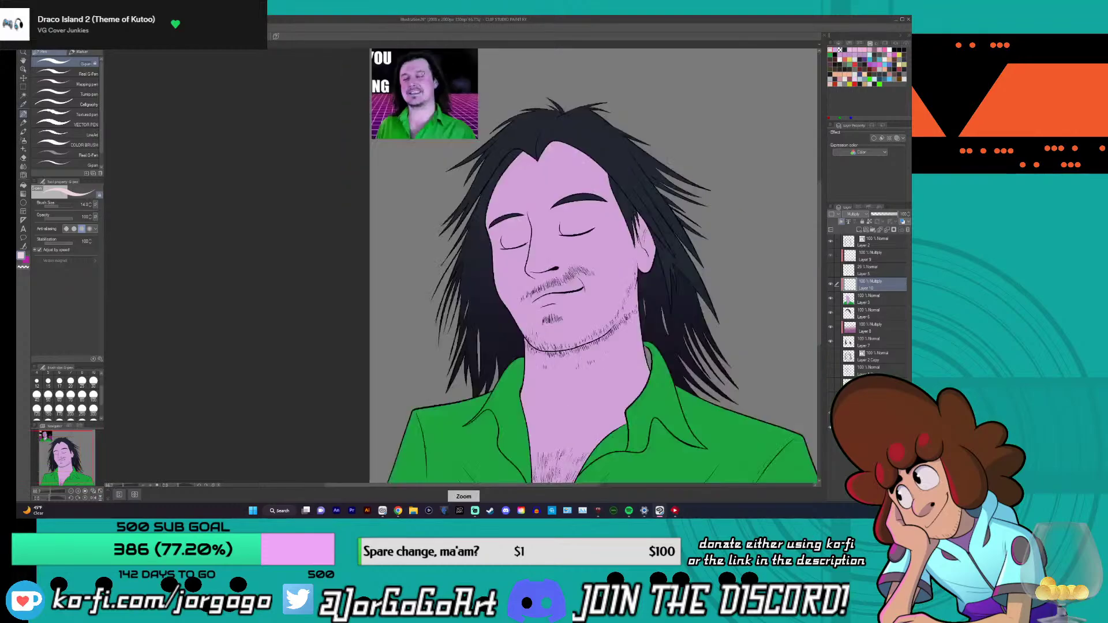
{"action": "scroll", "coordinate": [404, 94], "scroll_direction": "up", "scroll_amount": 2}
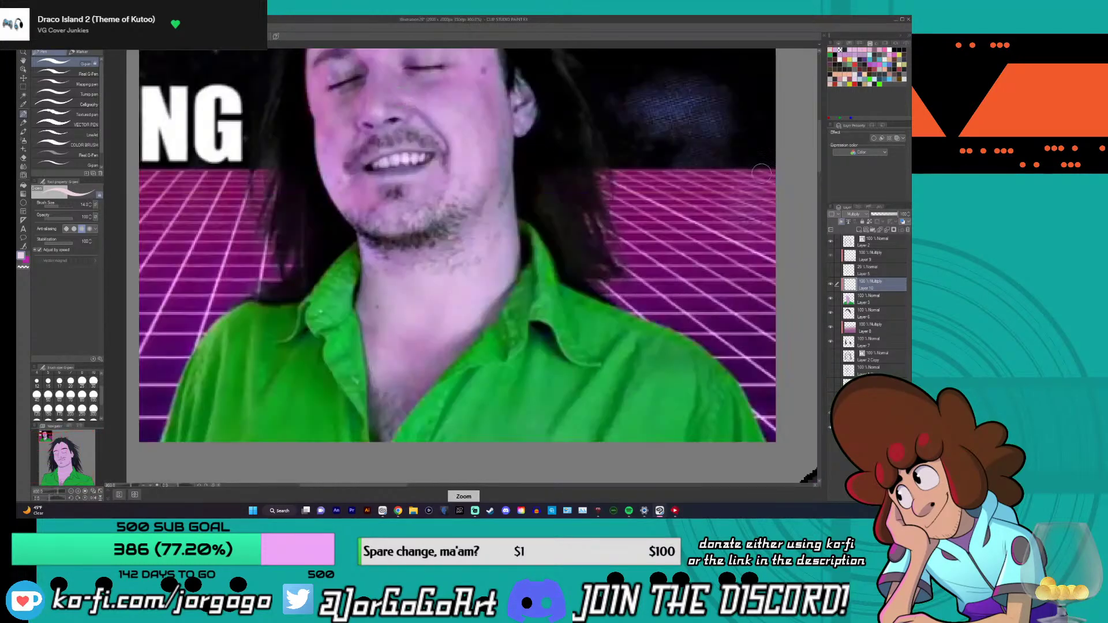
{"action": "scroll", "coordinate": [420, 184], "scroll_direction": "up", "scroll_amount": 3}
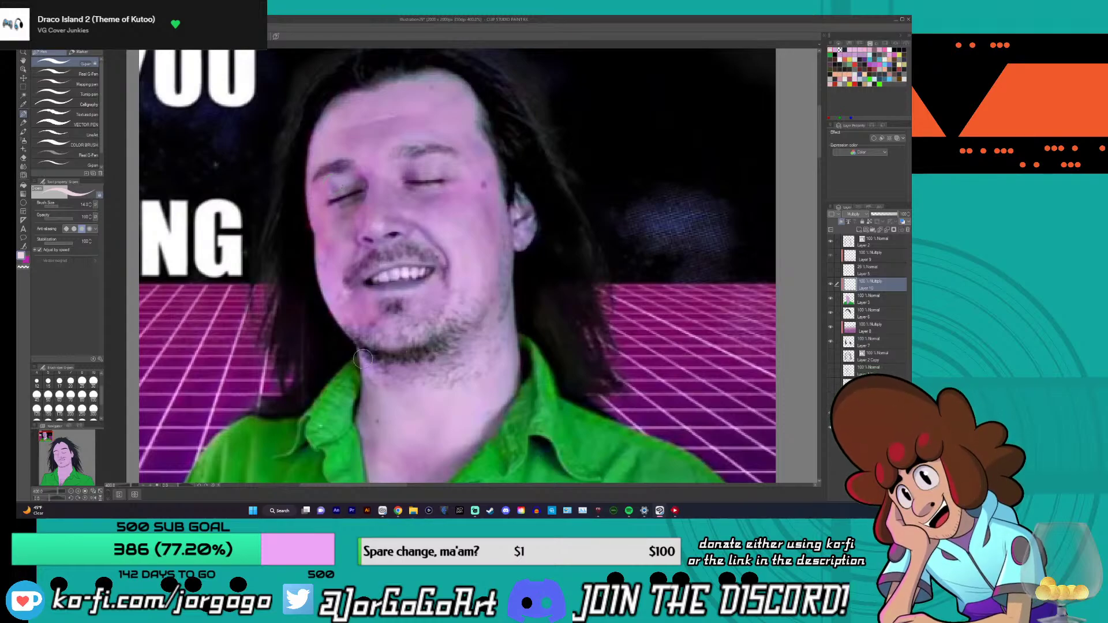
{"action": "scroll", "coordinate": [362, 359], "scroll_direction": "down", "scroll_amount": 3}
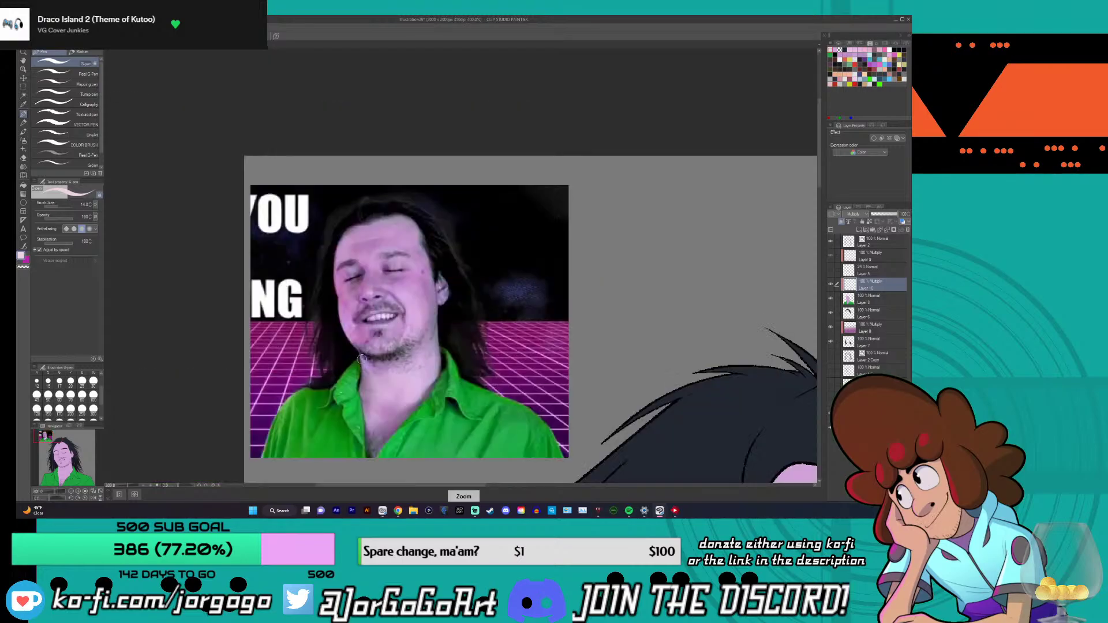
{"action": "scroll", "coordinate": [363, 359], "scroll_direction": "up", "scroll_amount": 3}
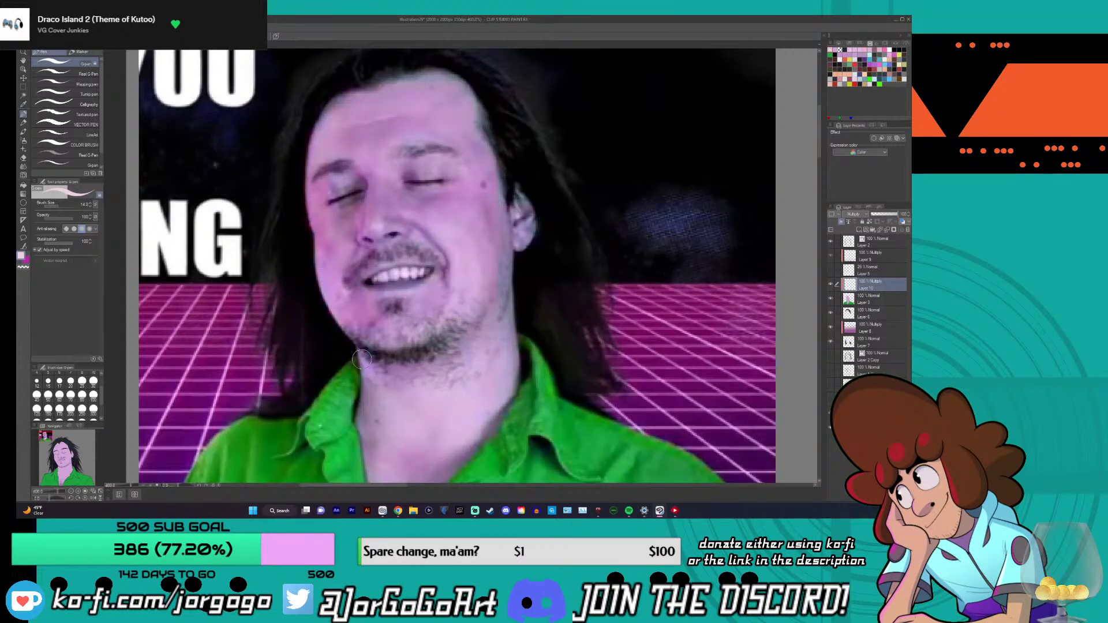
{"action": "scroll", "coordinate": [362, 359], "scroll_direction": "down", "scroll_amount": 3}
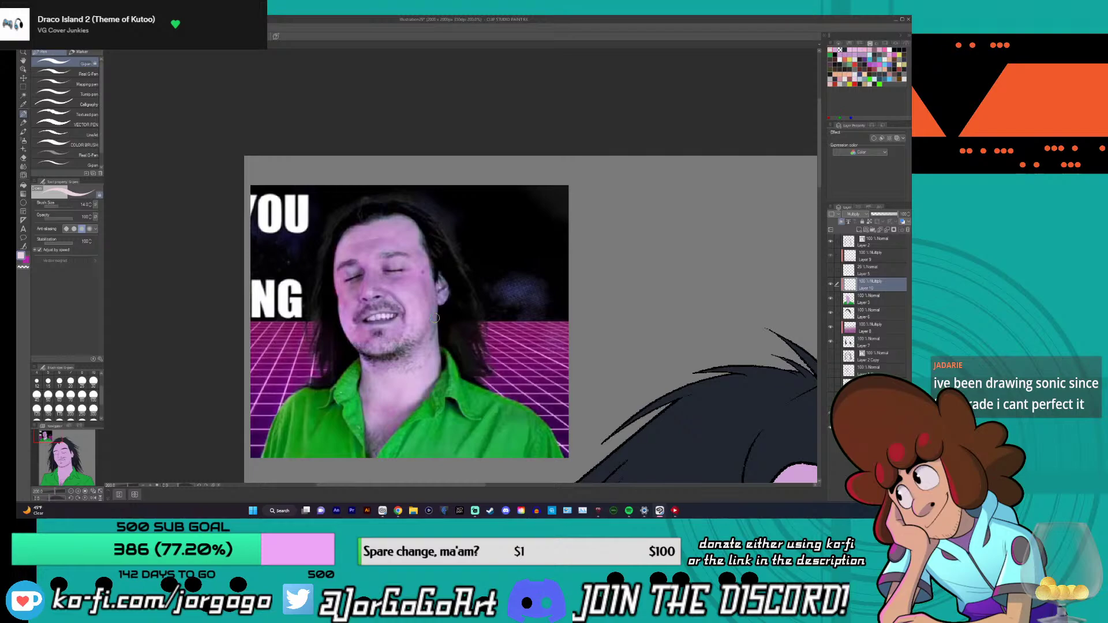
- Compare the portrait's hair, brows, eyes and face with the reference photo thumbnail, up close and as a whole
{"action": "scroll", "coordinate": [435, 318], "scroll_direction": "down", "scroll_amount": 1}
{"action": "scroll", "coordinate": [433, 307], "scroll_direction": "down", "scroll_amount": 2}
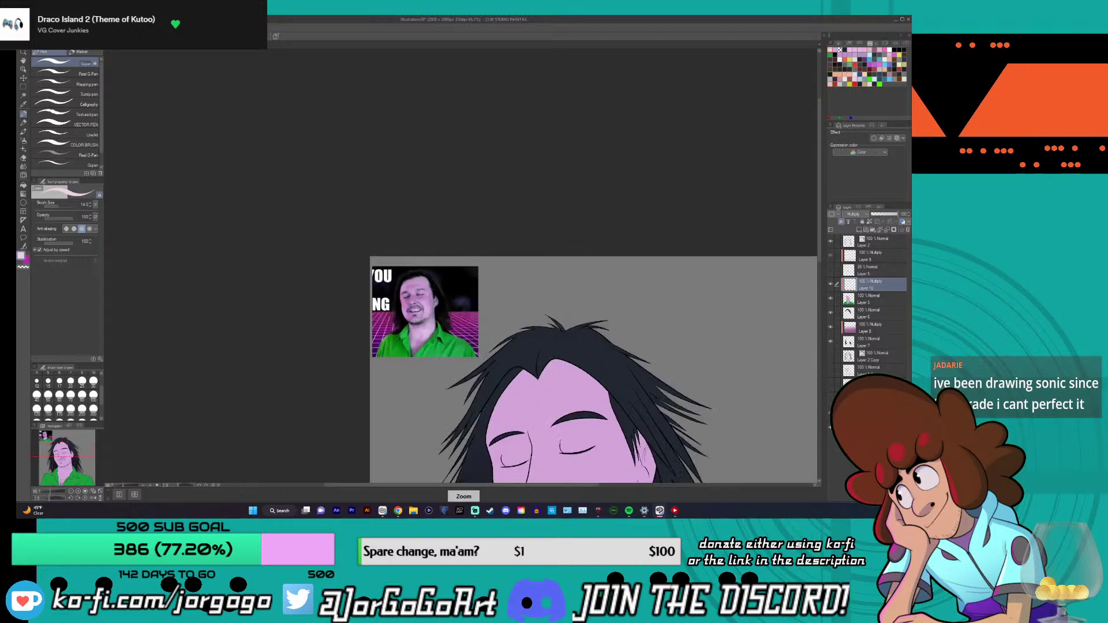
{"action": "scroll", "coordinate": [593, 266], "scroll_direction": "down", "scroll_amount": 4}
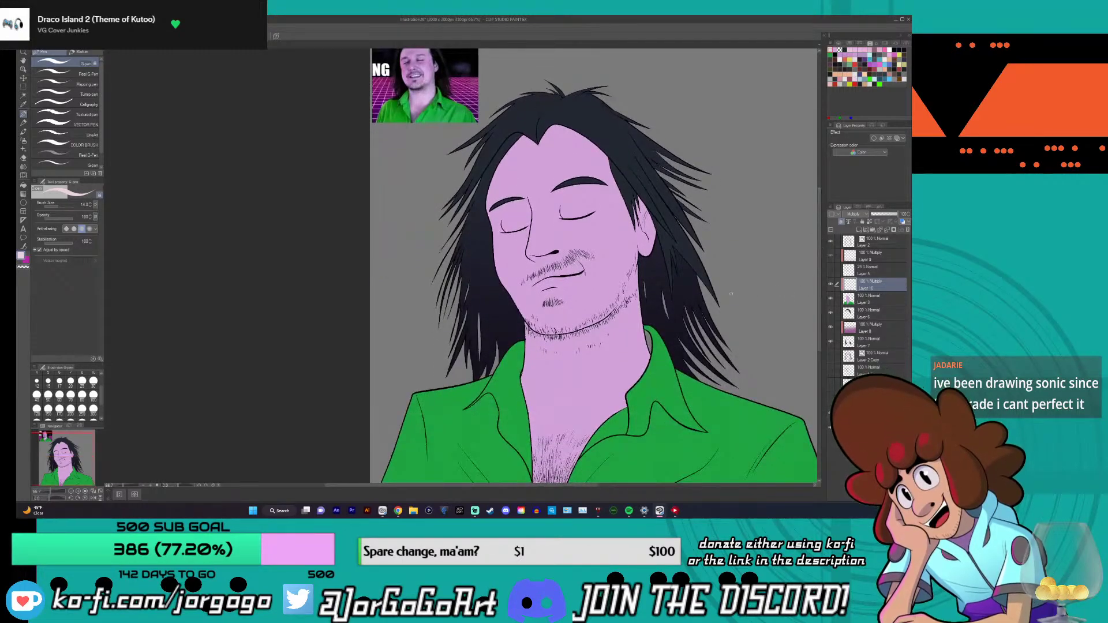
{"action": "scroll", "coordinate": [563, 247], "scroll_direction": "up", "scroll_amount": 5}
{"action": "scroll", "coordinate": [564, 247], "scroll_direction": "up", "scroll_amount": 1}
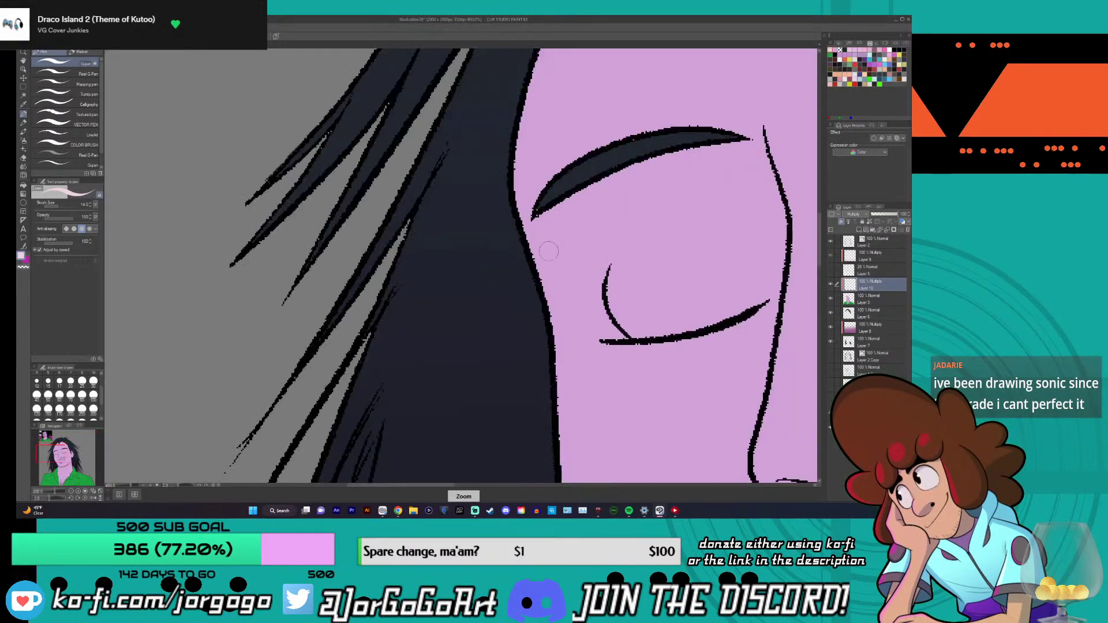
{"action": "scroll", "coordinate": [388, 493], "scroll_direction": "down", "scroll_amount": 1}
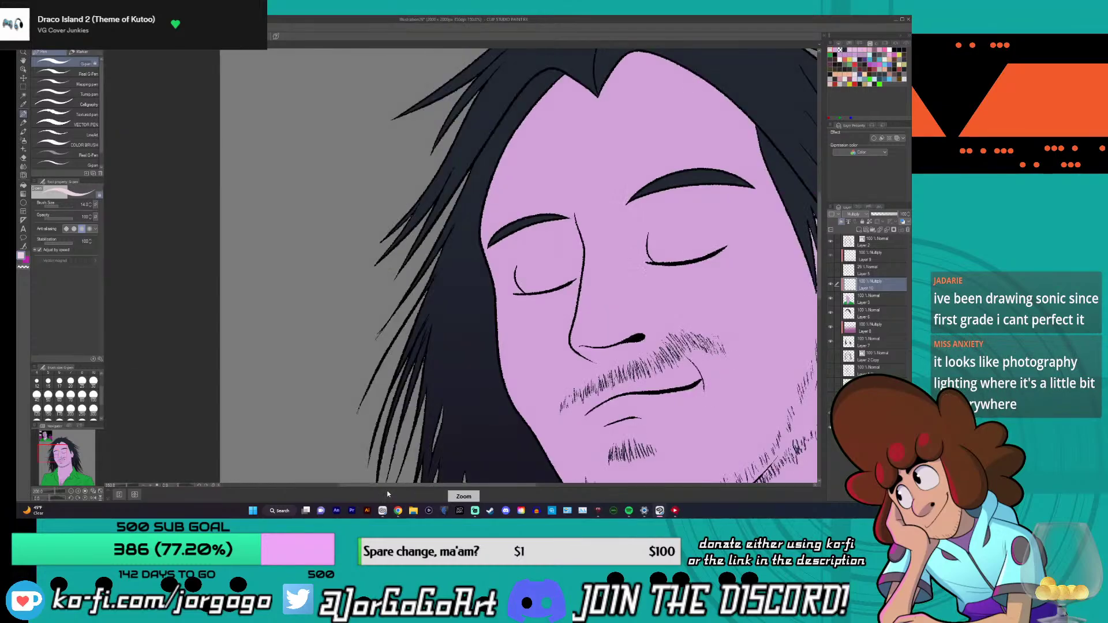
{"action": "scroll", "coordinate": [387, 493], "scroll_direction": "down", "scroll_amount": 1}
{"action": "left_click_drag", "start_coordinate": [414, 486], "coordinate": [451, 486]}
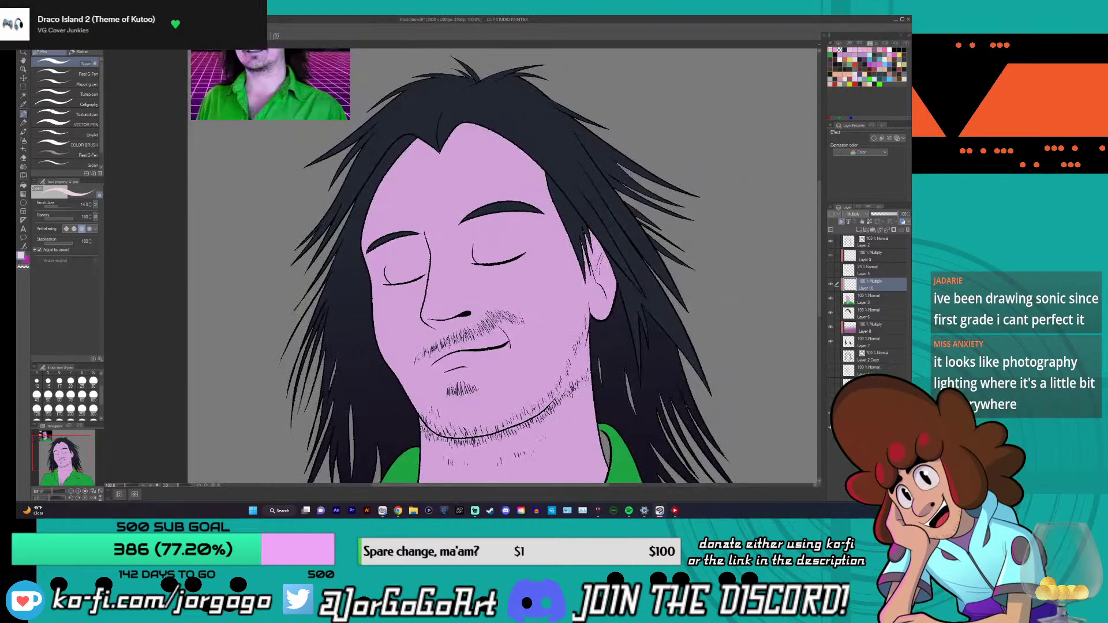
{"action": "scroll", "coordinate": [340, 200], "scroll_direction": "down", "scroll_amount": 1}
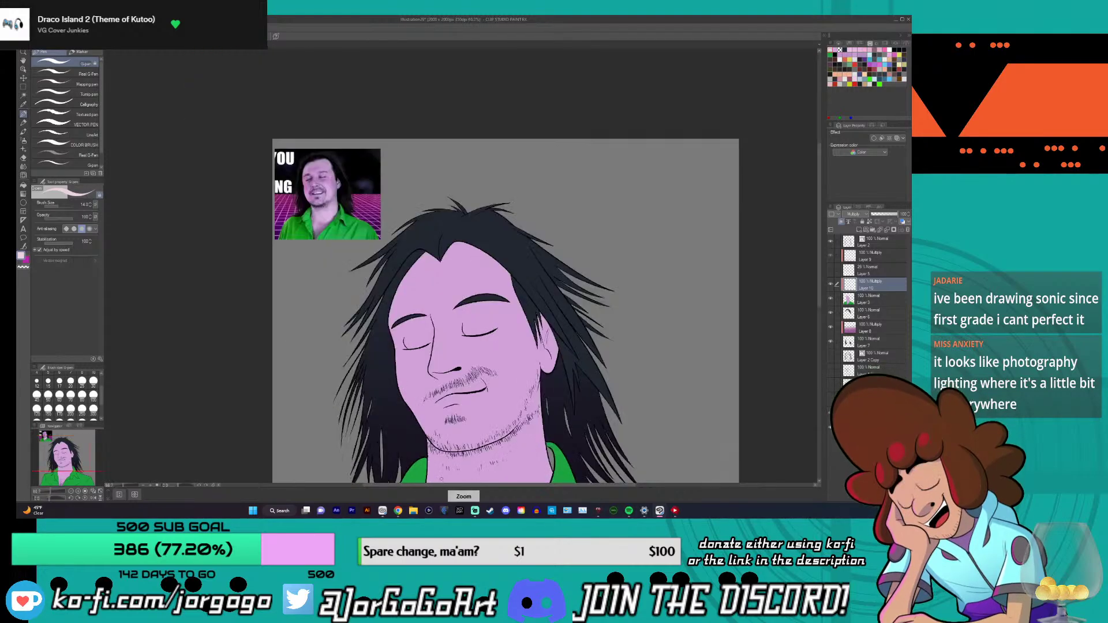
- Study the light and shadow on the forehead, eyes, nose and cheeks in the reference photo up close
{"action": "scroll", "coordinate": [340, 200], "scroll_direction": "up", "scroll_amount": 2}
{"action": "scroll", "coordinate": [340, 199], "scroll_direction": "up", "scroll_amount": 2}
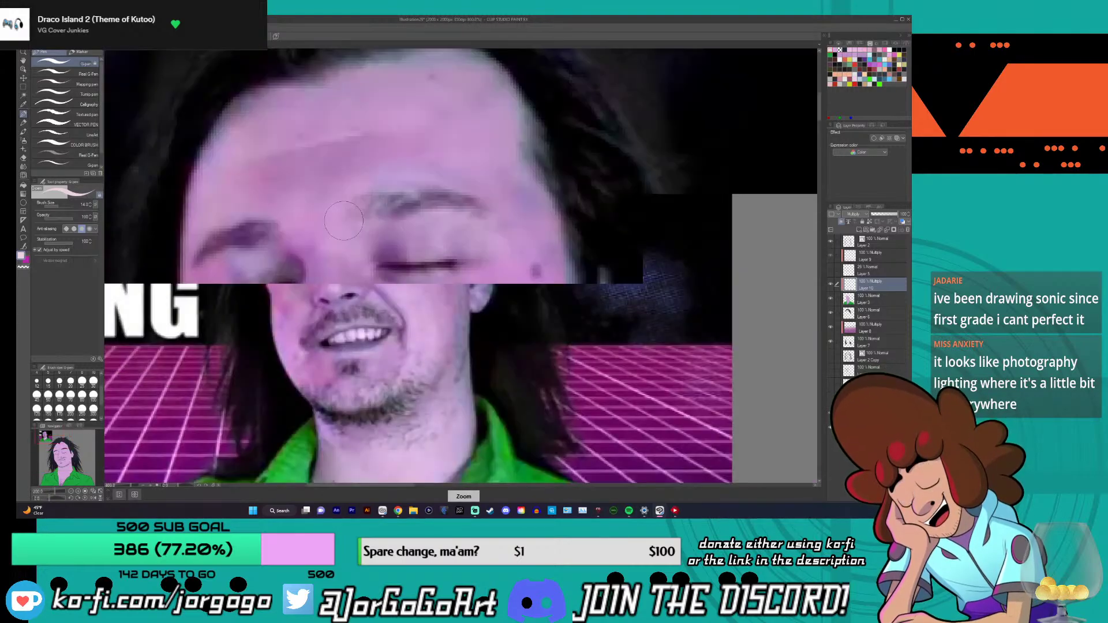
{"action": "scroll", "coordinate": [341, 202], "scroll_direction": "down", "scroll_amount": 2}
{"action": "scroll", "coordinate": [343, 220], "scroll_direction": "up", "scroll_amount": 2}
{"action": "scroll", "coordinate": [344, 220], "scroll_direction": "down", "scroll_amount": 2}
{"action": "scroll", "coordinate": [343, 220], "scroll_direction": "up", "scroll_amount": 2}
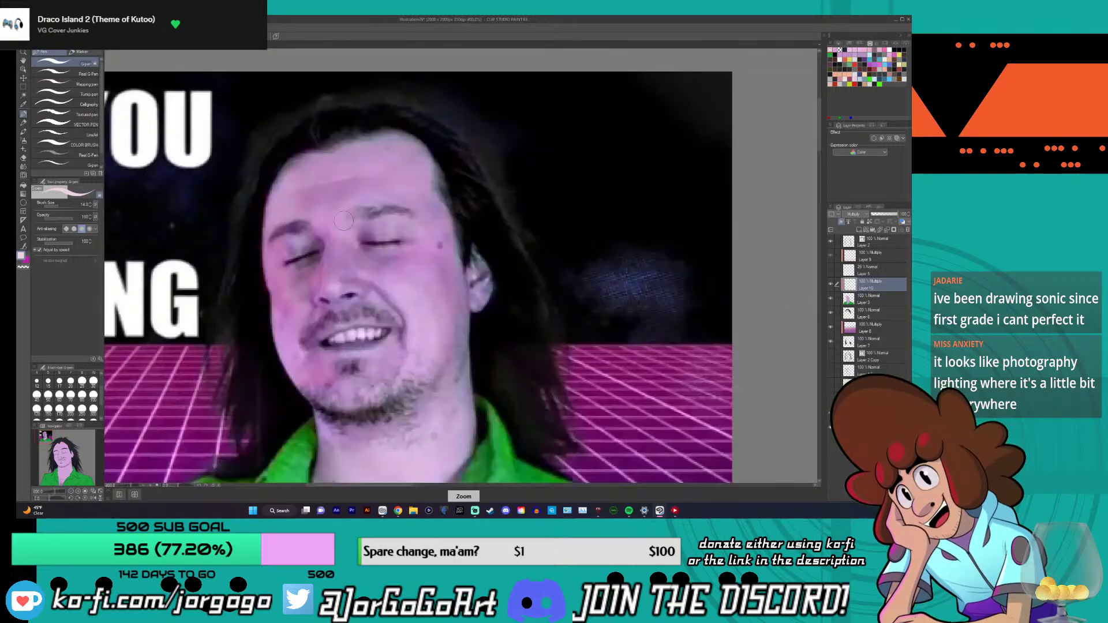
{"action": "scroll", "coordinate": [343, 219], "scroll_direction": "down", "scroll_amount": 2}
{"action": "scroll", "coordinate": [343, 220], "scroll_direction": "up", "scroll_amount": 2}
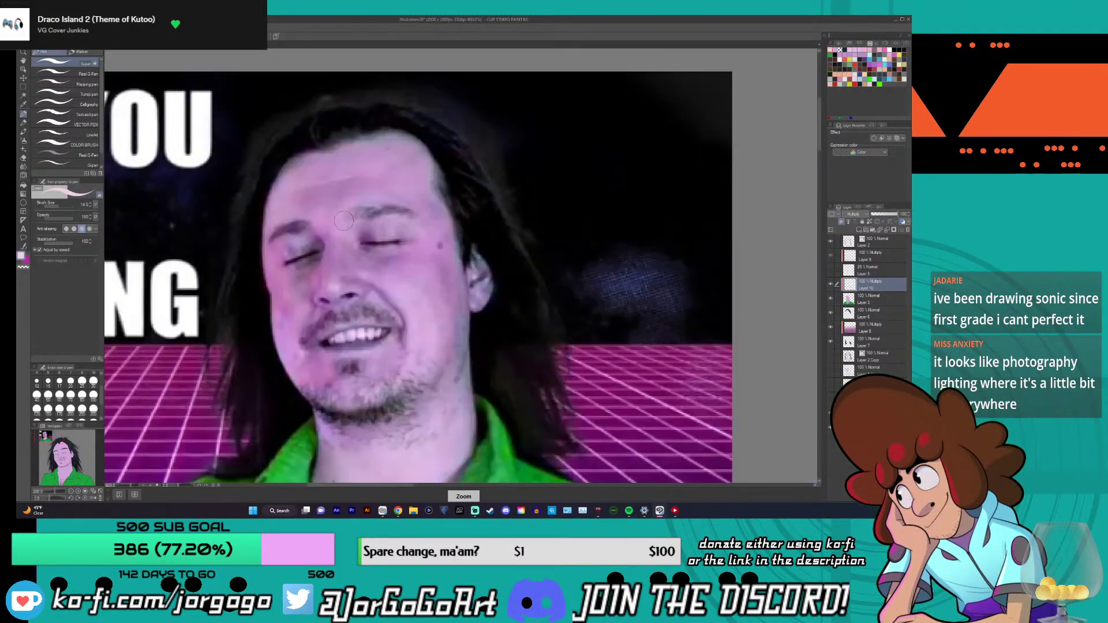
{"action": "scroll", "coordinate": [344, 220], "scroll_direction": "down", "scroll_amount": 2}
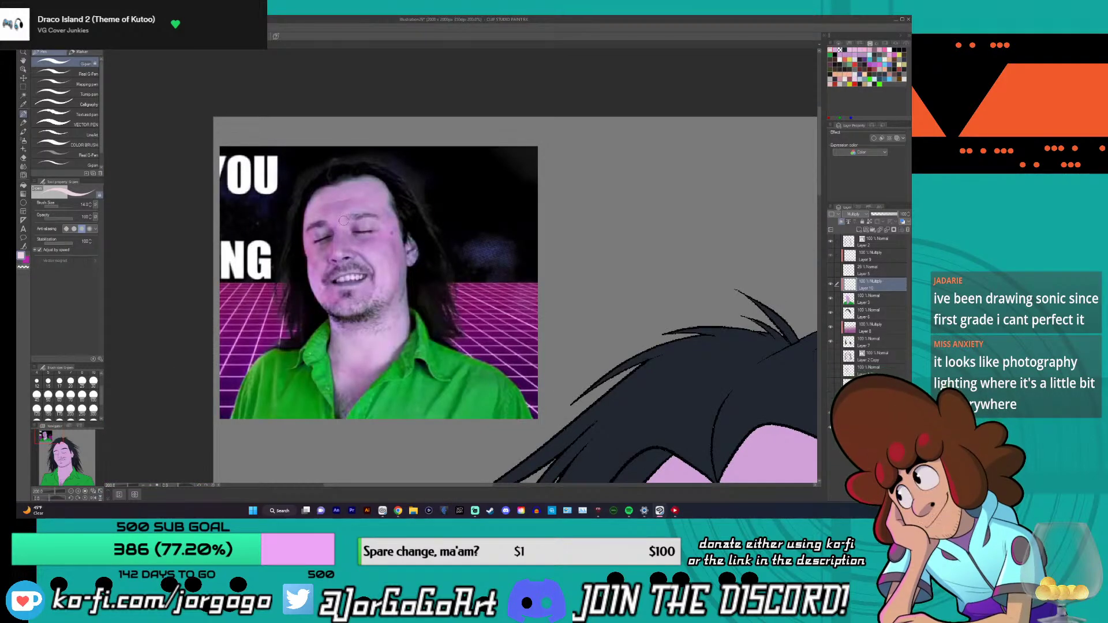
- Check the overall portrait against the reference photo to judge where shading belongs on the head and hair
{"action": "scroll", "coordinate": [343, 220], "scroll_direction": "down", "scroll_amount": 4}
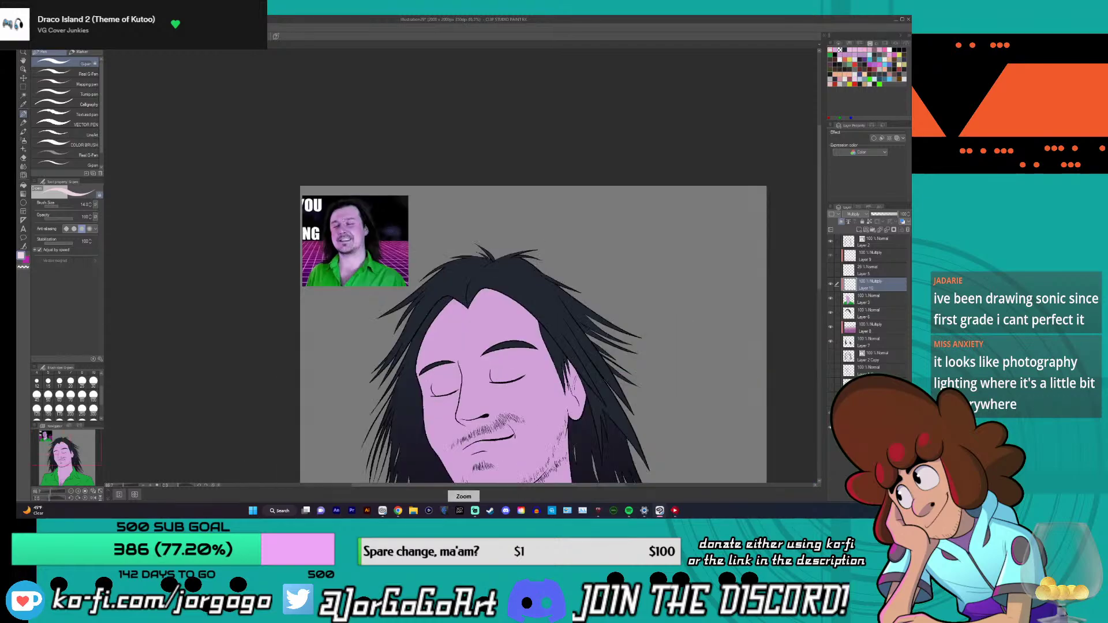
{"action": "scroll", "coordinate": [343, 220], "scroll_direction": "up", "scroll_amount": 2}
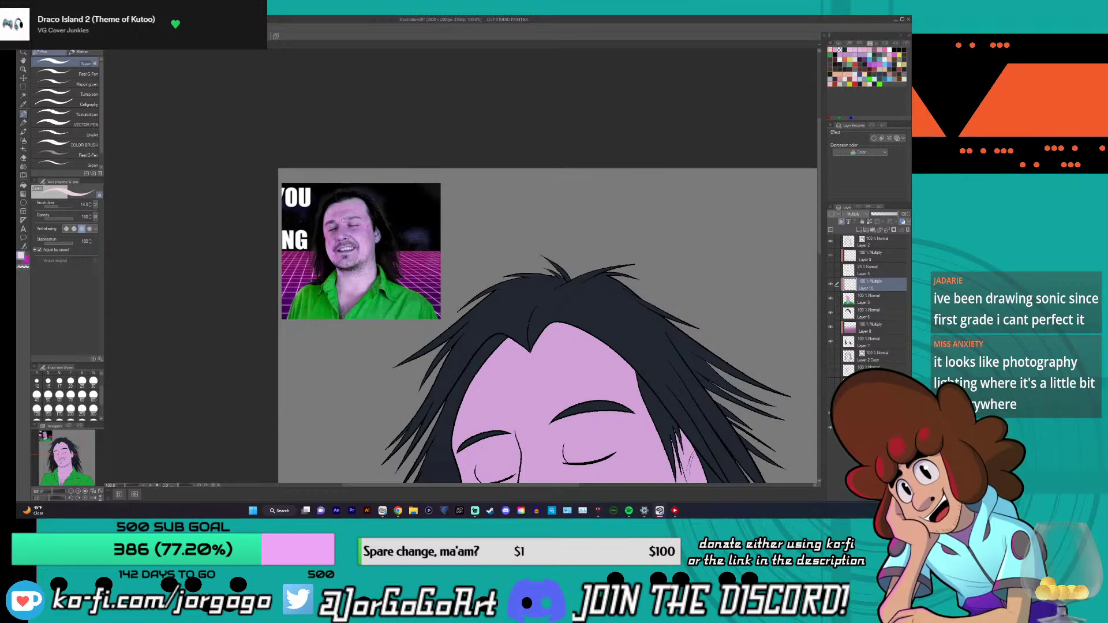
{"action": "scroll", "coordinate": [343, 221], "scroll_direction": "down", "scroll_amount": 2}
{"action": "scroll", "coordinate": [345, 221], "scroll_direction": "down", "scroll_amount": 1}
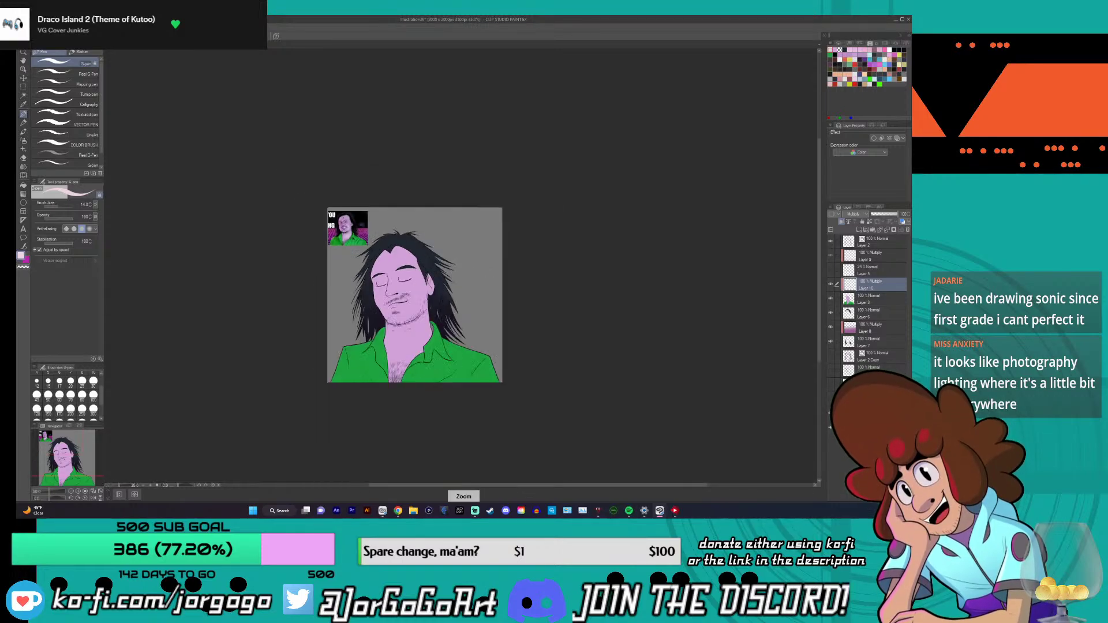
{"action": "scroll", "coordinate": [398, 244], "scroll_direction": "up", "scroll_amount": 3}
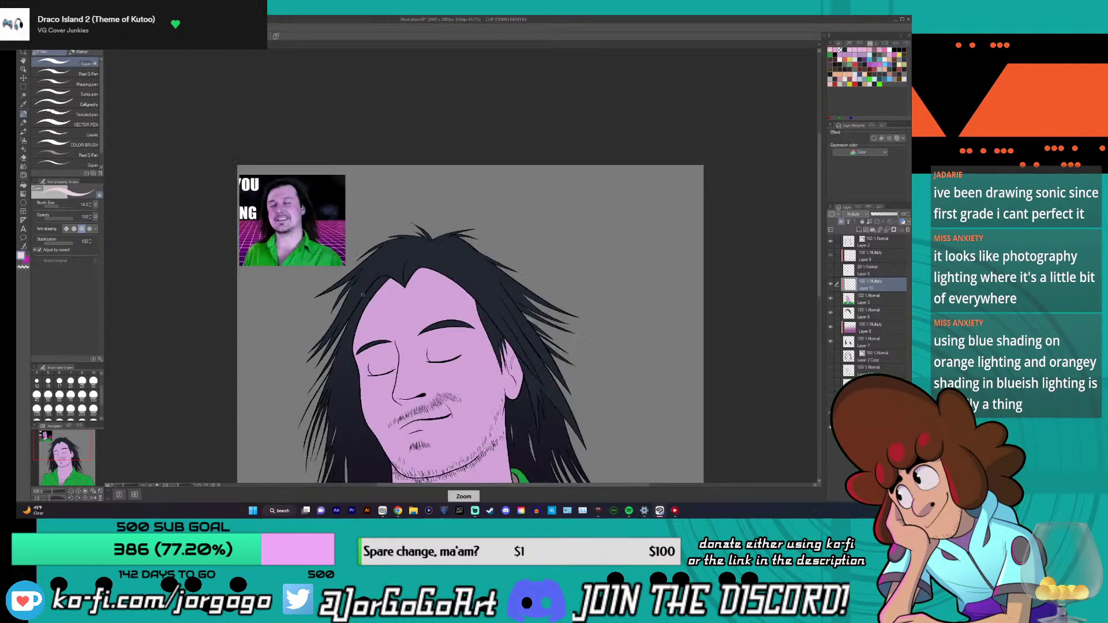
{"action": "scroll", "coordinate": [363, 295], "scroll_direction": "down", "scroll_amount": 2}
{"action": "scroll", "coordinate": [362, 295], "scroll_direction": "up", "scroll_amount": 2}
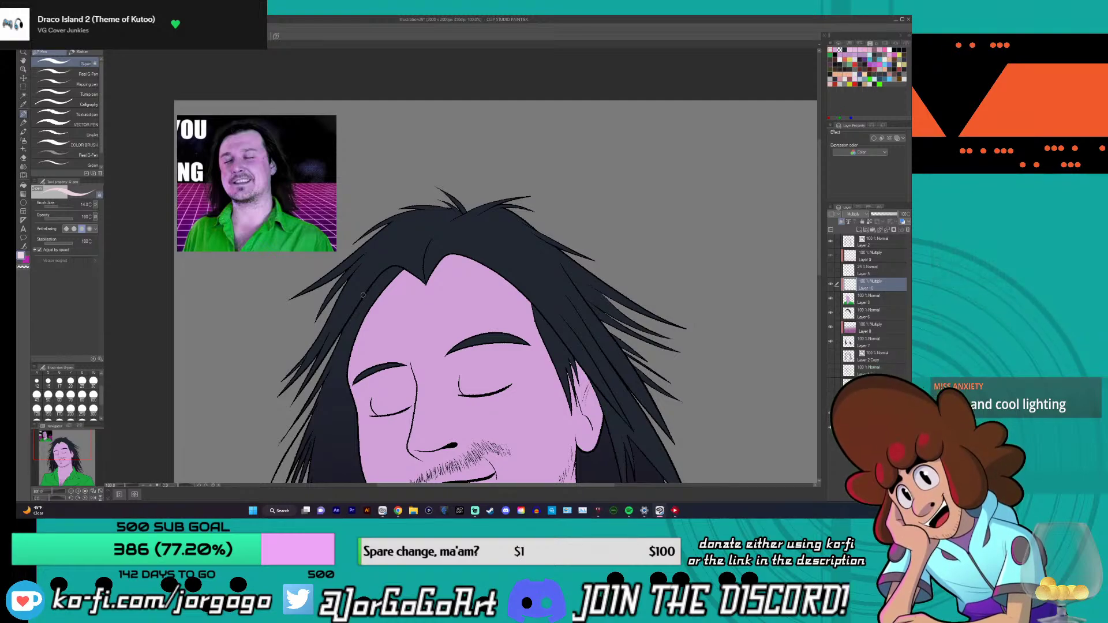
- Replace the colour swatches with the colour wheel for choosing a shading colour
{"action": "scroll", "coordinate": [800, 183], "scroll_direction": "down", "scroll_amount": 3}
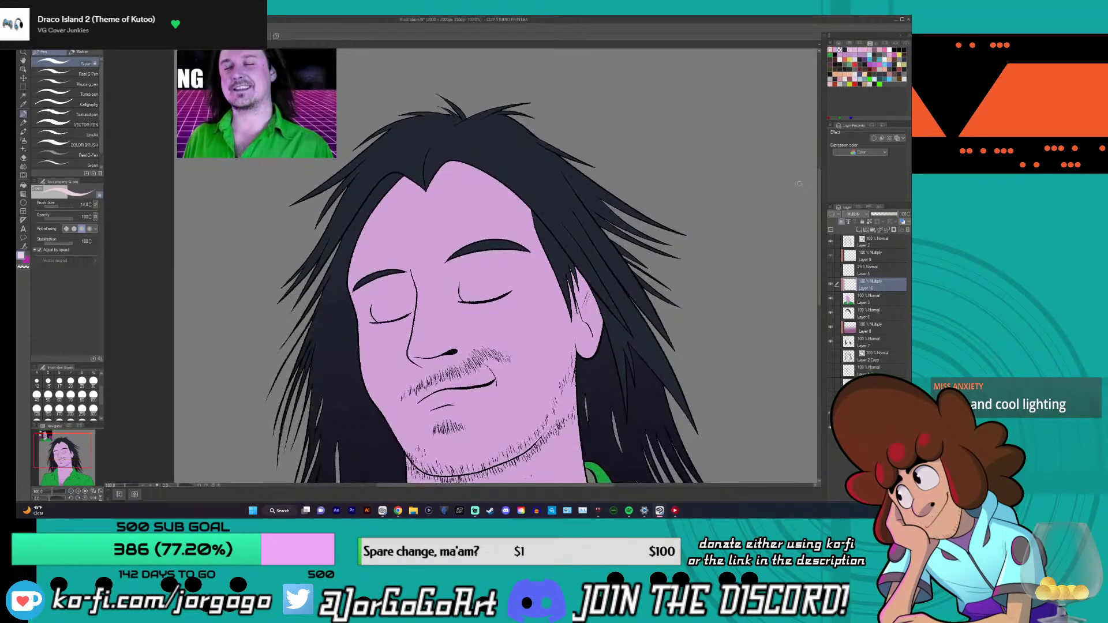
{"action": "left_click", "coordinate": [839, 43]}
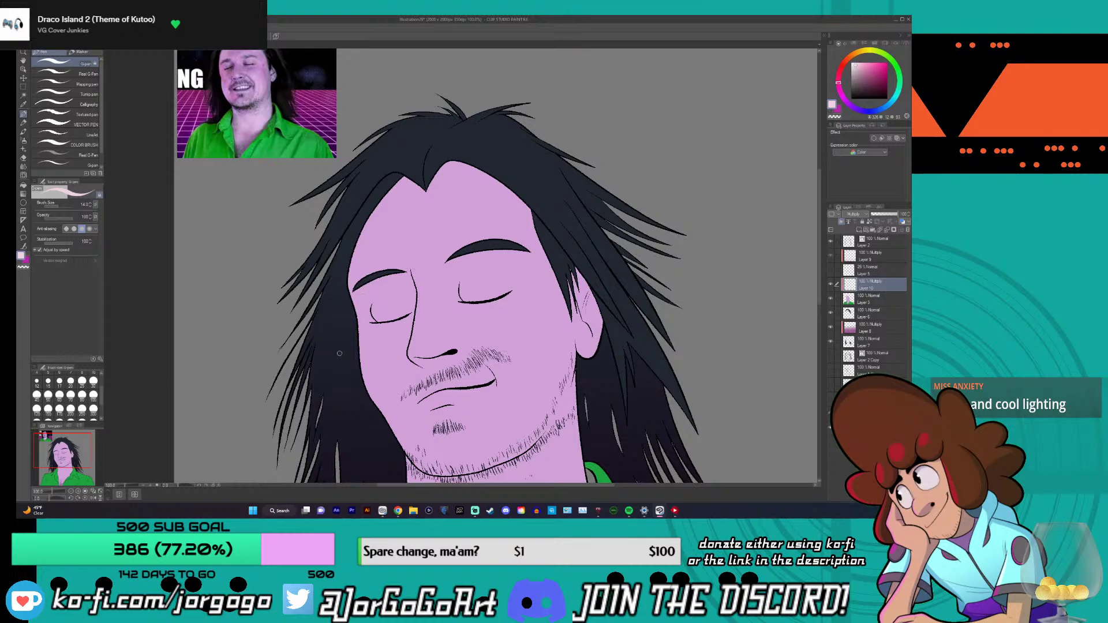
- Examine the portrait's forehead, brows, closed eyes and nose up close and against the full figure for shadow placement
{"action": "scroll", "coordinate": [339, 353], "scroll_direction": "up", "scroll_amount": 2}
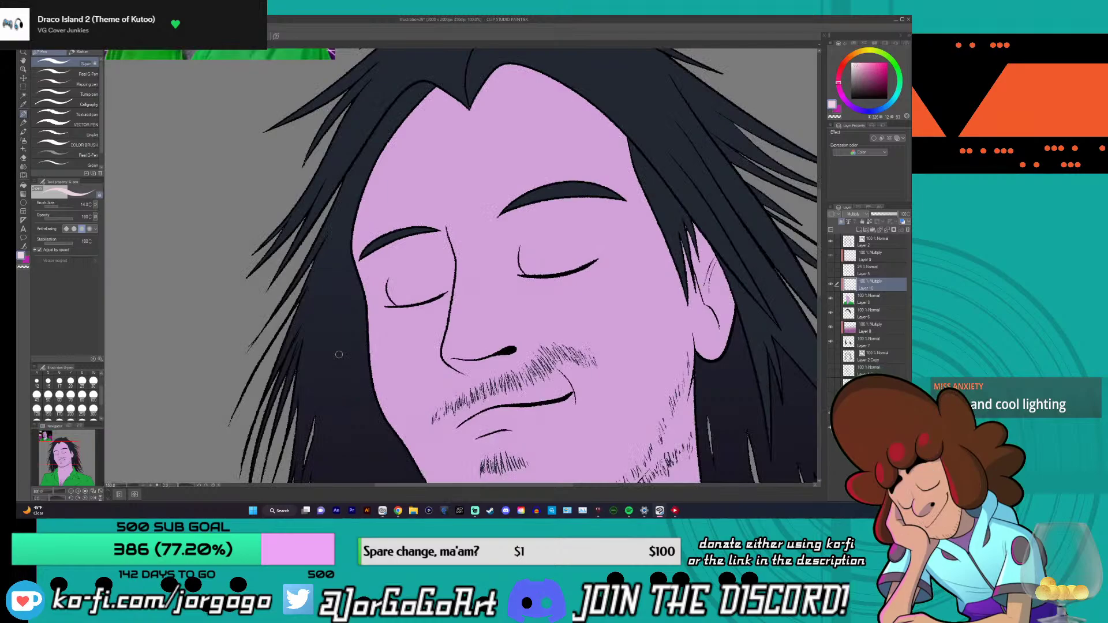
{"action": "scroll", "coordinate": [339, 354], "scroll_direction": "down", "scroll_amount": 2}
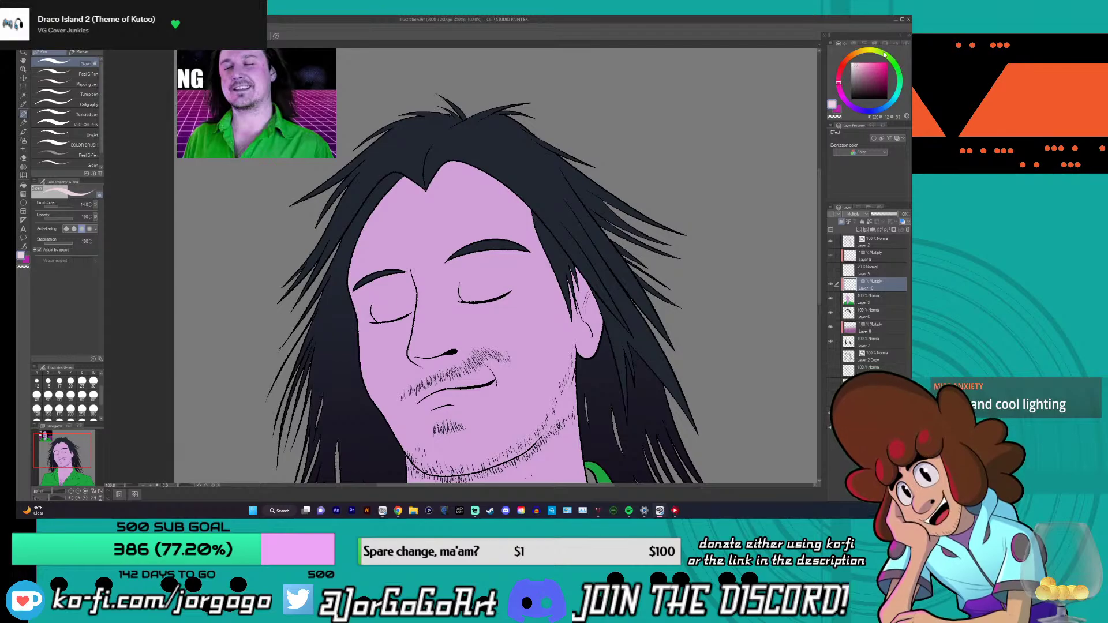
{"action": "scroll", "coordinate": [369, 274], "scroll_direction": "up", "scroll_amount": 3}
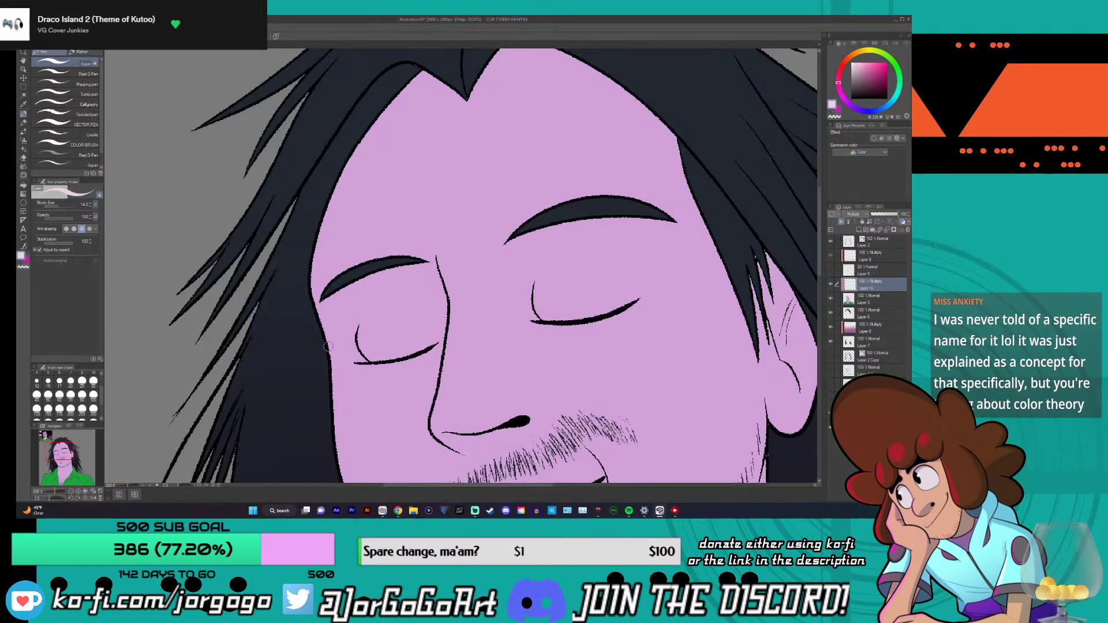
{"action": "scroll", "coordinate": [327, 346], "scroll_direction": "down", "scroll_amount": 3}
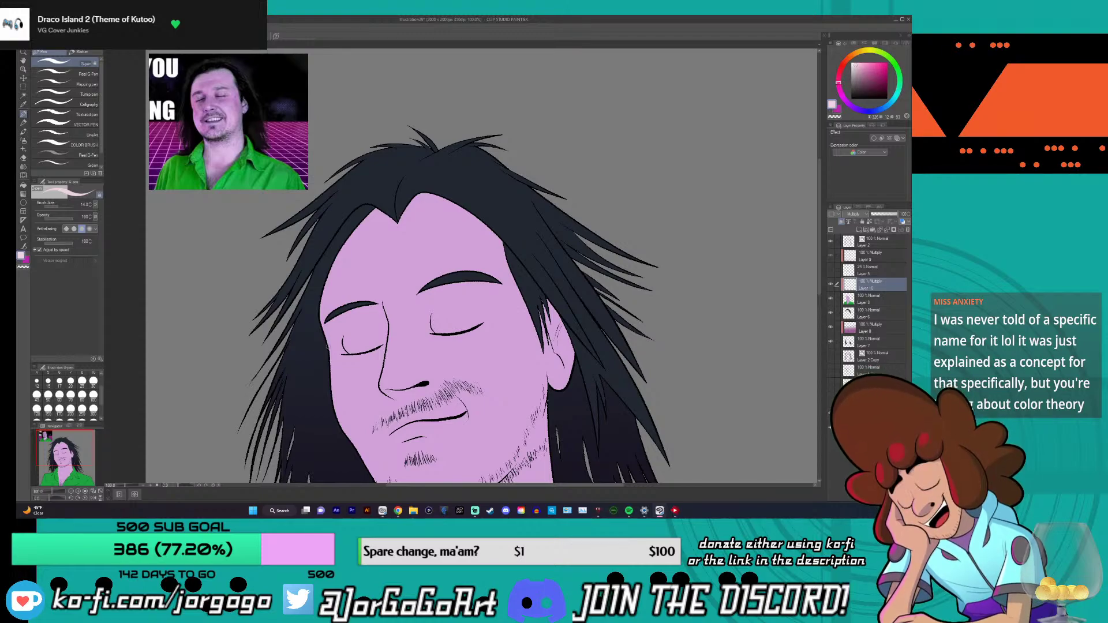
{"action": "scroll", "coordinate": [328, 344], "scroll_direction": "up", "scroll_amount": 5}
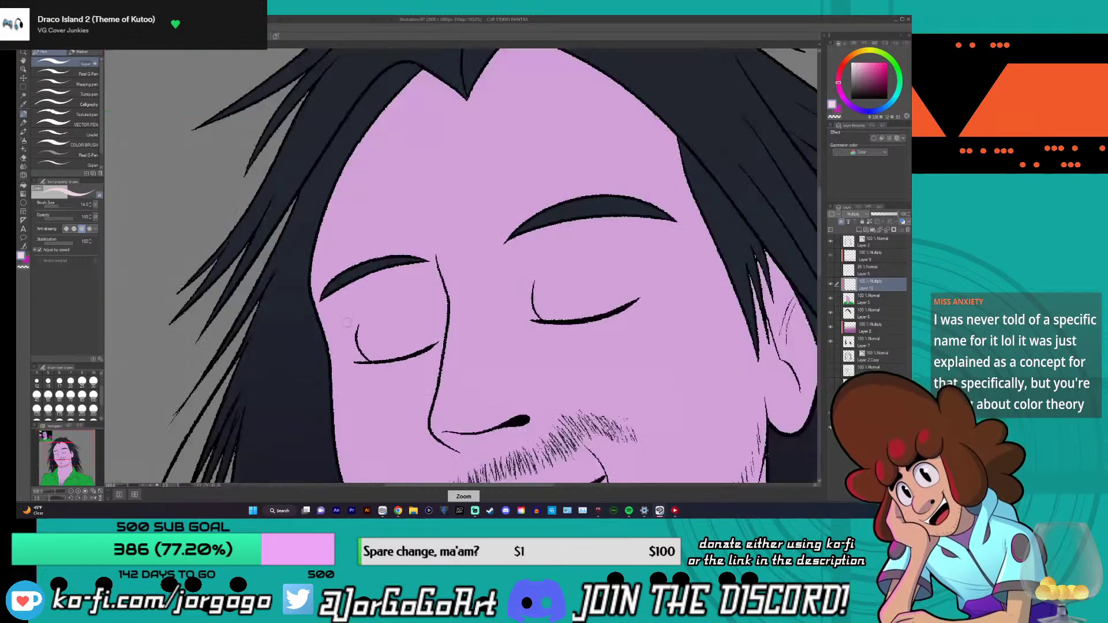
{"action": "scroll", "coordinate": [317, 317], "scroll_direction": "down", "scroll_amount": 2}
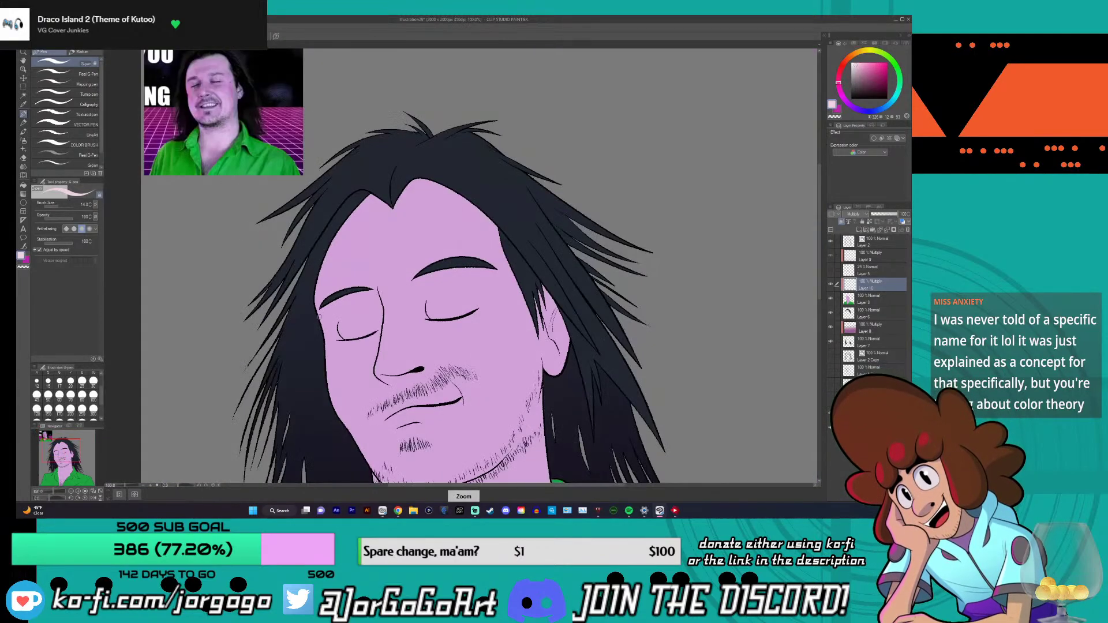
{"action": "scroll", "coordinate": [318, 317], "scroll_direction": "up", "scroll_amount": 2}
{"action": "scroll", "coordinate": [318, 316], "scroll_direction": "down", "scroll_amount": 1}
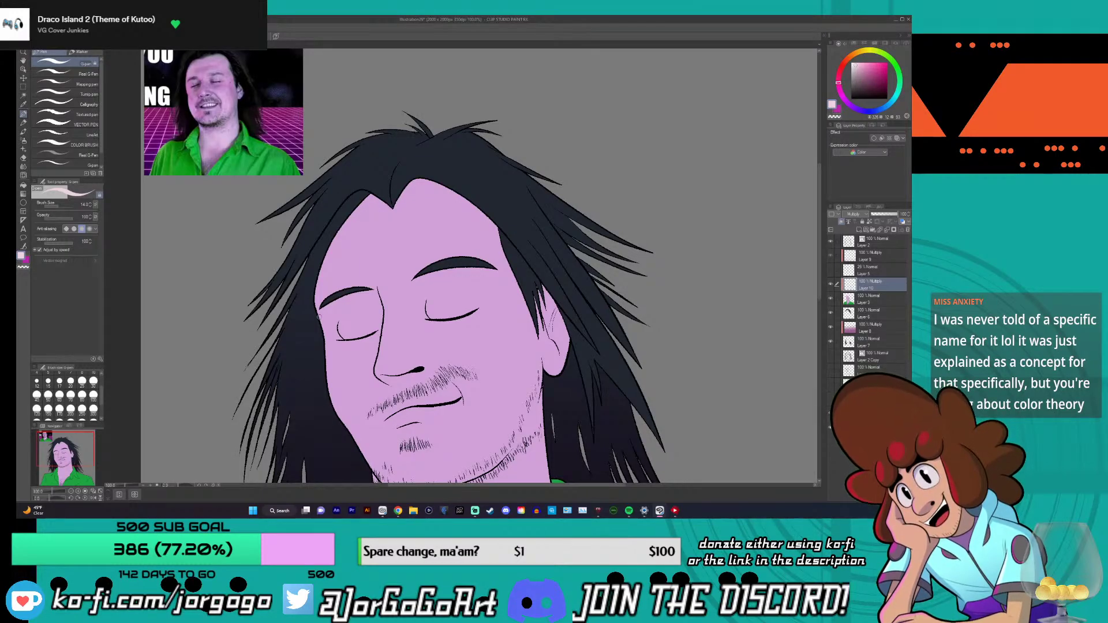
{"action": "scroll", "coordinate": [318, 316], "scroll_direction": "up", "scroll_amount": 1}
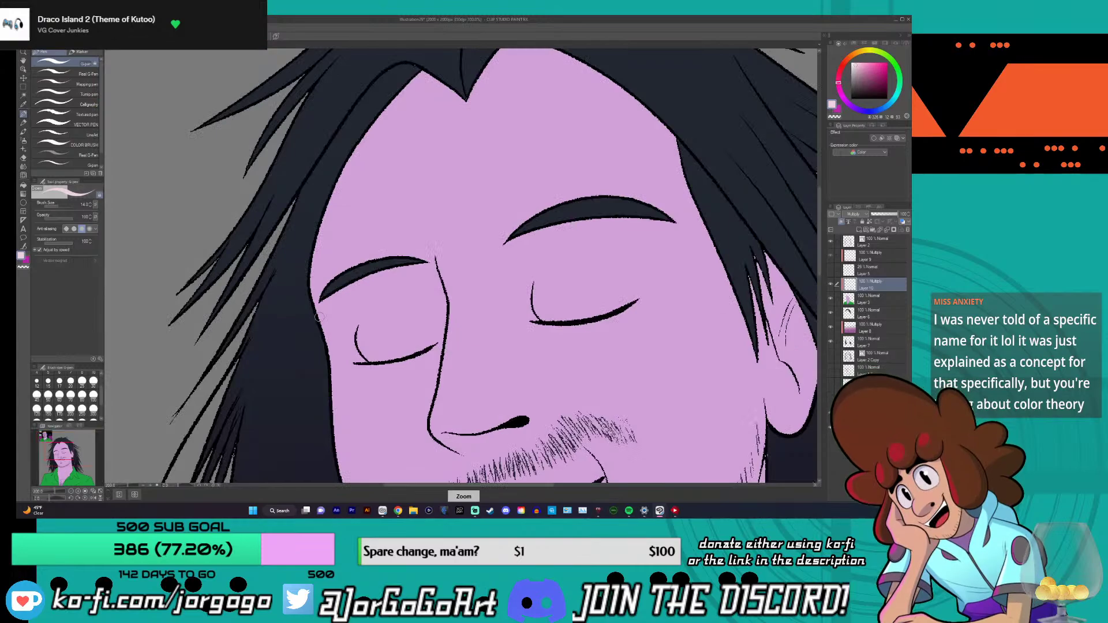
{"action": "scroll", "coordinate": [318, 317], "scroll_direction": "down", "scroll_amount": 1}
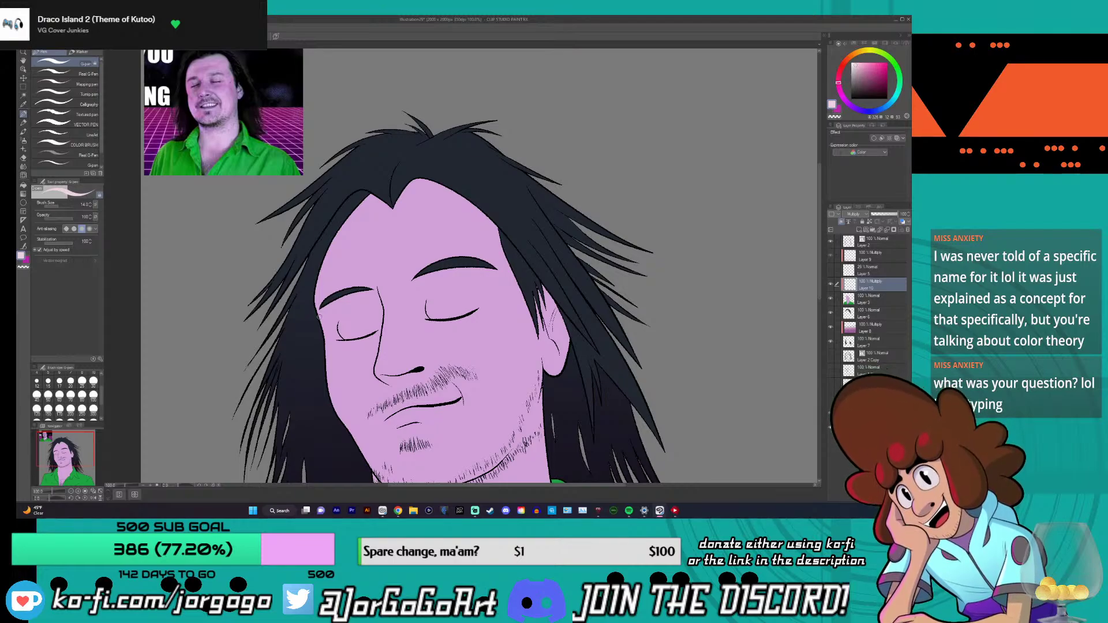
{"action": "scroll", "coordinate": [328, 281], "scroll_direction": "up", "scroll_amount": 3}
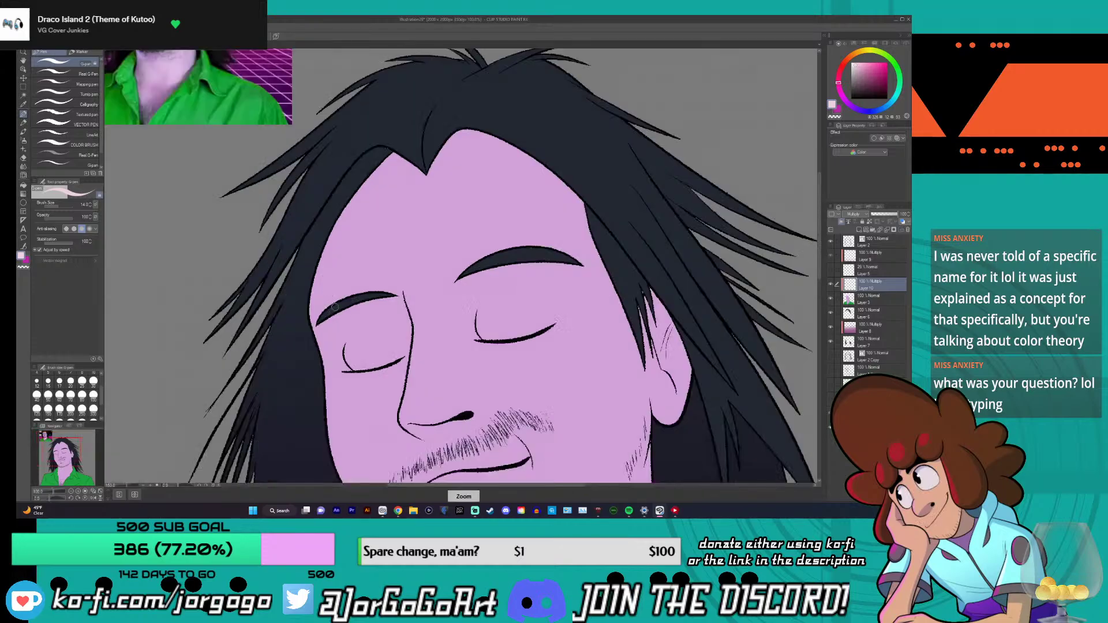
{"action": "scroll", "coordinate": [397, 273], "scroll_direction": "down", "scroll_amount": 4}
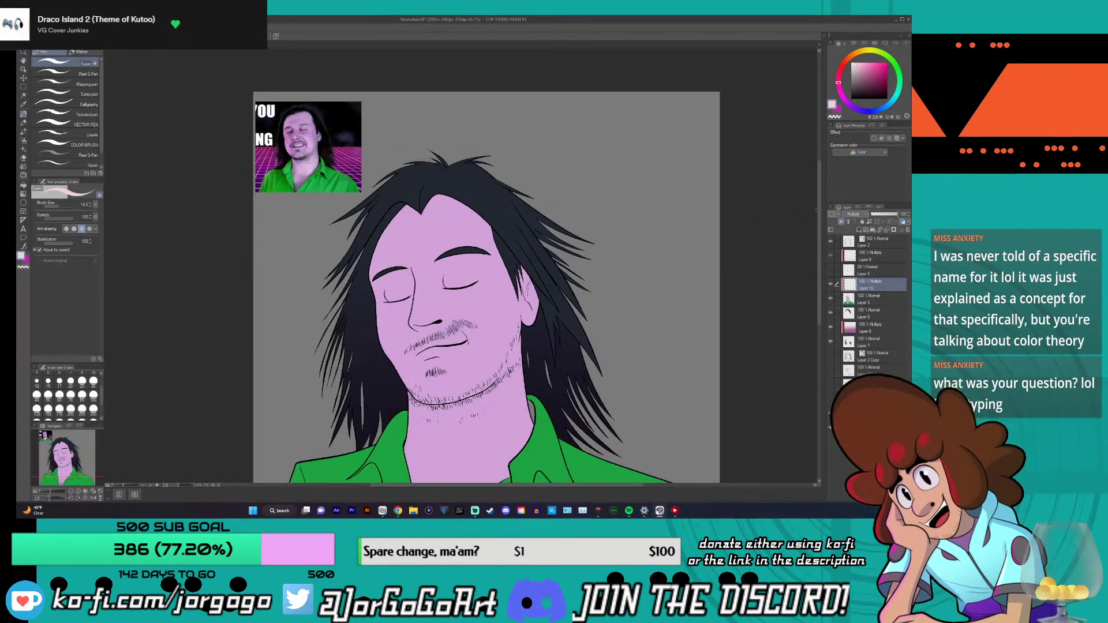
{"action": "scroll", "coordinate": [485, 265], "scroll_direction": "down", "scroll_amount": 2}
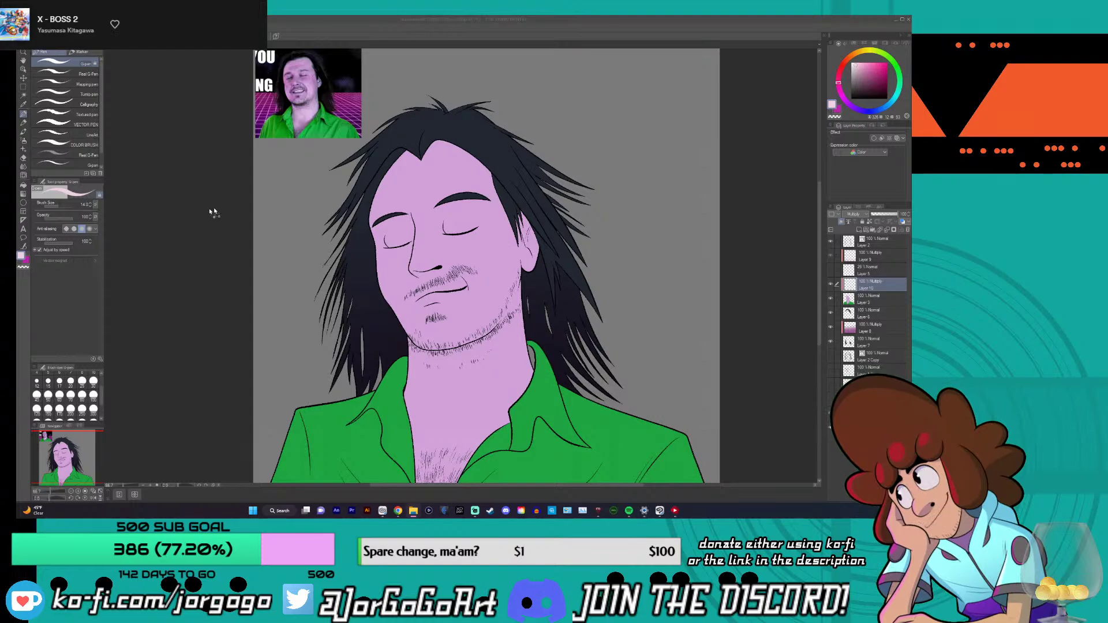
- View the Freelance Nimrods poster illustration for its colours and lighting, and return to the portrait canvas
{"action": "key", "text": "ctrl+Tab"}
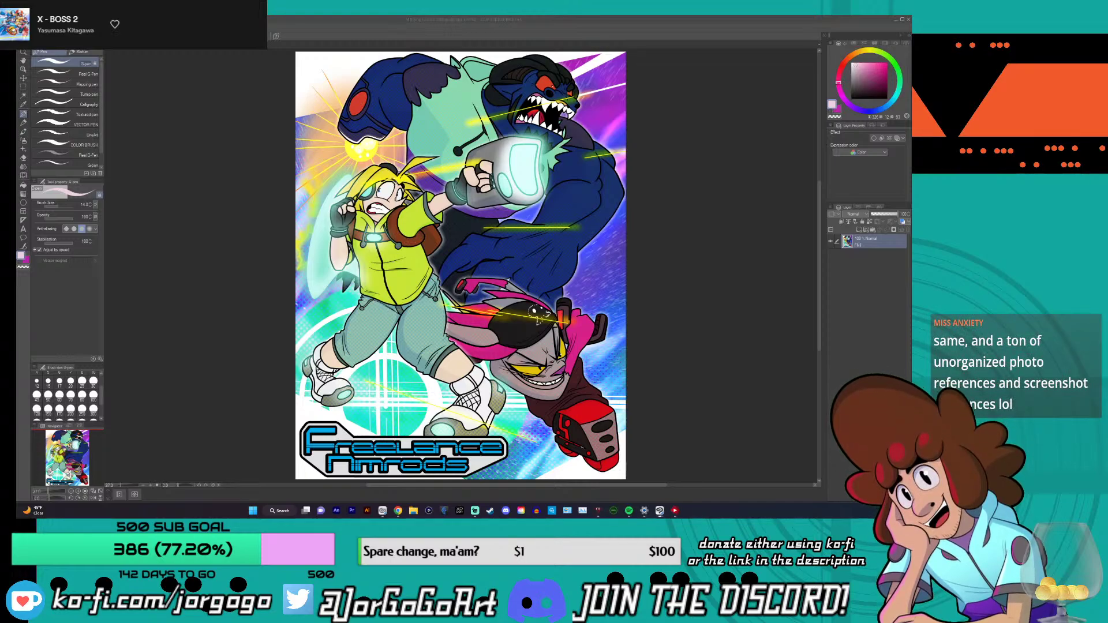
{"action": "left_click", "coordinate": [537, 315]}
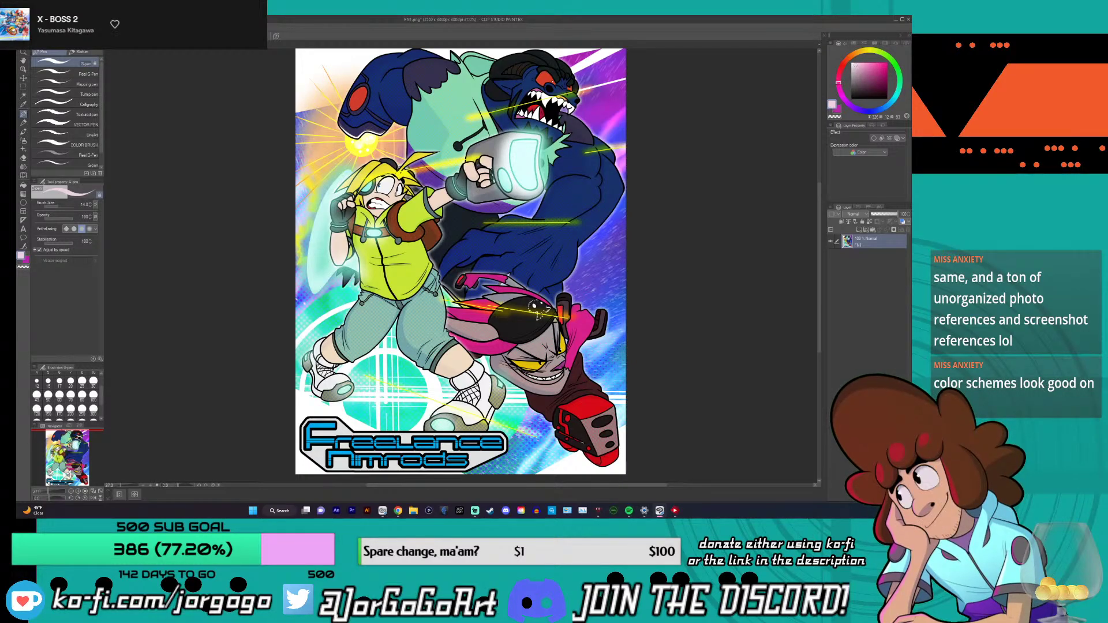
{"action": "left_click_drag", "start_coordinate": [819, 217], "coordinate": [821, 223]}
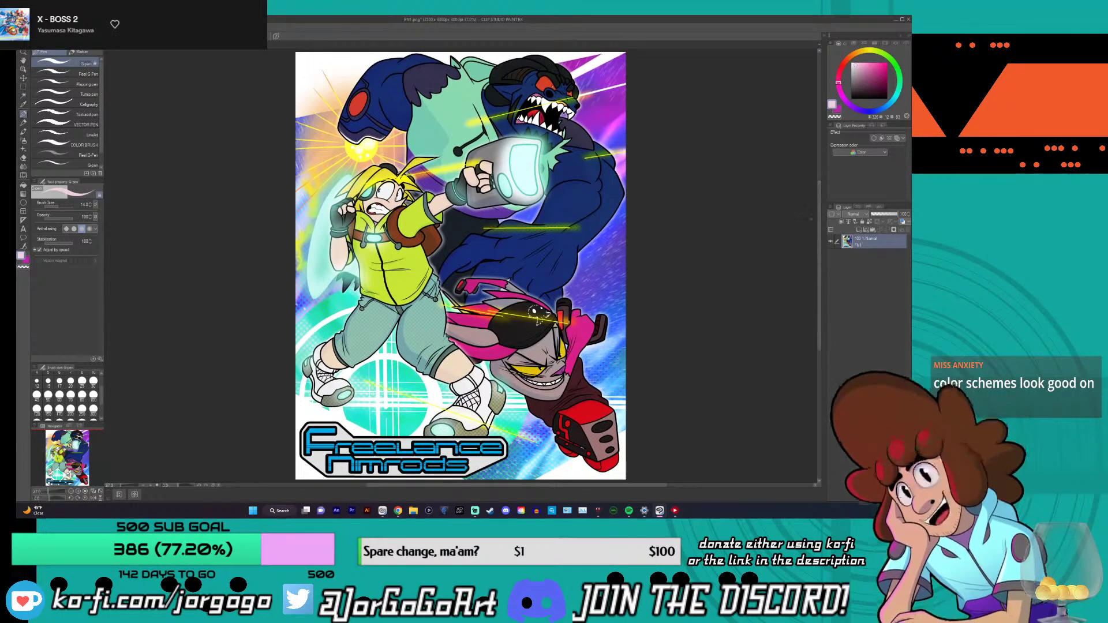
{"action": "key", "text": "ctrl+Tab"}
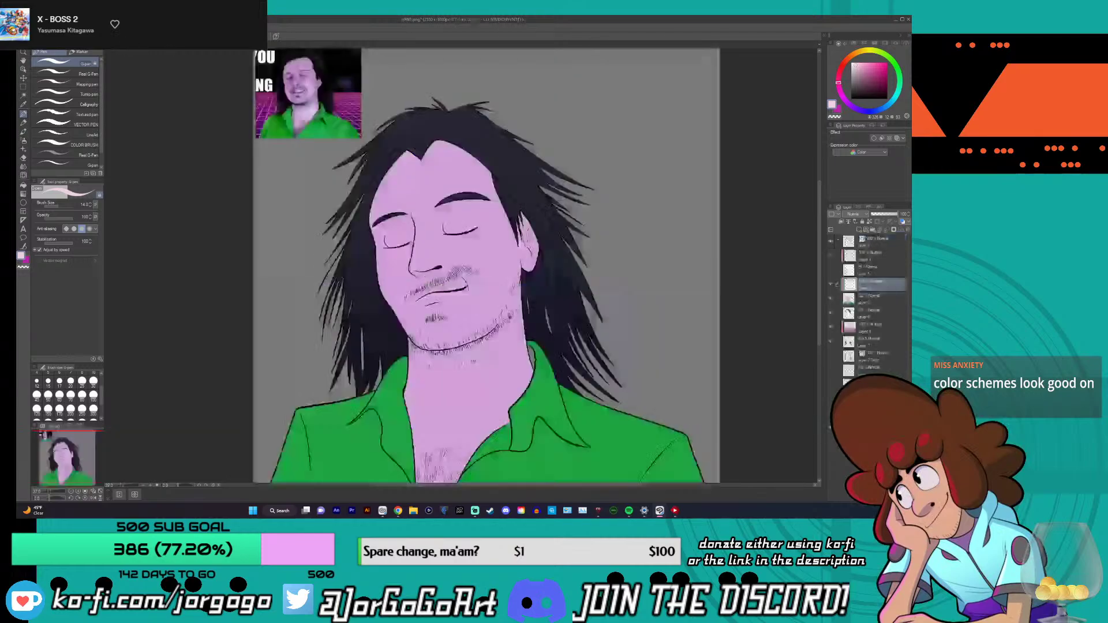
{"action": "scroll", "coordinate": [819, 213], "scroll_direction": "down", "scroll_amount": 2}
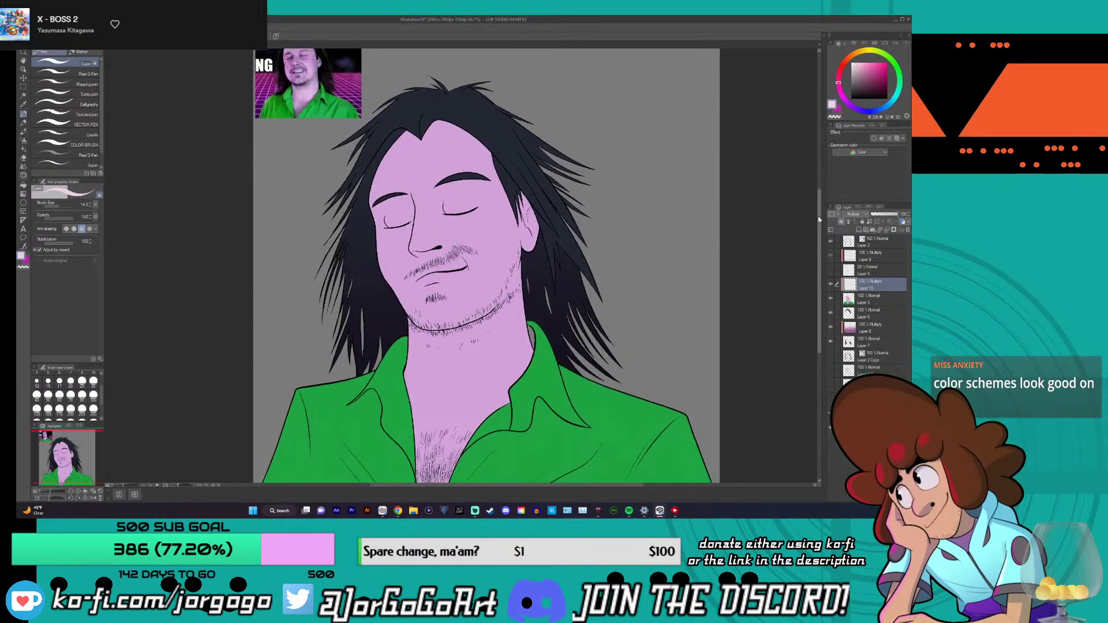
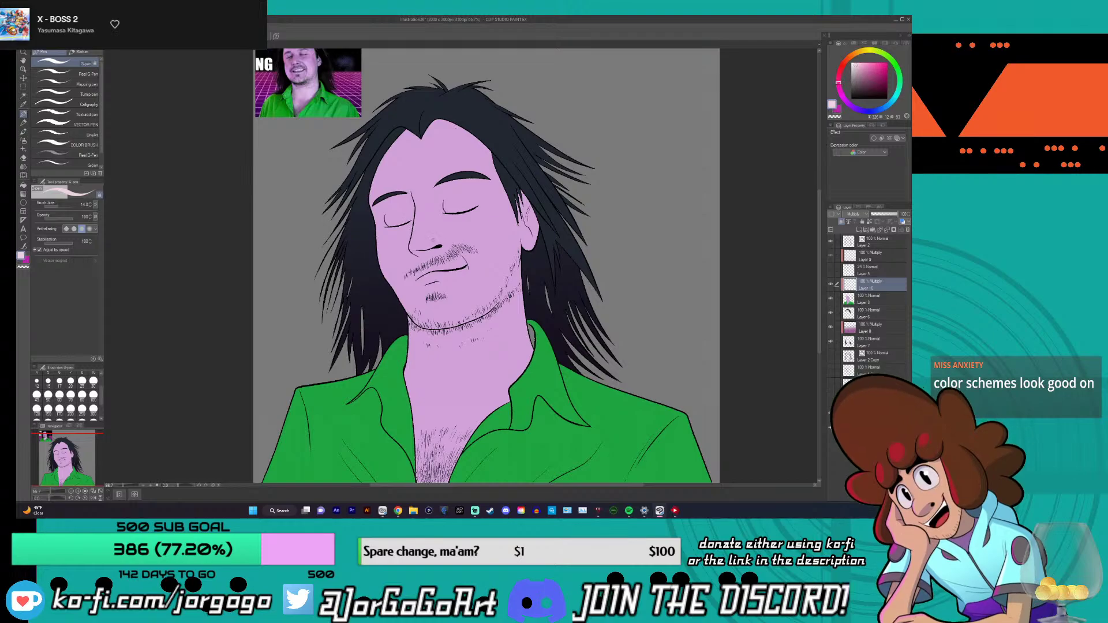
- Paint a thin pink shadow directly beneath the shorter eyebrow, starting at its outer end, on the Multiply layer
{"action": "right_click", "coordinate": [430, 472]}
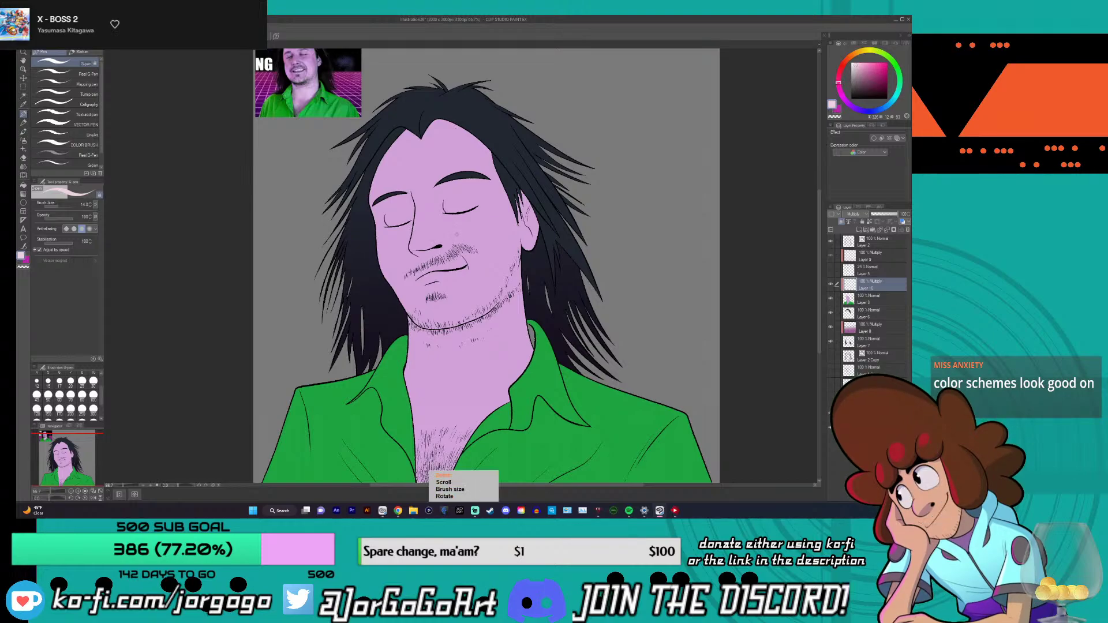
{"action": "left_click_drag", "start_coordinate": [450, 231], "coordinate": [423, 158]}
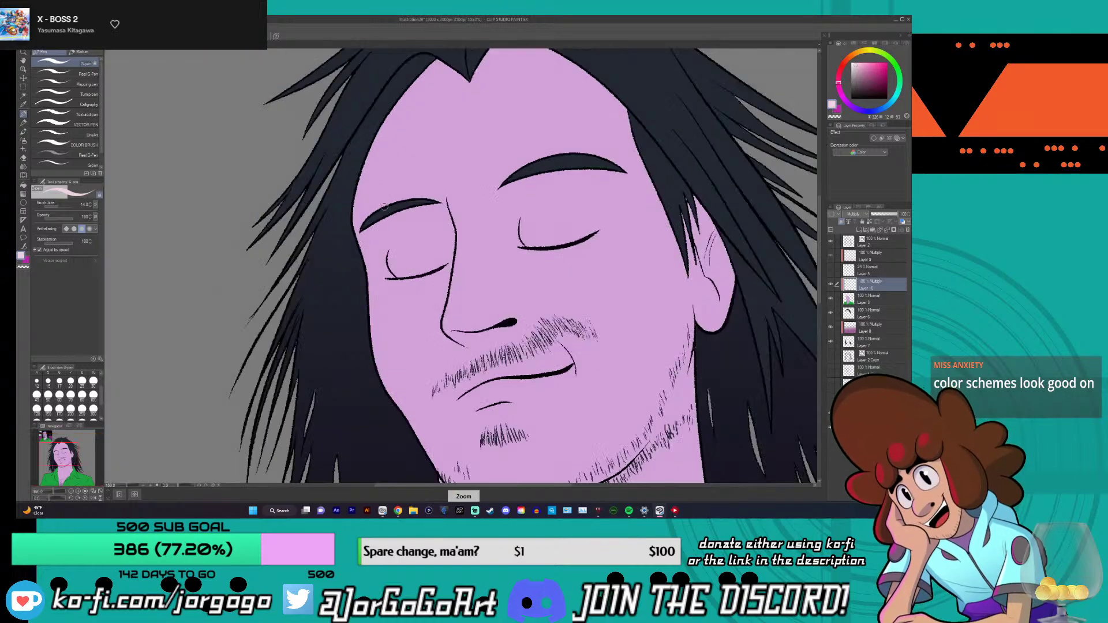
{"action": "left_click_drag", "start_coordinate": [402, 172], "coordinate": [373, 256]}
{"action": "key", "text": "ctrl+minus"}
{"action": "key", "text": "ctrl+plus"}
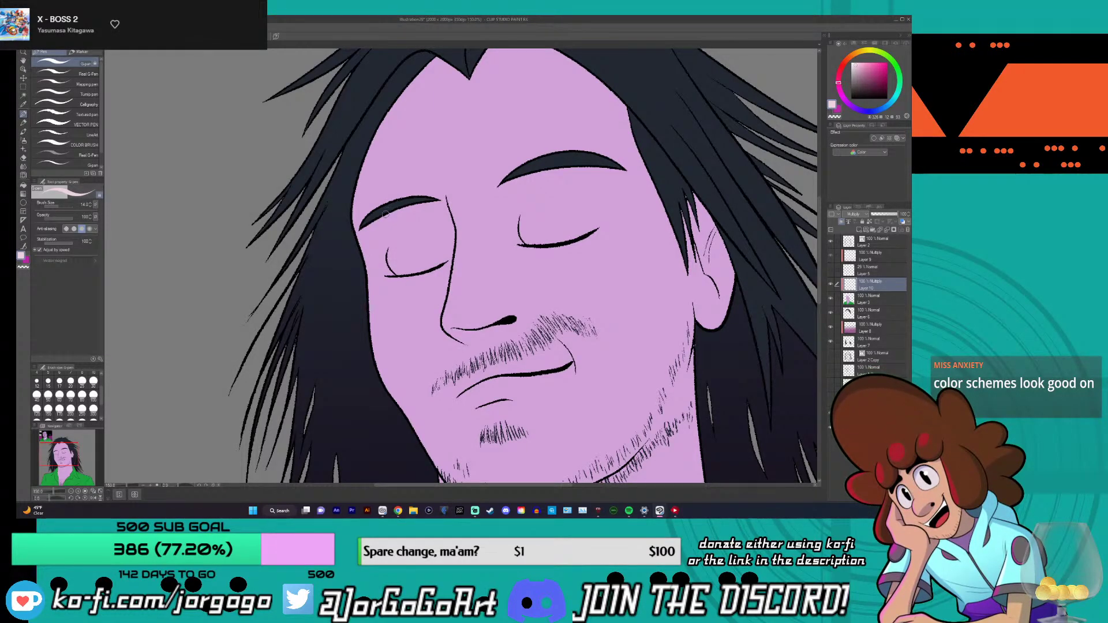
{"action": "scroll", "coordinate": [372, 255], "scroll_direction": "up", "scroll_amount": 1}
{"action": "left_click_drag", "start_coordinate": [383, 222], "coordinate": [395, 215]}
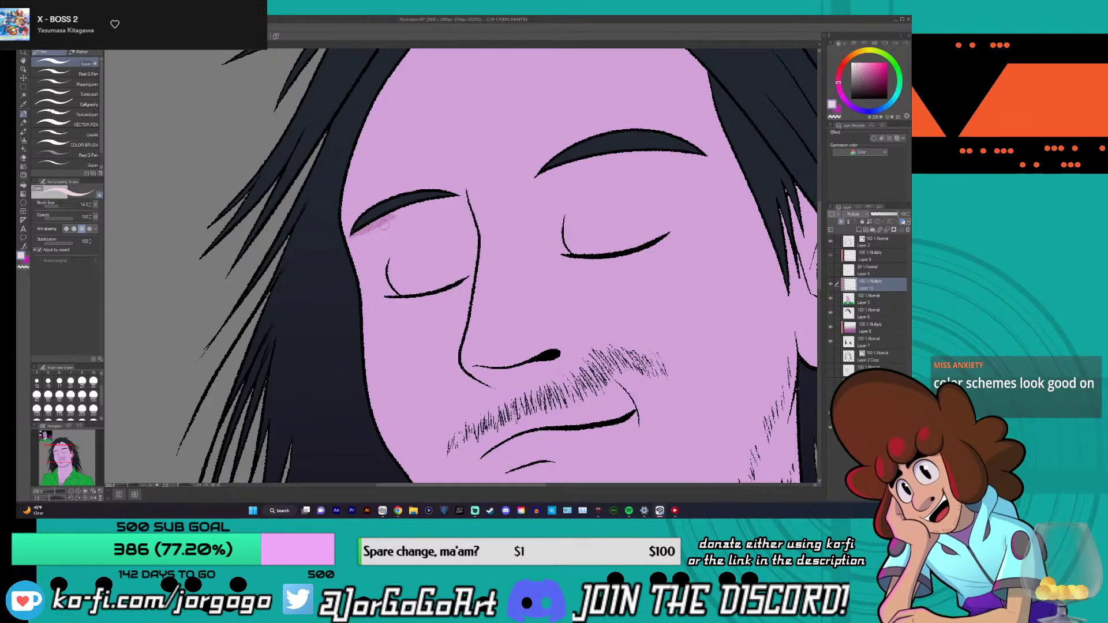
{"action": "scroll", "coordinate": [369, 231], "scroll_direction": "down", "scroll_amount": 1}
{"action": "scroll", "coordinate": [477, 248], "scroll_direction": "up", "scroll_amount": 1}
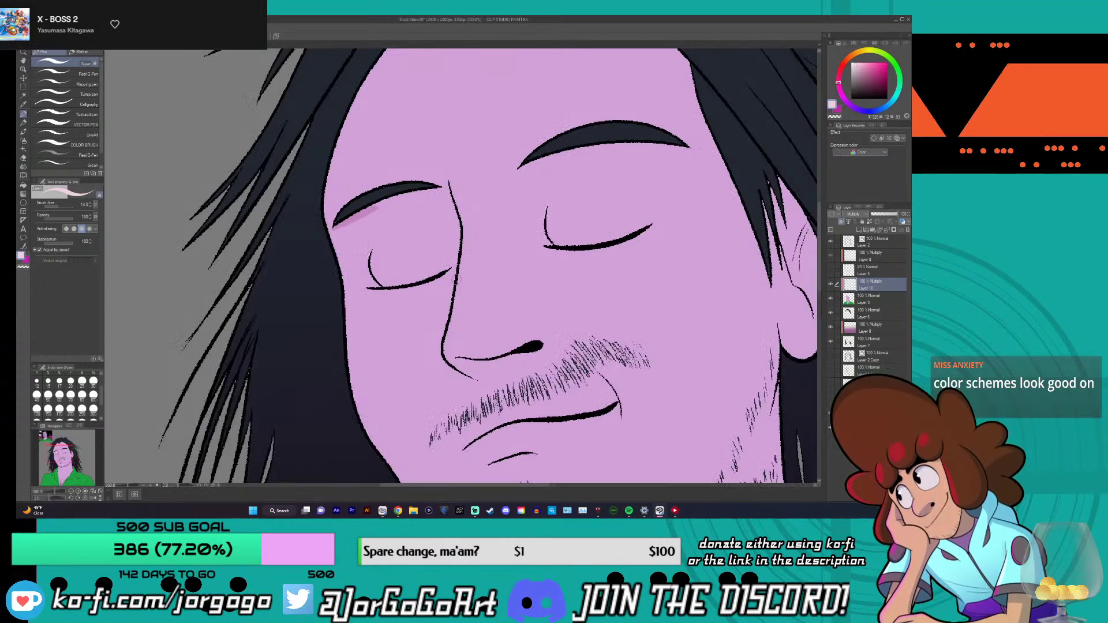
- Shade the outer corner of the eye socket from the brow down the face contour to the closed eyelid
{"action": "key", "text": "ctrl+z"}
{"action": "left_click_drag", "start_coordinate": [455, 283], "coordinate": [405, 285]}
{"action": "key", "text": "ctrl+z"}
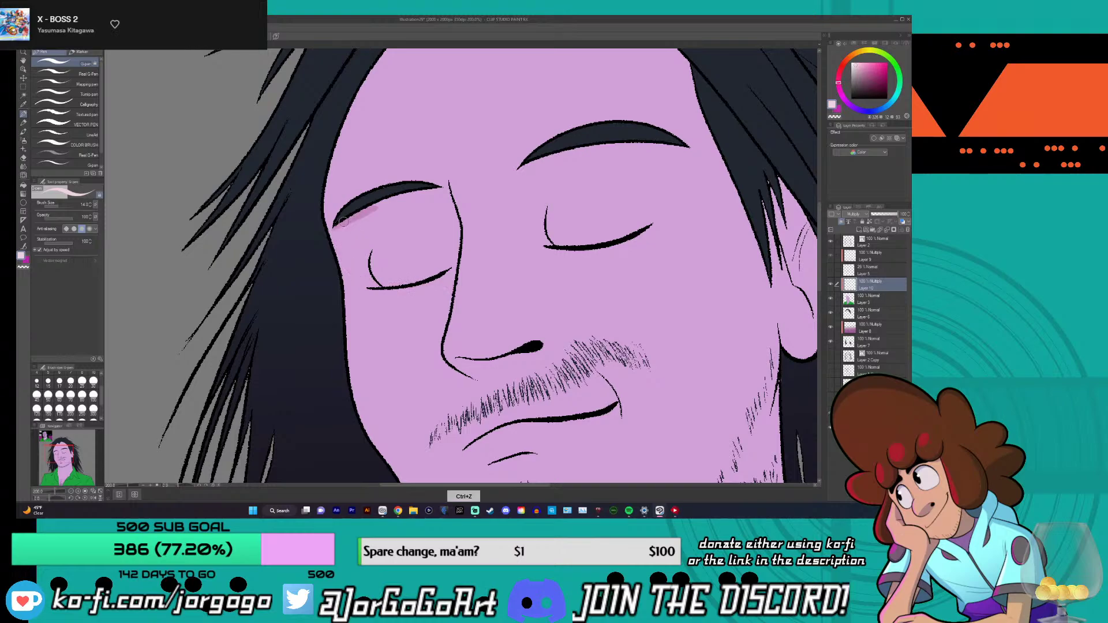
{"action": "mouse_move", "coordinate": [337, 231]}
{"action": "left_mouse_down"}
{"action": "mouse_move", "coordinate": [357, 282]}
{"action": "mouse_move", "coordinate": [384, 290]}
{"action": "mouse_move", "coordinate": [436, 272]}
{"action": "mouse_move", "coordinate": [386, 284]}
{"action": "mouse_move", "coordinate": [362, 271]}
{"action": "mouse_move", "coordinate": [345, 226]}
{"action": "left_mouse_up"}
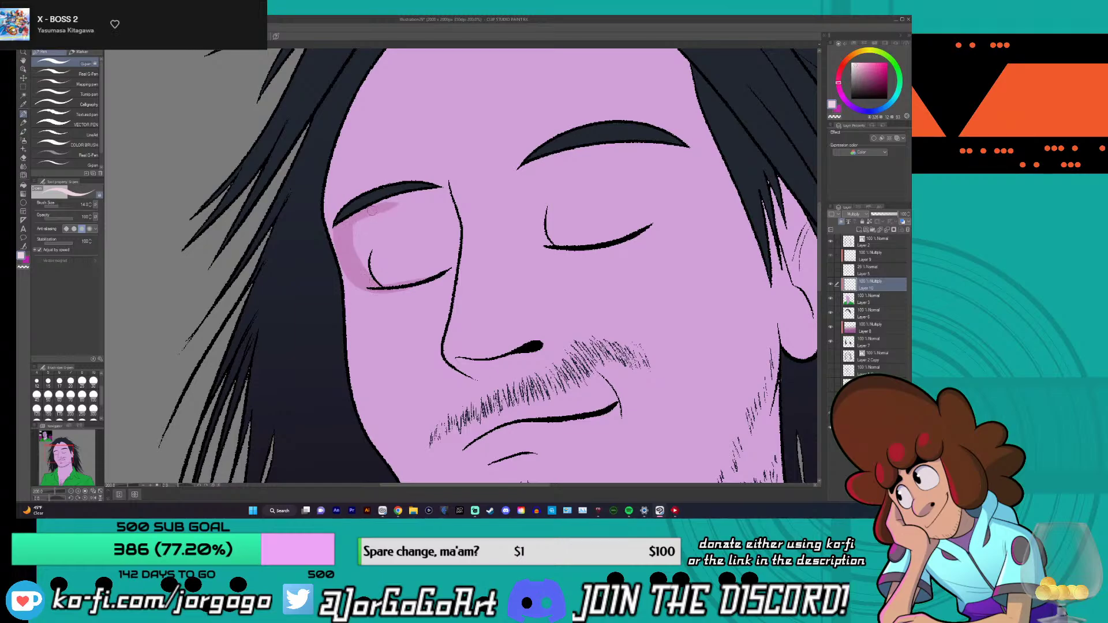
{"action": "key", "text": "ctrl+minus"}
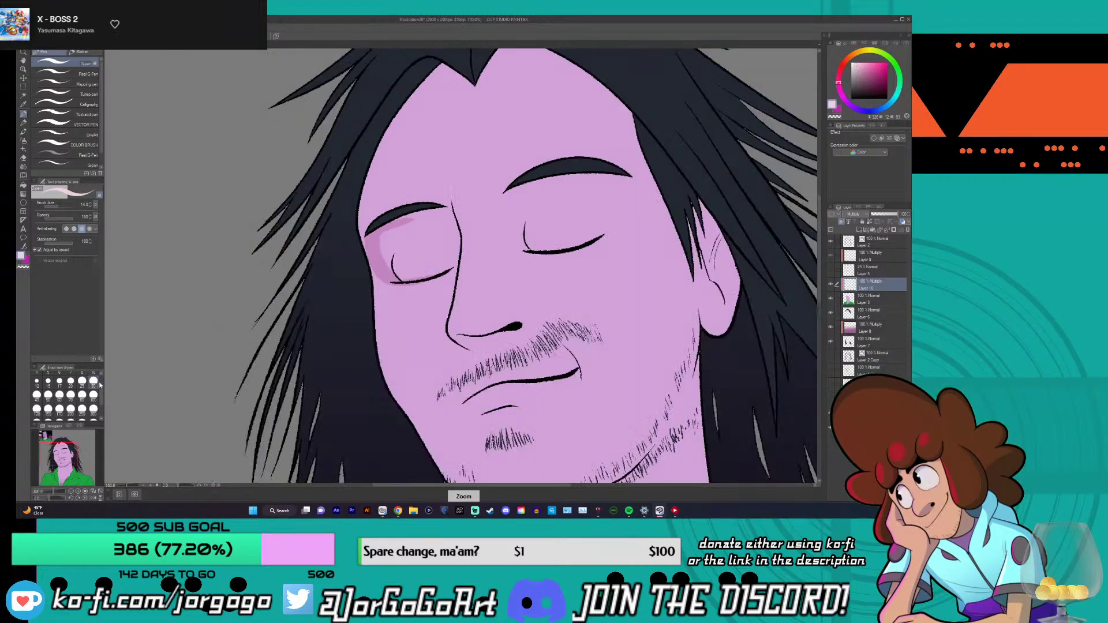
{"action": "key", "text": "ctrl+plus"}
{"action": "scroll", "coordinate": [101, 392], "scroll_direction": "up", "scroll_amount": 1}
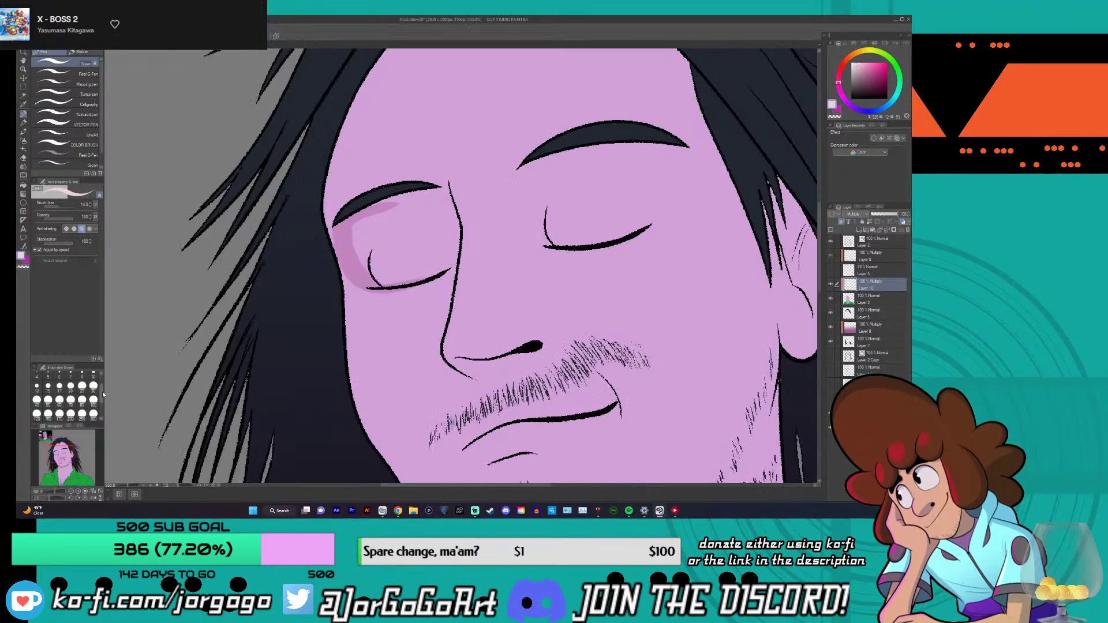
- Enlarge the brush and fill most of the same eye socket between brow and closed lid with pink shadow
{"action": "scroll", "coordinate": [102, 391], "scroll_direction": "down", "scroll_amount": 1}
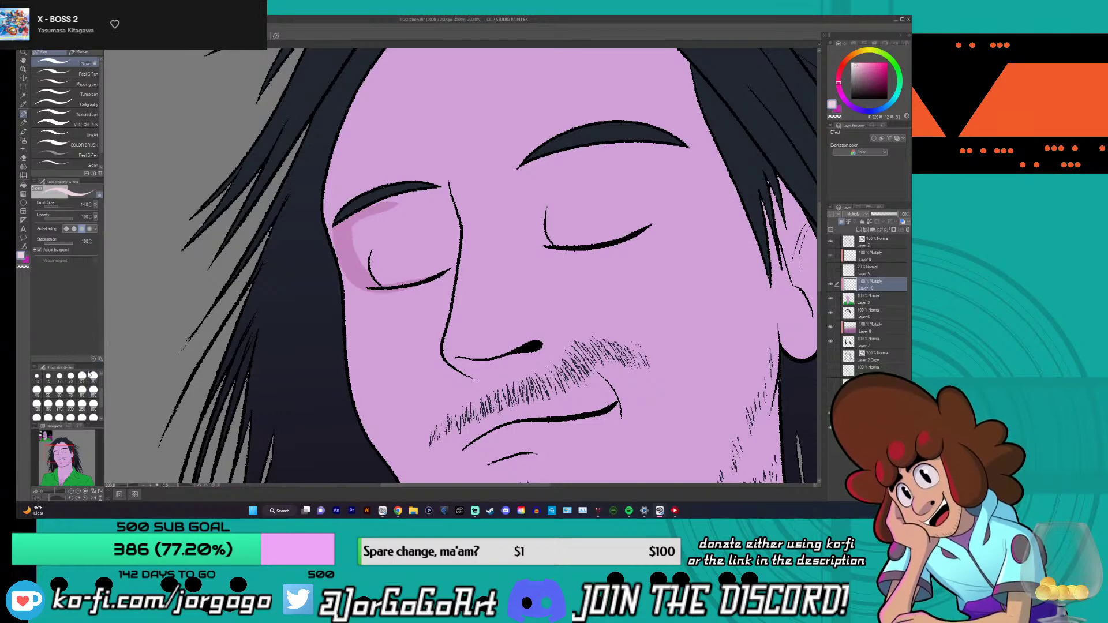
{"action": "left_click", "coordinate": [83, 376]}
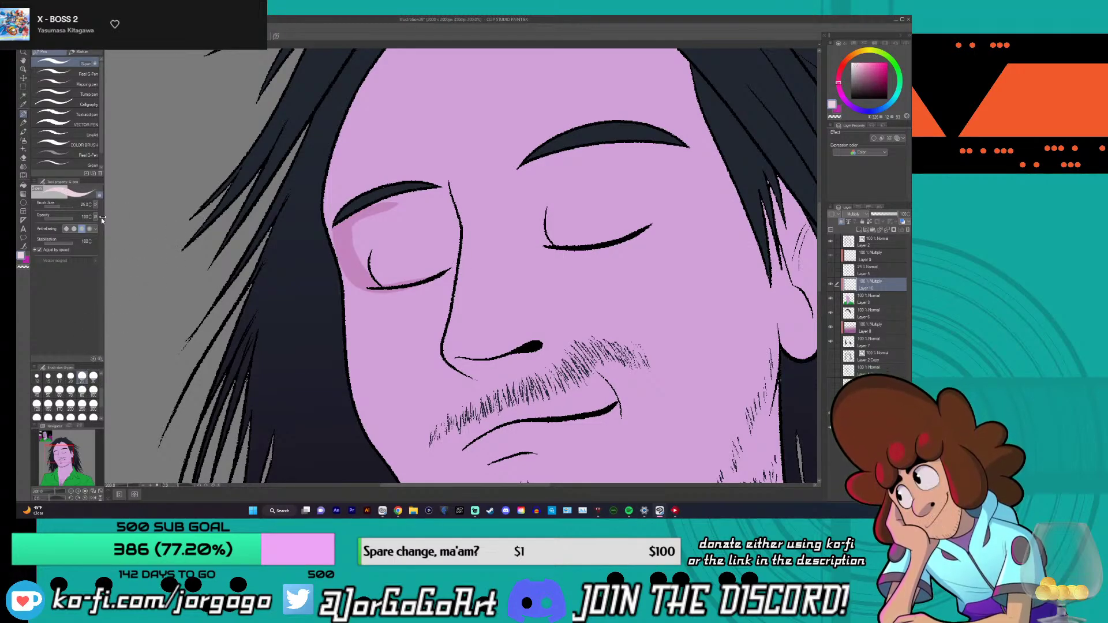
{"action": "left_click", "coordinate": [60, 241]}
{"action": "left_click_drag", "start_coordinate": [62, 245], "coordinate": [69, 244]}
{"action": "mouse_move", "coordinate": [404, 222]}
{"action": "left_mouse_down"}
{"action": "mouse_move", "coordinate": [396, 273]}
{"action": "mouse_move", "coordinate": [385, 245]}
{"action": "mouse_move", "coordinate": [384, 280]}
{"action": "mouse_move", "coordinate": [358, 231]}
{"action": "left_mouse_up"}
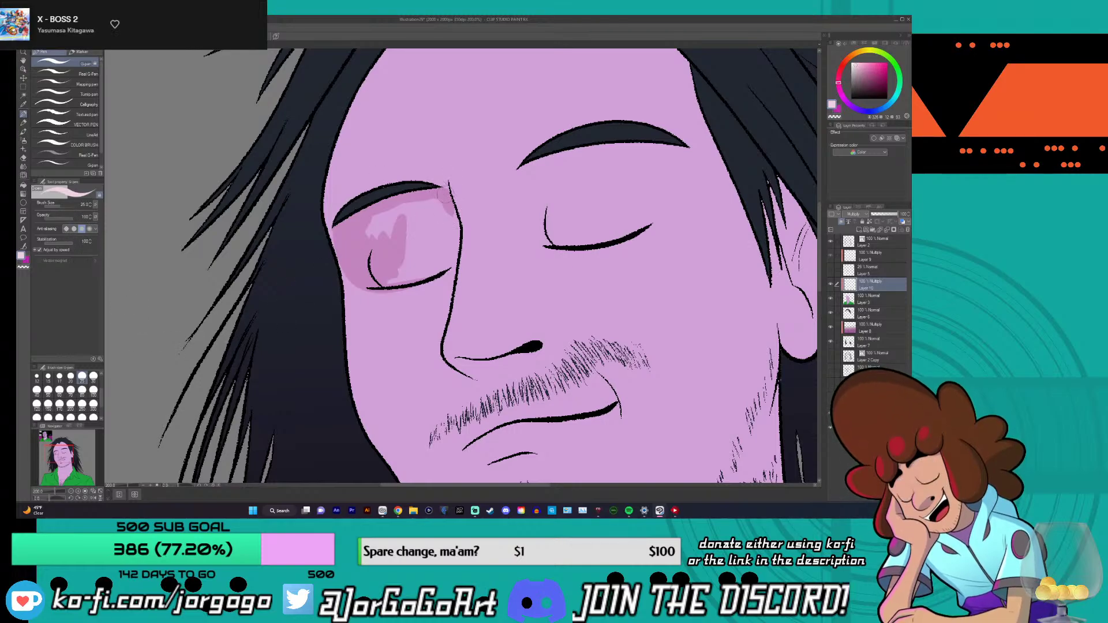
{"action": "mouse_move", "coordinate": [453, 234]}
{"action": "left_mouse_down"}
{"action": "mouse_move", "coordinate": [384, 281]}
{"action": "mouse_move", "coordinate": [436, 243]}
{"action": "mouse_move", "coordinate": [390, 272]}
{"action": "mouse_move", "coordinate": [431, 206]}
{"action": "mouse_move", "coordinate": [386, 258]}
{"action": "mouse_move", "coordinate": [417, 209]}
{"action": "mouse_move", "coordinate": [386, 216]}
{"action": "left_mouse_up"}
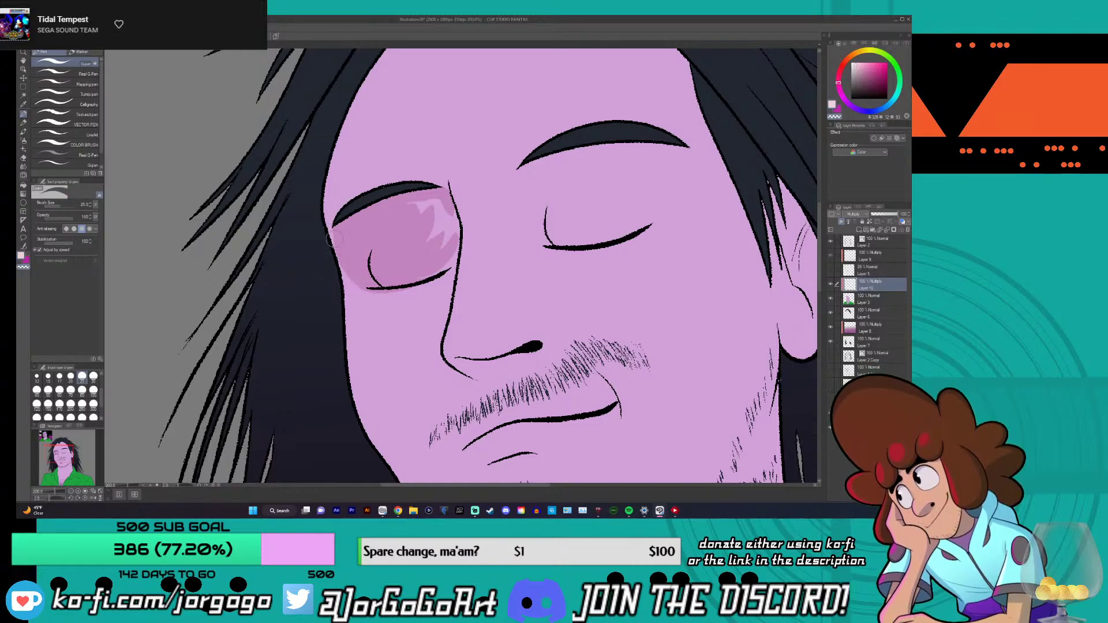
- Trim the socket shadow's outer and lower edges with the transparent colour, and fill its remaining gaps beside the nose bridge with the shading colour
{"action": "mouse_move", "coordinate": [332, 228]}
{"action": "left_mouse_down"}
{"action": "mouse_move", "coordinate": [366, 288]}
{"action": "mouse_move", "coordinate": [402, 292]}
{"action": "mouse_move", "coordinate": [331, 218]}
{"action": "mouse_move", "coordinate": [336, 259]}
{"action": "mouse_move", "coordinate": [357, 283]}
{"action": "mouse_move", "coordinate": [407, 294]}
{"action": "mouse_move", "coordinate": [334, 216]}
{"action": "mouse_move", "coordinate": [359, 286]}
{"action": "mouse_move", "coordinate": [395, 295]}
{"action": "left_mouse_up"}
{"action": "key", "text": "ctrl+z"}
{"action": "key", "text": "ctrl+z"}
{"action": "left_click", "coordinate": [25, 259]}
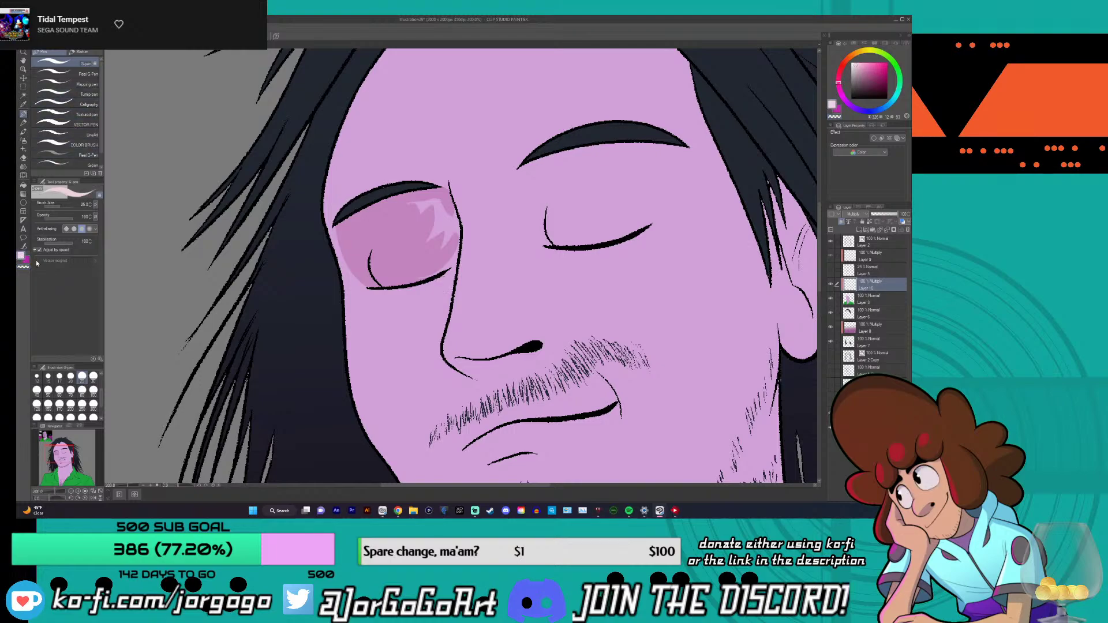
{"action": "left_click_drag", "start_coordinate": [433, 199], "coordinate": [442, 230]}
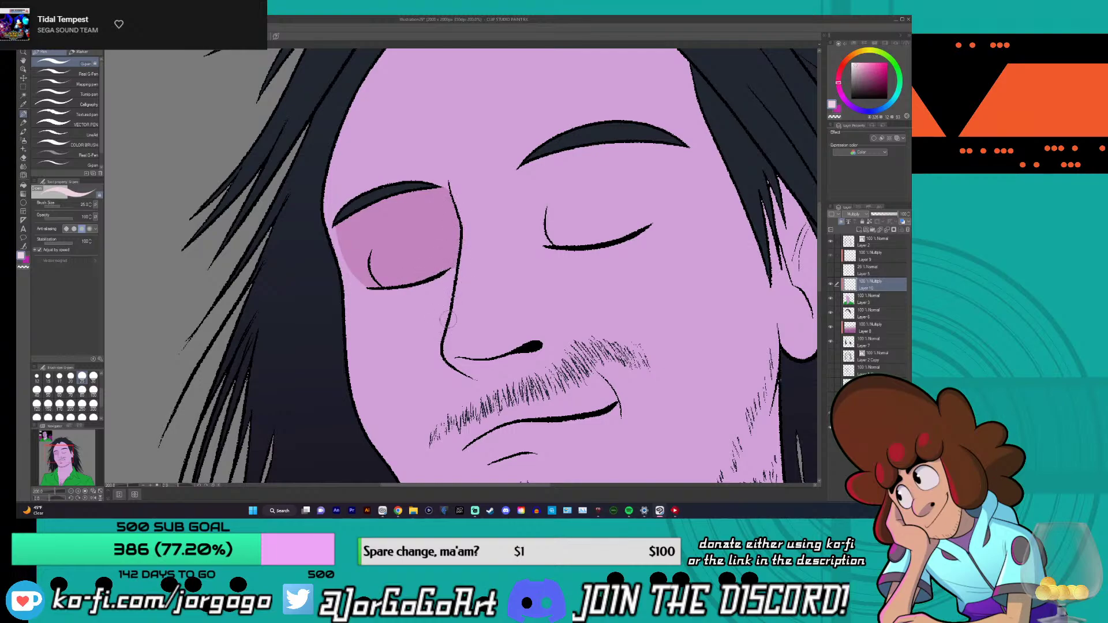
- Extend the eye socket shadow as a narrow strip down along the side of the nose
{"action": "left_click_drag", "start_coordinate": [448, 320], "coordinate": [444, 259]}
{"action": "scroll", "coordinate": [455, 238], "scroll_direction": "down", "scroll_amount": 5}
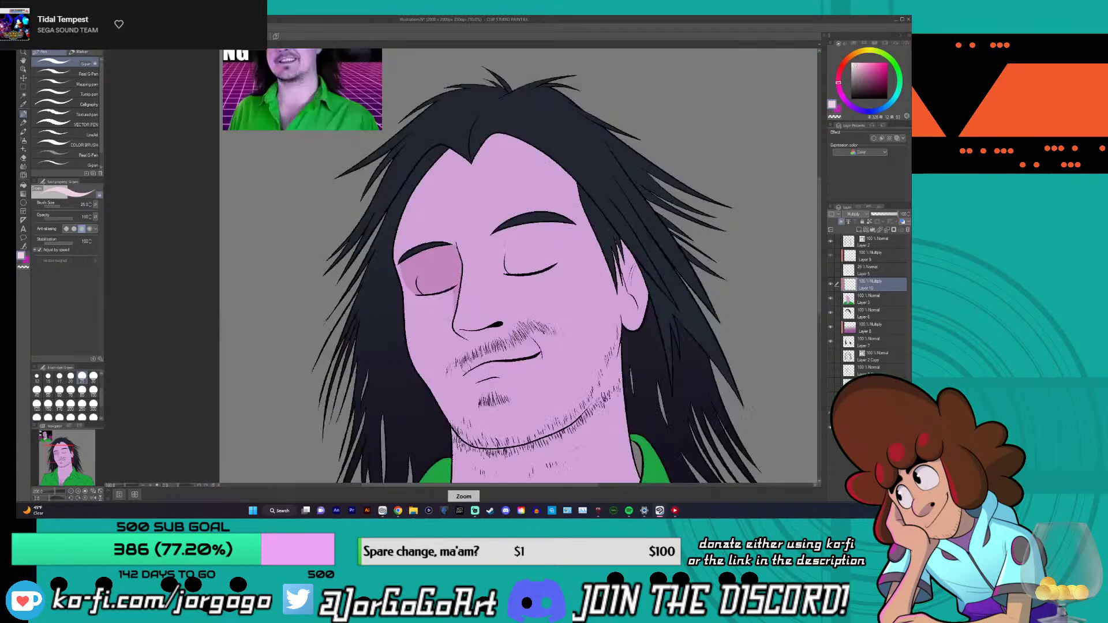
{"action": "key", "text": "ctrl+plus"}
{"action": "key", "text": "ctrl+plus"}
{"action": "mouse_move", "coordinate": [382, 510]}
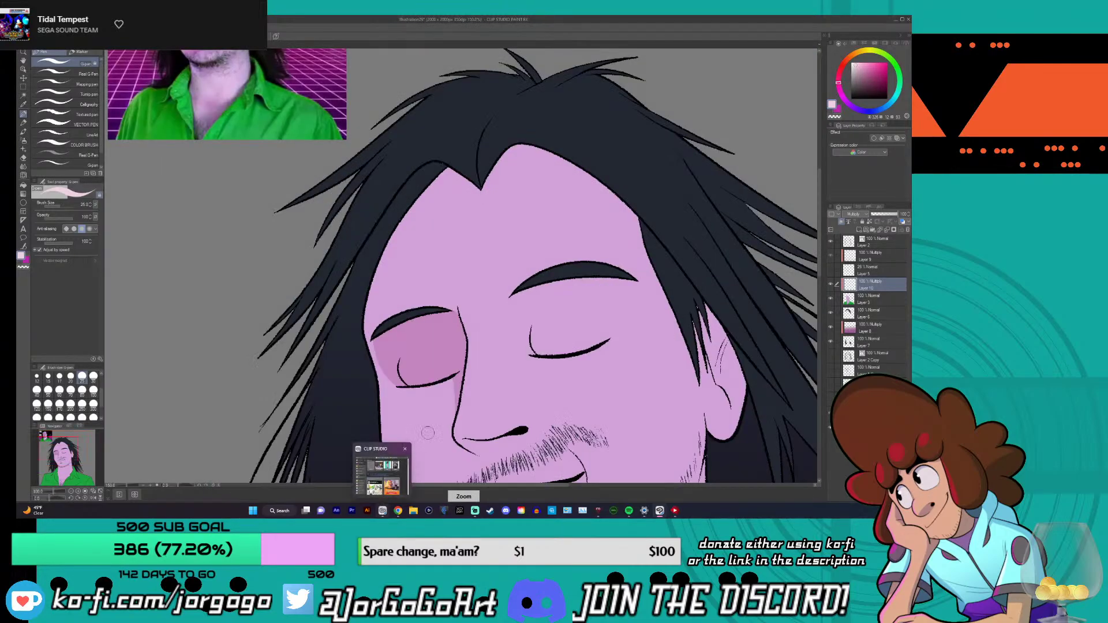
{"action": "scroll", "coordinate": [427, 433], "scroll_direction": "down", "scroll_amount": 3}
- Shade around the nostril and fill the area beneath the nose down to the moustache
{"action": "scroll", "coordinate": [459, 340], "scroll_direction": "up", "scroll_amount": 5}
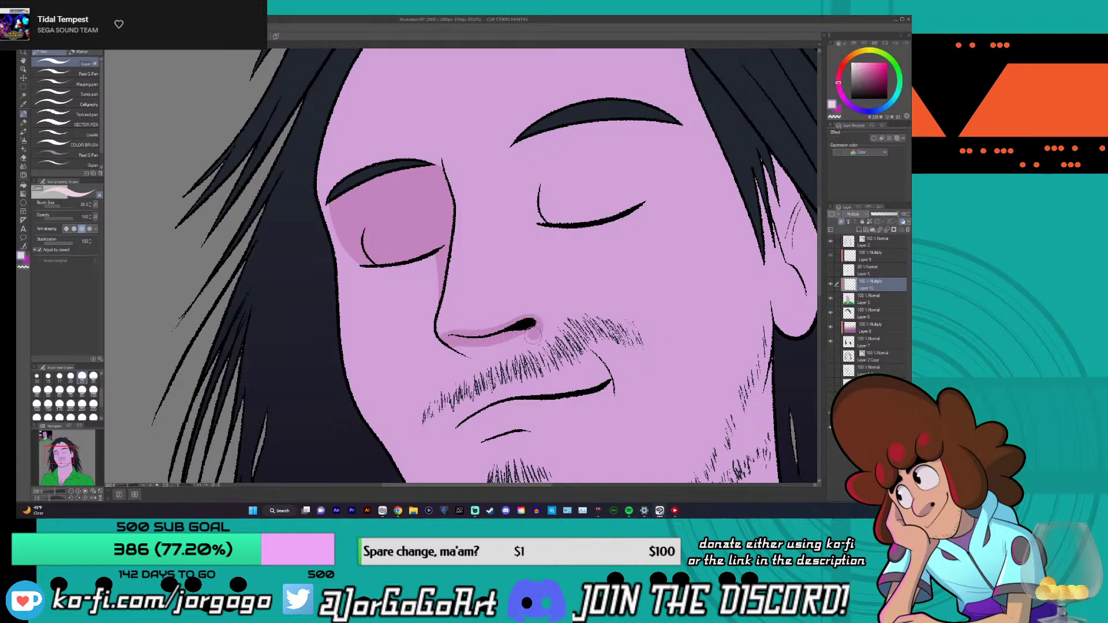
{"action": "mouse_move", "coordinate": [532, 334]}
{"action": "left_mouse_down"}
{"action": "mouse_move", "coordinate": [500, 354]}
{"action": "mouse_move", "coordinate": [463, 348]}
{"action": "left_mouse_up"}
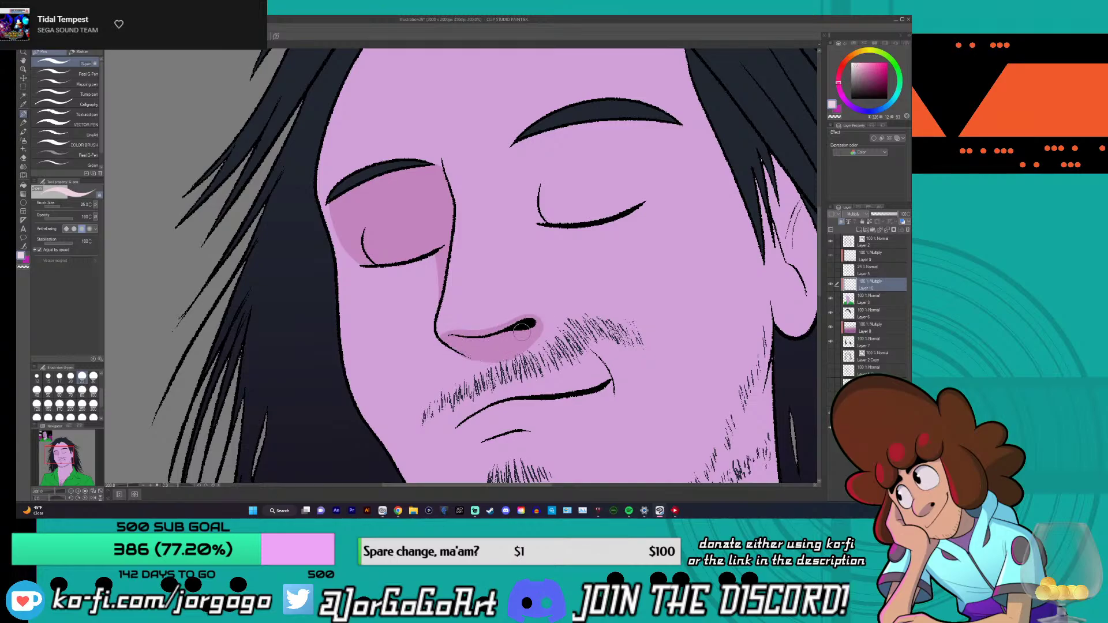
- Paint a curved cast shadow on the forehead below the hairline, from the hair's centre point to the temple side
{"action": "scroll", "coordinate": [453, 404], "scroll_direction": "down", "scroll_amount": 4}
{"action": "scroll", "coordinate": [448, 423], "scroll_direction": "up", "scroll_amount": 3}
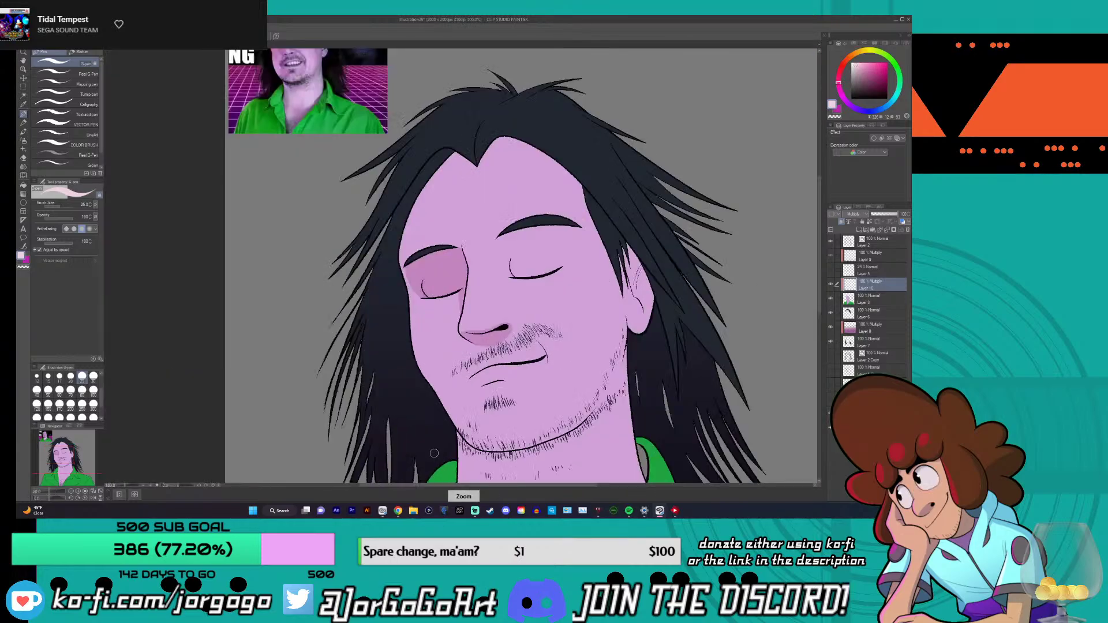
{"action": "scroll", "coordinate": [448, 423], "scroll_direction": "down", "scroll_amount": 3}
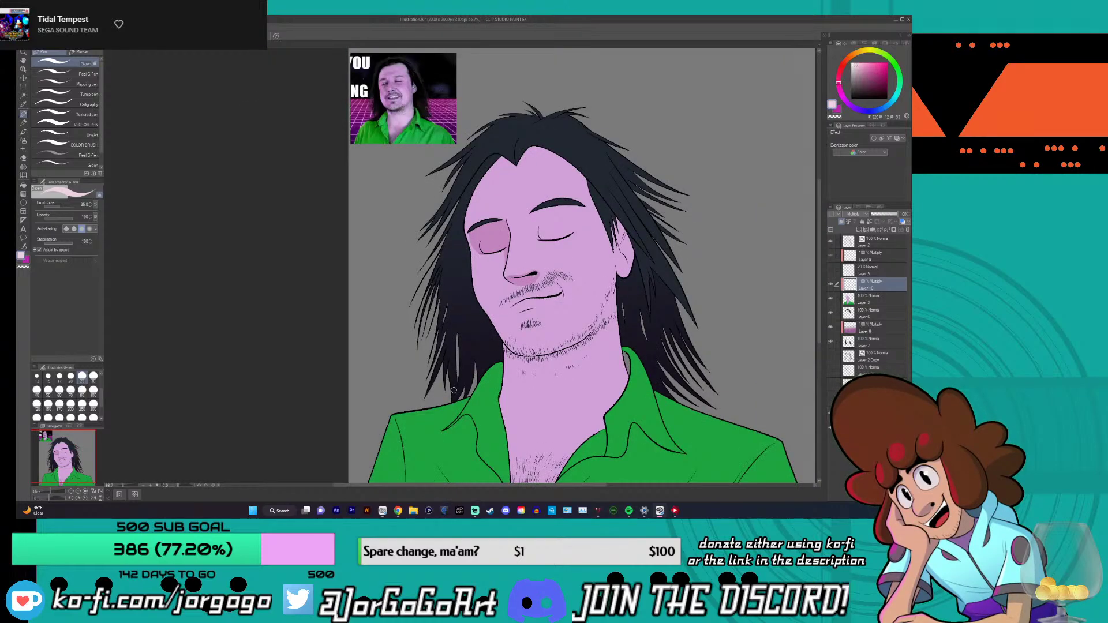
{"action": "scroll", "coordinate": [544, 167], "scroll_direction": "up", "scroll_amount": 4}
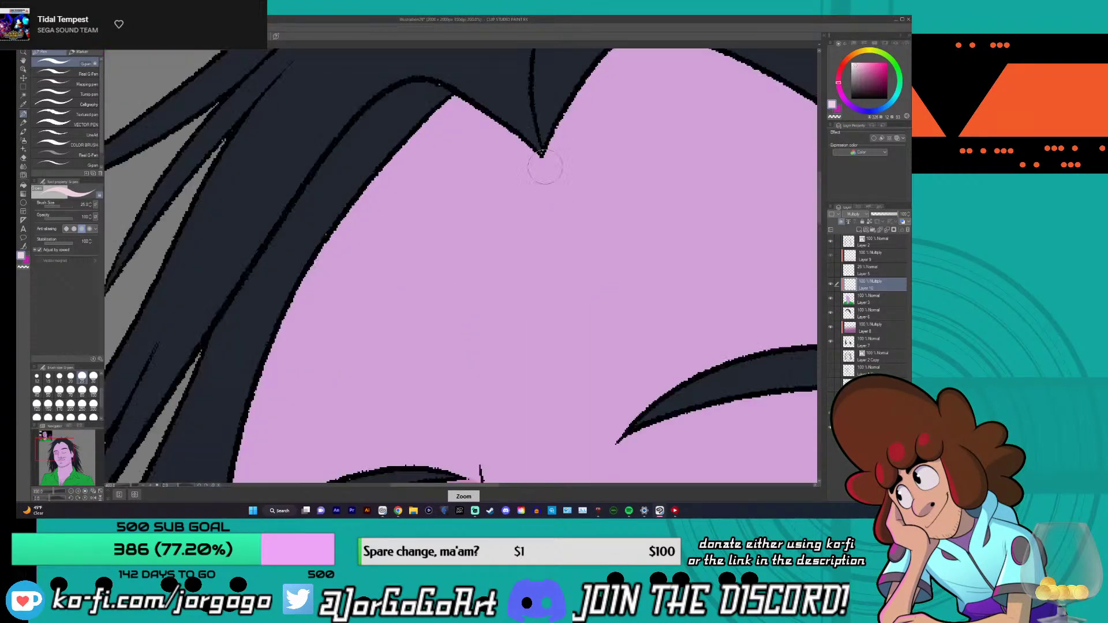
{"action": "mouse_move", "coordinate": [540, 152]}
{"action": "left_mouse_down"}
{"action": "mouse_move", "coordinate": [469, 130]}
{"action": "mouse_move", "coordinate": [397, 164]}
{"action": "mouse_move", "coordinate": [469, 141]}
{"action": "mouse_move", "coordinate": [423, 130]}
{"action": "mouse_move", "coordinate": [499, 130]}
{"action": "mouse_move", "coordinate": [461, 107]}
{"action": "left_mouse_up"}
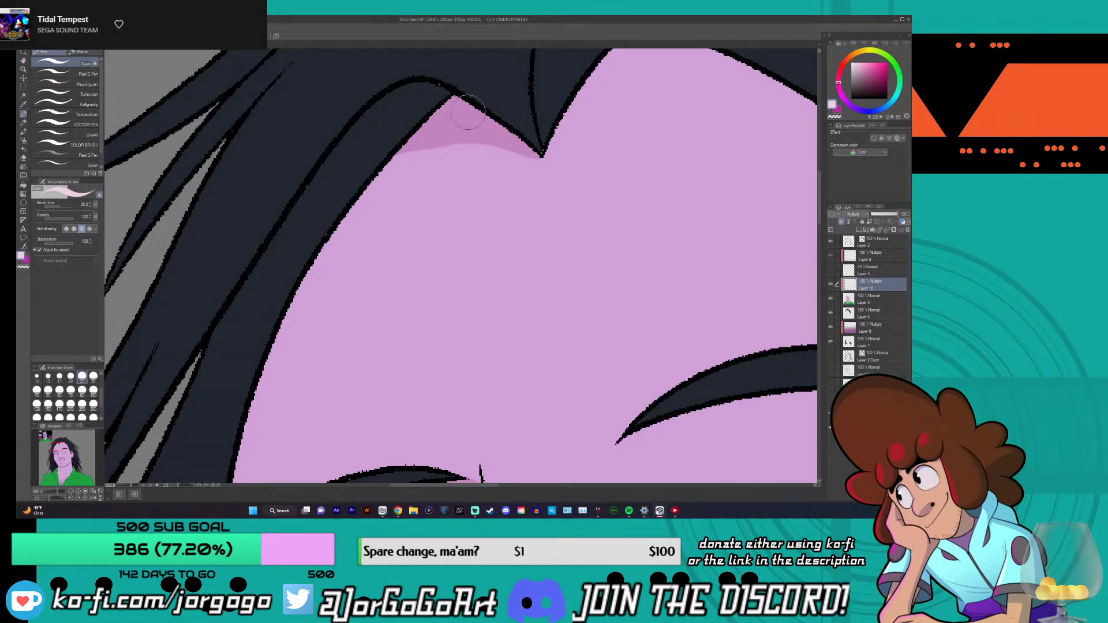
- Compare the forehead, eye socket and nose shading with the reference photo in full and close-up views
{"action": "scroll", "coordinate": [467, 111], "scroll_direction": "down", "scroll_amount": 6}
{"action": "scroll", "coordinate": [136, 367], "scroll_direction": "up", "scroll_amount": 3}
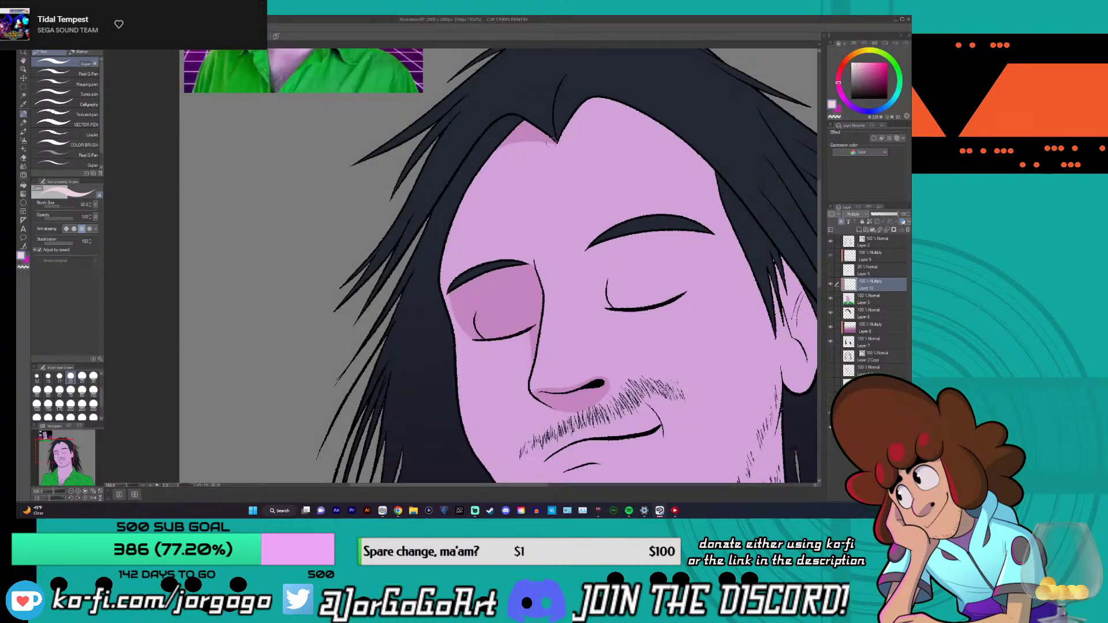
{"action": "scroll", "coordinate": [551, 142], "scroll_direction": "down", "scroll_amount": 4}
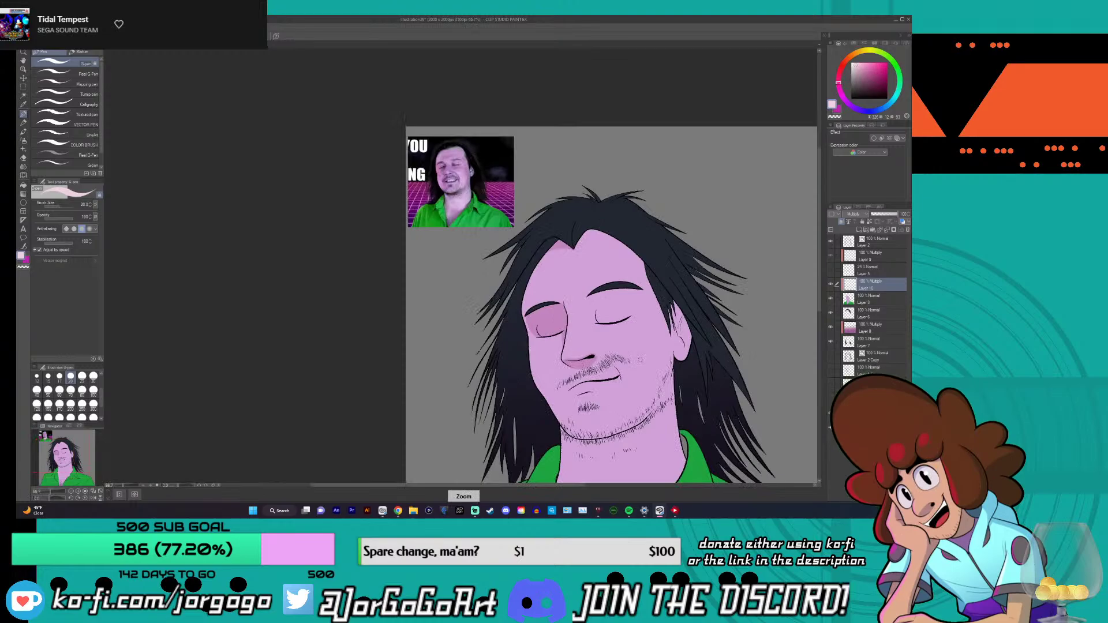
{"action": "scroll", "coordinate": [780, 264], "scroll_direction": "down", "scroll_amount": 4}
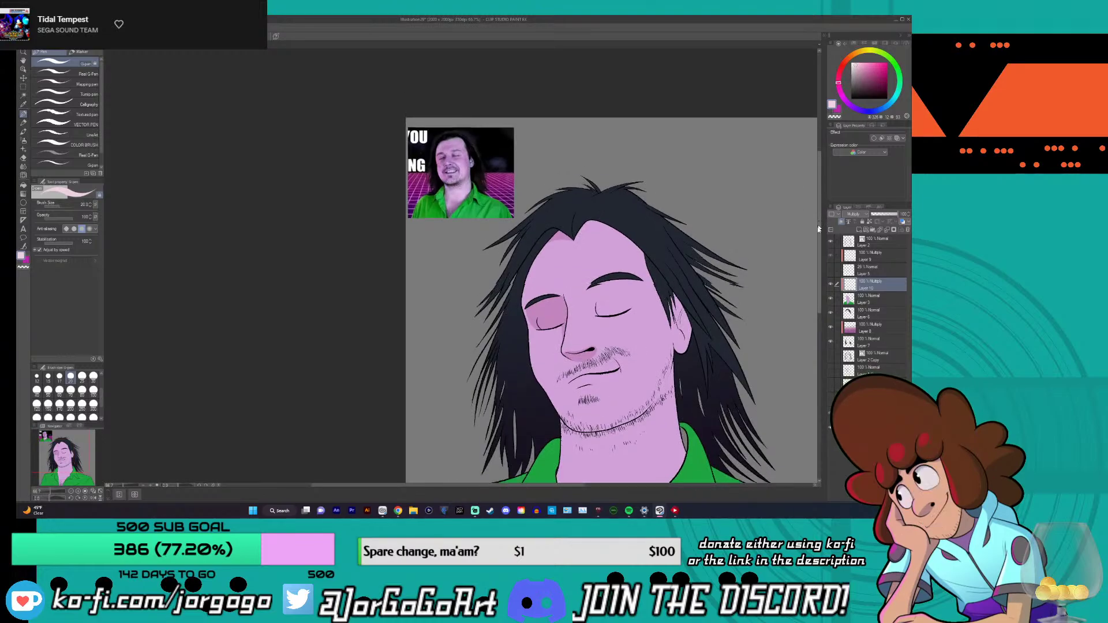
{"action": "scroll", "coordinate": [624, 179], "scroll_direction": "up", "scroll_amount": 4}
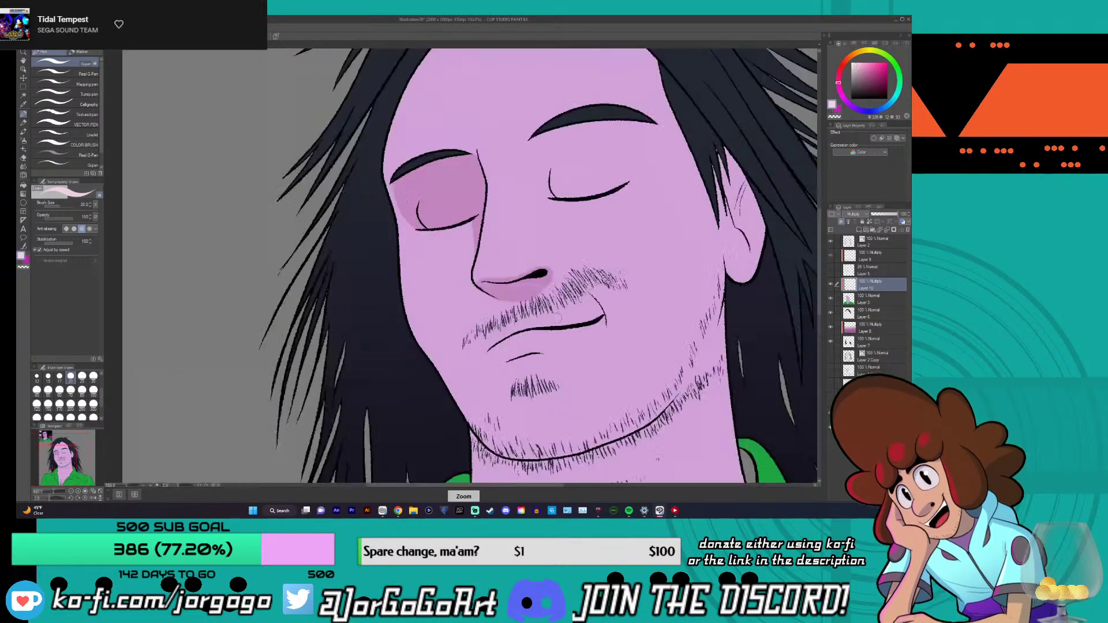
{"action": "scroll", "coordinate": [534, 329], "scroll_direction": "up", "scroll_amount": 2}
{"action": "scroll", "coordinate": [534, 329], "scroll_direction": "down", "scroll_amount": 4}
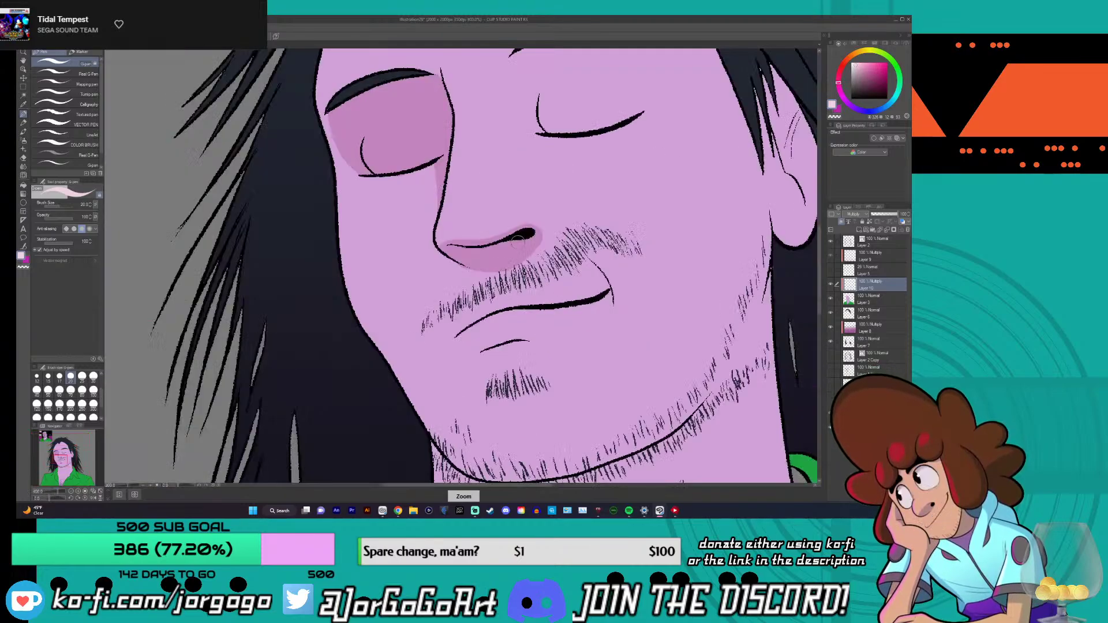
- Clean up the lower edge of the shadow beneath the nose with the transparent colour
{"action": "scroll", "coordinate": [519, 254], "scroll_direction": "up", "scroll_amount": 4}
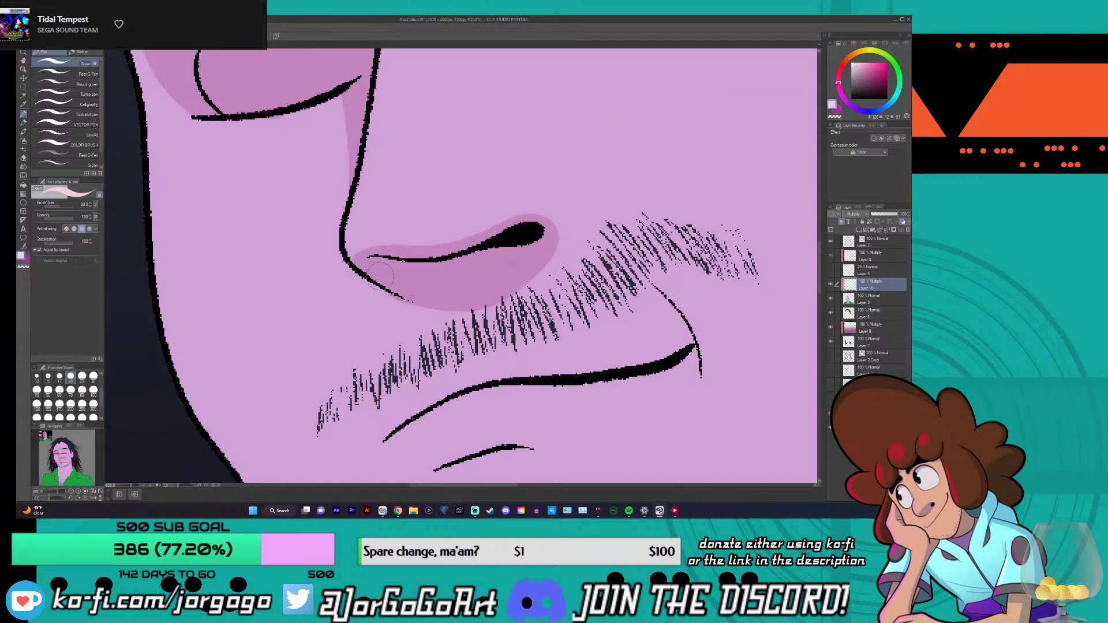
{"action": "key", "text": "ctrl+z"}
{"action": "scroll", "coordinate": [375, 289], "scroll_direction": "down", "scroll_amount": 2}
{"action": "scroll", "coordinate": [358, 289], "scroll_direction": "up", "scroll_amount": 2}
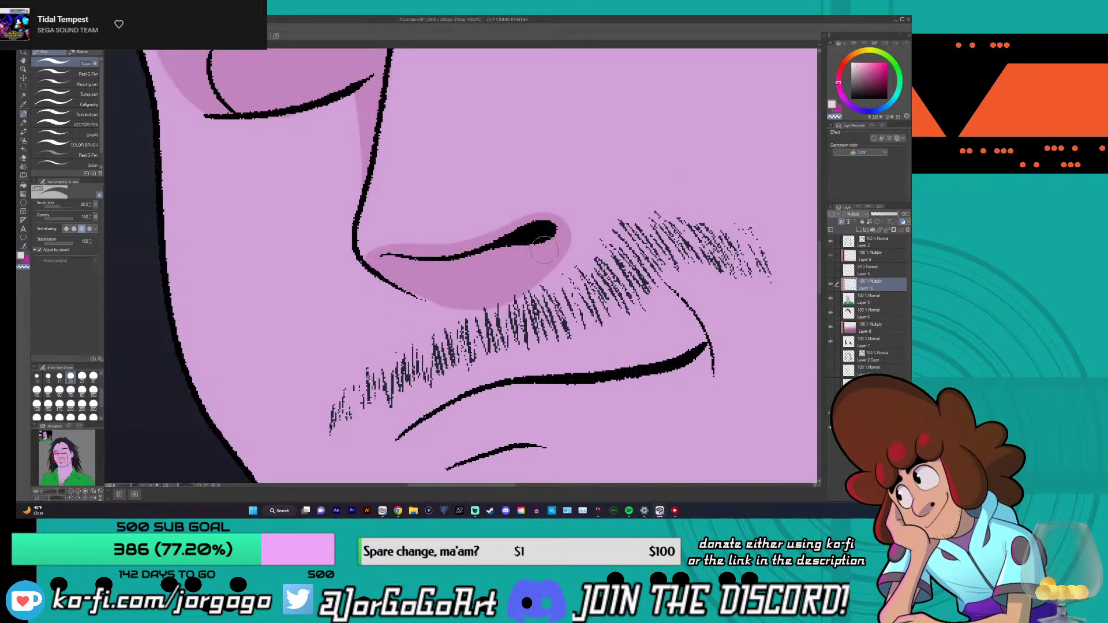
{"action": "key", "text": "ctrl+z"}
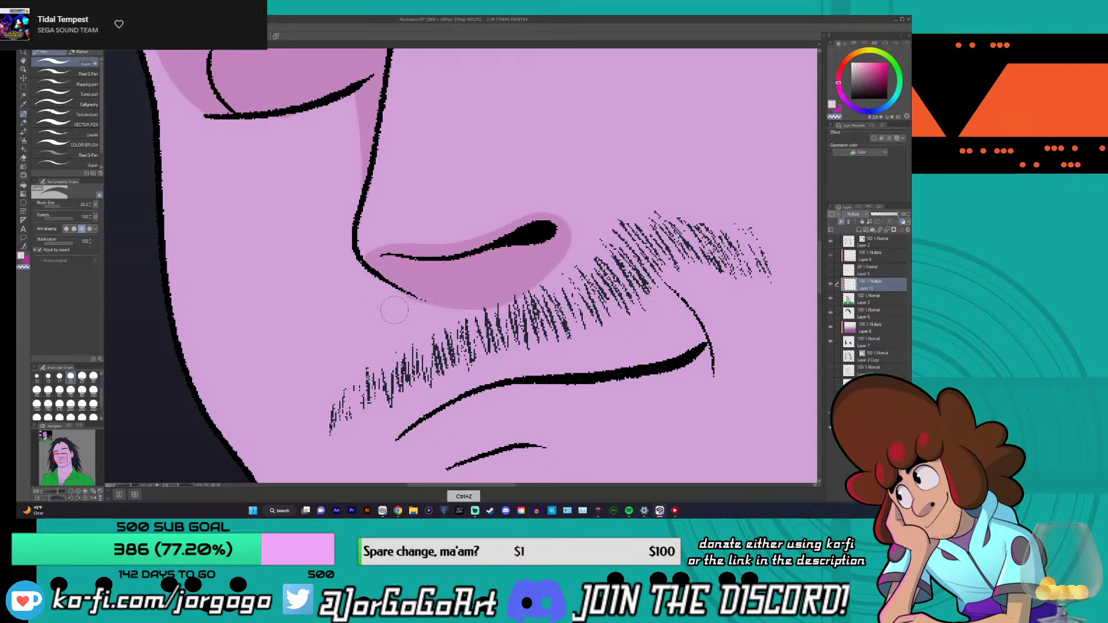
{"action": "key", "text": "ctrl+z"}
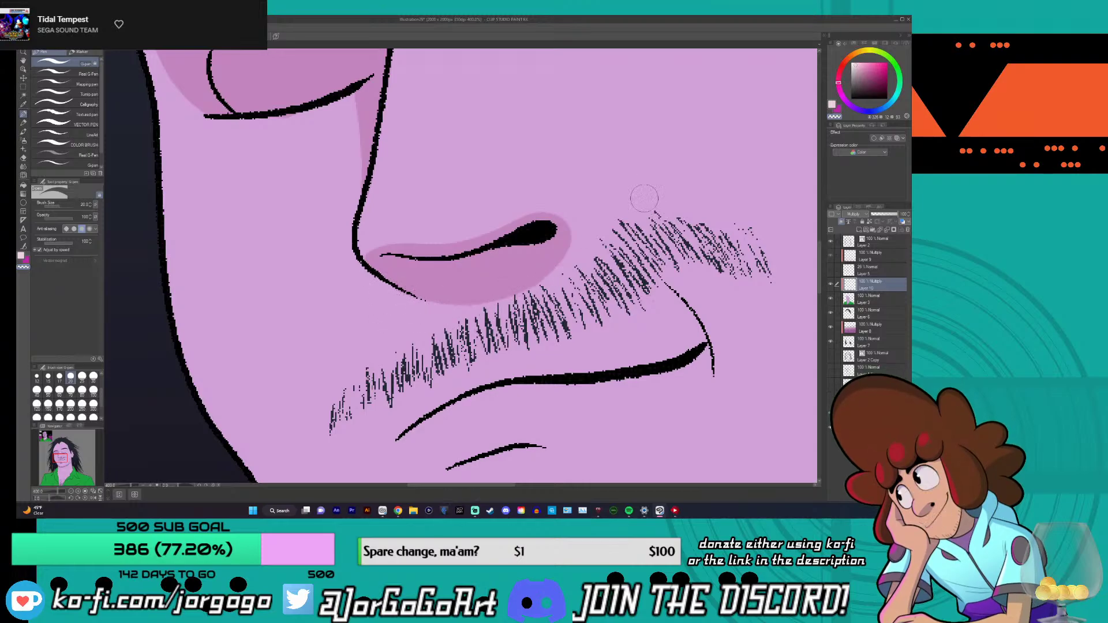
- Switch back to the shading colour and paint shadows inside the upper ear and on the skin between the hair strands beside it
{"action": "key", "text": "ctrl+minus"}
{"action": "key", "text": "ctrl+minus"}
{"action": "key", "text": "ctrl+minus"}
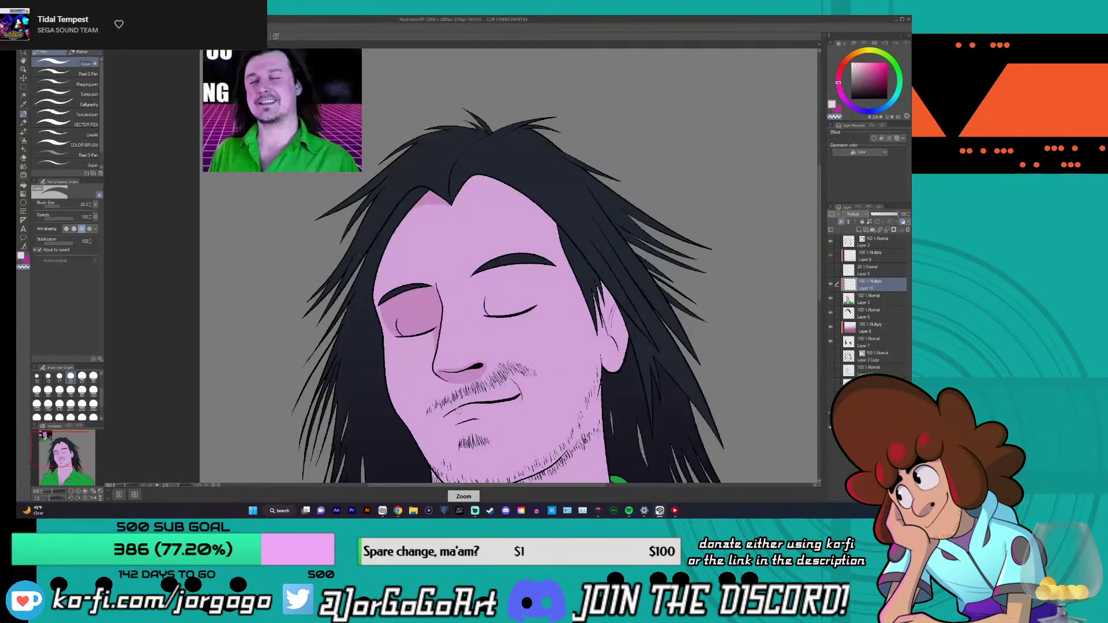
{"action": "left_click", "coordinate": [26, 259]}
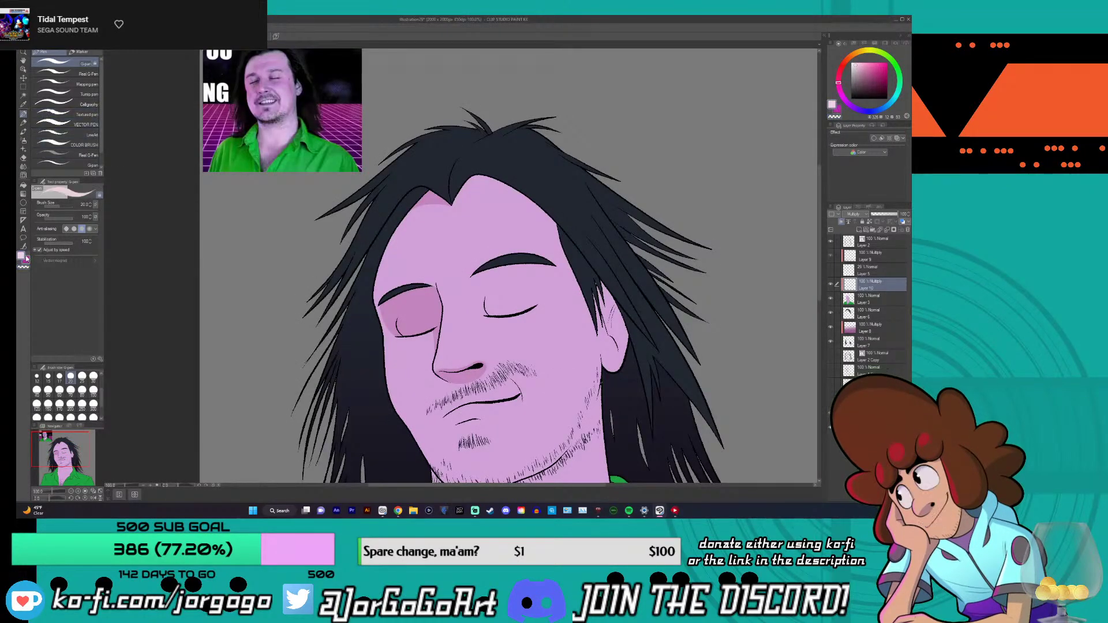
{"action": "scroll", "coordinate": [638, 207], "scroll_direction": "down", "scroll_amount": 3}
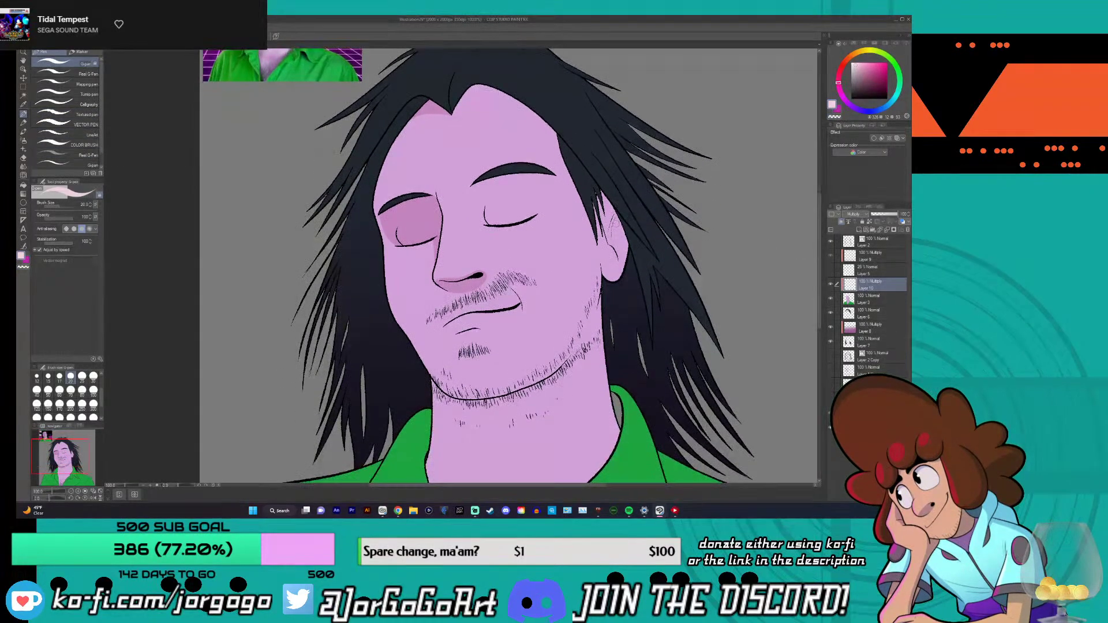
{"action": "scroll", "coordinate": [615, 239], "scroll_direction": "up", "scroll_amount": 4}
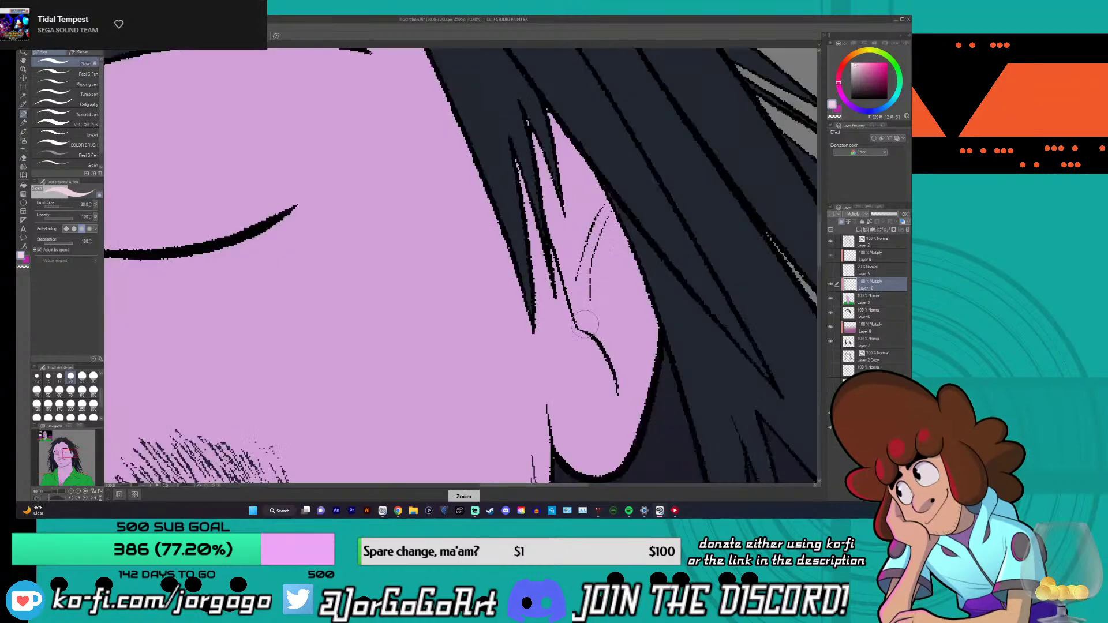
{"action": "mouse_move", "coordinate": [584, 319]}
{"action": "left_mouse_down"}
{"action": "mouse_move", "coordinate": [552, 133]}
{"action": "mouse_move", "coordinate": [540, 156]}
{"action": "mouse_move", "coordinate": [536, 137]}
{"action": "mouse_move", "coordinate": [557, 260]}
{"action": "left_mouse_up"}
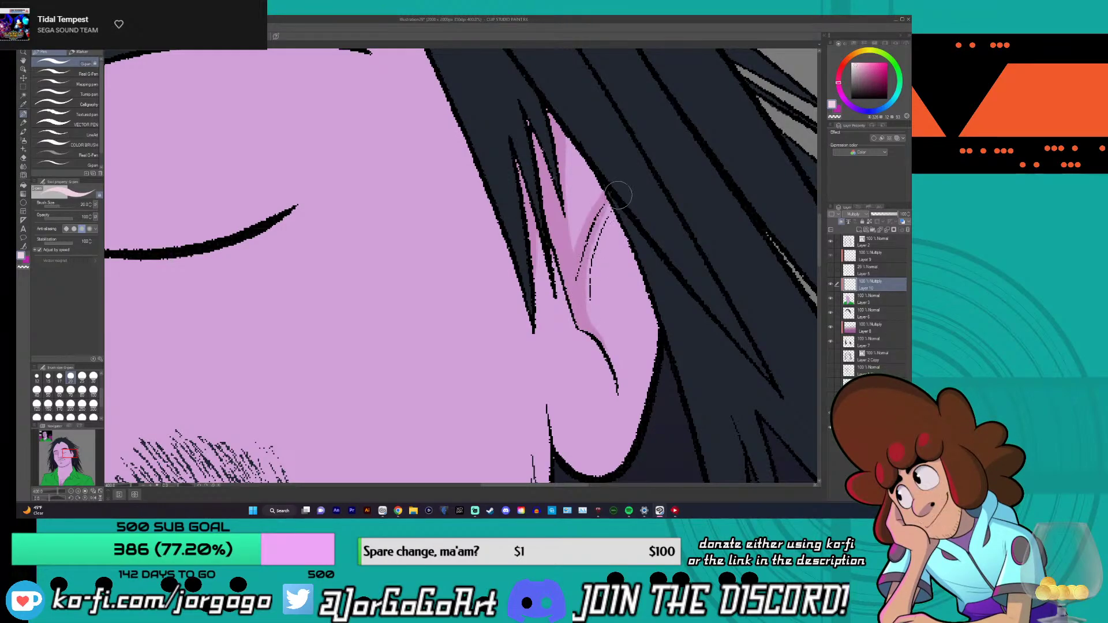
- Extend the forehead shadow in a tapering curve along the hairline down towards the left temple
{"action": "scroll", "coordinate": [619, 195], "scroll_direction": "down", "scroll_amount": 4}
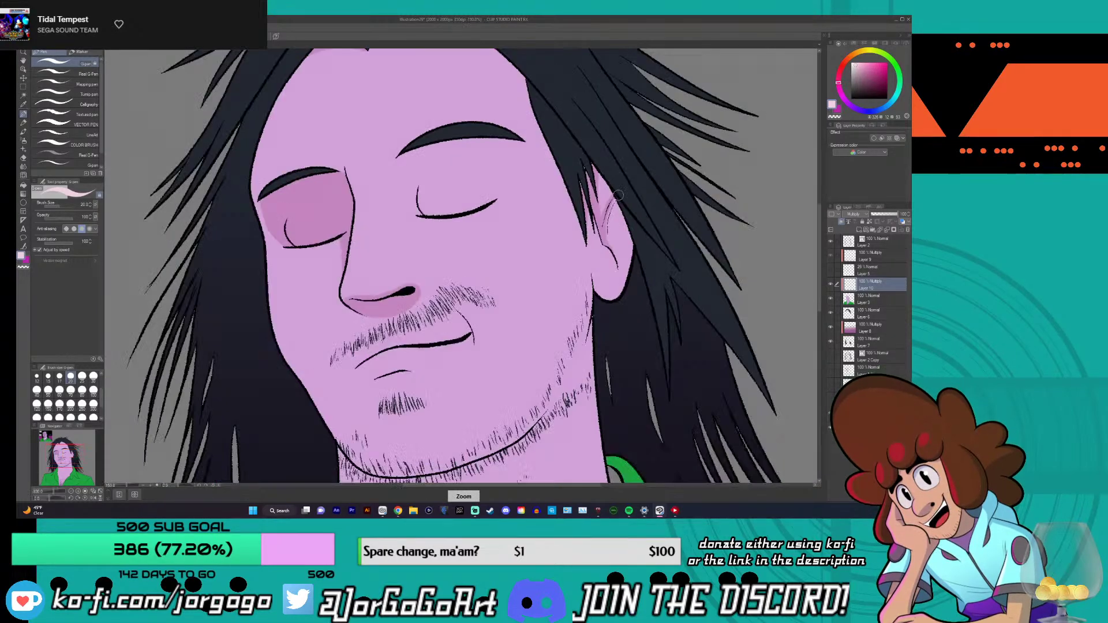
{"action": "scroll", "coordinate": [619, 195], "scroll_direction": "down", "scroll_amount": 3}
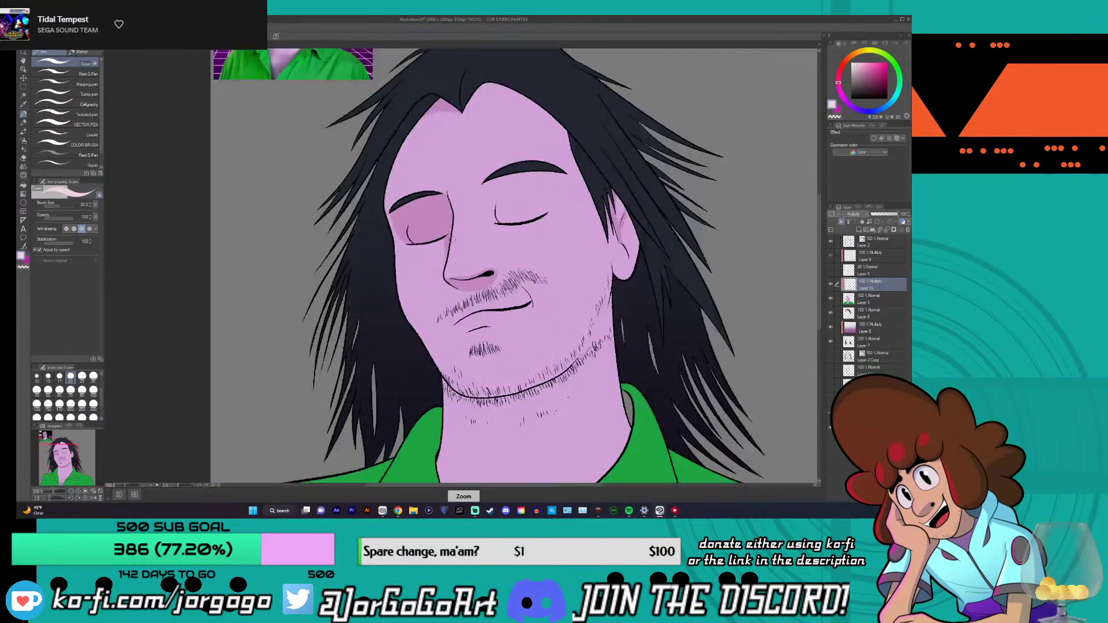
{"action": "scroll", "coordinate": [479, 119], "scroll_direction": "up", "scroll_amount": 5}
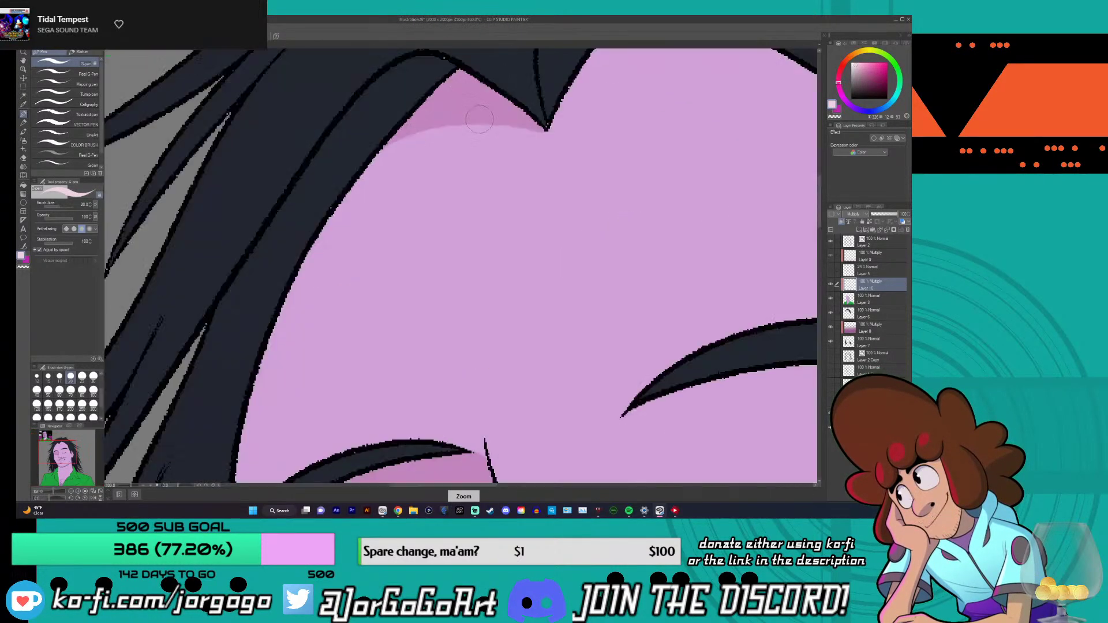
{"action": "scroll", "coordinate": [515, 123], "scroll_direction": "down", "scroll_amount": 3}
{"action": "scroll", "coordinate": [516, 121], "scroll_direction": "up", "scroll_amount": 3}
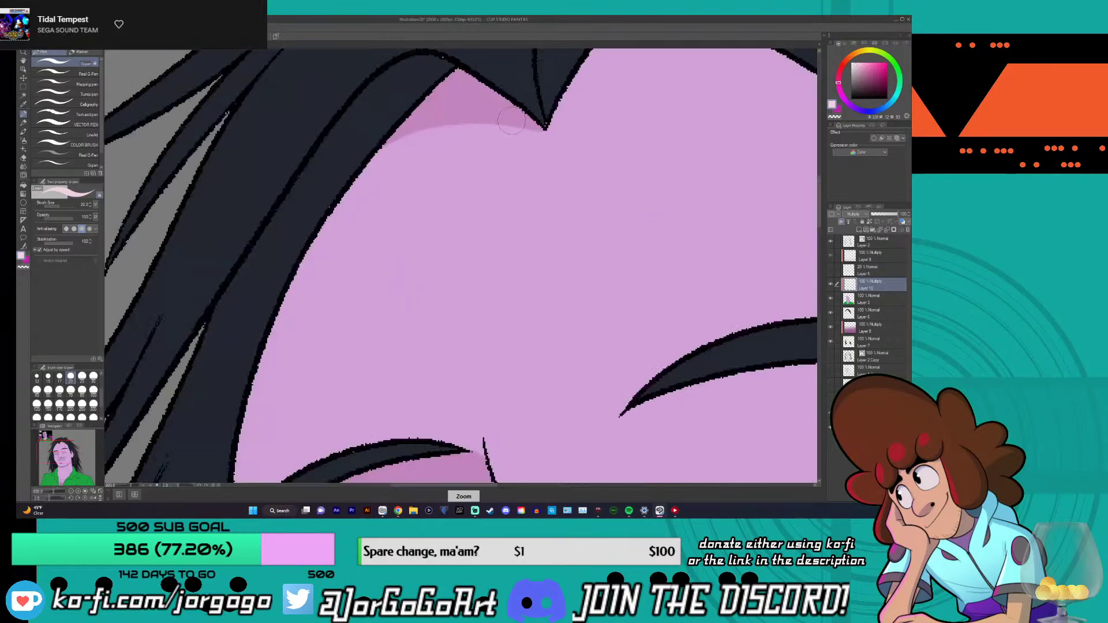
{"action": "mouse_move", "coordinate": [457, 116]}
{"action": "left_mouse_down"}
{"action": "mouse_move", "coordinate": [385, 159]}
{"action": "mouse_move", "coordinate": [283, 318]}
{"action": "left_mouse_up"}
{"action": "key", "text": "ctrl+z"}
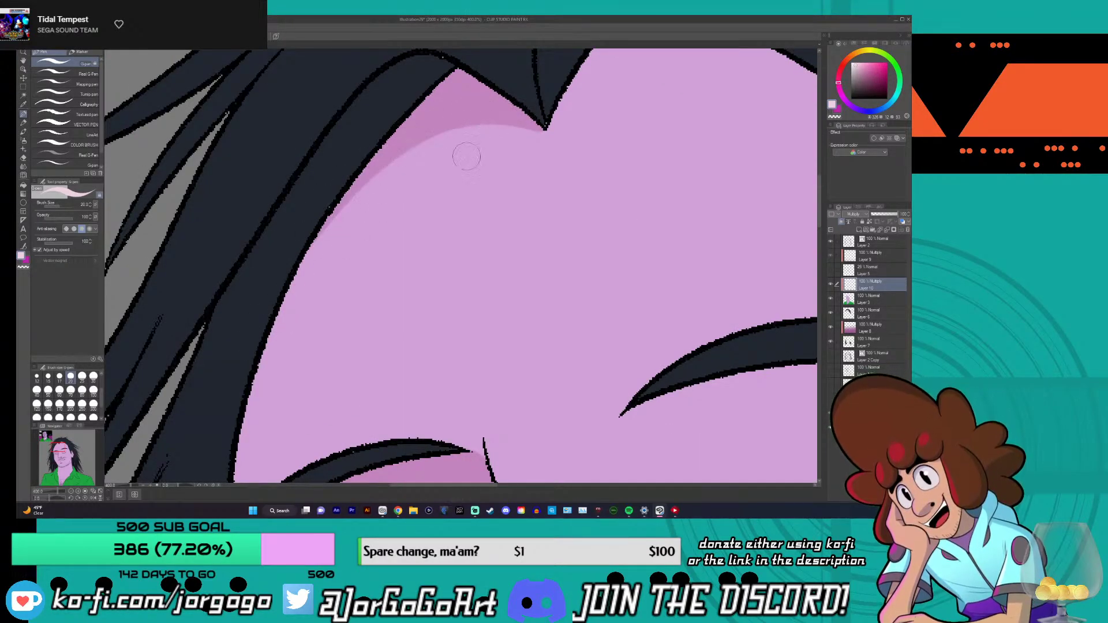
- Paint a thin shadow band on the neck directly beneath the bearded jawline, from the jaw corner to the left neck edge
{"action": "scroll", "coordinate": [458, 154], "scroll_direction": "down", "scroll_amount": 5}
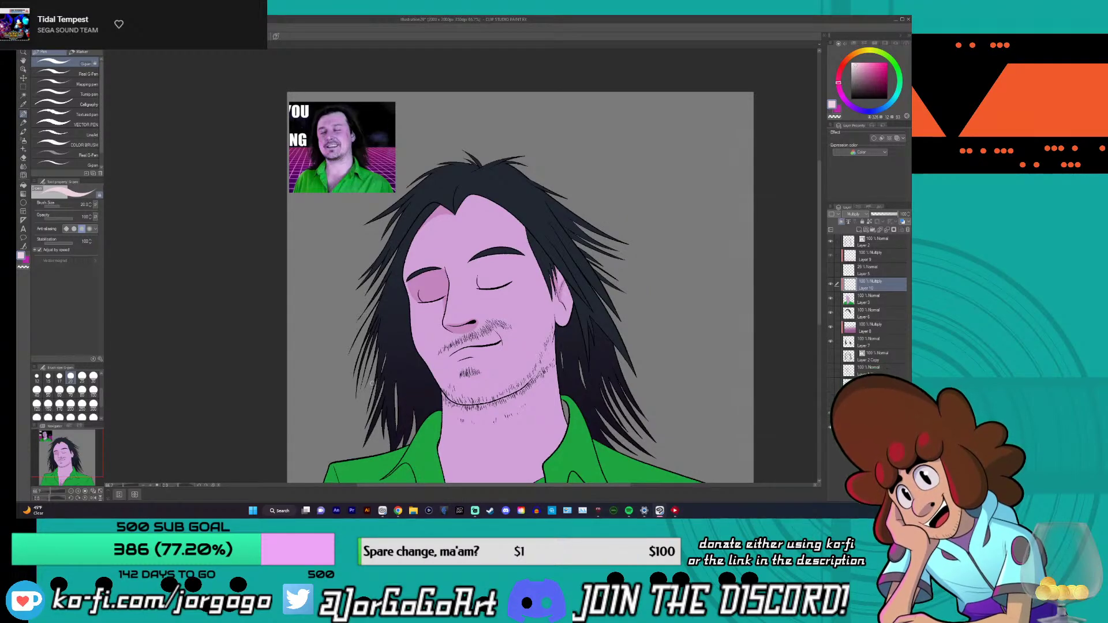
{"action": "scroll", "coordinate": [600, 449], "scroll_direction": "up", "scroll_amount": 4}
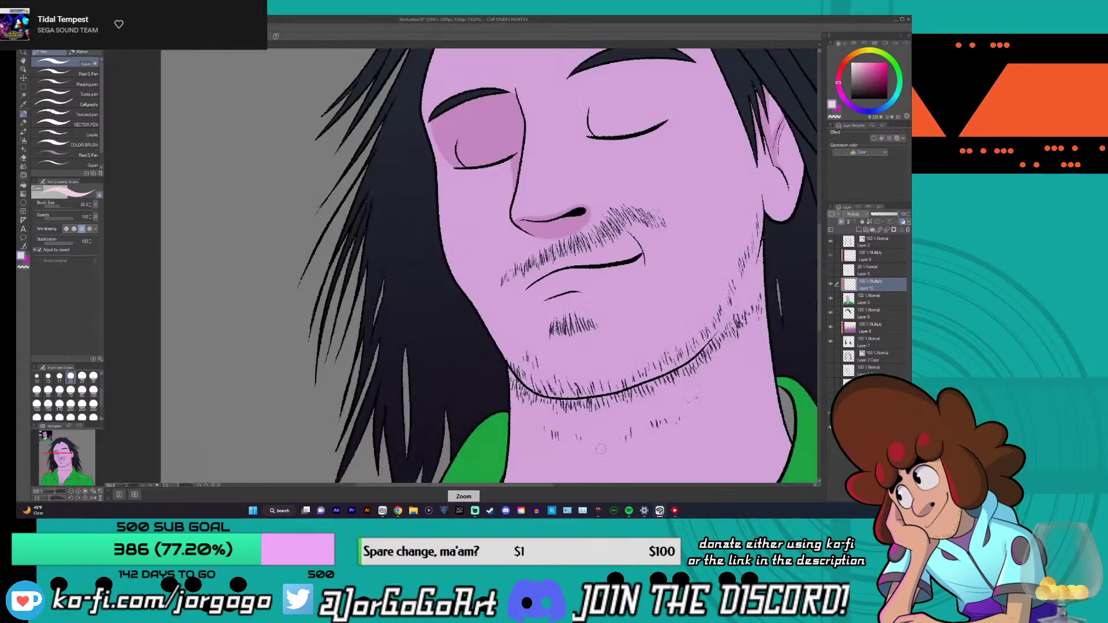
{"action": "left_click_drag", "start_coordinate": [546, 486], "coordinate": [601, 485]}
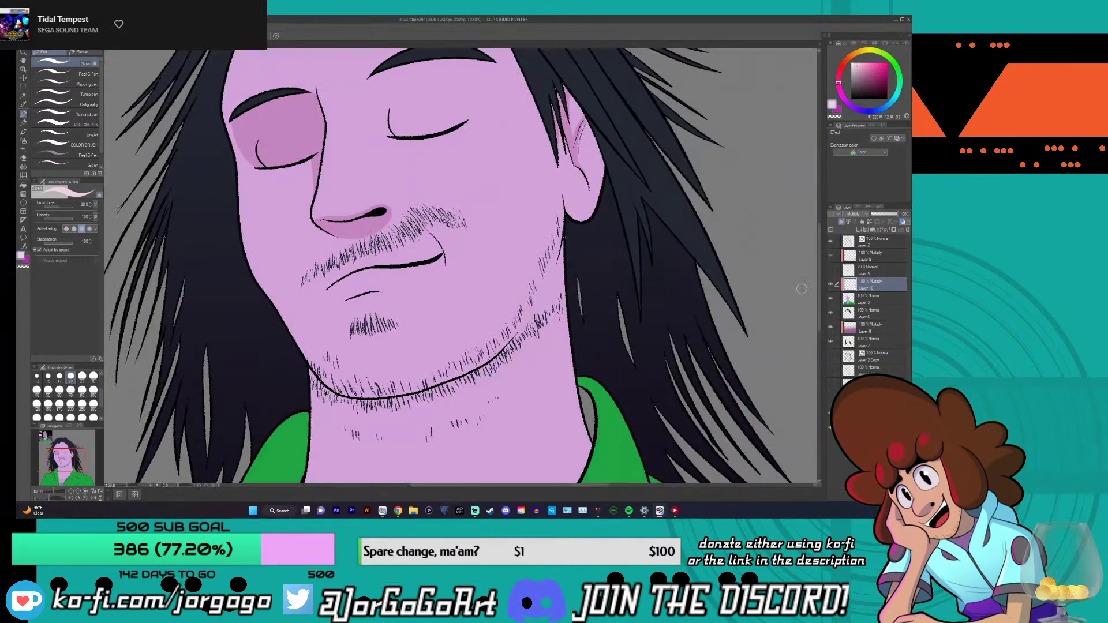
{"action": "left_click_drag", "start_coordinate": [820, 248], "coordinate": [819, 272]}
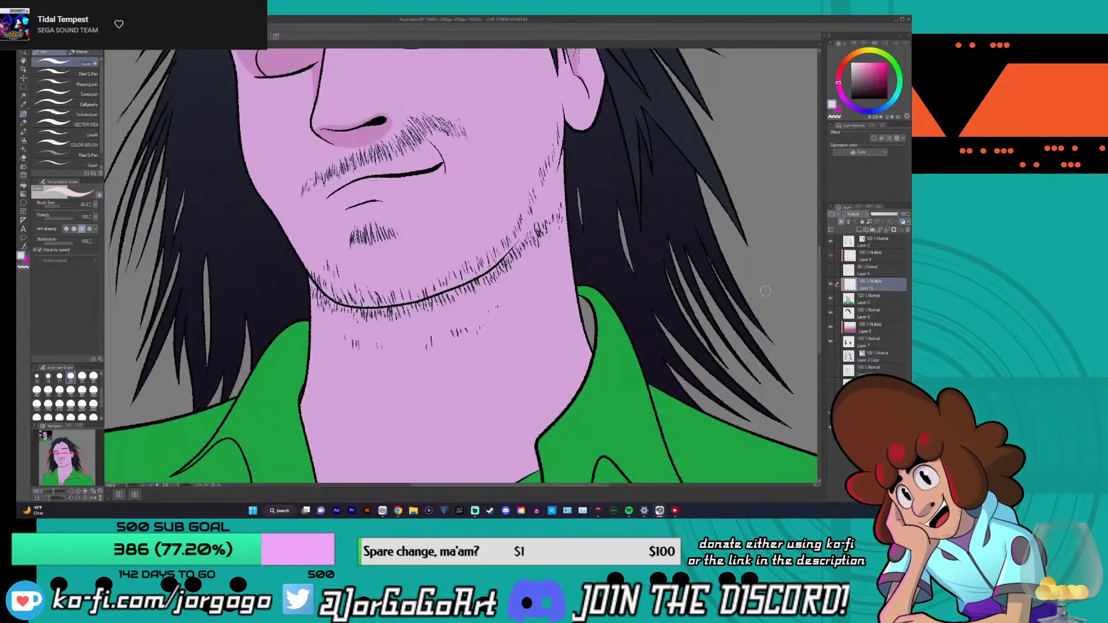
{"action": "scroll", "coordinate": [471, 489], "scroll_direction": "up", "scroll_amount": 3}
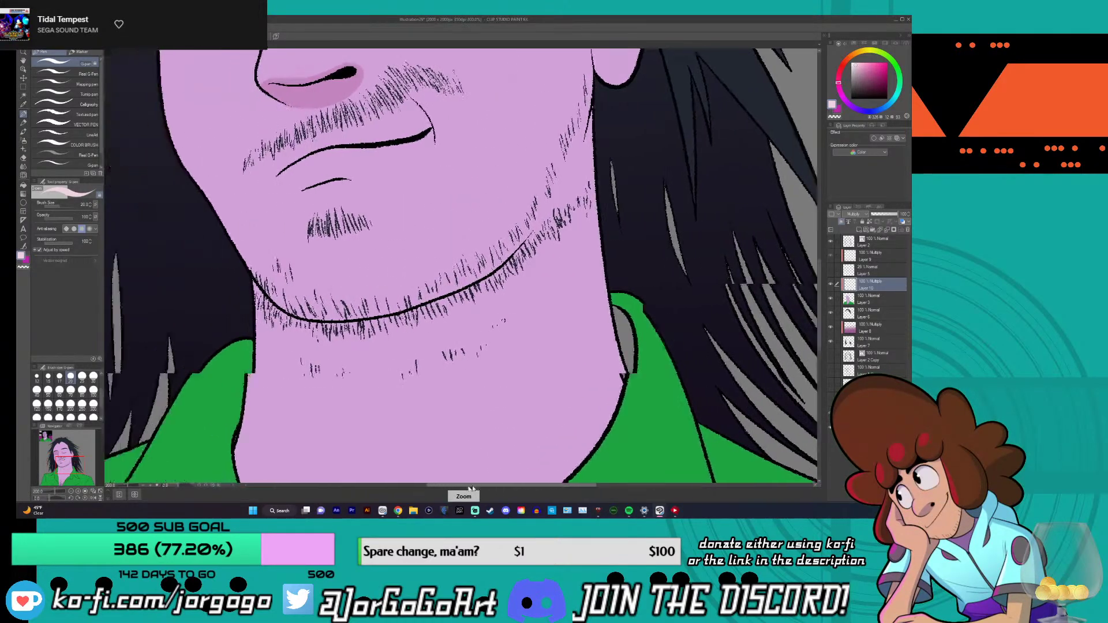
{"action": "left_click_drag", "start_coordinate": [470, 485], "coordinate": [442, 486]}
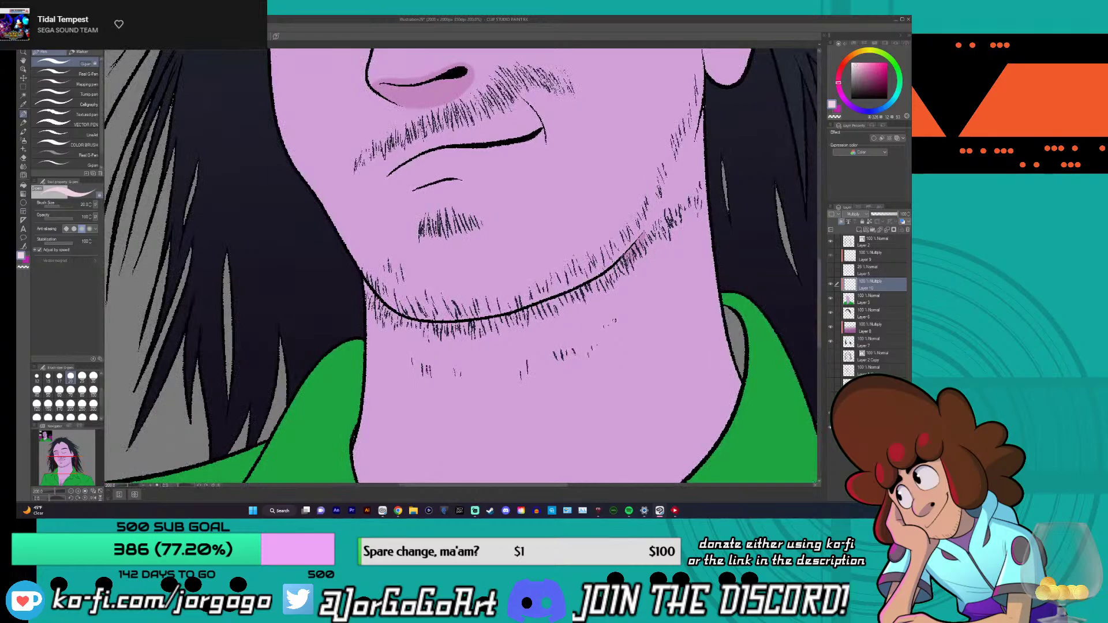
{"action": "mouse_move", "coordinate": [631, 255]}
{"action": "left_mouse_down"}
{"action": "mouse_move", "coordinate": [580, 305]}
{"action": "mouse_move", "coordinate": [512, 321]}
{"action": "mouse_move", "coordinate": [431, 330]}
{"action": "mouse_move", "coordinate": [370, 302]}
{"action": "left_mouse_up"}
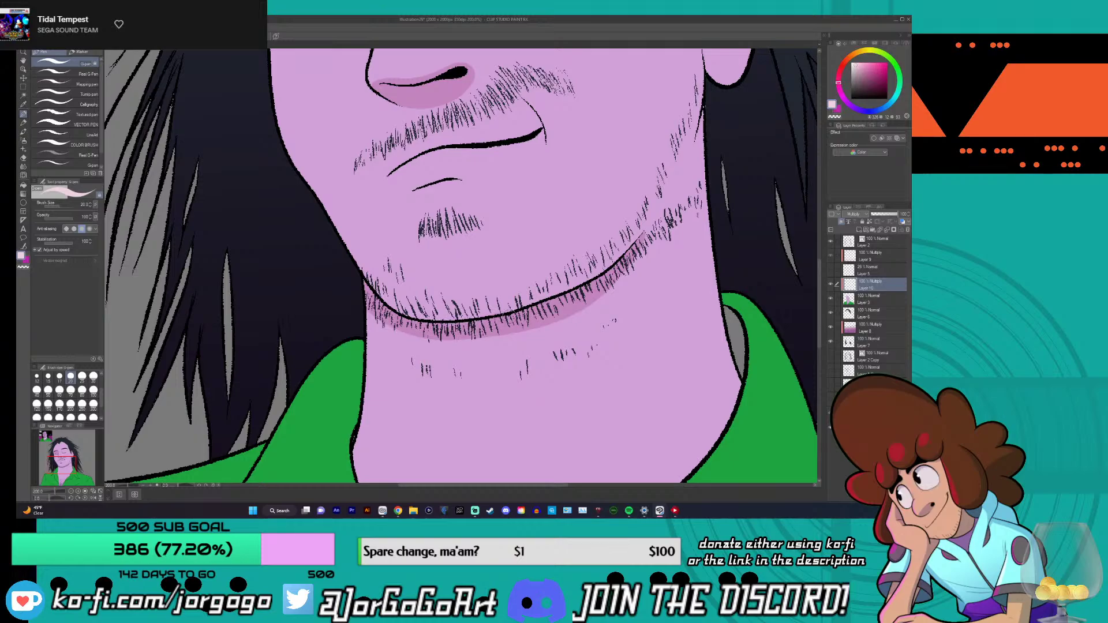
{"action": "mouse_move", "coordinate": [635, 257]}
{"action": "left_mouse_down"}
{"action": "mouse_move", "coordinate": [482, 381]}
{"action": "mouse_move", "coordinate": [398, 355]}
{"action": "mouse_move", "coordinate": [370, 321]}
{"action": "left_mouse_up"}
{"action": "key", "text": "ctrl+z"}
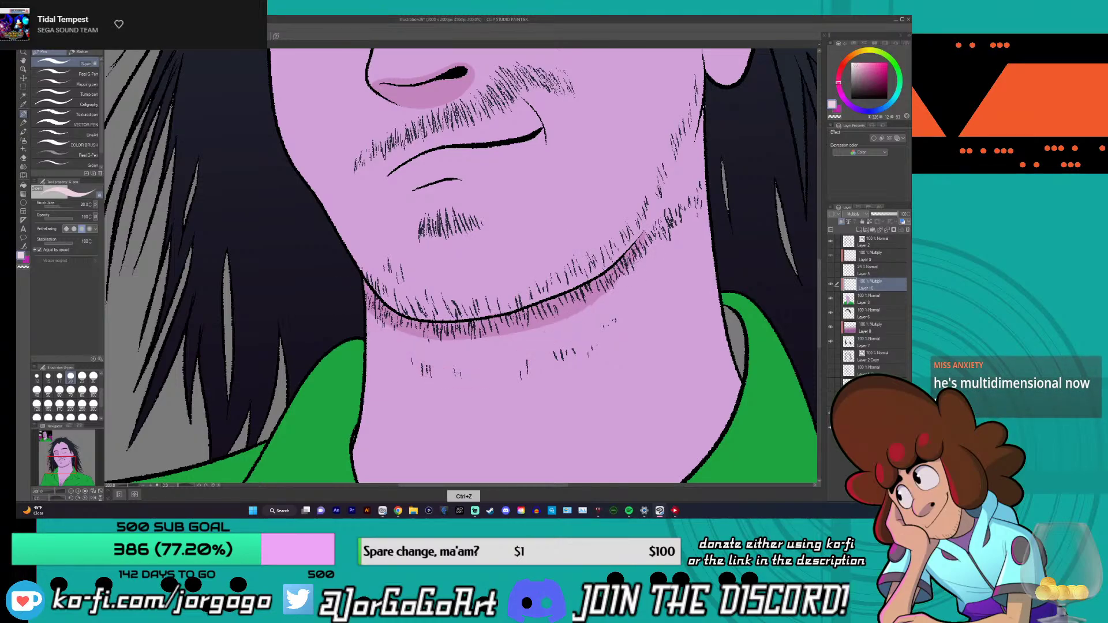
- Widen the neck shadow into a deep curve below the chin and fill the gap up to the jawline
{"action": "mouse_move", "coordinate": [639, 245]}
{"action": "left_mouse_down"}
{"action": "mouse_move", "coordinate": [568, 334]}
{"action": "mouse_move", "coordinate": [519, 369]}
{"action": "mouse_move", "coordinate": [366, 324]}
{"action": "left_mouse_up"}
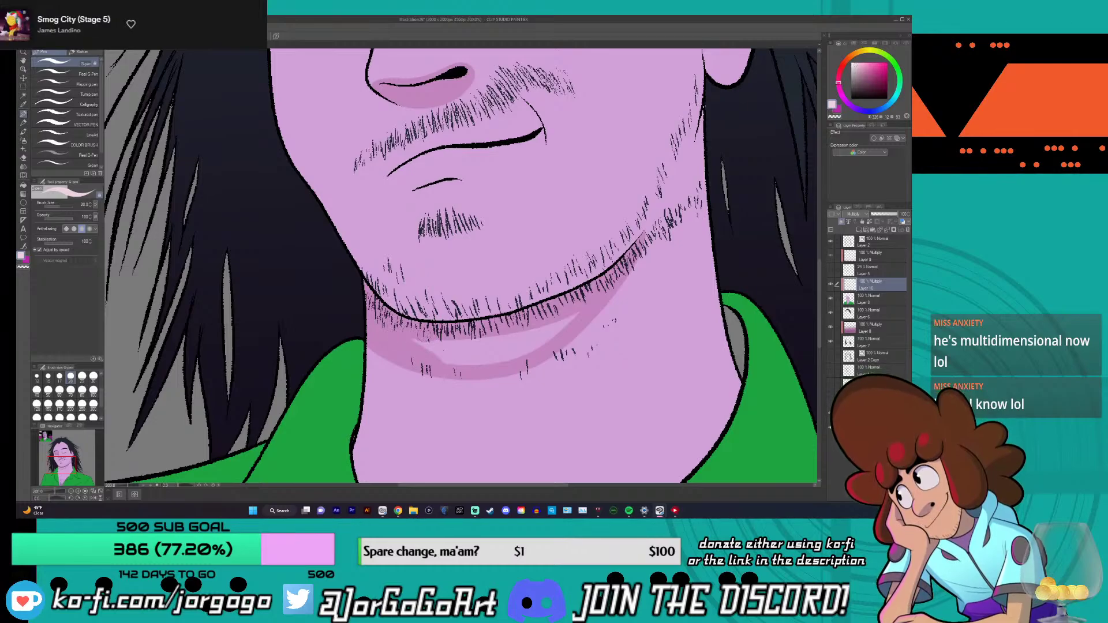
{"action": "mouse_move", "coordinate": [460, 360]}
{"action": "left_mouse_down"}
{"action": "mouse_move", "coordinate": [526, 351]}
{"action": "mouse_move", "coordinate": [485, 350]}
{"action": "mouse_move", "coordinate": [528, 347]}
{"action": "mouse_move", "coordinate": [578, 315]}
{"action": "left_mouse_up"}
{"action": "left_click_drag", "start_coordinate": [497, 341], "coordinate": [422, 345]}
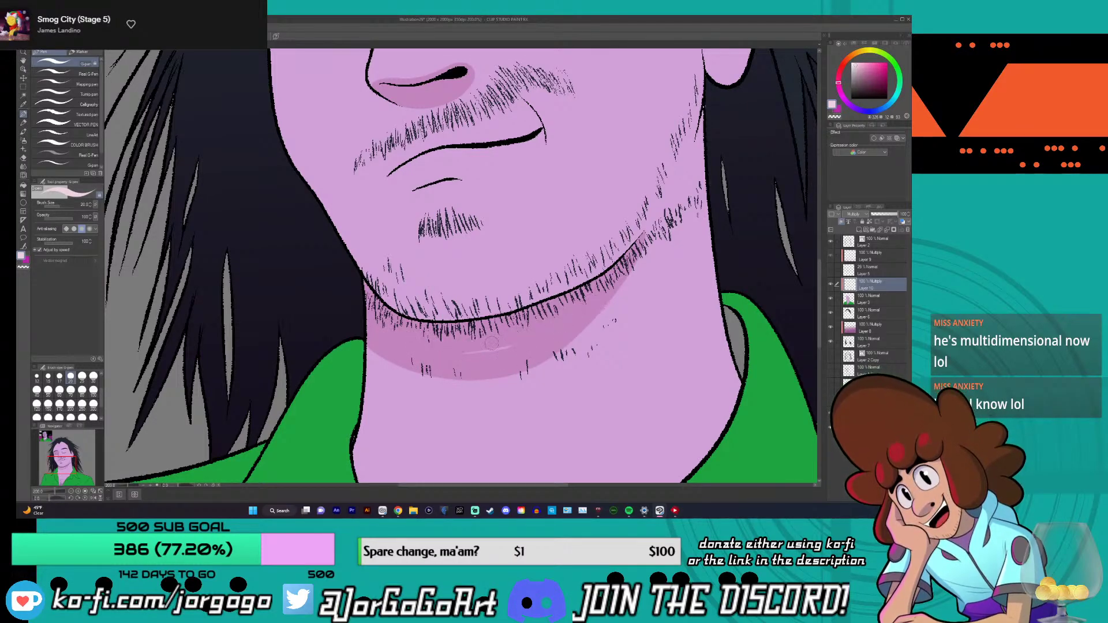
- Check the neck shadow against the whole portrait and reshape its lower edge into a smooth curve reaching the left neck edge
{"action": "key", "text": "ctrl+0"}
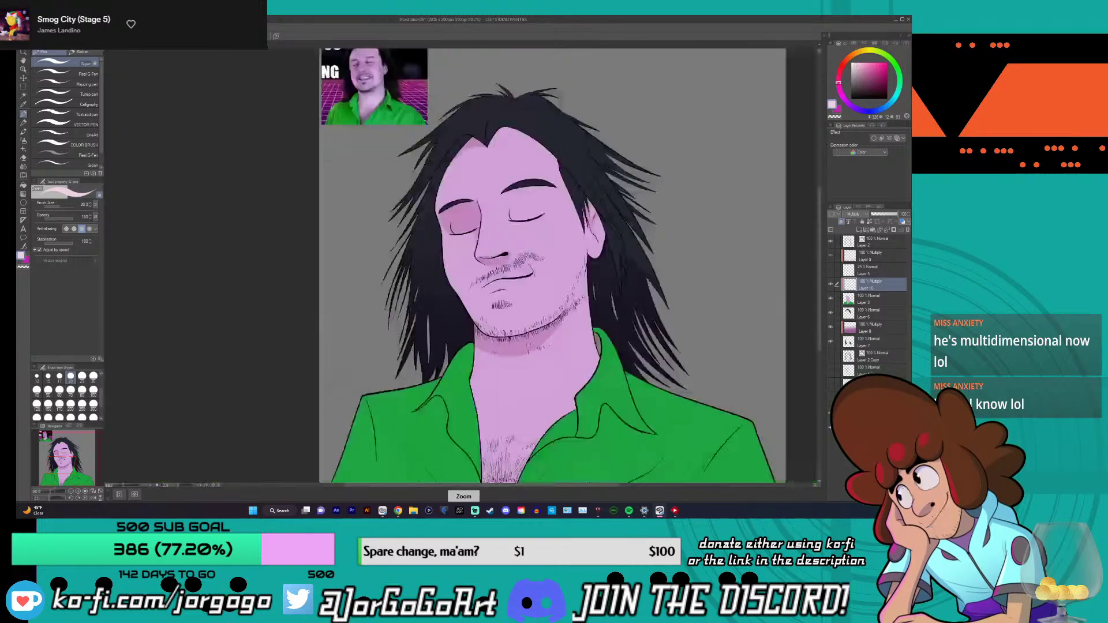
{"action": "scroll", "coordinate": [566, 306], "scroll_direction": "down", "scroll_amount": 2}
{"action": "scroll", "coordinate": [566, 306], "scroll_direction": "up", "scroll_amount": 5}
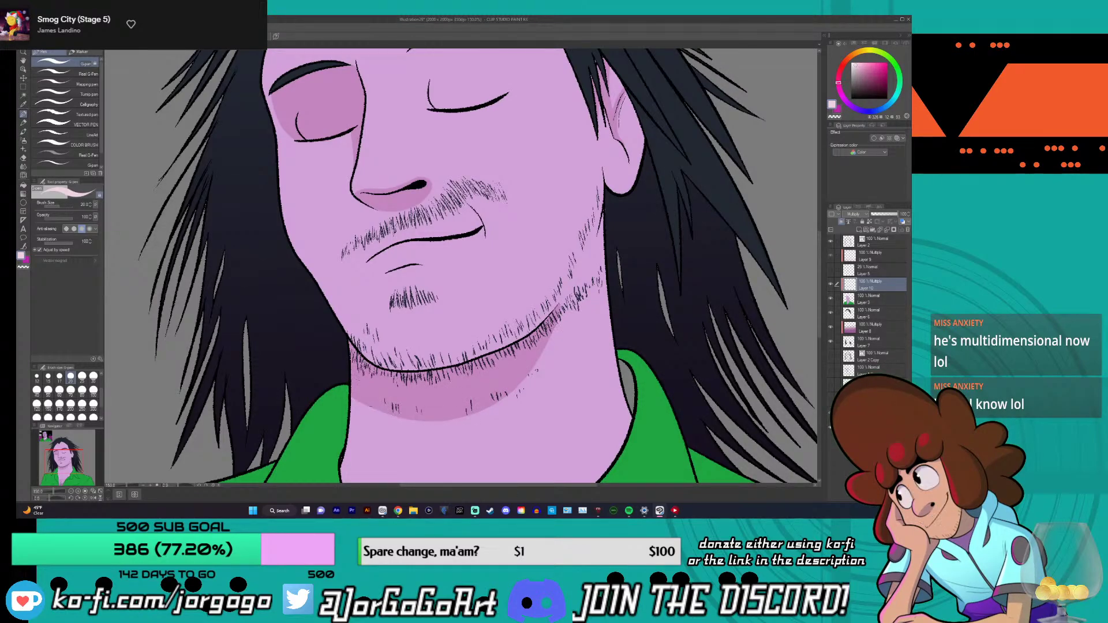
{"action": "key", "text": "ctrl+z"}
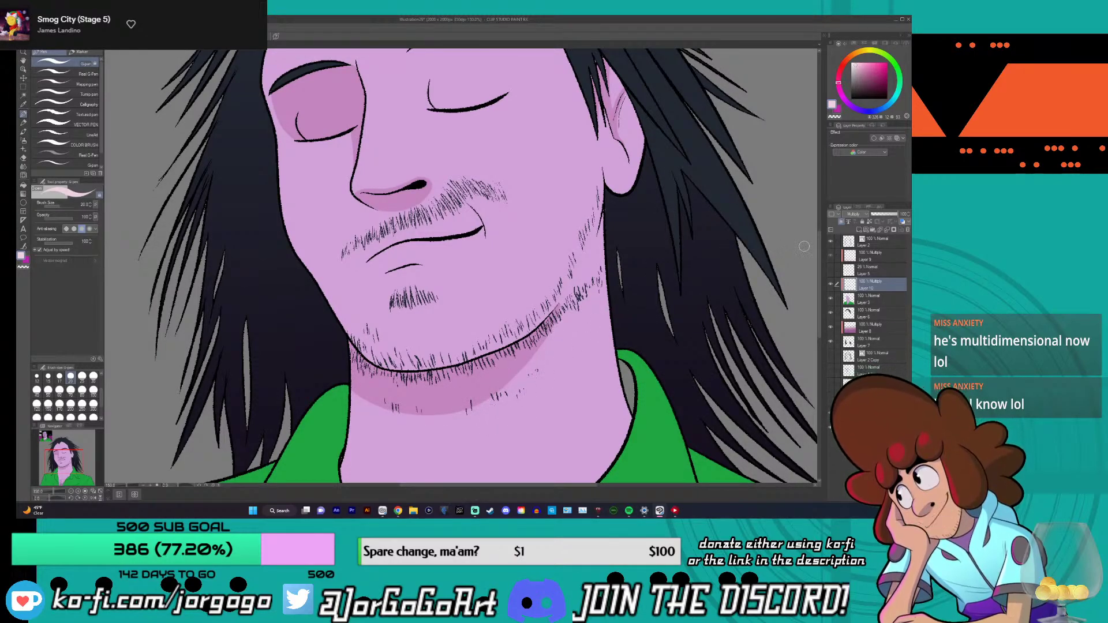
{"action": "scroll", "coordinate": [820, 247], "scroll_direction": "down", "scroll_amount": 3}
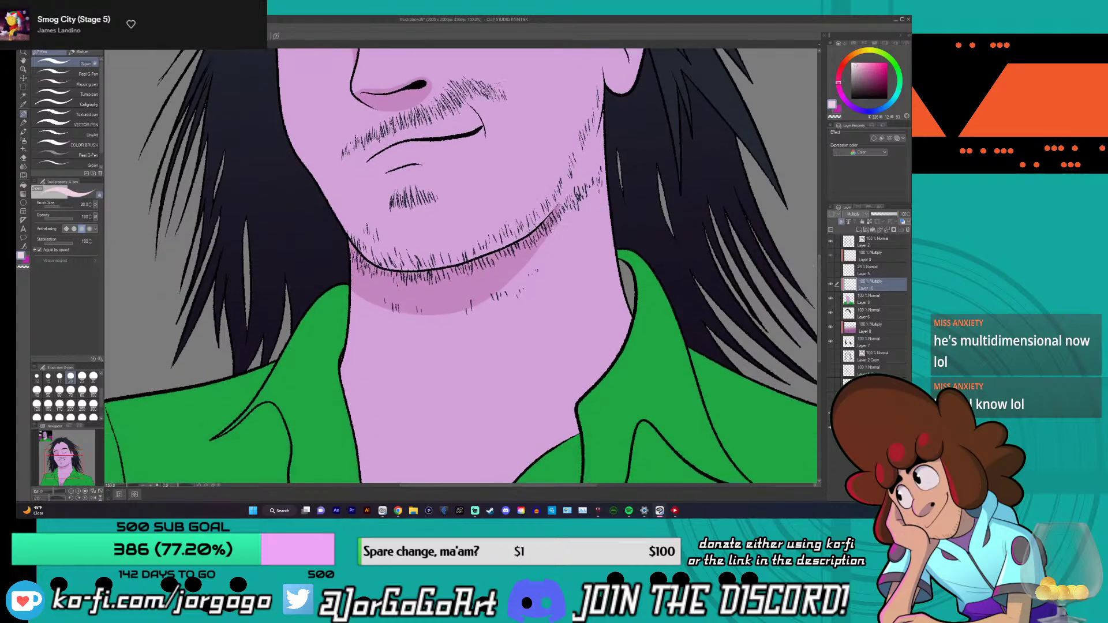
{"action": "mouse_move", "coordinate": [511, 284]}
{"action": "left_mouse_down"}
{"action": "mouse_move", "coordinate": [444, 321]}
{"action": "mouse_move", "coordinate": [352, 299]}
{"action": "left_mouse_up"}
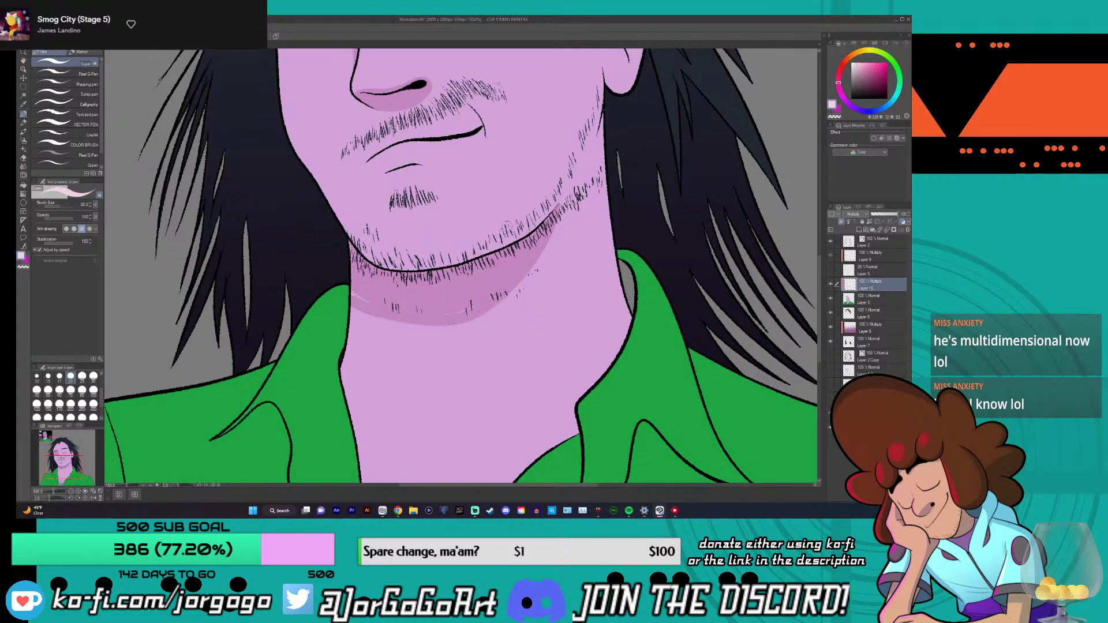
{"action": "key", "text": "ctrl+z"}
{"action": "left_click_drag", "start_coordinate": [520, 274], "coordinate": [442, 318]}
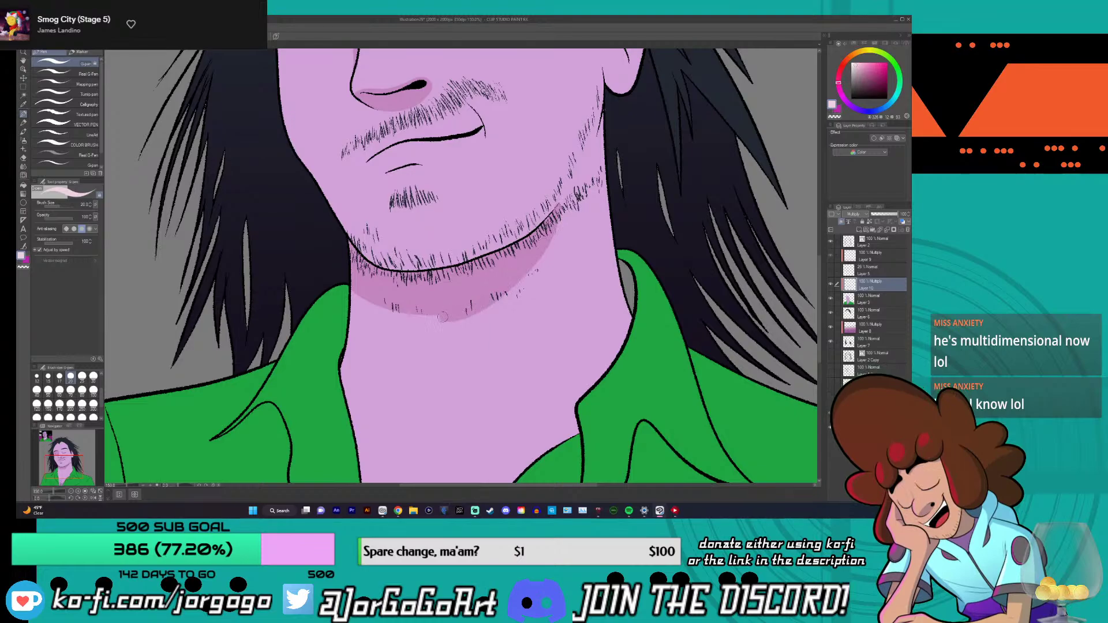
{"action": "left_click_drag", "start_coordinate": [349, 303], "coordinate": [356, 286]}
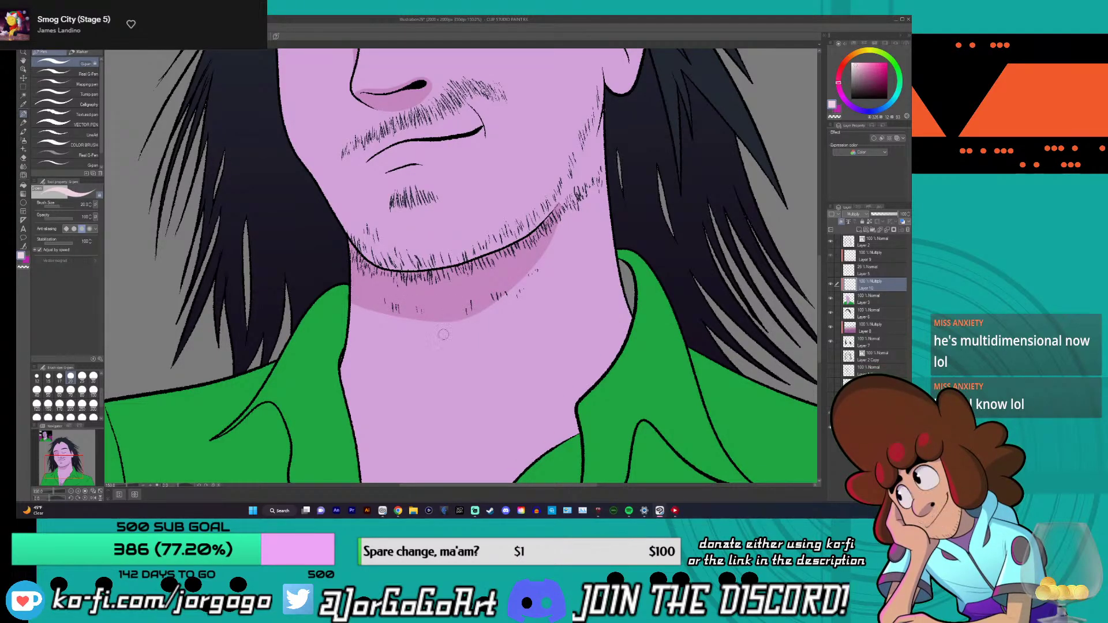
- Paint a curved shadow along the outer side of the left shirt collar, from its top to the fold, and fill it
{"action": "left_click_drag", "start_coordinate": [517, 485], "coordinate": [462, 486]}
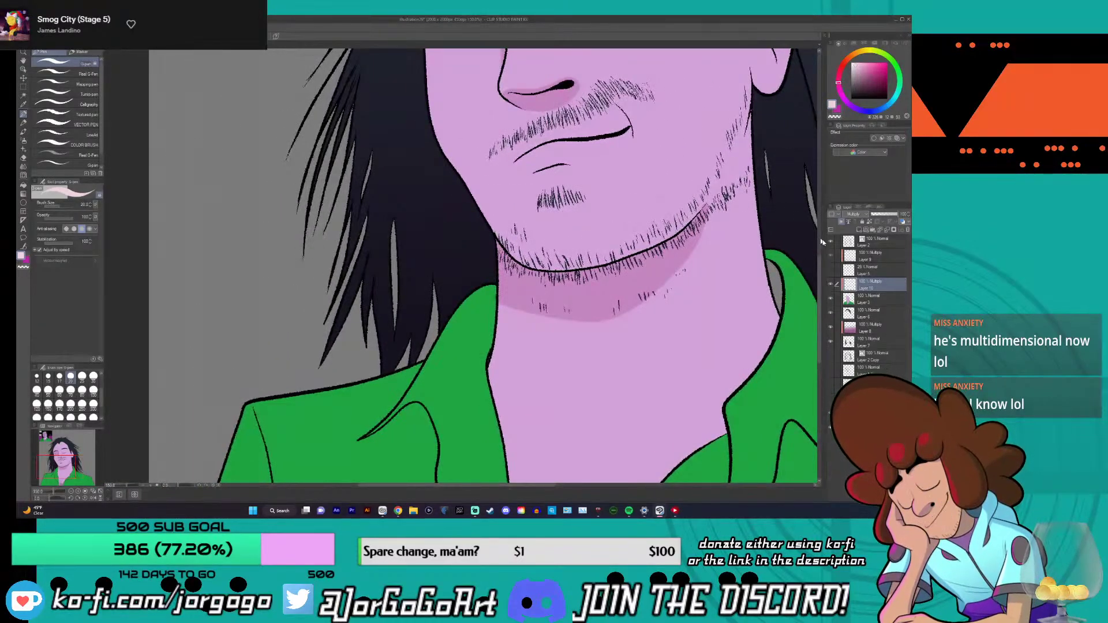
{"action": "scroll", "coordinate": [468, 281], "scroll_direction": "down", "scroll_amount": 3}
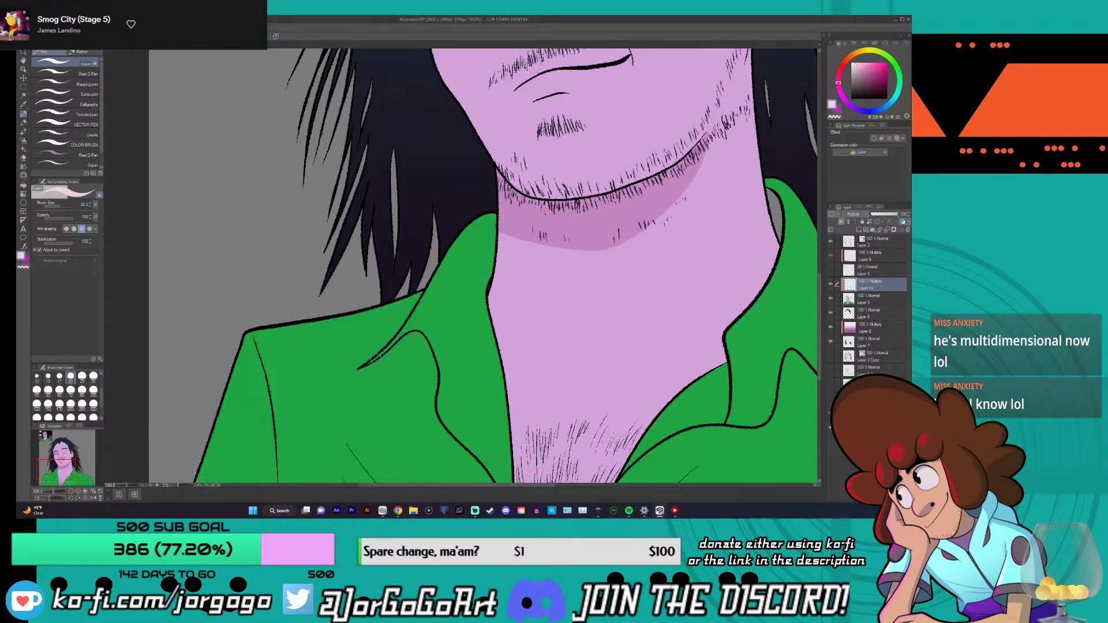
{"action": "left_click_drag", "start_coordinate": [394, 343], "coordinate": [497, 226]}
{"action": "key", "text": "ctrl+z"}
{"action": "mouse_move", "coordinate": [393, 341]}
{"action": "left_mouse_down"}
{"action": "mouse_move", "coordinate": [448, 257]}
{"action": "mouse_move", "coordinate": [500, 224]}
{"action": "left_mouse_up"}
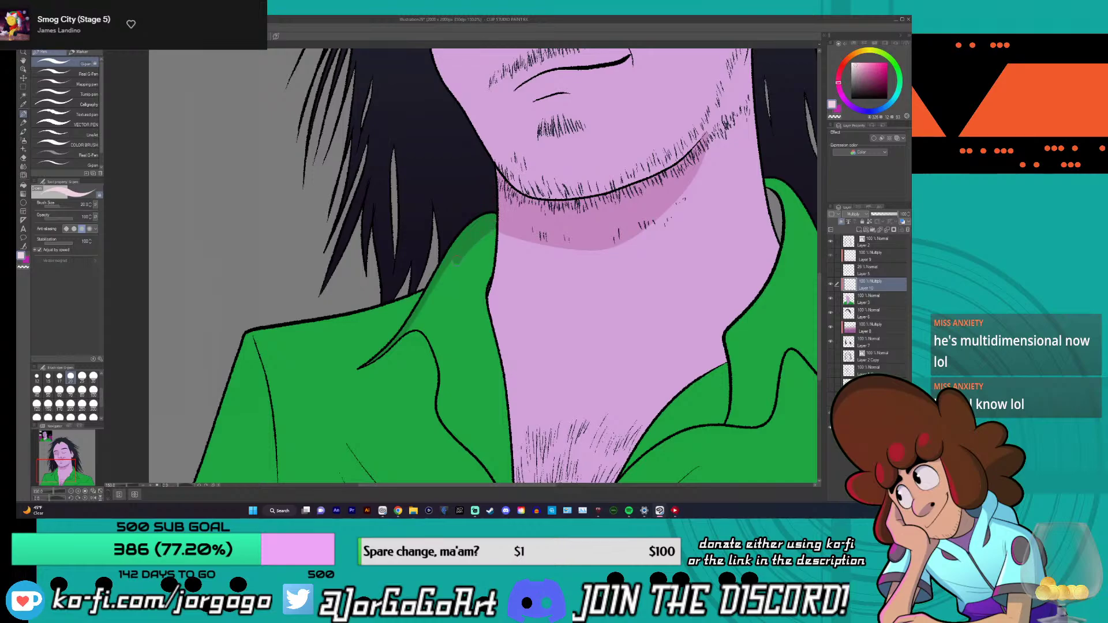
{"action": "left_click_drag", "start_coordinate": [456, 261], "coordinate": [434, 326]}
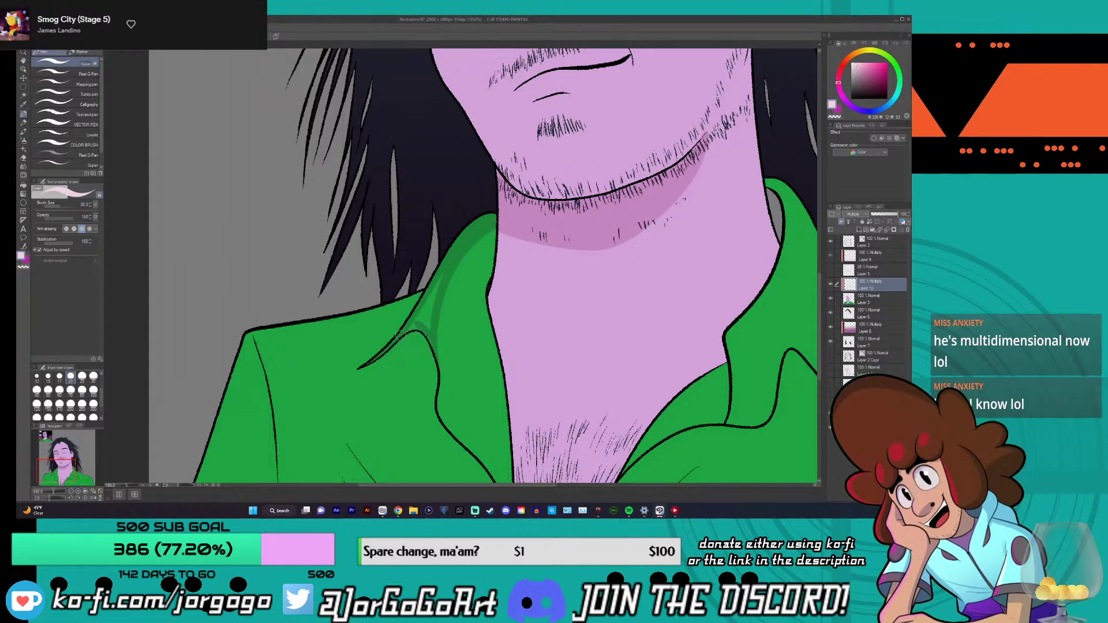
{"action": "left_click_drag", "start_coordinate": [434, 294], "coordinate": [426, 329]}
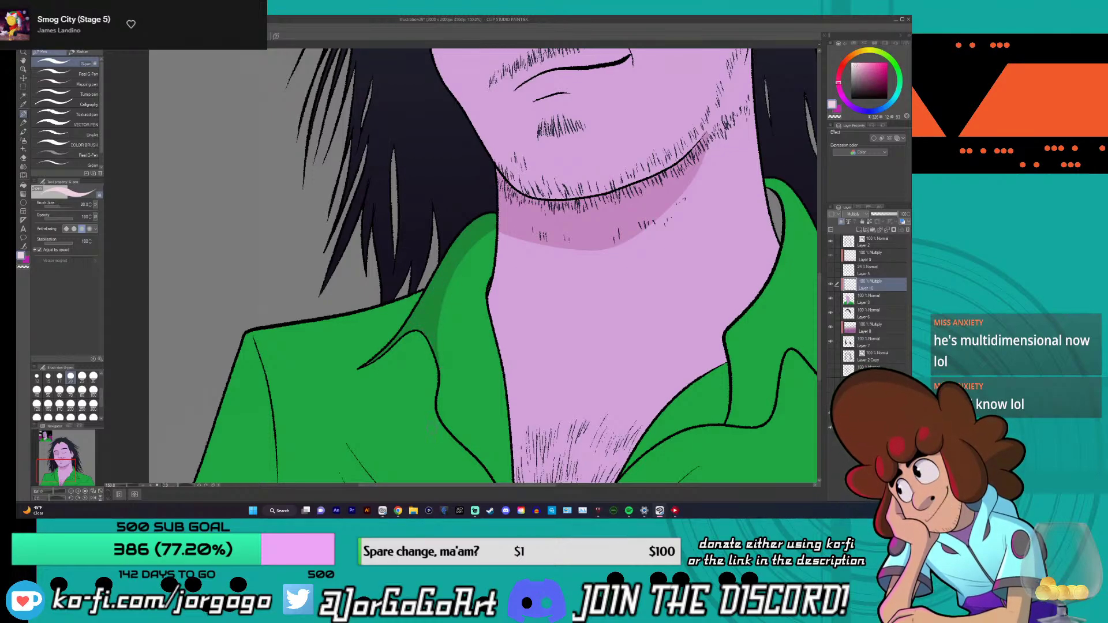
- Add a narrow shadow along the inner edge of the left shirt collar where it meets the neck
{"action": "scroll", "coordinate": [635, 346], "scroll_direction": "down", "scroll_amount": 5}
{"action": "scroll", "coordinate": [821, 305], "scroll_direction": "up", "scroll_amount": 5}
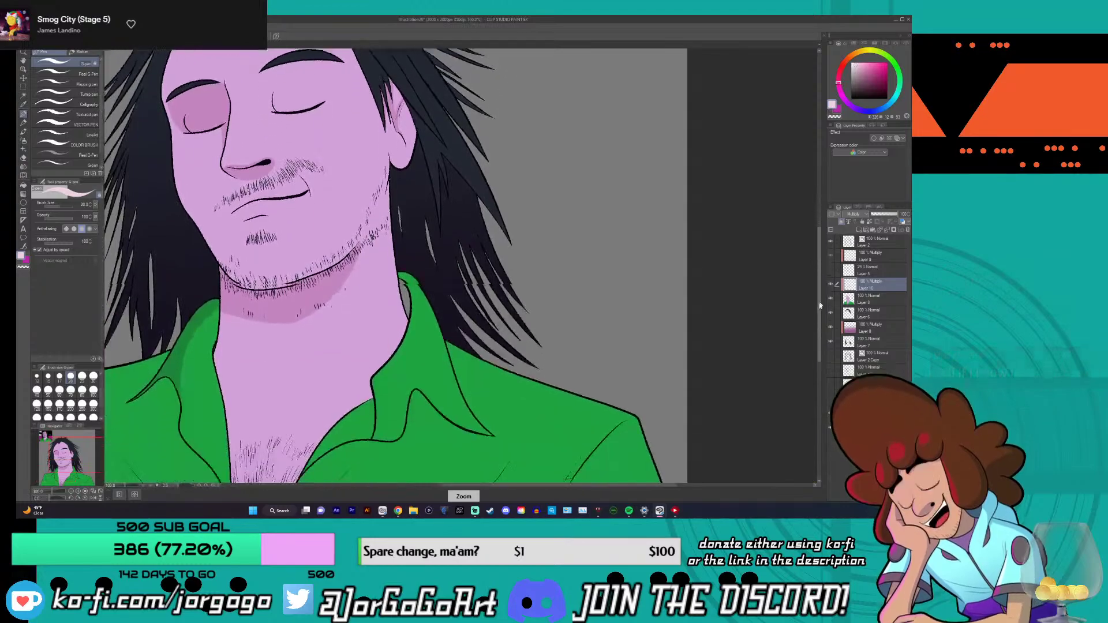
{"action": "scroll", "coordinate": [267, 279], "scroll_direction": "down", "scroll_amount": 2}
{"action": "scroll", "coordinate": [267, 278], "scroll_direction": "up", "scroll_amount": 5}
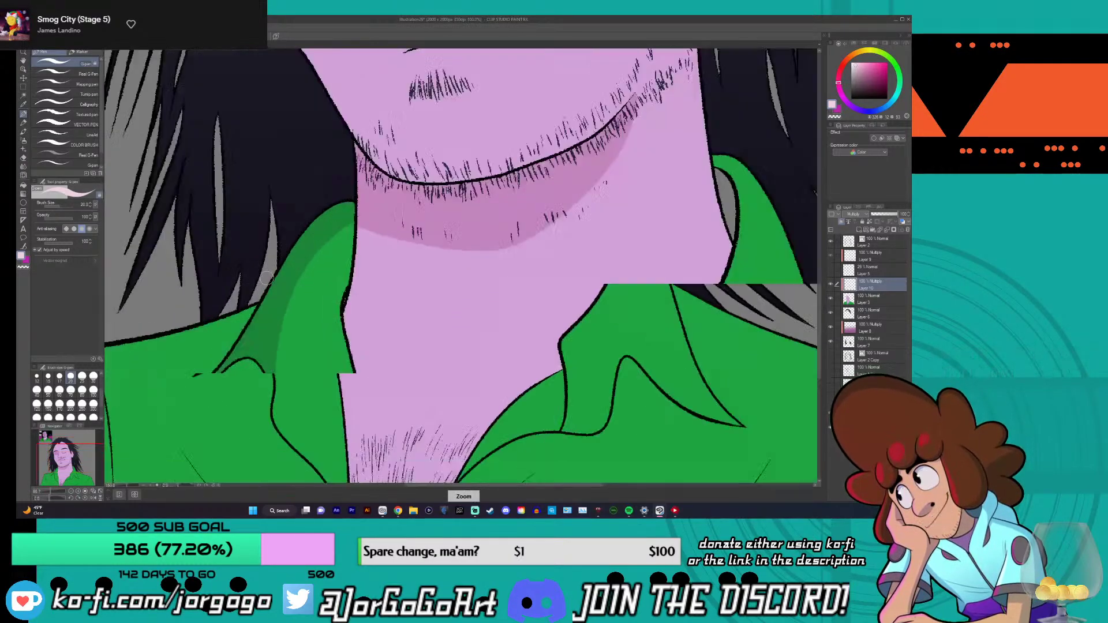
{"action": "left_click_drag", "start_coordinate": [345, 300], "coordinate": [344, 228]}
{"action": "key", "text": "ctrl+z"}
{"action": "left_click_drag", "start_coordinate": [345, 303], "coordinate": [349, 228]}
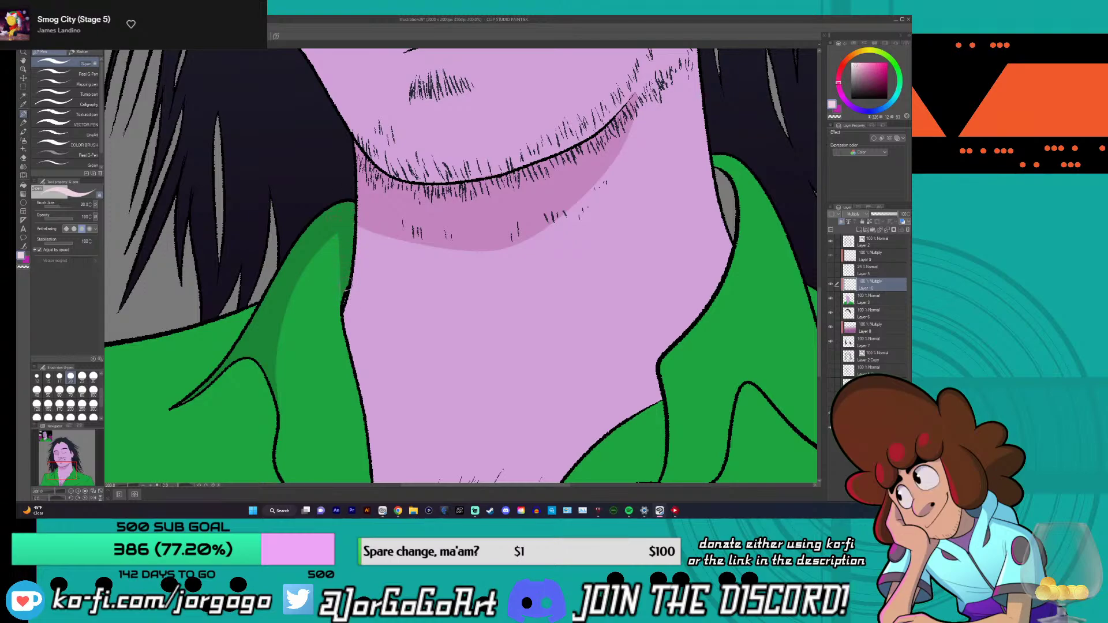
- Paint a narrow shadow along the inner edge of the right shirt collar where it meets the neck
{"action": "key", "text": "ctrl+minus"}
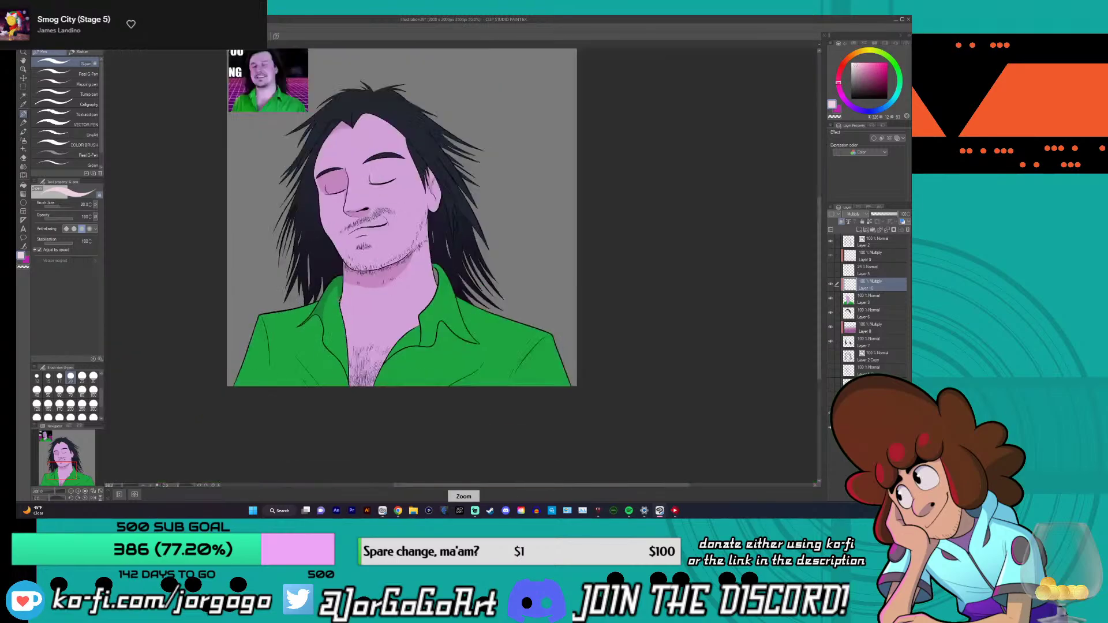
{"action": "key", "text": "ctrl+plus"}
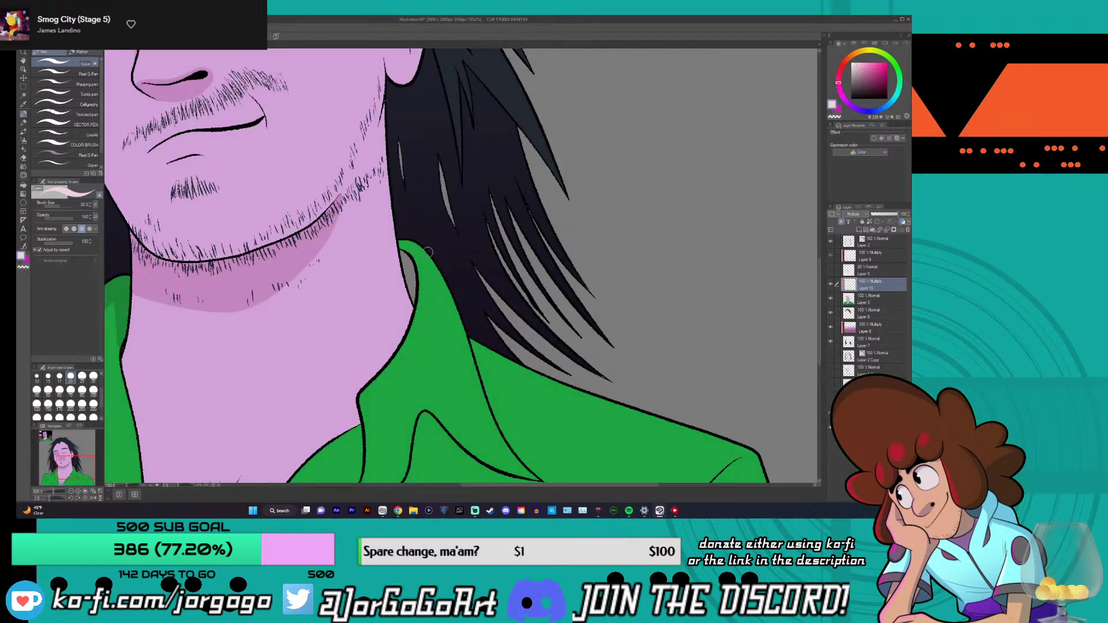
{"action": "mouse_move", "coordinate": [431, 279]}
{"action": "left_mouse_down"}
{"action": "mouse_move", "coordinate": [391, 355]}
{"action": "mouse_move", "coordinate": [410, 327]}
{"action": "mouse_move", "coordinate": [403, 241]}
{"action": "left_mouse_up"}
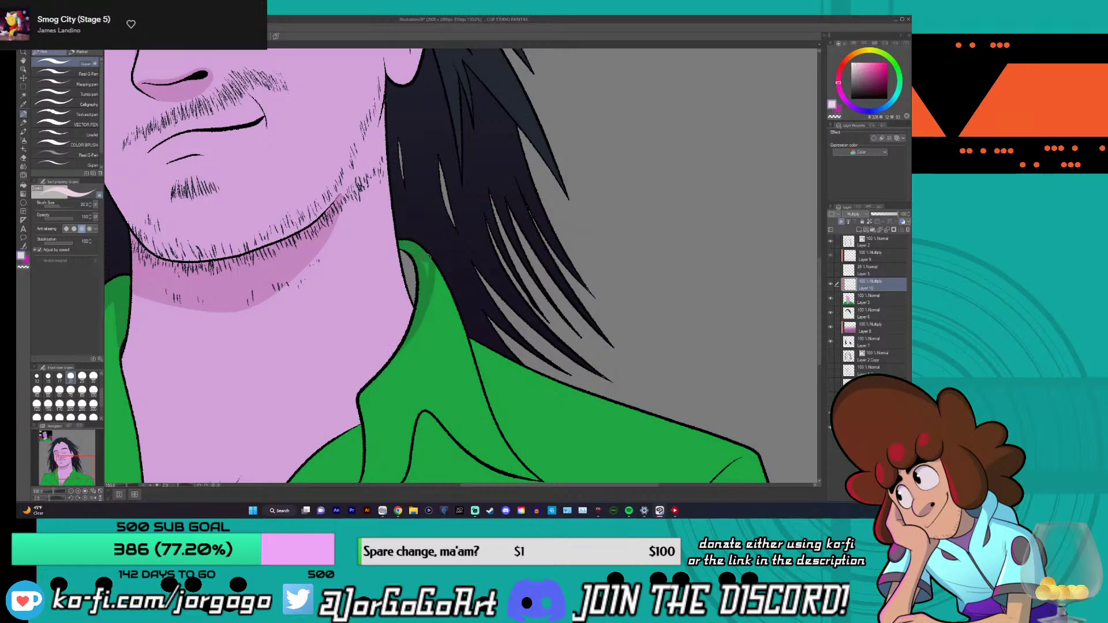
{"action": "scroll", "coordinate": [427, 254], "scroll_direction": "down", "scroll_amount": 5}
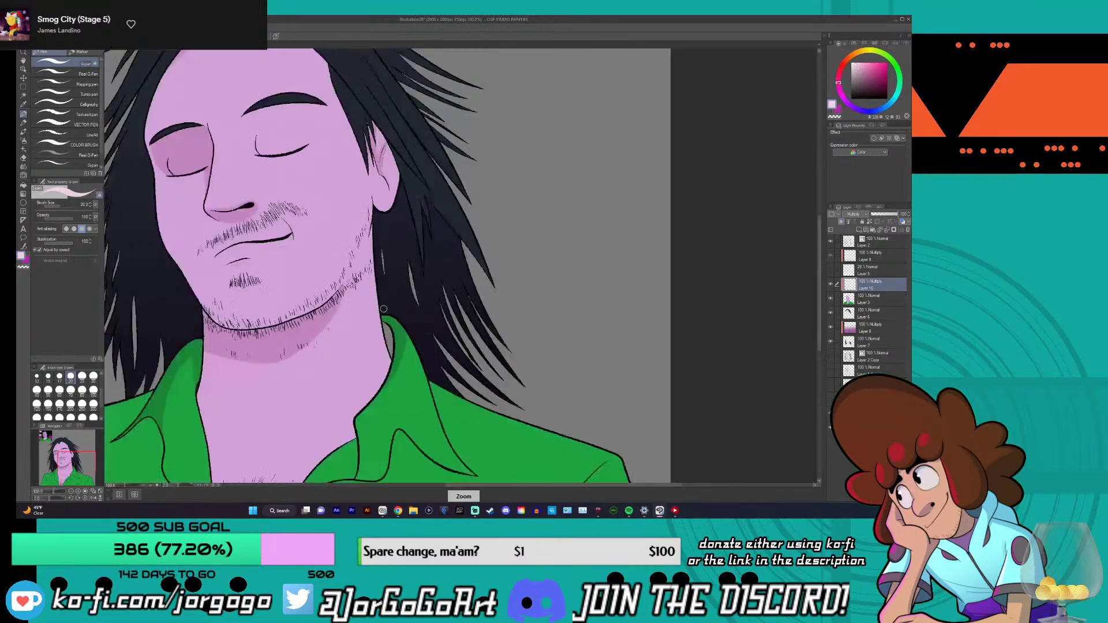
- Paint a thin vertical shadow down the right side of the neck, from the jaw to the collar
{"action": "scroll", "coordinate": [391, 254], "scroll_direction": "up", "scroll_amount": 5}
{"action": "left_click_drag", "start_coordinate": [390, 243], "coordinate": [391, 397]}
{"action": "key", "text": "ctrl+z"}
{"action": "left_click_drag", "start_coordinate": [388, 243], "coordinate": [395, 396]}
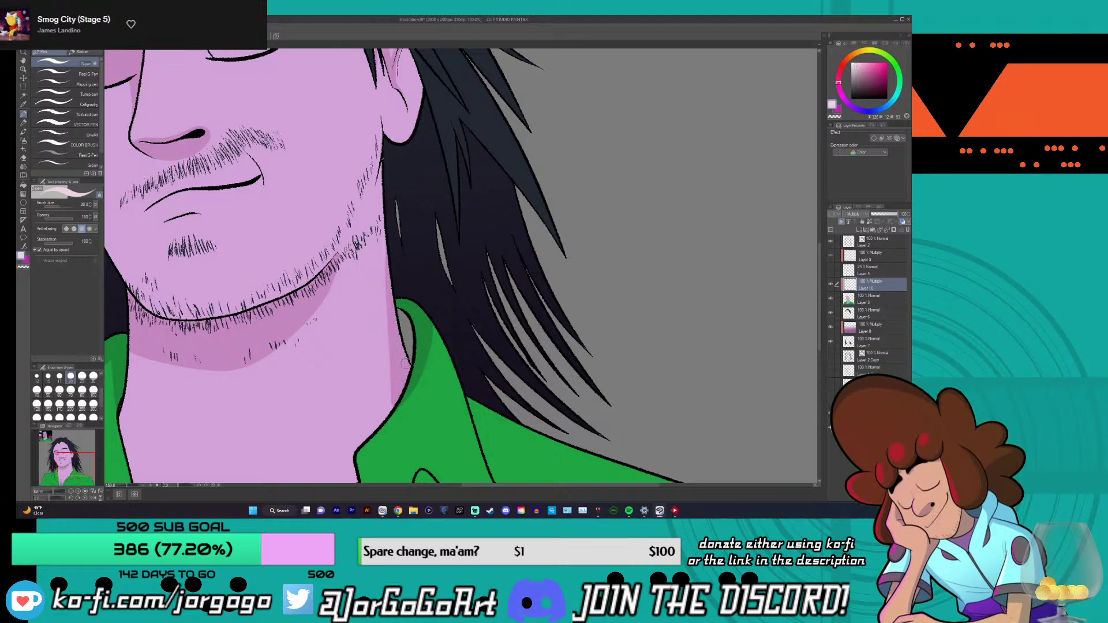
{"action": "left_click_drag", "start_coordinate": [384, 249], "coordinate": [392, 415]}
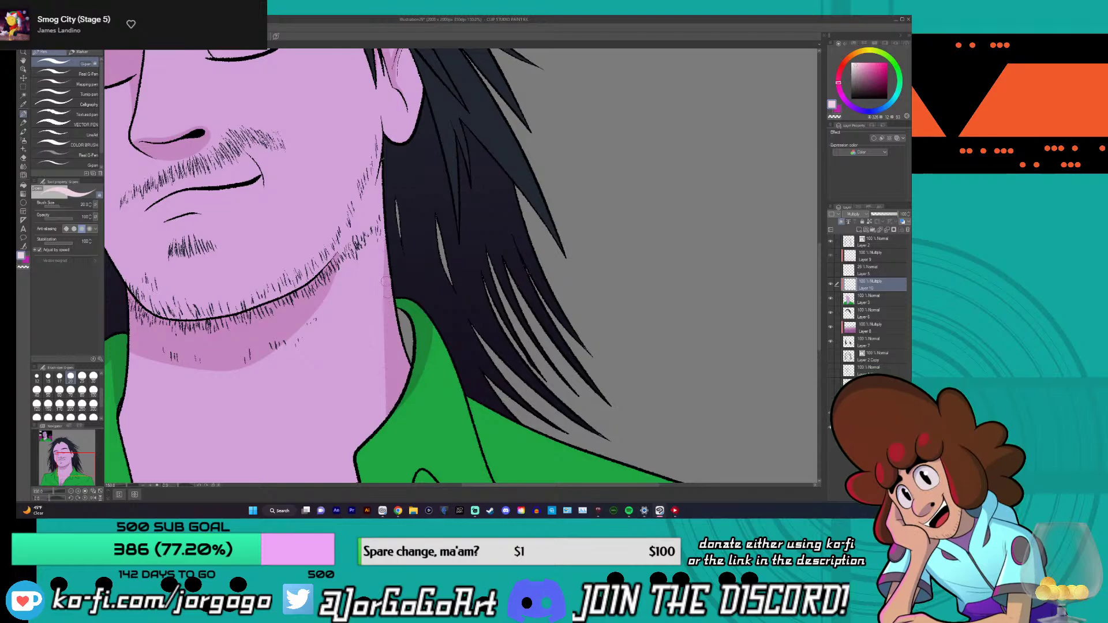
- Examine the face, neck and collar shading on the whole portrait and compare it with the reference photo
{"action": "key", "text": "ctrl+minus"}
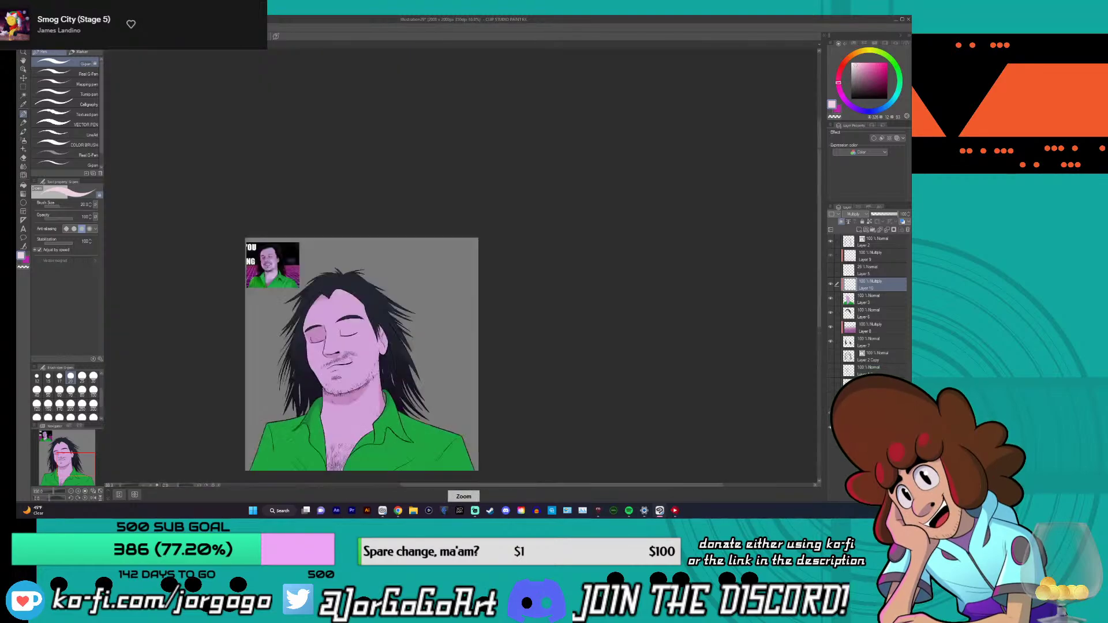
{"action": "scroll", "coordinate": [378, 416], "scroll_direction": "up", "scroll_amount": 3}
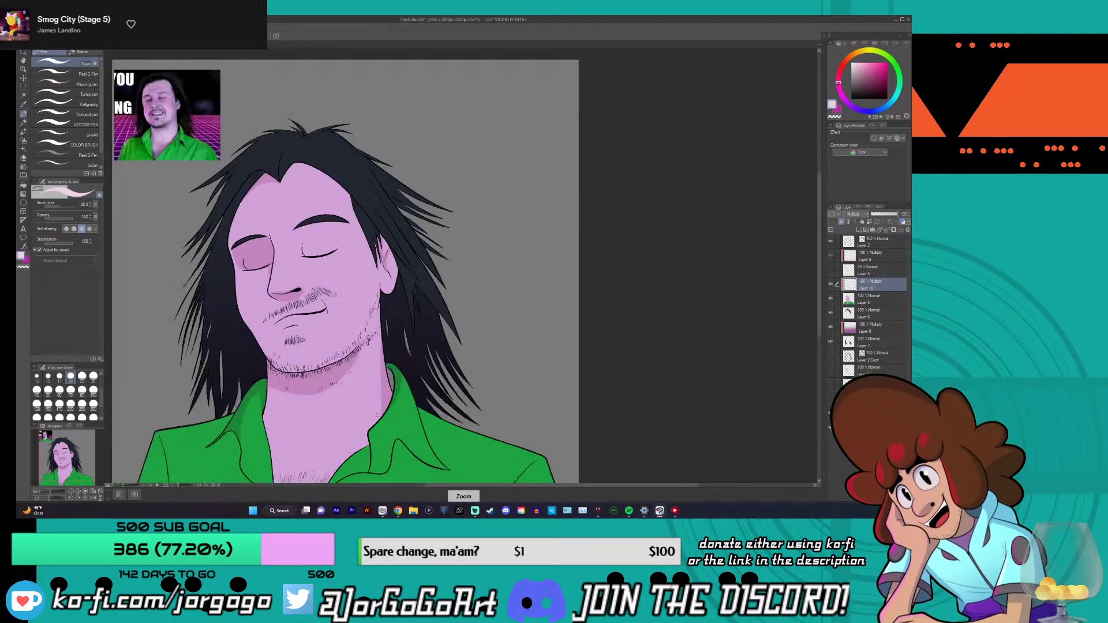
{"action": "scroll", "coordinate": [378, 415], "scroll_direction": "down", "scroll_amount": 1}
{"action": "scroll", "coordinate": [286, 217], "scroll_direction": "up", "scroll_amount": 1}
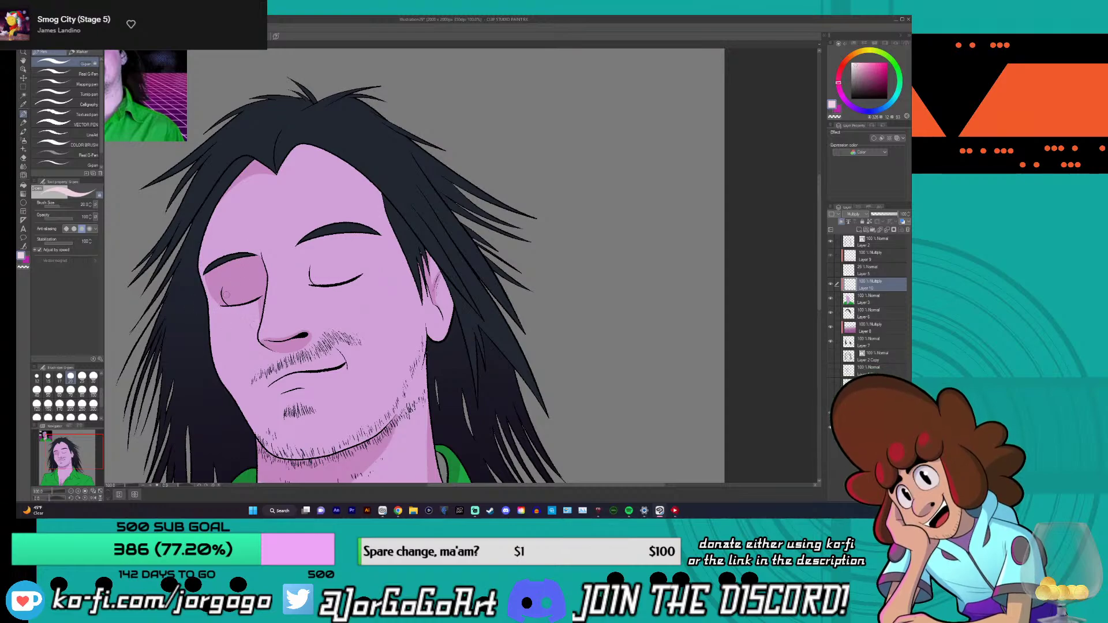
{"action": "scroll", "coordinate": [279, 350], "scroll_direction": "down", "scroll_amount": 6}
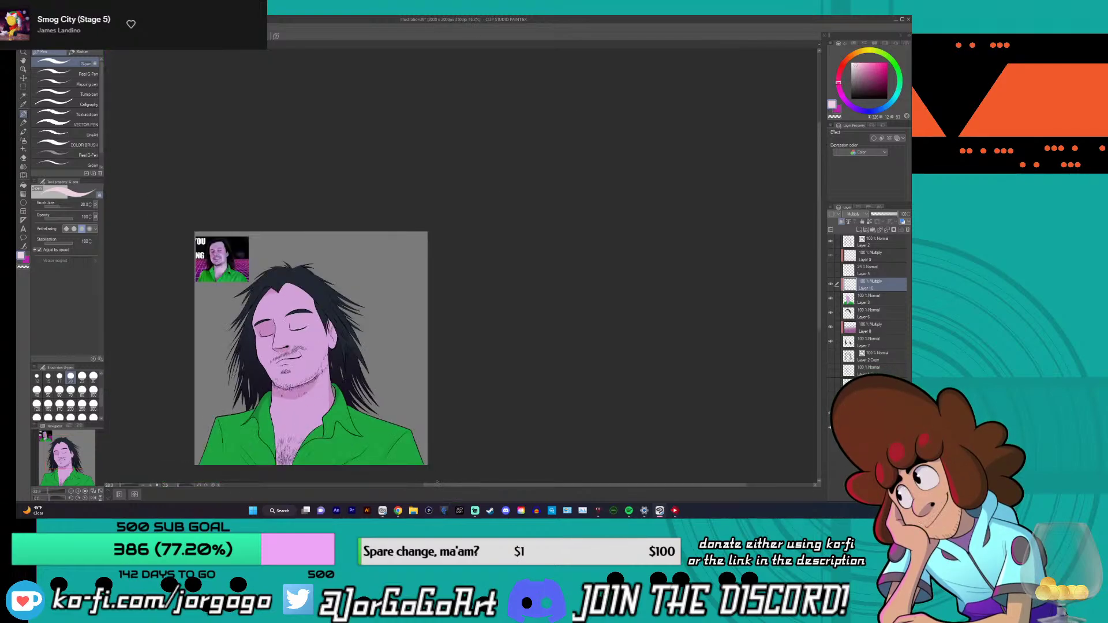
{"action": "scroll", "coordinate": [360, 495], "scroll_direction": "left", "scroll_amount": 3}
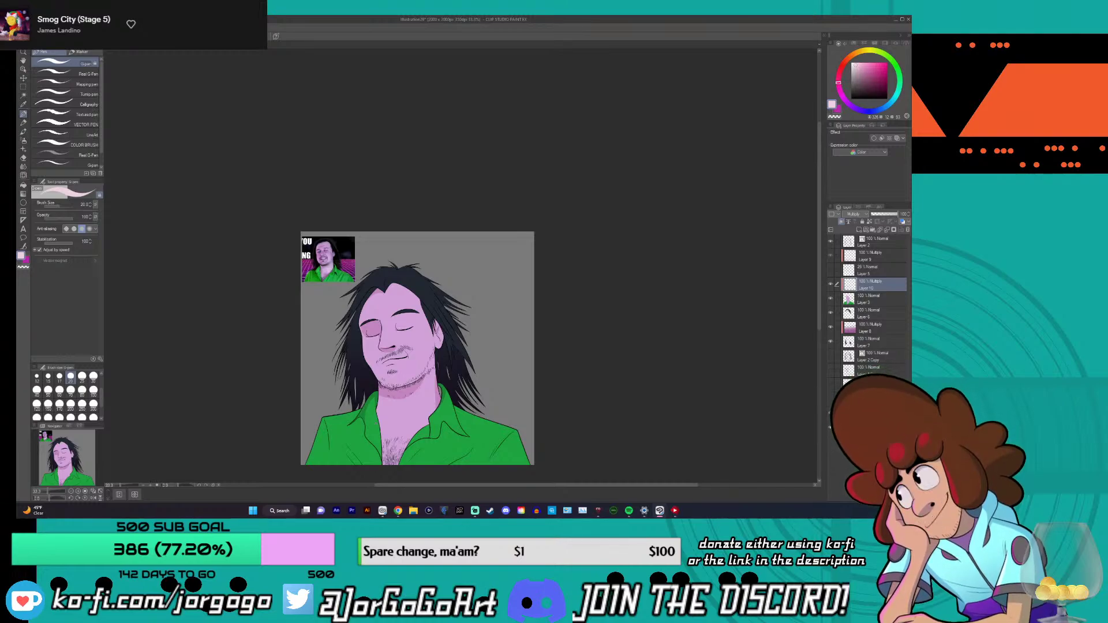
{"action": "scroll", "coordinate": [386, 413], "scroll_direction": "down", "scroll_amount": 1}
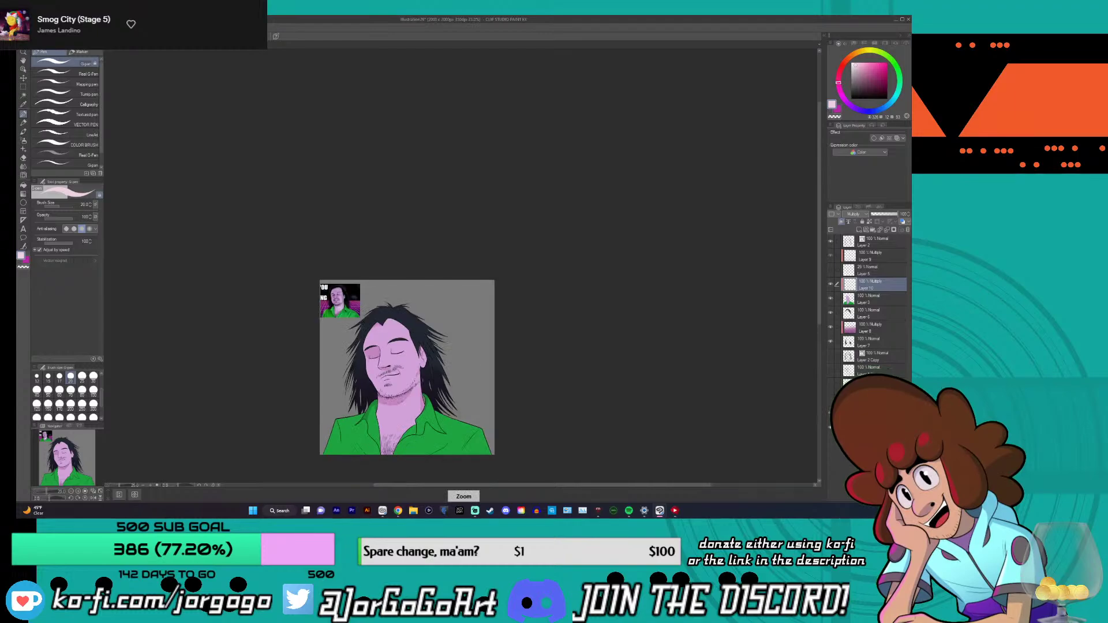
{"action": "scroll", "coordinate": [386, 412], "scroll_direction": "up", "scroll_amount": 2}
{"action": "scroll", "coordinate": [395, 429], "scroll_direction": "up", "scroll_amount": 3}
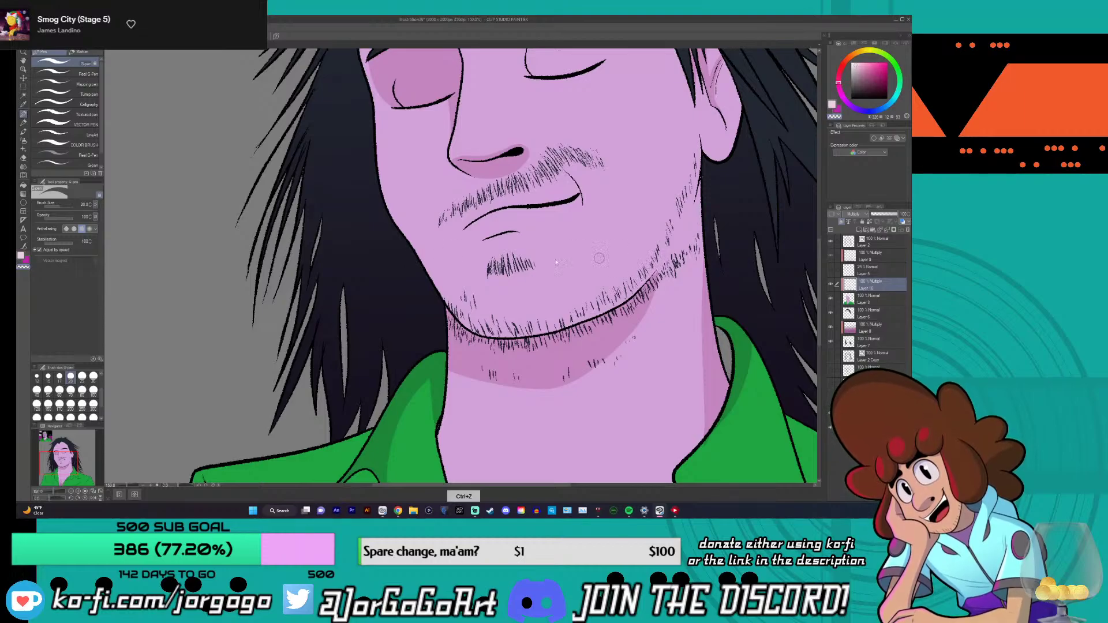
- Undo the last edit and extend the shadow under the chin slightly lower along its curved bottom edge
{"action": "key", "text": "ctrl+z"}
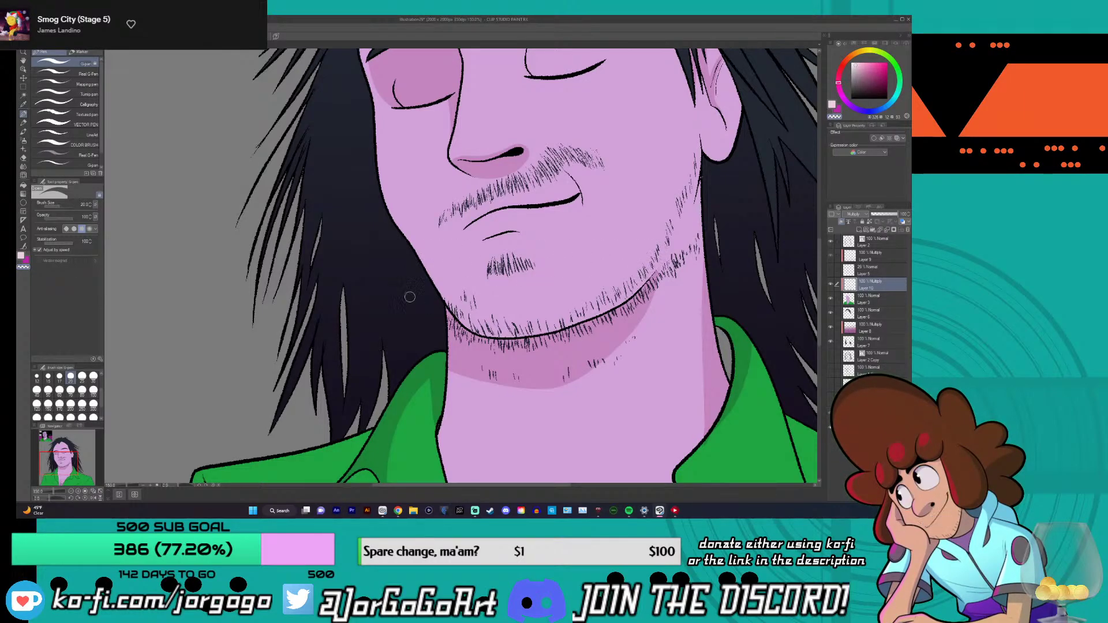
{"action": "left_click", "coordinate": [23, 257]}
{"action": "mouse_move", "coordinate": [647, 309]}
{"action": "left_mouse_down"}
{"action": "mouse_move", "coordinate": [600, 366]}
{"action": "mouse_move", "coordinate": [566, 387]}
{"action": "mouse_move", "coordinate": [457, 379]}
{"action": "left_mouse_up"}
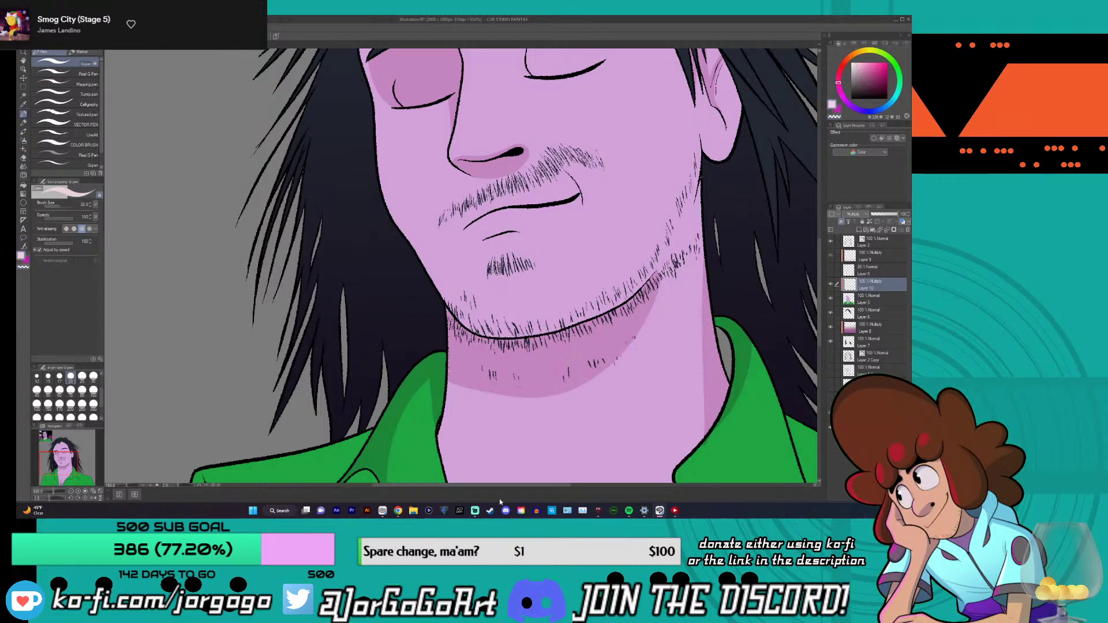
- Paint narrow shadows on the chest along both edges of the open shirt, tapering down to the canvas edge
{"action": "key", "text": "ctrl+minus"}
{"action": "key", "text": "ctrl+plus"}
{"action": "key", "text": "ctrl+plus"}
{"action": "key", "text": "ctrl+plus"}
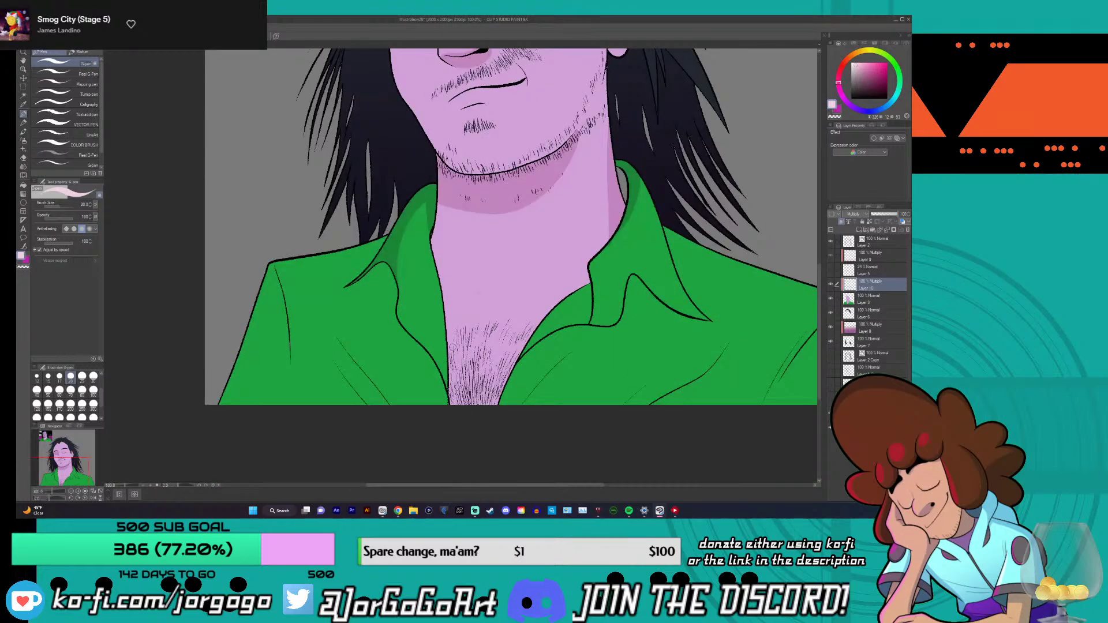
{"action": "key", "text": "ctrl+plus"}
{"action": "left_click_drag", "start_coordinate": [447, 328], "coordinate": [464, 438]}
{"action": "key", "text": "ctrl+z"}
{"action": "mouse_move", "coordinate": [445, 316]}
{"action": "left_mouse_down"}
{"action": "mouse_move", "coordinate": [461, 424]}
{"action": "mouse_move", "coordinate": [453, 439]}
{"action": "left_mouse_up"}
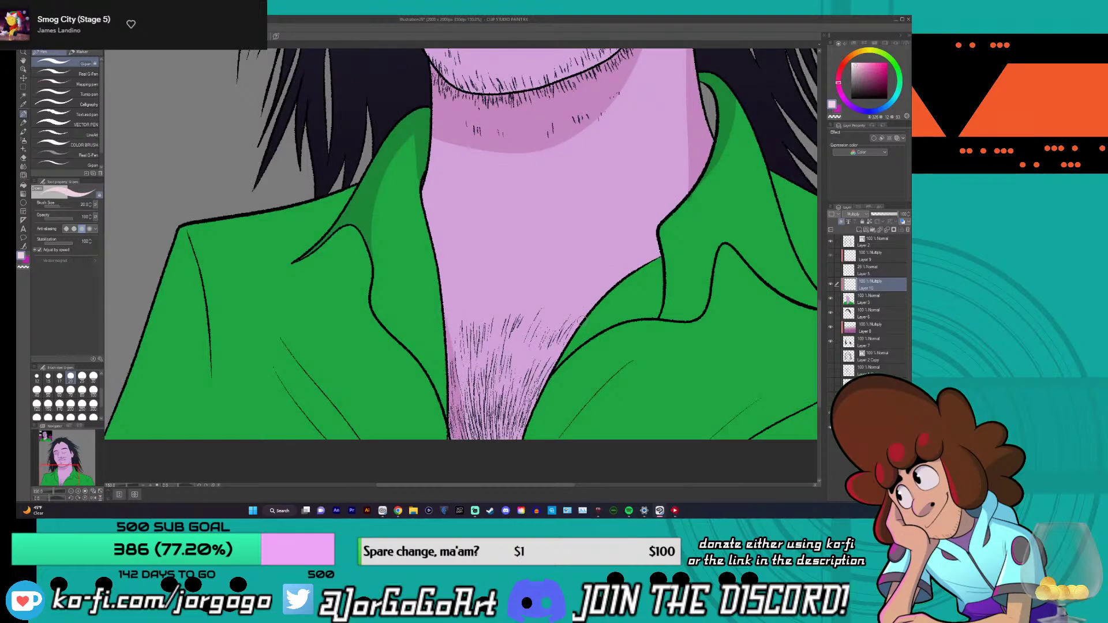
{"action": "left_click_drag", "start_coordinate": [548, 380], "coordinate": [514, 438]}
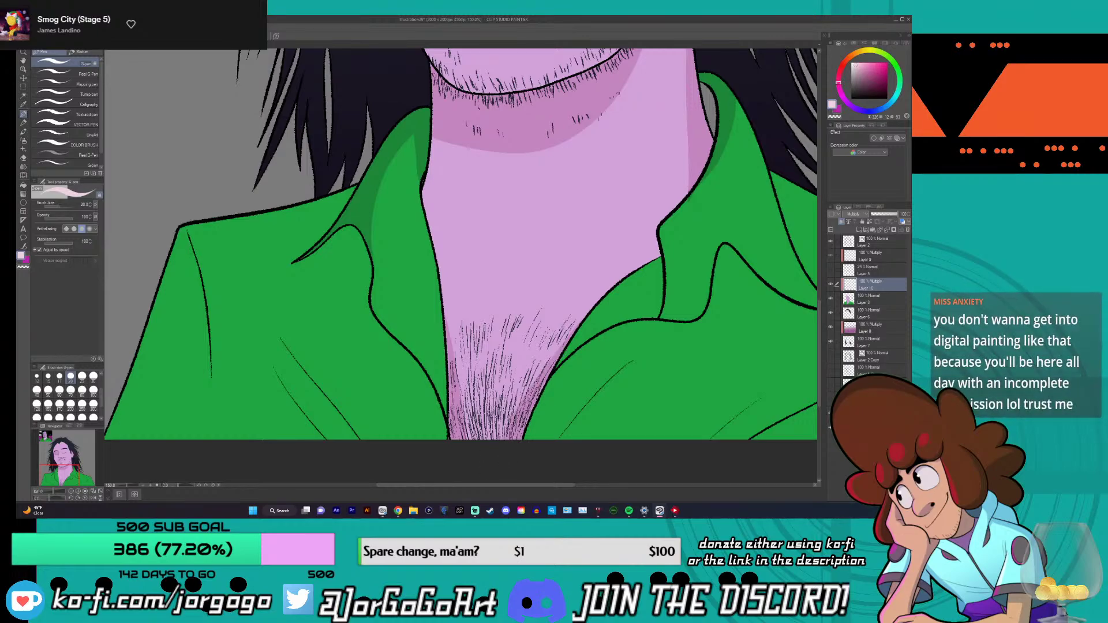
- Fill the bottom of the chest between the two side shadows so they join beneath the chest hair
{"action": "mouse_move", "coordinate": [468, 404]}
{"action": "left_mouse_down"}
{"action": "mouse_move", "coordinate": [502, 439]}
{"action": "mouse_move", "coordinate": [467, 423]}
{"action": "left_mouse_up"}
{"action": "key", "text": "ctrl+z"}
{"action": "key", "text": "ctrl+z"}
{"action": "left_click_drag", "start_coordinate": [519, 401], "coordinate": [499, 423]}
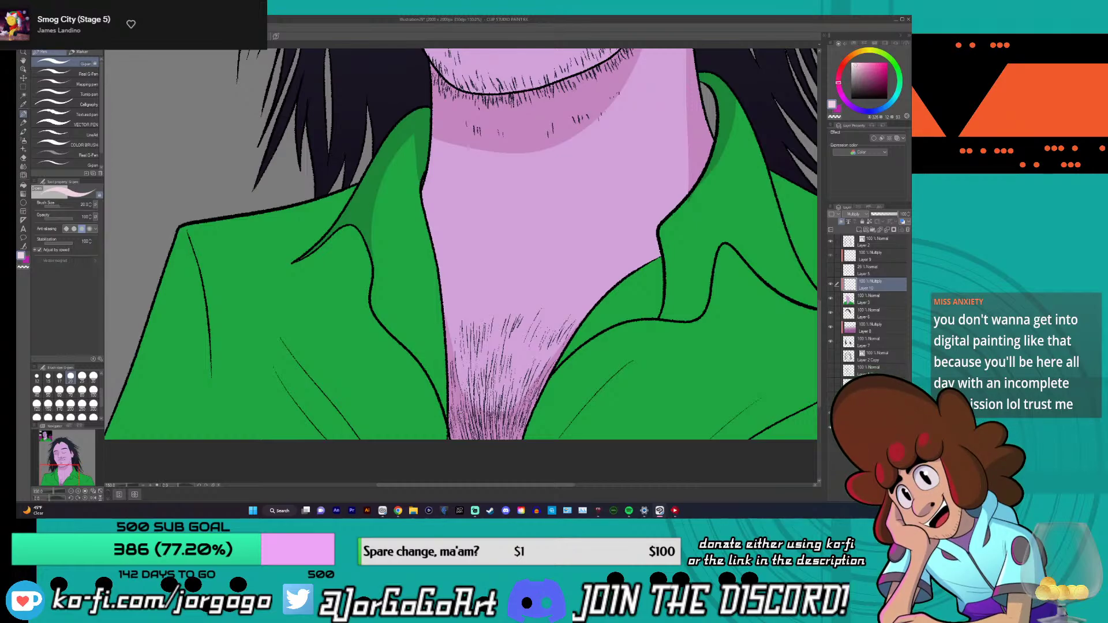
- Extend the left collar's shadow downward along its folded edge toward the chest opening
{"action": "scroll", "coordinate": [462, 243], "scroll_direction": "down", "scroll_amount": 5}
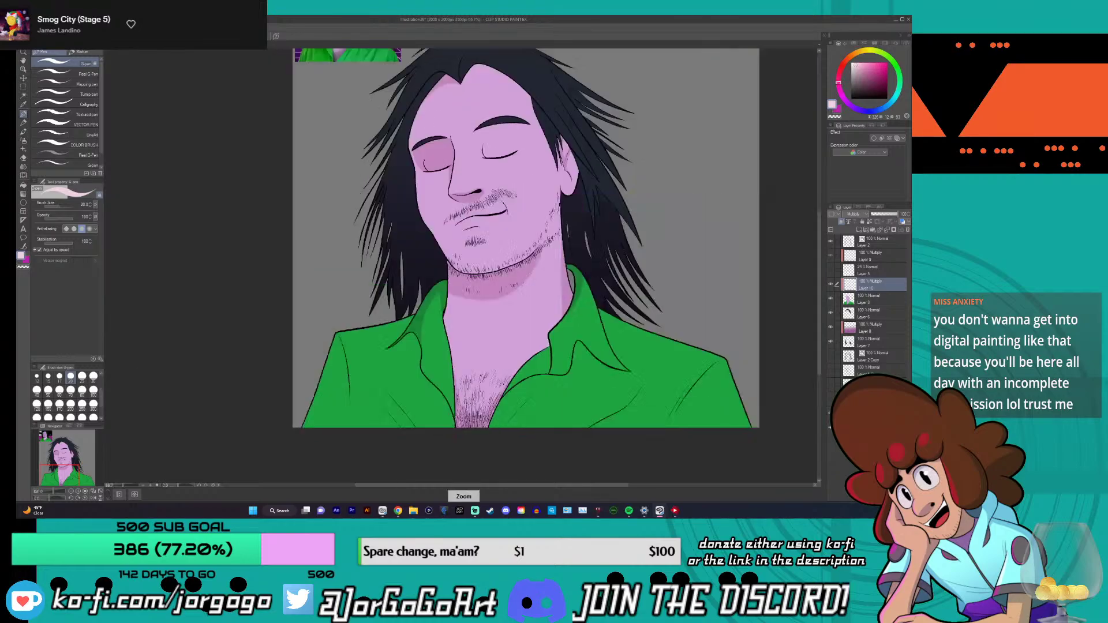
{"action": "scroll", "coordinate": [461, 243], "scroll_direction": "up", "scroll_amount": 3}
{"action": "scroll", "coordinate": [525, 237], "scroll_direction": "down", "scroll_amount": 1}
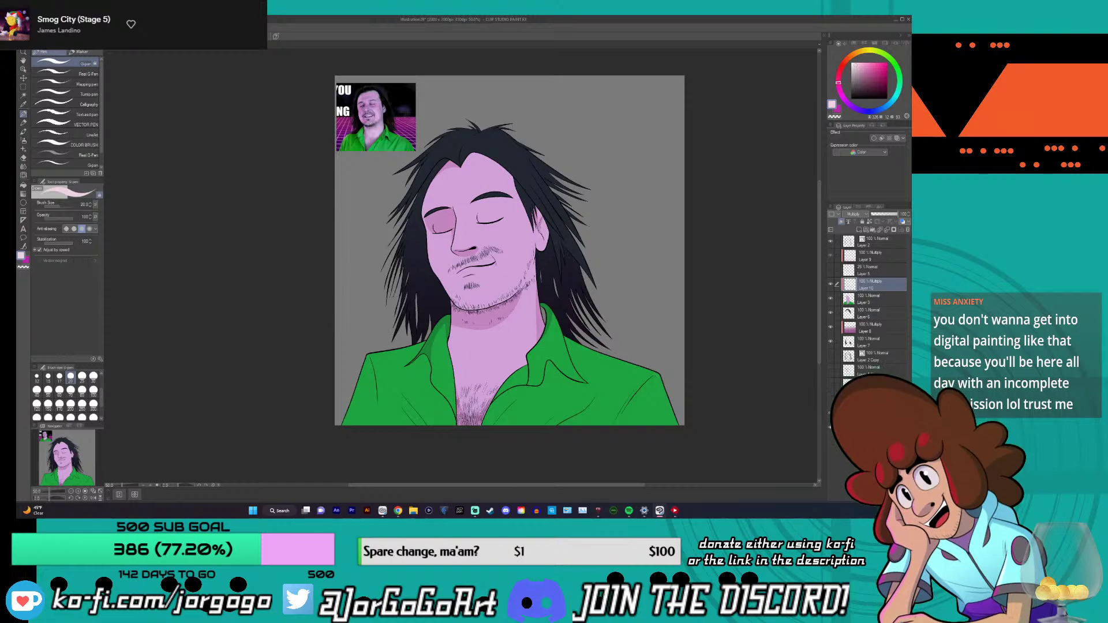
{"action": "scroll", "coordinate": [445, 387], "scroll_direction": "up", "scroll_amount": 4}
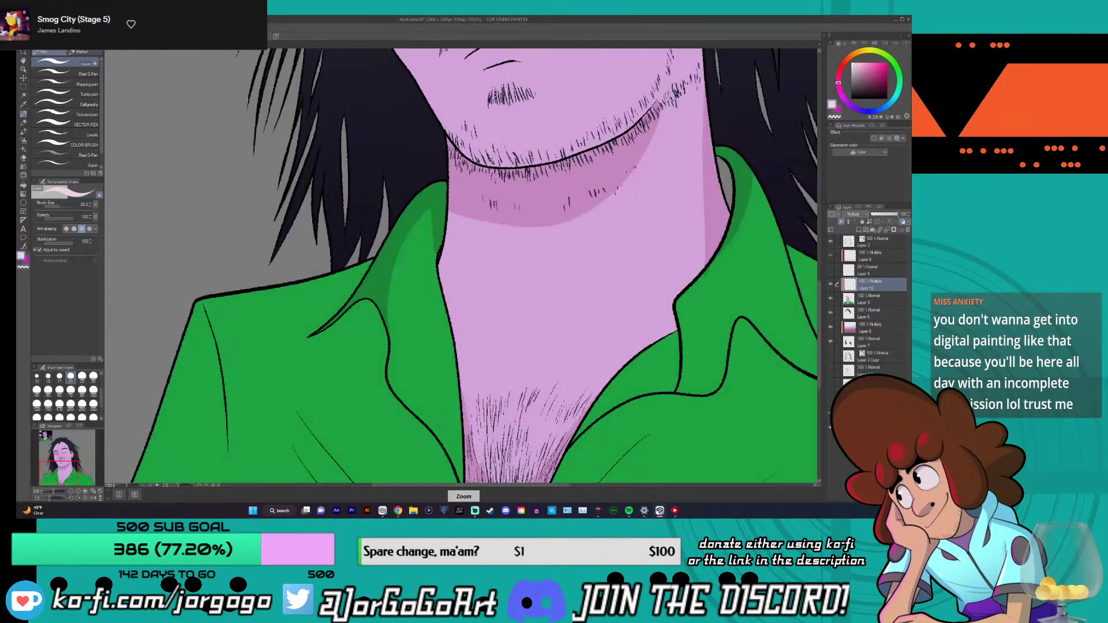
{"action": "scroll", "coordinate": [489, 153], "scroll_direction": "up", "scroll_amount": 2}
{"action": "scroll", "coordinate": [488, 153], "scroll_direction": "down", "scroll_amount": 2}
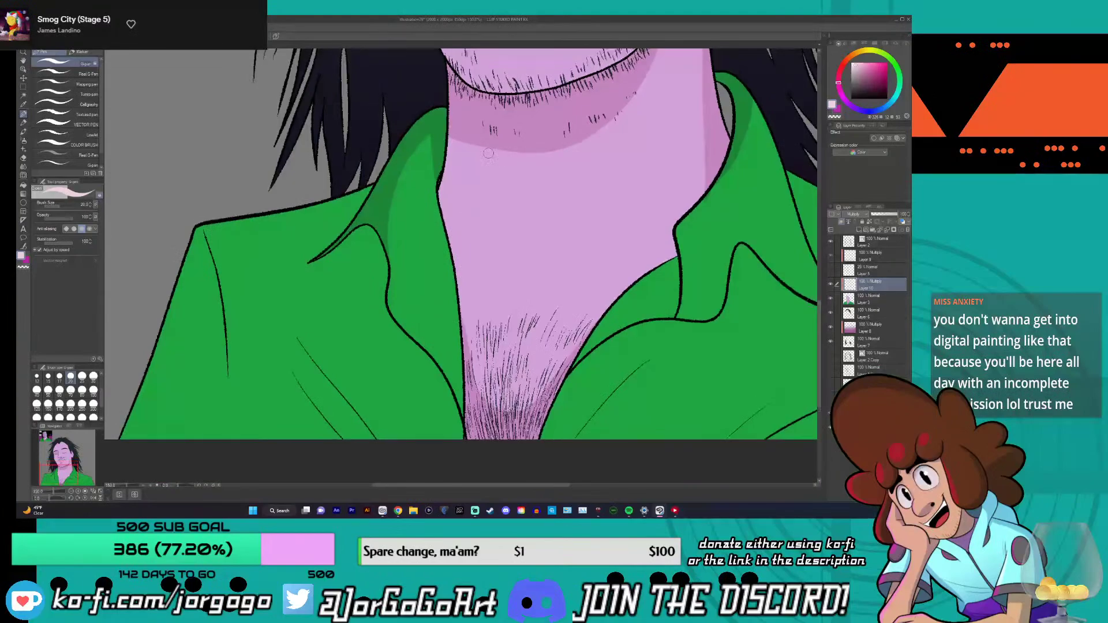
{"action": "key", "text": "ctrl+z"}
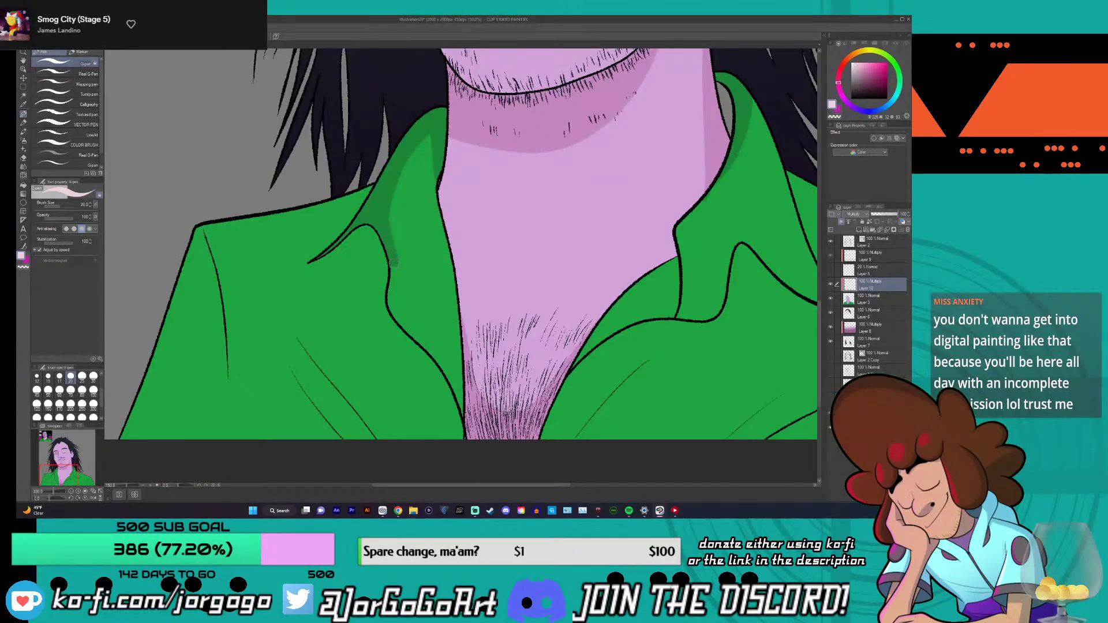
{"action": "mouse_move", "coordinate": [390, 214]}
{"action": "left_mouse_down"}
{"action": "mouse_move", "coordinate": [403, 314]}
{"action": "mouse_move", "coordinate": [390, 257]}
{"action": "left_mouse_up"}
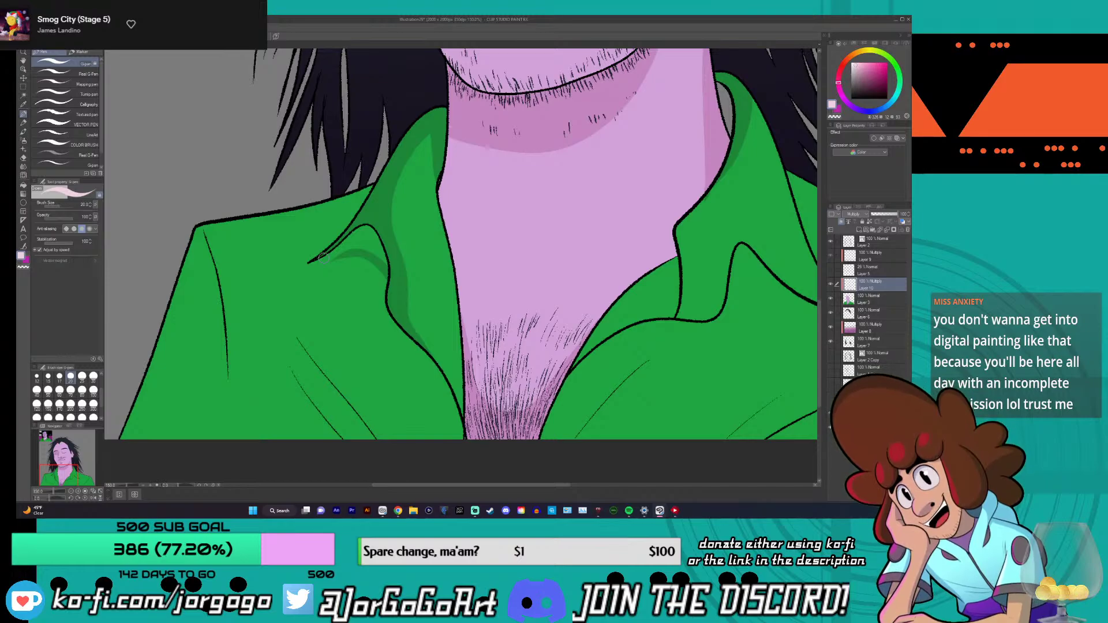
- Shape and fill the shadow beneath the left collar tip, following the curve of the fold
{"action": "left_click_drag", "start_coordinate": [337, 256], "coordinate": [354, 229]}
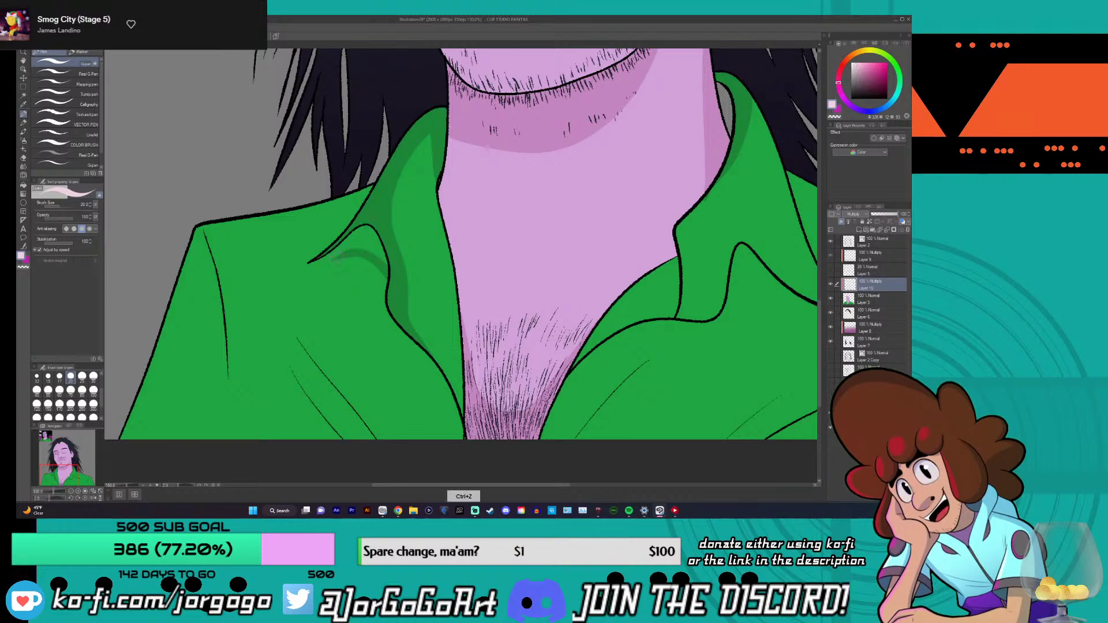
{"action": "left_click_drag", "start_coordinate": [364, 225], "coordinate": [349, 248]}
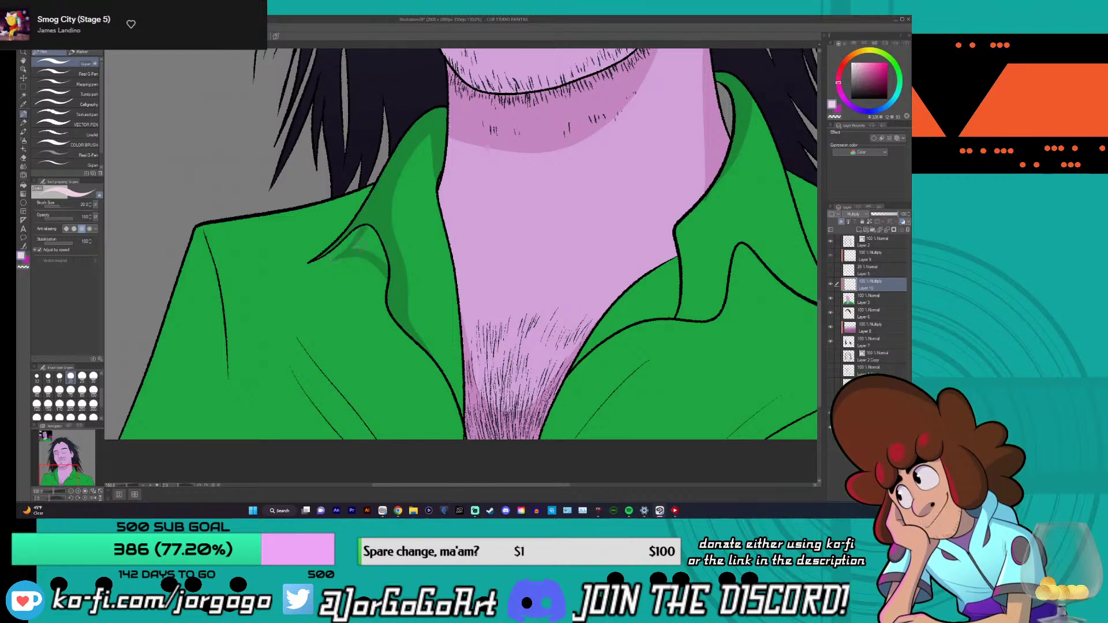
{"action": "scroll", "coordinate": [355, 243], "scroll_direction": "up", "scroll_amount": 6}
{"action": "mouse_move", "coordinate": [294, 271]}
{"action": "left_mouse_down"}
{"action": "mouse_move", "coordinate": [369, 208]}
{"action": "mouse_move", "coordinate": [361, 216]}
{"action": "left_mouse_up"}
{"action": "mouse_move", "coordinate": [381, 156]}
{"action": "left_mouse_down"}
{"action": "mouse_move", "coordinate": [398, 141]}
{"action": "mouse_move", "coordinate": [478, 372]}
{"action": "mouse_move", "coordinate": [453, 290]}
{"action": "mouse_move", "coordinate": [453, 331]}
{"action": "mouse_move", "coordinate": [326, 270]}
{"action": "mouse_move", "coordinate": [325, 289]}
{"action": "mouse_move", "coordinate": [411, 243]}
{"action": "mouse_move", "coordinate": [387, 226]}
{"action": "mouse_move", "coordinate": [409, 249]}
{"action": "left_mouse_up"}
{"action": "scroll", "coordinate": [462, 289], "scroll_direction": "down", "scroll_amount": 6}
{"action": "scroll", "coordinate": [531, 254], "scroll_direction": "down", "scroll_amount": 2}
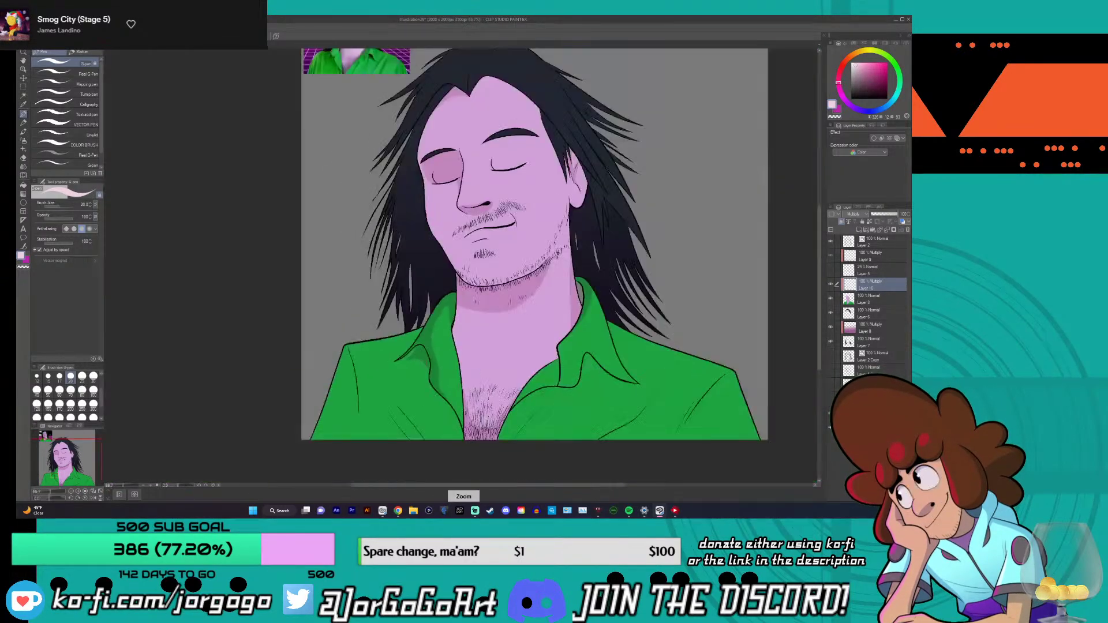
- Paint small tapered shadows along the two diagonal creases on the lower left front of the shirt
{"action": "scroll", "coordinate": [421, 363], "scroll_direction": "up", "scroll_amount": 3}
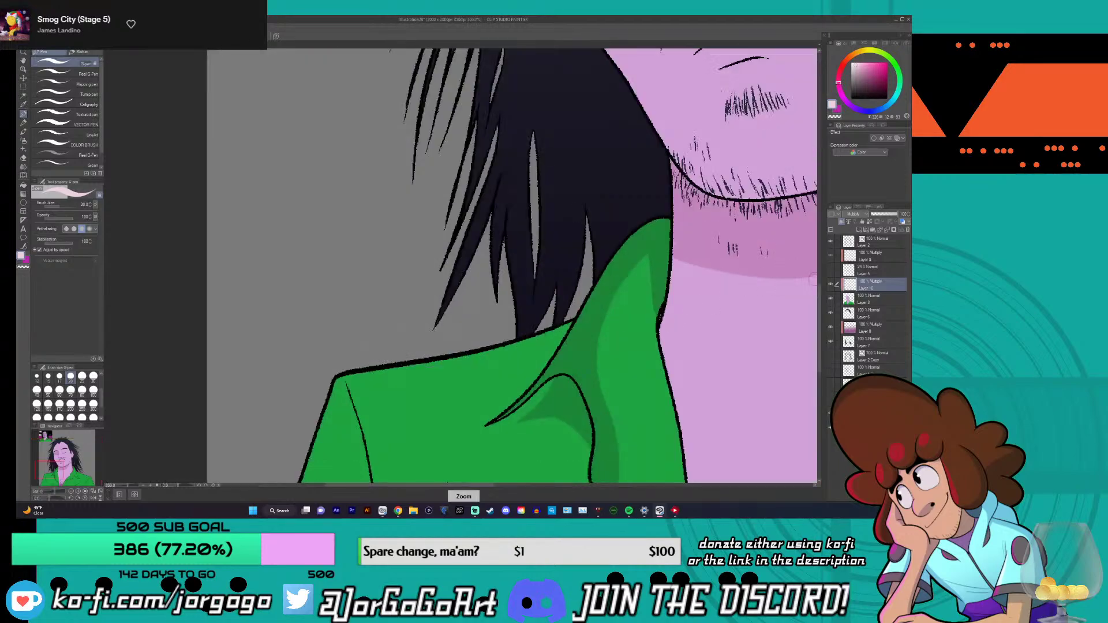
{"action": "scroll", "coordinate": [813, 280], "scroll_direction": "down", "scroll_amount": 4}
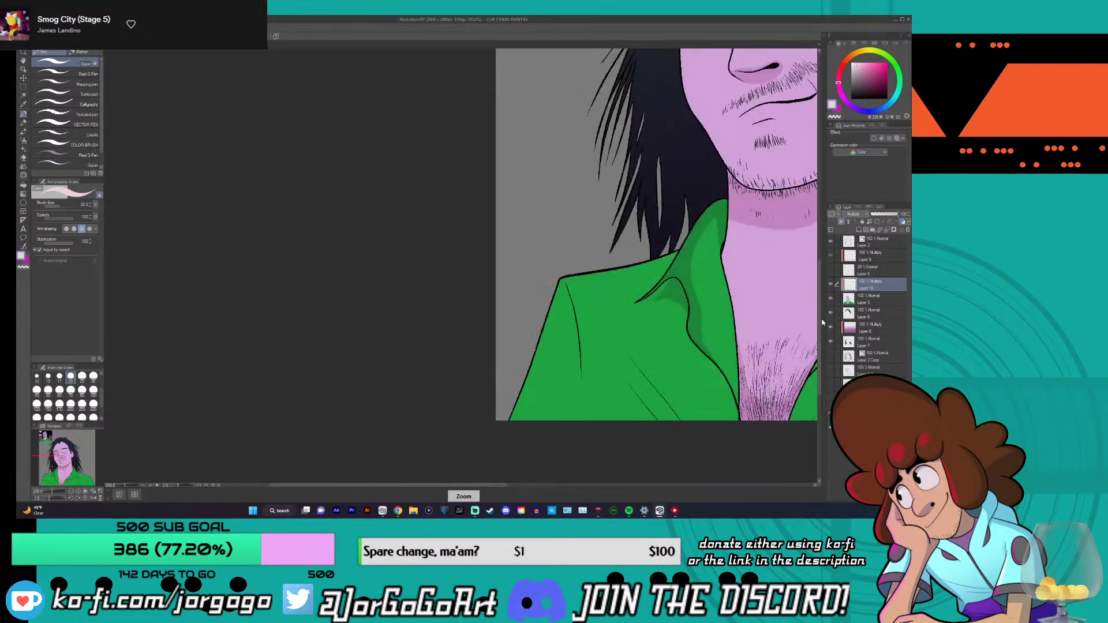
{"action": "scroll", "coordinate": [820, 313], "scroll_direction": "down", "scroll_amount": 3}
{"action": "scroll", "coordinate": [820, 313], "scroll_direction": "right", "scroll_amount": 4}
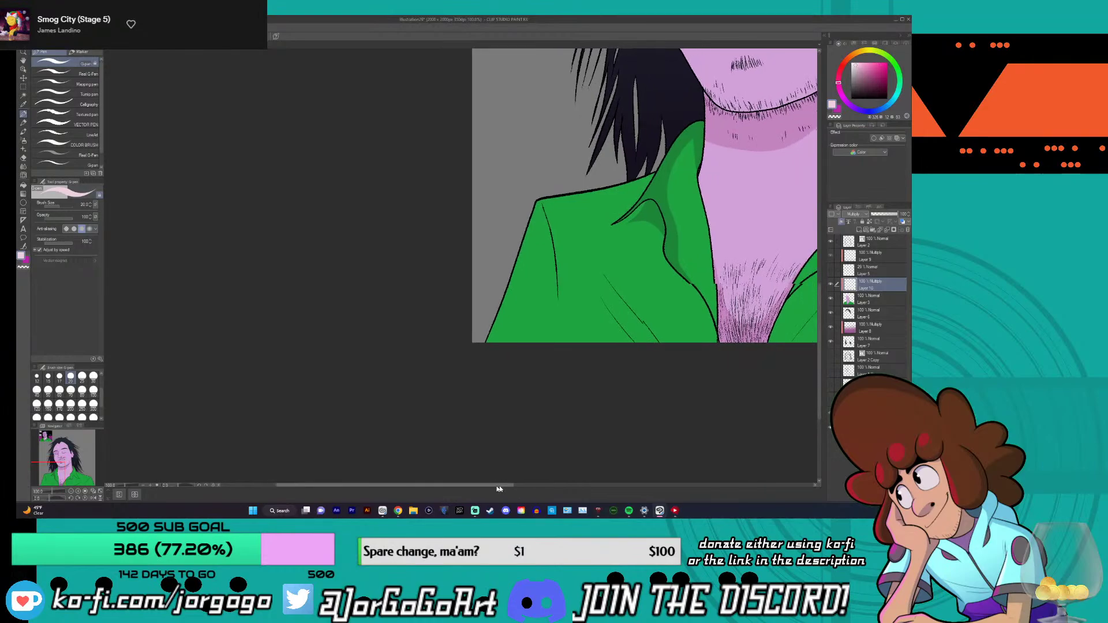
{"action": "left_click_drag", "start_coordinate": [474, 486], "coordinate": [470, 485]}
{"action": "key", "text": "ctrl+plus"}
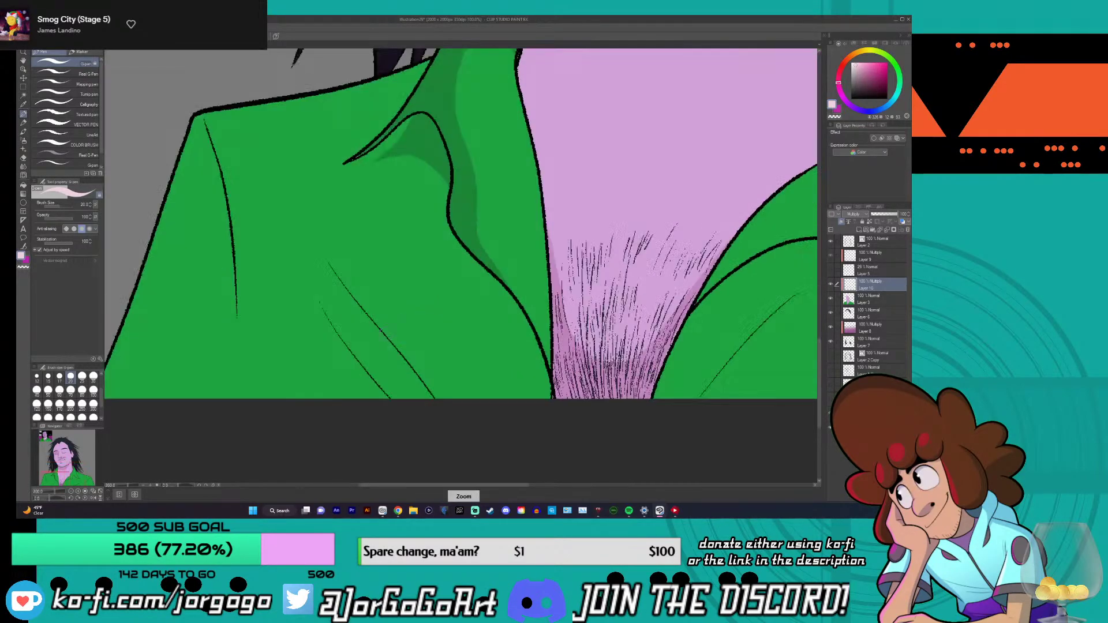
{"action": "key", "text": "ctrl+plus"}
{"action": "left_click_drag", "start_coordinate": [325, 321], "coordinate": [465, 456]}
{"action": "key", "text": "ctrl+minus"}
{"action": "key", "text": "ctrl+minus"}
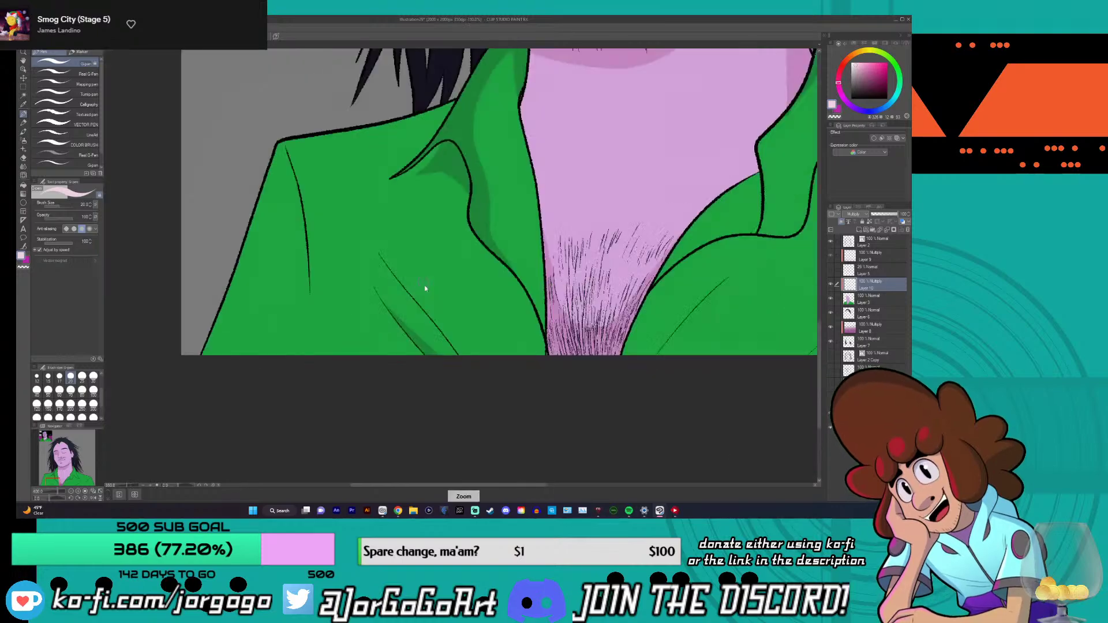
{"action": "key", "text": "ctrl+plus"}
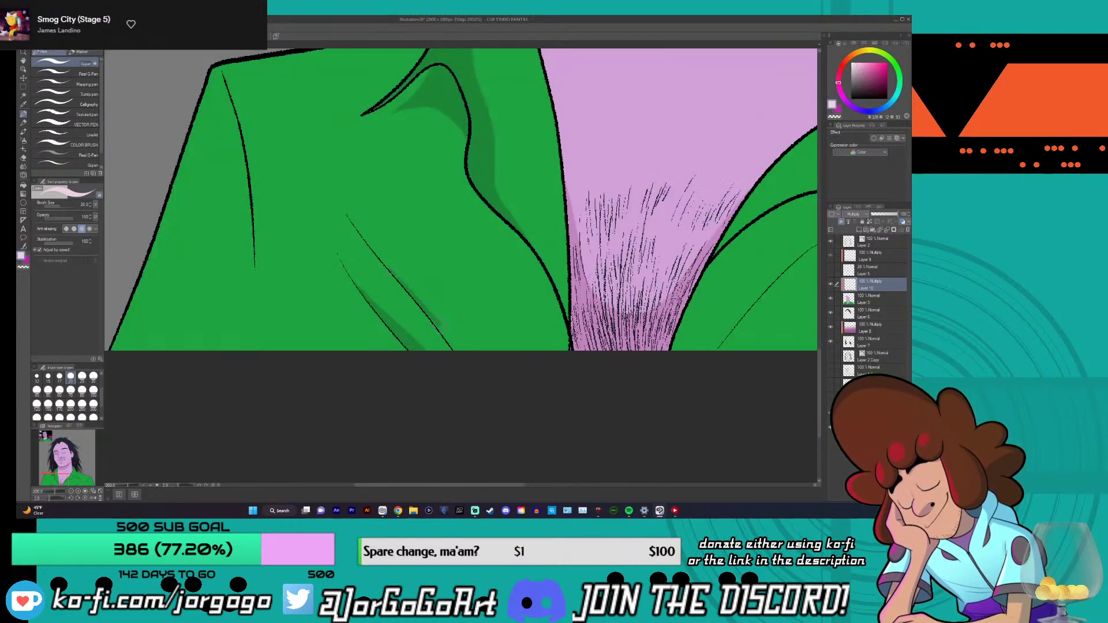
{"action": "scroll", "coordinate": [543, 324], "scroll_direction": "up", "scroll_amount": 3}
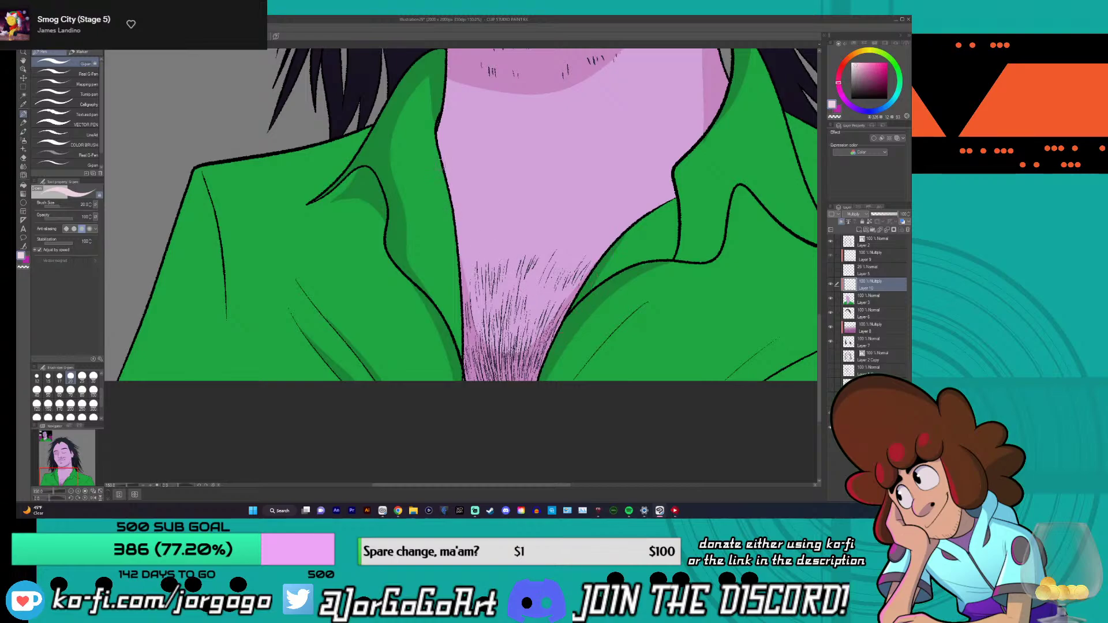
- Shape and fill the shadow beneath the right collar tip, tapering from the fold's peak along the edge to the point
{"action": "key", "text": "ctrl+minus"}
{"action": "key", "text": "ctrl+minus"}
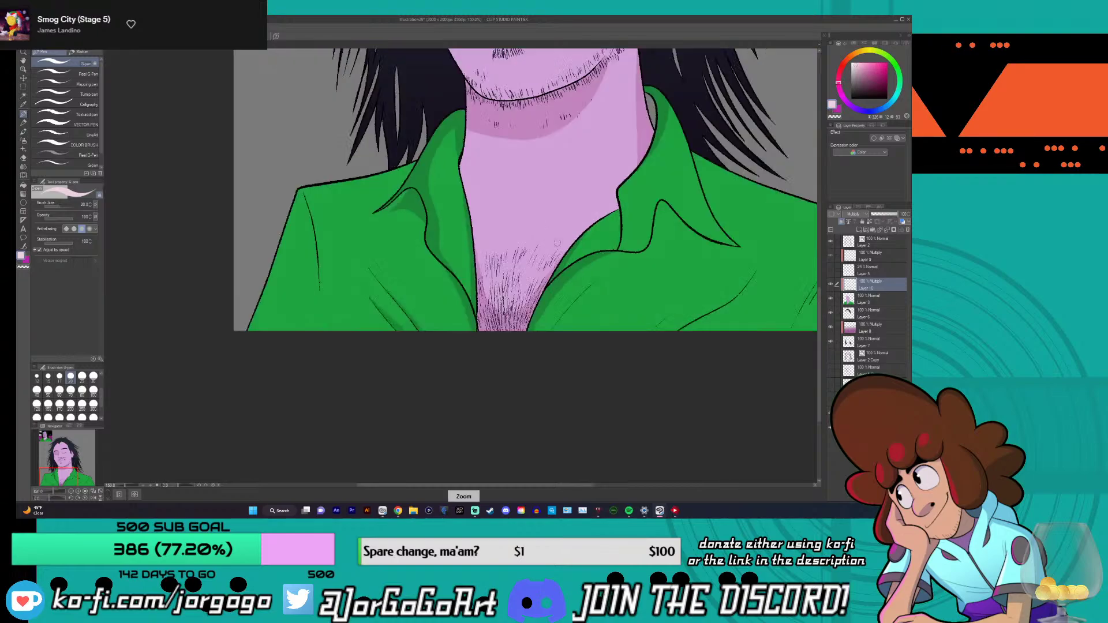
{"action": "key", "text": "ctrl+plus"}
{"action": "key", "text": "ctrl+plus"}
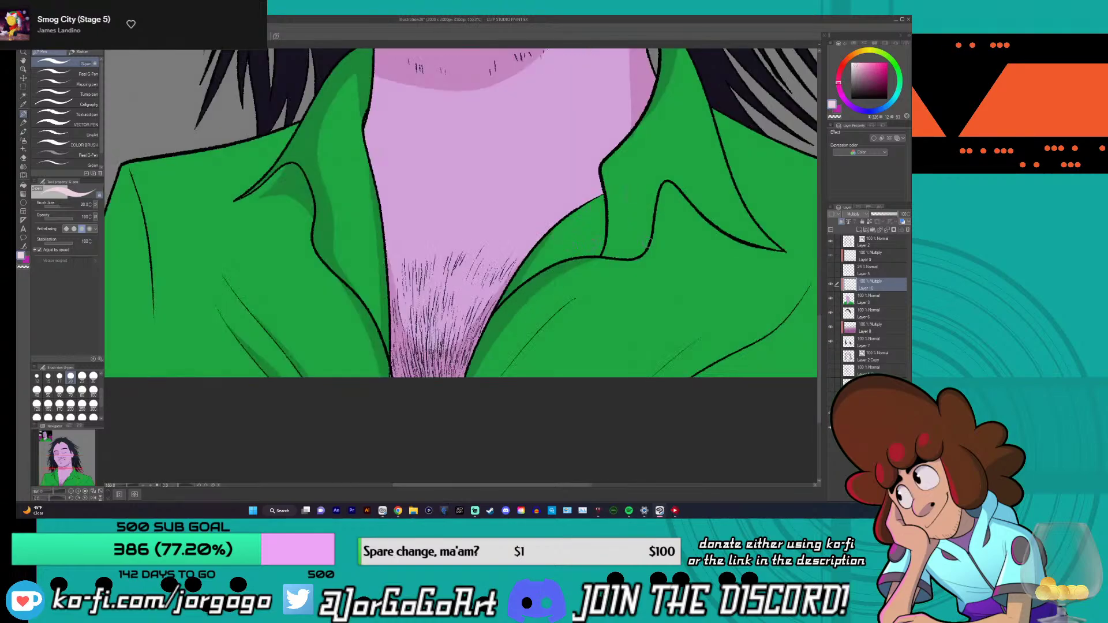
{"action": "key", "text": "ctrl+plus"}
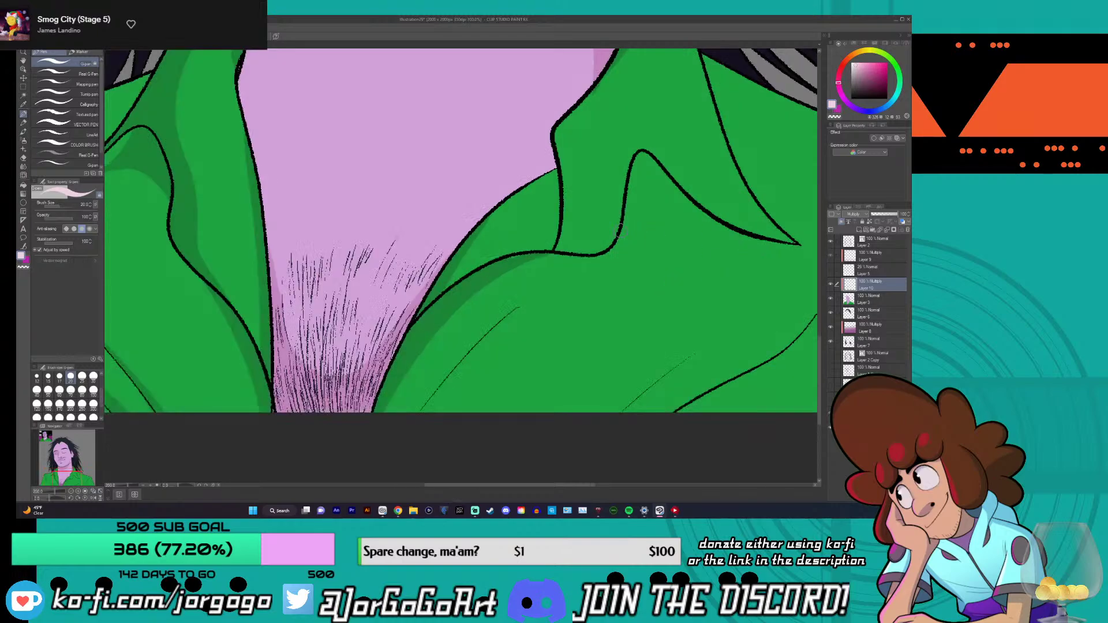
{"action": "mouse_move", "coordinate": [632, 213]}
{"action": "left_mouse_down"}
{"action": "mouse_move", "coordinate": [794, 244]}
{"action": "mouse_move", "coordinate": [762, 242]}
{"action": "left_mouse_up"}
{"action": "key", "text": "ctrl+z"}
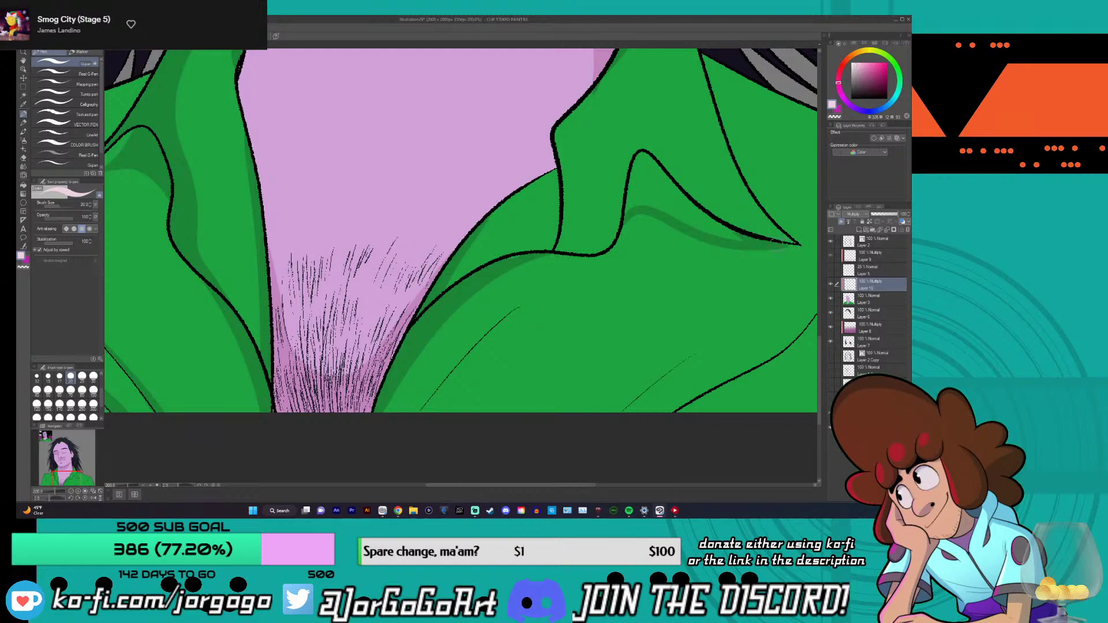
{"action": "mouse_move", "coordinate": [736, 233]}
{"action": "left_mouse_down"}
{"action": "mouse_move", "coordinate": [646, 155]}
{"action": "mouse_move", "coordinate": [634, 165]}
{"action": "mouse_move", "coordinate": [624, 216]}
{"action": "mouse_move", "coordinate": [643, 201]}
{"action": "mouse_move", "coordinate": [747, 241]}
{"action": "left_mouse_up"}
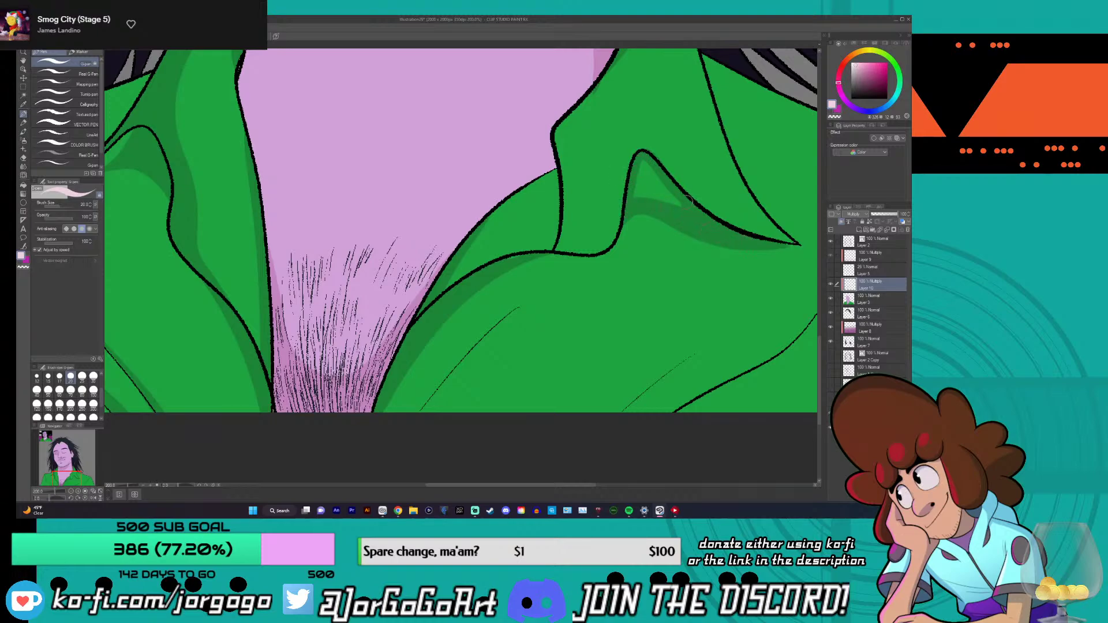
{"action": "mouse_move", "coordinate": [689, 200]}
{"action": "left_mouse_down"}
{"action": "mouse_move", "coordinate": [646, 167]}
{"action": "mouse_move", "coordinate": [641, 191]}
{"action": "mouse_move", "coordinate": [655, 196]}
{"action": "left_mouse_up"}
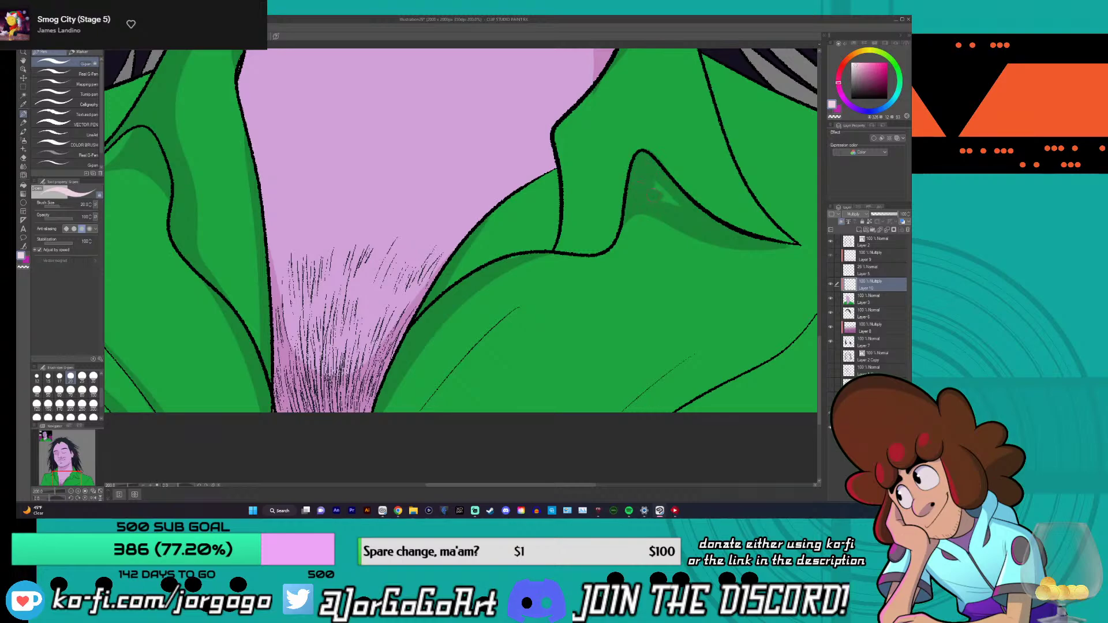
- Shade the right collar's front edge and the shirt opening tucked beneath it, undoing the stray stroke
{"action": "scroll", "coordinate": [622, 221], "scroll_direction": "down", "scroll_amount": 3}
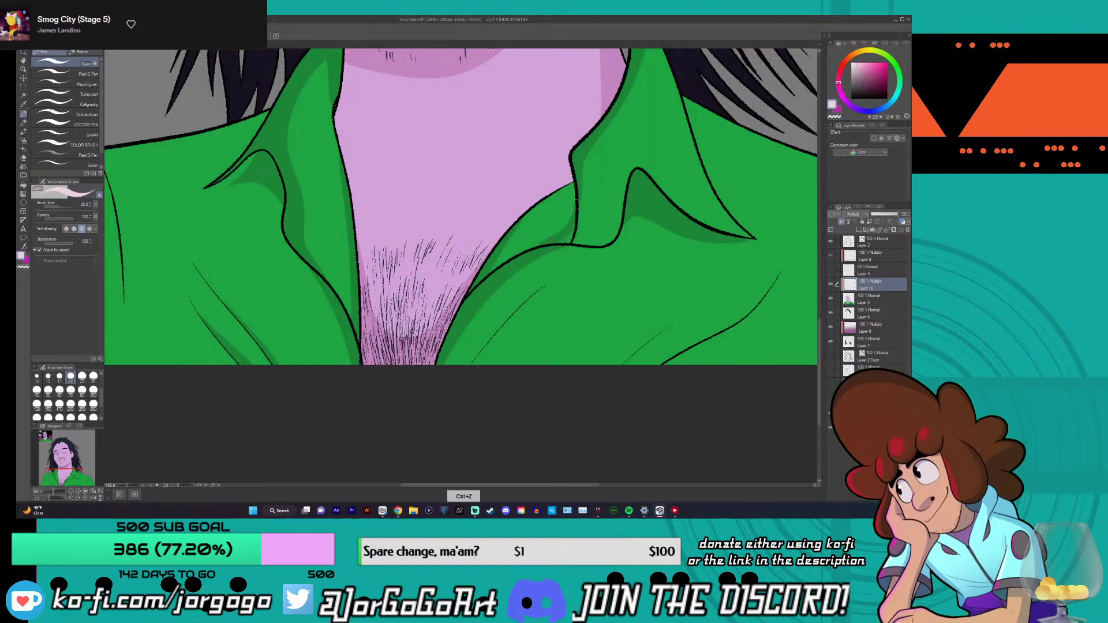
{"action": "key", "text": "ctrl+z"}
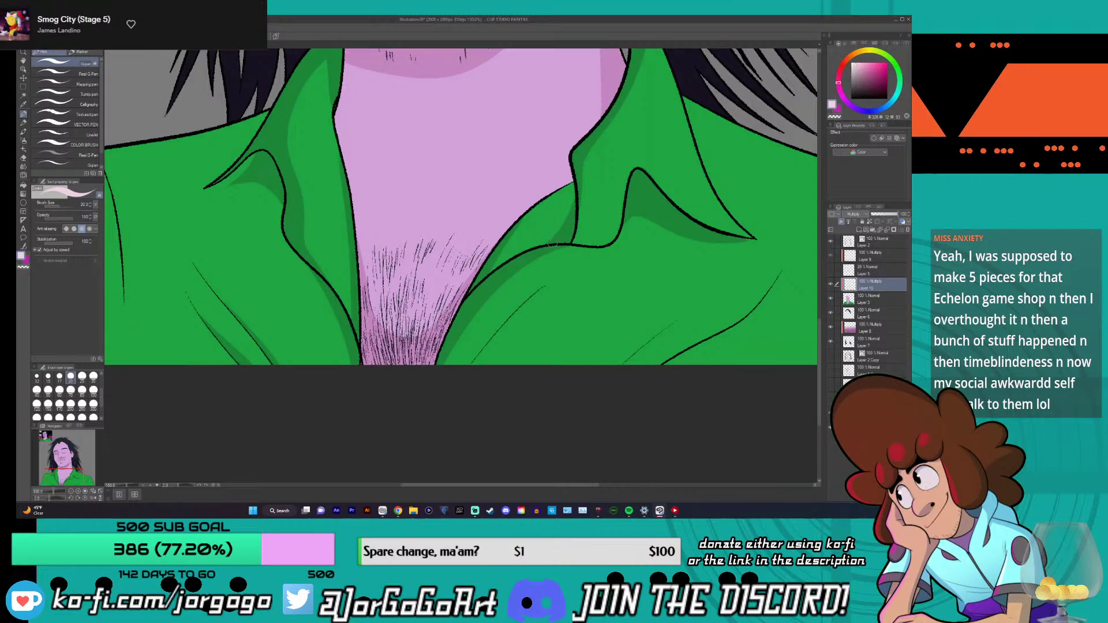
{"action": "scroll", "coordinate": [575, 217], "scroll_direction": "down", "scroll_amount": 8}
{"action": "scroll", "coordinate": [534, 242], "scroll_direction": "up", "scroll_amount": 4}
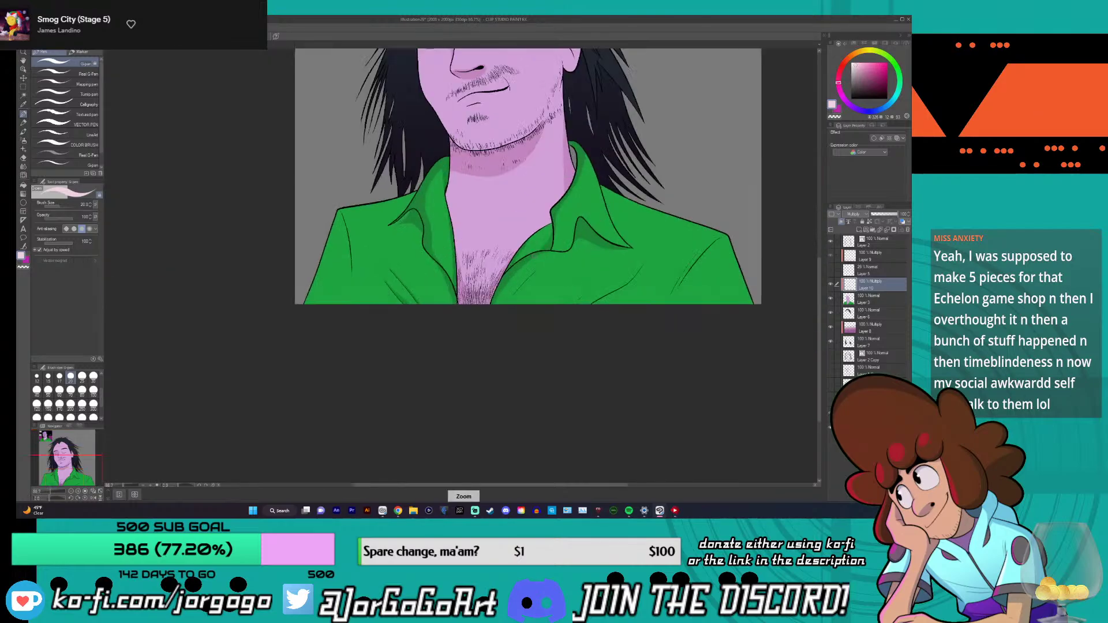
{"action": "scroll", "coordinate": [535, 243], "scroll_direction": "down", "scroll_amount": 5}
{"action": "scroll", "coordinate": [534, 256], "scroll_direction": "down", "scroll_amount": 1}
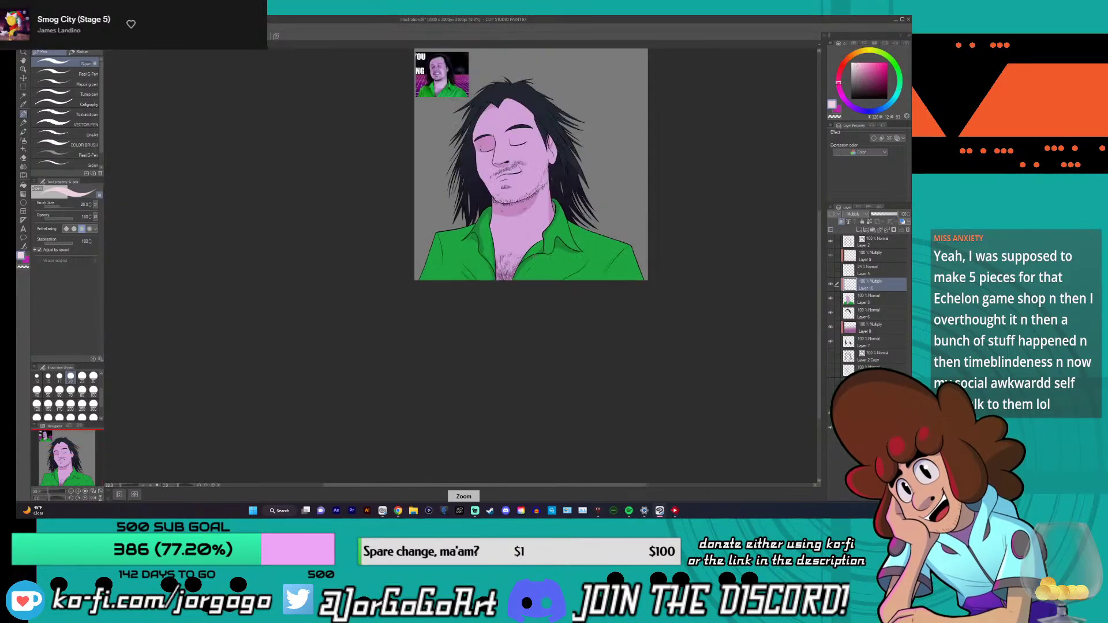
{"action": "scroll", "coordinate": [534, 257], "scroll_direction": "up", "scroll_amount": 1}
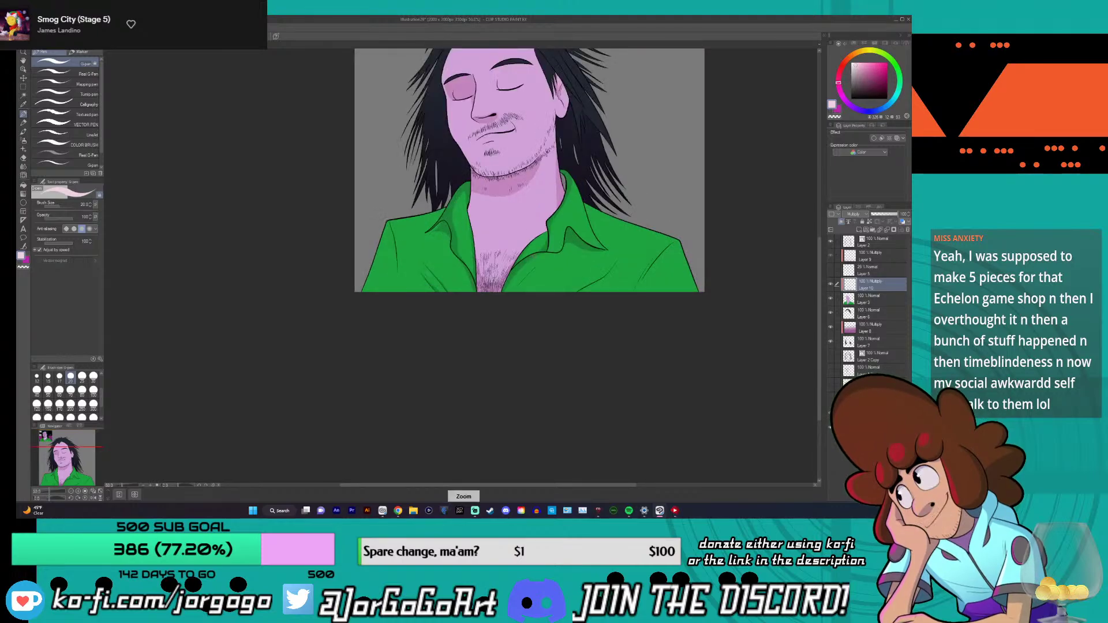
{"action": "scroll", "coordinate": [534, 254], "scroll_direction": "up", "scroll_amount": 2}
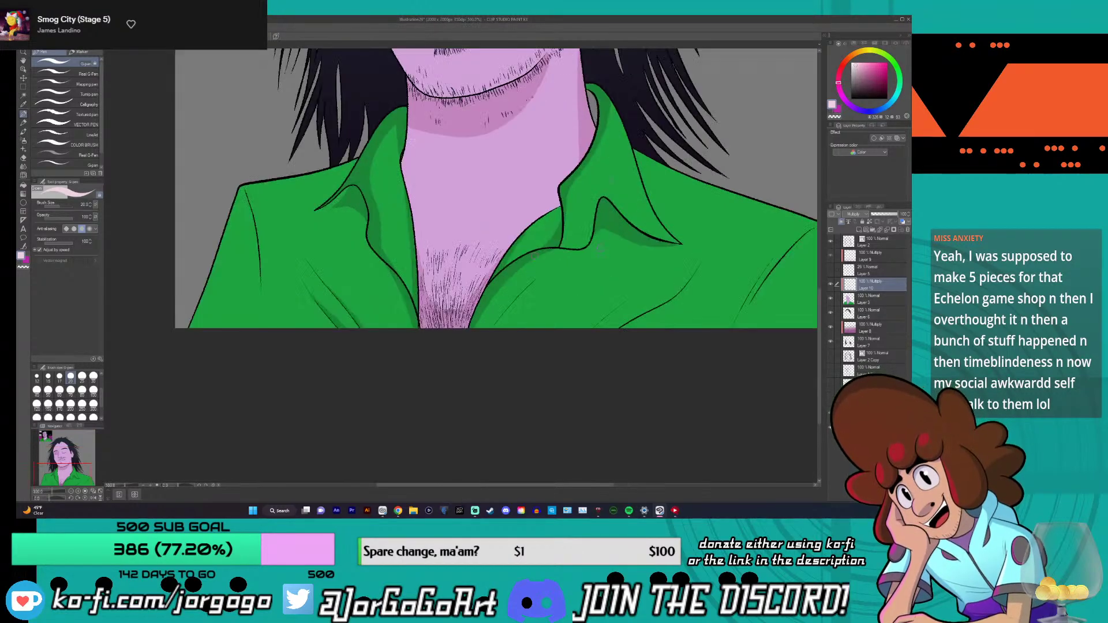
{"action": "scroll", "coordinate": [629, 100], "scroll_direction": "down", "scroll_amount": 1}
{"action": "scroll", "coordinate": [613, 239], "scroll_direction": "up", "scroll_amount": 2}
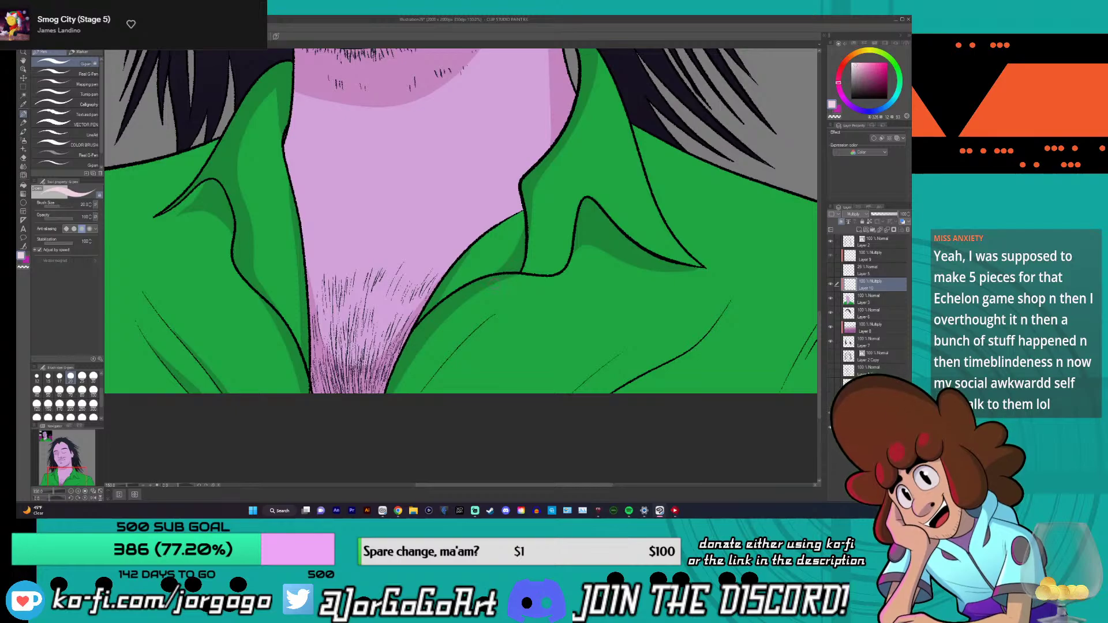
- Paint a narrow curved shadow along the right collar's lower edge, between its front corner and the fold
{"action": "scroll", "coordinate": [517, 273], "scroll_direction": "up", "scroll_amount": 4}
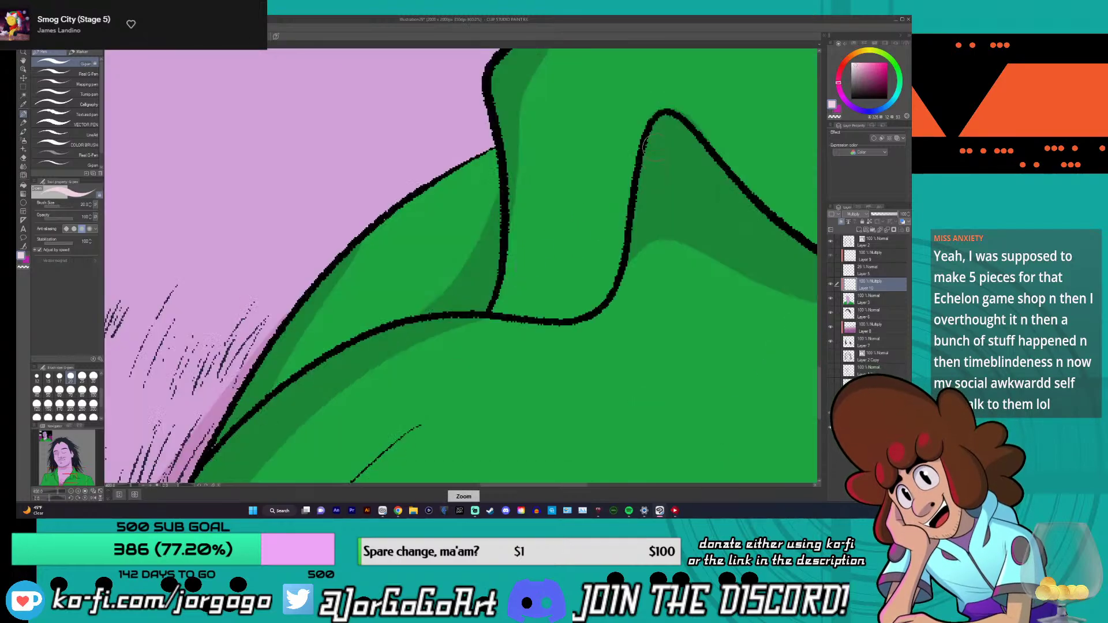
{"action": "mouse_move", "coordinate": [614, 258]}
{"action": "left_mouse_down"}
{"action": "mouse_move", "coordinate": [554, 295]}
{"action": "mouse_move", "coordinate": [484, 312]}
{"action": "left_mouse_up"}
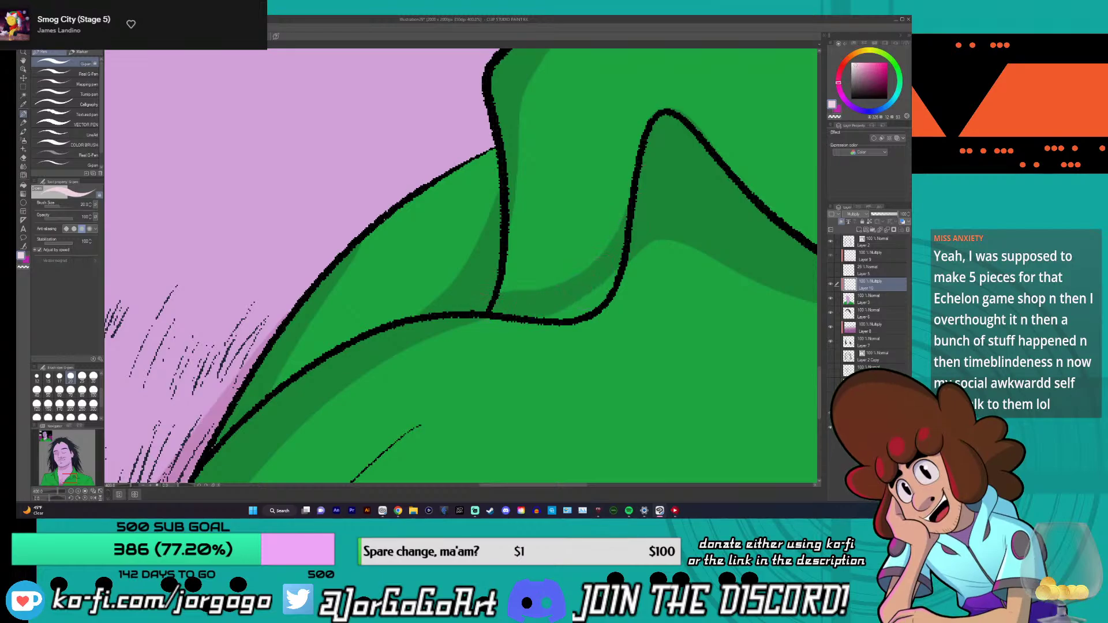
{"action": "scroll", "coordinate": [503, 341], "scroll_direction": "down", "scroll_amount": 4}
{"action": "scroll", "coordinate": [507, 347], "scroll_direction": "down", "scroll_amount": 4}
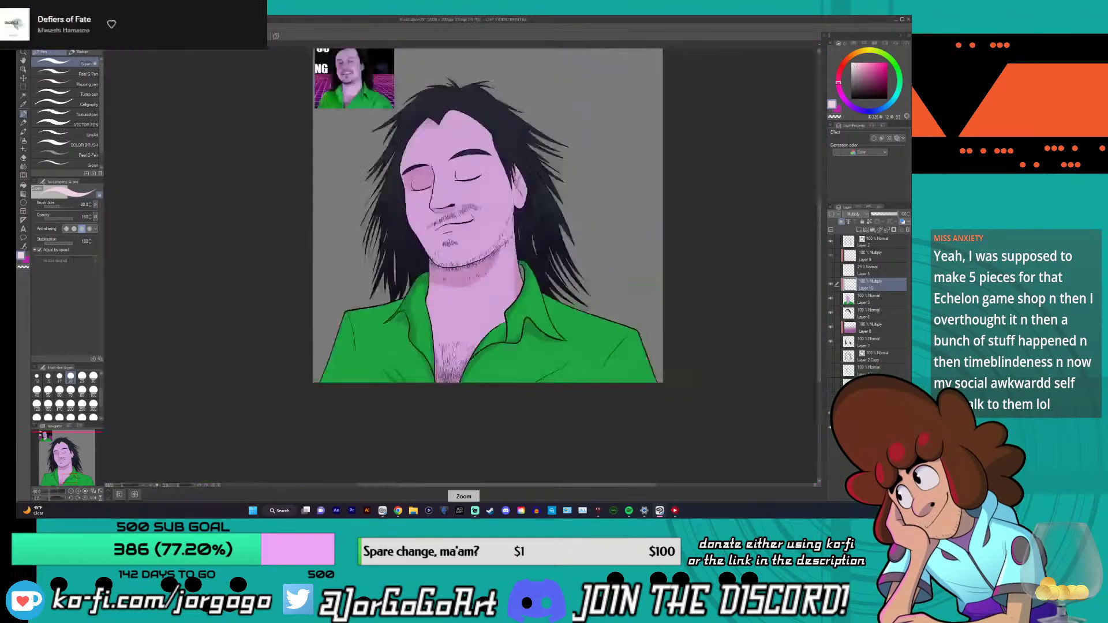
- Trim the lower edge of the neck shadow with transparent colour so it sits closer to the jawline
{"action": "scroll", "coordinate": [506, 348], "scroll_direction": "up", "scroll_amount": 2}
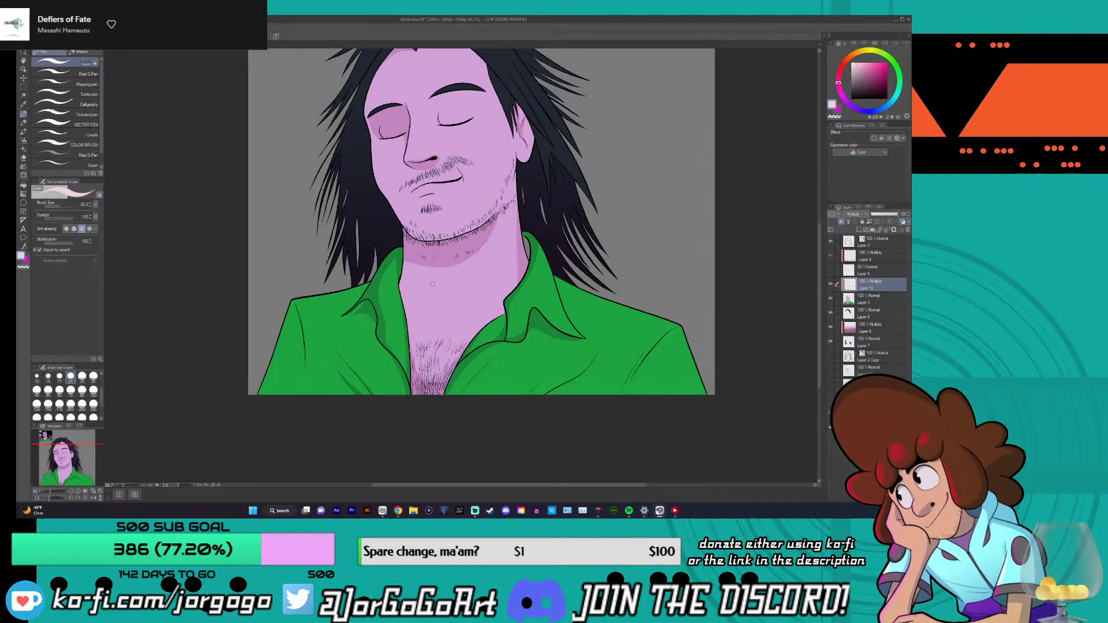
{"action": "scroll", "coordinate": [433, 284], "scroll_direction": "down", "scroll_amount": 2}
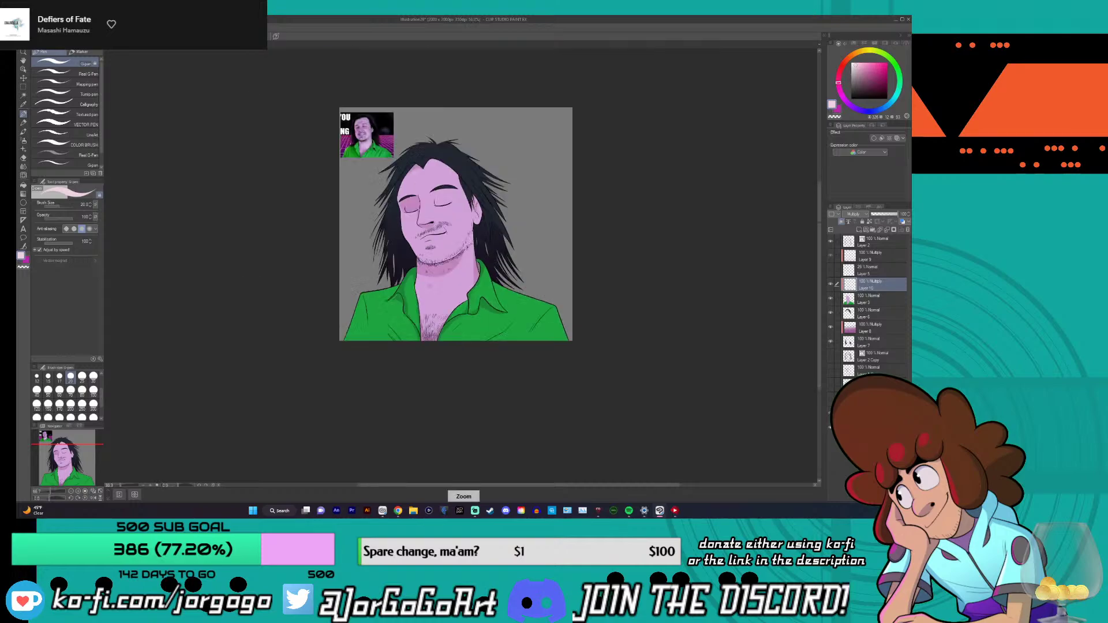
{"action": "scroll", "coordinate": [429, 287], "scroll_direction": "up", "scroll_amount": 3}
{"action": "scroll", "coordinate": [367, 247], "scroll_direction": "up", "scroll_amount": 2}
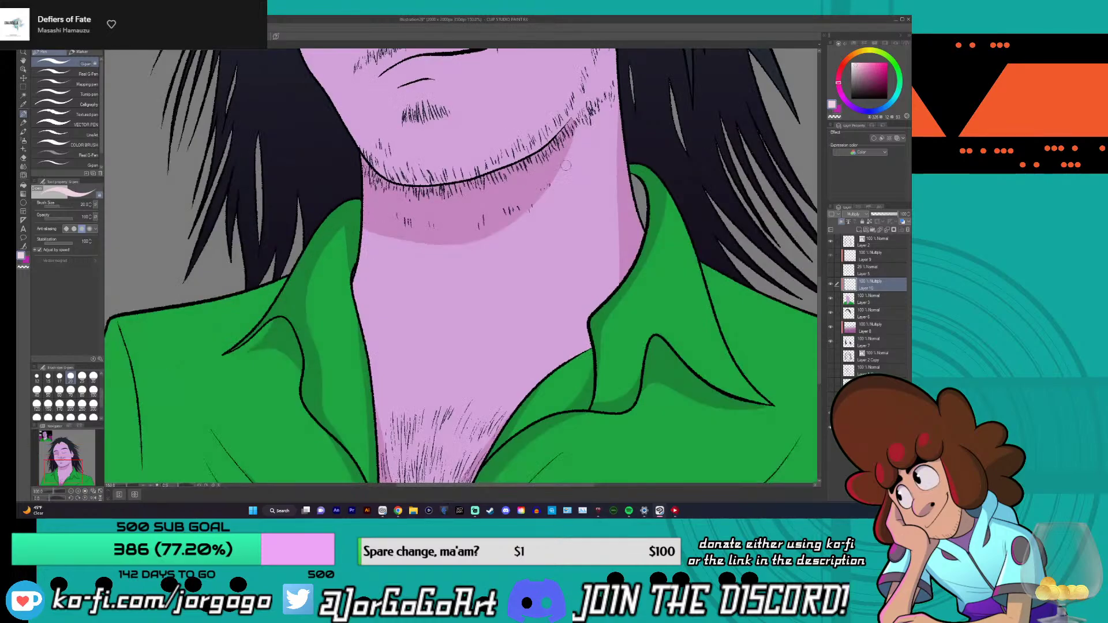
{"action": "scroll", "coordinate": [564, 146], "scroll_direction": "up", "scroll_amount": 1}
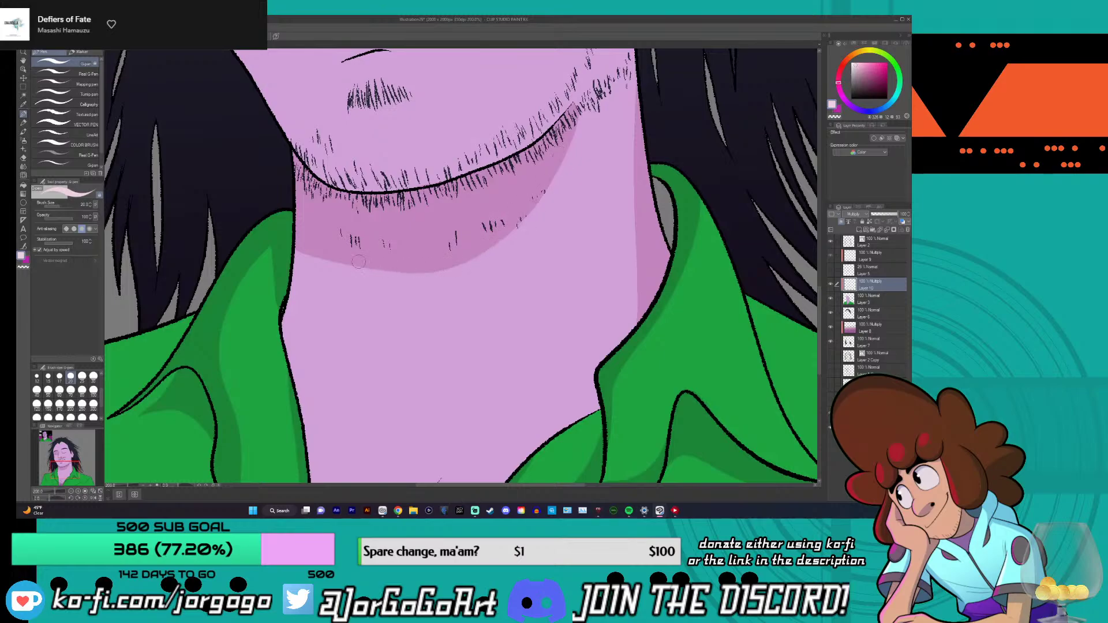
{"action": "scroll", "coordinate": [303, 217], "scroll_direction": "down", "scroll_amount": 2}
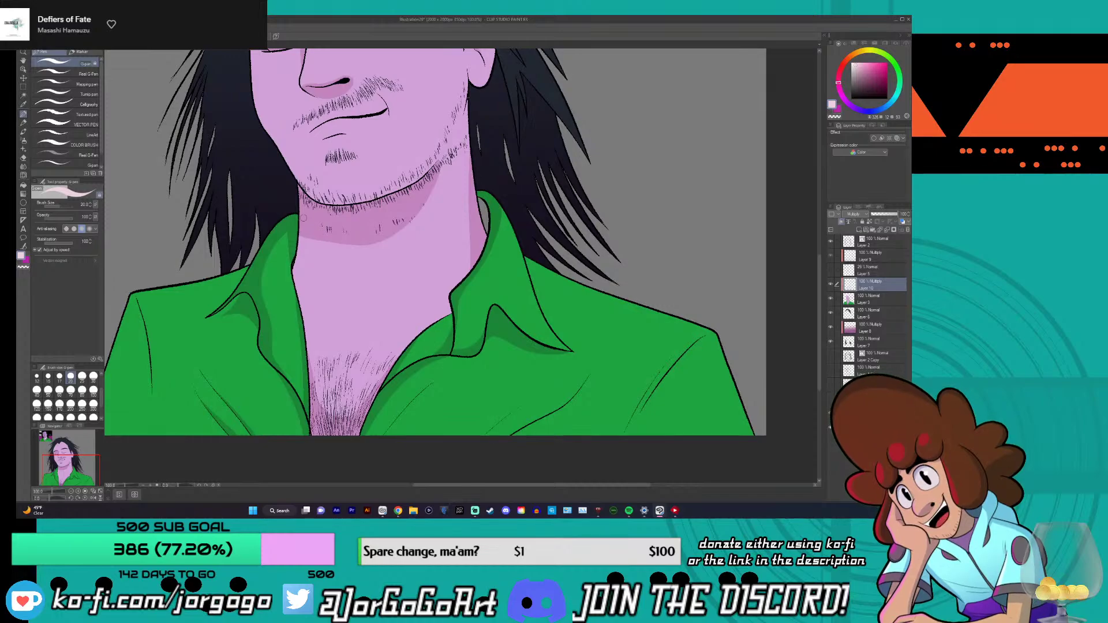
{"action": "scroll", "coordinate": [303, 217], "scroll_direction": "down", "scroll_amount": 3}
{"action": "scroll", "coordinate": [304, 217], "scroll_direction": "up", "scroll_amount": 3}
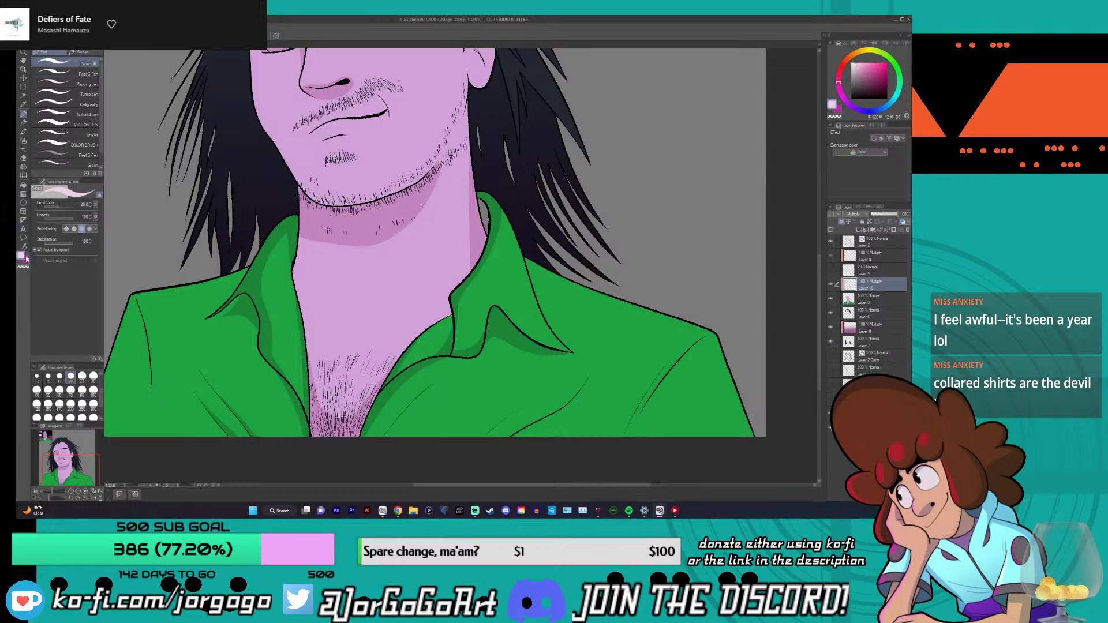
{"action": "key", "text": "ctrl+plus"}
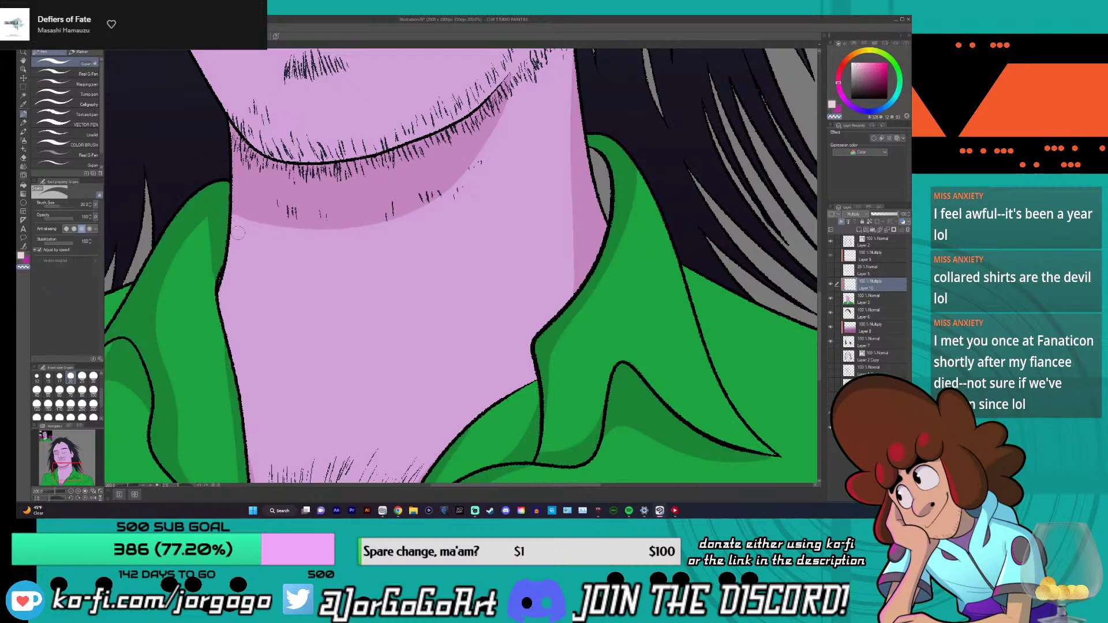
{"action": "key", "text": "ctrl+minus"}
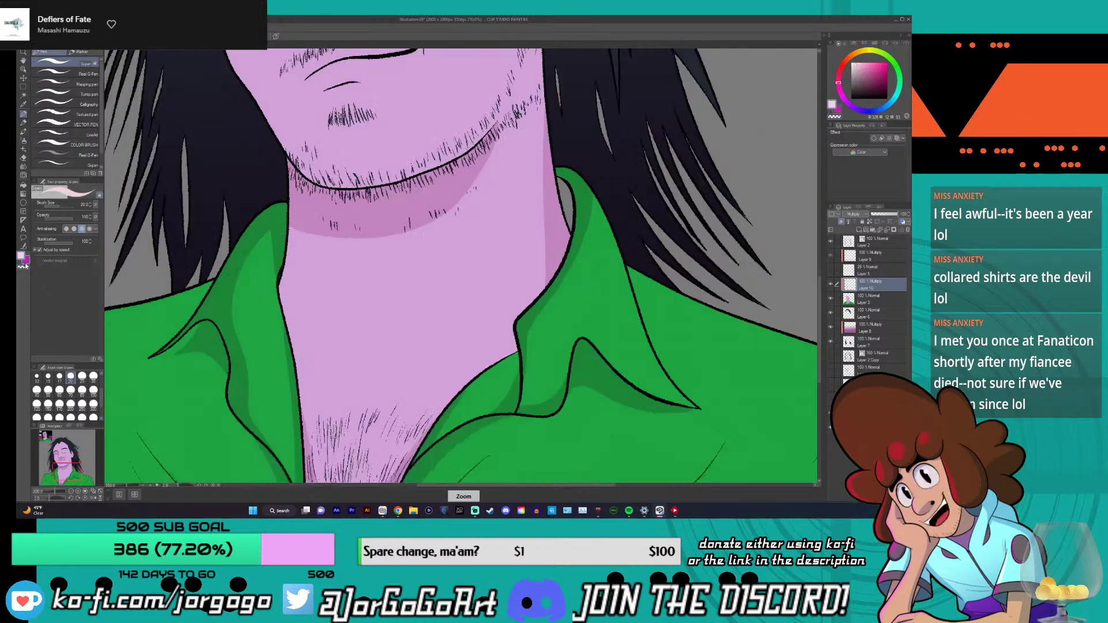
- Paint a thin tapered shadow directly beneath the right eyebrow, following its lower edge from end to end
{"action": "key", "text": "ctrl+minus"}
{"action": "key", "text": "ctrl+minus"}
{"action": "key", "text": "ctrl+plus"}
{"action": "key", "text": "ctrl+plus"}
{"action": "key", "text": "ctrl+minus"}
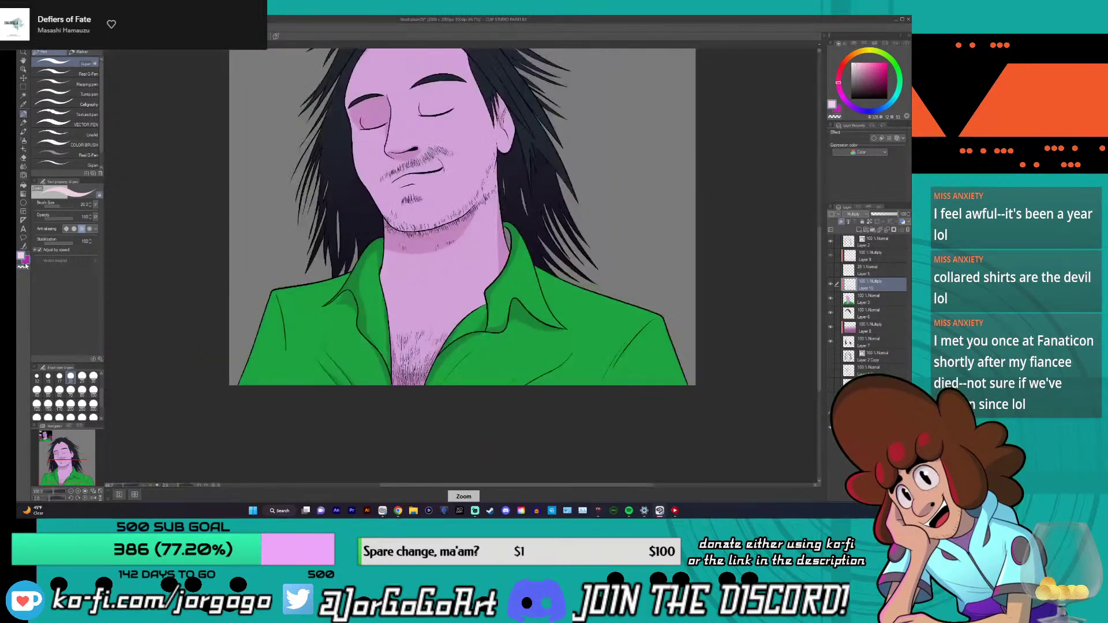
{"action": "key", "text": "ctrl+minus"}
{"action": "key", "text": "ctrl+plus"}
{"action": "key", "text": "ctrl+plus"}
{"action": "key", "text": "ctrl+plus"}
{"action": "key", "text": "ctrl+plus"}
{"action": "key", "text": "ctrl+plus"}
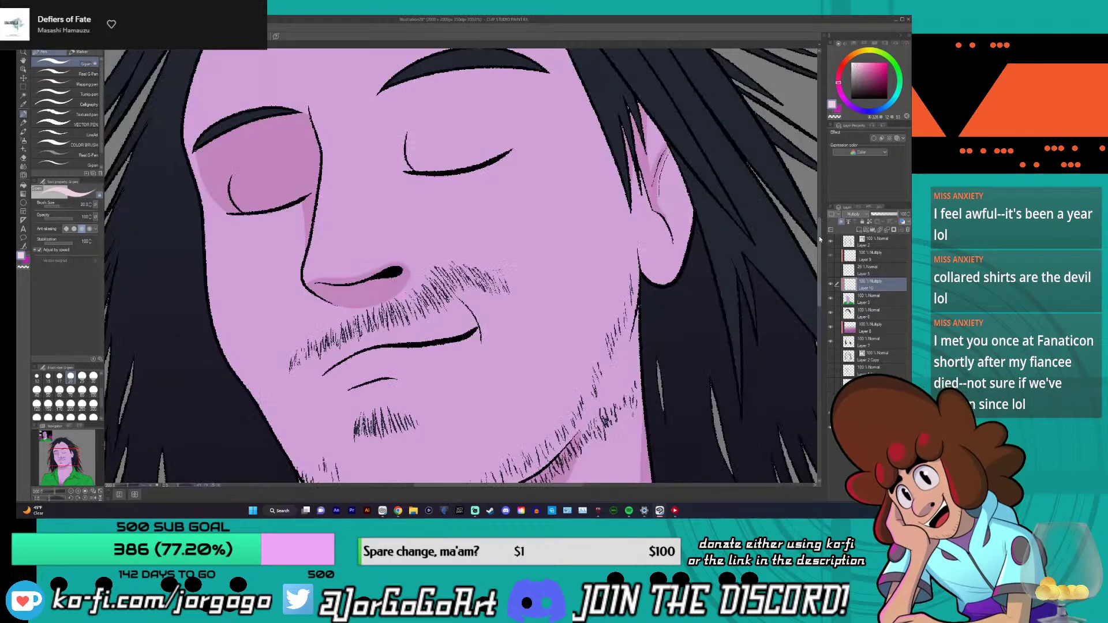
{"action": "scroll", "coordinate": [815, 233], "scroll_direction": "up", "scroll_amount": 2}
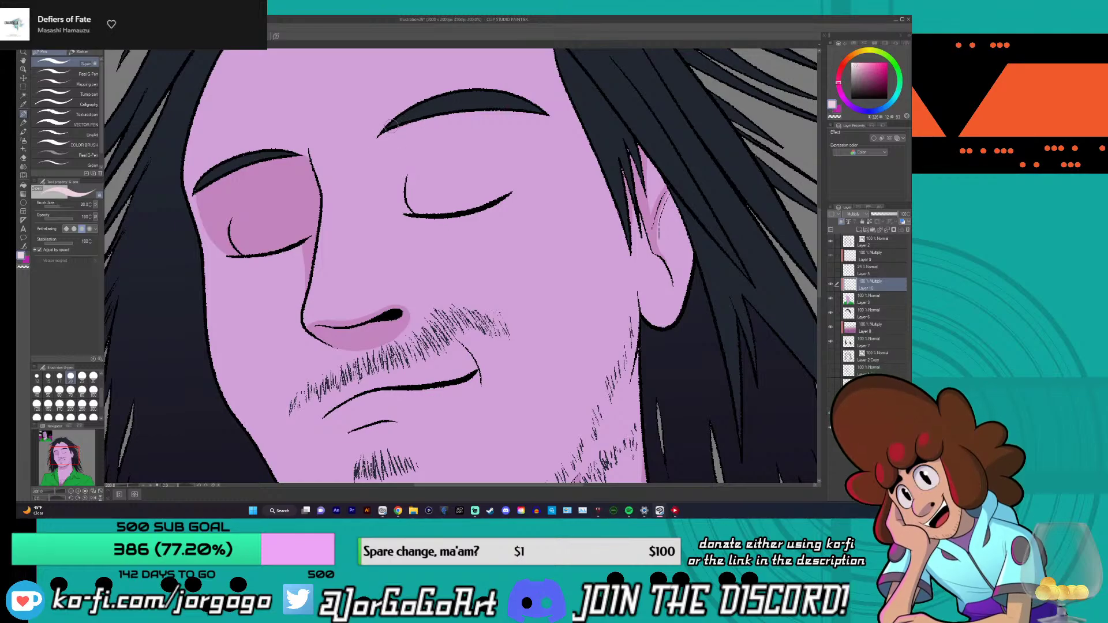
{"action": "left_click_drag", "start_coordinate": [382, 134], "coordinate": [549, 120]}
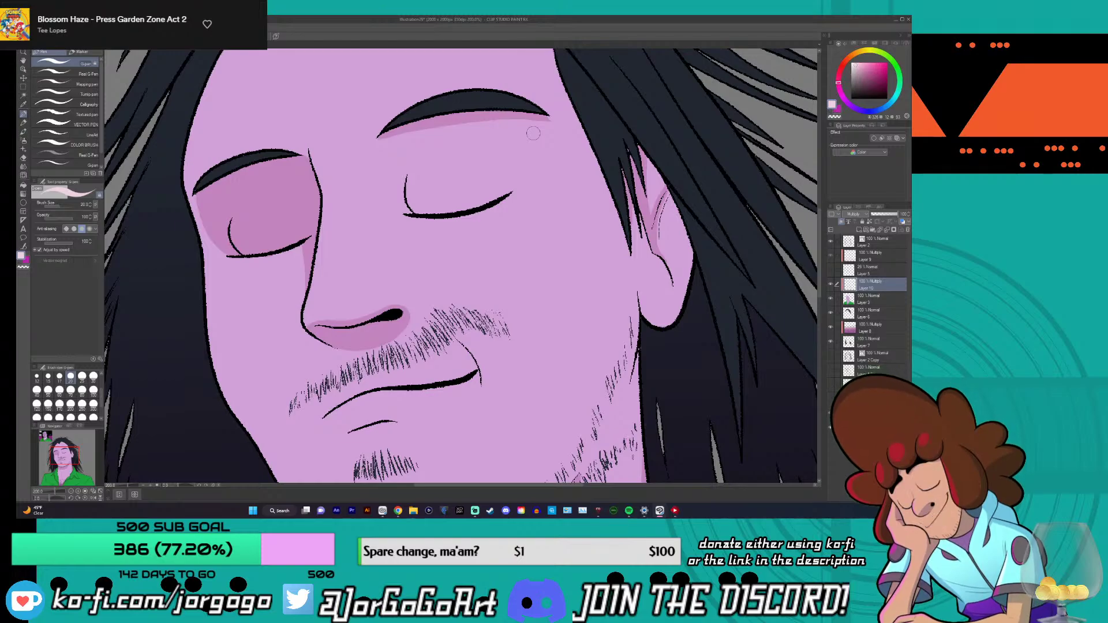
- Examine the shading of the face, neck and shirt across the whole portrait and up close
{"action": "scroll", "coordinate": [444, 144], "scroll_direction": "down", "scroll_amount": 4}
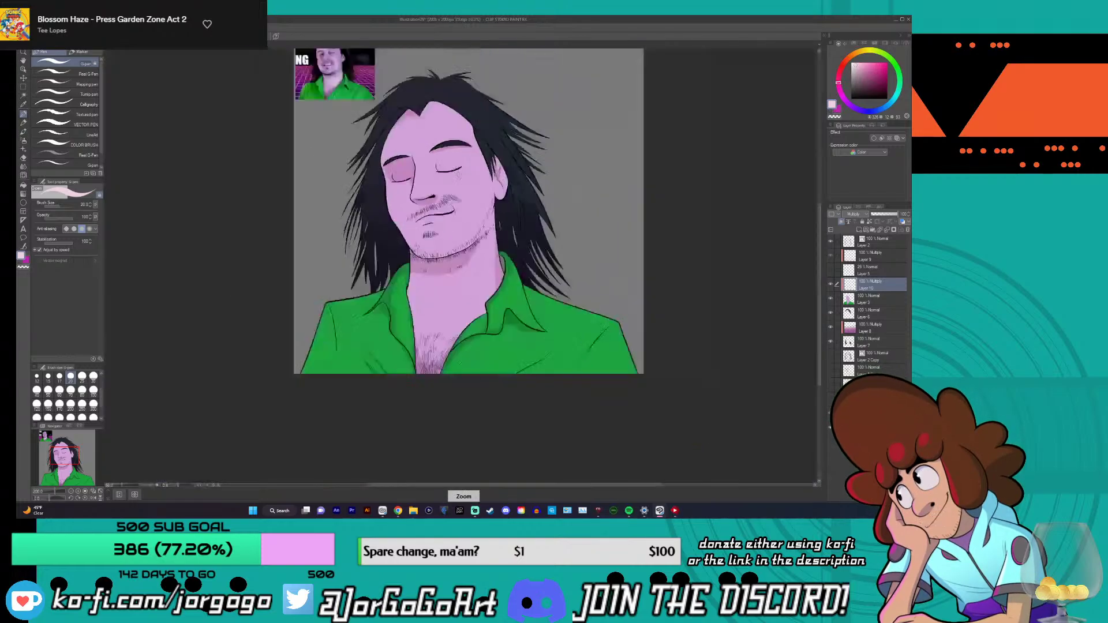
{"action": "scroll", "coordinate": [451, 213], "scroll_direction": "up", "scroll_amount": 3}
{"action": "scroll", "coordinate": [433, 232], "scroll_direction": "down", "scroll_amount": 1}
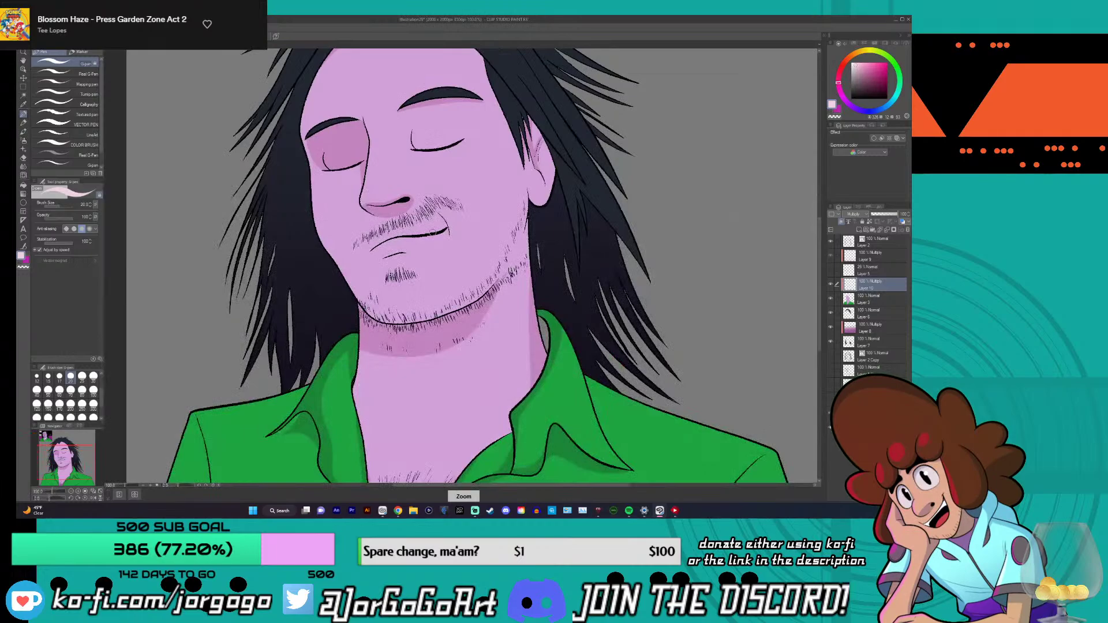
{"action": "scroll", "coordinate": [433, 232], "scroll_direction": "up", "scroll_amount": 1}
{"action": "scroll", "coordinate": [431, 232], "scroll_direction": "down", "scroll_amount": 1}
{"action": "scroll", "coordinate": [432, 231], "scroll_direction": "up", "scroll_amount": 1}
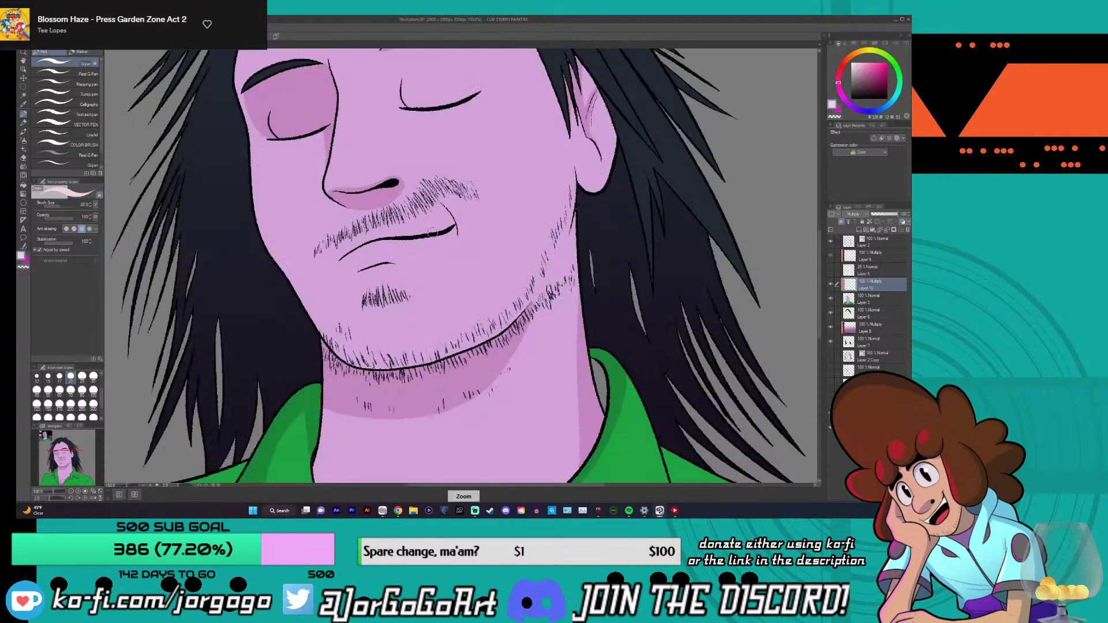
{"action": "scroll", "coordinate": [432, 232], "scroll_direction": "down", "scroll_amount": 1}
{"action": "scroll", "coordinate": [432, 231], "scroll_direction": "up", "scroll_amount": 1}
{"action": "scroll", "coordinate": [432, 231], "scroll_direction": "down", "scroll_amount": 2}
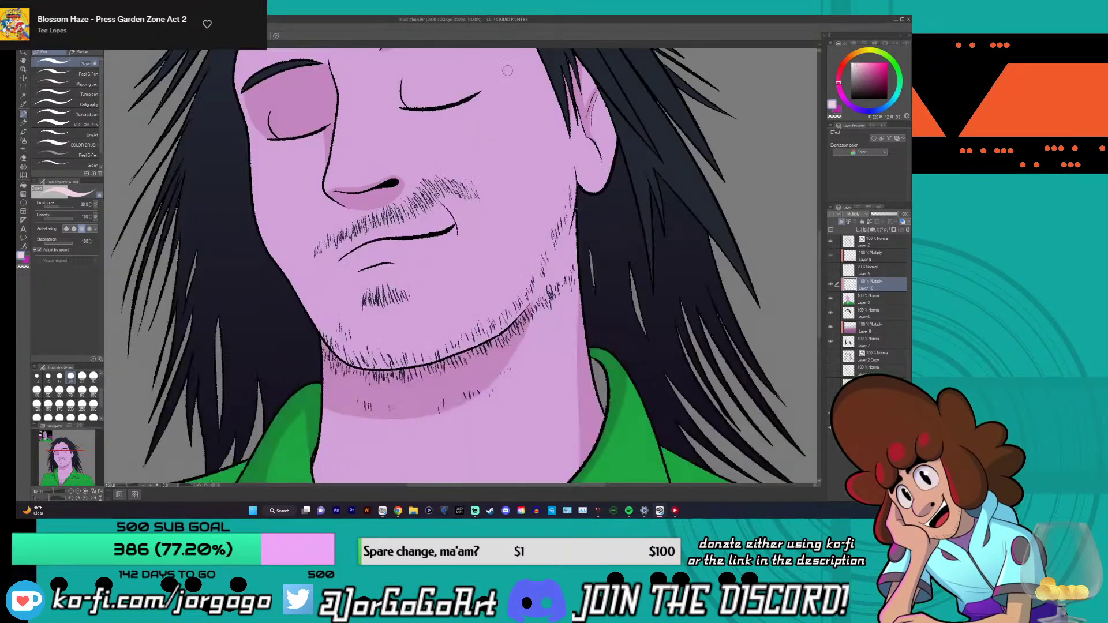
{"action": "scroll", "coordinate": [818, 241], "scroll_direction": "up", "scroll_amount": 2}
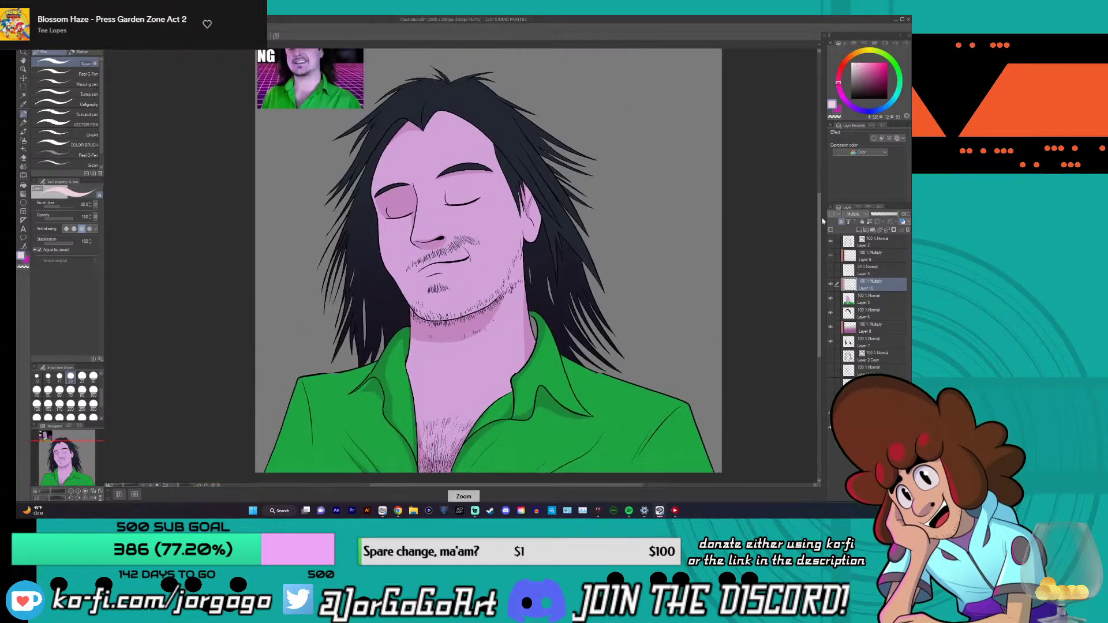
{"action": "scroll", "coordinate": [783, 201], "scroll_direction": "up", "scroll_amount": 2}
{"action": "scroll", "coordinate": [783, 201], "scroll_direction": "down", "scroll_amount": 2}
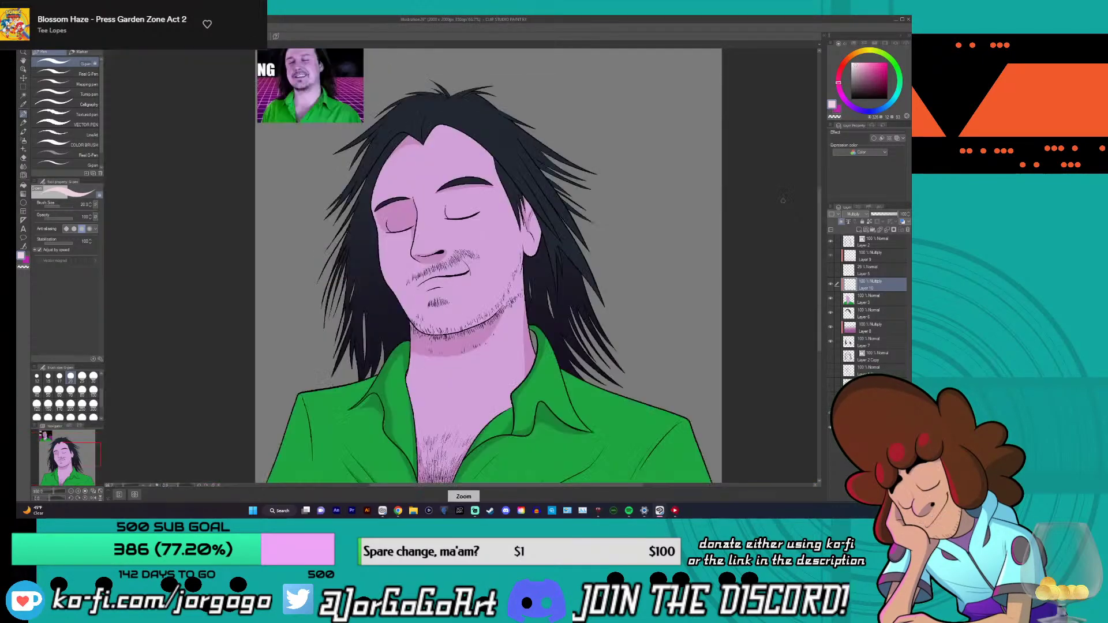
{"action": "scroll", "coordinate": [473, 191], "scroll_direction": "up", "scroll_amount": 3}
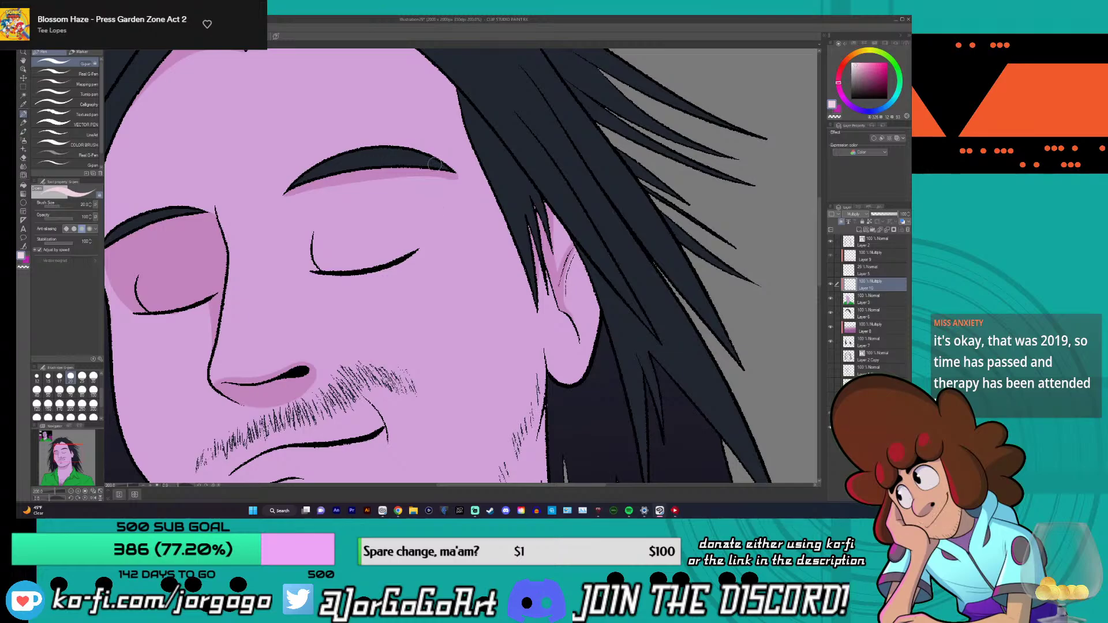
- Try a curved shadow along the forehead's right hairline, running from beside the central hair peak to the temple
{"action": "scroll", "coordinate": [310, 209], "scroll_direction": "up", "scroll_amount": 2}
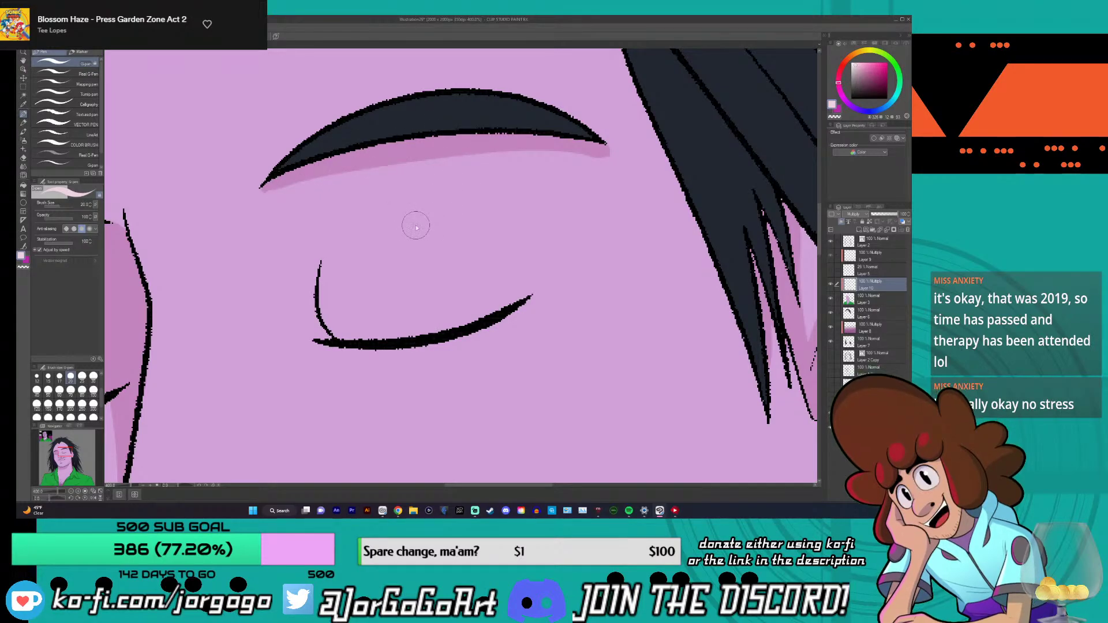
{"action": "scroll", "coordinate": [416, 225], "scroll_direction": "down", "scroll_amount": 5}
{"action": "scroll", "coordinate": [416, 225], "scroll_direction": "up", "scroll_amount": 2}
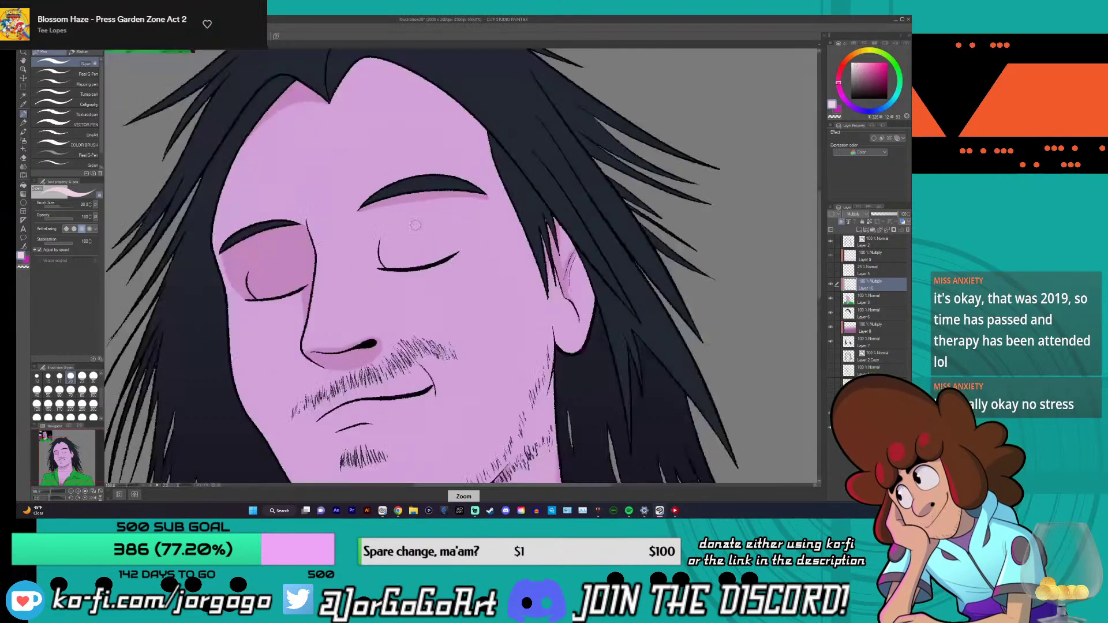
{"action": "scroll", "coordinate": [248, 181], "scroll_direction": "down", "scroll_amount": 3}
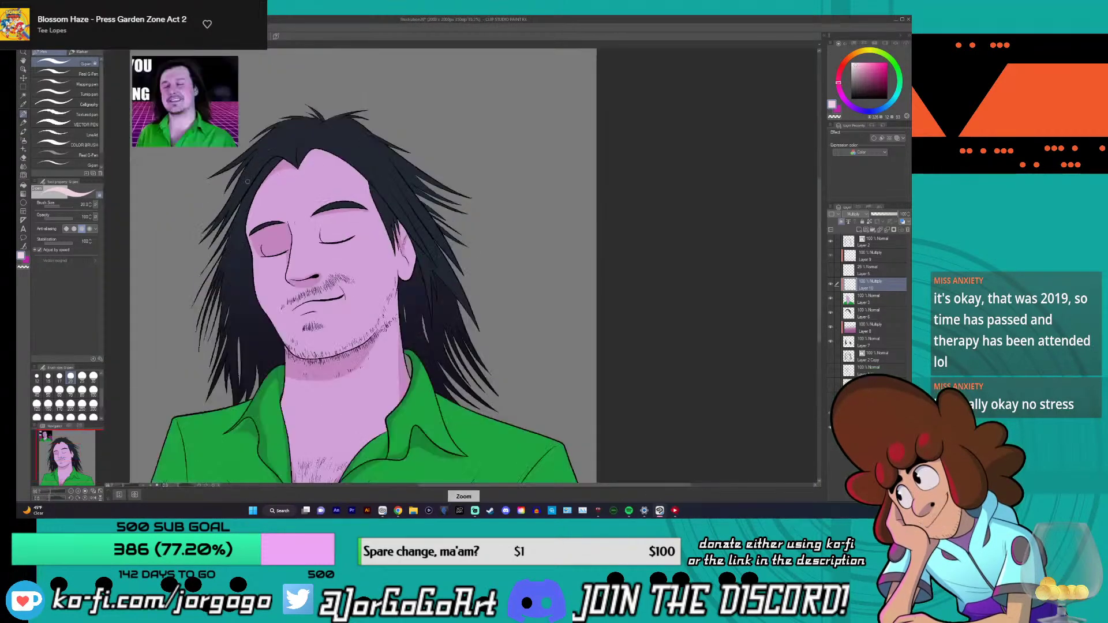
{"action": "scroll", "coordinate": [247, 181], "scroll_direction": "up", "scroll_amount": 3}
{"action": "scroll", "coordinate": [351, 151], "scroll_direction": "up", "scroll_amount": 2}
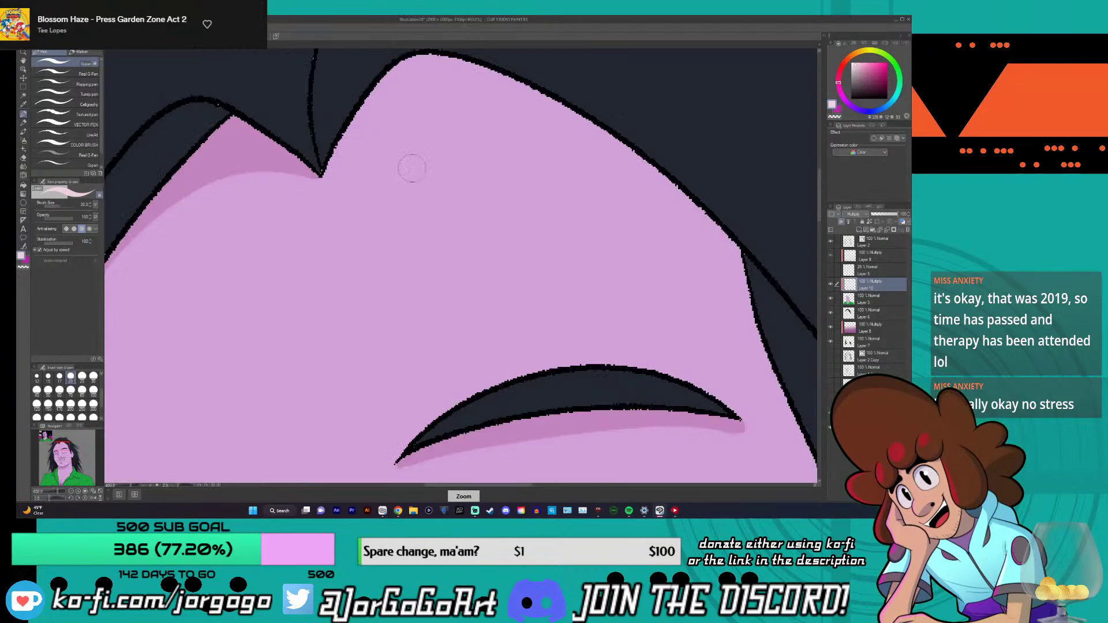
{"action": "scroll", "coordinate": [412, 168], "scroll_direction": "down", "scroll_amount": 2}
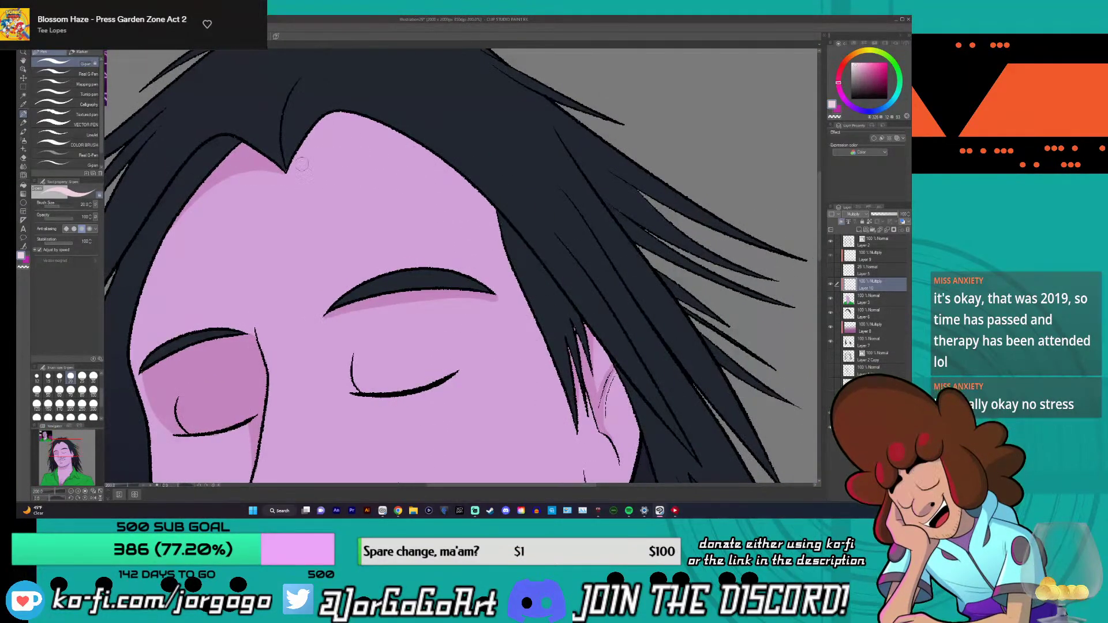
{"action": "mouse_move", "coordinate": [305, 134]}
{"action": "left_mouse_down"}
{"action": "mouse_move", "coordinate": [388, 142]}
{"action": "mouse_move", "coordinate": [493, 211]}
{"action": "left_mouse_up"}
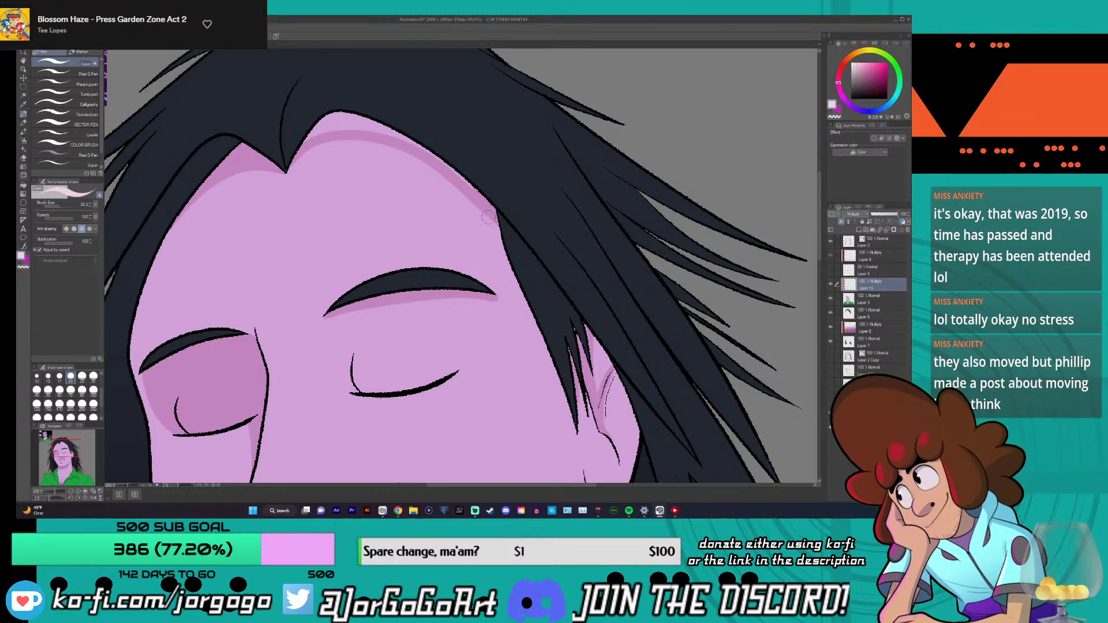
{"action": "key", "text": "ctrl+z"}
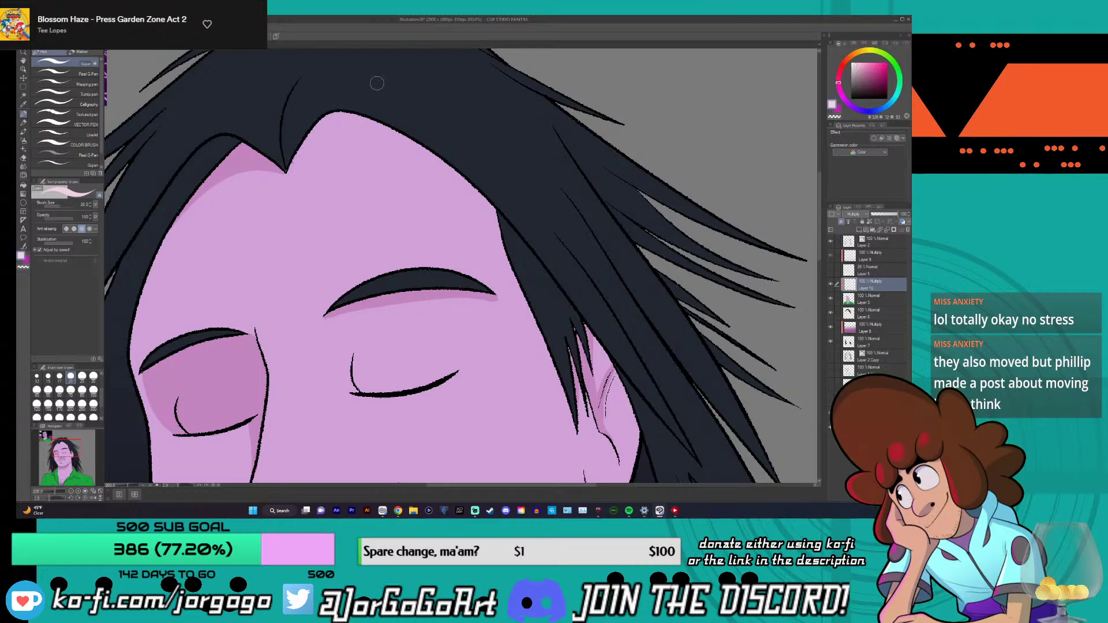
- Retry the forehead shadow as a tapered band starting at the tip of the hair peak, check it from further out, and undo it
{"action": "mouse_move", "coordinate": [292, 161]}
{"action": "left_mouse_down"}
{"action": "mouse_move", "coordinate": [359, 127]}
{"action": "mouse_move", "coordinate": [413, 149]}
{"action": "mouse_move", "coordinate": [498, 235]}
{"action": "left_mouse_up"}
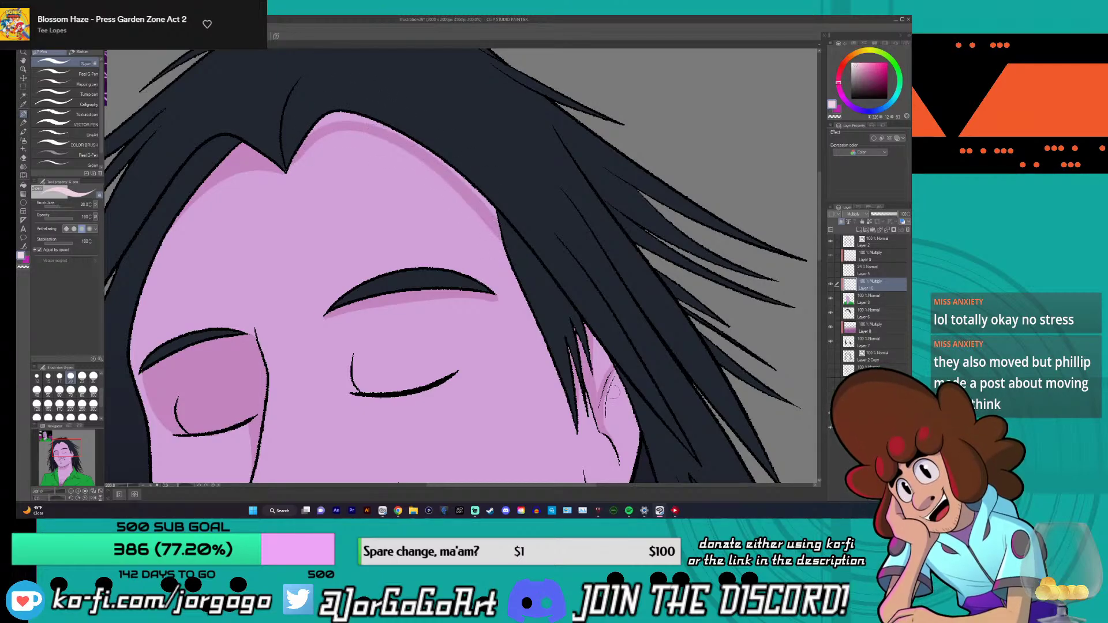
{"action": "scroll", "coordinate": [614, 393], "scroll_direction": "down", "scroll_amount": 4}
{"action": "scroll", "coordinate": [615, 396], "scroll_direction": "up", "scroll_amount": 5}
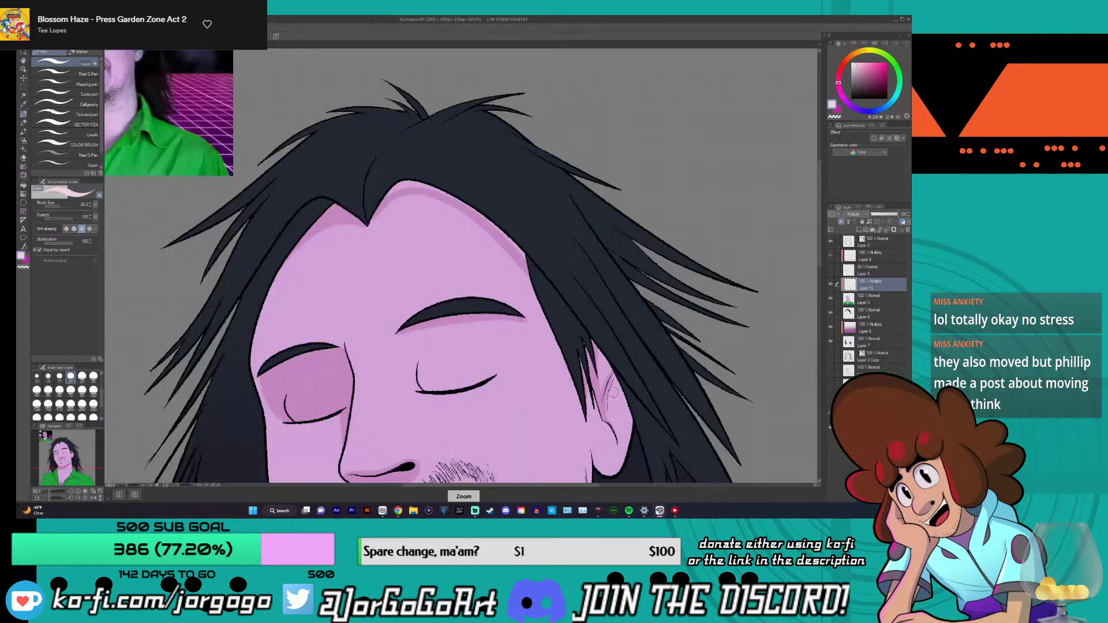
{"action": "scroll", "coordinate": [615, 396], "scroll_direction": "down", "scroll_amount": 3}
{"action": "scroll", "coordinate": [615, 396], "scroll_direction": "up", "scroll_amount": 2}
{"action": "key", "text": "ctrl+z"}
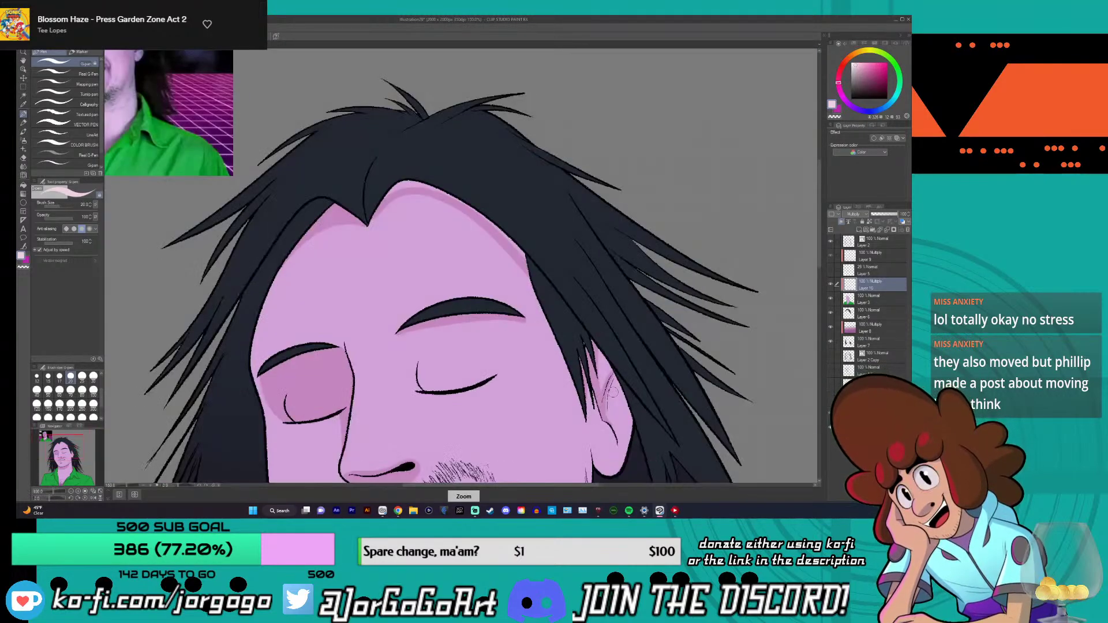
- Sample the dark navy hair colour for the pen, hide the front hair colour layer, and select the skin and shirt colour layer
{"action": "left_click", "coordinate": [26, 260]}
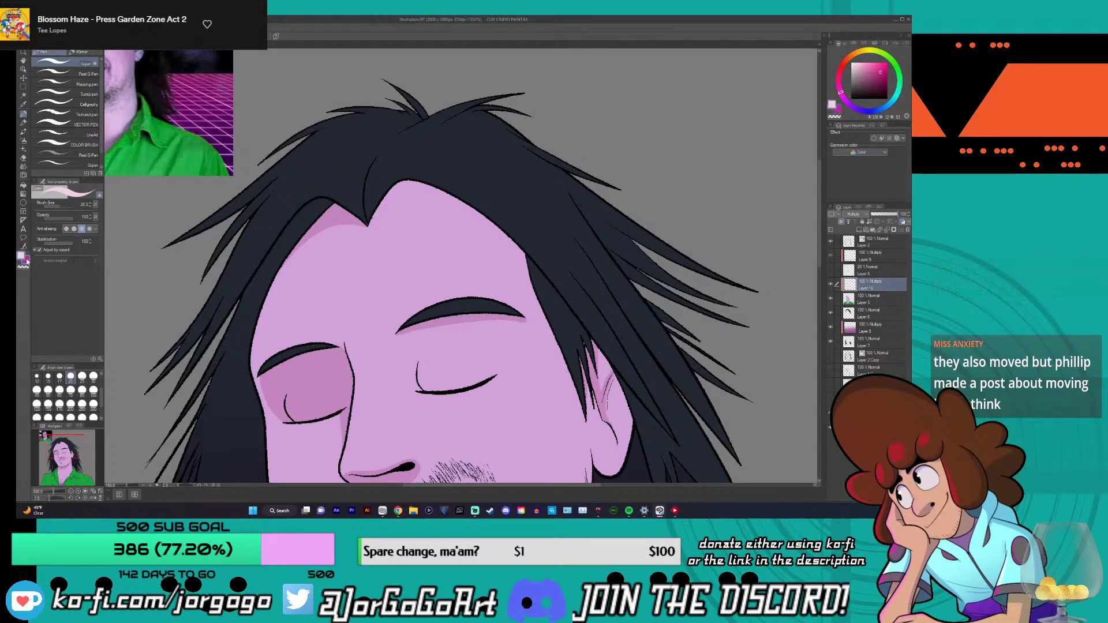
{"action": "left_click", "coordinate": [23, 104]}
{"action": "left_click", "coordinate": [416, 153]}
{"action": "left_click", "coordinate": [23, 114]}
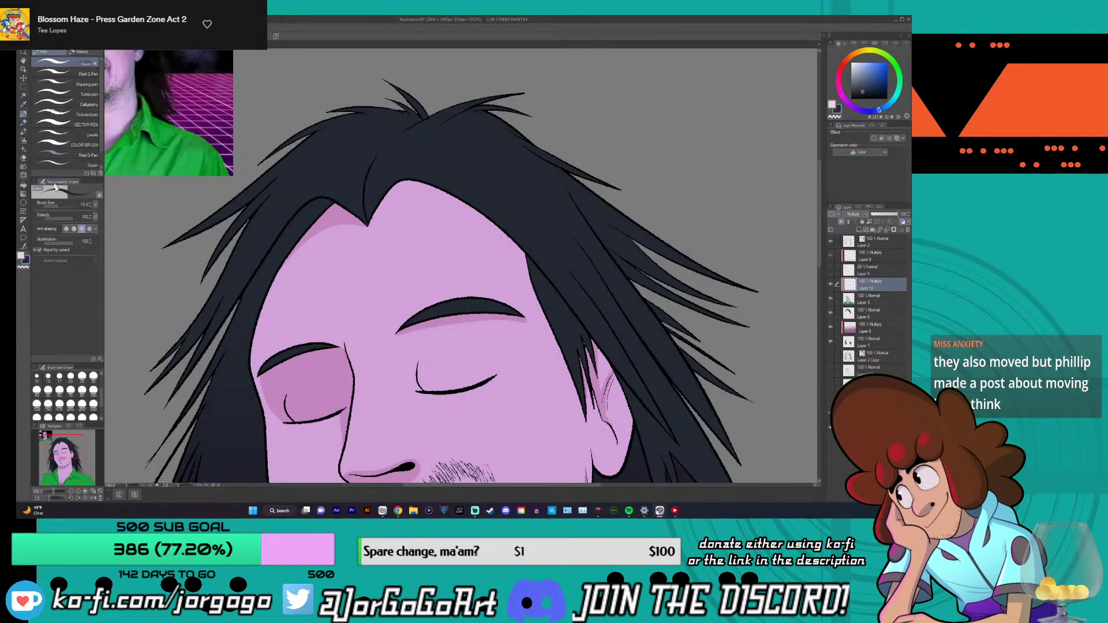
{"action": "left_click", "coordinate": [831, 313]}
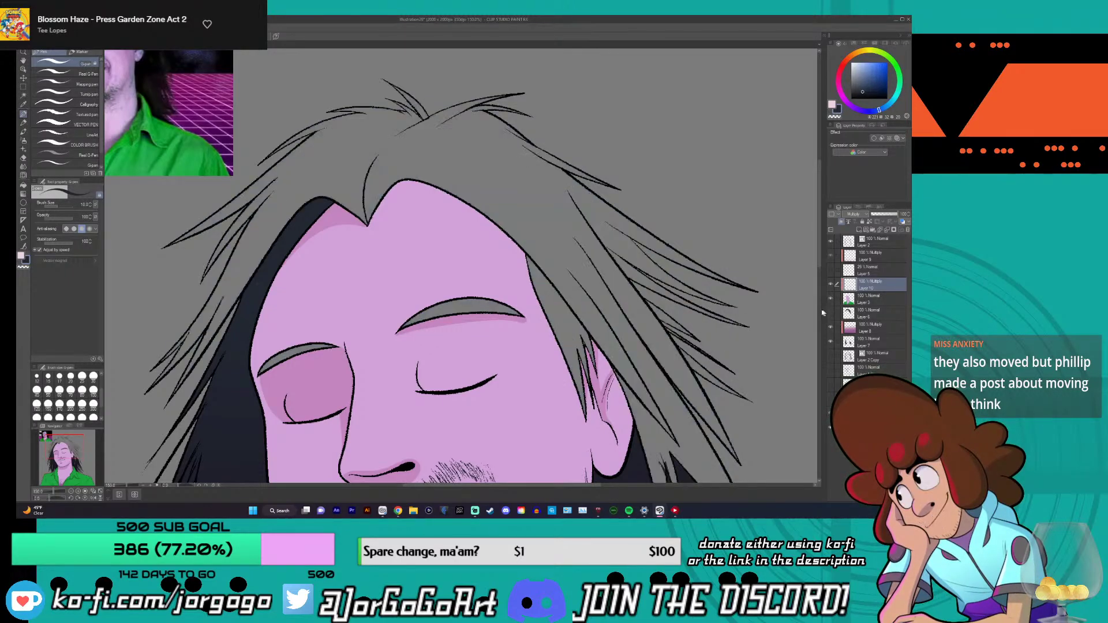
{"action": "scroll", "coordinate": [820, 292], "scroll_direction": "down", "scroll_amount": 3}
{"action": "left_click", "coordinate": [871, 299]}
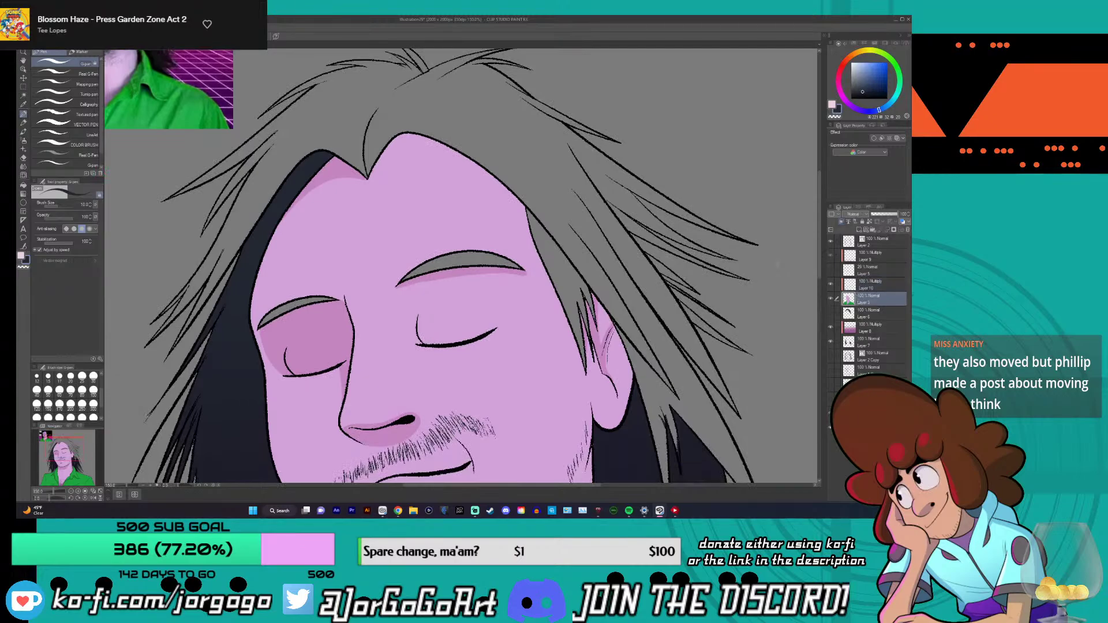
- Paint the upper part of the hair lock between the right temple and the ear with the dark navy hair colour
{"action": "scroll", "coordinate": [557, 271], "scroll_direction": "up", "scroll_amount": 3}
{"action": "scroll", "coordinate": [557, 271], "scroll_direction": "up", "scroll_amount": 2}
{"action": "mouse_move", "coordinate": [520, 242]}
{"action": "left_mouse_down"}
{"action": "mouse_move", "coordinate": [527, 336]}
{"action": "mouse_move", "coordinate": [476, 199]}
{"action": "mouse_move", "coordinate": [511, 332]}
{"action": "mouse_move", "coordinate": [499, 329]}
{"action": "mouse_move", "coordinate": [437, 170]}
{"action": "mouse_move", "coordinate": [473, 308]}
{"action": "mouse_move", "coordinate": [412, 162]}
{"action": "mouse_move", "coordinate": [454, 282]}
{"action": "mouse_move", "coordinate": [404, 138]}
{"action": "mouse_move", "coordinate": [452, 235]}
{"action": "left_mouse_up"}
{"action": "scroll", "coordinate": [452, 234], "scroll_direction": "down", "scroll_amount": 2}
{"action": "mouse_move", "coordinate": [430, 147]}
{"action": "left_mouse_down"}
{"action": "mouse_move", "coordinate": [400, 87]}
{"action": "mouse_move", "coordinate": [425, 166]}
{"action": "mouse_move", "coordinate": [408, 104]}
{"action": "mouse_move", "coordinate": [445, 176]}
{"action": "mouse_move", "coordinate": [419, 113]}
{"action": "mouse_move", "coordinate": [481, 203]}
{"action": "left_mouse_up"}
{"action": "mouse_move", "coordinate": [439, 137]}
{"action": "left_mouse_down"}
{"action": "mouse_move", "coordinate": [499, 288]}
{"action": "mouse_move", "coordinate": [432, 151]}
{"action": "mouse_move", "coordinate": [477, 231]}
{"action": "mouse_move", "coordinate": [456, 164]}
{"action": "mouse_move", "coordinate": [538, 289]}
{"action": "mouse_move", "coordinate": [569, 443]}
{"action": "mouse_move", "coordinate": [522, 304]}
{"action": "mouse_move", "coordinate": [544, 345]}
{"action": "mouse_move", "coordinate": [492, 230]}
{"action": "left_mouse_up"}
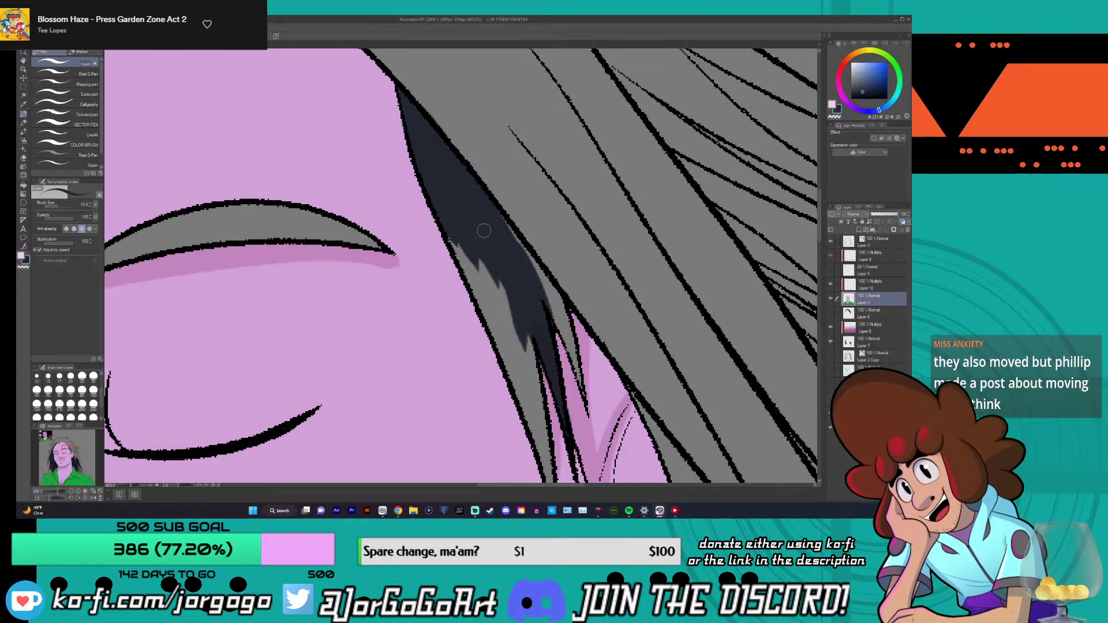
{"action": "key", "text": "ctrl+minus"}
{"action": "scroll", "coordinate": [513, 264], "scroll_direction": "up", "scroll_amount": 3}
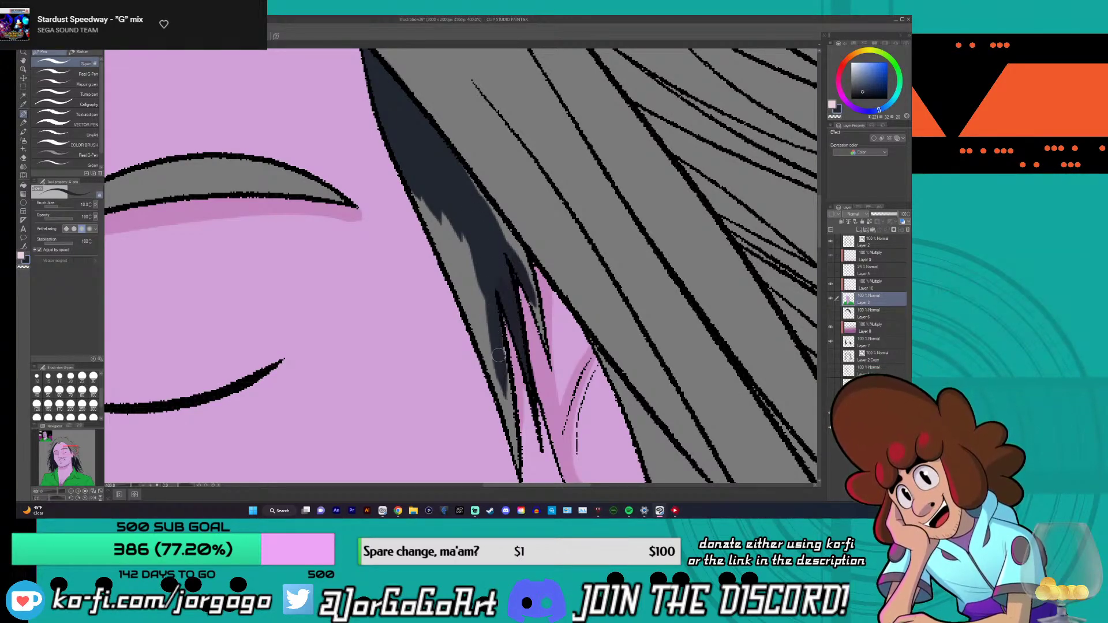
- Fill the rest of the temple lock down to its pointed strand tips, closing the remaining gaps along the outline with the line-art pen
{"action": "left_click_drag", "start_coordinate": [493, 345], "coordinate": [520, 469]}
{"action": "mouse_move", "coordinate": [493, 355]}
{"action": "left_mouse_down"}
{"action": "mouse_move", "coordinate": [503, 407]}
{"action": "mouse_move", "coordinate": [403, 168]}
{"action": "mouse_move", "coordinate": [450, 248]}
{"action": "mouse_move", "coordinate": [480, 336]}
{"action": "mouse_move", "coordinate": [437, 193]}
{"action": "mouse_move", "coordinate": [485, 338]}
{"action": "left_mouse_up"}
{"action": "key", "text": "ctrl+z"}
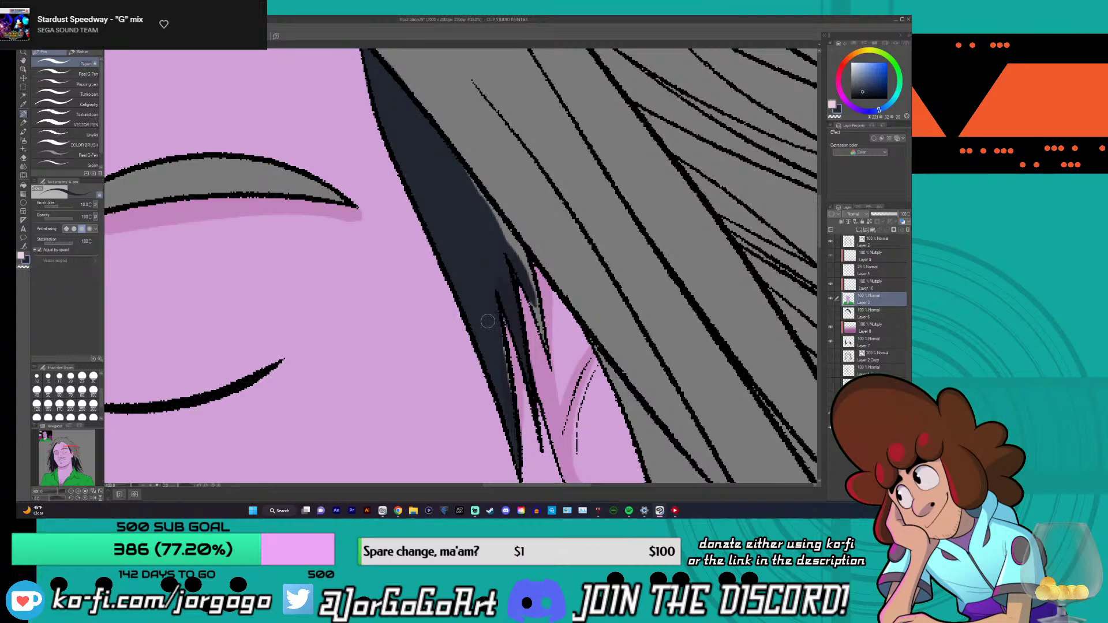
{"action": "key", "text": "period"}
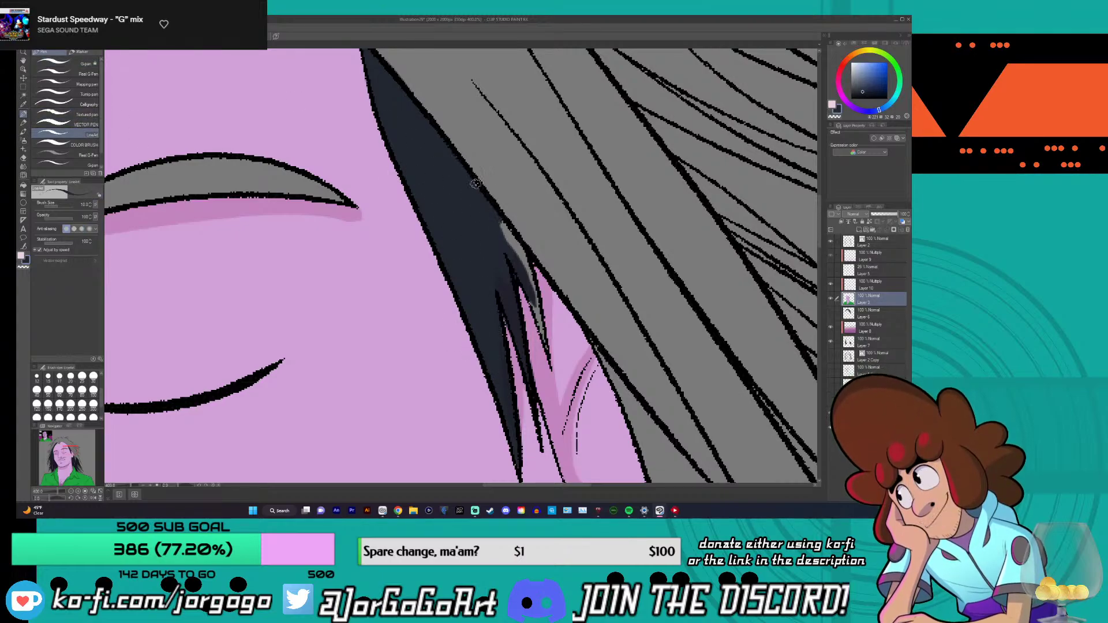
{"action": "mouse_move", "coordinate": [510, 239]}
{"action": "left_mouse_down"}
{"action": "mouse_move", "coordinate": [527, 268]}
{"action": "mouse_move", "coordinate": [508, 228]}
{"action": "mouse_move", "coordinate": [548, 352]}
{"action": "mouse_move", "coordinate": [524, 250]}
{"action": "left_mouse_up"}
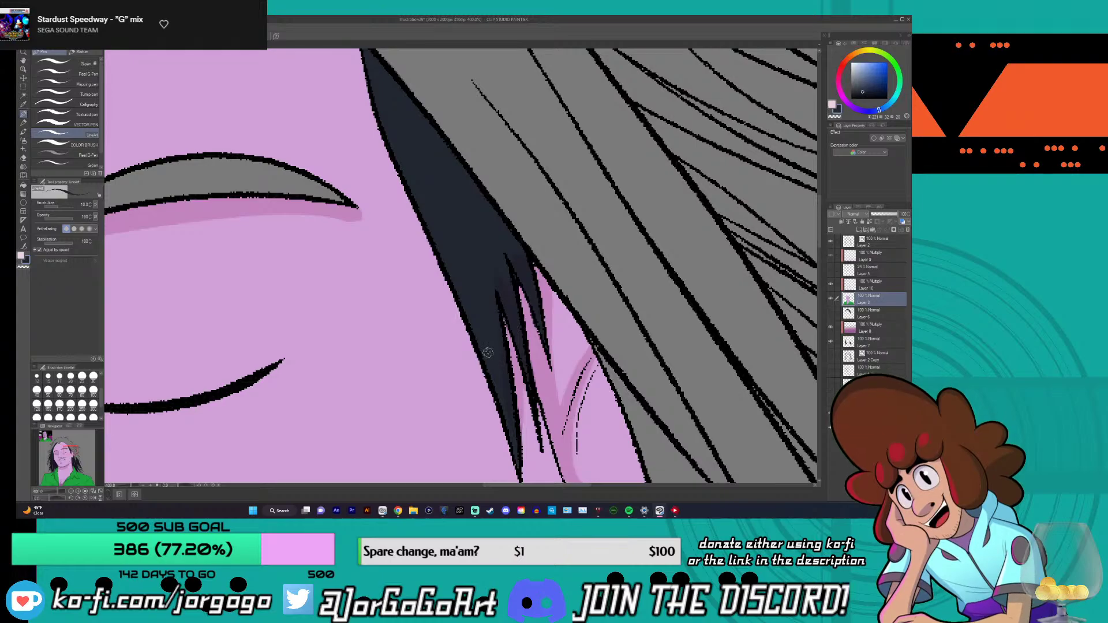
- Examine the filled temple lock up close and against the surrounding face, ear and hair outlines
{"action": "scroll", "coordinate": [487, 353], "scroll_direction": "down", "scroll_amount": 3}
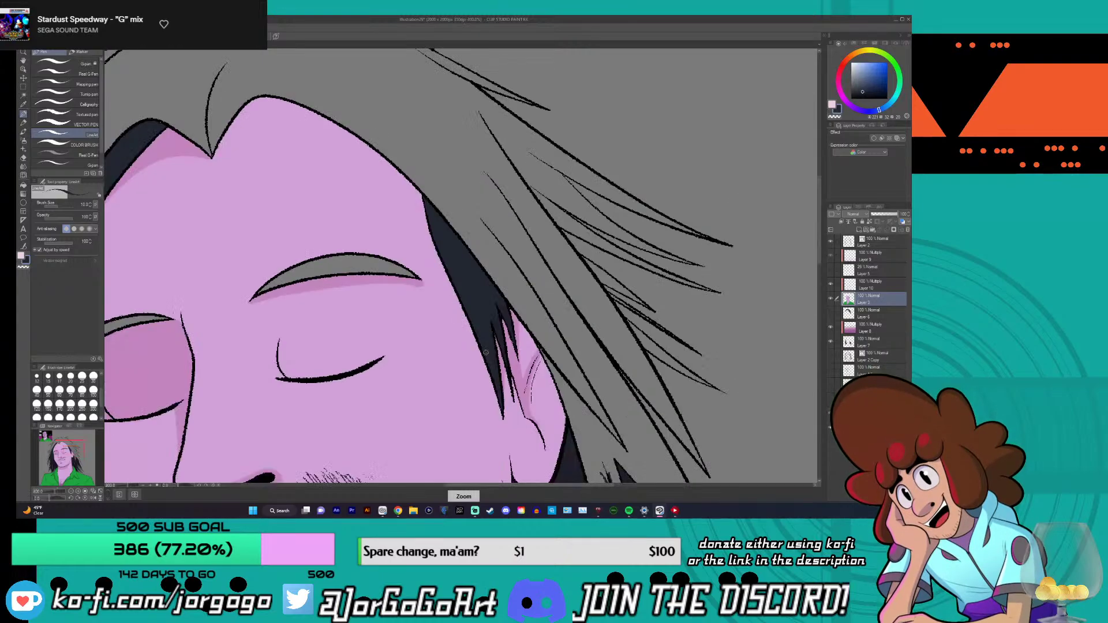
{"action": "scroll", "coordinate": [487, 352], "scroll_direction": "down", "scroll_amount": 2}
{"action": "scroll", "coordinate": [487, 353], "scroll_direction": "up", "scroll_amount": 2}
{"action": "scroll", "coordinate": [485, 352], "scroll_direction": "up", "scroll_amount": 1}
{"action": "scroll", "coordinate": [486, 353], "scroll_direction": "down", "scroll_amount": 3}
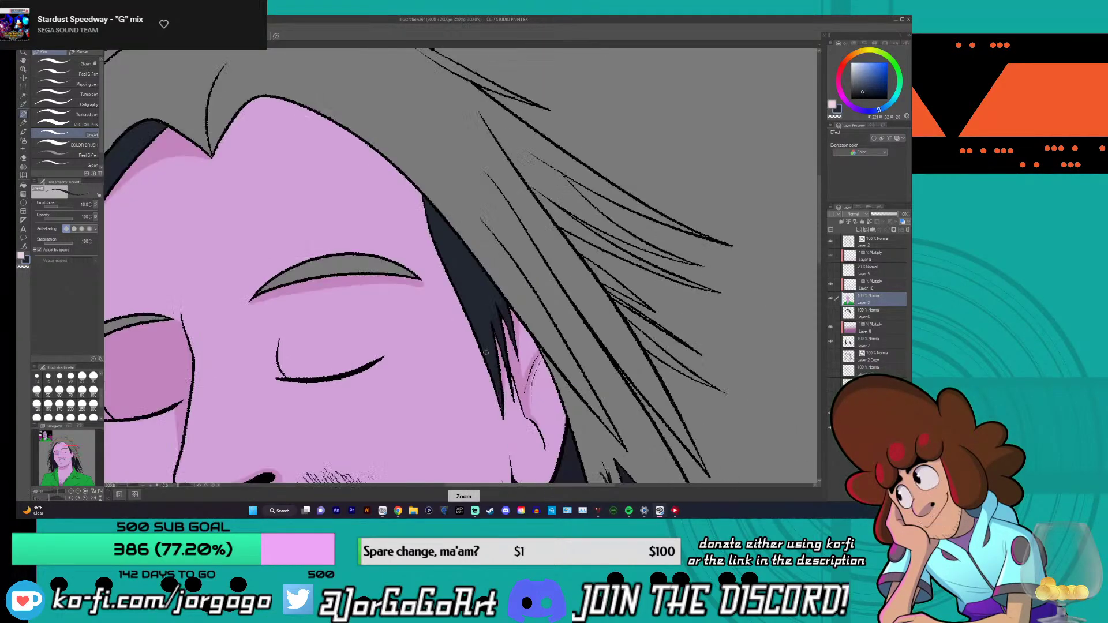
{"action": "scroll", "coordinate": [485, 352], "scroll_direction": "up", "scroll_amount": 1}
{"action": "scroll", "coordinate": [485, 353], "scroll_direction": "up", "scroll_amount": 1}
{"action": "scroll", "coordinate": [485, 353], "scroll_direction": "up", "scroll_amount": 2}
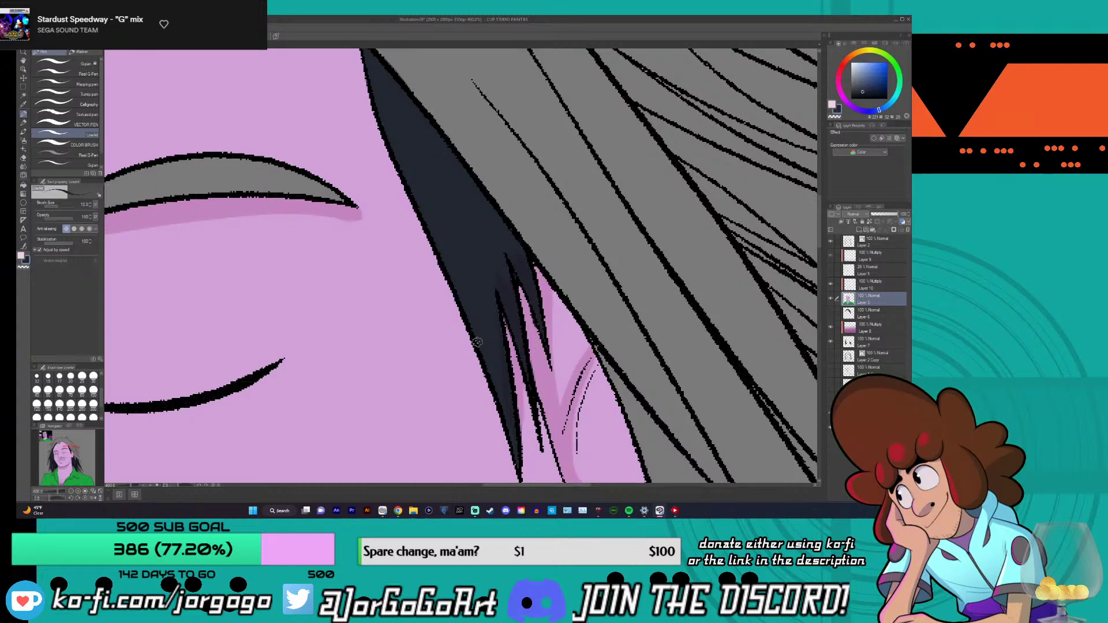
{"action": "scroll", "coordinate": [477, 342], "scroll_direction": "down", "scroll_amount": 2}
{"action": "scroll", "coordinate": [476, 342], "scroll_direction": "up", "scroll_amount": 1}
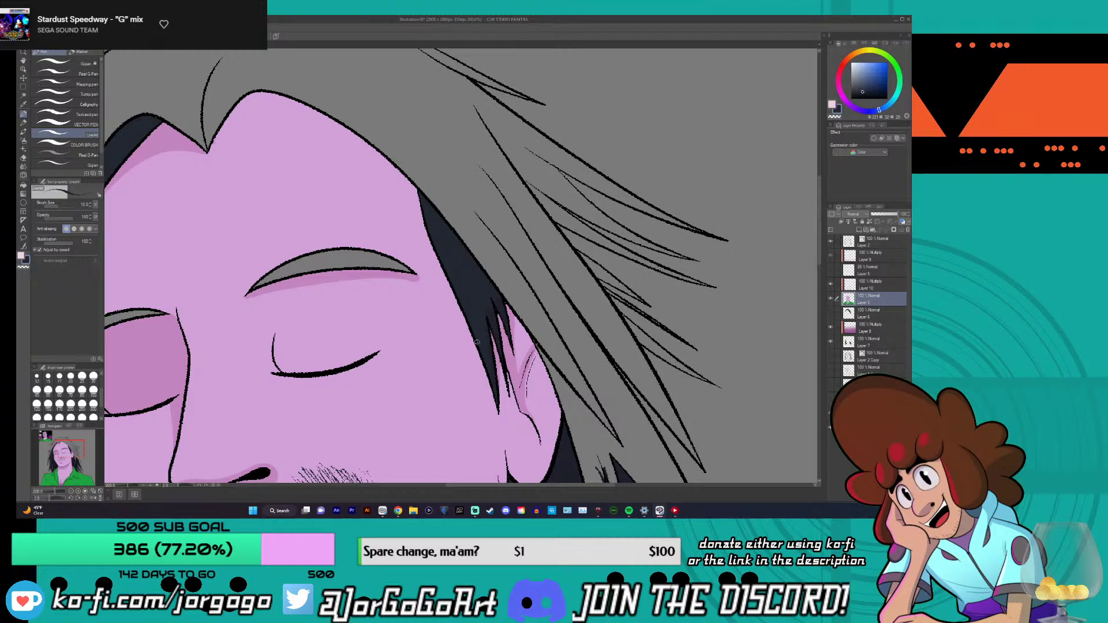
{"action": "scroll", "coordinate": [477, 342], "scroll_direction": "down", "scroll_amount": 1}
{"action": "scroll", "coordinate": [477, 341], "scroll_direction": "up", "scroll_amount": 1}
{"action": "scroll", "coordinate": [788, 236], "scroll_direction": "down", "scroll_amount": 4}
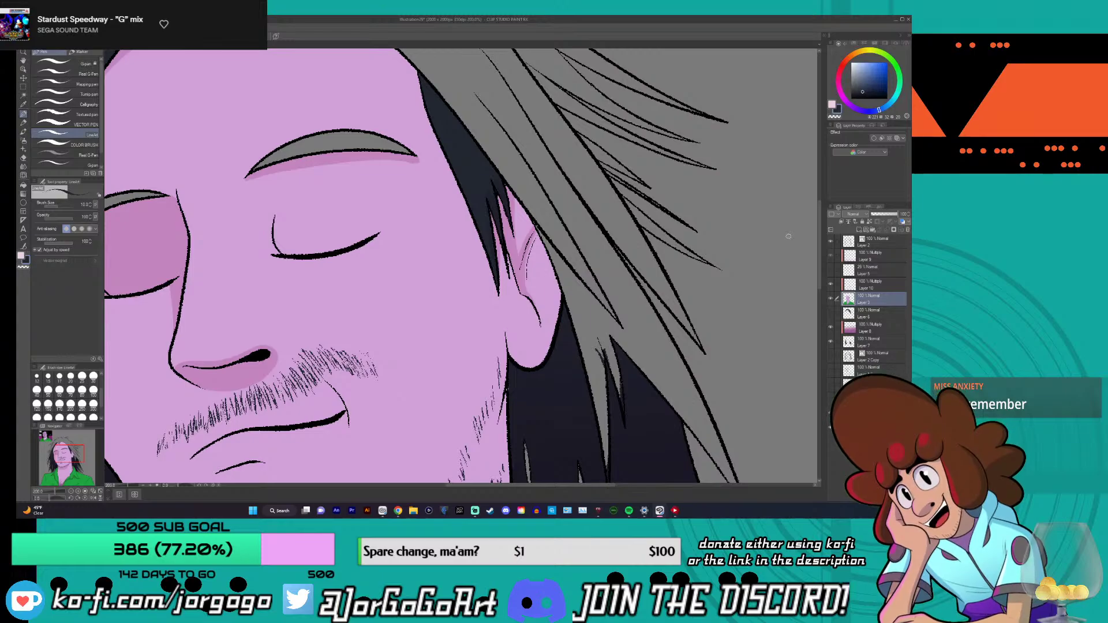
- Switch the brush to the transparent colour and select the Multiply shading layer, Layer 10
{"action": "left_click", "coordinate": [24, 262]}
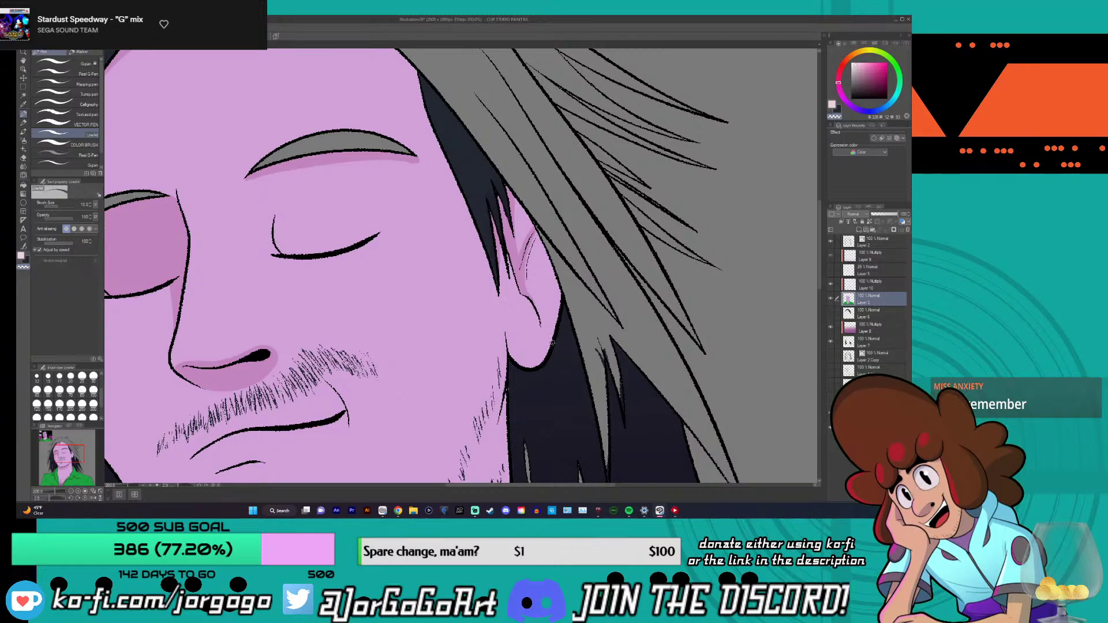
{"action": "scroll", "coordinate": [564, 351], "scroll_direction": "down", "scroll_amount": 1}
{"action": "scroll", "coordinate": [705, 230], "scroll_direction": "up", "scroll_amount": 1}
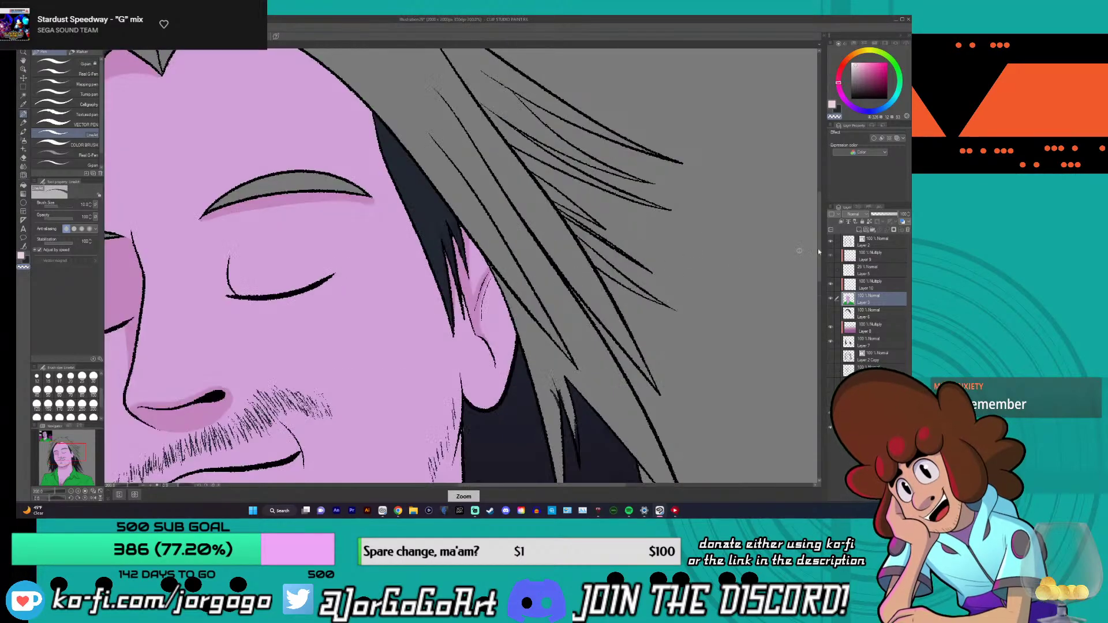
{"action": "left_click", "coordinate": [838, 312]}
{"action": "left_click", "coordinate": [831, 313]}
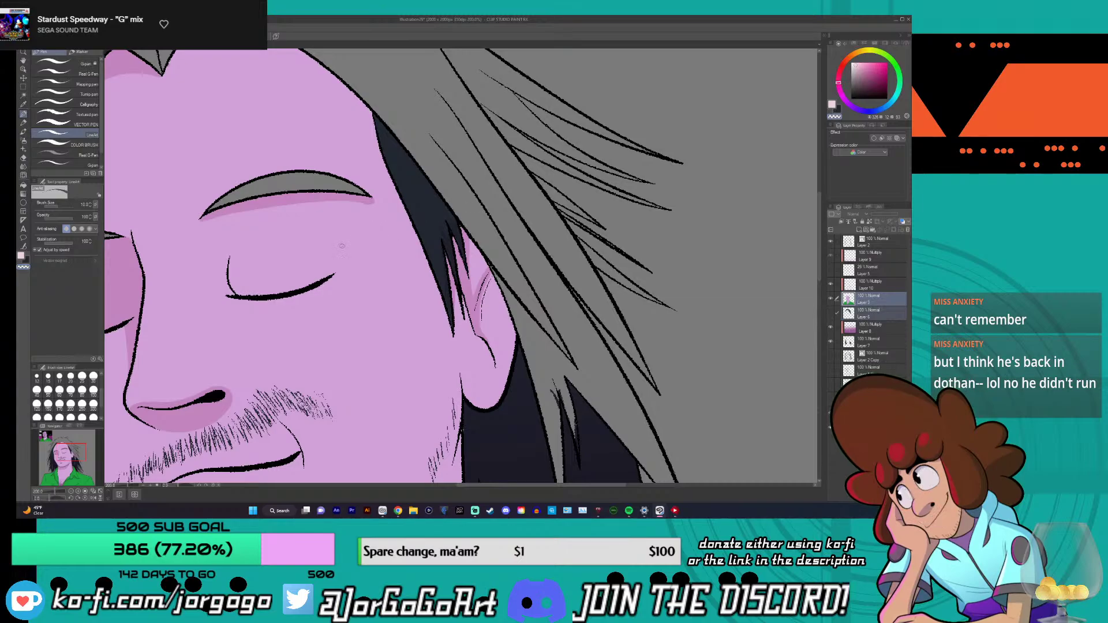
{"action": "scroll", "coordinate": [271, 260], "scroll_direction": "up", "scroll_amount": 2}
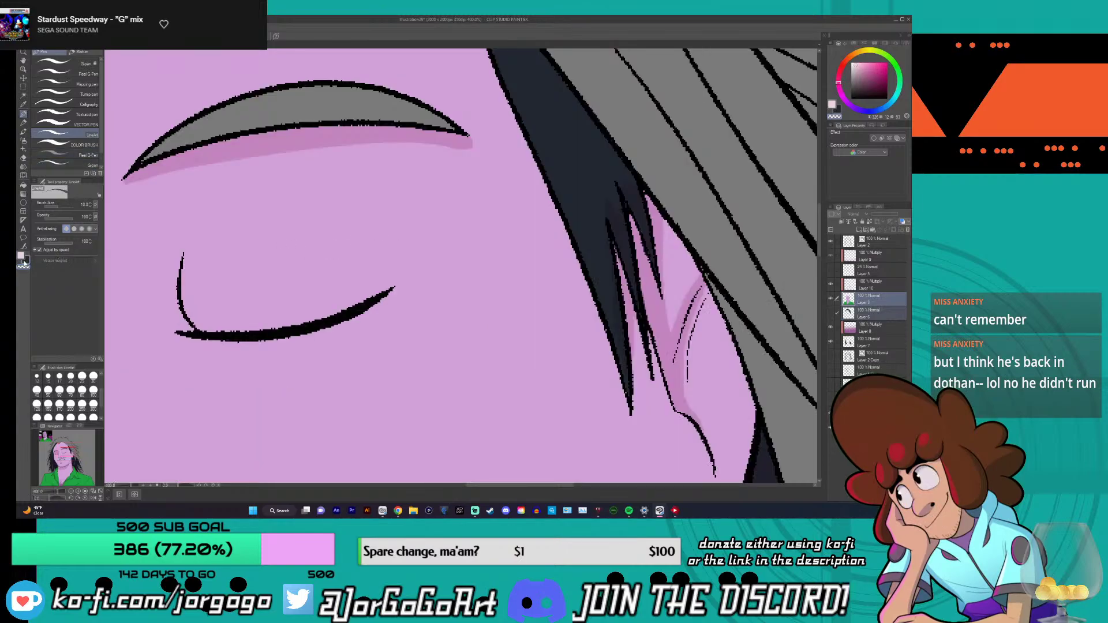
{"action": "key", "text": "ctrl+minus"}
{"action": "left_click", "coordinate": [872, 285]}
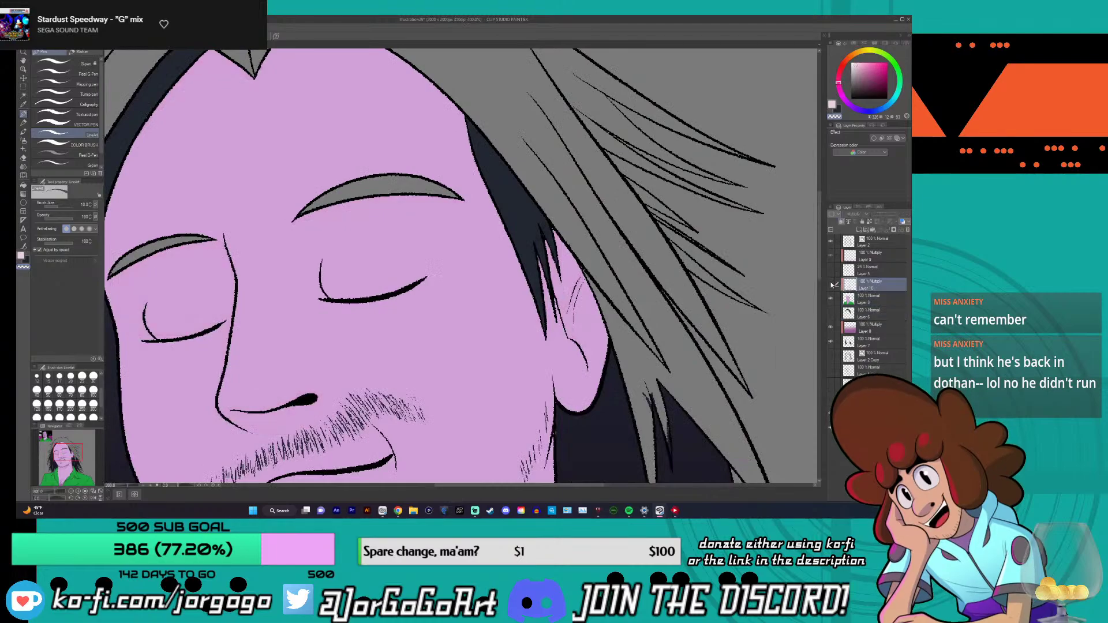
- Clean up the skin shading around the thin hair strands beside the ear with the transparent brush
{"action": "scroll", "coordinate": [472, 223], "scroll_direction": "up", "scroll_amount": 4}
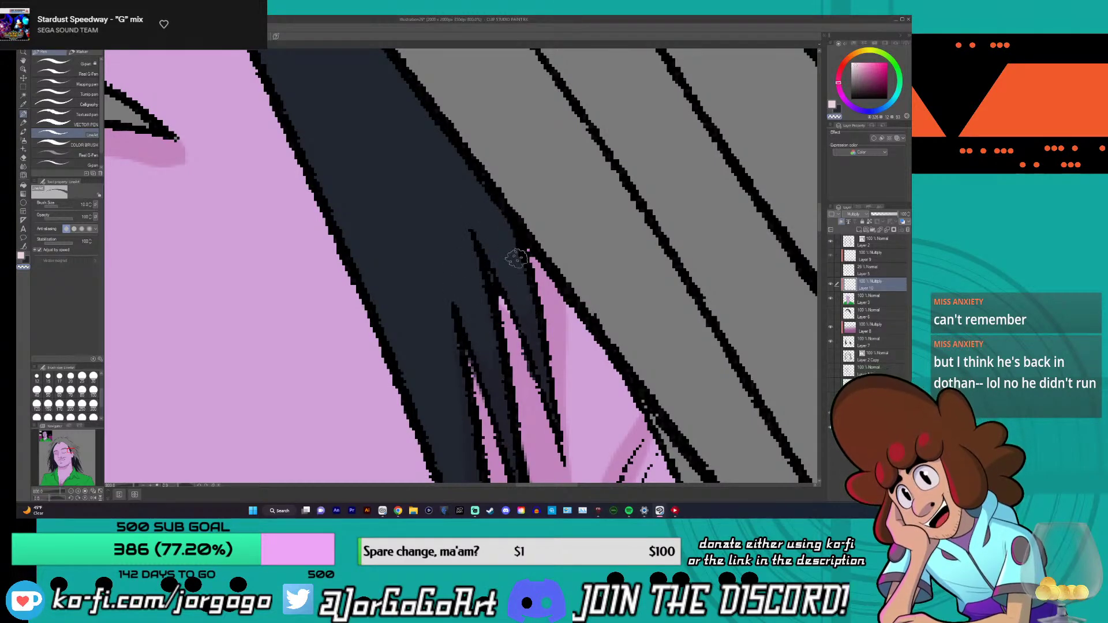
{"action": "scroll", "coordinate": [559, 436], "scroll_direction": "up", "scroll_amount": 1}
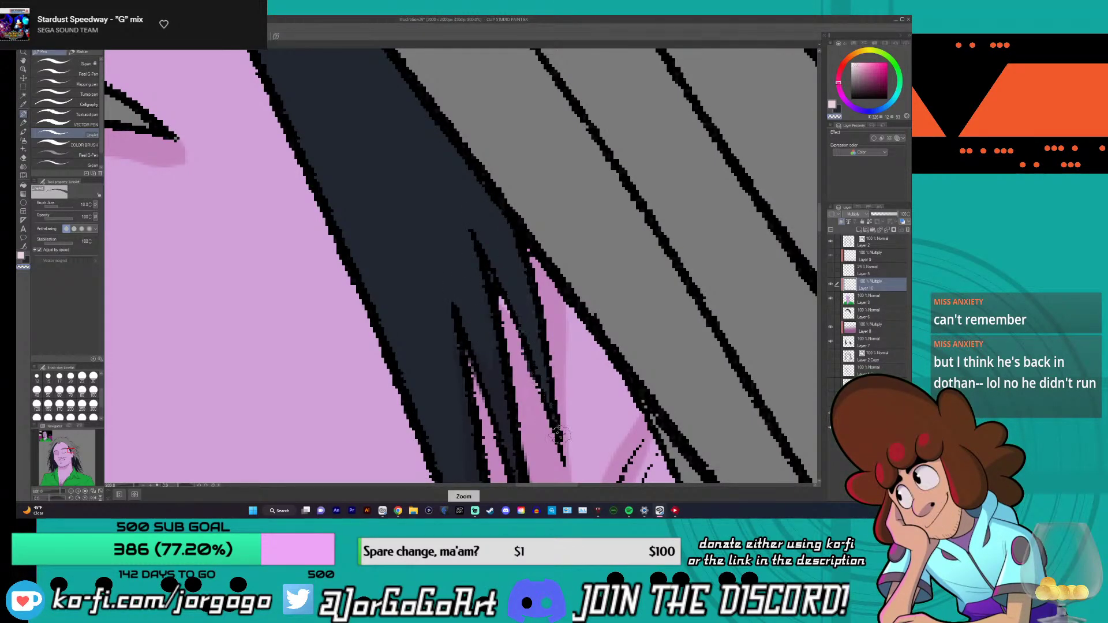
{"action": "scroll", "coordinate": [559, 436], "scroll_direction": "down", "scroll_amount": 2}
{"action": "scroll", "coordinate": [527, 421], "scroll_direction": "up", "scroll_amount": 1}
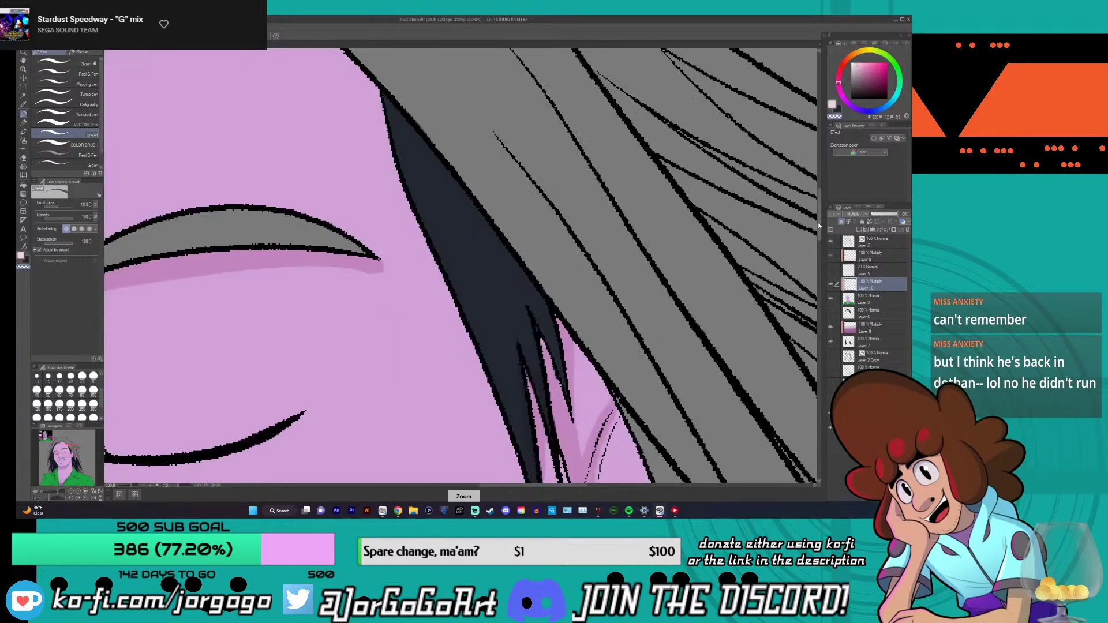
{"action": "left_click_drag", "start_coordinate": [789, 285], "coordinate": [811, 213]}
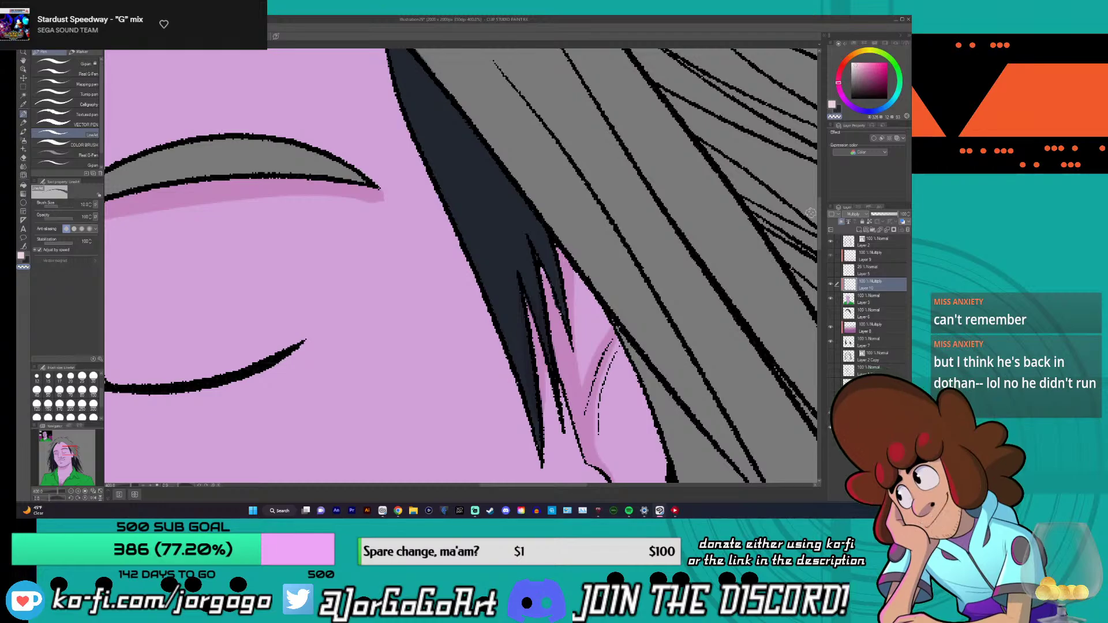
{"action": "scroll", "coordinate": [619, 257], "scroll_direction": "down", "scroll_amount": 4}
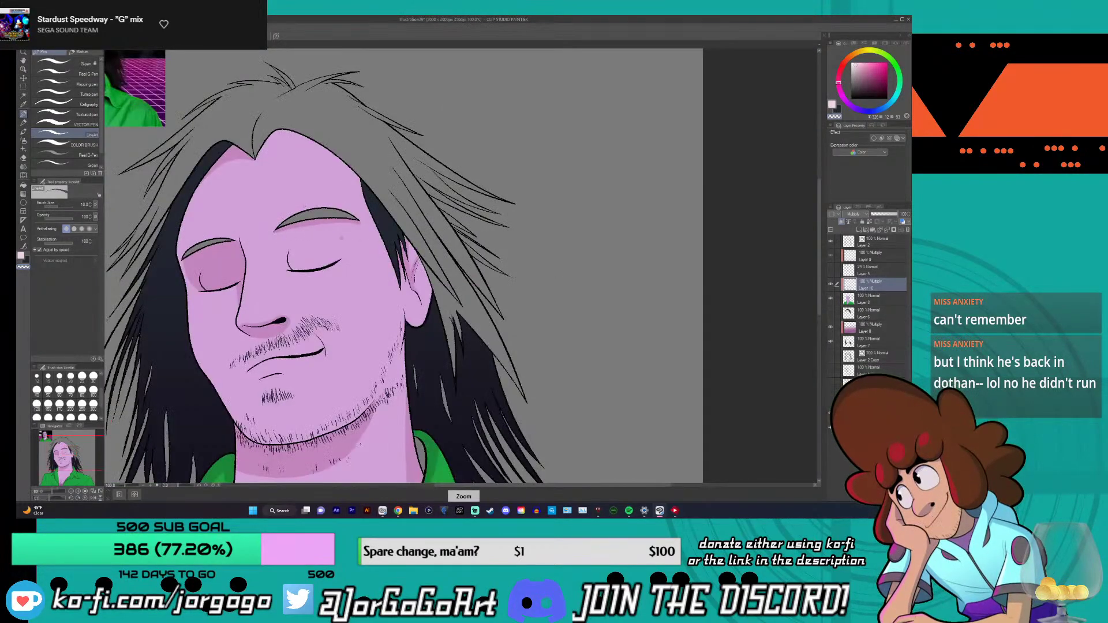
- Turn the hair colour layer, Layer 6, back on and compare the ear shading against it
{"action": "left_click", "coordinate": [831, 314]}
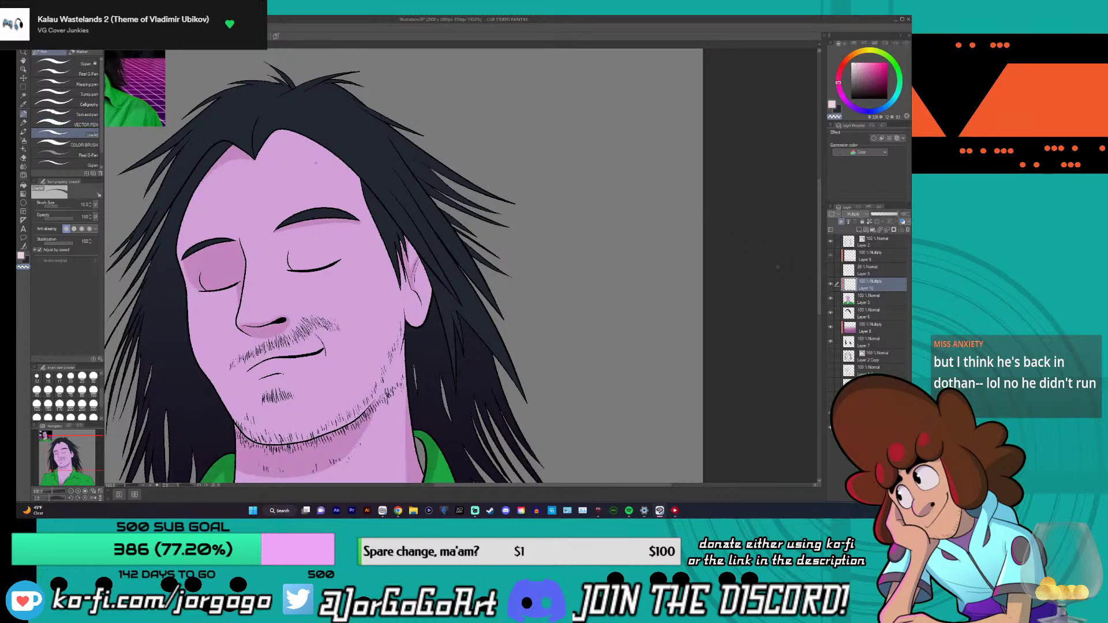
{"action": "scroll", "coordinate": [778, 267], "scroll_direction": "up", "scroll_amount": 1}
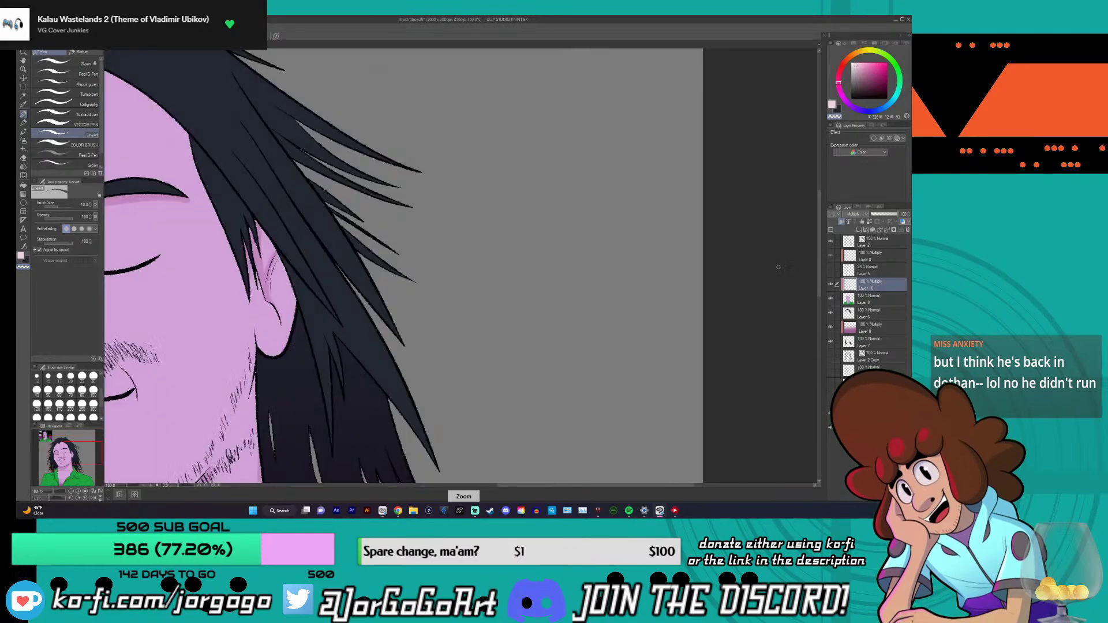
{"action": "scroll", "coordinate": [778, 268], "scroll_direction": "down", "scroll_amount": 1}
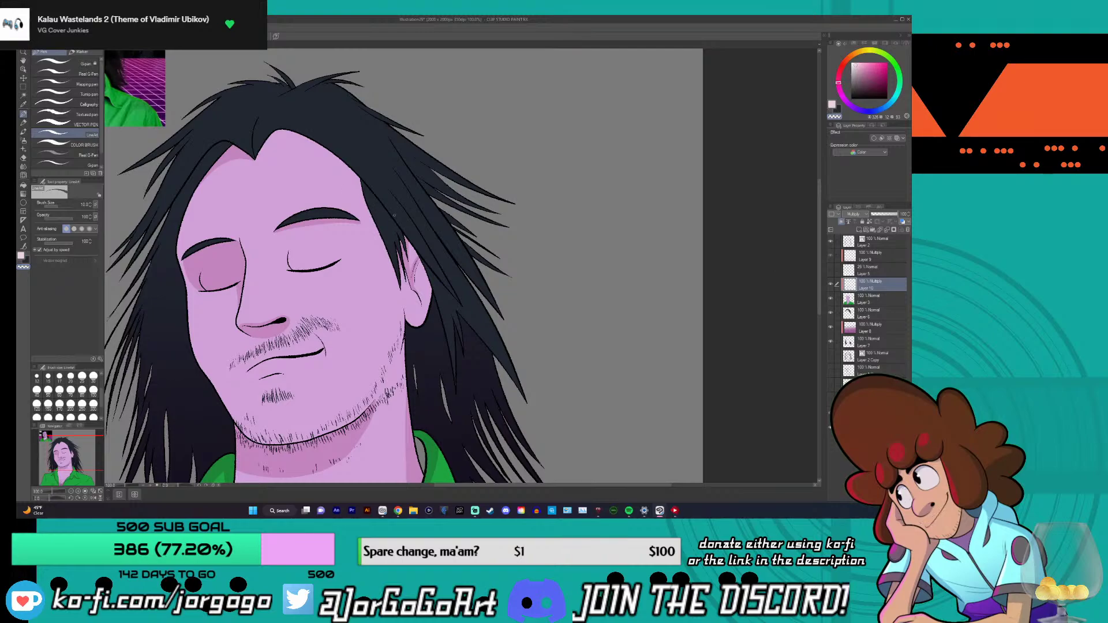
{"action": "scroll", "coordinate": [395, 215], "scroll_direction": "up", "scroll_amount": 2}
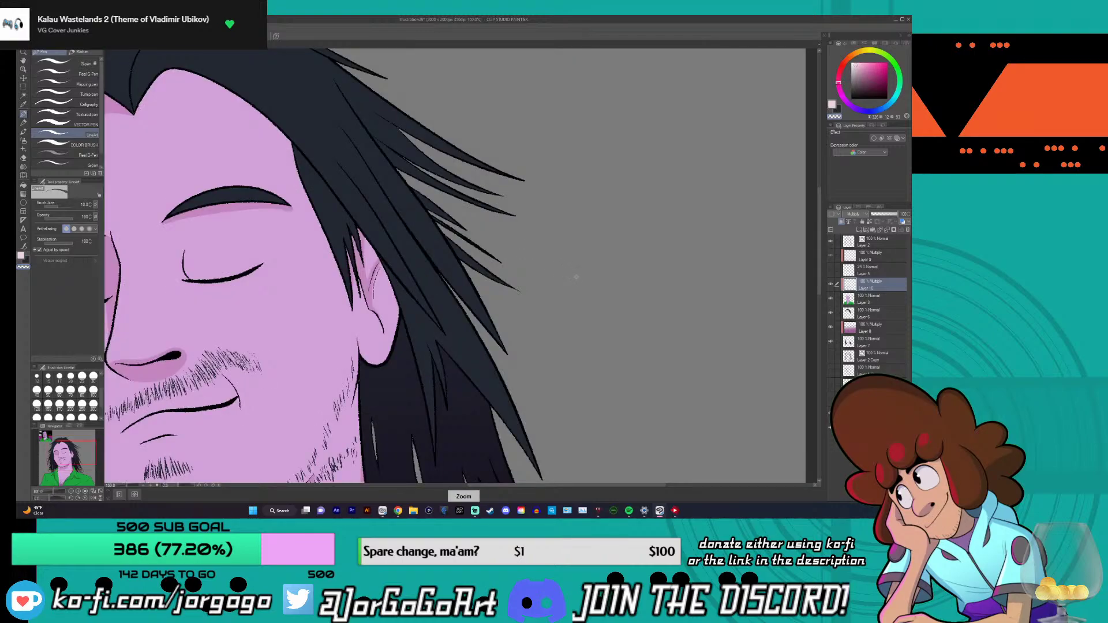
{"action": "left_click", "coordinate": [831, 285]}
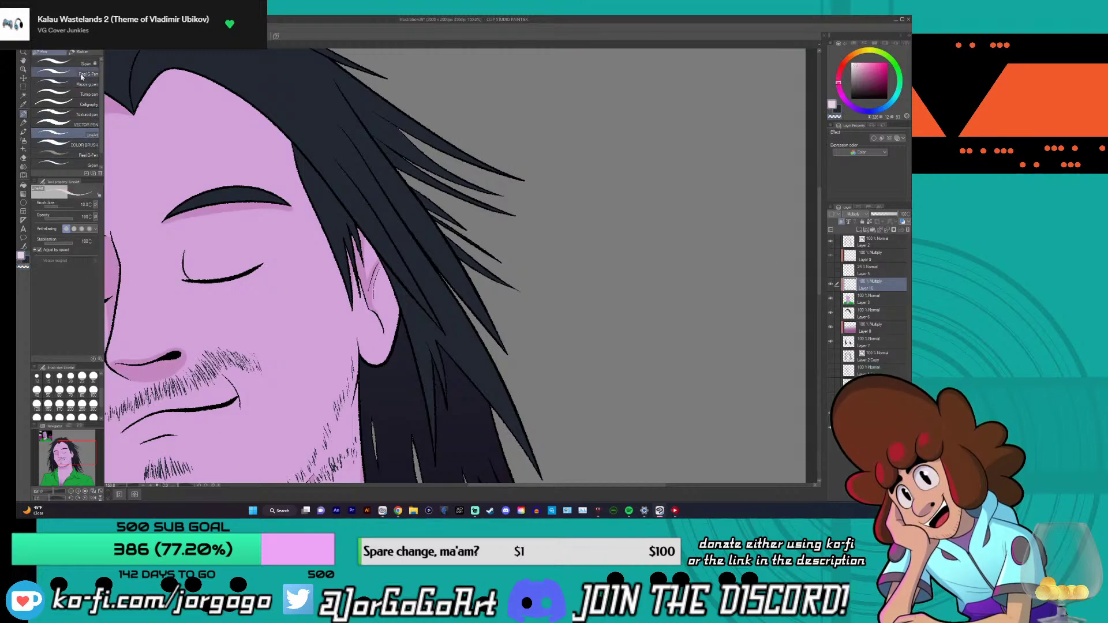
- Shade the hair strands above the ear on Layer 10 with the LineArt pen
{"action": "left_click", "coordinate": [79, 67]}
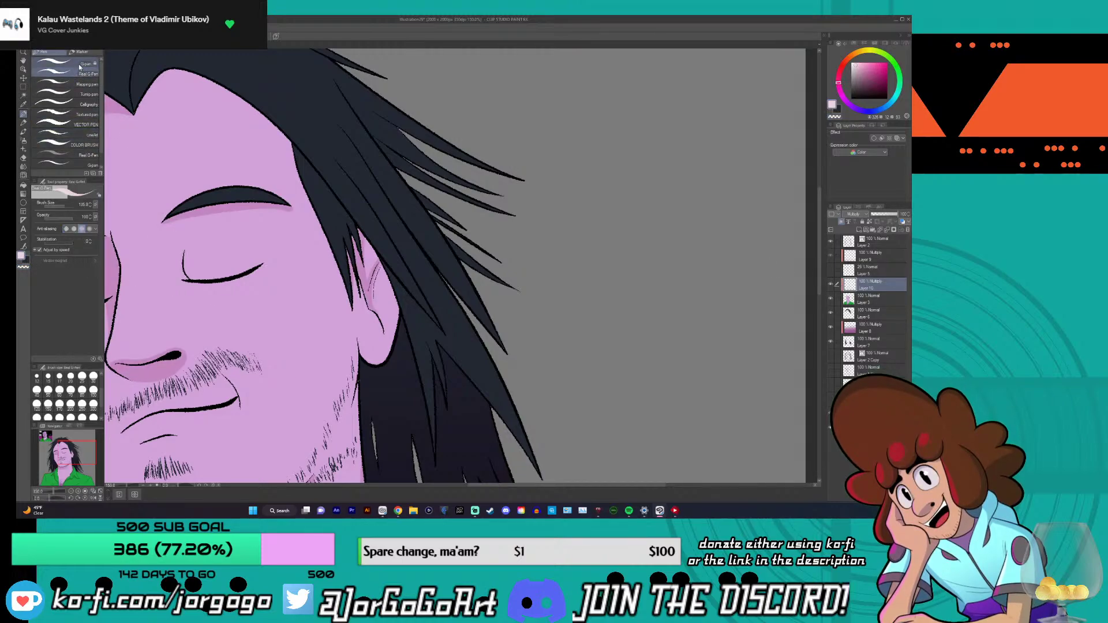
{"action": "left_click", "coordinate": [86, 135]}
{"action": "scroll", "coordinate": [354, 307], "scroll_direction": "up", "scroll_amount": 5}
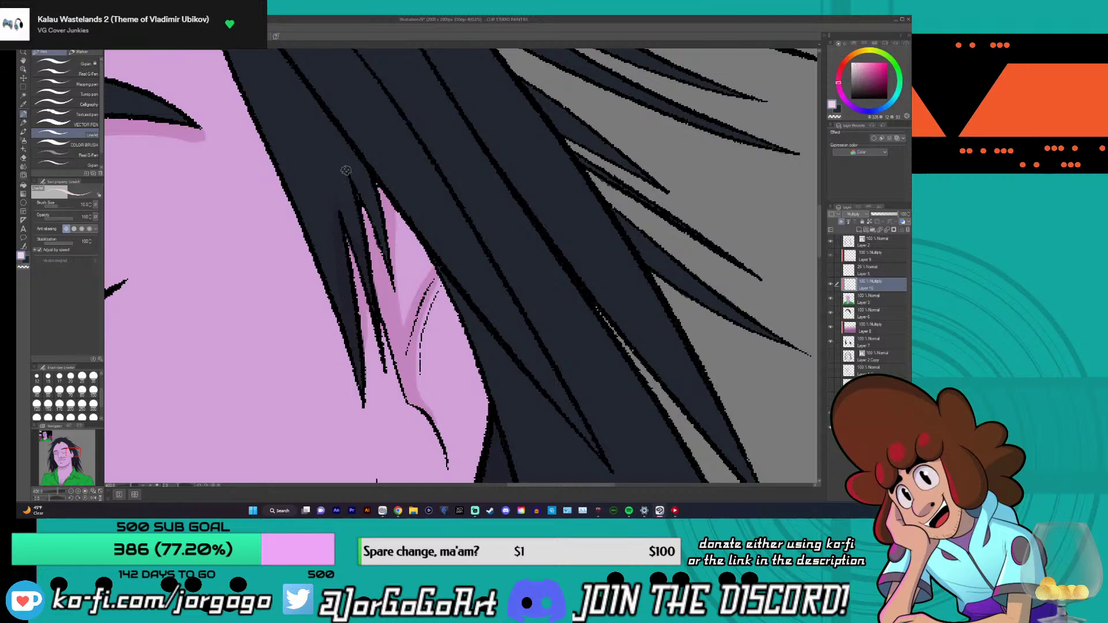
- Paint a hair shadow across the forehead with the G-pen, following the hairline from the widow's peak to the temple
{"action": "key", "text": "p"}
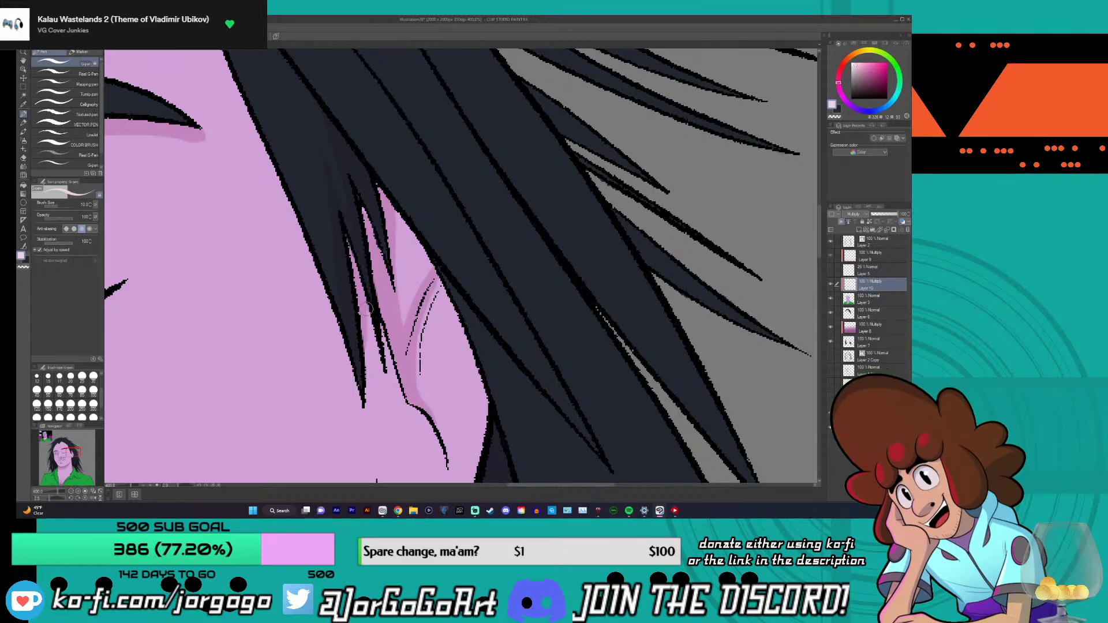
{"action": "scroll", "coordinate": [369, 307], "scroll_direction": "down", "scroll_amount": 4}
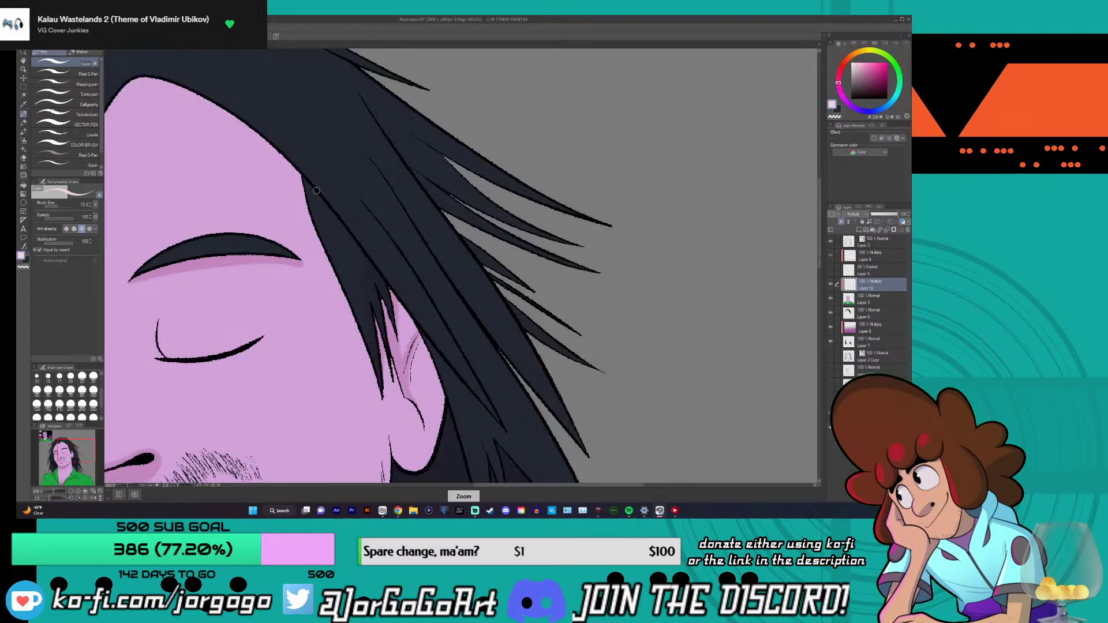
{"action": "scroll", "coordinate": [241, 116], "scroll_direction": "down", "scroll_amount": 3}
{"action": "scroll", "coordinate": [241, 117], "scroll_direction": "up", "scroll_amount": 3}
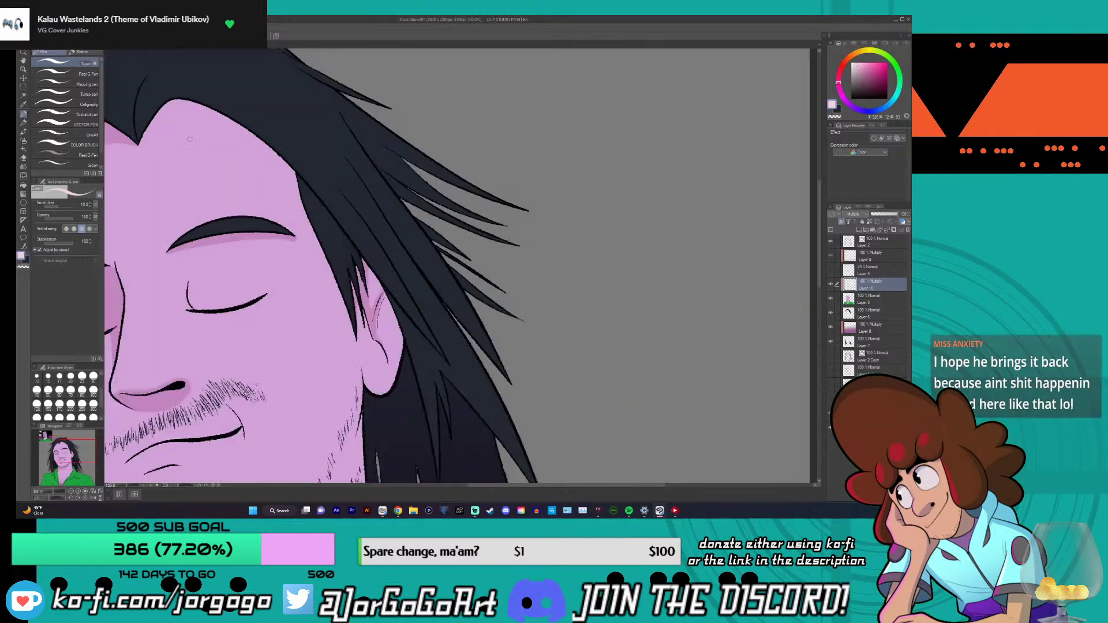
{"action": "scroll", "coordinate": [137, 144], "scroll_direction": "up", "scroll_amount": 1}
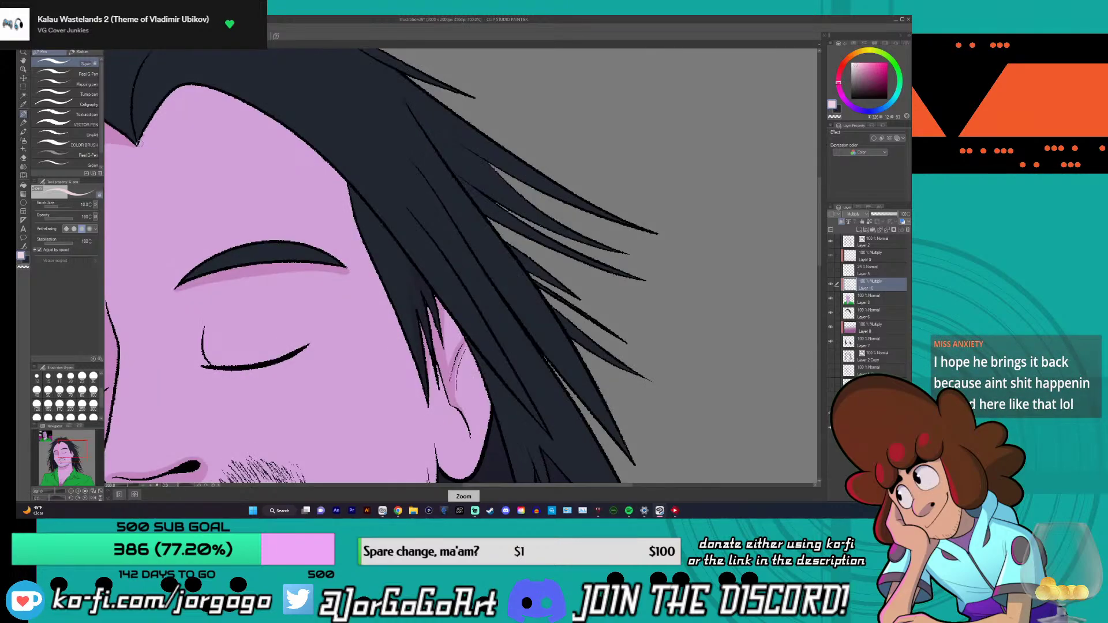
{"action": "mouse_move", "coordinate": [138, 143]}
{"action": "left_mouse_down"}
{"action": "mouse_move", "coordinate": [191, 106]}
{"action": "mouse_move", "coordinate": [231, 114]}
{"action": "mouse_move", "coordinate": [322, 178]}
{"action": "mouse_move", "coordinate": [432, 292]}
{"action": "left_mouse_up"}
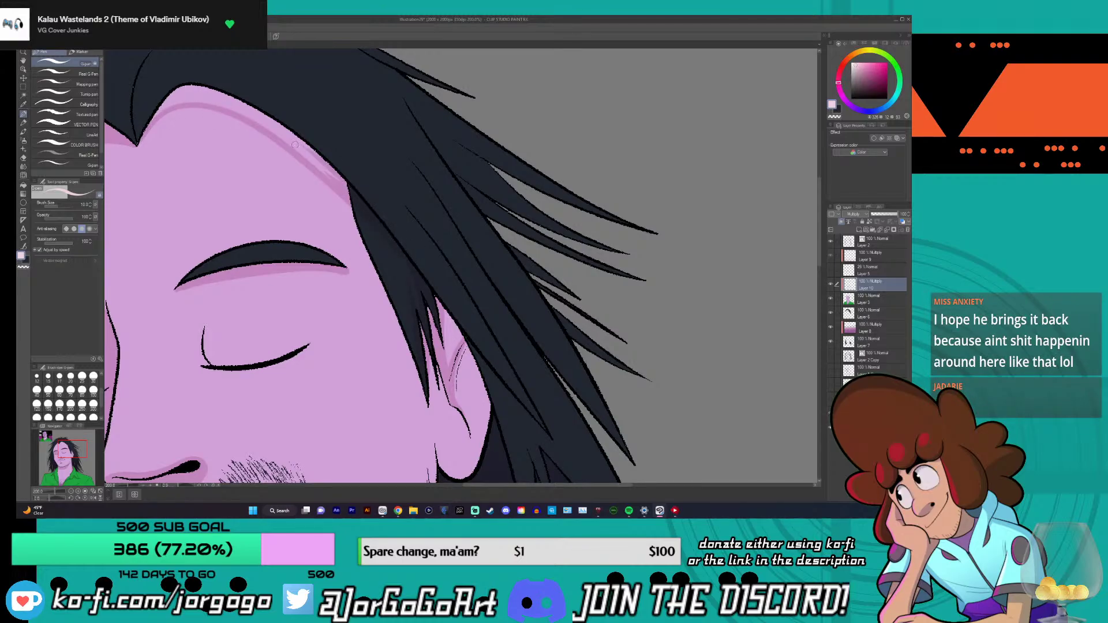
{"action": "mouse_move", "coordinate": [288, 142]}
{"action": "left_mouse_down"}
{"action": "mouse_move", "coordinate": [243, 110]}
{"action": "mouse_move", "coordinate": [309, 152]}
{"action": "left_mouse_up"}
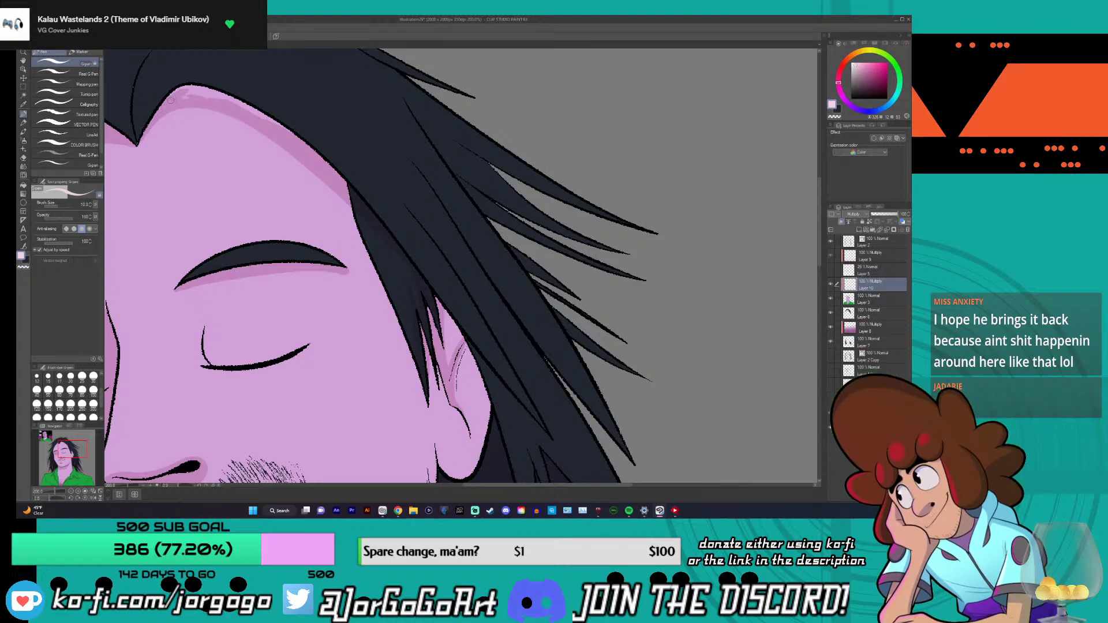
{"action": "left_click_drag", "start_coordinate": [271, 119], "coordinate": [294, 139]}
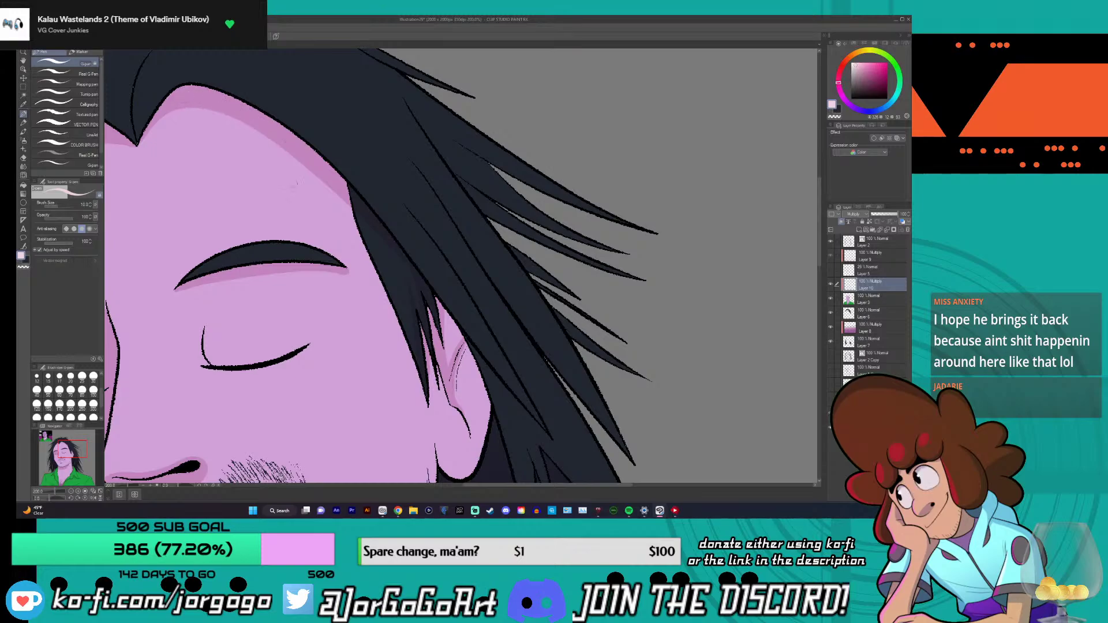
{"action": "scroll", "coordinate": [160, 99], "scroll_direction": "up", "scroll_amount": 2}
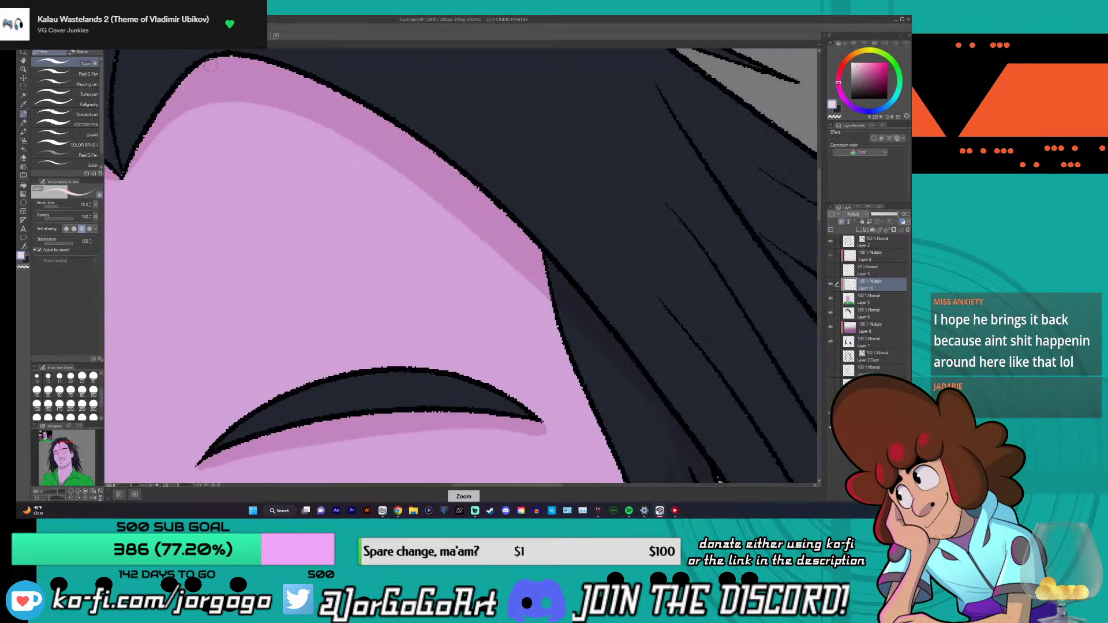
{"action": "scroll", "coordinate": [211, 65], "scroll_direction": "down", "scroll_amount": 3}
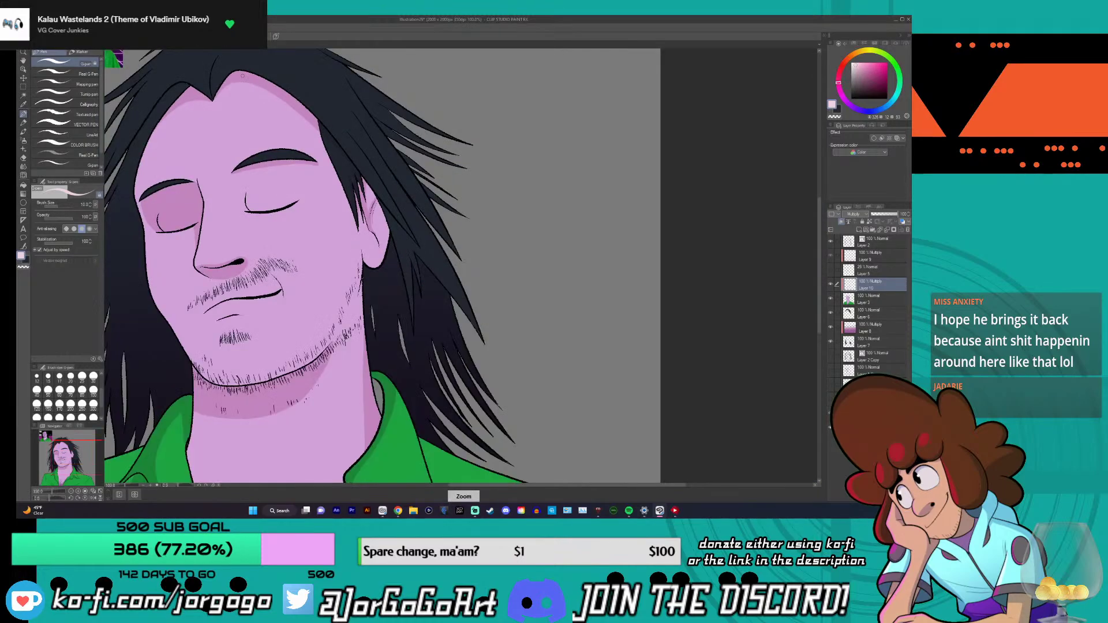
- Try shading the eye socket on the ear side, from under the eyebrow down beside the nose bridge
{"action": "scroll", "coordinate": [243, 76], "scroll_direction": "down", "scroll_amount": 1}
{"action": "scroll", "coordinate": [242, 75], "scroll_direction": "up", "scroll_amount": 3}
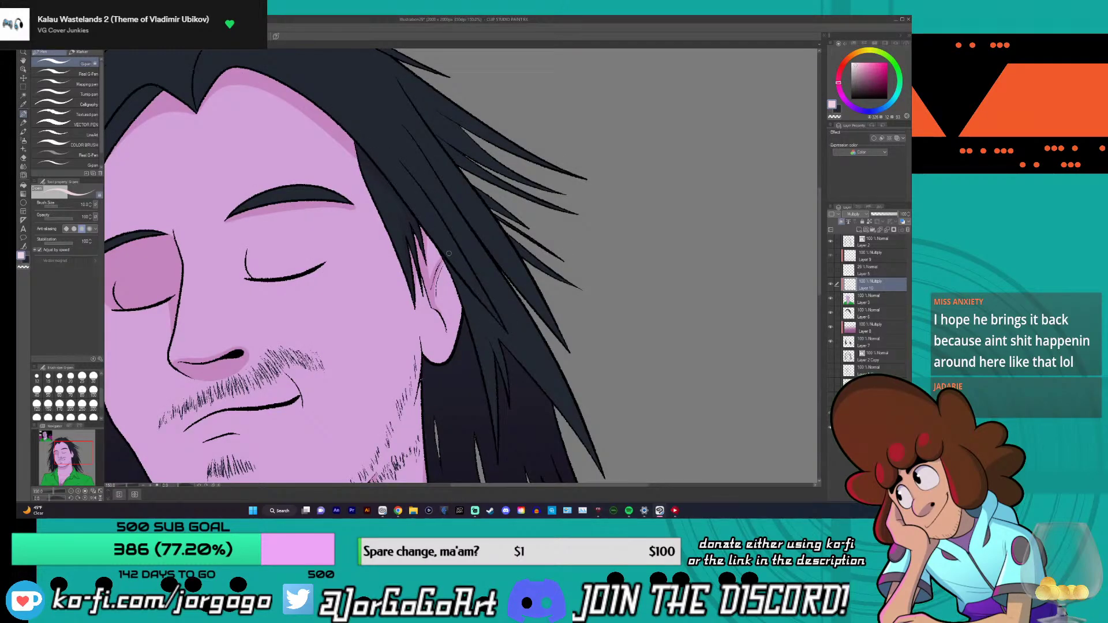
{"action": "scroll", "coordinate": [452, 274], "scroll_direction": "down", "scroll_amount": 3}
{"action": "scroll", "coordinate": [452, 276], "scroll_direction": "down", "scroll_amount": 3}
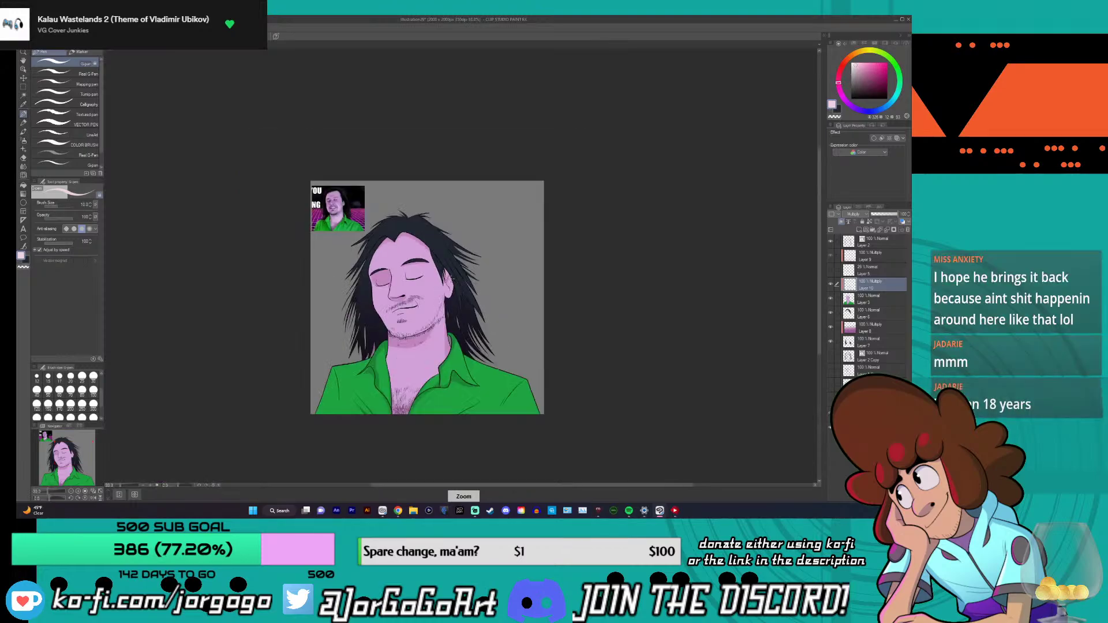
{"action": "scroll", "coordinate": [452, 276], "scroll_direction": "up", "scroll_amount": 3}
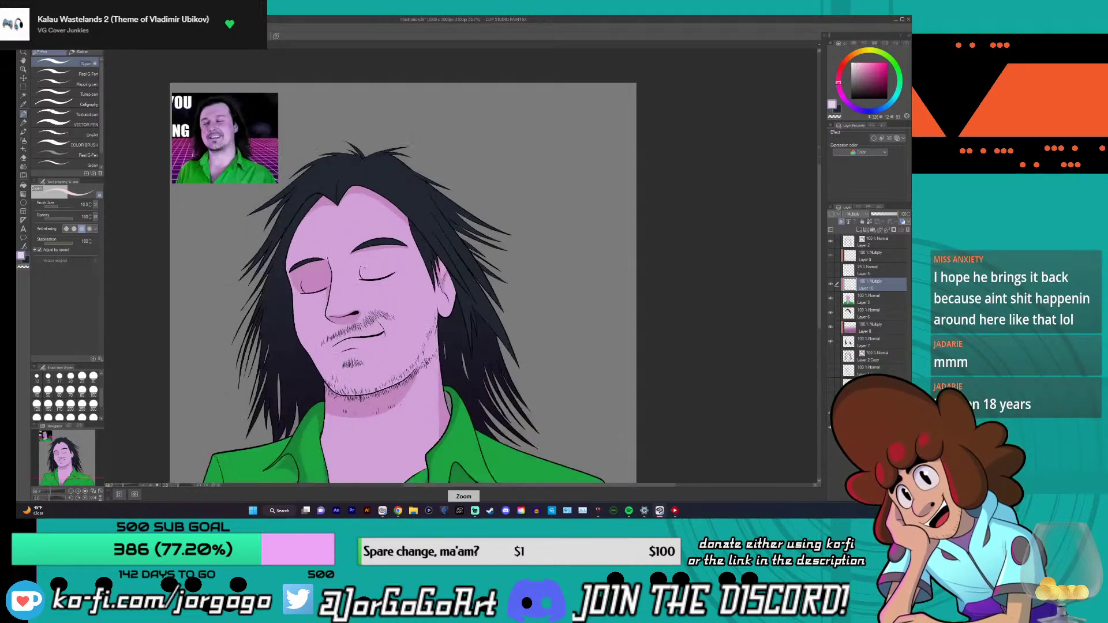
{"action": "scroll", "coordinate": [368, 244], "scroll_direction": "up", "scroll_amount": 4}
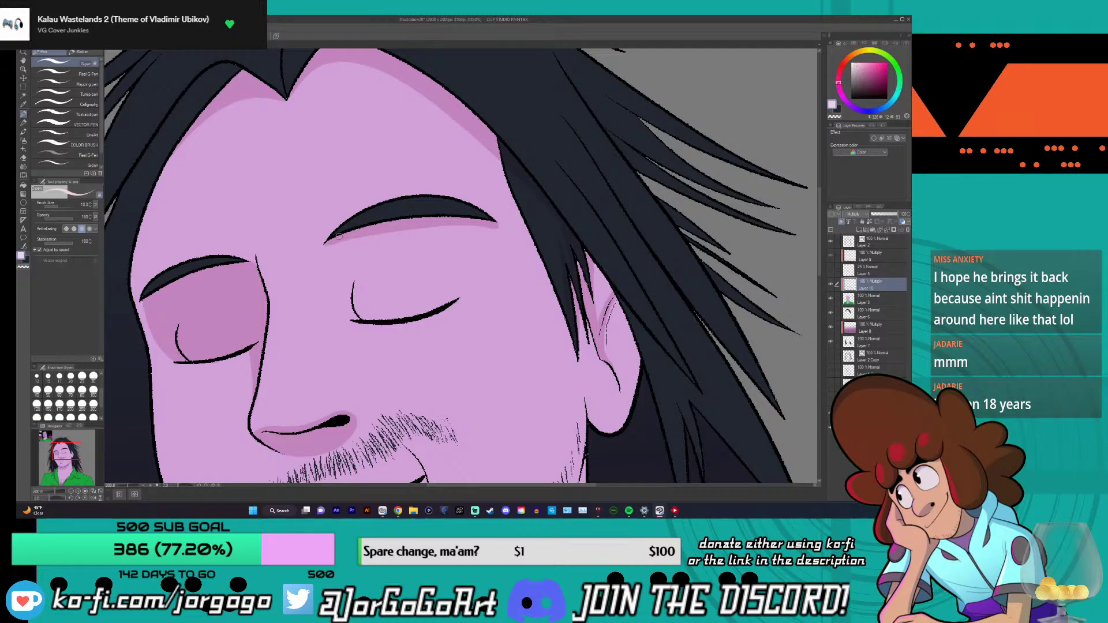
{"action": "key", "text": "ctrl+z"}
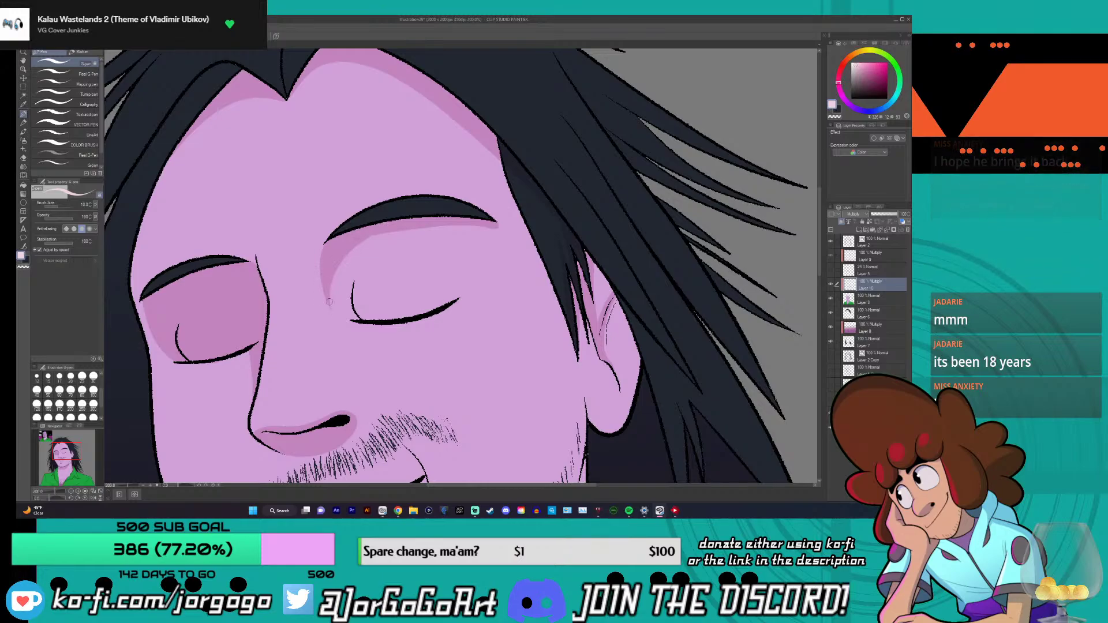
- Undo the new eye-socket shadow beside the nose bridge
{"action": "key", "text": "ctrl+0"}
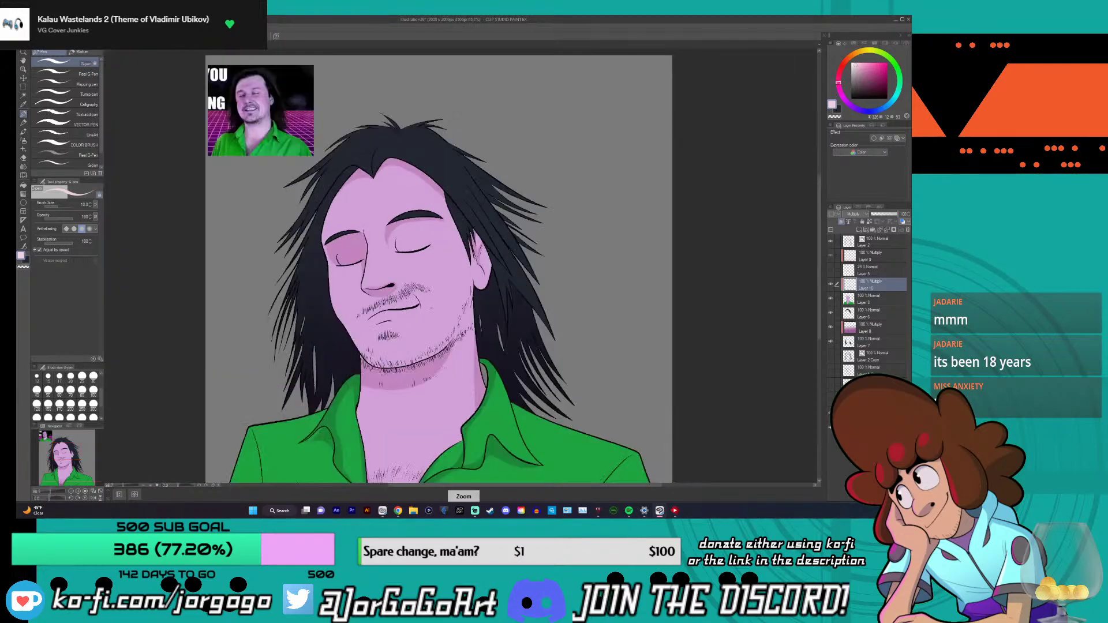
{"action": "scroll", "coordinate": [430, 307], "scroll_direction": "up", "scroll_amount": 3}
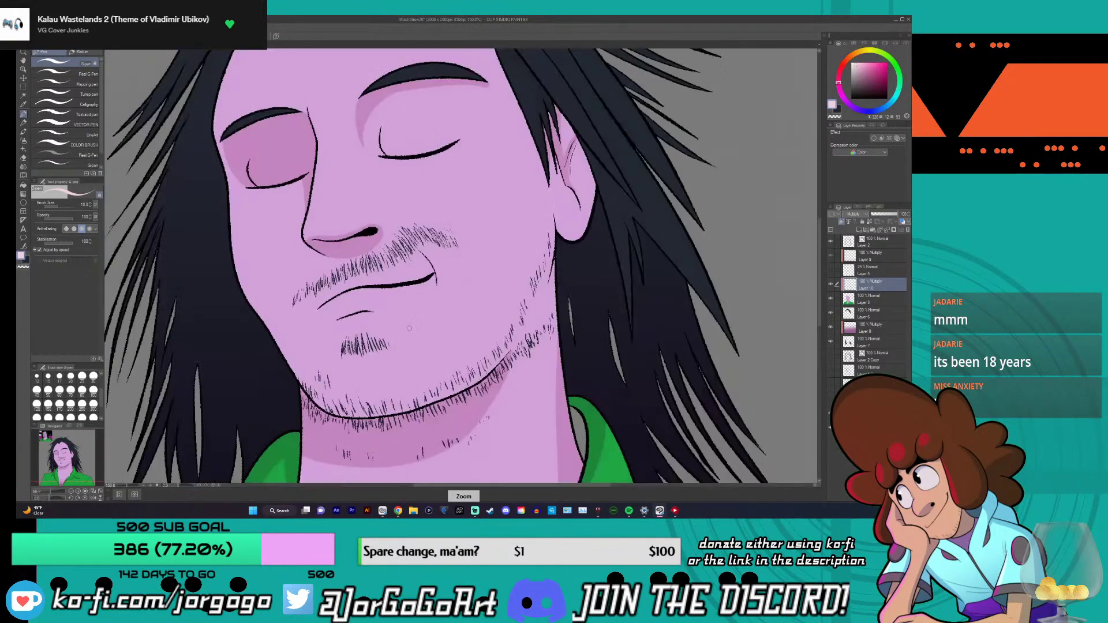
{"action": "key", "text": "ctrl+z"}
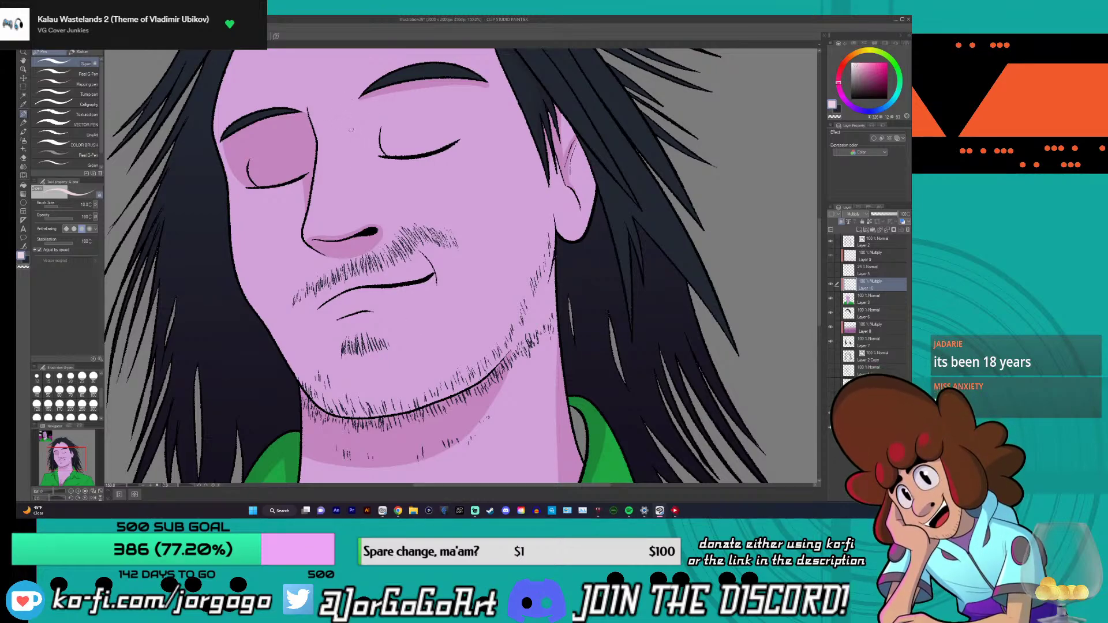
{"action": "scroll", "coordinate": [365, 91], "scroll_direction": "up", "scroll_amount": 3}
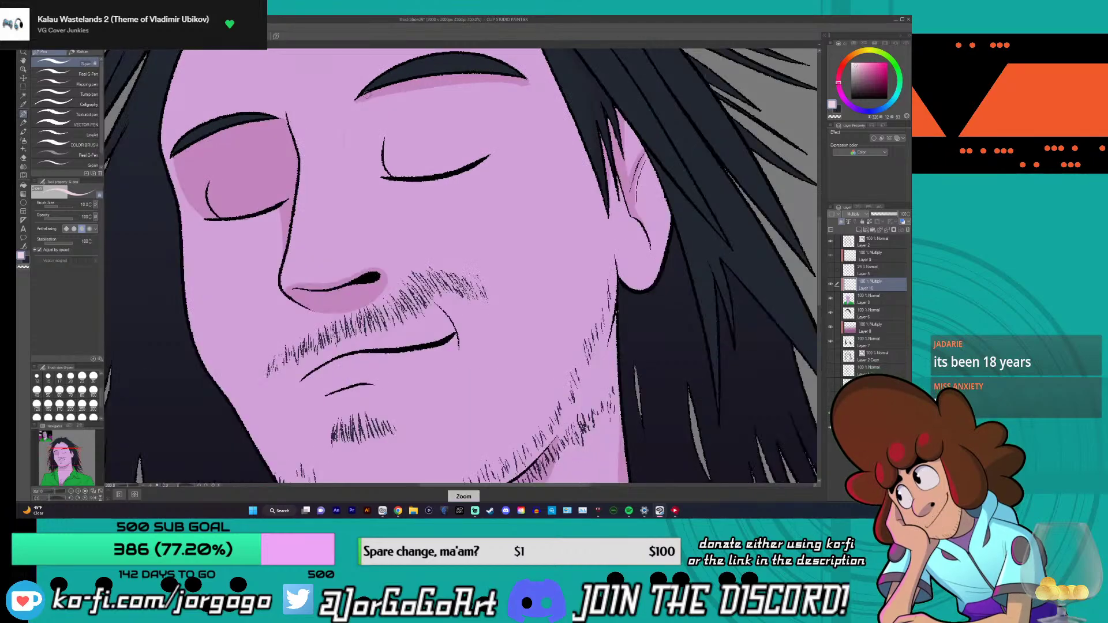
- Paint a curved eye-socket shadow on the ear-side eye, from the eyebrow's inner end down beside the nose bridge
{"action": "mouse_move", "coordinate": [341, 114]}
{"action": "left_mouse_down"}
{"action": "mouse_move", "coordinate": [322, 253]}
{"action": "mouse_move", "coordinate": [369, 118]}
{"action": "mouse_move", "coordinate": [438, 99]}
{"action": "left_mouse_up"}
{"action": "key", "text": "ctrl+z"}
{"action": "left_click_drag", "start_coordinate": [327, 269], "coordinate": [465, 97]}
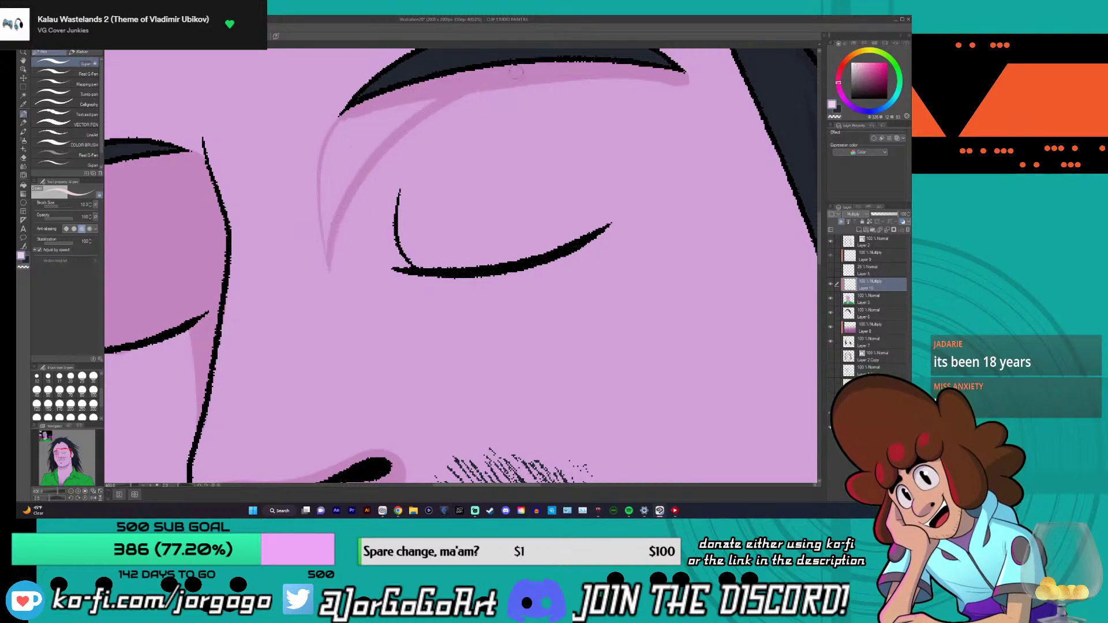
{"action": "key", "text": "ctrl+z"}
{"action": "mouse_move", "coordinate": [327, 269]}
{"action": "left_mouse_down"}
{"action": "mouse_move", "coordinate": [334, 195]}
{"action": "mouse_move", "coordinate": [374, 117]}
{"action": "left_mouse_up"}
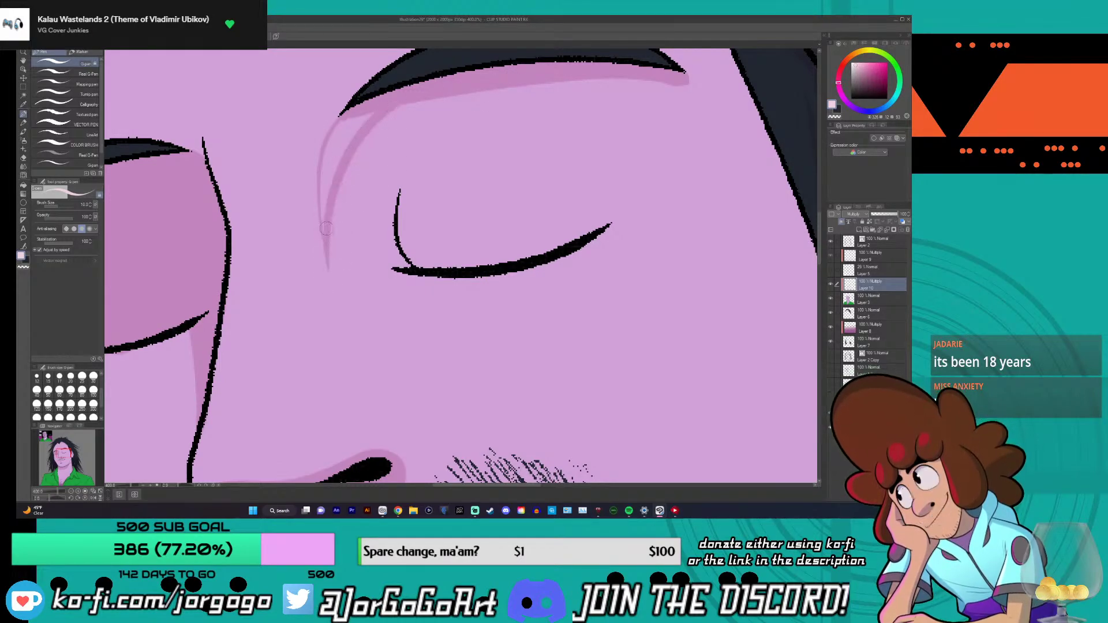
{"action": "left_click_drag", "start_coordinate": [323, 179], "coordinate": [360, 107]}
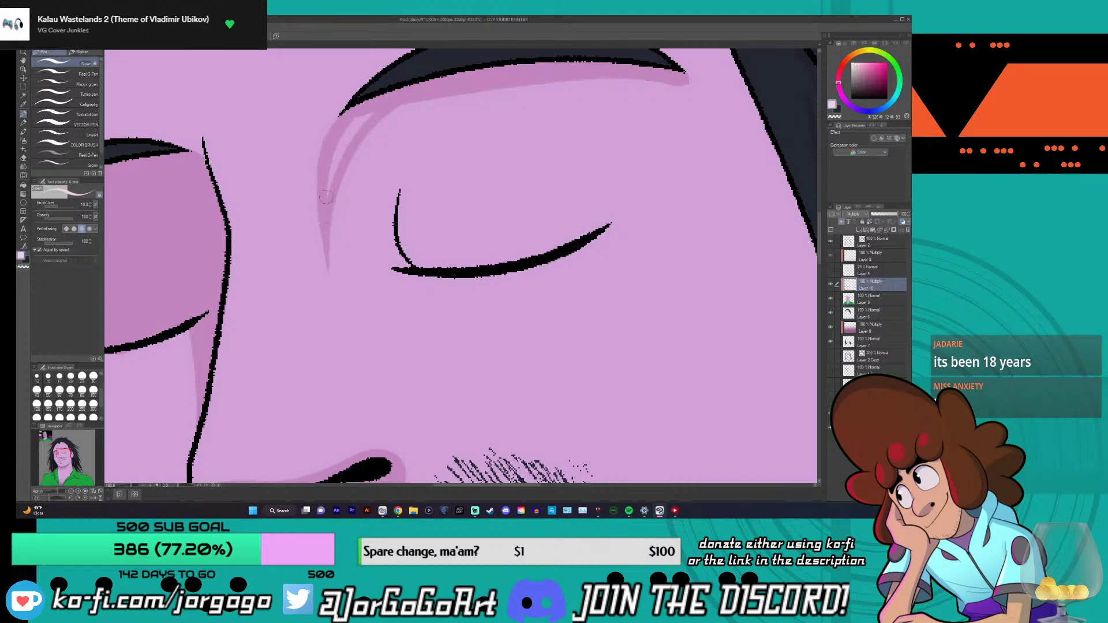
{"action": "mouse_move", "coordinate": [326, 196]}
{"action": "left_mouse_down"}
{"action": "mouse_move", "coordinate": [360, 121]}
{"action": "mouse_move", "coordinate": [387, 96]}
{"action": "left_mouse_up"}
{"action": "scroll", "coordinate": [324, 229], "scroll_direction": "down", "scroll_amount": 5}
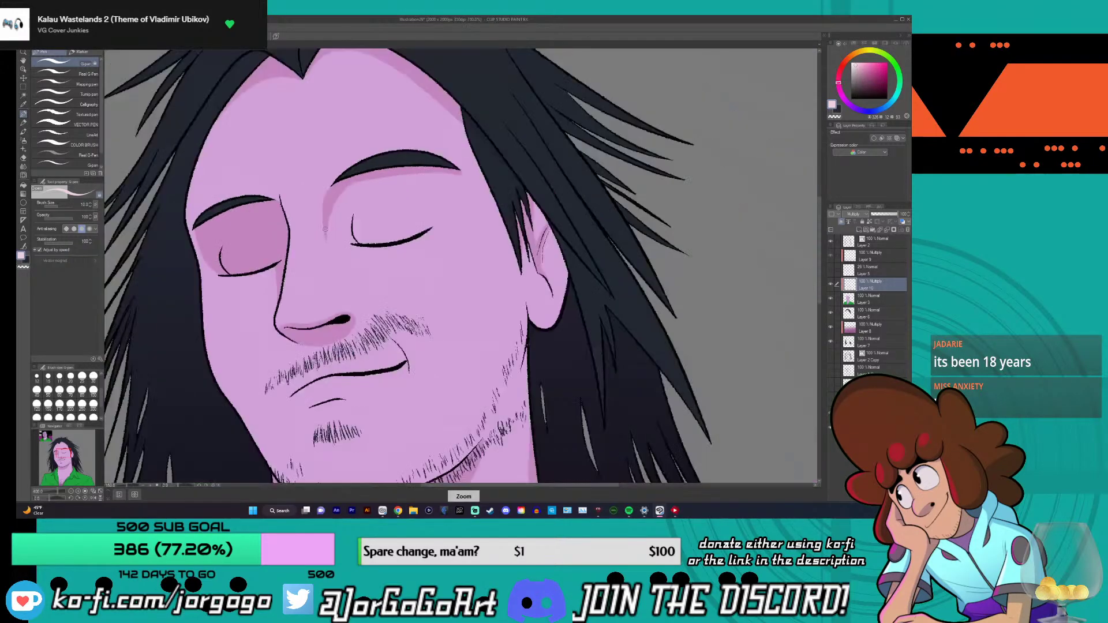
- Widen the ear-side eye-socket shadow under the inner eyebrow and taper its lower end to a longer point
{"action": "scroll", "coordinate": [325, 229], "scroll_direction": "up", "scroll_amount": 4}
{"action": "scroll", "coordinate": [325, 229], "scroll_direction": "up", "scroll_amount": 3}
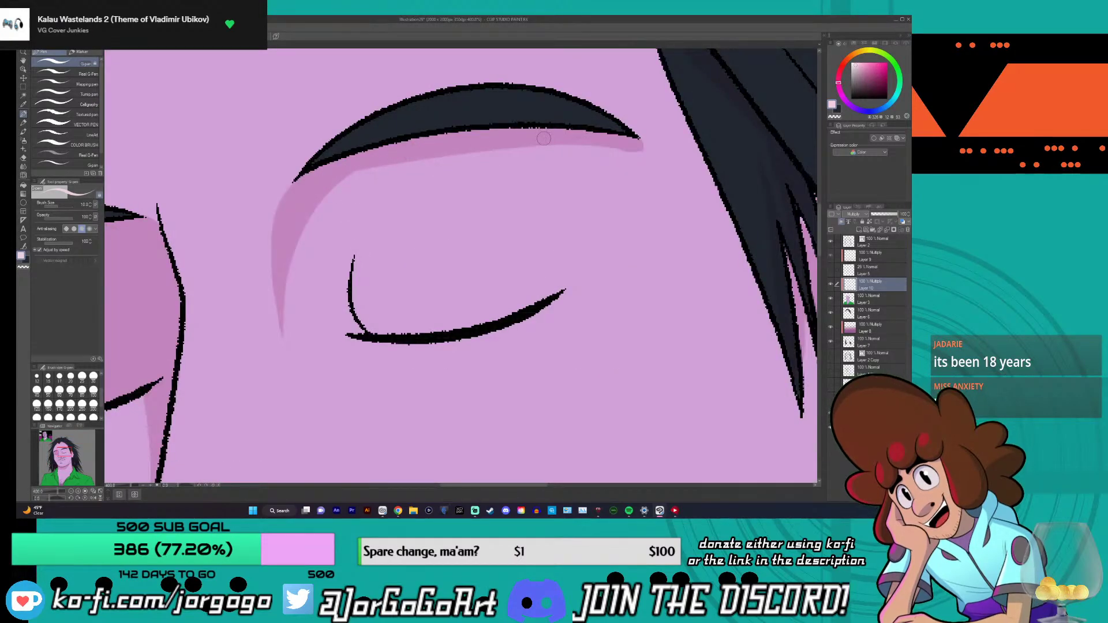
{"action": "mouse_move", "coordinate": [408, 155]}
{"action": "left_mouse_down"}
{"action": "mouse_move", "coordinate": [353, 181]}
{"action": "mouse_move", "coordinate": [297, 248]}
{"action": "left_mouse_up"}
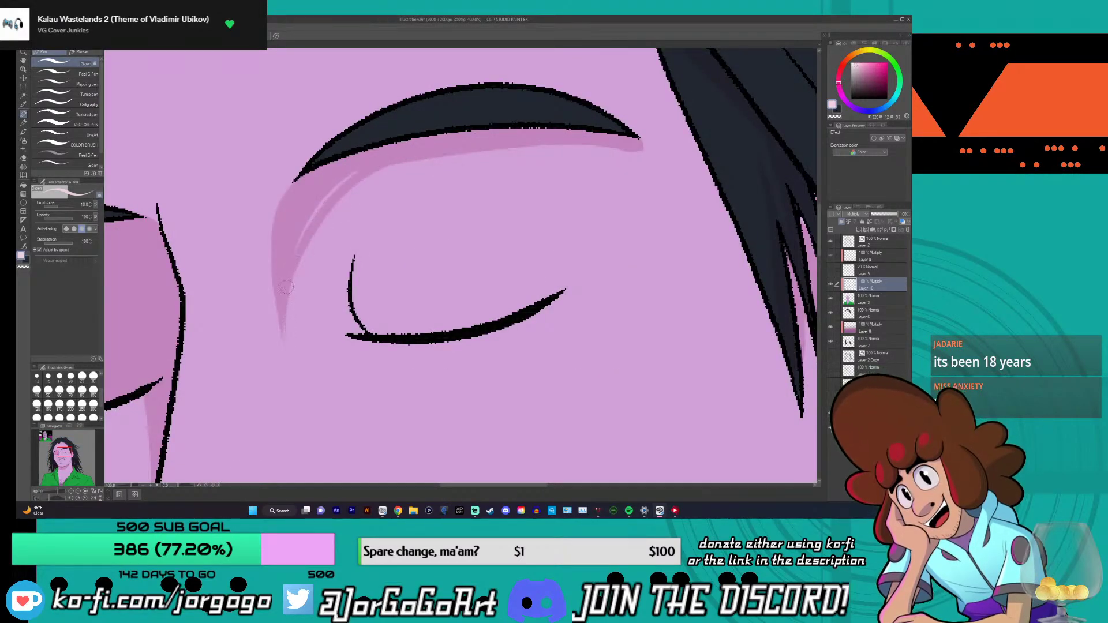
{"action": "key", "text": "ctrl+z"}
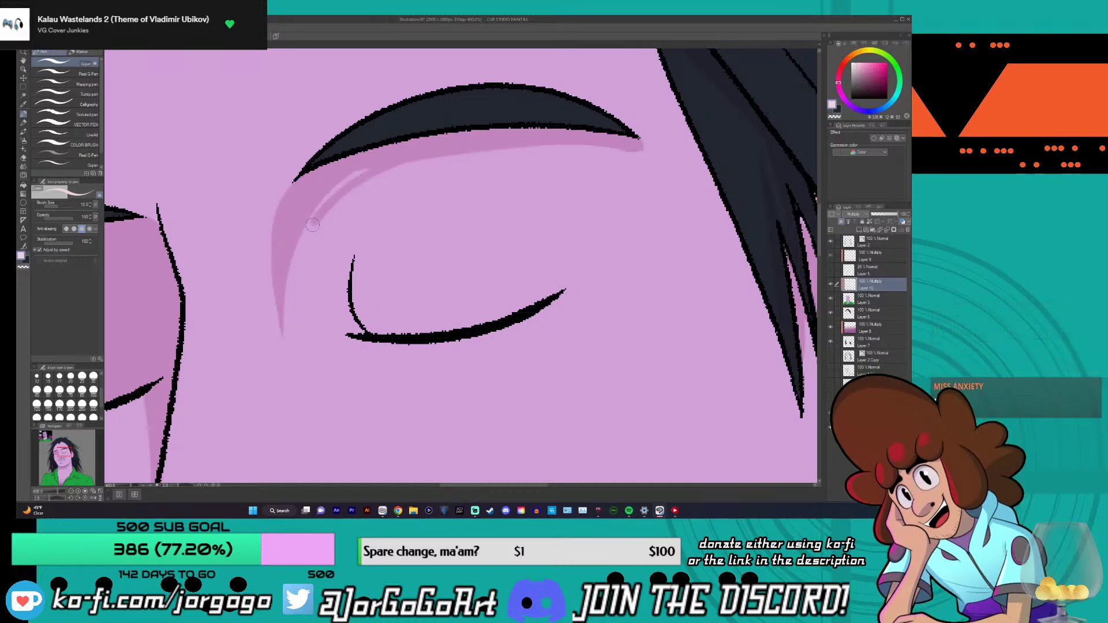
{"action": "mouse_move", "coordinate": [312, 224]}
{"action": "left_mouse_down"}
{"action": "mouse_move", "coordinate": [286, 286]}
{"action": "mouse_move", "coordinate": [283, 357]}
{"action": "left_mouse_up"}
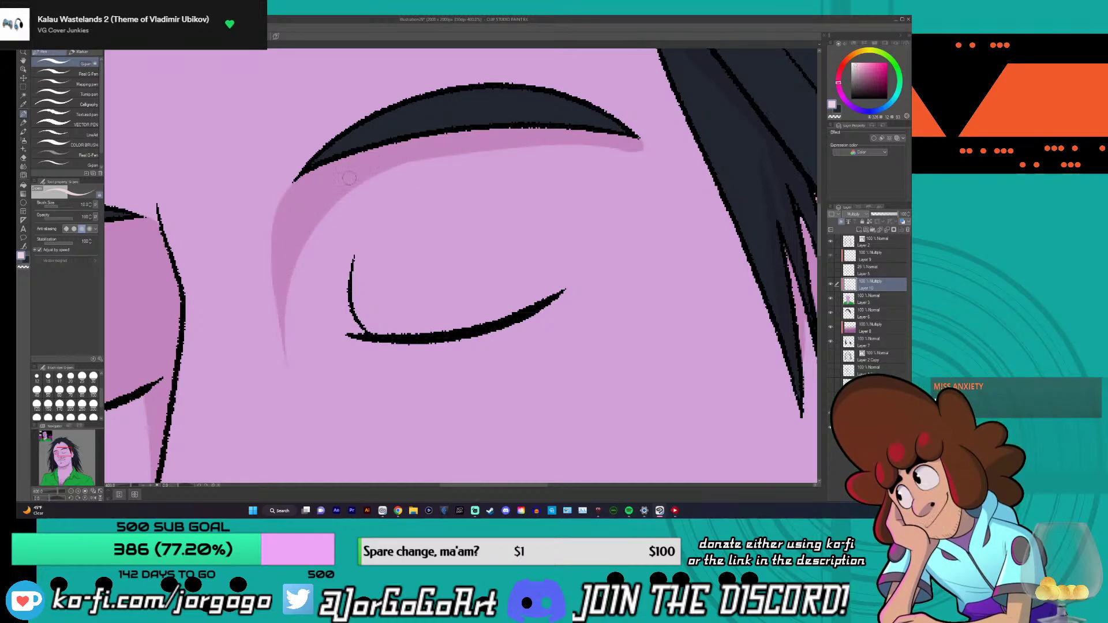
- Examine the shadows around the closed eyes in the reference photo and compare them with the drawn face
{"action": "scroll", "coordinate": [301, 269], "scroll_direction": "down", "scroll_amount": 6}
{"action": "scroll", "coordinate": [301, 271], "scroll_direction": "up", "scroll_amount": 1}
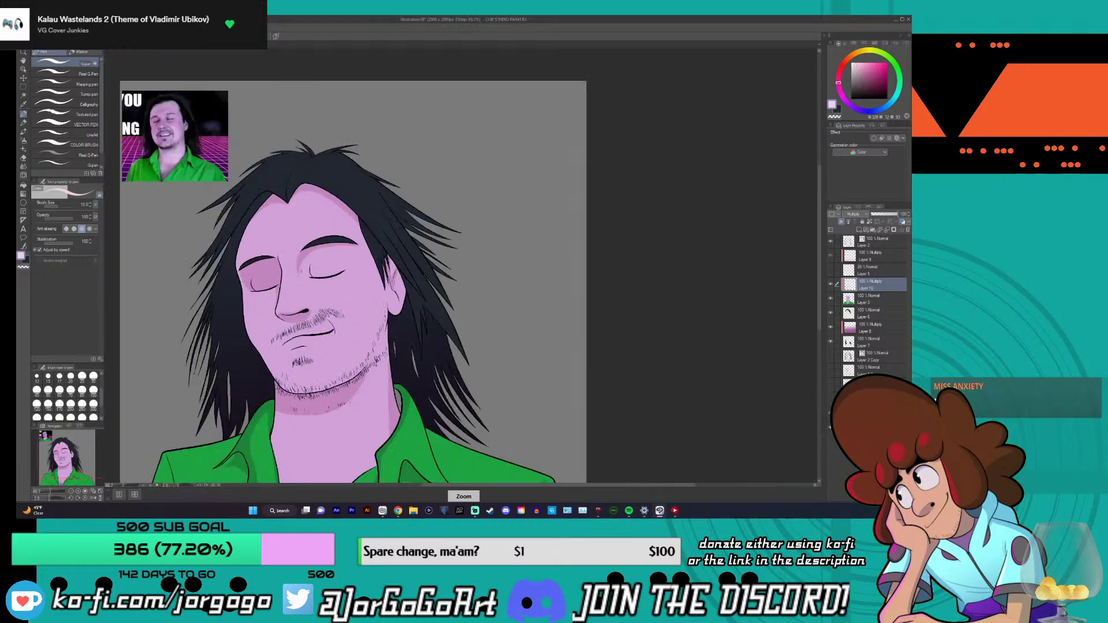
{"action": "scroll", "coordinate": [299, 271], "scroll_direction": "down", "scroll_amount": 1}
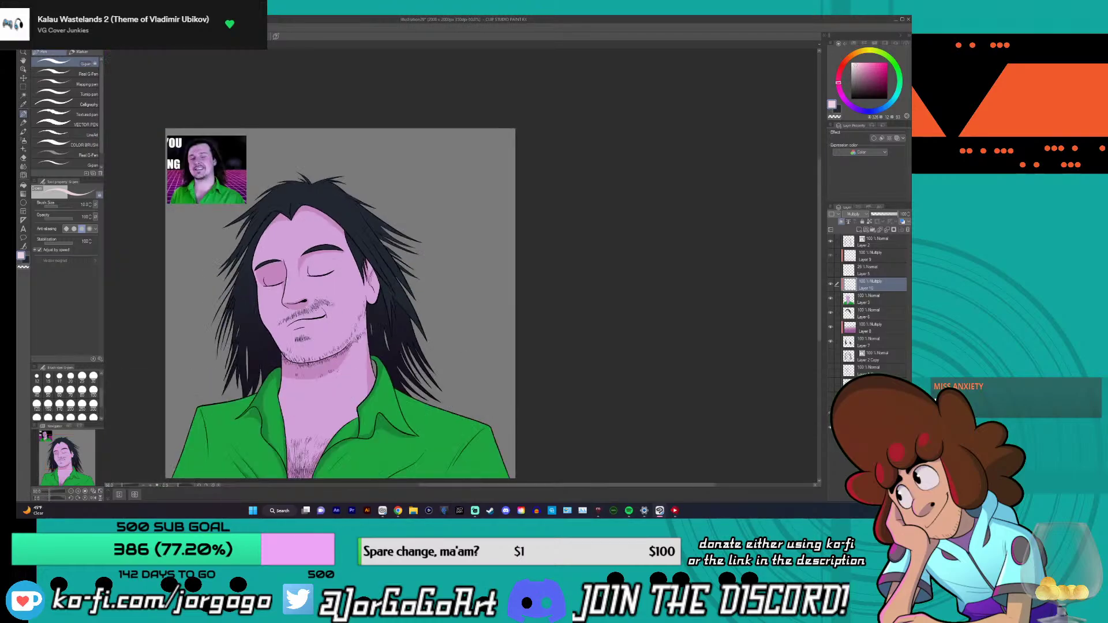
{"action": "scroll", "coordinate": [197, 154], "scroll_direction": "up", "scroll_amount": 5}
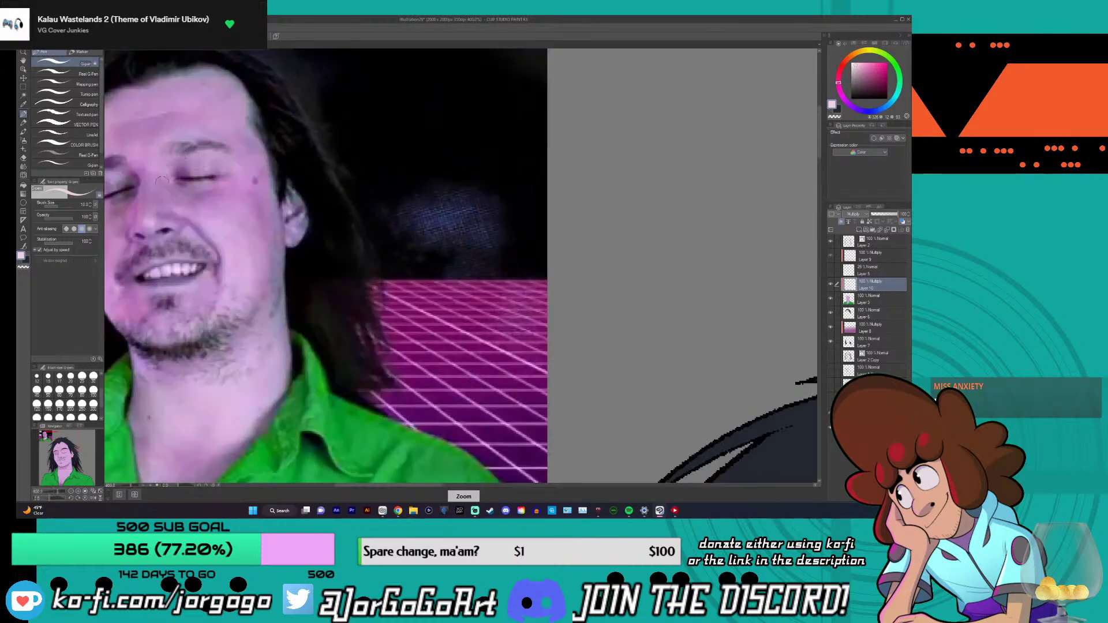
{"action": "scroll", "coordinate": [226, 219], "scroll_direction": "down", "scroll_amount": 4}
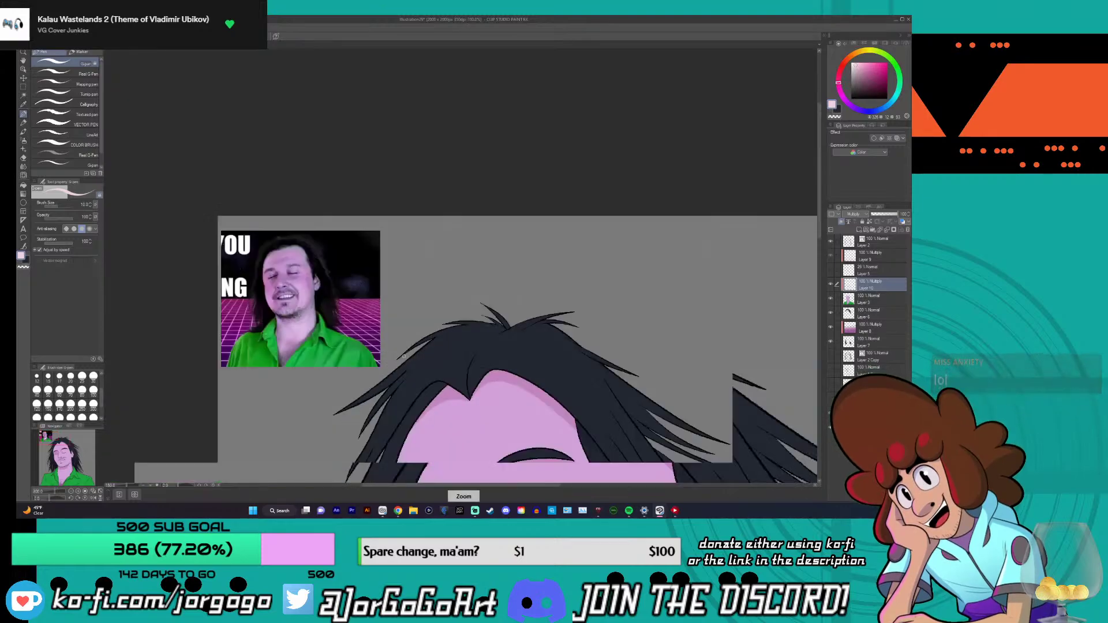
{"action": "scroll", "coordinate": [564, 438], "scroll_direction": "down", "scroll_amount": 1}
{"action": "scroll", "coordinate": [512, 281], "scroll_direction": "up", "scroll_amount": 2}
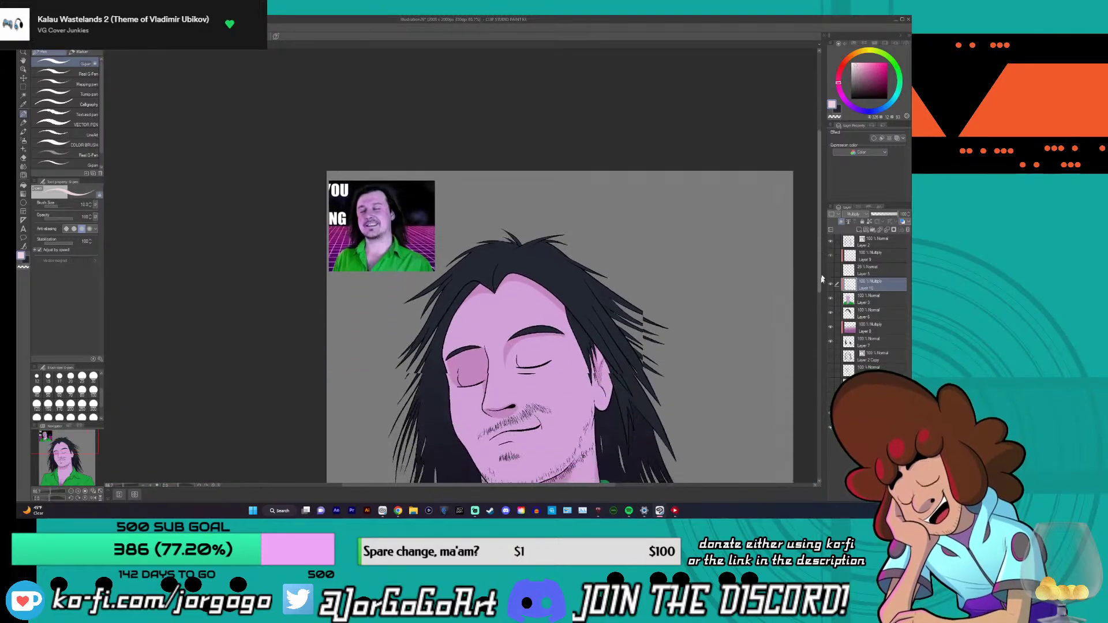
{"action": "scroll", "coordinate": [512, 281], "scroll_direction": "up", "scroll_amount": 1}
{"action": "scroll", "coordinate": [540, 293], "scroll_direction": "up", "scroll_amount": 1}
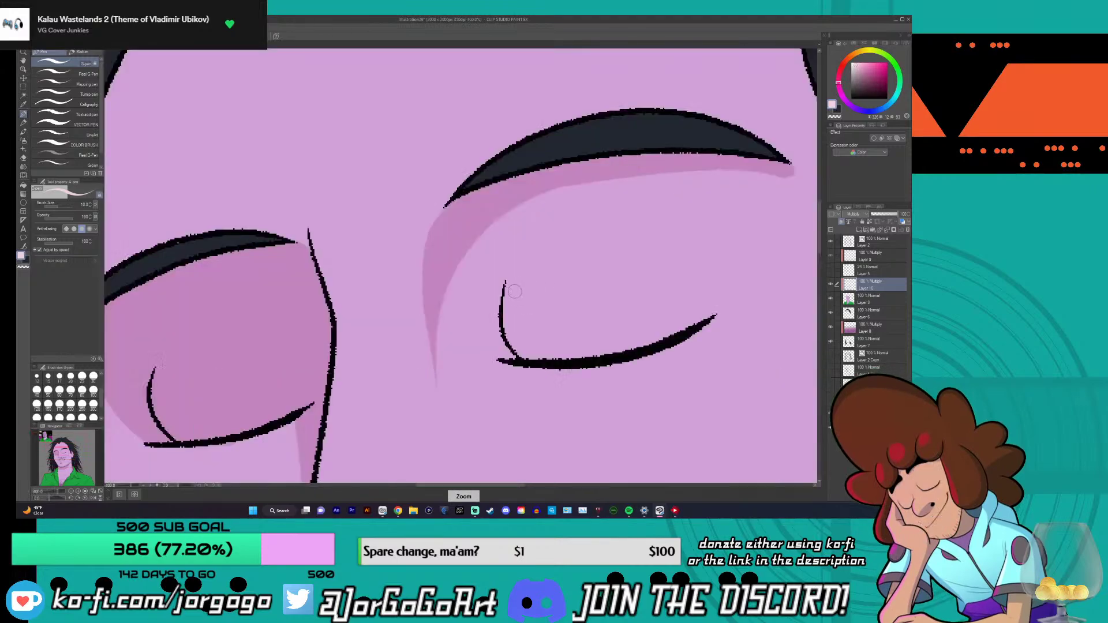
- Try shading the ear-side eyelid with a filled rounded patch between its inner crease and the lash line
{"action": "mouse_move", "coordinate": [506, 282]}
{"action": "left_mouse_down"}
{"action": "mouse_move", "coordinate": [506, 320]}
{"action": "mouse_move", "coordinate": [521, 359]}
{"action": "left_mouse_up"}
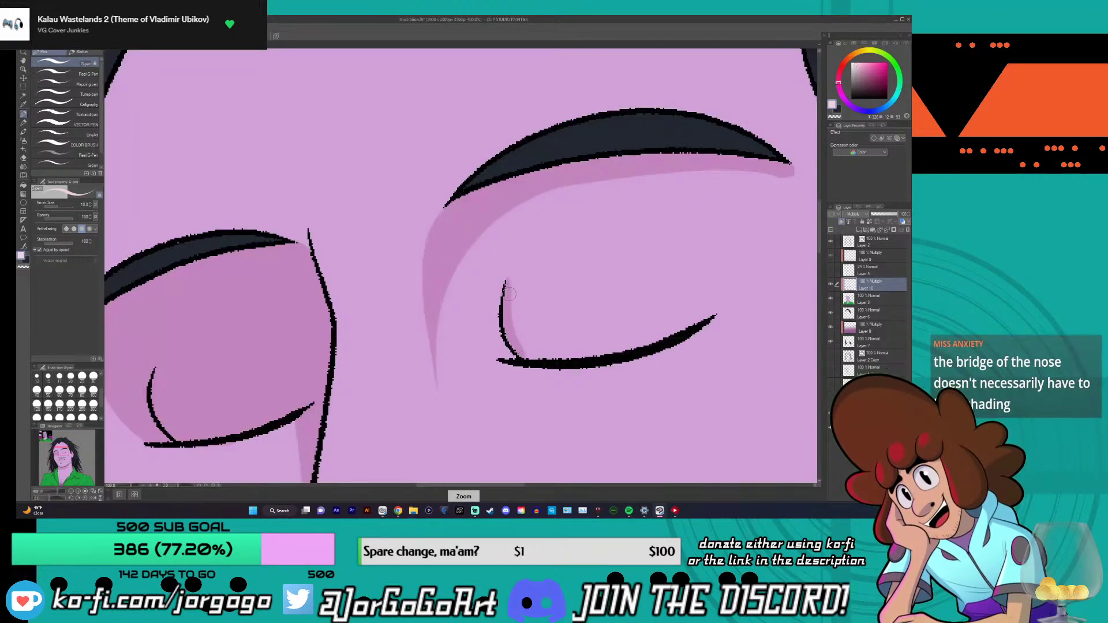
{"action": "key", "text": "ctrl+z"}
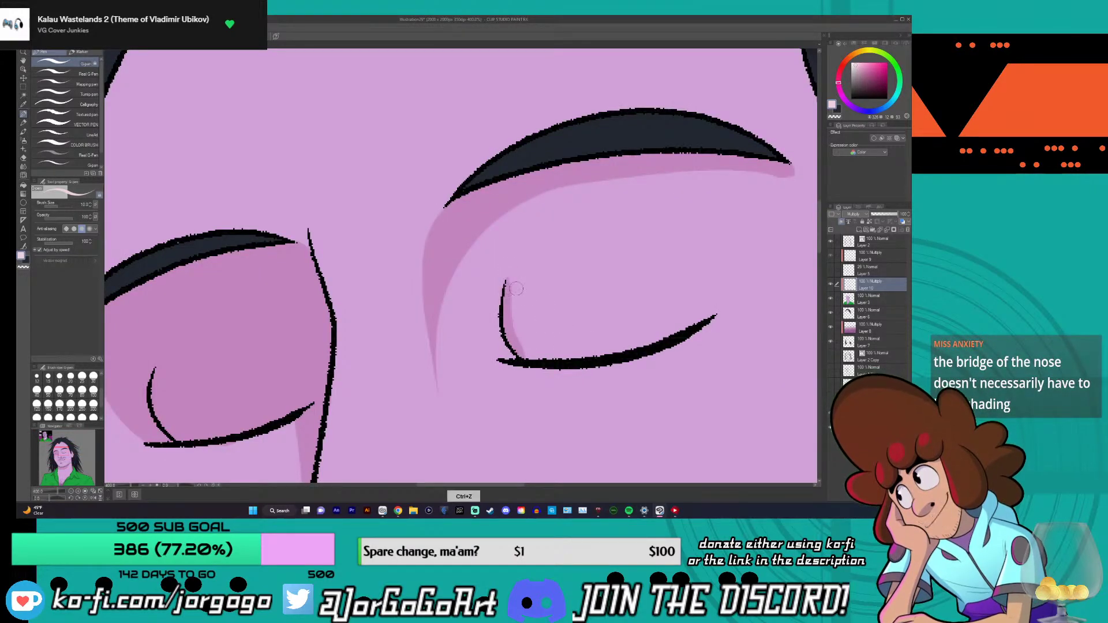
{"action": "mouse_move", "coordinate": [507, 285]}
{"action": "left_mouse_down"}
{"action": "mouse_move", "coordinate": [526, 271]}
{"action": "mouse_move", "coordinate": [566, 277]}
{"action": "mouse_move", "coordinate": [606, 363]}
{"action": "left_mouse_up"}
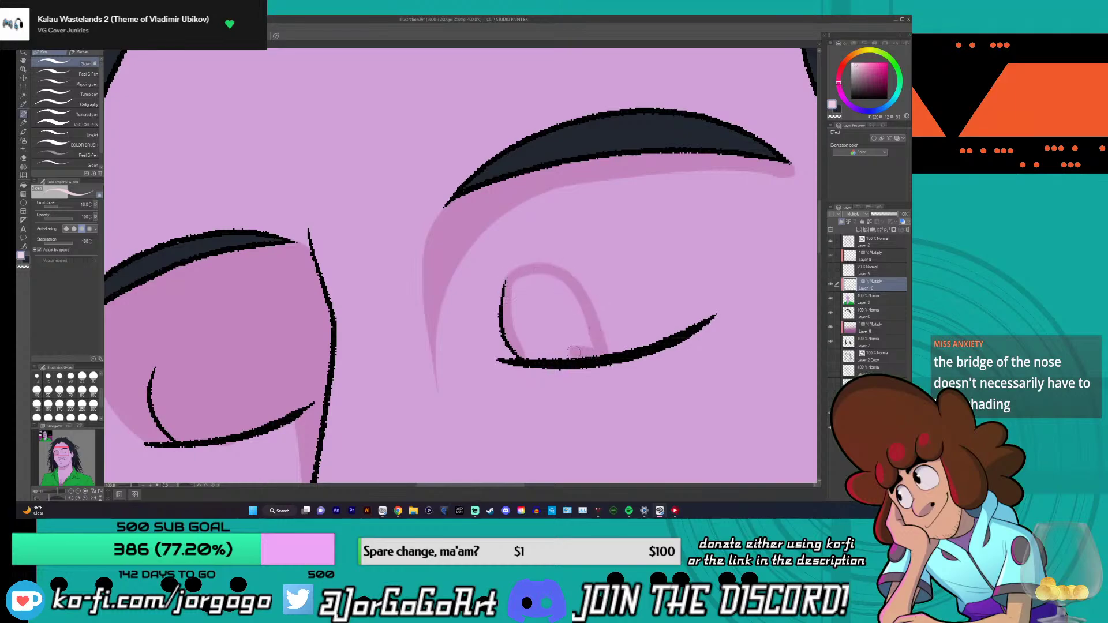
{"action": "mouse_move", "coordinate": [518, 275]}
{"action": "left_mouse_down"}
{"action": "mouse_move", "coordinate": [544, 357]}
{"action": "mouse_move", "coordinate": [526, 321]}
{"action": "mouse_move", "coordinate": [525, 273]}
{"action": "mouse_move", "coordinate": [568, 288]}
{"action": "mouse_move", "coordinate": [596, 348]}
{"action": "left_mouse_up"}
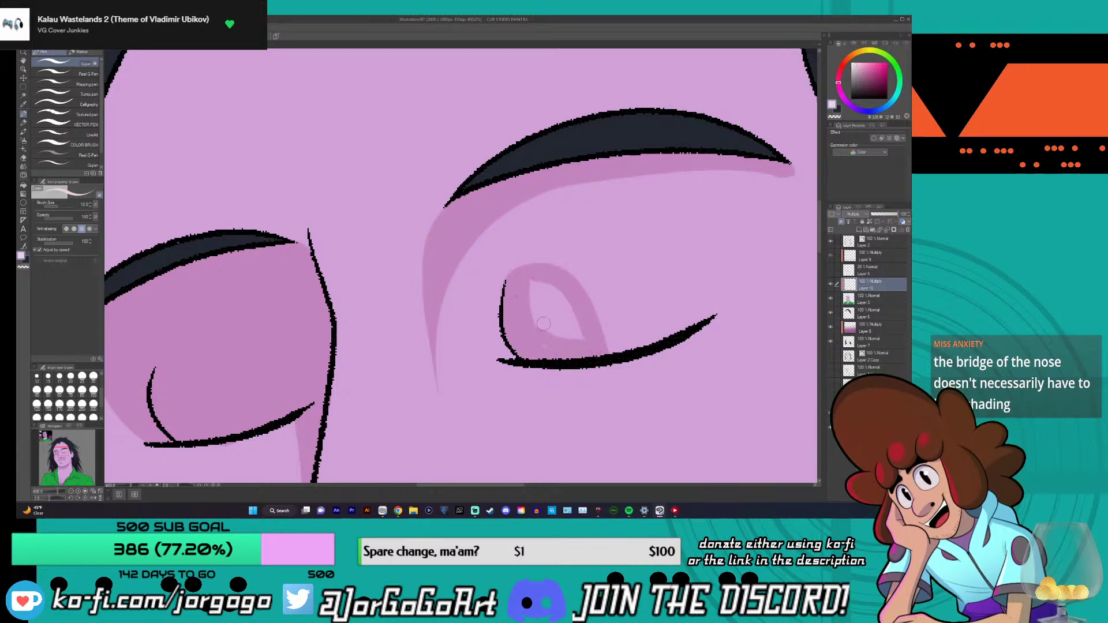
{"action": "mouse_move", "coordinate": [528, 275]}
{"action": "left_mouse_down"}
{"action": "mouse_move", "coordinate": [548, 334]}
{"action": "mouse_move", "coordinate": [538, 278]}
{"action": "mouse_move", "coordinate": [556, 325]}
{"action": "mouse_move", "coordinate": [532, 278]}
{"action": "mouse_move", "coordinate": [568, 347]}
{"action": "mouse_move", "coordinate": [540, 271]}
{"action": "left_mouse_up"}
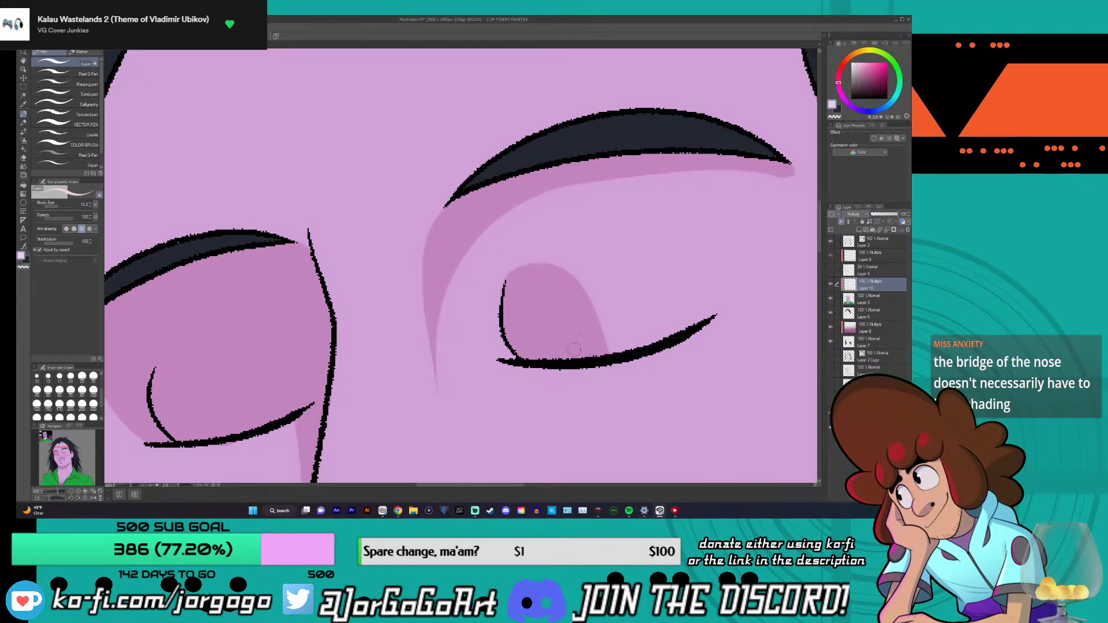
- Review the whole portrait, then undo the rounded shadow patch on the ear-side eyelid
{"action": "scroll", "coordinate": [574, 349], "scroll_direction": "down", "scroll_amount": 8}
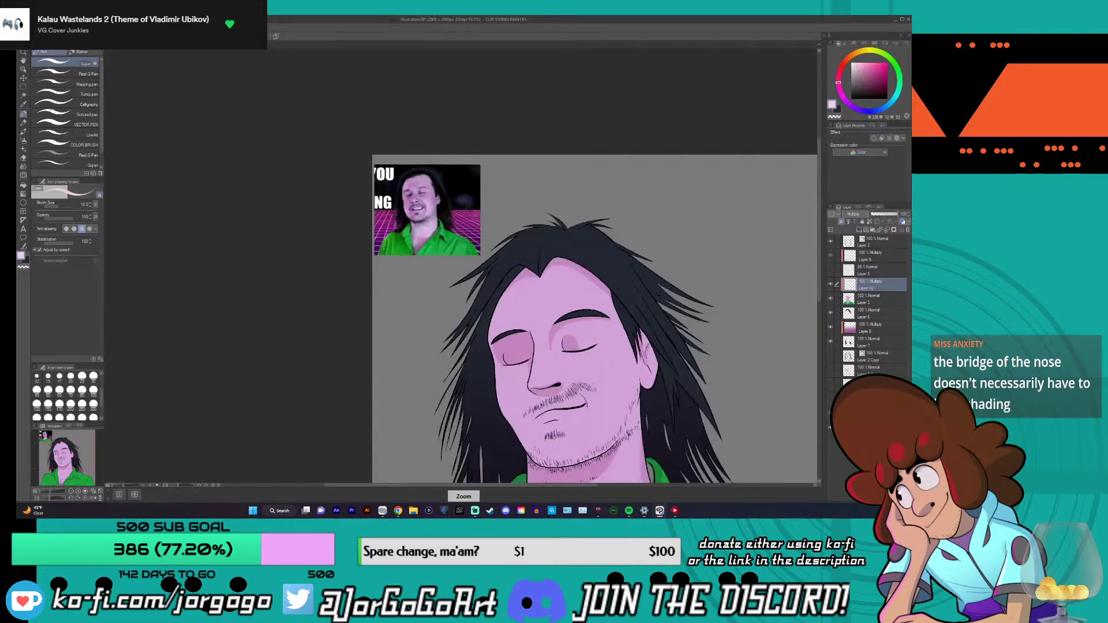
{"action": "scroll", "coordinate": [573, 349], "scroll_direction": "down", "scroll_amount": 3}
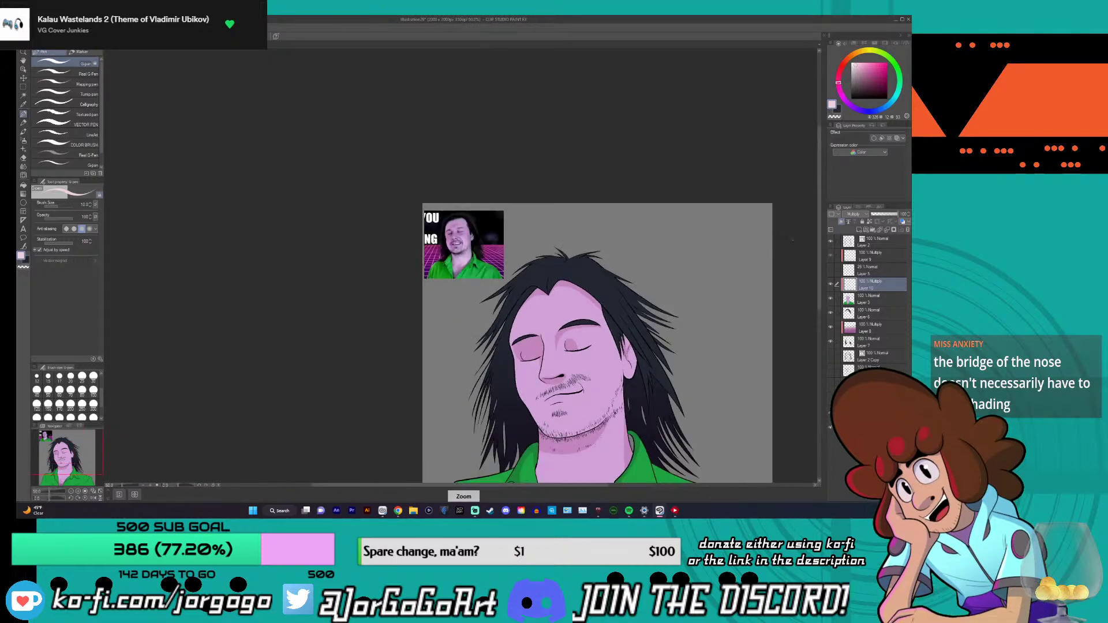
{"action": "scroll", "coordinate": [598, 306], "scroll_direction": "down", "scroll_amount": 3}
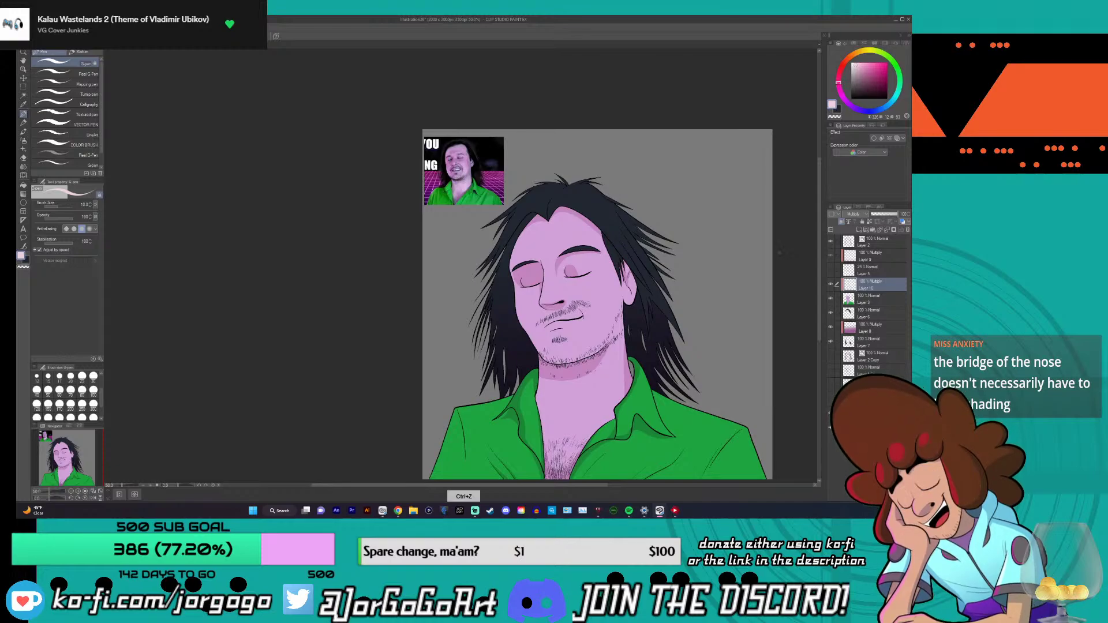
{"action": "scroll", "coordinate": [558, 222], "scroll_direction": "up", "scroll_amount": 3}
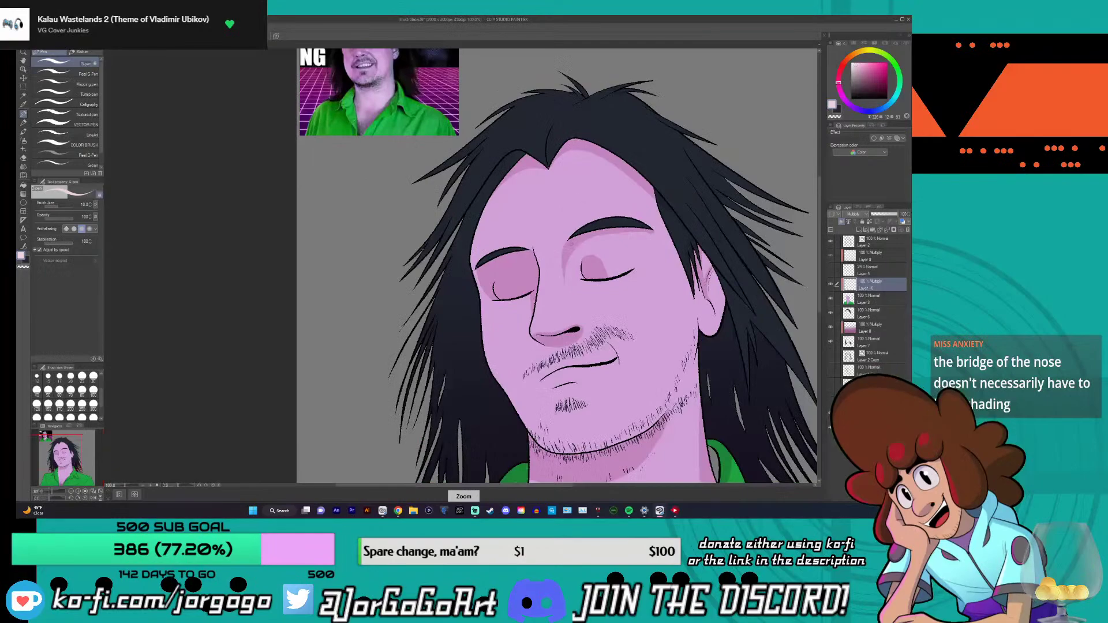
{"action": "scroll", "coordinate": [559, 222], "scroll_direction": "up", "scroll_amount": 2}
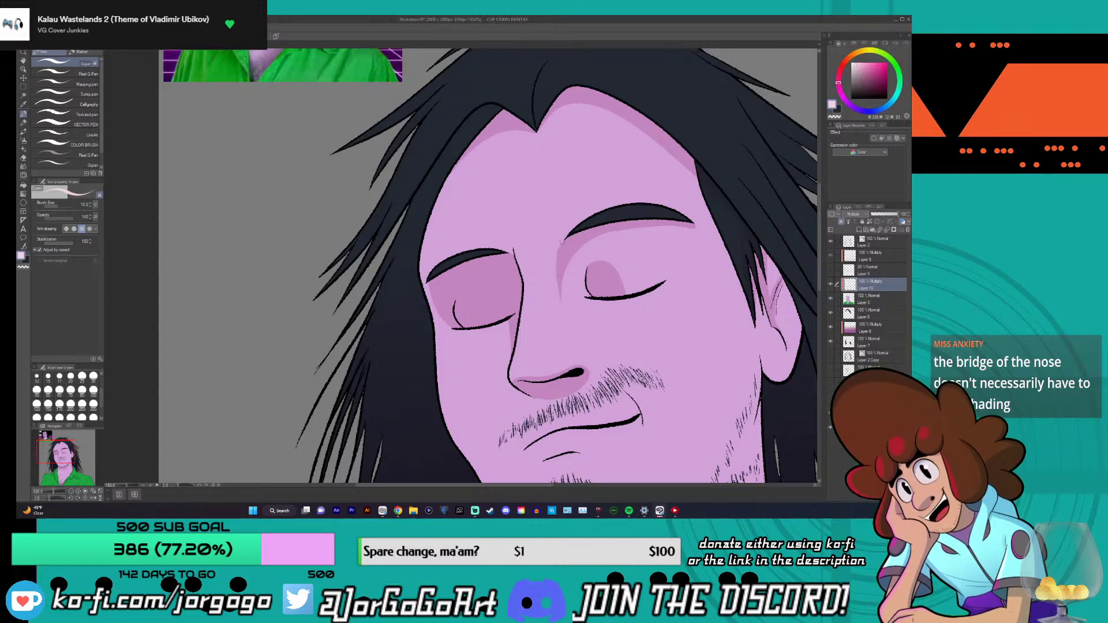
{"action": "scroll", "coordinate": [561, 242], "scroll_direction": "down", "scroll_amount": 4}
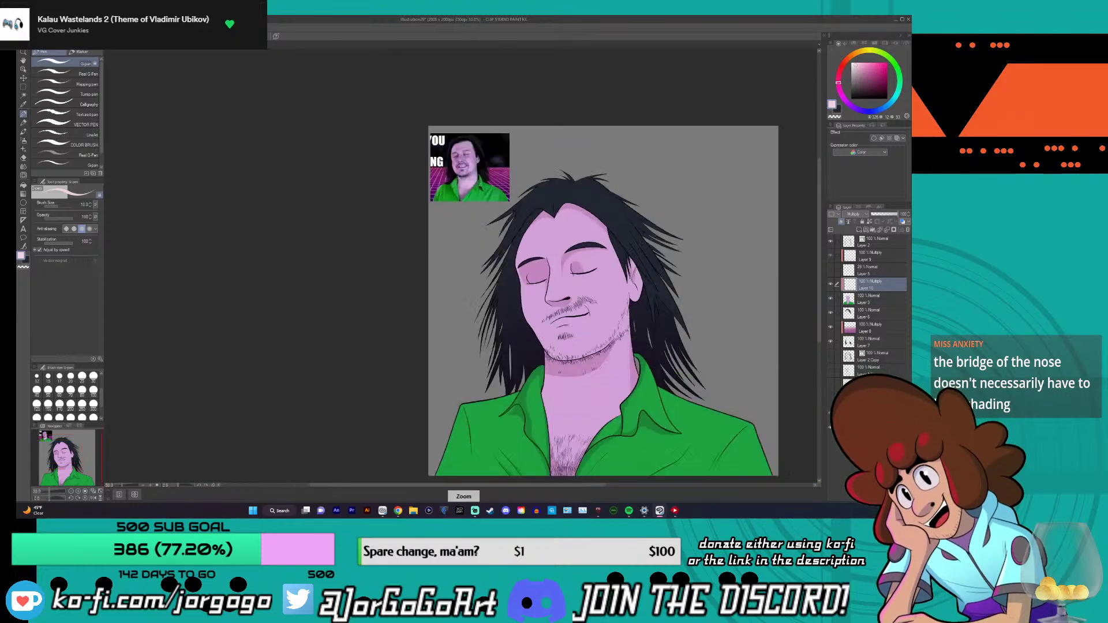
{"action": "scroll", "coordinate": [569, 221], "scroll_direction": "up", "scroll_amount": 3}
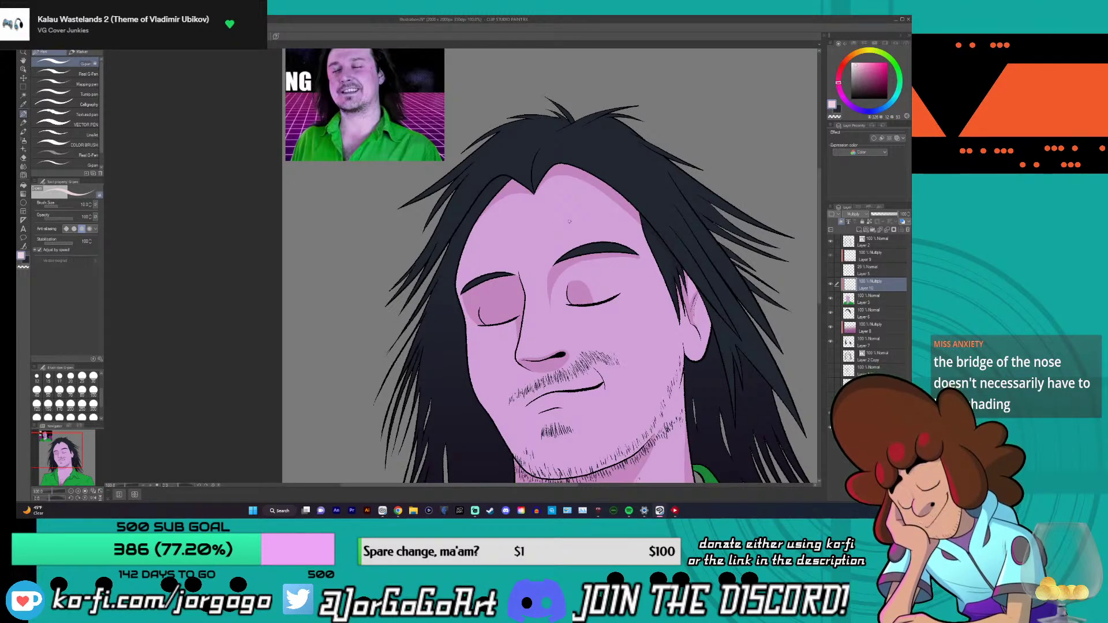
{"action": "key", "text": "ctrl+z"}
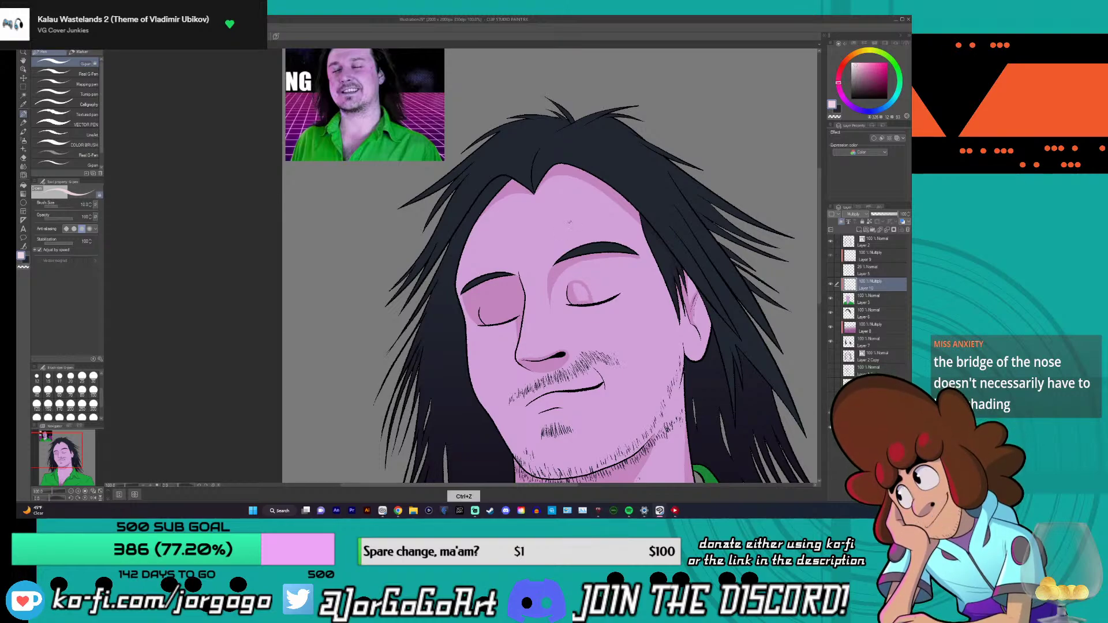
{"action": "key", "text": "ctrl+z"}
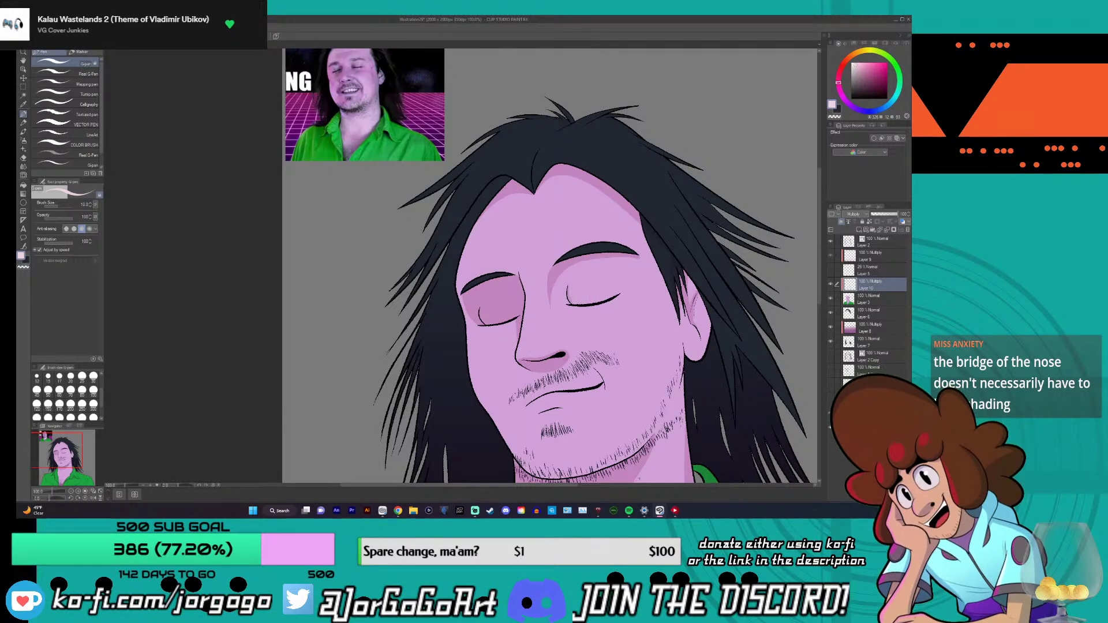
- Paint a narrow shadow on the ear-side eyelid, following the inner crease down to the lash line
{"action": "scroll", "coordinate": [588, 291], "scroll_direction": "up", "scroll_amount": 4}
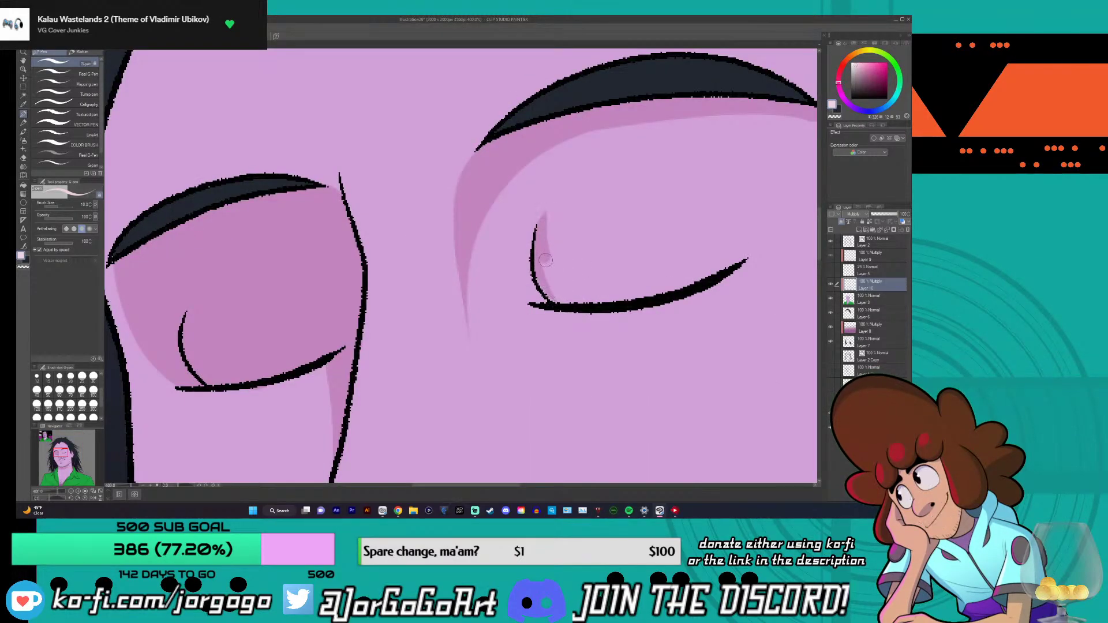
{"action": "left_click_drag", "start_coordinate": [545, 261], "coordinate": [571, 307]}
{"action": "scroll", "coordinate": [558, 304], "scroll_direction": "down", "scroll_amount": 5}
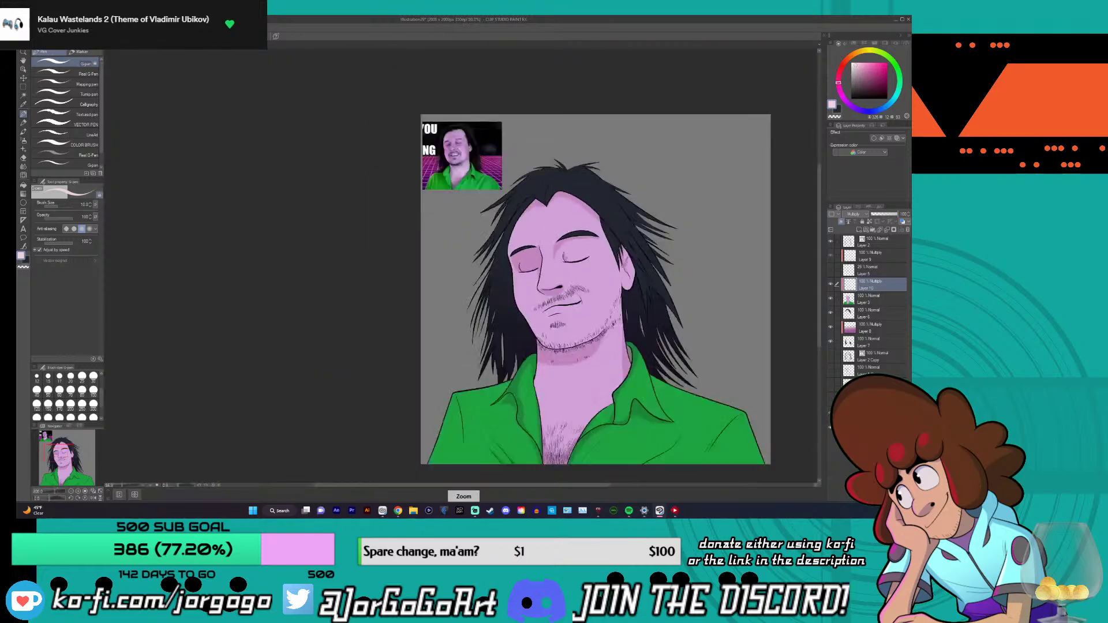
{"action": "scroll", "coordinate": [570, 261], "scroll_direction": "up", "scroll_amount": 1}
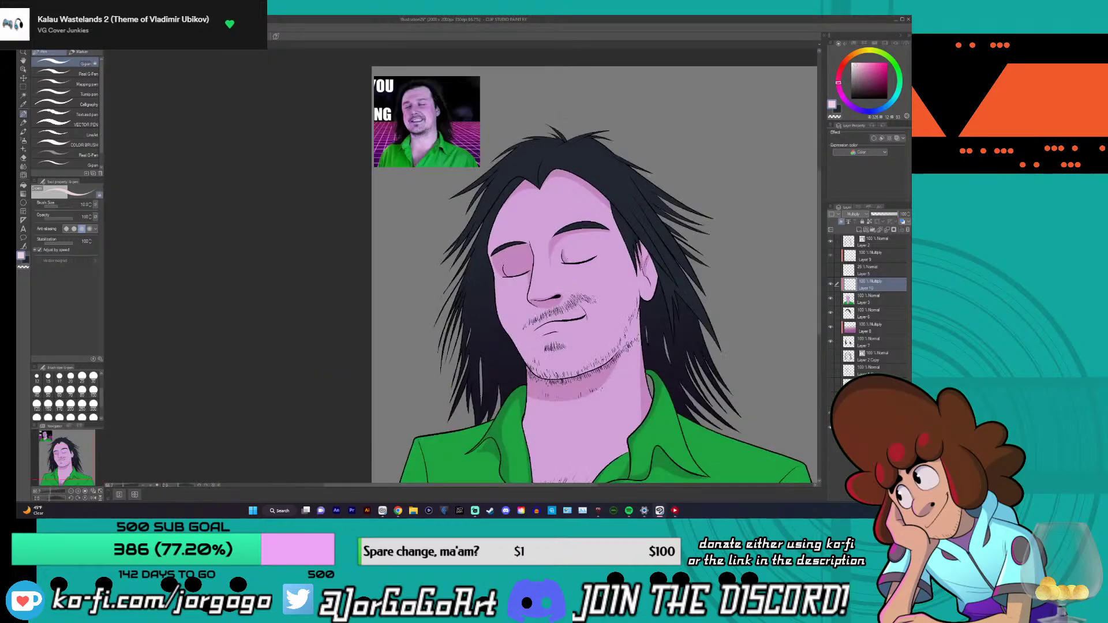
{"action": "scroll", "coordinate": [596, 276], "scroll_direction": "down", "scroll_amount": 2}
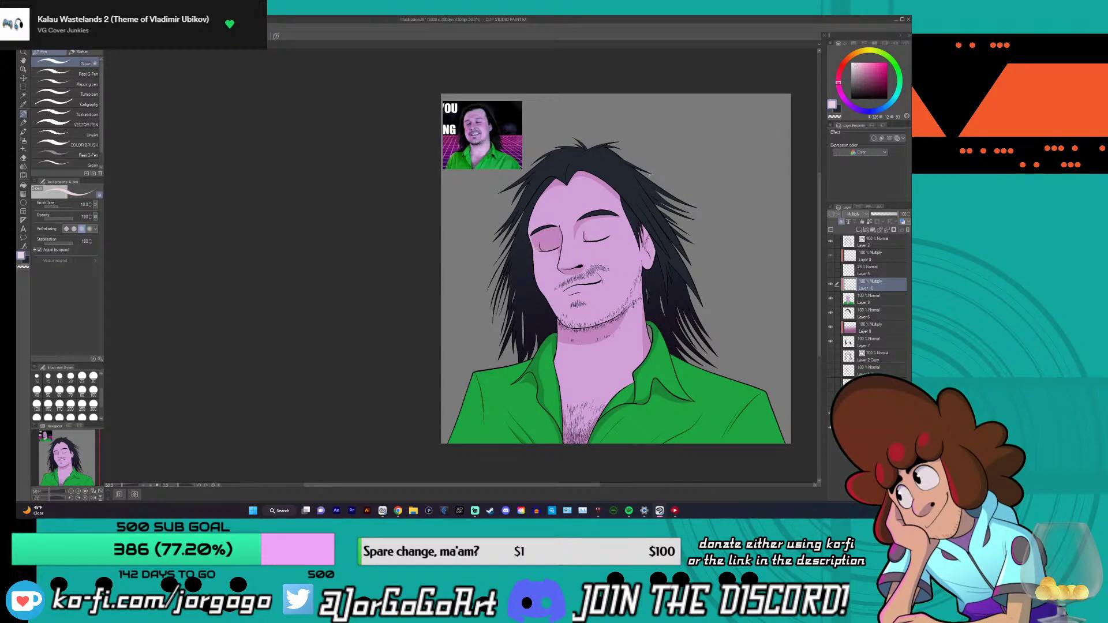
- Extend the thin hair shadow along the far-side hairline, from the widow's peak down to the outer eyebrow
{"action": "scroll", "coordinate": [508, 186], "scroll_direction": "up", "scroll_amount": 2}
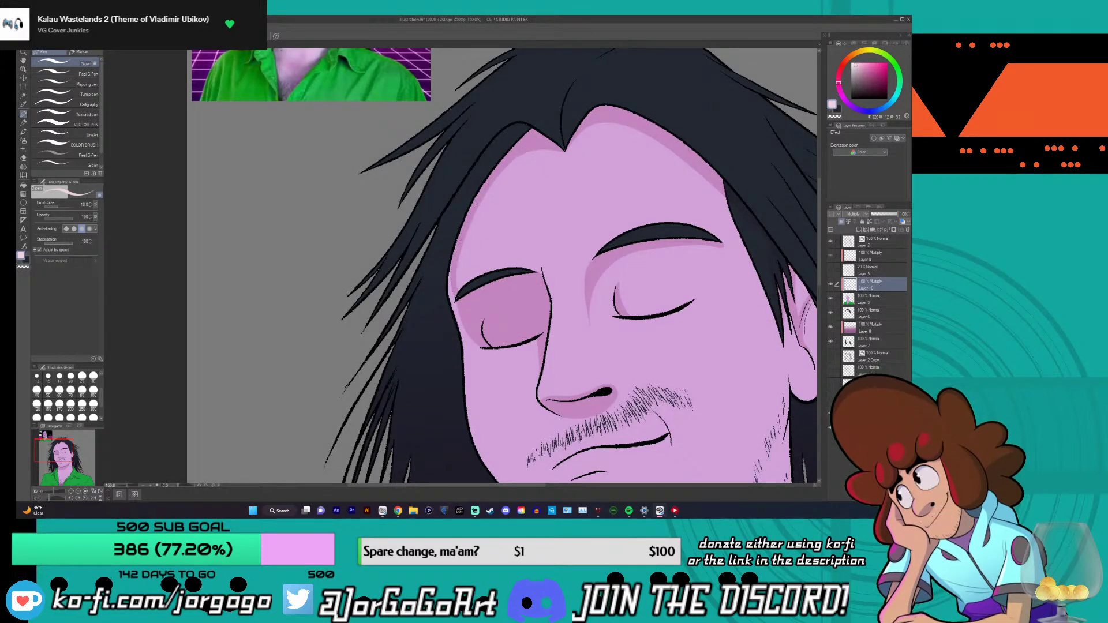
{"action": "scroll", "coordinate": [448, 277], "scroll_direction": "up", "scroll_amount": 1}
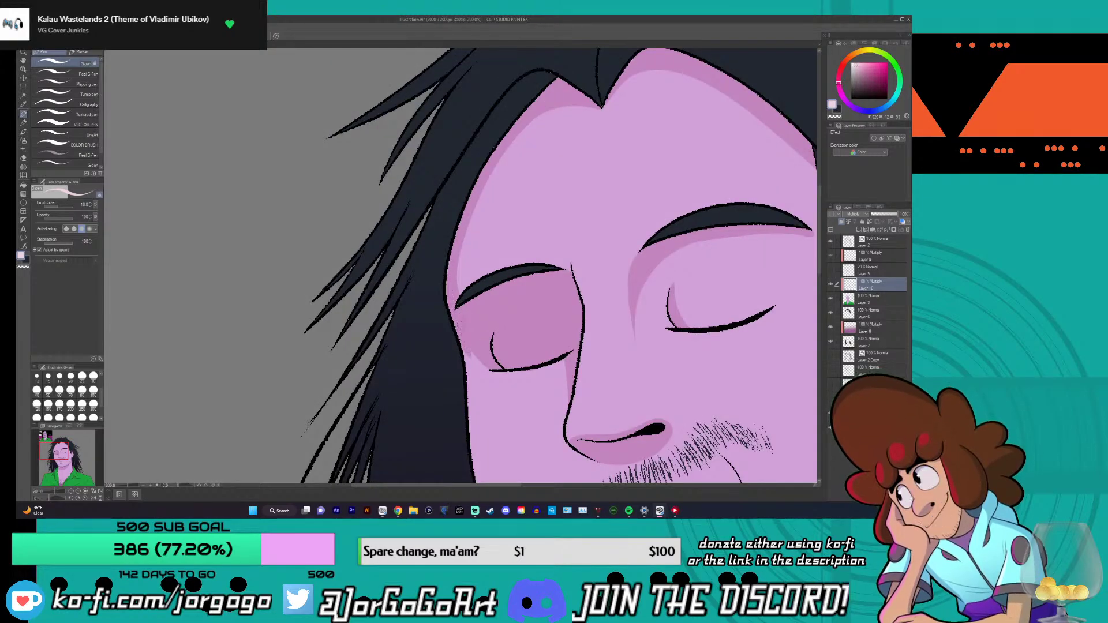
{"action": "scroll", "coordinate": [459, 324], "scroll_direction": "down", "scroll_amount": 1}
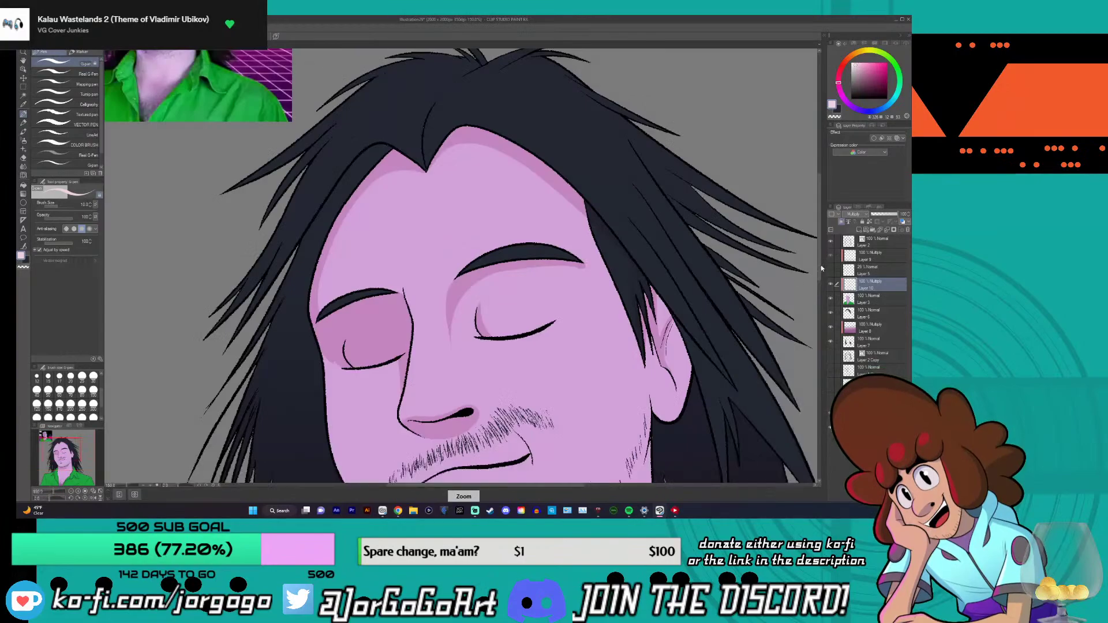
- Examine the face, chin and neck shading at different magnifications, checking the eye area against the whole portrait
{"action": "scroll", "coordinate": [822, 269], "scroll_direction": "down", "scroll_amount": 3}
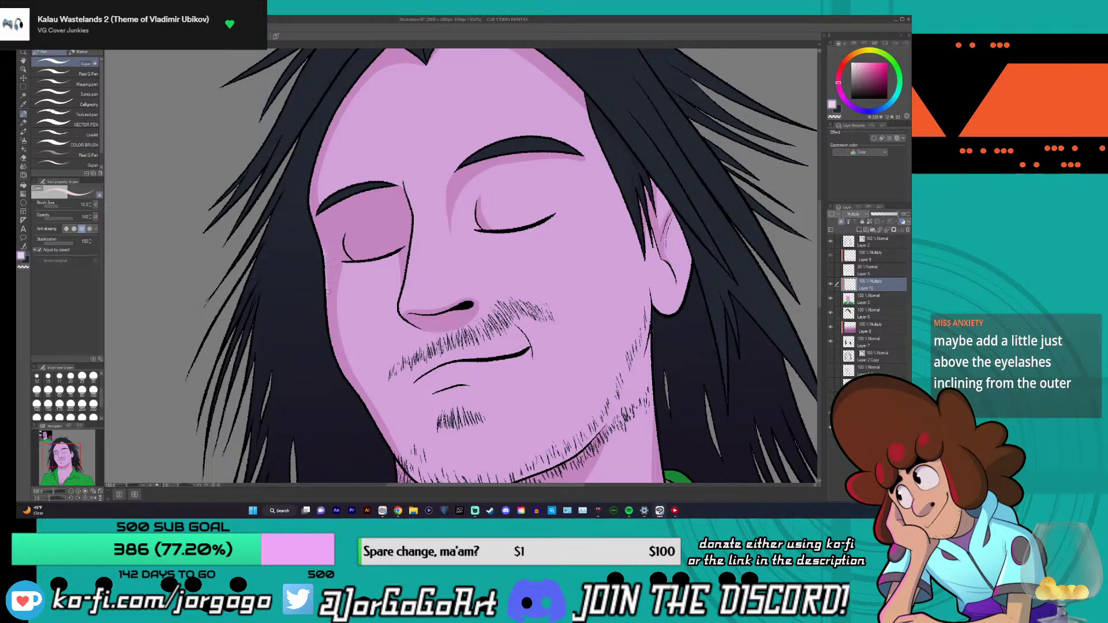
{"action": "scroll", "coordinate": [335, 347], "scroll_direction": "down", "scroll_amount": 3}
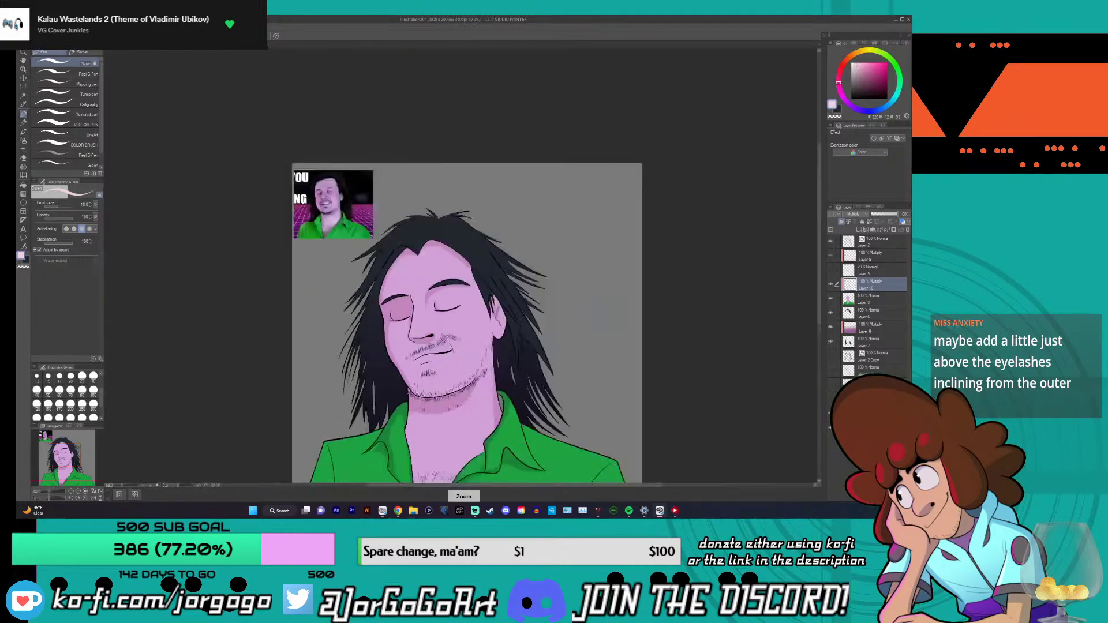
{"action": "scroll", "coordinate": [381, 170], "scroll_direction": "up", "scroll_amount": 3}
{"action": "left_click_drag", "start_coordinate": [445, 416], "coordinate": [447, 423]}
{"action": "left_click_drag", "start_coordinate": [478, 424], "coordinate": [480, 431]}
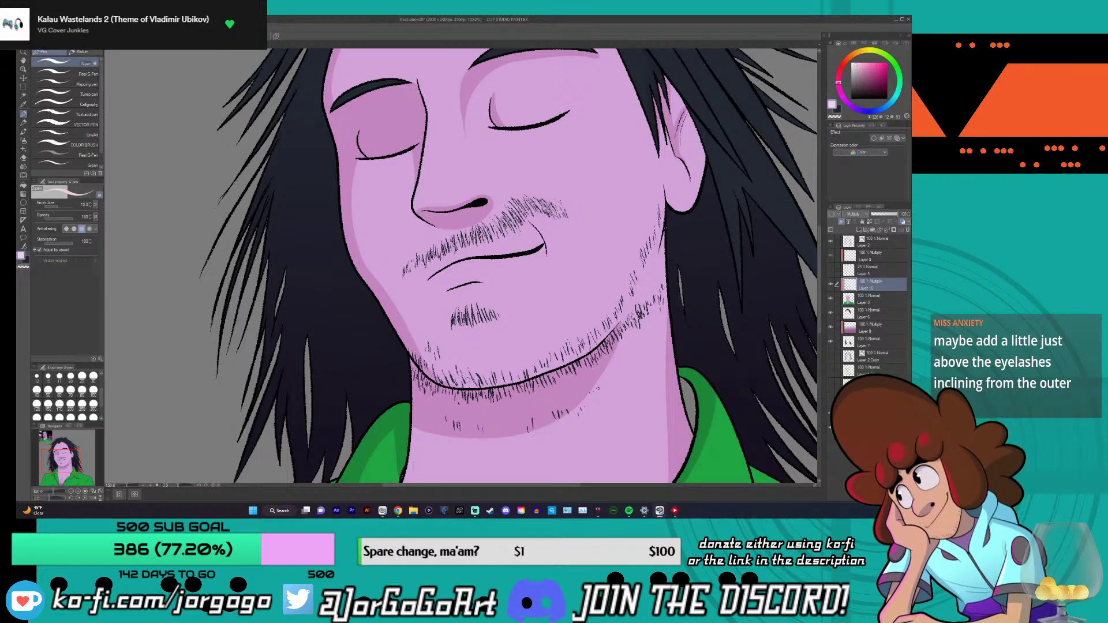
{"action": "scroll", "coordinate": [462, 265], "scroll_direction": "down", "scroll_amount": 5}
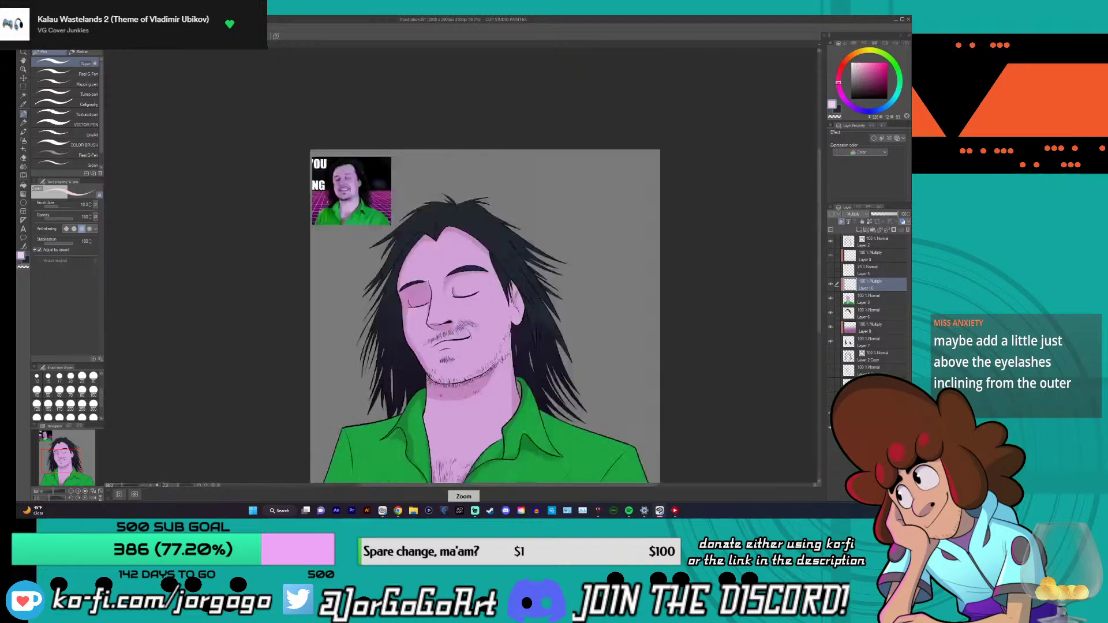
{"action": "scroll", "coordinate": [462, 265], "scroll_direction": "up", "scroll_amount": 3}
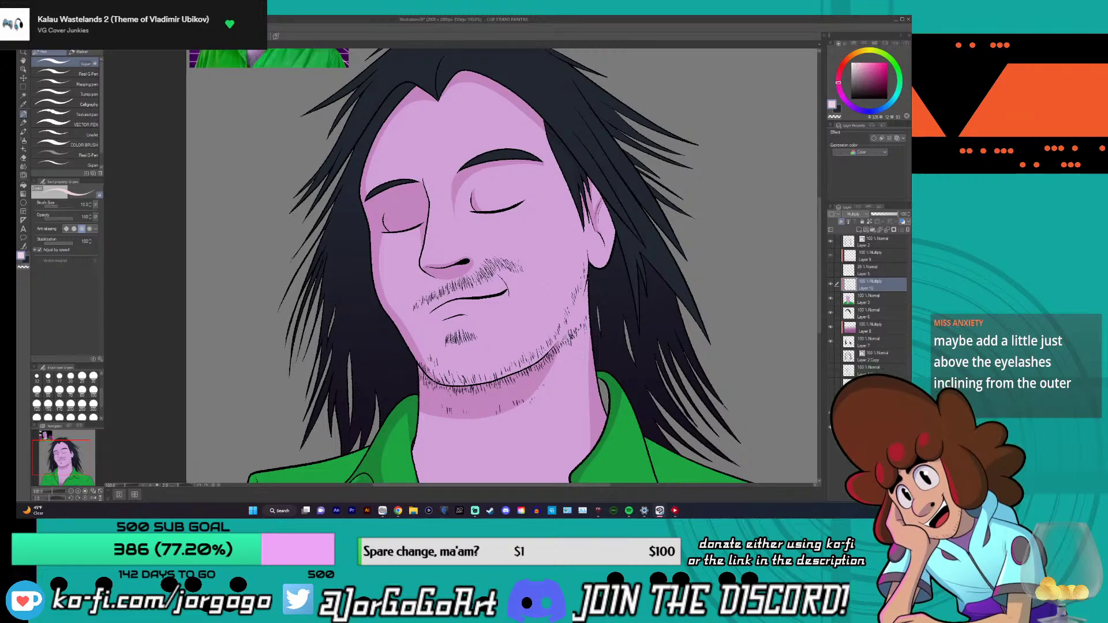
{"action": "scroll", "coordinate": [375, 186], "scroll_direction": "up", "scroll_amount": 2}
{"action": "scroll", "coordinate": [375, 186], "scroll_direction": "up", "scroll_amount": 1}
{"action": "scroll", "coordinate": [375, 190], "scroll_direction": "down", "scroll_amount": 4}
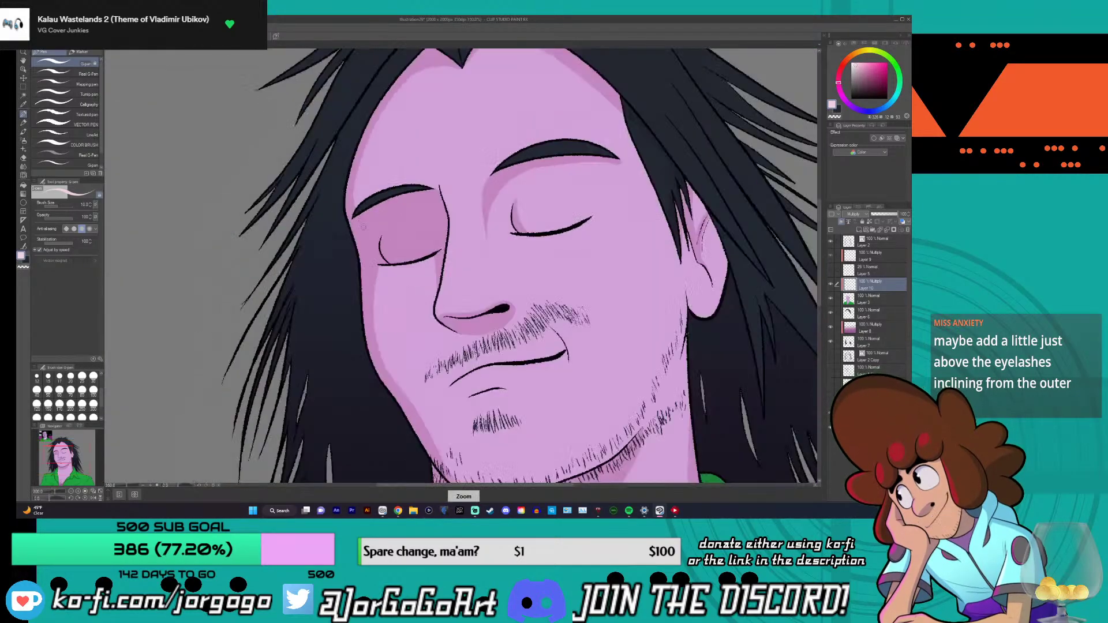
{"action": "scroll", "coordinate": [374, 211], "scroll_direction": "up", "scroll_amount": 2}
{"action": "scroll", "coordinate": [374, 211], "scroll_direction": "up", "scroll_amount": 4}
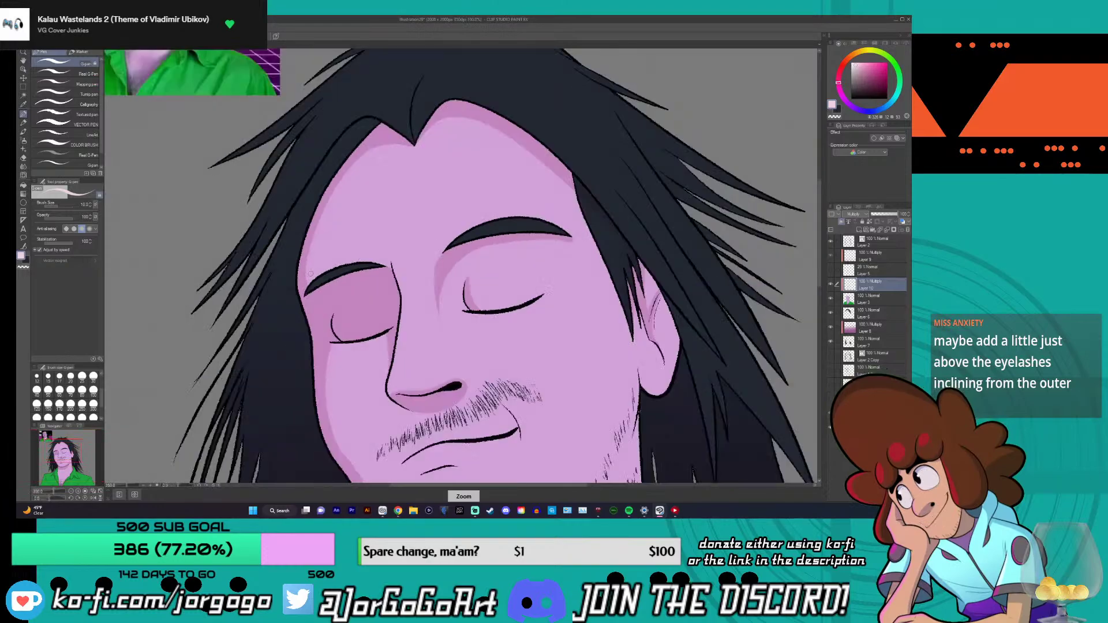
- Try painting a thin shadow along the upper edge of the ear-side eyebrow
{"action": "scroll", "coordinate": [695, 199], "scroll_direction": "up", "scroll_amount": 2}
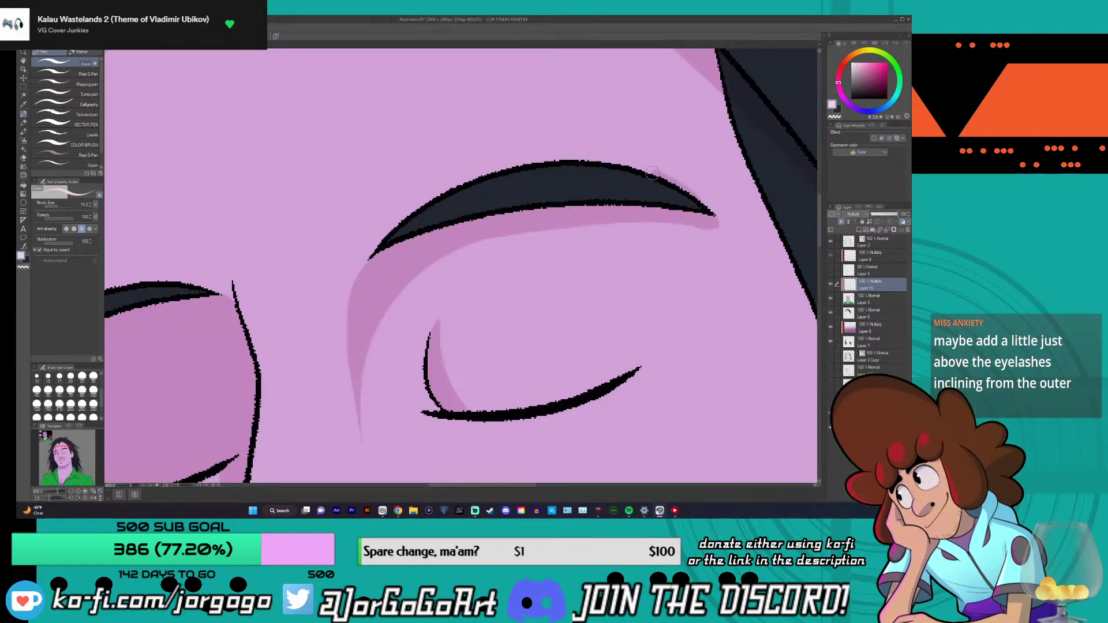
{"action": "key", "text": "ctrl+z"}
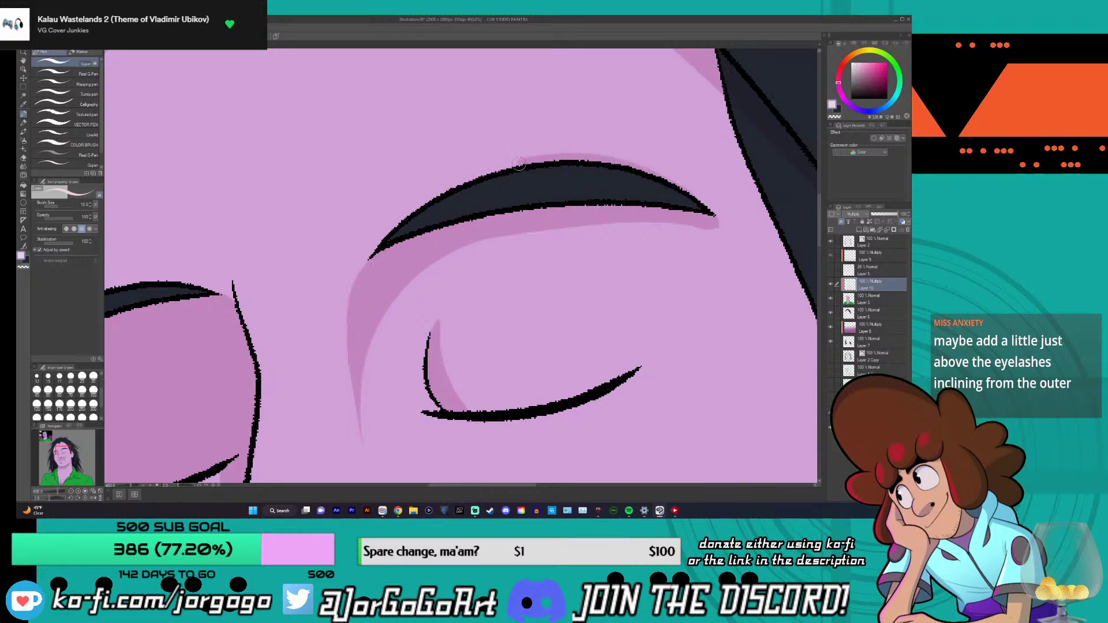
{"action": "scroll", "coordinate": [325, 315], "scroll_direction": "down", "scroll_amount": 3}
{"action": "scroll", "coordinate": [325, 315], "scroll_direction": "down", "scroll_amount": 2}
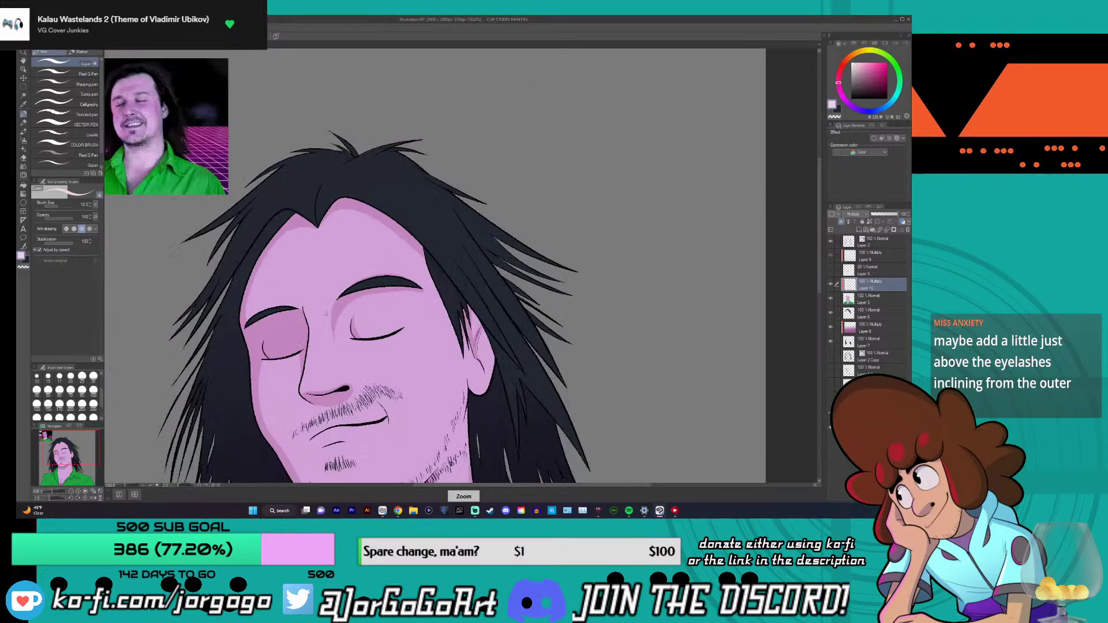
- Try painting a matching thin shadow along the upper edge of the far-side eyebrow
{"action": "scroll", "coordinate": [326, 314], "scroll_direction": "up", "scroll_amount": 4}
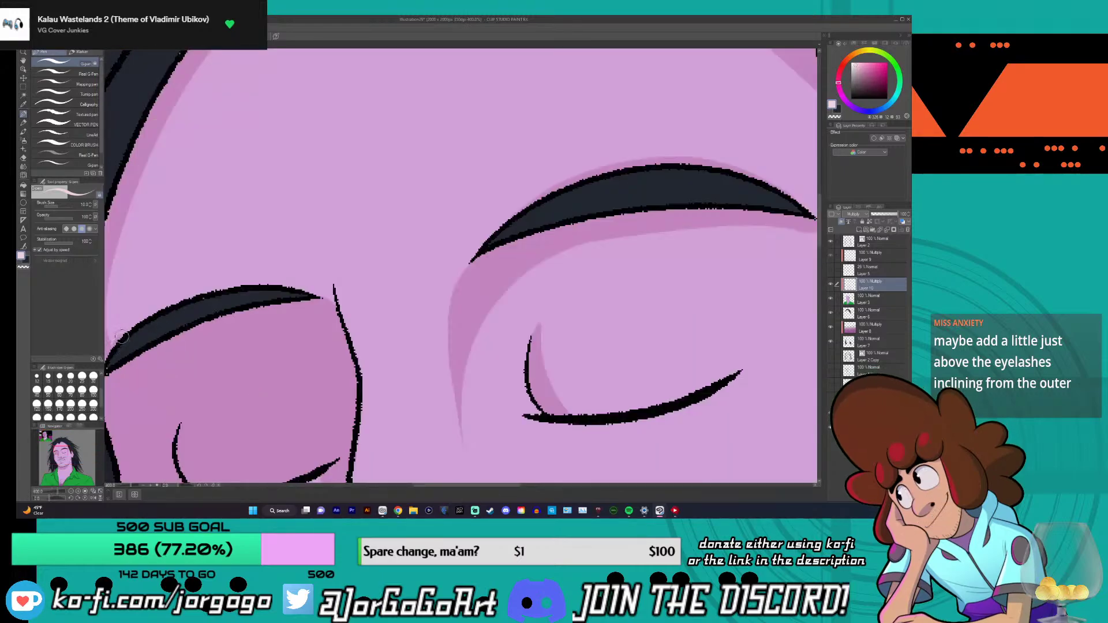
{"action": "left_click_drag", "start_coordinate": [223, 284], "coordinate": [291, 289]}
{"action": "key", "text": "ctrl+z"}
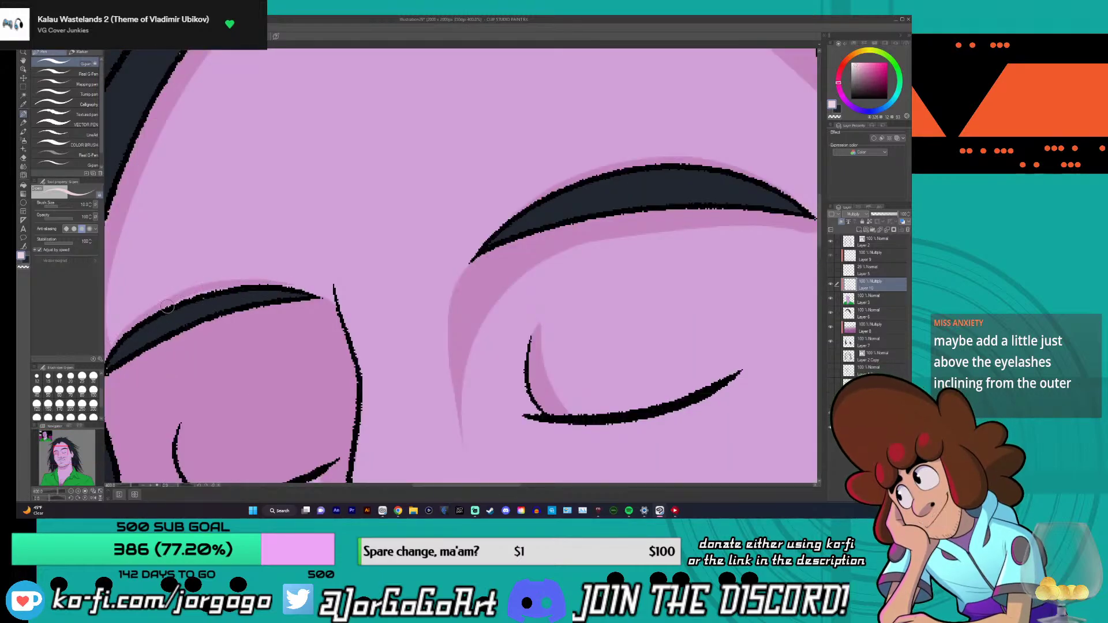
{"action": "mouse_move", "coordinate": [118, 340]}
{"action": "left_mouse_down"}
{"action": "mouse_move", "coordinate": [165, 303]}
{"action": "mouse_move", "coordinate": [232, 287]}
{"action": "left_mouse_up"}
{"action": "scroll", "coordinate": [285, 313], "scroll_direction": "down", "scroll_amount": 6}
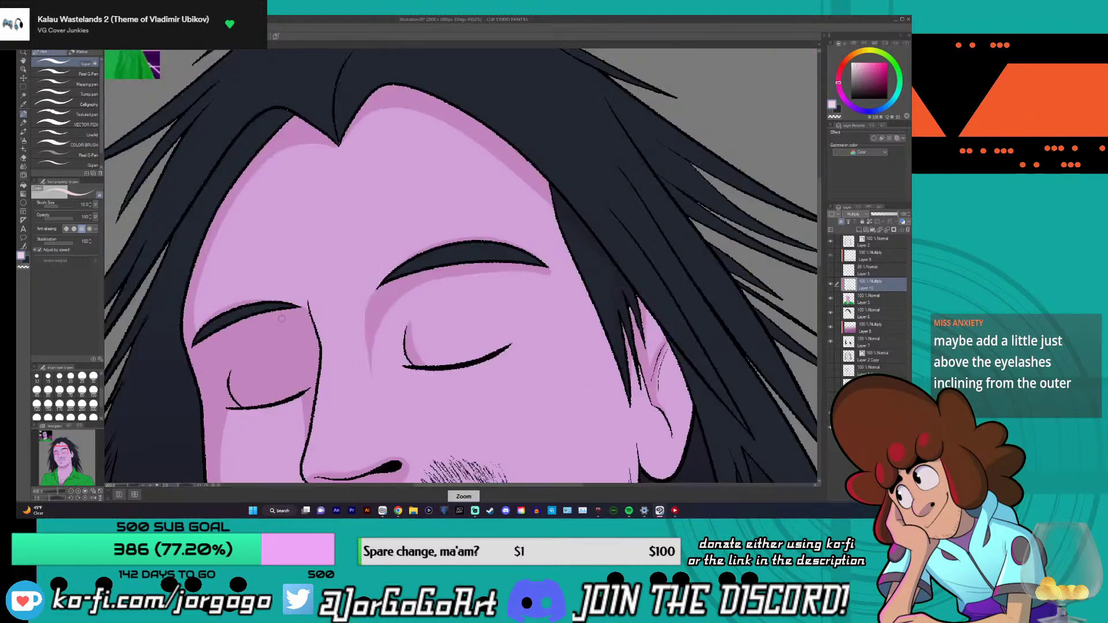
- Compare the brow area with the reference photo and undo the shading above the eyebrows
{"action": "scroll", "coordinate": [301, 327], "scroll_direction": "up", "scroll_amount": 2}
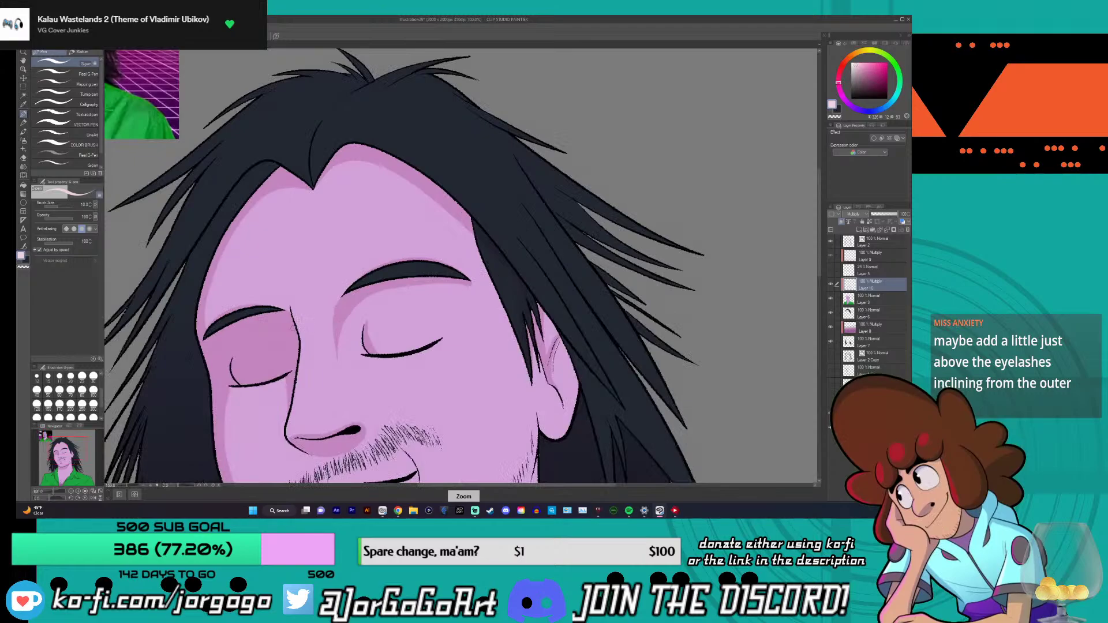
{"action": "scroll", "coordinate": [281, 328], "scroll_direction": "up", "scroll_amount": 2}
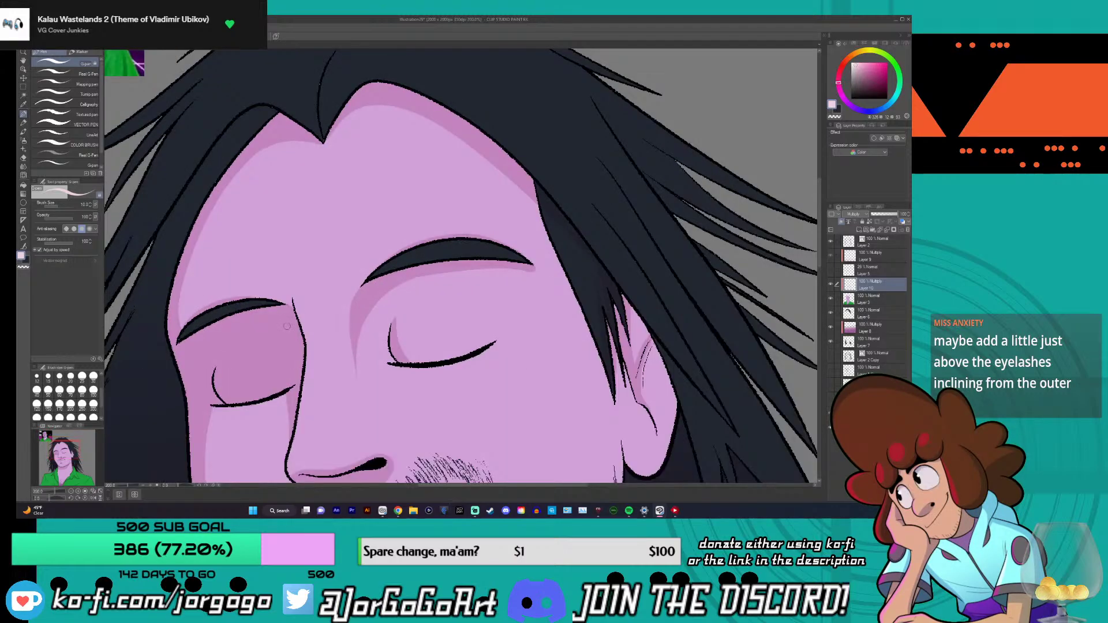
{"action": "left_click_drag", "start_coordinate": [501, 488], "coordinate": [364, 488]}
{"action": "left_click_drag", "start_coordinate": [819, 248], "coordinate": [818, 185]}
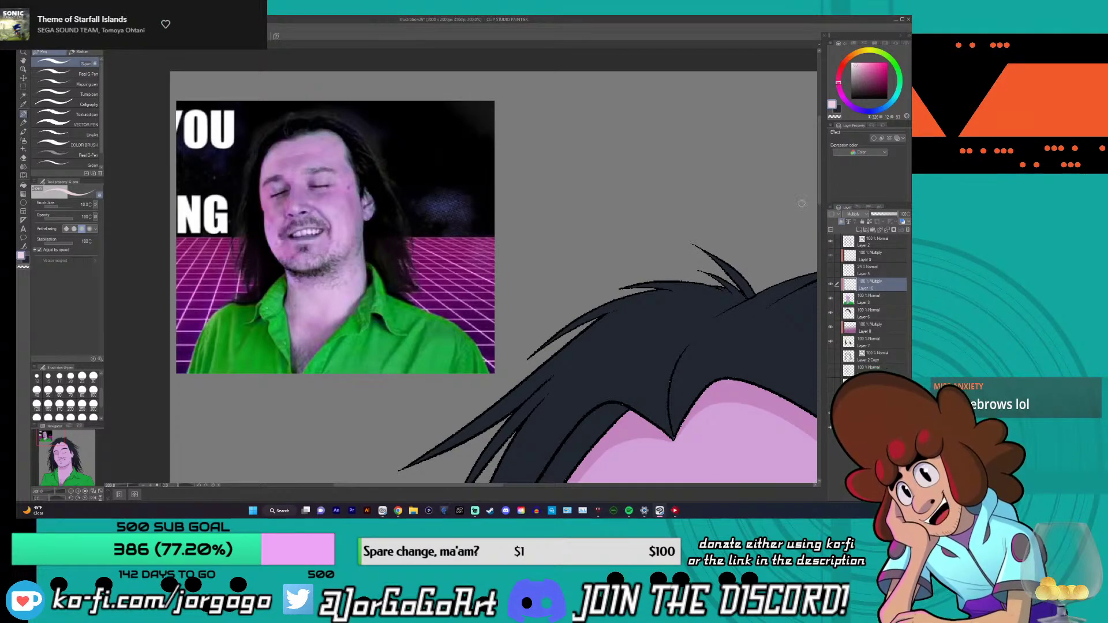
{"action": "left_click_drag", "start_coordinate": [819, 177], "coordinate": [818, 226]}
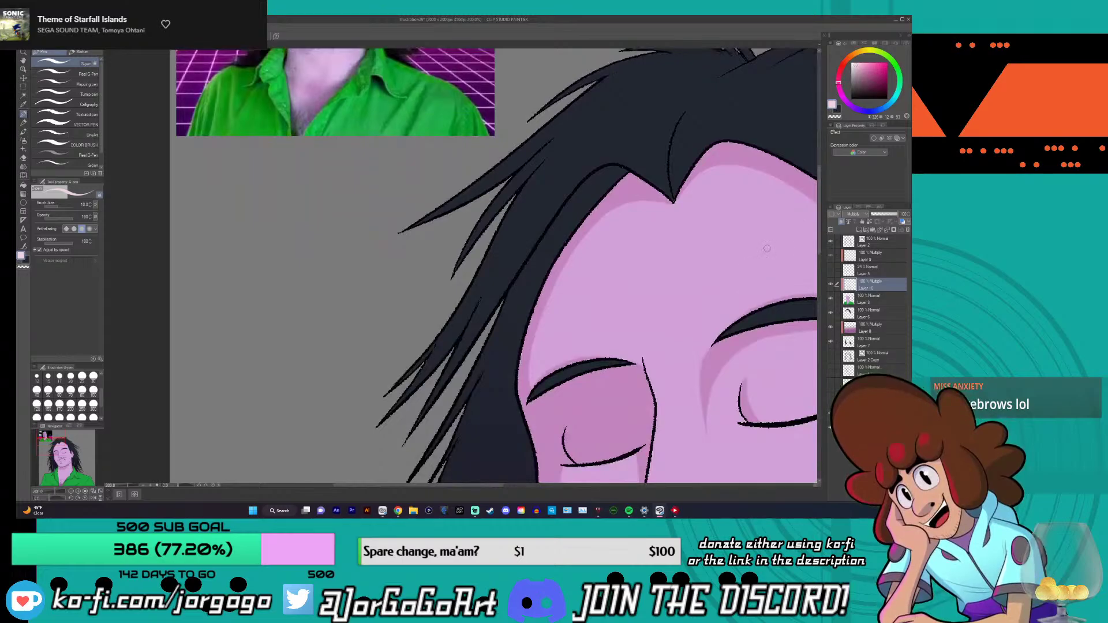
{"action": "key", "text": "ctrl+z"}
{"action": "left_click_drag", "start_coordinate": [819, 220], "coordinate": [819, 274]}
{"action": "left_click_drag", "start_coordinate": [495, 488], "coordinate": [523, 488]}
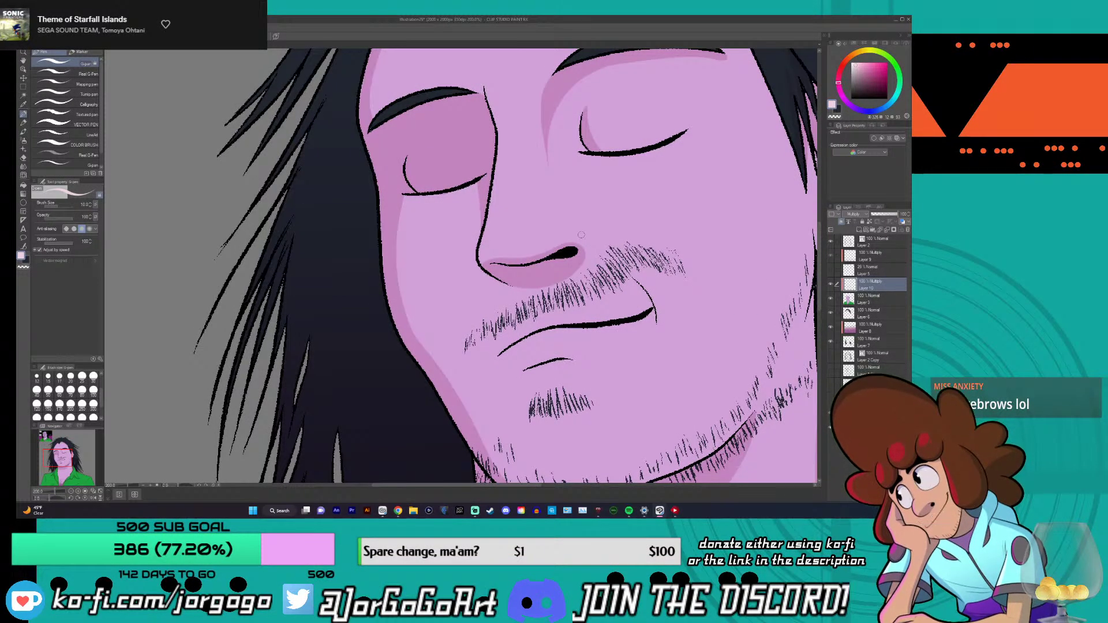
- Try shading a thin strip just above the ear-side eye's lash line, from the outer corner to the inner crease
{"action": "scroll", "coordinate": [571, 270], "scroll_direction": "down", "scroll_amount": 2}
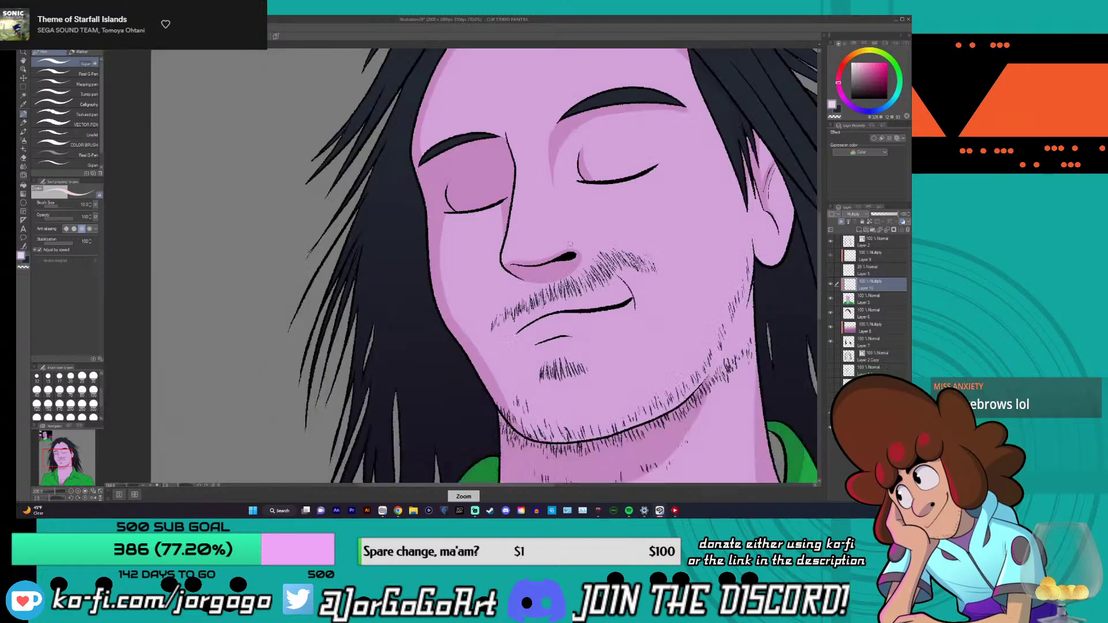
{"action": "scroll", "coordinate": [467, 254], "scroll_direction": "up", "scroll_amount": 5}
{"action": "scroll", "coordinate": [466, 254], "scroll_direction": "down", "scroll_amount": 4}
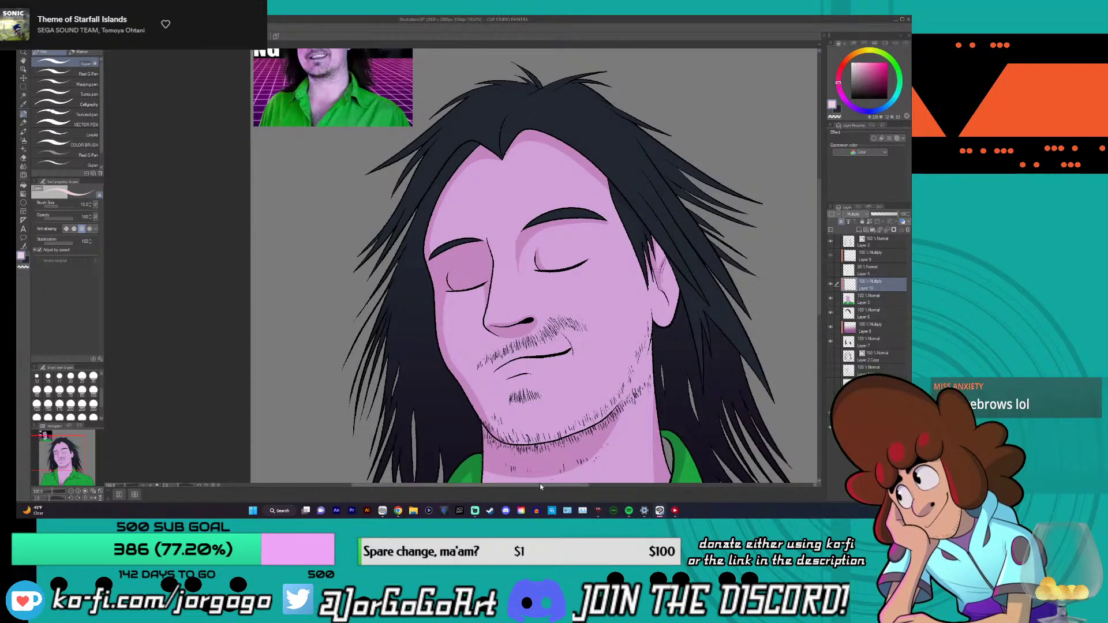
{"action": "scroll", "coordinate": [540, 258], "scroll_direction": "up", "scroll_amount": 4}
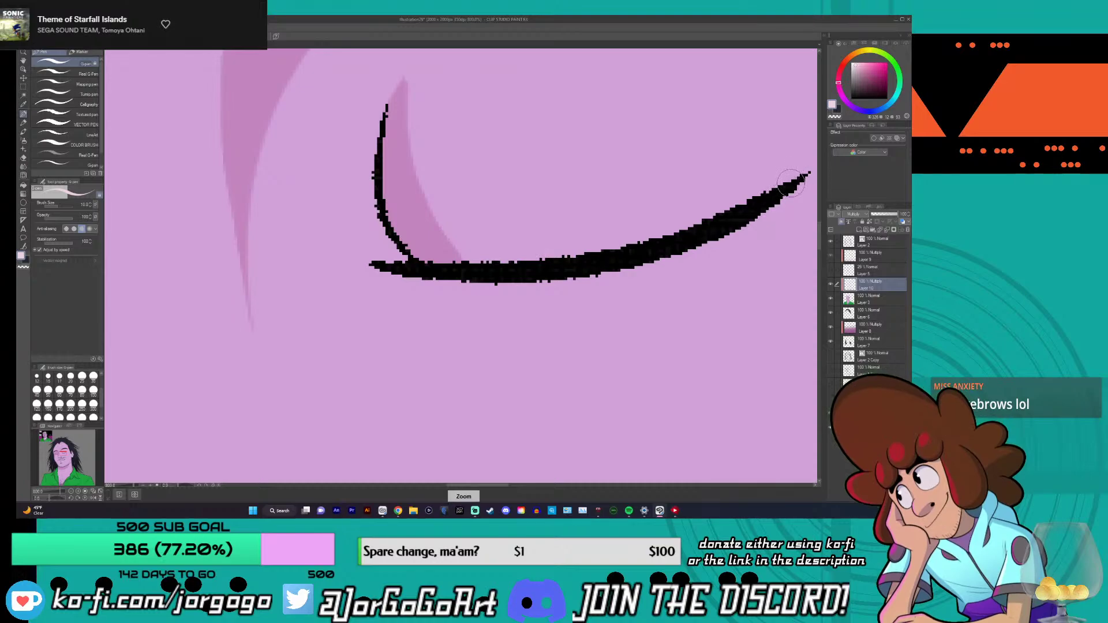
{"action": "scroll", "coordinate": [791, 184], "scroll_direction": "down", "scroll_amount": 4}
{"action": "scroll", "coordinate": [785, 184], "scroll_direction": "up", "scroll_amount": 3}
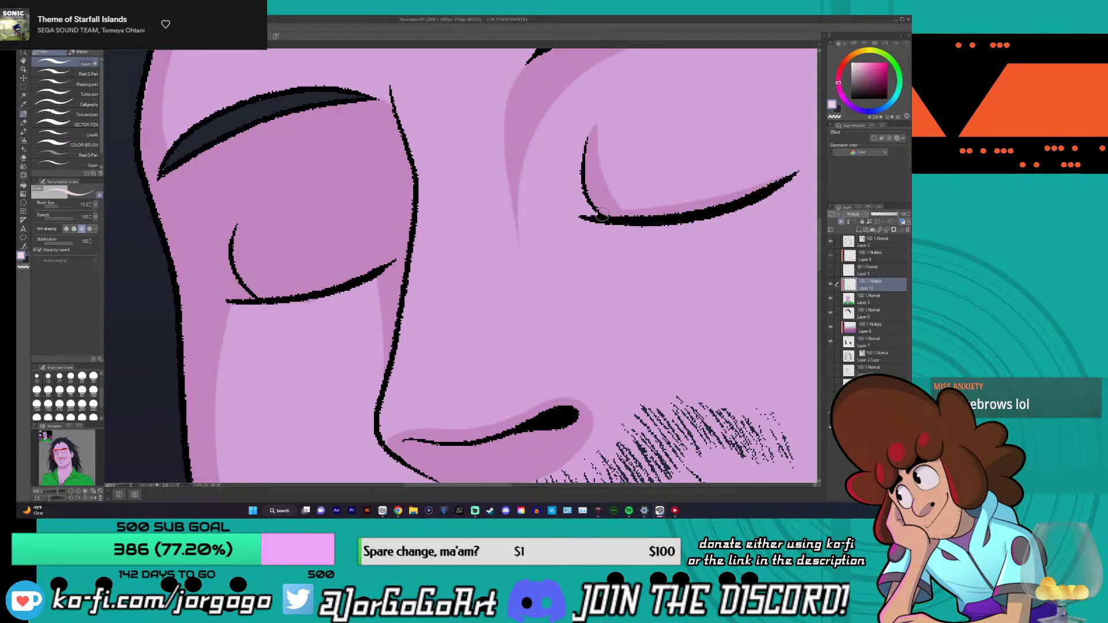
- Review the face, then undo the shadow strip above the ear-side eye's lash line
{"action": "scroll", "coordinate": [563, 223], "scroll_direction": "down", "scroll_amount": 4}
{"action": "scroll", "coordinate": [563, 224], "scroll_direction": "up", "scroll_amount": 2}
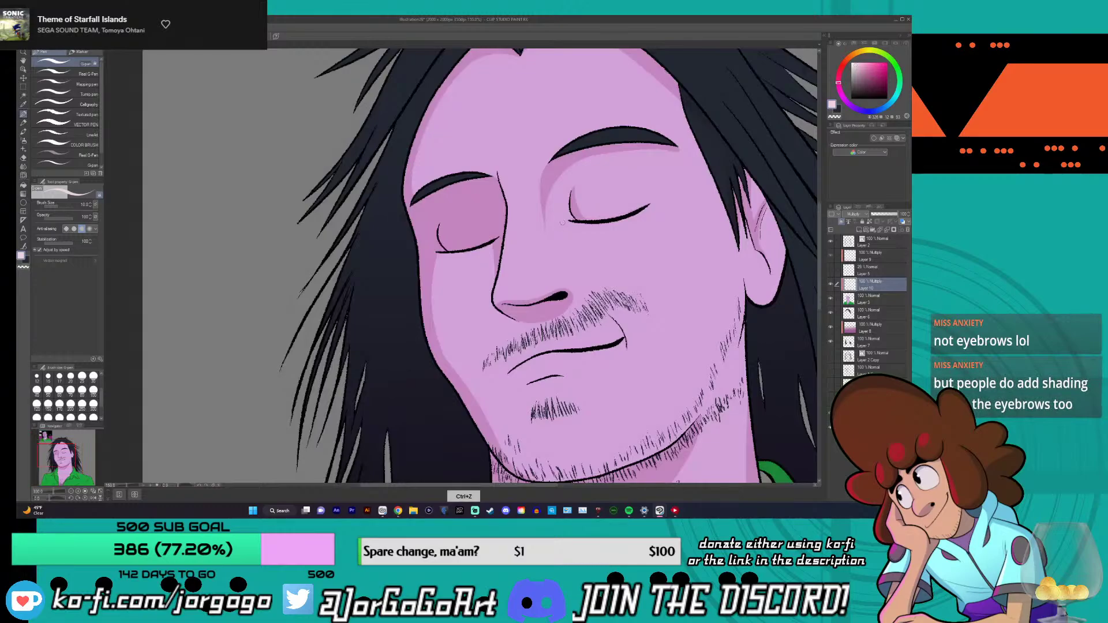
{"action": "scroll", "coordinate": [563, 223], "scroll_direction": "up", "scroll_amount": 3}
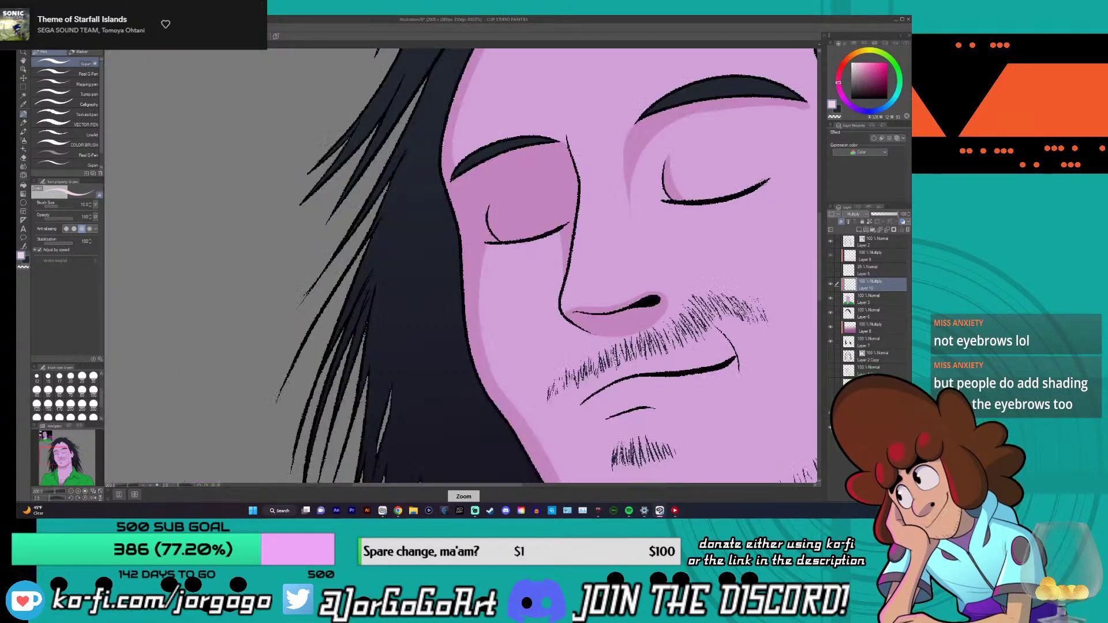
{"action": "key", "text": "ctrl+z"}
{"action": "key", "text": "ctrl+z"}
{"action": "scroll", "coordinate": [624, 215], "scroll_direction": "down", "scroll_amount": 2}
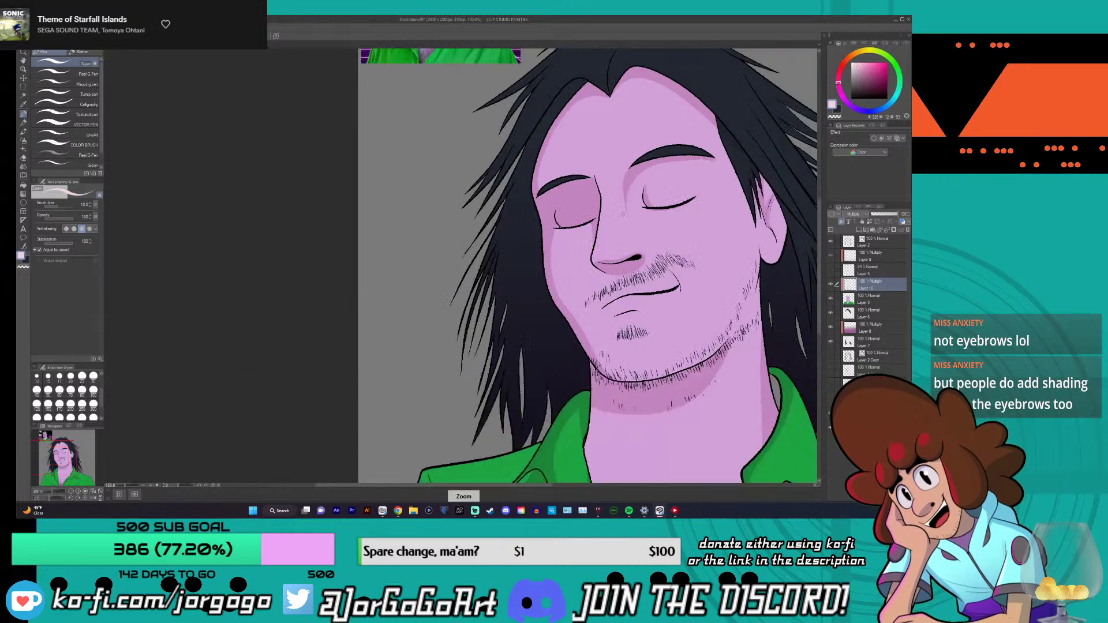
{"action": "scroll", "coordinate": [623, 214], "scroll_direction": "up", "scroll_amount": 1}
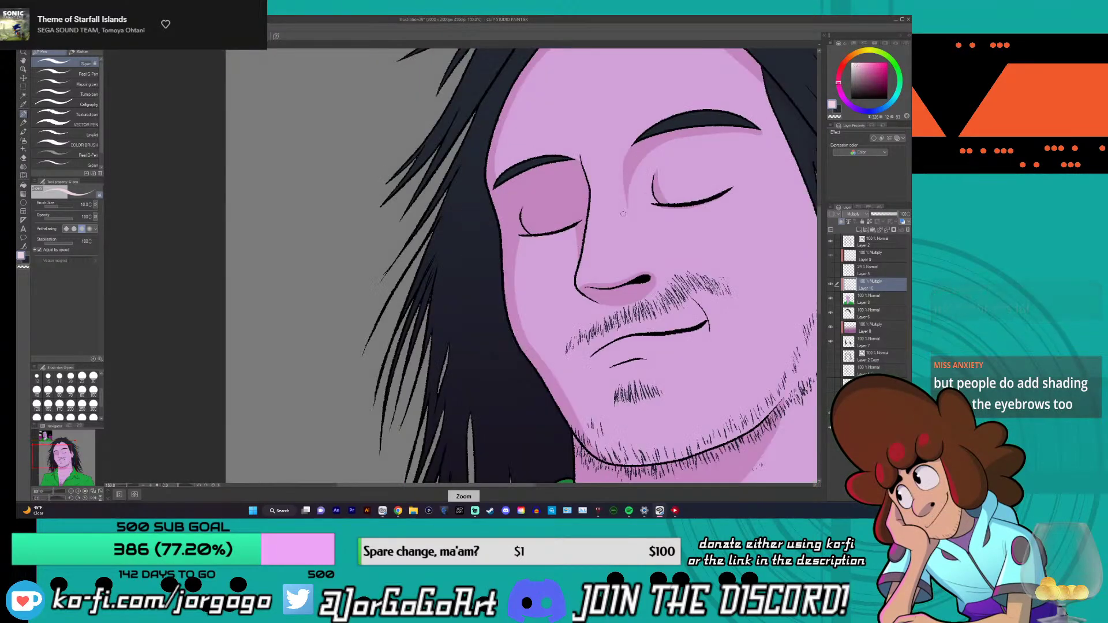
{"action": "left_click_drag", "start_coordinate": [713, 191], "coordinate": [515, 188]}
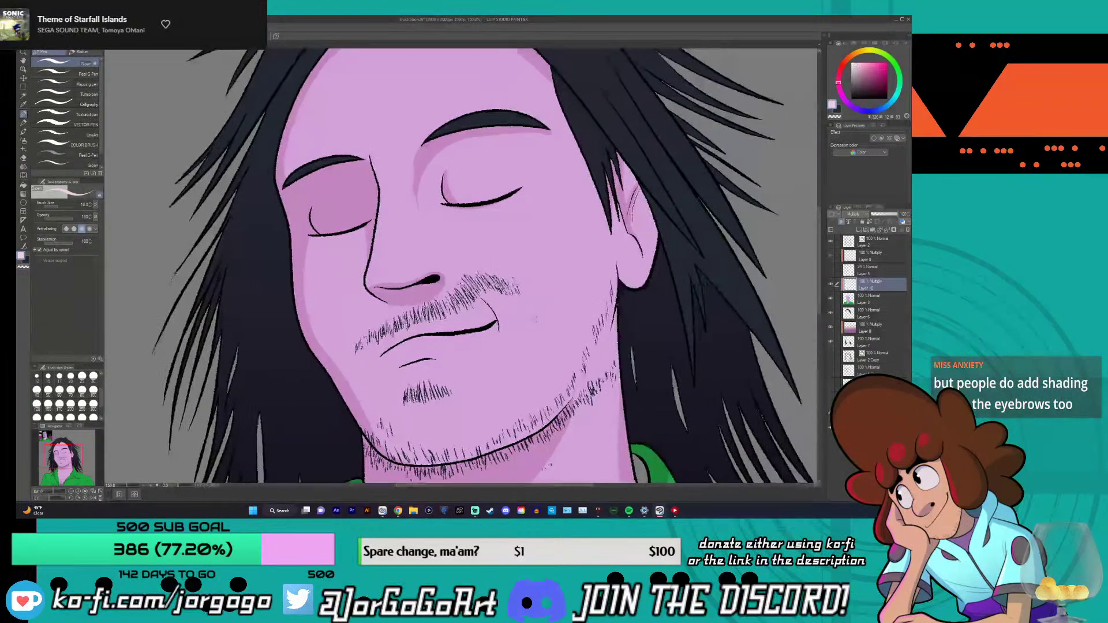
{"action": "key", "text": "ctrl+z"}
- Paint a narrow shadow just above the ear-side eye's lash line, tapering from the outer corner toward the inner crease
{"action": "scroll", "coordinate": [498, 186], "scroll_direction": "up", "scroll_amount": 3}
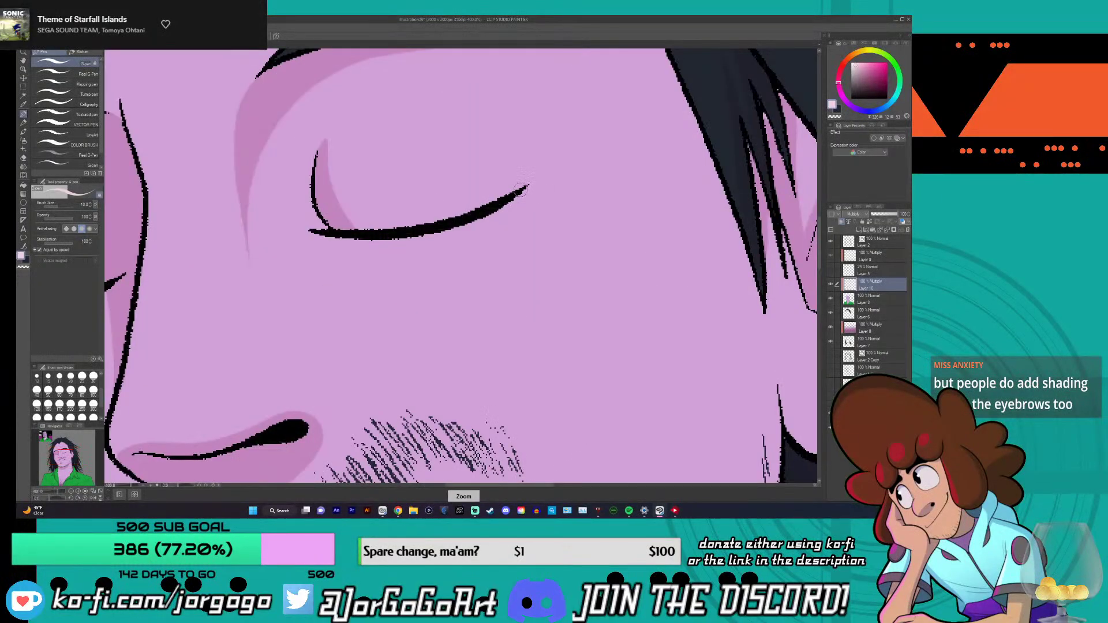
{"action": "key", "text": "ctrl+z"}
{"action": "left_click_drag", "start_coordinate": [502, 198], "coordinate": [441, 217]}
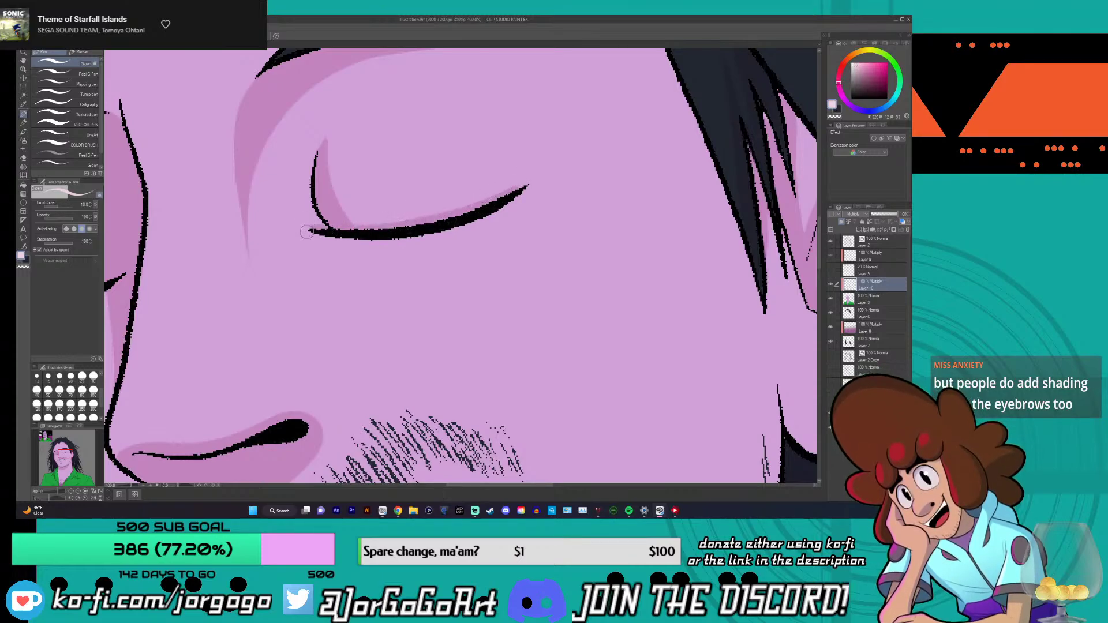
{"action": "scroll", "coordinate": [352, 231], "scroll_direction": "down", "scroll_amount": 8}
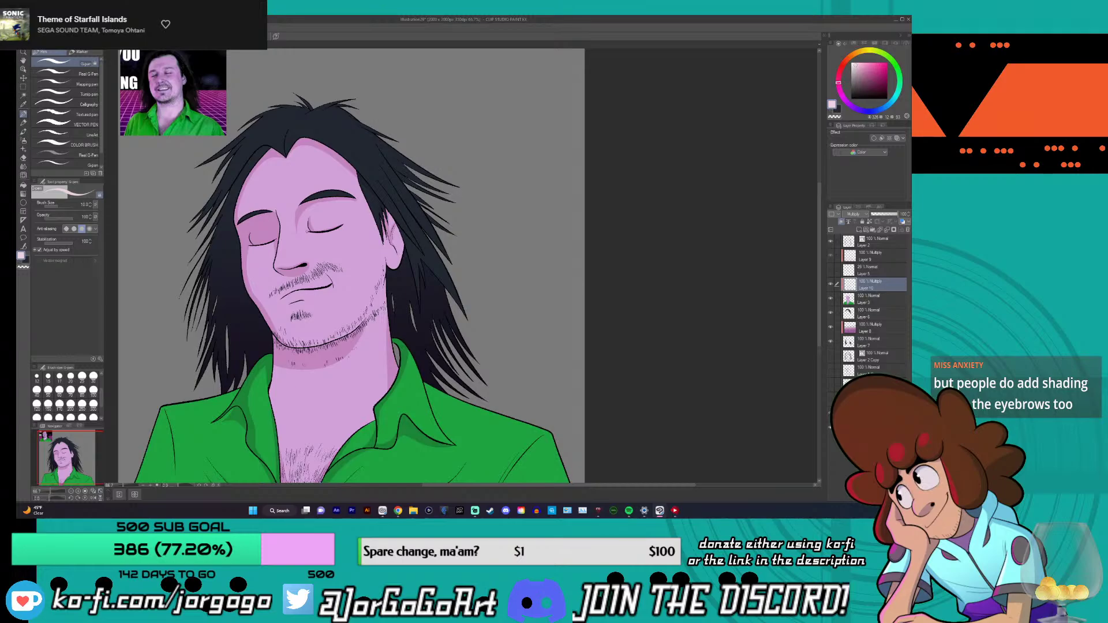
{"action": "scroll", "coordinate": [260, 239], "scroll_direction": "up", "scroll_amount": 8}
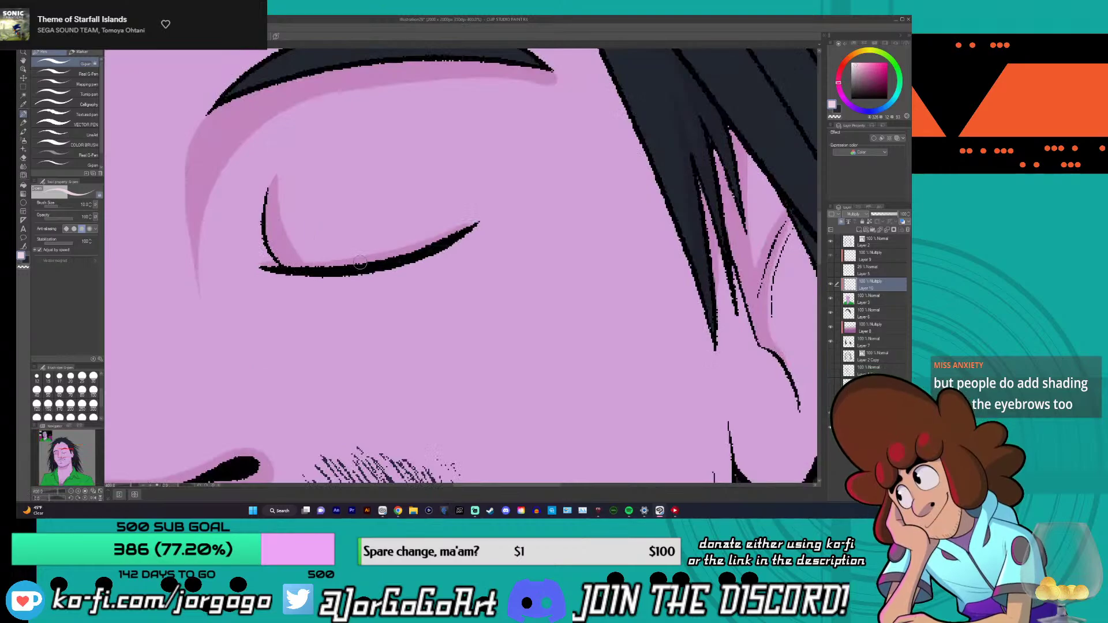
{"action": "key", "text": "ctrl+0"}
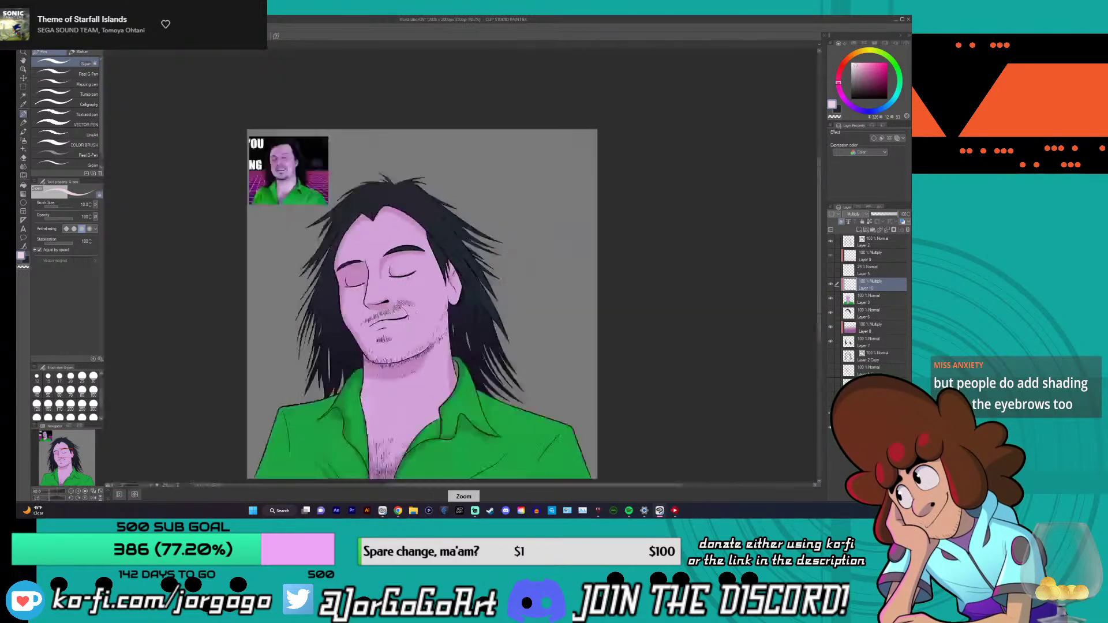
{"action": "scroll", "coordinate": [408, 279], "scroll_direction": "up", "scroll_amount": 4}
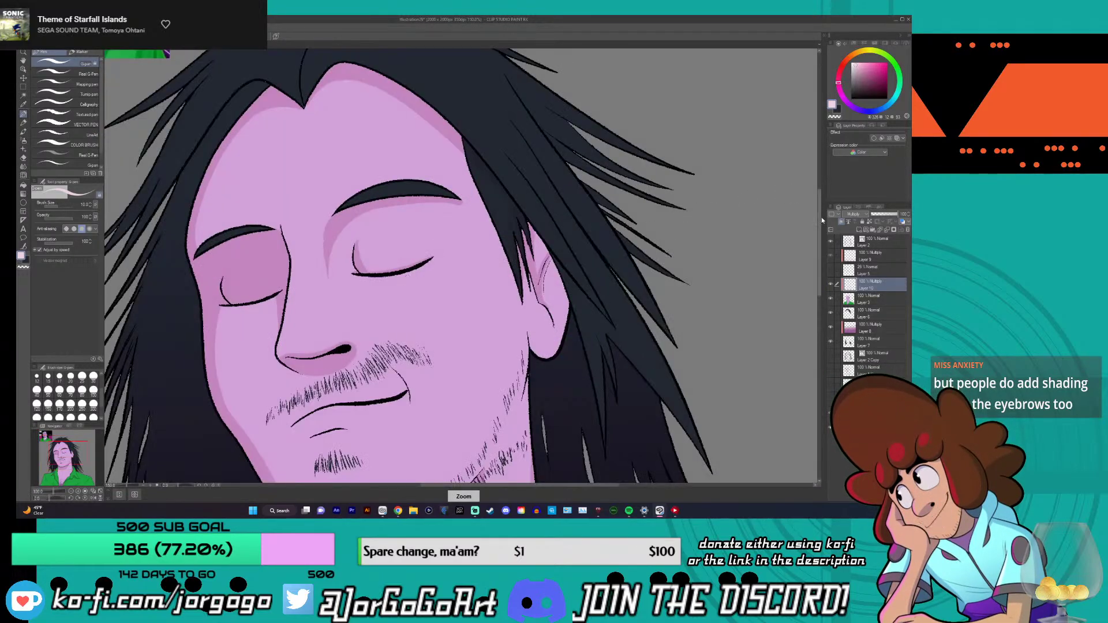
- Paint a thin shadow along the inner side of the smile crease at the ear-side corner of the mouth
{"action": "scroll", "coordinate": [395, 259], "scroll_direction": "down", "scroll_amount": 4}
{"action": "scroll", "coordinate": [394, 221], "scroll_direction": "up", "scroll_amount": 5}
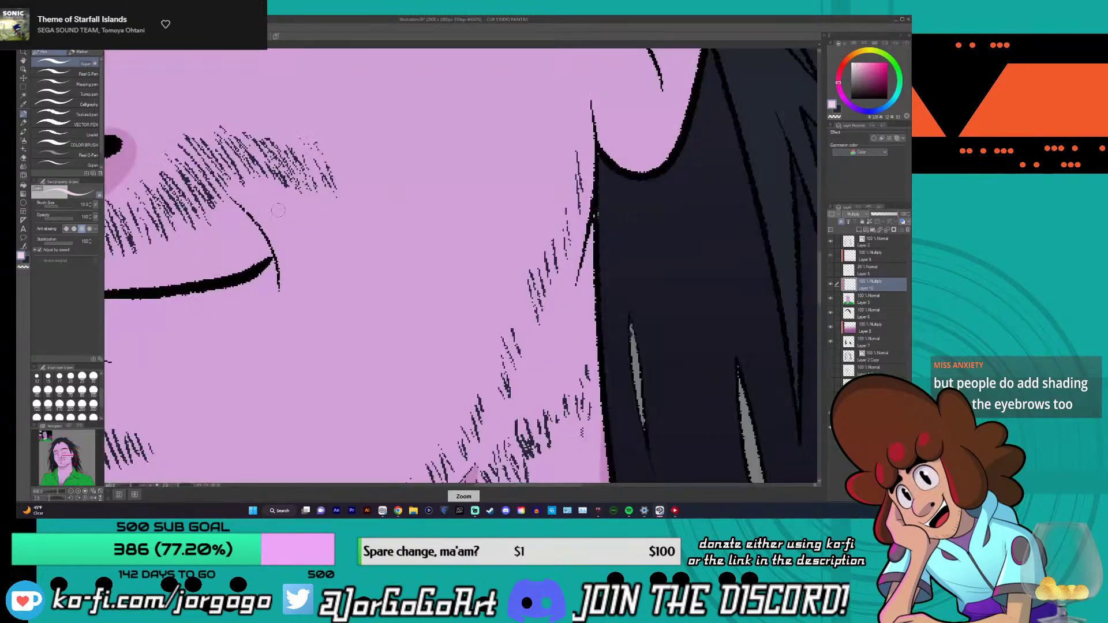
{"action": "left_click_drag", "start_coordinate": [251, 227], "coordinate": [268, 254]}
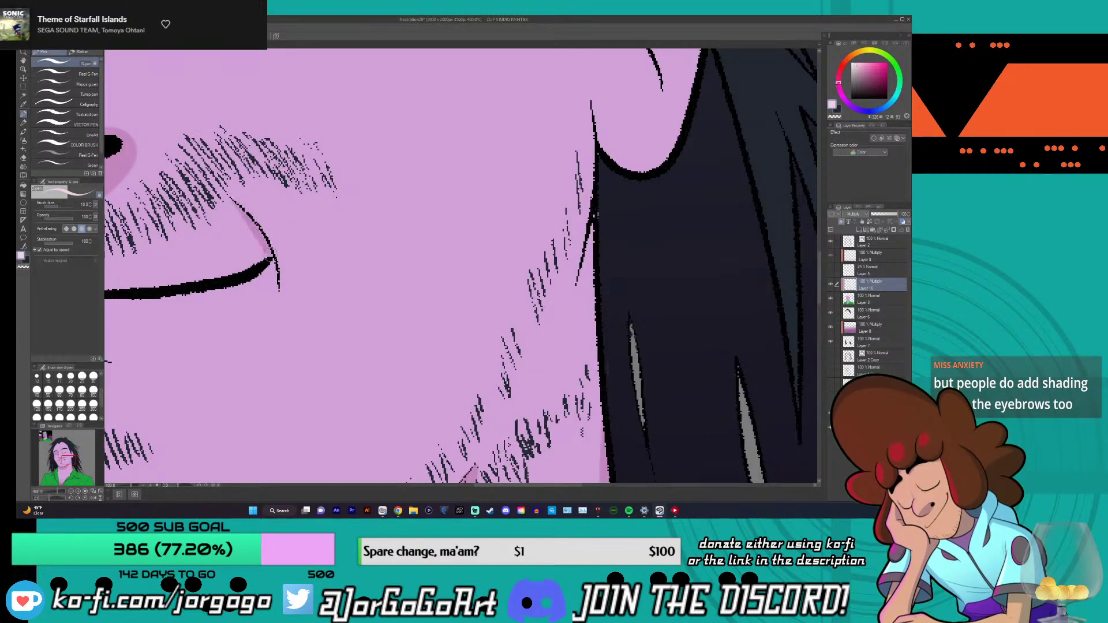
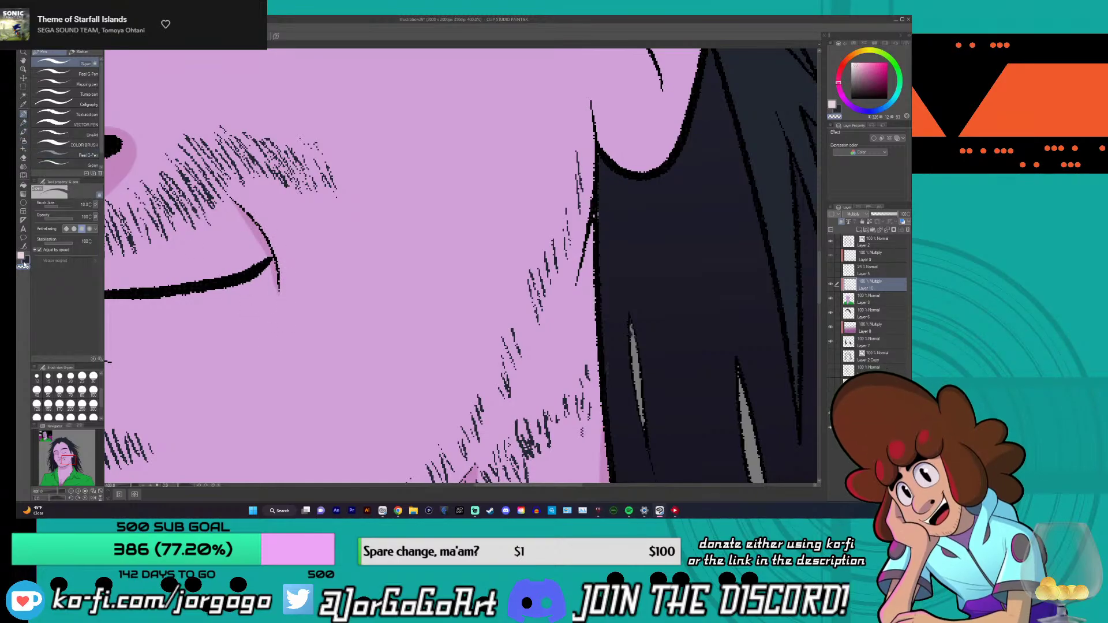
- Refine the smile-crease shadow at the ear-side corner of the mouth, extending it down to meet the lip line
{"action": "left_click", "coordinate": [24, 262]}
{"action": "left_click", "coordinate": [434, 486]}
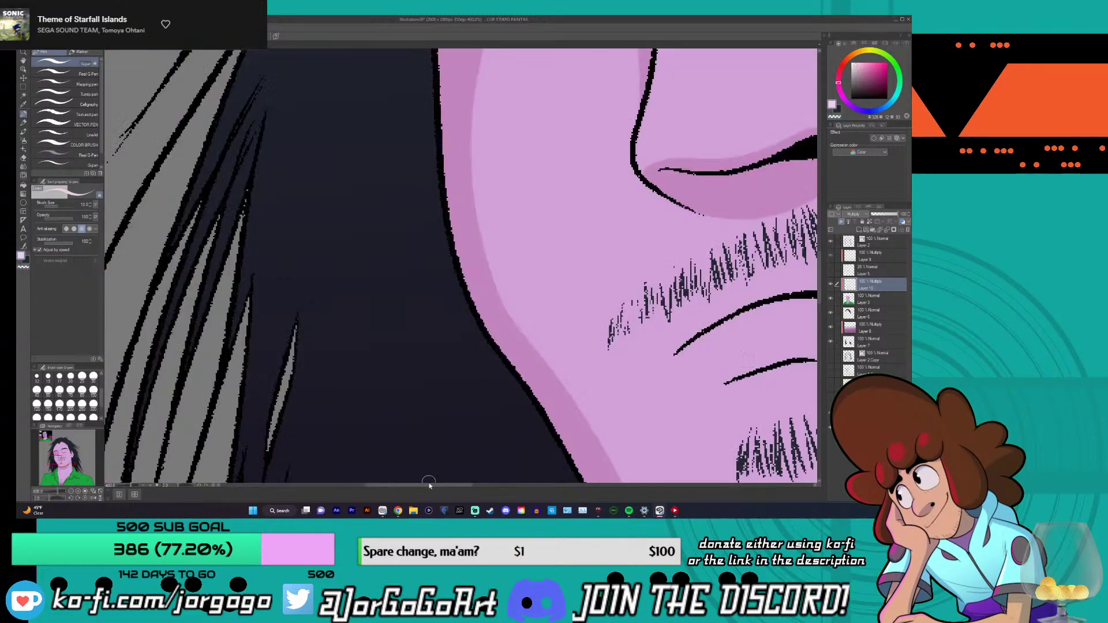
{"action": "left_click_drag", "start_coordinate": [428, 486], "coordinate": [488, 485]}
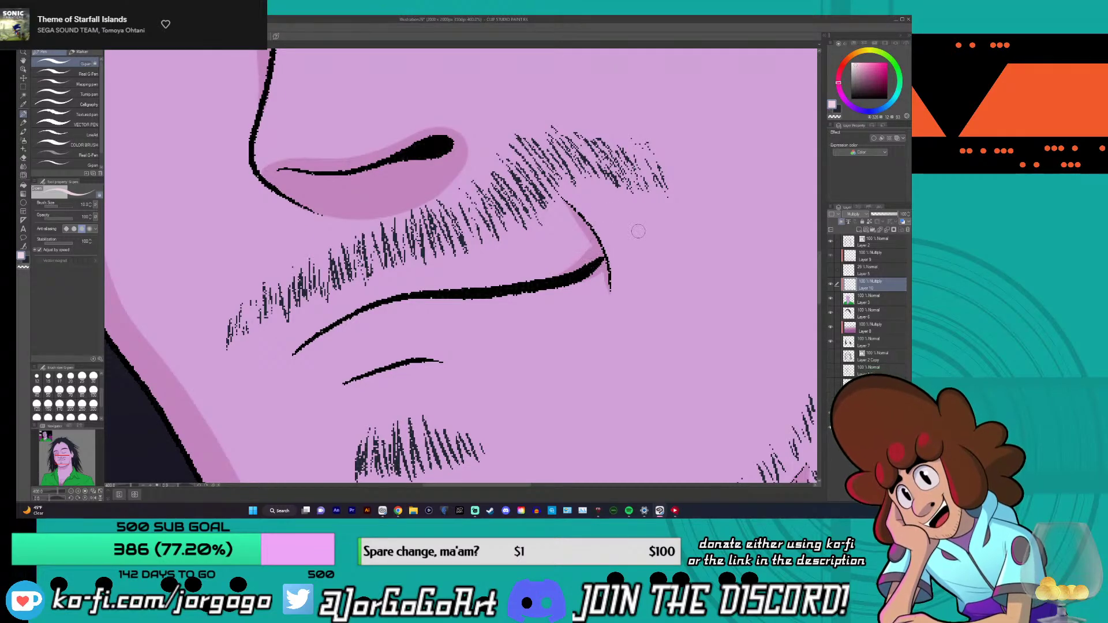
{"action": "scroll", "coordinate": [638, 231], "scroll_direction": "down", "scroll_amount": 5}
{"action": "scroll", "coordinate": [637, 231], "scroll_direction": "up", "scroll_amount": 2}
{"action": "scroll", "coordinate": [637, 230], "scroll_direction": "down", "scroll_amount": 2}
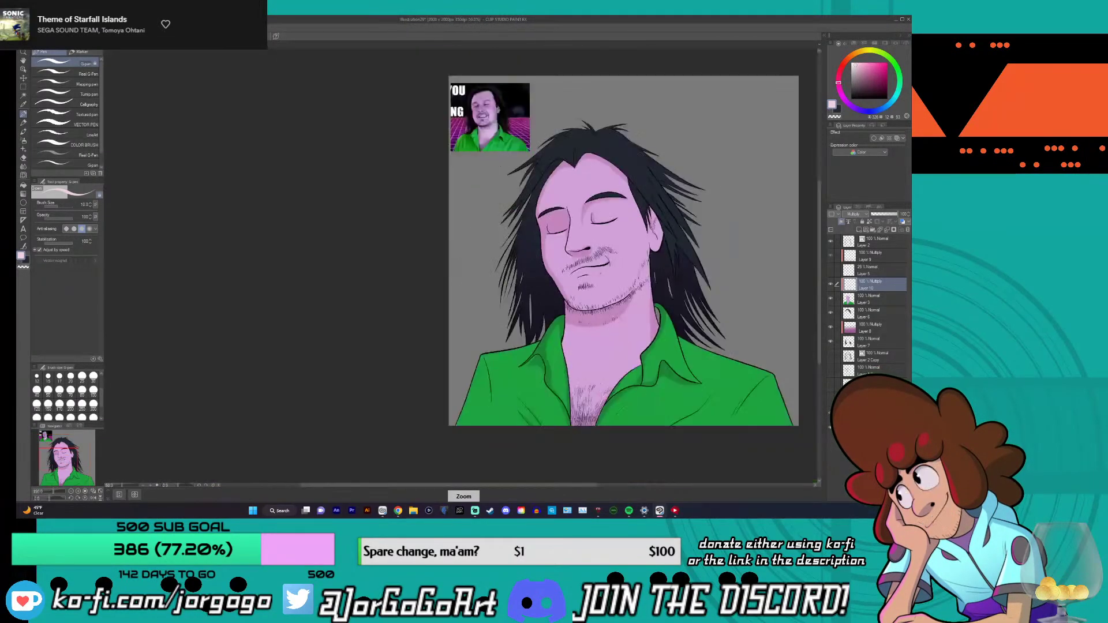
{"action": "scroll", "coordinate": [589, 277], "scroll_direction": "up", "scroll_amount": 2}
{"action": "scroll", "coordinate": [491, 493], "scroll_direction": "down", "scroll_amount": 3}
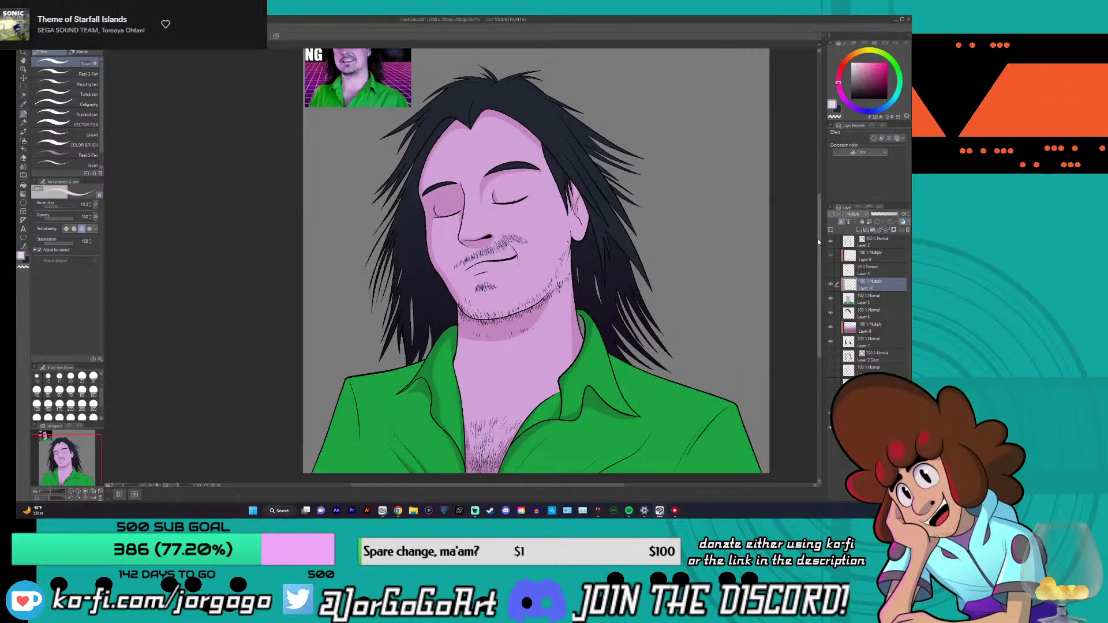
- Try painting a thin shadow strip beneath the top edge of the shirt shoulder opposite the ear, then undo it
{"action": "left_click_drag", "start_coordinate": [817, 238], "coordinate": [818, 265]}
{"action": "scroll", "coordinate": [493, 484], "scroll_direction": "up", "scroll_amount": 3}
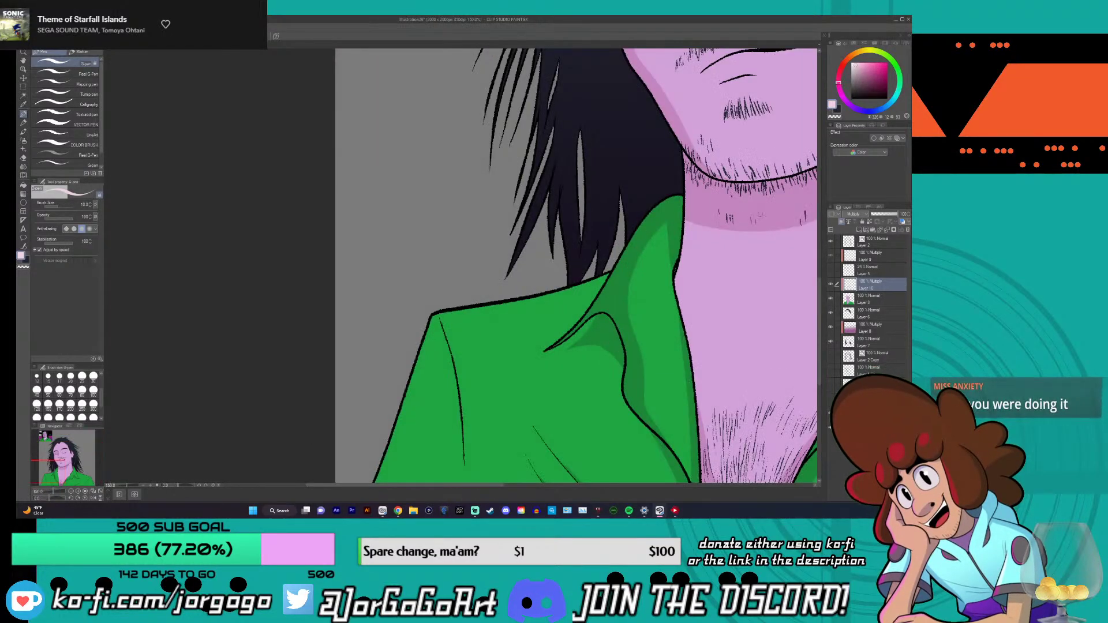
{"action": "left_click_drag", "start_coordinate": [819, 250], "coordinate": [785, 298]}
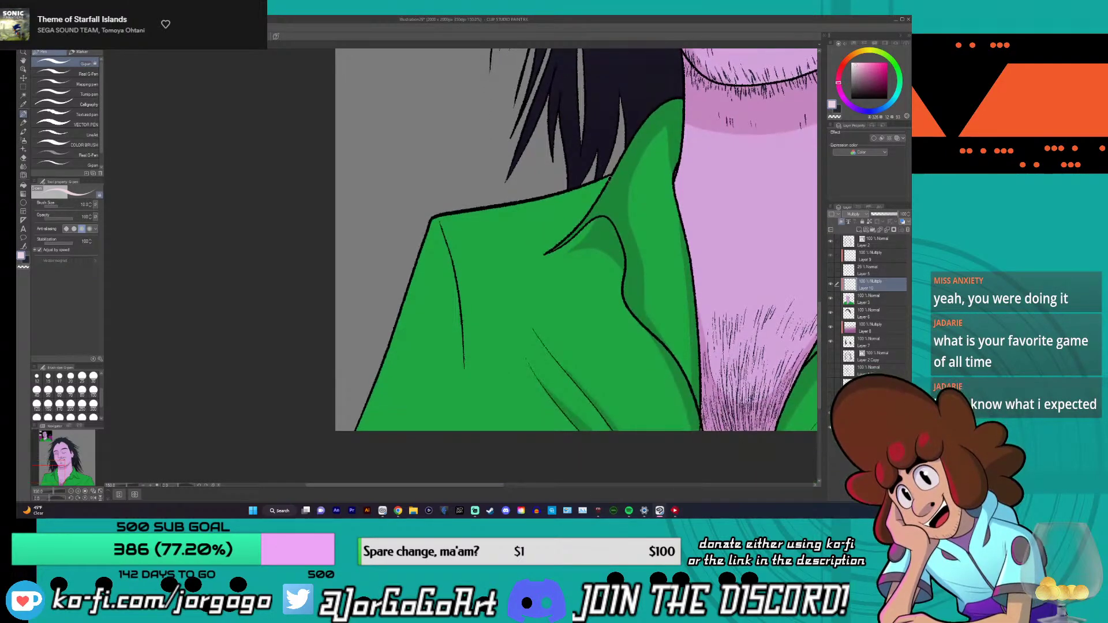
{"action": "left_click_drag", "start_coordinate": [590, 192], "coordinate": [508, 224]}
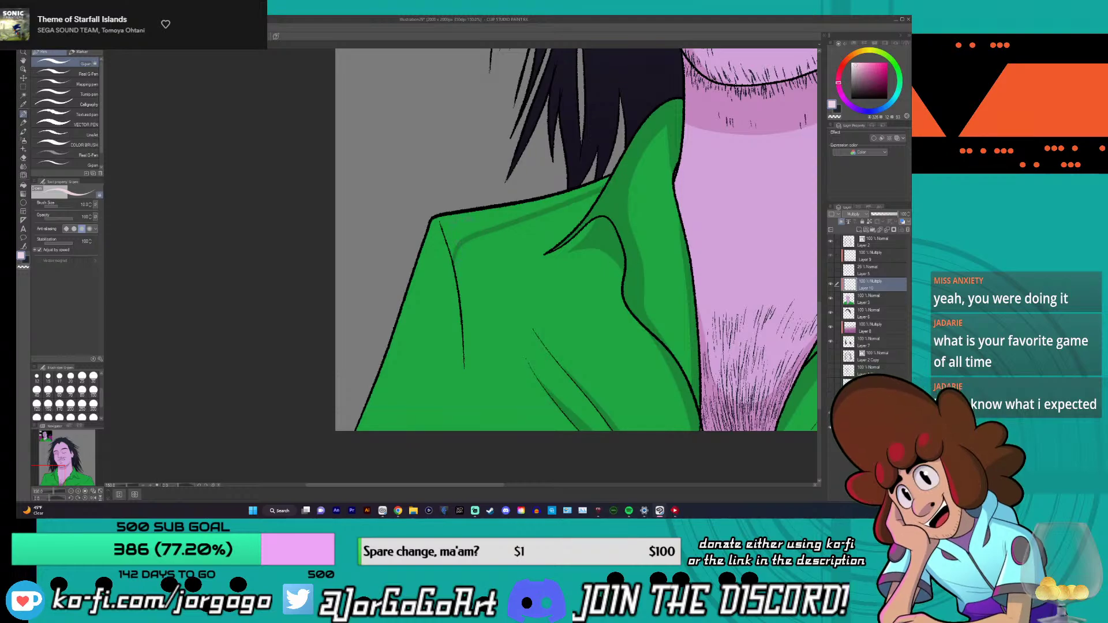
{"action": "key", "text": "ctrl+z"}
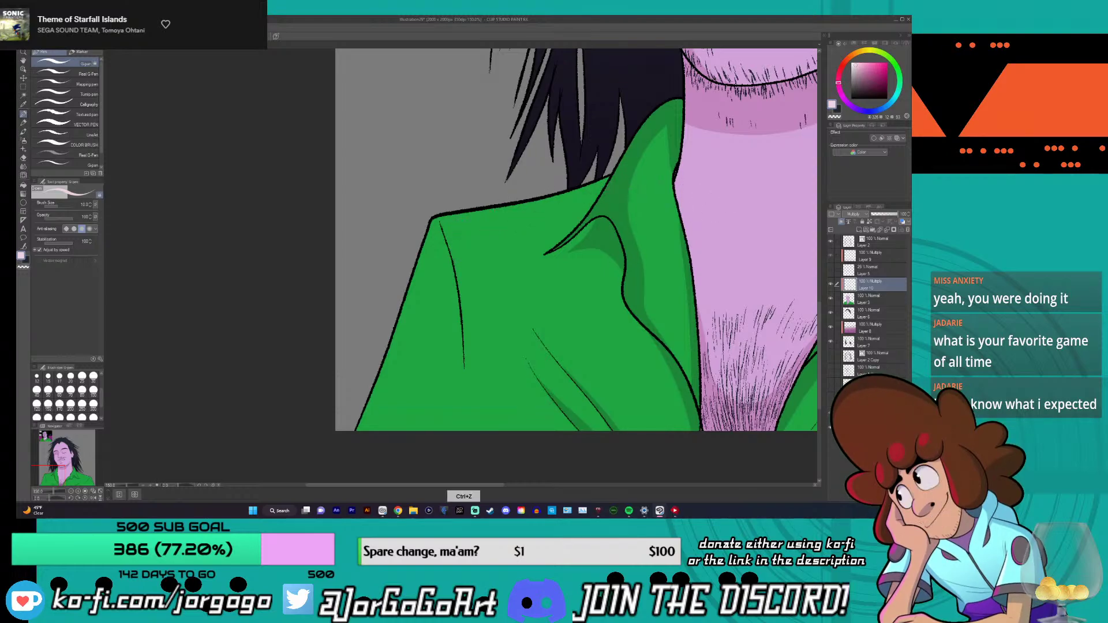
- Paint the shadow's boundary beneath the top of the shoulder opposite the ear and down the sleeve to the canvas edge
{"action": "left_click_drag", "start_coordinate": [583, 197], "coordinate": [503, 231]}
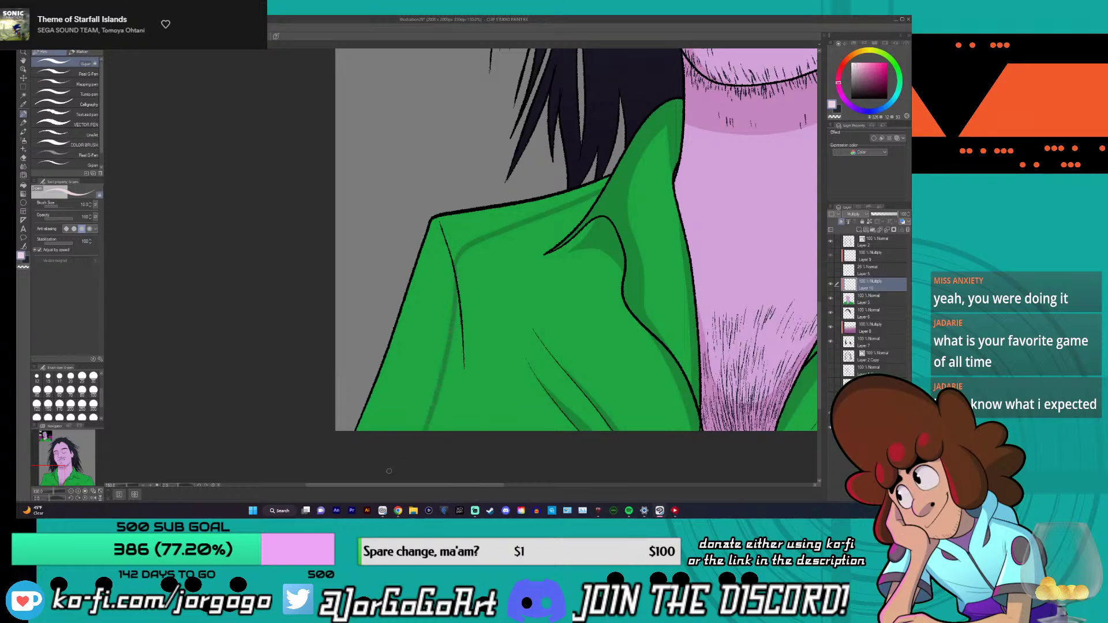
{"action": "scroll", "coordinate": [385, 471], "scroll_direction": "down", "scroll_amount": 5}
{"action": "scroll", "coordinate": [385, 471], "scroll_direction": "up", "scroll_amount": 5}
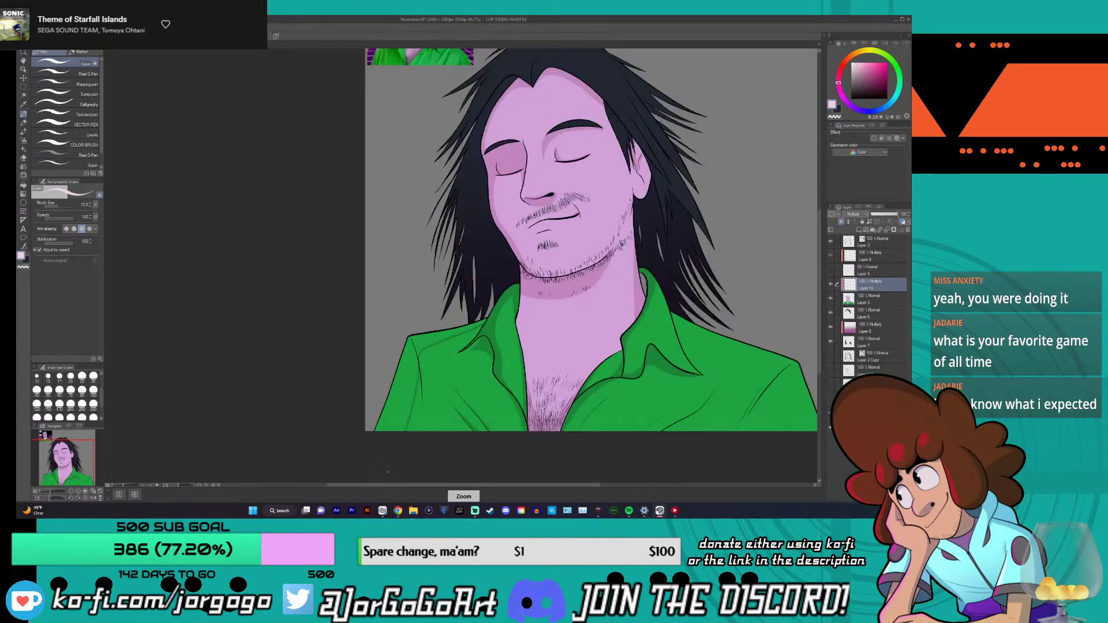
- Enlarge the brush and fill the shadow between the boundary and the outline along the shoulder top and upper sleeve
{"action": "left_click", "coordinate": [82, 406]}
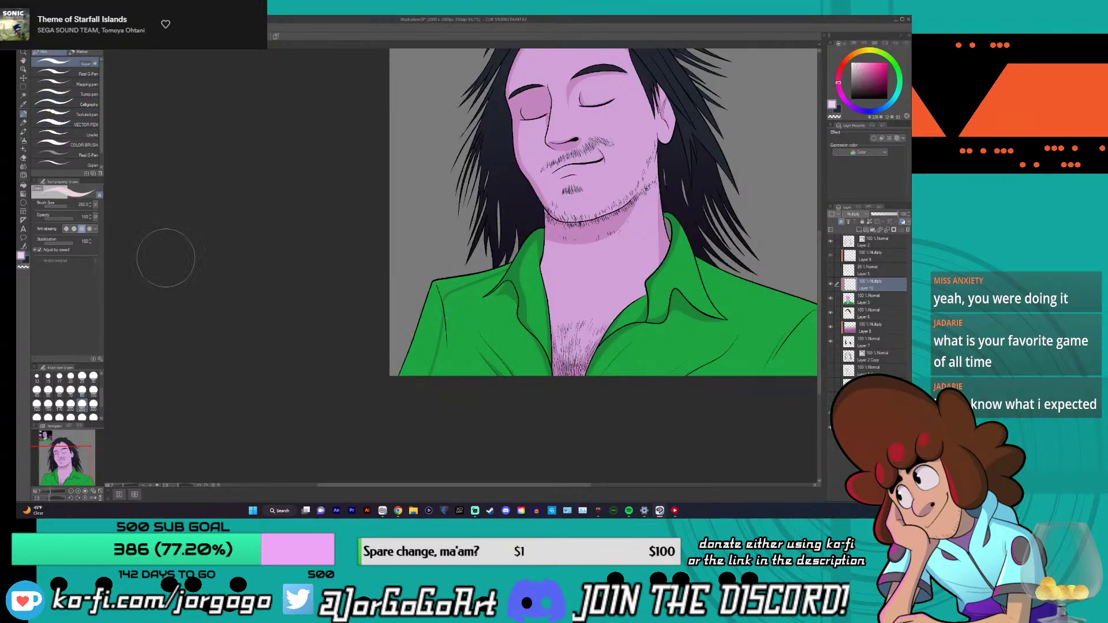
{"action": "left_click", "coordinate": [82, 376]}
{"action": "key", "text": "ctrl+plus"}
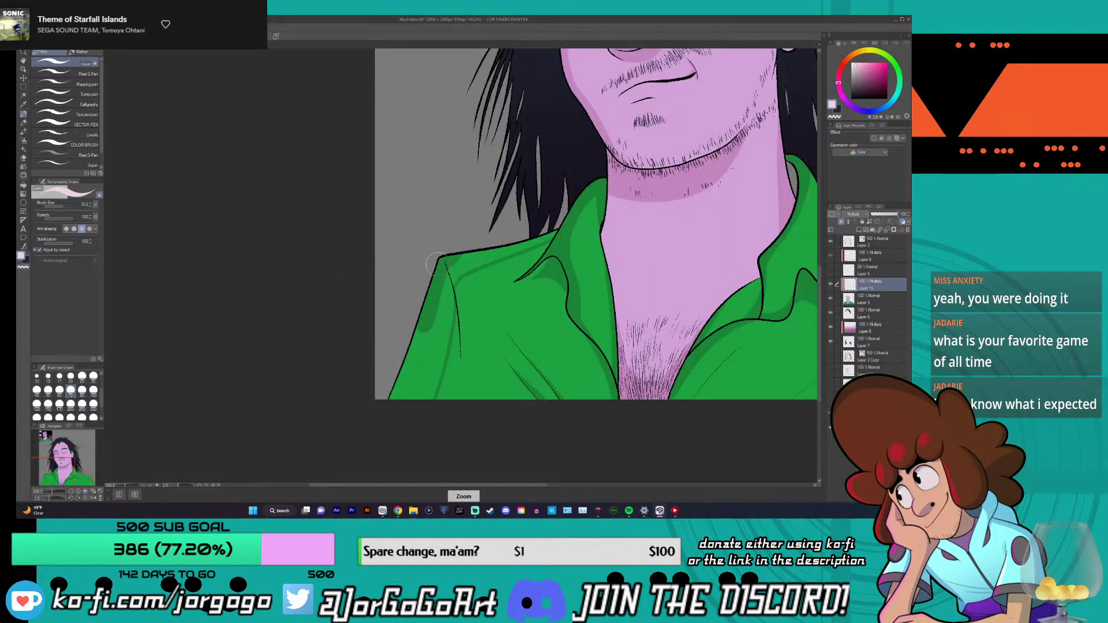
{"action": "scroll", "coordinate": [427, 276], "scroll_direction": "up", "scroll_amount": 1}
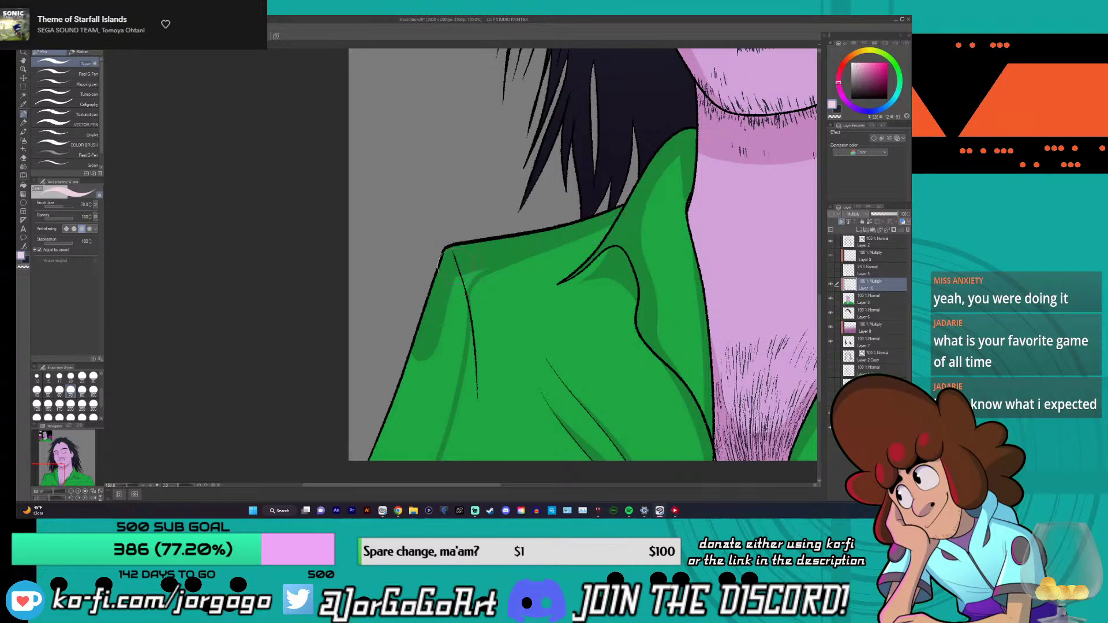
{"action": "left_click_drag", "start_coordinate": [475, 263], "coordinate": [455, 315]}
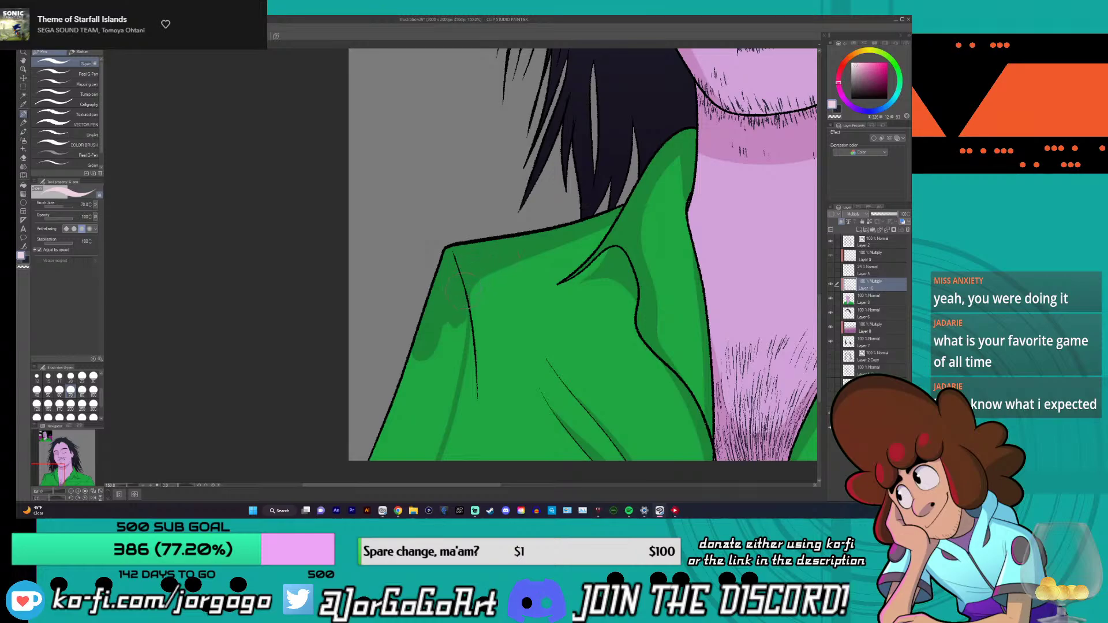
{"action": "scroll", "coordinate": [459, 289], "scroll_direction": "down", "scroll_amount": 1}
{"action": "scroll", "coordinate": [451, 292], "scroll_direction": "down", "scroll_amount": 2}
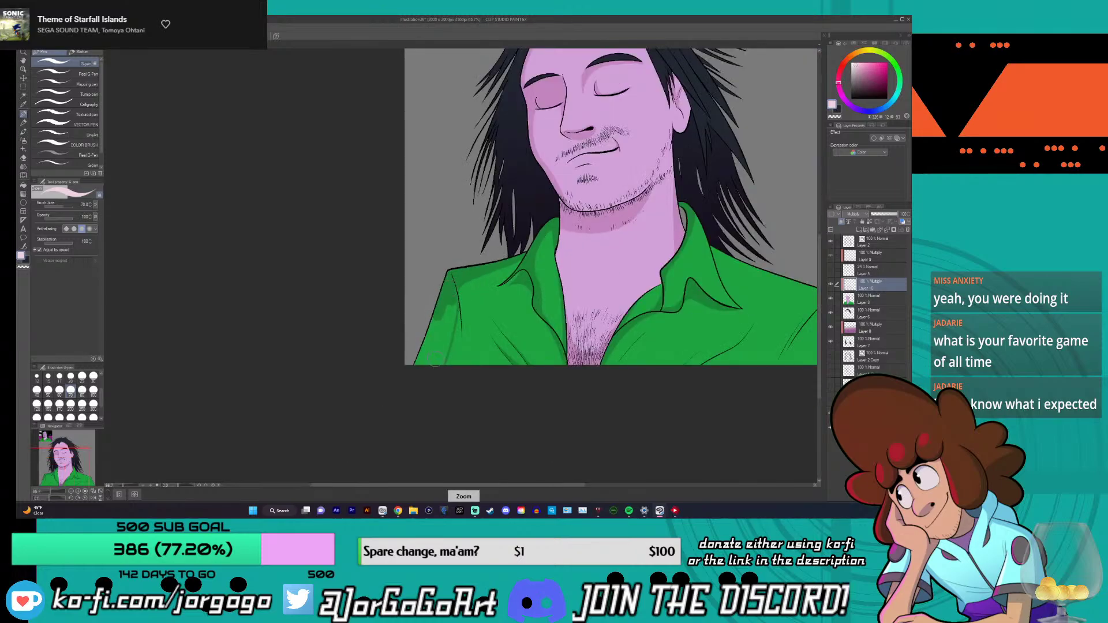
- Fill the outer sleeve's shadow from the upper arm down to the lower canvas edge
{"action": "scroll", "coordinate": [436, 367], "scroll_direction": "up", "scroll_amount": 4}
{"action": "left_click_drag", "start_coordinate": [414, 387], "coordinate": [385, 382]}
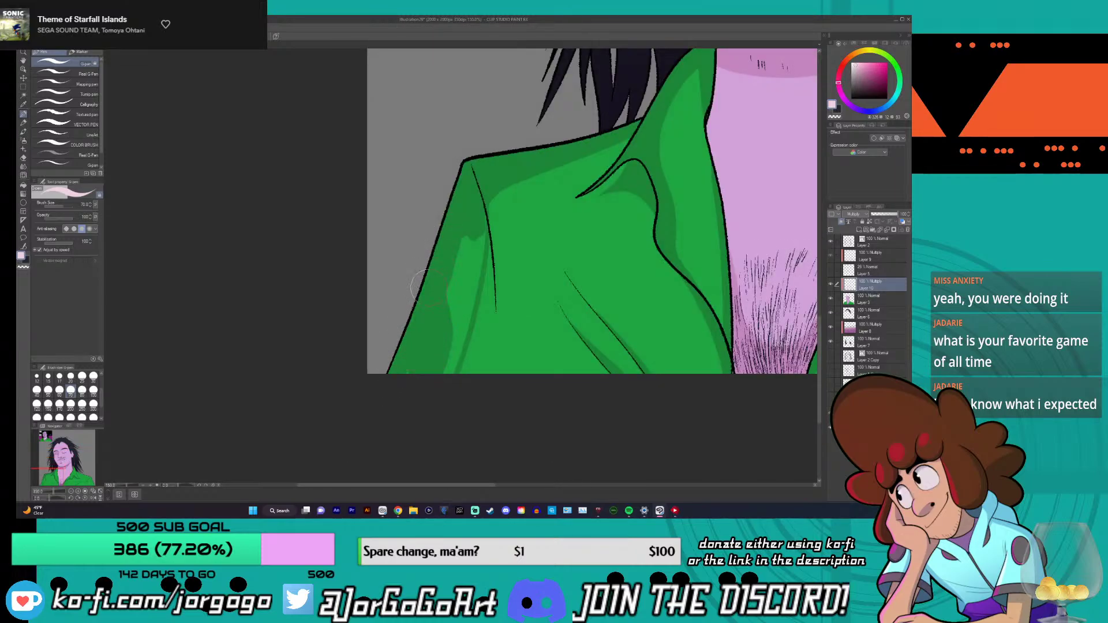
{"action": "mouse_move", "coordinate": [451, 311]}
{"action": "left_mouse_down"}
{"action": "mouse_move", "coordinate": [462, 243]}
{"action": "mouse_move", "coordinate": [462, 358]}
{"action": "left_mouse_up"}
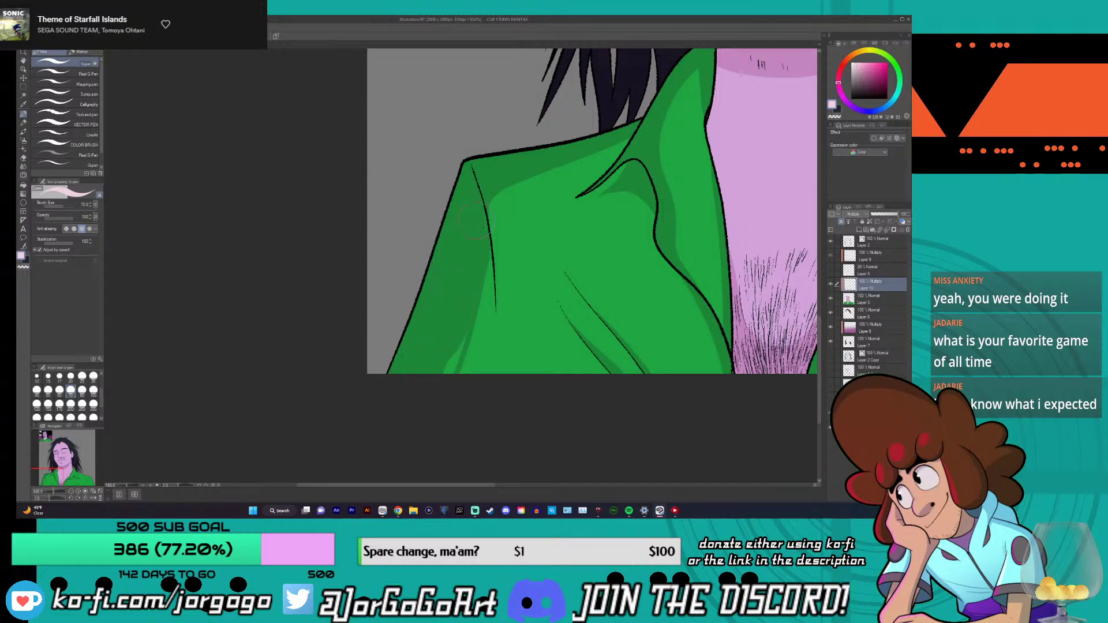
{"action": "scroll", "coordinate": [475, 218], "scroll_direction": "down", "scroll_amount": 2}
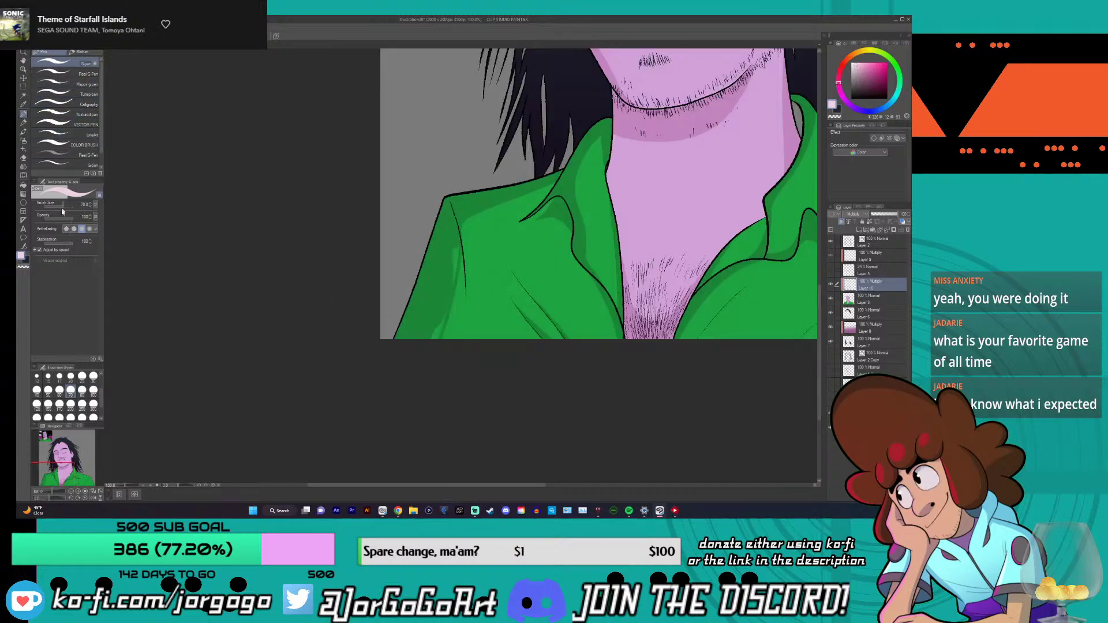
- Fill the remaining gaps in the sleeve shadow with a smaller brush, smoothing its inner edge down to the canvas edge
{"action": "left_click", "coordinate": [48, 390]}
{"action": "scroll", "coordinate": [472, 242], "scroll_direction": "up", "scroll_amount": 2}
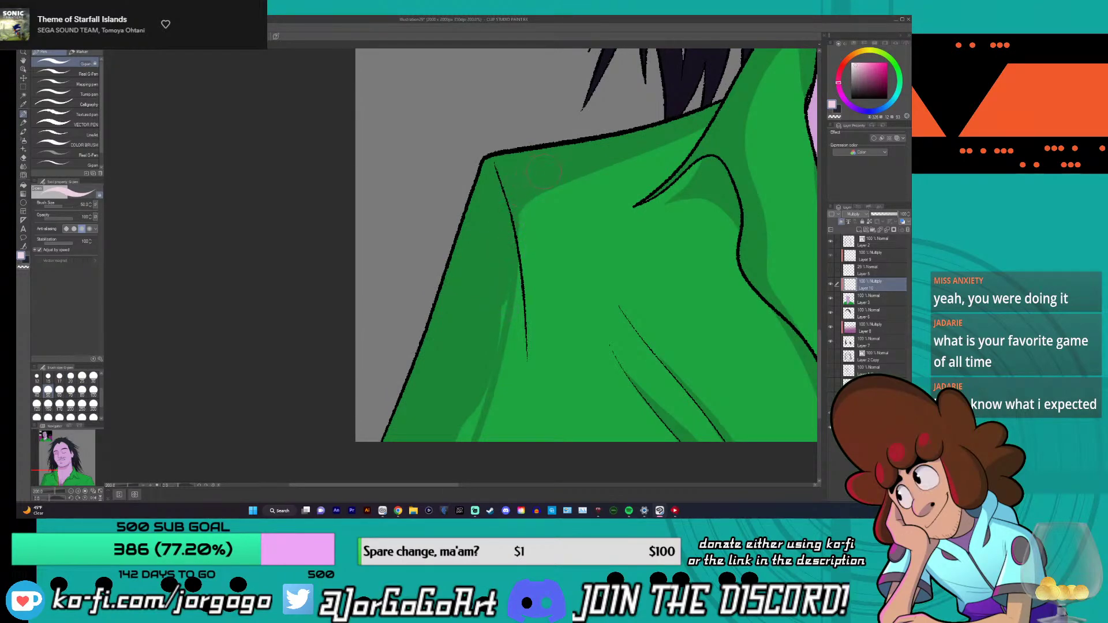
{"action": "key", "text": "ctrl+z"}
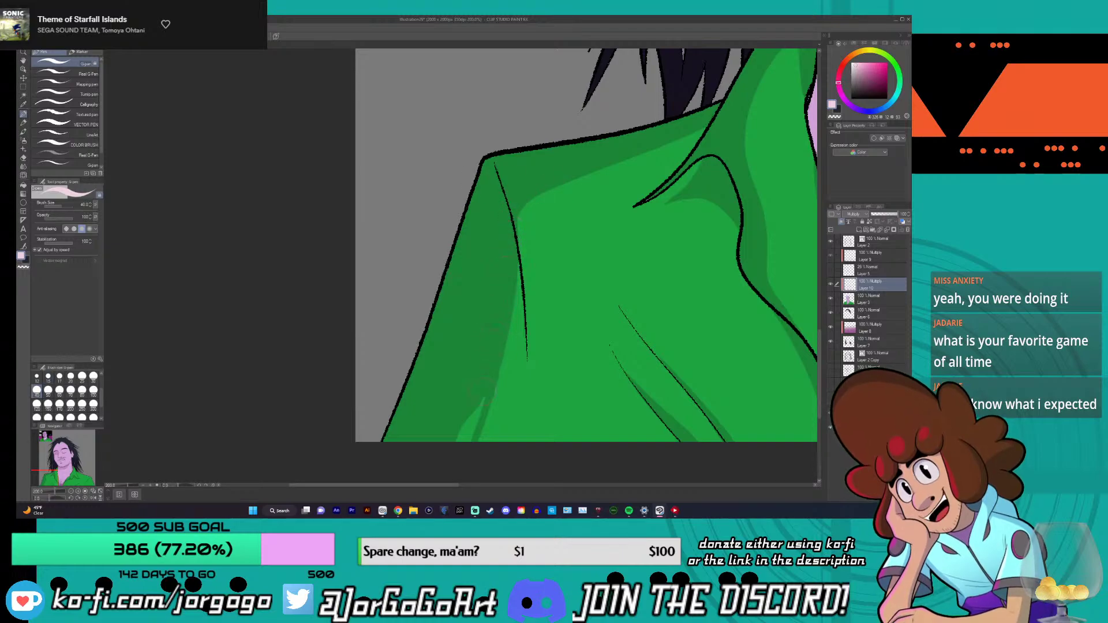
{"action": "scroll", "coordinate": [468, 432], "scroll_direction": "down", "scroll_amount": 8}
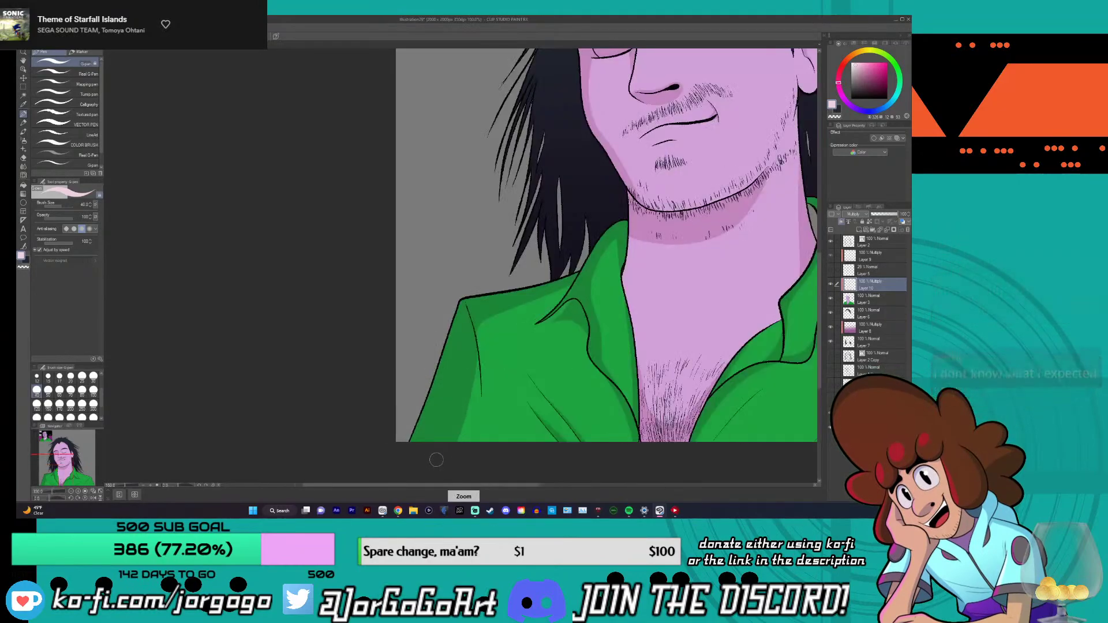
{"action": "scroll", "coordinate": [436, 462], "scroll_direction": "up", "scroll_amount": 2}
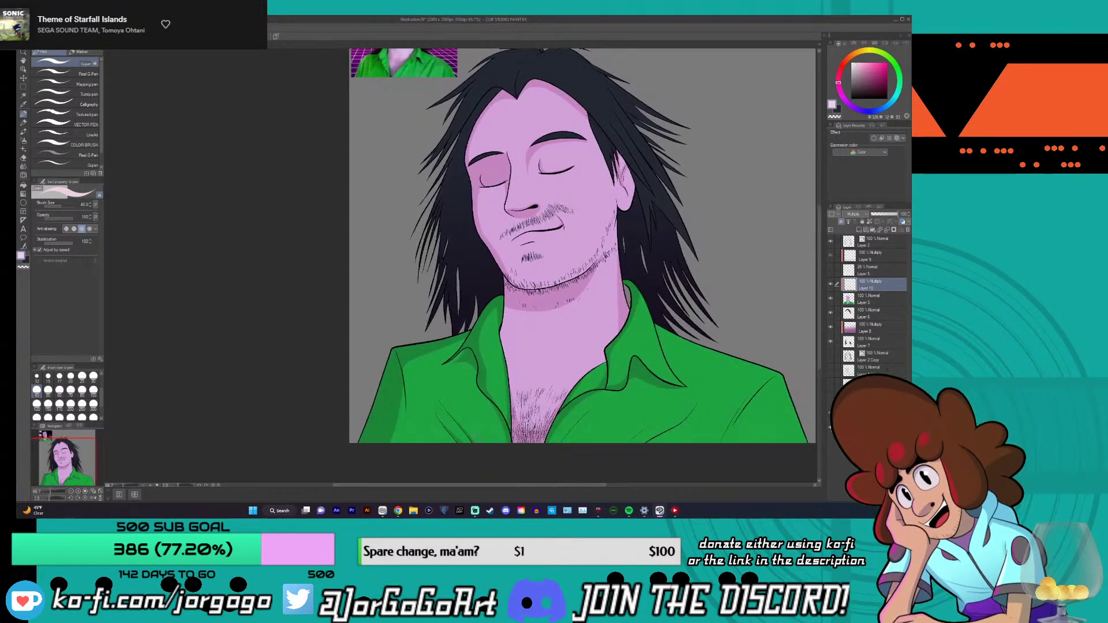
{"action": "scroll", "coordinate": [477, 437], "scroll_direction": "down", "scroll_amount": 1}
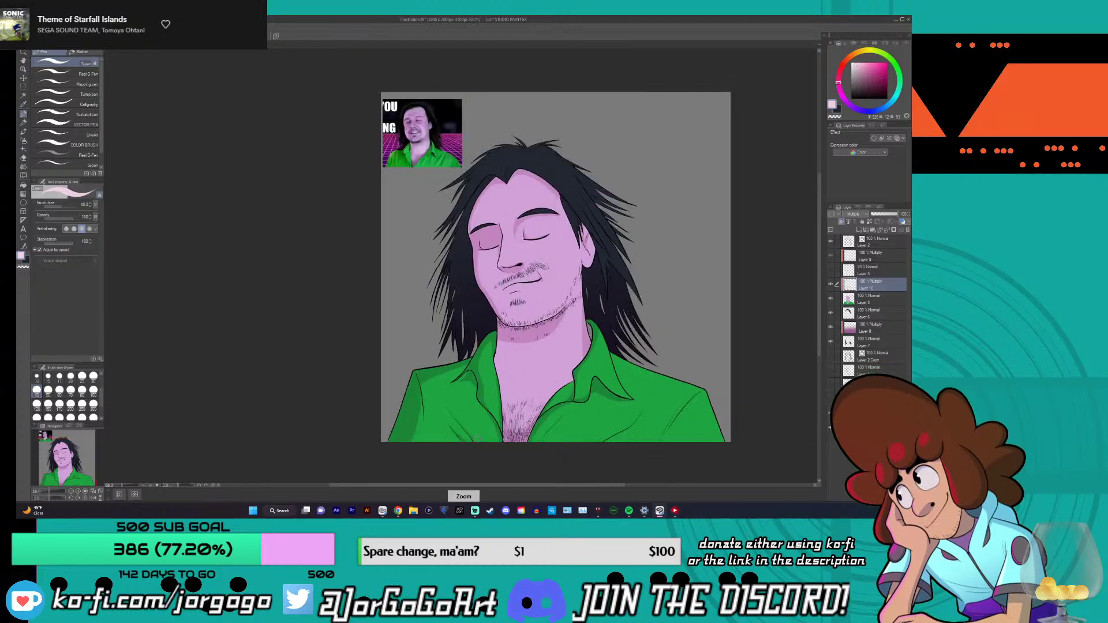
{"action": "left_click_drag", "start_coordinate": [475, 485], "coordinate": [500, 484]}
{"action": "left_click_drag", "start_coordinate": [819, 244], "coordinate": [817, 306]}
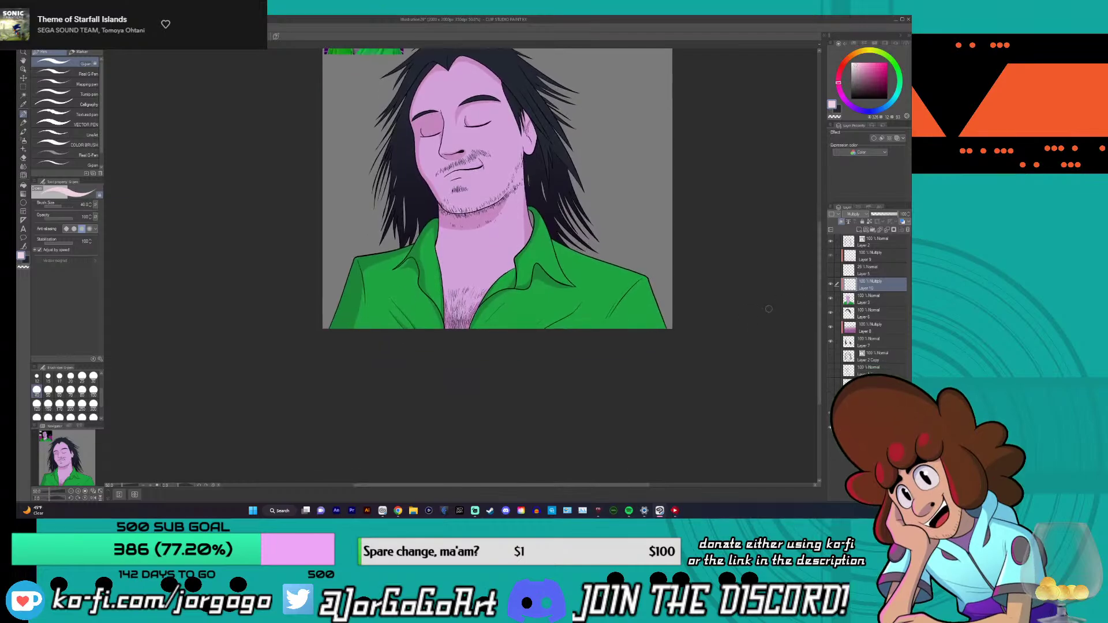
{"action": "scroll", "coordinate": [386, 315], "scroll_direction": "up", "scroll_amount": 5}
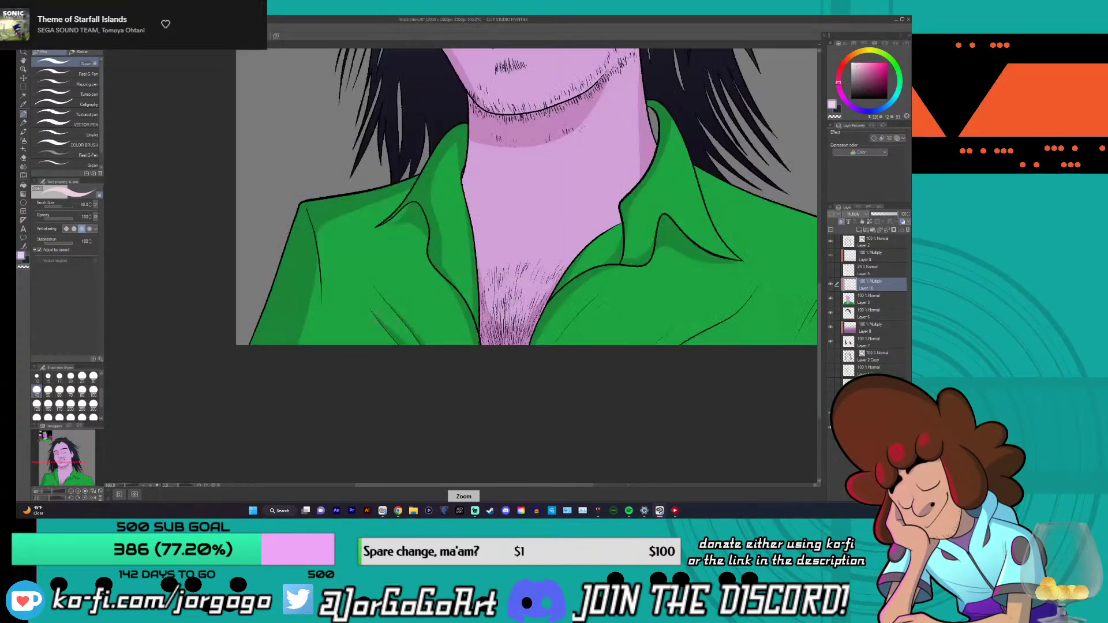
{"action": "scroll", "coordinate": [274, 194], "scroll_direction": "down", "scroll_amount": 3}
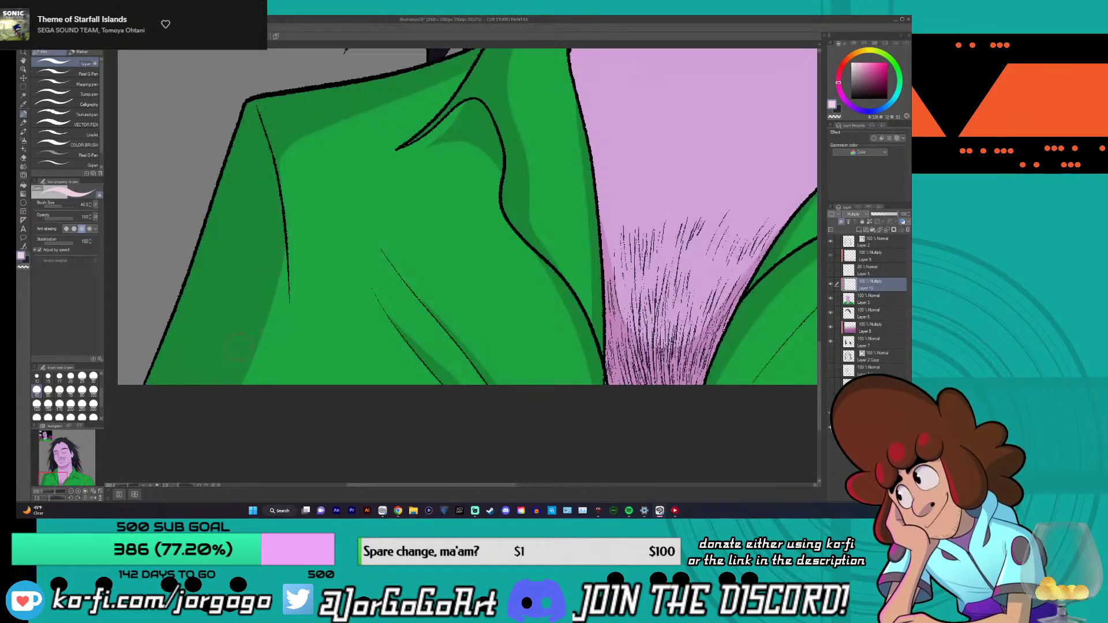
{"action": "scroll", "coordinate": [404, 173], "scroll_direction": "down", "scroll_amount": 2}
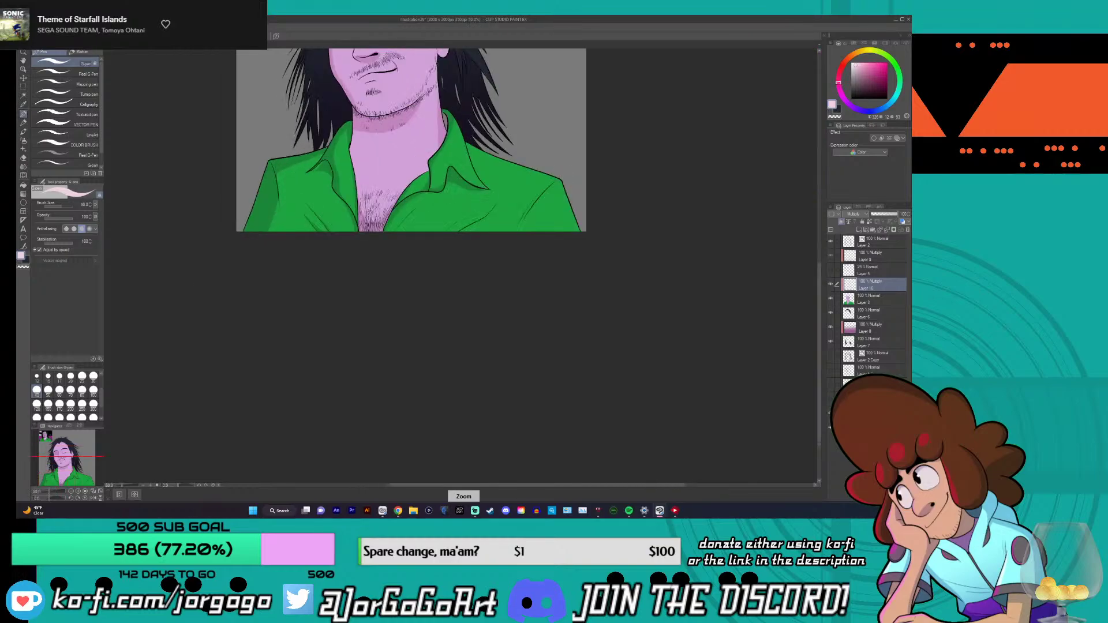
- Reduce the brush size and paint a tapering shadow beneath the long curved fold on the ear-side chest of the shirt
{"action": "scroll", "coordinate": [488, 232], "scroll_direction": "up", "scroll_amount": 4}
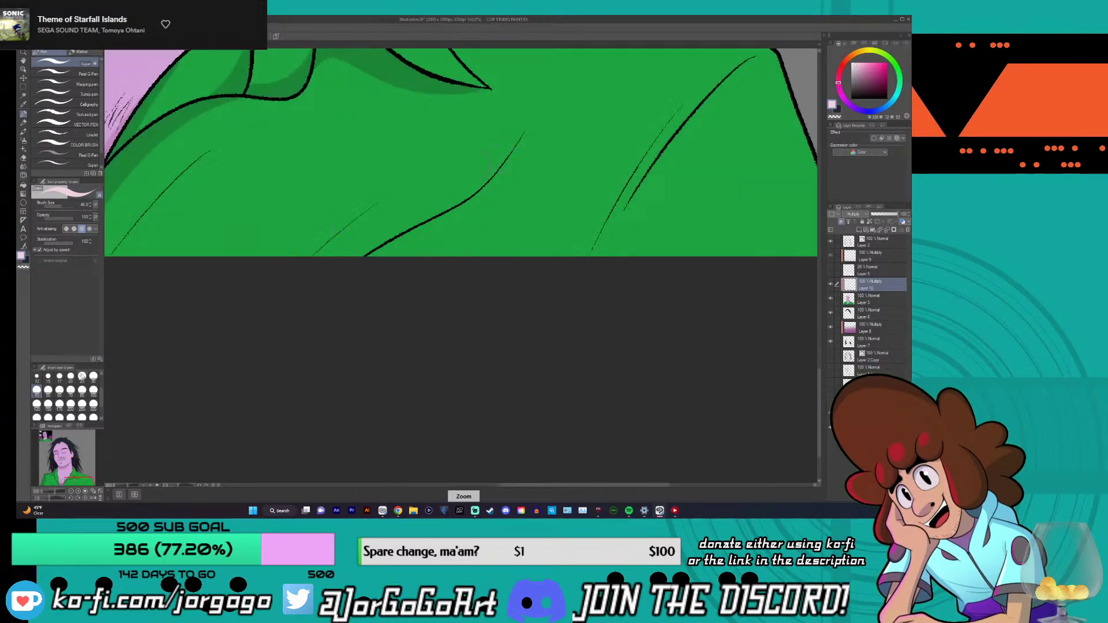
{"action": "left_click", "coordinate": [82, 378]}
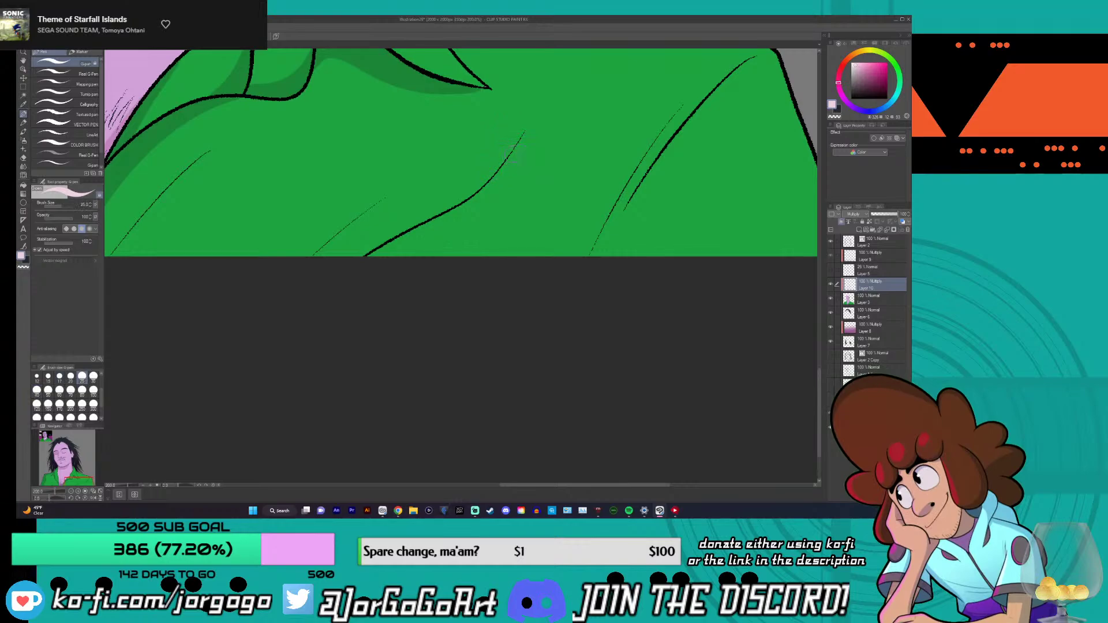
{"action": "key", "text": "ctrl+z"}
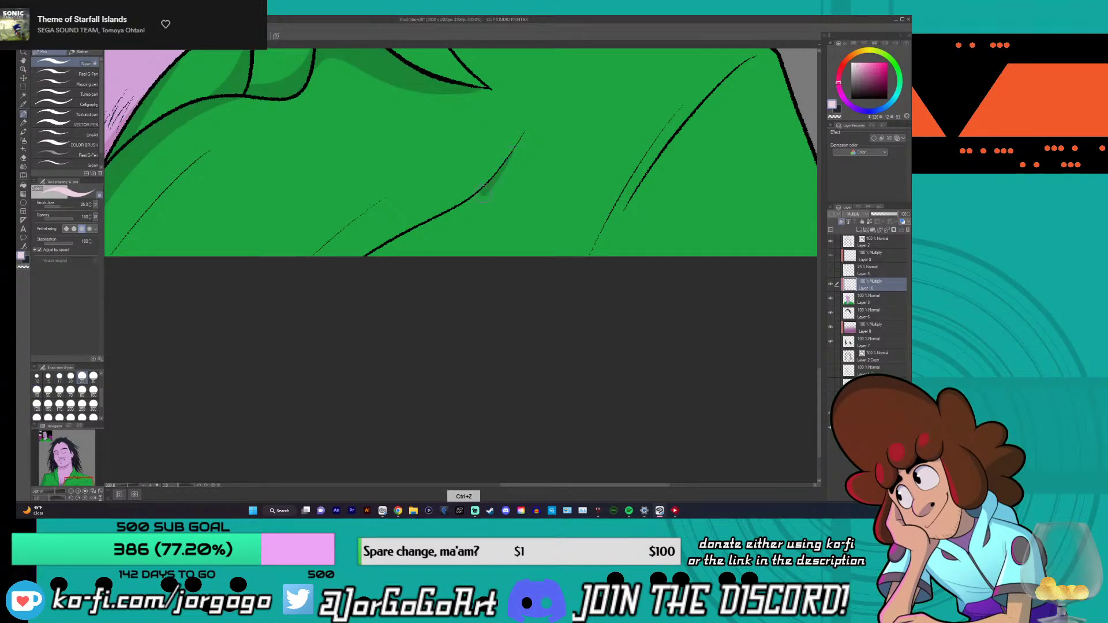
{"action": "left_click_drag", "start_coordinate": [485, 193], "coordinate": [398, 250]}
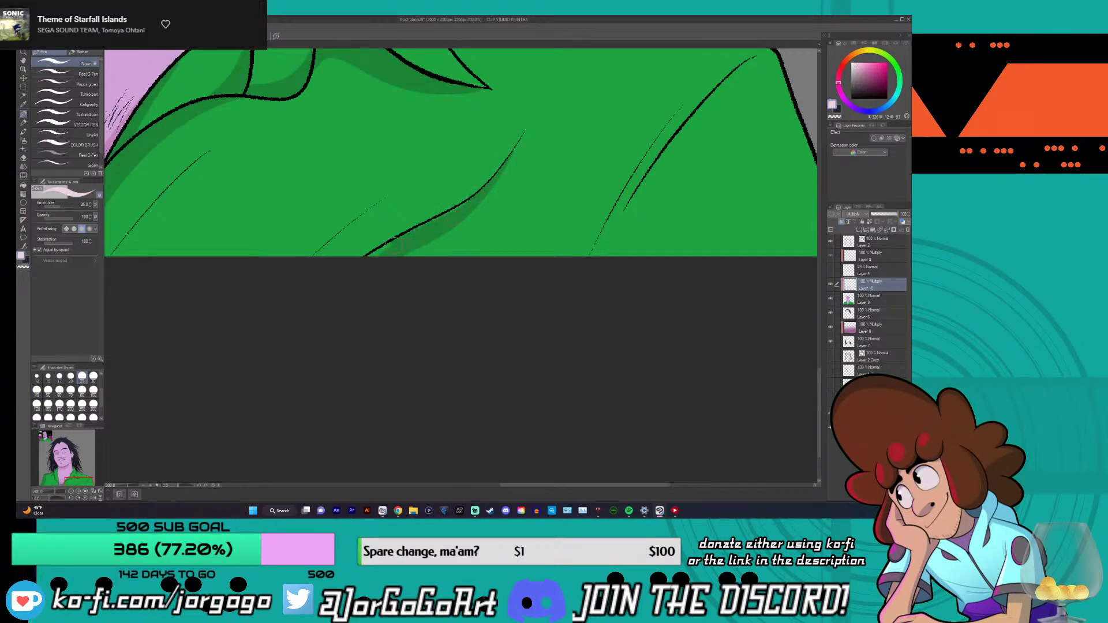
- Paint a narrow tapering shadow beneath the short fold line beside the long curved chest fold, down to the canvas edge
{"action": "scroll", "coordinate": [353, 268], "scroll_direction": "down", "scroll_amount": 1}
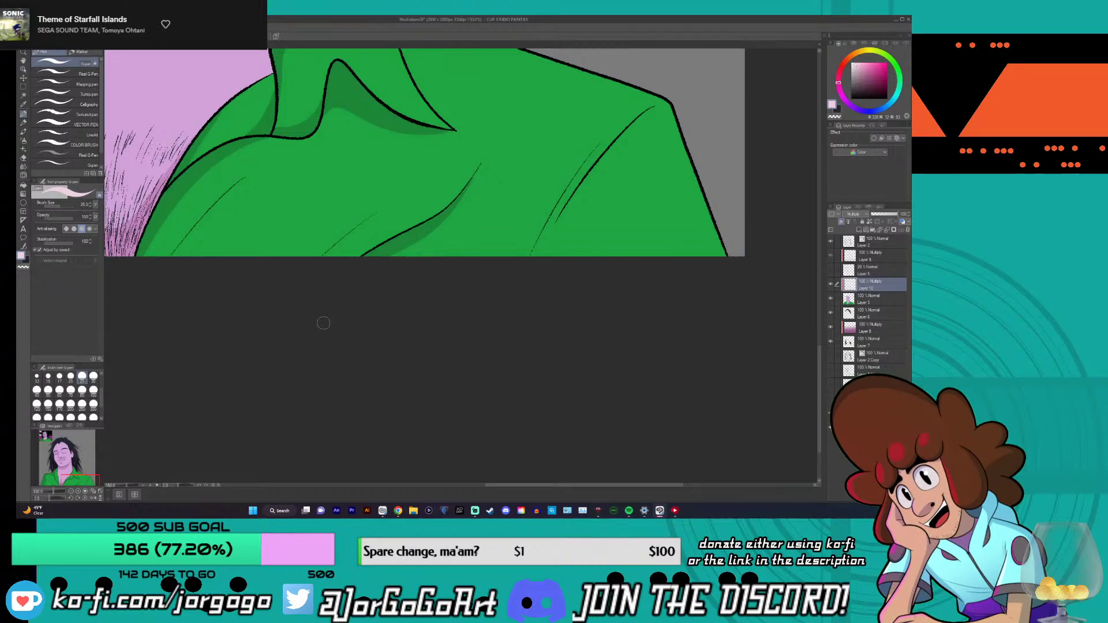
{"action": "scroll", "coordinate": [323, 323], "scroll_direction": "up", "scroll_amount": 2}
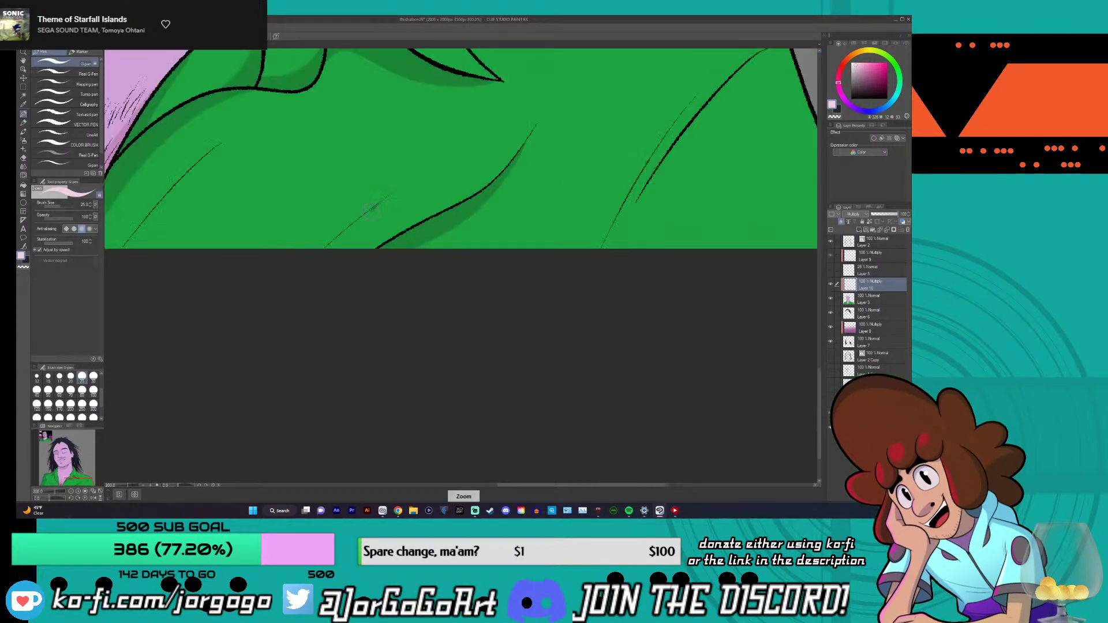
{"action": "scroll", "coordinate": [407, 181], "scroll_direction": "up", "scroll_amount": 2}
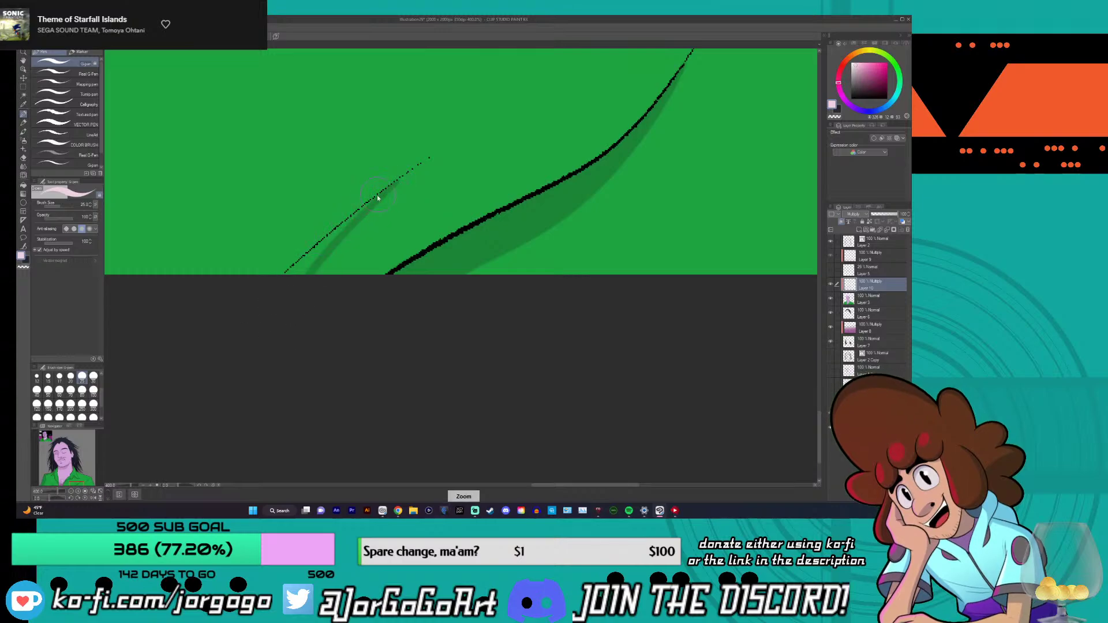
{"action": "scroll", "coordinate": [372, 198], "scroll_direction": "down", "scroll_amount": 2}
{"action": "scroll", "coordinate": [338, 234], "scroll_direction": "up", "scroll_amount": 2}
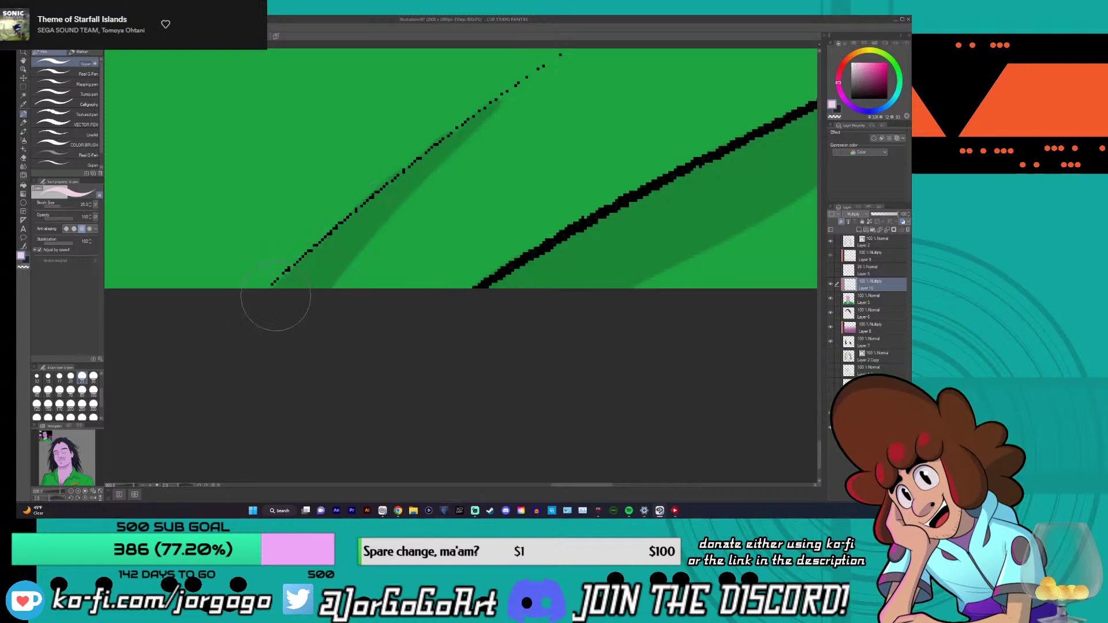
{"action": "scroll", "coordinate": [231, 355], "scroll_direction": "down", "scroll_amount": 5}
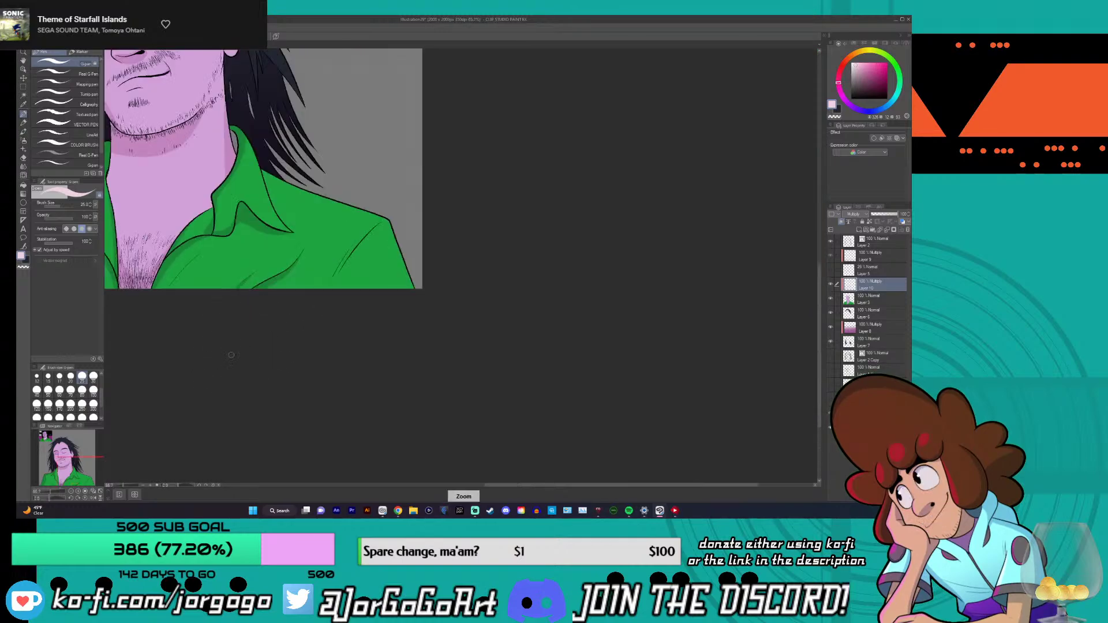
- Paint a thin tapering shadow along the fold line nearest the shirt opening on the ear-side chest, undoing a stray stroke
{"action": "scroll", "coordinate": [231, 355], "scroll_direction": "up", "scroll_amount": 3}
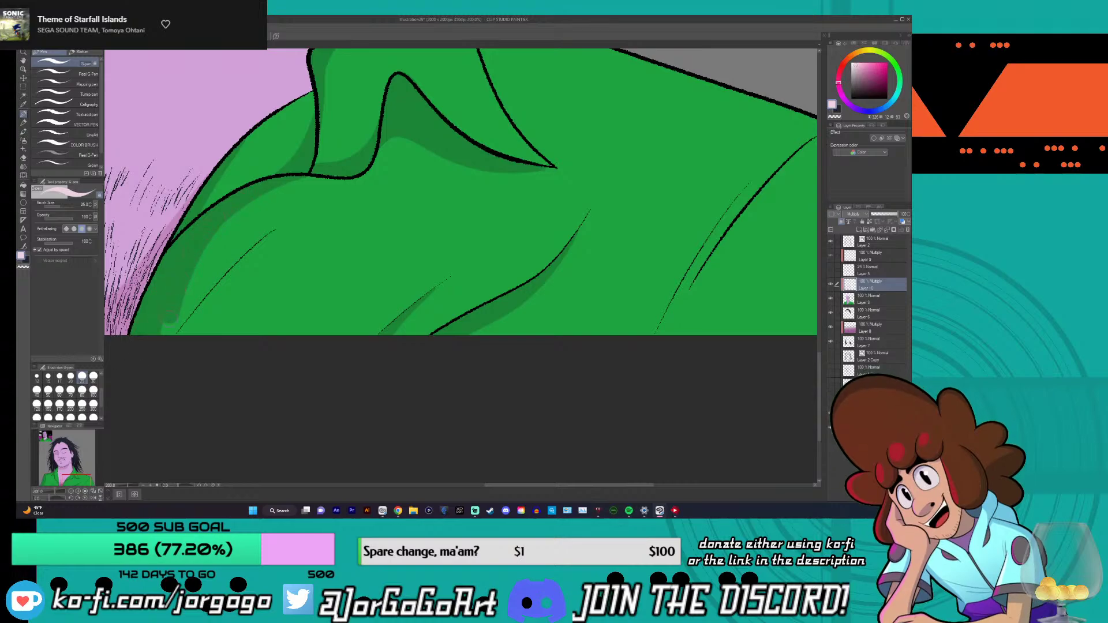
{"action": "scroll", "coordinate": [169, 316], "scroll_direction": "up", "scroll_amount": 3}
{"action": "scroll", "coordinate": [345, 185], "scroll_direction": "down", "scroll_amount": 3}
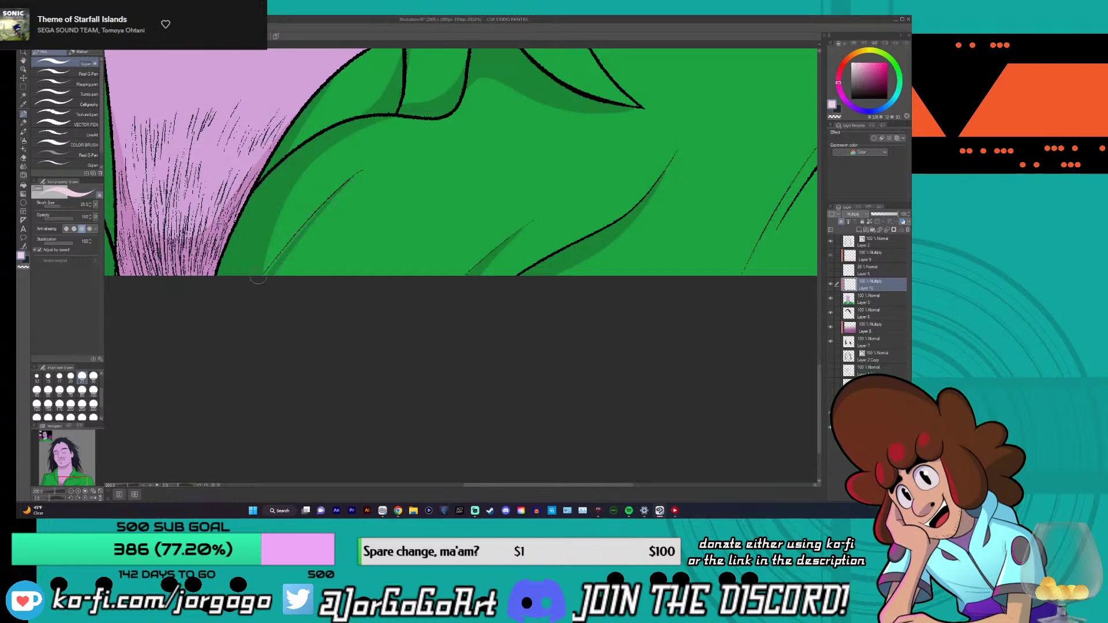
{"action": "scroll", "coordinate": [258, 271], "scroll_direction": "up", "scroll_amount": 4}
{"action": "scroll", "coordinate": [391, 151], "scroll_direction": "down", "scroll_amount": 2}
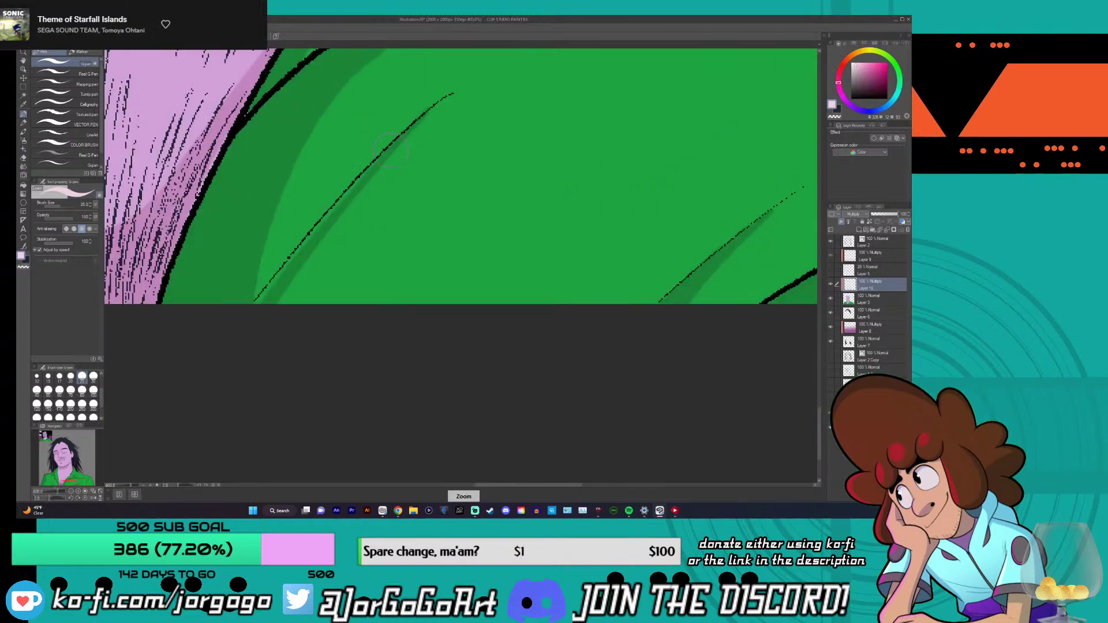
{"action": "key", "text": "ctrl+z"}
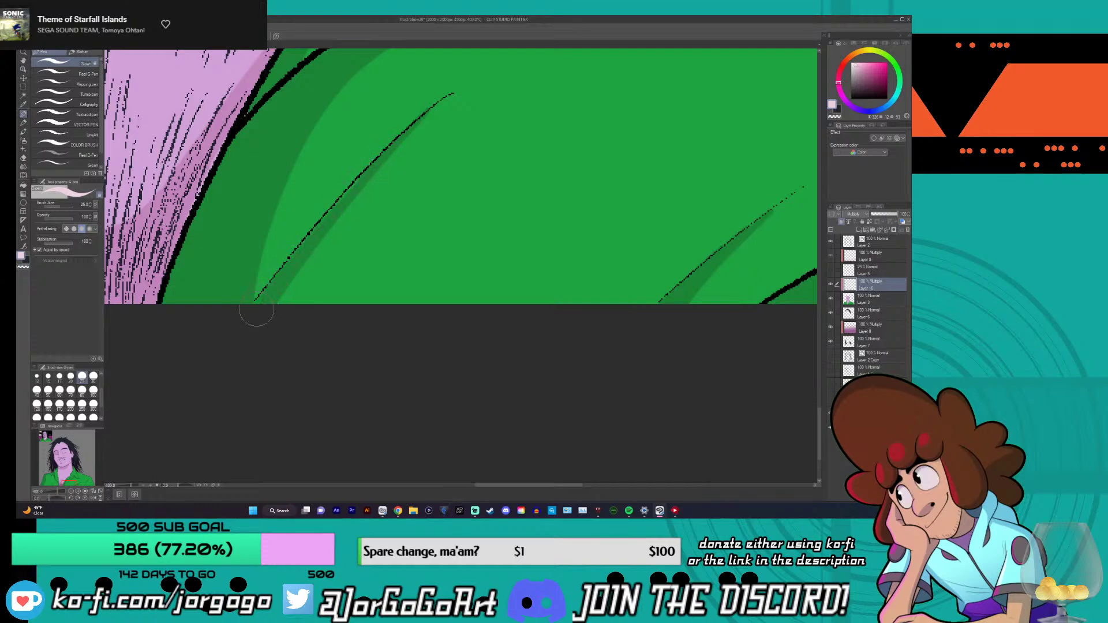
- Paint shadow along the inner edge of the ear-side collar flap, down to its lower fold
{"action": "scroll", "coordinate": [190, 399], "scroll_direction": "down", "scroll_amount": 7}
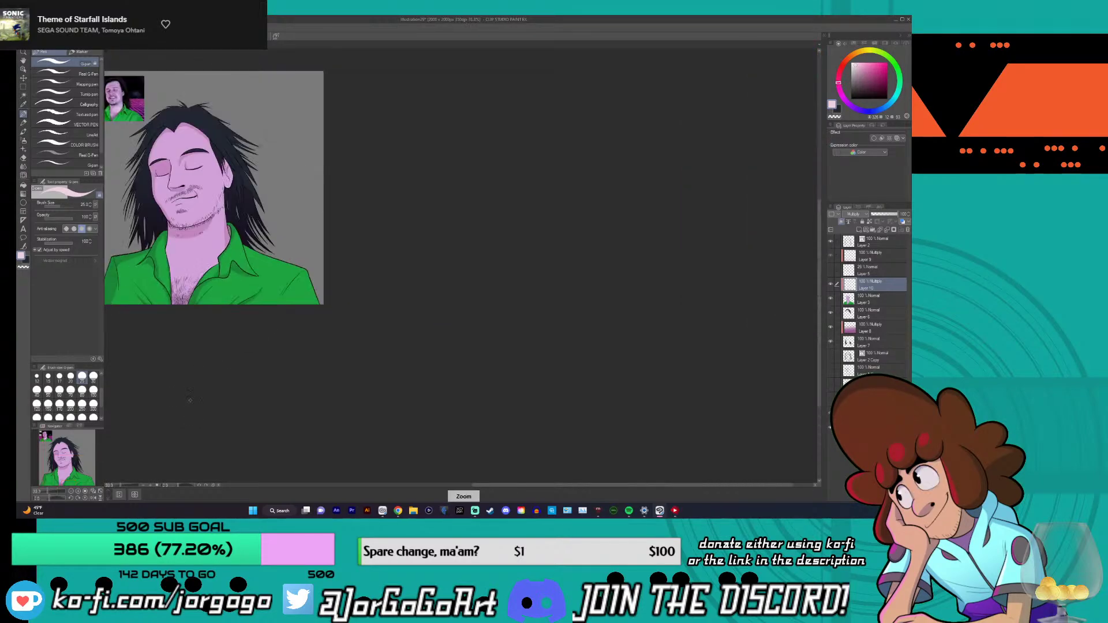
{"action": "scroll", "coordinate": [190, 400], "scroll_direction": "down", "scroll_amount": 2}
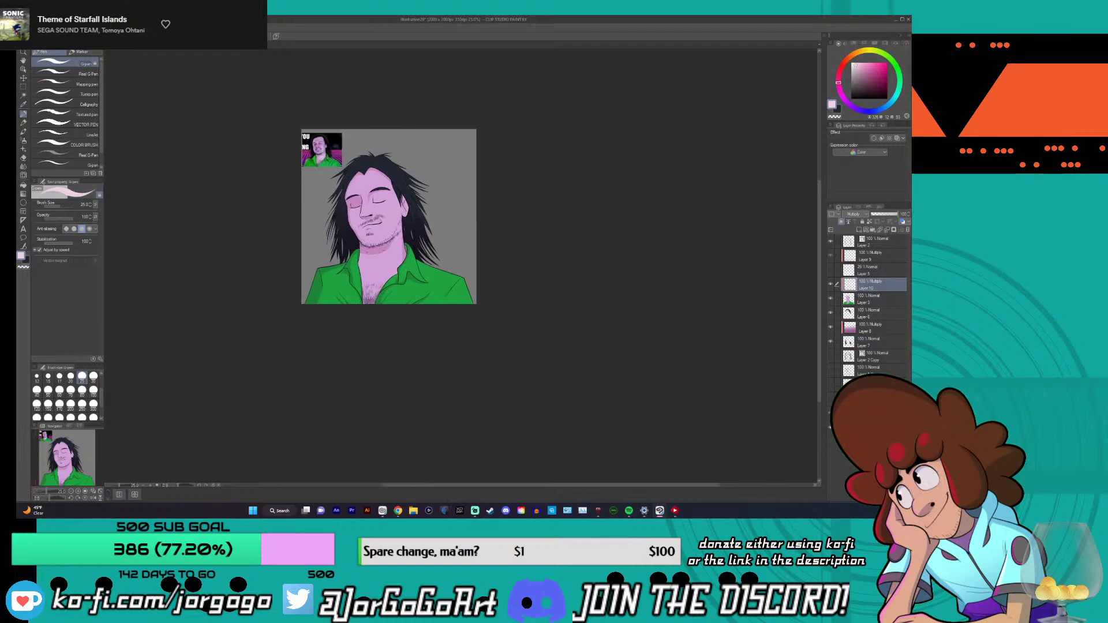
{"action": "scroll", "coordinate": [373, 299], "scroll_direction": "up", "scroll_amount": 2}
{"action": "scroll", "coordinate": [447, 147], "scroll_direction": "down", "scroll_amount": 2}
{"action": "scroll", "coordinate": [448, 147], "scroll_direction": "up", "scroll_amount": 7}
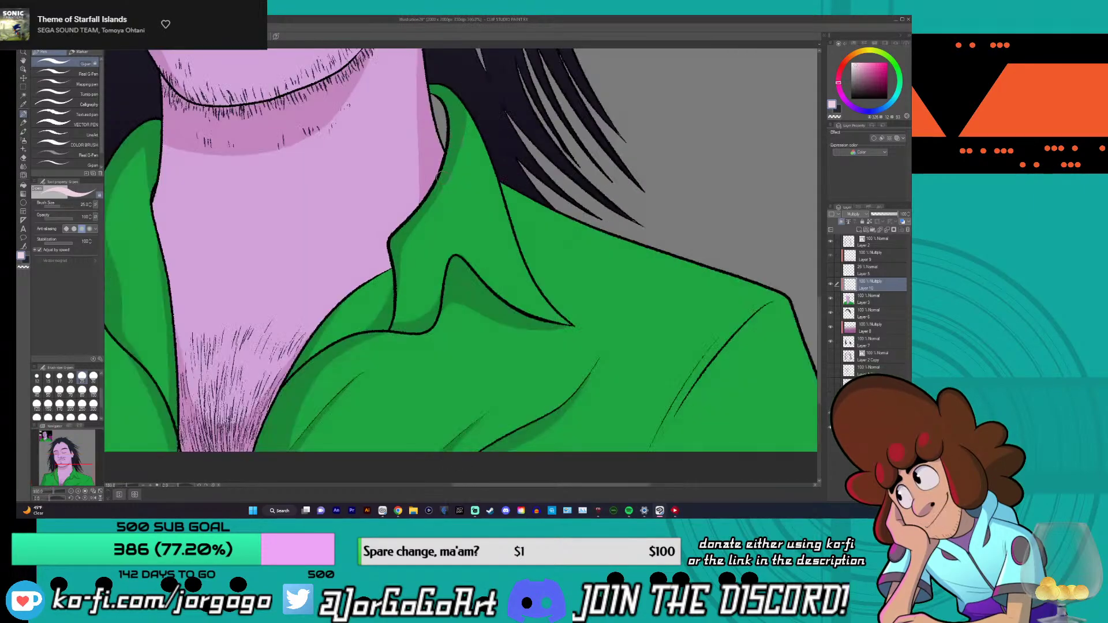
{"action": "left_click_drag", "start_coordinate": [416, 231], "coordinate": [403, 320]}
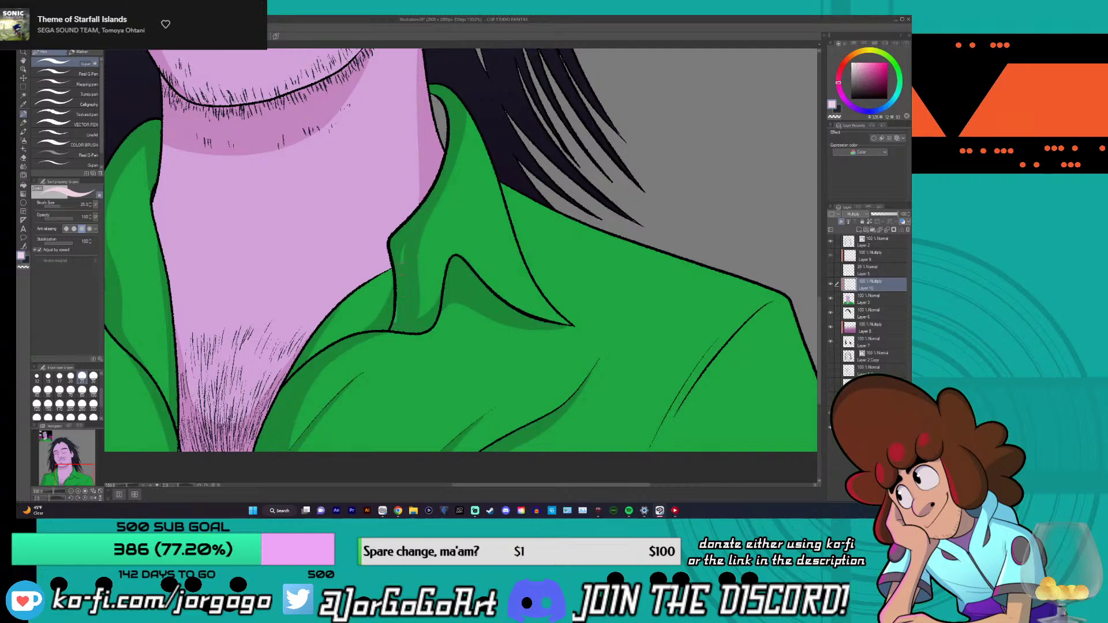
{"action": "scroll", "coordinate": [390, 323], "scroll_direction": "down", "scroll_amount": 6}
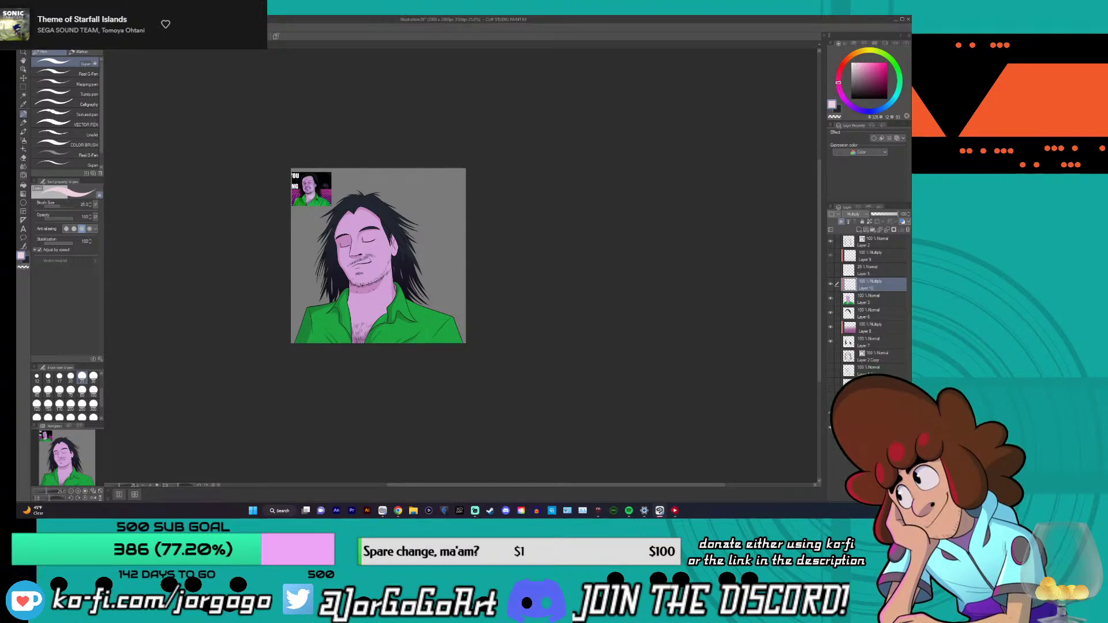
- Paint a small shadow beneath the short line under the lower lip
{"action": "scroll", "coordinate": [368, 273], "scroll_direction": "up", "scroll_amount": 5}
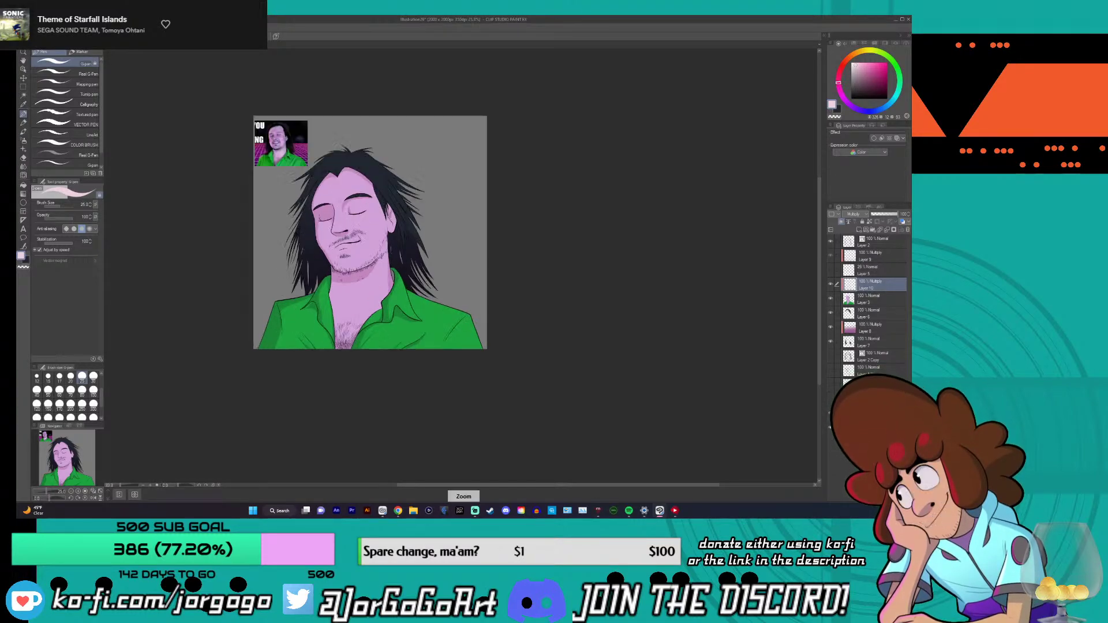
{"action": "scroll", "coordinate": [321, 267], "scroll_direction": "up", "scroll_amount": 4}
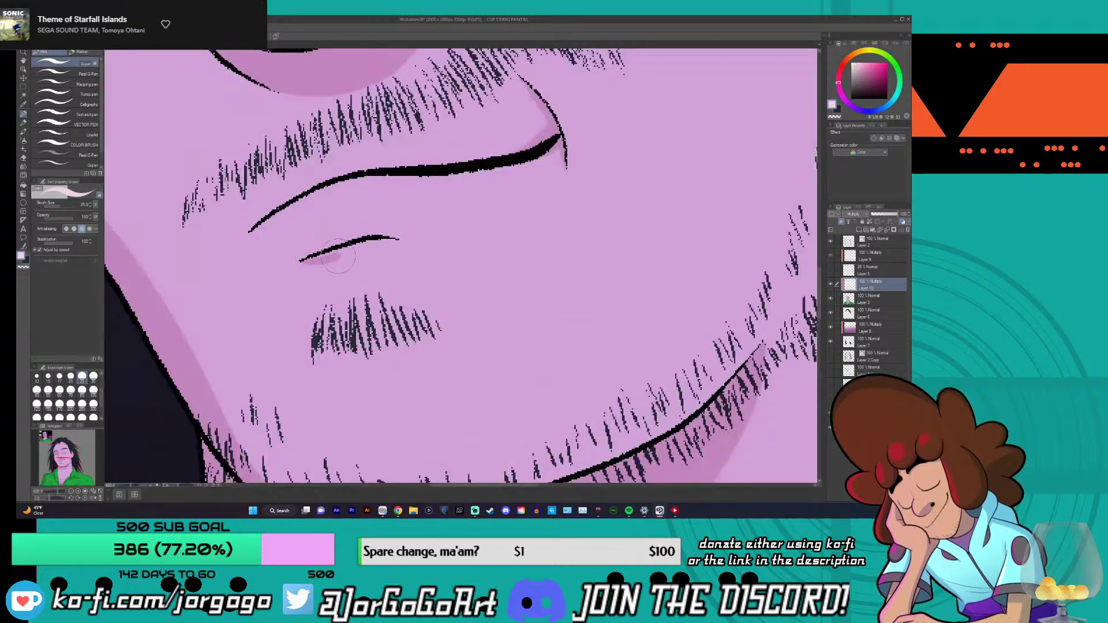
{"action": "scroll", "coordinate": [342, 250], "scroll_direction": "down", "scroll_amount": 9}
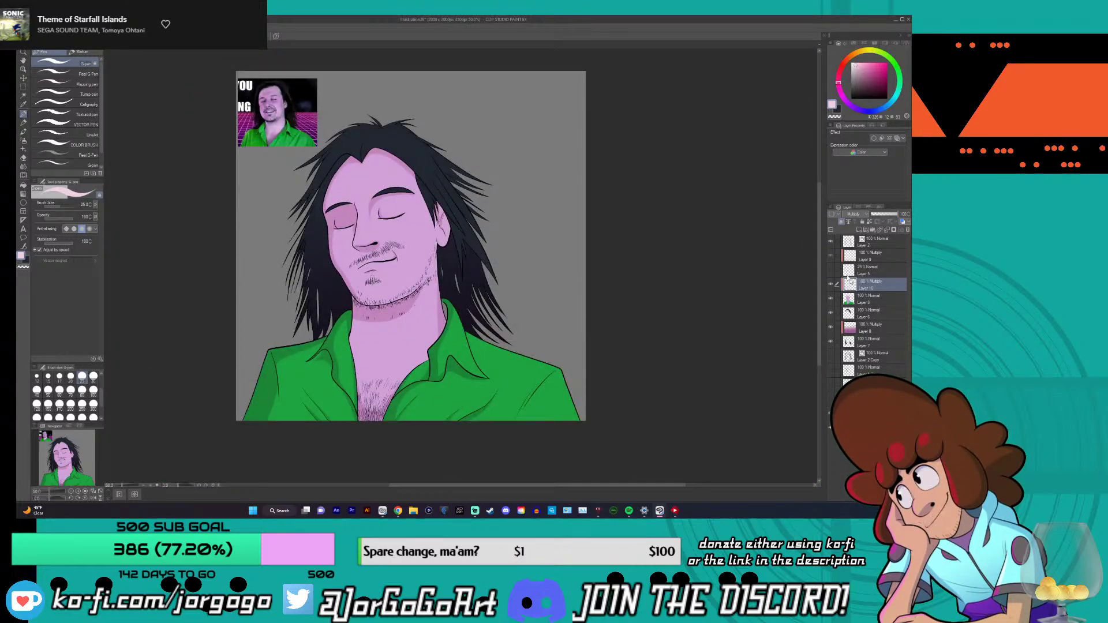
- Identify the hair layer by toggling its visibility, and add a new layer directly above it
{"action": "left_click", "coordinate": [853, 311]}
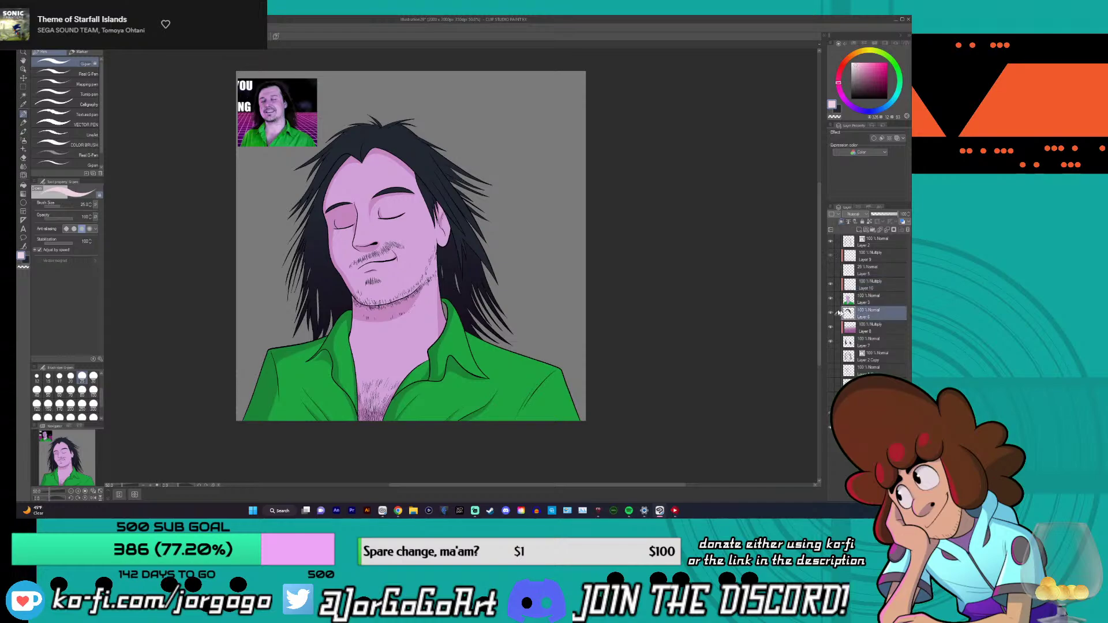
{"action": "left_click", "coordinate": [831, 312]}
{"action": "left_click", "coordinate": [832, 313]}
{"action": "left_click", "coordinate": [831, 313]}
{"action": "left_click", "coordinate": [832, 313]}
{"action": "left_click", "coordinate": [866, 230]}
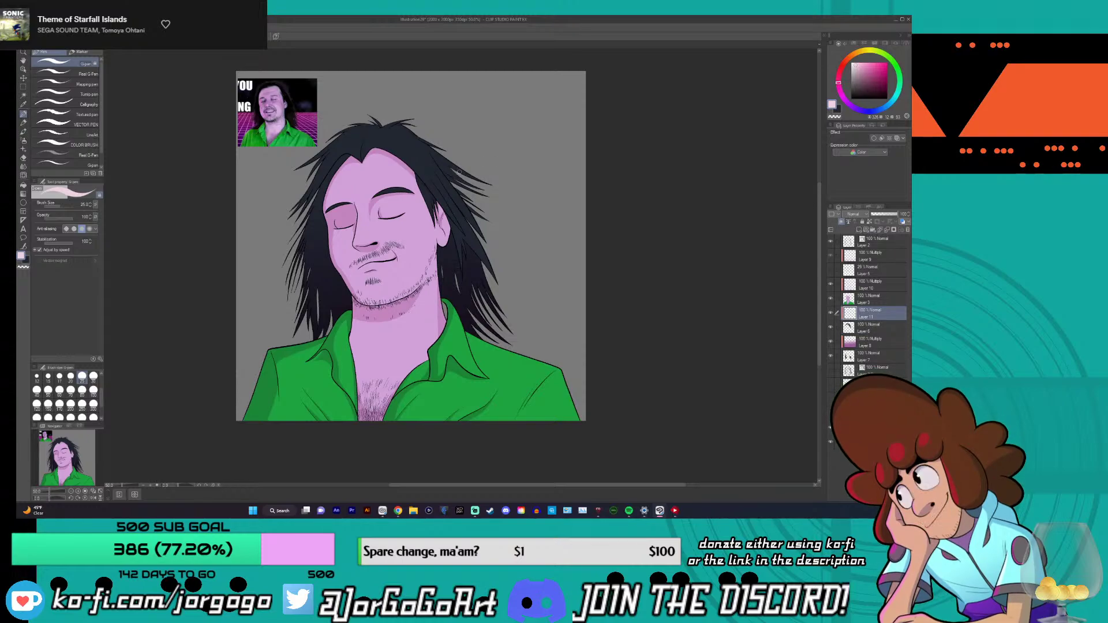
- Examine the collar, face and hair shading up close and across the whole portrait
{"action": "scroll", "coordinate": [459, 172], "scroll_direction": "up", "scroll_amount": 2}
{"action": "scroll", "coordinate": [635, 202], "scroll_direction": "down", "scroll_amount": 2}
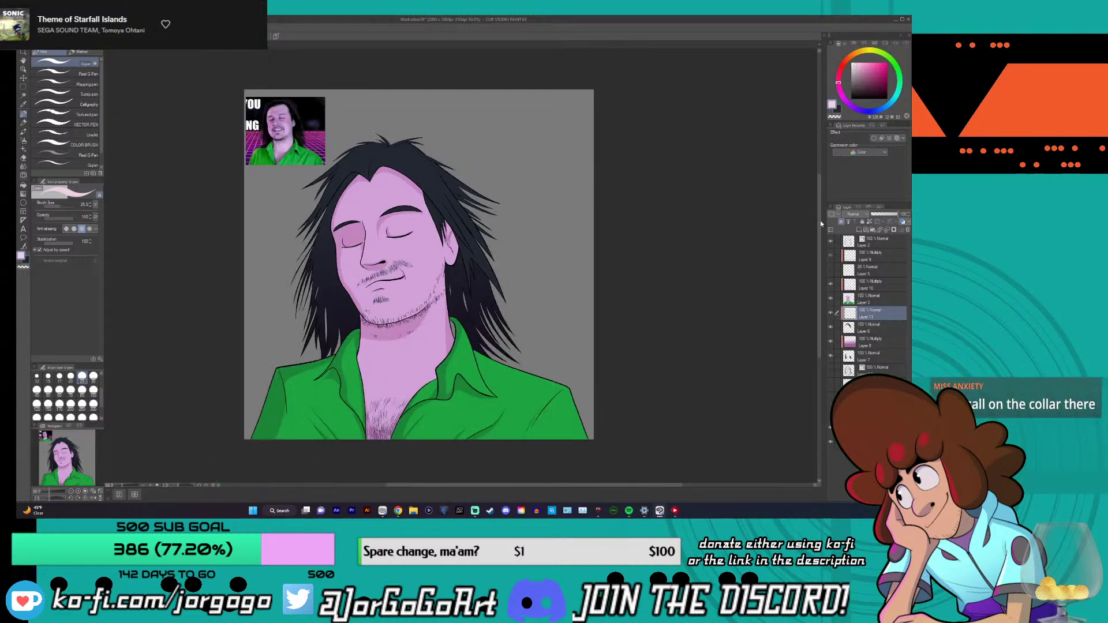
{"action": "scroll", "coordinate": [623, 262], "scroll_direction": "down", "scroll_amount": 3}
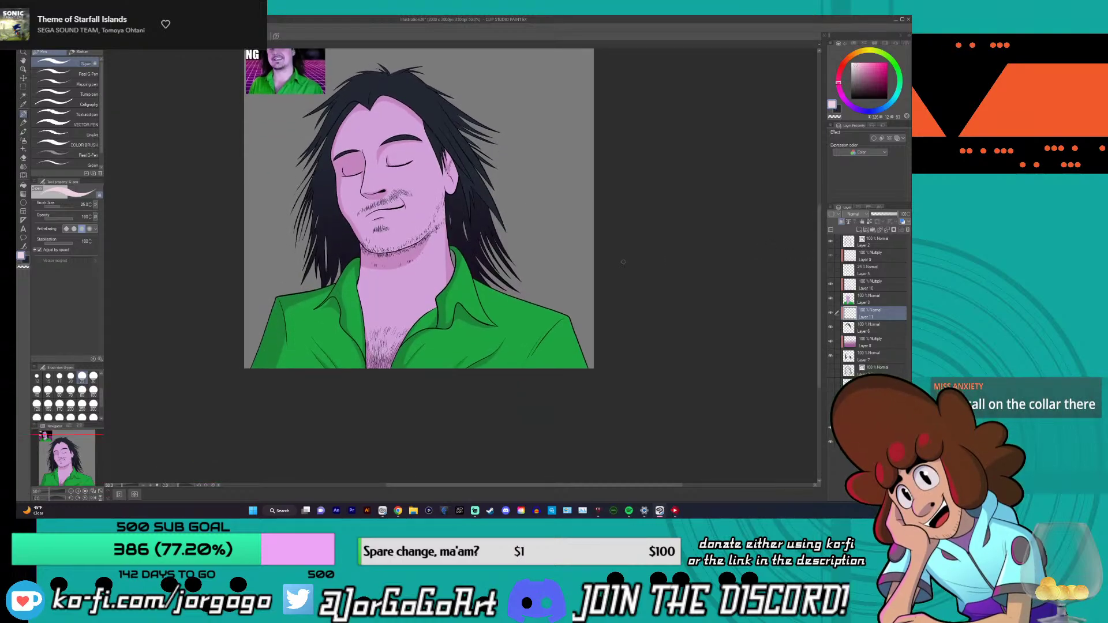
{"action": "scroll", "coordinate": [446, 298], "scroll_direction": "up", "scroll_amount": 3}
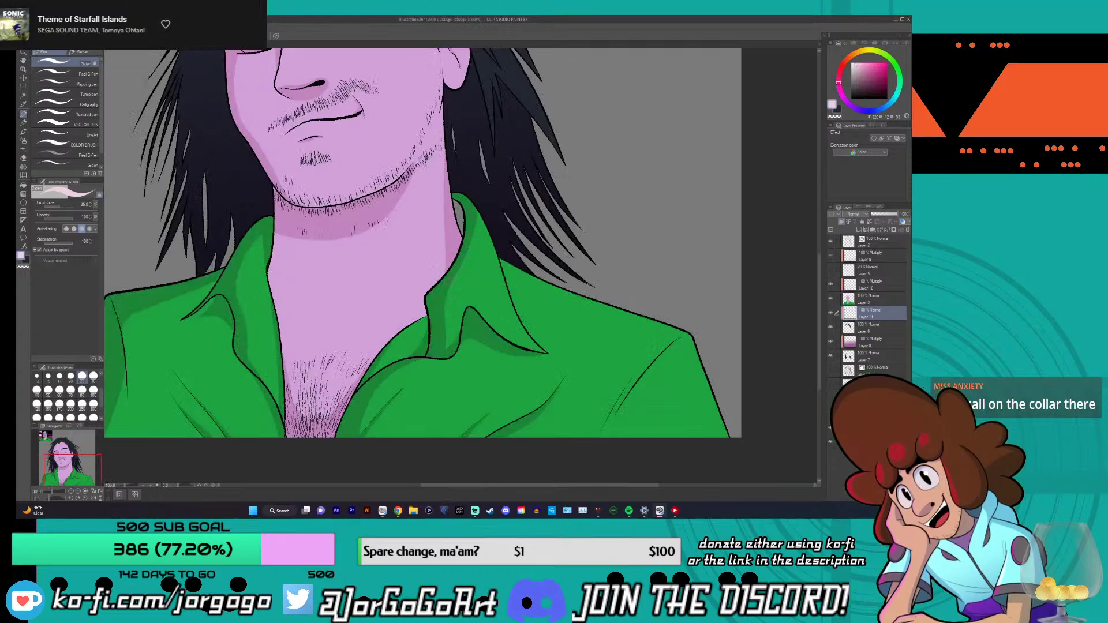
{"action": "scroll", "coordinate": [445, 288], "scroll_direction": "down", "scroll_amount": 2}
{"action": "scroll", "coordinate": [444, 288], "scroll_direction": "up", "scroll_amount": 3}
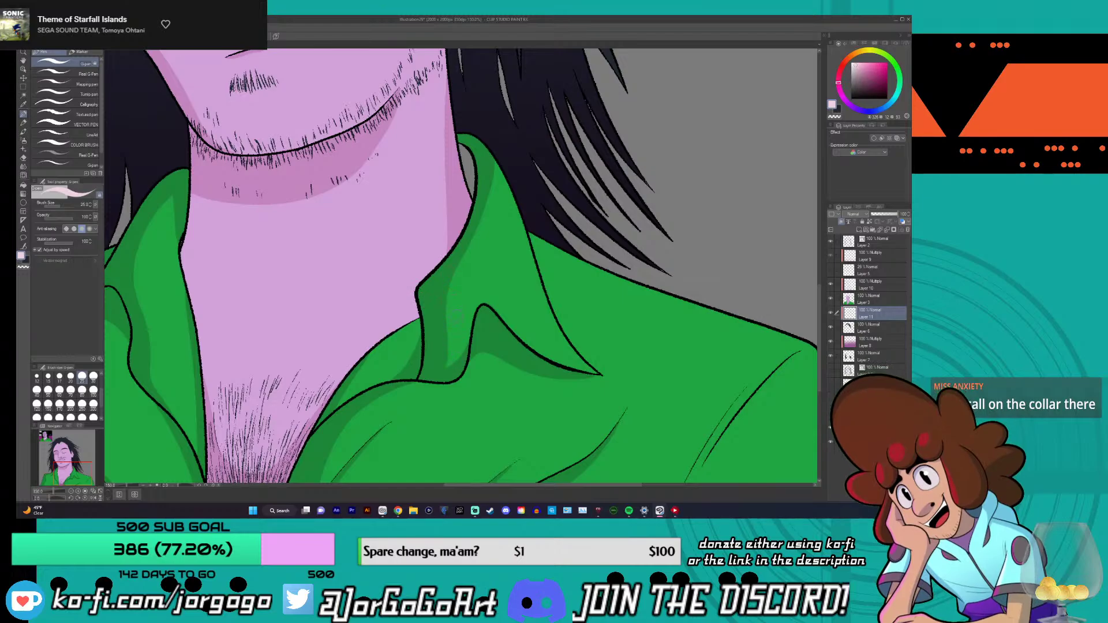
{"action": "scroll", "coordinate": [456, 314], "scroll_direction": "down", "scroll_amount": 6}
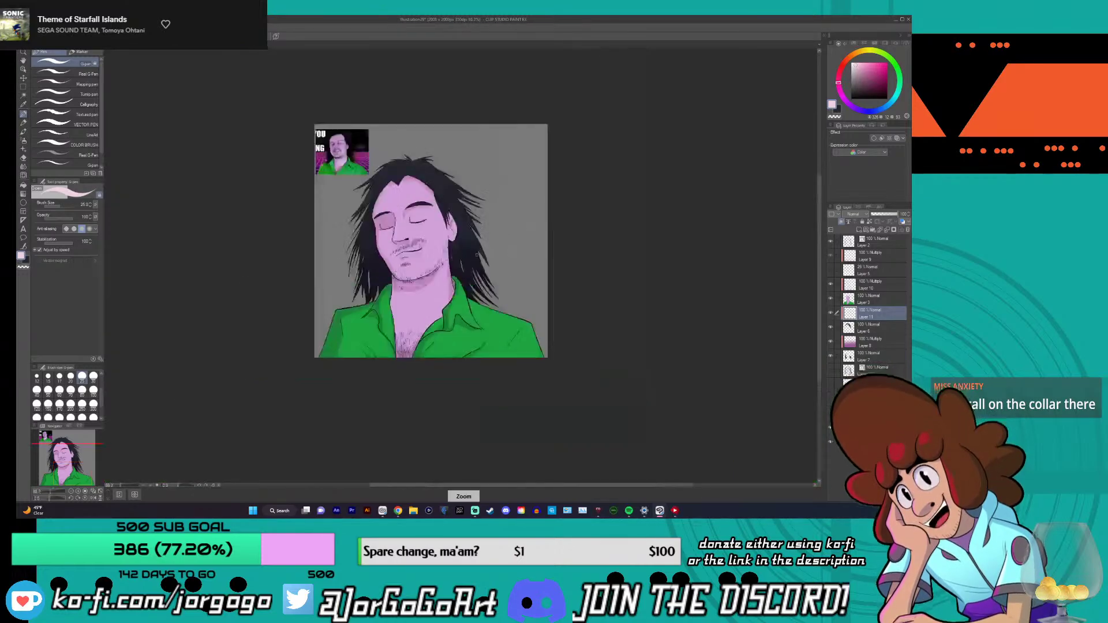
{"action": "scroll", "coordinate": [464, 270], "scroll_direction": "up", "scroll_amount": 3}
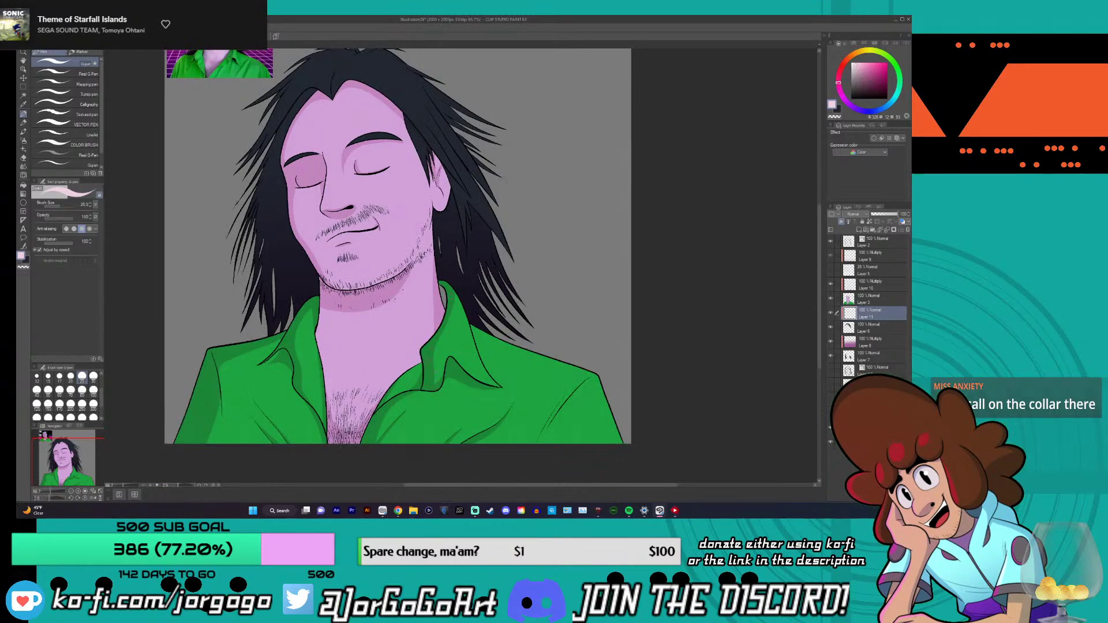
{"action": "scroll", "coordinate": [293, 100], "scroll_direction": "up", "scroll_amount": 2}
{"action": "scroll", "coordinate": [293, 100], "scroll_direction": "down", "scroll_amount": 2}
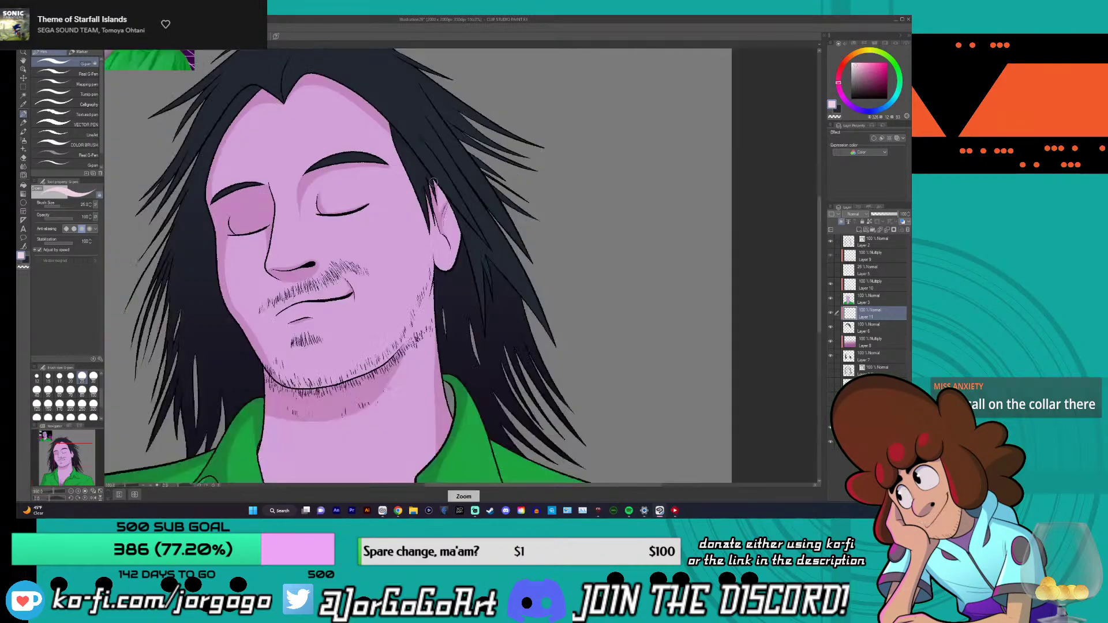
{"action": "scroll", "coordinate": [293, 100], "scroll_direction": "up", "scroll_amount": 2}
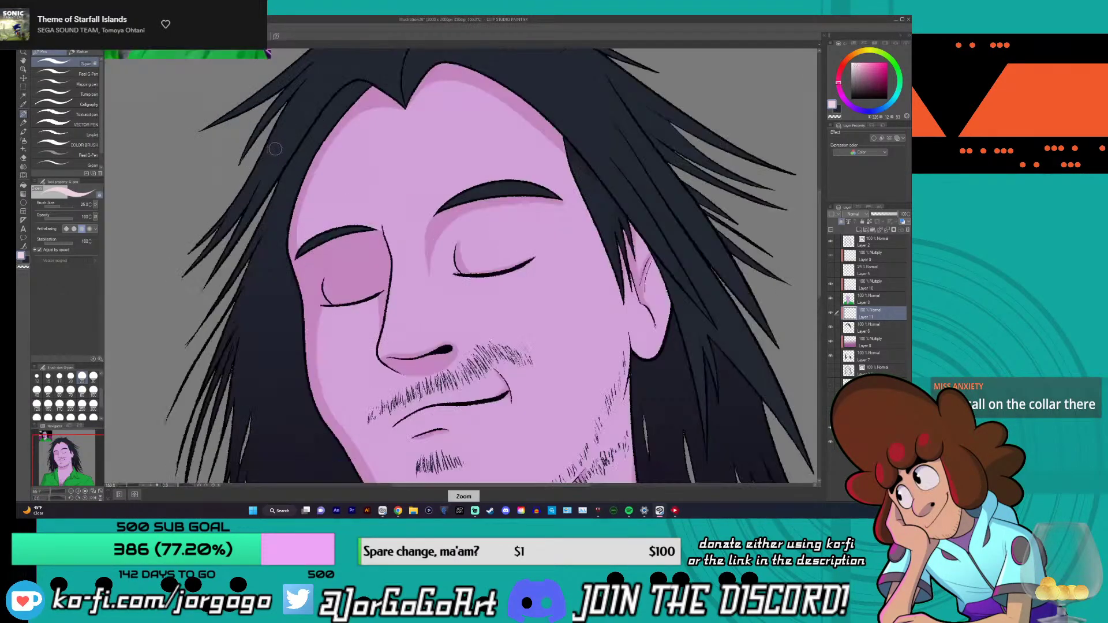
{"action": "scroll", "coordinate": [294, 101], "scroll_direction": "down", "scroll_amount": 2}
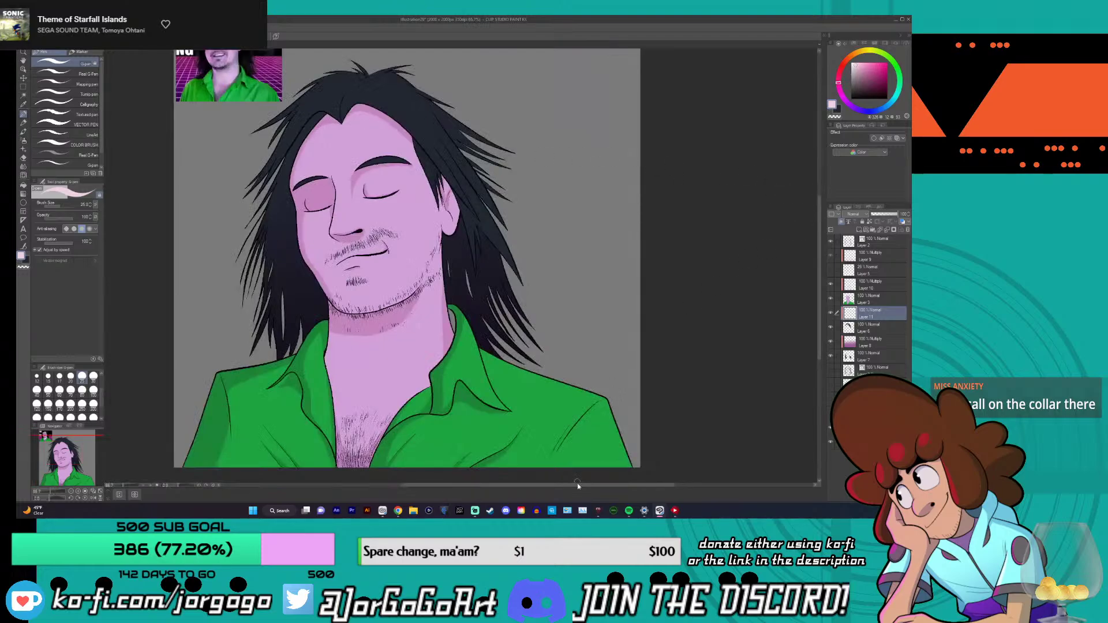
- Undo the pale test stroke on the outer hair strands and set the new hair layer's blending mode to Multiply
{"action": "left_click_drag", "start_coordinate": [579, 486], "coordinate": [532, 486]}
{"action": "scroll", "coordinate": [352, 240], "scroll_direction": "up", "scroll_amount": 3}
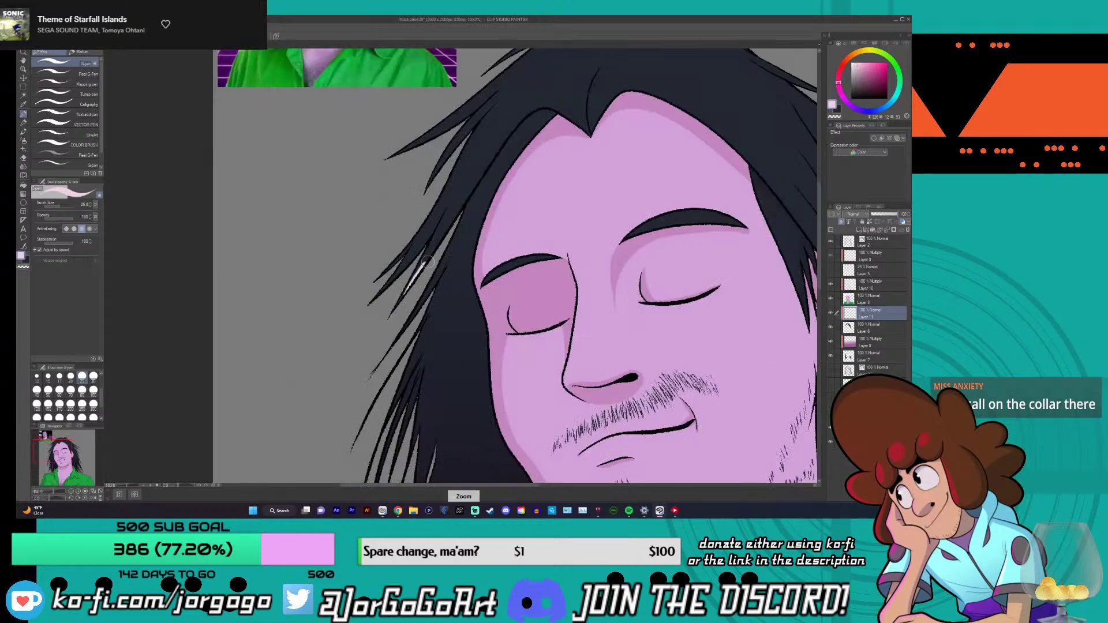
{"action": "key", "text": "ctrl+z"}
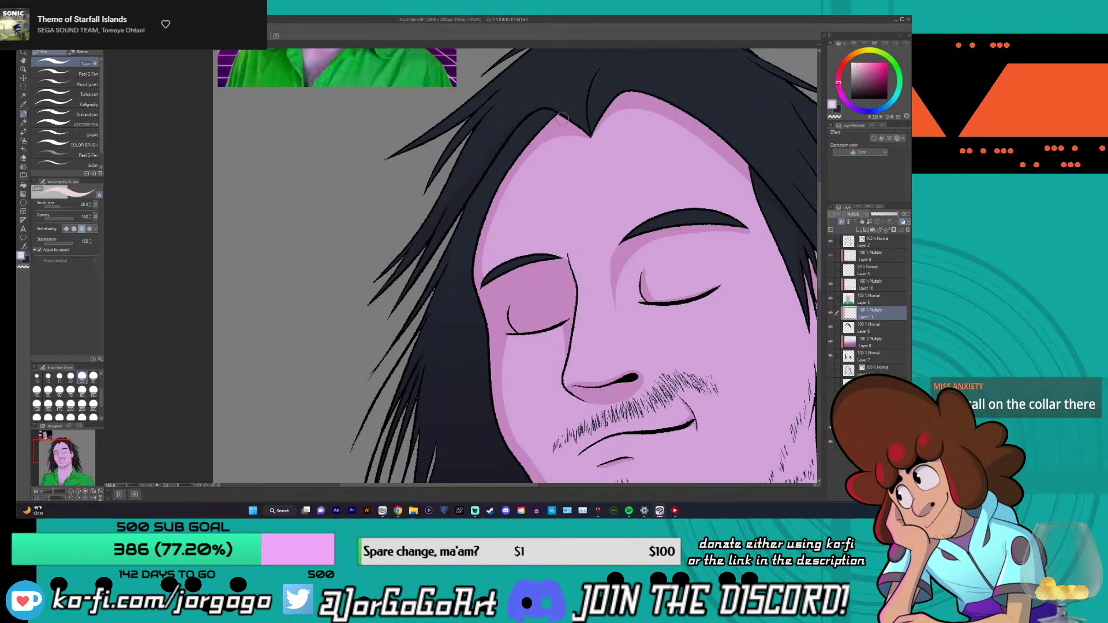
- Examine the dark hair around the forehead and parting up close and against the whole portrait
{"action": "scroll", "coordinate": [555, 123], "scroll_direction": "down", "scroll_amount": 2}
{"action": "scroll", "coordinate": [488, 138], "scroll_direction": "up", "scroll_amount": 2}
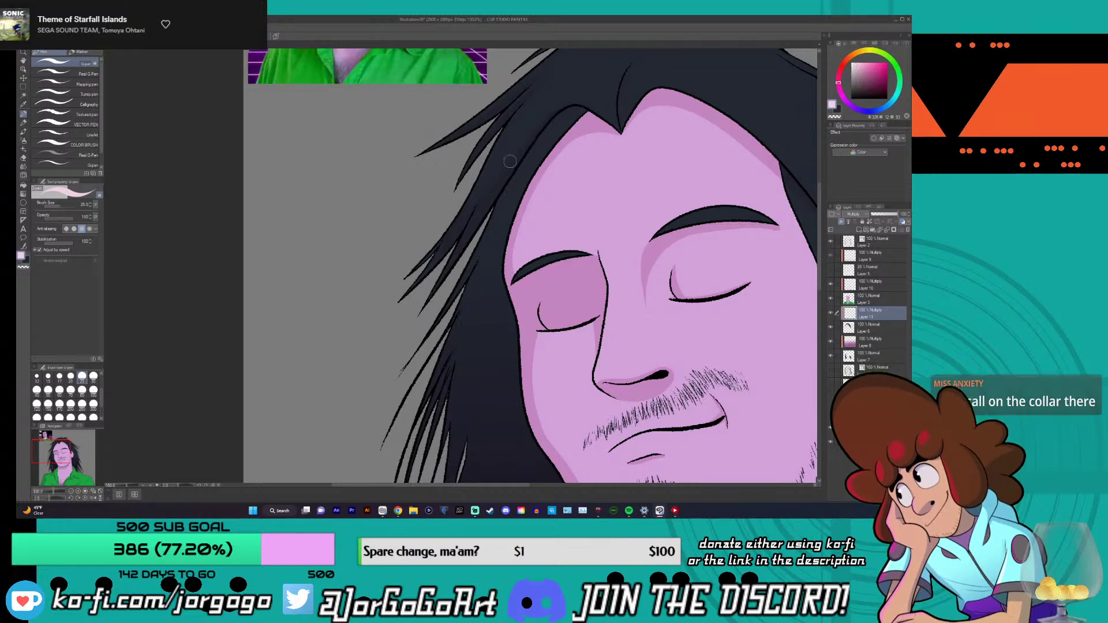
{"action": "scroll", "coordinate": [503, 199], "scroll_direction": "down", "scroll_amount": 3}
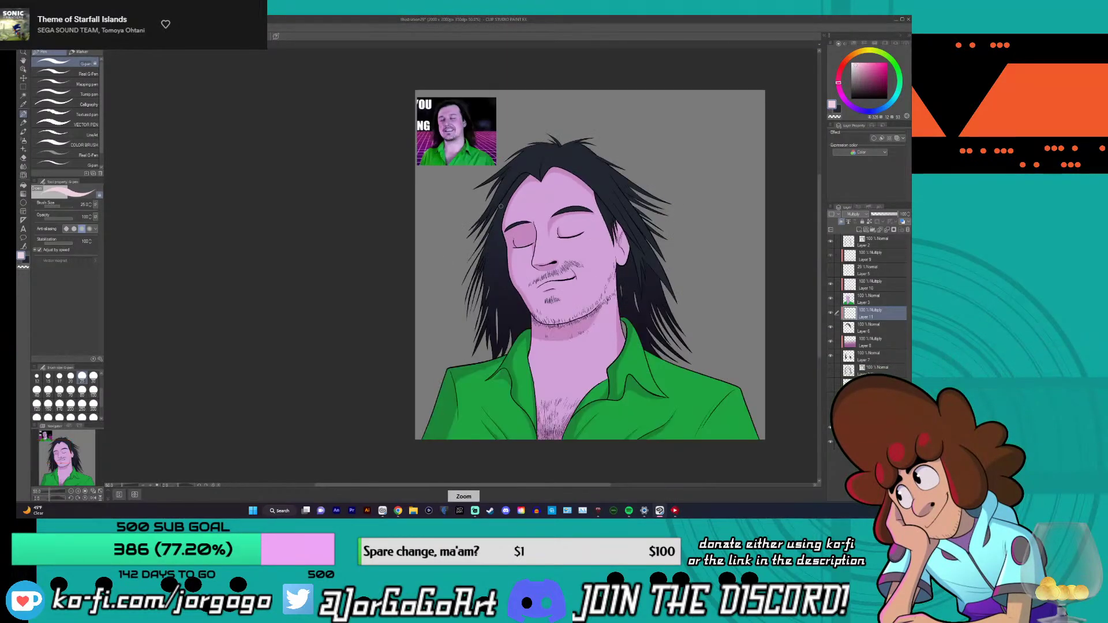
{"action": "scroll", "coordinate": [501, 206], "scroll_direction": "up", "scroll_amount": 3}
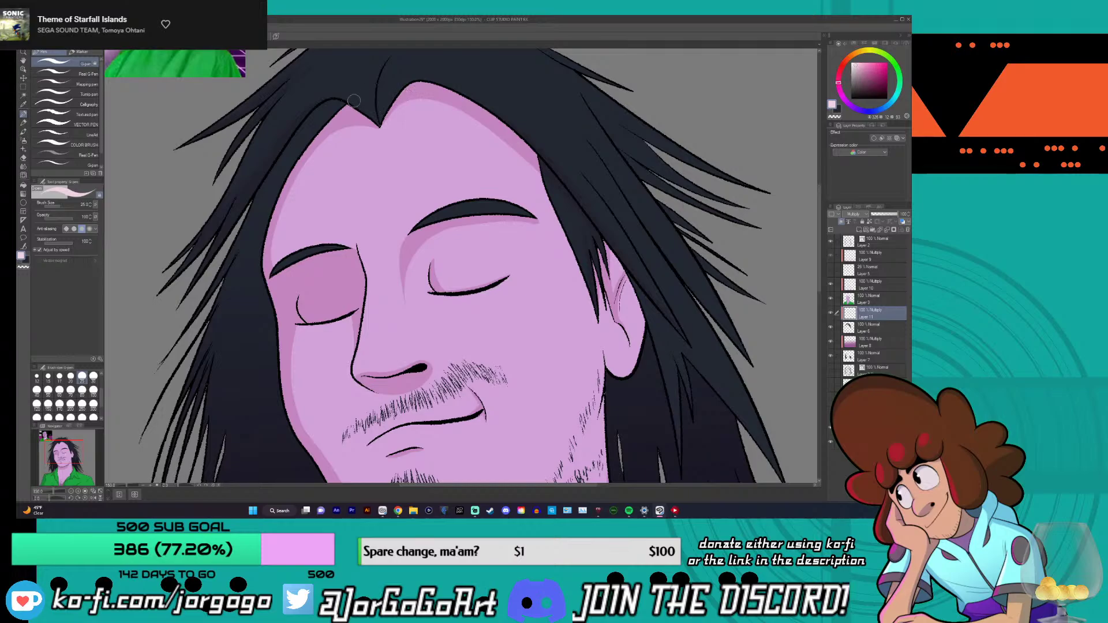
{"action": "scroll", "coordinate": [365, 100], "scroll_direction": "down", "scroll_amount": 5}
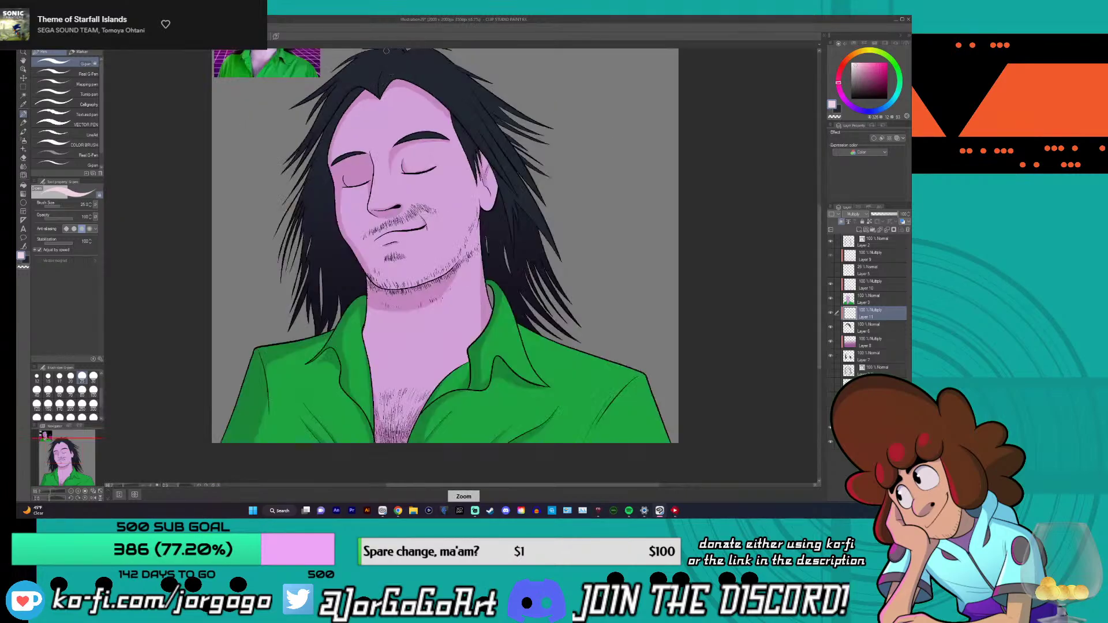
{"action": "scroll", "coordinate": [385, 76], "scroll_direction": "up", "scroll_amount": 4}
{"action": "scroll", "coordinate": [385, 75], "scroll_direction": "down", "scroll_amount": 4}
{"action": "scroll", "coordinate": [373, 93], "scroll_direction": "up", "scroll_amount": 5}
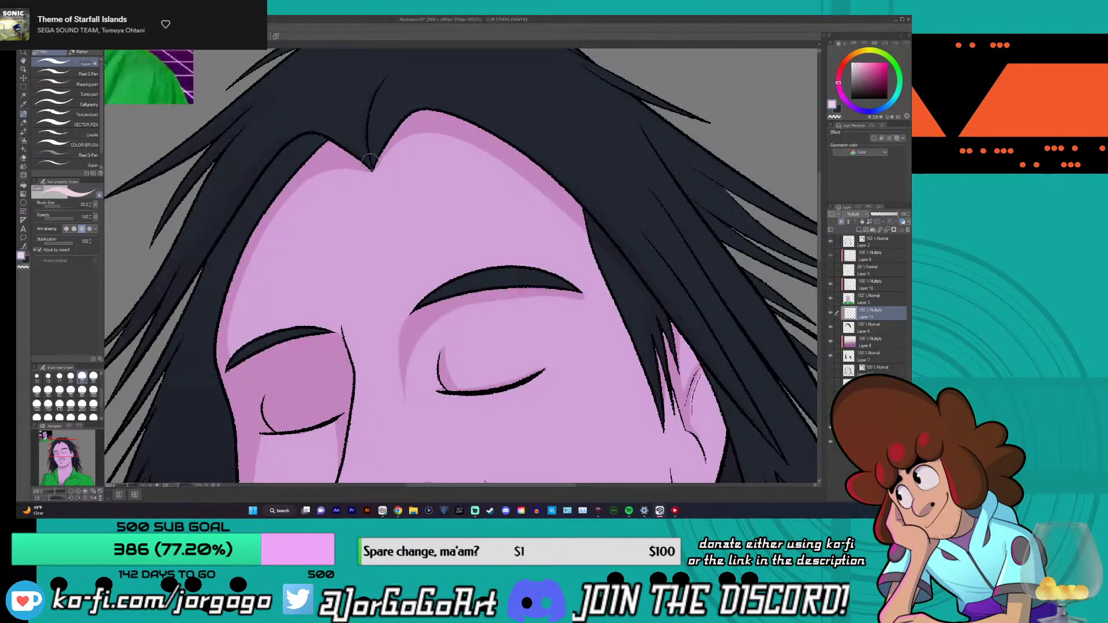
{"action": "scroll", "coordinate": [368, 226], "scroll_direction": "up", "scroll_amount": 3}
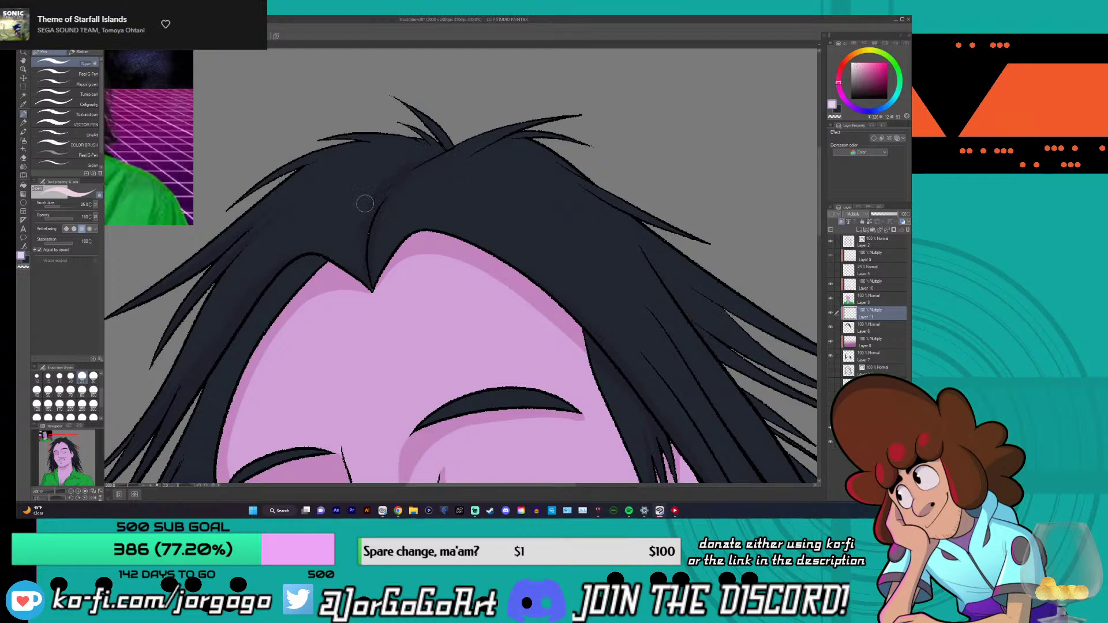
- Undo the last shadow stroke at the hair parting and repaint the shading along the parting toward the crown tufts
{"action": "key", "text": "ctrl+z"}
{"action": "scroll", "coordinate": [302, 217], "scroll_direction": "down", "scroll_amount": 3}
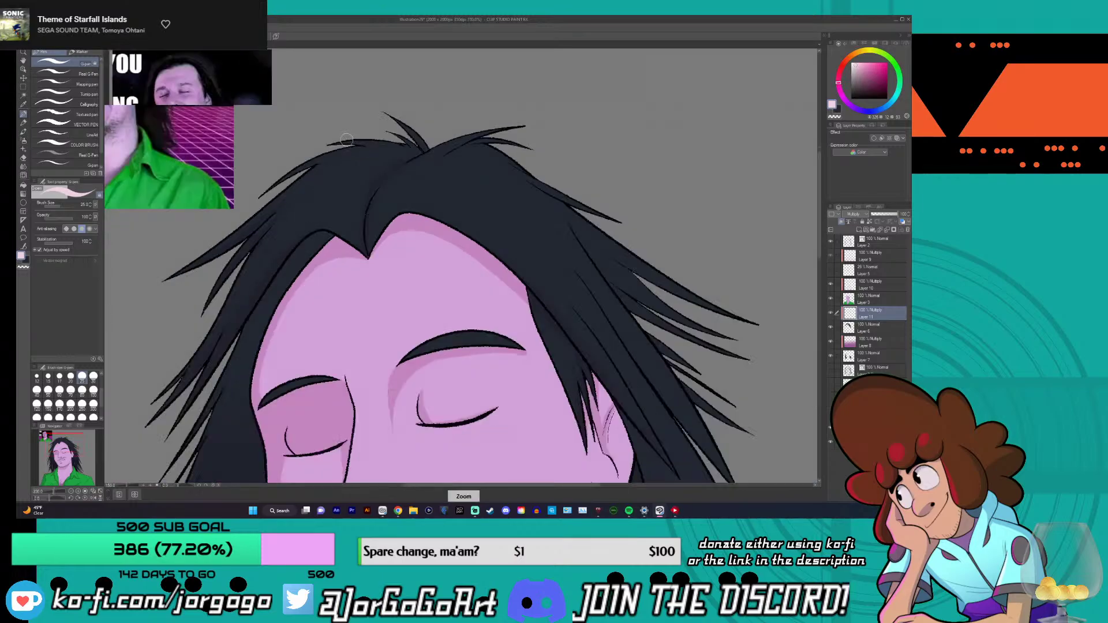
{"action": "scroll", "coordinate": [369, 125], "scroll_direction": "up", "scroll_amount": 2}
{"action": "scroll", "coordinate": [370, 124], "scroll_direction": "up", "scroll_amount": 1}
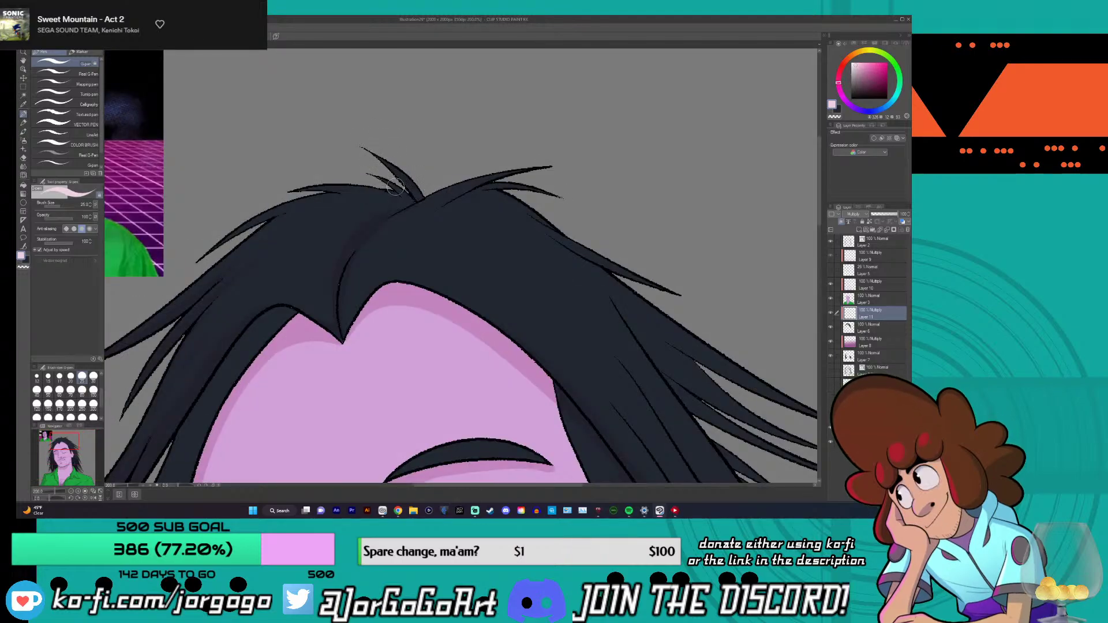
{"action": "scroll", "coordinate": [399, 184], "scroll_direction": "down", "scroll_amount": 4}
{"action": "scroll", "coordinate": [403, 191], "scroll_direction": "down", "scroll_amount": 1}
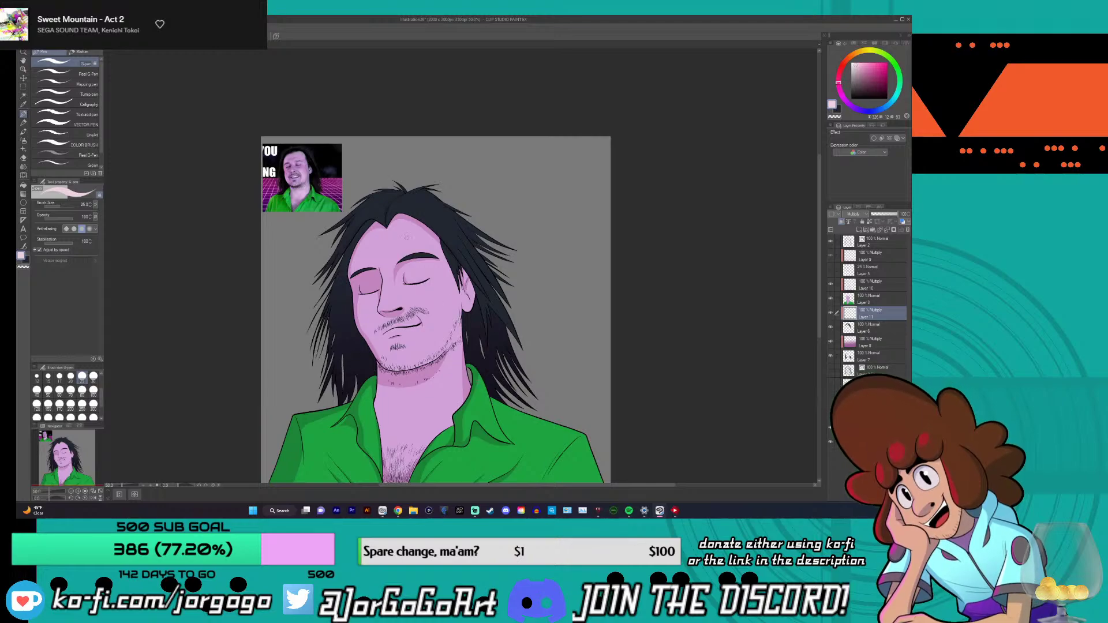
{"action": "scroll", "coordinate": [407, 237], "scroll_direction": "up", "scroll_amount": 3}
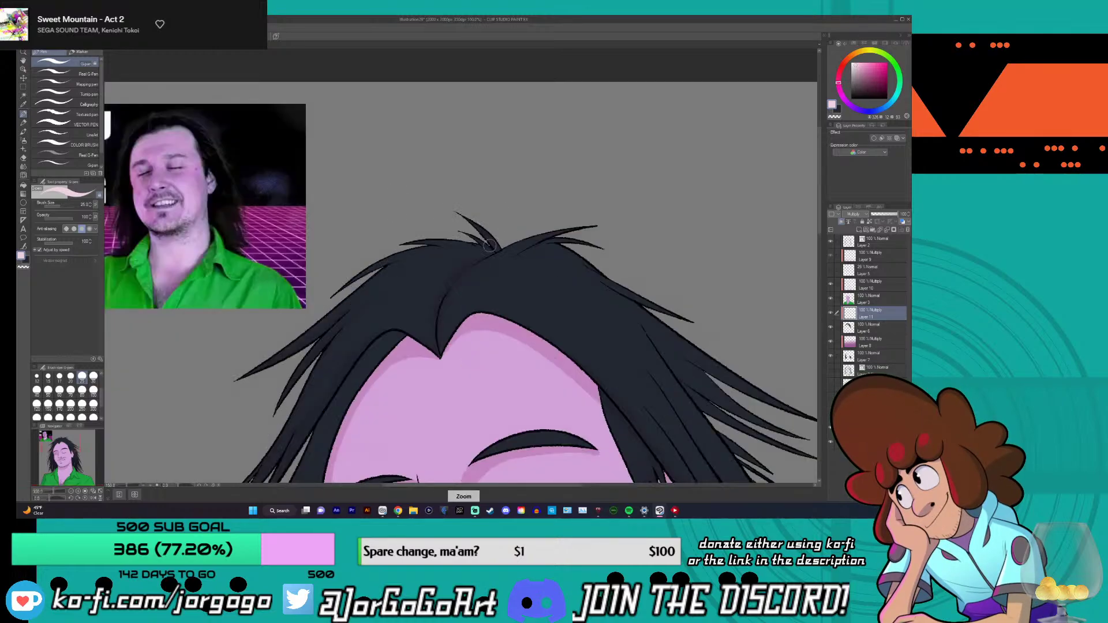
{"action": "scroll", "coordinate": [489, 245], "scroll_direction": "up", "scroll_amount": 2}
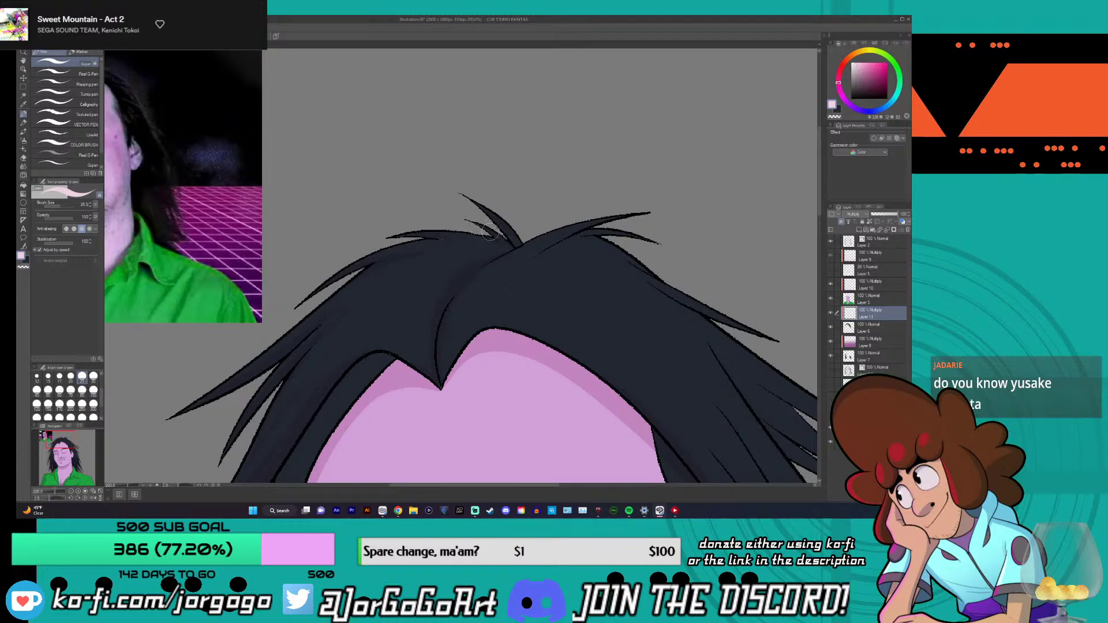
{"action": "scroll", "coordinate": [505, 253], "scroll_direction": "down", "scroll_amount": 2}
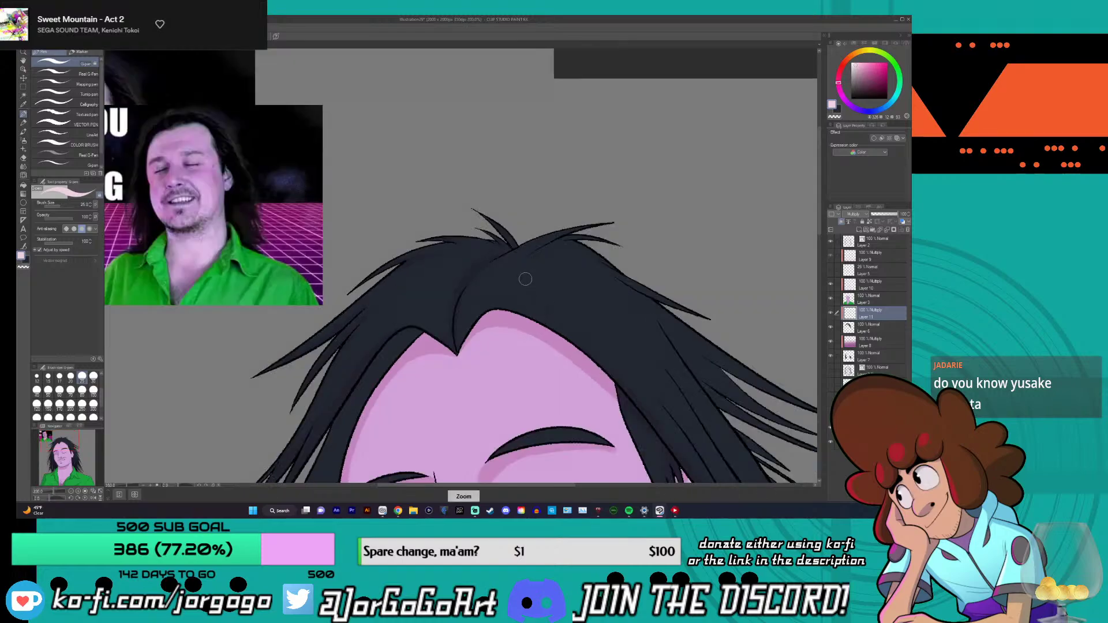
{"action": "scroll", "coordinate": [505, 252], "scroll_direction": "up", "scroll_amount": 2}
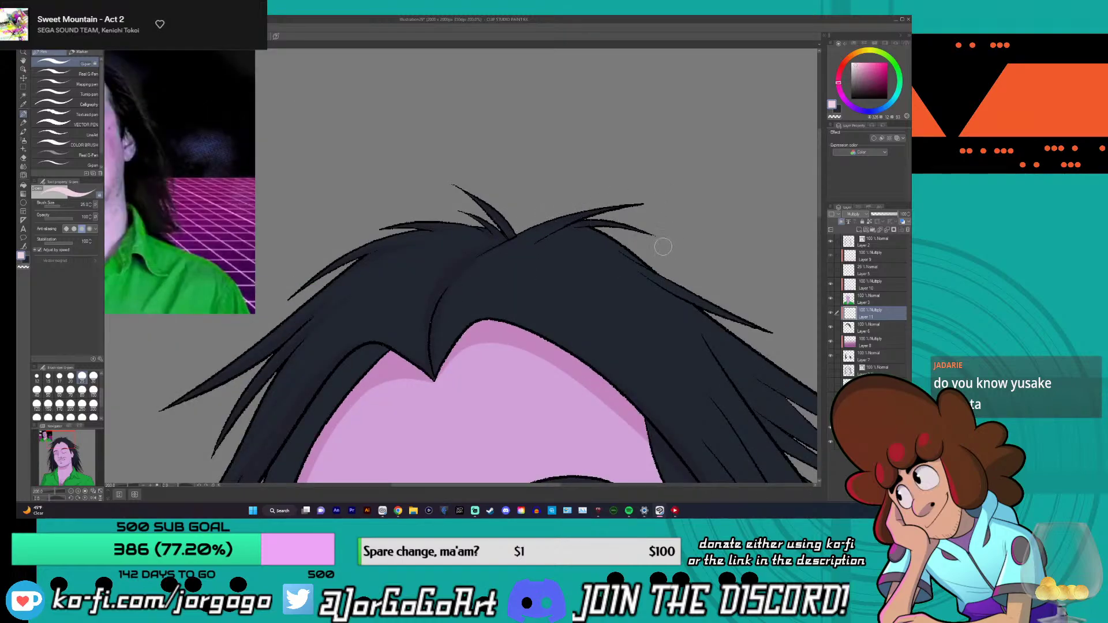
- Check the hair shading across the whole portrait and up close on the strands around and below the ear
{"action": "scroll", "coordinate": [663, 247], "scroll_direction": "down", "scroll_amount": 5}
{"action": "scroll", "coordinate": [560, 488], "scroll_direction": "right", "scroll_amount": 2}
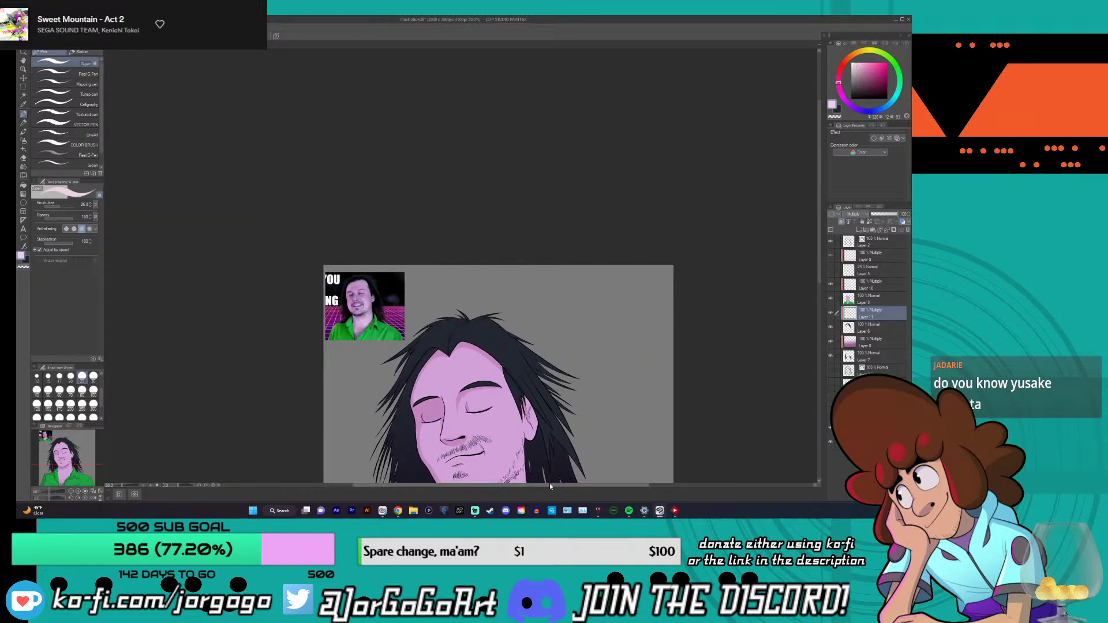
{"action": "scroll", "coordinate": [778, 285], "scroll_direction": "down", "scroll_amount": 3}
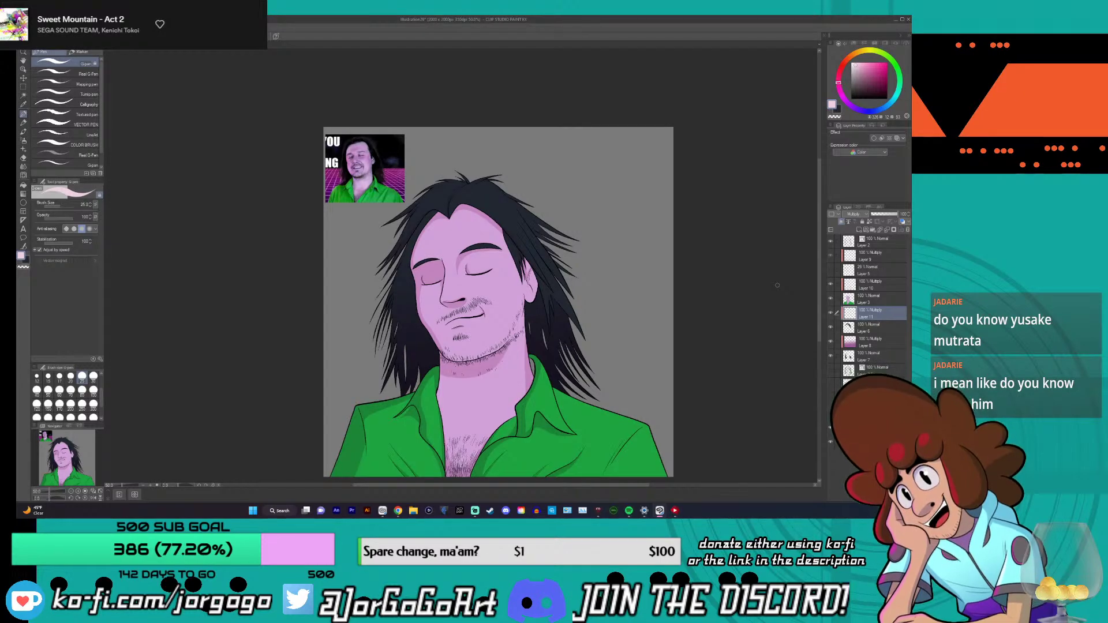
{"action": "scroll", "coordinate": [573, 292], "scroll_direction": "up", "scroll_amount": 3}
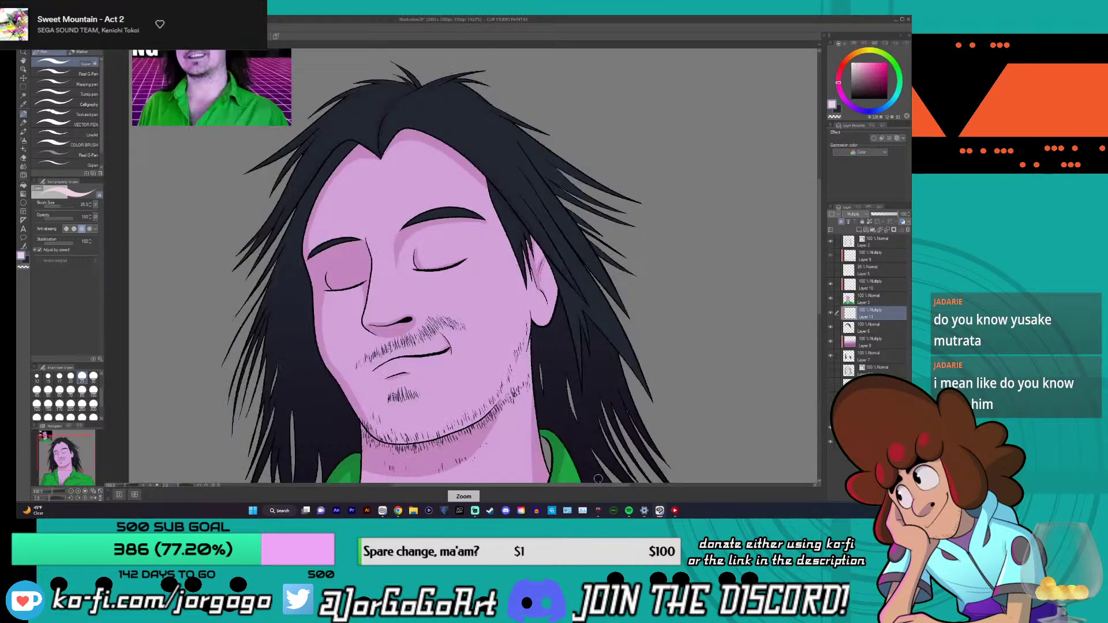
{"action": "scroll", "coordinate": [522, 241], "scroll_direction": "up", "scroll_amount": 1}
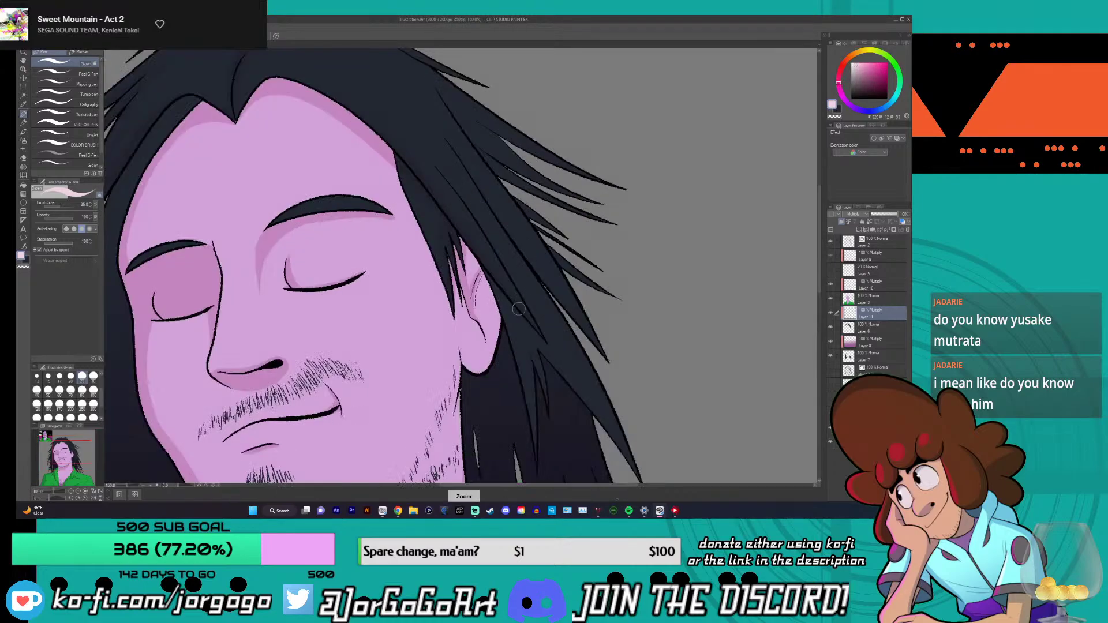
{"action": "scroll", "coordinate": [523, 242], "scroll_direction": "up", "scroll_amount": 1}
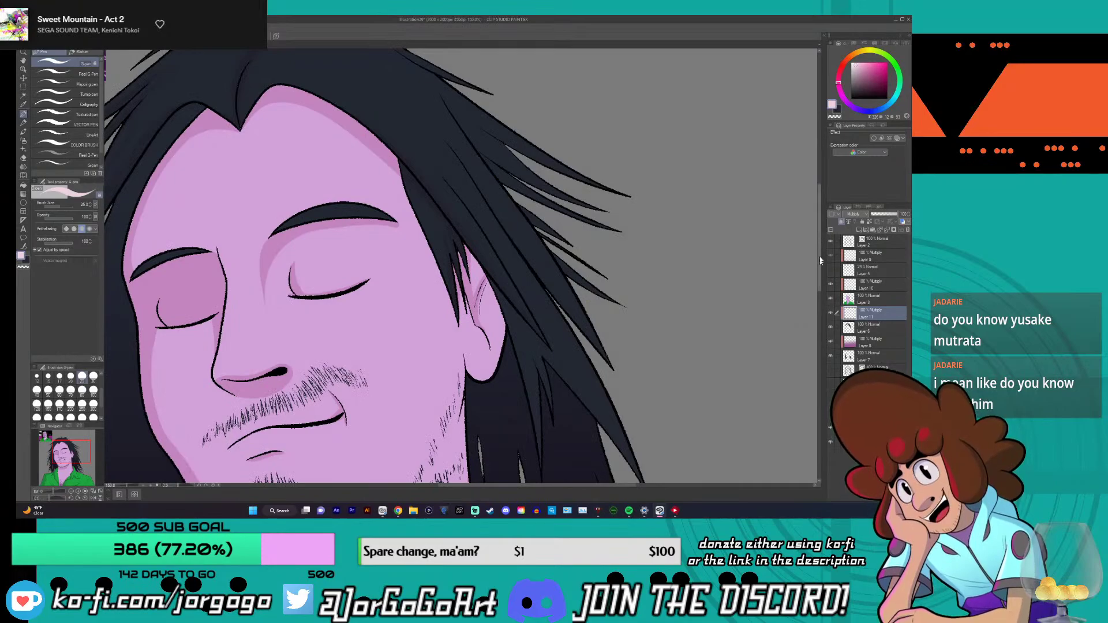
{"action": "scroll", "coordinate": [694, 276], "scroll_direction": "down", "scroll_amount": 3}
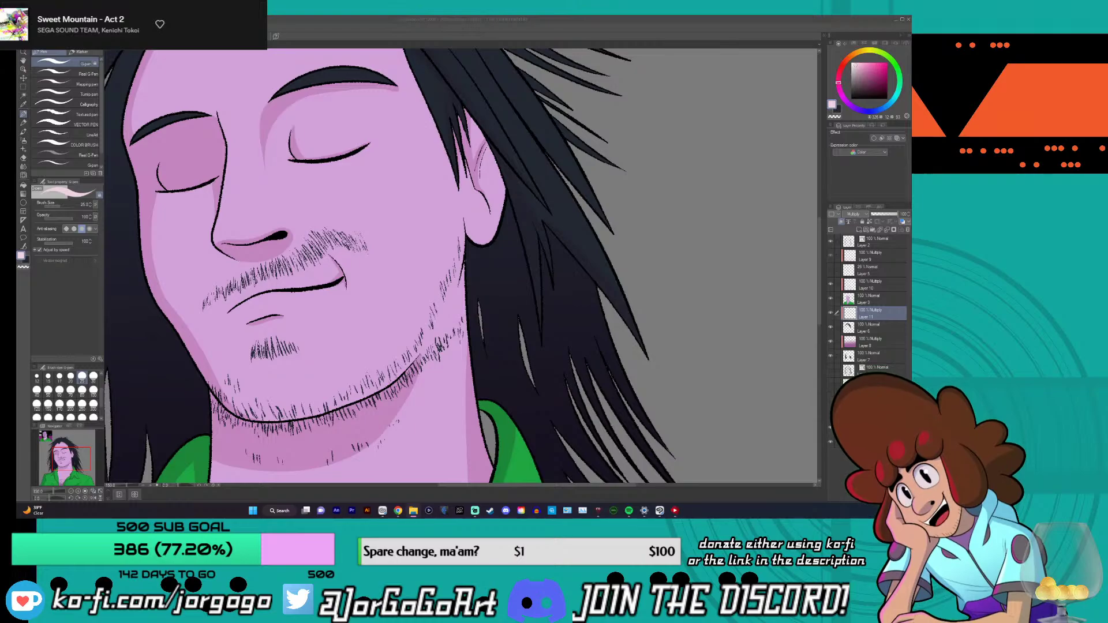
- View the open Gorillaz Cracker Island artwork and the Freelance Nimrods illustration, and return to the portrait document
{"action": "key", "text": "ctrl+Tab"}
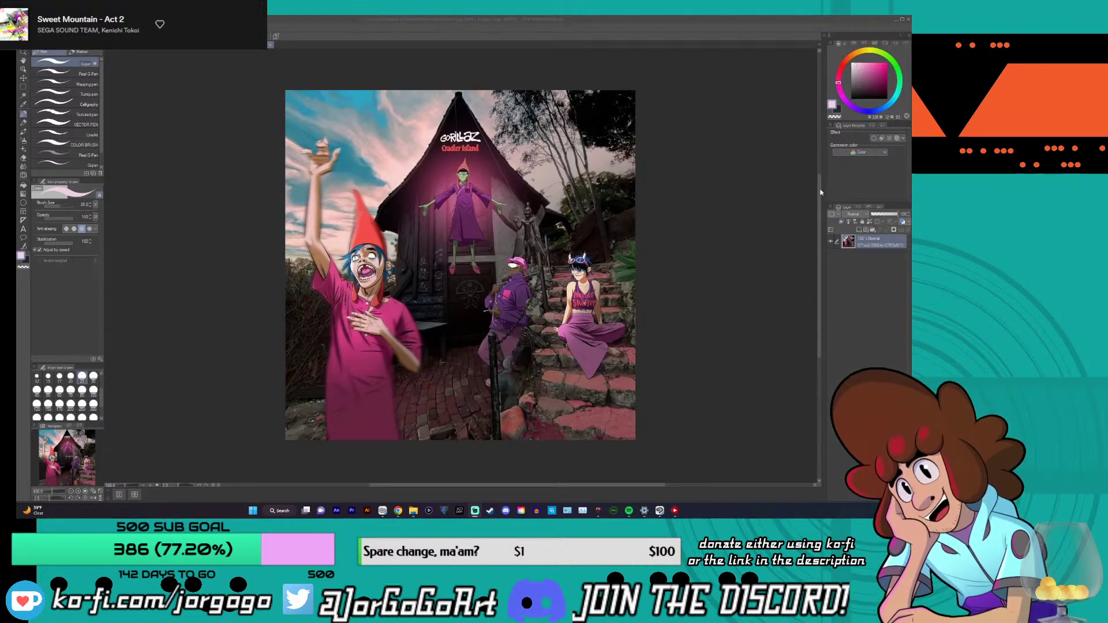
{"action": "scroll", "coordinate": [823, 200], "scroll_direction": "down", "scroll_amount": 1}
{"action": "scroll", "coordinate": [823, 200], "scroll_direction": "up", "scroll_amount": 1}
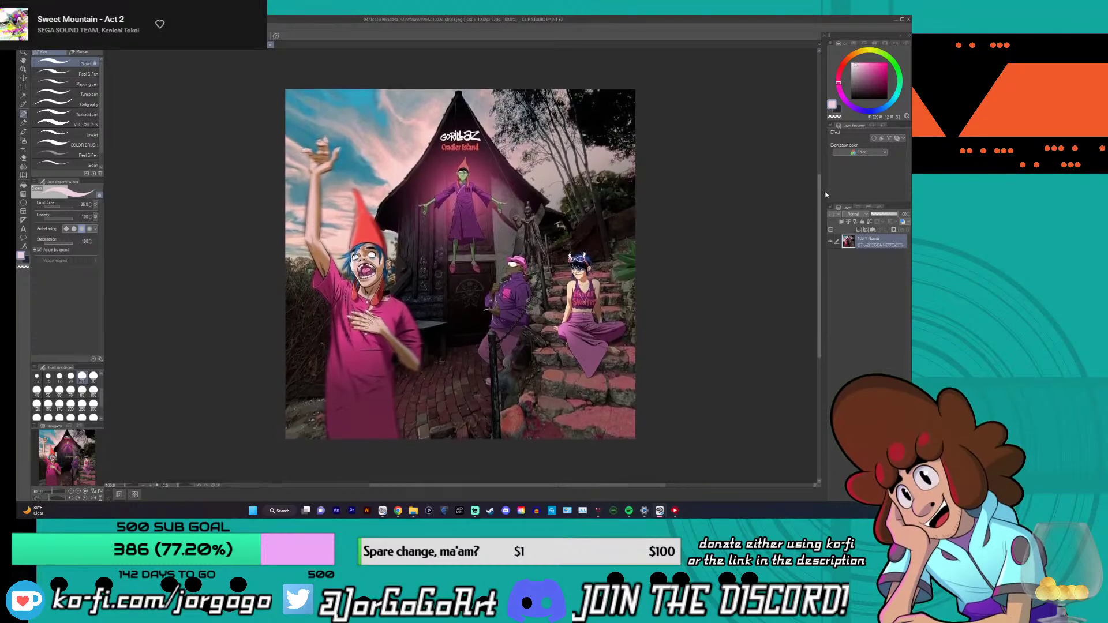
{"action": "scroll", "coordinate": [826, 194], "scroll_direction": "down", "scroll_amount": 1}
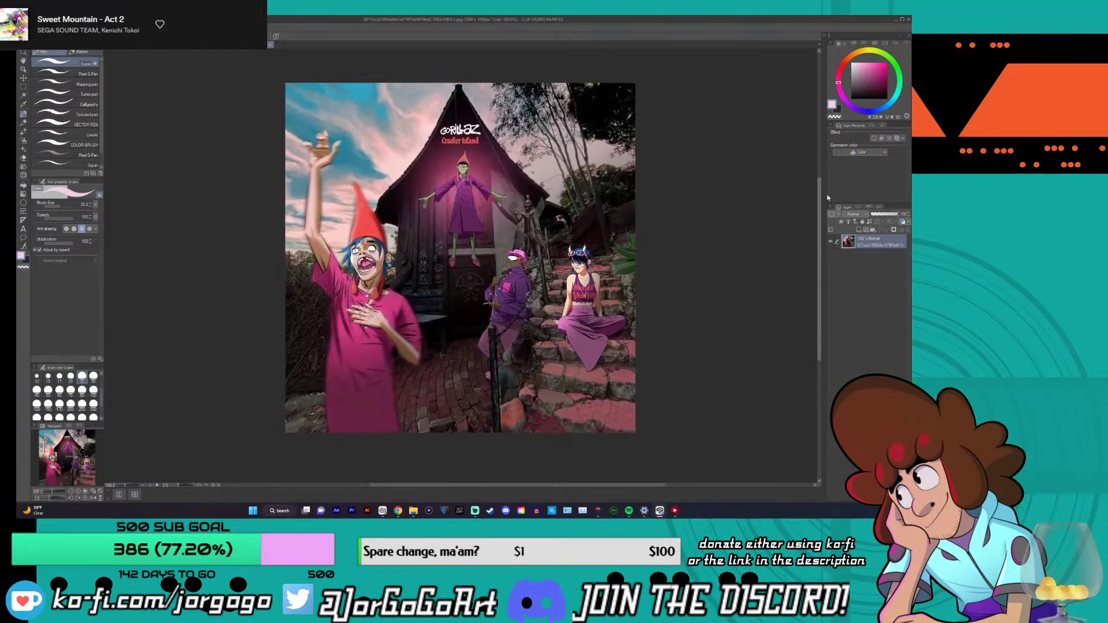
{"action": "scroll", "coordinate": [819, 192], "scroll_direction": "up", "scroll_amount": 1}
{"action": "scroll", "coordinate": [819, 192], "scroll_direction": "down", "scroll_amount": 1}
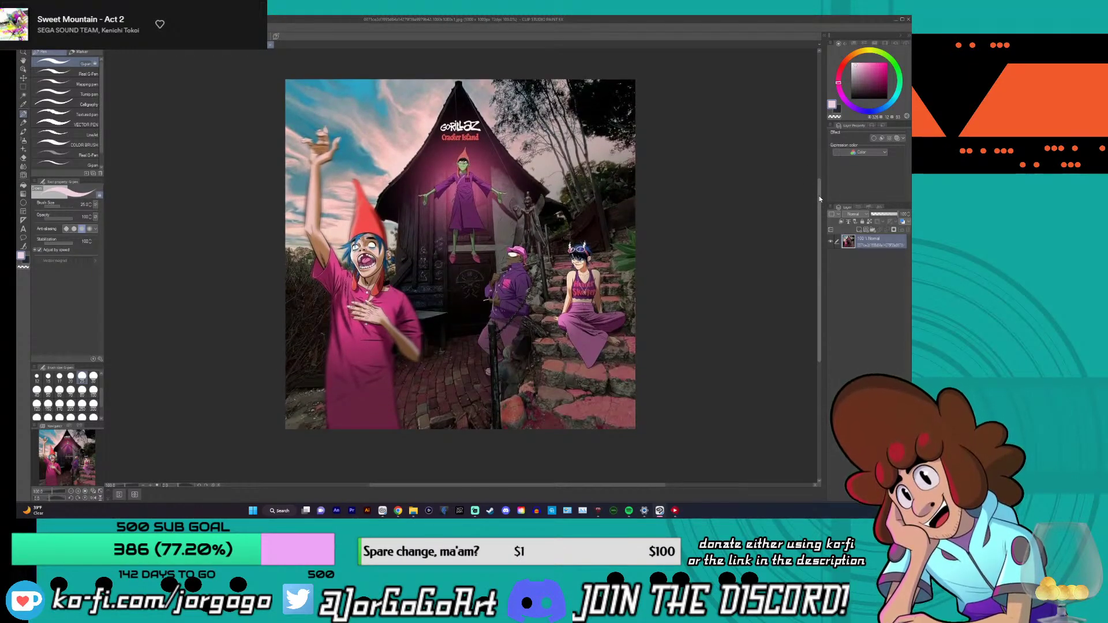
{"action": "scroll", "coordinate": [818, 211], "scroll_direction": "down", "scroll_amount": 2}
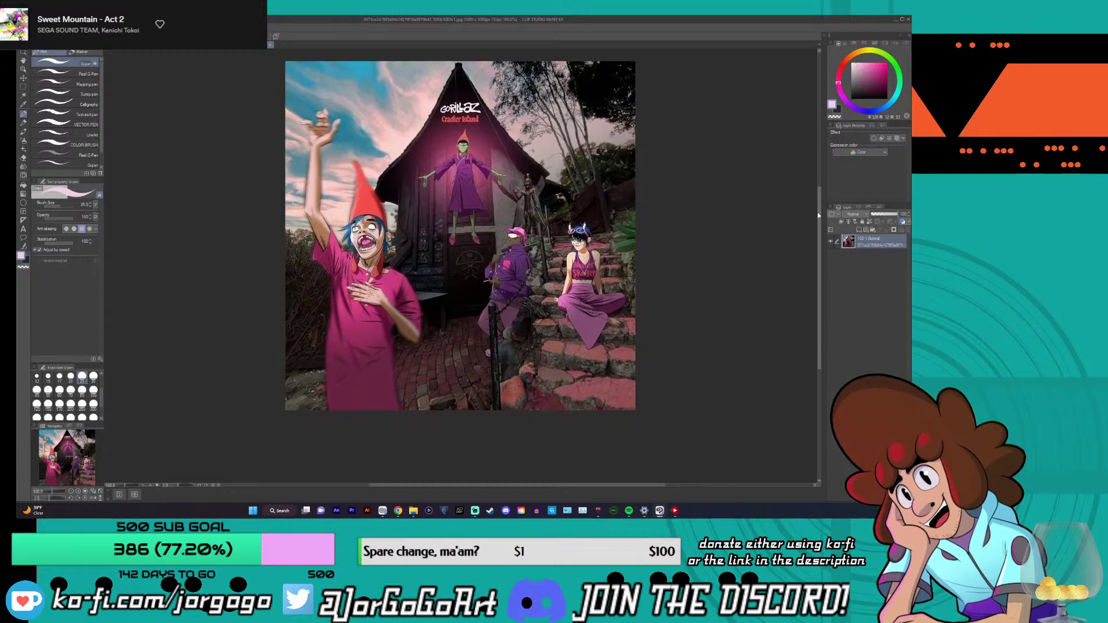
{"action": "scroll", "coordinate": [818, 206], "scroll_direction": "up", "scroll_amount": 2}
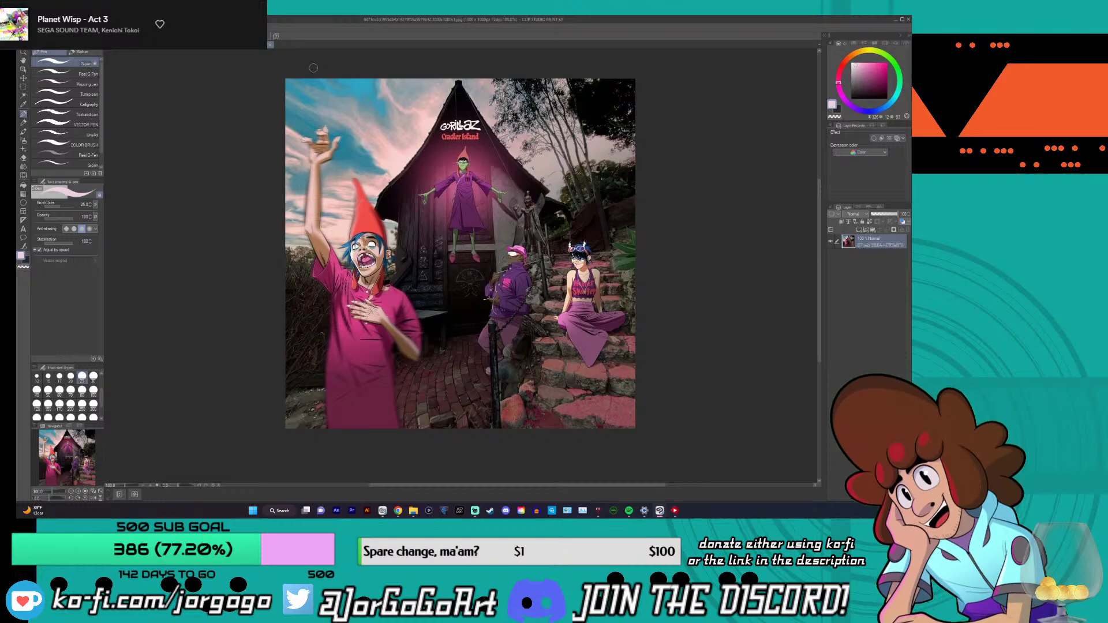
{"action": "left_click", "coordinate": [270, 45]}
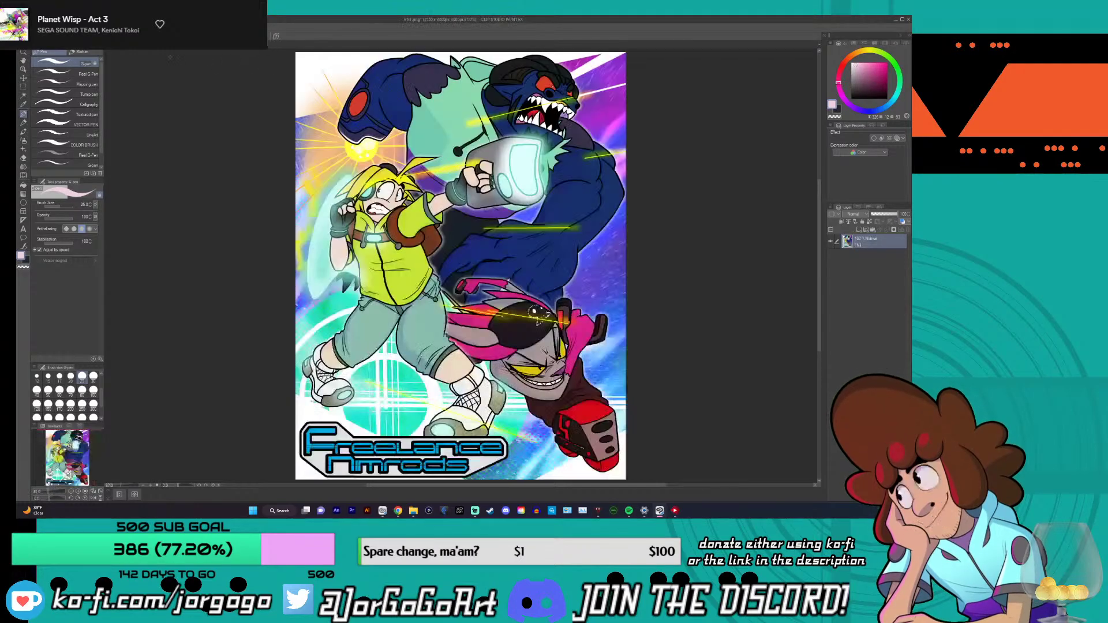
{"action": "left_click", "coordinate": [124, 45]}
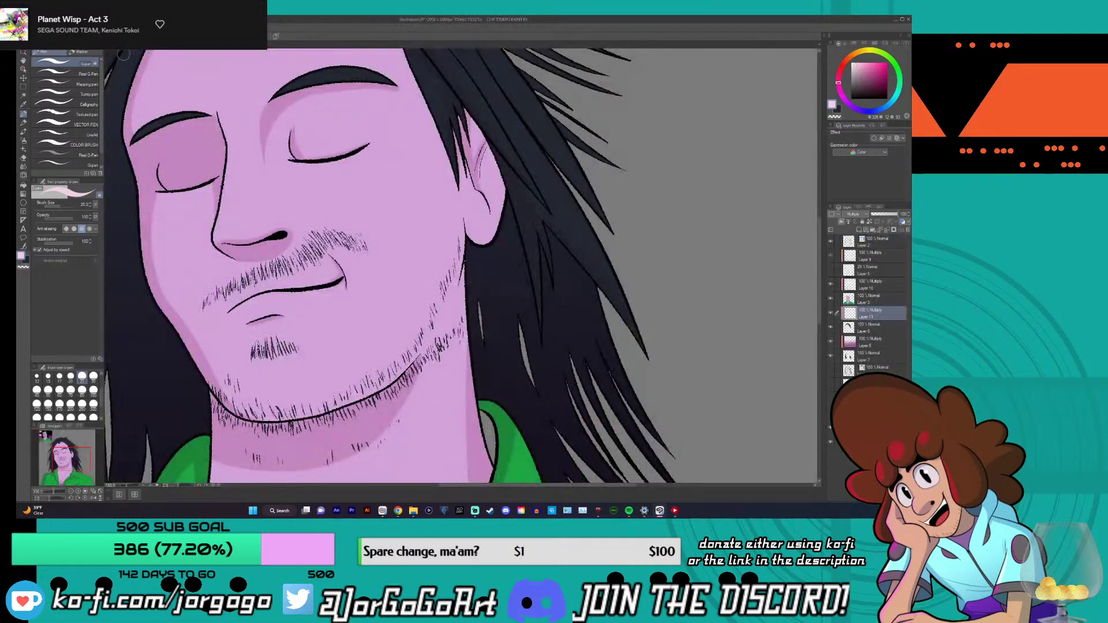
- Examine the crown, hairline and outer hair strands, comparing the close-up with the full portrait
{"action": "scroll", "coordinate": [123, 55], "scroll_direction": "down", "scroll_amount": 5}
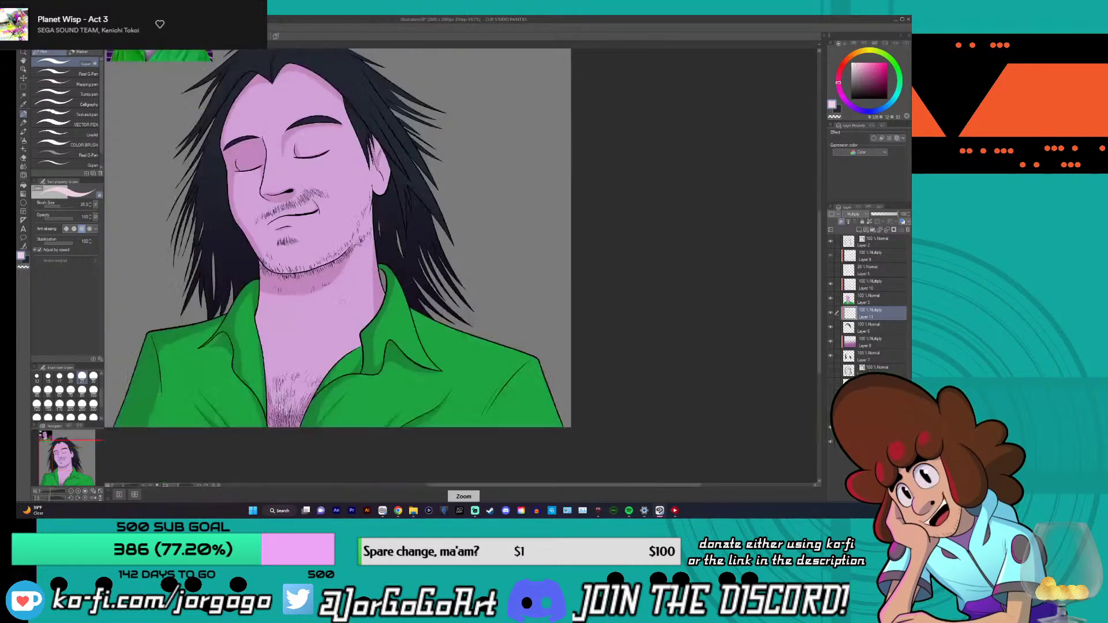
{"action": "scroll", "coordinate": [324, 239], "scroll_direction": "up", "scroll_amount": 5}
{"action": "scroll", "coordinate": [324, 238], "scroll_direction": "down", "scroll_amount": 3}
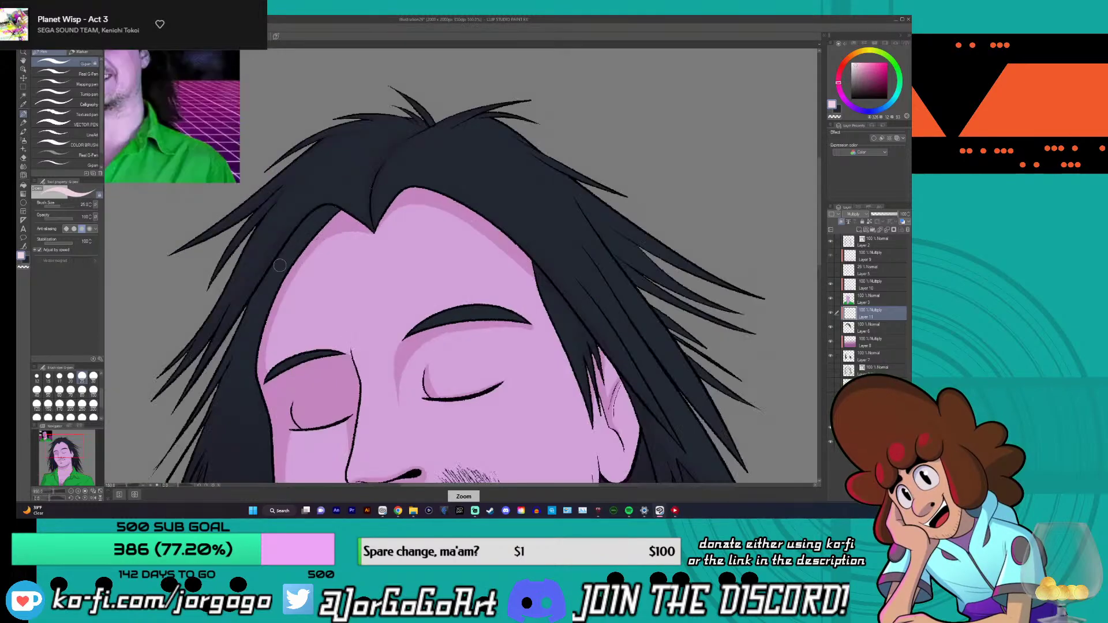
{"action": "scroll", "coordinate": [307, 256], "scroll_direction": "up", "scroll_amount": 4}
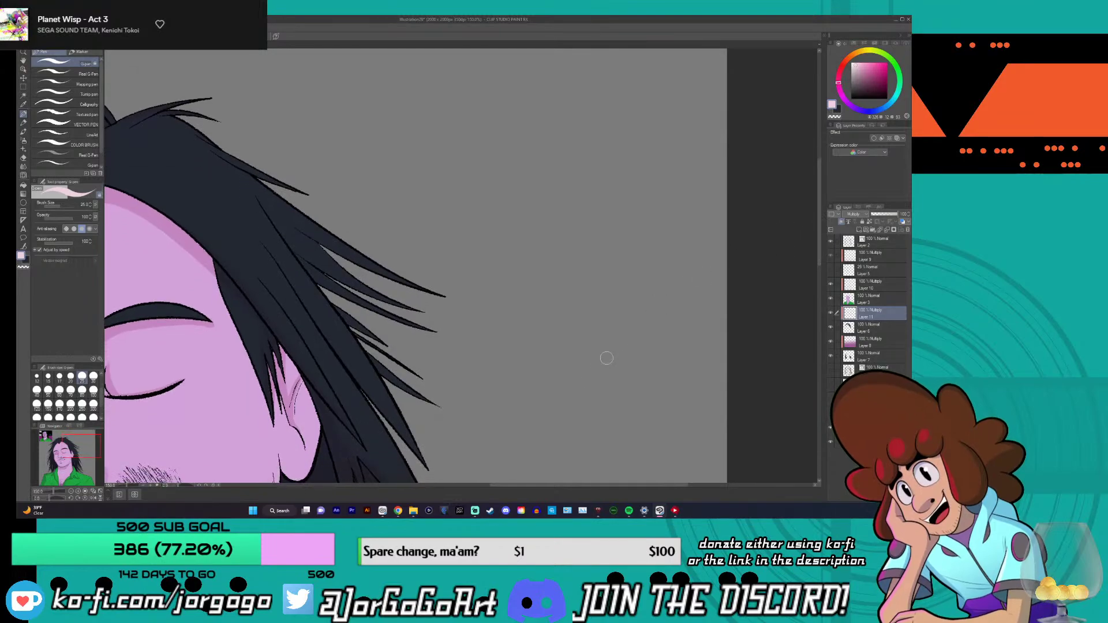
{"action": "left_click_drag", "start_coordinate": [554, 486], "coordinate": [485, 491]}
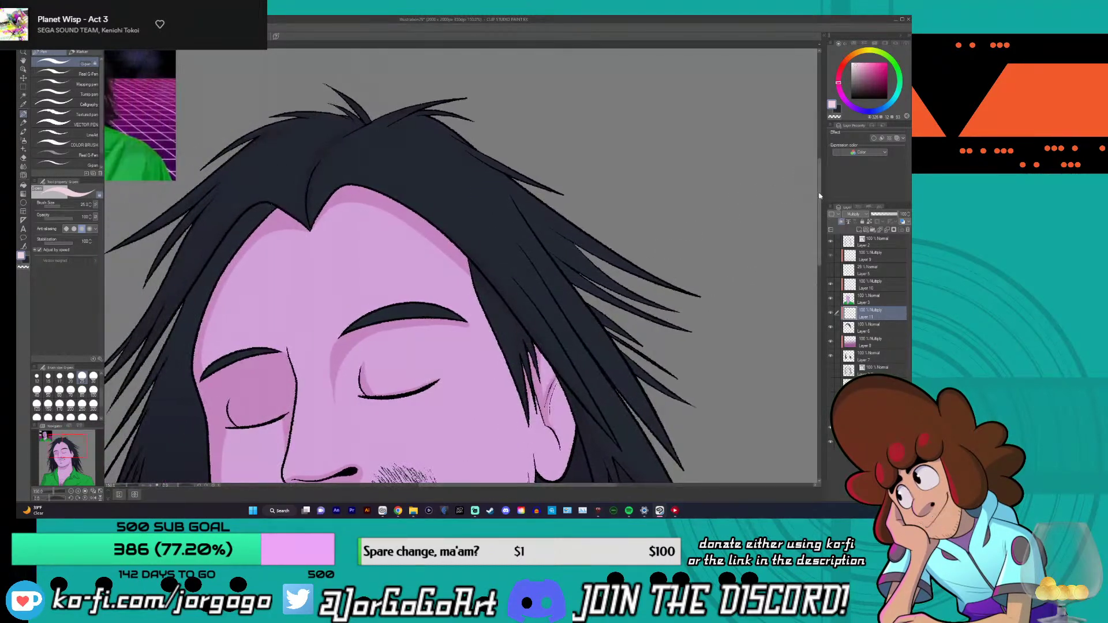
{"action": "left_click_drag", "start_coordinate": [817, 209], "coordinate": [818, 221]}
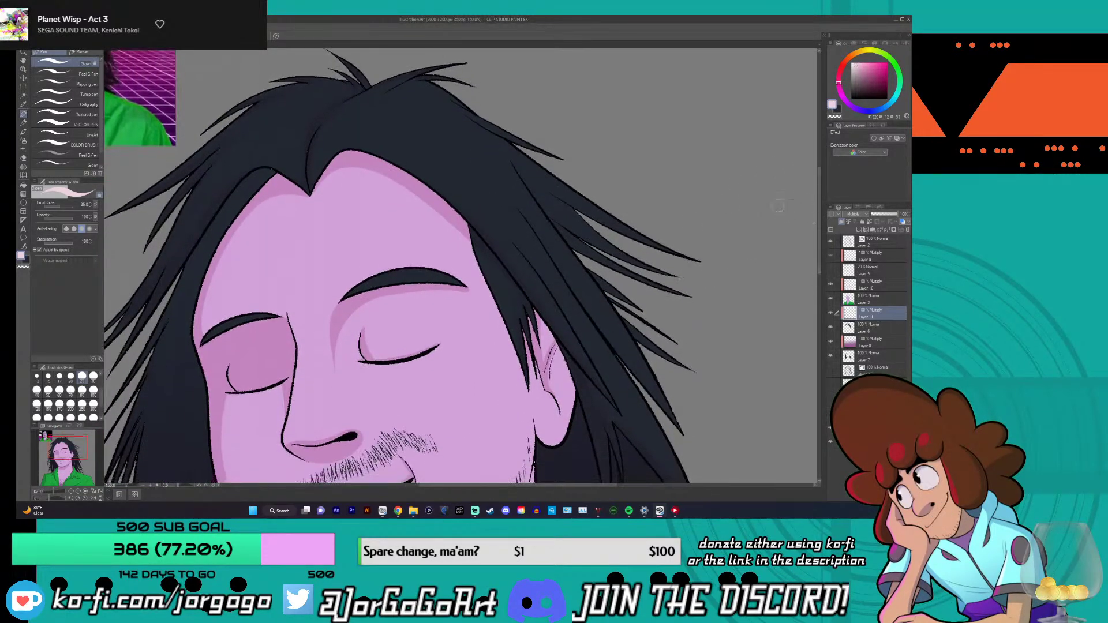
{"action": "key", "text": "ctrl+0"}
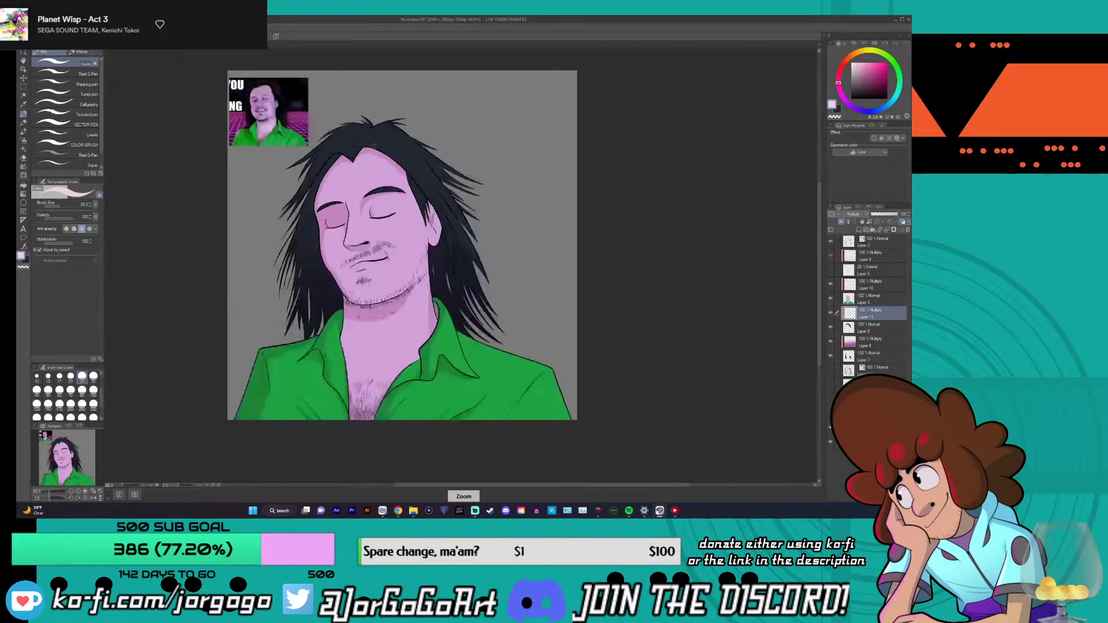
{"action": "key", "text": "ctrl+0"}
{"action": "scroll", "coordinate": [412, 153], "scroll_direction": "up", "scroll_amount": 3}
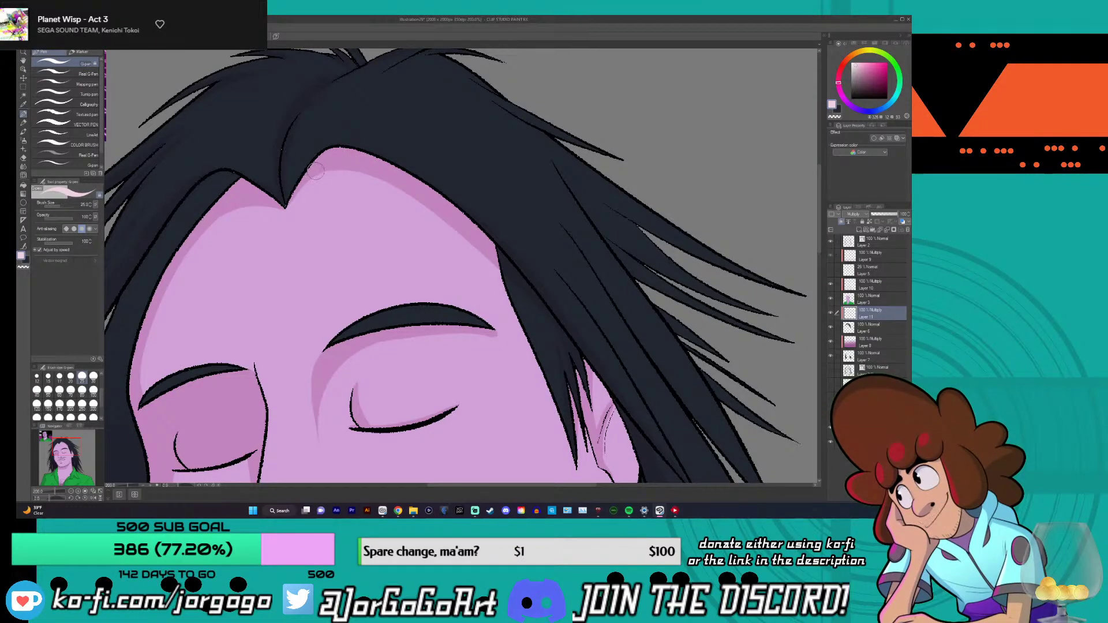
{"action": "scroll", "coordinate": [315, 171], "scroll_direction": "down", "scroll_amount": 2}
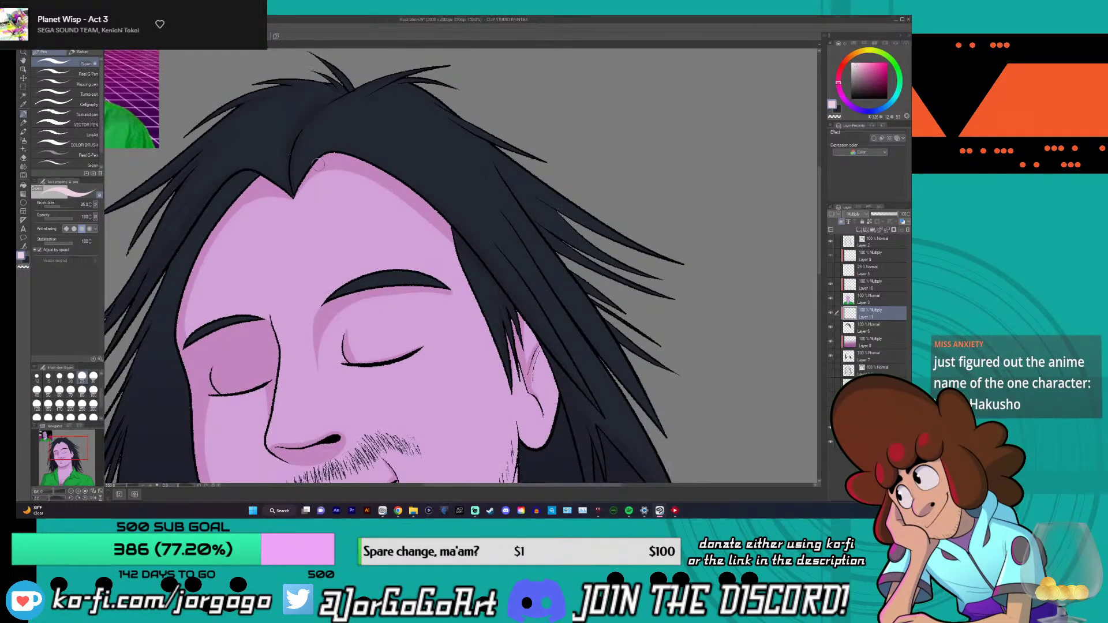
- Undo the last hair shadow stroke and shade the outer strands above the ear using a smaller brush size
{"action": "key", "text": "ctrl+z"}
{"action": "scroll", "coordinate": [618, 169], "scroll_direction": "down", "scroll_amount": 5}
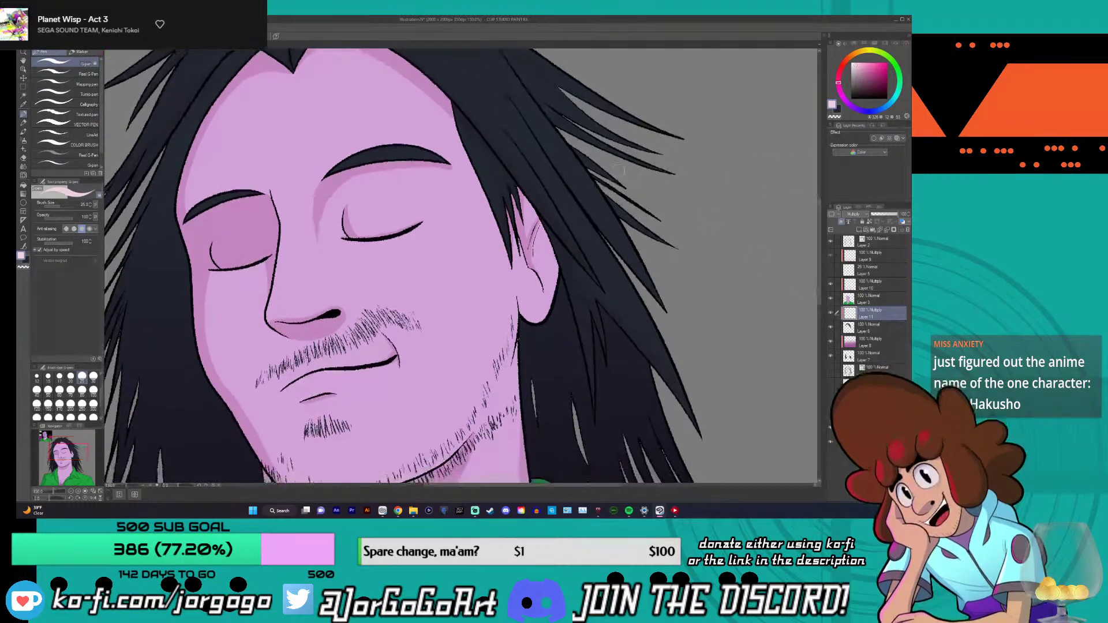
{"action": "scroll", "coordinate": [619, 170], "scroll_direction": "up", "scroll_amount": 1}
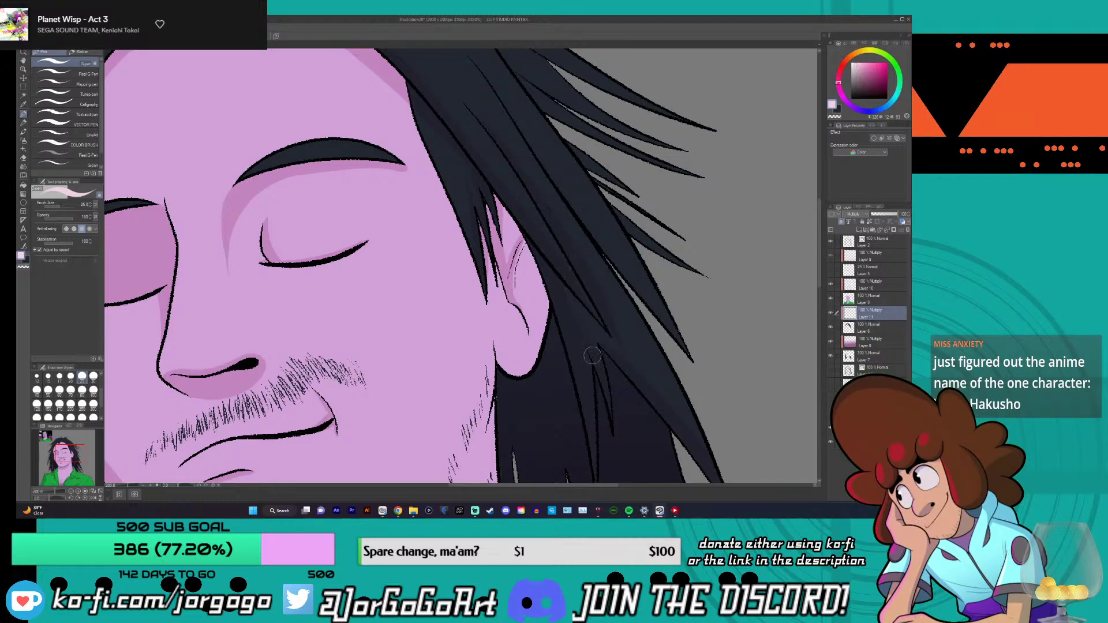
{"action": "scroll", "coordinate": [592, 356], "scroll_direction": "down", "scroll_amount": 1}
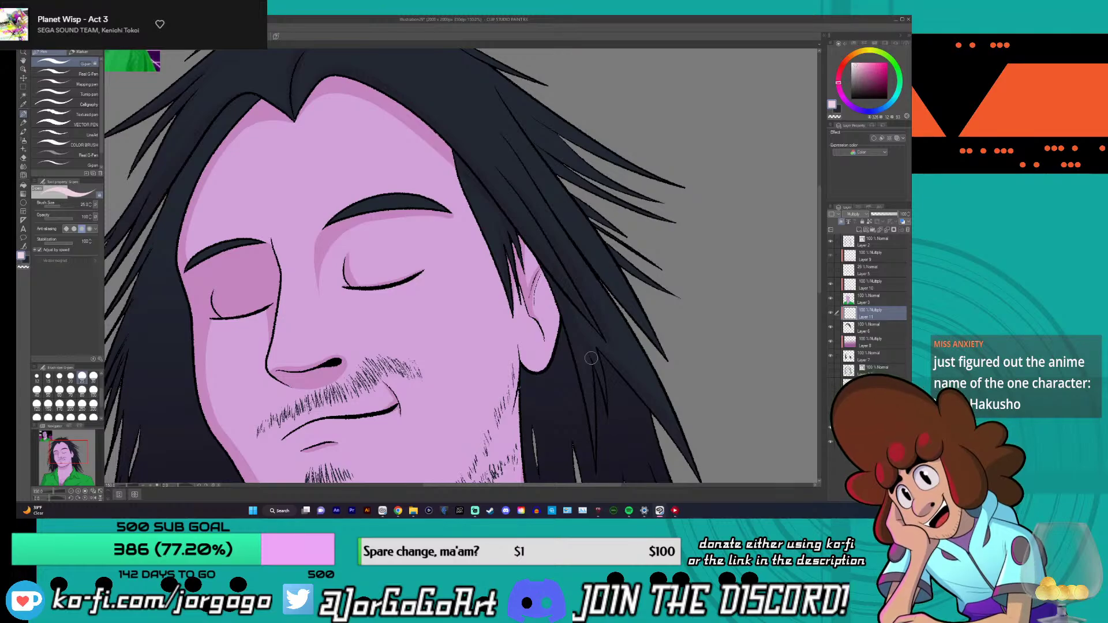
{"action": "scroll", "coordinate": [578, 180], "scroll_direction": "up", "scroll_amount": 1}
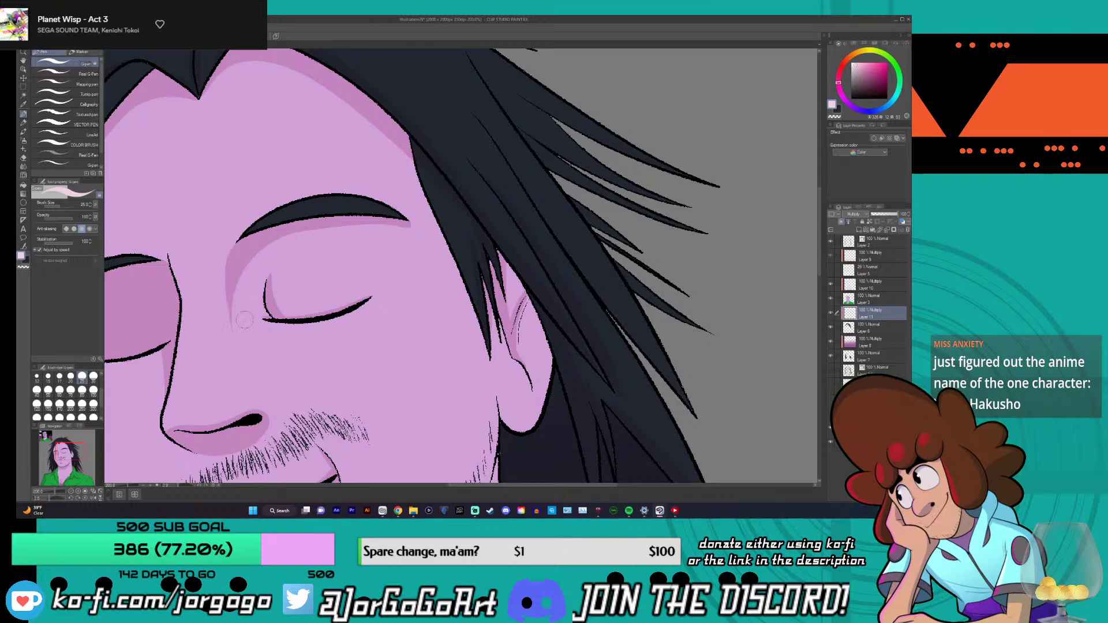
{"action": "left_click", "coordinate": [70, 377]}
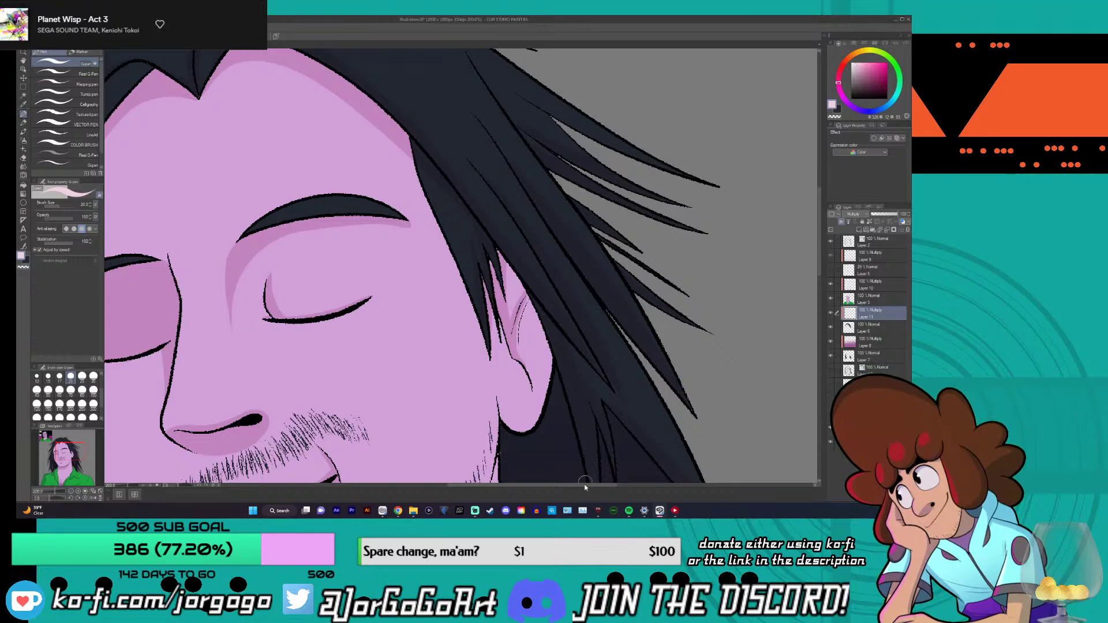
- Examine the hair shading from the crown and hairline down to the strands beside the ear and shirt collar
{"action": "left_click_drag", "start_coordinate": [586, 486], "coordinate": [580, 488]}
{"action": "scroll", "coordinate": [576, 209], "scroll_direction": "up", "scroll_amount": 3}
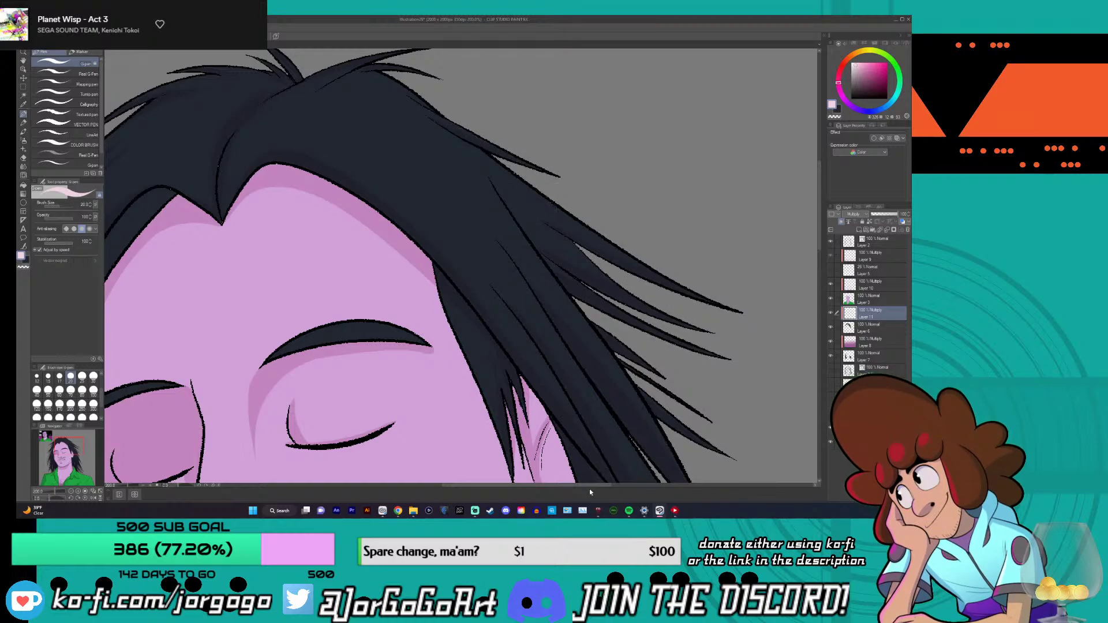
{"action": "scroll", "coordinate": [587, 486], "scroll_direction": "left", "scroll_amount": 3}
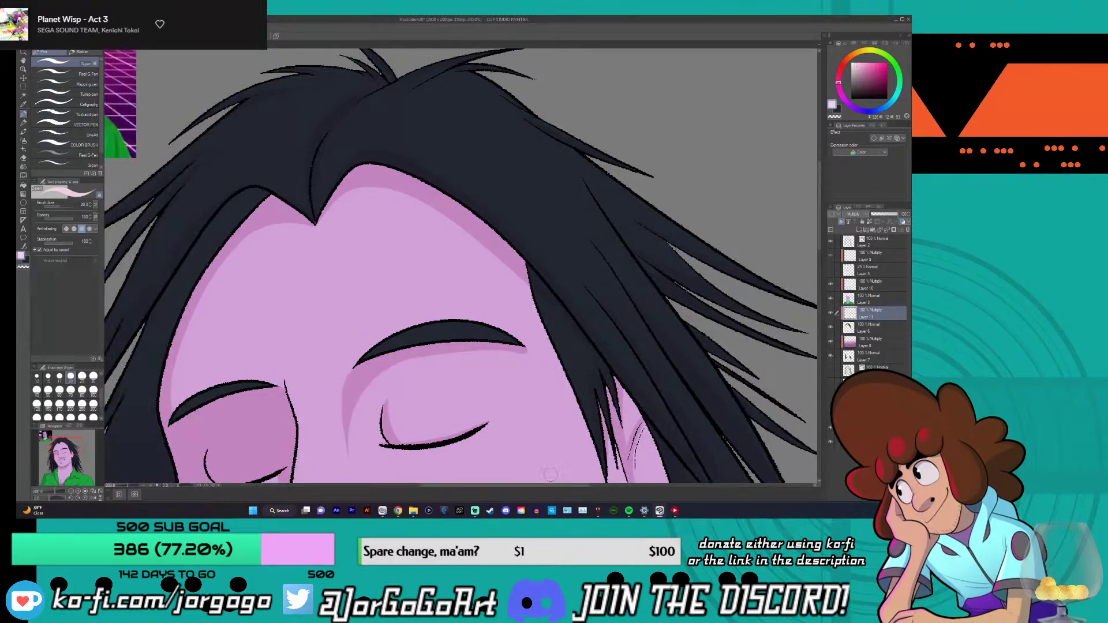
{"action": "scroll", "coordinate": [474, 166], "scroll_direction": "up", "scroll_amount": 3}
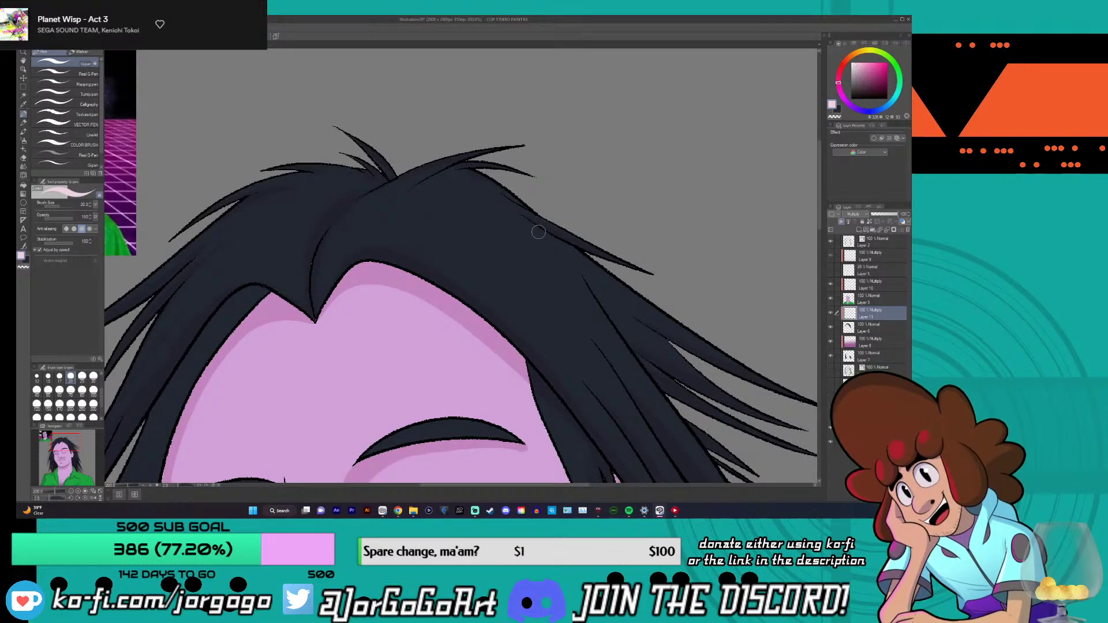
{"action": "left_click_drag", "start_coordinate": [820, 167], "coordinate": [819, 229]}
{"action": "left_click_drag", "start_coordinate": [535, 488], "coordinate": [558, 494]}
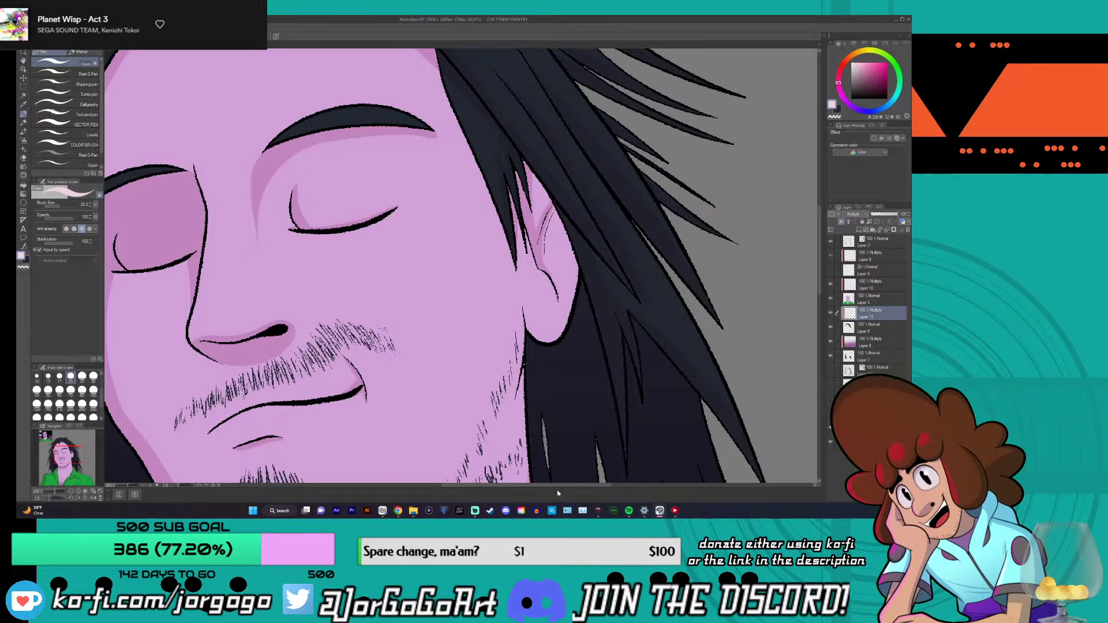
{"action": "left_click_drag", "start_coordinate": [818, 230], "coordinate": [809, 171]}
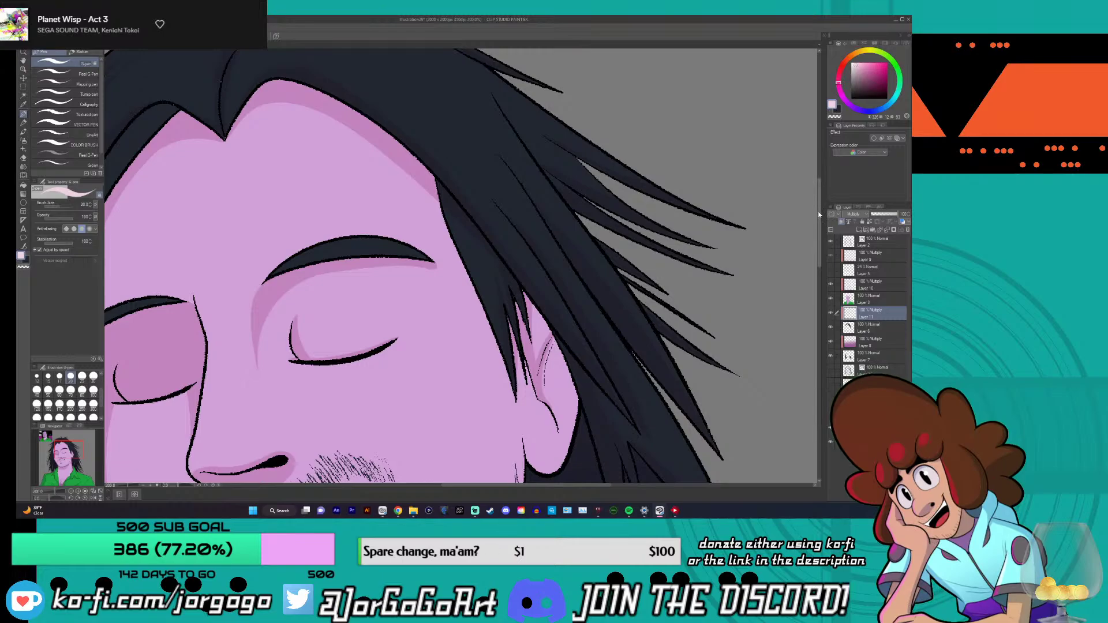
{"action": "scroll", "coordinate": [819, 214], "scroll_direction": "up", "scroll_amount": 3}
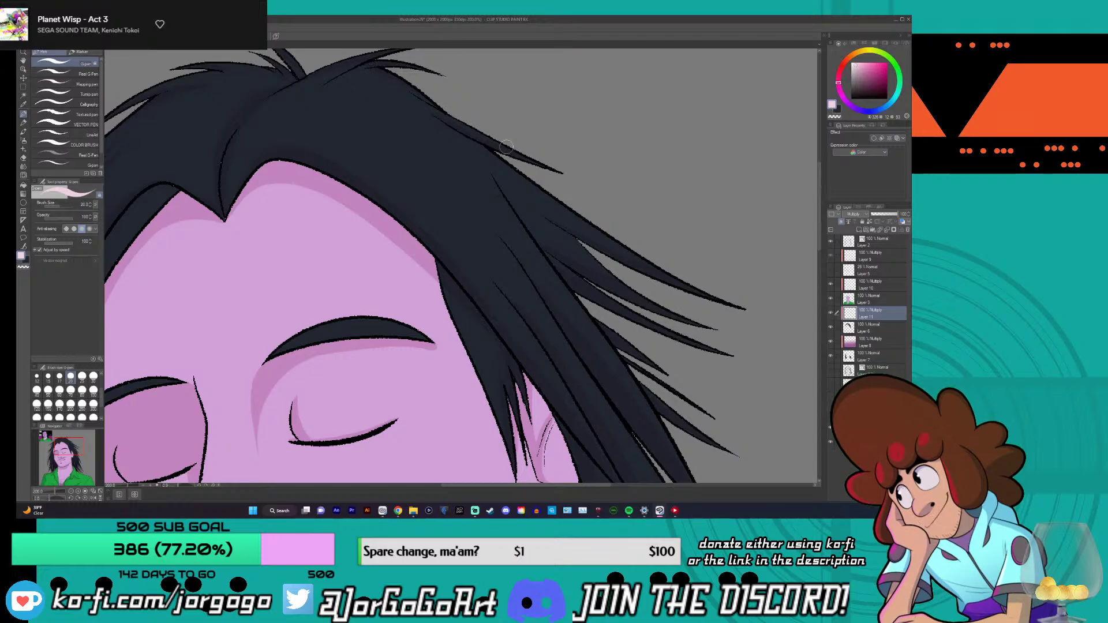
{"action": "scroll", "coordinate": [819, 219], "scroll_direction": "down", "scroll_amount": 3}
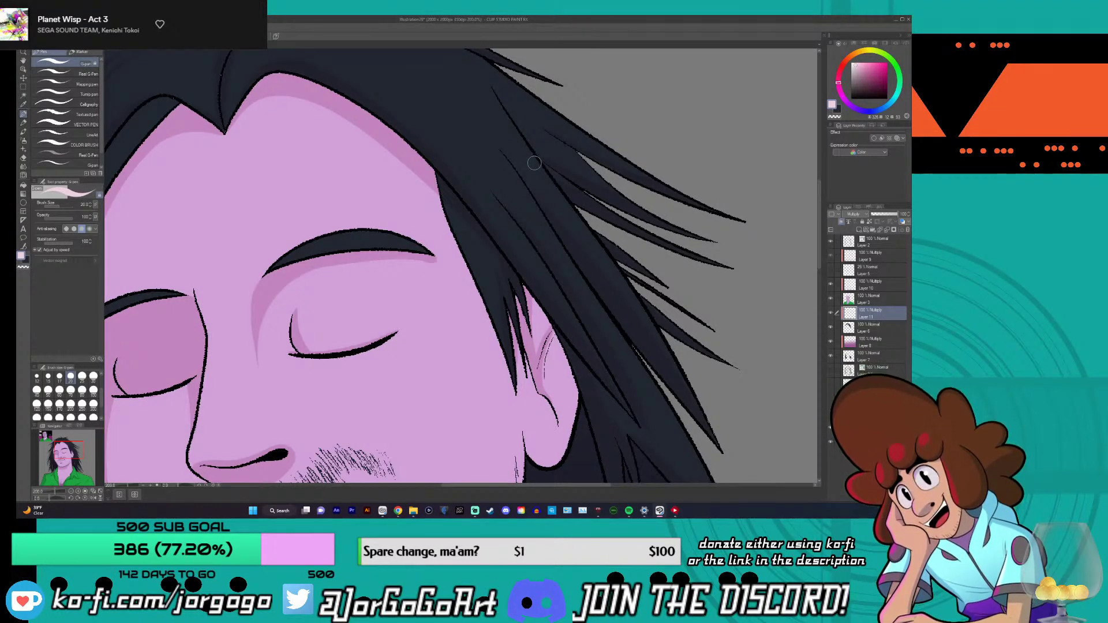
{"action": "left_click_drag", "start_coordinate": [819, 231], "coordinate": [818, 286]}
{"action": "scroll", "coordinate": [798, 289], "scroll_direction": "down", "scroll_amount": 2}
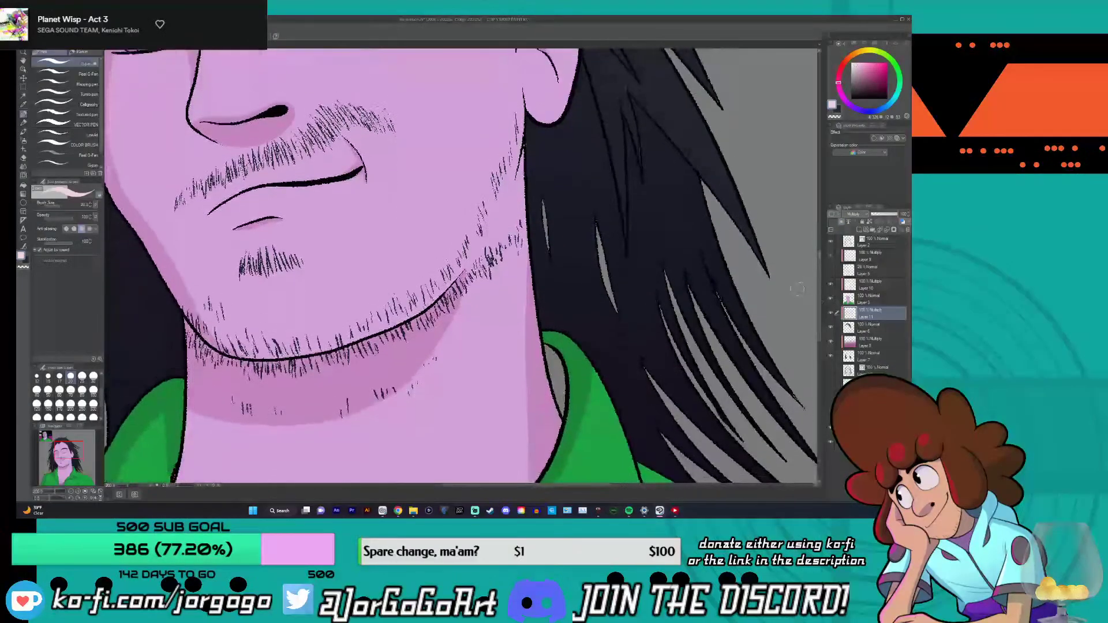
- Compare the full portrait with close-ups of the crown, hair parting and outer strands
{"action": "key", "text": "ctrl+minus"}
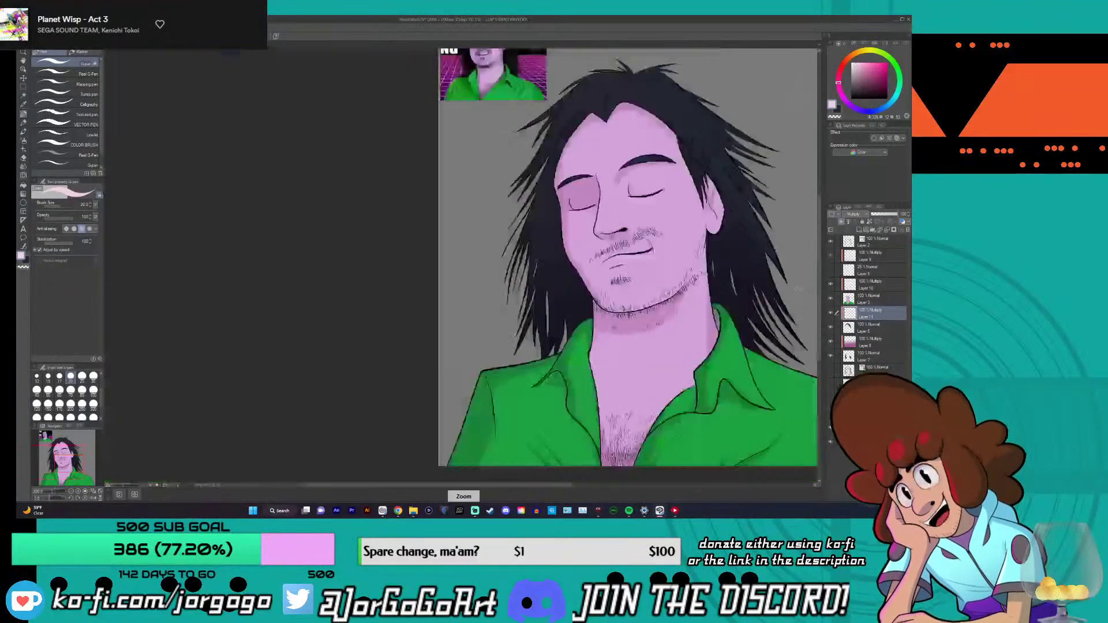
{"action": "key", "text": "ctrl+minus"}
{"action": "key", "text": "ctrl+minus"}
{"action": "key", "text": "ctrl+plus"}
{"action": "key", "text": "ctrl+plus"}
{"action": "key", "text": "ctrl+plus"}
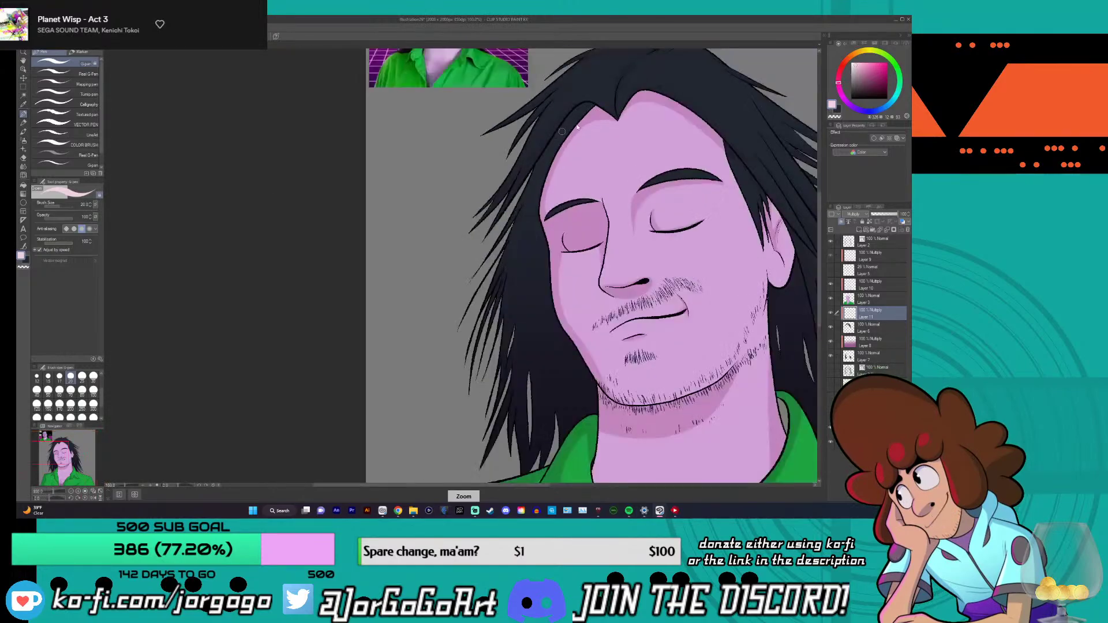
{"action": "key", "text": "ctrl+minus"}
{"action": "key", "text": "ctrl+minus"}
{"action": "scroll", "coordinate": [661, 87], "scroll_direction": "up", "scroll_amount": 10}
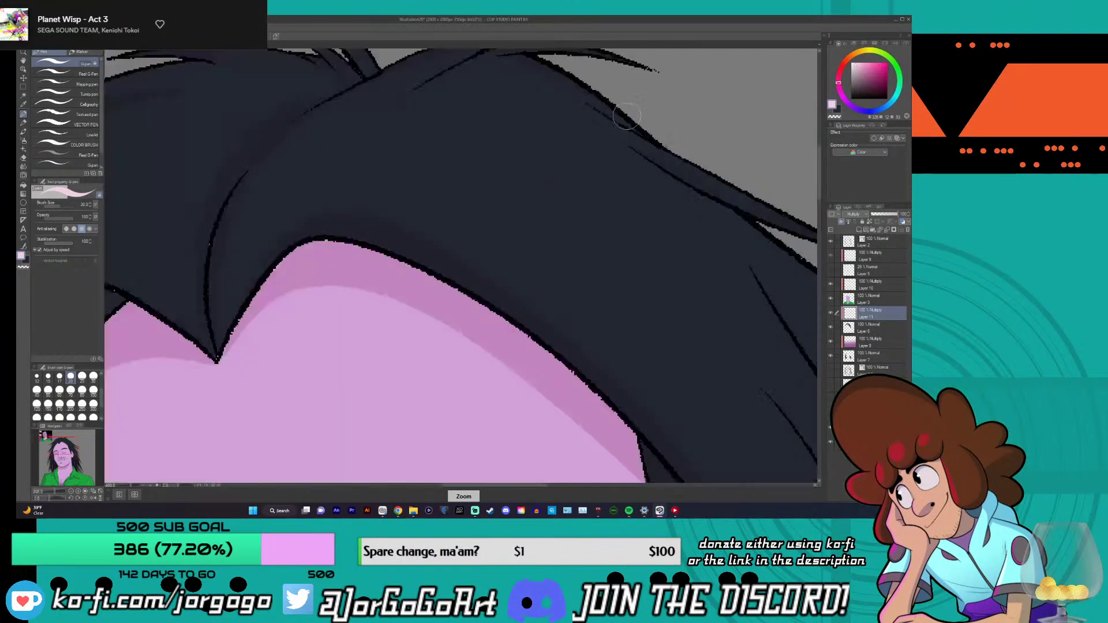
{"action": "scroll", "coordinate": [596, 104], "scroll_direction": "down", "scroll_amount": 5}
{"action": "scroll", "coordinate": [572, 81], "scroll_direction": "up", "scroll_amount": 5}
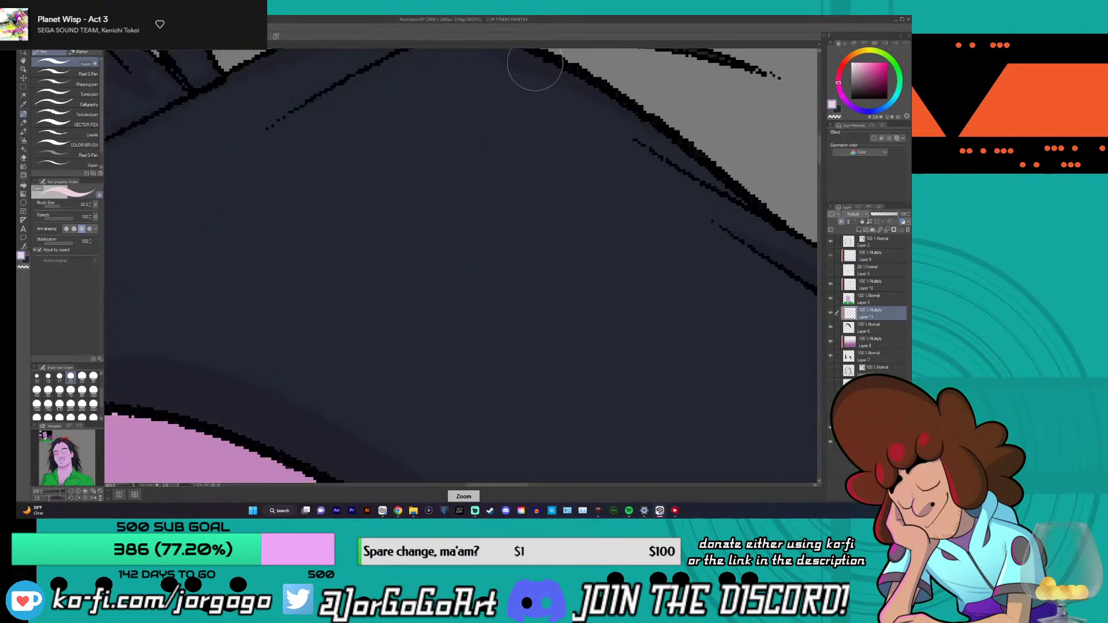
{"action": "scroll", "coordinate": [572, 81], "scroll_direction": "down", "scroll_amount": 4}
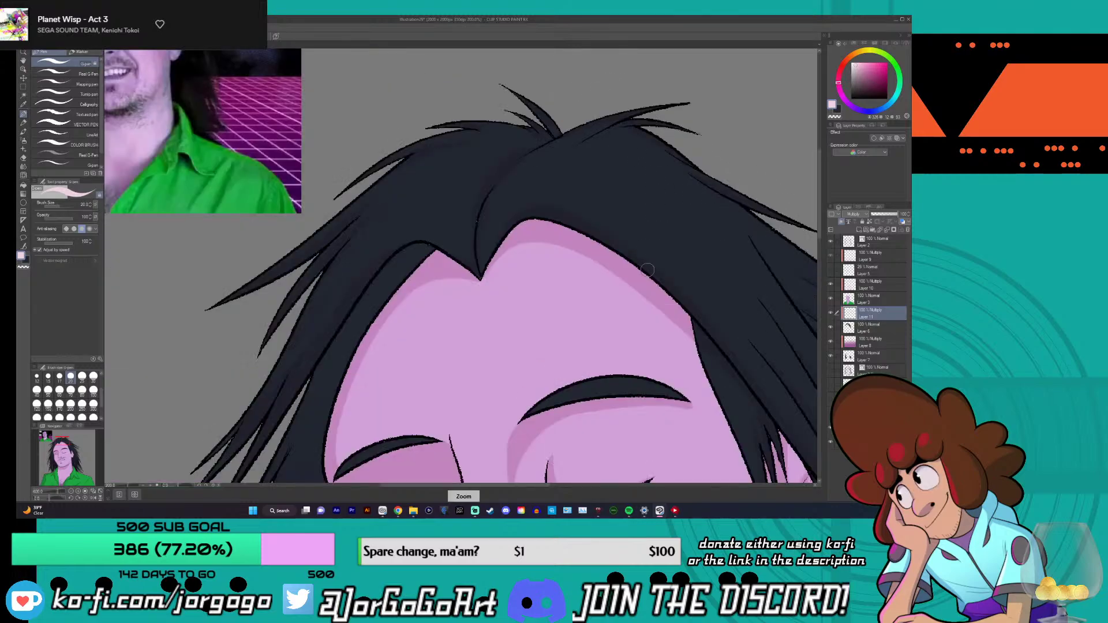
{"action": "scroll", "coordinate": [295, 160], "scroll_direction": "up", "scroll_amount": 3}
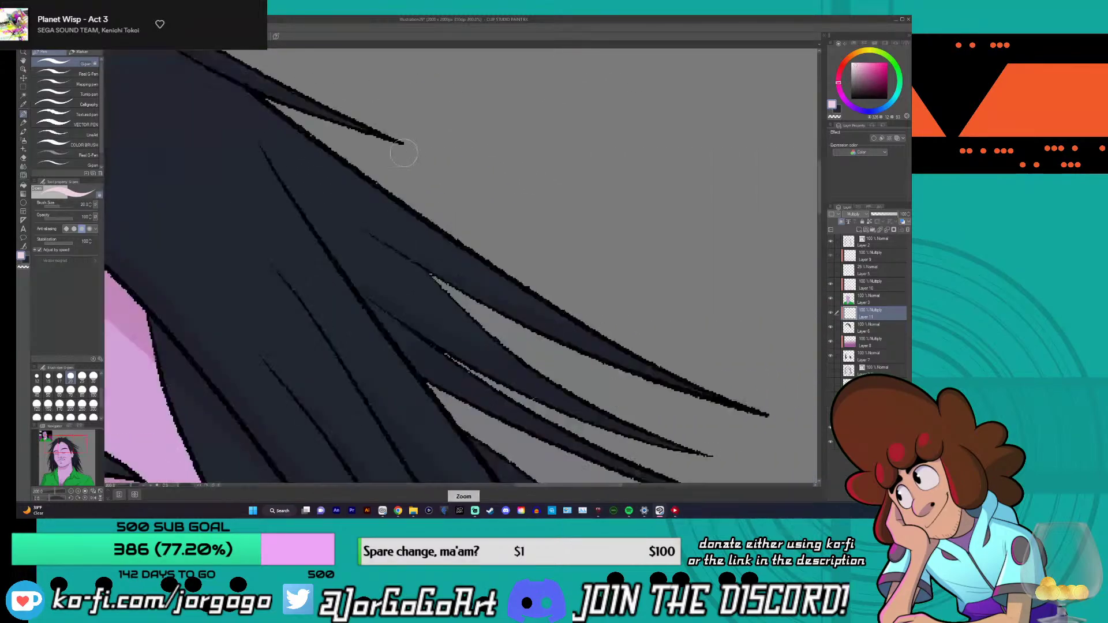
{"action": "scroll", "coordinate": [296, 160], "scroll_direction": "down", "scroll_amount": 3}
{"action": "scroll", "coordinate": [304, 209], "scroll_direction": "up", "scroll_amount": 1}
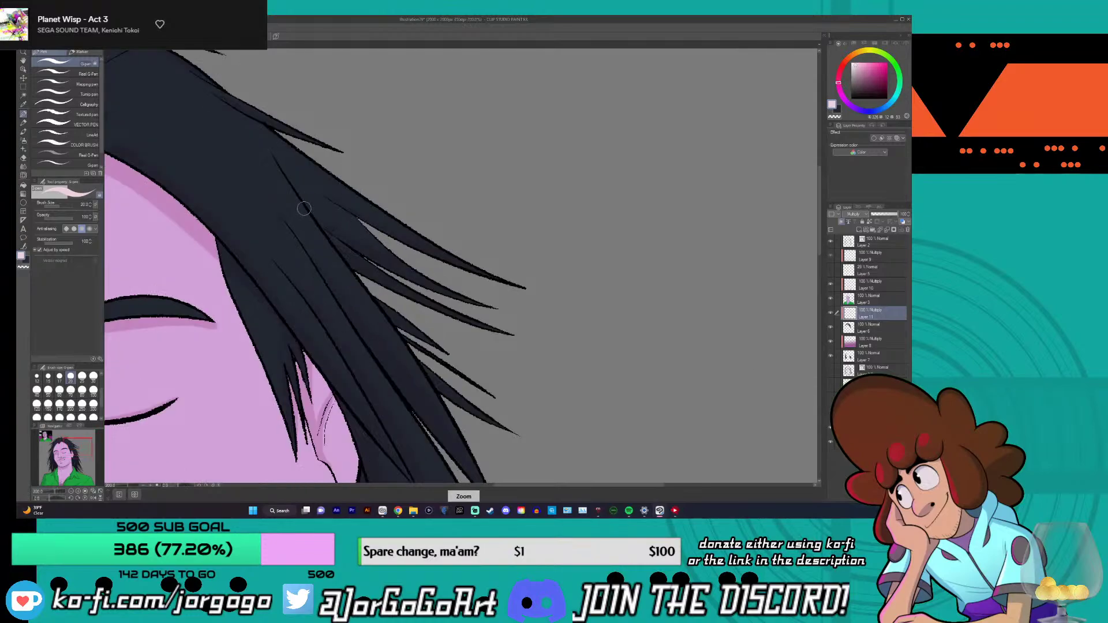
- Undo the last shadow stroke on the outer strands above the ear and recheck the shading there
{"action": "key", "text": "ctrl+z"}
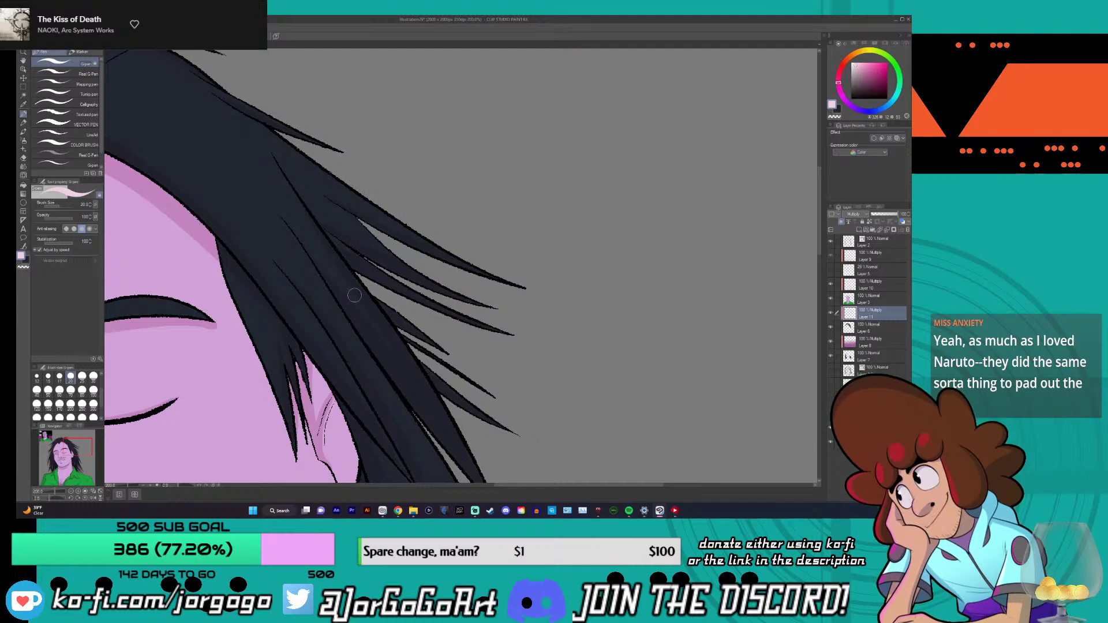
{"action": "scroll", "coordinate": [354, 295], "scroll_direction": "down", "scroll_amount": 5}
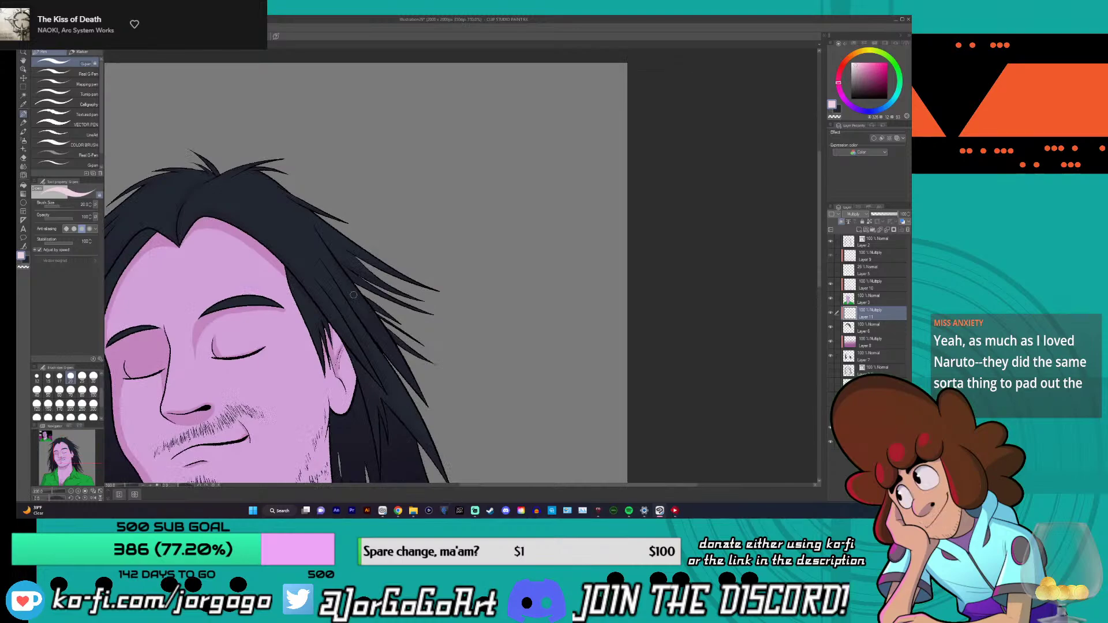
{"action": "scroll", "coordinate": [354, 295], "scroll_direction": "up", "scroll_amount": 3}
{"action": "scroll", "coordinate": [354, 295], "scroll_direction": "down", "scroll_amount": 4}
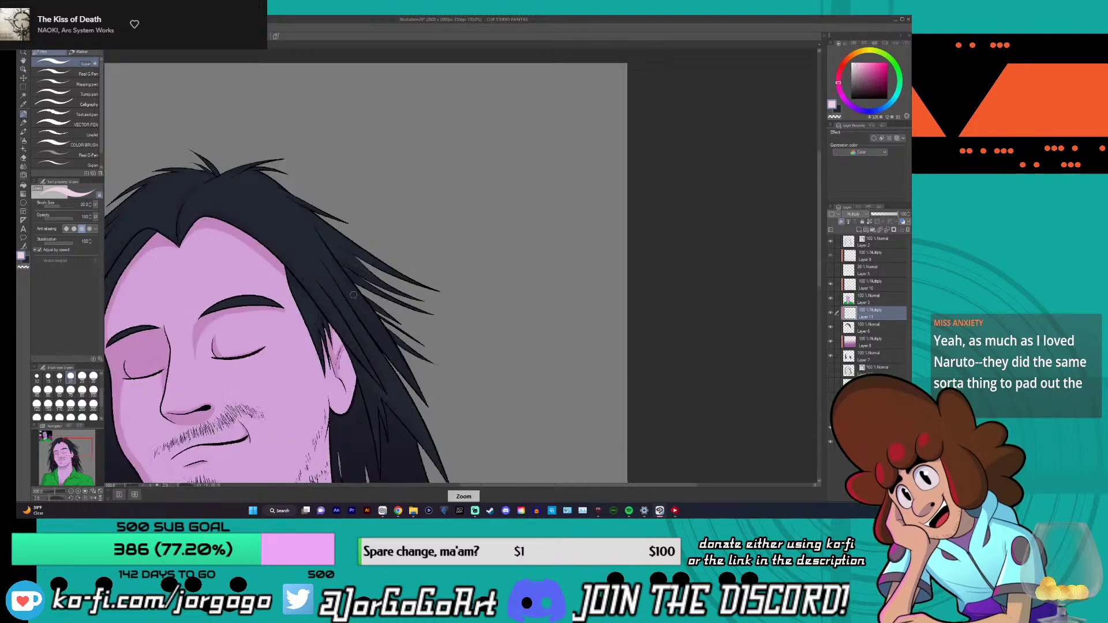
{"action": "scroll", "coordinate": [354, 295], "scroll_direction": "up", "scroll_amount": 3}
{"action": "scroll", "coordinate": [354, 295], "scroll_direction": "down", "scroll_amount": 1}
{"action": "scroll", "coordinate": [353, 294], "scroll_direction": "up", "scroll_amount": 2}
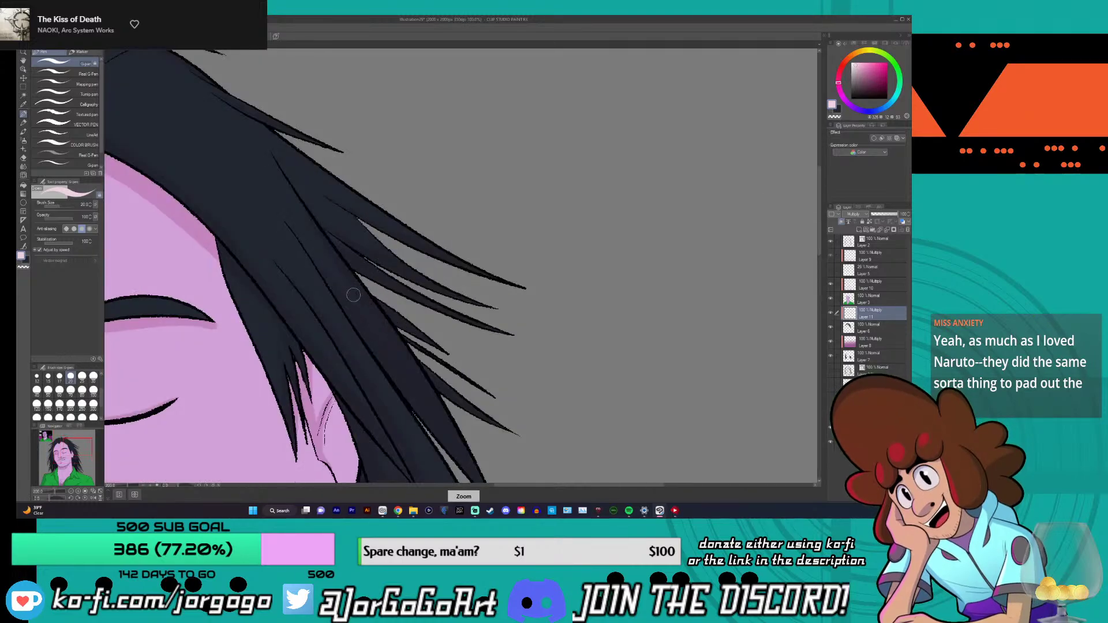
{"action": "scroll", "coordinate": [354, 294], "scroll_direction": "down", "scroll_amount": 1}
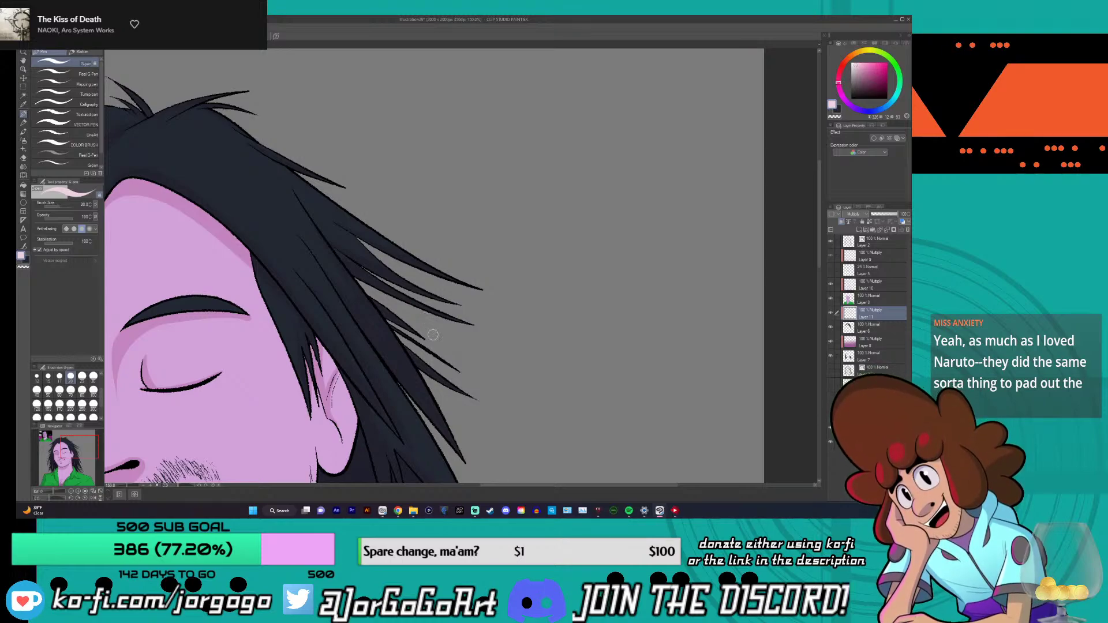
{"action": "scroll", "coordinate": [433, 335], "scroll_direction": "up", "scroll_amount": 1}
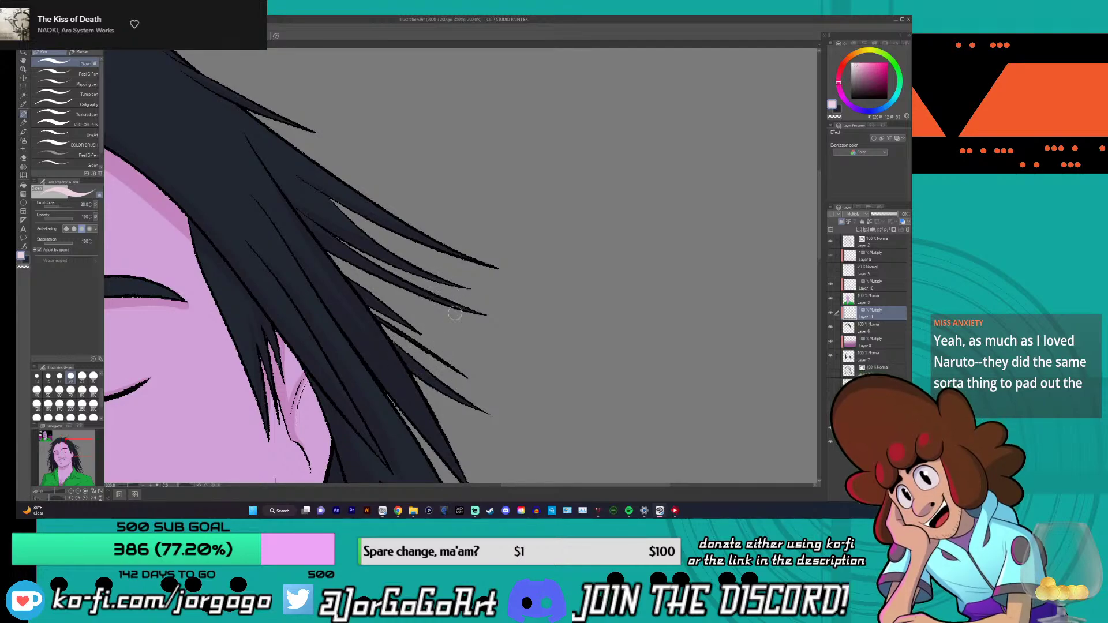
{"action": "scroll", "coordinate": [419, 347], "scroll_direction": "down", "scroll_amount": 3}
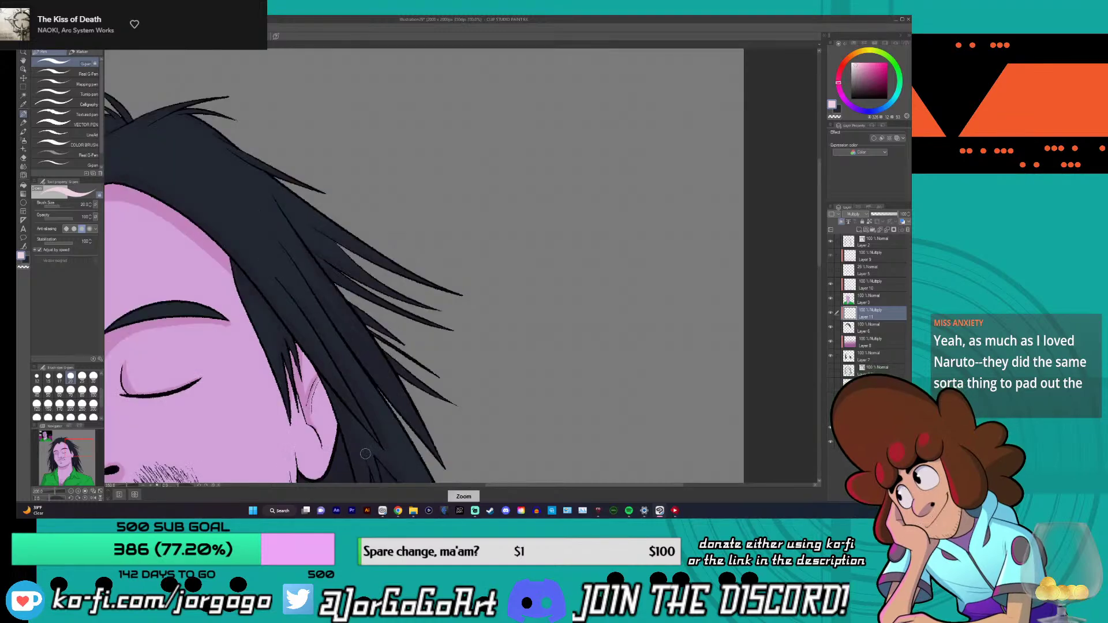
- Review the shading of the whole portrait, from the hair down to the green shirt
{"action": "left_click_drag", "start_coordinate": [539, 486], "coordinate": [493, 486]}
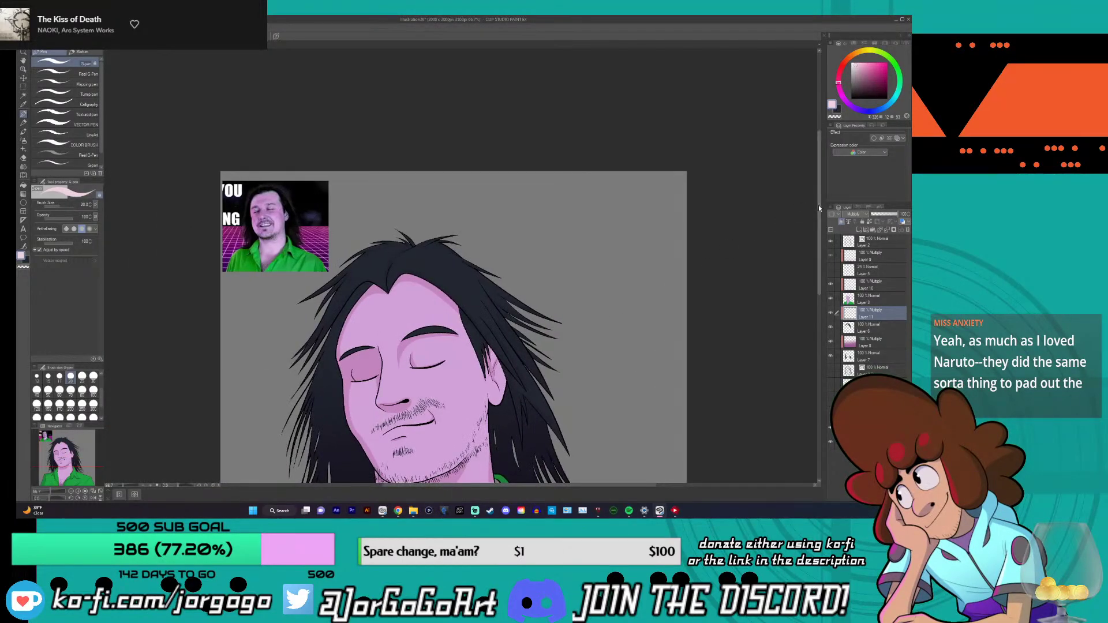
{"action": "left_click_drag", "start_coordinate": [818, 205], "coordinate": [818, 261]}
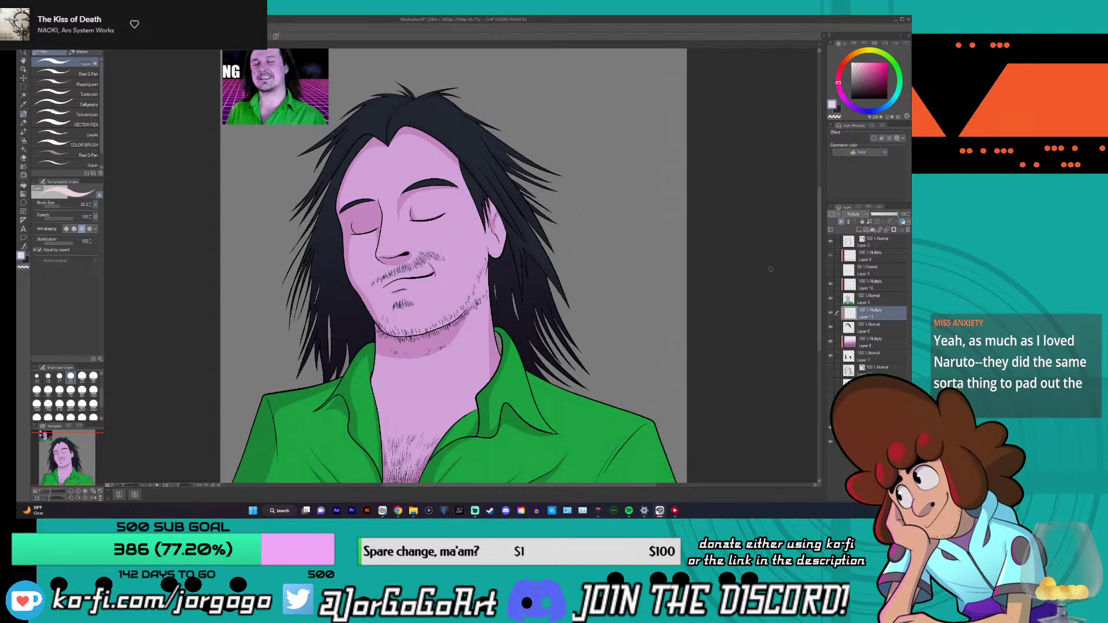
{"action": "scroll", "coordinate": [453, 227], "scroll_direction": "up", "scroll_amount": 1}
{"action": "scroll", "coordinate": [453, 227], "scroll_direction": "down", "scroll_amount": 1}
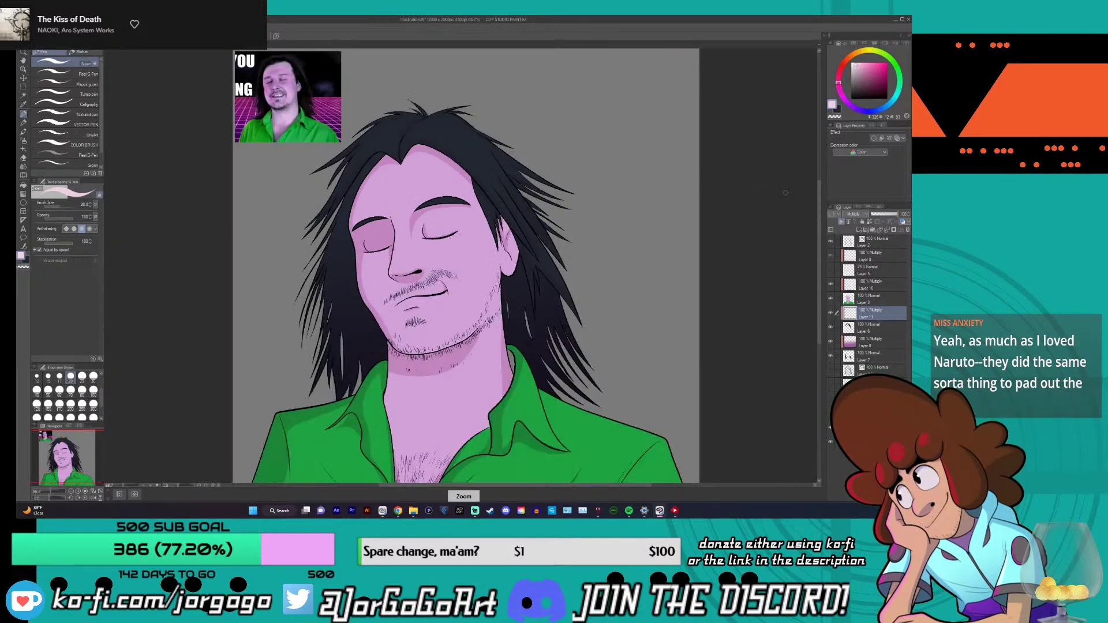
{"action": "scroll", "coordinate": [791, 249], "scroll_direction": "down", "scroll_amount": 3}
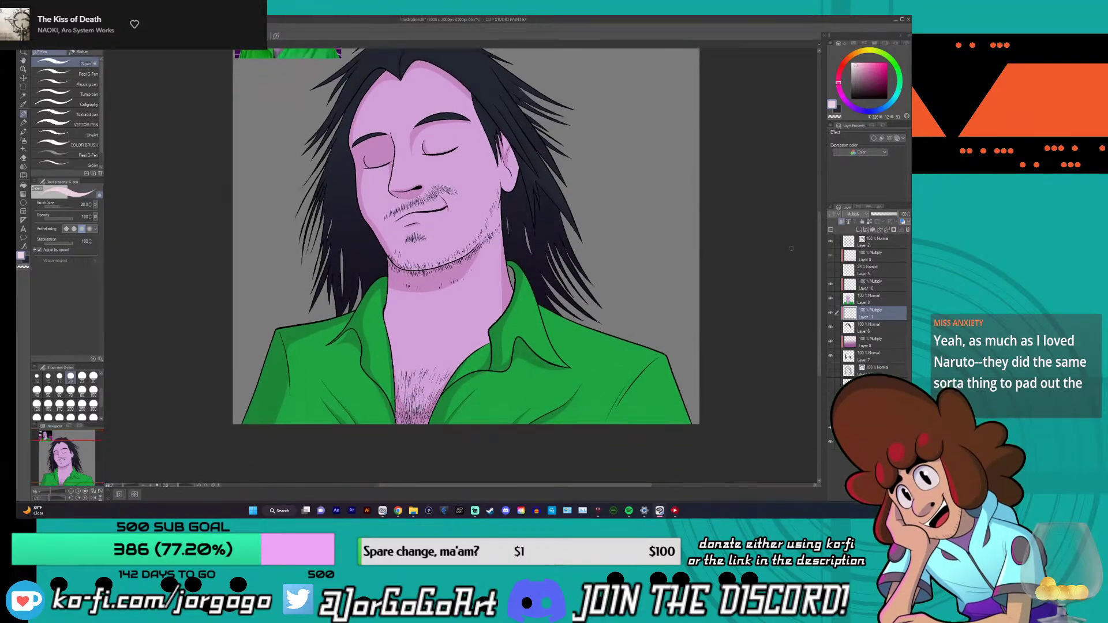
{"action": "left_click_drag", "start_coordinate": [819, 226], "coordinate": [816, 257]}
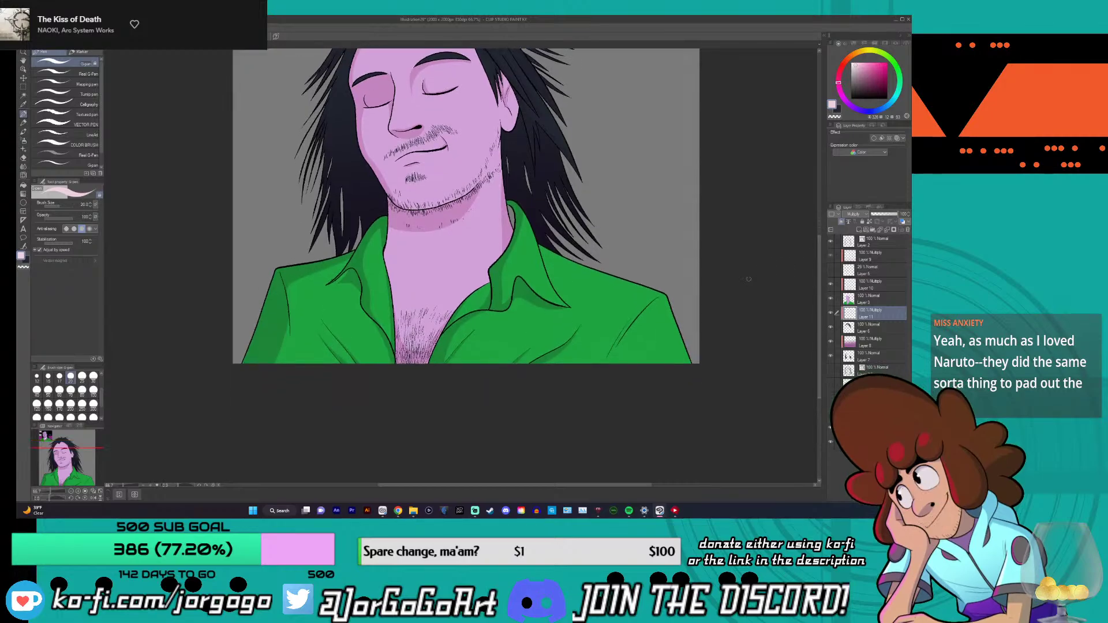
{"action": "scroll", "coordinate": [463, 292], "scroll_direction": "up", "scroll_amount": 2}
{"action": "scroll", "coordinate": [464, 292], "scroll_direction": "down", "scroll_amount": 2}
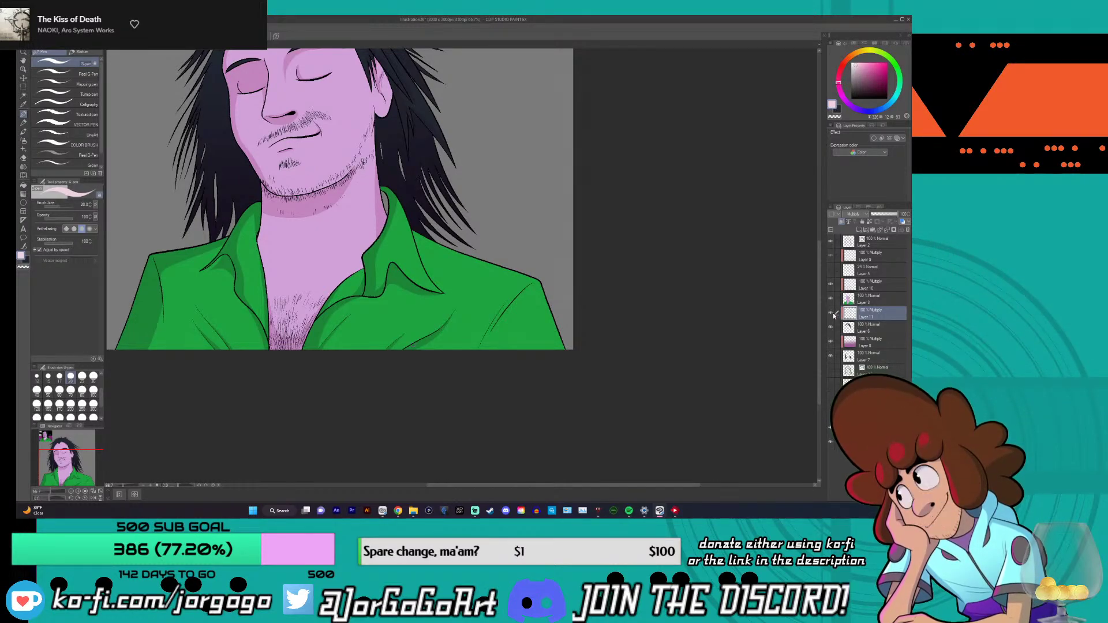
- Add a new clipped Multiply layer directly above the back hair's purple gradient shading layer
{"action": "left_click", "coordinate": [869, 358]}
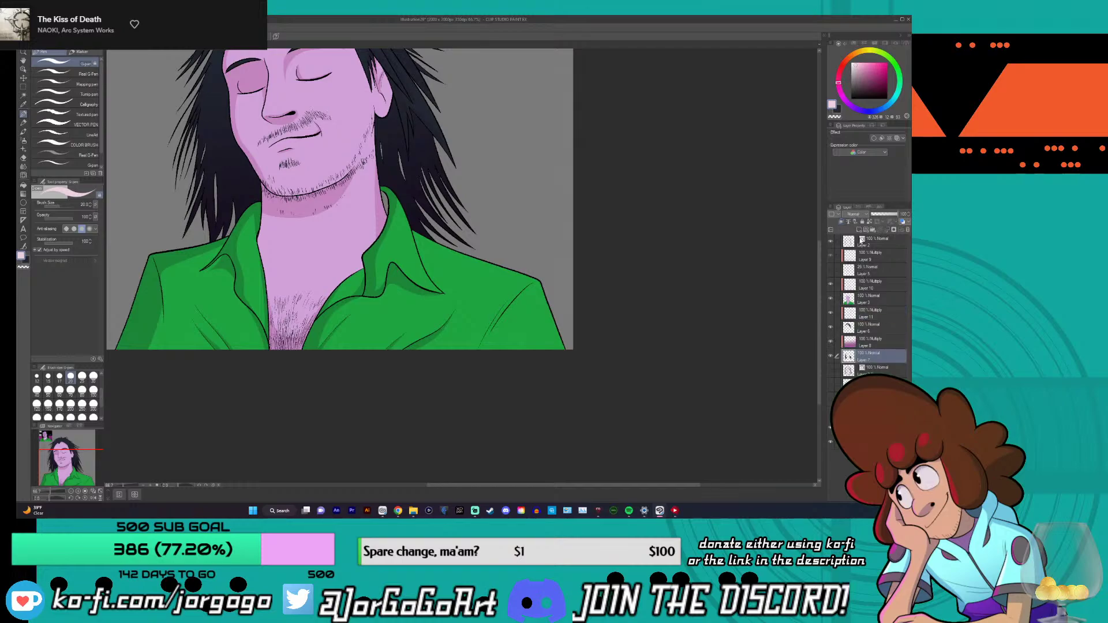
{"action": "key", "text": "alt+bracketright"}
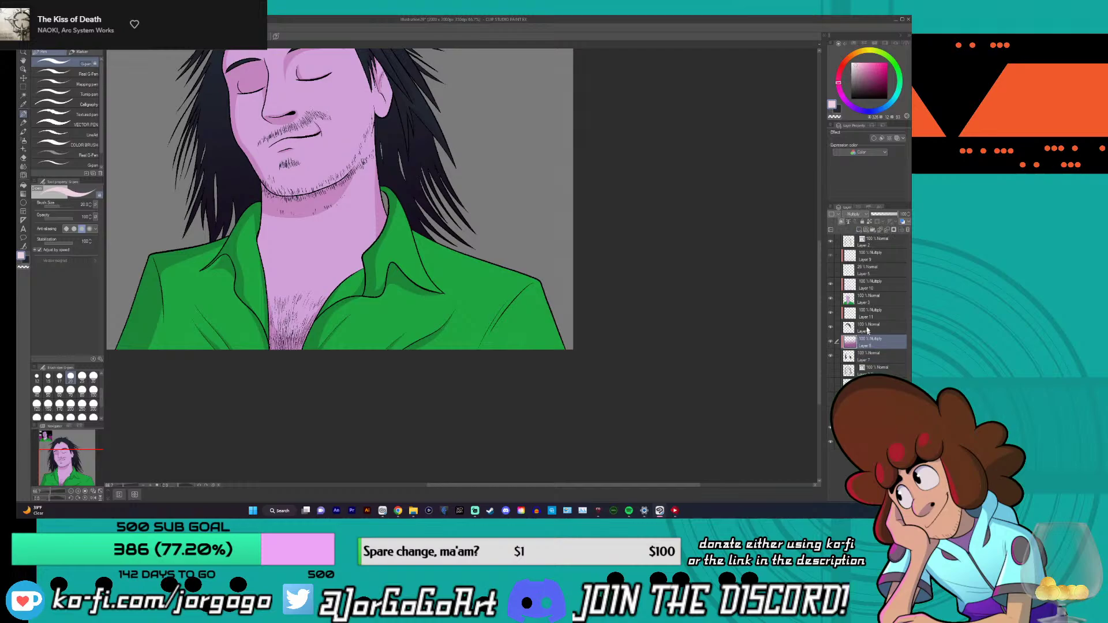
{"action": "left_click", "coordinate": [859, 230]}
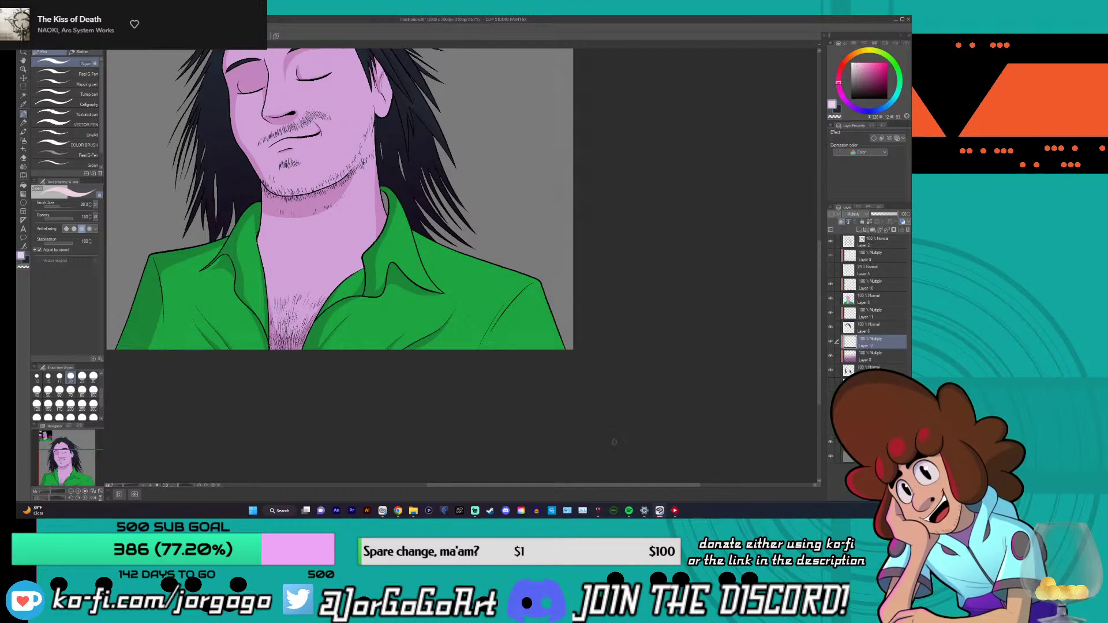
- Examine the back hair beside the cheek, jaw and shirt collar, comparing close-ups with the wider portrait
{"action": "left_click_drag", "start_coordinate": [611, 484], "coordinate": [538, 490]}
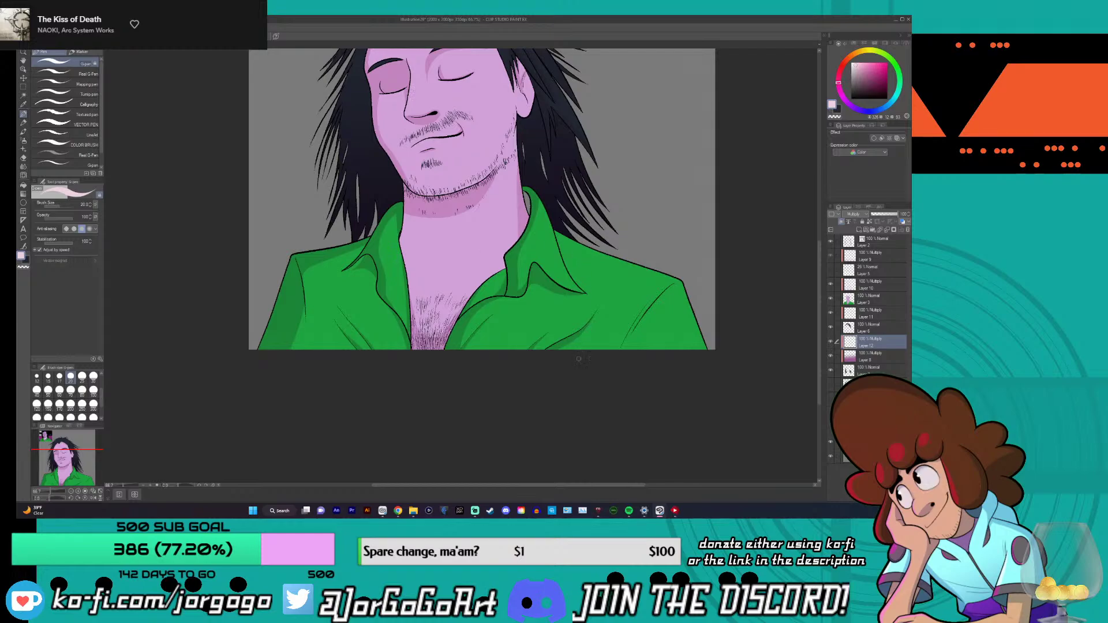
{"action": "left_click_drag", "start_coordinate": [525, 482], "coordinate": [519, 472]}
{"action": "scroll", "coordinate": [324, 107], "scroll_direction": "up", "scroll_amount": 3}
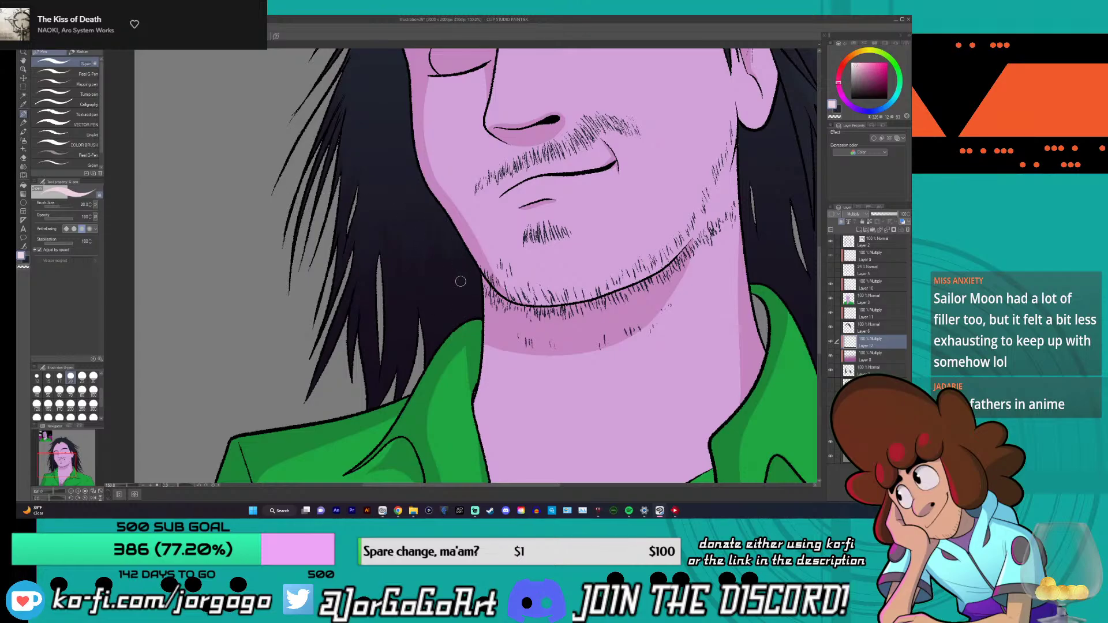
{"action": "left_click_drag", "start_coordinate": [442, 485], "coordinate": [535, 494]}
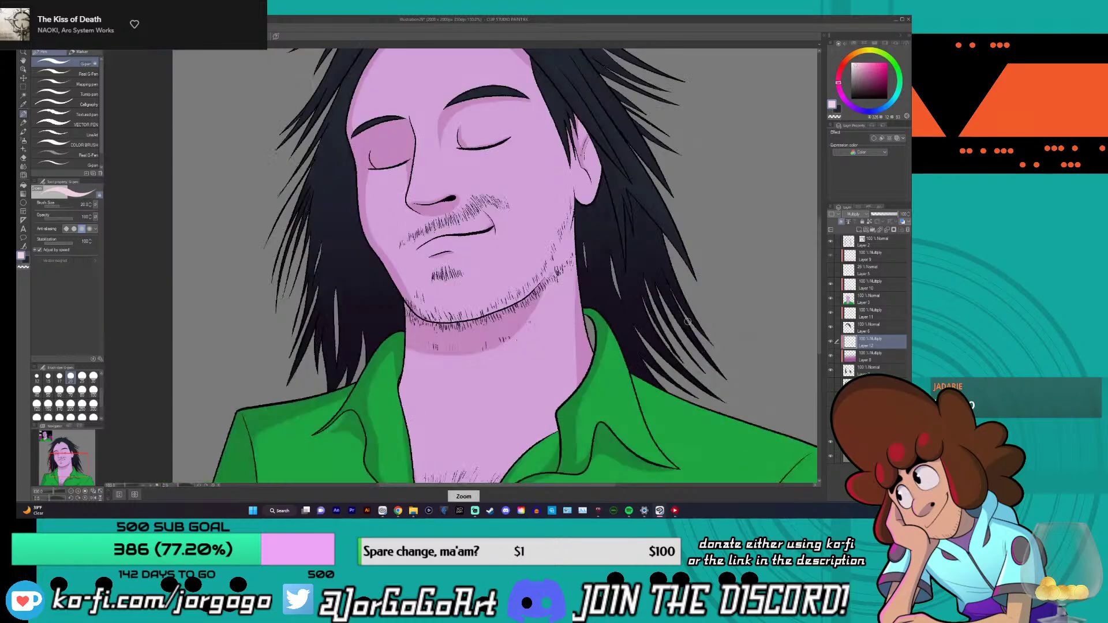
{"action": "scroll", "coordinate": [673, 306], "scroll_direction": "down", "scroll_amount": 3}
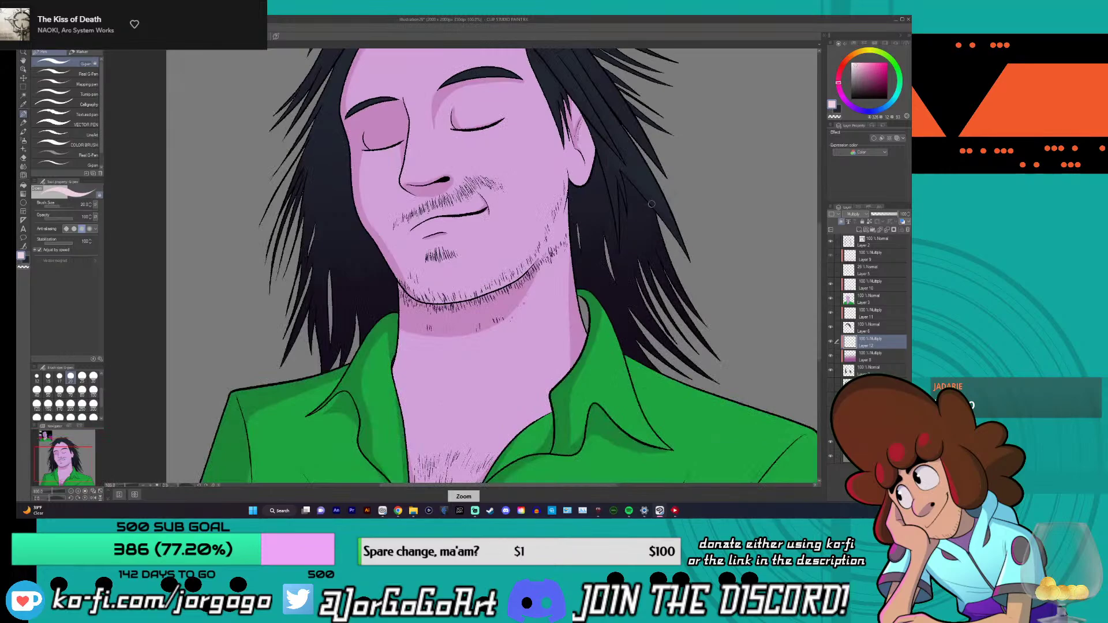
{"action": "scroll", "coordinate": [311, 231], "scroll_direction": "up", "scroll_amount": 2}
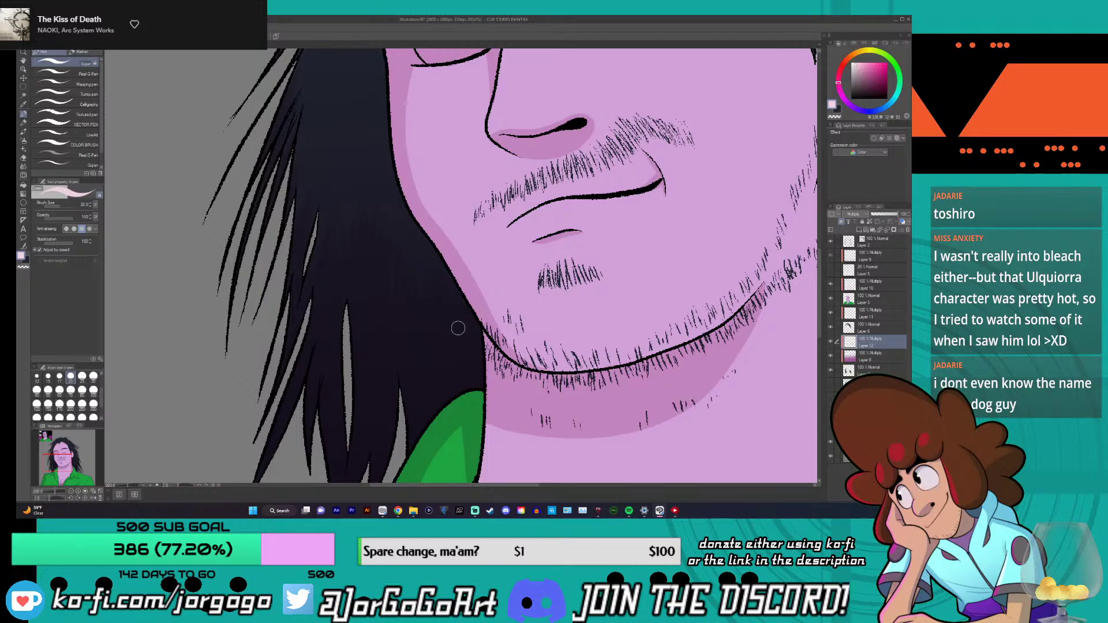
{"action": "scroll", "coordinate": [428, 295], "scroll_direction": "down", "scroll_amount": 5}
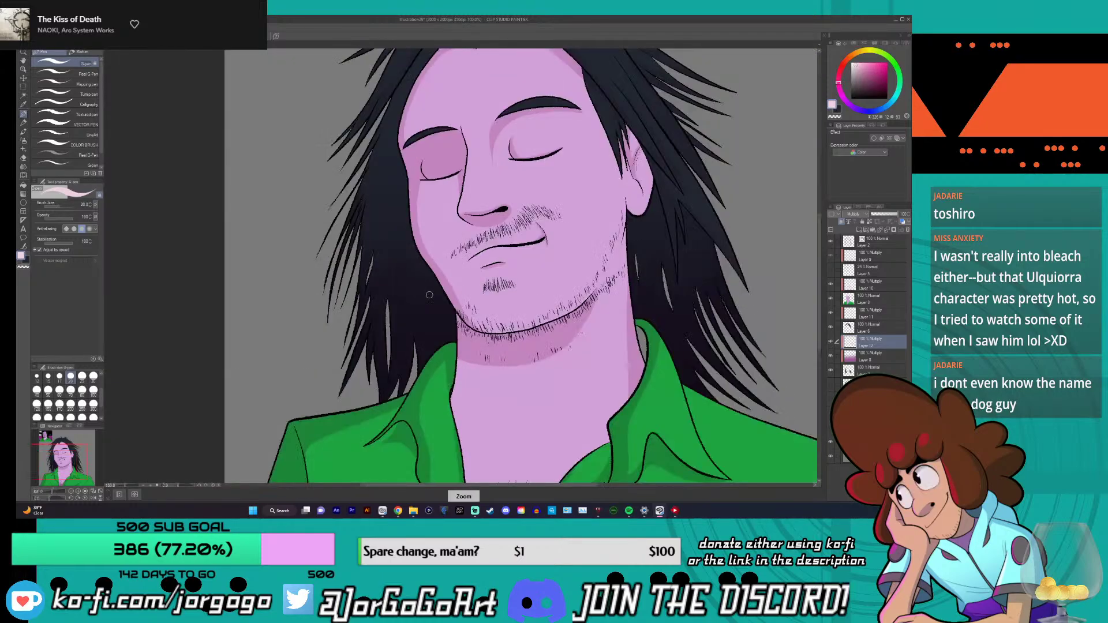
{"action": "scroll", "coordinate": [594, 257], "scroll_direction": "up", "scroll_amount": 4}
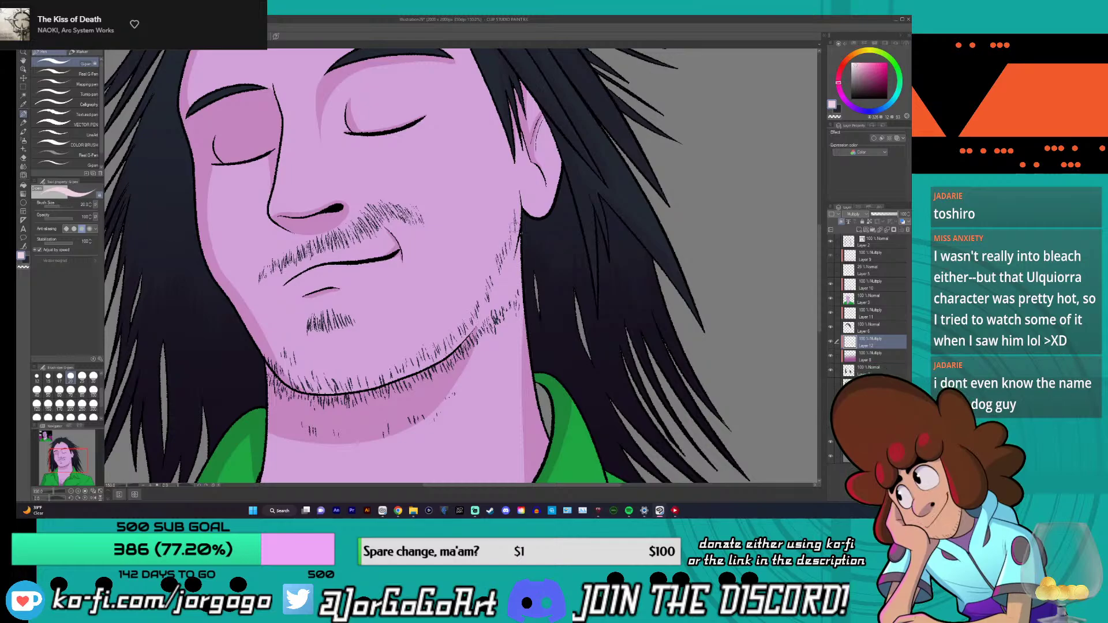
{"action": "key", "text": "ctrl+minus"}
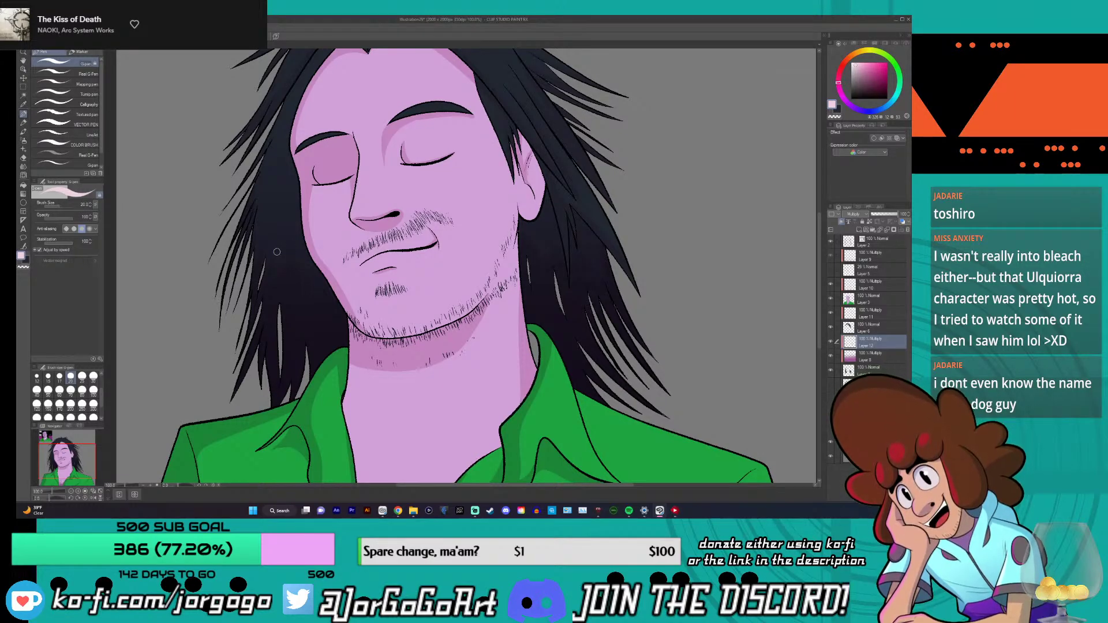
{"action": "scroll", "coordinate": [270, 291], "scroll_direction": "up", "scroll_amount": 2}
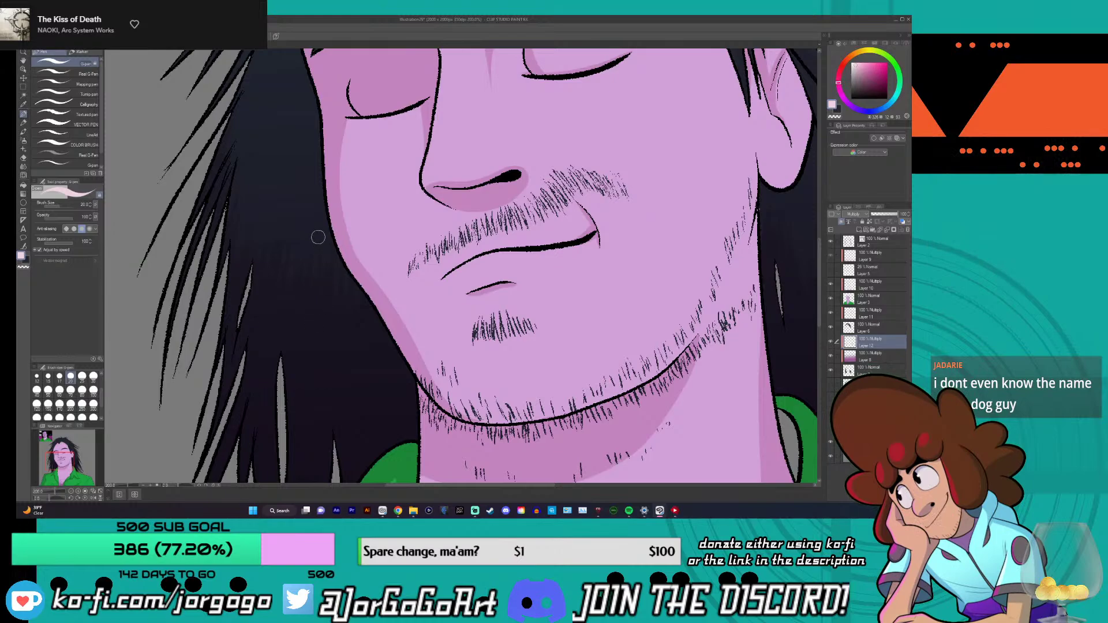
{"action": "key", "text": "ctrl+minus"}
{"action": "key", "text": "ctrl+minus"}
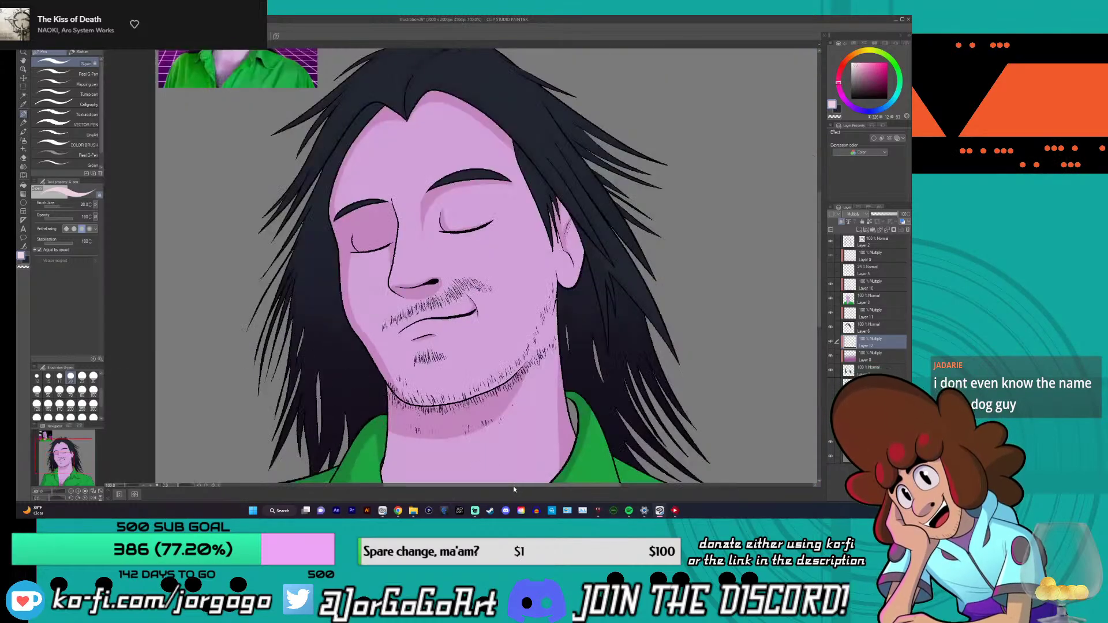
- Inspect the back hair behind the ear, the hairline and the strands along both sides of the face
{"action": "key", "text": "ctrl+plus"}
{"action": "key", "text": "ctrl+plus"}
{"action": "key", "text": "ctrl+plus"}
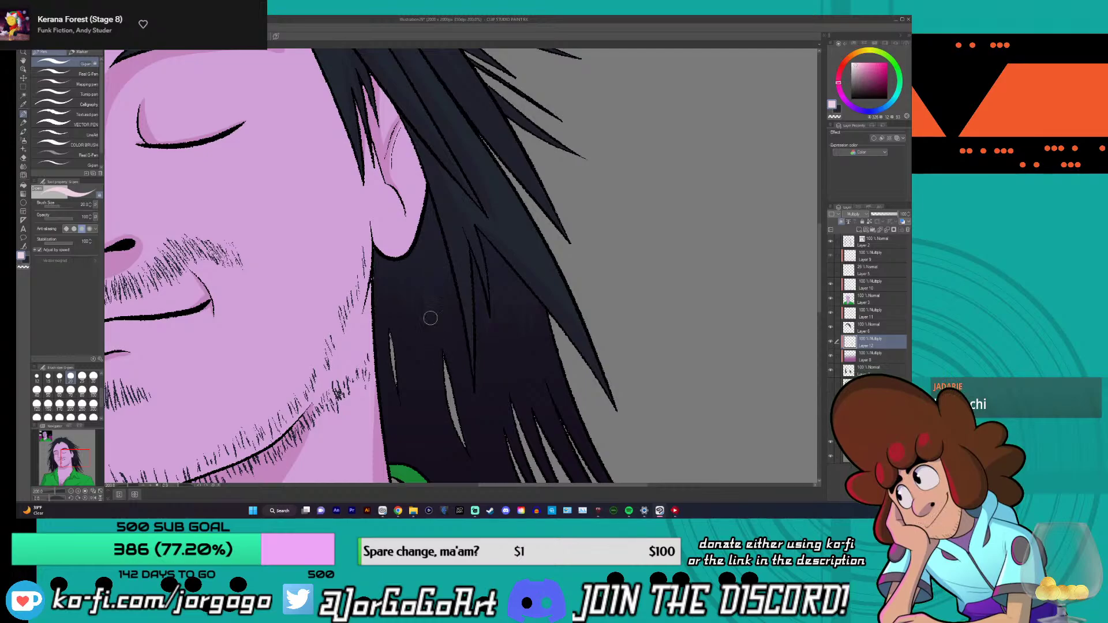
{"action": "key", "text": "ctrl+0"}
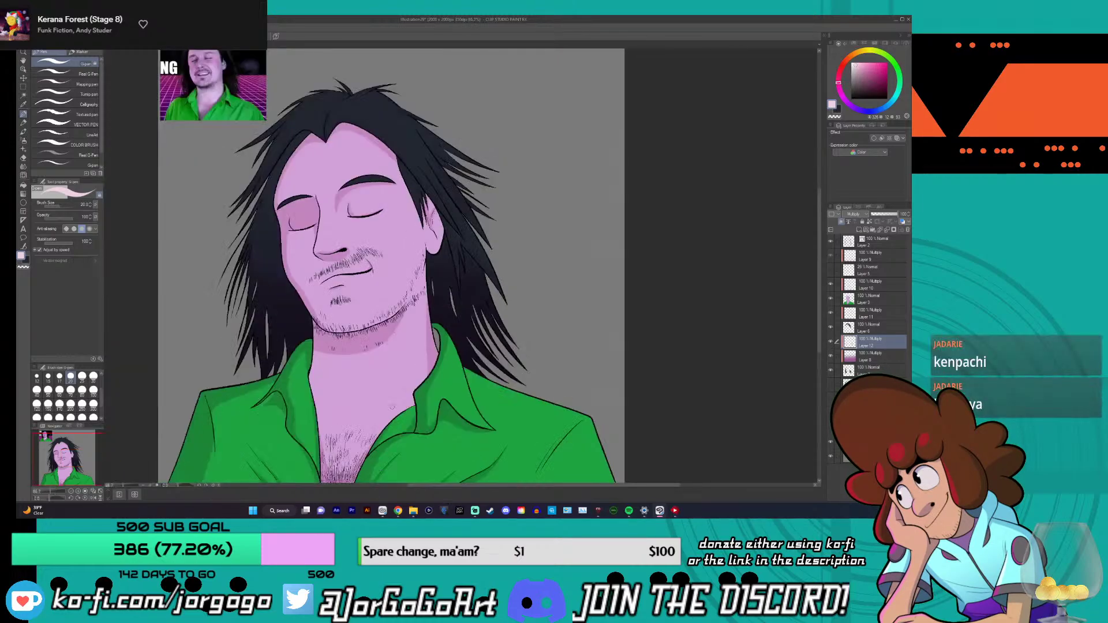
{"action": "key", "text": "ctrl+alt+0"}
{"action": "key", "text": "ctrl+plus"}
{"action": "key", "text": "ctrl+plus"}
{"action": "key", "text": "ctrl+plus"}
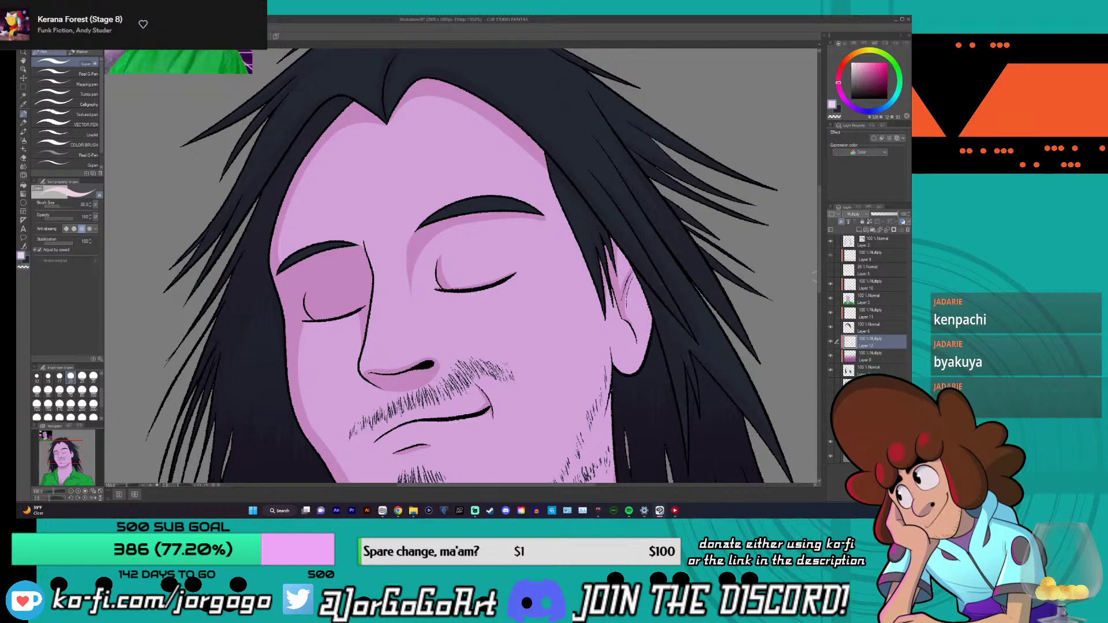
{"action": "left_click_drag", "start_coordinate": [617, 353], "coordinate": [616, 237]}
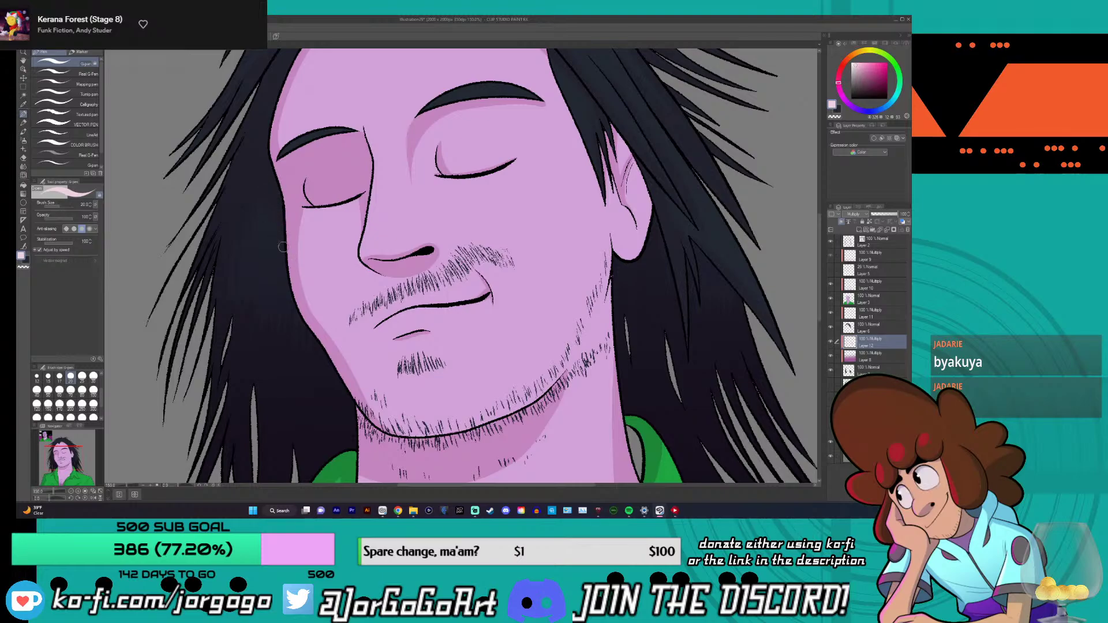
- Compare the full portrait and reference photo with closer views of the face and hair
{"action": "scroll", "coordinate": [304, 325], "scroll_direction": "down", "scroll_amount": 5}
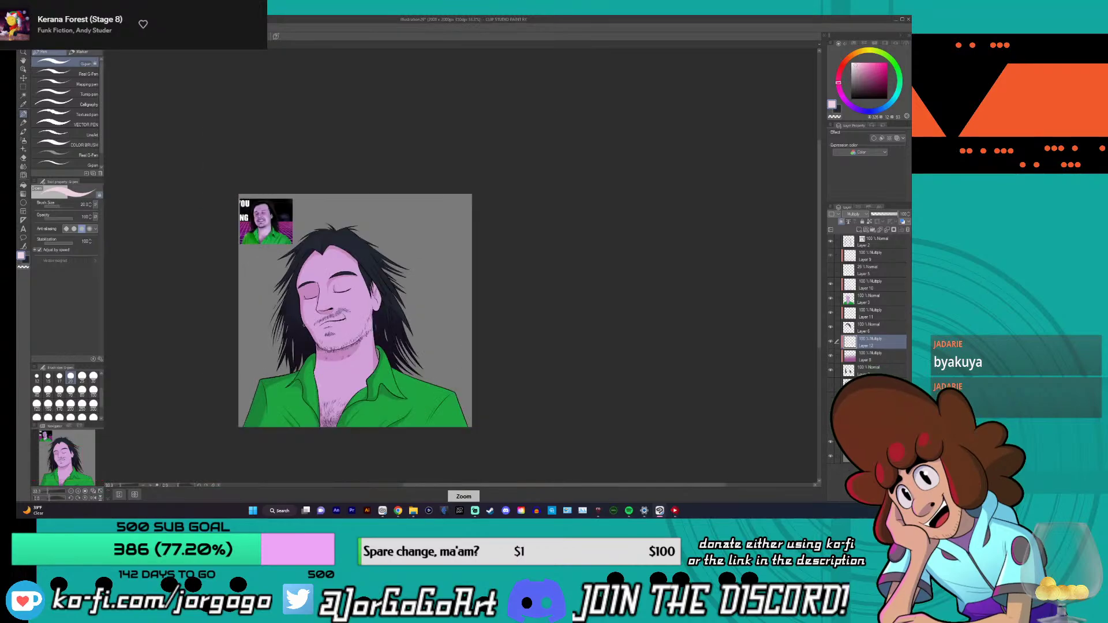
{"action": "scroll", "coordinate": [304, 325], "scroll_direction": "up", "scroll_amount": 1}
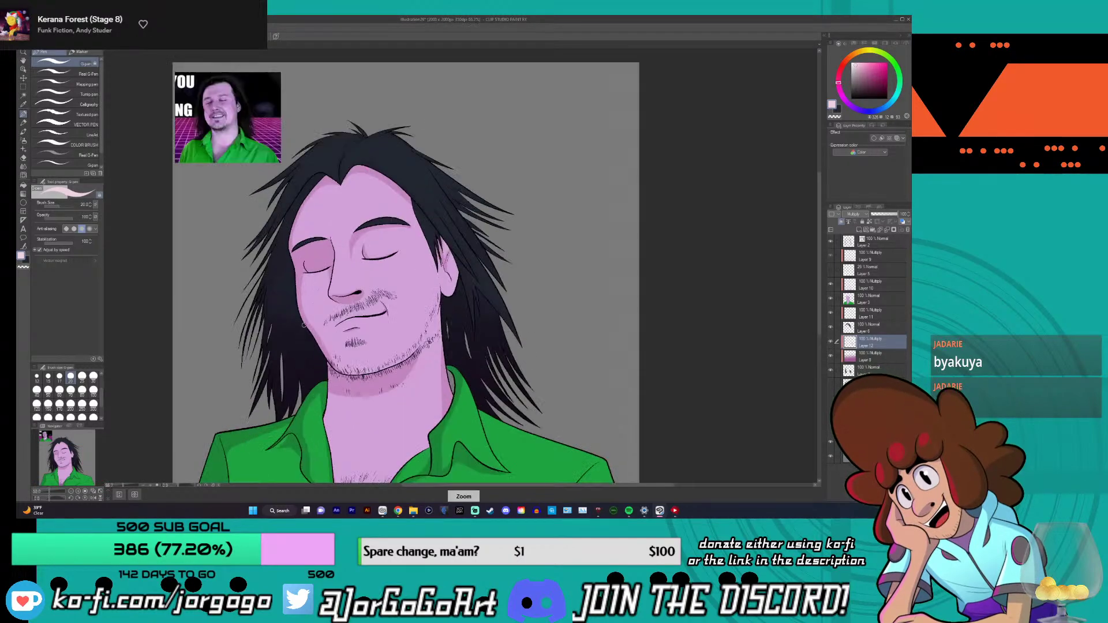
{"action": "scroll", "coordinate": [304, 324], "scroll_direction": "up", "scroll_amount": 1}
{"action": "scroll", "coordinate": [304, 324], "scroll_direction": "down", "scroll_amount": 2}
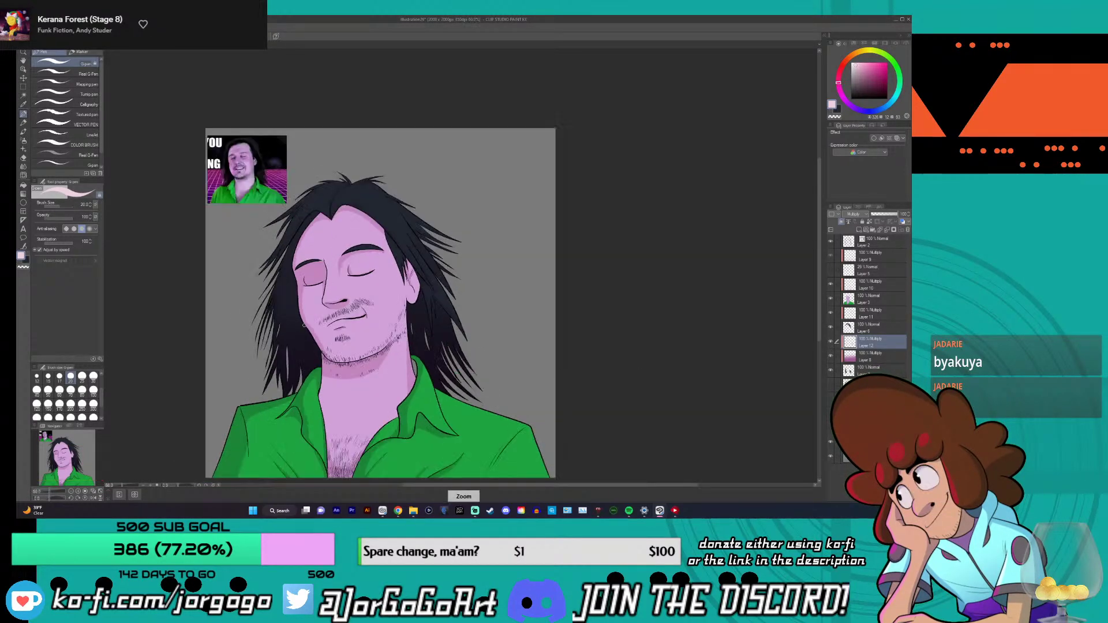
{"action": "scroll", "coordinate": [304, 324], "scroll_direction": "up", "scroll_amount": 1}
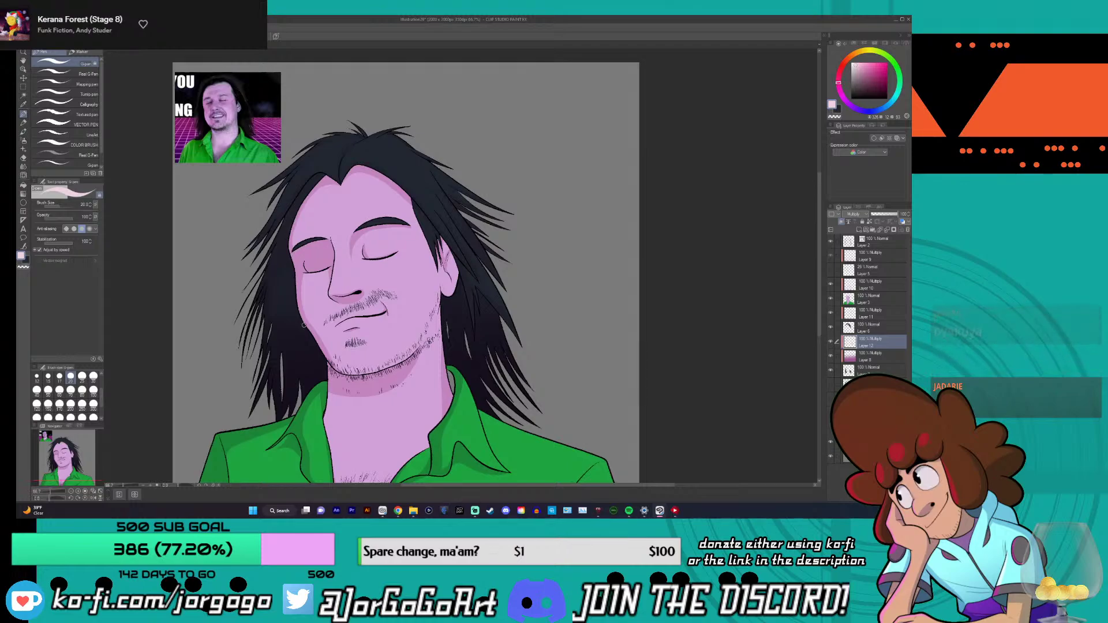
{"action": "scroll", "coordinate": [304, 325], "scroll_direction": "down", "scroll_amount": 1}
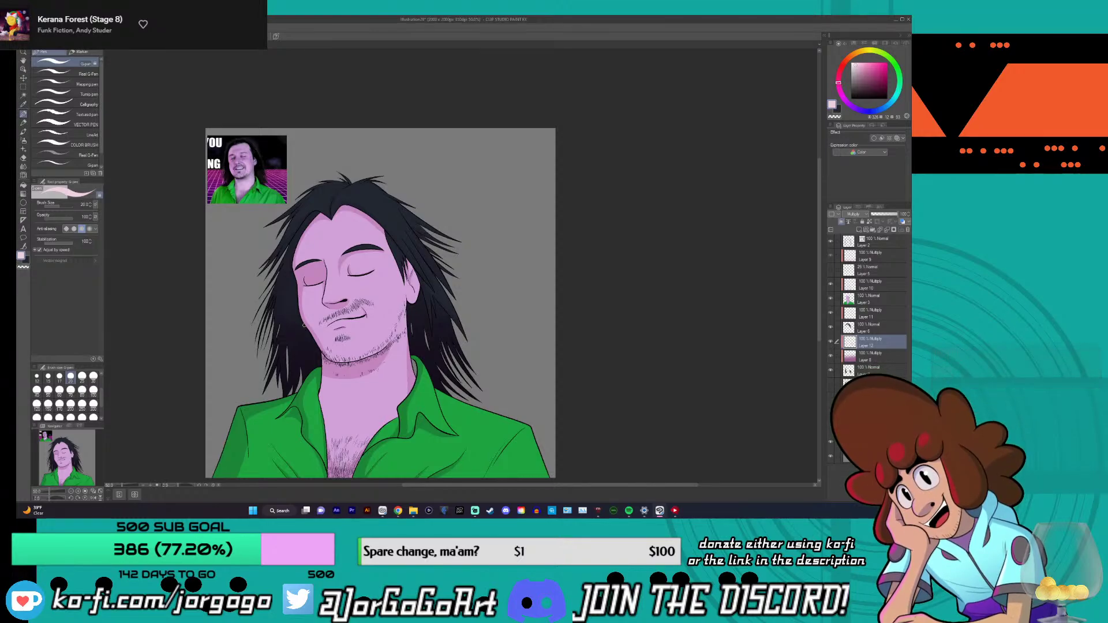
{"action": "scroll", "coordinate": [305, 326], "scroll_direction": "up", "scroll_amount": 5}
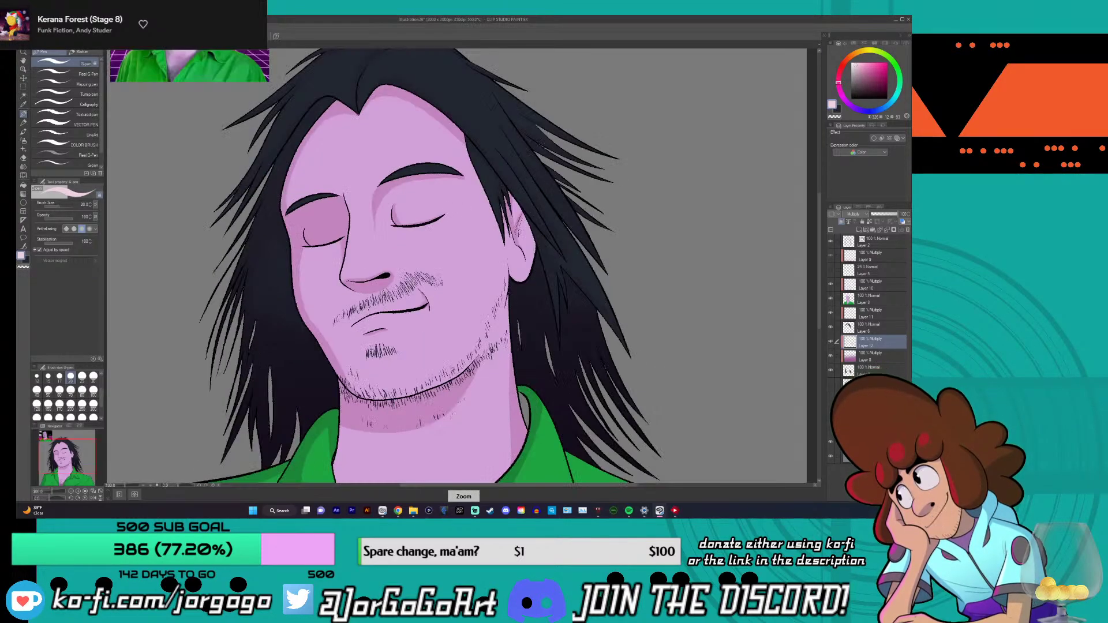
{"action": "scroll", "coordinate": [518, 231], "scroll_direction": "down", "scroll_amount": 3}
{"action": "scroll", "coordinate": [518, 231], "scroll_direction": "up", "scroll_amount": 3}
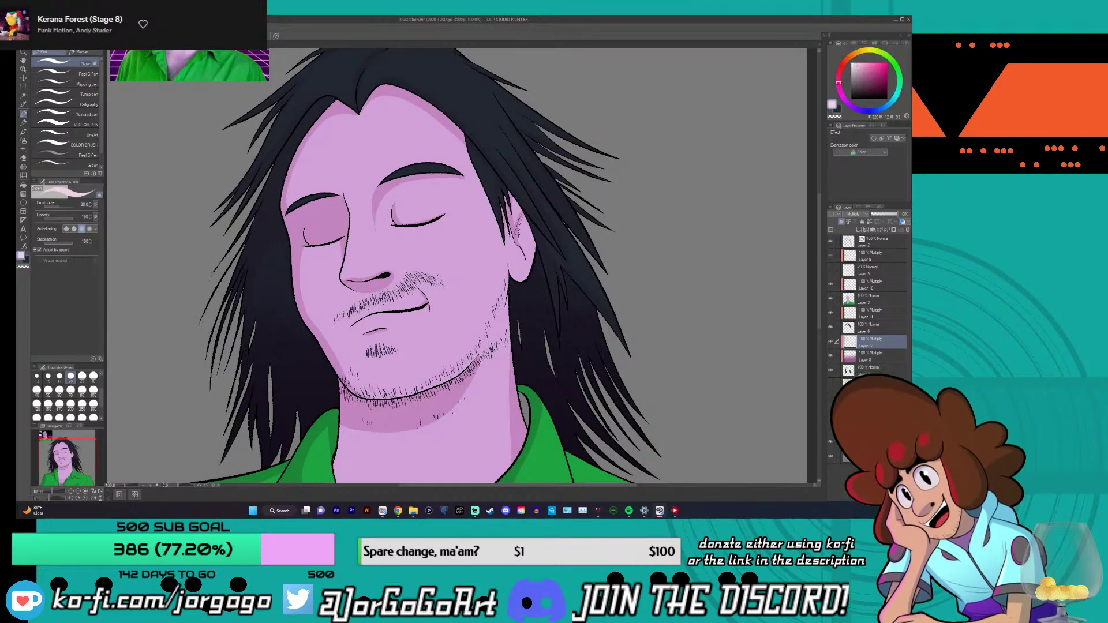
- Check the strands below the ear up close and against the complete head, neck and shirt
{"action": "scroll", "coordinate": [595, 292], "scroll_direction": "up", "scroll_amount": 2}
{"action": "scroll", "coordinate": [558, 316], "scroll_direction": "up", "scroll_amount": 1}
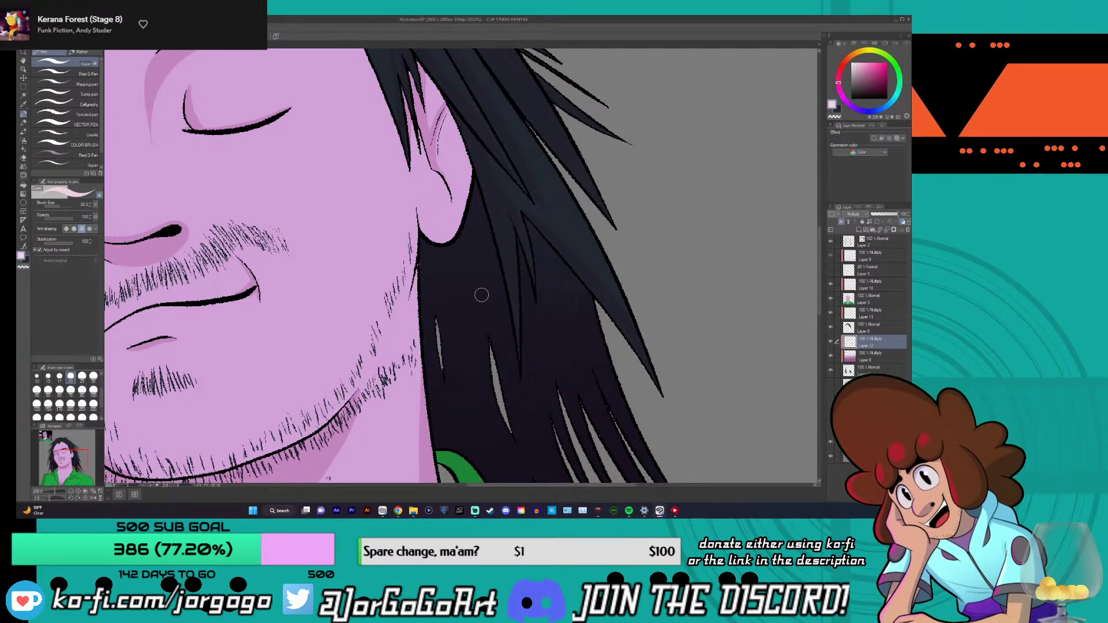
{"action": "scroll", "coordinate": [481, 295], "scroll_direction": "down", "scroll_amount": 1}
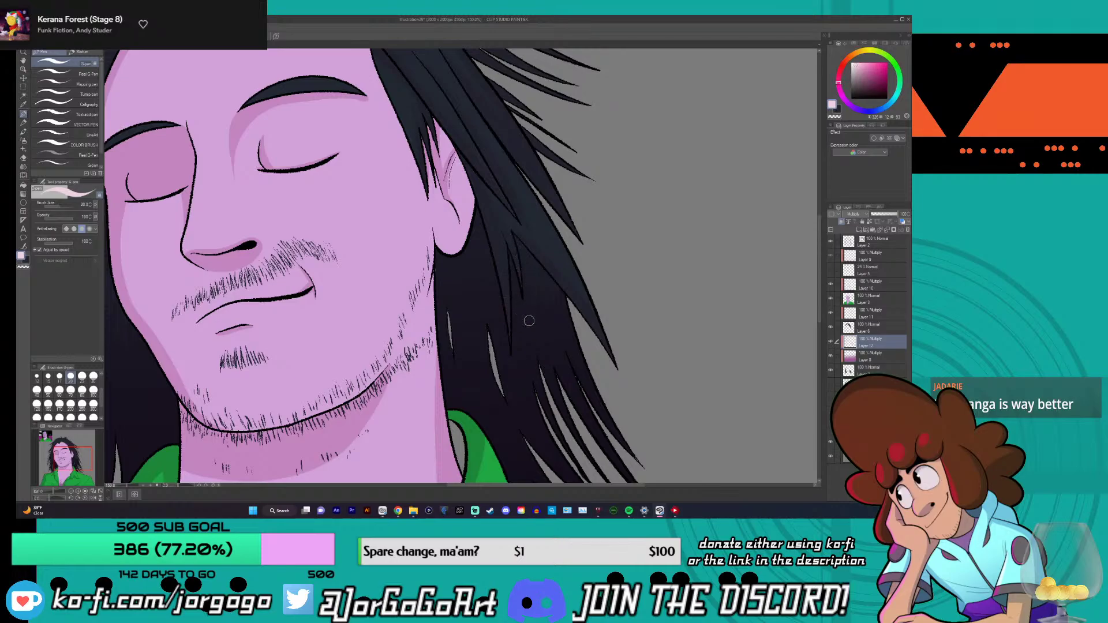
{"action": "scroll", "coordinate": [521, 251], "scroll_direction": "up", "scroll_amount": 1}
{"action": "key", "text": "ctrl+0"}
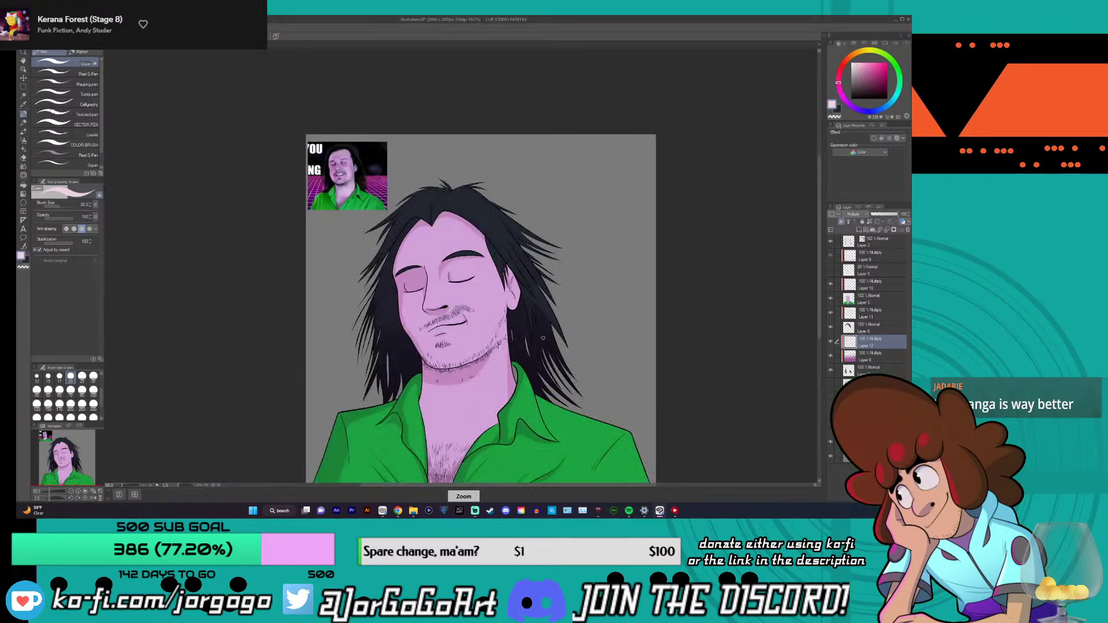
{"action": "scroll", "coordinate": [543, 337], "scroll_direction": "up", "scroll_amount": 3}
{"action": "scroll", "coordinate": [340, 387], "scroll_direction": "up", "scroll_amount": 3}
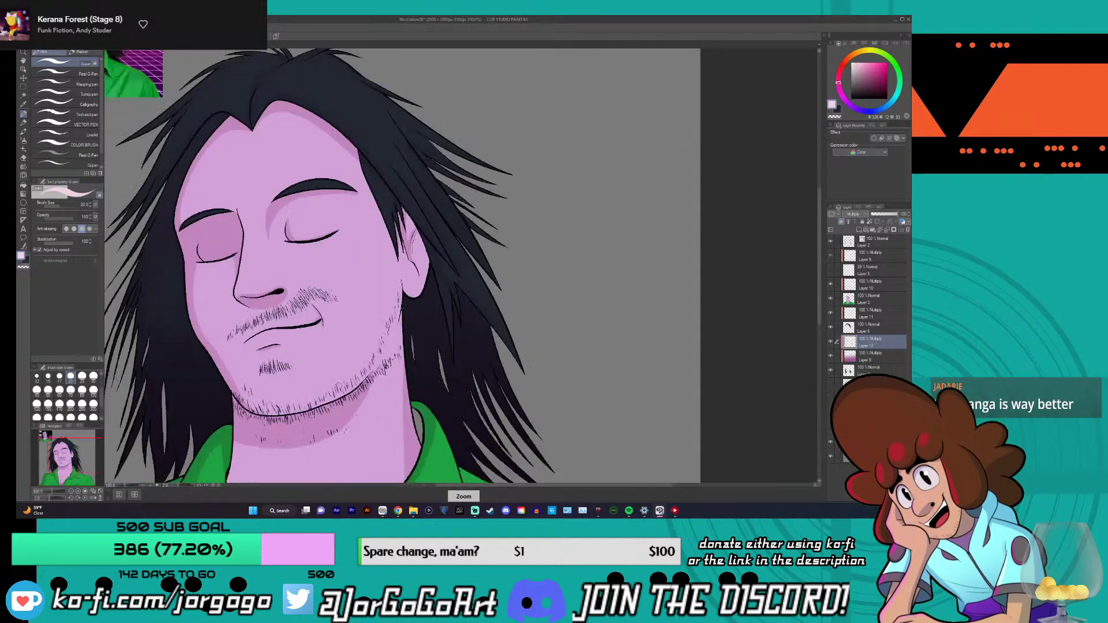
{"action": "scroll", "coordinate": [352, 390], "scroll_direction": "down", "scroll_amount": 3}
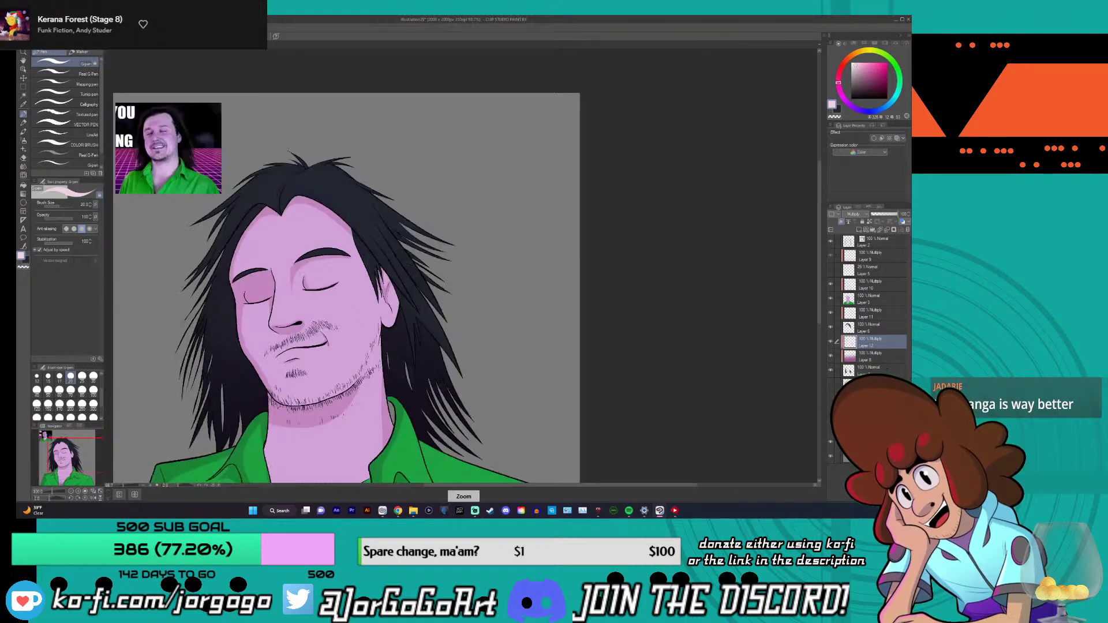
{"action": "scroll", "coordinate": [402, 269], "scroll_direction": "down", "scroll_amount": 1}
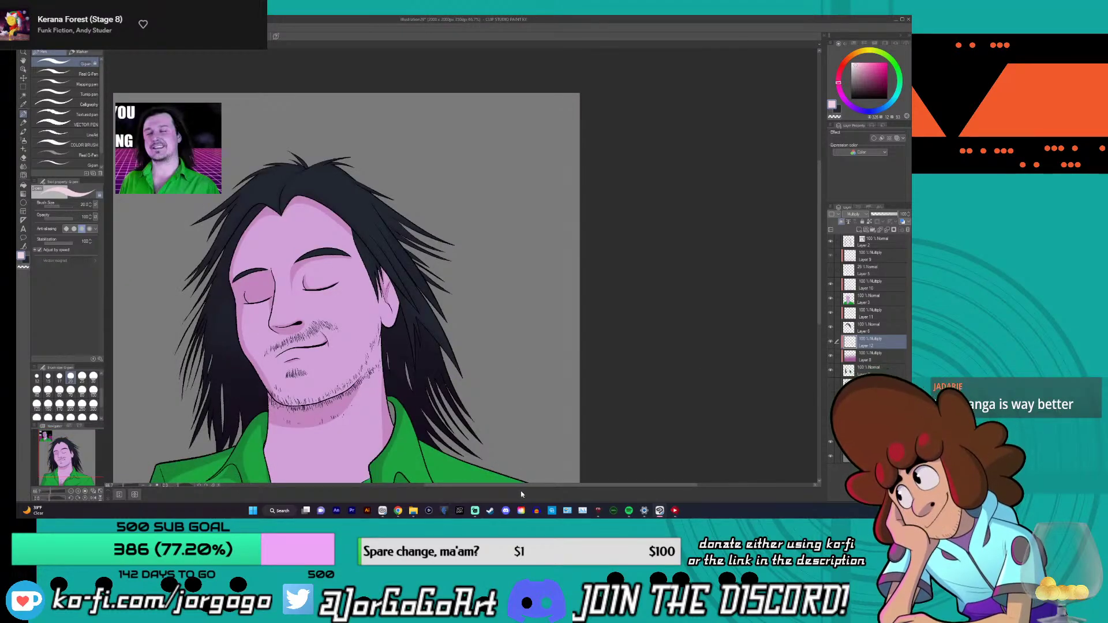
{"action": "scroll", "coordinate": [484, 486], "scroll_direction": "left", "scroll_amount": 3}
{"action": "scroll", "coordinate": [484, 487], "scroll_direction": "left", "scroll_amount": 3}
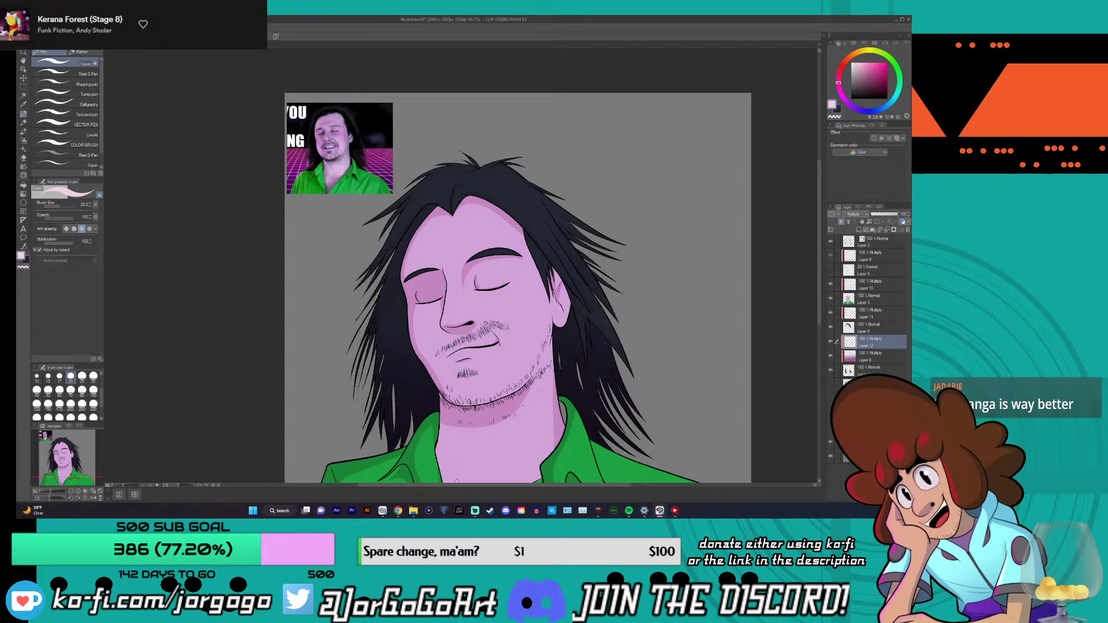
{"action": "scroll", "coordinate": [744, 208], "scroll_direction": "down", "scroll_amount": 4}
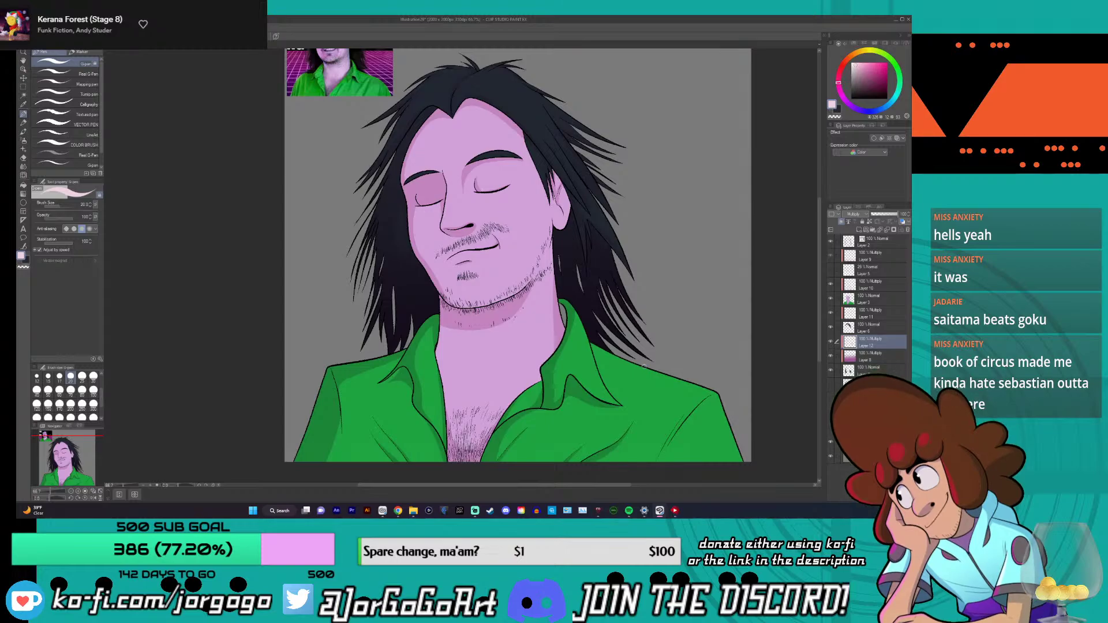
- Add a new clipped layer in Normal mode directly above the face's Multiply shading layer
{"action": "key", "text": "ctrl+minus"}
{"action": "key", "text": "ctrl+minus"}
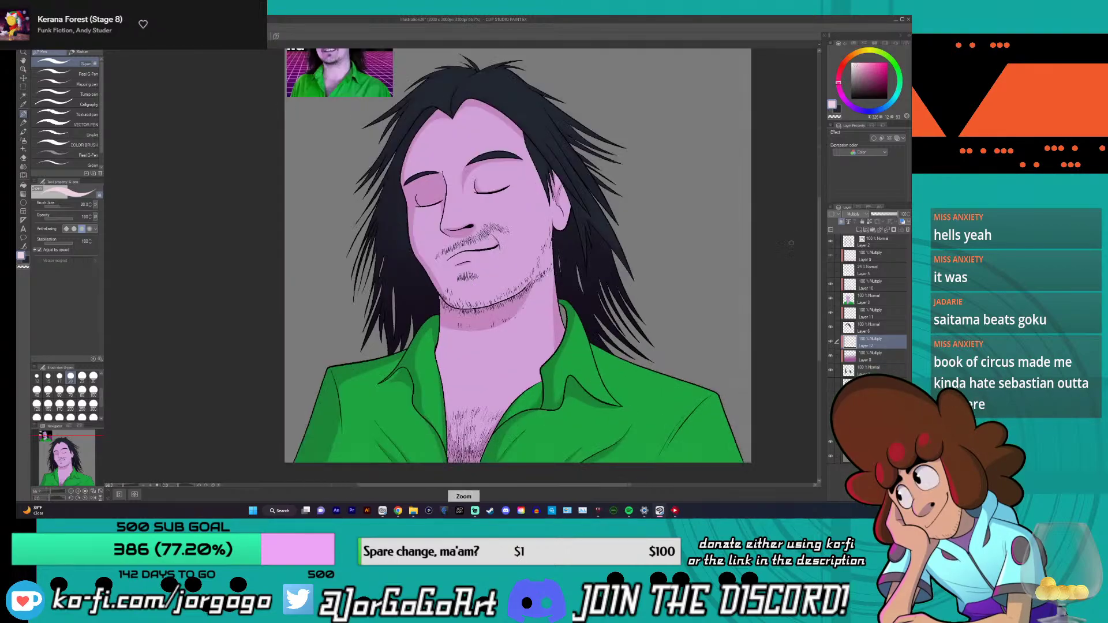
{"action": "scroll", "coordinate": [791, 243], "scroll_direction": "down", "scroll_amount": 2}
{"action": "scroll", "coordinate": [799, 233], "scroll_direction": "up", "scroll_amount": 3}
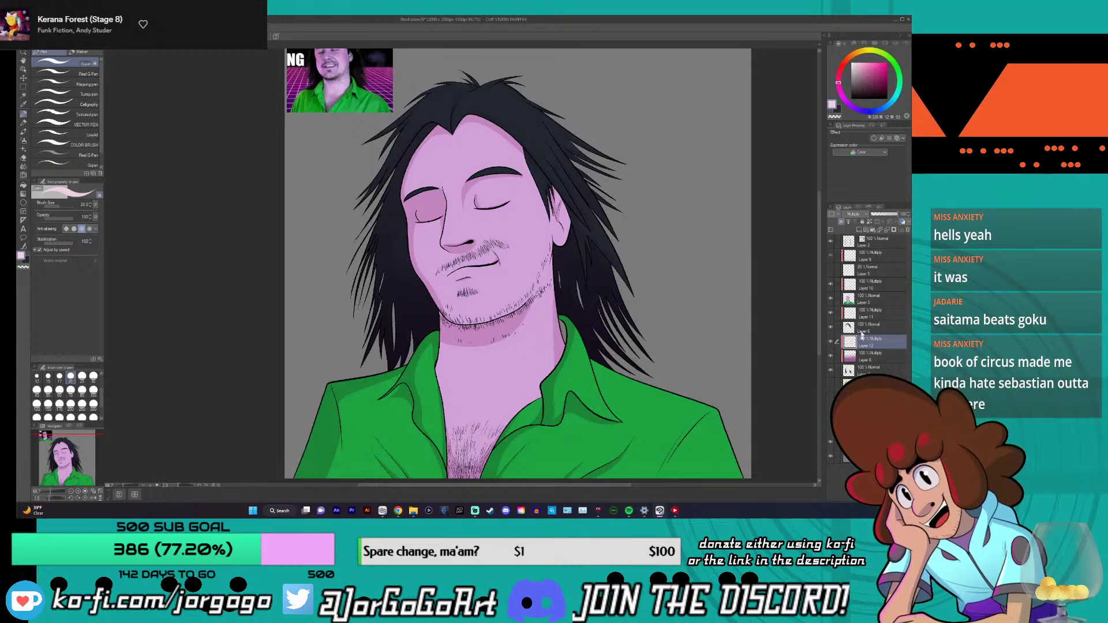
{"action": "left_click", "coordinate": [873, 261]}
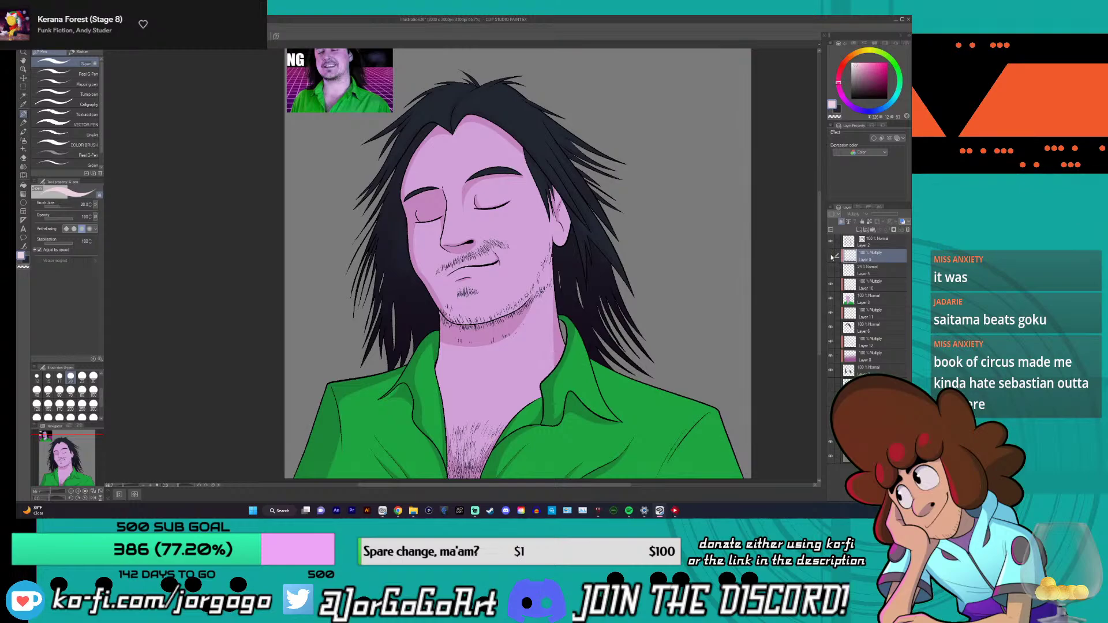
{"action": "left_click", "coordinate": [866, 284]}
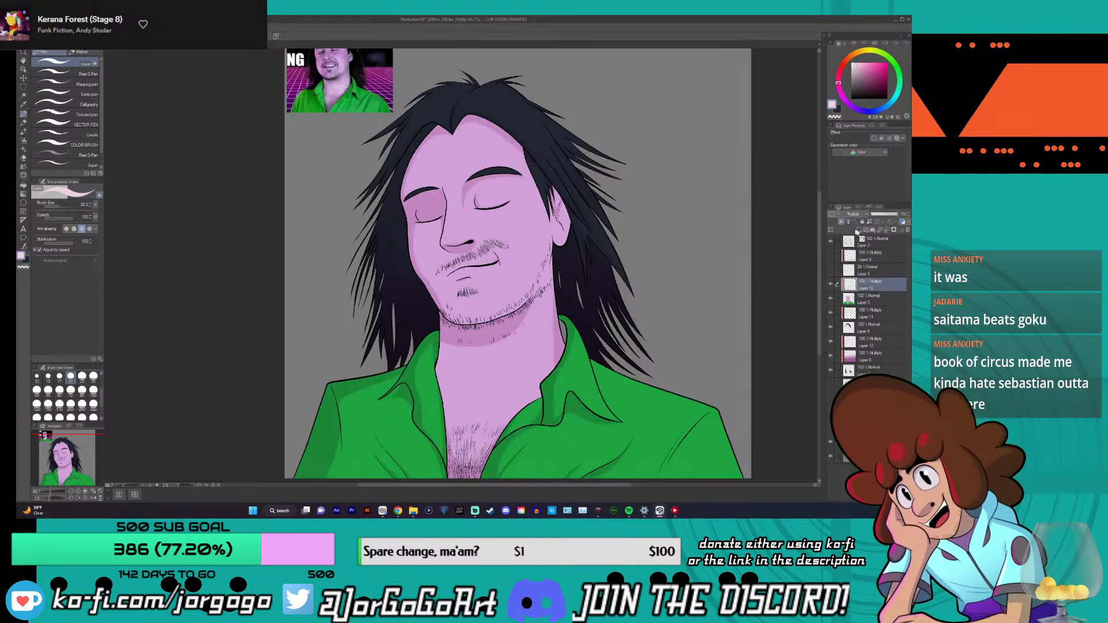
{"action": "left_click", "coordinate": [853, 214]}
{"action": "left_click", "coordinate": [849, 221]}
{"action": "left_click", "coordinate": [853, 214]}
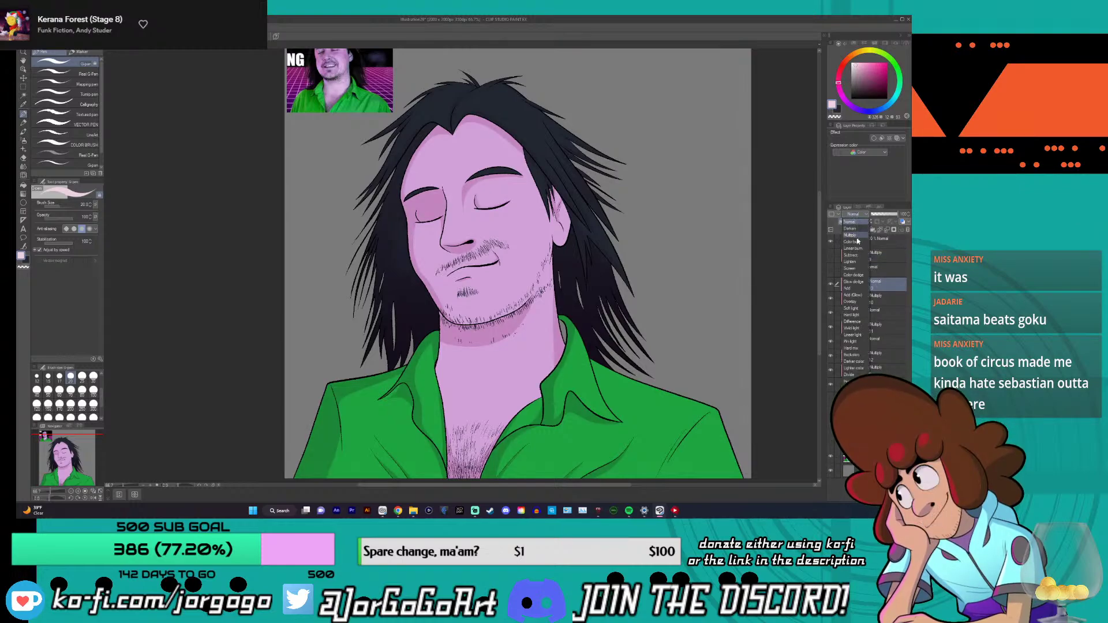
{"action": "left_click", "coordinate": [858, 179]}
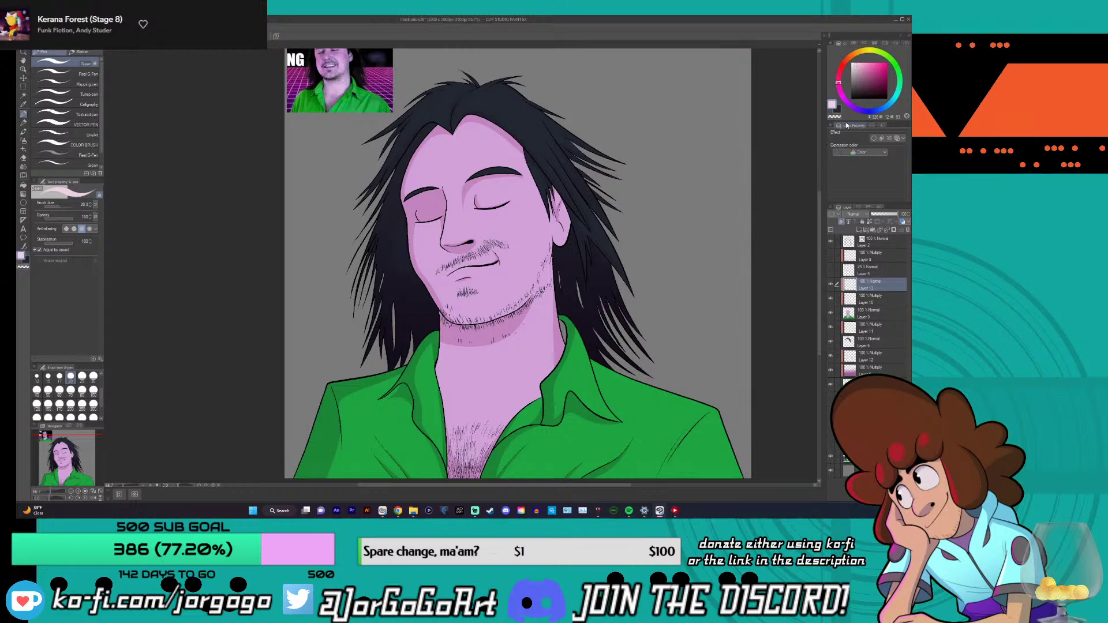
- Choose a muted light green and try the Add (Glow) blending mode on the new clipped layer
{"action": "left_click", "coordinate": [887, 56]}
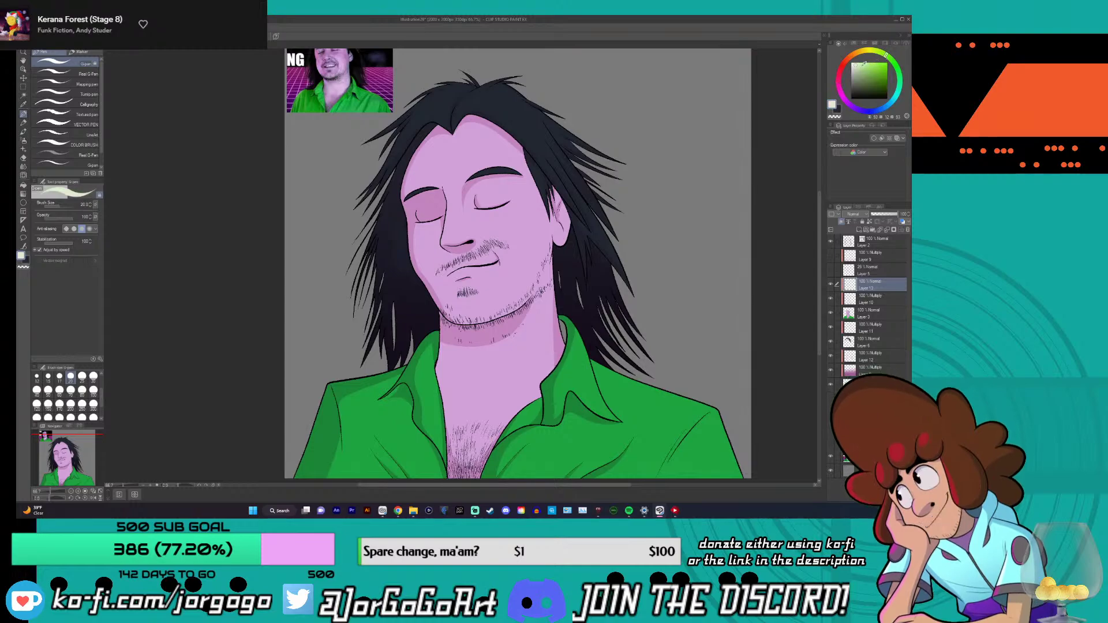
{"action": "left_click", "coordinate": [861, 69]}
{"action": "left_click", "coordinate": [862, 217]}
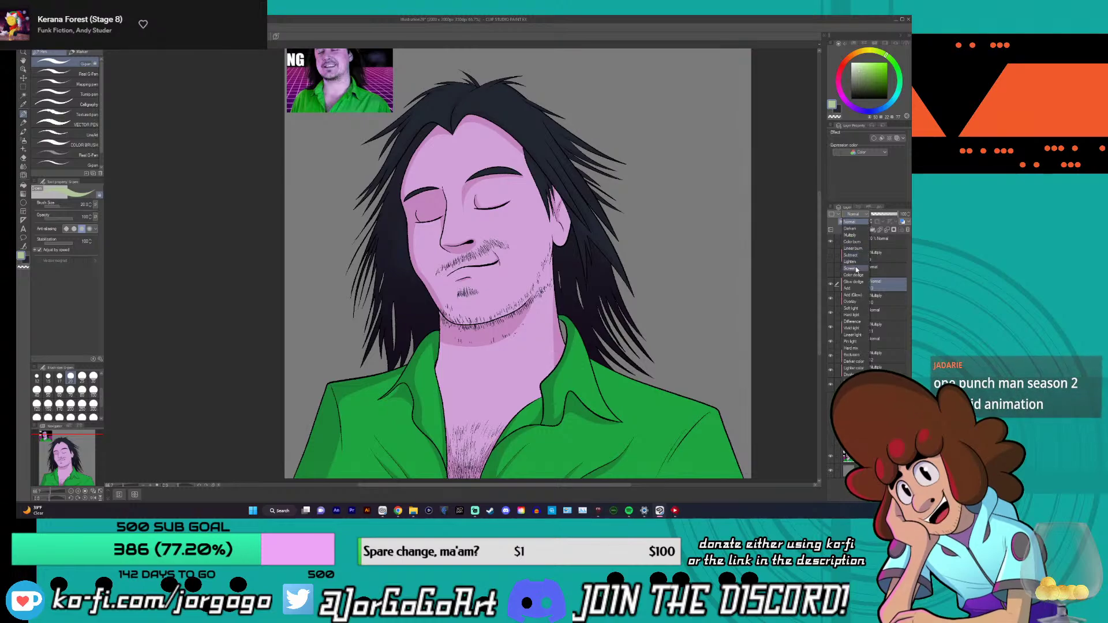
{"action": "left_click", "coordinate": [852, 303]}
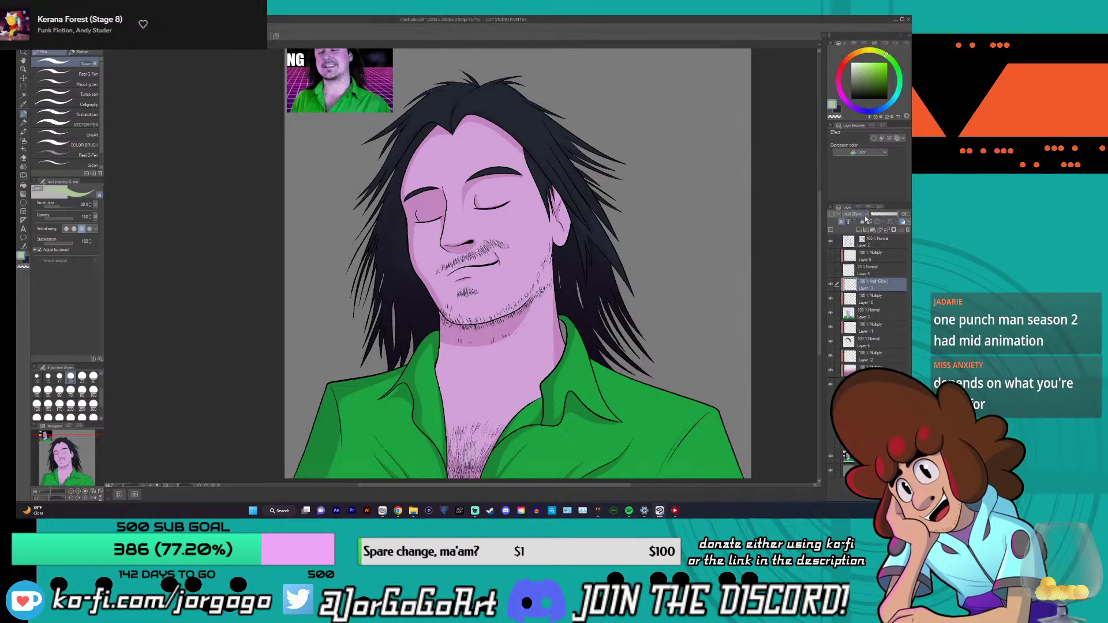
- Try the Overlay, Color dodge, Add and Darken blending modes on the clipped layer above the face shading
{"action": "left_click", "coordinate": [858, 214]}
{"action": "left_click", "coordinate": [852, 302]}
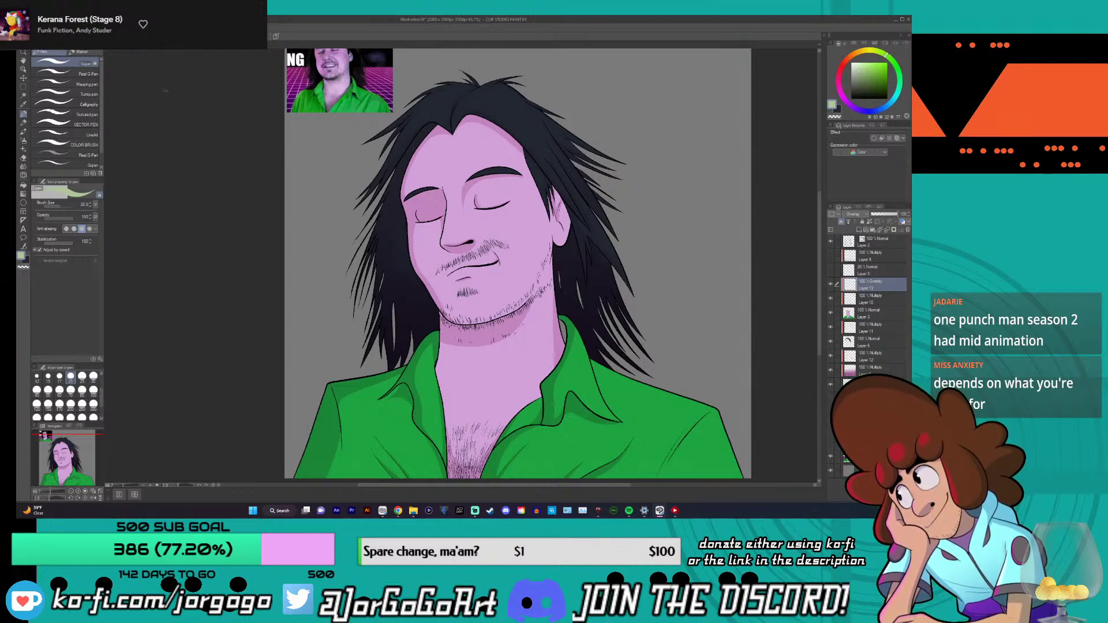
{"action": "left_click", "coordinate": [854, 215]}
{"action": "left_click", "coordinate": [860, 283]}
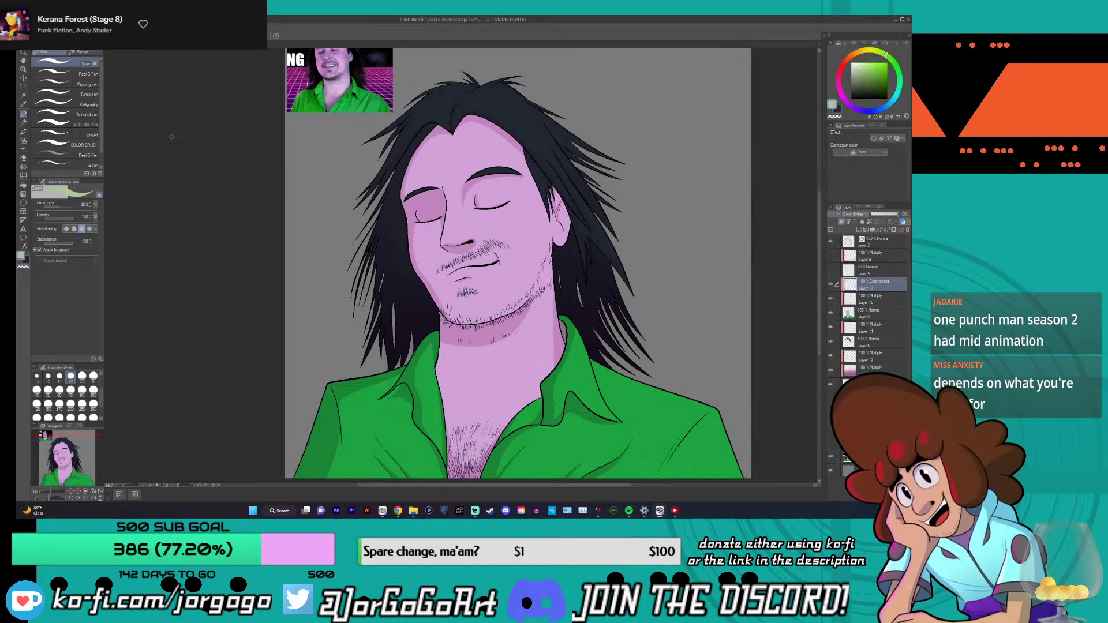
{"action": "left_click", "coordinate": [864, 215]}
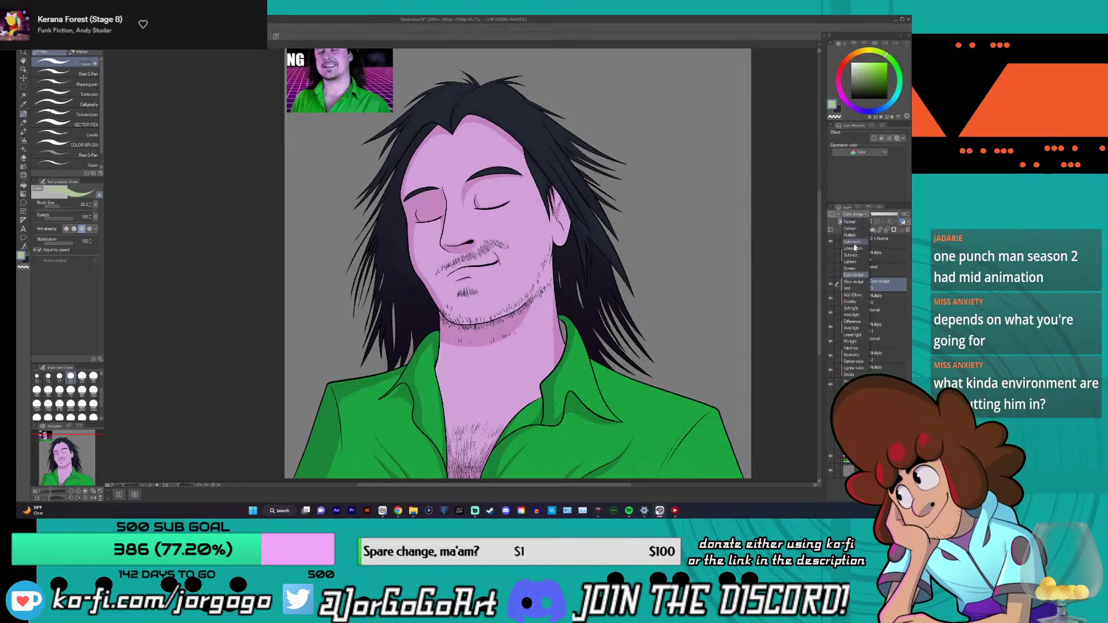
{"action": "left_click", "coordinate": [854, 289]}
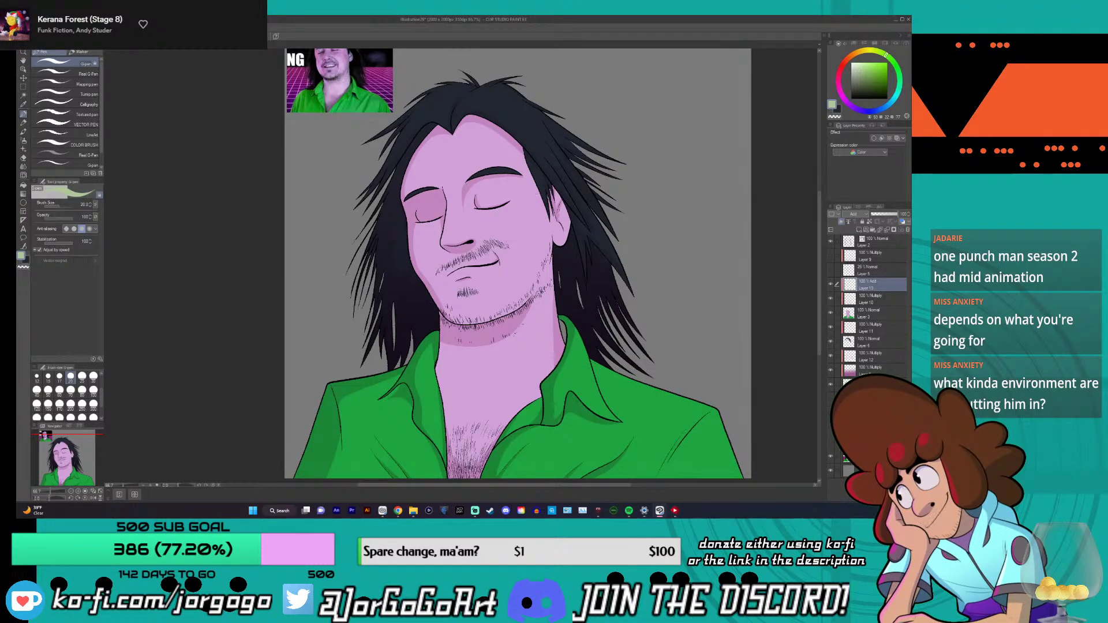
{"action": "left_click", "coordinate": [864, 215]}
{"action": "left_click", "coordinate": [857, 229]}
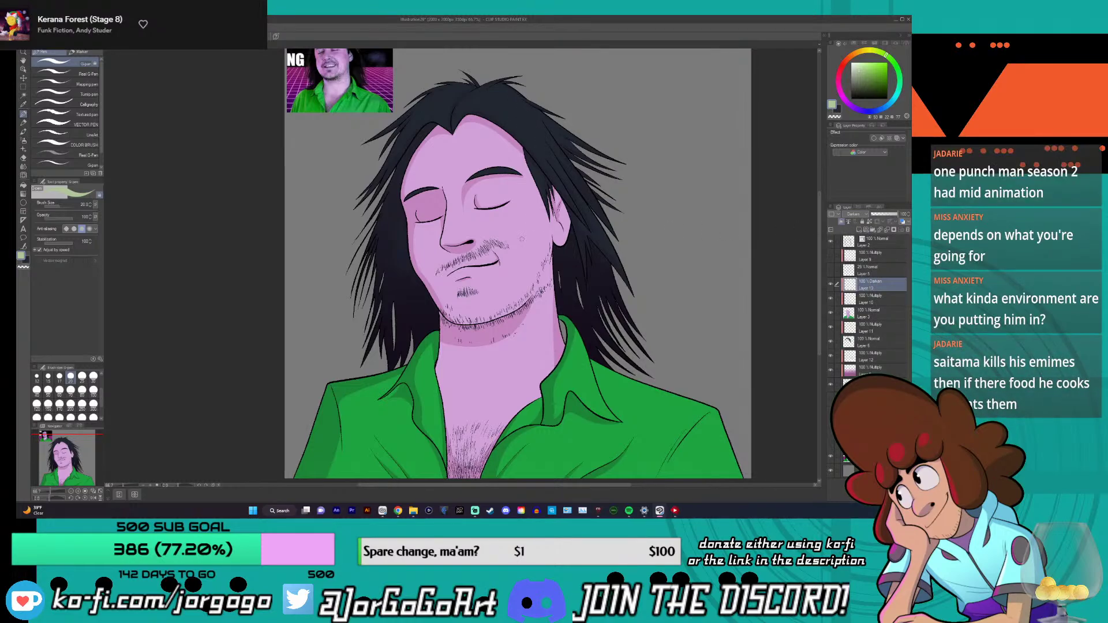
- Choose a pale mint drawing colour and the Real G-Pen brush
{"action": "right_click", "coordinate": [565, 184]}
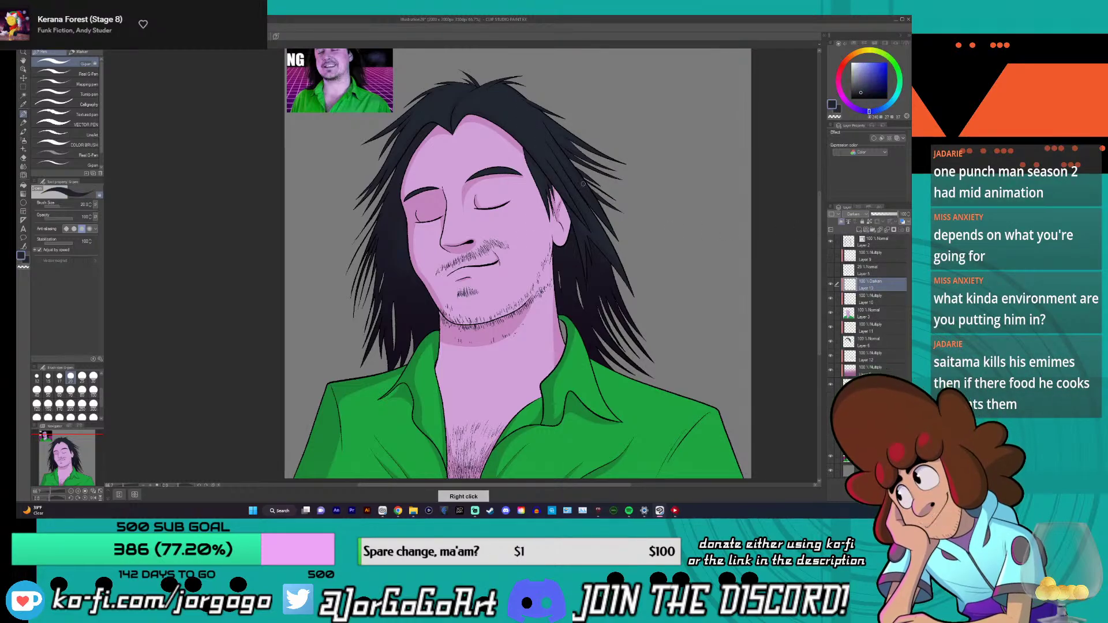
{"action": "key", "text": "p"}
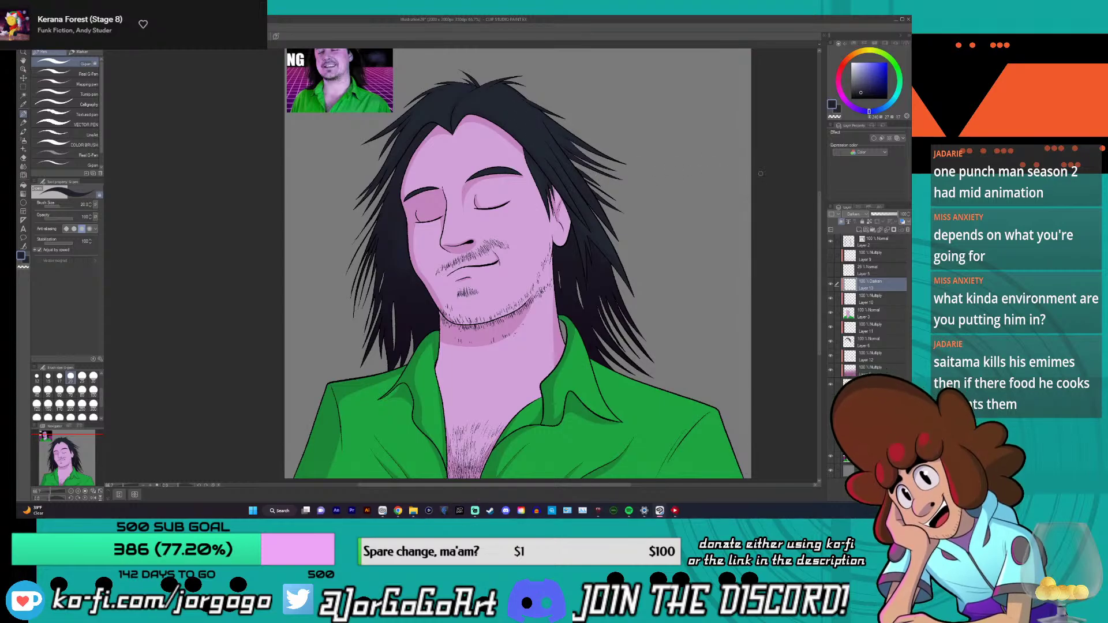
{"action": "left_click", "coordinate": [891, 60]}
{"action": "left_click_drag", "start_coordinate": [891, 60], "coordinate": [895, 63]}
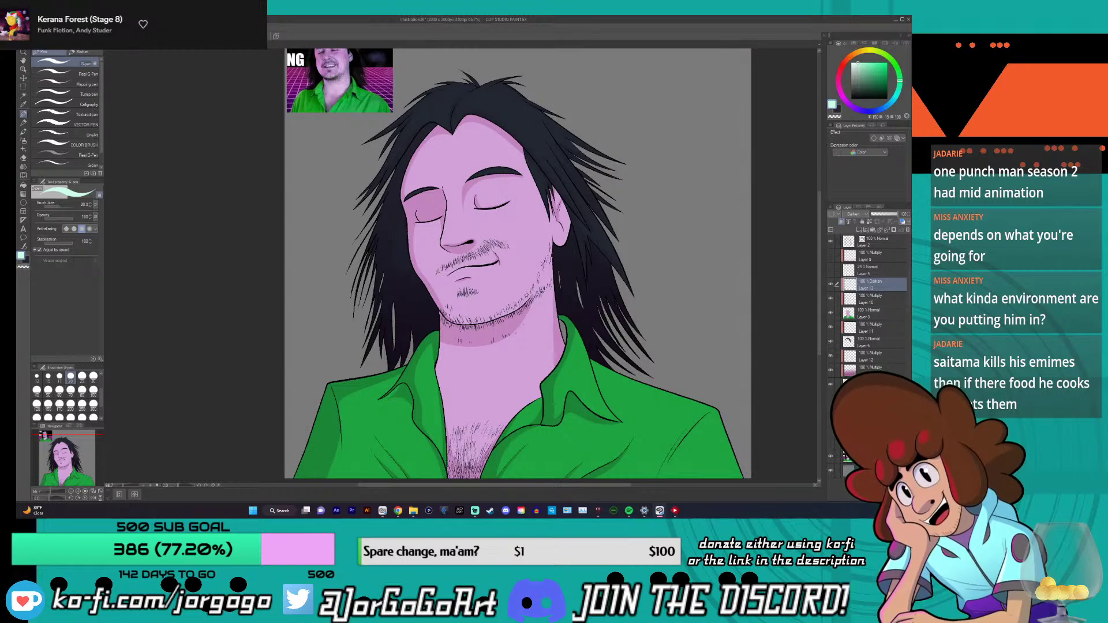
{"action": "left_click", "coordinate": [86, 73]}
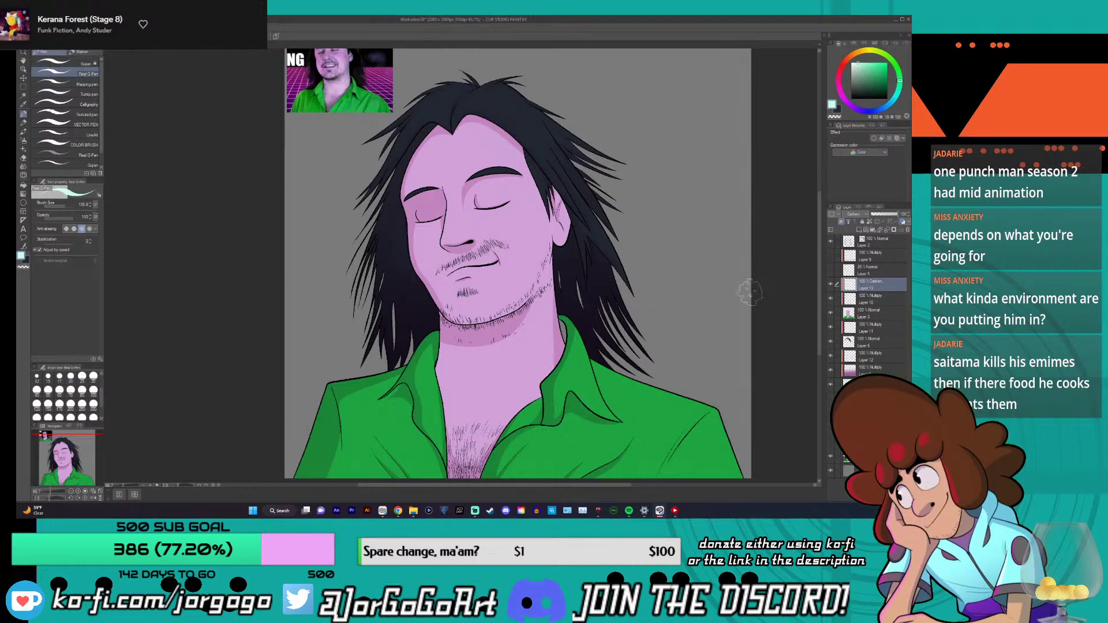
- Try painting pale mint over the face with the clipped layer in Normal mode, and undo the paint
{"action": "left_click", "coordinate": [855, 214]}
{"action": "left_click", "coordinate": [856, 229]}
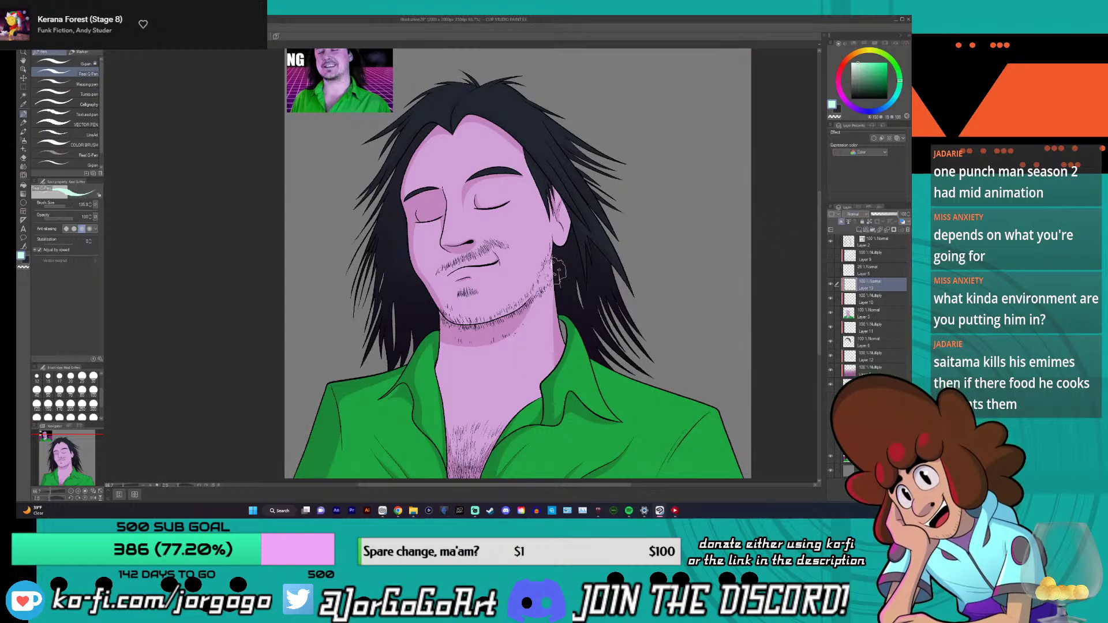
{"action": "mouse_move", "coordinate": [552, 237]}
{"action": "left_mouse_down"}
{"action": "mouse_move", "coordinate": [502, 256]}
{"action": "mouse_move", "coordinate": [422, 167]}
{"action": "mouse_move", "coordinate": [467, 116]}
{"action": "left_mouse_up"}
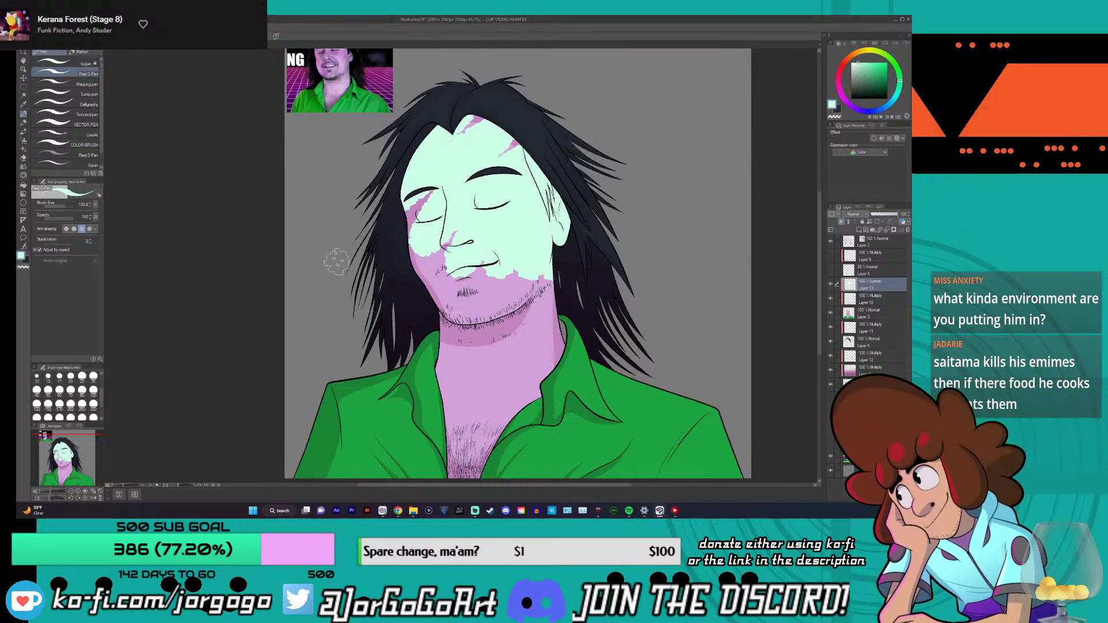
{"action": "key", "text": "ctrl+z"}
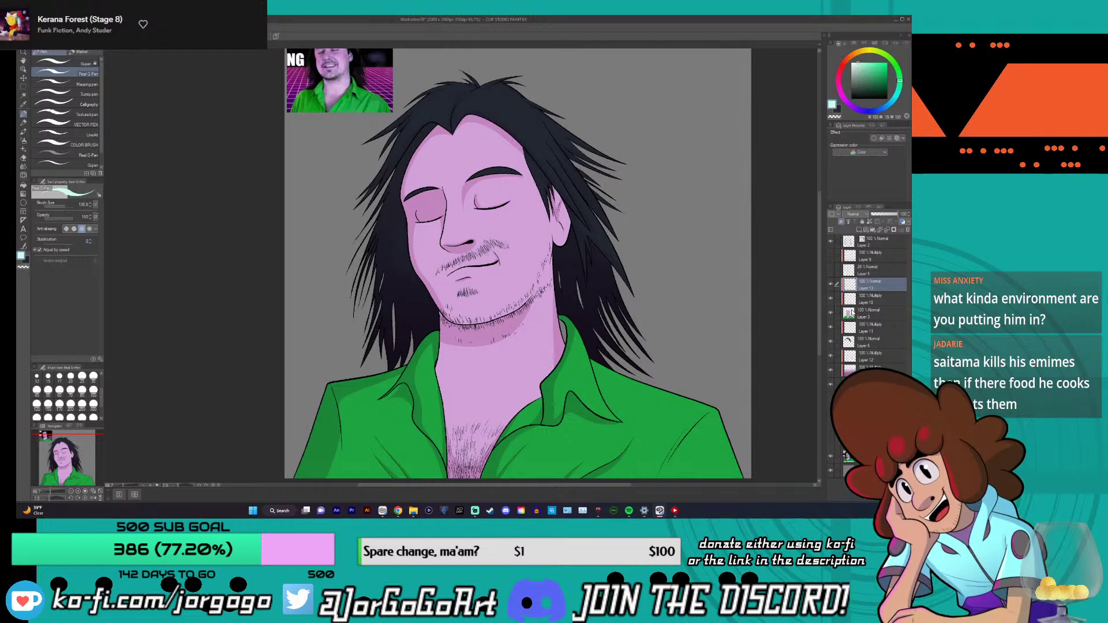
- Set the clipped layer to Glow dodge and test pale mint across the eyes and lower forehead, undoing the paint
{"action": "left_click", "coordinate": [864, 214]}
{"action": "left_click", "coordinate": [855, 282]}
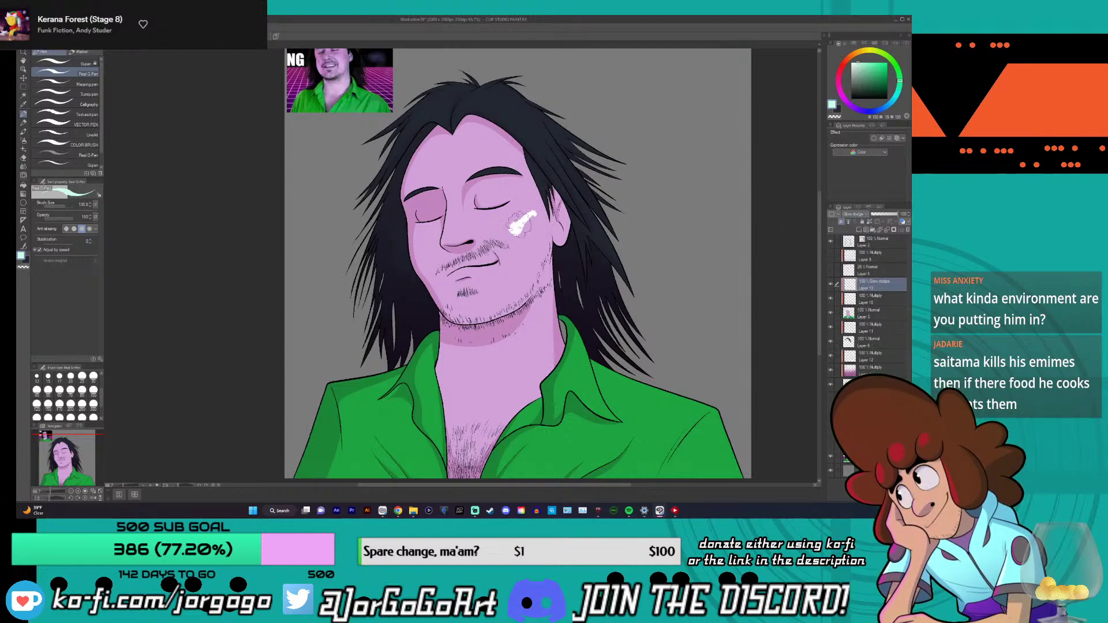
{"action": "mouse_move", "coordinate": [529, 219]}
{"action": "left_mouse_down"}
{"action": "mouse_move", "coordinate": [445, 211]}
{"action": "mouse_move", "coordinate": [413, 231]}
{"action": "left_mouse_up"}
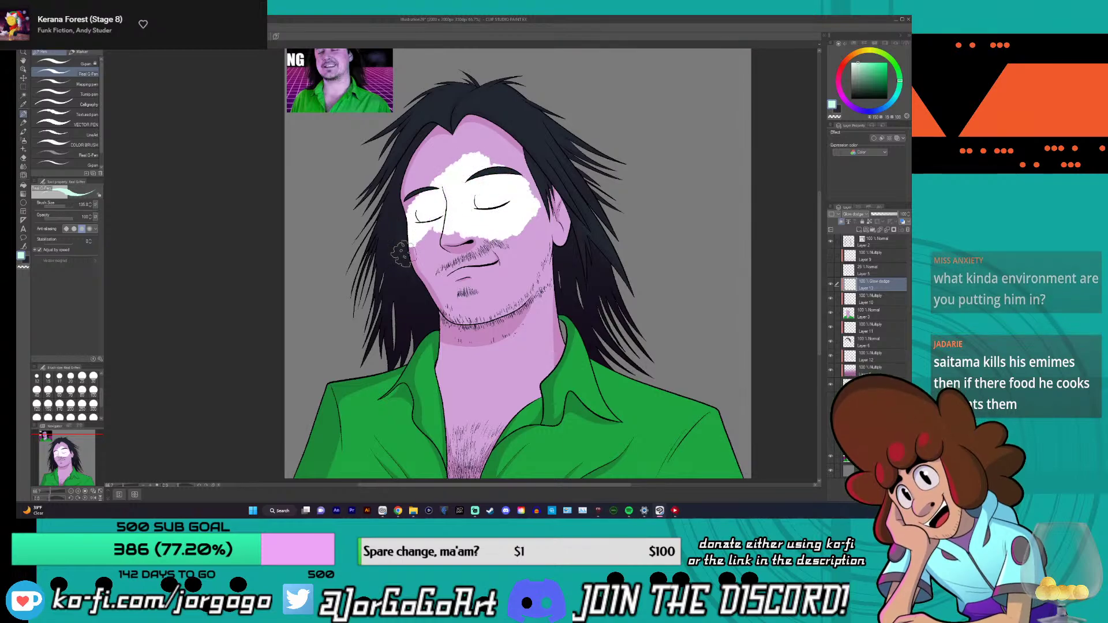
{"action": "key", "text": "ctrl+z"}
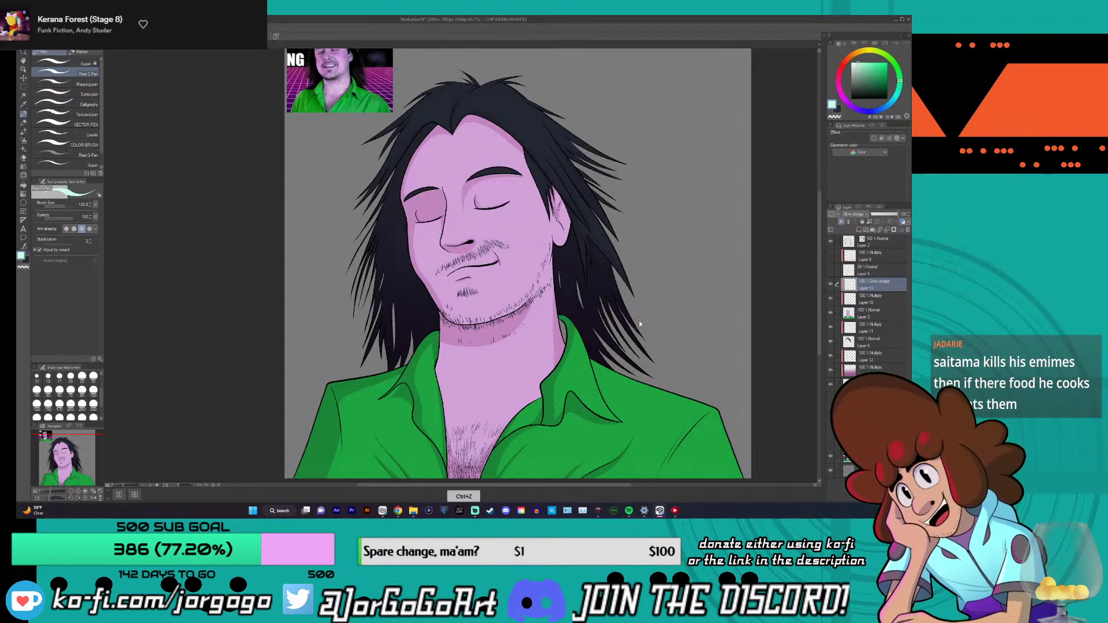
- Add a new layer at the top of the layer stack and set its blending mode to Glow dodge
{"action": "left_click", "coordinate": [858, 229]}
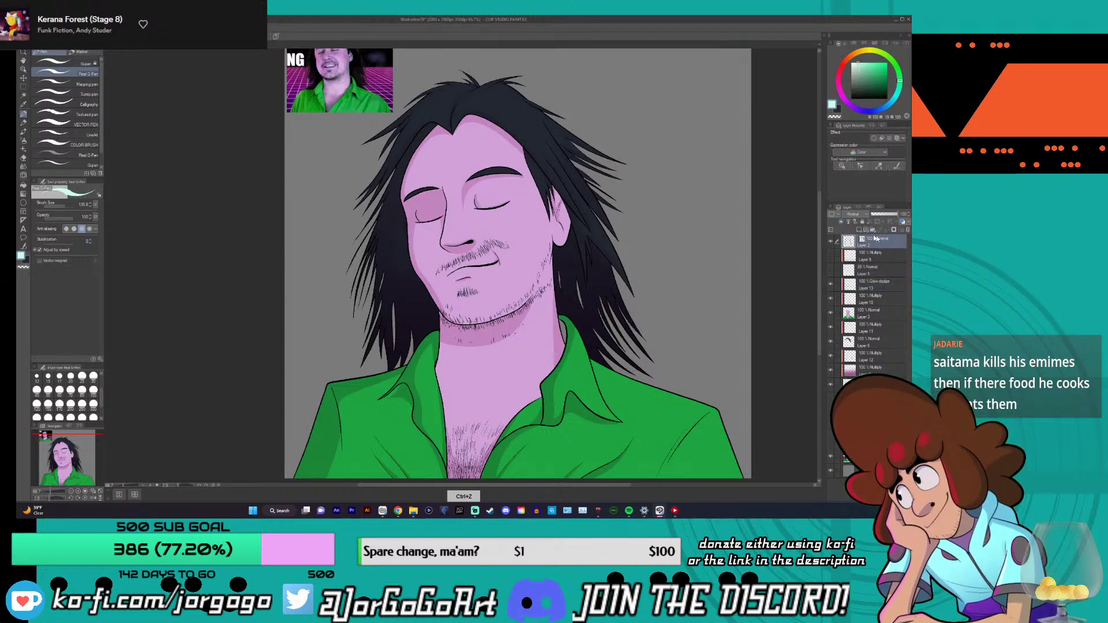
{"action": "left_click", "coordinate": [854, 214]}
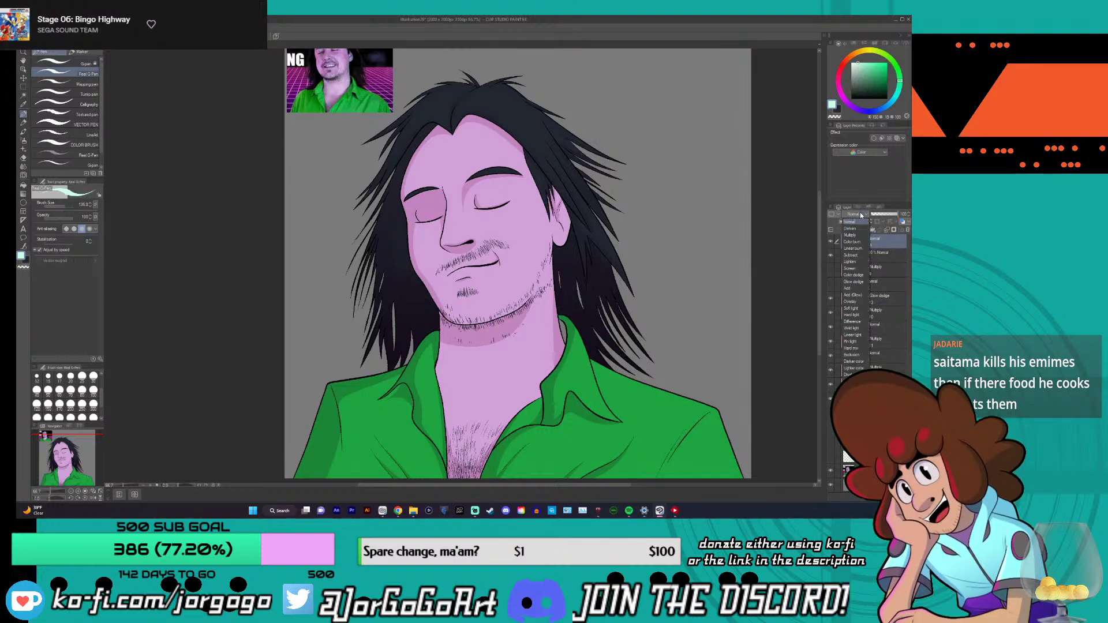
{"action": "left_click", "coordinate": [860, 283]}
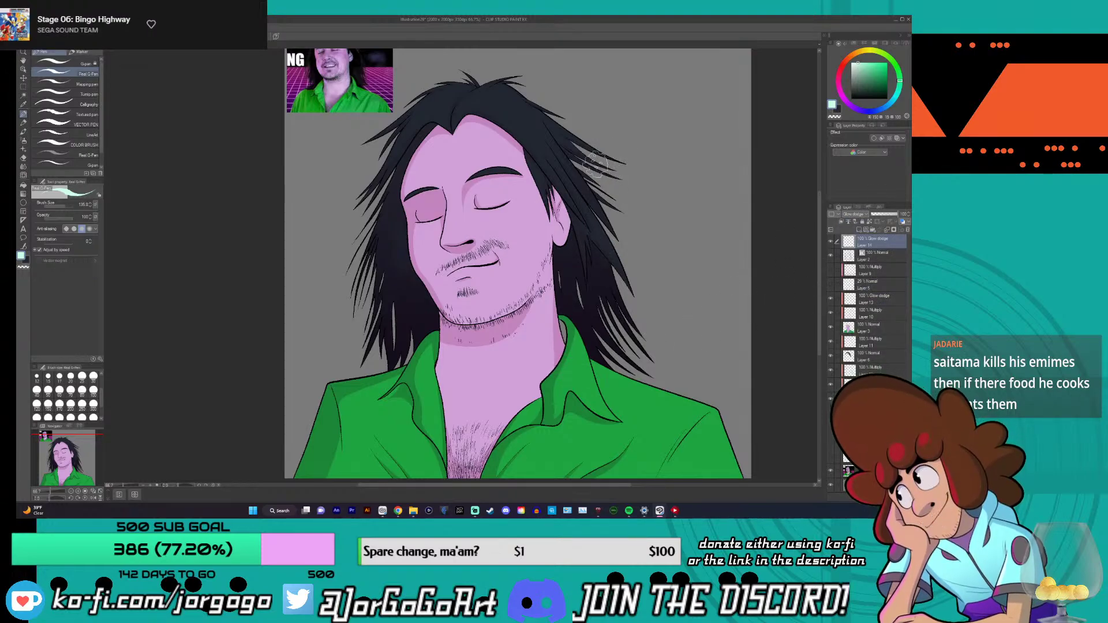
- Test pale mint strokes over the forehead and front hair on the top Glow dodge layer, and undo them
{"action": "mouse_move", "coordinate": [534, 147]}
{"action": "left_mouse_down"}
{"action": "mouse_move", "coordinate": [508, 116]}
{"action": "mouse_move", "coordinate": [456, 107]}
{"action": "mouse_move", "coordinate": [419, 173]}
{"action": "left_mouse_up"}
{"action": "key", "text": "ctrl+z"}
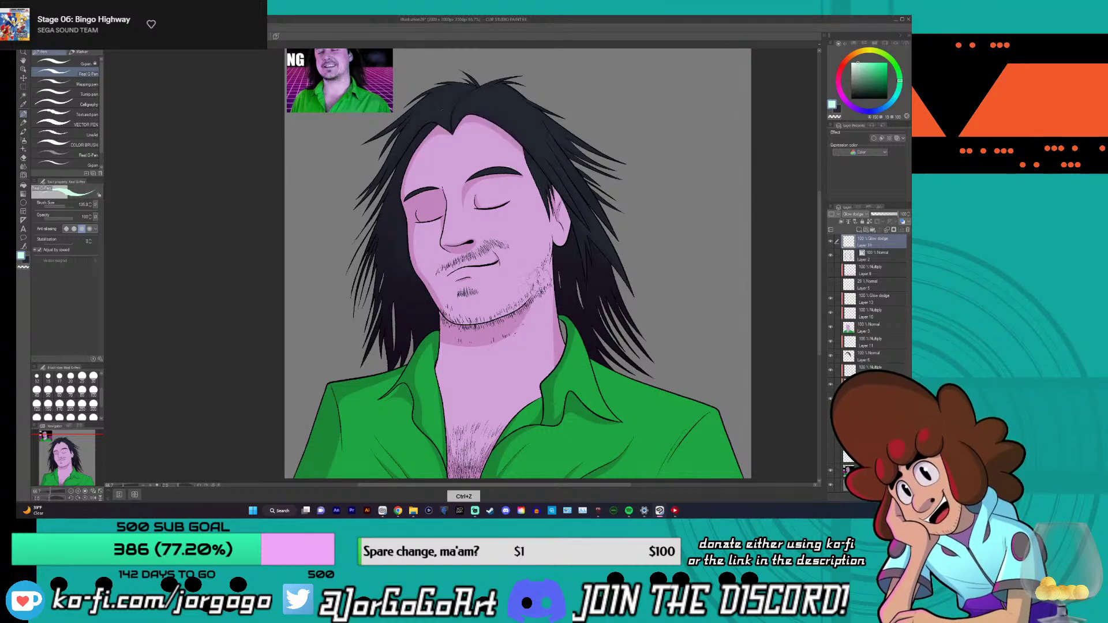
{"action": "mouse_move", "coordinate": [527, 154]}
{"action": "left_mouse_down"}
{"action": "mouse_move", "coordinate": [471, 156]}
{"action": "mouse_move", "coordinate": [427, 204]}
{"action": "mouse_move", "coordinate": [409, 205]}
{"action": "mouse_move", "coordinate": [401, 185]}
{"action": "mouse_move", "coordinate": [413, 150]}
{"action": "mouse_move", "coordinate": [476, 104]}
{"action": "left_mouse_up"}
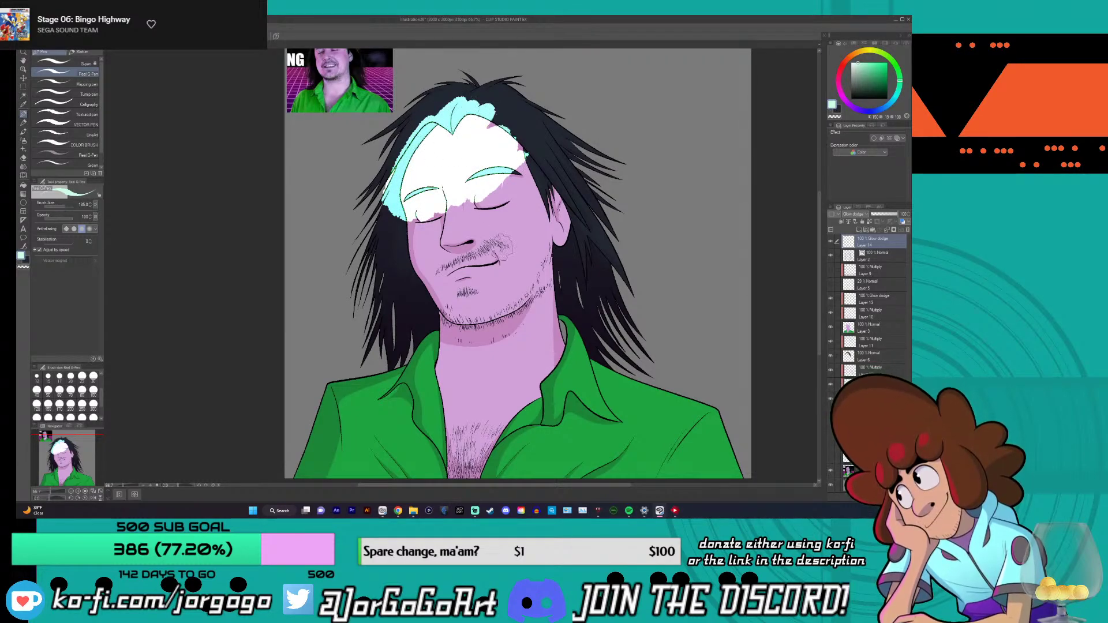
{"action": "key", "text": "ctrl+z"}
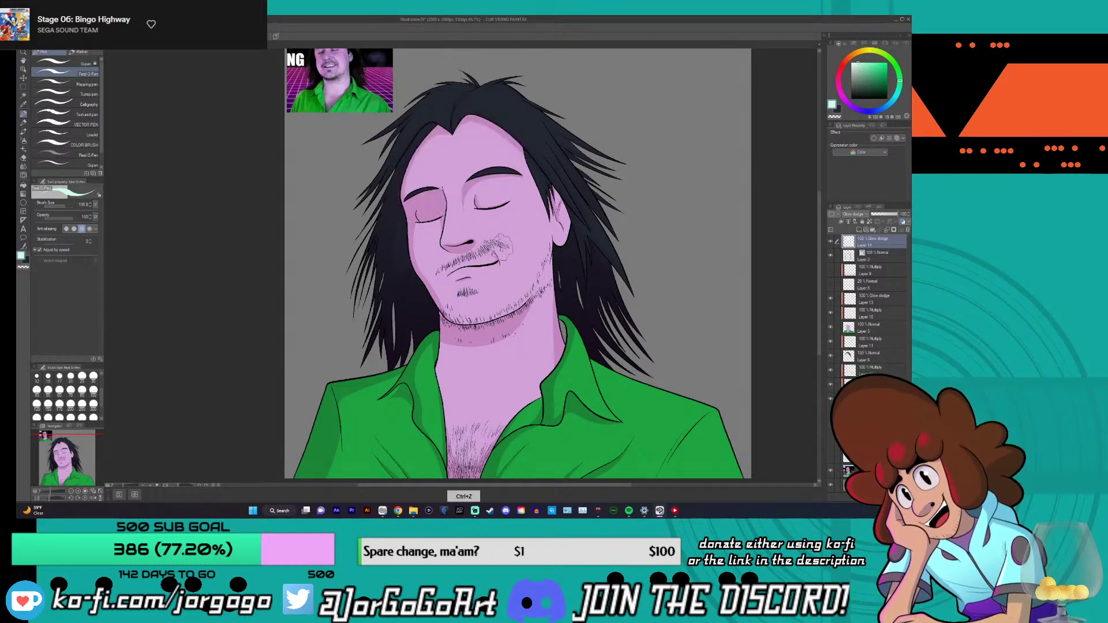
- Try Color dodge on the top layer with mint strokes over the forehead, cheeks and hairline, and remove the paint
{"action": "left_click", "coordinate": [859, 215]}
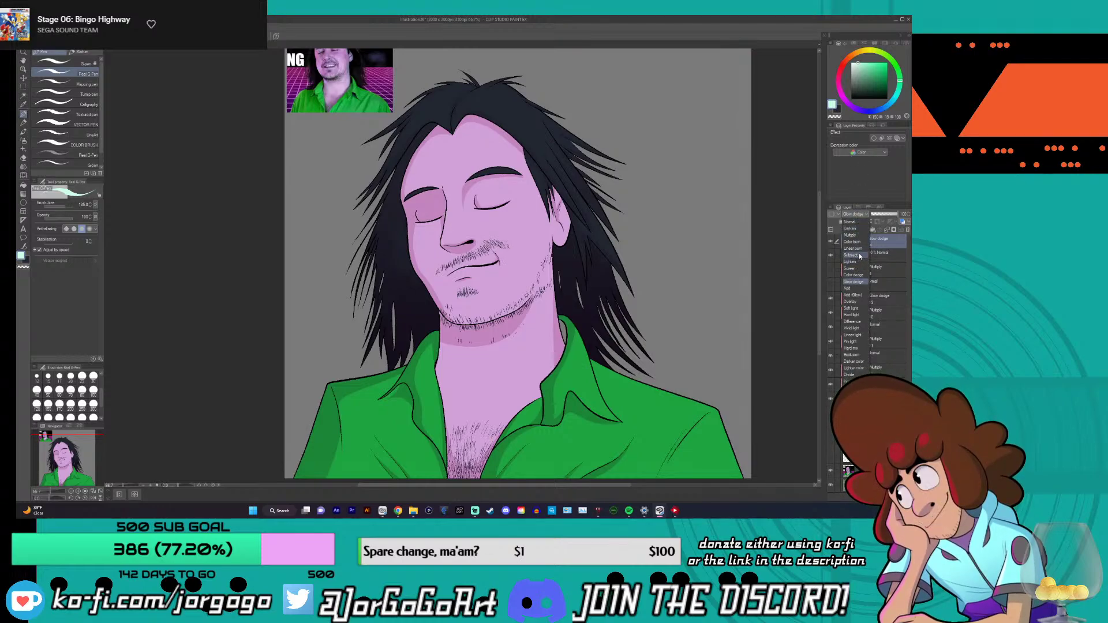
{"action": "left_click", "coordinate": [855, 276]}
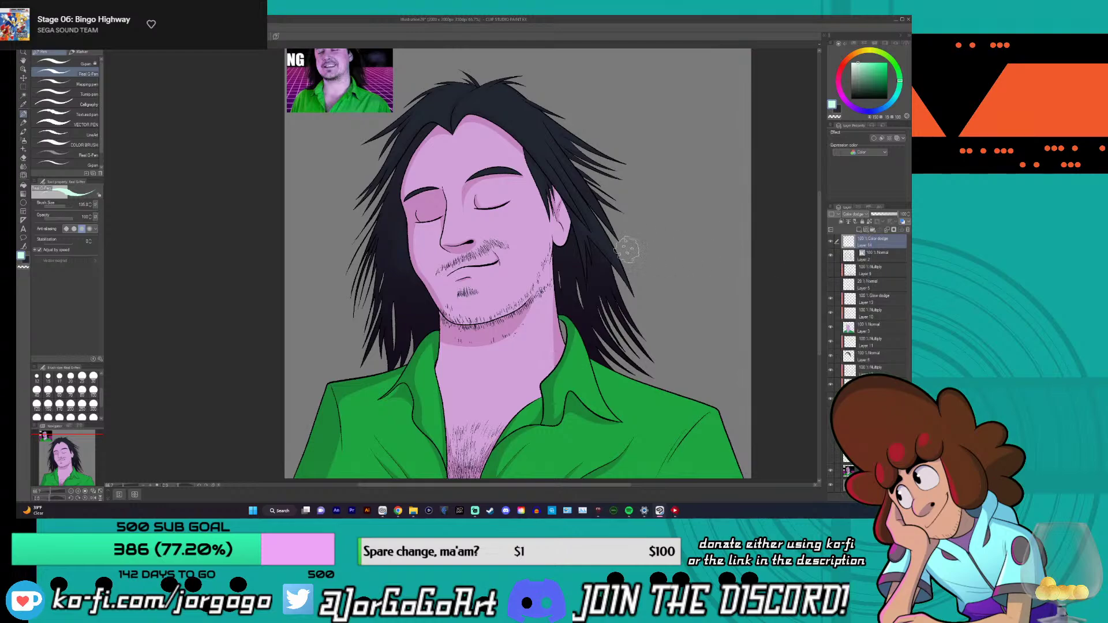
{"action": "mouse_move", "coordinate": [546, 228]}
{"action": "left_mouse_down"}
{"action": "mouse_move", "coordinate": [485, 150]}
{"action": "mouse_move", "coordinate": [442, 141]}
{"action": "mouse_move", "coordinate": [451, 239]}
{"action": "left_mouse_up"}
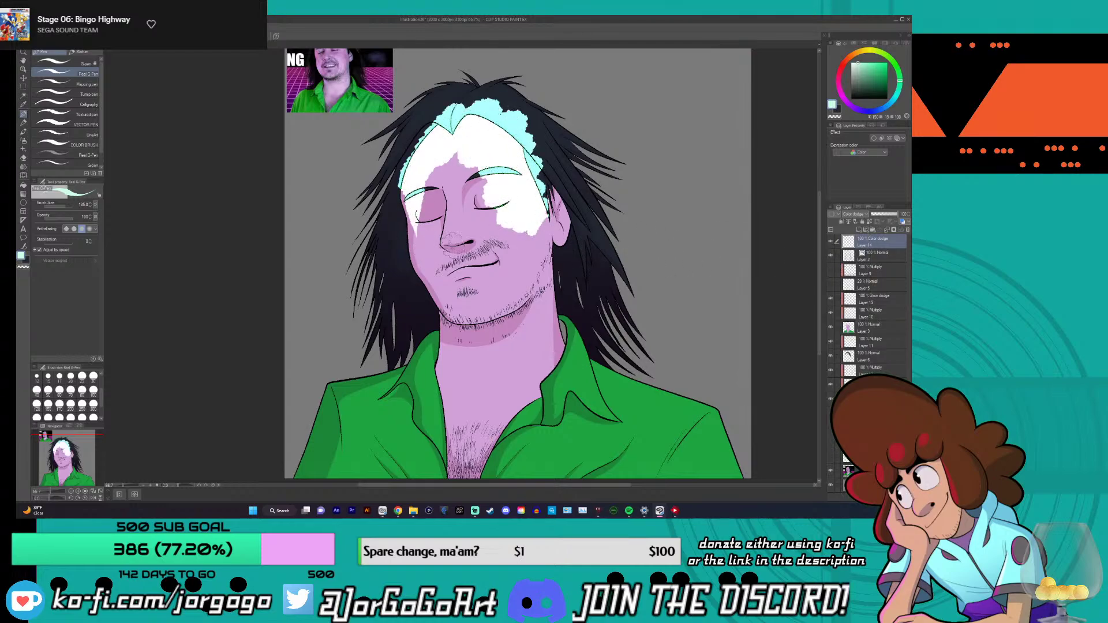
{"action": "key", "text": "Delete"}
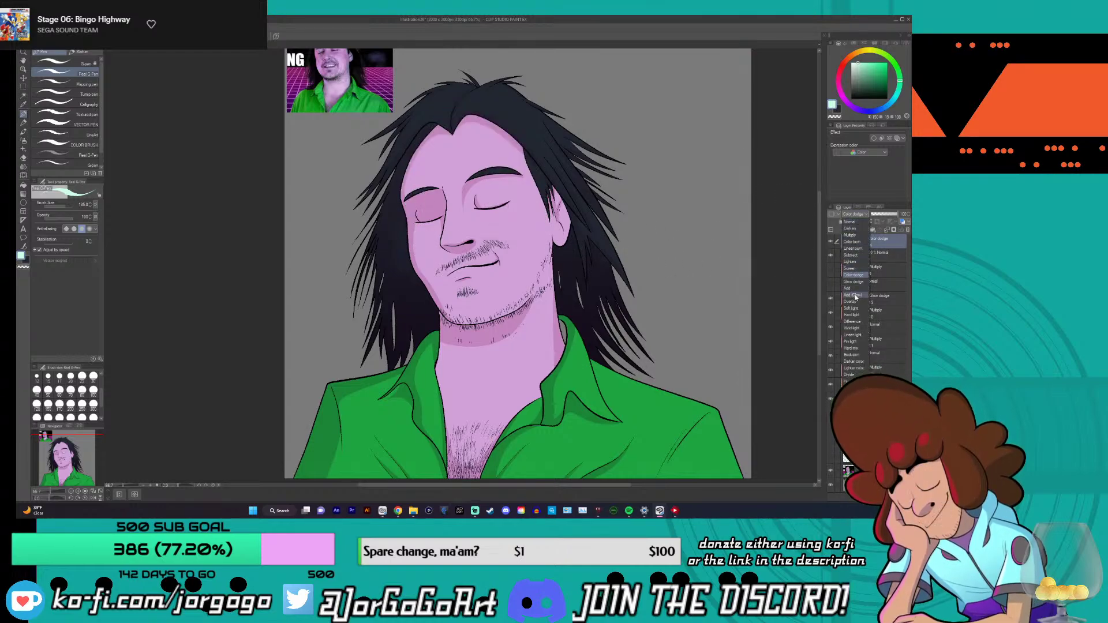
- Try Overlay on the top layer with pale mint strokes over the face, hair and background, and undo the paint
{"action": "mouse_move", "coordinate": [534, 240]}
{"action": "left_mouse_down"}
{"action": "mouse_move", "coordinate": [545, 164]}
{"action": "mouse_move", "coordinate": [515, 172]}
{"action": "mouse_move", "coordinate": [482, 121]}
{"action": "mouse_move", "coordinate": [430, 156]}
{"action": "mouse_move", "coordinate": [407, 191]}
{"action": "mouse_move", "coordinate": [421, 210]}
{"action": "mouse_move", "coordinate": [492, 157]}
{"action": "mouse_move", "coordinate": [505, 257]}
{"action": "mouse_move", "coordinate": [493, 295]}
{"action": "mouse_move", "coordinate": [478, 226]}
{"action": "mouse_move", "coordinate": [433, 231]}
{"action": "mouse_move", "coordinate": [404, 263]}
{"action": "left_mouse_up"}
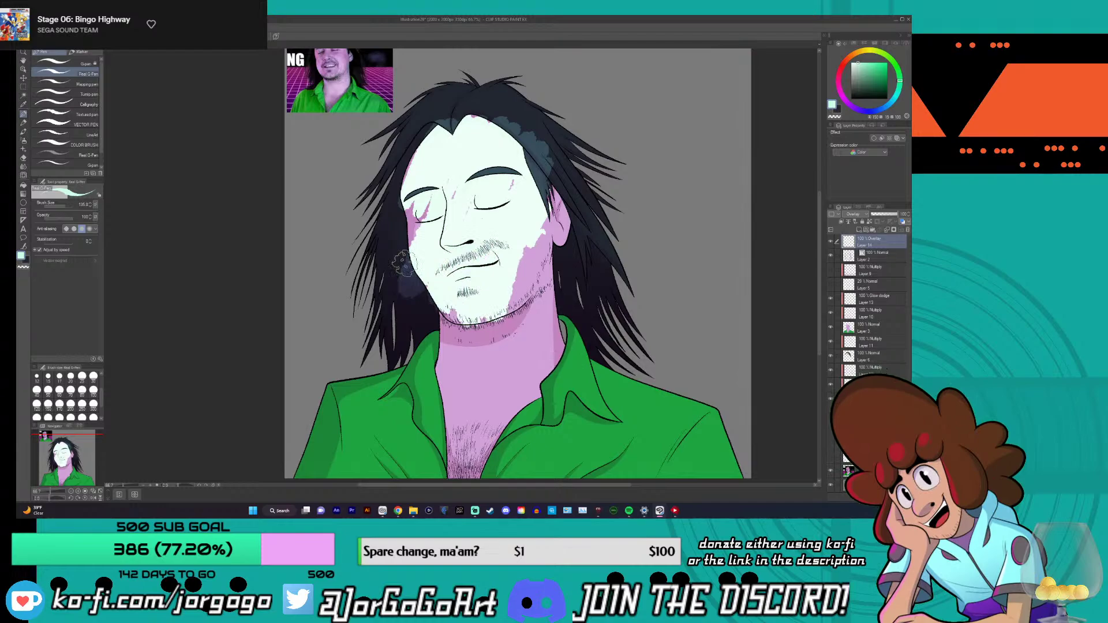
{"action": "key", "text": "ctrl+z"}
{"action": "mouse_move", "coordinate": [499, 81]}
{"action": "left_mouse_down"}
{"action": "mouse_move", "coordinate": [427, 113]}
{"action": "mouse_move", "coordinate": [400, 144]}
{"action": "mouse_move", "coordinate": [378, 271]}
{"action": "mouse_move", "coordinate": [522, 205]}
{"action": "mouse_move", "coordinate": [624, 295]}
{"action": "left_mouse_up"}
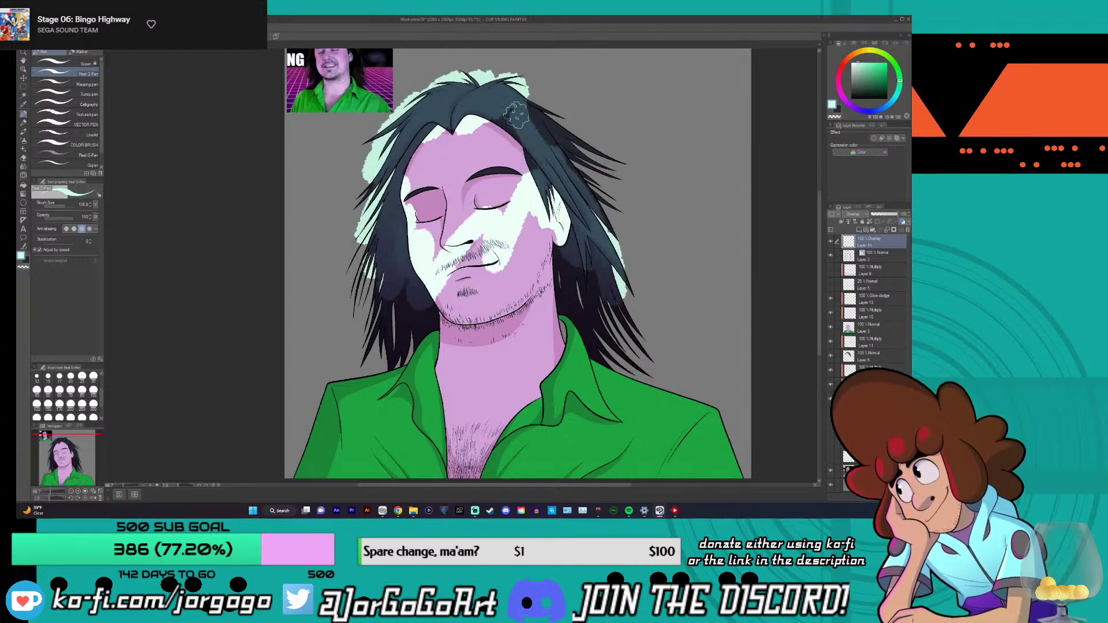
{"action": "key", "text": "ctrl+z"}
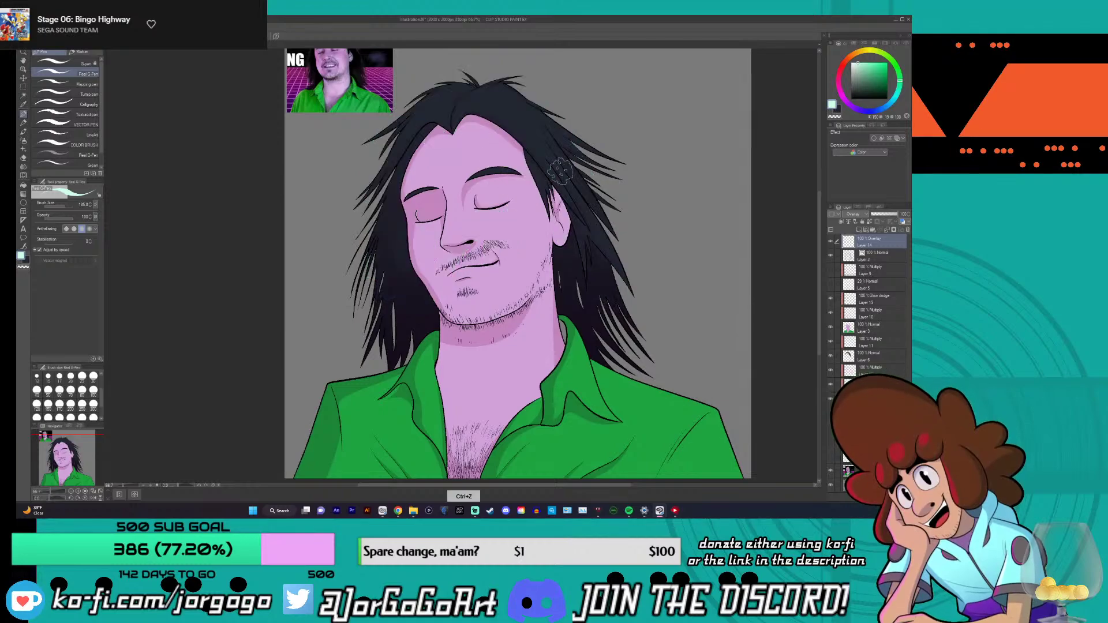
- Switch the top layer to Soft light, test pale mint over the face, forehead and front hair, and undo the strokes
{"action": "left_click", "coordinate": [853, 214]}
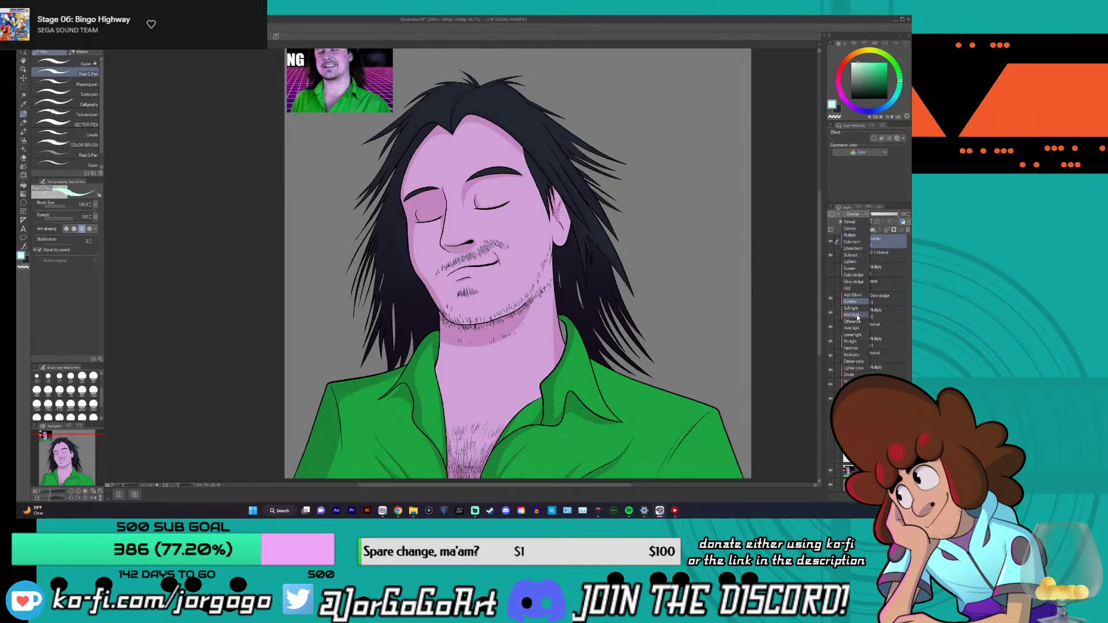
{"action": "left_click", "coordinate": [851, 308]}
{"action": "mouse_move", "coordinate": [568, 222]}
{"action": "left_mouse_down"}
{"action": "mouse_move", "coordinate": [473, 110]}
{"action": "mouse_move", "coordinate": [411, 140]}
{"action": "mouse_move", "coordinate": [404, 208]}
{"action": "mouse_move", "coordinate": [519, 254]}
{"action": "mouse_move", "coordinate": [537, 231]}
{"action": "left_mouse_up"}
{"action": "key", "text": "ctrl+z"}
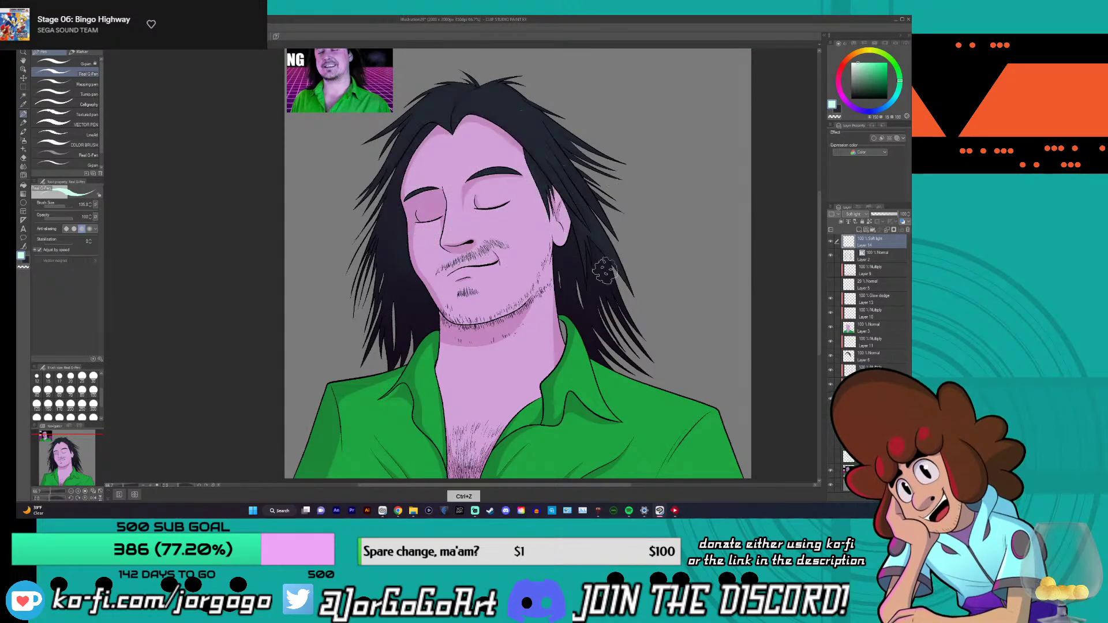
{"action": "mouse_move", "coordinate": [525, 183]}
{"action": "left_mouse_down"}
{"action": "mouse_move", "coordinate": [475, 220]}
{"action": "mouse_move", "coordinate": [424, 179]}
{"action": "mouse_move", "coordinate": [398, 133]}
{"action": "left_mouse_up"}
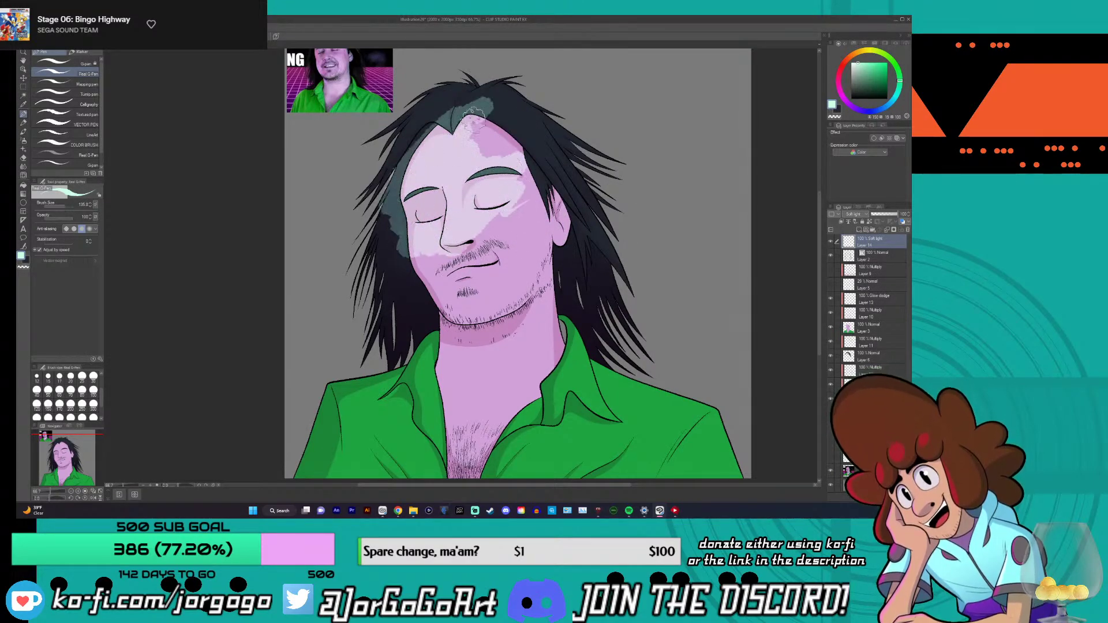
{"action": "left_click_drag", "start_coordinate": [520, 115], "coordinate": [482, 184]}
{"action": "key", "text": "ctrl+z"}
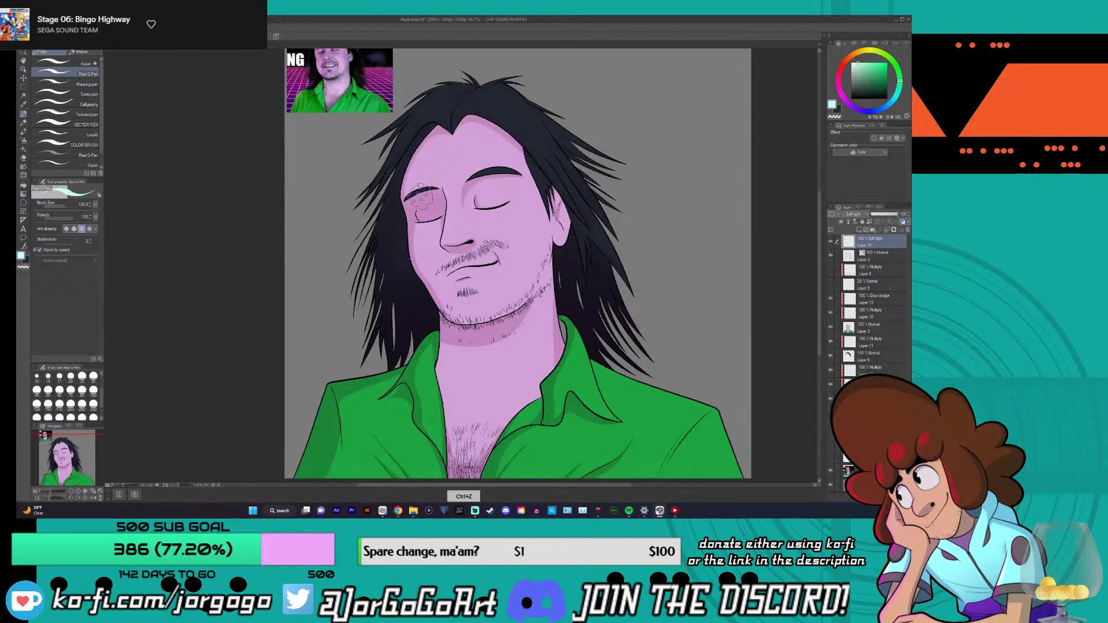
- Try Screen on the top layer with broad pale mint strokes from forehead to chin, and undo the paint
{"action": "left_click", "coordinate": [864, 214]}
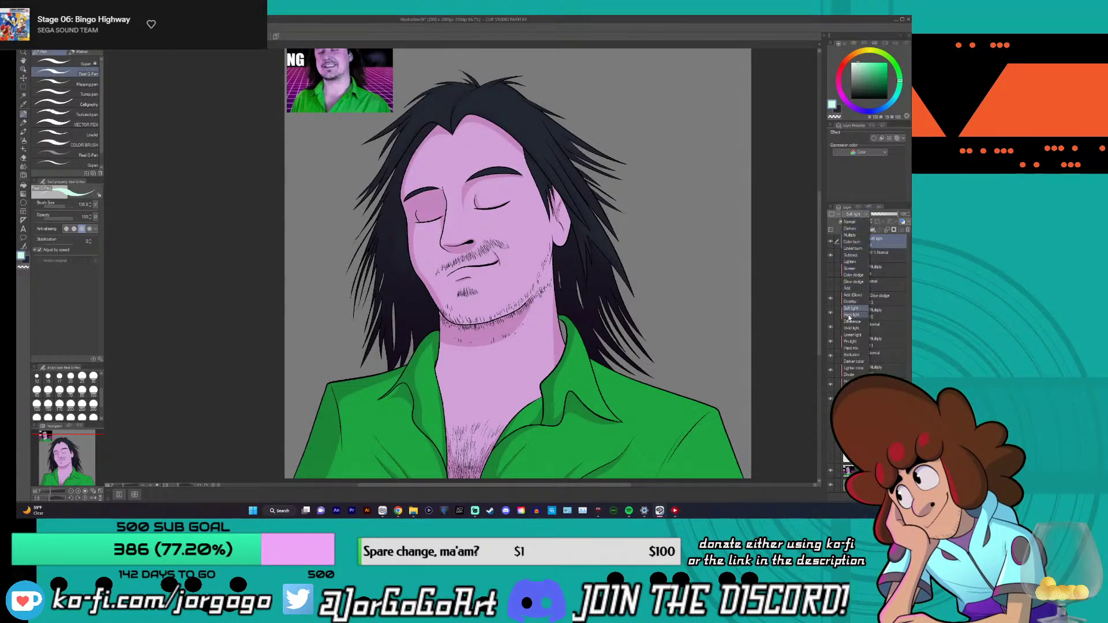
{"action": "left_click", "coordinate": [856, 270]}
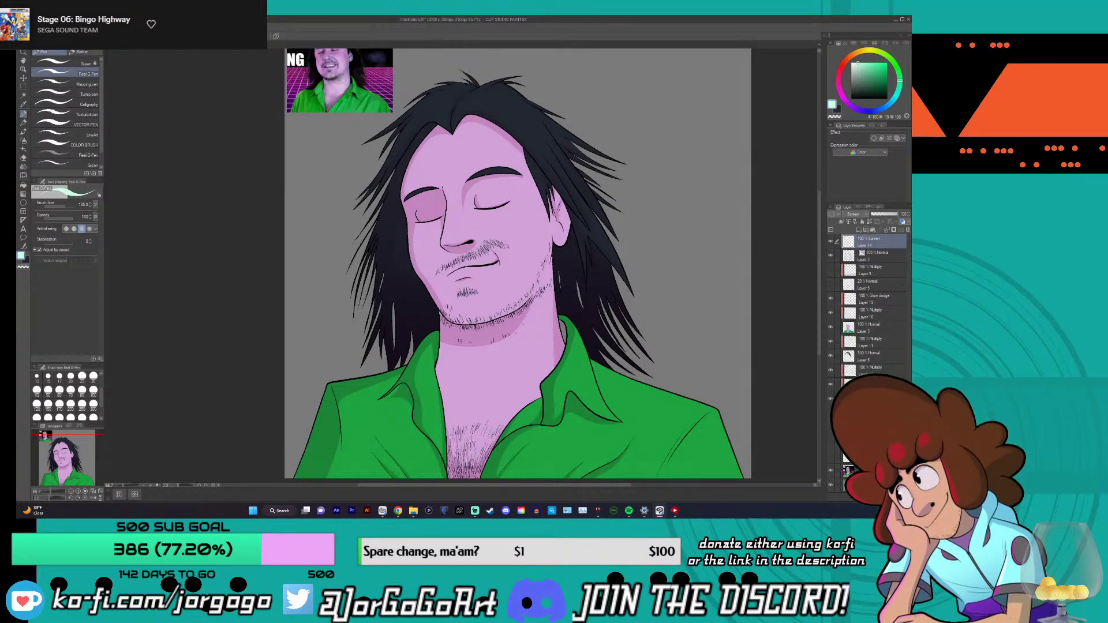
{"action": "mouse_move", "coordinate": [545, 212]}
{"action": "left_mouse_down"}
{"action": "mouse_move", "coordinate": [534, 151]}
{"action": "mouse_move", "coordinate": [456, 119]}
{"action": "mouse_move", "coordinate": [410, 196]}
{"action": "mouse_move", "coordinate": [531, 293]}
{"action": "mouse_move", "coordinate": [421, 208]}
{"action": "mouse_move", "coordinate": [392, 243]}
{"action": "mouse_move", "coordinate": [462, 335]}
{"action": "left_mouse_up"}
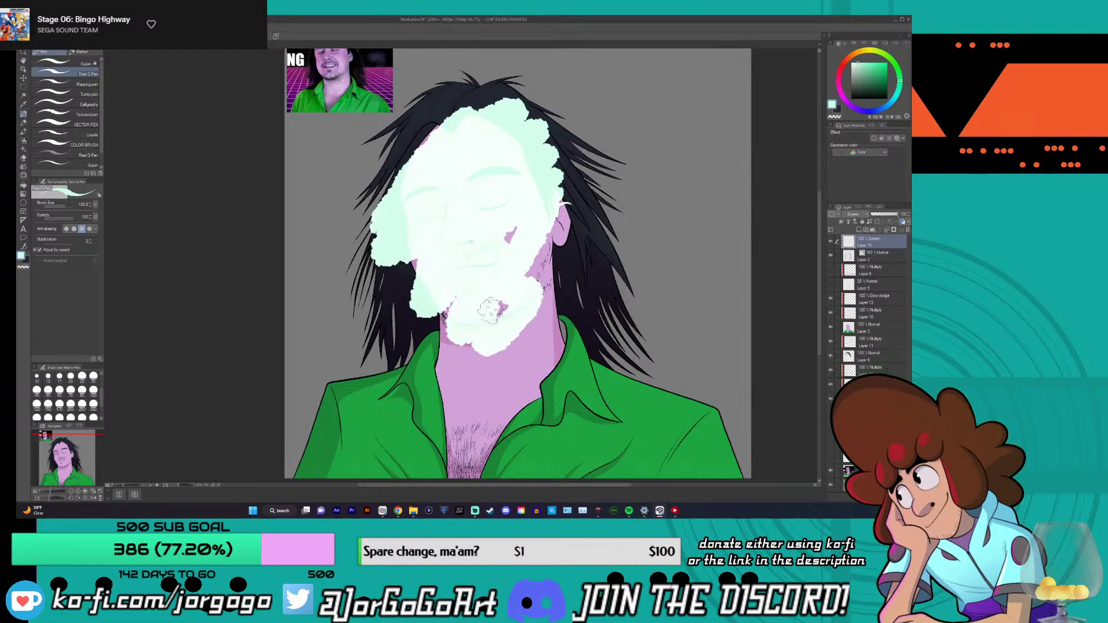
{"action": "key", "text": "ctrl+z"}
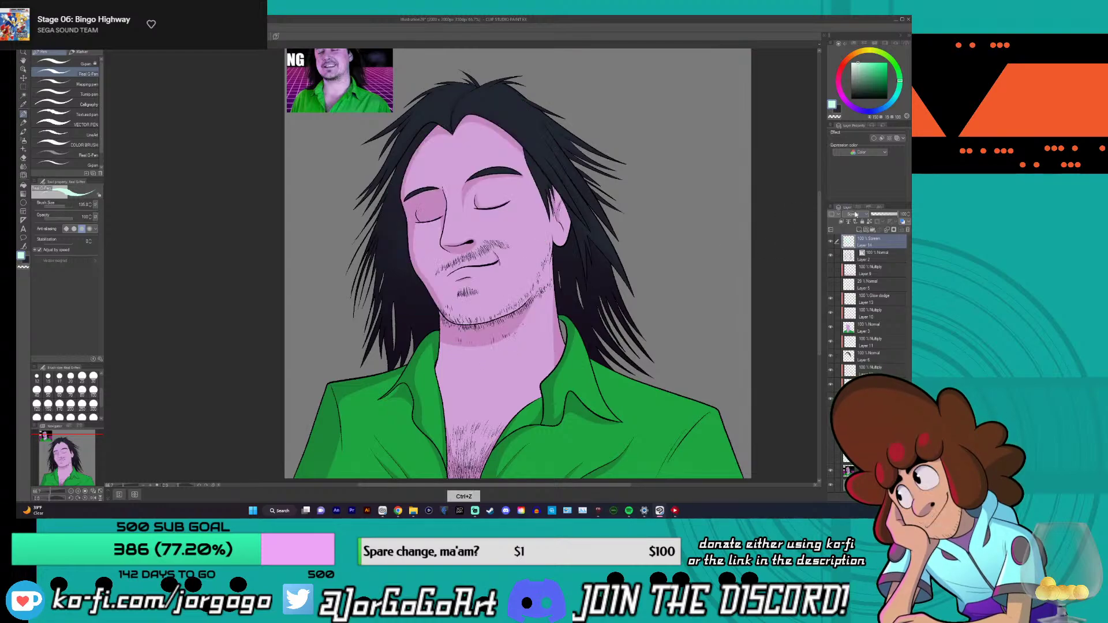
- Return the top layer to Overlay, test a mint stroke across the cheeks and eyes, and undo it
{"action": "left_click", "coordinate": [856, 214]}
{"action": "left_click", "coordinate": [856, 303]}
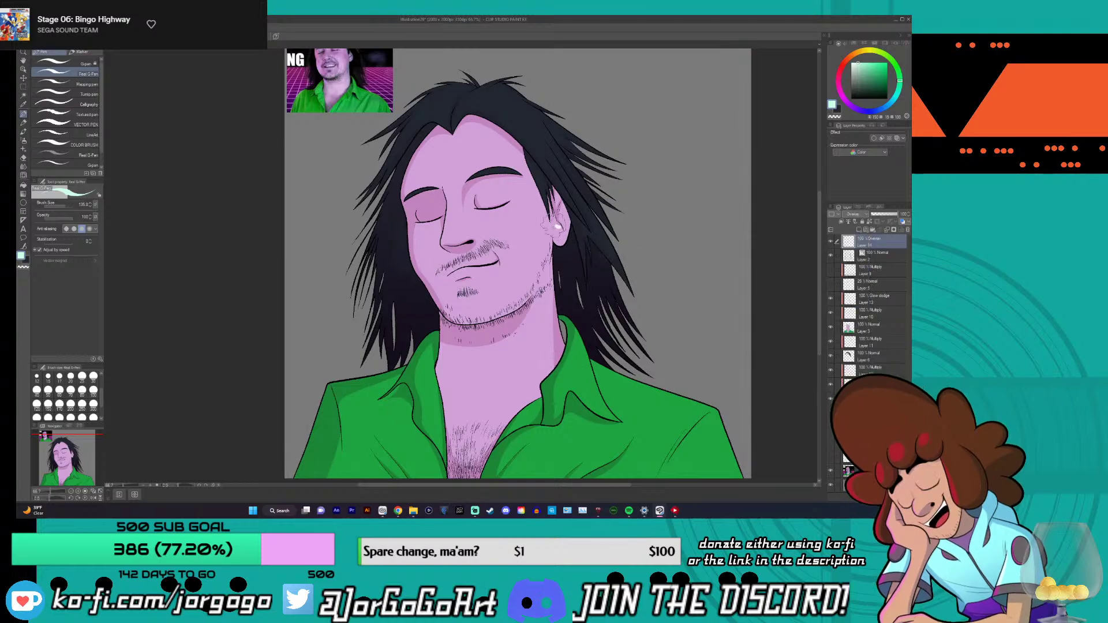
{"action": "mouse_move", "coordinate": [540, 219]}
{"action": "left_mouse_down"}
{"action": "mouse_move", "coordinate": [514, 159]}
{"action": "mouse_move", "coordinate": [436, 210]}
{"action": "left_mouse_up"}
{"action": "key", "text": "ctrl+z"}
- Set the top layer back to Soft light and test mint over the face and the hair beside it, undoing the paint
{"action": "left_click", "coordinate": [856, 214]}
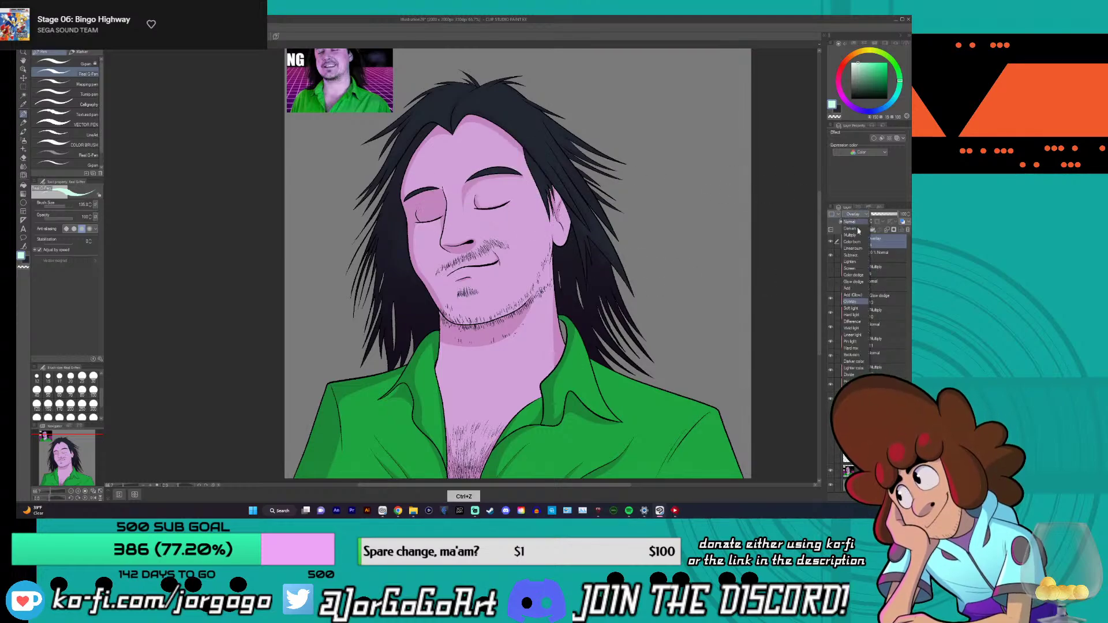
{"action": "left_click", "coordinate": [857, 309]}
{"action": "mouse_move", "coordinate": [508, 191]}
{"action": "left_mouse_down"}
{"action": "mouse_move", "coordinate": [479, 132]}
{"action": "mouse_move", "coordinate": [427, 133]}
{"action": "mouse_move", "coordinate": [407, 222]}
{"action": "mouse_move", "coordinate": [479, 289]}
{"action": "mouse_move", "coordinate": [526, 196]}
{"action": "mouse_move", "coordinate": [554, 208]}
{"action": "mouse_move", "coordinate": [424, 202]}
{"action": "mouse_move", "coordinate": [381, 317]}
{"action": "mouse_move", "coordinate": [361, 231]}
{"action": "left_mouse_up"}
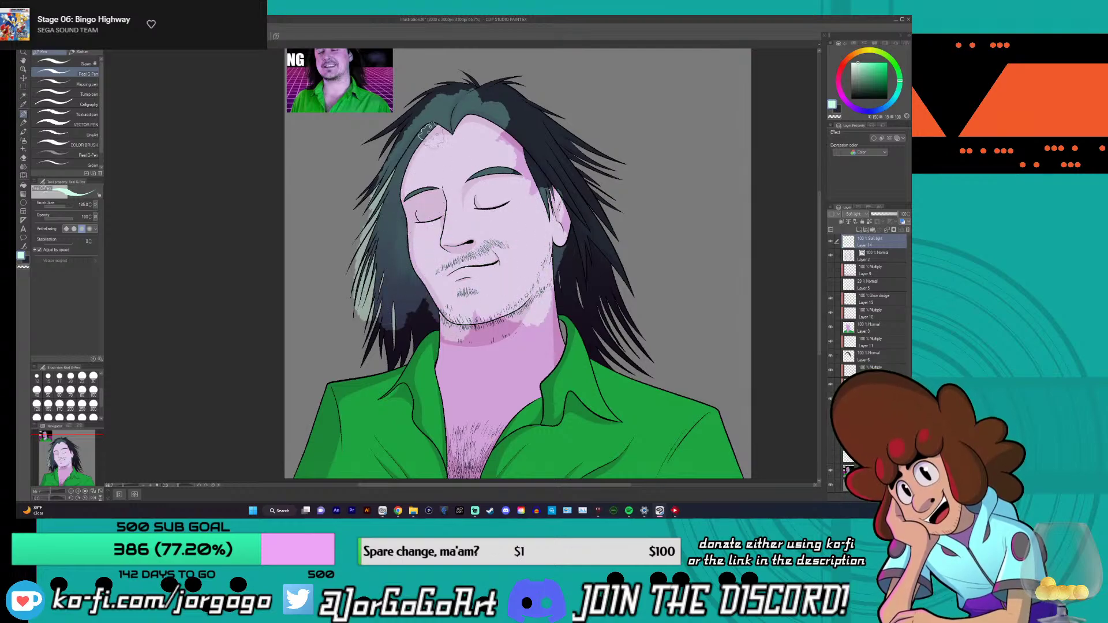
{"action": "key", "text": "ctrl+z"}
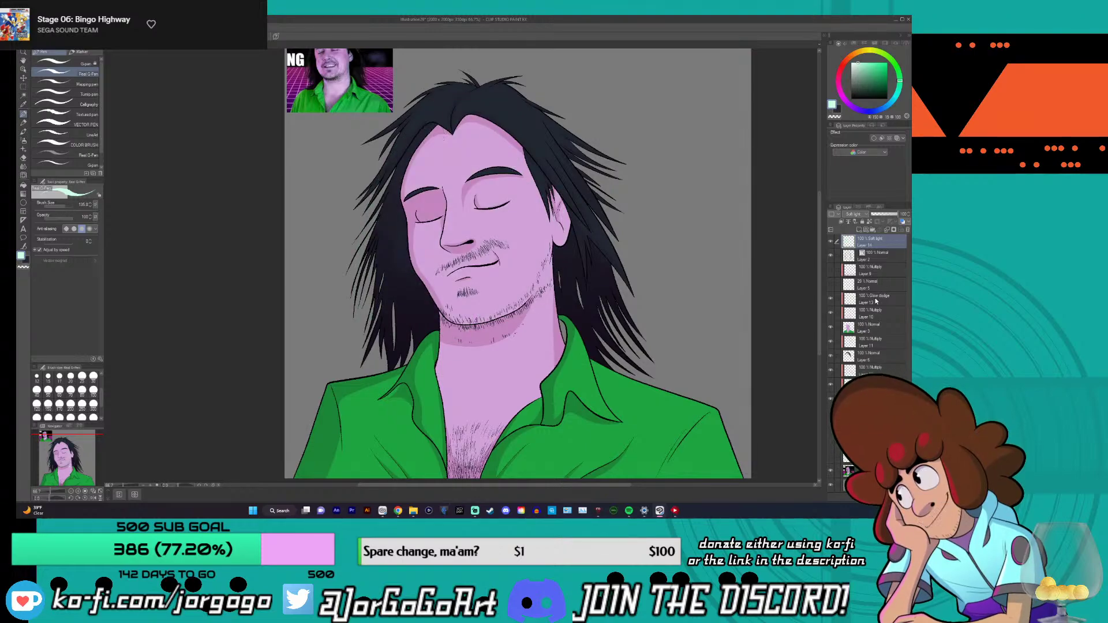
- Select the visible clipped Glow dodge layer, choose the G-pen with a larger brush size, and change the layer's blending mode to Soft light
{"action": "left_click", "coordinate": [833, 300]}
{"action": "left_click", "coordinate": [831, 299]}
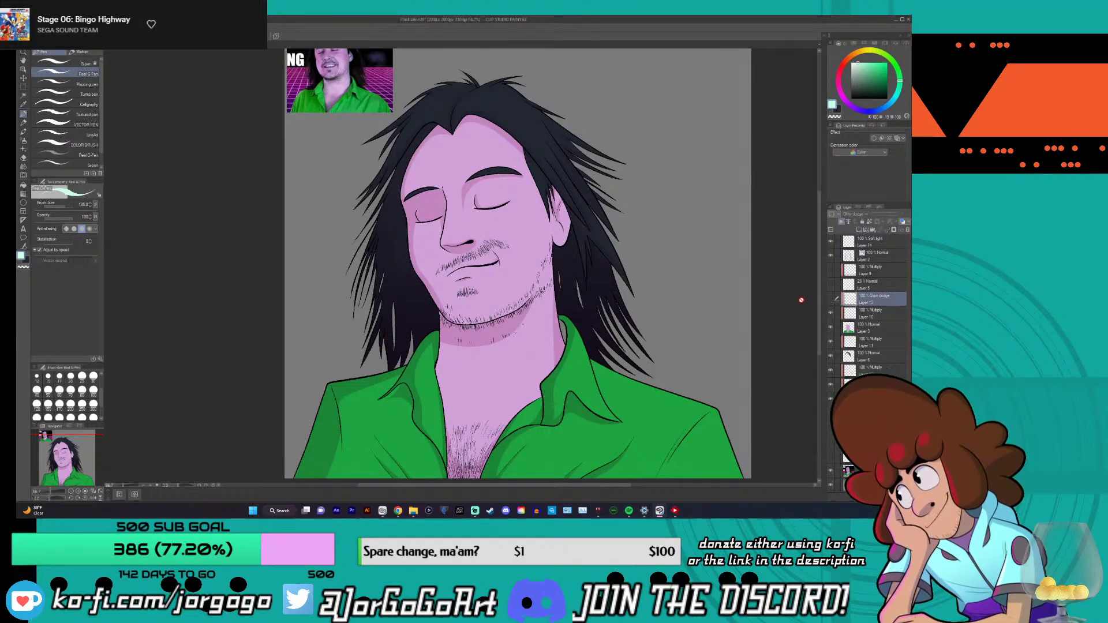
{"action": "left_click", "coordinate": [84, 64]}
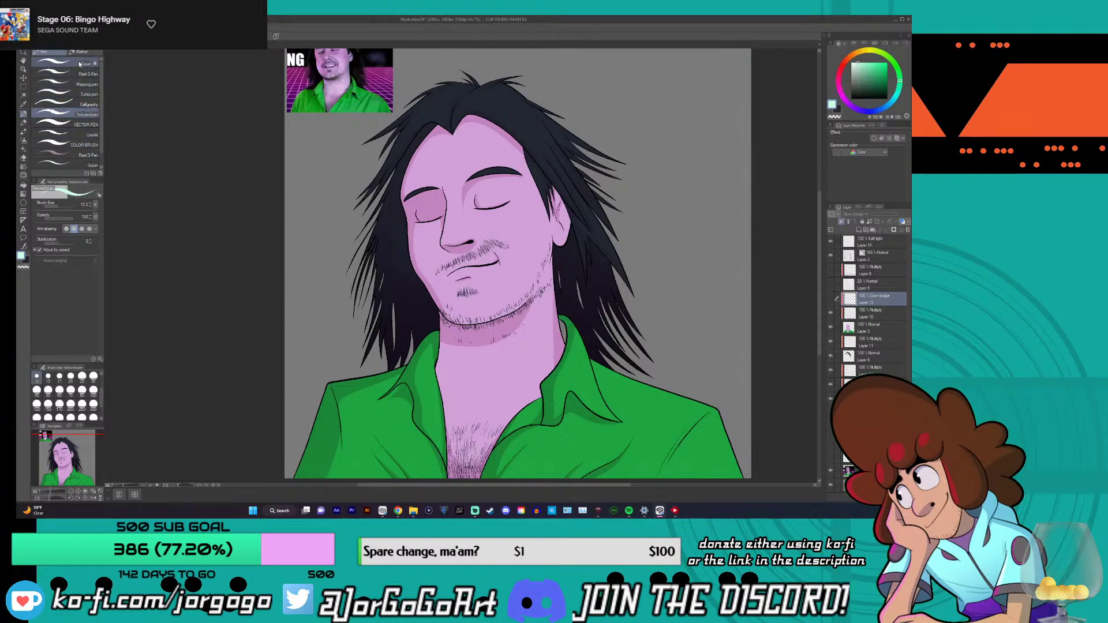
{"action": "left_click", "coordinate": [91, 206]}
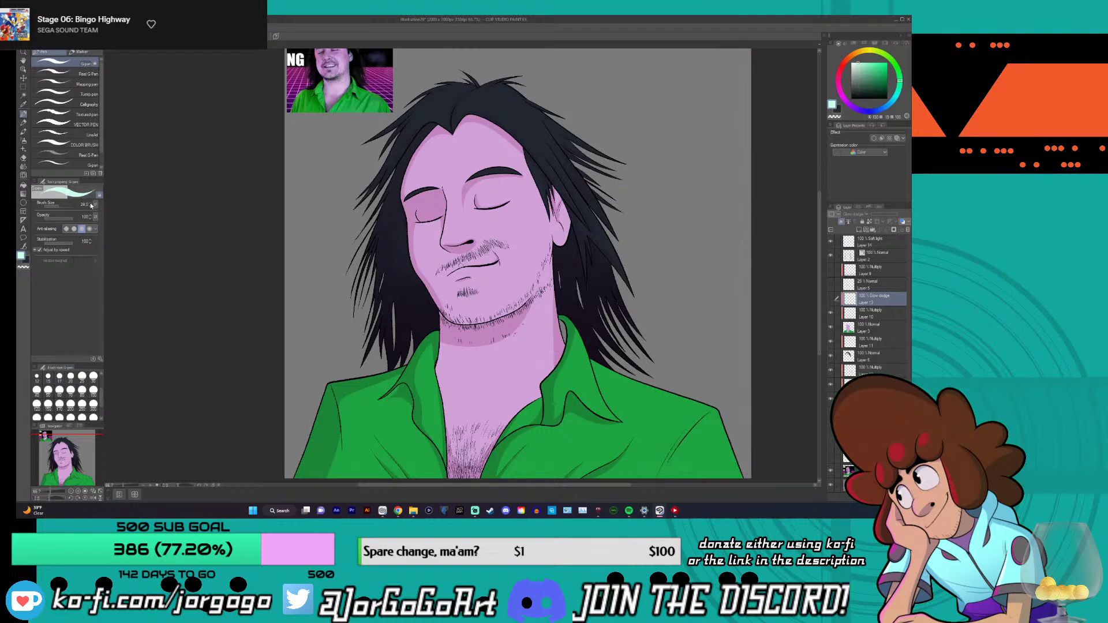
{"action": "scroll", "coordinate": [436, 150], "scroll_direction": "up", "scroll_amount": 4}
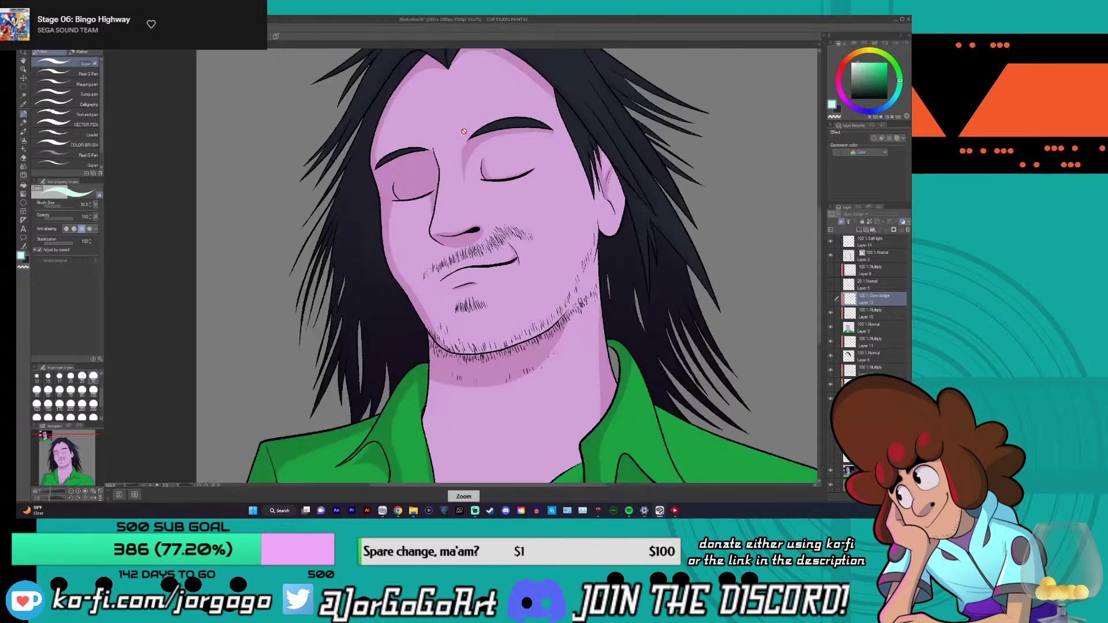
{"action": "left_click", "coordinate": [835, 300]}
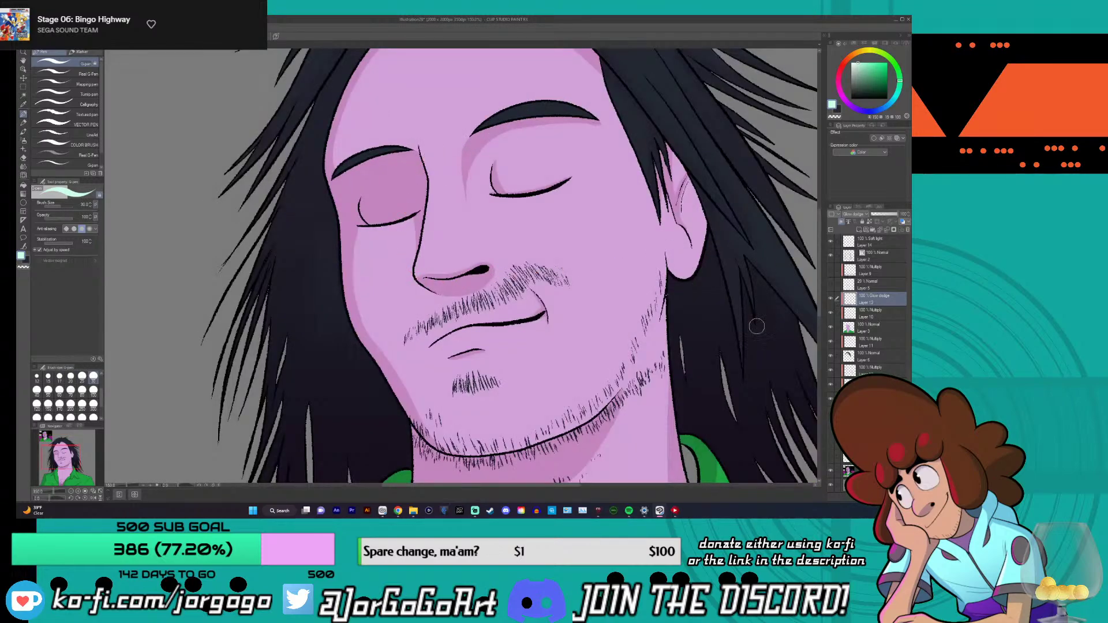
{"action": "left_click", "coordinate": [841, 215]}
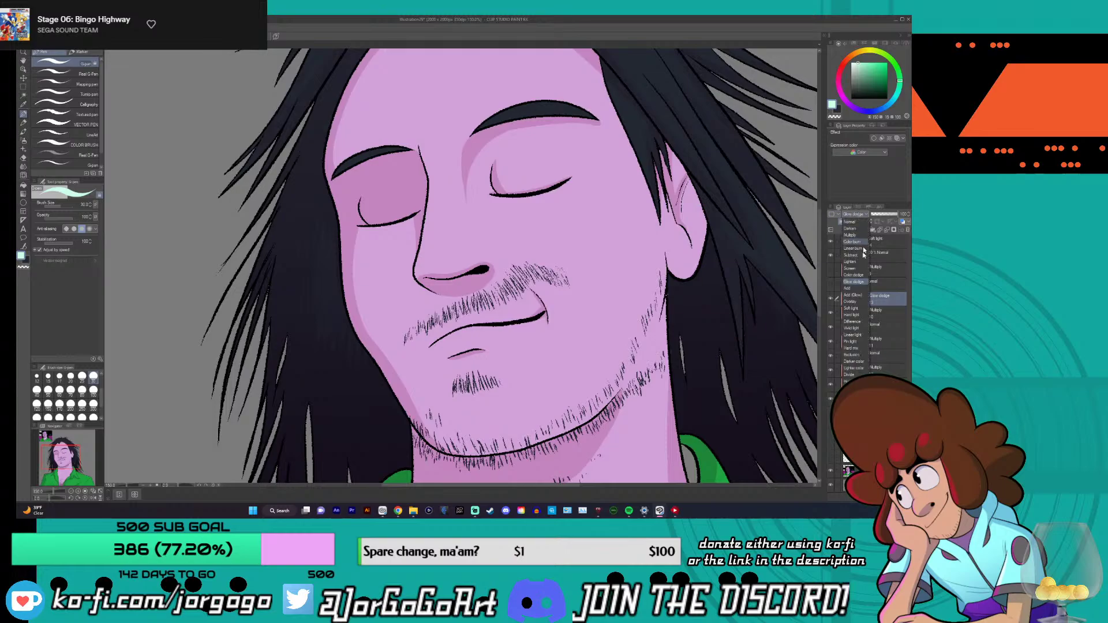
{"action": "left_click", "coordinate": [852, 309]}
{"action": "scroll", "coordinate": [427, 154], "scroll_direction": "up", "scroll_amount": 1}
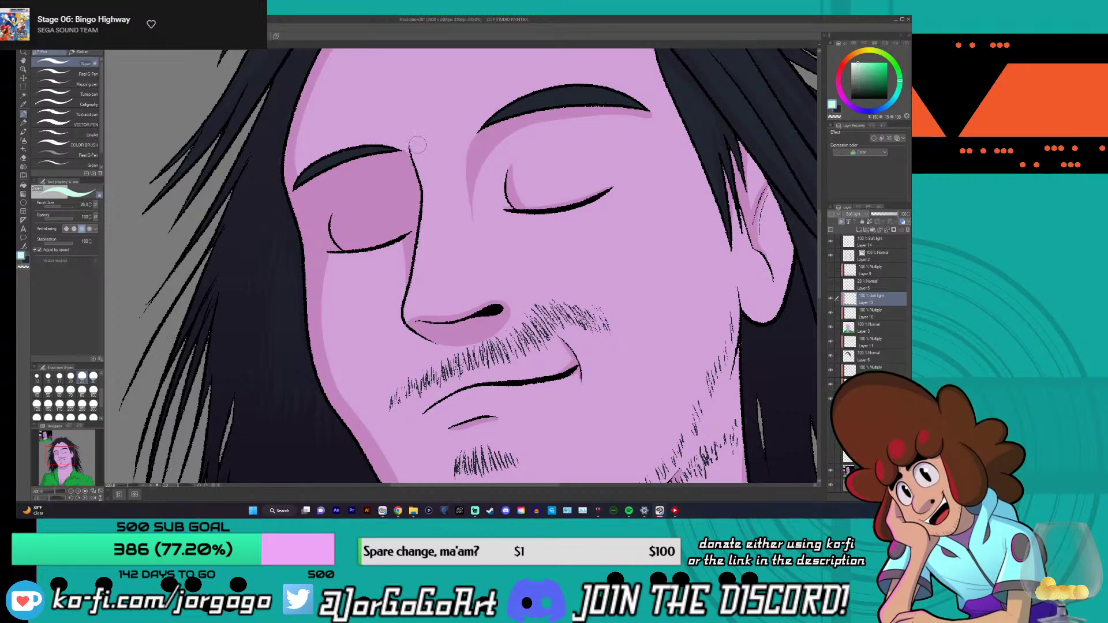
- Reduce the brush size and paint a thin pale mint highlight down the nose bridge and a small one beside the nostril, undoing unsatisfactory strokes
{"action": "key", "text": "bracketleft"}
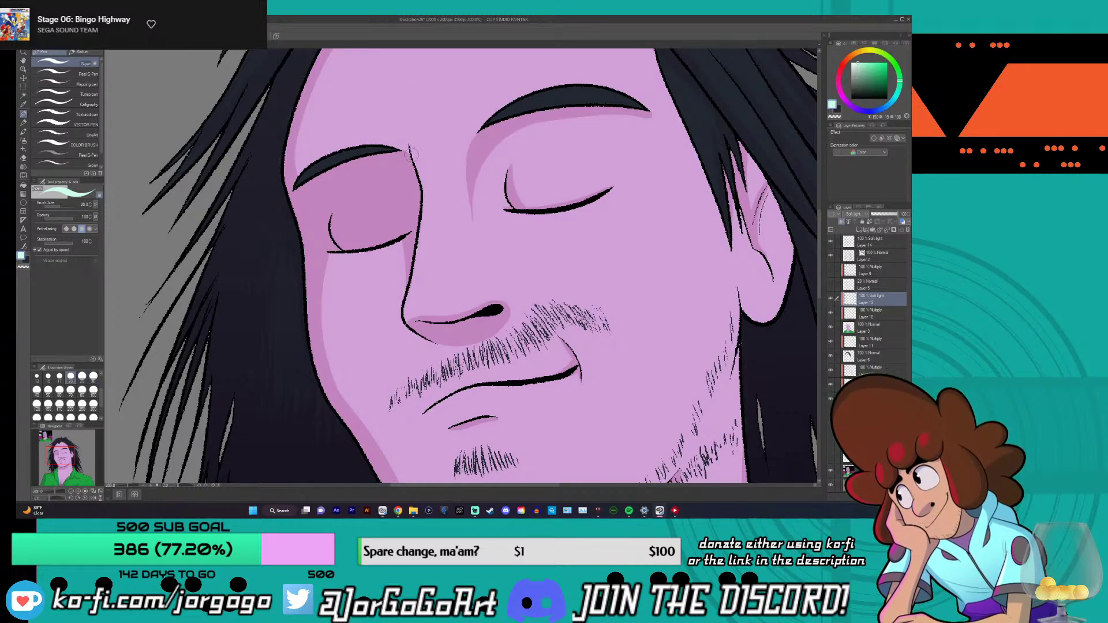
{"action": "key", "text": "ctrl+z"}
{"action": "mouse_move", "coordinate": [413, 144]}
{"action": "left_mouse_down"}
{"action": "mouse_move", "coordinate": [430, 230]}
{"action": "mouse_move", "coordinate": [416, 279]}
{"action": "mouse_move", "coordinate": [428, 228]}
{"action": "mouse_move", "coordinate": [412, 142]}
{"action": "mouse_move", "coordinate": [415, 153]}
{"action": "left_mouse_up"}
{"action": "key", "text": "ctrl+z"}
{"action": "key", "text": "ctrl+z"}
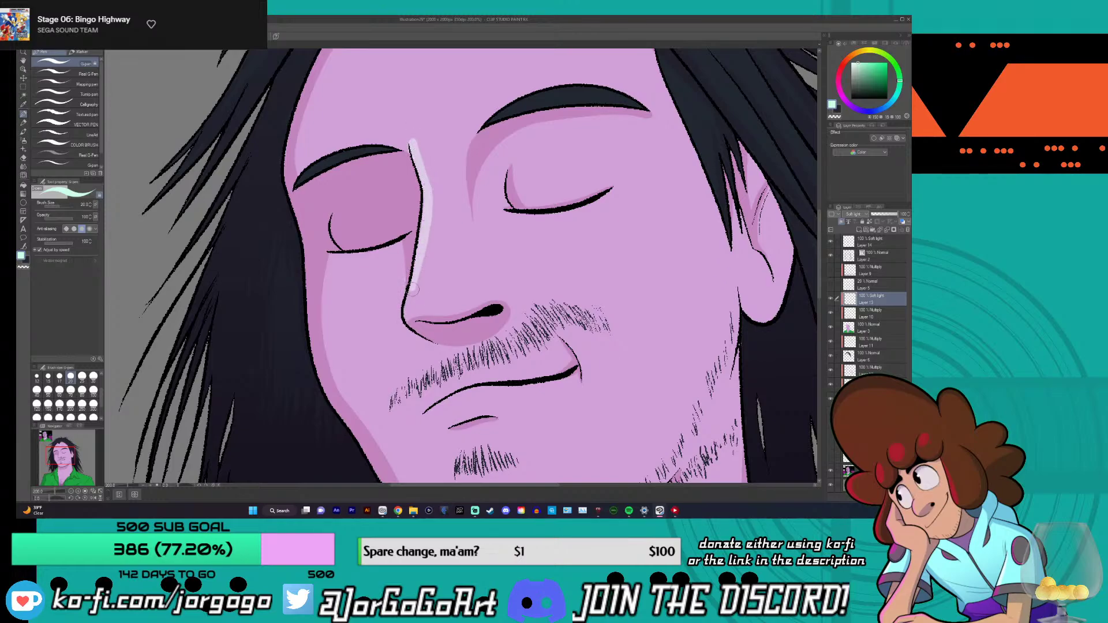
{"action": "key", "text": "ctrl+0"}
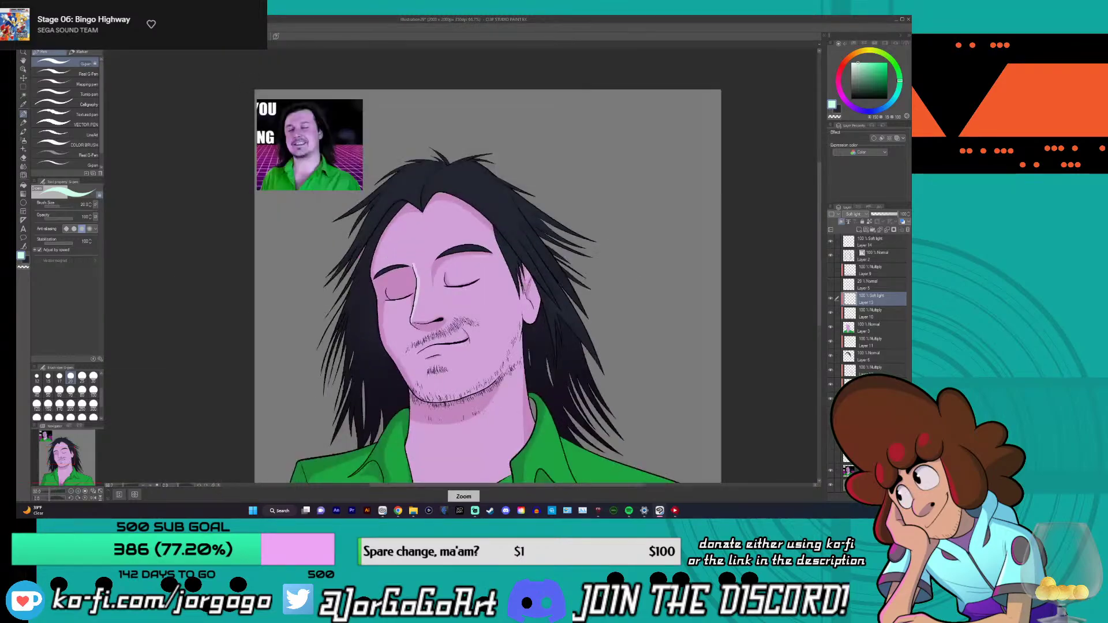
{"action": "key", "text": "ctrl+alt+0"}
{"action": "scroll", "coordinate": [474, 285], "scroll_direction": "up", "scroll_amount": 2}
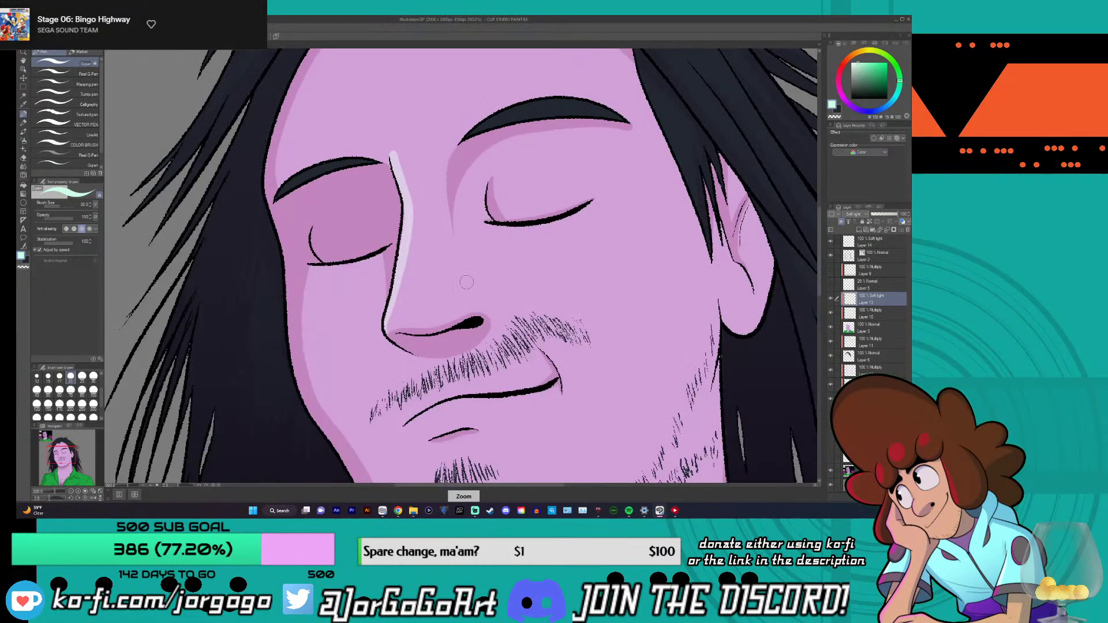
{"action": "key", "text": "ctrl+z"}
- Examine the nose highlights at several zoom levels and compare the portrait's lighting with the reference photo
{"action": "scroll", "coordinate": [469, 277], "scroll_direction": "down", "scroll_amount": 6}
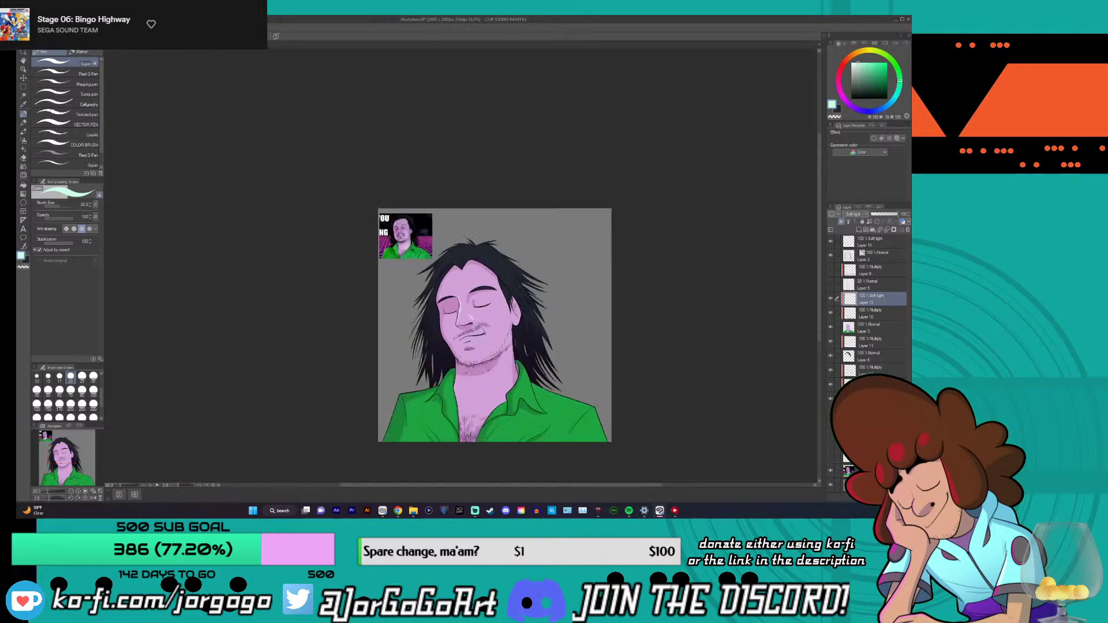
{"action": "scroll", "coordinate": [467, 321], "scroll_direction": "up", "scroll_amount": 4}
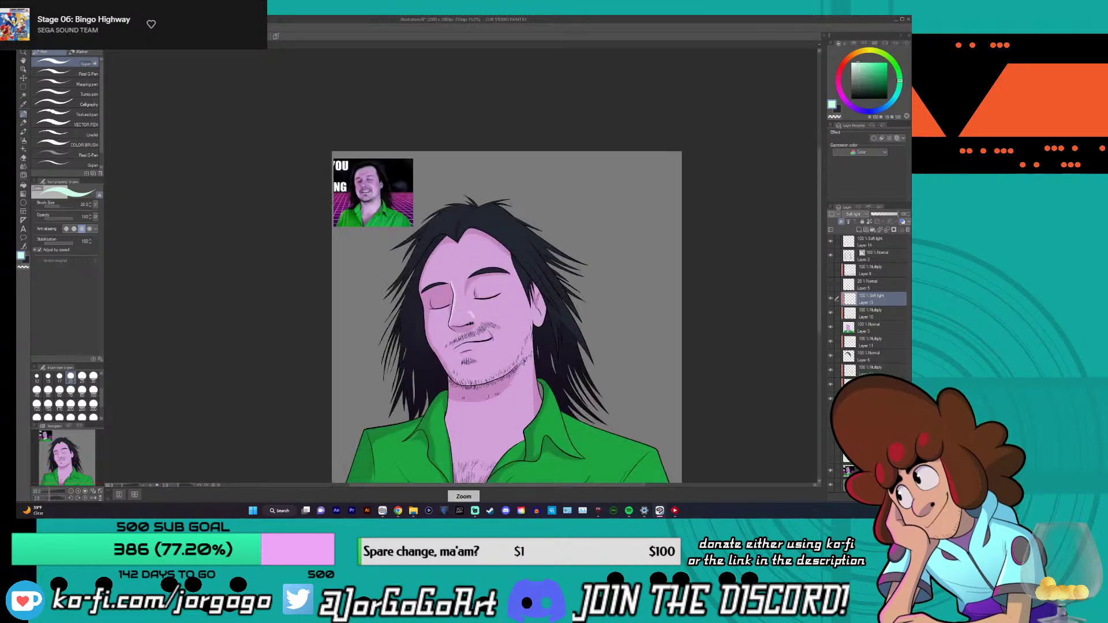
{"action": "scroll", "coordinate": [472, 324], "scroll_direction": "up", "scroll_amount": 1}
{"action": "scroll", "coordinate": [472, 325], "scroll_direction": "down", "scroll_amount": 3}
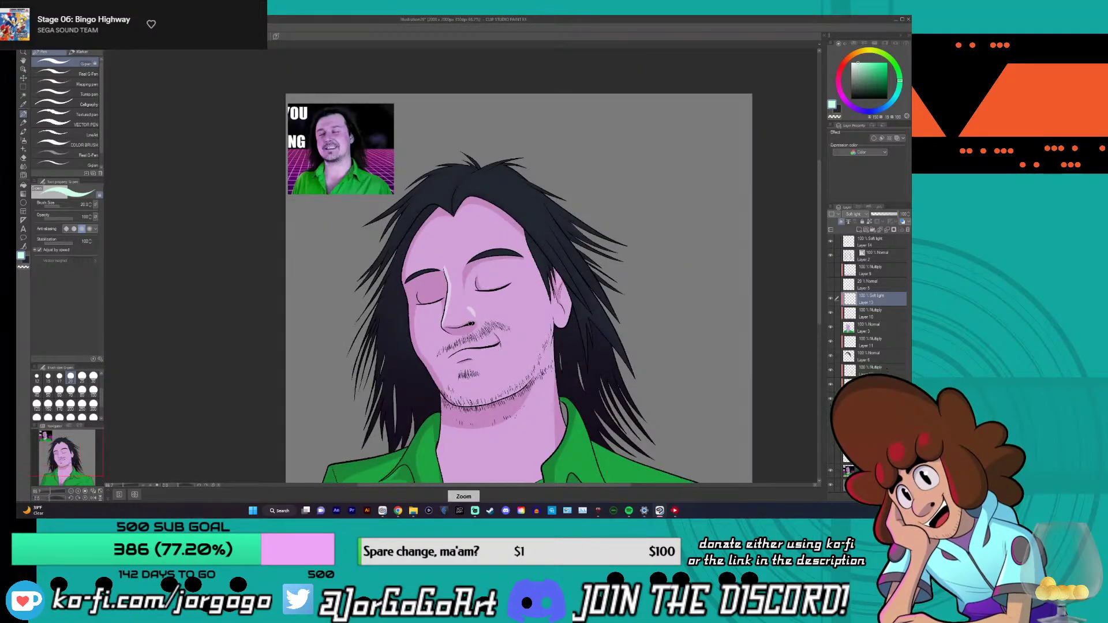
{"action": "scroll", "coordinate": [471, 325], "scroll_direction": "up", "scroll_amount": 2}
{"action": "scroll", "coordinate": [471, 324], "scroll_direction": "down", "scroll_amount": 3}
{"action": "scroll", "coordinate": [471, 324], "scroll_direction": "up", "scroll_amount": 5}
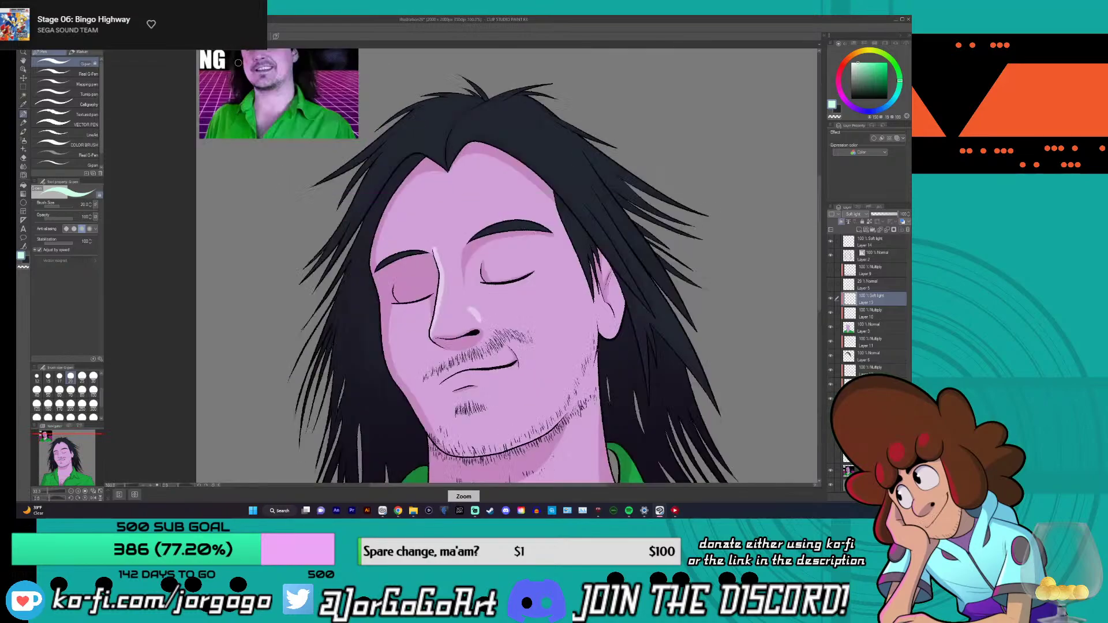
{"action": "scroll", "coordinate": [485, 265], "scroll_direction": "up", "scroll_amount": 5}
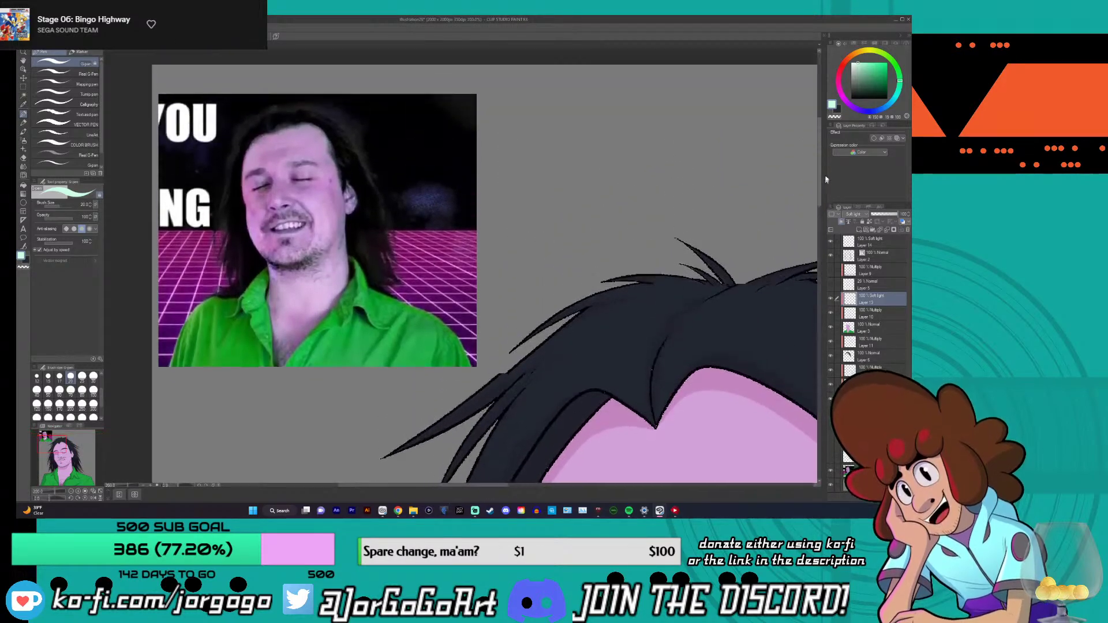
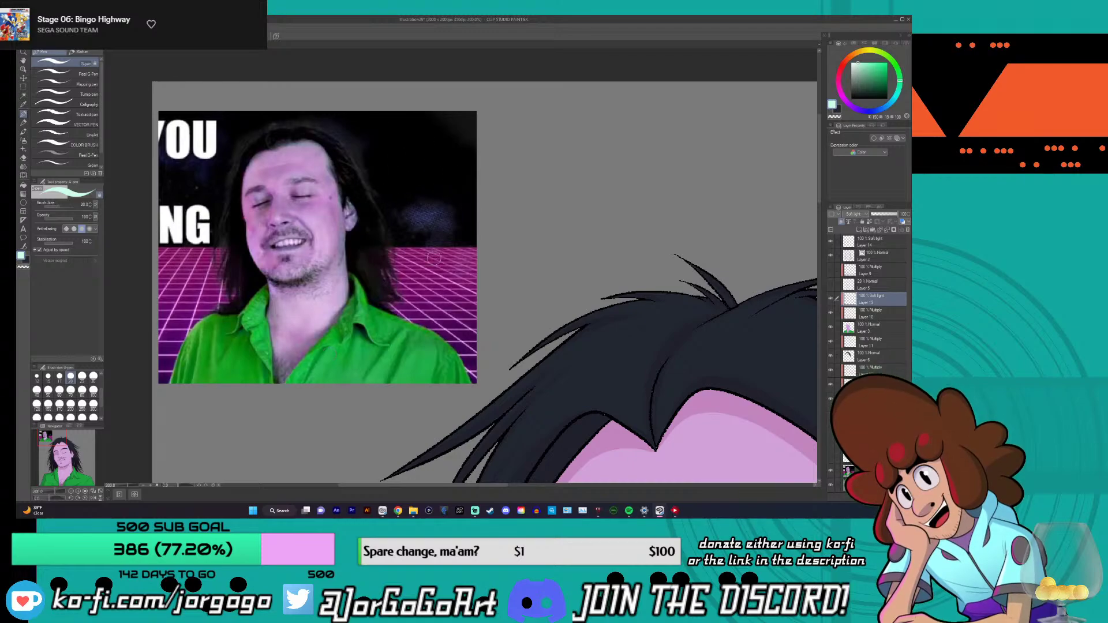
{"action": "scroll", "coordinate": [434, 258], "scroll_direction": "down", "scroll_amount": 4}
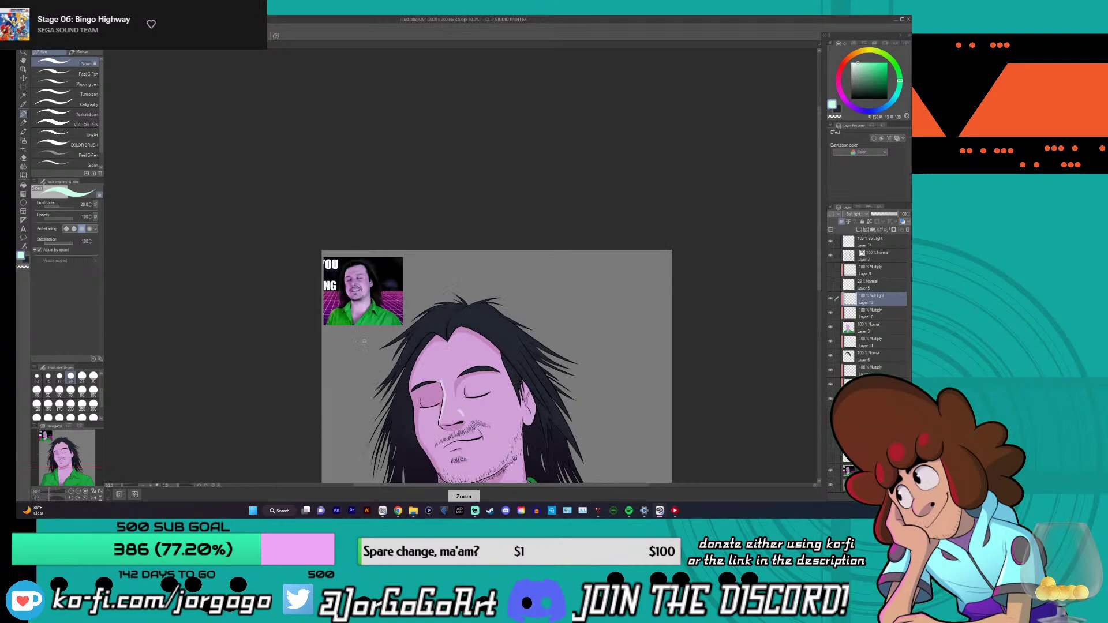
{"action": "scroll", "coordinate": [782, 255], "scroll_direction": "down", "scroll_amount": 3}
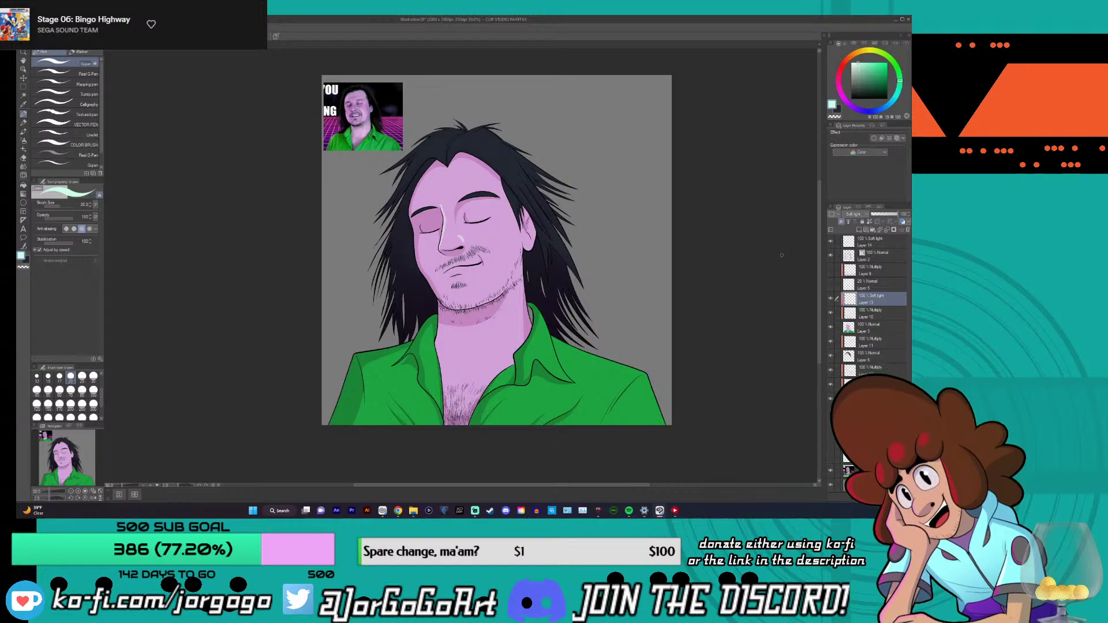
{"action": "scroll", "coordinate": [780, 255], "scroll_direction": "down", "scroll_amount": 1}
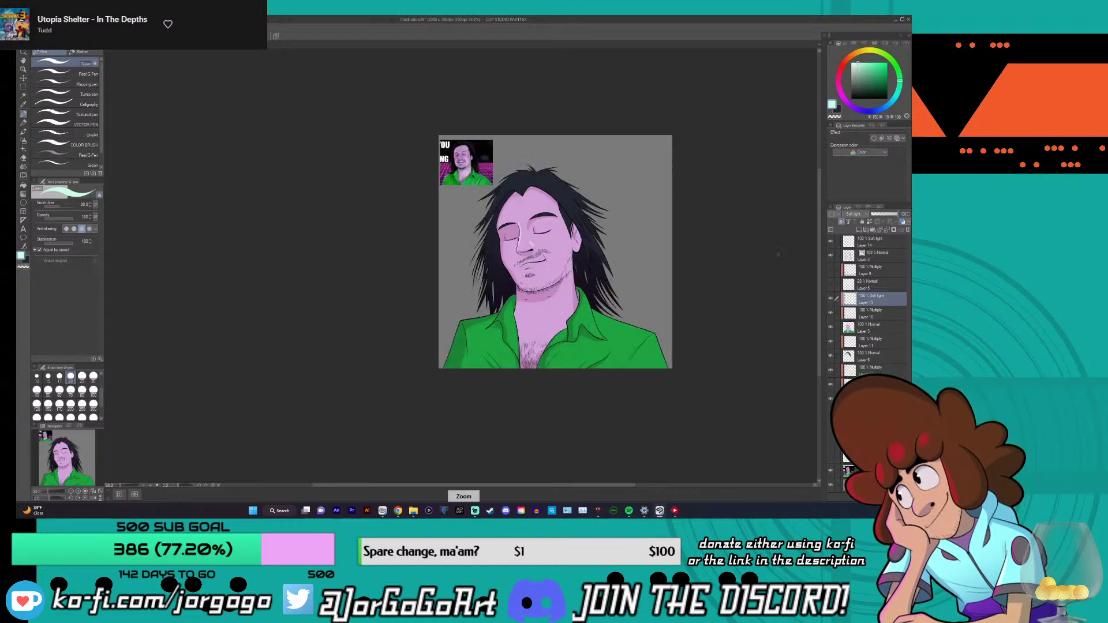
- Examine the nose highlights and the shading on the face, hair, neck and shirt at several zoom levels
{"action": "scroll", "coordinate": [779, 256], "scroll_direction": "up", "scroll_amount": 2}
{"action": "scroll", "coordinate": [780, 255], "scroll_direction": "down", "scroll_amount": 2}
{"action": "scroll", "coordinate": [779, 255], "scroll_direction": "up", "scroll_amount": 2}
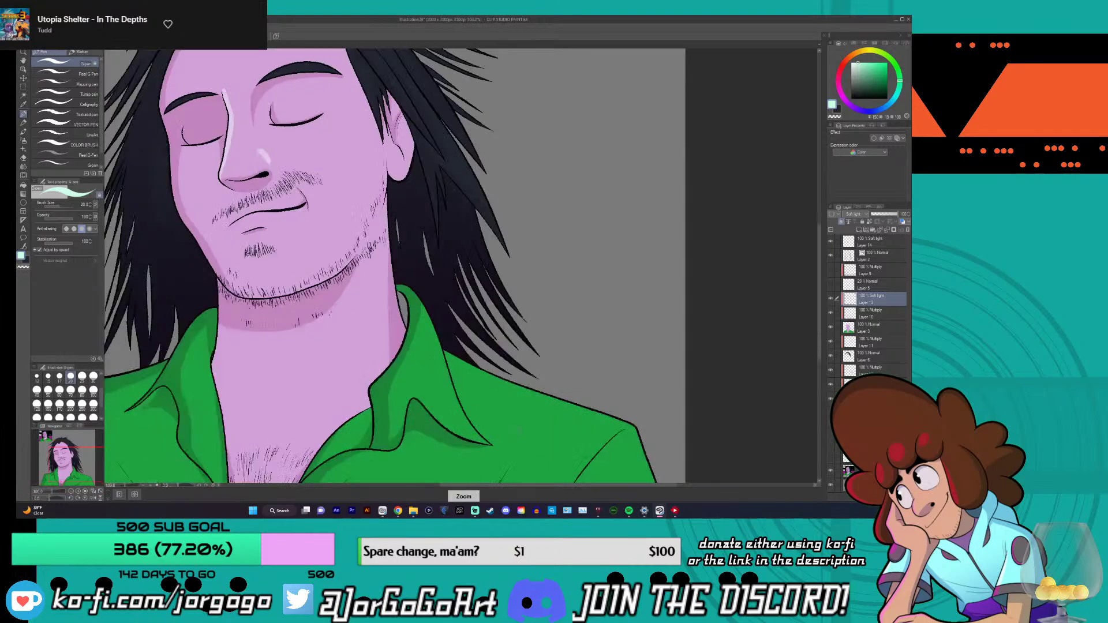
{"action": "left_click_drag", "start_coordinate": [523, 484], "coordinate": [502, 485]}
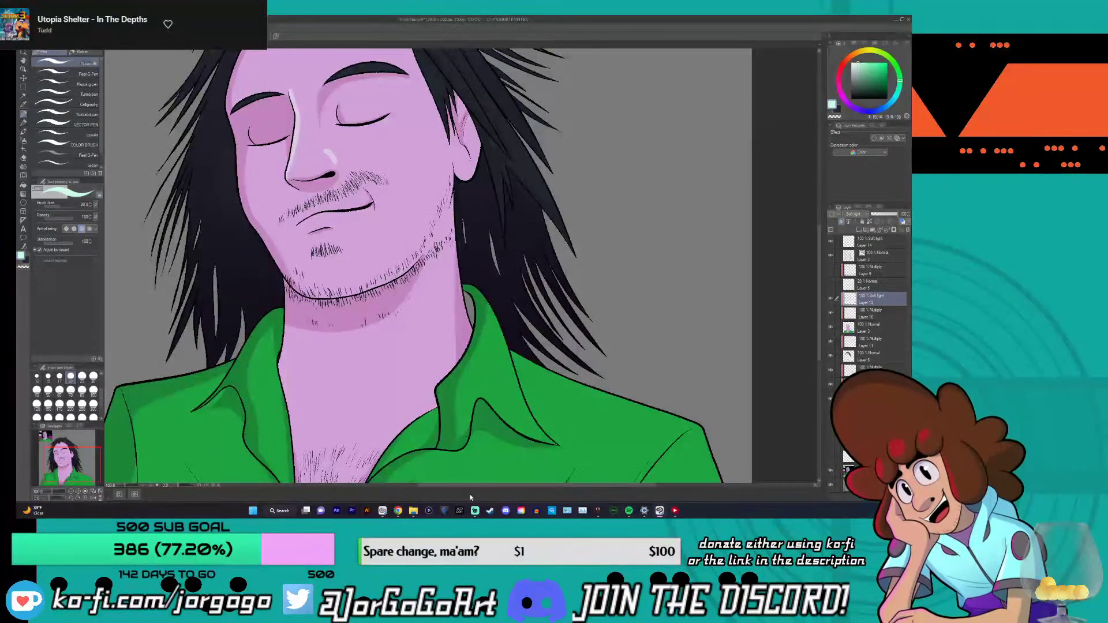
{"action": "scroll", "coordinate": [375, 184], "scroll_direction": "up", "scroll_amount": 2}
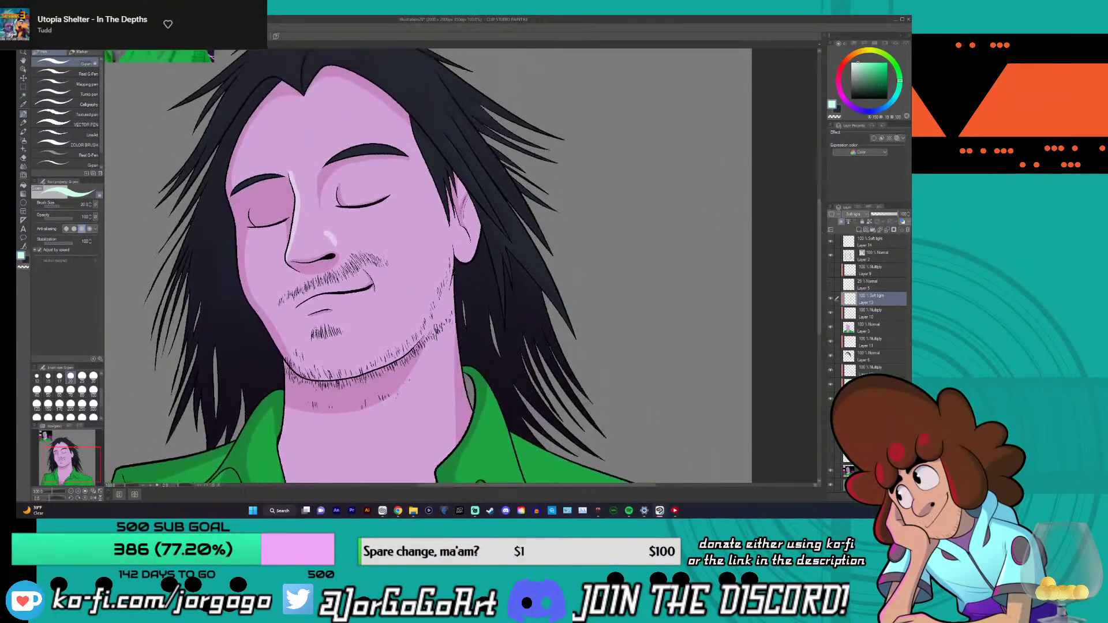
{"action": "scroll", "coordinate": [375, 184], "scroll_direction": "up", "scroll_amount": 1}
{"action": "scroll", "coordinate": [374, 184], "scroll_direction": "down", "scroll_amount": 2}
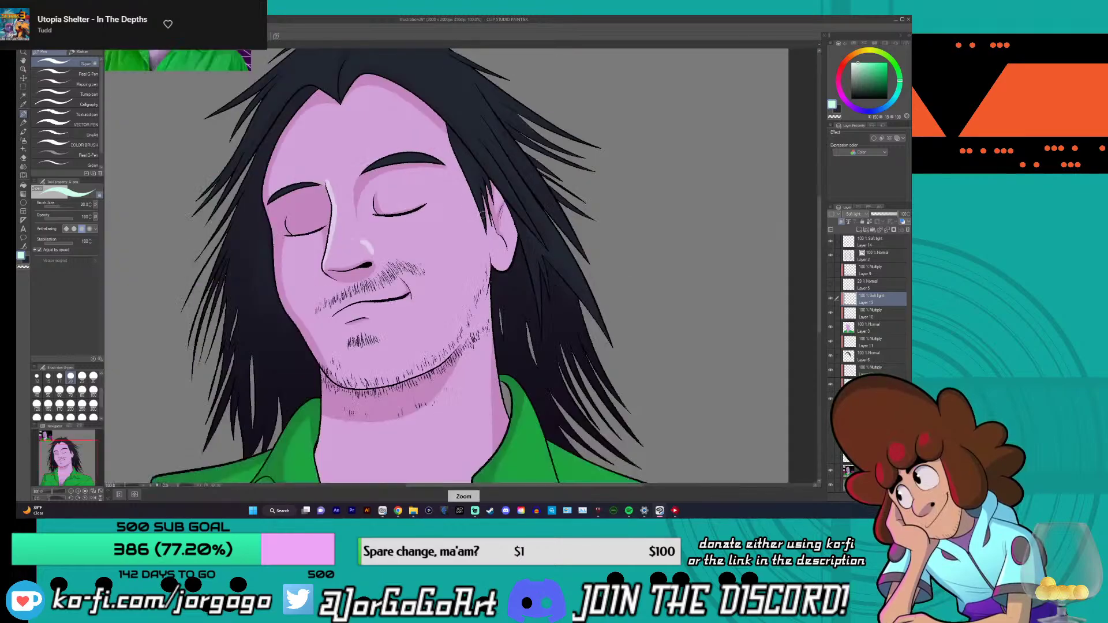
{"action": "scroll", "coordinate": [492, 260], "scroll_direction": "up", "scroll_amount": 4}
{"action": "scroll", "coordinate": [492, 260], "scroll_direction": "down", "scroll_amount": 4}
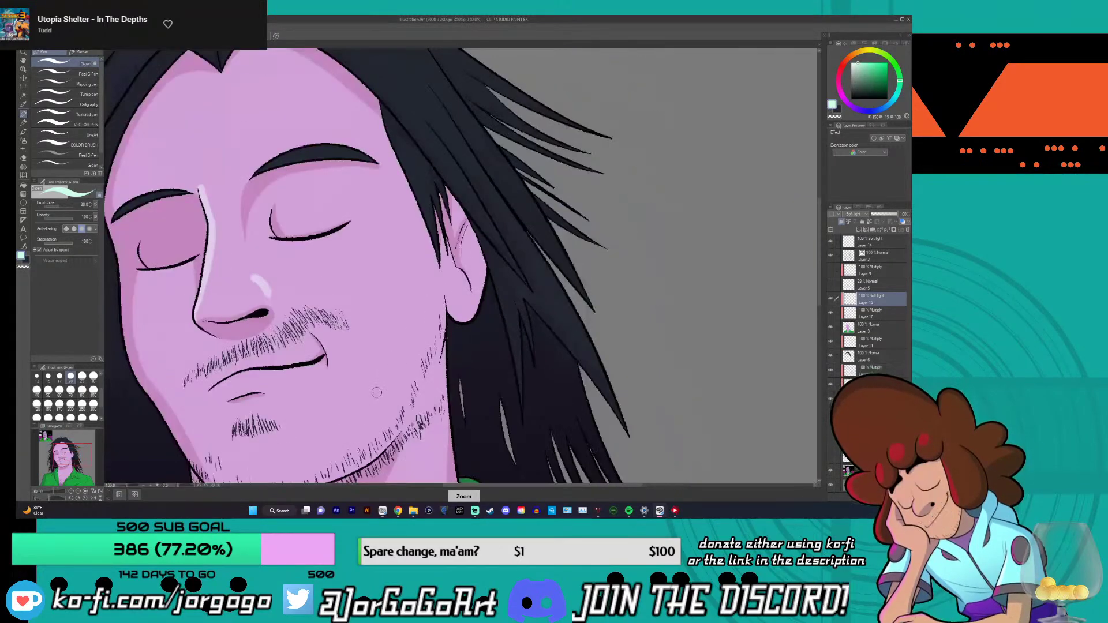
{"action": "mouse_move", "coordinate": [820, 222]}
{"action": "left_mouse_down"}
{"action": "mouse_move", "coordinate": [821, 285]}
{"action": "mouse_move", "coordinate": [821, 260]}
{"action": "left_mouse_up"}
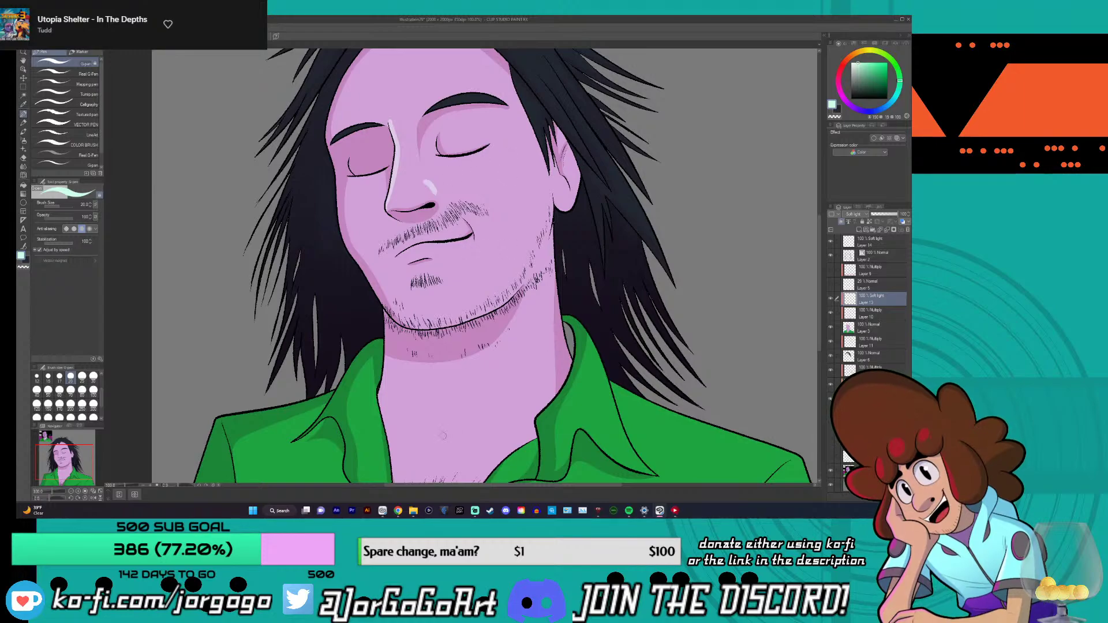
{"action": "left_click", "coordinate": [23, 105]}
{"action": "left_click", "coordinate": [592, 407]}
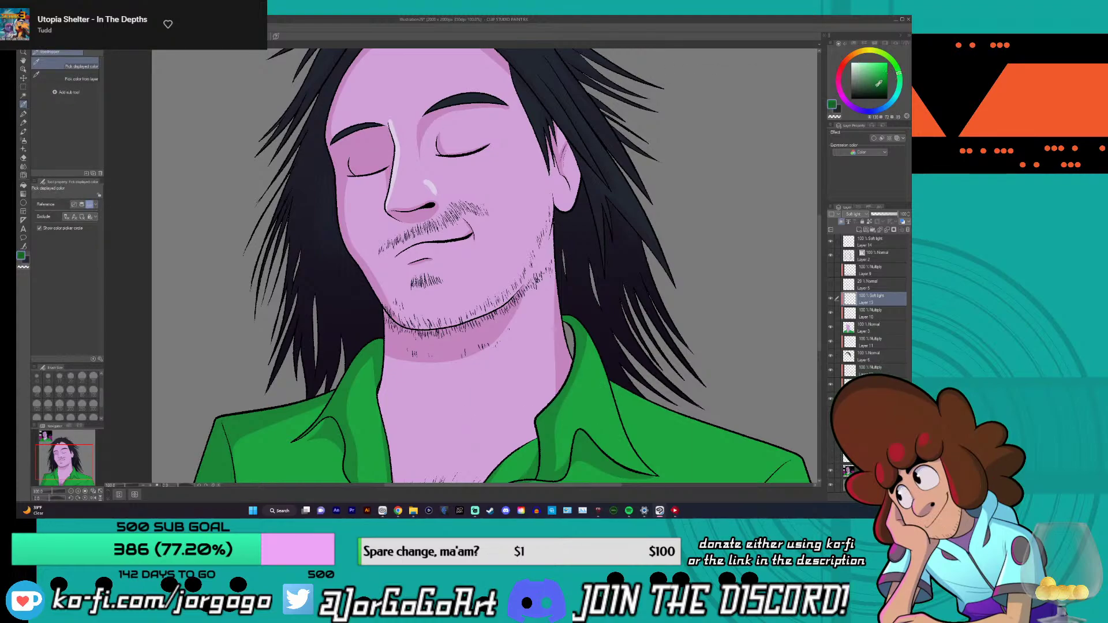
{"action": "key", "text": "g"}
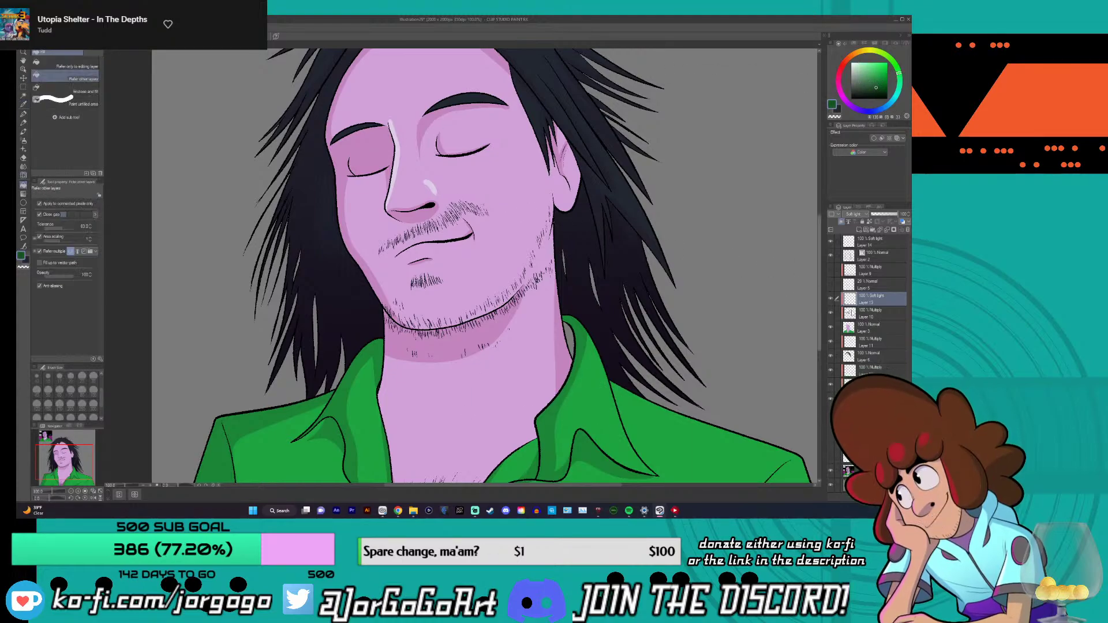
{"action": "left_click", "coordinate": [869, 327]}
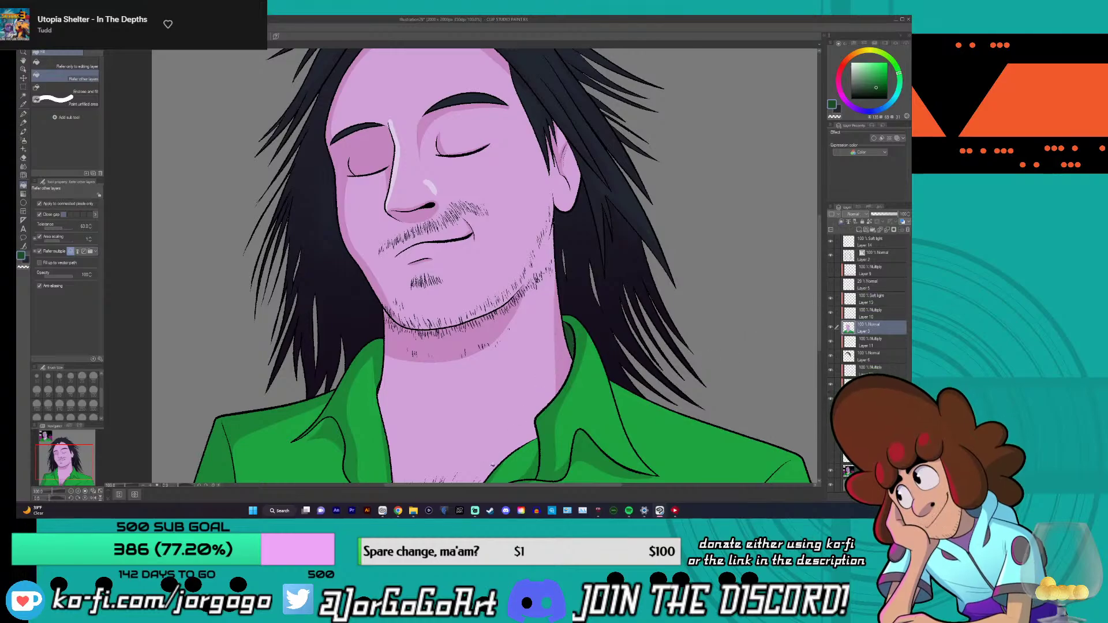
{"action": "key", "text": "ctrl+minus"}
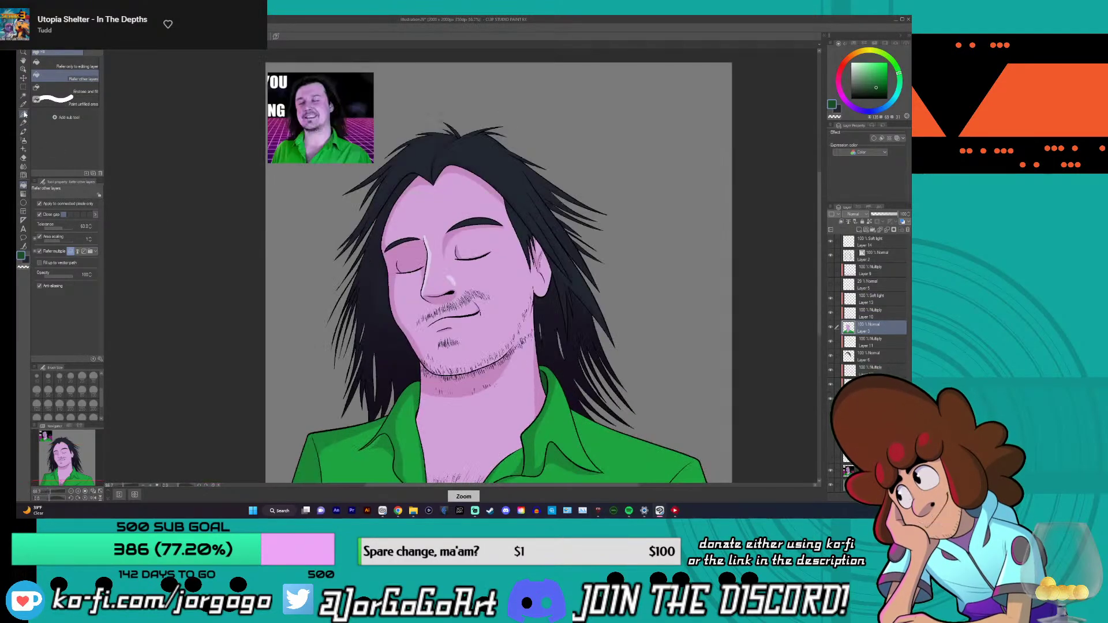
- Return to the G-pen with pale mint from the saved colours and select the clipped Soft light layer above the Multiply shading
{"action": "left_click", "coordinate": [24, 113]}
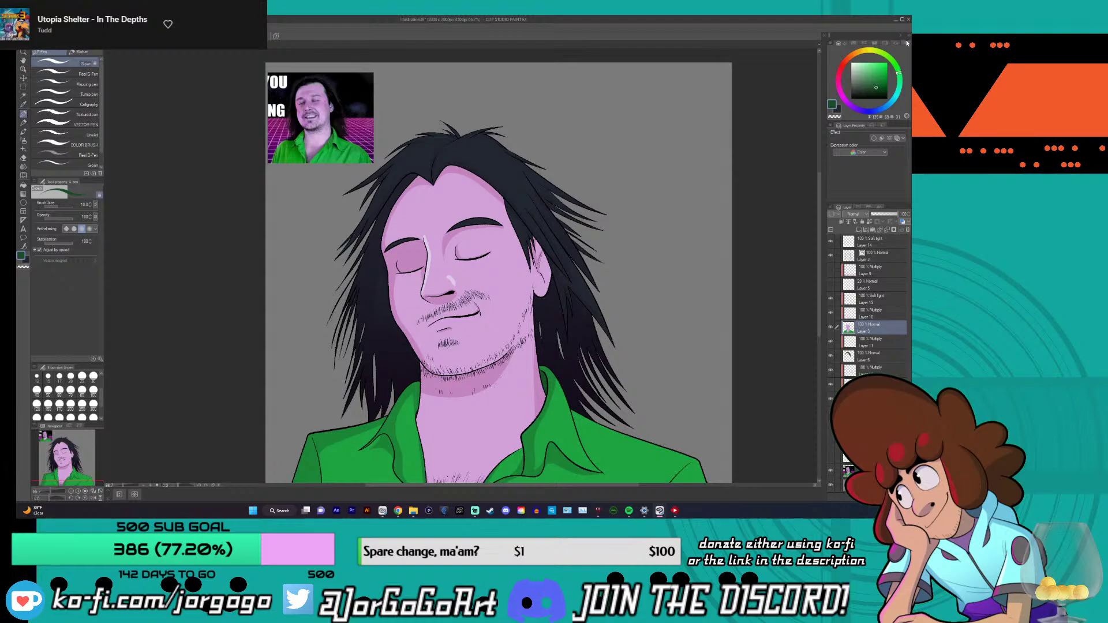
{"action": "left_click", "coordinate": [870, 43]}
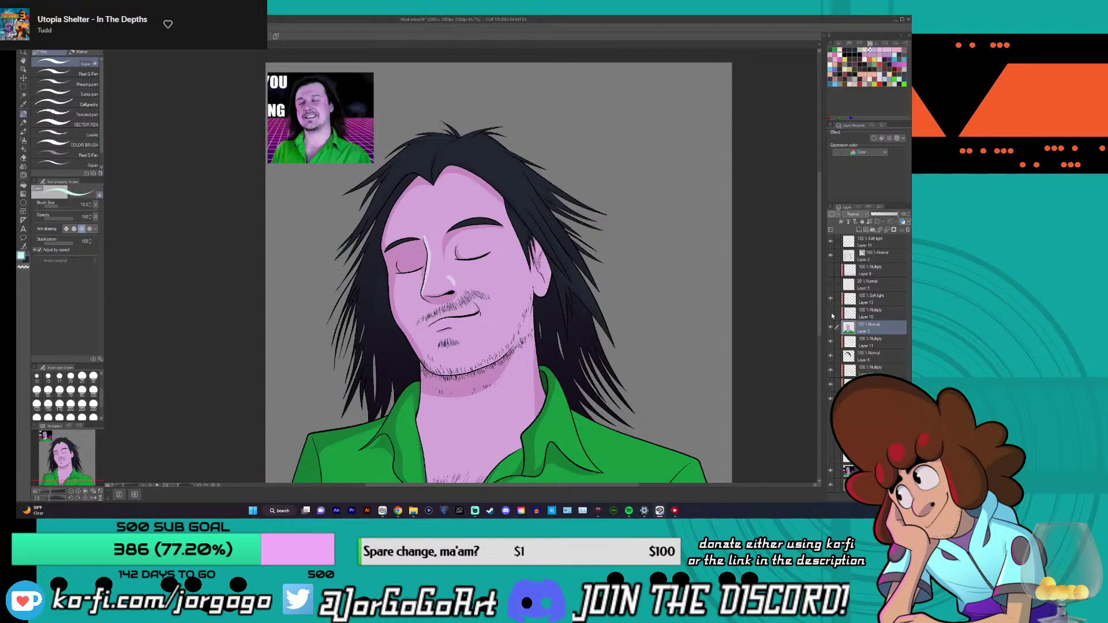
{"action": "left_click", "coordinate": [831, 313]}
{"action": "left_click", "coordinate": [831, 314]}
{"action": "left_click", "coordinate": [862, 302]}
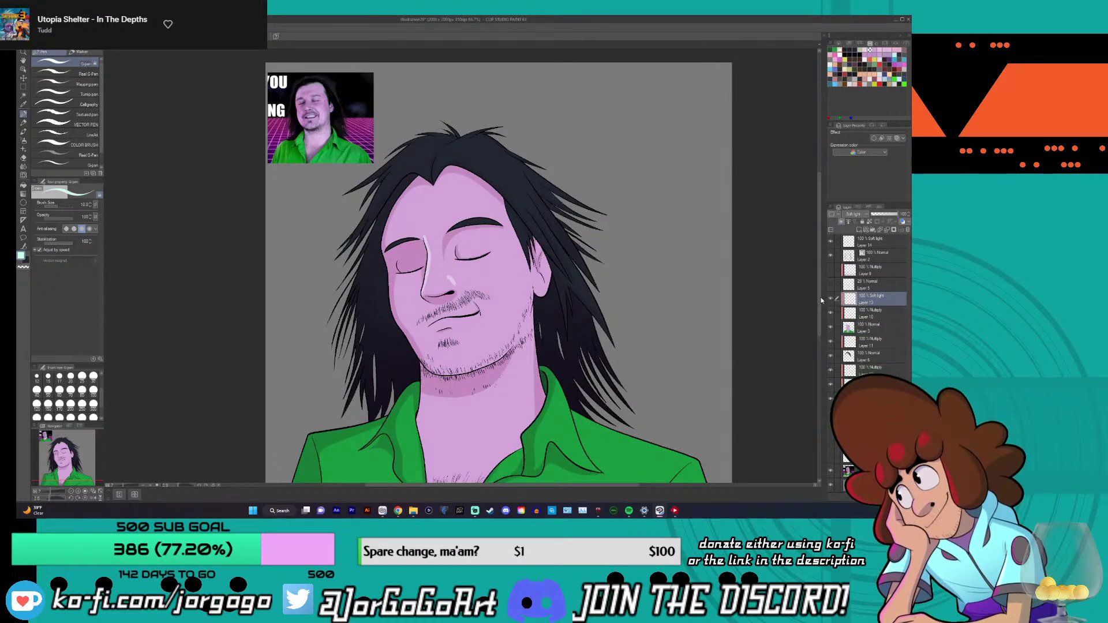
- Enlarge the brush and paint a filled triangular mint highlight on the cheek below the closed eye beside the nose, undoing unsatisfactory strokes
{"action": "key", "text": "ctrl+plus"}
{"action": "key", "text": "ctrl+plus"}
{"action": "key", "text": "ctrl+plus"}
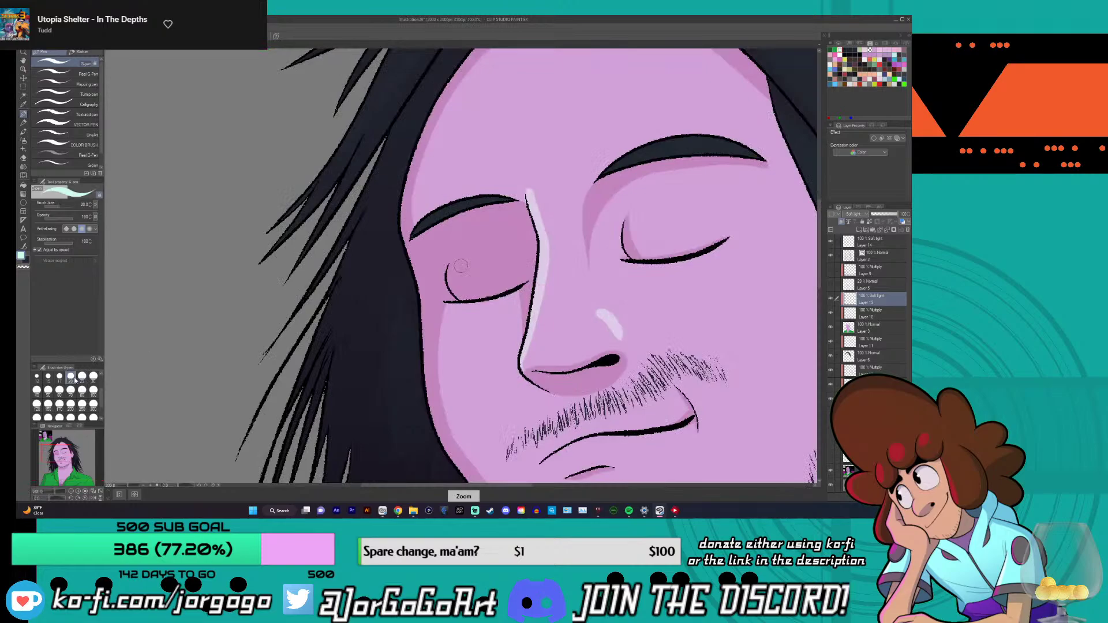
{"action": "key", "text": "ctrl+minus"}
{"action": "key", "text": "ctrl+minus"}
{"action": "key", "text": "ctrl+minus"}
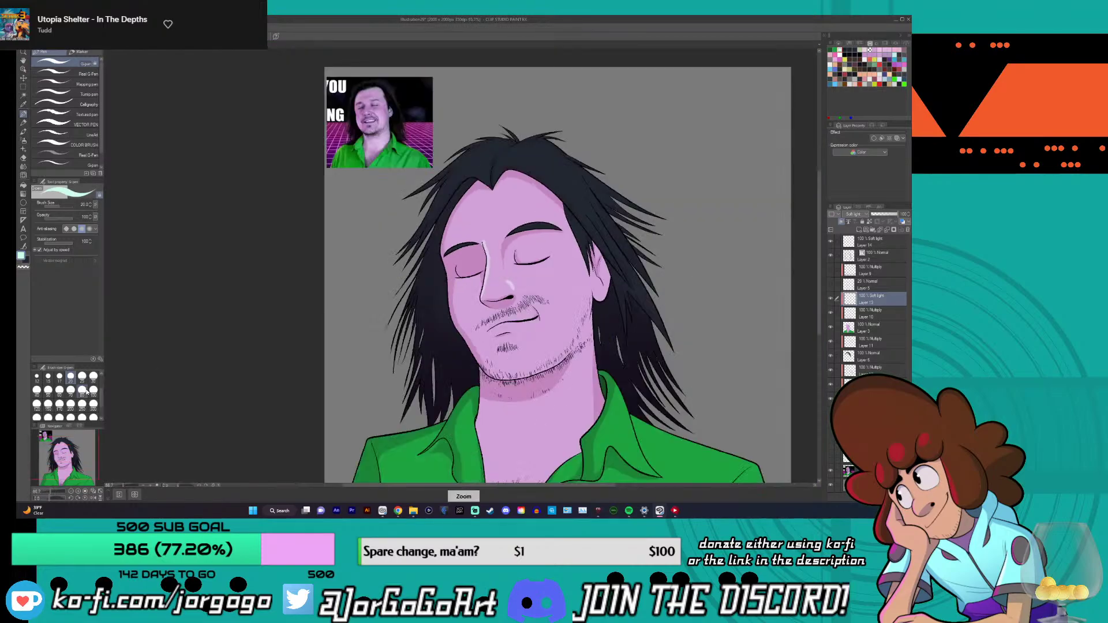
{"action": "key", "text": "ctrl+plus"}
{"action": "key", "text": "ctrl+minus"}
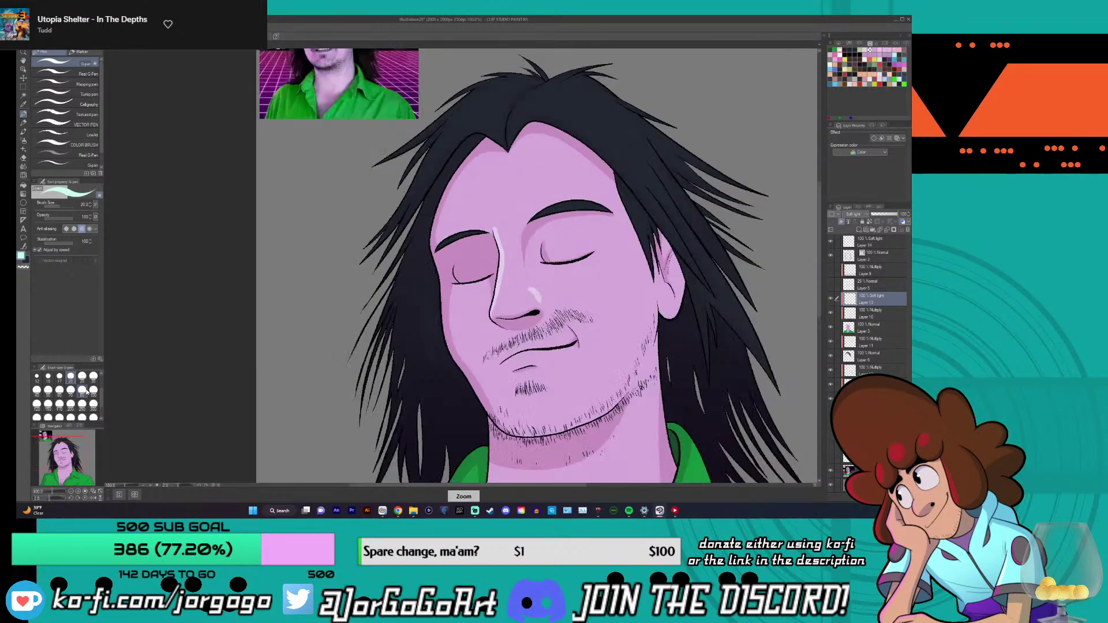
{"action": "key", "text": "ctrl+plus"}
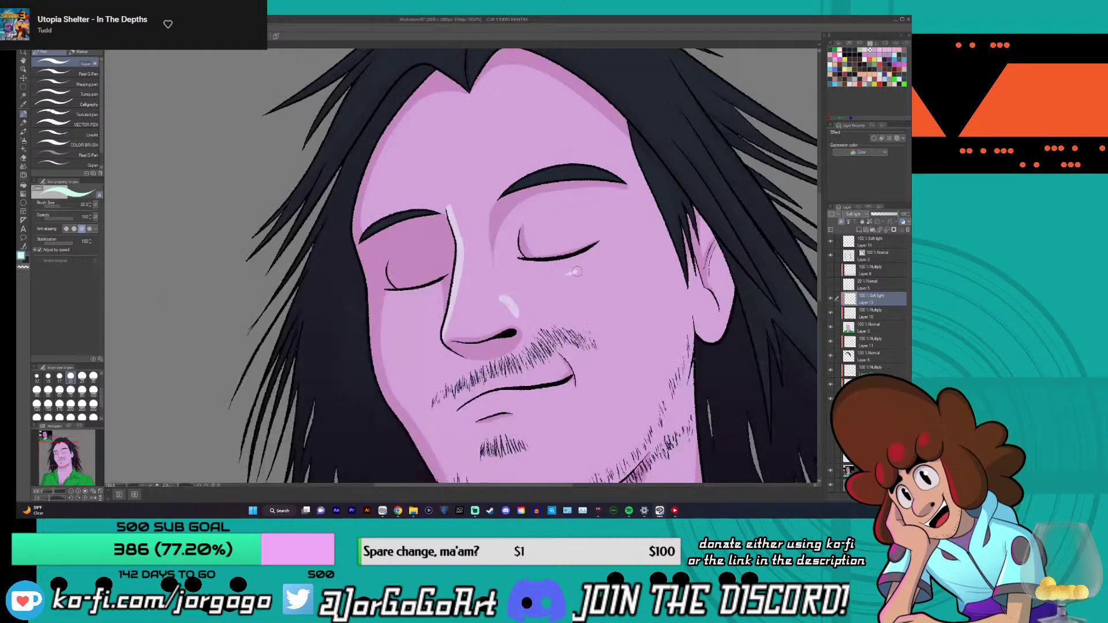
{"action": "mouse_move", "coordinate": [566, 275]}
{"action": "left_mouse_down"}
{"action": "mouse_move", "coordinate": [615, 267]}
{"action": "mouse_move", "coordinate": [612, 297]}
{"action": "mouse_move", "coordinate": [574, 281]}
{"action": "mouse_move", "coordinate": [572, 267]}
{"action": "mouse_move", "coordinate": [606, 265]}
{"action": "mouse_move", "coordinate": [596, 291]}
{"action": "mouse_move", "coordinate": [560, 274]}
{"action": "mouse_move", "coordinate": [586, 265]}
{"action": "mouse_move", "coordinate": [595, 296]}
{"action": "mouse_move", "coordinate": [594, 266]}
{"action": "left_mouse_up"}
{"action": "key", "text": "ctrl+z"}
{"action": "key", "text": "ctrl+z"}
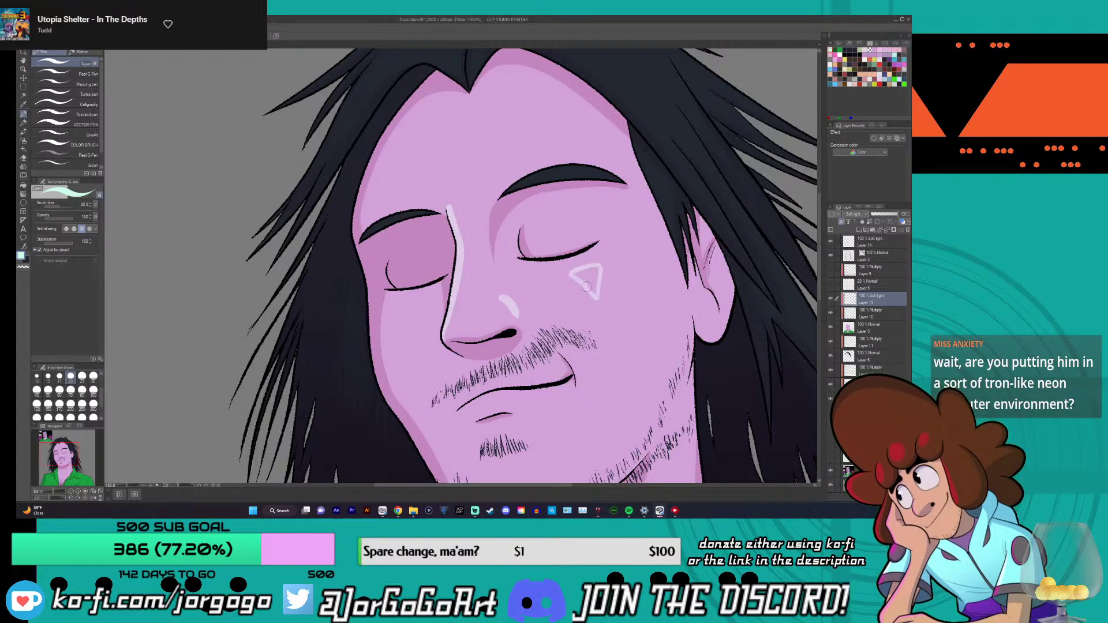
{"action": "scroll", "coordinate": [571, 273], "scroll_direction": "up", "scroll_amount": 2}
{"action": "mouse_move", "coordinate": [576, 265]}
{"action": "left_mouse_down"}
{"action": "mouse_move", "coordinate": [616, 257]}
{"action": "mouse_move", "coordinate": [608, 322]}
{"action": "mouse_move", "coordinate": [561, 278]}
{"action": "left_mouse_up"}
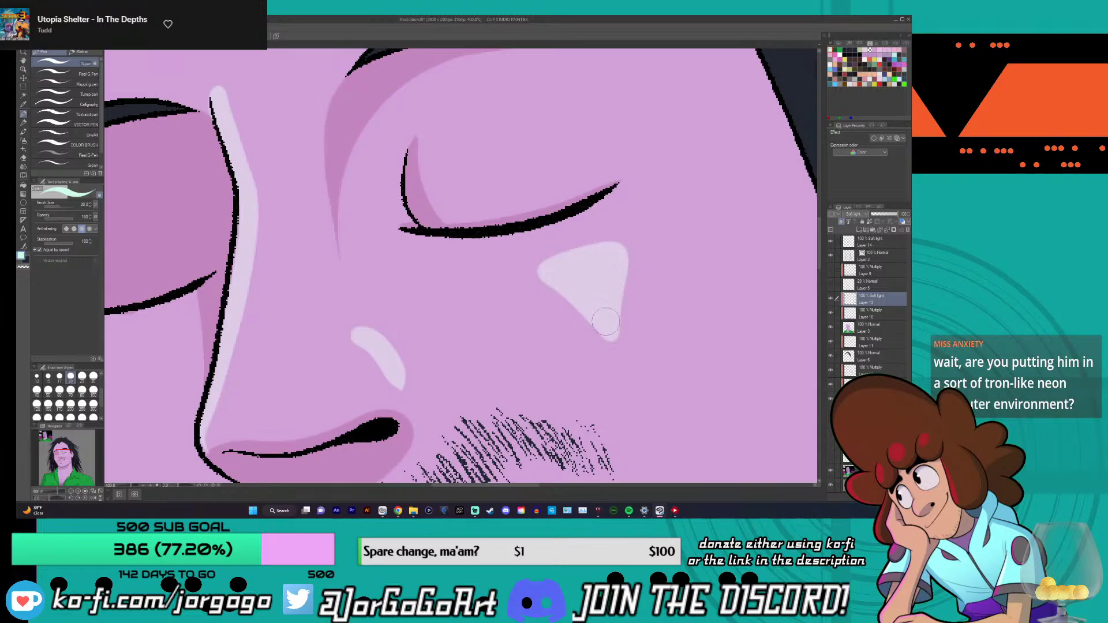
- Trim the lower tip and edges of the triangular cheek highlight using the transparent drawing color
{"action": "scroll", "coordinate": [588, 269], "scroll_direction": "down", "scroll_amount": 5}
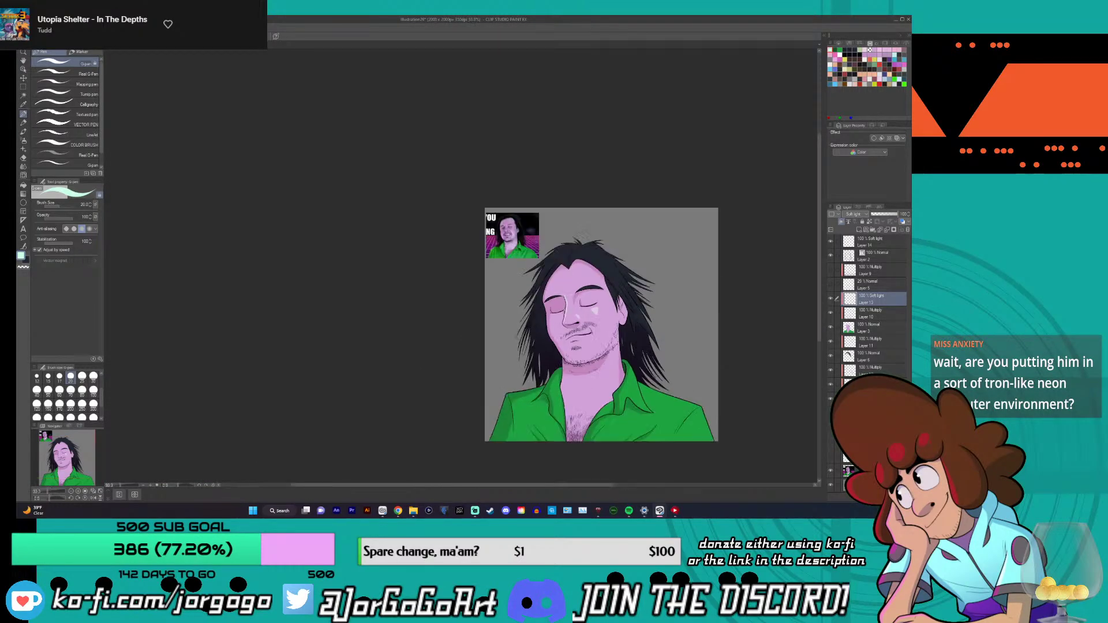
{"action": "scroll", "coordinate": [597, 312], "scroll_direction": "up", "scroll_amount": 6}
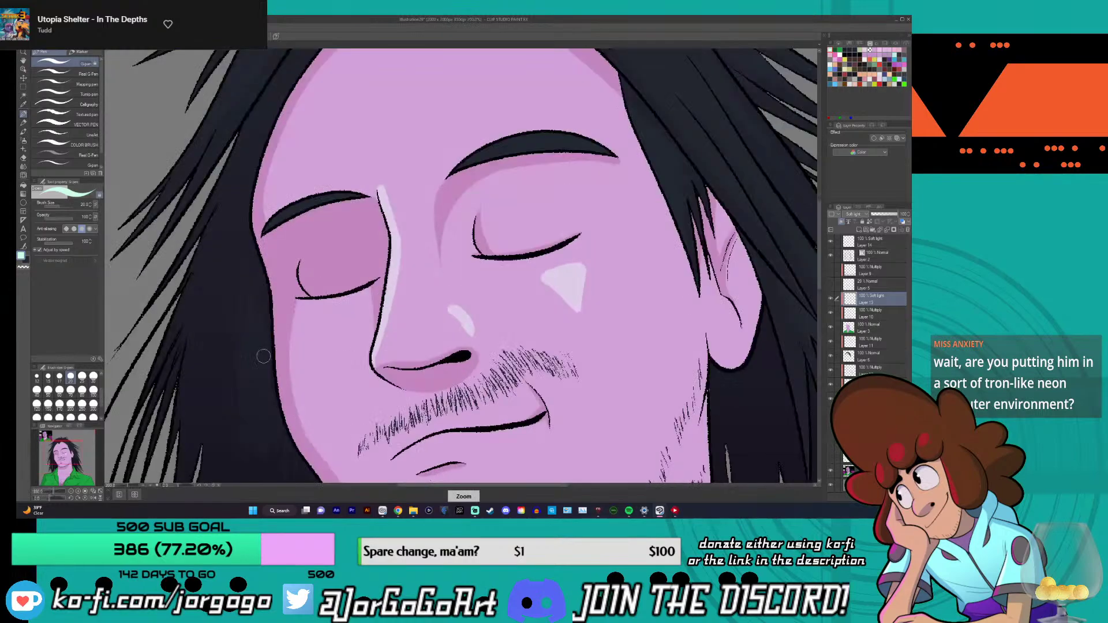
{"action": "left_click", "coordinate": [27, 267]}
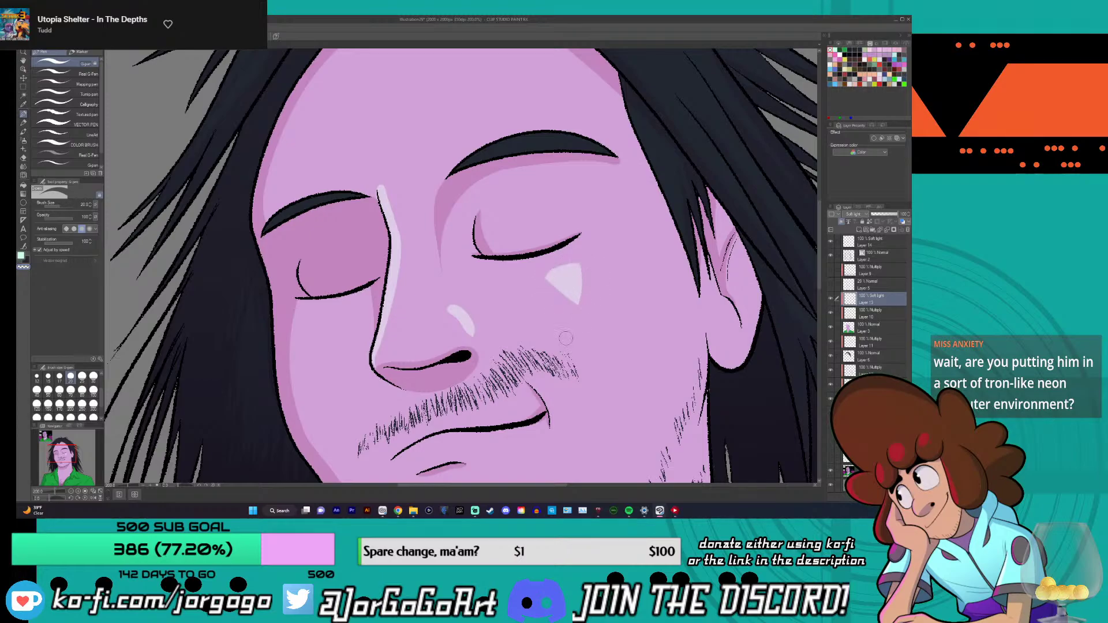
{"action": "scroll", "coordinate": [565, 339], "scroll_direction": "down", "scroll_amount": 6}
{"action": "scroll", "coordinate": [564, 339], "scroll_direction": "up", "scroll_amount": 1}
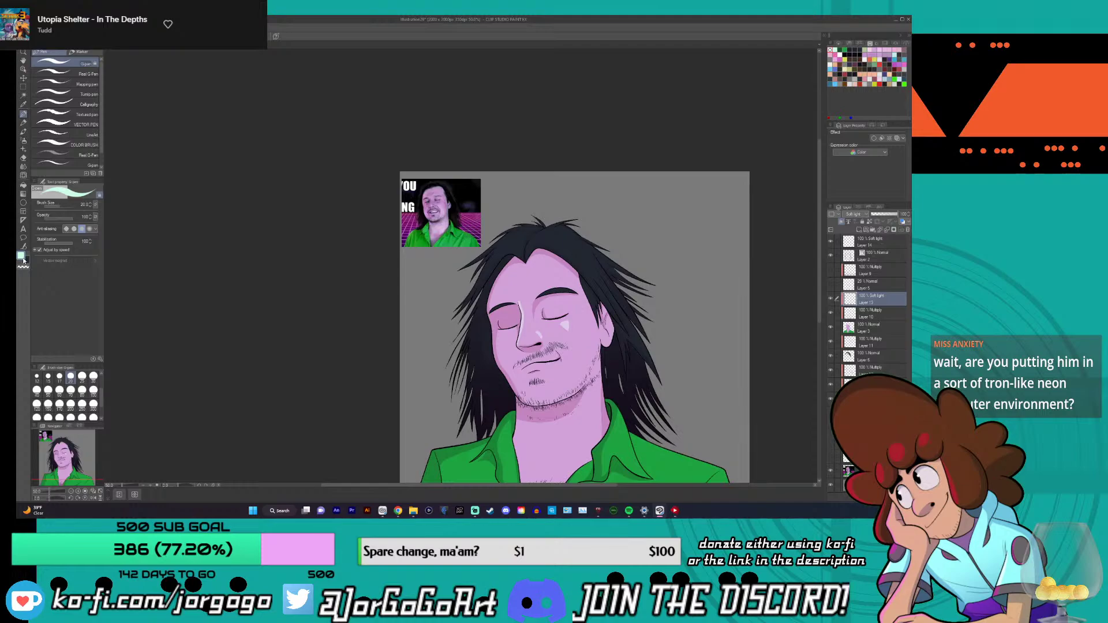
- Examine the nose and cheek highlights up close and against the whole portrait and the reference photo
{"action": "key", "text": "ctrl+plus"}
{"action": "key", "text": "ctrl+minus"}
{"action": "key", "text": "ctrl+minus"}
{"action": "key", "text": "ctrl+plus"}
{"action": "key", "text": "ctrl+plus"}
{"action": "key", "text": "ctrl+plus"}
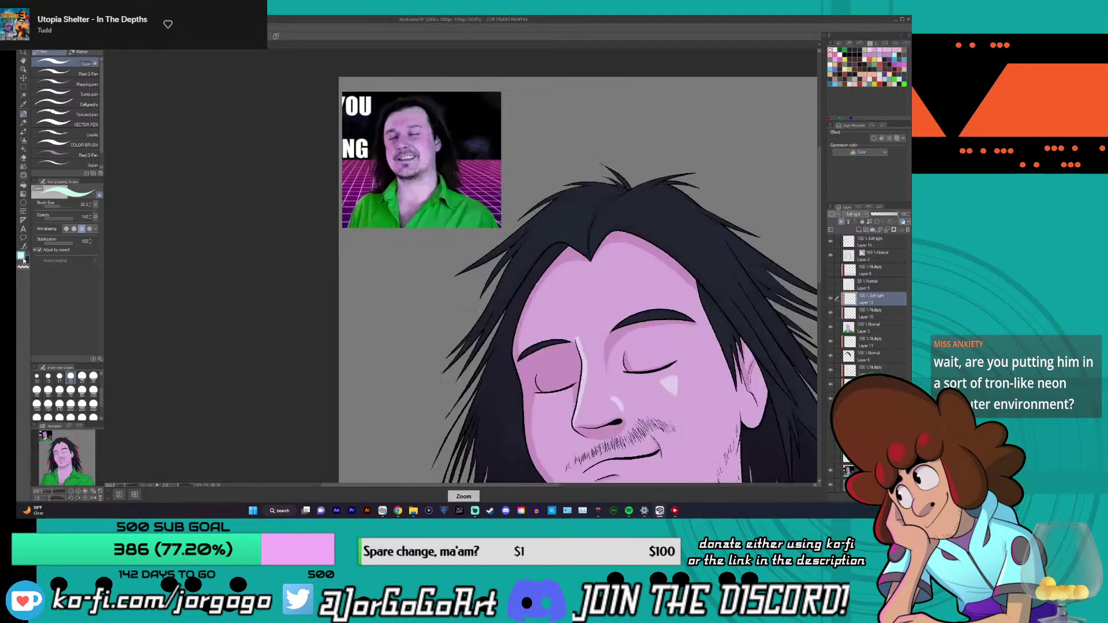
{"action": "key", "text": "ctrl+minus"}
{"action": "key", "text": "ctrl+minus"}
{"action": "key", "text": "ctrl+plus"}
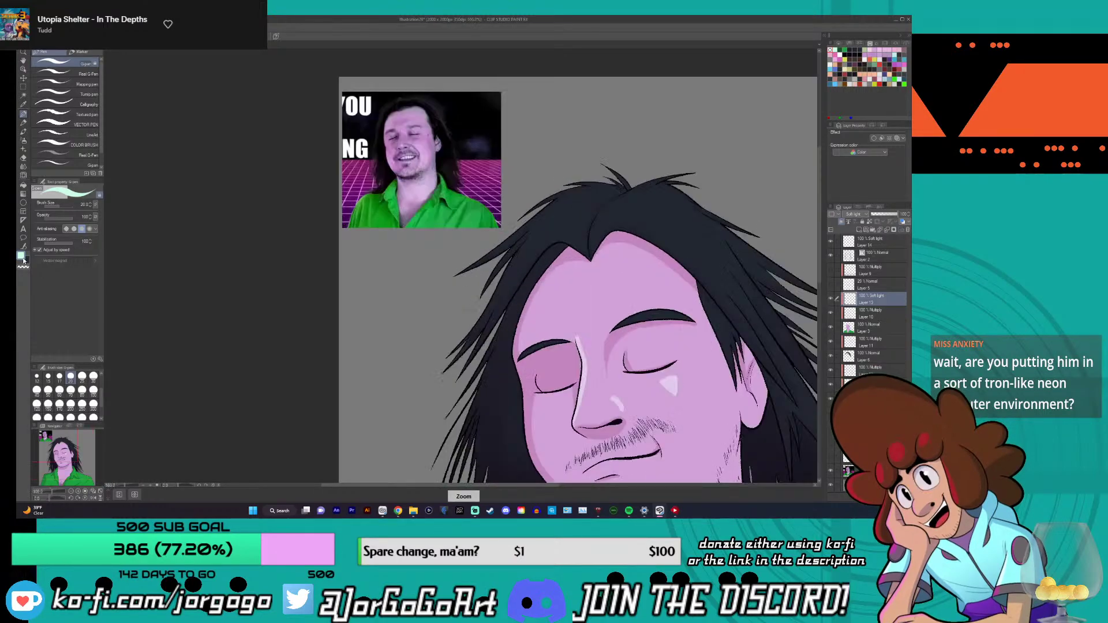
{"action": "key", "text": "ctrl+plus"}
{"action": "key", "text": "ctrl+minus"}
{"action": "key", "text": "ctrl+minus"}
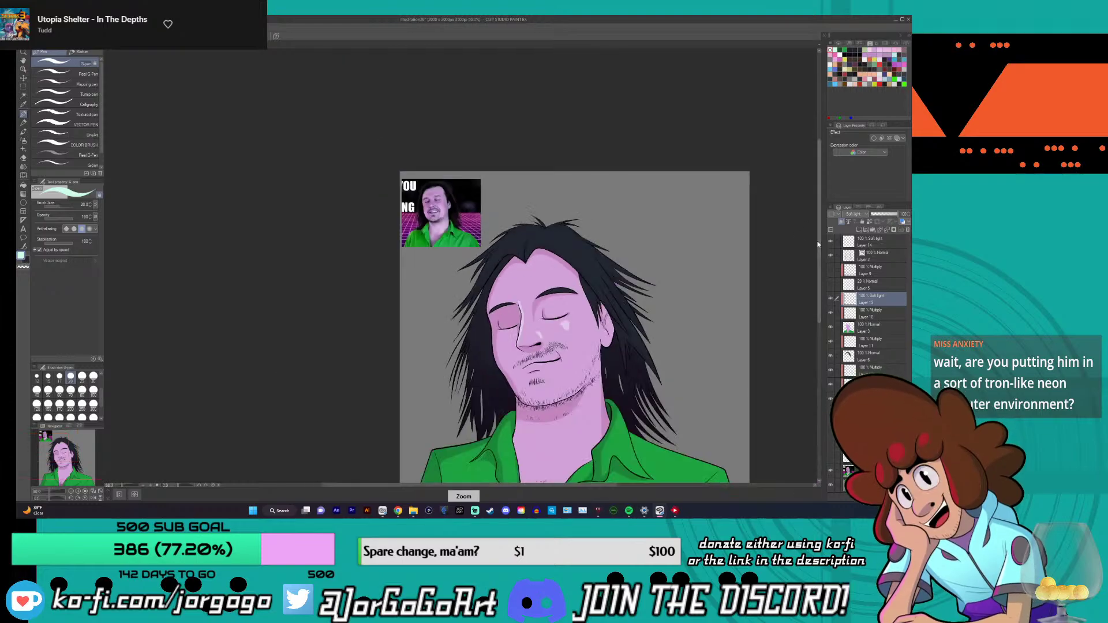
{"action": "scroll", "coordinate": [808, 285], "scroll_direction": "down", "scroll_amount": 3}
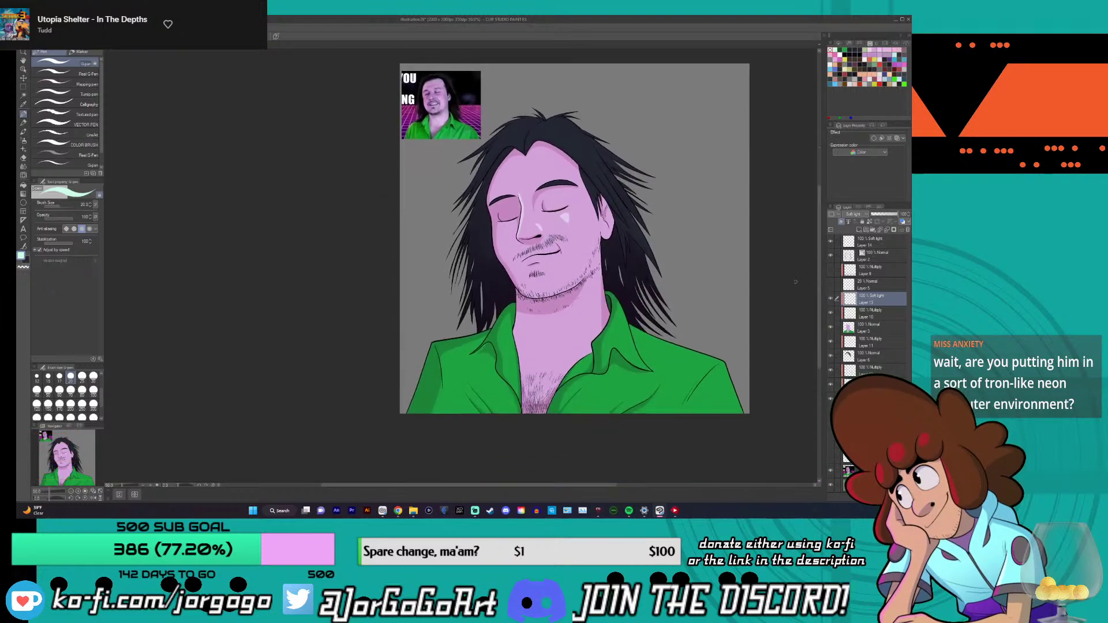
{"action": "key", "text": "ctrl+minus"}
{"action": "key", "text": "ctrl+plus"}
{"action": "key", "text": "ctrl+plus"}
{"action": "key", "text": "ctrl+plus"}
{"action": "key", "text": "ctrl+plus"}
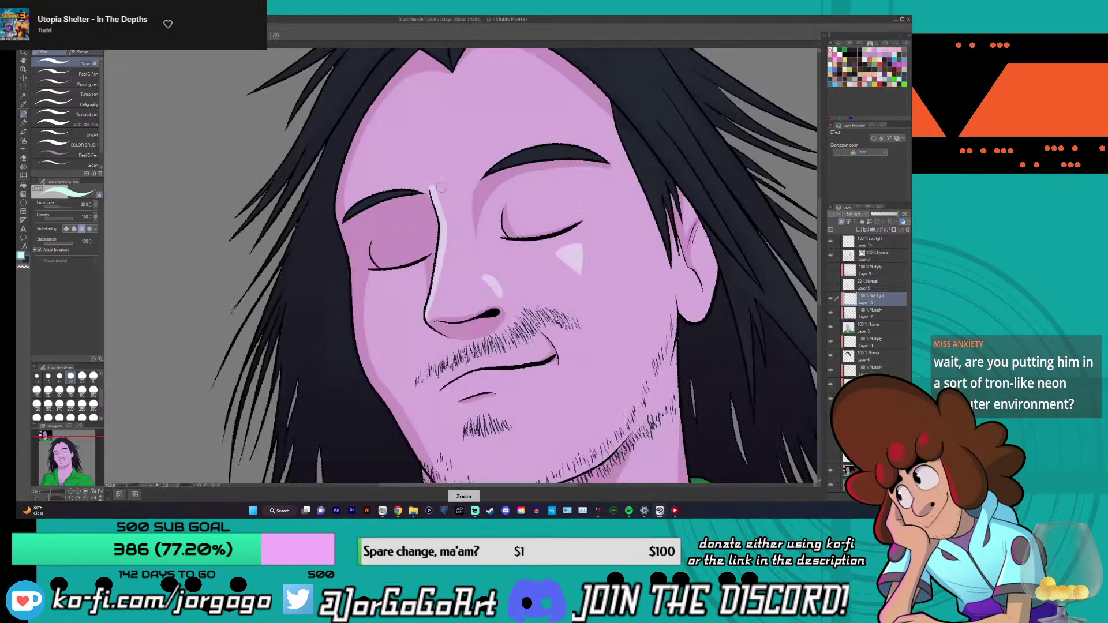
{"action": "key", "text": "ctrl+plus"}
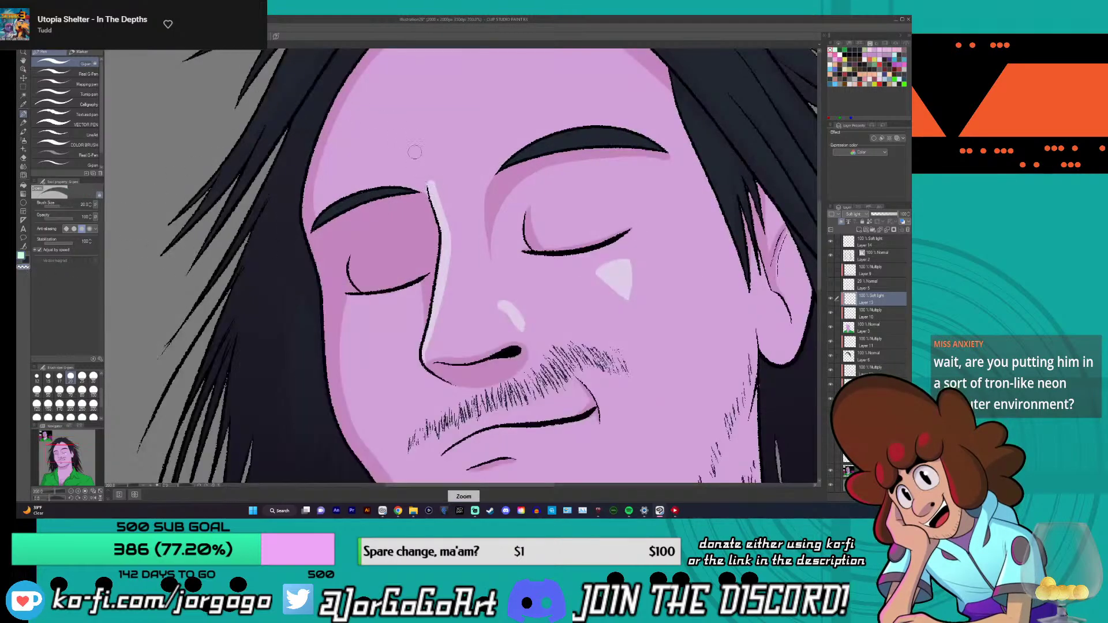
{"action": "scroll", "coordinate": [414, 152], "scroll_direction": "up", "scroll_amount": 2}
{"action": "scroll", "coordinate": [429, 203], "scroll_direction": "down", "scroll_amount": 4}
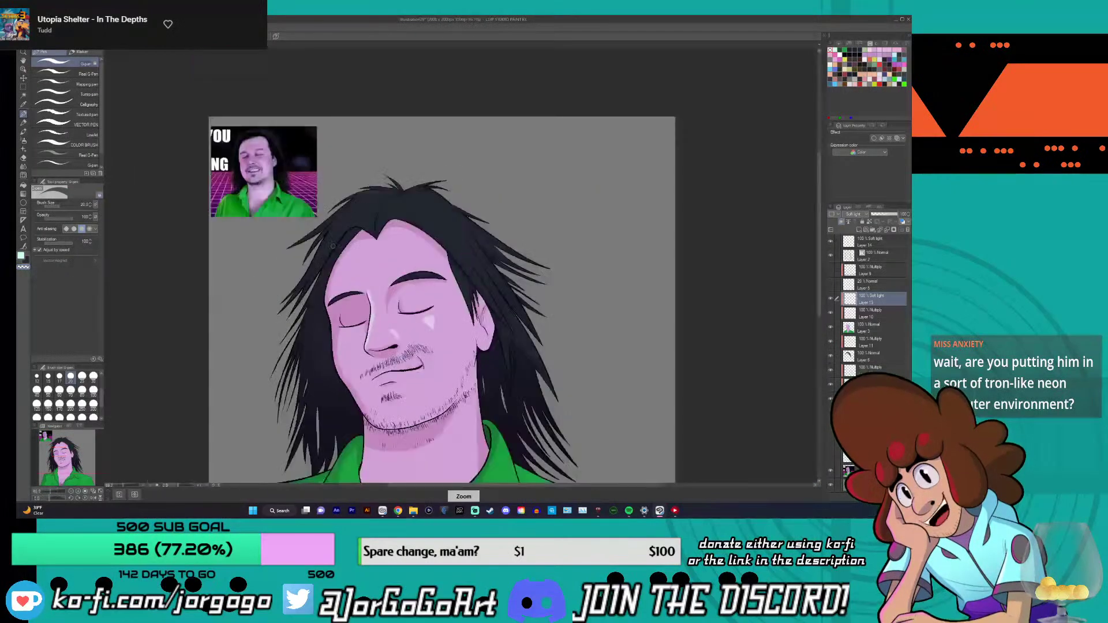
{"action": "scroll", "coordinate": [343, 339], "scroll_direction": "up", "scroll_amount": 2}
{"action": "scroll", "coordinate": [393, 382], "scroll_direction": "down", "scroll_amount": 2}
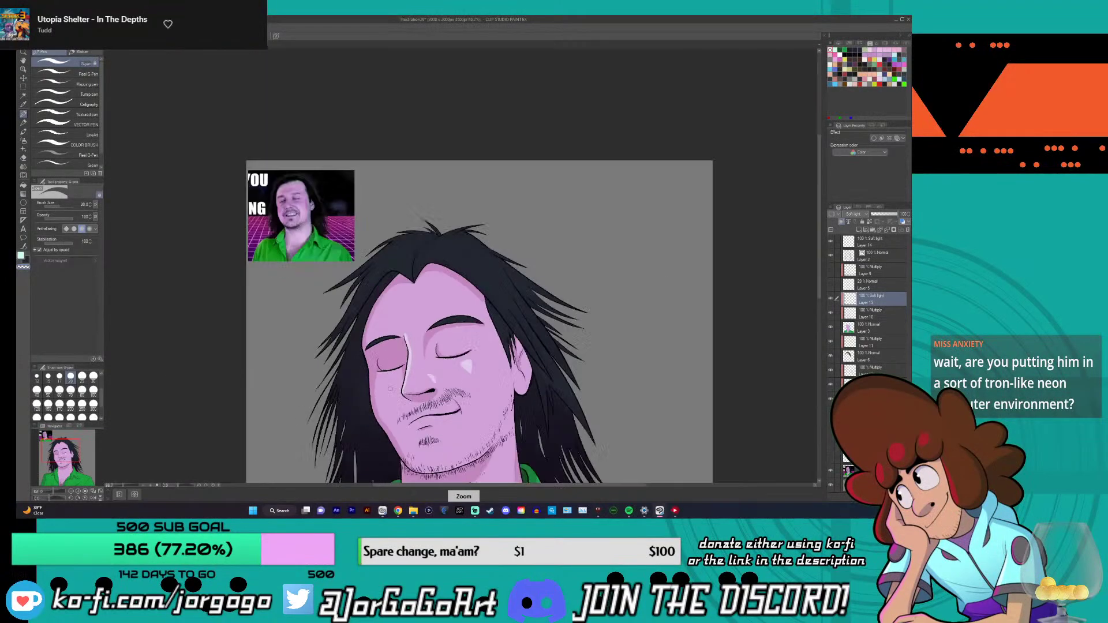
{"action": "scroll", "coordinate": [391, 389], "scroll_direction": "up", "scroll_amount": 1}
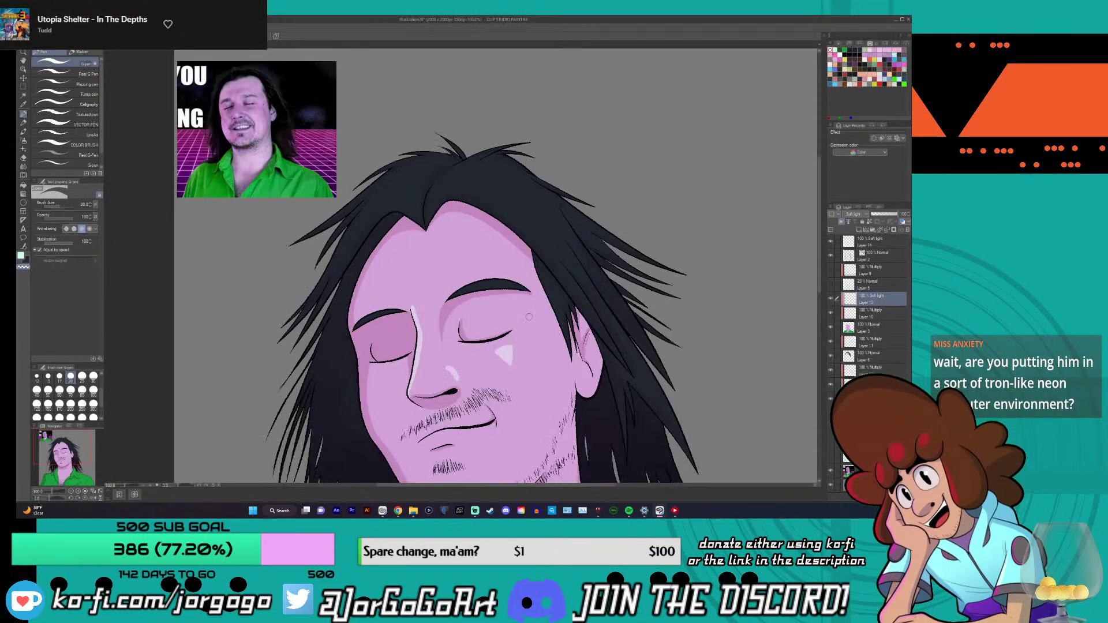
- Display the color wheel instead of the color swatches and check the highlight tint against the portrait and reference photo
{"action": "left_click", "coordinate": [839, 44]}
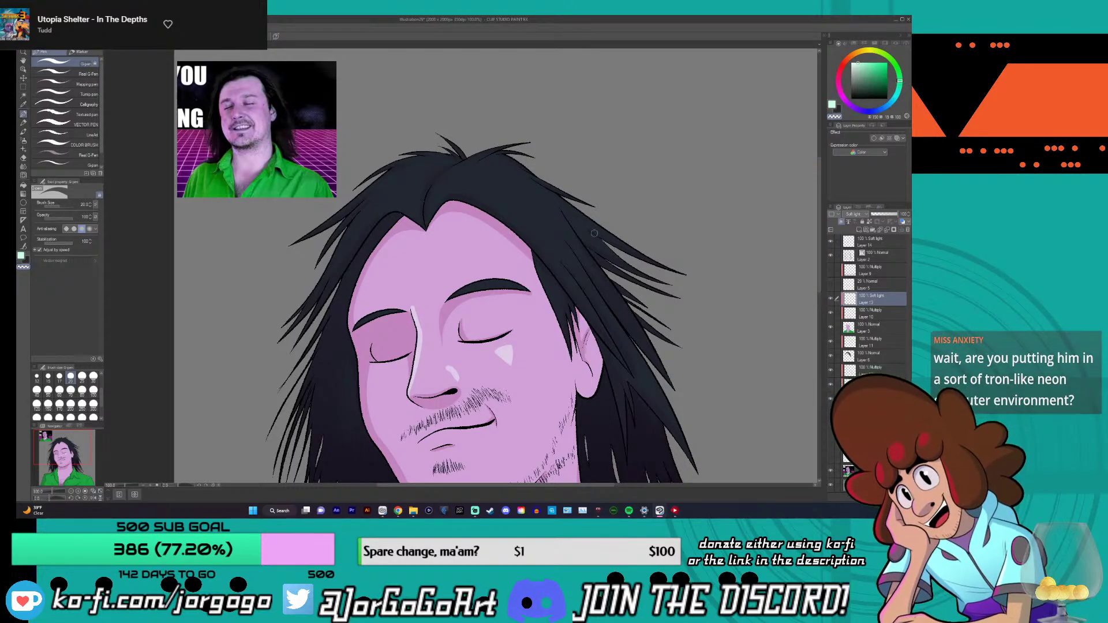
{"action": "scroll", "coordinate": [275, 423], "scroll_direction": "down", "scroll_amount": 2}
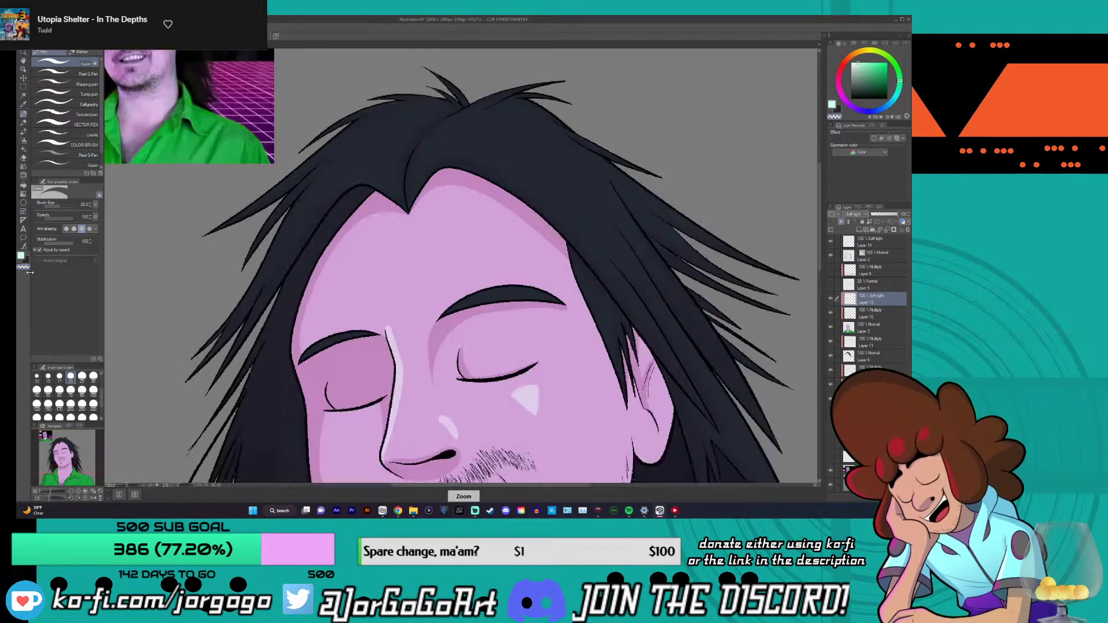
{"action": "scroll", "coordinate": [276, 423], "scroll_direction": "up", "scroll_amount": 4}
{"action": "scroll", "coordinate": [276, 423], "scroll_direction": "down", "scroll_amount": 1}
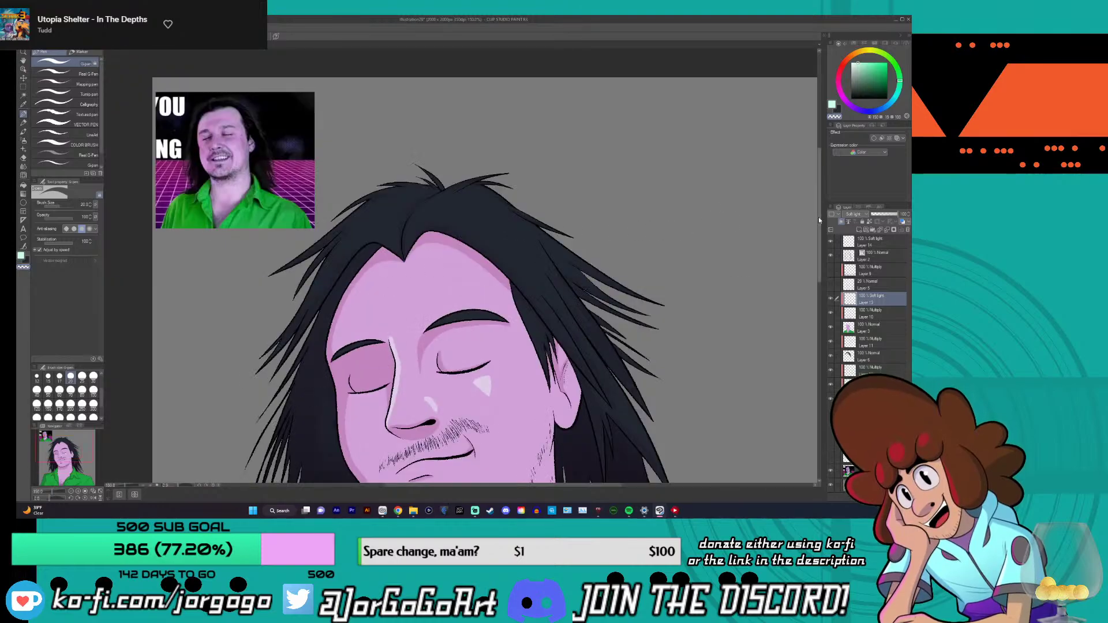
{"action": "scroll", "coordinate": [616, 230], "scroll_direction": "down", "scroll_amount": 4}
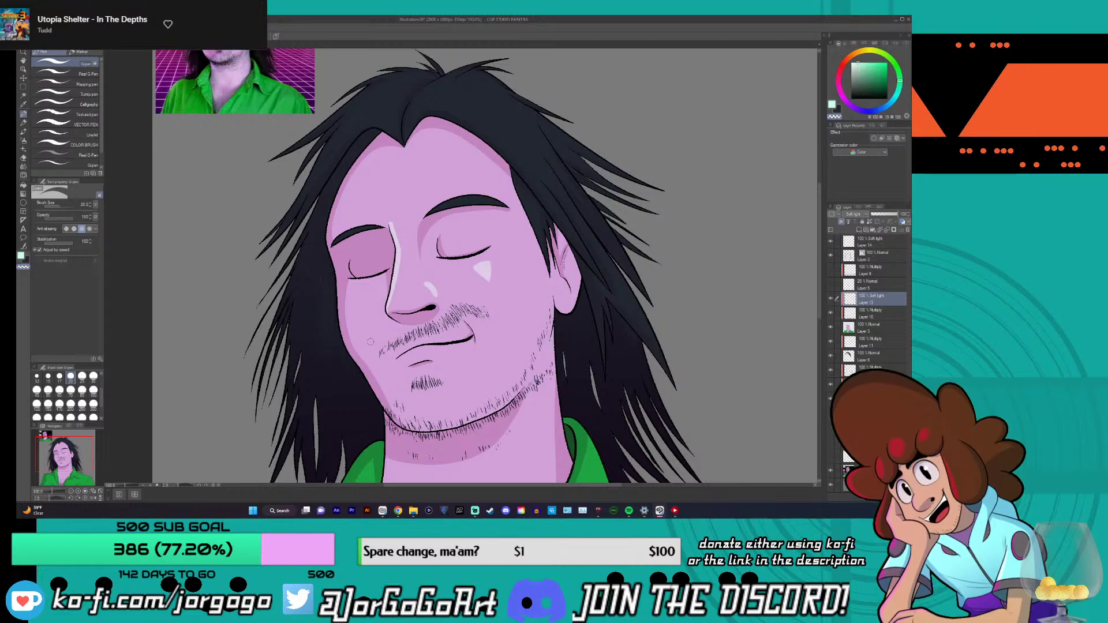
{"action": "scroll", "coordinate": [354, 379], "scroll_direction": "down", "scroll_amount": 3}
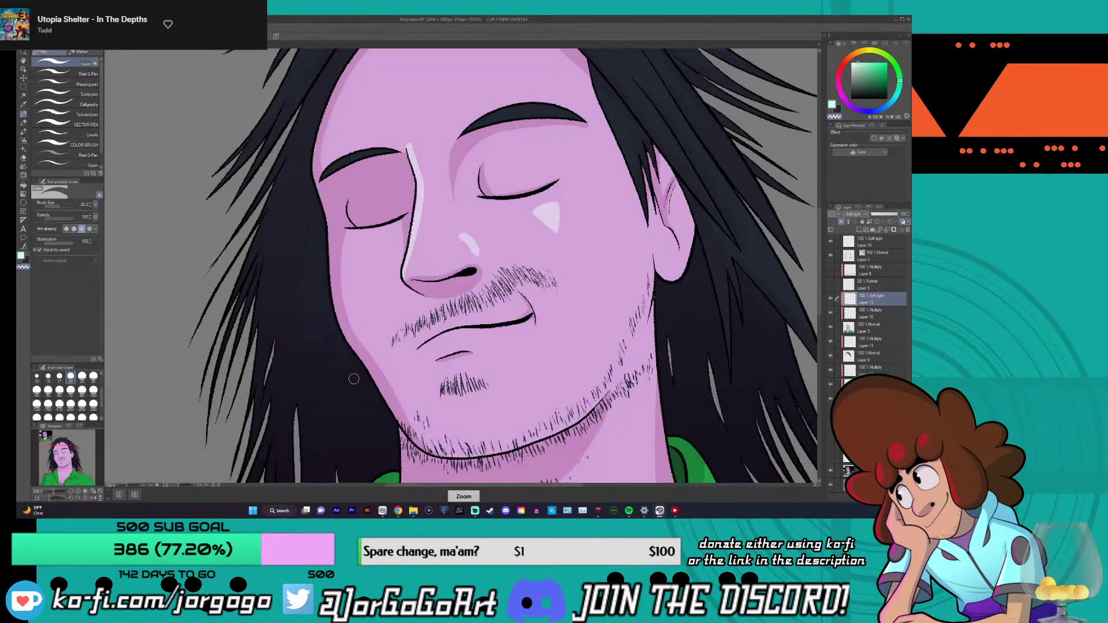
{"action": "scroll", "coordinate": [354, 379], "scroll_direction": "up", "scroll_amount": 1}
{"action": "scroll", "coordinate": [354, 378], "scroll_direction": "down", "scroll_amount": 1}
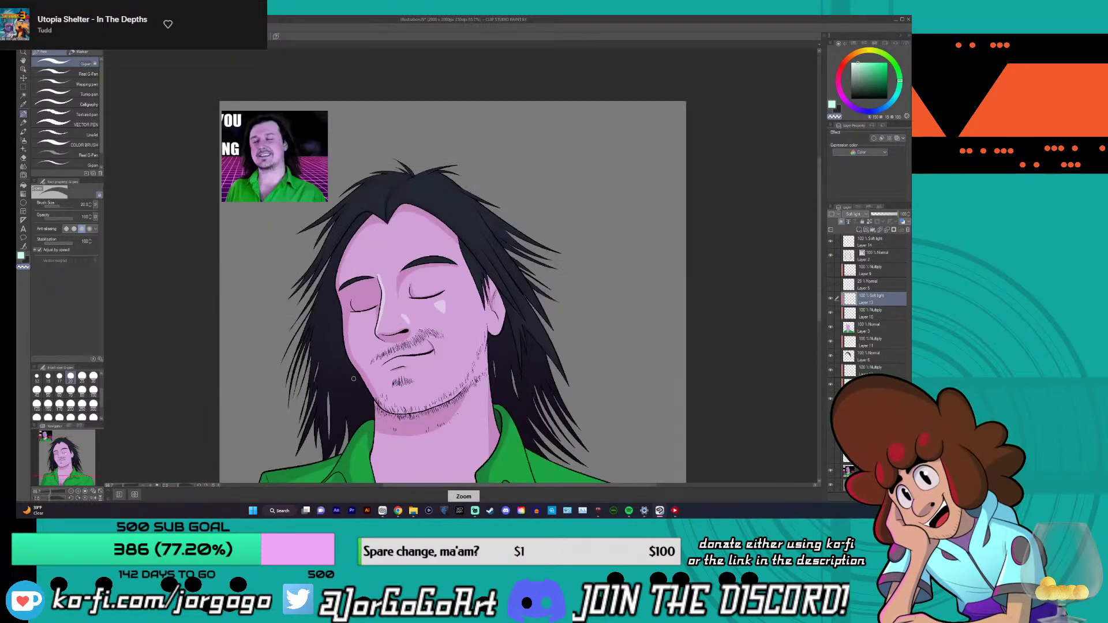
{"action": "scroll", "coordinate": [354, 379], "scroll_direction": "up", "scroll_amount": 2}
{"action": "scroll", "coordinate": [353, 378], "scroll_direction": "down", "scroll_amount": 1}
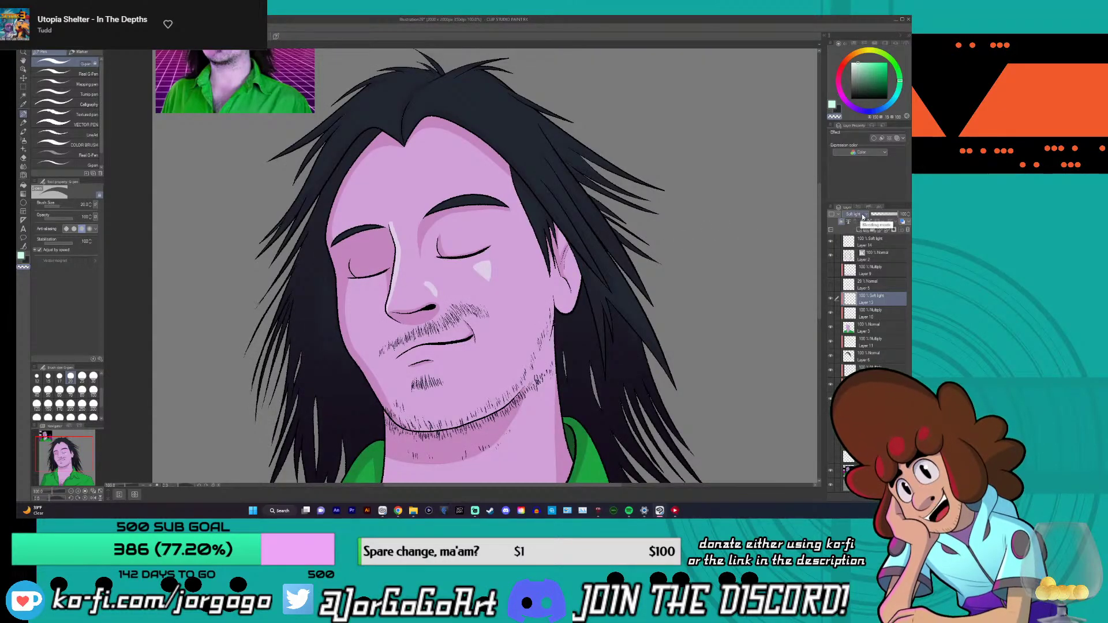
- Check the highlight layer's blending mode and compare the facial highlights with the overall portrait
{"action": "left_click", "coordinate": [861, 215]}
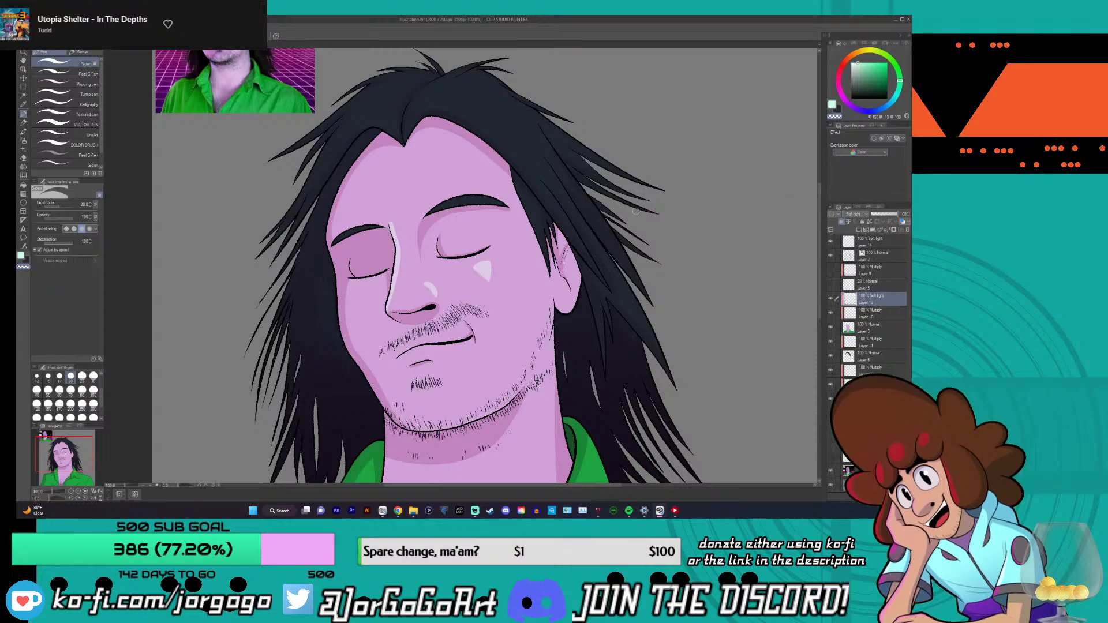
{"action": "scroll", "coordinate": [641, 217], "scroll_direction": "up", "scroll_amount": 1}
{"action": "scroll", "coordinate": [517, 185], "scroll_direction": "down", "scroll_amount": 1}
{"action": "scroll", "coordinate": [338, 389], "scroll_direction": "down", "scroll_amount": 2}
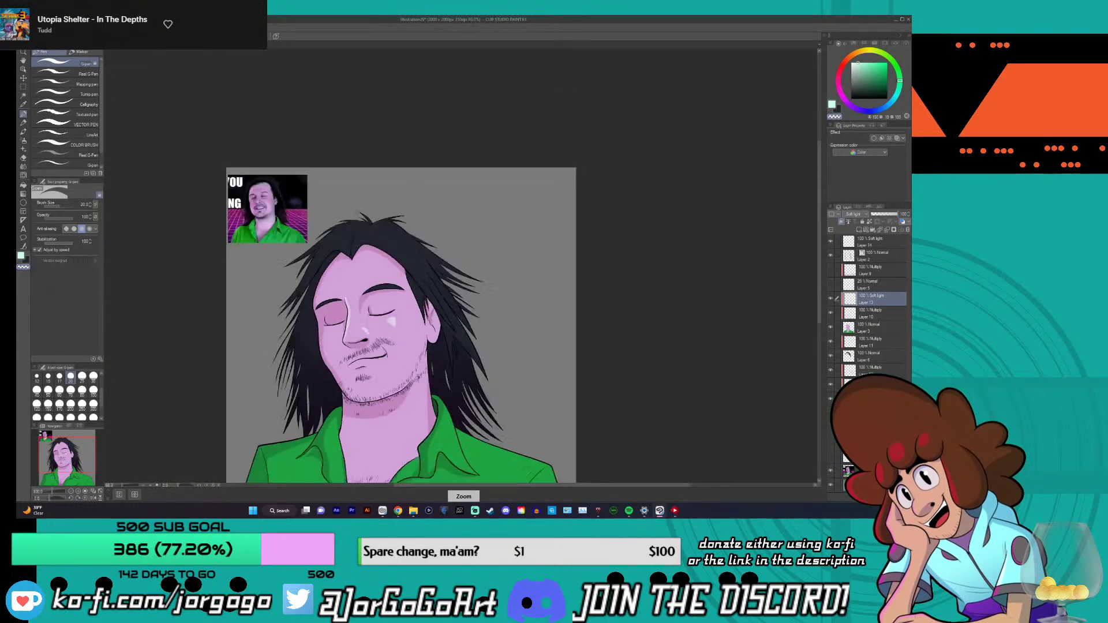
{"action": "scroll", "coordinate": [341, 386], "scroll_direction": "up", "scroll_amount": 1}
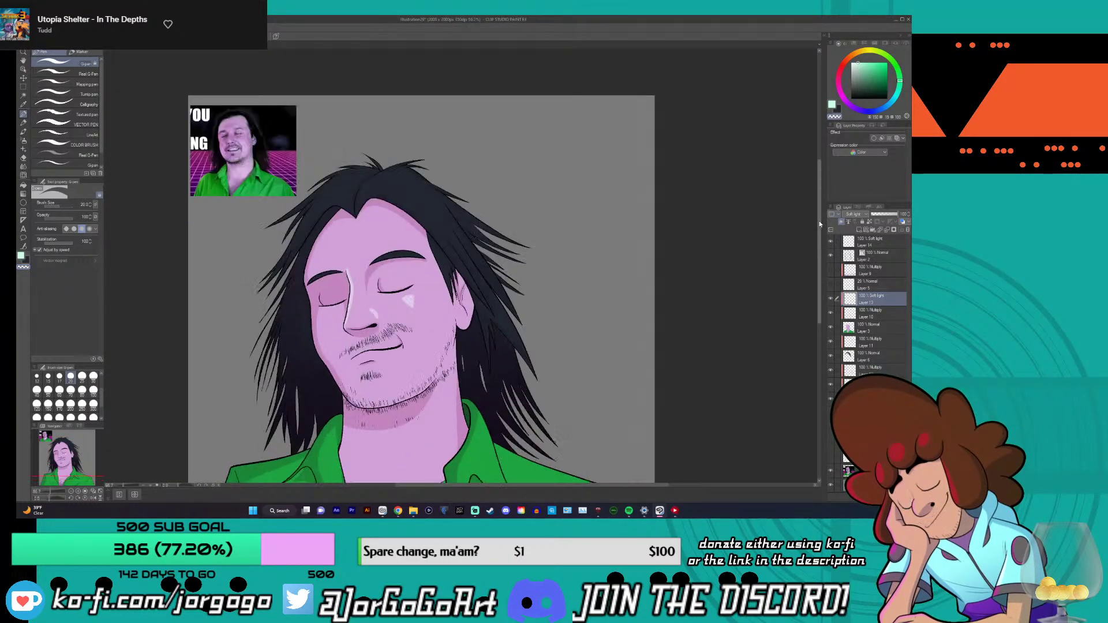
{"action": "scroll", "coordinate": [812, 277], "scroll_direction": "down", "scroll_amount": 3}
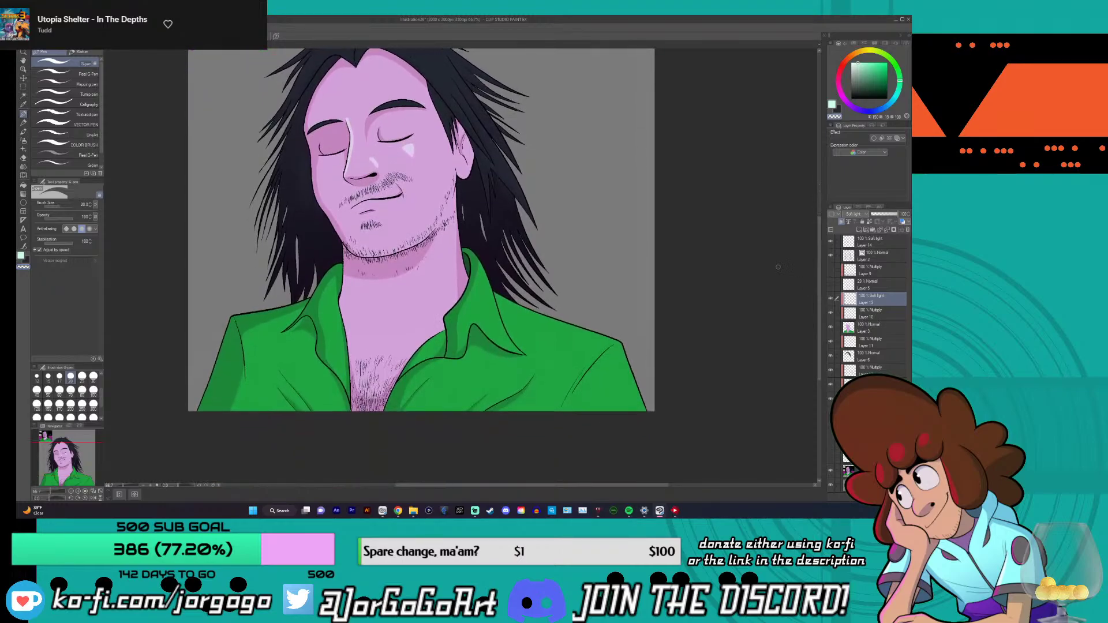
{"action": "scroll", "coordinate": [797, 274], "scroll_direction": "up", "scroll_amount": 1}
{"action": "scroll", "coordinate": [775, 266], "scroll_direction": "down", "scroll_amount": 2}
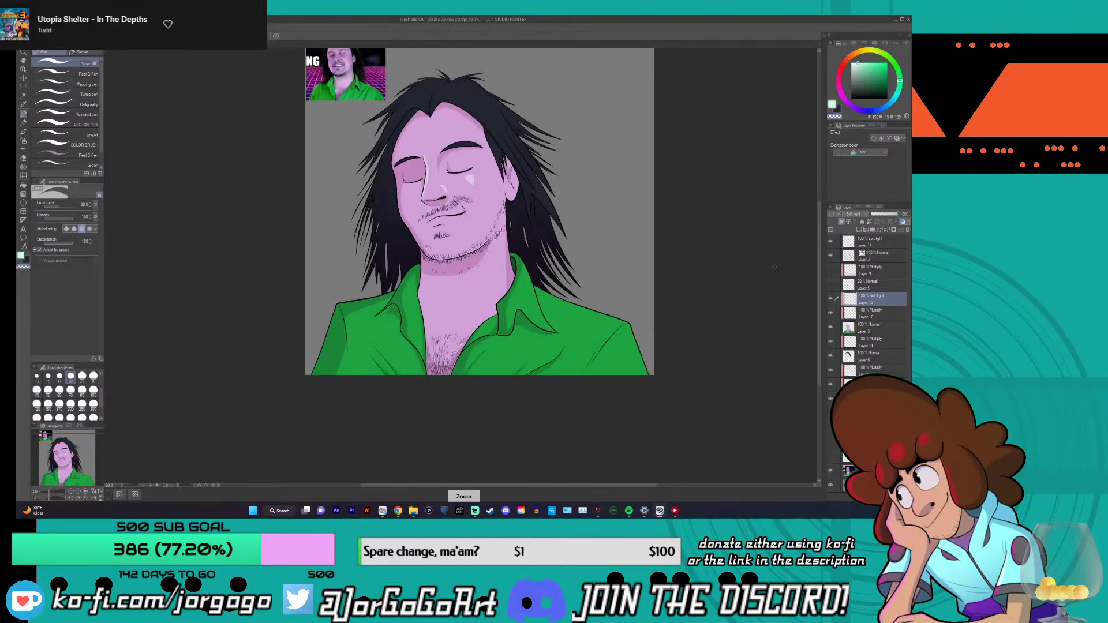
{"action": "scroll", "coordinate": [494, 115], "scroll_direction": "up", "scroll_amount": 1}
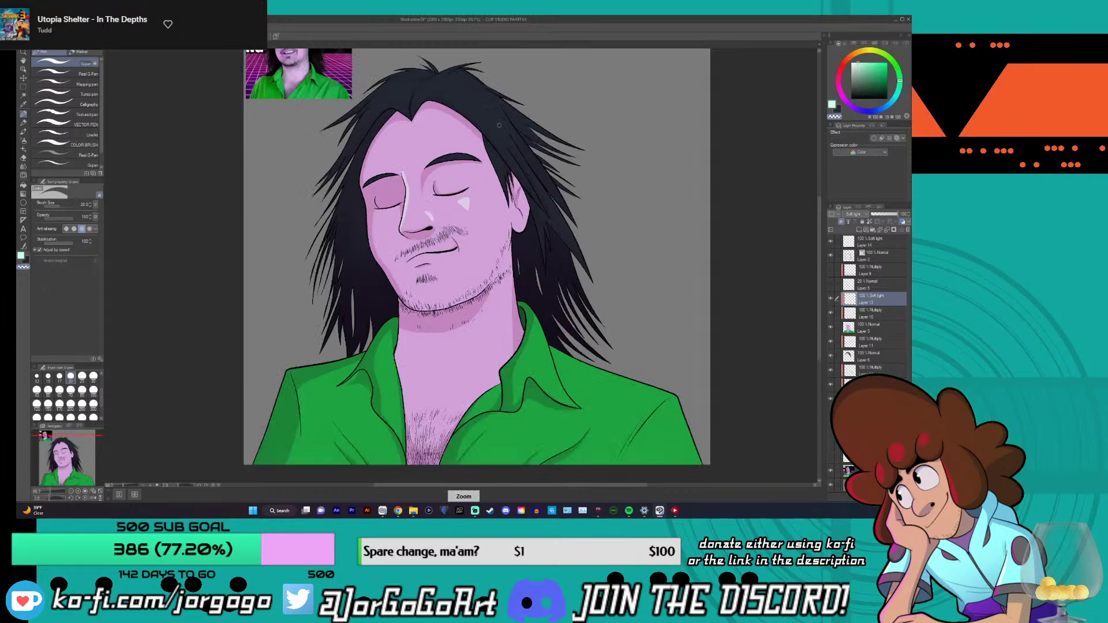
{"action": "scroll", "coordinate": [439, 232], "scroll_direction": "up", "scroll_amount": 4}
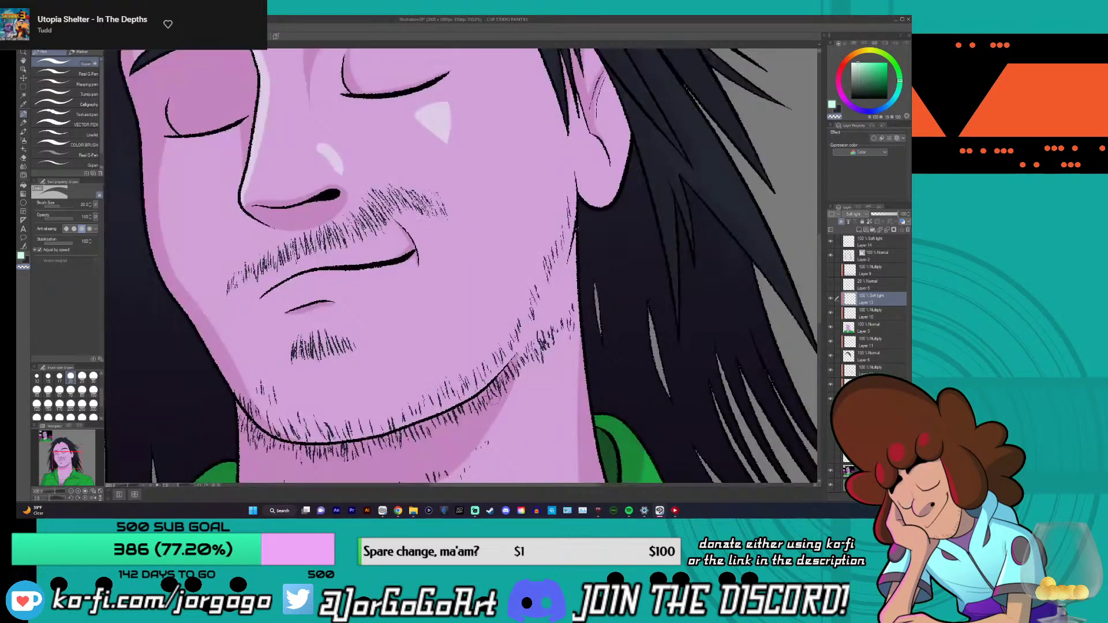
- Switch from transparent back to the pale highlight color and try further highlight strokes on the face
{"action": "key", "text": "c"}
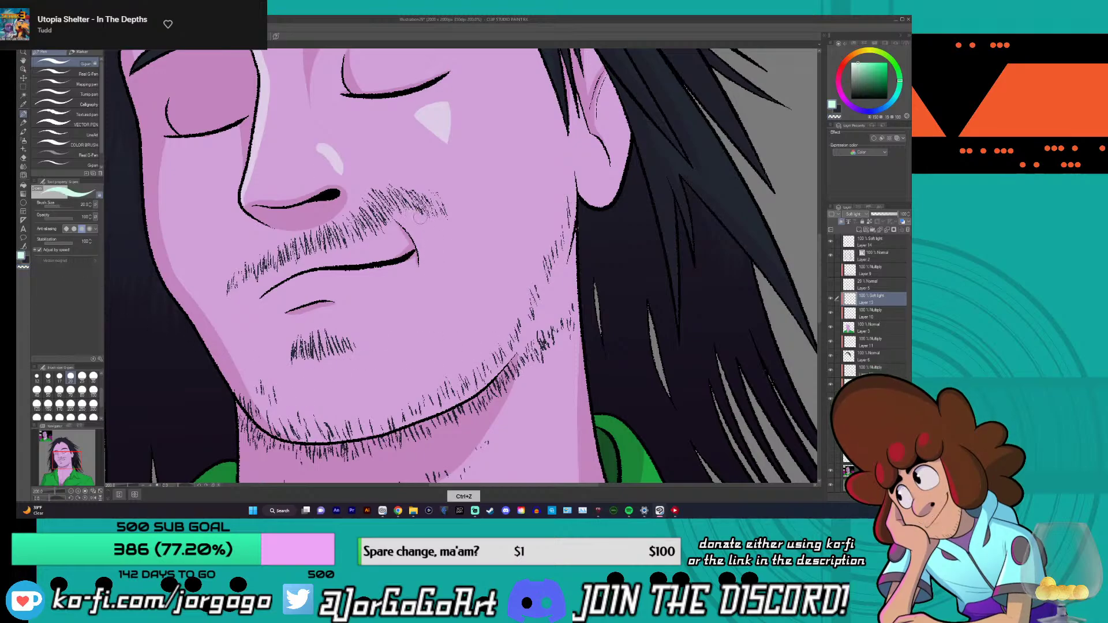
{"action": "key", "text": "ctrl+minus"}
{"action": "key", "text": "ctrl+minus"}
{"action": "key", "text": "ctrl+minus"}
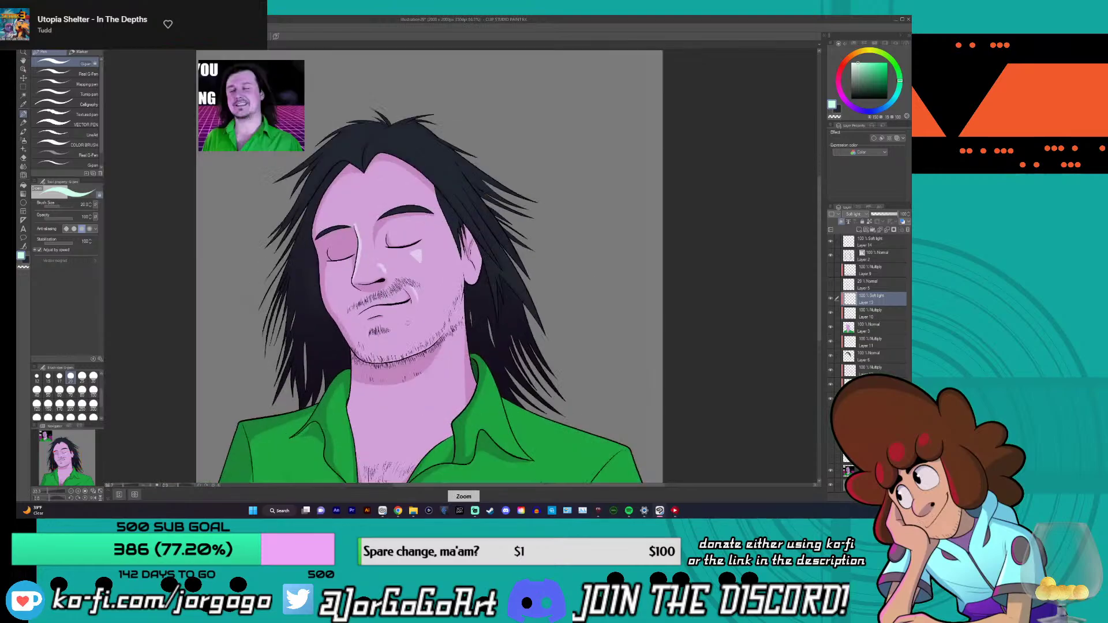
{"action": "key", "text": "ctrl+plus"}
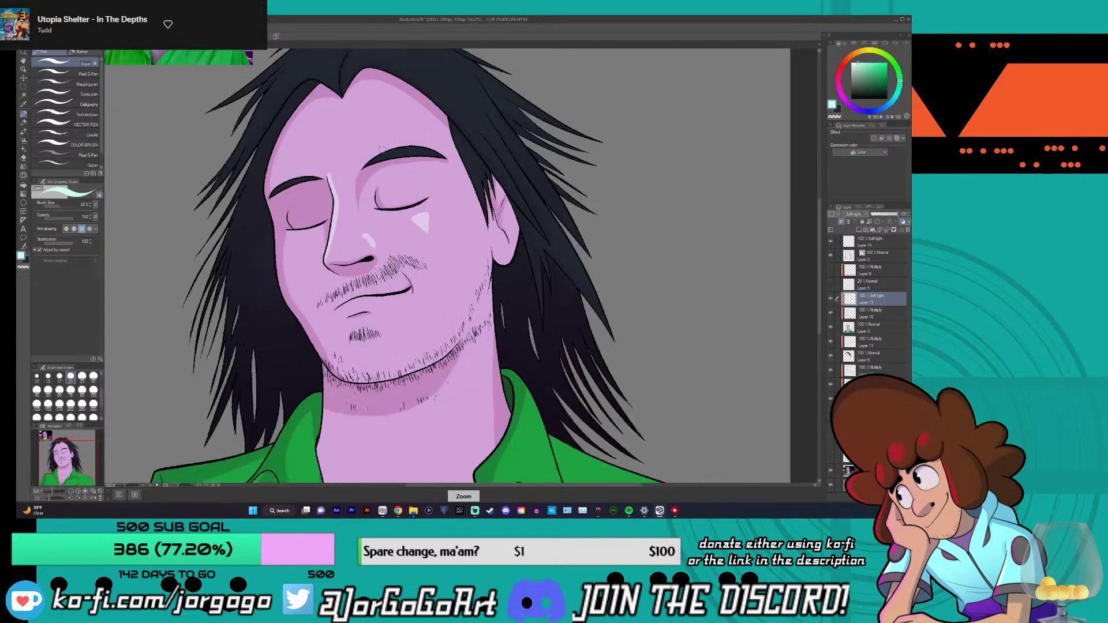
{"action": "key", "text": "ctrl+minus"}
{"action": "key", "text": "ctrl+plus"}
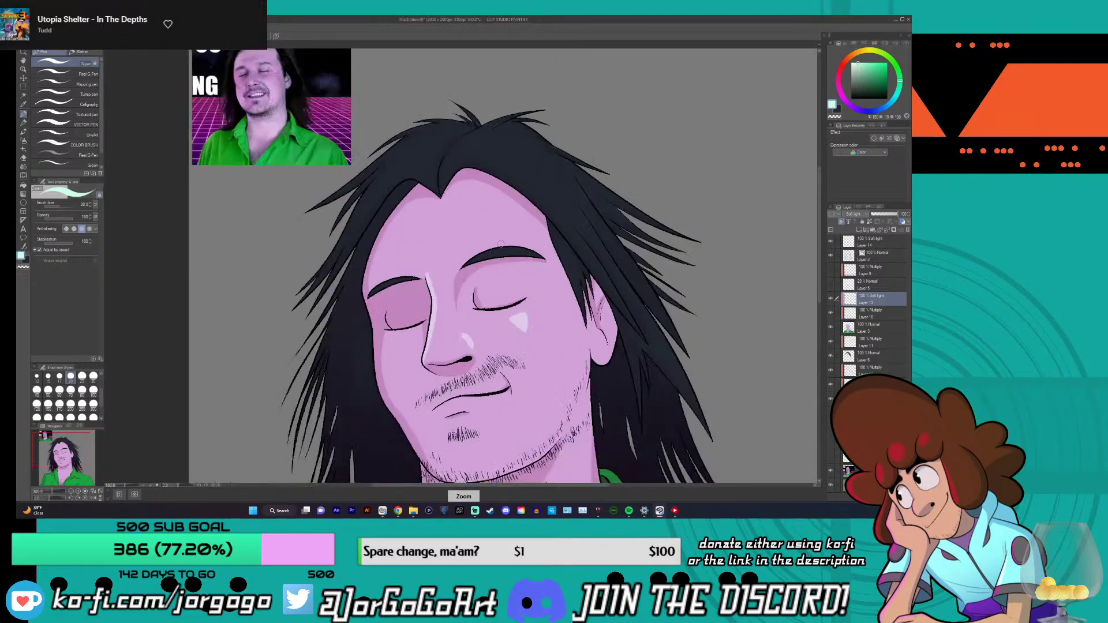
{"action": "key", "text": "ctrl+plus"}
{"action": "mouse_move", "coordinate": [449, 279]}
{"action": "left_mouse_down"}
{"action": "mouse_move", "coordinate": [463, 256]}
{"action": "mouse_move", "coordinate": [490, 249]}
{"action": "left_mouse_up"}
{"action": "key", "text": "ctrl+minus"}
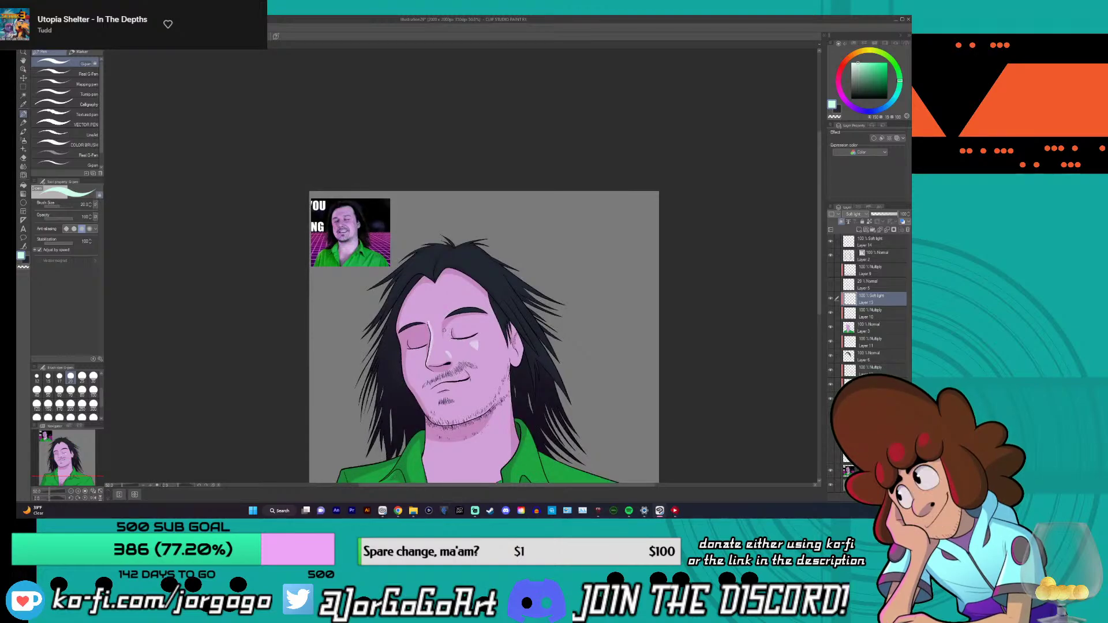
- Paint a pale curved highlight on the lower lip, between the mouth line and the short crease below it
{"action": "scroll", "coordinate": [441, 387], "scroll_direction": "up", "scroll_amount": 5}
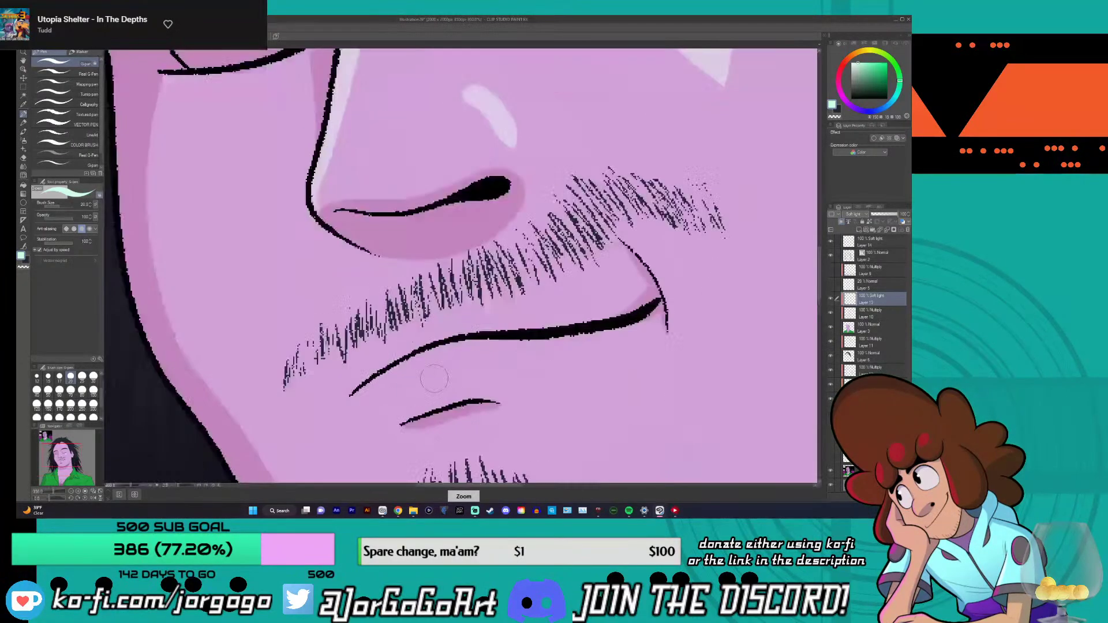
{"action": "mouse_move", "coordinate": [411, 390]}
{"action": "left_mouse_down"}
{"action": "mouse_move", "coordinate": [444, 364]}
{"action": "mouse_move", "coordinate": [412, 381]}
{"action": "mouse_move", "coordinate": [439, 369]}
{"action": "mouse_move", "coordinate": [429, 374]}
{"action": "left_mouse_up"}
{"action": "scroll", "coordinate": [429, 374], "scroll_direction": "down", "scroll_amount": 5}
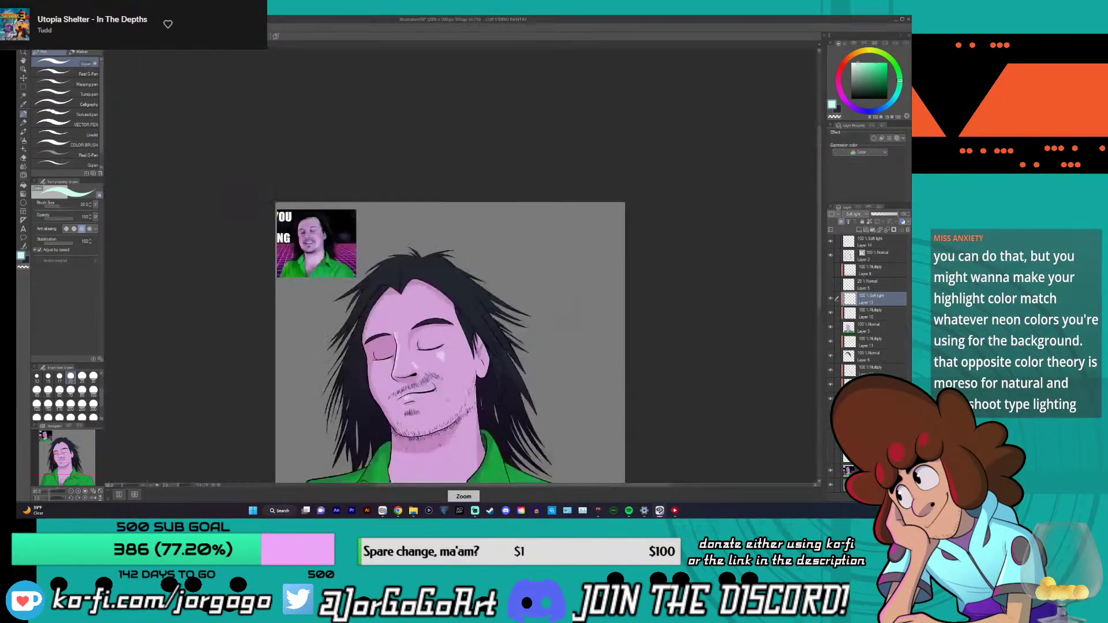
{"action": "scroll", "coordinate": [395, 407], "scroll_direction": "up", "scroll_amount": 5}
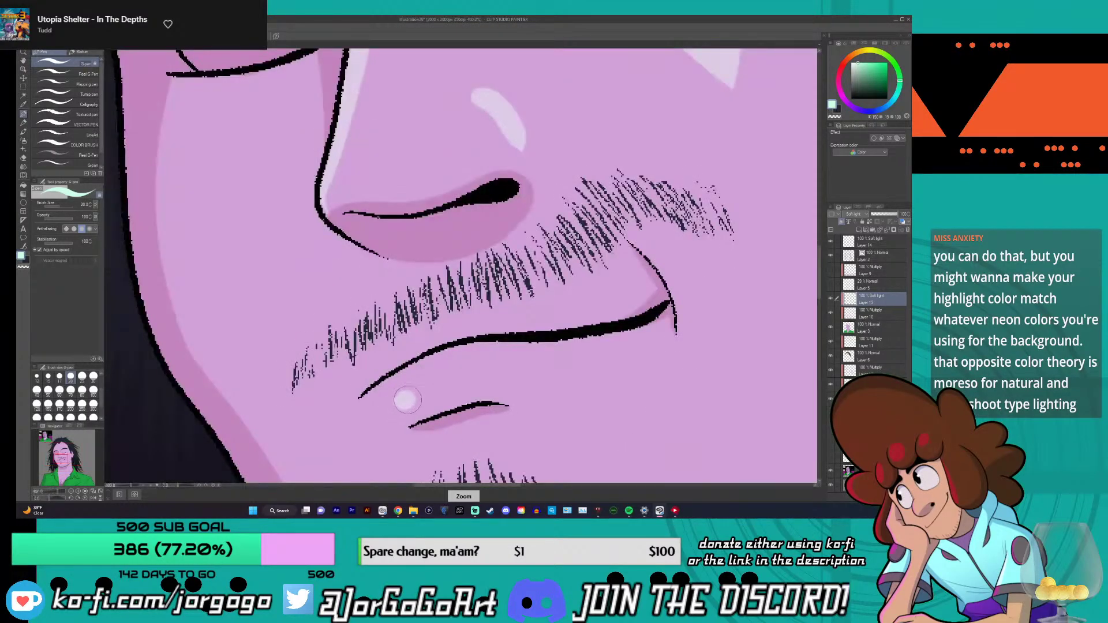
{"action": "left_click_drag", "start_coordinate": [408, 400], "coordinate": [479, 379]}
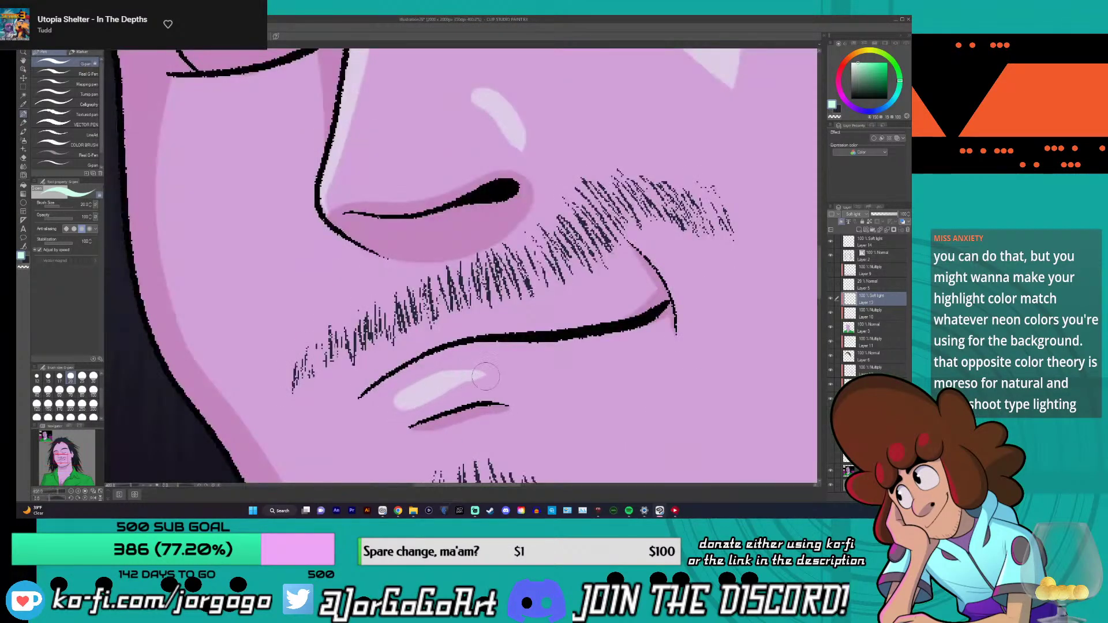
{"action": "key", "text": "ctrl+z"}
{"action": "mouse_move", "coordinate": [407, 399]}
{"action": "left_mouse_down"}
{"action": "mouse_move", "coordinate": [463, 379]}
{"action": "mouse_move", "coordinate": [499, 381]}
{"action": "left_mouse_up"}
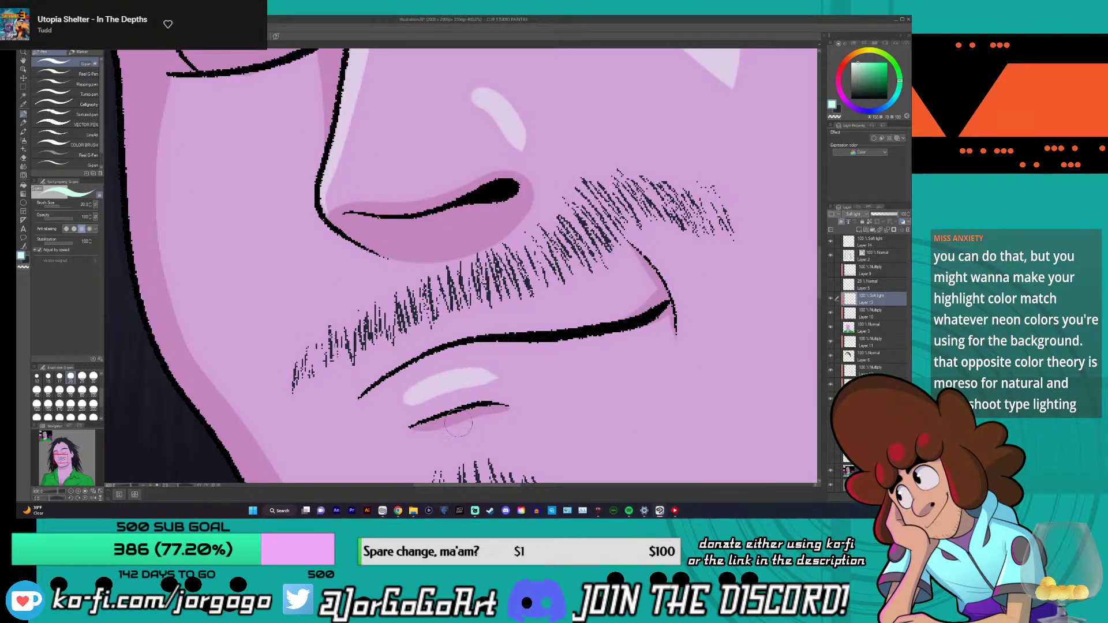
- Examine the lip highlight up close and compare it with the whole portrait and the reference photo
{"action": "scroll", "coordinate": [459, 424], "scroll_direction": "down", "scroll_amount": 8}
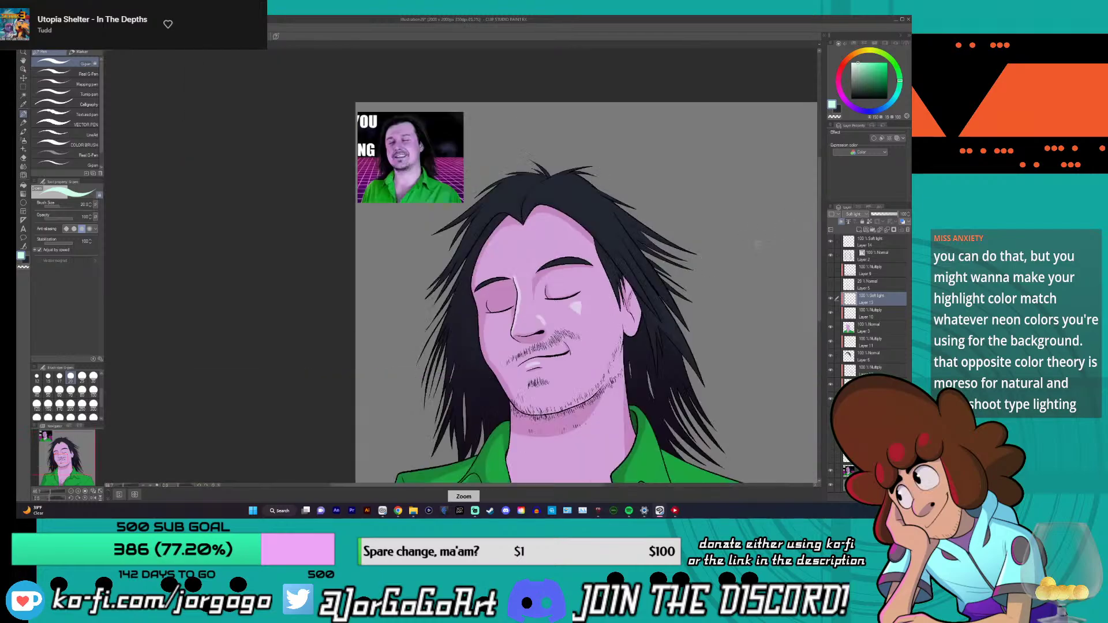
{"action": "scroll", "coordinate": [531, 367], "scroll_direction": "up", "scroll_amount": 6}
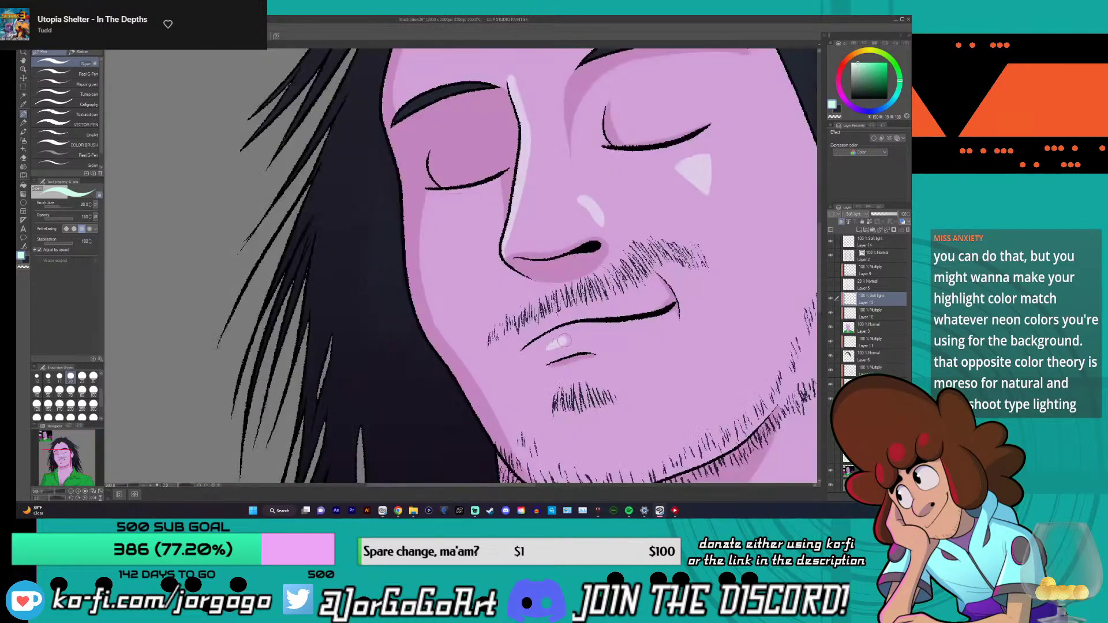
{"action": "scroll", "coordinate": [571, 341], "scroll_direction": "down", "scroll_amount": 7}
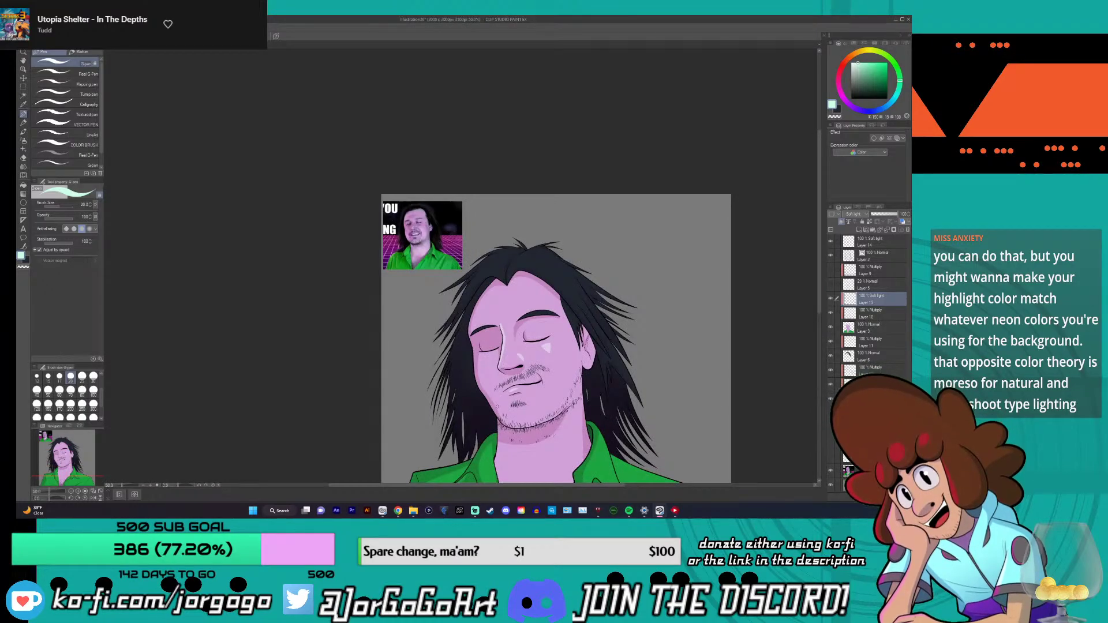
{"action": "scroll", "coordinate": [537, 374], "scroll_direction": "down", "scroll_amount": 2}
{"action": "scroll", "coordinate": [556, 341], "scroll_direction": "up", "scroll_amount": 2}
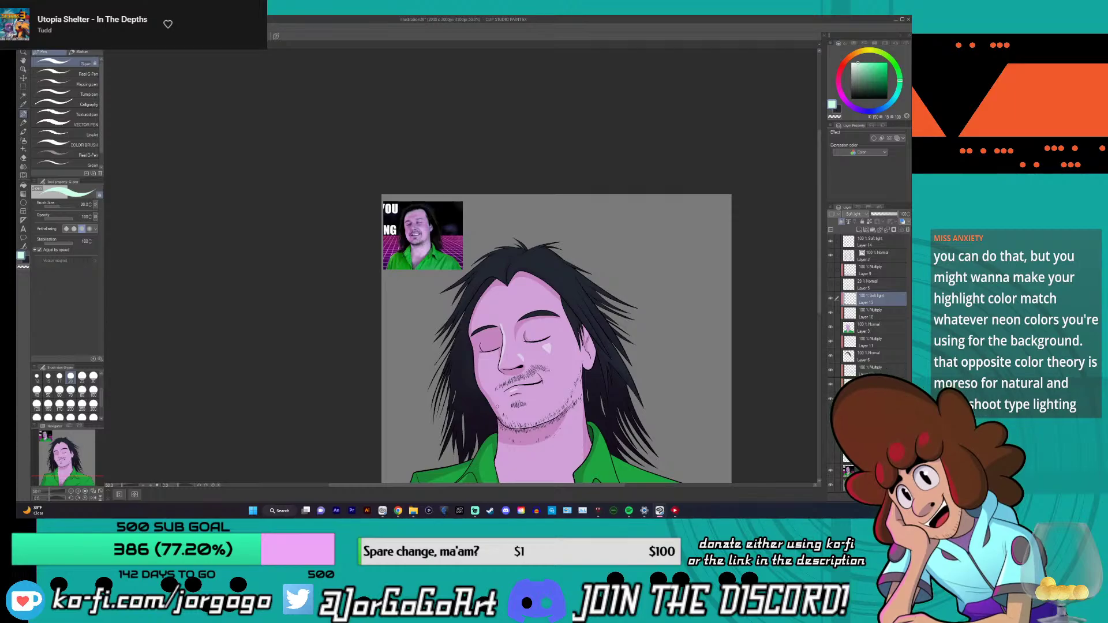
{"action": "scroll", "coordinate": [497, 406], "scroll_direction": "up", "scroll_amount": 2}
{"action": "scroll", "coordinate": [497, 406], "scroll_direction": "up", "scroll_amount": 1}
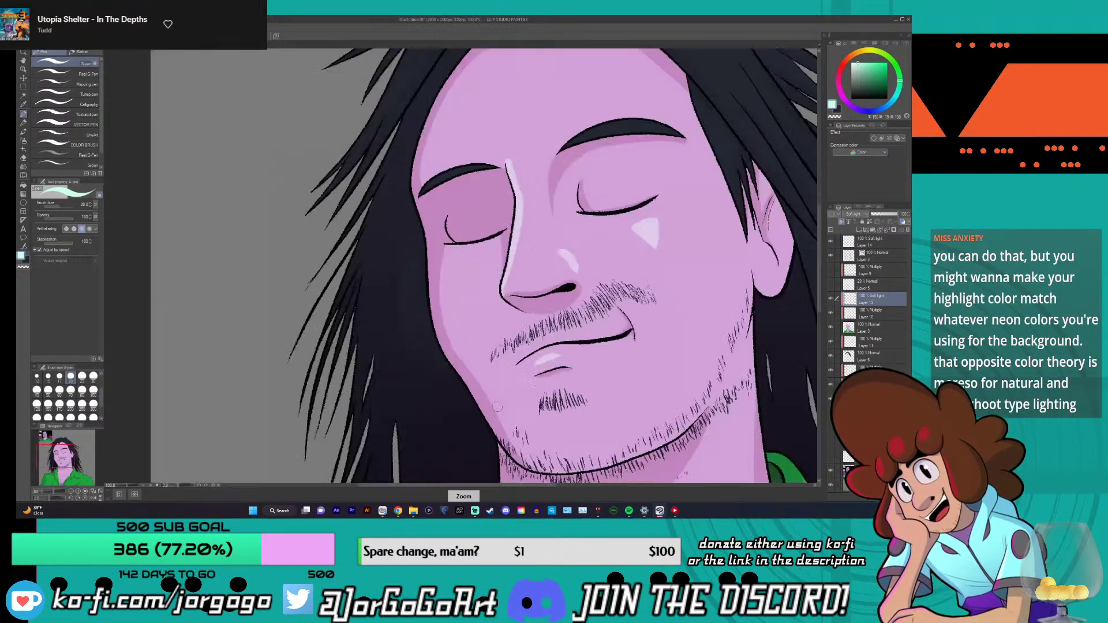
{"action": "scroll", "coordinate": [497, 406], "scroll_direction": "down", "scroll_amount": 3}
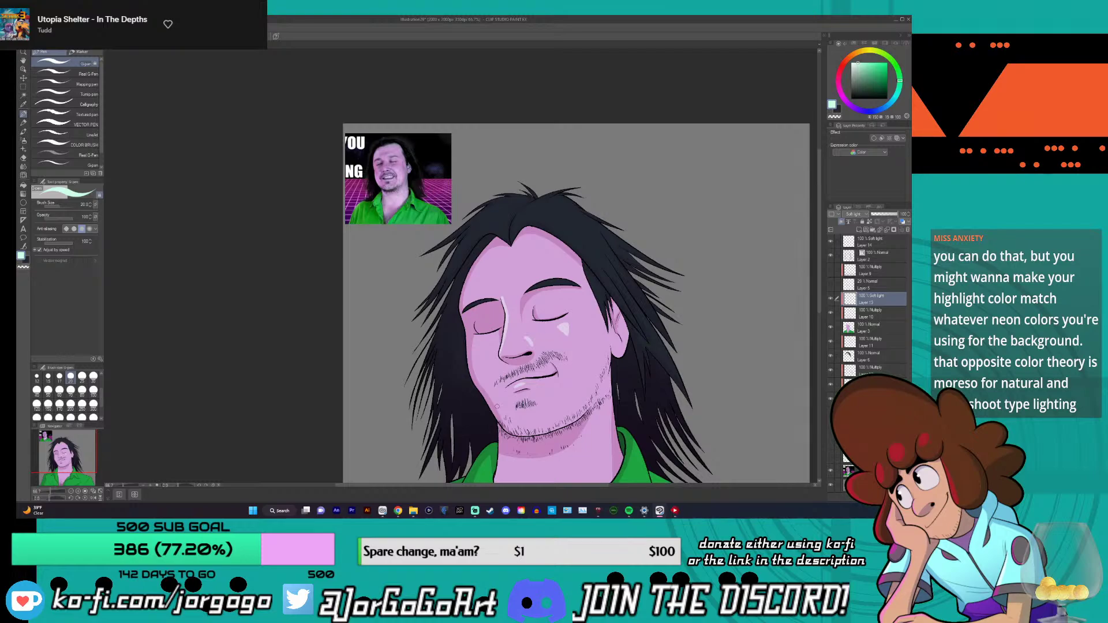
{"action": "scroll", "coordinate": [497, 406], "scroll_direction": "down", "scroll_amount": 2}
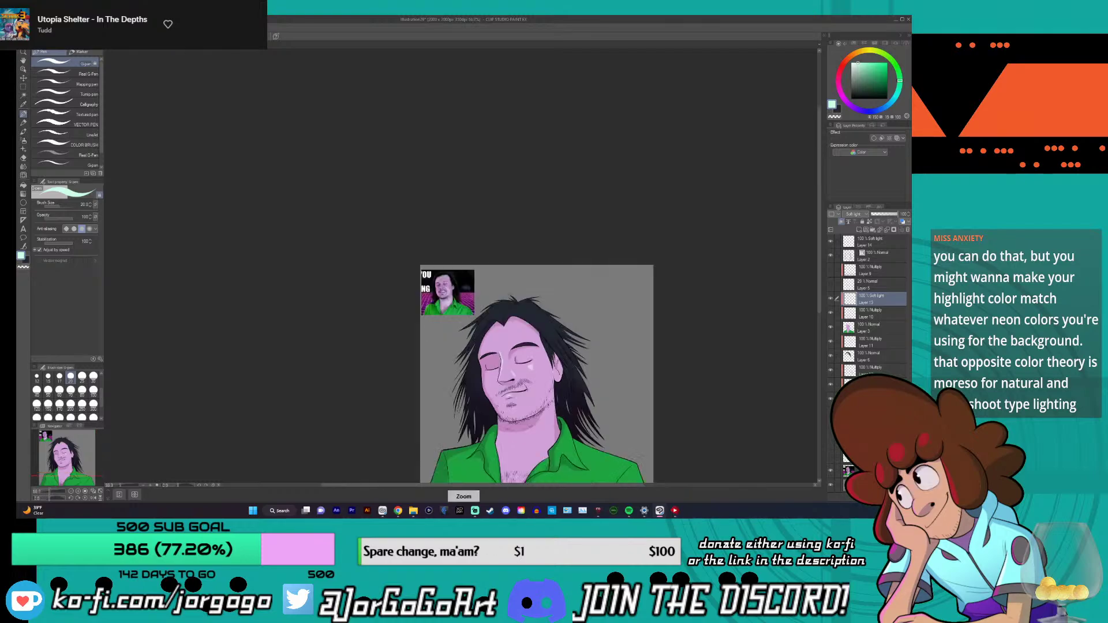
{"action": "scroll", "coordinate": [498, 408], "scroll_direction": "up", "scroll_amount": 1}
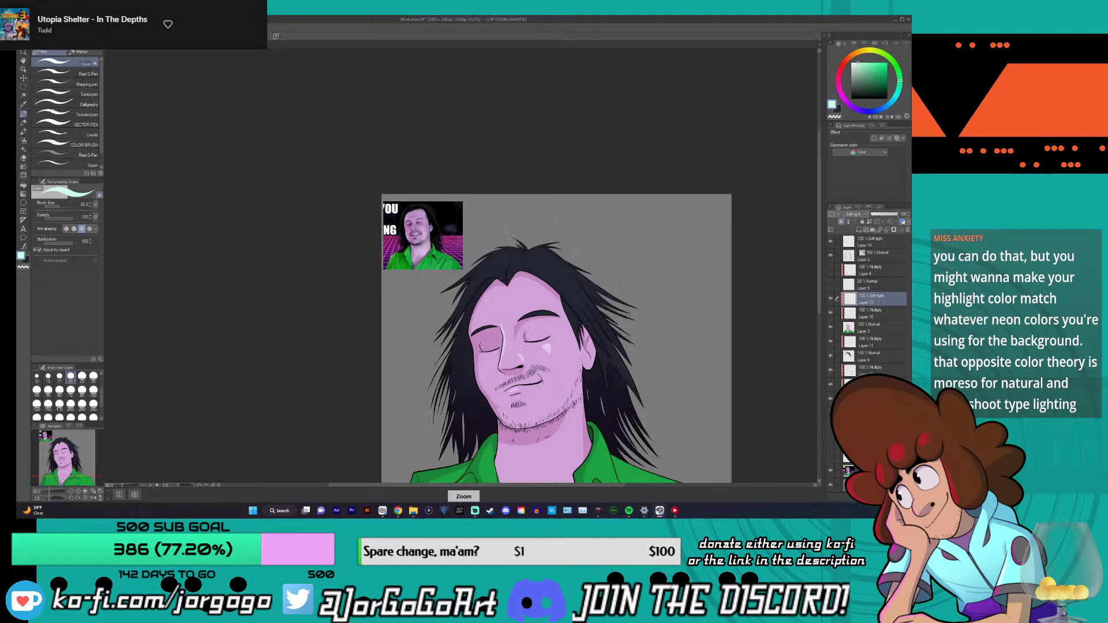
{"action": "scroll", "coordinate": [788, 223], "scroll_direction": "down", "scroll_amount": 3}
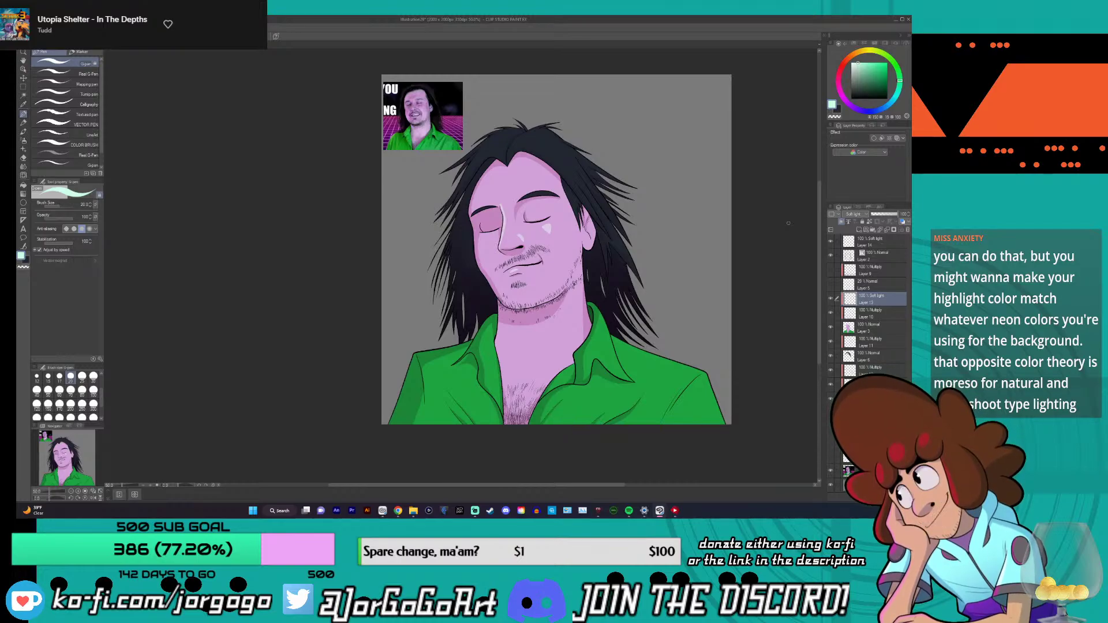
- Try a rounded pale highlight on the closed eyelid above the cheek highlight
{"action": "scroll", "coordinate": [537, 209], "scroll_direction": "up", "scroll_amount": 8}
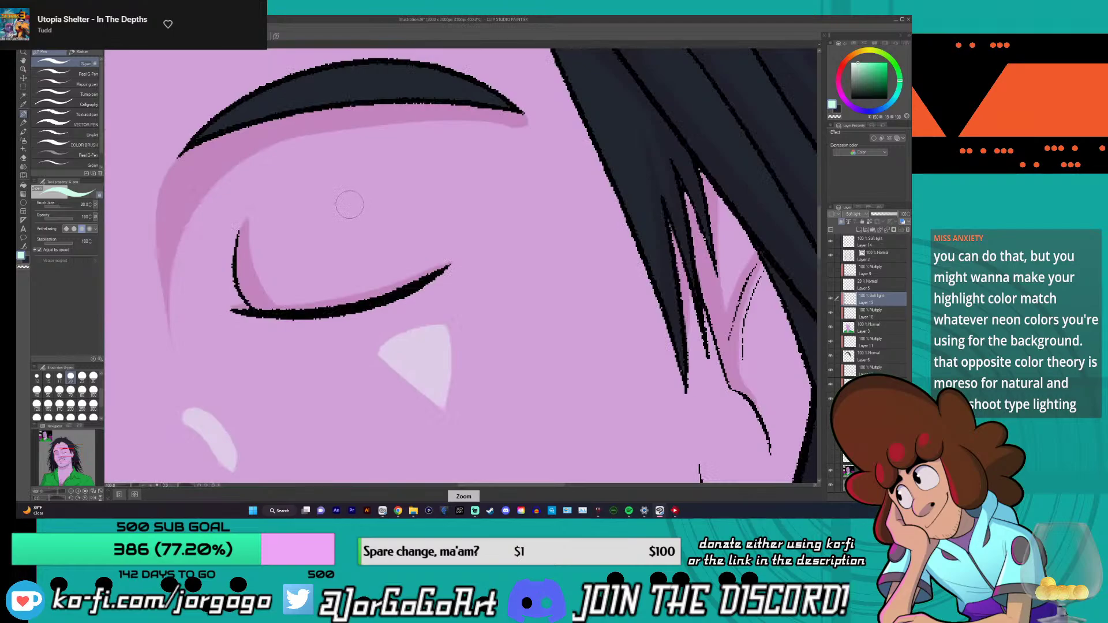
{"action": "mouse_move", "coordinate": [349, 195]}
{"action": "left_mouse_down"}
{"action": "mouse_move", "coordinate": [316, 216]}
{"action": "mouse_move", "coordinate": [323, 234]}
{"action": "mouse_move", "coordinate": [363, 231]}
{"action": "mouse_move", "coordinate": [375, 206]}
{"action": "mouse_move", "coordinate": [334, 201]}
{"action": "mouse_move", "coordinate": [313, 226]}
{"action": "mouse_move", "coordinate": [352, 228]}
{"action": "left_mouse_up"}
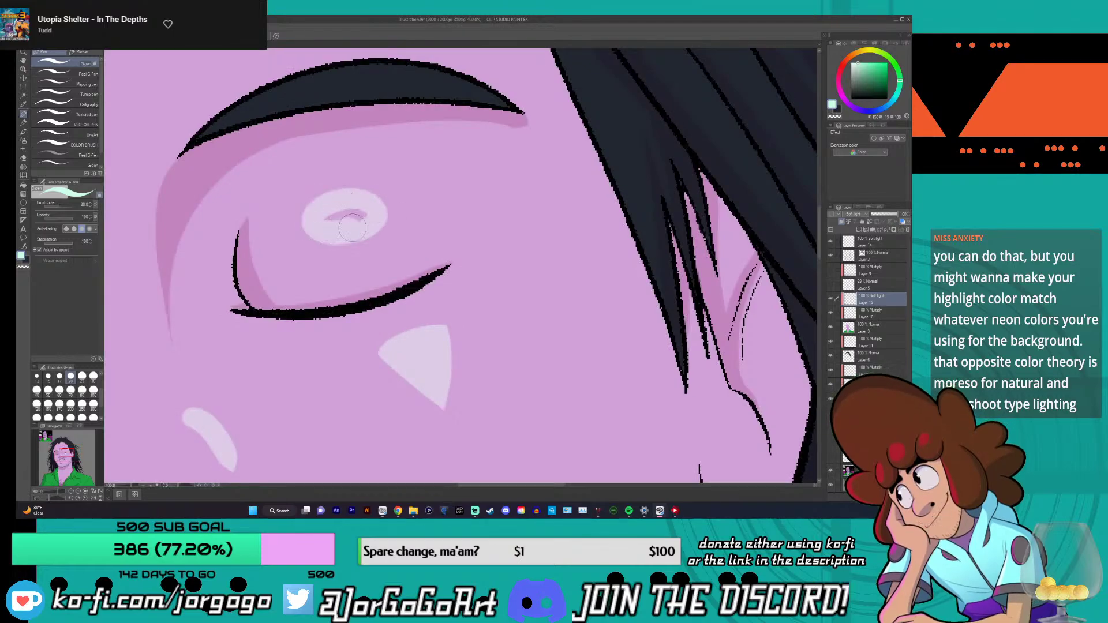
{"action": "scroll", "coordinate": [369, 231], "scroll_direction": "down", "scroll_amount": 8}
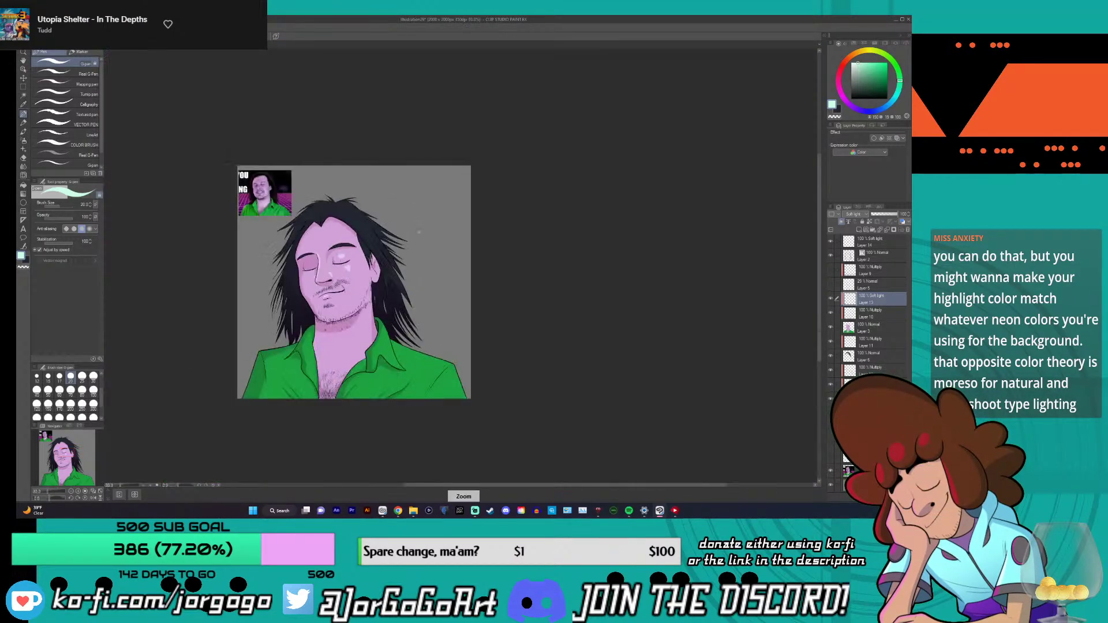
{"action": "scroll", "coordinate": [356, 256], "scroll_direction": "up", "scroll_amount": 8}
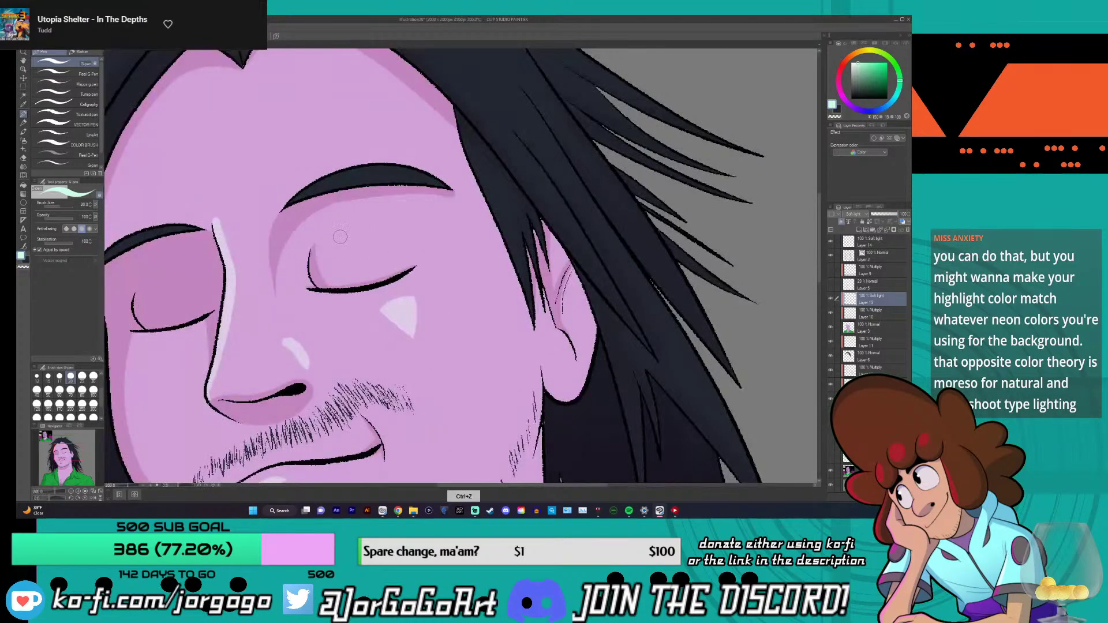
{"action": "scroll", "coordinate": [358, 308], "scroll_direction": "down", "scroll_amount": 5}
{"action": "scroll", "coordinate": [378, 319], "scroll_direction": "down", "scroll_amount": 2}
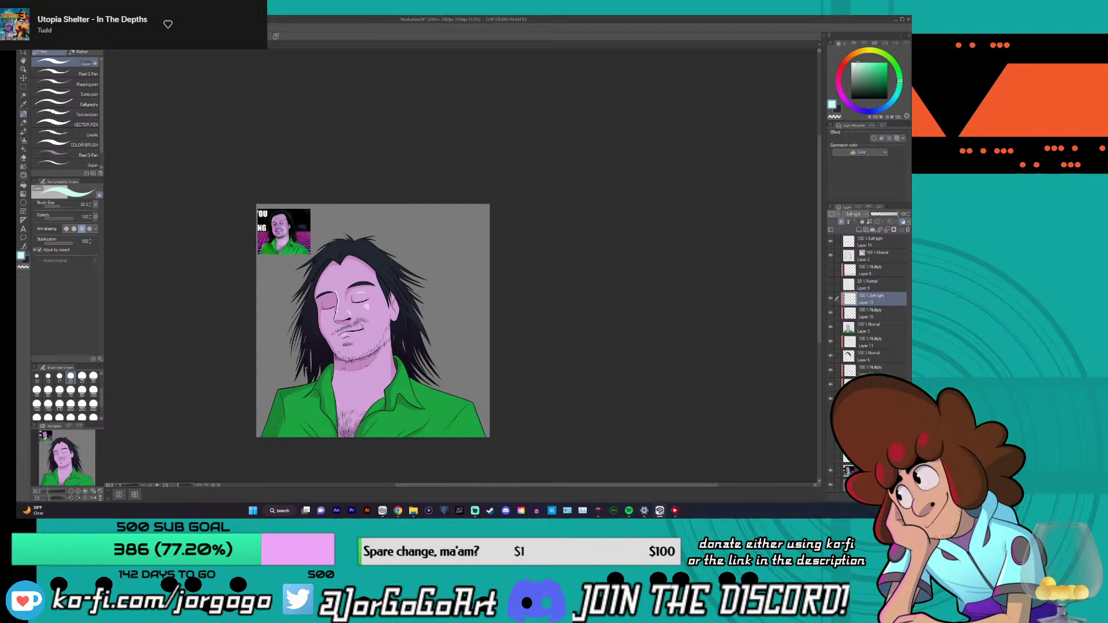
{"action": "key", "text": "ctrl+z"}
- Sample magenta from the grid floor in the reference photo and make the picked color brighter
{"action": "scroll", "coordinate": [306, 367], "scroll_direction": "up", "scroll_amount": 1}
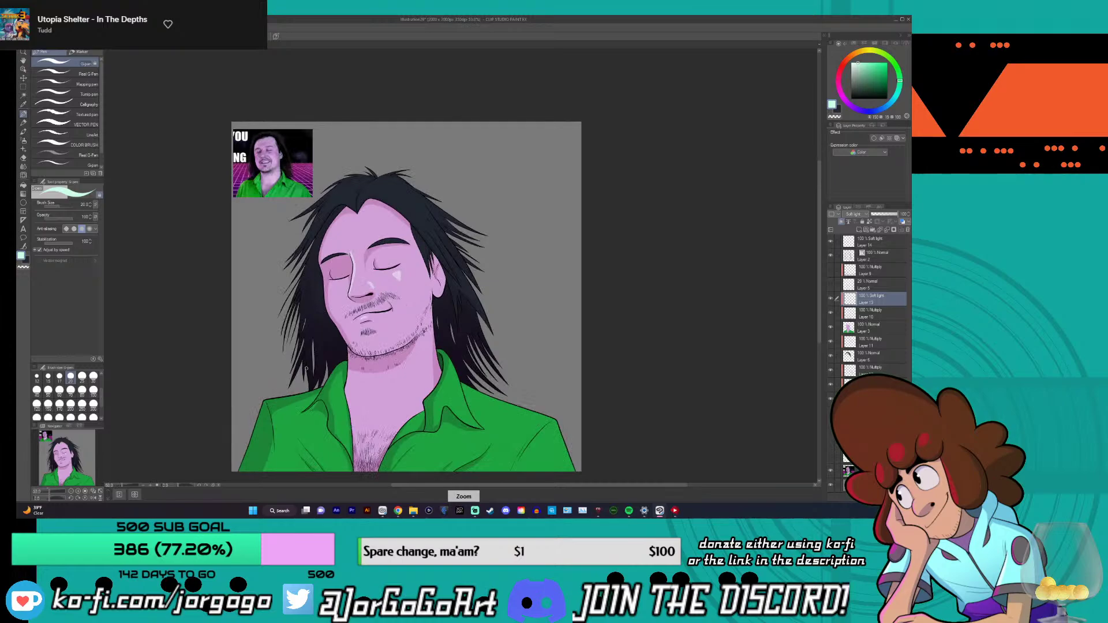
{"action": "scroll", "coordinate": [306, 367], "scroll_direction": "up", "scroll_amount": 1}
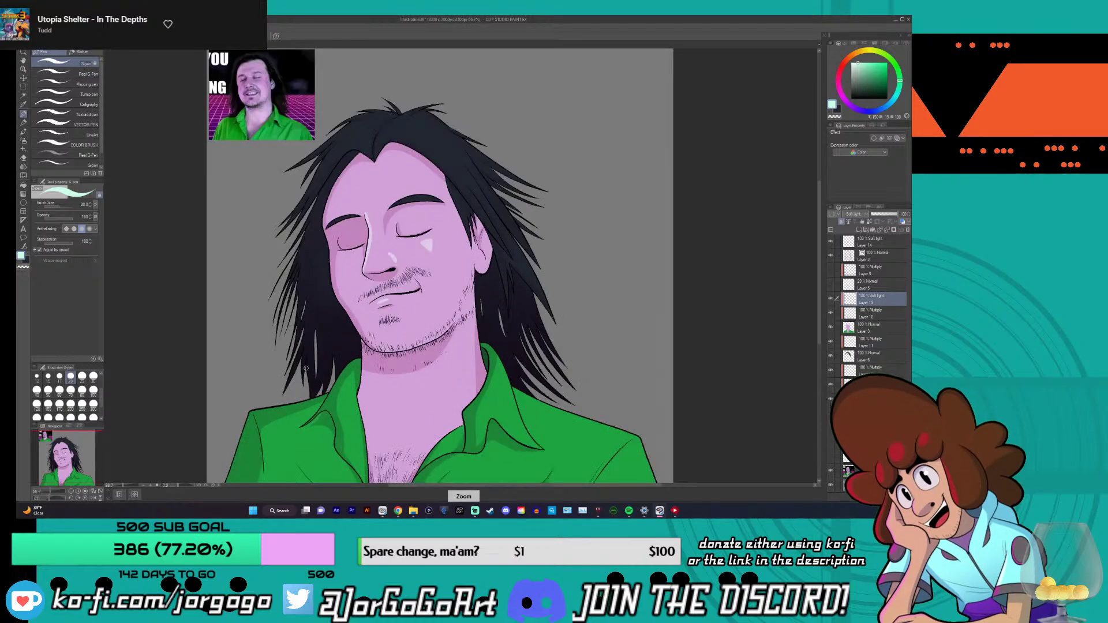
{"action": "scroll", "coordinate": [306, 368], "scroll_direction": "down", "scroll_amount": 2}
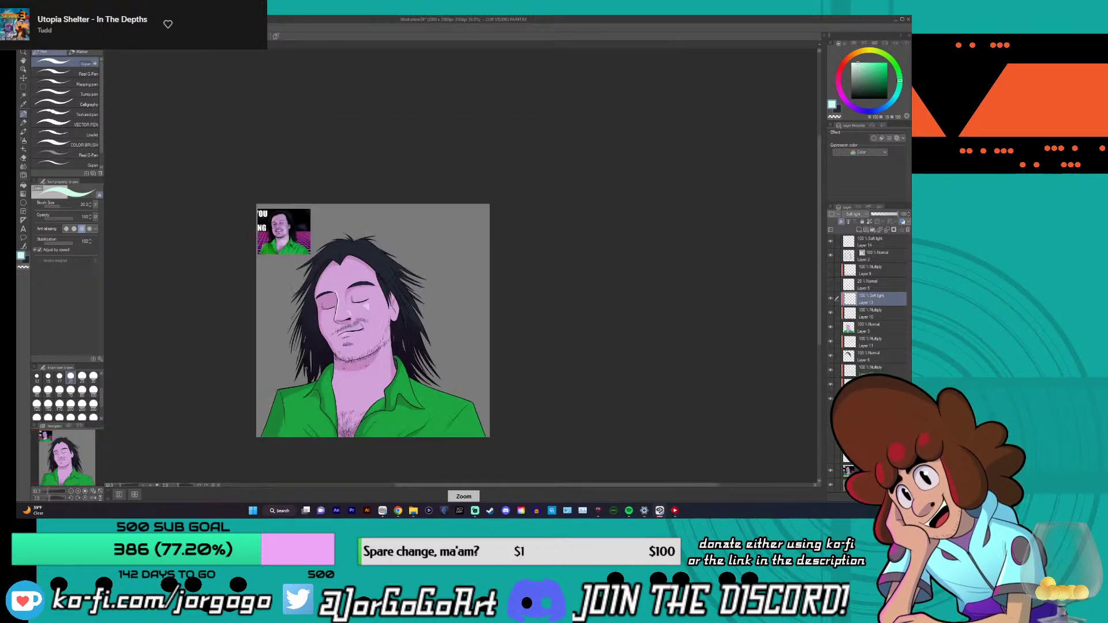
{"action": "scroll", "coordinate": [306, 368], "scroll_direction": "up", "scroll_amount": 5}
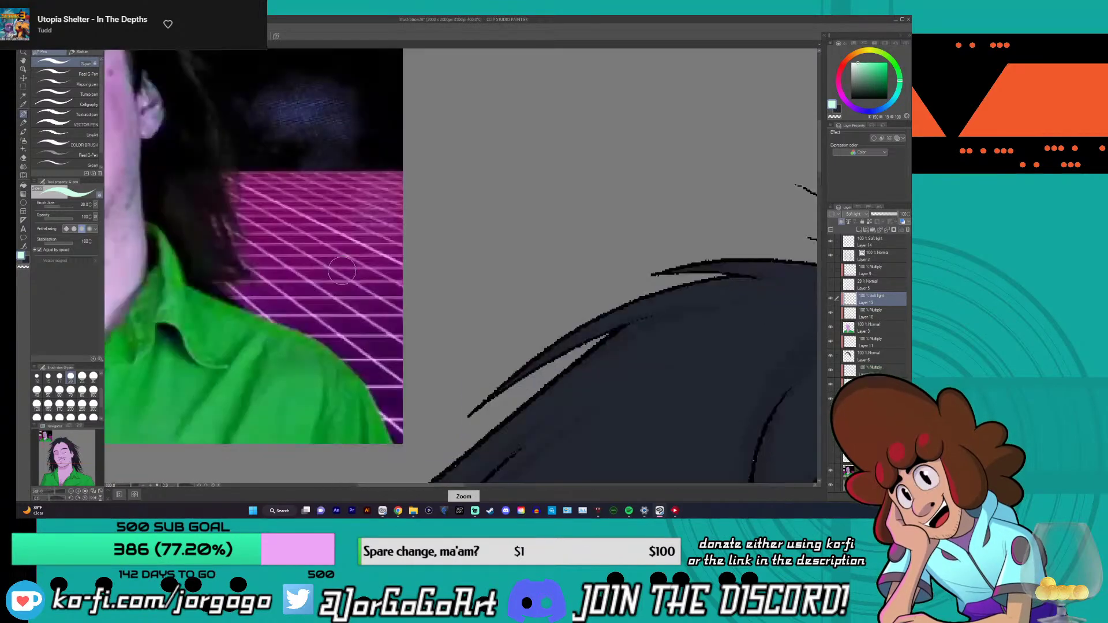
{"action": "scroll", "coordinate": [341, 271], "scroll_direction": "down", "scroll_amount": 3}
{"action": "scroll", "coordinate": [341, 271], "scroll_direction": "up", "scroll_amount": 4}
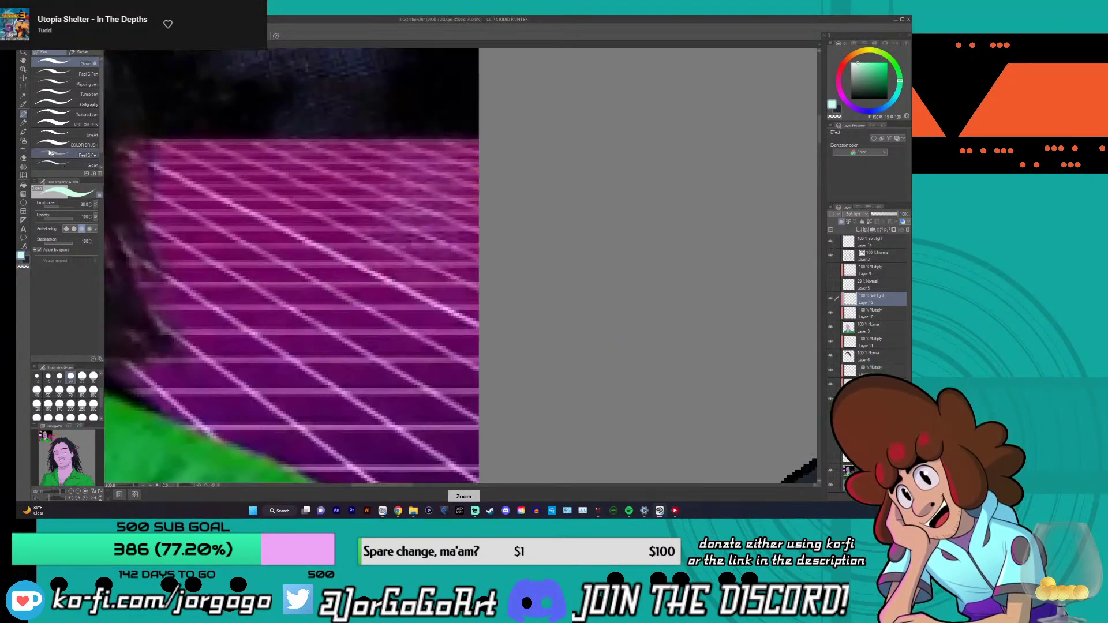
{"action": "key", "text": "i"}
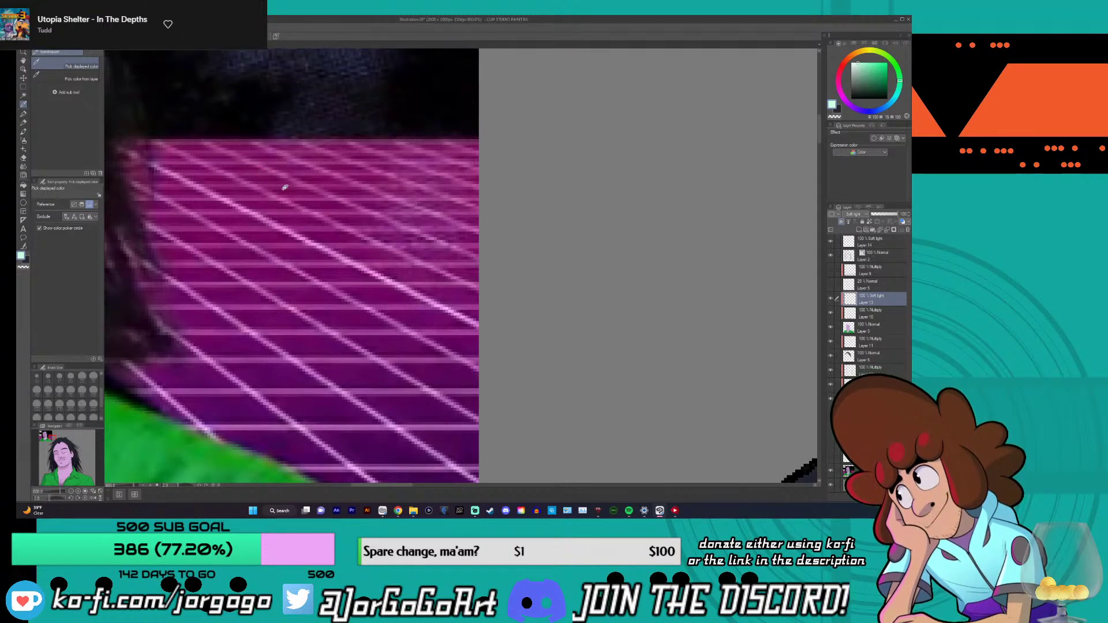
{"action": "left_click", "coordinate": [350, 182]}
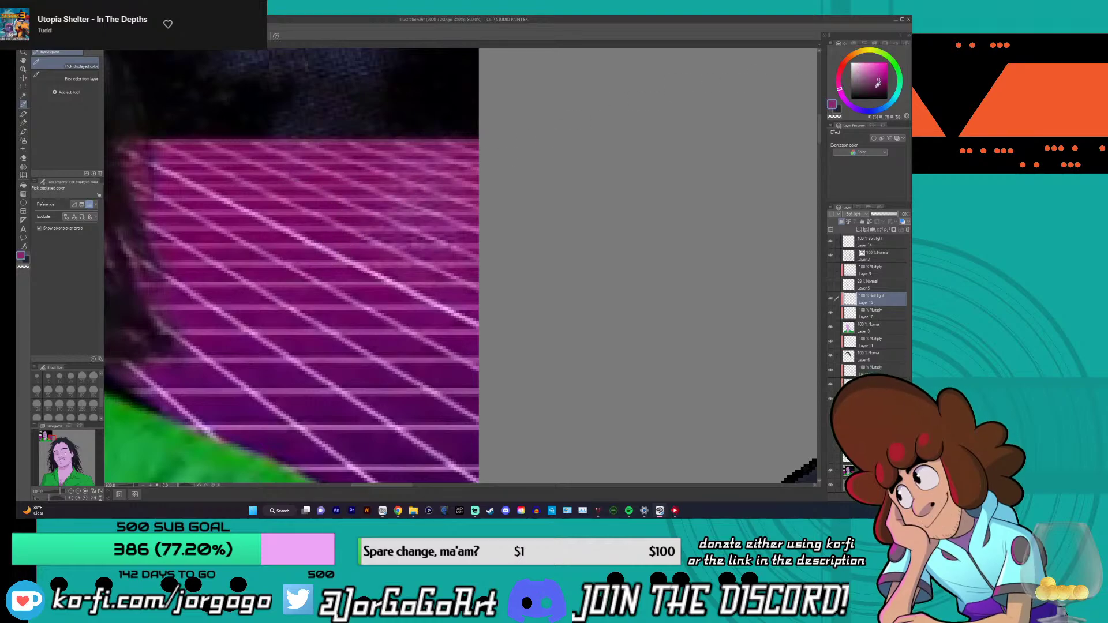
{"action": "left_click_drag", "start_coordinate": [878, 84], "coordinate": [878, 71]}
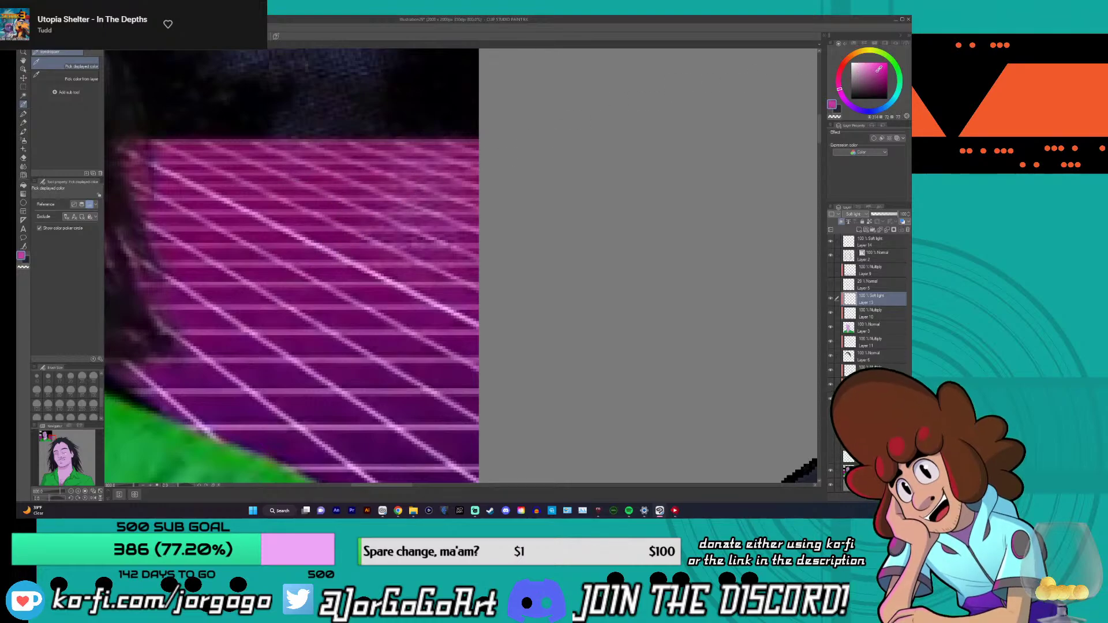
- Recolor the facial highlights magenta with an enlarged Textured pen, keeping the highlight layer's transparent pixels locked
{"action": "scroll", "coordinate": [354, 379], "scroll_direction": "down", "scroll_amount": 5}
{"action": "scroll", "coordinate": [354, 379], "scroll_direction": "down", "scroll_amount": 2}
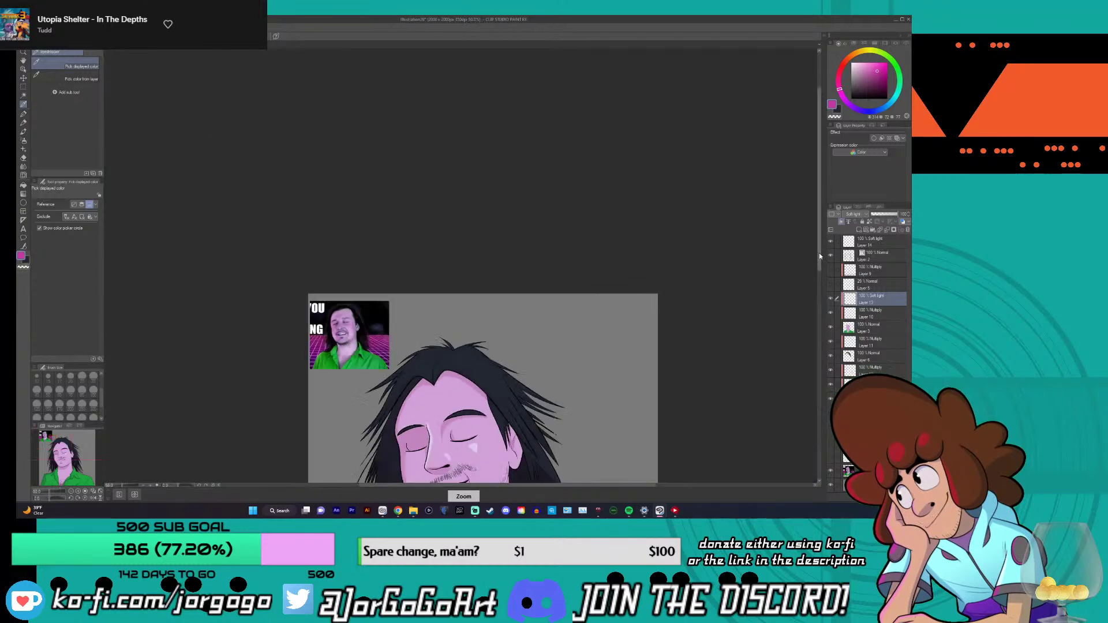
{"action": "scroll", "coordinate": [354, 379], "scroll_direction": "down", "scroll_amount": 2}
{"action": "left_click_drag", "start_coordinate": [820, 231], "coordinate": [820, 288]}
{"action": "left_click", "coordinate": [23, 114]}
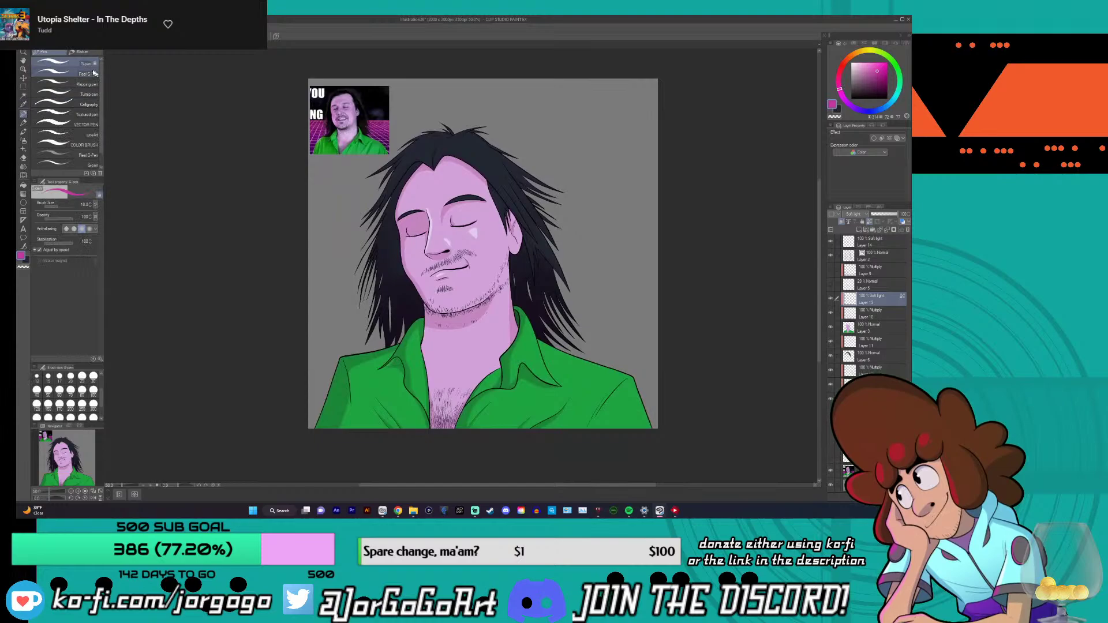
{"action": "left_click", "coordinate": [81, 115]}
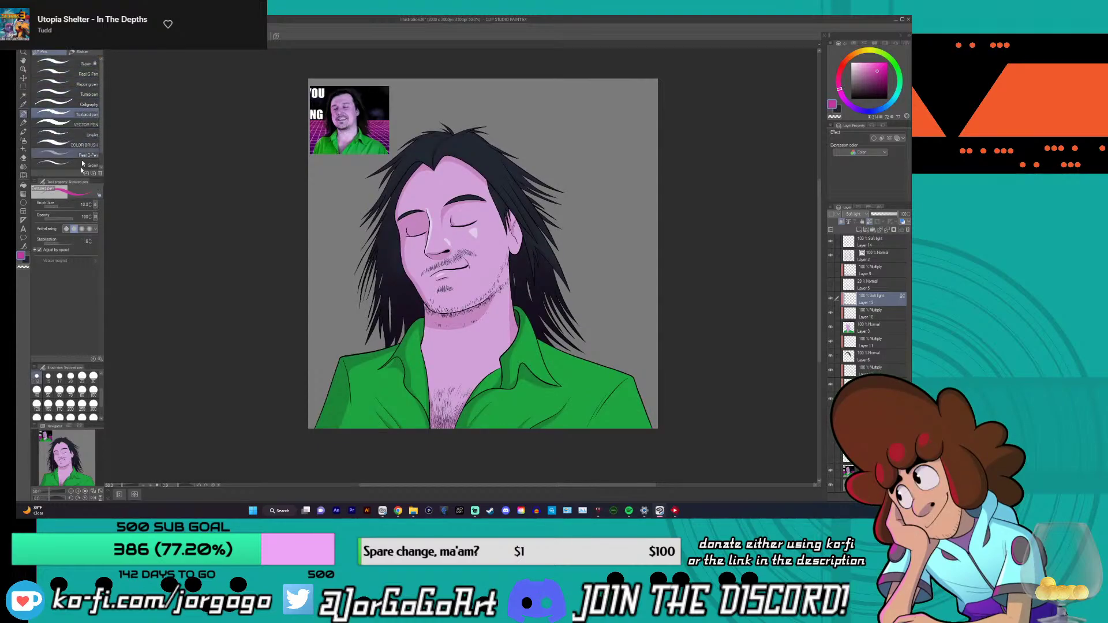
{"action": "left_click", "coordinate": [65, 206]}
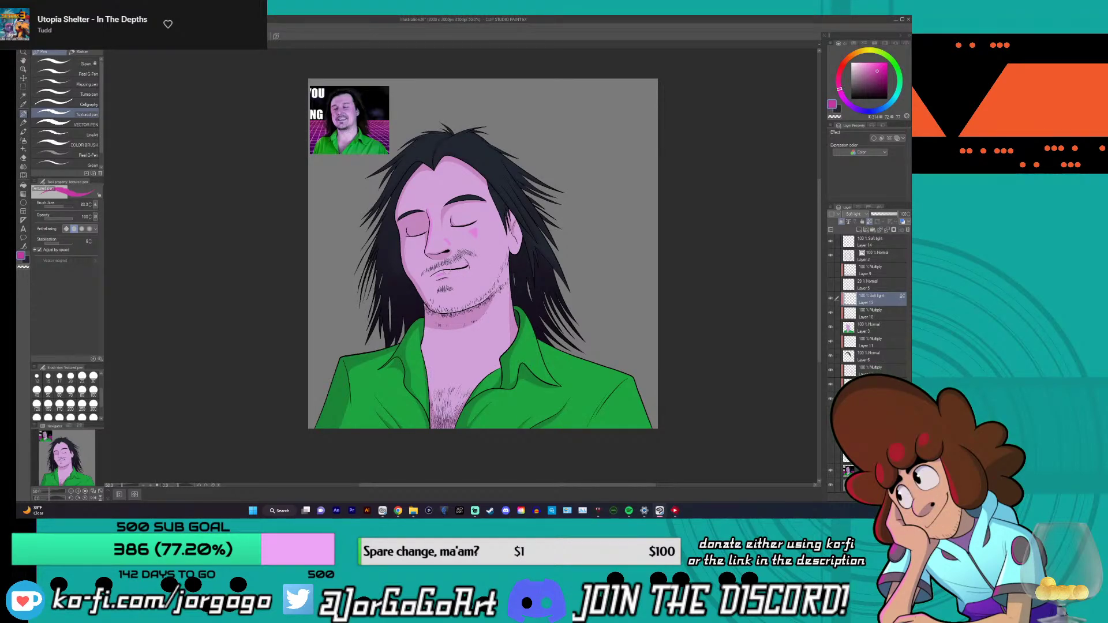
- Set the highlight layer's blending mode to Screen and try a textured stroke on the green shirt's shoulder
{"action": "left_click", "coordinate": [846, 214]}
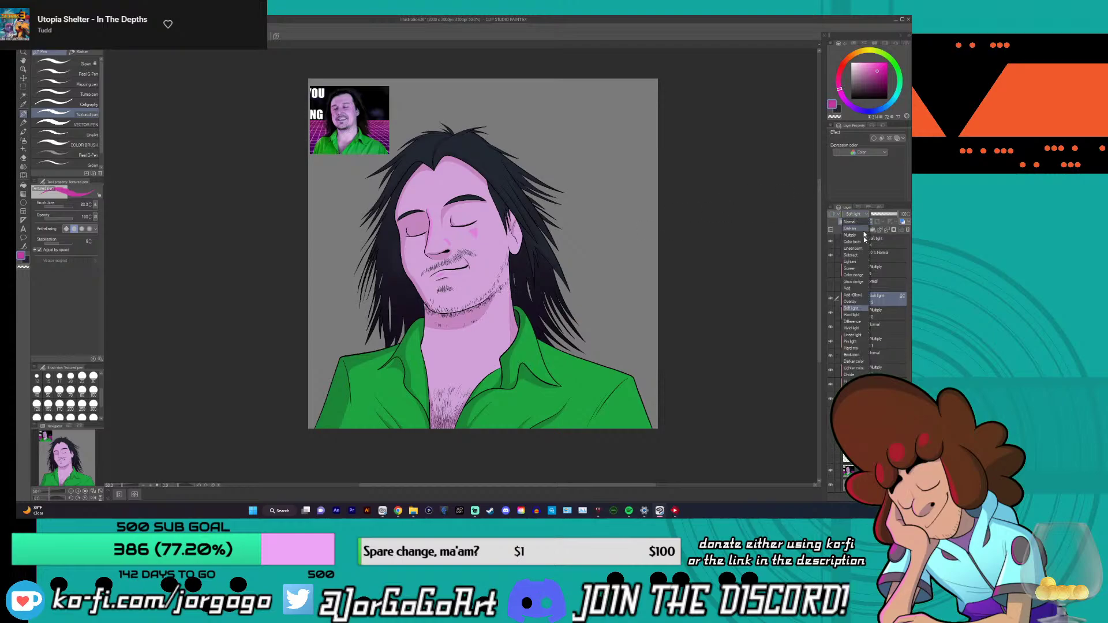
{"action": "left_click", "coordinate": [852, 271]}
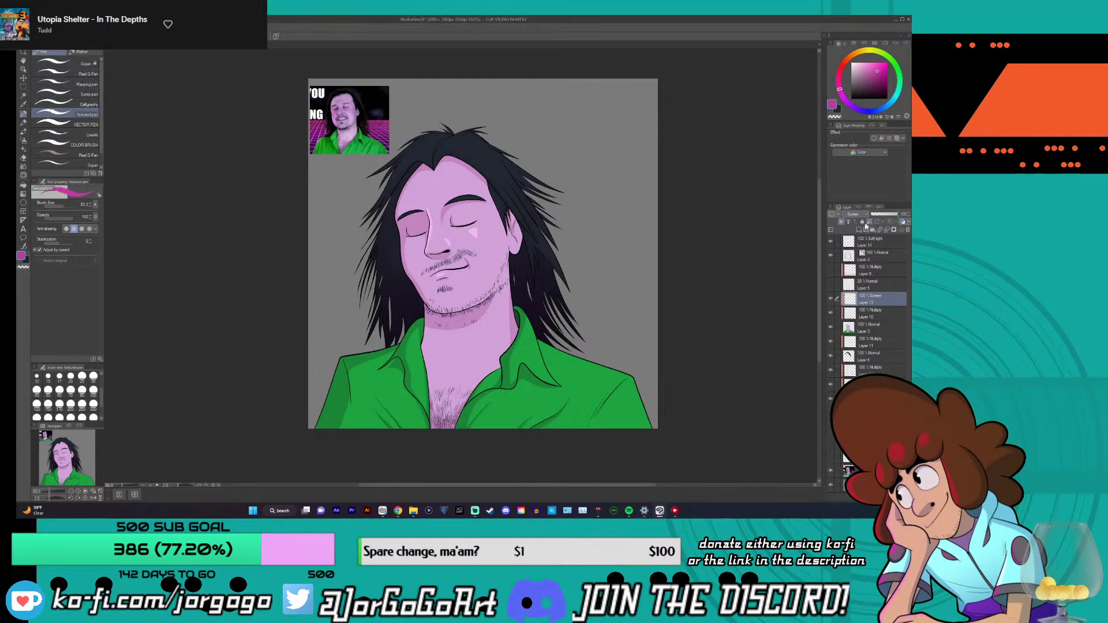
{"action": "mouse_move", "coordinate": [616, 412]}
{"action": "left_mouse_down"}
{"action": "mouse_move", "coordinate": [571, 407]}
{"action": "mouse_move", "coordinate": [635, 378]}
{"action": "left_mouse_up"}
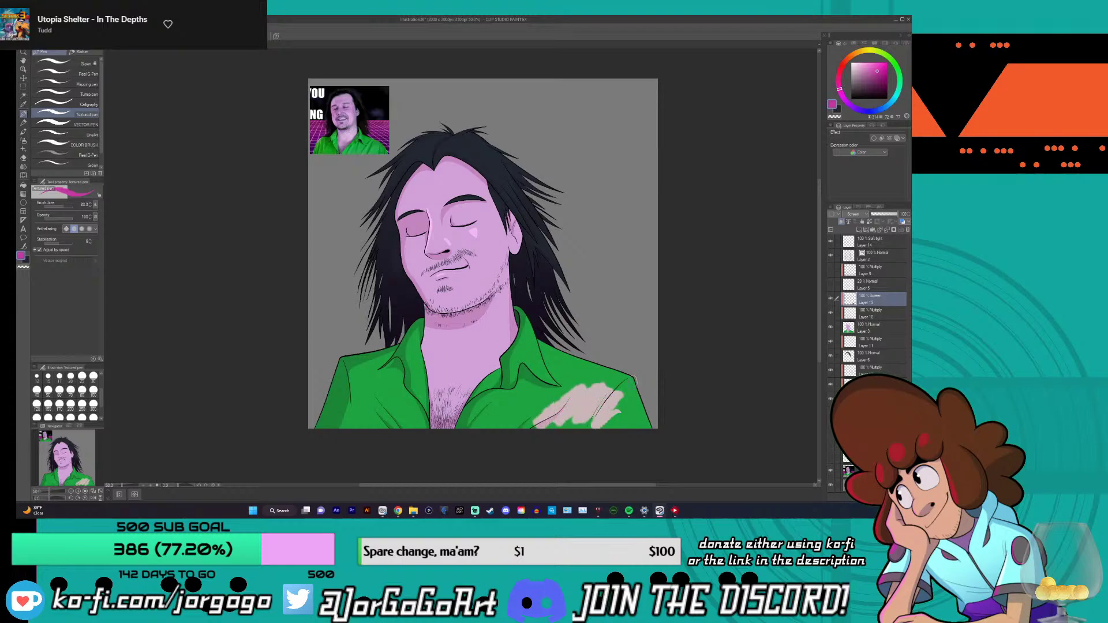
{"action": "key", "text": "ctrl+z"}
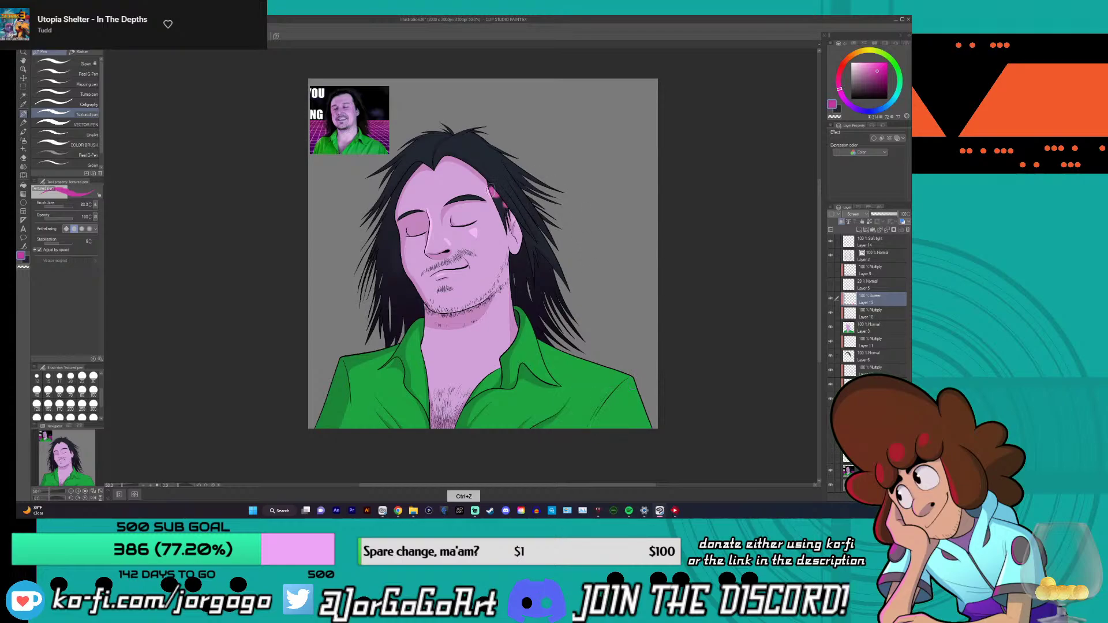
- Undo the last textured stroke and add a clipped layer in Screen mode directly above the hair's Multiply shading layer
{"action": "key", "text": "ctrl+z"}
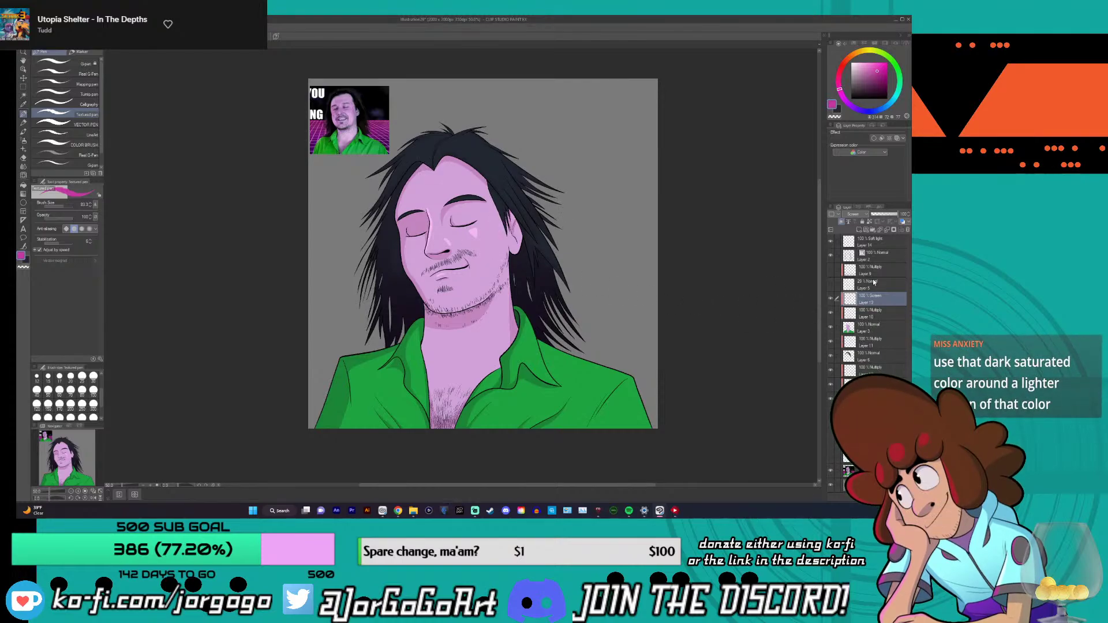
{"action": "left_click", "coordinate": [874, 271]}
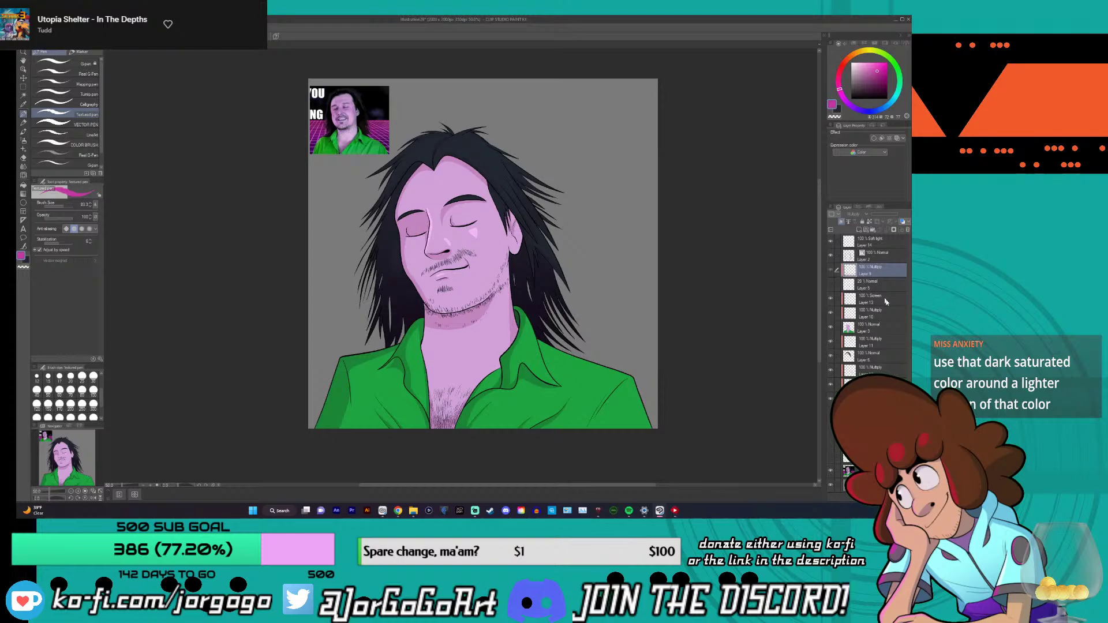
{"action": "left_click", "coordinate": [872, 285]}
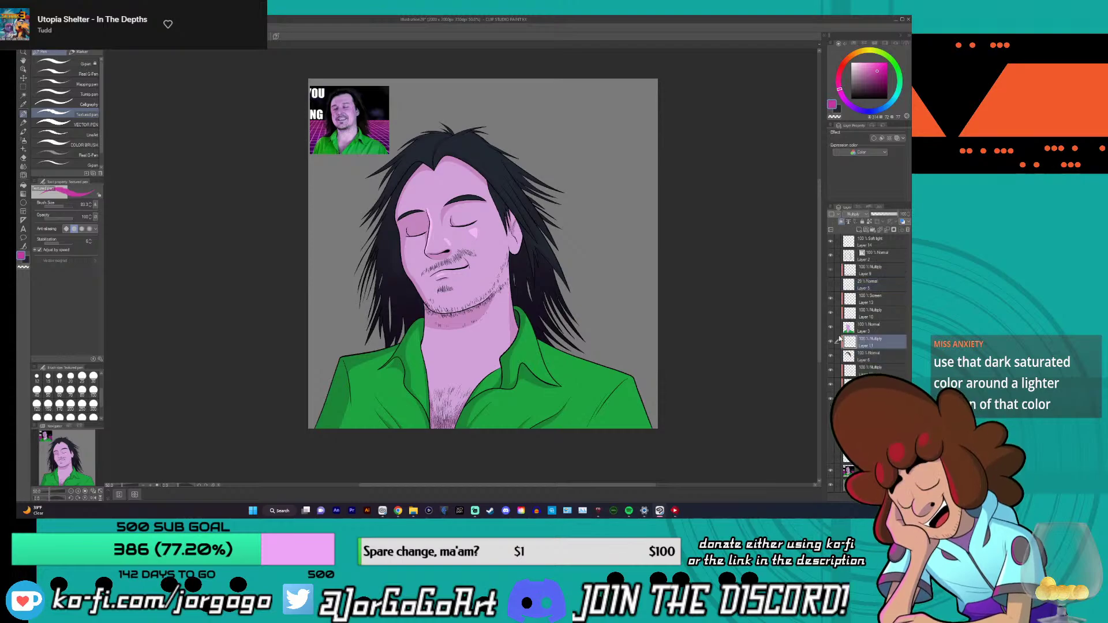
{"action": "left_click", "coordinate": [871, 344]}
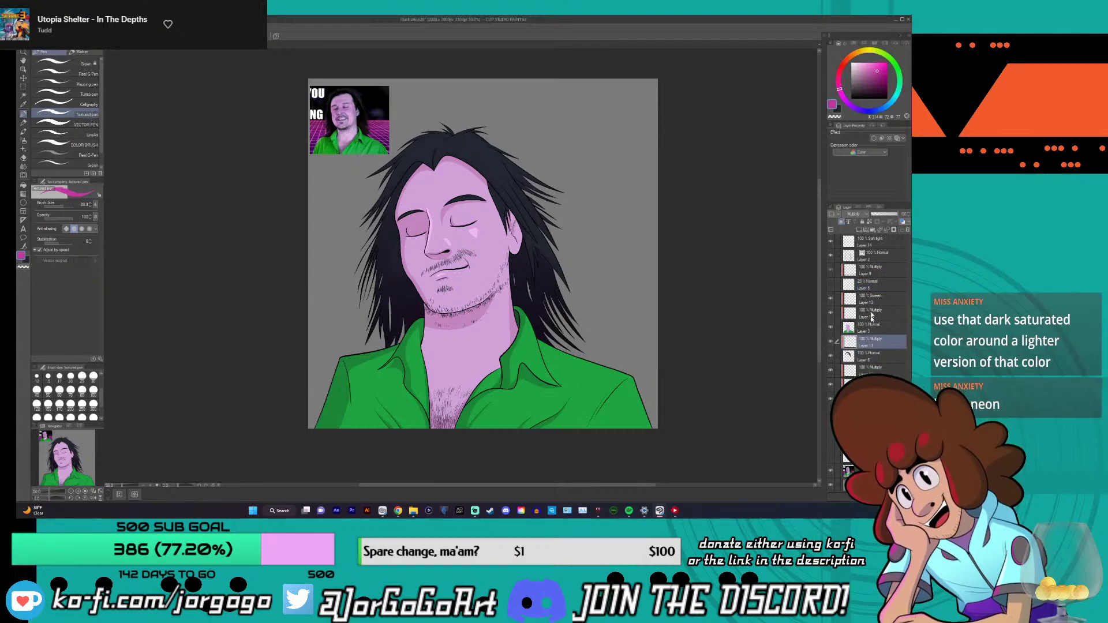
{"action": "left_click", "coordinate": [842, 221]}
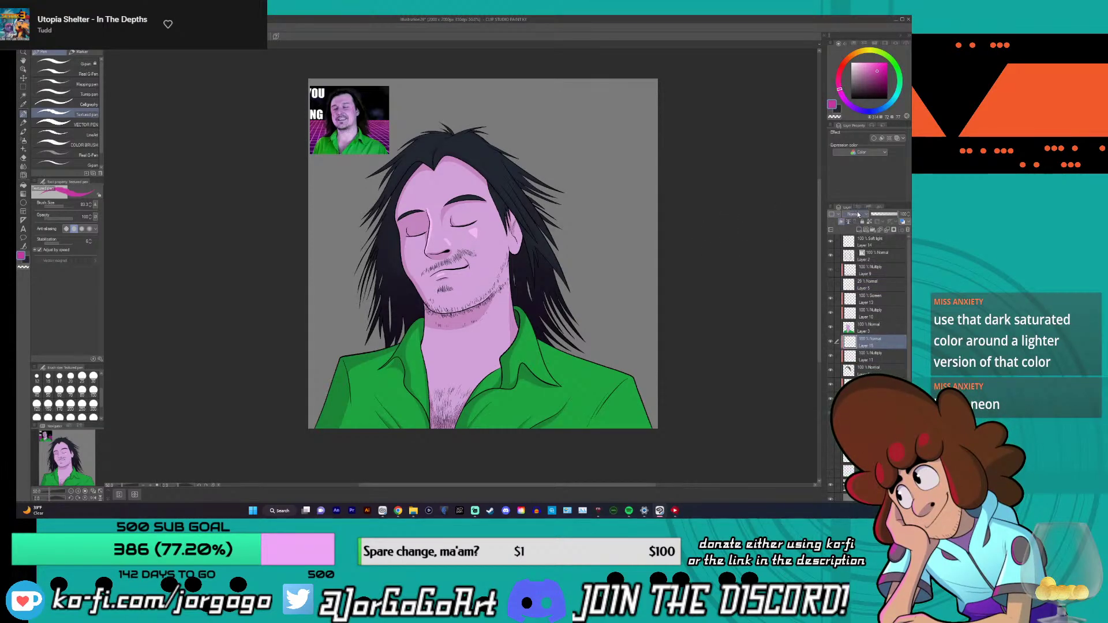
{"action": "left_click", "coordinate": [853, 215]}
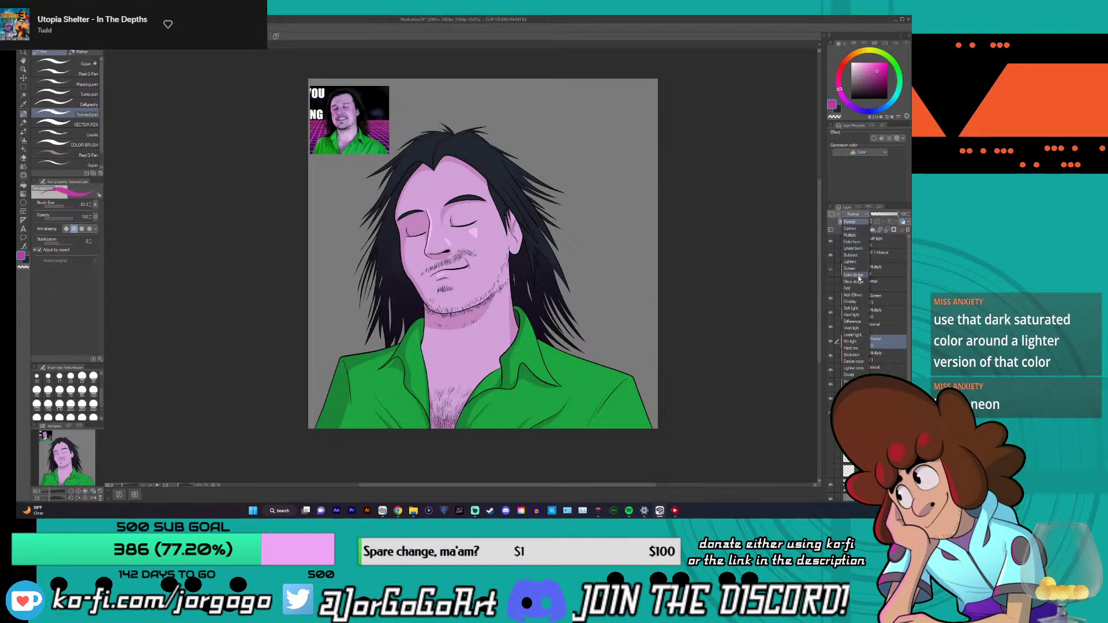
{"action": "left_click", "coordinate": [868, 195]}
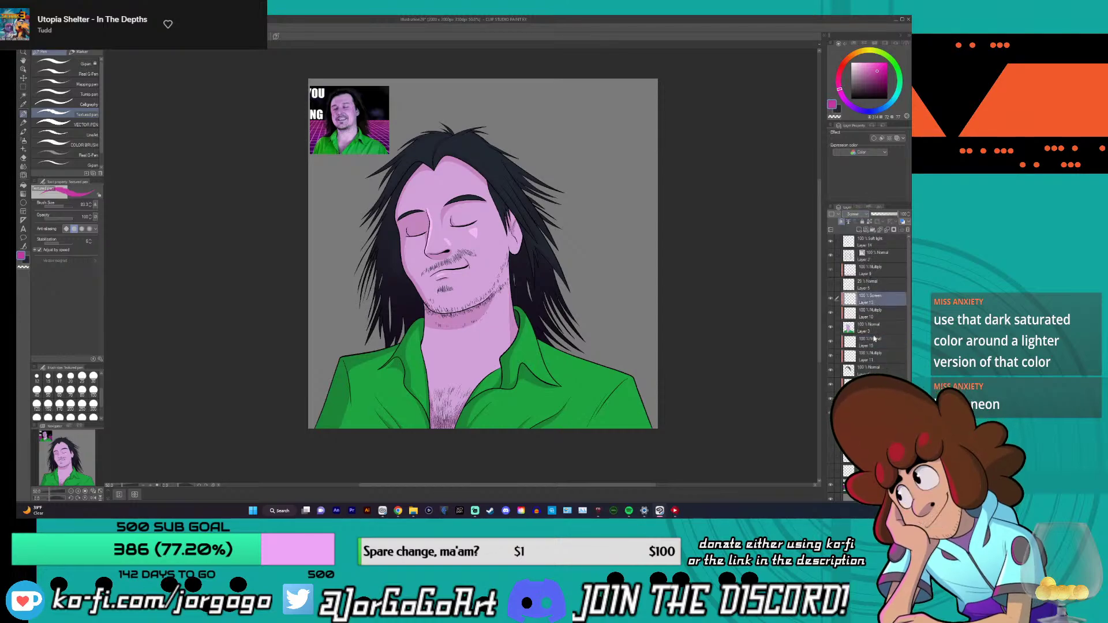
{"action": "left_click", "coordinate": [853, 215]}
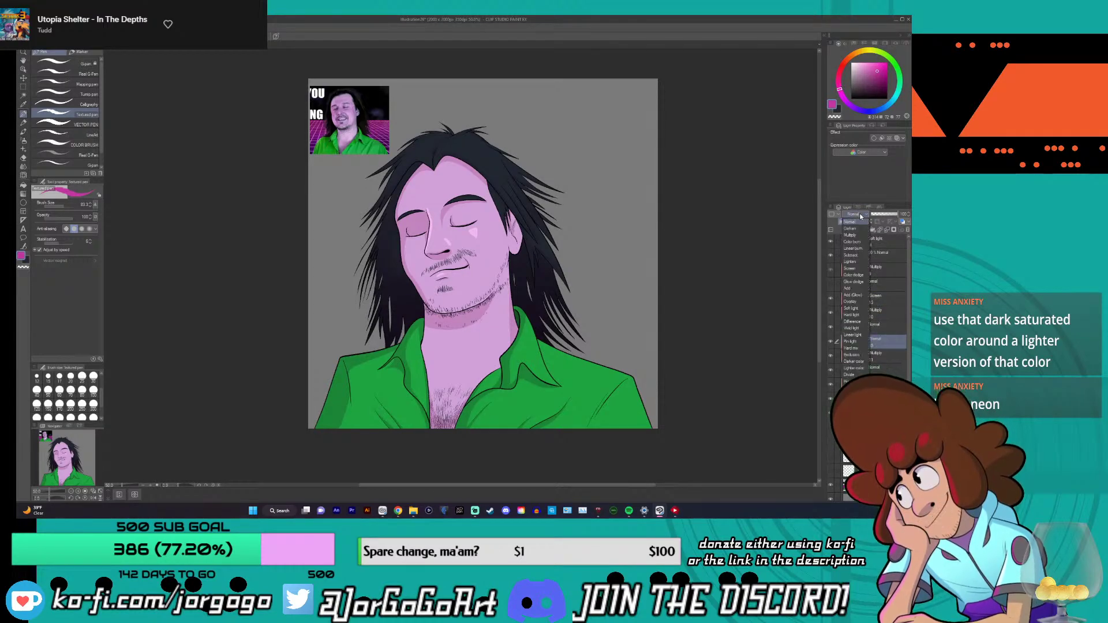
{"action": "left_click", "coordinate": [857, 269]}
- Try broad magenta textured highlights across the crown and outer edge of the hair, undoing each attempt
{"action": "mouse_move", "coordinate": [534, 196]}
{"action": "left_mouse_down"}
{"action": "mouse_move", "coordinate": [456, 141]}
{"action": "mouse_move", "coordinate": [393, 167]}
{"action": "left_mouse_up"}
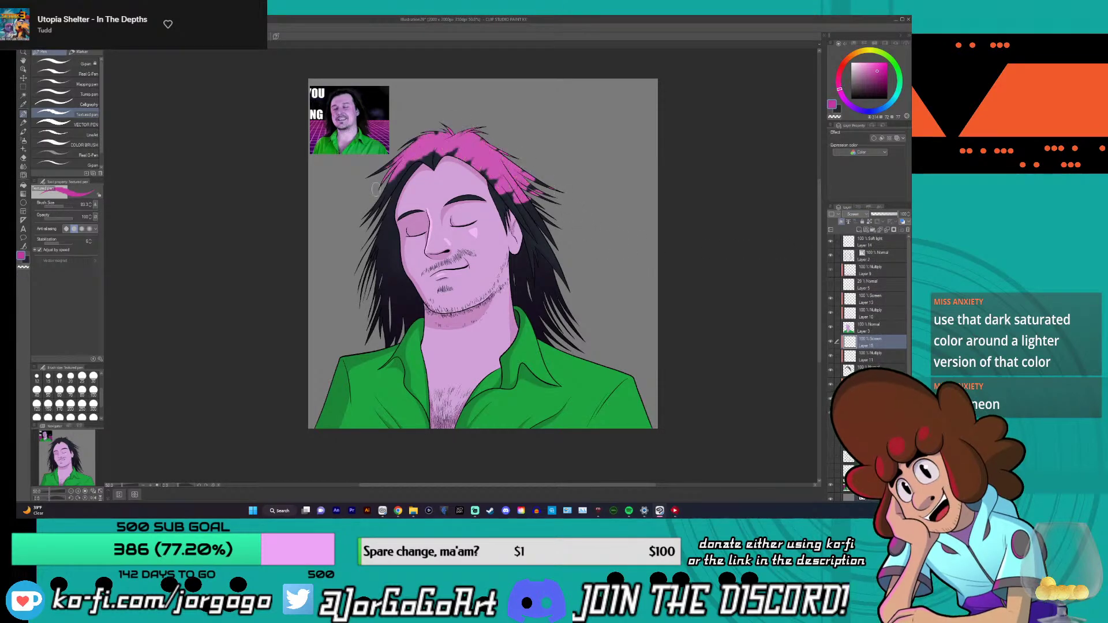
{"action": "key", "text": "ctrl+z"}
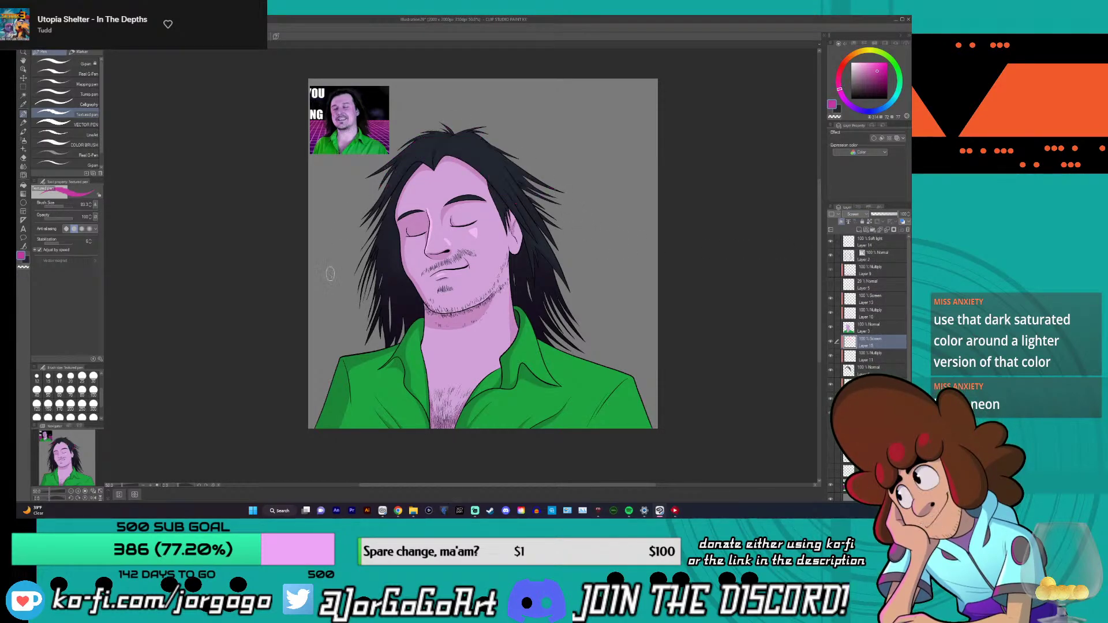
{"action": "mouse_move", "coordinate": [450, 134]}
{"action": "left_mouse_down"}
{"action": "mouse_move", "coordinate": [378, 199]}
{"action": "mouse_move", "coordinate": [398, 156]}
{"action": "left_mouse_up"}
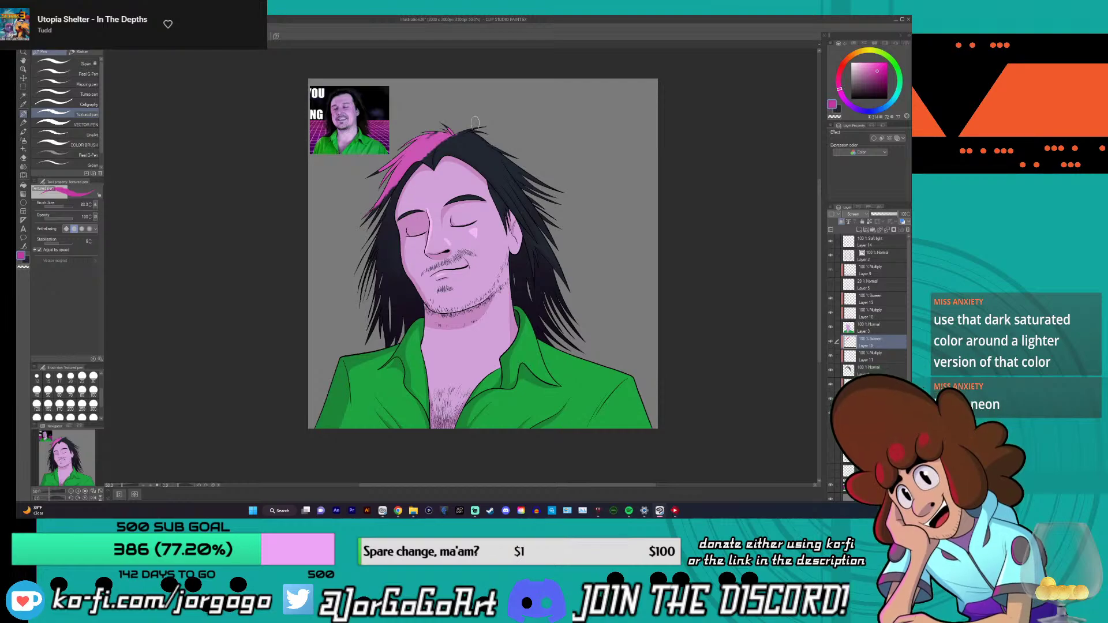
{"action": "key", "text": "ctrl+z"}
{"action": "mouse_move", "coordinate": [376, 172]}
{"action": "left_mouse_down"}
{"action": "mouse_move", "coordinate": [437, 125]}
{"action": "mouse_move", "coordinate": [360, 221]}
{"action": "left_mouse_up"}
{"action": "key", "text": "ctrl+z"}
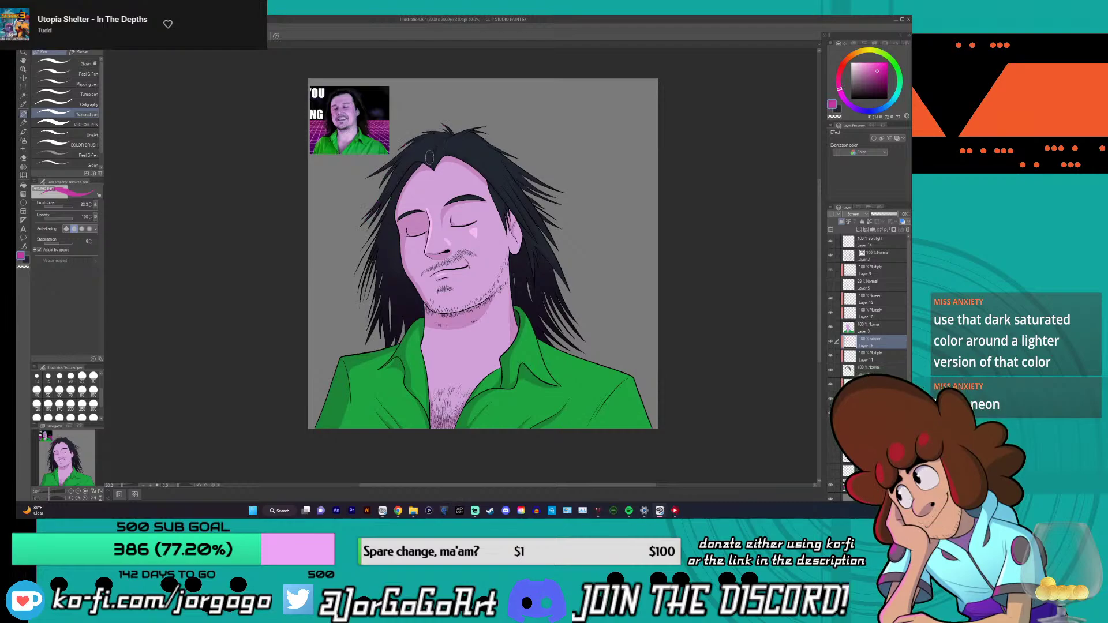
- Paint a small curved highlight along the inner fold of the earlobe on the facial highlight layer with a smooth pen
{"action": "left_click", "coordinate": [875, 299]}
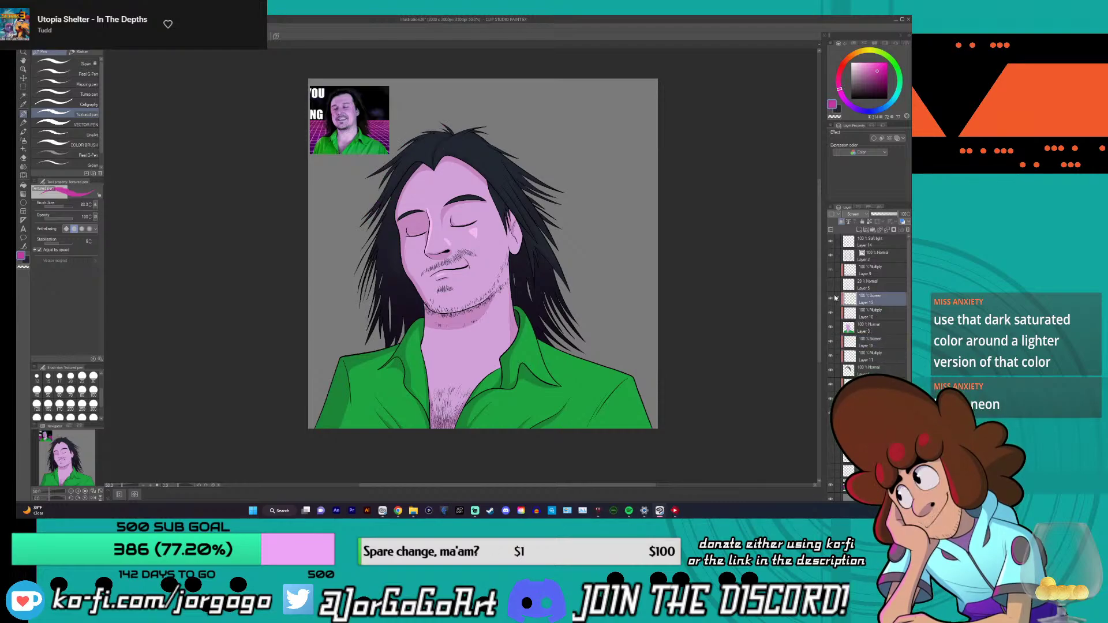
{"action": "mouse_move", "coordinate": [456, 205]}
{"action": "left_mouse_down"}
{"action": "mouse_move", "coordinate": [441, 185]}
{"action": "mouse_move", "coordinate": [454, 173]}
{"action": "mouse_move", "coordinate": [423, 193]}
{"action": "mouse_move", "coordinate": [427, 173]}
{"action": "mouse_move", "coordinate": [423, 200]}
{"action": "left_mouse_up"}
{"action": "key", "text": "ctrl+z"}
{"action": "left_click", "coordinate": [68, 65]}
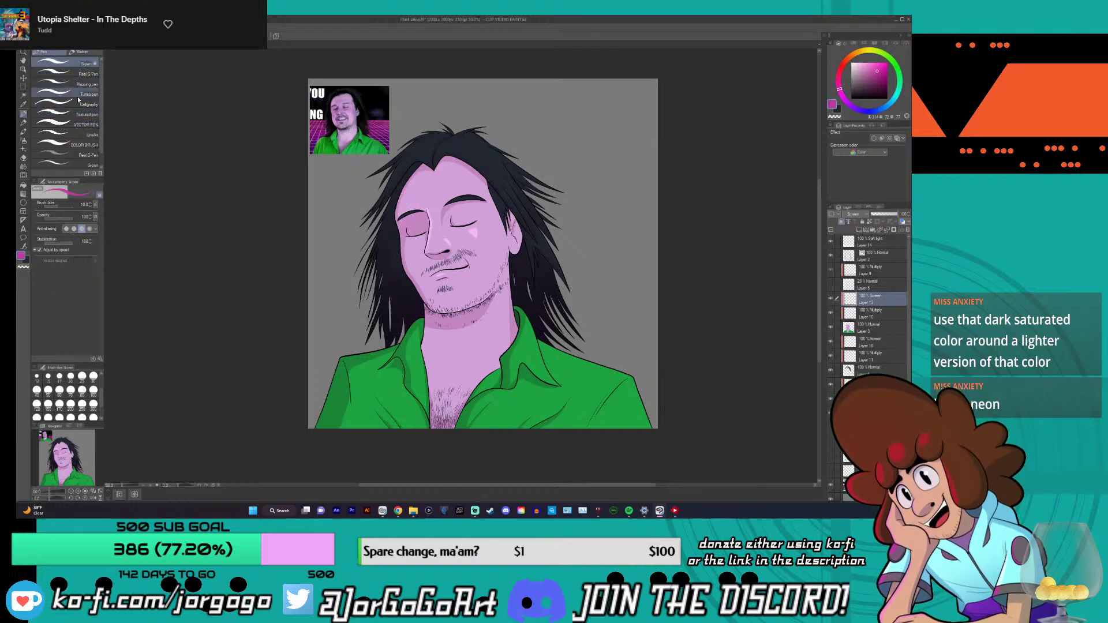
{"action": "key", "text": "ctrl+plus"}
{"action": "key", "text": "ctrl+plus"}
{"action": "key", "text": "ctrl+plus"}
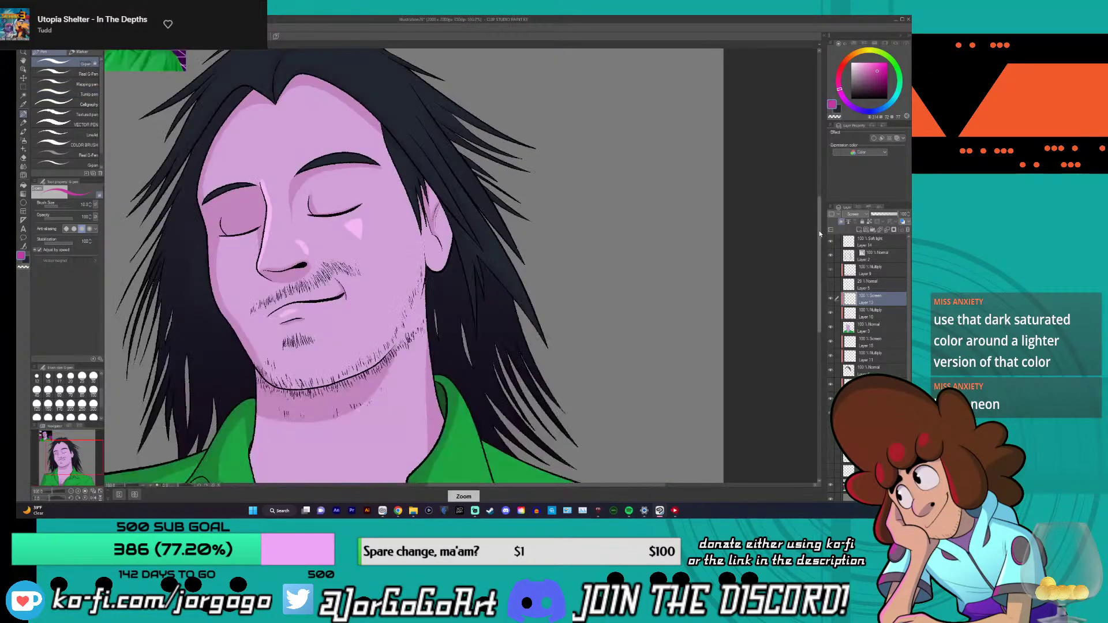
{"action": "left_click_drag", "start_coordinate": [821, 233], "coordinate": [820, 261]}
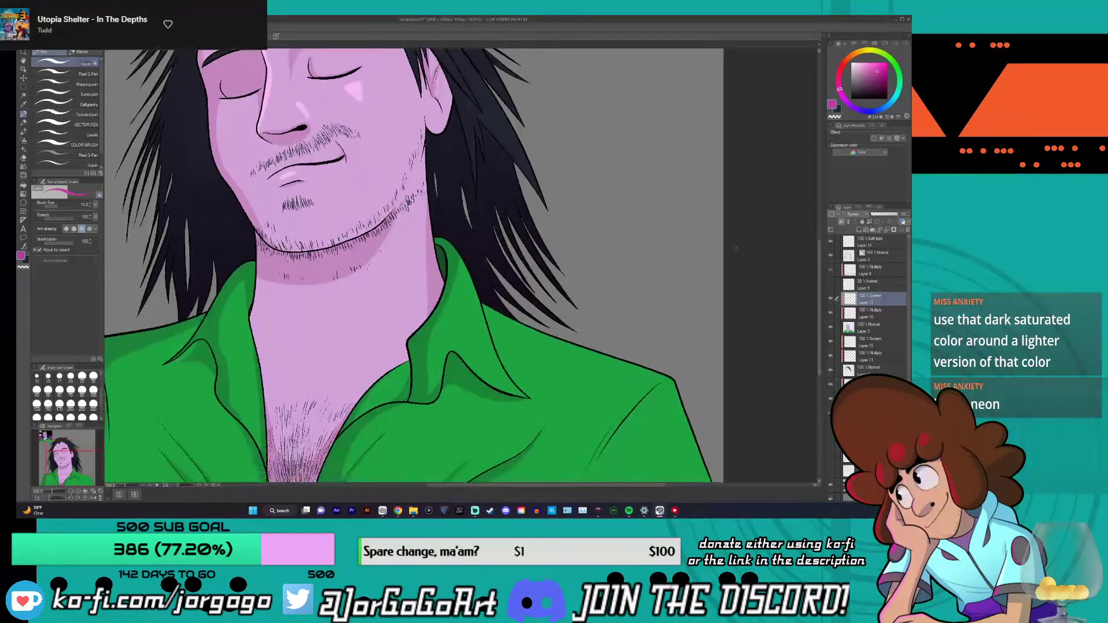
{"action": "key", "text": "ctrl+plus"}
{"action": "key", "text": "ctrl+minus"}
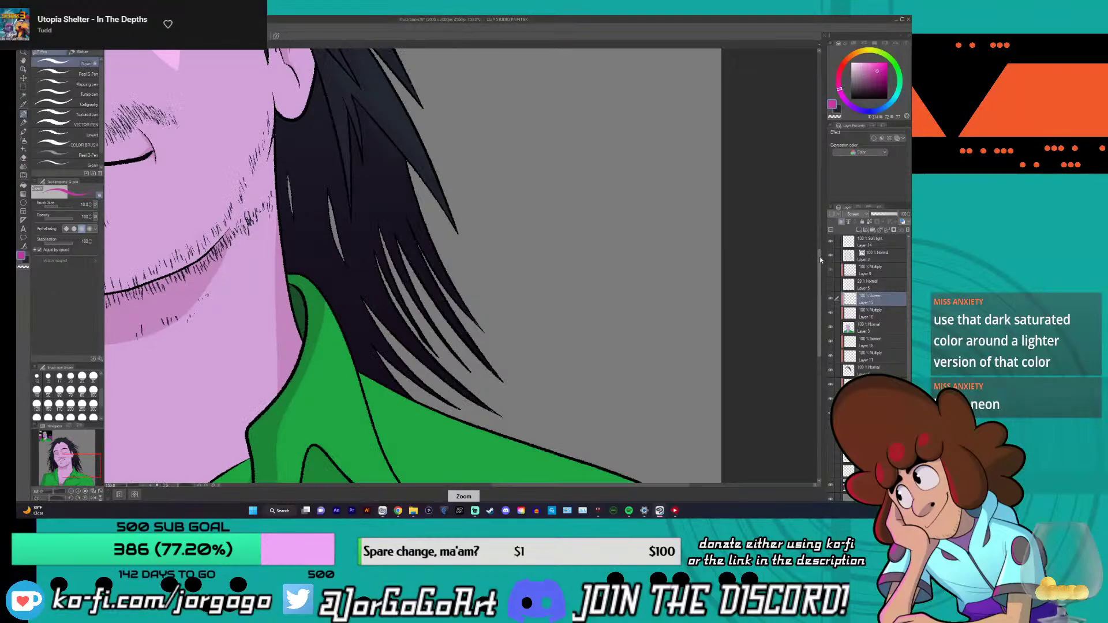
{"action": "left_click_drag", "start_coordinate": [819, 247], "coordinate": [819, 210]}
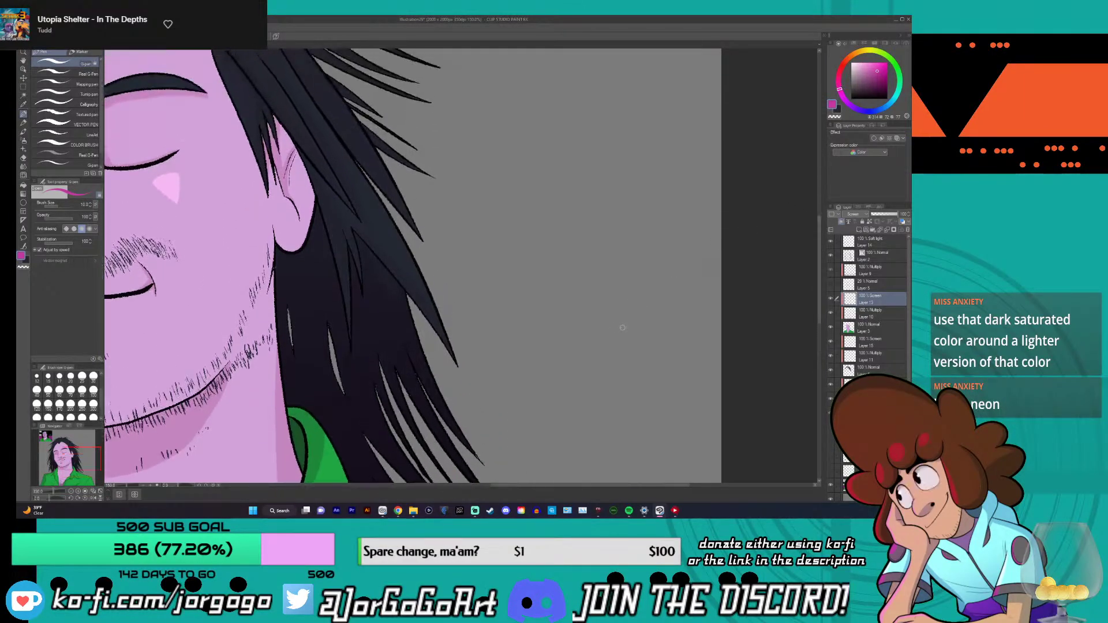
{"action": "left_click_drag", "start_coordinate": [551, 485], "coordinate": [500, 498]}
{"action": "scroll", "coordinate": [502, 196], "scroll_direction": "up", "scroll_amount": 3}
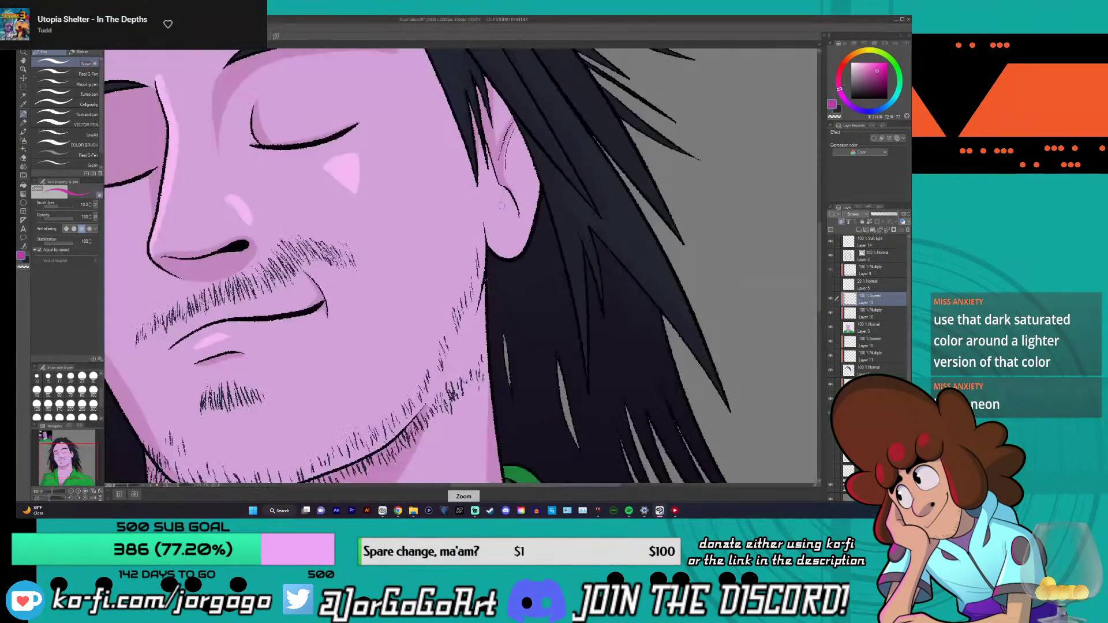
{"action": "key", "text": "ctrl+z"}
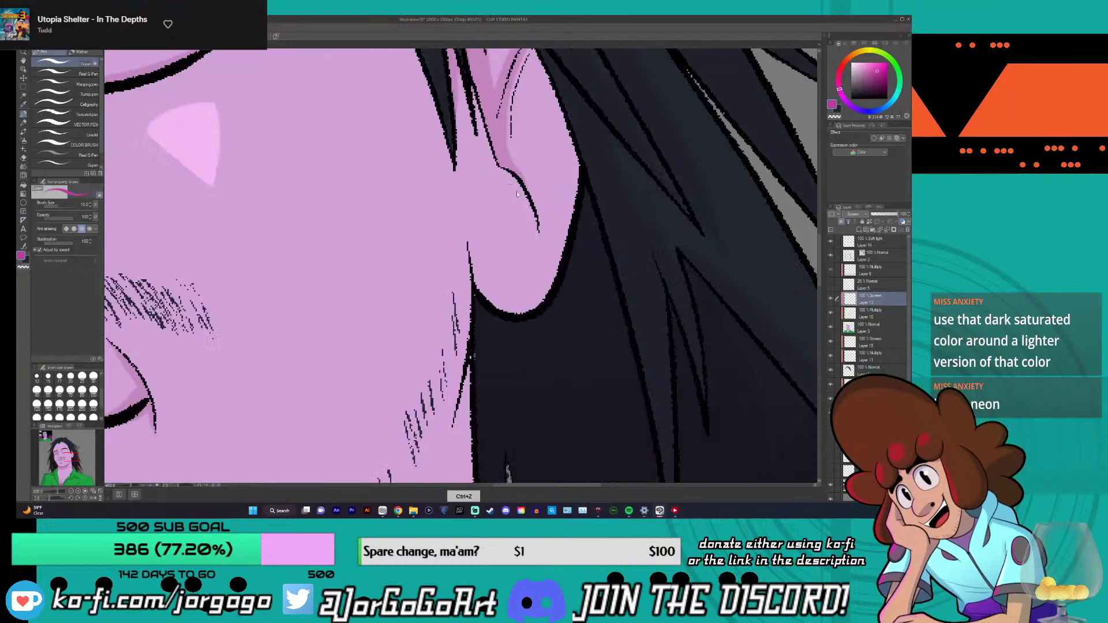
{"action": "left_click_drag", "start_coordinate": [518, 191], "coordinate": [533, 241]}
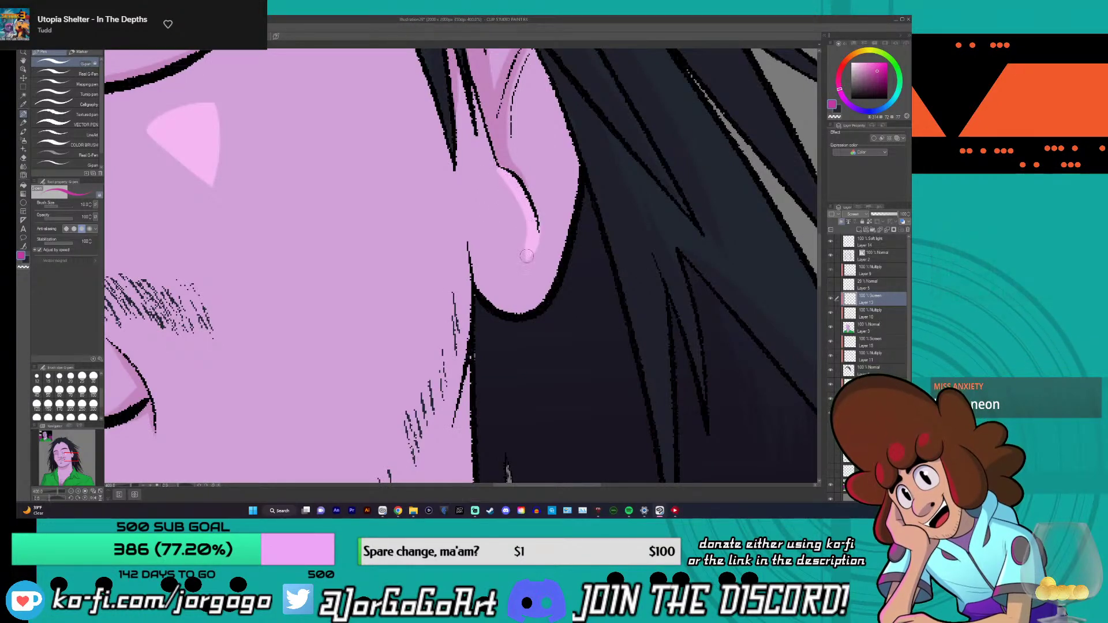
{"action": "scroll", "coordinate": [462, 118], "scroll_direction": "down", "scroll_amount": 2}
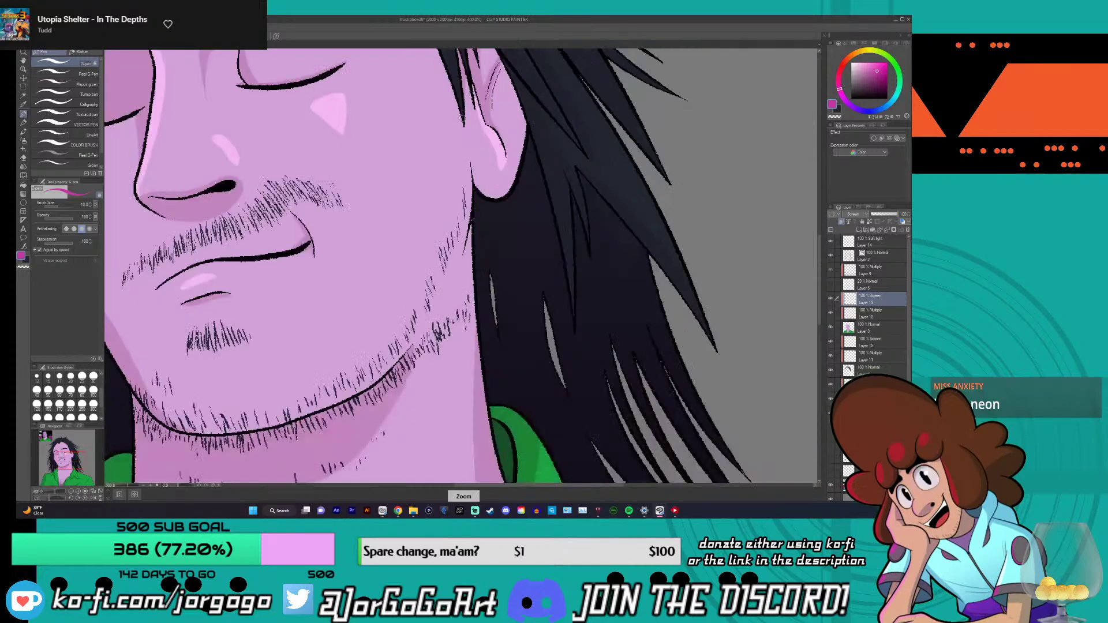
- Thicken the highlight running down the bridge of the nose to its tip, following the nose outline
{"action": "scroll", "coordinate": [462, 118], "scroll_direction": "down", "scroll_amount": 3}
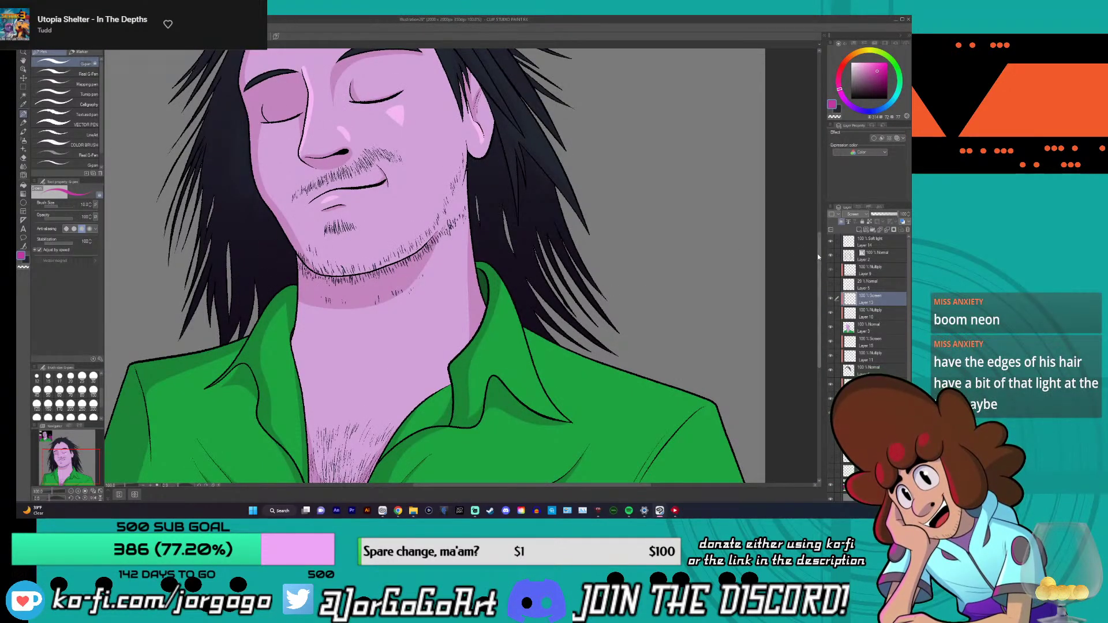
{"action": "scroll", "coordinate": [433, 265], "scroll_direction": "down", "scroll_amount": 5}
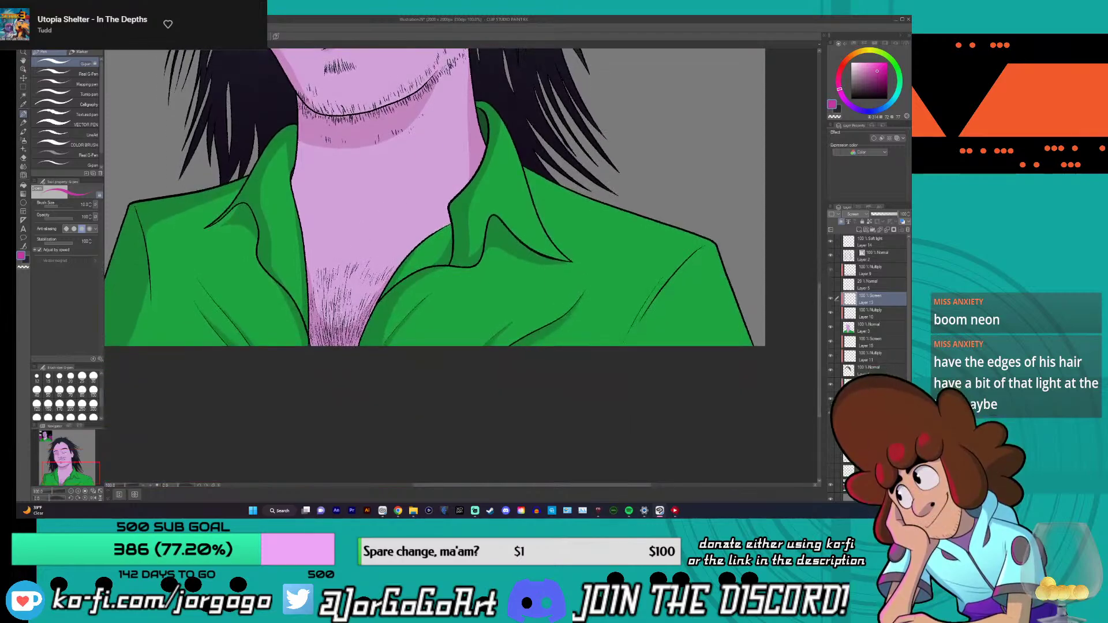
{"action": "key", "text": "ctrl+minus"}
{"action": "key", "text": "ctrl+minus"}
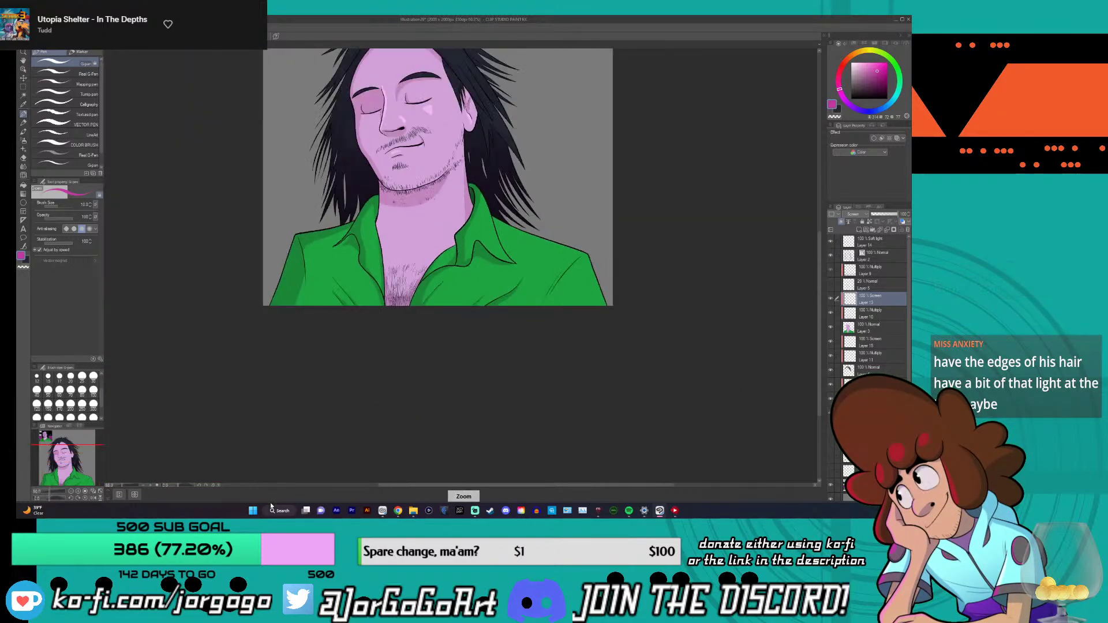
{"action": "key", "text": "ctrl+minus"}
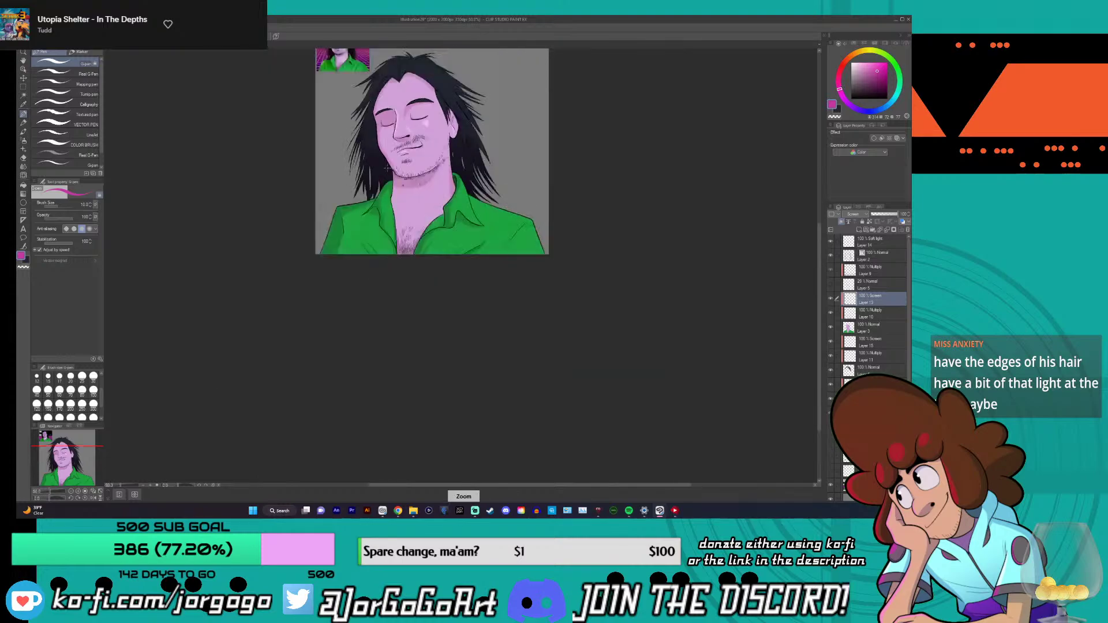
{"action": "scroll", "coordinate": [388, 167], "scroll_direction": "up", "scroll_amount": 2}
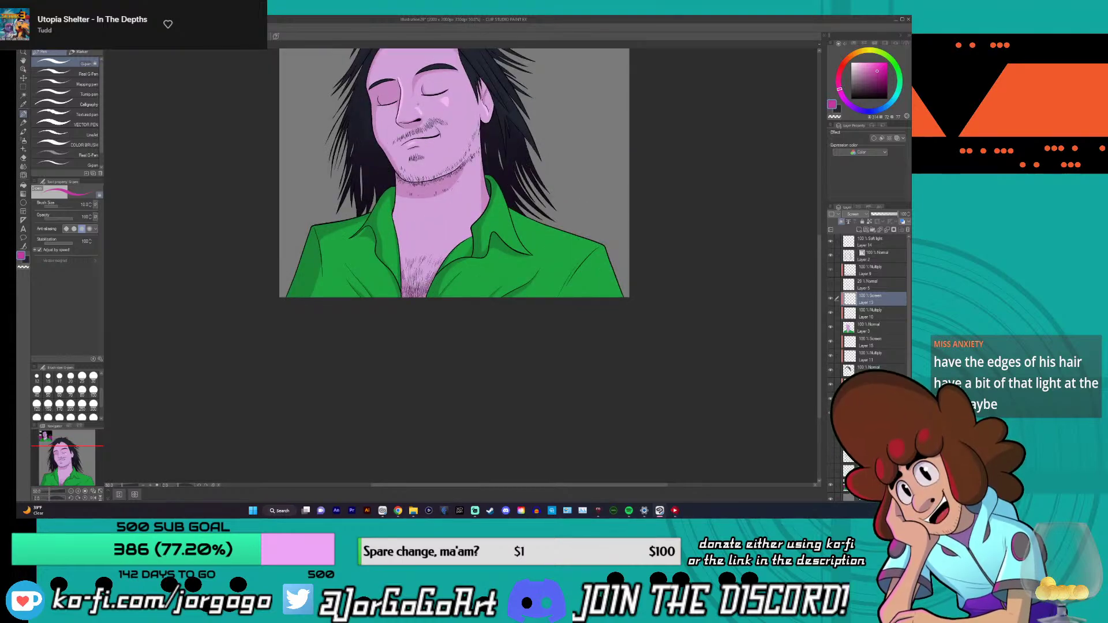
{"action": "scroll", "coordinate": [415, 104], "scroll_direction": "up", "scroll_amount": 2}
{"action": "scroll", "coordinate": [392, 93], "scroll_direction": "up", "scroll_amount": 3}
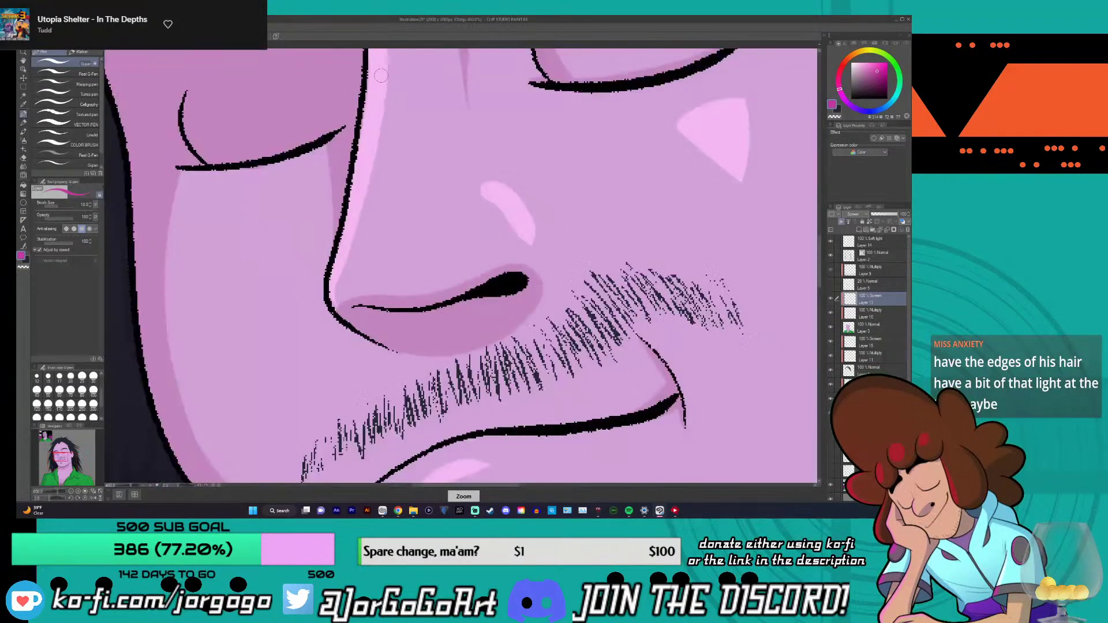
{"action": "scroll", "coordinate": [374, 81], "scroll_direction": "up", "scroll_amount": 2}
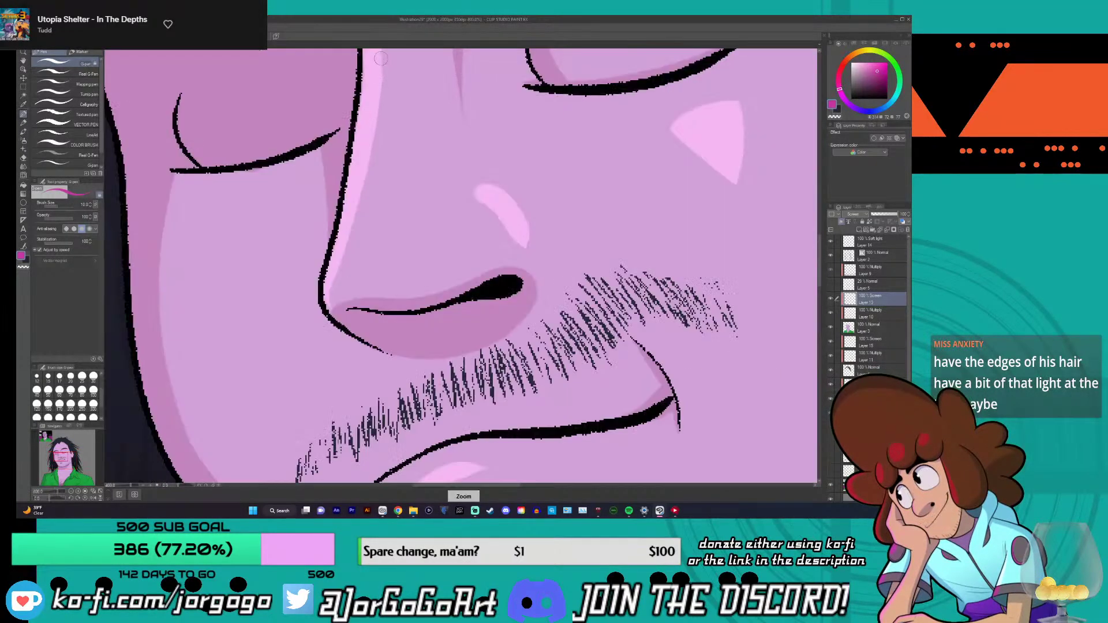
{"action": "left_click_drag", "start_coordinate": [382, 74], "coordinate": [343, 278]}
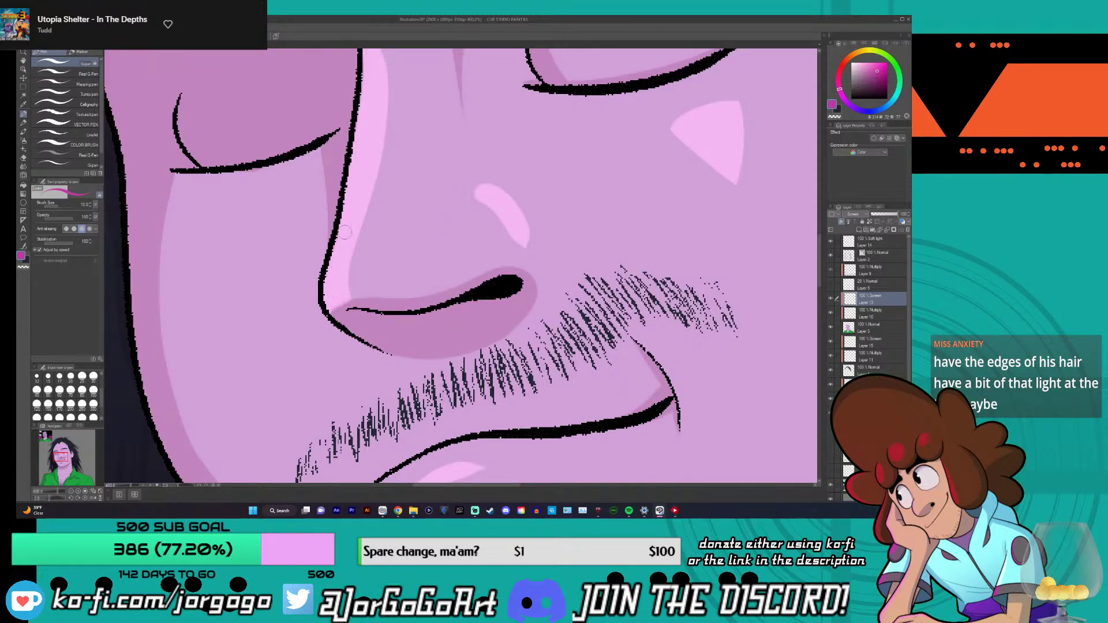
- On the hair's Screen highlight layer, paint thin magenta highlights on the loose strand tips beside the temple opposite the visible ear
{"action": "scroll", "coordinate": [335, 270], "scroll_direction": "down", "scroll_amount": 5}
{"action": "scroll", "coordinate": [347, 254], "scroll_direction": "down", "scroll_amount": 2}
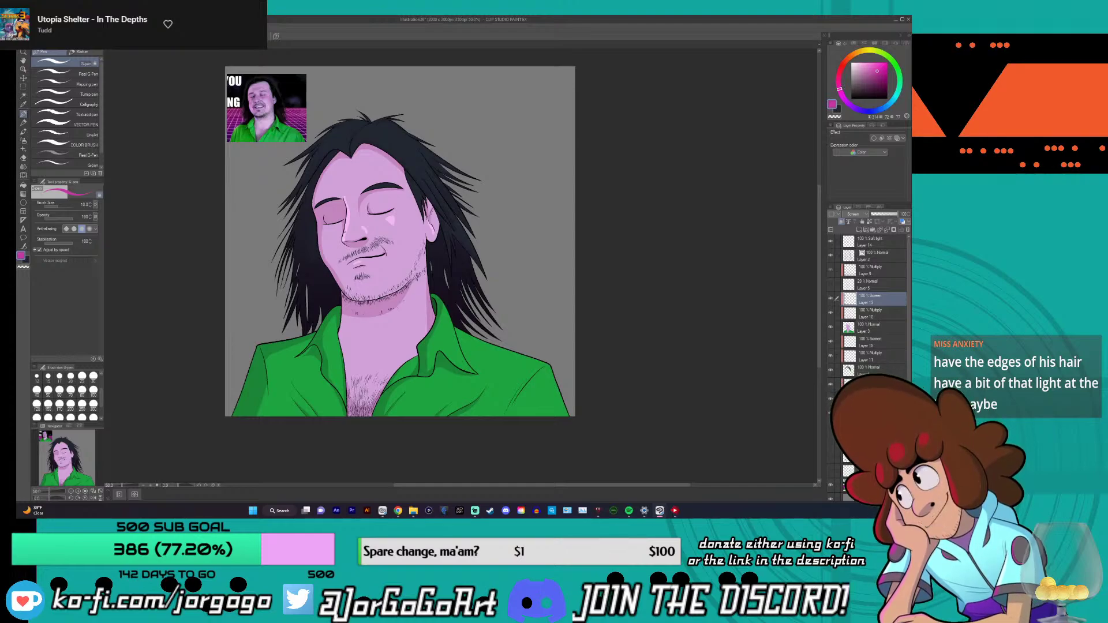
{"action": "left_click", "coordinate": [831, 344]}
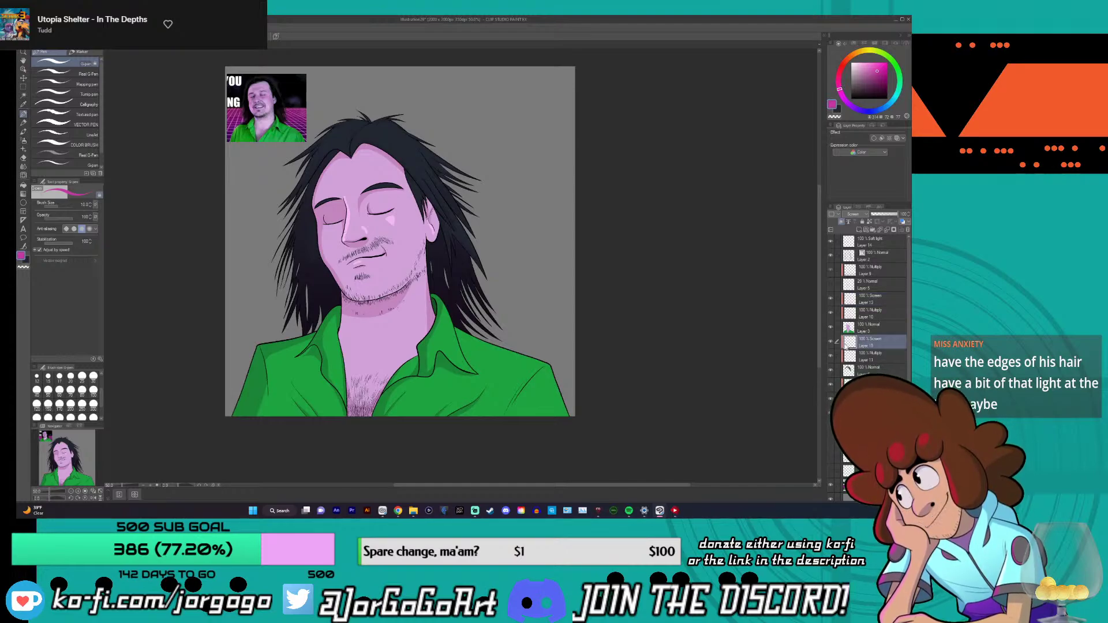
{"action": "scroll", "coordinate": [312, 171], "scroll_direction": "up", "scroll_amount": 2}
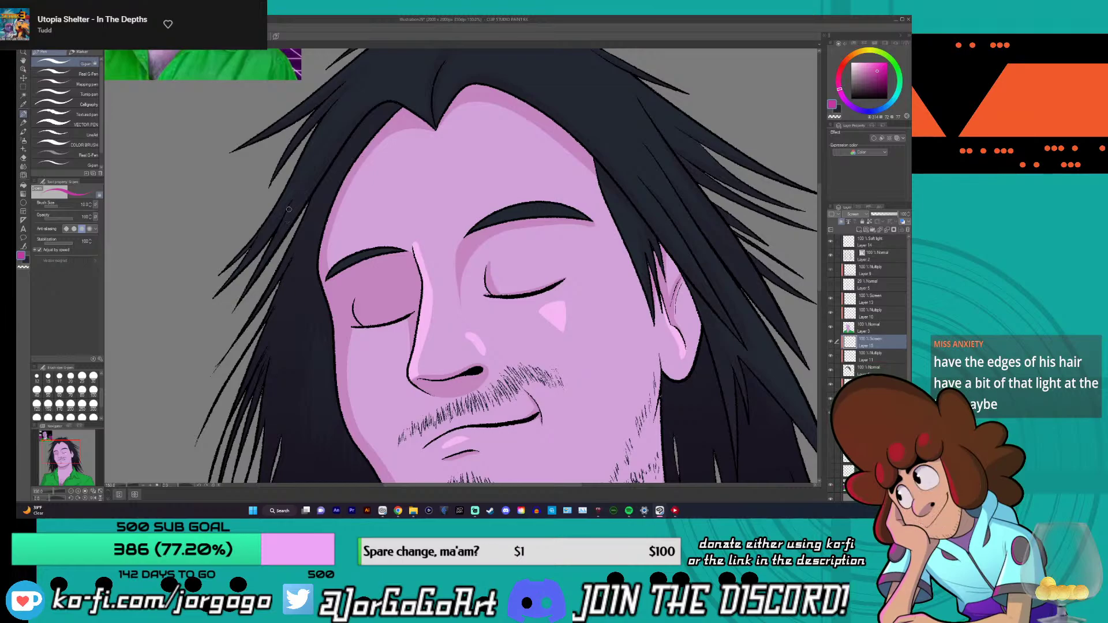
{"action": "scroll", "coordinate": [368, 105], "scroll_direction": "down", "scroll_amount": 2}
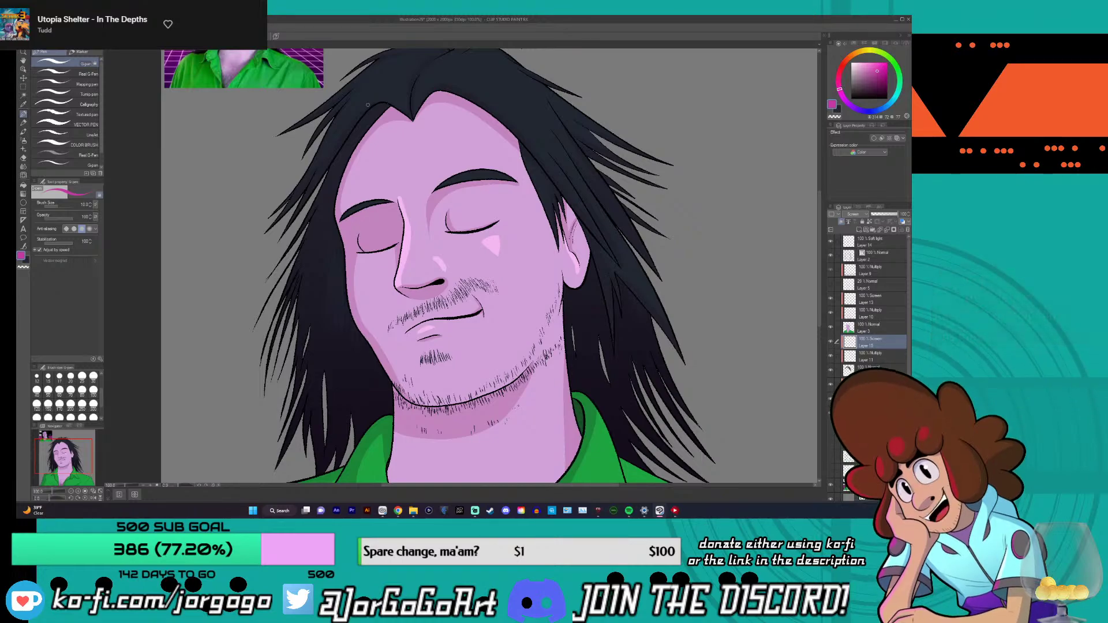
{"action": "scroll", "coordinate": [367, 104], "scroll_direction": "down", "scroll_amount": 2}
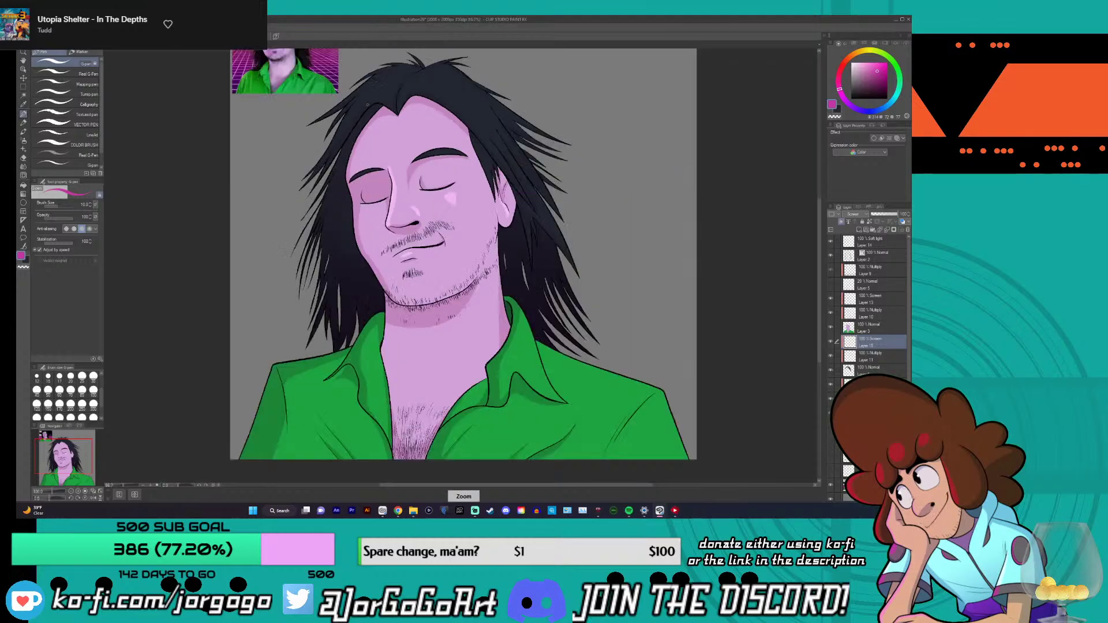
{"action": "scroll", "coordinate": [368, 104], "scroll_direction": "up", "scroll_amount": 4}
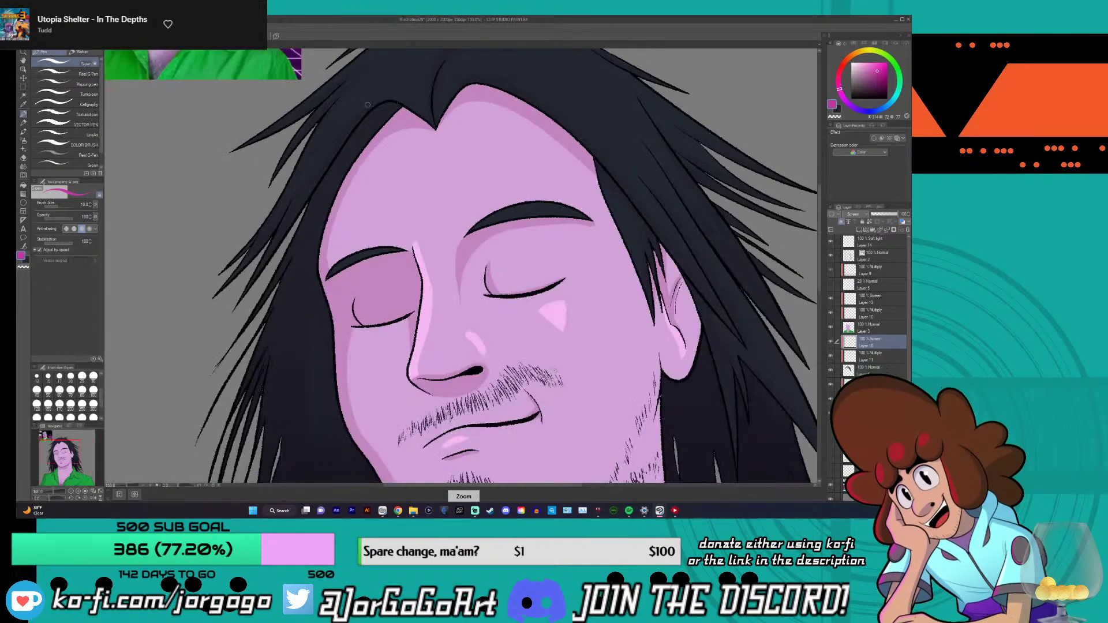
{"action": "scroll", "coordinate": [299, 219], "scroll_direction": "up", "scroll_amount": 1}
{"action": "mouse_move", "coordinate": [281, 243]}
{"action": "left_mouse_down"}
{"action": "mouse_move", "coordinate": [243, 296]}
{"action": "mouse_move", "coordinate": [268, 266]}
{"action": "mouse_move", "coordinate": [255, 275]}
{"action": "left_mouse_up"}
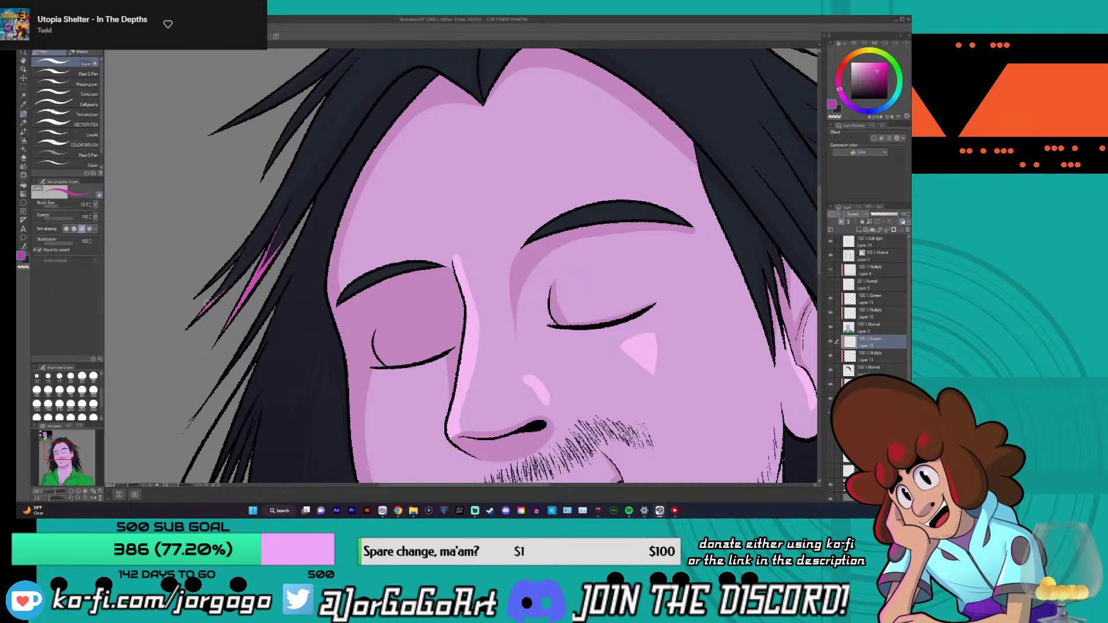
{"action": "key", "text": "ctrl+z"}
{"action": "scroll", "coordinate": [243, 254], "scroll_direction": "down", "scroll_amount": 3}
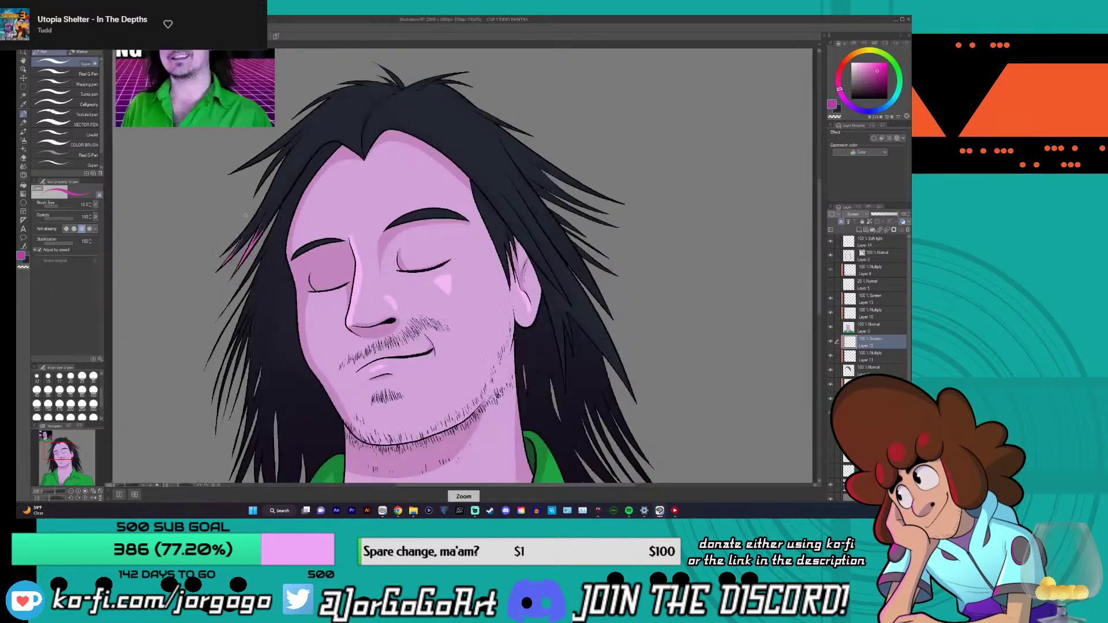
{"action": "scroll", "coordinate": [293, 186], "scroll_direction": "up", "scroll_amount": 3}
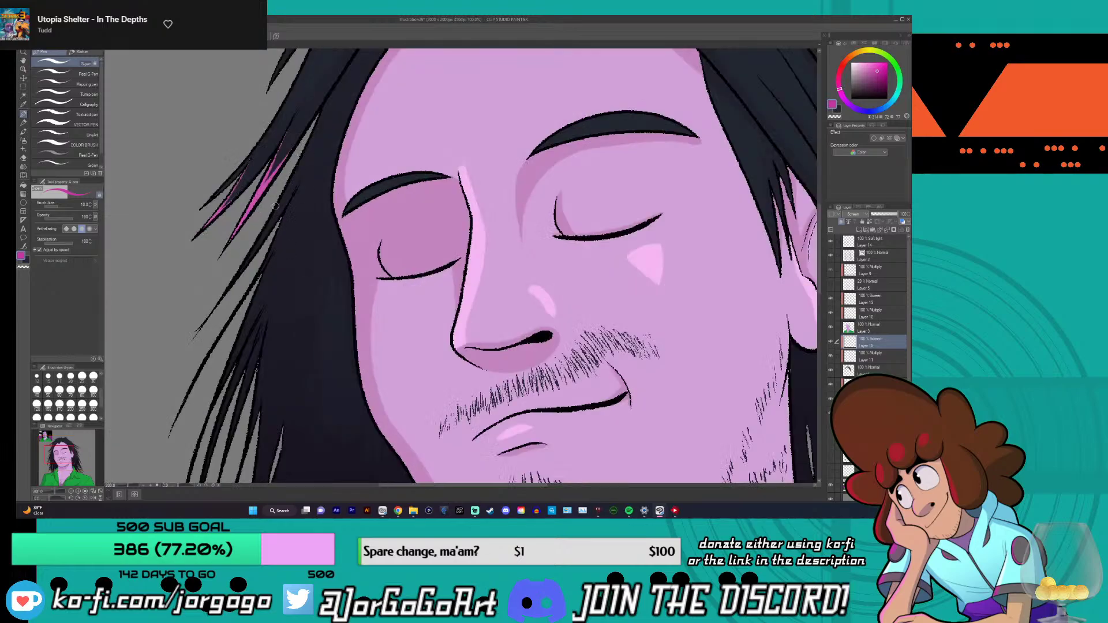
{"action": "scroll", "coordinate": [222, 287], "scroll_direction": "down", "scroll_amount": 3}
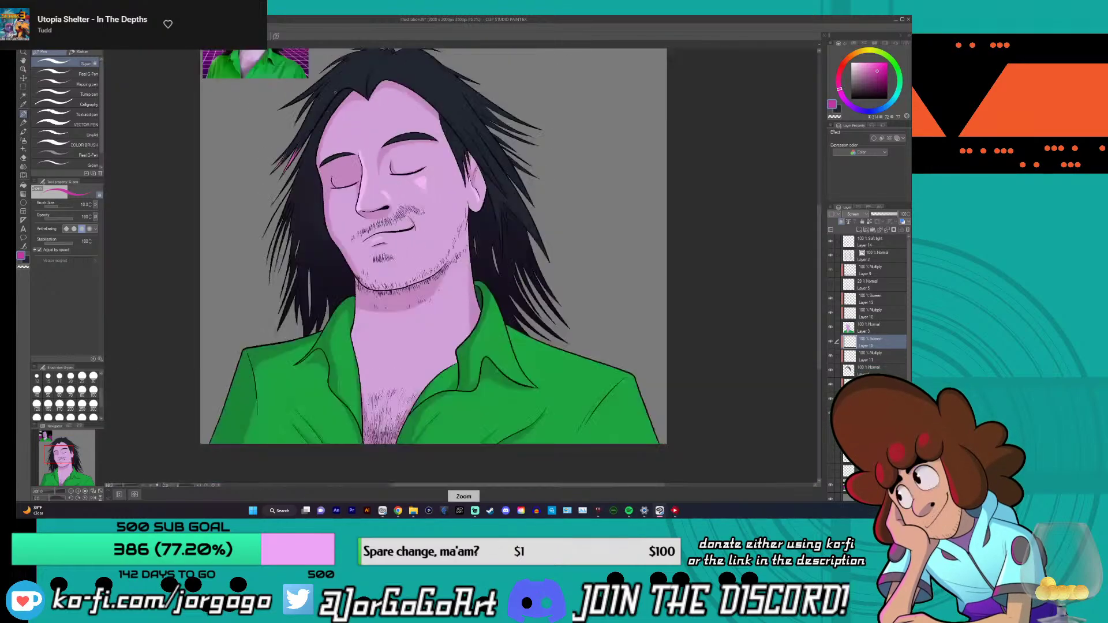
- Paint tapered magenta highlights along the lower edges of the two loose strands higher up on the same side of the hair
{"action": "scroll", "coordinate": [261, 219], "scroll_direction": "up", "scroll_amount": 3}
{"action": "scroll", "coordinate": [261, 219], "scroll_direction": "down", "scroll_amount": 3}
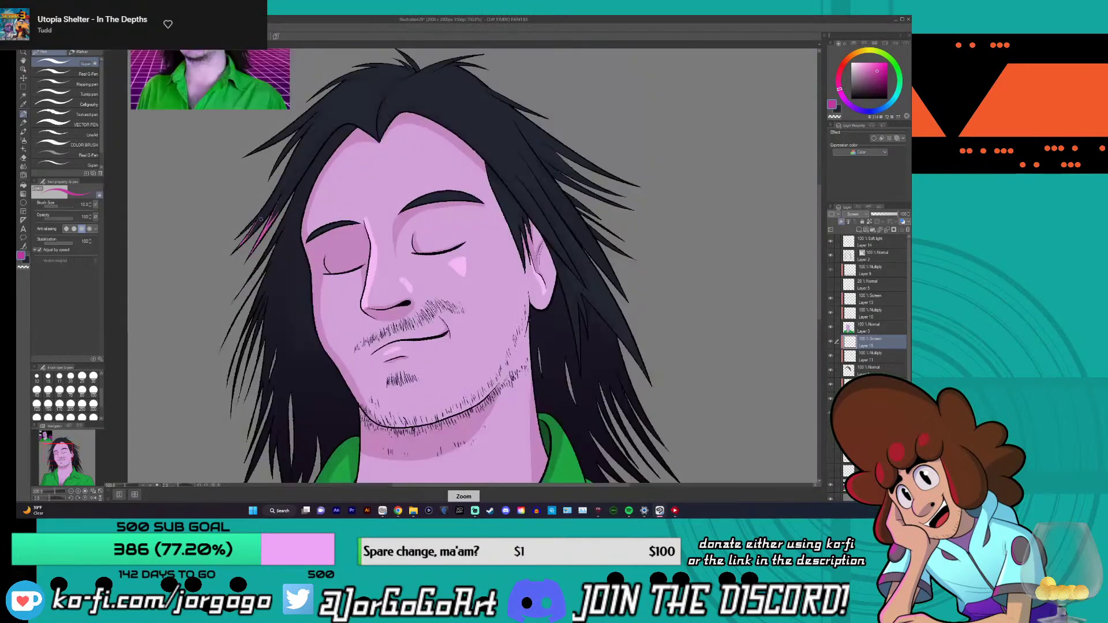
{"action": "scroll", "coordinate": [759, 178], "scroll_direction": "up", "scroll_amount": 1}
{"action": "scroll", "coordinate": [277, 216], "scroll_direction": "up", "scroll_amount": 3}
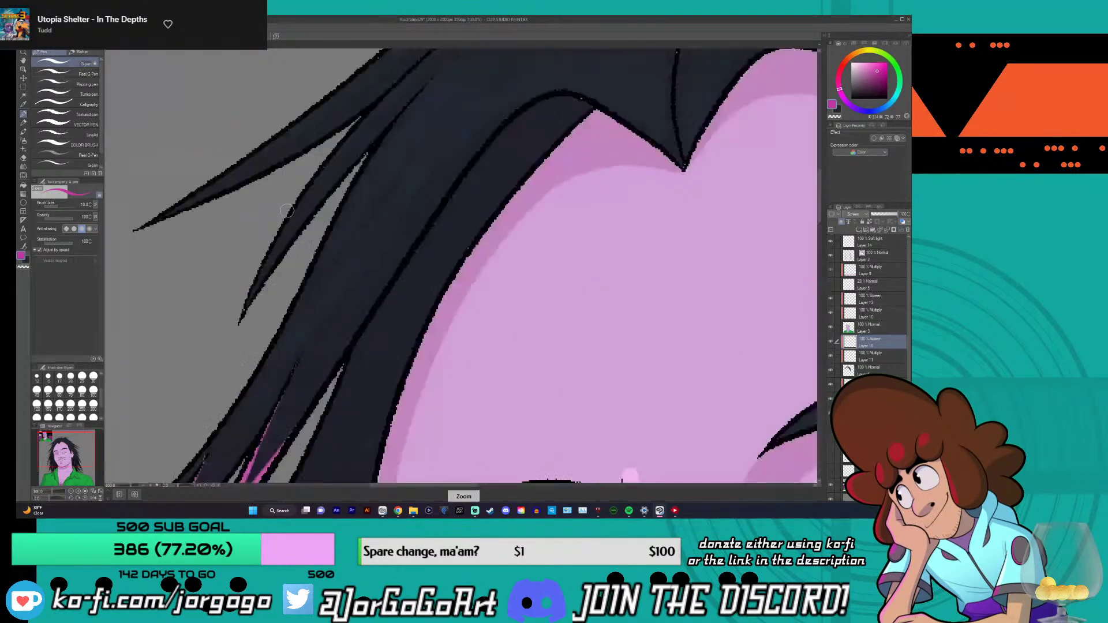
{"action": "left_click_drag", "start_coordinate": [322, 200], "coordinate": [247, 304]}
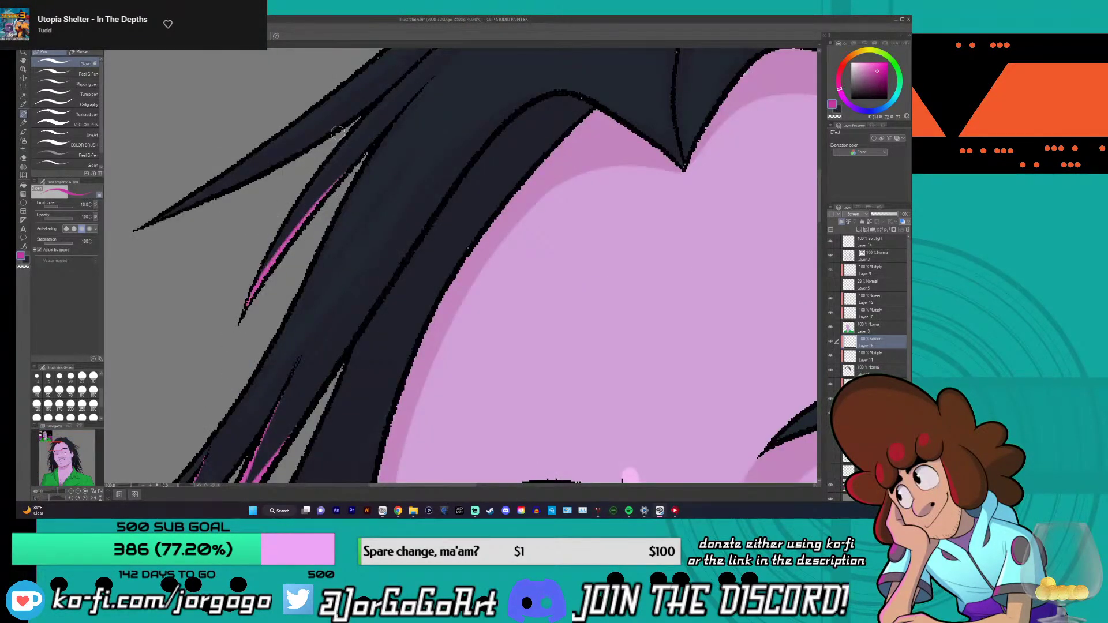
{"action": "left_click_drag", "start_coordinate": [268, 169], "coordinate": [163, 216]}
{"action": "scroll", "coordinate": [258, 179], "scroll_direction": "down", "scroll_amount": 4}
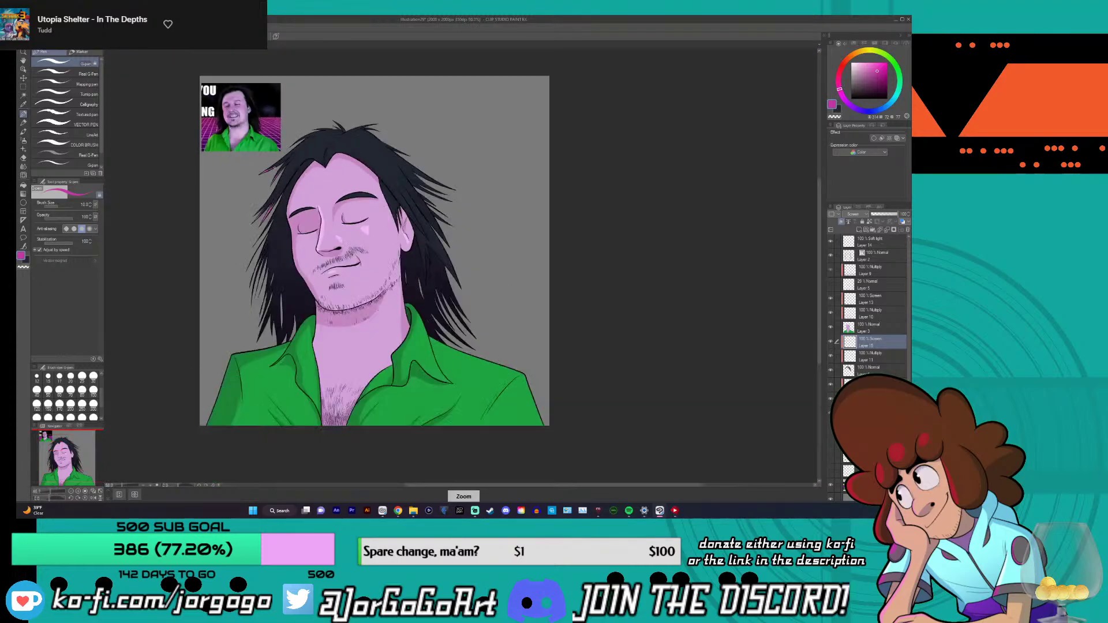
- Paint a thin magenta highlight along the edge of the hair strand crossing just behind the ear, undoing and redrawing the stroke
{"action": "scroll", "coordinate": [453, 223], "scroll_direction": "up", "scroll_amount": 6}
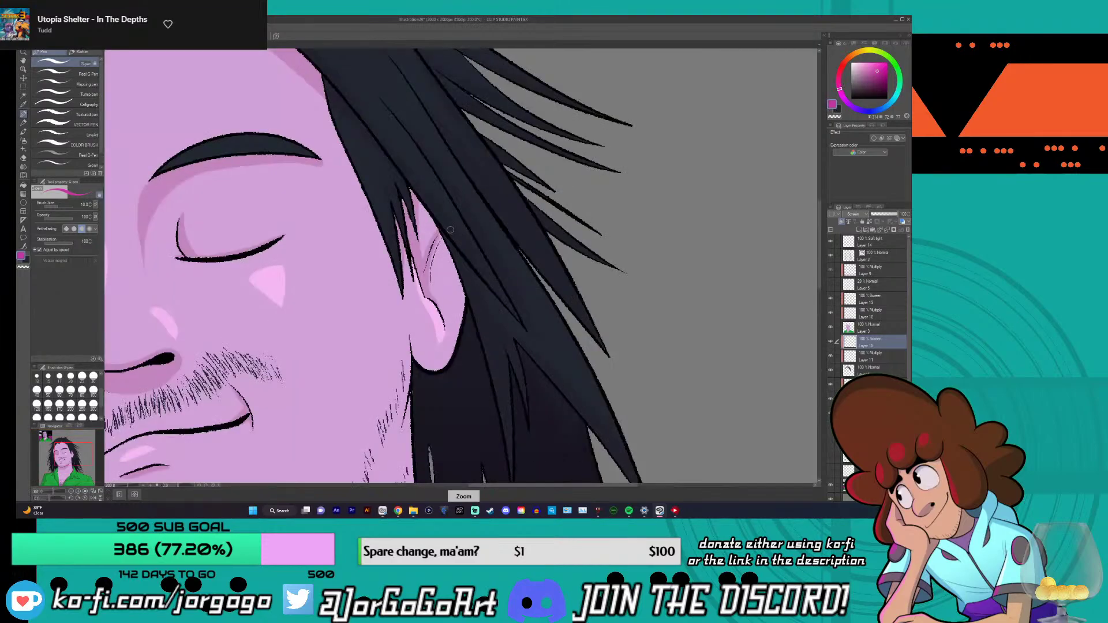
{"action": "left_click_drag", "start_coordinate": [421, 203], "coordinate": [586, 416]}
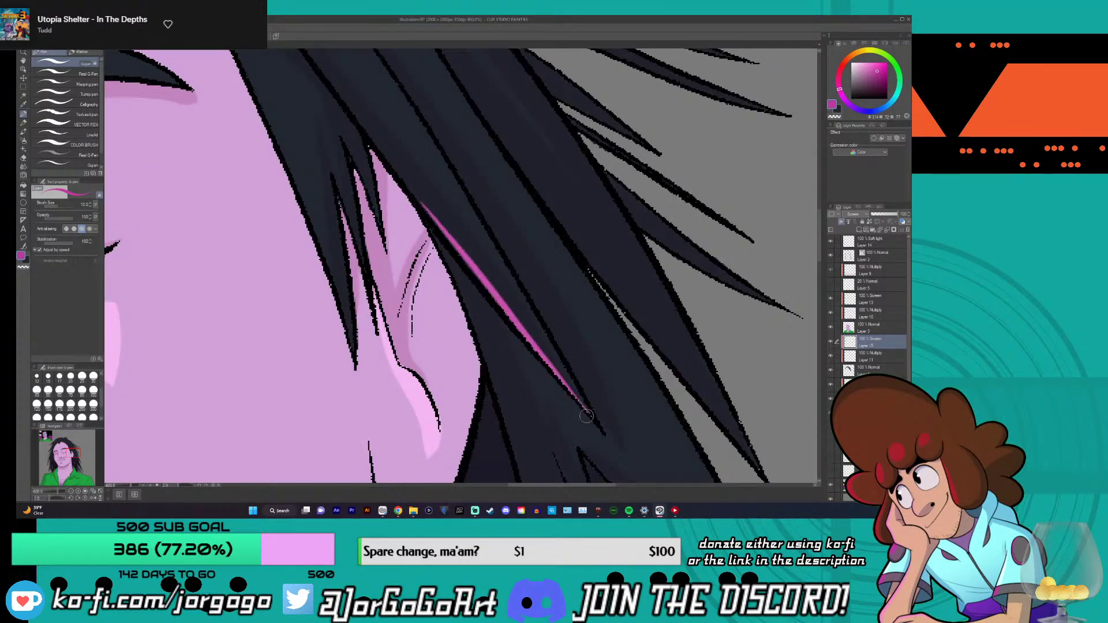
{"action": "key", "text": "ctrl+z"}
{"action": "mouse_move", "coordinate": [398, 178]}
{"action": "left_mouse_down"}
{"action": "mouse_move", "coordinate": [580, 415]}
{"action": "mouse_move", "coordinate": [410, 188]}
{"action": "mouse_move", "coordinate": [557, 384]}
{"action": "left_mouse_up"}
{"action": "key", "text": "ctrl+z"}
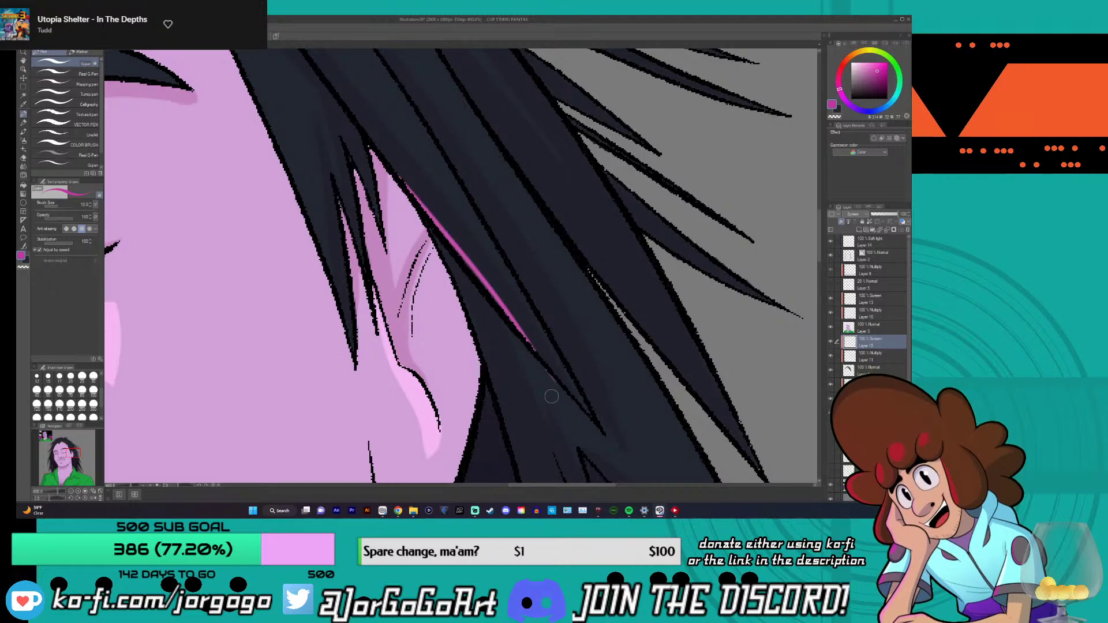
- Examine the highlight behind the ear up close and within the whole portrait against the reference photo
{"action": "scroll", "coordinate": [552, 397], "scroll_direction": "down", "scroll_amount": 2}
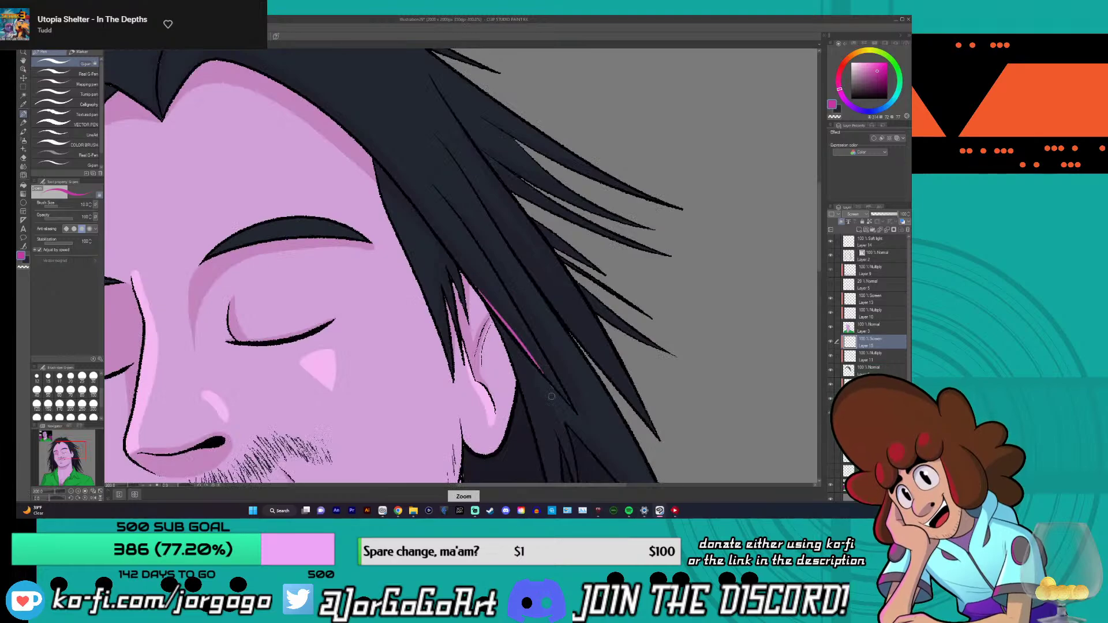
{"action": "scroll", "coordinate": [551, 396], "scroll_direction": "down", "scroll_amount": 1}
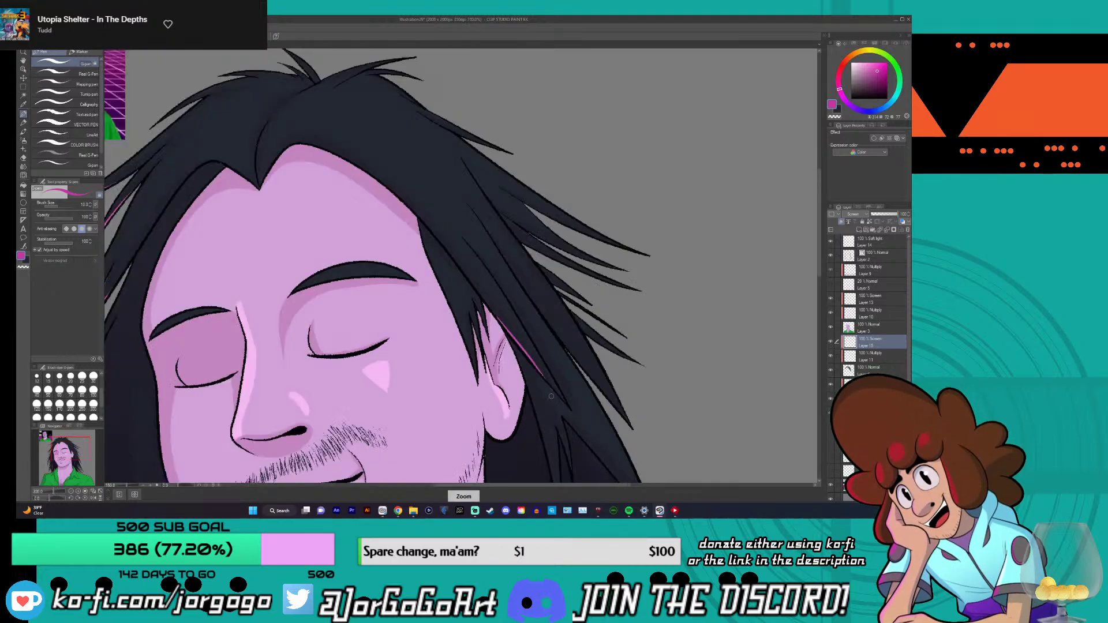
{"action": "scroll", "coordinate": [475, 273], "scroll_direction": "down", "scroll_amount": 1}
{"action": "scroll", "coordinate": [477, 280], "scroll_direction": "up", "scroll_amount": 3}
{"action": "scroll", "coordinate": [479, 294], "scroll_direction": "down", "scroll_amount": 4}
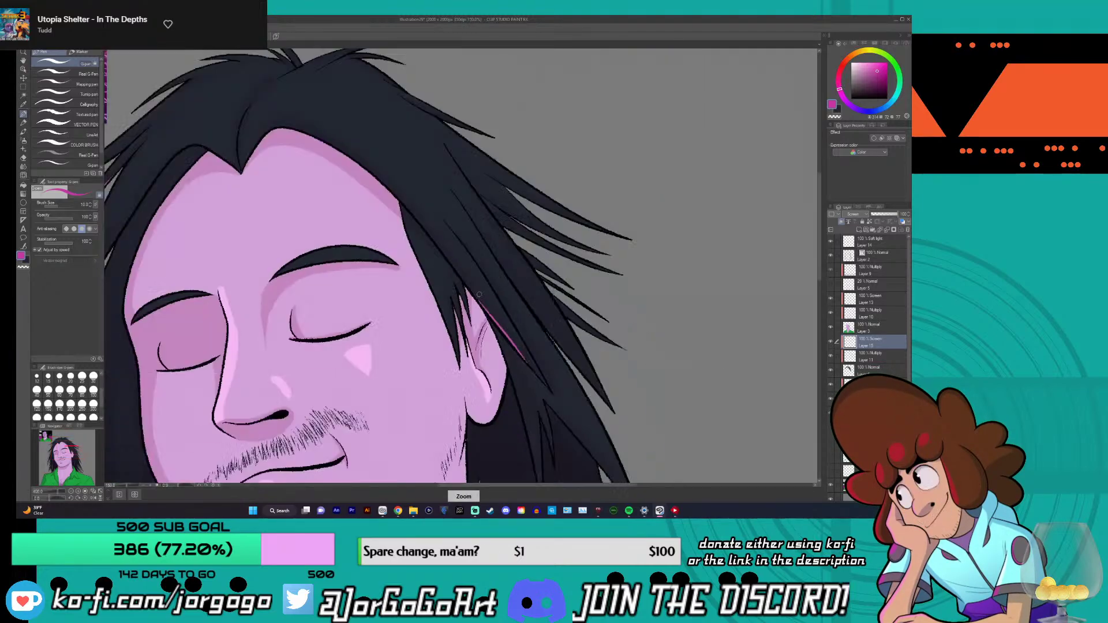
{"action": "scroll", "coordinate": [479, 295], "scroll_direction": "down", "scroll_amount": 1}
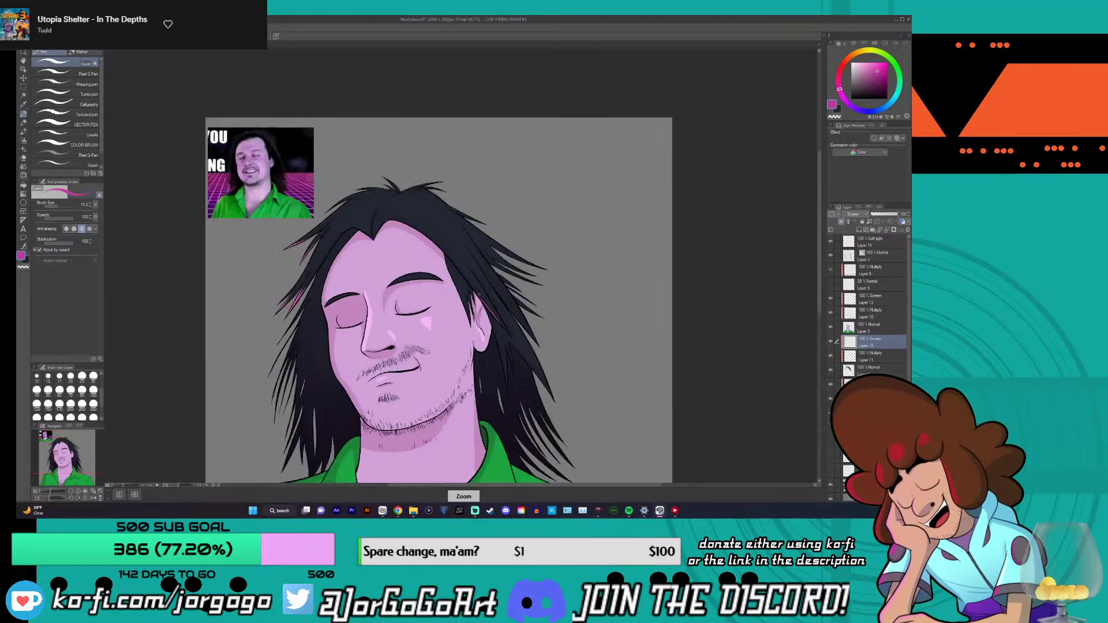
{"action": "scroll", "coordinate": [479, 294], "scroll_direction": "up", "scroll_amount": 1}
{"action": "scroll", "coordinate": [479, 294], "scroll_direction": "down", "scroll_amount": 1}
{"action": "scroll", "coordinate": [479, 294], "scroll_direction": "up", "scroll_amount": 3}
{"action": "scroll", "coordinate": [480, 294], "scroll_direction": "down", "scroll_amount": 4}
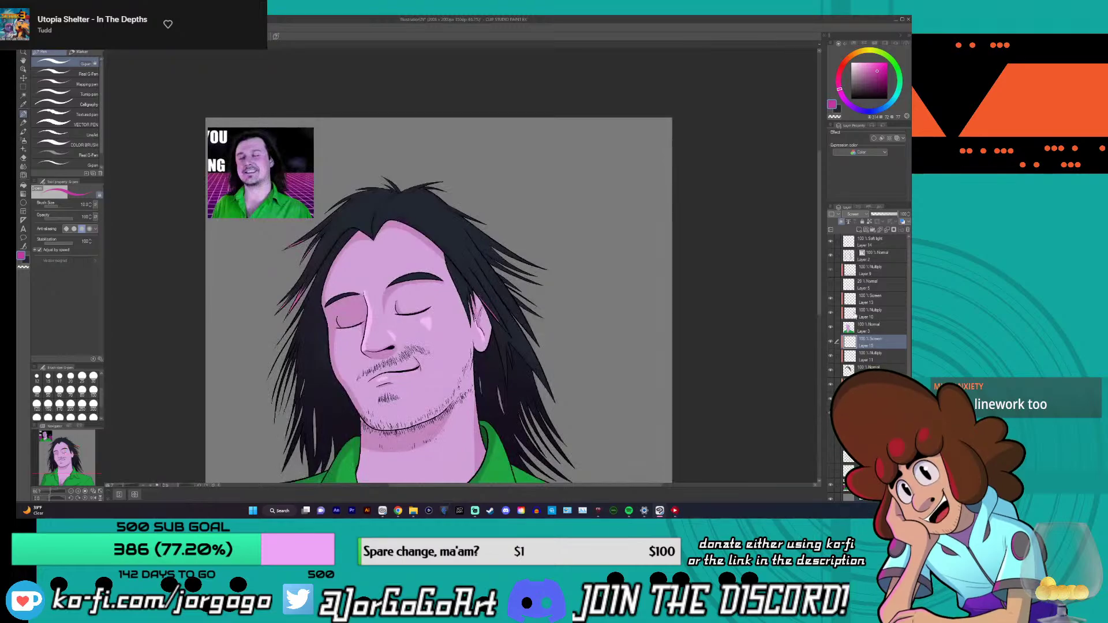
- Add a new layer clipped to the linework layer, directly above it
{"action": "left_click", "coordinate": [874, 256]}
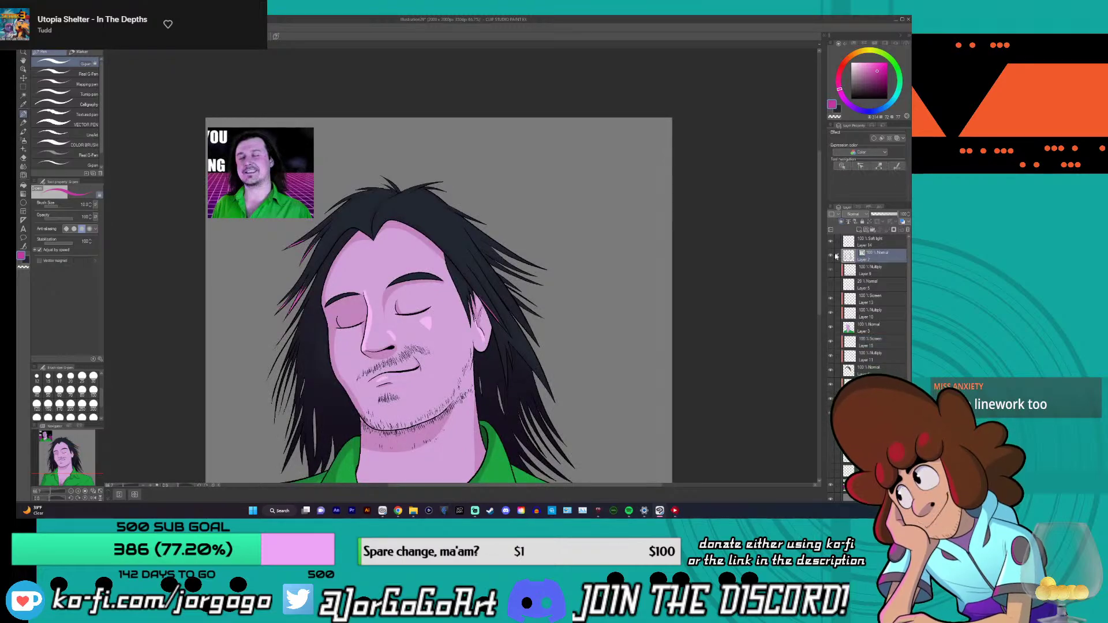
{"action": "left_click", "coordinate": [856, 229]}
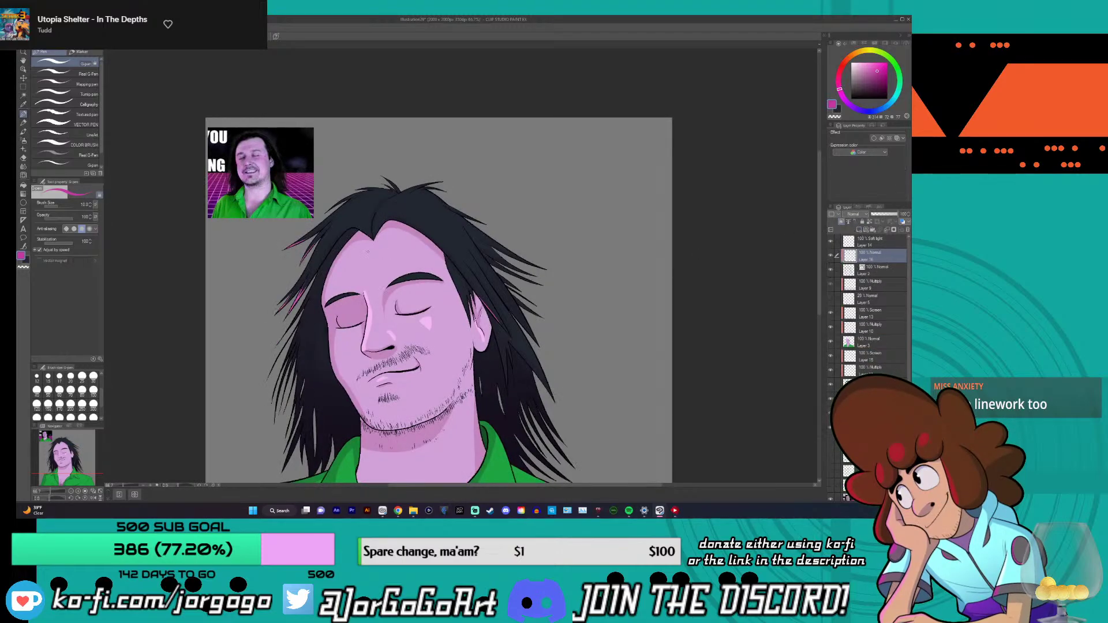
- Try magenta strokes over the outline of the highlighted strand beside the temple in Normal mode, undoing each attempt
{"action": "scroll", "coordinate": [296, 326], "scroll_direction": "up", "scroll_amount": 5}
{"action": "left_click_drag", "start_coordinate": [323, 283], "coordinate": [269, 358]}
{"action": "key", "text": "ctrl+z"}
{"action": "left_click_drag", "start_coordinate": [333, 267], "coordinate": [279, 334]}
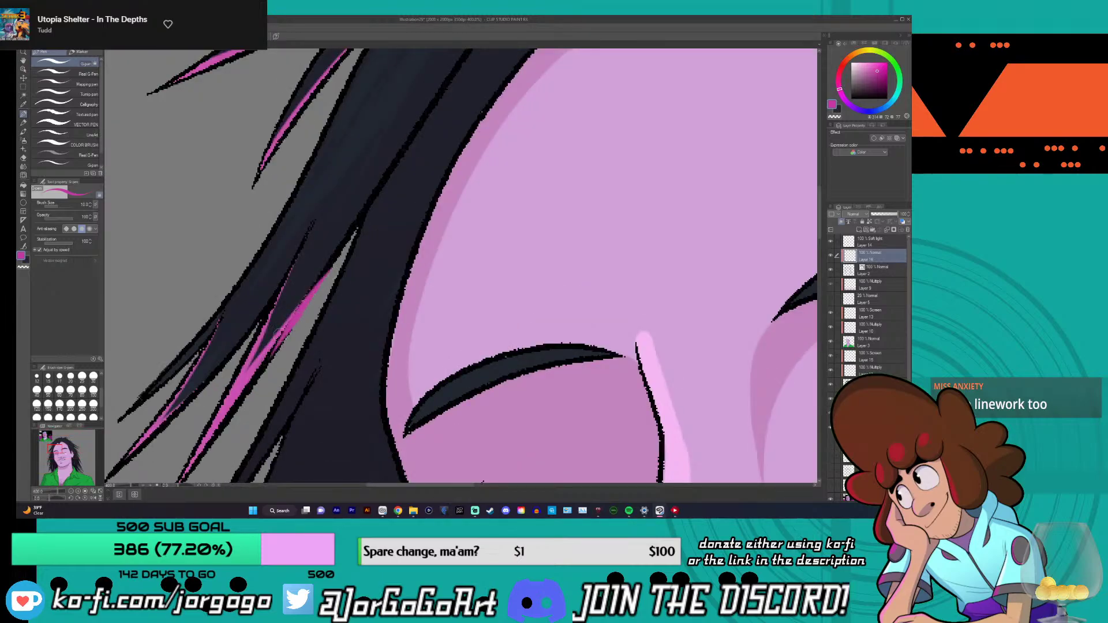
{"action": "left_click_drag", "start_coordinate": [318, 286], "coordinate": [234, 407]}
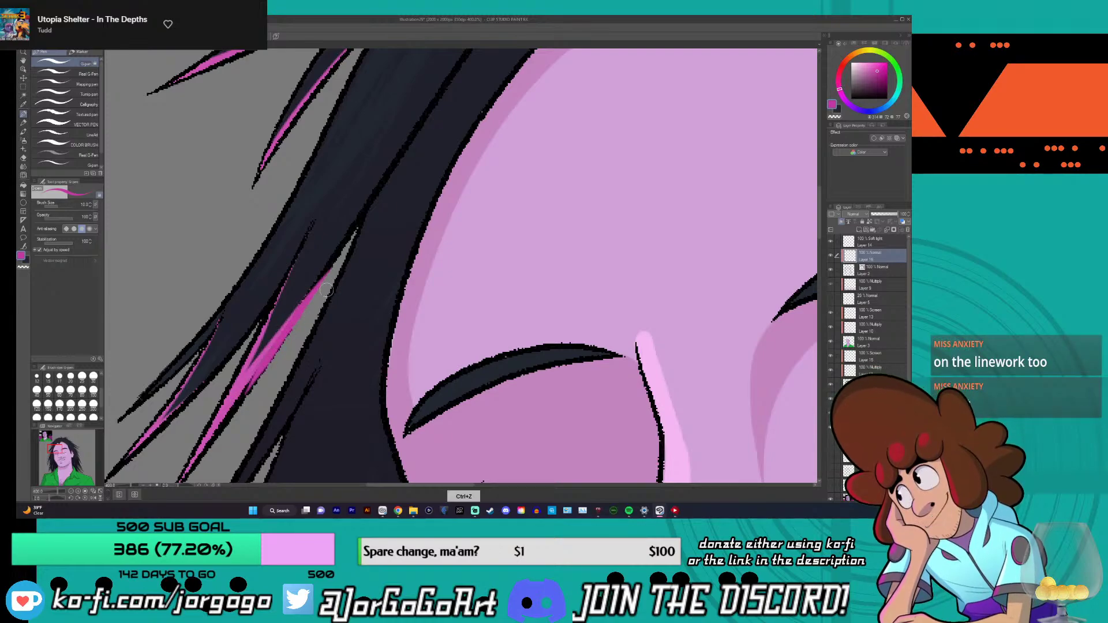
{"action": "key", "text": "ctrl+z"}
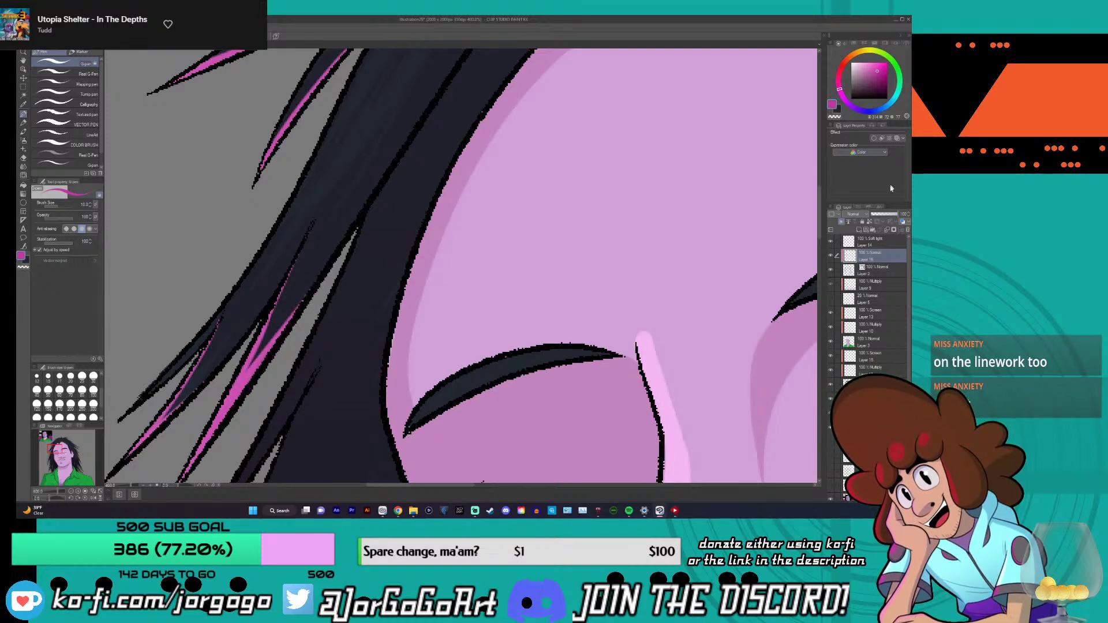
- Set the clipped linework layer to Screen mode and tint the lower outline of the highlighted strand beside the temple magenta
{"action": "left_click", "coordinate": [854, 214]}
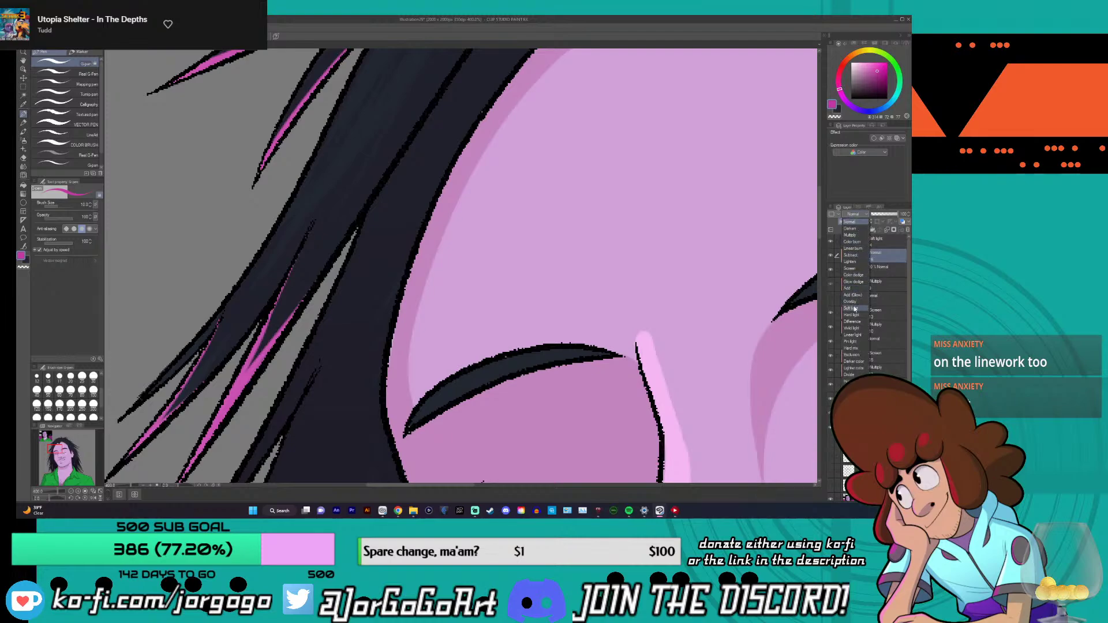
{"action": "left_click", "coordinate": [855, 269]}
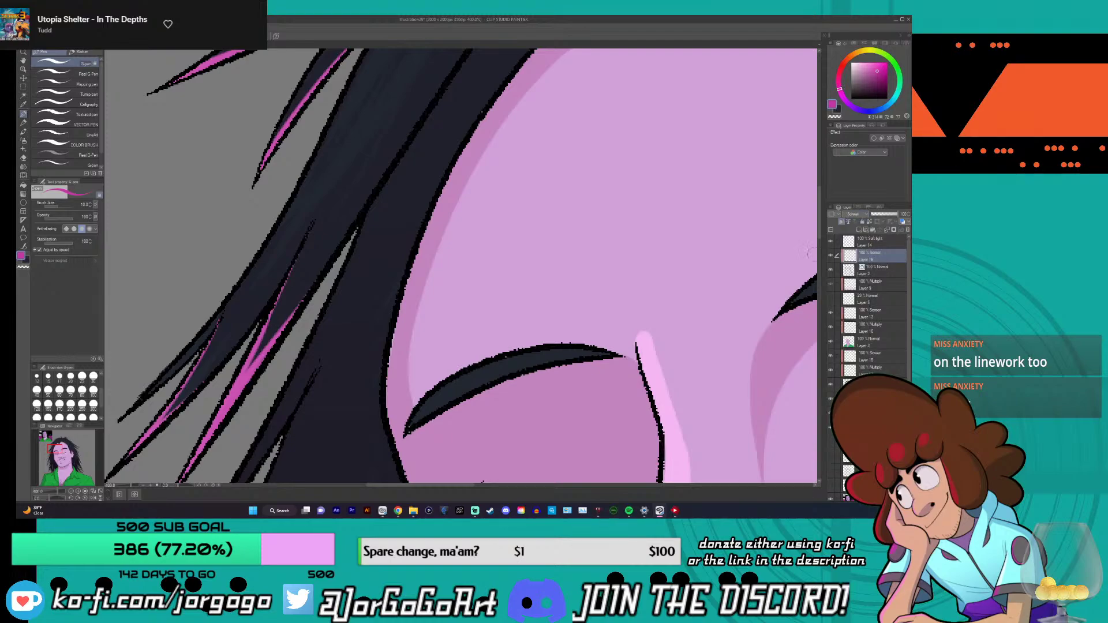
{"action": "left_click_drag", "start_coordinate": [305, 308], "coordinate": [239, 404]}
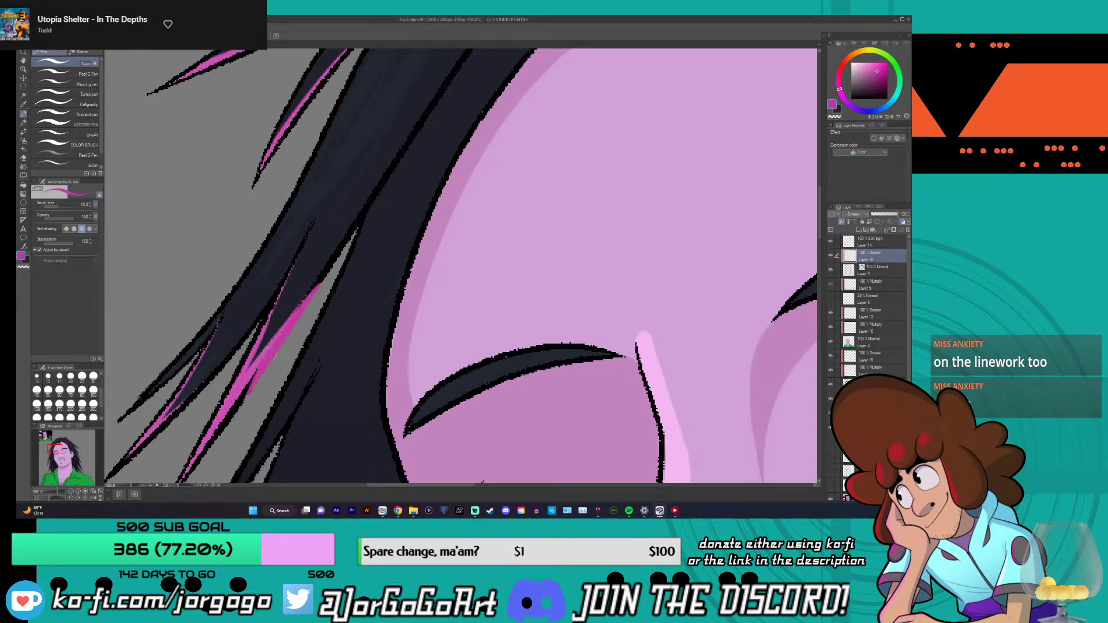
{"action": "scroll", "coordinate": [268, 354], "scroll_direction": "down", "scroll_amount": 2}
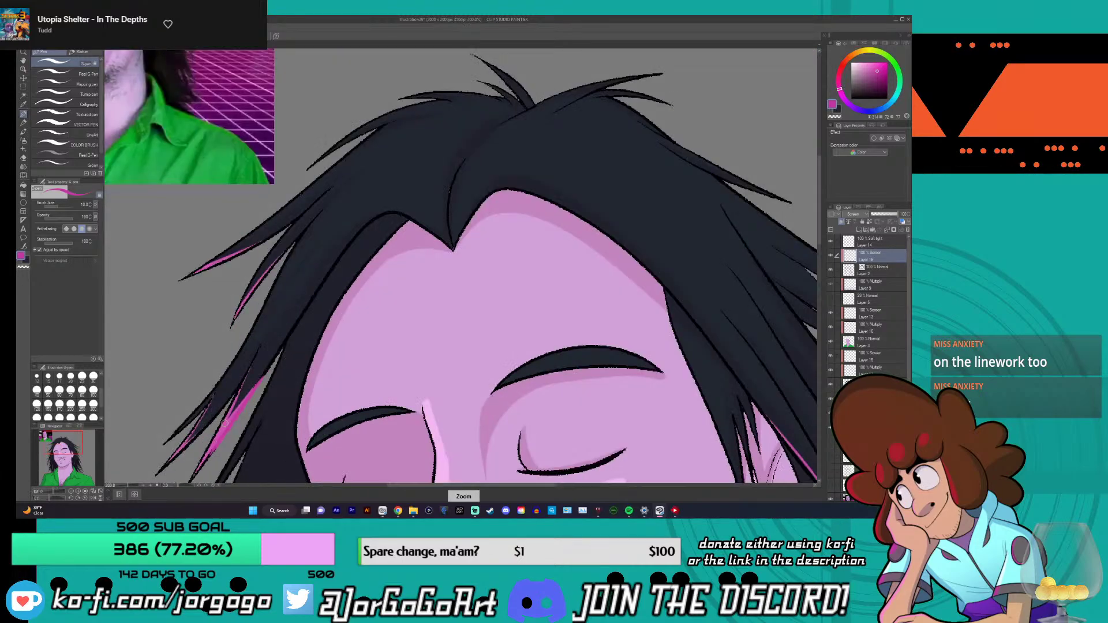
- Continue the magenta linework tint down the outline of the same strand to its pointed tip
{"action": "scroll", "coordinate": [225, 423], "scroll_direction": "up", "scroll_amount": 4}
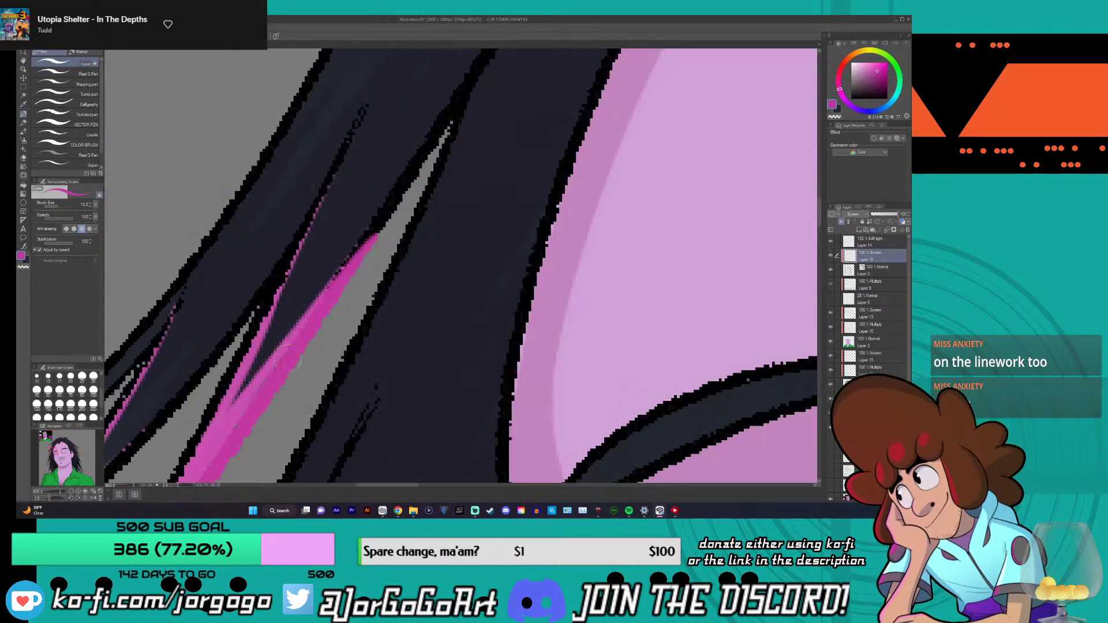
{"action": "scroll", "coordinate": [384, 265], "scroll_direction": "down", "scroll_amount": 2}
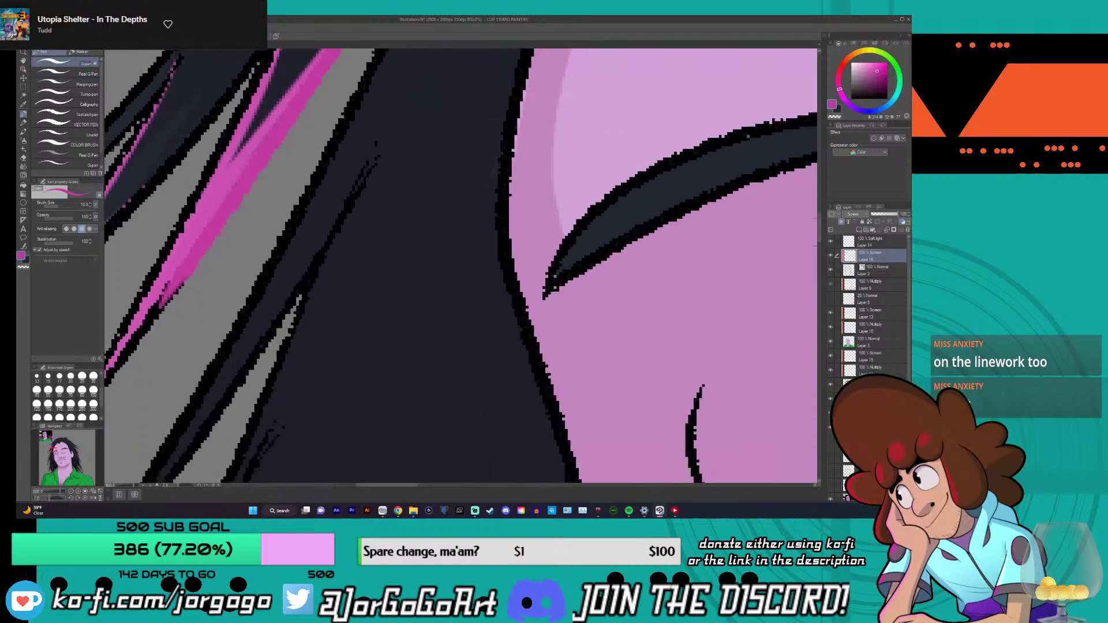
{"action": "left_click_drag", "start_coordinate": [276, 273], "coordinate": [214, 365]}
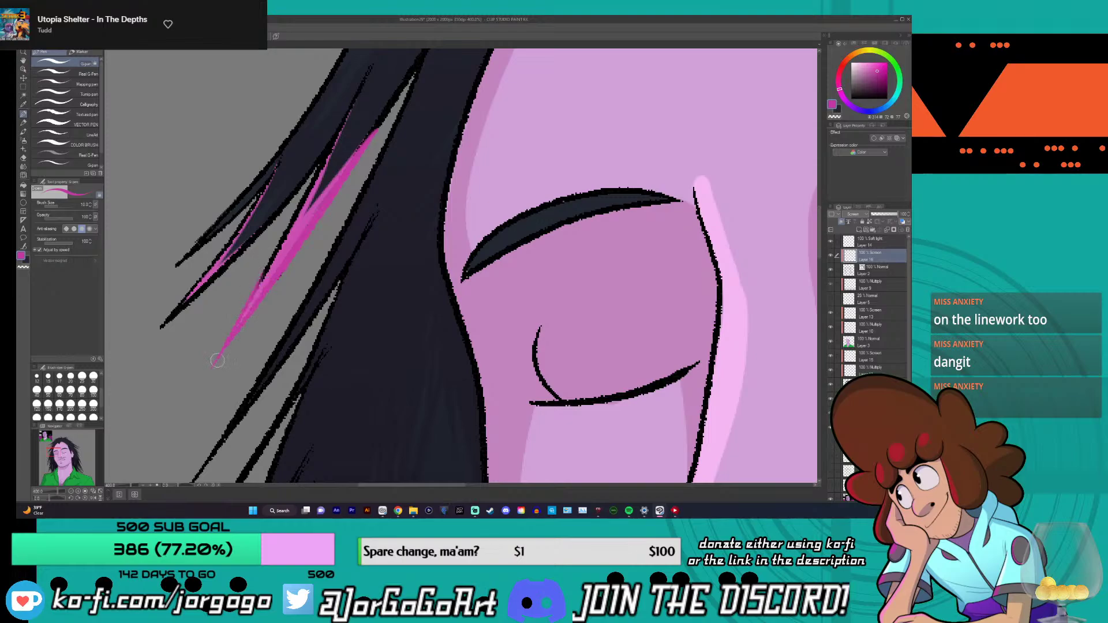
{"action": "scroll", "coordinate": [260, 260], "scroll_direction": "down", "scroll_amount": 3}
{"action": "scroll", "coordinate": [240, 299], "scroll_direction": "up", "scroll_amount": 3}
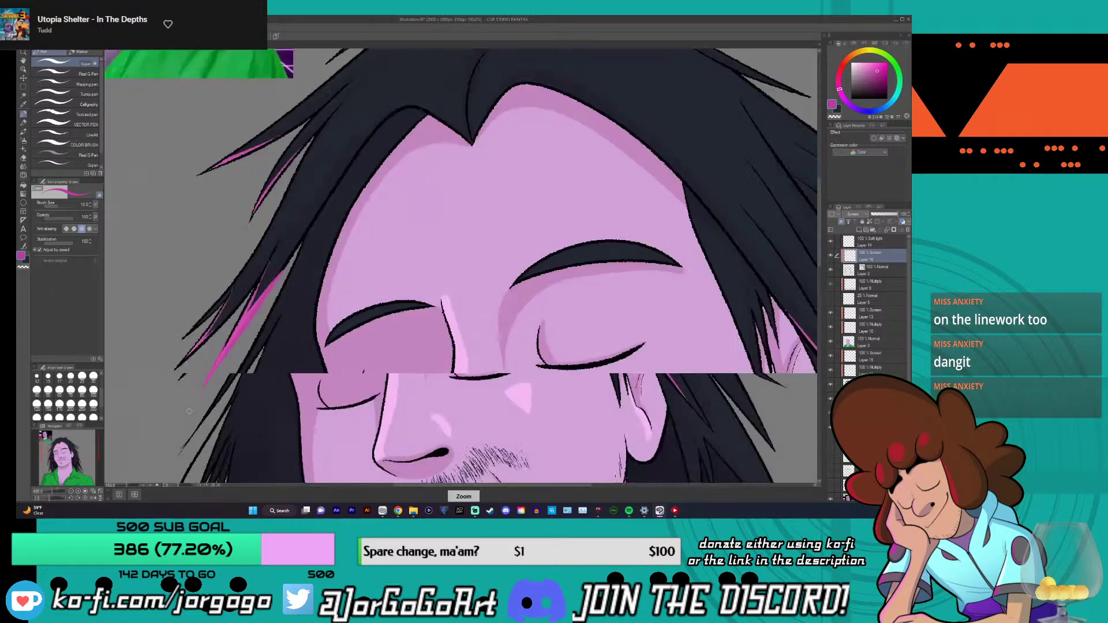
- Try extending the magenta linework tint onto the outline of the neighbouring strand beside the temple
{"action": "left_click_drag", "start_coordinate": [273, 222], "coordinate": [159, 328]}
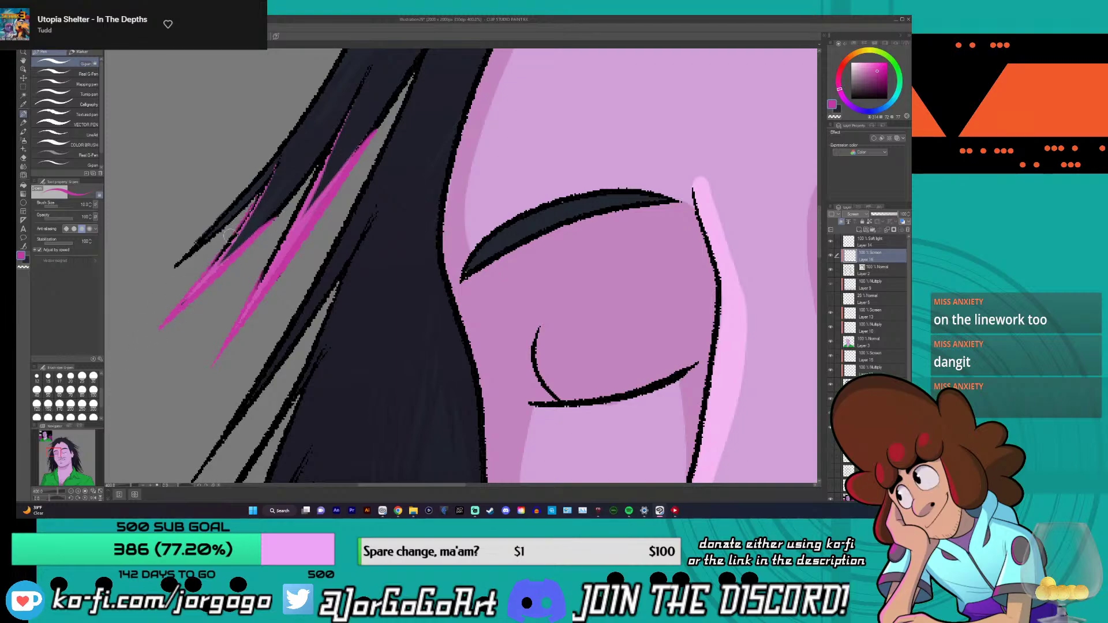
{"action": "scroll", "coordinate": [260, 199], "scroll_direction": "up", "scroll_amount": 2}
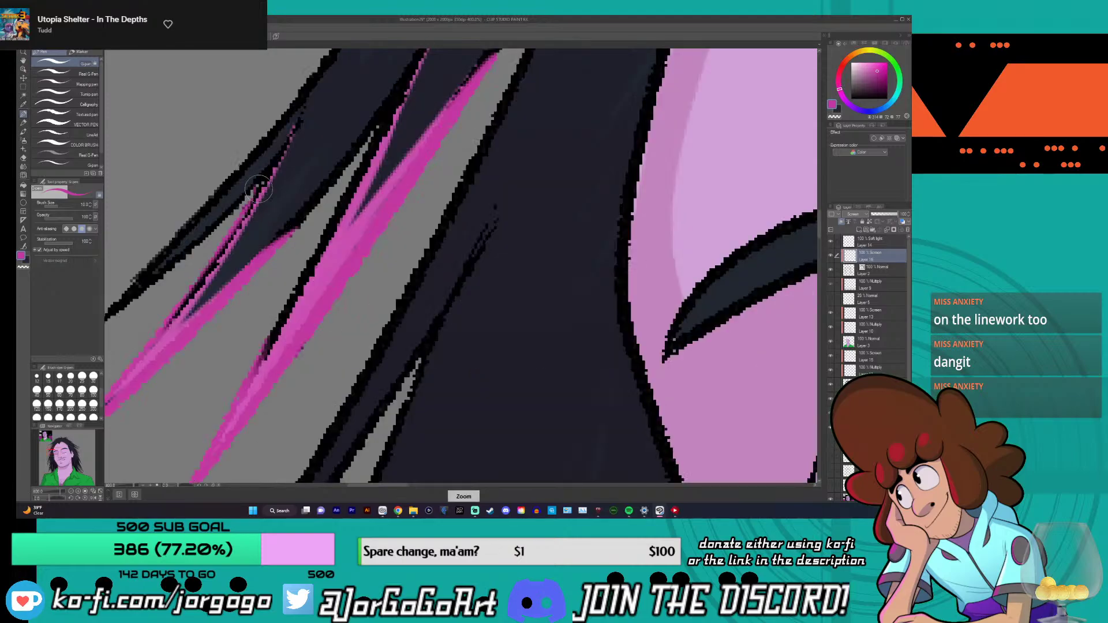
{"action": "left_click_drag", "start_coordinate": [271, 170], "coordinate": [171, 320]}
{"action": "scroll", "coordinate": [117, 412], "scroll_direction": "down", "scroll_amount": 2}
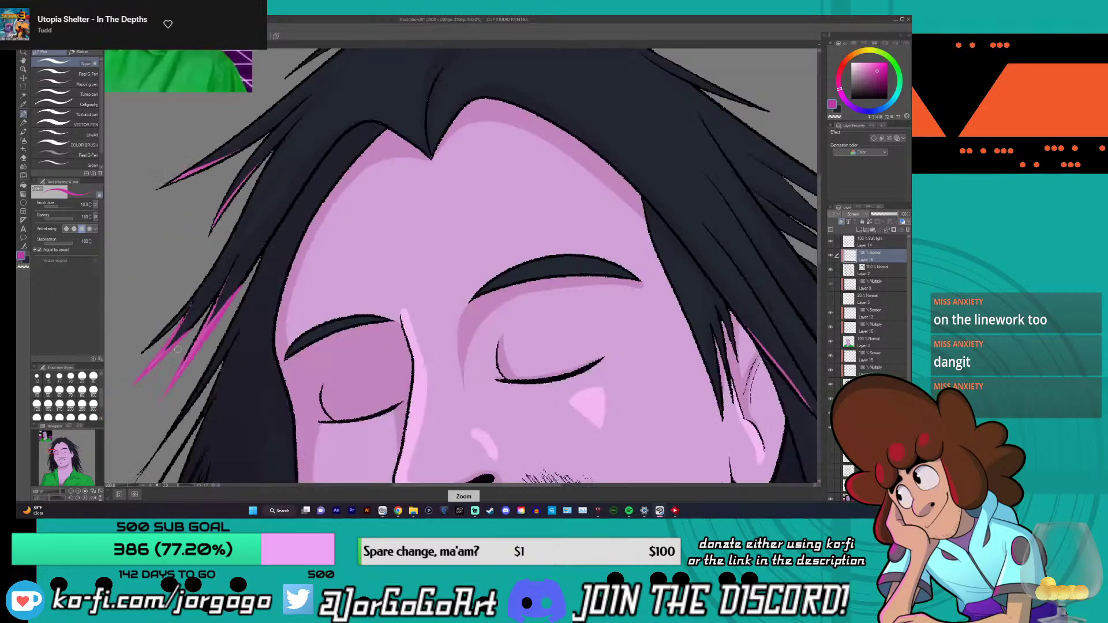
{"action": "scroll", "coordinate": [113, 414], "scroll_direction": "down", "scroll_amount": 3}
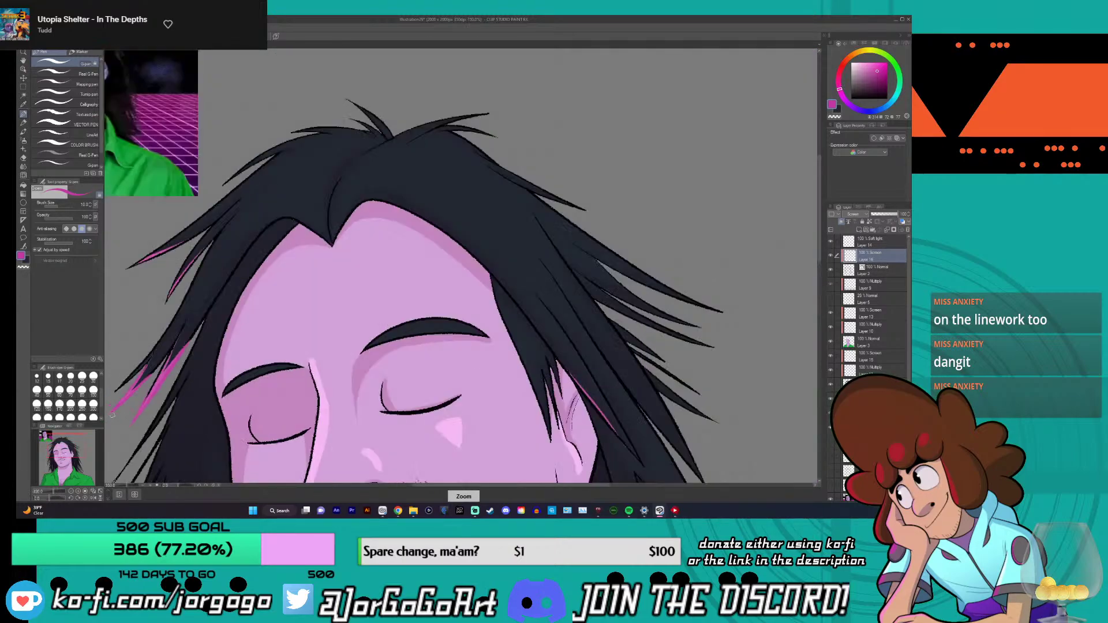
{"action": "scroll", "coordinate": [113, 414], "scroll_direction": "down", "scroll_amount": 2}
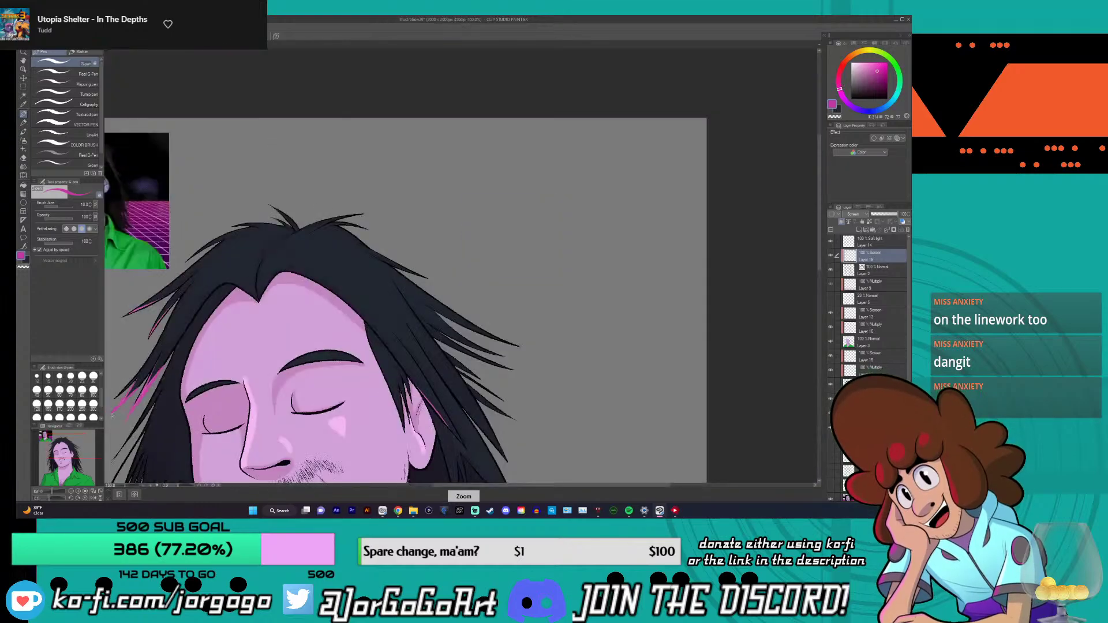
{"action": "scroll", "coordinate": [112, 414], "scroll_direction": "down", "scroll_amount": 2}
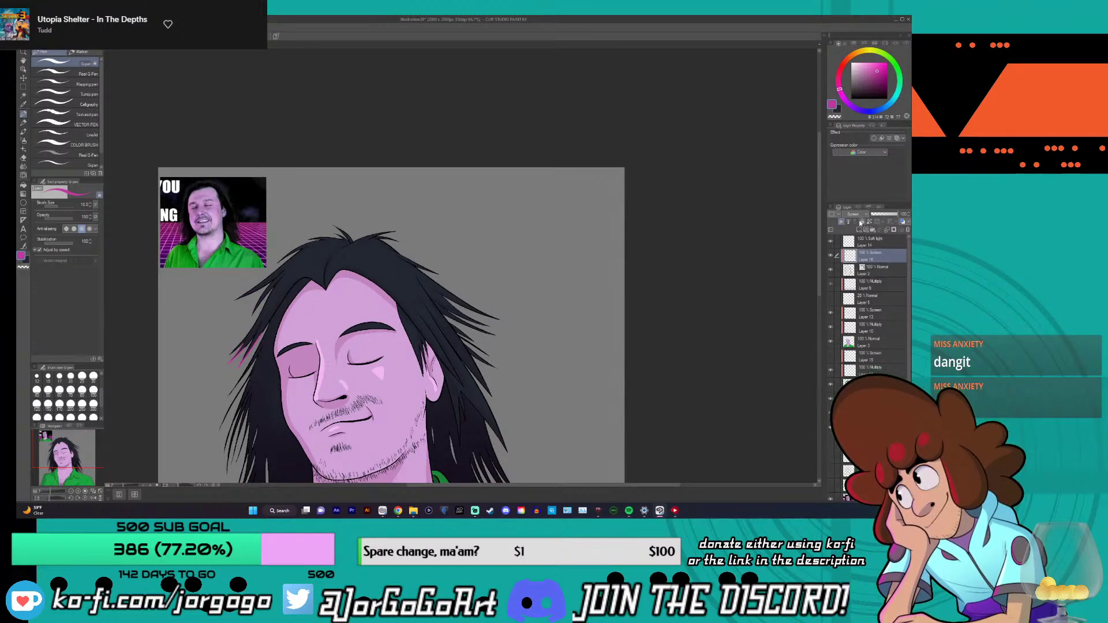
- Tint the outlines of the three pointed strand tips beside the temple magenta on the clipped linework layer
{"action": "scroll", "coordinate": [218, 369], "scroll_direction": "up", "scroll_amount": 5}
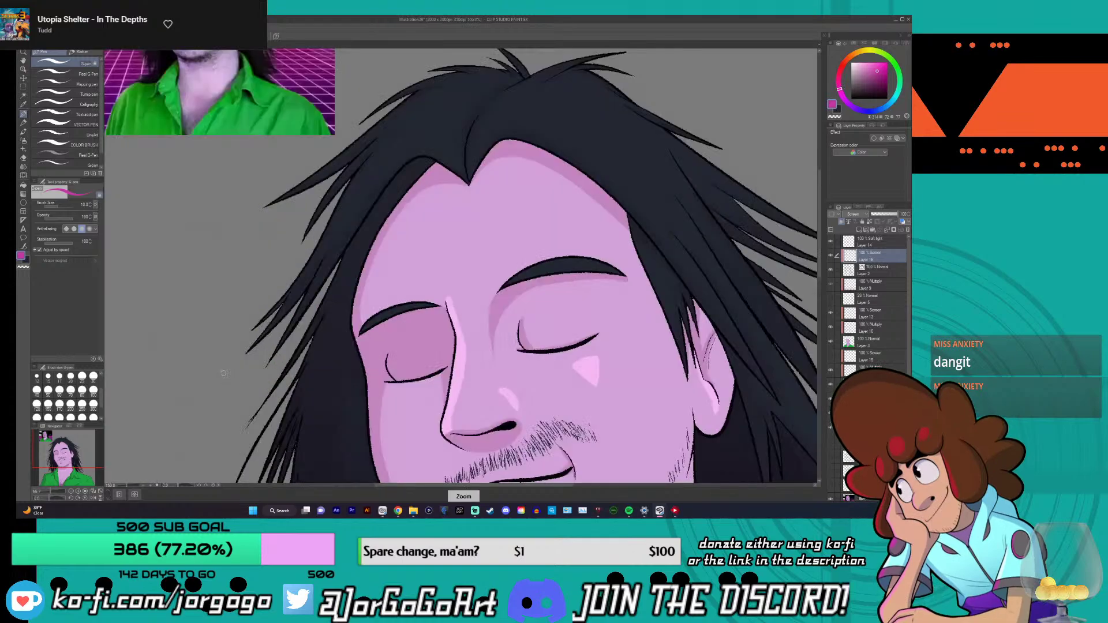
{"action": "left_click_drag", "start_coordinate": [440, 195], "coordinate": [319, 365]}
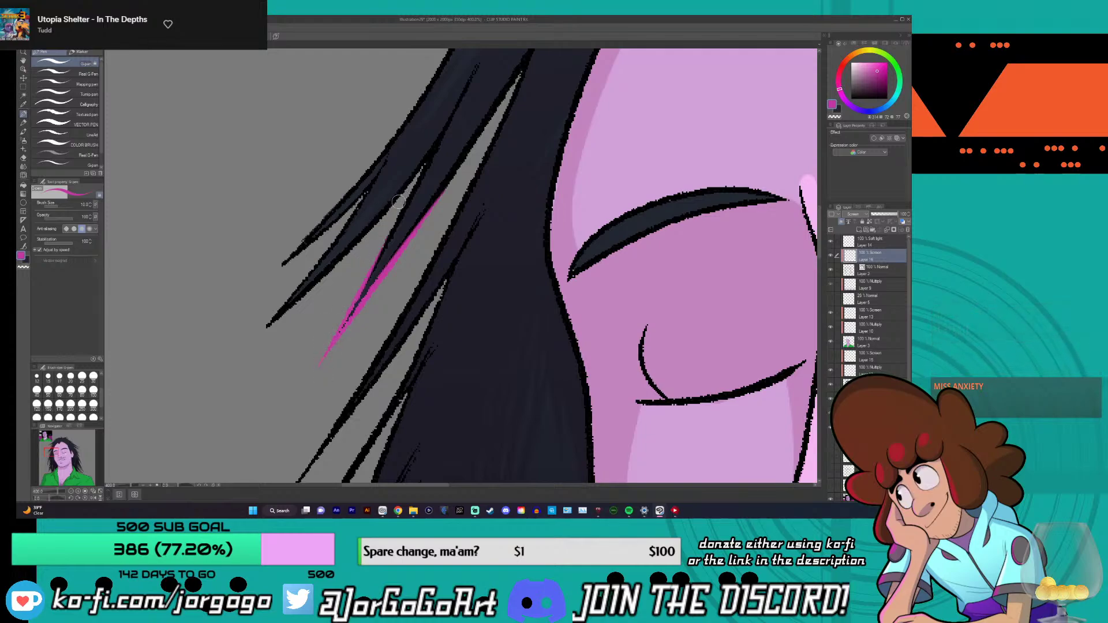
{"action": "left_click_drag", "start_coordinate": [398, 201], "coordinate": [267, 327]}
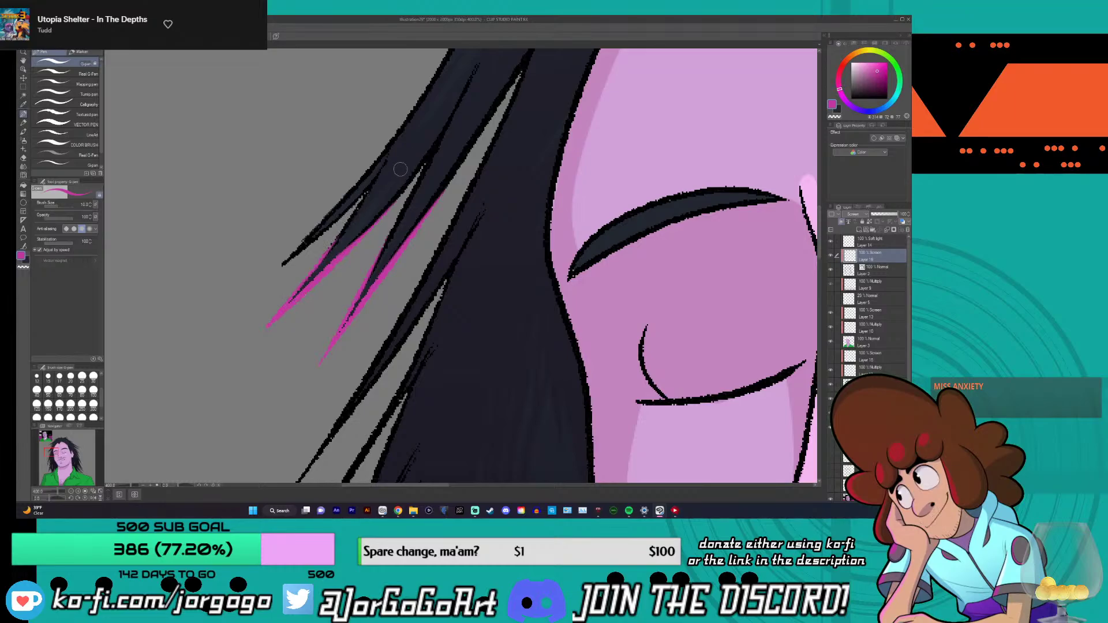
{"action": "scroll", "coordinate": [318, 242], "scroll_direction": "up", "scroll_amount": 3}
{"action": "left_click_drag", "start_coordinate": [297, 261], "coordinate": [225, 314]}
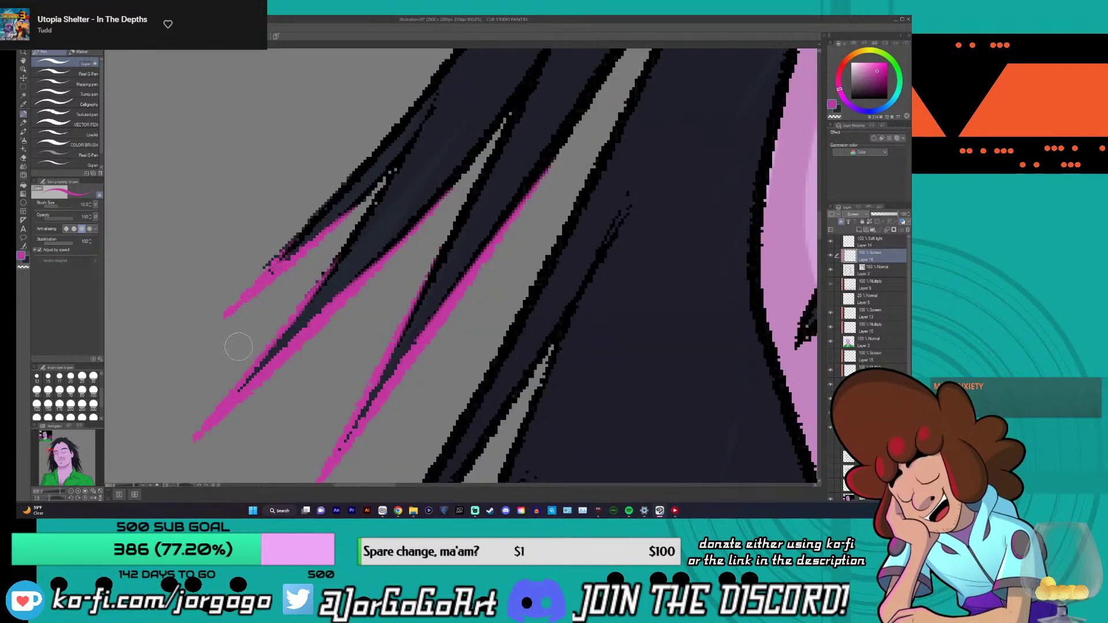
- Paint magenta along both outline edges of the short curved strand tip above the three temple strands
{"action": "scroll", "coordinate": [254, 347], "scroll_direction": "down", "scroll_amount": 5}
{"action": "scroll", "coordinate": [348, 294], "scroll_direction": "up", "scroll_amount": 5}
{"action": "scroll", "coordinate": [375, 294], "scroll_direction": "down", "scroll_amount": 3}
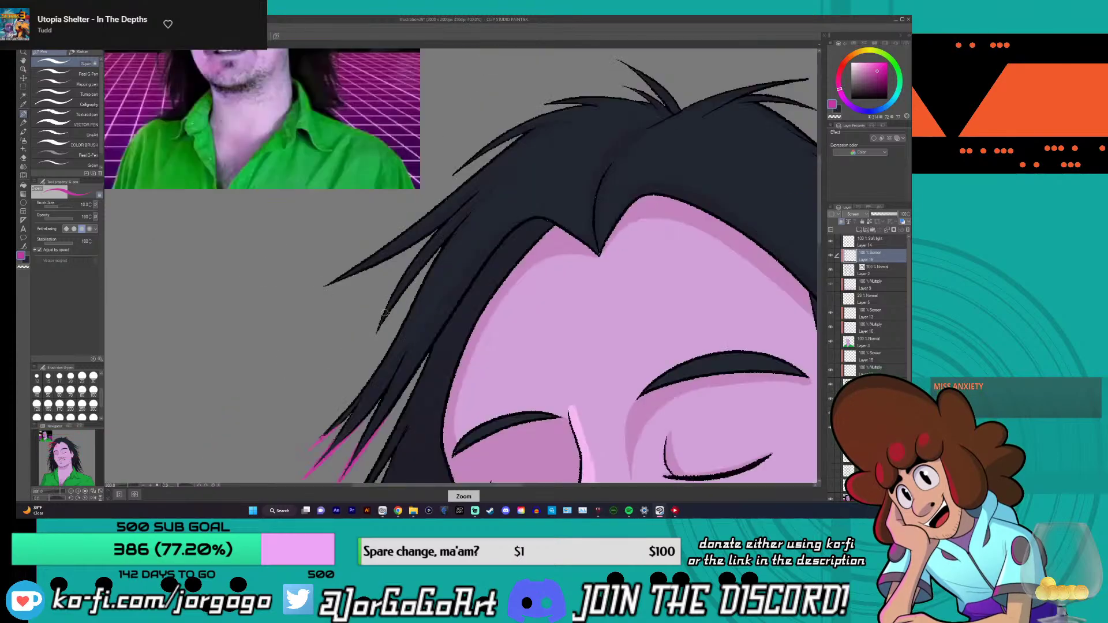
{"action": "scroll", "coordinate": [406, 295], "scroll_direction": "up", "scroll_amount": 3}
{"action": "left_click_drag", "start_coordinate": [453, 218], "coordinate": [331, 395]}
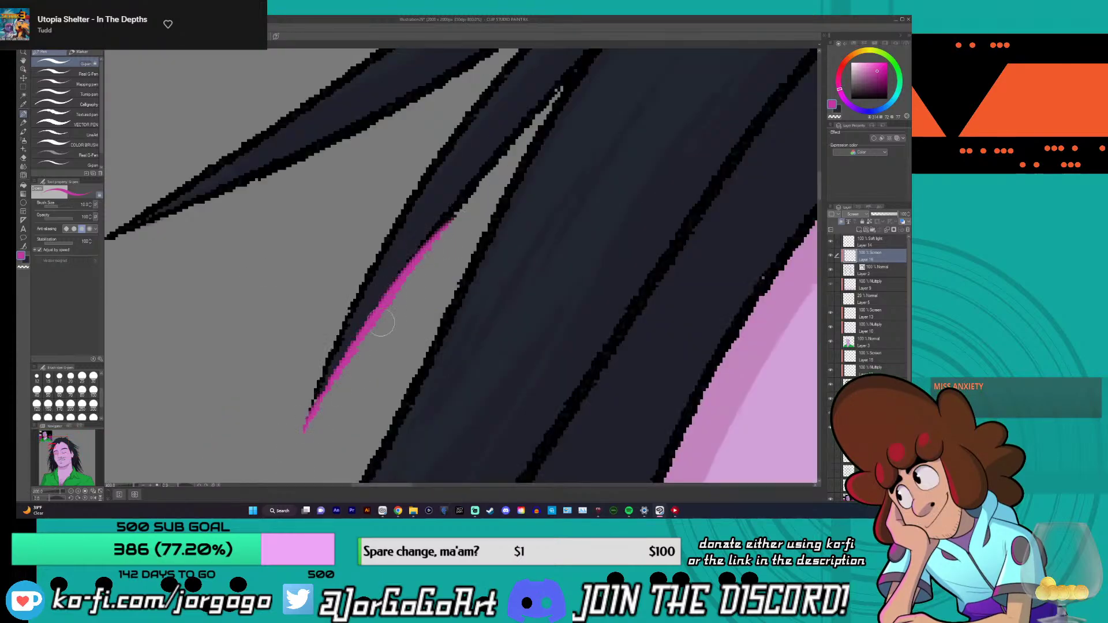
{"action": "left_click_drag", "start_coordinate": [399, 213], "coordinate": [336, 330]}
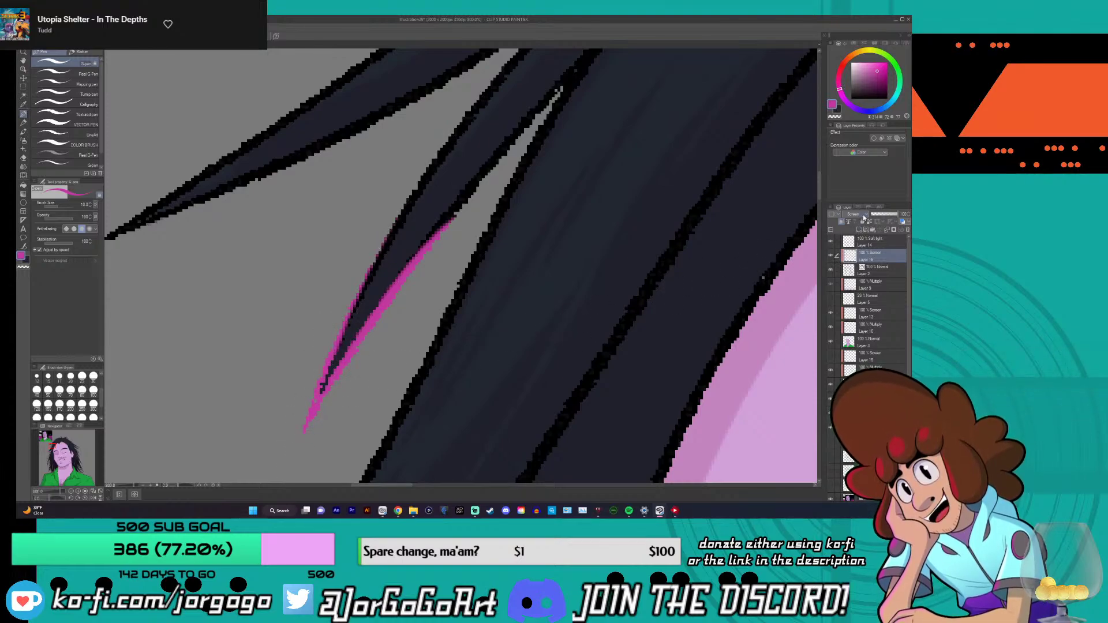
- Try the Multiply and Lighten blending modes on the clipped linework layer and set it back to Screen
{"action": "left_click", "coordinate": [853, 214]}
{"action": "left_click", "coordinate": [858, 240]}
{"action": "left_click", "coordinate": [854, 214]}
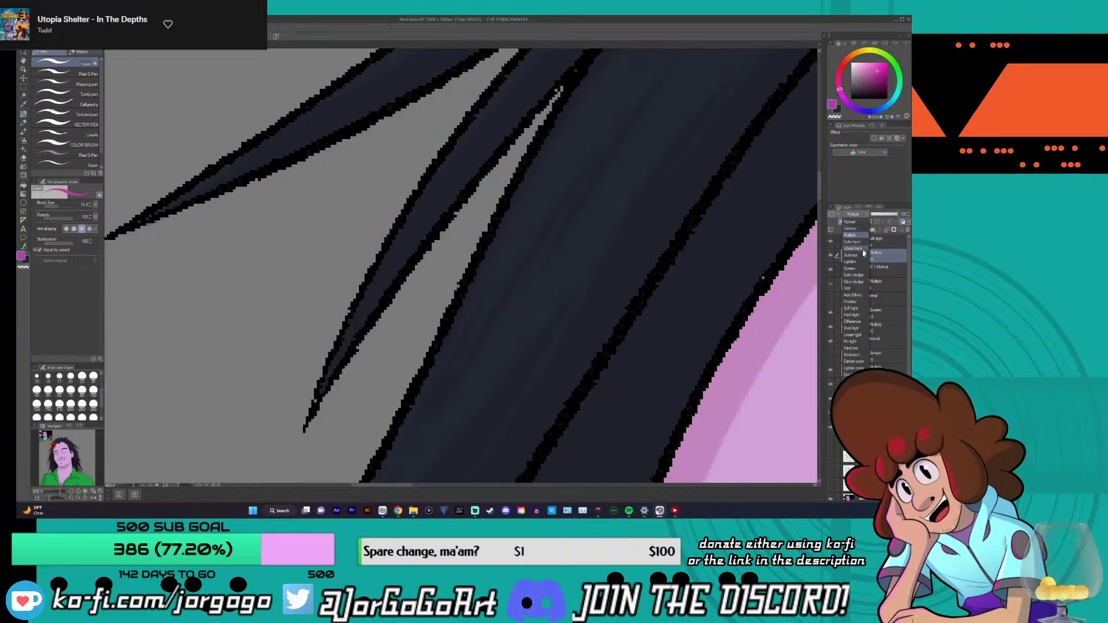
{"action": "left_click", "coordinate": [858, 262]}
{"action": "left_click", "coordinate": [854, 214]}
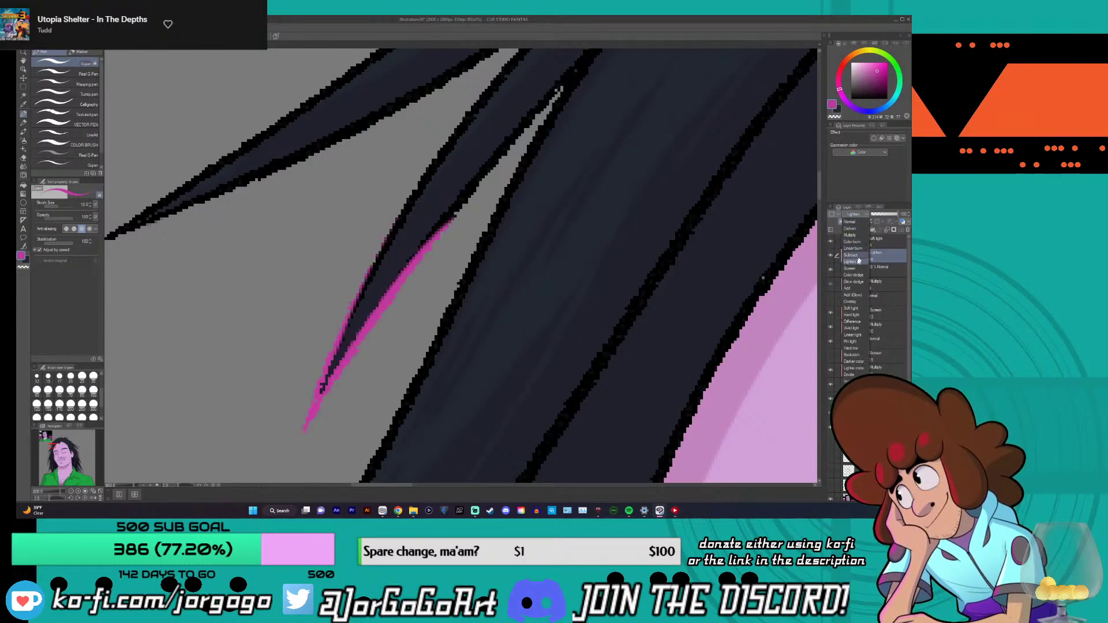
{"action": "left_click", "coordinate": [854, 268]}
- Tint the lower outline of the long pointed strand above the curved one magenta, down to its tip
{"action": "scroll", "coordinate": [627, 249], "scroll_direction": "down", "scroll_amount": 5}
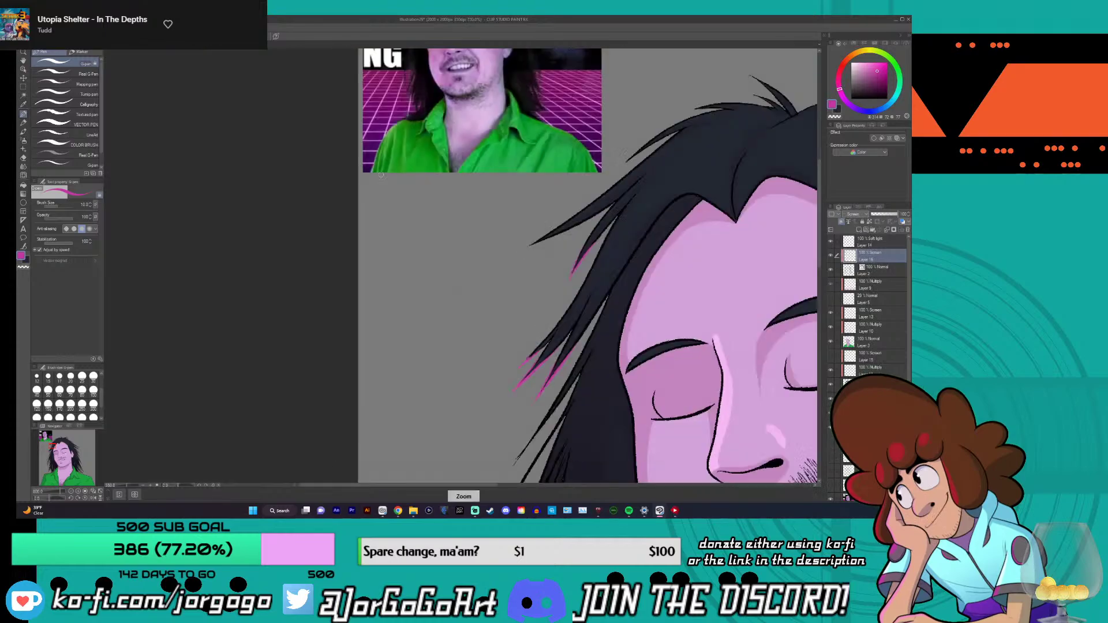
{"action": "scroll", "coordinate": [415, 217], "scroll_direction": "up", "scroll_amount": 4}
{"action": "scroll", "coordinate": [574, 364], "scroll_direction": "down", "scroll_amount": 3}
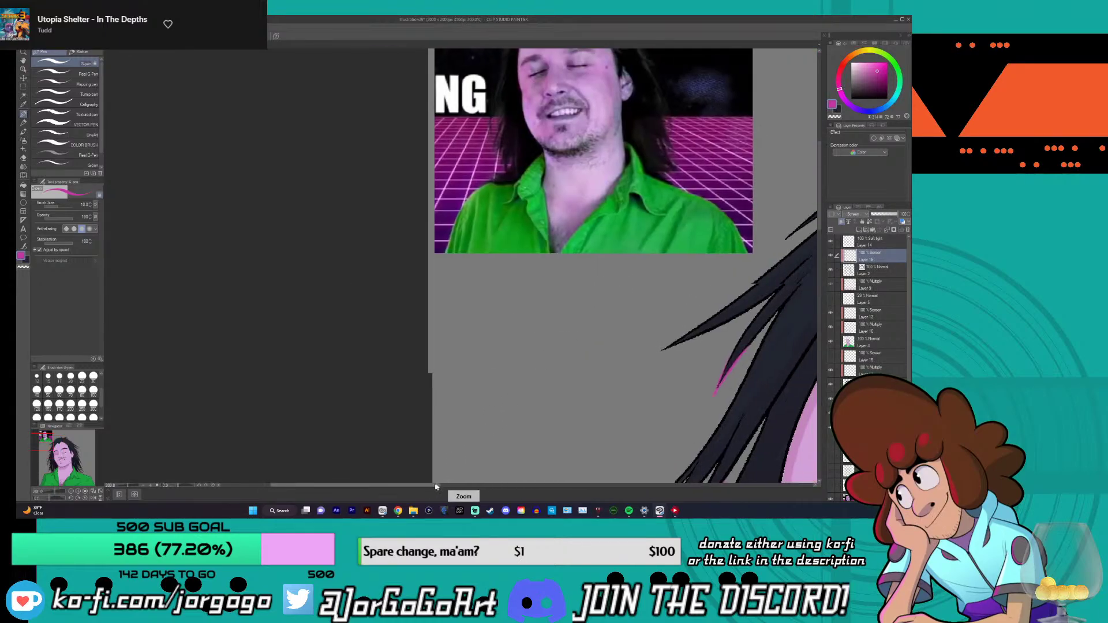
{"action": "scroll", "coordinate": [483, 317], "scroll_direction": "up", "scroll_amount": 4}
{"action": "scroll", "coordinate": [544, 320], "scroll_direction": "down", "scroll_amount": 1}
{"action": "scroll", "coordinate": [544, 320], "scroll_direction": "up", "scroll_amount": 2}
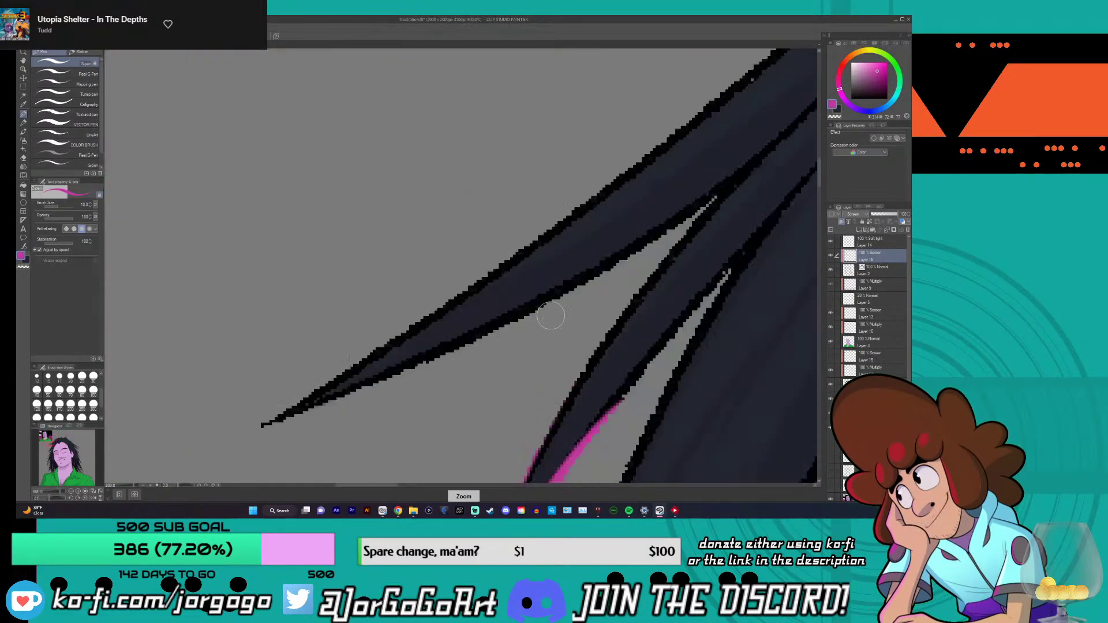
{"action": "left_click_drag", "start_coordinate": [525, 321], "coordinate": [262, 427]}
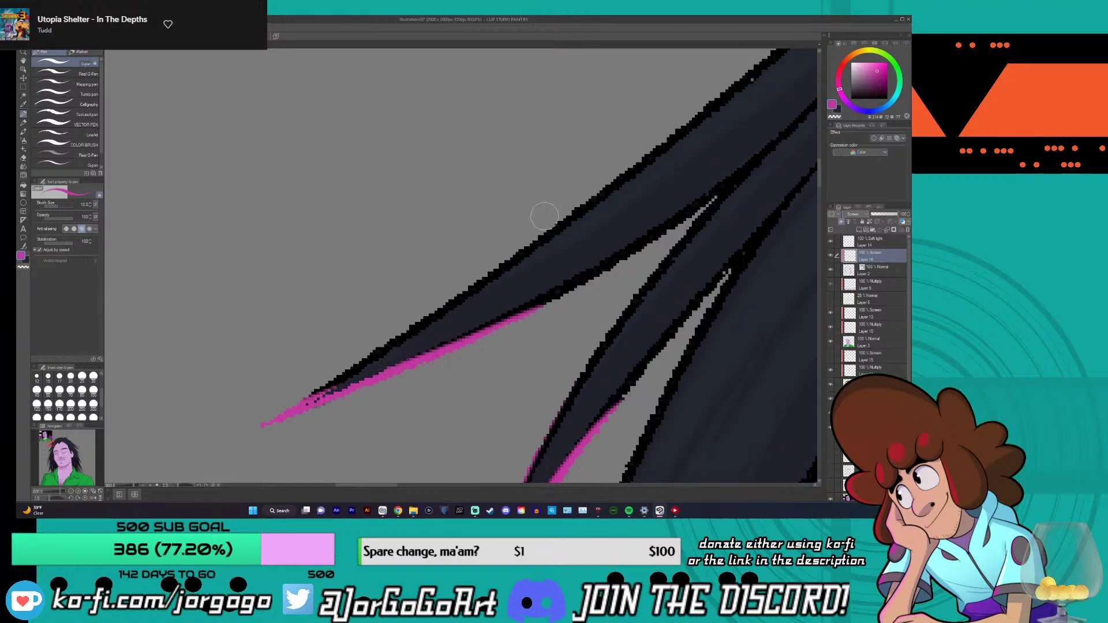
- Tint the lower outline of the thin strand tip near the crown, on the reference photo's side, magenta
{"action": "scroll", "coordinate": [544, 217], "scroll_direction": "down", "scroll_amount": 4}
{"action": "scroll", "coordinate": [549, 285], "scroll_direction": "up", "scroll_amount": 3}
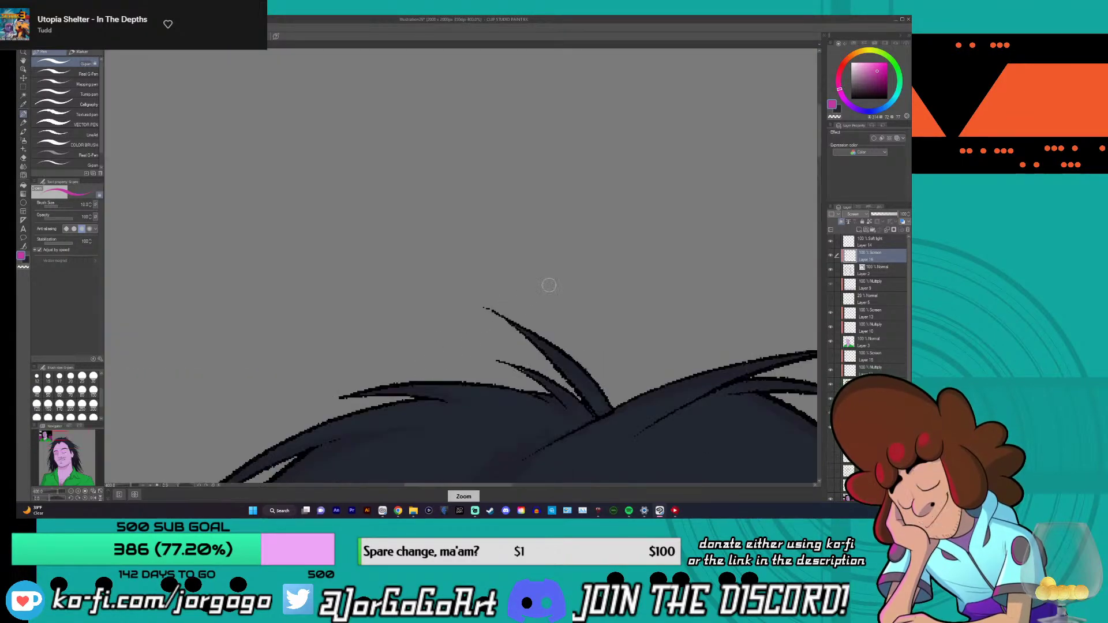
{"action": "scroll", "coordinate": [549, 285], "scroll_direction": "down", "scroll_amount": 3}
{"action": "scroll", "coordinate": [430, 257], "scroll_direction": "up", "scroll_amount": 5}
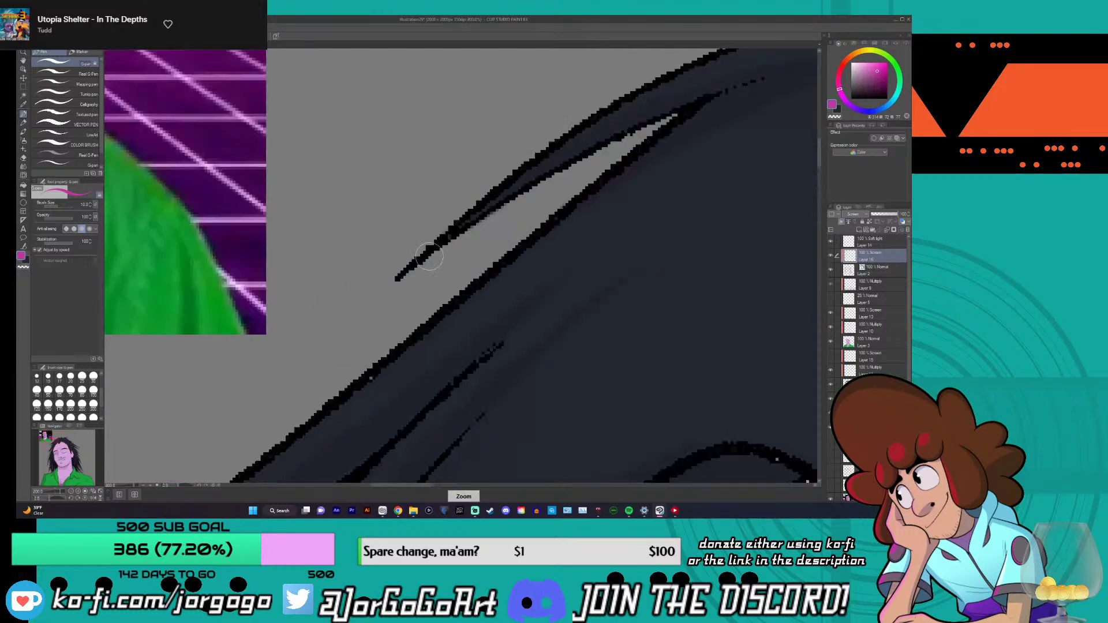
{"action": "left_click_drag", "start_coordinate": [568, 164], "coordinate": [396, 277]}
- Tint the two long thin strands below the highlighted temple tips magenta along their outlines to the ends
{"action": "scroll", "coordinate": [404, 272], "scroll_direction": "down", "scroll_amount": 5}
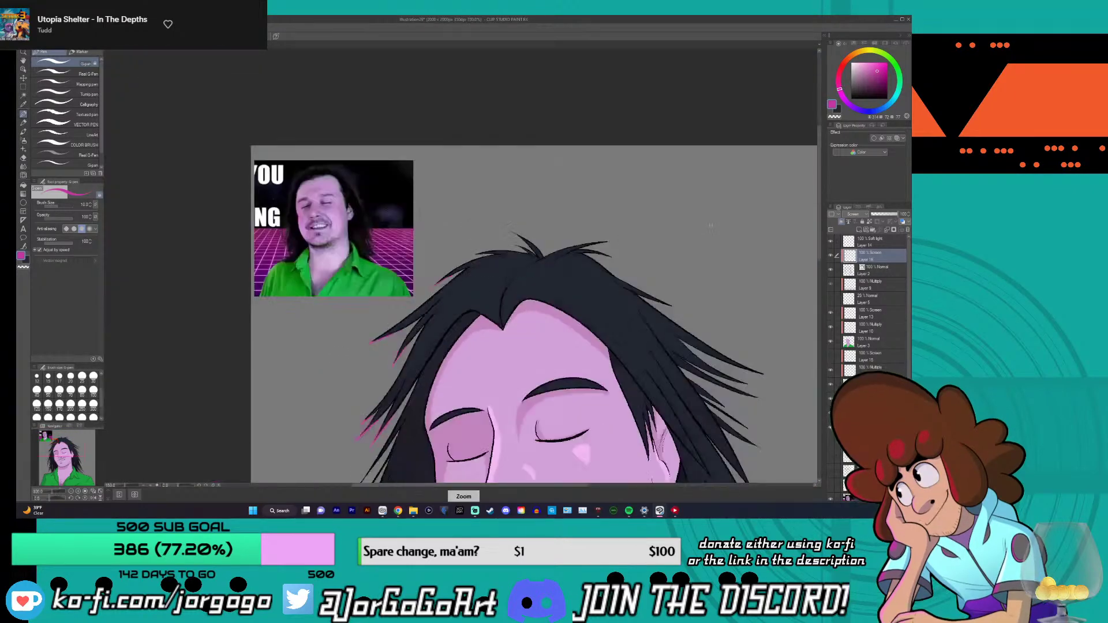
{"action": "left_click_drag", "start_coordinate": [404, 346], "coordinate": [404, 249]}
{"action": "scroll", "coordinate": [351, 219], "scroll_direction": "up", "scroll_amount": 3}
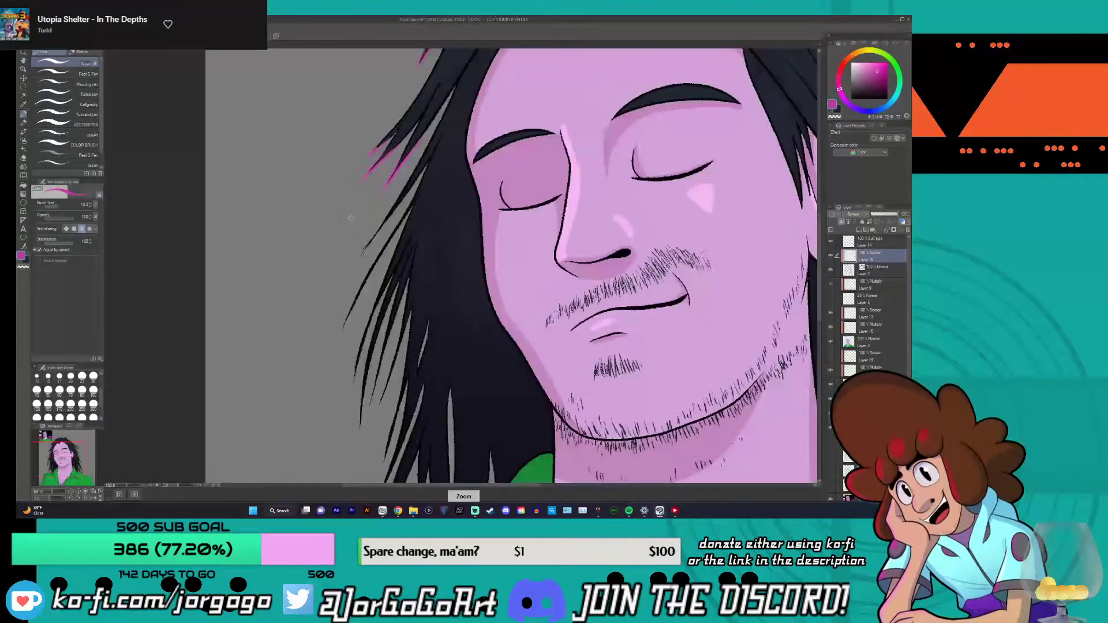
{"action": "scroll", "coordinate": [351, 218], "scroll_direction": "up", "scroll_amount": 5}
{"action": "left_click_drag", "start_coordinate": [427, 166], "coordinate": [305, 328]}
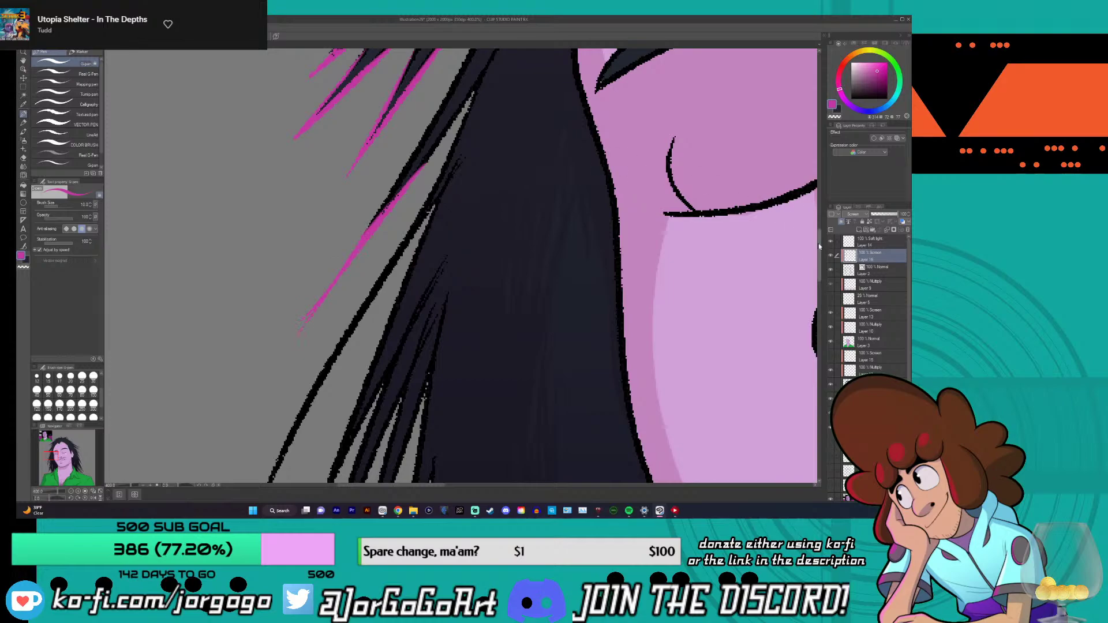
{"action": "scroll", "coordinate": [818, 246], "scroll_direction": "down", "scroll_amount": 5}
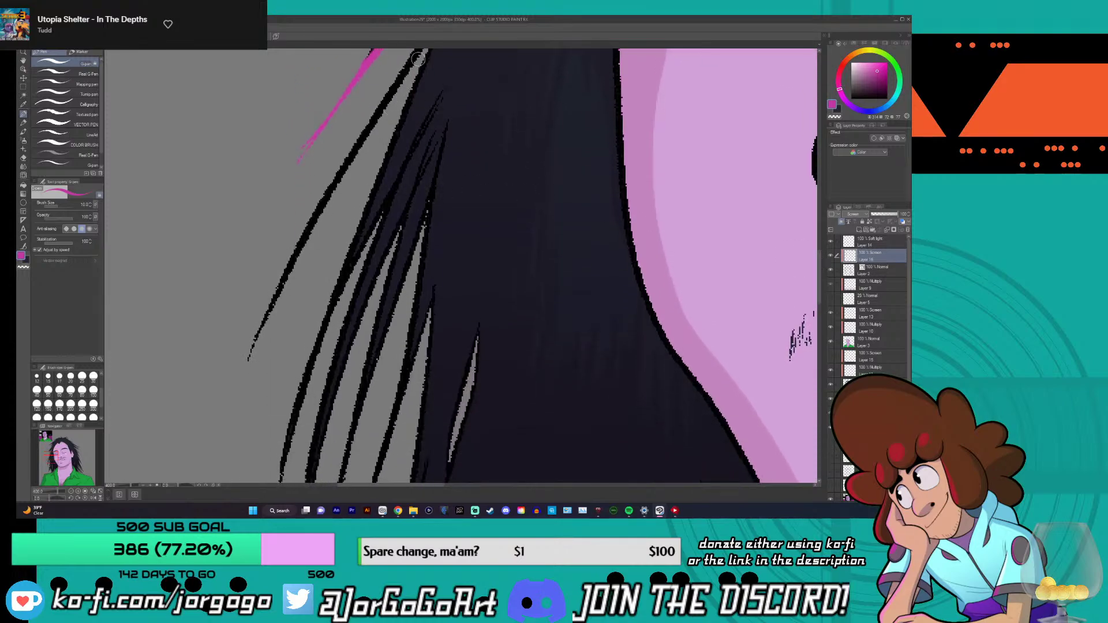
{"action": "mouse_move", "coordinate": [418, 58]}
{"action": "left_mouse_down"}
{"action": "mouse_move", "coordinate": [331, 187]}
{"action": "mouse_move", "coordinate": [250, 357]}
{"action": "left_mouse_up"}
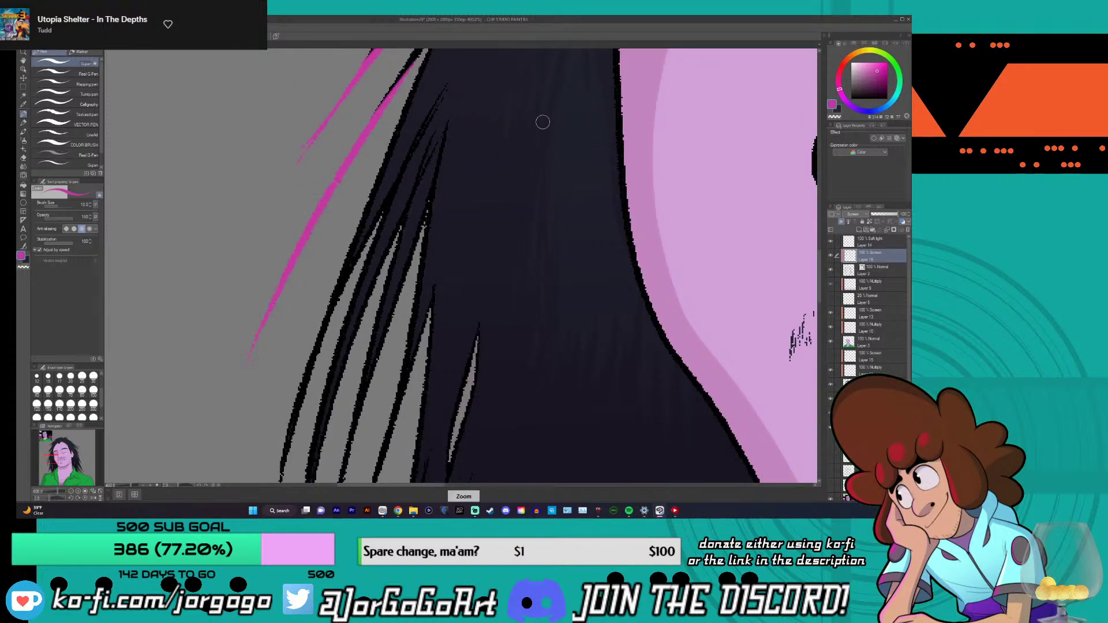
- Continue the magenta linework tint over the outer strand tips beside the jaw, down towards the shoulder
{"action": "key", "text": "ctrl+0"}
{"action": "scroll", "coordinate": [489, 163], "scroll_direction": "up", "scroll_amount": 4}
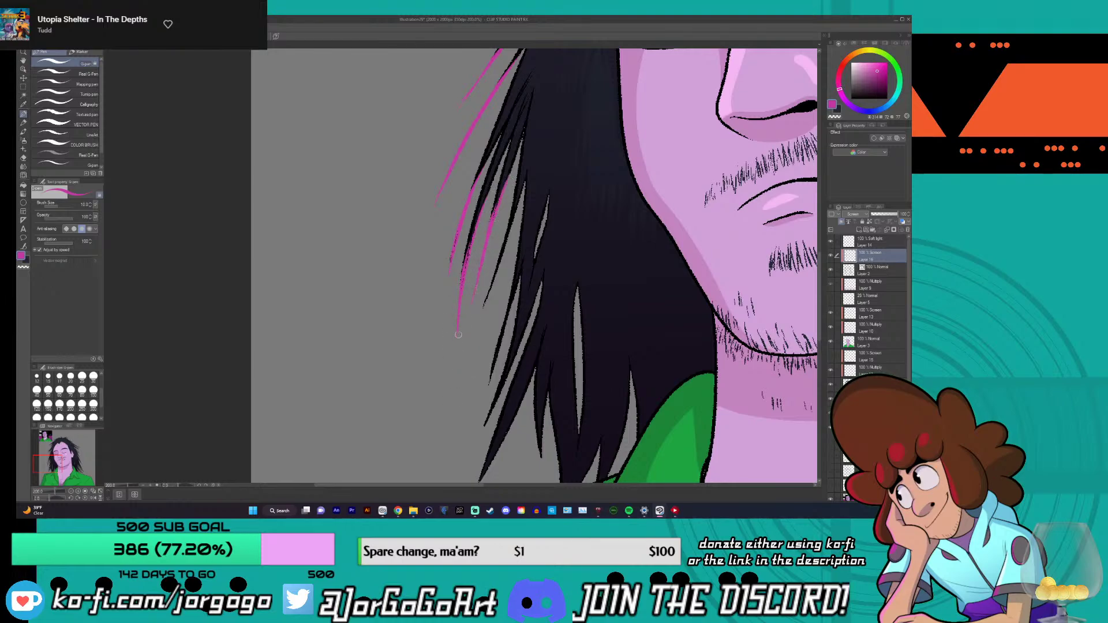
{"action": "left_click_drag", "start_coordinate": [501, 263], "coordinate": [483, 306]}
{"action": "scroll", "coordinate": [485, 376], "scroll_direction": "down", "scroll_amount": 5}
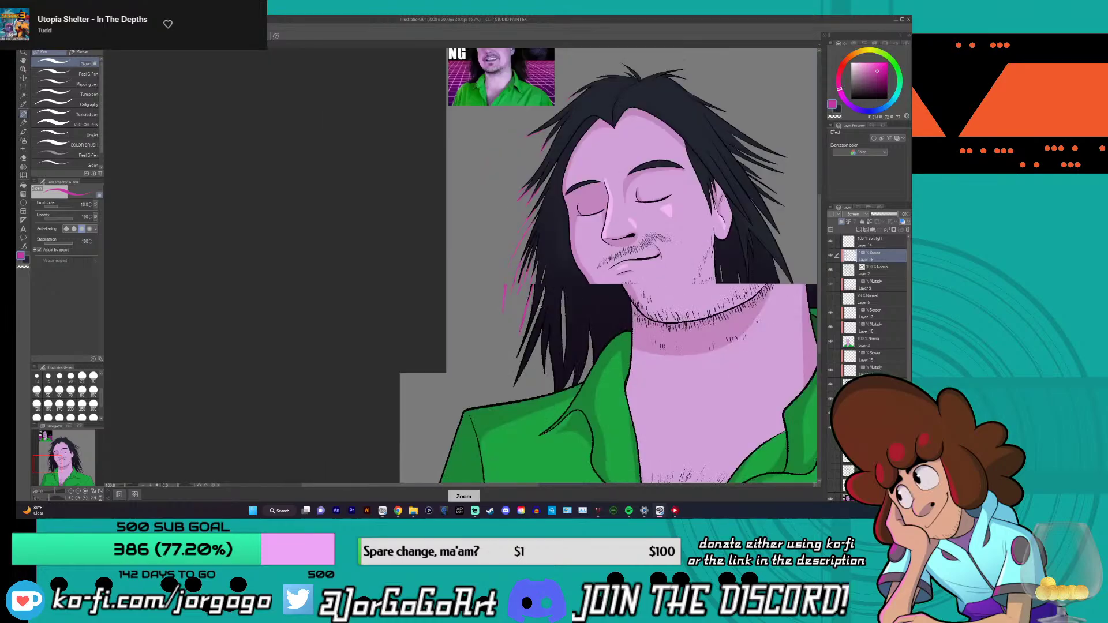
{"action": "scroll", "coordinate": [553, 270], "scroll_direction": "up", "scroll_amount": 4}
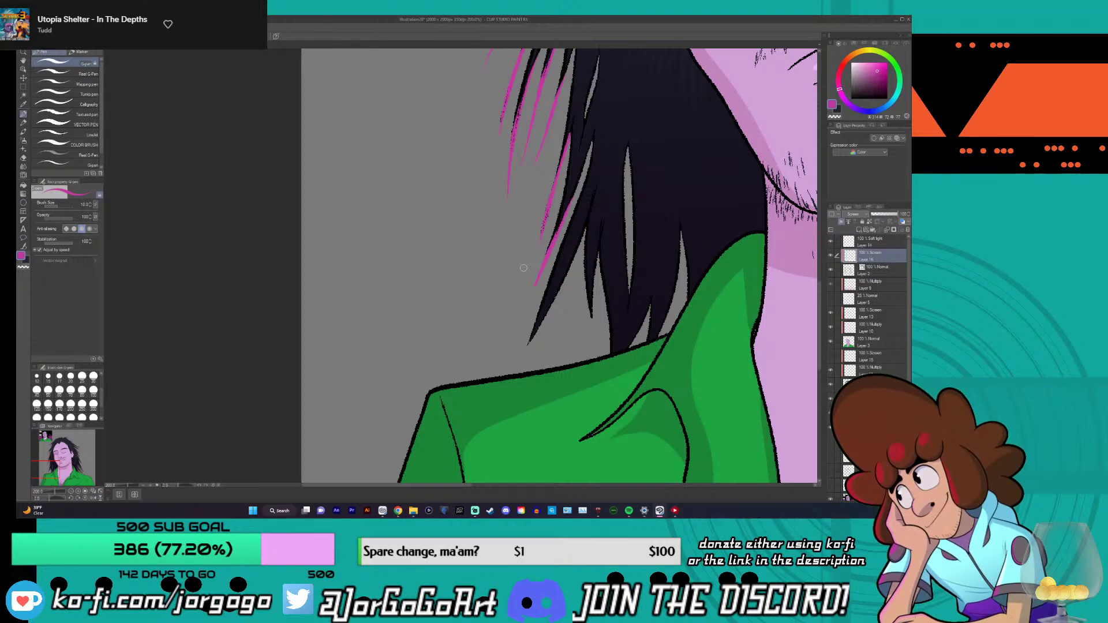
{"action": "scroll", "coordinate": [524, 268], "scroll_direction": "down", "scroll_amount": 5}
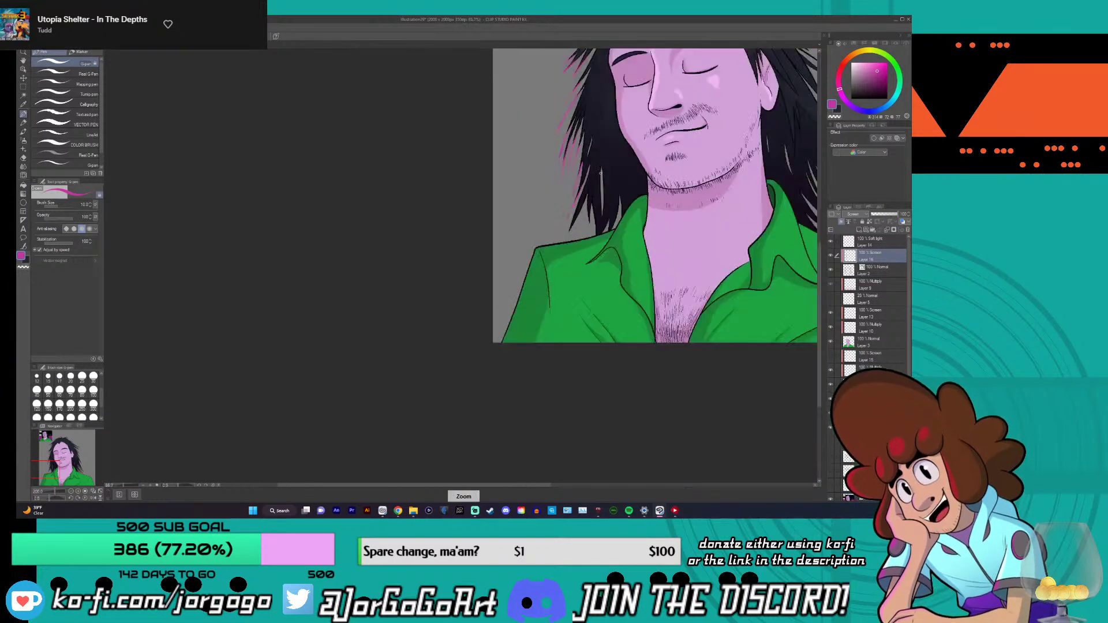
{"action": "scroll", "coordinate": [610, 200], "scroll_direction": "up", "scroll_amount": 4}
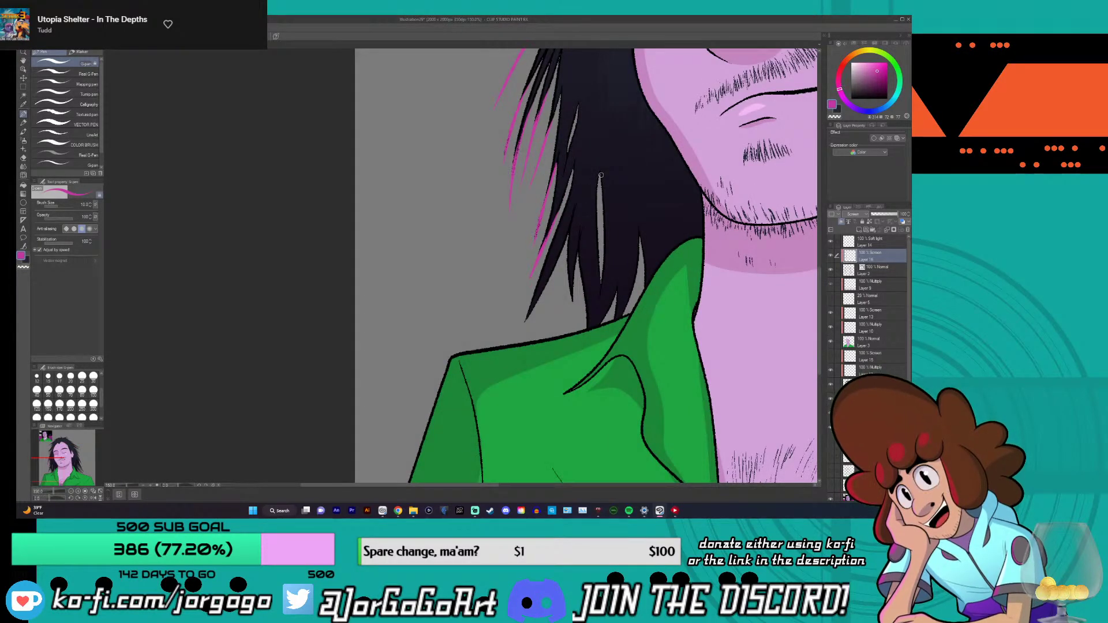
{"action": "scroll", "coordinate": [601, 175], "scroll_direction": "down", "scroll_amount": 4}
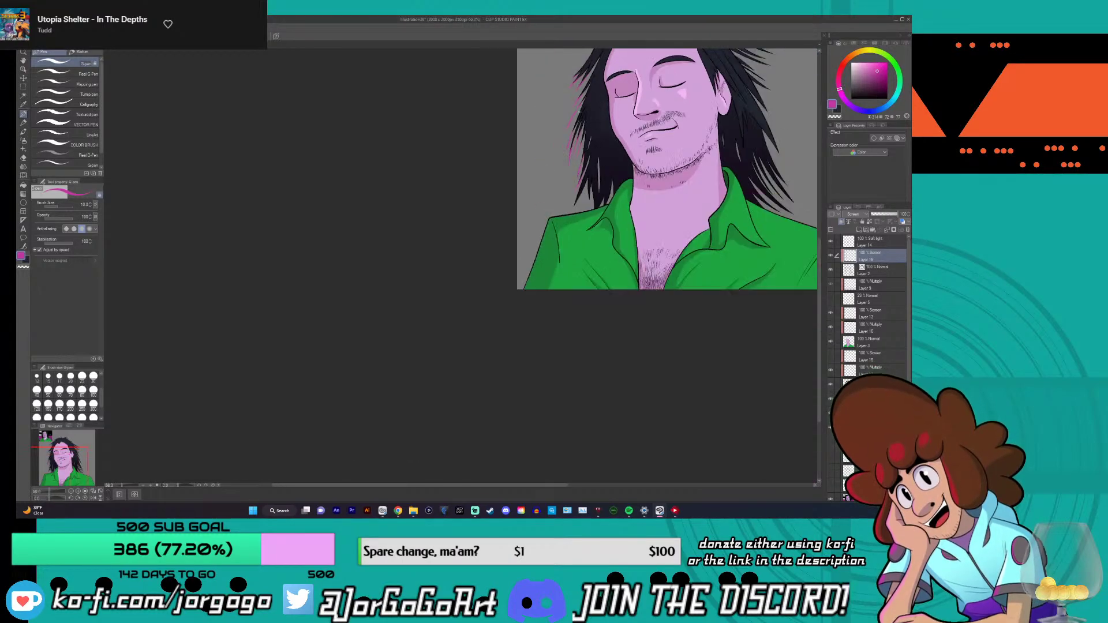
- Fill the bottom background layer behind the portrait with the bright orange-red colour swatch
{"action": "scroll", "coordinate": [591, 493], "scroll_direction": "down", "scroll_amount": 5}
{"action": "scroll", "coordinate": [590, 493], "scroll_direction": "right", "scroll_amount": 3}
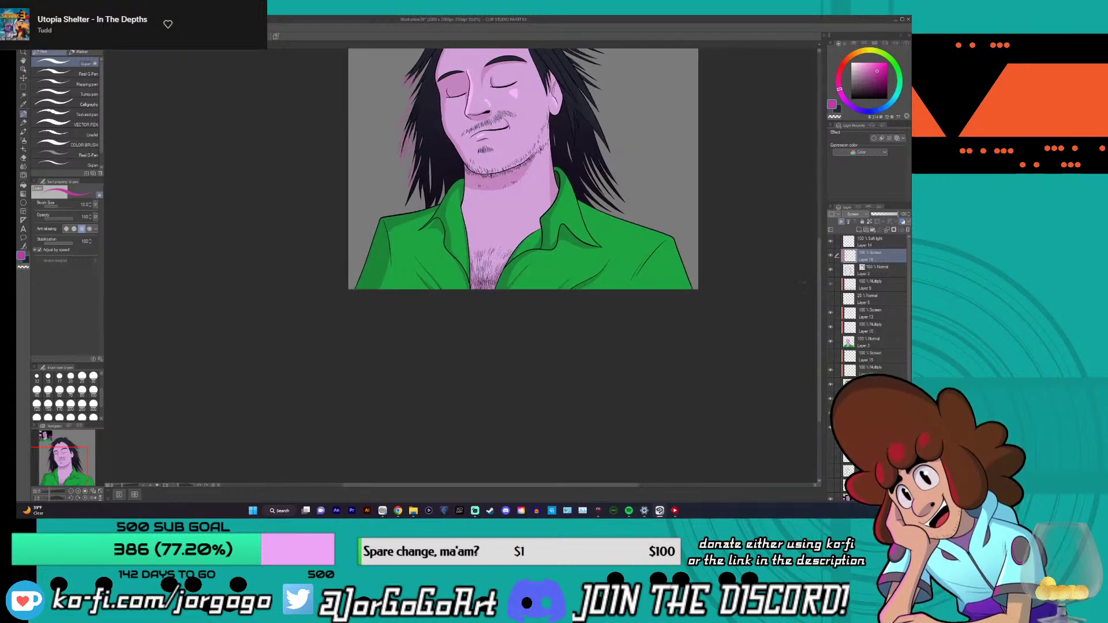
{"action": "scroll", "coordinate": [868, 300], "scroll_direction": "down", "scroll_amount": 1}
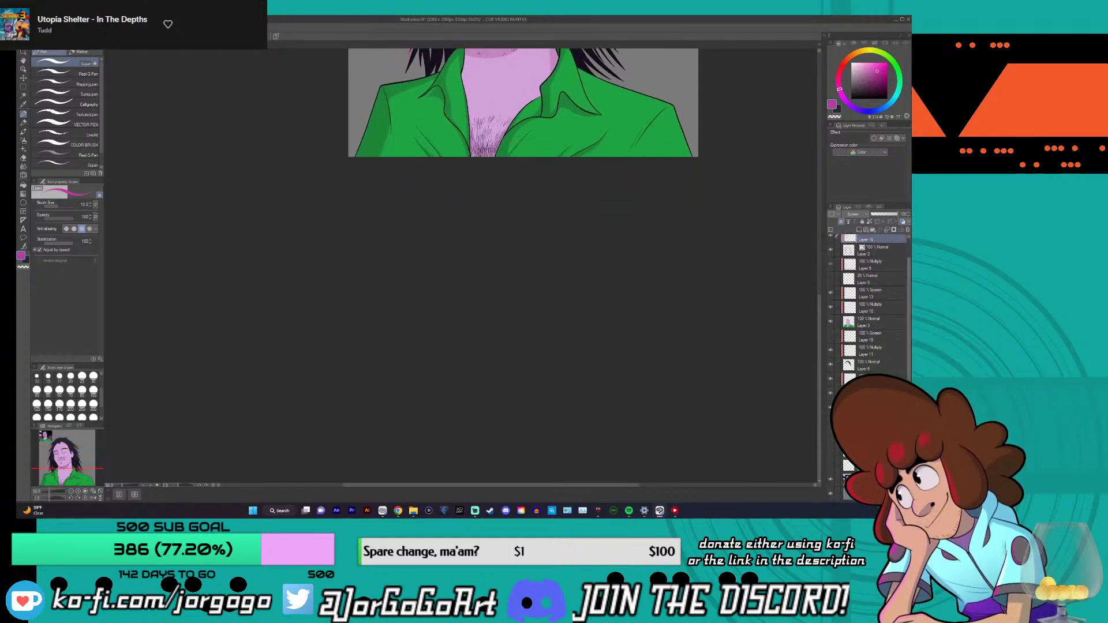
{"action": "left_click", "coordinate": [838, 494]}
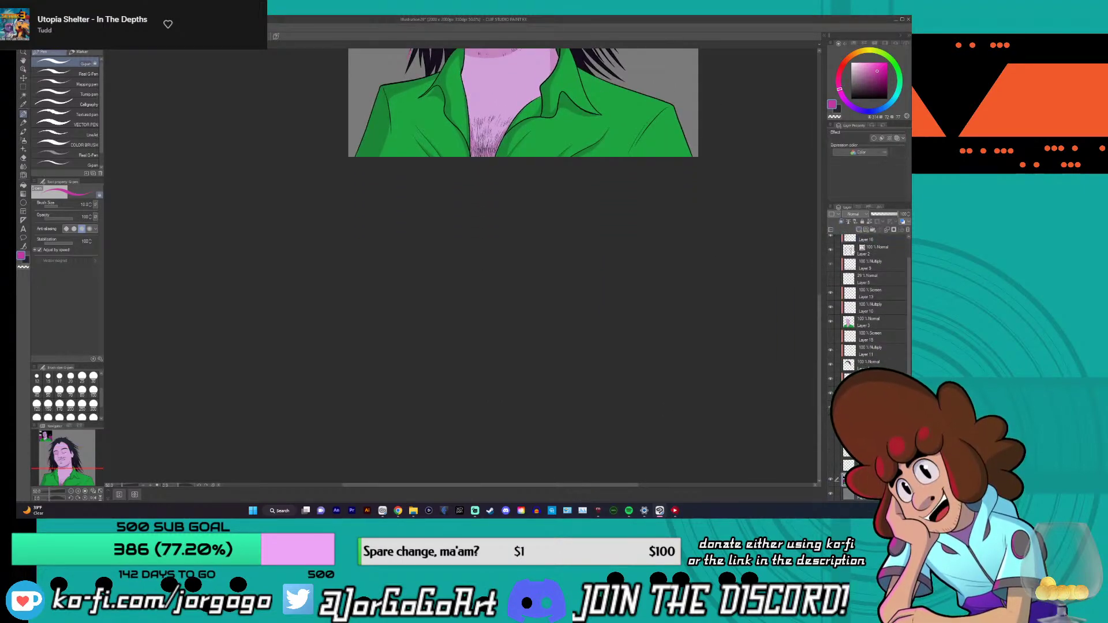
{"action": "scroll", "coordinate": [909, 295], "scroll_direction": "up", "scroll_amount": 1}
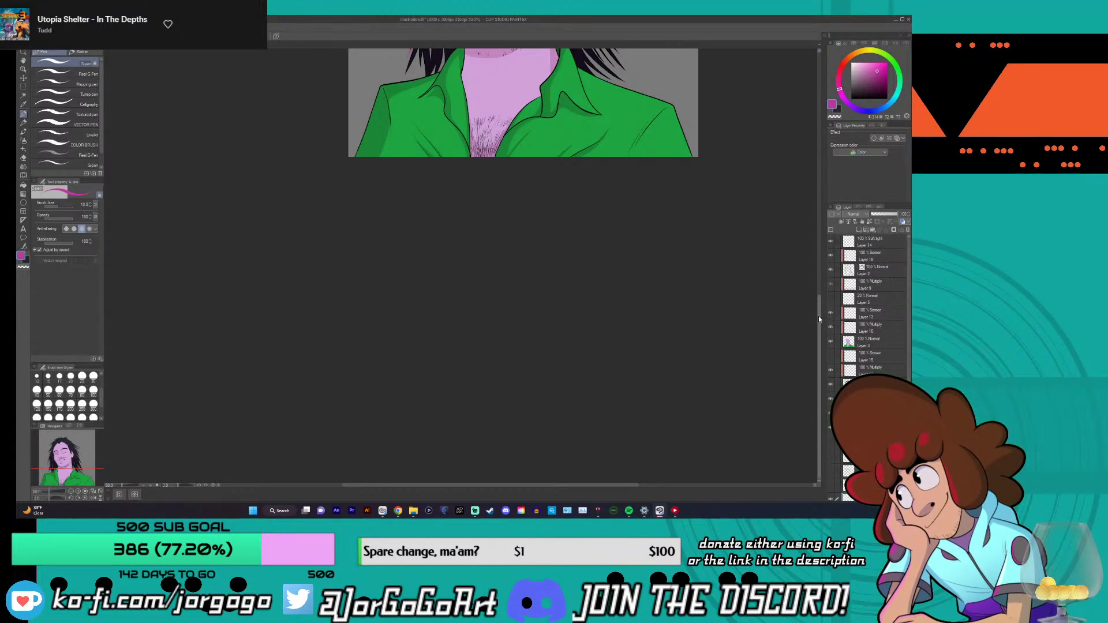
{"action": "left_click_drag", "start_coordinate": [819, 319], "coordinate": [819, 195]}
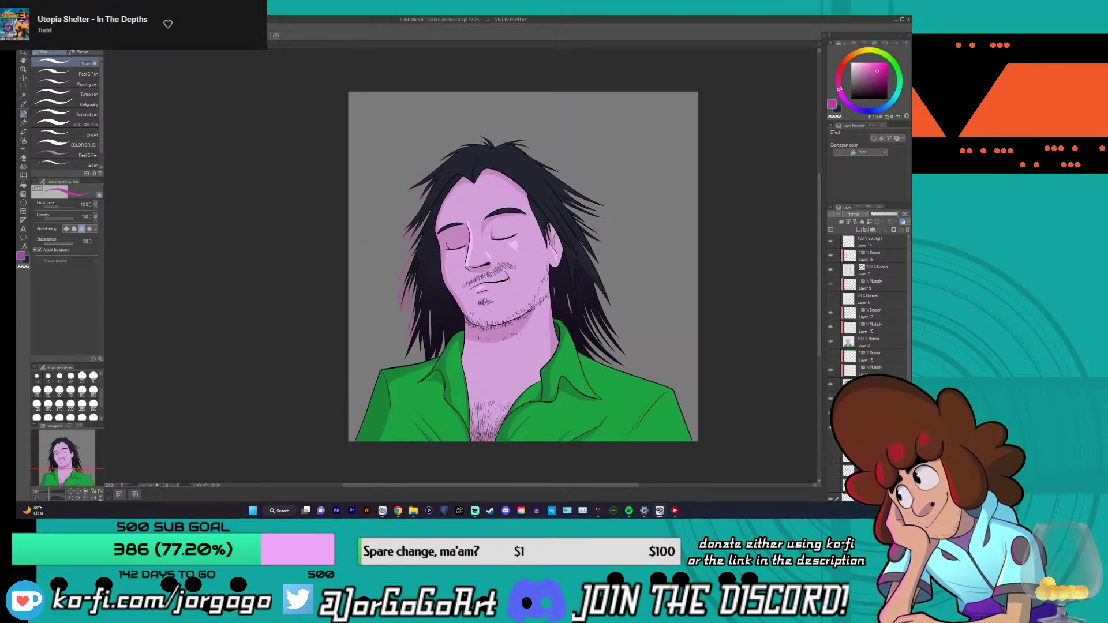
{"action": "left_click", "coordinate": [885, 44]}
{"action": "left_click", "coordinate": [855, 45]}
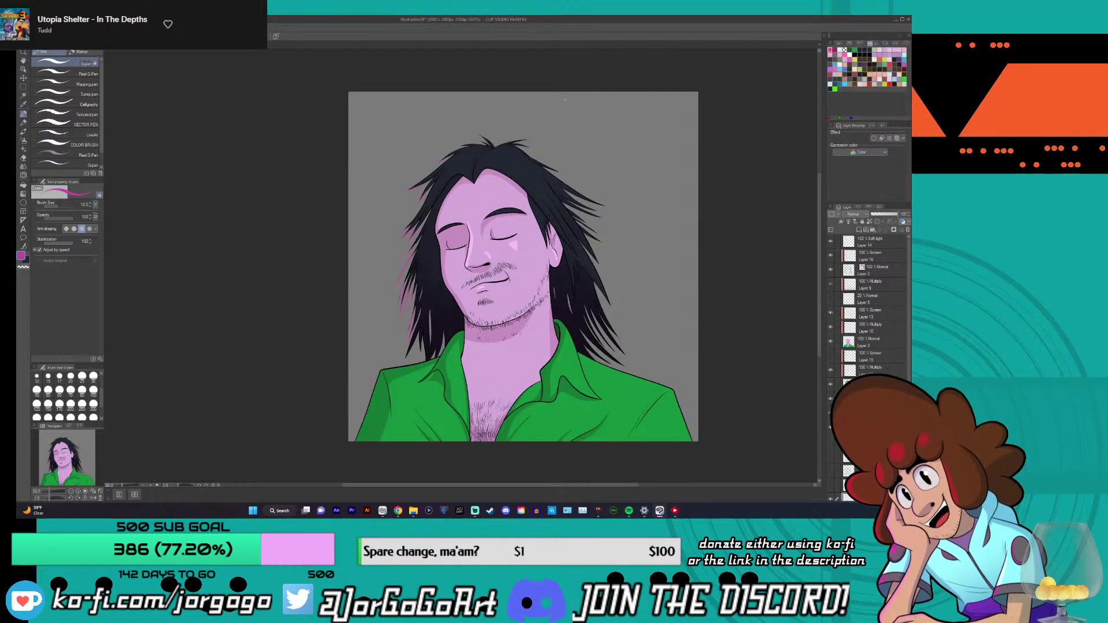
{"action": "left_click", "coordinate": [840, 44]}
{"action": "left_click", "coordinate": [880, 60]}
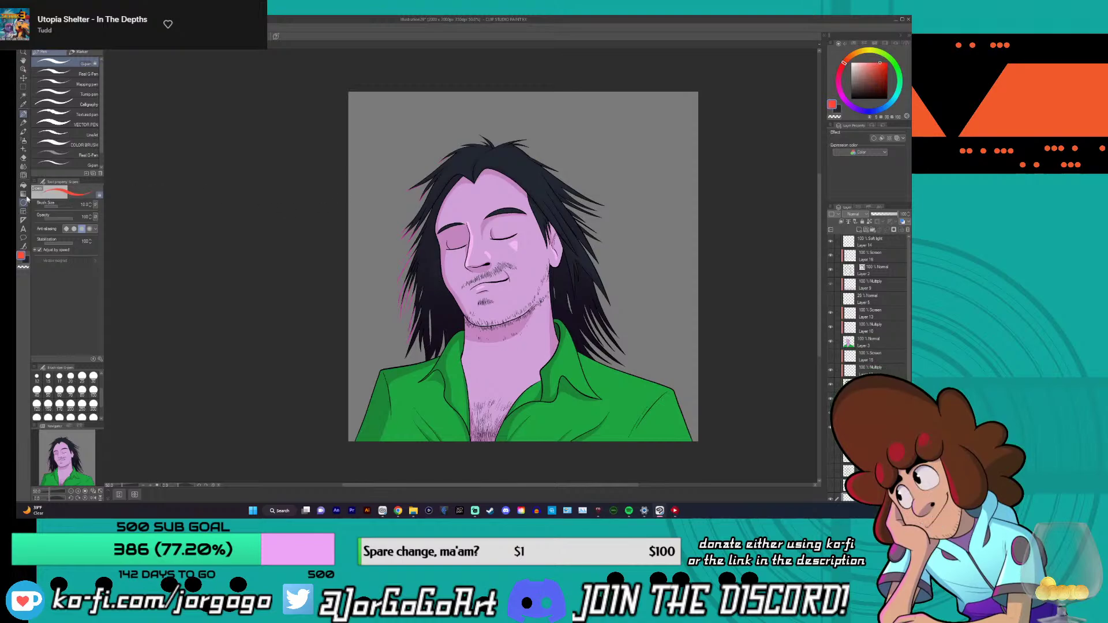
{"action": "left_click", "coordinate": [23, 185]}
{"action": "left_click", "coordinate": [77, 66]}
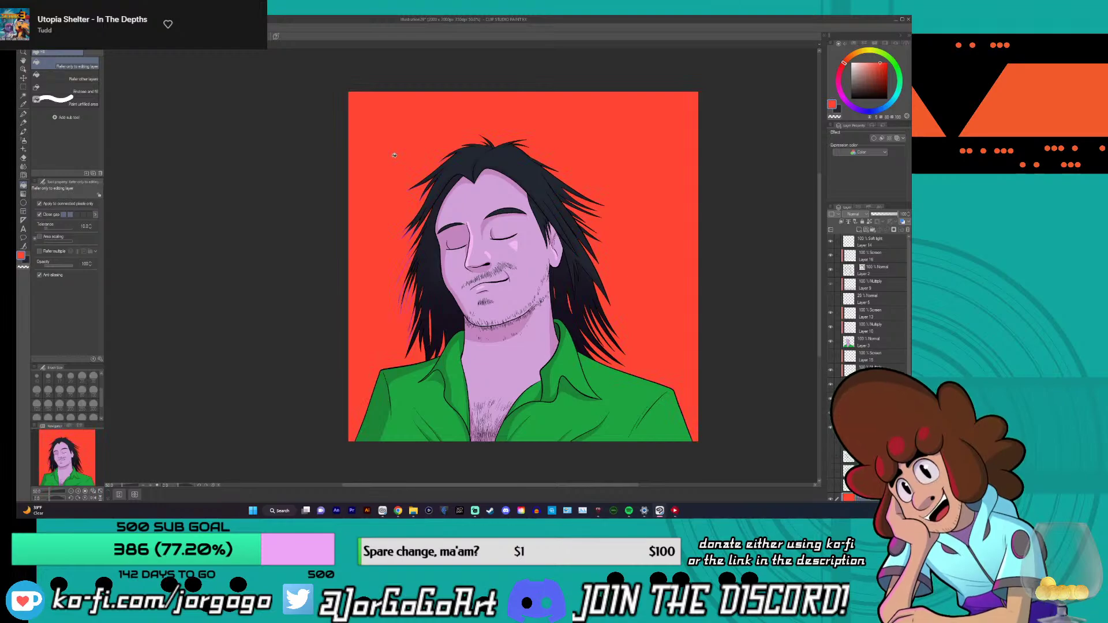
- Add a new layer above all others, paint a muted grey-brown patch over the forehead and hairline, and set it to Multiply
{"action": "left_click", "coordinate": [876, 241]}
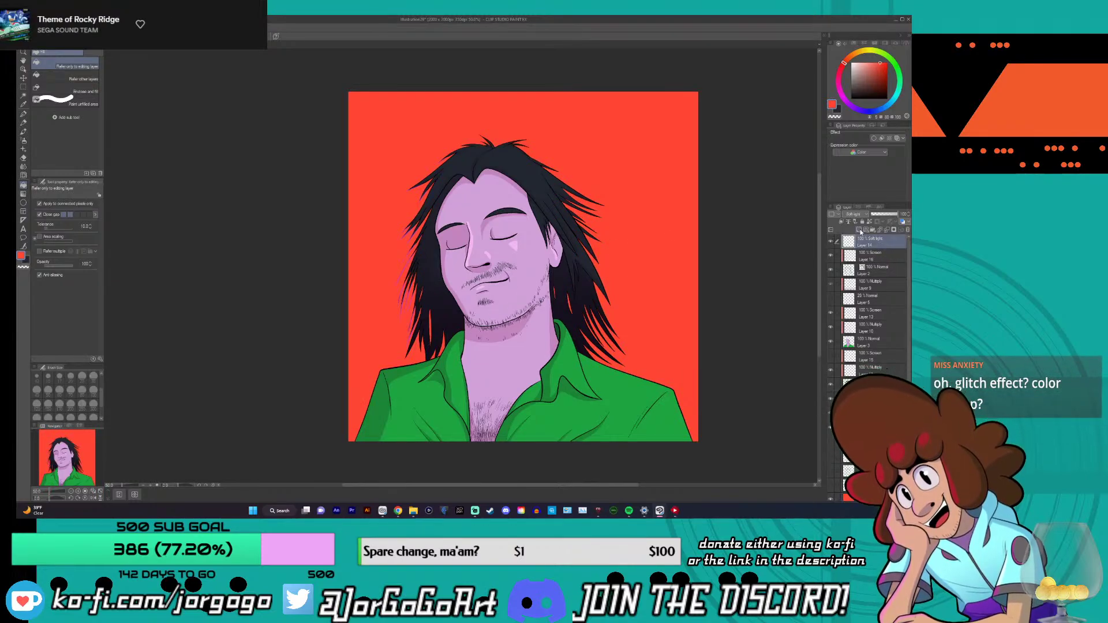
{"action": "left_click", "coordinate": [860, 229]}
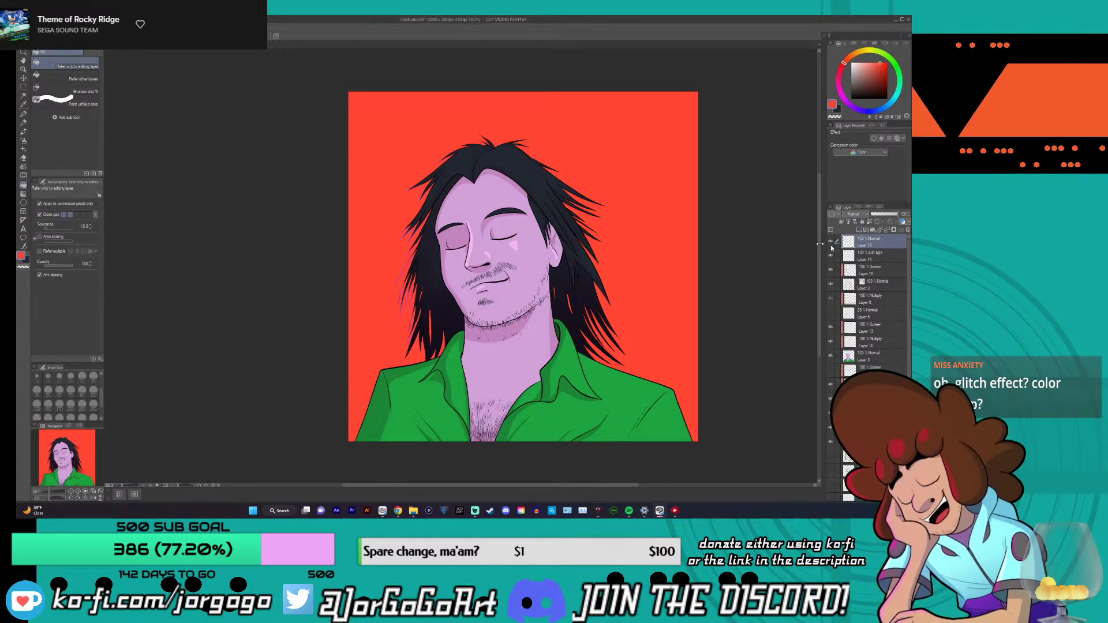
{"action": "left_click", "coordinate": [25, 114]}
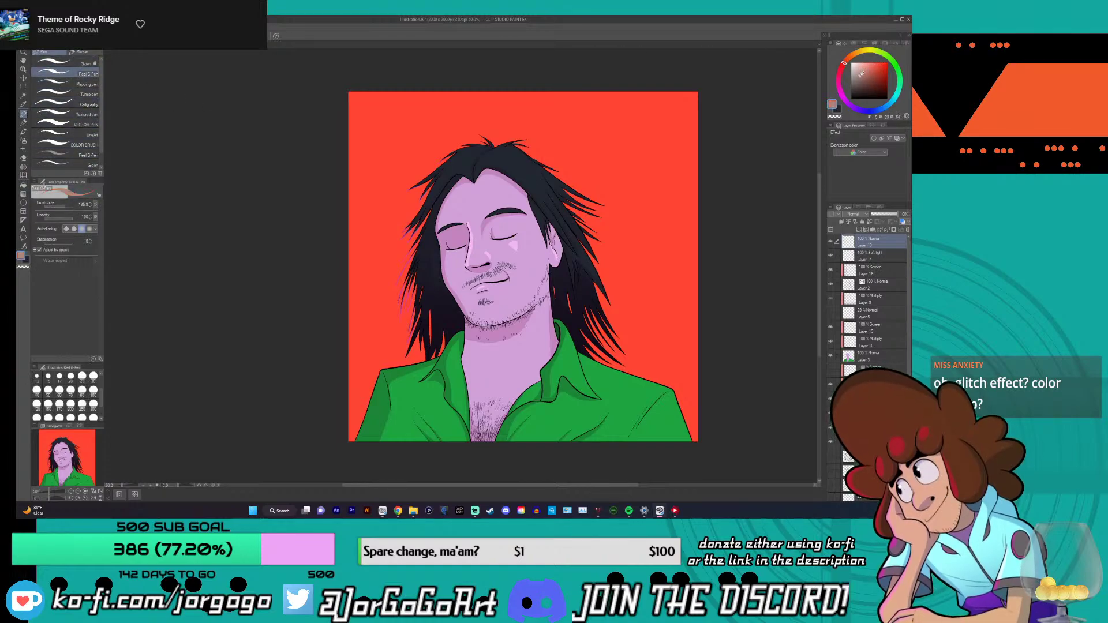
{"action": "left_click", "coordinate": [859, 68]}
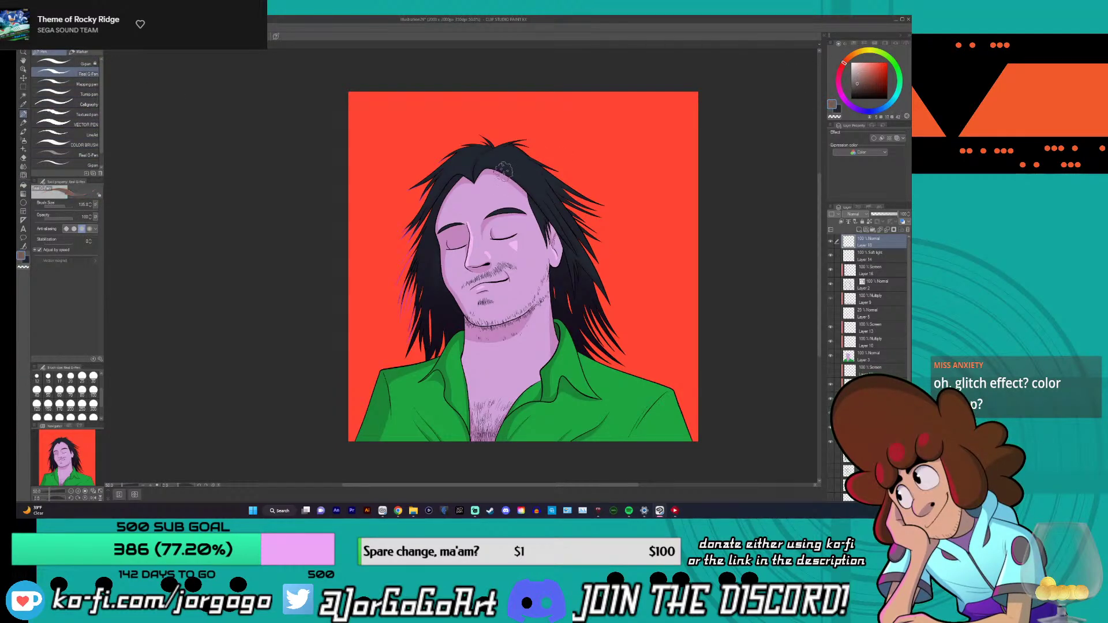
{"action": "mouse_move", "coordinate": [504, 169]}
{"action": "left_mouse_down"}
{"action": "mouse_move", "coordinate": [438, 202]}
{"action": "mouse_move", "coordinate": [508, 173]}
{"action": "left_mouse_up"}
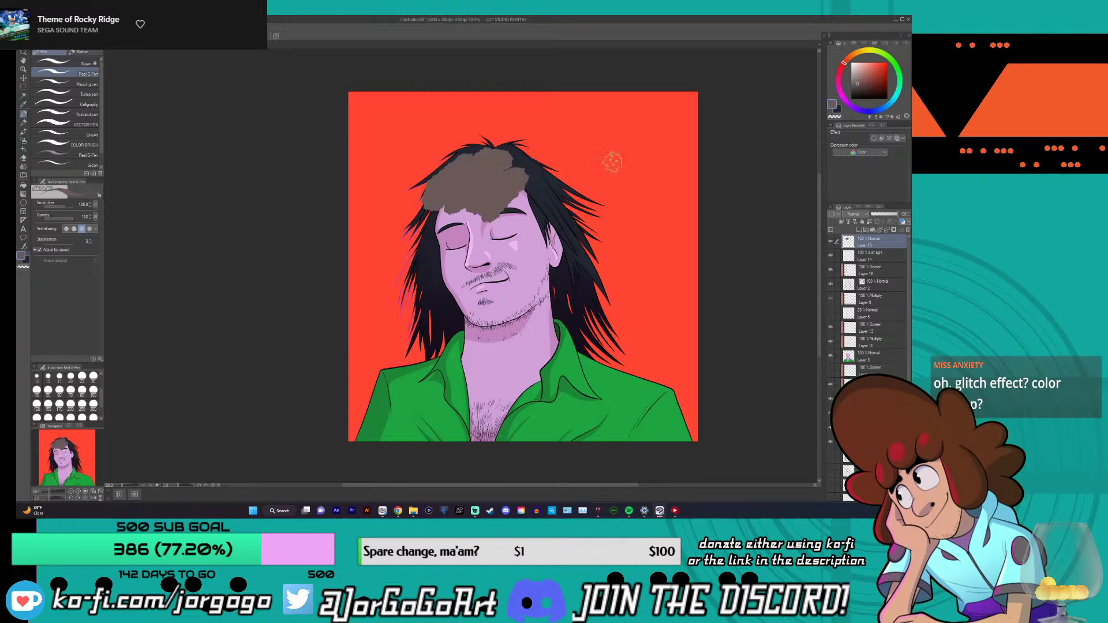
{"action": "left_click", "coordinate": [862, 215]}
{"action": "left_click", "coordinate": [857, 236]}
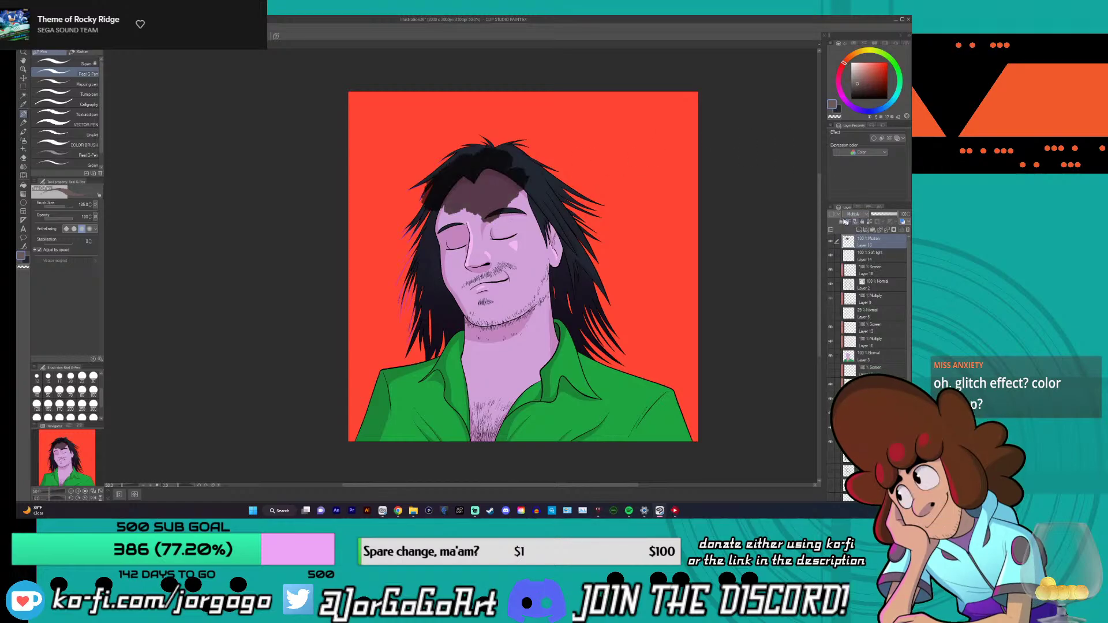
- Extend the grey-brown Multiply shading over the whole figure, covering the face, hair, neck and green shirt
{"action": "mouse_move", "coordinate": [462, 225]}
{"action": "left_mouse_down"}
{"action": "mouse_move", "coordinate": [431, 233]}
{"action": "mouse_move", "coordinate": [437, 198]}
{"action": "mouse_move", "coordinate": [417, 215]}
{"action": "mouse_move", "coordinate": [432, 170]}
{"action": "mouse_move", "coordinate": [472, 147]}
{"action": "mouse_move", "coordinate": [461, 153]}
{"action": "mouse_move", "coordinate": [522, 142]}
{"action": "left_mouse_up"}
{"action": "mouse_move", "coordinate": [489, 211]}
{"action": "left_mouse_down"}
{"action": "mouse_move", "coordinate": [427, 332]}
{"action": "mouse_move", "coordinate": [422, 250]}
{"action": "left_mouse_up"}
{"action": "mouse_move", "coordinate": [434, 327]}
{"action": "left_mouse_down"}
{"action": "mouse_move", "coordinate": [473, 288]}
{"action": "mouse_move", "coordinate": [488, 398]}
{"action": "left_mouse_up"}
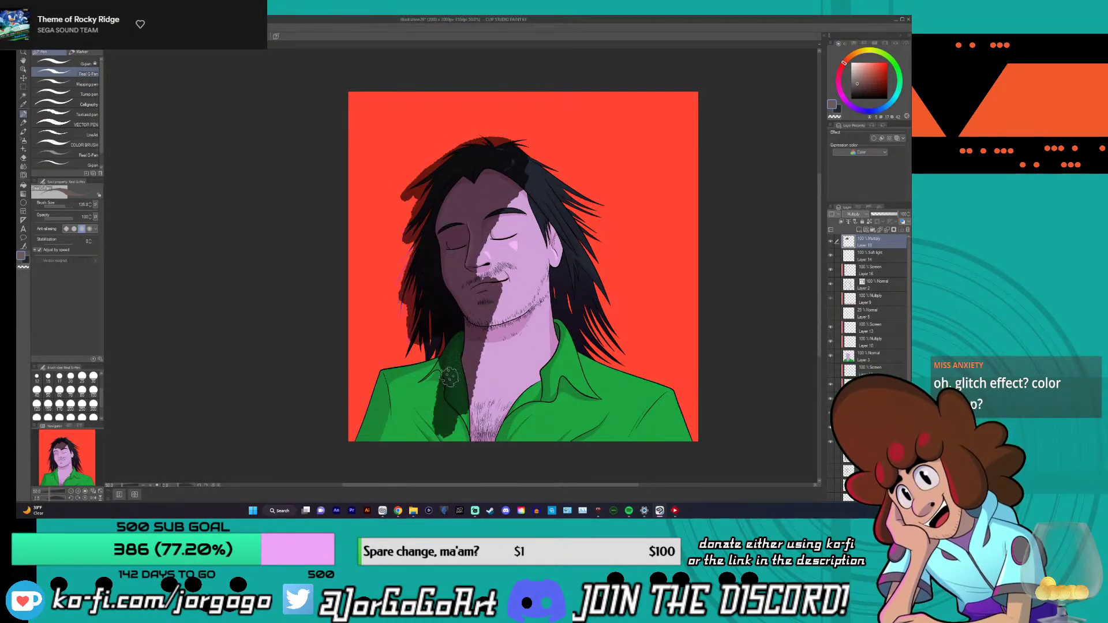
{"action": "left_click_drag", "start_coordinate": [444, 364], "coordinate": [424, 416]}
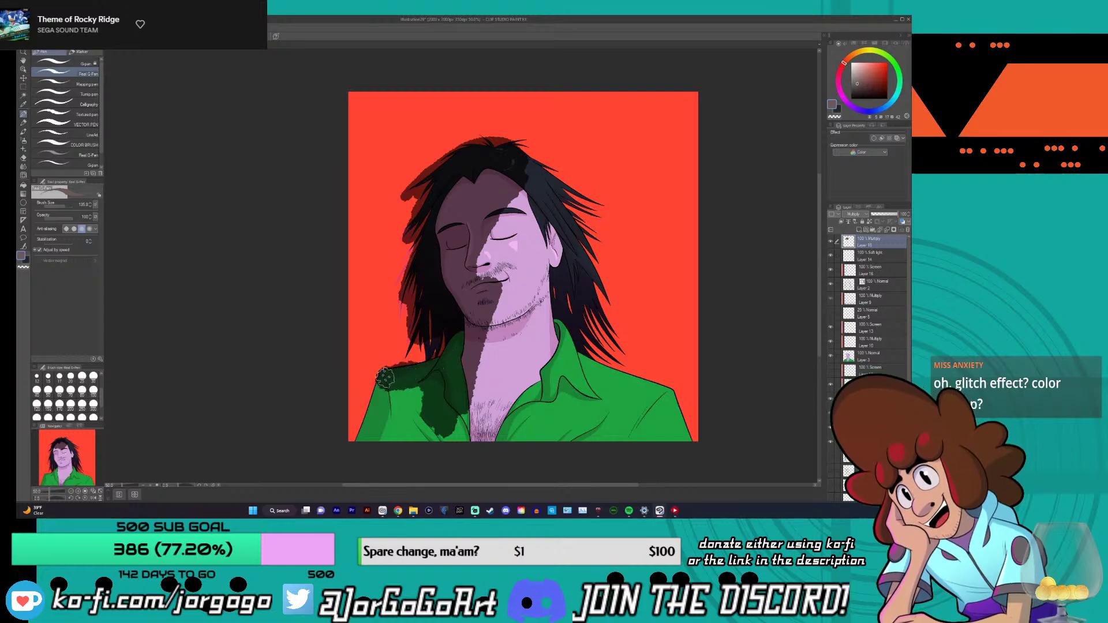
{"action": "mouse_move", "coordinate": [385, 378]}
{"action": "left_mouse_down"}
{"action": "mouse_move", "coordinate": [360, 456]}
{"action": "mouse_move", "coordinate": [374, 458]}
{"action": "mouse_move", "coordinate": [412, 408]}
{"action": "mouse_move", "coordinate": [441, 396]}
{"action": "mouse_move", "coordinate": [450, 457]}
{"action": "mouse_move", "coordinate": [498, 406]}
{"action": "mouse_move", "coordinate": [491, 432]}
{"action": "mouse_move", "coordinate": [478, 416]}
{"action": "mouse_move", "coordinate": [494, 230]}
{"action": "mouse_move", "coordinate": [509, 200]}
{"action": "left_mouse_up"}
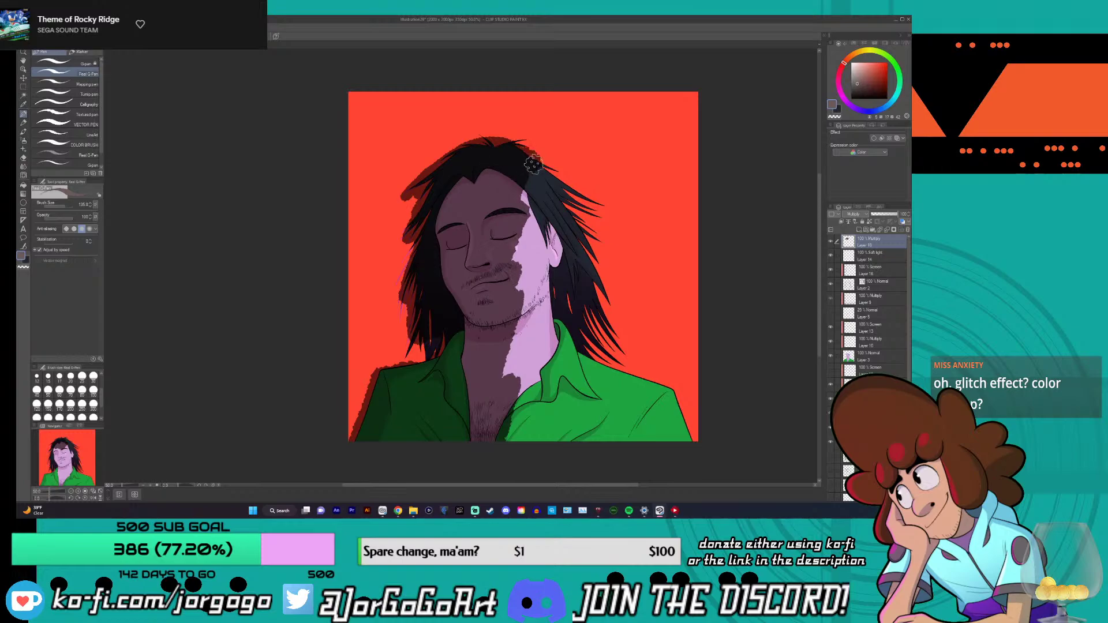
{"action": "mouse_move", "coordinate": [532, 164]}
{"action": "left_mouse_down"}
{"action": "mouse_move", "coordinate": [597, 215]}
{"action": "mouse_move", "coordinate": [523, 189]}
{"action": "mouse_move", "coordinate": [576, 235]}
{"action": "mouse_move", "coordinate": [578, 225]}
{"action": "mouse_move", "coordinate": [569, 269]}
{"action": "mouse_move", "coordinate": [536, 218]}
{"action": "mouse_move", "coordinate": [511, 254]}
{"action": "mouse_move", "coordinate": [542, 316]}
{"action": "mouse_move", "coordinate": [579, 311]}
{"action": "left_mouse_up"}
{"action": "mouse_move", "coordinate": [590, 263]}
{"action": "left_mouse_down"}
{"action": "mouse_move", "coordinate": [630, 384]}
{"action": "mouse_move", "coordinate": [686, 438]}
{"action": "mouse_move", "coordinate": [554, 375]}
{"action": "mouse_move", "coordinate": [508, 410]}
{"action": "mouse_move", "coordinate": [543, 324]}
{"action": "mouse_move", "coordinate": [592, 370]}
{"action": "left_mouse_up"}
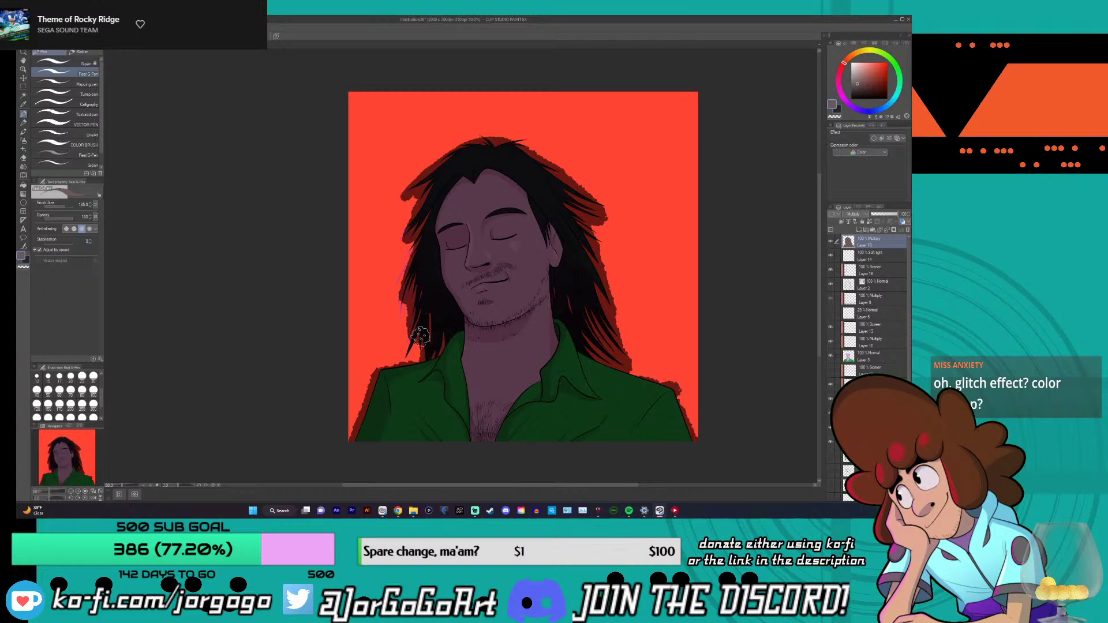
- Try to apply fine Perlin noise directly to the Multiply shading layer
{"action": "left_click", "coordinate": [154, 28]}
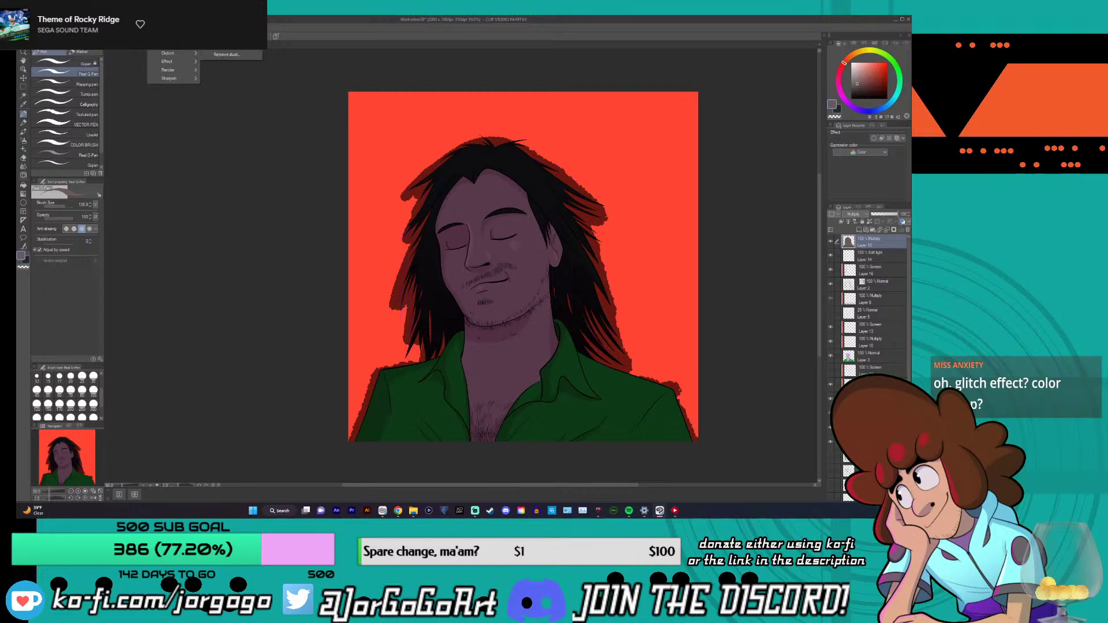
{"action": "mouse_move", "coordinate": [185, 64]}
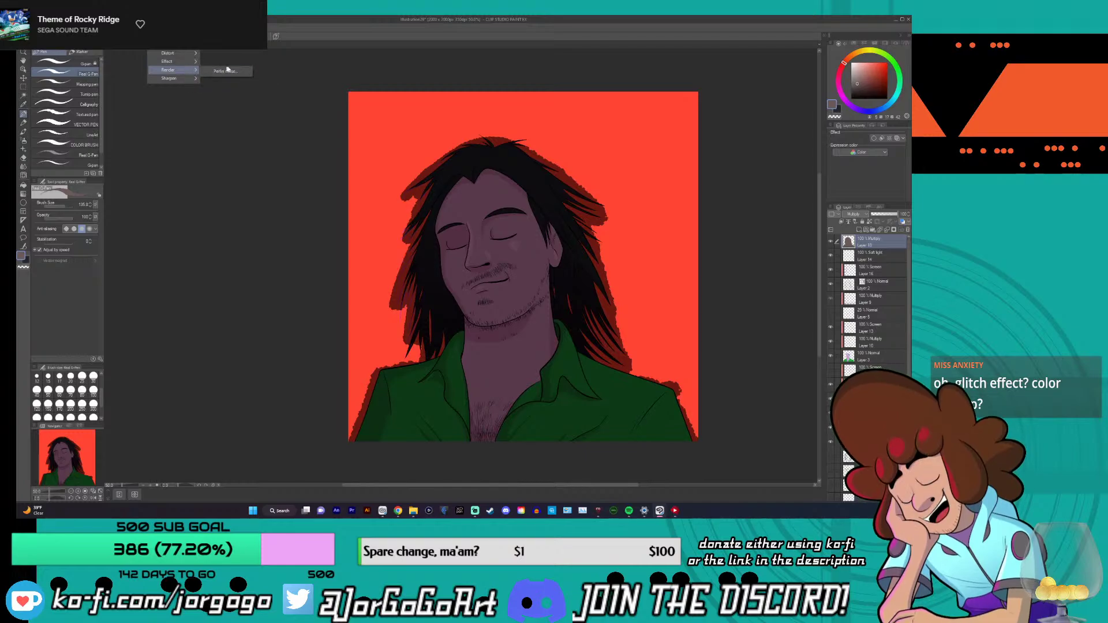
{"action": "left_click", "coordinate": [225, 70]}
{"action": "left_click_drag", "start_coordinate": [377, 220], "coordinate": [410, 240]}
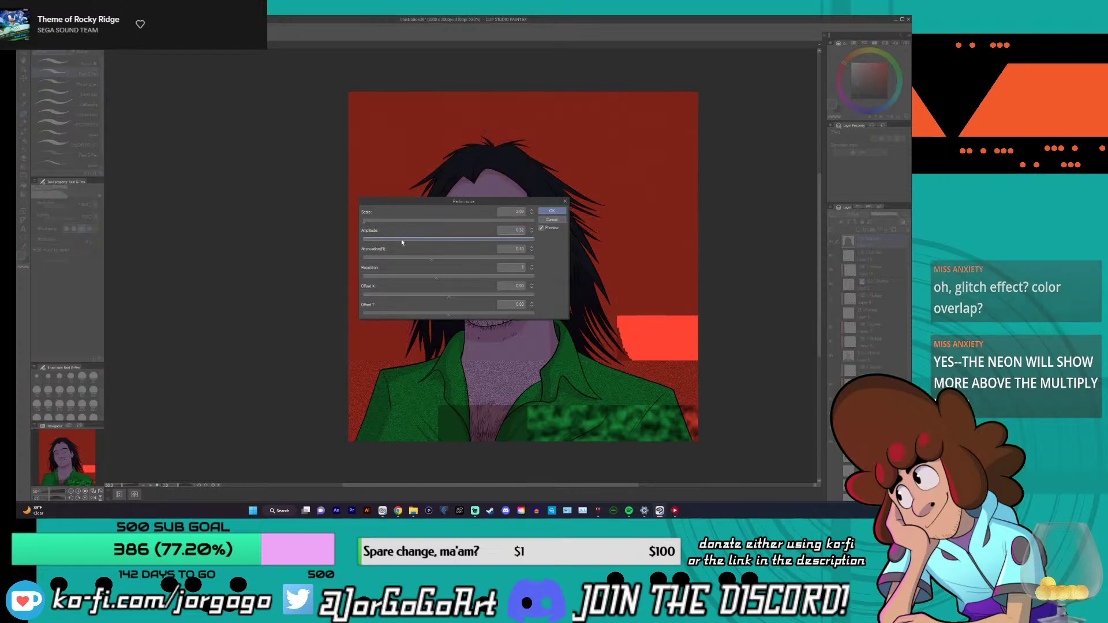
{"action": "left_click", "coordinate": [552, 211]}
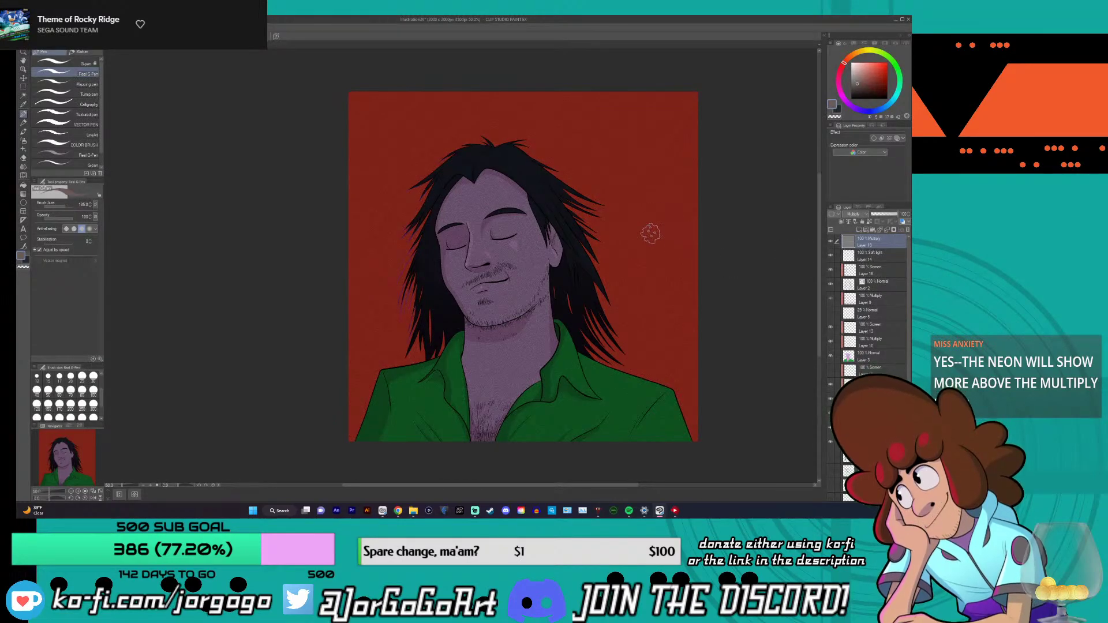
- Add a new layer clipped to the Multiply shading and render fine-scale Perlin noise on it with reduced amplitude
{"action": "left_click", "coordinate": [858, 230]}
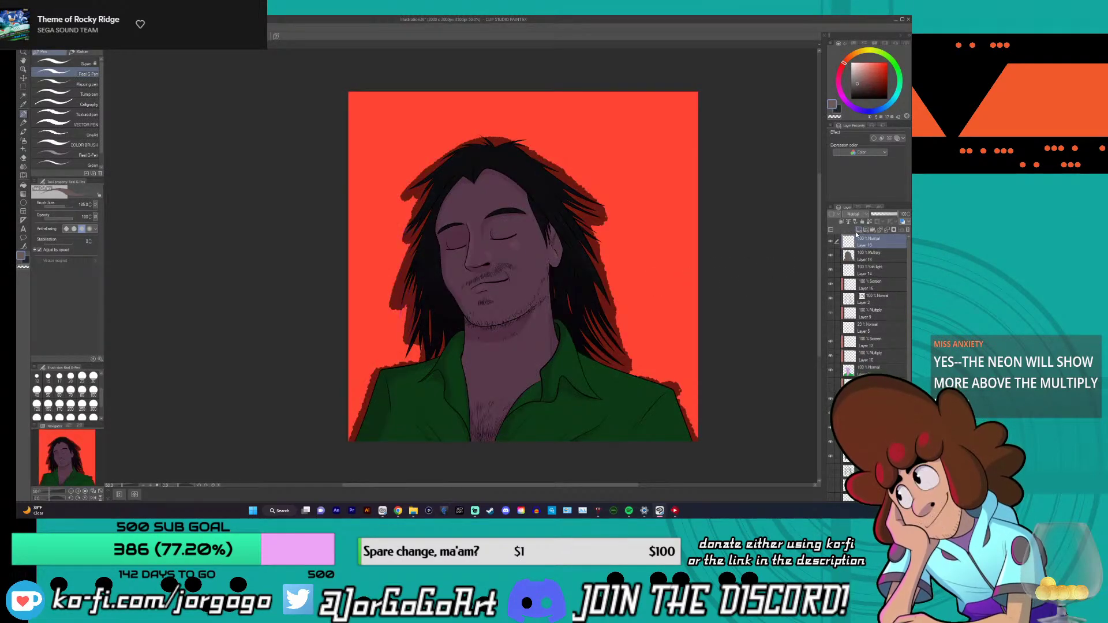
{"action": "left_click", "coordinate": [153, 27]}
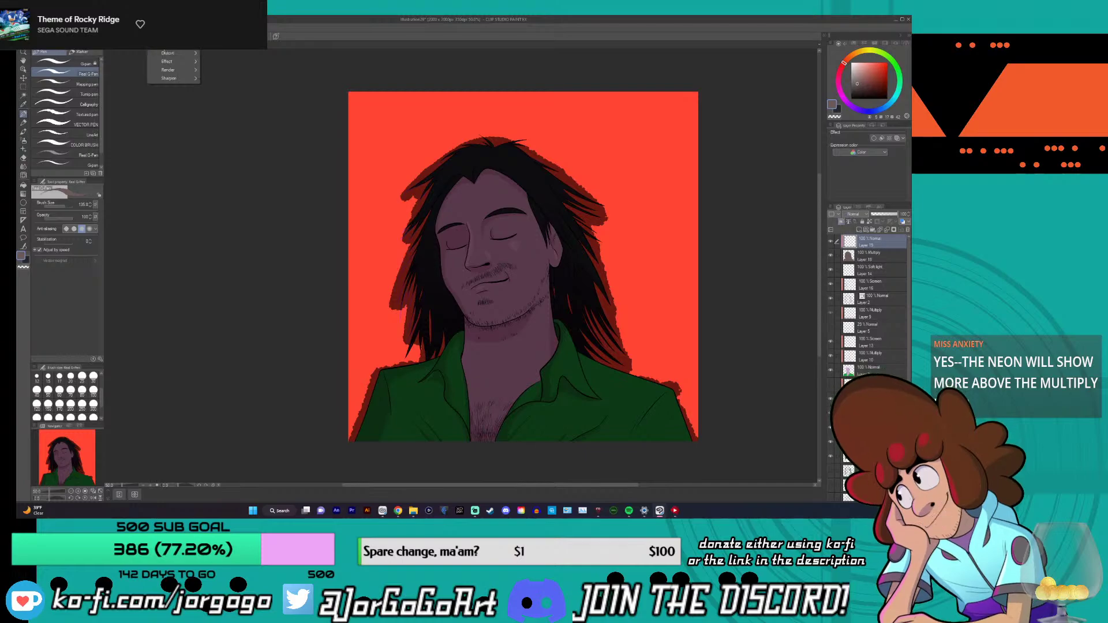
{"action": "mouse_move", "coordinate": [173, 70]}
{"action": "left_click", "coordinate": [225, 71]}
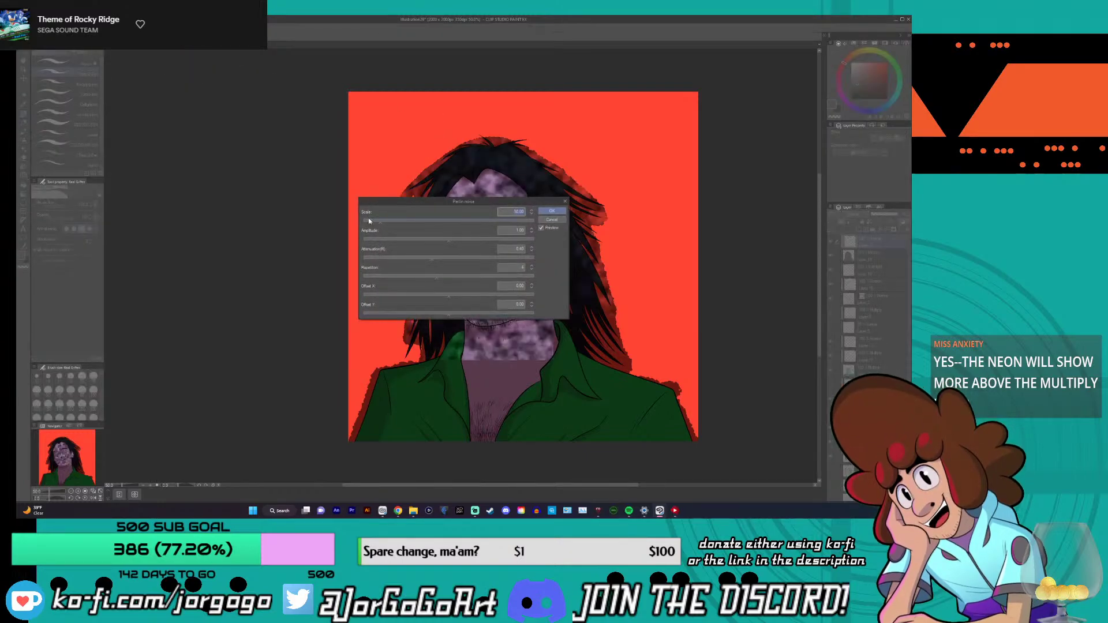
{"action": "left_click_drag", "start_coordinate": [365, 223], "coordinate": [364, 225]}
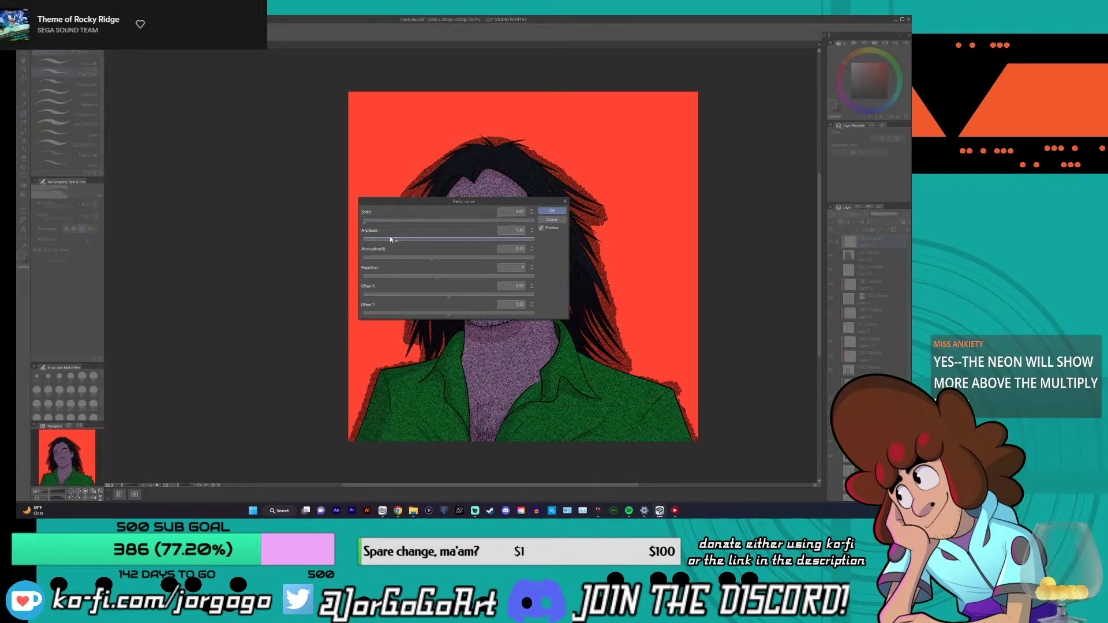
{"action": "left_click_drag", "start_coordinate": [396, 239], "coordinate": [401, 239]}
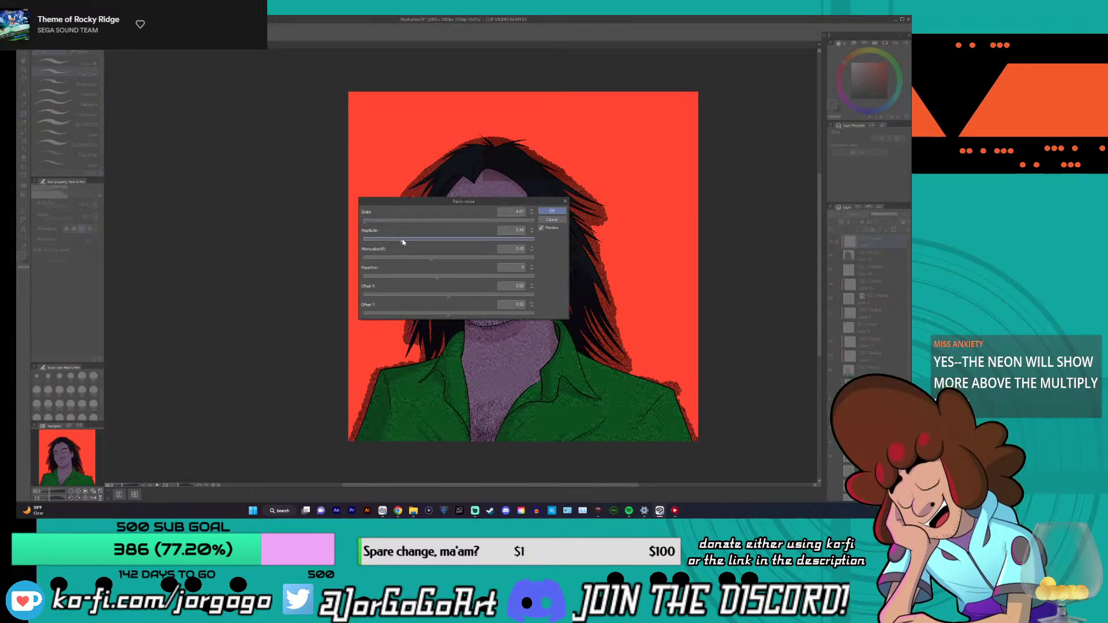
{"action": "left_click", "coordinate": [553, 213]}
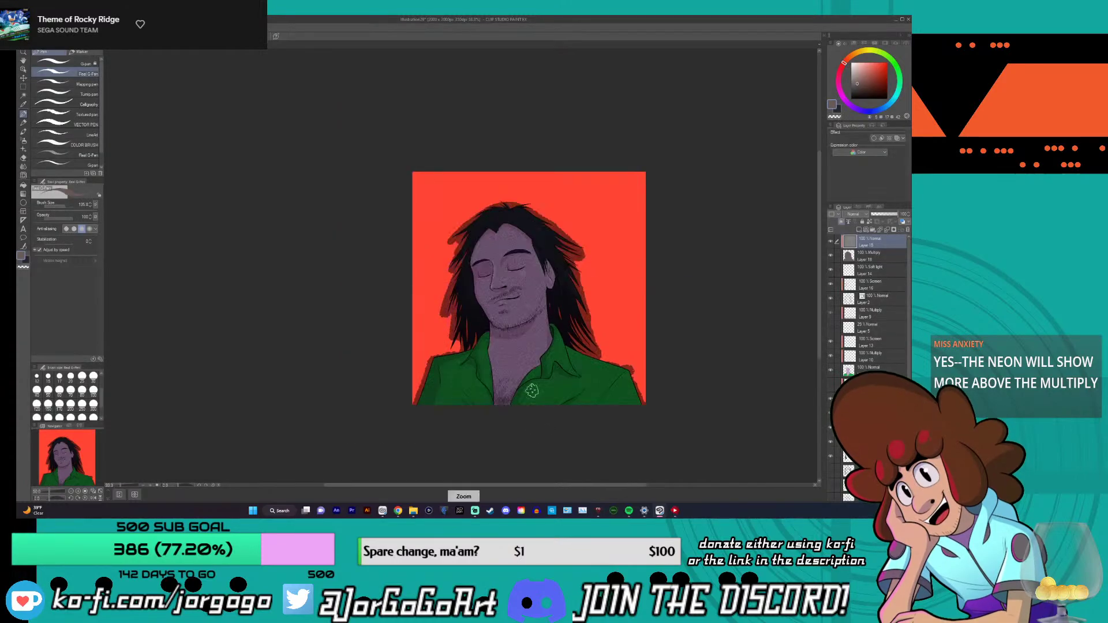
- Keep the noise layer at 100% opacity and lower the Multiply shading layer's opacity to about 60%
{"action": "left_click_drag", "start_coordinate": [872, 214], "coordinate": [905, 218]}
{"action": "left_click", "coordinate": [880, 256]}
{"action": "left_click", "coordinate": [883, 214]}
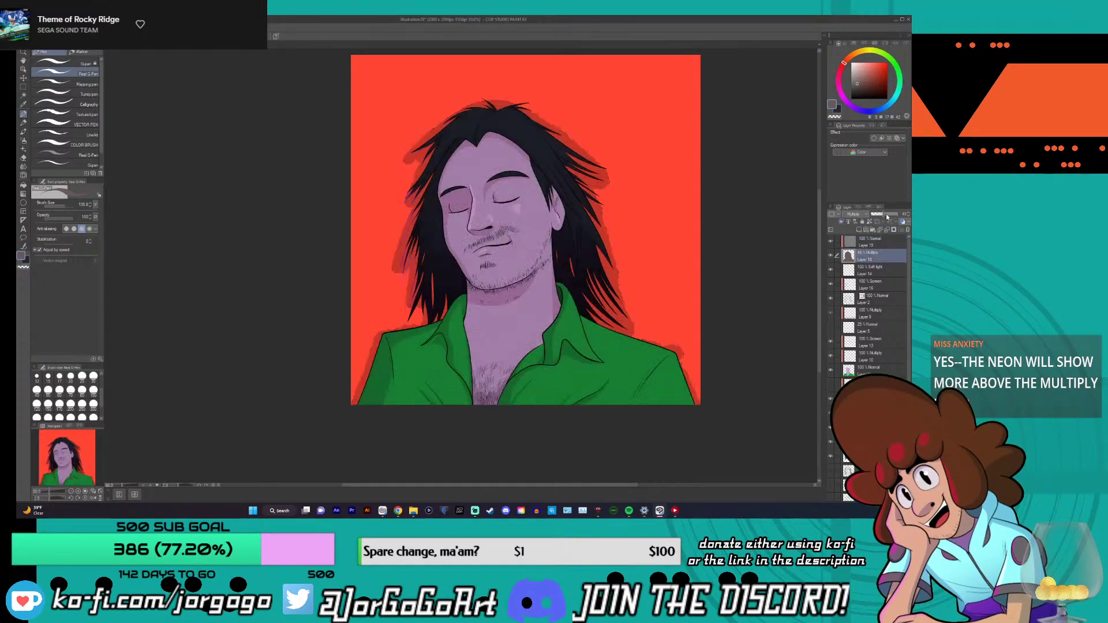
{"action": "left_click", "coordinate": [890, 215]}
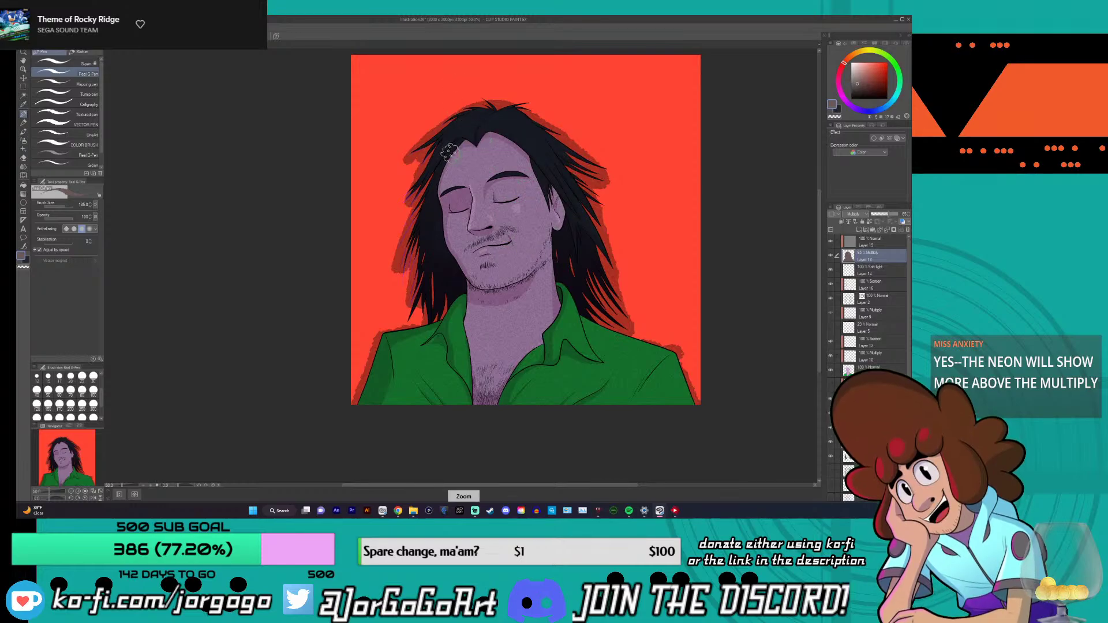
{"action": "scroll", "coordinate": [449, 151], "scroll_direction": "up", "scroll_amount": 5}
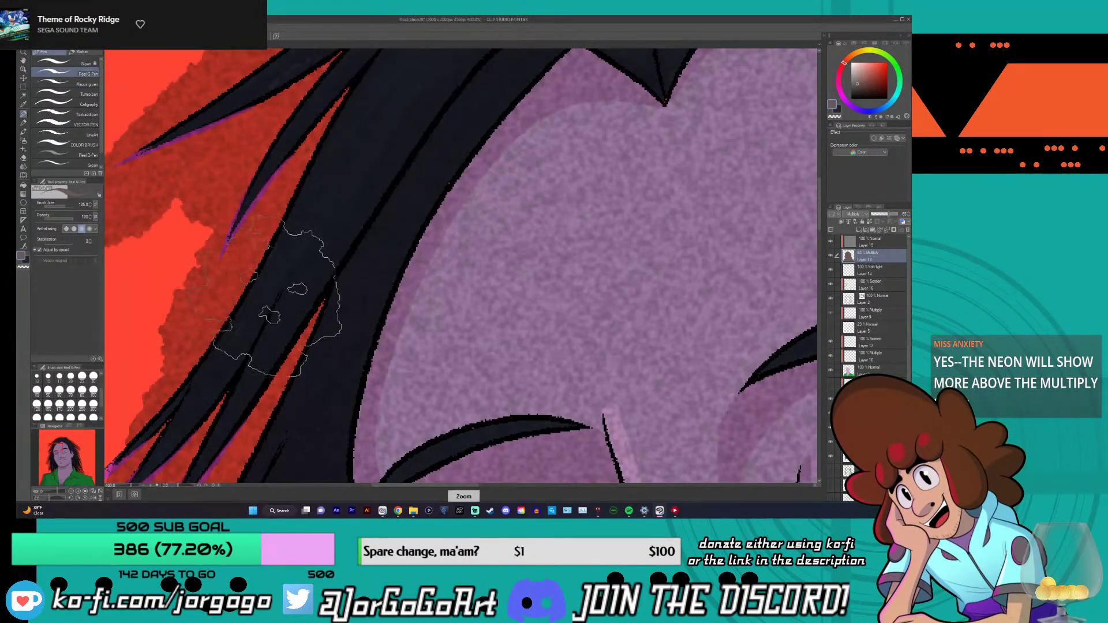
{"action": "scroll", "coordinate": [277, 300], "scroll_direction": "down", "scroll_amount": 6}
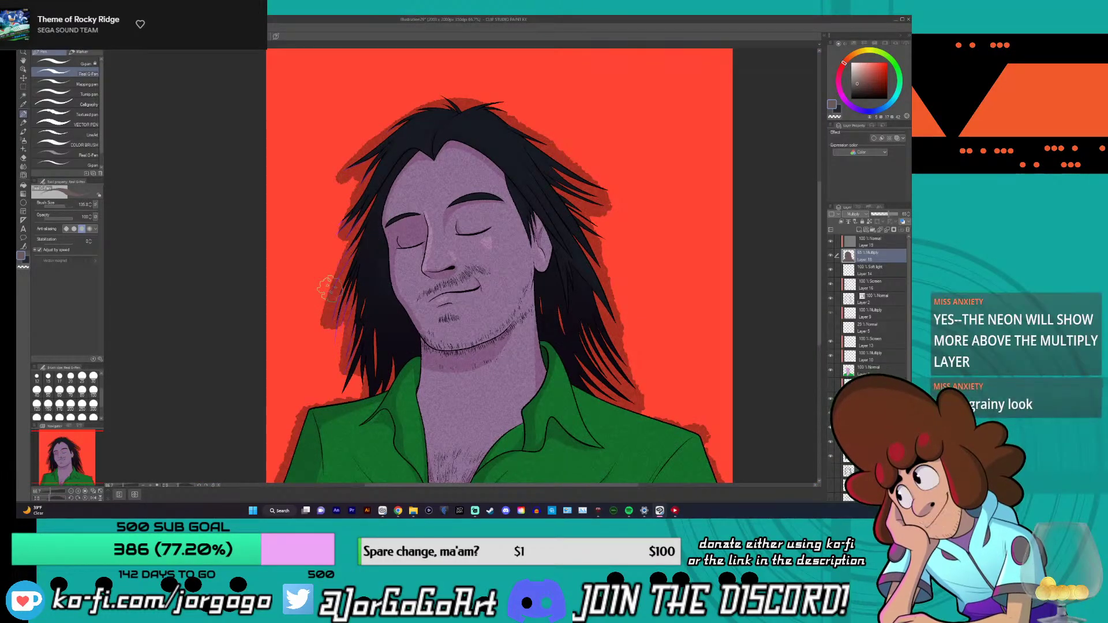
{"action": "scroll", "coordinate": [329, 287], "scroll_direction": "down", "scroll_amount": 1}
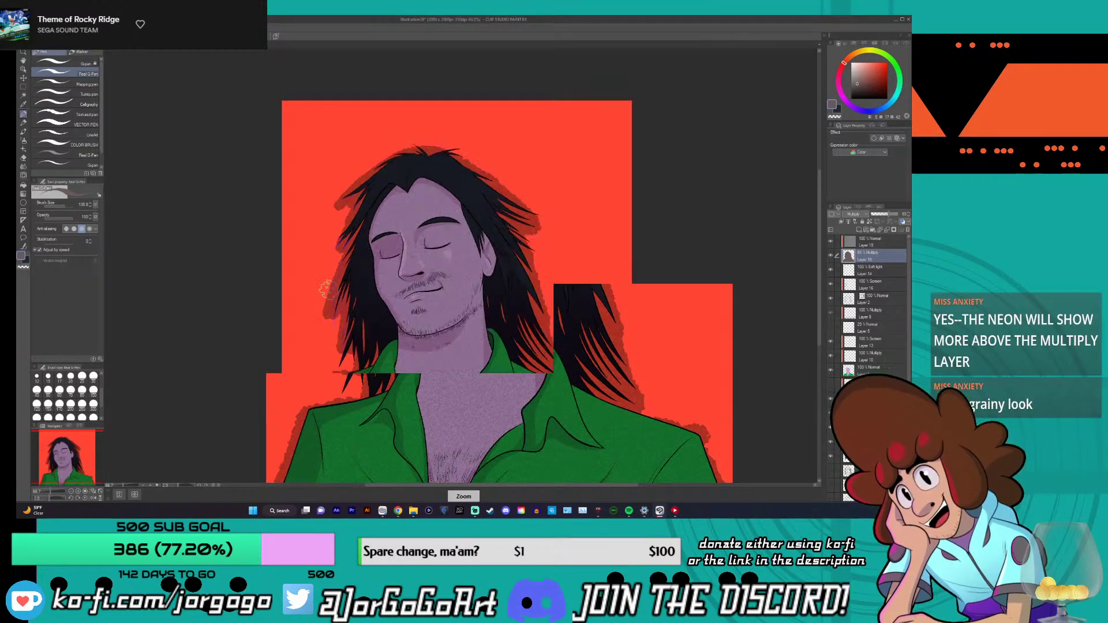
{"action": "scroll", "coordinate": [327, 288], "scroll_direction": "down", "scroll_amount": 1}
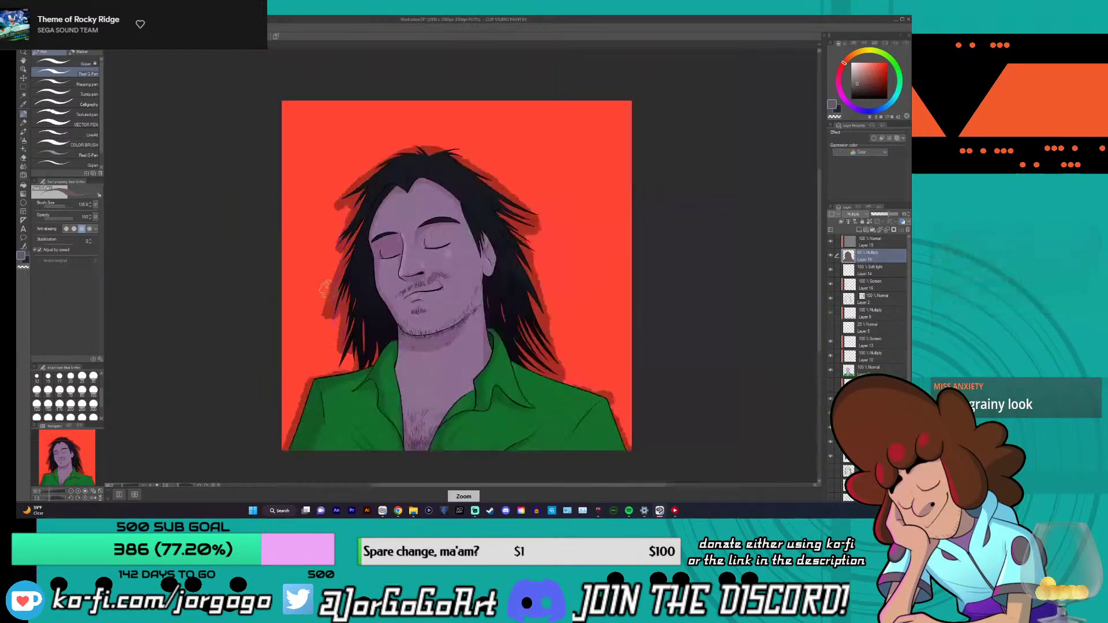
{"action": "scroll", "coordinate": [327, 288], "scroll_direction": "down", "scroll_amount": 1}
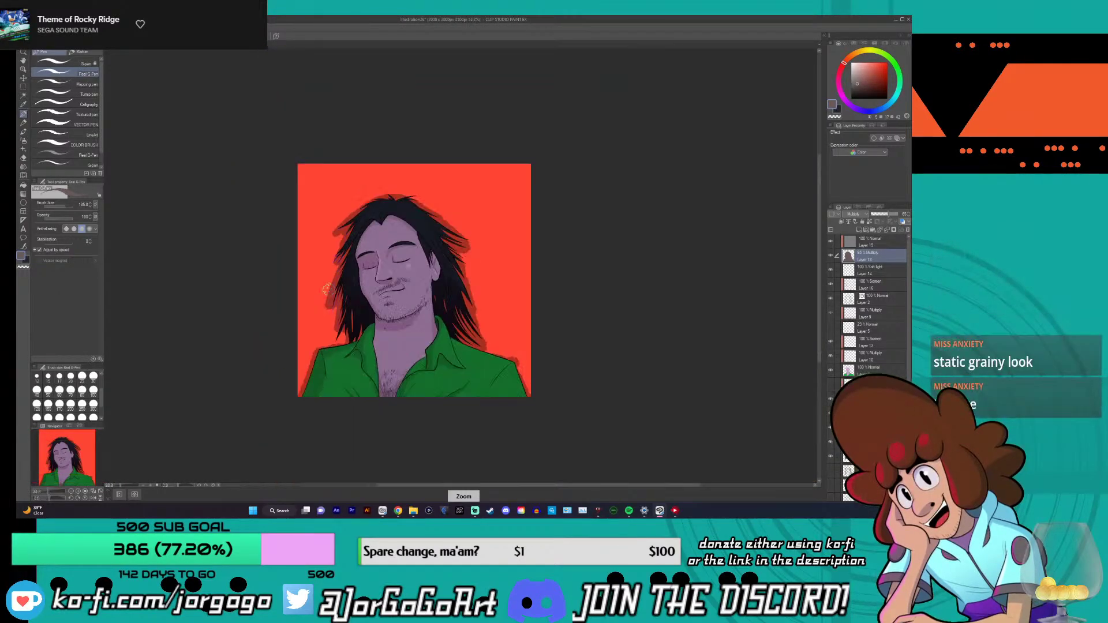
- Delete the Multiply shading layer and the noise layer clipped to it, and hide the bright red background
{"action": "scroll", "coordinate": [327, 289], "scroll_direction": "up", "scroll_amount": 1}
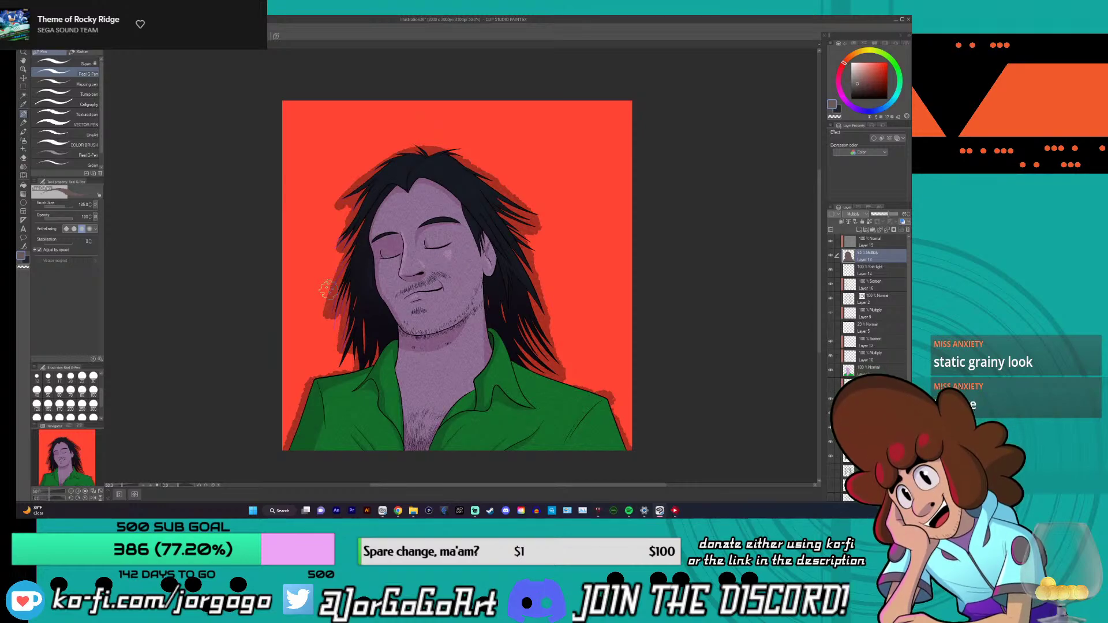
{"action": "left_click", "coordinate": [907, 229]}
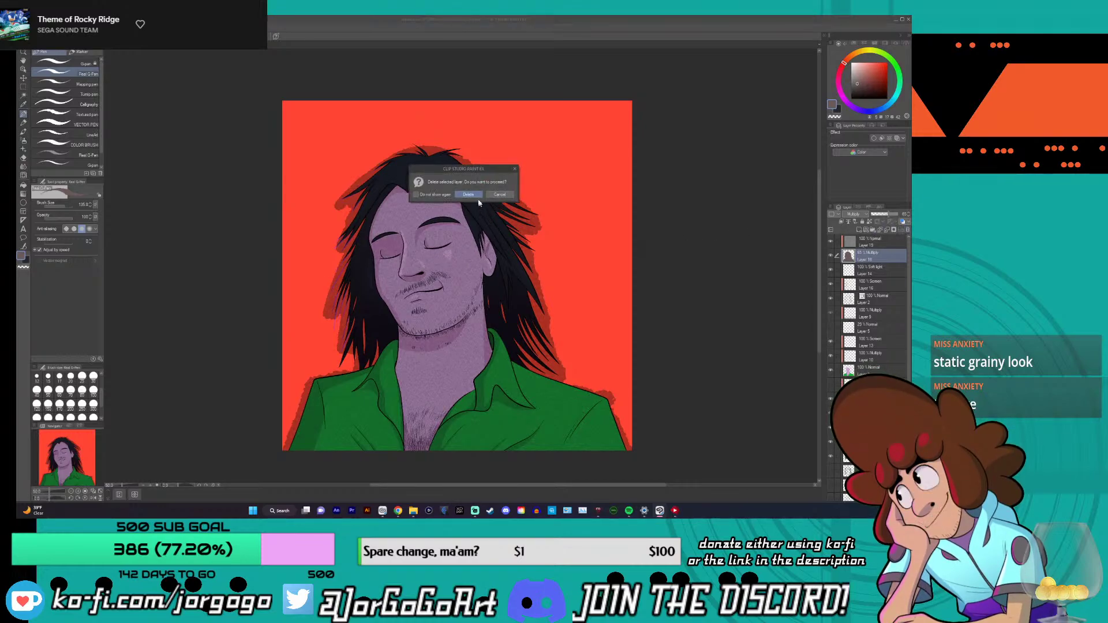
{"action": "left_click", "coordinate": [469, 194]}
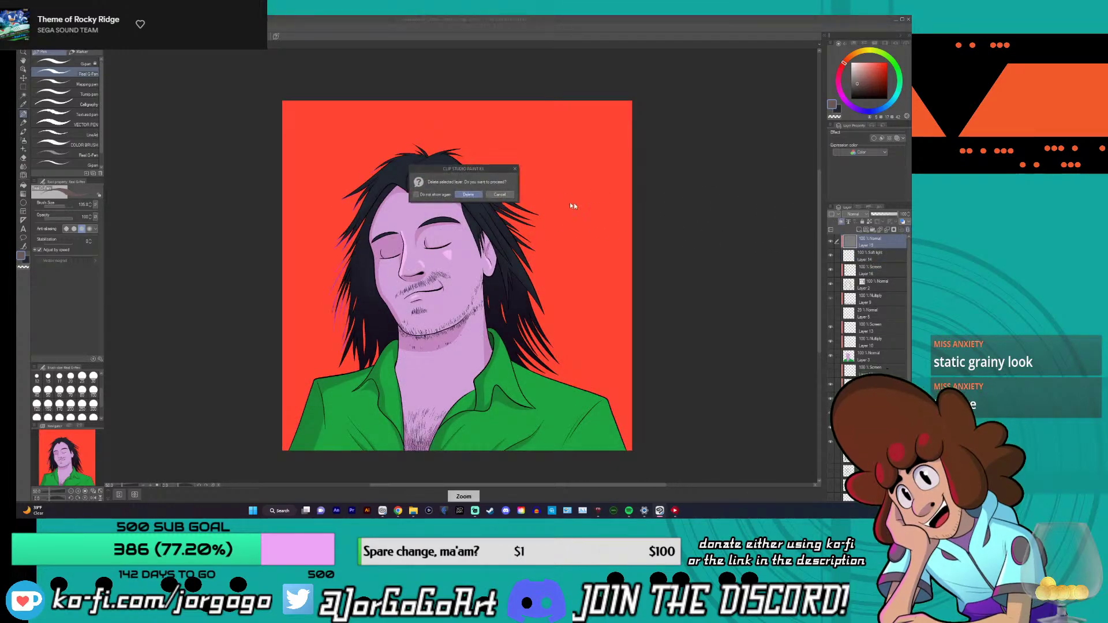
{"action": "key", "text": "Return"}
{"action": "scroll", "coordinate": [884, 300], "scroll_direction": "down", "scroll_amount": 3}
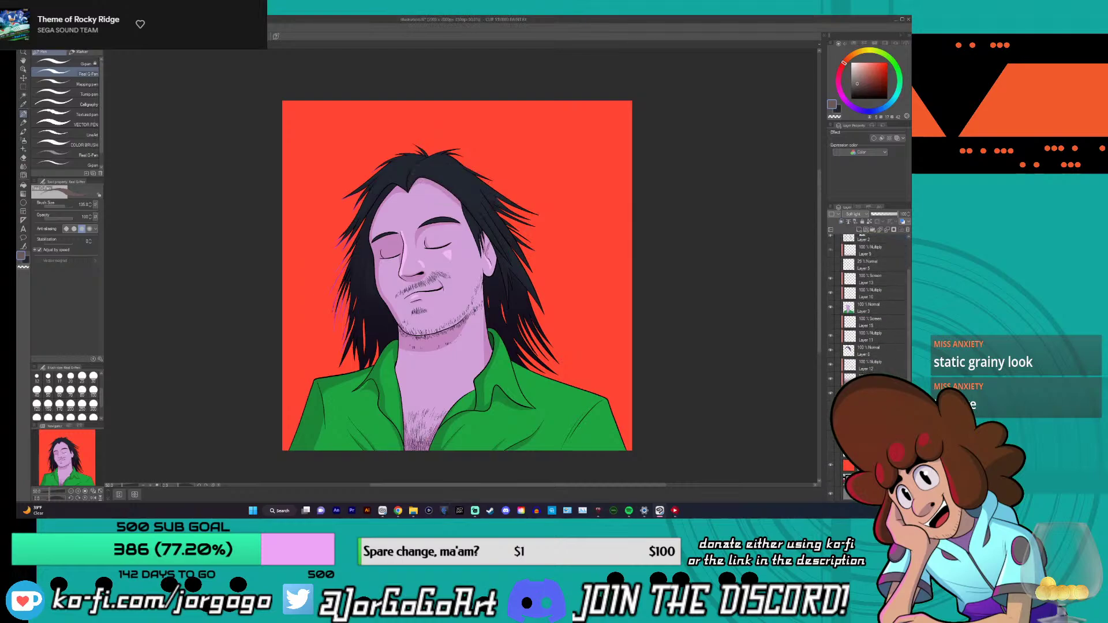
{"action": "left_click", "coordinate": [830, 469]}
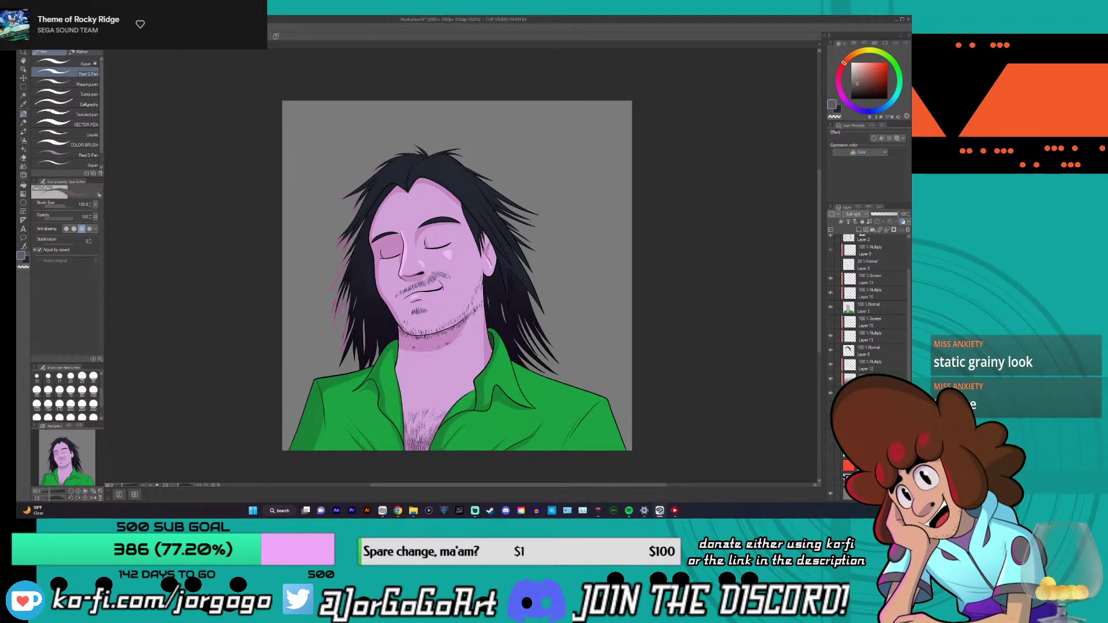
{"action": "left_click", "coordinate": [155, 27]}
{"action": "mouse_move", "coordinate": [173, 70]}
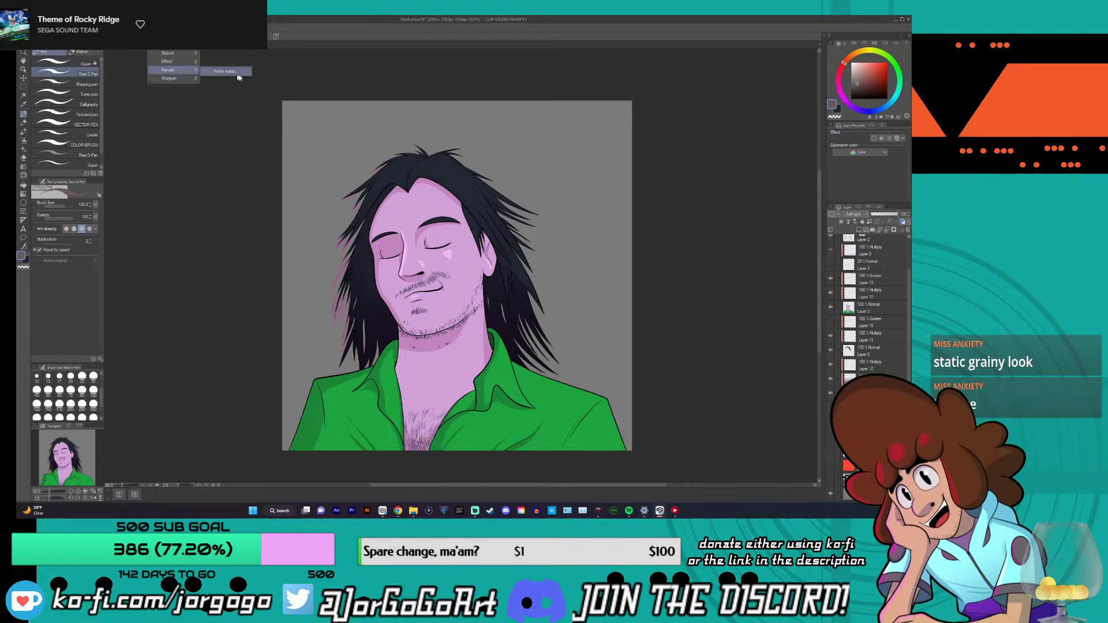
{"action": "left_click", "coordinate": [244, 110]}
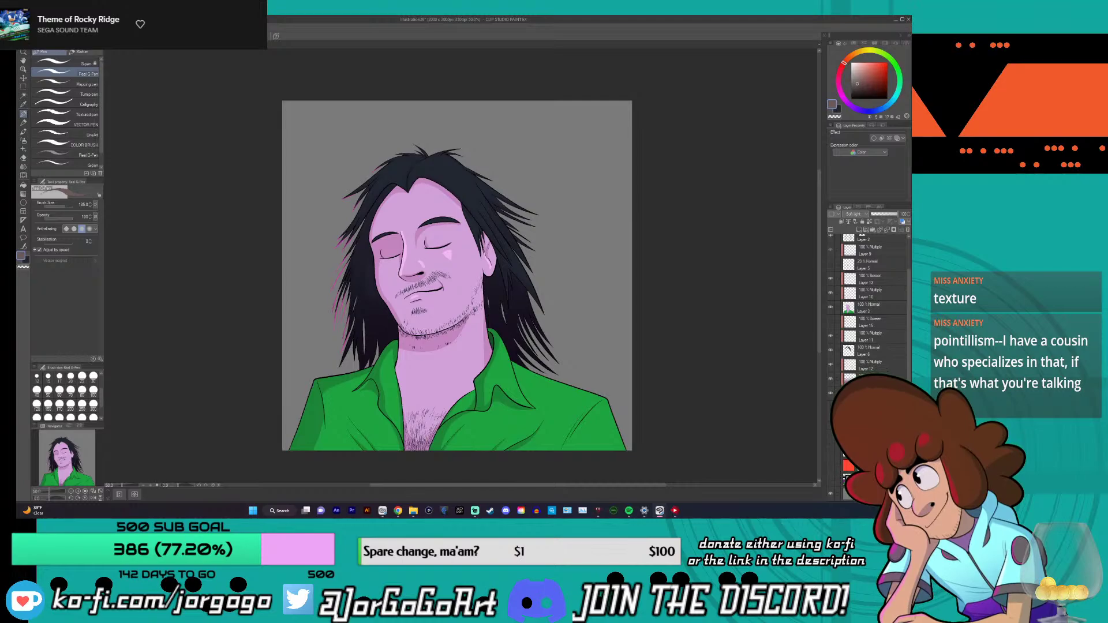
{"action": "key", "text": "alt+Tab"}
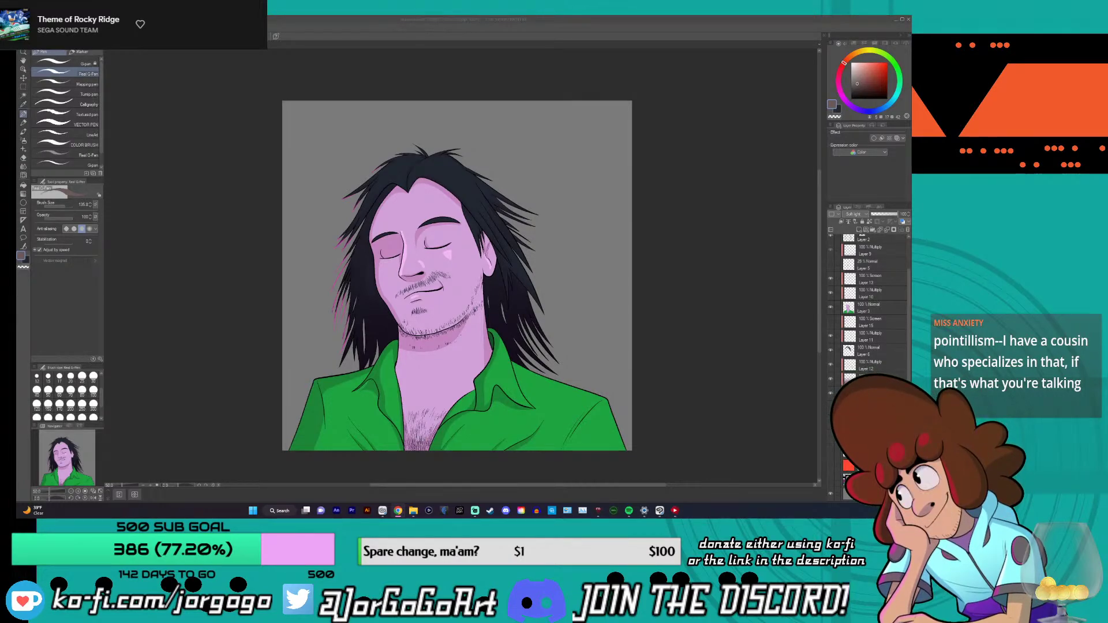
{"action": "key", "text": "alt+Tab"}
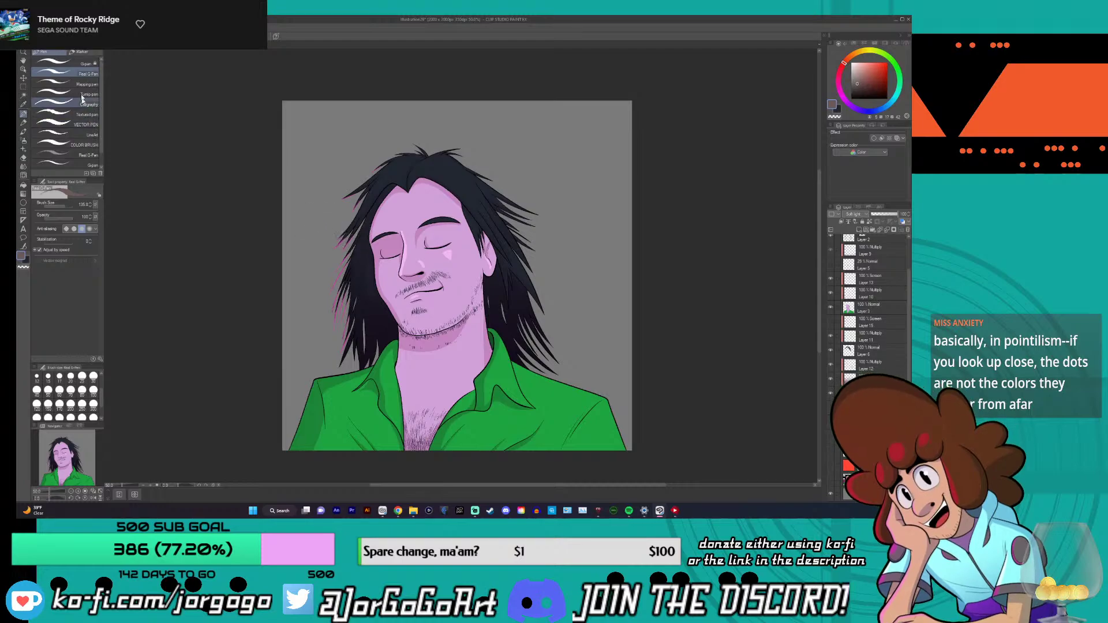
- Use the G-pen in magenta on the Screen highlight layer to edge the pointed hair strands beside the closed eye and brow
{"action": "left_click", "coordinate": [78, 65]}
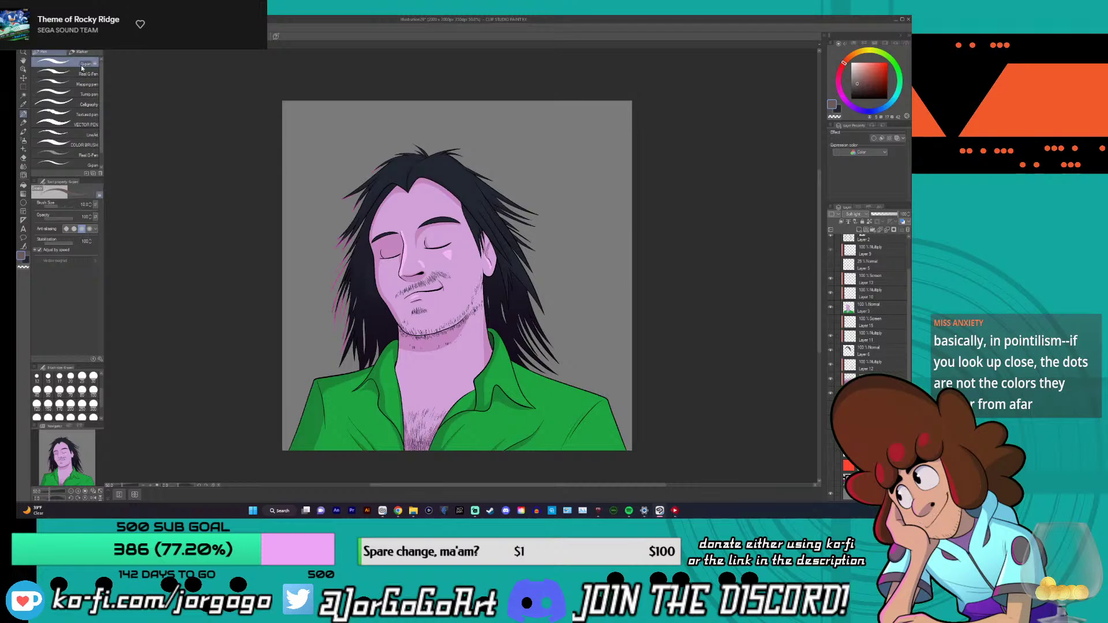
{"action": "left_click", "coordinate": [882, 42]}
{"action": "left_click", "coordinate": [844, 49]}
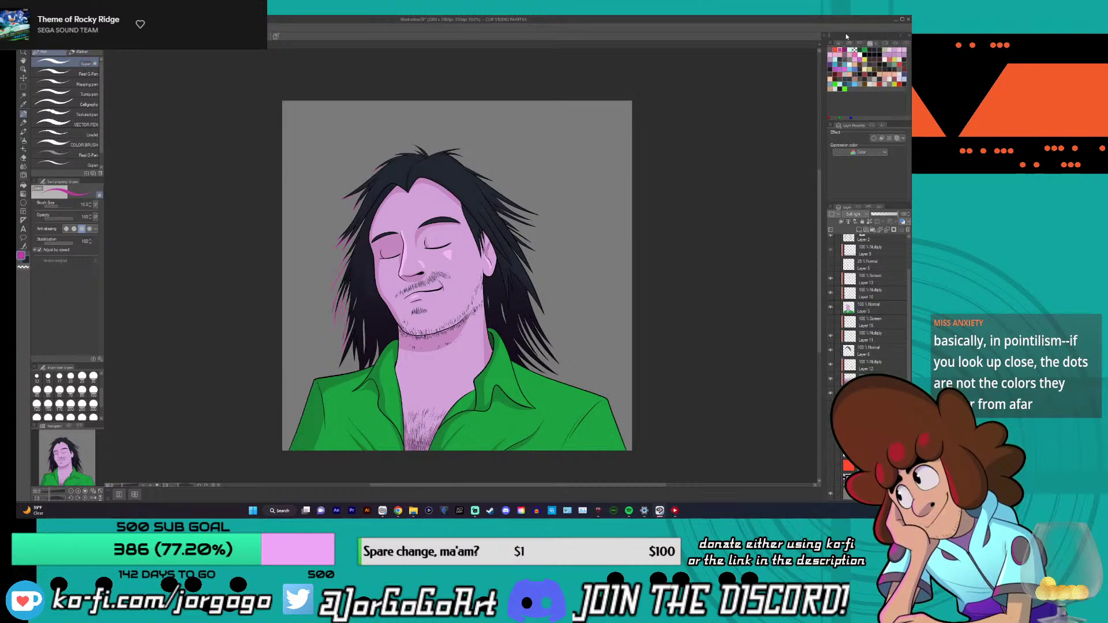
{"action": "key", "text": "ctrl+alt+0"}
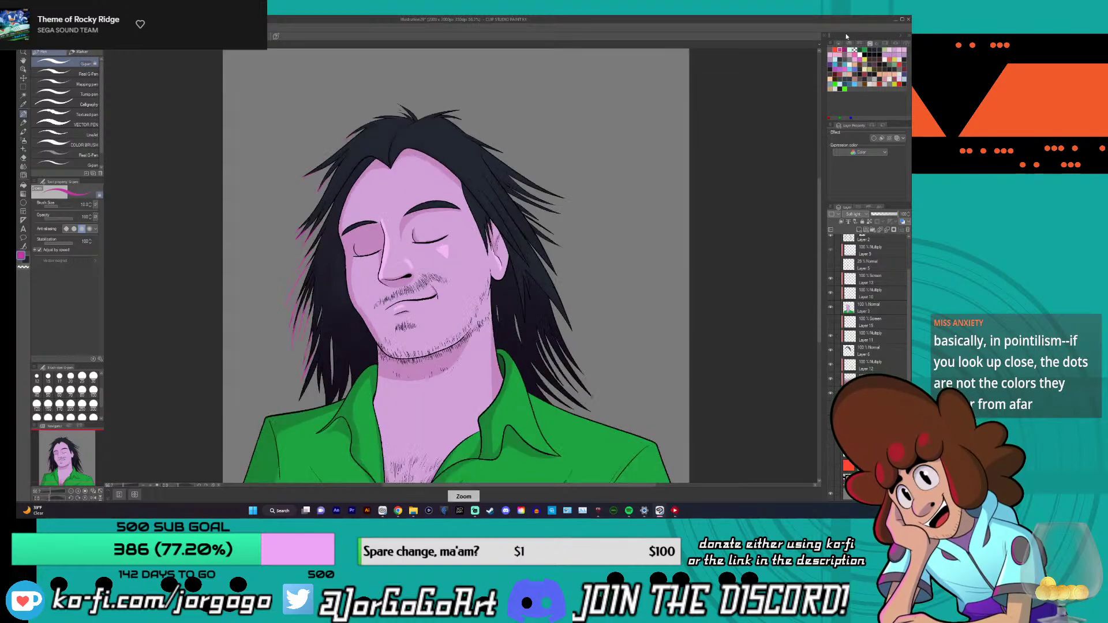
{"action": "key", "text": "ctrl+minus"}
{"action": "key", "text": "ctrl+alt+0"}
{"action": "key", "text": "ctrl+minus"}
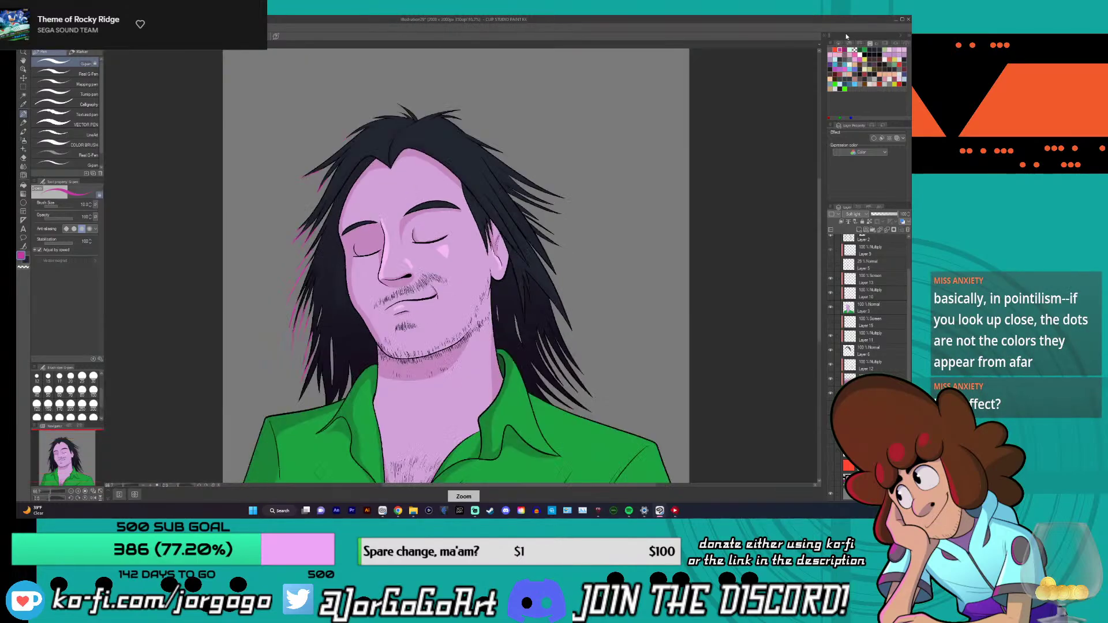
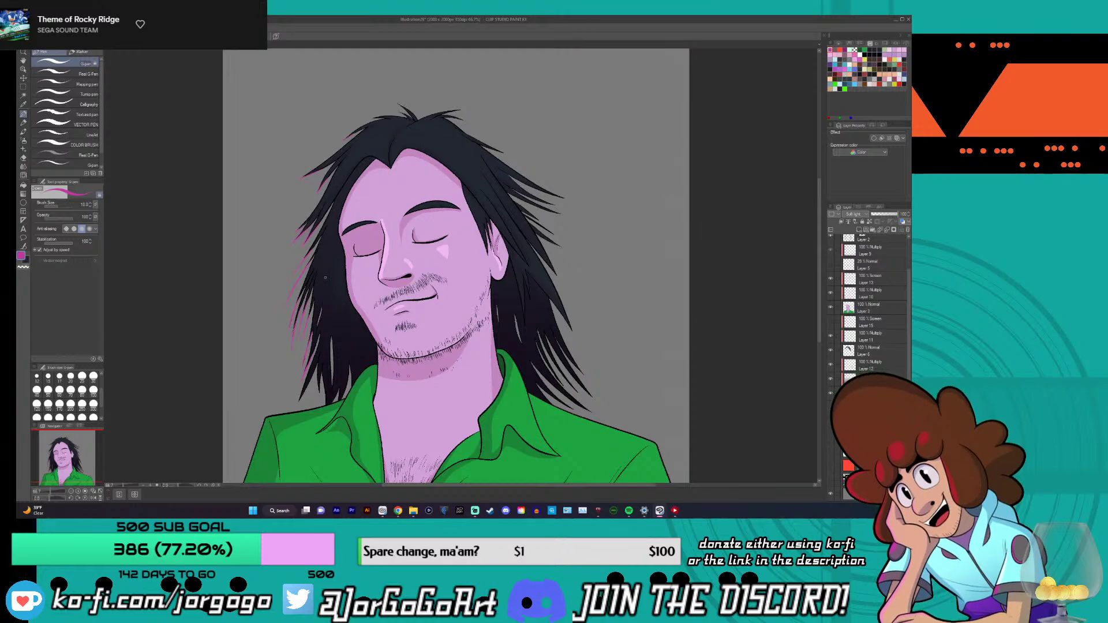
{"action": "scroll", "coordinate": [325, 277], "scroll_direction": "up", "scroll_amount": 3}
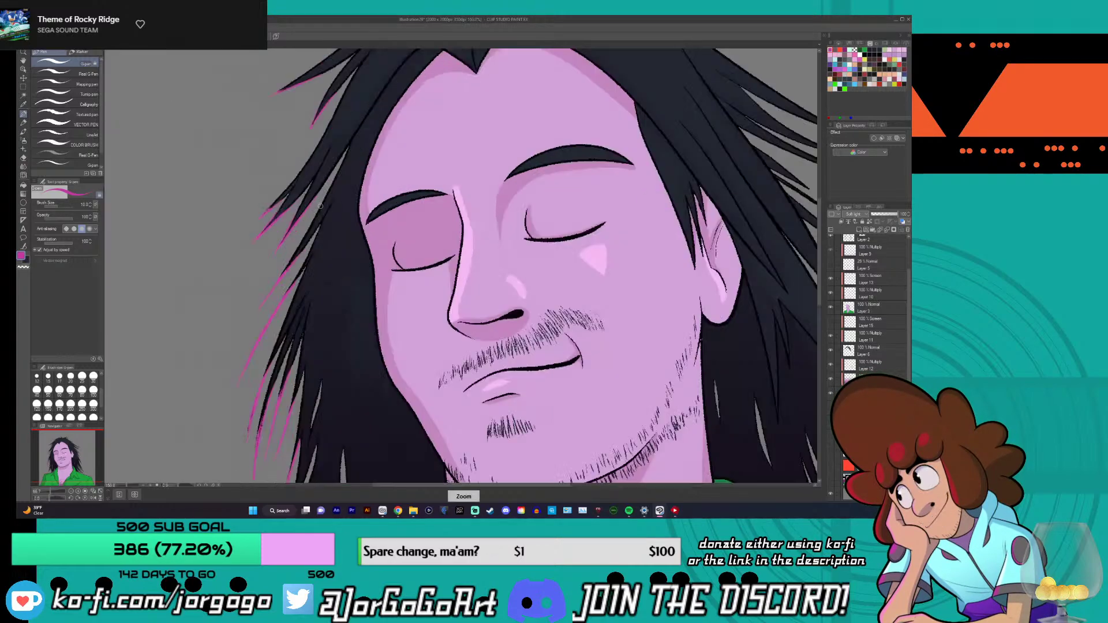
{"action": "scroll", "coordinate": [283, 216], "scroll_direction": "up", "scroll_amount": 3}
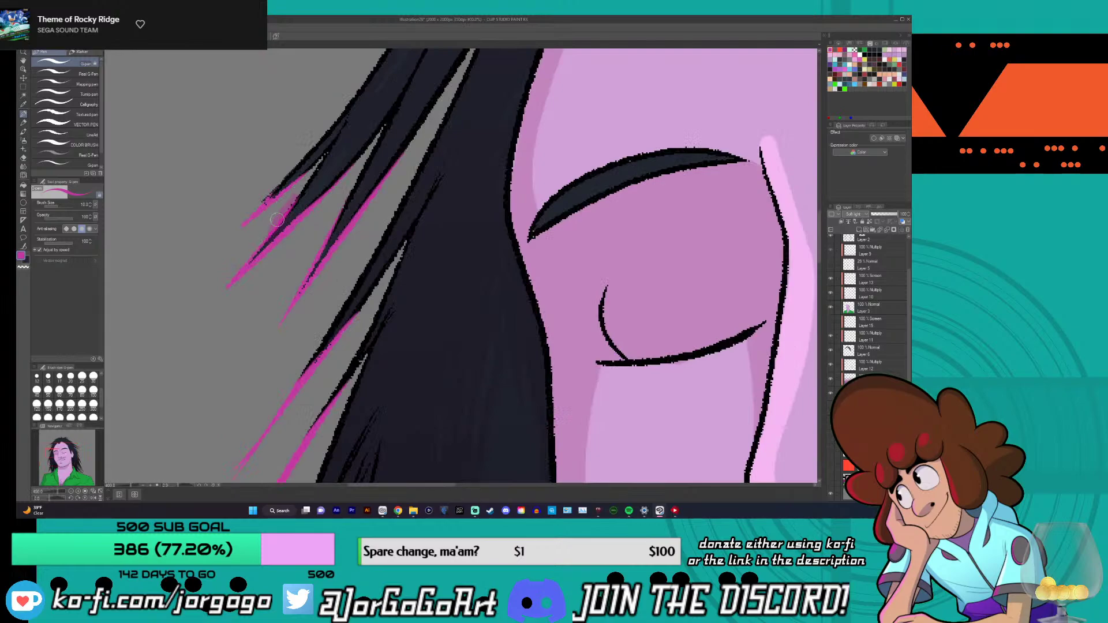
{"action": "key", "text": "ctrl+z"}
{"action": "scroll", "coordinate": [839, 245], "scroll_direction": "up", "scroll_amount": 3}
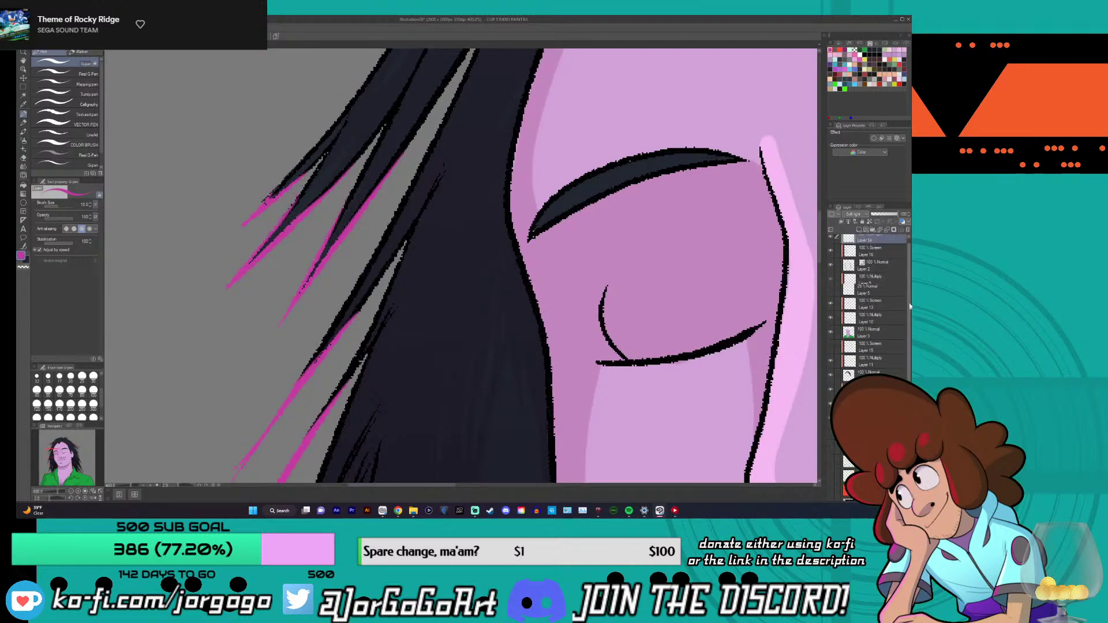
{"action": "left_click", "coordinate": [867, 260]}
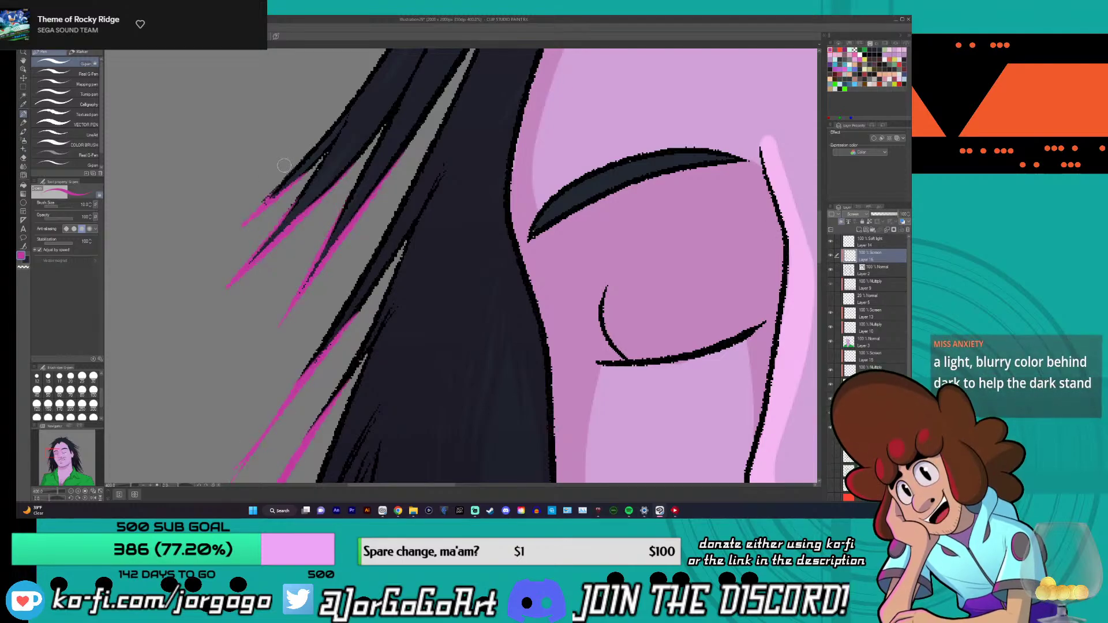
{"action": "left_click_drag", "start_coordinate": [311, 148], "coordinate": [235, 234]}
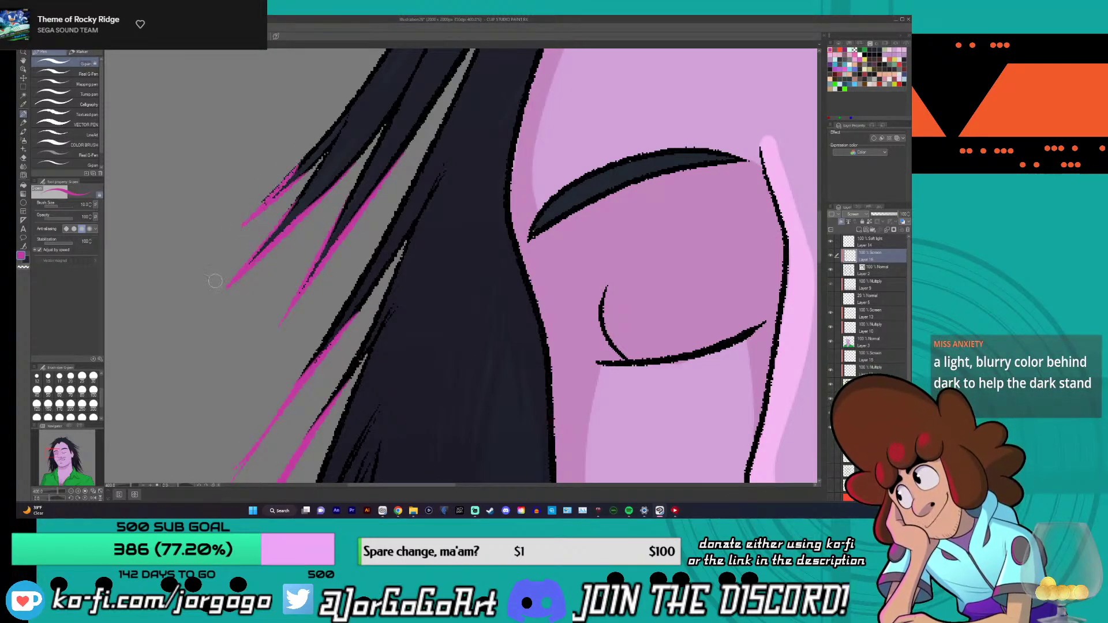
- Add magenta edging to the tips of the outer hair strands on the left side of the head, up to forehead height
{"action": "scroll", "coordinate": [215, 281], "scroll_direction": "down", "scroll_amount": 2}
{"action": "scroll", "coordinate": [213, 283], "scroll_direction": "up", "scroll_amount": 2}
{"action": "scroll", "coordinate": [213, 283], "scroll_direction": "down", "scroll_amount": 5}
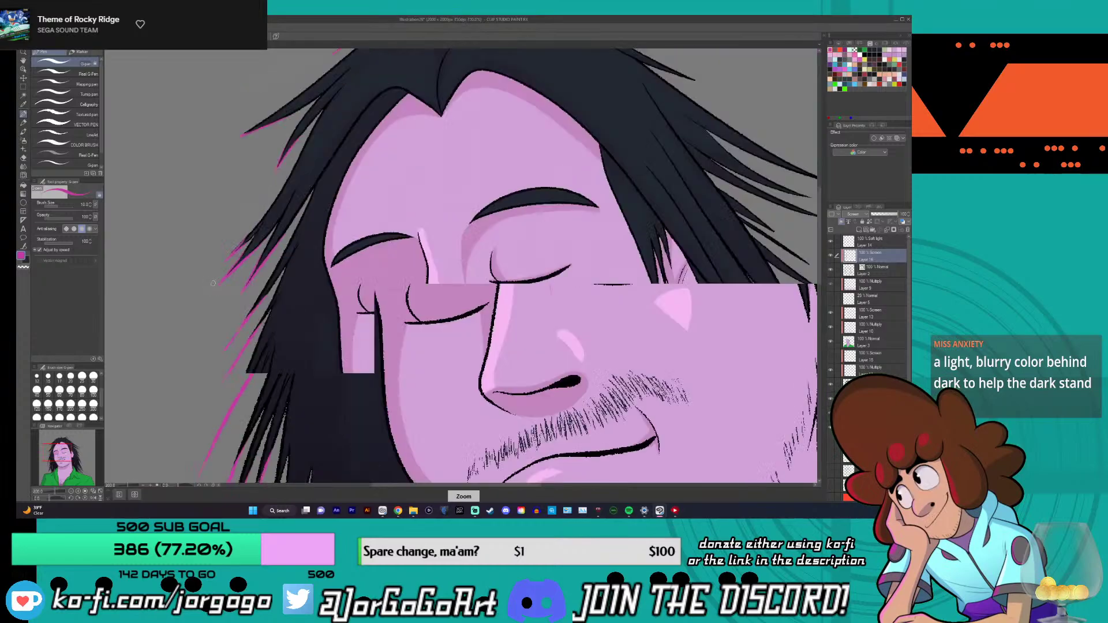
{"action": "scroll", "coordinate": [213, 283], "scroll_direction": "up", "scroll_amount": 5}
{"action": "scroll", "coordinate": [213, 283], "scroll_direction": "down", "scroll_amount": 4}
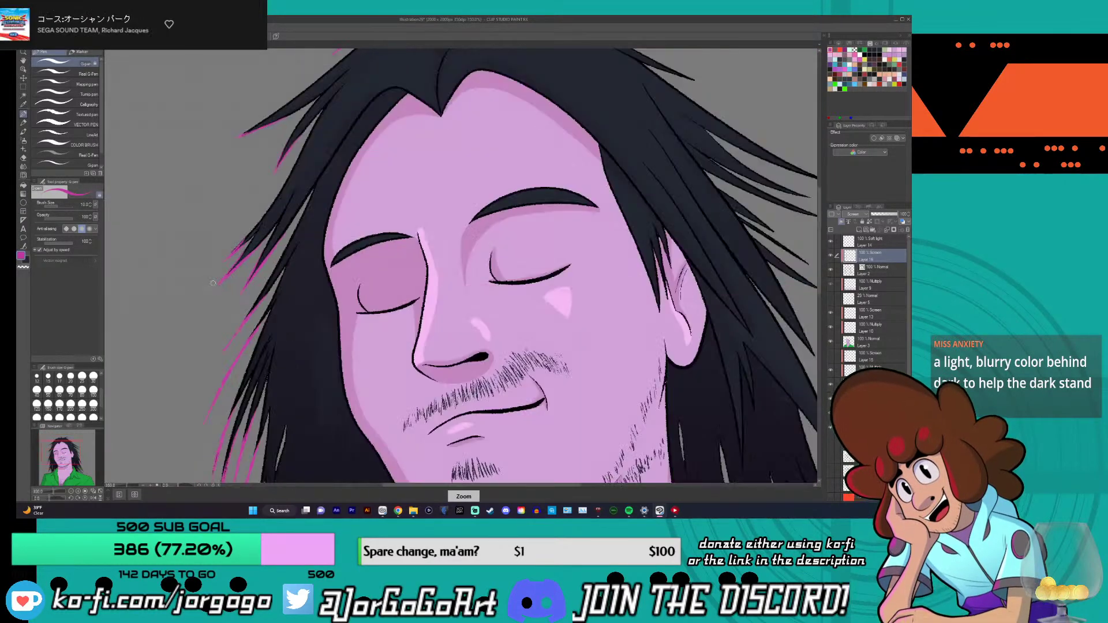
{"action": "scroll", "coordinate": [213, 283], "scroll_direction": "up", "scroll_amount": 1}
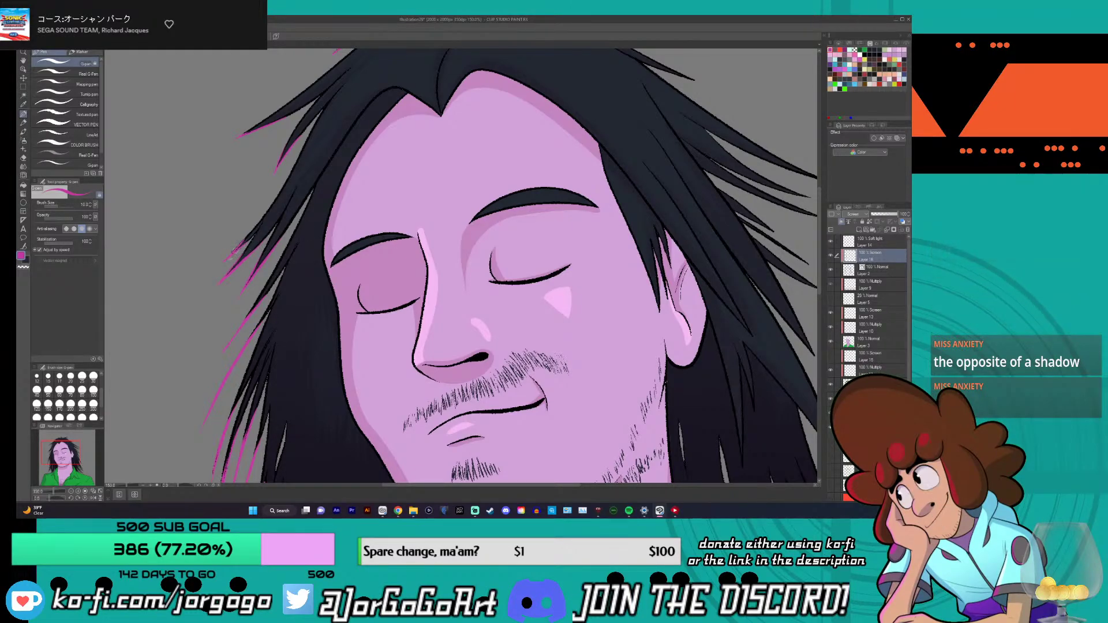
{"action": "scroll", "coordinate": [806, 249], "scroll_direction": "up", "scroll_amount": 3}
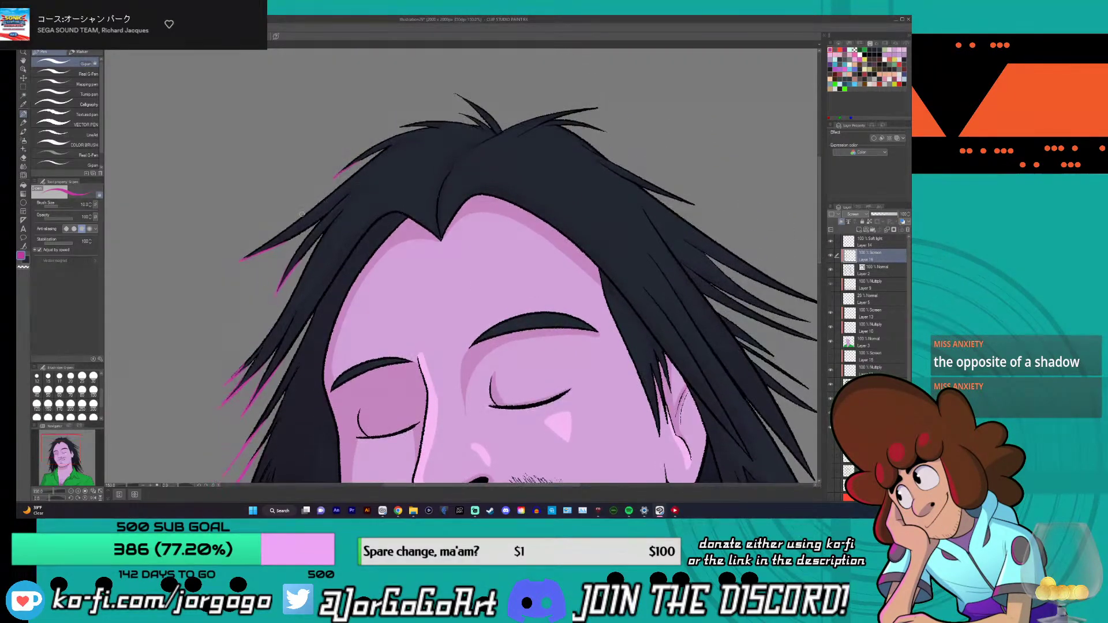
{"action": "left_click_drag", "start_coordinate": [267, 243], "coordinate": [249, 258]}
{"action": "scroll", "coordinate": [501, 146], "scroll_direction": "up", "scroll_amount": 3}
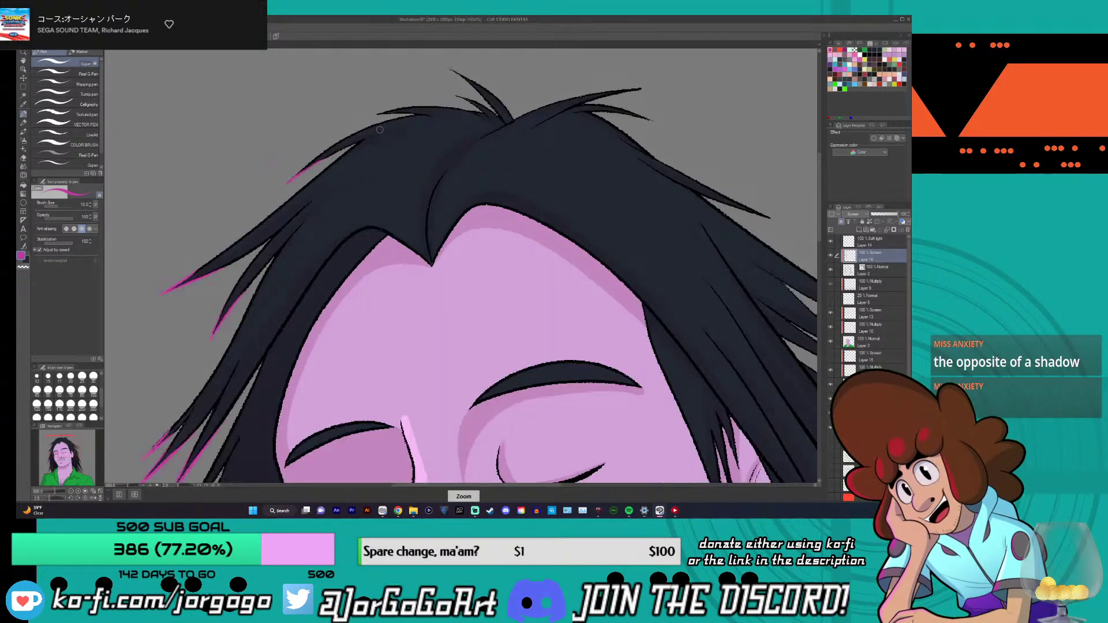
- Paint thin magenta highlights along the edges of the small hair tufts at the crown
{"action": "scroll", "coordinate": [532, 174], "scroll_direction": "up", "scroll_amount": 2}
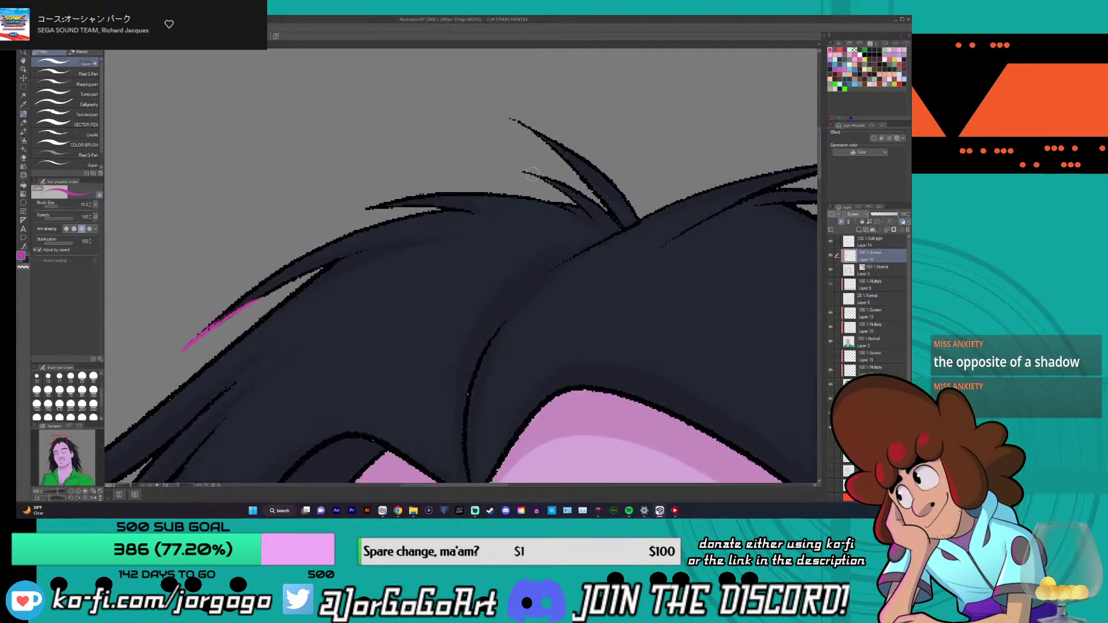
{"action": "left_click_drag", "start_coordinate": [417, 209], "coordinate": [366, 206]}
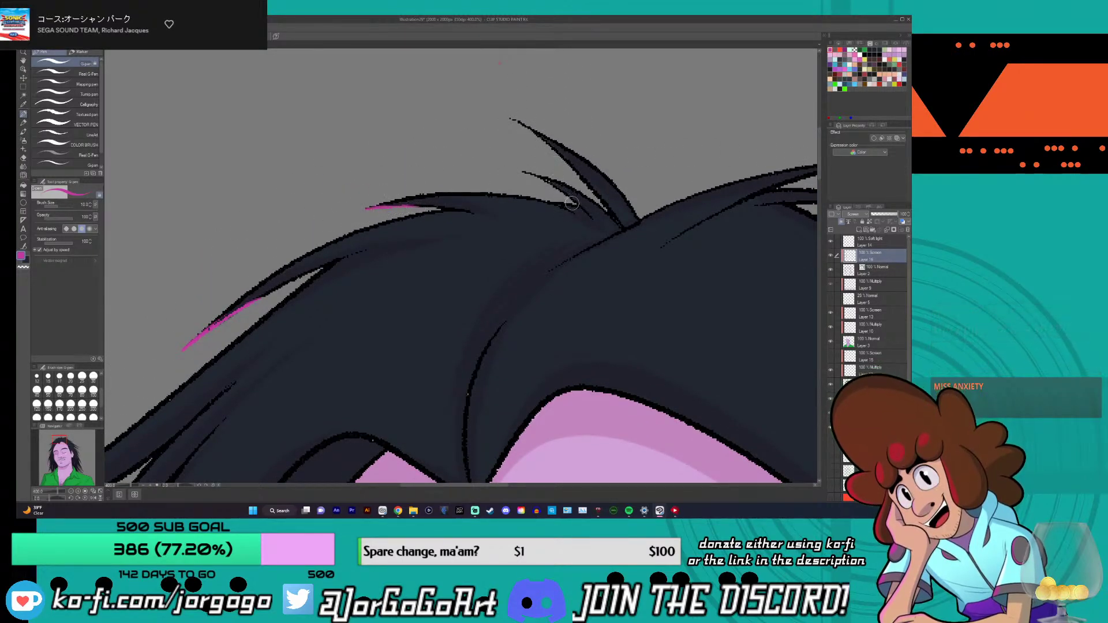
{"action": "left_click_drag", "start_coordinate": [578, 202], "coordinate": [523, 171]}
{"action": "left_click_drag", "start_coordinate": [593, 197], "coordinate": [511, 119]}
{"action": "scroll", "coordinate": [504, 86], "scroll_direction": "down", "scroll_amount": 3}
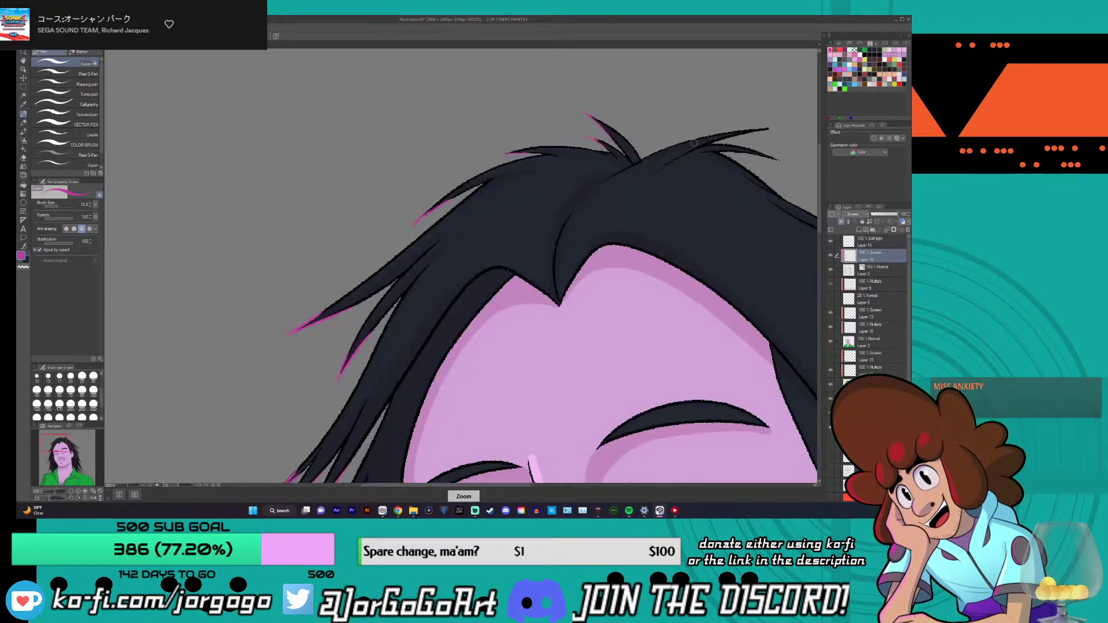
{"action": "scroll", "coordinate": [805, 214], "scroll_direction": "up", "scroll_amount": 3}
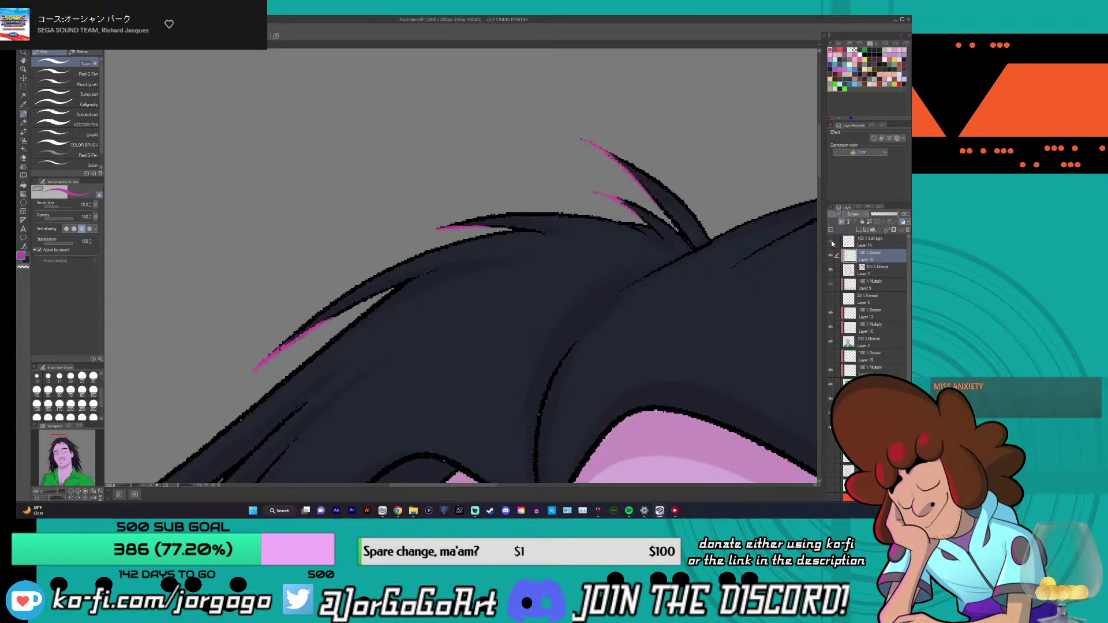
- Hide the Soft Light layer above the magenta highlights and reselect the Screen highlight layer
{"action": "scroll", "coordinate": [462, 265], "scroll_direction": "down", "scroll_amount": 3}
{"action": "left_click", "coordinate": [864, 245]}
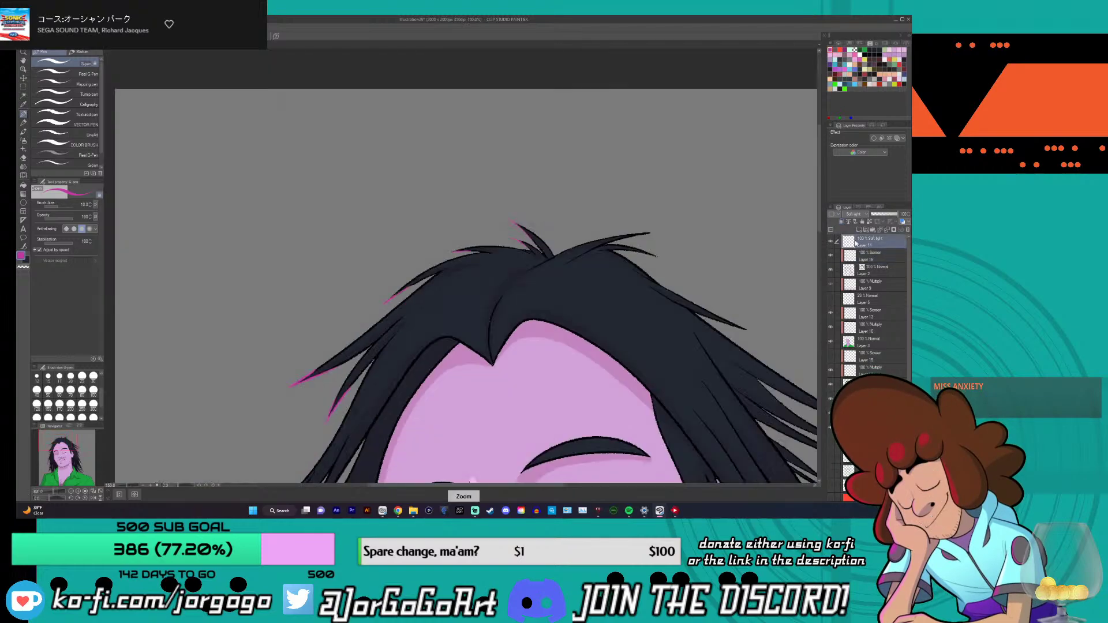
{"action": "scroll", "coordinate": [217, 206], "scroll_direction": "up", "scroll_amount": 2}
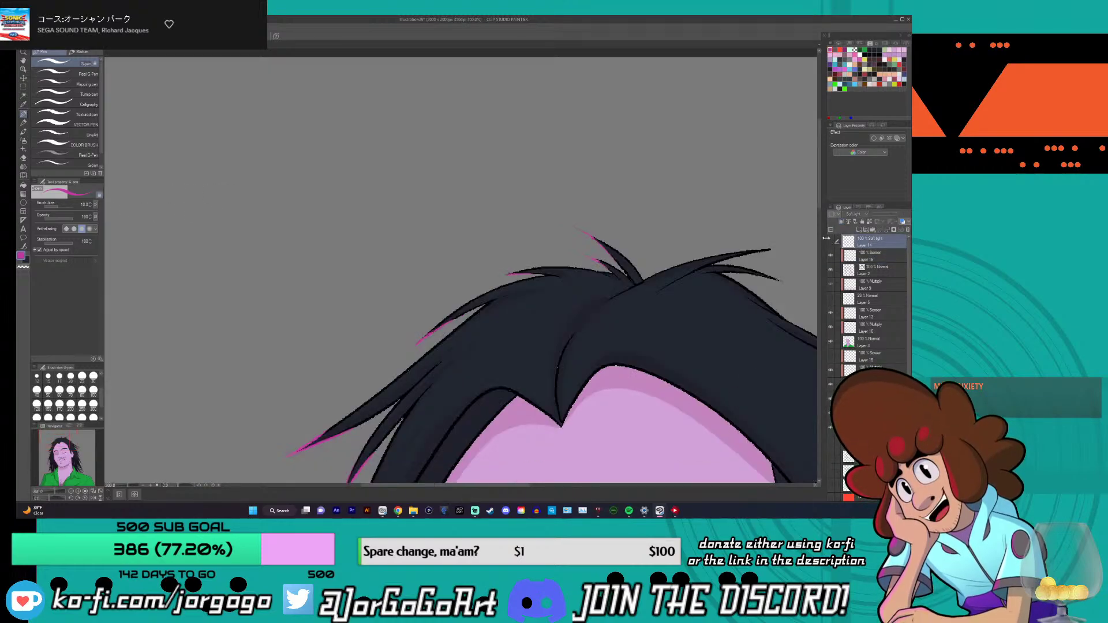
{"action": "scroll", "coordinate": [577, 225], "scroll_direction": "down", "scroll_amount": 2}
{"action": "left_click", "coordinate": [861, 256]}
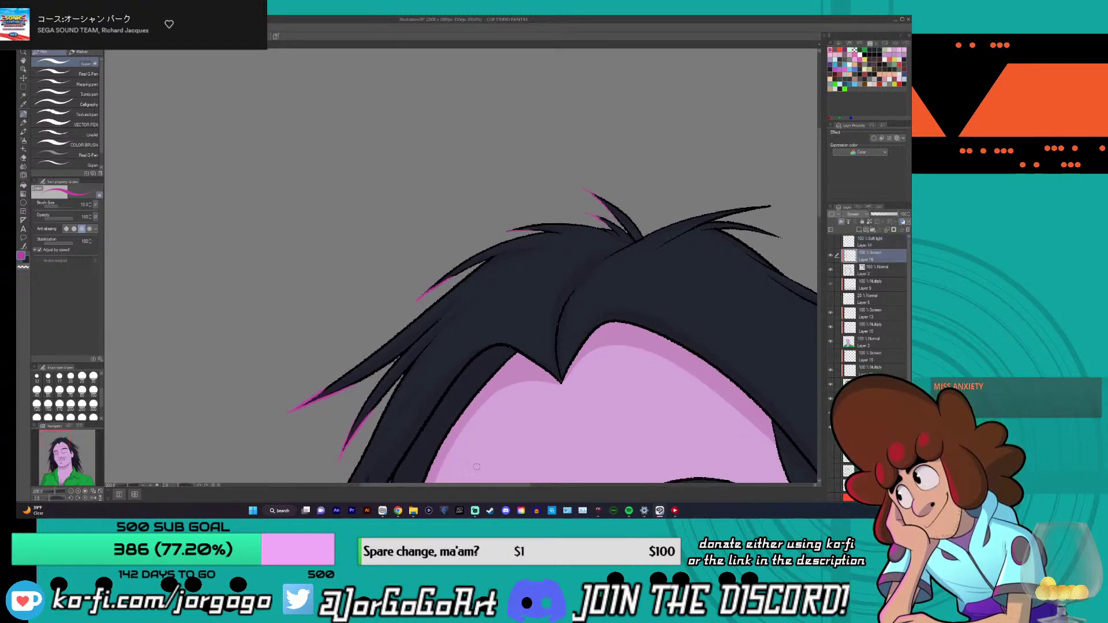
- Paint magenta edging along the lower tips of the hair strands hanging above the left shoulder, down to the shirt collar
{"action": "scroll", "coordinate": [497, 468], "scroll_direction": "right", "scroll_amount": 5}
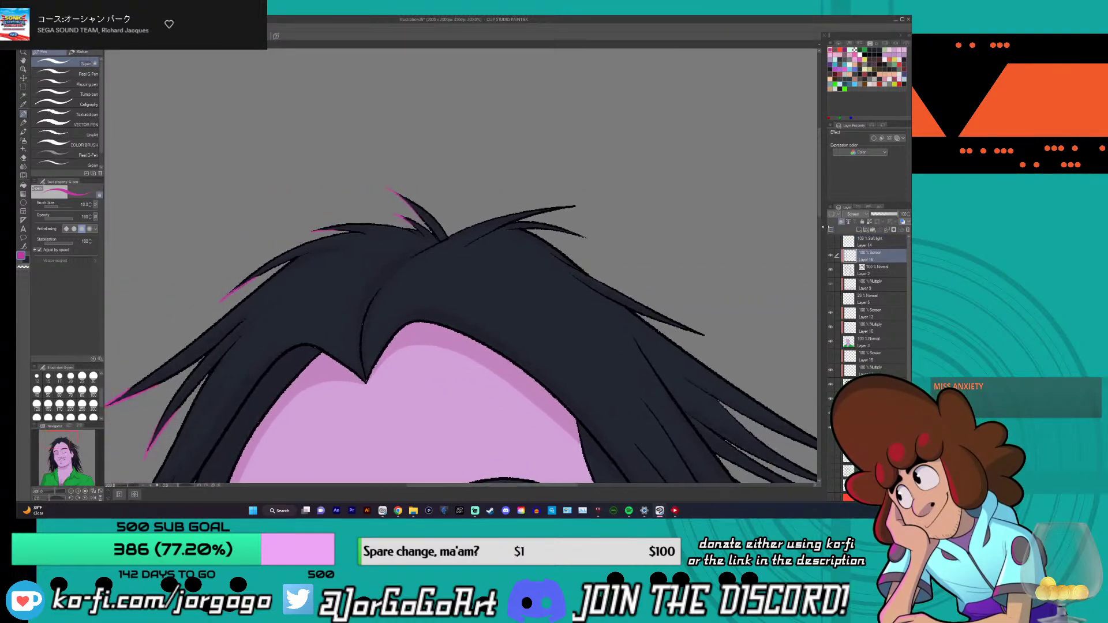
{"action": "scroll", "coordinate": [814, 220], "scroll_direction": "down", "scroll_amount": 15}
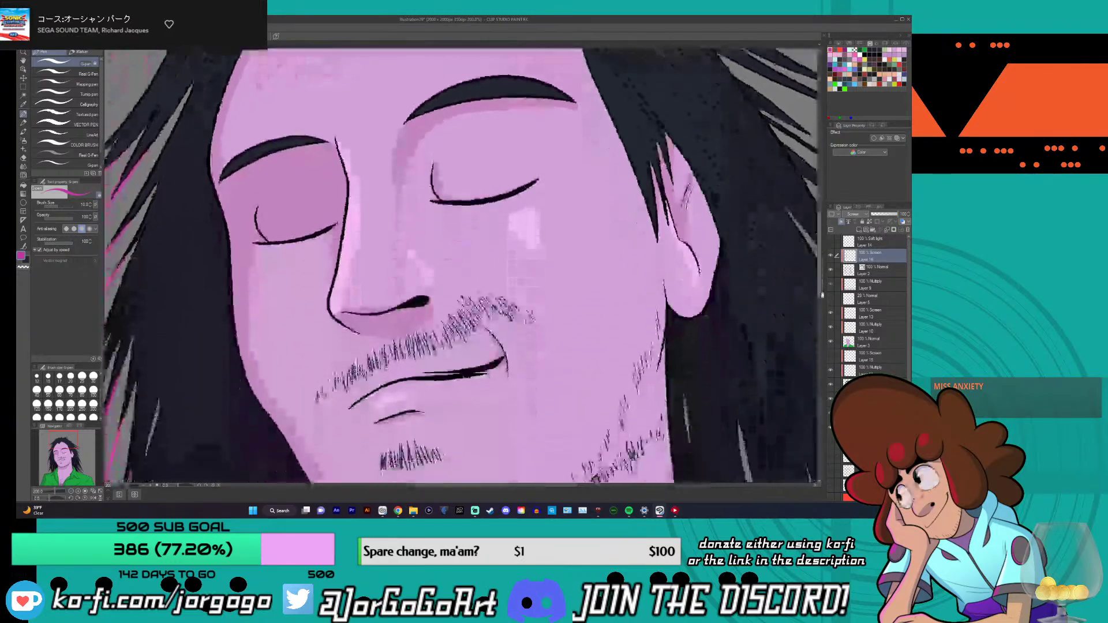
{"action": "scroll", "coordinate": [517, 486], "scroll_direction": "left", "scroll_amount": 6}
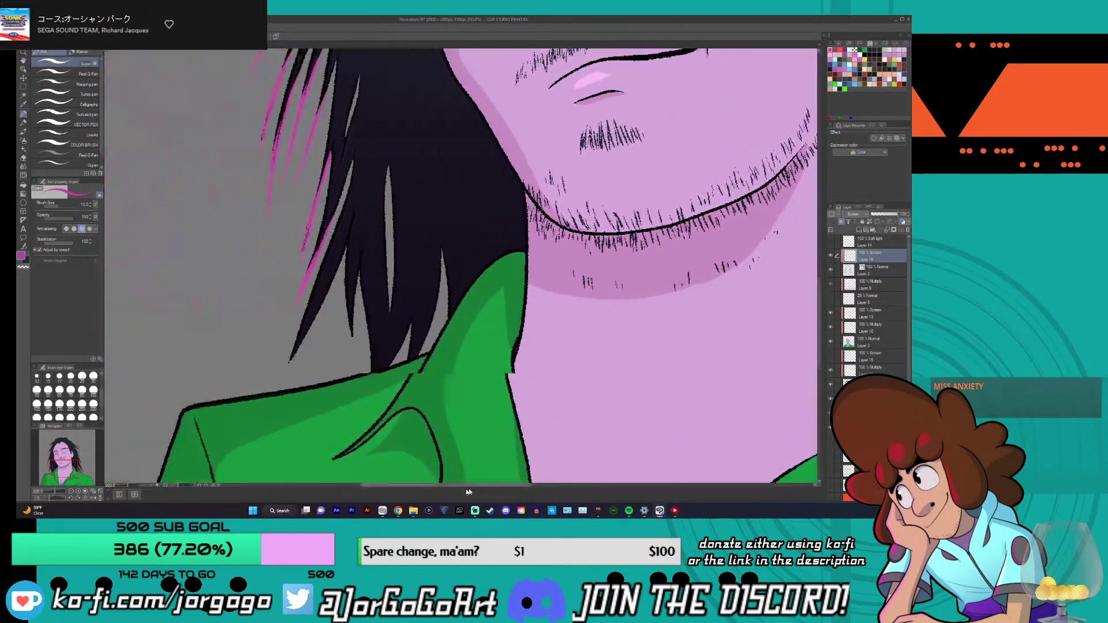
{"action": "left_click_drag", "start_coordinate": [417, 211], "coordinate": [368, 356]}
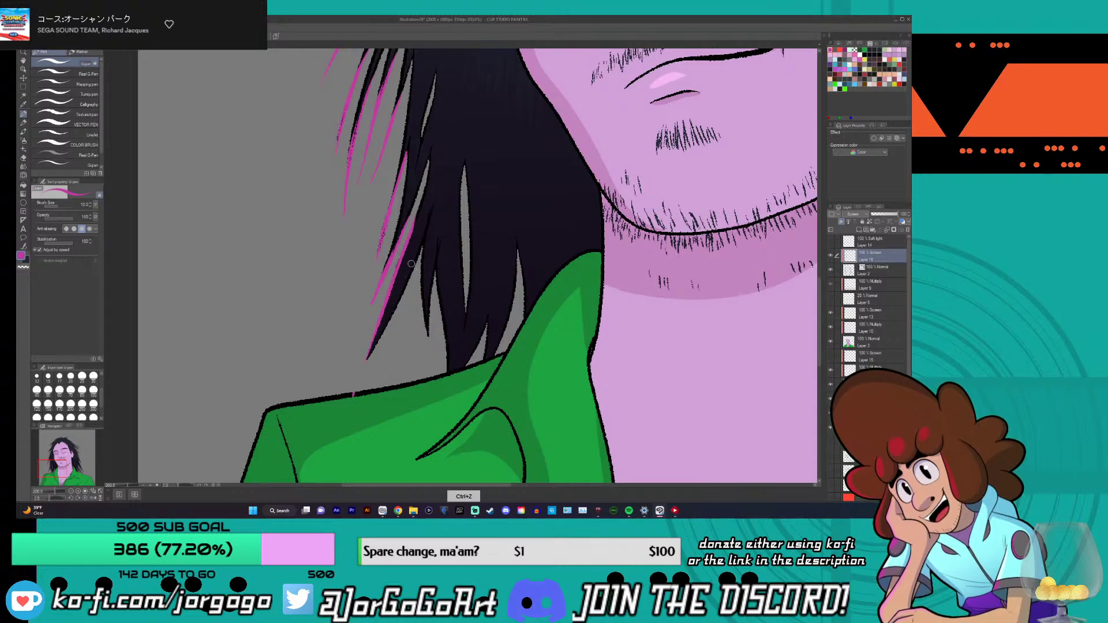
{"action": "key", "text": "ctrl+z"}
{"action": "left_click_drag", "start_coordinate": [408, 230], "coordinate": [390, 283]}
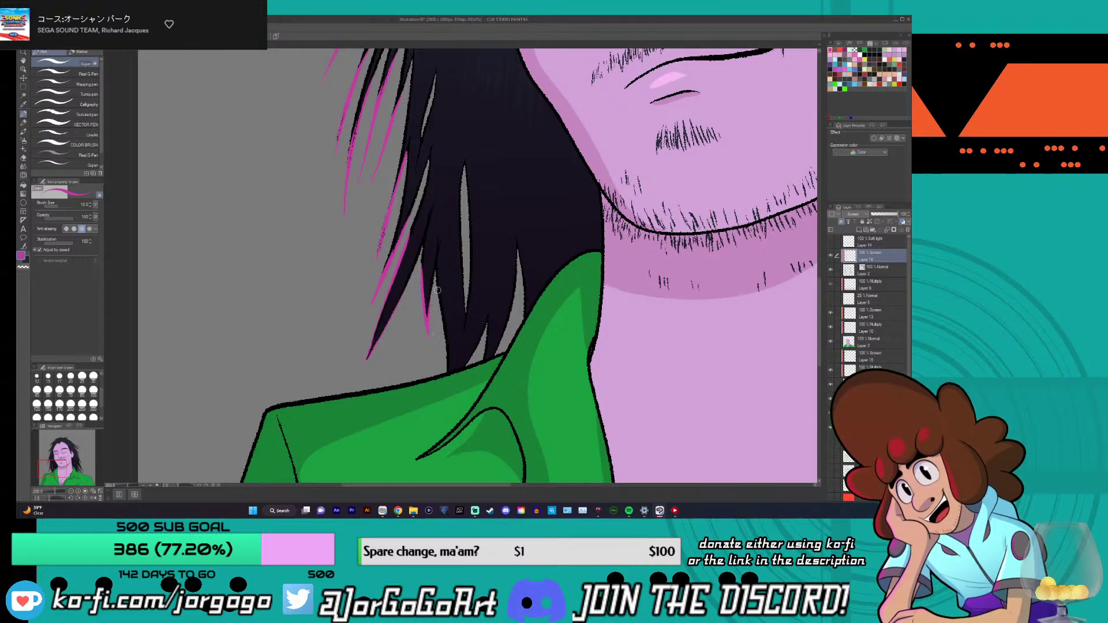
{"action": "left_click_drag", "start_coordinate": [437, 306], "coordinate": [443, 332]}
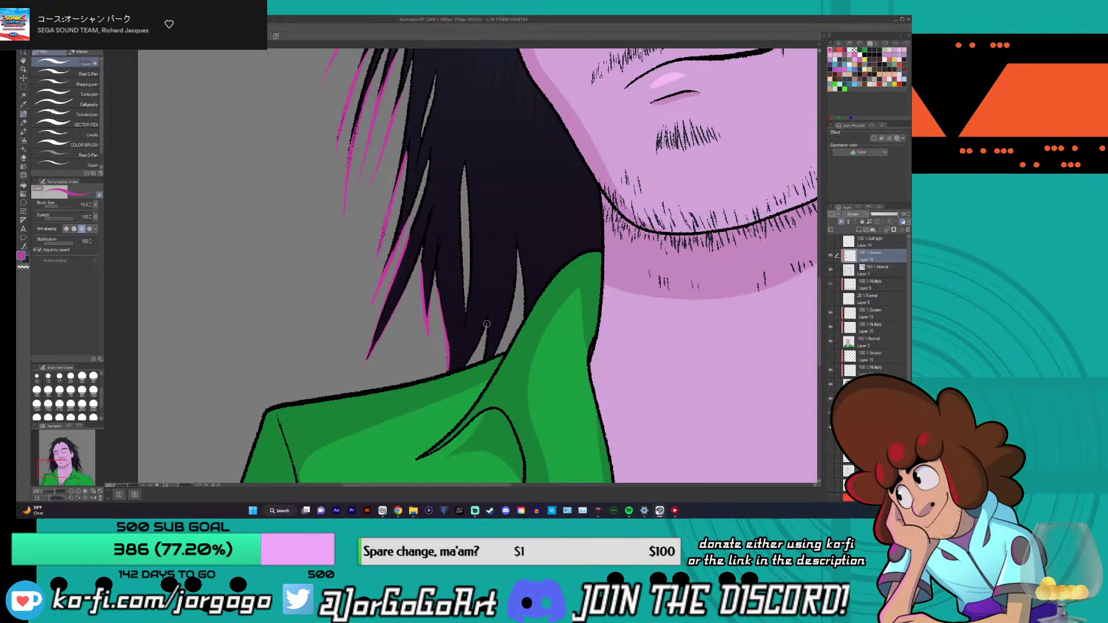
{"action": "key", "text": "ctrl+z"}
{"action": "scroll", "coordinate": [484, 353], "scroll_direction": "up", "scroll_amount": 4}
{"action": "left_click_drag", "start_coordinate": [481, 329], "coordinate": [469, 443]}
{"action": "scroll", "coordinate": [546, 311], "scroll_direction": "down", "scroll_amount": 8}
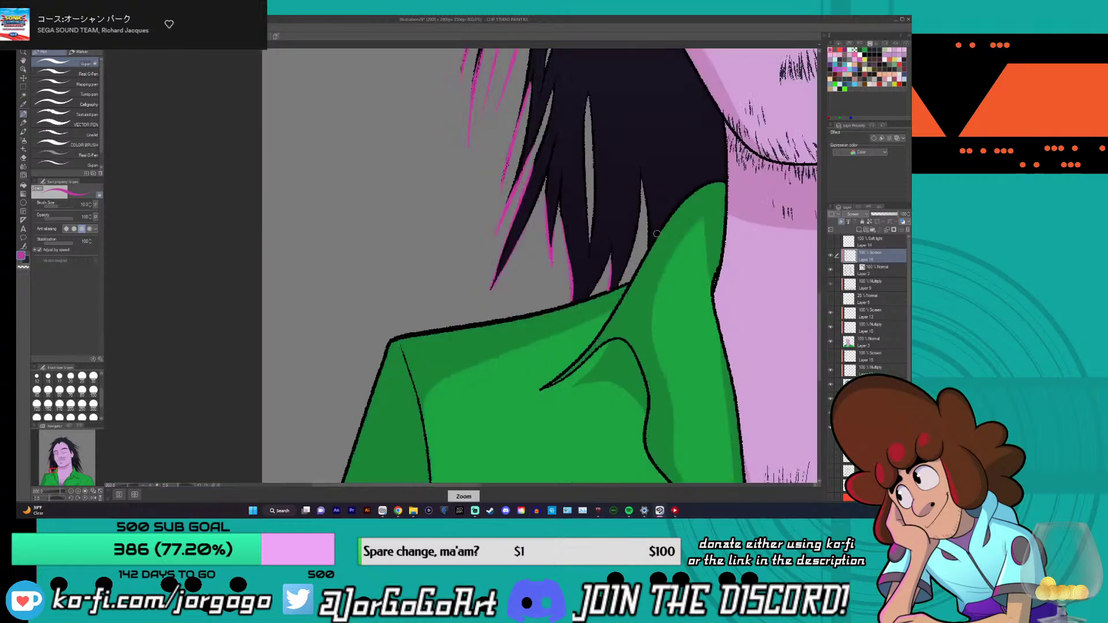
- Edge the two lowest hair strands beside the collar on the ear side in magenta, starting where the hair meets the shoulder
{"action": "scroll", "coordinate": [519, 185], "scroll_direction": "right", "scroll_amount": 6}
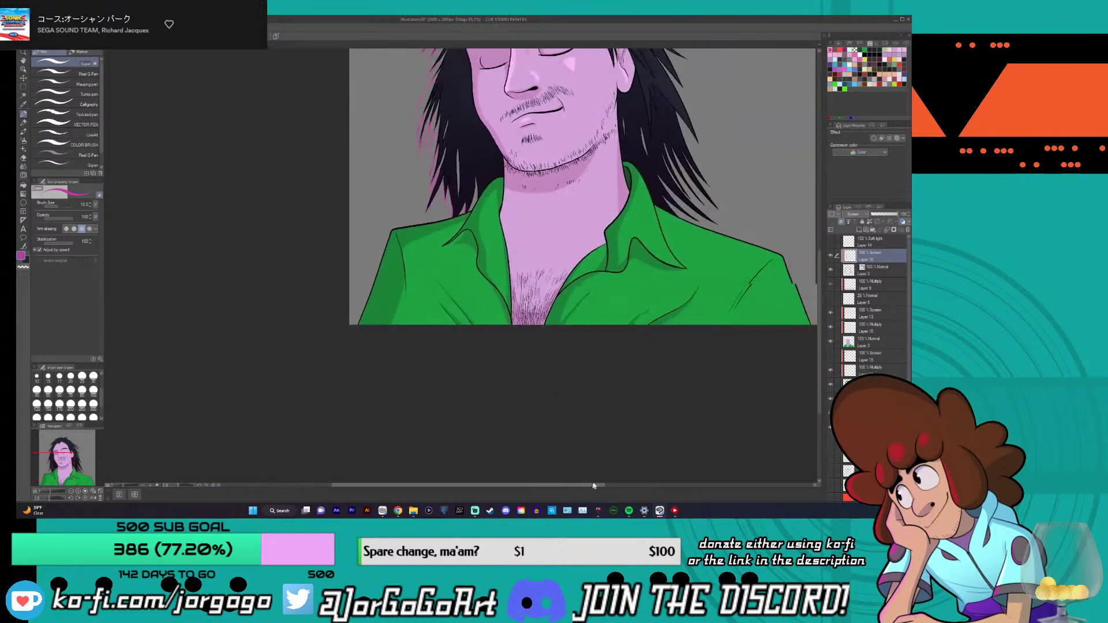
{"action": "scroll", "coordinate": [555, 207], "scroll_direction": "up", "scroll_amount": 8}
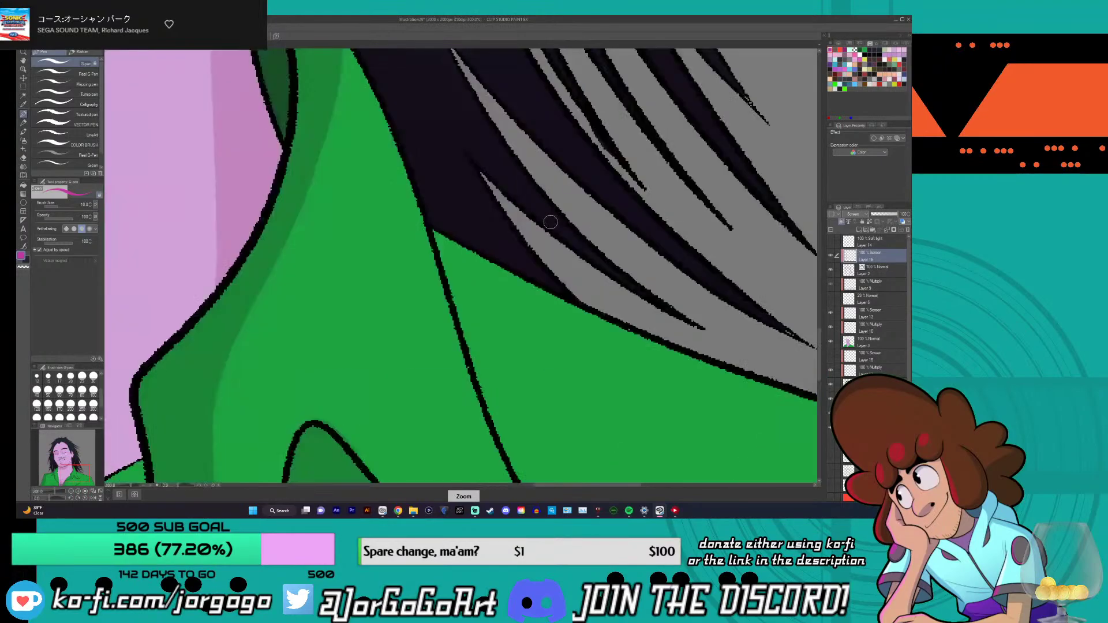
{"action": "left_click_drag", "start_coordinate": [514, 218], "coordinate": [579, 301]}
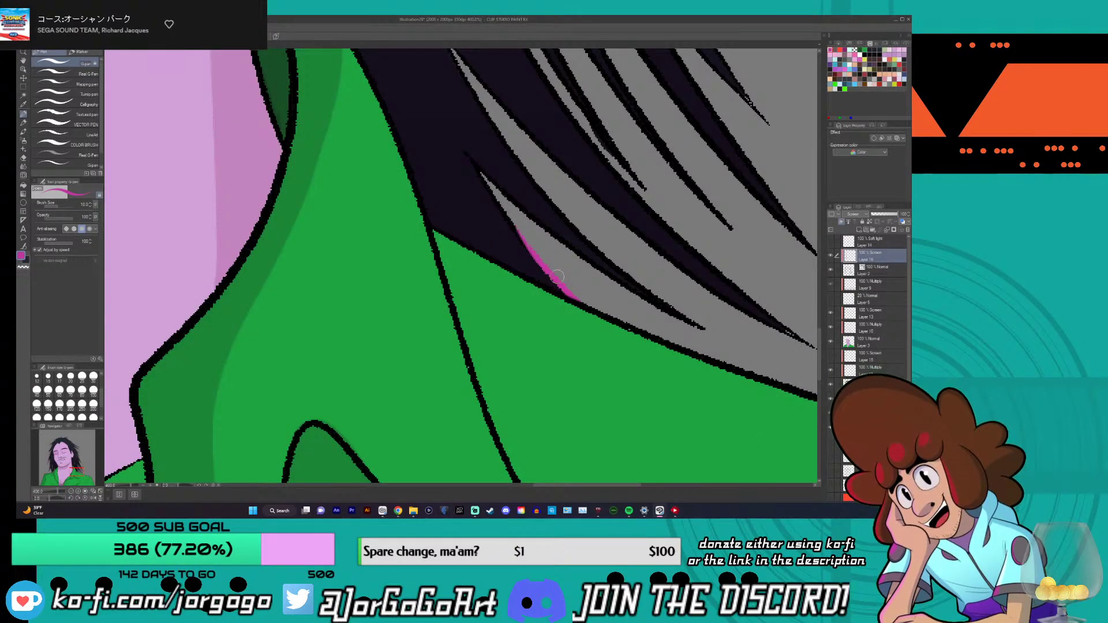
{"action": "scroll", "coordinate": [557, 277], "scroll_direction": "down", "scroll_amount": 3}
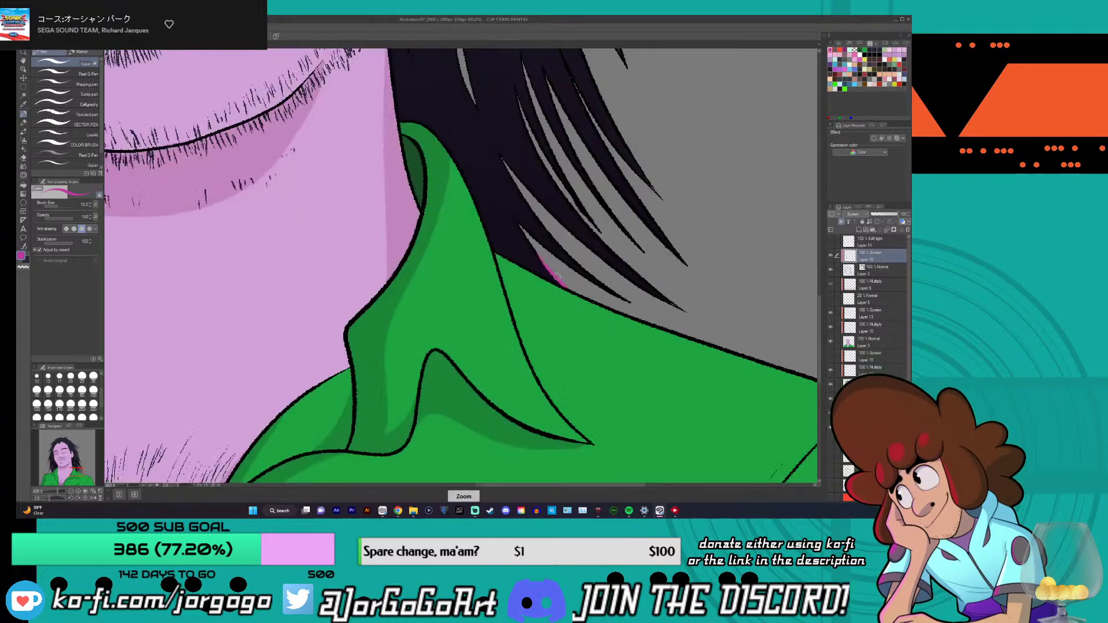
{"action": "scroll", "coordinate": [557, 277], "scroll_direction": "down", "scroll_amount": 2}
{"action": "scroll", "coordinate": [557, 277], "scroll_direction": "up", "scroll_amount": 1}
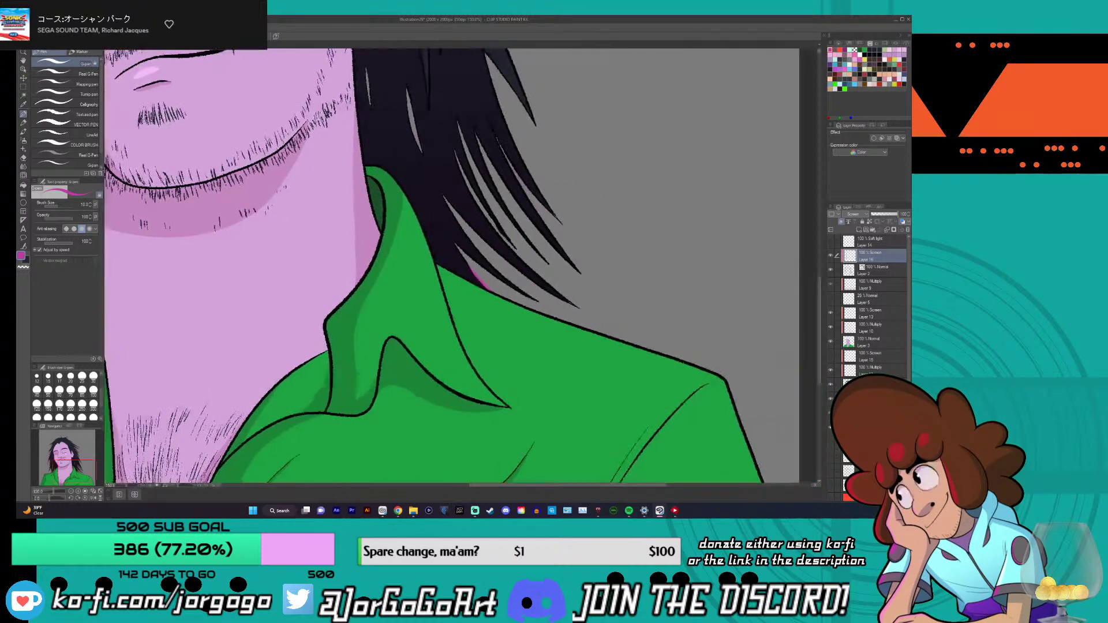
{"action": "scroll", "coordinate": [463, 309], "scroll_direction": "up", "scroll_amount": 5}
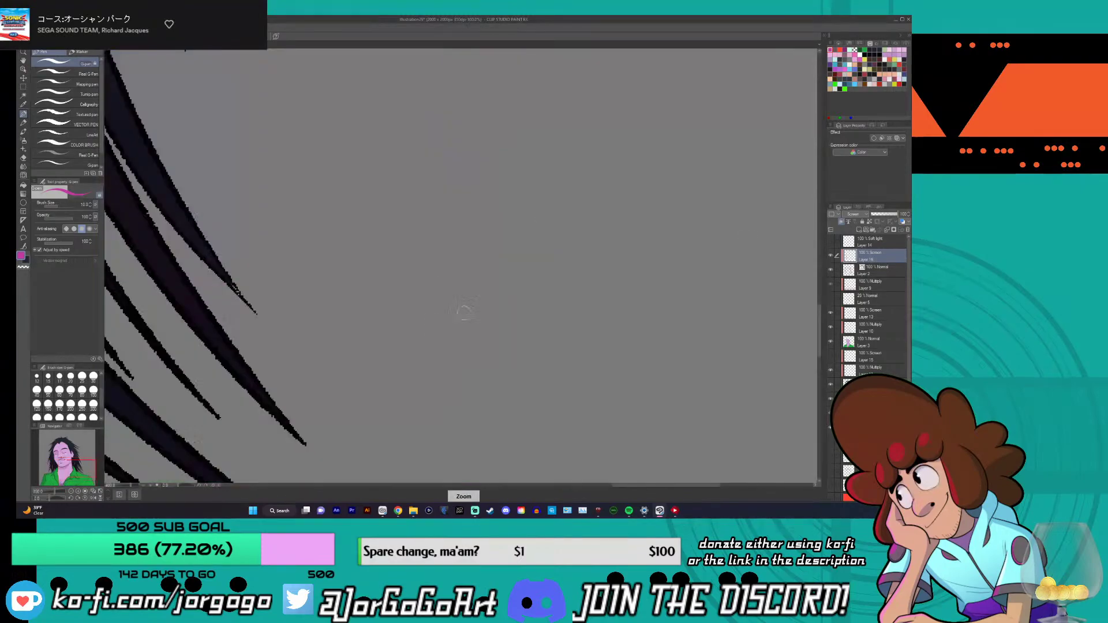
{"action": "scroll", "coordinate": [308, 357], "scroll_direction": "down", "scroll_amount": 2}
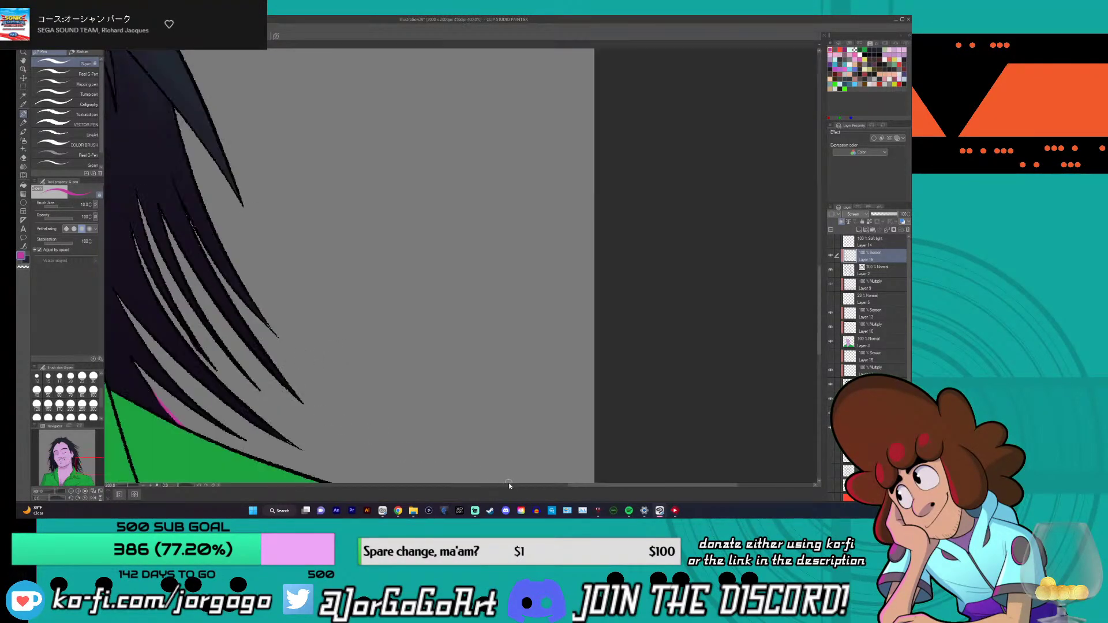
{"action": "scroll", "coordinate": [473, 390], "scroll_direction": "left", "scroll_amount": 5}
{"action": "scroll", "coordinate": [473, 389], "scroll_direction": "up", "scroll_amount": 2}
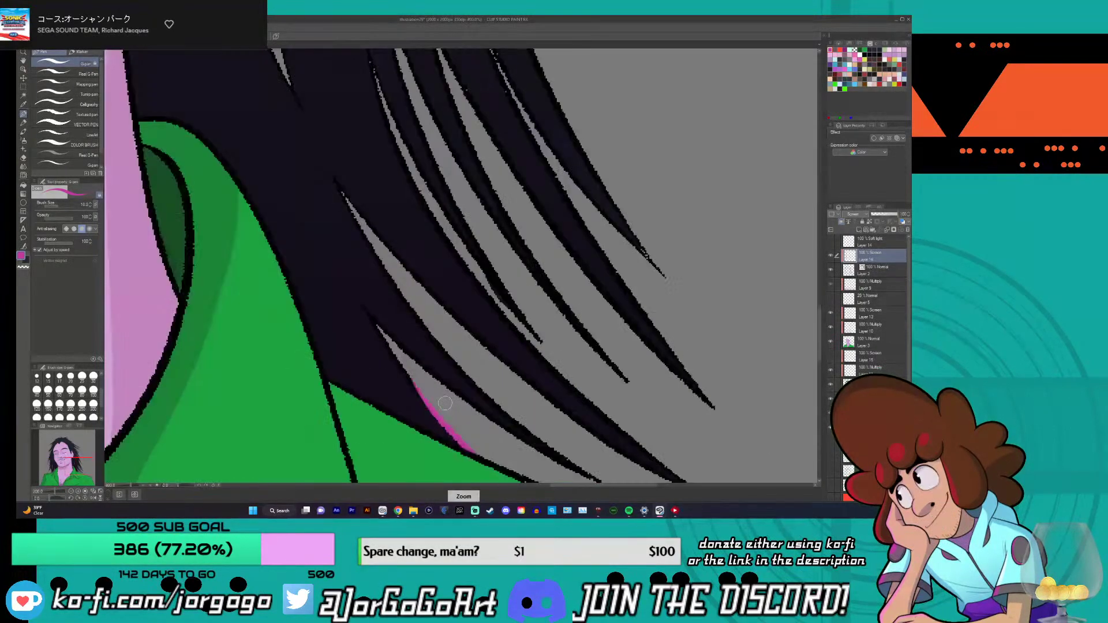
{"action": "left_click_drag", "start_coordinate": [465, 405], "coordinate": [602, 481]}
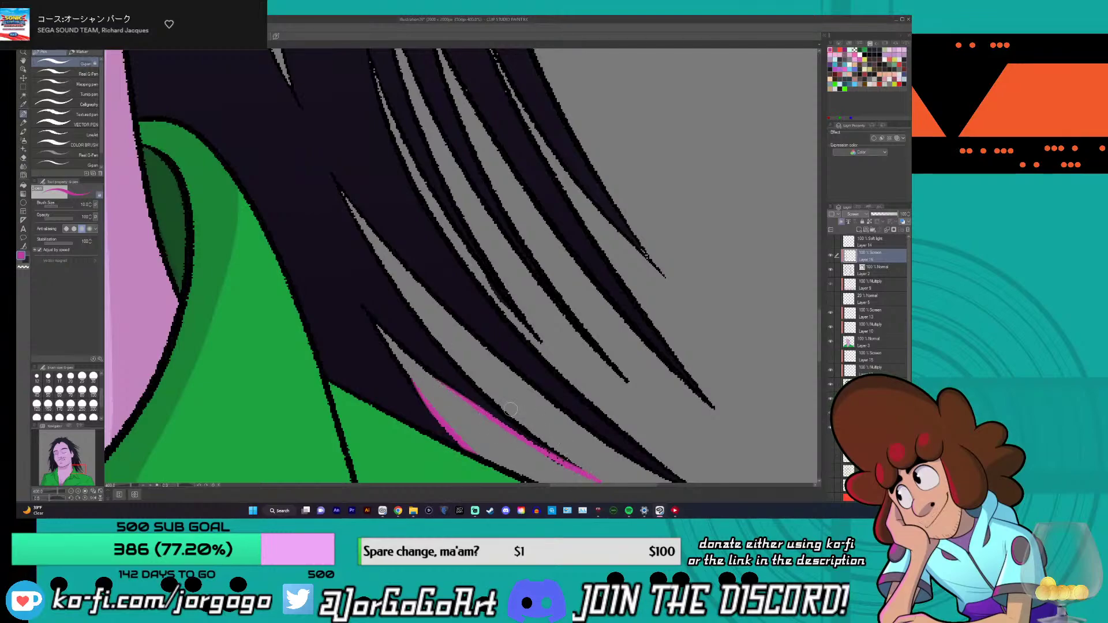
{"action": "left_click_drag", "start_coordinate": [457, 362], "coordinate": [568, 461]}
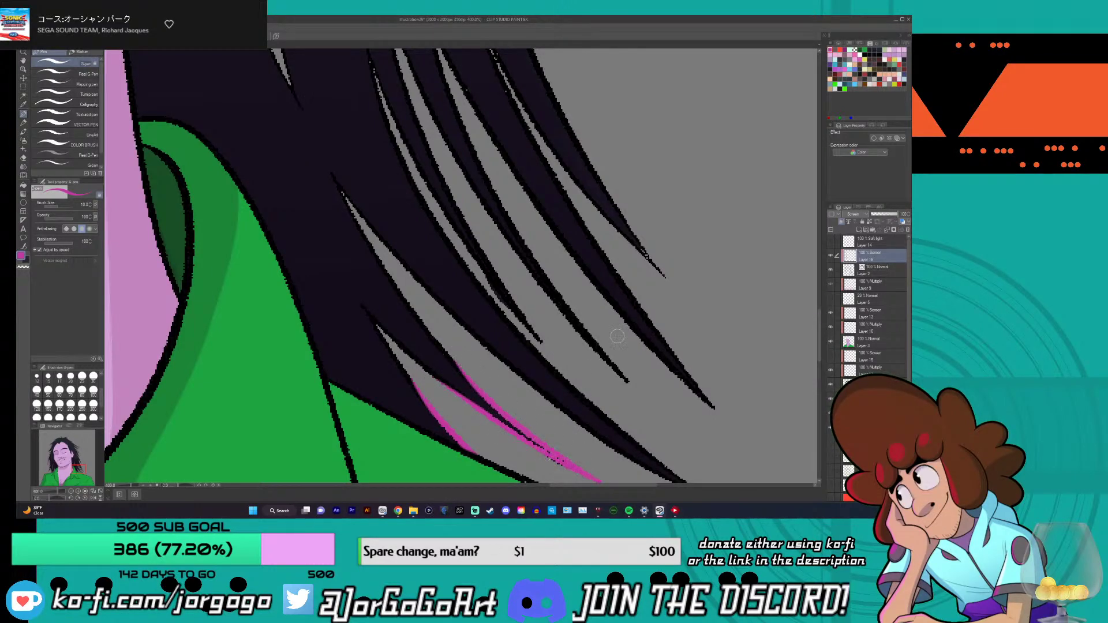
- Highlight both edges of the long strand above the shoulder in magenta, plus the tips of the two thin strands above it
{"action": "scroll", "coordinate": [583, 362], "scroll_direction": "down", "scroll_amount": 4}
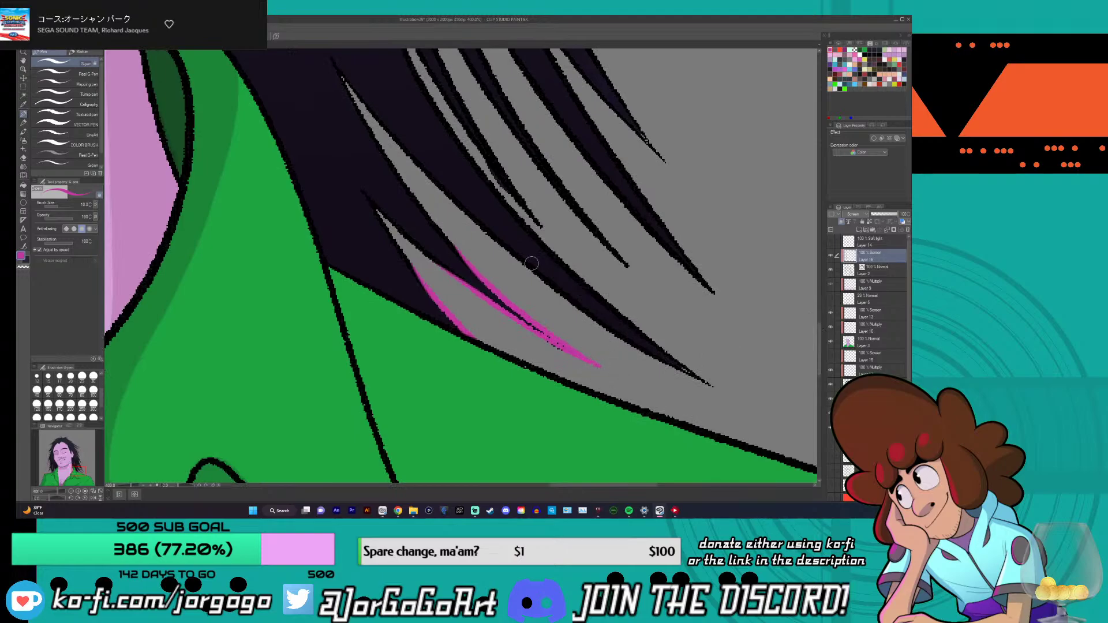
{"action": "mouse_move", "coordinate": [545, 287]}
{"action": "left_mouse_down"}
{"action": "mouse_move", "coordinate": [620, 342]}
{"action": "mouse_move", "coordinate": [710, 384]}
{"action": "left_mouse_up"}
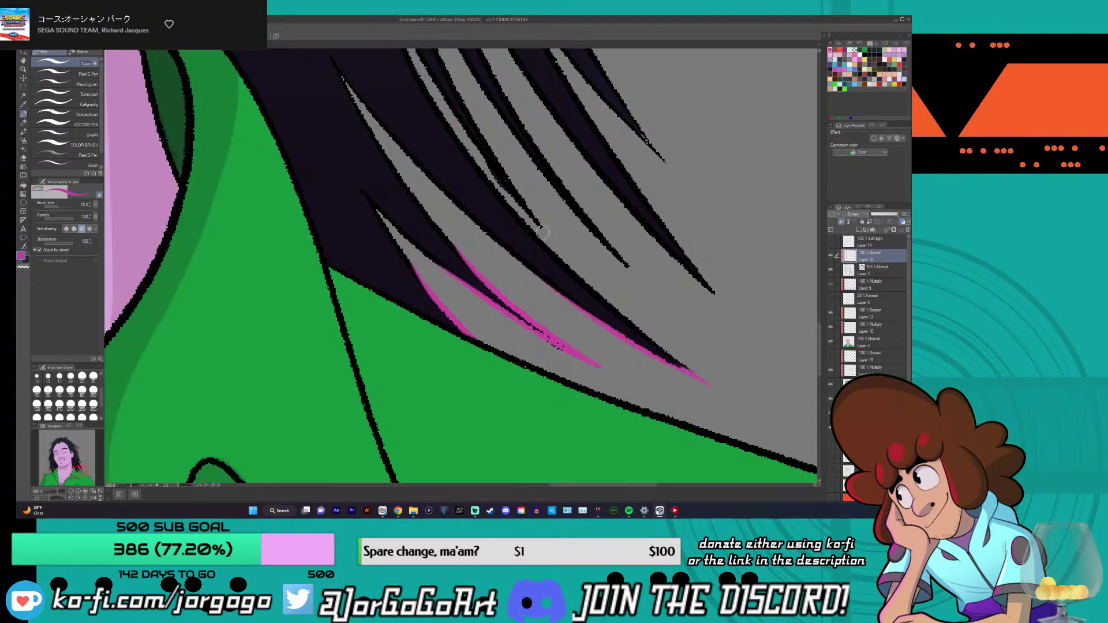
{"action": "left_click_drag", "start_coordinate": [557, 254], "coordinate": [684, 367]}
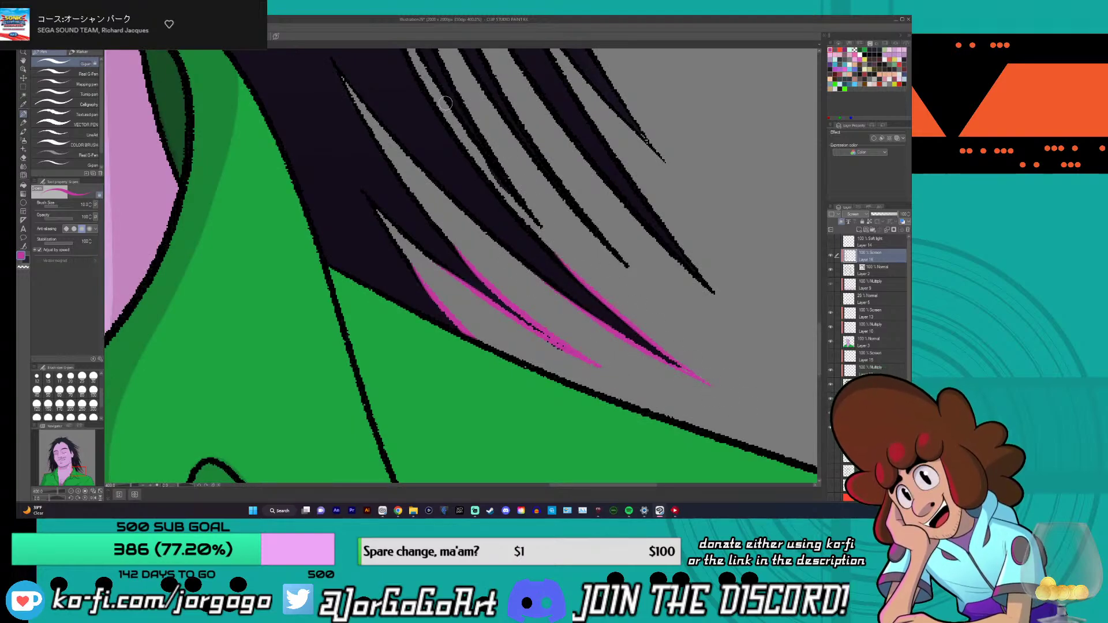
{"action": "left_click_drag", "start_coordinate": [445, 103], "coordinate": [543, 230]}
{"action": "key", "text": "ctrl+z"}
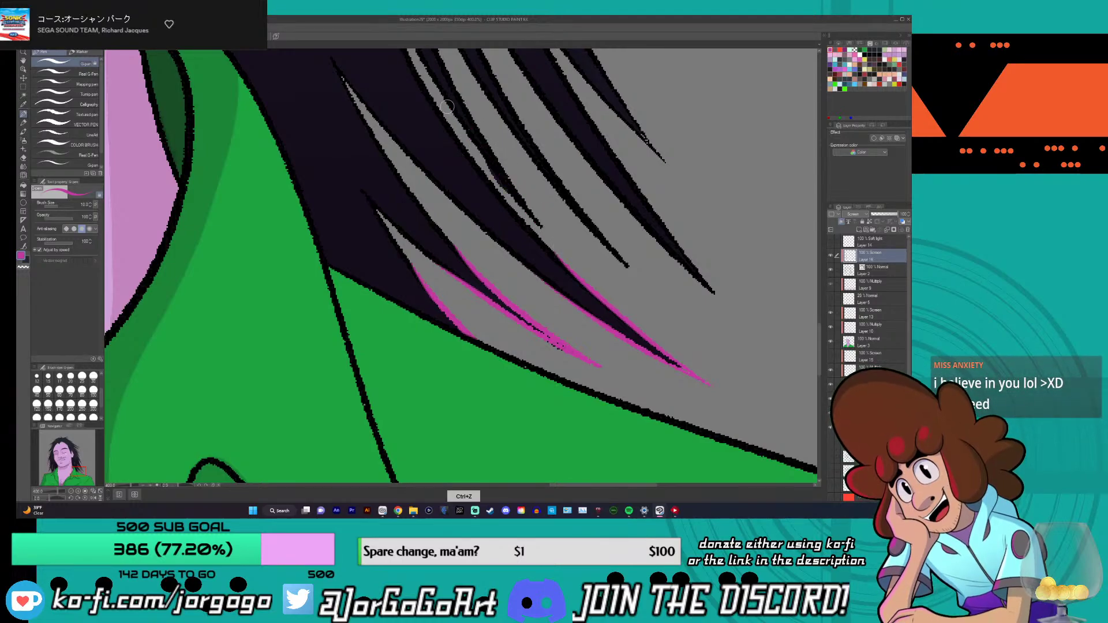
{"action": "left_click_drag", "start_coordinate": [446, 107], "coordinate": [534, 218]}
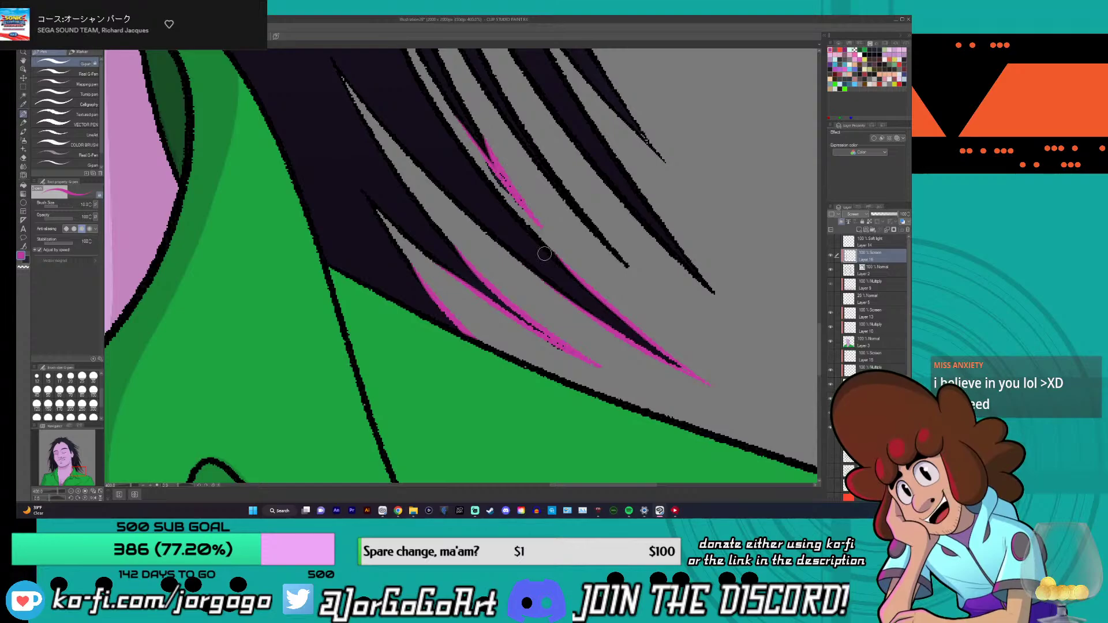
{"action": "left_click_drag", "start_coordinate": [522, 143], "coordinate": [628, 266]}
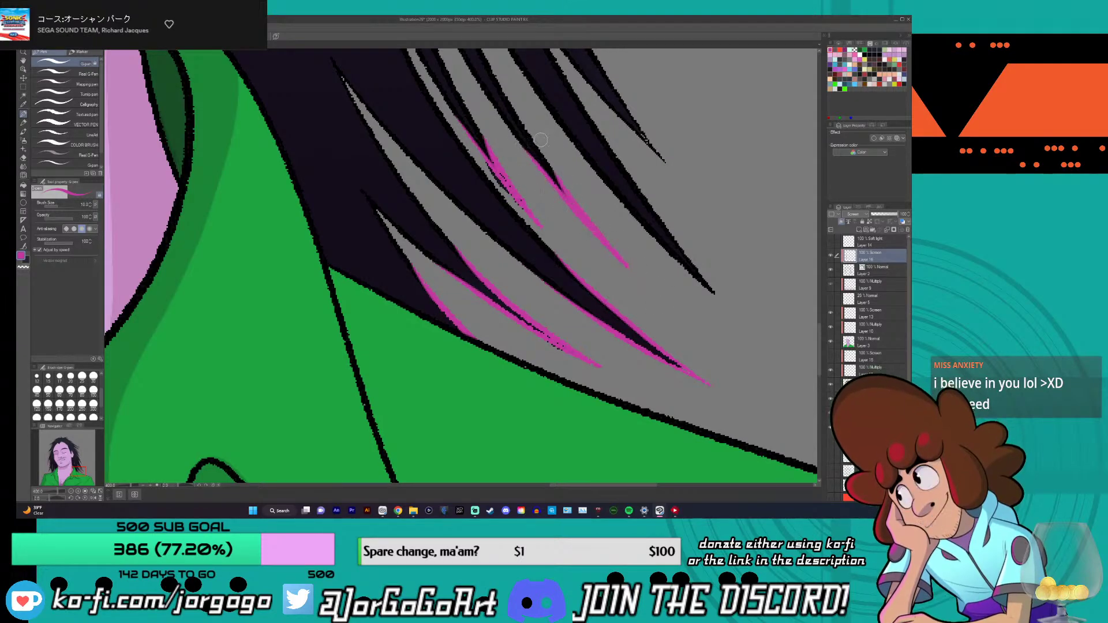
- Add magenta edging to the inner edges and tips of the two outermost strands in the lower hair cluster above the right shoulder
{"action": "scroll", "coordinate": [540, 128], "scroll_direction": "down", "scroll_amount": 5}
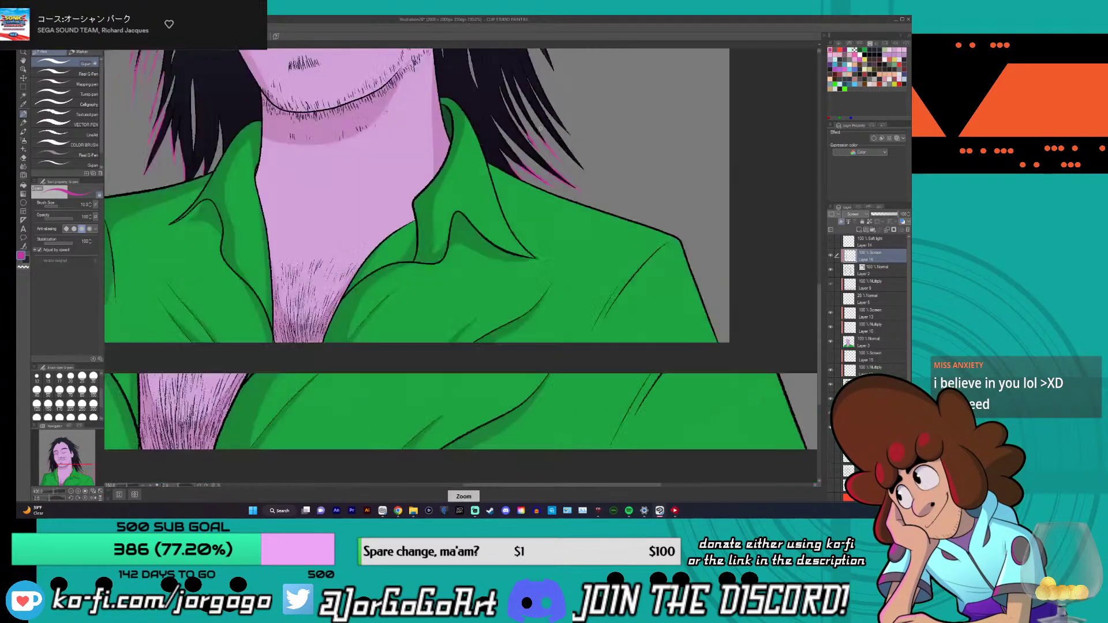
{"action": "scroll", "coordinate": [541, 128], "scroll_direction": "up", "scroll_amount": 2}
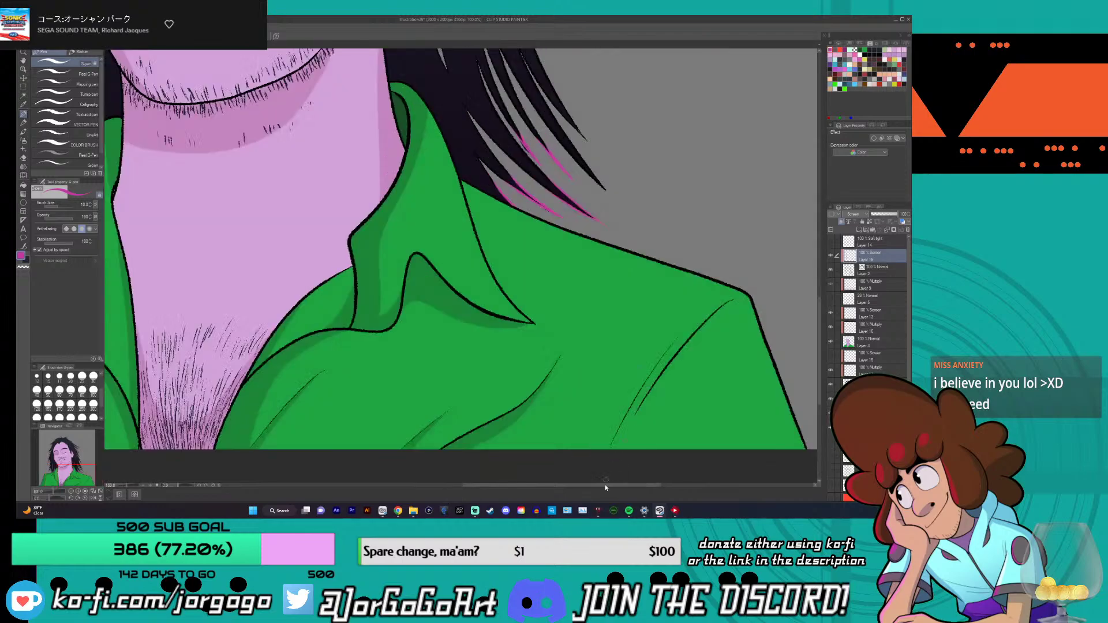
{"action": "scroll", "coordinate": [554, 190], "scroll_direction": "up", "scroll_amount": 2}
{"action": "scroll", "coordinate": [567, 247], "scroll_direction": "down", "scroll_amount": 2}
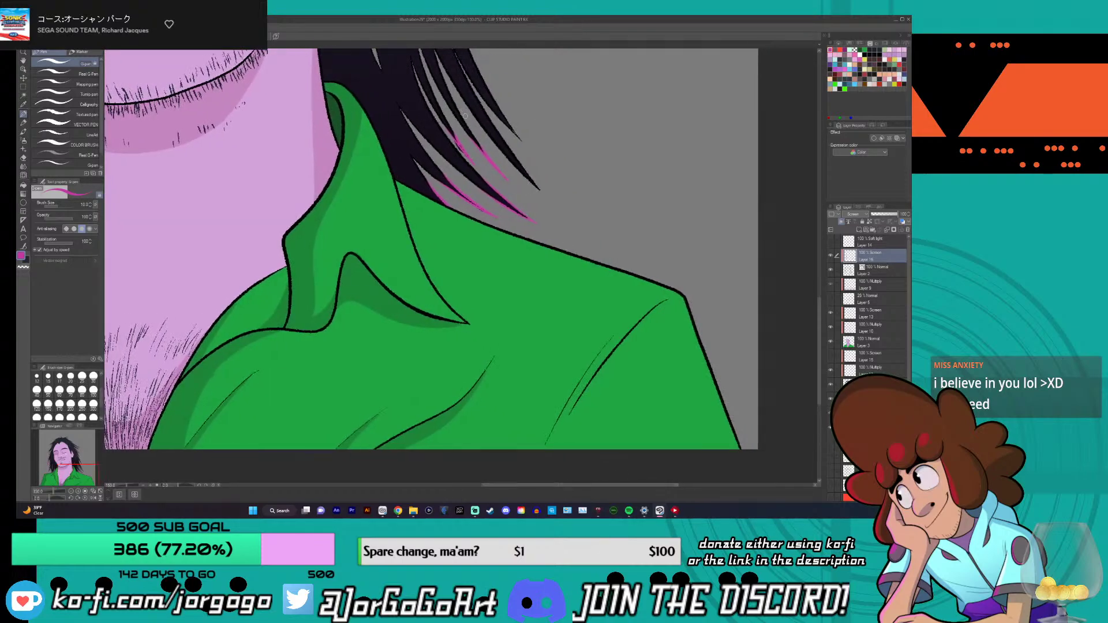
{"action": "scroll", "coordinate": [465, 116], "scroll_direction": "up", "scroll_amount": 1}
{"action": "left_click_drag", "start_coordinate": [464, 105], "coordinate": [559, 207]}
{"action": "key", "text": "ctrl+z"}
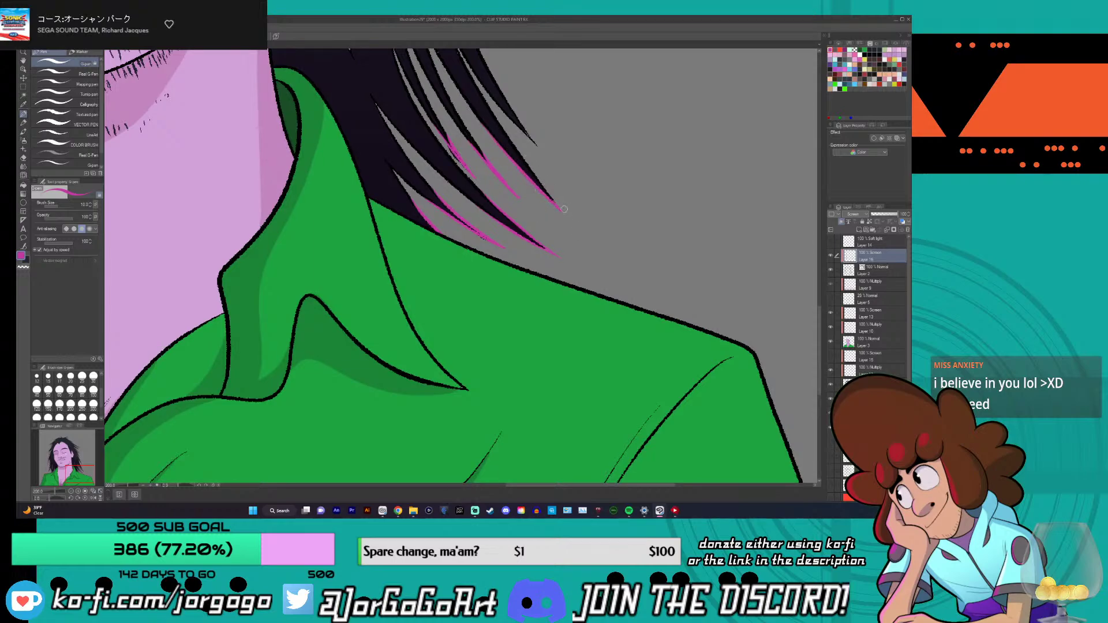
{"action": "scroll", "coordinate": [550, 195], "scroll_direction": "down", "scroll_amount": 1}
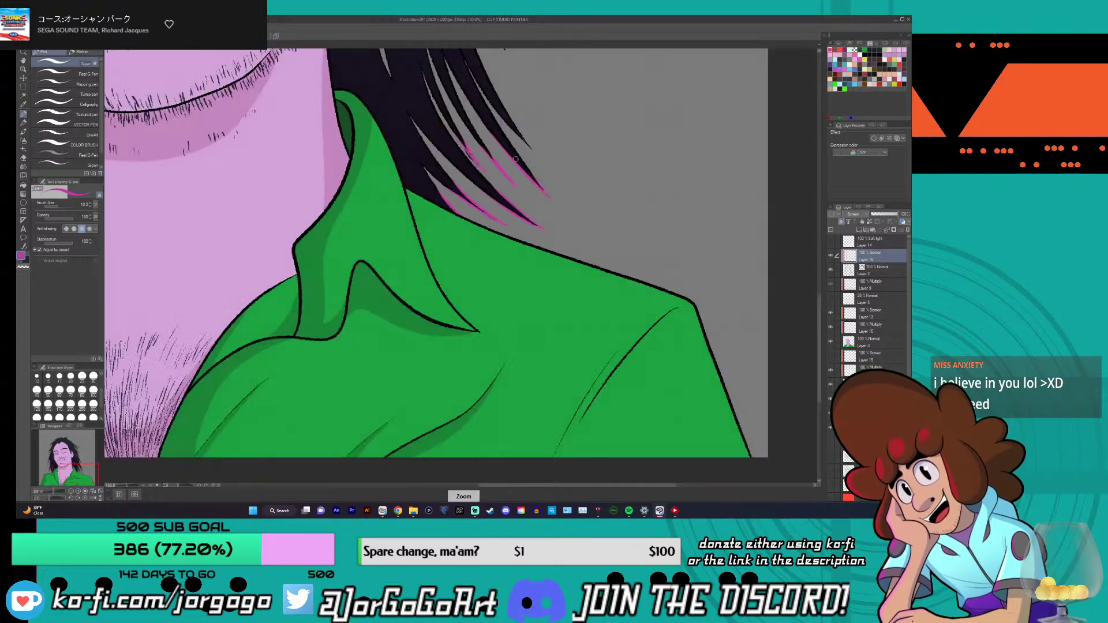
{"action": "scroll", "coordinate": [519, 144], "scroll_direction": "up", "scroll_amount": 2}
{"action": "left_click_drag", "start_coordinate": [496, 88], "coordinate": [563, 164]}
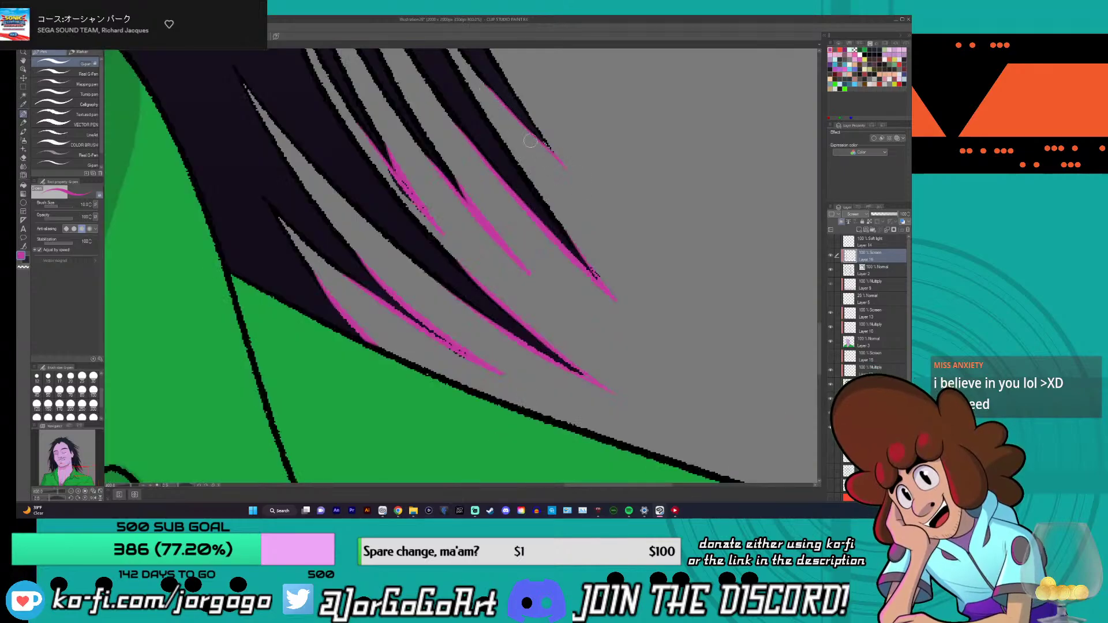
{"action": "mouse_move", "coordinate": [488, 88]}
{"action": "left_mouse_down"}
{"action": "mouse_move", "coordinate": [538, 124]}
{"action": "mouse_move", "coordinate": [559, 162]}
{"action": "left_mouse_up"}
{"action": "scroll", "coordinate": [519, 65], "scroll_direction": "down", "scroll_amount": 2}
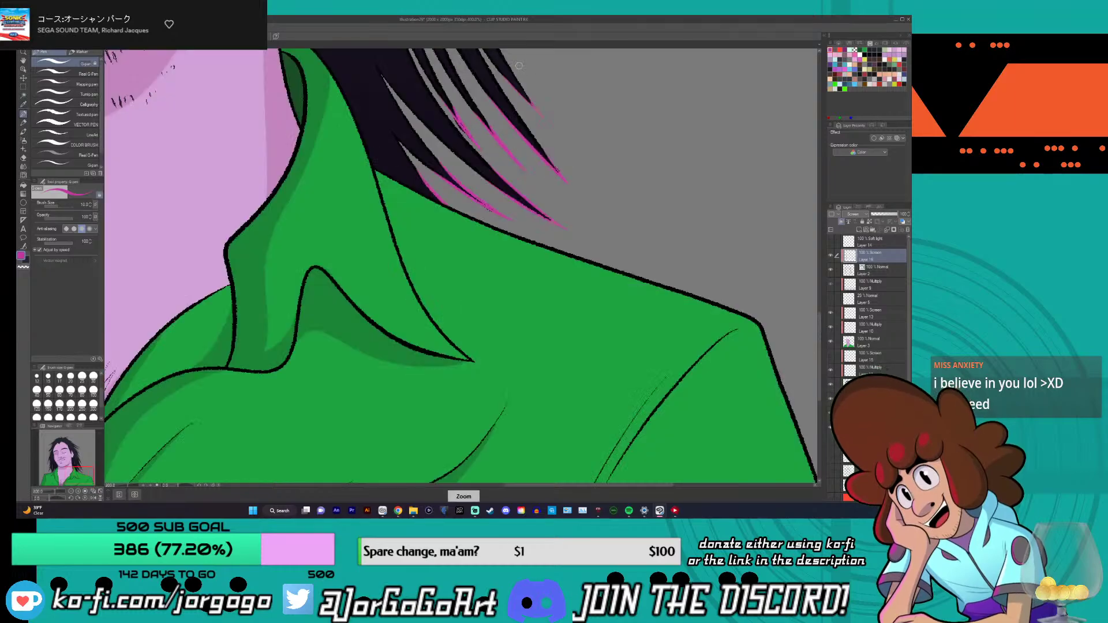
- Examine the hair strands on the ear side, from the shoulder up to the crown, for tips that still need magenta edging
{"action": "scroll", "coordinate": [519, 66], "scroll_direction": "down", "scroll_amount": 2}
{"action": "scroll", "coordinate": [577, 231], "scroll_direction": "up", "scroll_amount": 2}
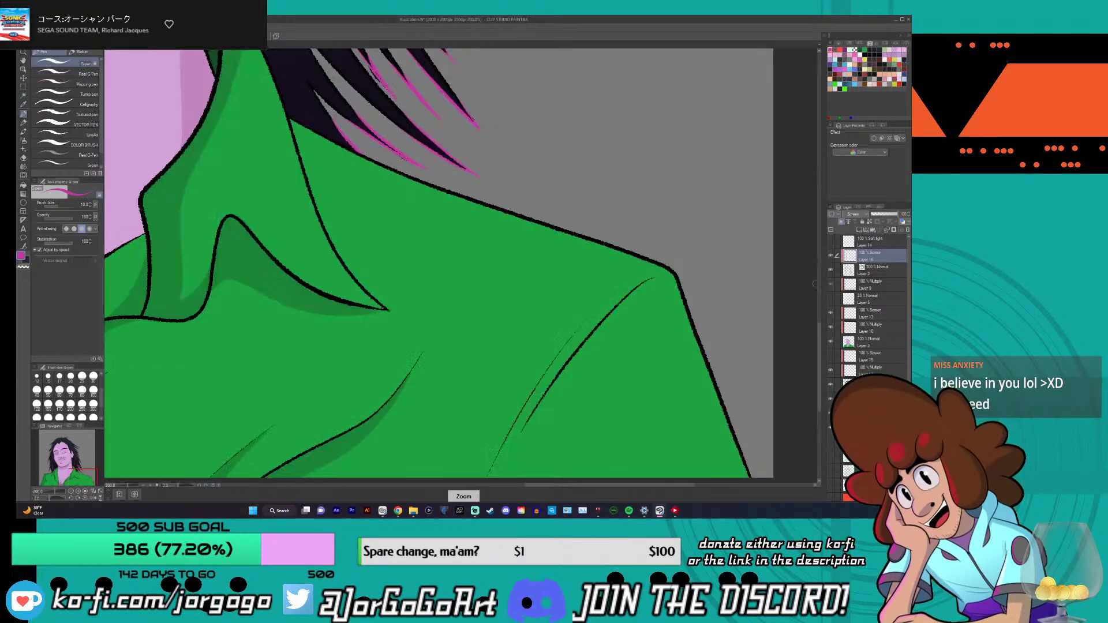
{"action": "scroll", "coordinate": [750, 323], "scroll_direction": "down", "scroll_amount": 1}
{"action": "left_click_drag", "start_coordinate": [821, 335], "coordinate": [820, 277]}
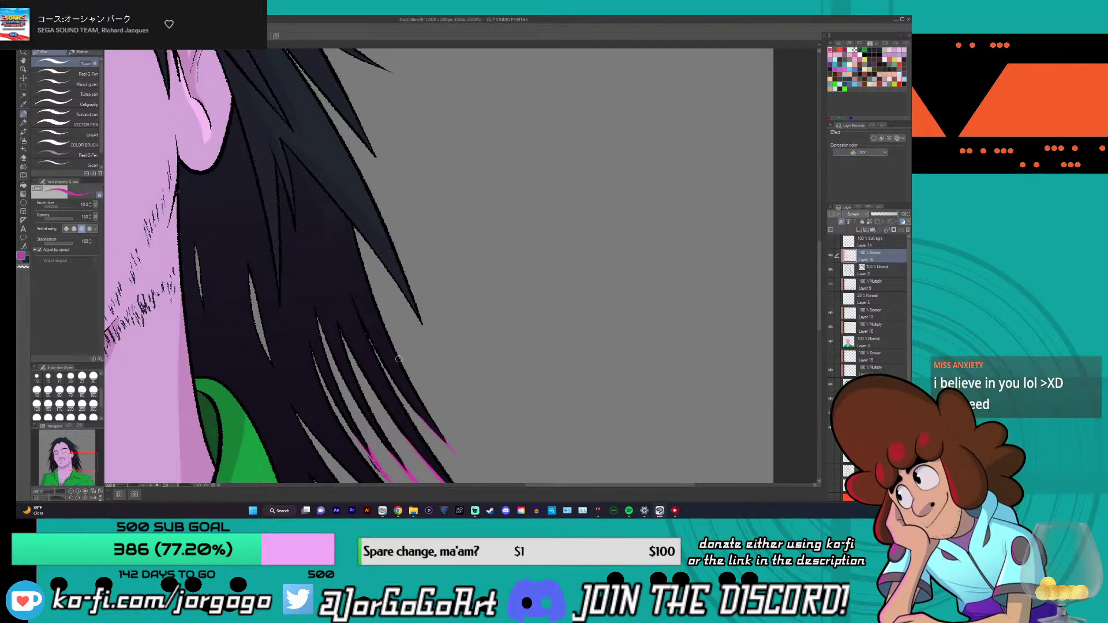
{"action": "scroll", "coordinate": [398, 359], "scroll_direction": "down", "scroll_amount": 3}
{"action": "scroll", "coordinate": [359, 344], "scroll_direction": "up", "scroll_amount": 2}
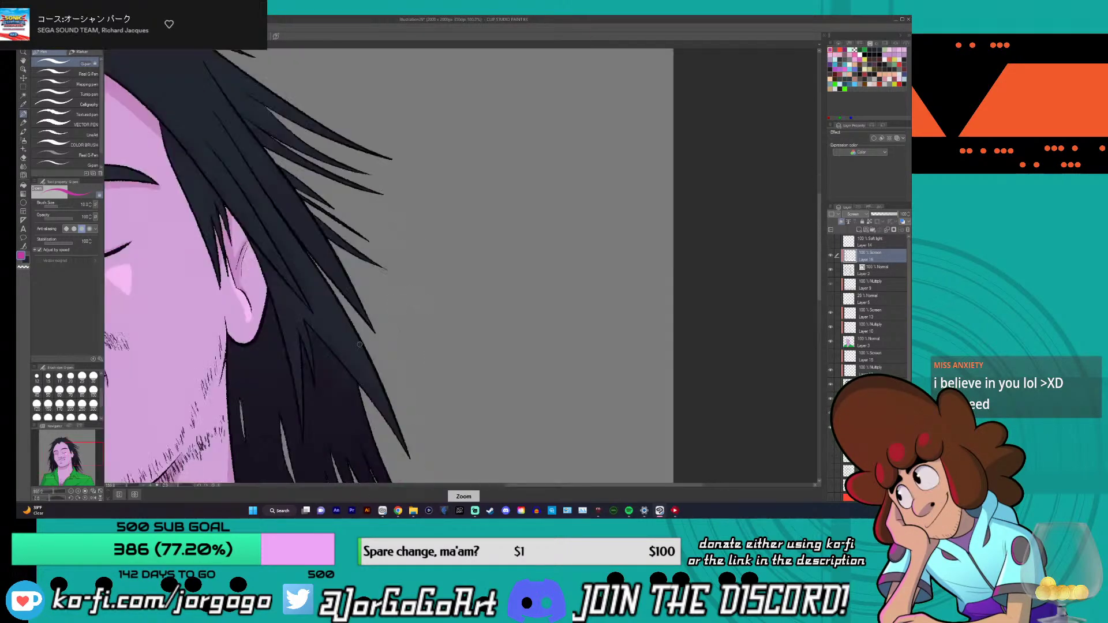
{"action": "scroll", "coordinate": [358, 375], "scroll_direction": "down", "scroll_amount": 1}
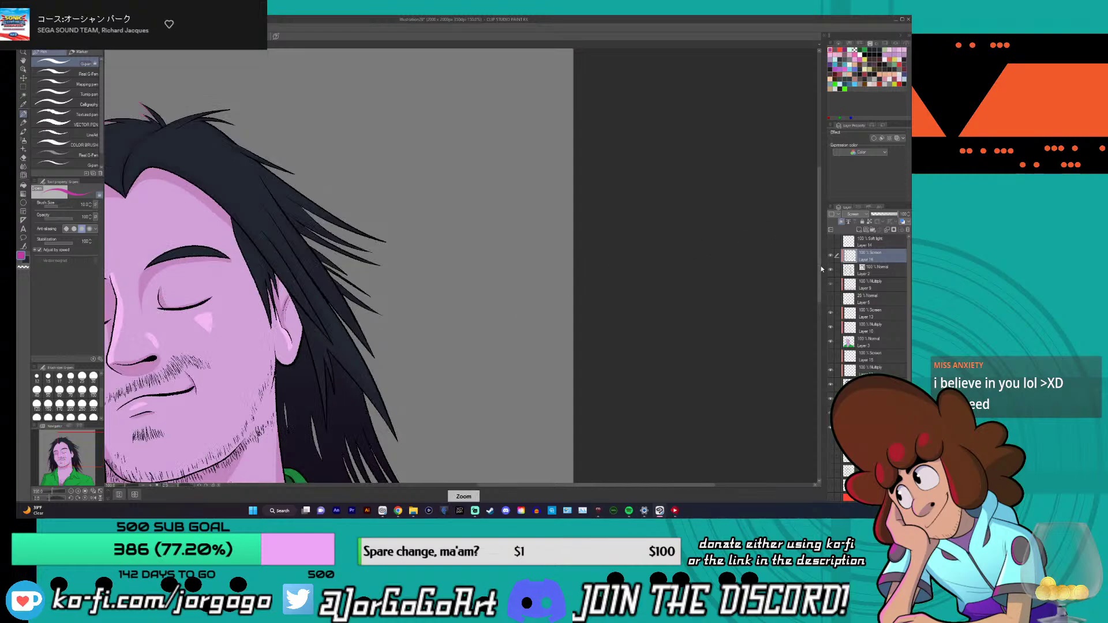
{"action": "scroll", "coordinate": [366, 250], "scroll_direction": "up", "scroll_amount": 4}
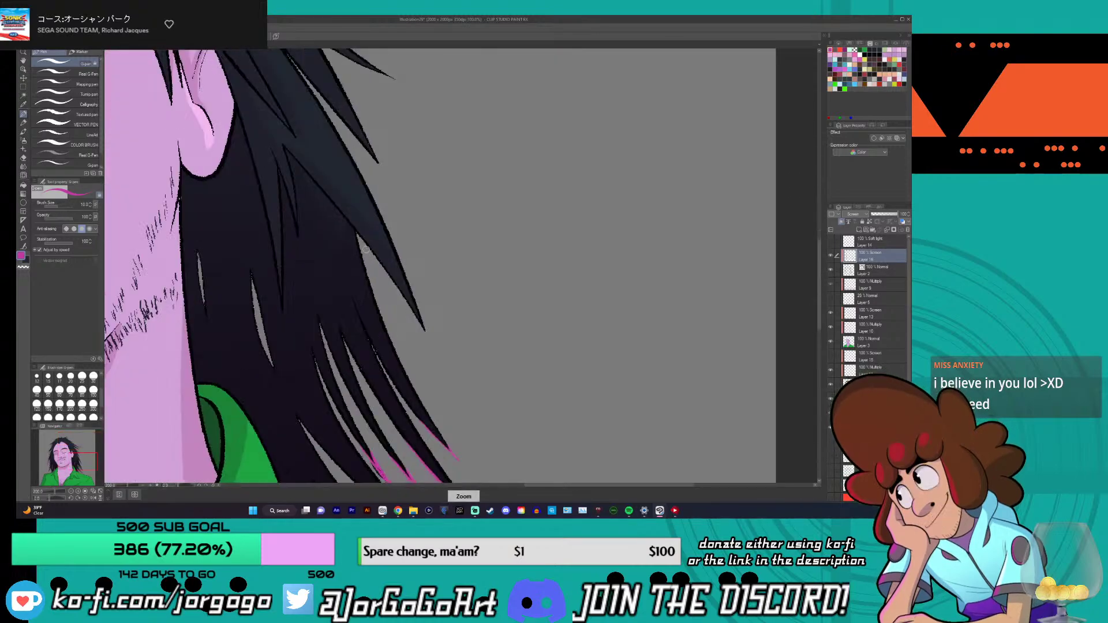
- Edge the tip of the long outer strand on the ear side in magenta, plus the two thin strands hanging below the ear
{"action": "left_click_drag", "start_coordinate": [381, 264], "coordinate": [425, 329]}
{"action": "key", "text": "ctrl+z"}
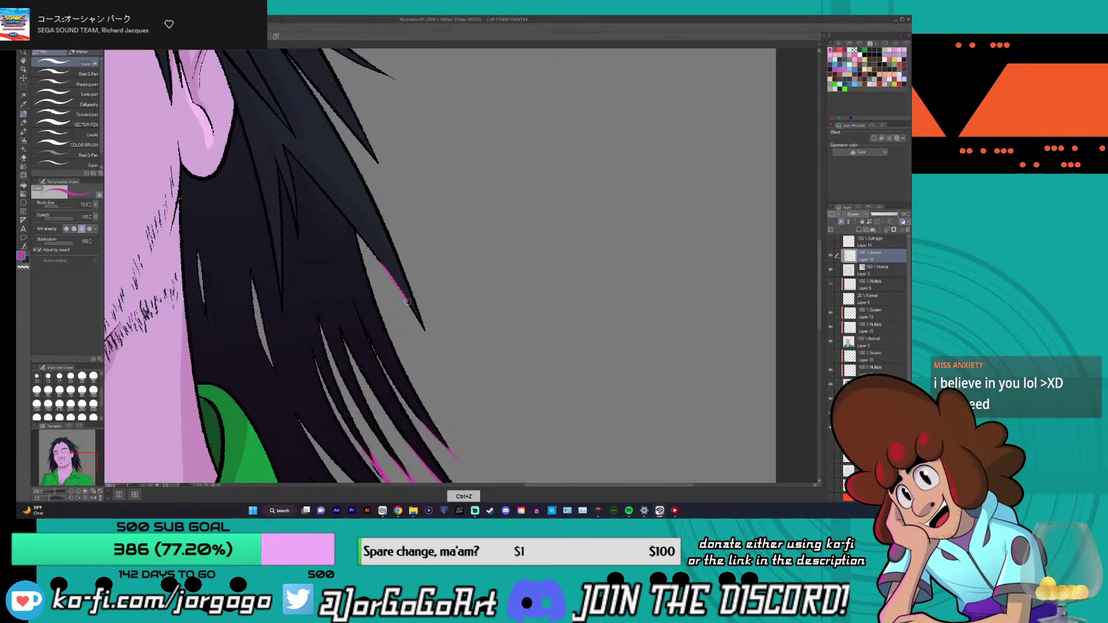
{"action": "left_click_drag", "start_coordinate": [381, 263], "coordinate": [425, 329]}
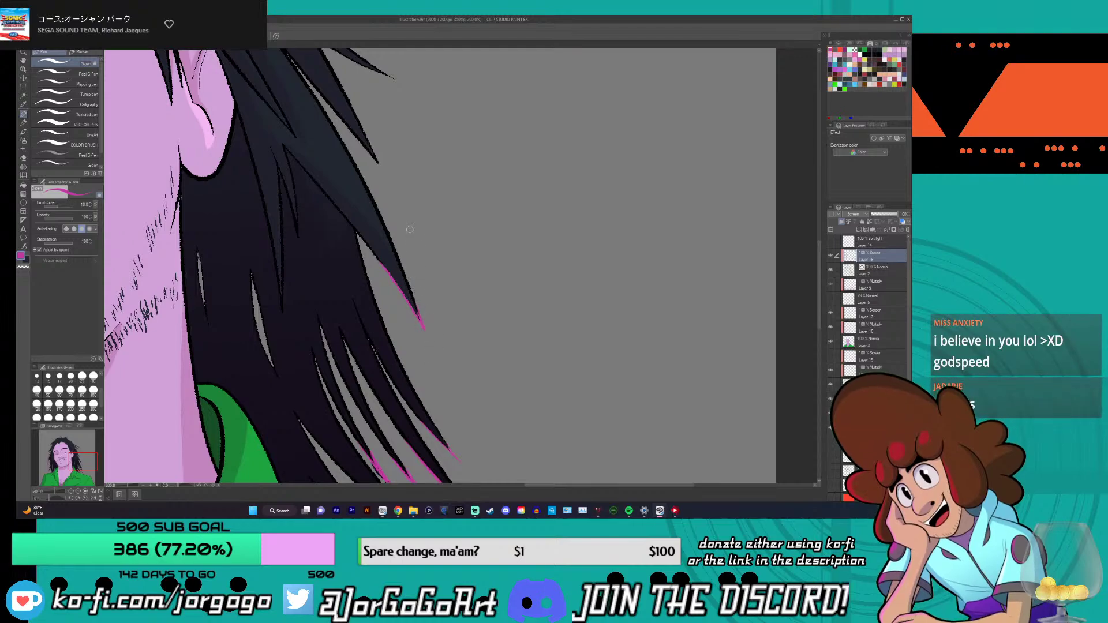
{"action": "scroll", "coordinate": [419, 304], "scroll_direction": "up", "scroll_amount": 2}
{"action": "scroll", "coordinate": [440, 442], "scroll_direction": "down", "scroll_amount": 3}
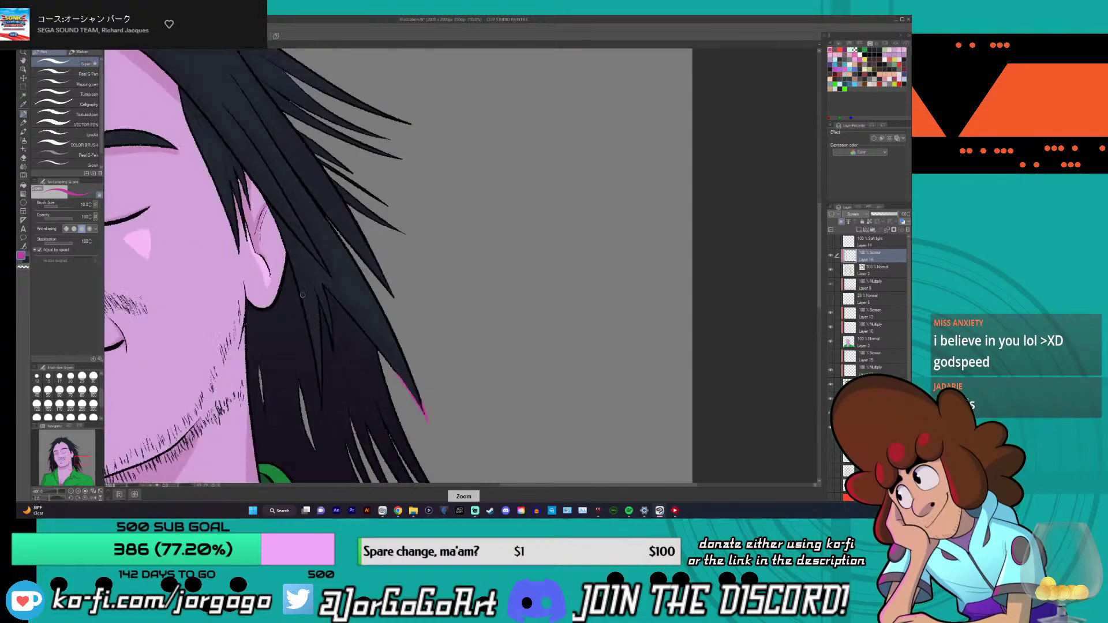
{"action": "scroll", "coordinate": [312, 330], "scroll_direction": "up", "scroll_amount": 2}
{"action": "left_click_drag", "start_coordinate": [317, 351], "coordinate": [336, 456]}
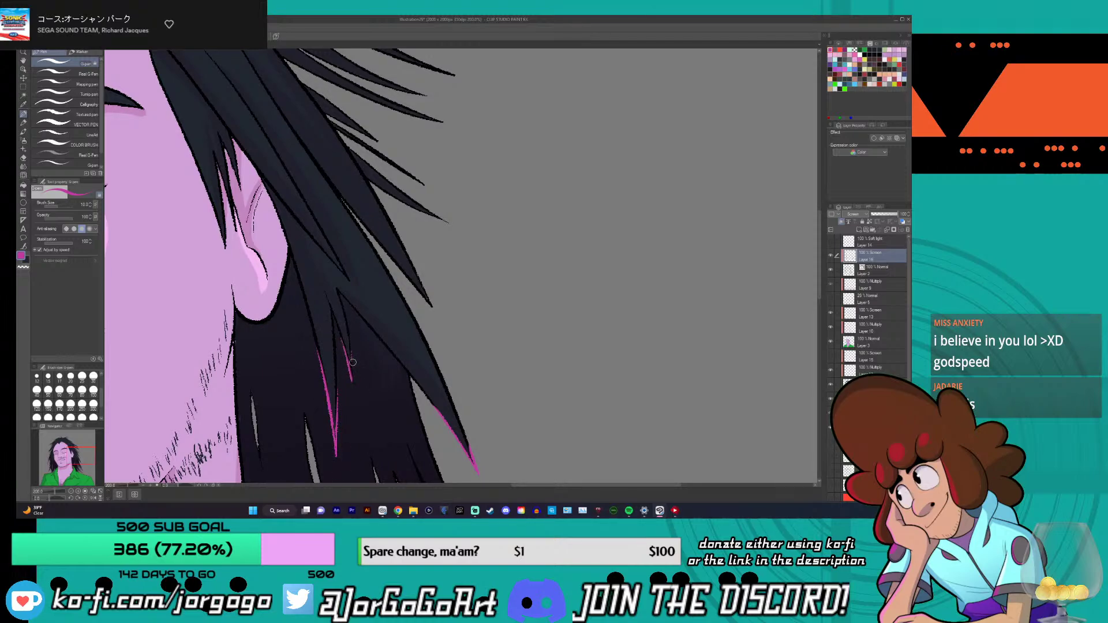
- Highlight the lowest short flyaway strand tip beside the ear in magenta
{"action": "scroll", "coordinate": [461, 487], "scroll_direction": "down", "scroll_amount": 4}
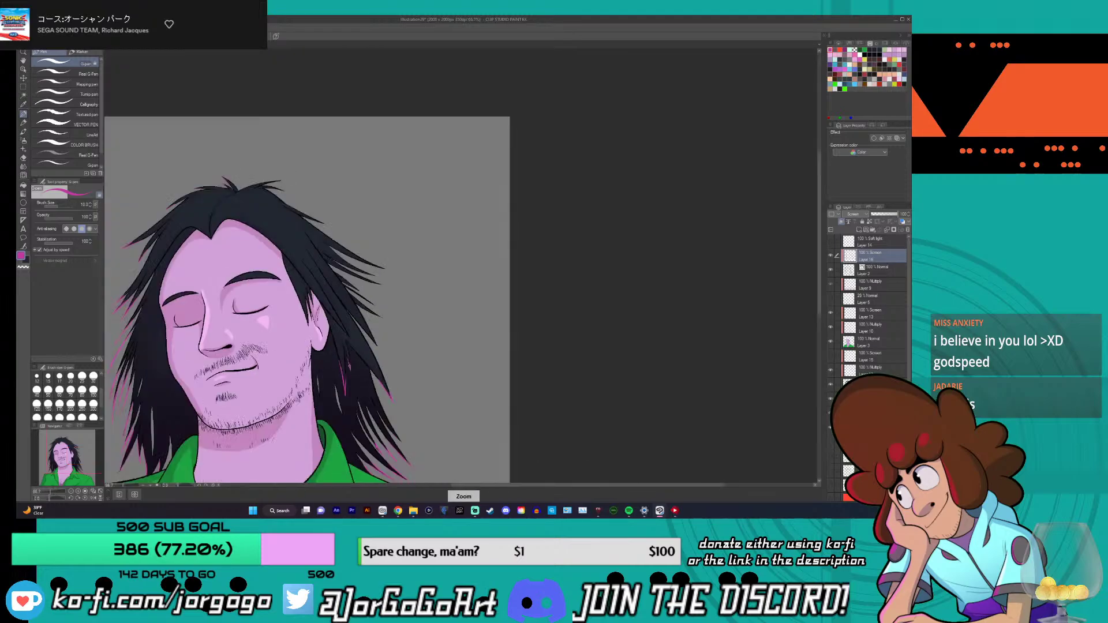
{"action": "scroll", "coordinate": [332, 316], "scroll_direction": "up", "scroll_amount": 4}
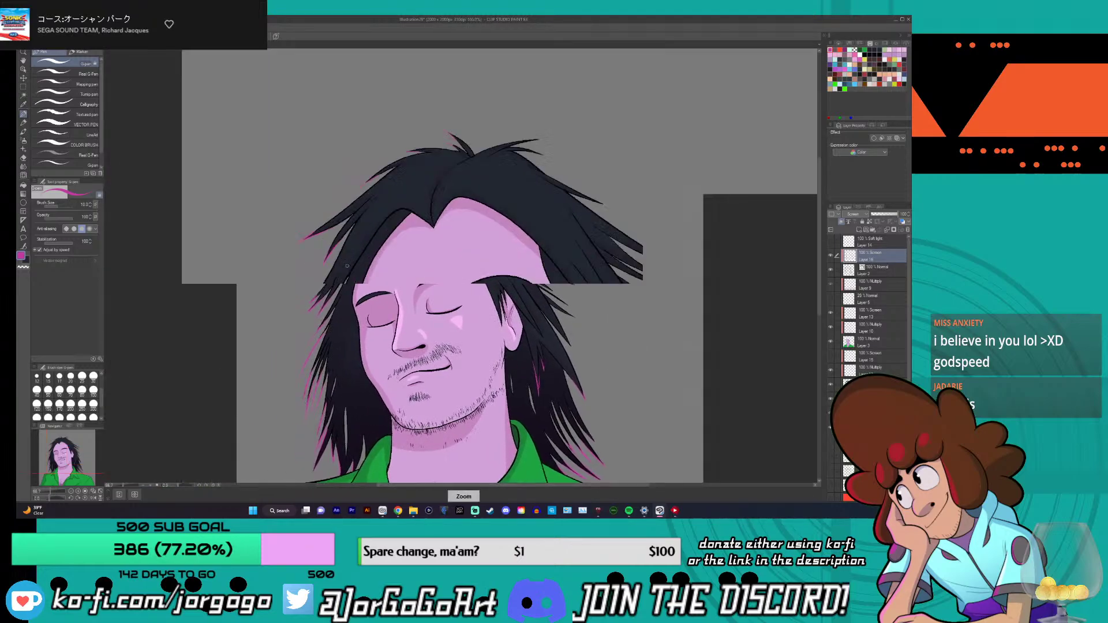
{"action": "scroll", "coordinate": [332, 316], "scroll_direction": "up", "scroll_amount": 3}
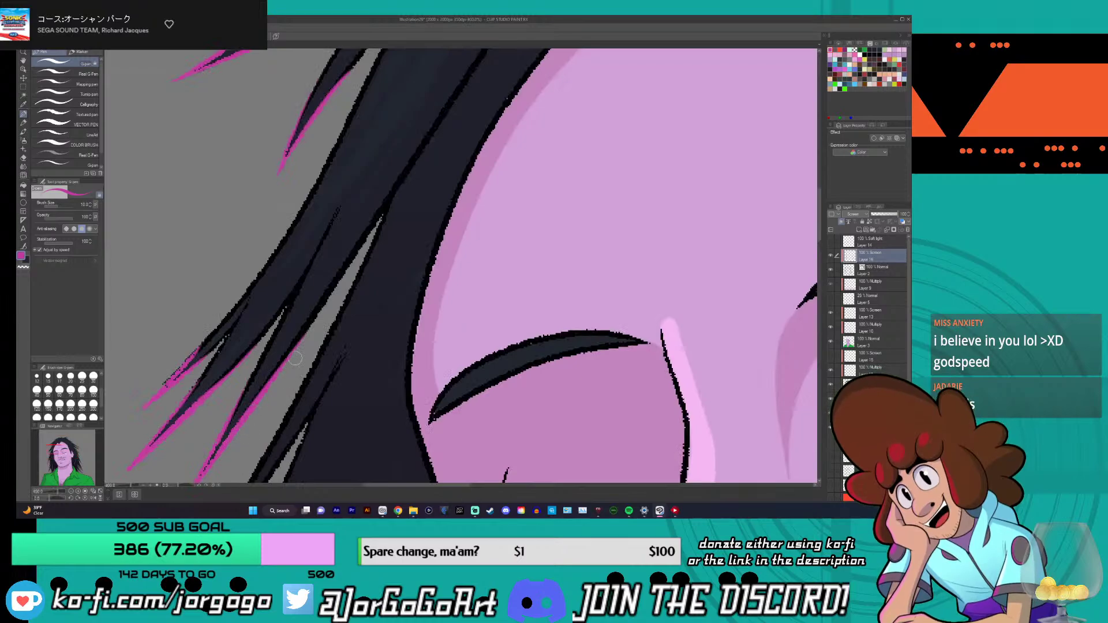
{"action": "scroll", "coordinate": [341, 284], "scroll_direction": "down", "scroll_amount": 3}
{"action": "scroll", "coordinate": [356, 295], "scroll_direction": "down", "scroll_amount": 2}
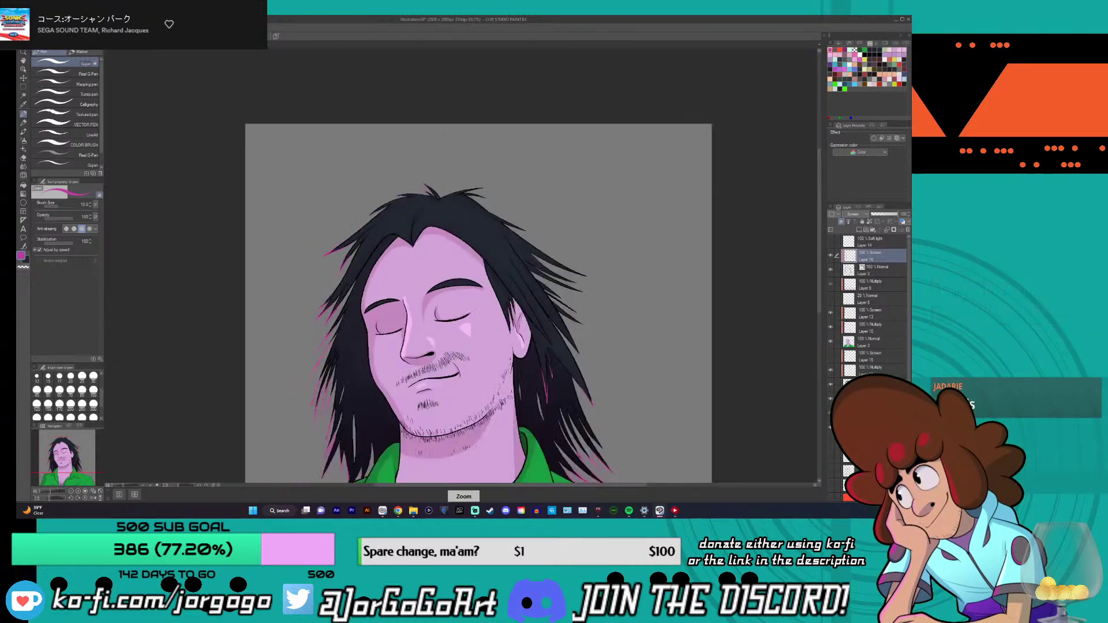
{"action": "scroll", "coordinate": [523, 319], "scroll_direction": "up", "scroll_amount": 2}
{"action": "scroll", "coordinate": [524, 319], "scroll_direction": "up", "scroll_amount": 1}
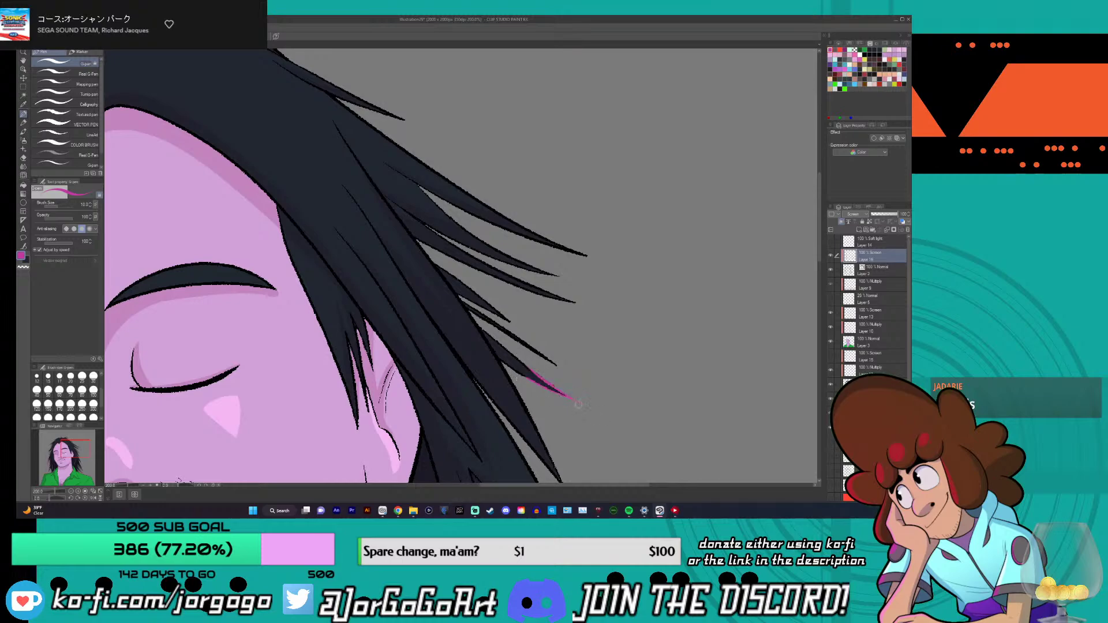
{"action": "scroll", "coordinate": [578, 404], "scroll_direction": "down", "scroll_amount": 1}
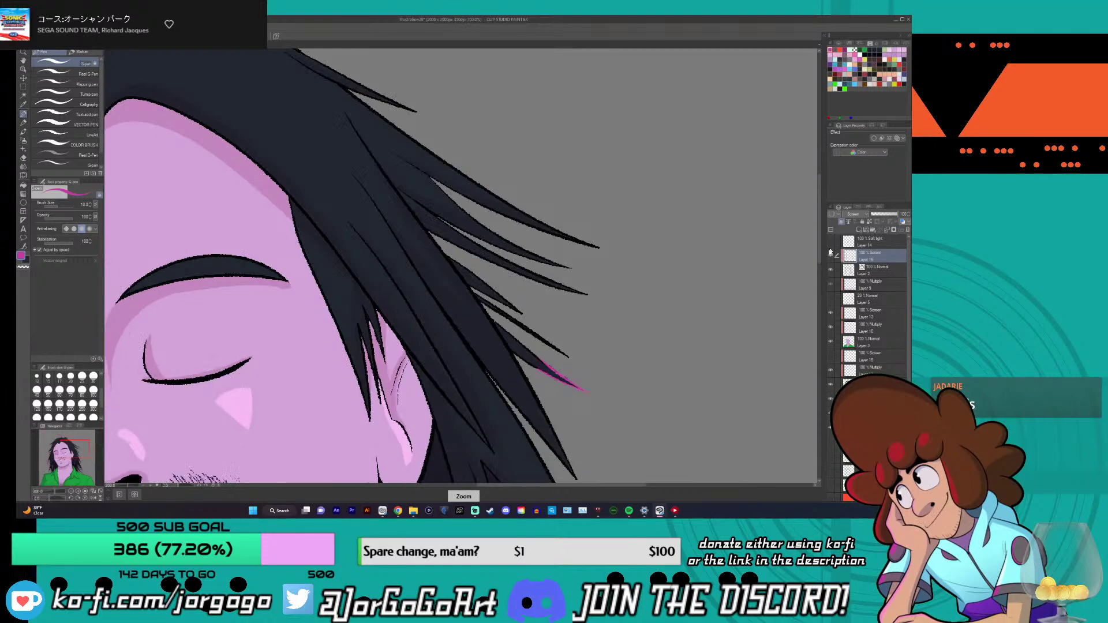
- Edge the strand crossing the ear in magenta, along with the pointed hair tips hanging in front of the ear
{"action": "left_click_drag", "start_coordinate": [818, 259], "coordinate": [819, 276]}
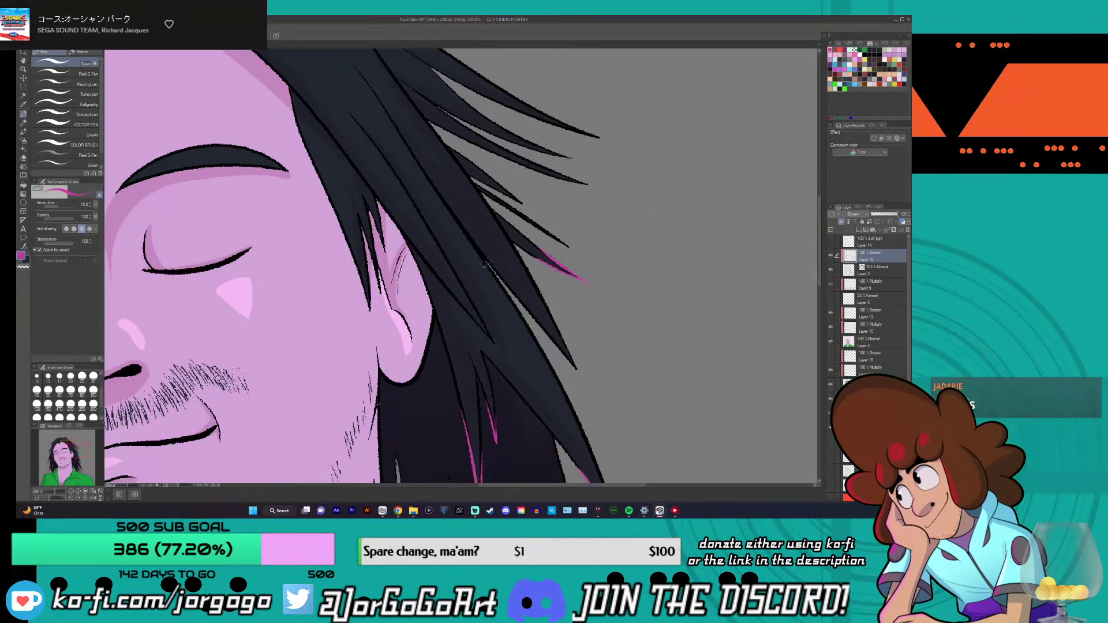
{"action": "left_click_drag", "start_coordinate": [405, 233], "coordinate": [482, 328]}
{"action": "key", "text": "ctrl+z"}
{"action": "key", "text": "ctrl+z"}
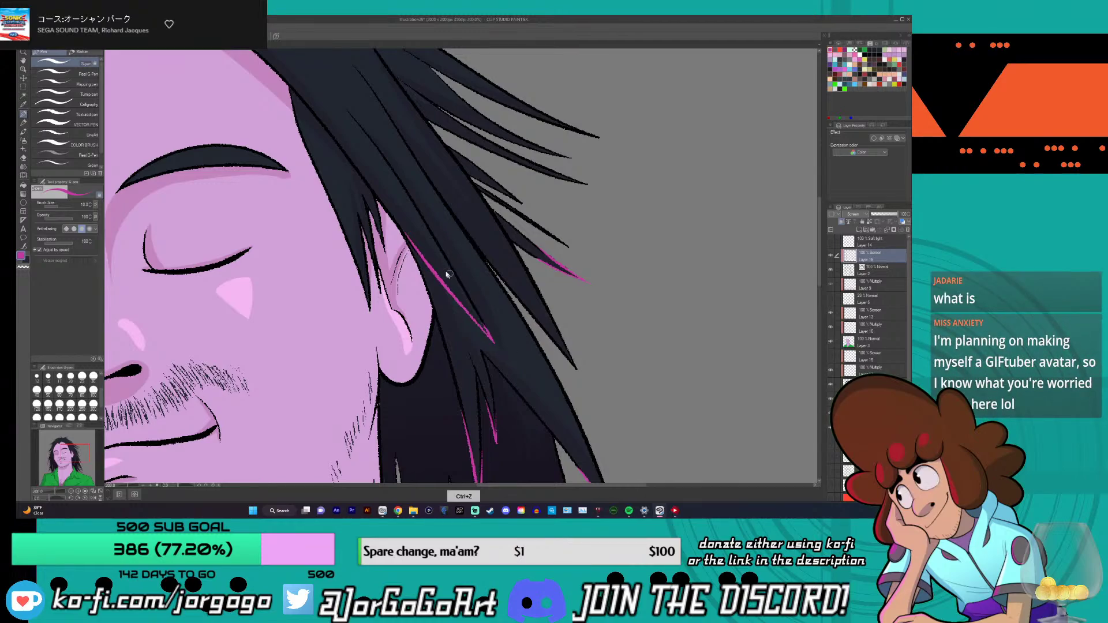
{"action": "left_click_drag", "start_coordinate": [415, 246], "coordinate": [494, 342]}
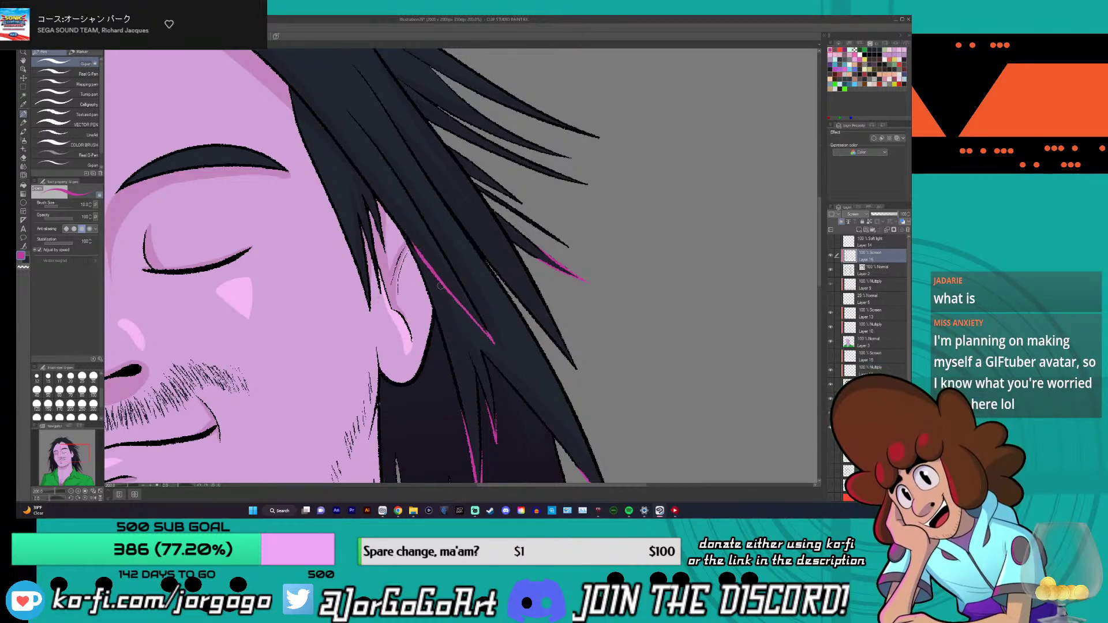
{"action": "left_click_drag", "start_coordinate": [334, 214], "coordinate": [370, 311]}
{"action": "left_click_drag", "start_coordinate": [372, 254], "coordinate": [382, 299]}
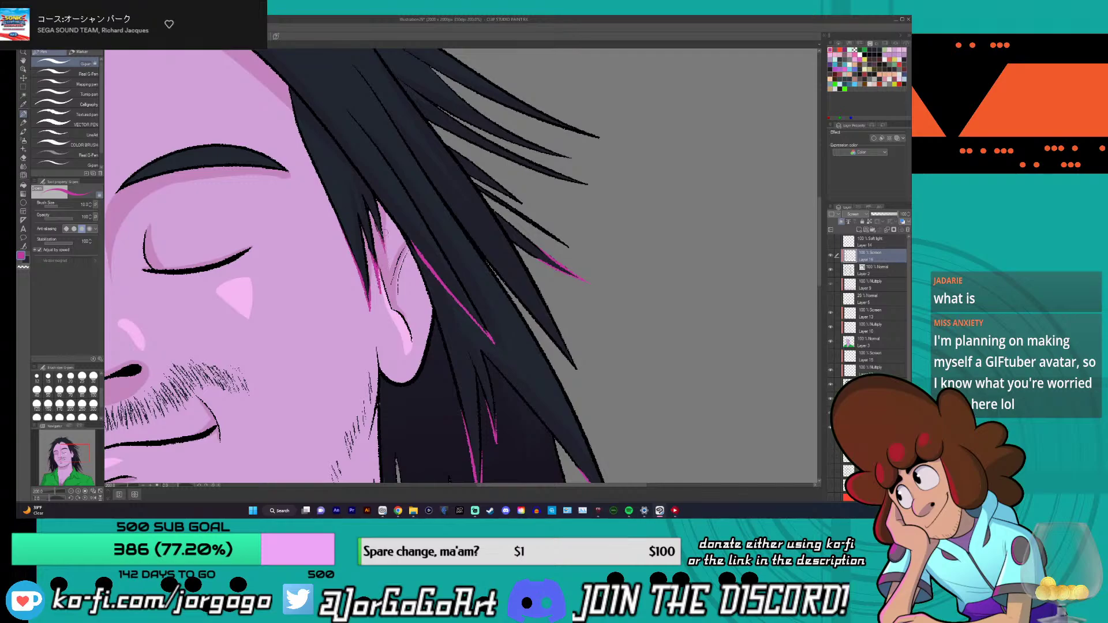
- Edge the inner side of the long strand behind the ear in magenta, plus the short flyaway tip beside the ear
{"action": "key", "text": "ctrl+0"}
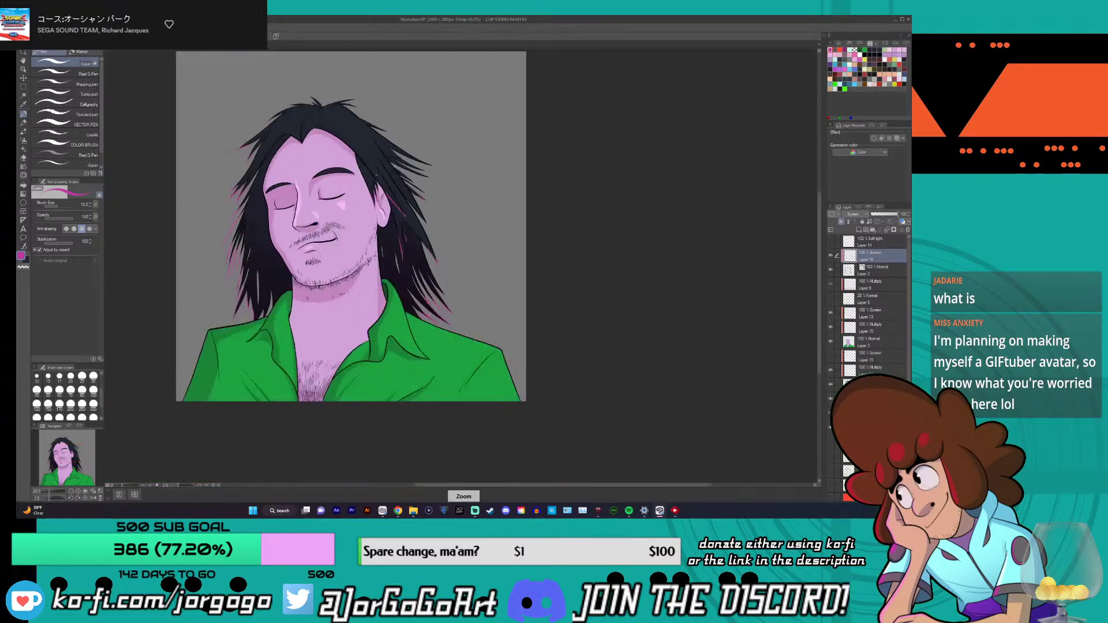
{"action": "key", "text": "ctrl+plus"}
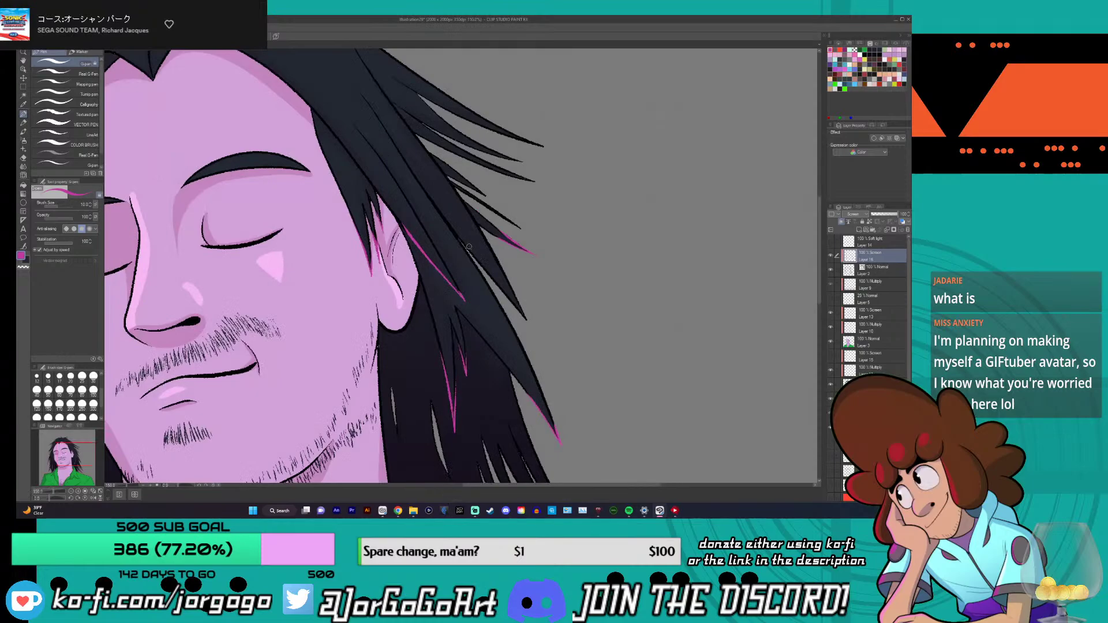
{"action": "left_click_drag", "start_coordinate": [479, 263], "coordinate": [509, 300]}
{"action": "key", "text": "ctrl+z"}
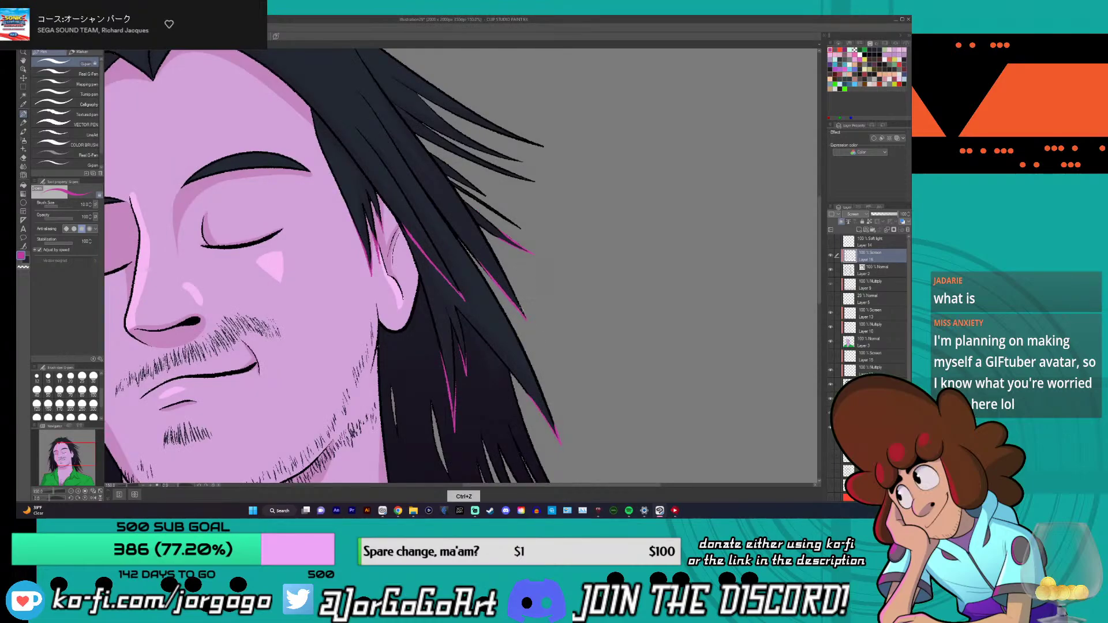
{"action": "scroll", "coordinate": [522, 307], "scroll_direction": "up", "scroll_amount": 1}
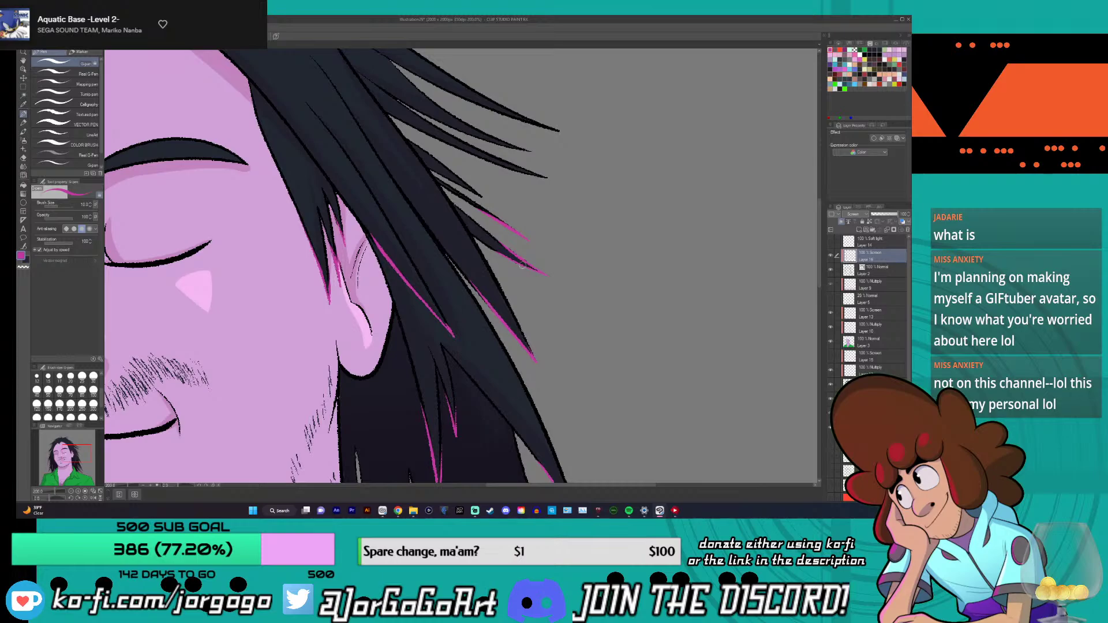
{"action": "scroll", "coordinate": [522, 265], "scroll_direction": "down", "scroll_amount": 1}
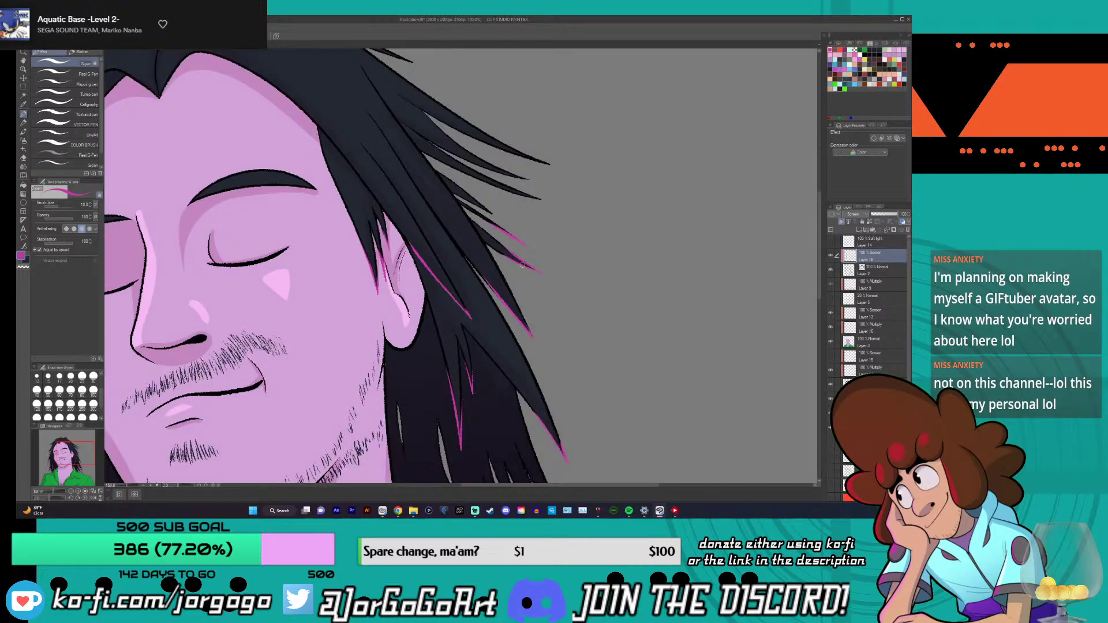
{"action": "scroll", "coordinate": [523, 264], "scroll_direction": "down", "scroll_amount": 1}
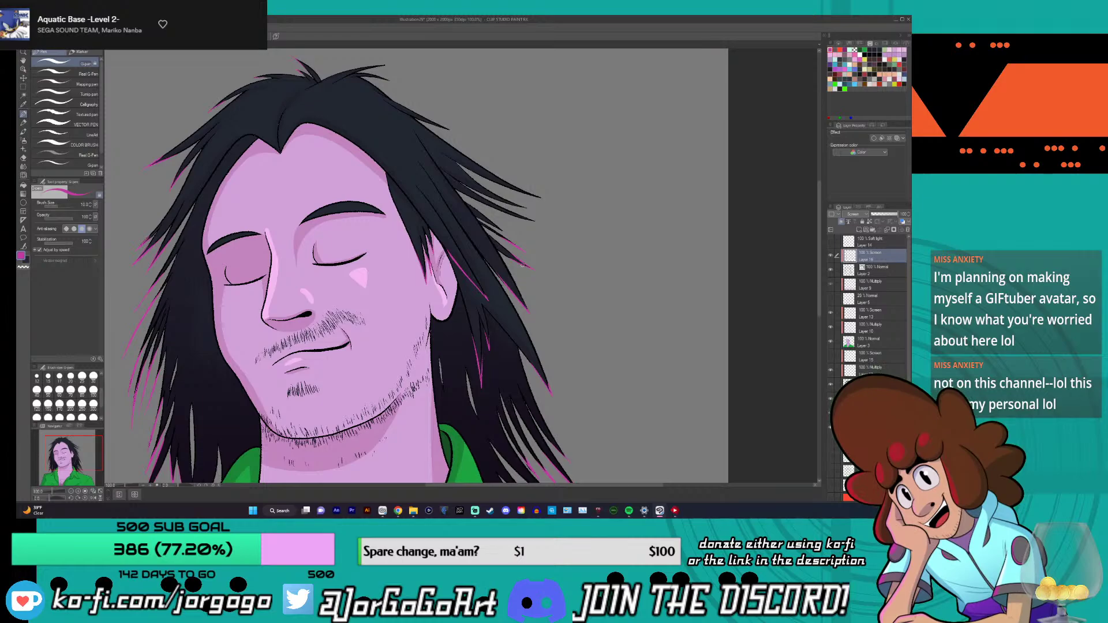
- Add magenta edging to three flyaway strands on the ear side: a short one beside the temple and two longer ones above it
{"action": "scroll", "coordinate": [523, 264], "scroll_direction": "up", "scroll_amount": 2}
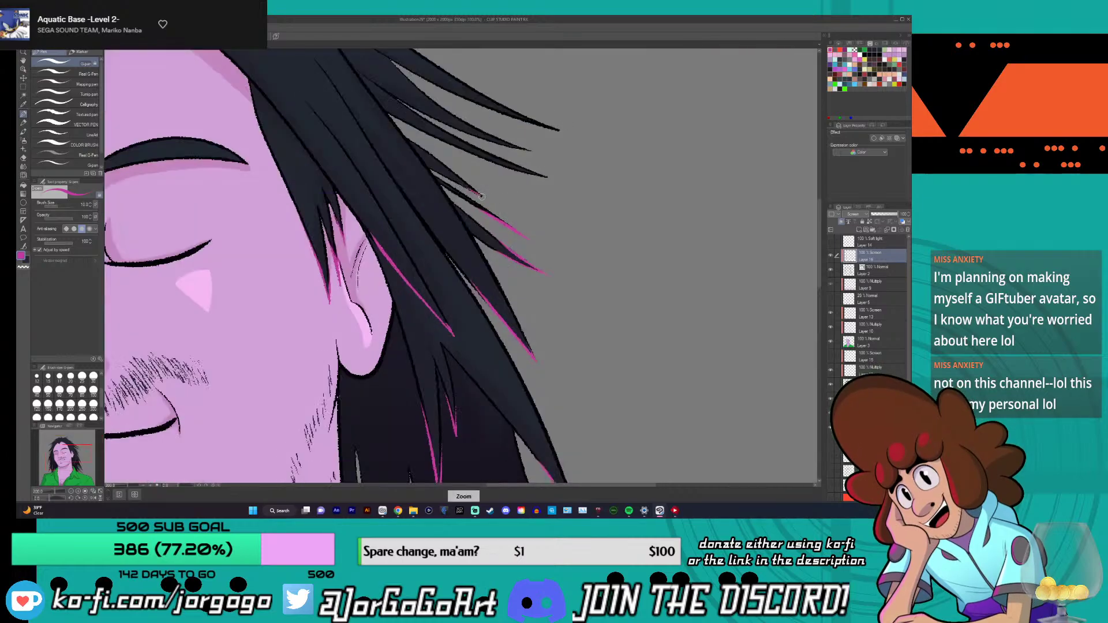
{"action": "left_click_drag", "start_coordinate": [480, 197], "coordinate": [438, 174]}
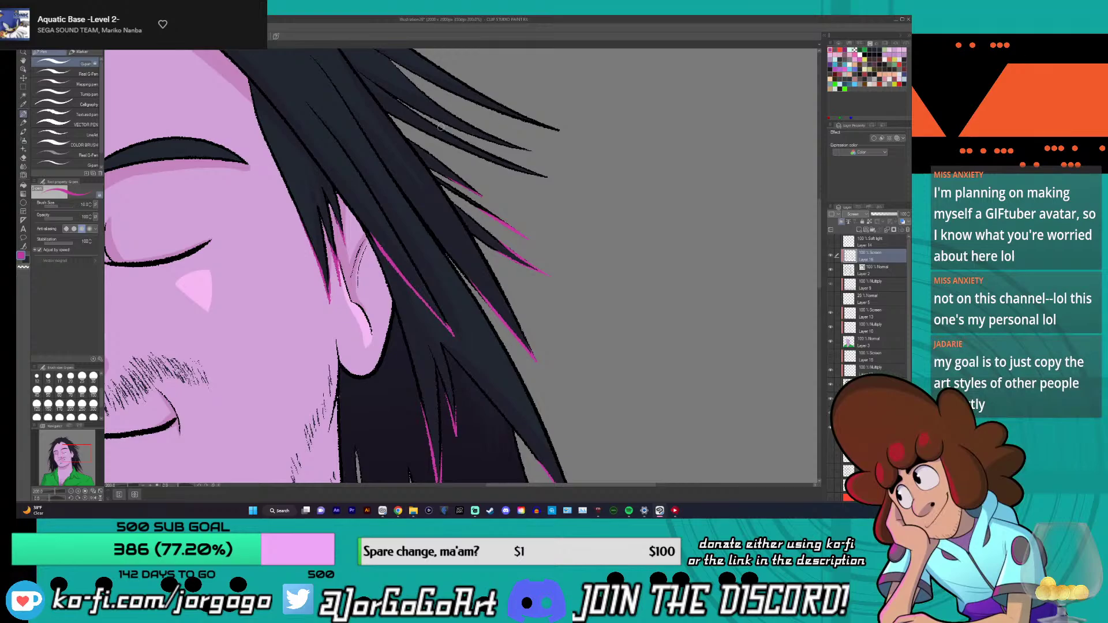
{"action": "left_click_drag", "start_coordinate": [495, 165], "coordinate": [546, 175]}
{"action": "scroll", "coordinate": [811, 231], "scroll_direction": "up", "scroll_amount": 5}
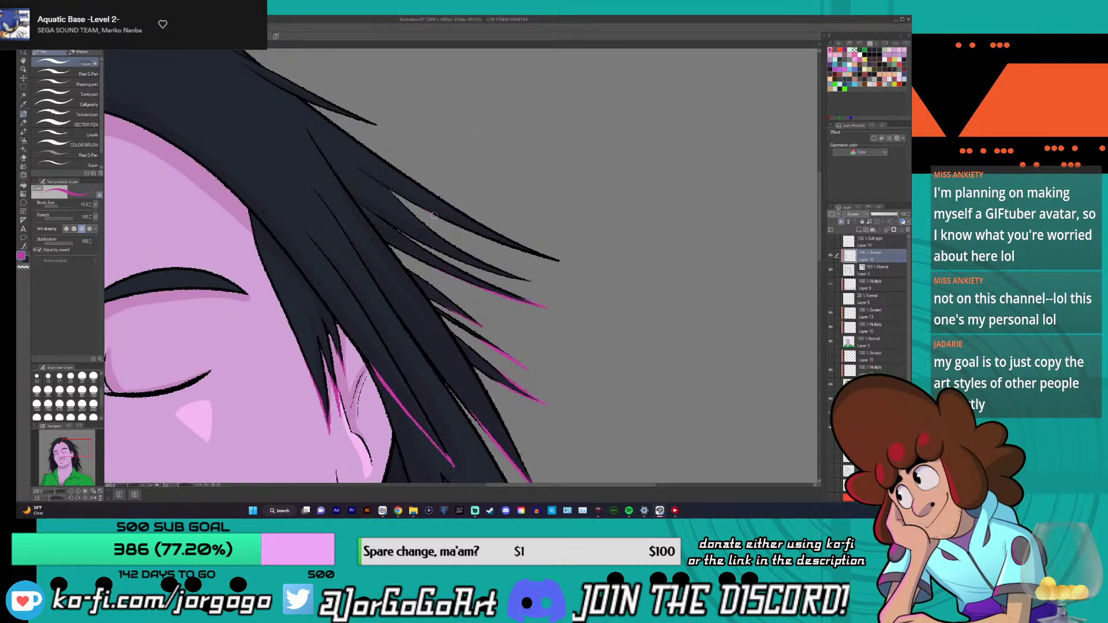
{"action": "left_click_drag", "start_coordinate": [501, 245], "coordinate": [550, 260]}
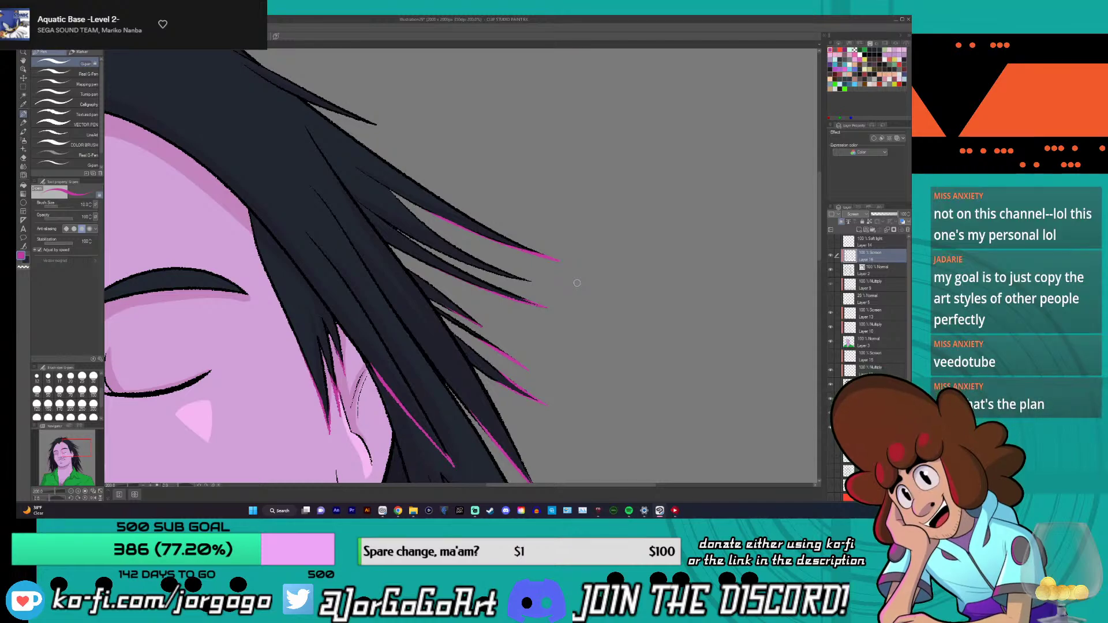
- Highlight the two strand tips near the crown on the ear side in magenta and check the whole portrait
{"action": "scroll", "coordinate": [327, 214], "scroll_direction": "up", "scroll_amount": 4}
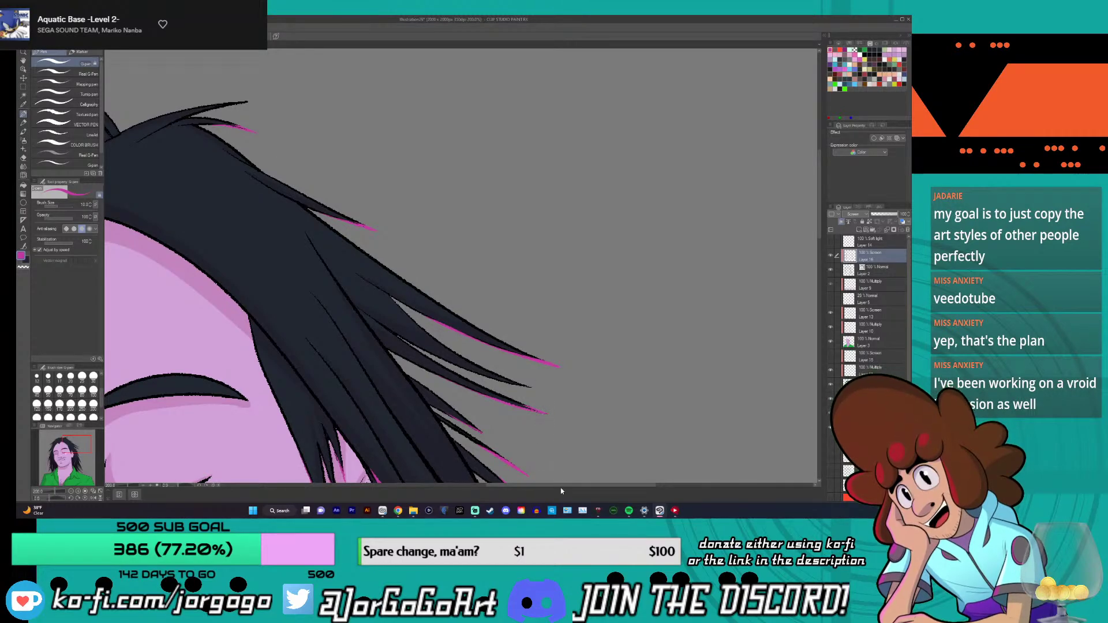
{"action": "left_click_drag", "start_coordinate": [539, 486], "coordinate": [460, 486]}
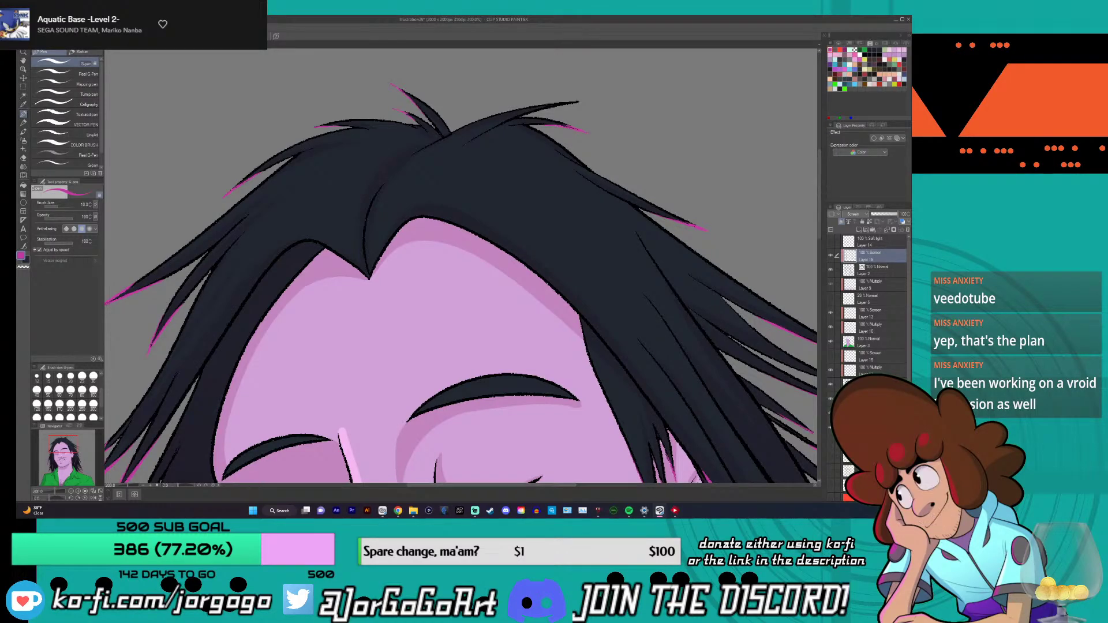
{"action": "scroll", "coordinate": [819, 200], "scroll_direction": "down", "scroll_amount": 3}
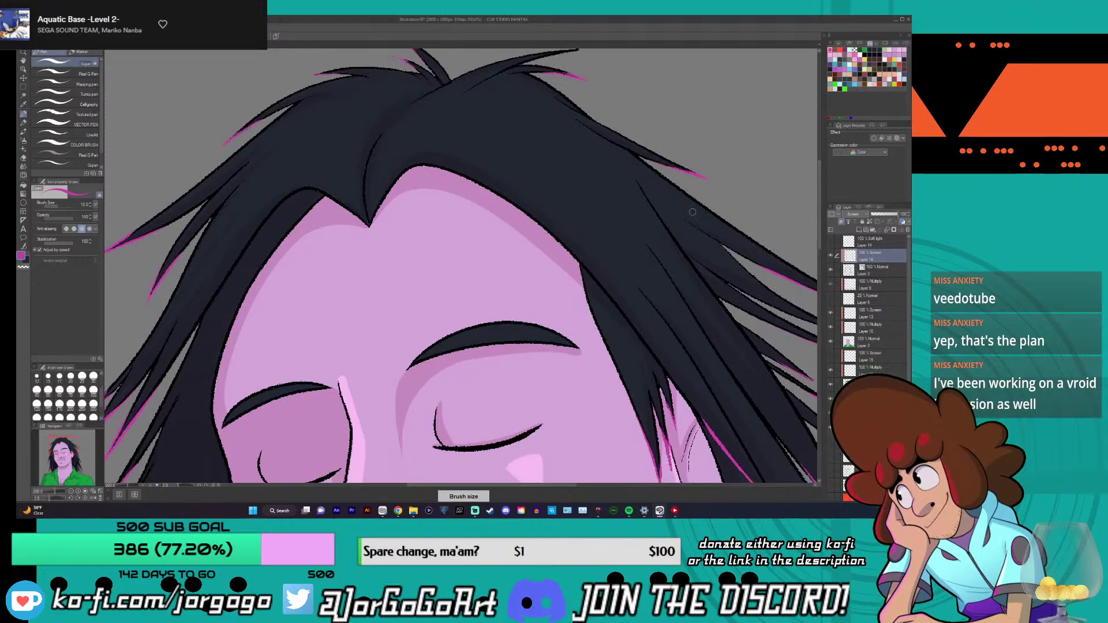
{"action": "scroll", "coordinate": [692, 211], "scroll_direction": "down", "scroll_amount": 5}
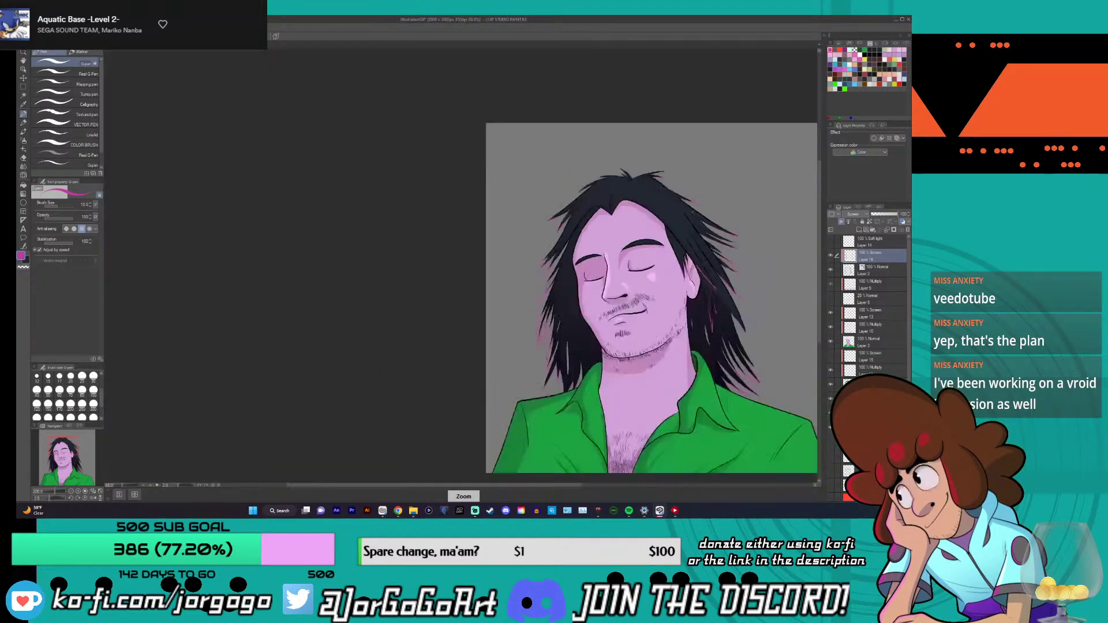
{"action": "scroll", "coordinate": [540, 490], "scroll_direction": "right", "scroll_amount": 3}
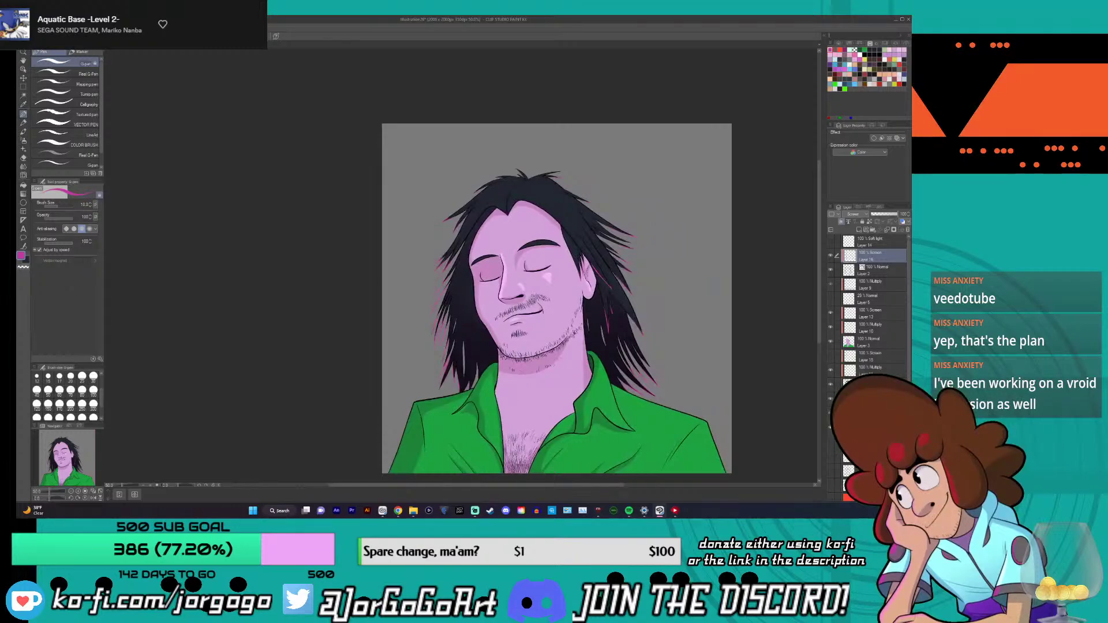
{"action": "scroll", "coordinate": [557, 298], "scroll_direction": "down", "scroll_amount": 2}
{"action": "scroll", "coordinate": [557, 299], "scroll_direction": "up", "scroll_amount": 2}
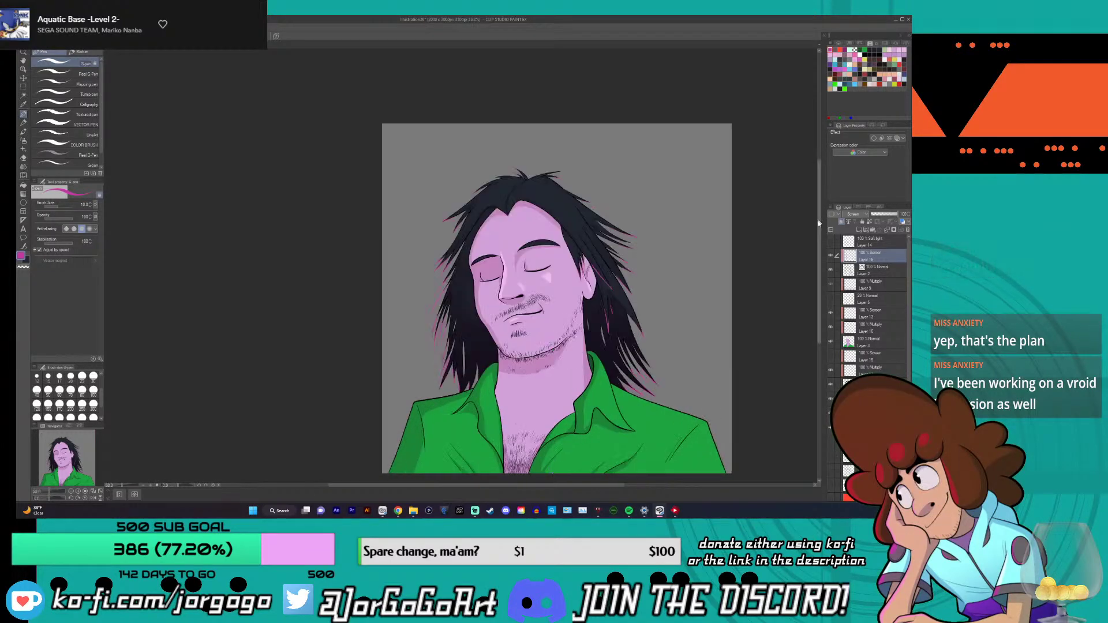
- Edge the lowest outer part of both shirt sleeves in magenta, where they meet the bottom of the canvas
{"action": "scroll", "coordinate": [557, 298], "scroll_direction": "down", "scroll_amount": 3}
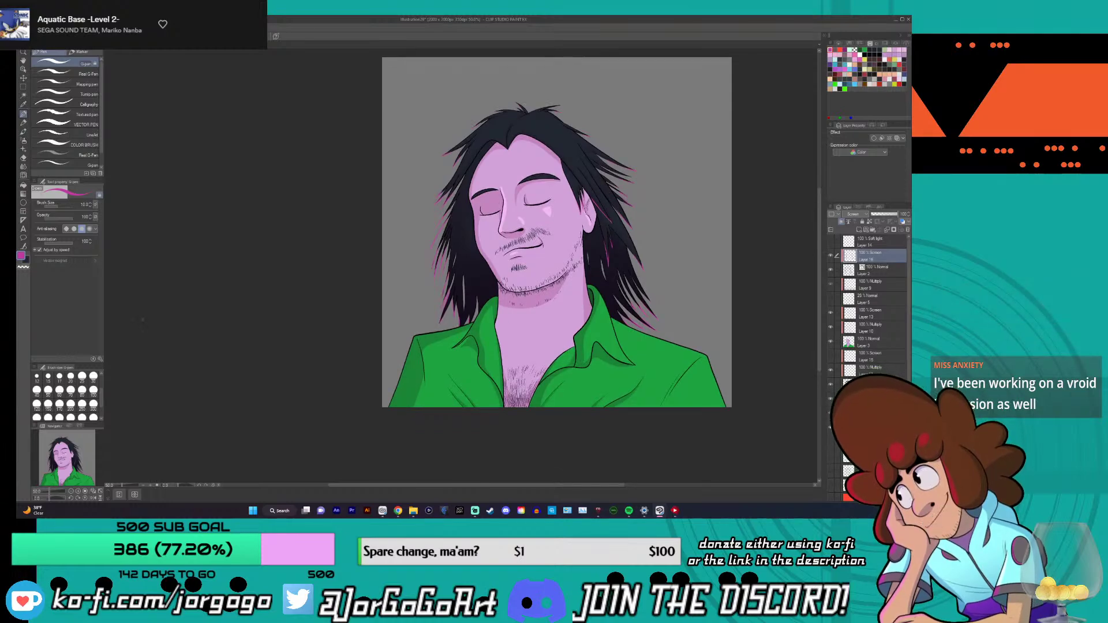
{"action": "scroll", "coordinate": [557, 299], "scroll_direction": "up", "scroll_amount": 5}
{"action": "scroll", "coordinate": [396, 388], "scroll_direction": "up", "scroll_amount": 1}
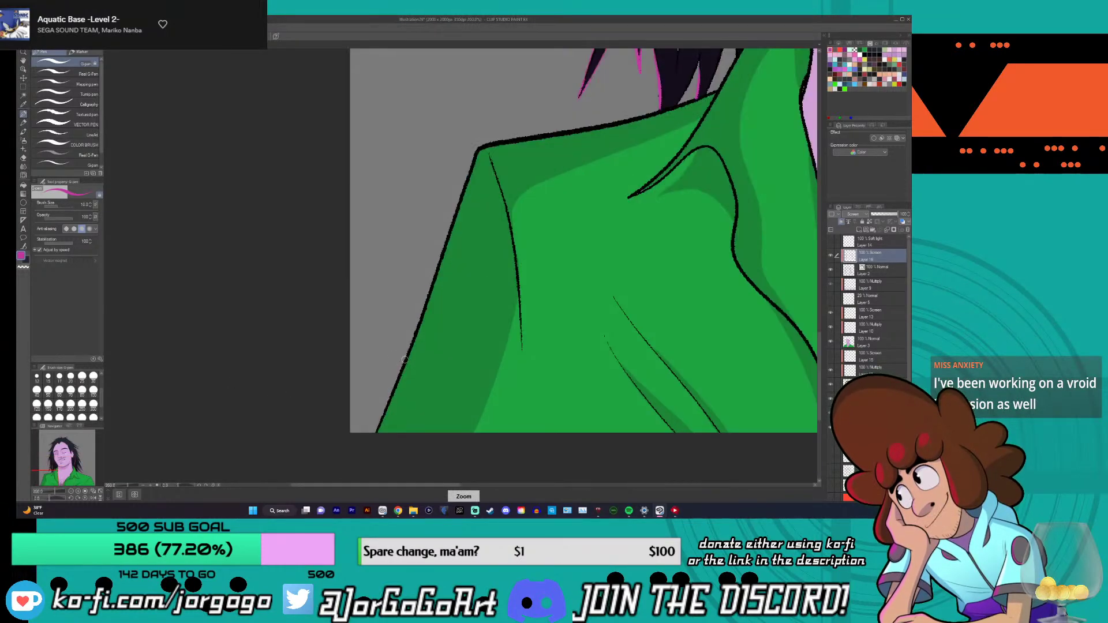
{"action": "left_click_drag", "start_coordinate": [403, 363], "coordinate": [377, 439]}
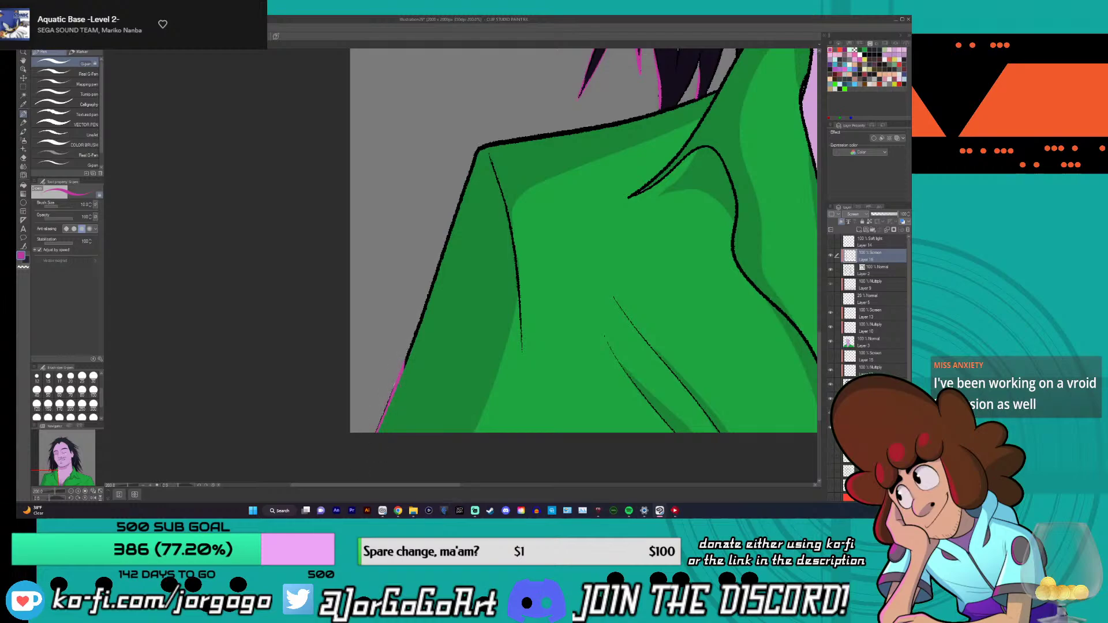
{"action": "scroll", "coordinate": [583, 243], "scroll_direction": "down", "scroll_amount": 2}
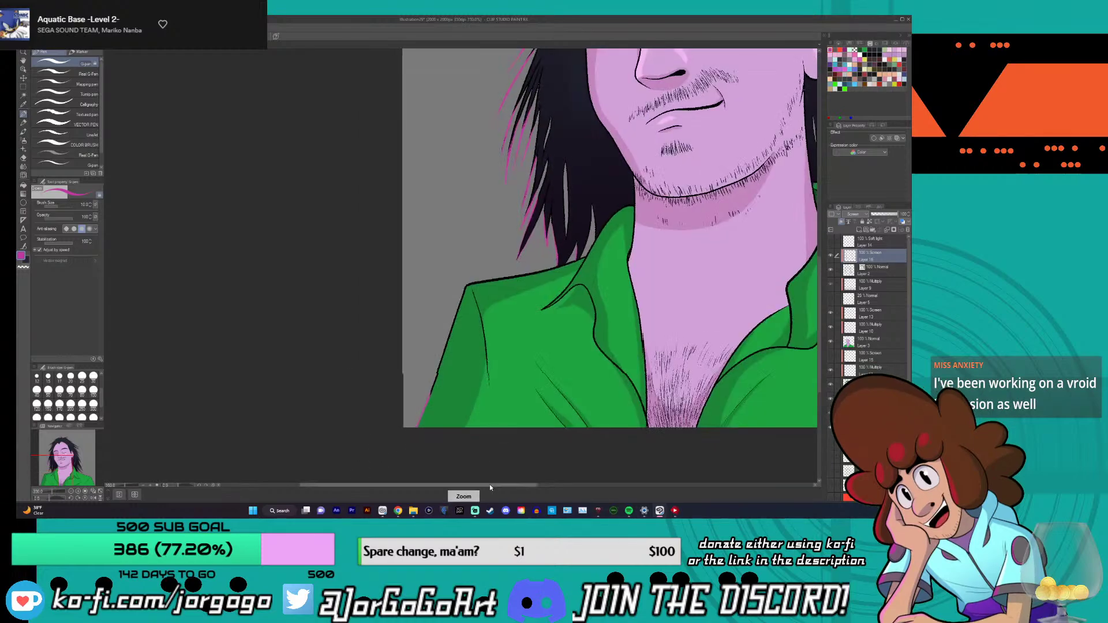
{"action": "left_click_drag", "start_coordinate": [489, 483], "coordinate": [611, 485]}
{"action": "left_click_drag", "start_coordinate": [579, 390], "coordinate": [589, 427]}
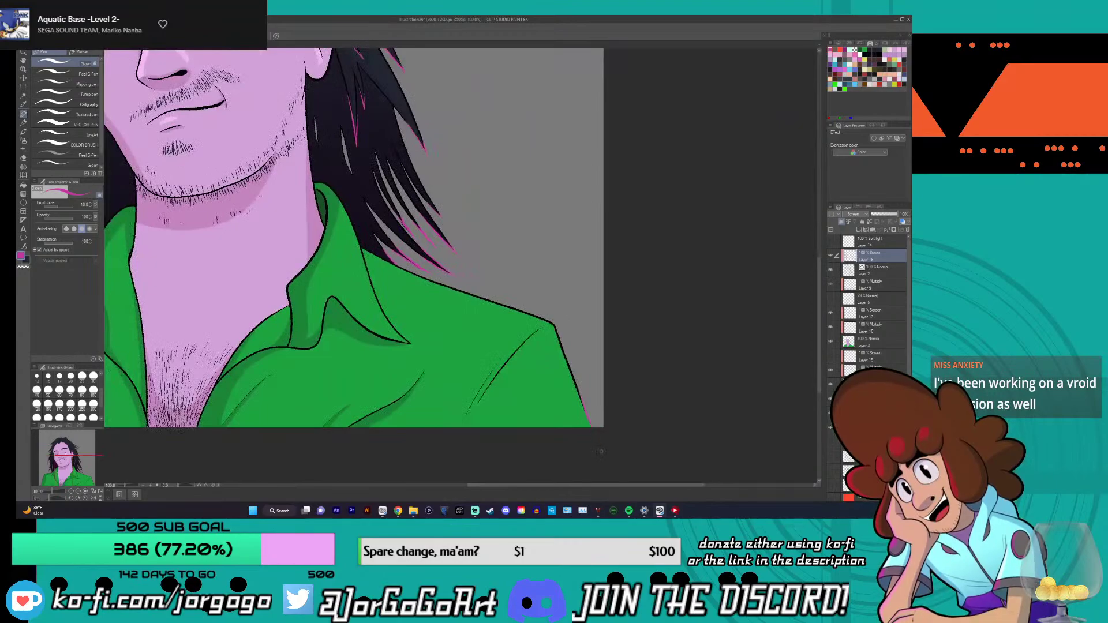
- Examine the whole portrait up close and from afar to judge the magenta edging on the hair and shirt
{"action": "scroll", "coordinate": [508, 428], "scroll_direction": "down", "scroll_amount": 2}
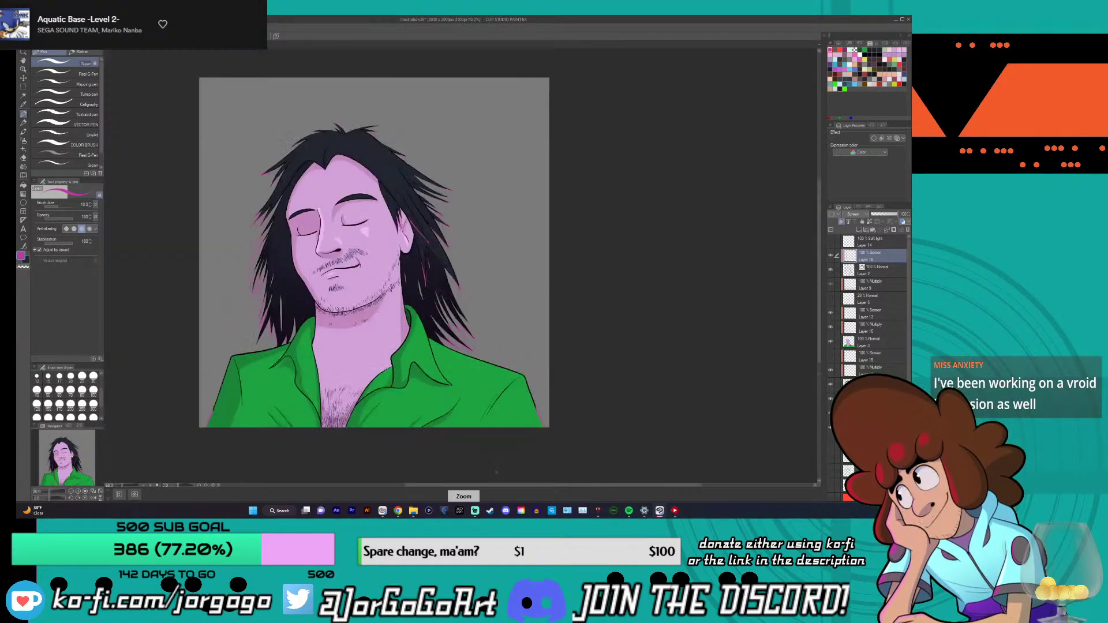
{"action": "left_click_drag", "start_coordinate": [514, 494], "coordinate": [446, 496]}
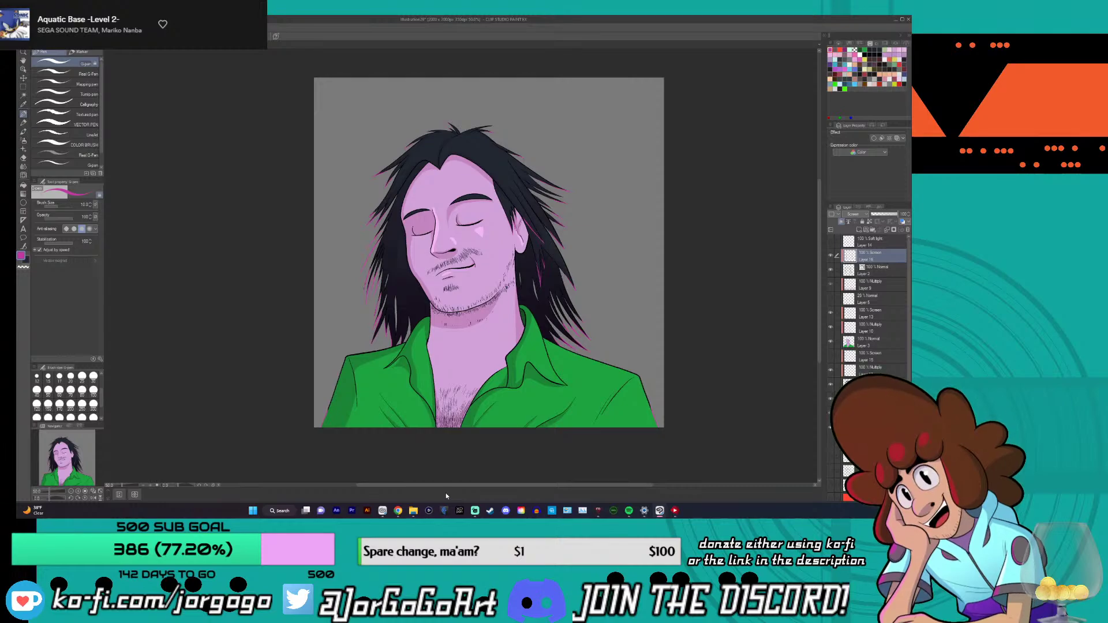
{"action": "key", "text": "ctrl+plus"}
{"action": "key", "text": "ctrl+plus"}
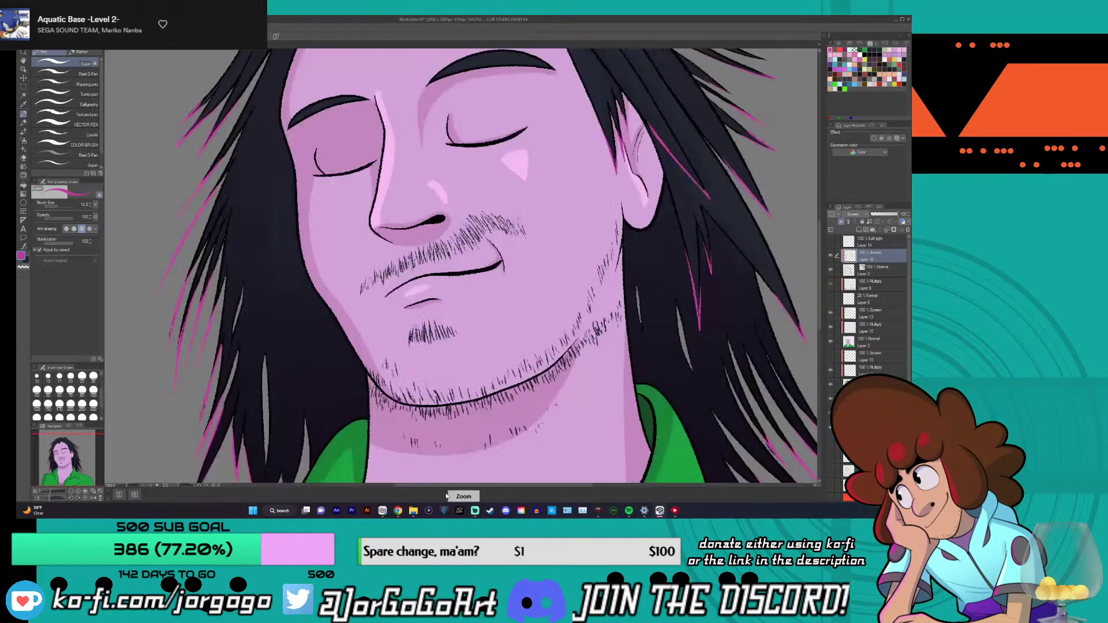
{"action": "key", "text": "ctrl+minus"}
{"action": "key", "text": "ctrl+minus"}
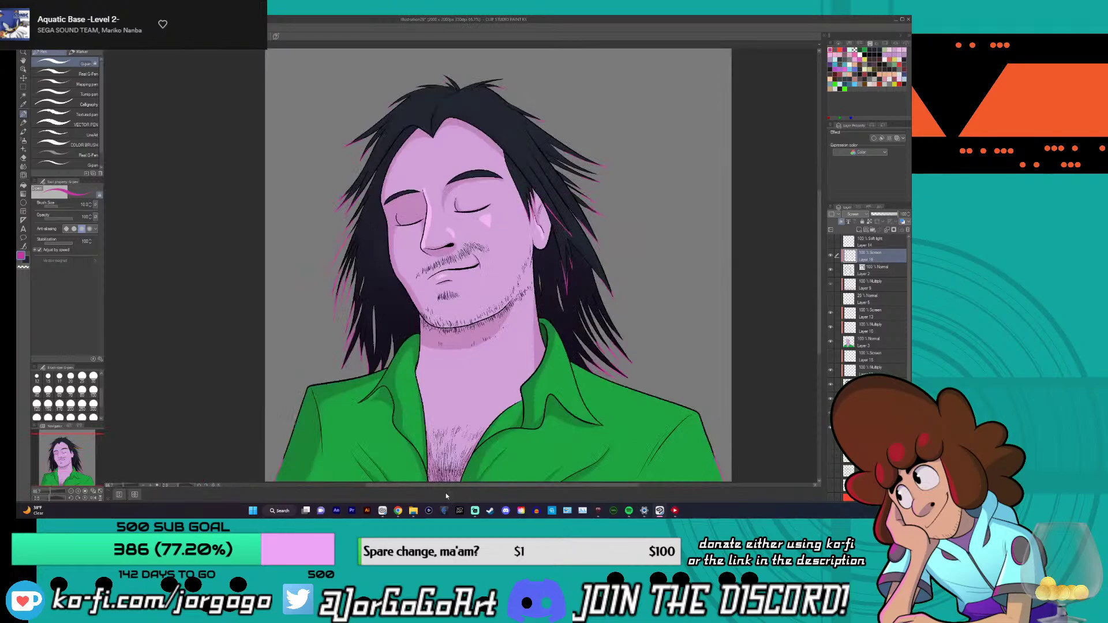
{"action": "key", "text": "ctrl+plus"}
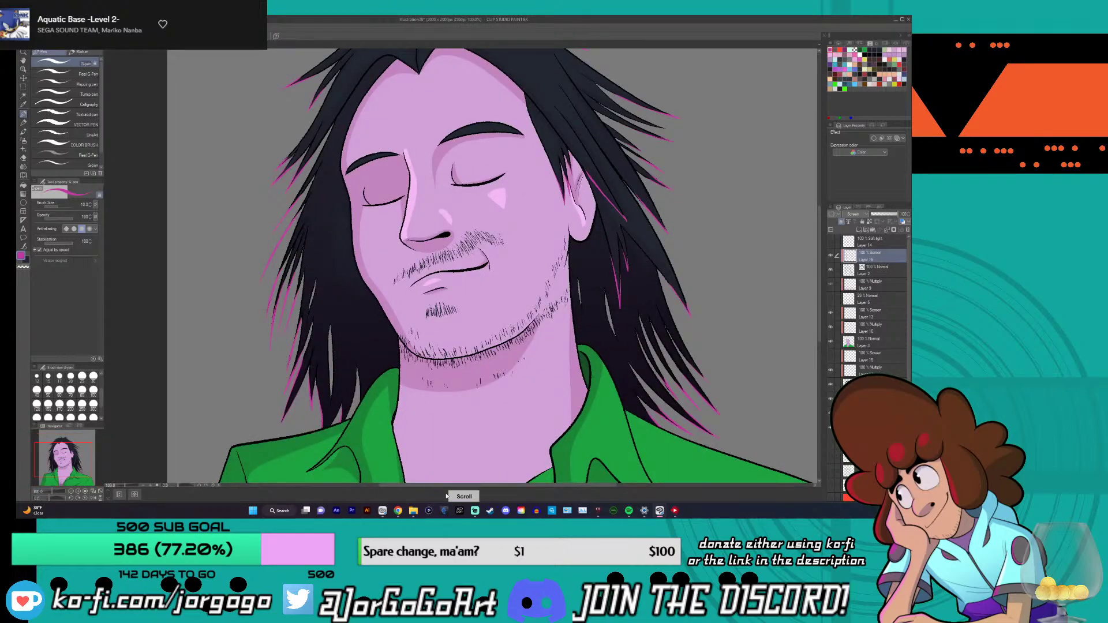
{"action": "key", "text": "ctrl+alt"}
{"action": "key", "text": "ctrl+minus"}
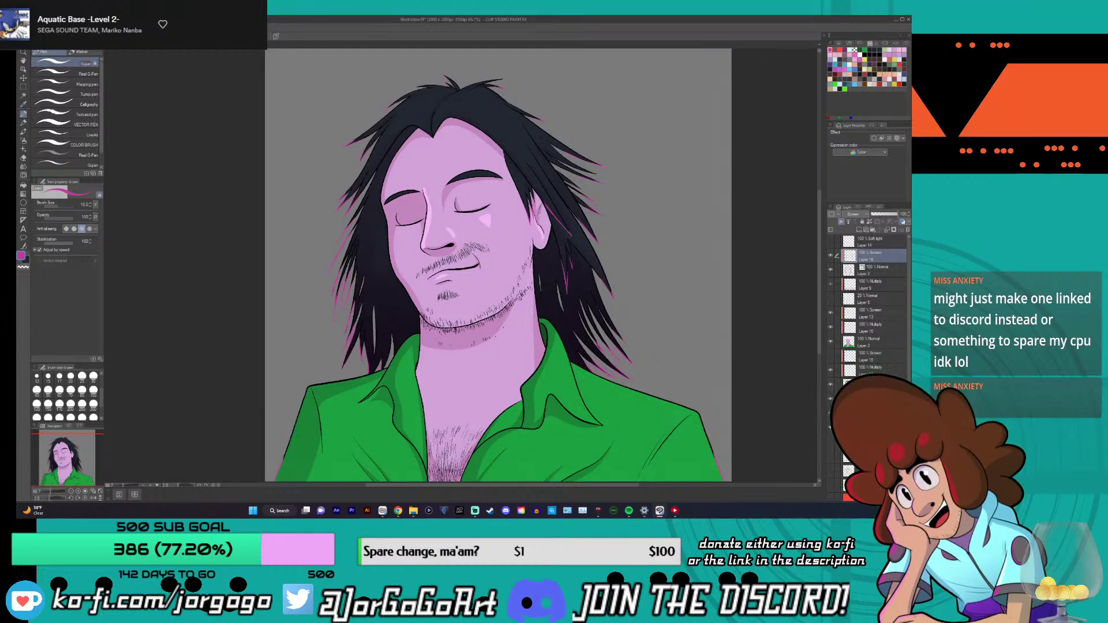
{"action": "left_click_drag", "start_coordinate": [472, 485], "coordinate": [478, 486]}
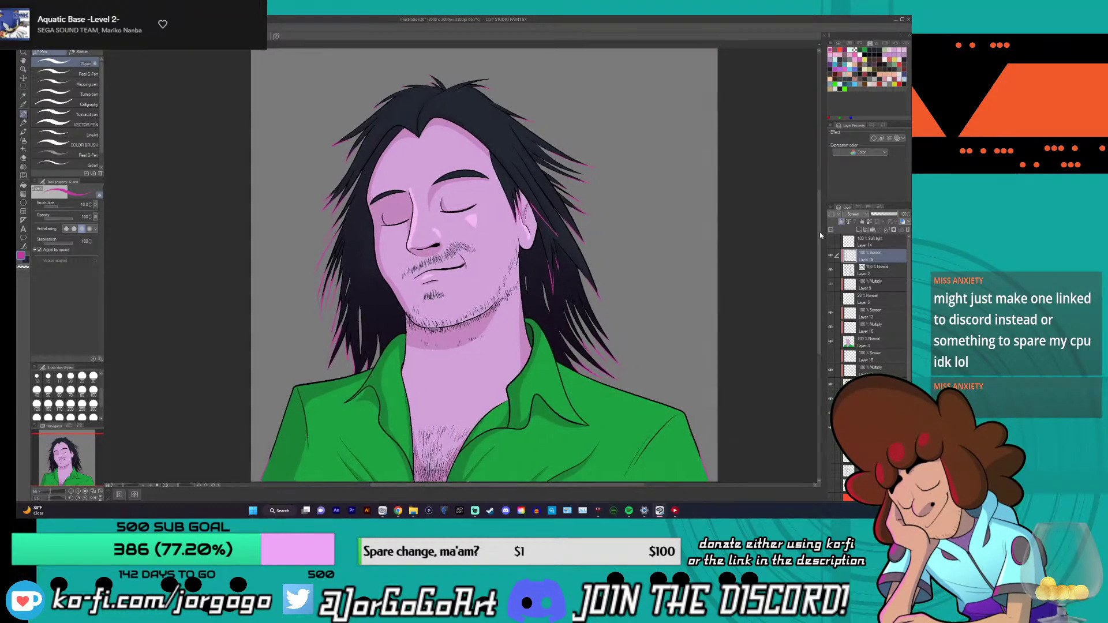
{"action": "scroll", "coordinate": [821, 231], "scroll_direction": "up", "scroll_amount": 1}
{"action": "key", "text": "ctrl+minus"}
{"action": "key", "text": "ctrl+minus"}
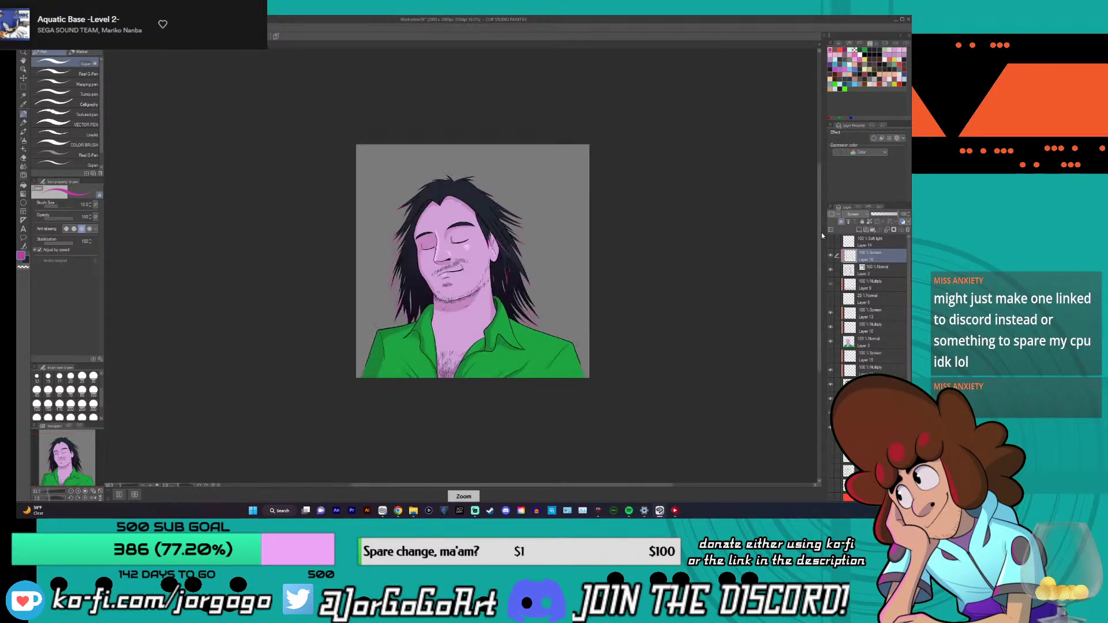
{"action": "key", "text": "ctrl+plus"}
- Make the lower Screen layer, directly beneath Layer 3, the active drawing layer
{"action": "left_click", "coordinate": [844, 273]}
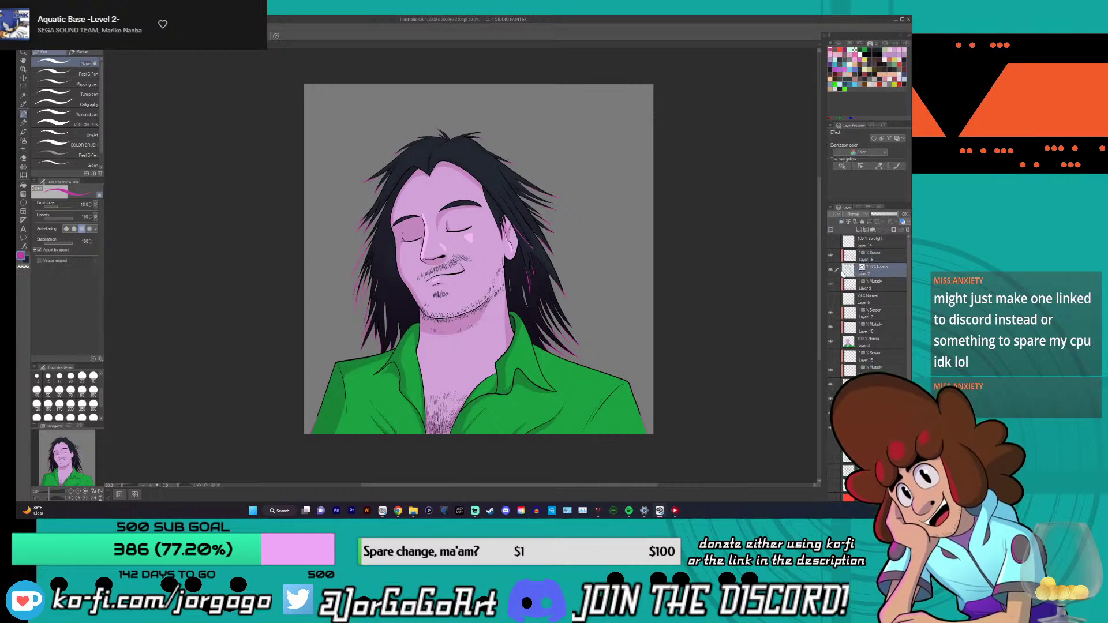
{"action": "left_click", "coordinate": [866, 359]}
{"action": "left_click", "coordinate": [847, 378]}
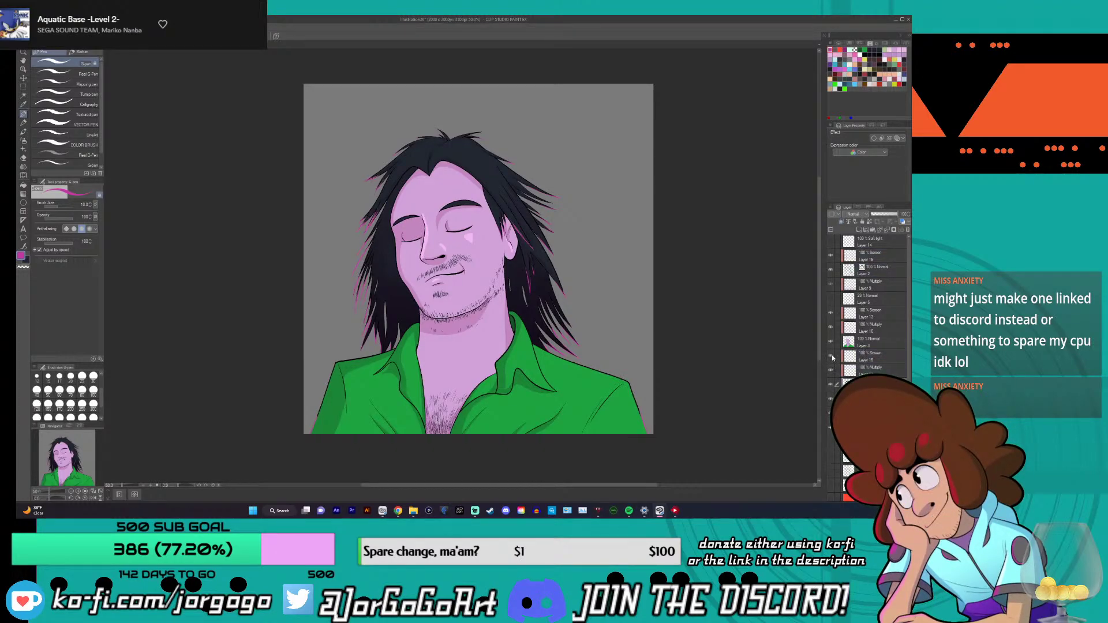
{"action": "left_click", "coordinate": [869, 358]}
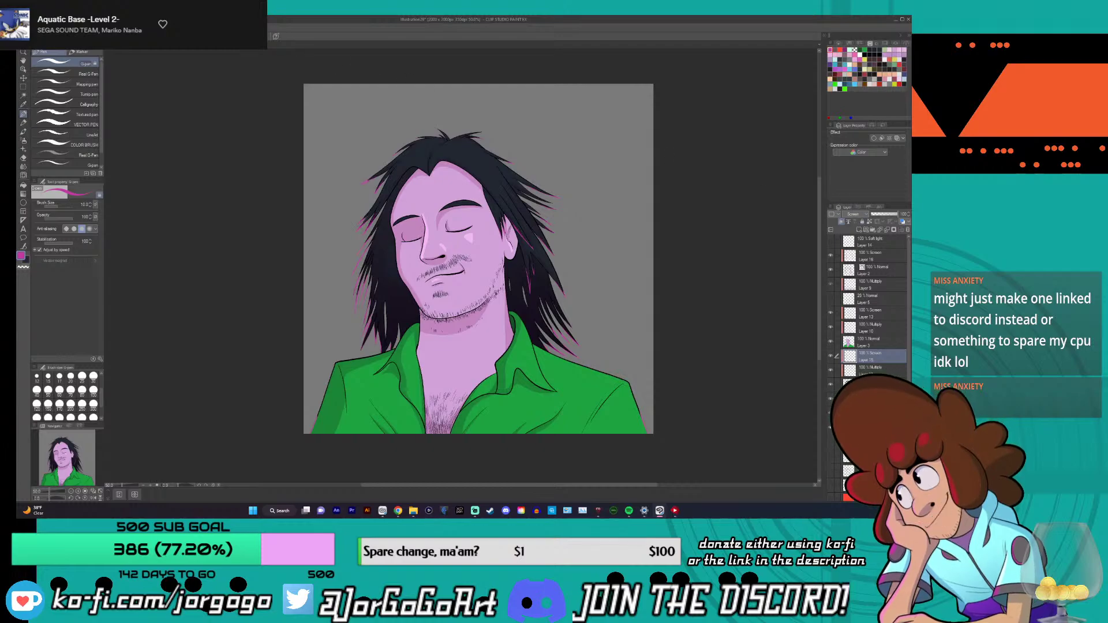
- Add magenta strokes inside two flyaway strand tips beside the eyebrow on the side away from the ear
{"action": "key", "text": "ctrl+minus"}
{"action": "scroll", "coordinate": [362, 256], "scroll_direction": "up", "scroll_amount": 10}
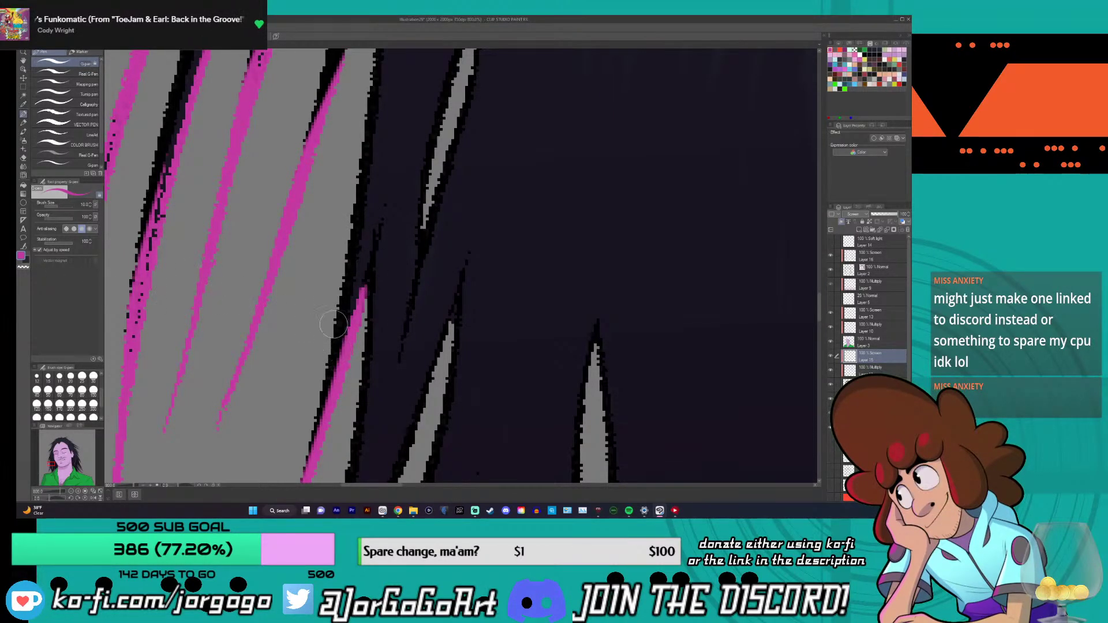
{"action": "scroll", "coordinate": [373, 324], "scroll_direction": "down", "scroll_amount": 5}
{"action": "scroll", "coordinate": [442, 66], "scroll_direction": "down", "scroll_amount": 4}
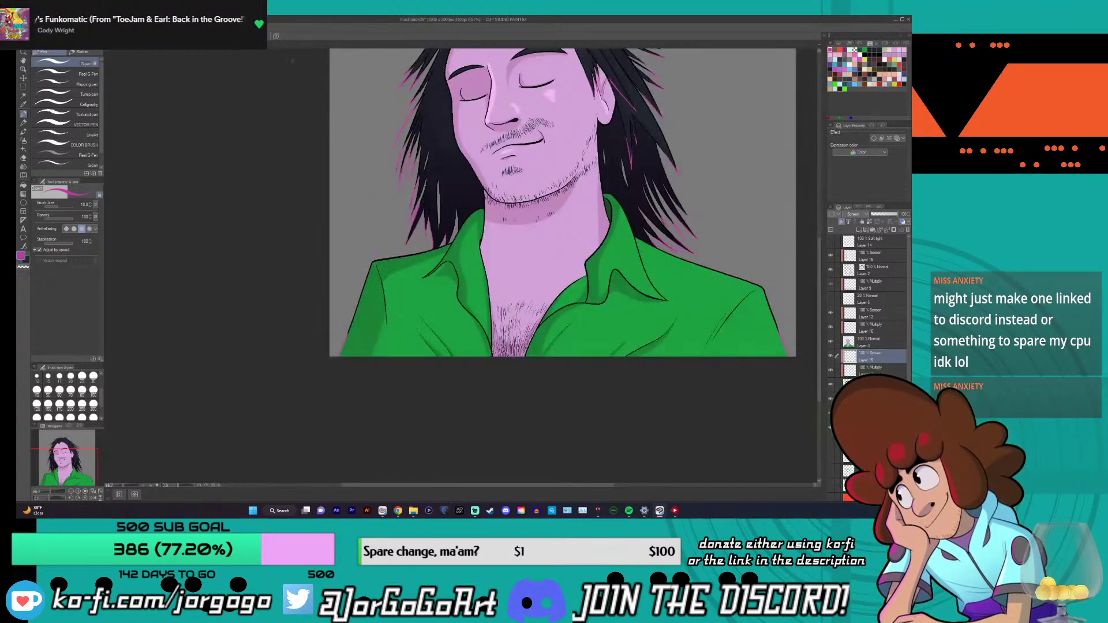
{"action": "scroll", "coordinate": [442, 66], "scroll_direction": "down", "scroll_amount": 3}
{"action": "scroll", "coordinate": [384, 105], "scroll_direction": "up", "scroll_amount": 5}
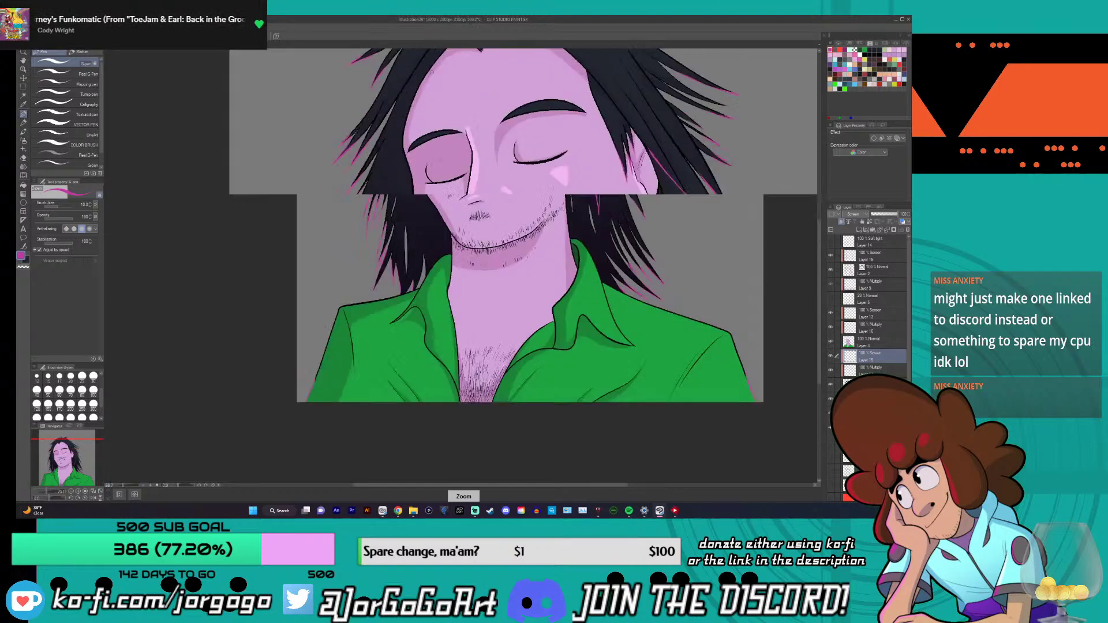
{"action": "scroll", "coordinate": [384, 105], "scroll_direction": "up", "scroll_amount": 5}
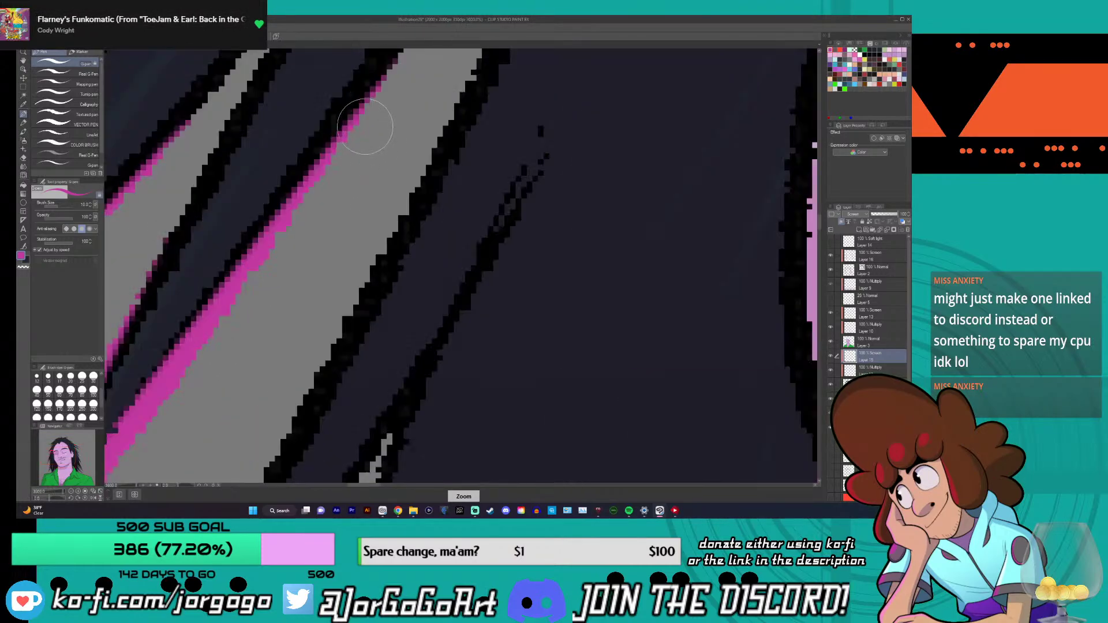
{"action": "scroll", "coordinate": [354, 123], "scroll_direction": "down", "scroll_amount": 2}
{"action": "left_click_drag", "start_coordinate": [331, 168], "coordinate": [260, 254]}
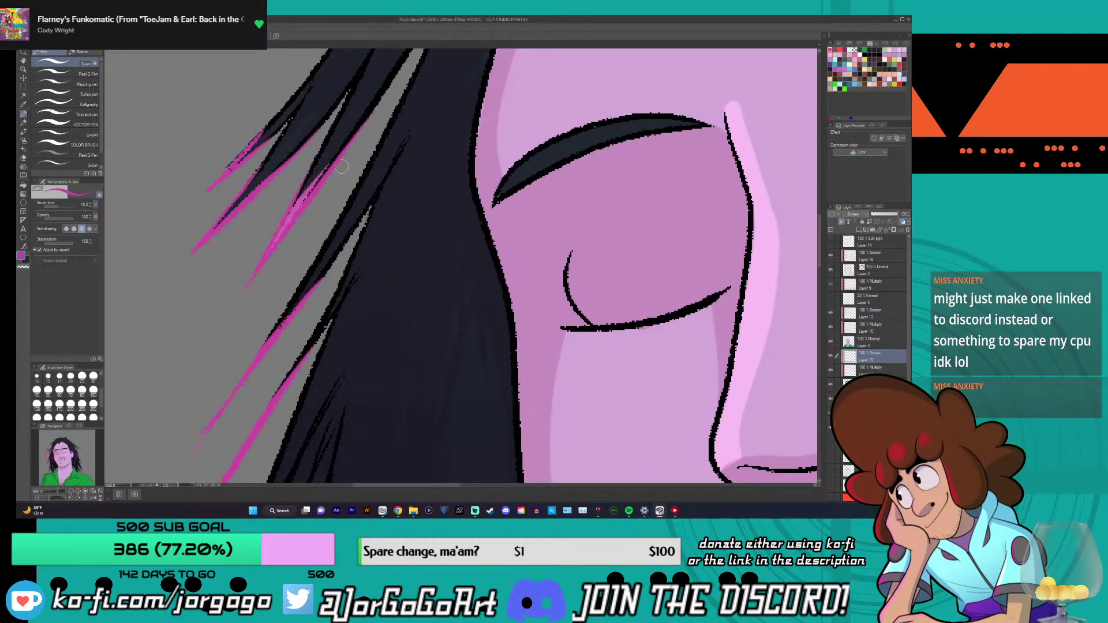
{"action": "key", "text": "ctrl+z"}
{"action": "left_click_drag", "start_coordinate": [364, 128], "coordinate": [277, 234]}
{"action": "left_click_drag", "start_coordinate": [248, 197], "coordinate": [214, 229]}
{"action": "scroll", "coordinate": [200, 207], "scroll_direction": "down", "scroll_amount": 2}
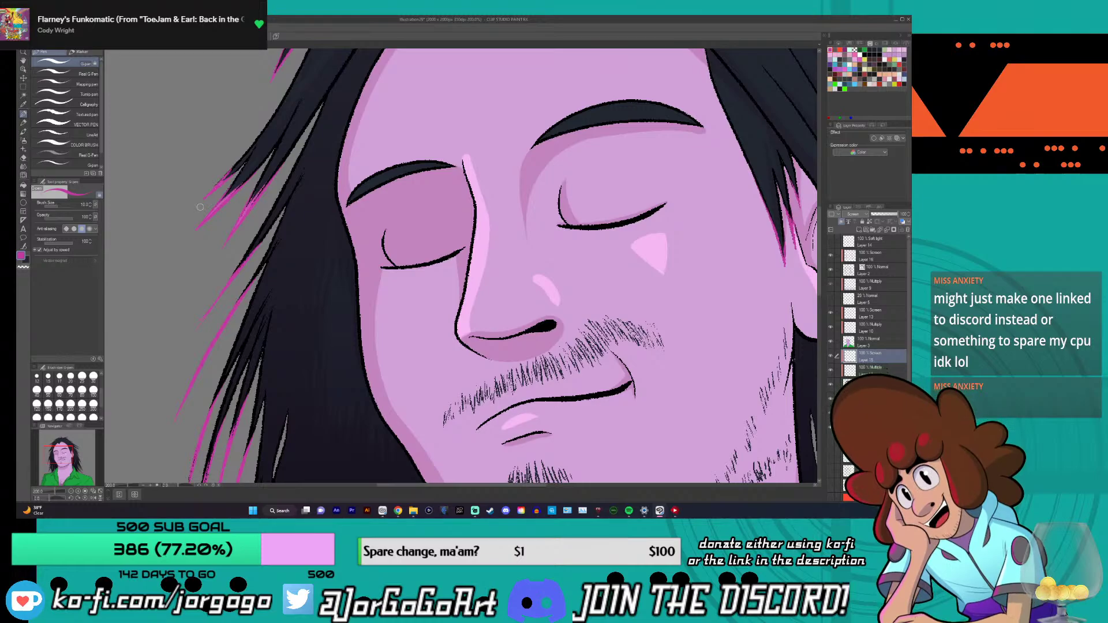
- Extend the magenta into the strand tip beside the forehead, on the side away from the ear
{"action": "left_click_drag", "start_coordinate": [200, 207], "coordinate": [365, 215]}
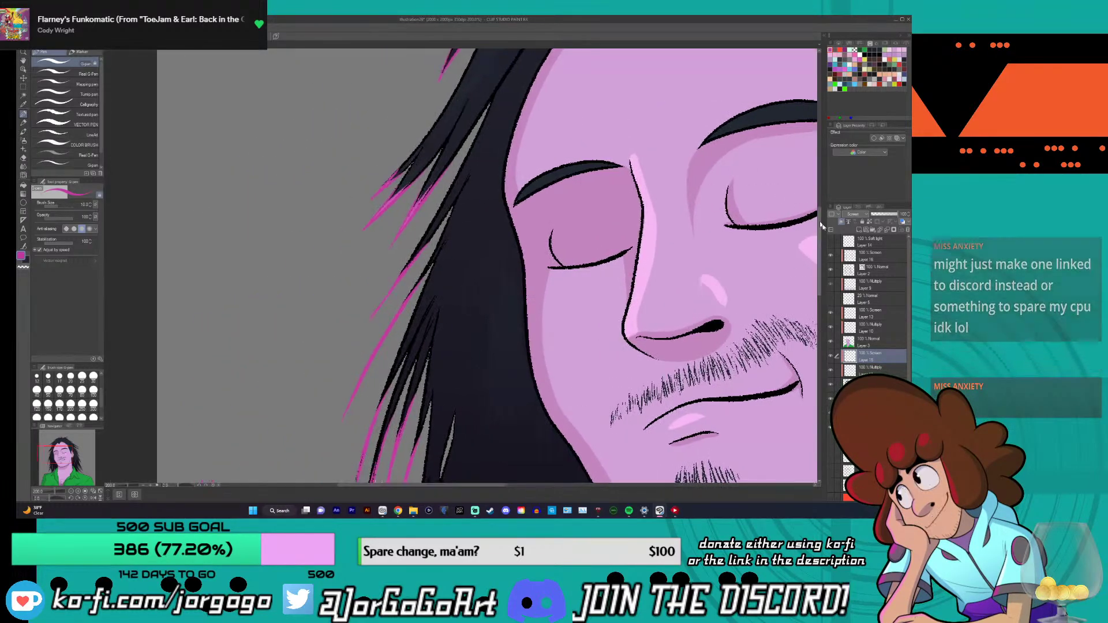
{"action": "scroll", "coordinate": [819, 236], "scroll_direction": "up", "scroll_amount": 4}
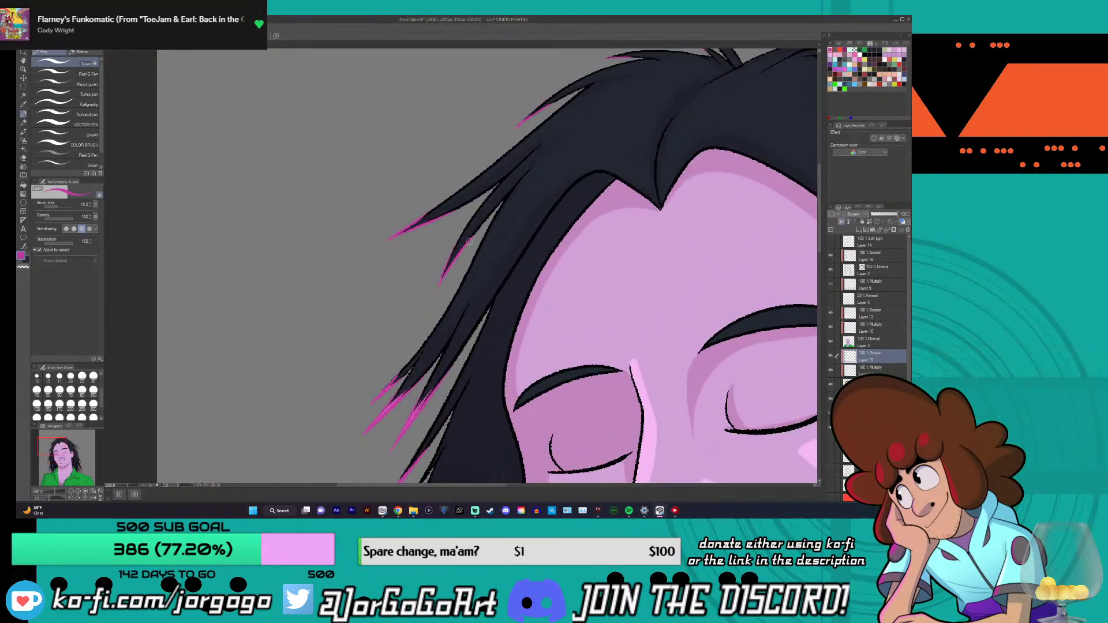
{"action": "left_click_drag", "start_coordinate": [470, 242], "coordinate": [435, 300]}
{"action": "scroll", "coordinate": [492, 485], "scroll_direction": "right", "scroll_amount": 3}
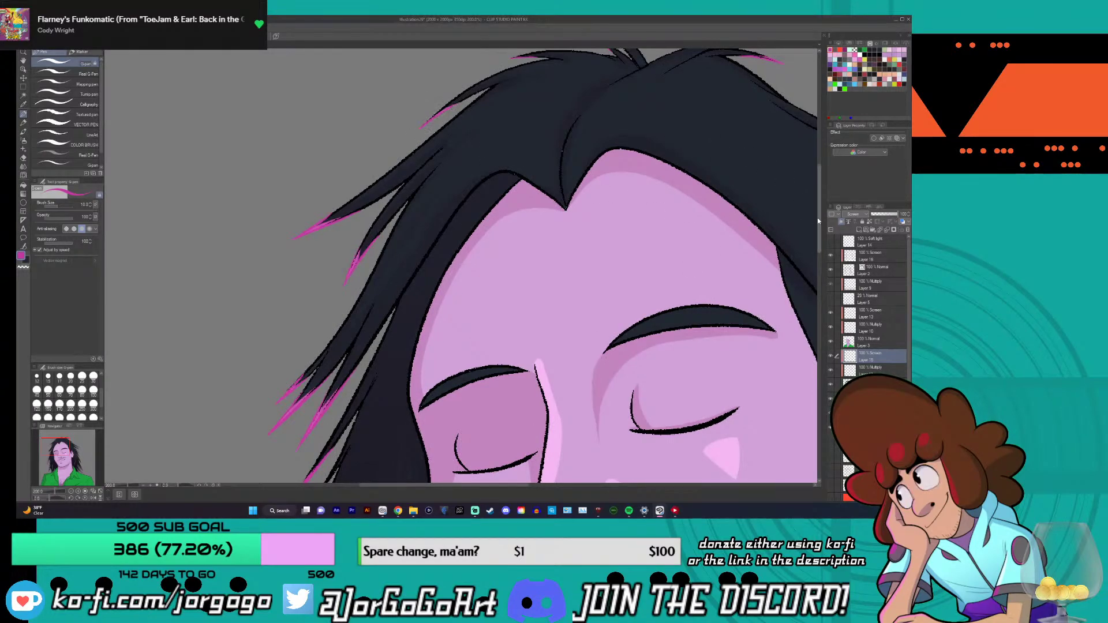
{"action": "scroll", "coordinate": [626, 169], "scroll_direction": "up", "scroll_amount": 5}
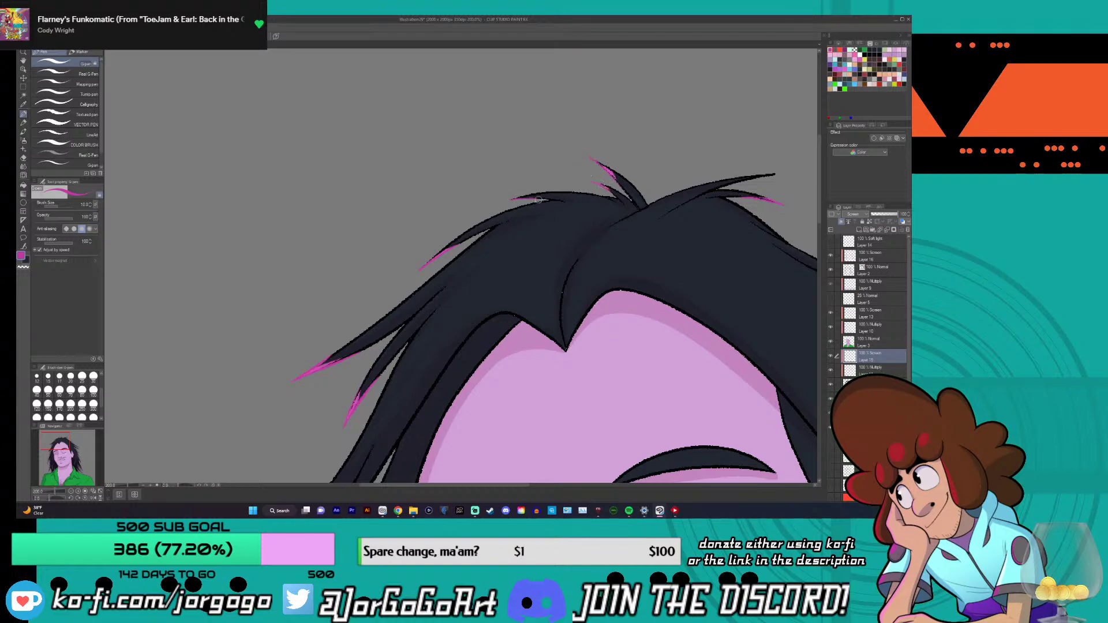
- Extend the magenta into the strand below the crown on the ear side and along the long flyaway strand beneath it
{"action": "scroll", "coordinate": [554, 214], "scroll_direction": "right", "scroll_amount": 7}
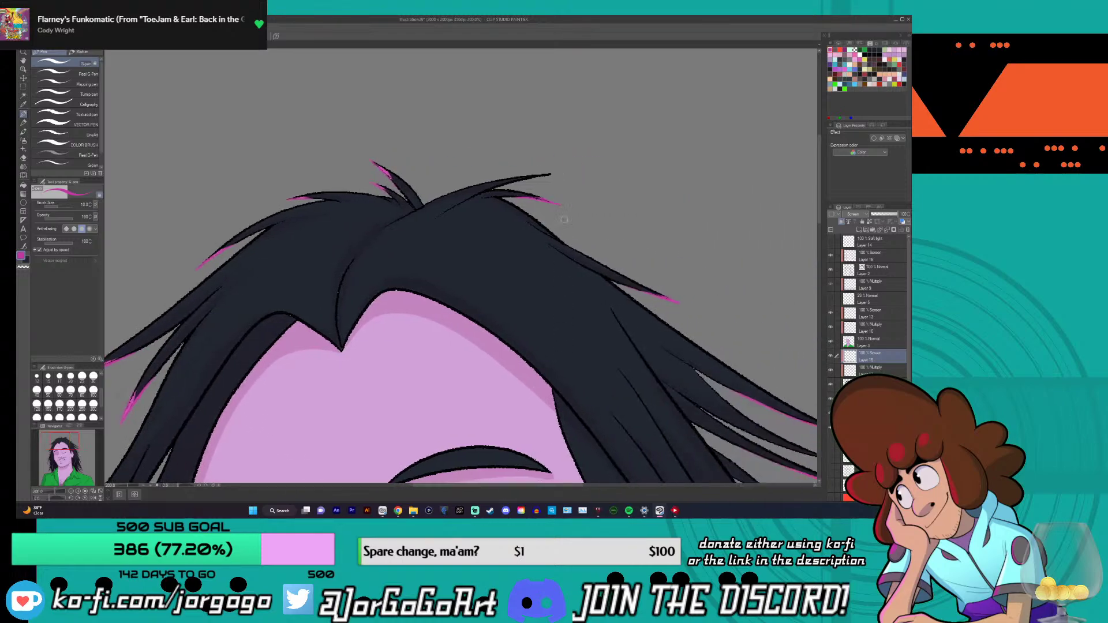
{"action": "scroll", "coordinate": [745, 217], "scroll_direction": "down", "scroll_amount": 3}
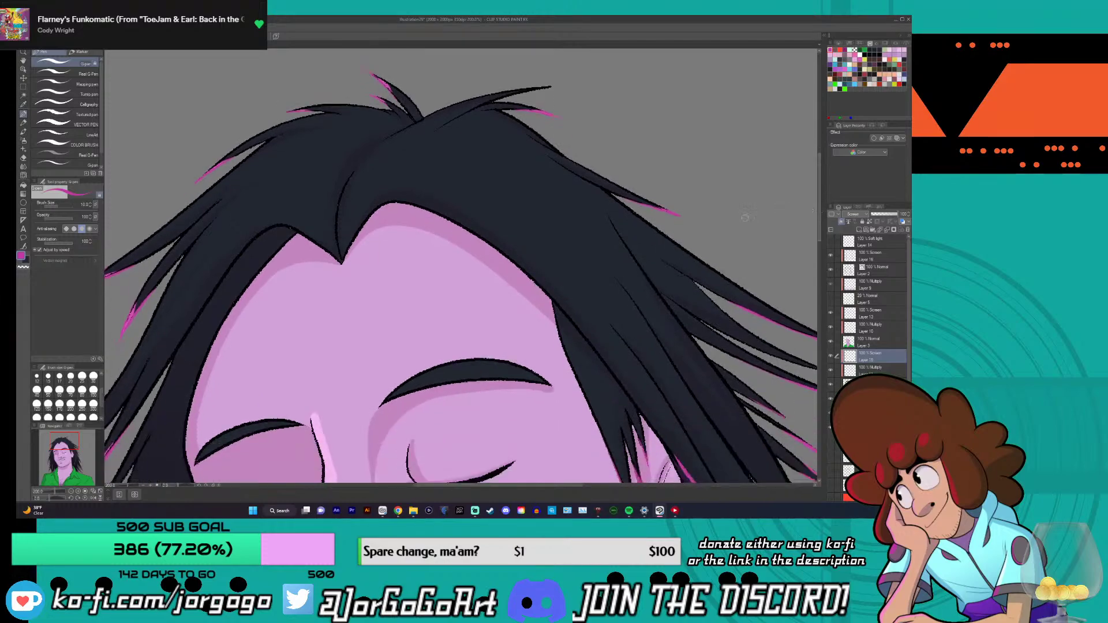
{"action": "left_click_drag", "start_coordinate": [625, 199], "coordinate": [667, 211]}
{"action": "scroll", "coordinate": [823, 187], "scroll_direction": "down", "scroll_amount": 2}
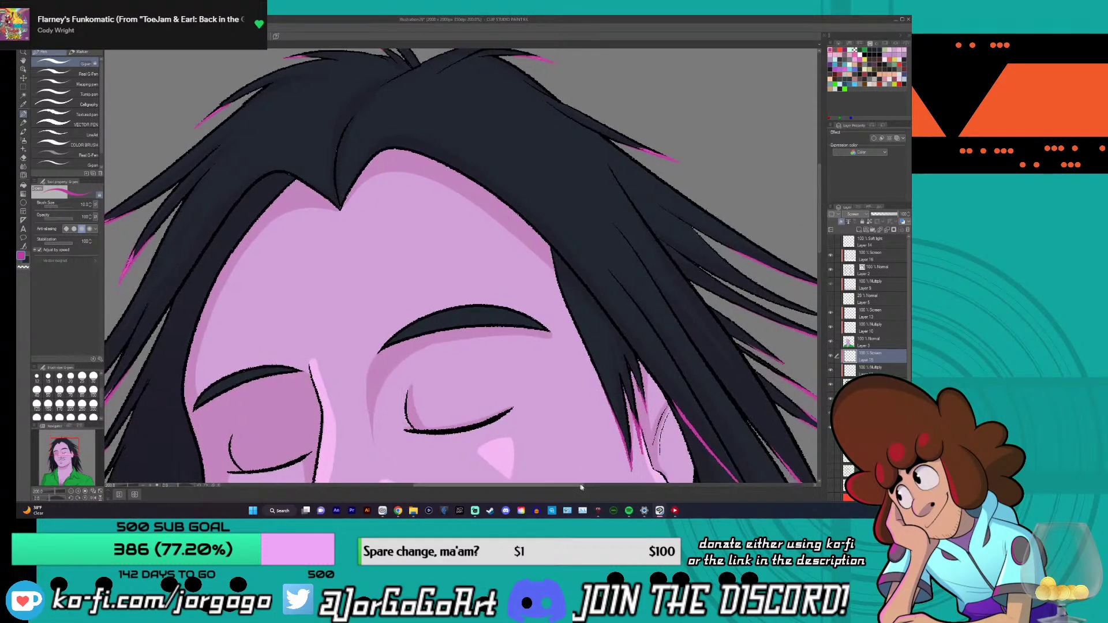
{"action": "scroll", "coordinate": [599, 486], "scroll_direction": "right", "scroll_amount": 3}
{"action": "scroll", "coordinate": [819, 246], "scroll_direction": "down", "scroll_amount": 4}
{"action": "scroll", "coordinate": [817, 268], "scroll_direction": "up", "scroll_amount": 4}
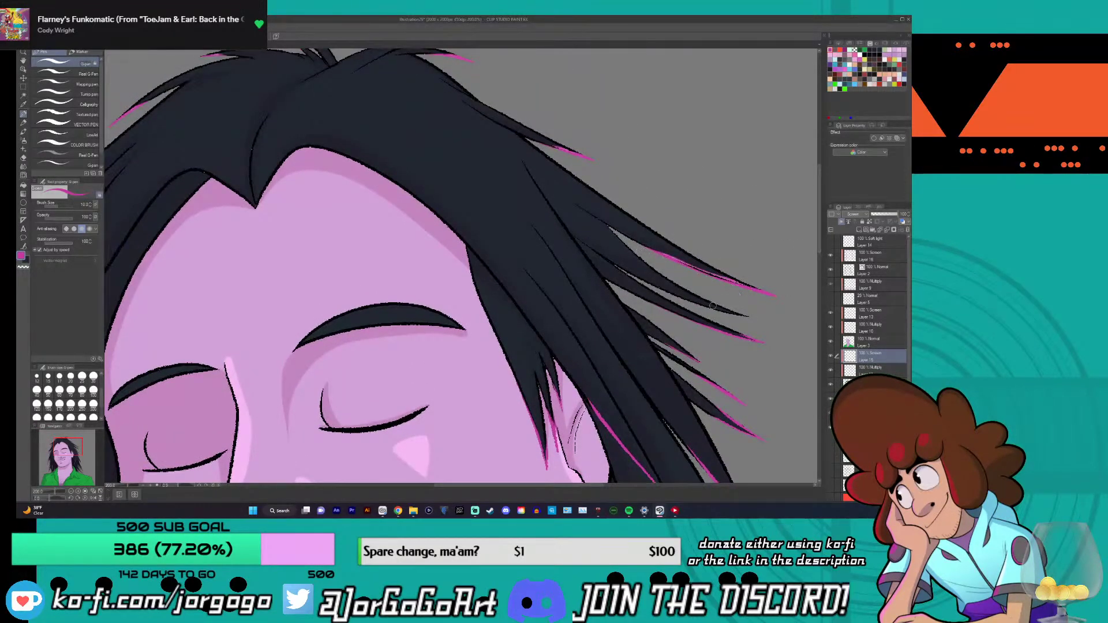
{"action": "key", "text": "ctrl+z"}
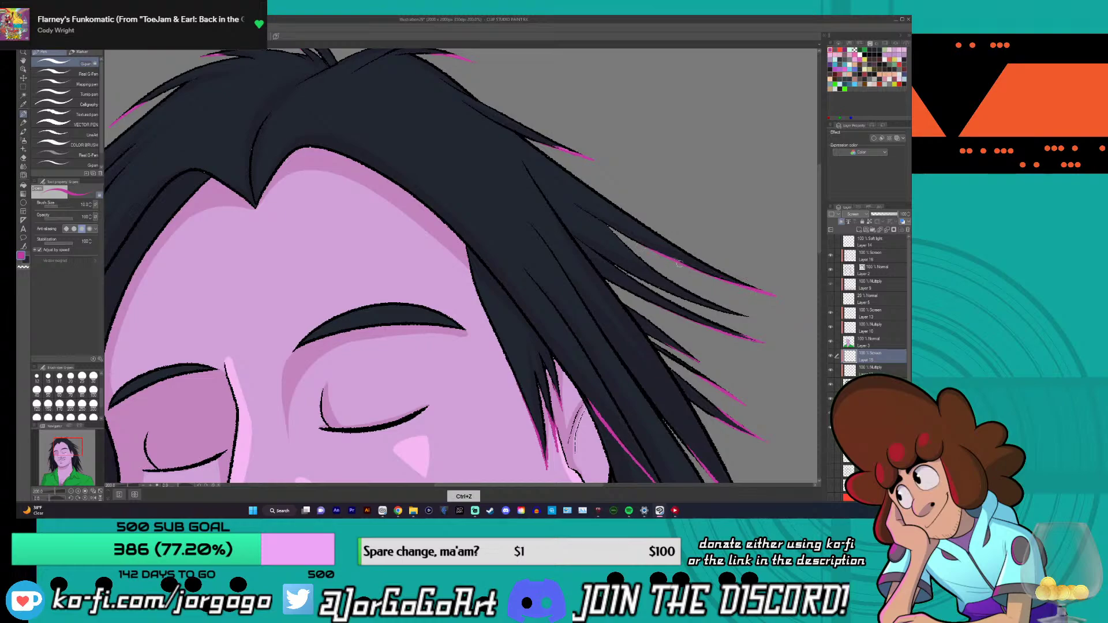
{"action": "left_click_drag", "start_coordinate": [641, 247], "coordinate": [753, 286]}
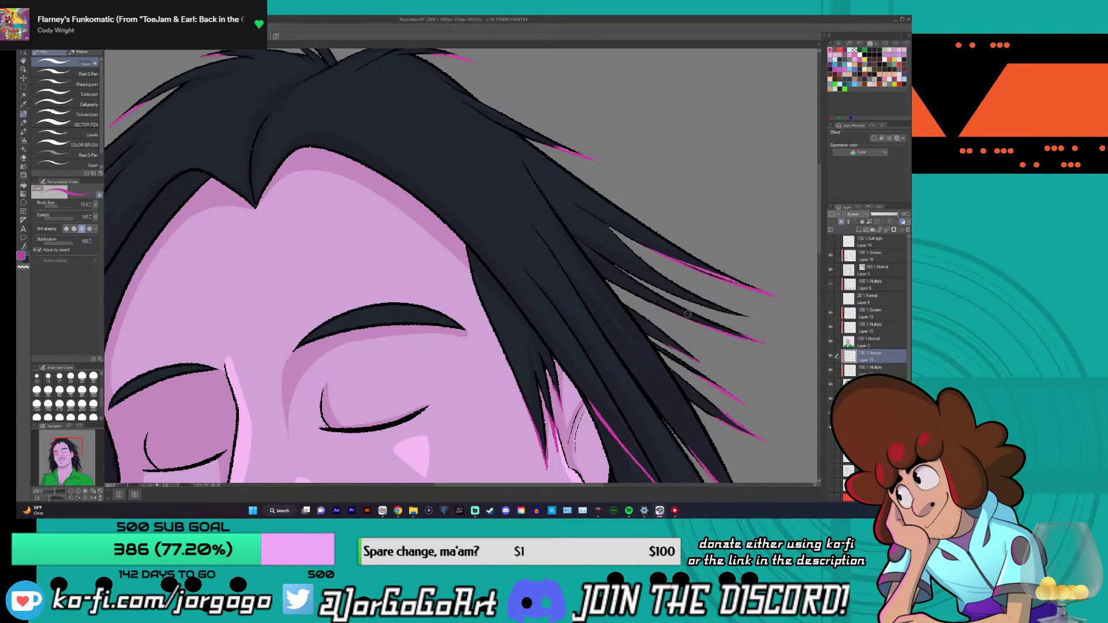
{"action": "left_click_drag", "start_coordinate": [658, 303], "coordinate": [744, 338]}
{"action": "key", "text": "ctrl+z"}
{"action": "left_click_drag", "start_coordinate": [660, 306], "coordinate": [745, 337]}
{"action": "key", "text": "ctrl+z"}
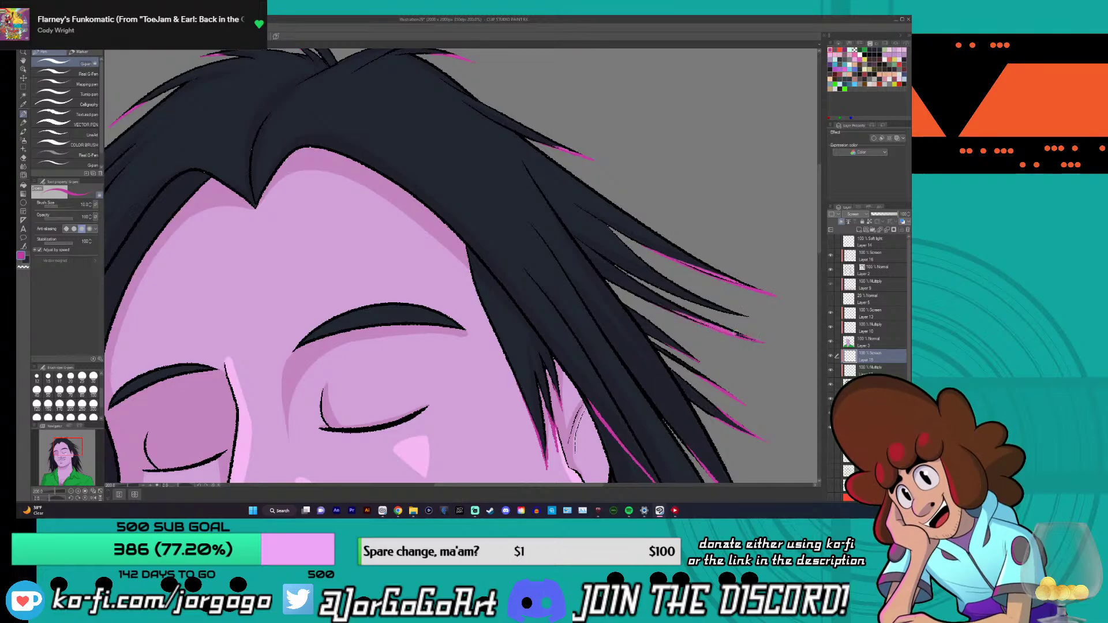
- Thicken the magenta along the long strand crossing beside the ear and along the tip of the strand outside it
{"action": "scroll", "coordinate": [774, 231], "scroll_direction": "down", "scroll_amount": 5}
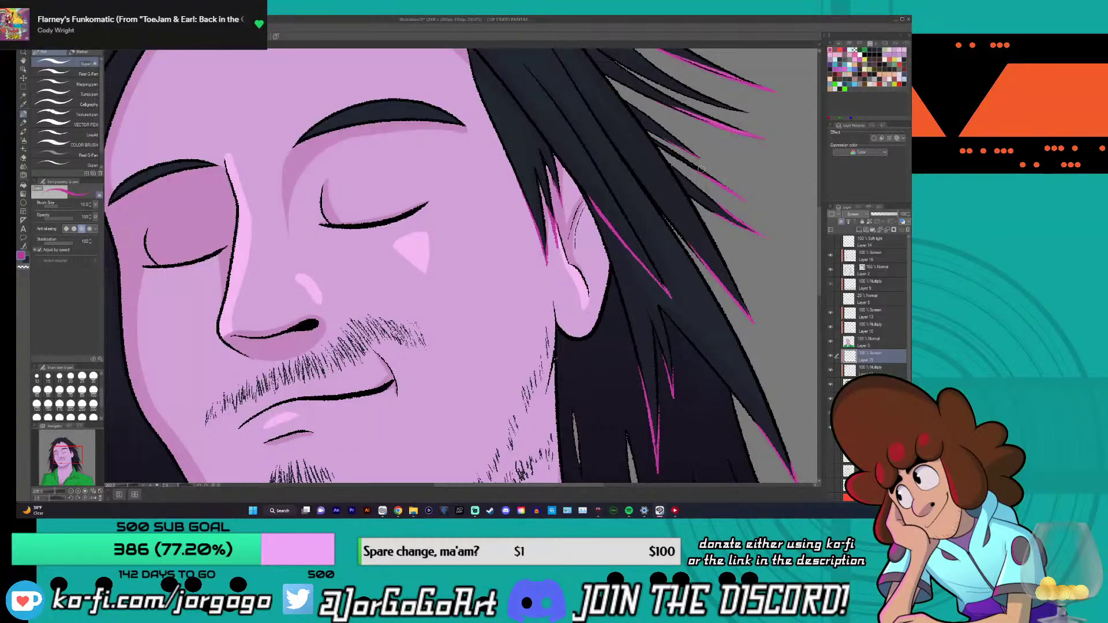
{"action": "mouse_move", "coordinate": [715, 203]}
{"action": "left_mouse_down"}
{"action": "mouse_move", "coordinate": [766, 243]}
{"action": "mouse_move", "coordinate": [721, 214]}
{"action": "mouse_move", "coordinate": [760, 239]}
{"action": "mouse_move", "coordinate": [720, 257]}
{"action": "mouse_move", "coordinate": [713, 277]}
{"action": "mouse_move", "coordinate": [686, 240]}
{"action": "mouse_move", "coordinate": [746, 307]}
{"action": "mouse_move", "coordinate": [686, 245]}
{"action": "mouse_move", "coordinate": [736, 307]}
{"action": "left_mouse_up"}
{"action": "left_click_drag", "start_coordinate": [588, 195], "coordinate": [663, 288]}
{"action": "left_click_drag", "start_coordinate": [615, 234], "coordinate": [646, 272]}
{"action": "key", "text": "ctrl+z"}
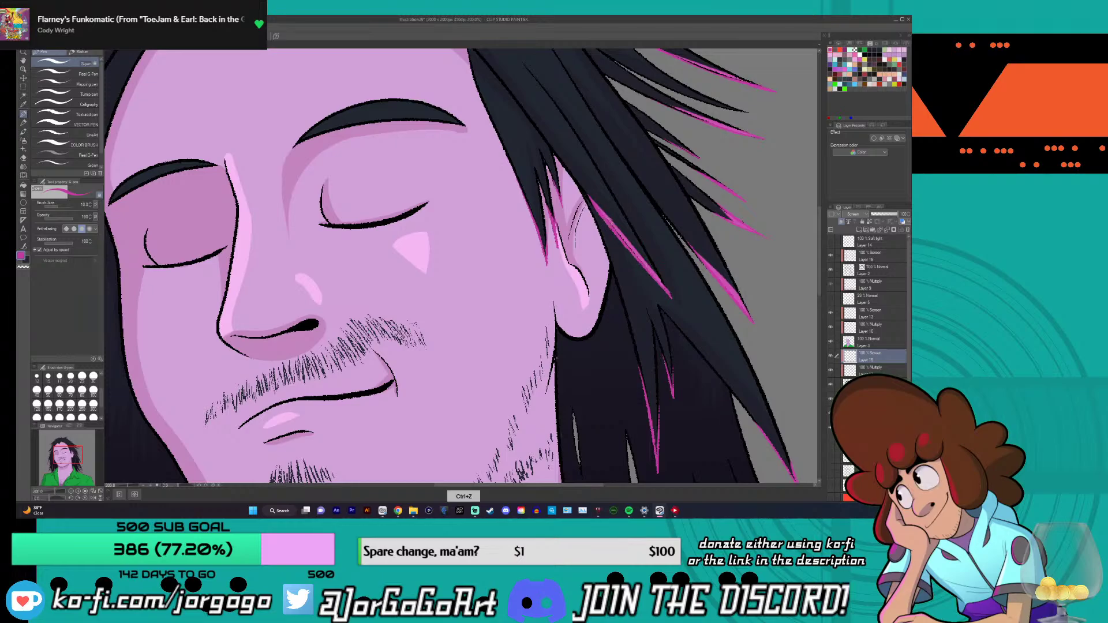
{"action": "scroll", "coordinate": [646, 277], "scroll_direction": "down", "scroll_amount": 4}
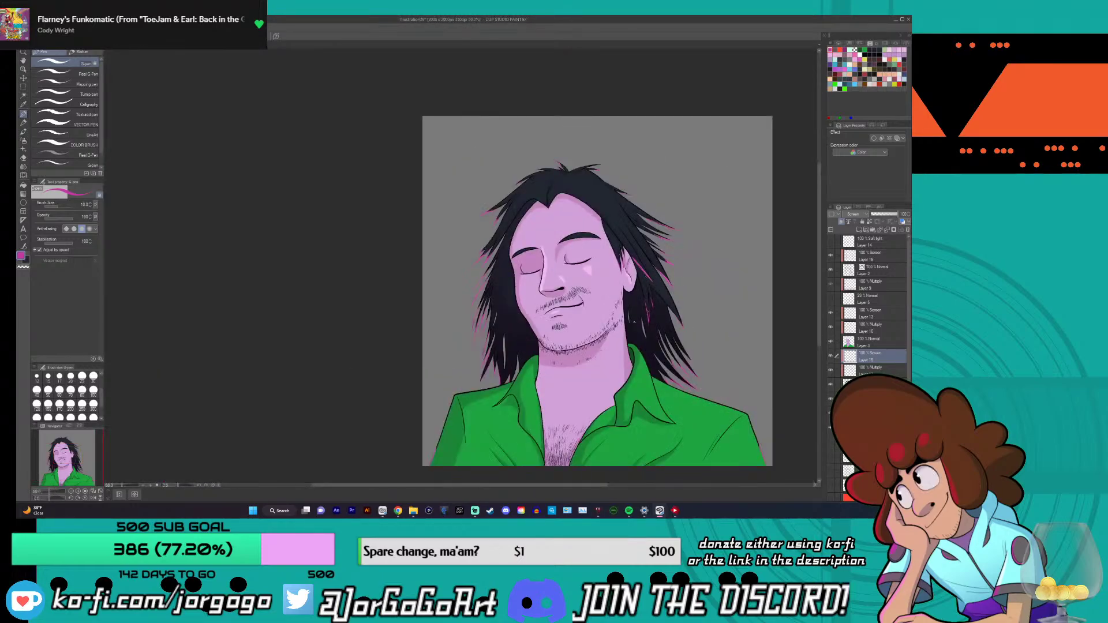
{"action": "scroll", "coordinate": [533, 173], "scroll_direction": "up", "scroll_amount": 4}
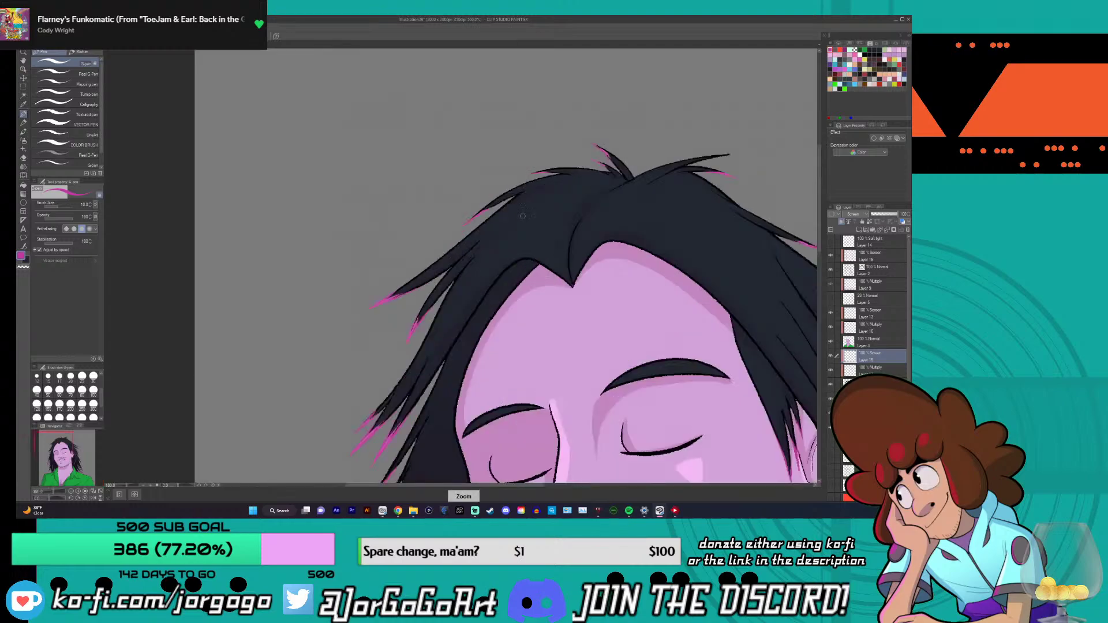
{"action": "mouse_move", "coordinate": [479, 273]}
{"action": "left_mouse_down"}
{"action": "mouse_move", "coordinate": [554, 220]}
{"action": "mouse_move", "coordinate": [543, 211]}
{"action": "mouse_move", "coordinate": [569, 204]}
{"action": "left_mouse_up"}
{"action": "key", "text": "ctrl+z"}
{"action": "key", "text": "ctrl+z"}
{"action": "key", "text": "ctrl+z"}
- Paint a jagged magenta shine on top of the hair, between the parting and the side away from the ear
{"action": "left_click_drag", "start_coordinate": [486, 259], "coordinate": [568, 209]}
{"action": "mouse_move", "coordinate": [508, 234]}
{"action": "left_mouse_down"}
{"action": "mouse_move", "coordinate": [567, 202]}
{"action": "mouse_move", "coordinate": [526, 217]}
{"action": "mouse_move", "coordinate": [597, 162]}
{"action": "mouse_move", "coordinate": [563, 171]}
{"action": "mouse_move", "coordinate": [603, 159]}
{"action": "mouse_move", "coordinate": [564, 179]}
{"action": "left_mouse_up"}
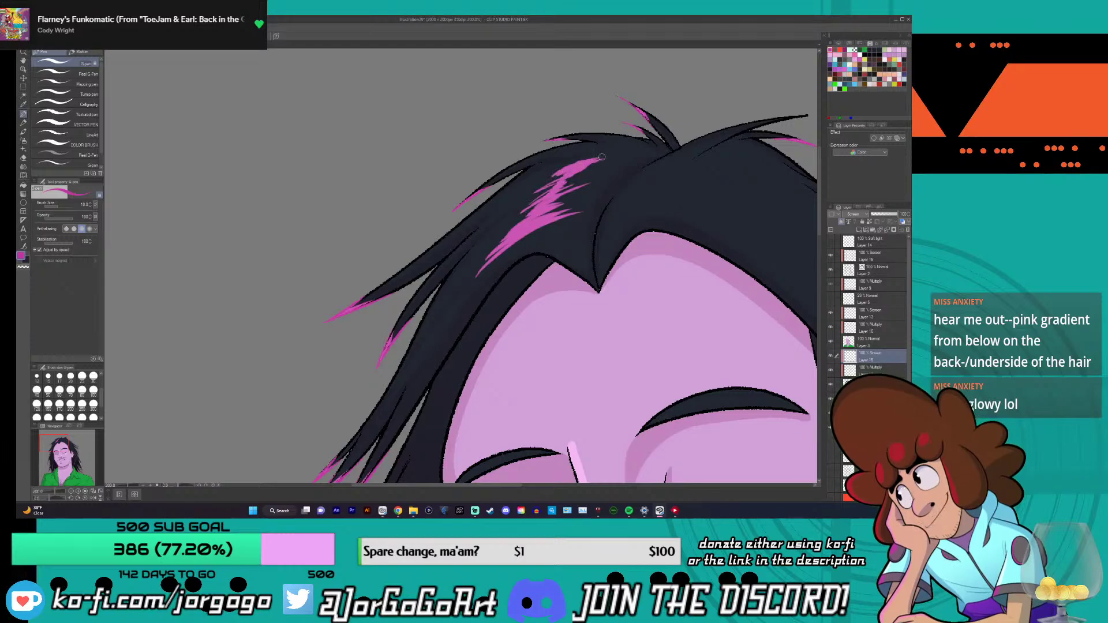
{"action": "scroll", "coordinate": [534, 194], "scroll_direction": "down", "scroll_amount": 5}
{"action": "scroll", "coordinate": [633, 180], "scroll_direction": "up", "scroll_amount": 4}
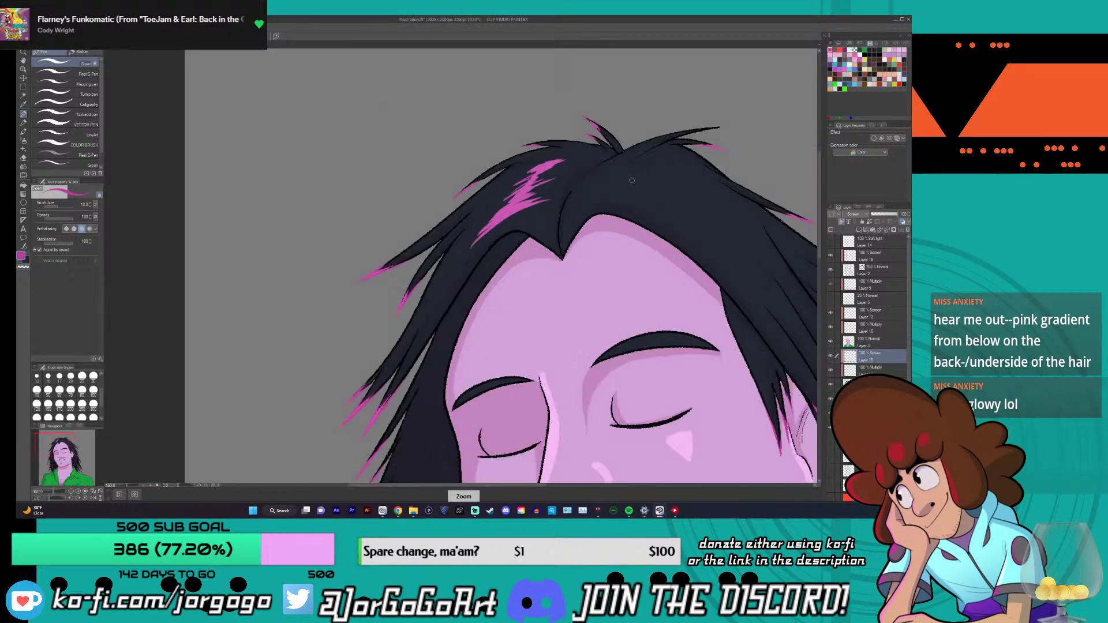
{"action": "left_click_drag", "start_coordinate": [495, 485], "coordinate": [535, 495]}
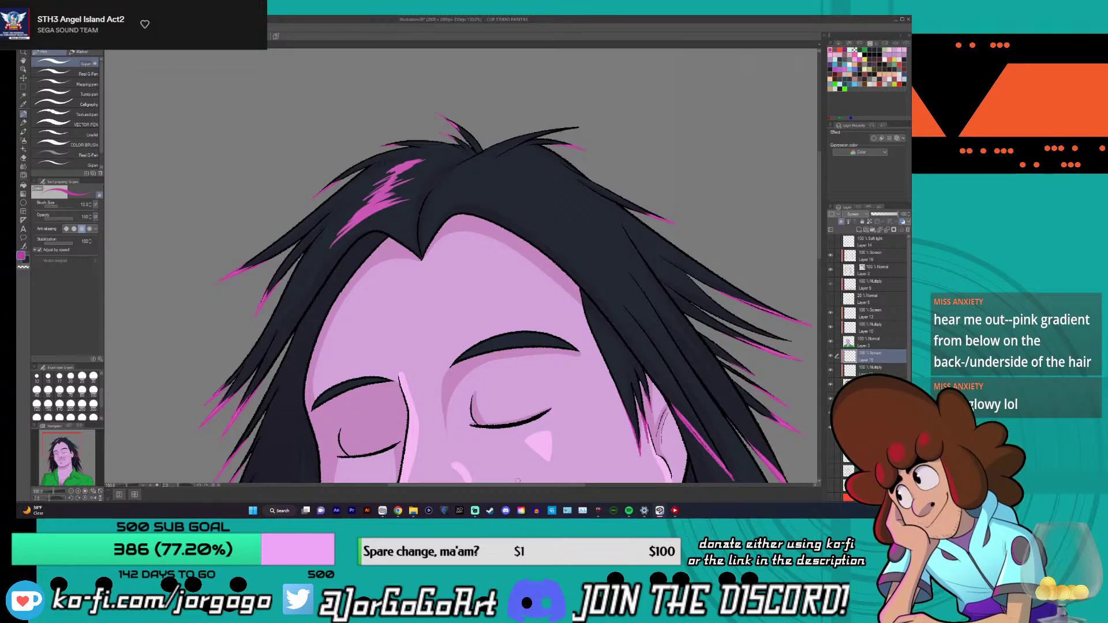
- Add a new Normal layer for the back hair above its Multiply shading layer and clip it to the hair
{"action": "scroll", "coordinate": [518, 481], "scroll_direction": "down", "scroll_amount": 4}
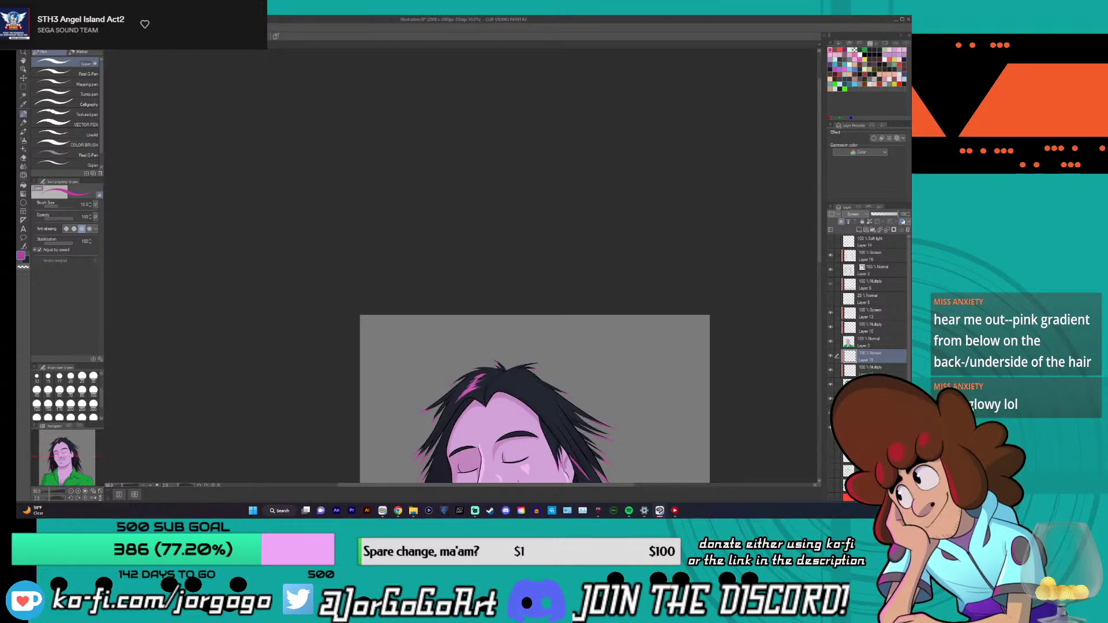
{"action": "left_click_drag", "start_coordinate": [818, 196], "coordinate": [820, 295]}
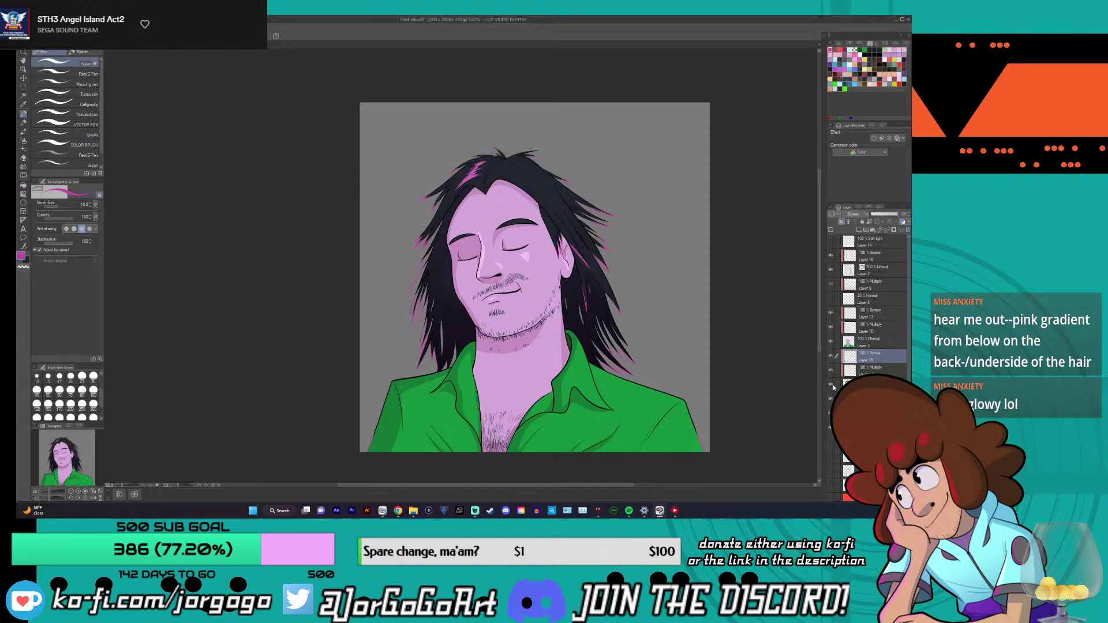
{"action": "scroll", "coordinate": [832, 398], "scroll_direction": "down", "scroll_amount": 2}
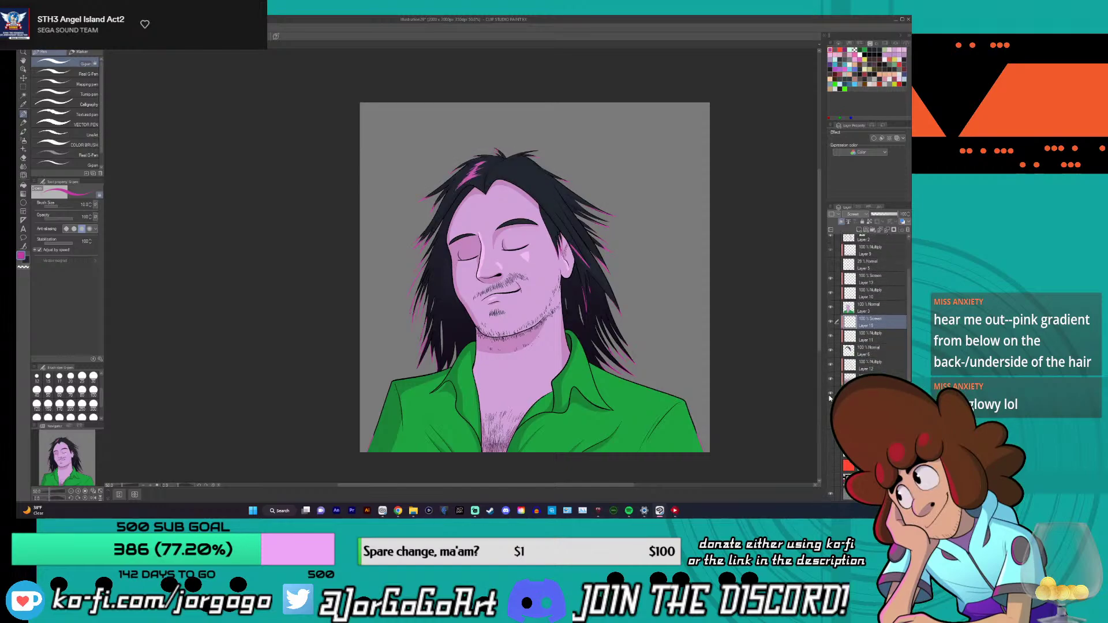
{"action": "left_click", "coordinate": [832, 395]}
{"action": "left_click", "coordinate": [833, 395]}
{"action": "left_click", "coordinate": [866, 395]}
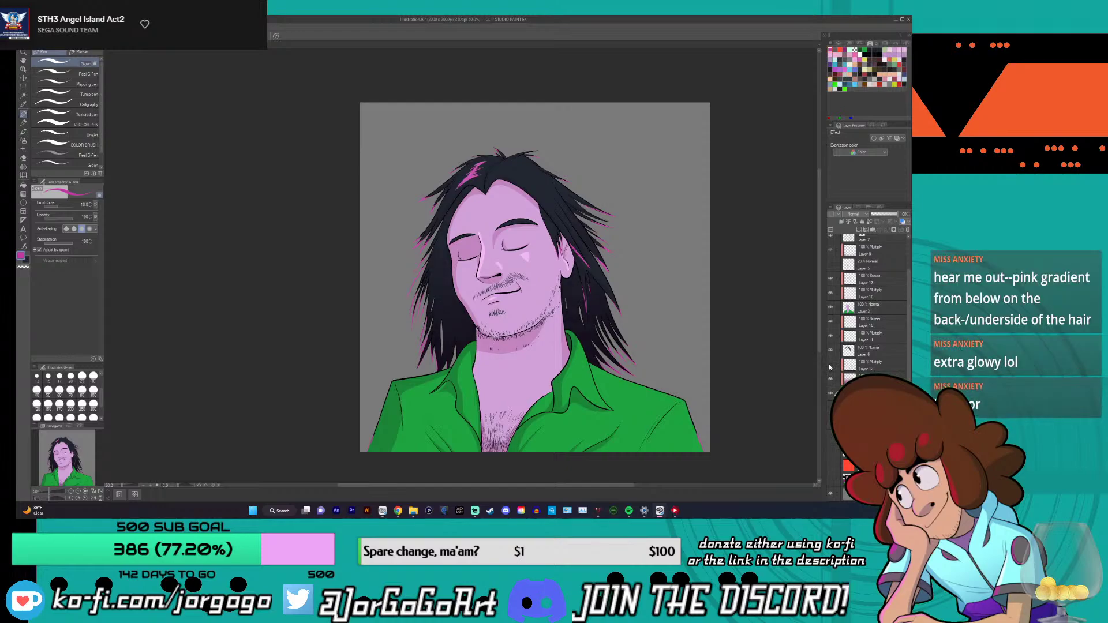
{"action": "left_click", "coordinate": [873, 364]}
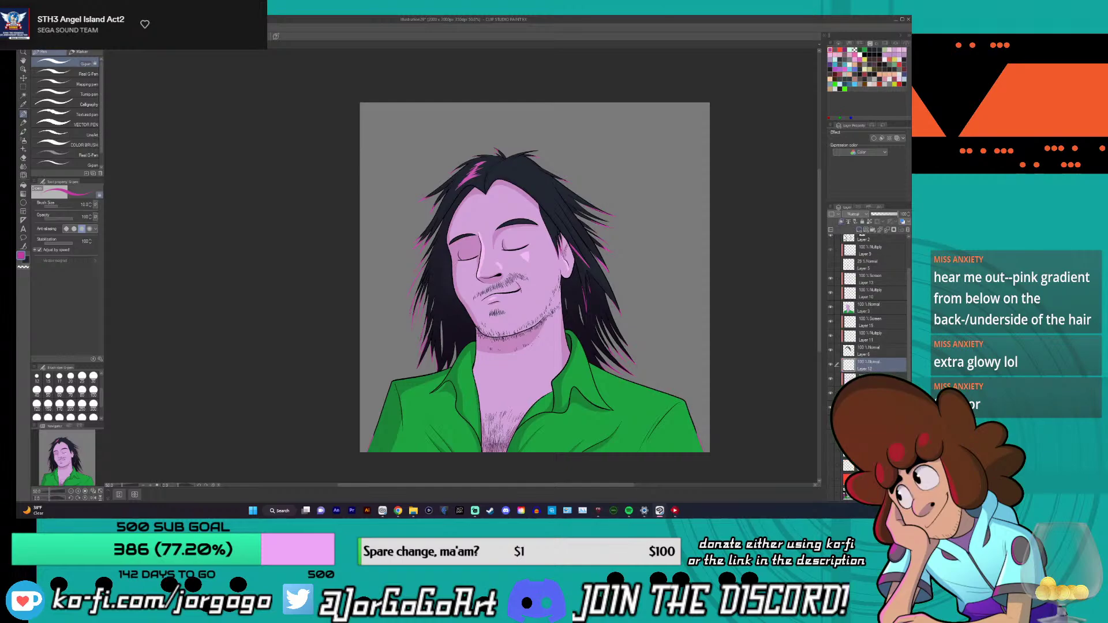
{"action": "left_click", "coordinate": [842, 223]}
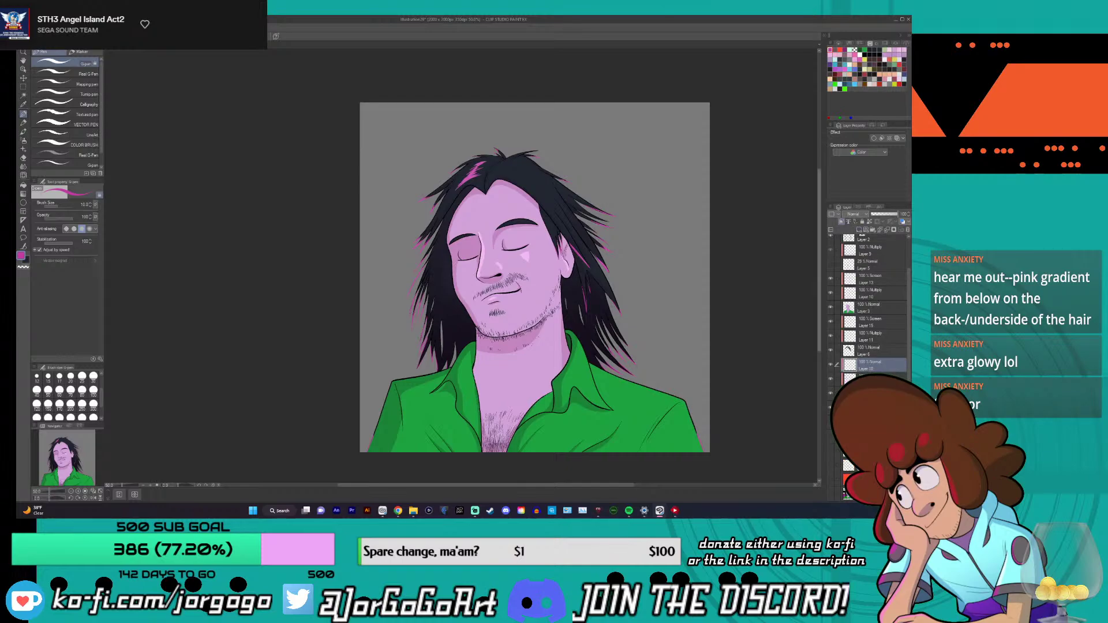
- Apply a magenta foreground-to-transparent linear gradient to the back hair, fading upward from the lower tips to about chin height
{"action": "left_click", "coordinate": [23, 194]}
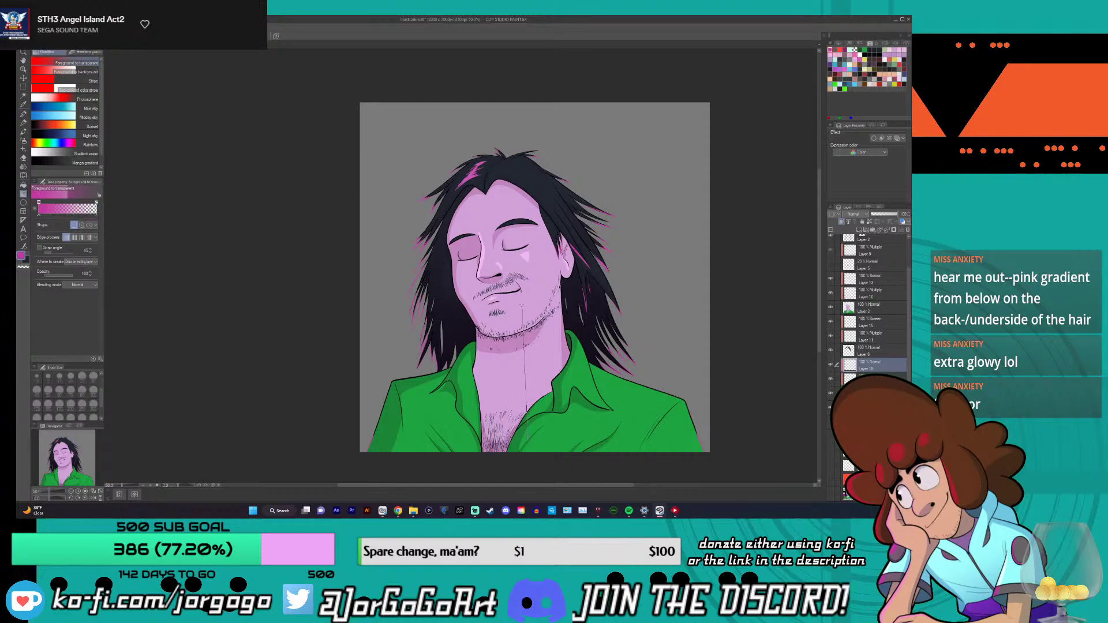
{"action": "left_click_drag", "start_coordinate": [525, 451], "coordinate": [522, 306]}
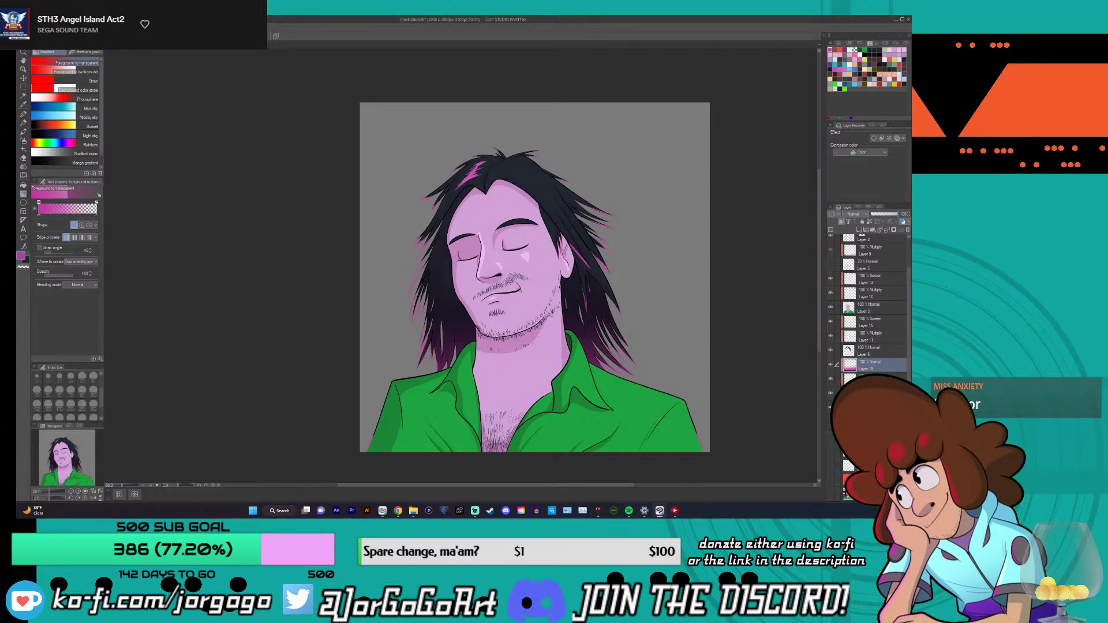
{"action": "key", "text": "ctrl+z"}
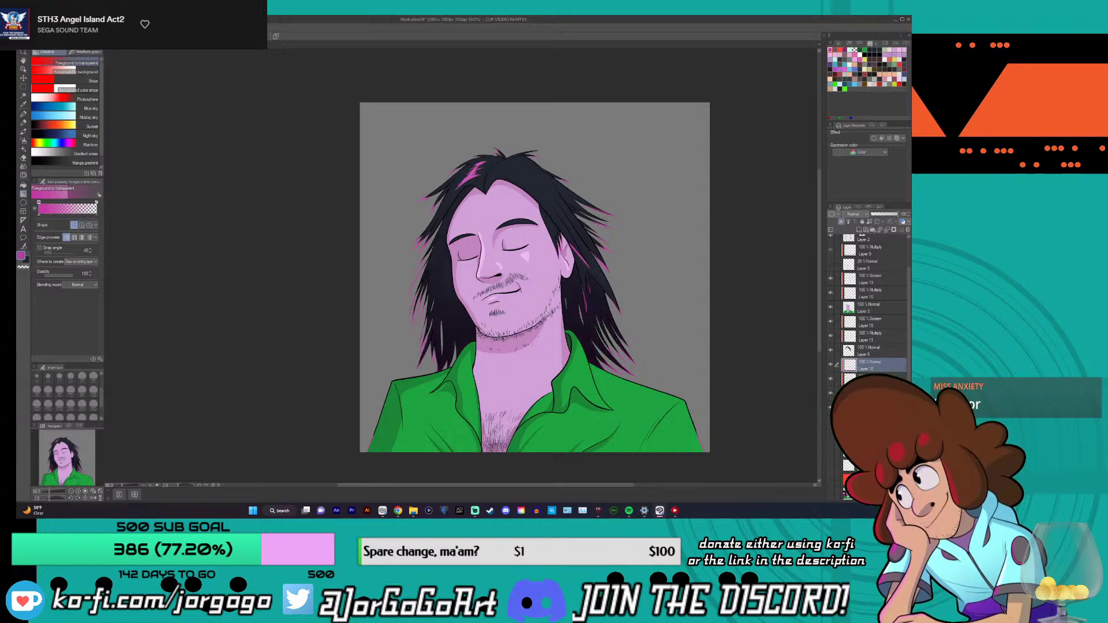
{"action": "left_click_drag", "start_coordinate": [535, 355], "coordinate": [533, 294]}
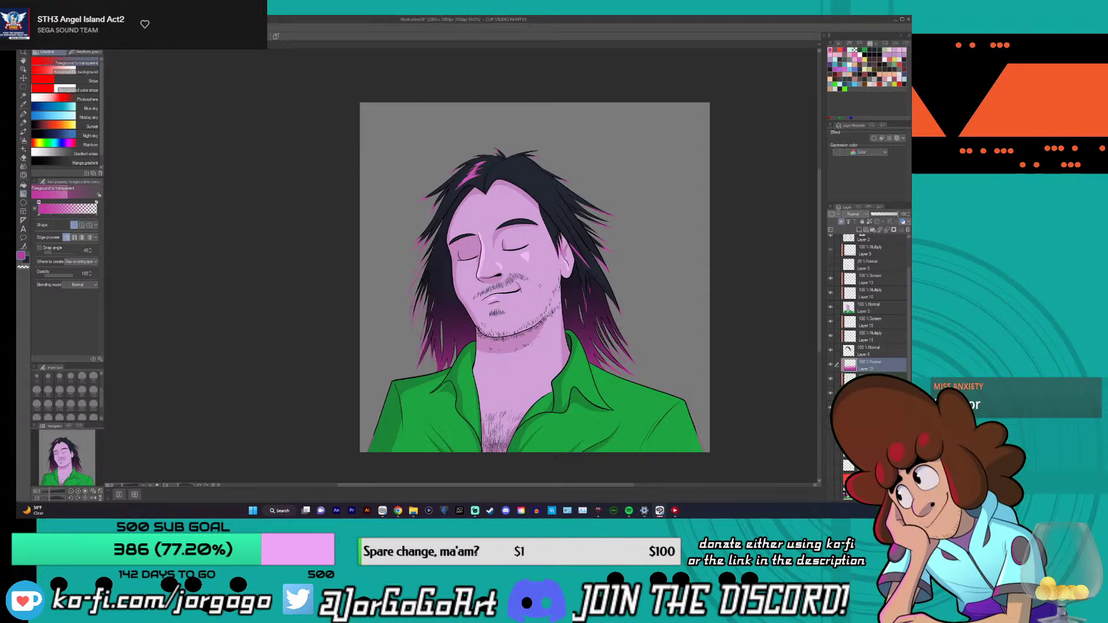
{"action": "key", "text": "ctrl+z"}
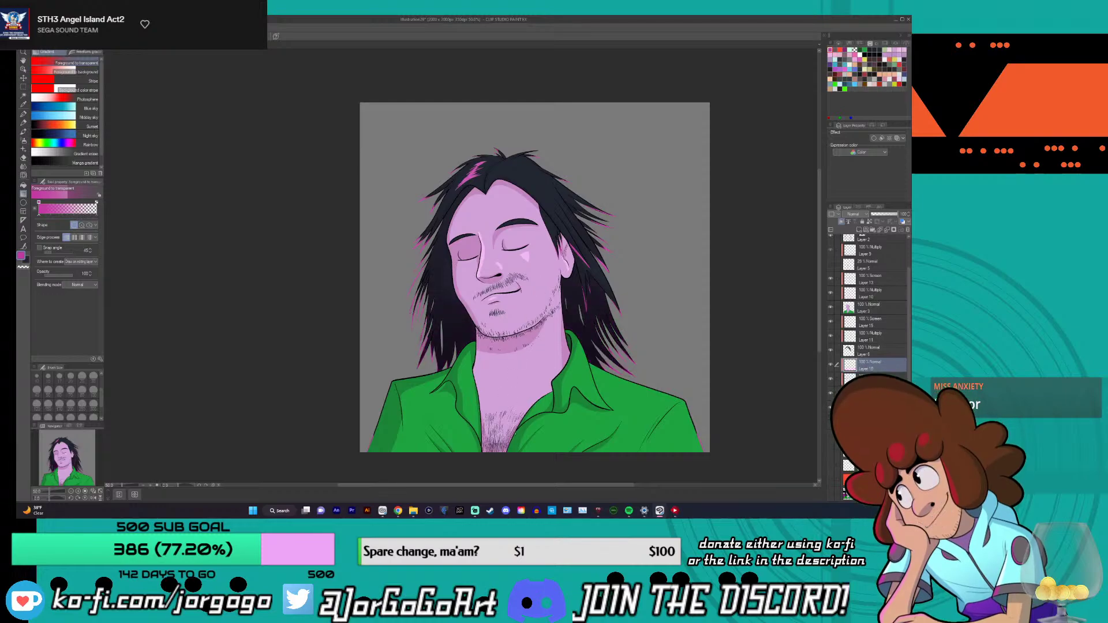
{"action": "left_click_drag", "start_coordinate": [514, 314], "coordinate": [514, 314]}
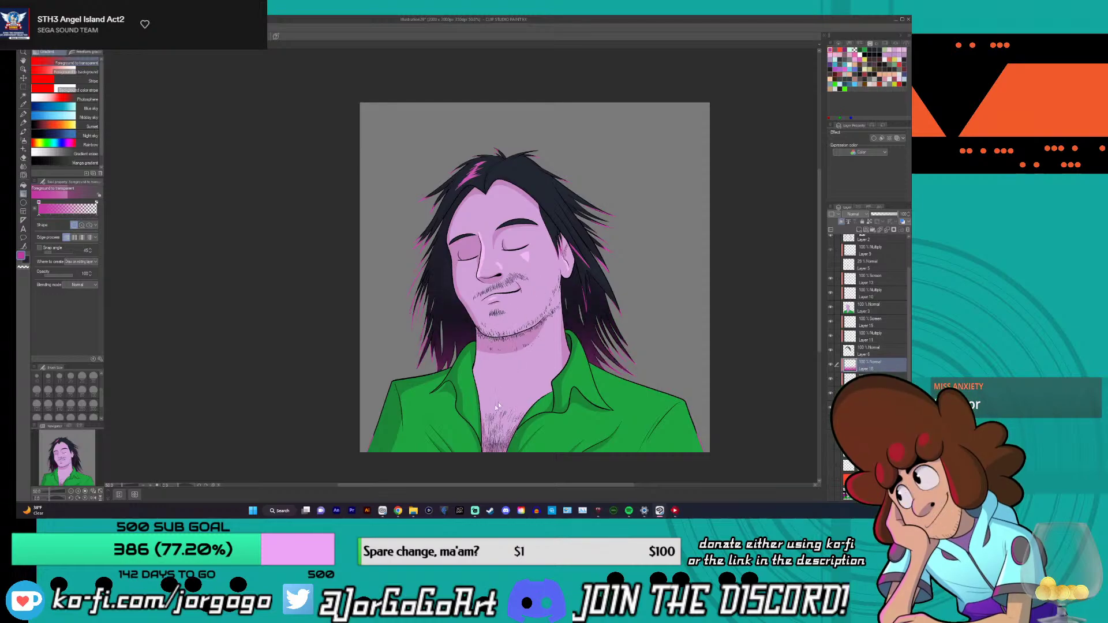
{"action": "left_click_drag", "start_coordinate": [498, 407], "coordinate": [501, 316]}
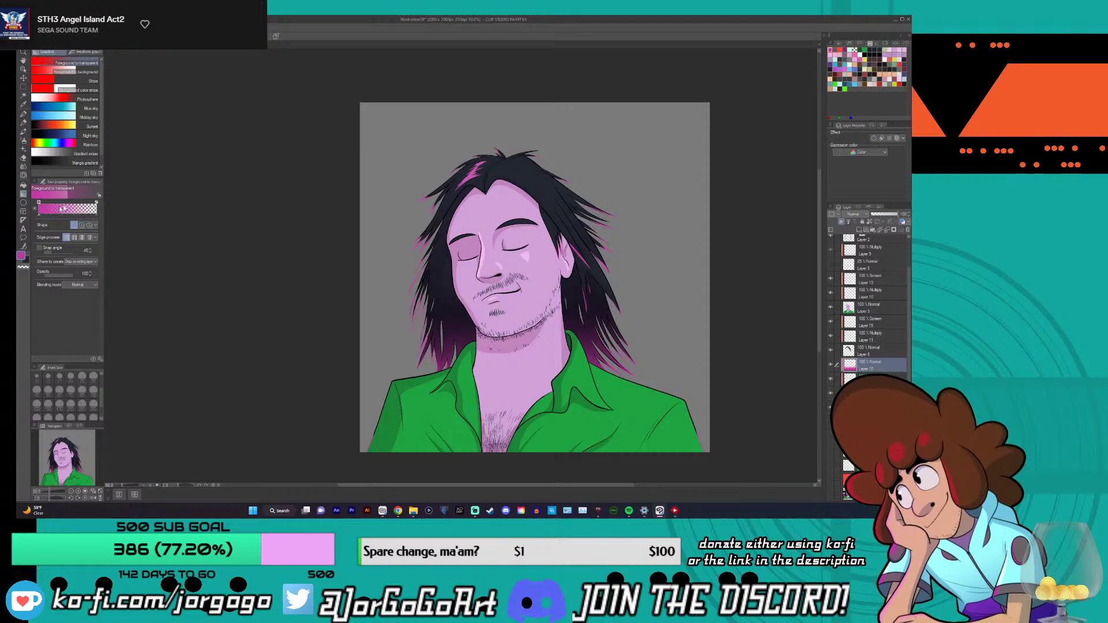
- Return to the pen and check the portrait's upper Screen highlight layers by toggling their visibility
{"action": "left_click", "coordinate": [23, 113]}
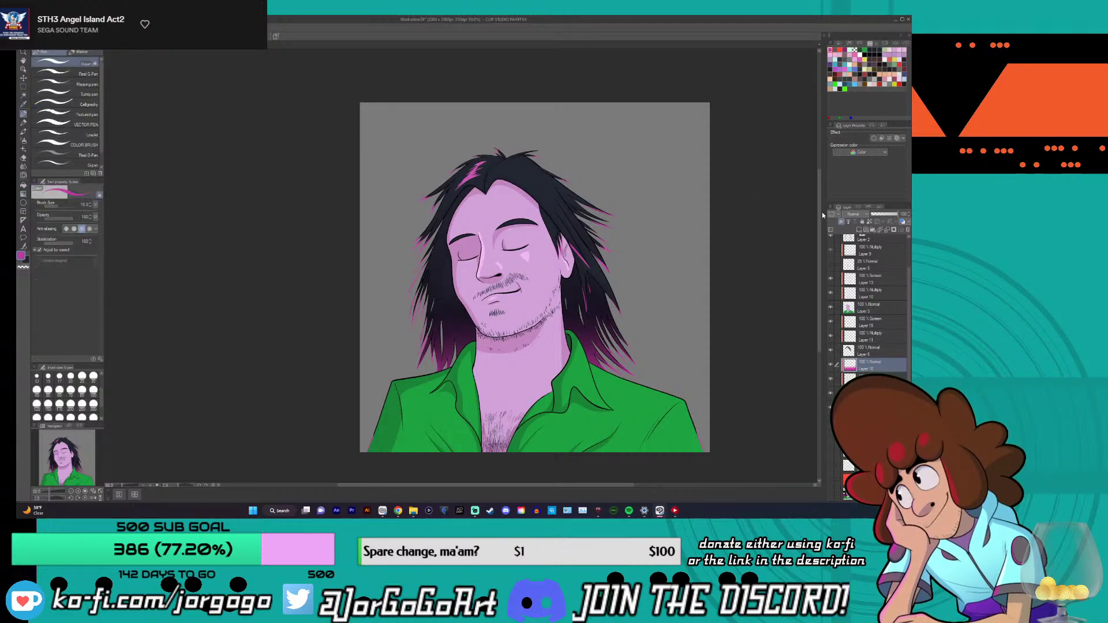
{"action": "scroll", "coordinate": [820, 209], "scroll_direction": "up", "scroll_amount": 2}
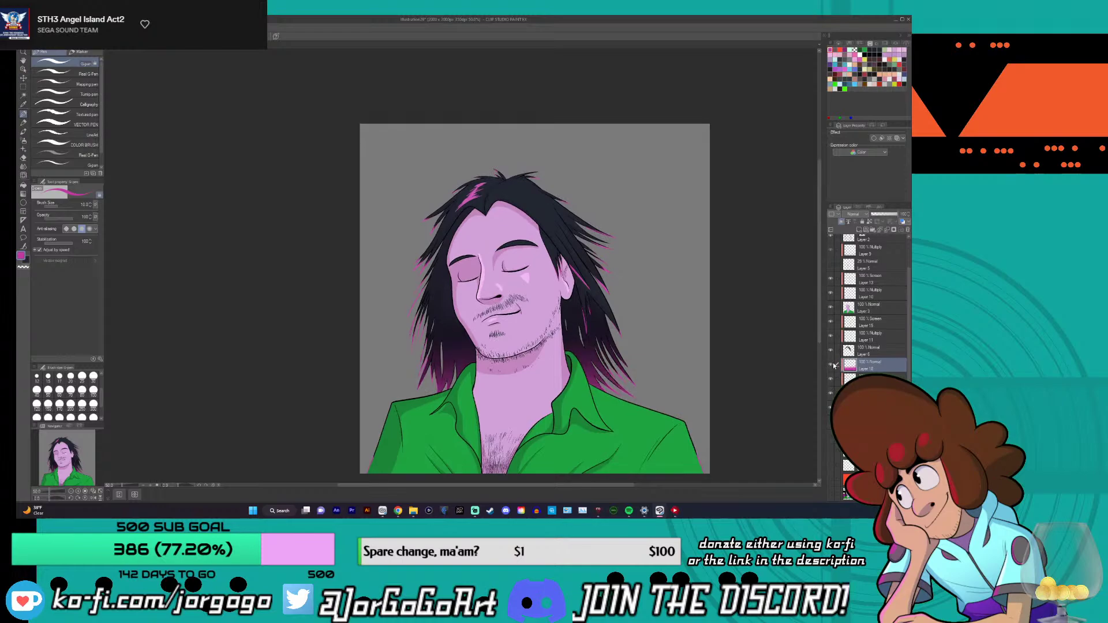
{"action": "left_click", "coordinate": [833, 280]}
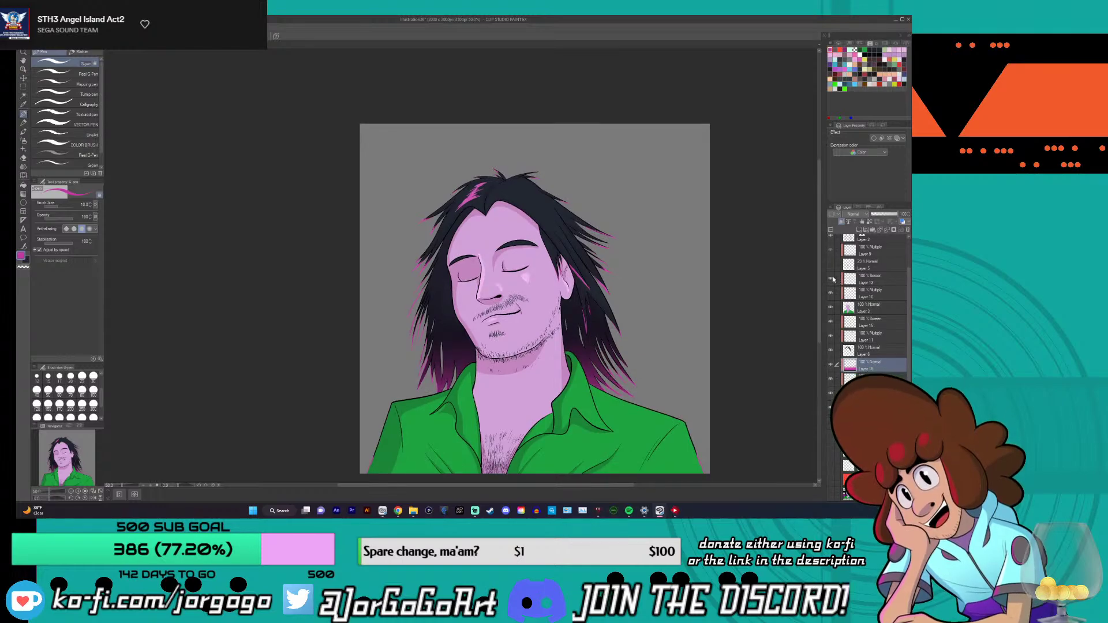
{"action": "scroll", "coordinate": [905, 310], "scroll_direction": "up", "scroll_amount": 1}
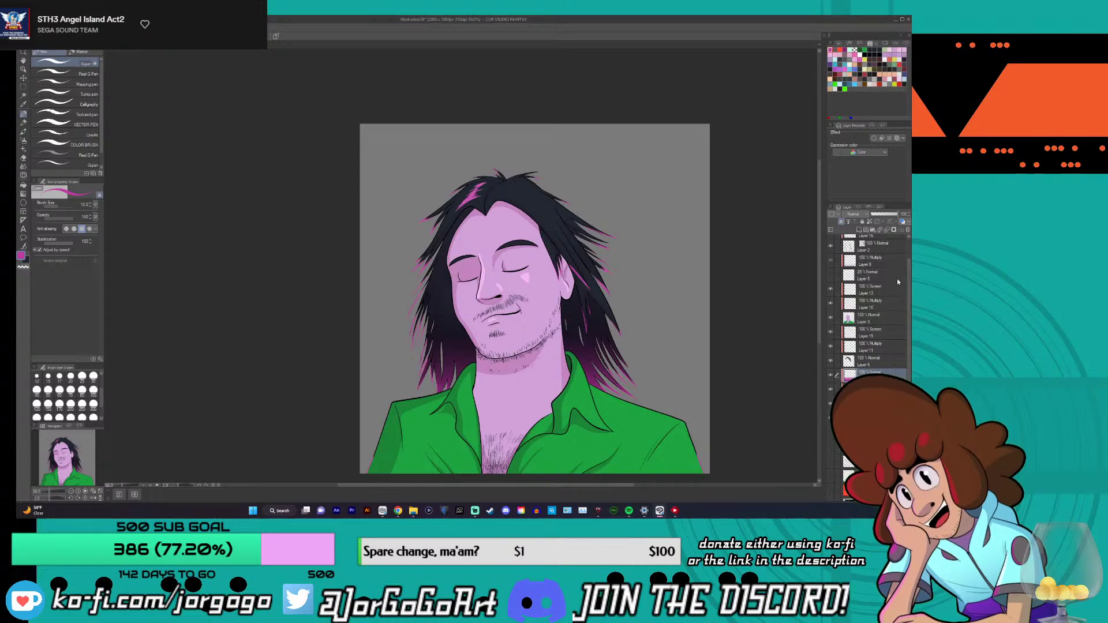
{"action": "scroll", "coordinate": [906, 300], "scroll_direction": "up", "scroll_amount": 2}
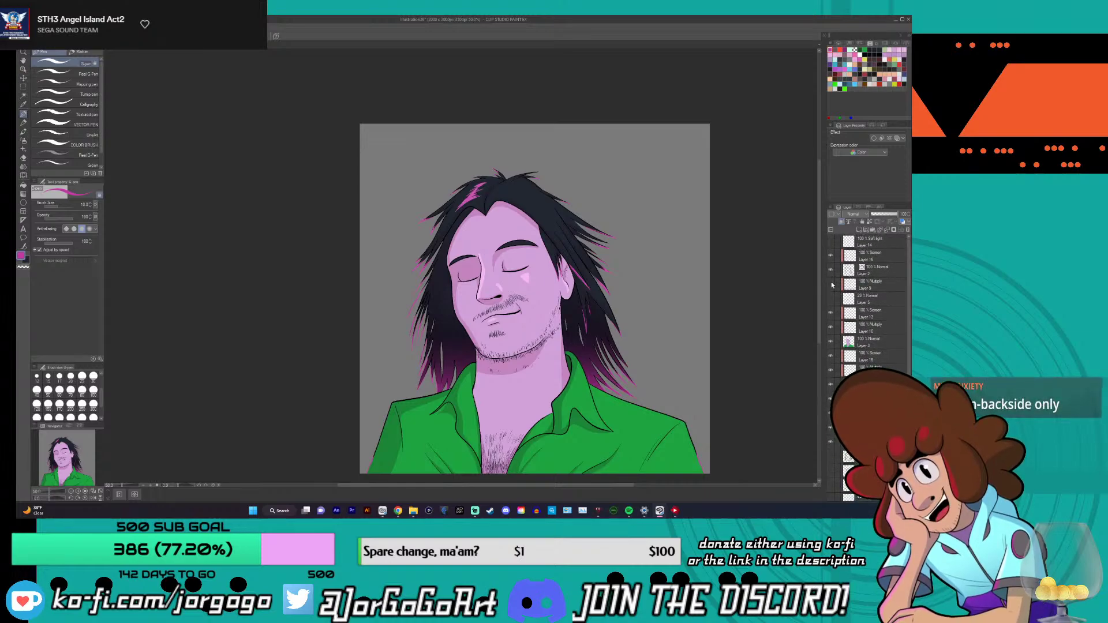
{"action": "left_click", "coordinate": [831, 256]}
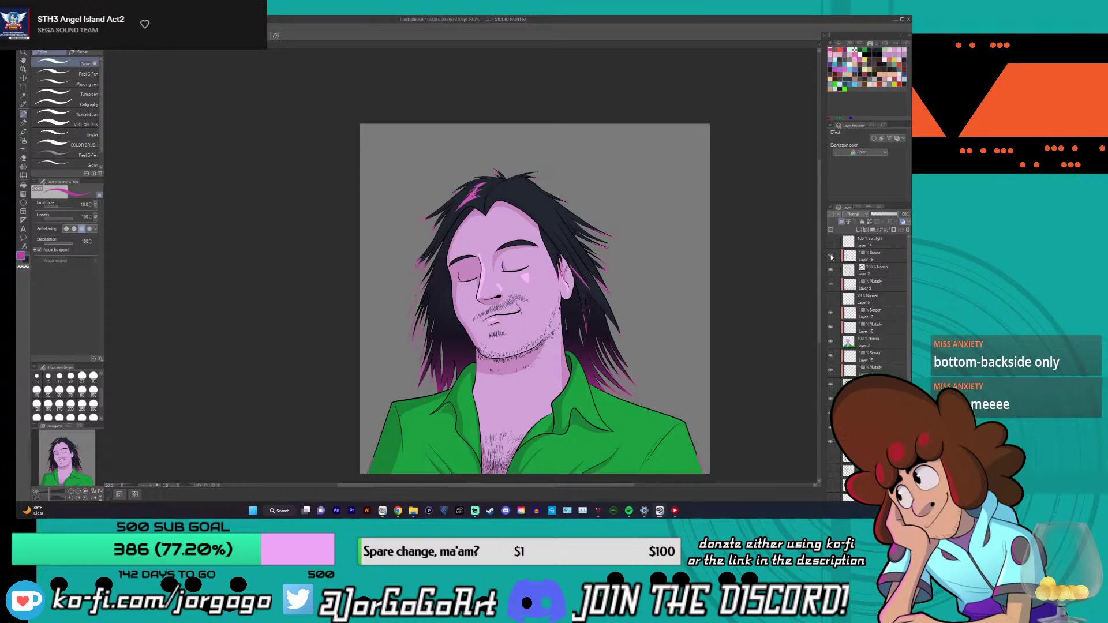
- Paint jagged magenta highlights across the crown and upper side hair on the Screen layer above the hair's shading
{"action": "left_click", "coordinate": [831, 256]}
{"action": "left_click", "coordinate": [832, 256]}
{"action": "left_click", "coordinate": [857, 354]}
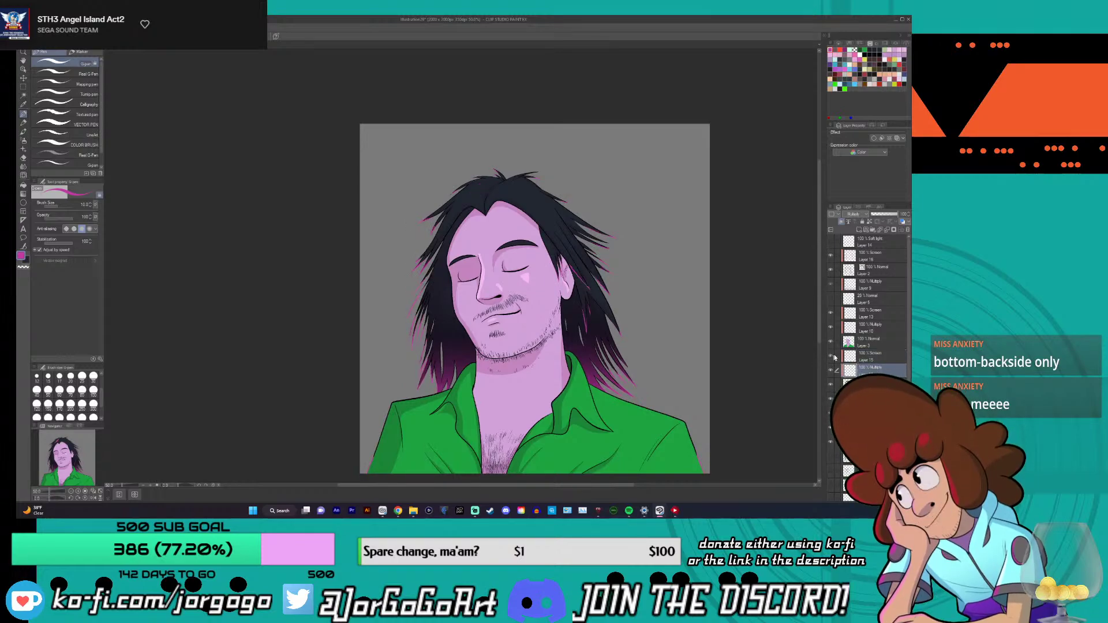
{"action": "key", "text": "ctrl+plus"}
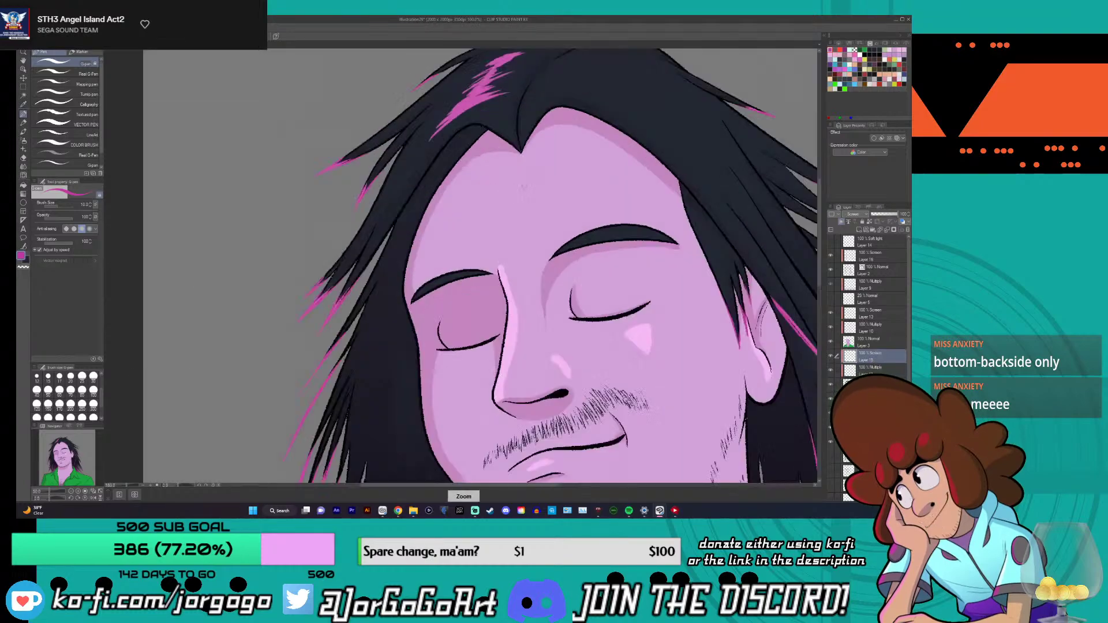
{"action": "left_click_drag", "start_coordinate": [642, 268], "coordinate": [493, 332]}
{"action": "mouse_move", "coordinate": [452, 156]}
{"action": "left_mouse_down"}
{"action": "mouse_move", "coordinate": [469, 167]}
{"action": "mouse_move", "coordinate": [460, 157]}
{"action": "left_mouse_up"}
{"action": "mouse_move", "coordinate": [463, 155]}
{"action": "left_mouse_down"}
{"action": "mouse_move", "coordinate": [431, 145]}
{"action": "mouse_move", "coordinate": [476, 154]}
{"action": "mouse_move", "coordinate": [480, 128]}
{"action": "mouse_move", "coordinate": [507, 133]}
{"action": "mouse_move", "coordinate": [484, 119]}
{"action": "mouse_move", "coordinate": [512, 120]}
{"action": "left_mouse_up"}
{"action": "scroll", "coordinate": [520, 145], "scroll_direction": "down", "scroll_amount": 3}
{"action": "scroll", "coordinate": [520, 148], "scroll_direction": "up", "scroll_amount": 3}
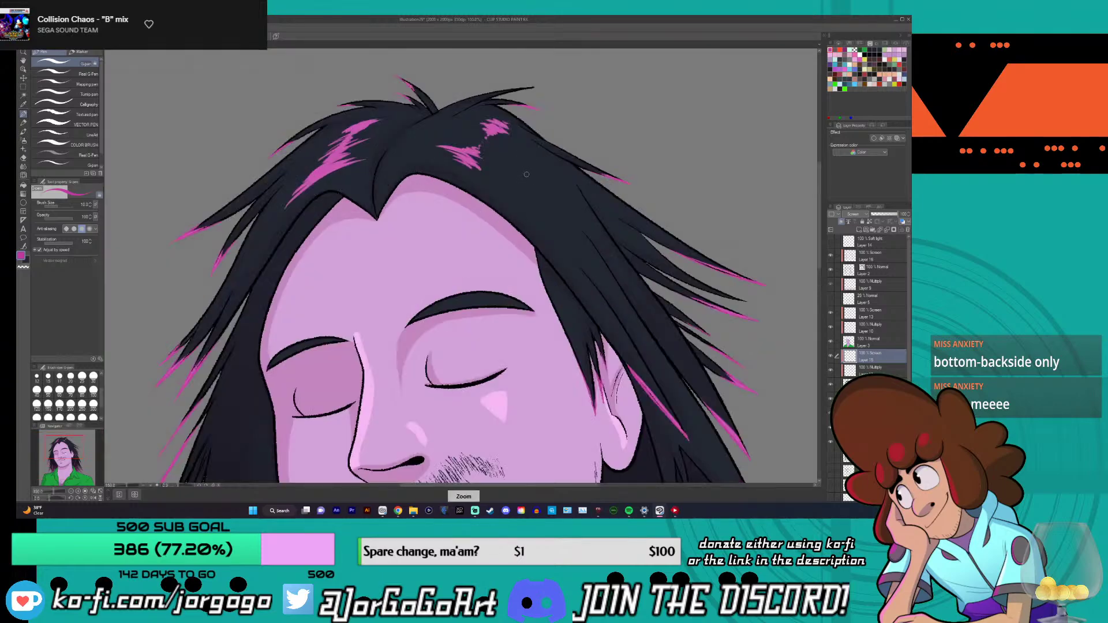
{"action": "mouse_move", "coordinate": [520, 174]}
{"action": "left_mouse_down"}
{"action": "mouse_move", "coordinate": [548, 200]}
{"action": "mouse_move", "coordinate": [543, 179]}
{"action": "mouse_move", "coordinate": [558, 189]}
{"action": "mouse_move", "coordinate": [537, 170]}
{"action": "mouse_move", "coordinate": [572, 199]}
{"action": "left_mouse_up"}
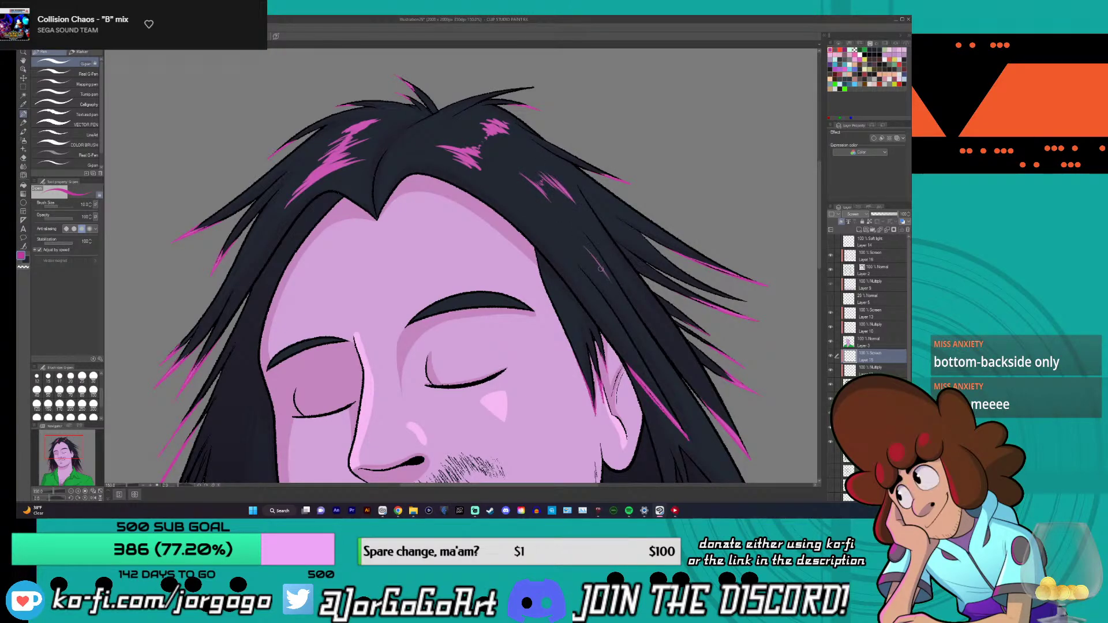
- Undo the last thin magenta stroke on the side hair and check the highlights on the whole portrait
{"action": "scroll", "coordinate": [609, 289], "scroll_direction": "down", "scroll_amount": 5}
{"action": "scroll", "coordinate": [600, 301], "scroll_direction": "up", "scroll_amount": 2}
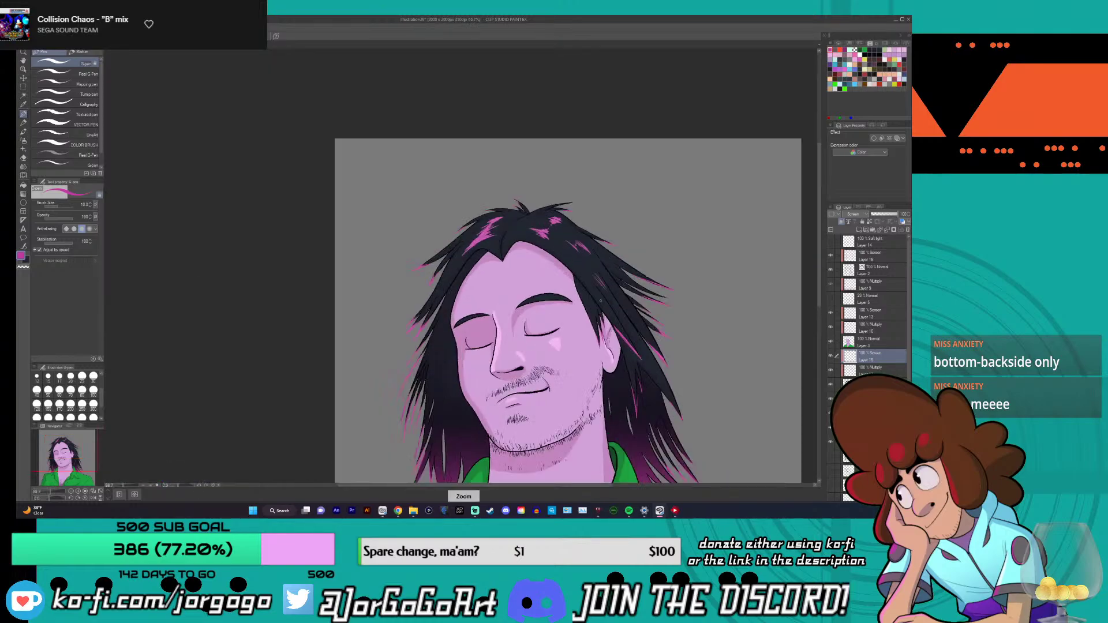
{"action": "key", "text": "ctrl+z"}
{"action": "scroll", "coordinate": [586, 490], "scroll_direction": "down", "scroll_amount": 3}
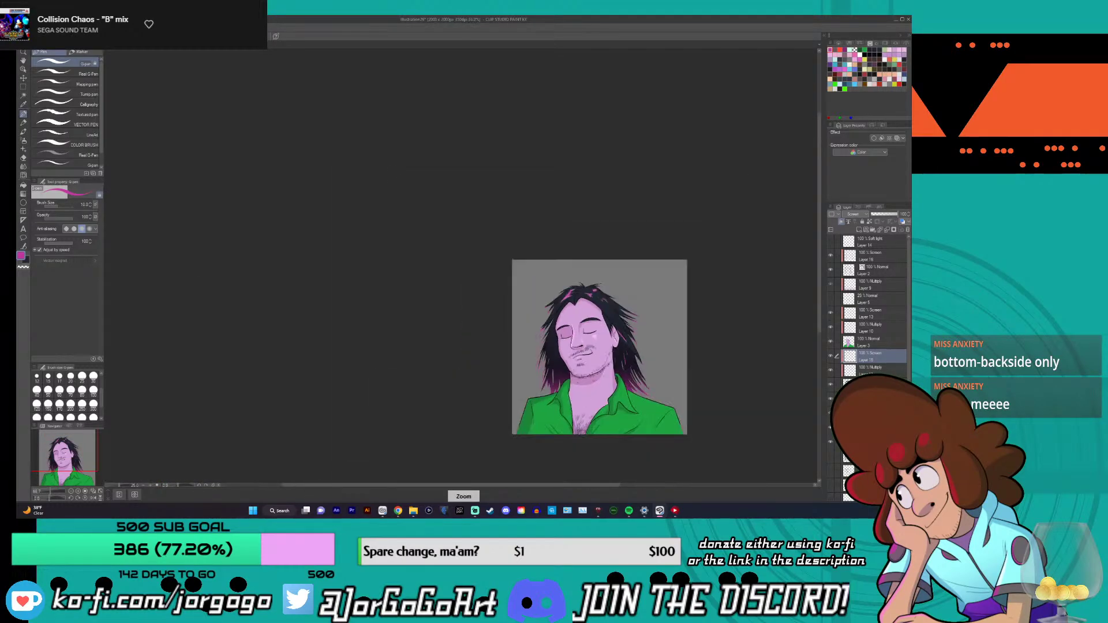
{"action": "scroll", "coordinate": [586, 490], "scroll_direction": "up", "scroll_amount": 2}
{"action": "left_click_drag", "start_coordinate": [558, 487], "coordinate": [678, 485]}
{"action": "left_click_drag", "start_coordinate": [818, 232], "coordinate": [819, 306]}
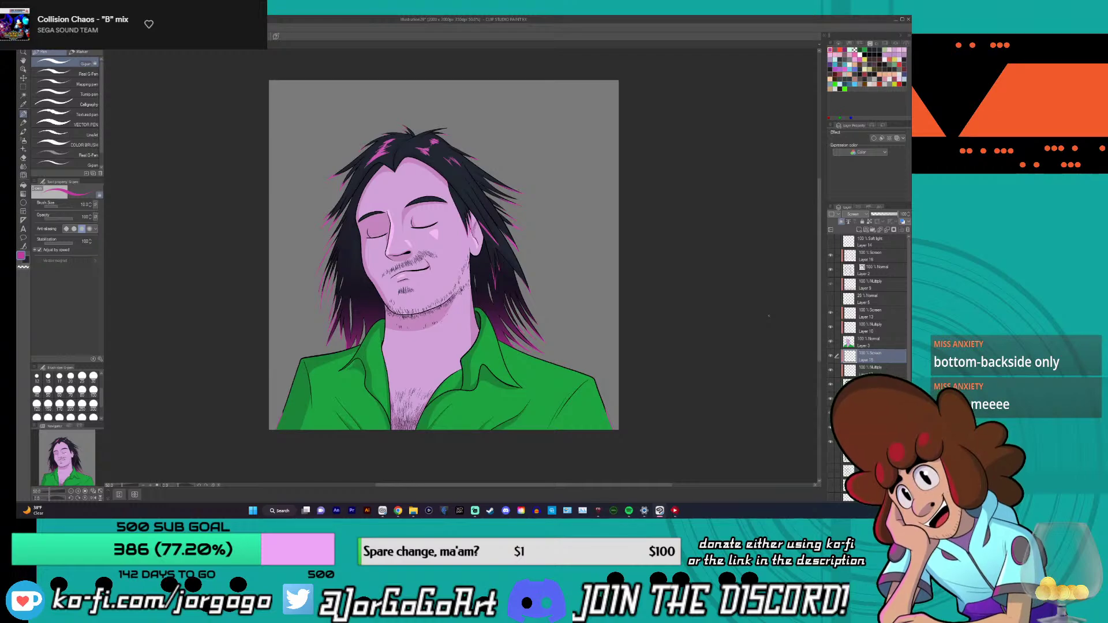
- Try to paint thin magenta highlight strands lower on the side hair above the ear, and undo them
{"action": "scroll", "coordinate": [435, 173], "scroll_direction": "up", "scroll_amount": 5}
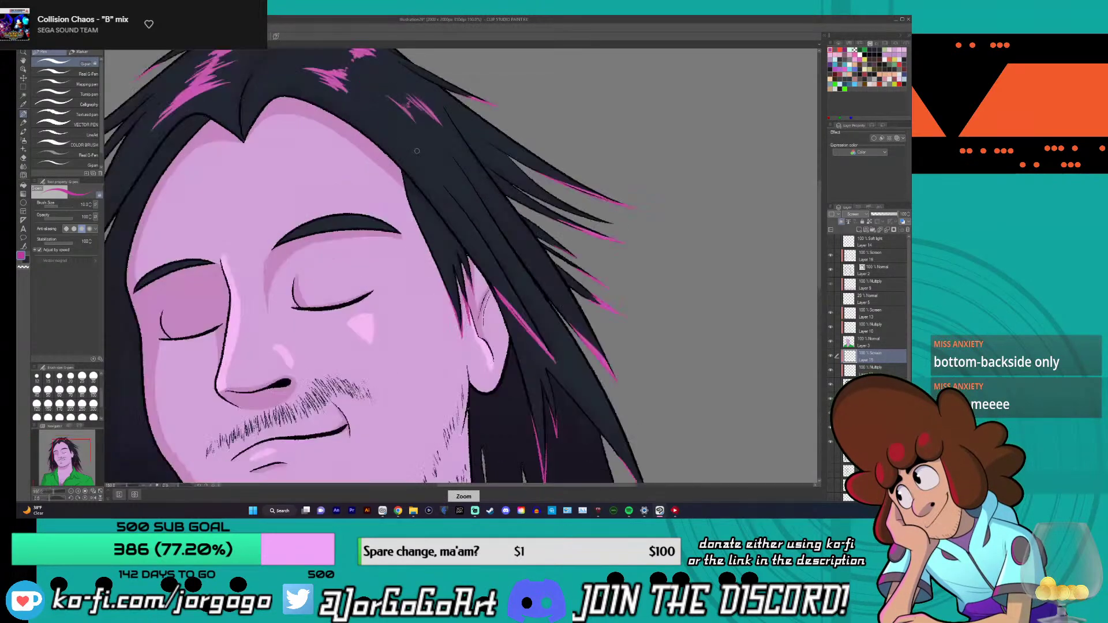
{"action": "left_click_drag", "start_coordinate": [417, 161], "coordinate": [440, 189]}
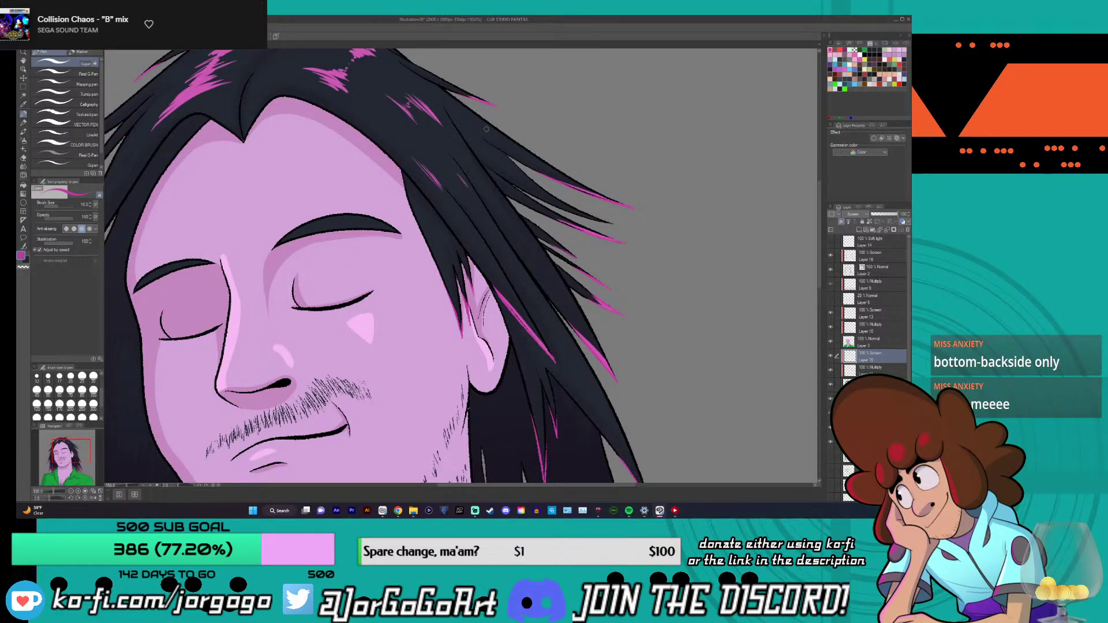
{"action": "scroll", "coordinate": [532, 165], "scroll_direction": "down", "scroll_amount": 5}
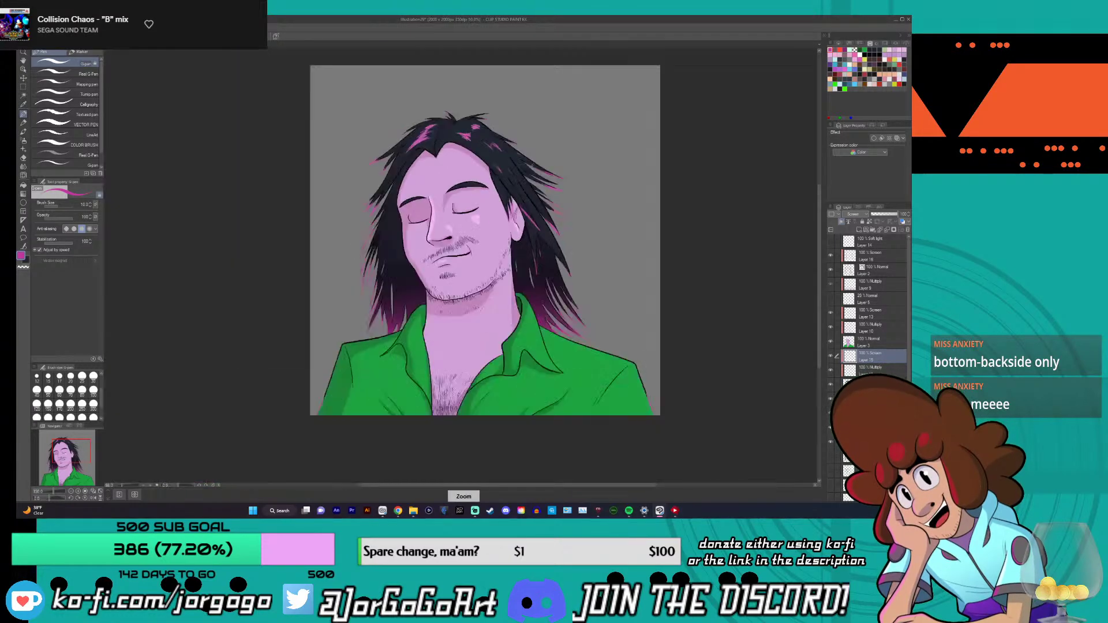
{"action": "scroll", "coordinate": [532, 166], "scroll_direction": "down", "scroll_amount": 2}
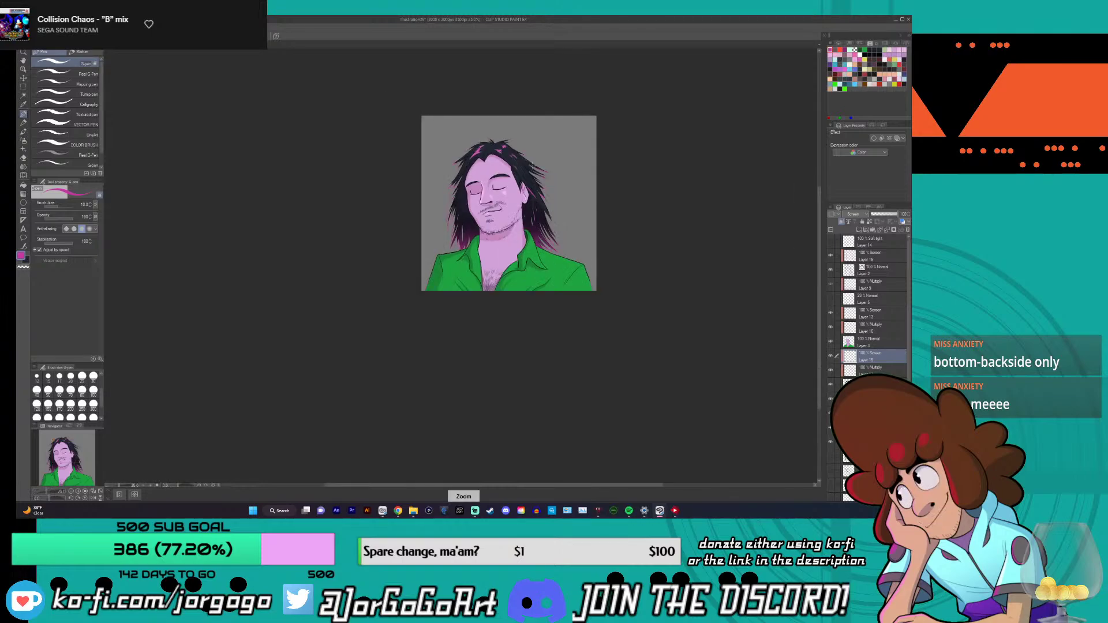
{"action": "scroll", "coordinate": [532, 166], "scroll_direction": "up", "scroll_amount": 2}
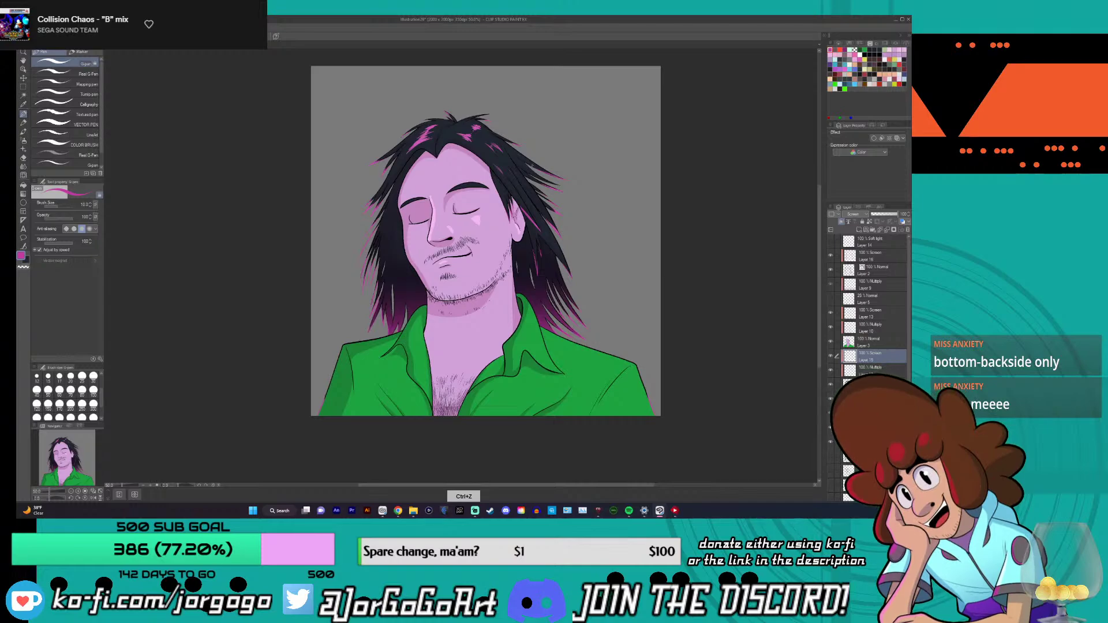
{"action": "scroll", "coordinate": [532, 165], "scroll_direction": "up", "scroll_amount": 2}
{"action": "scroll", "coordinate": [488, 167], "scroll_direction": "down", "scroll_amount": 1}
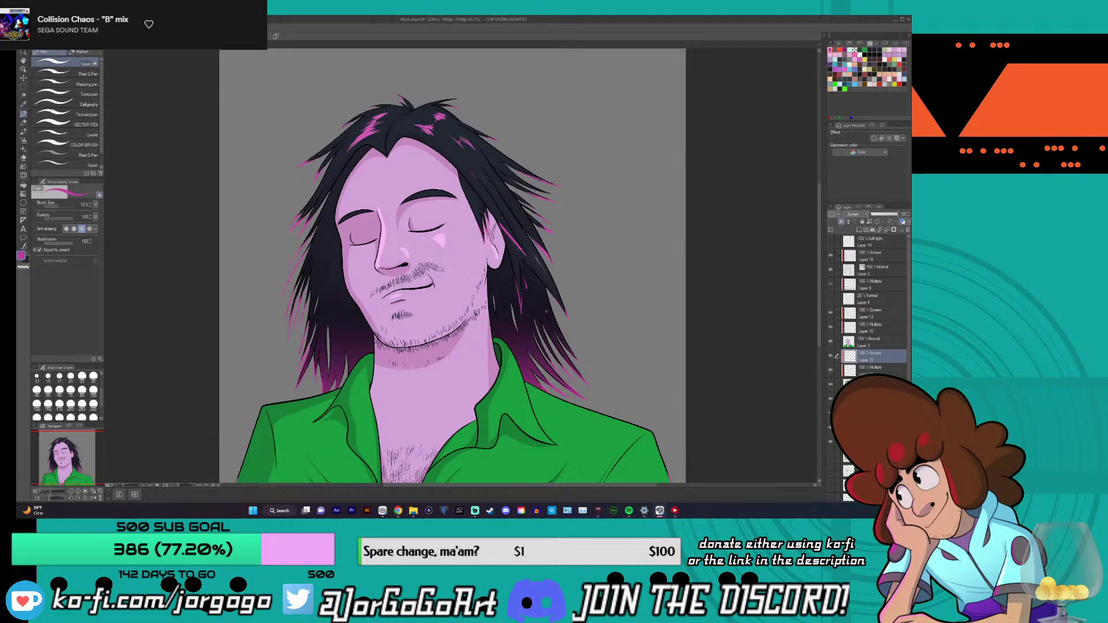
{"action": "key", "text": "ctrl+z"}
{"action": "scroll", "coordinate": [547, 312], "scroll_direction": "down", "scroll_amount": 1}
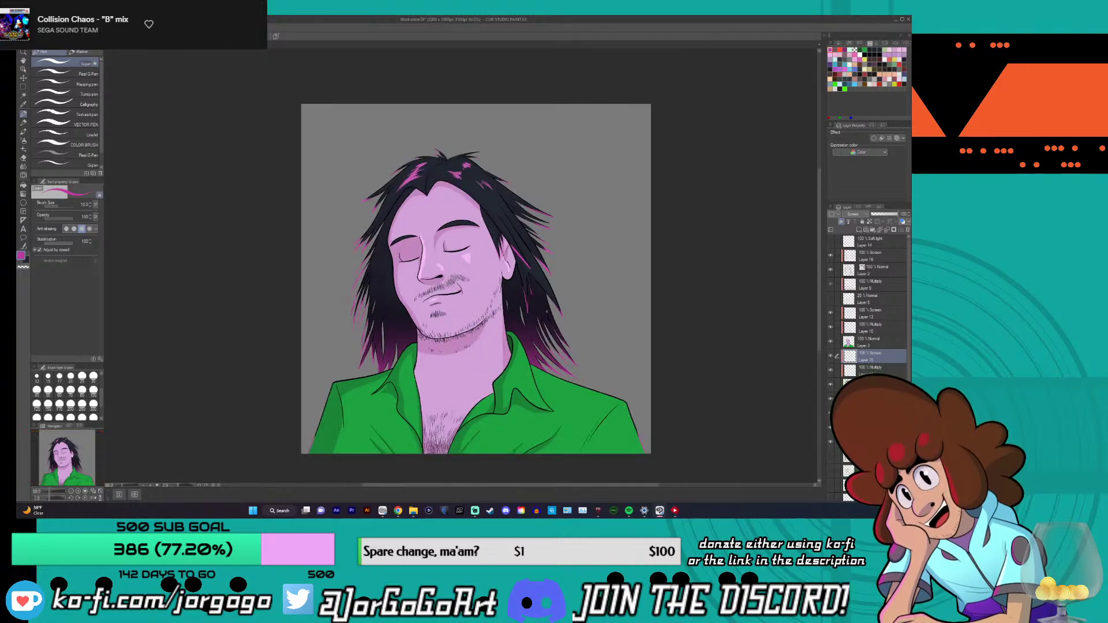
- Set the blending mode of the magenta gradient layer on the hair to Screen
{"action": "scroll", "coordinate": [547, 312], "scroll_direction": "down", "scroll_amount": 1}
{"action": "scroll", "coordinate": [546, 311], "scroll_direction": "up", "scroll_amount": 1}
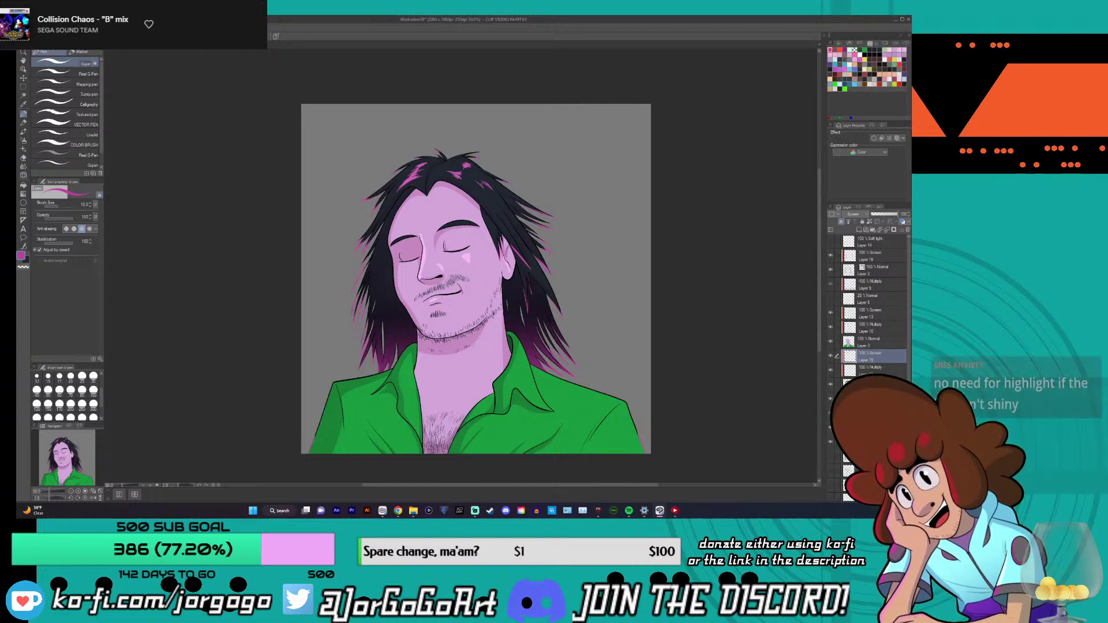
{"action": "left_click", "coordinate": [831, 401]}
{"action": "left_click", "coordinate": [830, 401]}
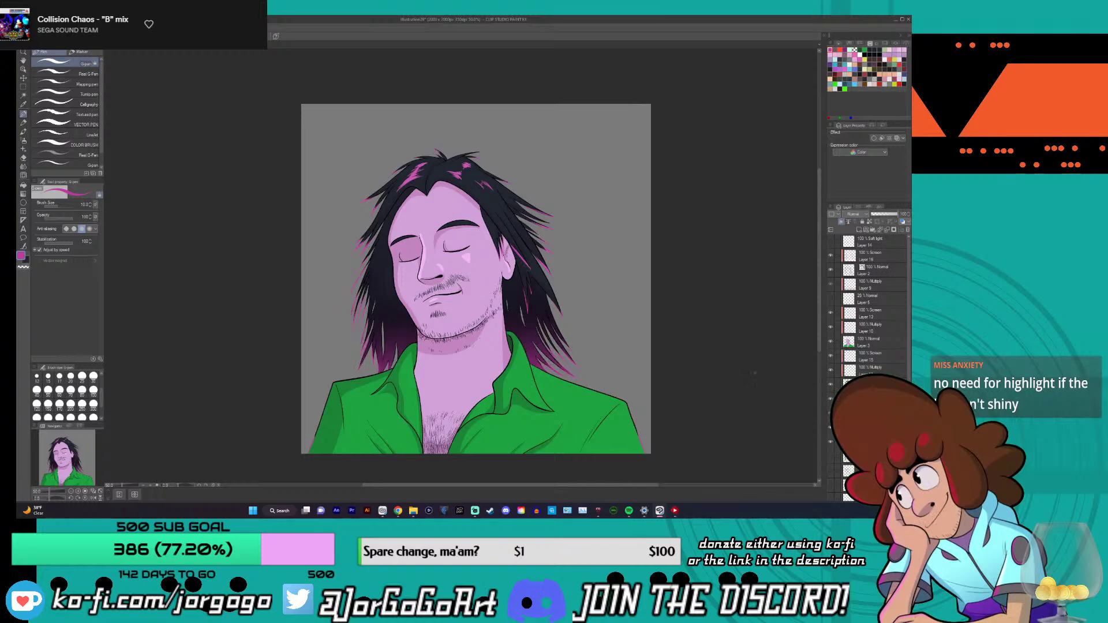
{"action": "left_click", "coordinate": [853, 215]}
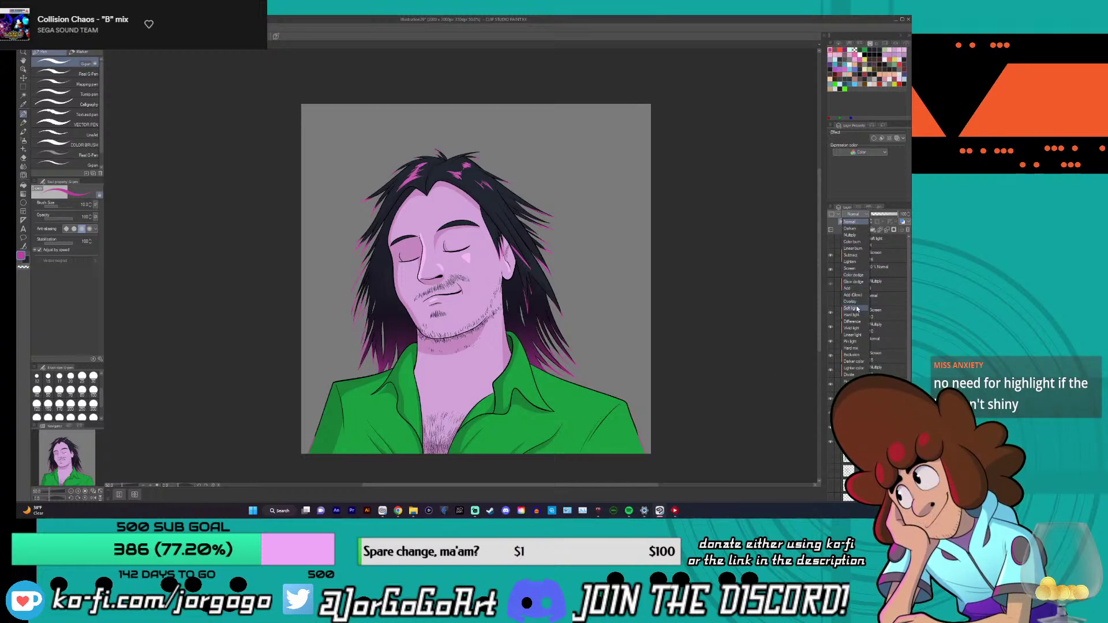
{"action": "left_click", "coordinate": [849, 268]}
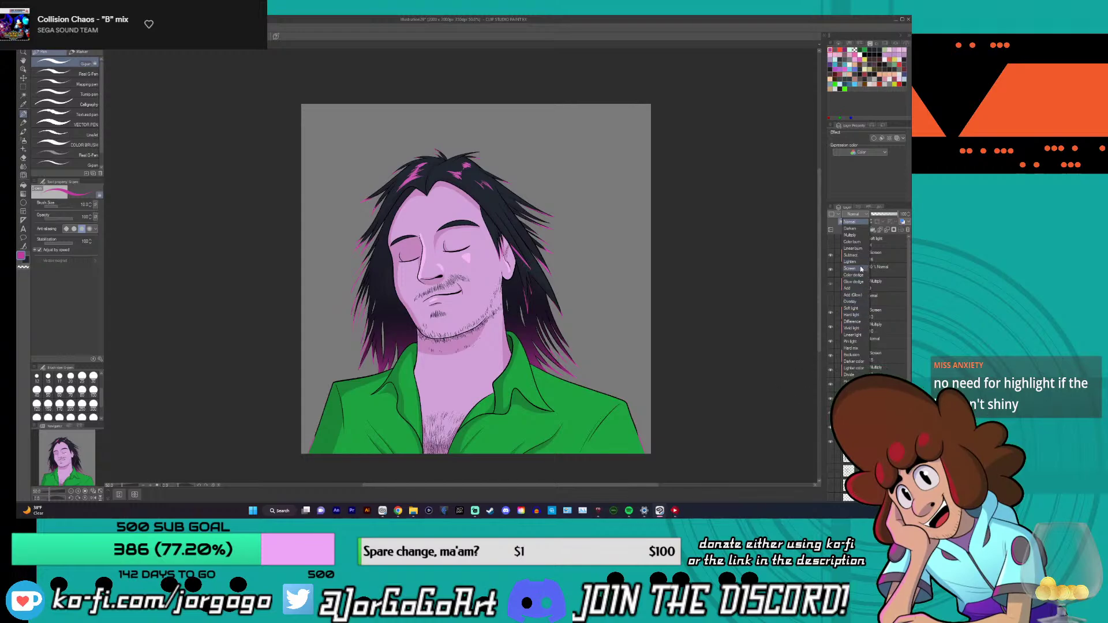
- Try the Color dodge and Glow dodge blending modes on the hair's gradient layer, and return it to Screen
{"action": "left_click", "coordinate": [857, 214]}
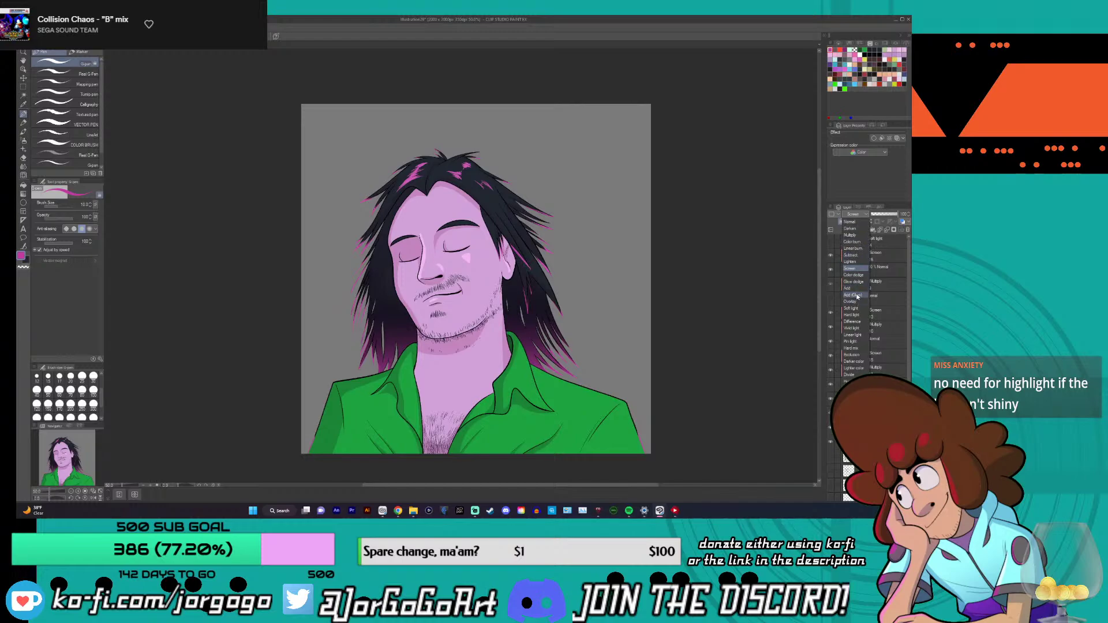
{"action": "left_click", "coordinate": [853, 275]}
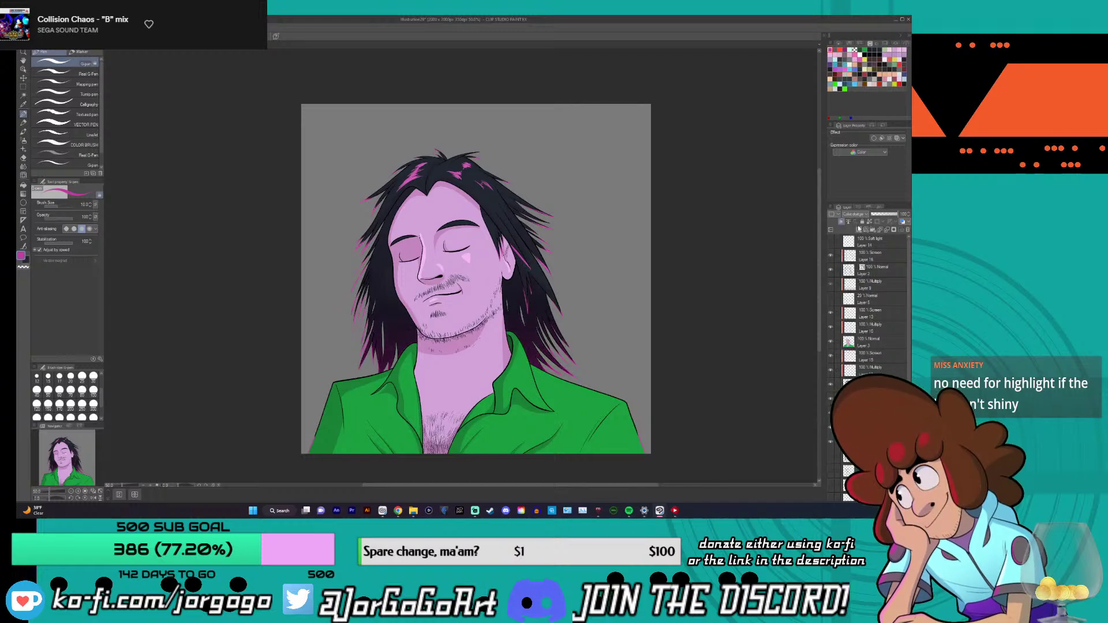
{"action": "left_click", "coordinate": [855, 214]}
{"action": "left_click", "coordinate": [858, 282]}
{"action": "left_click", "coordinate": [857, 214]}
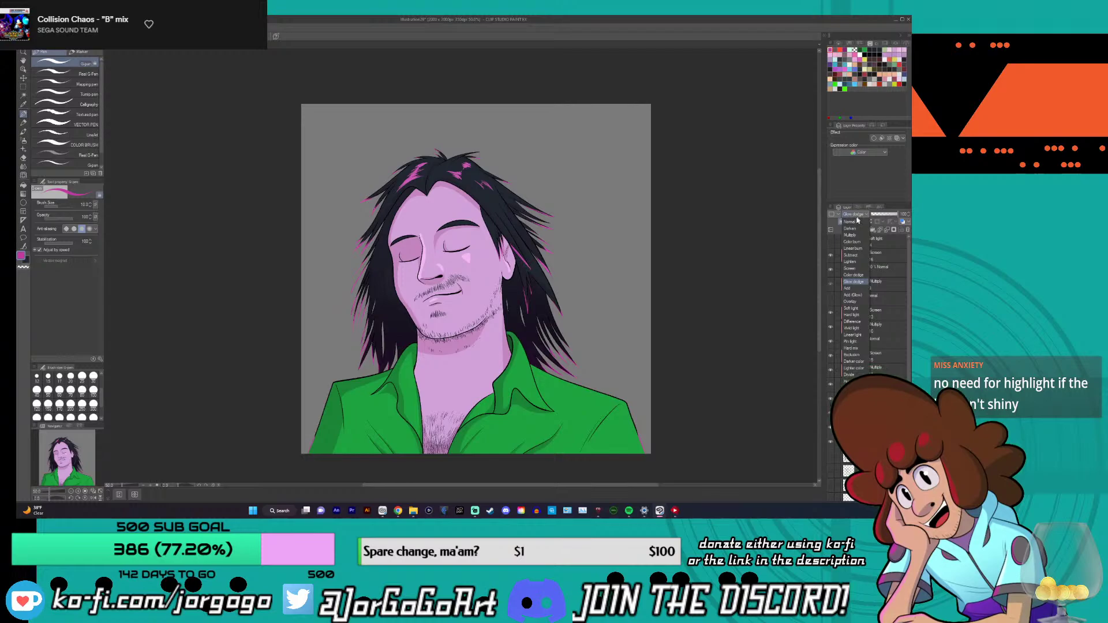
{"action": "left_click", "coordinate": [850, 269]}
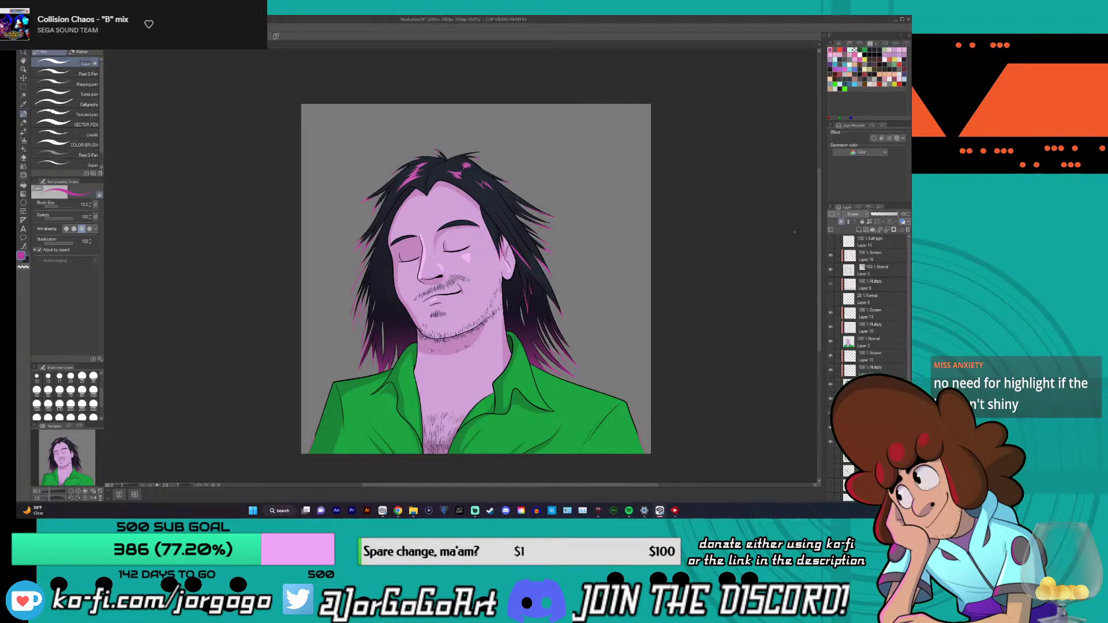
{"action": "scroll", "coordinate": [418, 273], "scroll_direction": "up", "scroll_amount": 1}
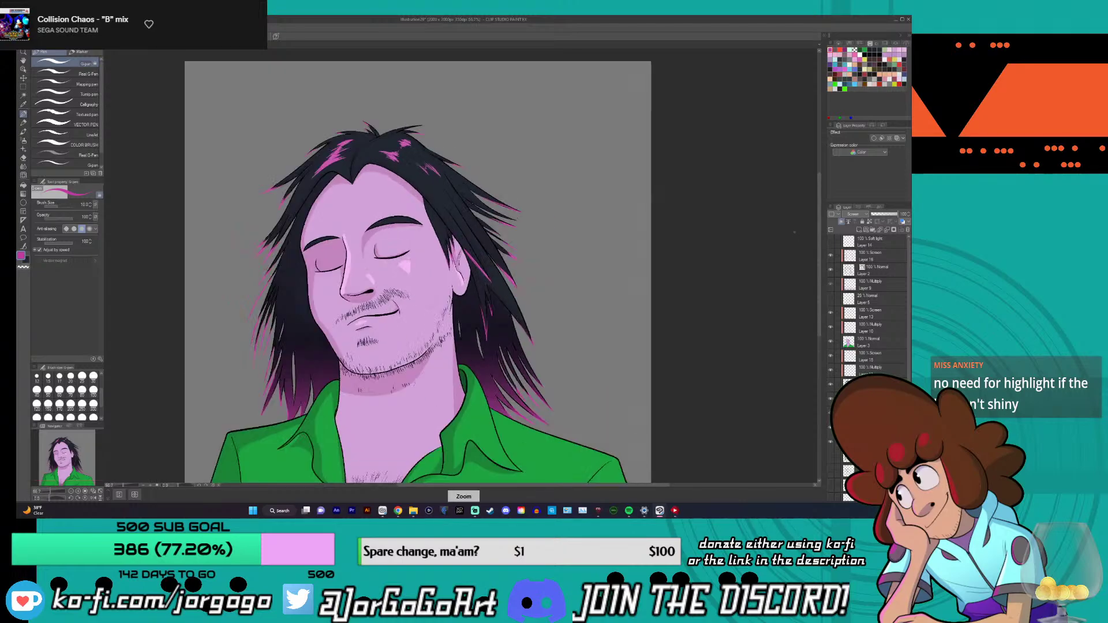
{"action": "scroll", "coordinate": [794, 233], "scroll_direction": "down", "scroll_amount": 1}
{"action": "scroll", "coordinate": [794, 232], "scroll_direction": "up", "scroll_amount": 1}
{"action": "scroll", "coordinate": [794, 232], "scroll_direction": "down", "scroll_amount": 1}
{"action": "scroll", "coordinate": [794, 232], "scroll_direction": "up", "scroll_amount": 1}
{"action": "scroll", "coordinate": [795, 232], "scroll_direction": "down", "scroll_amount": 1}
{"action": "scroll", "coordinate": [794, 232], "scroll_direction": "up", "scroll_amount": 1}
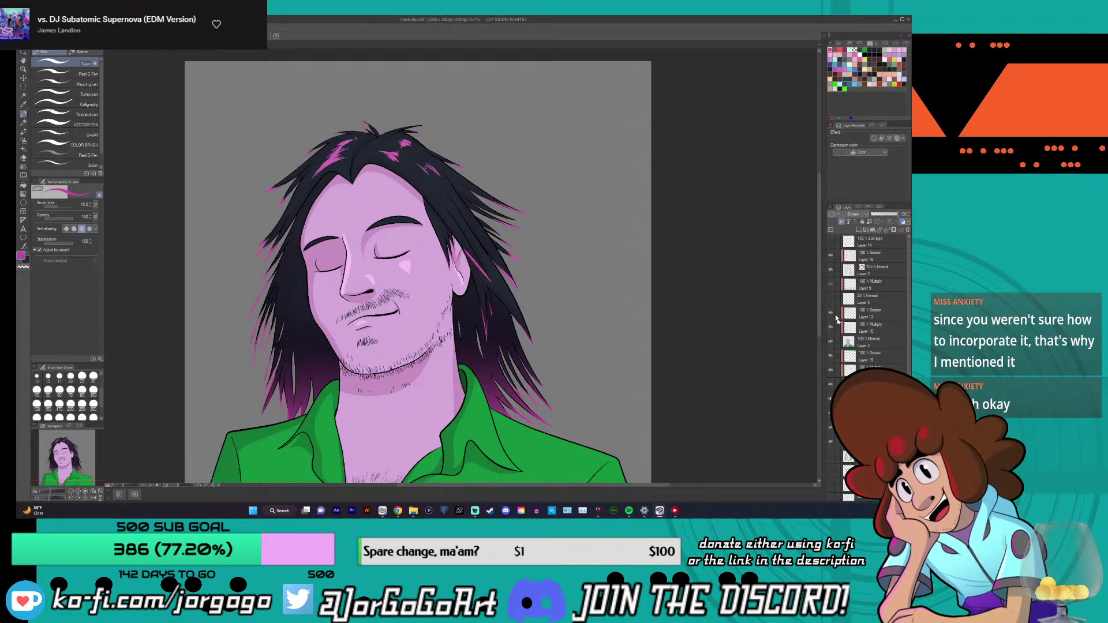
- Compare the portrait with individual highlight, shading and line art layers hidden and shown in turn
{"action": "left_click", "coordinate": [831, 355]}
{"action": "left_click", "coordinate": [831, 356]}
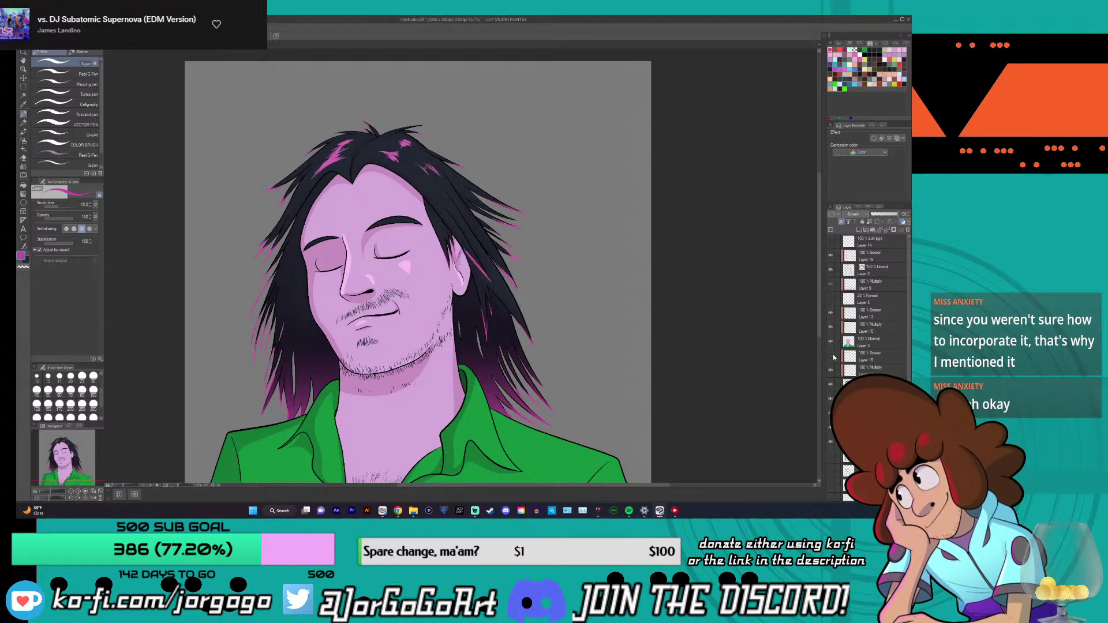
{"action": "left_click", "coordinate": [831, 355]}
{"action": "left_click", "coordinate": [832, 356]}
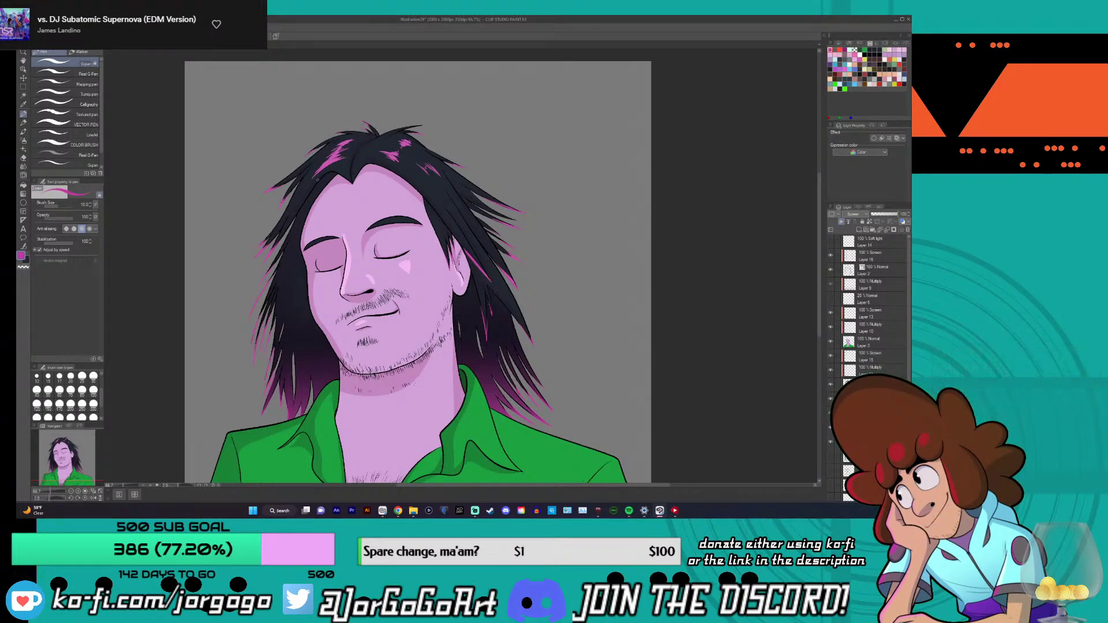
{"action": "scroll", "coordinate": [379, 196], "scroll_direction": "up", "scroll_amount": 3}
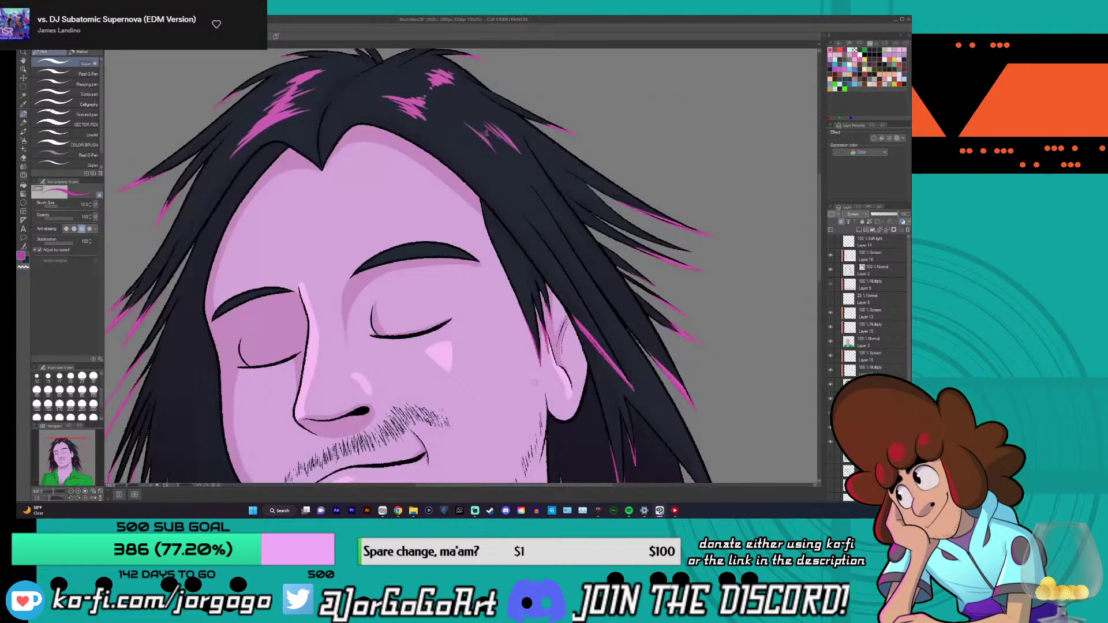
{"action": "left_click", "coordinate": [831, 313]}
{"action": "left_click", "coordinate": [831, 313]}
{"action": "left_click", "coordinate": [832, 300]}
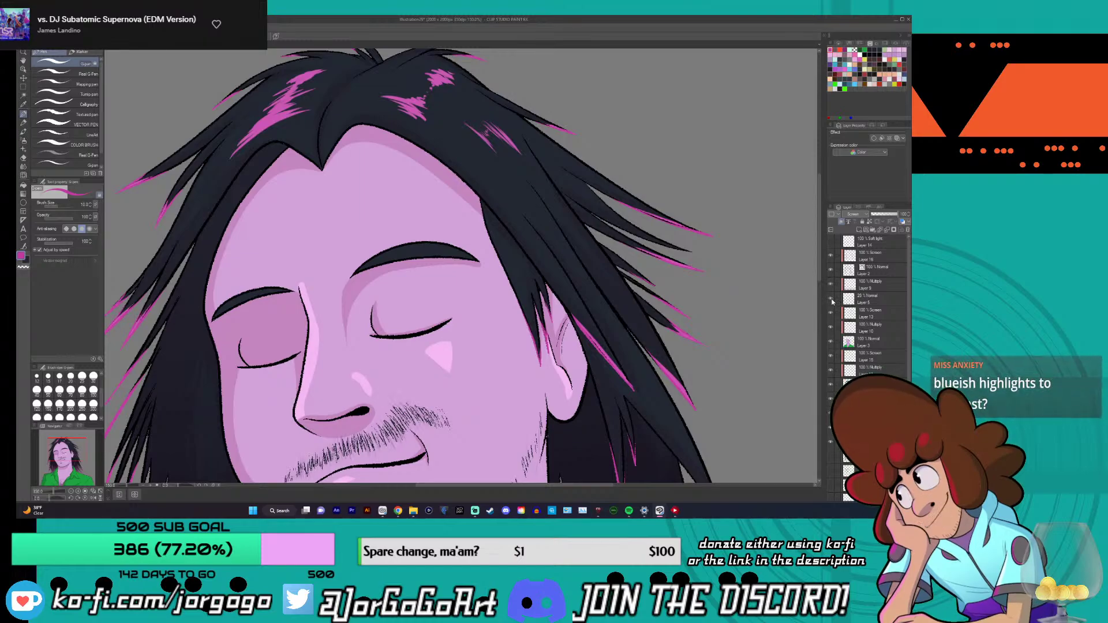
{"action": "left_click", "coordinate": [832, 300]}
{"action": "left_click", "coordinate": [832, 270]}
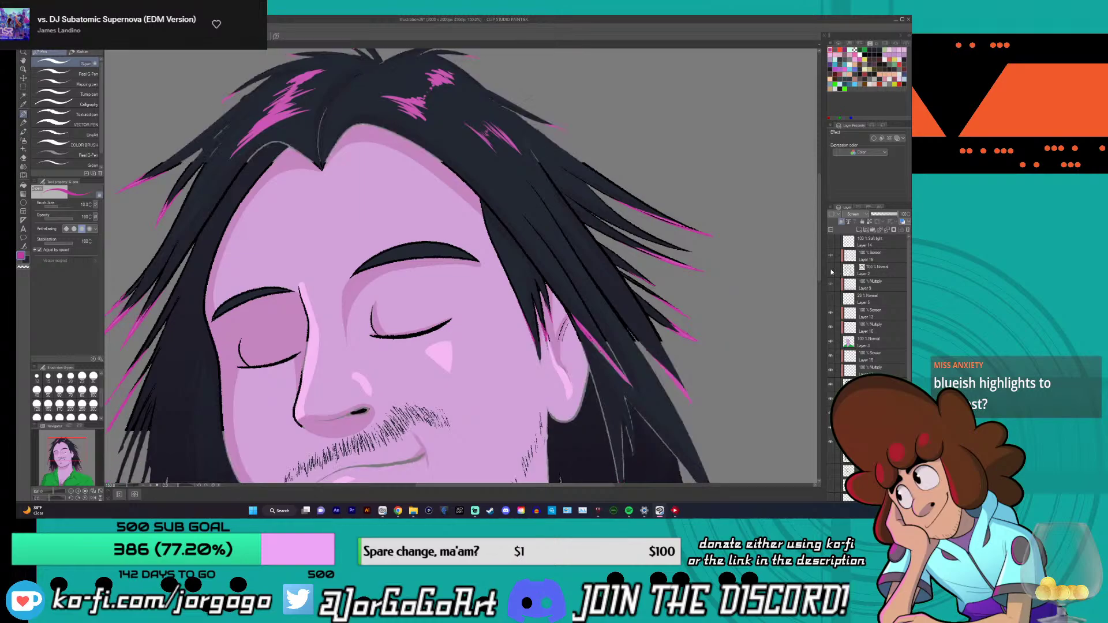
{"action": "left_click", "coordinate": [831, 270]}
{"action": "left_click", "coordinate": [832, 256]}
{"action": "left_click", "coordinate": [832, 258]}
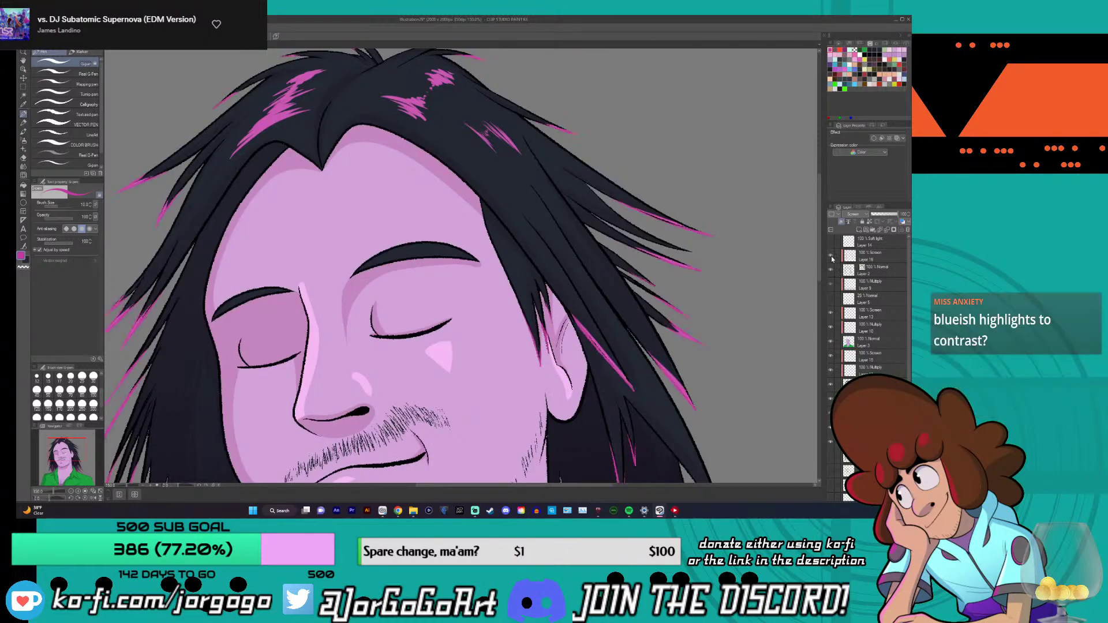
- Select the Screen layer holding the hair highlights and add thin magenta streaks down the side hair above the ear
{"action": "scroll", "coordinate": [909, 310], "scroll_direction": "down", "scroll_amount": 3}
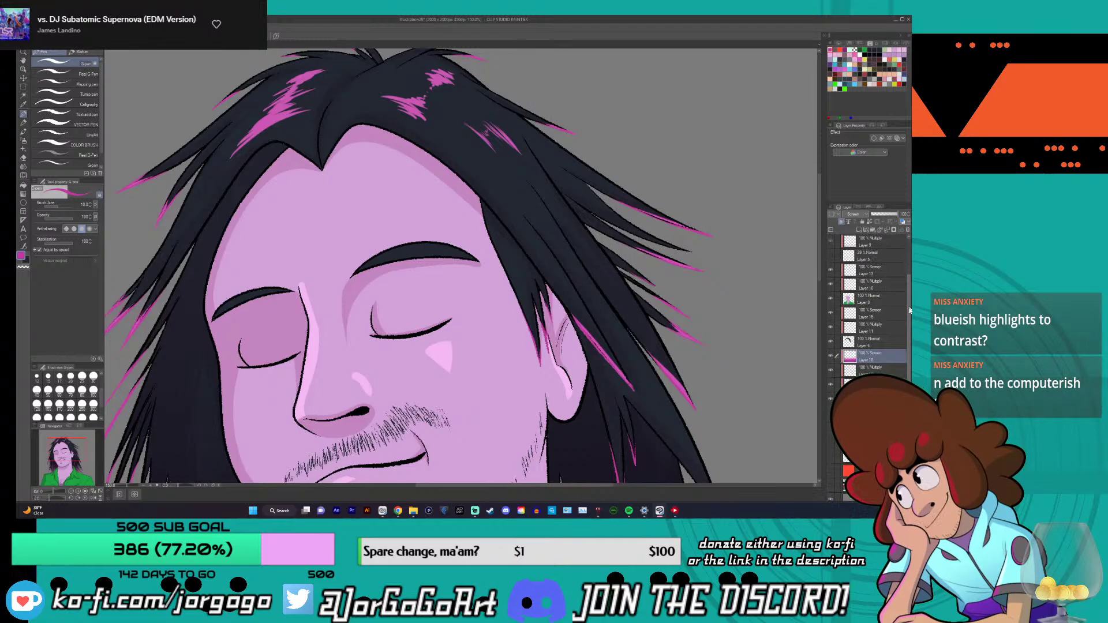
{"action": "left_click", "coordinate": [866, 307]}
{"action": "left_click", "coordinate": [832, 309]}
{"action": "left_click", "coordinate": [832, 309]}
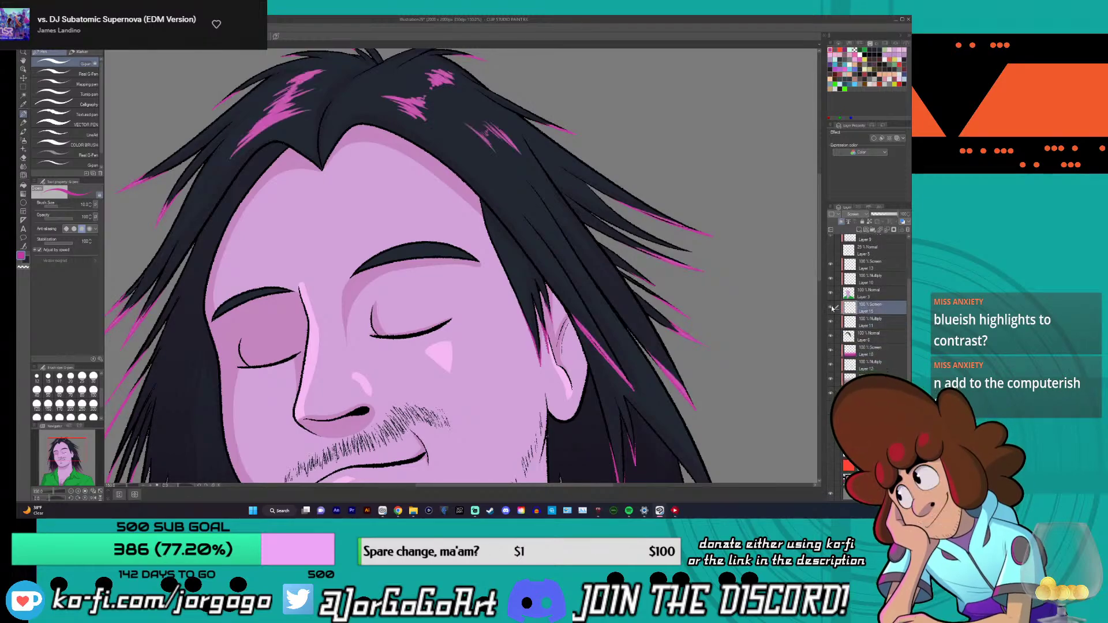
{"action": "left_click", "coordinate": [832, 309]}
{"action": "left_click", "coordinate": [832, 309]}
{"action": "scroll", "coordinate": [561, 245], "scroll_direction": "down", "scroll_amount": 4}
{"action": "scroll", "coordinate": [560, 223], "scroll_direction": "up", "scroll_amount": 4}
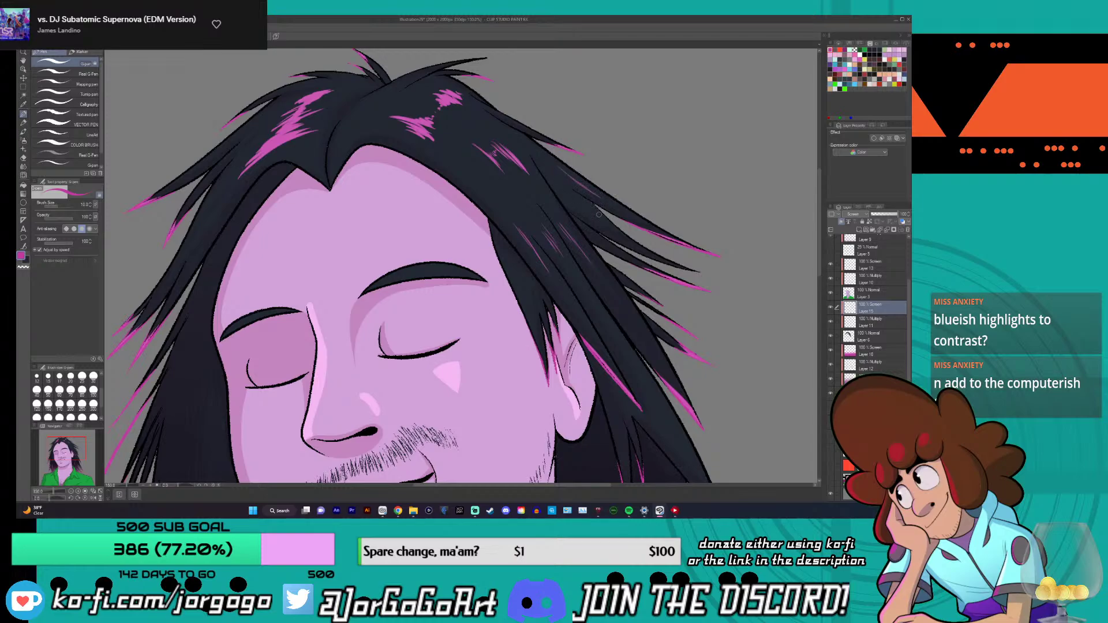
{"action": "scroll", "coordinate": [619, 230], "scroll_direction": "down", "scroll_amount": 3}
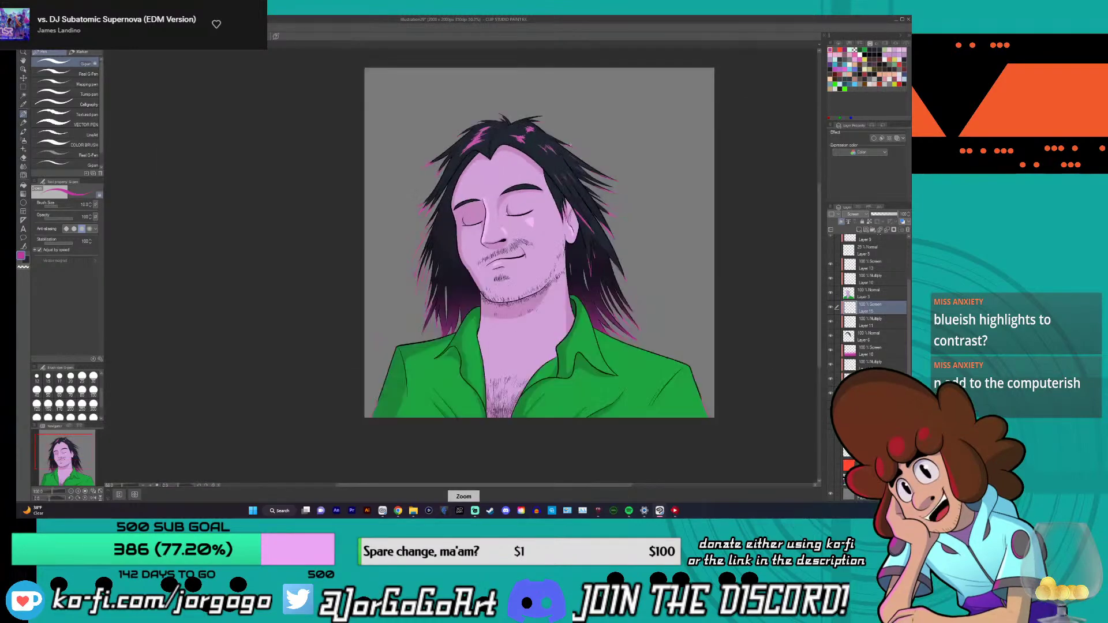
{"action": "scroll", "coordinate": [570, 145], "scroll_direction": "up", "scroll_amount": 1}
{"action": "scroll", "coordinate": [570, 146], "scroll_direction": "up", "scroll_amount": 1}
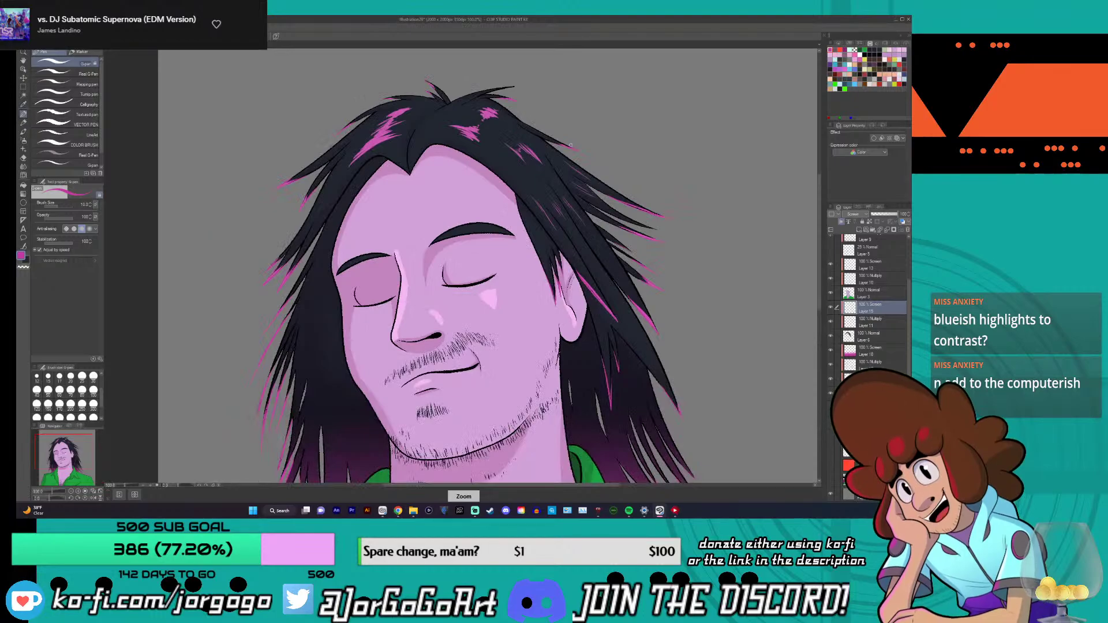
- Inspect the magenta streaks in the hair at several magnifications and undo the last stroke
{"action": "scroll", "coordinate": [571, 146], "scroll_direction": "down", "scroll_amount": 2}
{"action": "scroll", "coordinate": [570, 146], "scroll_direction": "up", "scroll_amount": 1}
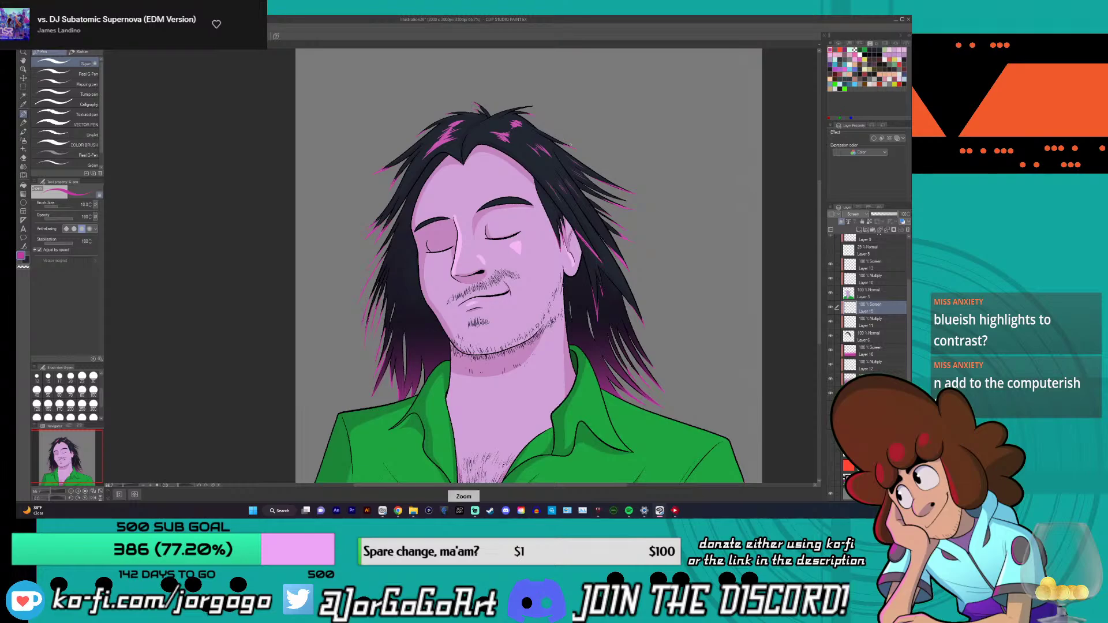
{"action": "scroll", "coordinate": [570, 146], "scroll_direction": "down", "scroll_amount": 2}
{"action": "scroll", "coordinate": [570, 145], "scroll_direction": "up", "scroll_amount": 3}
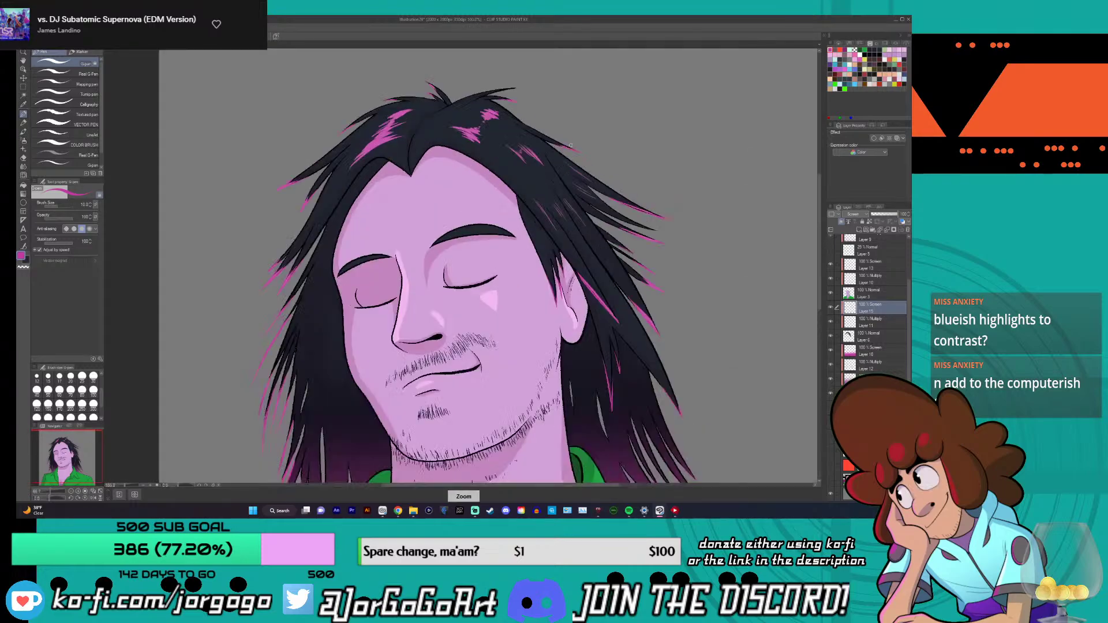
{"action": "scroll", "coordinate": [570, 145], "scroll_direction": "up", "scroll_amount": 1}
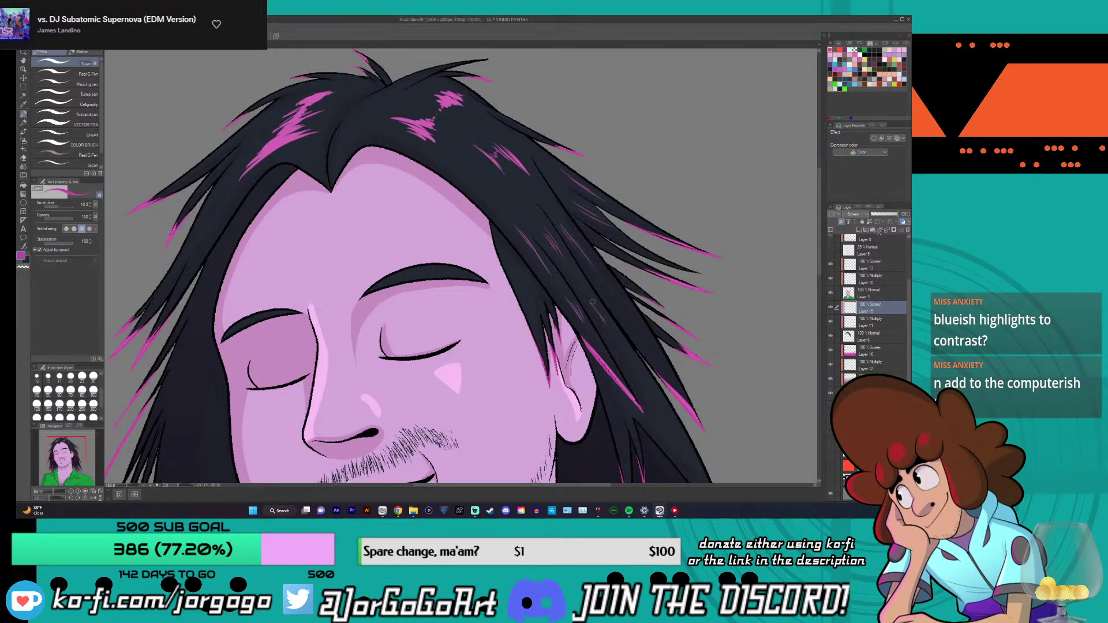
{"action": "scroll", "coordinate": [612, 350], "scroll_direction": "down", "scroll_amount": 2}
{"action": "scroll", "coordinate": [612, 350], "scroll_direction": "up", "scroll_amount": 2}
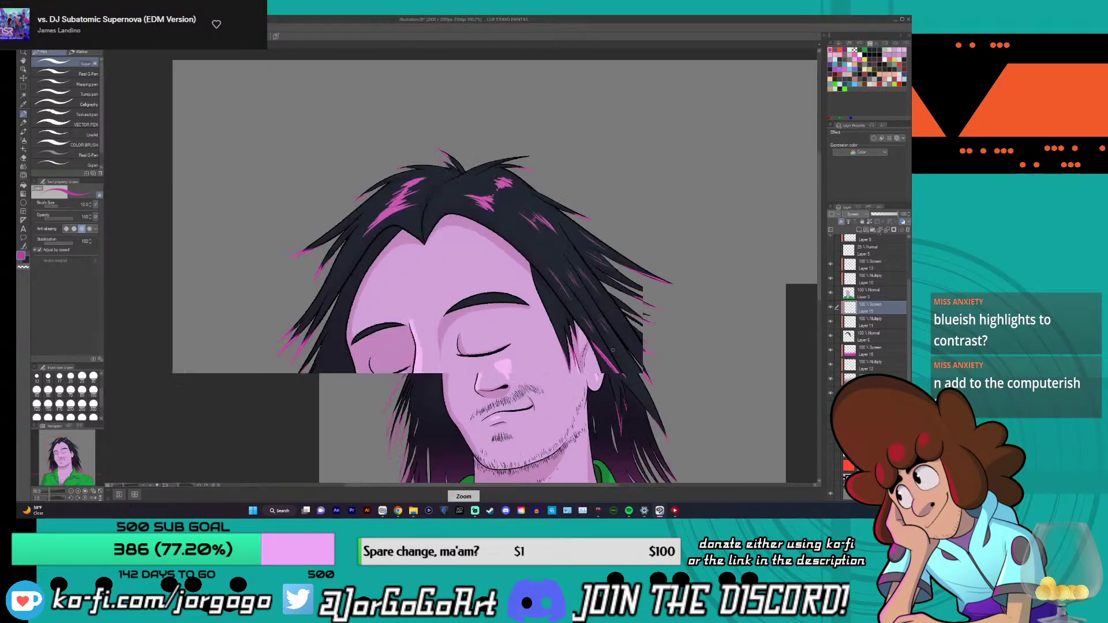
{"action": "scroll", "coordinate": [612, 349], "scroll_direction": "down", "scroll_amount": 2}
{"action": "scroll", "coordinate": [613, 350], "scroll_direction": "up", "scroll_amount": 2}
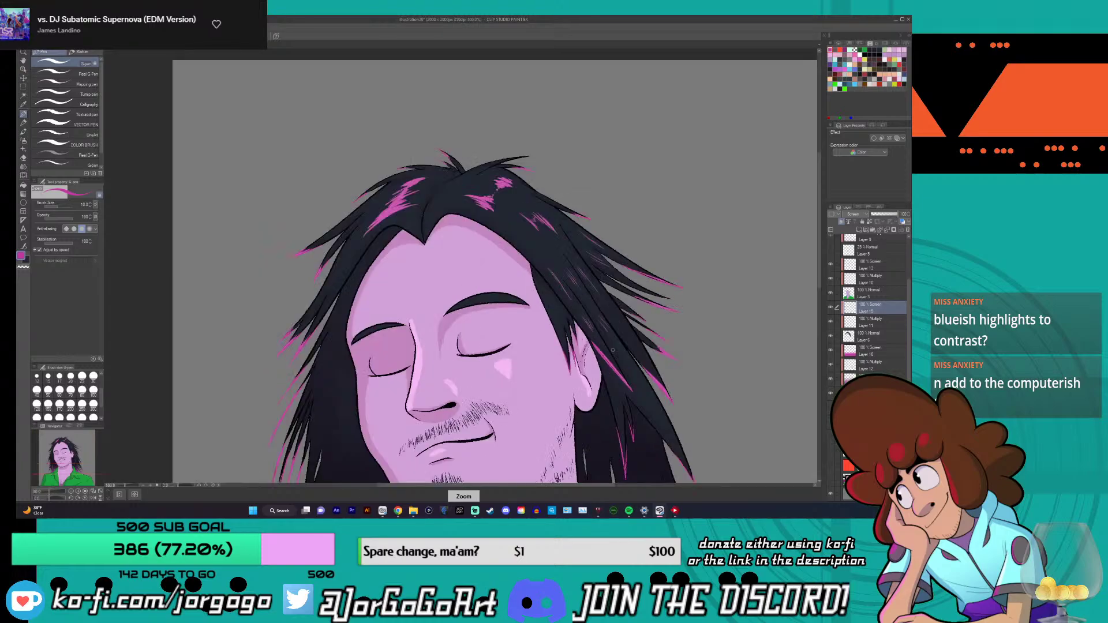
{"action": "scroll", "coordinate": [612, 350], "scroll_direction": "down", "scroll_amount": 2}
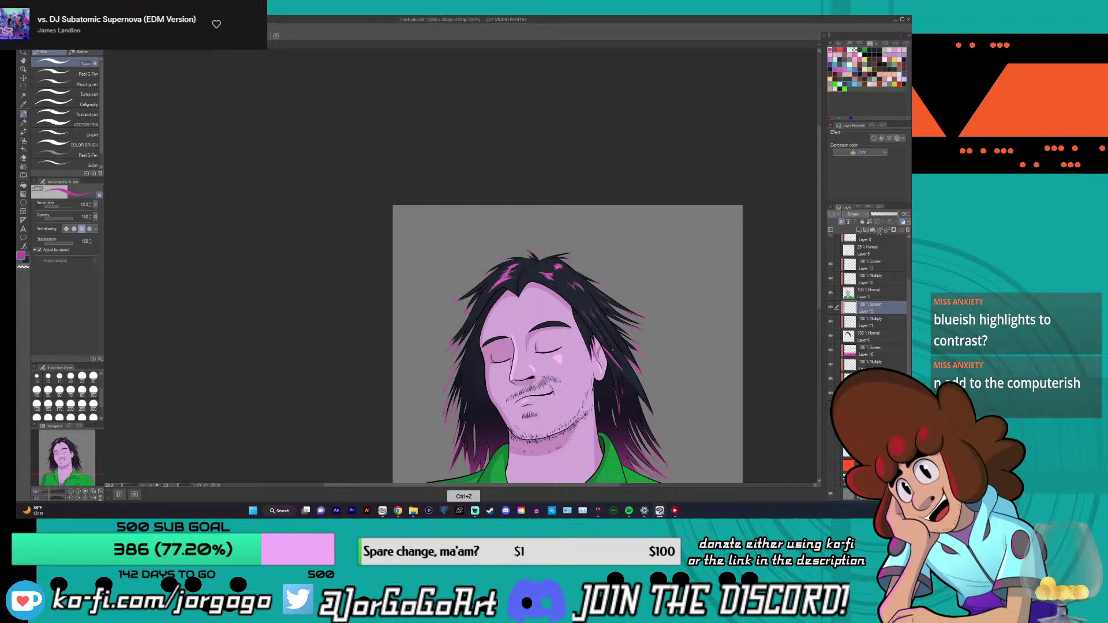
{"action": "key", "text": "ctrl+z"}
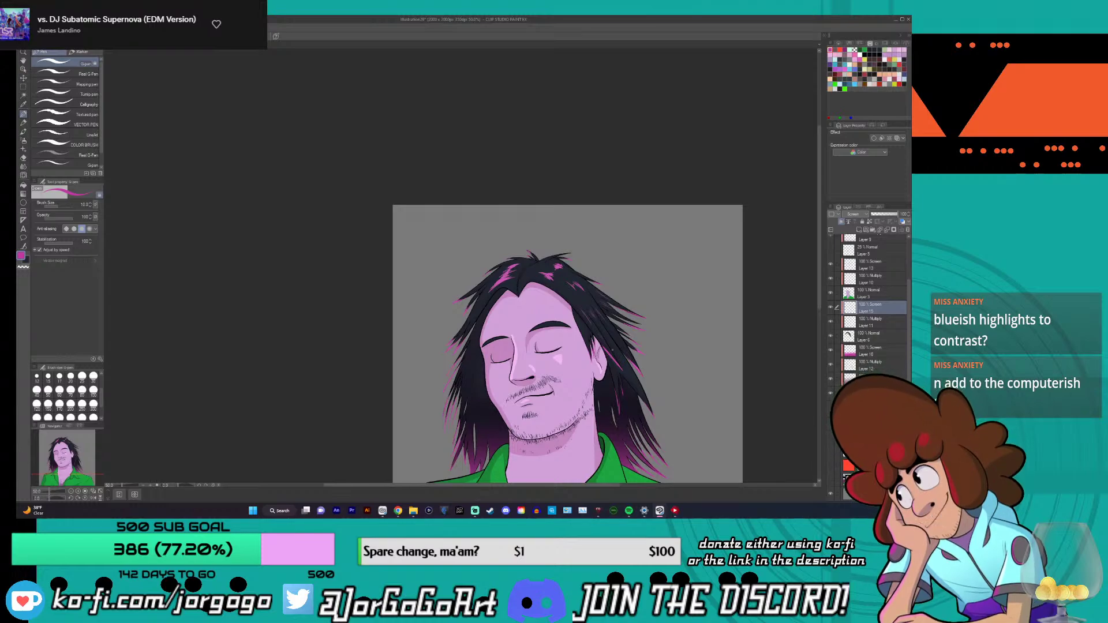
- Examine the magenta hair highlights close up and within the whole portrait
{"action": "scroll", "coordinate": [613, 350], "scroll_direction": "up", "scroll_amount": 3}
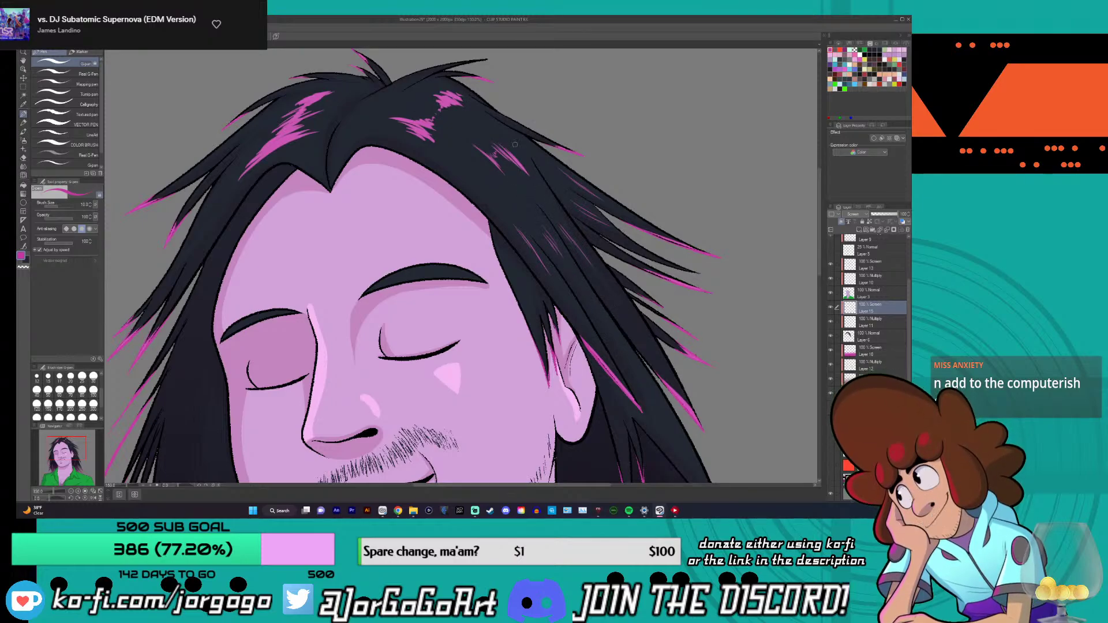
{"action": "key", "text": "ctrl+minus"}
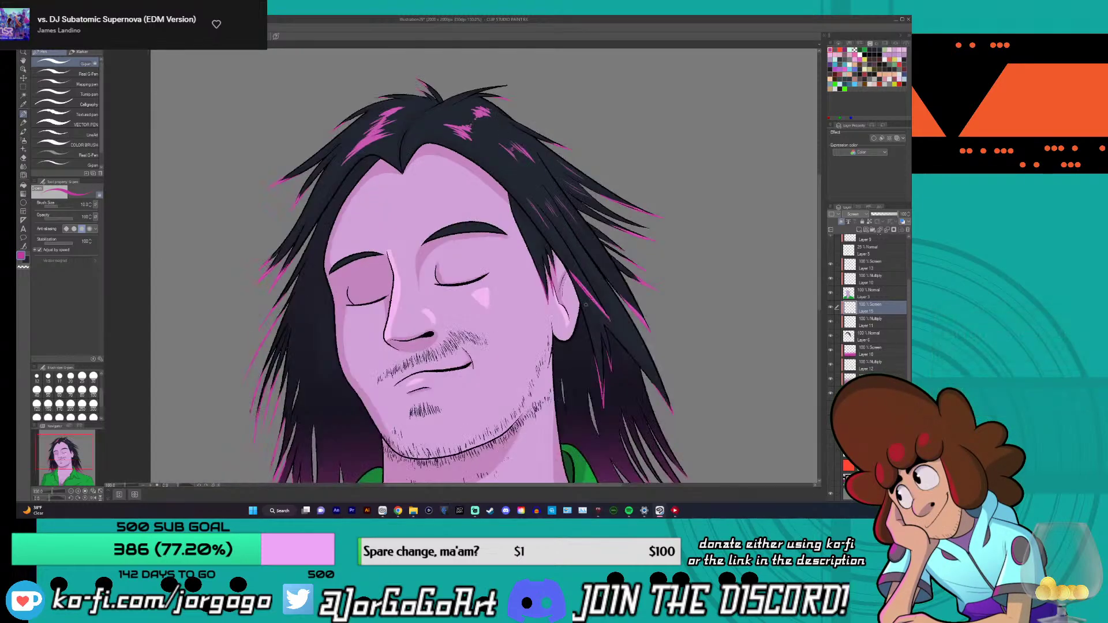
{"action": "key", "text": "ctrl+minus"}
{"action": "key", "text": "ctrl+minus"}
{"action": "key", "text": "ctrl+plus"}
{"action": "key", "text": "ctrl+minus"}
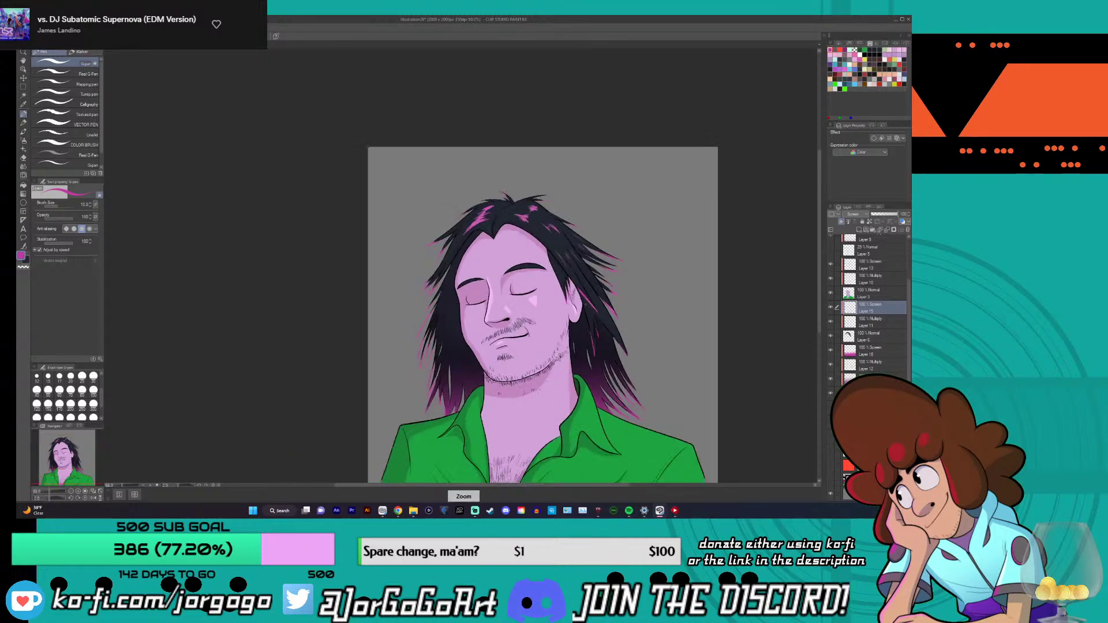
{"action": "key", "text": "ctrl+minus"}
{"action": "key", "text": "ctrl+minus"}
{"action": "key", "text": "ctrl+plus"}
{"action": "key", "text": "ctrl+minus"}
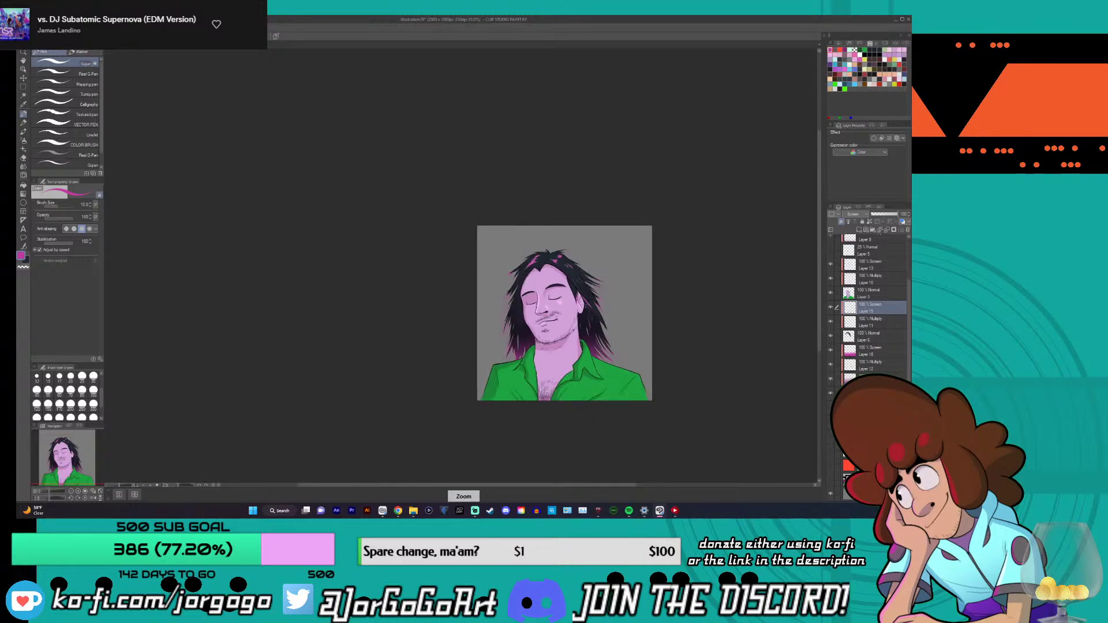
{"action": "key", "text": "ctrl+plus"}
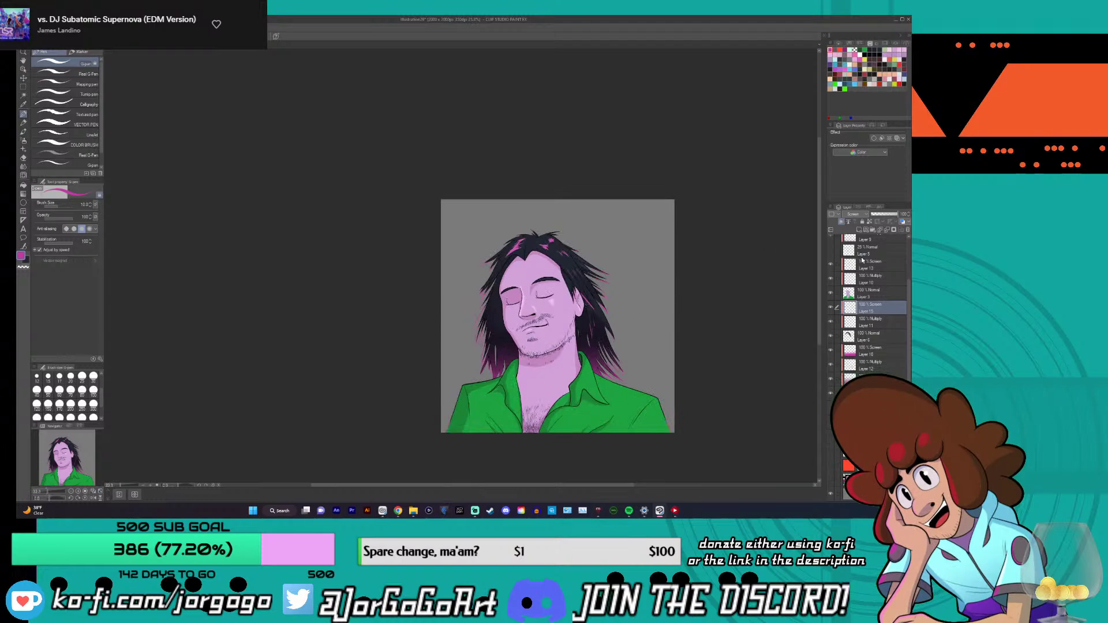
- Delete the hidden low-opacity Normal layer and toggle the visibility of the Multiply layer directly above it
{"action": "scroll", "coordinate": [832, 273], "scroll_direction": "up", "scroll_amount": 3}
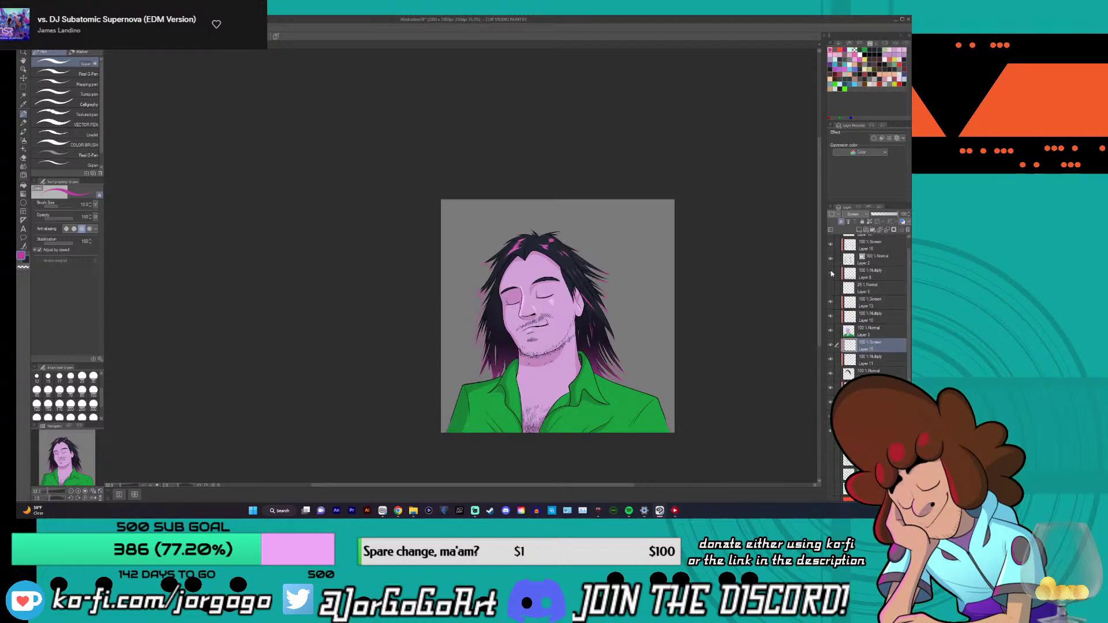
{"action": "left_click", "coordinate": [849, 288]}
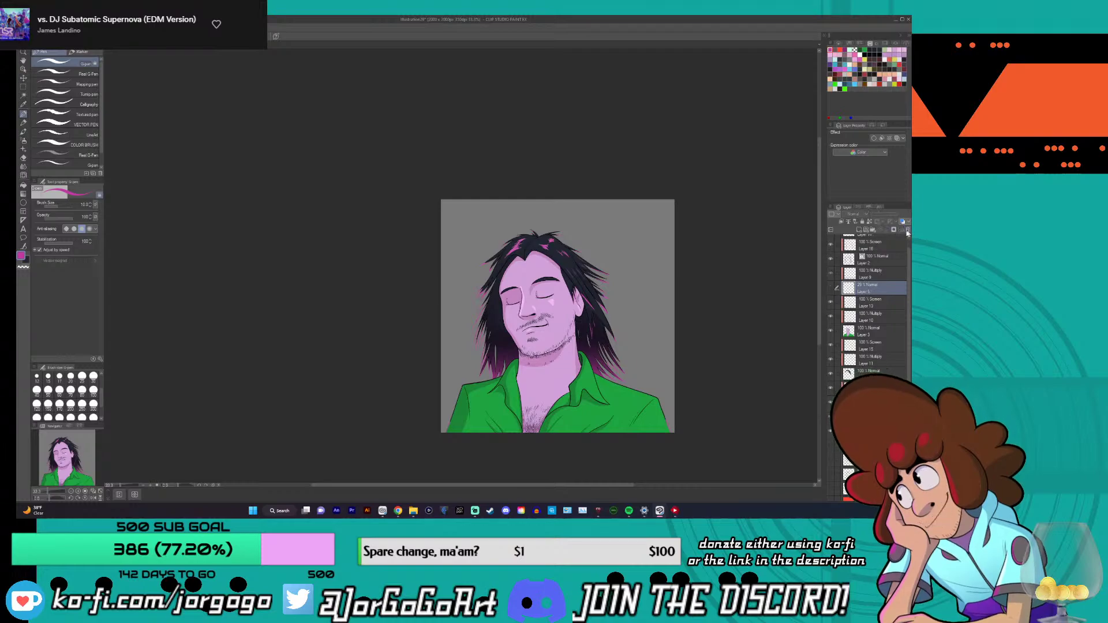
{"action": "left_click", "coordinate": [880, 231]}
{"action": "left_click", "coordinate": [472, 194]}
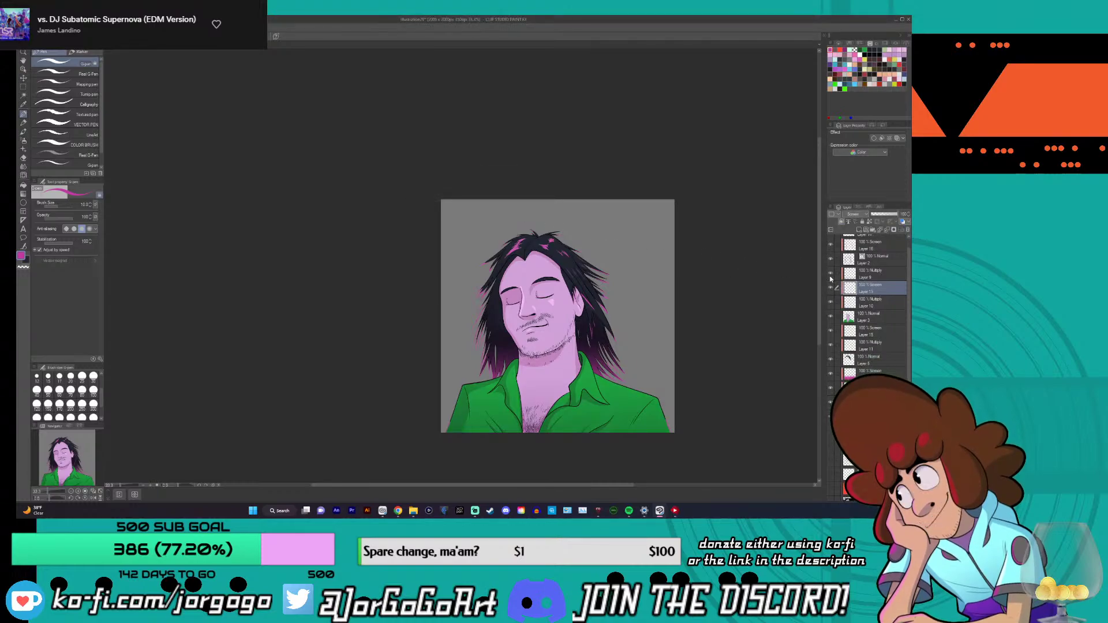
{"action": "left_click", "coordinate": [831, 274]}
{"action": "left_click", "coordinate": [832, 275]}
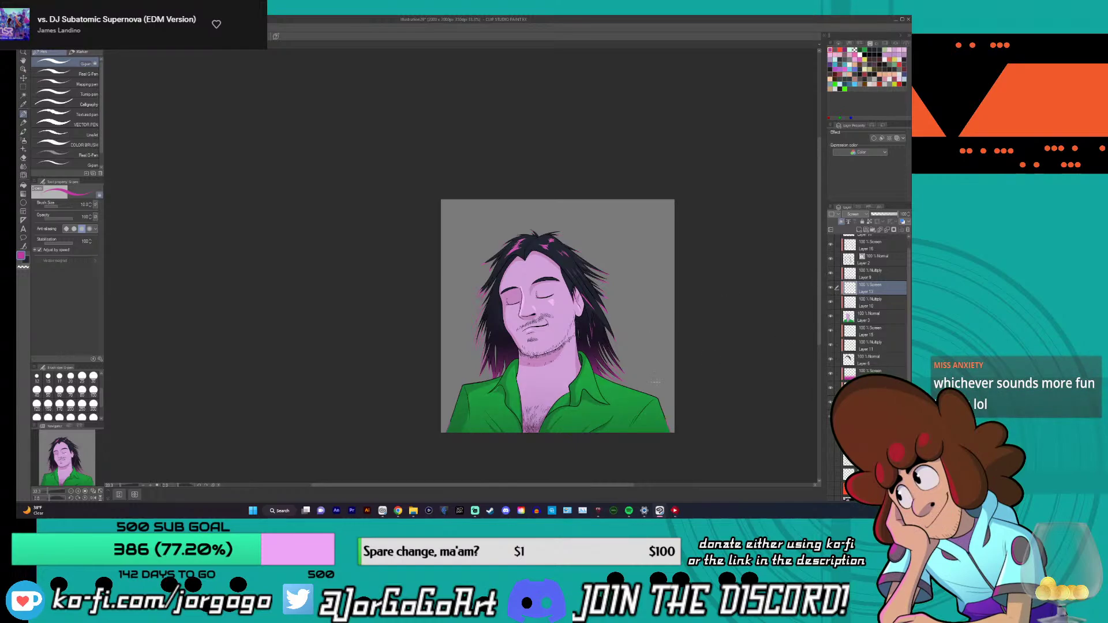
- Check how the hair highlights and magenta tips read on the face and shoulders at closer and wider views
{"action": "scroll", "coordinate": [468, 439], "scroll_direction": "up", "scroll_amount": 1}
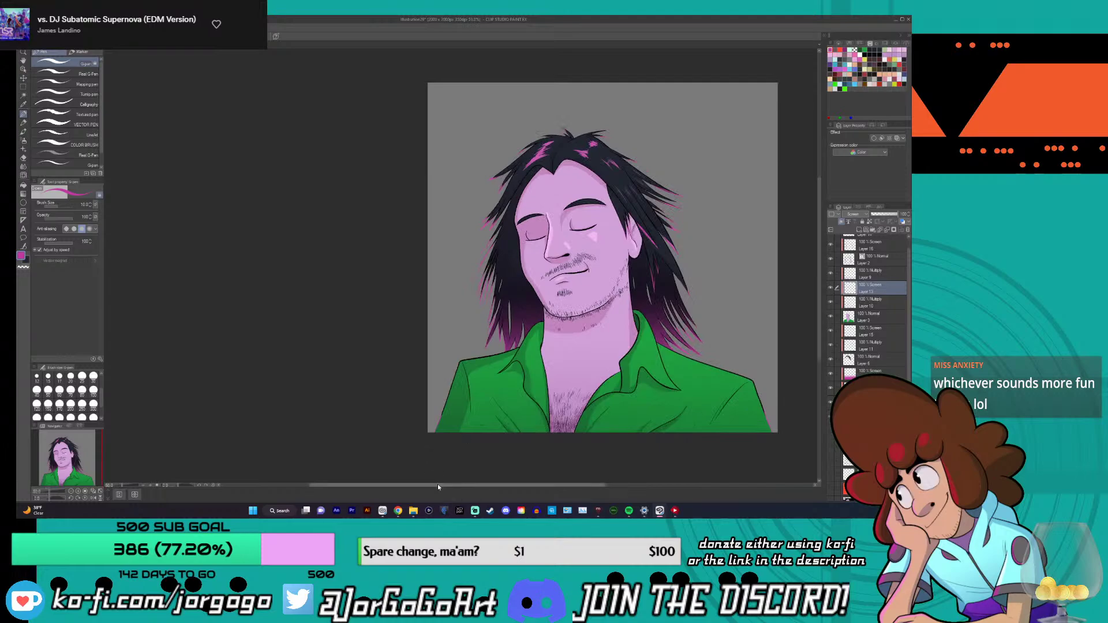
{"action": "scroll", "coordinate": [466, 484], "scroll_direction": "up", "scroll_amount": 1}
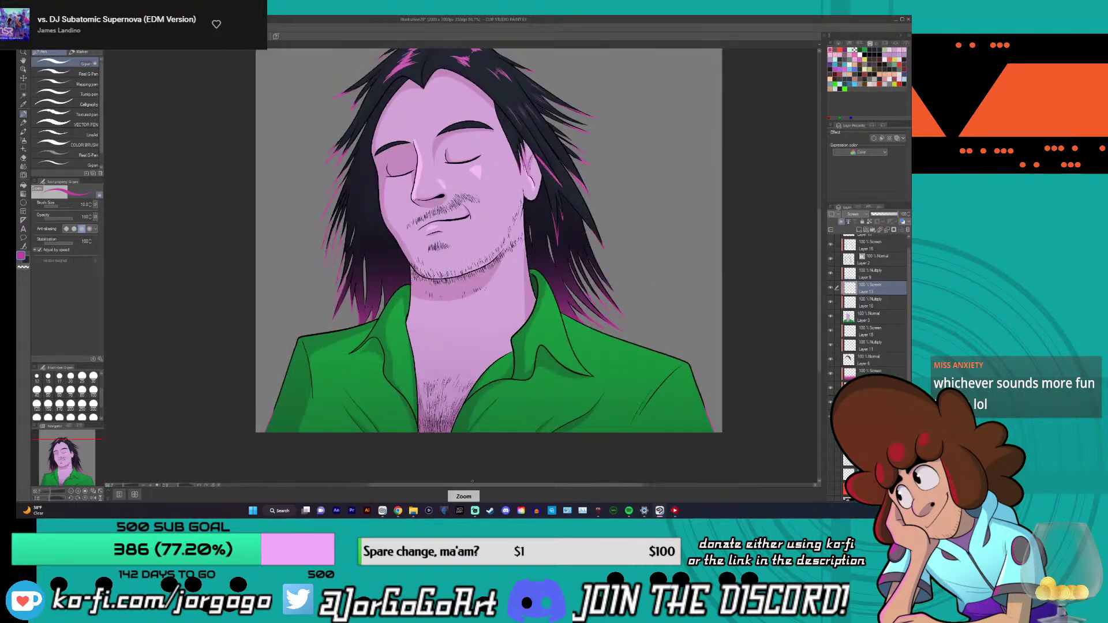
{"action": "scroll", "coordinate": [472, 480], "scroll_direction": "up", "scroll_amount": 2}
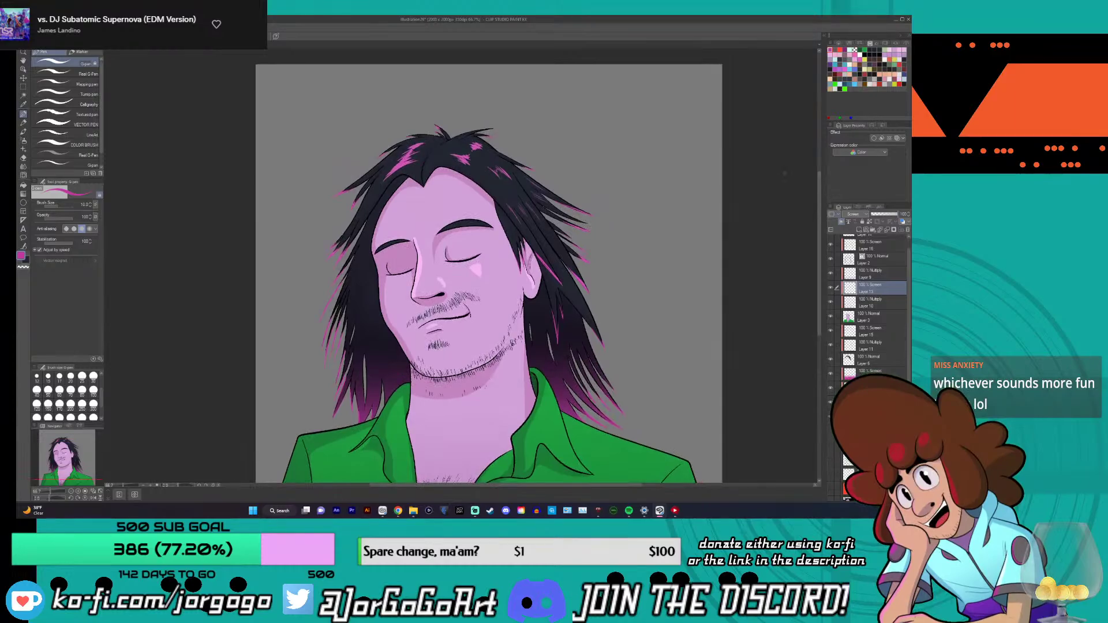
{"action": "scroll", "coordinate": [785, 173], "scroll_direction": "up", "scroll_amount": 1}
{"action": "scroll", "coordinate": [782, 172], "scroll_direction": "up", "scroll_amount": 1}
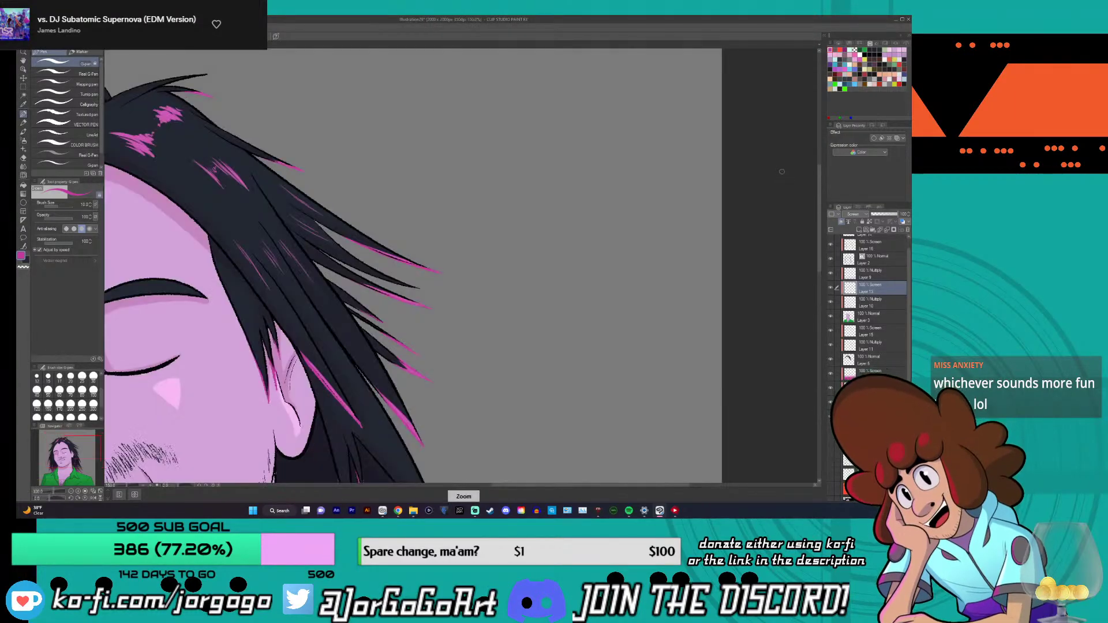
{"action": "scroll", "coordinate": [782, 172], "scroll_direction": "down", "scroll_amount": 2}
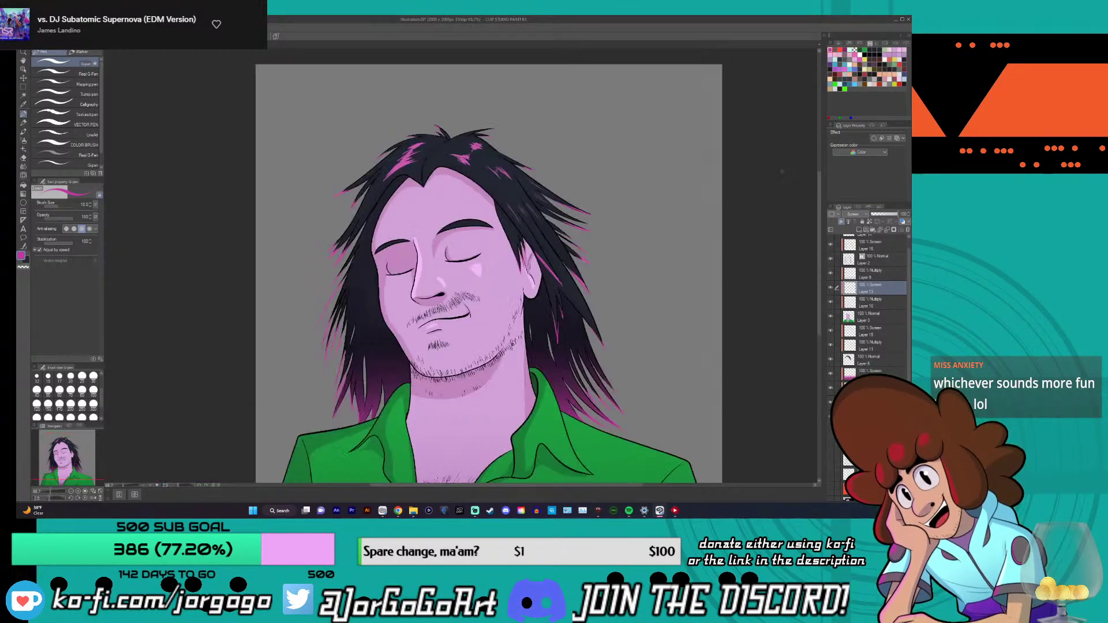
{"action": "scroll", "coordinate": [782, 171], "scroll_direction": "up", "scroll_amount": 1}
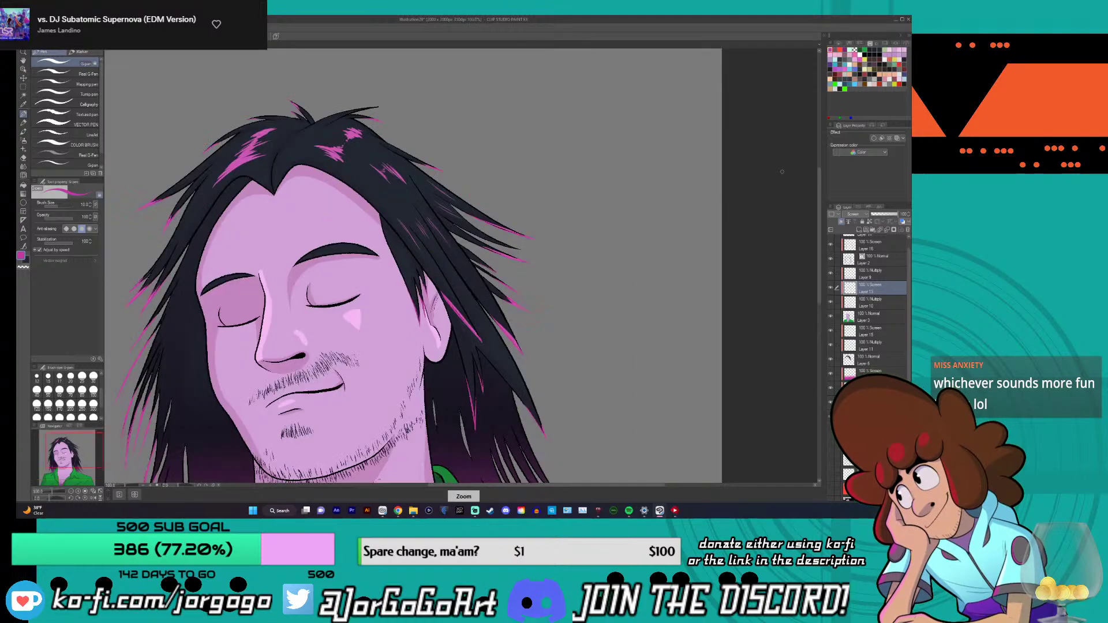
{"action": "scroll", "coordinate": [782, 171], "scroll_direction": "down", "scroll_amount": 1}
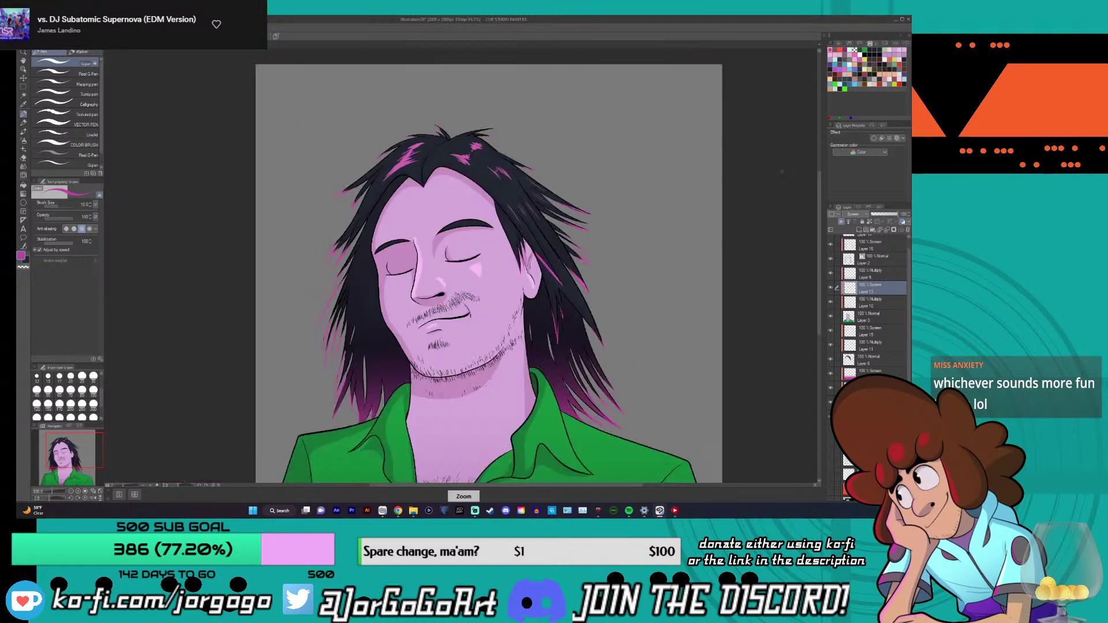
{"action": "scroll", "coordinate": [783, 172], "scroll_direction": "up", "scroll_amount": 1}
{"action": "scroll", "coordinate": [782, 171], "scroll_direction": "down", "scroll_amount": 1}
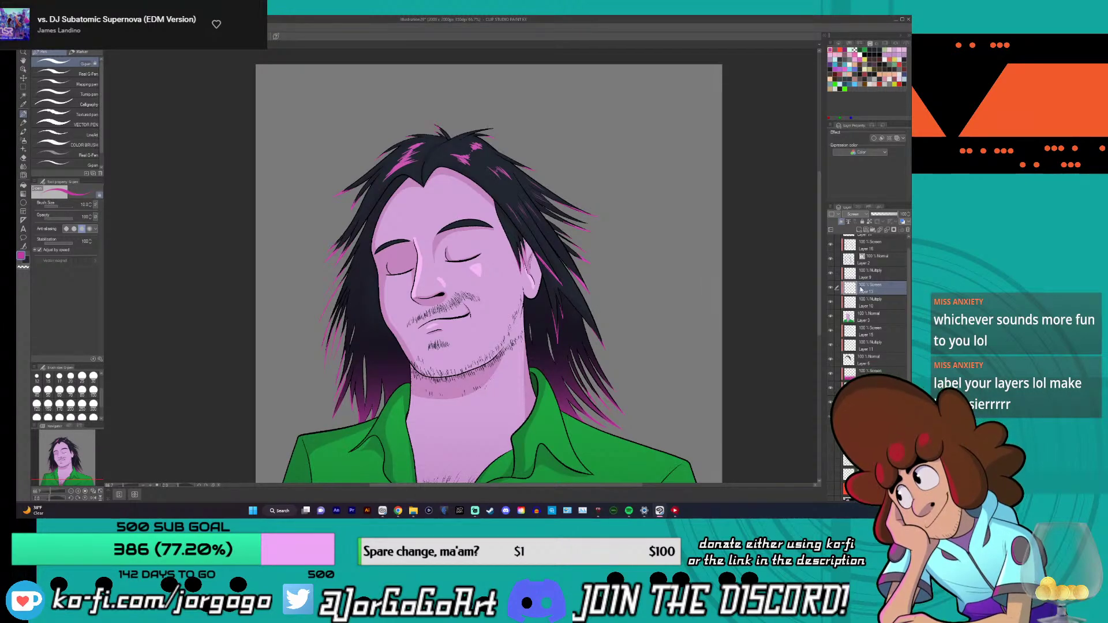
- Compare the portrait with the skin and shirt's Multiply shading layer hidden and shown, and select the Normal layer below it
{"action": "left_click", "coordinate": [872, 305]}
{"action": "left_click", "coordinate": [831, 304]}
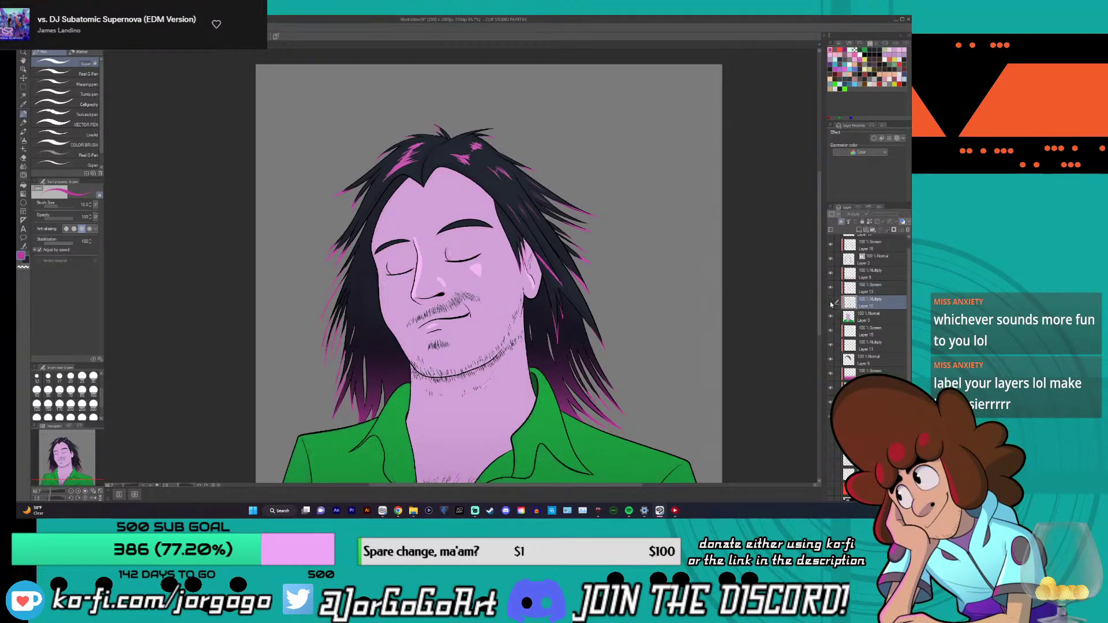
{"action": "left_click", "coordinate": [831, 304]}
{"action": "left_click", "coordinate": [831, 305]}
{"action": "left_click", "coordinate": [831, 304]}
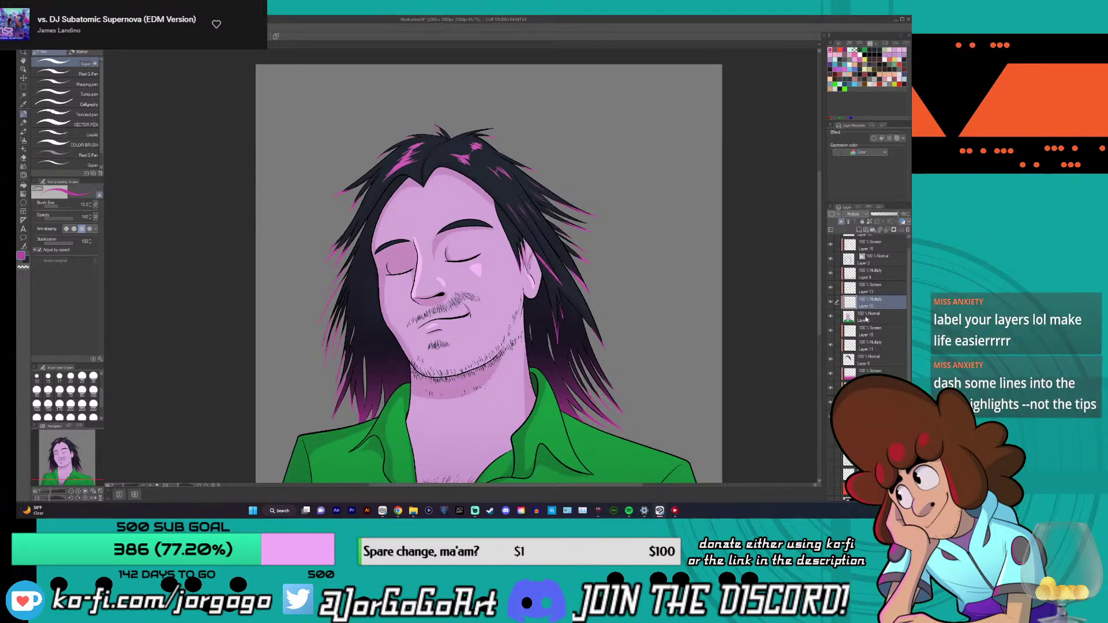
{"action": "left_click", "coordinate": [829, 315]}
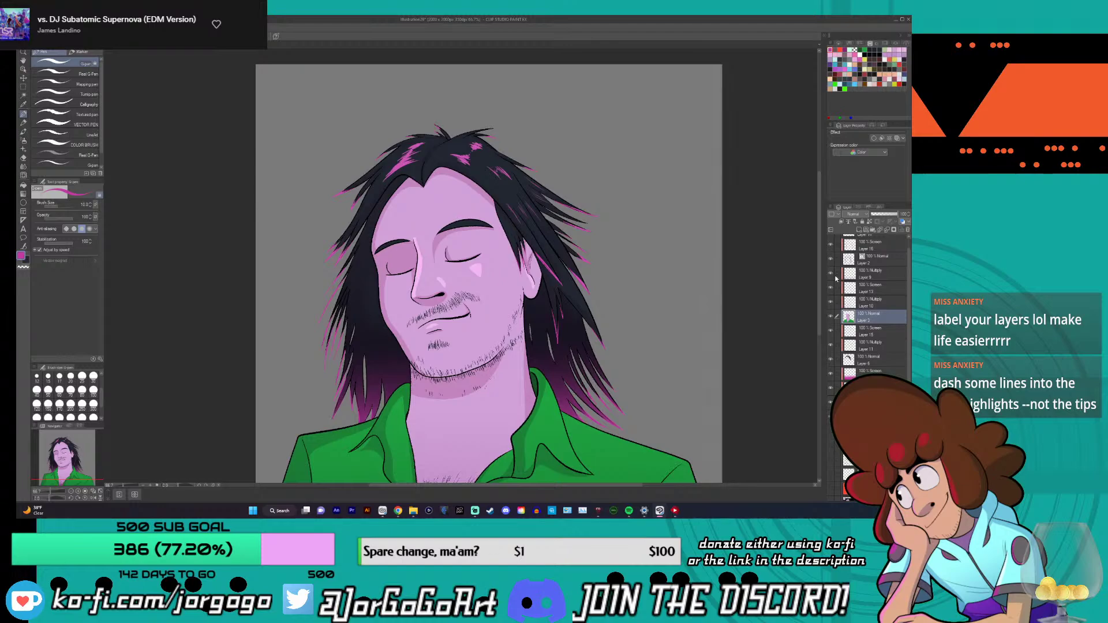
- Bring up the color wheel and select the Screen layer holding the hair highlights, below the figure's Normal layer
{"action": "scroll", "coordinate": [889, 298], "scroll_direction": "up", "scroll_amount": 1}
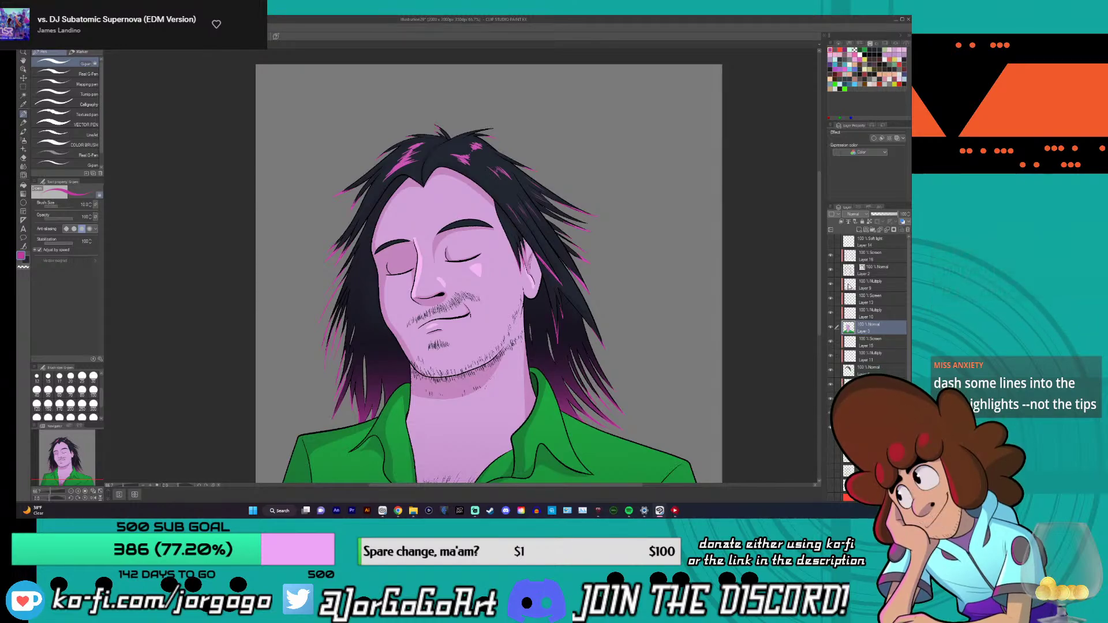
{"action": "left_click", "coordinate": [838, 45]}
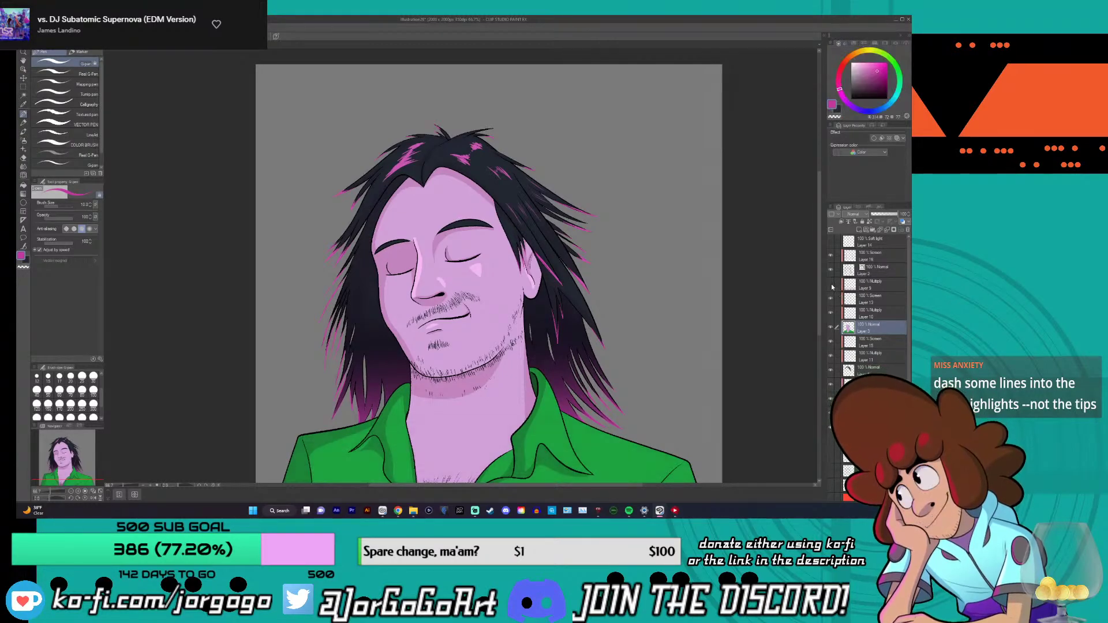
{"action": "left_click", "coordinate": [872, 301]}
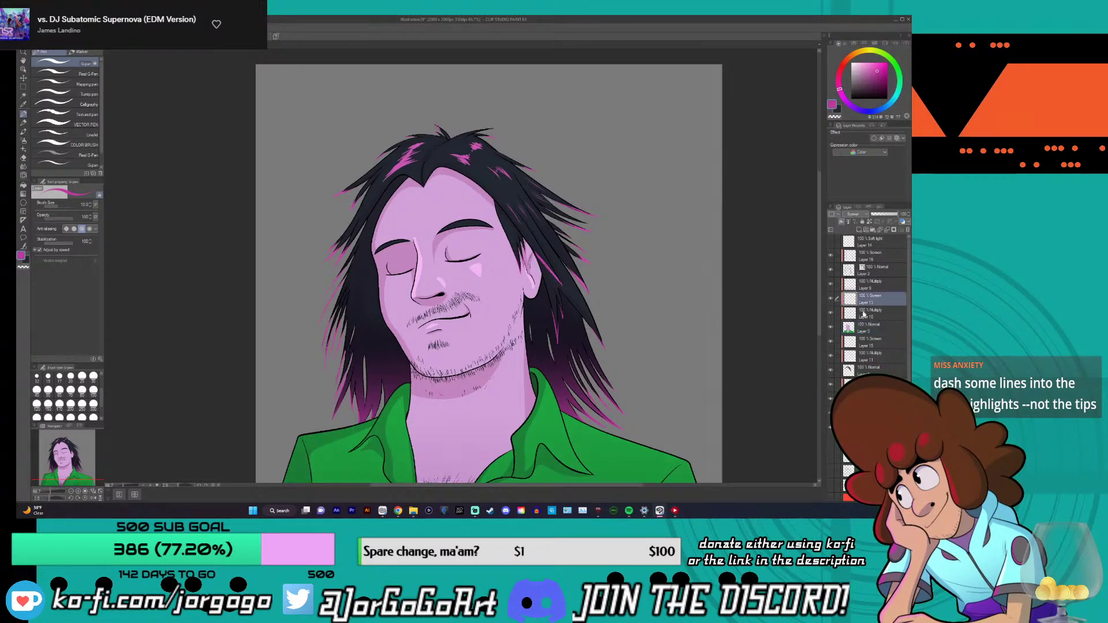
{"action": "scroll", "coordinate": [910, 287], "scroll_direction": "down", "scroll_amount": 1}
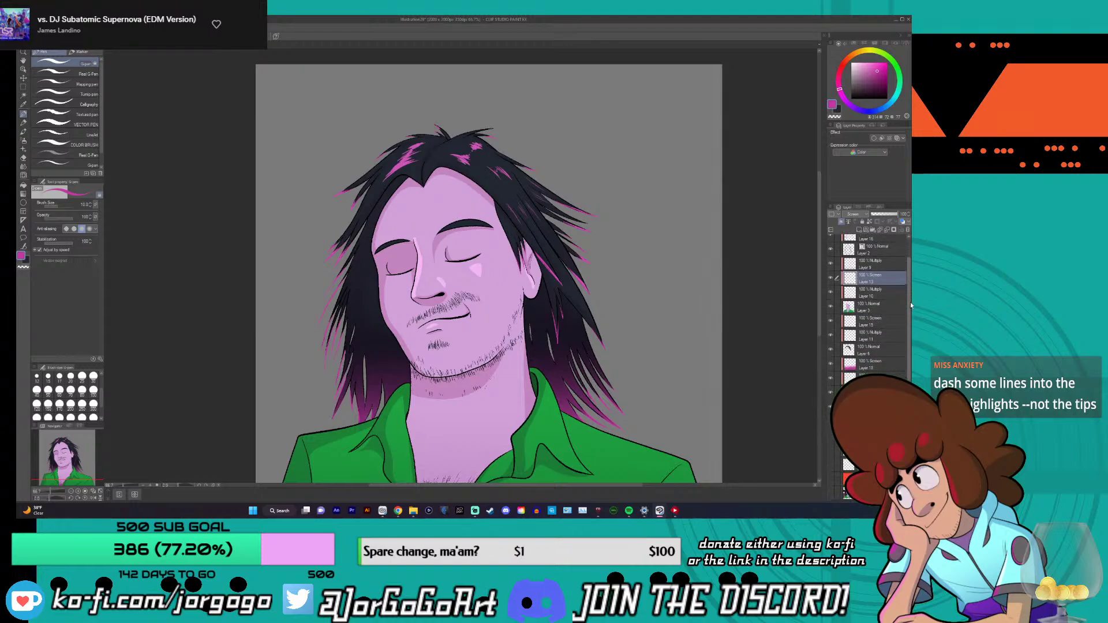
{"action": "scroll", "coordinate": [909, 287], "scroll_direction": "up", "scroll_amount": 1}
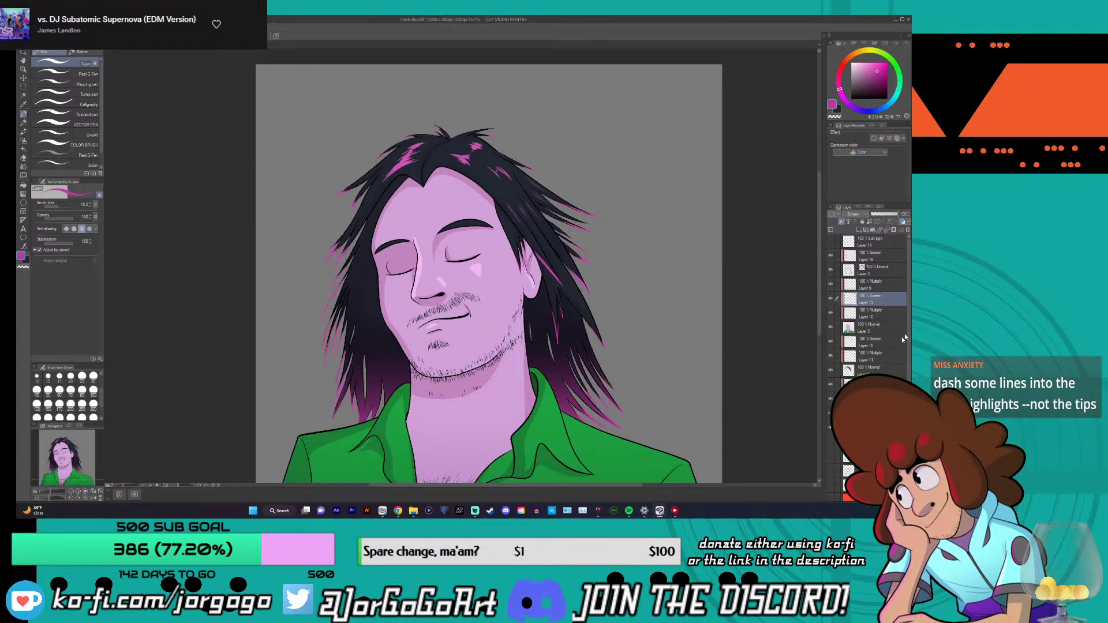
{"action": "left_click", "coordinate": [871, 343]}
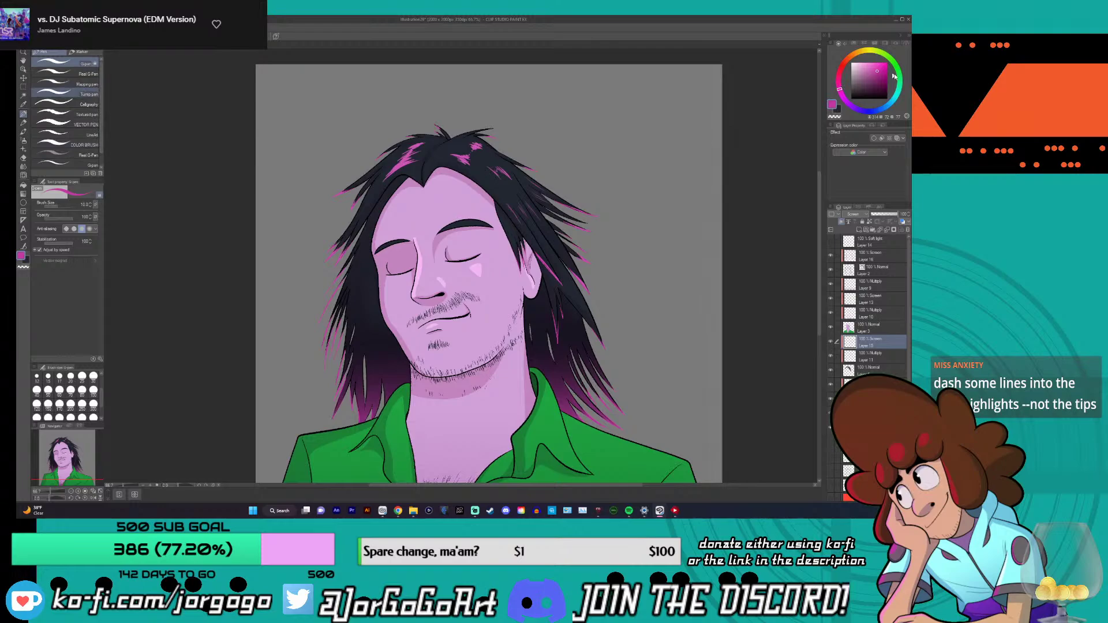
- Set the secondary drawing color to a bright cyan blue
{"action": "left_click", "coordinate": [840, 109]}
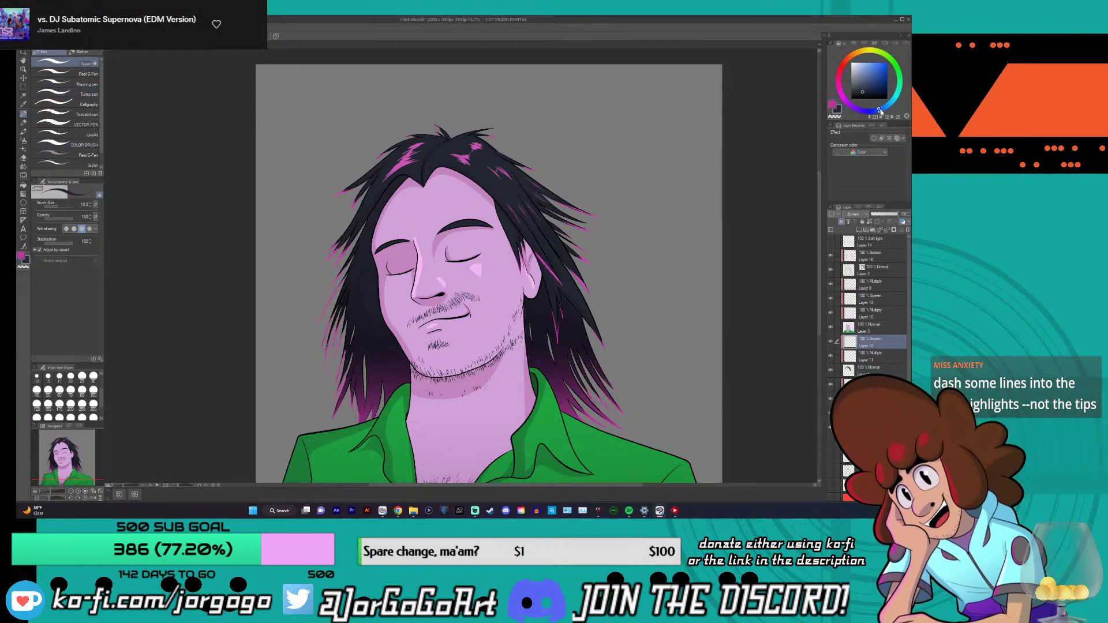
{"action": "left_click_drag", "start_coordinate": [883, 109], "coordinate": [896, 102]}
{"action": "left_click", "coordinate": [886, 64]}
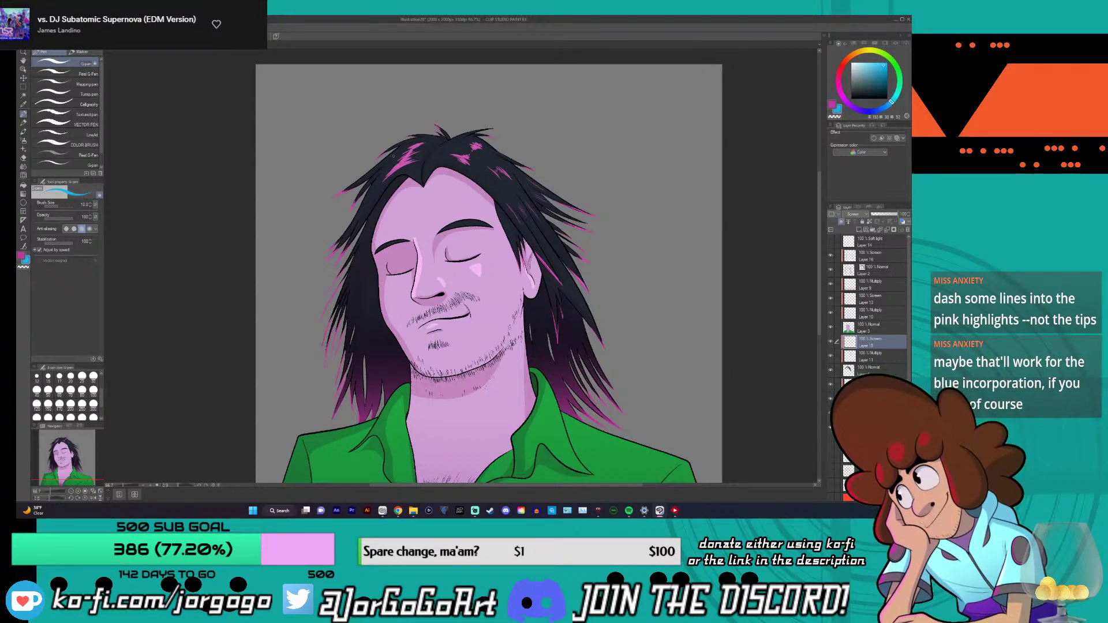
- Paint cyan strokes down the center of the long pink highlight on the hair left of the parting
{"action": "scroll", "coordinate": [438, 147], "scroll_direction": "up", "scroll_amount": 2}
{"action": "scroll", "coordinate": [381, 174], "scroll_direction": "up", "scroll_amount": 3}
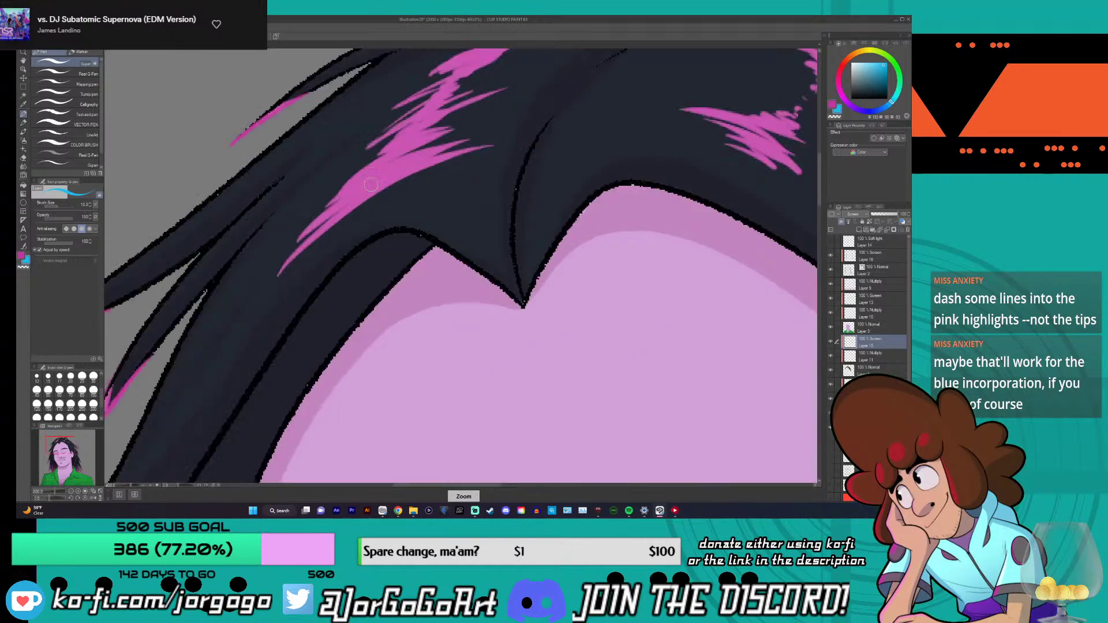
{"action": "scroll", "coordinate": [380, 175], "scroll_direction": "down", "scroll_amount": 3}
{"action": "mouse_move", "coordinate": [373, 182]}
{"action": "left_mouse_down"}
{"action": "mouse_move", "coordinate": [393, 171]}
{"action": "mouse_move", "coordinate": [376, 177]}
{"action": "mouse_move", "coordinate": [406, 140]}
{"action": "left_mouse_up"}
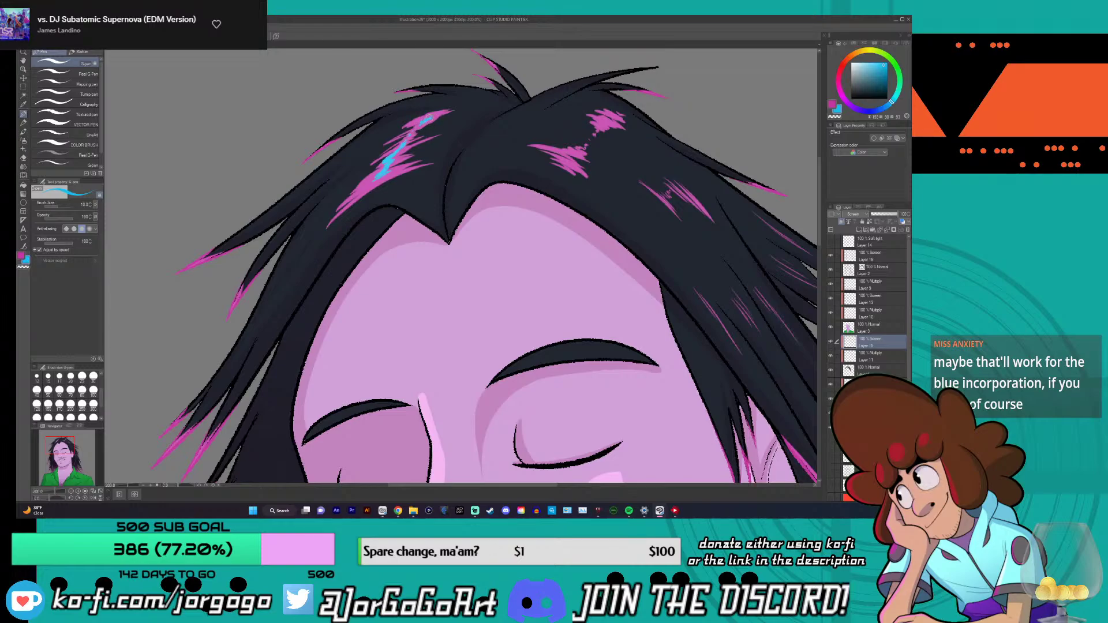
{"action": "scroll", "coordinate": [440, 110], "scroll_direction": "down", "scroll_amount": 3}
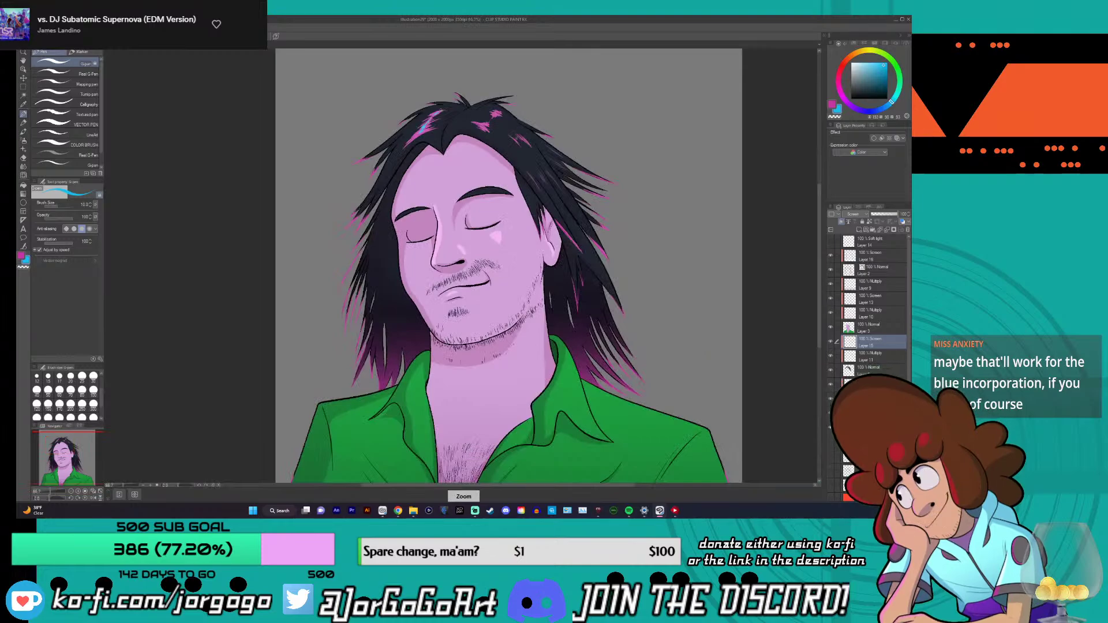
- Dab cyan accents into the two linked pink highlights on the hair right of the parting
{"action": "scroll", "coordinate": [462, 128], "scroll_direction": "up", "scroll_amount": 5}
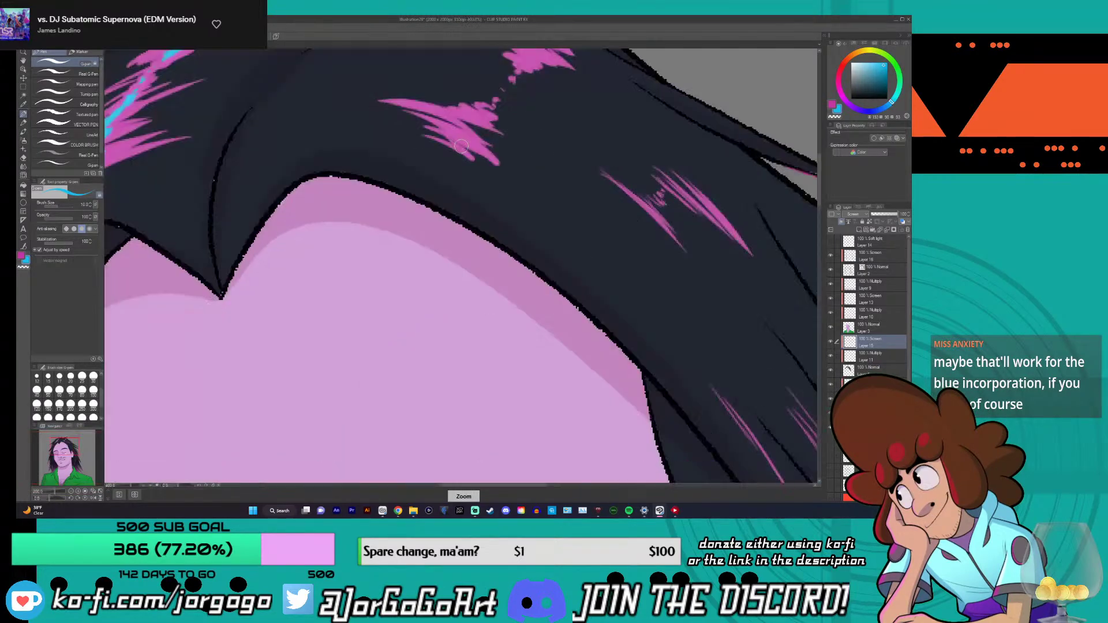
{"action": "mouse_move", "coordinate": [458, 136]}
{"action": "left_mouse_down"}
{"action": "mouse_move", "coordinate": [493, 93]}
{"action": "mouse_move", "coordinate": [501, 109]}
{"action": "mouse_move", "coordinate": [511, 83]}
{"action": "left_mouse_up"}
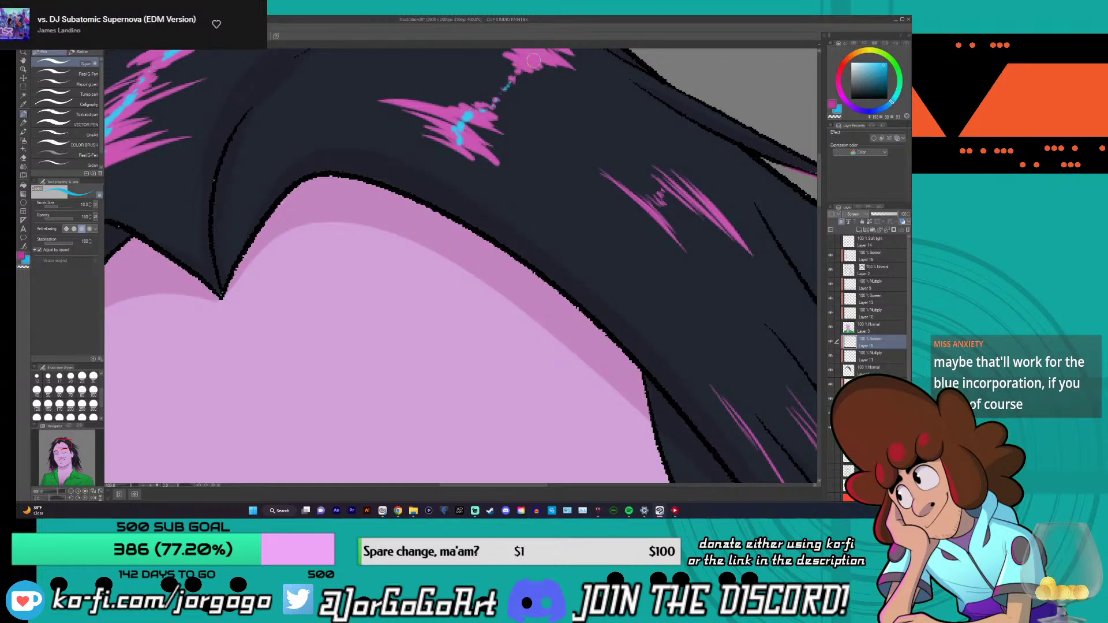
{"action": "scroll", "coordinate": [533, 60], "scroll_direction": "down", "scroll_amount": 3}
{"action": "scroll", "coordinate": [804, 176], "scroll_direction": "up", "scroll_amount": 3}
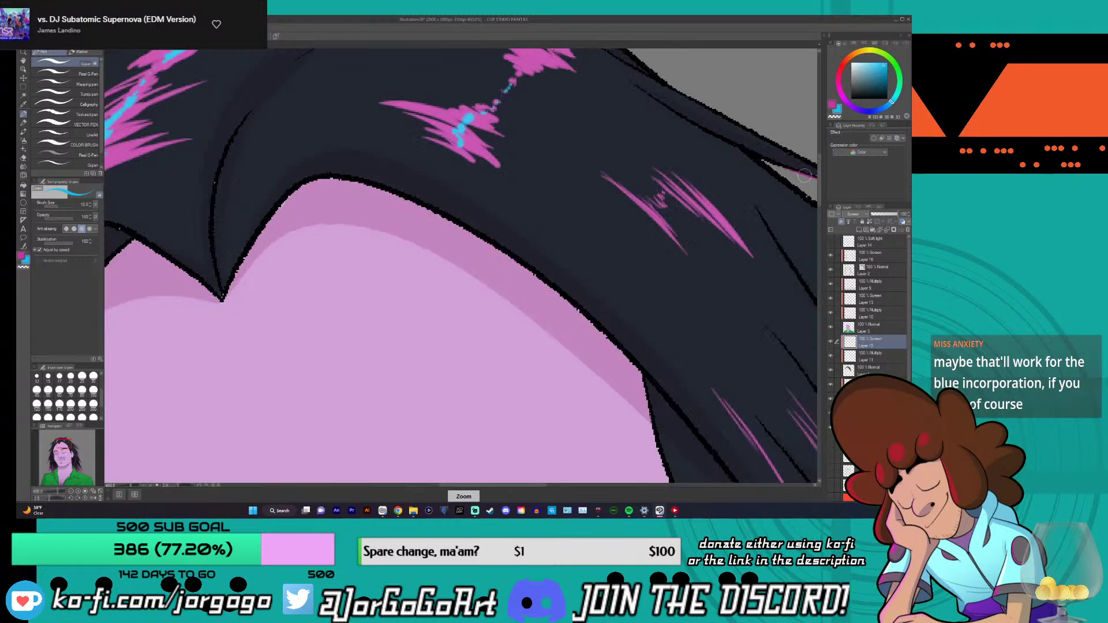
{"action": "scroll", "coordinate": [804, 176], "scroll_direction": "down", "scroll_amount": 3}
{"action": "scroll", "coordinate": [578, 225], "scroll_direction": "up", "scroll_amount": 3}
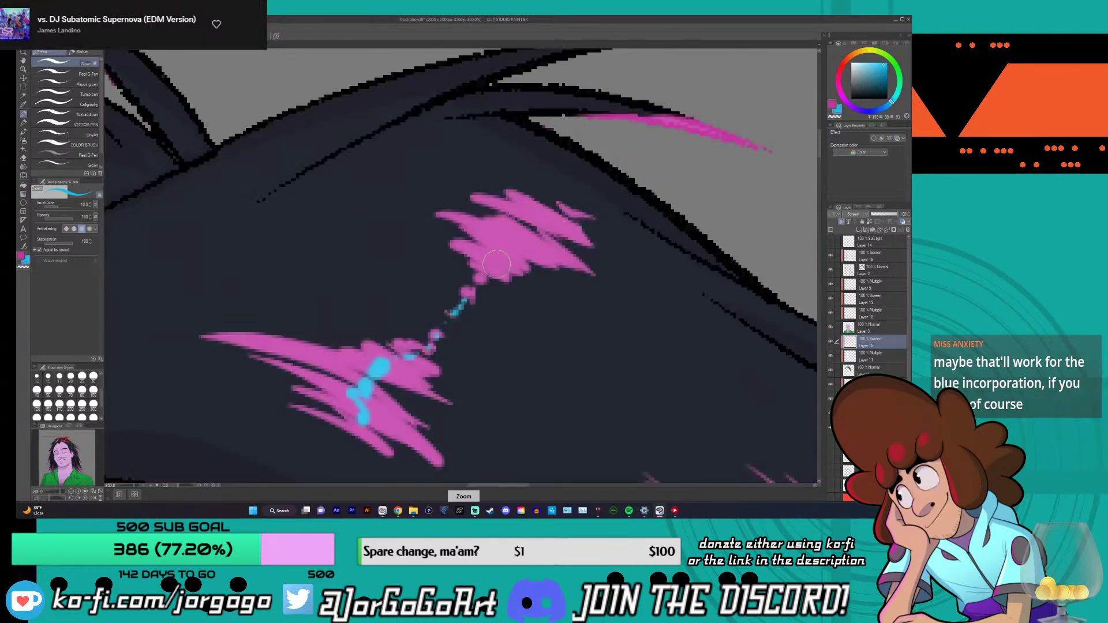
{"action": "left_click", "coordinate": [493, 263]}
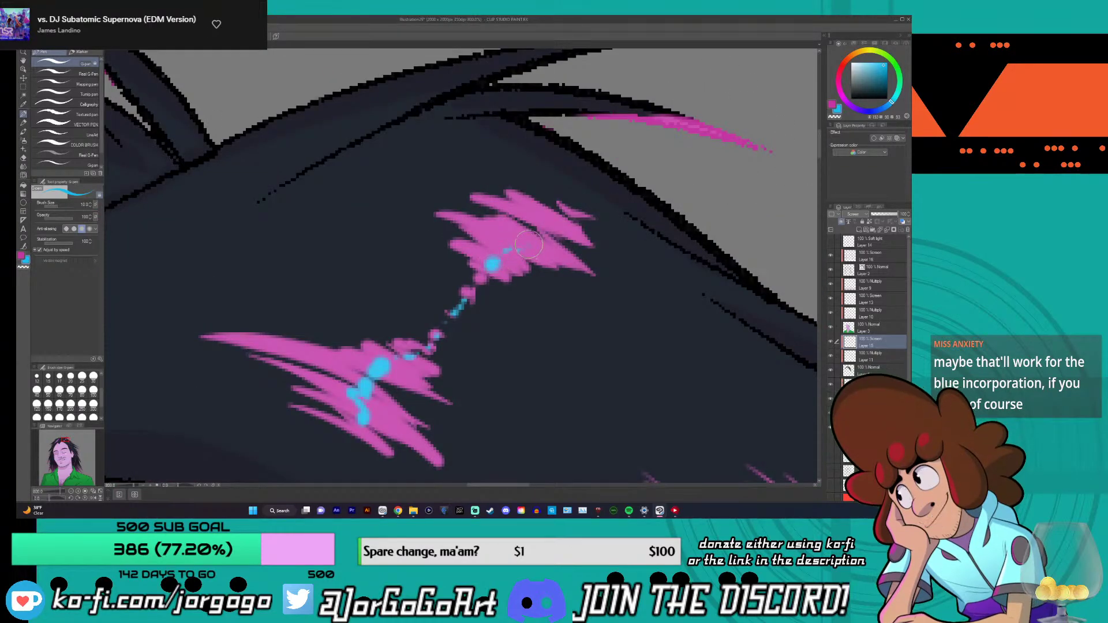
{"action": "left_click", "coordinate": [558, 221]}
{"action": "scroll", "coordinate": [560, 220], "scroll_direction": "down", "scroll_amount": 1}
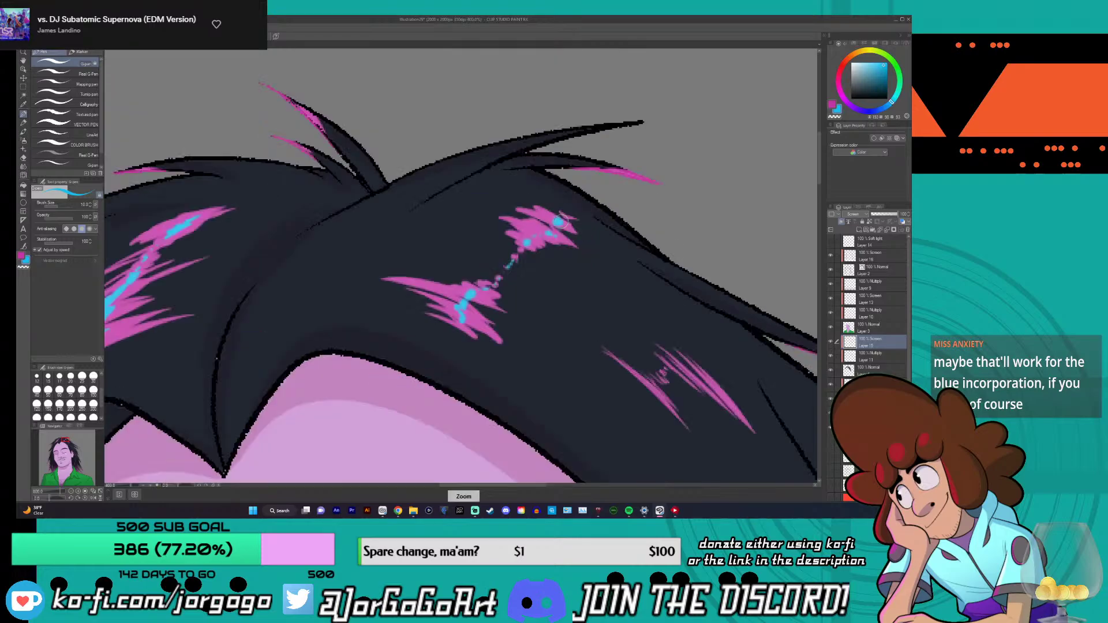
- Extend the cyan streak into a continuous line along the long pink highlight left of the parting, undoing a stray stroke
{"action": "scroll", "coordinate": [560, 220], "scroll_direction": "down", "scroll_amount": 5}
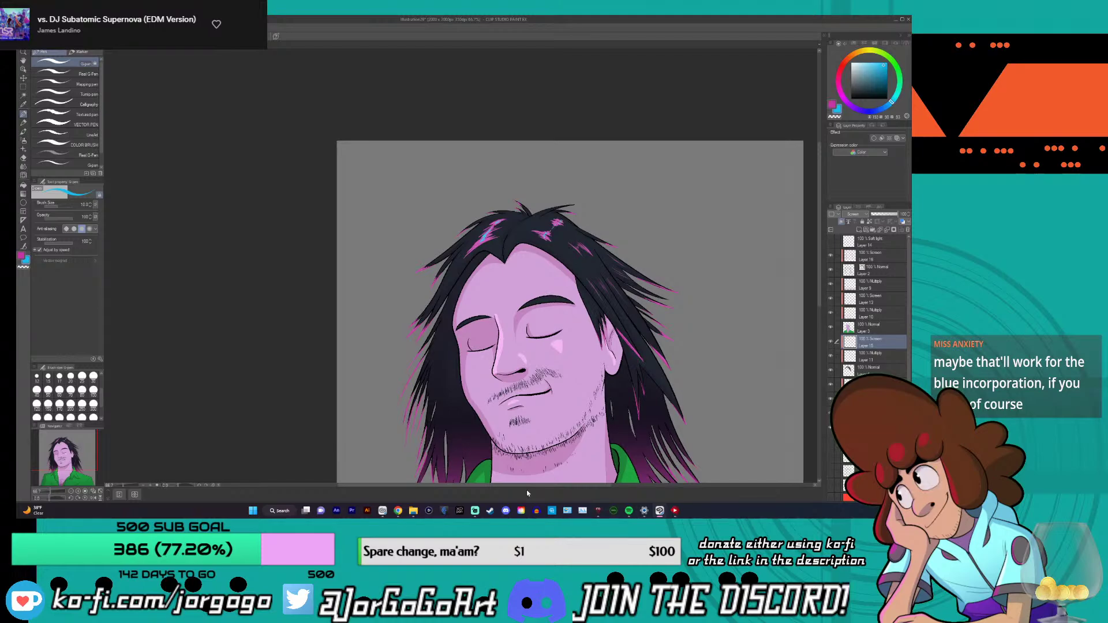
{"action": "scroll", "coordinate": [440, 200], "scroll_direction": "up", "scroll_amount": 2}
{"action": "scroll", "coordinate": [440, 200], "scroll_direction": "up", "scroll_amount": 4}
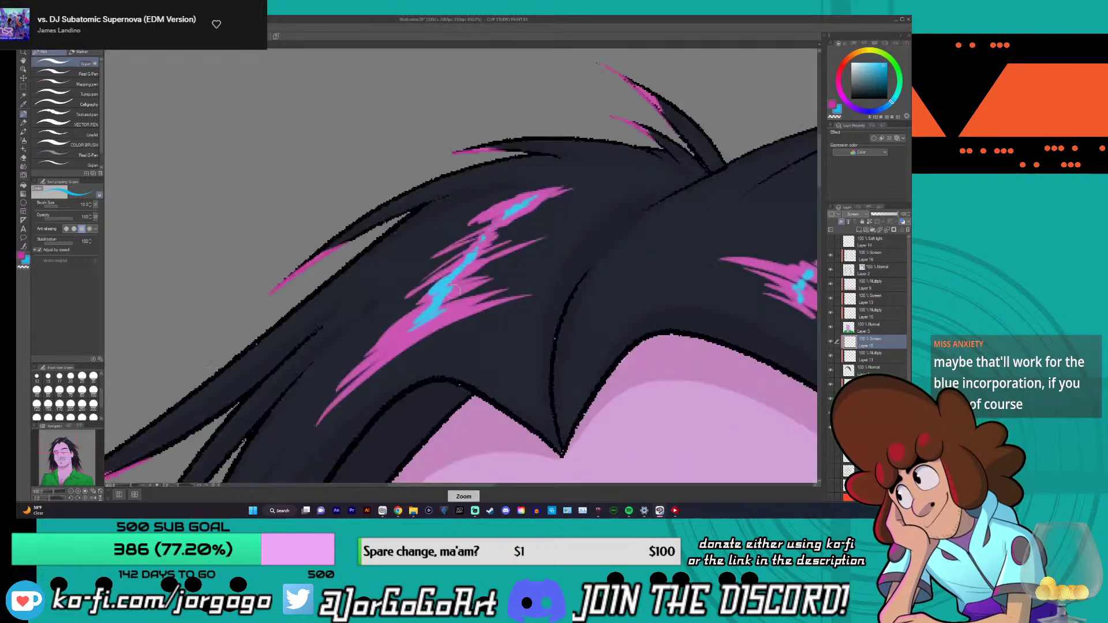
{"action": "scroll", "coordinate": [430, 325], "scroll_direction": "down", "scroll_amount": 2}
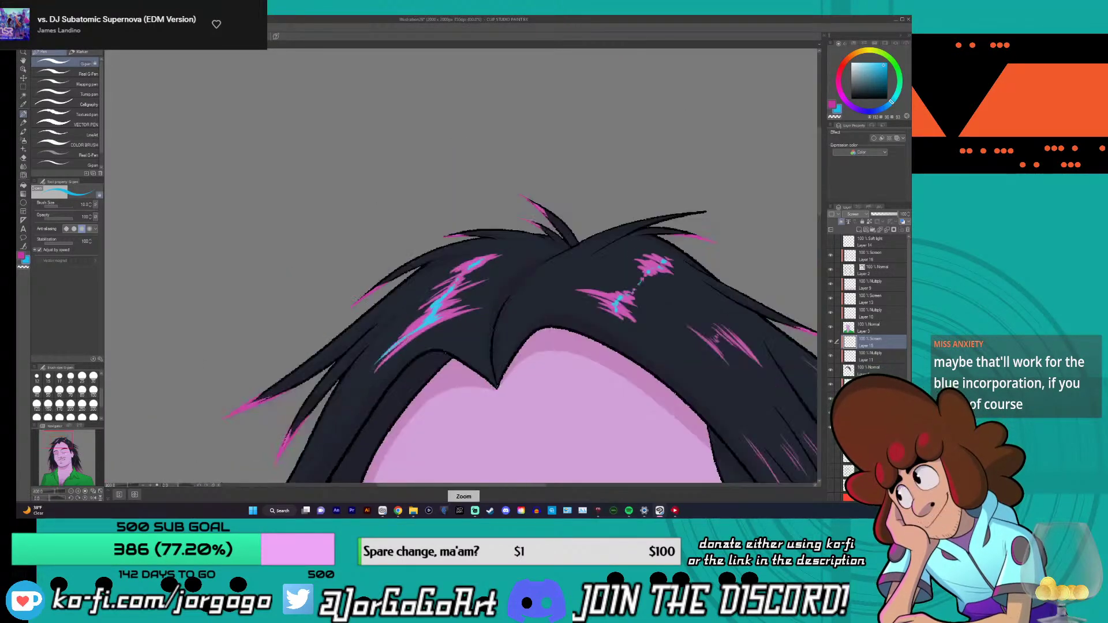
{"action": "scroll", "coordinate": [430, 324], "scroll_direction": "up", "scroll_amount": 2}
{"action": "key", "text": "ctrl+z"}
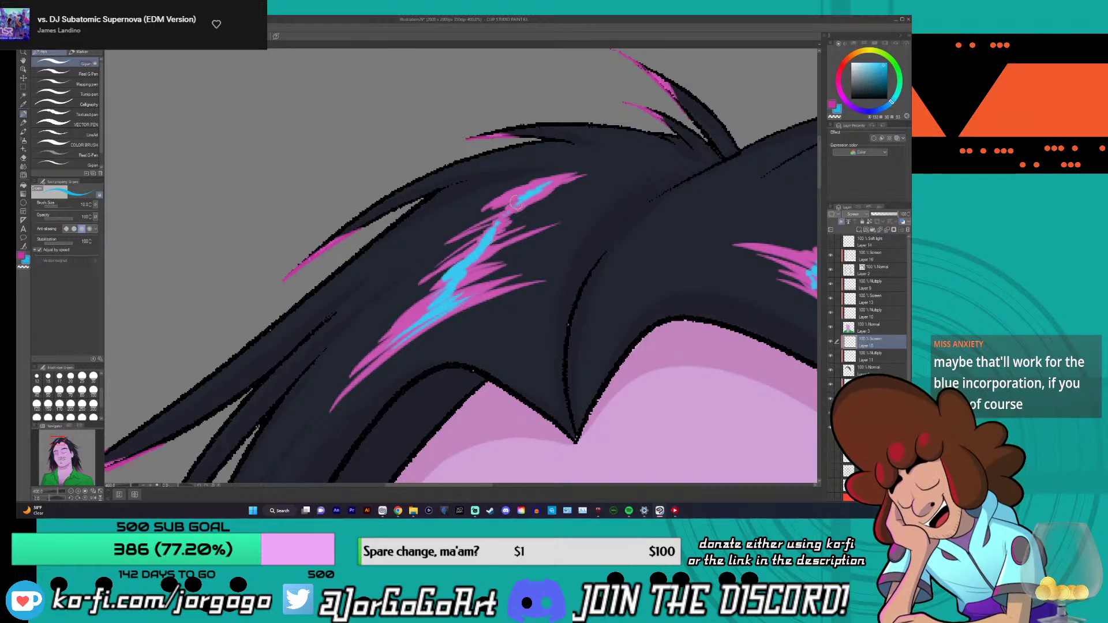
{"action": "scroll", "coordinate": [544, 208], "scroll_direction": "down", "scroll_amount": 5}
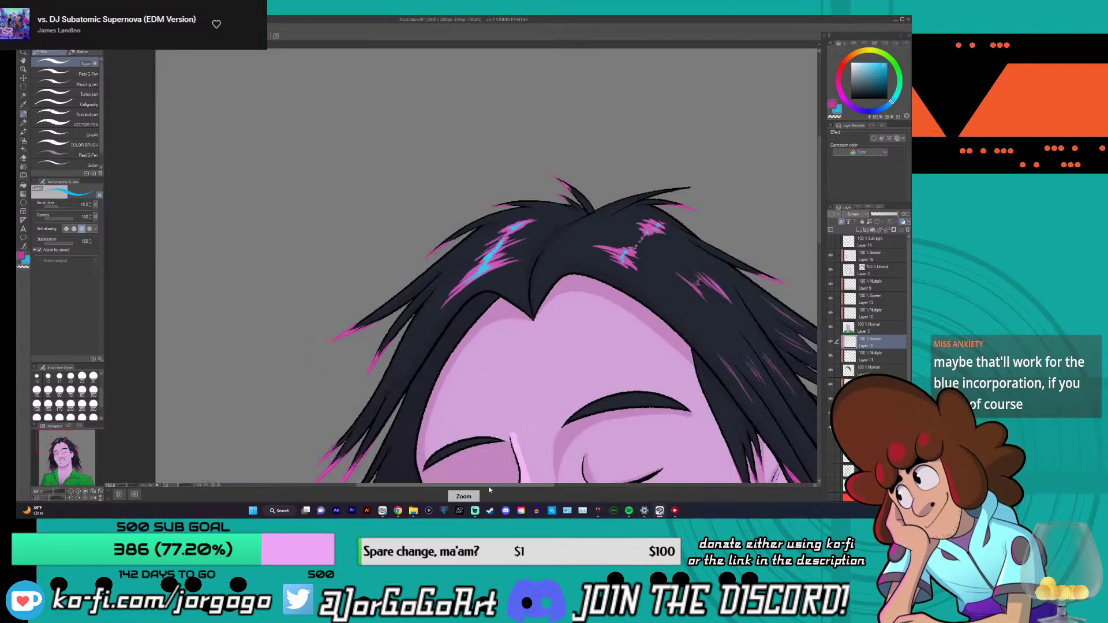
- Add finer cyan dashes following the strand direction inside the pink highlights right of the parting
{"action": "scroll", "coordinate": [485, 272], "scroll_direction": "up", "scroll_amount": 5}
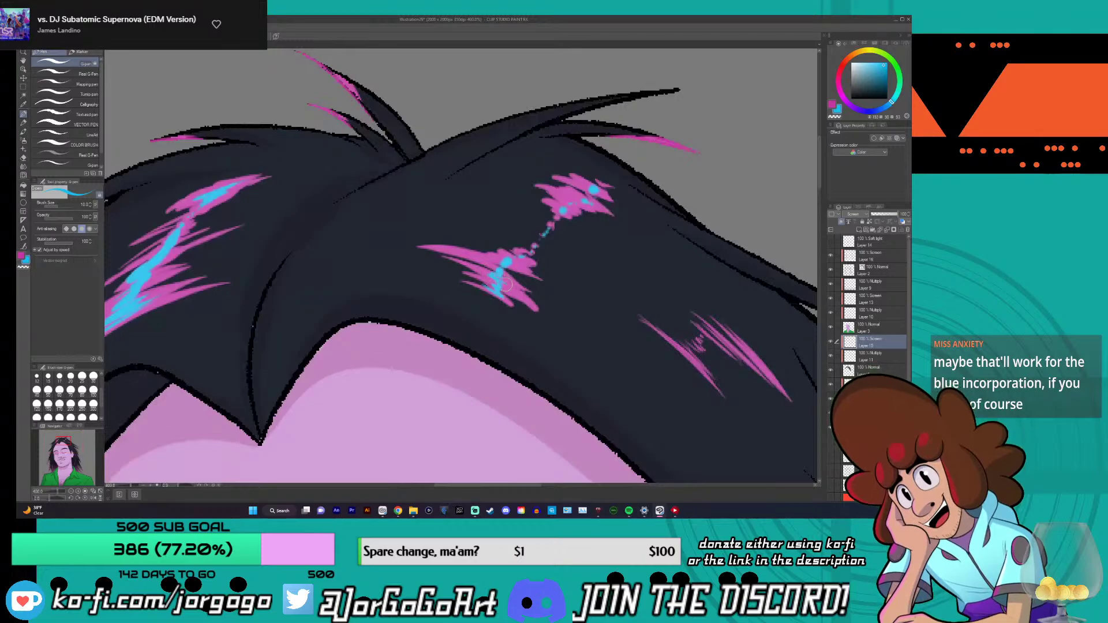
{"action": "left_click_drag", "start_coordinate": [498, 271], "coordinate": [471, 258]}
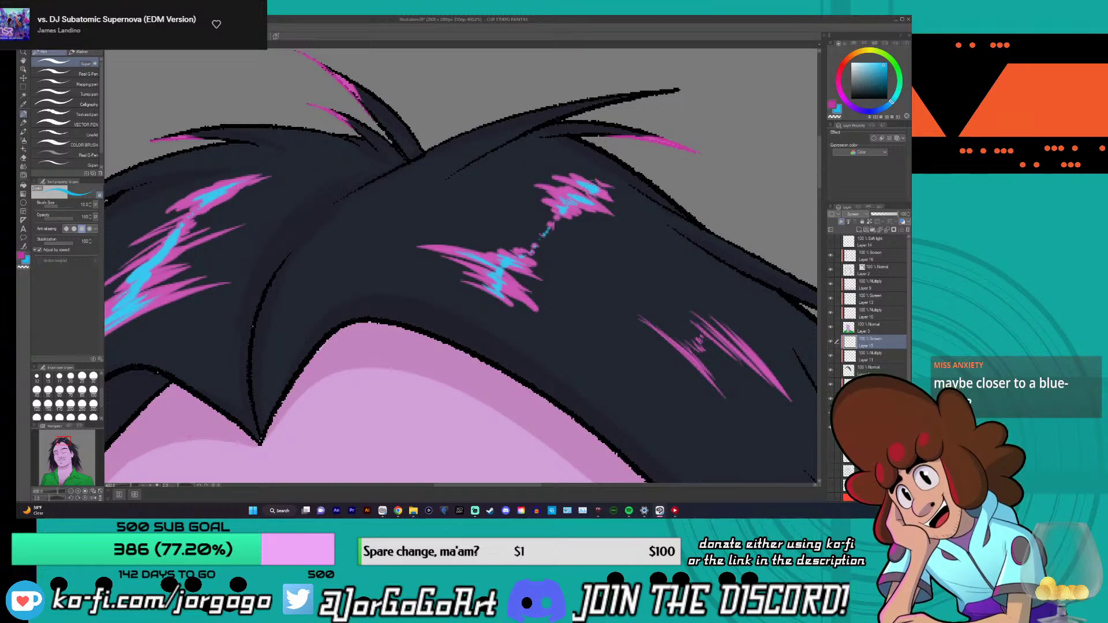
{"action": "key", "text": "ctrl+alt+0"}
{"action": "key", "text": "ctrl+minus"}
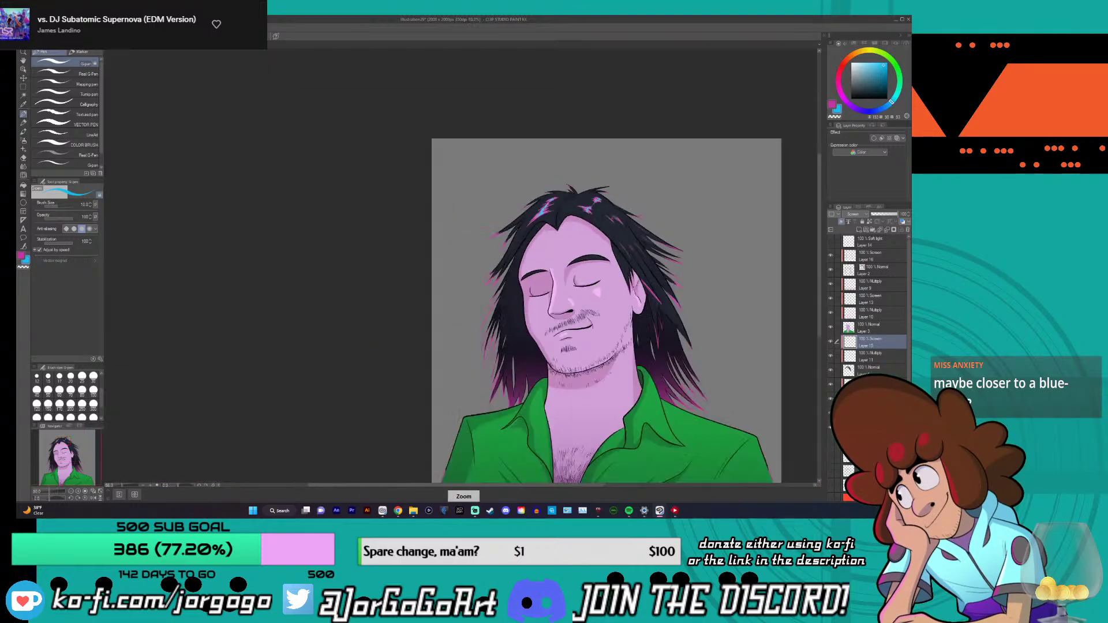
- Try a cyan streak on the dark lock below the left pink highlight, and undo it
{"action": "key", "text": "ctrl+plus"}
{"action": "key", "text": "ctrl+plus"}
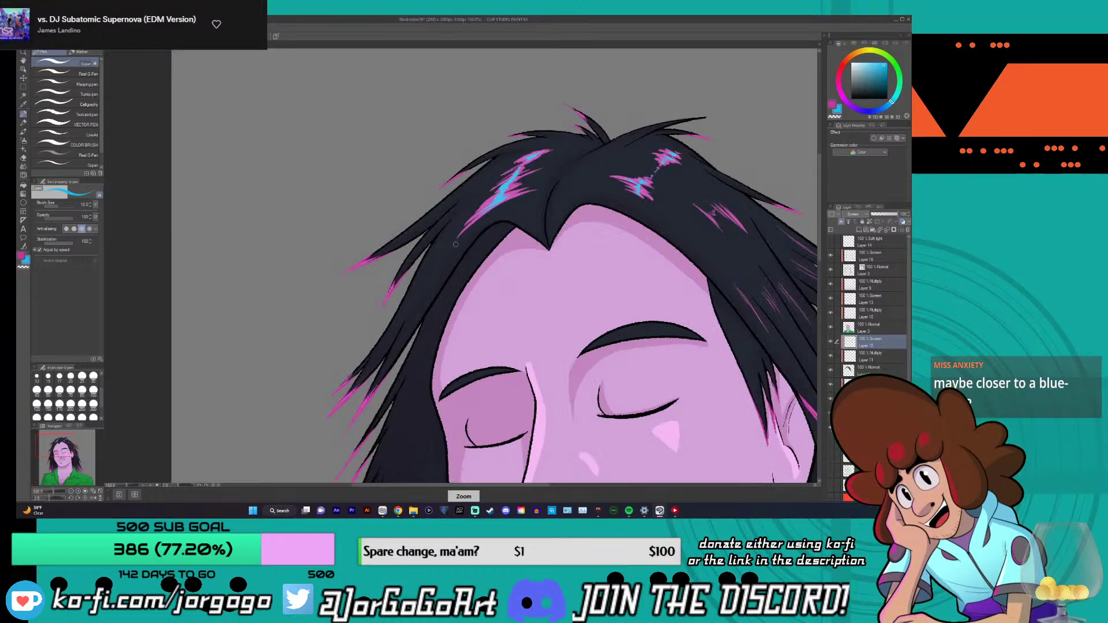
{"action": "key", "text": "ctrl+minus"}
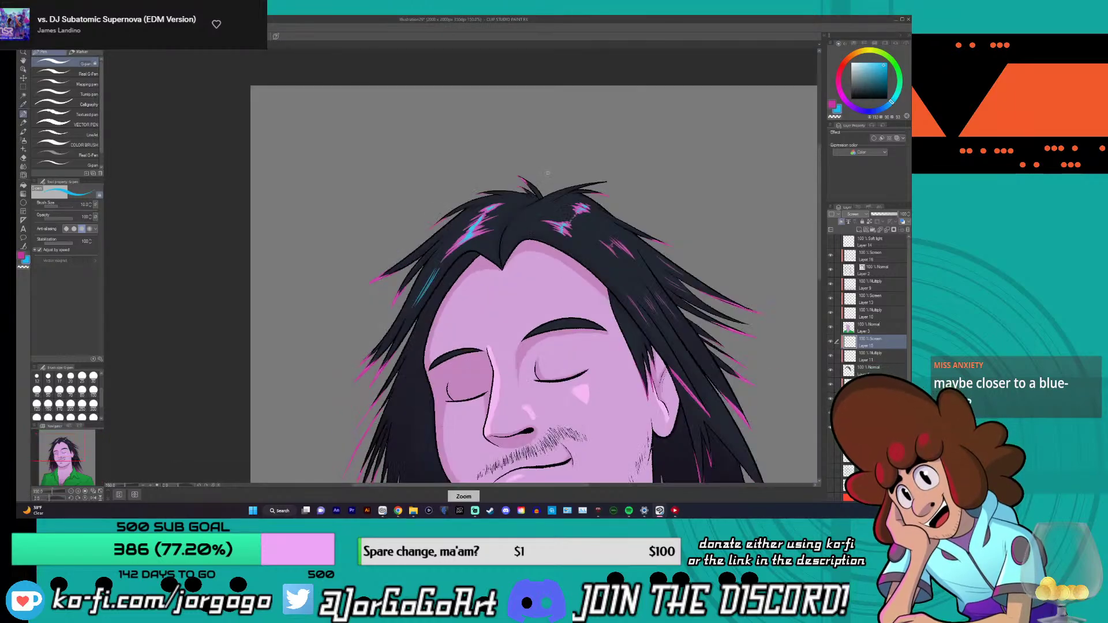
{"action": "key", "text": "ctrl+z"}
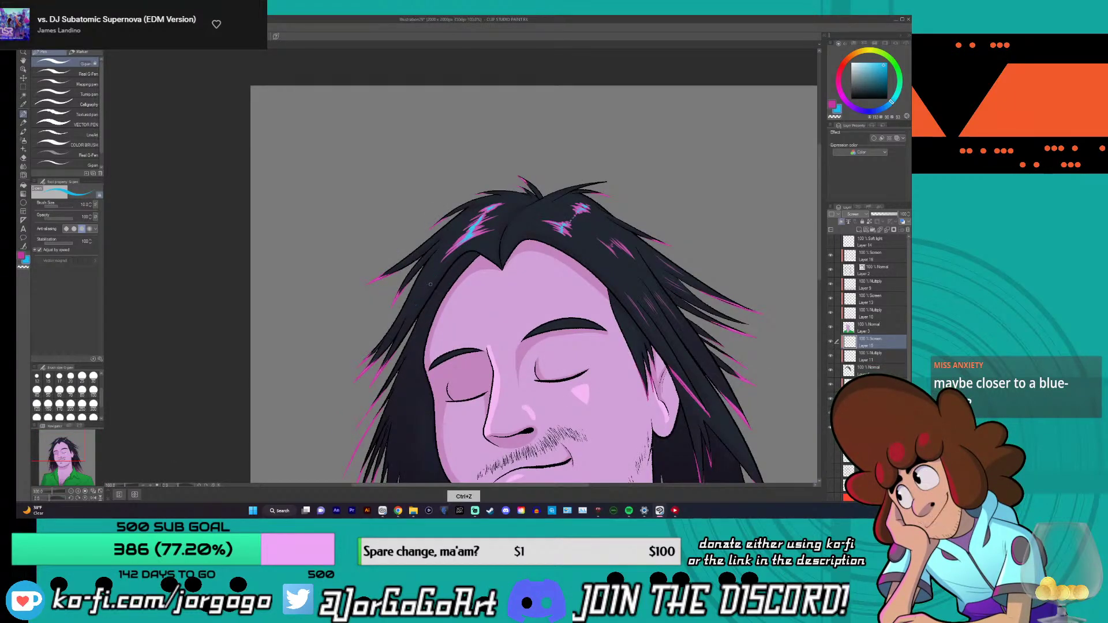
- Draw several thin parallel cyan streaks on the dark lock beside the left side of the forehead
{"action": "key", "text": "ctrl+plus"}
{"action": "key", "text": "ctrl+plus"}
{"action": "left_click_drag", "start_coordinate": [443, 254], "coordinate": [404, 317]}
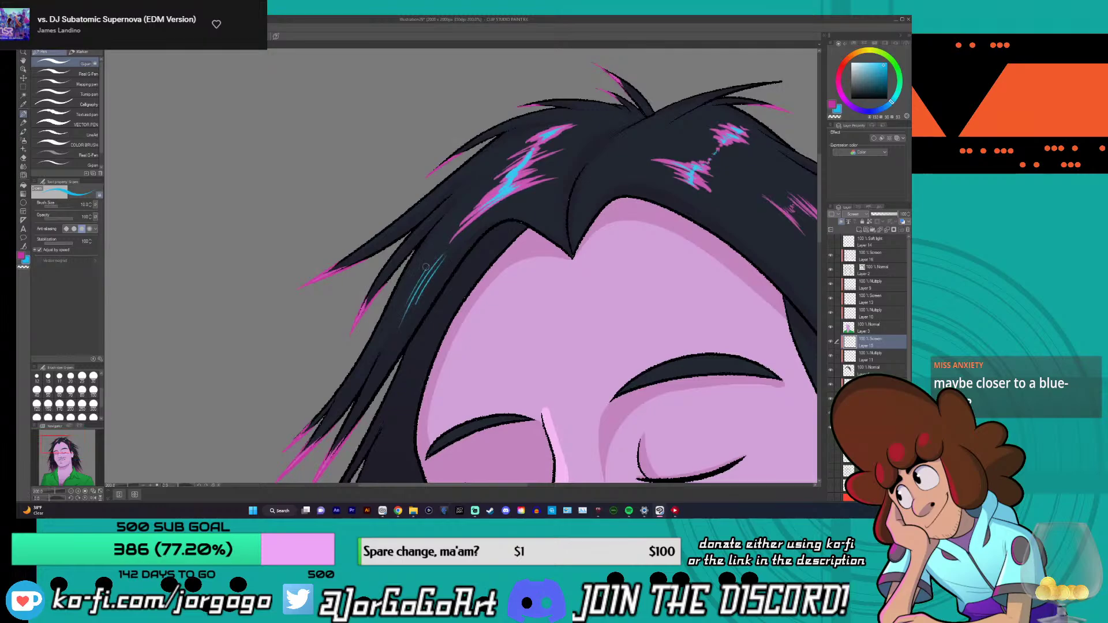
{"action": "key", "text": "ctrl+minus"}
{"action": "key", "text": "ctrl+minus"}
{"action": "key", "text": "ctrl+plus"}
{"action": "key", "text": "ctrl+plus"}
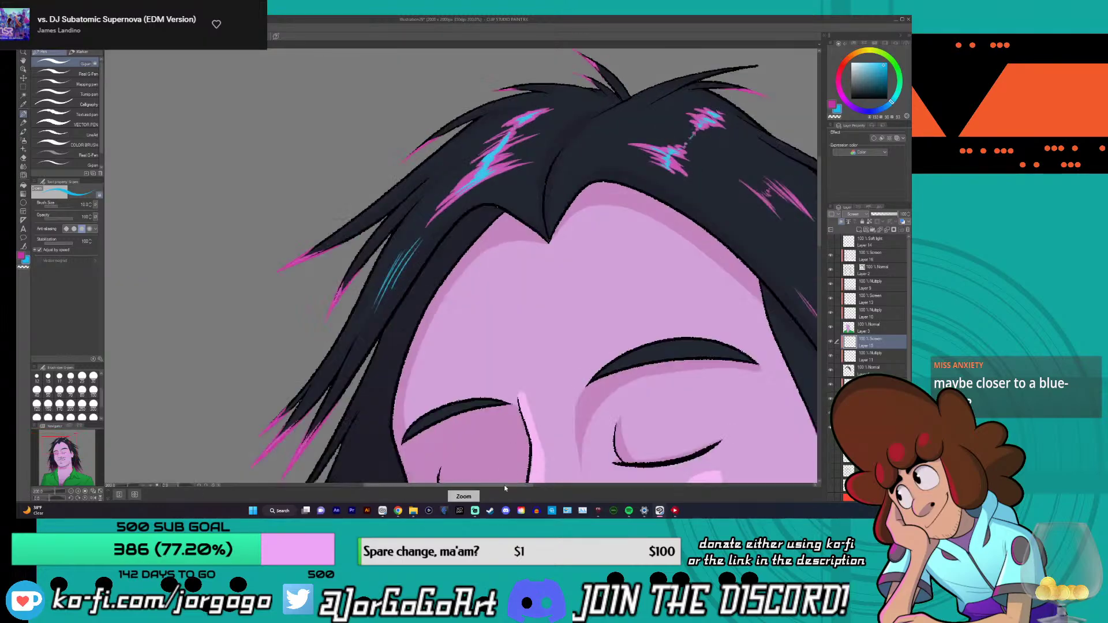
- Add thin cyan streaks along the dark hair on the right side of the head, near the small pink highlights
{"action": "left_click_drag", "start_coordinate": [506, 487], "coordinate": [557, 486]}
{"action": "left_click_drag", "start_coordinate": [525, 193], "coordinate": [537, 214]}
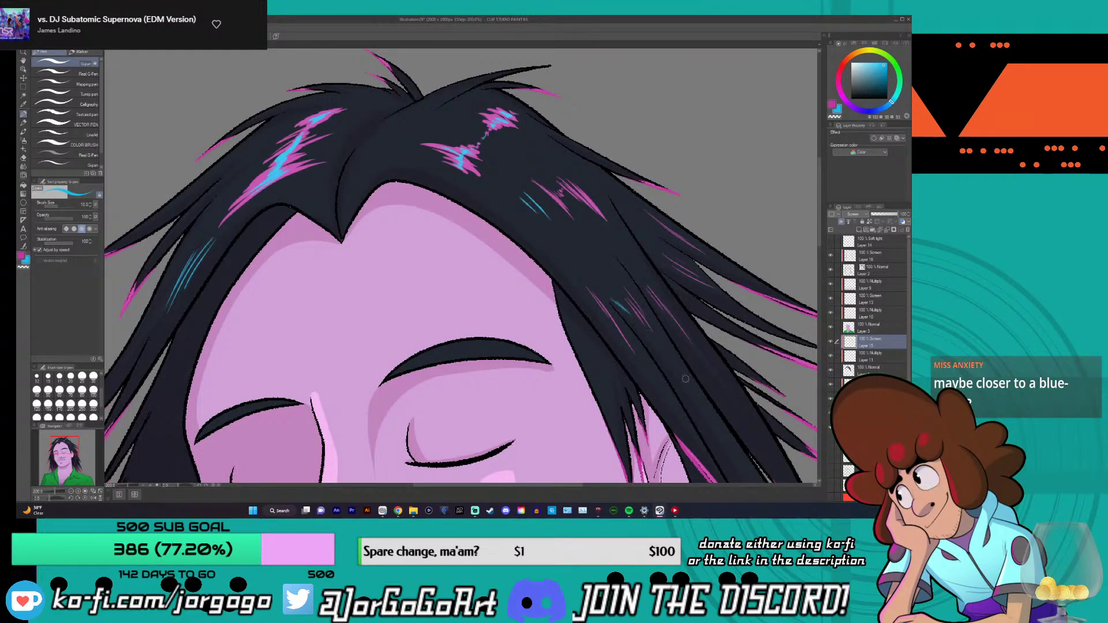
{"action": "key", "text": "ctrl+z"}
{"action": "left_click_drag", "start_coordinate": [671, 358], "coordinate": [690, 383]}
{"action": "scroll", "coordinate": [683, 319], "scroll_direction": "down", "scroll_amount": 4}
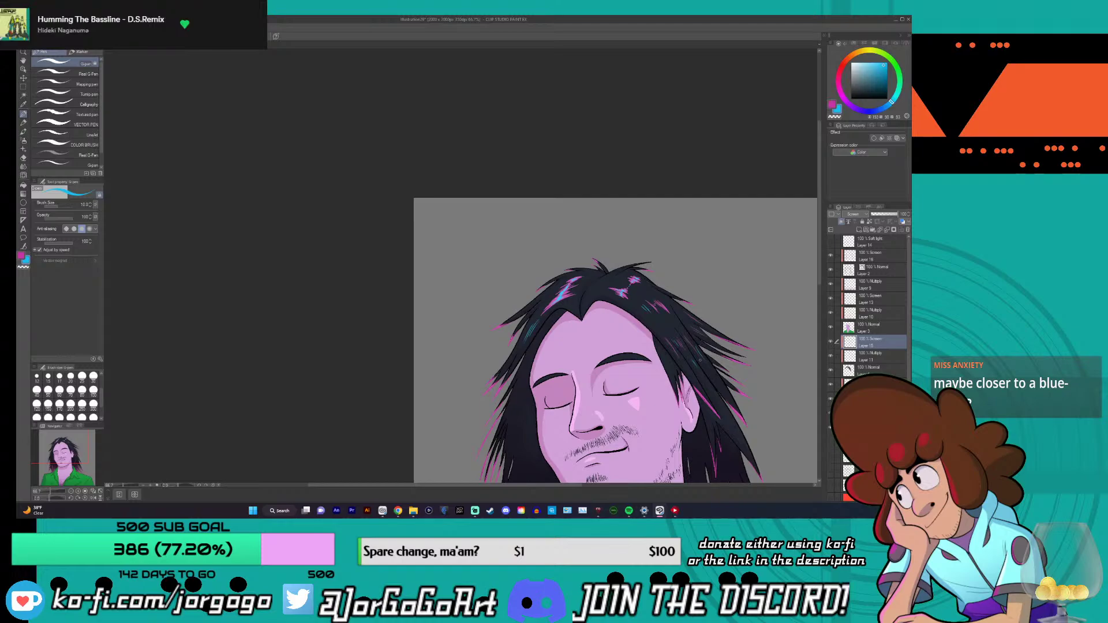
{"action": "key", "text": "ctrl+plus"}
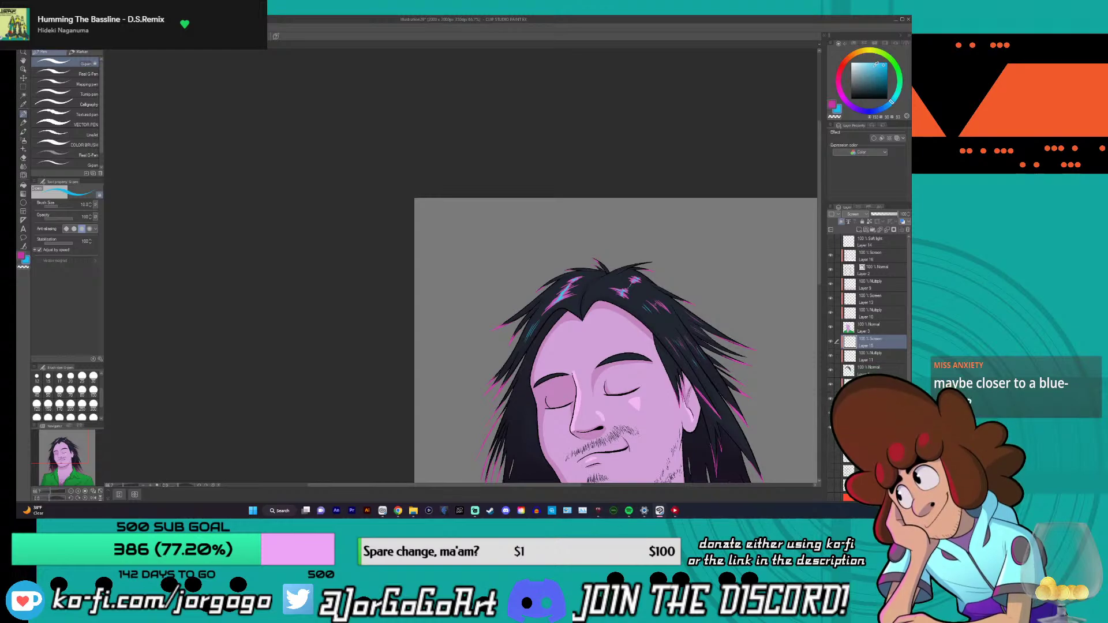
- Change the drawing color to a paler cyan blue and set the brush size to 100
{"action": "left_click", "coordinate": [864, 63]}
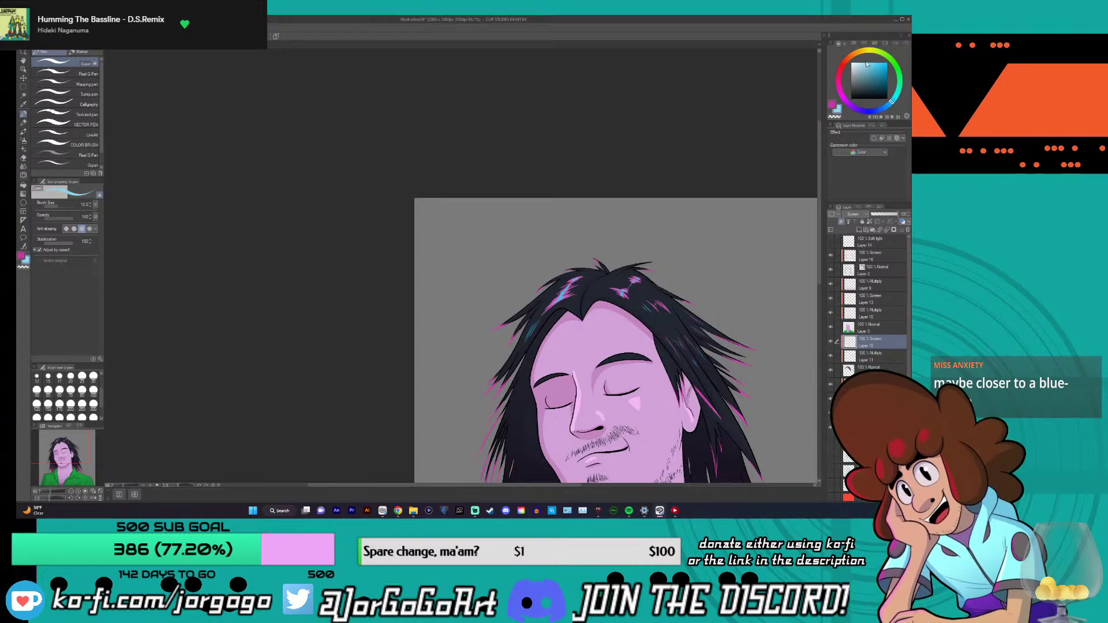
{"action": "left_click", "coordinate": [94, 390]}
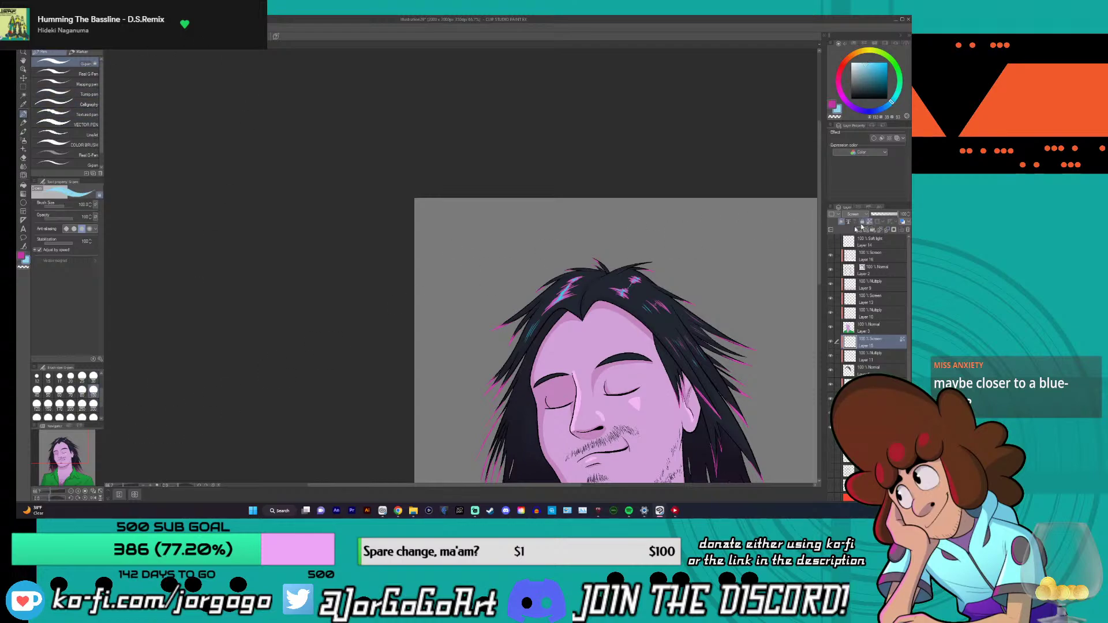
- Undo the cyan strokes in the hair so only the pink highlights are left
{"action": "scroll", "coordinate": [821, 245], "scroll_direction": "down", "scroll_amount": 1}
{"action": "key", "text": "ctrl+z"}
{"action": "key", "text": "ctrl+z"}
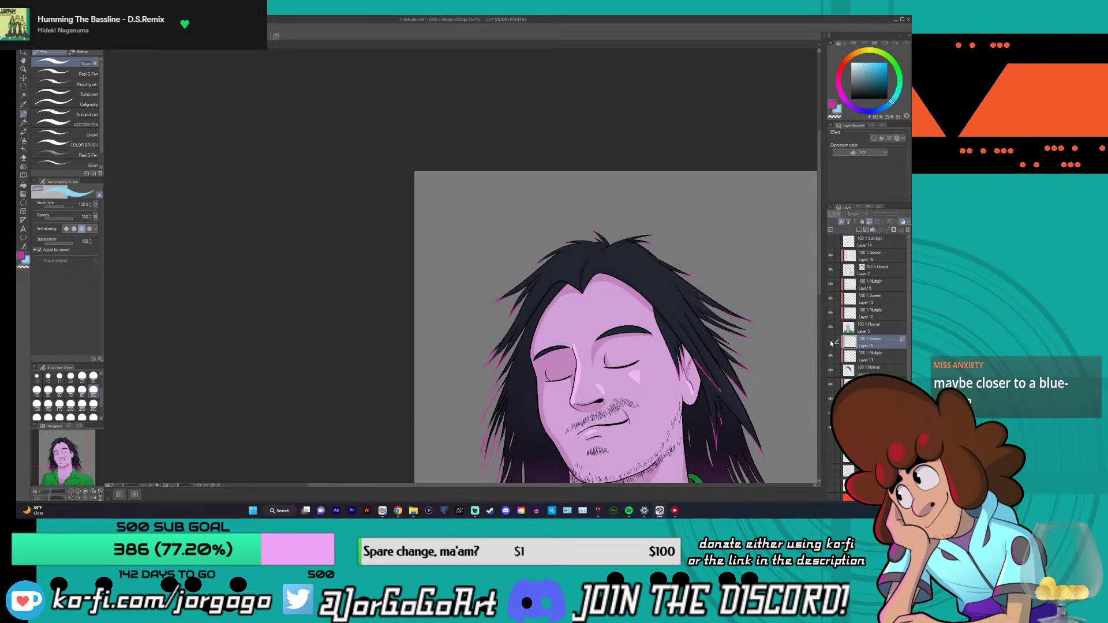
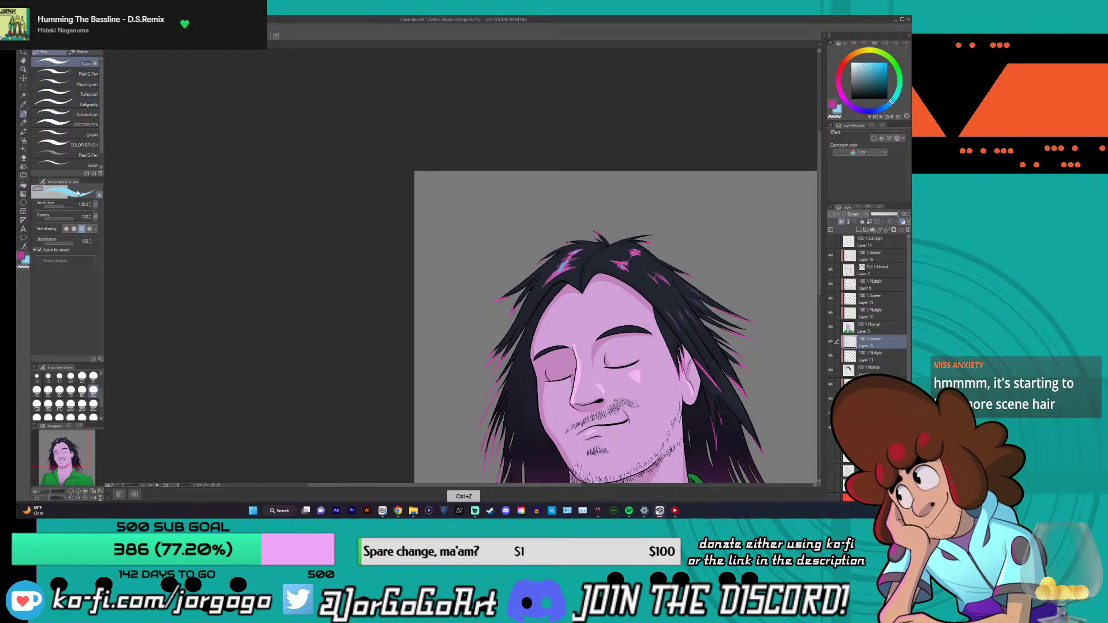
- Reduce the brush to a small size suited to fine streaks inside the hair highlights
{"action": "left_click", "coordinate": [70, 377]}
{"action": "scroll", "coordinate": [430, 297], "scroll_direction": "up", "scroll_amount": 3}
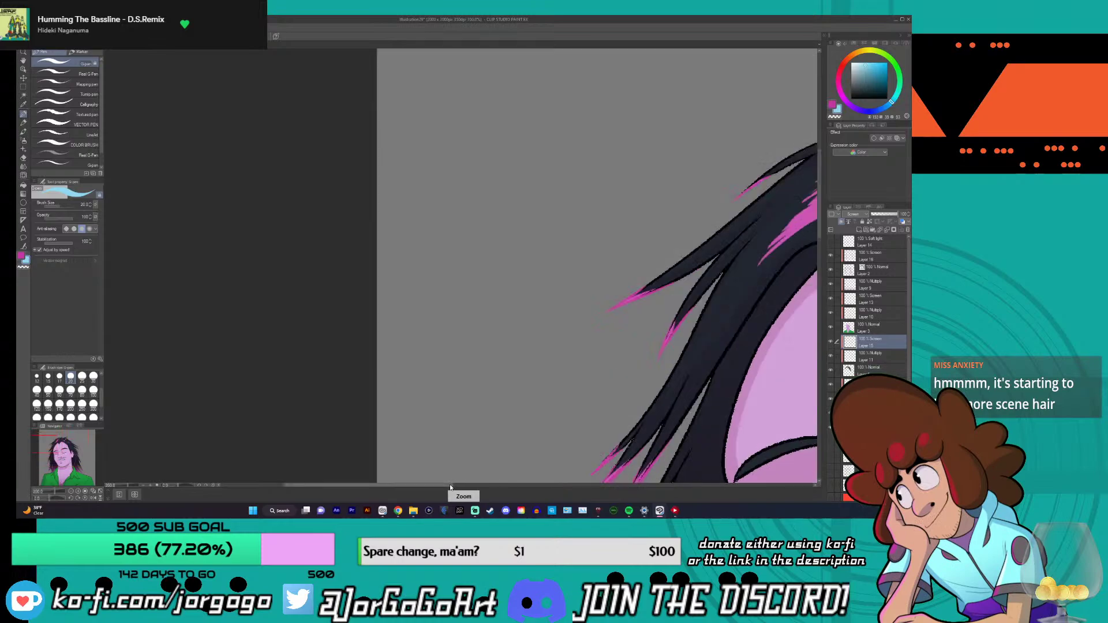
{"action": "scroll", "coordinate": [511, 338], "scroll_direction": "up", "scroll_amount": 2}
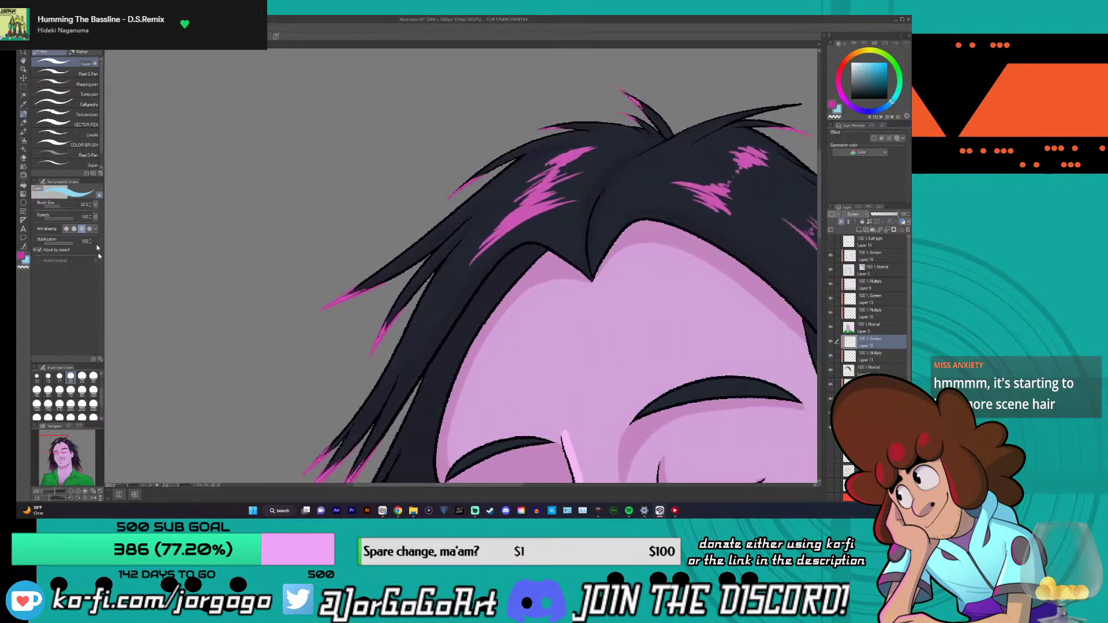
{"action": "left_click", "coordinate": [48, 377]}
{"action": "key", "text": "bracketleft"}
{"action": "scroll", "coordinate": [98, 377], "scroll_direction": "up", "scroll_amount": 1}
{"action": "left_click", "coordinate": [93, 375]}
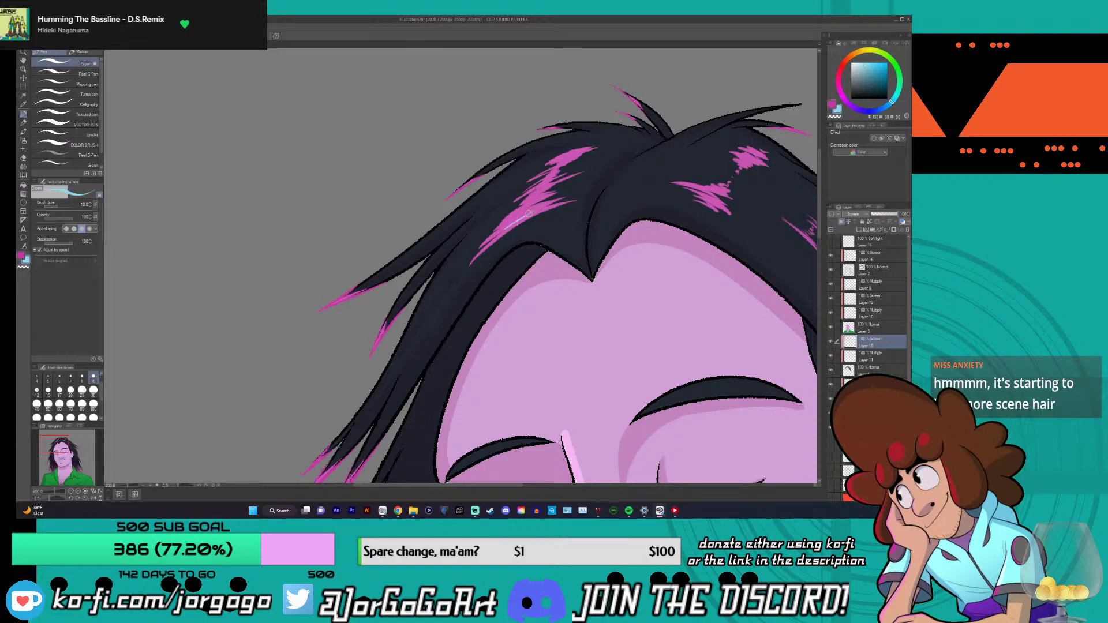
- Paint pale blue streaks along the core of the long pink highlight left of the parting, up to its upper tip
{"action": "left_click_drag", "start_coordinate": [528, 213], "coordinate": [517, 221]}
{"action": "left_click_drag", "start_coordinate": [558, 164], "coordinate": [583, 153]}
{"action": "scroll", "coordinate": [573, 153], "scroll_direction": "down", "scroll_amount": 1}
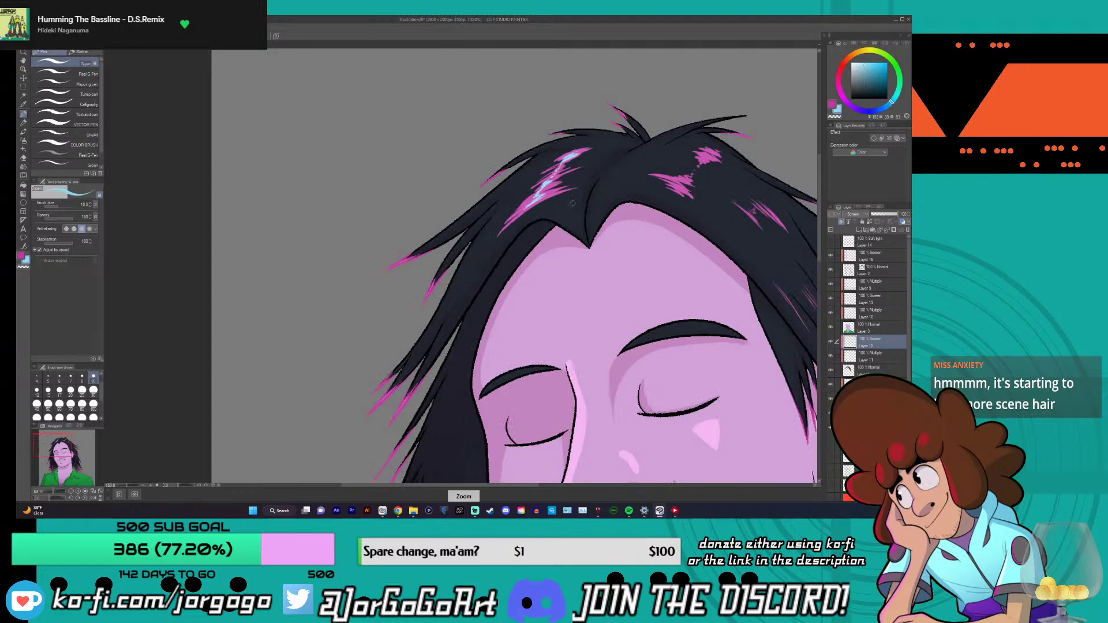
{"action": "scroll", "coordinate": [572, 202], "scroll_direction": "down", "scroll_amount": 3}
{"action": "scroll", "coordinate": [549, 209], "scroll_direction": "up", "scroll_amount": 4}
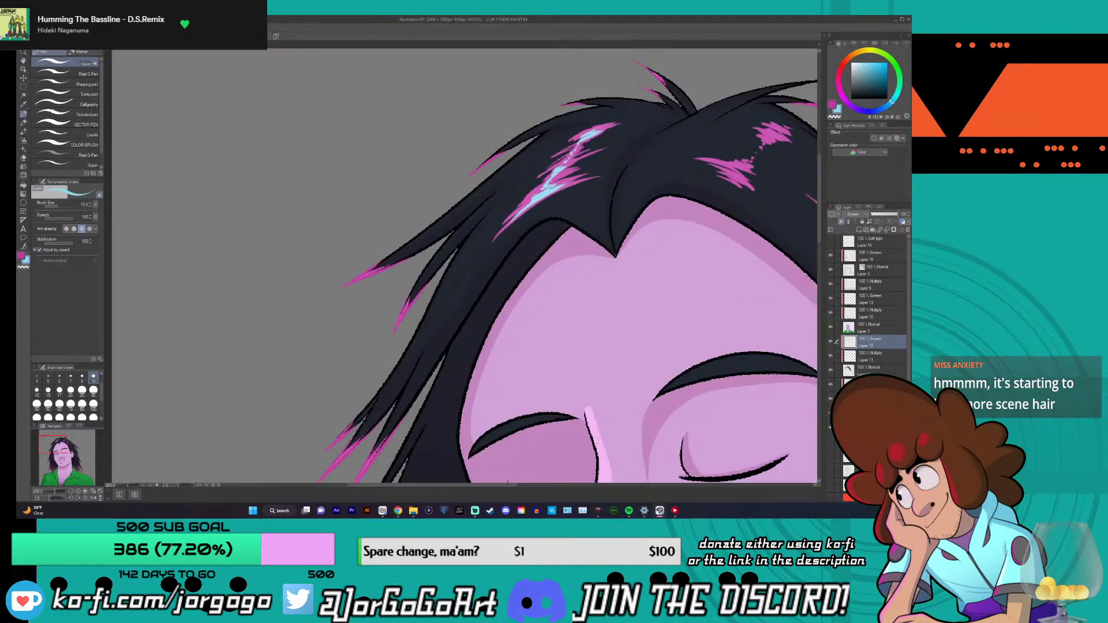
{"action": "scroll", "coordinate": [579, 172], "scroll_direction": "down", "scroll_amount": 2}
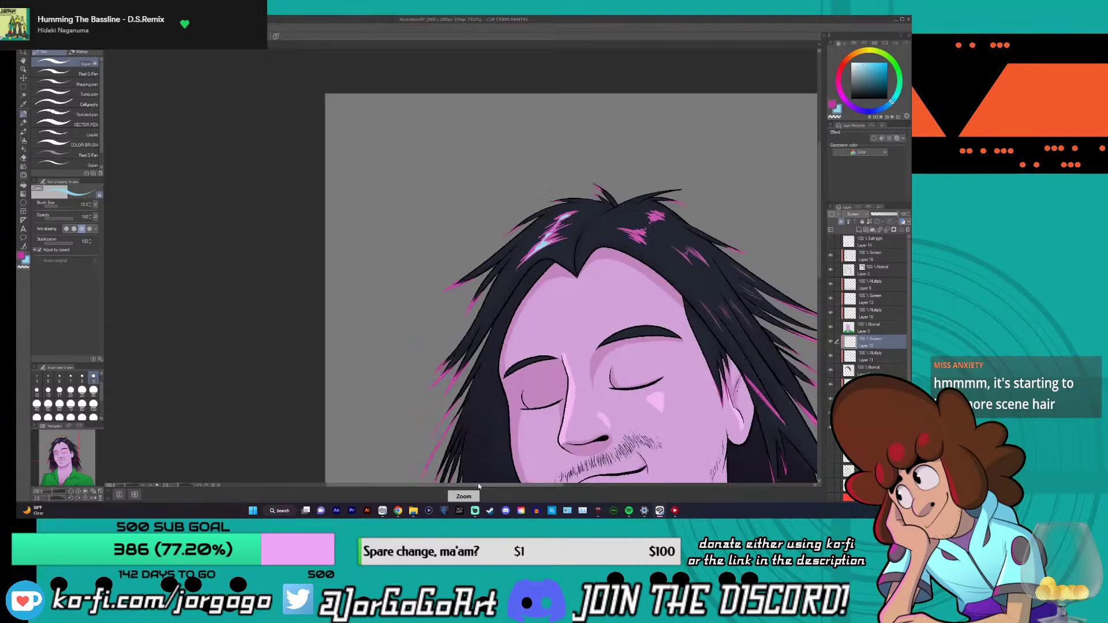
- Paint pale blue streaks along the core of the two linked pink highlights right of the parting
{"action": "scroll", "coordinate": [545, 396], "scroll_direction": "down", "scroll_amount": 1}
{"action": "scroll", "coordinate": [545, 396], "scroll_direction": "up", "scroll_amount": 2}
{"action": "scroll", "coordinate": [546, 396], "scroll_direction": "down", "scroll_amount": 1}
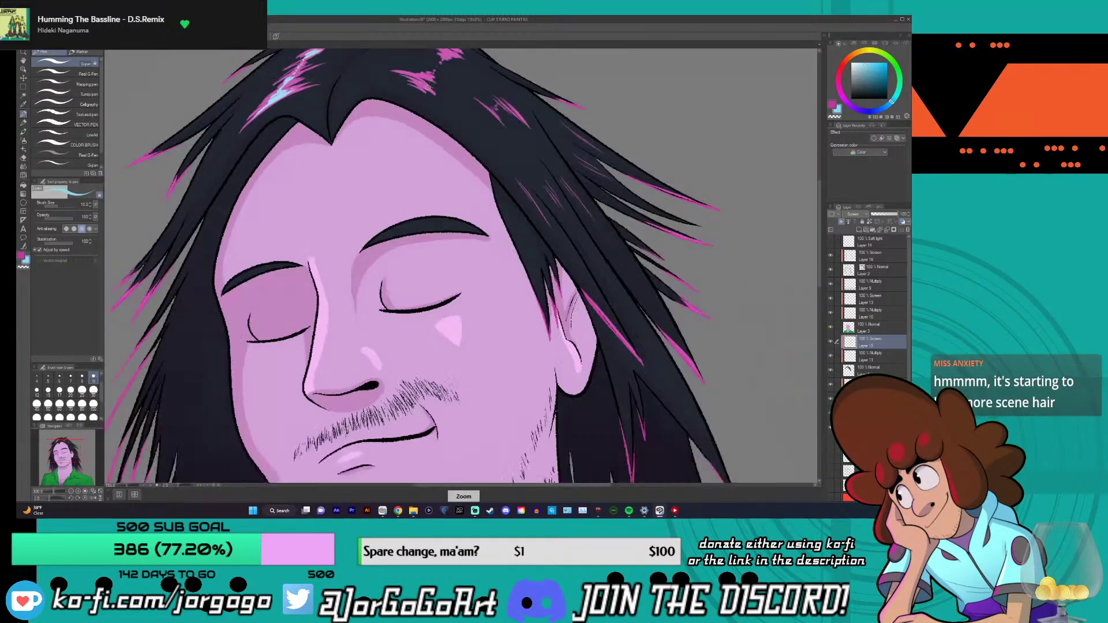
{"action": "scroll", "coordinate": [418, 90], "scroll_direction": "up", "scroll_amount": 3}
{"action": "left_click_drag", "start_coordinate": [417, 90], "coordinate": [398, 63]}
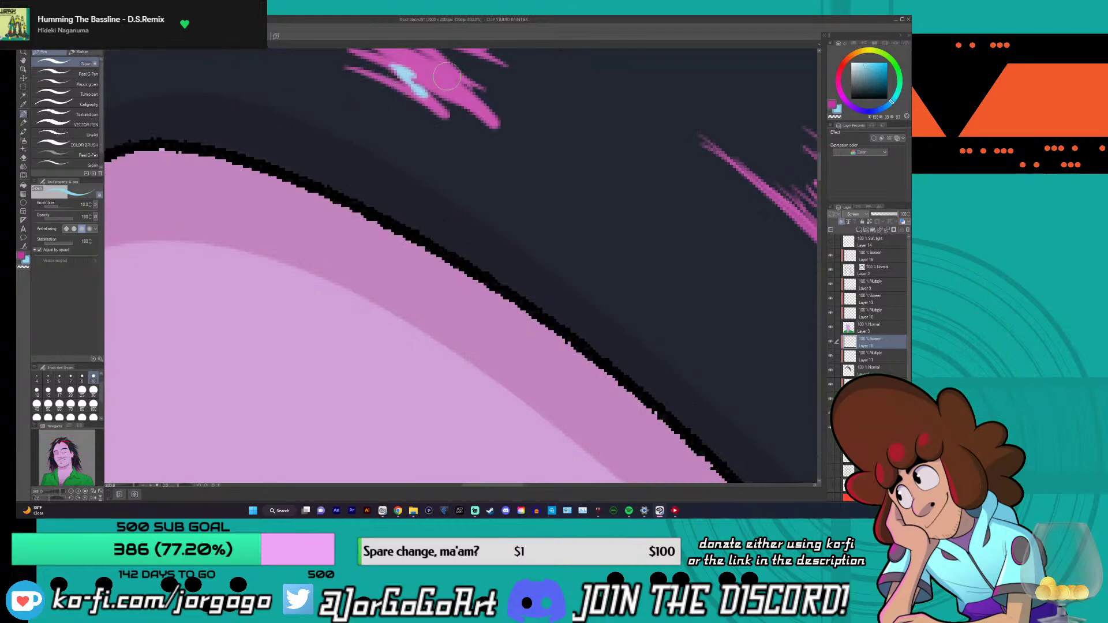
{"action": "scroll", "coordinate": [438, 75], "scroll_direction": "down", "scroll_amount": 1}
{"action": "left_click_drag", "start_coordinate": [819, 196], "coordinate": [623, 534]}
{"action": "scroll", "coordinate": [768, 177], "scroll_direction": "down", "scroll_amount": 3}
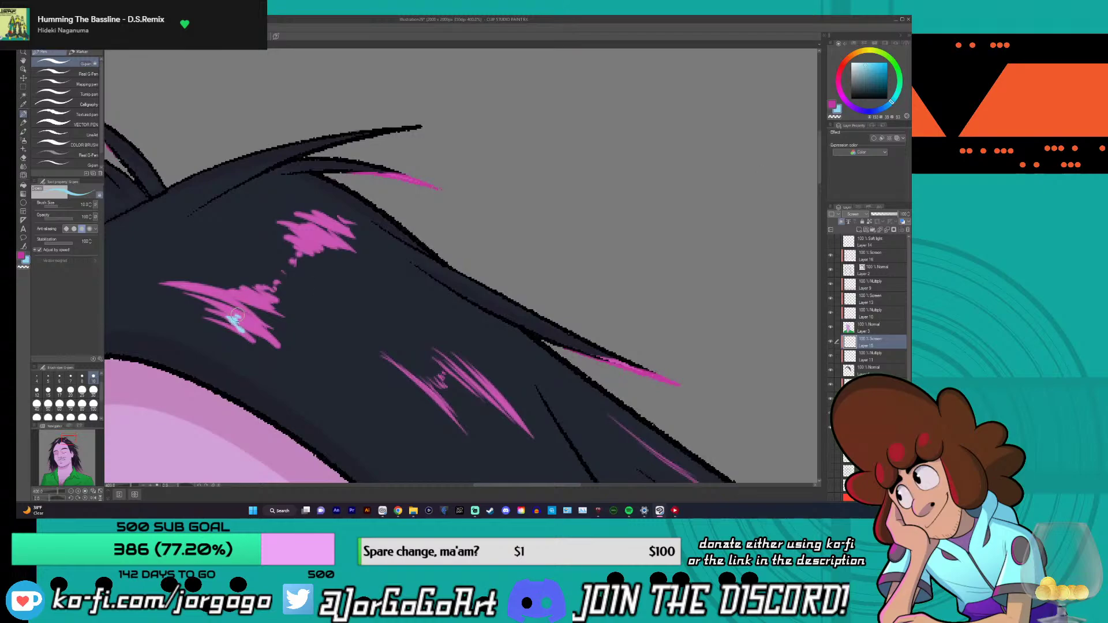
{"action": "mouse_move", "coordinate": [237, 315]}
{"action": "left_mouse_down"}
{"action": "mouse_move", "coordinate": [264, 306]}
{"action": "mouse_move", "coordinate": [288, 261]}
{"action": "mouse_move", "coordinate": [281, 278]}
{"action": "mouse_move", "coordinate": [302, 244]}
{"action": "mouse_move", "coordinate": [309, 251]}
{"action": "mouse_move", "coordinate": [295, 242]}
{"action": "mouse_move", "coordinate": [316, 242]}
{"action": "mouse_move", "coordinate": [330, 237]}
{"action": "left_mouse_up"}
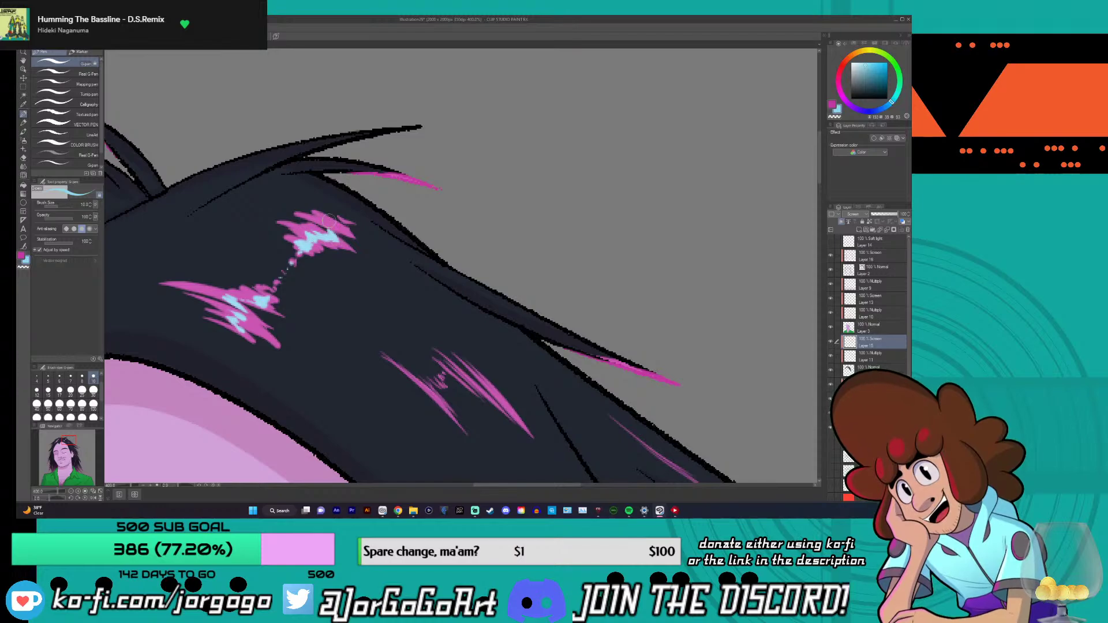
- Paint pale blue streaks inside the smaller pink highlight farther down the right side of the hair
{"action": "mouse_move", "coordinate": [438, 380]}
{"action": "left_mouse_down"}
{"action": "mouse_move", "coordinate": [444, 404]}
{"action": "mouse_move", "coordinate": [440, 394]}
{"action": "mouse_move", "coordinate": [482, 398]}
{"action": "mouse_move", "coordinate": [504, 413]}
{"action": "left_mouse_up"}
{"action": "key", "text": "ctrl+minus"}
{"action": "key", "text": "ctrl+minus"}
{"action": "key", "text": "ctrl+minus"}
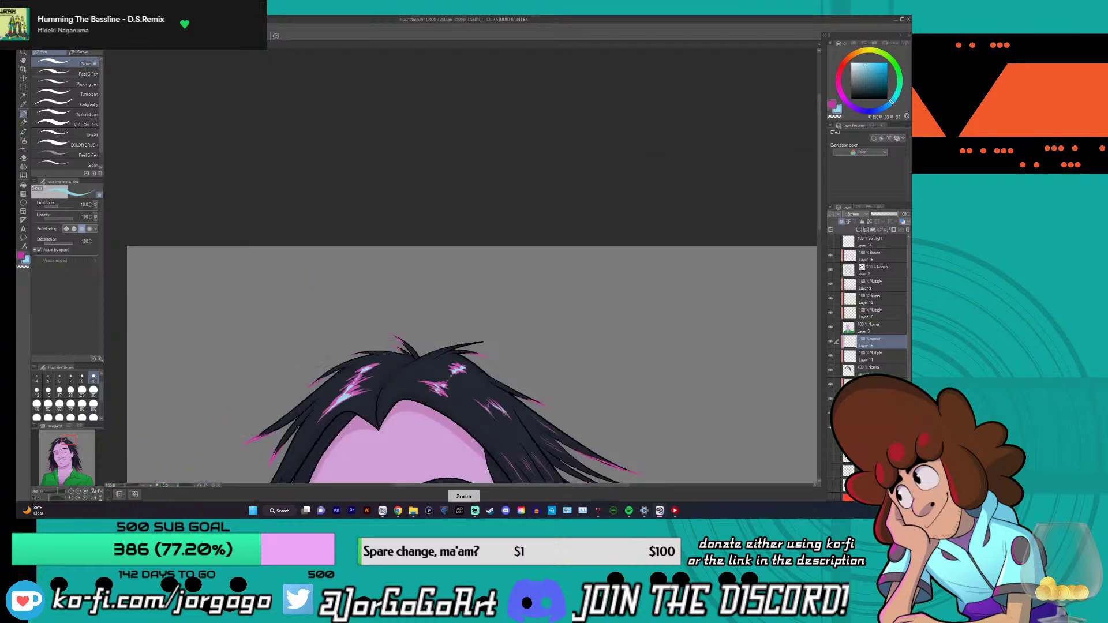
{"action": "scroll", "coordinate": [785, 277], "scroll_direction": "down", "scroll_amount": 5}
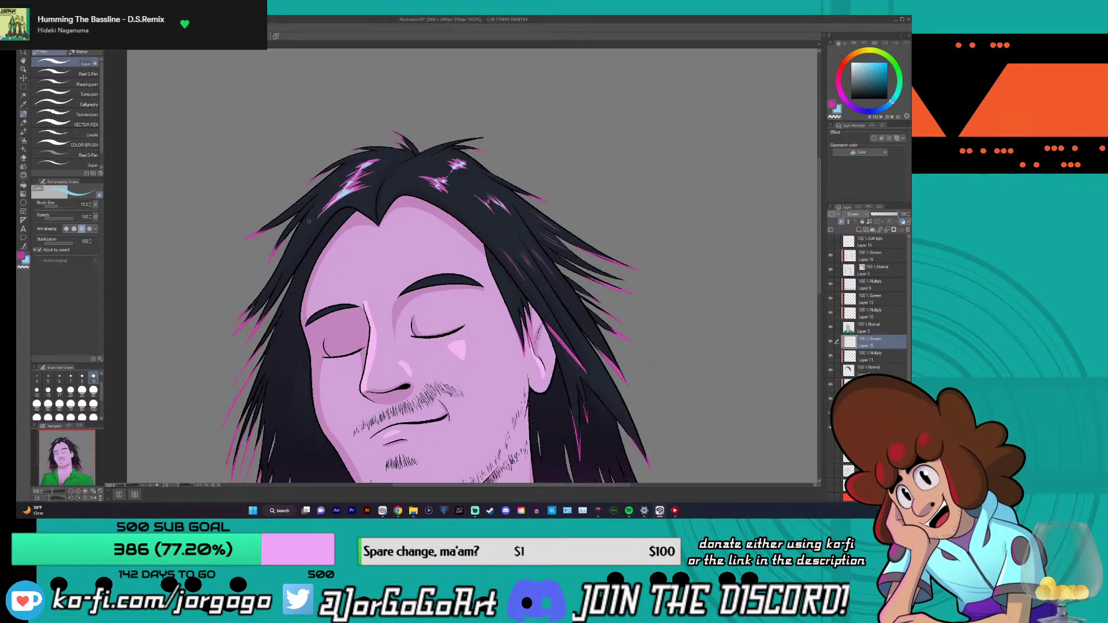
- Paint fine pale blue streaks in the dark hair below the long highlight left of the parting, redoing the last stroke
{"action": "left_click_drag", "start_coordinate": [300, 227], "coordinate": [326, 202]}
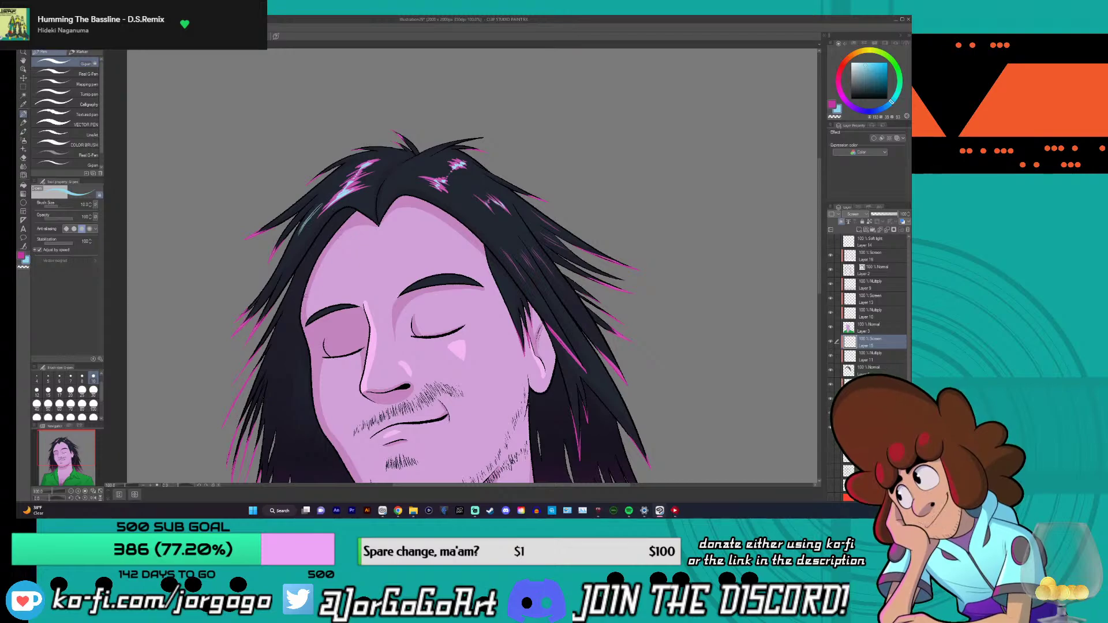
{"action": "key", "text": "ctrl+z"}
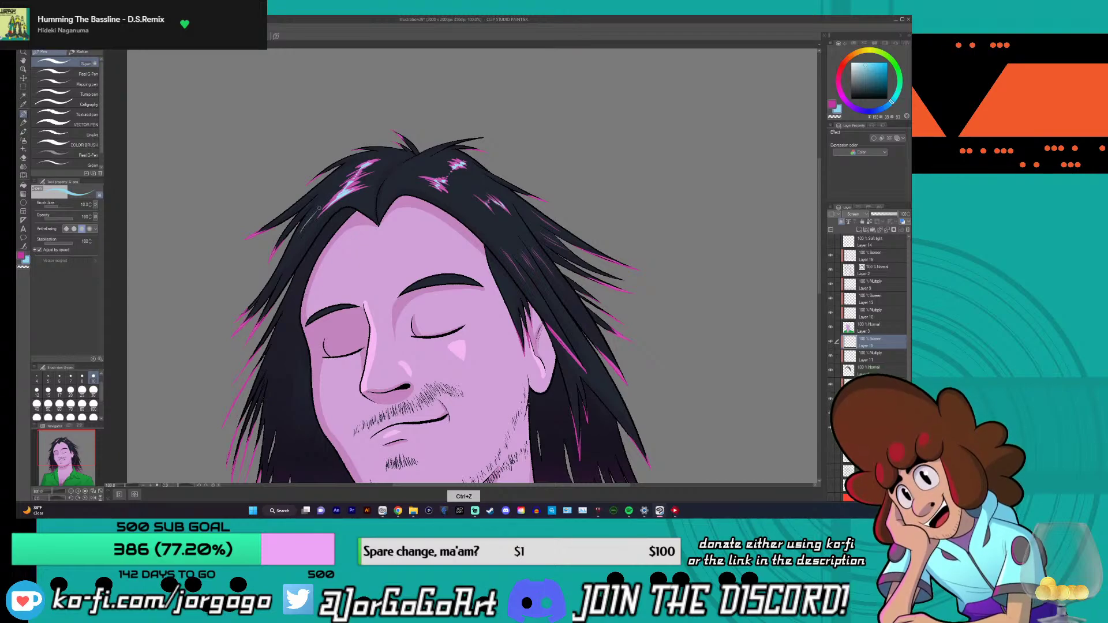
{"action": "left_click_drag", "start_coordinate": [300, 234], "coordinate": [315, 213]}
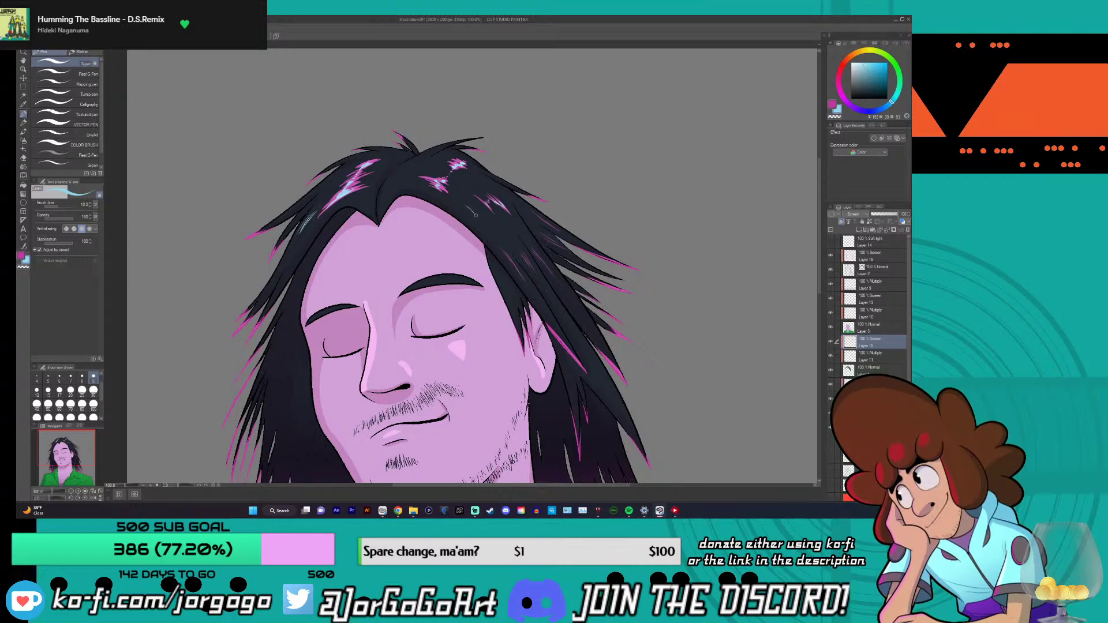
- Paint fine pale blue streaks in the dark hair and outer strands on the right side of the head
{"action": "left_click_drag", "start_coordinate": [468, 206], "coordinate": [478, 215]}
{"action": "left_click_drag", "start_coordinate": [523, 253], "coordinate": [531, 266]}
{"action": "scroll", "coordinate": [529, 289], "scroll_direction": "down", "scroll_amount": 3}
{"action": "scroll", "coordinate": [563, 211], "scroll_direction": "up", "scroll_amount": 5}
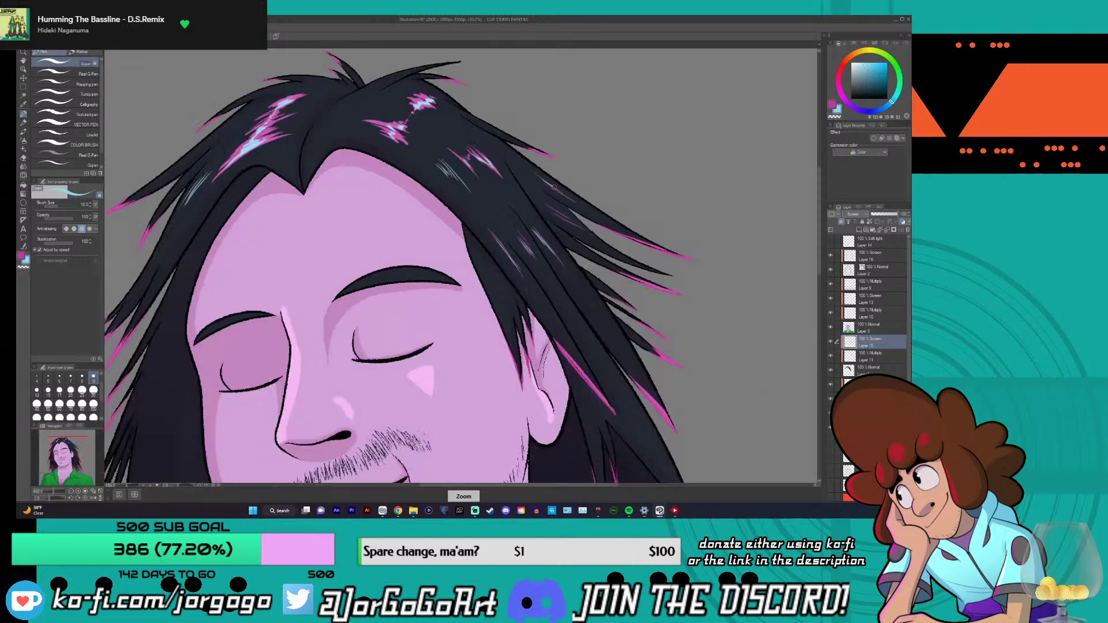
{"action": "left_click_drag", "start_coordinate": [553, 187], "coordinate": [578, 200]}
{"action": "key", "text": "ctrl+z"}
{"action": "scroll", "coordinate": [585, 228], "scroll_direction": "down", "scroll_amount": 3}
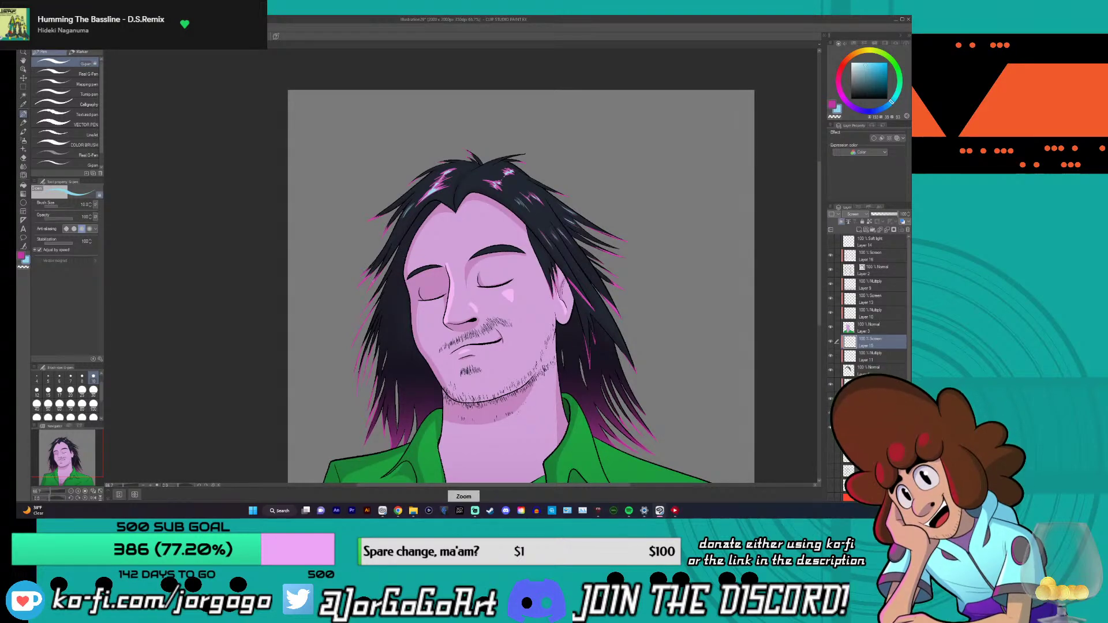
- Examine the whole portrait at different zoom levels to judge the pale blue hair streaks
{"action": "scroll", "coordinate": [370, 291], "scroll_direction": "up", "scroll_amount": 3}
{"action": "scroll", "coordinate": [370, 290], "scroll_direction": "down", "scroll_amount": 3}
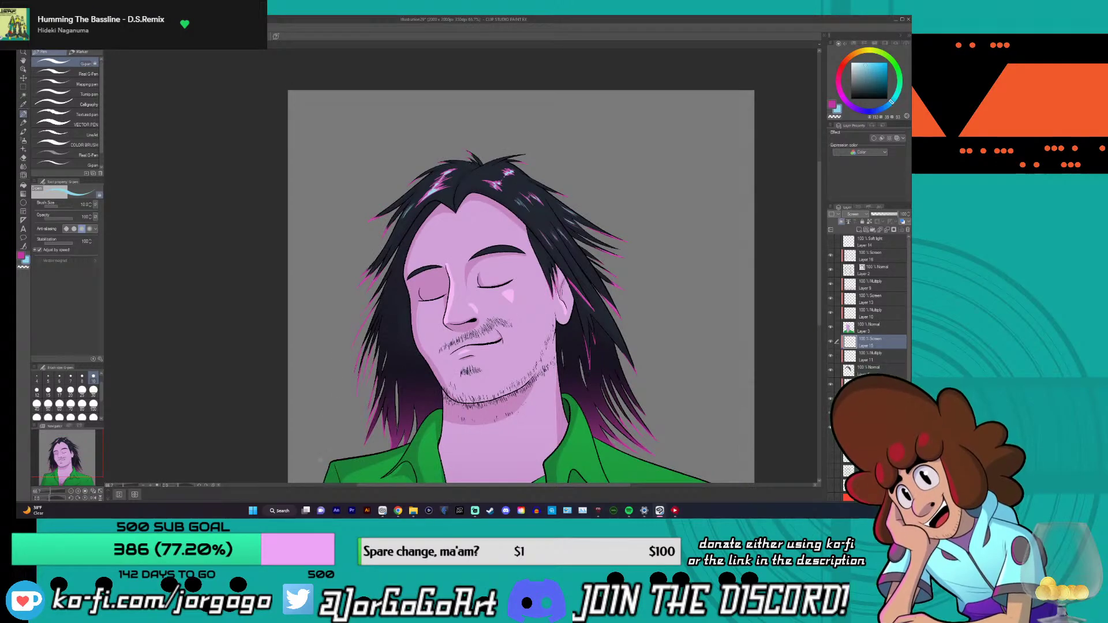
{"action": "scroll", "coordinate": [319, 460], "scroll_direction": "up", "scroll_amount": 3}
{"action": "scroll", "coordinate": [319, 462], "scroll_direction": "down", "scroll_amount": 3}
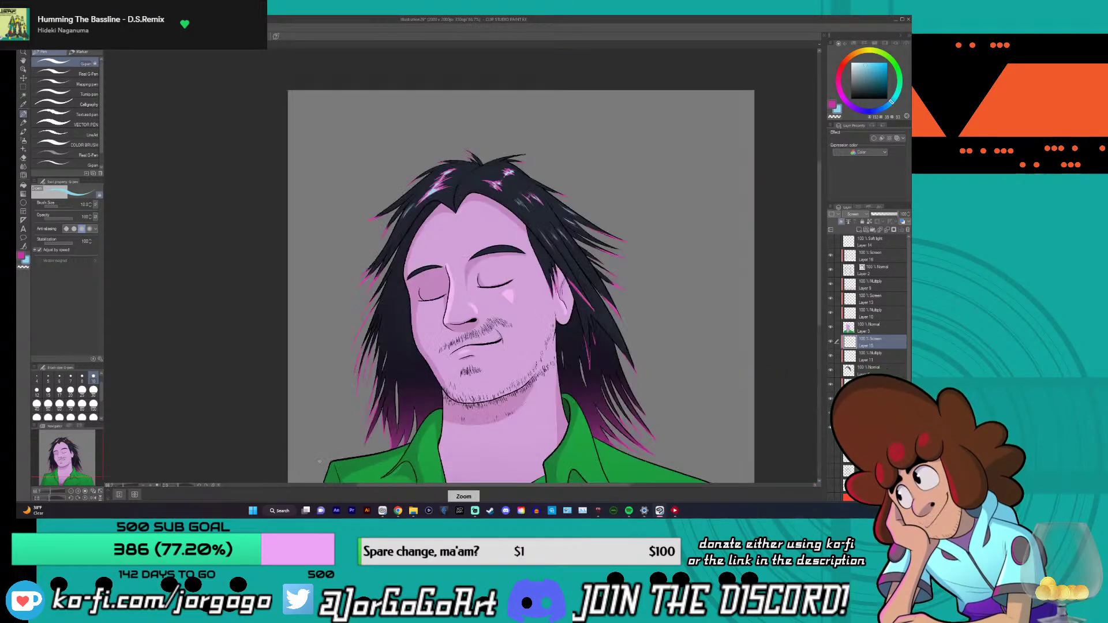
{"action": "scroll", "coordinate": [319, 461], "scroll_direction": "up", "scroll_amount": 3}
{"action": "scroll", "coordinate": [497, 481], "scroll_direction": "down", "scroll_amount": 1}
{"action": "scroll", "coordinate": [497, 482], "scroll_direction": "right", "scroll_amount": 5}
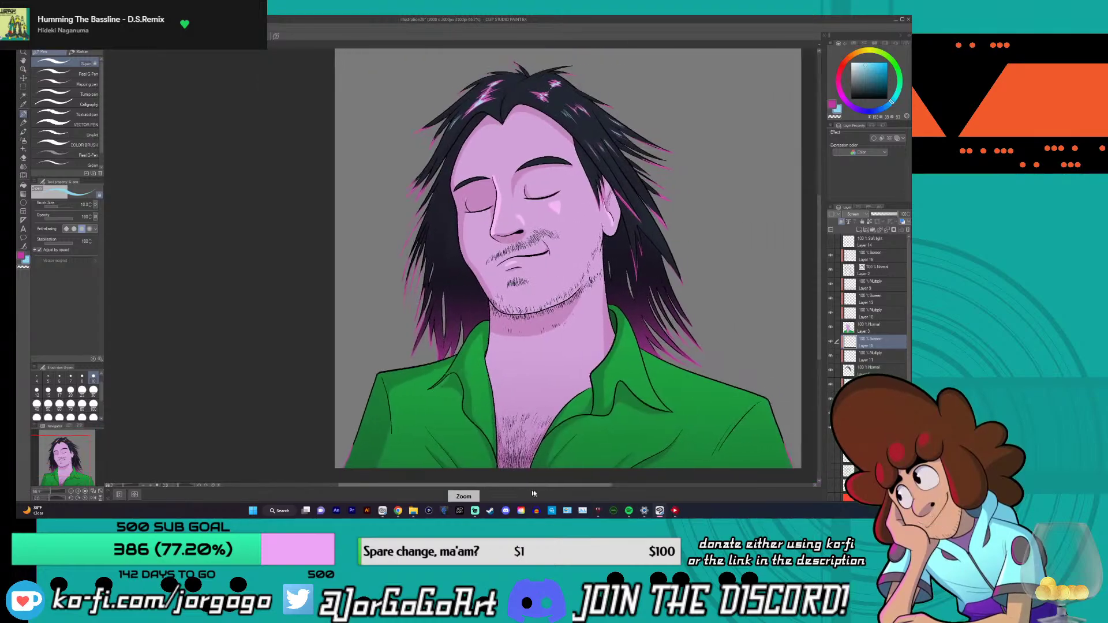
{"action": "scroll", "coordinate": [807, 209], "scroll_direction": "up", "scroll_amount": 2}
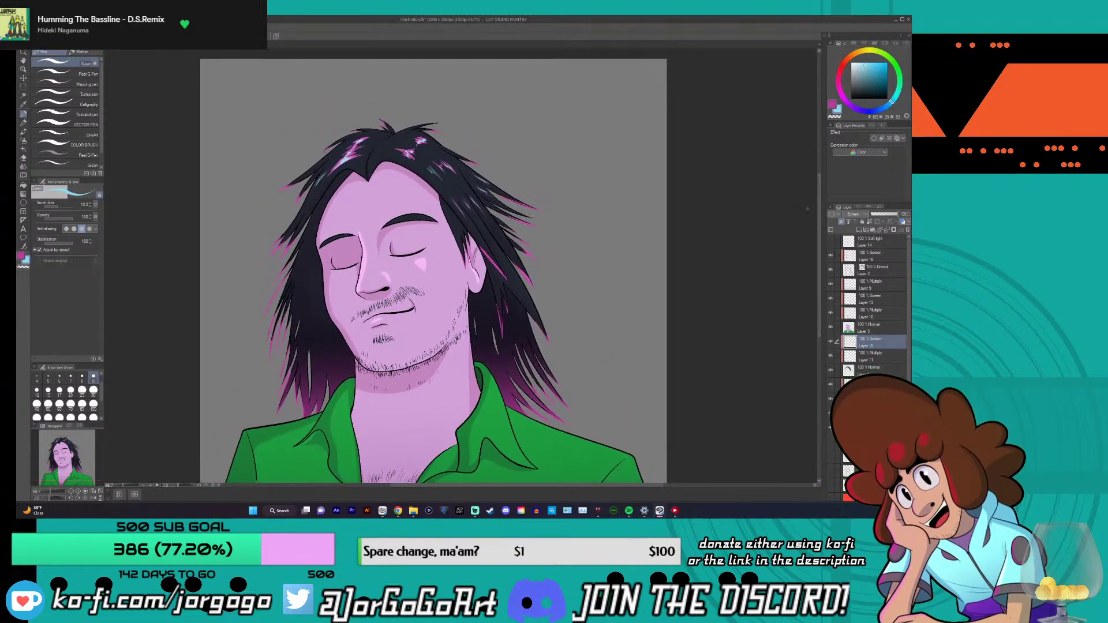
- Add thin pale blue streaks along the hair strands above the ear and undo the last stroke
{"action": "scroll", "coordinate": [357, 189], "scroll_direction": "up", "scroll_amount": 2}
{"action": "scroll", "coordinate": [358, 189], "scroll_direction": "up", "scroll_amount": 1}
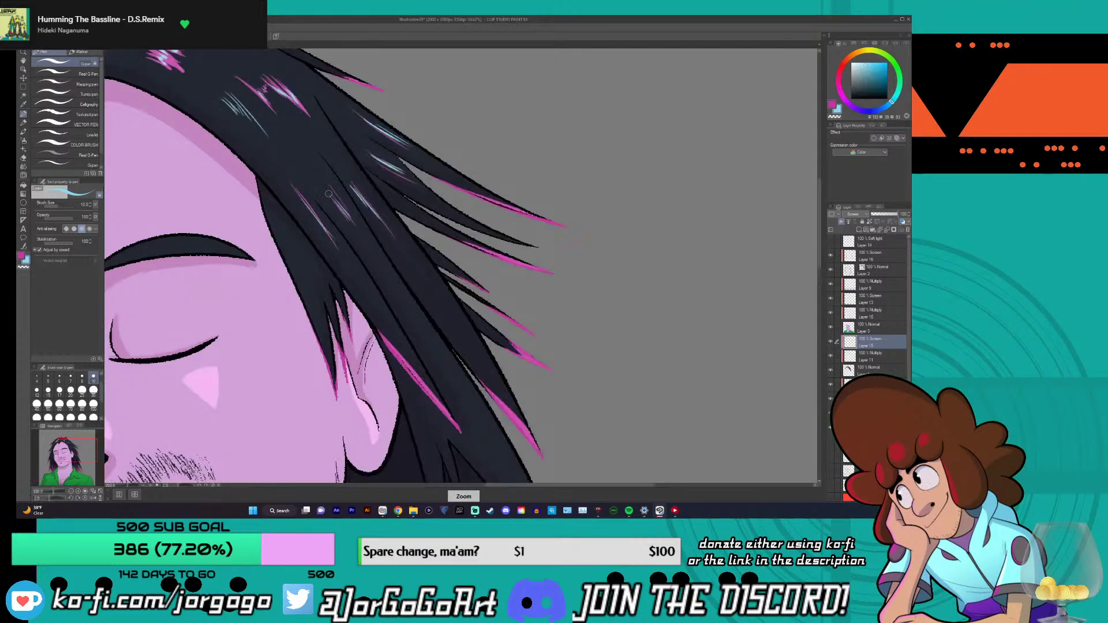
{"action": "left_click_drag", "start_coordinate": [327, 223], "coordinate": [363, 280]}
{"action": "key", "text": "ctrl+z"}
{"action": "scroll", "coordinate": [413, 248], "scroll_direction": "down", "scroll_amount": 4}
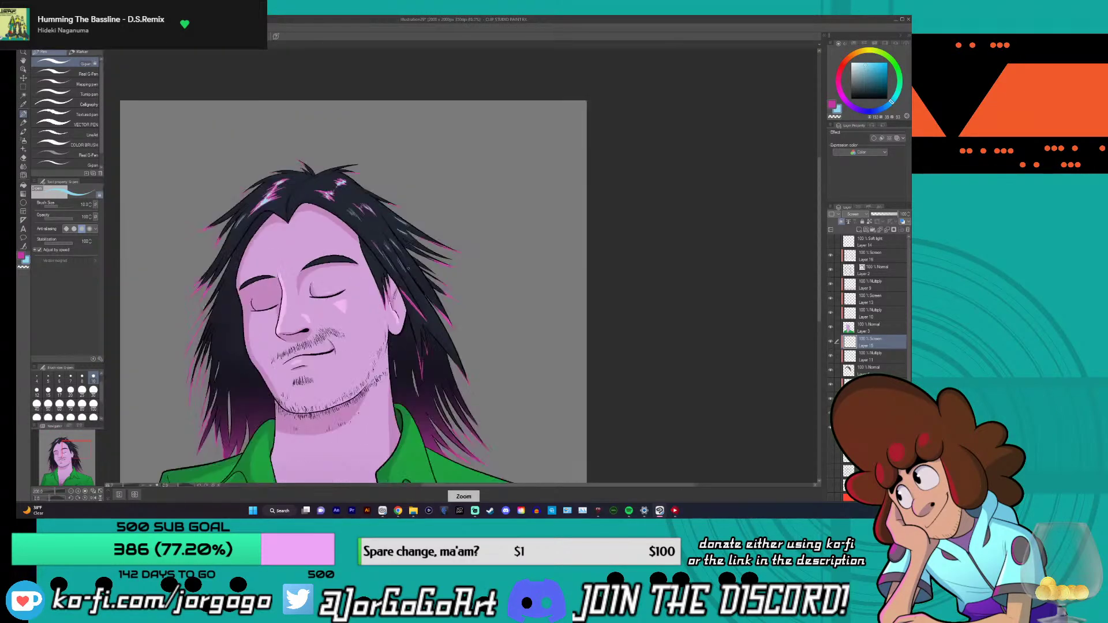
{"action": "scroll", "coordinate": [409, 269], "scroll_direction": "down", "scroll_amount": 1}
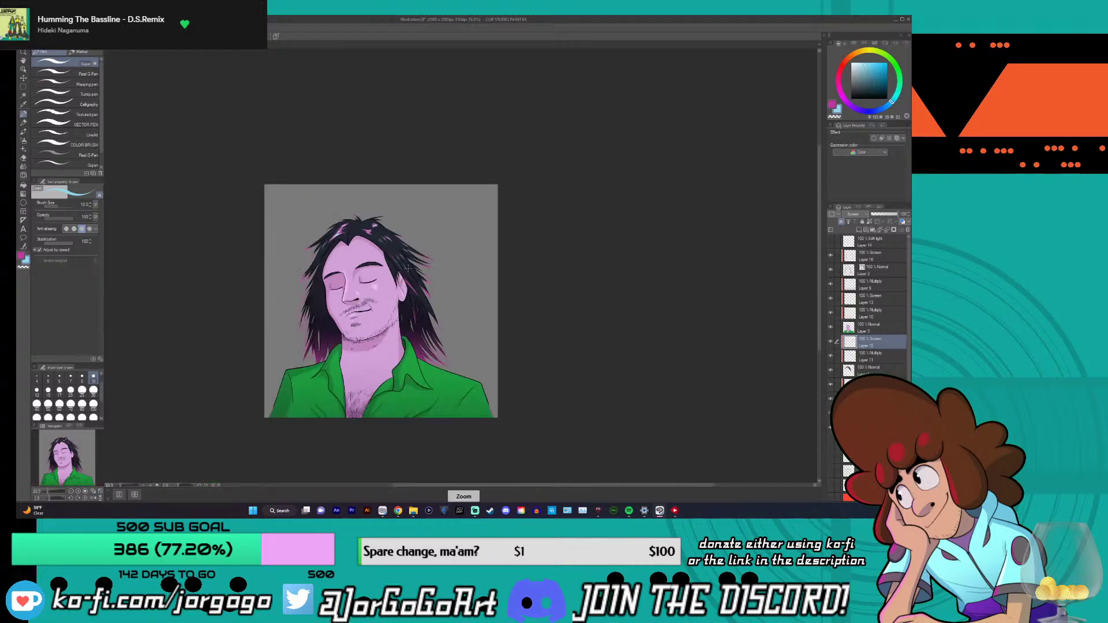
- Paint a thin pale blue streak across the crown just right of the parting, replacing the first attempt
{"action": "scroll", "coordinate": [408, 269], "scroll_direction": "up", "scroll_amount": 3}
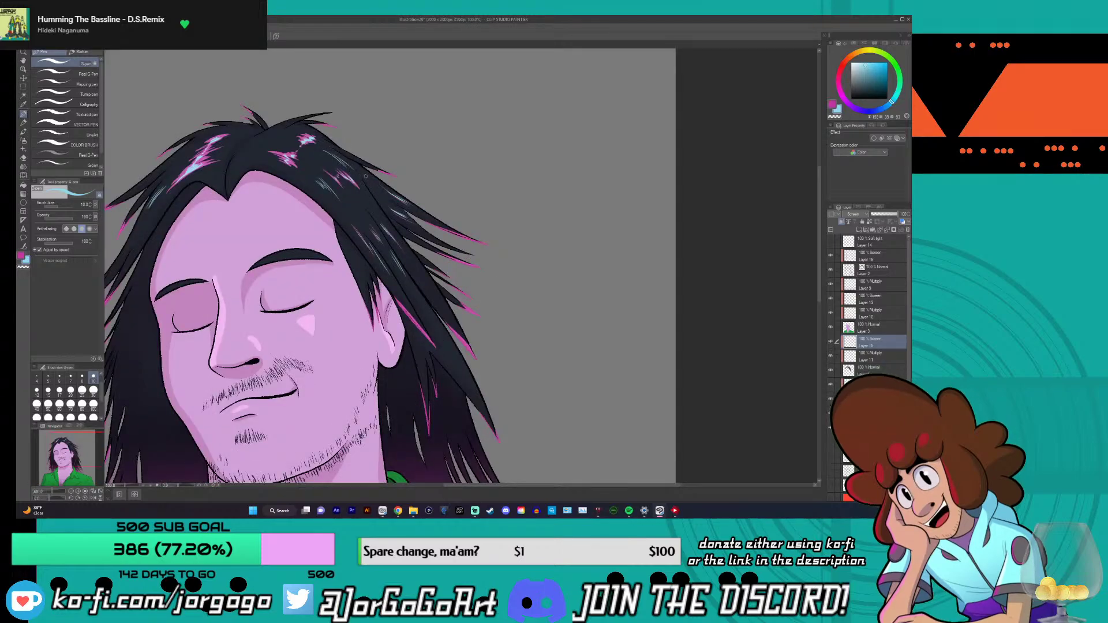
{"action": "scroll", "coordinate": [259, 158], "scroll_direction": "up", "scroll_amount": 2}
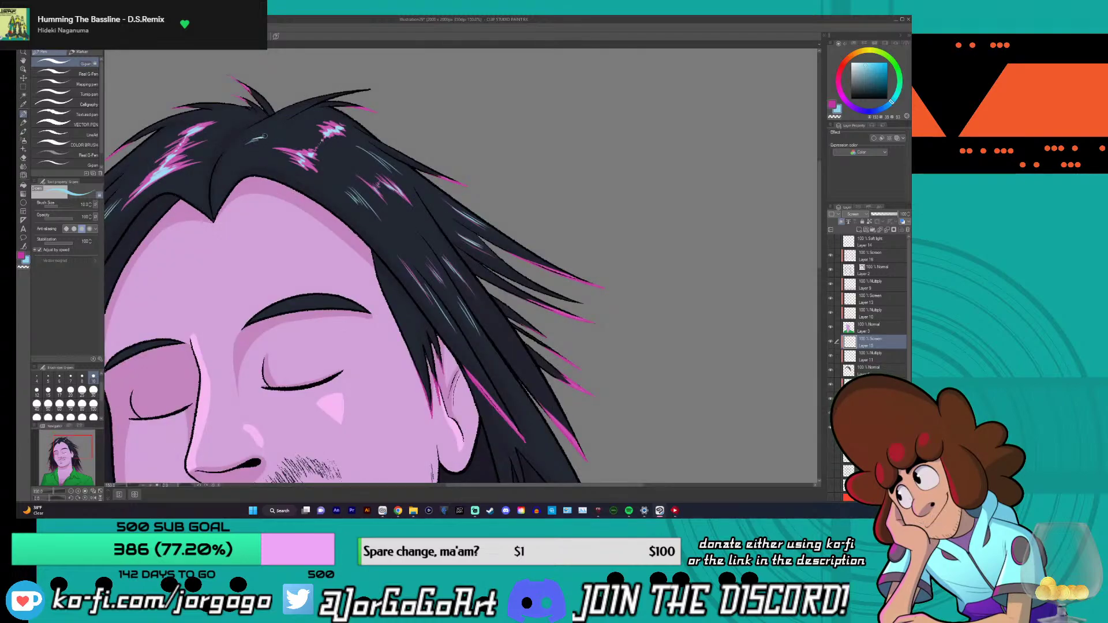
{"action": "key", "text": "ctrl+z"}
{"action": "left_click_drag", "start_coordinate": [269, 134], "coordinate": [283, 131]}
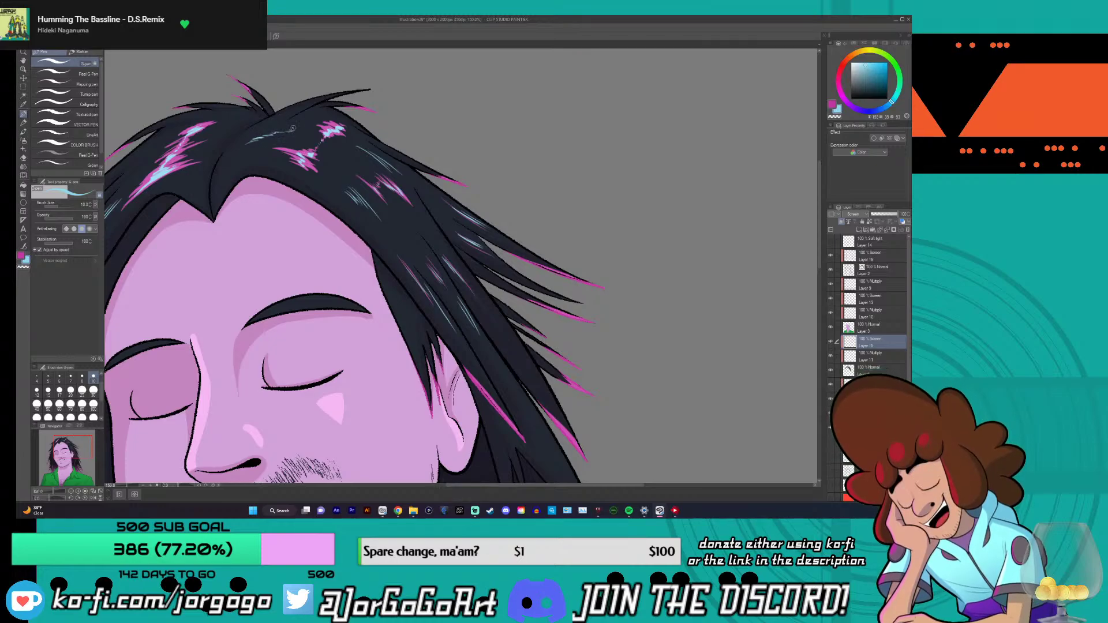
{"action": "scroll", "coordinate": [297, 132], "scroll_direction": "down", "scroll_amount": 2}
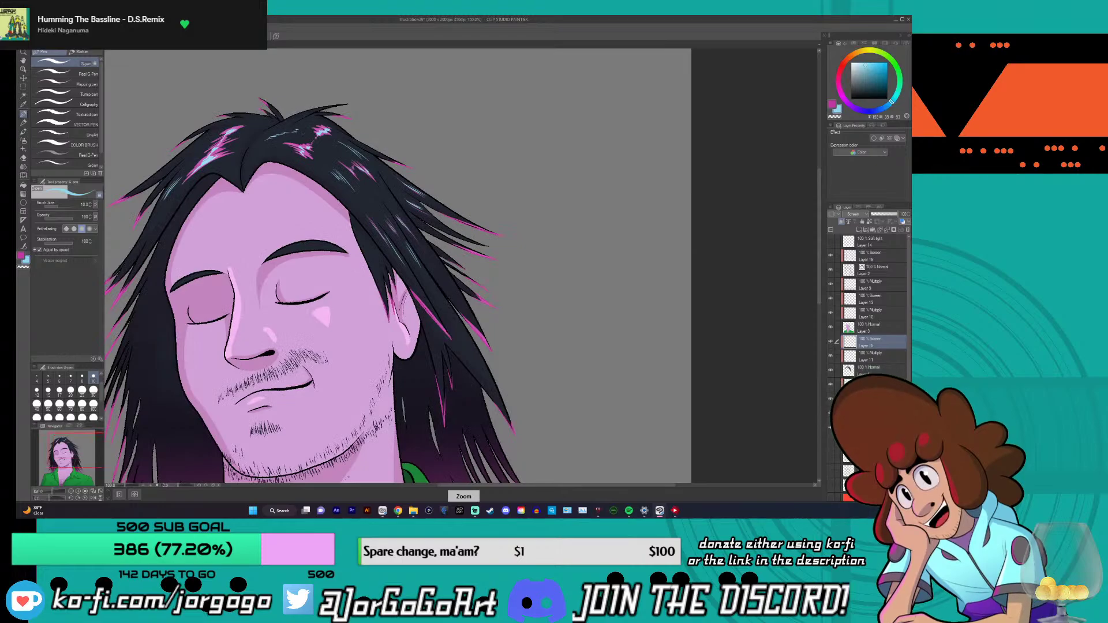
- Add short pale blue streaks on the crown just left of the parting and undo the last stroke
{"action": "left_click_drag", "start_coordinate": [445, 486], "coordinate": [414, 486]}
{"action": "scroll", "coordinate": [419, 134], "scroll_direction": "up", "scroll_amount": 2}
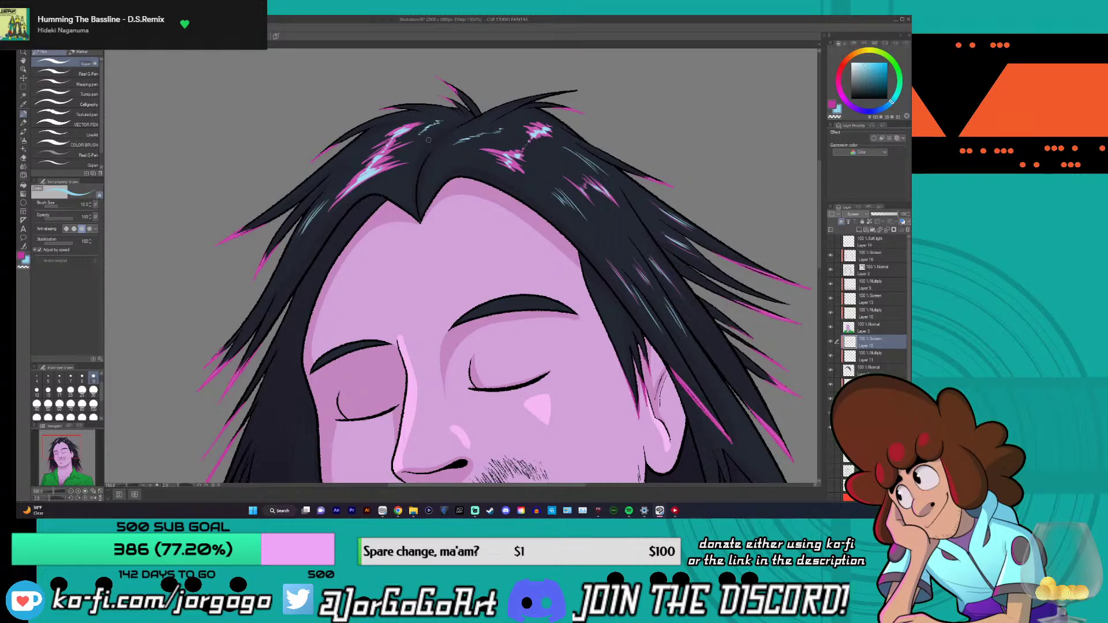
{"action": "scroll", "coordinate": [446, 121], "scroll_direction": "down", "scroll_amount": 3}
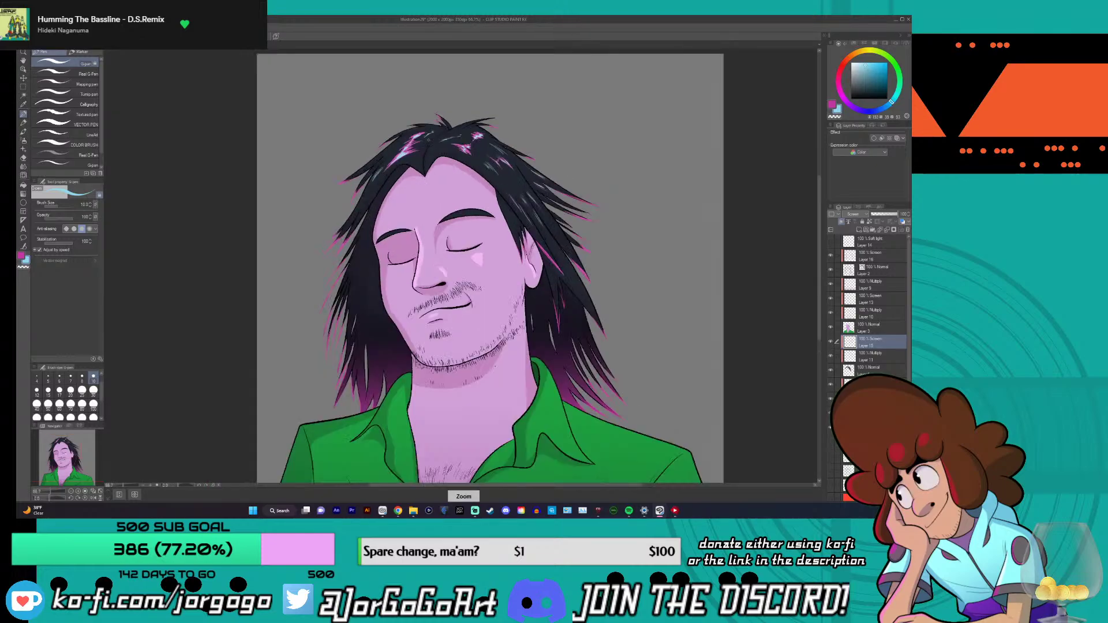
{"action": "key", "text": "ctrl+z"}
{"action": "scroll", "coordinate": [823, 194], "scroll_direction": "down", "scroll_amount": 2}
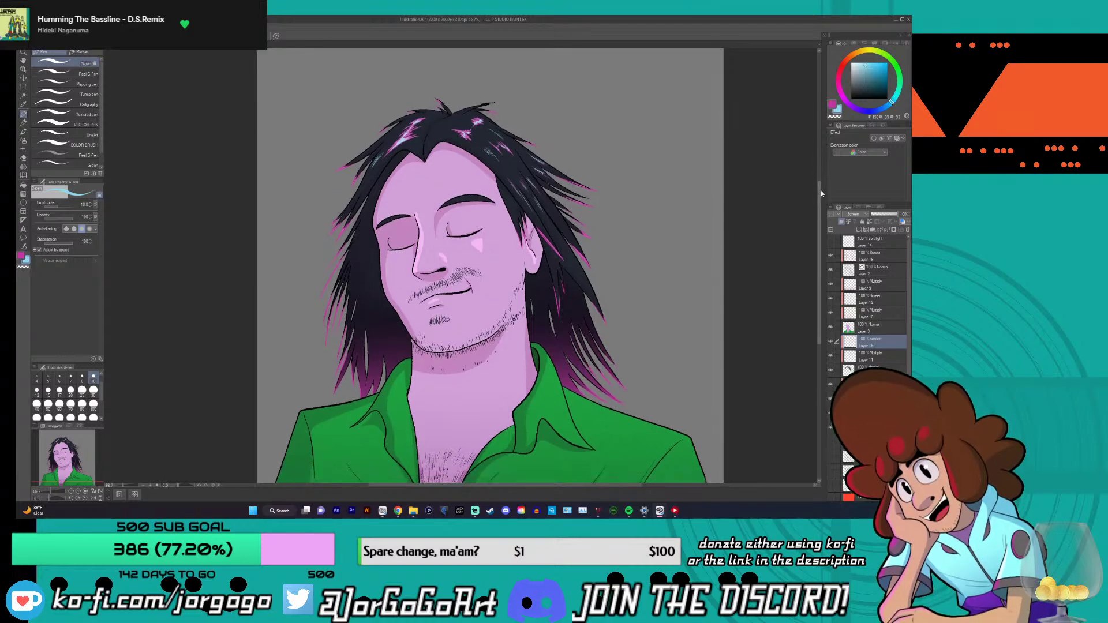
- Switch to the transparent color and taper the ends of the blue and pink streaks on the right side of the hair
{"action": "scroll", "coordinate": [823, 194], "scroll_direction": "up", "scroll_amount": 2}
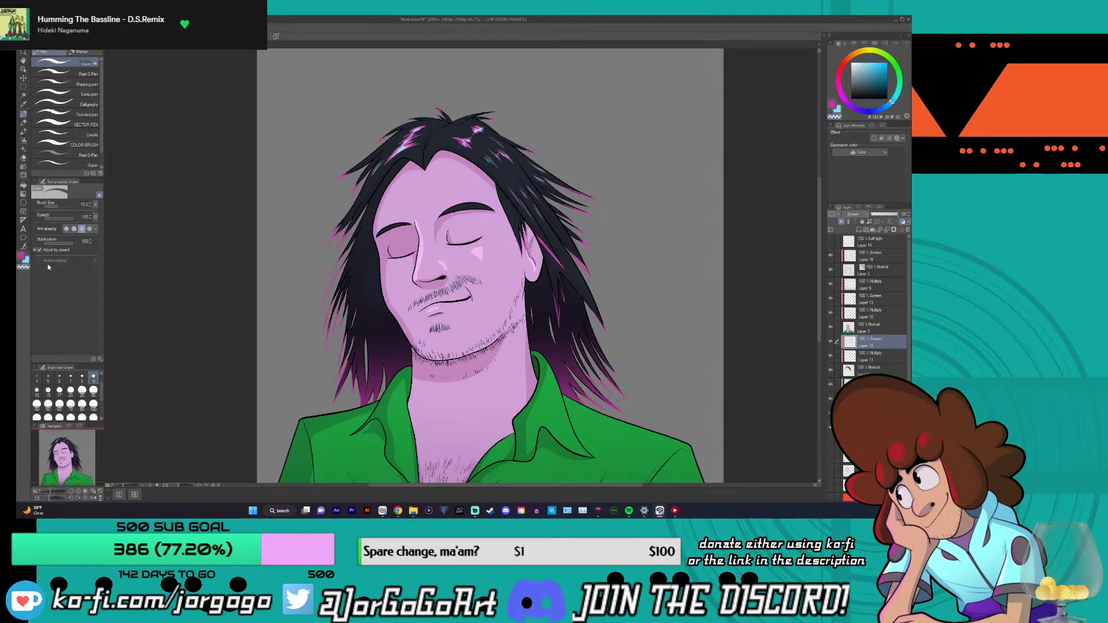
{"action": "scroll", "coordinate": [401, 130], "scroll_direction": "up", "scroll_amount": 5}
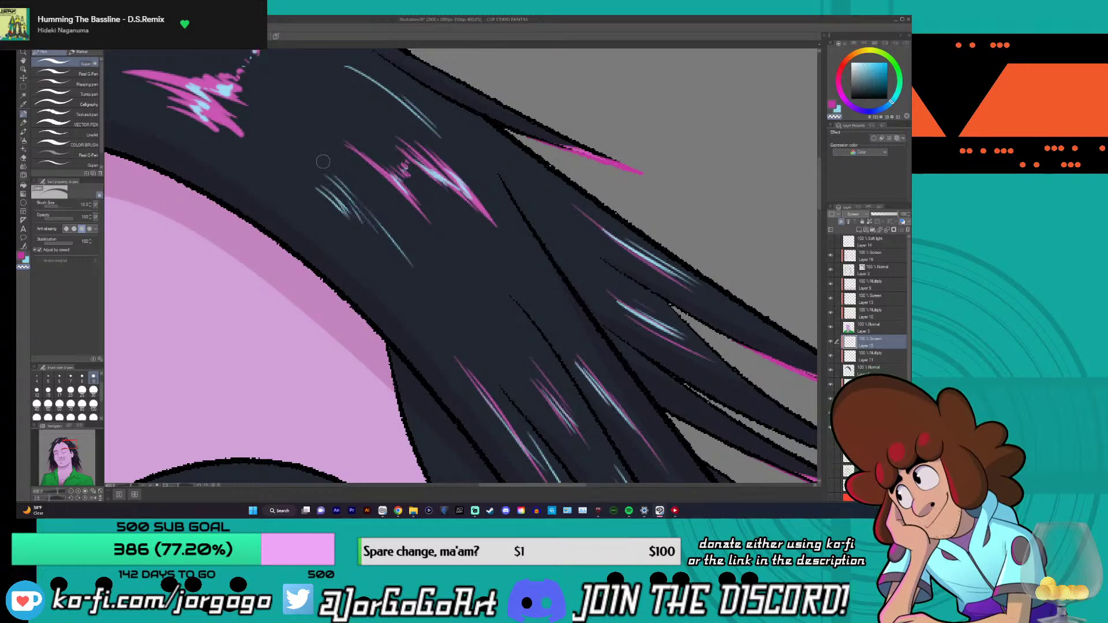
{"action": "key", "text": "ctrl+z"}
{"action": "key", "text": "ctrl+z"}
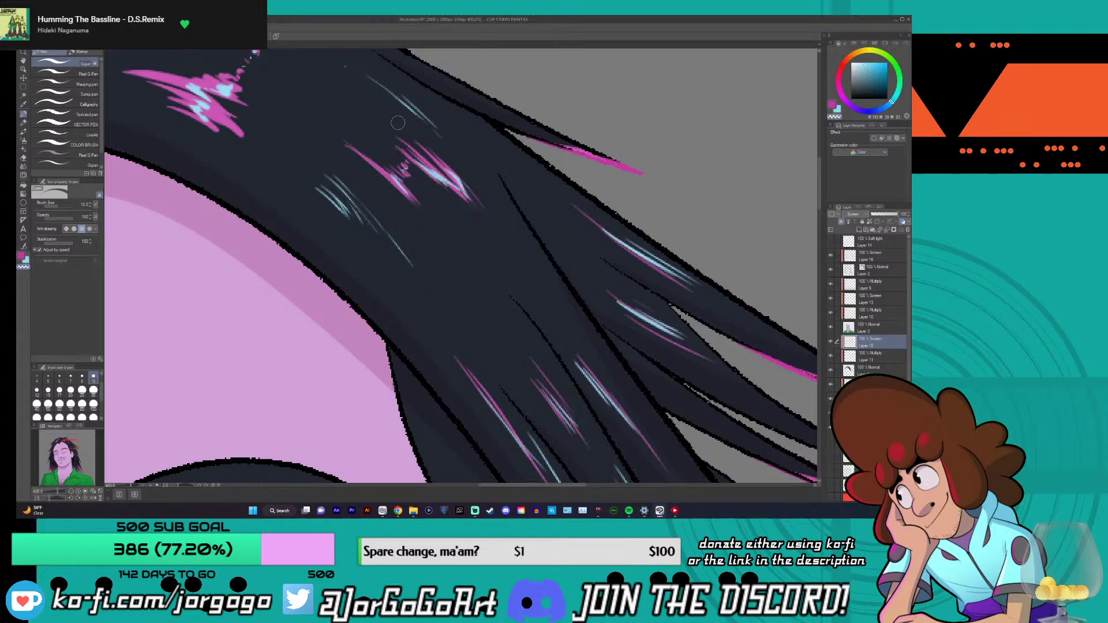
{"action": "scroll", "coordinate": [306, 72], "scroll_direction": "down", "scroll_amount": 5}
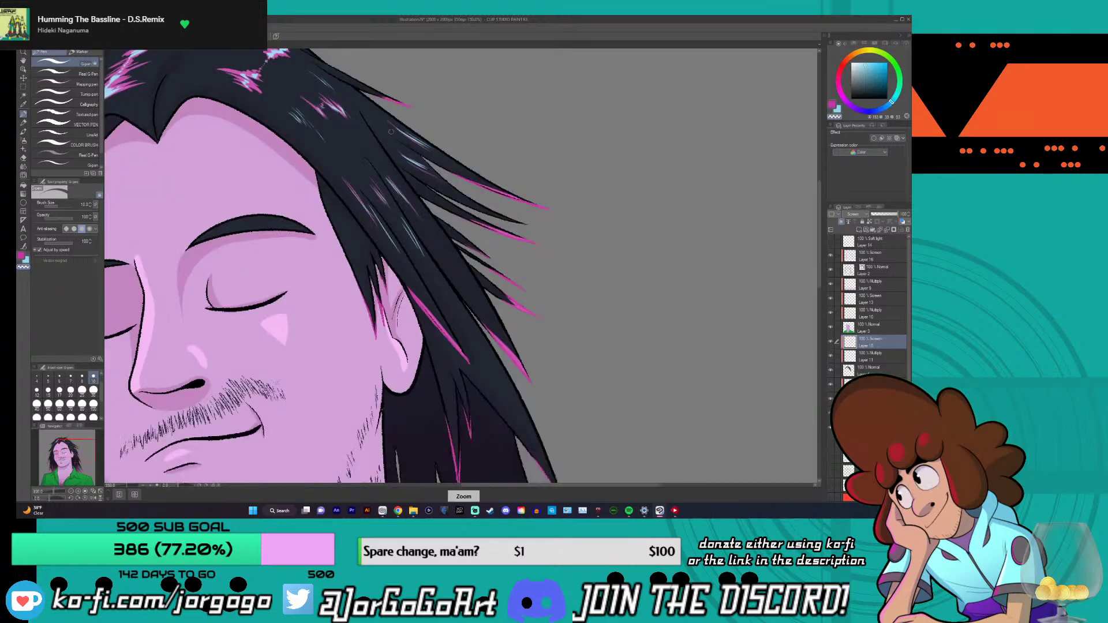
{"action": "scroll", "coordinate": [337, 57], "scroll_direction": "up", "scroll_amount": 5}
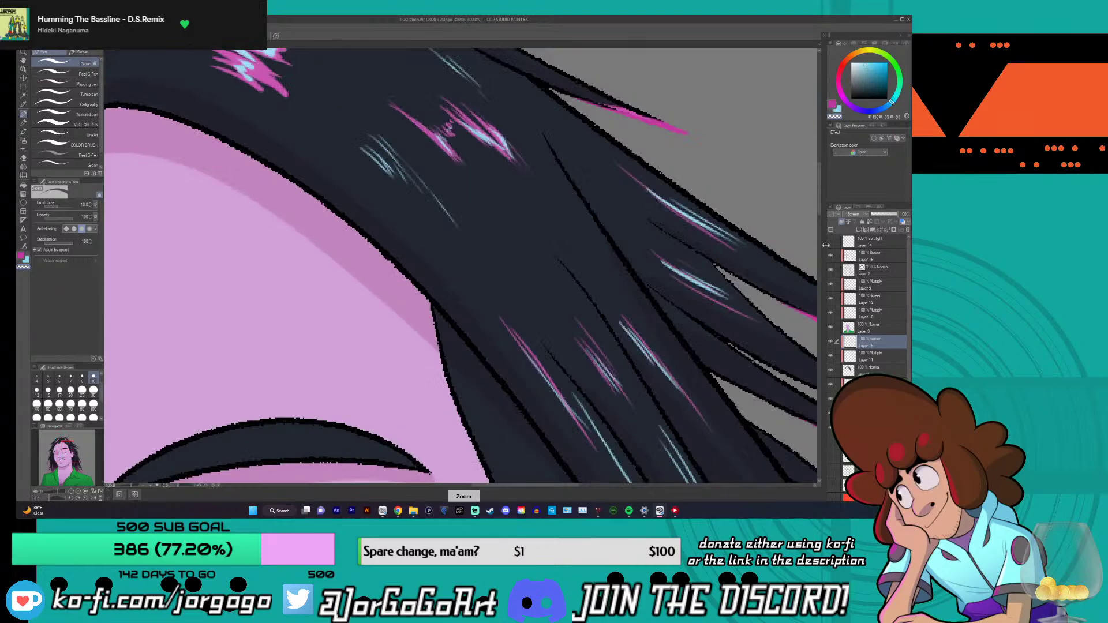
- Reduce the brush size and taper the ends of the pink streaks on the crown right of the parting, undoing the last stroke
{"action": "scroll", "coordinate": [250, 180], "scroll_direction": "up", "scroll_amount": 3}
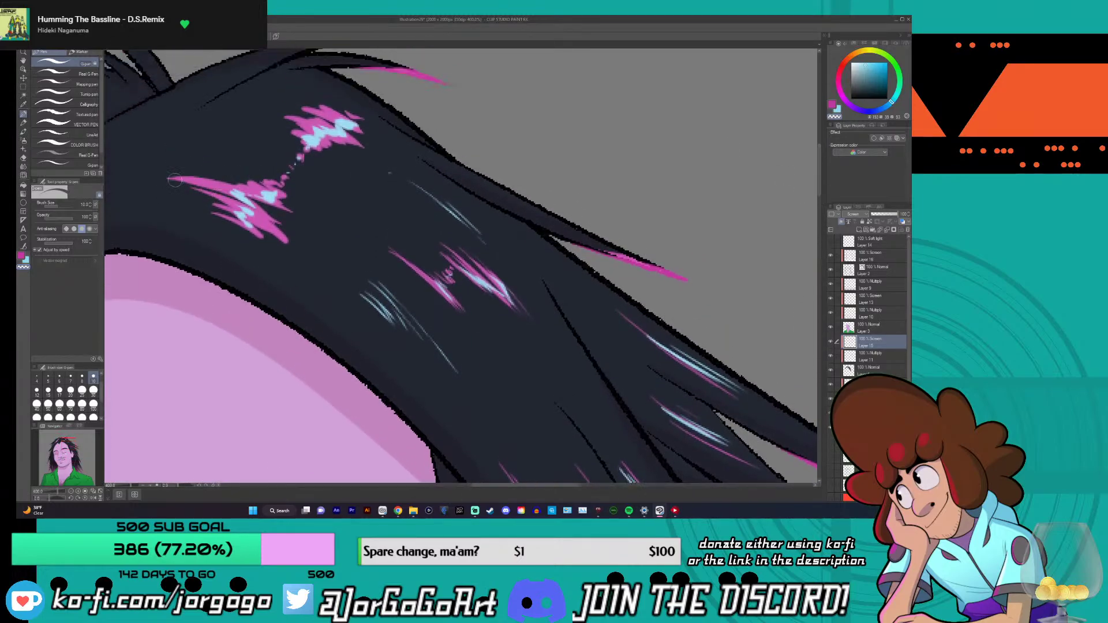
{"action": "key", "text": "bracketleft"}
{"action": "key", "text": "bracketleft"}
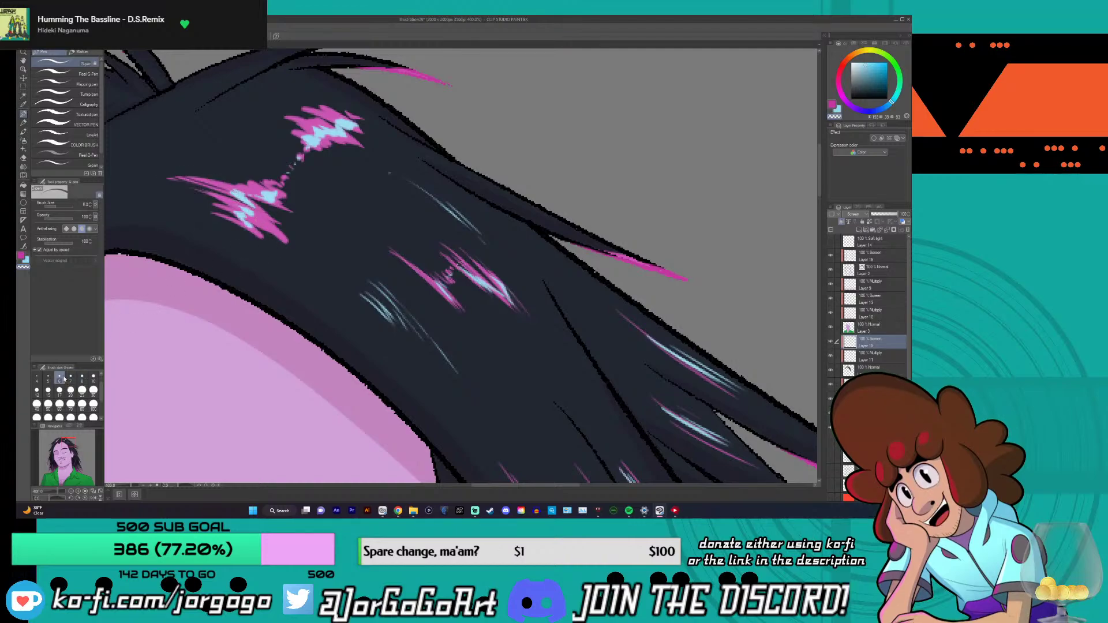
{"action": "key", "text": "bracketleft"}
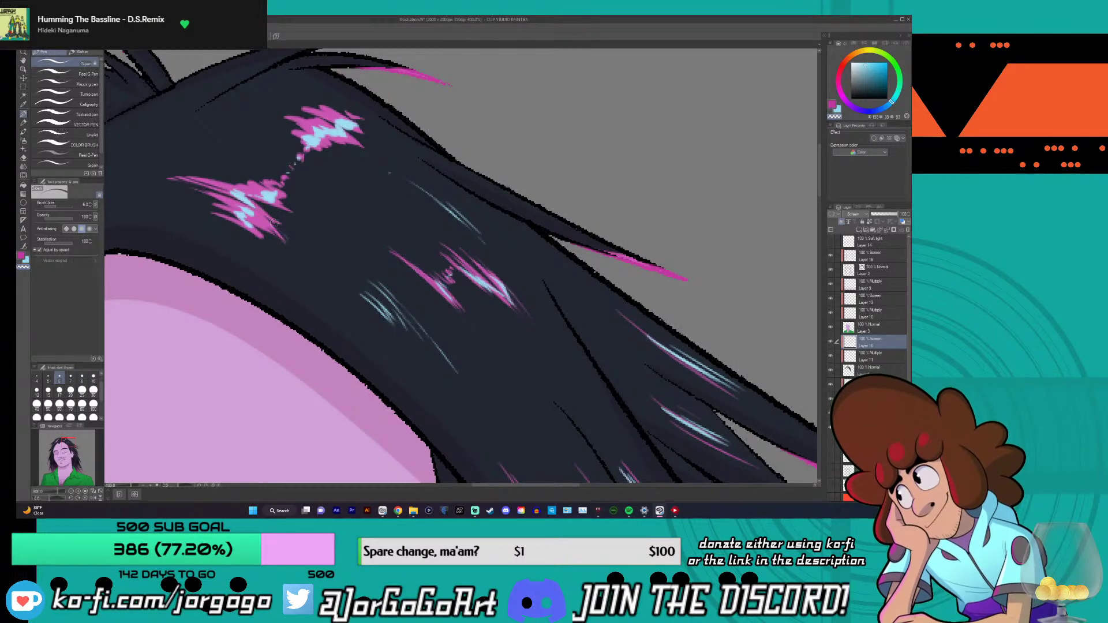
{"action": "key", "text": "ctrl+z"}
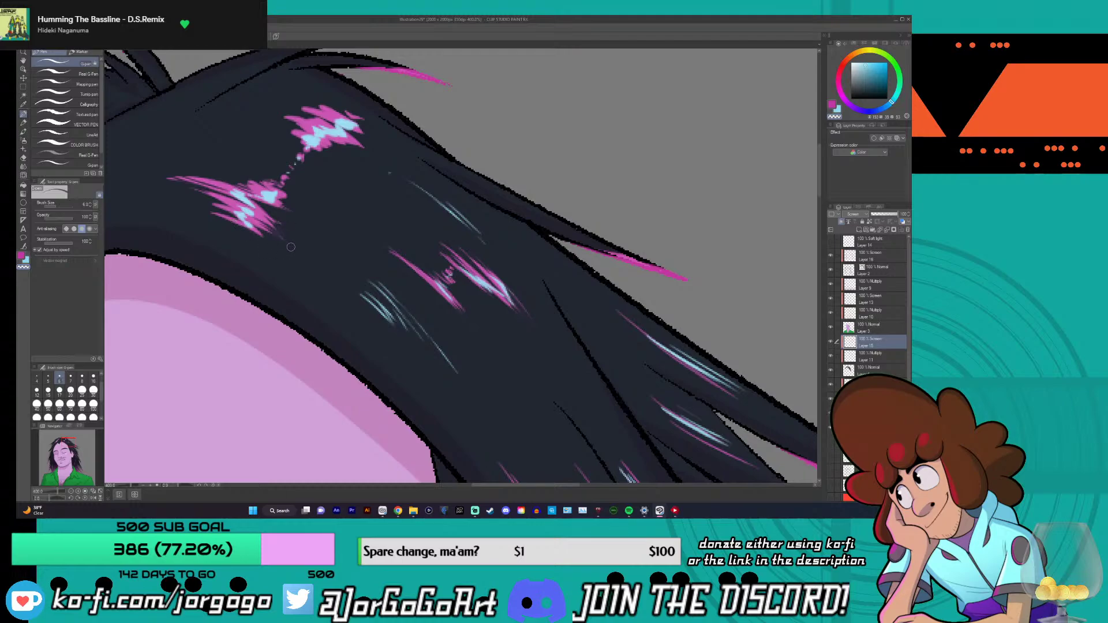
- Switch to the Lineart pen at a small size and thin the pink streak tips on the crown, undoing the last stroke
{"action": "left_click", "coordinate": [74, 135]}
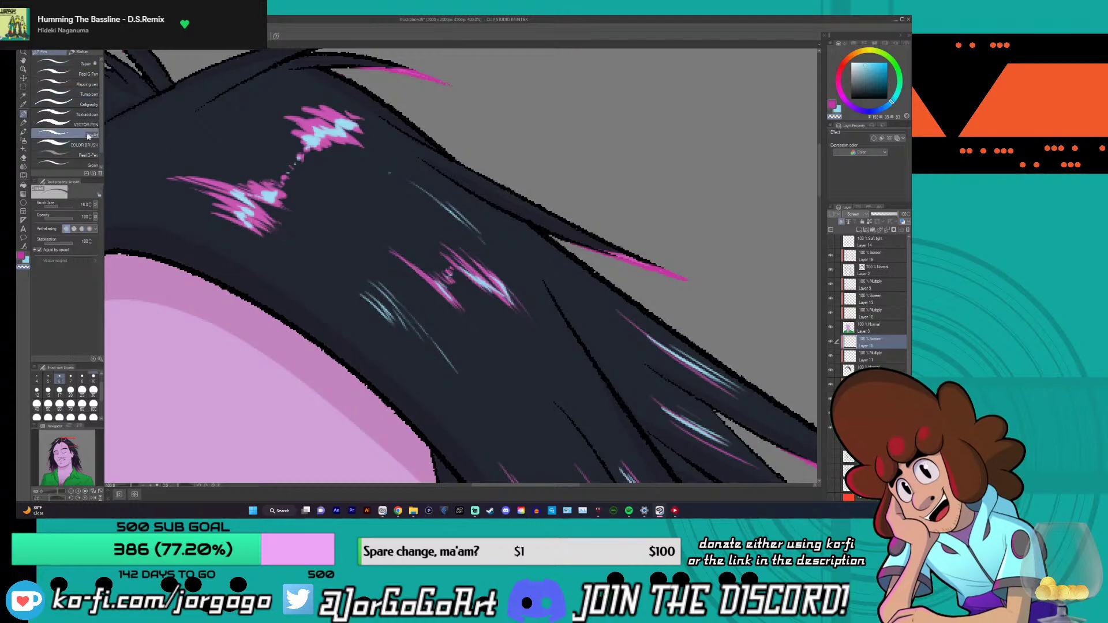
{"action": "left_click", "coordinate": [60, 378]}
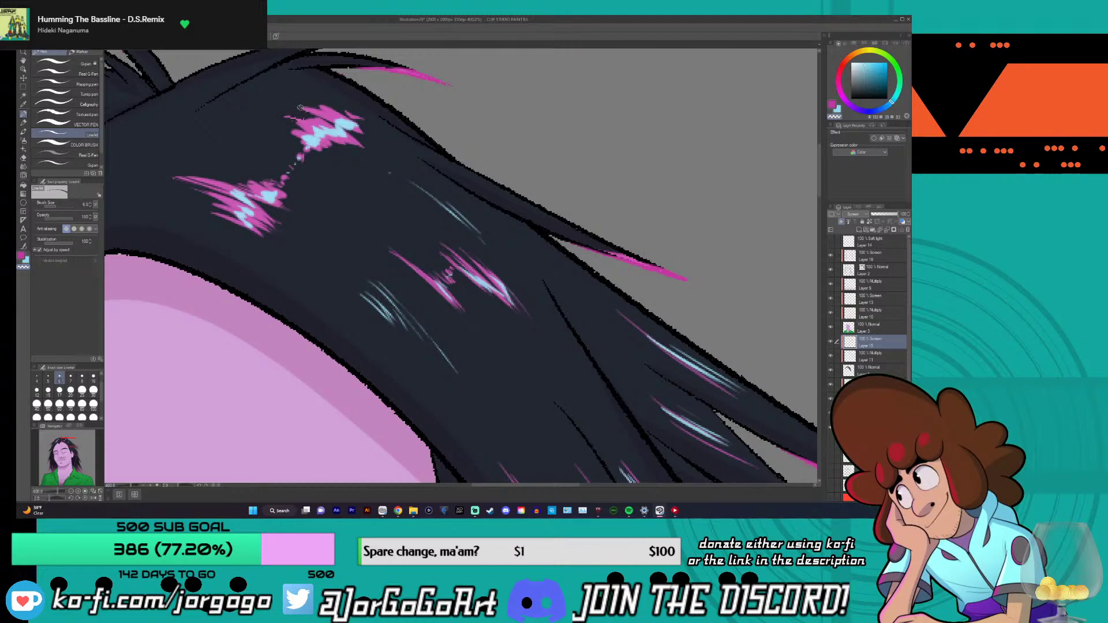
{"action": "key", "text": "ctrl+z"}
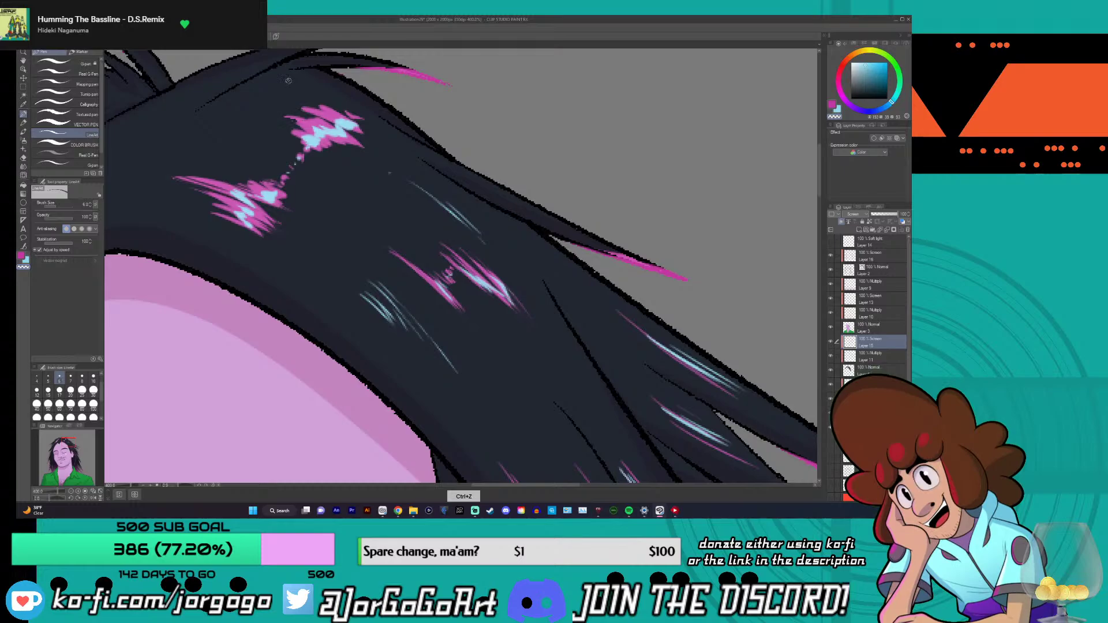
- Switch back to the G-pen at a small size and taper the edges of the pink and blue streak left of the parting
{"action": "left_click", "coordinate": [58, 62]}
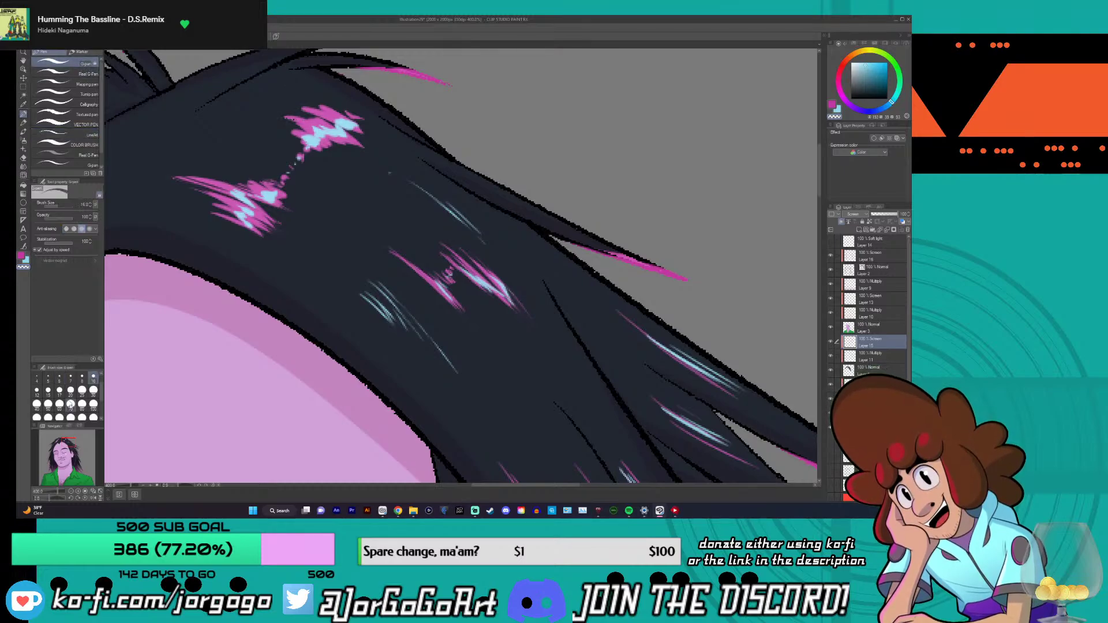
{"action": "left_click", "coordinate": [70, 378]}
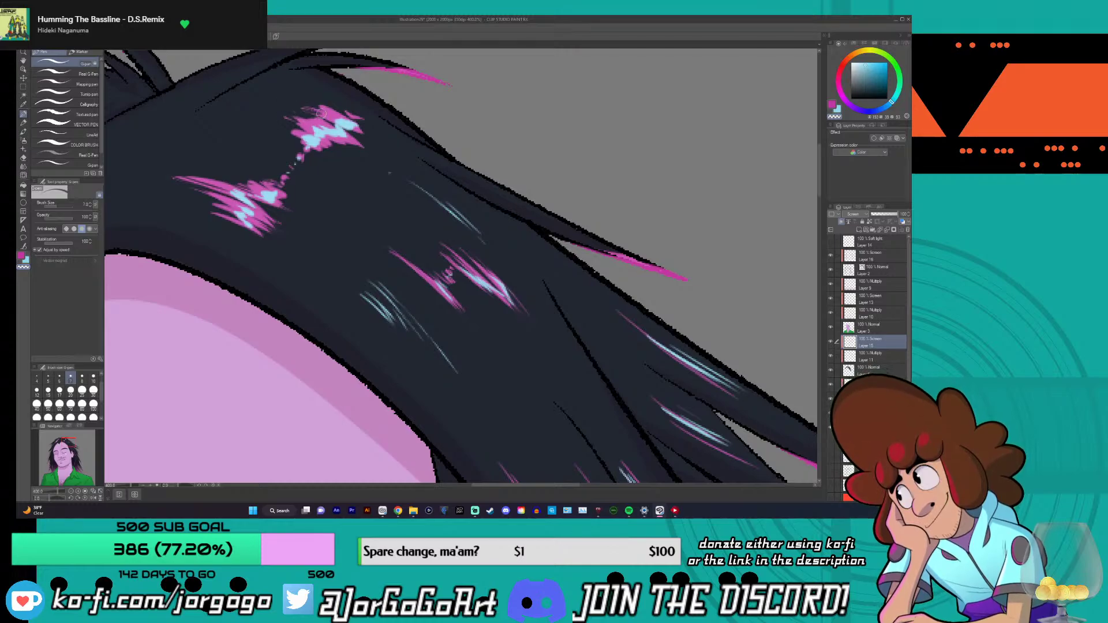
{"action": "key", "text": "ctrl+minus"}
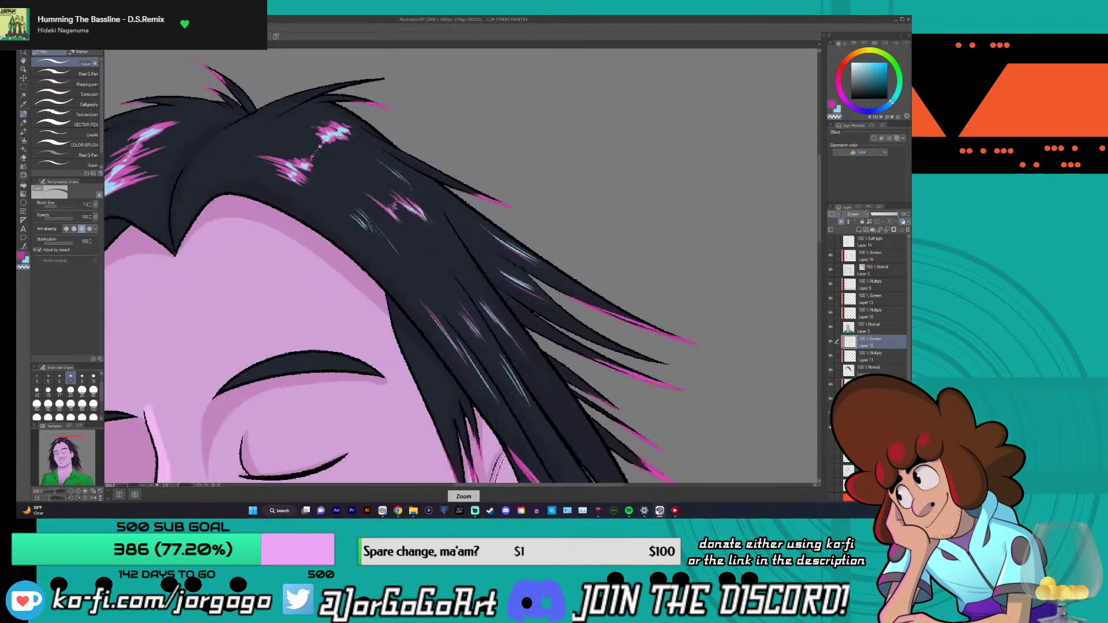
{"action": "key", "text": "ctrl+minus"}
{"action": "key", "text": "ctrl+plus"}
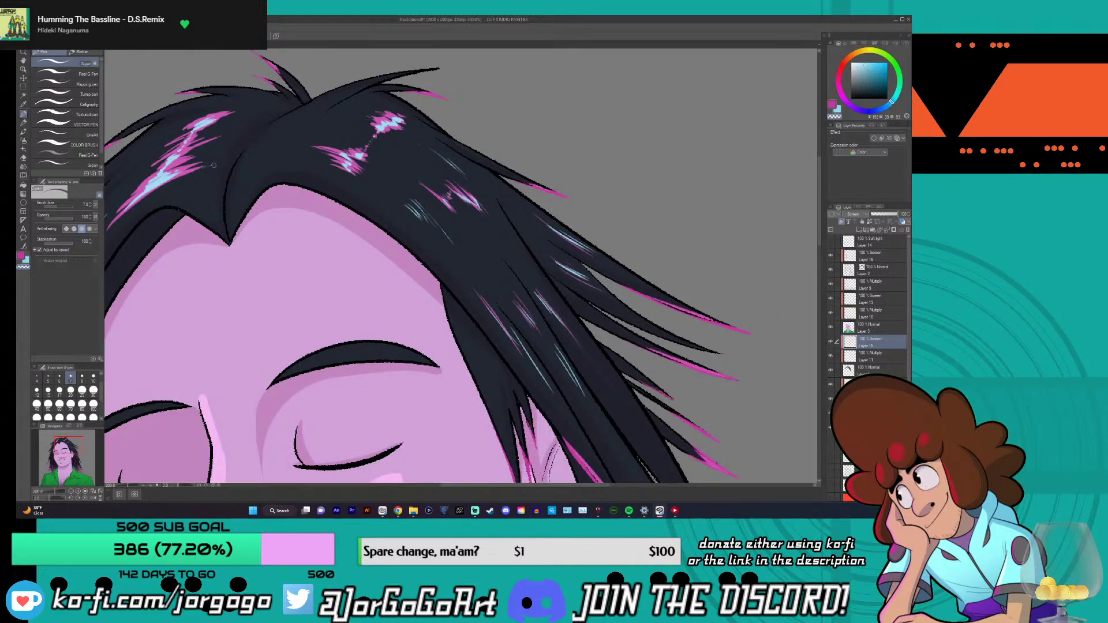
{"action": "left_click_drag", "start_coordinate": [104, 221], "coordinate": [121, 221]}
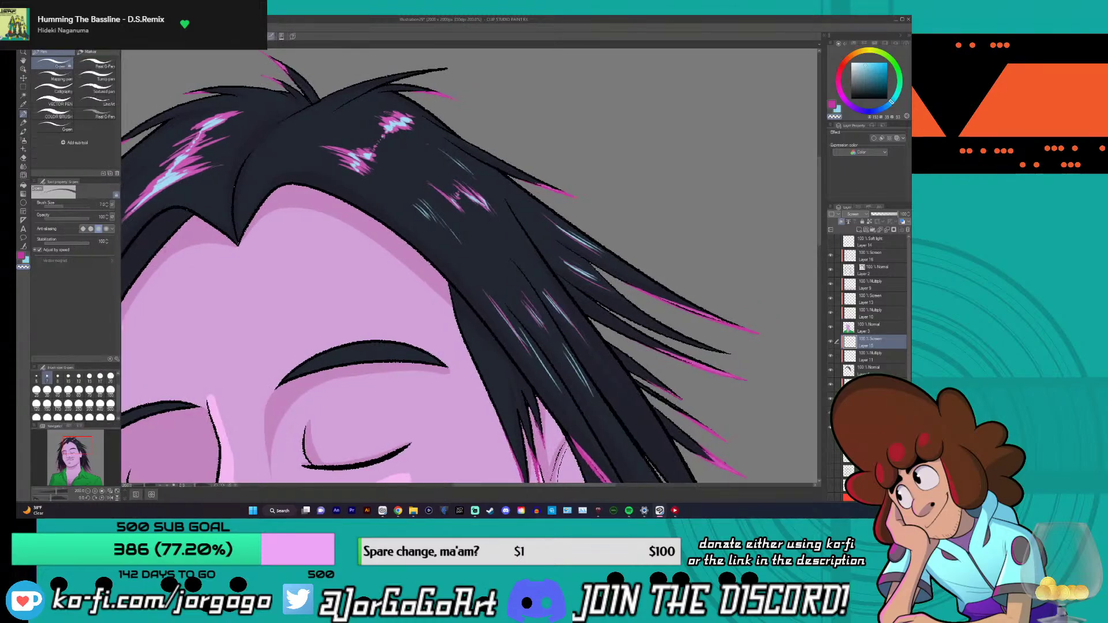
{"action": "left_click_drag", "start_coordinate": [120, 272], "coordinate": [106, 272]}
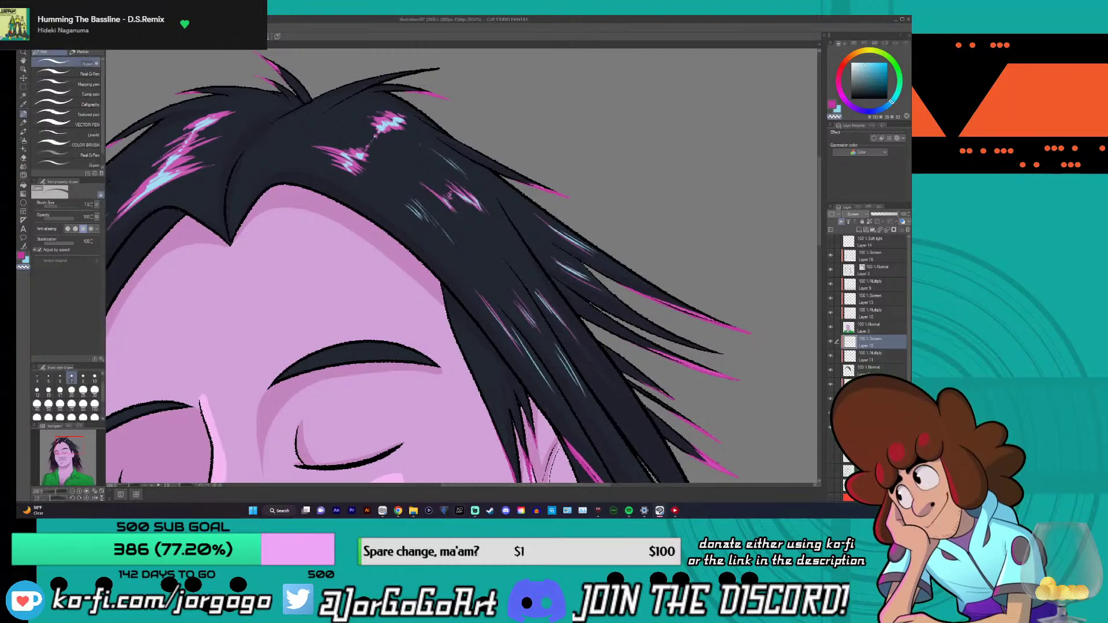
{"action": "scroll", "coordinate": [462, 265], "scroll_direction": "left", "scroll_amount": 5}
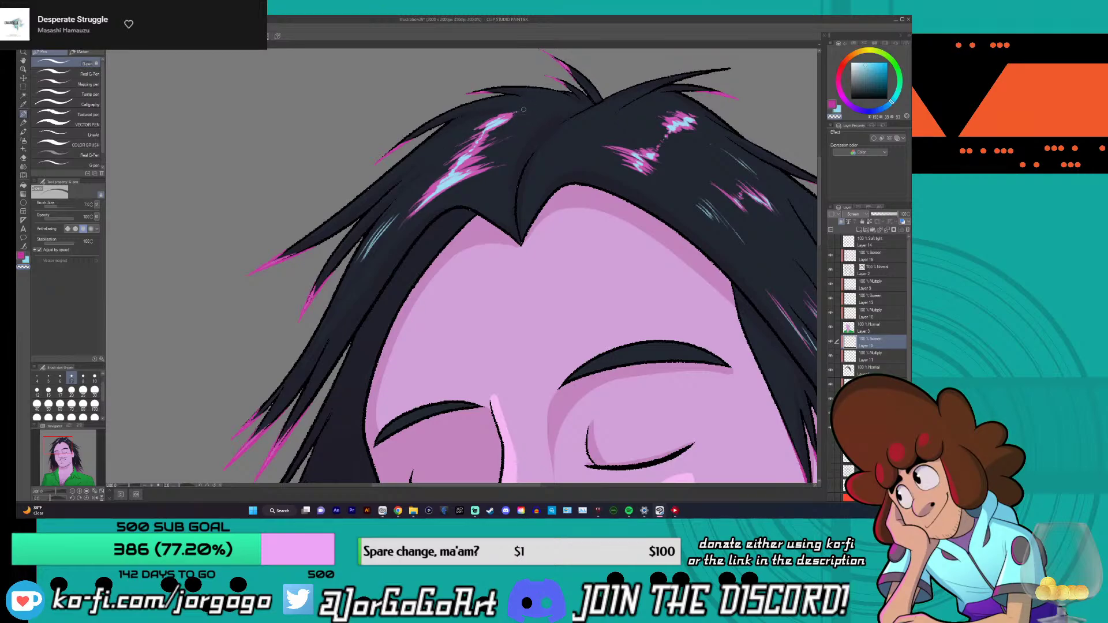
- Show the whole portrait and switch to the Soft airbrush with a large brush size
{"action": "scroll", "coordinate": [523, 109], "scroll_direction": "down", "scroll_amount": 4}
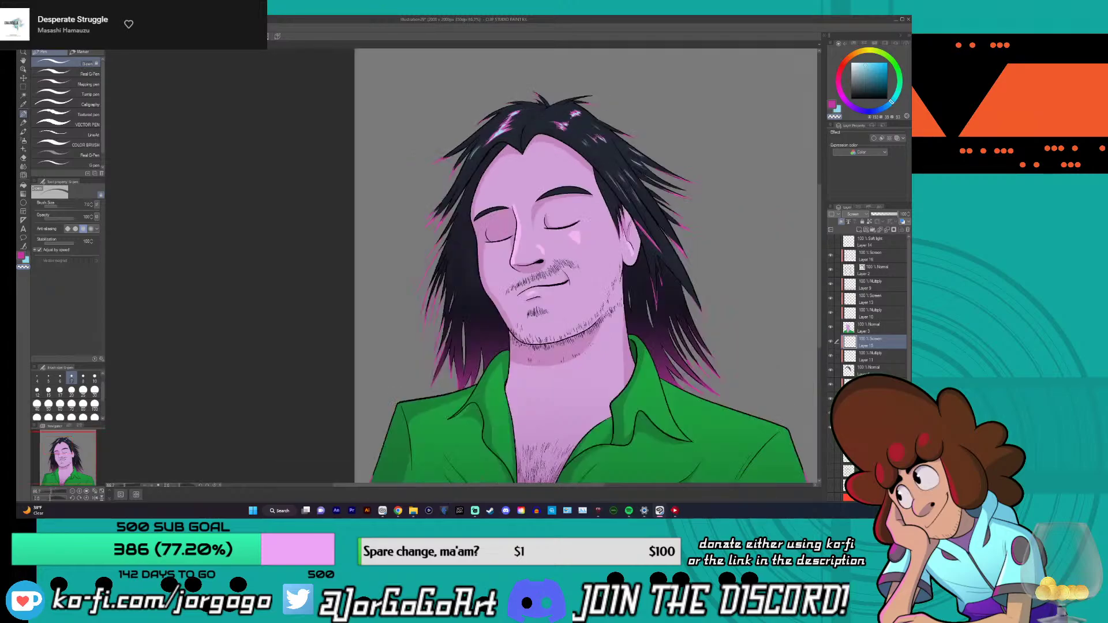
{"action": "left_click_drag", "start_coordinate": [444, 488], "coordinate": [491, 490]}
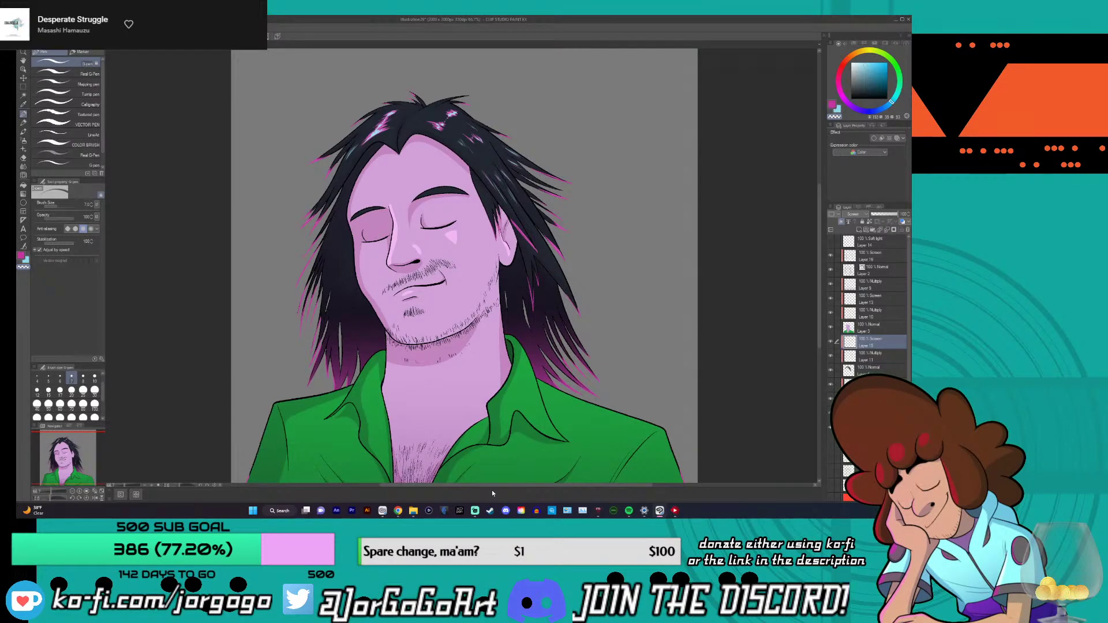
{"action": "scroll", "coordinate": [491, 490], "scroll_direction": "down", "scroll_amount": 1}
{"action": "scroll", "coordinate": [492, 490], "scroll_direction": "up", "scroll_amount": 1}
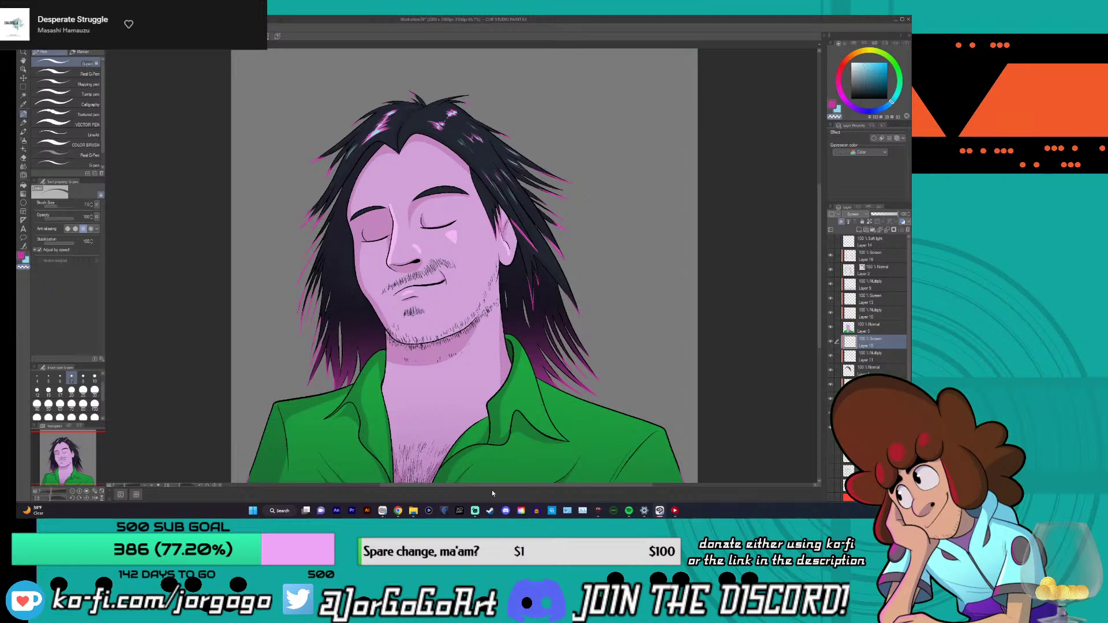
{"action": "left_click", "coordinate": [23, 141]}
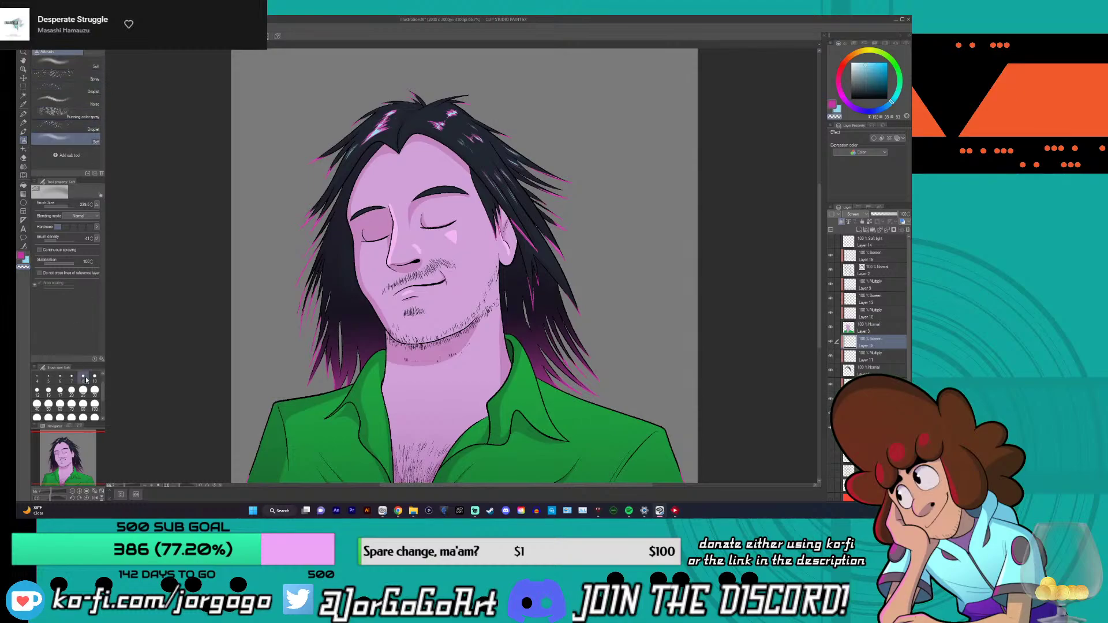
{"action": "left_click", "coordinate": [95, 417]}
{"action": "scroll", "coordinate": [95, 410], "scroll_direction": "down", "scroll_amount": 3}
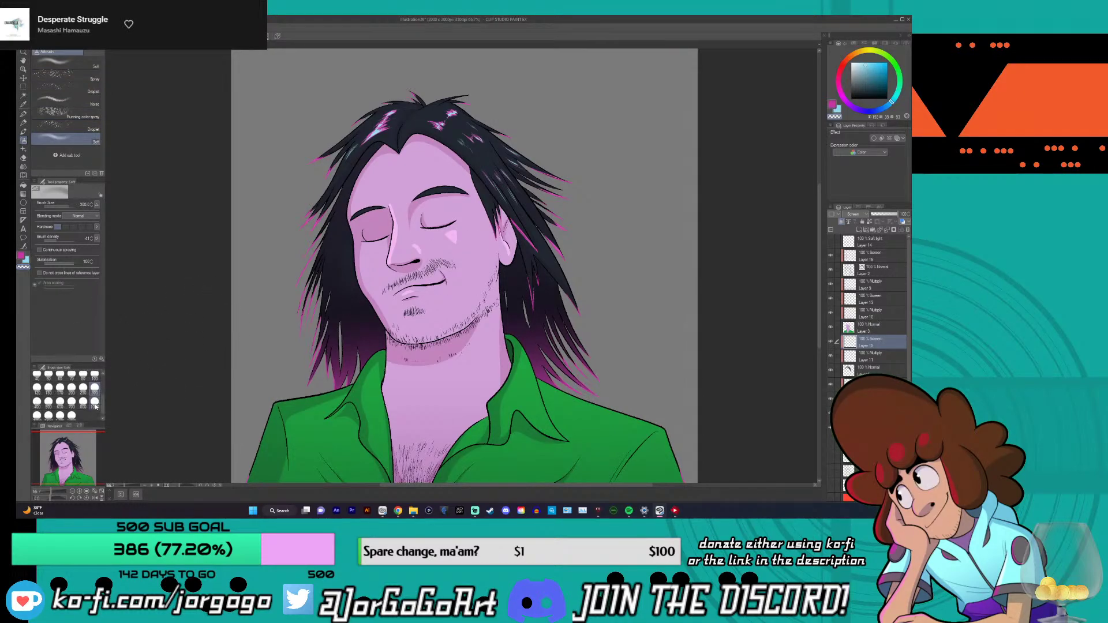
{"action": "left_click", "coordinate": [60, 403]}
- Select the layer beneath the front hair layers and set its blending mode to Screen
{"action": "left_click", "coordinate": [872, 399]}
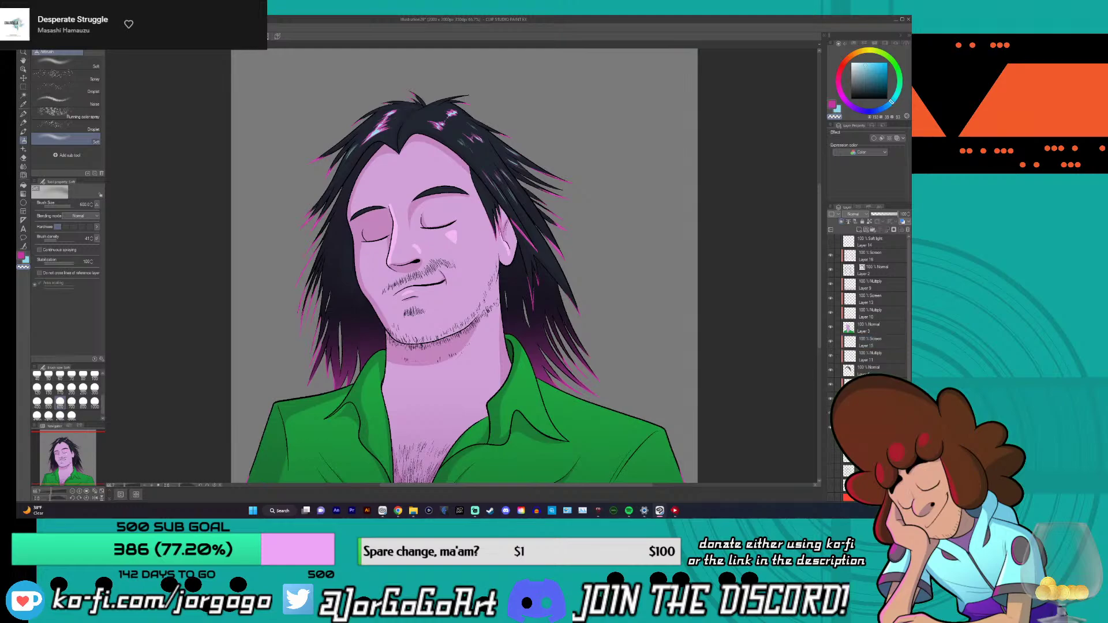
{"action": "left_click", "coordinate": [830, 399]}
{"action": "left_click", "coordinate": [831, 399]}
{"action": "left_click", "coordinate": [871, 383]}
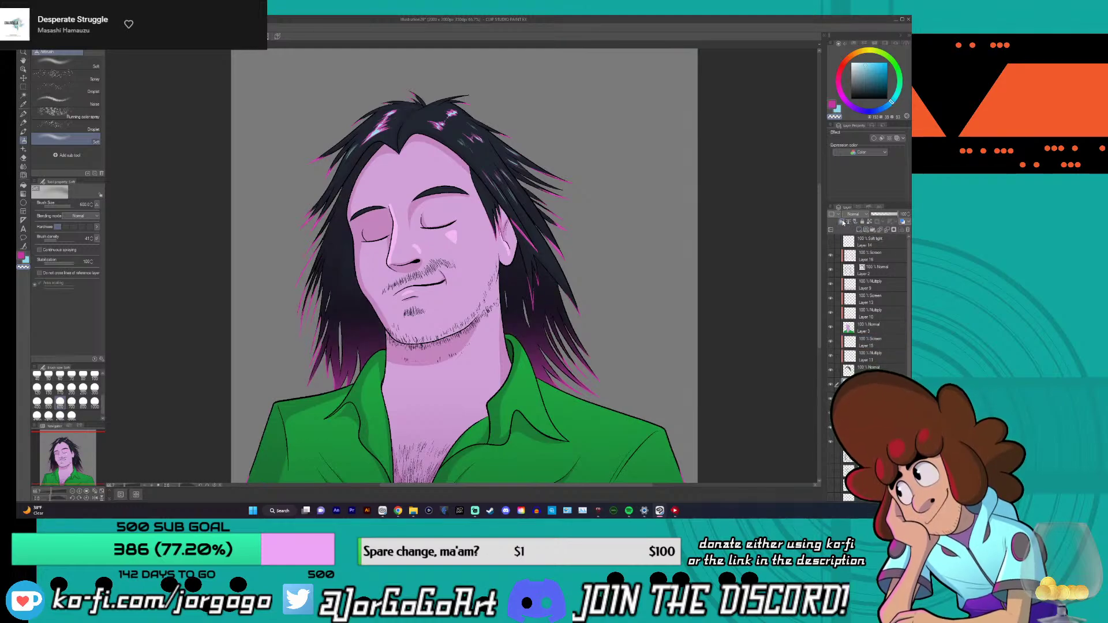
{"action": "left_click", "coordinate": [855, 214]}
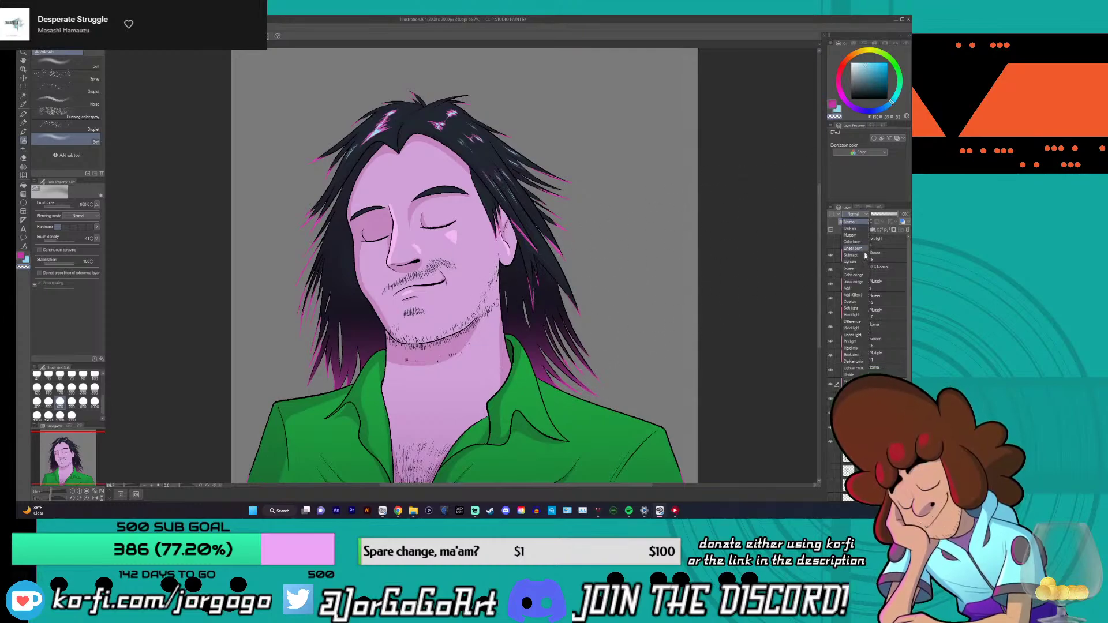
{"action": "left_click", "coordinate": [859, 267]}
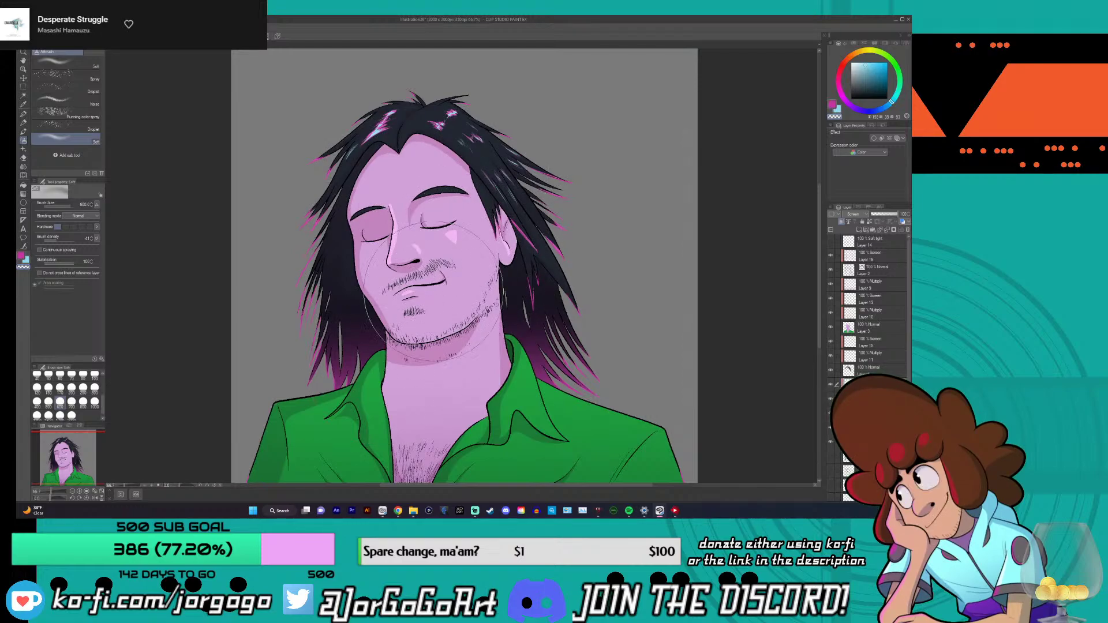
- Try airbrushing a soft pale blue glow over the back hair beside the face and undo the strokes
{"action": "key", "text": "ctrl+z"}
{"action": "key", "text": "ctrl+z"}
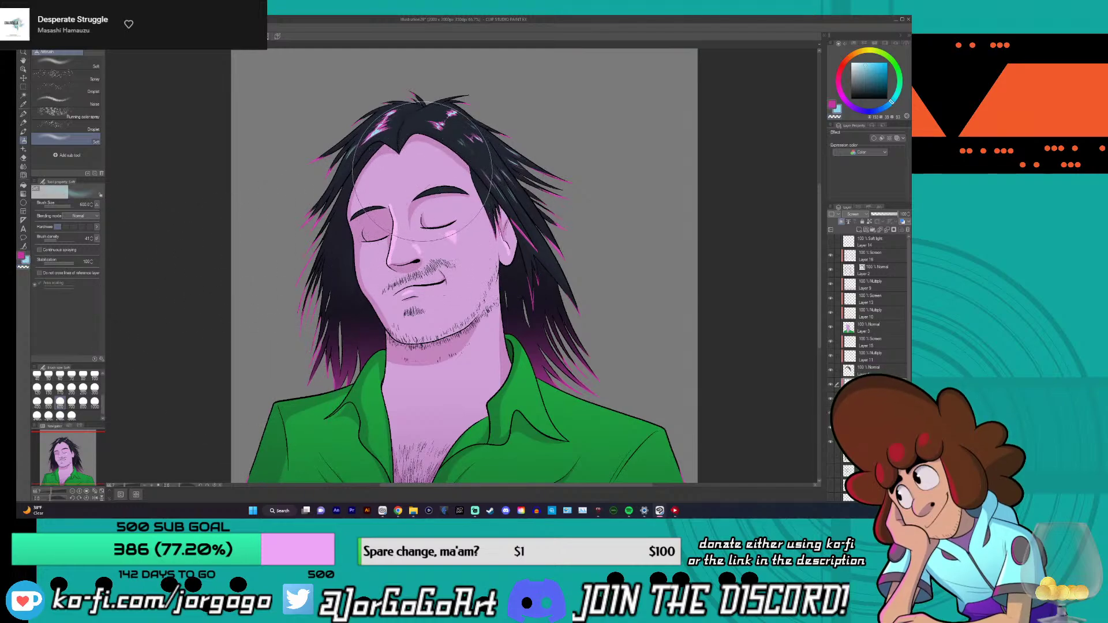
{"action": "mouse_move", "coordinate": [421, 173]}
{"action": "left_mouse_down"}
{"action": "mouse_move", "coordinate": [398, 173]}
{"action": "mouse_move", "coordinate": [439, 168]}
{"action": "mouse_move", "coordinate": [547, 187]}
{"action": "left_mouse_up"}
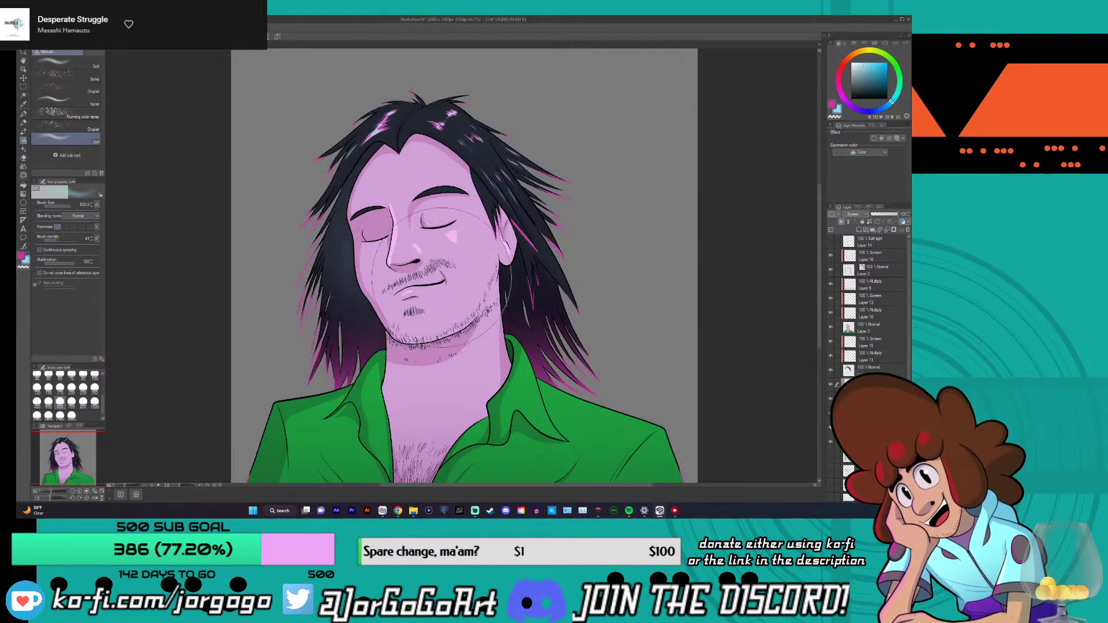
{"action": "key", "text": "ctrl+z"}
{"action": "key", "text": "ctrl+z"}
{"action": "key", "text": "ctrl+z"}
{"action": "key", "text": "ctrl+z"}
{"action": "key", "text": "ctrl+z"}
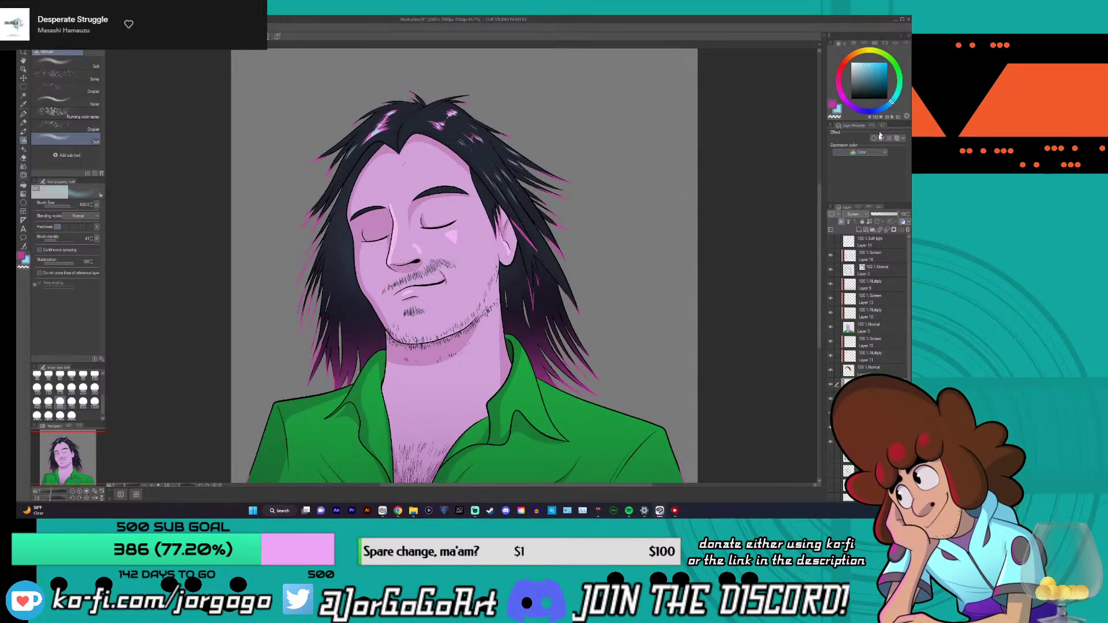
- Try the Overlay blending mode on the back hair's glow layer
{"action": "left_click_drag", "start_coordinate": [889, 214], "coordinate": [886, 215]}
{"action": "left_click", "coordinate": [853, 214]}
{"action": "left_click", "coordinate": [851, 301]}
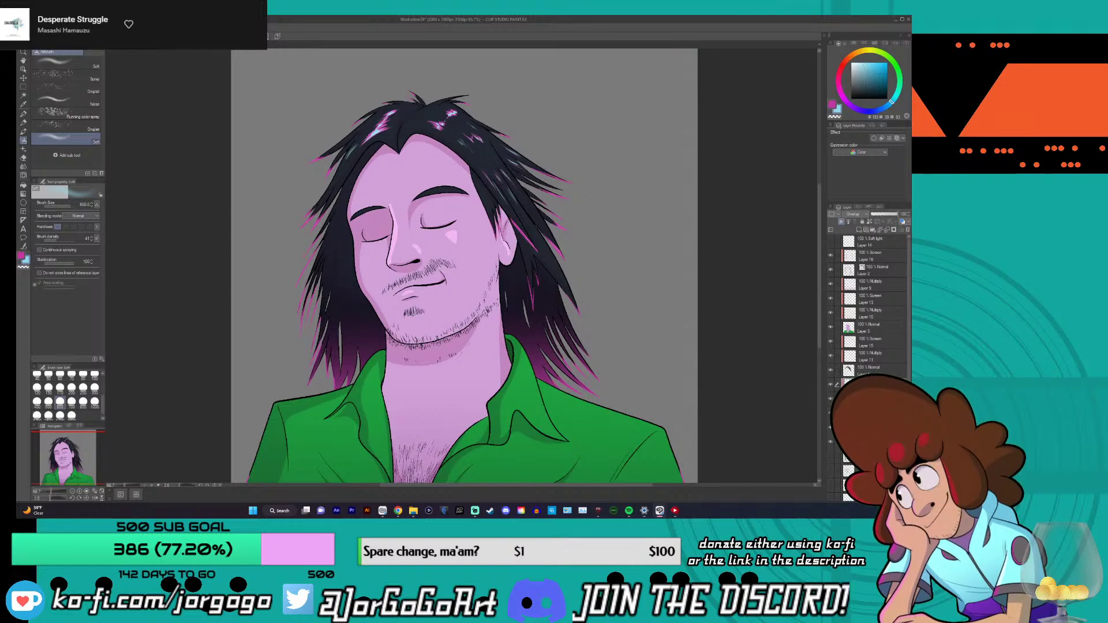
- Set the glow layer to Normal blending and airbrush pale blue over the back hair, undoing the first attempt
{"action": "left_click", "coordinate": [854, 214]}
{"action": "left_click", "coordinate": [859, 222]}
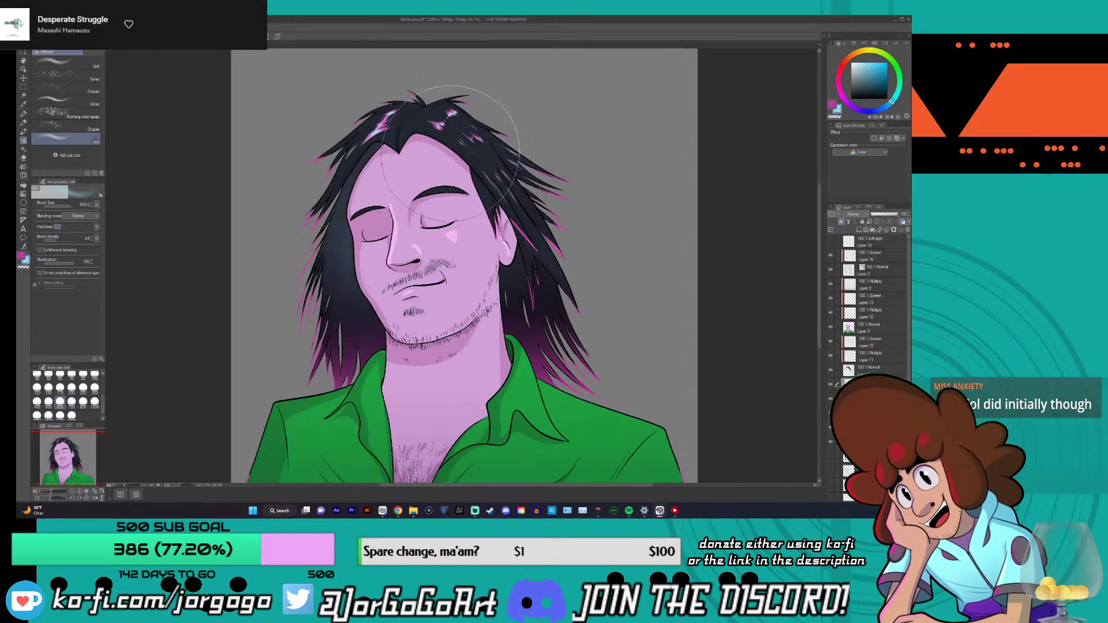
{"action": "key", "text": "ctrl+z"}
{"action": "mouse_move", "coordinate": [310, 99]}
{"action": "left_mouse_down"}
{"action": "mouse_move", "coordinate": [346, 260]}
{"action": "mouse_move", "coordinate": [506, 197]}
{"action": "left_mouse_up"}
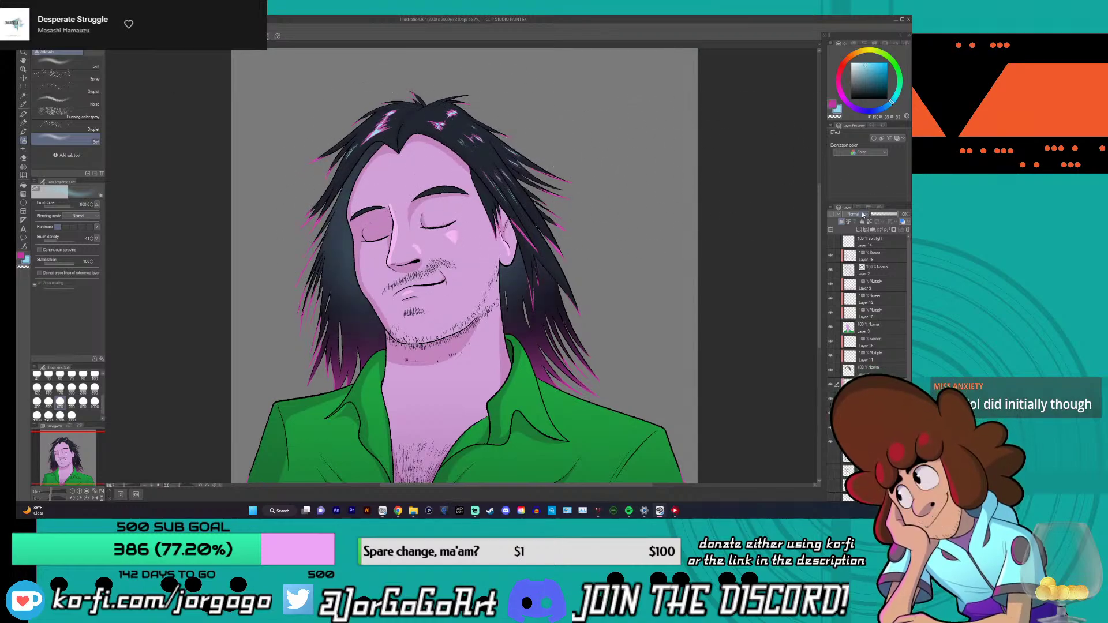
- Change the blending mode of the pale blue airbrushed glow to Overlay
{"action": "left_click", "coordinate": [862, 214]}
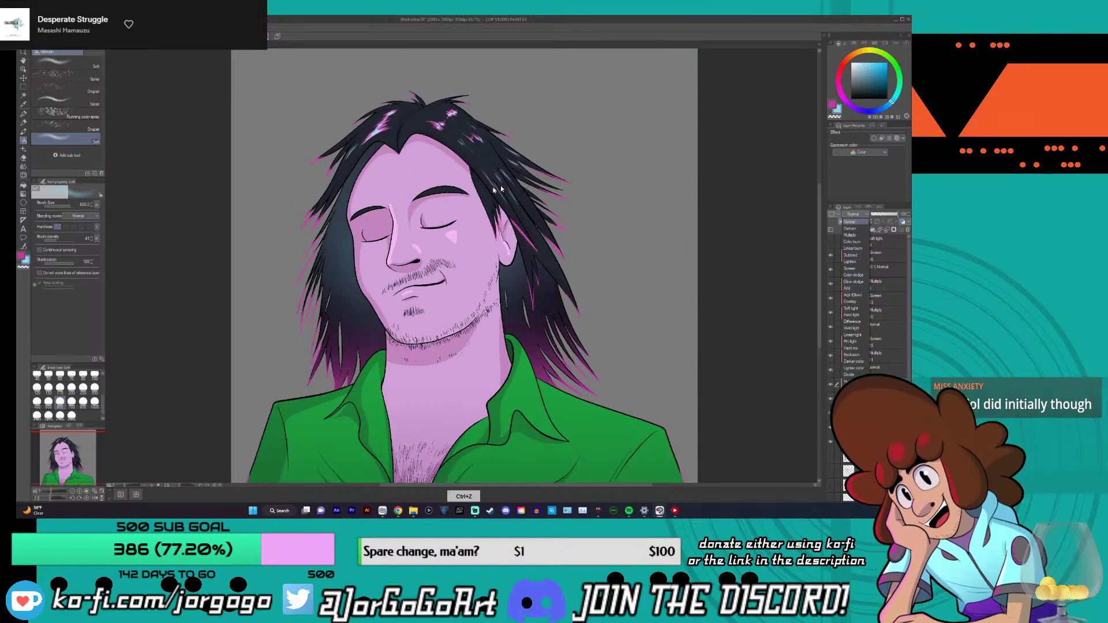
{"action": "left_click", "coordinate": [862, 202]}
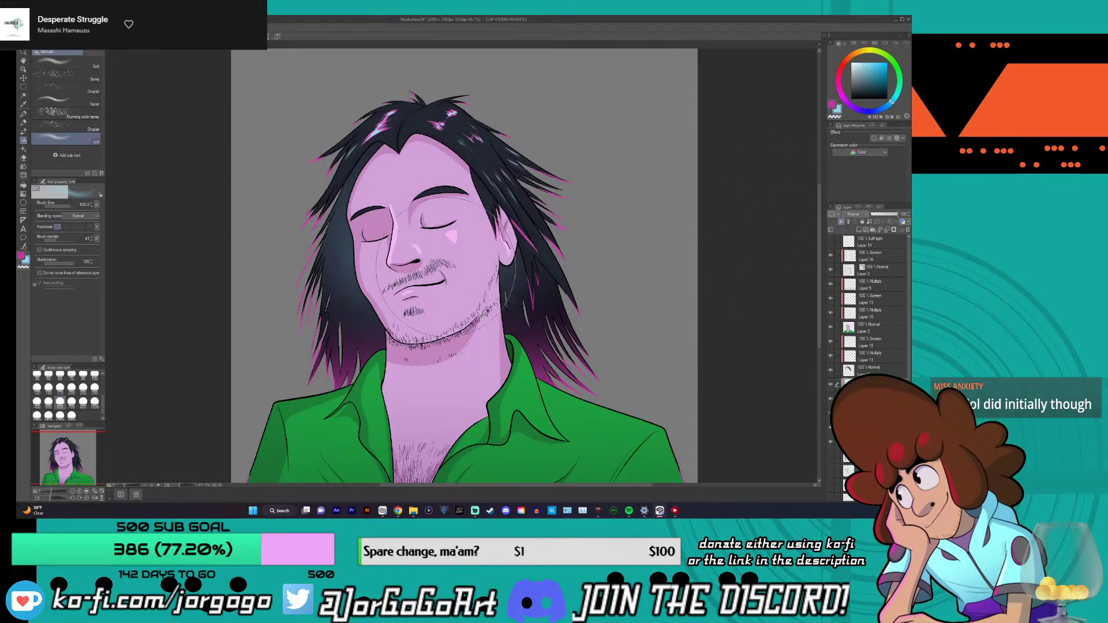
{"action": "left_click", "coordinate": [856, 214]}
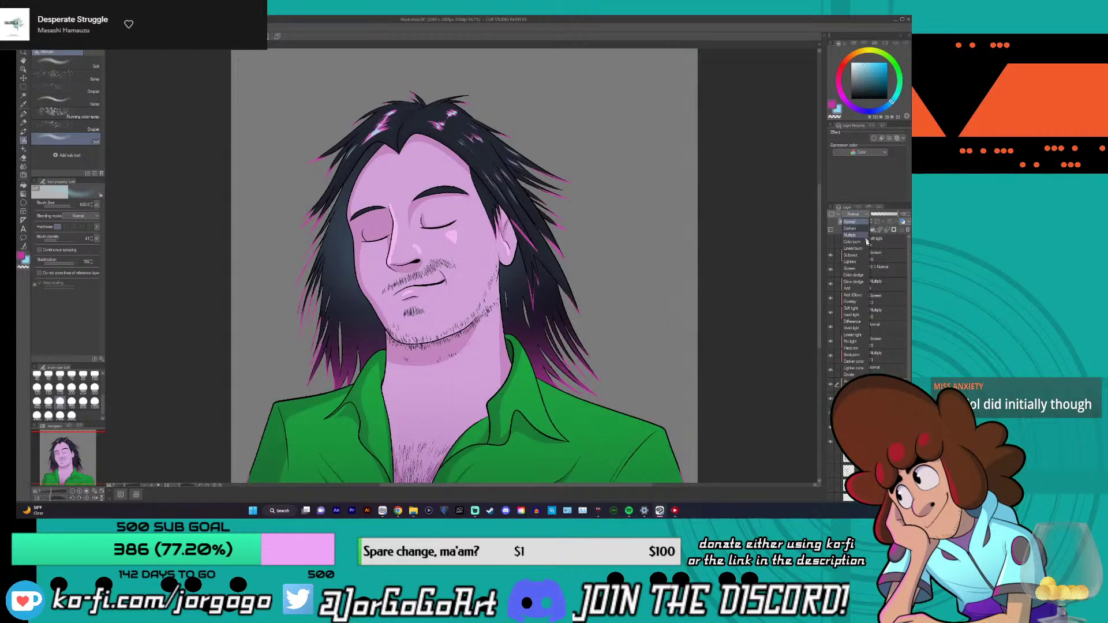
{"action": "left_click", "coordinate": [858, 302]}
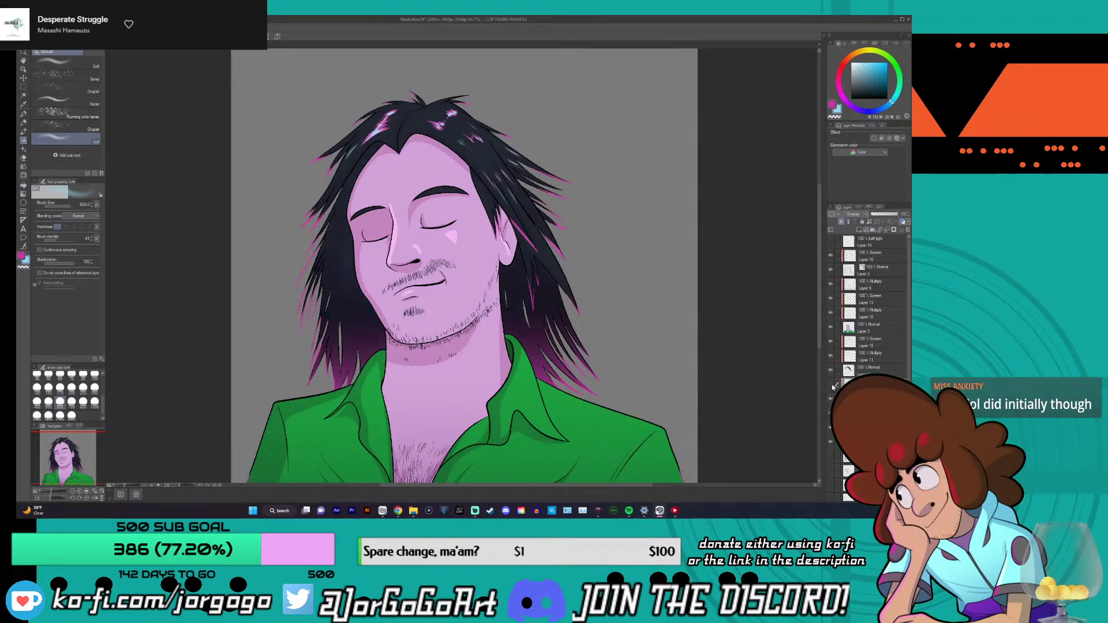
- Choose a more saturated, deeper blue as the airbrush color for the back hair glow
{"action": "left_click", "coordinate": [890, 215]}
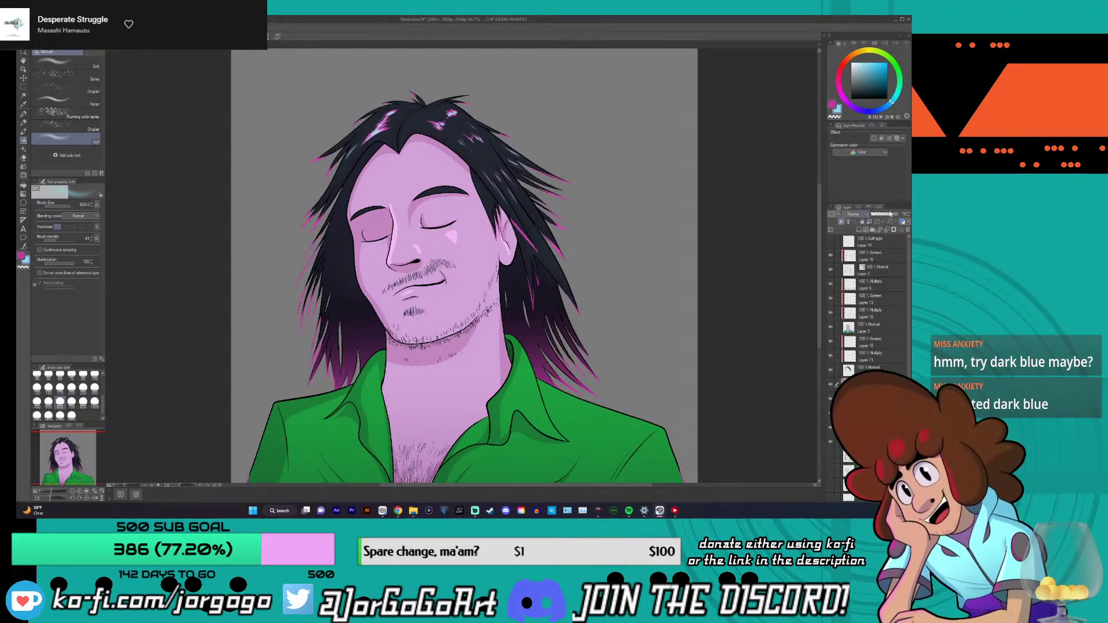
{"action": "left_click", "coordinate": [883, 111]}
{"action": "left_click", "coordinate": [883, 66]}
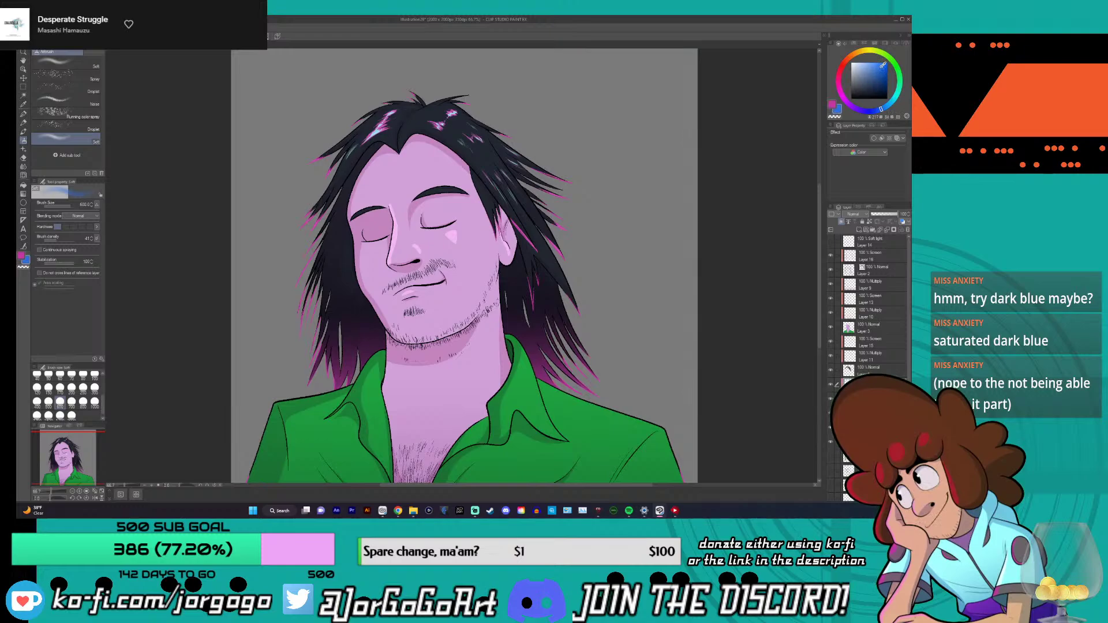
- Try a brighter, more saturated blue on the back hair glow and undo it
{"action": "left_click", "coordinate": [885, 64]}
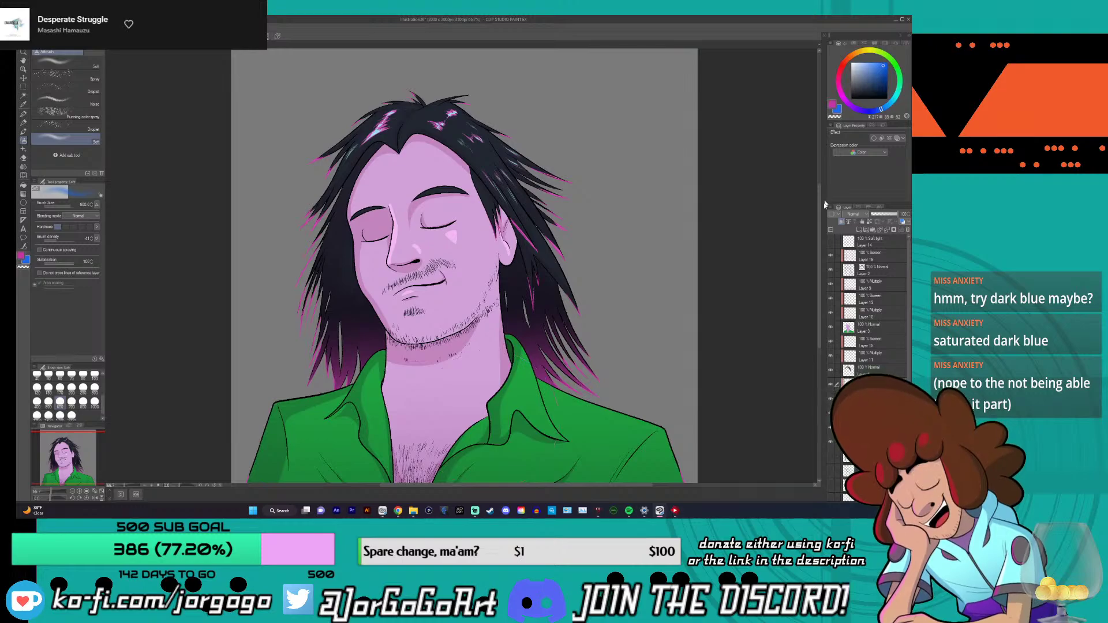
{"action": "scroll", "coordinate": [489, 415], "scroll_direction": "down", "scroll_amount": 2}
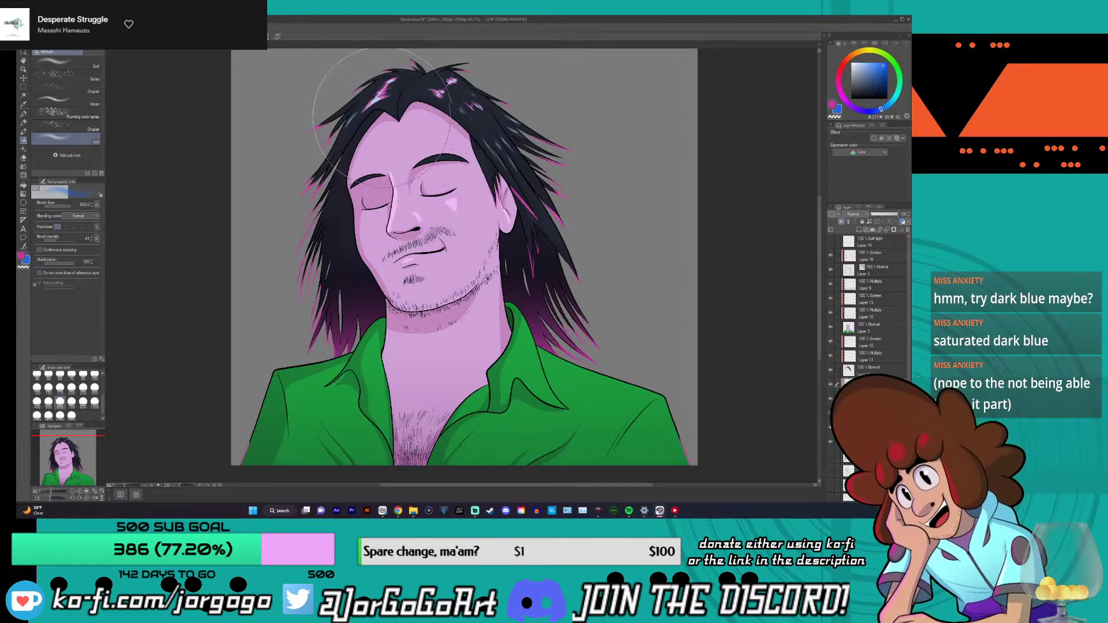
{"action": "key", "text": "ctrl+z"}
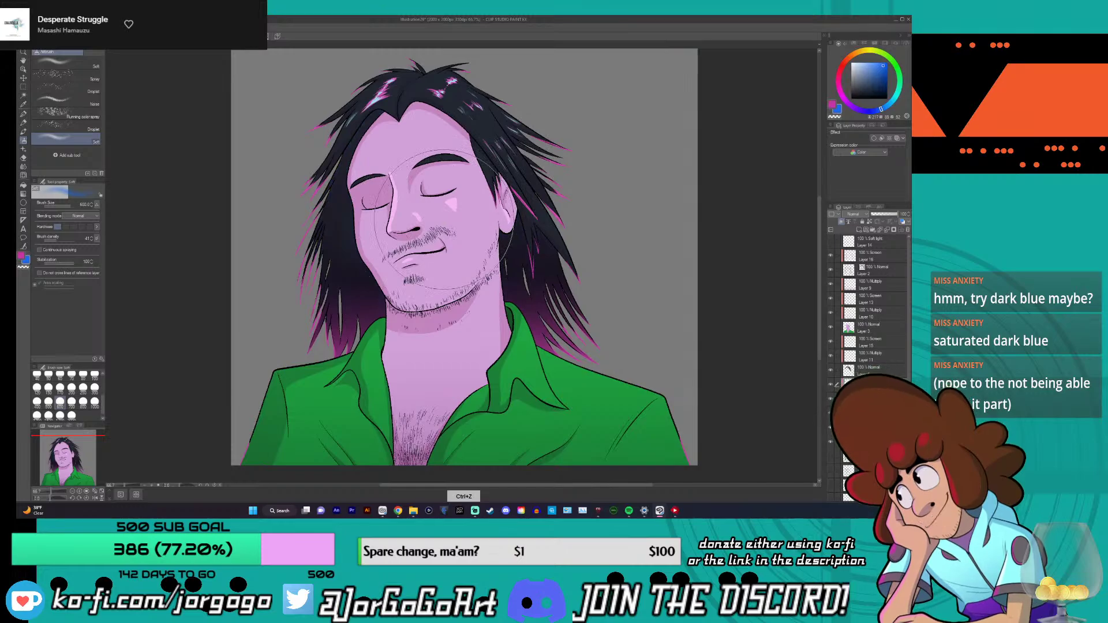
- Airbrush a darker saturated blue over the back hair on both sides of the neck and set the glow layer's blending mode to Overlay
{"action": "left_click_drag", "start_coordinate": [886, 112], "coordinate": [886, 107]}
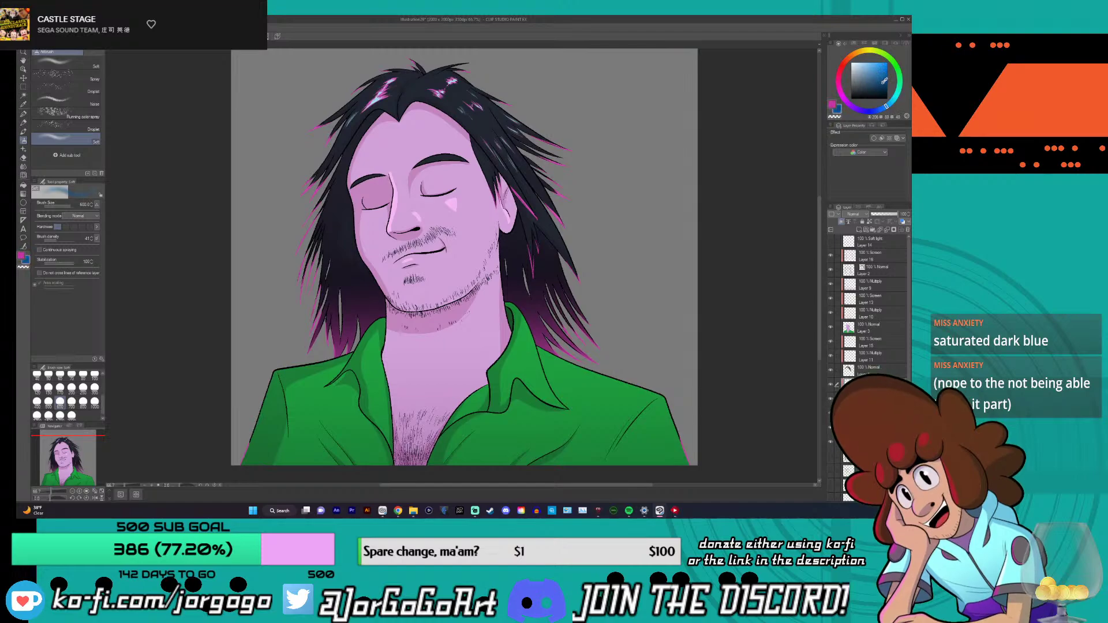
{"action": "left_click", "coordinate": [884, 82]}
{"action": "left_click", "coordinate": [885, 109]}
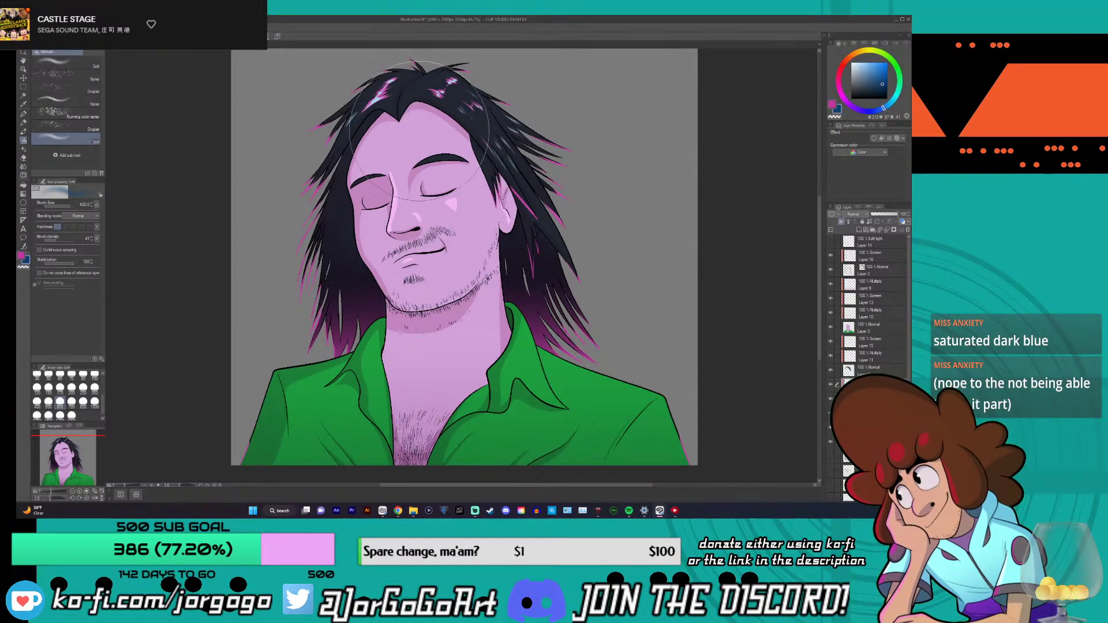
{"action": "key", "text": "ctrl+z"}
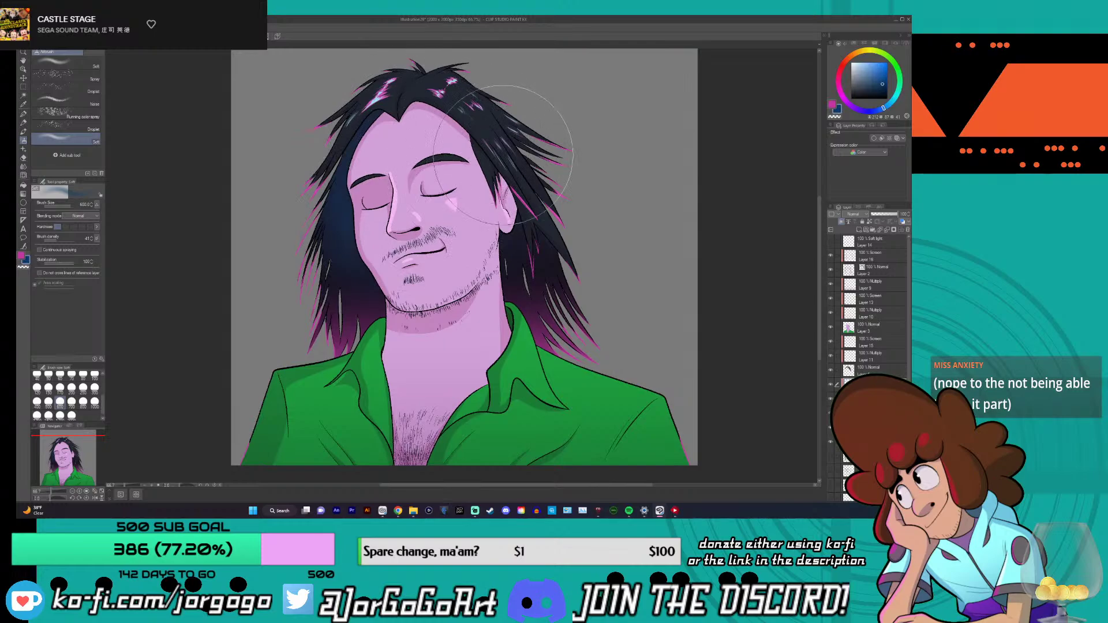
{"action": "left_click", "coordinate": [452, 254]}
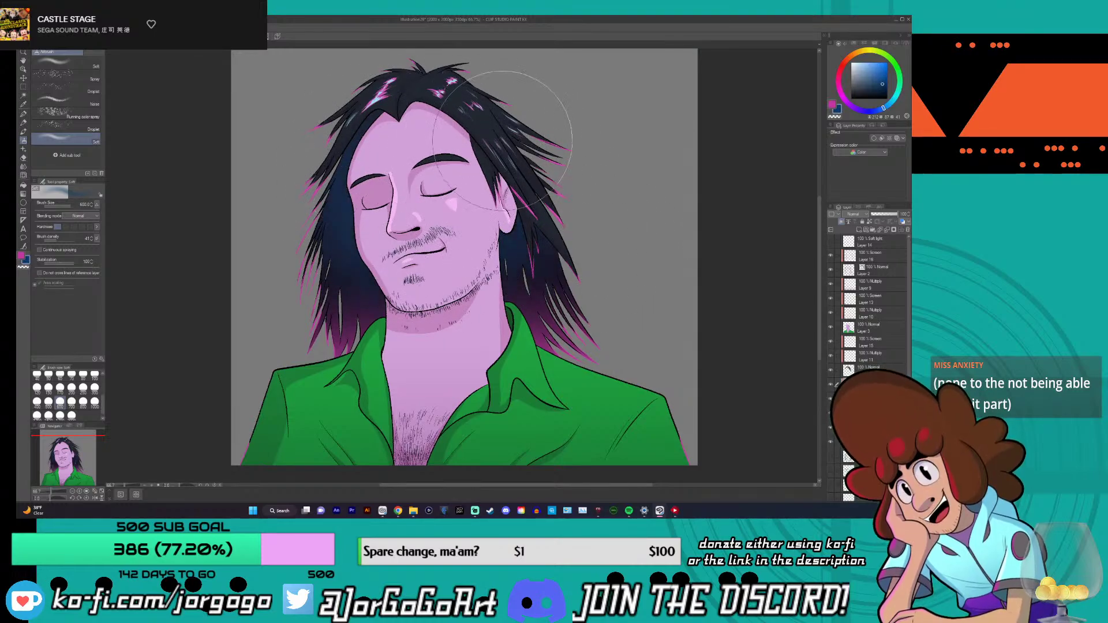
{"action": "left_click", "coordinate": [854, 214]}
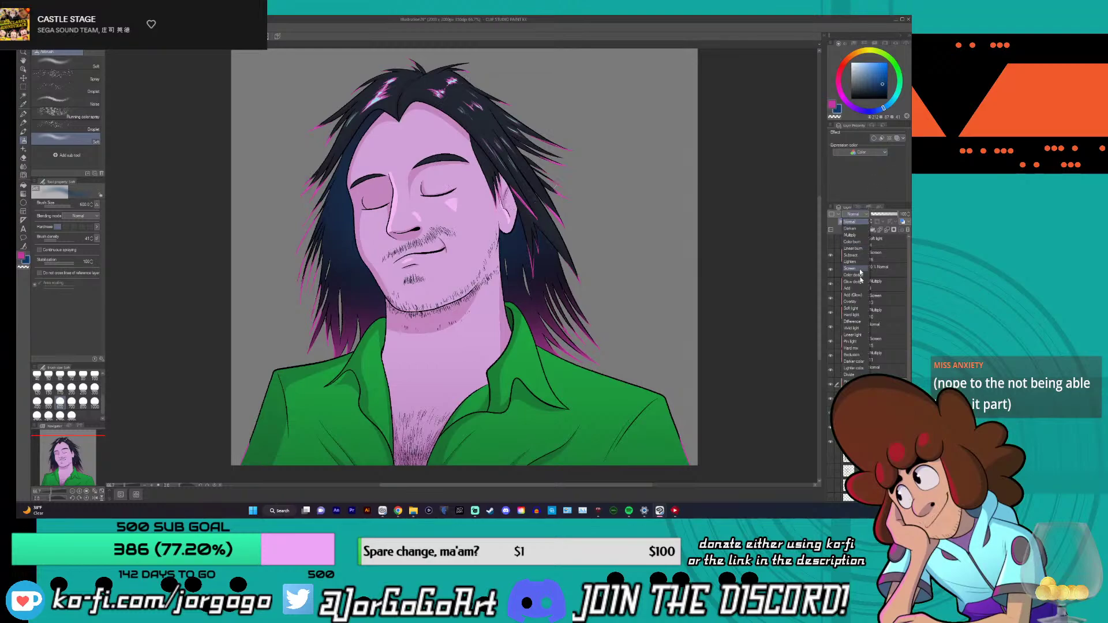
{"action": "left_click", "coordinate": [859, 302]}
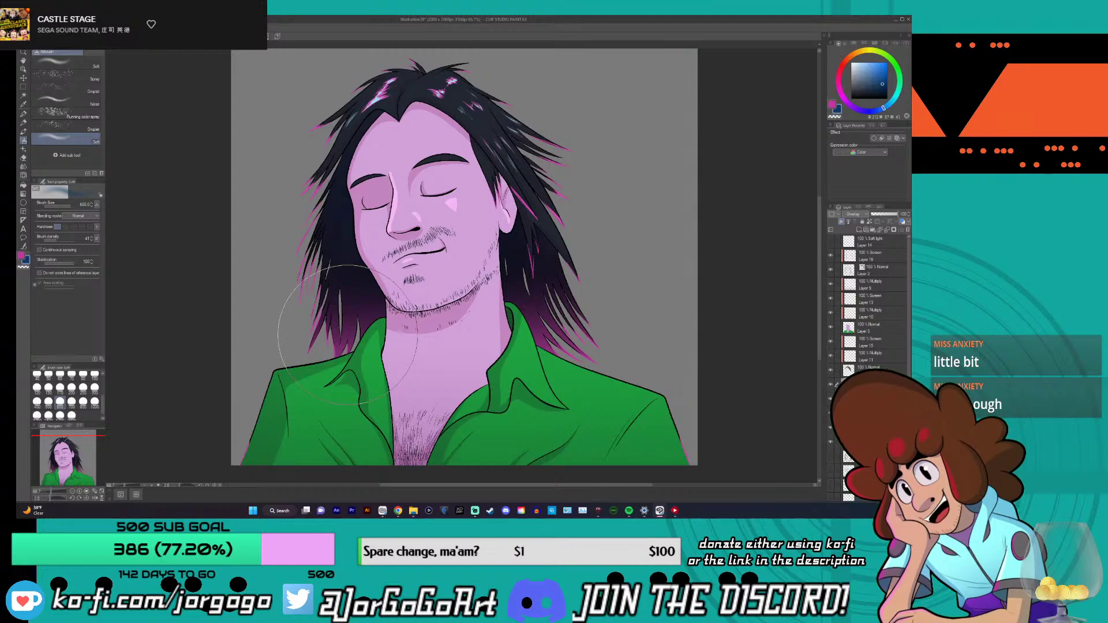
- Examine the Overlay glow in the back hair at several zoom levels and compare the portrait with the reference photo
{"action": "scroll", "coordinate": [348, 335], "scroll_direction": "down", "scroll_amount": 1}
{"action": "scroll", "coordinate": [347, 334], "scroll_direction": "up", "scroll_amount": 1}
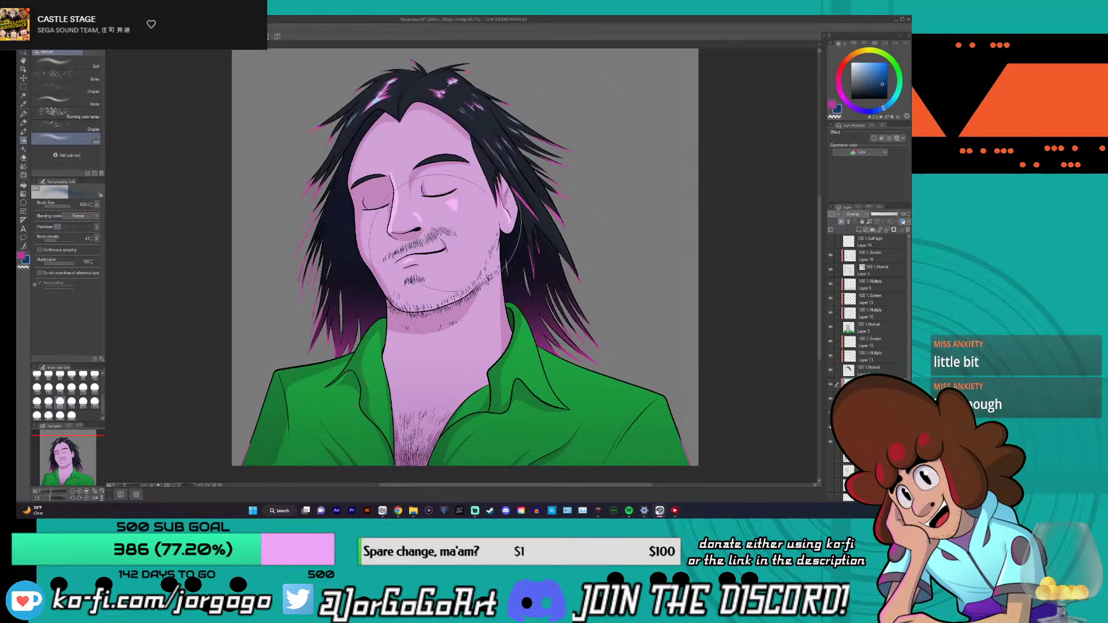
{"action": "scroll", "coordinate": [418, 339], "scroll_direction": "down", "scroll_amount": 2}
{"action": "scroll", "coordinate": [418, 340], "scroll_direction": "up", "scroll_amount": 2}
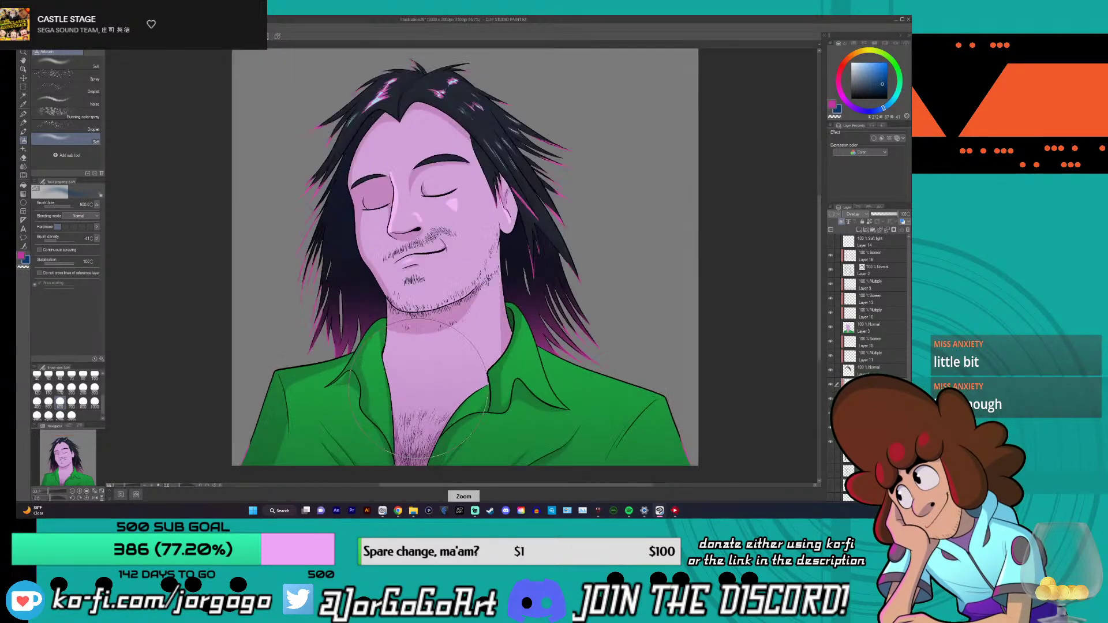
{"action": "scroll", "coordinate": [418, 389], "scroll_direction": "down", "scroll_amount": 1}
{"action": "scroll", "coordinate": [418, 389], "scroll_direction": "up", "scroll_amount": 1}
{"action": "scroll", "coordinate": [421, 395], "scroll_direction": "down", "scroll_amount": 1}
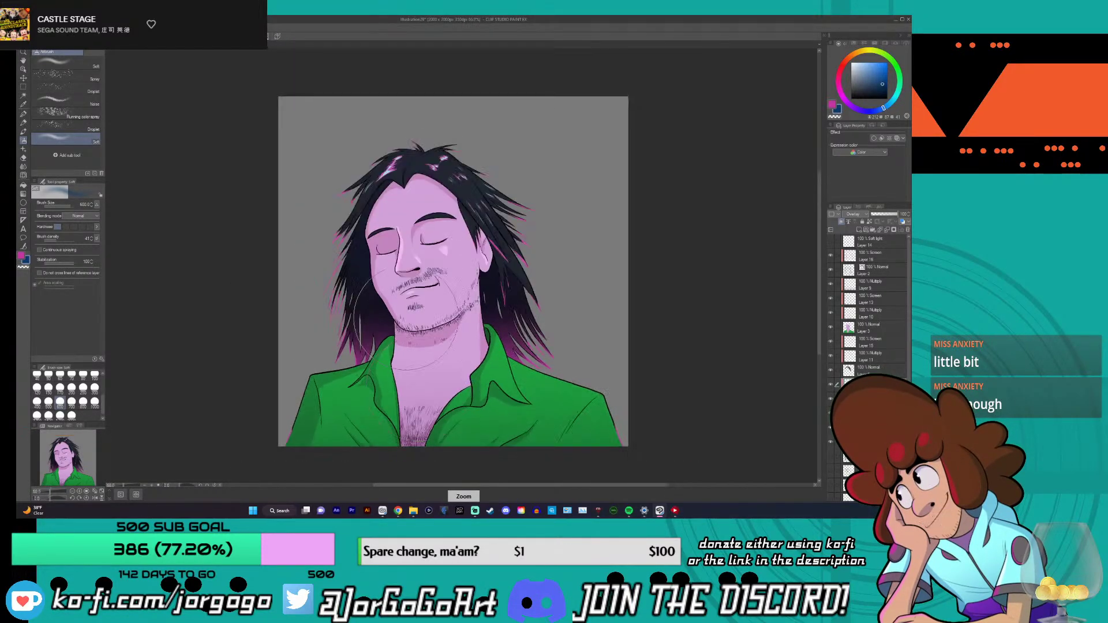
{"action": "scroll", "coordinate": [427, 401], "scroll_direction": "up", "scroll_amount": 1}
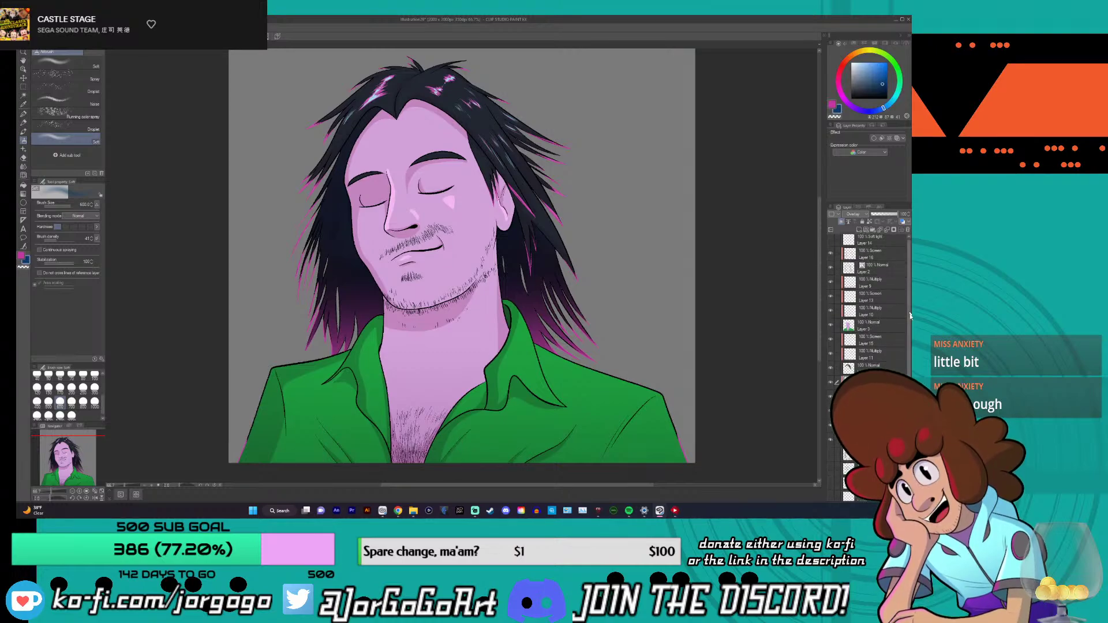
{"action": "scroll", "coordinate": [831, 482], "scroll_direction": "down", "scroll_amount": 3}
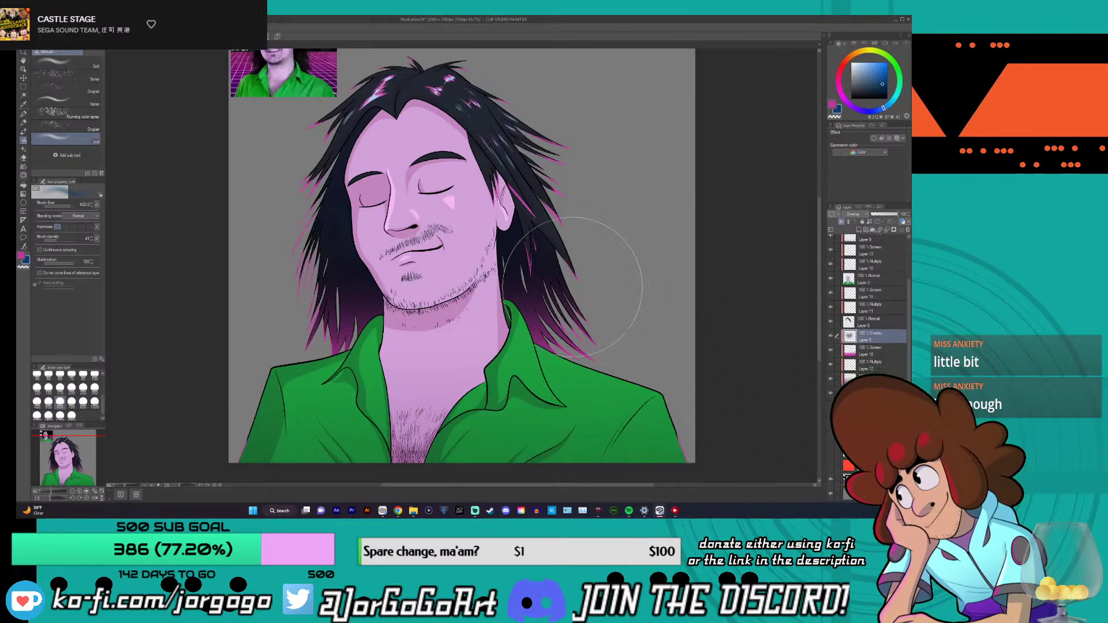
{"action": "scroll", "coordinate": [275, 85], "scroll_direction": "up", "scroll_amount": 3}
{"action": "scroll", "coordinate": [274, 87], "scroll_direction": "down", "scroll_amount": 3}
{"action": "scroll", "coordinate": [275, 87], "scroll_direction": "up", "scroll_amount": 6}
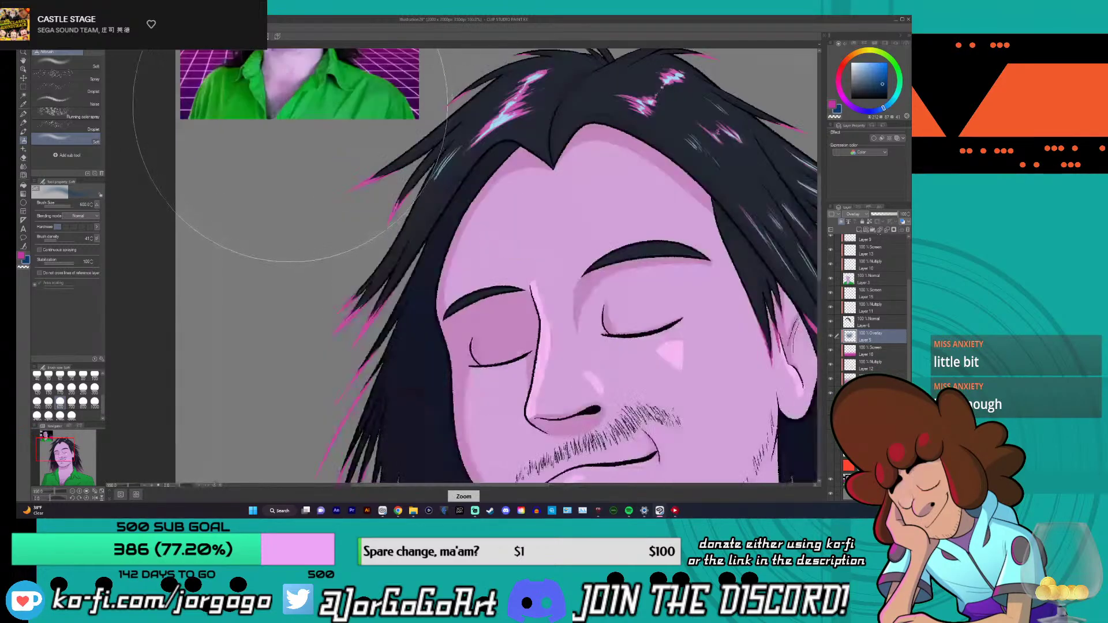
{"action": "scroll", "coordinate": [268, 117], "scroll_direction": "down", "scroll_amount": 4}
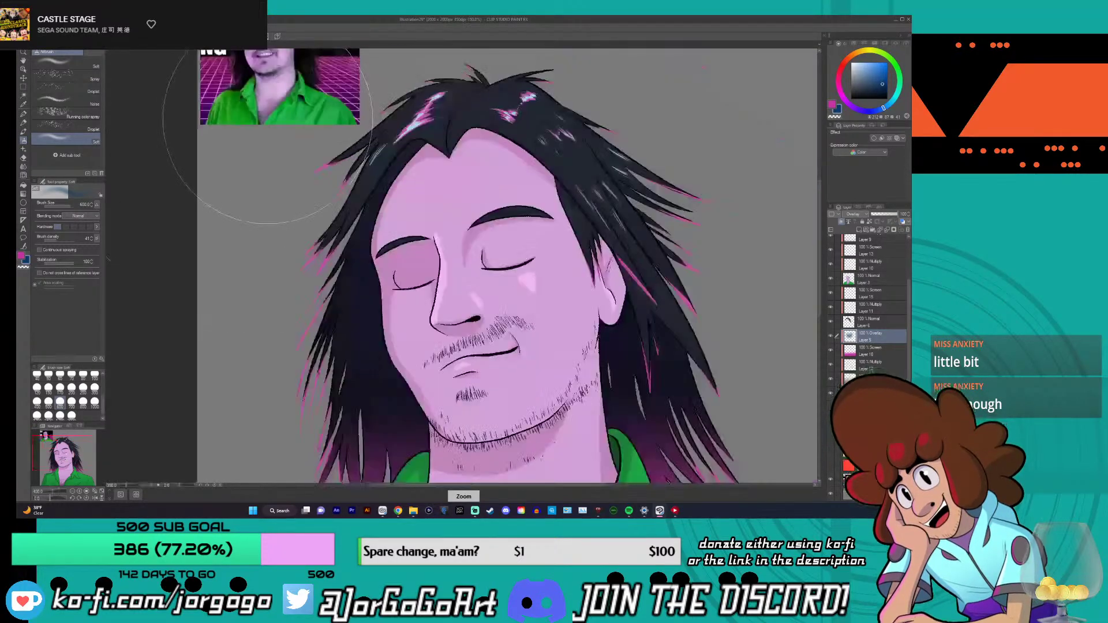
{"action": "scroll", "coordinate": [268, 119], "scroll_direction": "down", "scroll_amount": 1}
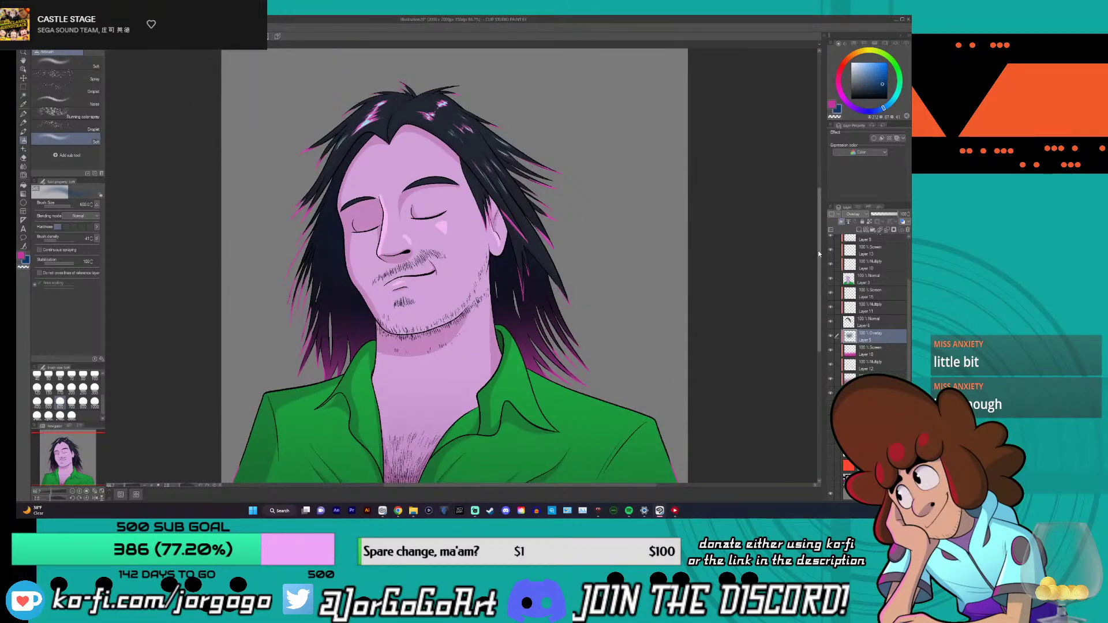
{"action": "scroll", "coordinate": [816, 280], "scroll_direction": "down", "scroll_amount": 3}
{"action": "scroll", "coordinate": [816, 260], "scroll_direction": "up", "scroll_amount": 2}
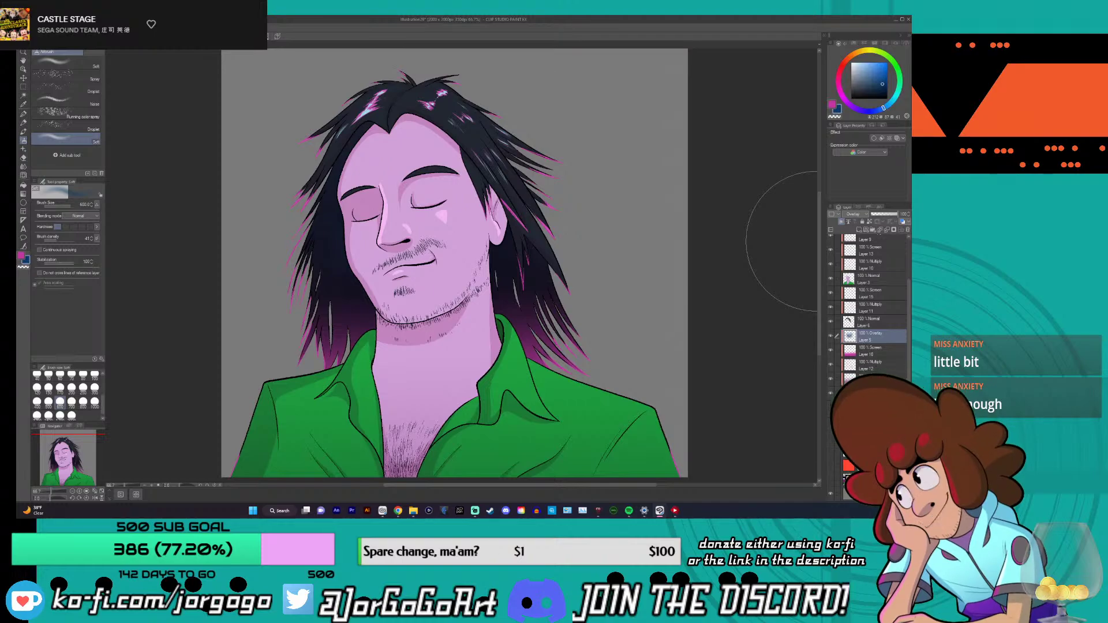
{"action": "scroll", "coordinate": [818, 253], "scroll_direction": "down", "scroll_amount": 1}
{"action": "scroll", "coordinate": [818, 253], "scroll_direction": "down", "scroll_amount": 1}
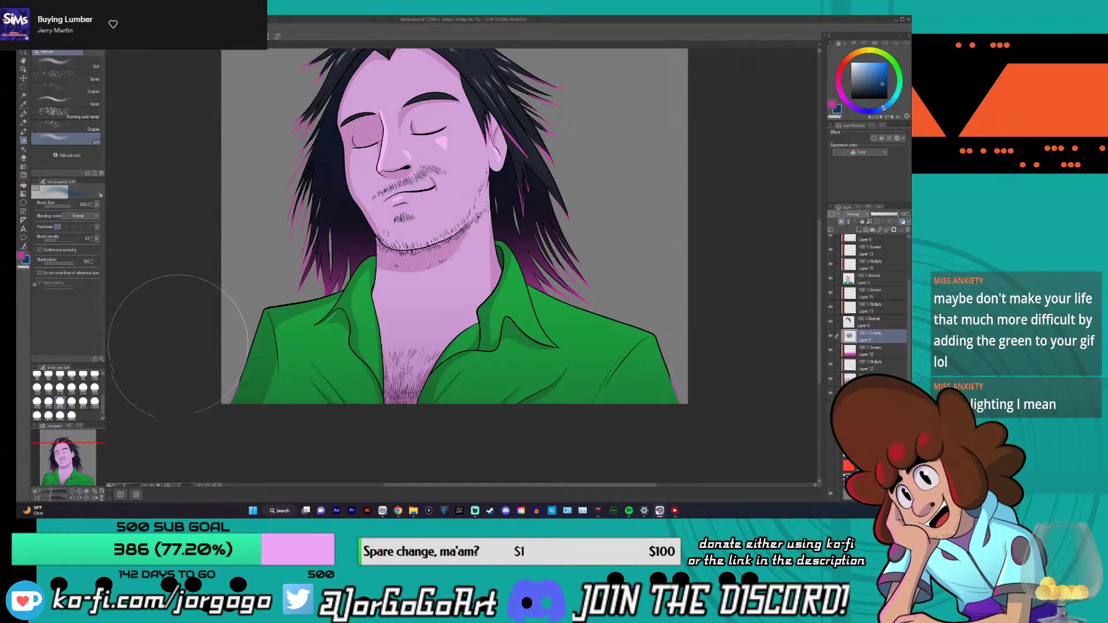
- Sample green from the shirt collar and add a new layer directly below the upper Multiply shading layer
{"action": "left_click", "coordinate": [24, 108]}
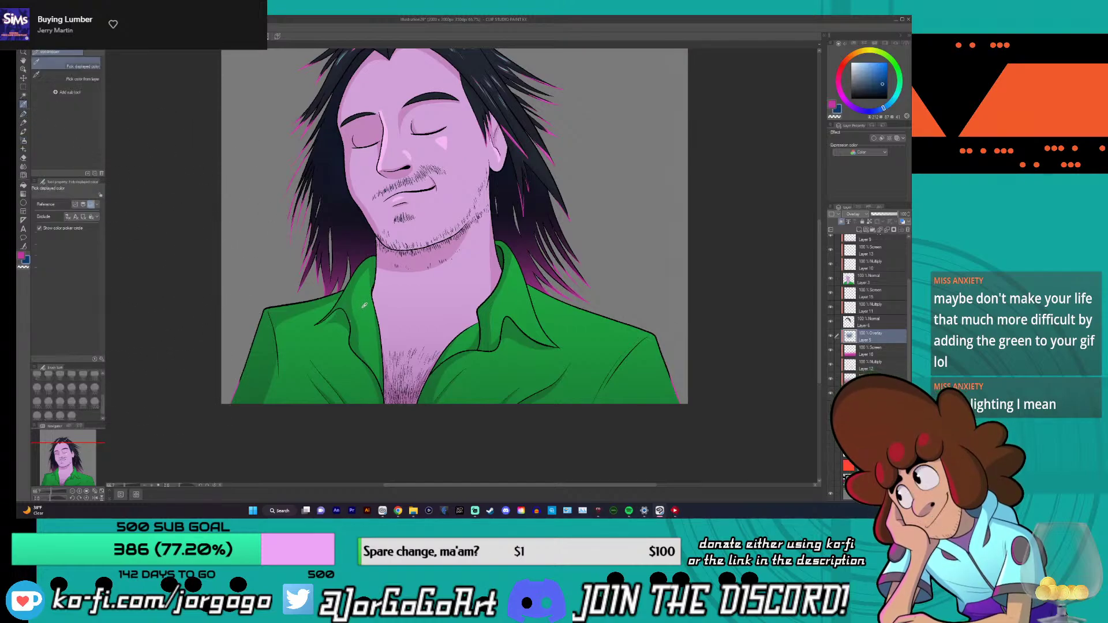
{"action": "left_click", "coordinate": [360, 295]}
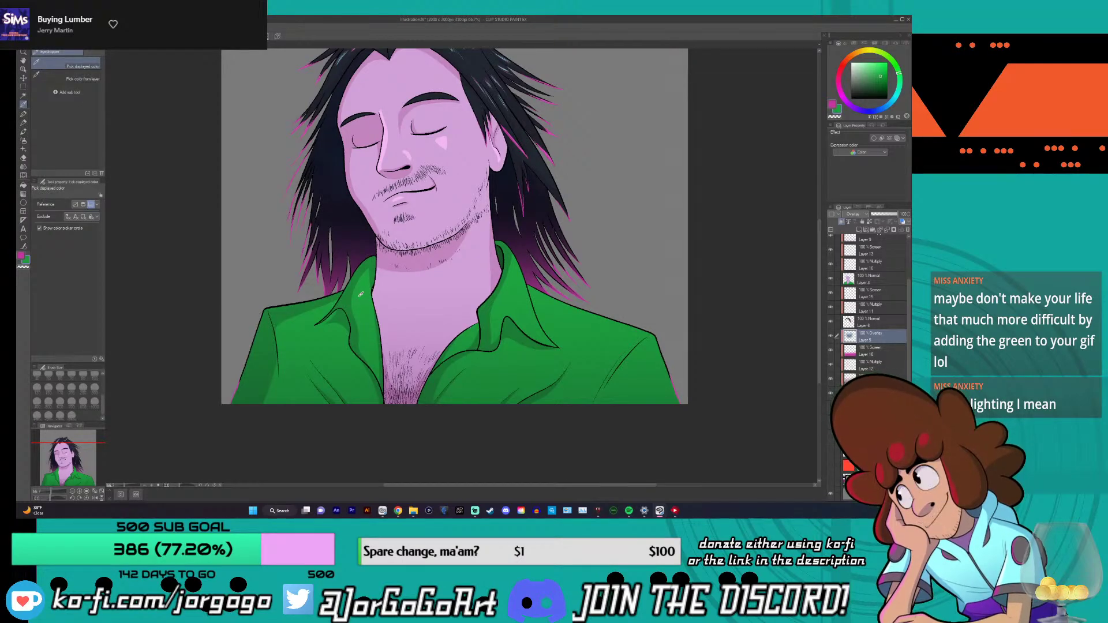
{"action": "left_click", "coordinate": [870, 280]}
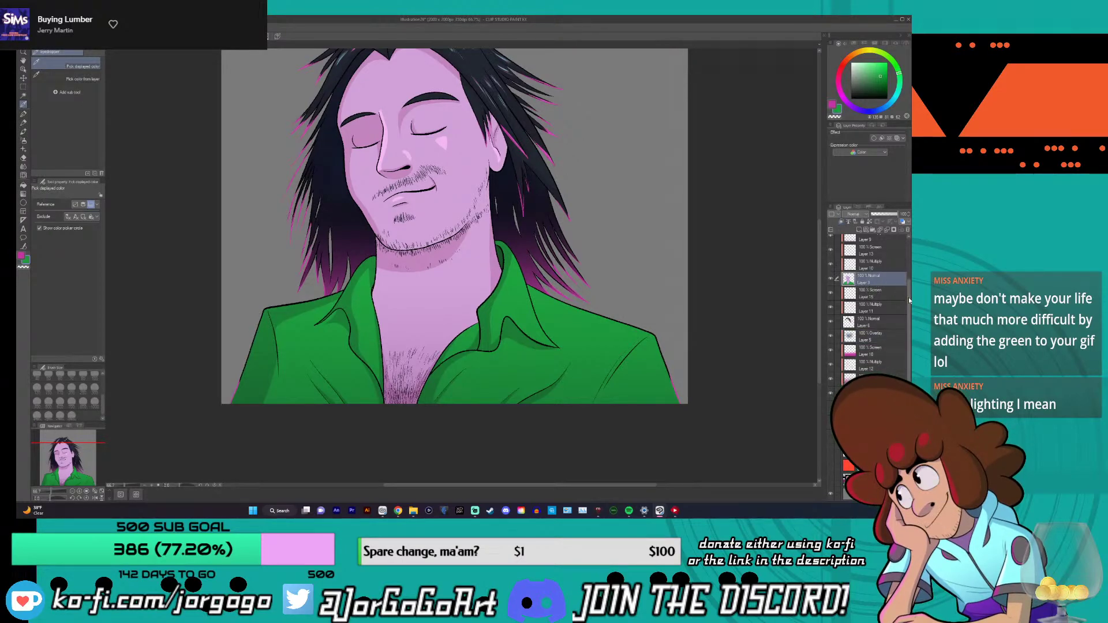
{"action": "scroll", "coordinate": [909, 301], "scroll_direction": "up", "scroll_amount": 2}
{"action": "left_click", "coordinate": [872, 277]}
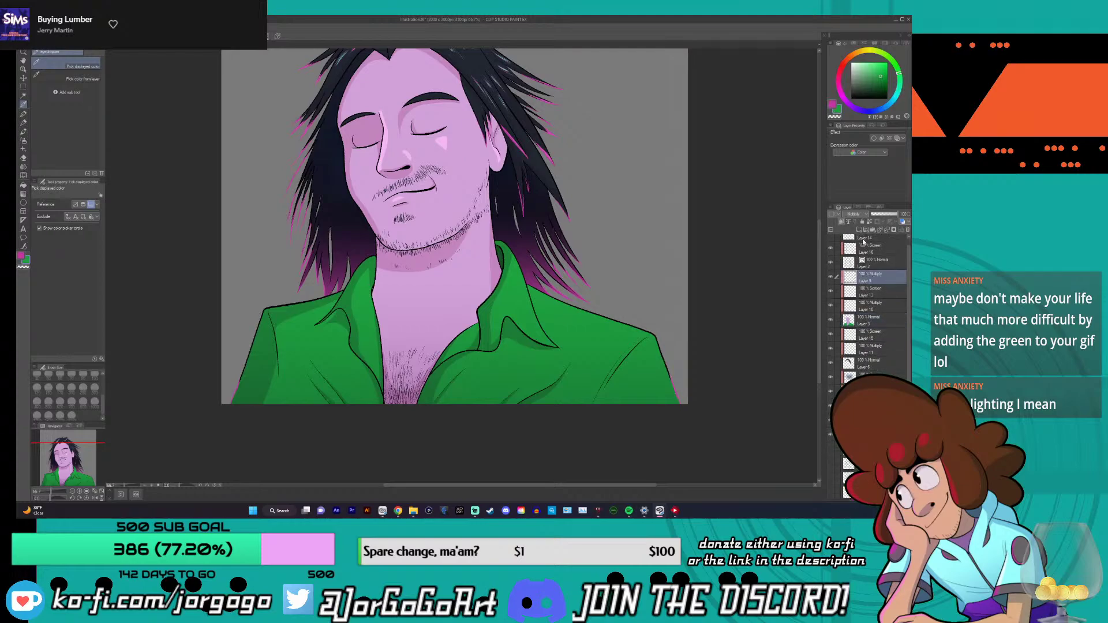
{"action": "left_click", "coordinate": [859, 231]}
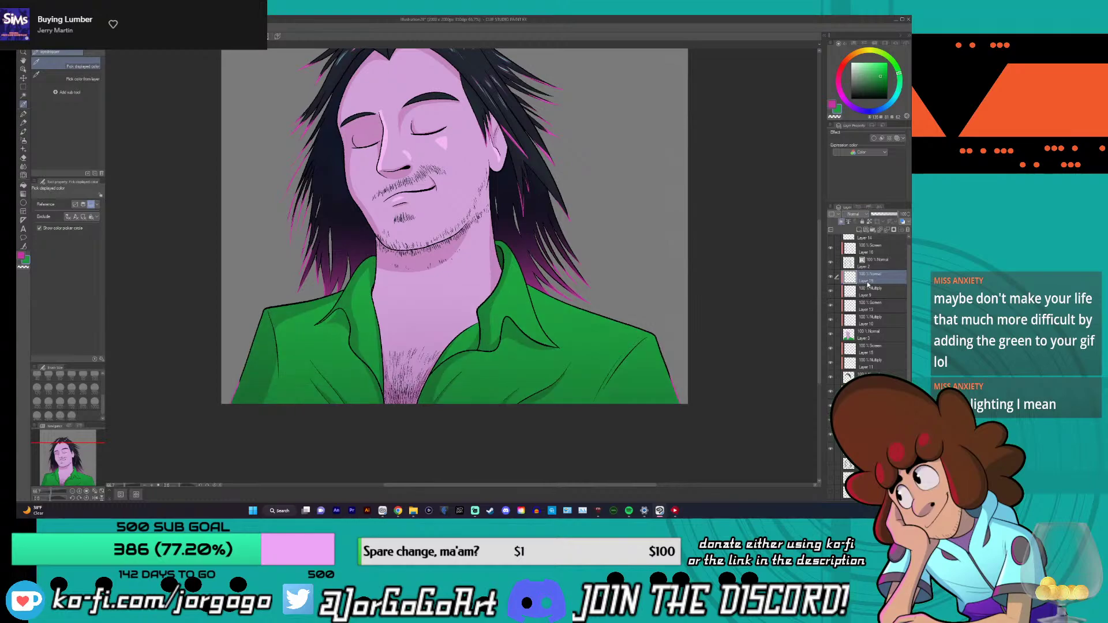
{"action": "left_click_drag", "start_coordinate": [869, 281], "coordinate": [864, 298]}
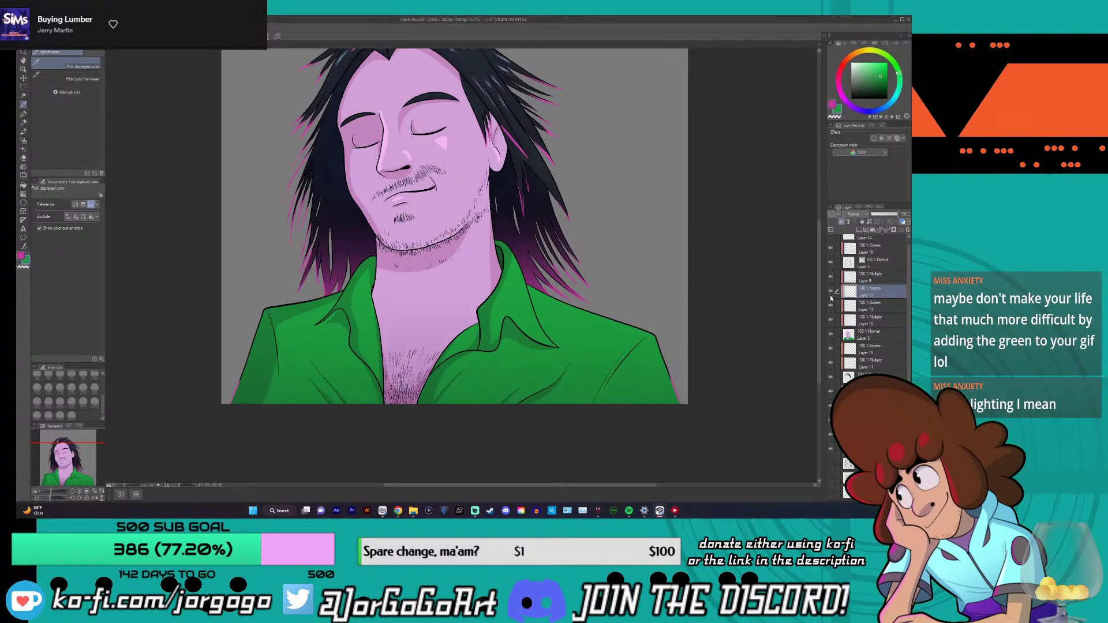
- Try airbrushing soft green reflected light onto the chest beside the open shirt with a smaller brush, undoing the strokes
{"action": "key", "text": "b"}
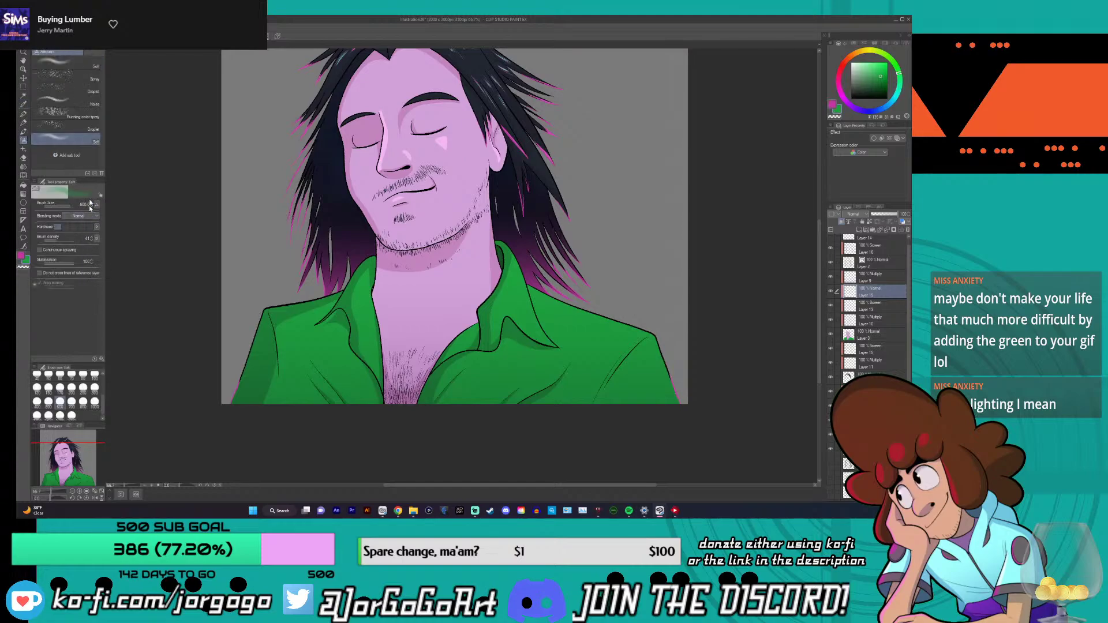
{"action": "left_click", "coordinate": [60, 388]}
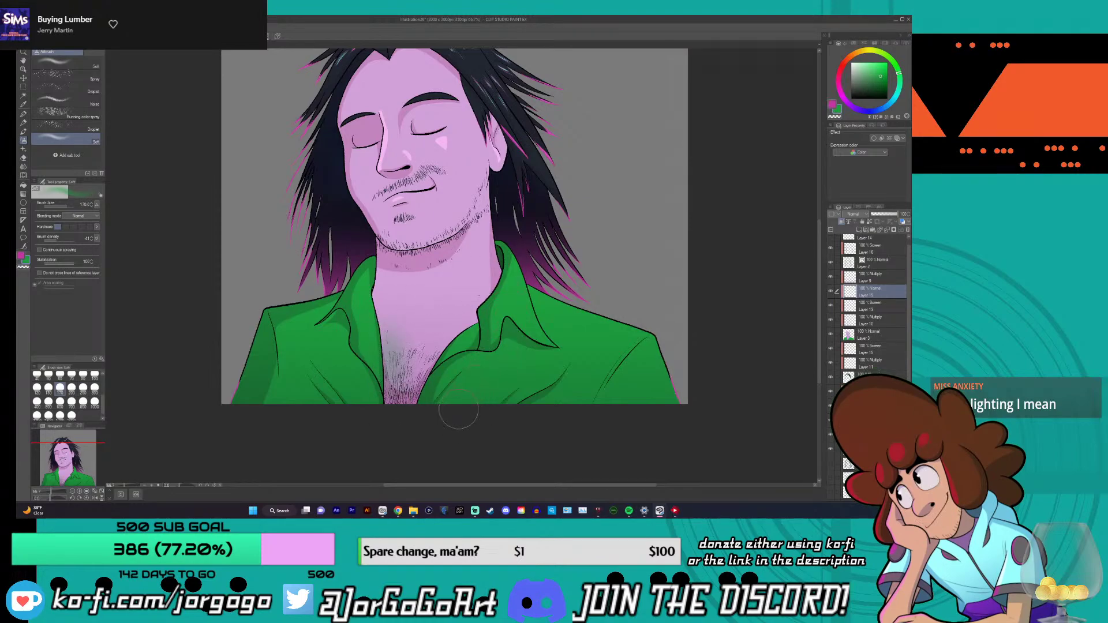
{"action": "key", "text": "ctrl+z"}
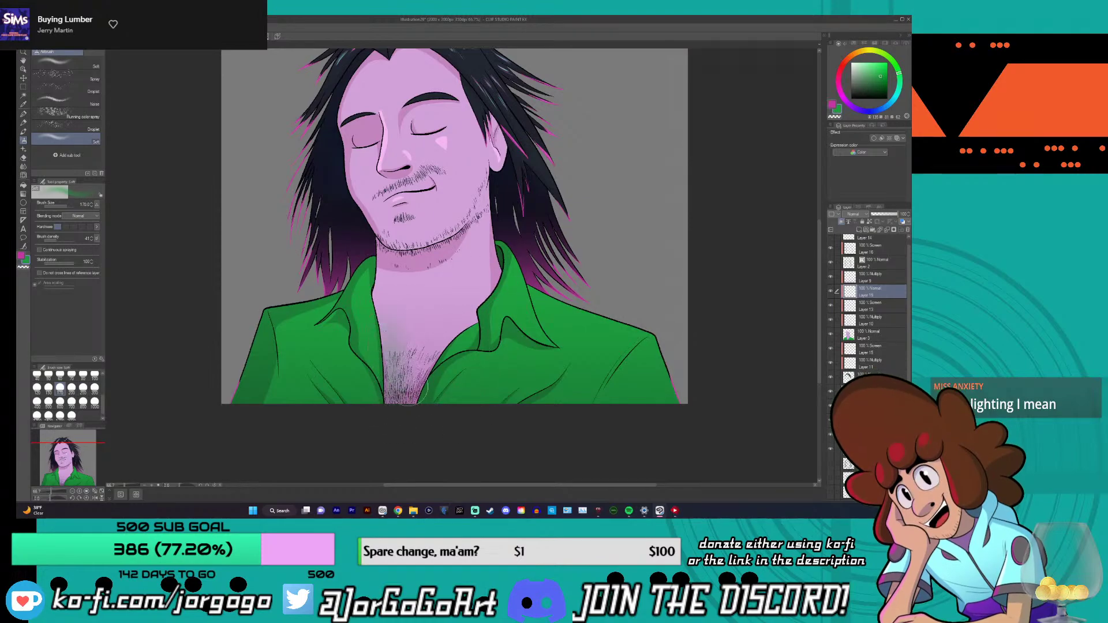
{"action": "key", "text": "ctrl+z"}
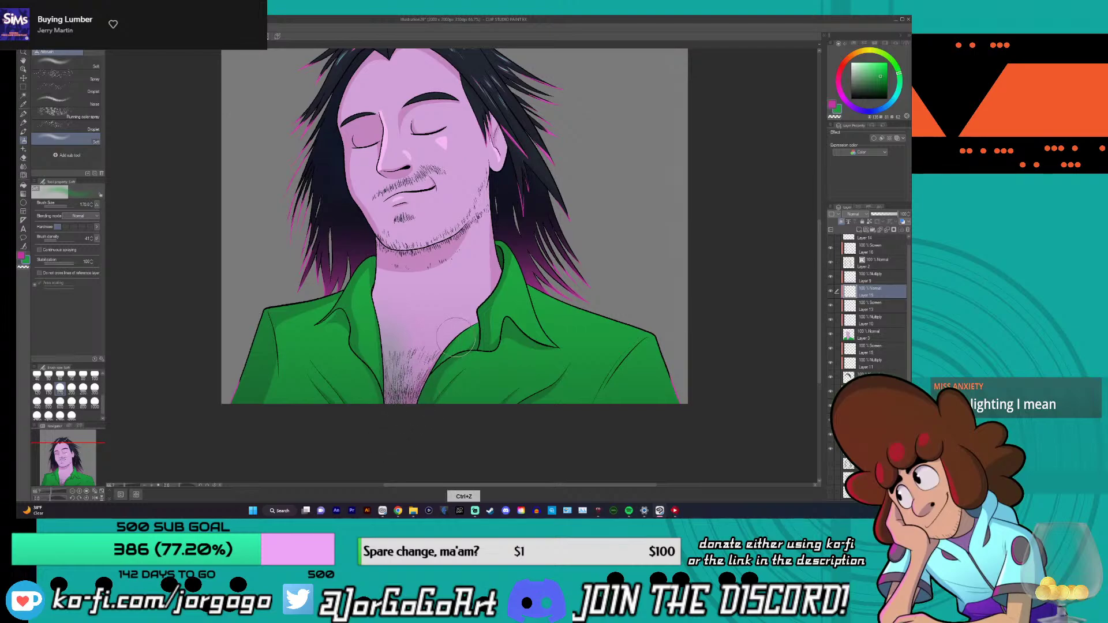
{"action": "key", "text": "ctrl+z"}
{"action": "key", "text": "ctrl+z"}
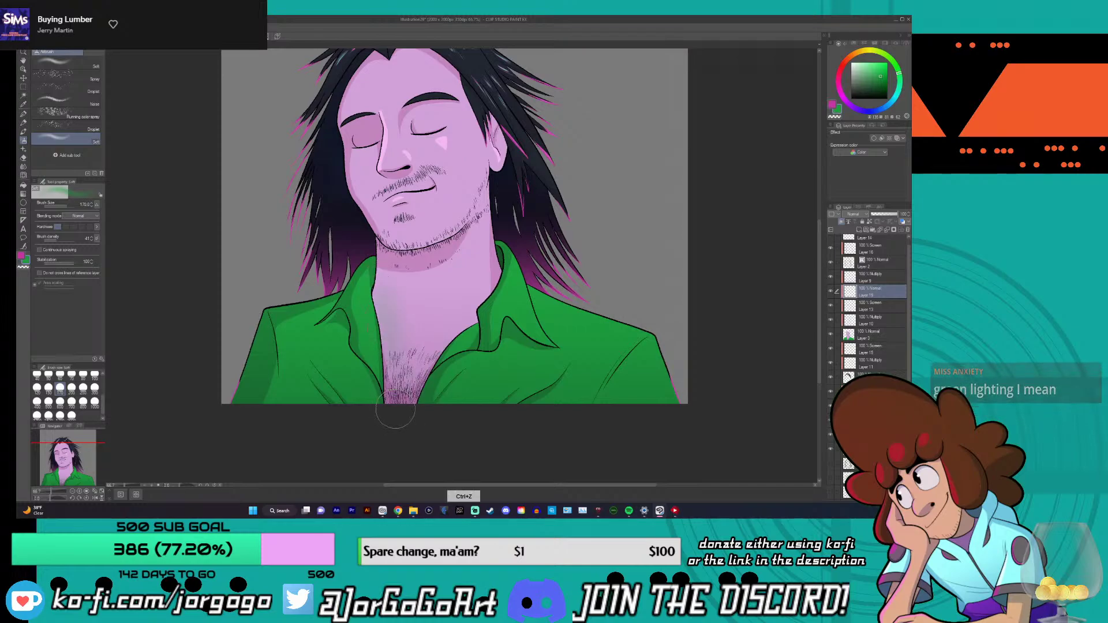
- Try Overlay blending on the green light layer and delete that layer
{"action": "left_click", "coordinate": [856, 215]}
{"action": "left_click", "coordinate": [851, 301]}
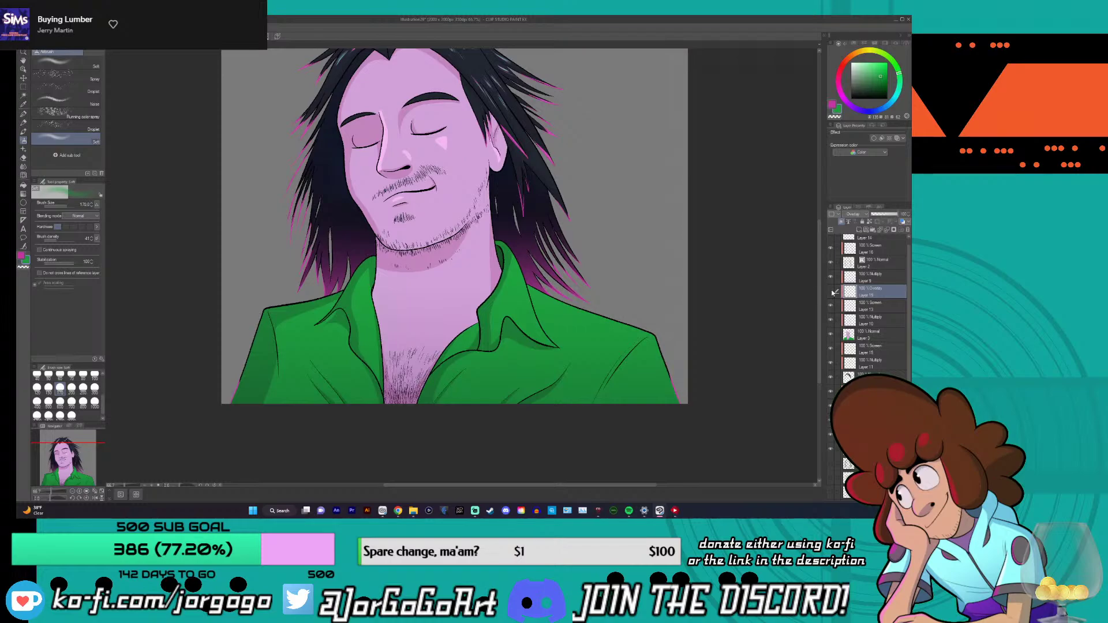
{"action": "left_click", "coordinate": [908, 230]}
{"action": "left_click", "coordinate": [469, 198]}
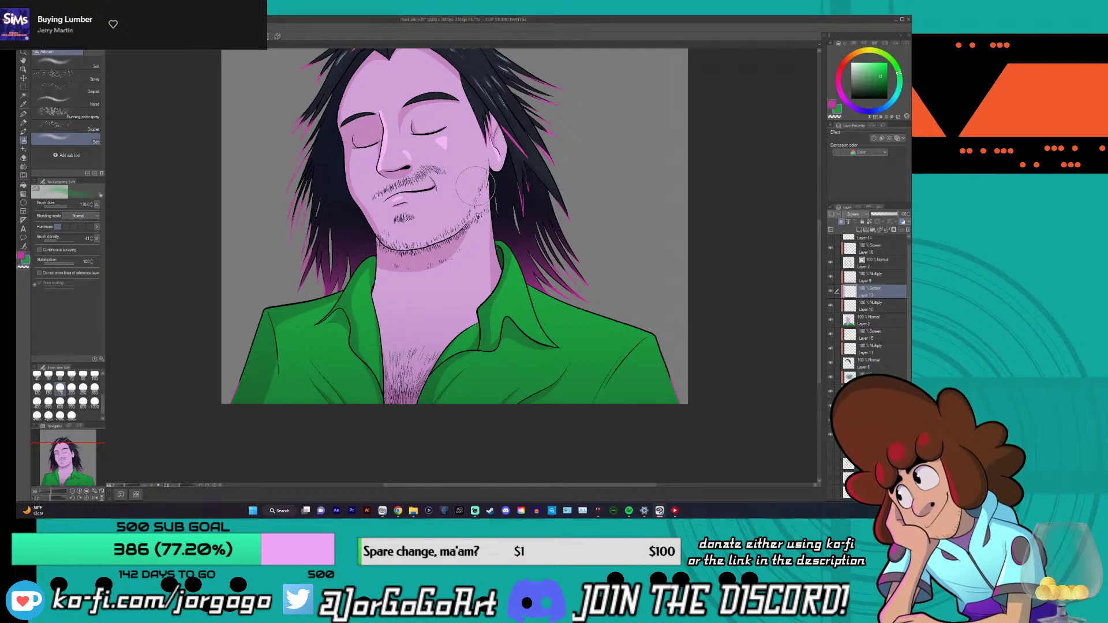
{"action": "scroll", "coordinate": [475, 184], "scroll_direction": "down", "scroll_amount": 1}
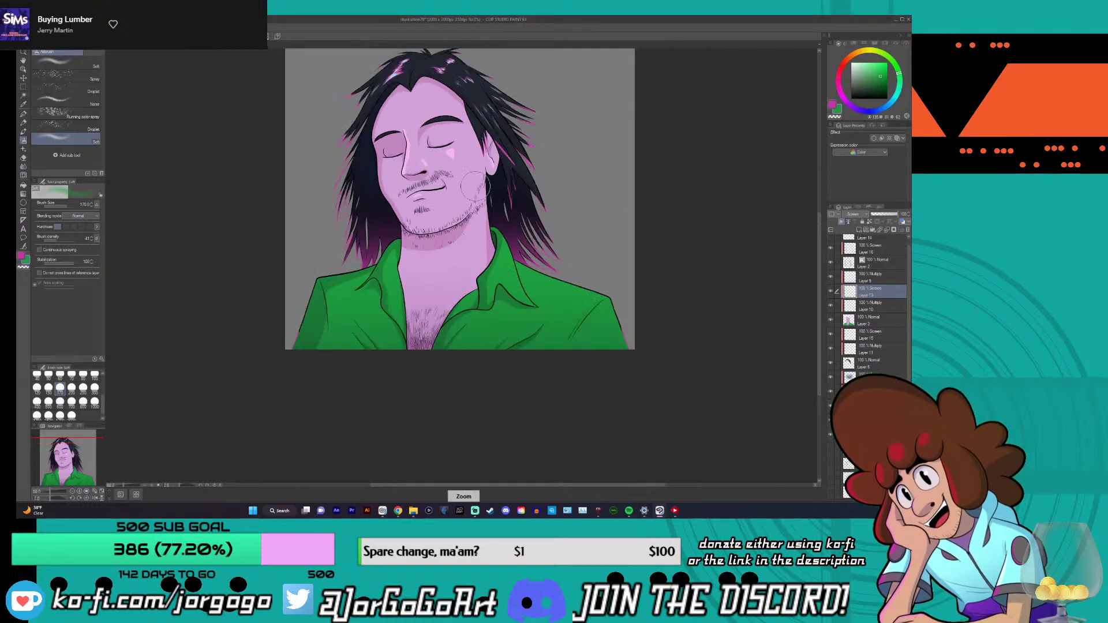
{"action": "scroll", "coordinate": [390, 238], "scroll_direction": "up", "scroll_amount": 1}
{"action": "scroll", "coordinate": [555, 213], "scroll_direction": "down", "scroll_amount": 2}
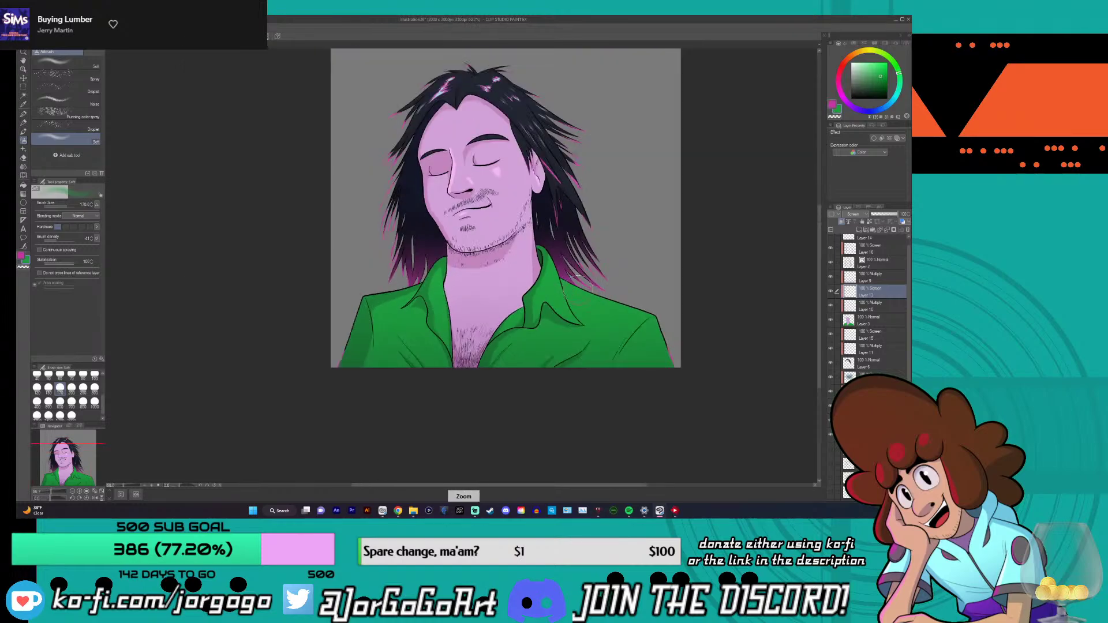
{"action": "scroll", "coordinate": [557, 212], "scroll_direction": "up", "scroll_amount": 3}
{"action": "scroll", "coordinate": [557, 212], "scroll_direction": "down", "scroll_amount": 1}
{"action": "scroll", "coordinate": [577, 248], "scroll_direction": "up", "scroll_amount": 1}
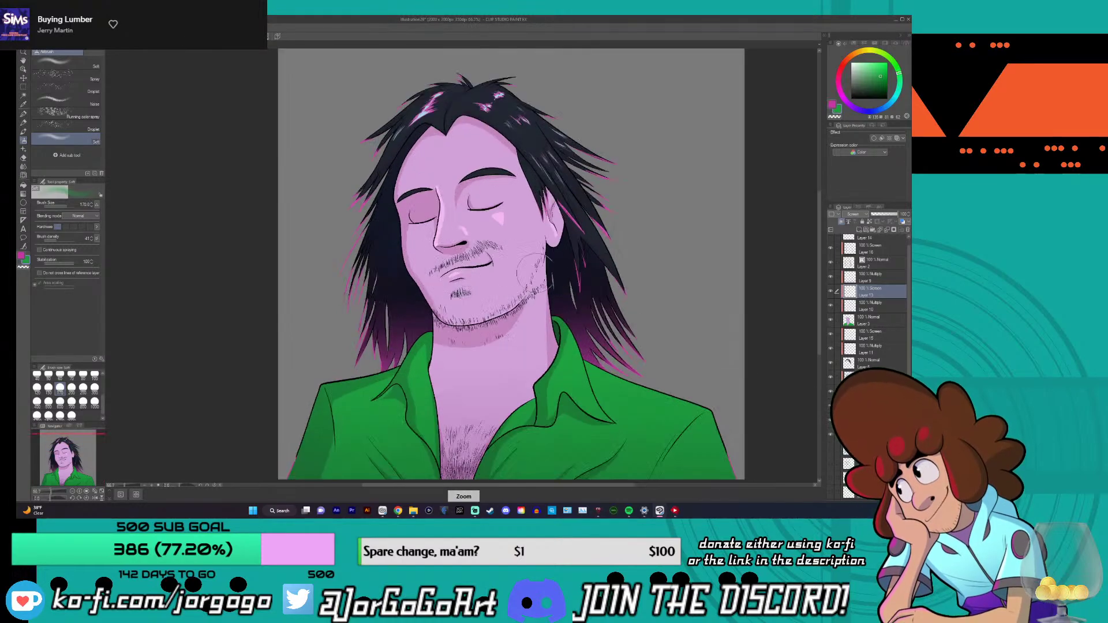
{"action": "scroll", "coordinate": [602, 287], "scroll_direction": "down", "scroll_amount": 2}
{"action": "scroll", "coordinate": [602, 289], "scroll_direction": "up", "scroll_amount": 1}
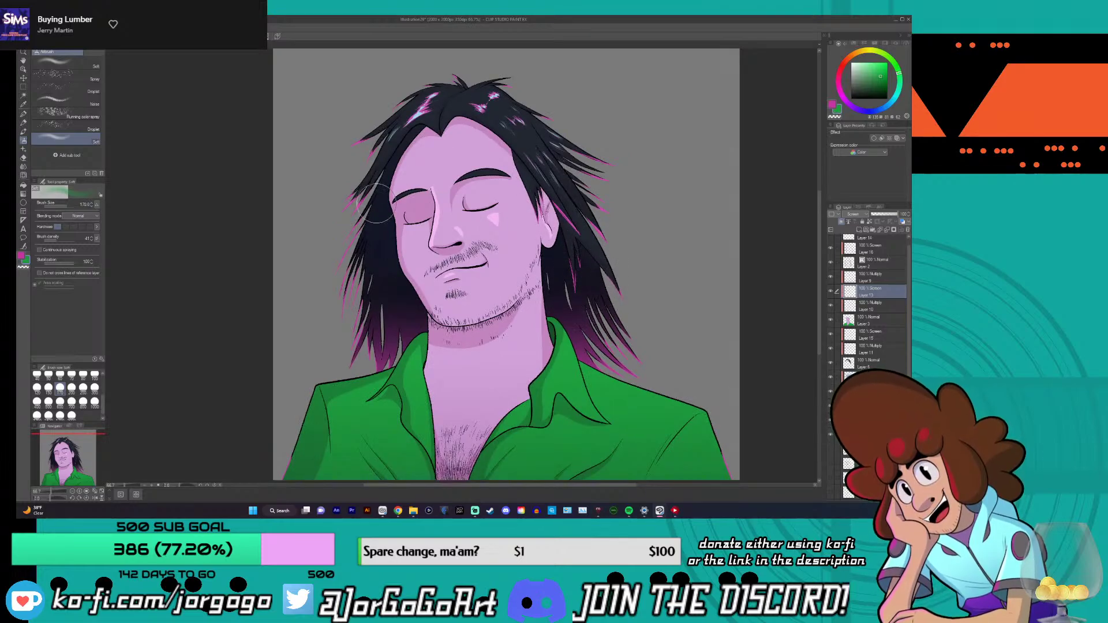
{"action": "scroll", "coordinate": [366, 211], "scroll_direction": "up", "scroll_amount": 1}
{"action": "scroll", "coordinate": [364, 214], "scroll_direction": "down", "scroll_amount": 1}
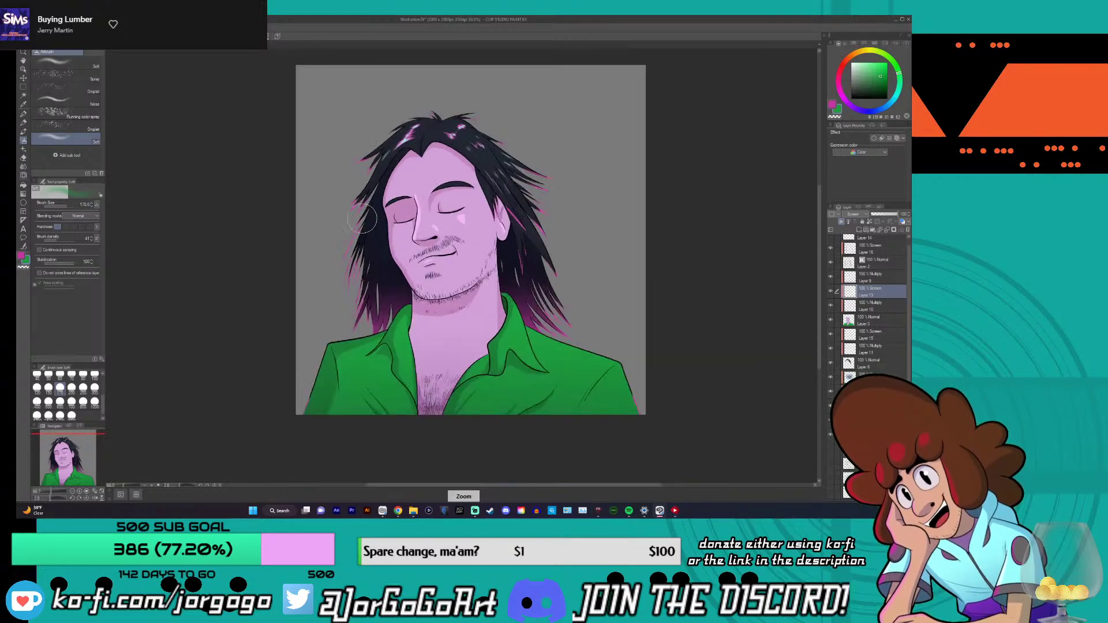
{"action": "scroll", "coordinate": [361, 218], "scroll_direction": "down", "scroll_amount": 1}
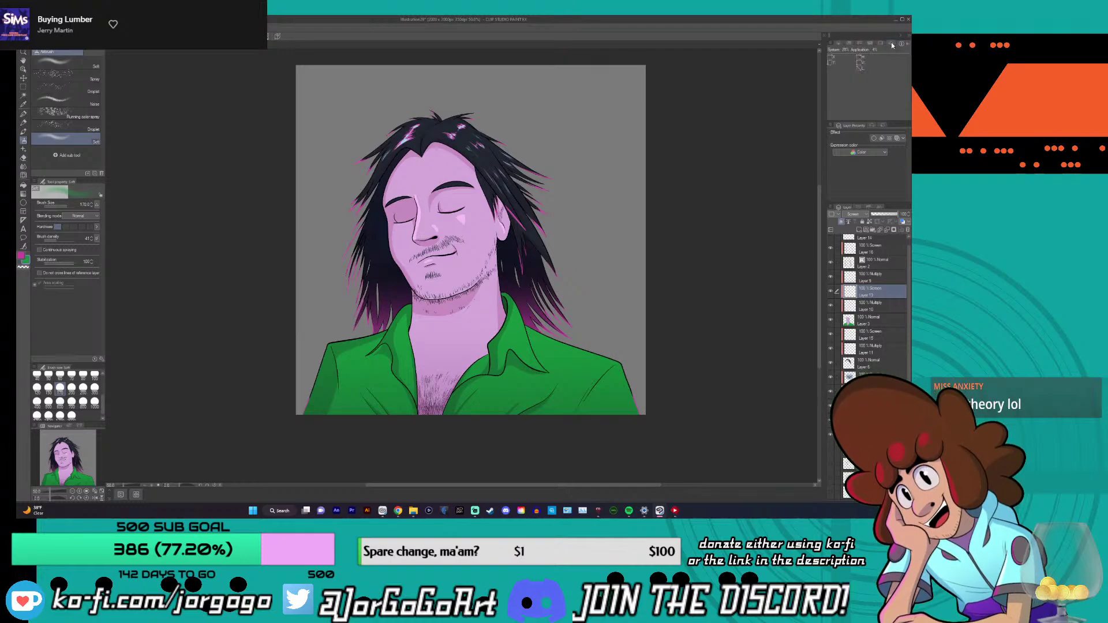
- Choose dark blue from the saved color swatches, hide the upper Multiply shading layer and adjust the airbrush size
{"action": "left_click", "coordinate": [869, 44]}
{"action": "left_click", "coordinate": [851, 51]}
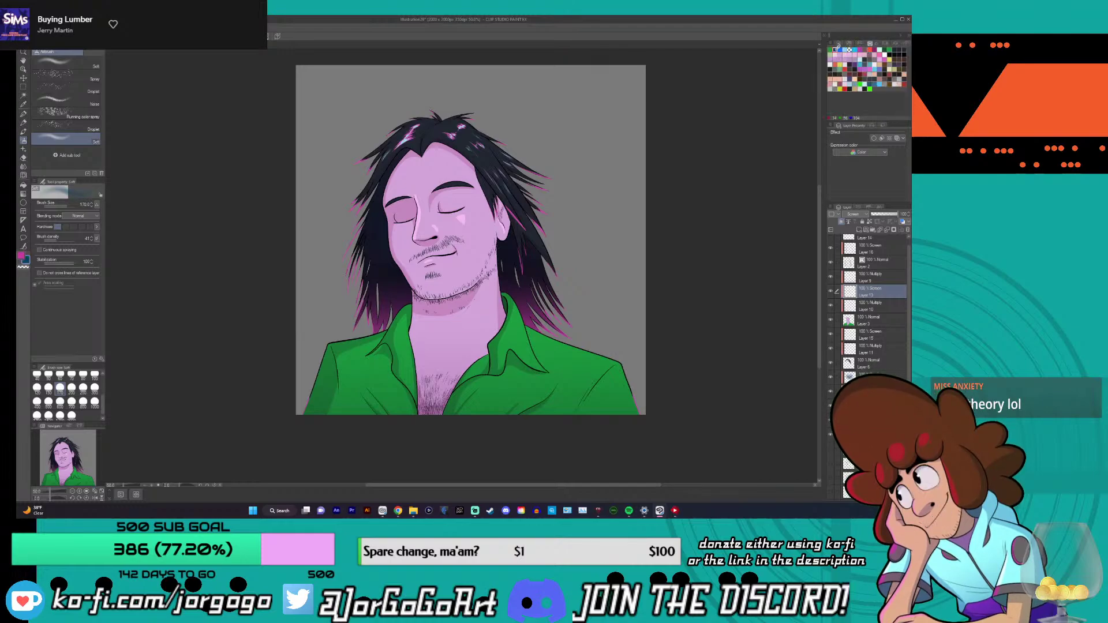
{"action": "left_click", "coordinate": [838, 44]}
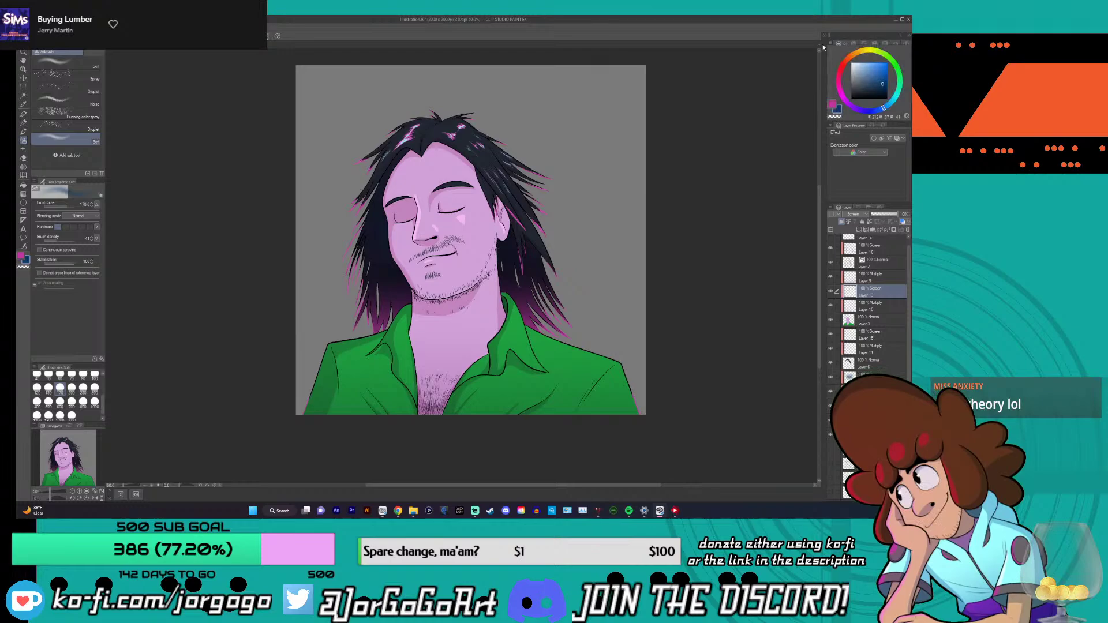
{"action": "left_click", "coordinate": [832, 278]}
{"action": "left_click", "coordinate": [831, 278]}
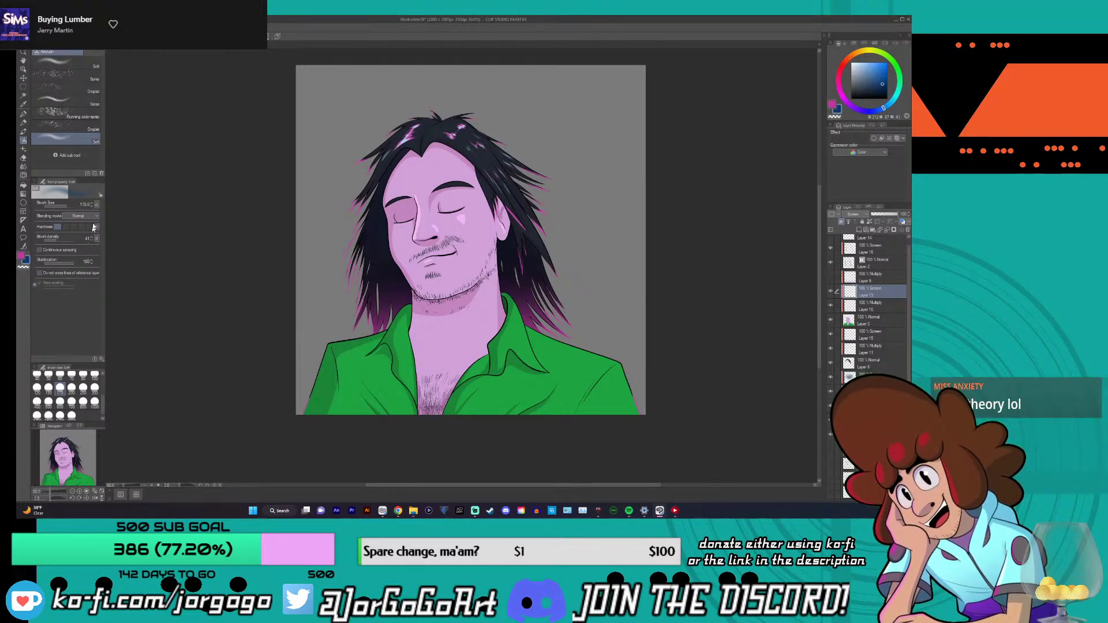
{"action": "left_click", "coordinate": [68, 203]}
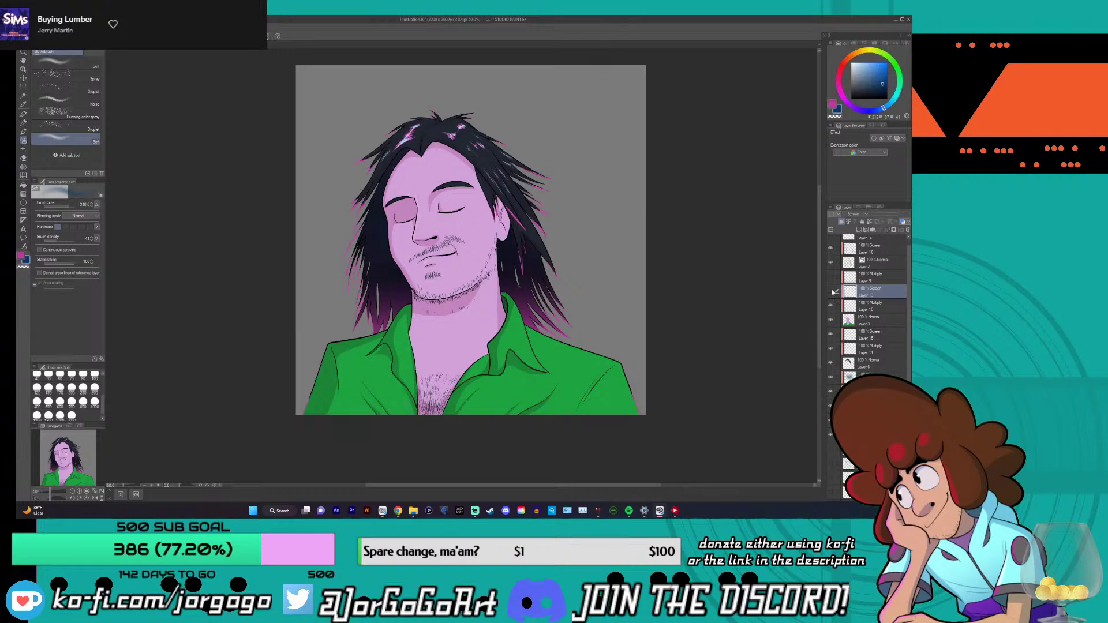
- Select the lower Multiply shading layer and compare the portrait with that layer hidden and shown
{"action": "left_click", "coordinate": [872, 310]}
{"action": "left_click", "coordinate": [831, 306]}
{"action": "left_click", "coordinate": [831, 306]}
{"action": "left_click", "coordinate": [831, 306]}
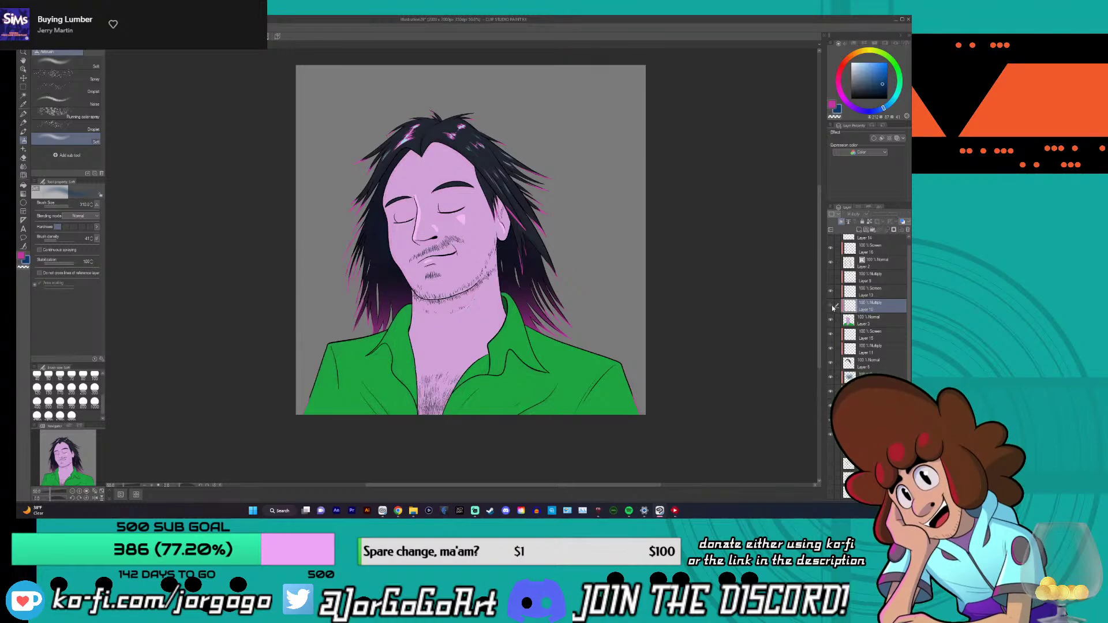
{"action": "left_click", "coordinate": [832, 307]}
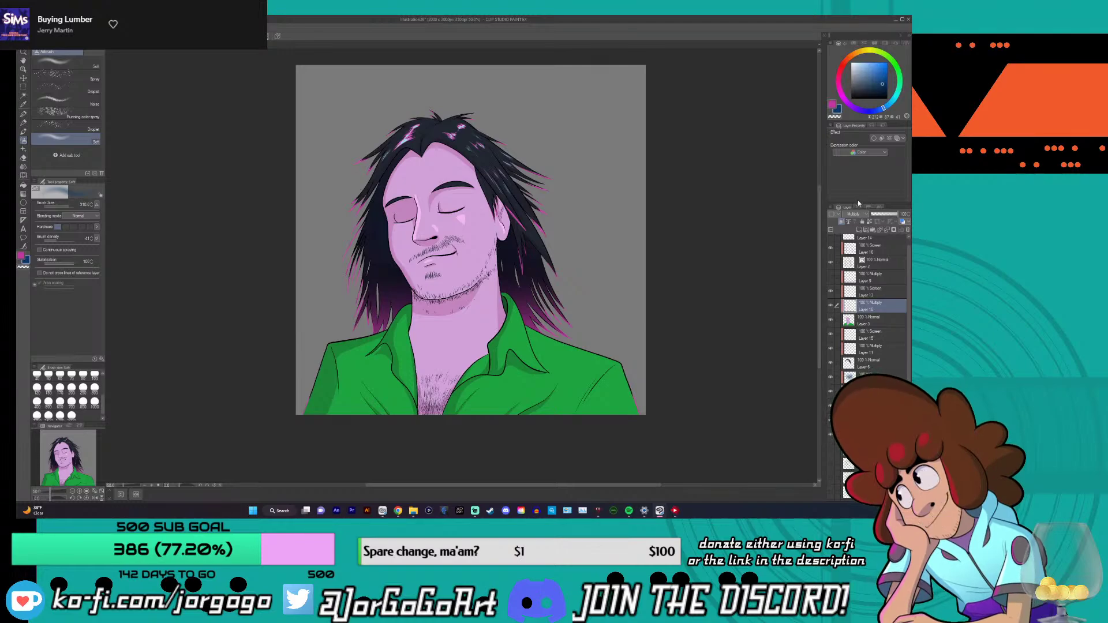
- Try painting dark blue shading over the left shirt shoulder with the Real G-Pen and undo the stroke
{"action": "left_click", "coordinate": [26, 115]}
{"action": "left_click", "coordinate": [64, 73]}
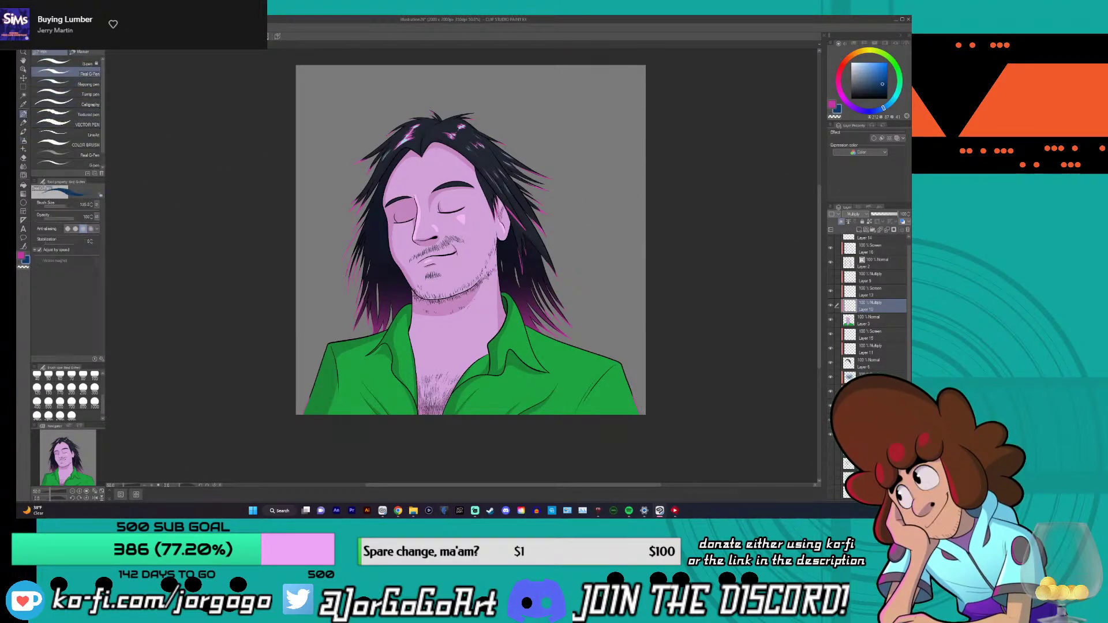
{"action": "mouse_move", "coordinate": [358, 350]}
{"action": "left_mouse_down"}
{"action": "mouse_move", "coordinate": [326, 370]}
{"action": "mouse_move", "coordinate": [329, 381]}
{"action": "mouse_move", "coordinate": [361, 354]}
{"action": "left_mouse_up"}
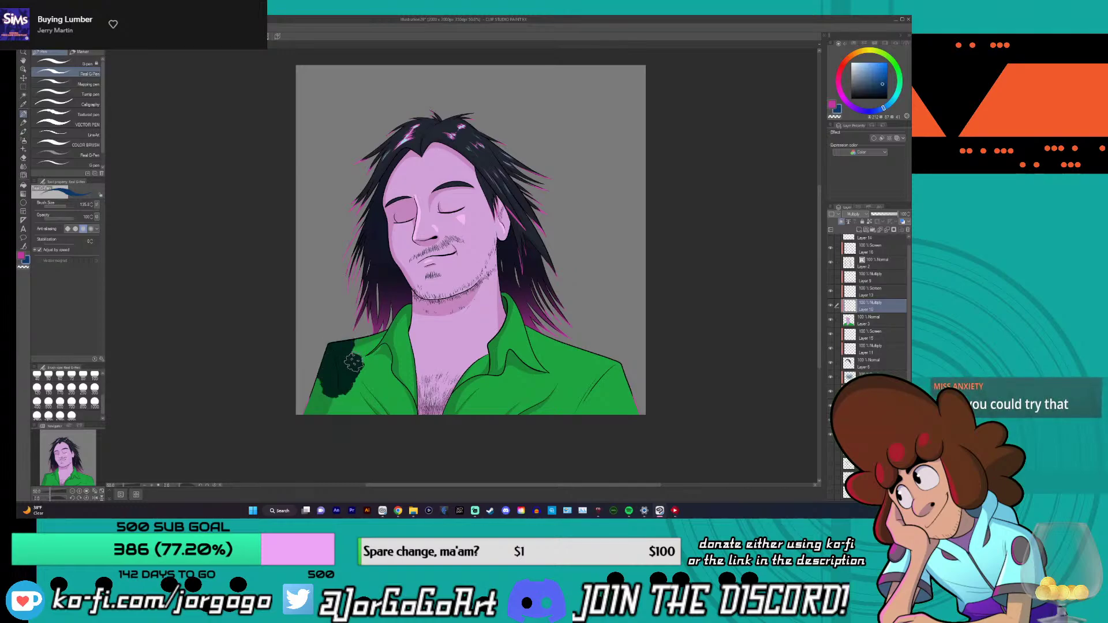
{"action": "key", "text": "ctrl+z"}
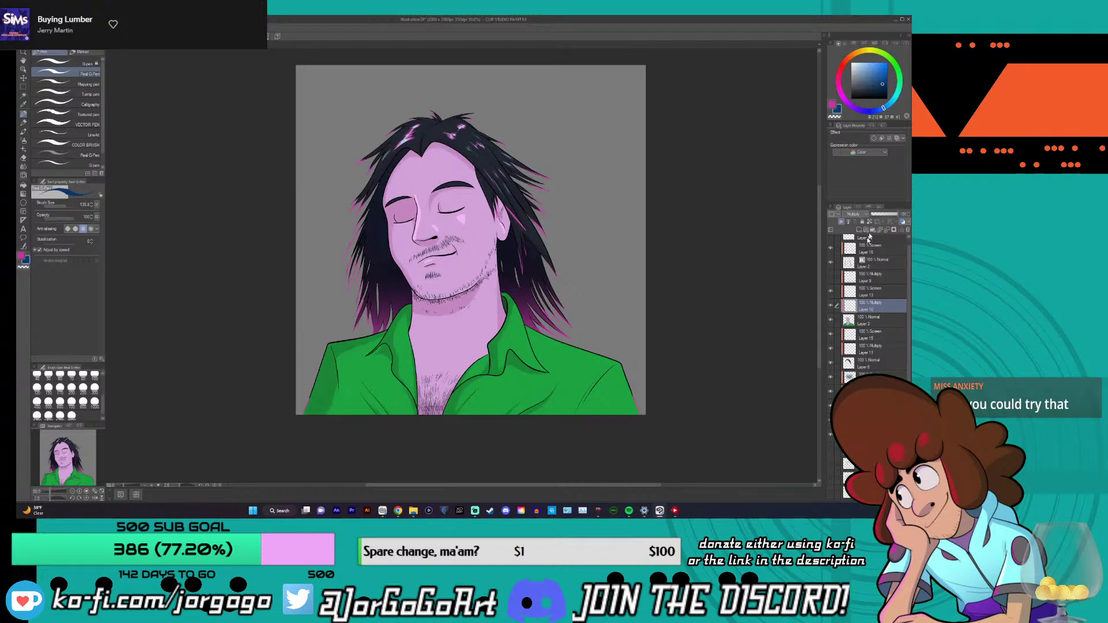
- Try recoloring the existing shirt and chest shading dark blue with the layer's transparent pixels locked, undoing the strokes
{"action": "mouse_move", "coordinate": [352, 338]}
{"action": "left_mouse_down"}
{"action": "mouse_move", "coordinate": [323, 414]}
{"action": "mouse_move", "coordinate": [321, 363]}
{"action": "mouse_move", "coordinate": [337, 342]}
{"action": "mouse_move", "coordinate": [343, 357]}
{"action": "mouse_move", "coordinate": [375, 331]}
{"action": "mouse_move", "coordinate": [378, 364]}
{"action": "mouse_move", "coordinate": [397, 368]}
{"action": "mouse_move", "coordinate": [418, 424]}
{"action": "left_mouse_up"}
{"action": "mouse_move", "coordinate": [414, 357]}
{"action": "left_mouse_down"}
{"action": "mouse_move", "coordinate": [417, 421]}
{"action": "mouse_move", "coordinate": [473, 399]}
{"action": "left_mouse_up"}
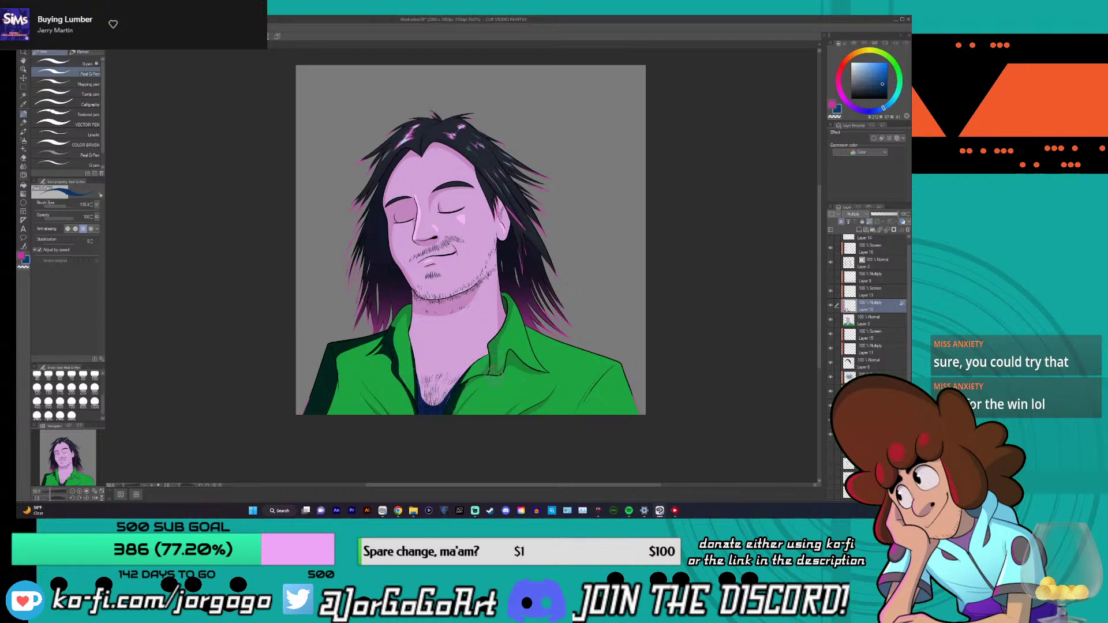
{"action": "key", "text": "ctrl+z"}
{"action": "key", "text": "ctrl+z"}
{"action": "key", "text": "ctrl+z"}
{"action": "key", "text": "ctrl+z"}
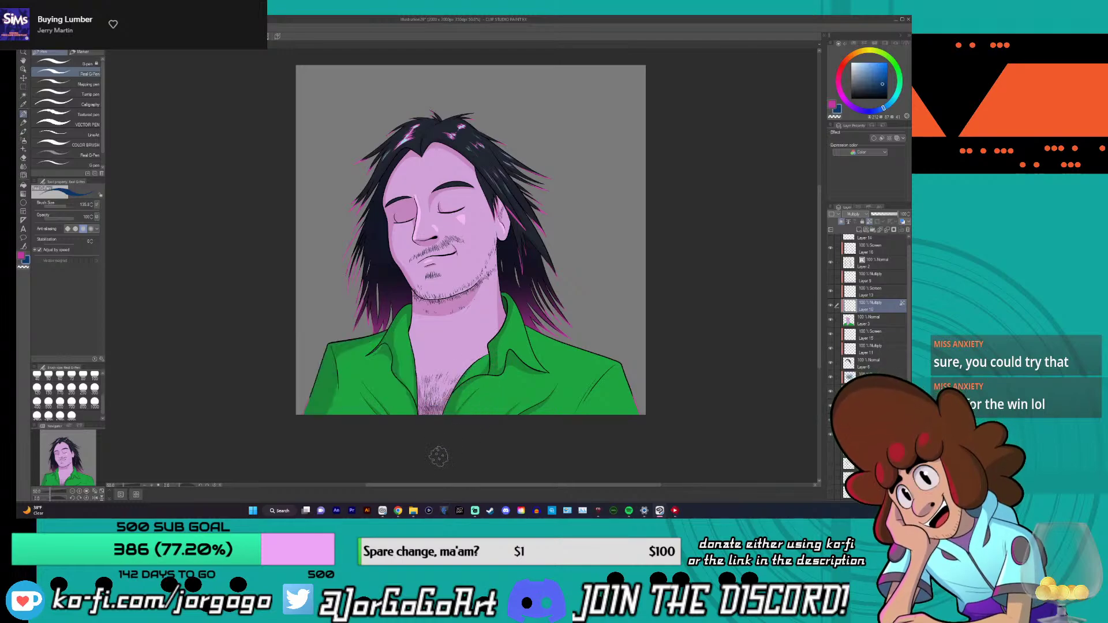
{"action": "mouse_move", "coordinate": [335, 372]}
{"action": "left_mouse_down"}
{"action": "mouse_move", "coordinate": [323, 397]}
{"action": "mouse_move", "coordinate": [330, 354]}
{"action": "mouse_move", "coordinate": [344, 338]}
{"action": "mouse_move", "coordinate": [342, 363]}
{"action": "mouse_move", "coordinate": [374, 335]}
{"action": "mouse_move", "coordinate": [336, 357]}
{"action": "mouse_move", "coordinate": [335, 336]}
{"action": "mouse_move", "coordinate": [315, 397]}
{"action": "left_mouse_up"}
{"action": "key", "text": "ctrl+z"}
{"action": "key", "text": "ctrl+z"}
{"action": "key", "text": "ctrl+z"}
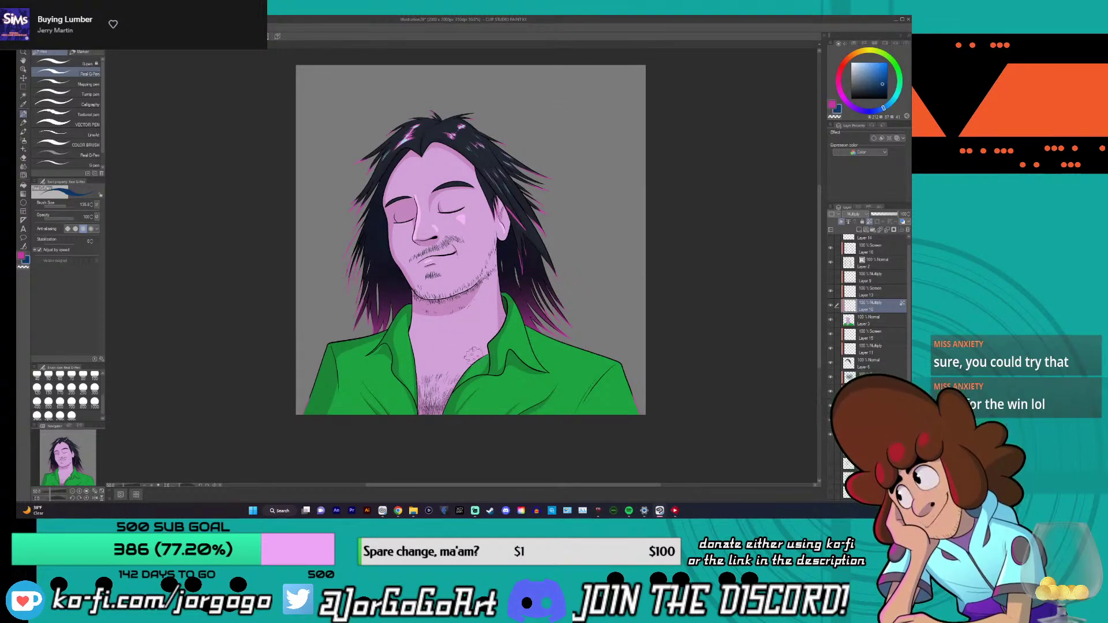
- Examine the portrait's overall shading at several zoom levels
{"action": "scroll", "coordinate": [477, 370], "scroll_direction": "down", "scroll_amount": 1}
{"action": "scroll", "coordinate": [435, 450], "scroll_direction": "up", "scroll_amount": 1}
{"action": "scroll", "coordinate": [513, 365], "scroll_direction": "down", "scroll_amount": 1}
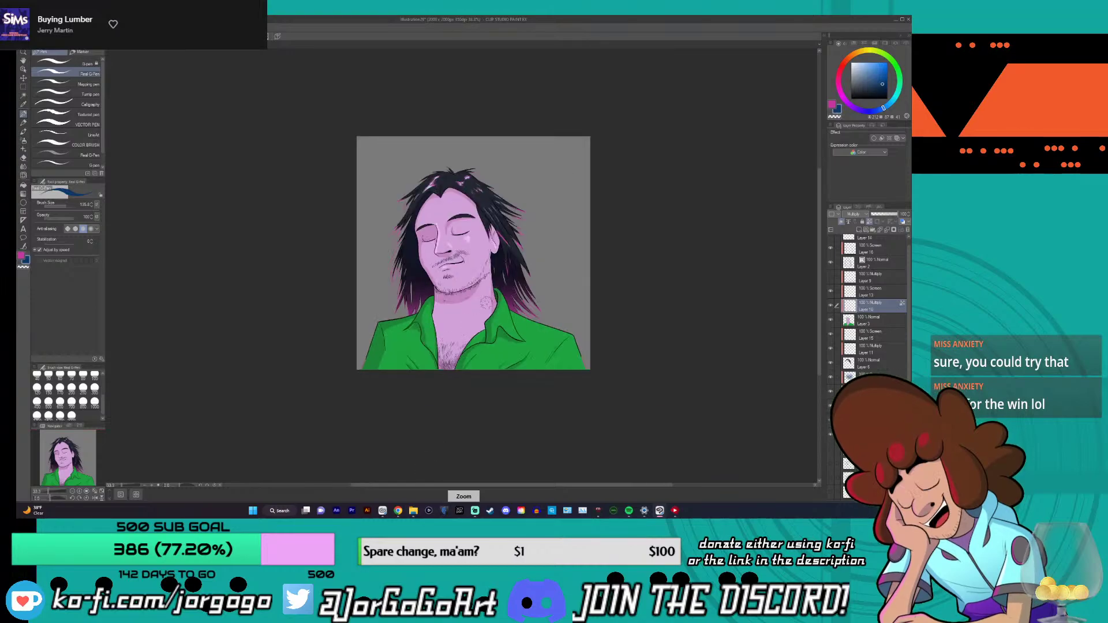
{"action": "scroll", "coordinate": [513, 365], "scroll_direction": "up", "scroll_amount": 1}
{"action": "scroll", "coordinate": [513, 365], "scroll_direction": "down", "scroll_amount": 1}
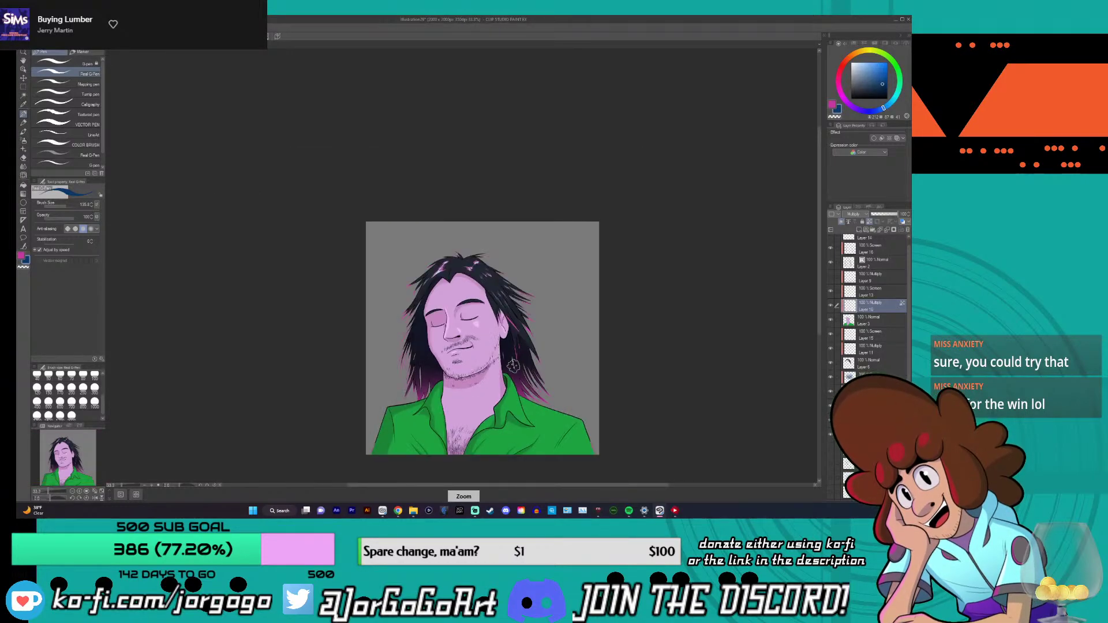
{"action": "scroll", "coordinate": [513, 365], "scroll_direction": "up", "scroll_amount": 2}
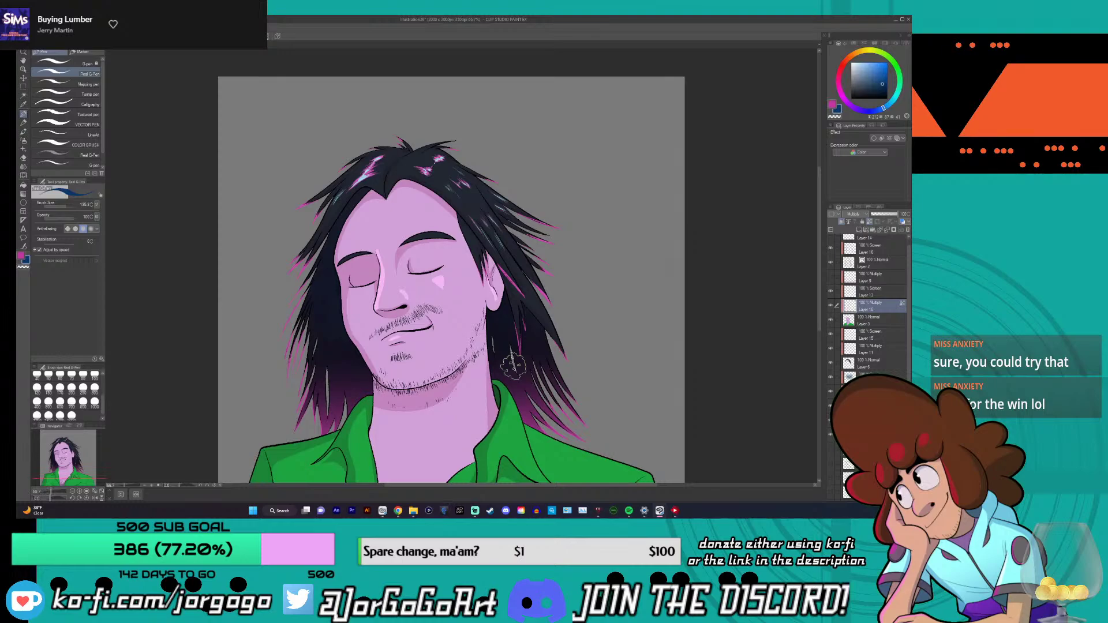
{"action": "scroll", "coordinate": [513, 364], "scroll_direction": "down", "scroll_amount": 1}
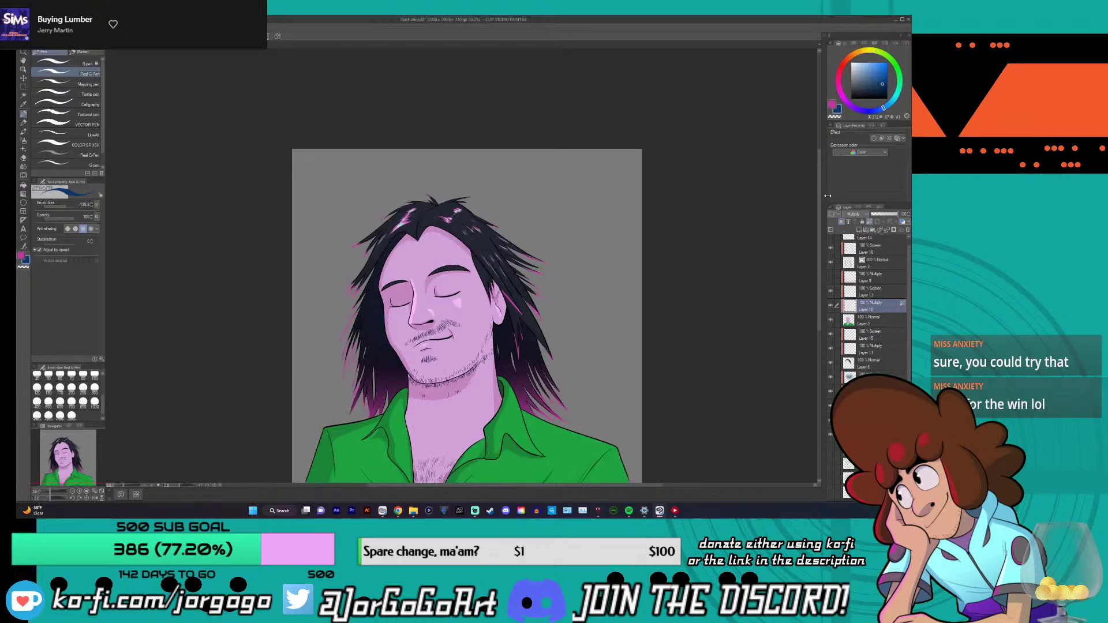
- Try darkening the left sleeve's shadow with dark blue again and undo the stroke
{"action": "scroll", "coordinate": [513, 364], "scroll_direction": "down", "scroll_amount": 3}
{"action": "left_click_drag", "start_coordinate": [330, 368], "coordinate": [322, 394]}
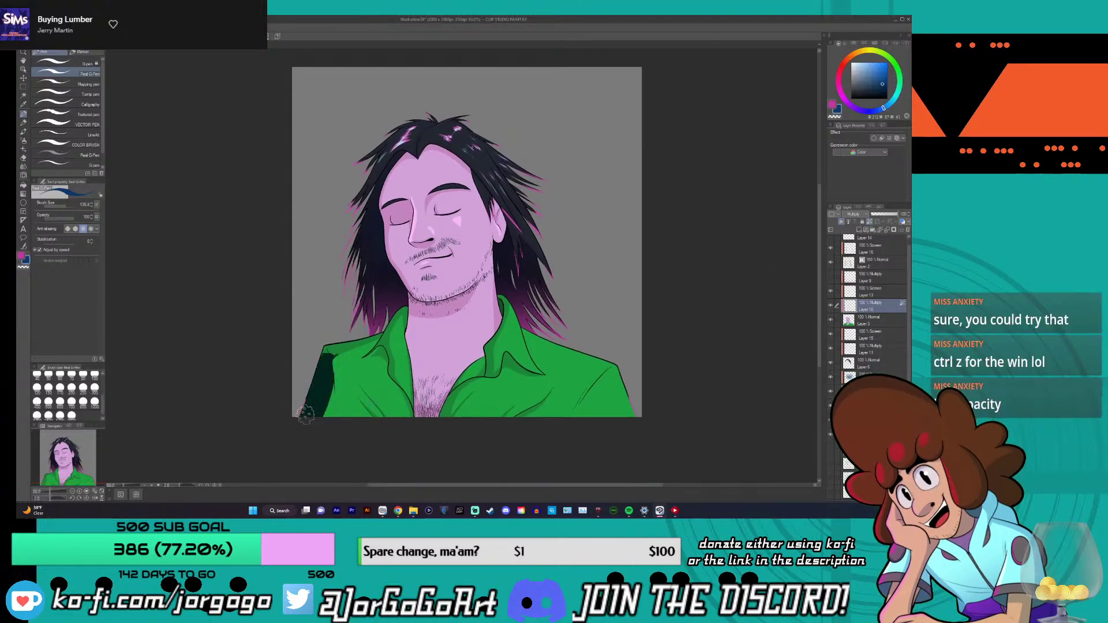
{"action": "key", "text": "ctrl+z"}
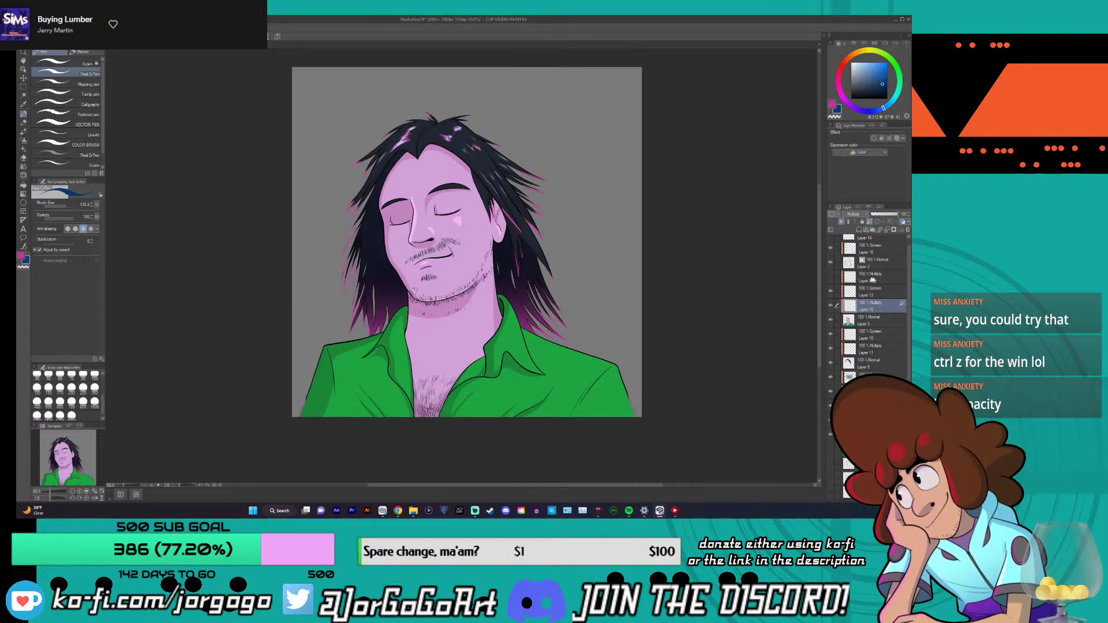
- Show the upper Multiply shading layer, add a new layer directly above it and choose light blue from the saved swatches
{"action": "left_click", "coordinate": [832, 279]}
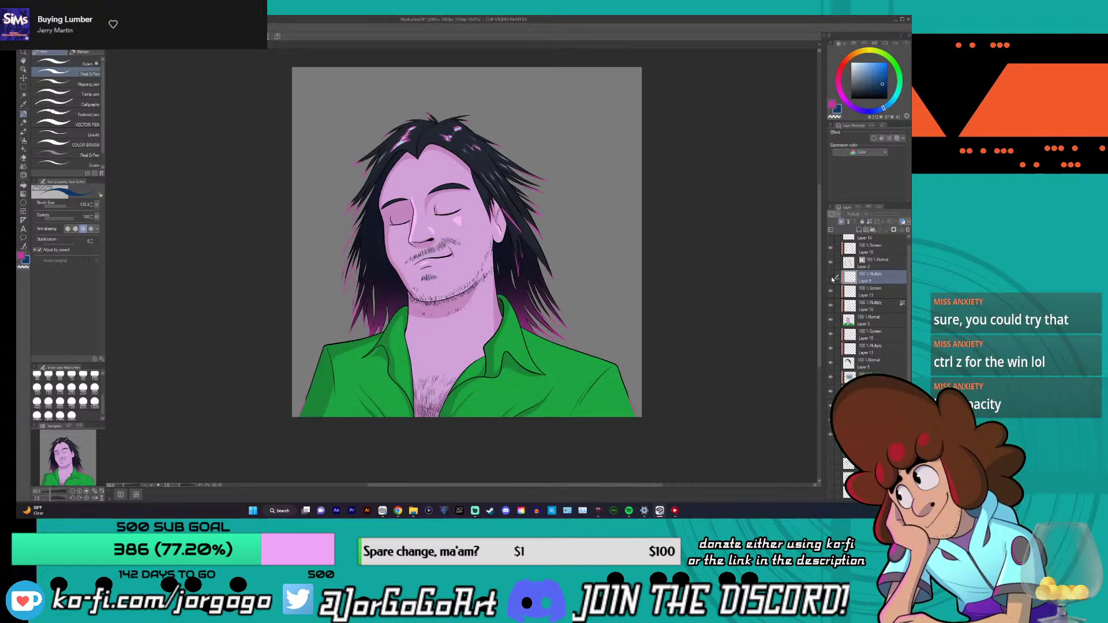
{"action": "left_click", "coordinate": [863, 230]}
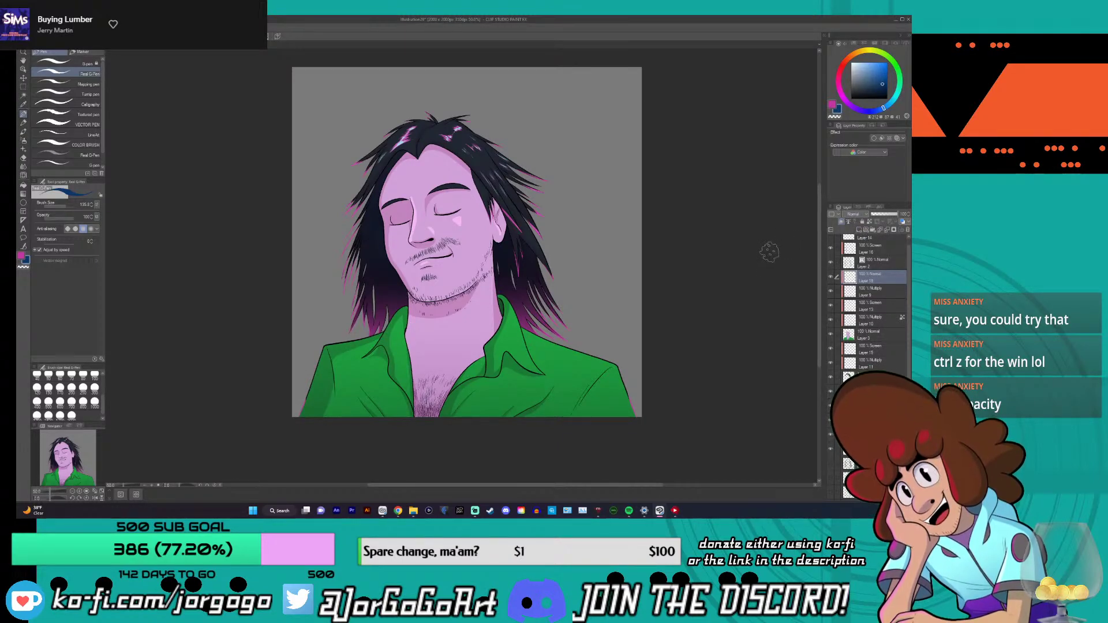
{"action": "left_click", "coordinate": [897, 45]}
{"action": "left_click", "coordinate": [872, 45]}
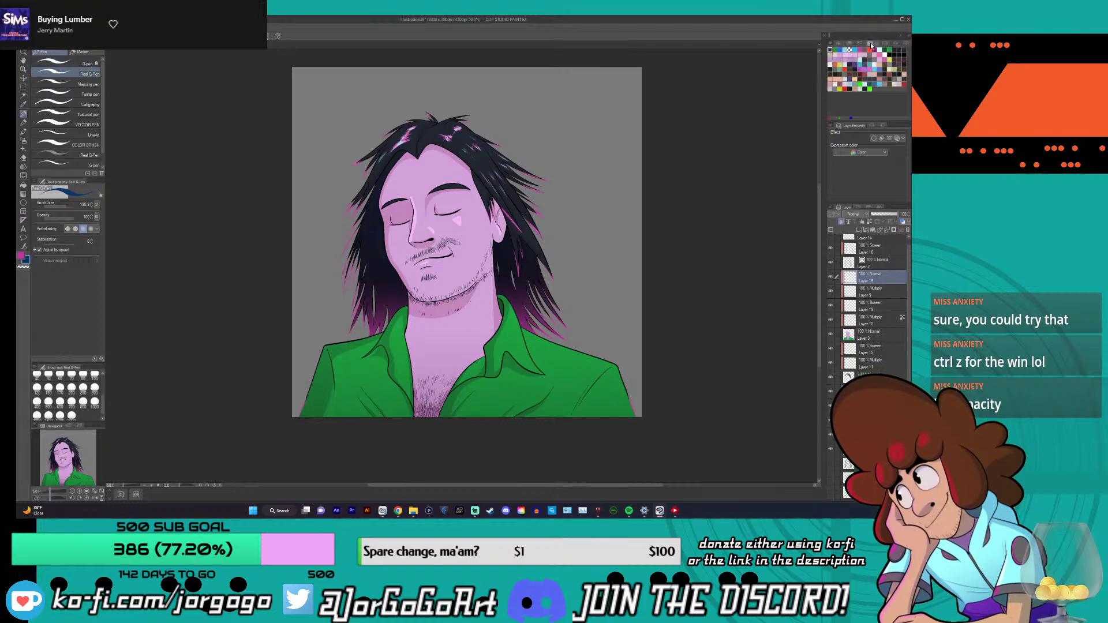
{"action": "left_click", "coordinate": [850, 49]}
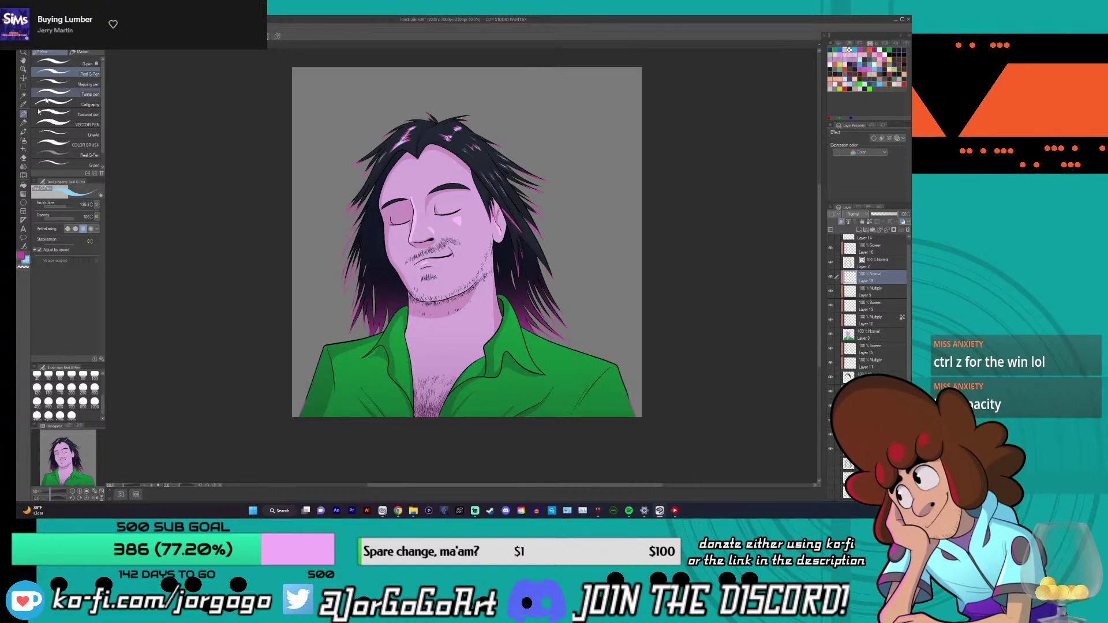
- Airbrush soft light blue highlights onto the shirt with a larger soft brush, undoing the unwanted strokes
{"action": "left_click", "coordinate": [22, 141]}
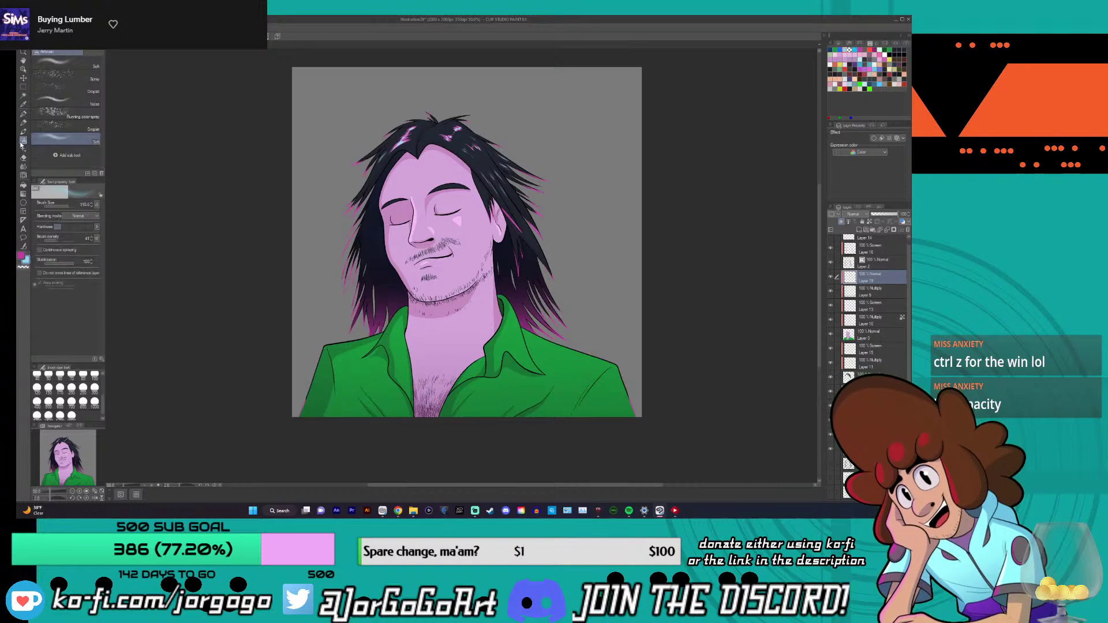
{"action": "left_click", "coordinate": [72, 388]}
{"action": "left_click", "coordinate": [83, 387]}
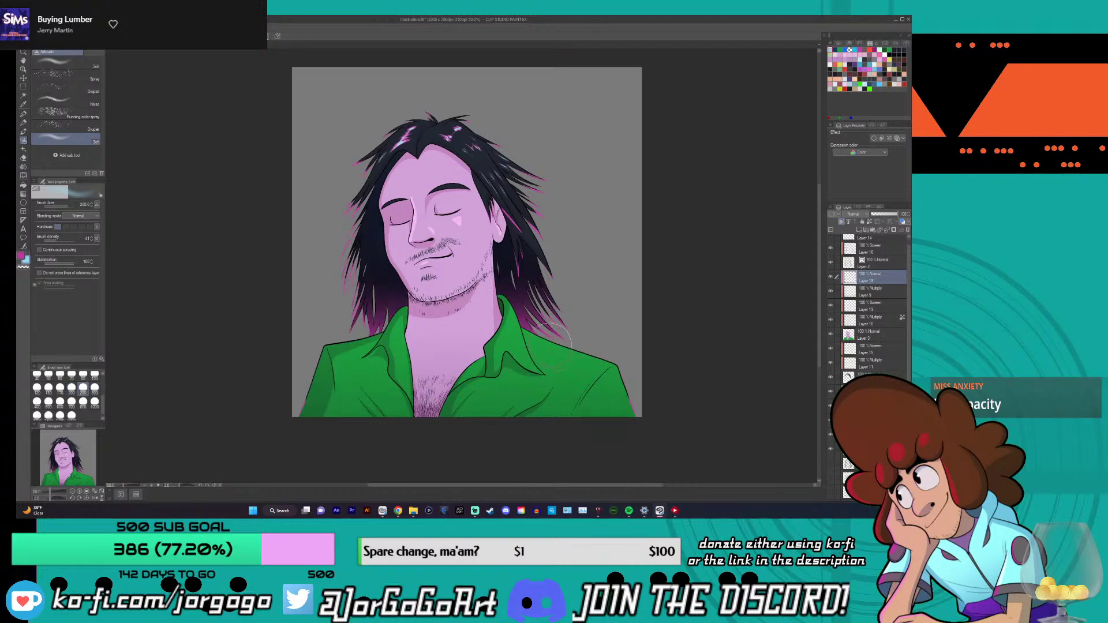
{"action": "left_click_drag", "start_coordinate": [552, 344], "coordinate": [609, 364]}
{"action": "key", "text": "ctrl+z"}
{"action": "mouse_move", "coordinate": [554, 342]}
{"action": "left_mouse_down"}
{"action": "mouse_move", "coordinate": [621, 373]}
{"action": "mouse_move", "coordinate": [624, 391]}
{"action": "mouse_move", "coordinate": [617, 367]}
{"action": "mouse_move", "coordinate": [533, 340]}
{"action": "mouse_move", "coordinate": [619, 377]}
{"action": "mouse_move", "coordinate": [536, 332]}
{"action": "mouse_move", "coordinate": [615, 366]}
{"action": "left_mouse_up"}
{"action": "key", "text": "ctrl+z"}
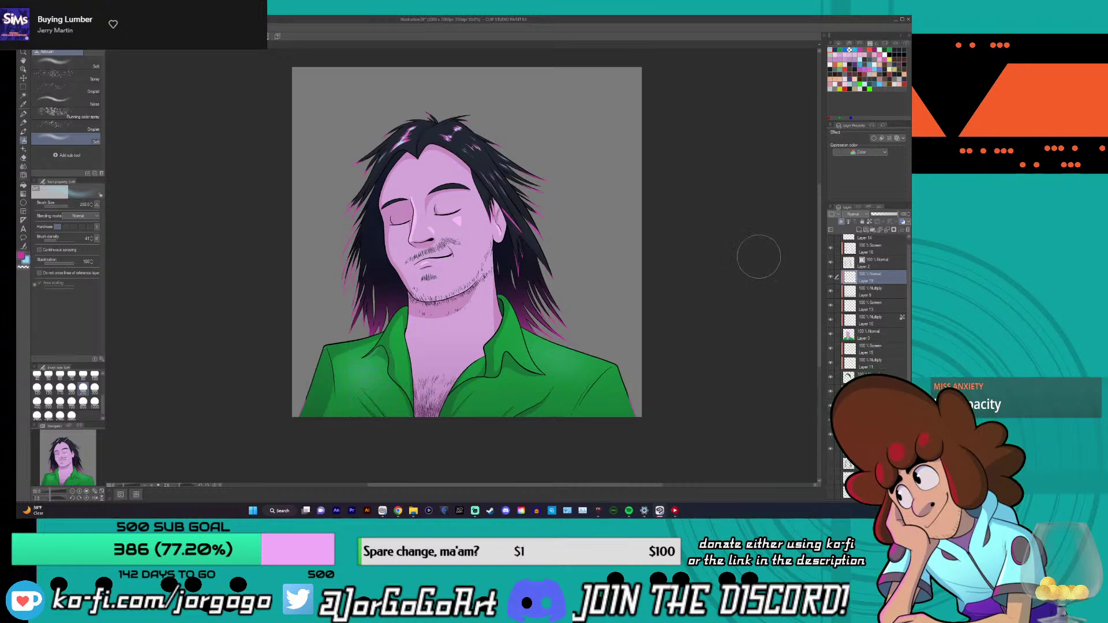
{"action": "scroll", "coordinate": [638, 395], "scroll_direction": "down", "scroll_amount": 5}
{"action": "scroll", "coordinate": [638, 394], "scroll_direction": "up", "scroll_amount": 5}
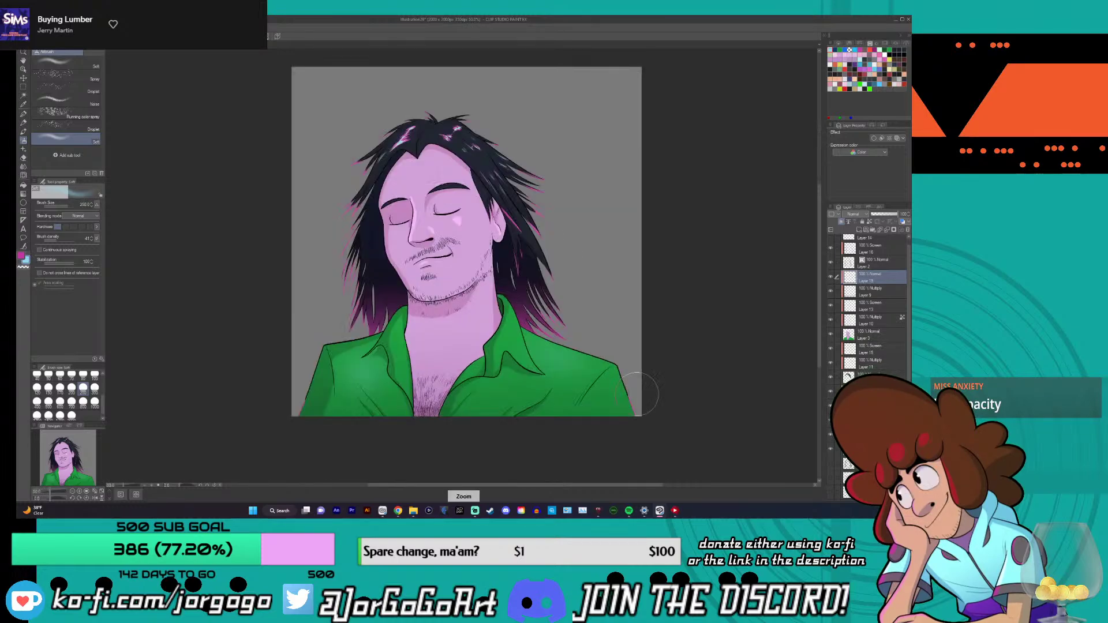
{"action": "key", "text": "ctrl+z"}
- Compare the shirt with the light blue highlight layer hidden and shown, and lower that layer's opacity
{"action": "left_click", "coordinate": [832, 278]}
{"action": "left_click", "coordinate": [831, 277]}
{"action": "left_click", "coordinate": [832, 278]}
{"action": "left_click", "coordinate": [831, 278]}
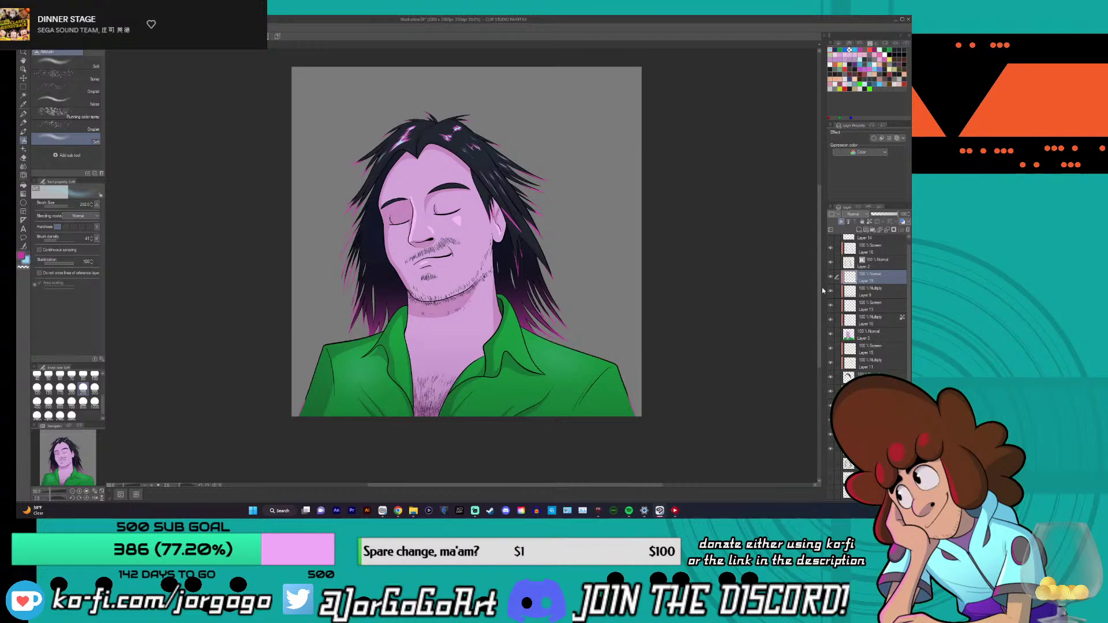
{"action": "left_click", "coordinate": [888, 215]}
{"action": "left_click_drag", "start_coordinate": [892, 214], "coordinate": [912, 216]}
{"action": "key", "text": "ctrl+z"}
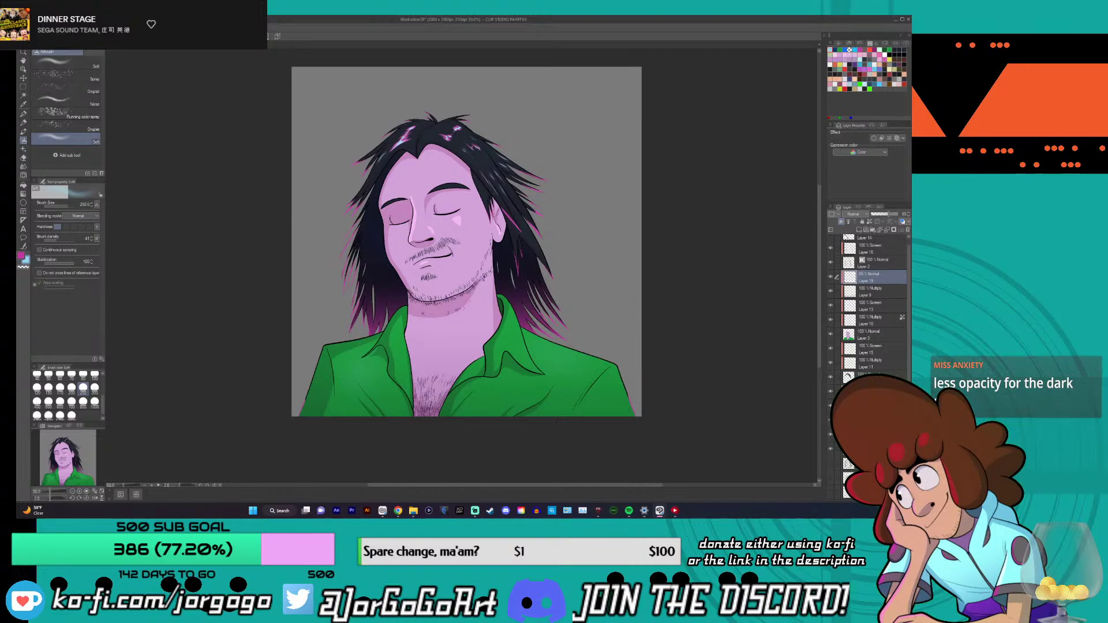
- Try painting the sleeve's dark blue shadow on the lower Multiply layer with the Real G-Pen at reduced opacity, and undo each stroke
{"action": "left_click", "coordinate": [23, 115]}
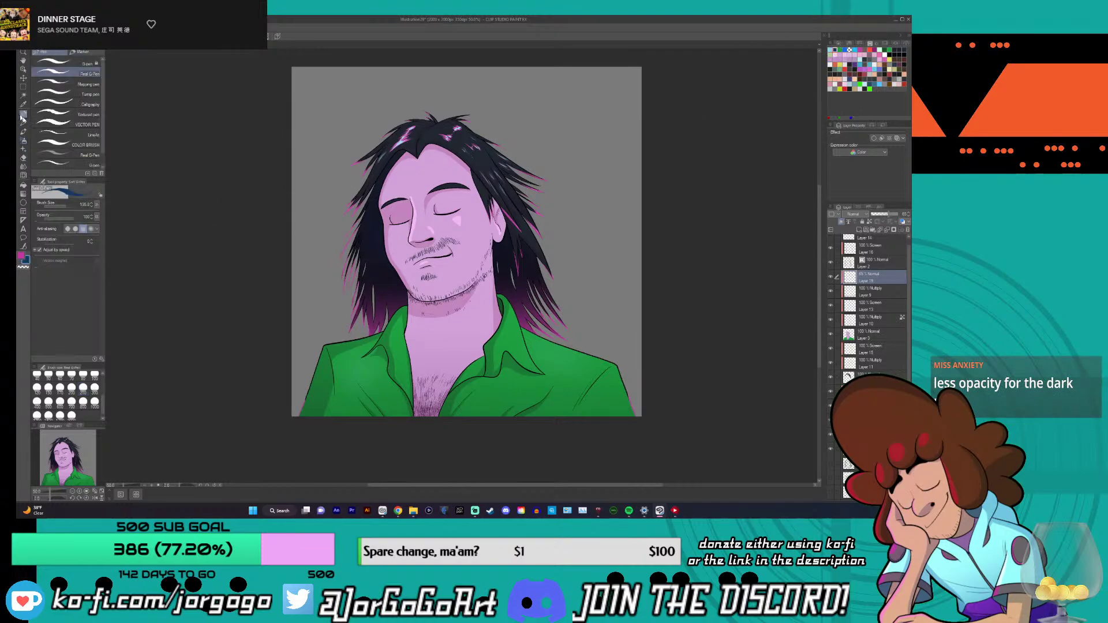
{"action": "left_click", "coordinate": [63, 219]}
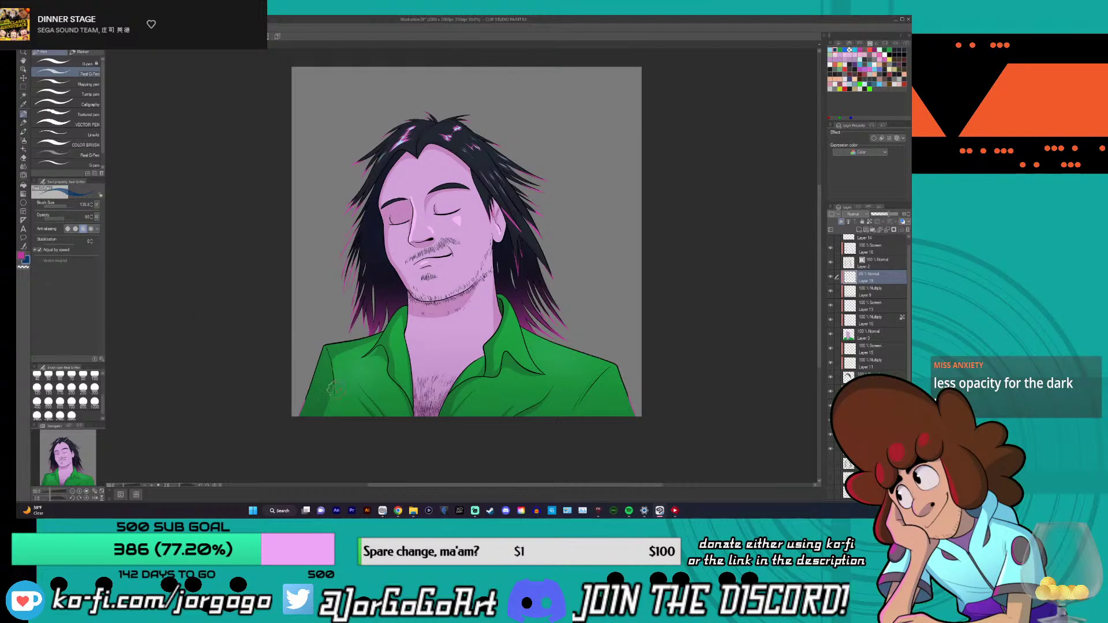
{"action": "left_click", "coordinate": [873, 308]}
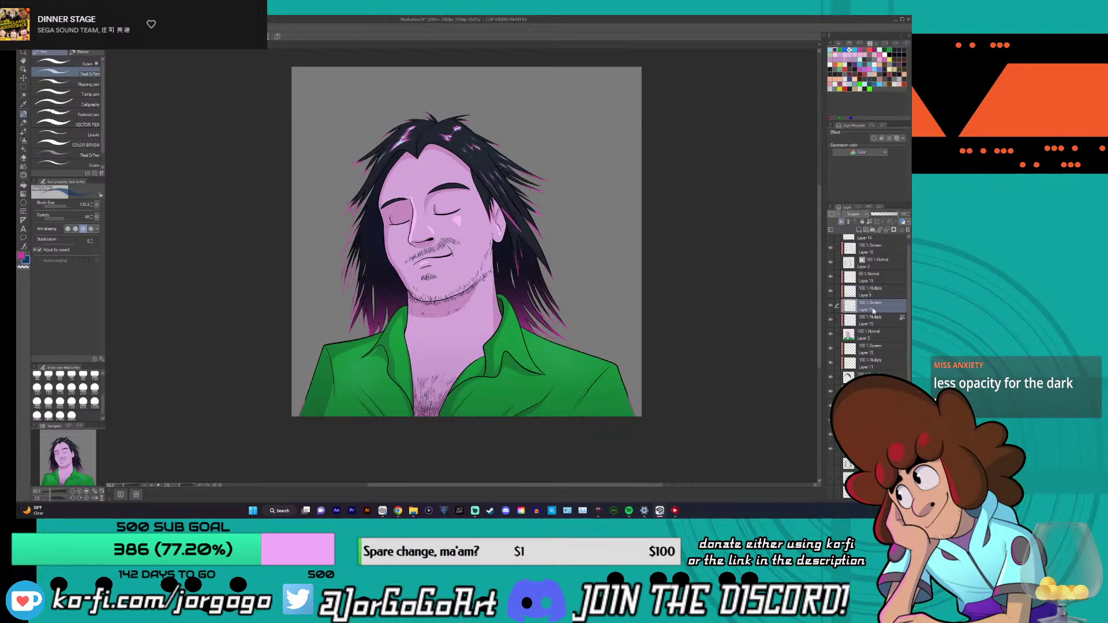
{"action": "left_click", "coordinate": [849, 321]}
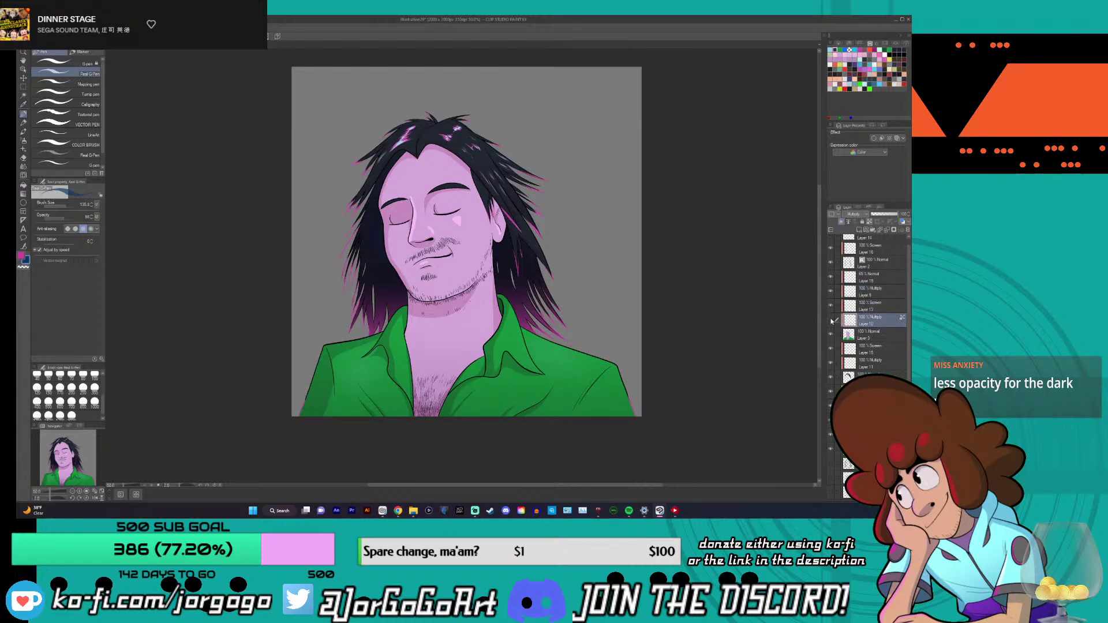
{"action": "mouse_move", "coordinate": [321, 404]}
{"action": "left_mouse_down"}
{"action": "mouse_move", "coordinate": [309, 398]}
{"action": "mouse_move", "coordinate": [332, 355]}
{"action": "mouse_move", "coordinate": [326, 392]}
{"action": "left_mouse_up"}
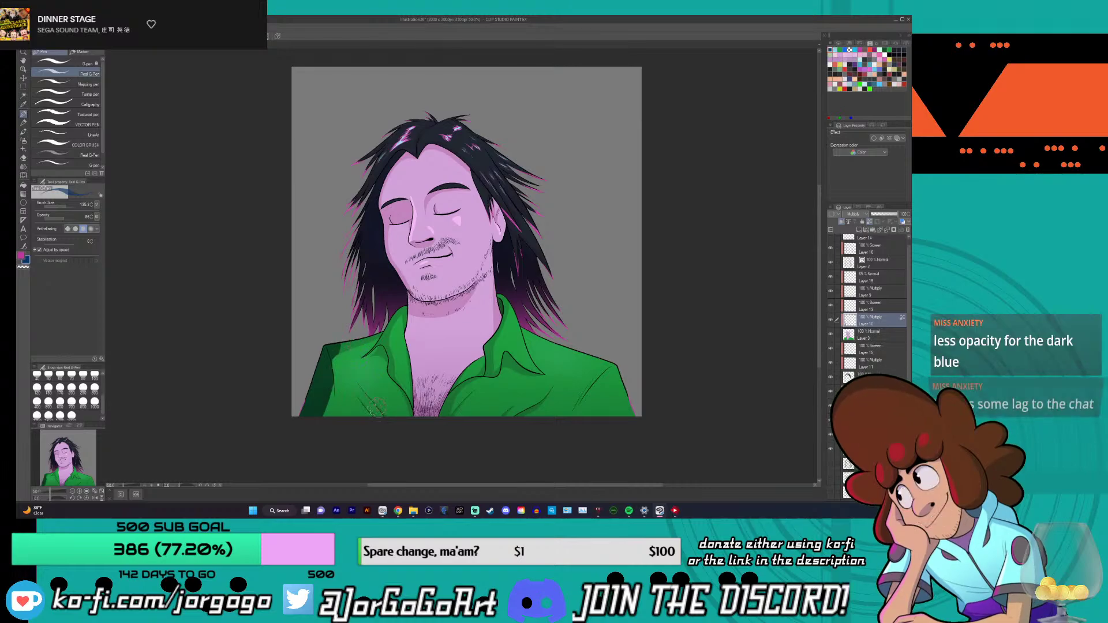
{"action": "key", "text": "ctrl+z"}
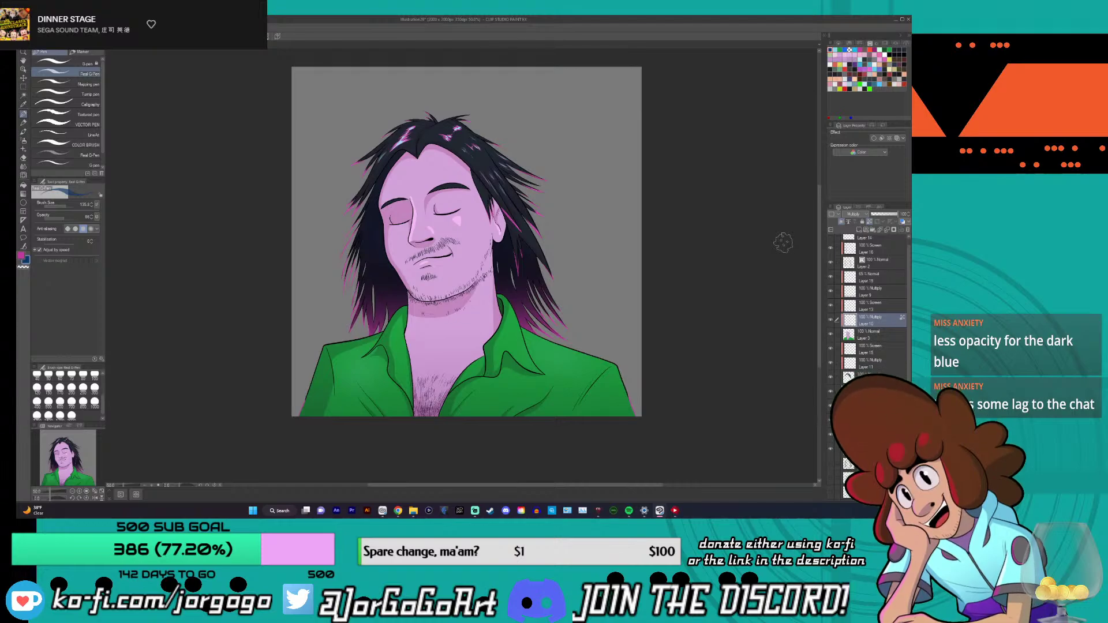
{"action": "left_click_drag", "start_coordinate": [326, 384], "coordinate": [312, 416]}
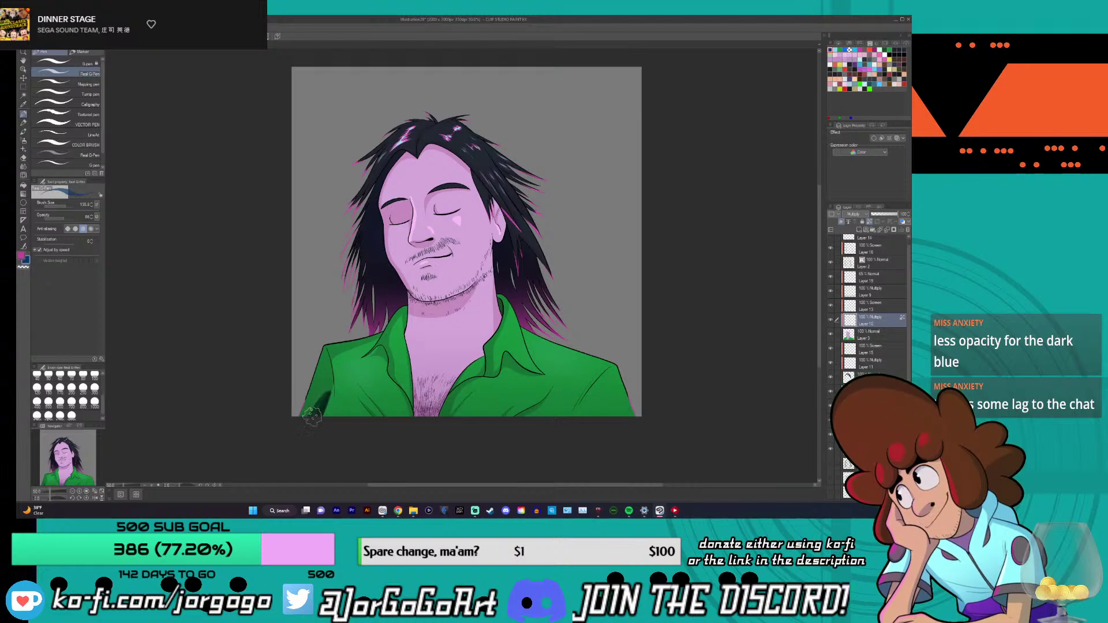
{"action": "key", "text": "ctrl+z"}
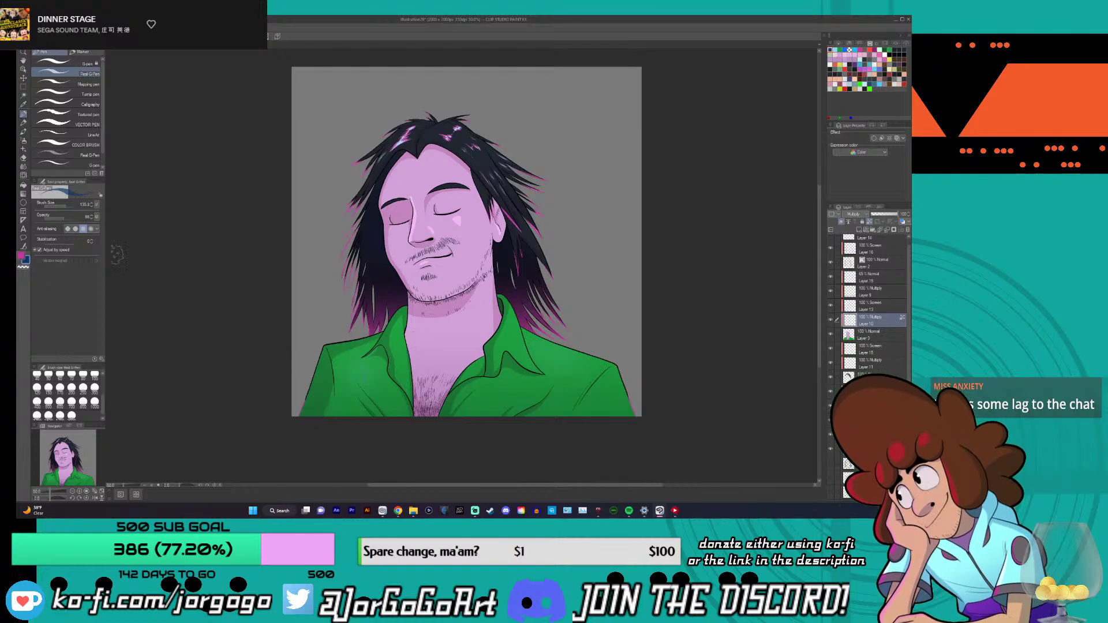
- Lower the pen's opacity further, try the sleeve shadow again and undo it, and reduce the brush size
{"action": "left_click", "coordinate": [58, 218]}
{"action": "mouse_move", "coordinate": [363, 411]}
{"action": "left_mouse_down"}
{"action": "mouse_move", "coordinate": [323, 393]}
{"action": "mouse_move", "coordinate": [312, 372]}
{"action": "mouse_move", "coordinate": [350, 363]}
{"action": "left_mouse_up"}
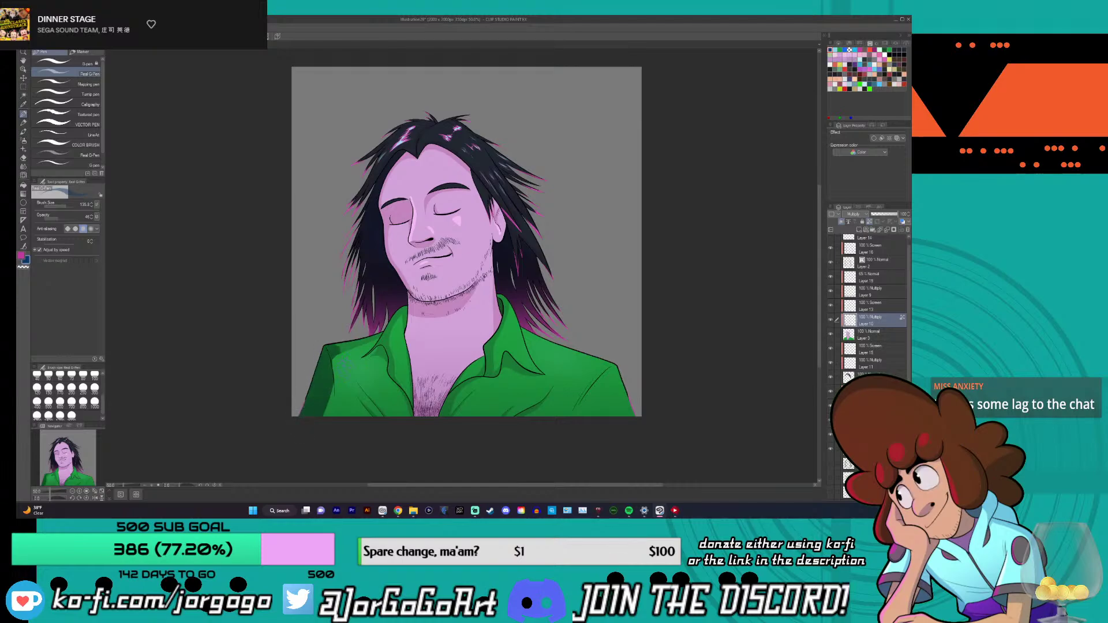
{"action": "left_click", "coordinate": [60, 206]}
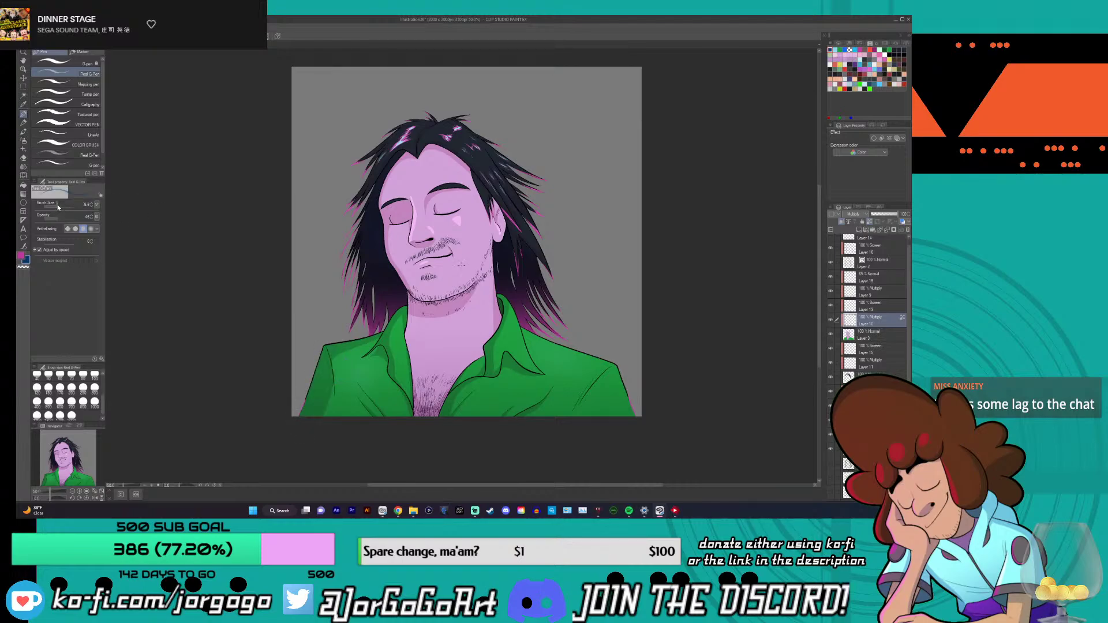
{"action": "left_click", "coordinate": [64, 206]}
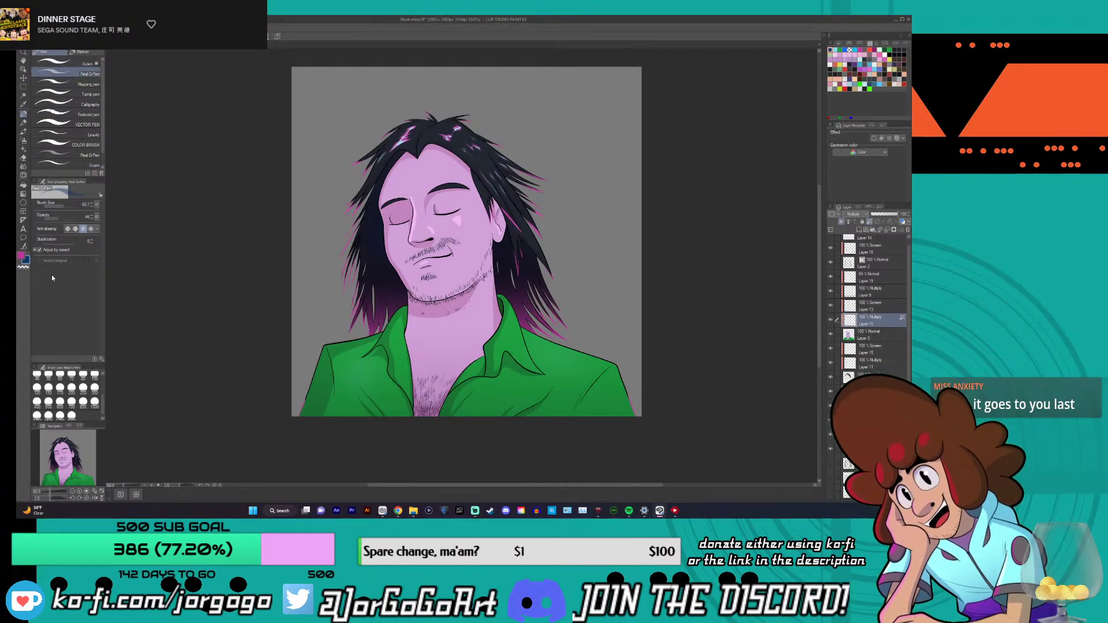
{"action": "scroll", "coordinate": [102, 133], "scroll_direction": "down", "scroll_amount": 1}
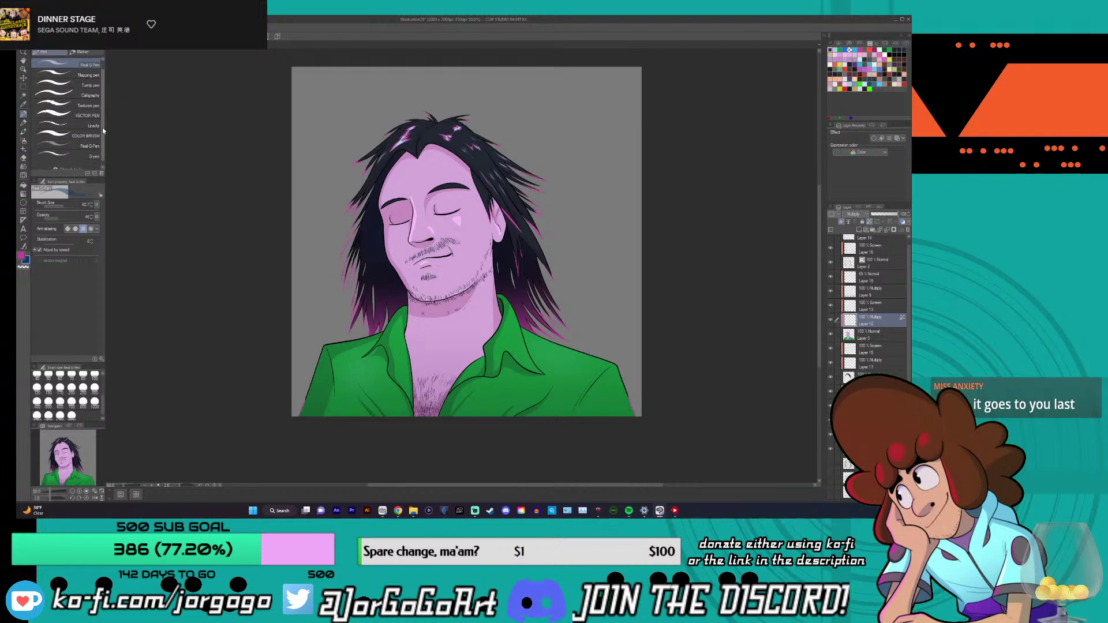
{"action": "scroll", "coordinate": [102, 147], "scroll_direction": "up", "scroll_amount": 1}
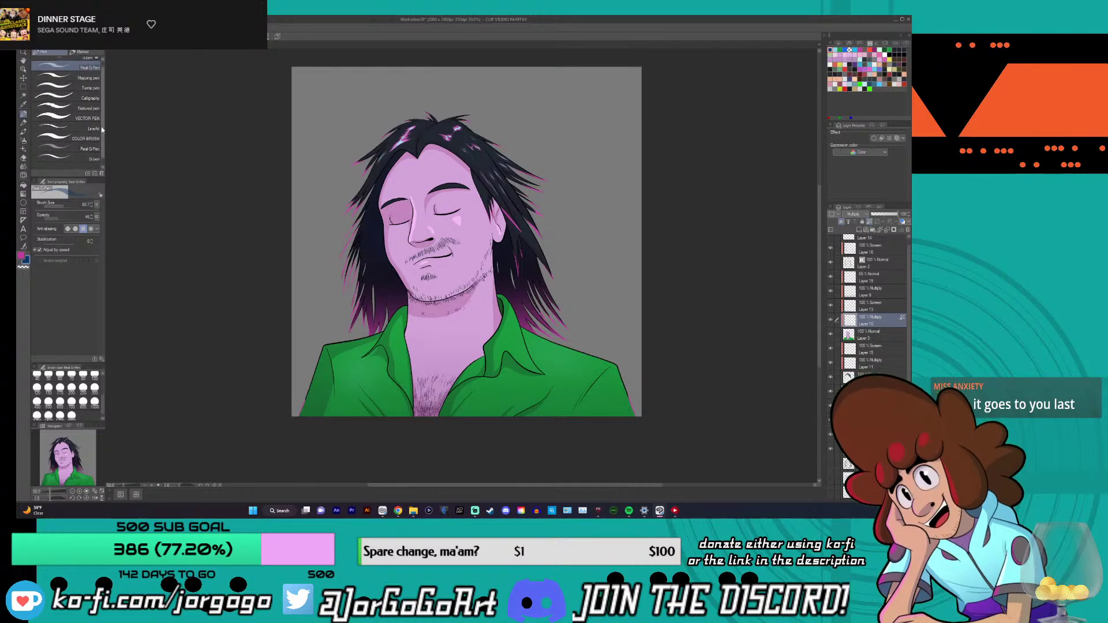
{"action": "scroll", "coordinate": [102, 132], "scroll_direction": "down", "scroll_amount": 1}
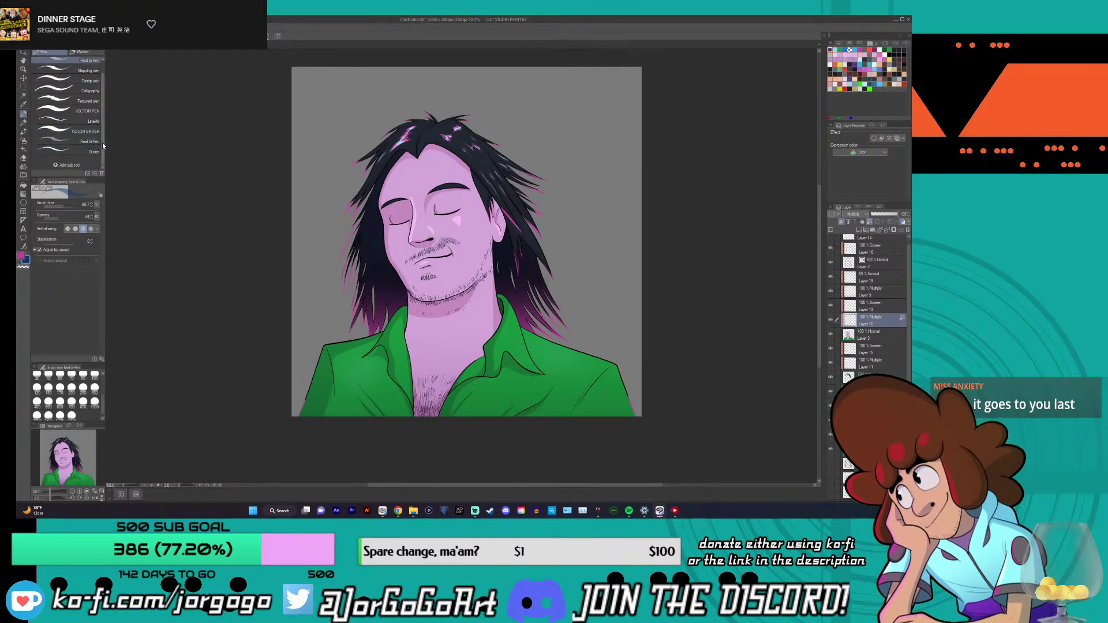
{"action": "scroll", "coordinate": [102, 144], "scroll_direction": "up", "scroll_amount": 1}
{"action": "scroll", "coordinate": [95, 87], "scroll_direction": "down", "scroll_amount": 1}
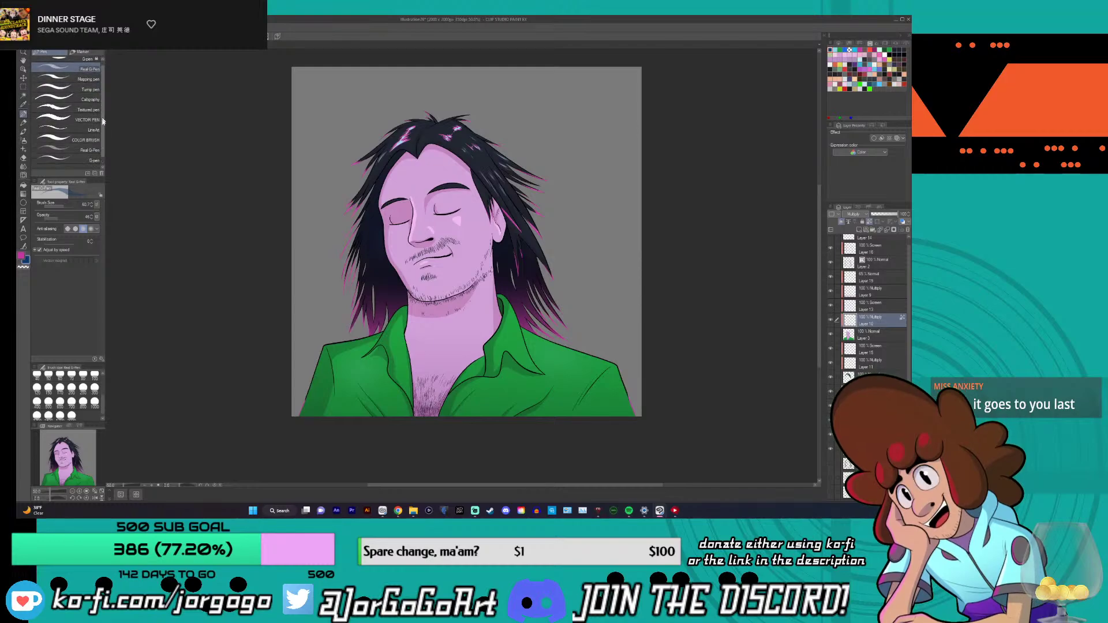
{"action": "scroll", "coordinate": [105, 122], "scroll_direction": "up", "scroll_amount": 1}
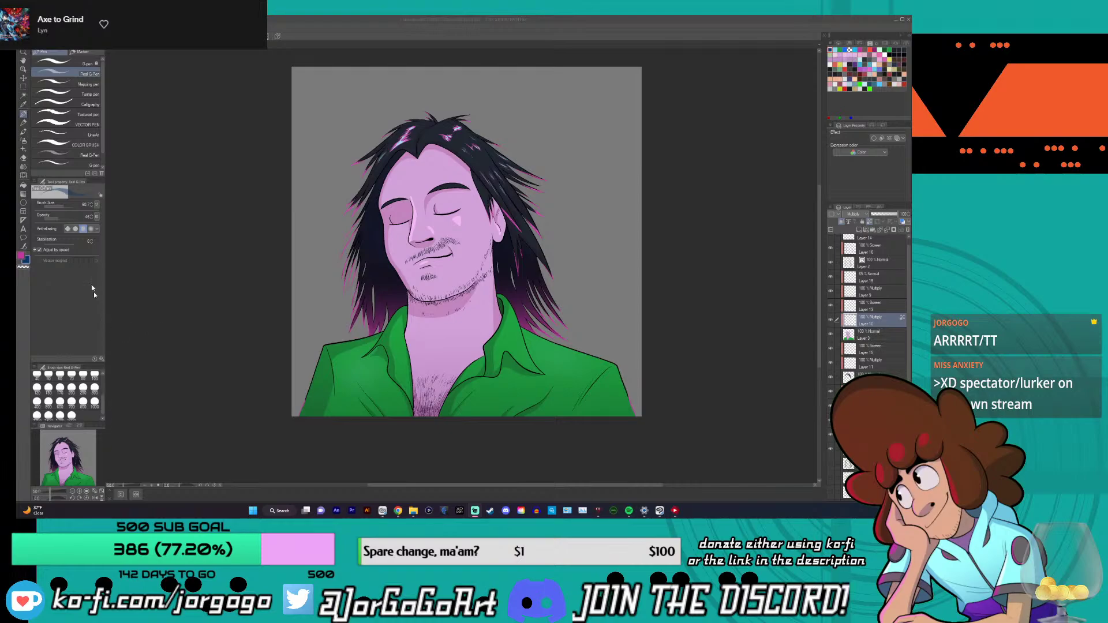
- Reduce the Real G-Pen's opacity again, test overlapping dark blue strokes on the sleeve and undo them
{"action": "left_click", "coordinate": [56, 218]}
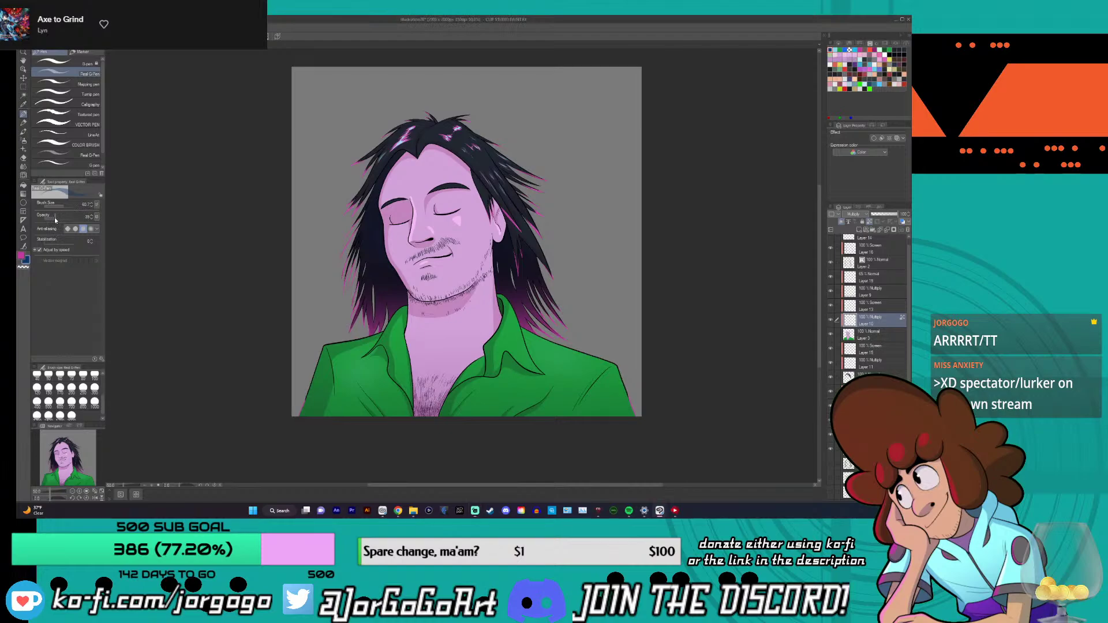
{"action": "left_click", "coordinate": [55, 218]}
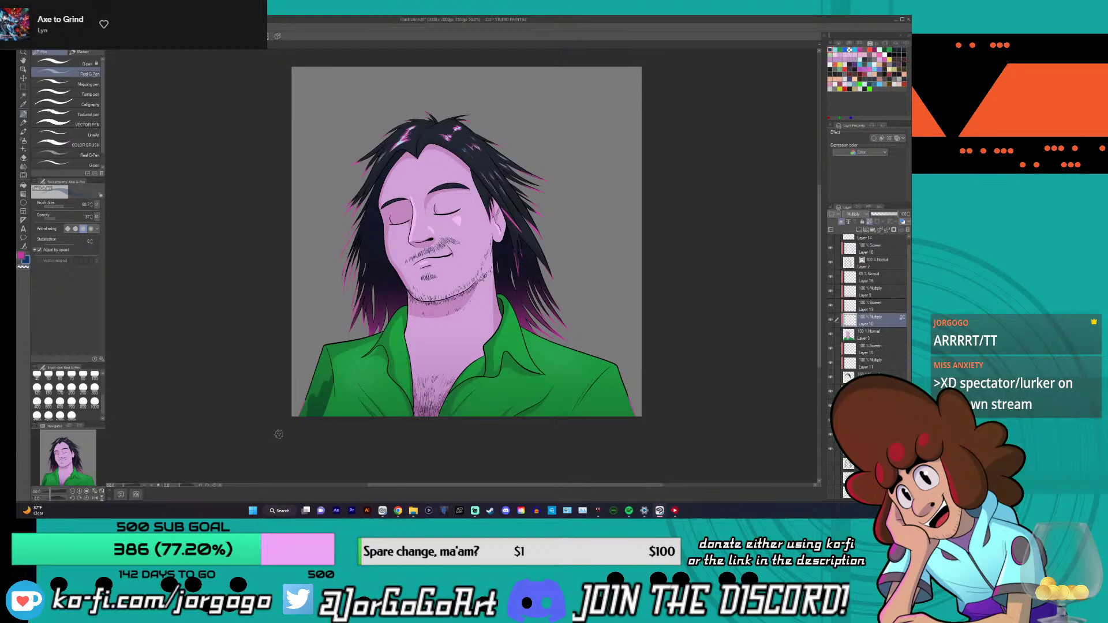
{"action": "mouse_move", "coordinate": [316, 404]}
{"action": "left_mouse_down"}
{"action": "mouse_move", "coordinate": [329, 373]}
{"action": "mouse_move", "coordinate": [302, 408]}
{"action": "left_mouse_up"}
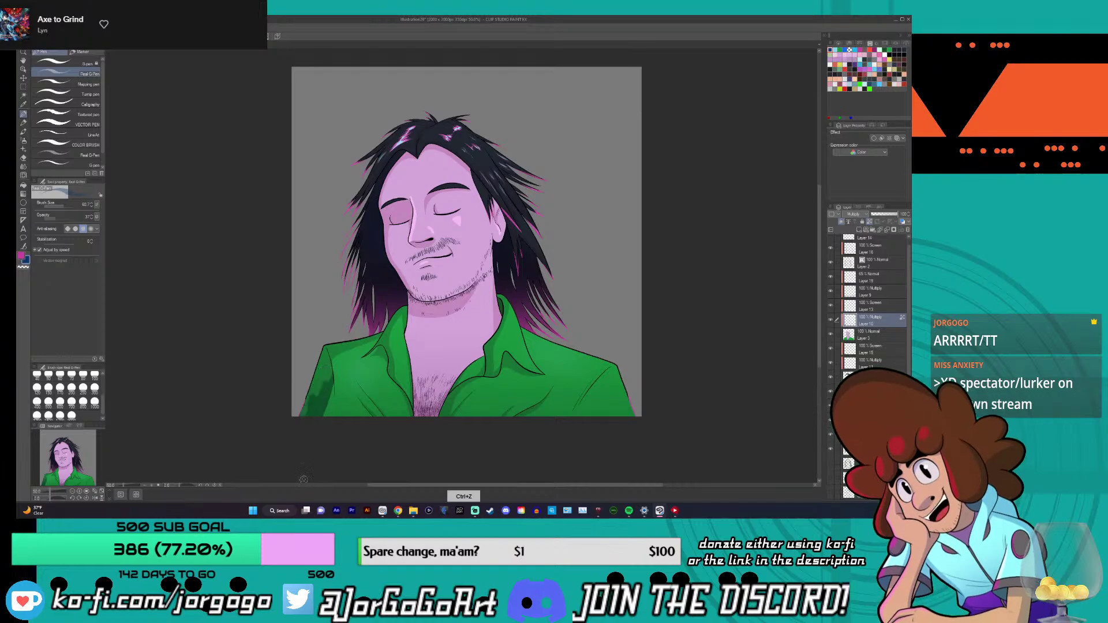
{"action": "mouse_move", "coordinate": [327, 368]}
{"action": "left_mouse_down"}
{"action": "mouse_move", "coordinate": [309, 410]}
{"action": "mouse_move", "coordinate": [328, 367]}
{"action": "left_mouse_up"}
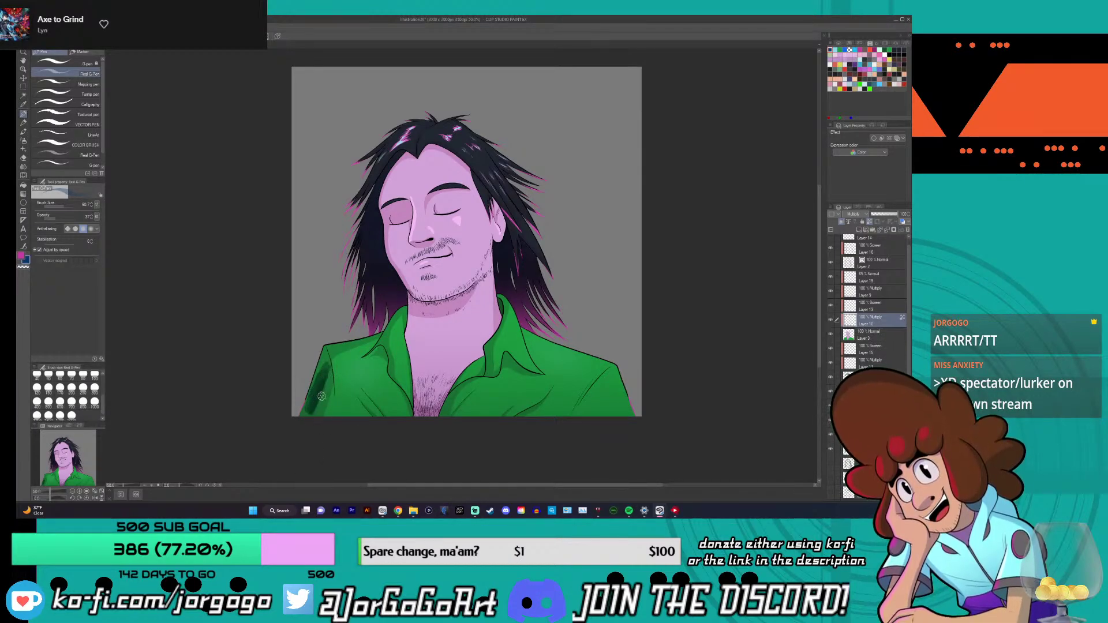
{"action": "key", "text": "ctrl+z"}
{"action": "key", "text": "ctrl+z"}
{"action": "key", "text": "ctrl+z"}
- Try painting translucent dark blue shadows along the sleeve and collar, beneath the chin, on the chest and over the eye socket
{"action": "mouse_move", "coordinate": [332, 388]}
{"action": "left_mouse_down"}
{"action": "mouse_move", "coordinate": [318, 415]}
{"action": "mouse_move", "coordinate": [314, 378]}
{"action": "mouse_move", "coordinate": [306, 411]}
{"action": "left_mouse_up"}
{"action": "mouse_move", "coordinate": [322, 369]}
{"action": "left_mouse_down"}
{"action": "mouse_move", "coordinate": [359, 339]}
{"action": "mouse_move", "coordinate": [382, 354]}
{"action": "mouse_move", "coordinate": [403, 303]}
{"action": "mouse_move", "coordinate": [387, 336]}
{"action": "mouse_move", "coordinate": [398, 385]}
{"action": "mouse_move", "coordinate": [409, 368]}
{"action": "mouse_move", "coordinate": [409, 377]}
{"action": "mouse_move", "coordinate": [411, 312]}
{"action": "mouse_move", "coordinate": [426, 289]}
{"action": "mouse_move", "coordinate": [450, 309]}
{"action": "left_mouse_up"}
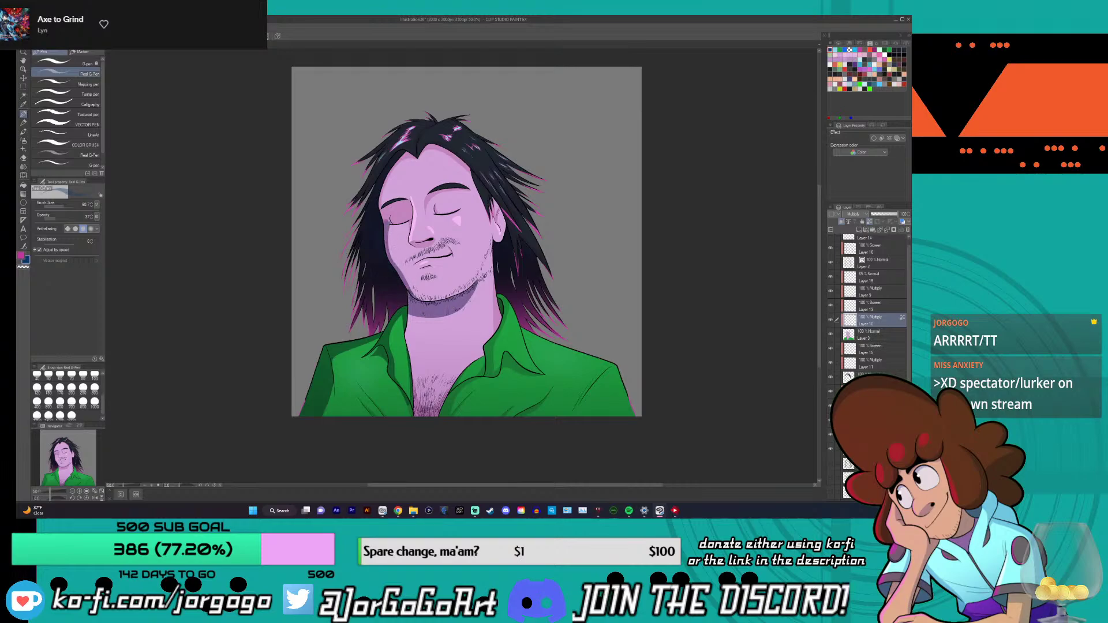
{"action": "left_click_drag", "start_coordinate": [383, 213], "coordinate": [399, 218]}
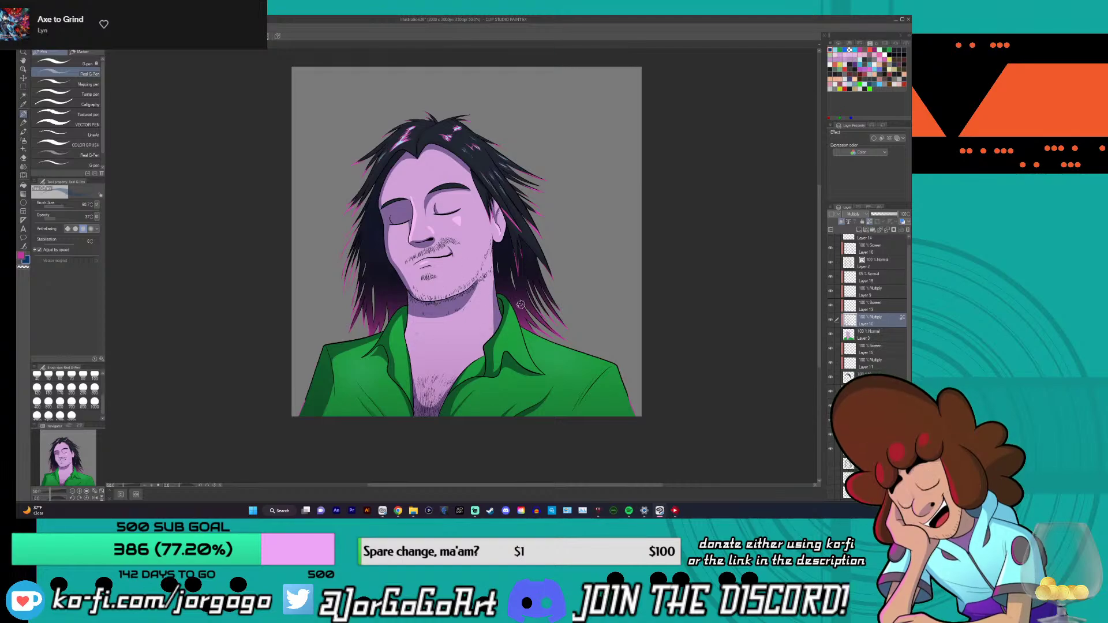
- Compare the portrait with and without the new dark blue shadows by undoing and redoing them, and leave them undone
{"action": "scroll", "coordinate": [520, 305], "scroll_direction": "down", "scroll_amount": 1}
{"action": "scroll", "coordinate": [520, 304], "scroll_direction": "up", "scroll_amount": 1}
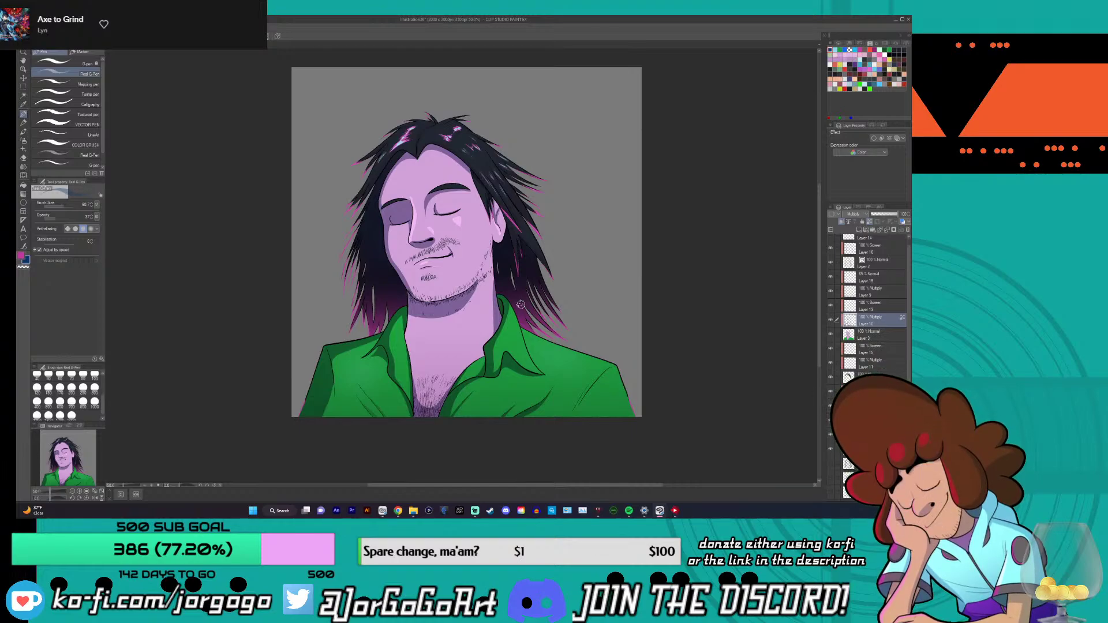
{"action": "key", "text": "ctrl+z"}
{"action": "key", "text": "ctrl+y"}
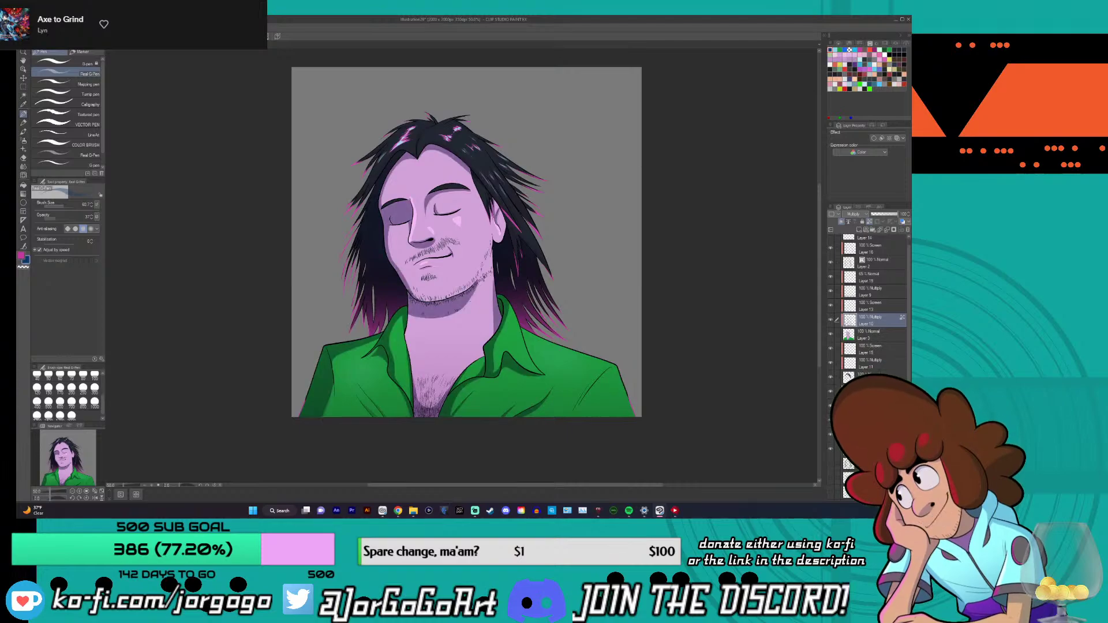
{"action": "key", "text": "ctrl+z"}
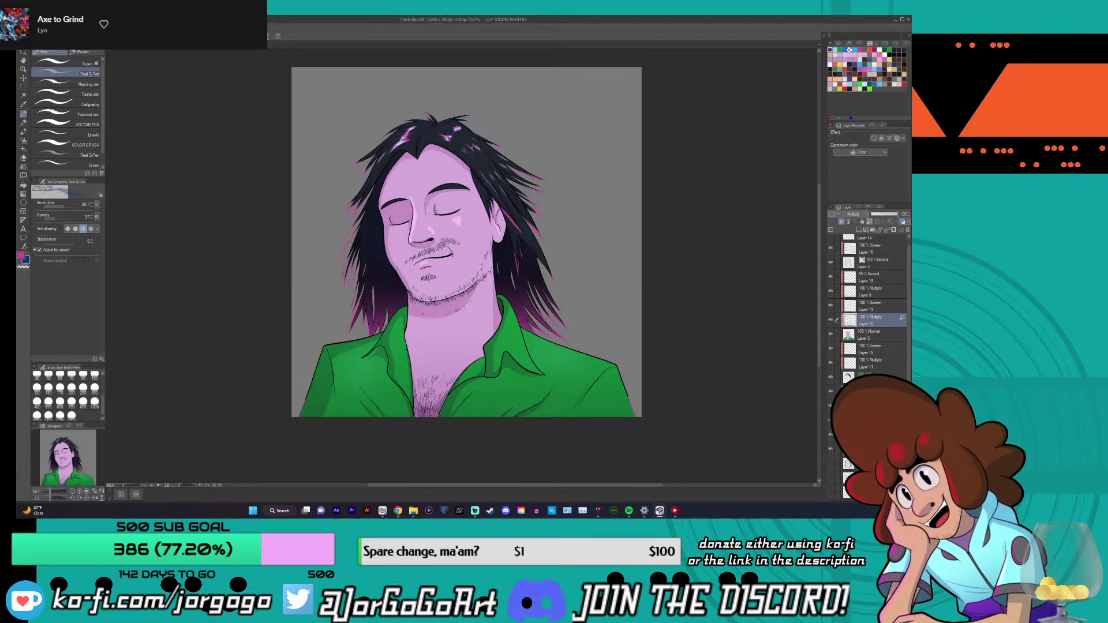
{"action": "key", "text": "ctrl+y"}
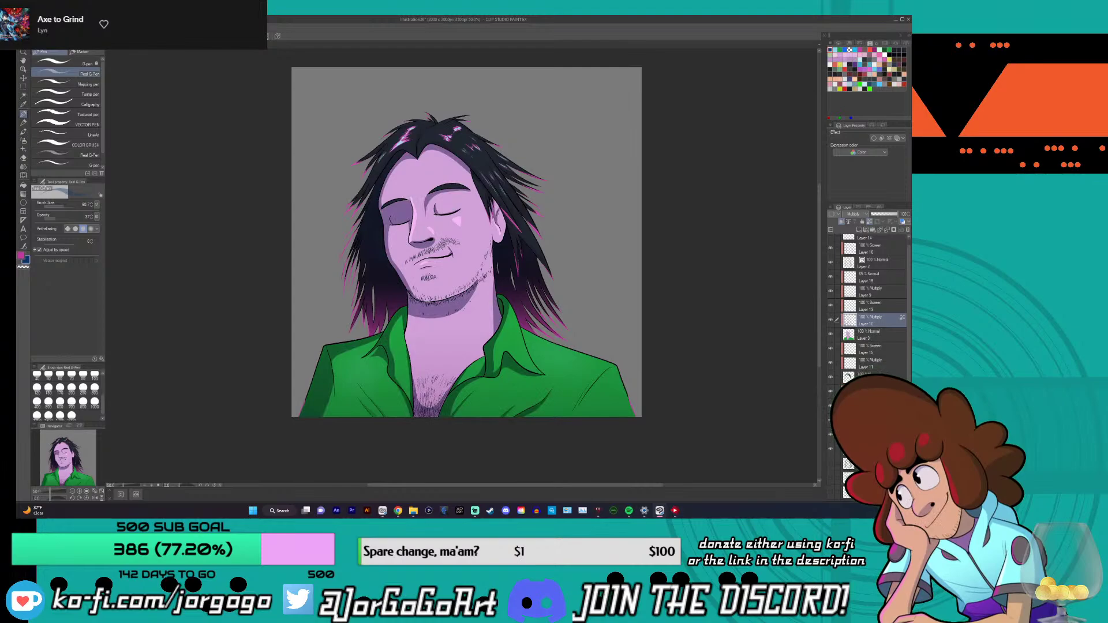
{"action": "key", "text": "ctrl+z"}
{"action": "key", "text": "ctrl+y"}
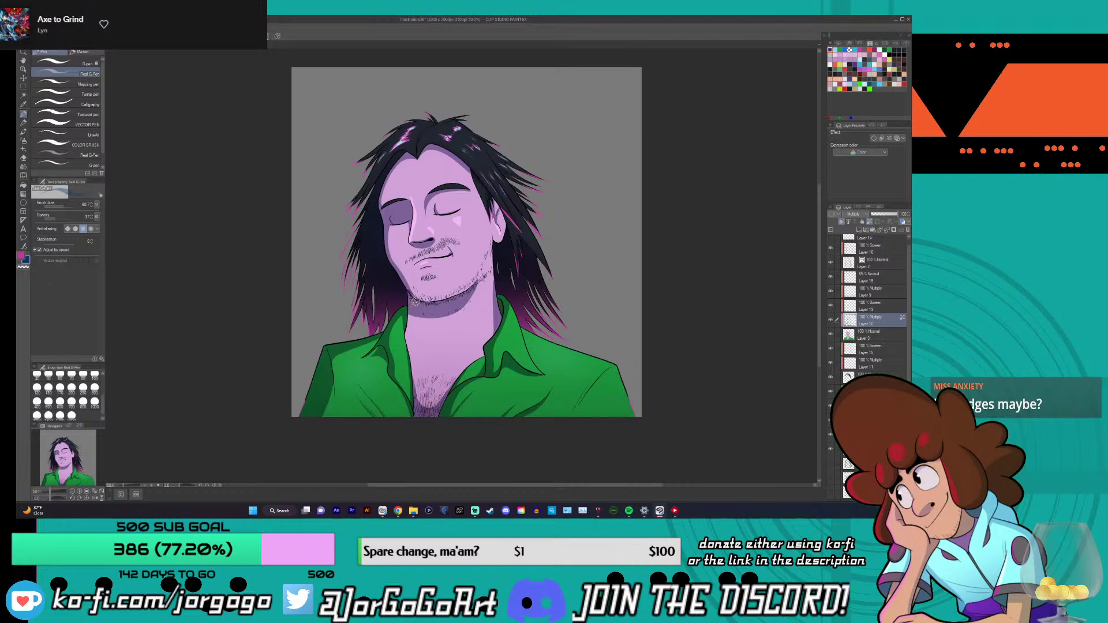
{"action": "key", "text": "ctrl+z"}
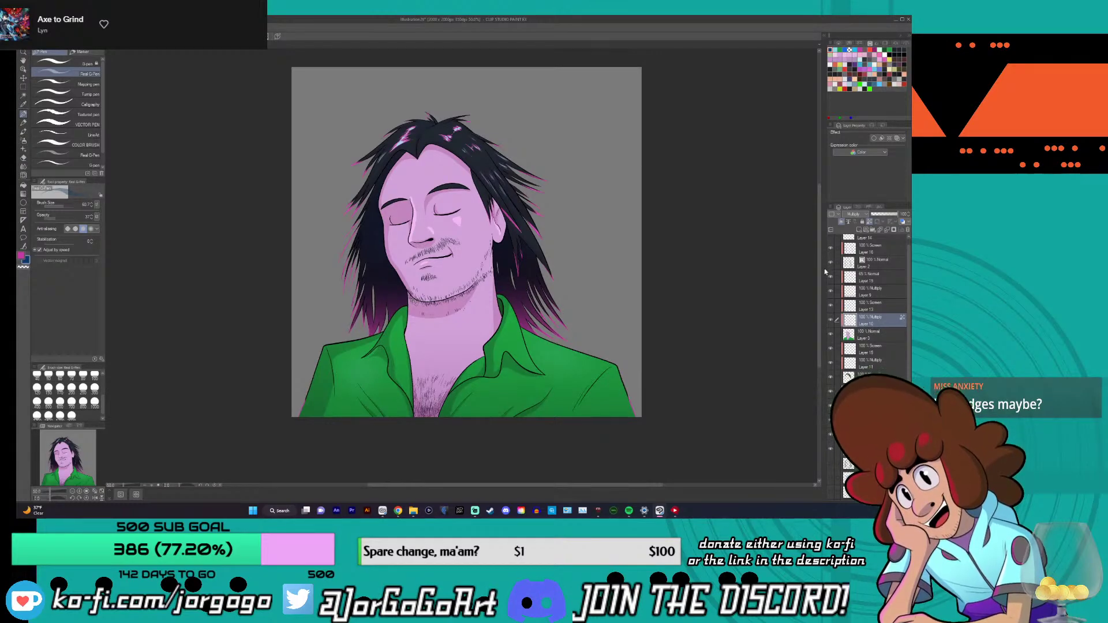
{"action": "scroll", "coordinate": [891, 289], "scroll_direction": "down", "scroll_amount": 4}
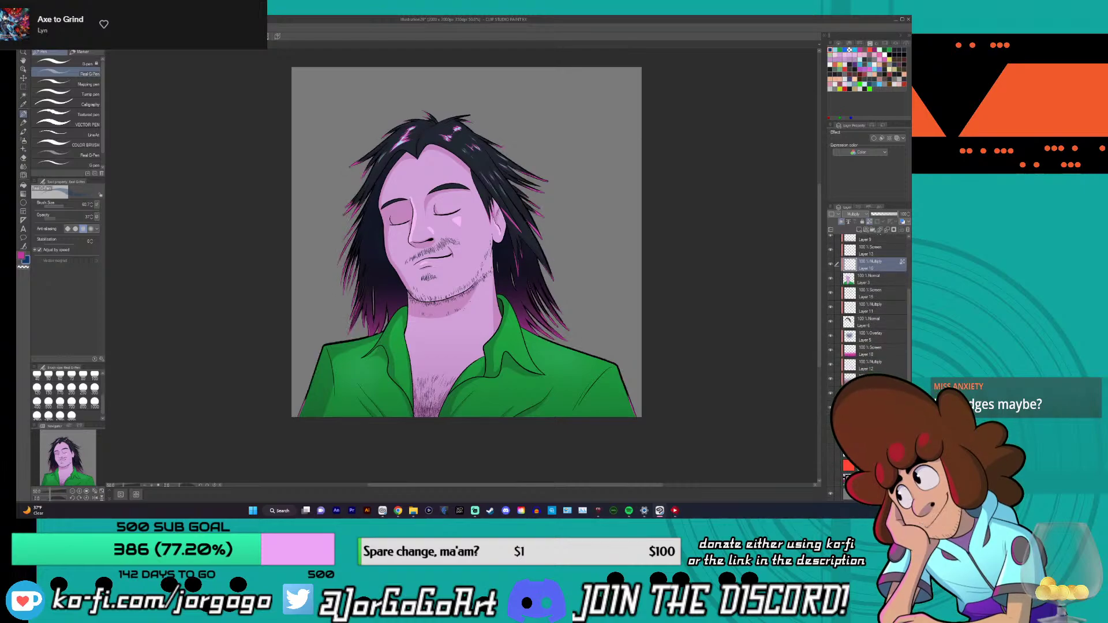
{"action": "scroll", "coordinate": [811, 352], "scroll_direction": "down", "scroll_amount": 2}
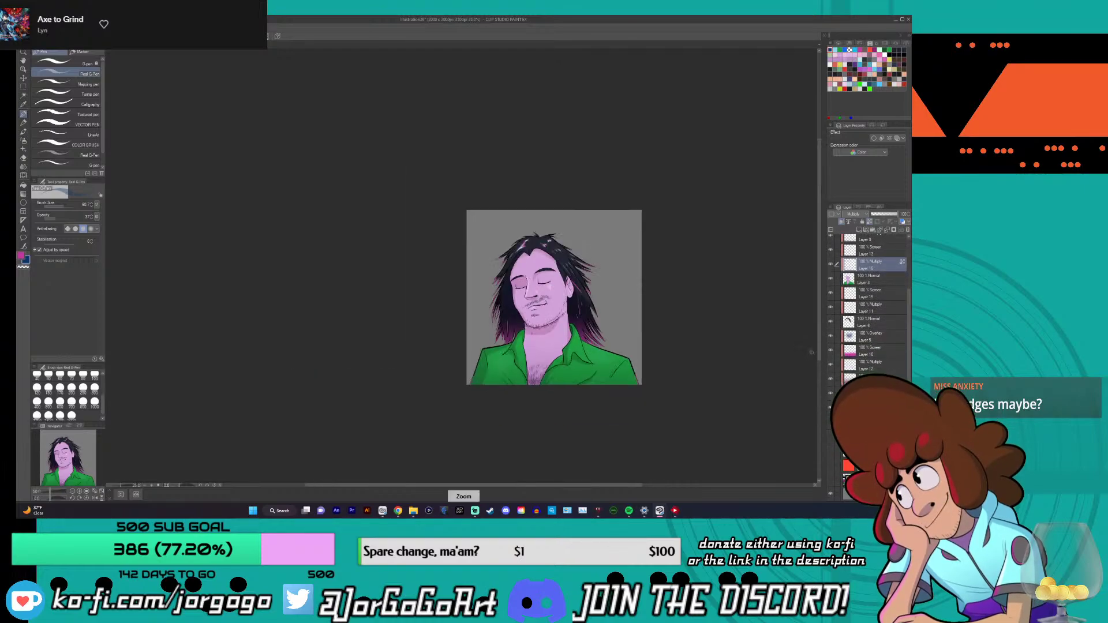
{"action": "scroll", "coordinate": [811, 352], "scroll_direction": "up", "scroll_amount": 2}
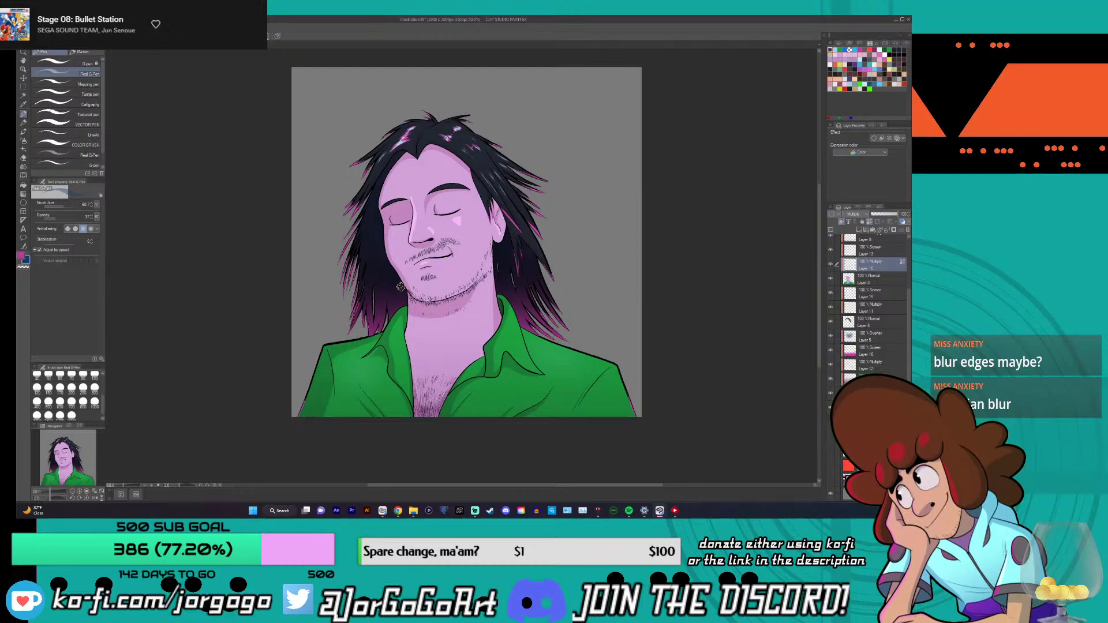
{"action": "key", "text": "ctrl+z"}
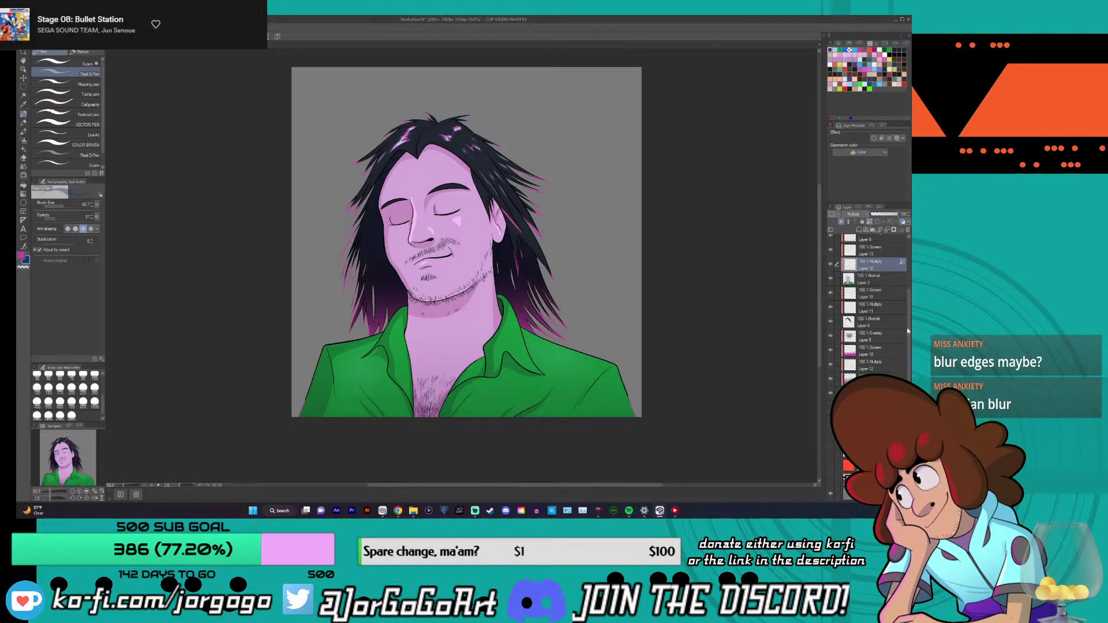
- Toggle Layer 2 to check its content, duplicate it, and hide the original layer
{"action": "scroll", "coordinate": [879, 288], "scroll_direction": "up", "scroll_amount": 4}
{"action": "left_click", "coordinate": [876, 271]}
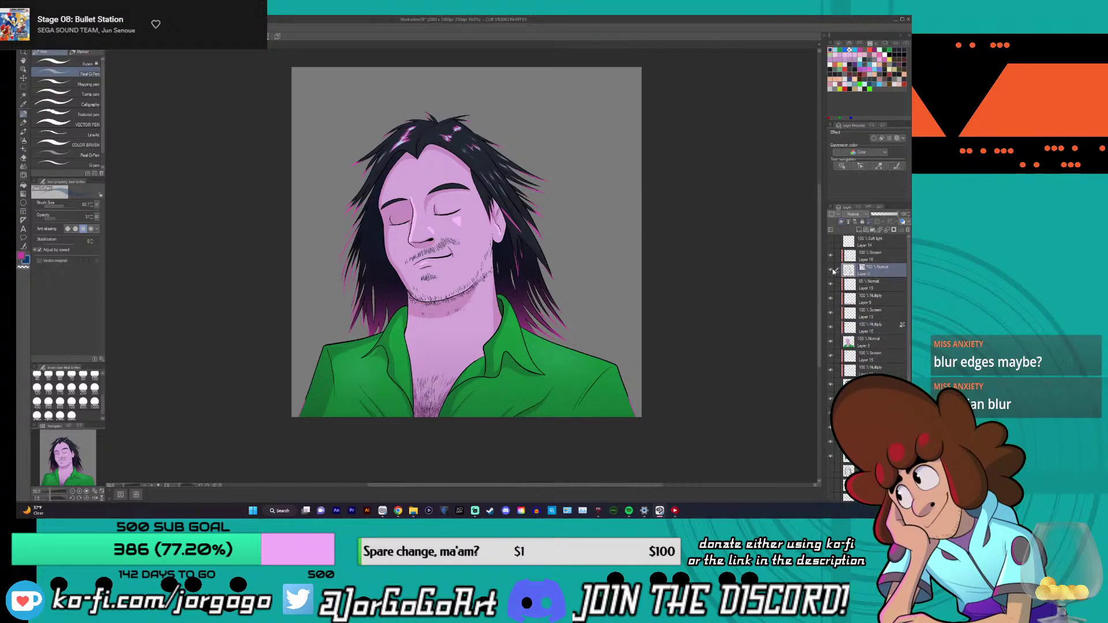
{"action": "left_click", "coordinate": [832, 270]}
{"action": "left_click", "coordinate": [831, 270]}
{"action": "left_click", "coordinate": [831, 270]}
{"action": "left_click", "coordinate": [831, 270]}
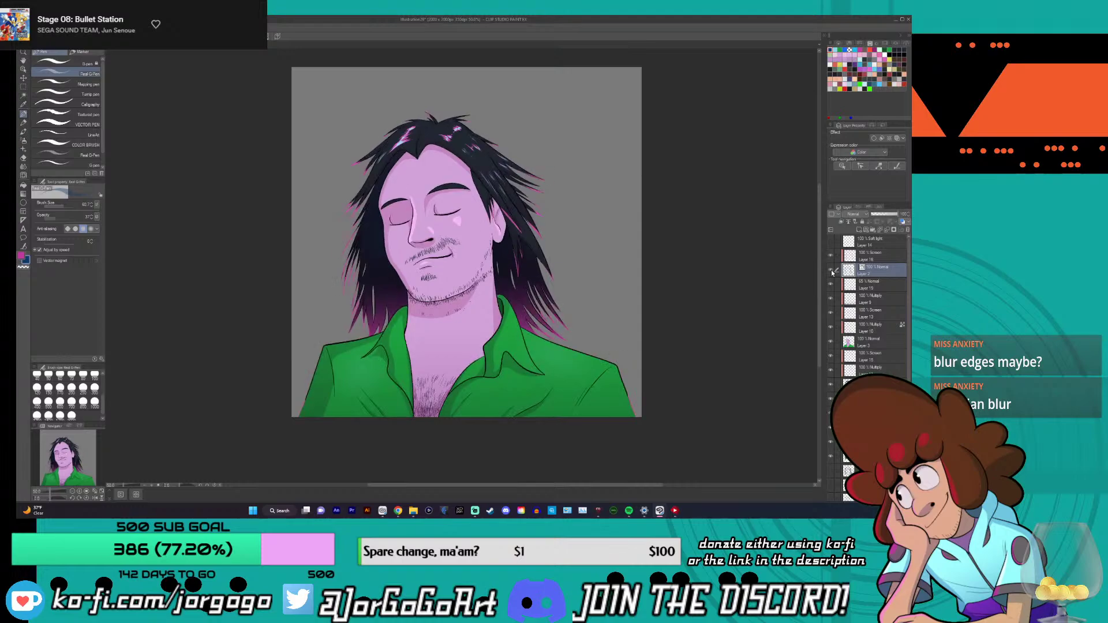
{"action": "right_click", "coordinate": [866, 274]}
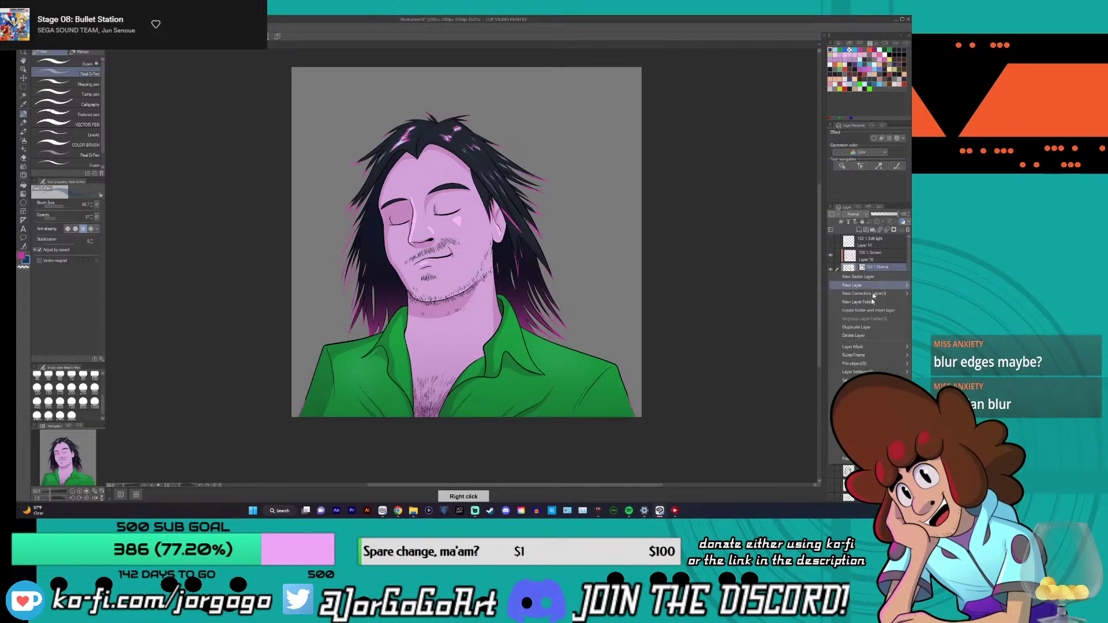
{"action": "left_click", "coordinate": [857, 327]}
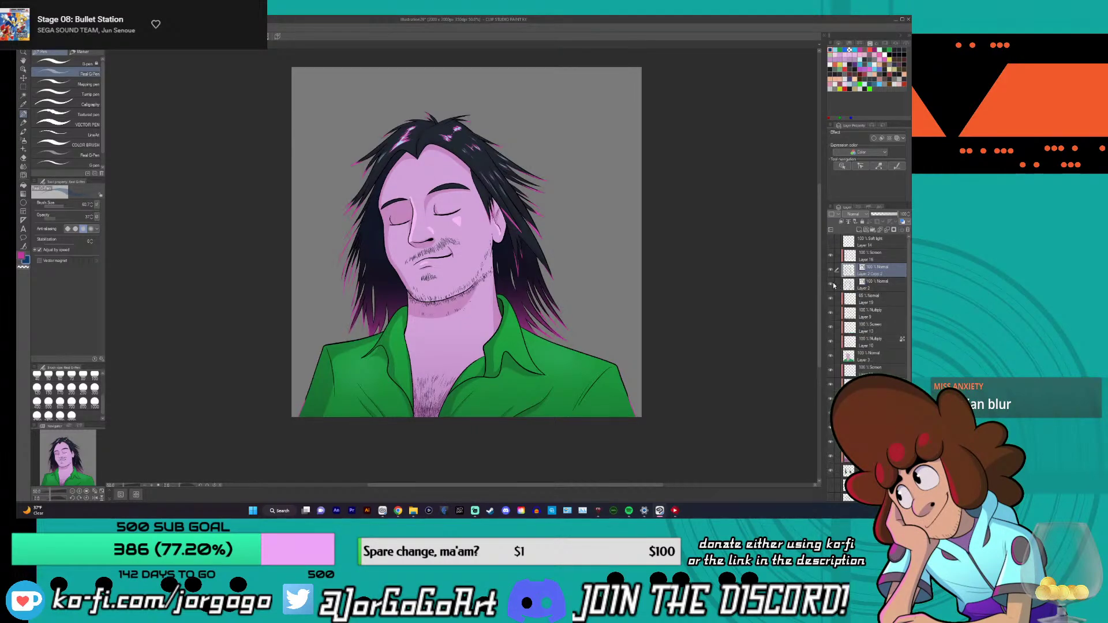
{"action": "left_click", "coordinate": [141, 28]}
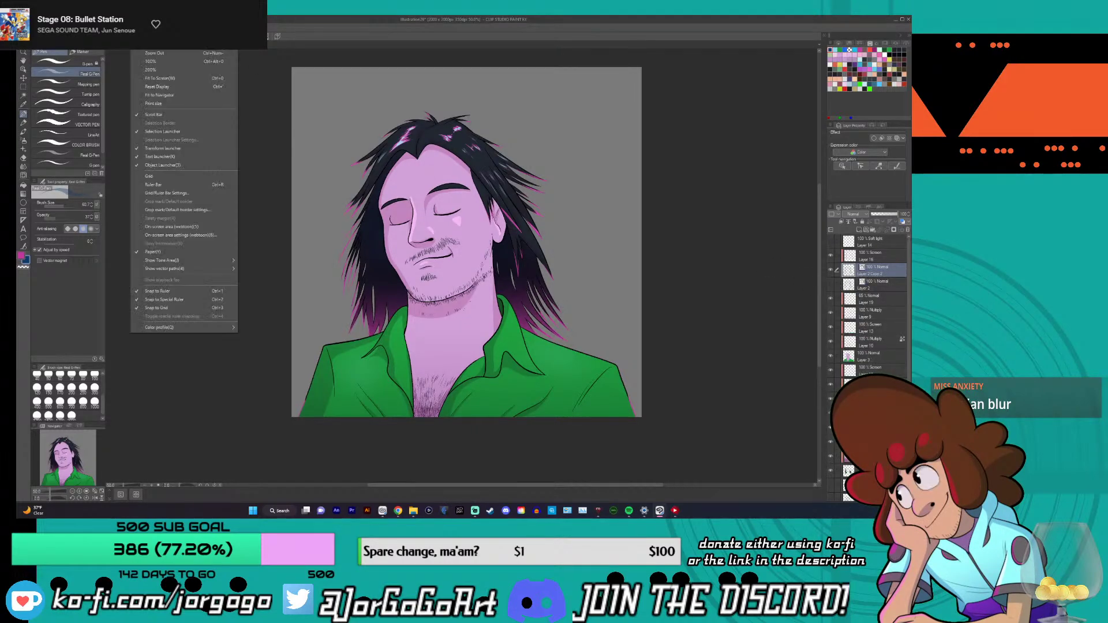
{"action": "mouse_move", "coordinate": [123, 27]}
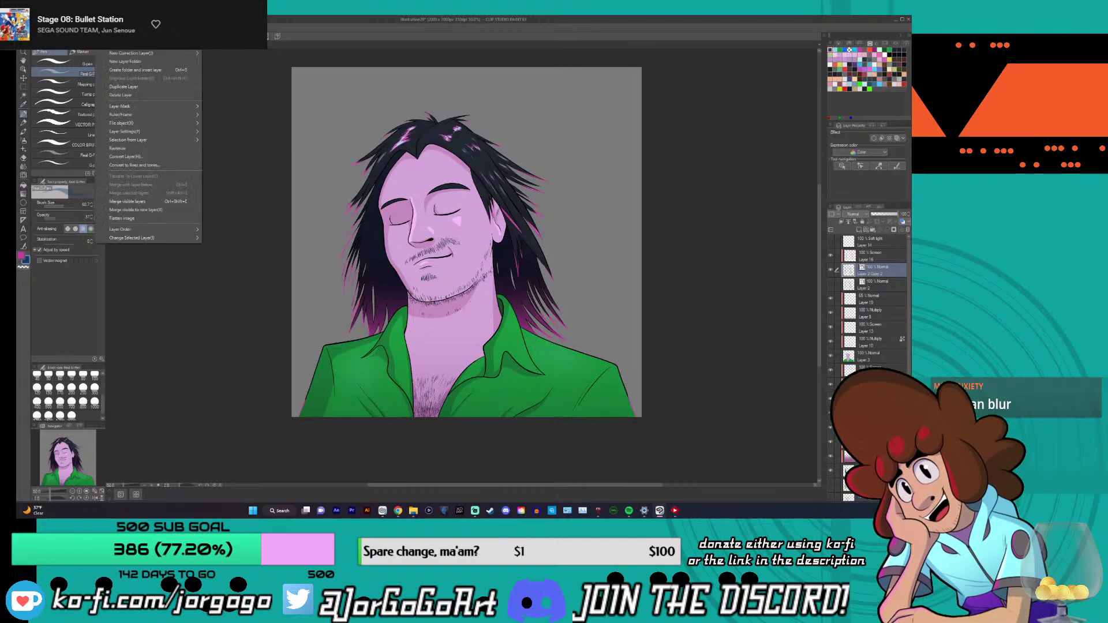
{"action": "key", "text": "Escape"}
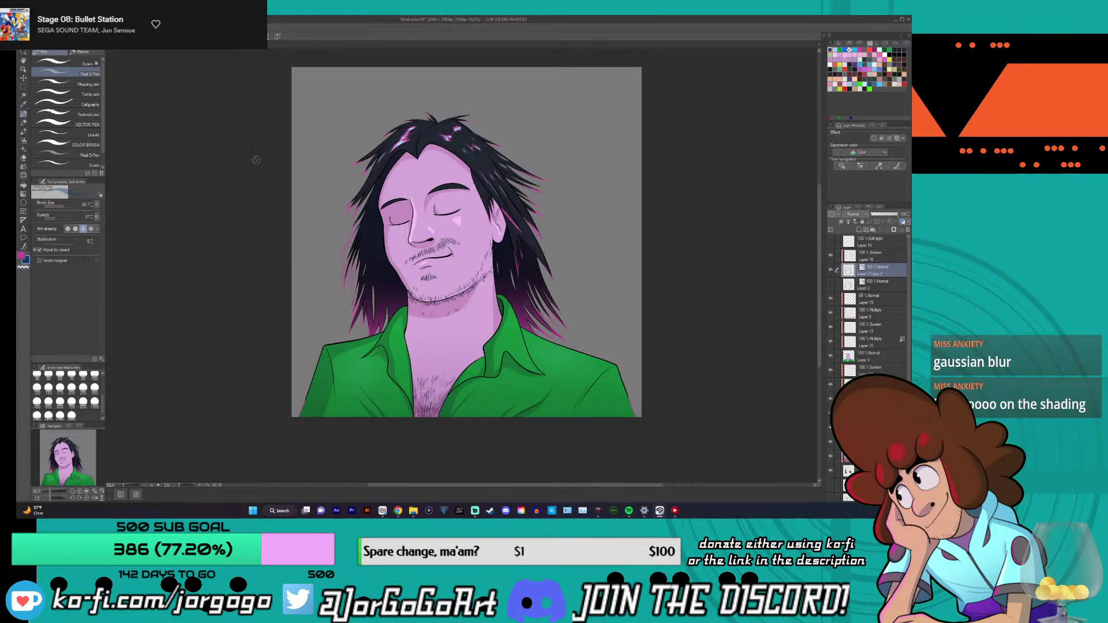
- Select the Multiply shading layer directly above Layer 3 and compare the portrait with and without it
{"action": "left_click", "coordinate": [880, 341]}
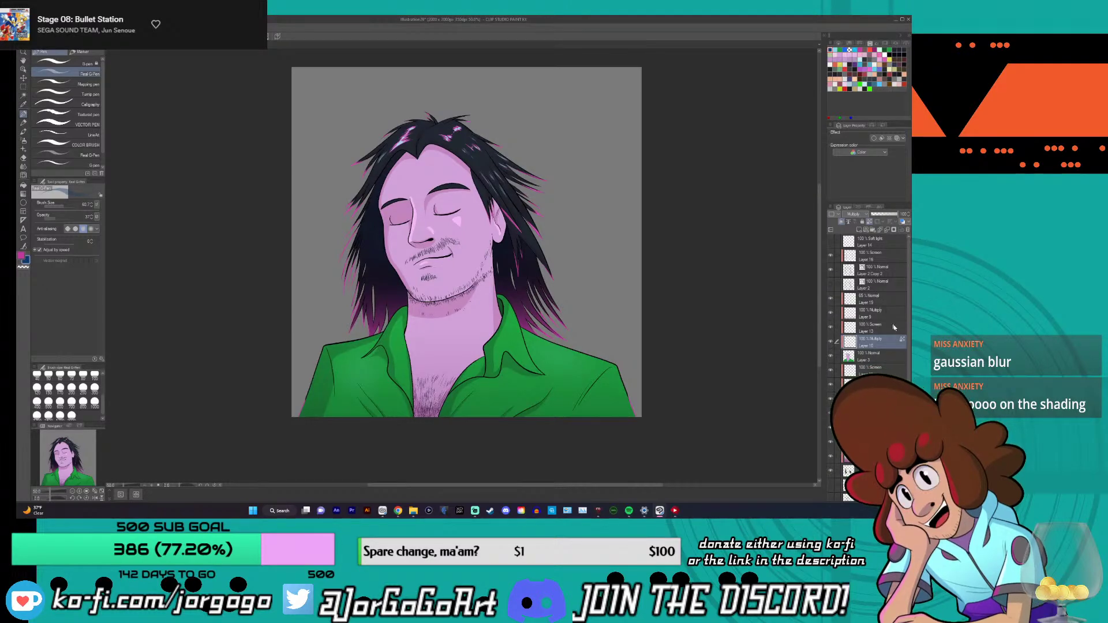
{"action": "scroll", "coordinate": [909, 348], "scroll_direction": "down", "scroll_amount": 1}
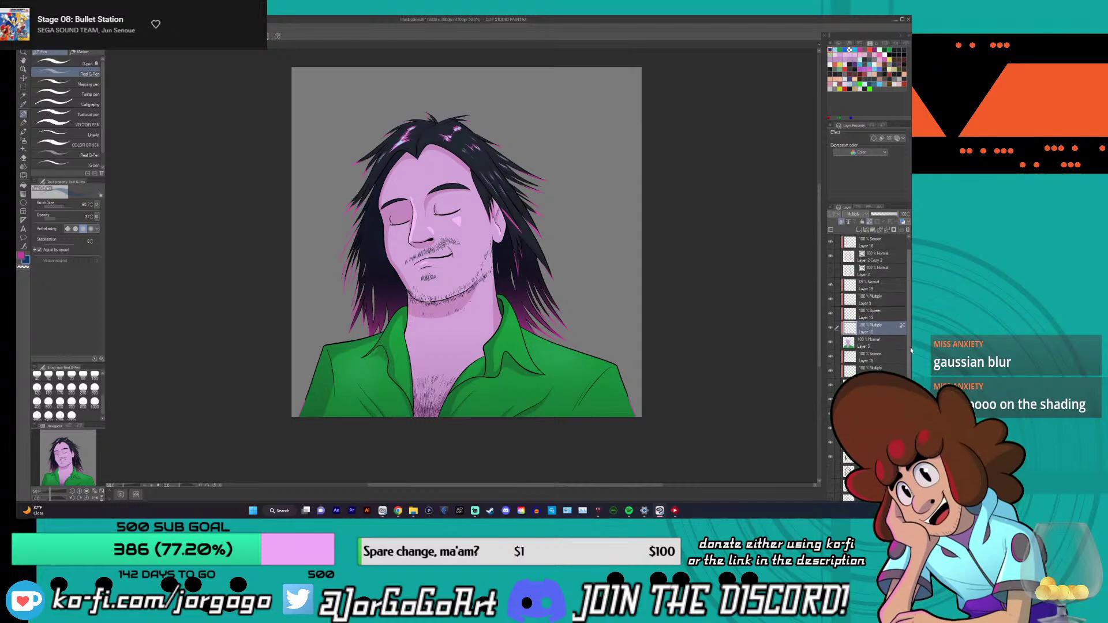
{"action": "scroll", "coordinate": [910, 347], "scroll_direction": "down", "scroll_amount": 1}
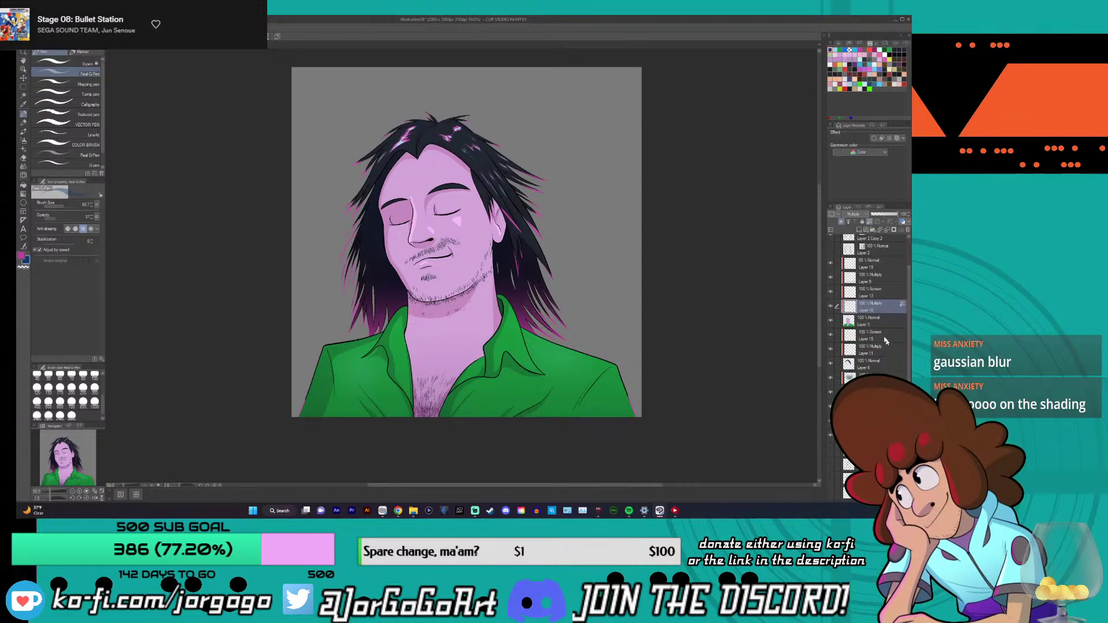
{"action": "left_click", "coordinate": [831, 307]}
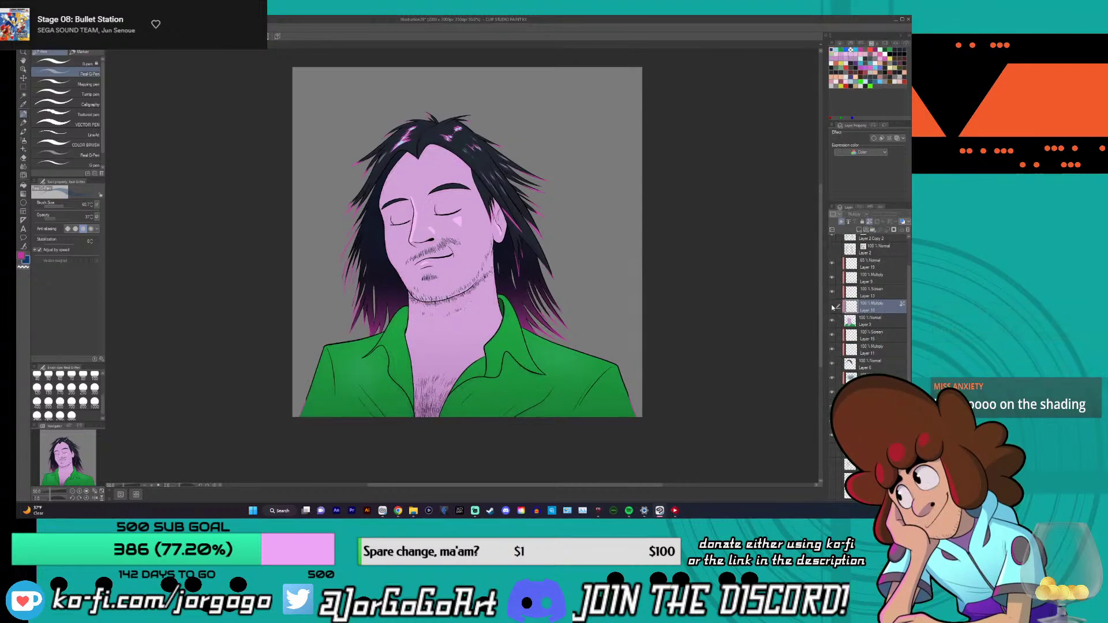
{"action": "left_click", "coordinate": [832, 307]}
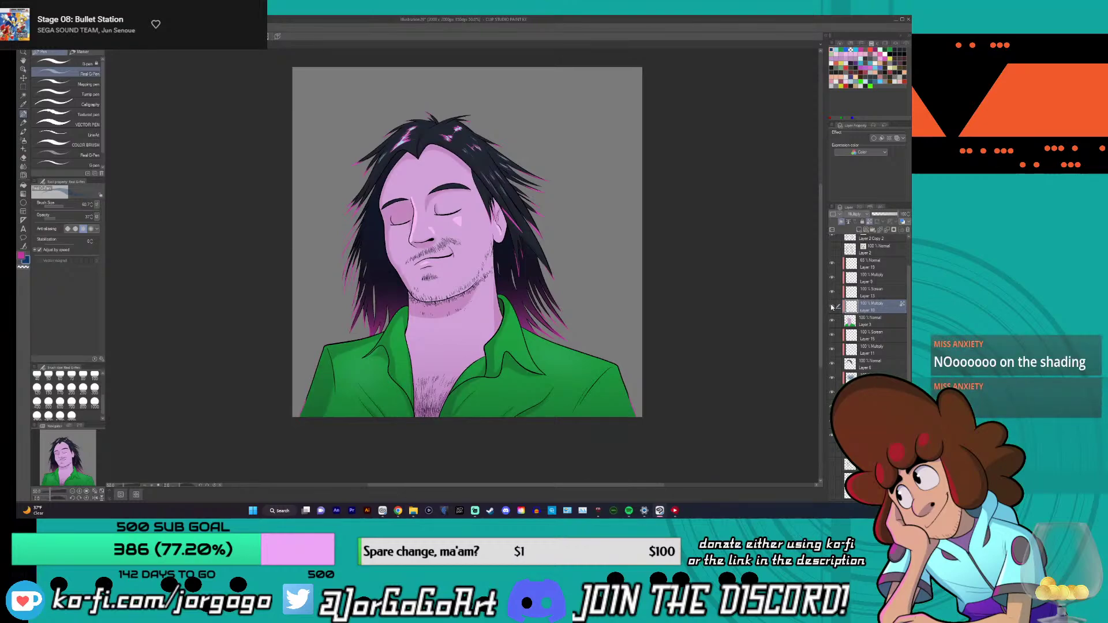
{"action": "left_click", "coordinate": [832, 307]}
{"action": "left_click", "coordinate": [832, 307]}
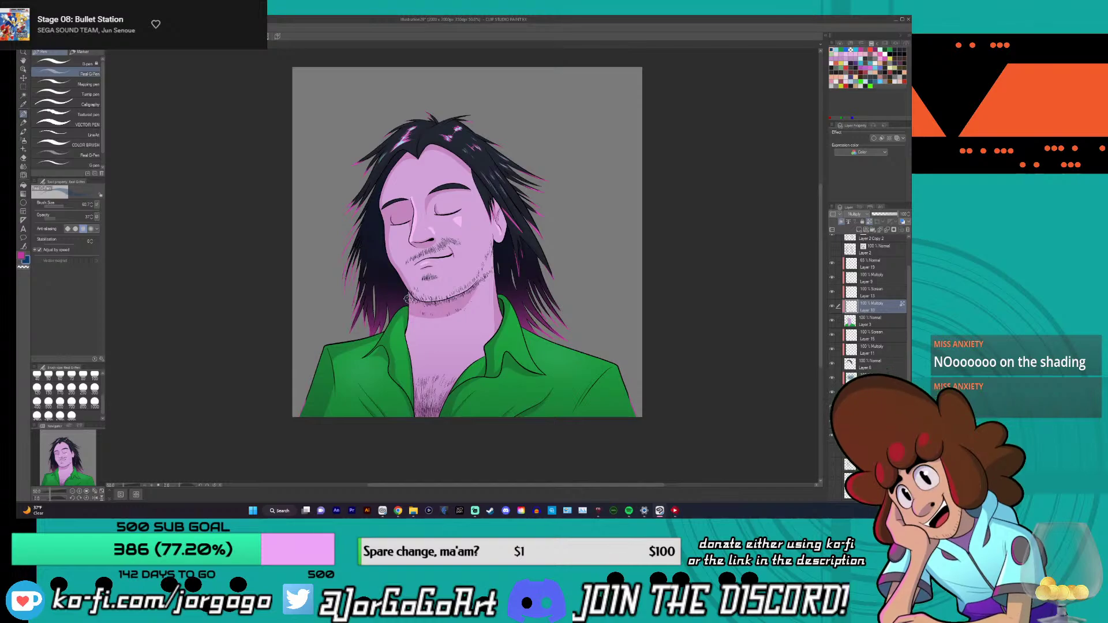
- Try a strong Gaussian Blur of about 57 on the Multiply shading layer
{"action": "left_click", "coordinate": [115, 42]}
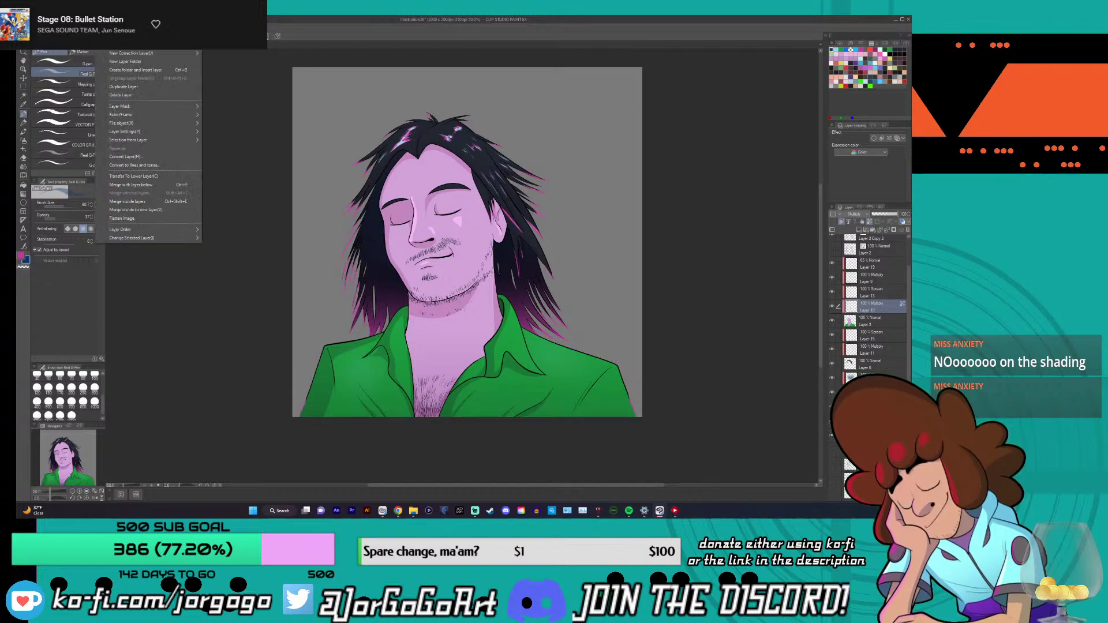
{"action": "mouse_move", "coordinate": [165, 41]}
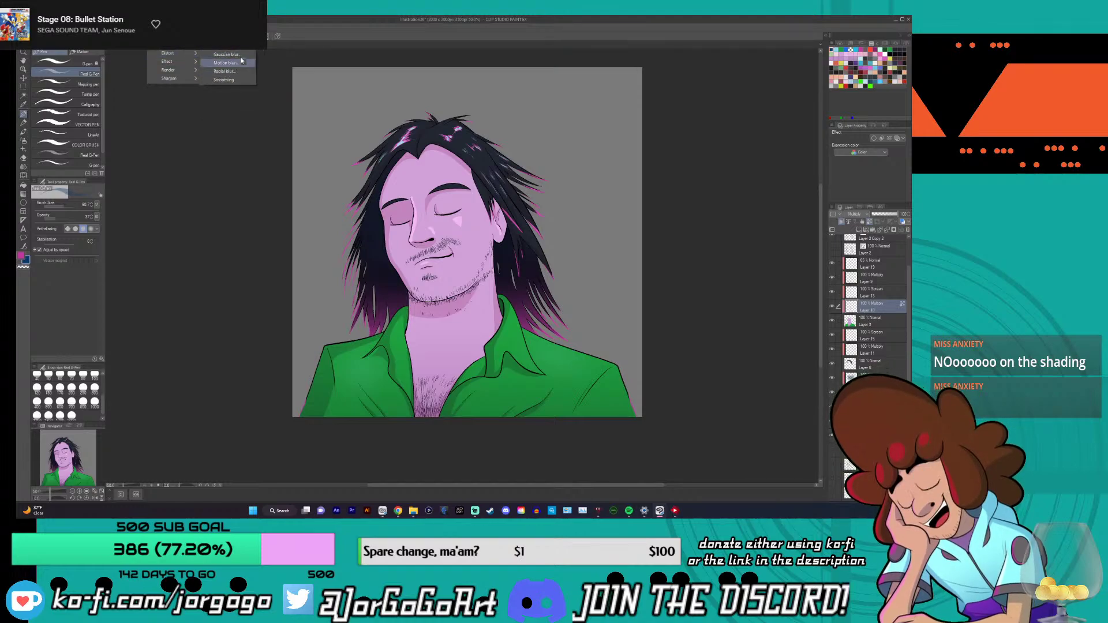
{"action": "left_click", "coordinate": [228, 54]}
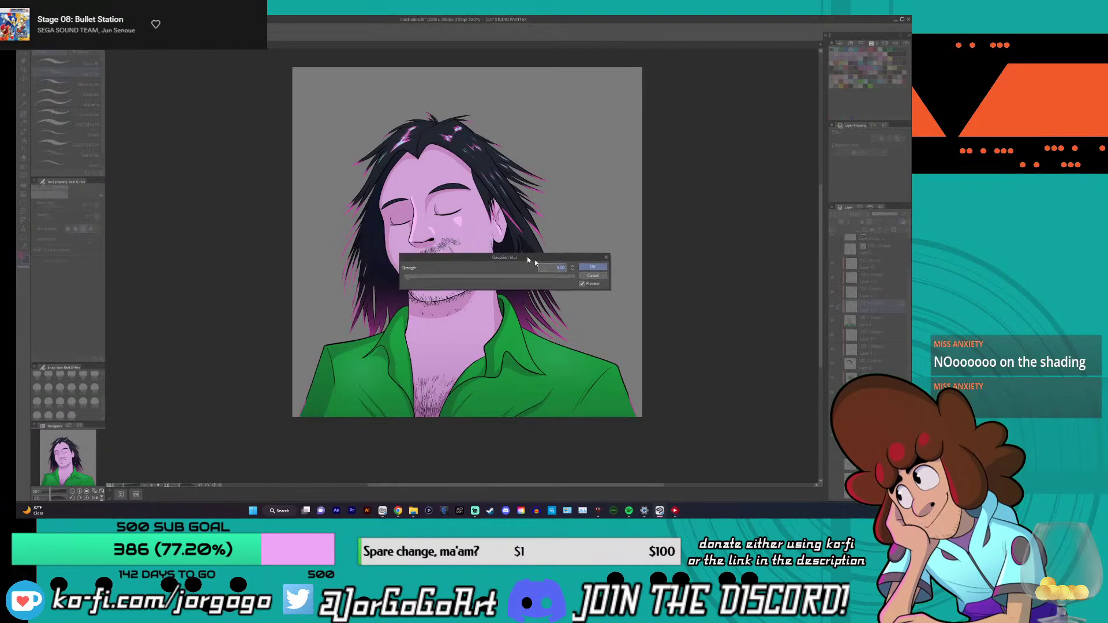
{"action": "left_click_drag", "start_coordinate": [527, 260], "coordinate": [539, 402]}
{"action": "left_click_drag", "start_coordinate": [455, 417], "coordinate": [552, 423]}
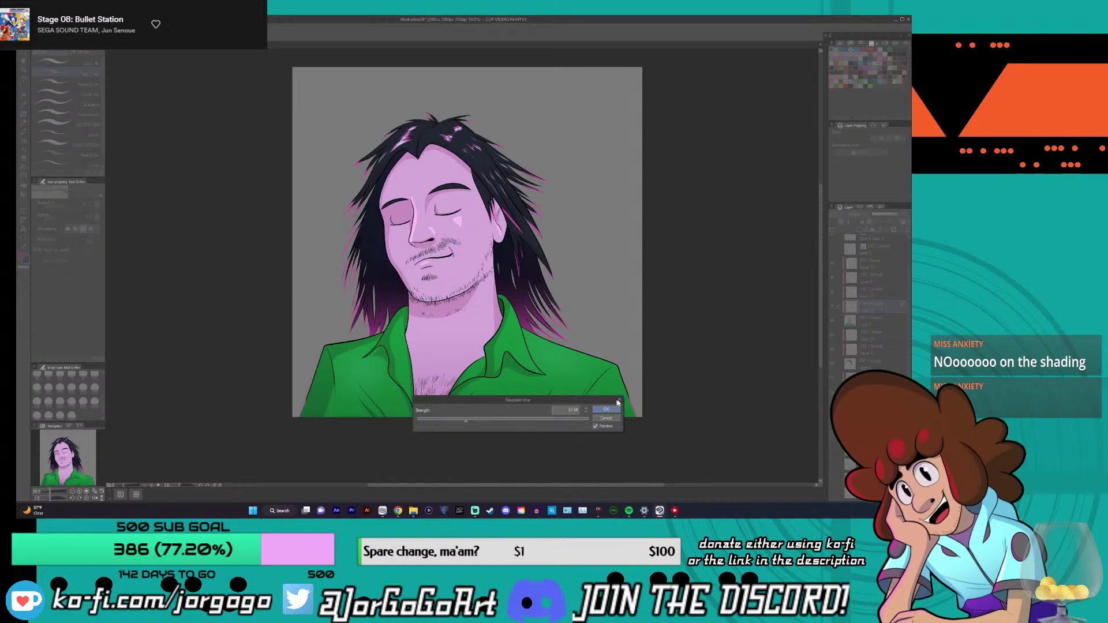
{"action": "key", "text": "Return"}
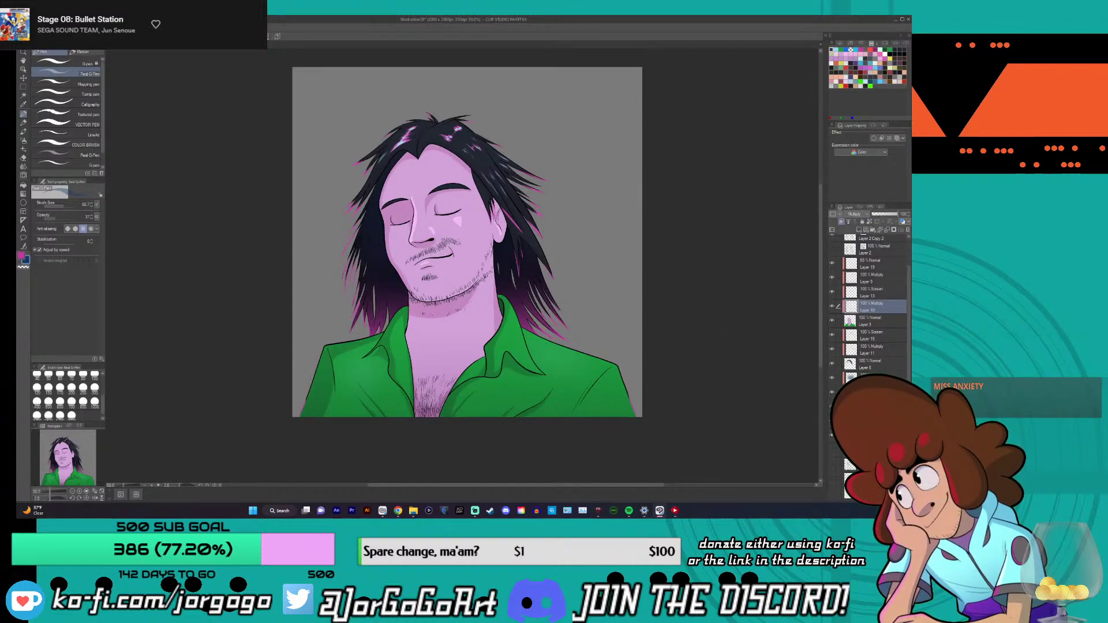
- Start another Gaussian Blur on the Multiply shading layer and test much lower strengths from about 15 upward
{"action": "left_click", "coordinate": [171, 26]}
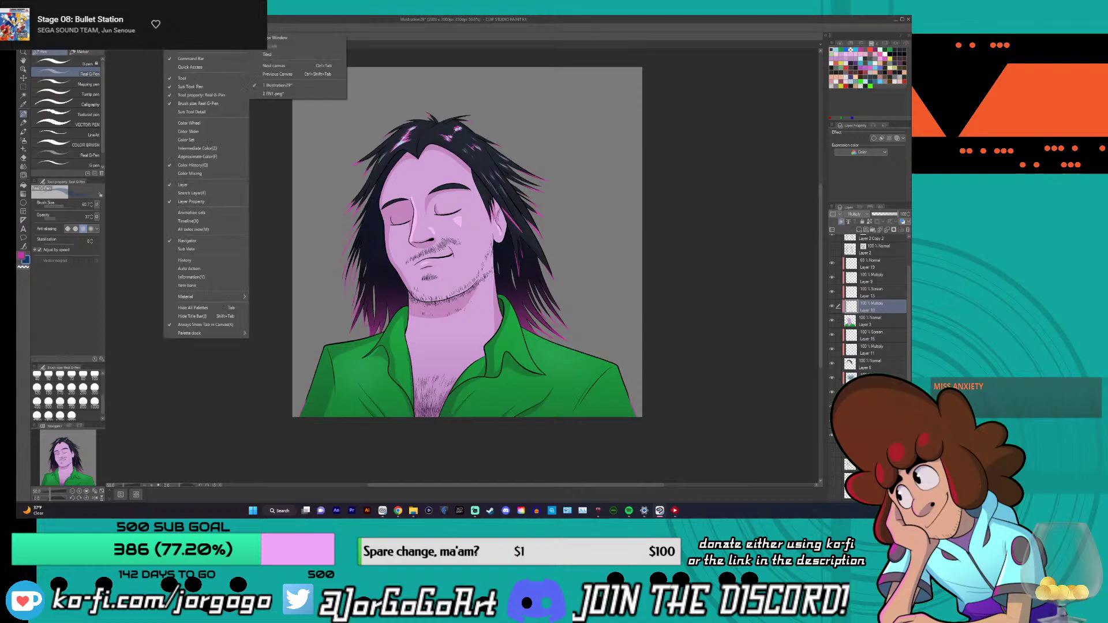
{"action": "mouse_move", "coordinate": [155, 26]}
{"action": "mouse_move", "coordinate": [167, 45]}
{"action": "left_click", "coordinate": [228, 54]}
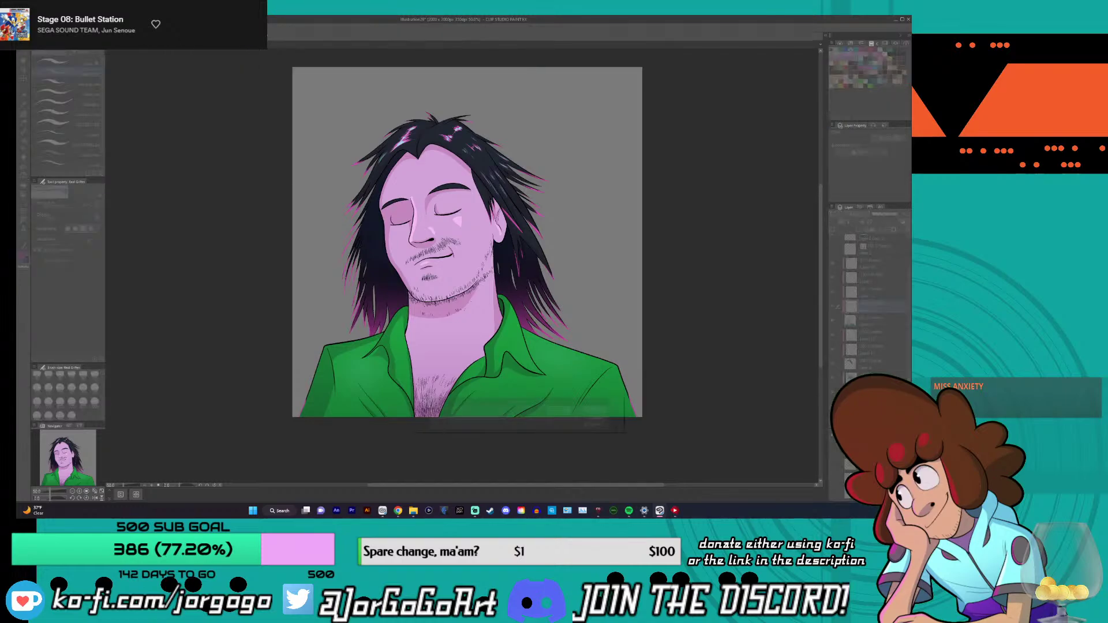
{"action": "left_click_drag", "start_coordinate": [468, 421], "coordinate": [427, 421]}
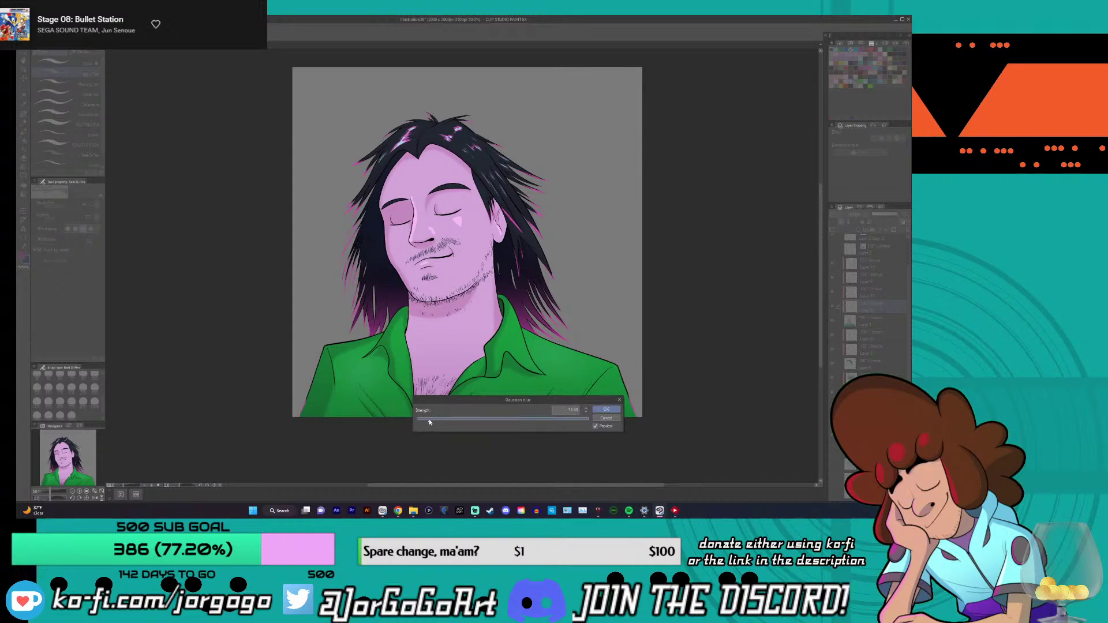
{"action": "left_click", "coordinate": [430, 422]}
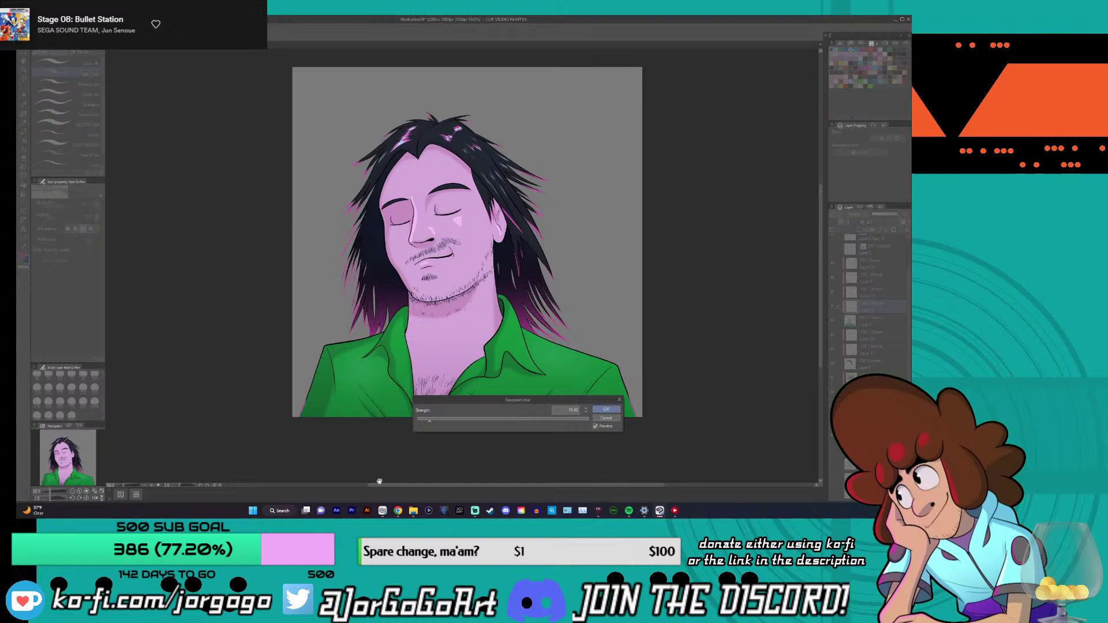
{"action": "left_click", "coordinate": [587, 409]}
{"action": "left_click_drag", "start_coordinate": [429, 420], "coordinate": [434, 419]}
{"action": "left_click", "coordinate": [587, 414]}
{"action": "mouse_move", "coordinate": [506, 467]}
{"action": "left_mouse_down"}
{"action": "mouse_move", "coordinate": [408, 451]}
{"action": "mouse_move", "coordinate": [519, 454]}
{"action": "left_mouse_up"}
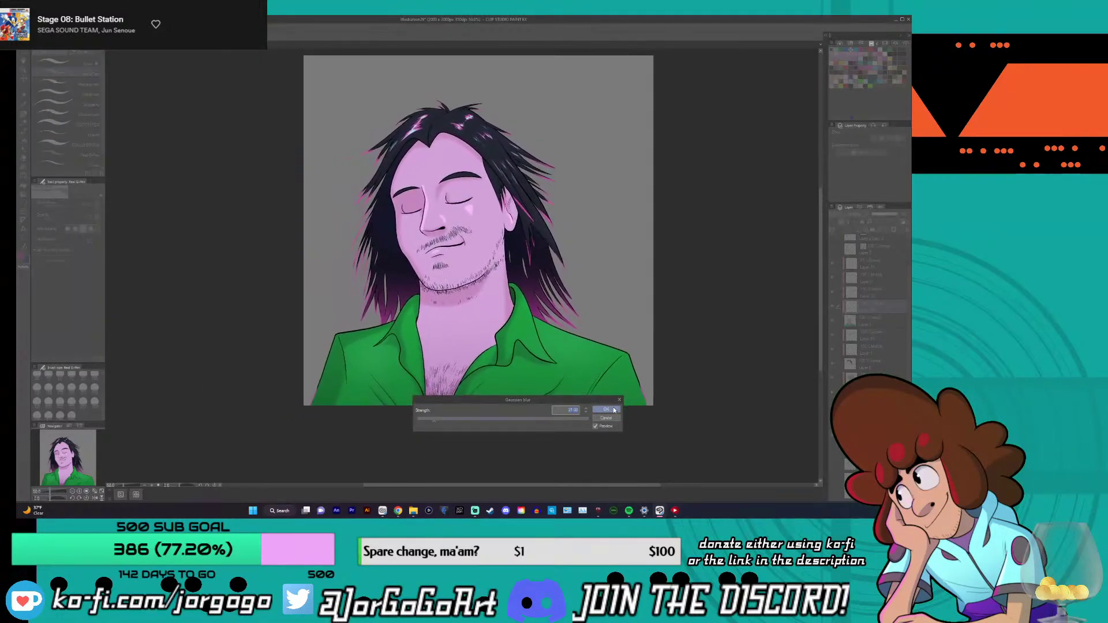
- Compare the shading with and without the blur preview and try a strength of 30
{"action": "left_click", "coordinate": [595, 427]}
{"action": "left_click", "coordinate": [596, 427]}
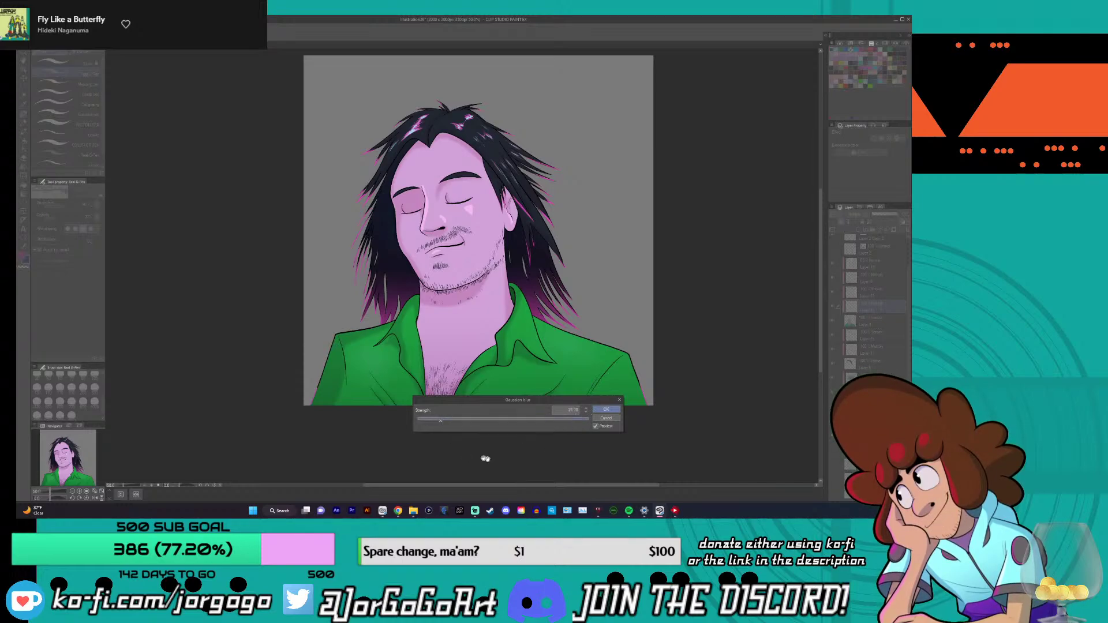
{"action": "left_click", "coordinate": [586, 413]}
{"action": "left_click", "coordinate": [586, 409]}
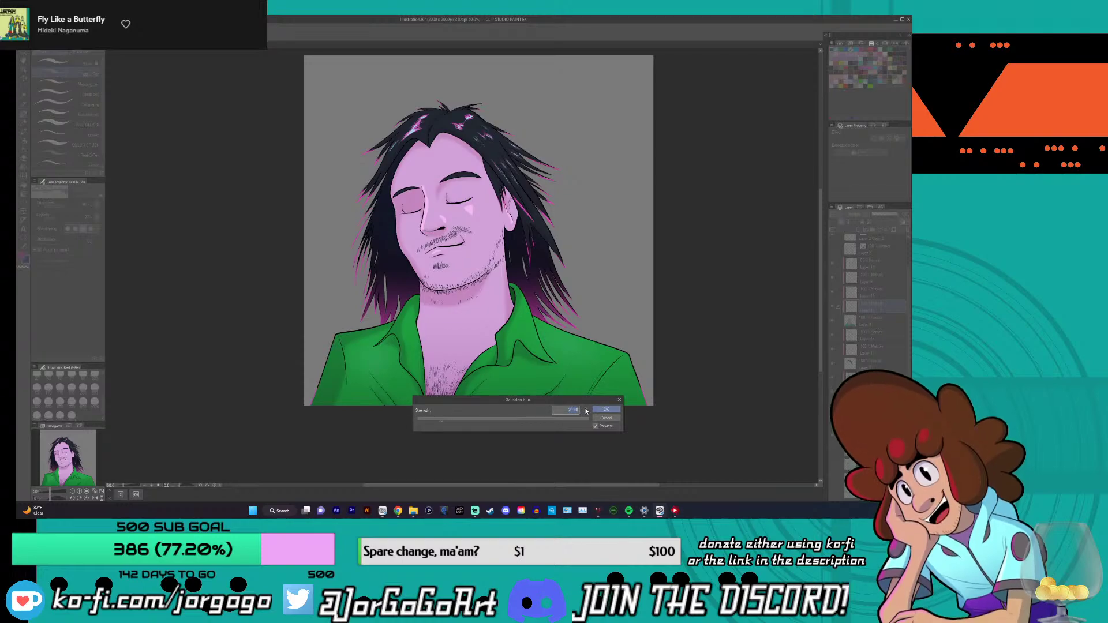
{"action": "type", "text": "30"}
{"action": "left_click", "coordinate": [596, 426]}
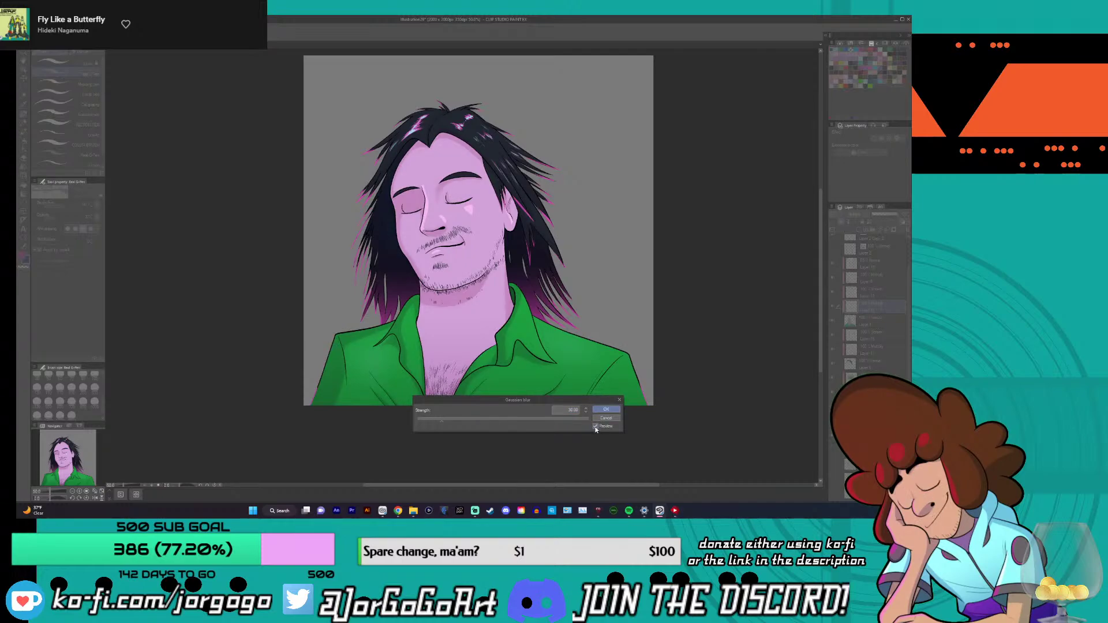
{"action": "left_click_drag", "start_coordinate": [442, 421], "coordinate": [440, 422]}
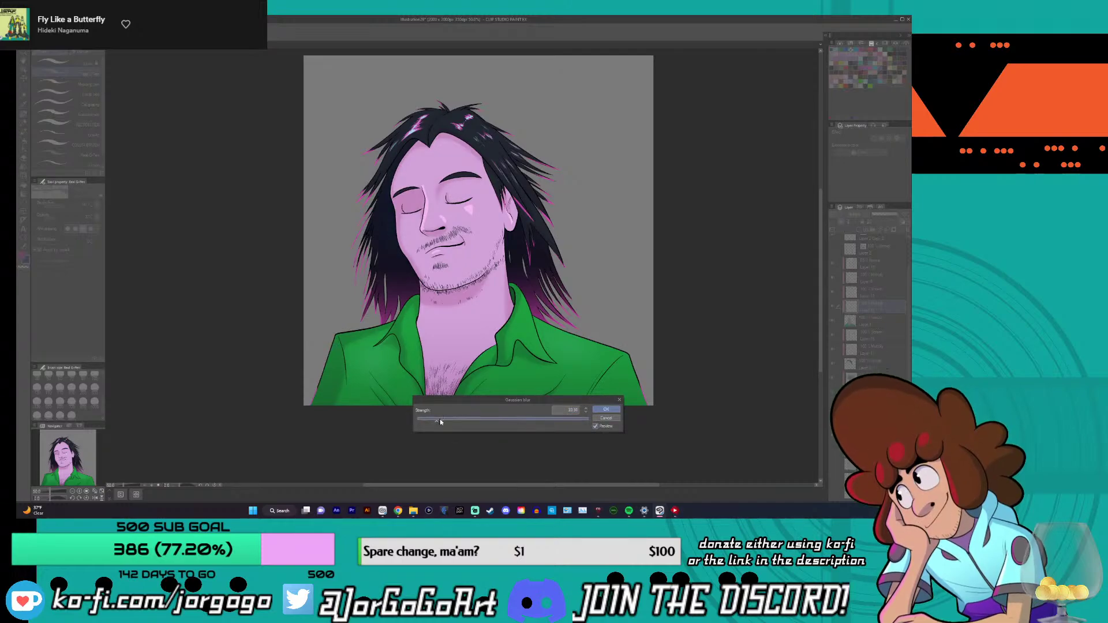
- Compare the blur preview again, apply the Gaussian Blur at strength 20, and undo it
{"action": "left_click", "coordinate": [586, 409]}
{"action": "left_click", "coordinate": [595, 427]}
{"action": "left_click", "coordinate": [596, 427]}
{"action": "left_click", "coordinate": [437, 420]}
{"action": "left_click_drag", "start_coordinate": [483, 434], "coordinate": [465, 414]}
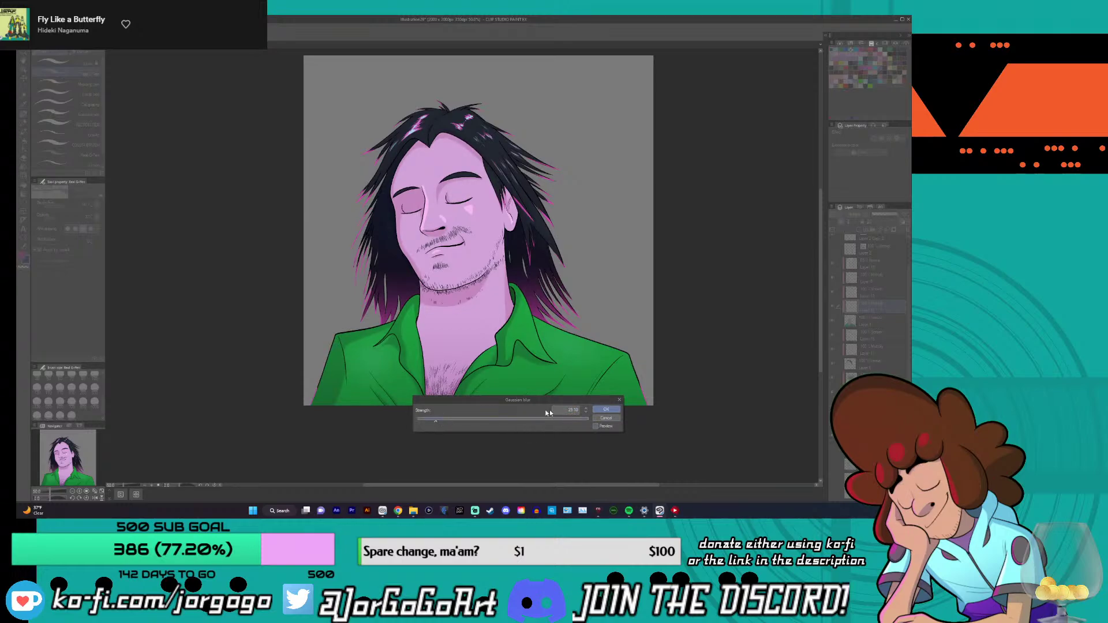
{"action": "left_click", "coordinate": [587, 411]}
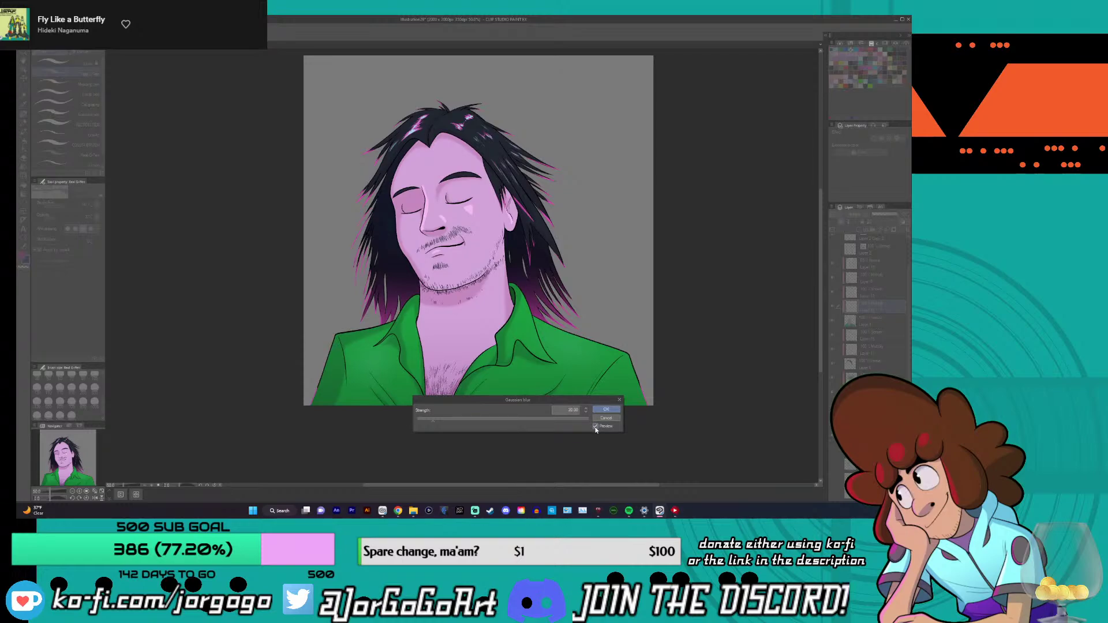
{"action": "left_click", "coordinate": [608, 410]}
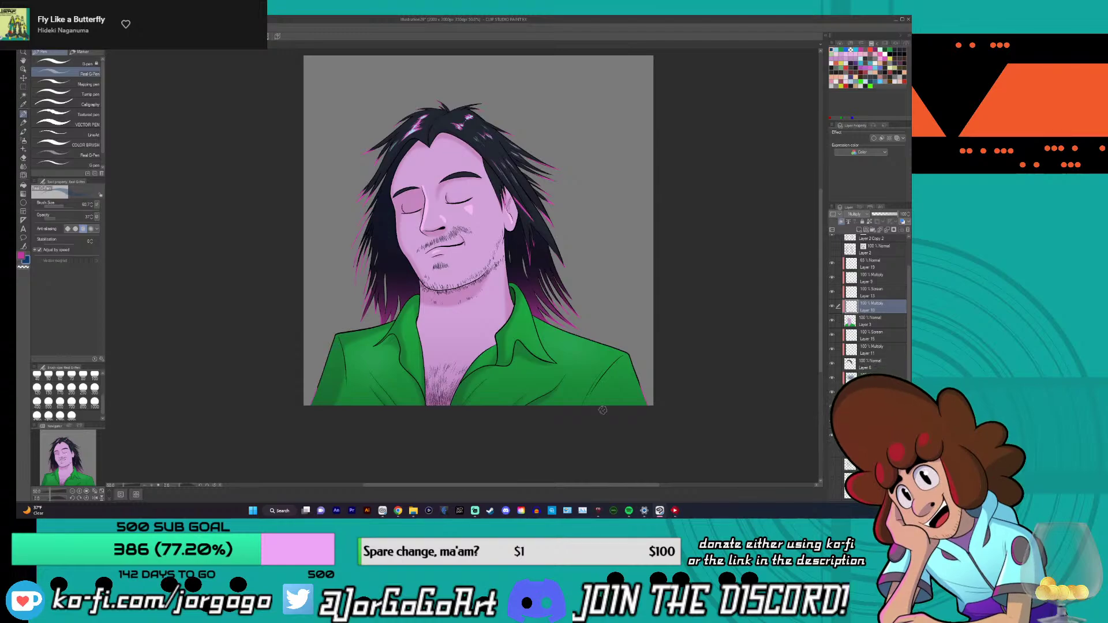
{"action": "key", "text": "ctrl+z"}
- Duplicate the Multiply shading layer, move the hidden copy above Layer 2, and reselect the original shading layer
{"action": "right_click", "coordinate": [880, 306]}
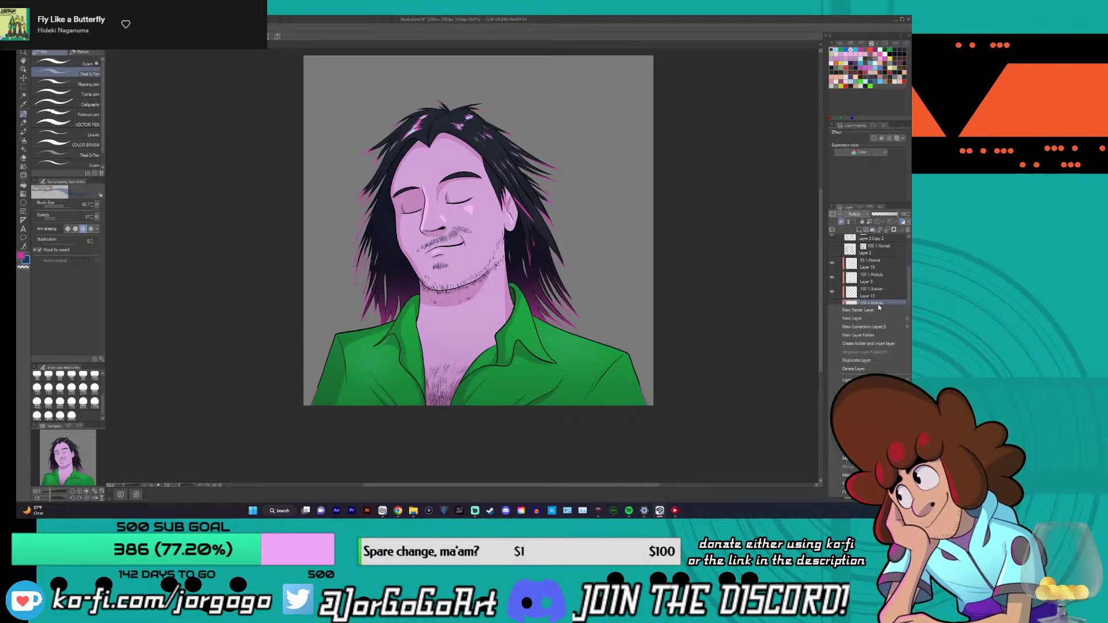
{"action": "left_click", "coordinate": [873, 360]}
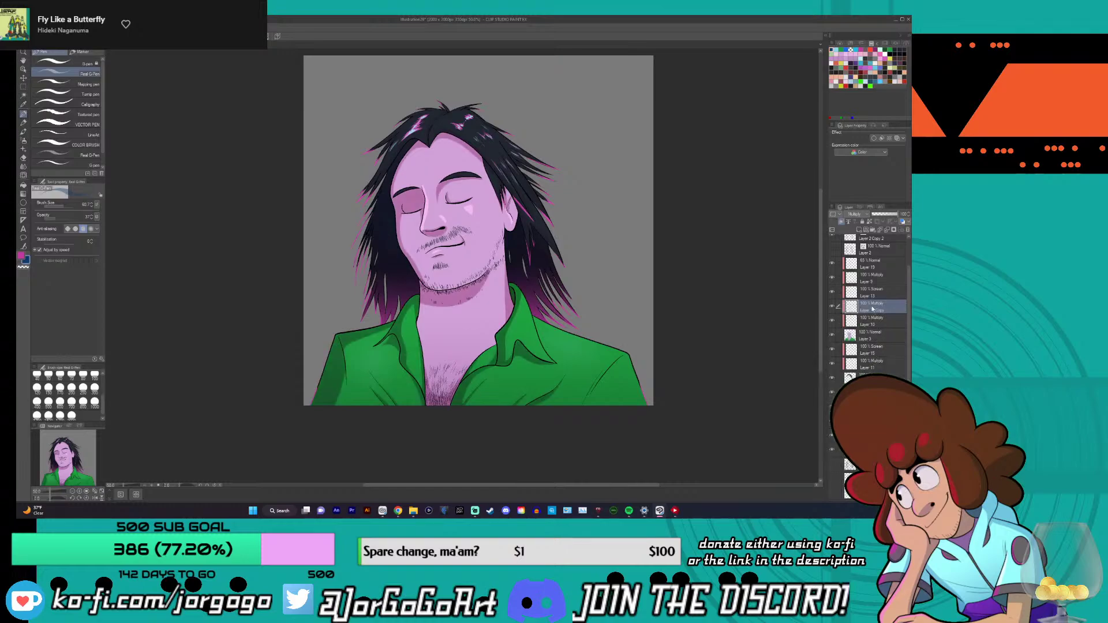
{"action": "left_click_drag", "start_coordinate": [872, 306], "coordinate": [876, 253]}
{"action": "left_click", "coordinate": [872, 322]}
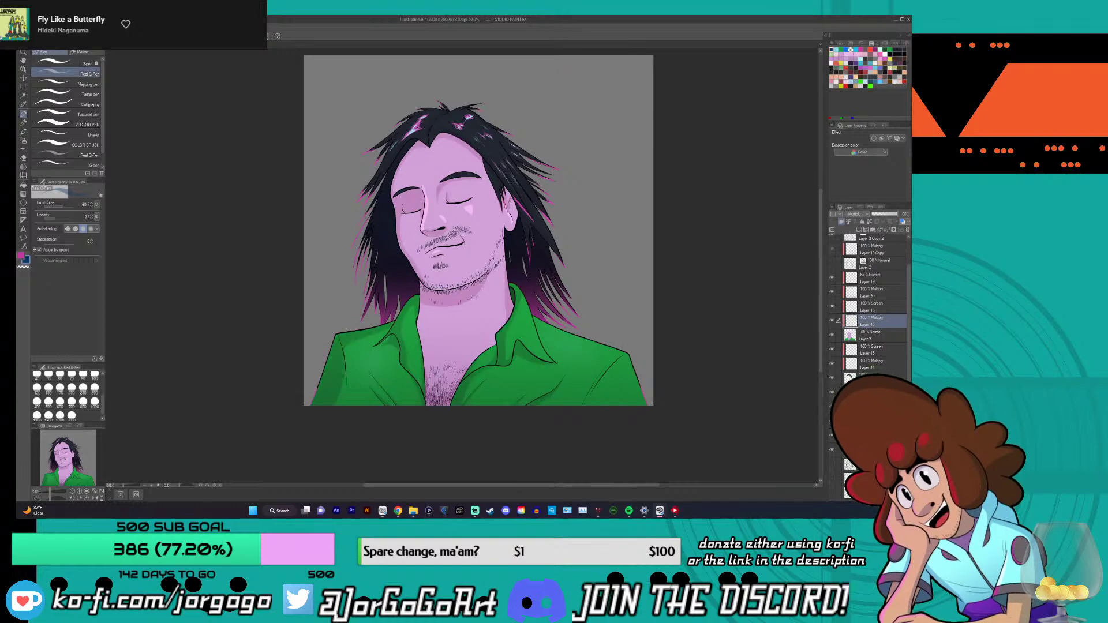
- Apply a low-strength Gaussian Blur to the selected Multiply shading layer
{"action": "left_click", "coordinate": [138, 27]}
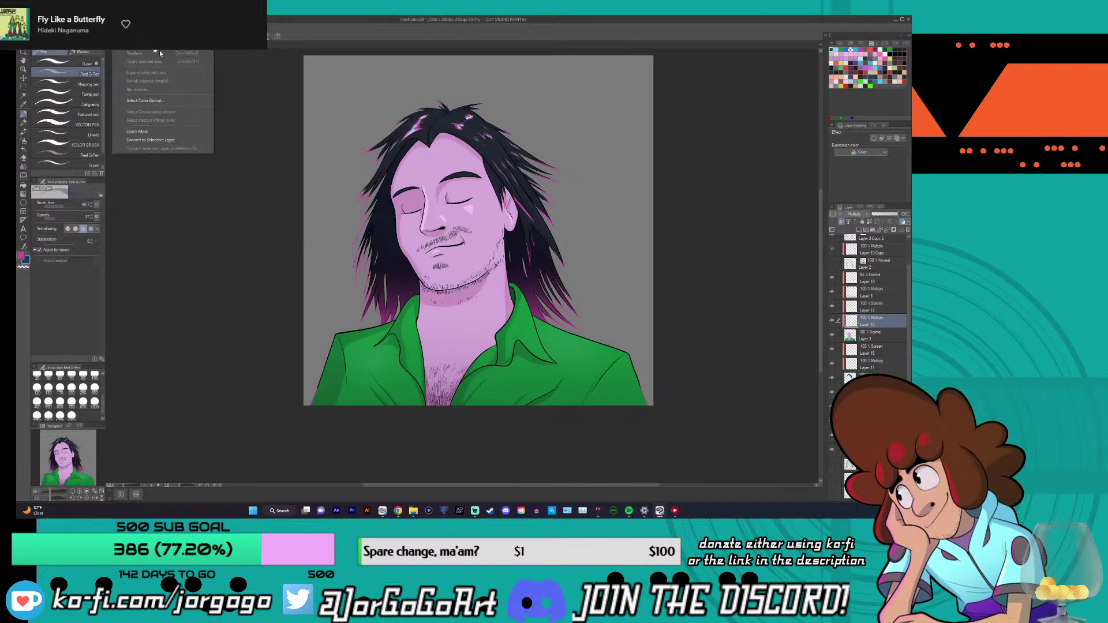
{"action": "mouse_move", "coordinate": [154, 27]}
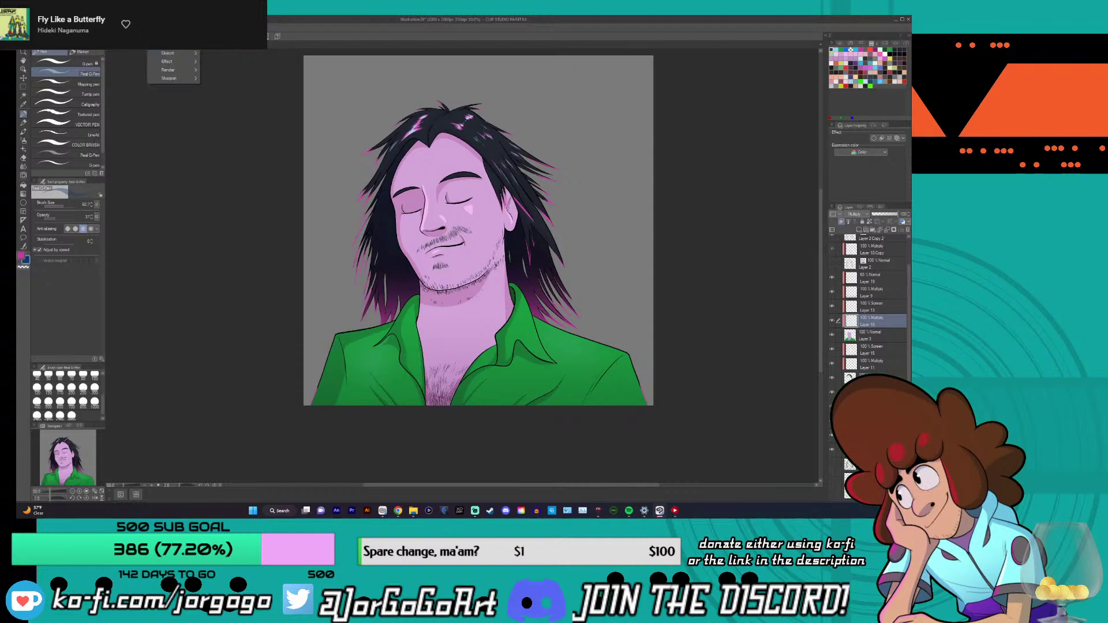
{"action": "left_click", "coordinate": [248, 54]}
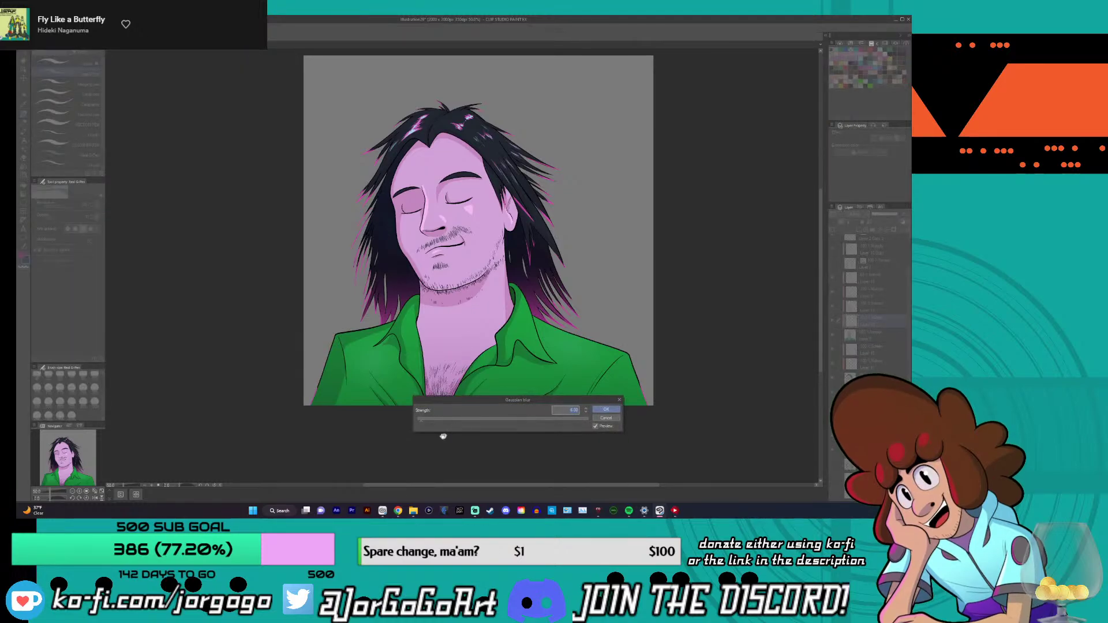
{"action": "left_click", "coordinate": [429, 417]}
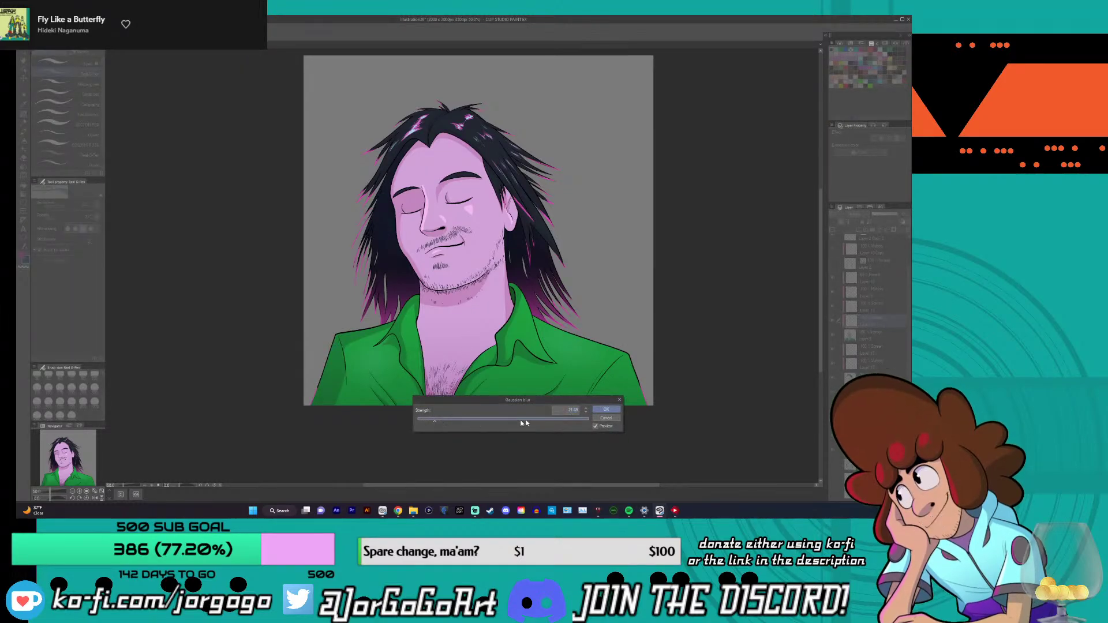
{"action": "left_click", "coordinate": [587, 414]}
{"action": "left_click", "coordinate": [605, 409]}
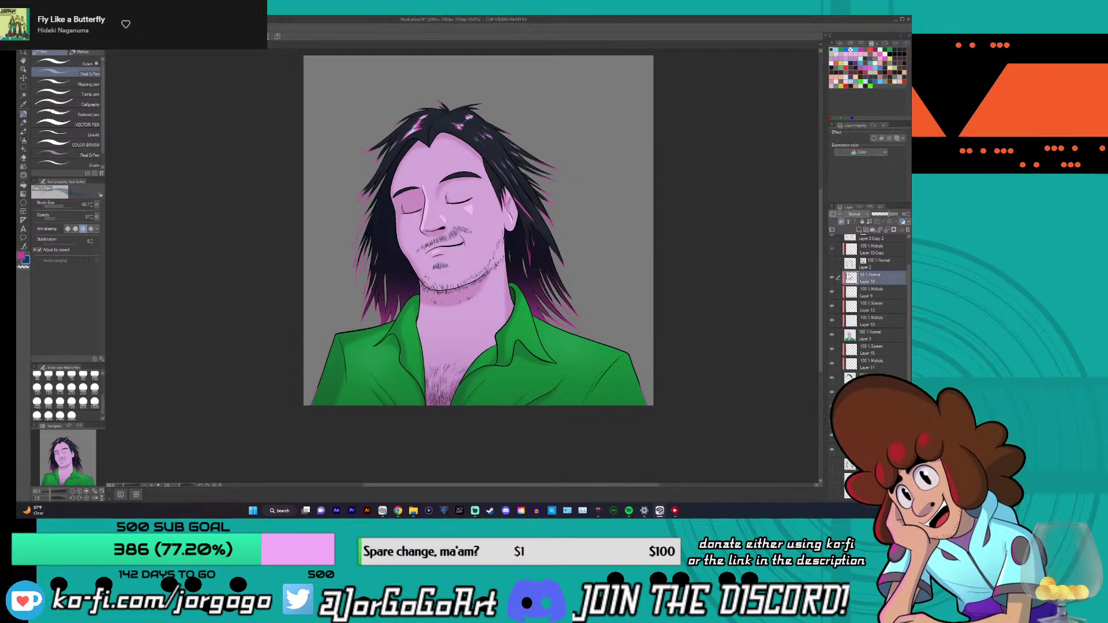
- Add a new clipped layer directly below Layer 2 and ready the Soft airbrush at a size of about 600
{"action": "left_click", "coordinate": [875, 279]}
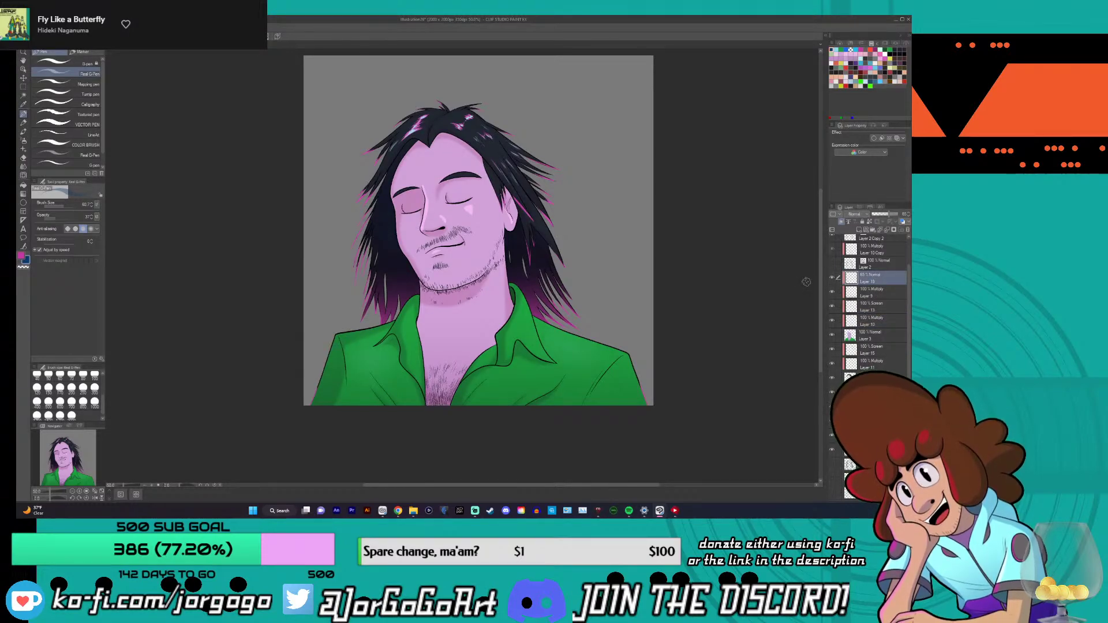
{"action": "left_click", "coordinate": [842, 223]}
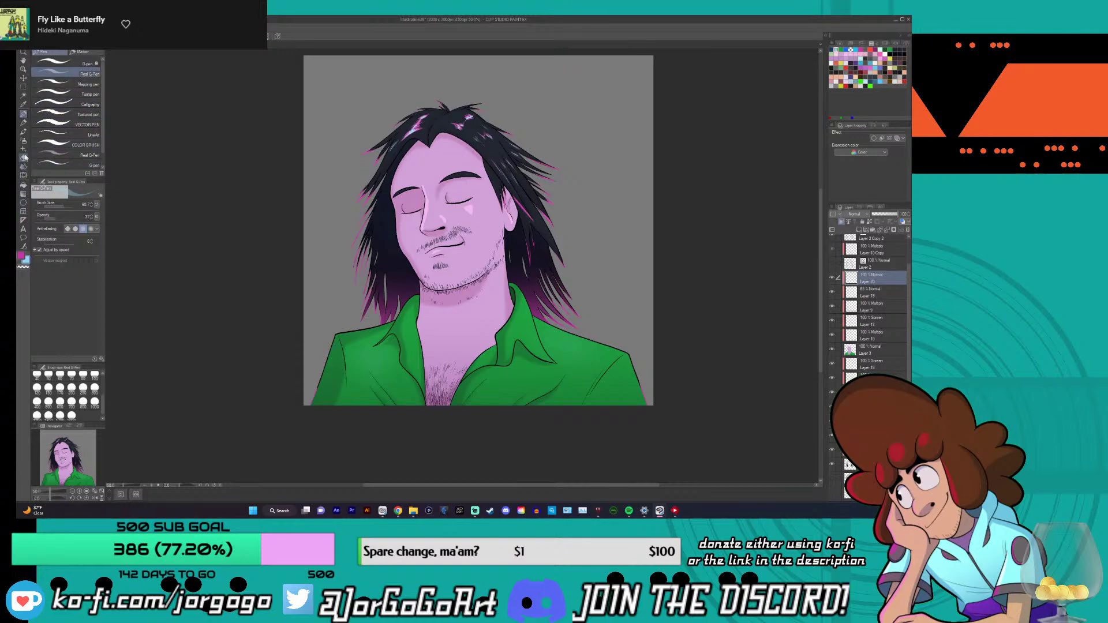
{"action": "left_click", "coordinate": [24, 142]}
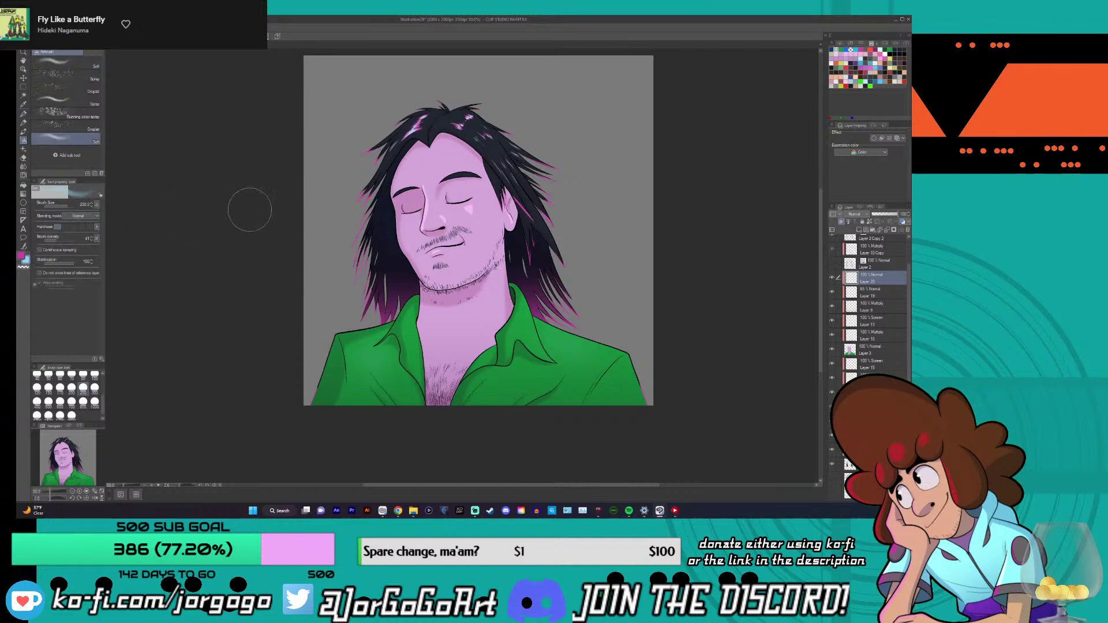
{"action": "left_click", "coordinate": [72, 210]}
- Test airbrush glow strokes on the new layer with Overlay and Color Dodge blending, undoing the strokes
{"action": "left_click", "coordinate": [855, 214]}
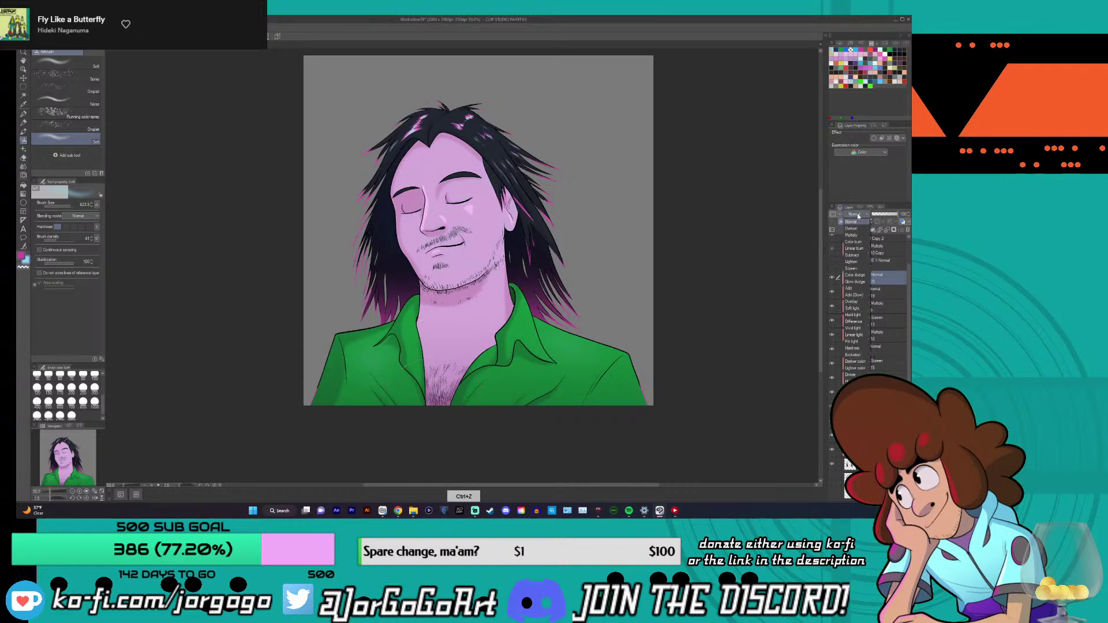
{"action": "left_click", "coordinate": [857, 269]}
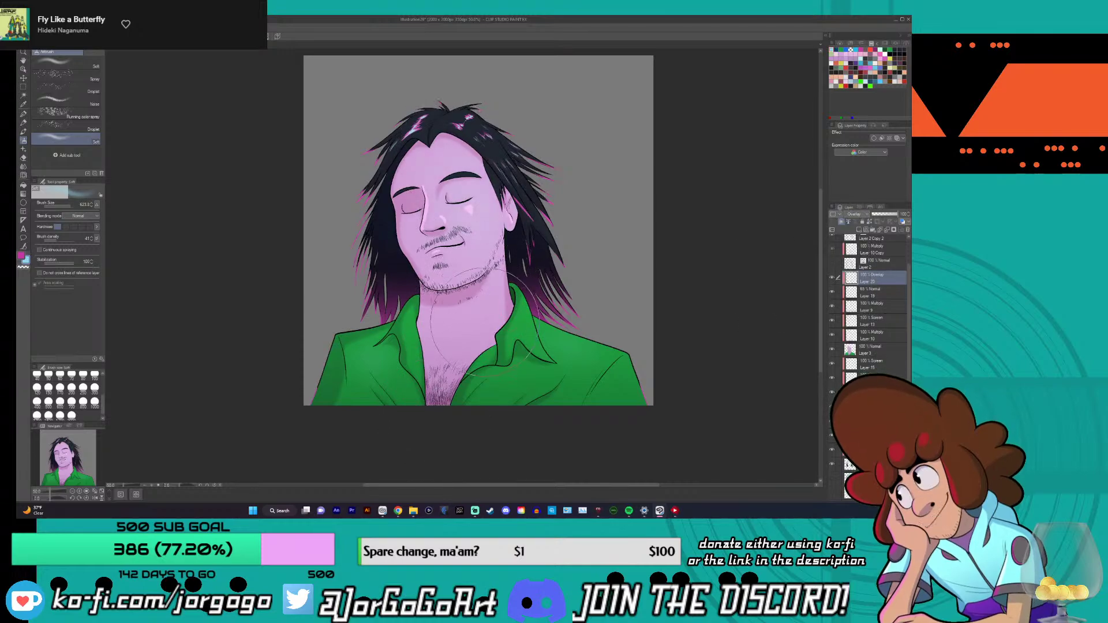
{"action": "key", "text": "ctrl+z"}
{"action": "left_click", "coordinate": [854, 214]}
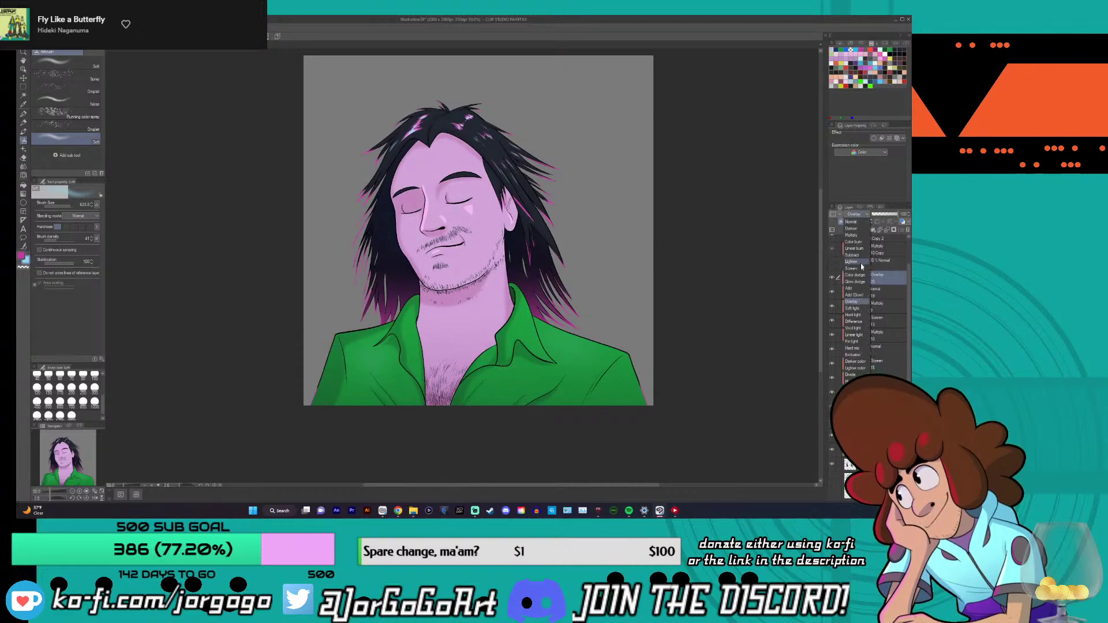
{"action": "left_click", "coordinate": [857, 260]}
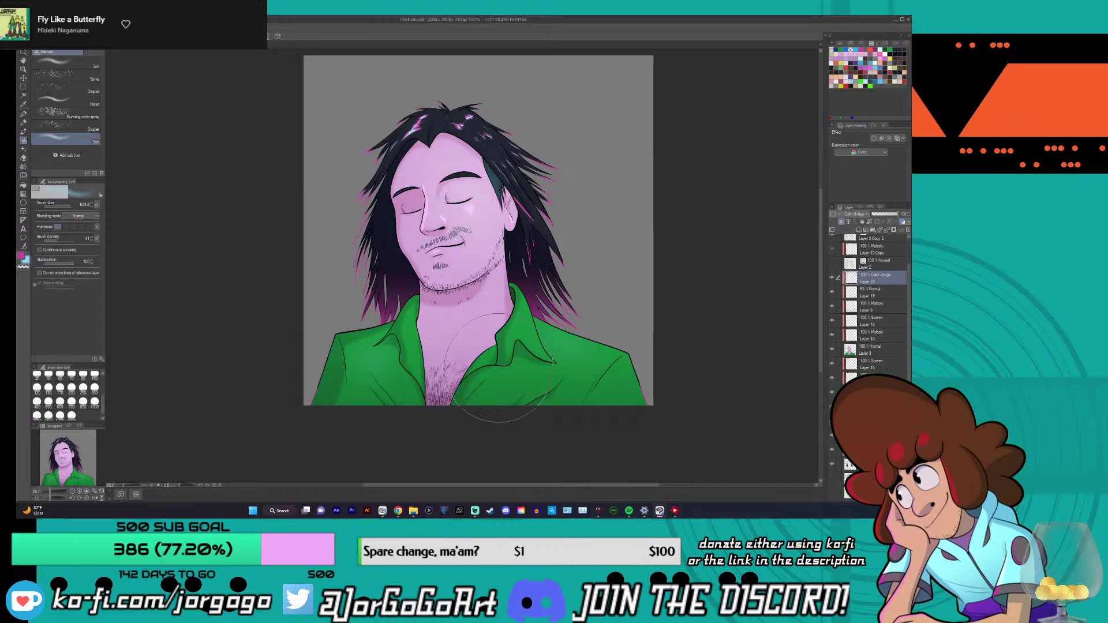
{"action": "key", "text": "ctrl+z"}
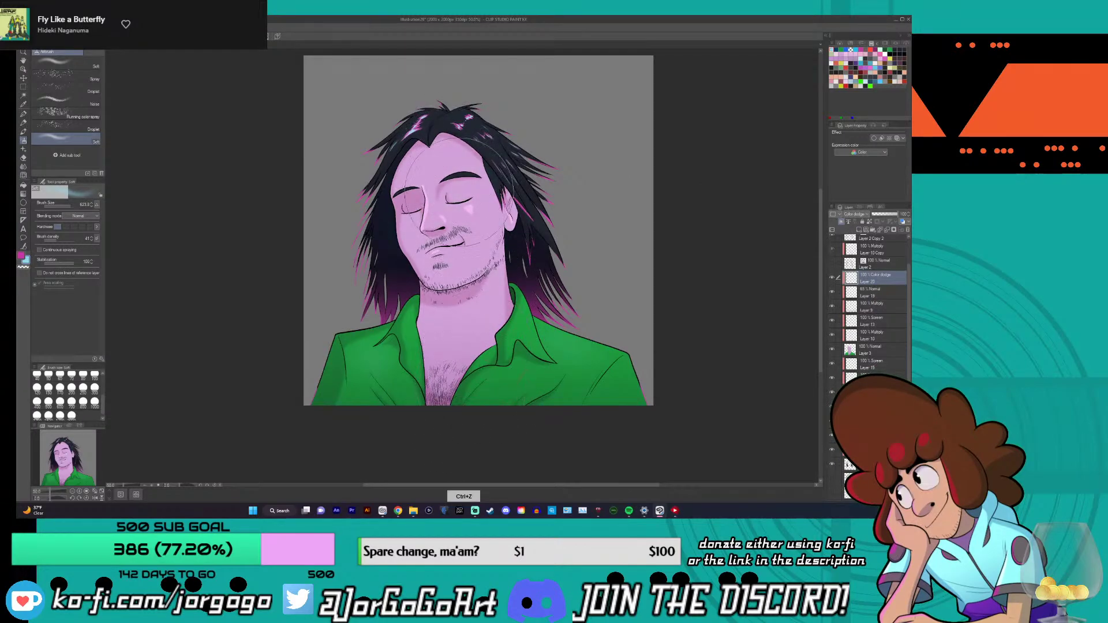
{"action": "key", "text": "ctrl+z"}
{"action": "key", "text": "ctrl+z"}
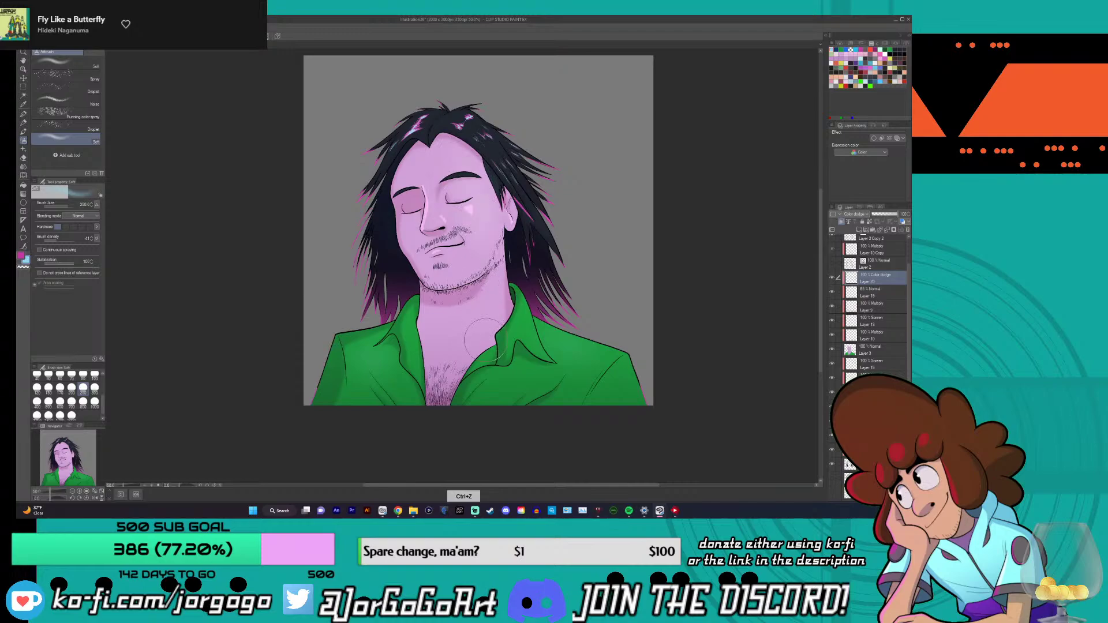
{"action": "key", "text": "ctrl+z"}
- Try Lighten and Screen blending for the glow layer and undo the airbrush test strokes
{"action": "left_click", "coordinate": [858, 214]}
{"action": "left_click", "coordinate": [857, 266]}
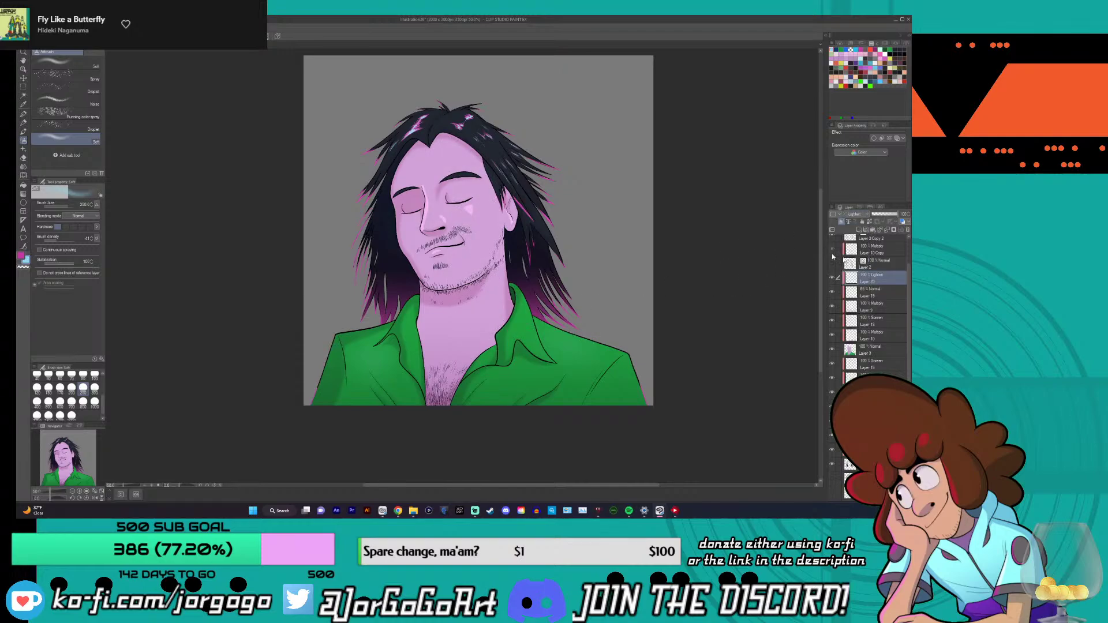
{"action": "left_click", "coordinate": [859, 214]}
{"action": "left_click", "coordinate": [857, 273]}
{"action": "key", "text": "ctrl+z"}
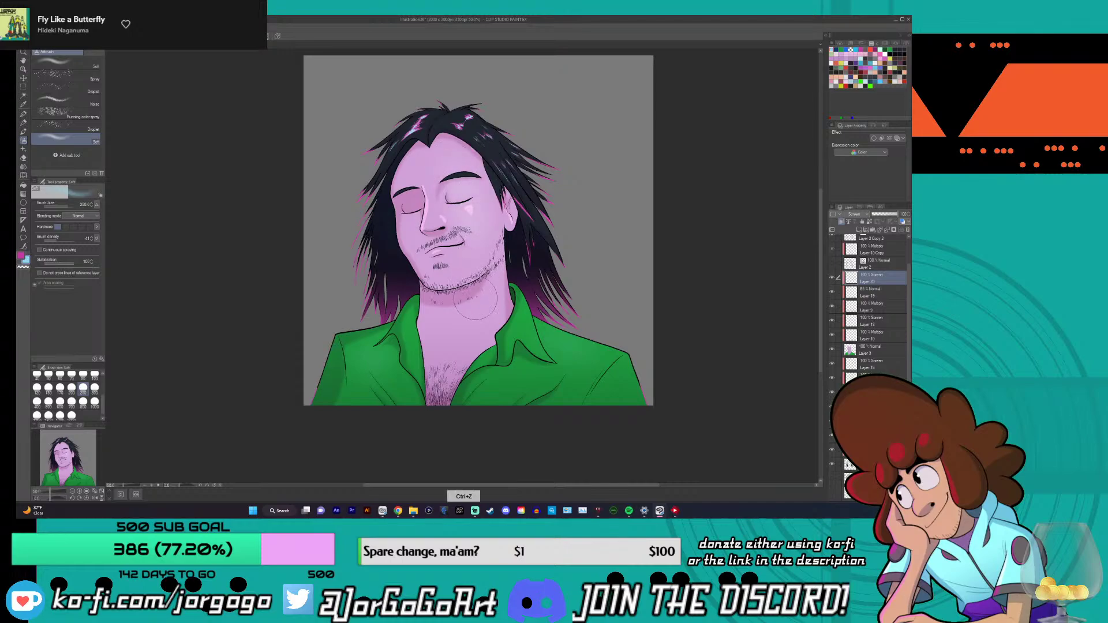
{"action": "key", "text": "ctrl+z"}
{"action": "key", "text": "ctrl+z"}
{"action": "key", "text": "ctrl+z"}
- Compare the portrait with the glow layer hidden and shown
{"action": "left_click", "coordinate": [832, 280]}
{"action": "left_click", "coordinate": [833, 280]}
{"action": "left_click", "coordinate": [832, 281]}
{"action": "left_click", "coordinate": [833, 281]}
{"action": "left_click", "coordinate": [832, 281]}
{"action": "left_click", "coordinate": [832, 282]}
{"action": "left_click", "coordinate": [831, 282]}
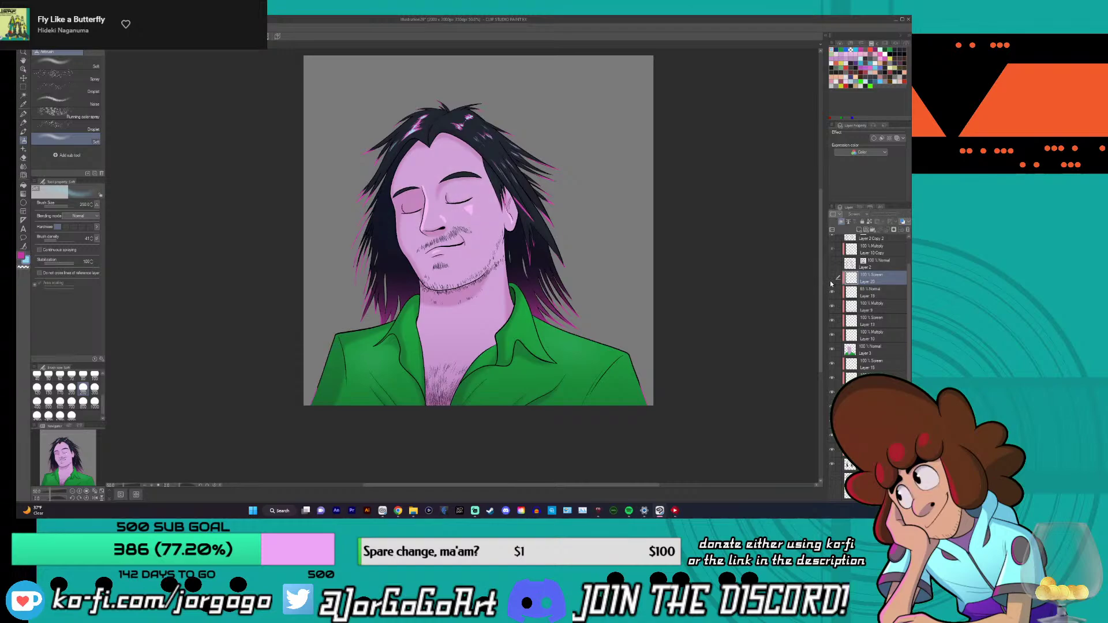
{"action": "left_click", "coordinate": [832, 281]}
{"action": "left_click", "coordinate": [832, 282]}
{"action": "left_click", "coordinate": [833, 277]}
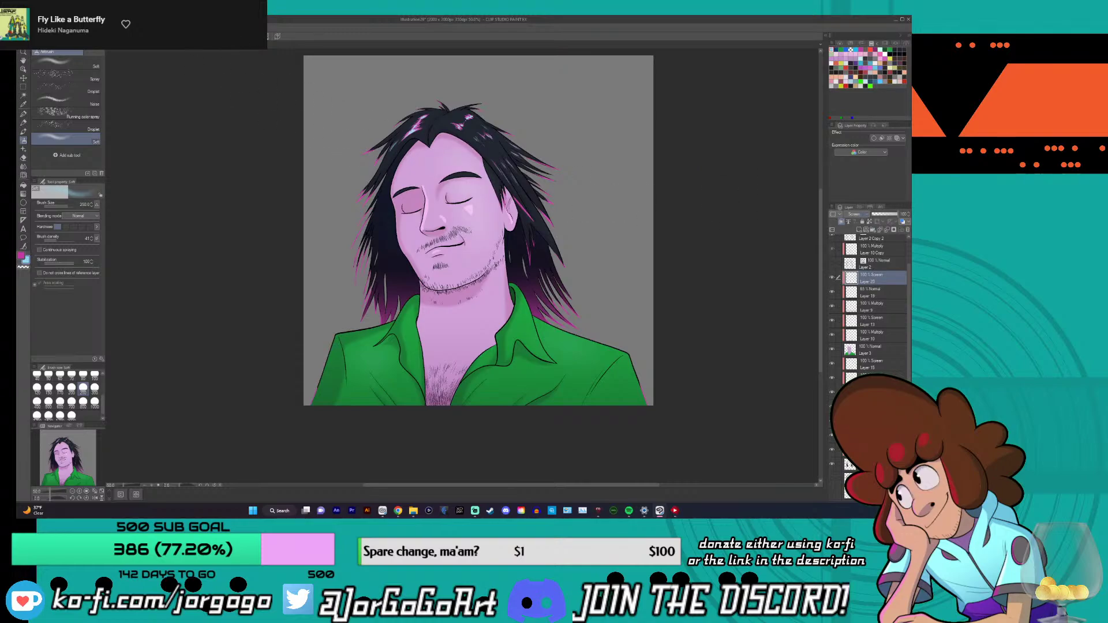
- Set the glow layer to Add (Glow) and airbrush a soft highlight down the face at brush size 300
{"action": "left_click", "coordinate": [854, 214]}
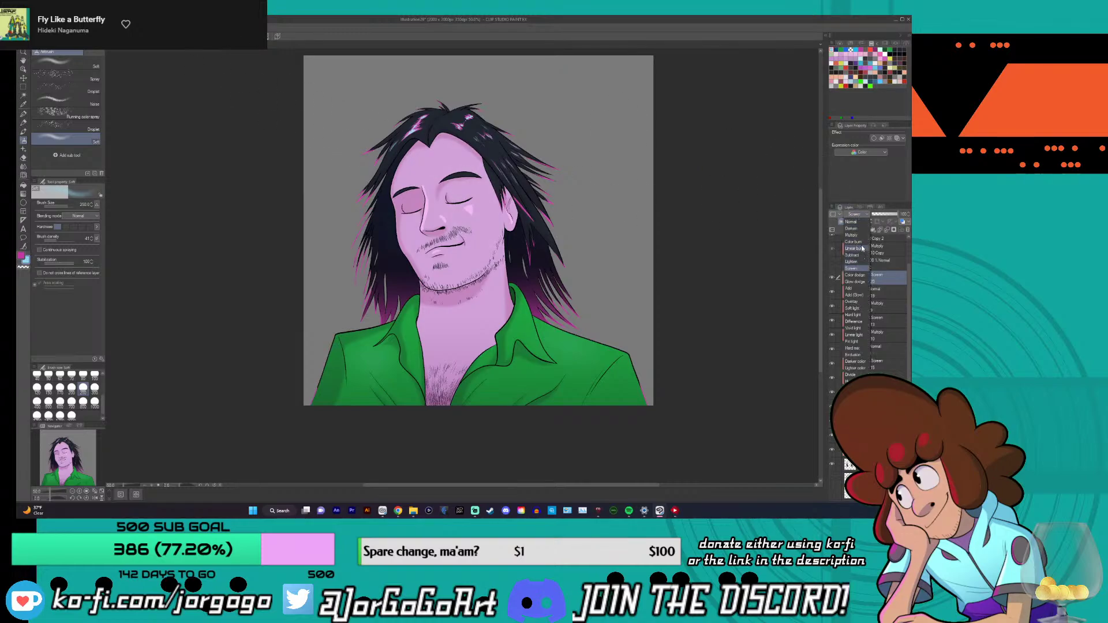
{"action": "left_click", "coordinate": [854, 295]}
{"action": "left_click", "coordinate": [94, 387]}
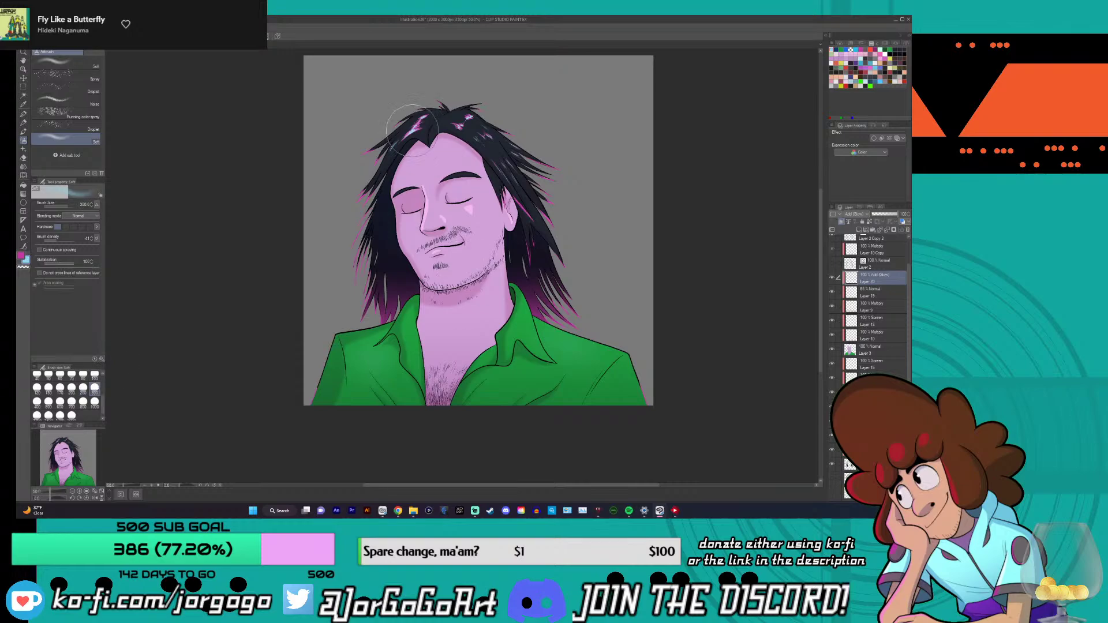
{"action": "left_click_drag", "start_coordinate": [456, 167], "coordinate": [479, 262]}
- Compare the face with and without the airbrushed highlight by undoing and redoing it, keeping the highlight
{"action": "key", "text": "ctrl+z"}
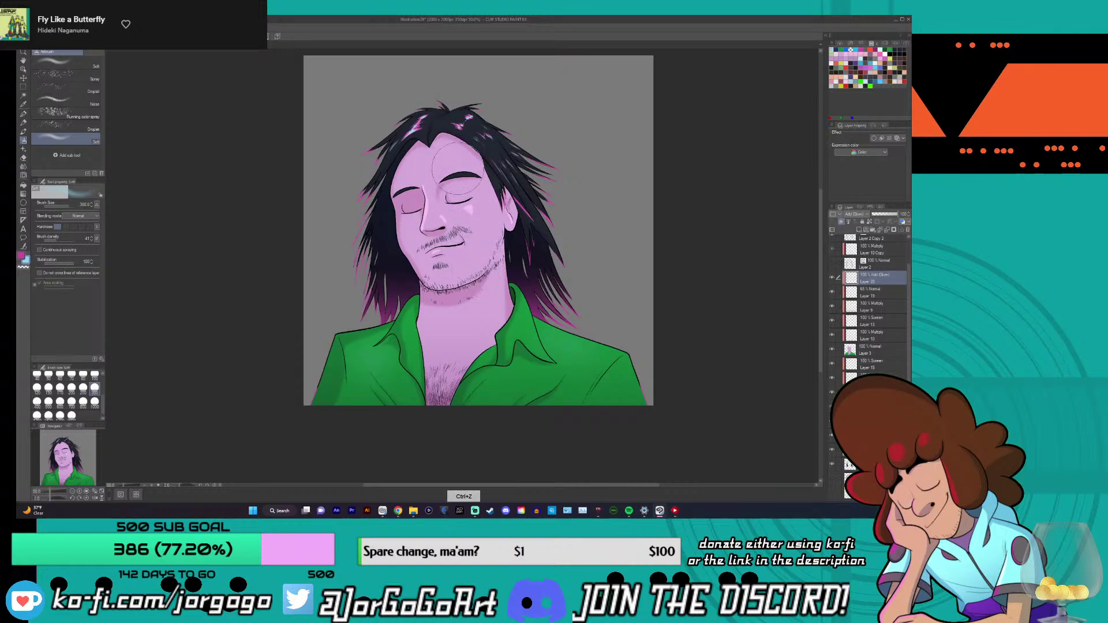
{"action": "key", "text": "ctrl+y"}
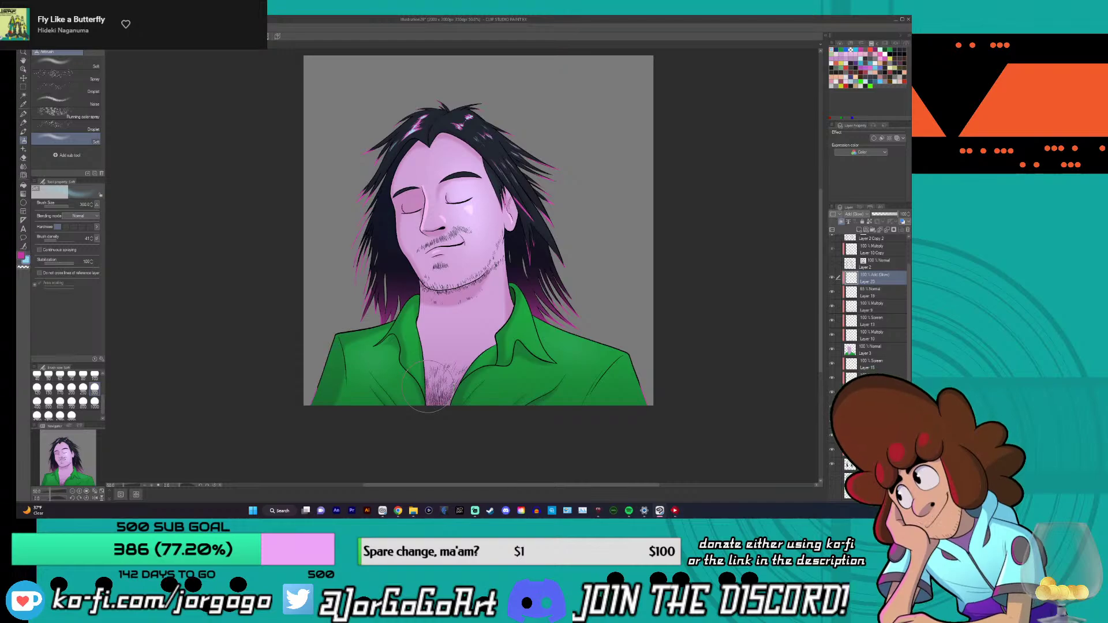
{"action": "key", "text": "ctrl+z"}
{"action": "key", "text": "ctrl+y"}
{"action": "key", "text": "ctrl+z"}
{"action": "key", "text": "ctrl+y"}
- Airbrush the soft glow down the neck toward the chest, undo the excess stroke, and save the illustration
{"action": "left_click_drag", "start_coordinate": [491, 278], "coordinate": [470, 335]}
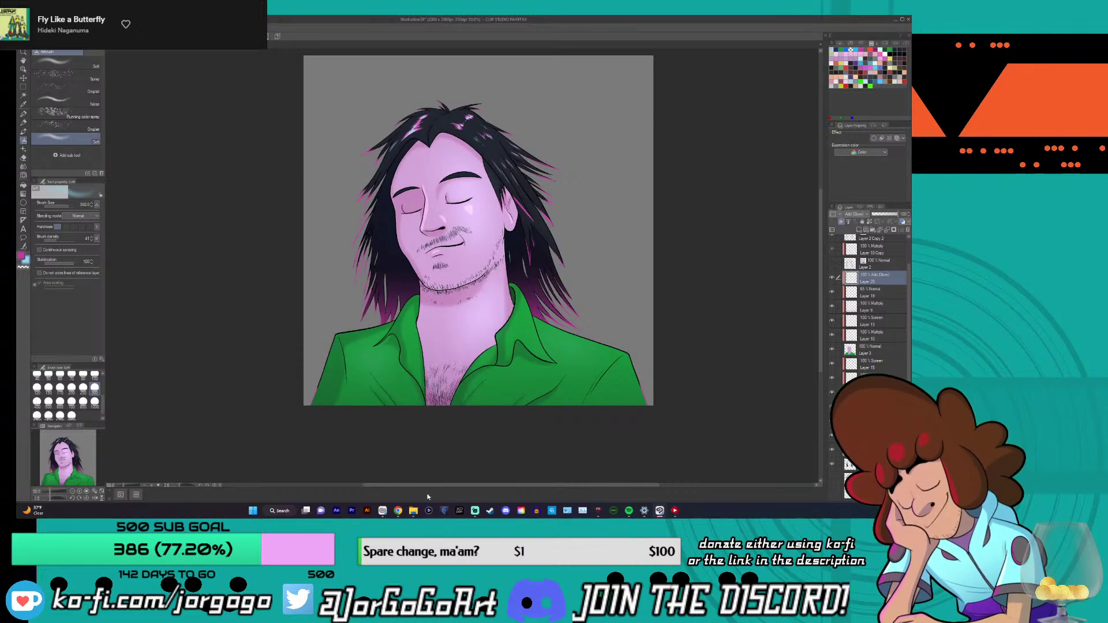
{"action": "key", "text": "ctrl+z"}
{"action": "left_click_drag", "start_coordinate": [502, 283], "coordinate": [453, 381]}
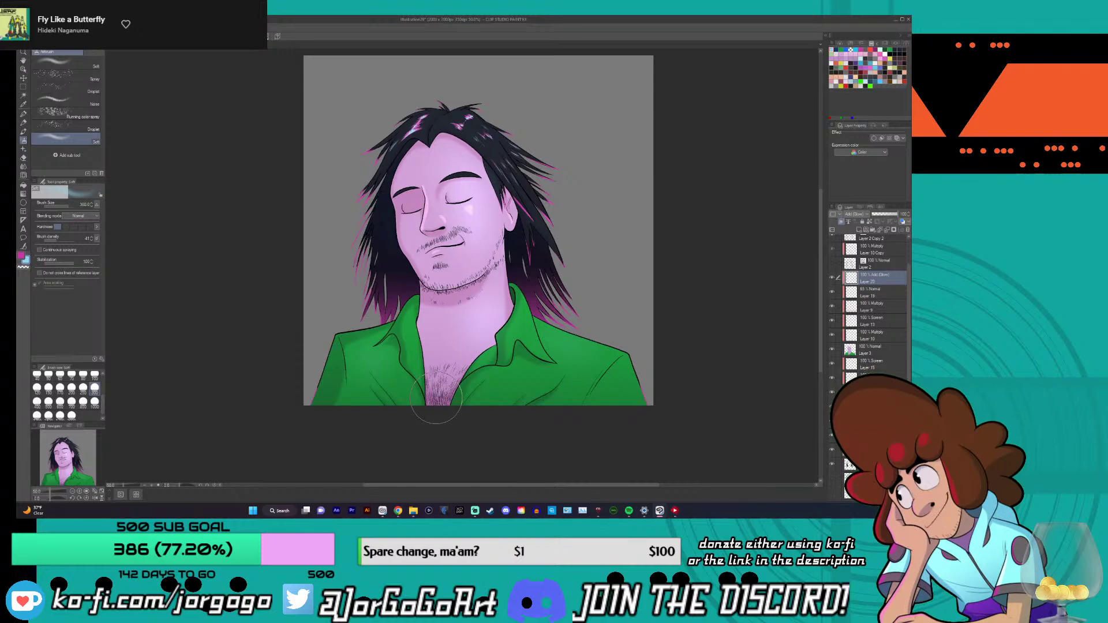
{"action": "key", "text": "ctrl+z"}
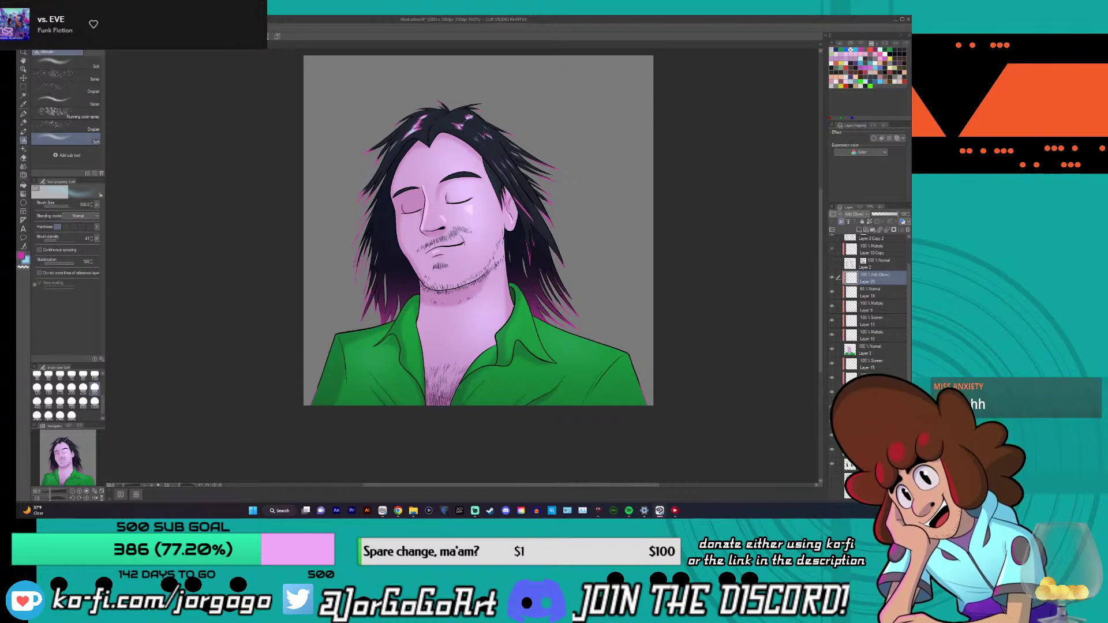
{"action": "key", "text": "ctrl+s"}
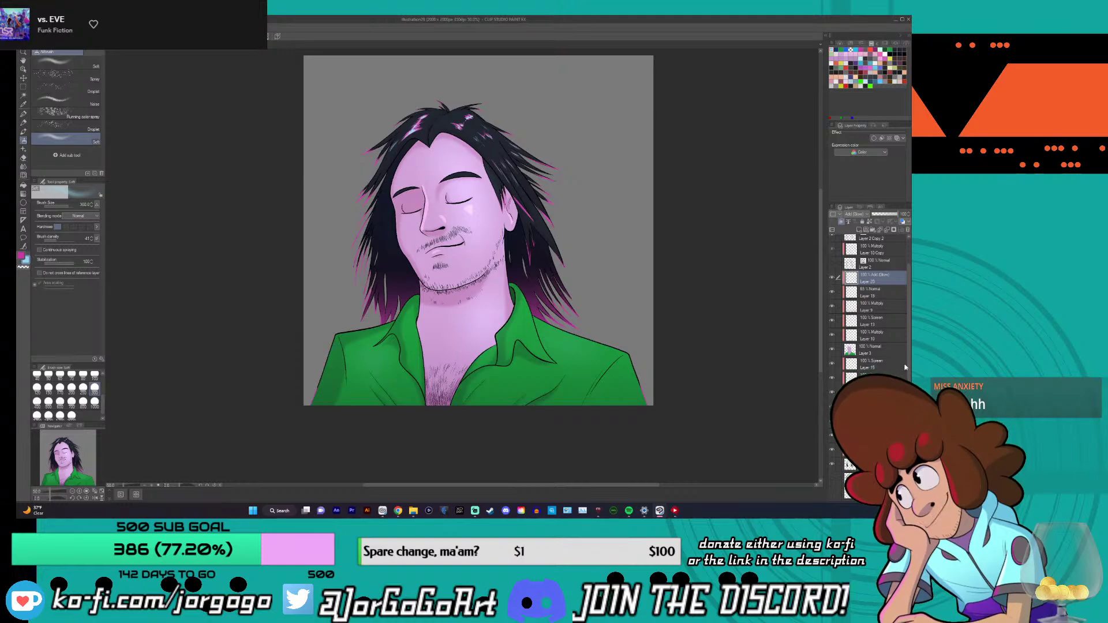
{"action": "scroll", "coordinate": [905, 367], "scroll_direction": "down", "scroll_amount": 3}
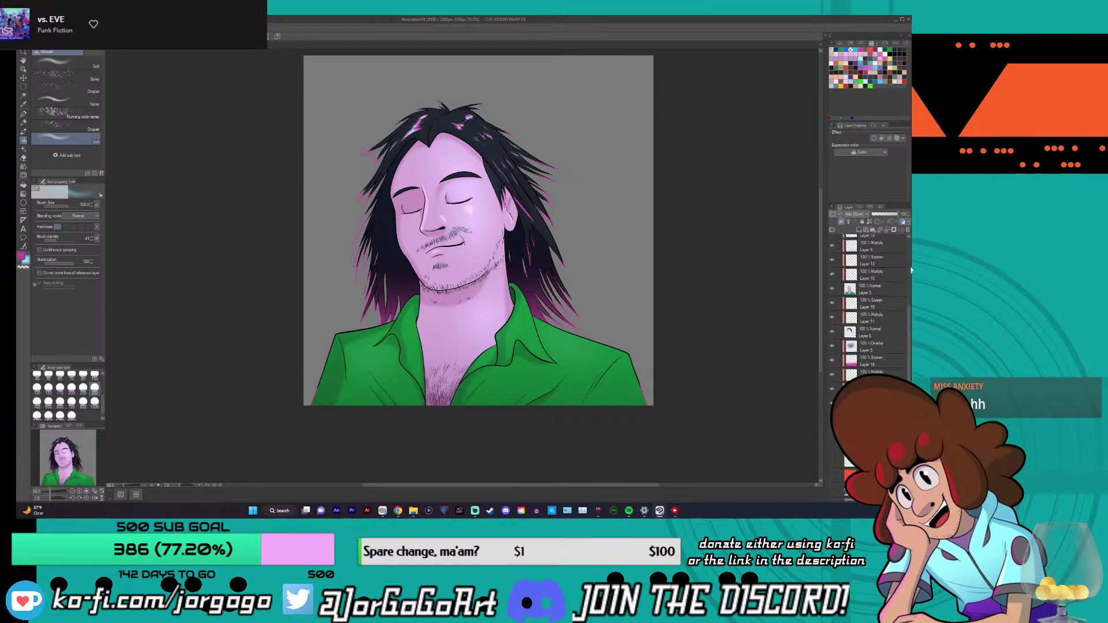
{"action": "scroll", "coordinate": [910, 308], "scroll_direction": "up", "scroll_amount": 1}
{"action": "scroll", "coordinate": [909, 306], "scroll_direction": "up", "scroll_amount": 3}
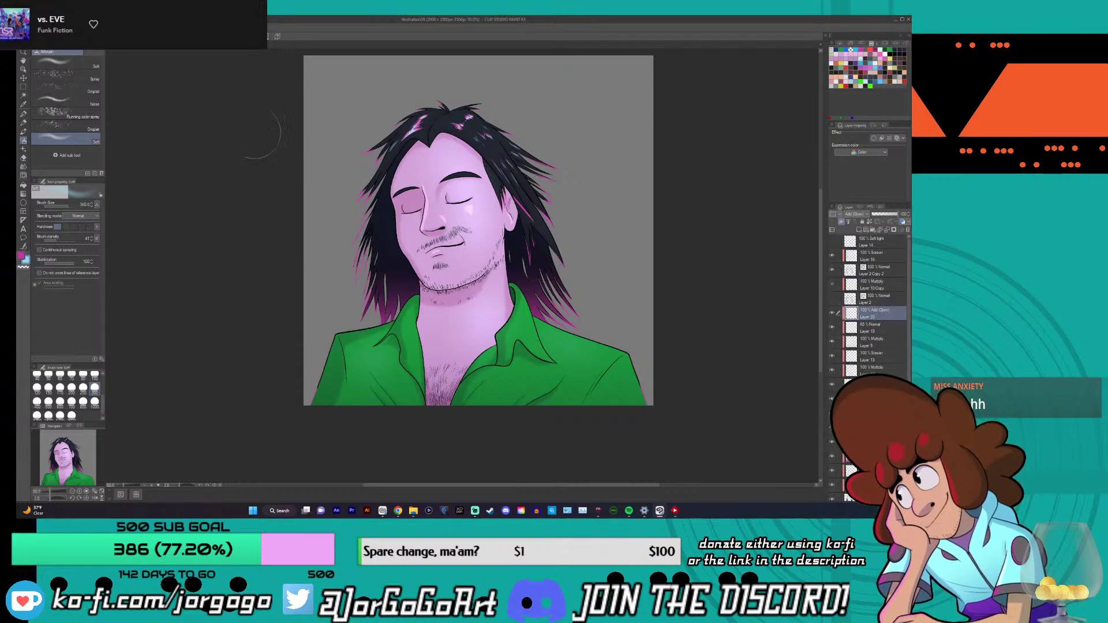
{"action": "left_click", "coordinate": [24, 27]}
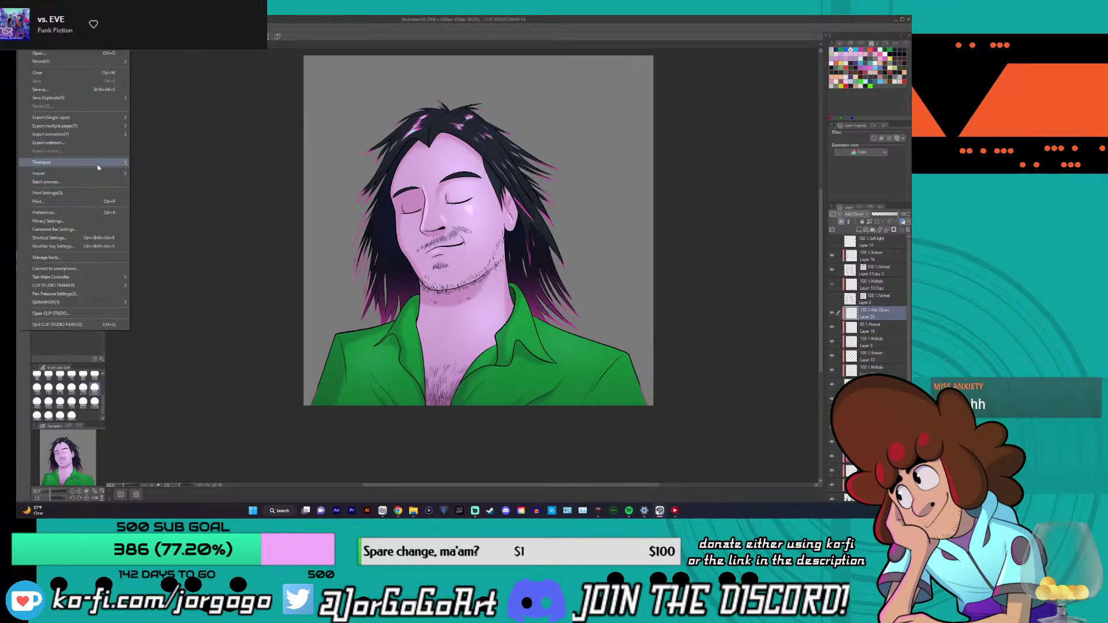
{"action": "mouse_move", "coordinate": [135, 119]}
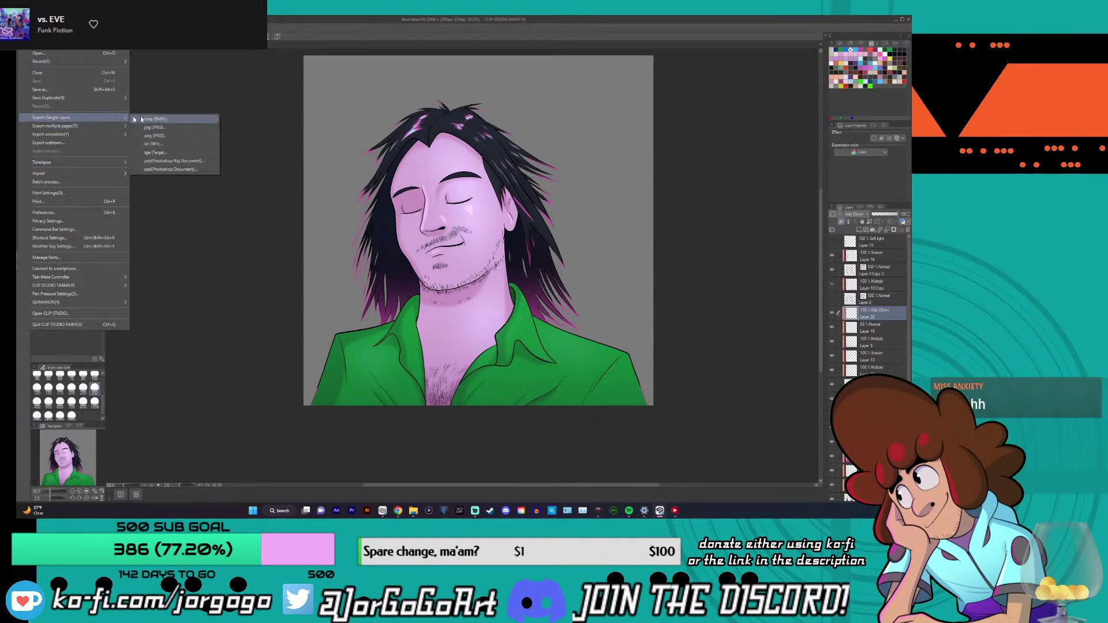
{"action": "left_click", "coordinate": [165, 136]}
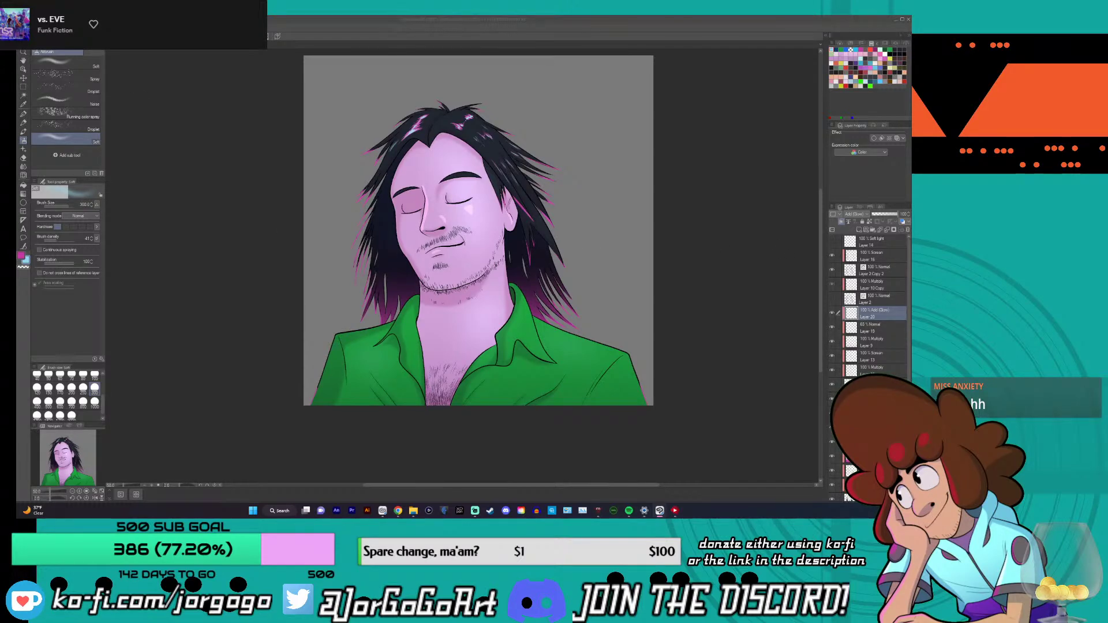
- Hide the grey background layer and export the portrait as a single-layer PNG using the current export settings
{"action": "scroll", "coordinate": [869, 312], "scroll_direction": "down", "scroll_amount": 2}
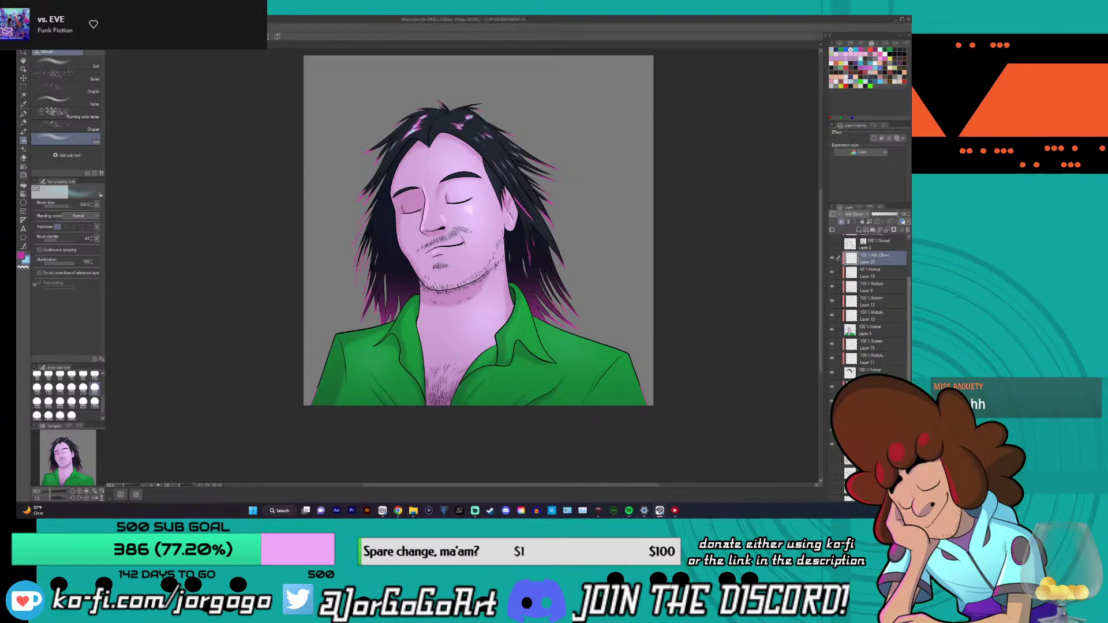
{"action": "scroll", "coordinate": [868, 306], "scroll_direction": "down", "scroll_amount": 2}
{"action": "left_click", "coordinate": [830, 492]}
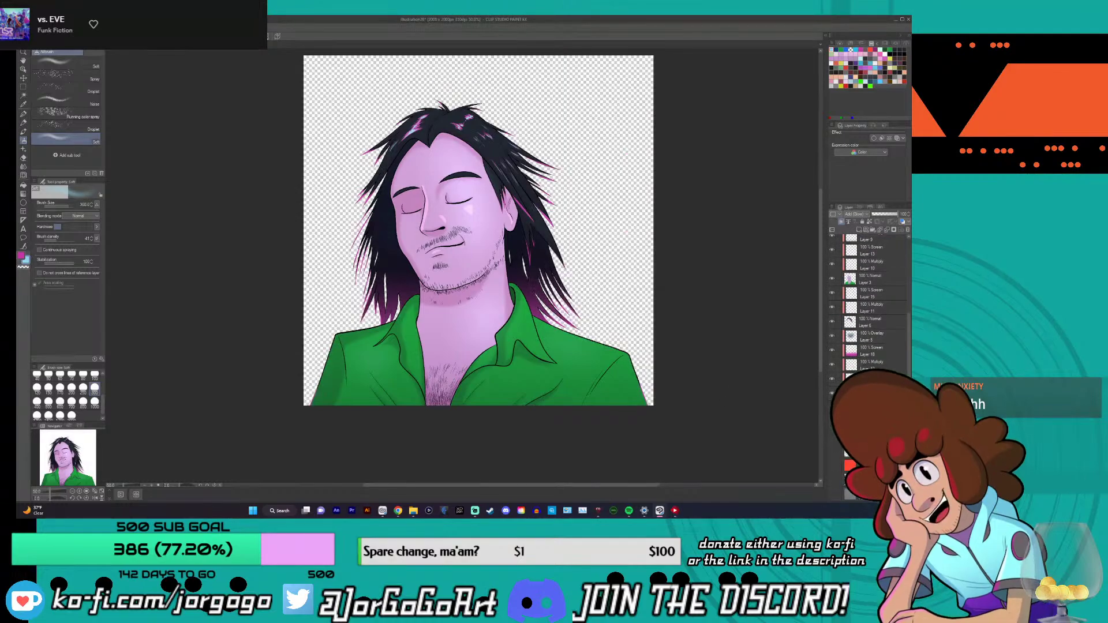
{"action": "left_click", "coordinate": [23, 43]}
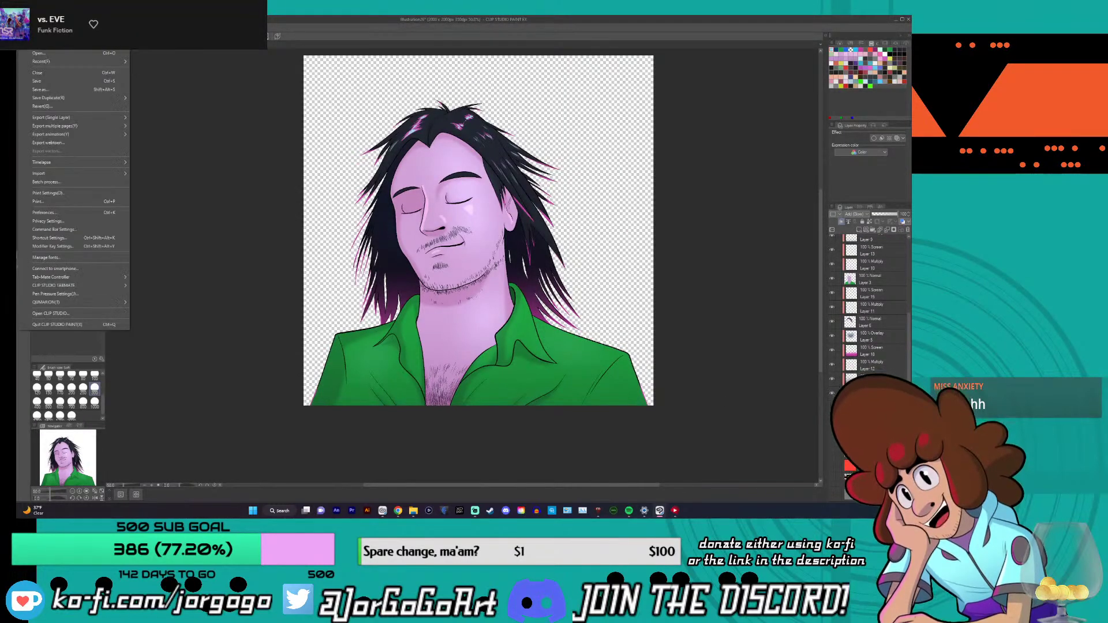
{"action": "mouse_move", "coordinate": [69, 119]}
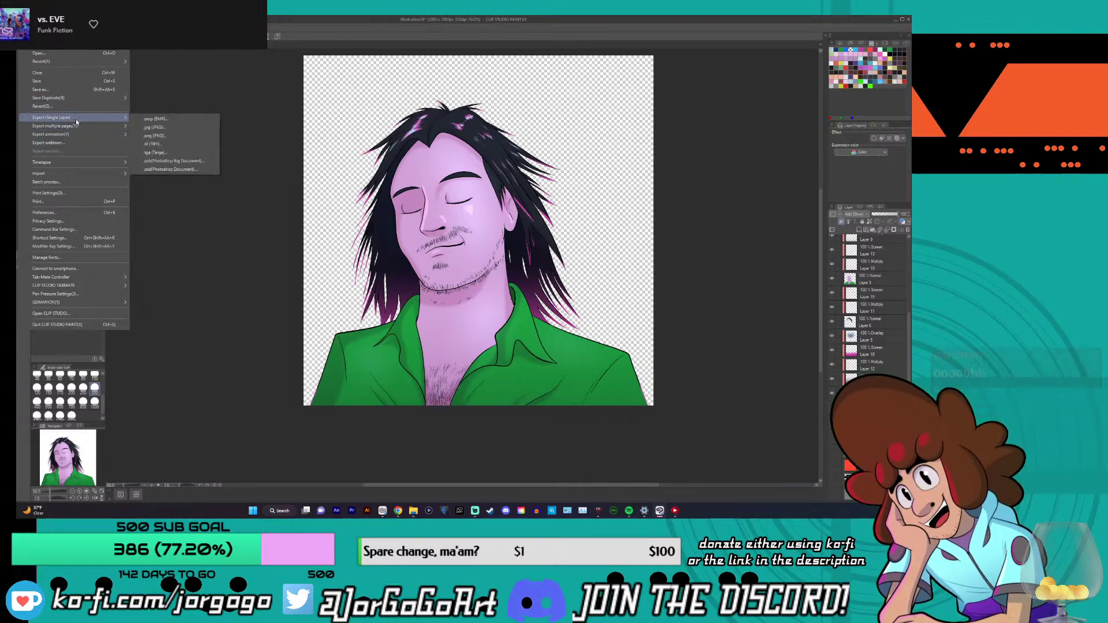
{"action": "left_click", "coordinate": [160, 135]}
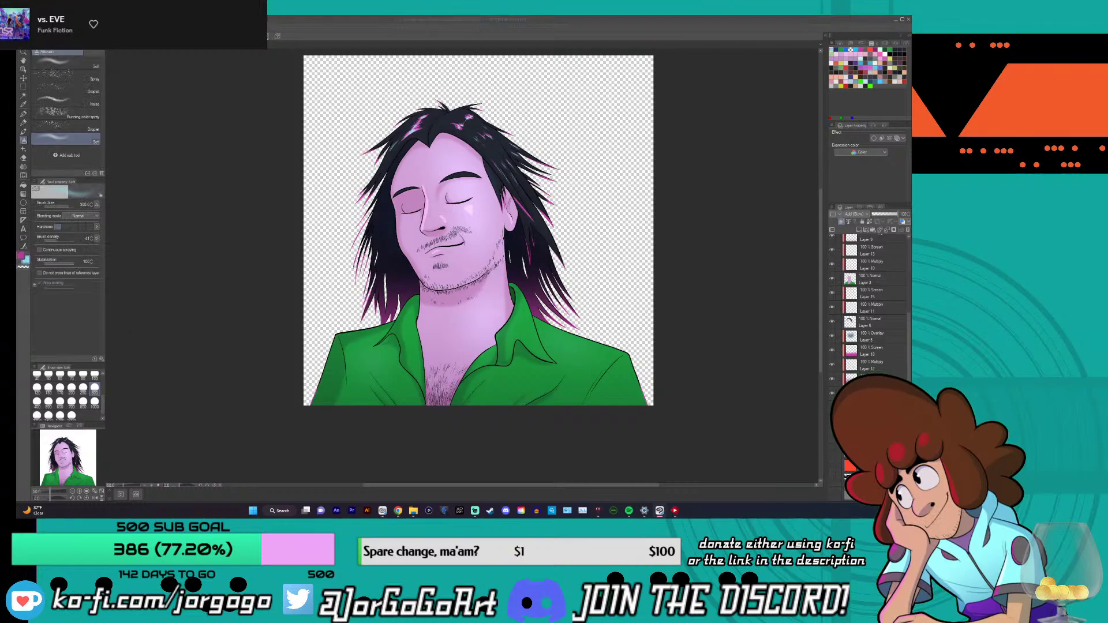
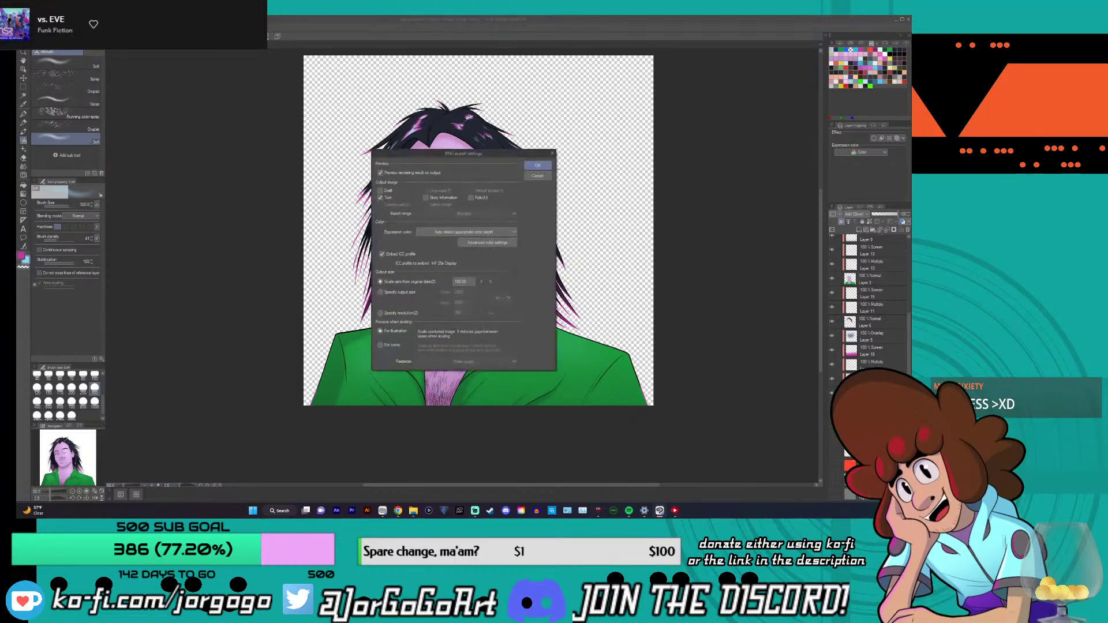
{"action": "left_click", "coordinate": [538, 165]}
{"action": "left_click", "coordinate": [551, 200]}
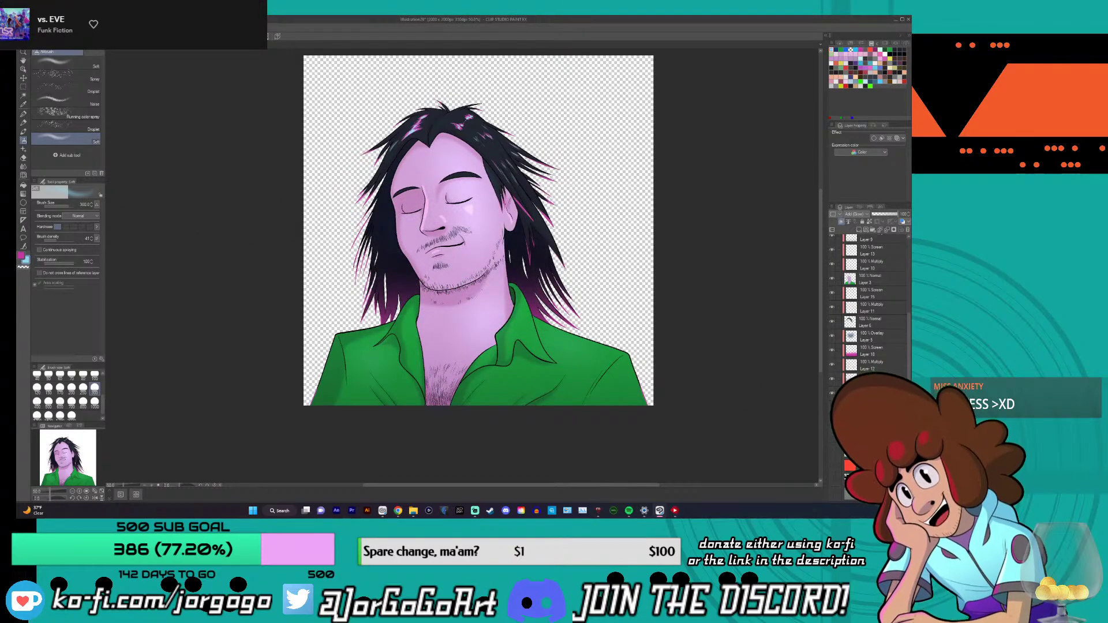
- Show the grey background again and hide the base colour layer of the skin and shirt
{"action": "left_click", "coordinate": [833, 493]}
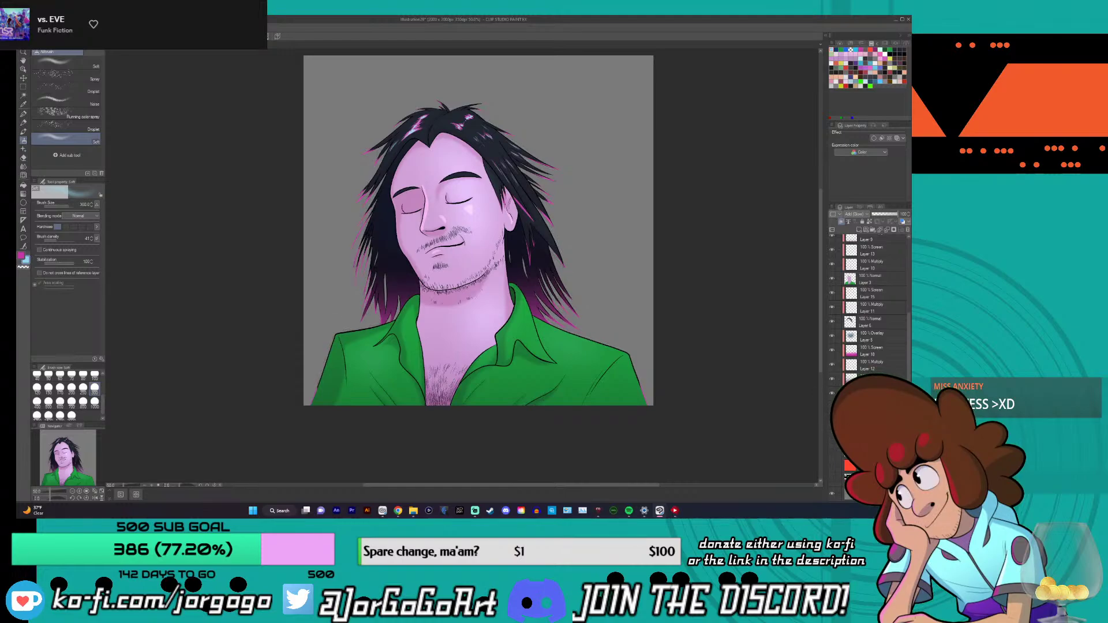
{"action": "scroll", "coordinate": [906, 318], "scroll_direction": "up", "scroll_amount": 5}
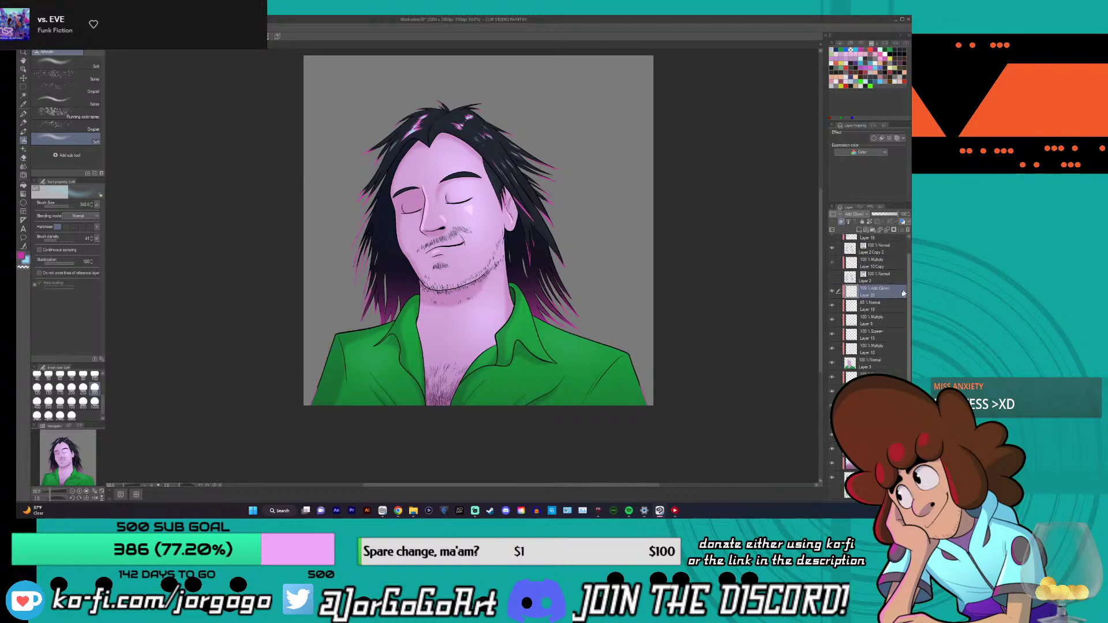
{"action": "left_click", "coordinate": [866, 362]}
{"action": "left_click", "coordinate": [832, 363]}
{"action": "left_click", "coordinate": [832, 362]}
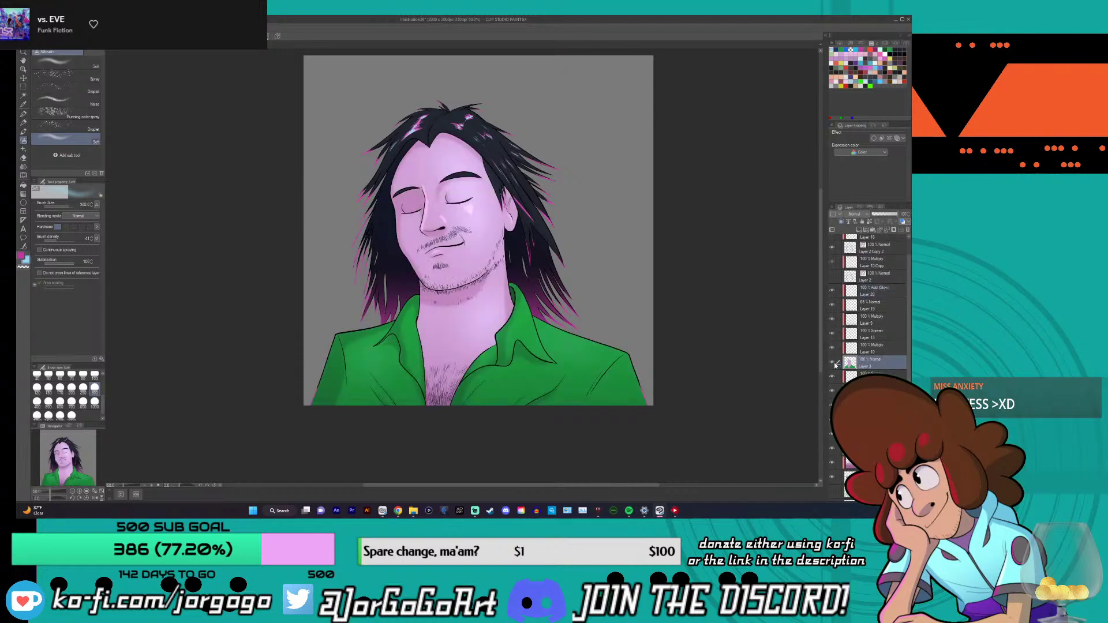
{"action": "left_click", "coordinate": [833, 362]}
{"action": "scroll", "coordinate": [835, 346], "scroll_direction": "down", "scroll_amount": 1}
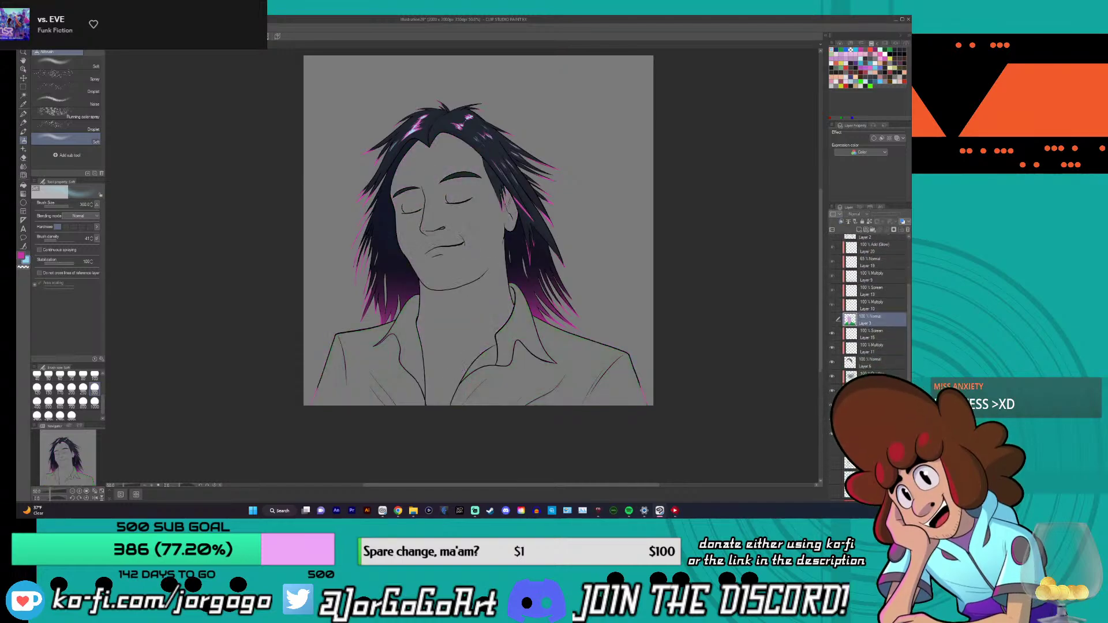
- Show the rough sketch layer with the open eyes and smile, and lower its opacity to a faint guide
{"action": "left_click", "coordinate": [837, 456]}
{"action": "left_click", "coordinate": [838, 457]}
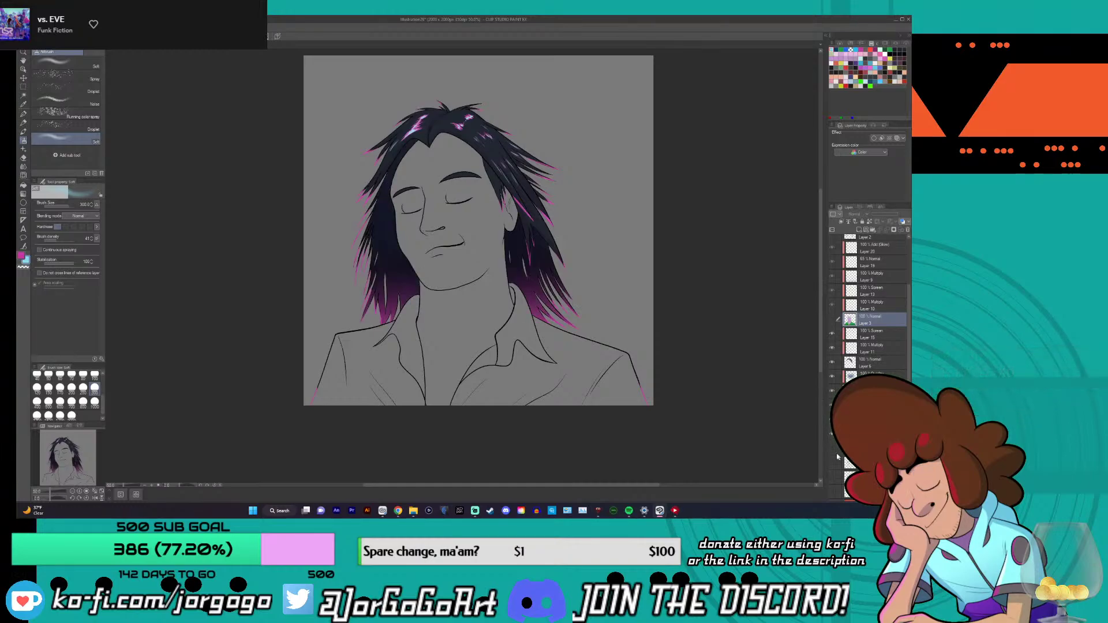
{"action": "left_click", "coordinate": [833, 462]}
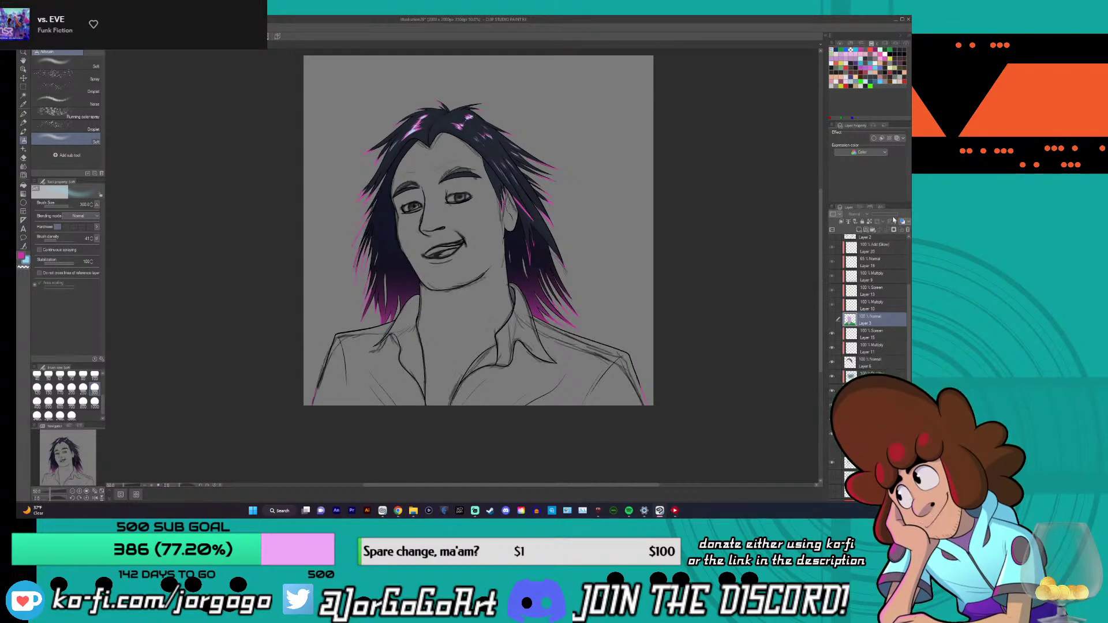
{"action": "left_click", "coordinate": [866, 449]}
{"action": "left_click", "coordinate": [866, 462]}
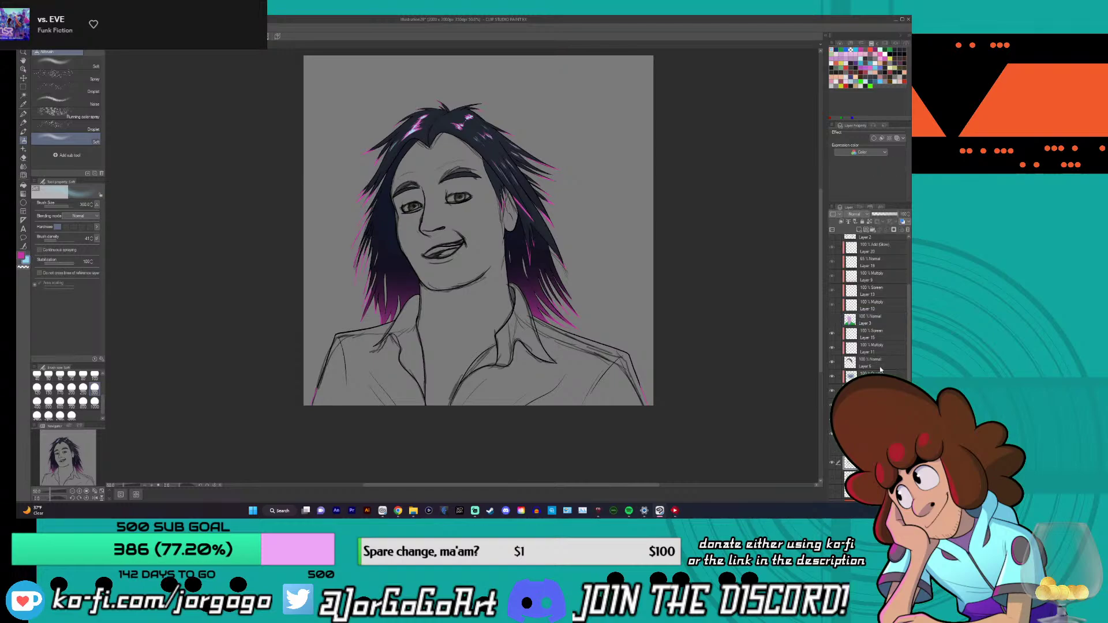
{"action": "left_click_drag", "start_coordinate": [886, 216], "coordinate": [883, 216]}
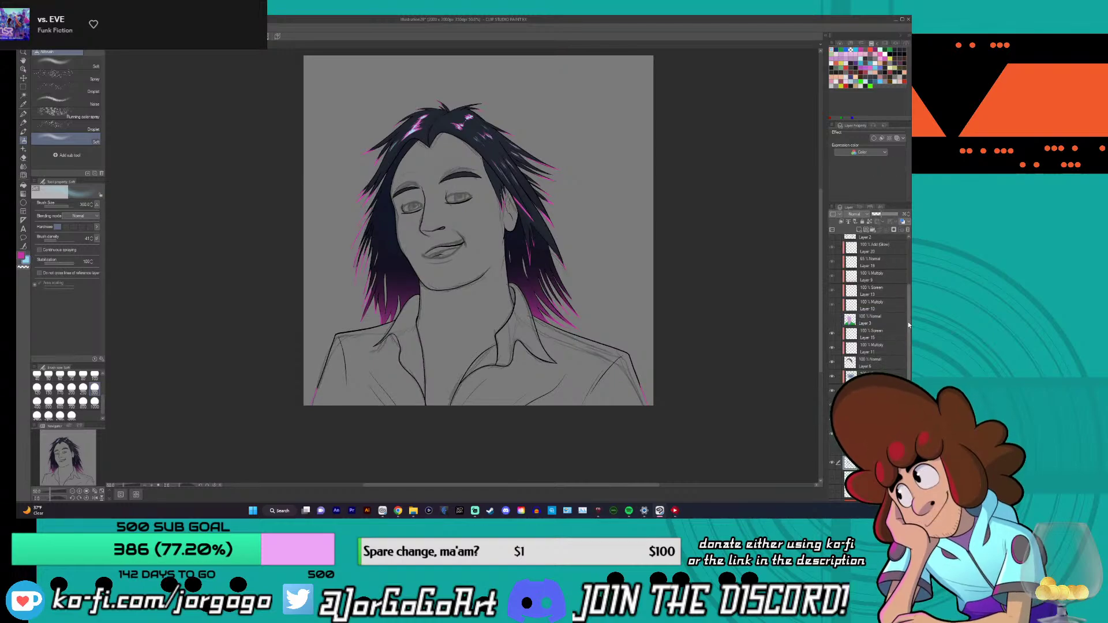
- Duplicate the visible line-art layer and move the copy to the top of the layer stack
{"action": "scroll", "coordinate": [878, 307], "scroll_direction": "up", "scroll_amount": 3}
{"action": "left_click", "coordinate": [875, 301]}
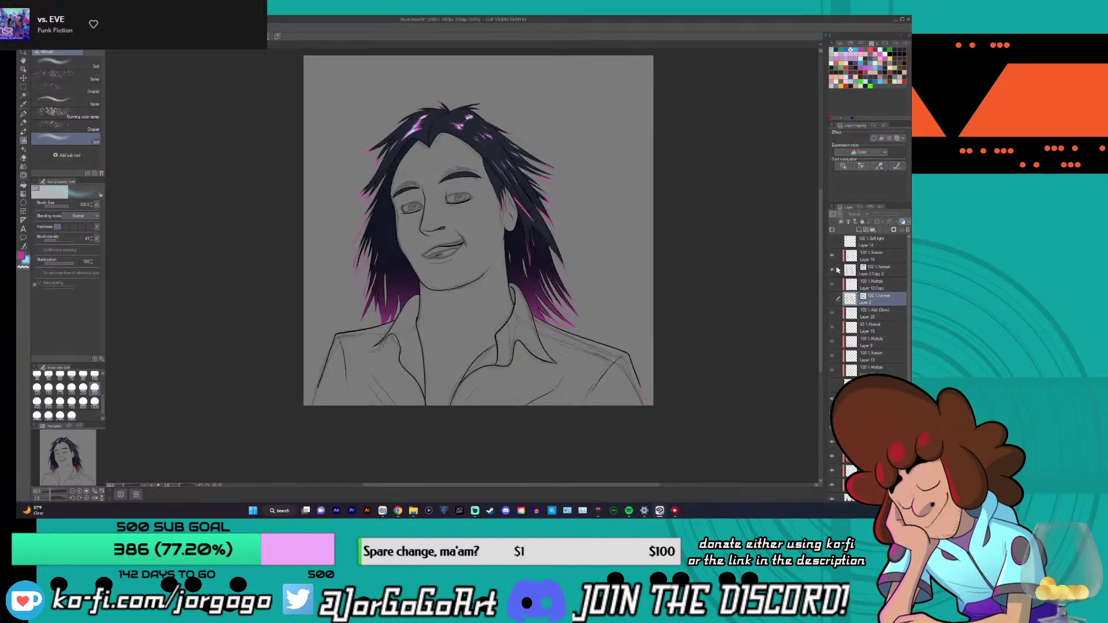
{"action": "left_click", "coordinate": [890, 271]}
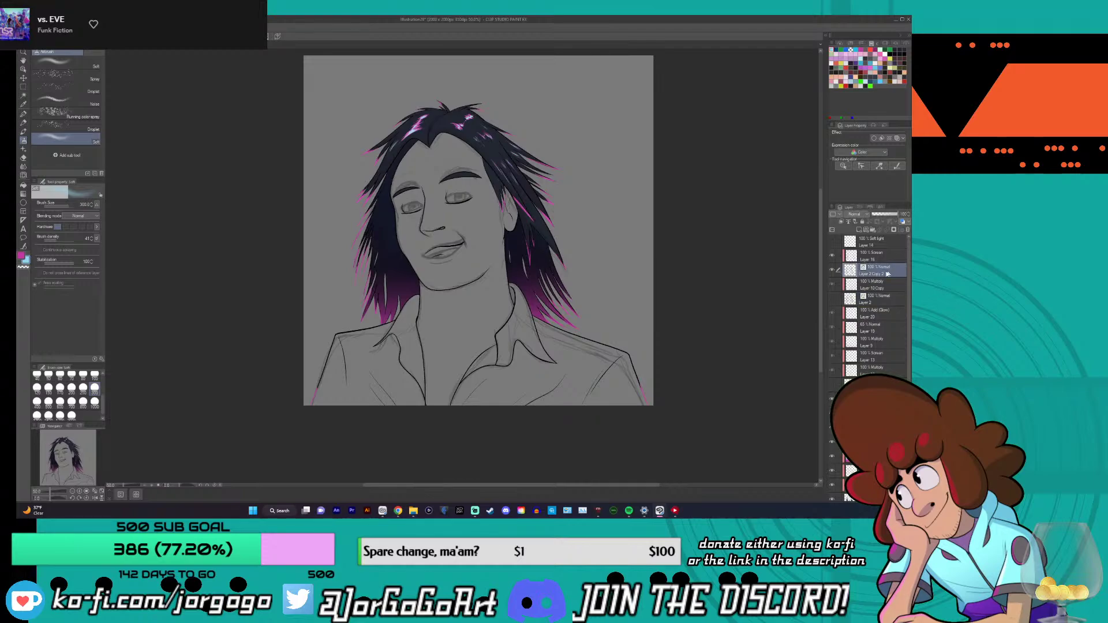
{"action": "key", "text": "ctrl+c"}
{"action": "key", "text": "ctrl+v"}
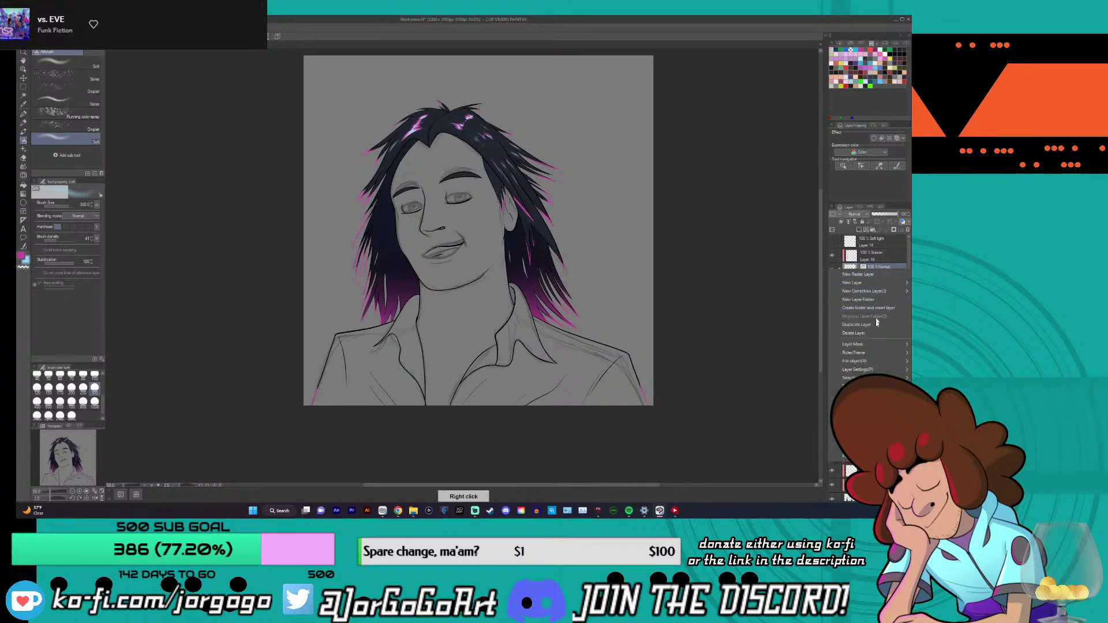
{"action": "left_click_drag", "start_coordinate": [875, 271], "coordinate": [874, 238]}
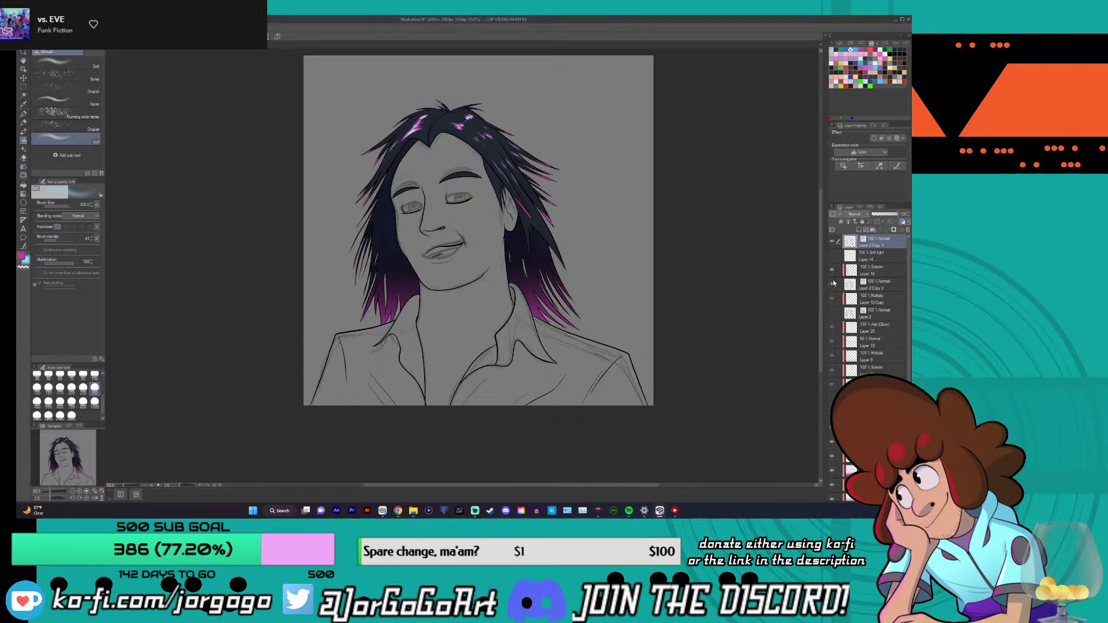
- Hide the duplicated line art and toggle the lower line-art layers to check them, leaving the original line art shown
{"action": "left_click", "coordinate": [833, 242]}
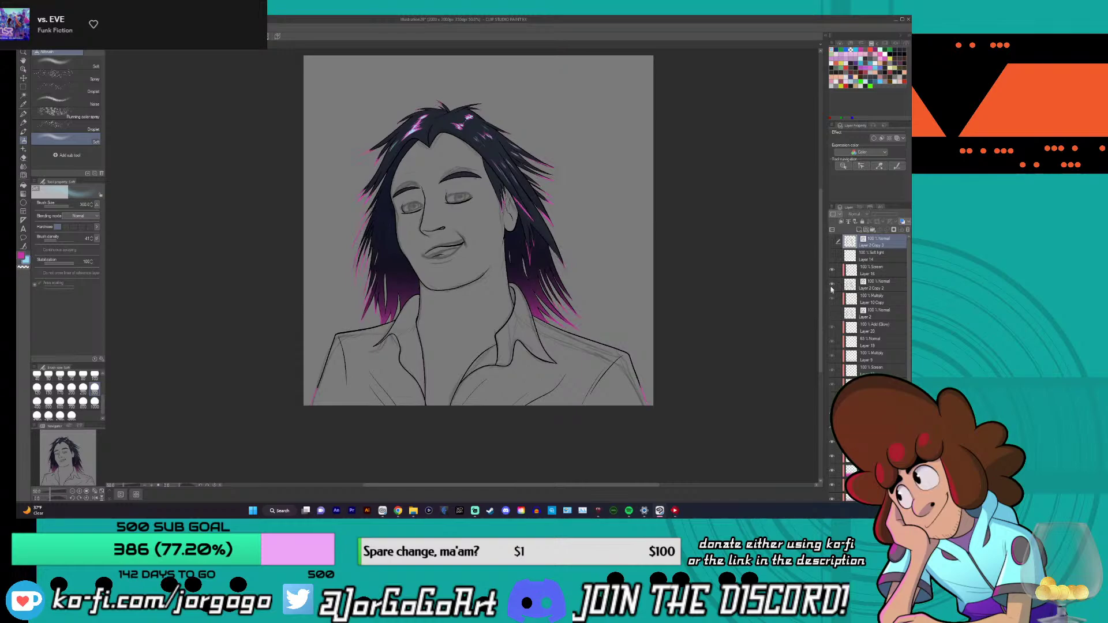
{"action": "left_click", "coordinate": [833, 311]}
{"action": "left_click", "coordinate": [833, 311]}
{"action": "left_click", "coordinate": [833, 312]}
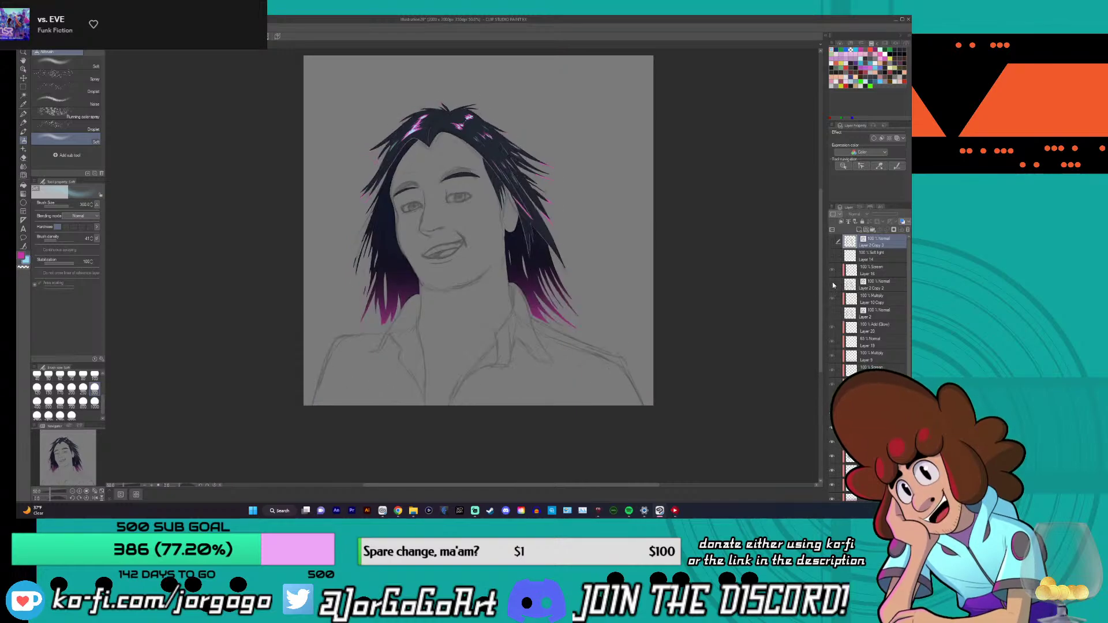
{"action": "left_click", "coordinate": [833, 284]}
{"action": "left_click", "coordinate": [833, 284]}
{"action": "left_click", "coordinate": [832, 284]}
- Select the original line-art layer and choose the Real G-Pen for inking the face over the sketch
{"action": "left_click", "coordinate": [879, 288]}
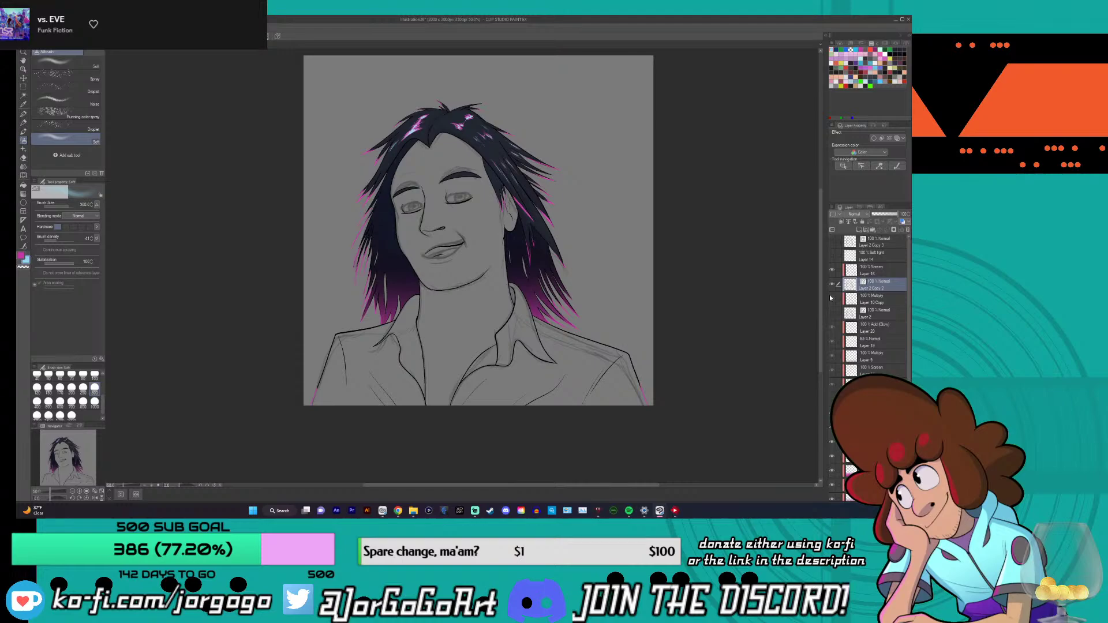
{"action": "key", "text": "ctrl+alt+0"}
{"action": "key", "text": "p"}
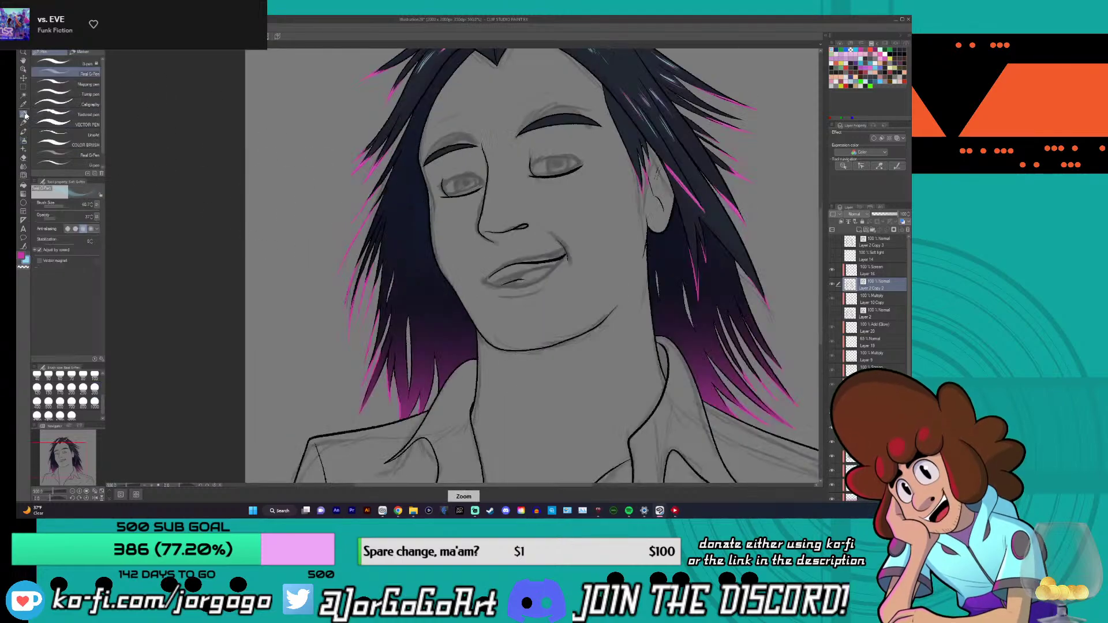
- Choose the inking pen preset listed below VECTOR PEN and sample the dark outline colour from the eye linework
{"action": "left_click", "coordinate": [69, 135]}
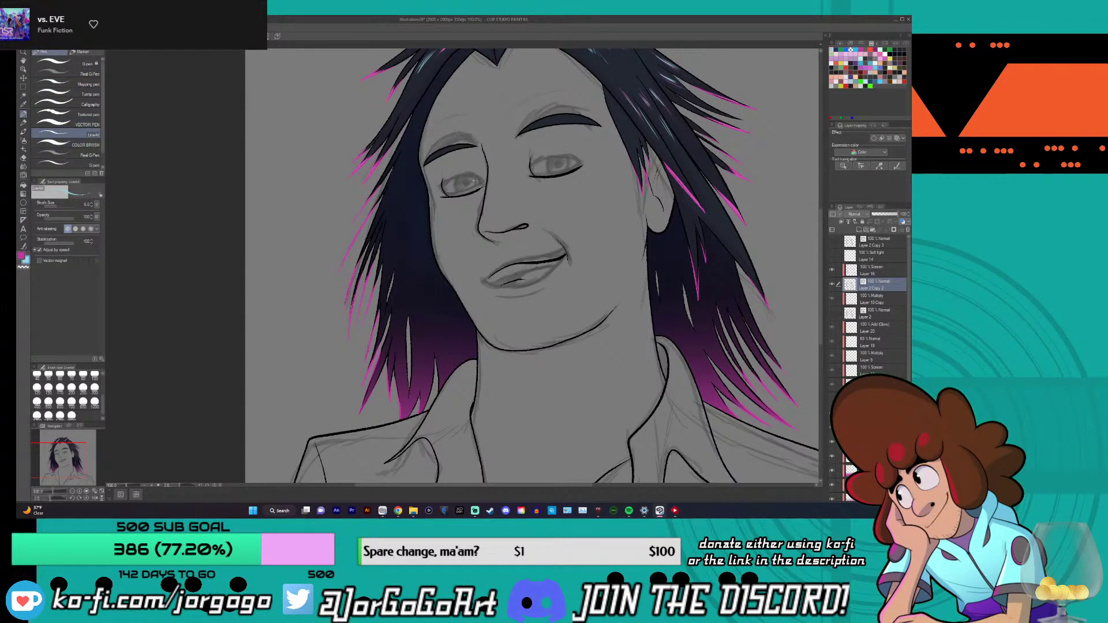
{"action": "scroll", "coordinate": [471, 185], "scroll_direction": "up", "scroll_amount": 3}
{"action": "scroll", "coordinate": [462, 206], "scroll_direction": "up", "scroll_amount": 2}
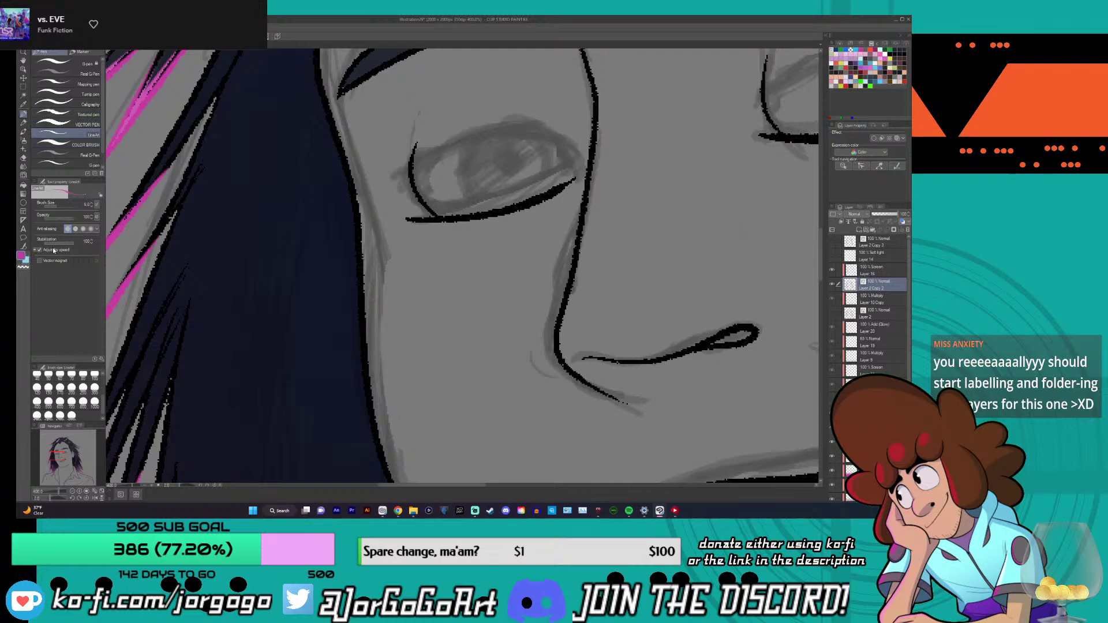
{"action": "left_click", "coordinate": [840, 44]}
{"action": "left_click", "coordinate": [790, 141], "text": "alt"}
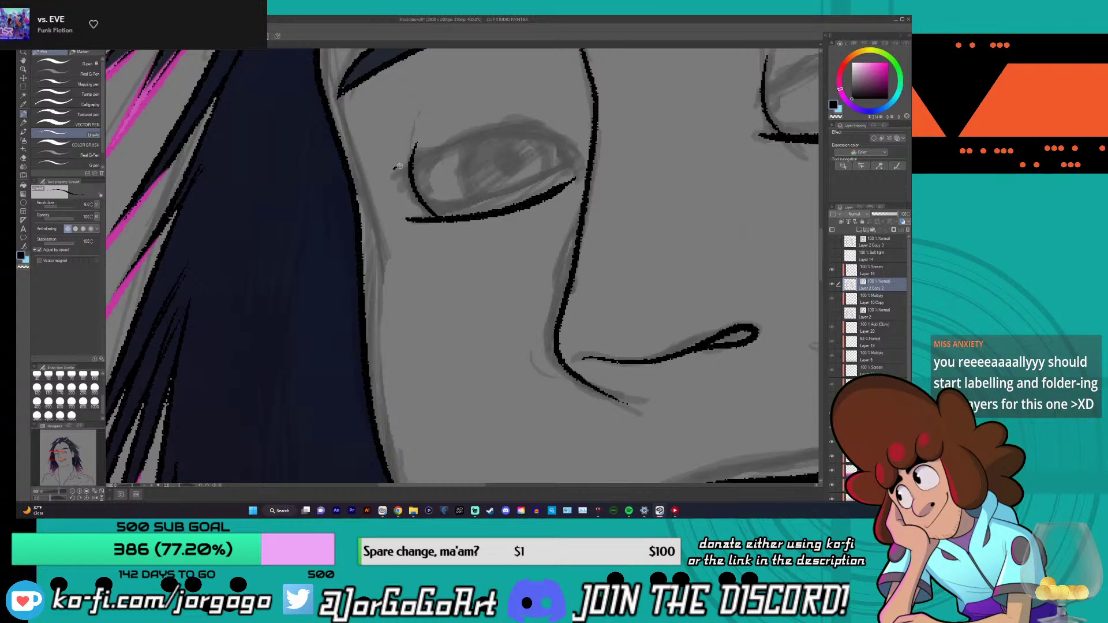
- Try to ink the upper eyelid line over the sketched eye beside the dark hair, undoing each stroke
{"action": "mouse_move", "coordinate": [415, 157]}
{"action": "left_mouse_down"}
{"action": "mouse_move", "coordinate": [491, 133]}
{"action": "mouse_move", "coordinate": [551, 133]}
{"action": "left_mouse_up"}
{"action": "key", "text": "ctrl+z"}
{"action": "mouse_move", "coordinate": [435, 149]}
{"action": "left_mouse_down"}
{"action": "mouse_move", "coordinate": [519, 126]}
{"action": "mouse_move", "coordinate": [557, 133]}
{"action": "left_mouse_up"}
{"action": "key", "text": "ctrl+z"}
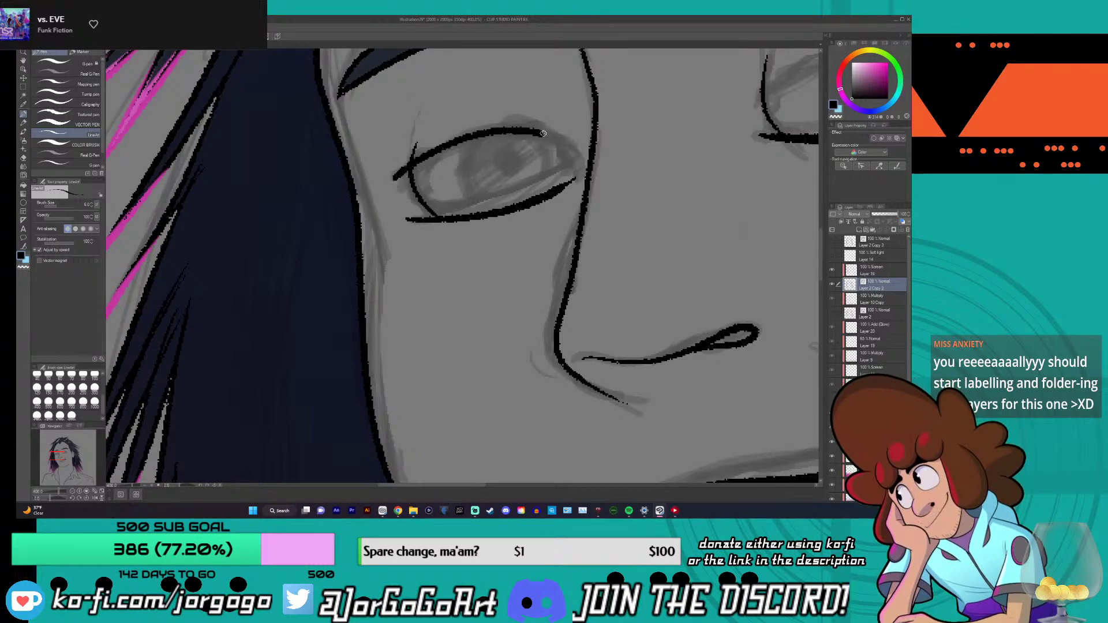
{"action": "key", "text": "ctrl+z"}
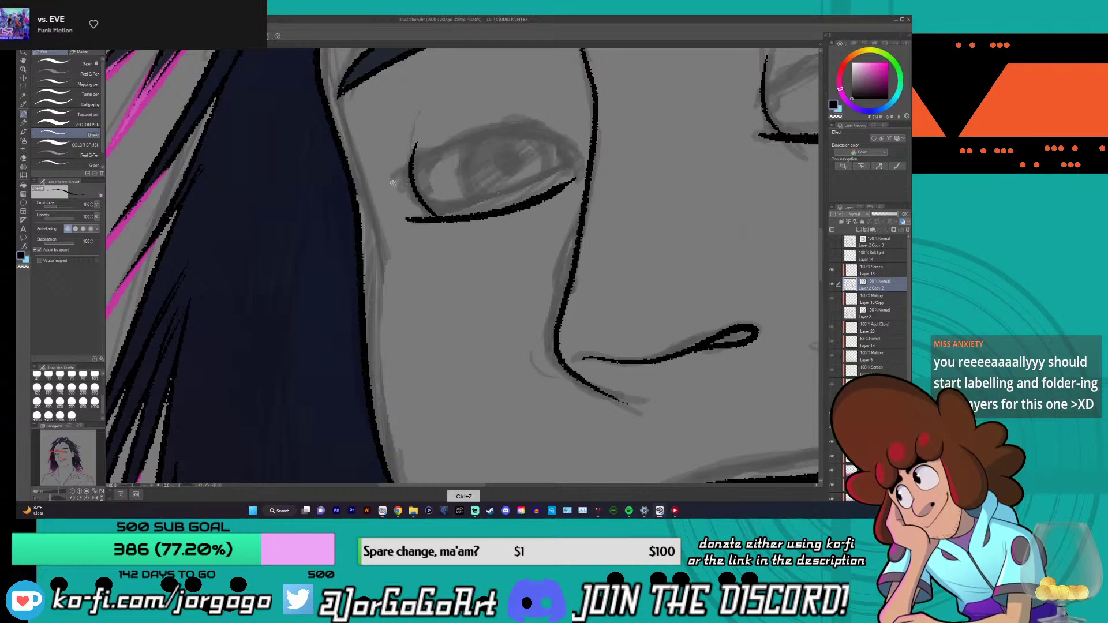
{"action": "mouse_move", "coordinate": [392, 183]}
{"action": "left_mouse_down"}
{"action": "mouse_move", "coordinate": [500, 130]}
{"action": "mouse_move", "coordinate": [582, 153]}
{"action": "left_mouse_up"}
{"action": "key", "text": "ctrl+z"}
- Bring the whole portrait into view and toggle the active line-art layer's visibility off and on
{"action": "scroll", "coordinate": [66, 396], "scroll_direction": "up", "scroll_amount": 5}
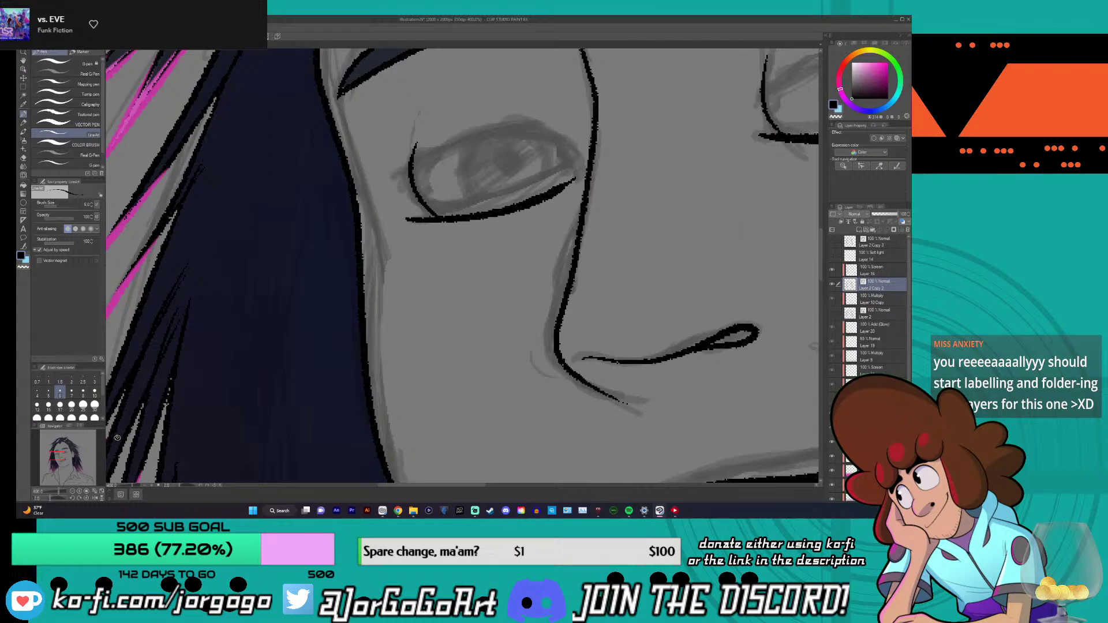
{"action": "scroll", "coordinate": [117, 438], "scroll_direction": "down", "scroll_amount": 10}
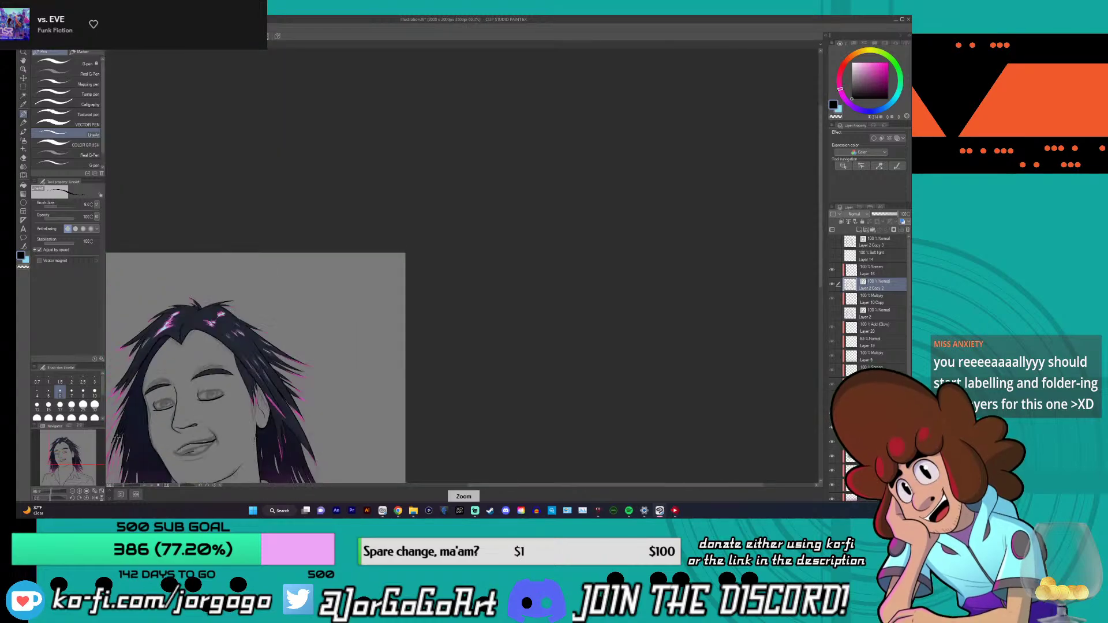
{"action": "scroll", "coordinate": [255, 280], "scroll_direction": "down", "scroll_amount": 5}
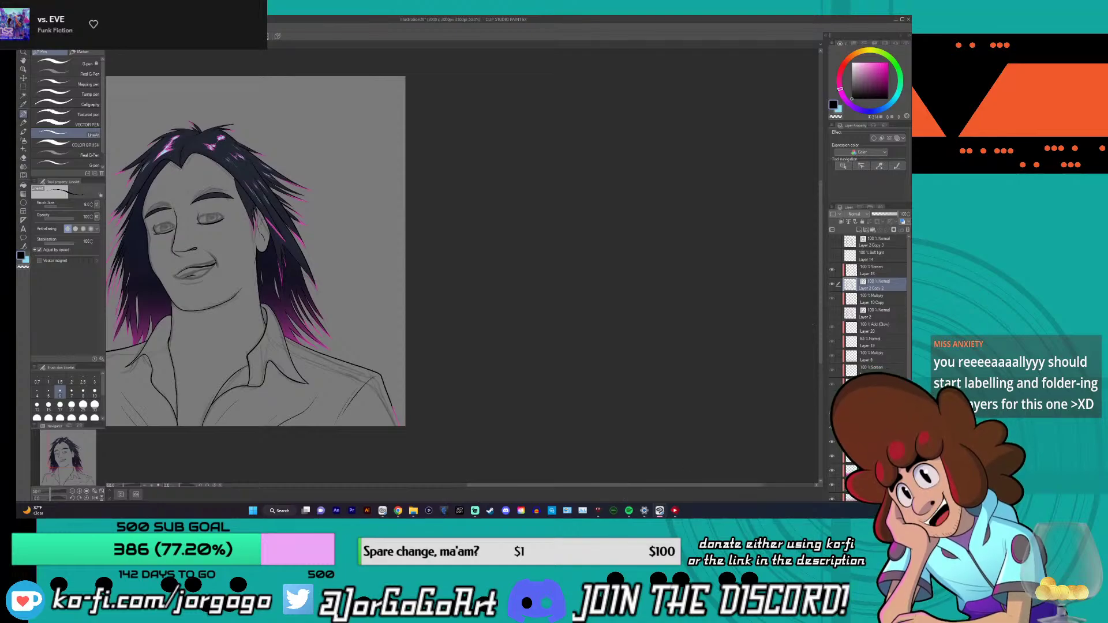
{"action": "left_click_drag", "start_coordinate": [566, 486], "coordinate": [447, 485]}
{"action": "scroll", "coordinate": [908, 315], "scroll_direction": "down", "scroll_amount": 1}
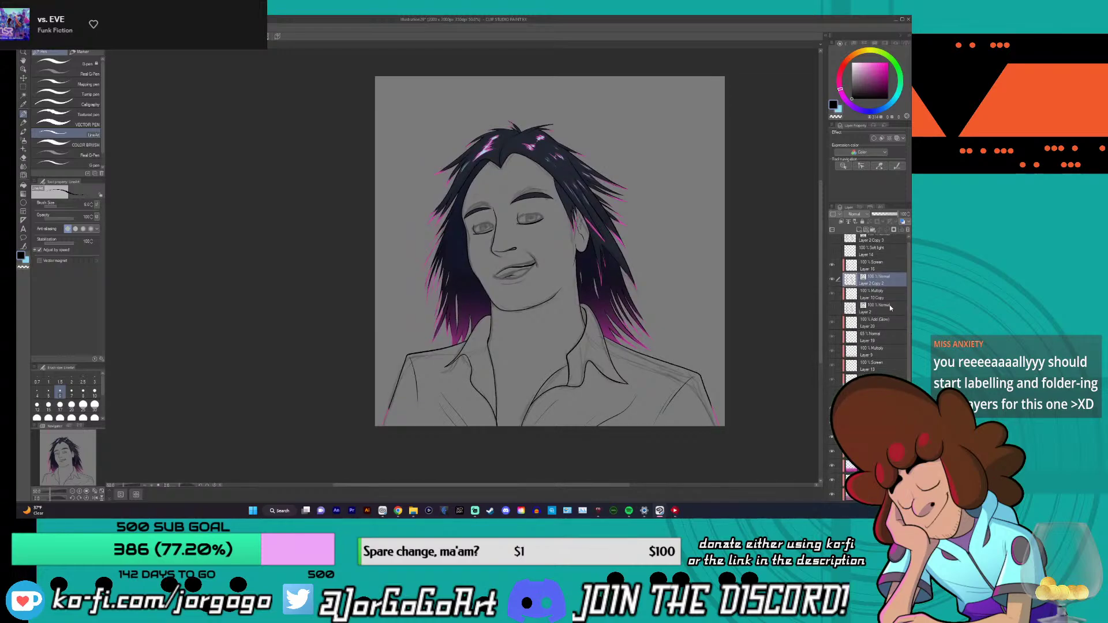
{"action": "left_click", "coordinate": [832, 280]}
{"action": "left_click", "coordinate": [832, 280]}
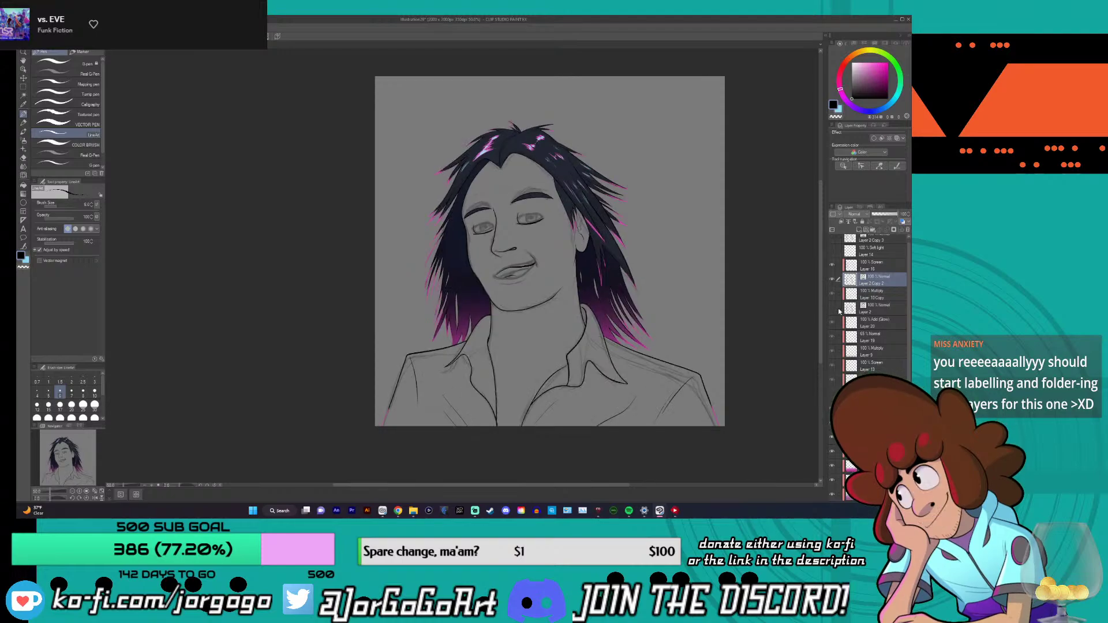
- Toggle the flat-colour layer and the sketch layer lower in the stack to check which portrait parts they hold
{"action": "left_click", "coordinate": [834, 395]}
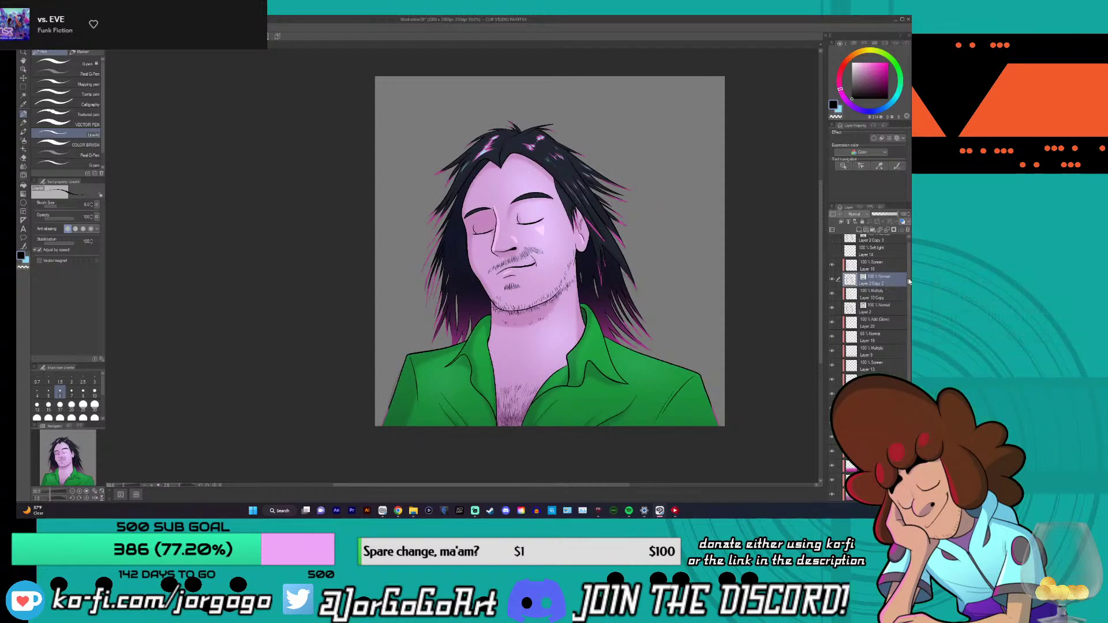
{"action": "scroll", "coordinate": [877, 288], "scroll_direction": "up", "scroll_amount": 1}
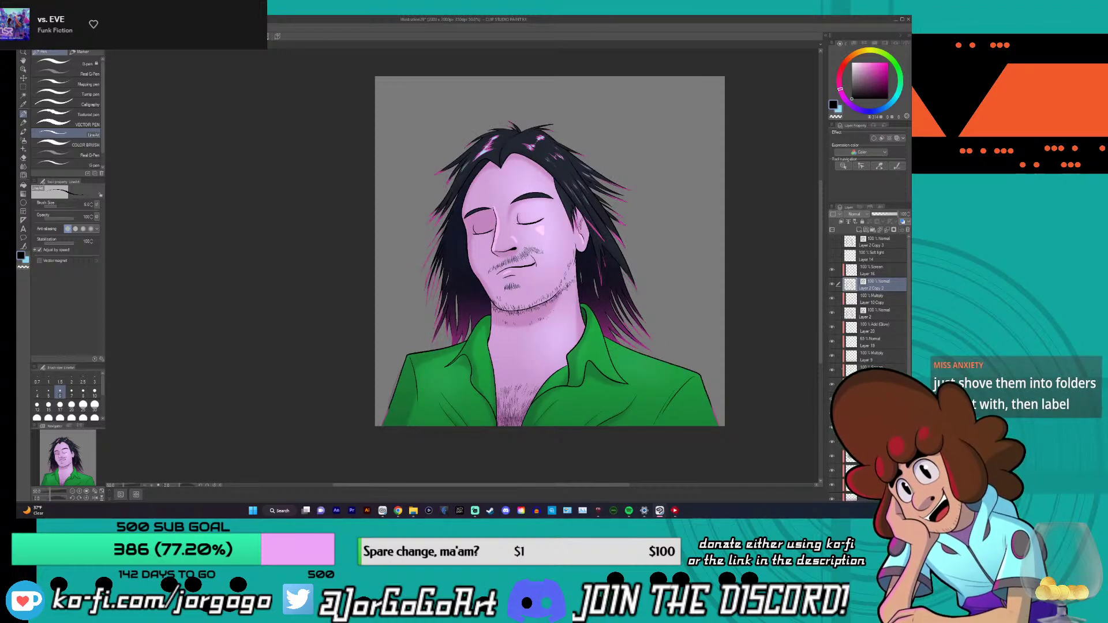
{"action": "left_click", "coordinate": [832, 414]}
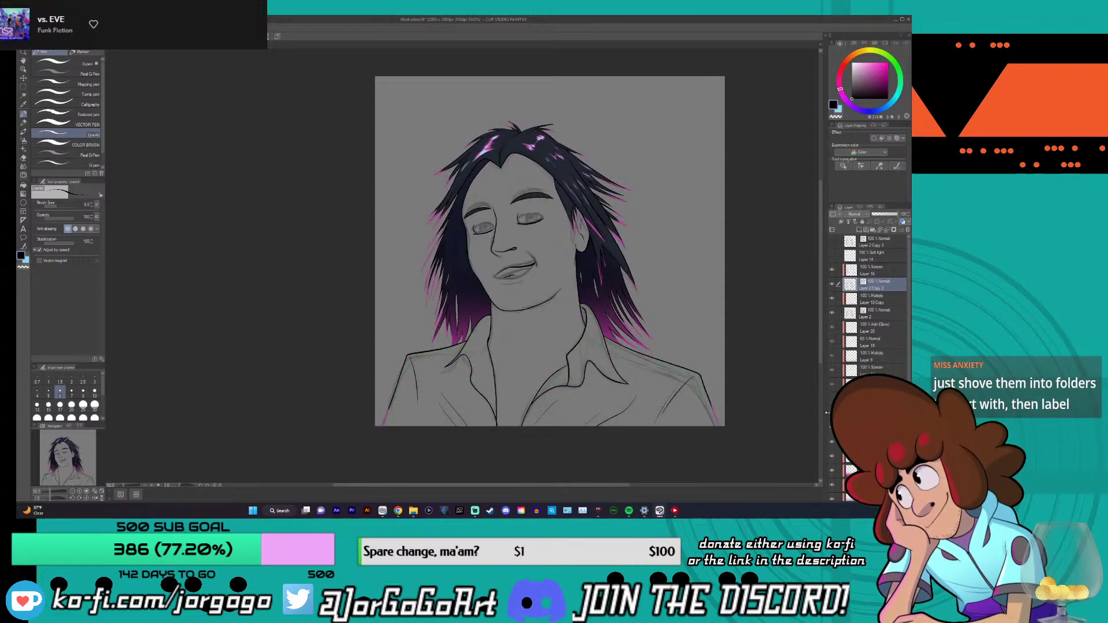
{"action": "scroll", "coordinate": [868, 306], "scroll_direction": "down", "scroll_amount": 2}
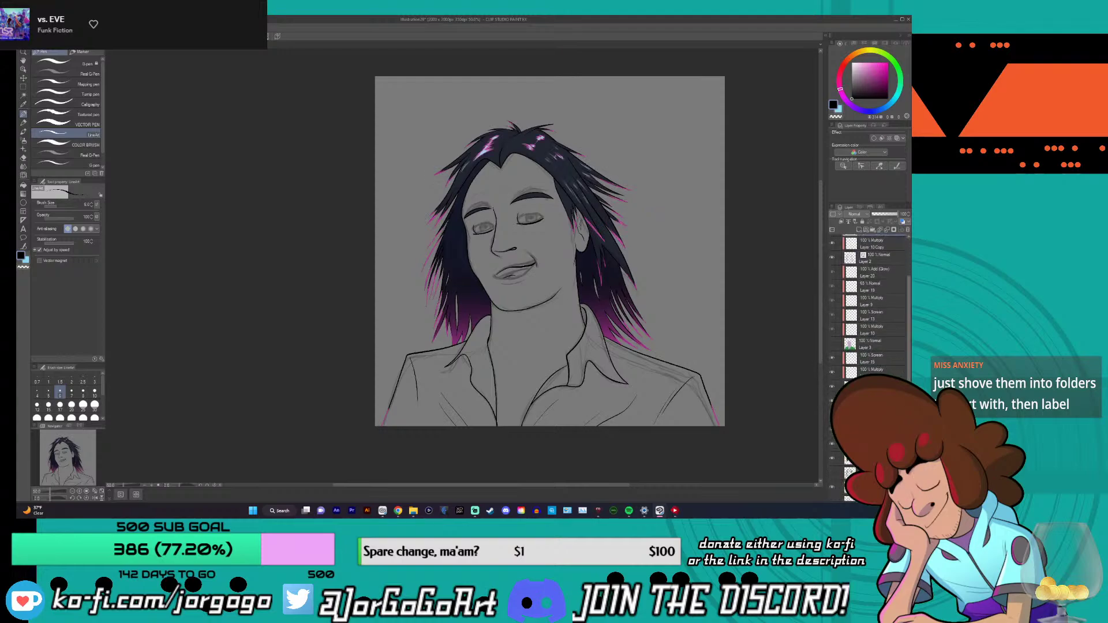
{"action": "scroll", "coordinate": [869, 306], "scroll_direction": "down", "scroll_amount": 1}
{"action": "left_click", "coordinate": [831, 465]}
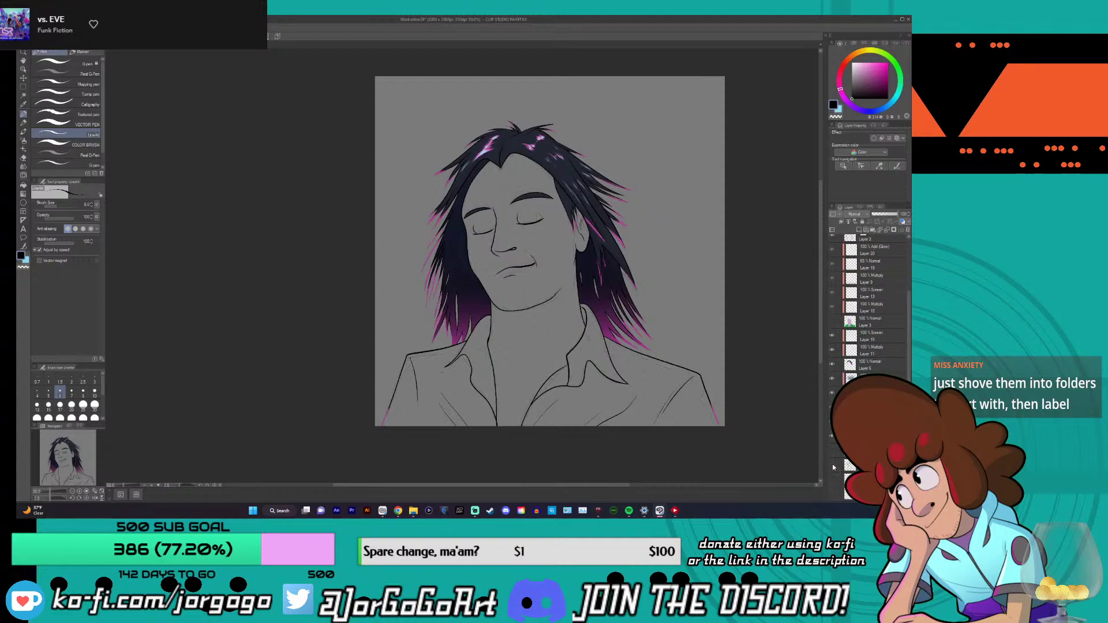
{"action": "left_click", "coordinate": [832, 465]}
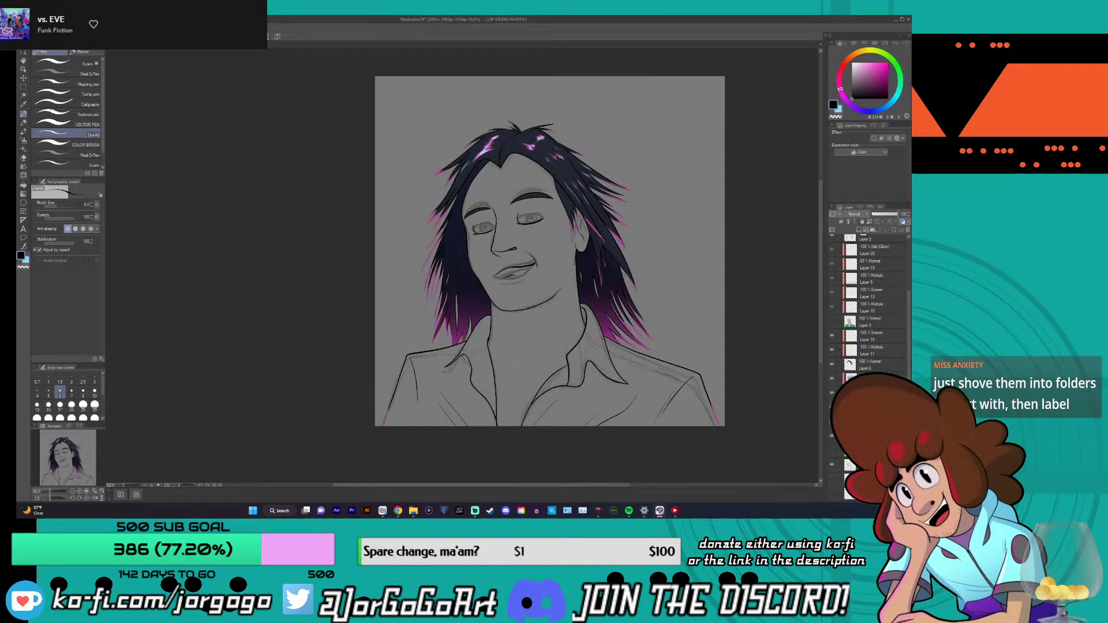
- Create a new layer folder and place it directly above the uppermost Screen layer in the stack
{"action": "left_click", "coordinate": [838, 360]}
{"action": "left_click_drag", "start_coordinate": [839, 359], "coordinate": [845, 241]}
{"action": "scroll", "coordinate": [911, 306], "scroll_direction": "up", "scroll_amount": 5}
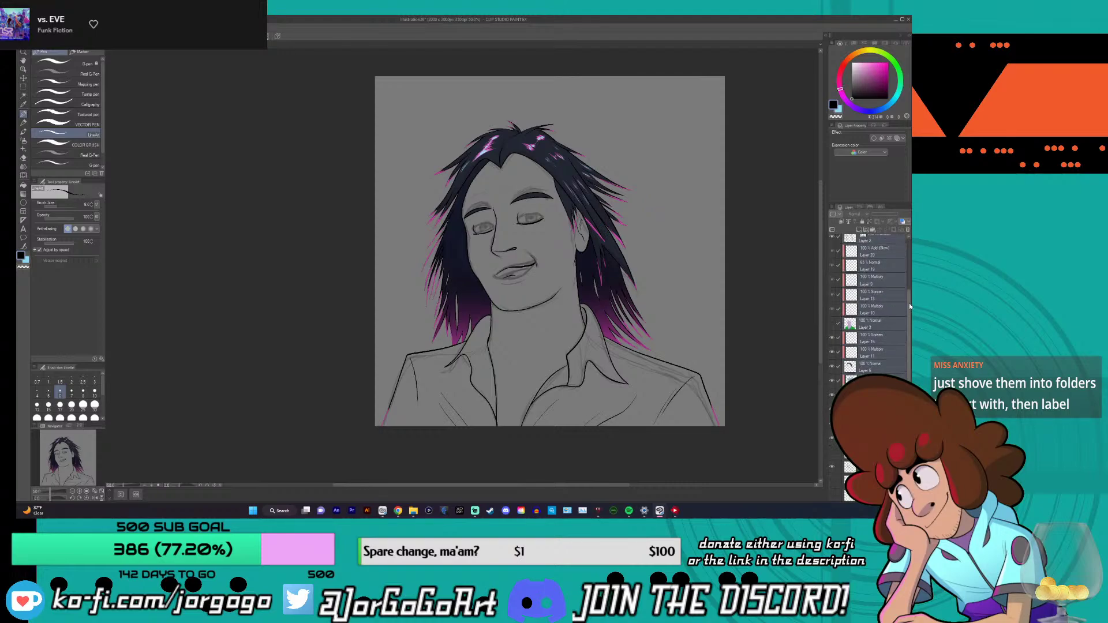
{"action": "left_click_drag", "start_coordinate": [841, 301], "coordinate": [841, 270]}
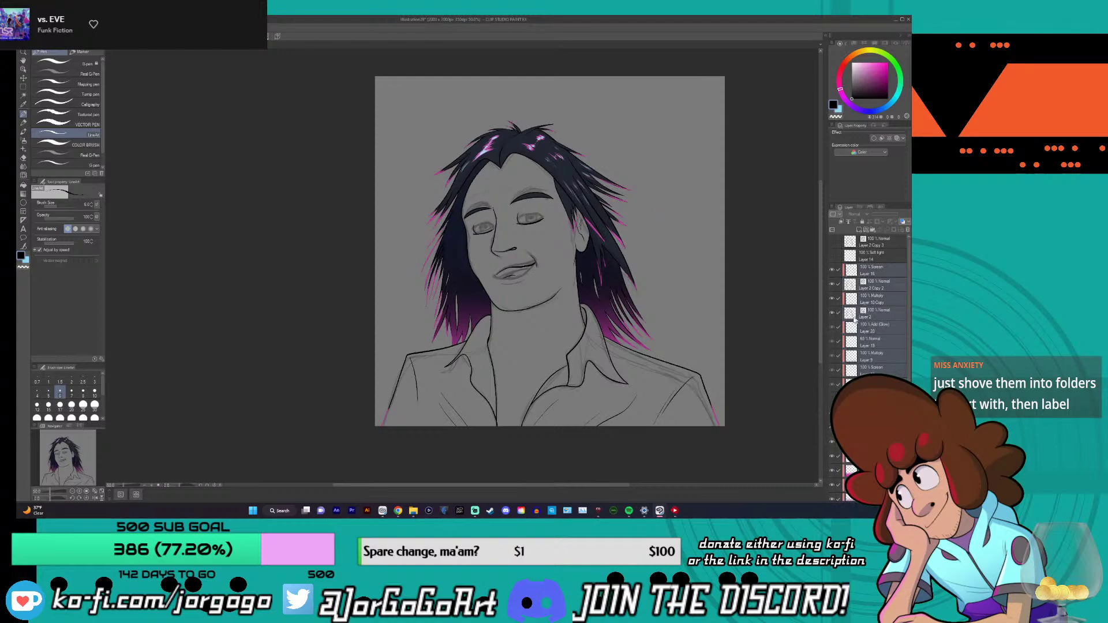
{"action": "left_click", "coordinate": [873, 230]}
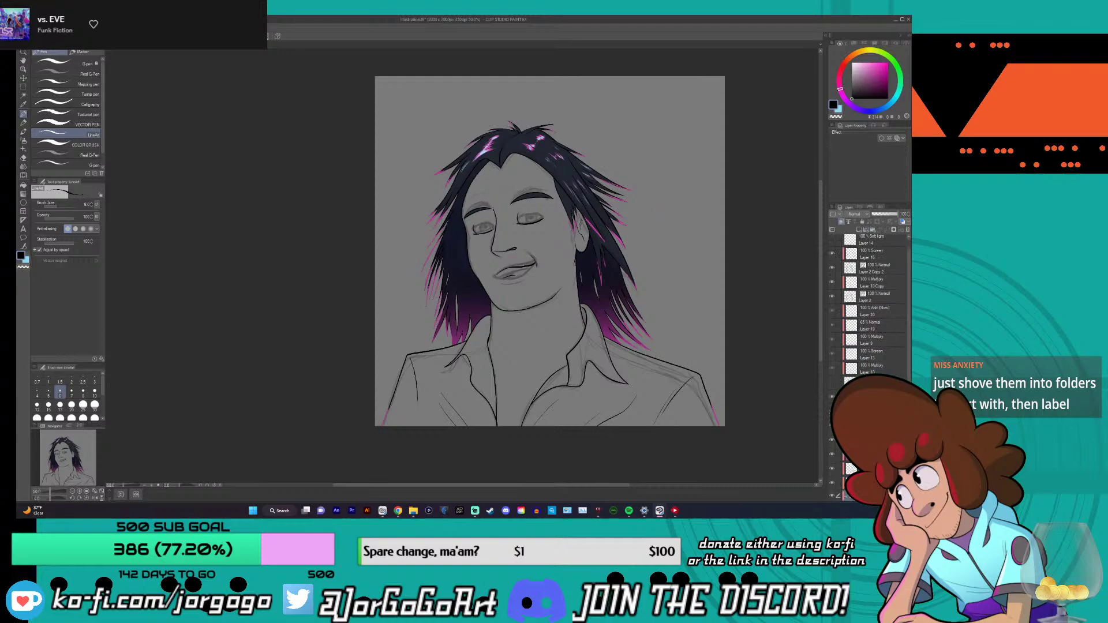
{"action": "scroll", "coordinate": [868, 300], "scroll_direction": "down", "scroll_amount": 2}
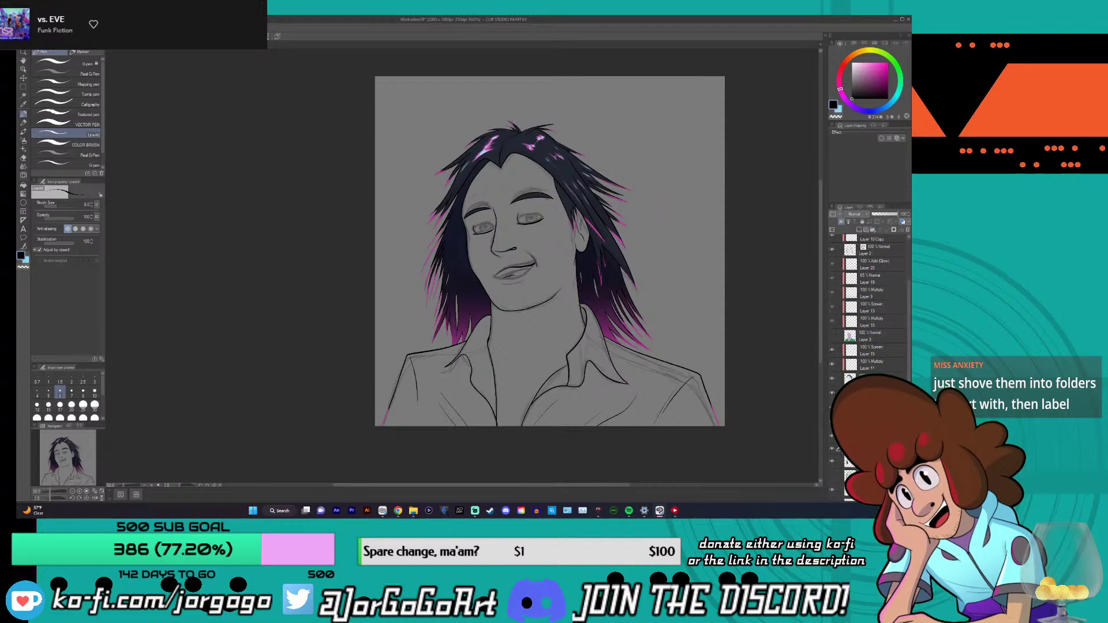
{"action": "left_click_drag", "start_coordinate": [865, 451], "coordinate": [877, 268]}
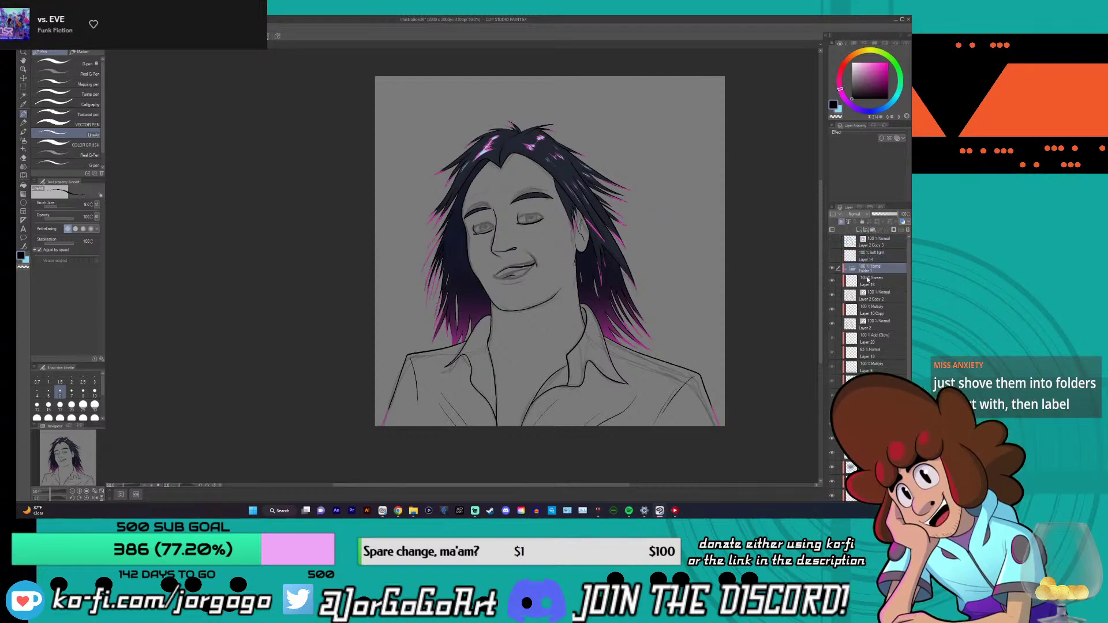
- Select all the portrait layers from the uppermost Screen layer down, move them into the new folder and collapse it
{"action": "left_click", "coordinate": [840, 280]}
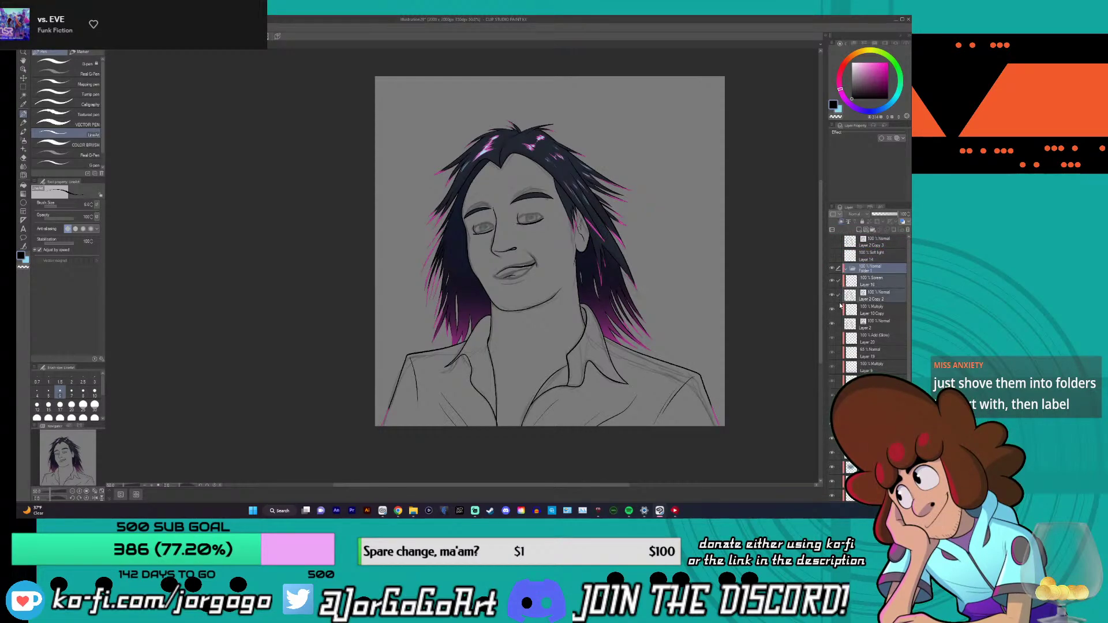
{"action": "left_click_drag", "start_coordinate": [845, 295], "coordinate": [838, 379]}
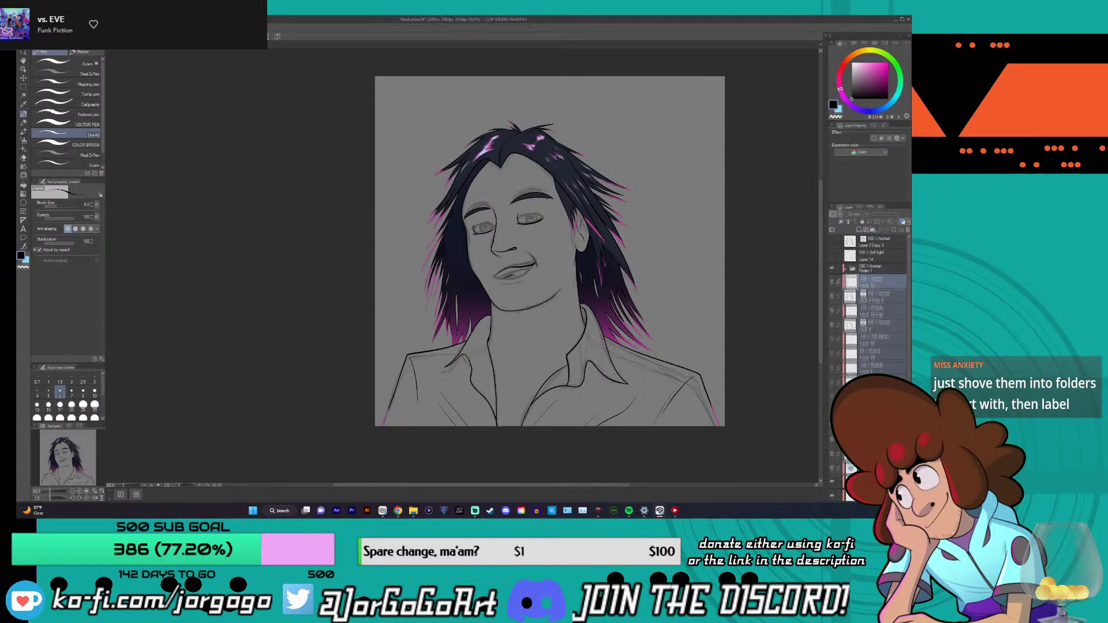
{"action": "scroll", "coordinate": [872, 306], "scroll_direction": "down", "scroll_amount": 2}
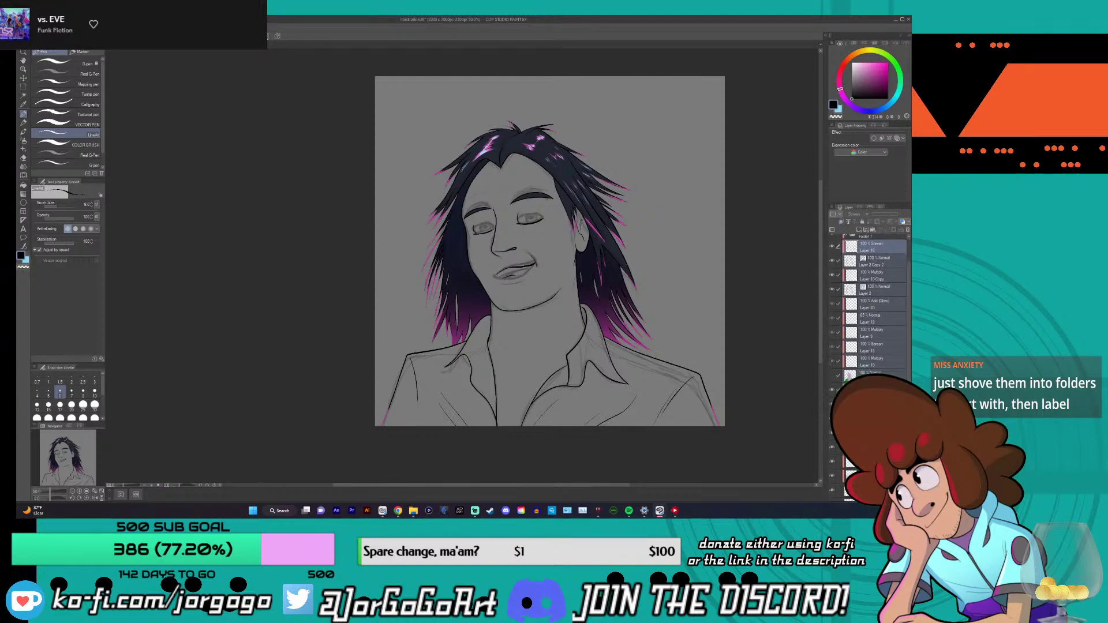
{"action": "left_click_drag", "start_coordinate": [841, 462], "coordinate": [843, 495]}
{"action": "left_click_drag", "start_coordinate": [879, 254], "coordinate": [882, 261]}
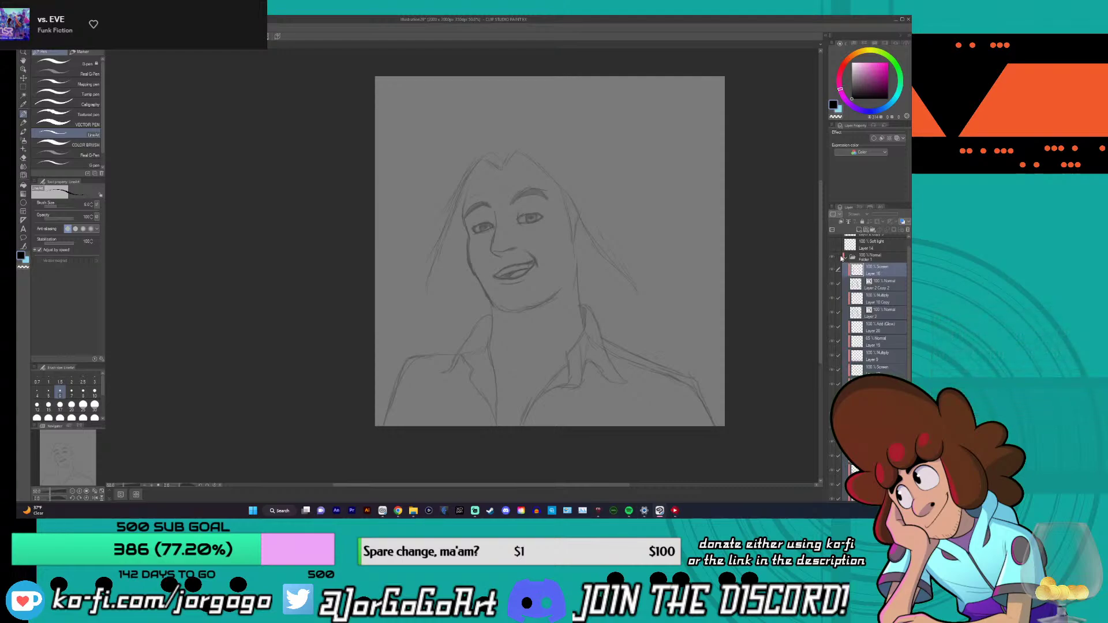
{"action": "left_click", "coordinate": [842, 258]}
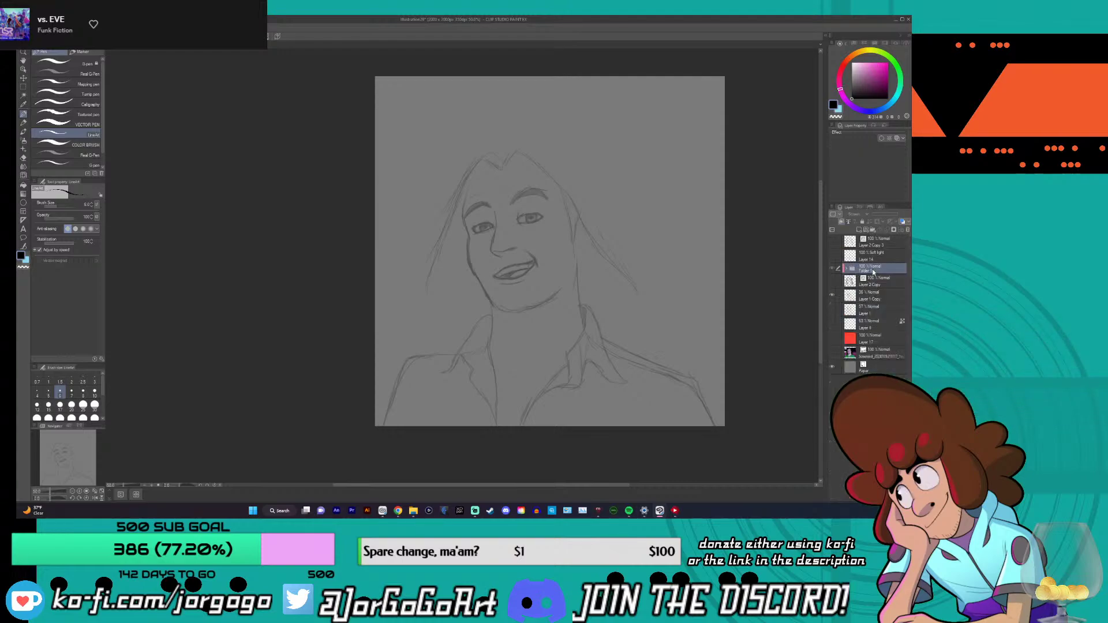
- Rename the folder holding the portrait layers as PNG1
{"action": "right_click", "coordinate": [873, 271]}
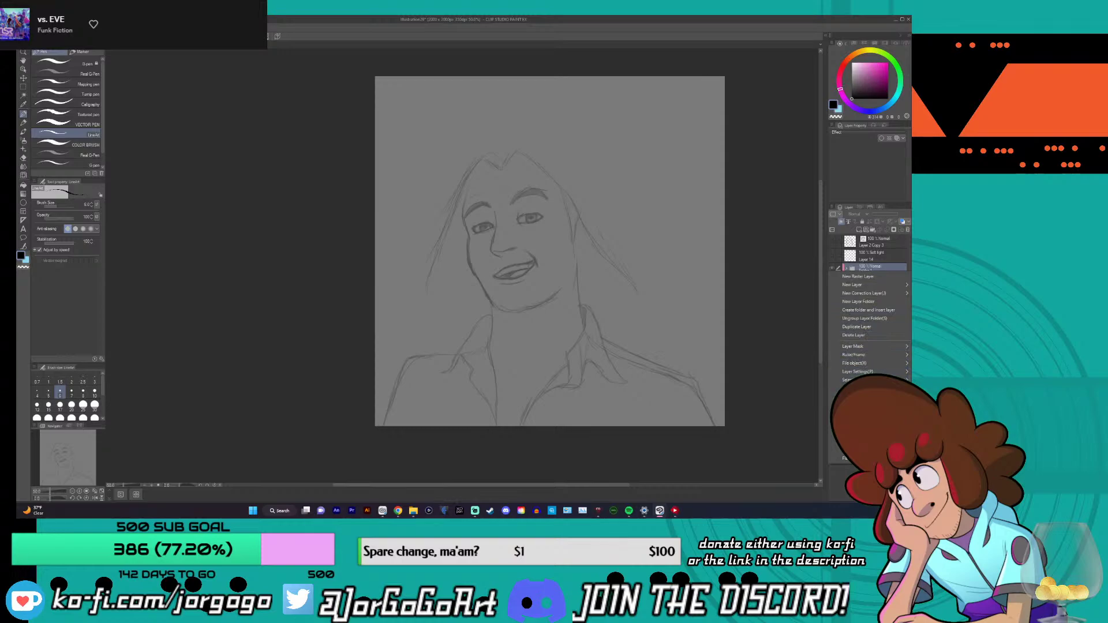
{"action": "left_click", "coordinate": [867, 273]}
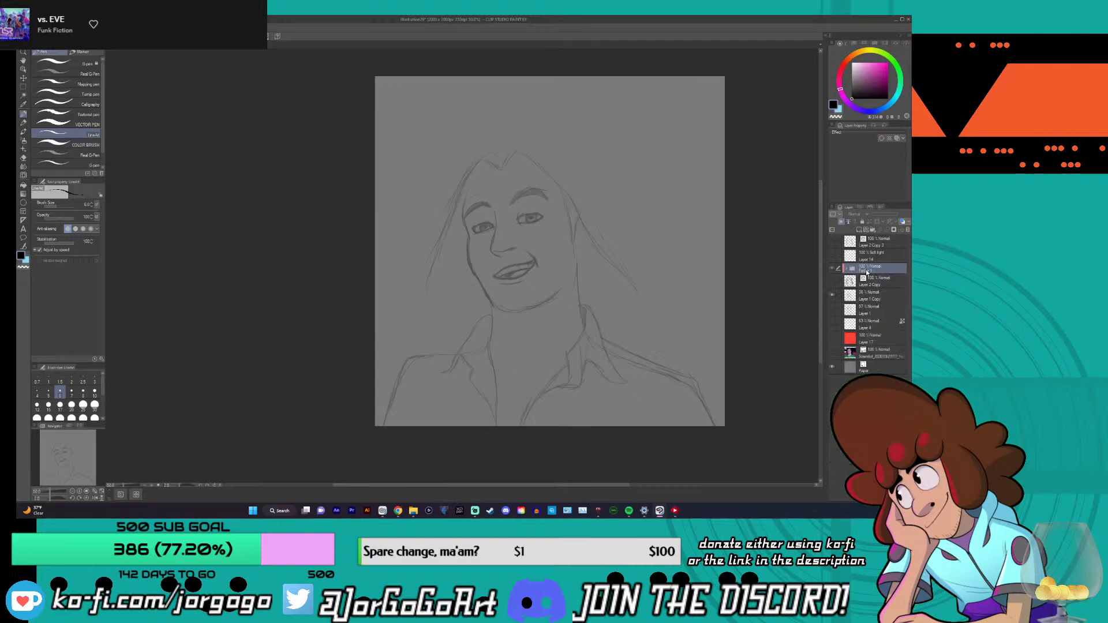
{"action": "double_click", "coordinate": [868, 272]}
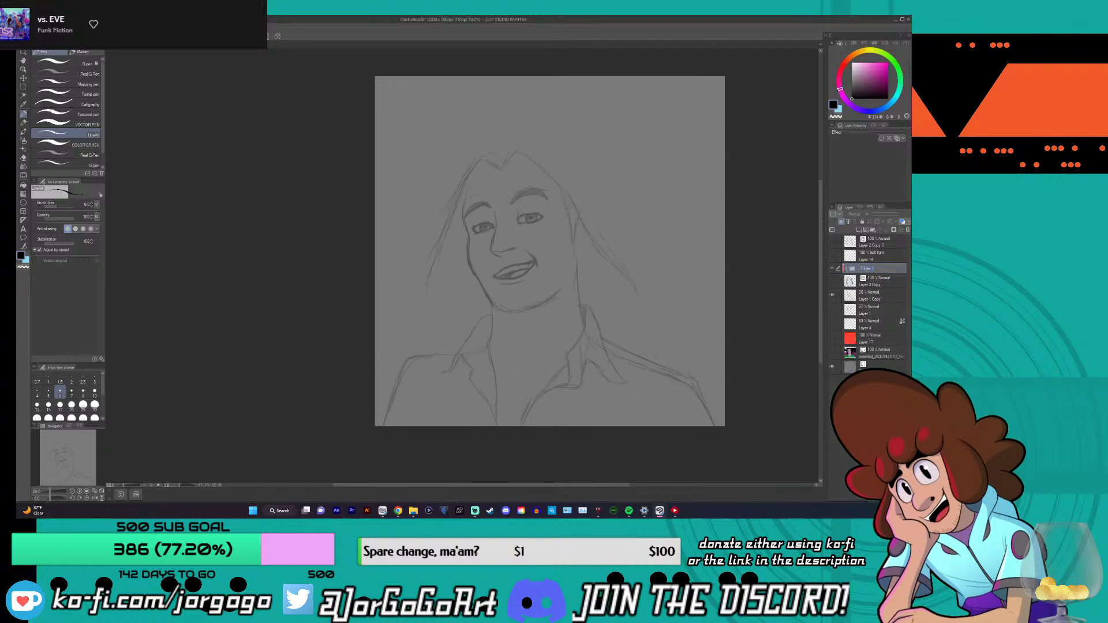
{"action": "type", "text": "PNG1"}
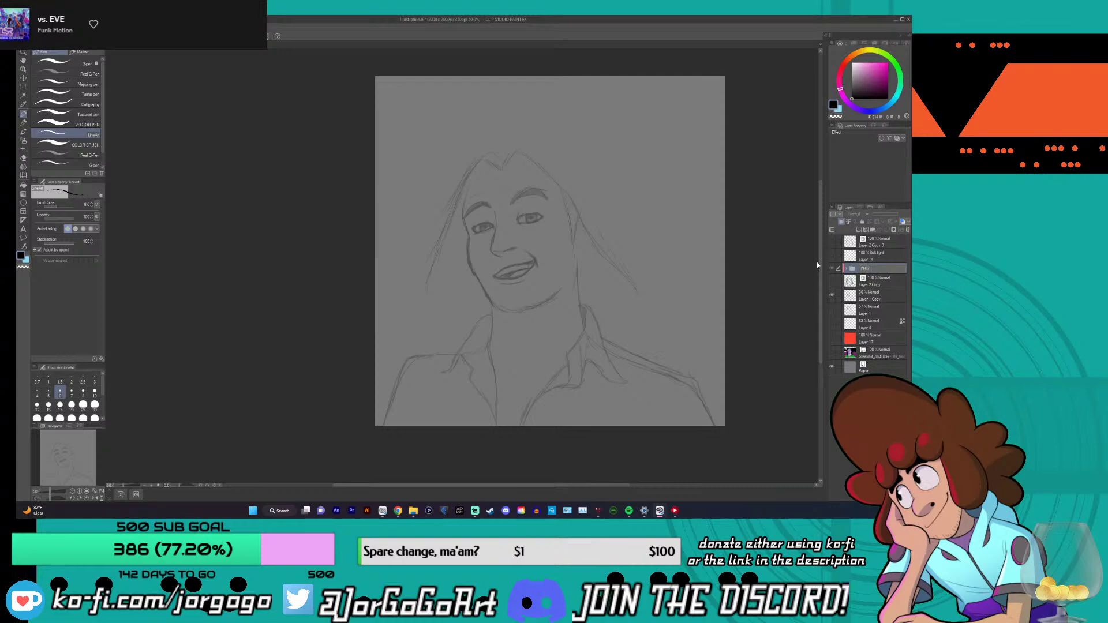
{"action": "key", "text": "Return"}
- Review the layers inside the PNG1 folder and duplicate the whole folder
{"action": "left_click", "coordinate": [846, 270]}
{"action": "scroll", "coordinate": [903, 279], "scroll_direction": "down", "scroll_amount": 5}
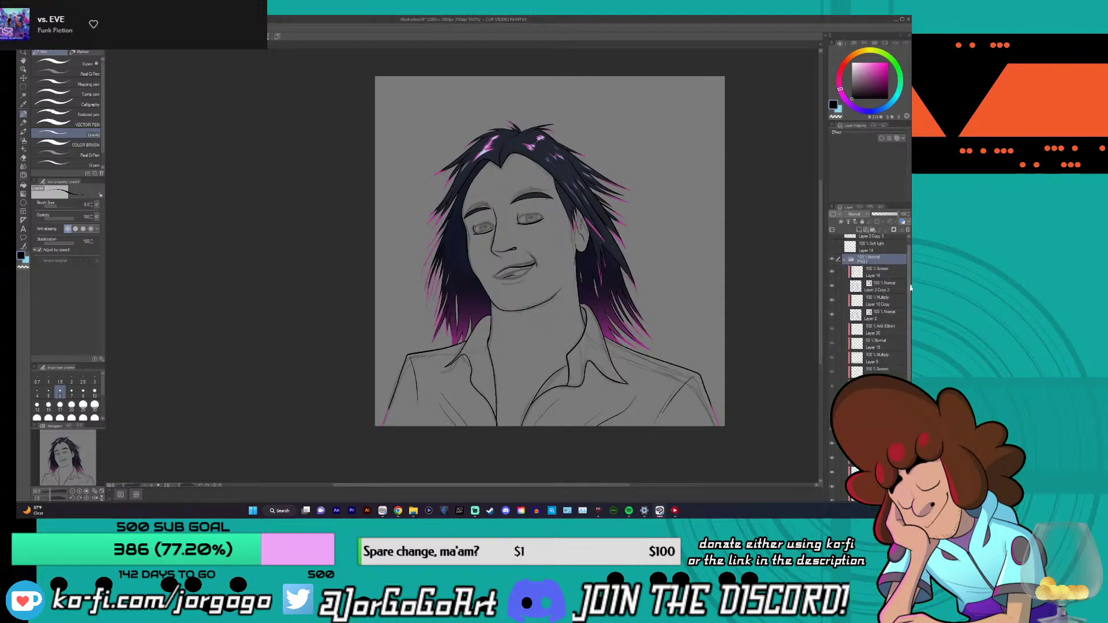
{"action": "scroll", "coordinate": [878, 301], "scroll_direction": "up", "scroll_amount": 5}
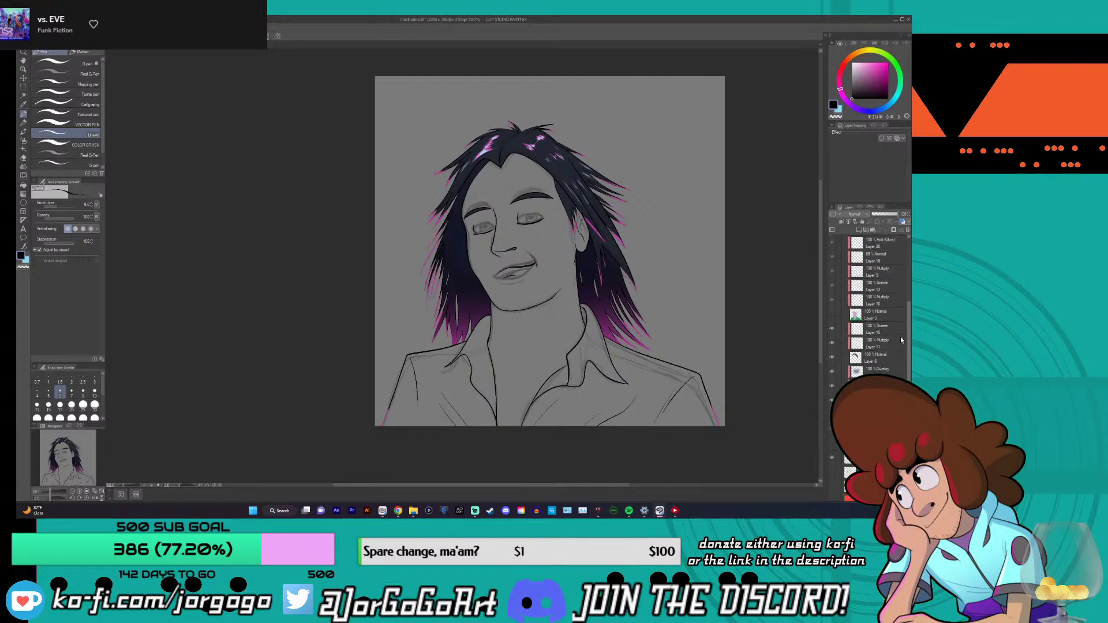
{"action": "left_click", "coordinate": [847, 270]}
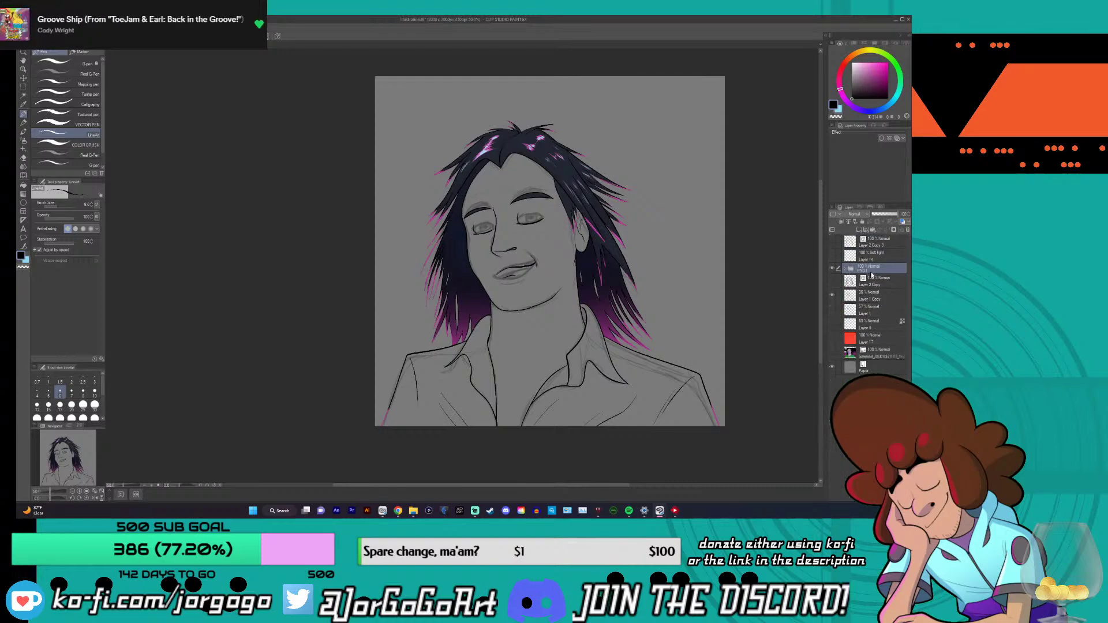
{"action": "right_click", "coordinate": [873, 269]}
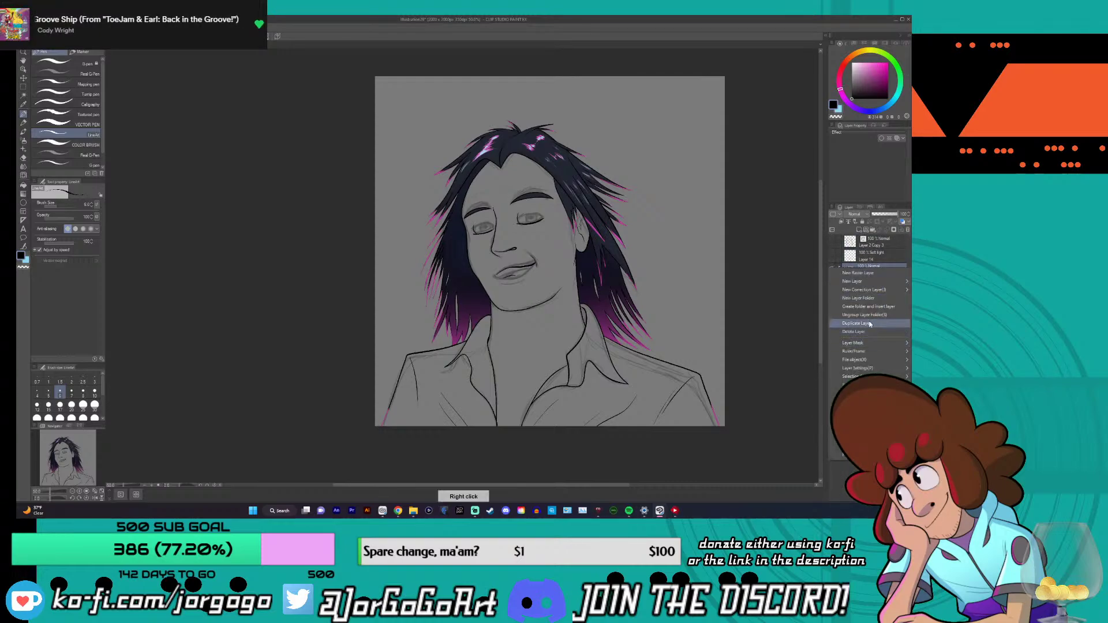
{"action": "left_click", "coordinate": [866, 323]}
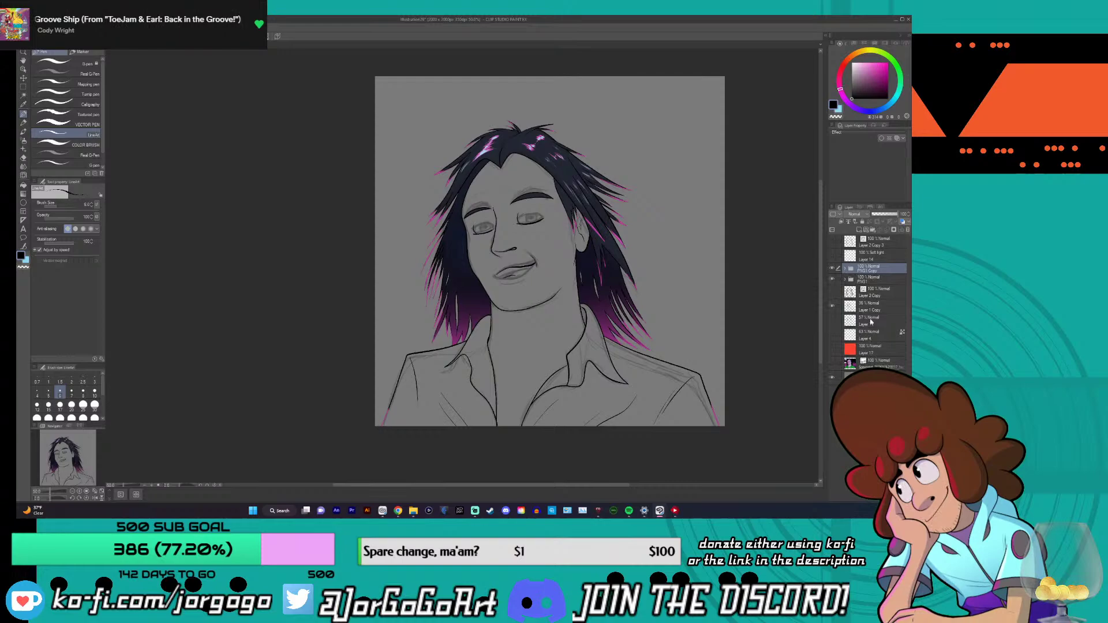
- Rename the duplicated folder as PNG2, place it below the Layer 2 Copy layer and expand it
{"action": "double_click", "coordinate": [871, 270]}
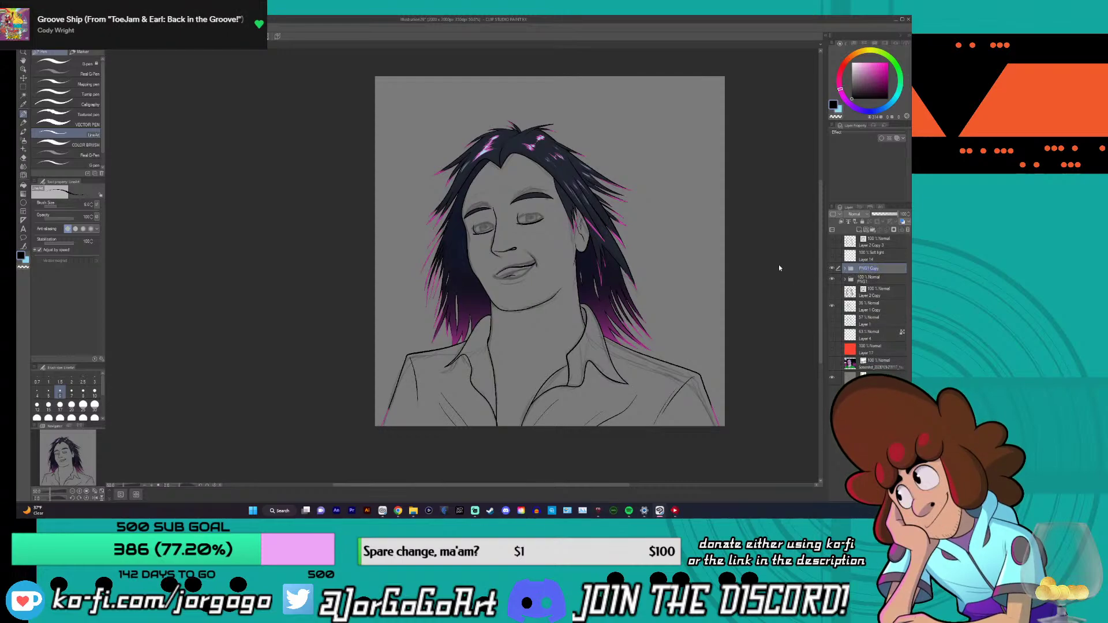
{"action": "type", "text": "PNG2"}
{"action": "key", "text": "Return"}
{"action": "left_click_drag", "start_coordinate": [867, 292], "coordinate": [868, 299]}
{"action": "left_click", "coordinate": [845, 293]}
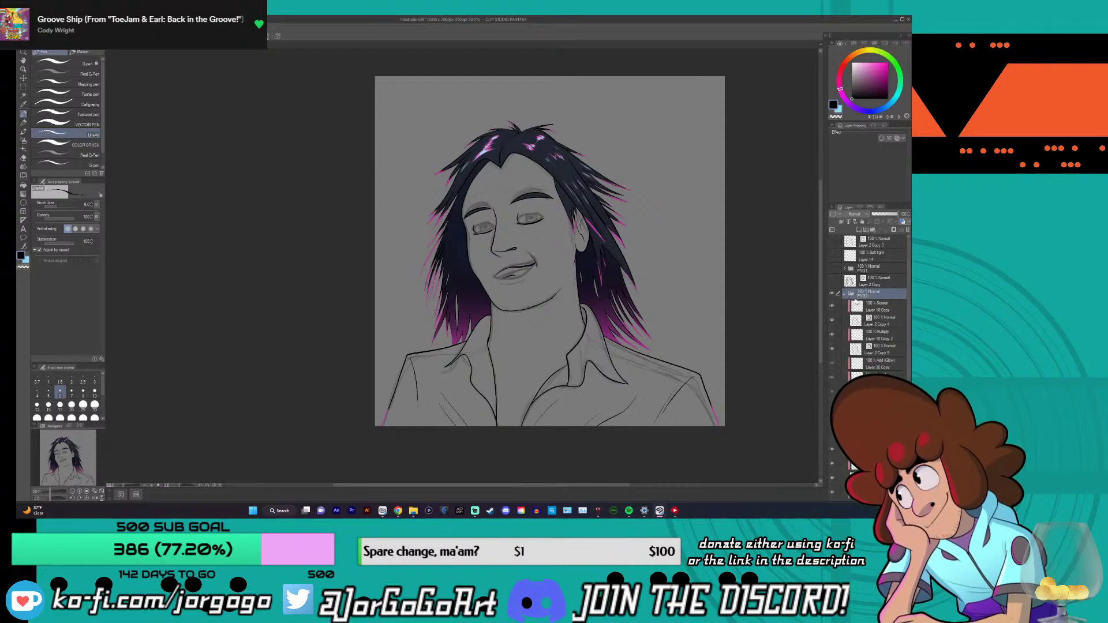
- Compare the two line-art vector layers inside the PNG2 folder by switching each one's visibility off and on
{"action": "scroll", "coordinate": [856, 303], "scroll_direction": "down", "scroll_amount": 5}
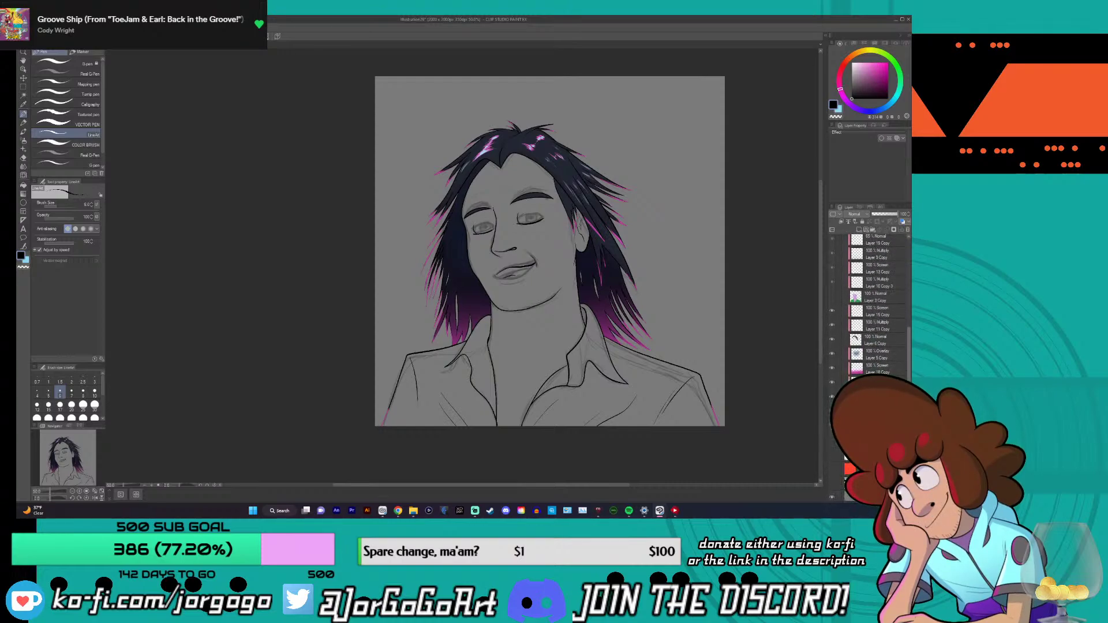
{"action": "scroll", "coordinate": [886, 316], "scroll_direction": "up", "scroll_amount": 5}
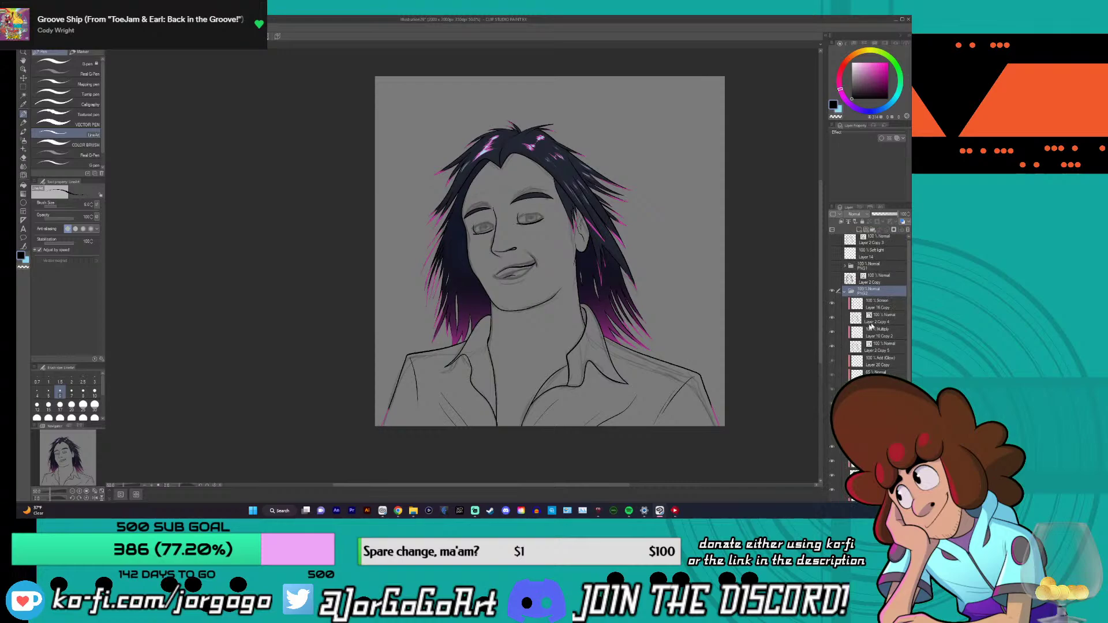
{"action": "left_click", "coordinate": [833, 319]}
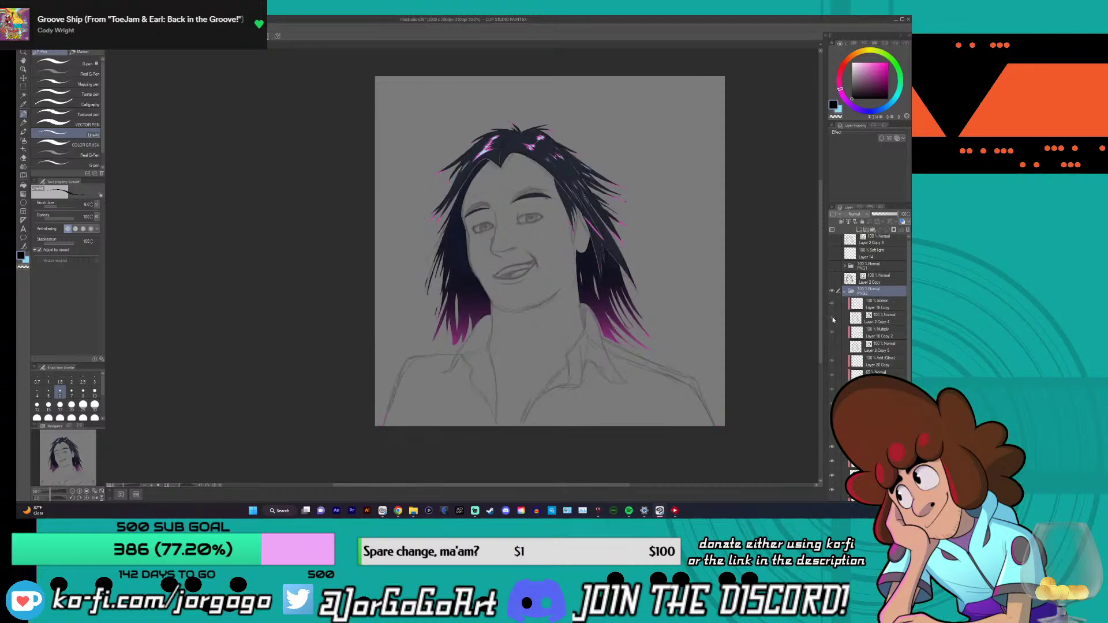
{"action": "left_click", "coordinate": [833, 319]}
{"action": "left_click", "coordinate": [833, 319]}
{"action": "left_click", "coordinate": [833, 318]}
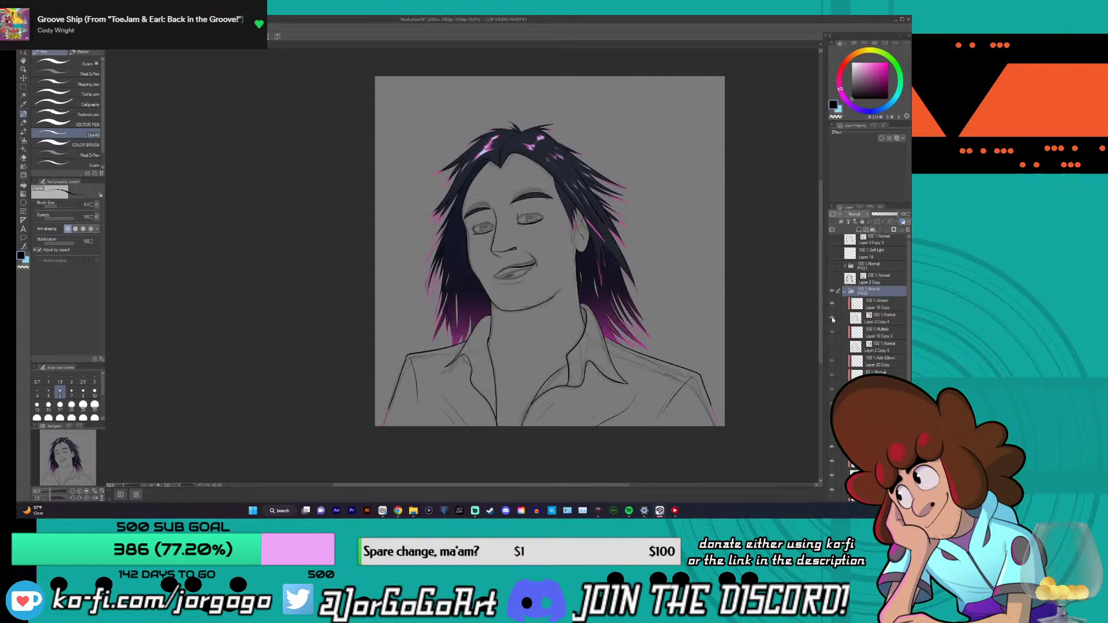
{"action": "left_click", "coordinate": [833, 318]}
{"action": "left_click", "coordinate": [833, 319]}
{"action": "left_click", "coordinate": [833, 319]}
{"action": "left_click", "coordinate": [832, 346]}
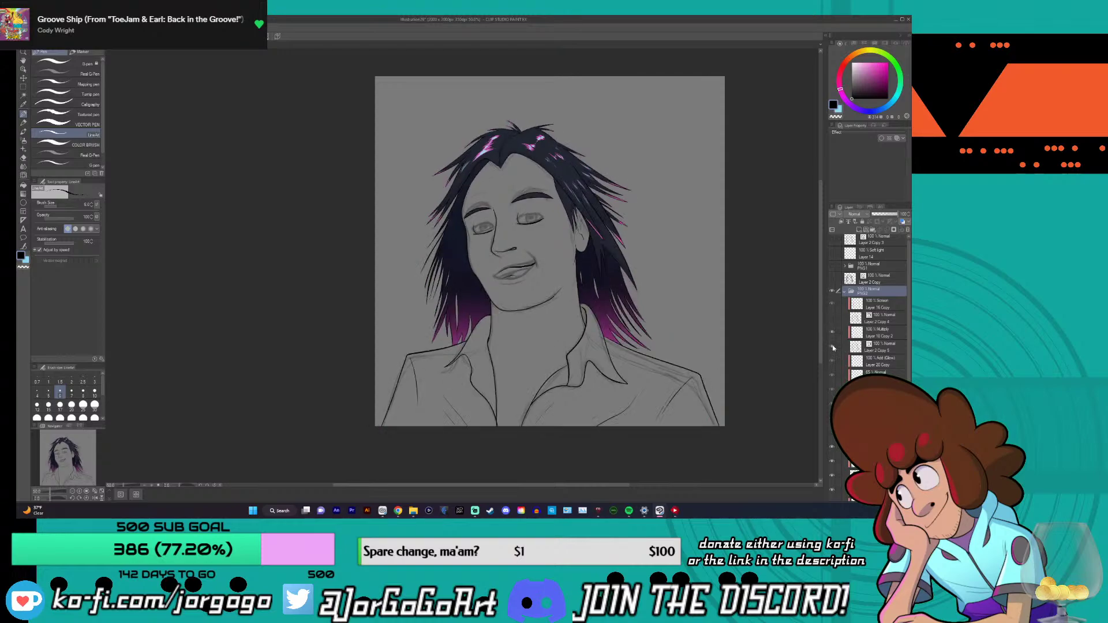
{"action": "left_click", "coordinate": [832, 346]}
{"action": "left_click", "coordinate": [833, 346]}
{"action": "left_click", "coordinate": [833, 346]}
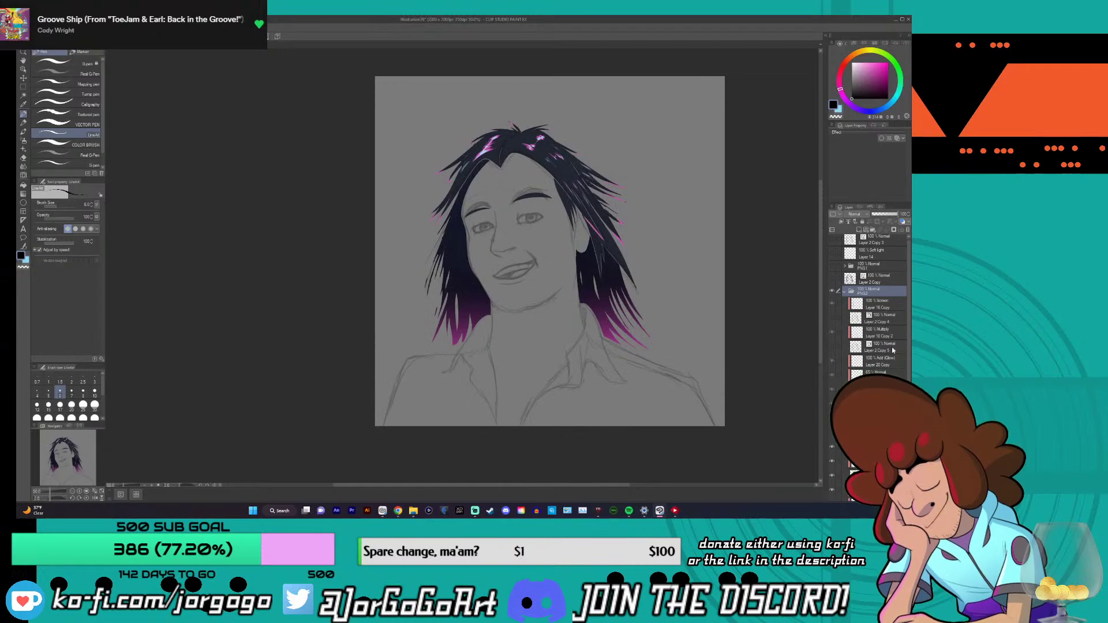
{"action": "left_click", "coordinate": [833, 347]}
- Try moving the lower line-art layer out of PNG2 to the very top of the layer stack, and undo it
{"action": "left_click_drag", "start_coordinate": [883, 346], "coordinate": [888, 240]}
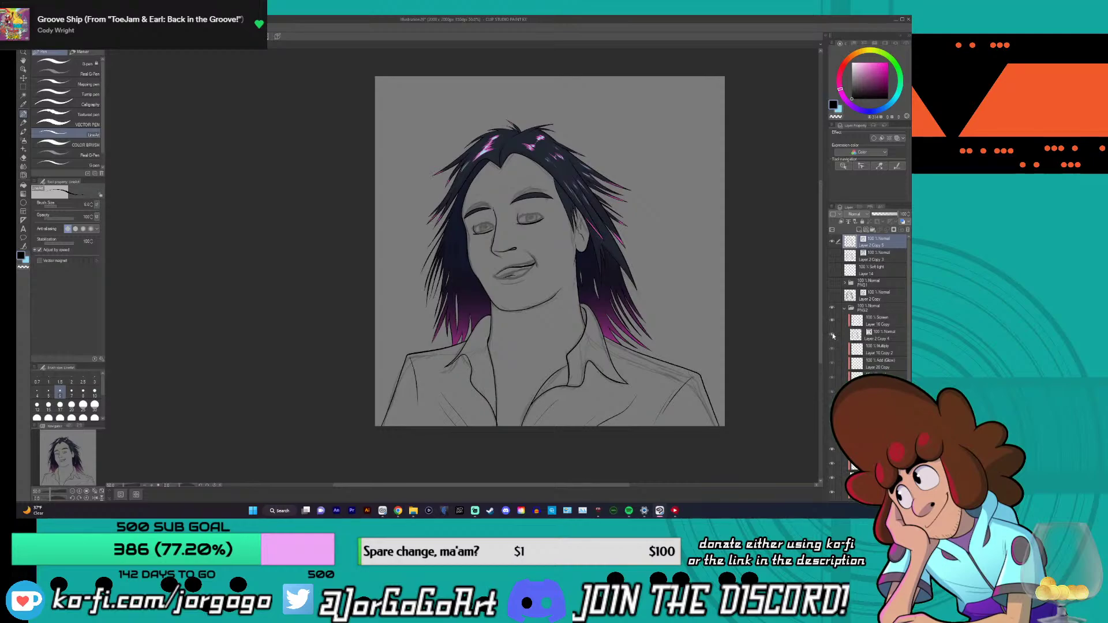
{"action": "scroll", "coordinate": [906, 321], "scroll_direction": "down", "scroll_amount": 1}
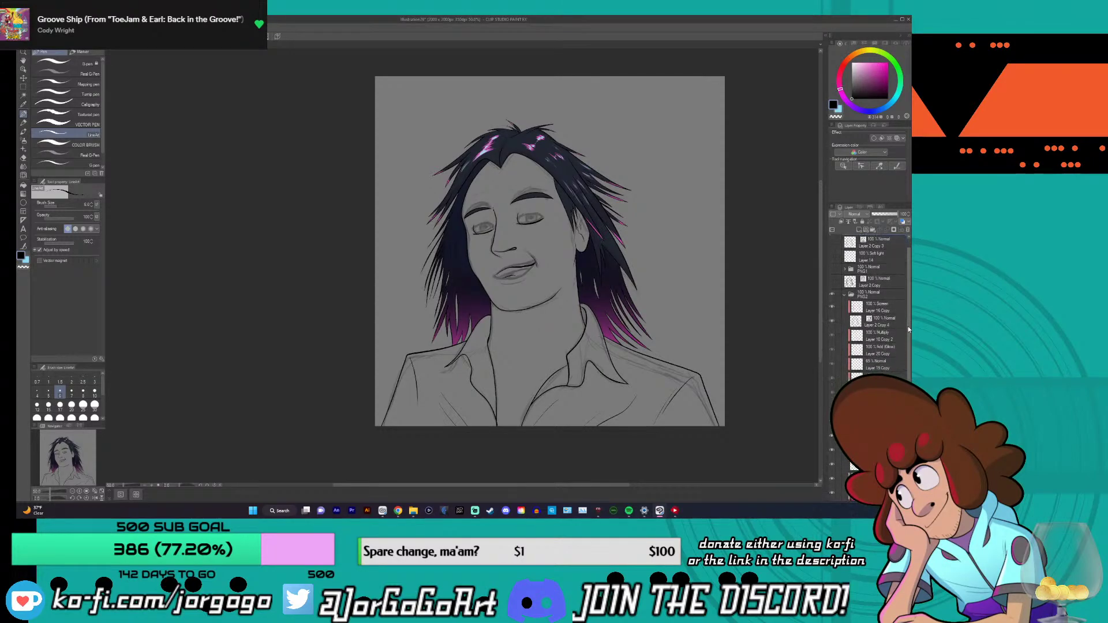
{"action": "scroll", "coordinate": [907, 326], "scroll_direction": "up", "scroll_amount": 1}
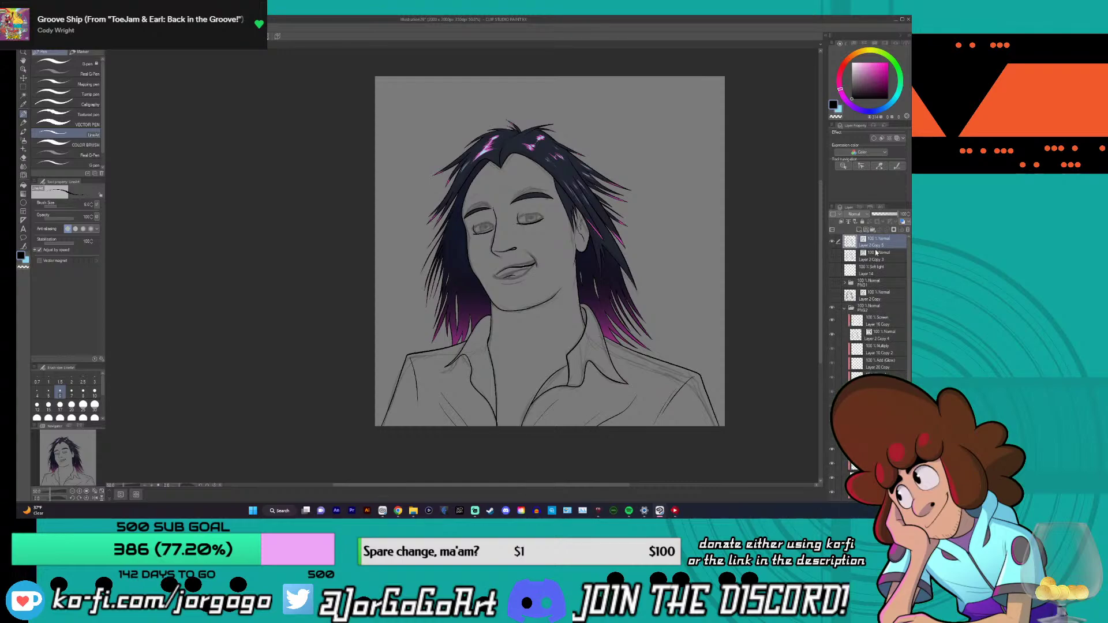
{"action": "key", "text": "ctrl+z"}
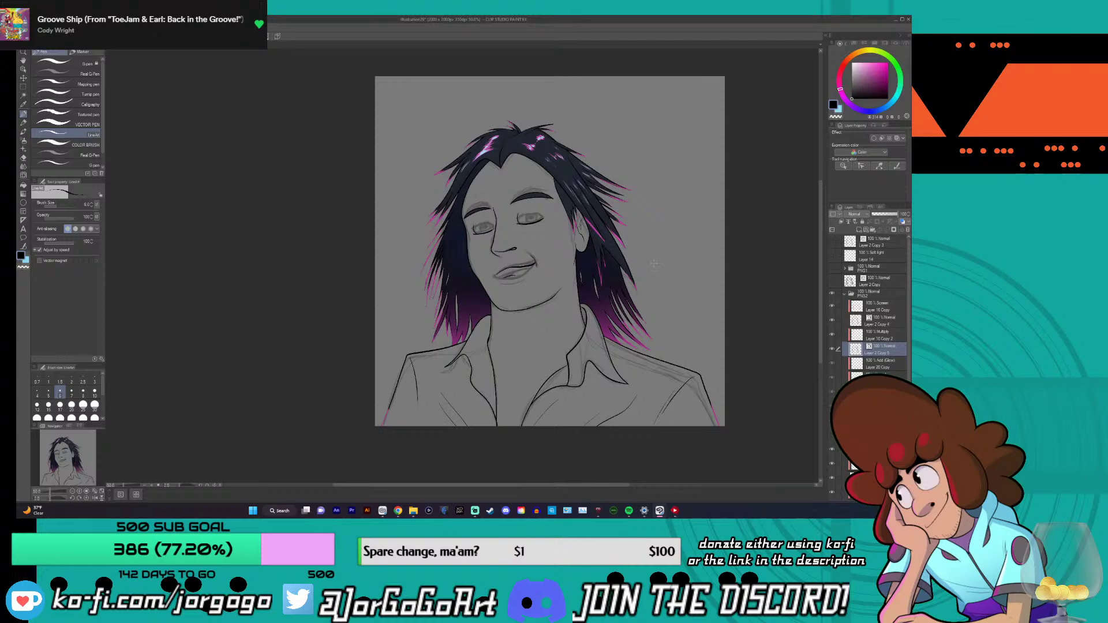
- Compare the two line-art layers in PNG2 again, keeping Layer 2 Copy 4 shown and hiding the line-art layer below it
{"action": "left_click", "coordinate": [832, 320]}
{"action": "left_click", "coordinate": [833, 320]}
{"action": "left_click", "coordinate": [832, 320]}
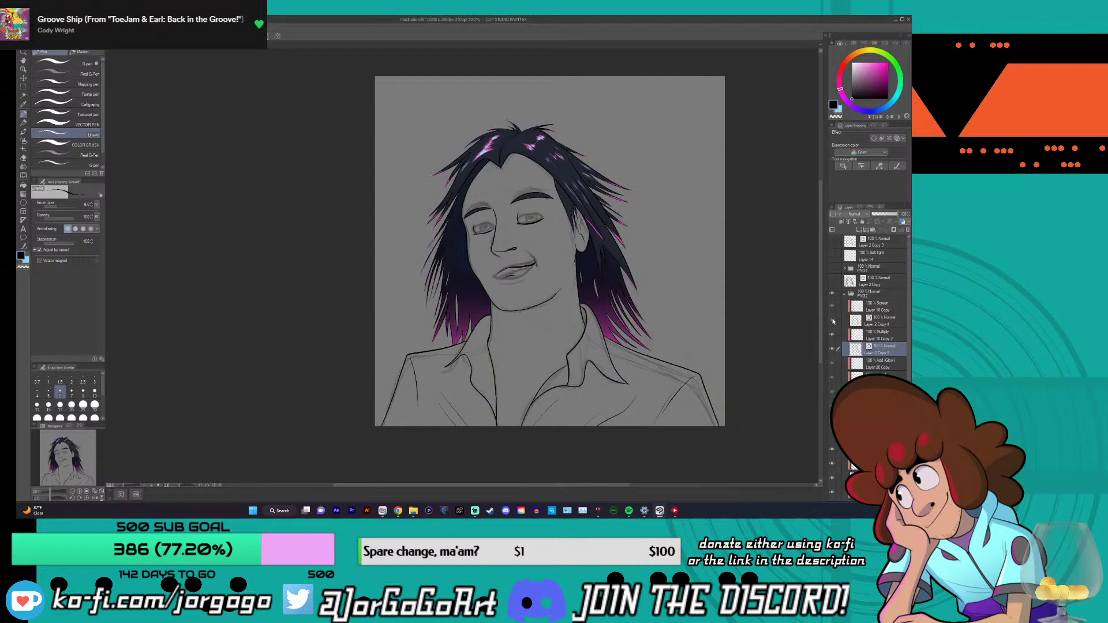
{"action": "left_click", "coordinate": [832, 320]}
{"action": "left_click", "coordinate": [833, 321]}
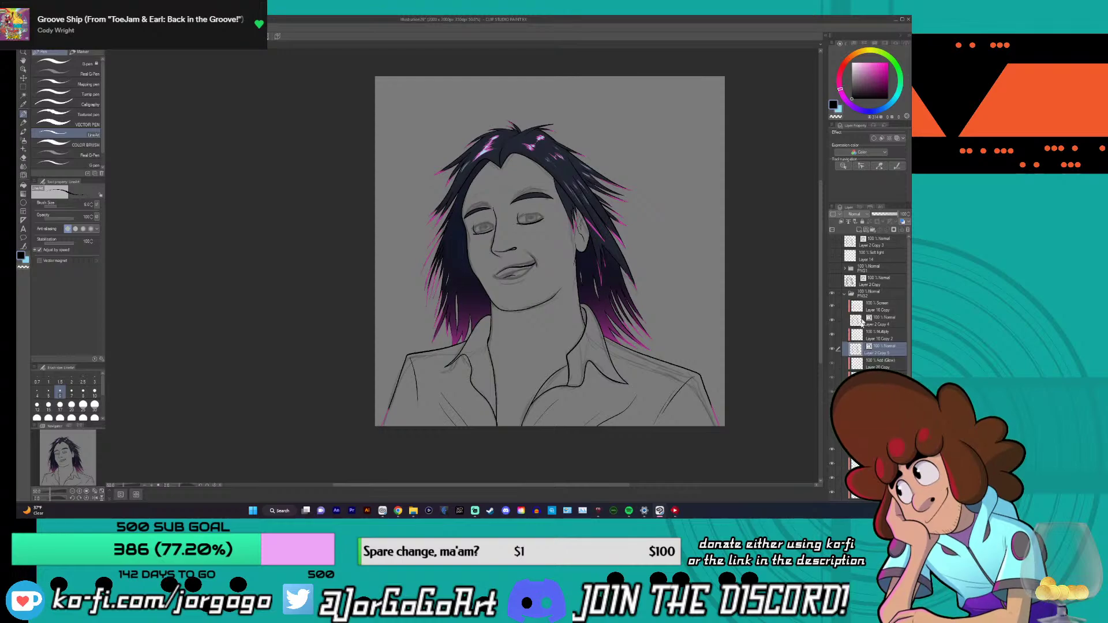
{"action": "left_click", "coordinate": [833, 351]}
{"action": "left_click", "coordinate": [832, 321]}
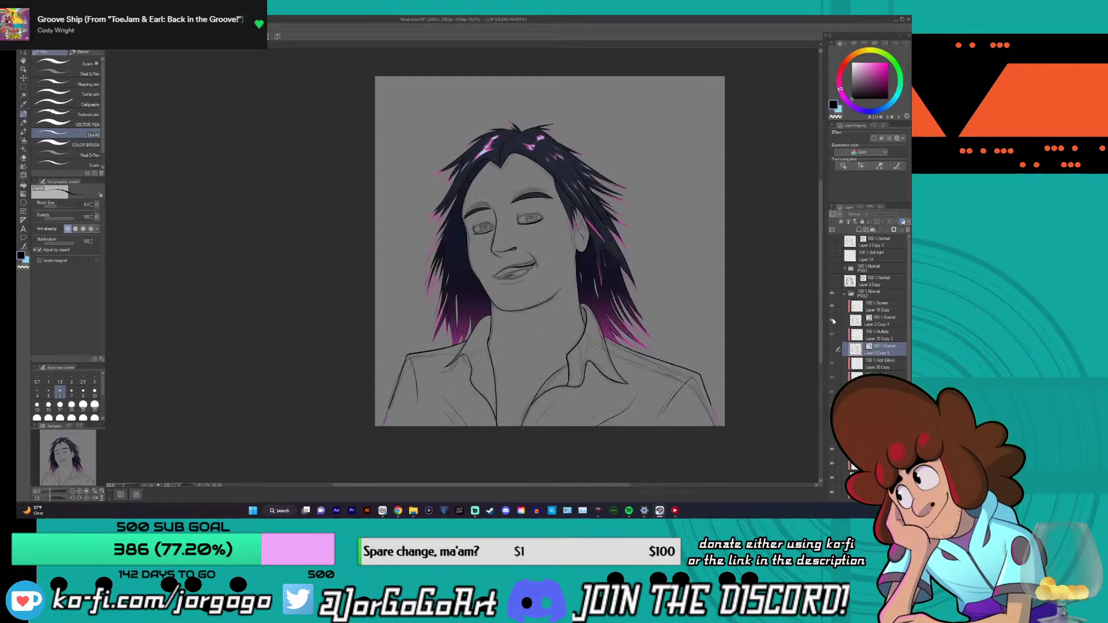
{"action": "left_click", "coordinate": [832, 321]}
{"action": "left_click", "coordinate": [834, 350]}
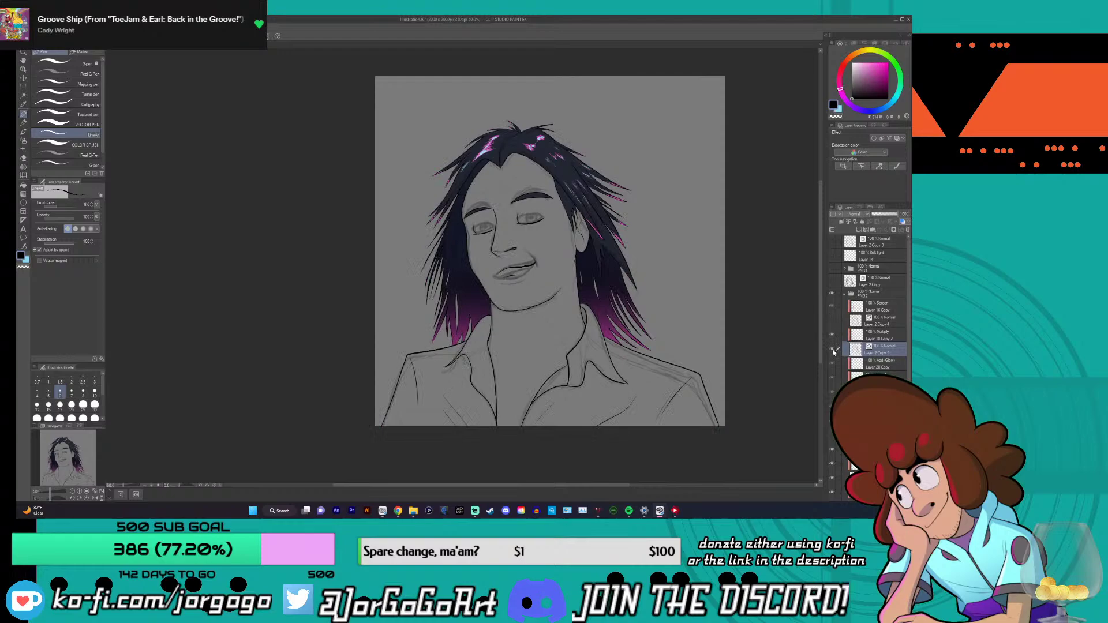
{"action": "left_click", "coordinate": [832, 350]}
{"action": "left_click", "coordinate": [833, 321]}
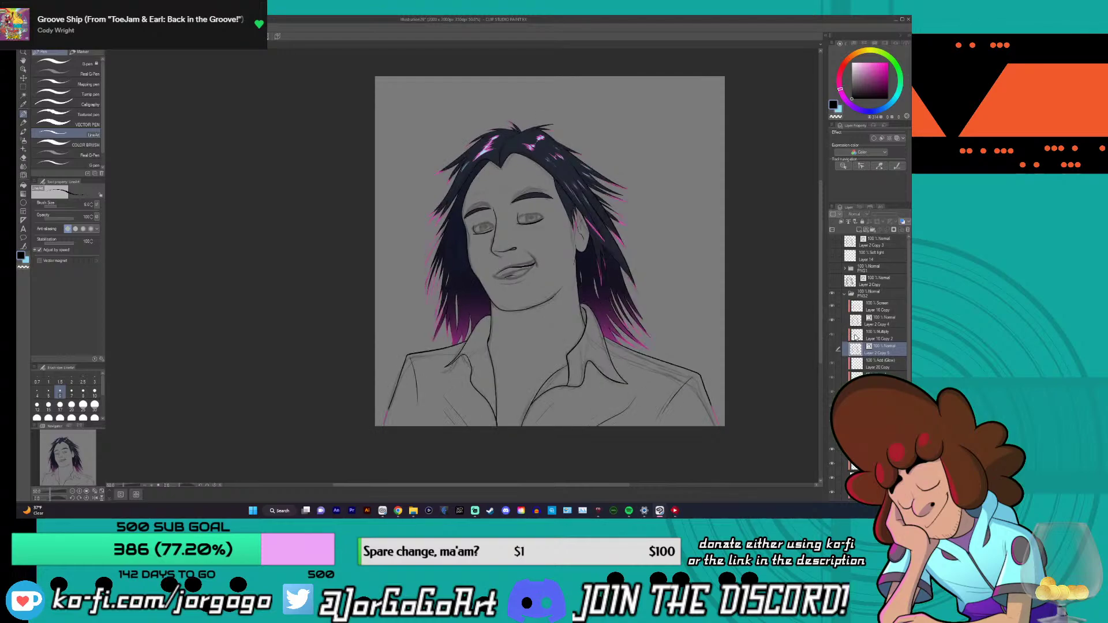
{"action": "left_click", "coordinate": [833, 351]}
{"action": "left_click", "coordinate": [833, 350]}
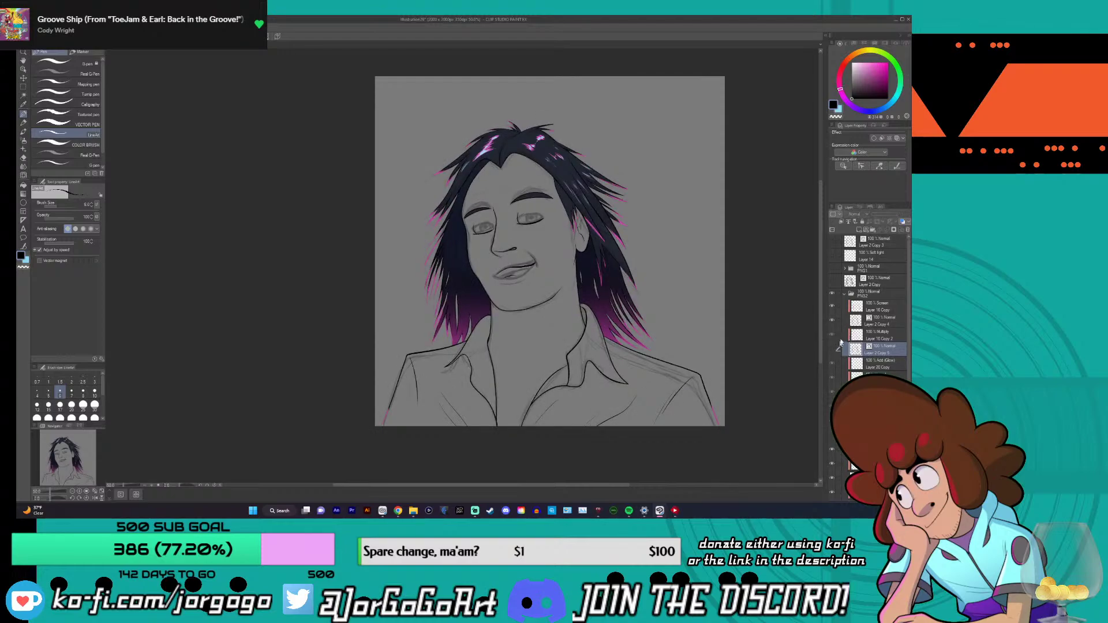
- Examine the face and hair linework up close, toggling Layer 2 Copy 4 to check which lines it holds
{"action": "key", "text": "ctrl+plus"}
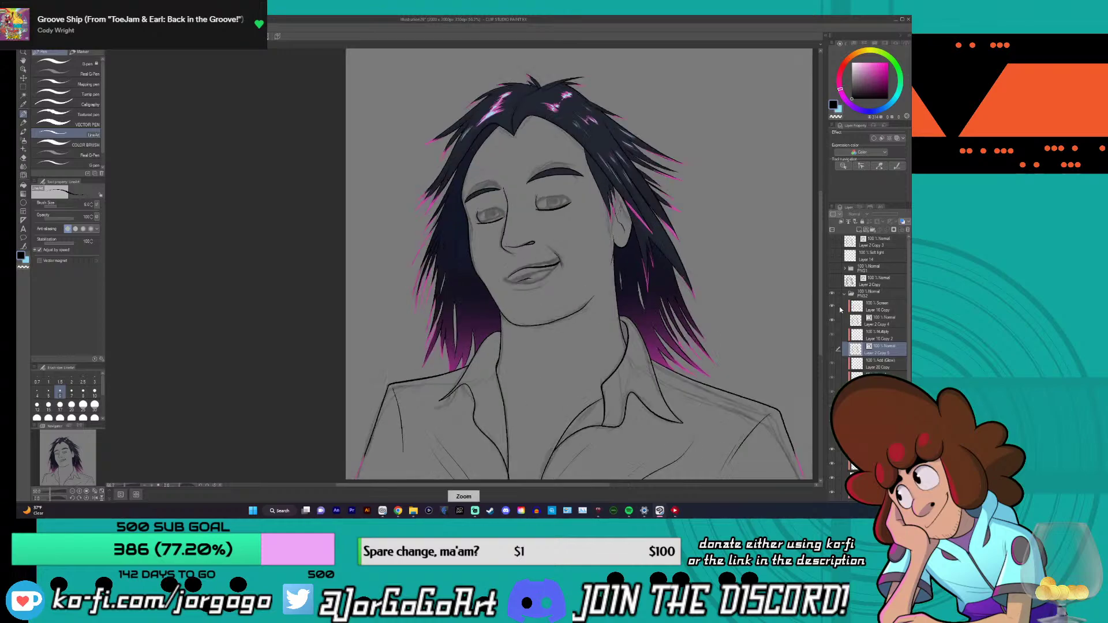
{"action": "key", "text": "ctrl+plus"}
{"action": "key", "text": "ctrl+plus"}
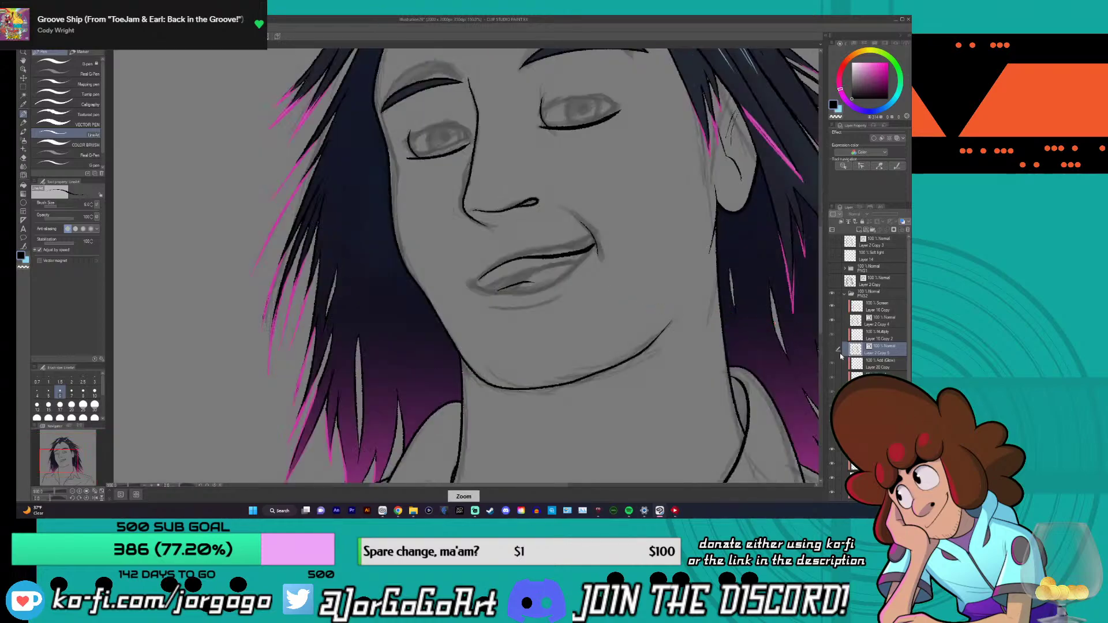
{"action": "key", "text": "ctrl+minus"}
{"action": "key", "text": "ctrl+minus"}
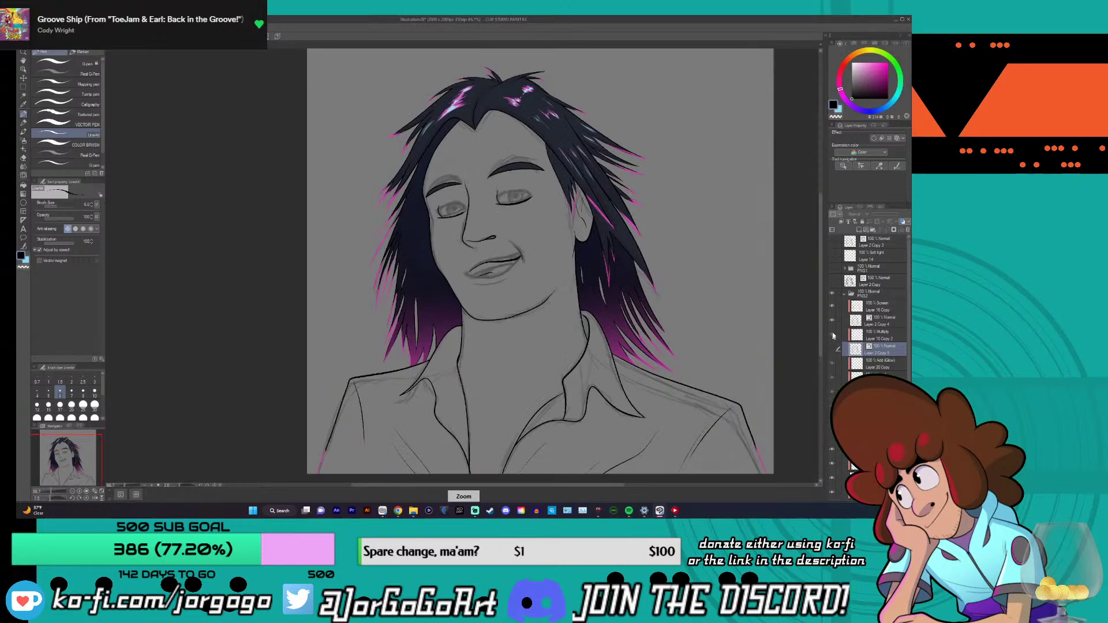
{"action": "left_click", "coordinate": [832, 321]}
{"action": "left_click", "coordinate": [832, 321]}
- Choose the Vector Pen at brush size 10 and make Layer 2 Copy 4 the active drawing layer
{"action": "key", "text": "ctrl+plus"}
{"action": "key", "text": "ctrl+plus"}
{"action": "key", "text": "ctrl+plus"}
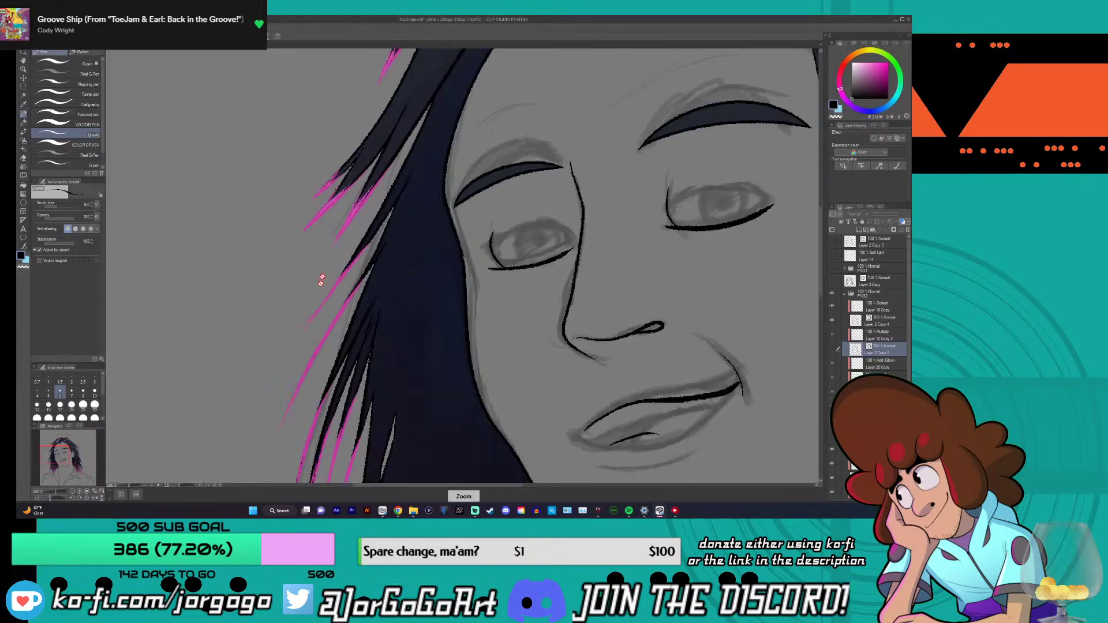
{"action": "key", "text": "ctrl+minus"}
{"action": "left_click", "coordinate": [58, 62]}
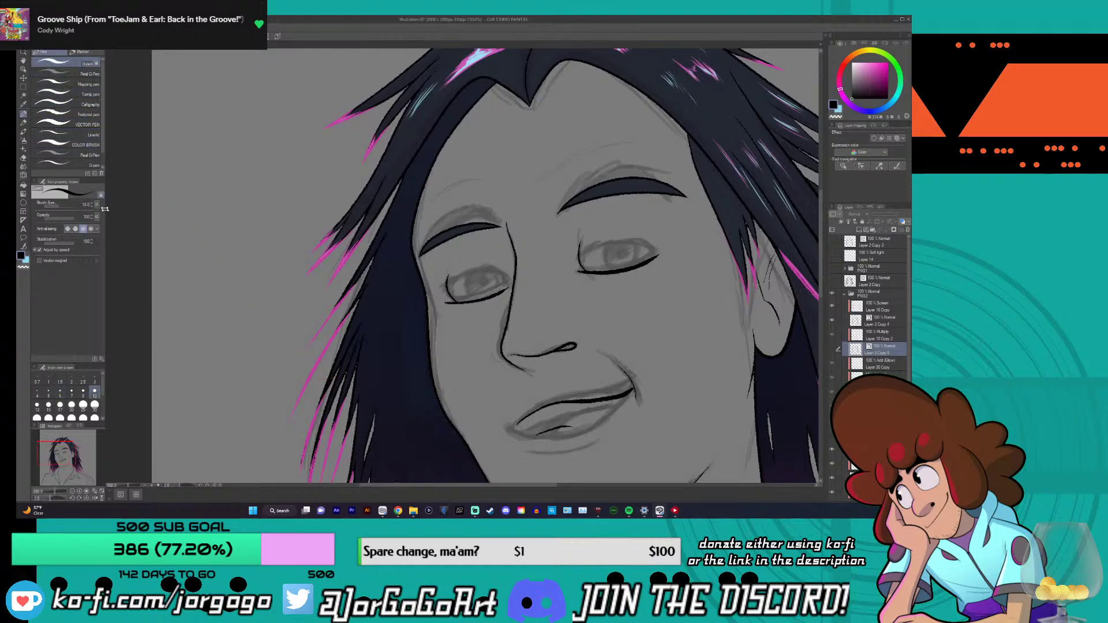
{"action": "left_click", "coordinate": [75, 94]}
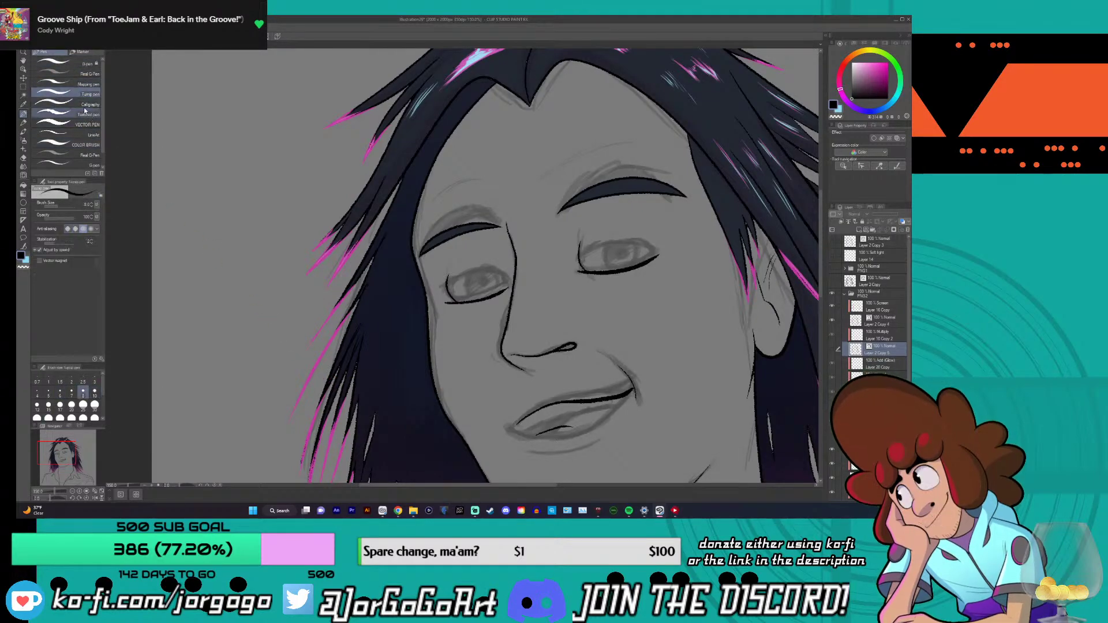
{"action": "left_click", "coordinate": [85, 113]}
{"action": "left_click", "coordinate": [86, 124]}
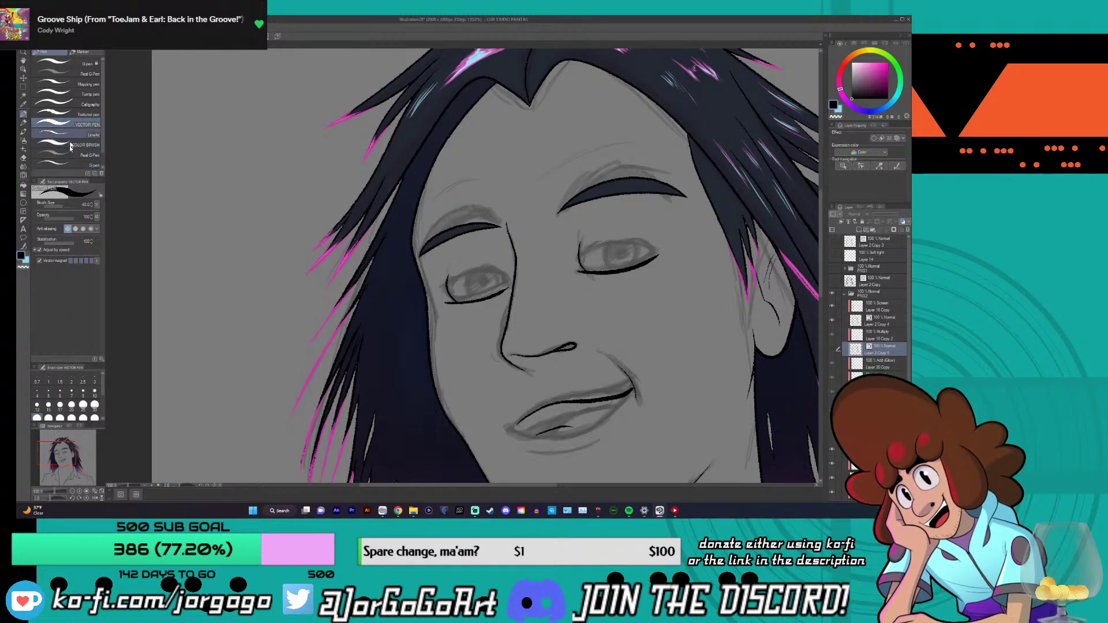
{"action": "left_click", "coordinate": [94, 391]}
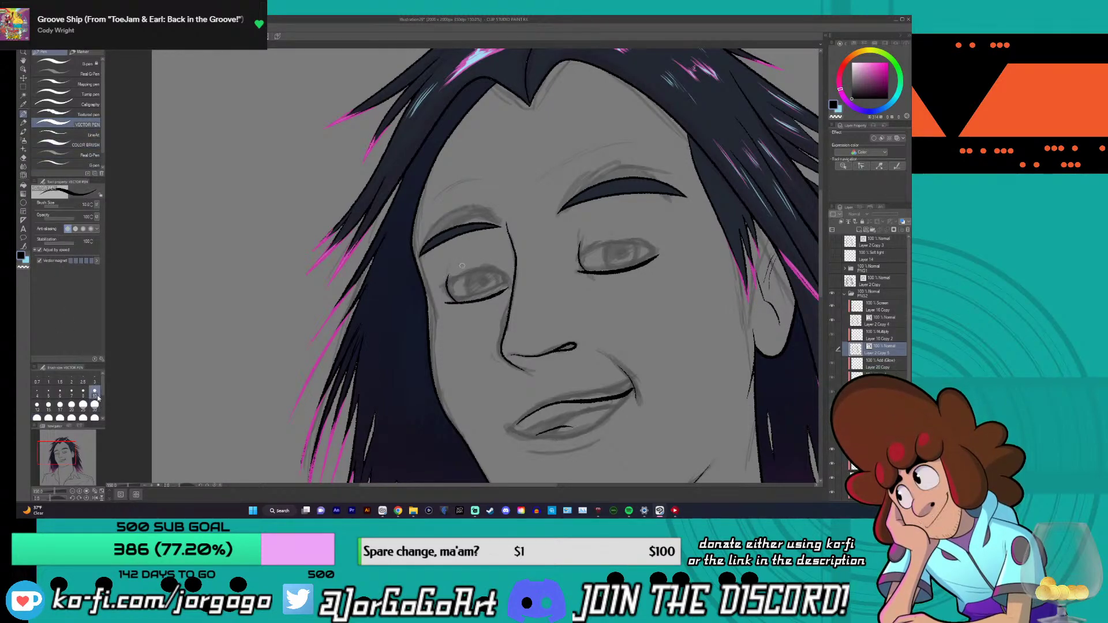
{"action": "left_click", "coordinate": [870, 322]}
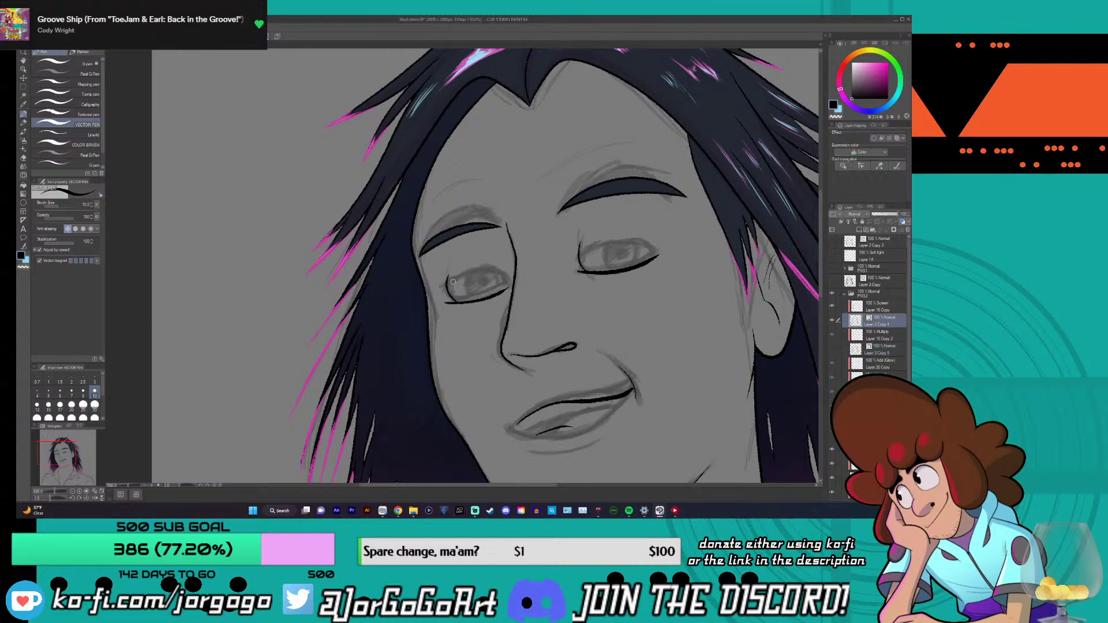
- Try an upper-eyelid stroke on the eye nearer the hair, undo it, and set the Vector Pen size to 5
{"action": "mouse_move", "coordinate": [444, 286]}
{"action": "left_mouse_down"}
{"action": "mouse_move", "coordinate": [464, 276]}
{"action": "mouse_move", "coordinate": [501, 280]}
{"action": "left_mouse_up"}
{"action": "key", "text": "ctrl+z"}
{"action": "left_click", "coordinate": [48, 392]}
{"action": "scroll", "coordinate": [479, 282], "scroll_direction": "up", "scroll_amount": 2}
{"action": "scroll", "coordinate": [479, 282], "scroll_direction": "up", "scroll_amount": 3}
- Try several strokes along the sketched upper eyelid and the cheek beside it, undoing each one
{"action": "mouse_move", "coordinate": [382, 301]}
{"action": "left_mouse_down"}
{"action": "mouse_move", "coordinate": [407, 284]}
{"action": "mouse_move", "coordinate": [538, 263]}
{"action": "left_mouse_up"}
{"action": "key", "text": "ctrl+z"}
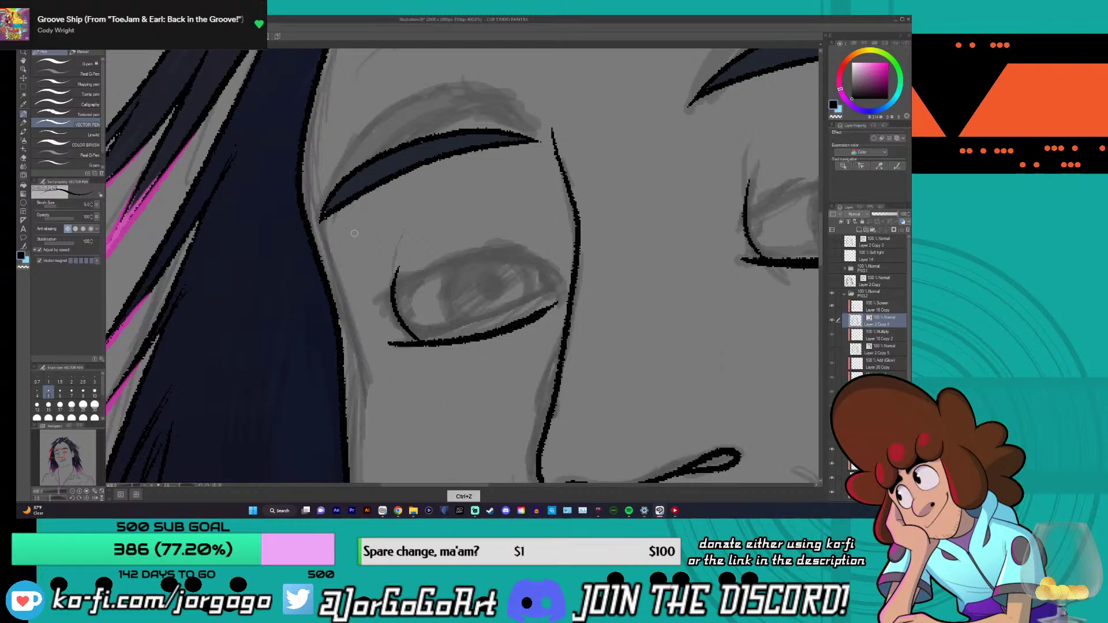
{"action": "left_click_drag", "start_coordinate": [355, 233], "coordinate": [370, 430]}
{"action": "key", "text": "ctrl+z"}
{"action": "mouse_move", "coordinate": [382, 297]}
{"action": "left_mouse_down"}
{"action": "mouse_move", "coordinate": [456, 259]}
{"action": "mouse_move", "coordinate": [518, 258]}
{"action": "mouse_move", "coordinate": [562, 281]}
{"action": "left_mouse_up"}
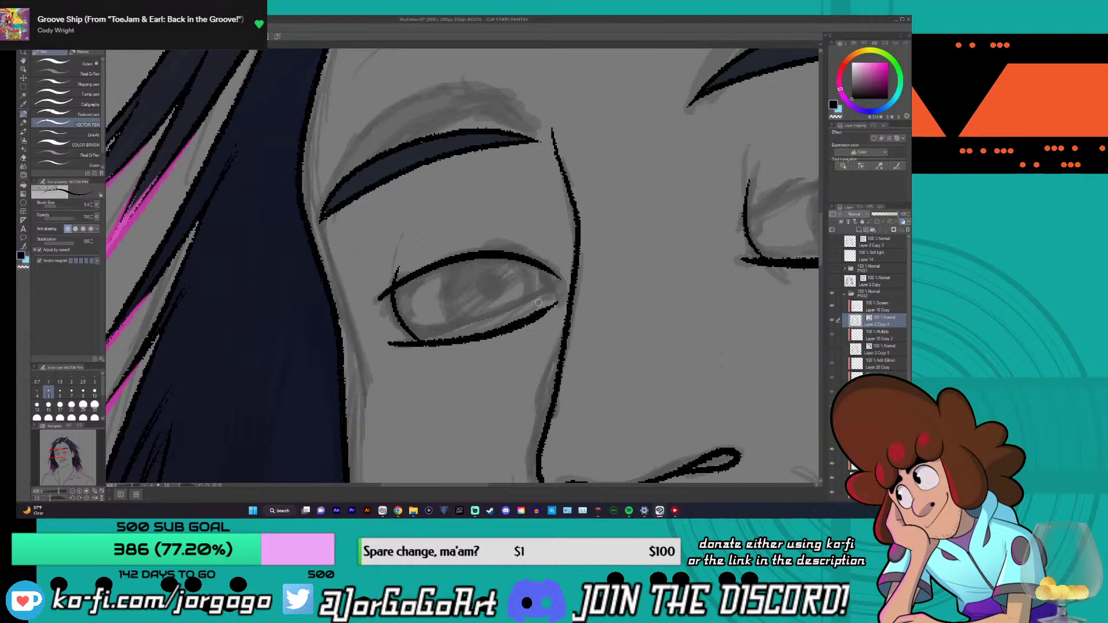
{"action": "key", "text": "ctrl+z"}
{"action": "mouse_move", "coordinate": [371, 306]}
{"action": "left_mouse_down"}
{"action": "mouse_move", "coordinate": [416, 276]}
{"action": "mouse_move", "coordinate": [490, 256]}
{"action": "mouse_move", "coordinate": [567, 282]}
{"action": "left_mouse_up"}
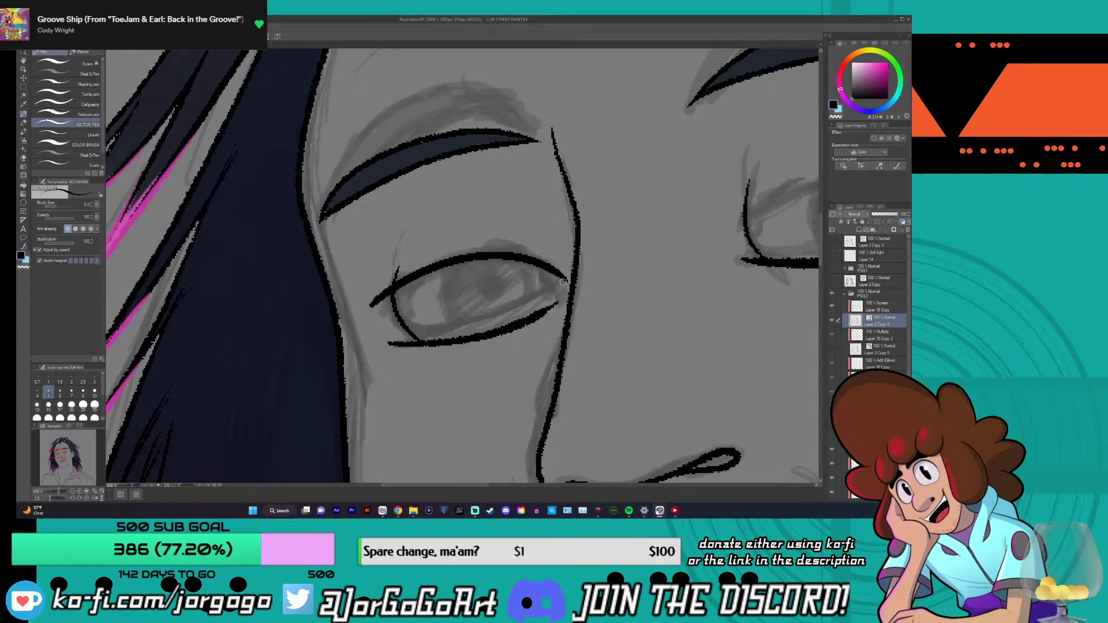
{"action": "key", "text": "ctrl+z"}
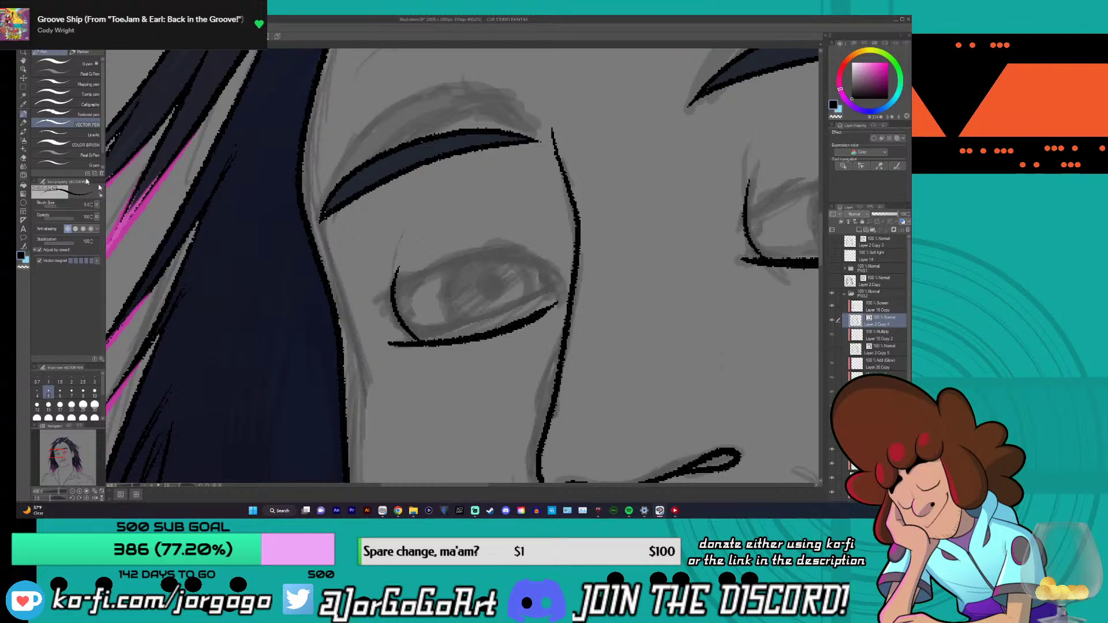
- Erase the eye's old lower-lid line with the vector eraser, and ink new upper and lower lid lines with the Vector Pen
{"action": "left_click", "coordinate": [23, 157]}
{"action": "left_click_drag", "start_coordinate": [399, 346], "coordinate": [458, 355]}
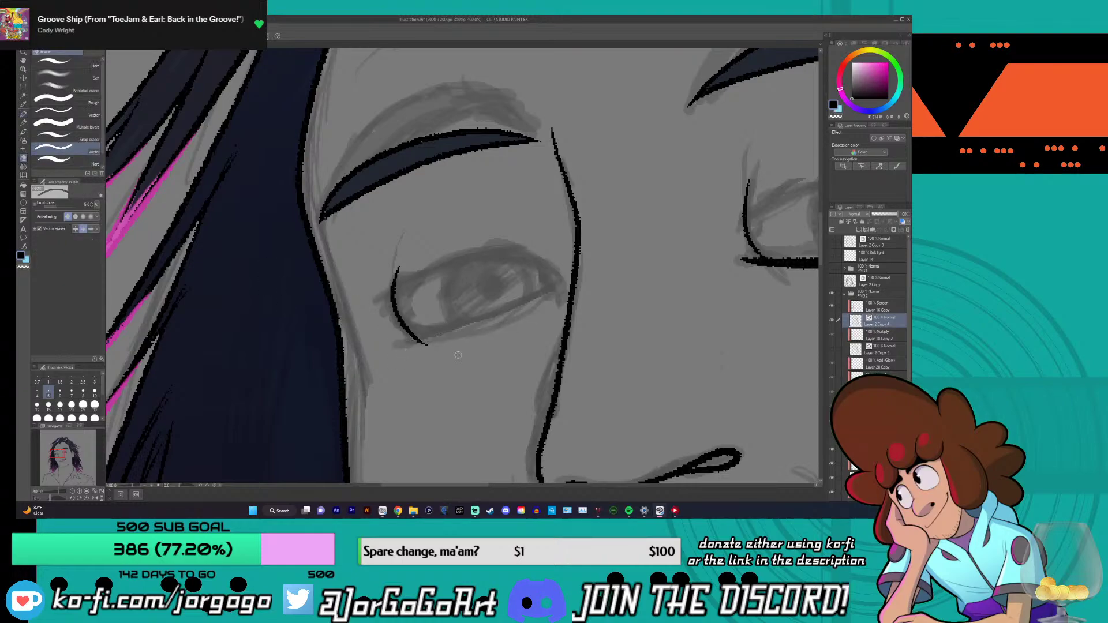
{"action": "left_click", "coordinate": [24, 113]}
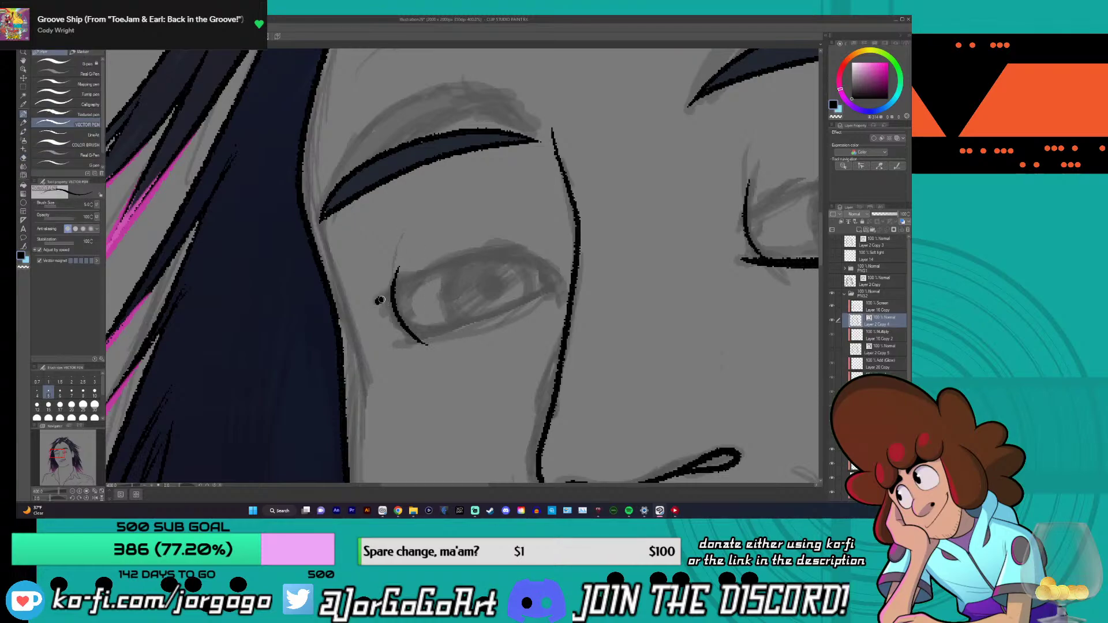
{"action": "mouse_move", "coordinate": [396, 293]}
{"action": "left_mouse_down"}
{"action": "mouse_move", "coordinate": [469, 265]}
{"action": "mouse_move", "coordinate": [524, 267]}
{"action": "mouse_move", "coordinate": [566, 288]}
{"action": "left_mouse_up"}
{"action": "key", "text": "ctrl+z"}
{"action": "mouse_move", "coordinate": [370, 311]}
{"action": "left_mouse_down"}
{"action": "mouse_move", "coordinate": [439, 271]}
{"action": "mouse_move", "coordinate": [505, 260]}
{"action": "mouse_move", "coordinate": [561, 278]}
{"action": "mouse_move", "coordinate": [490, 317]}
{"action": "mouse_move", "coordinate": [375, 344]}
{"action": "left_mouse_up"}
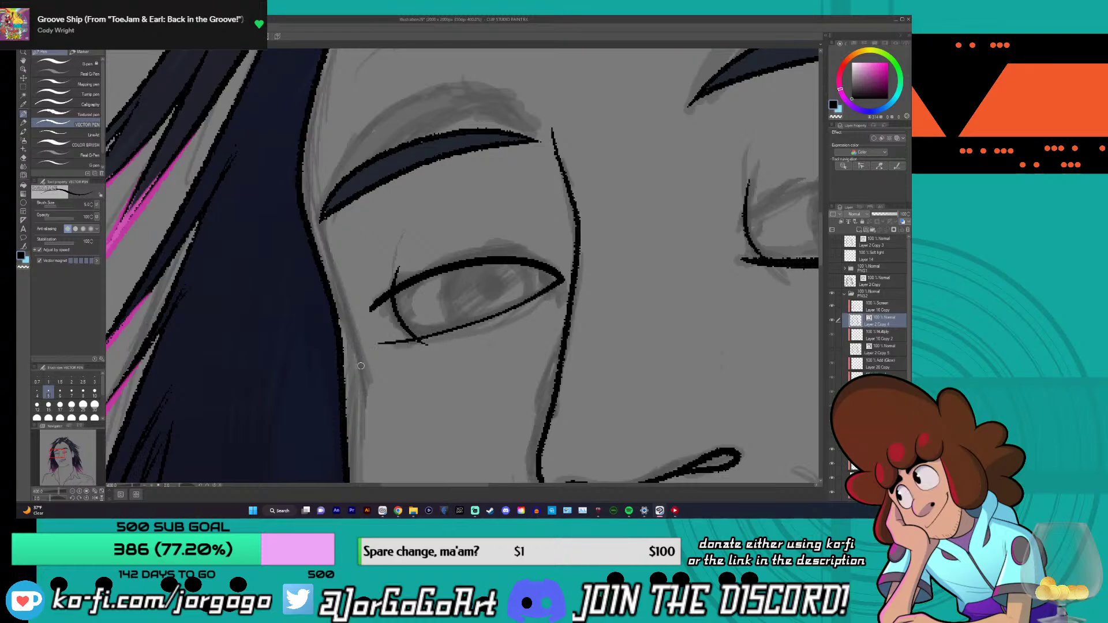
{"action": "scroll", "coordinate": [360, 366], "scroll_direction": "down", "scroll_amount": 5}
{"action": "scroll", "coordinate": [361, 366], "scroll_direction": "up", "scroll_amount": 3}
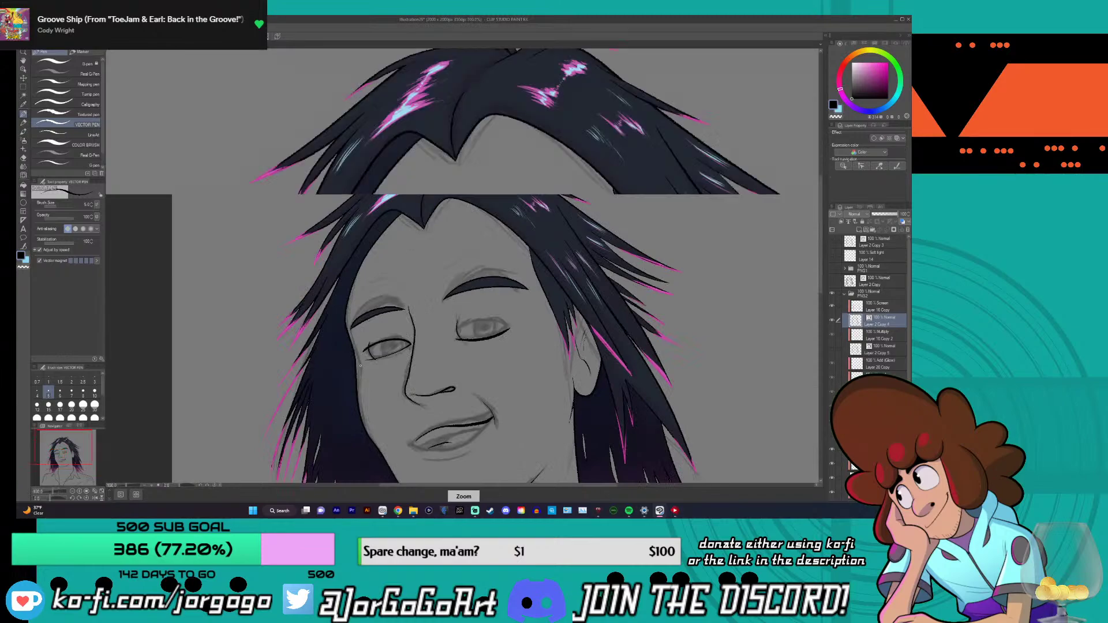
- Erase the old inked lid line of the eye nearer the ear and the old mouth lines with the vector eraser
{"action": "key", "text": "e"}
{"action": "left_click", "coordinate": [509, 326]}
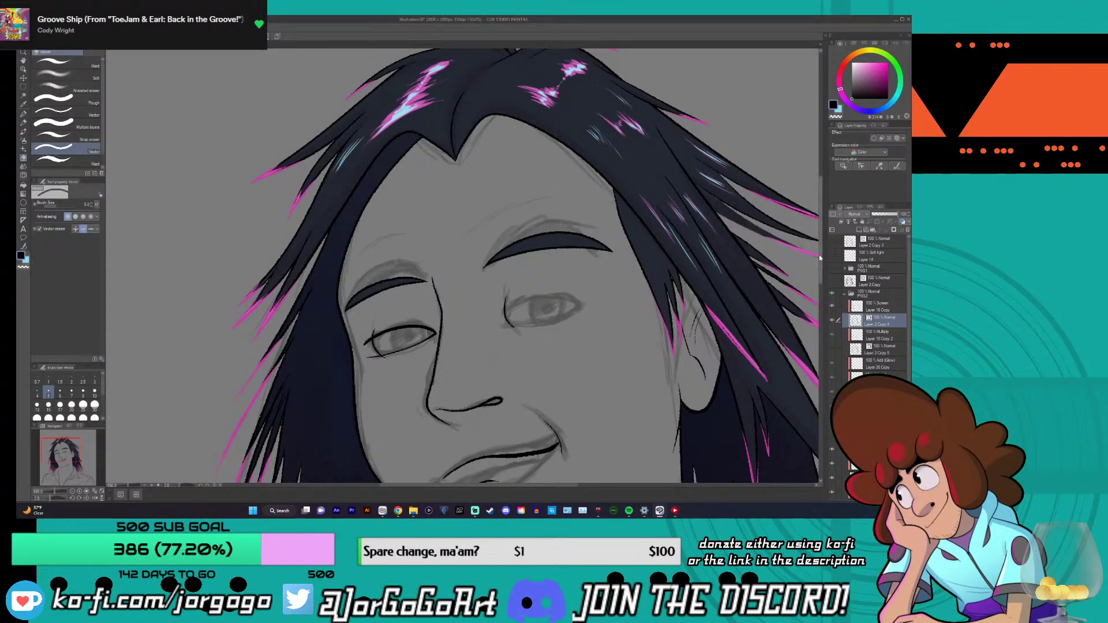
{"action": "left_click_drag", "start_coordinate": [822, 257], "coordinate": [820, 295]}
{"action": "key", "text": "ctrl+z"}
{"action": "left_click", "coordinate": [481, 346]}
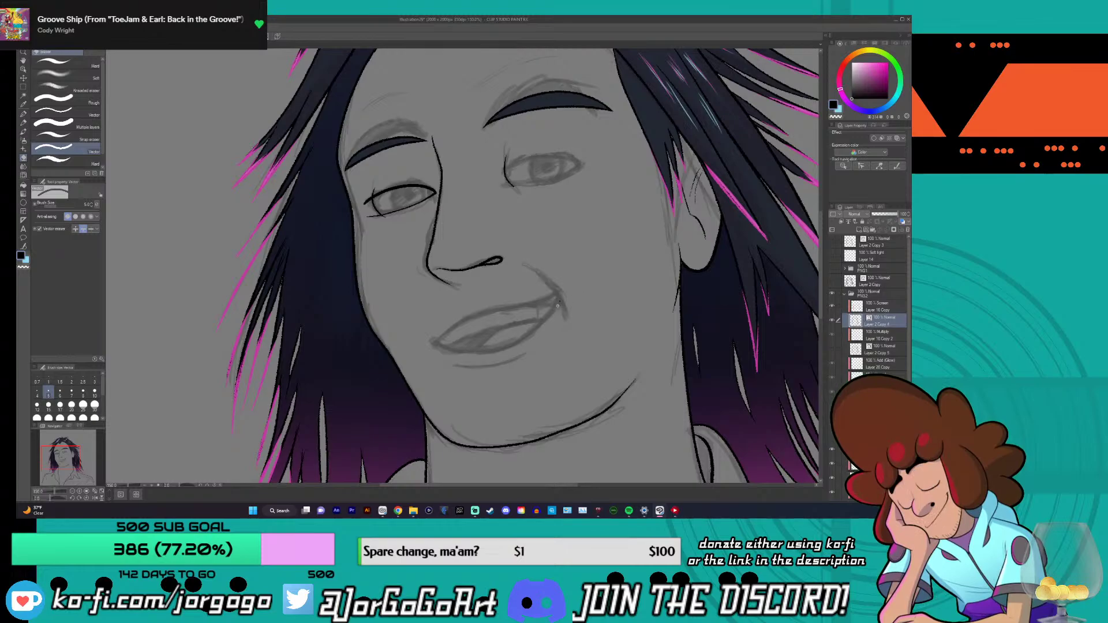
- Ink new upper and lower lid lines over the sketch of the eye nearer the ear with the Vector Pen
{"action": "key", "text": "p"}
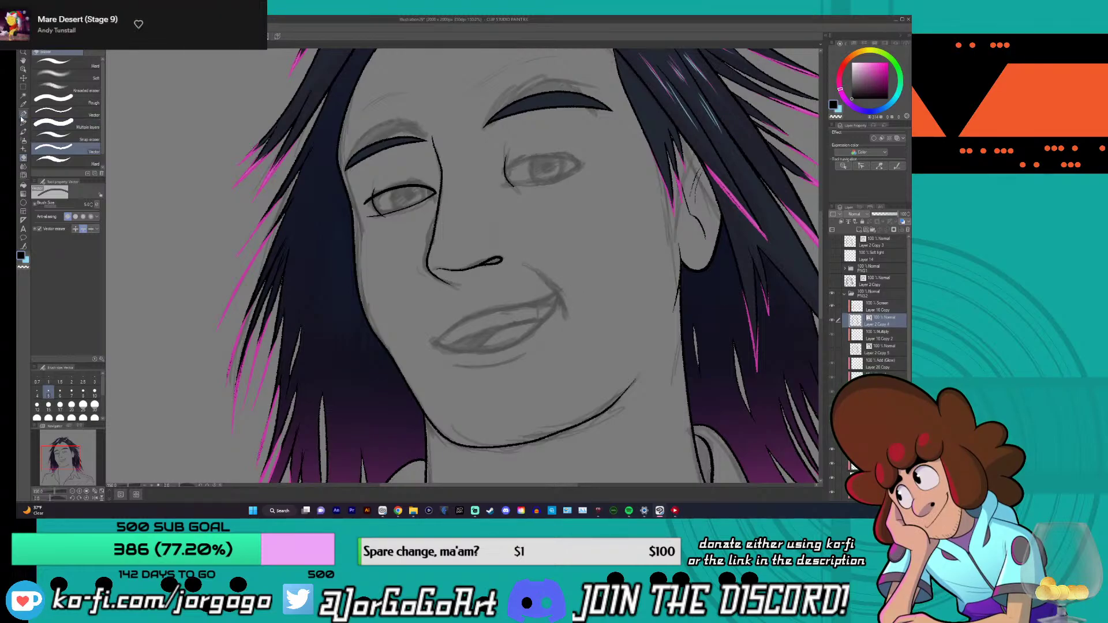
{"action": "scroll", "coordinate": [554, 181], "scroll_direction": "up", "scroll_amount": 5}
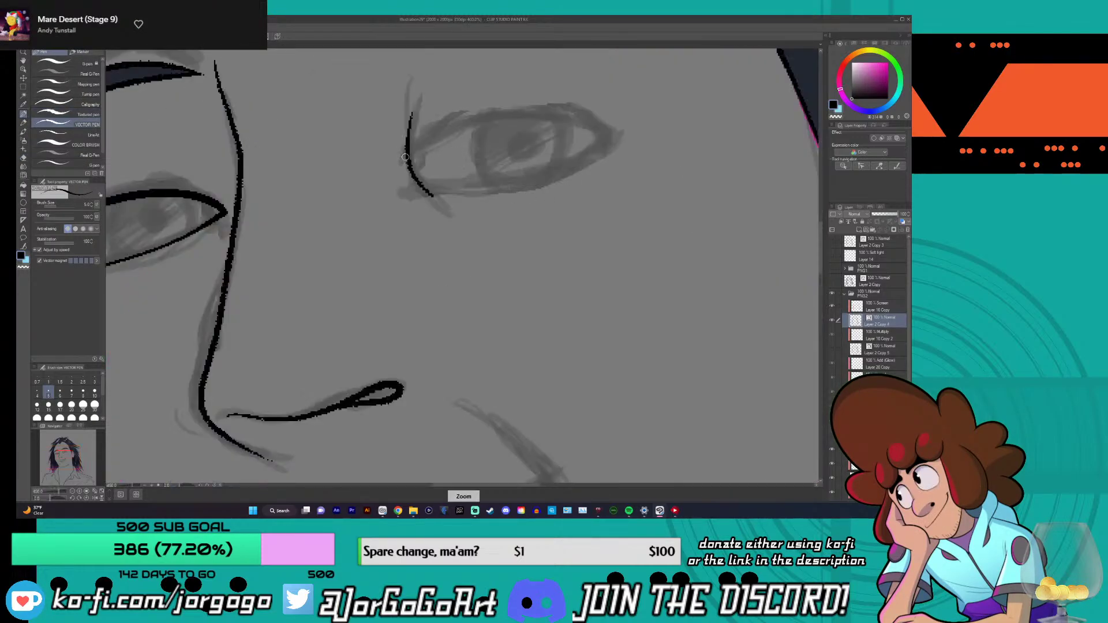
{"action": "mouse_move", "coordinate": [406, 156]}
{"action": "left_mouse_down"}
{"action": "mouse_move", "coordinate": [504, 111]}
{"action": "mouse_move", "coordinate": [557, 113]}
{"action": "mouse_move", "coordinate": [626, 139]}
{"action": "left_mouse_up"}
{"action": "scroll", "coordinate": [621, 138], "scroll_direction": "down", "scroll_amount": 3}
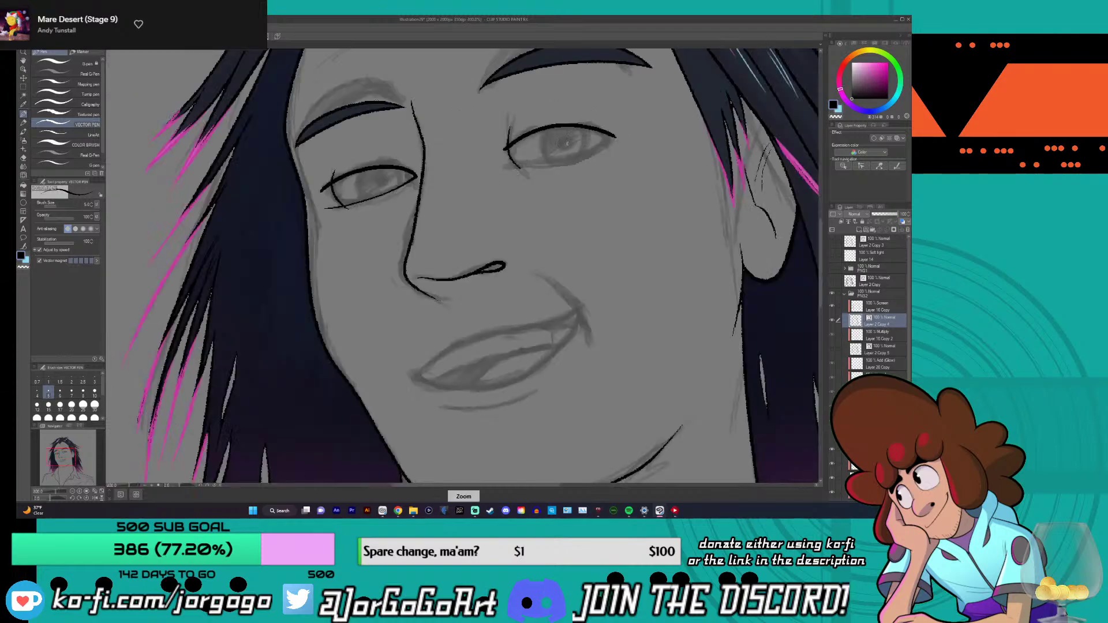
{"action": "scroll", "coordinate": [585, 139], "scroll_direction": "up", "scroll_amount": 3}
{"action": "key", "text": "ctrl+z"}
{"action": "mouse_move", "coordinate": [644, 134]}
{"action": "left_mouse_down"}
{"action": "mouse_move", "coordinate": [573, 116]}
{"action": "mouse_move", "coordinate": [514, 119]}
{"action": "mouse_move", "coordinate": [461, 134]}
{"action": "mouse_move", "coordinate": [415, 179]}
{"action": "left_mouse_up"}
{"action": "scroll", "coordinate": [565, 147], "scroll_direction": "up", "scroll_amount": 3}
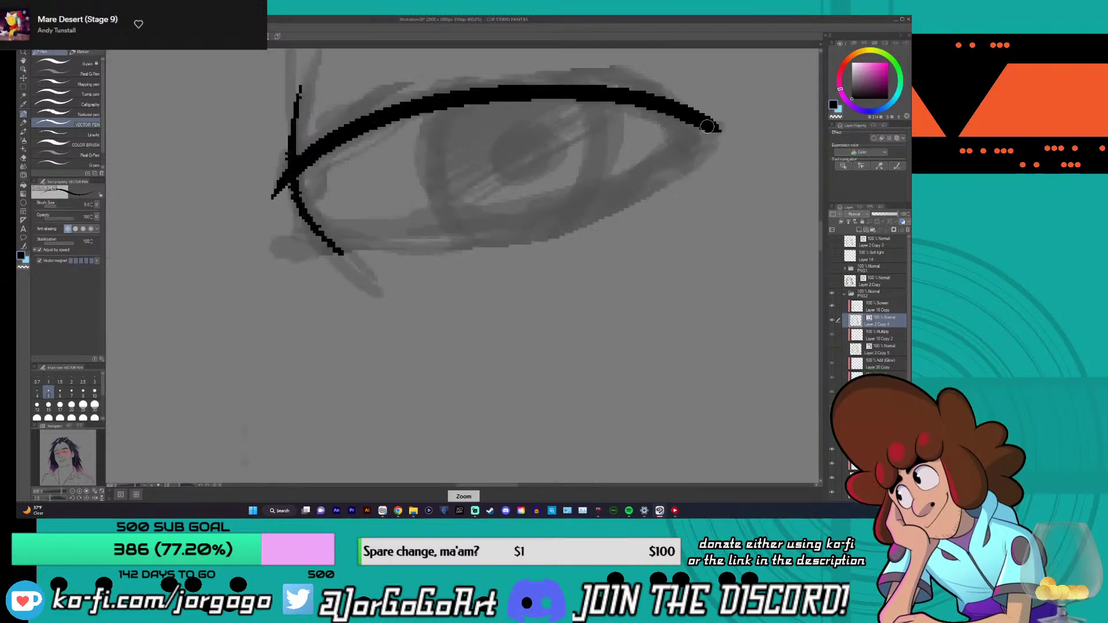
{"action": "mouse_move", "coordinate": [719, 128]}
{"action": "left_mouse_down"}
{"action": "mouse_move", "coordinate": [586, 207]}
{"action": "mouse_move", "coordinate": [468, 231]}
{"action": "mouse_move", "coordinate": [292, 233]}
{"action": "left_mouse_up"}
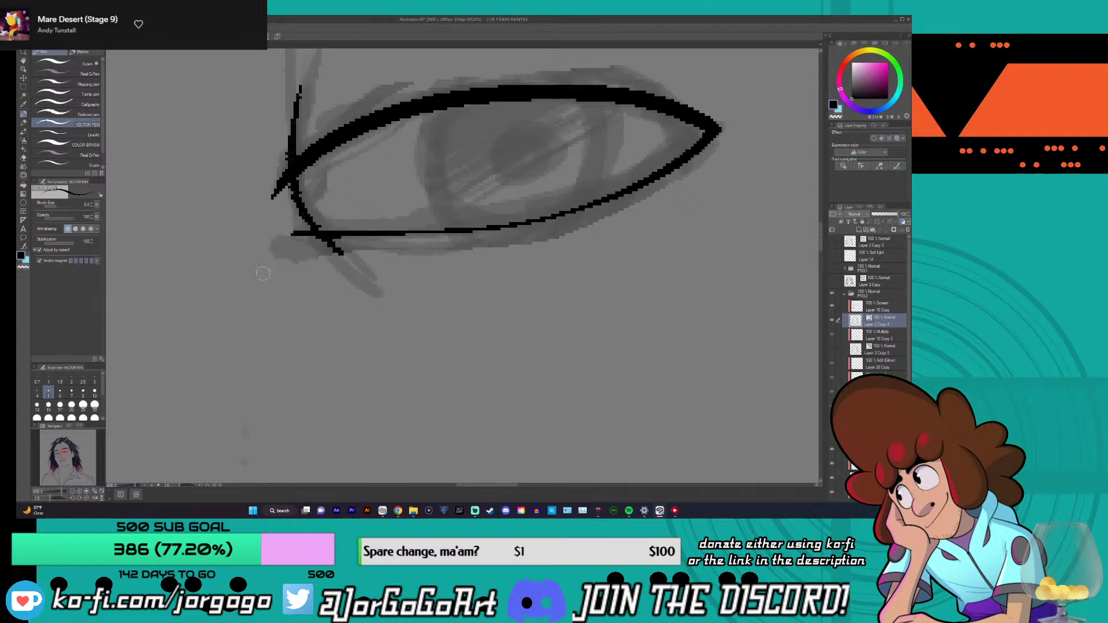
{"action": "scroll", "coordinate": [263, 274], "scroll_direction": "down", "scroll_amount": 4}
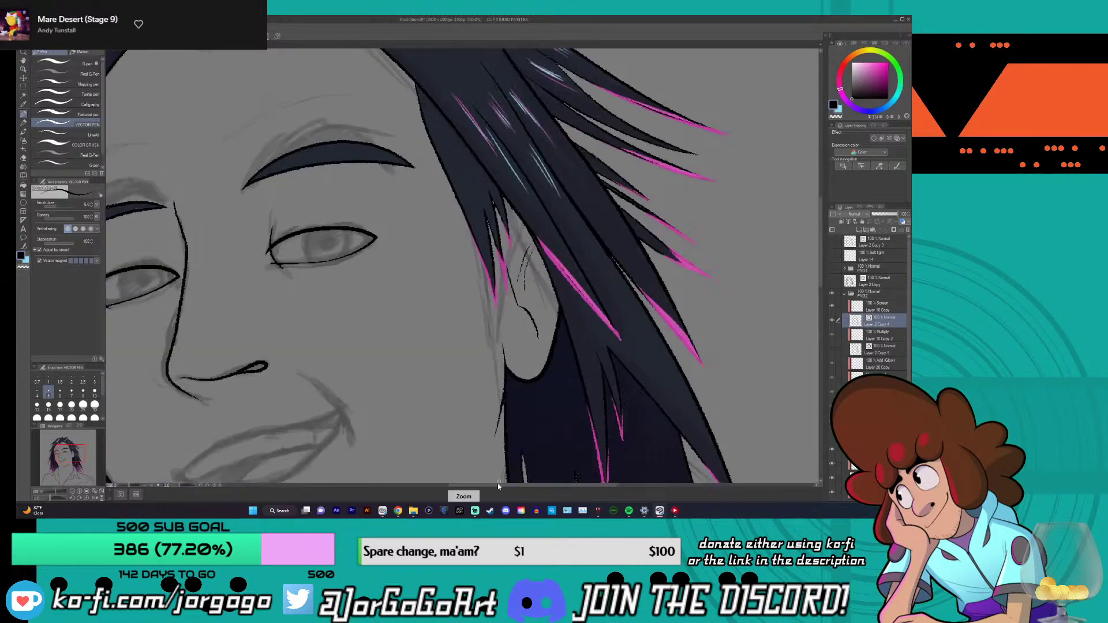
{"action": "left_click_drag", "start_coordinate": [498, 487], "coordinate": [439, 490]}
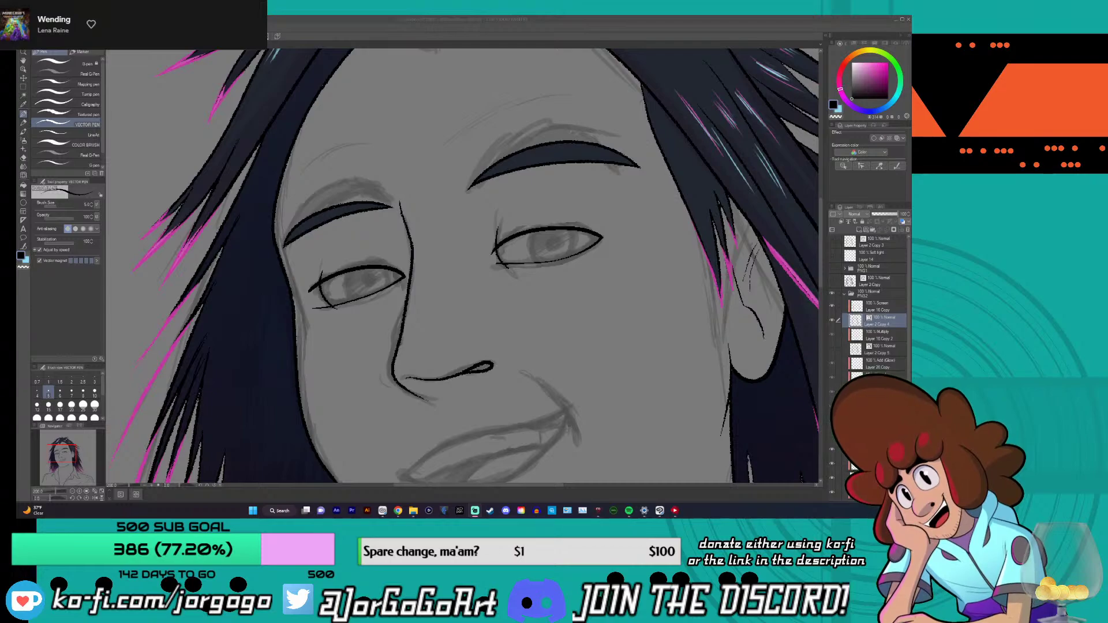
- Draw a full iris circle across the lid lines of each eye, undoing the strokes that miss
{"action": "left_click", "coordinate": [352, 267]}
{"action": "mouse_move", "coordinate": [352, 264]}
{"action": "left_mouse_down"}
{"action": "mouse_move", "coordinate": [351, 302]}
{"action": "mouse_move", "coordinate": [394, 285]}
{"action": "mouse_move", "coordinate": [379, 258]}
{"action": "mouse_move", "coordinate": [306, 273]}
{"action": "mouse_move", "coordinate": [308, 320]}
{"action": "mouse_move", "coordinate": [351, 347]}
{"action": "mouse_move", "coordinate": [399, 311]}
{"action": "mouse_move", "coordinate": [396, 263]}
{"action": "mouse_move", "coordinate": [344, 245]}
{"action": "mouse_move", "coordinate": [304, 268]}
{"action": "mouse_move", "coordinate": [303, 316]}
{"action": "mouse_move", "coordinate": [337, 350]}
{"action": "mouse_move", "coordinate": [379, 340]}
{"action": "mouse_move", "coordinate": [407, 289]}
{"action": "mouse_move", "coordinate": [385, 254]}
{"action": "mouse_move", "coordinate": [338, 244]}
{"action": "mouse_move", "coordinate": [304, 268]}
{"action": "left_mouse_up"}
{"action": "key", "text": "ctrl+z"}
{"action": "scroll", "coordinate": [386, 265], "scroll_direction": "up", "scroll_amount": 2}
{"action": "key", "text": "ctrl+z"}
{"action": "mouse_move", "coordinate": [694, 175]}
{"action": "left_mouse_down"}
{"action": "mouse_move", "coordinate": [679, 193]}
{"action": "mouse_move", "coordinate": [677, 240]}
{"action": "mouse_move", "coordinate": [711, 270]}
{"action": "mouse_move", "coordinate": [752, 263]}
{"action": "mouse_move", "coordinate": [784, 227]}
{"action": "mouse_move", "coordinate": [783, 180]}
{"action": "mouse_move", "coordinate": [746, 163]}
{"action": "mouse_move", "coordinate": [704, 170]}
{"action": "mouse_move", "coordinate": [678, 200]}
{"action": "mouse_move", "coordinate": [681, 250]}
{"action": "mouse_move", "coordinate": [715, 280]}
{"action": "mouse_move", "coordinate": [753, 273]}
{"action": "mouse_move", "coordinate": [781, 245]}
{"action": "mouse_move", "coordinate": [786, 206]}
{"action": "mouse_move", "coordinate": [757, 172]}
{"action": "mouse_move", "coordinate": [693, 176]}
{"action": "left_mouse_up"}
{"action": "key", "text": "ctrl+z"}
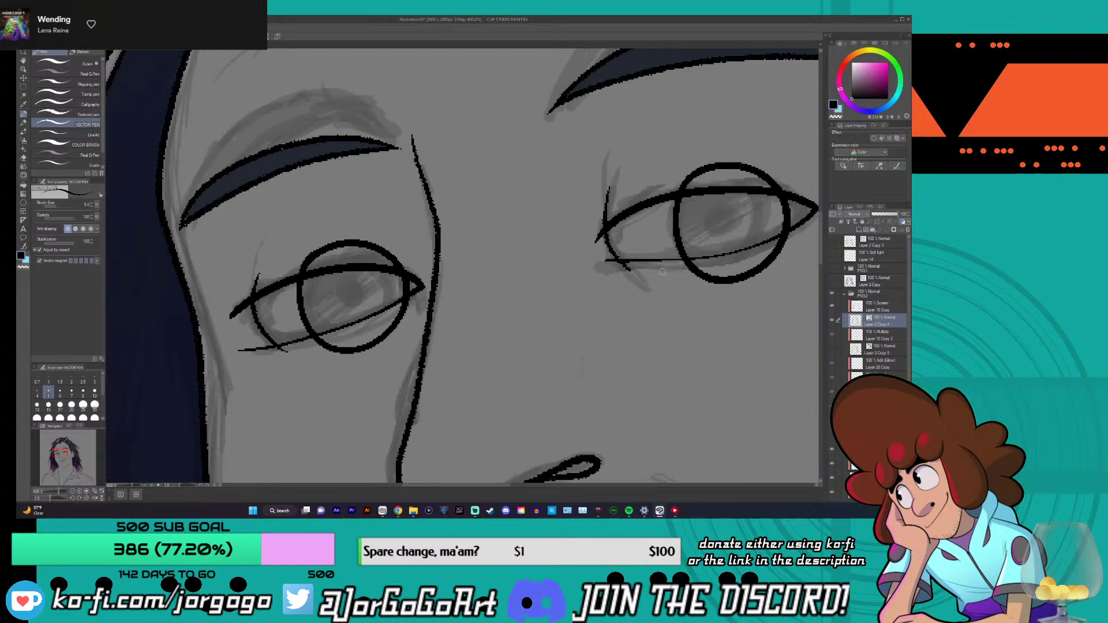
{"action": "scroll", "coordinate": [662, 271], "scroll_direction": "down", "scroll_amount": 5}
{"action": "scroll", "coordinate": [660, 277], "scroll_direction": "up", "scroll_amount": 1}
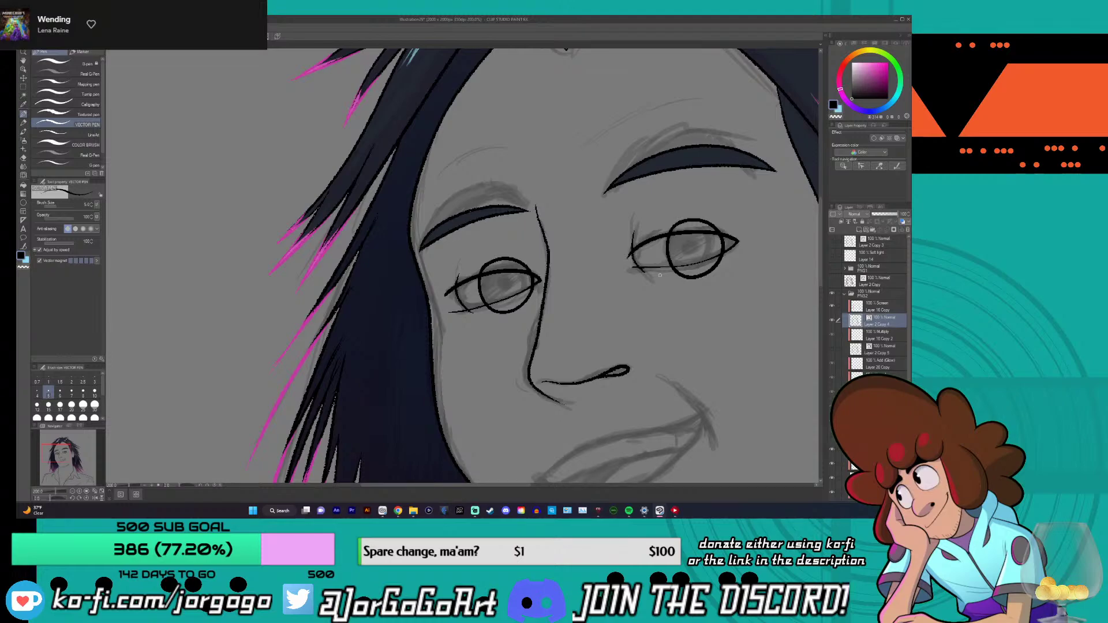
{"action": "scroll", "coordinate": [660, 275], "scroll_direction": "down", "scroll_amount": 1}
- Fill in a solid black pupil inside each iris circle with the Vector Pen
{"action": "scroll", "coordinate": [660, 275], "scroll_direction": "up", "scroll_amount": 3}
{"action": "mouse_move", "coordinate": [349, 281]}
{"action": "left_mouse_down"}
{"action": "mouse_move", "coordinate": [339, 307]}
{"action": "mouse_move", "coordinate": [368, 292]}
{"action": "mouse_move", "coordinate": [350, 277]}
{"action": "mouse_move", "coordinate": [358, 301]}
{"action": "mouse_move", "coordinate": [351, 290]}
{"action": "left_mouse_up"}
{"action": "scroll", "coordinate": [753, 213], "scroll_direction": "down", "scroll_amount": 2}
{"action": "scroll", "coordinate": [753, 212], "scroll_direction": "up", "scroll_amount": 3}
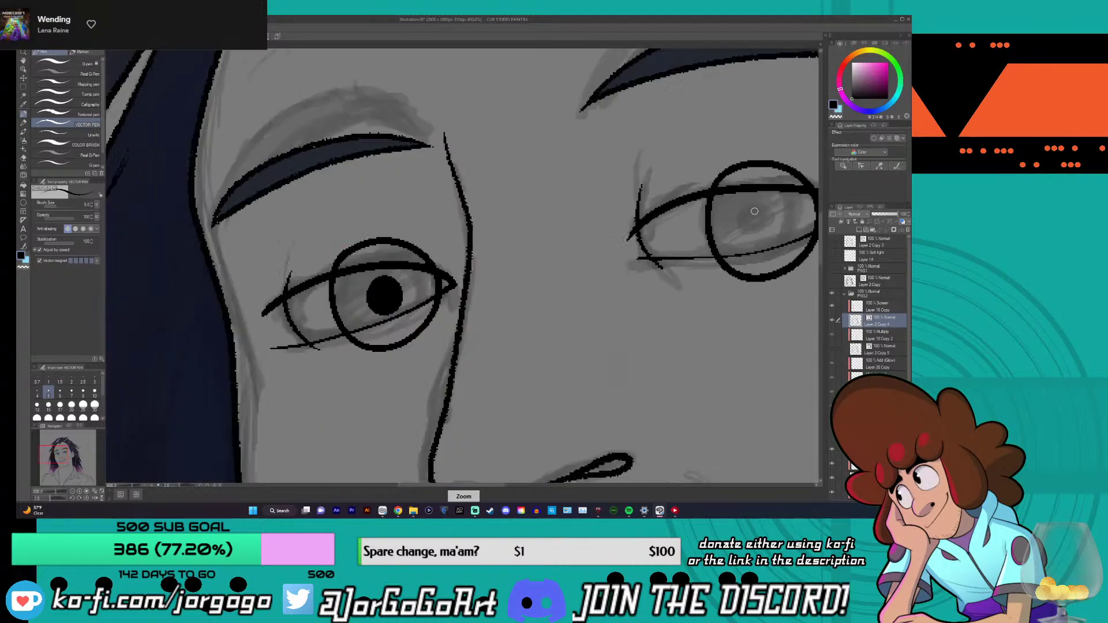
{"action": "mouse_move", "coordinate": [756, 198]}
{"action": "left_mouse_down"}
{"action": "mouse_move", "coordinate": [731, 222]}
{"action": "mouse_move", "coordinate": [738, 248]}
{"action": "mouse_move", "coordinate": [774, 244]}
{"action": "mouse_move", "coordinate": [784, 217]}
{"action": "mouse_move", "coordinate": [765, 196]}
{"action": "mouse_move", "coordinate": [745, 201]}
{"action": "mouse_move", "coordinate": [739, 232]}
{"action": "mouse_move", "coordinate": [762, 239]}
{"action": "mouse_move", "coordinate": [756, 218]}
{"action": "left_mouse_up"}
{"action": "scroll", "coordinate": [744, 228], "scroll_direction": "down", "scroll_amount": 5}
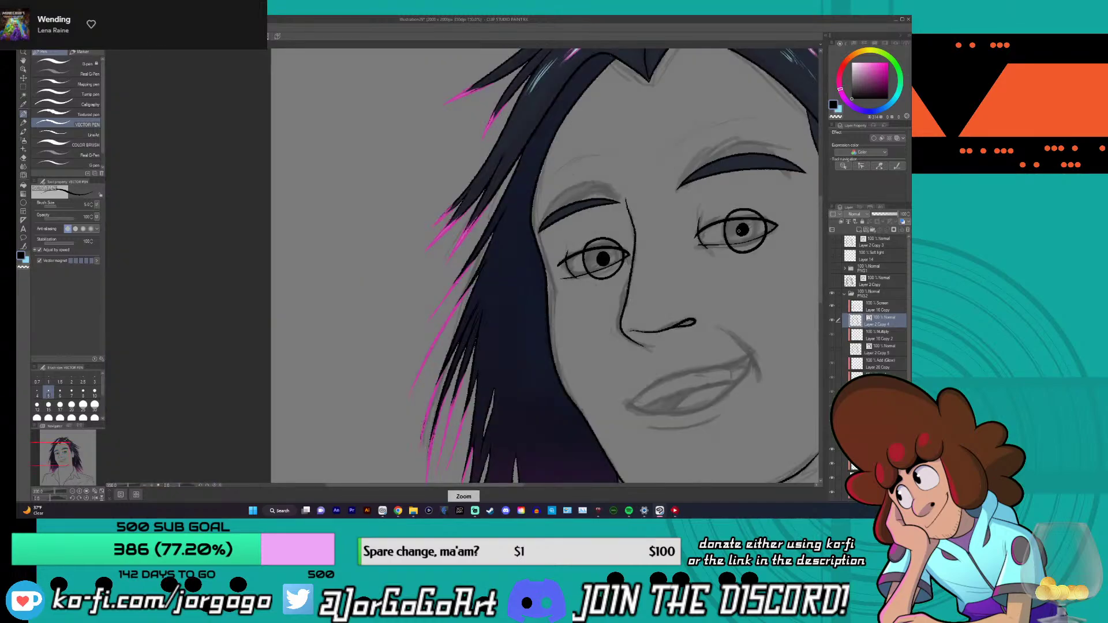
{"action": "scroll", "coordinate": [739, 231], "scroll_direction": "up", "scroll_amount": 2}
- Trim the iris circles above the upper lids and below the lower lids of both eyes with the vector eraser
{"action": "key", "text": "e"}
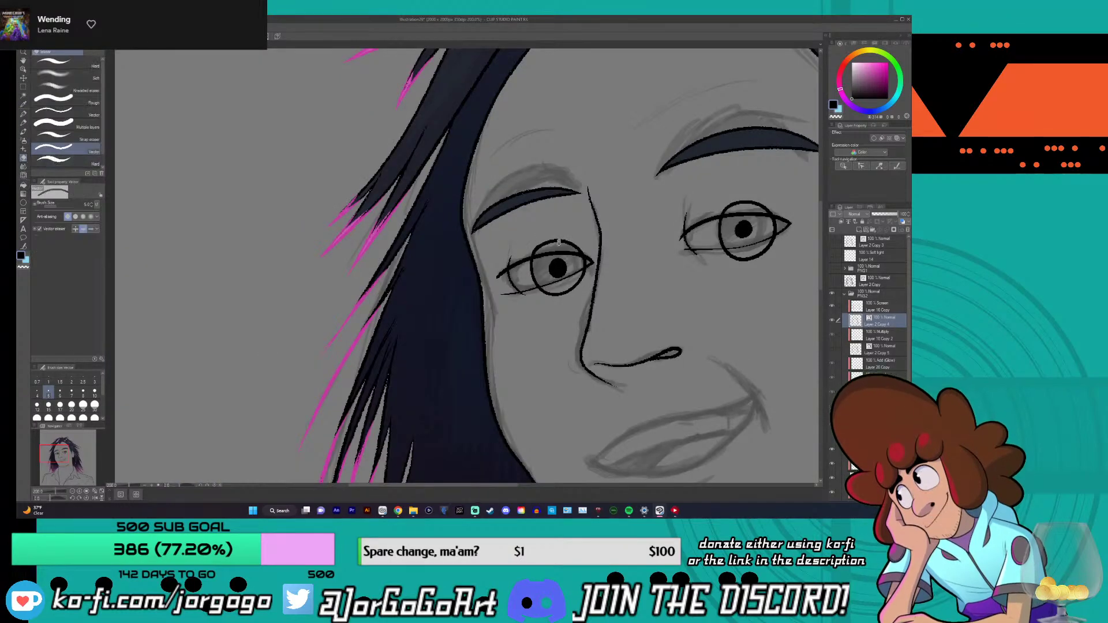
{"action": "mouse_move", "coordinate": [559, 243]}
{"action": "left_mouse_down"}
{"action": "mouse_move", "coordinate": [583, 259]}
{"action": "mouse_move", "coordinate": [557, 294]}
{"action": "left_mouse_up"}
{"action": "left_click", "coordinate": [532, 253]}
{"action": "mouse_move", "coordinate": [750, 197]}
{"action": "left_mouse_down"}
{"action": "mouse_move", "coordinate": [723, 210]}
{"action": "mouse_move", "coordinate": [745, 258]}
{"action": "left_mouse_up"}
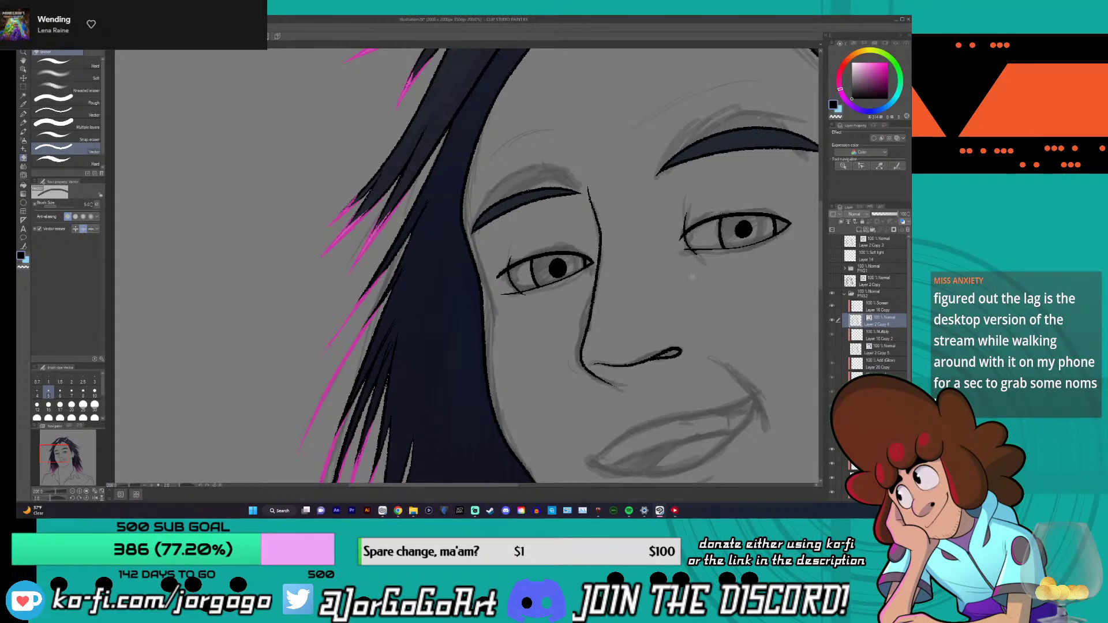
{"action": "scroll", "coordinate": [692, 277], "scroll_direction": "down", "scroll_amount": 4}
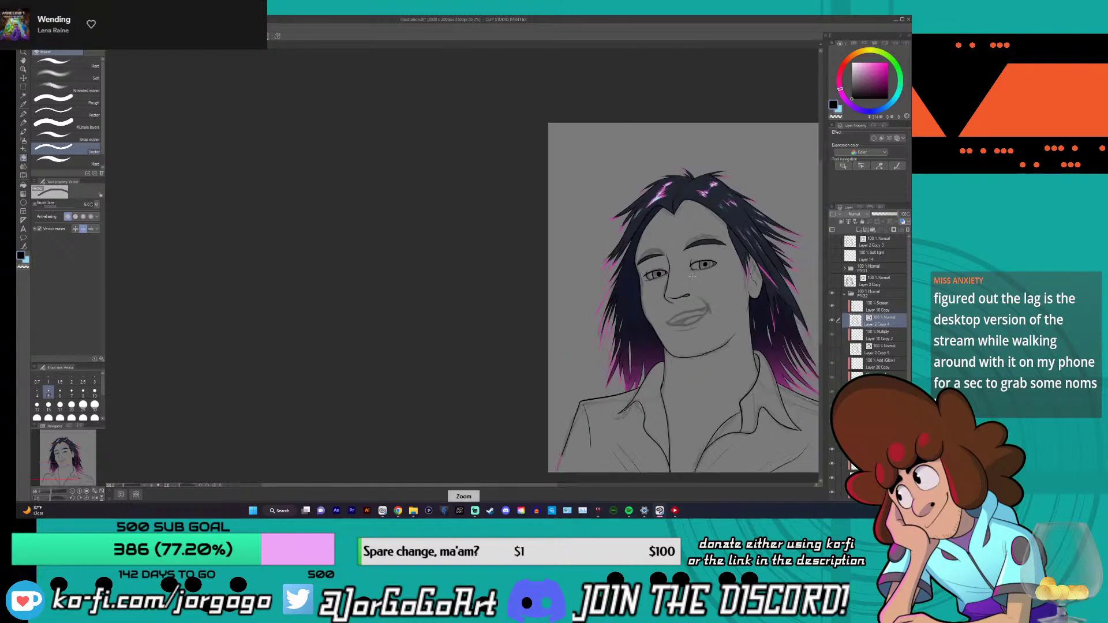
{"action": "scroll", "coordinate": [692, 277], "scroll_direction": "down", "scroll_amount": 1}
{"action": "scroll", "coordinate": [692, 277], "scroll_direction": "up", "scroll_amount": 1}
- Ink the outer mouth outline and the short shadow line beneath the lower lip with the Vector Pen
{"action": "key", "text": "p"}
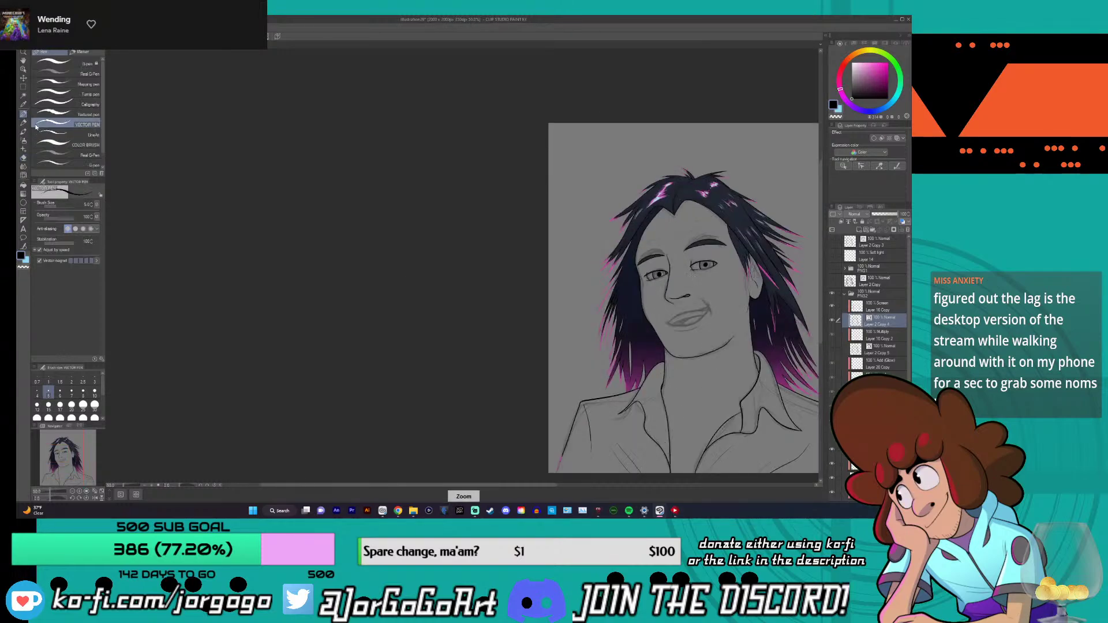
{"action": "left_click_drag", "start_coordinate": [398, 486], "coordinate": [468, 485]}
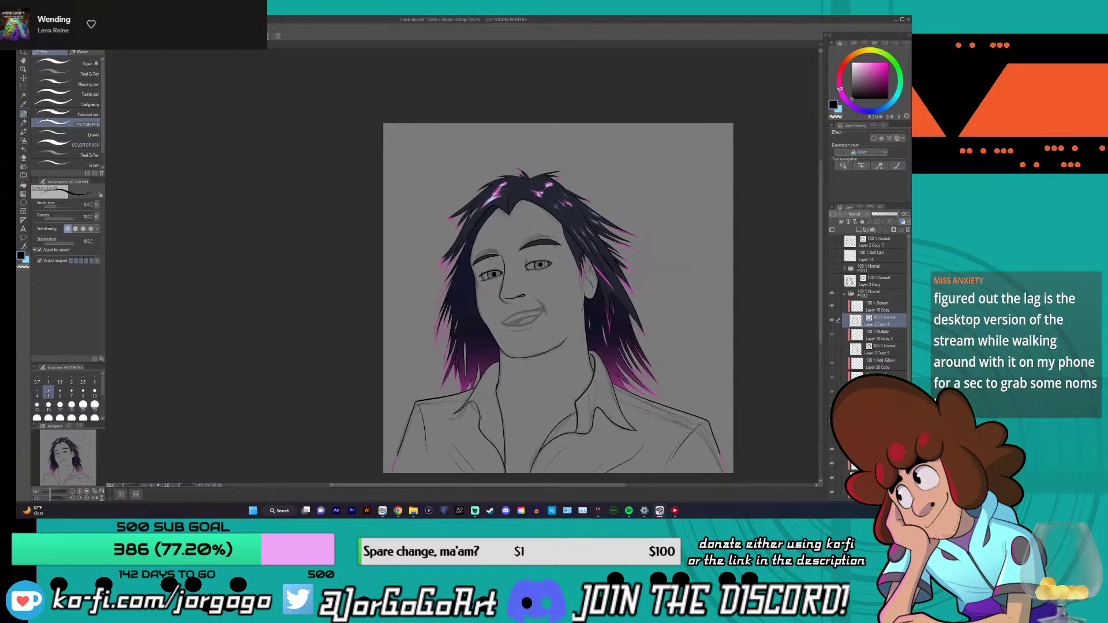
{"action": "scroll", "coordinate": [478, 272], "scroll_direction": "up", "scroll_amount": 4}
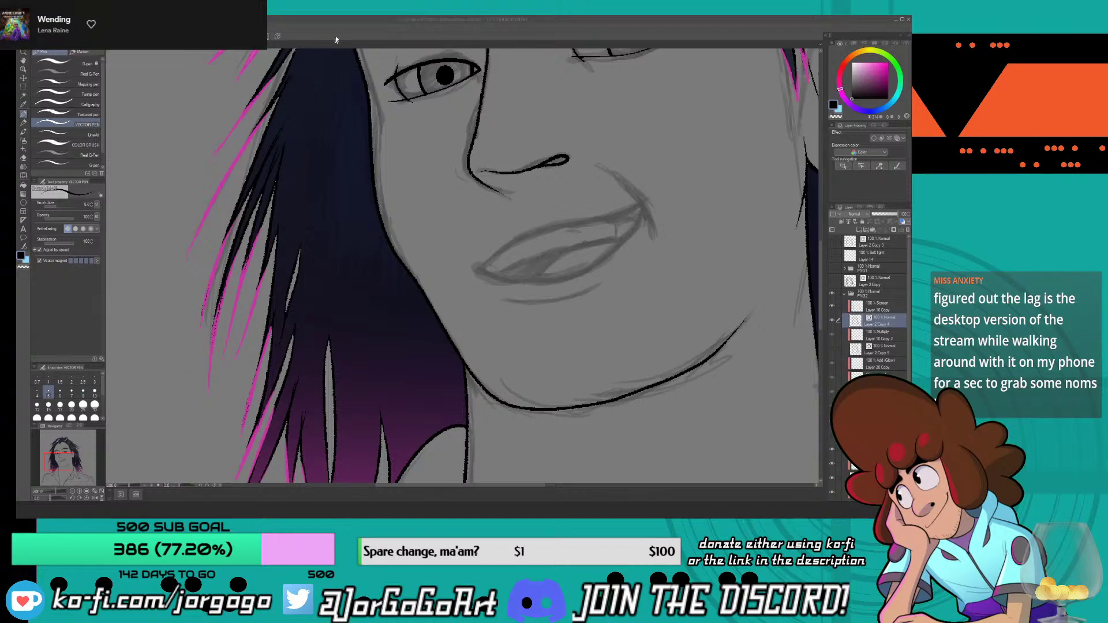
{"action": "key", "text": "alt+Tab"}
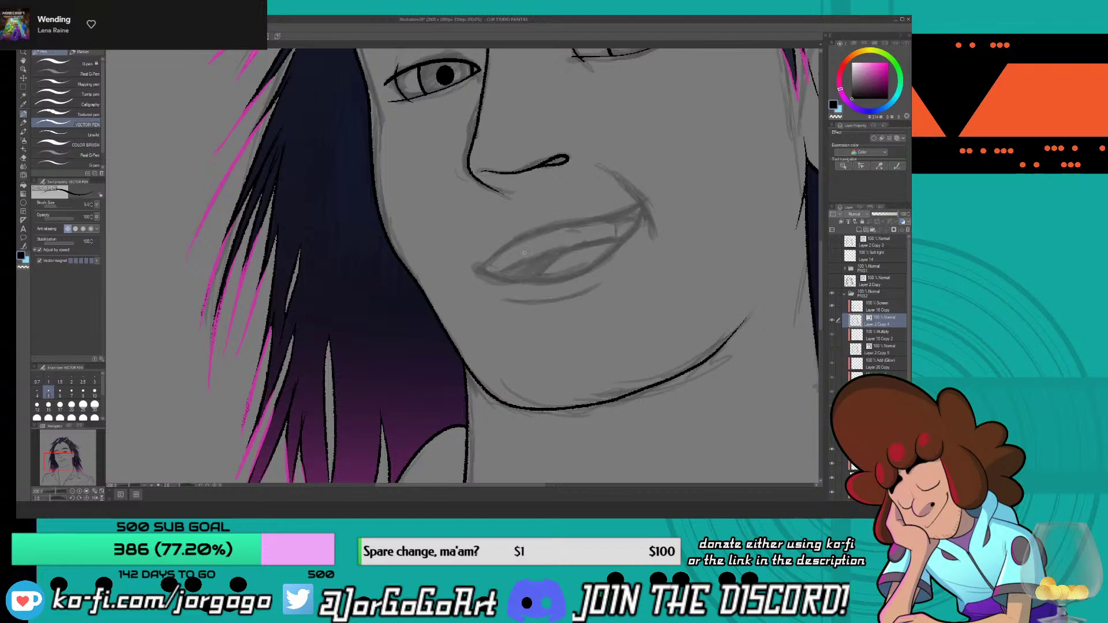
{"action": "mouse_move", "coordinate": [478, 267]}
{"action": "left_mouse_down"}
{"action": "mouse_move", "coordinate": [537, 229]}
{"action": "mouse_move", "coordinate": [643, 202]}
{"action": "left_mouse_up"}
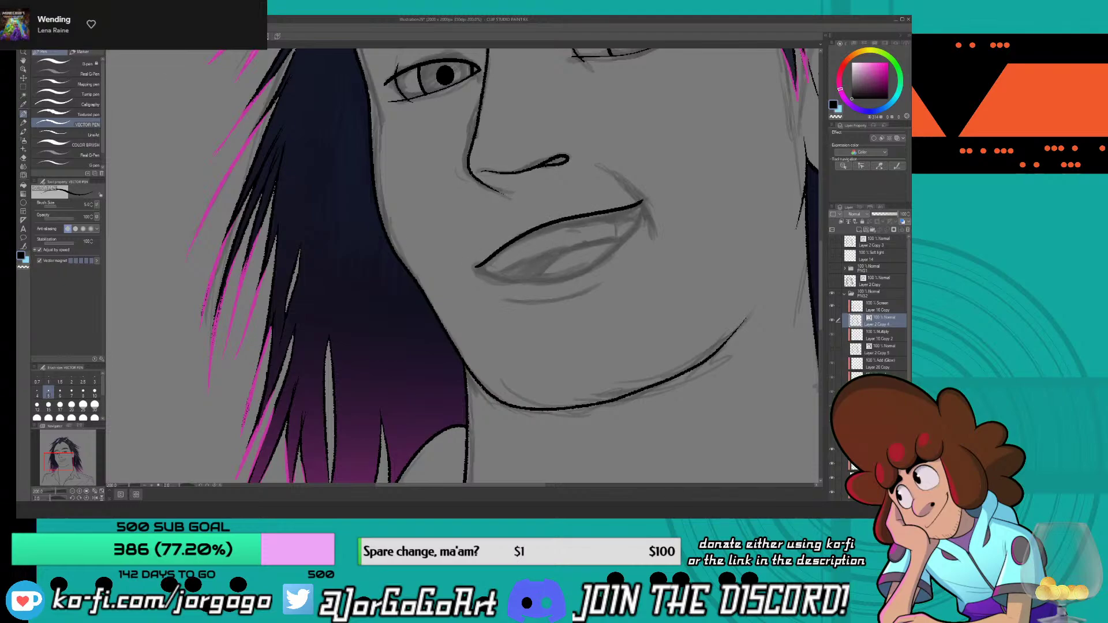
{"action": "right_click", "coordinate": [63, 73]}
{"action": "key", "text": "Escape"}
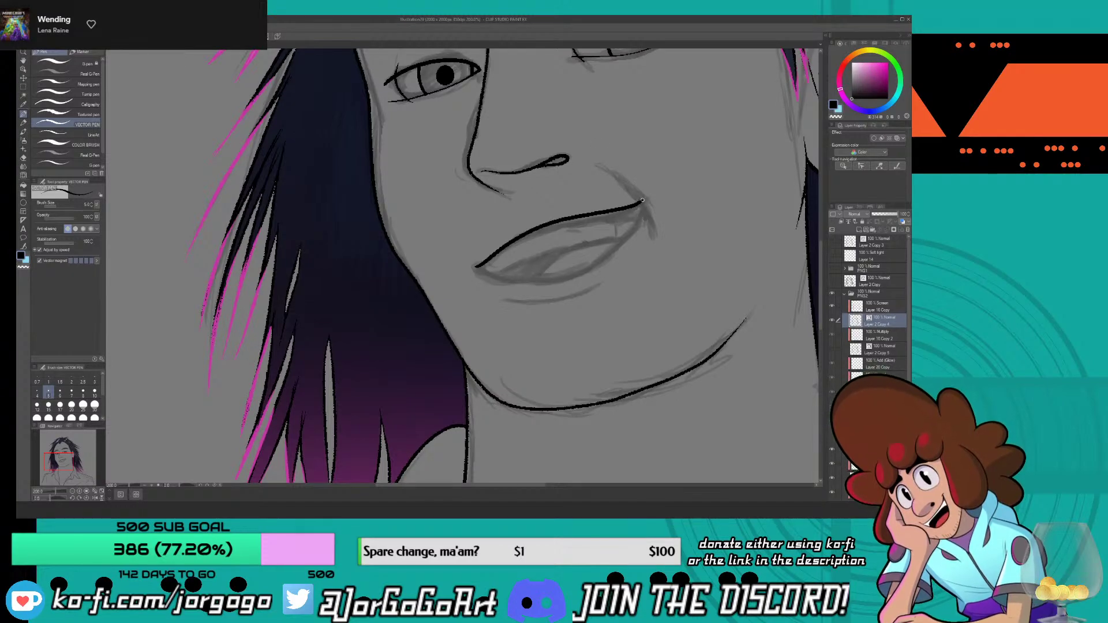
{"action": "mouse_move", "coordinate": [643, 200]}
{"action": "left_mouse_down"}
{"action": "mouse_move", "coordinate": [620, 246]}
{"action": "mouse_move", "coordinate": [570, 279]}
{"action": "mouse_move", "coordinate": [480, 269]}
{"action": "mouse_move", "coordinate": [521, 299]}
{"action": "mouse_move", "coordinate": [587, 293]}
{"action": "mouse_move", "coordinate": [618, 275]}
{"action": "left_mouse_up"}
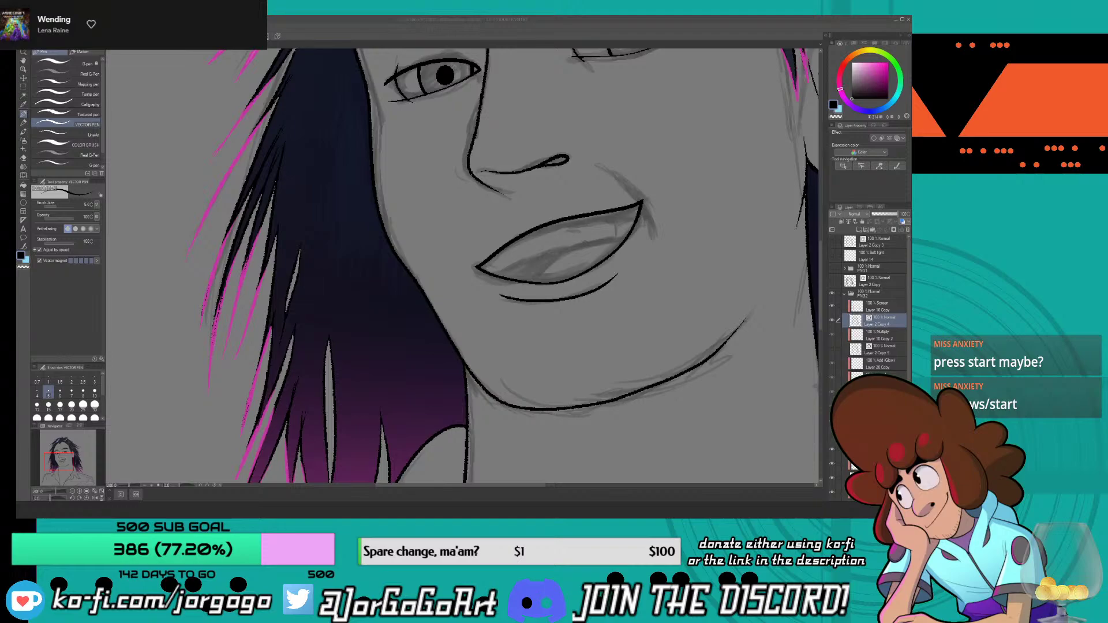
{"action": "left_click", "coordinate": [395, 18]}
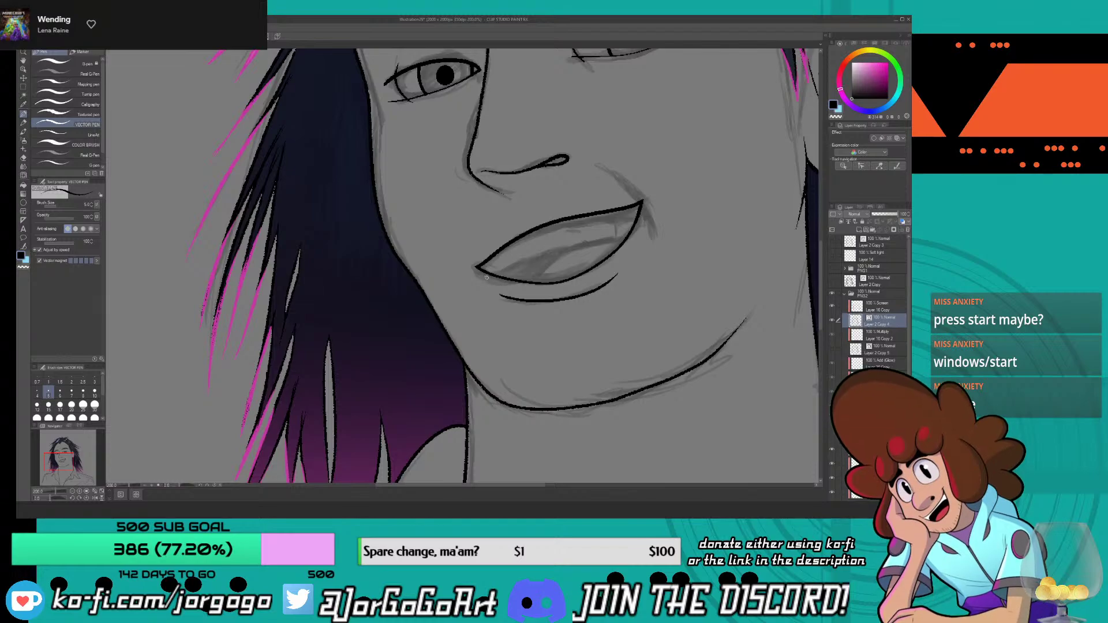
- Ink the teeth and tongue lines inside the mouth and trim their overhanging ends with the vector eraser
{"action": "left_click_drag", "start_coordinate": [486, 278], "coordinate": [645, 237]}
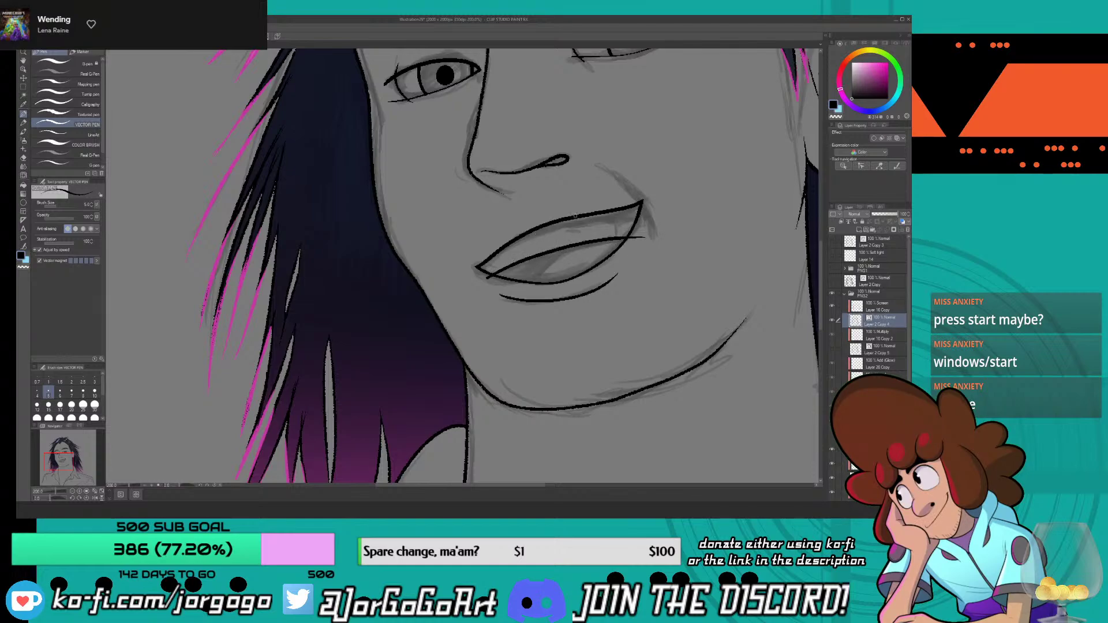
{"action": "mouse_move", "coordinate": [620, 217]}
{"action": "left_mouse_down"}
{"action": "mouse_move", "coordinate": [635, 212]}
{"action": "mouse_move", "coordinate": [620, 230]}
{"action": "mouse_move", "coordinate": [622, 220]}
{"action": "left_mouse_up"}
{"action": "key", "text": "ctrl+z"}
{"action": "left_click", "coordinate": [23, 157]}
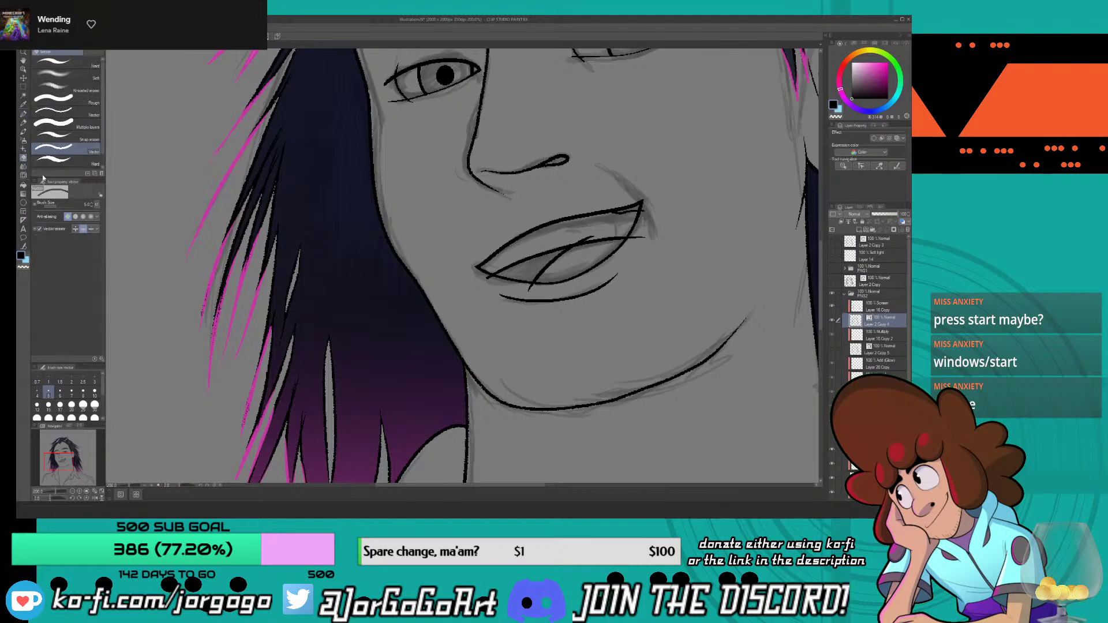
{"action": "left_click", "coordinate": [638, 237]}
{"action": "scroll", "coordinate": [437, 368], "scroll_direction": "down", "scroll_amount": 5}
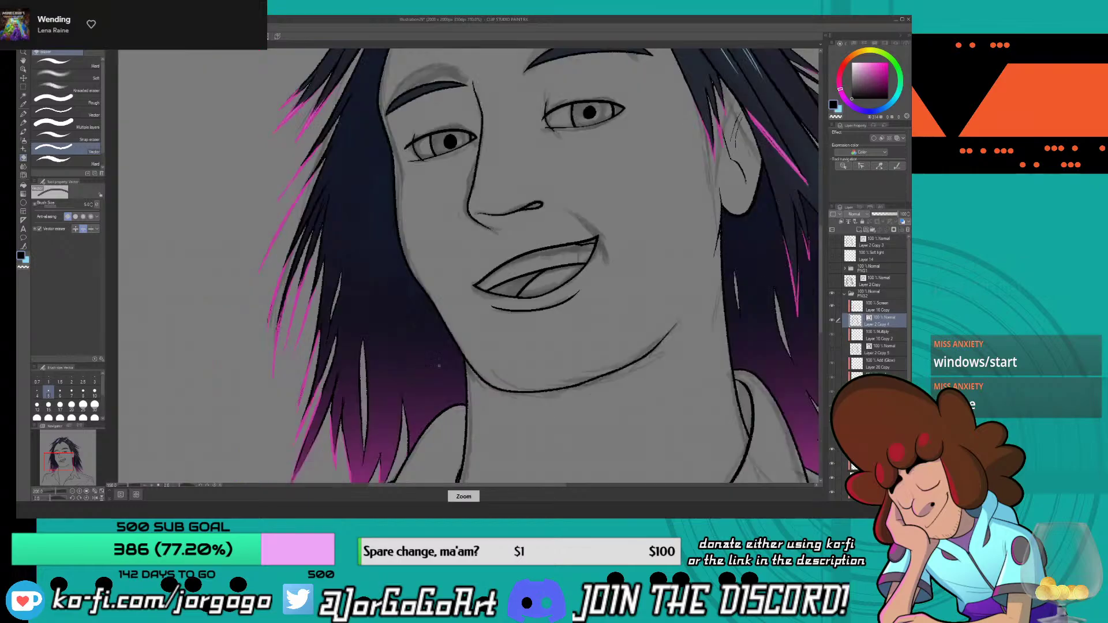
{"action": "scroll", "coordinate": [463, 341], "scroll_direction": "up", "scroll_amount": 5}
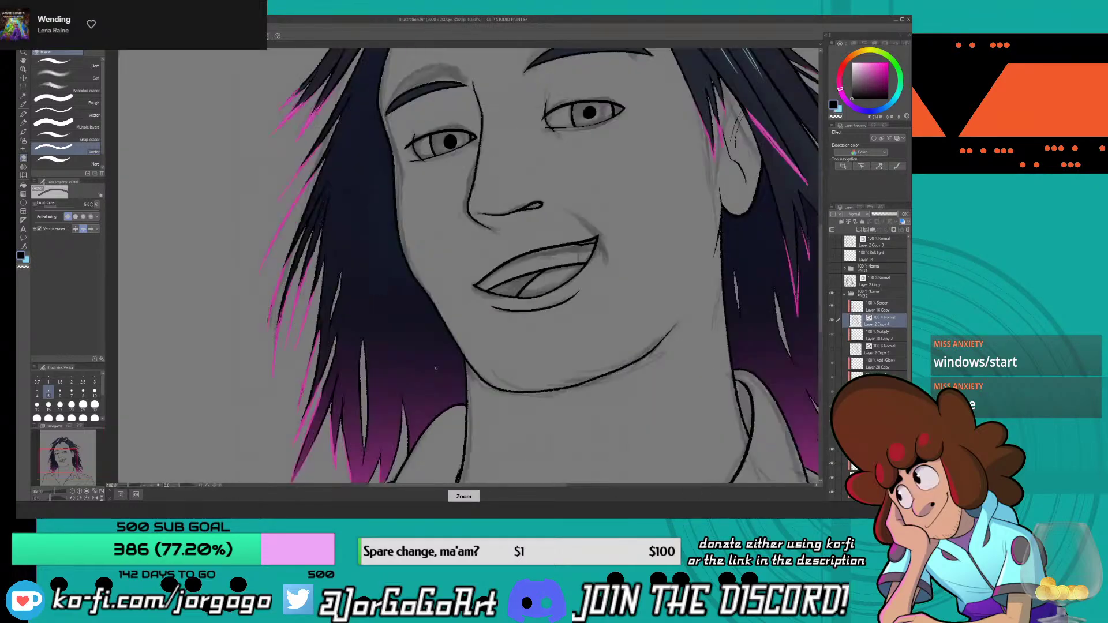
- Ink the smile crease over the sketched line at the raised mouth corner with the Vector Pen
{"action": "key", "text": "p"}
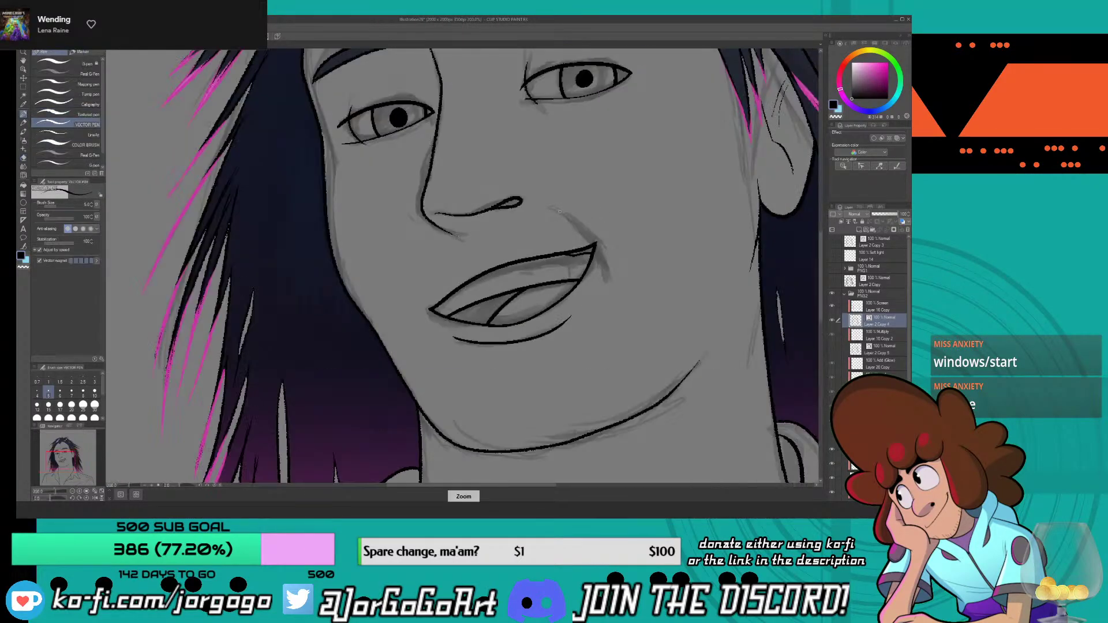
{"action": "scroll", "coordinate": [560, 212], "scroll_direction": "down", "scroll_amount": 1}
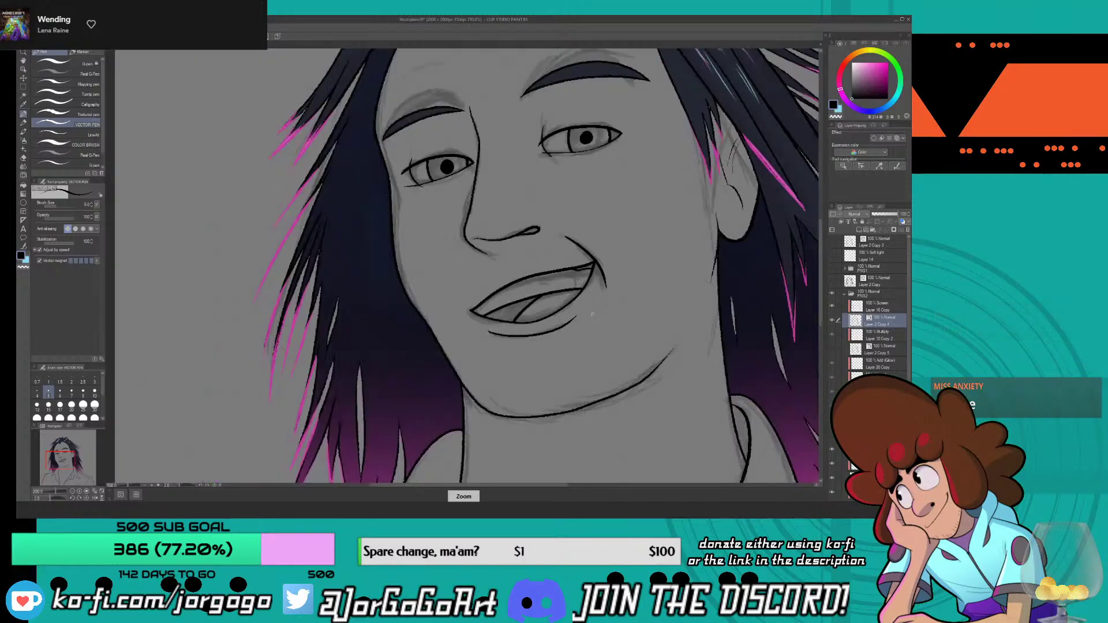
{"action": "scroll", "coordinate": [593, 314], "scroll_direction": "down", "scroll_amount": 2}
{"action": "scroll", "coordinate": [592, 314], "scroll_direction": "up", "scroll_amount": 3}
{"action": "scroll", "coordinate": [593, 314], "scroll_direction": "down", "scroll_amount": 1}
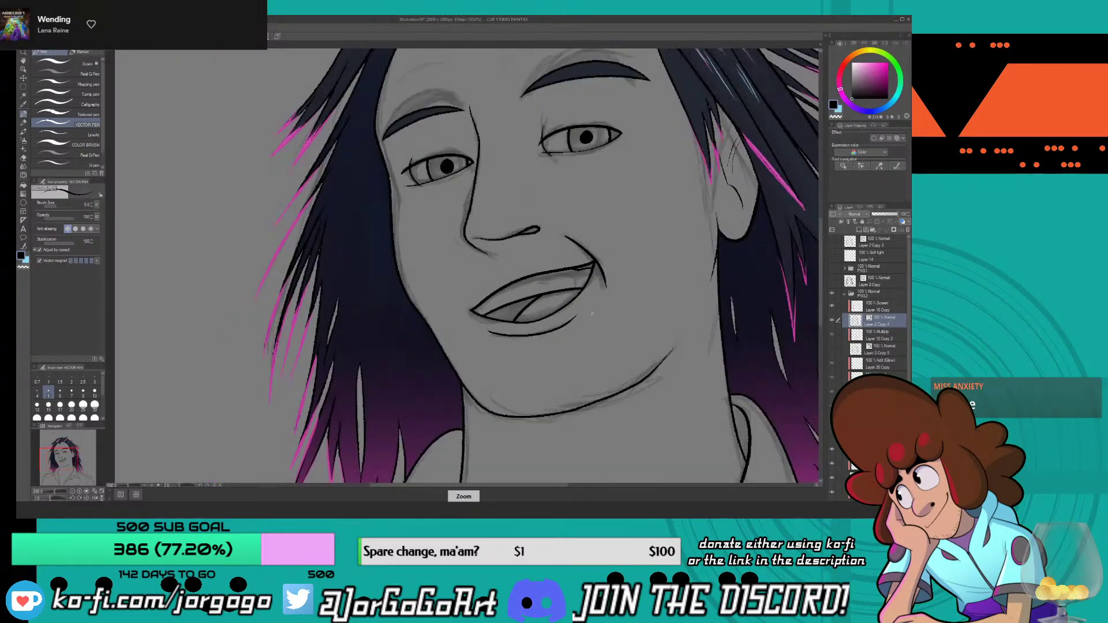
{"action": "scroll", "coordinate": [592, 314], "scroll_direction": "down", "scroll_amount": 2}
{"action": "scroll", "coordinate": [592, 314], "scroll_direction": "up", "scroll_amount": 1}
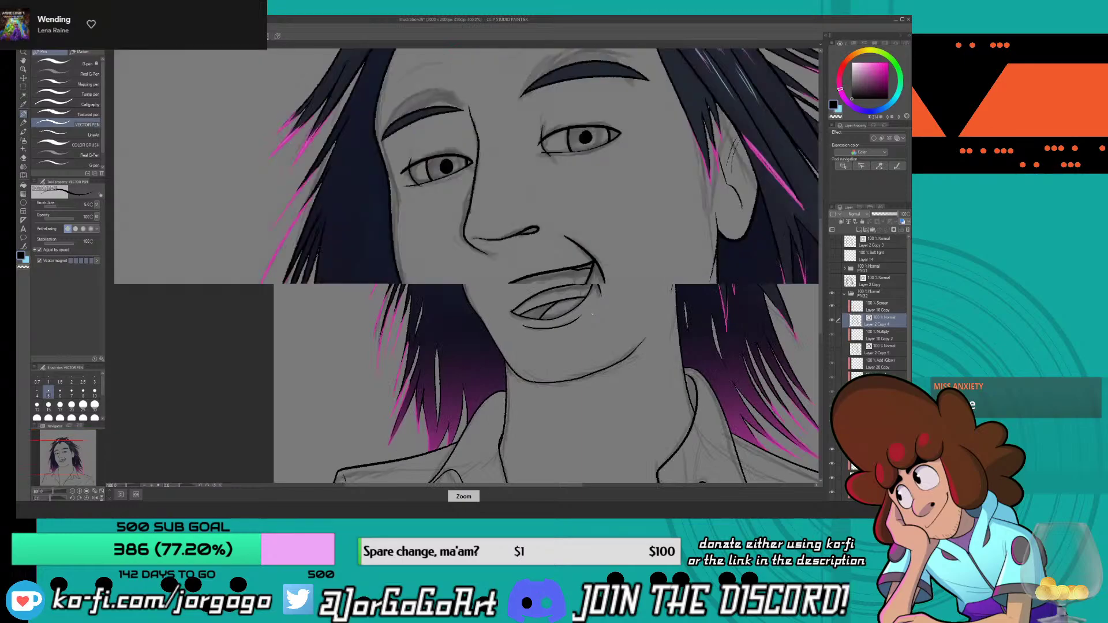
{"action": "scroll", "coordinate": [592, 314], "scroll_direction": "up", "scroll_amount": 1}
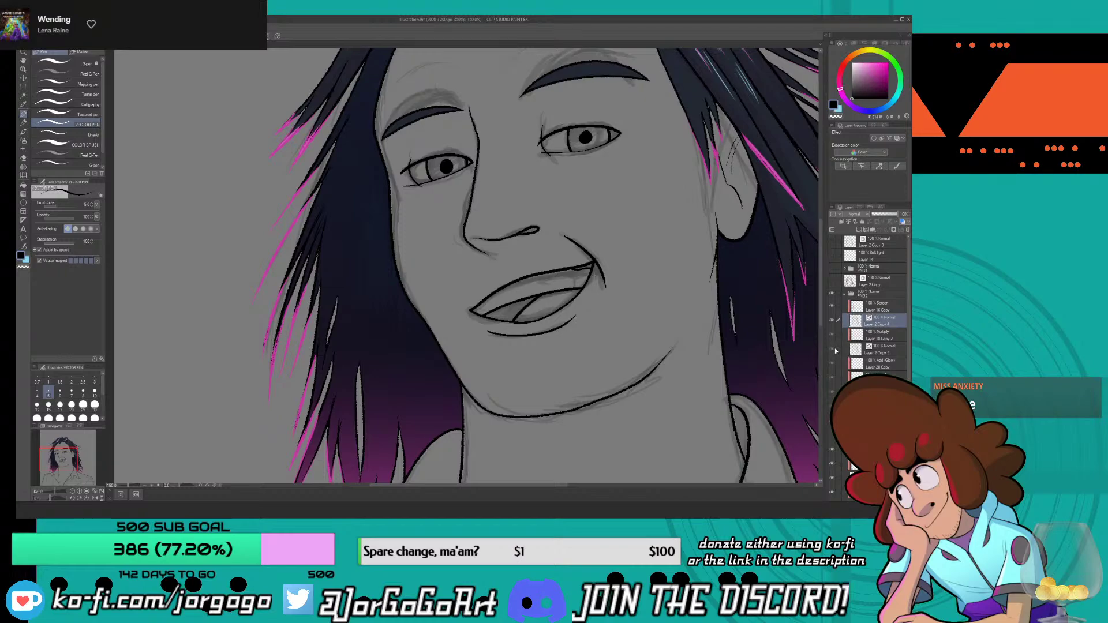
- Show the hidden skin, stubble, shading and shirt colour layers of the PNG2 folder beneath the new line art
{"action": "scroll", "coordinate": [877, 329], "scroll_direction": "down", "scroll_amount": 3}
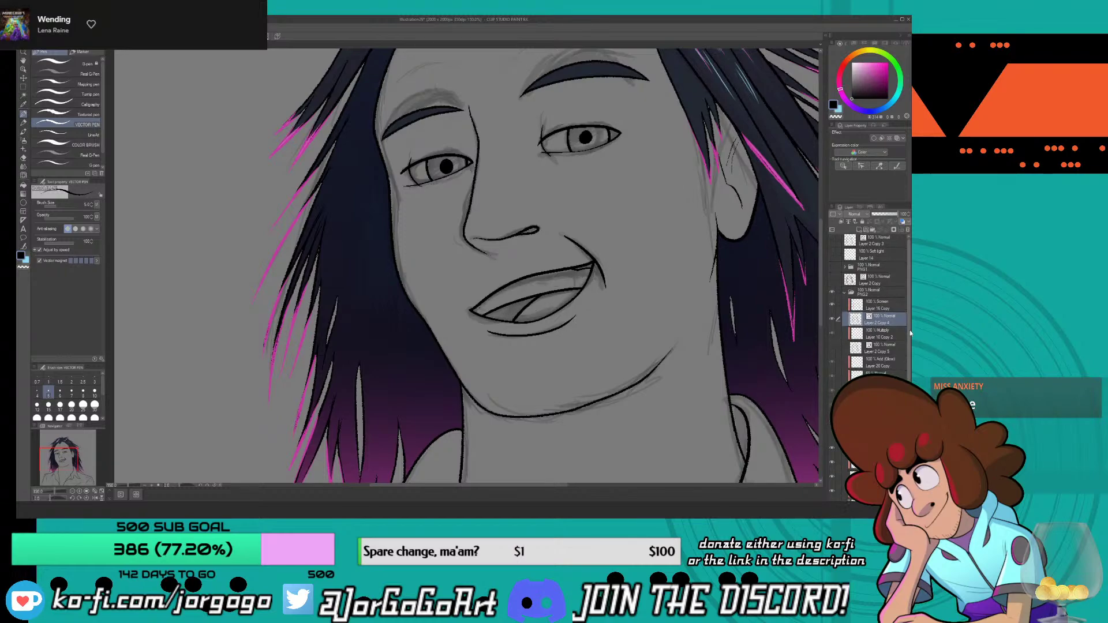
{"action": "left_click", "coordinate": [833, 379]}
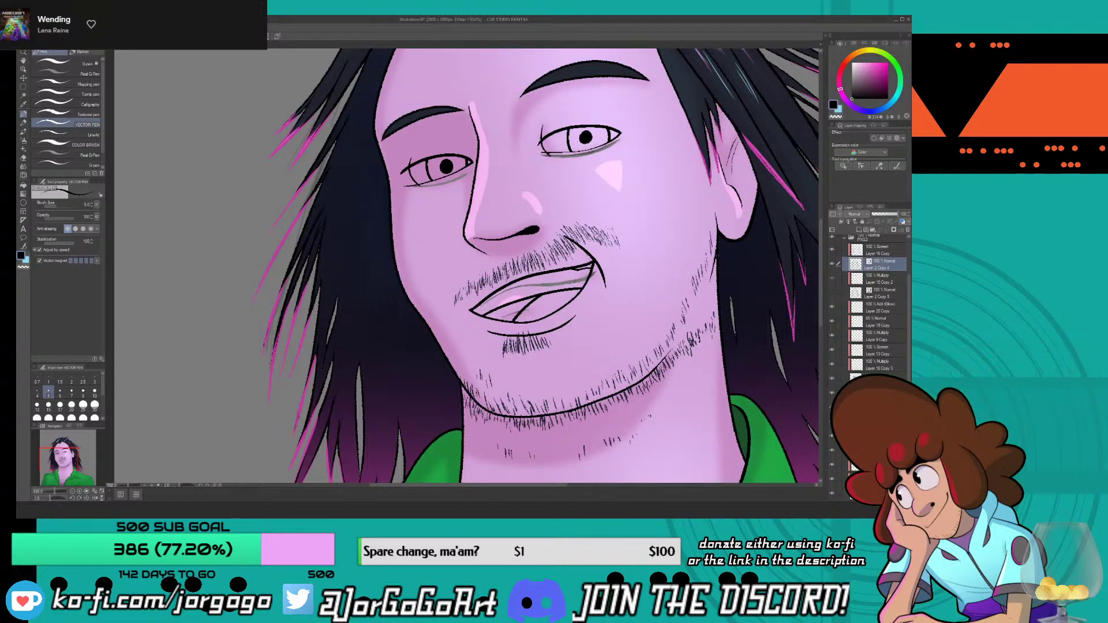
- Select the flat skin colour layer, show the colour set swatches and hide the face shading and highlight layers above it
{"action": "left_click", "coordinate": [878, 378]}
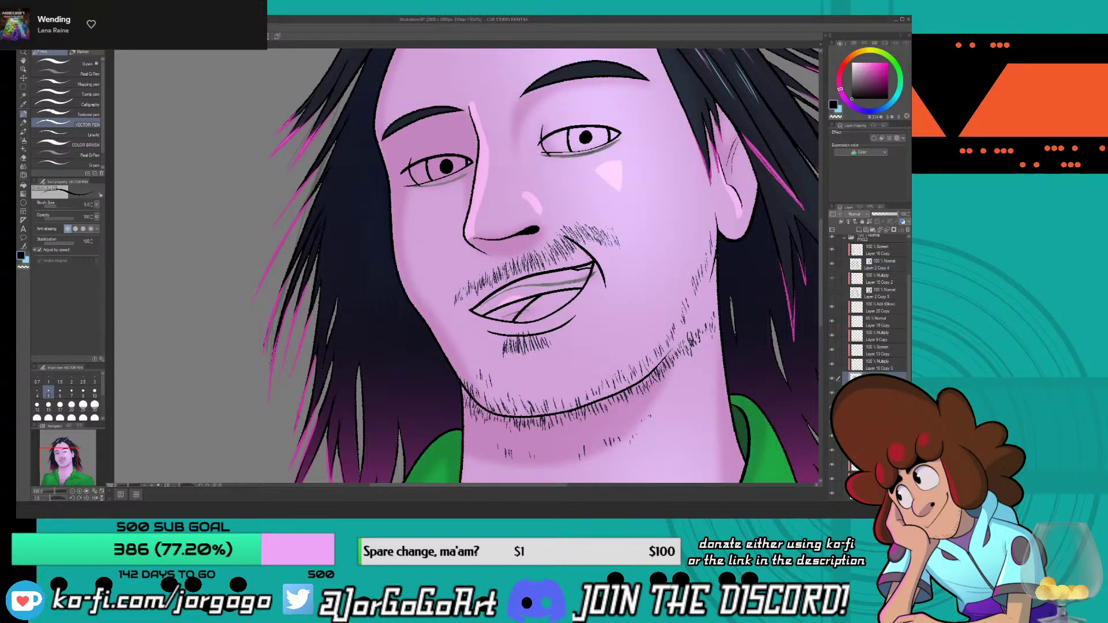
{"action": "left_click", "coordinate": [881, 44]}
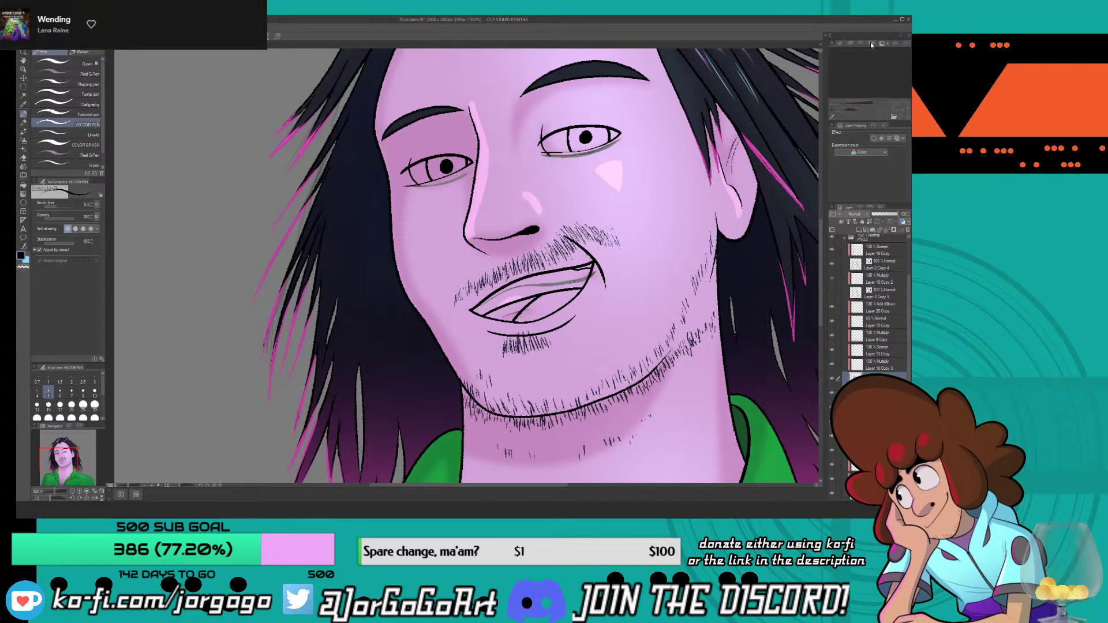
{"action": "left_click", "coordinate": [872, 45]}
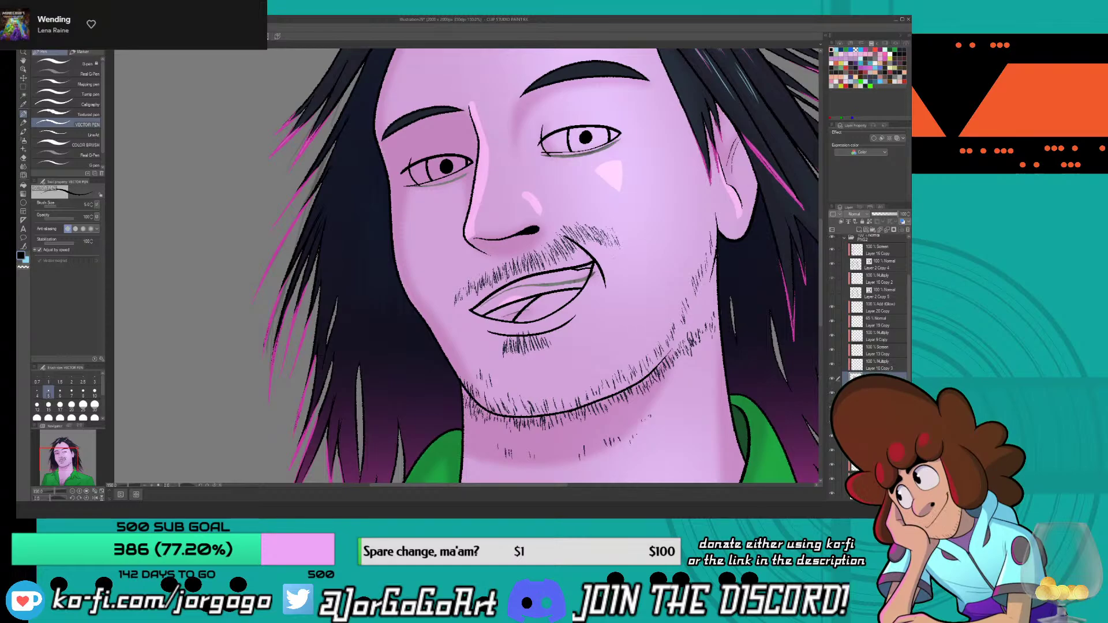
{"action": "left_click", "coordinate": [832, 322]}
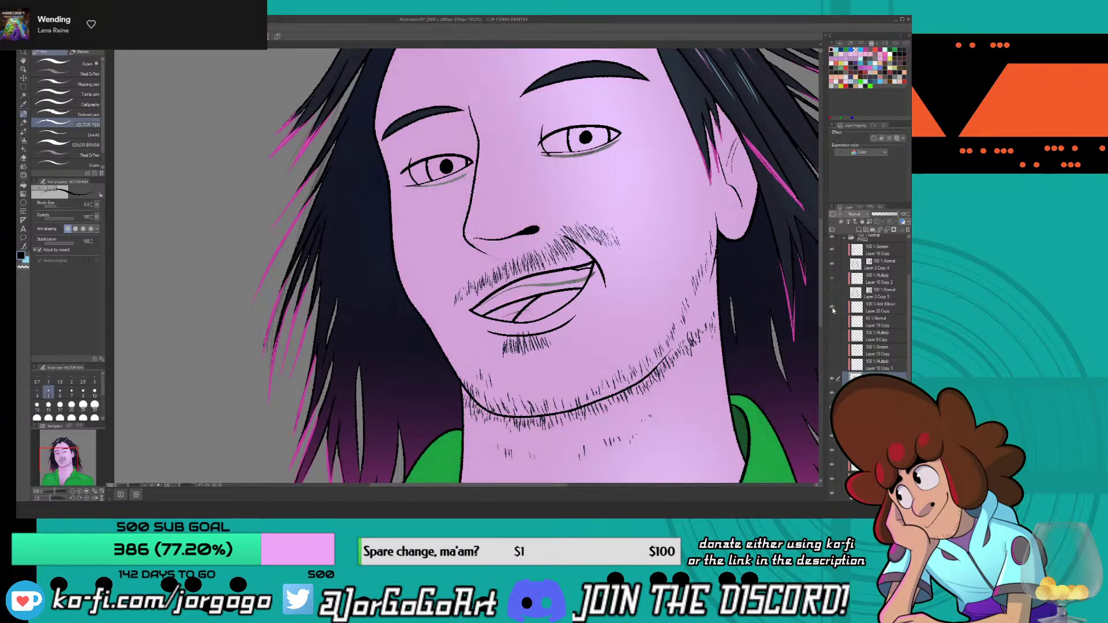
{"action": "left_click", "coordinate": [832, 308]}
- Sample the flat skin colour from the face and set the Real G-Pen to full opacity
{"action": "left_click", "coordinate": [23, 105]}
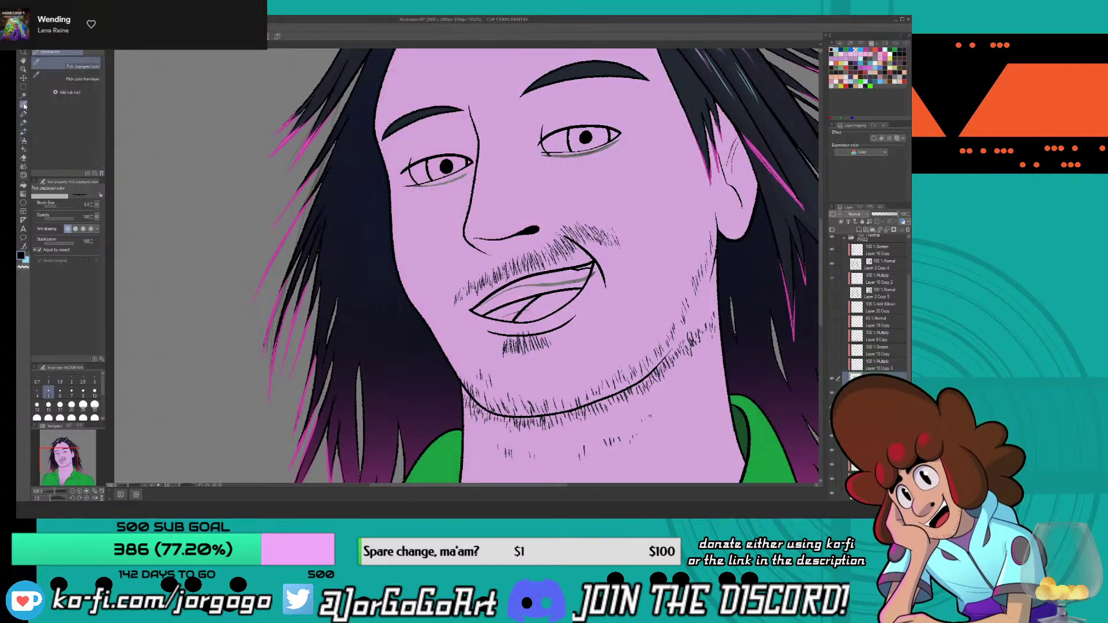
{"action": "key", "text": "p"}
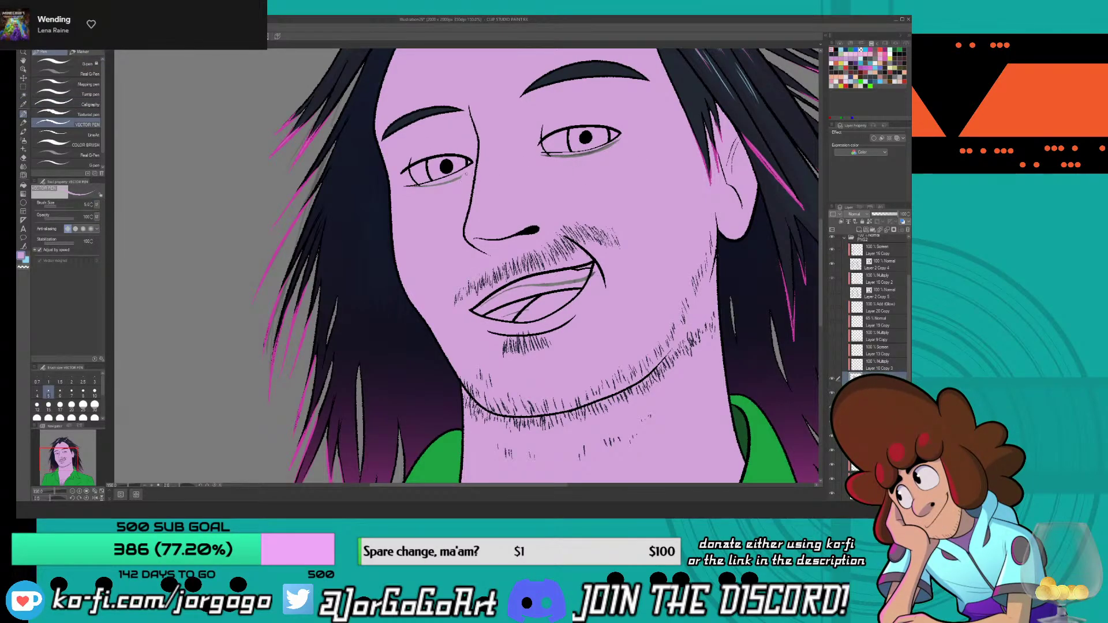
{"action": "left_click", "coordinate": [86, 73]}
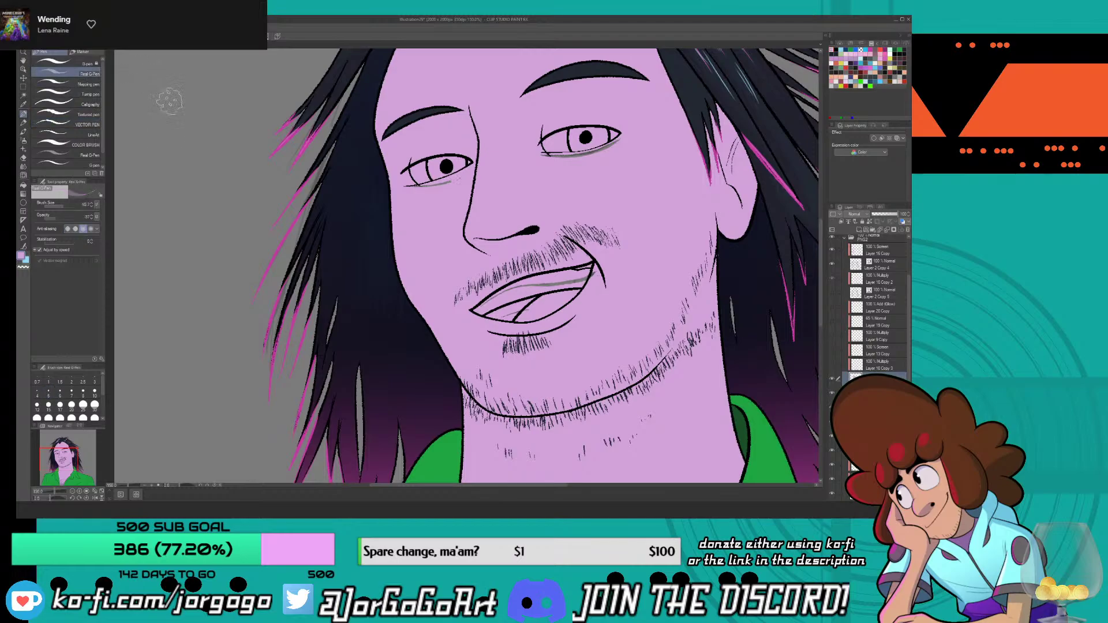
{"action": "left_click", "coordinate": [87, 62]}
{"action": "left_click", "coordinate": [87, 73]}
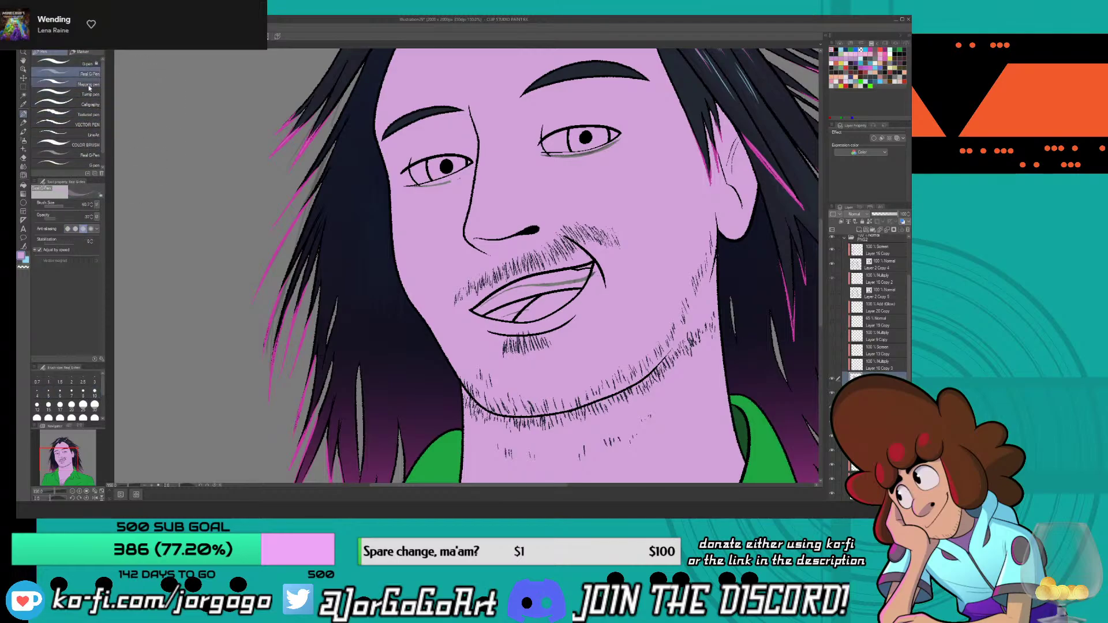
{"action": "left_click_drag", "start_coordinate": [67, 218], "coordinate": [86, 218]}
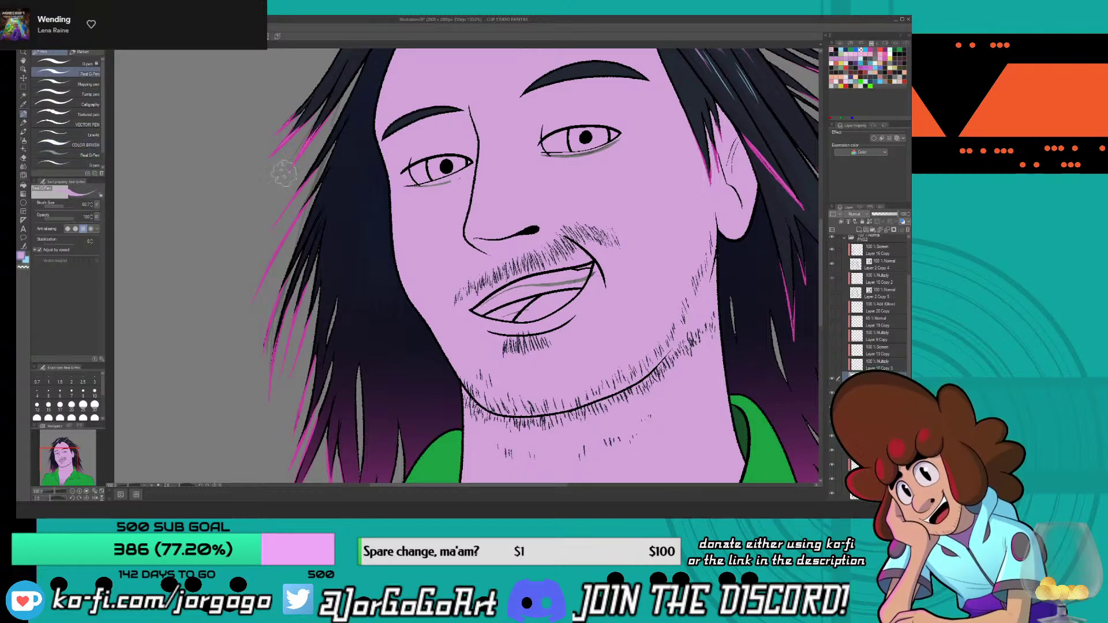
{"action": "left_click_drag", "start_coordinate": [439, 173], "coordinate": [430, 193]}
{"action": "left_click_drag", "start_coordinate": [543, 153], "coordinate": [619, 146]}
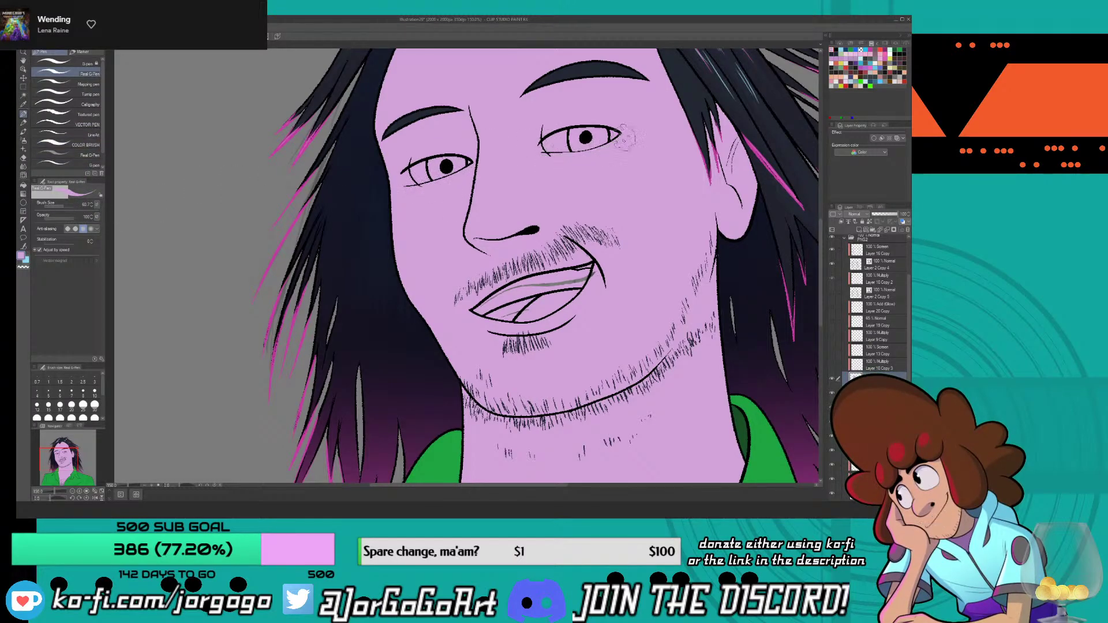
{"action": "mouse_move", "coordinate": [592, 277]}
{"action": "left_mouse_down"}
{"action": "mouse_move", "coordinate": [514, 300]}
{"action": "mouse_move", "coordinate": [488, 329]}
{"action": "mouse_move", "coordinate": [511, 286]}
{"action": "left_mouse_up"}
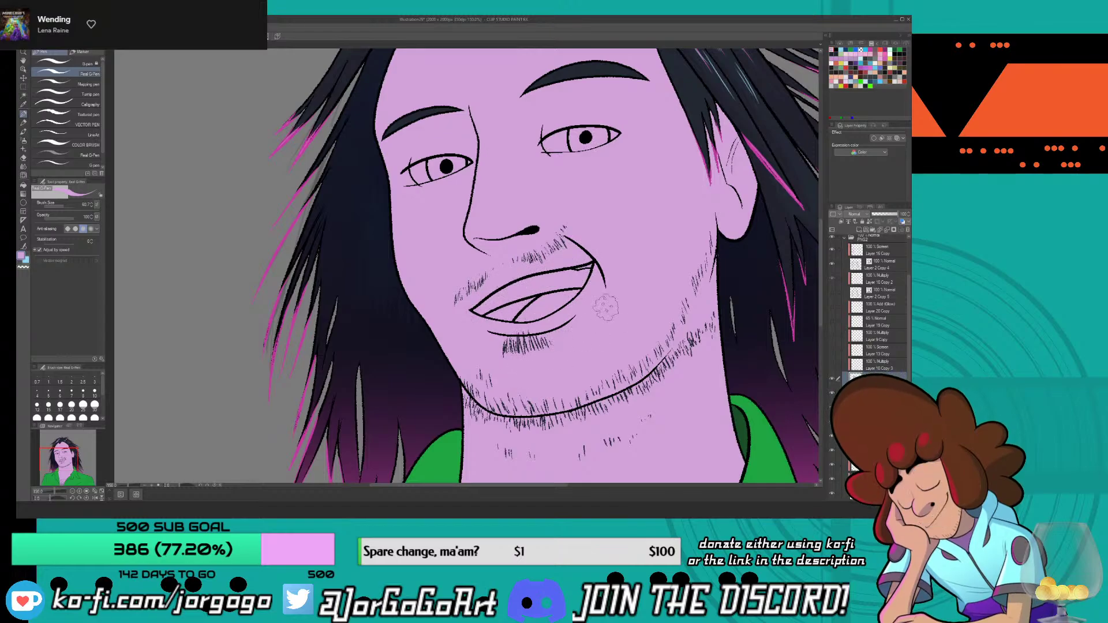
{"action": "key", "text": "ctrl+z"}
{"action": "key", "text": "ctrl+z"}
{"action": "key", "text": "ctrl+z"}
{"action": "key", "text": "ctrl+z"}
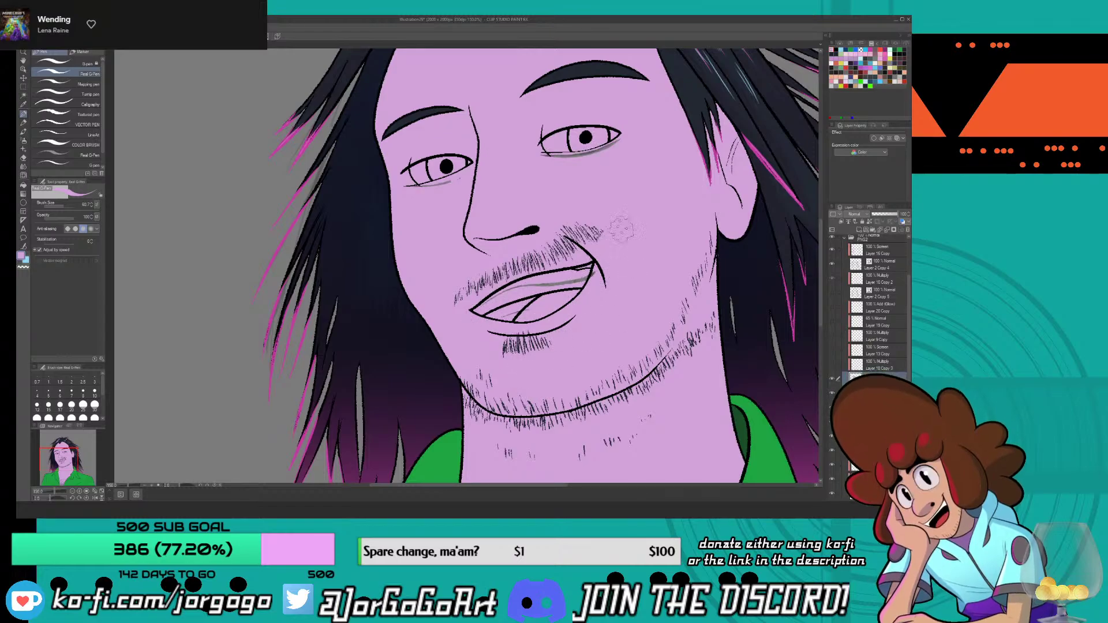
- Paint skin colour over the moustache, the hair below the lip, the old mouth lines and the old grey lines under the eyes
{"action": "left_click_drag", "start_coordinate": [604, 228], "coordinate": [557, 283]}
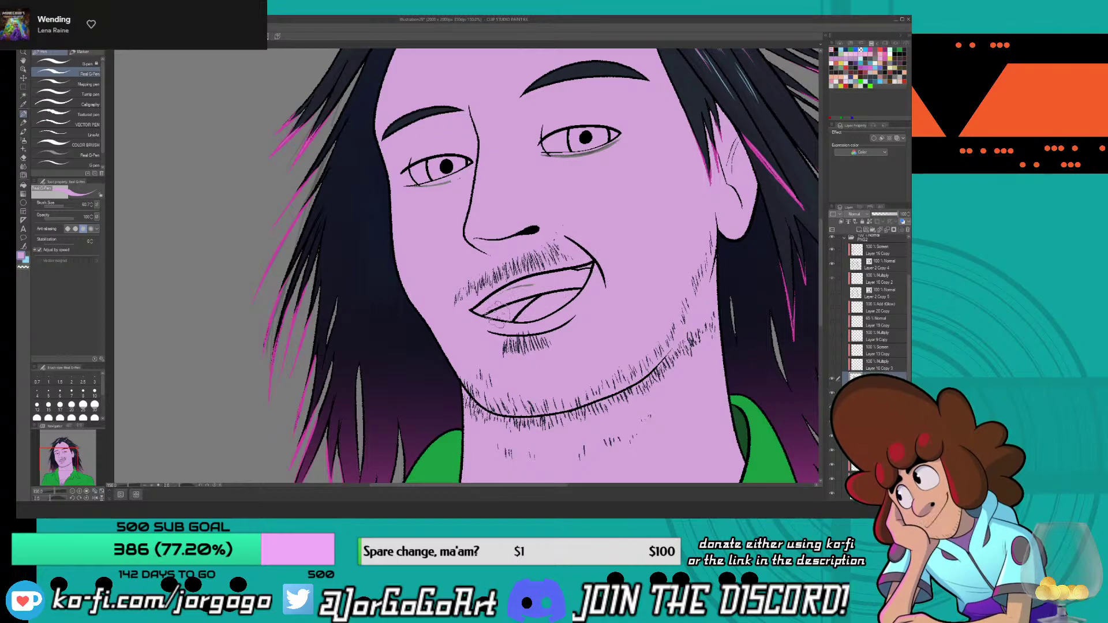
{"action": "mouse_move", "coordinate": [511, 330]}
{"action": "left_mouse_down"}
{"action": "mouse_move", "coordinate": [523, 345]}
{"action": "mouse_move", "coordinate": [542, 341]}
{"action": "left_mouse_up"}
{"action": "left_click_drag", "start_coordinate": [557, 248], "coordinate": [519, 286]}
{"action": "mouse_move", "coordinate": [557, 236]}
{"action": "left_mouse_down"}
{"action": "mouse_move", "coordinate": [456, 297]}
{"action": "mouse_move", "coordinate": [581, 265]}
{"action": "left_mouse_up"}
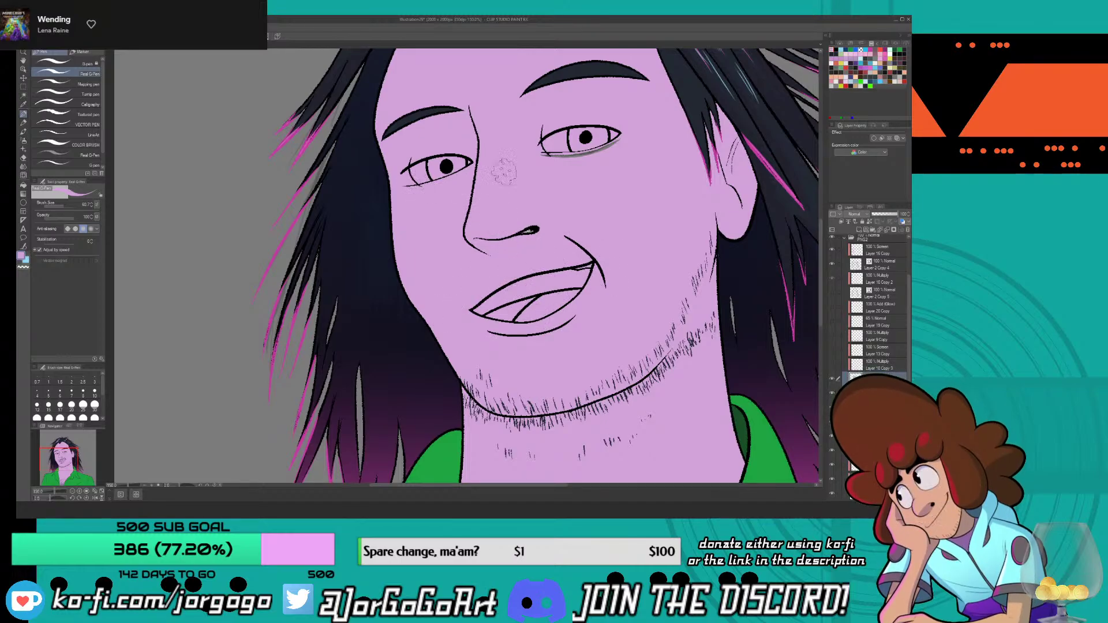
{"action": "left_click_drag", "start_coordinate": [545, 154], "coordinate": [618, 137]}
- Refill the nostril with black using the first pen in the brush list
{"action": "left_click", "coordinate": [58, 63]}
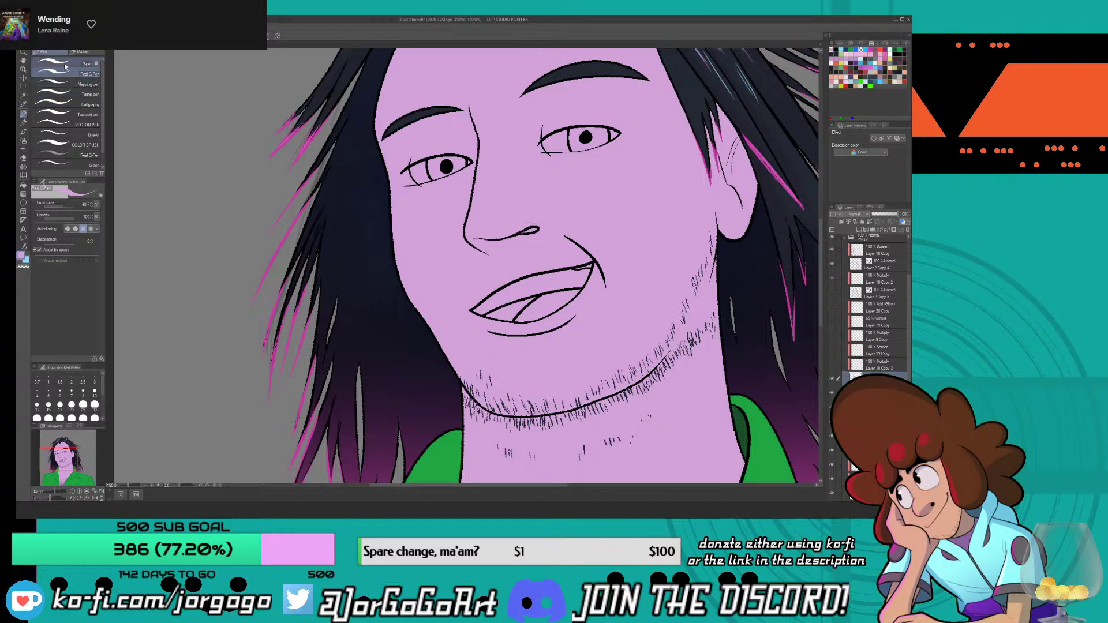
{"action": "left_click", "coordinate": [831, 50]}
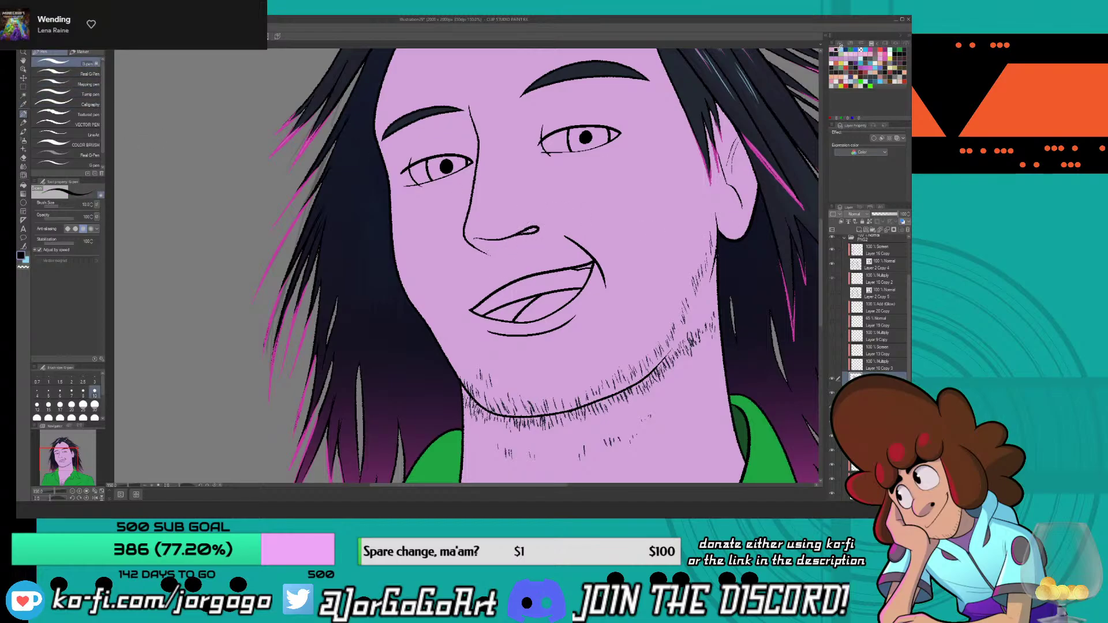
{"action": "scroll", "coordinate": [519, 248], "scroll_direction": "up", "scroll_amount": 3}
{"action": "left_click_drag", "start_coordinate": [449, 197], "coordinate": [525, 181]}
{"action": "scroll", "coordinate": [425, 243], "scroll_direction": "down", "scroll_amount": 5}
{"action": "scroll", "coordinate": [426, 244], "scroll_direction": "down", "scroll_amount": 2}
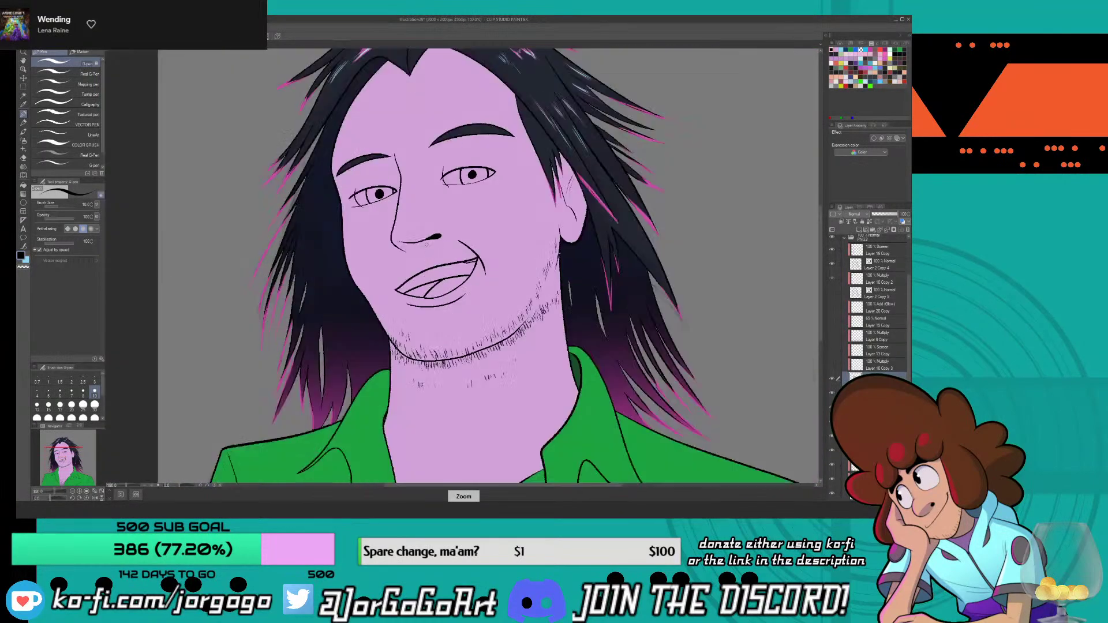
{"action": "scroll", "coordinate": [426, 244], "scroll_direction": "up", "scroll_amount": 1}
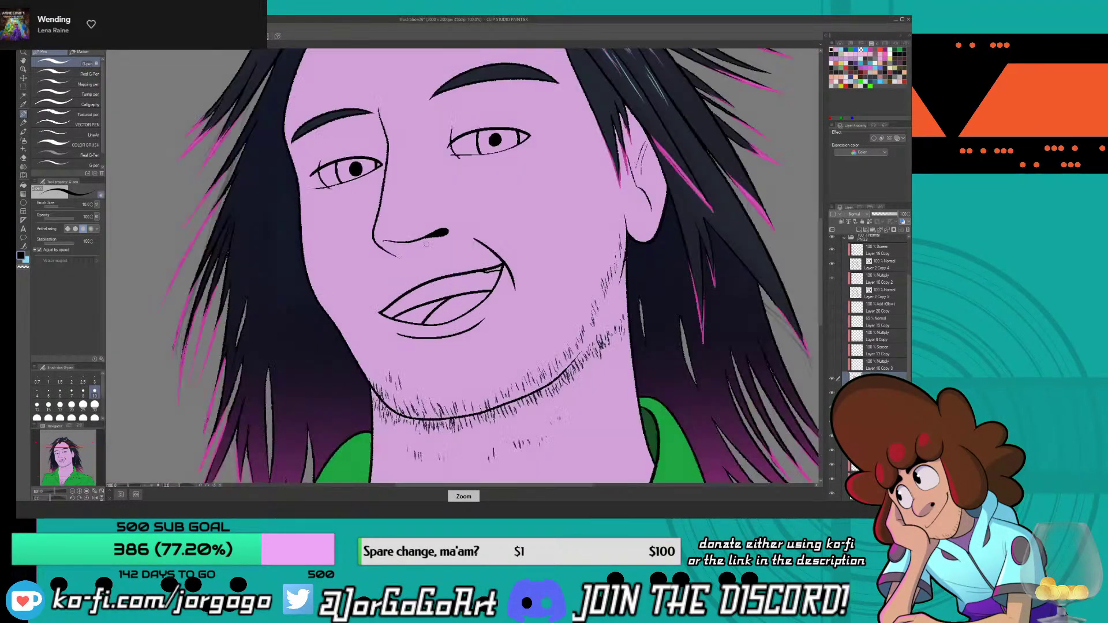
{"action": "scroll", "coordinate": [426, 244], "scroll_direction": "down", "scroll_amount": 1}
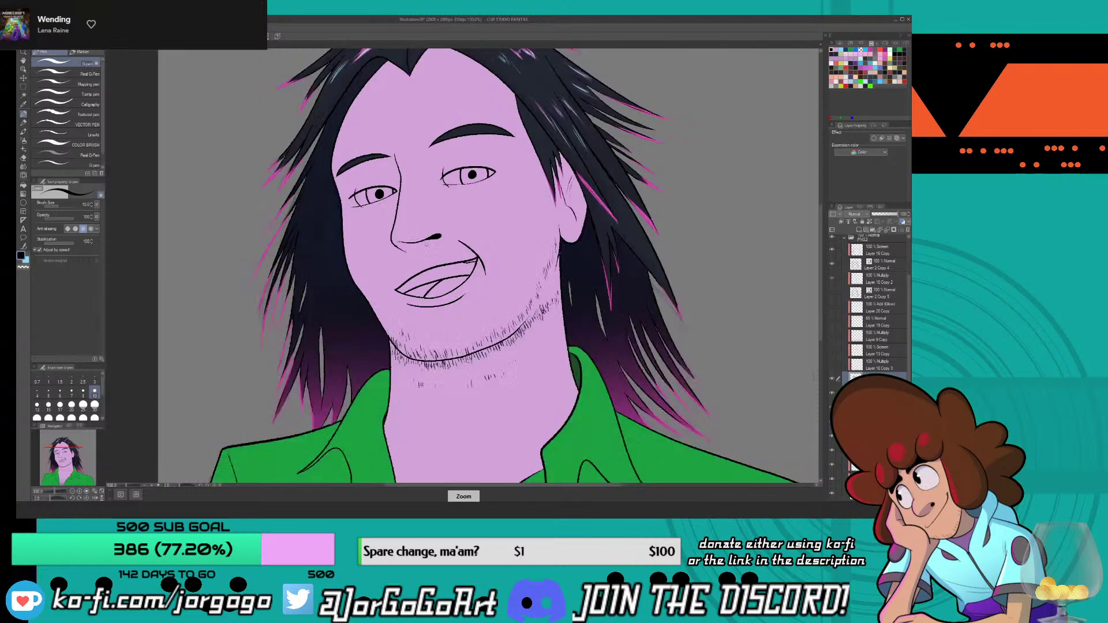
- Paint the upper row of teeth inside the mouth outline white
{"action": "left_click", "coordinate": [841, 45]}
{"action": "left_click", "coordinate": [856, 65]}
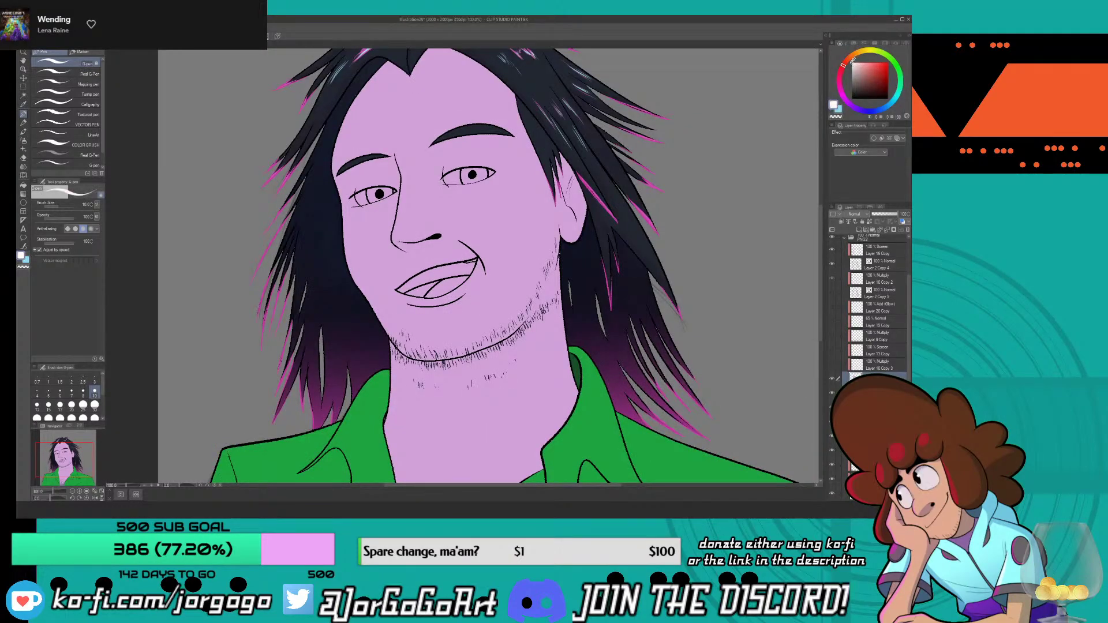
{"action": "scroll", "coordinate": [417, 278], "scroll_direction": "up", "scroll_amount": 4}
{"action": "mouse_move", "coordinate": [402, 293]}
{"action": "left_mouse_down"}
{"action": "mouse_move", "coordinate": [437, 273]}
{"action": "mouse_move", "coordinate": [414, 283]}
{"action": "mouse_move", "coordinate": [431, 264]}
{"action": "mouse_move", "coordinate": [483, 242]}
{"action": "mouse_move", "coordinate": [649, 216]}
{"action": "mouse_move", "coordinate": [627, 260]}
{"action": "mouse_move", "coordinate": [493, 278]}
{"action": "mouse_move", "coordinate": [366, 333]}
{"action": "mouse_move", "coordinate": [343, 322]}
{"action": "mouse_move", "coordinate": [450, 257]}
{"action": "mouse_move", "coordinate": [353, 326]}
{"action": "mouse_move", "coordinate": [438, 287]}
{"action": "mouse_move", "coordinate": [588, 249]}
{"action": "mouse_move", "coordinate": [416, 290]}
{"action": "mouse_move", "coordinate": [596, 229]}
{"action": "mouse_move", "coordinate": [433, 277]}
{"action": "mouse_move", "coordinate": [525, 240]}
{"action": "mouse_move", "coordinate": [593, 234]}
{"action": "mouse_move", "coordinate": [512, 261]}
{"action": "mouse_move", "coordinate": [599, 241]}
{"action": "mouse_move", "coordinate": [569, 253]}
{"action": "mouse_move", "coordinate": [630, 245]}
{"action": "left_mouse_up"}
{"action": "scroll", "coordinate": [564, 263], "scroll_direction": "down", "scroll_amount": 3}
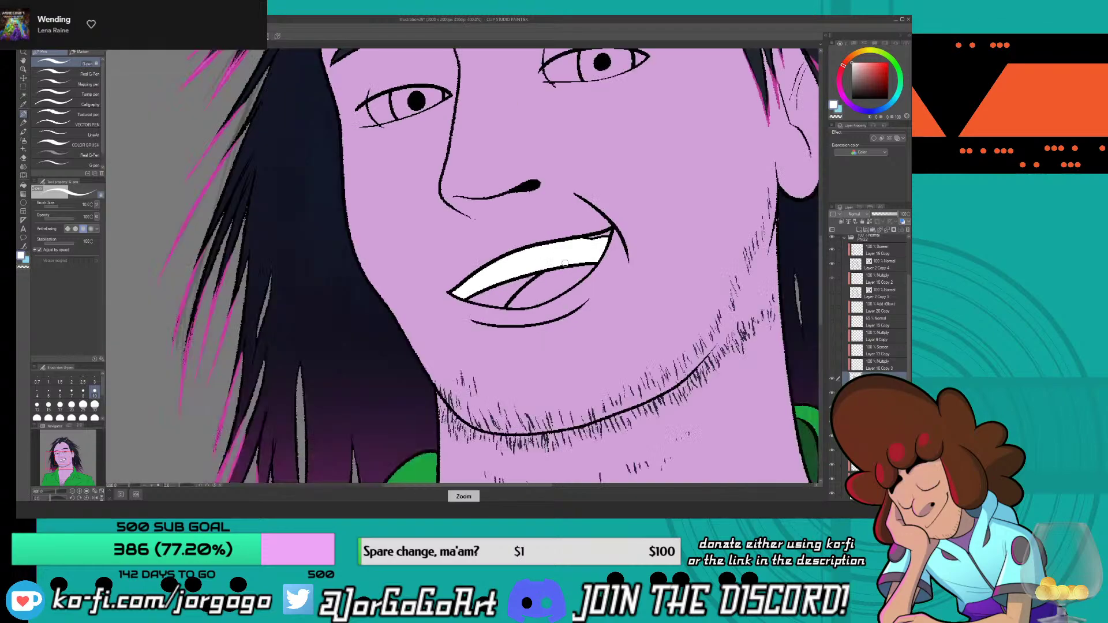
{"action": "scroll", "coordinate": [565, 263], "scroll_direction": "up", "scroll_amount": 1}
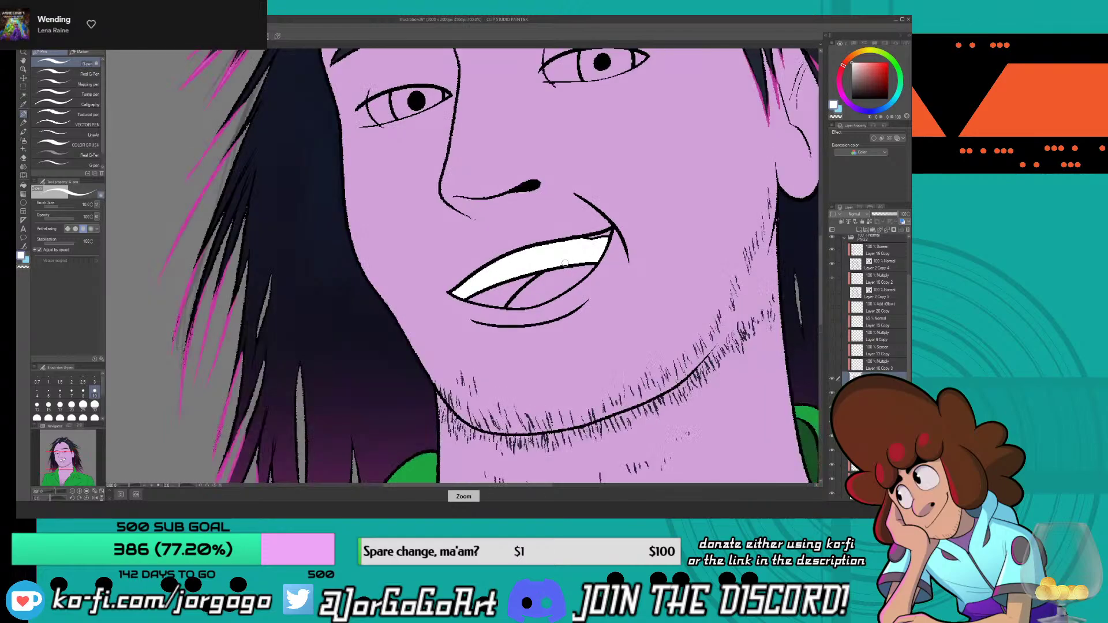
- Paint the tongue area below the teeth in a muted red
{"action": "scroll", "coordinate": [566, 263], "scroll_direction": "up", "scroll_amount": 2}
{"action": "left_click", "coordinate": [568, 270], "text": "alt"}
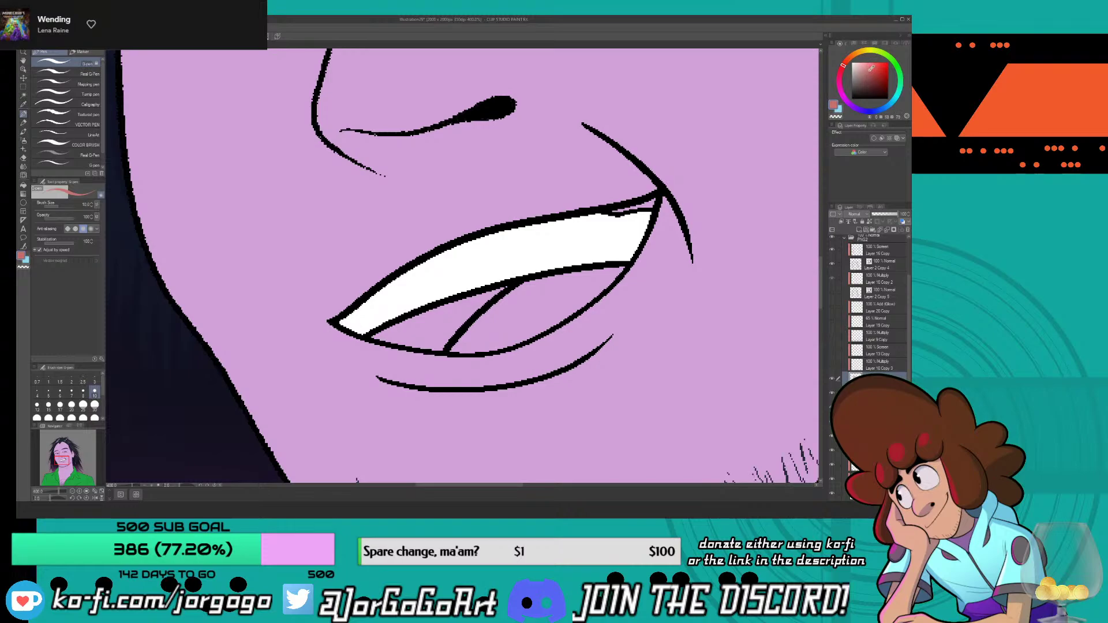
{"action": "left_click_drag", "start_coordinate": [496, 327], "coordinate": [551, 288]}
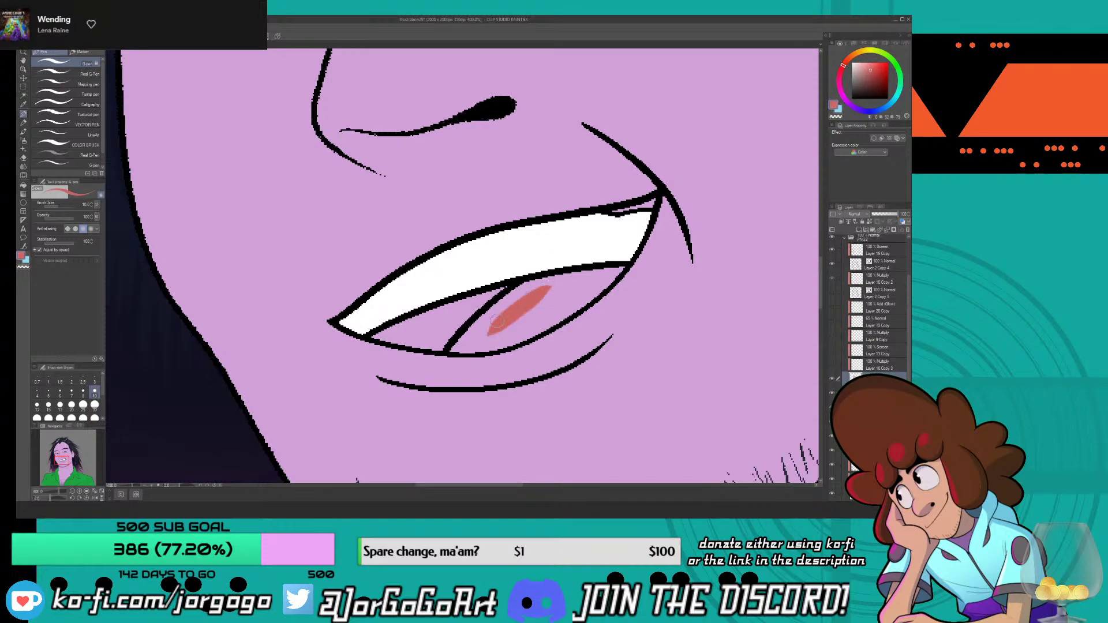
{"action": "mouse_move", "coordinate": [498, 321]}
{"action": "left_mouse_down"}
{"action": "mouse_move", "coordinate": [452, 350]}
{"action": "mouse_move", "coordinate": [518, 292]}
{"action": "mouse_move", "coordinate": [615, 267]}
{"action": "left_mouse_up"}
{"action": "key", "text": "ctrl+z"}
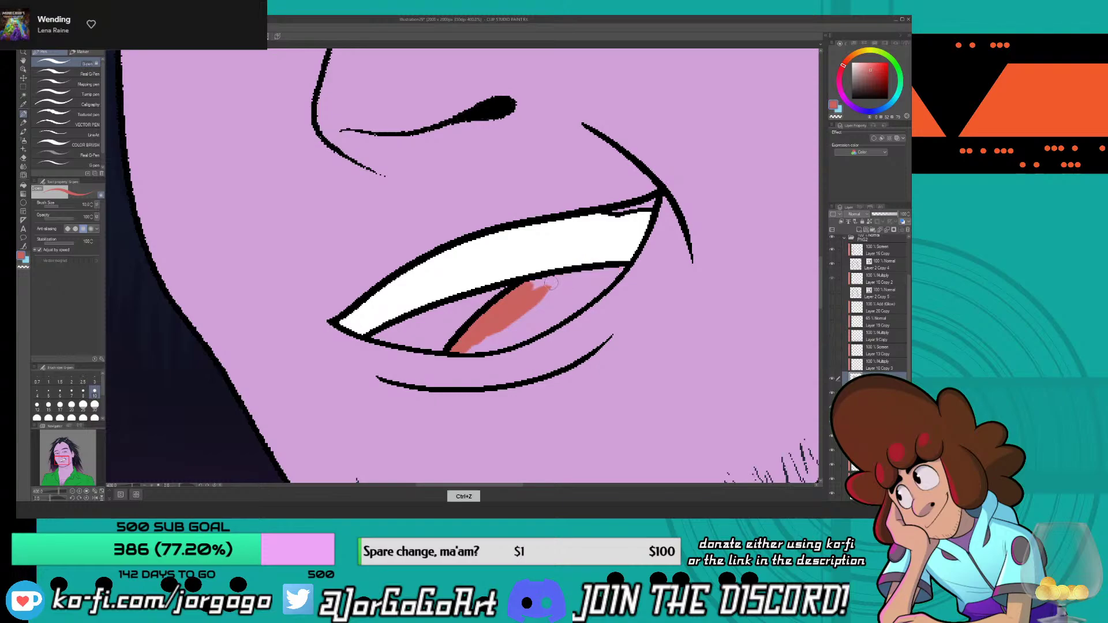
{"action": "mouse_move", "coordinate": [529, 288]}
{"action": "left_mouse_down"}
{"action": "mouse_move", "coordinate": [620, 269]}
{"action": "mouse_move", "coordinate": [537, 327]}
{"action": "mouse_move", "coordinate": [462, 348]}
{"action": "mouse_move", "coordinate": [484, 346]}
{"action": "mouse_move", "coordinate": [564, 294]}
{"action": "left_mouse_up"}
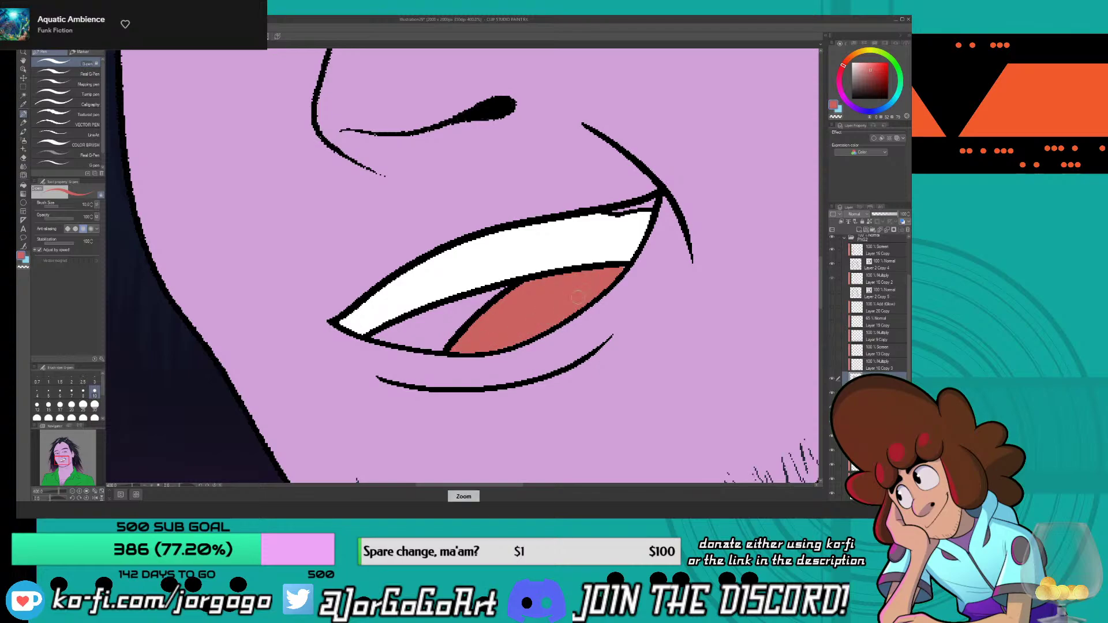
{"action": "scroll", "coordinate": [582, 290], "scroll_direction": "down", "scroll_amount": 2}
- Paint the small gum sliver above the teeth at the raised mouth corner in light pink
{"action": "scroll", "coordinate": [613, 281], "scroll_direction": "up", "scroll_amount": 4}
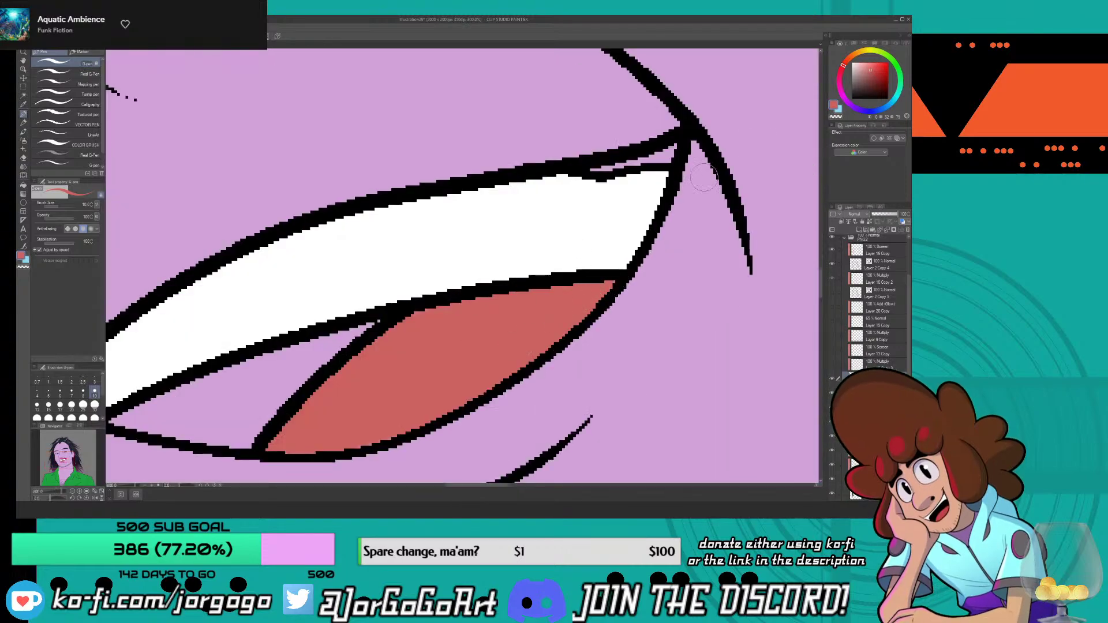
{"action": "left_click", "coordinate": [865, 62]}
{"action": "left_click_drag", "start_coordinate": [590, 167], "coordinate": [665, 149]}
{"action": "scroll", "coordinate": [661, 157], "scroll_direction": "down", "scroll_amount": 4}
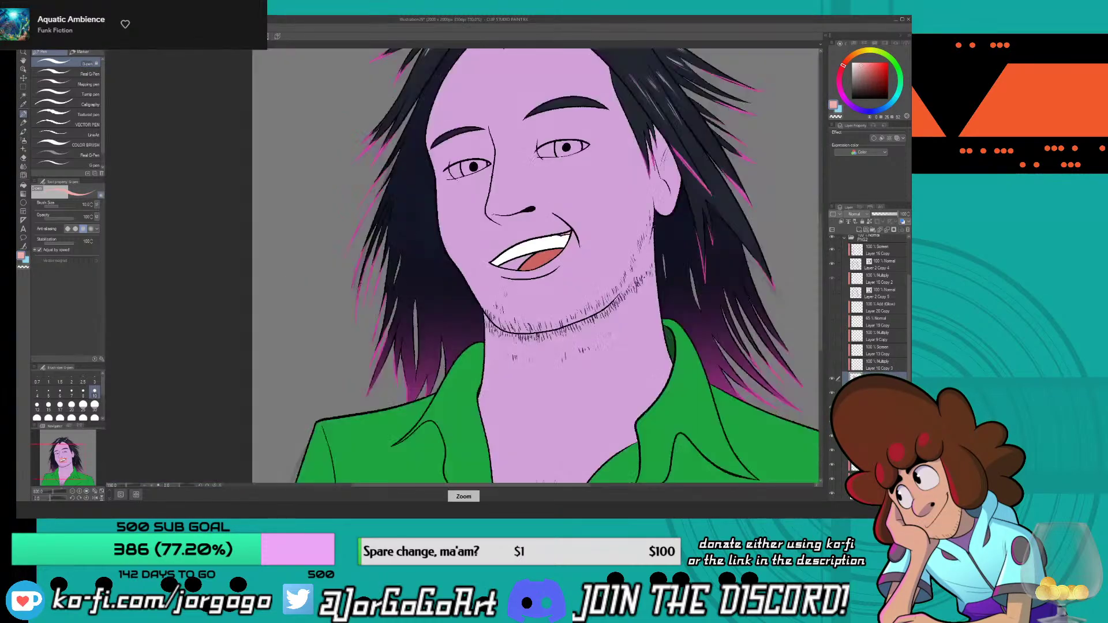
{"action": "scroll", "coordinate": [661, 157], "scroll_direction": "up", "scroll_amount": 1}
- Fill the mouth gap between the teeth and the tongue with black
{"action": "left_click", "coordinate": [857, 84]}
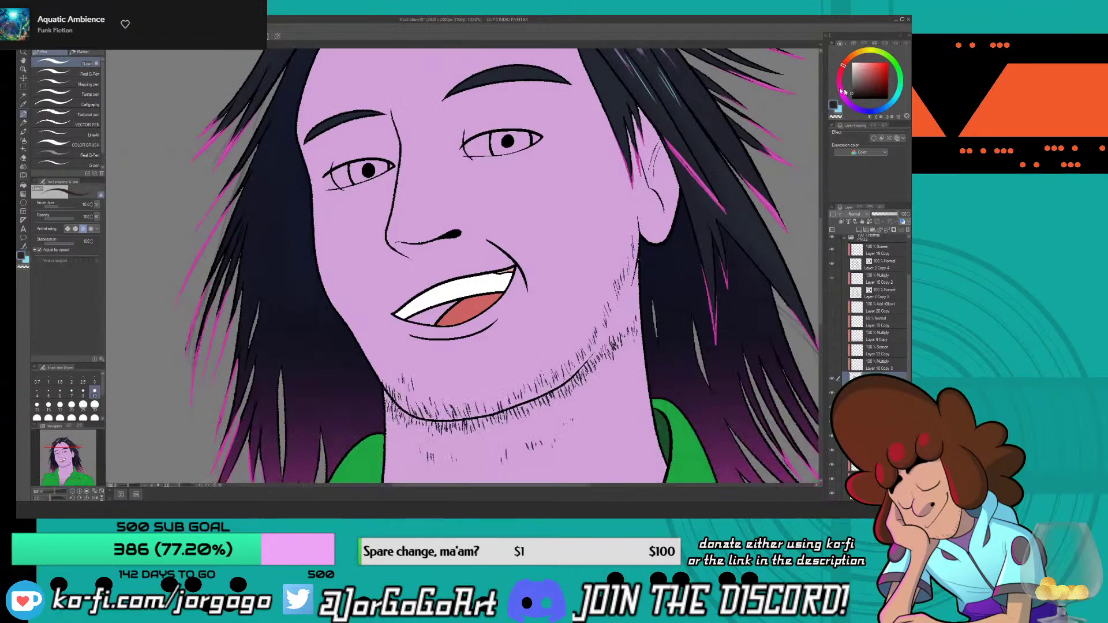
{"action": "scroll", "coordinate": [416, 312], "scroll_direction": "up", "scroll_amount": 4}
{"action": "left_click", "coordinate": [852, 99]}
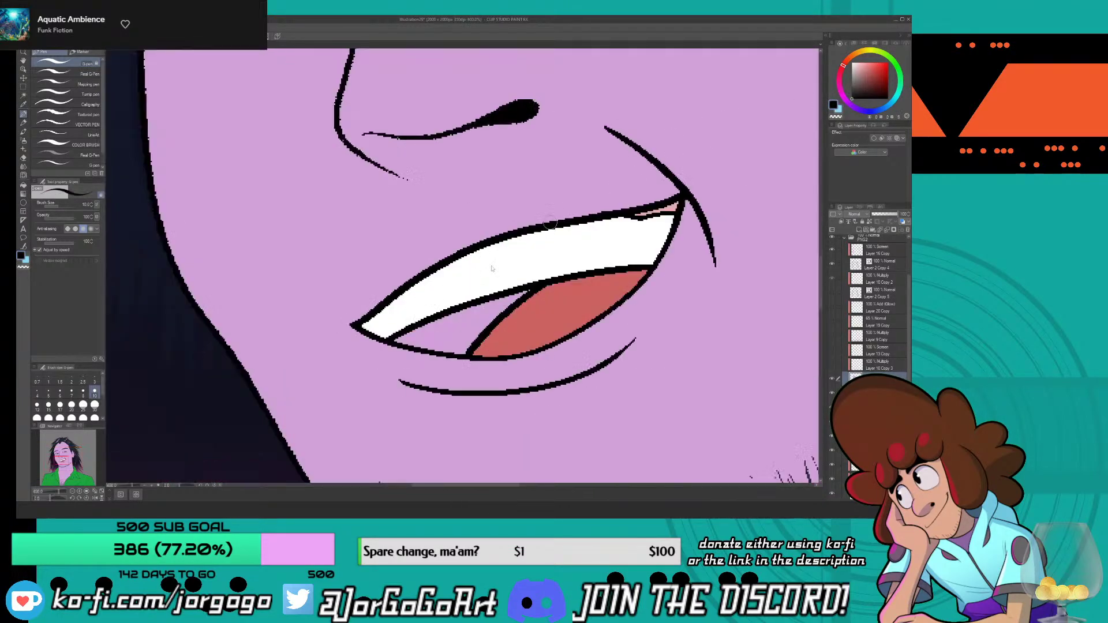
{"action": "scroll", "coordinate": [297, 453], "scroll_direction": "up", "scroll_amount": 3}
{"action": "mouse_move", "coordinate": [510, 231]}
{"action": "left_mouse_down"}
{"action": "mouse_move", "coordinate": [554, 224]}
{"action": "mouse_move", "coordinate": [598, 185]}
{"action": "mouse_move", "coordinate": [748, 138]}
{"action": "mouse_move", "coordinate": [633, 240]}
{"action": "mouse_move", "coordinate": [497, 222]}
{"action": "left_mouse_up"}
{"action": "mouse_move", "coordinate": [603, 194]}
{"action": "left_mouse_down"}
{"action": "mouse_move", "coordinate": [685, 172]}
{"action": "mouse_move", "coordinate": [601, 230]}
{"action": "left_mouse_up"}
{"action": "scroll", "coordinate": [622, 202], "scroll_direction": "down", "scroll_amount": 4}
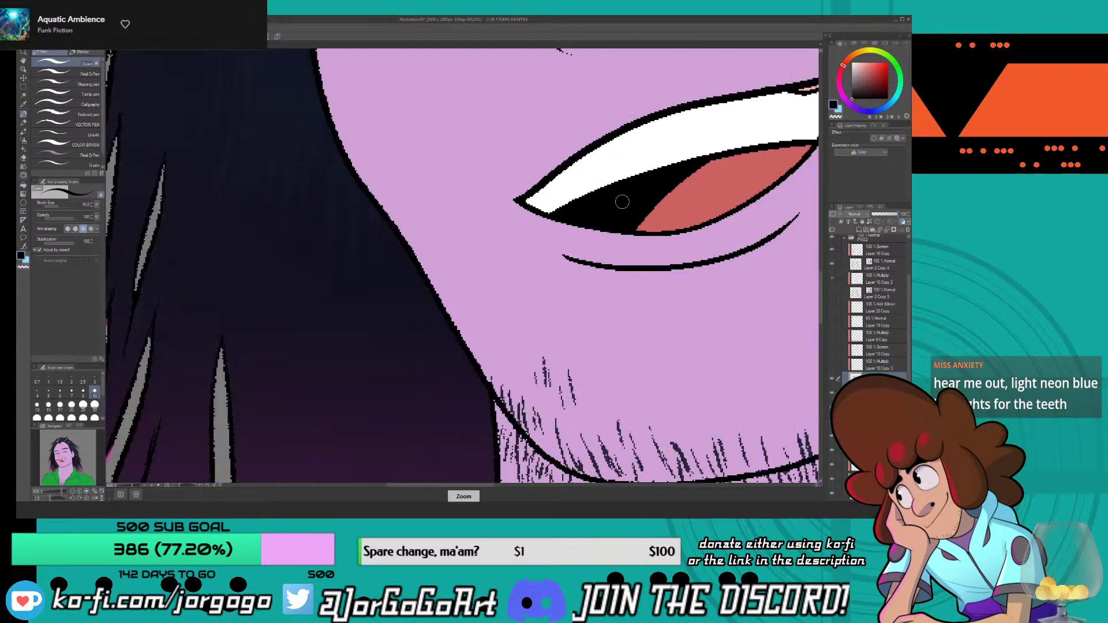
{"action": "scroll", "coordinate": [622, 202], "scroll_direction": "down", "scroll_amount": 2}
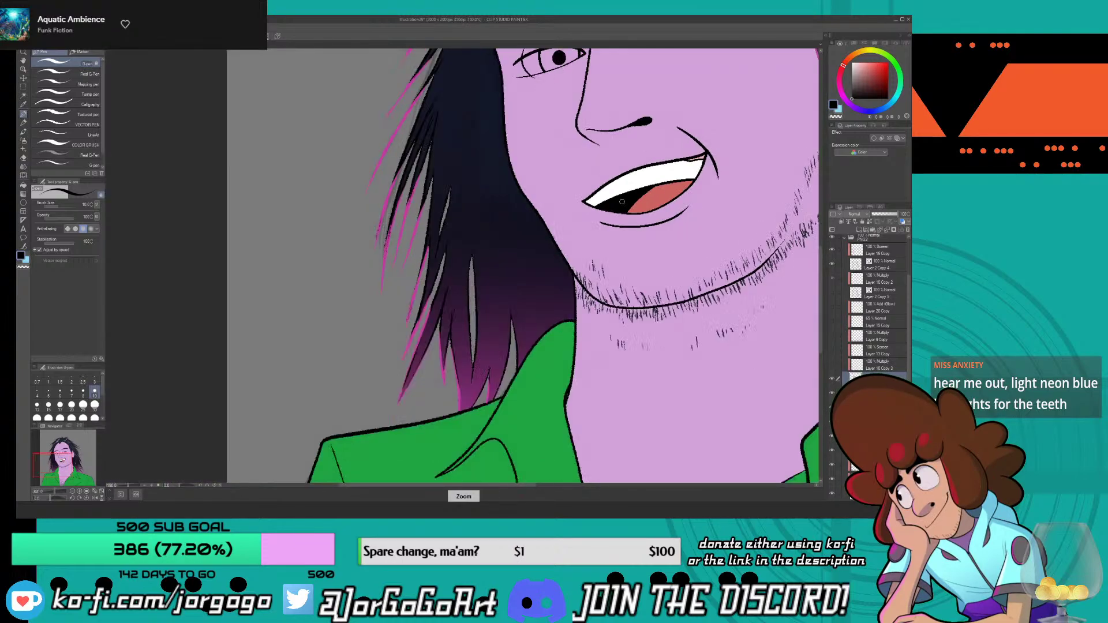
{"action": "scroll", "coordinate": [622, 202], "scroll_direction": "down", "scroll_amount": 2}
{"action": "left_click_drag", "start_coordinate": [622, 202], "coordinate": [535, 223]}
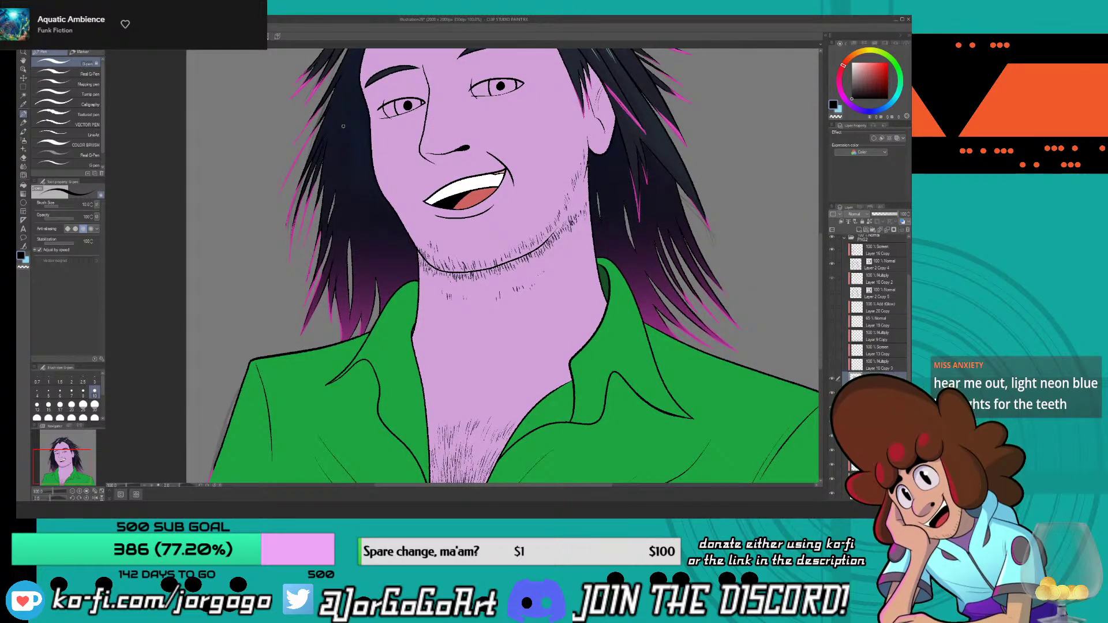
- Switch the drawing colour to light blue and make the portrait's hidden shading and highlight layers visible again
{"action": "scroll", "coordinate": [485, 173], "scroll_direction": "up", "scroll_amount": 3}
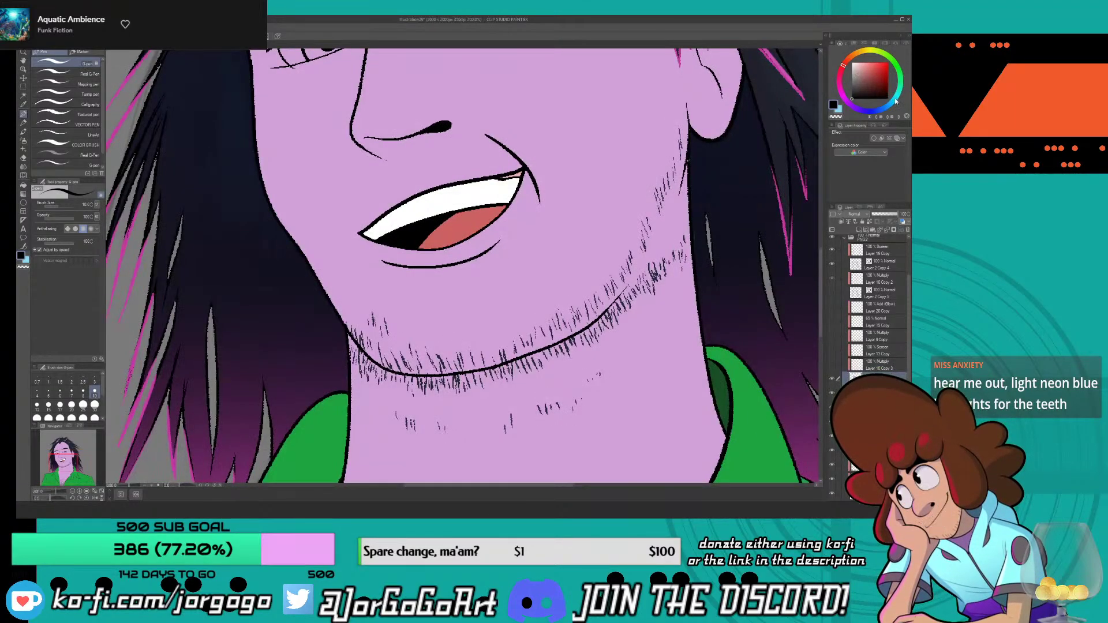
{"action": "left_click", "coordinate": [838, 109]}
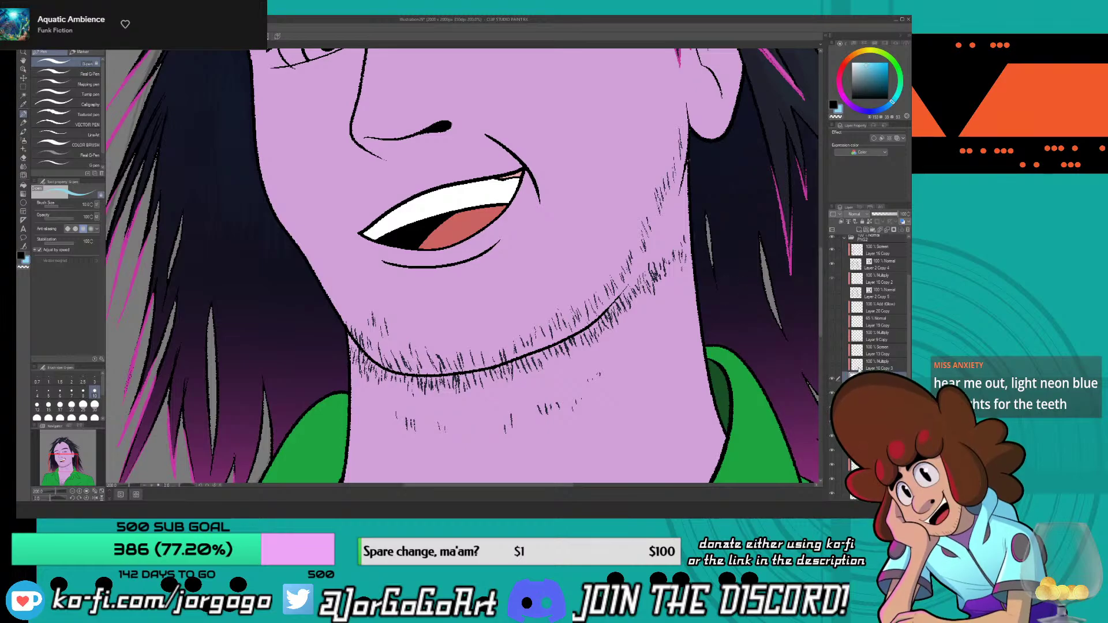
{"action": "left_click_drag", "start_coordinate": [831, 364], "coordinate": [833, 306]}
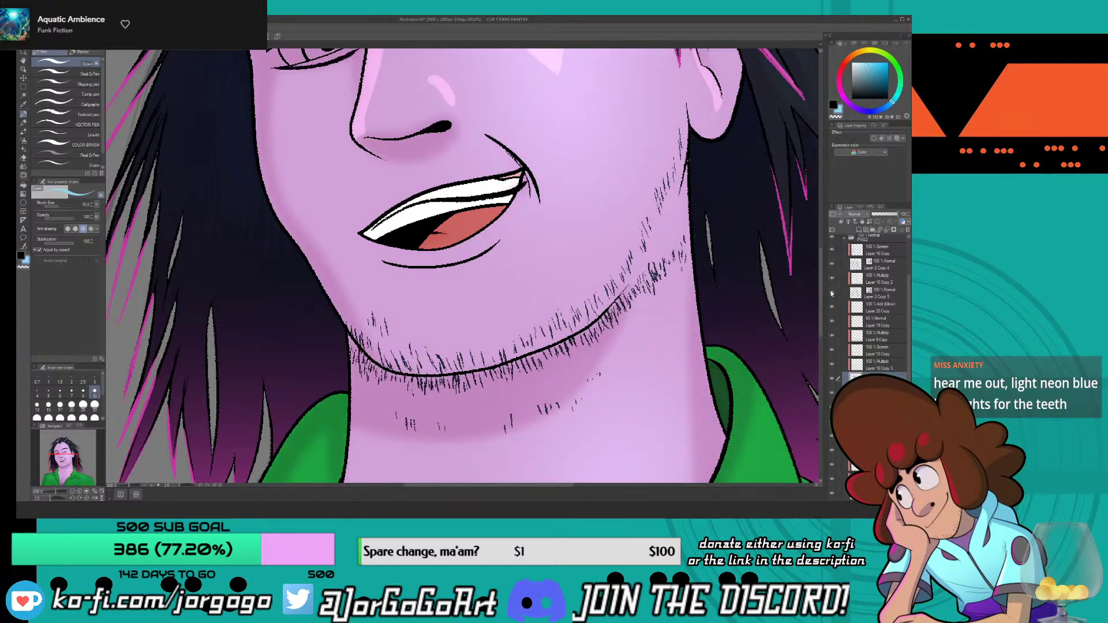
{"action": "scroll", "coordinate": [808, 283], "scroll_direction": "down", "scroll_amount": 3}
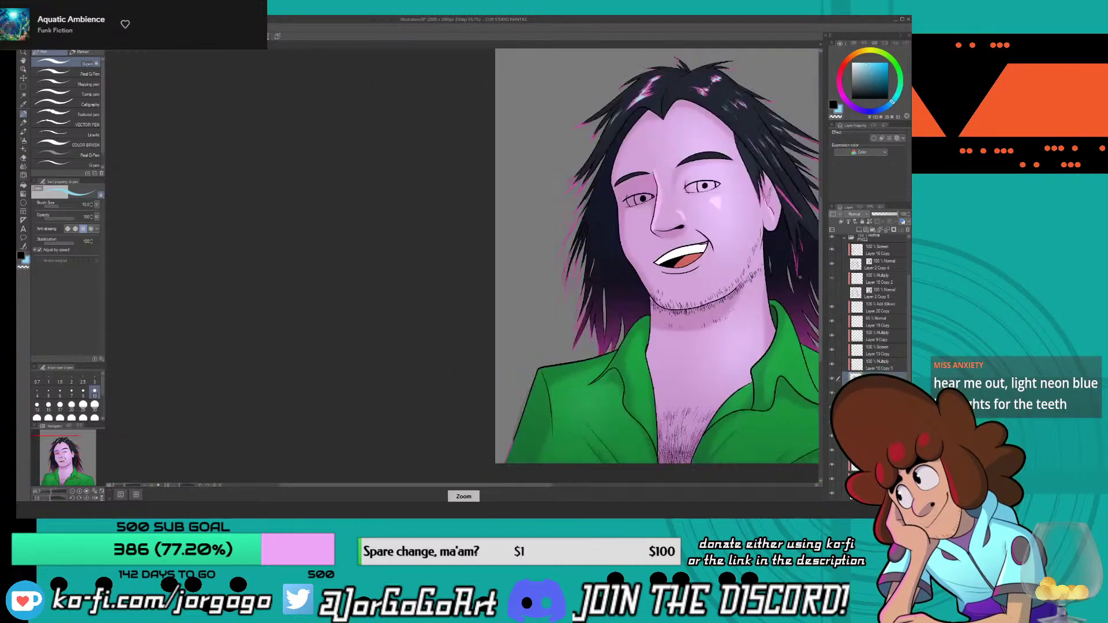
{"action": "scroll", "coordinate": [639, 173], "scroll_direction": "down", "scroll_amount": 1}
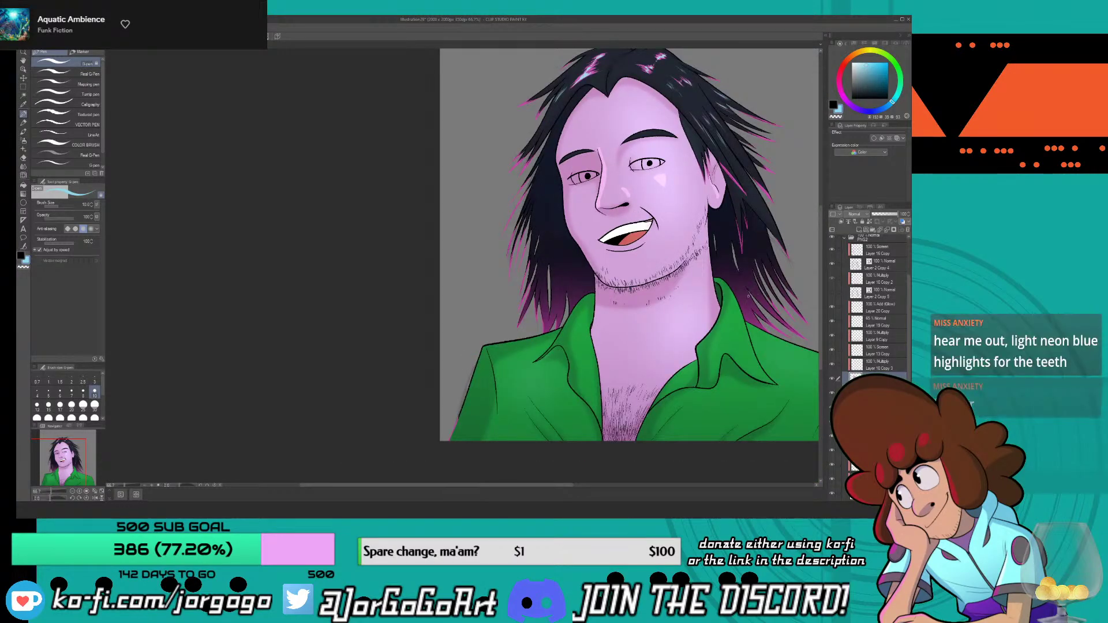
{"action": "scroll", "coordinate": [796, 294], "scroll_direction": "up", "scroll_amount": 1}
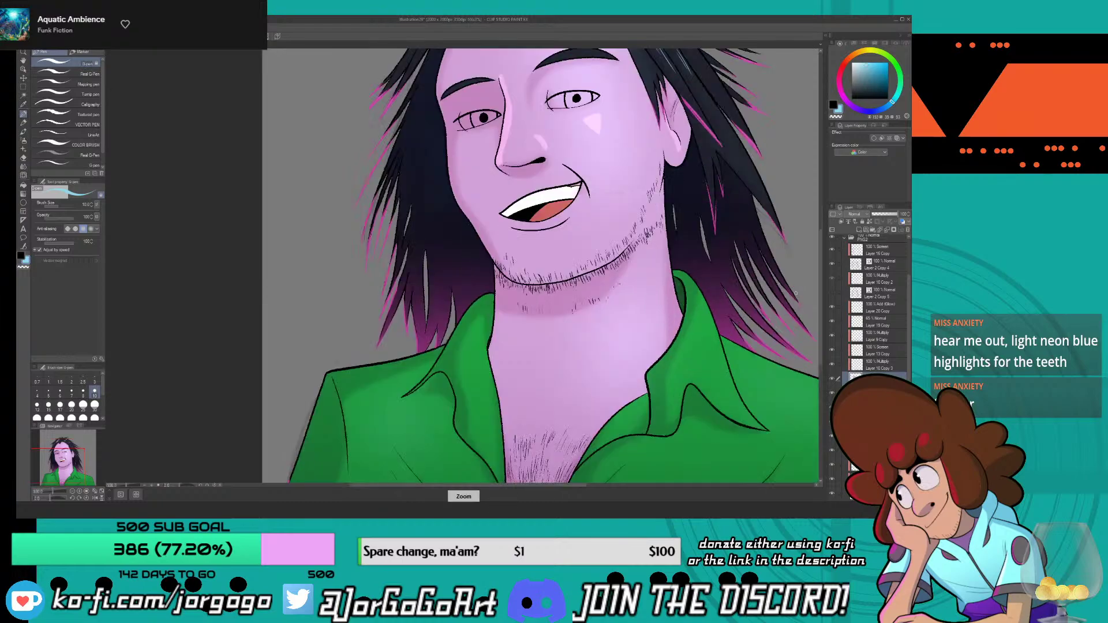
- Try a light blue stroke along the upper teeth on the line-art layer and undo it
{"action": "left_click", "coordinate": [880, 294]}
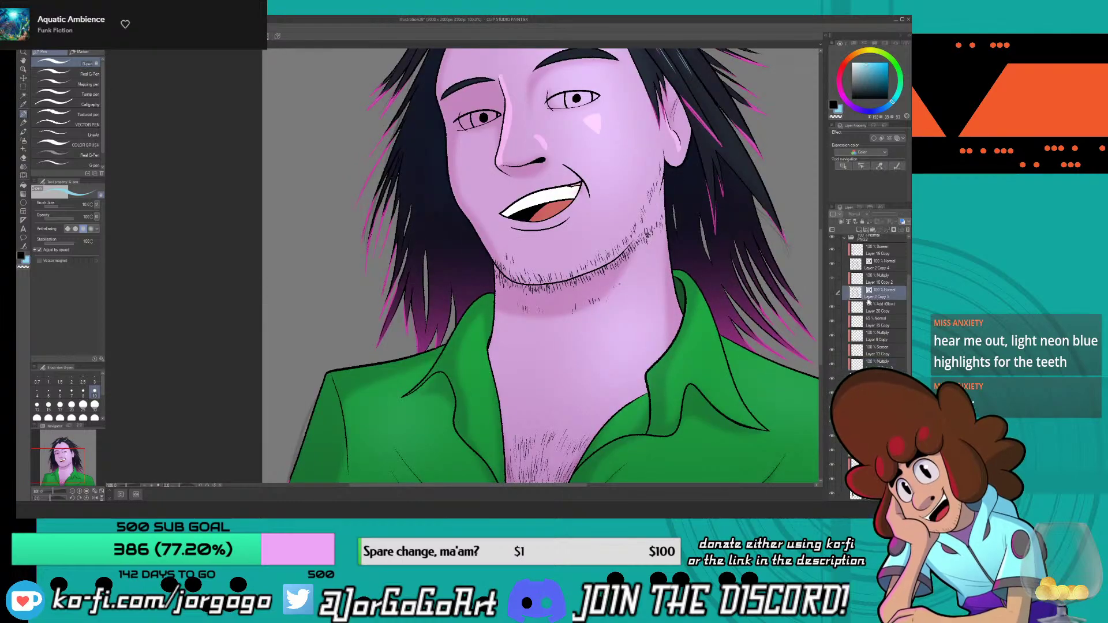
{"action": "left_click", "coordinate": [883, 267]}
{"action": "scroll", "coordinate": [537, 189], "scroll_direction": "up", "scroll_amount": 1}
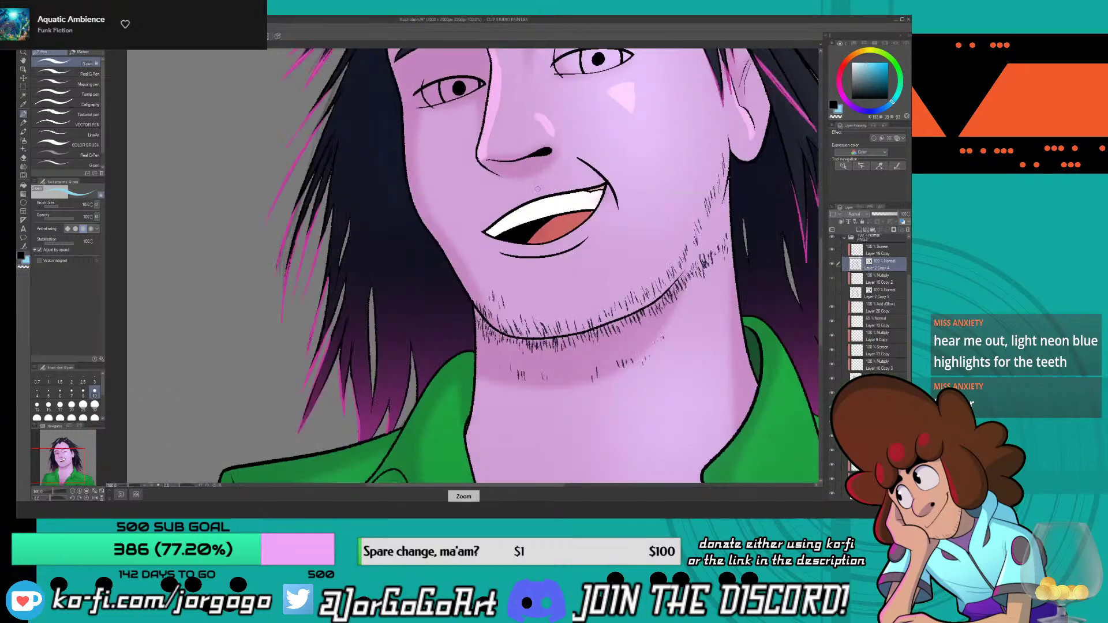
{"action": "scroll", "coordinate": [537, 189], "scroll_direction": "up", "scroll_amount": 4}
{"action": "left_click_drag", "start_coordinate": [416, 256], "coordinate": [594, 184]}
{"action": "key", "text": "ctrl+z"}
{"action": "scroll", "coordinate": [520, 259], "scroll_direction": "down", "scroll_amount": 3}
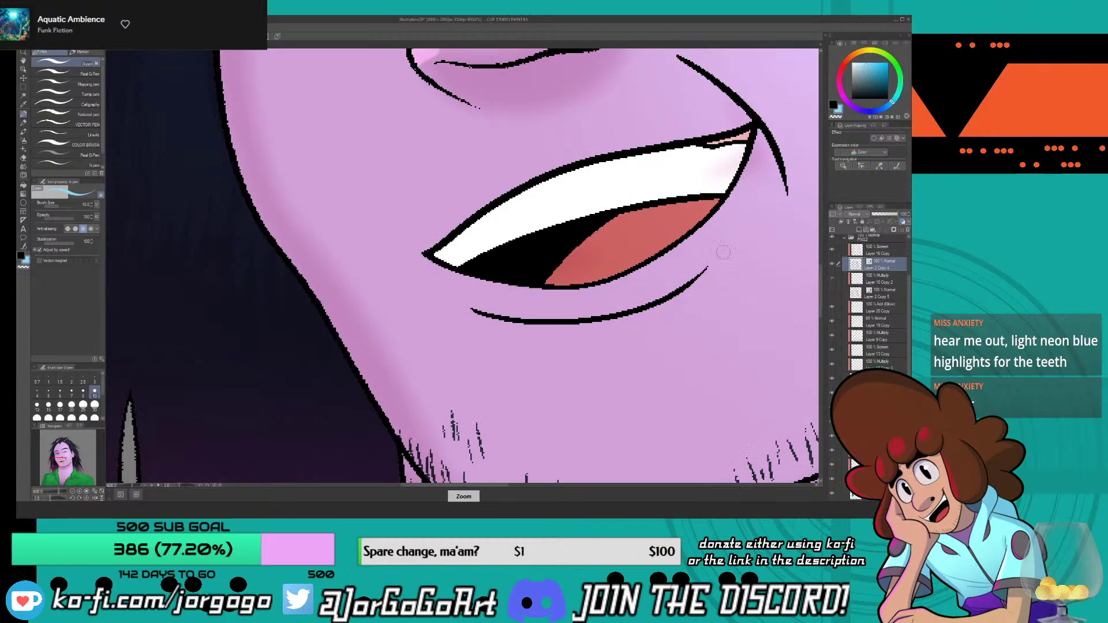
- Try a light blue highlight along the lower edge of the upper teeth on the topmost Screen layer and undo it
{"action": "left_click", "coordinate": [871, 252]}
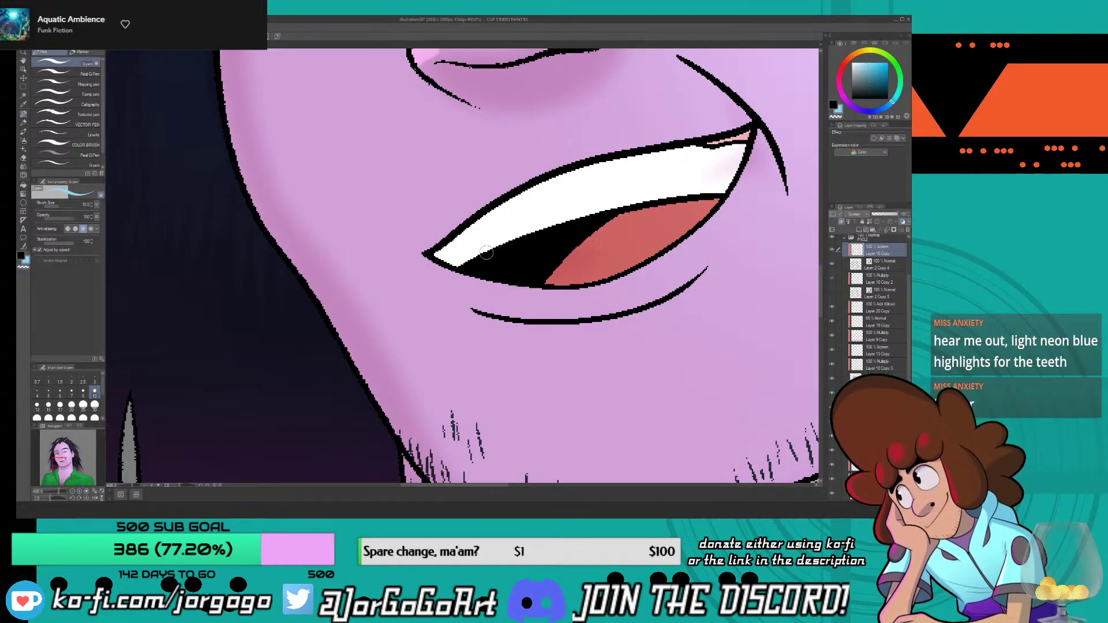
{"action": "mouse_move", "coordinate": [486, 260]}
{"action": "left_mouse_down"}
{"action": "mouse_move", "coordinate": [598, 211]}
{"action": "mouse_move", "coordinate": [702, 193]}
{"action": "left_mouse_up"}
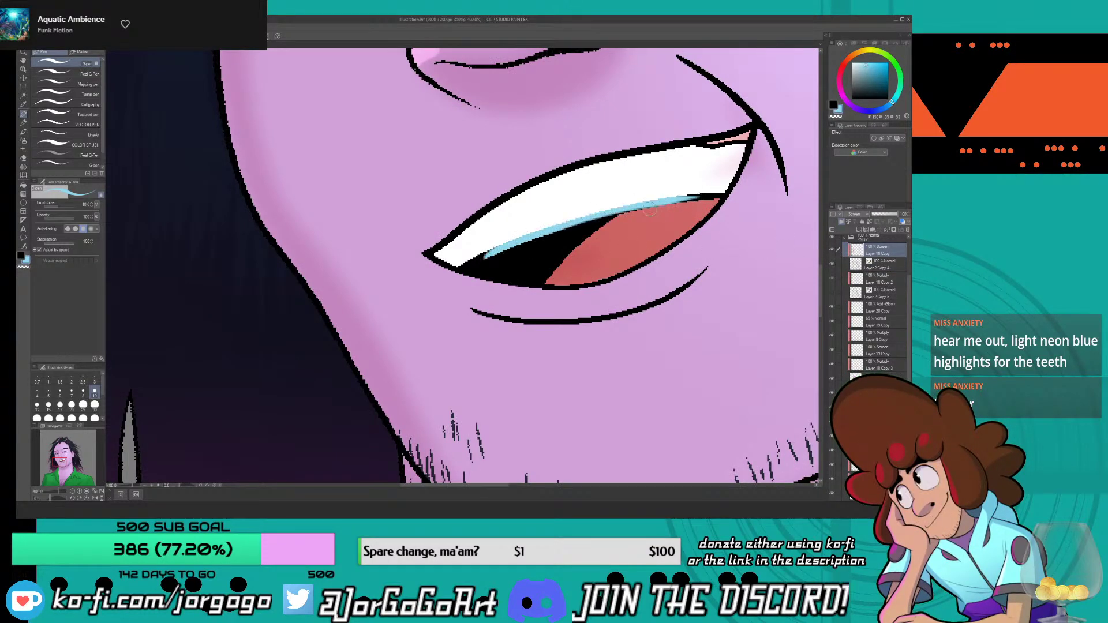
{"action": "key", "text": "ctrl+z"}
{"action": "mouse_move", "coordinate": [497, 254]}
{"action": "left_mouse_down"}
{"action": "mouse_move", "coordinate": [593, 218]}
{"action": "mouse_move", "coordinate": [714, 195]}
{"action": "left_mouse_up"}
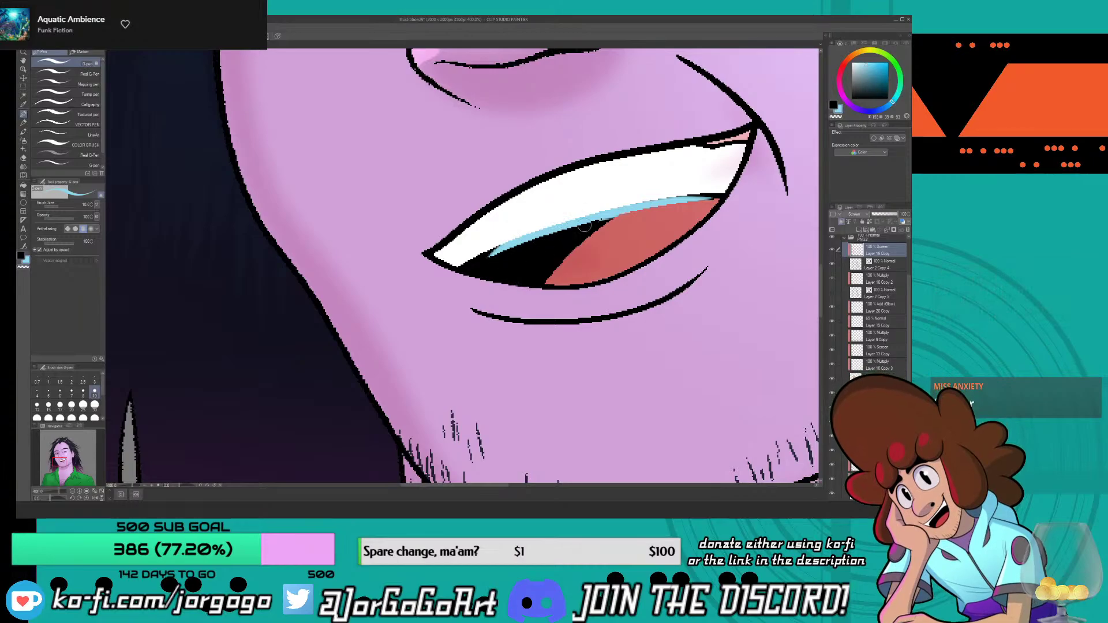
{"action": "scroll", "coordinate": [575, 289], "scroll_direction": "down", "scroll_amount": 5}
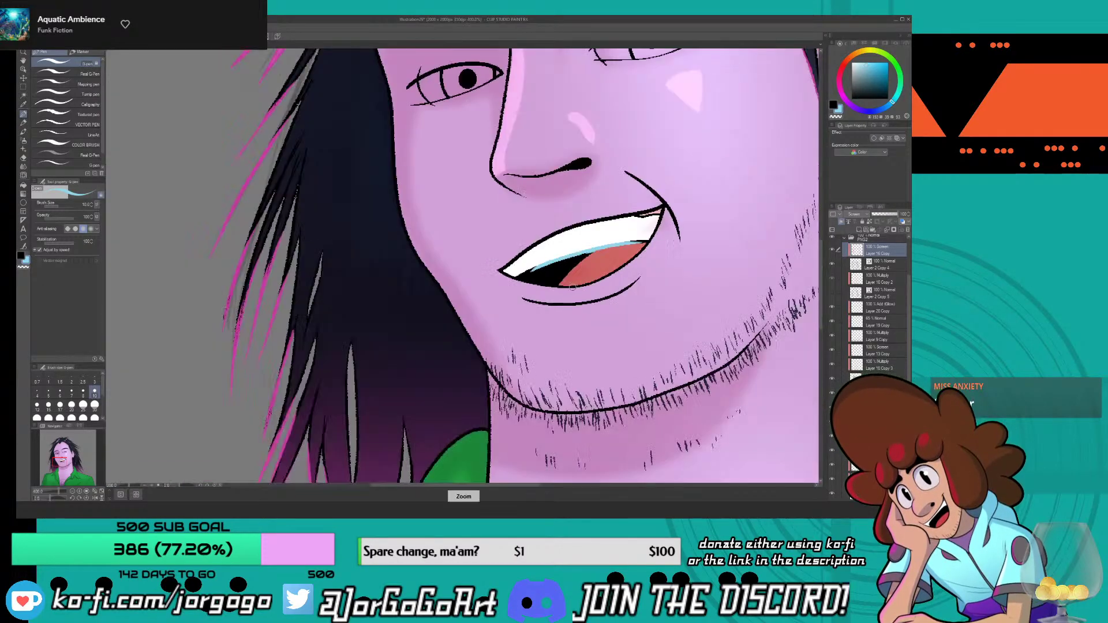
{"action": "scroll", "coordinate": [572, 287], "scroll_direction": "down", "scroll_amount": 3}
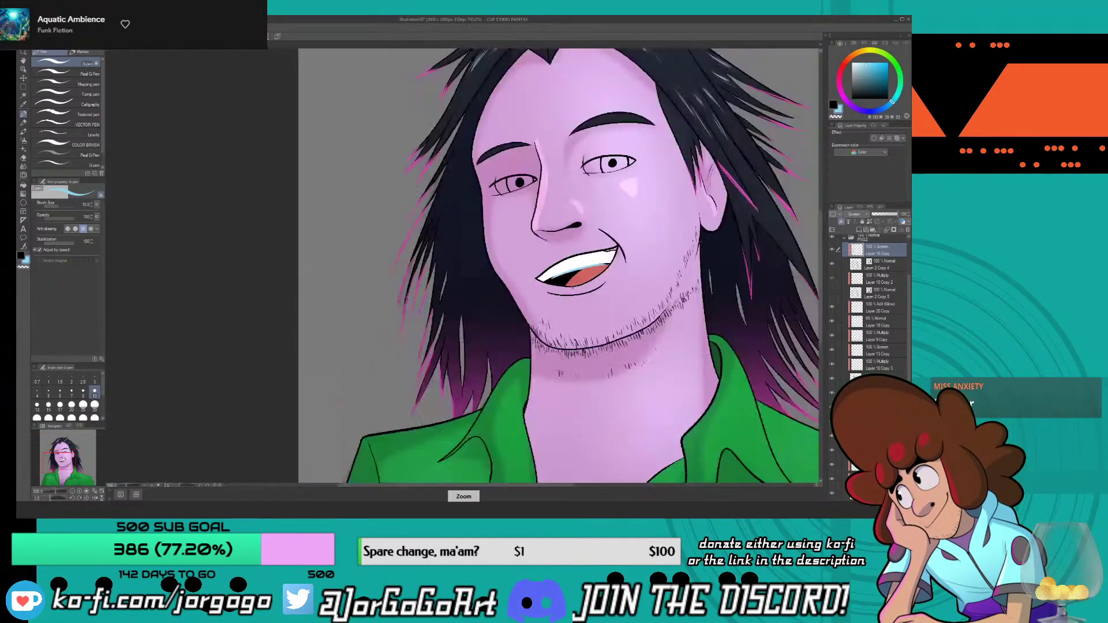
{"action": "scroll", "coordinate": [571, 287], "scroll_direction": "up", "scroll_amount": 5}
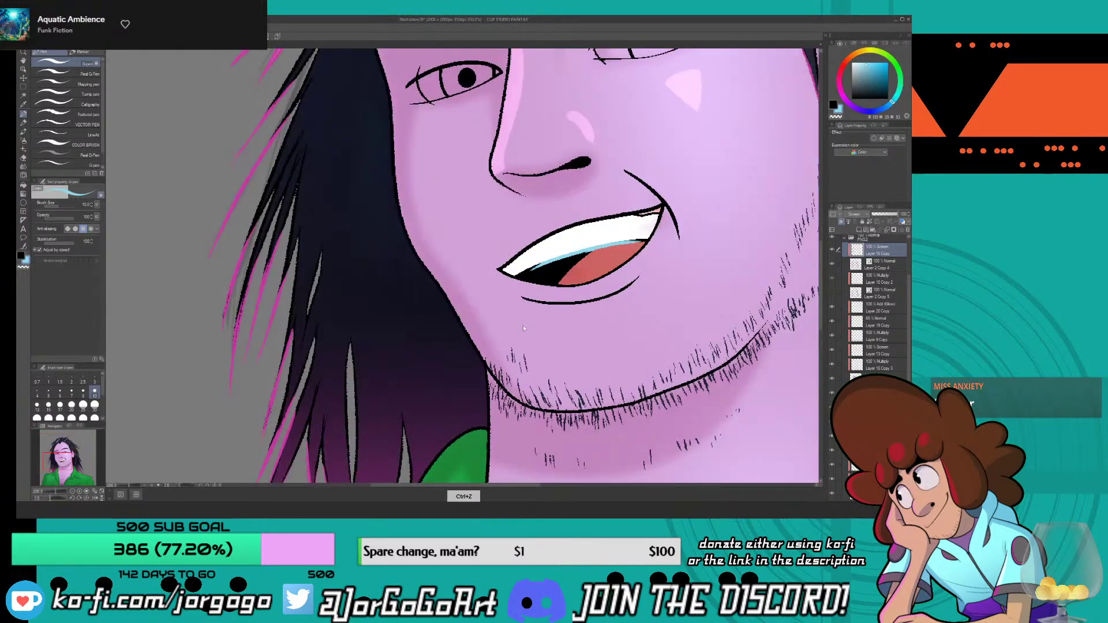
{"action": "scroll", "coordinate": [564, 272], "scroll_direction": "up", "scroll_amount": 2}
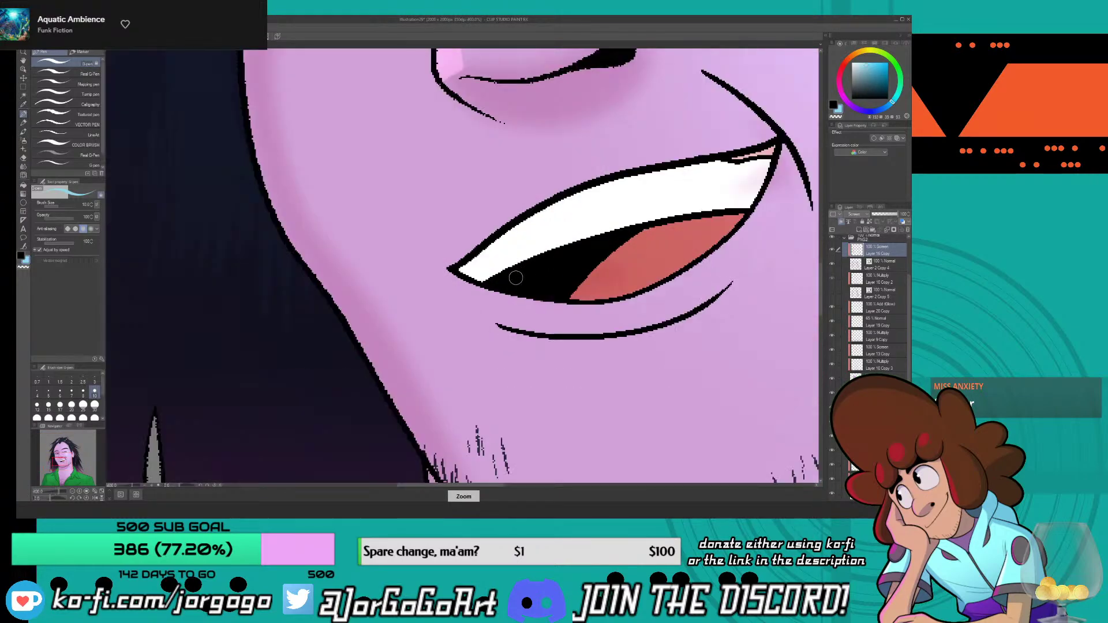
{"action": "key", "text": "ctrl+z"}
- Retry shorter light blue strokes along the teeth's lower edge on the same Screen layer, undoing each one
{"action": "left_click_drag", "start_coordinate": [579, 245], "coordinate": [732, 211]}
{"action": "key", "text": "ctrl+z"}
{"action": "left_click_drag", "start_coordinate": [530, 265], "coordinate": [692, 211]}
{"action": "scroll", "coordinate": [622, 260], "scroll_direction": "down", "scroll_amount": 2}
{"action": "scroll", "coordinate": [622, 261], "scroll_direction": "up", "scroll_amount": 1}
{"action": "scroll", "coordinate": [622, 261], "scroll_direction": "up", "scroll_amount": 2}
{"action": "key", "text": "ctrl+z"}
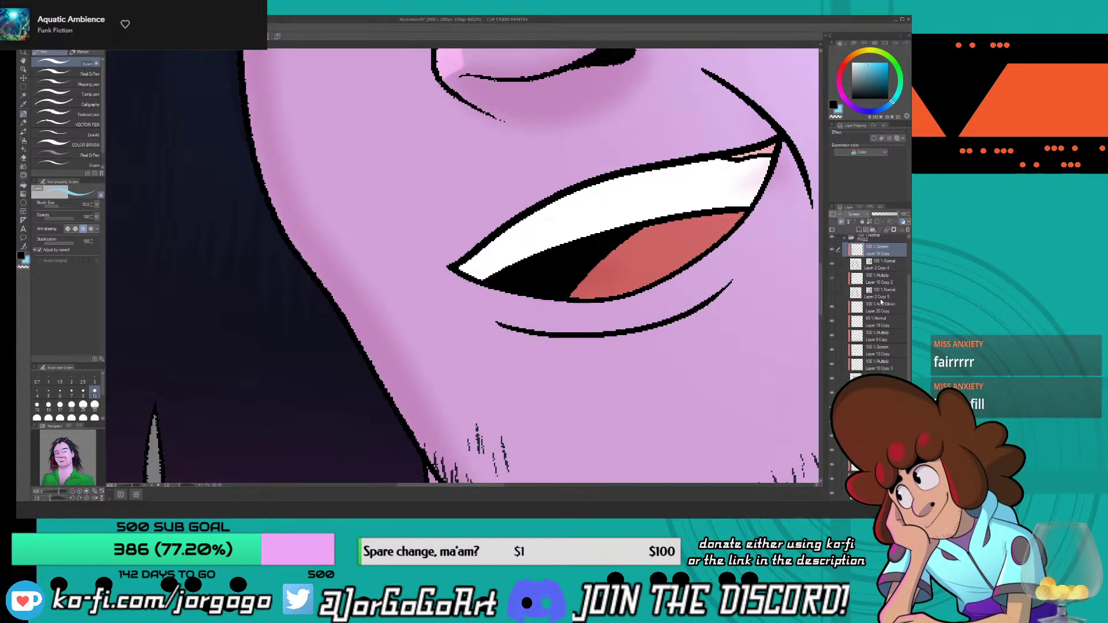
- Try the light blue teeth highlight on the portrait's flat colour layer and undo it
{"action": "left_click", "coordinate": [901, 292]}
{"action": "scroll", "coordinate": [877, 289], "scroll_direction": "down", "scroll_amount": 2}
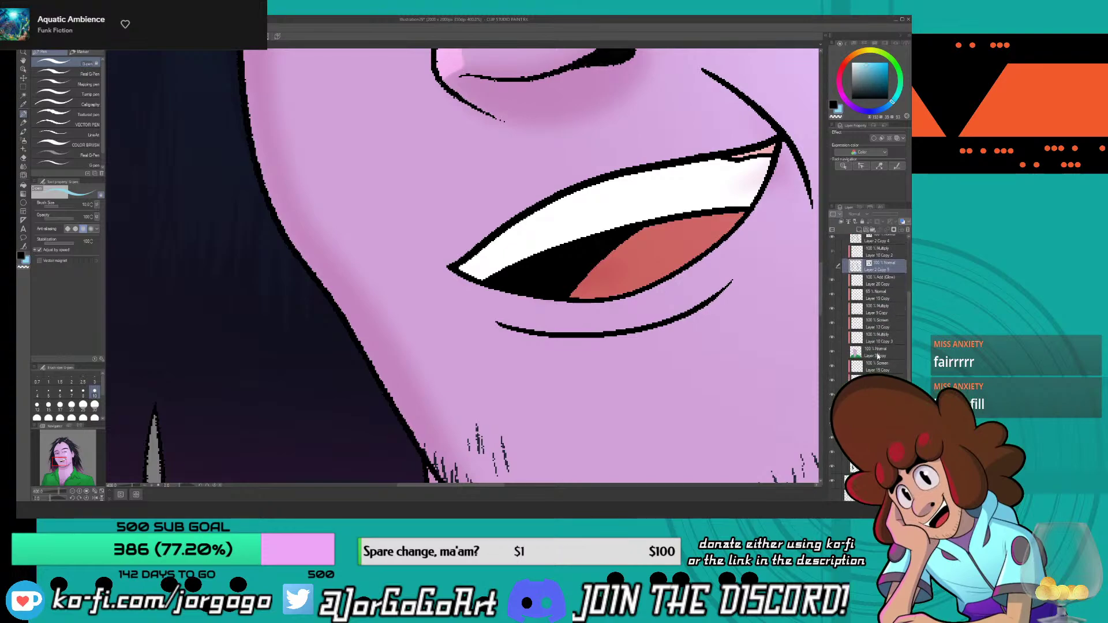
{"action": "left_click", "coordinate": [878, 352]}
{"action": "mouse_move", "coordinate": [510, 264]}
{"action": "left_mouse_down"}
{"action": "mouse_move", "coordinate": [627, 222]}
{"action": "mouse_move", "coordinate": [751, 207]}
{"action": "left_mouse_up"}
{"action": "key", "text": "ctrl+z"}
- Try the light blue teeth highlight on the lower Screen layer above the flat colours and undo it
{"action": "scroll", "coordinate": [602, 281], "scroll_direction": "down", "scroll_amount": 3}
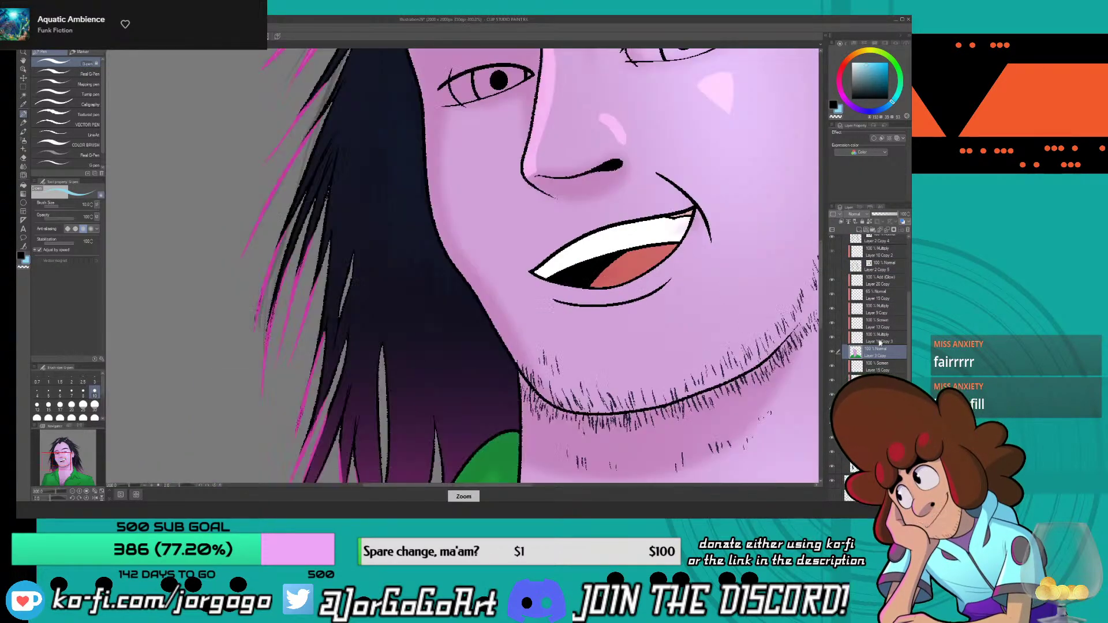
{"action": "key", "text": "ctrl+plus"}
{"action": "left_click", "coordinate": [880, 337]}
{"action": "left_click", "coordinate": [881, 323]}
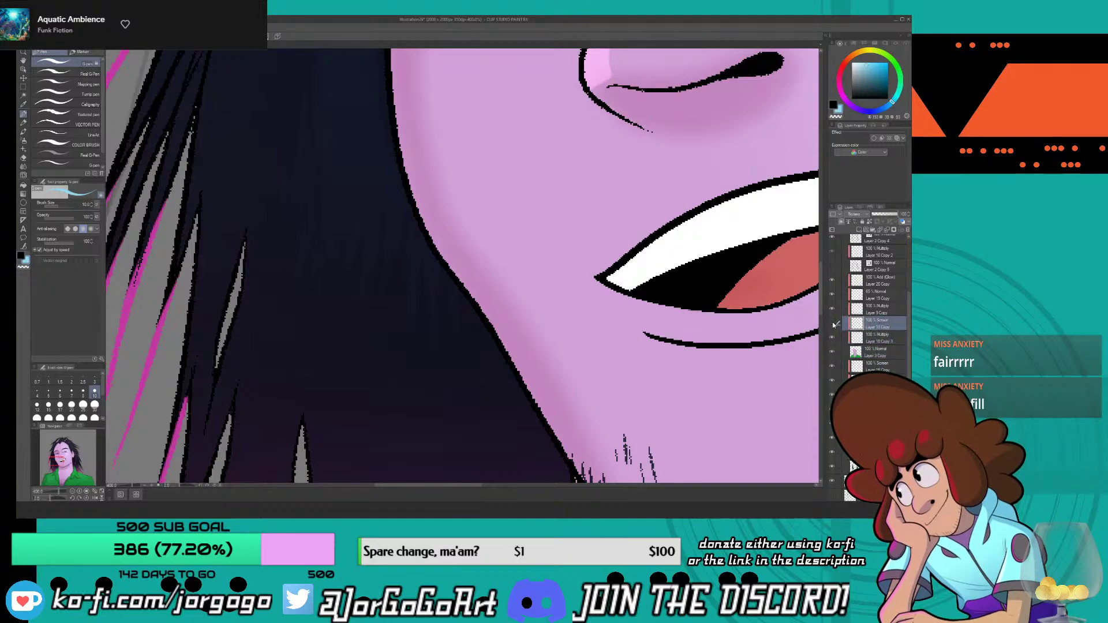
{"action": "left_click_drag", "start_coordinate": [472, 487], "coordinate": [489, 486]}
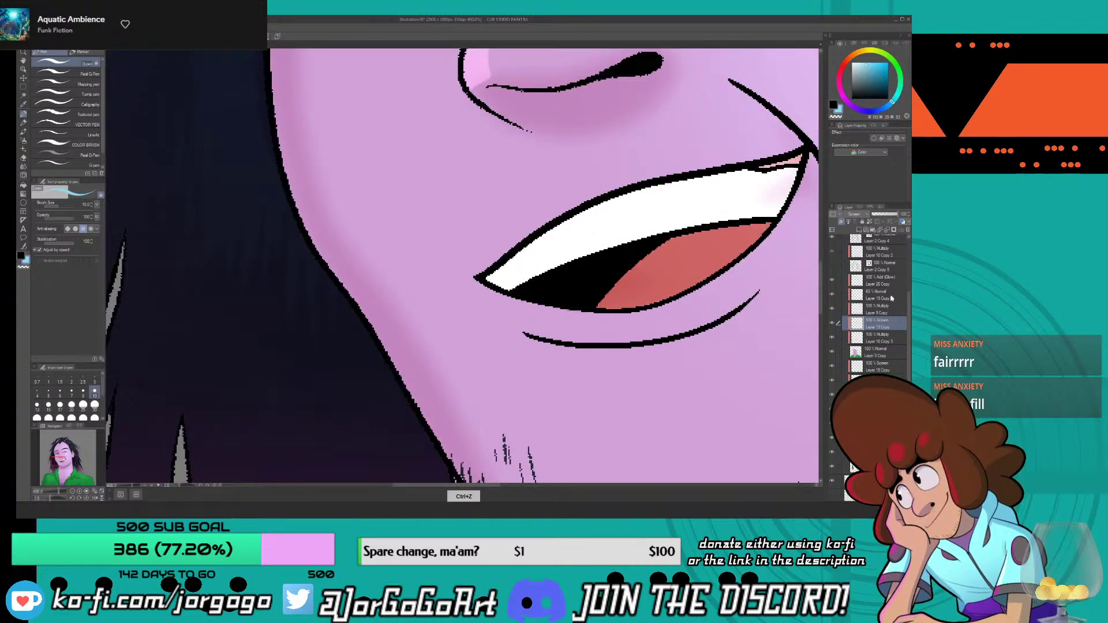
- Create a new layer above the Add (Glow) layer and test Screen and Overlay blending before settling on Normal
{"action": "left_click", "coordinate": [879, 281]}
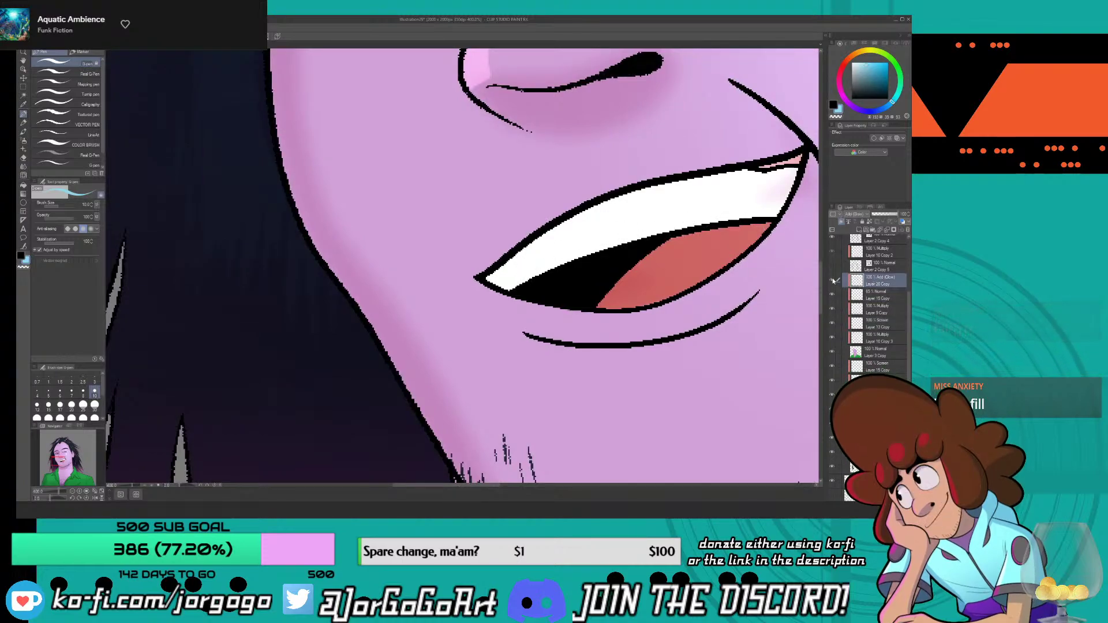
{"action": "left_click", "coordinate": [863, 223]}
{"action": "left_click", "coordinate": [859, 215]}
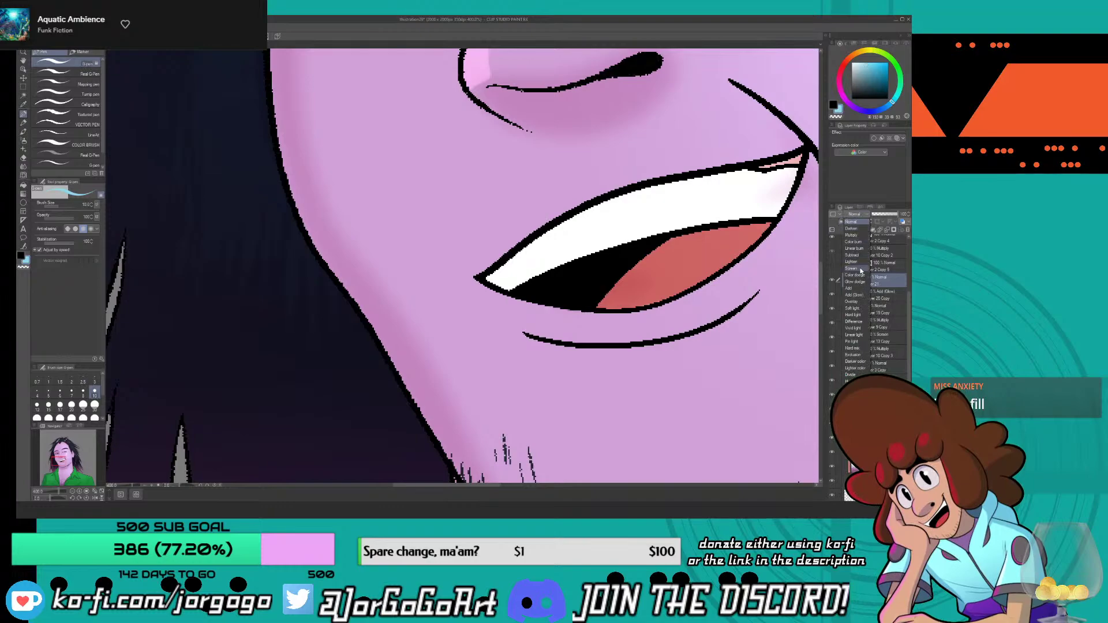
{"action": "left_click", "coordinate": [852, 268]}
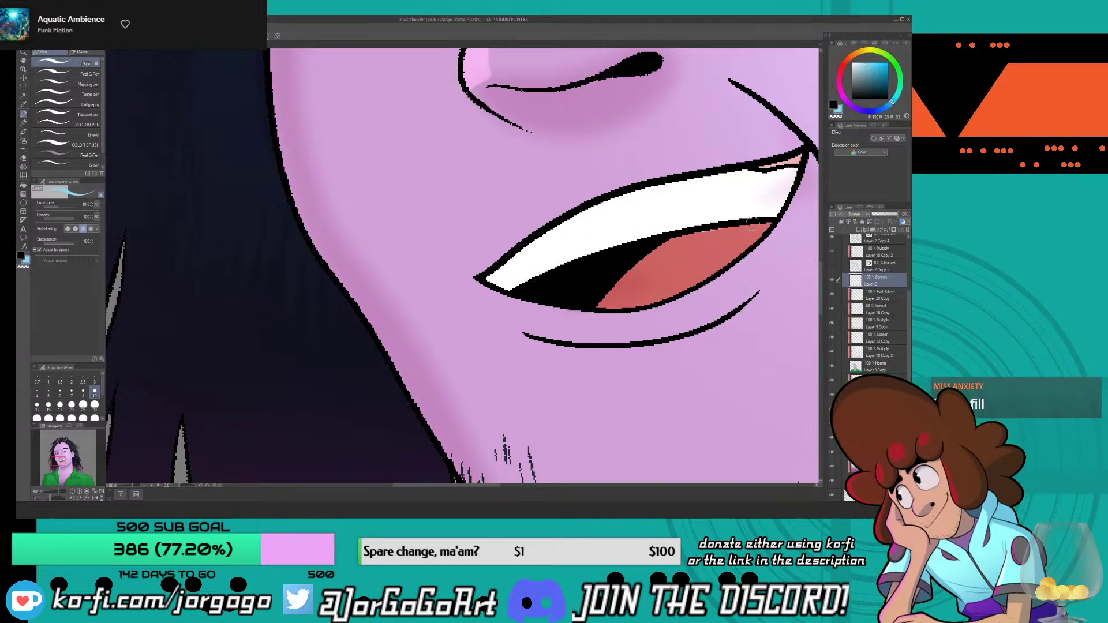
{"action": "left_click", "coordinate": [856, 214]}
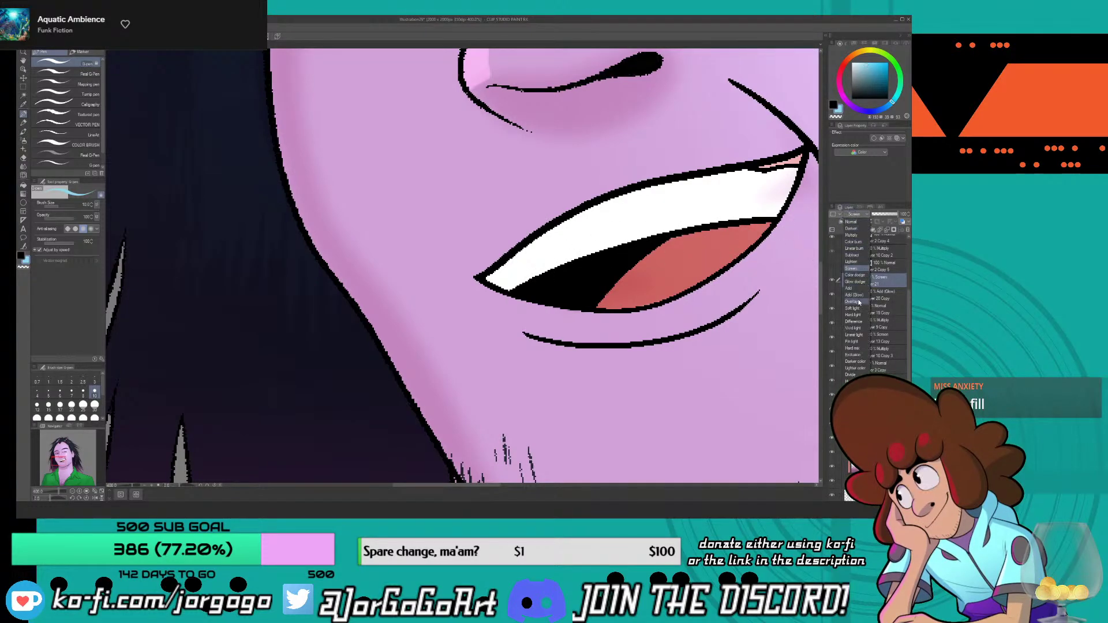
{"action": "left_click", "coordinate": [858, 301]}
{"action": "key", "text": "ctrl+z"}
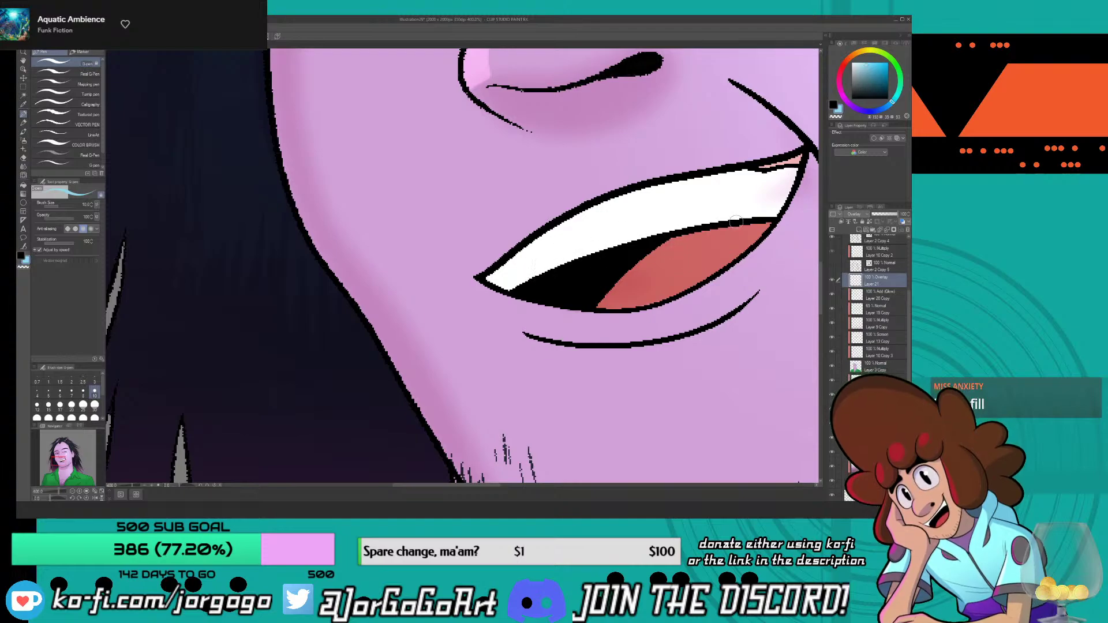
{"action": "left_click", "coordinate": [854, 214]}
{"action": "left_click", "coordinate": [855, 224]}
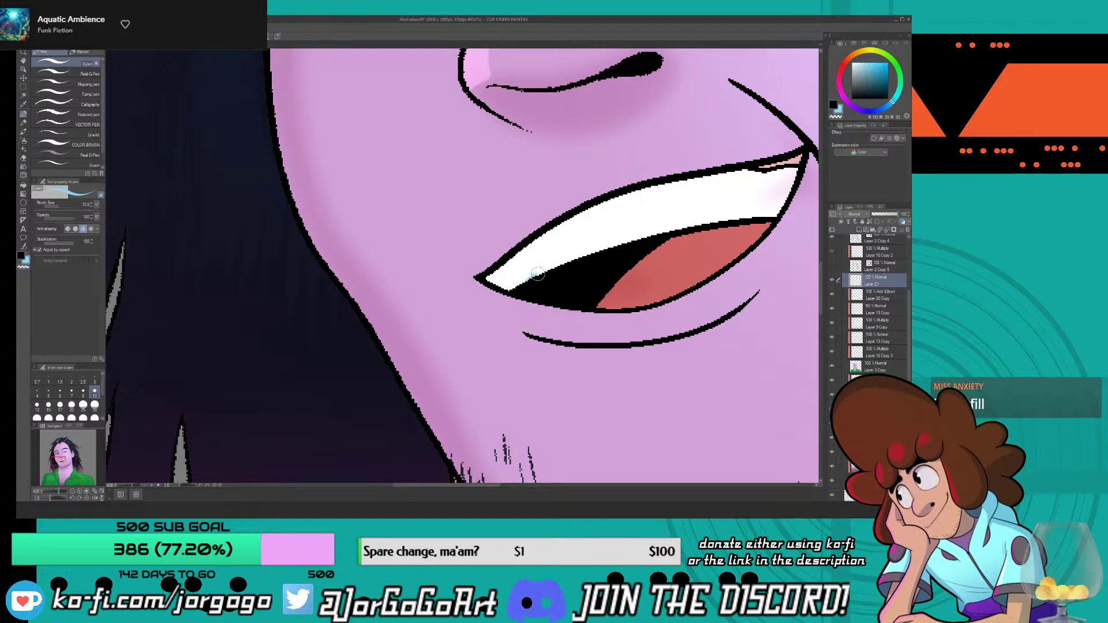
- Paint a thin light blue highlight along the lower edge of the upper teeth, redoing the stroke until it fits
{"action": "left_click_drag", "start_coordinate": [612, 245], "coordinate": [696, 219]}
{"action": "key", "text": "ctrl+z"}
{"action": "mouse_move", "coordinate": [526, 277]}
{"action": "left_mouse_down"}
{"action": "mouse_move", "coordinate": [660, 230]}
{"action": "mouse_move", "coordinate": [756, 218]}
{"action": "left_mouse_up"}
{"action": "key", "text": "ctrl+z"}
{"action": "mouse_move", "coordinate": [544, 273]}
{"action": "left_mouse_down"}
{"action": "mouse_move", "coordinate": [651, 230]}
{"action": "mouse_move", "coordinate": [722, 224]}
{"action": "left_mouse_up"}
{"action": "scroll", "coordinate": [687, 224], "scroll_direction": "down", "scroll_amount": 4}
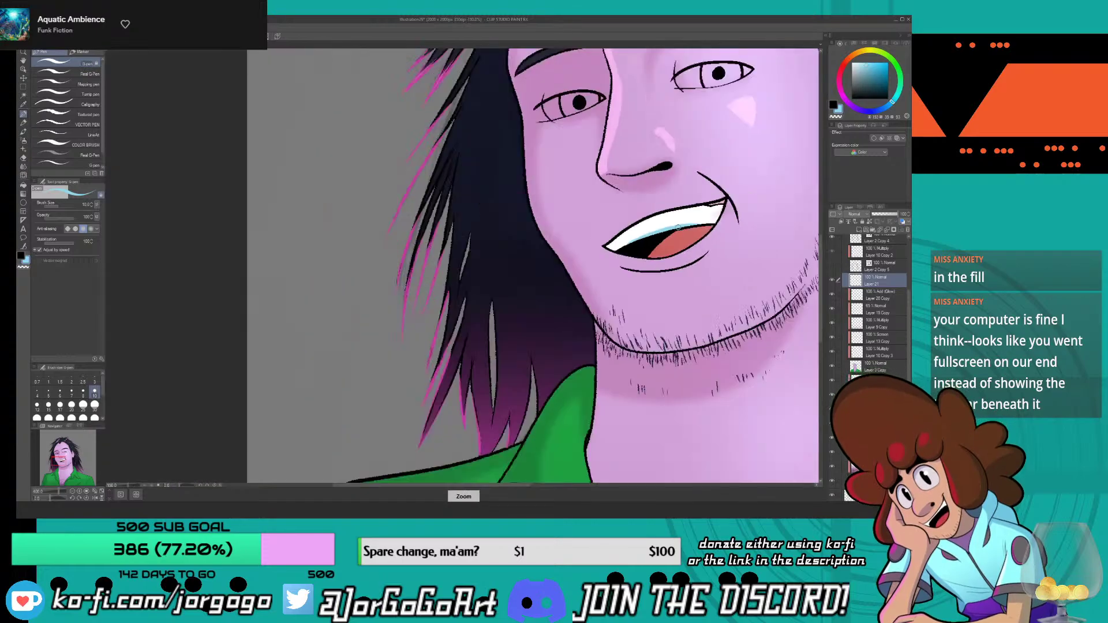
{"action": "scroll", "coordinate": [681, 226], "scroll_direction": "up", "scroll_amount": 3}
{"action": "scroll", "coordinate": [678, 227], "scroll_direction": "down", "scroll_amount": 2}
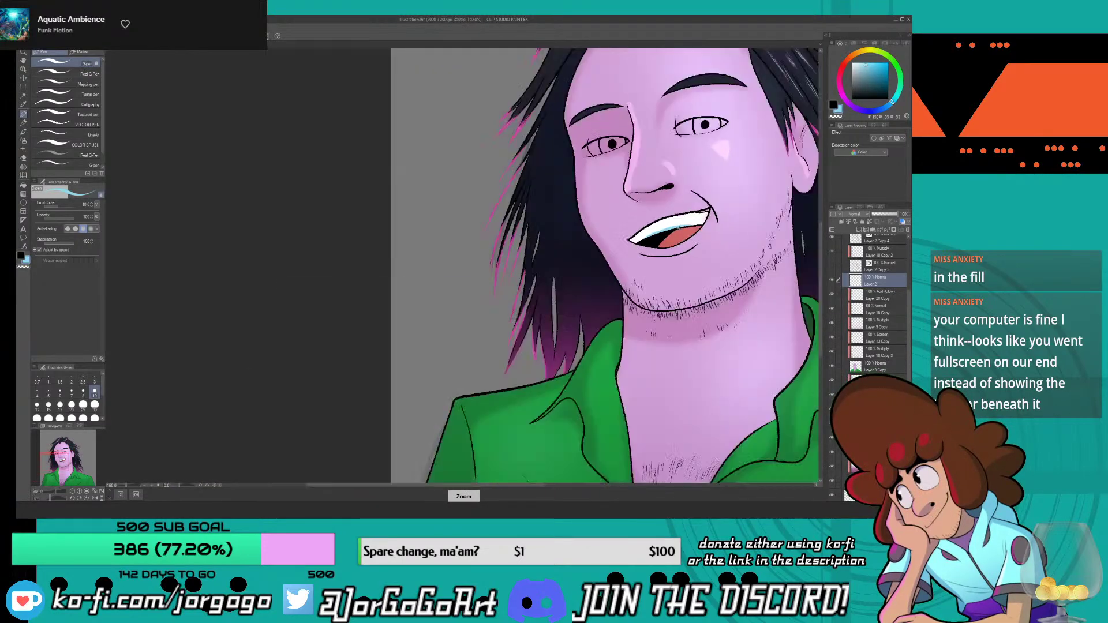
{"action": "scroll", "coordinate": [606, 266], "scroll_direction": "down", "scroll_amount": 3}
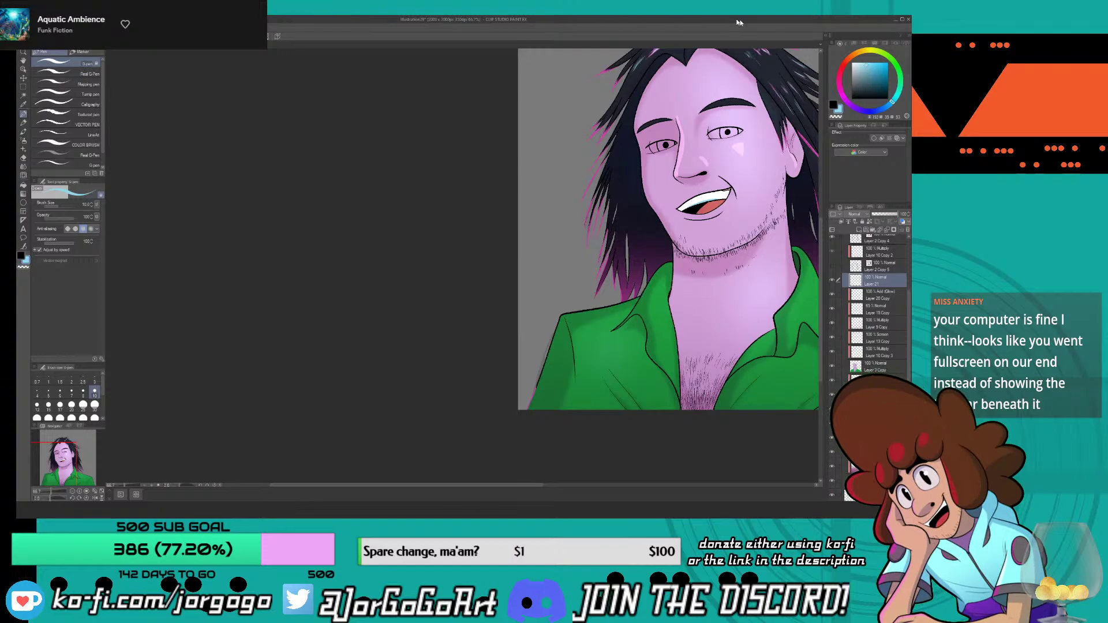
- Save the illustration and check the whole portrait at different zoom levels
{"action": "left_click", "coordinate": [26, 27]}
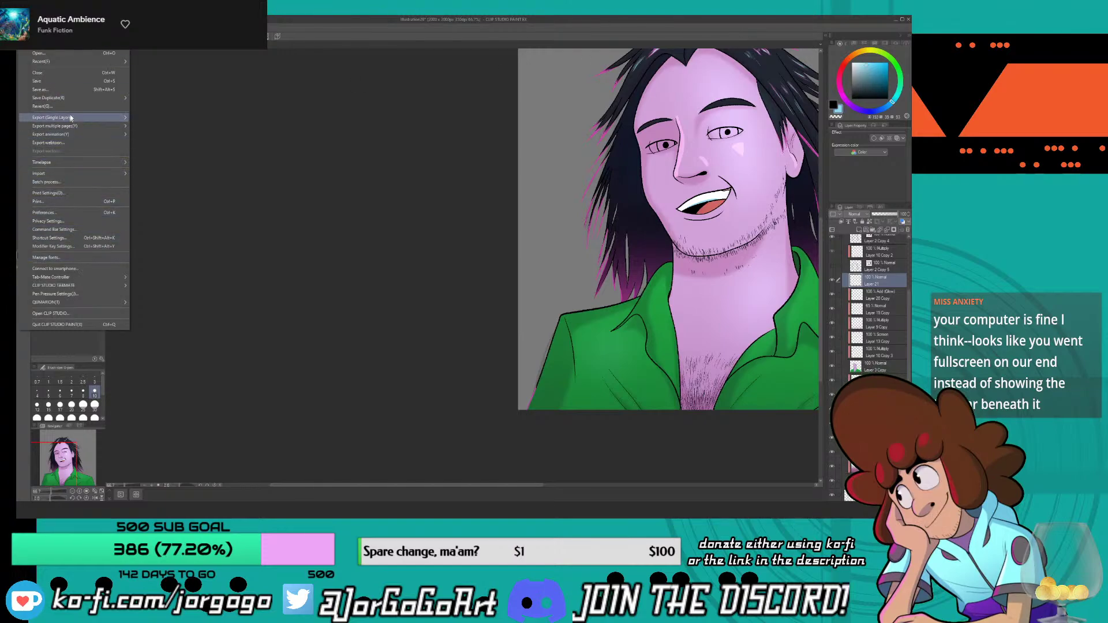
{"action": "left_click", "coordinate": [71, 81]}
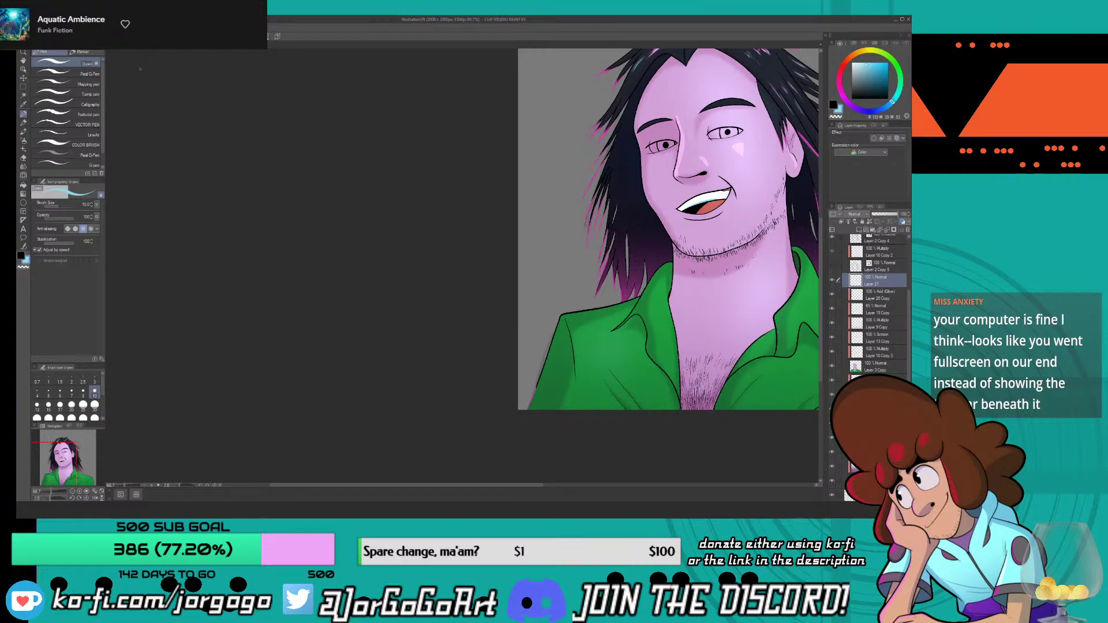
{"action": "key", "text": "ctrl+minus"}
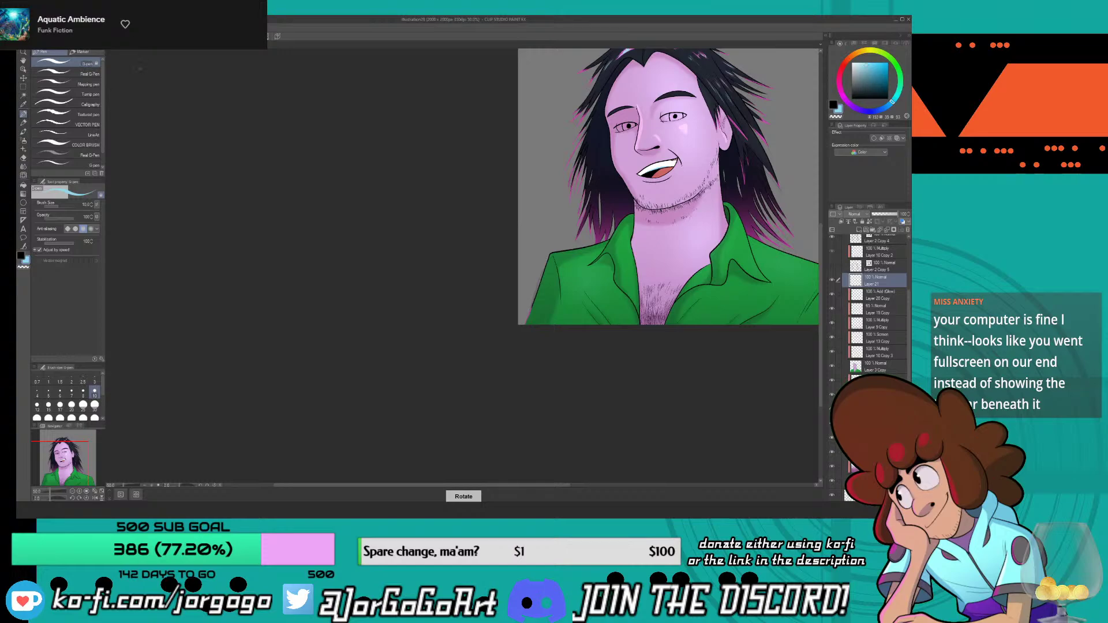
{"action": "scroll", "coordinate": [139, 68], "scroll_direction": "down", "scroll_amount": 8}
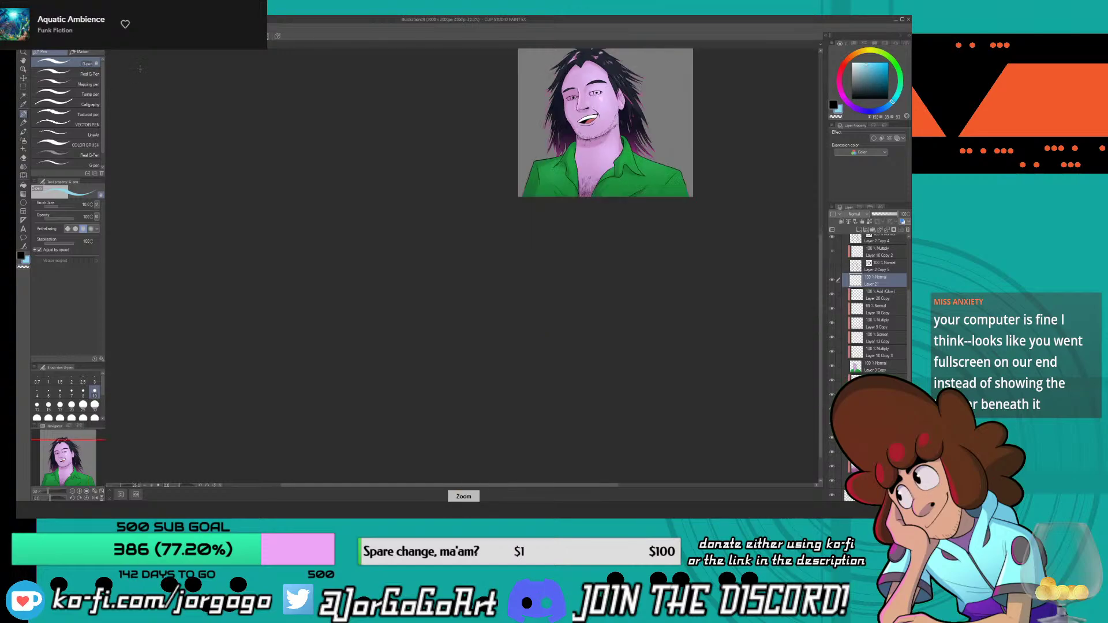
{"action": "scroll", "coordinate": [140, 69], "scroll_direction": "up", "scroll_amount": 8}
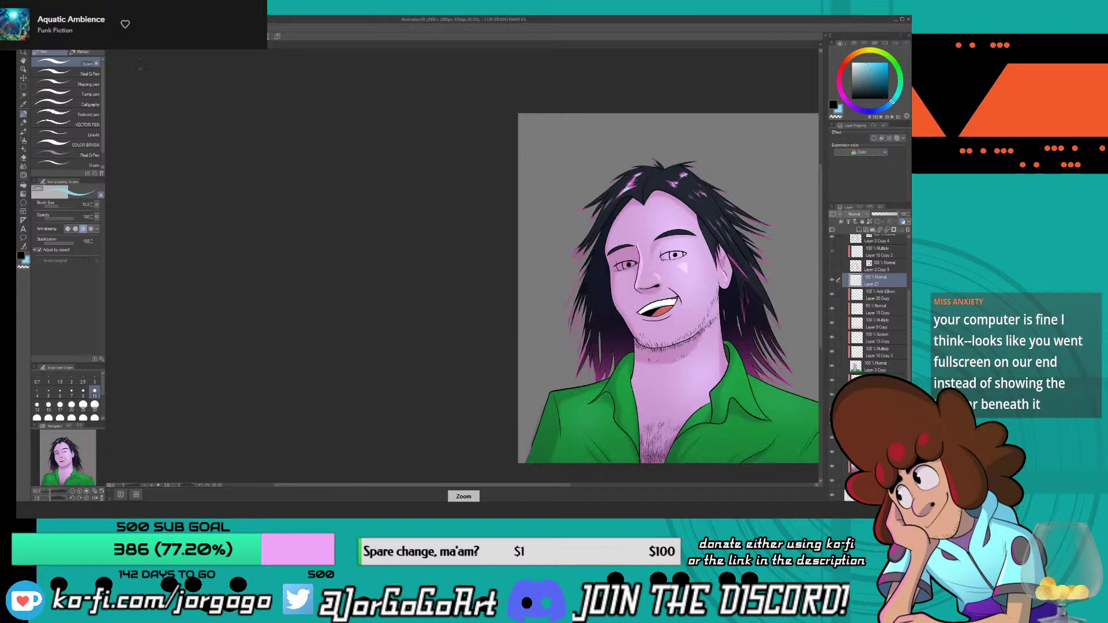
- Paint the iris of the eye nearer the visible ear dark brown on the flat colour layer, filling around the pupil
{"action": "scroll", "coordinate": [139, 68], "scroll_direction": "down", "scroll_amount": 2}
{"action": "scroll", "coordinate": [139, 69], "scroll_direction": "up", "scroll_amount": 2}
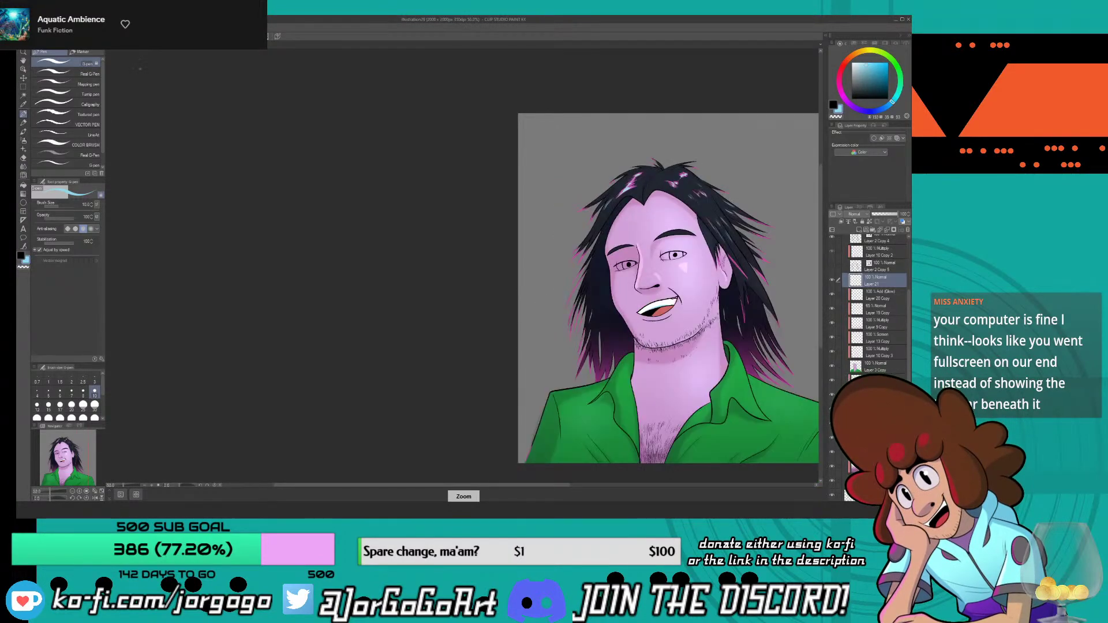
{"action": "scroll", "coordinate": [140, 69], "scroll_direction": "up", "scroll_amount": 2}
{"action": "left_click_drag", "start_coordinate": [306, 486], "coordinate": [376, 487]}
{"action": "scroll", "coordinate": [431, 296], "scroll_direction": "up", "scroll_amount": 3}
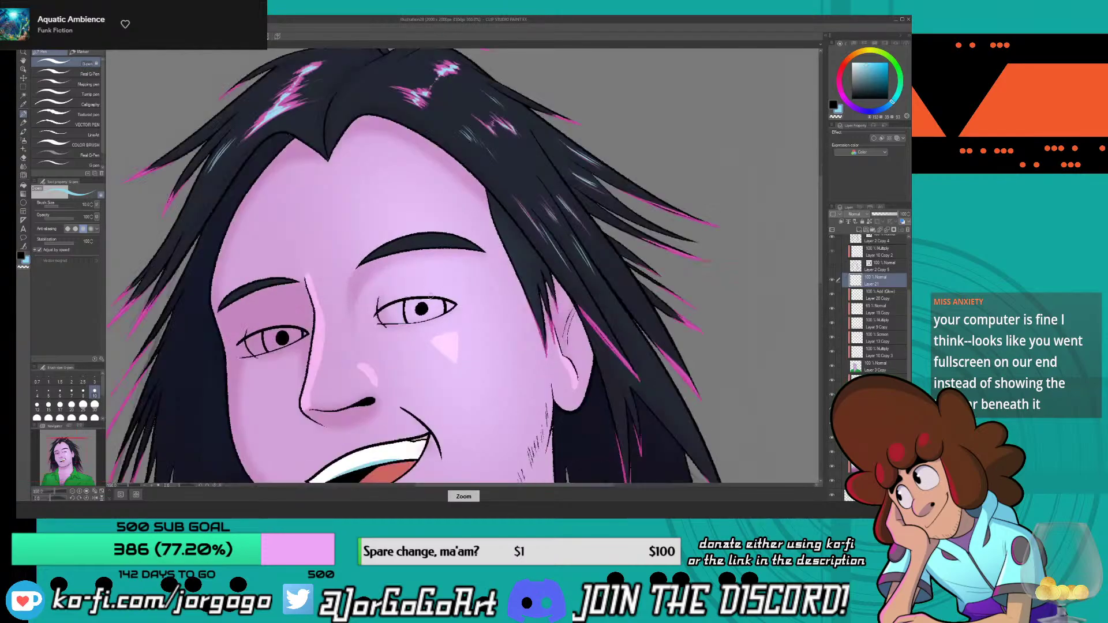
{"action": "scroll", "coordinate": [431, 296], "scroll_direction": "up", "scroll_amount": 4}
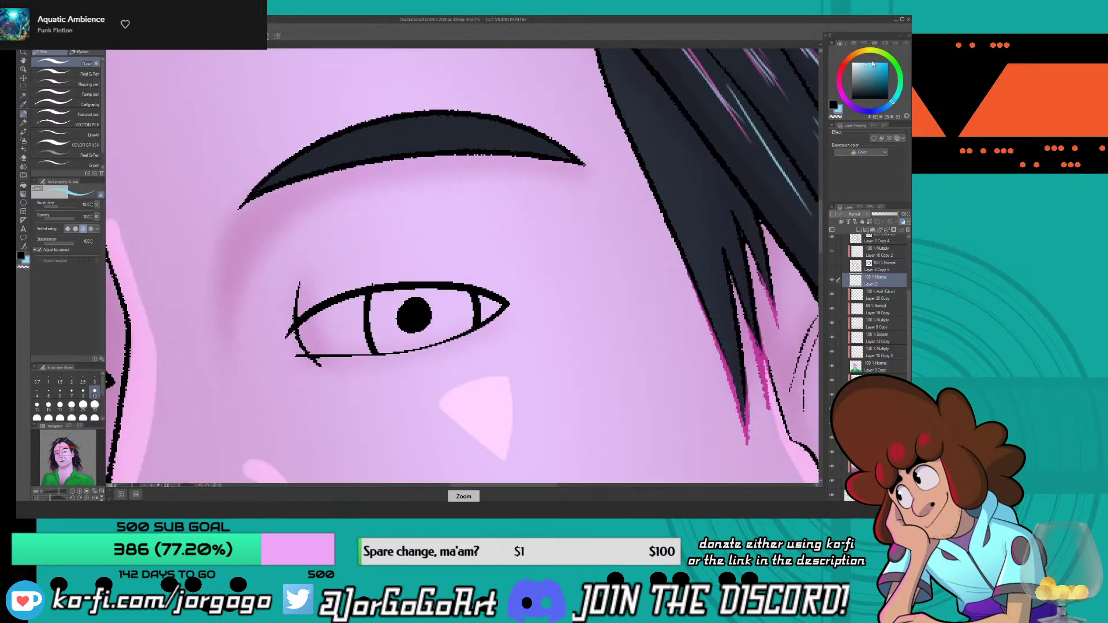
{"action": "left_click", "coordinate": [882, 53]}
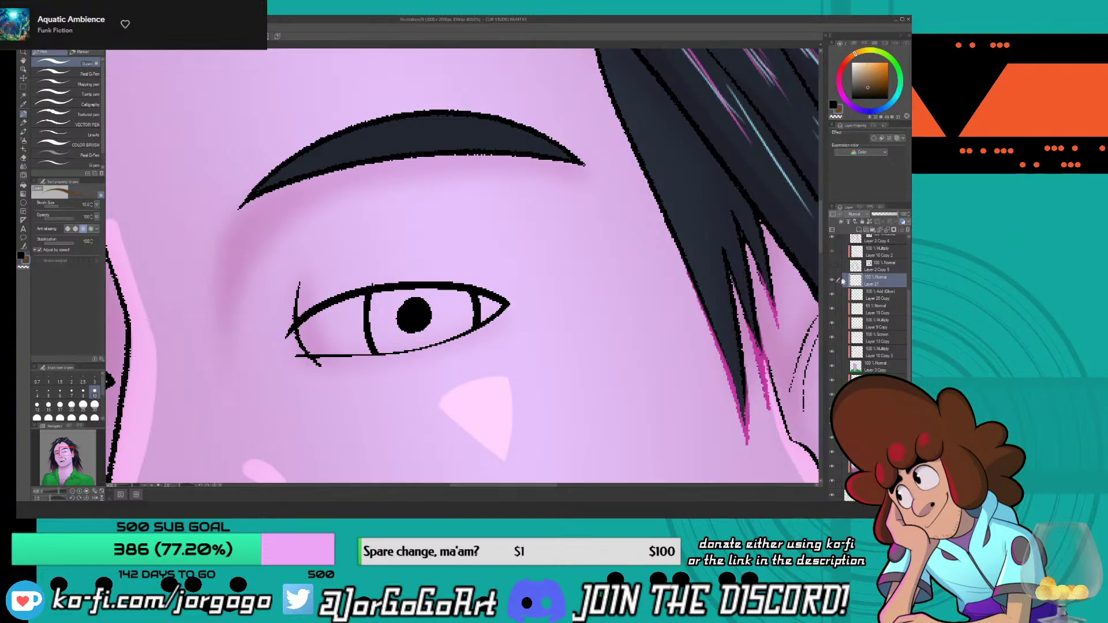
{"action": "scroll", "coordinate": [877, 301], "scroll_direction": "down", "scroll_amount": 2}
{"action": "left_click", "coordinate": [878, 343]}
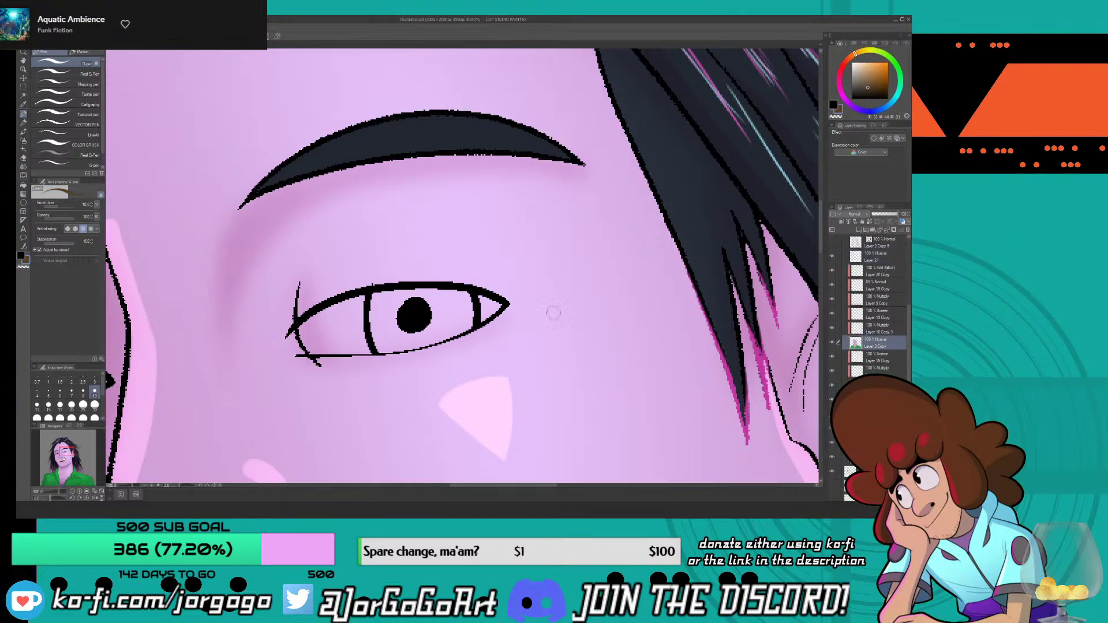
{"action": "scroll", "coordinate": [391, 306], "scroll_direction": "up", "scroll_amount": 2}
{"action": "mouse_move", "coordinate": [396, 299]}
{"action": "left_mouse_down"}
{"action": "mouse_move", "coordinate": [365, 345]}
{"action": "mouse_move", "coordinate": [388, 310]}
{"action": "mouse_move", "coordinate": [452, 293]}
{"action": "mouse_move", "coordinate": [538, 297]}
{"action": "mouse_move", "coordinate": [508, 309]}
{"action": "mouse_move", "coordinate": [459, 303]}
{"action": "mouse_move", "coordinate": [480, 278]}
{"action": "mouse_move", "coordinate": [376, 280]}
{"action": "mouse_move", "coordinate": [359, 296]}
{"action": "mouse_move", "coordinate": [363, 354]}
{"action": "left_mouse_up"}
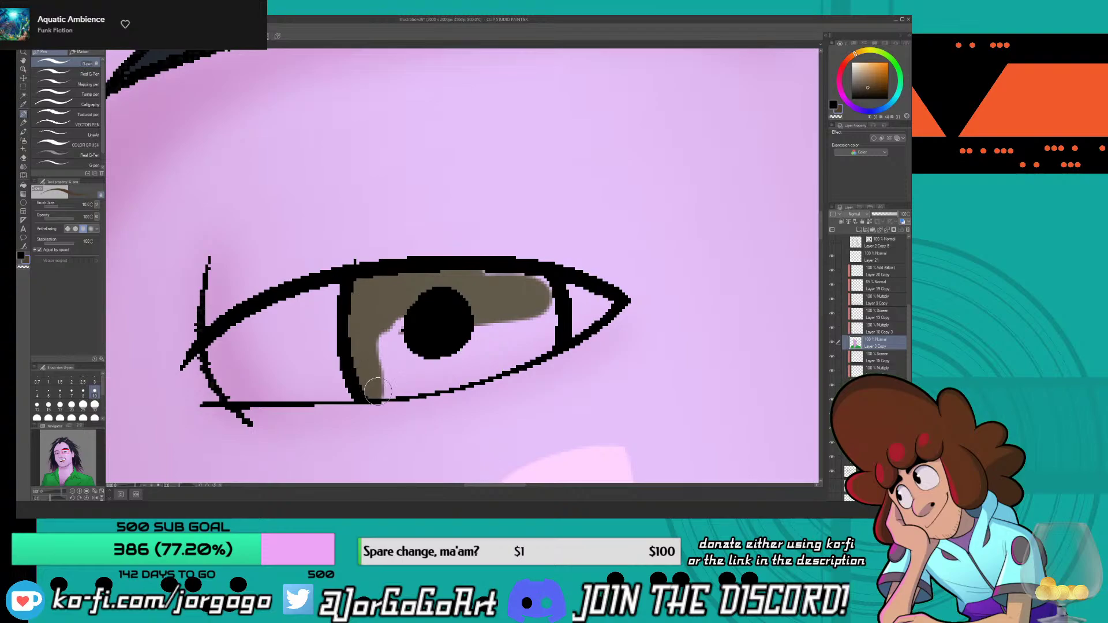
{"action": "left_click_drag", "start_coordinate": [378, 392], "coordinate": [520, 349]}
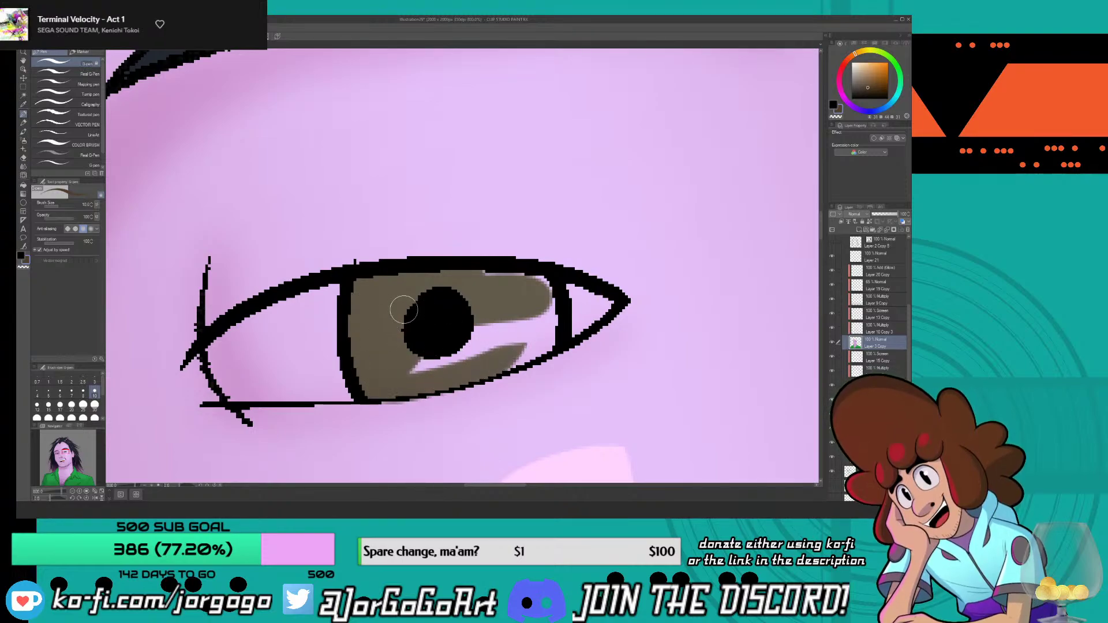
{"action": "mouse_move", "coordinate": [406, 361]}
{"action": "left_mouse_down"}
{"action": "mouse_move", "coordinate": [461, 357]}
{"action": "mouse_move", "coordinate": [448, 369]}
{"action": "mouse_move", "coordinate": [482, 376]}
{"action": "left_mouse_up"}
{"action": "mouse_move", "coordinate": [541, 347]}
{"action": "left_mouse_down"}
{"action": "mouse_move", "coordinate": [556, 326]}
{"action": "mouse_move", "coordinate": [550, 286]}
{"action": "left_mouse_up"}
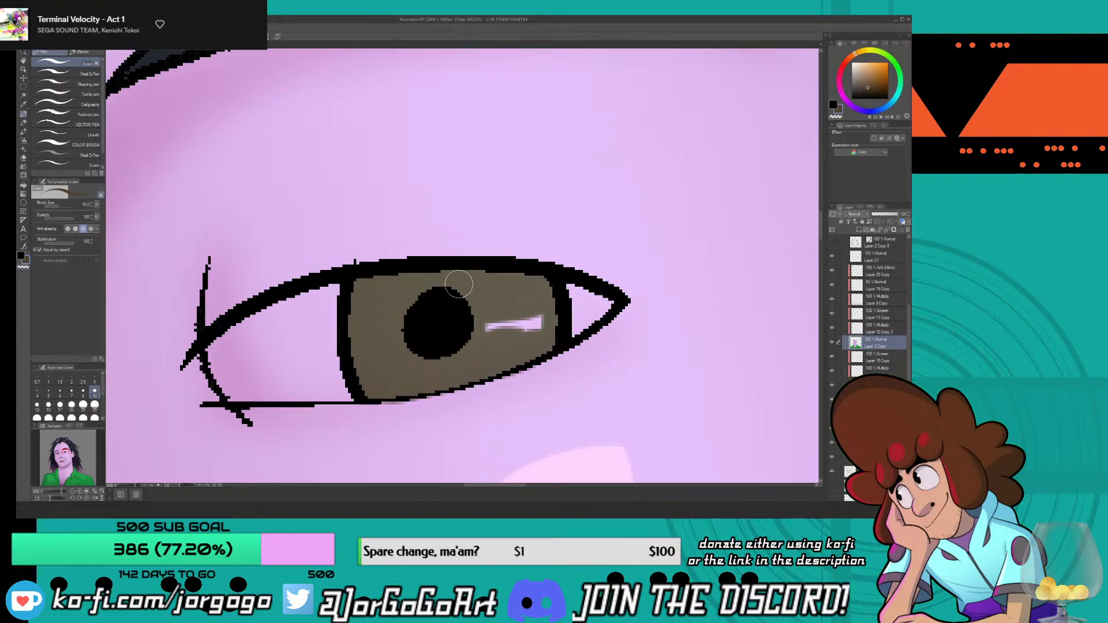
{"action": "left_click_drag", "start_coordinate": [461, 331], "coordinate": [539, 320]}
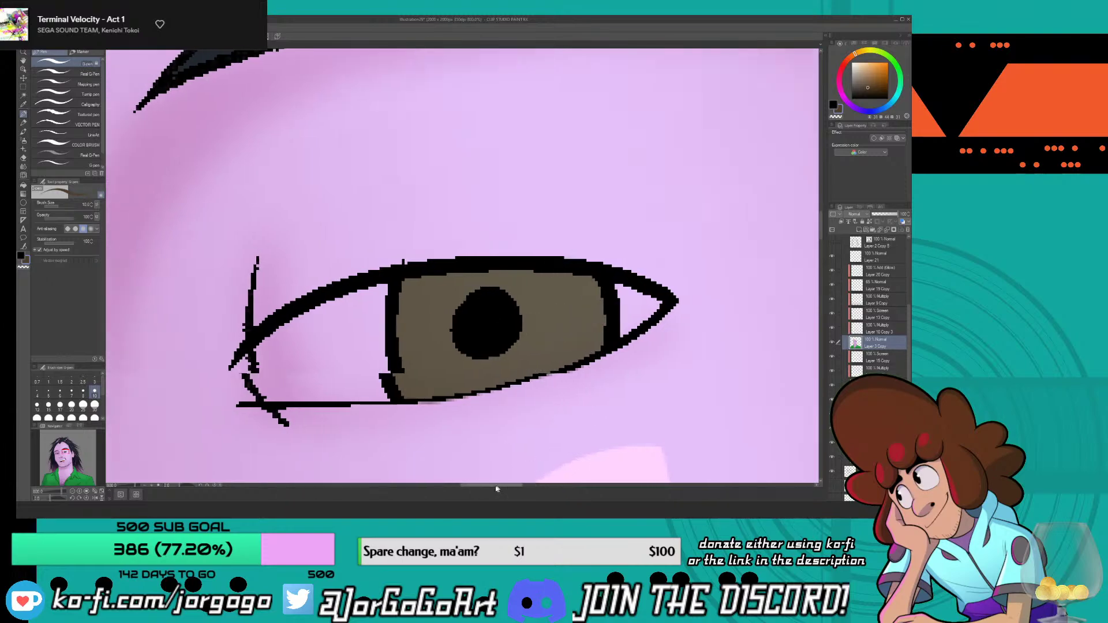
- Fill the iris of the other, shaded eye with the same dark brown and compare both eyes across the portrait
{"action": "scroll", "coordinate": [528, 459], "scroll_direction": "up", "scroll_amount": 3}
{"action": "scroll", "coordinate": [424, 269], "scroll_direction": "down", "scroll_amount": 3}
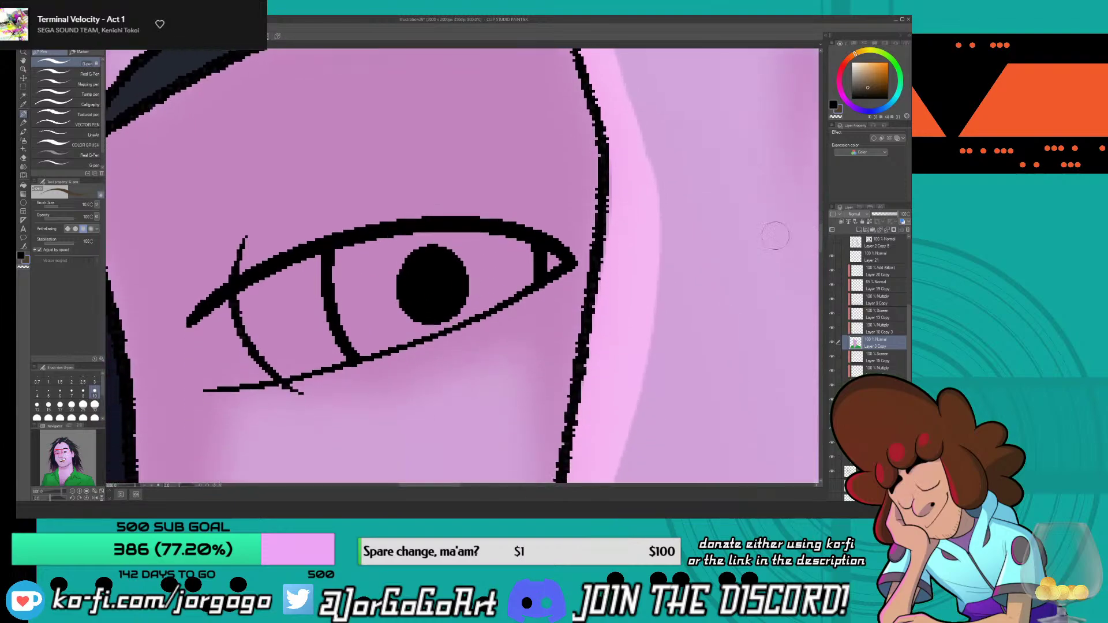
{"action": "mouse_move", "coordinate": [454, 263]}
{"action": "left_mouse_down"}
{"action": "mouse_move", "coordinate": [369, 303]}
{"action": "mouse_move", "coordinate": [375, 281]}
{"action": "mouse_move", "coordinate": [347, 323]}
{"action": "mouse_move", "coordinate": [351, 258]}
{"action": "mouse_move", "coordinate": [339, 274]}
{"action": "mouse_move", "coordinate": [333, 261]}
{"action": "mouse_move", "coordinate": [409, 241]}
{"action": "mouse_move", "coordinate": [361, 268]}
{"action": "mouse_move", "coordinate": [456, 239]}
{"action": "mouse_move", "coordinate": [514, 237]}
{"action": "mouse_move", "coordinate": [530, 269]}
{"action": "mouse_move", "coordinate": [529, 250]}
{"action": "mouse_move", "coordinate": [524, 280]}
{"action": "mouse_move", "coordinate": [494, 302]}
{"action": "mouse_move", "coordinate": [393, 343]}
{"action": "mouse_move", "coordinate": [362, 352]}
{"action": "mouse_move", "coordinate": [348, 337]}
{"action": "mouse_move", "coordinate": [419, 296]}
{"action": "mouse_move", "coordinate": [364, 342]}
{"action": "mouse_move", "coordinate": [512, 274]}
{"action": "mouse_move", "coordinate": [500, 276]}
{"action": "mouse_move", "coordinate": [510, 260]}
{"action": "mouse_move", "coordinate": [435, 271]}
{"action": "mouse_move", "coordinate": [463, 261]}
{"action": "left_mouse_up"}
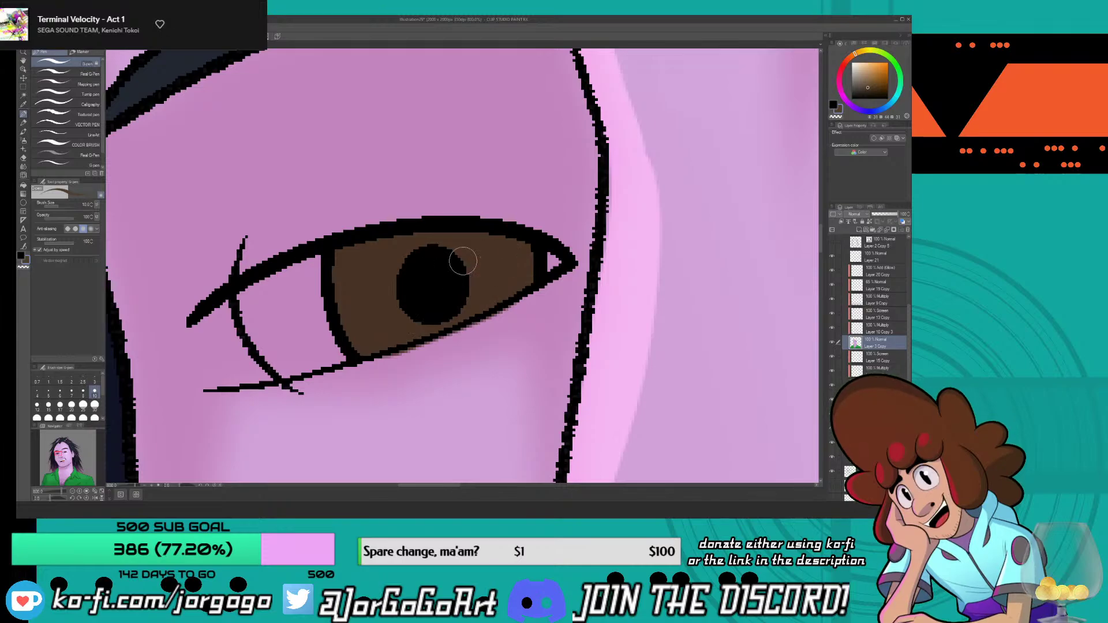
{"action": "scroll", "coordinate": [411, 305], "scroll_direction": "down", "scroll_amount": 5}
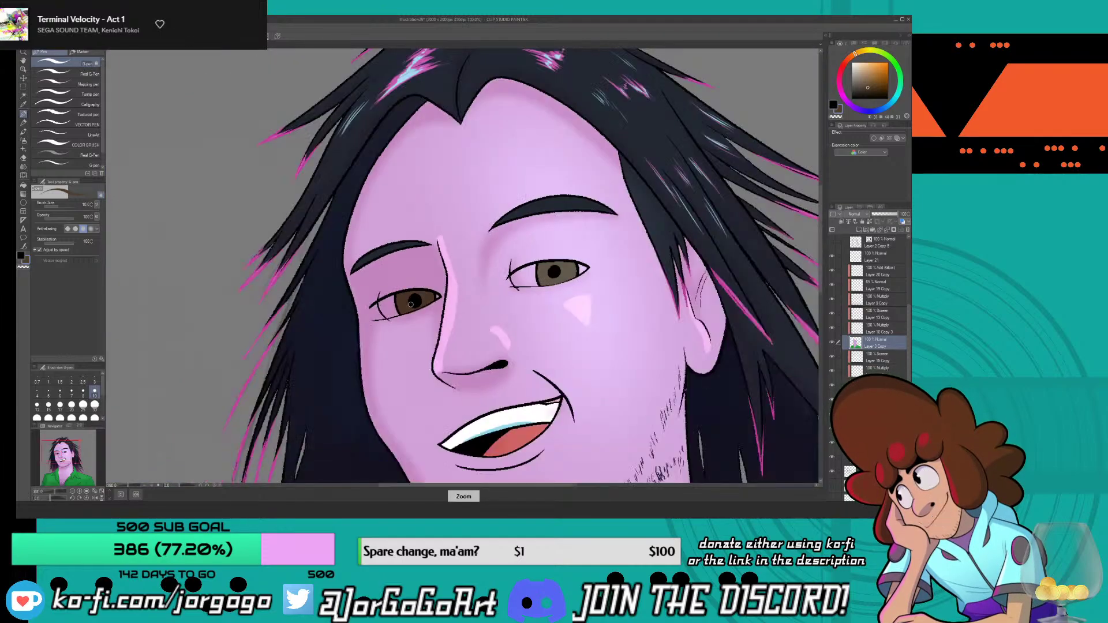
{"action": "scroll", "coordinate": [411, 304], "scroll_direction": "down", "scroll_amount": 2}
{"action": "scroll", "coordinate": [411, 305], "scroll_direction": "up", "scroll_amount": 2}
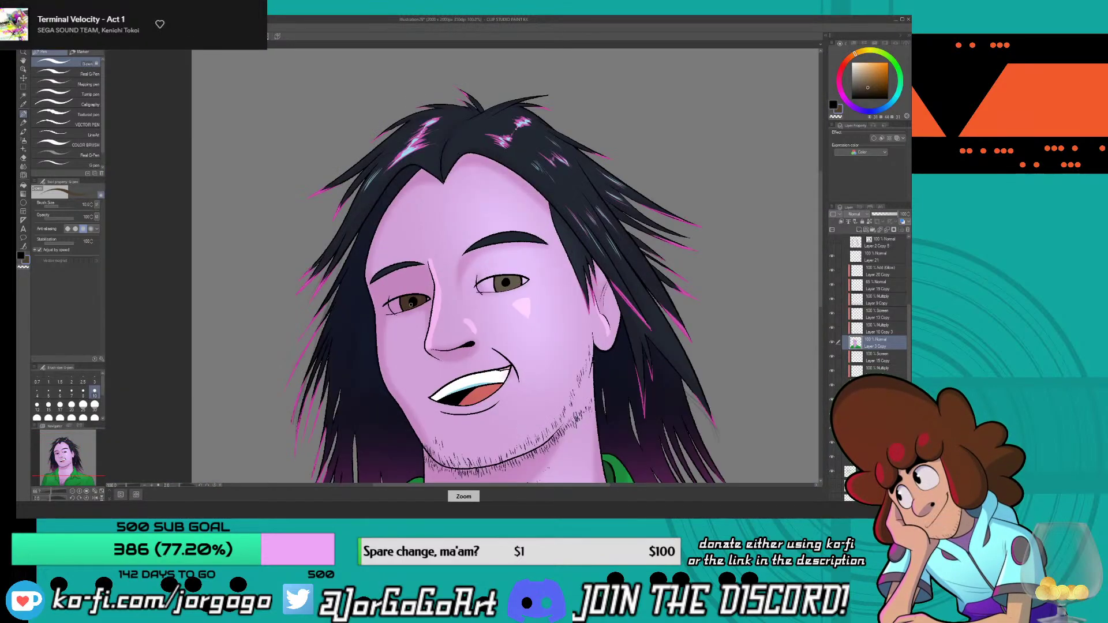
{"action": "scroll", "coordinate": [411, 305], "scroll_direction": "up", "scroll_amount": 3}
{"action": "scroll", "coordinate": [411, 304], "scroll_direction": "down", "scroll_amount": 3}
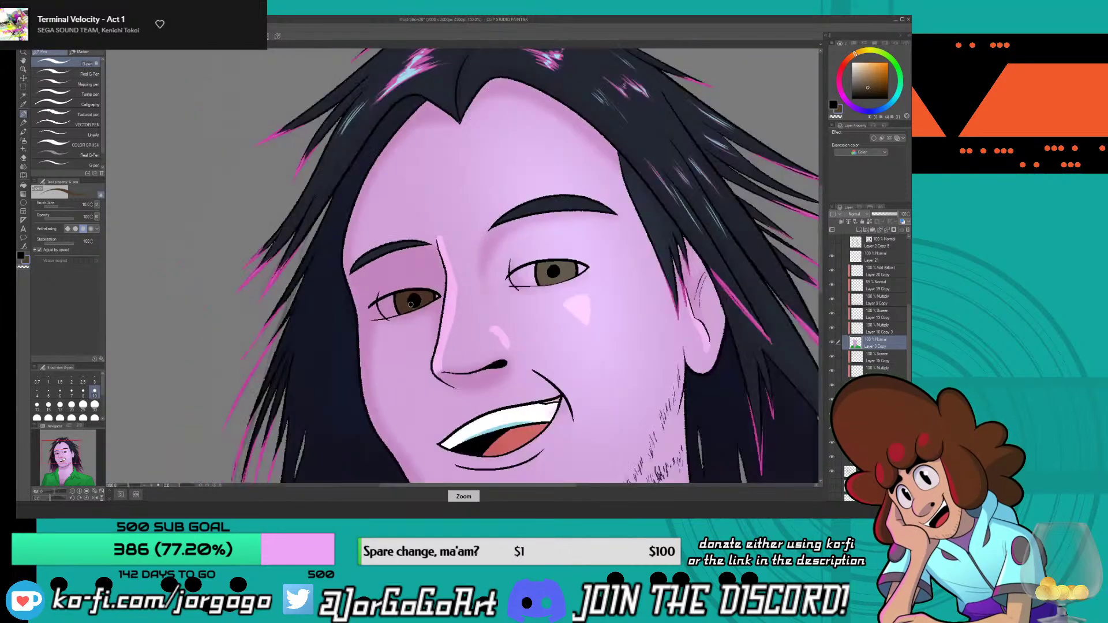
{"action": "scroll", "coordinate": [411, 305], "scroll_direction": "up", "scroll_amount": 3}
{"action": "scroll", "coordinate": [411, 305], "scroll_direction": "down", "scroll_amount": 2}
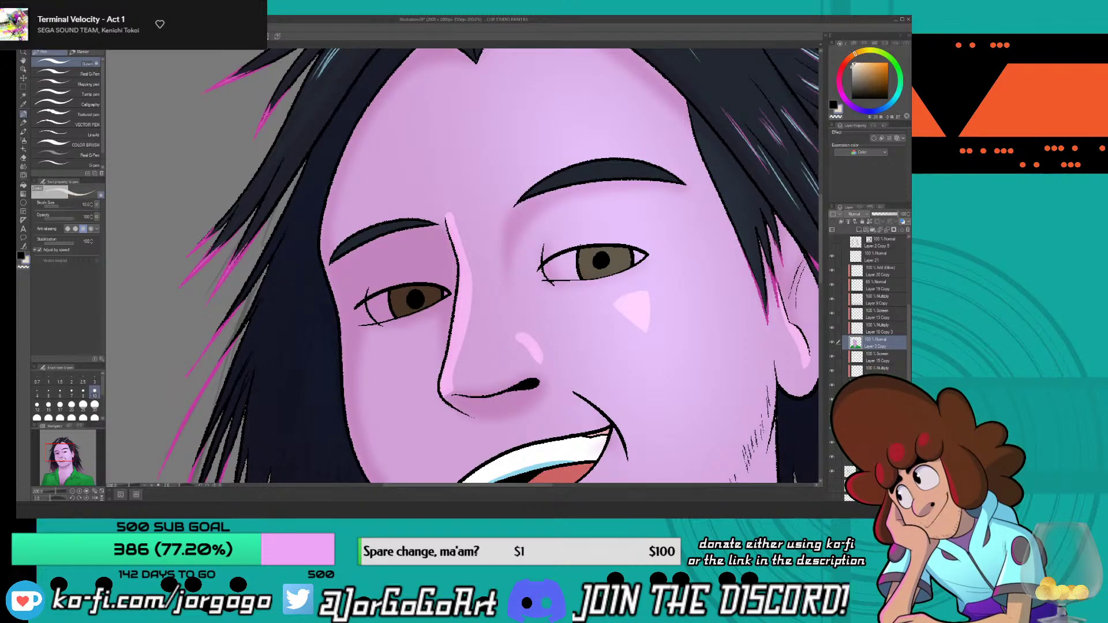
- Paint the white of the shaded eye on both sides of its iris with near-white
{"action": "scroll", "coordinate": [412, 402], "scroll_direction": "up", "scroll_amount": 2}
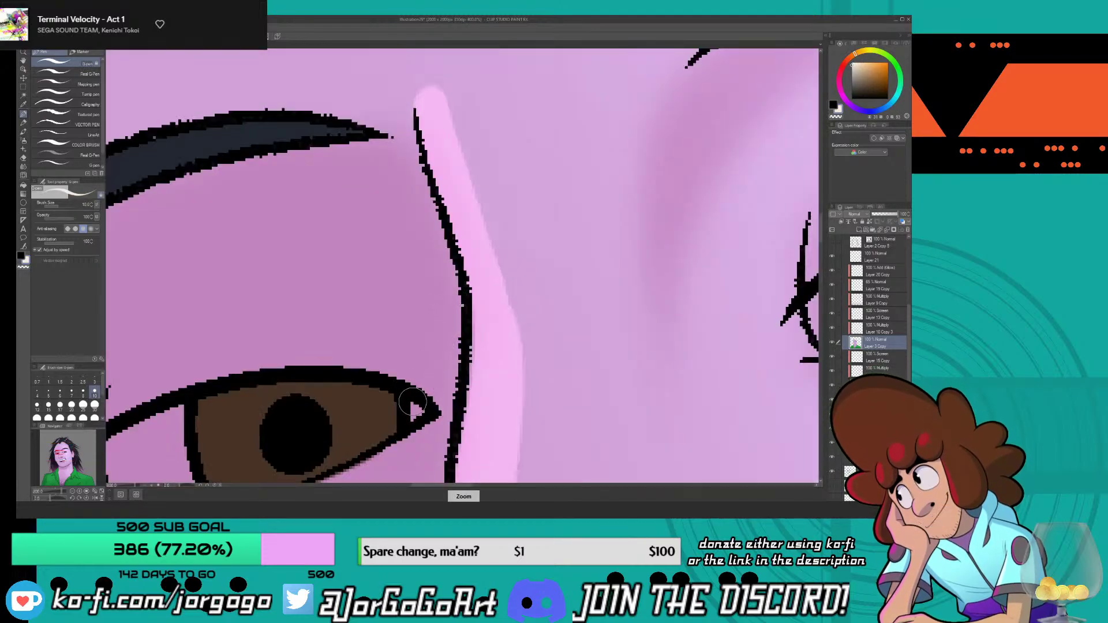
{"action": "scroll", "coordinate": [451, 475], "scroll_direction": "down", "scroll_amount": 2}
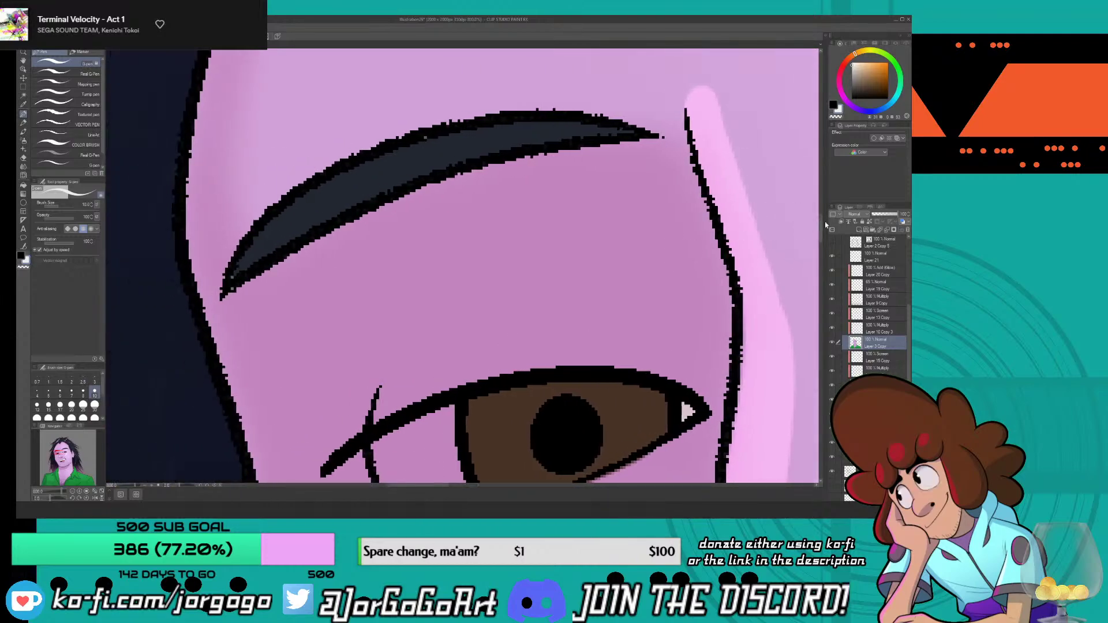
{"action": "scroll", "coordinate": [734, 229], "scroll_direction": "up", "scroll_amount": 2}
{"action": "mouse_move", "coordinate": [455, 160]}
{"action": "left_mouse_down"}
{"action": "mouse_move", "coordinate": [387, 200]}
{"action": "mouse_move", "coordinate": [387, 188]}
{"action": "mouse_move", "coordinate": [394, 233]}
{"action": "mouse_move", "coordinate": [422, 269]}
{"action": "mouse_move", "coordinate": [474, 254]}
{"action": "mouse_move", "coordinate": [466, 261]}
{"action": "mouse_move", "coordinate": [449, 172]}
{"action": "mouse_move", "coordinate": [444, 227]}
{"action": "mouse_move", "coordinate": [422, 188]}
{"action": "left_mouse_up"}
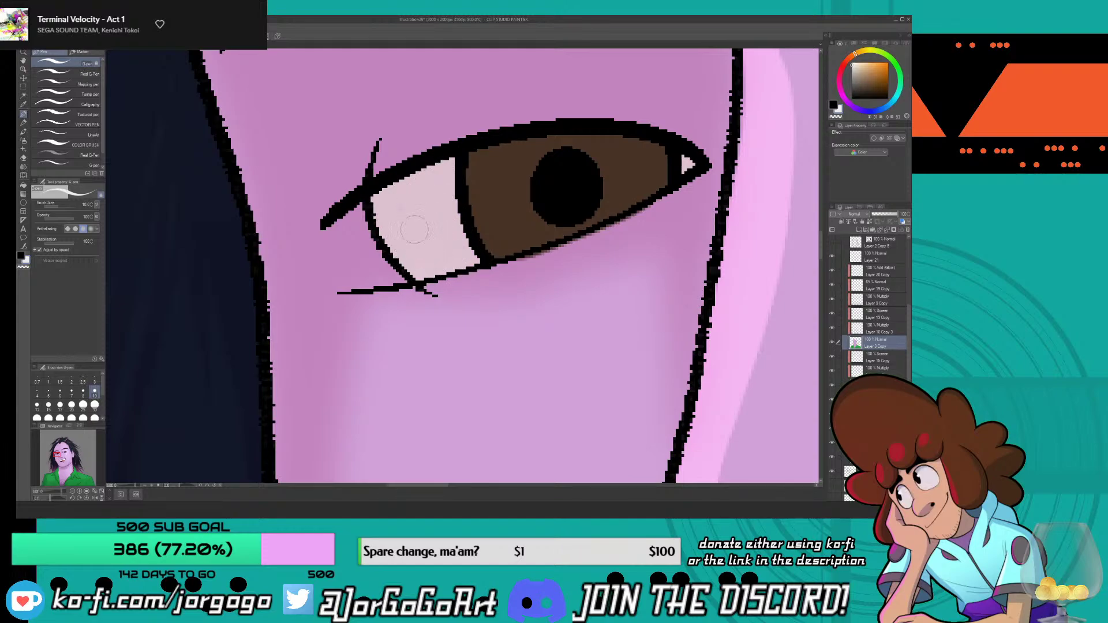
- Paint the white of the eye nearer the visible ear on both sides of its iris with near-white
{"action": "left_click_drag", "start_coordinate": [403, 485], "coordinate": [474, 489]}
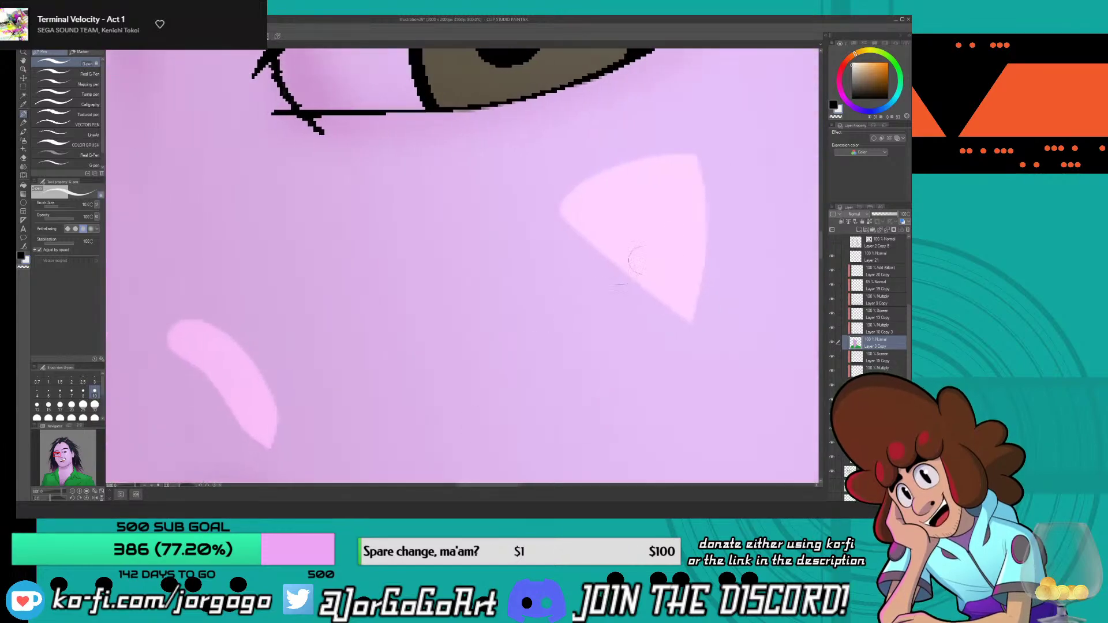
{"action": "left_click_drag", "start_coordinate": [821, 245], "coordinate": [810, 216]}
{"action": "left_click_drag", "start_coordinate": [645, 299], "coordinate": [650, 315]}
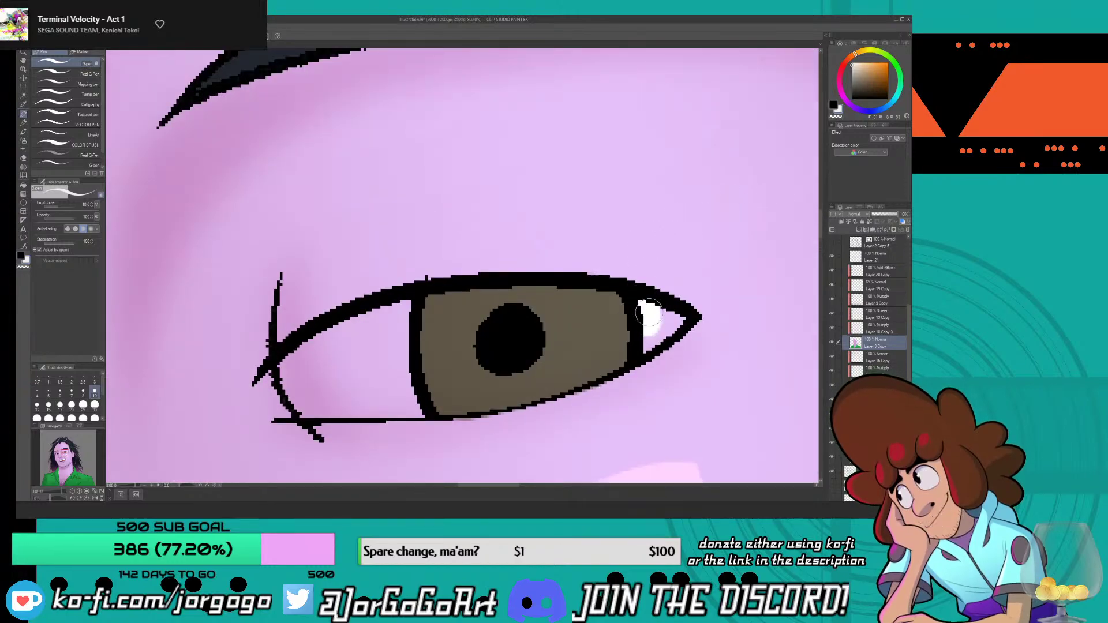
{"action": "mouse_move", "coordinate": [402, 311]}
{"action": "left_mouse_down"}
{"action": "mouse_move", "coordinate": [395, 381]}
{"action": "mouse_move", "coordinate": [406, 413]}
{"action": "left_mouse_up"}
{"action": "mouse_move", "coordinate": [404, 300]}
{"action": "left_mouse_down"}
{"action": "mouse_move", "coordinate": [316, 353]}
{"action": "mouse_move", "coordinate": [289, 388]}
{"action": "mouse_move", "coordinate": [286, 370]}
{"action": "mouse_move", "coordinate": [346, 337]}
{"action": "mouse_move", "coordinate": [331, 319]}
{"action": "mouse_move", "coordinate": [307, 352]}
{"action": "mouse_move", "coordinate": [321, 371]}
{"action": "mouse_move", "coordinate": [308, 364]}
{"action": "mouse_move", "coordinate": [357, 415]}
{"action": "mouse_move", "coordinate": [309, 406]}
{"action": "mouse_move", "coordinate": [300, 384]}
{"action": "mouse_move", "coordinate": [310, 378]}
{"action": "mouse_move", "coordinate": [352, 411]}
{"action": "mouse_move", "coordinate": [300, 403]}
{"action": "mouse_move", "coordinate": [293, 388]}
{"action": "mouse_move", "coordinate": [317, 411]}
{"action": "mouse_move", "coordinate": [342, 394]}
{"action": "mouse_move", "coordinate": [381, 407]}
{"action": "mouse_move", "coordinate": [350, 412]}
{"action": "mouse_move", "coordinate": [420, 414]}
{"action": "mouse_move", "coordinate": [362, 361]}
{"action": "mouse_move", "coordinate": [359, 373]}
{"action": "mouse_move", "coordinate": [382, 392]}
{"action": "mouse_move", "coordinate": [326, 373]}
{"action": "mouse_move", "coordinate": [337, 381]}
{"action": "mouse_move", "coordinate": [375, 330]}
{"action": "mouse_move", "coordinate": [380, 385]}
{"action": "left_mouse_up"}
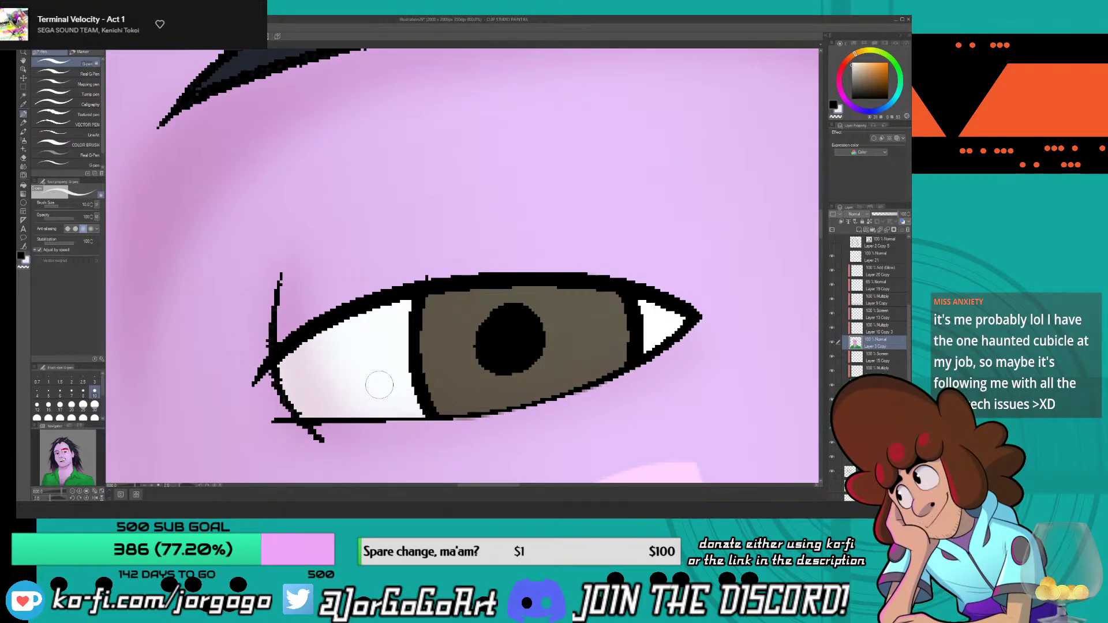
- Thicken the upper eyelid line of each eye by raising the brush size of its vector stroke
{"action": "scroll", "coordinate": [379, 386], "scroll_direction": "down", "scroll_amount": 5}
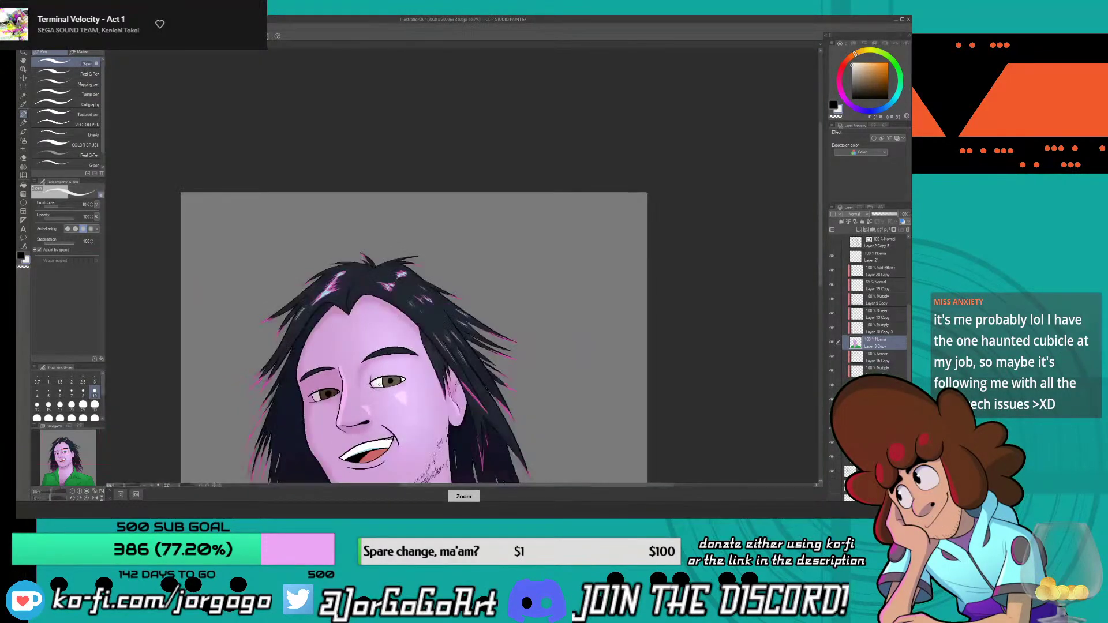
{"action": "scroll", "coordinate": [380, 385], "scroll_direction": "up", "scroll_amount": 2}
{"action": "scroll", "coordinate": [379, 384], "scroll_direction": "down", "scroll_amount": 4}
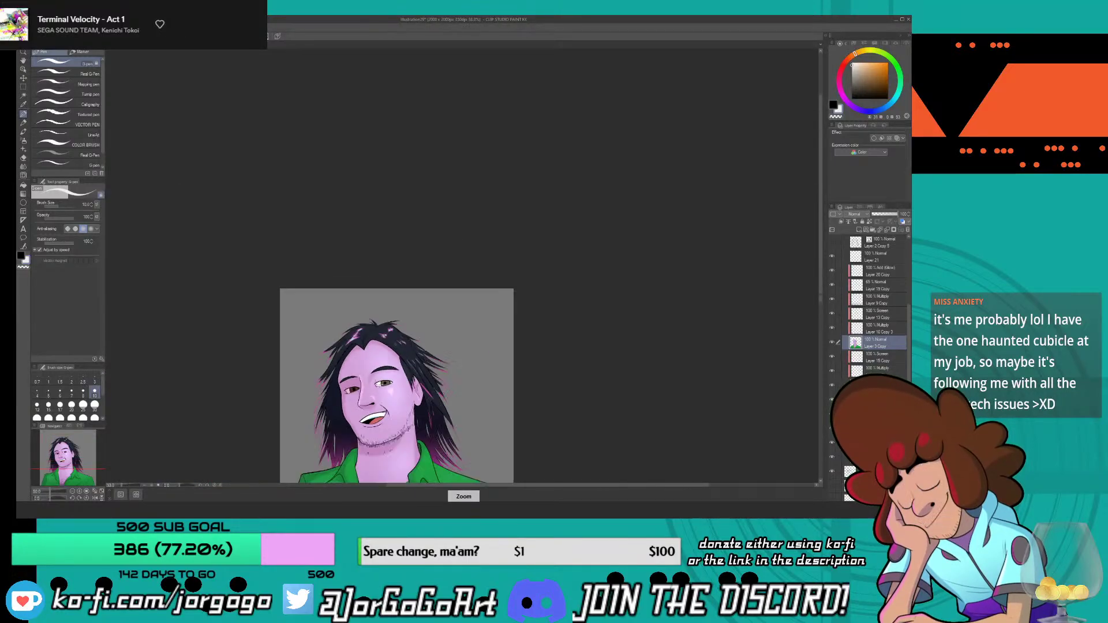
{"action": "left_click_drag", "start_coordinate": [820, 215], "coordinate": [798, 263]}
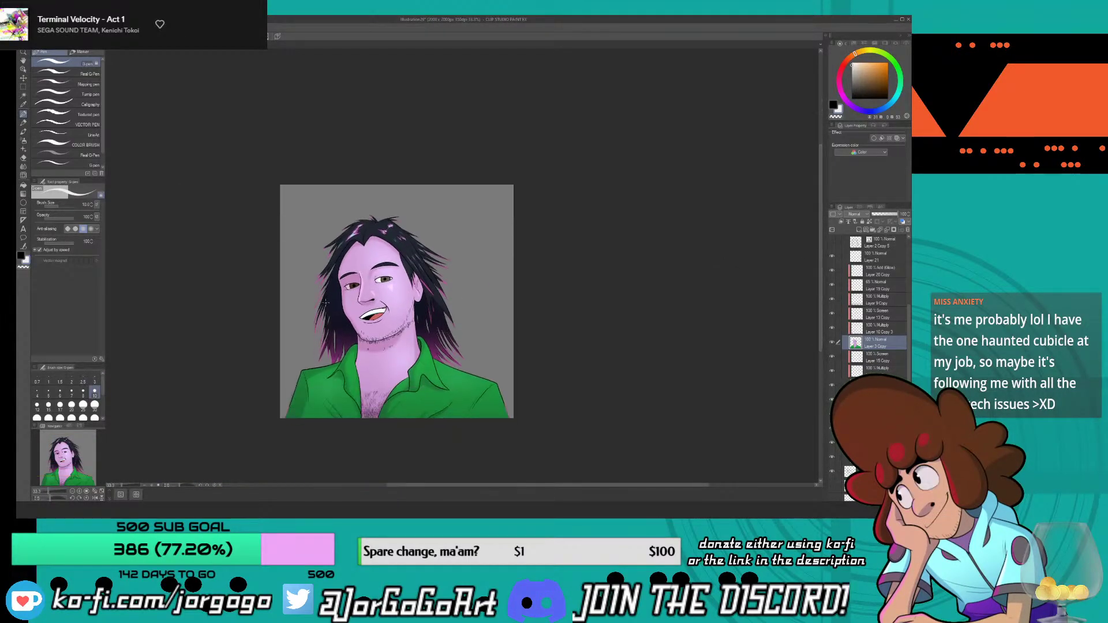
{"action": "scroll", "coordinate": [325, 303], "scroll_direction": "up", "scroll_amount": 4}
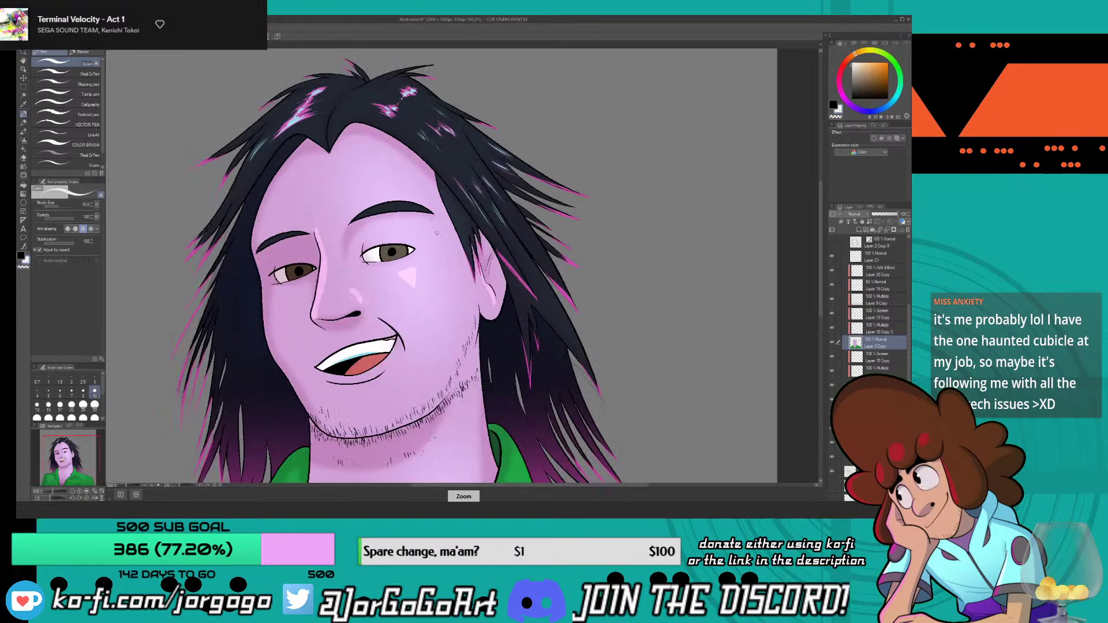
{"action": "scroll", "coordinate": [437, 233], "scroll_direction": "up", "scroll_amount": 1}
{"action": "left_click", "coordinate": [23, 67]}
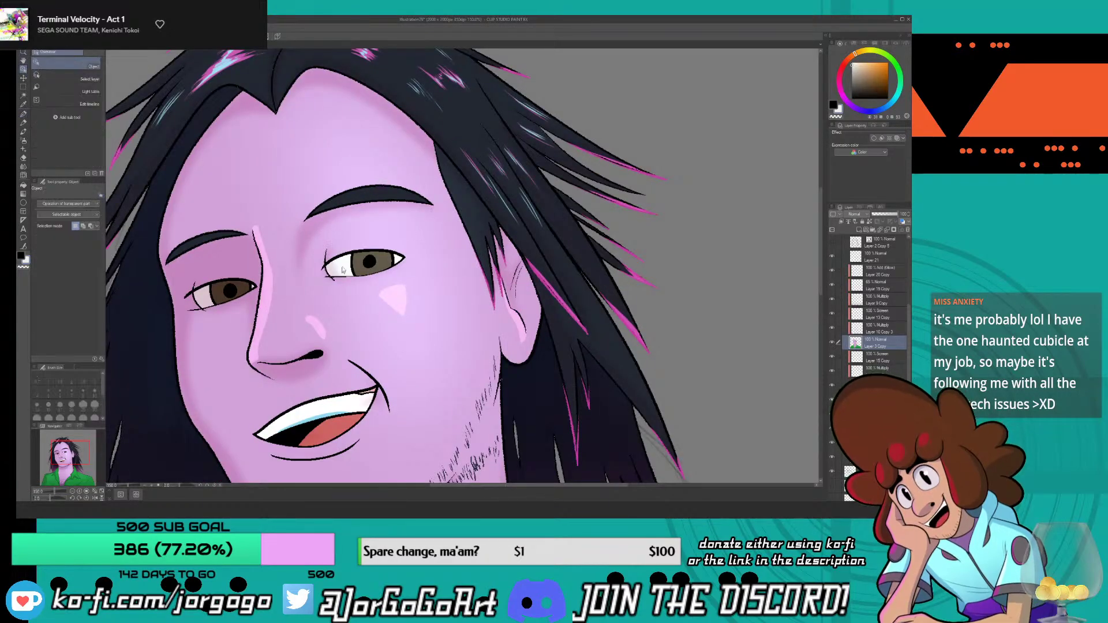
{"action": "left_click", "coordinate": [322, 277]}
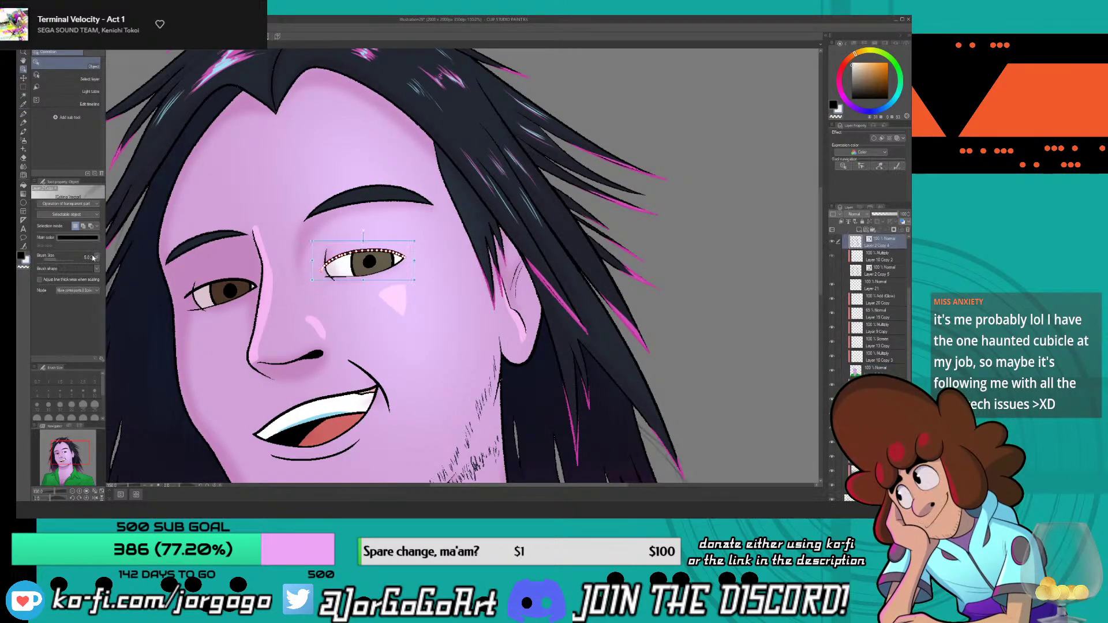
{"action": "left_click", "coordinate": [203, 288]}
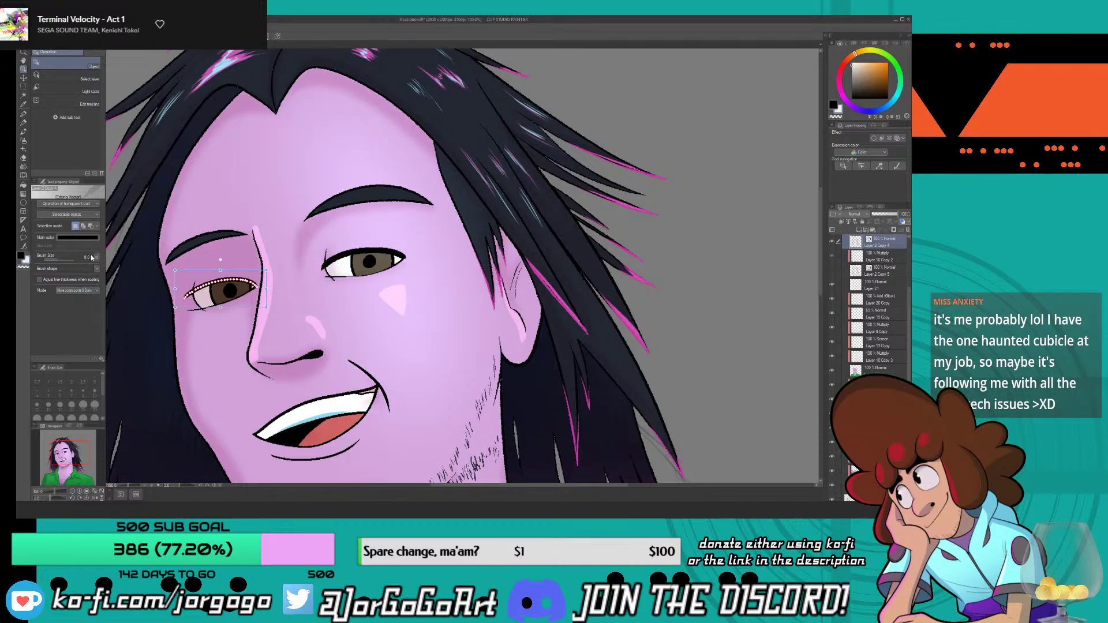
{"action": "left_click", "coordinate": [313, 275]}
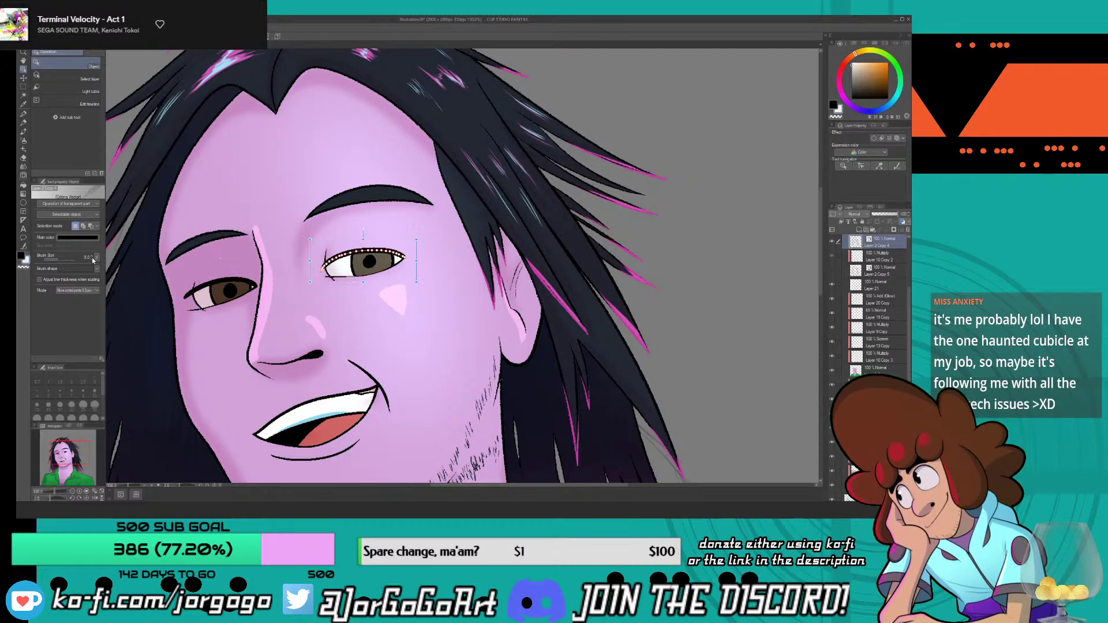
{"action": "left_click", "coordinate": [419, 308]}
- Check the thickened eyelids against the whole portrait and pick a dark greyish brown for shading the irises
{"action": "scroll", "coordinate": [419, 308], "scroll_direction": "down", "scroll_amount": 5}
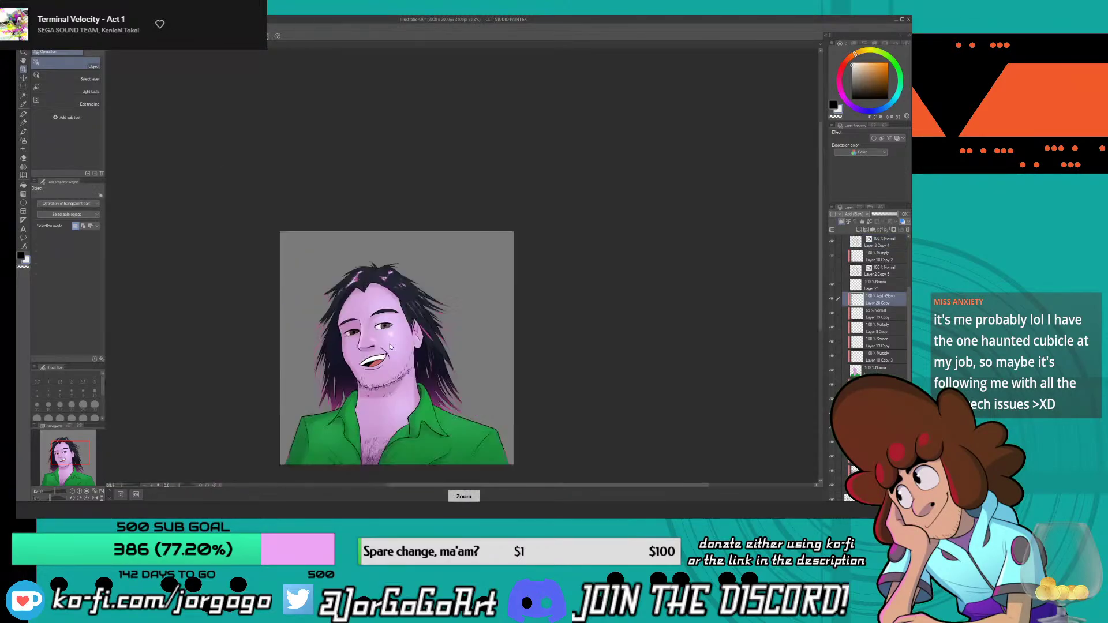
{"action": "scroll", "coordinate": [390, 346], "scroll_direction": "up", "scroll_amount": 4}
{"action": "scroll", "coordinate": [390, 346], "scroll_direction": "up", "scroll_amount": 2}
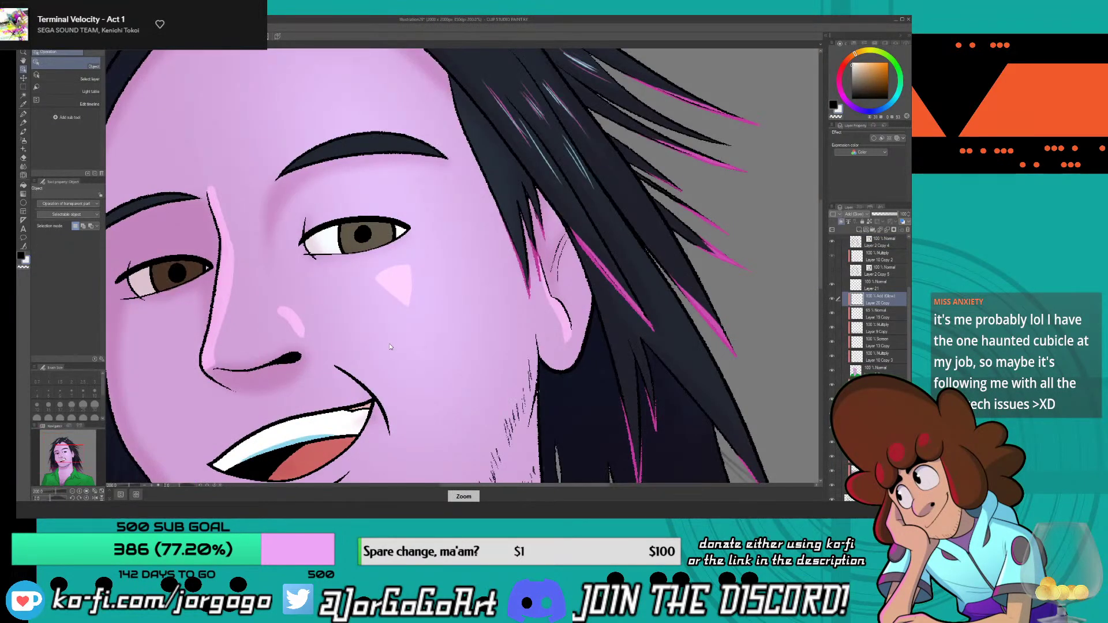
{"action": "scroll", "coordinate": [390, 346], "scroll_direction": "up", "scroll_amount": 2}
{"action": "left_click", "coordinate": [905, 45]}
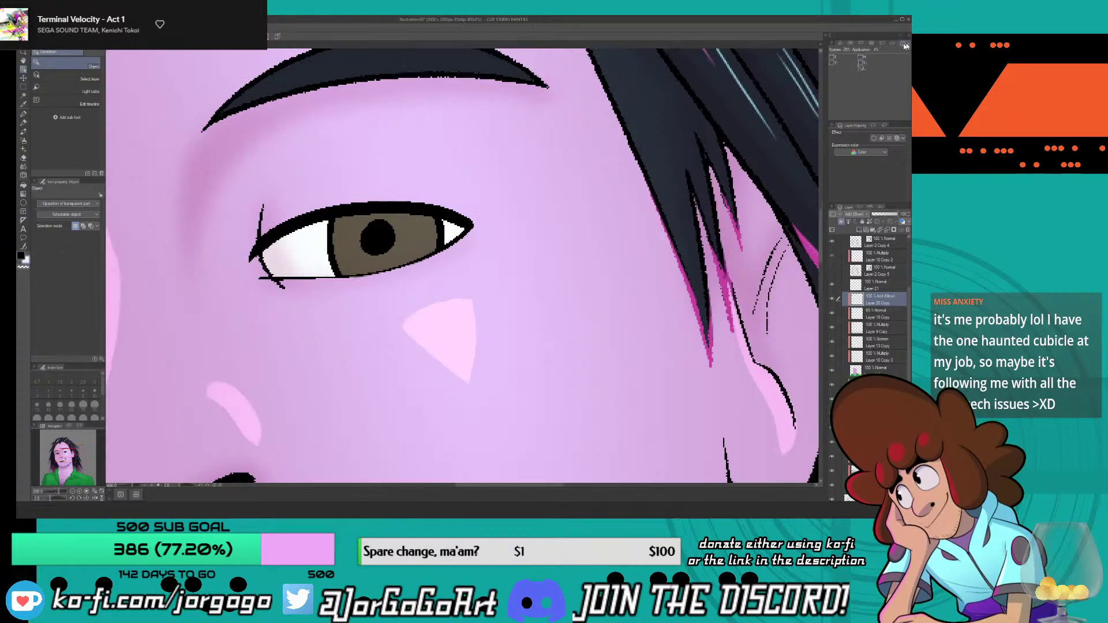
{"action": "key", "text": "ctrl+minus"}
{"action": "left_click", "coordinate": [872, 44]}
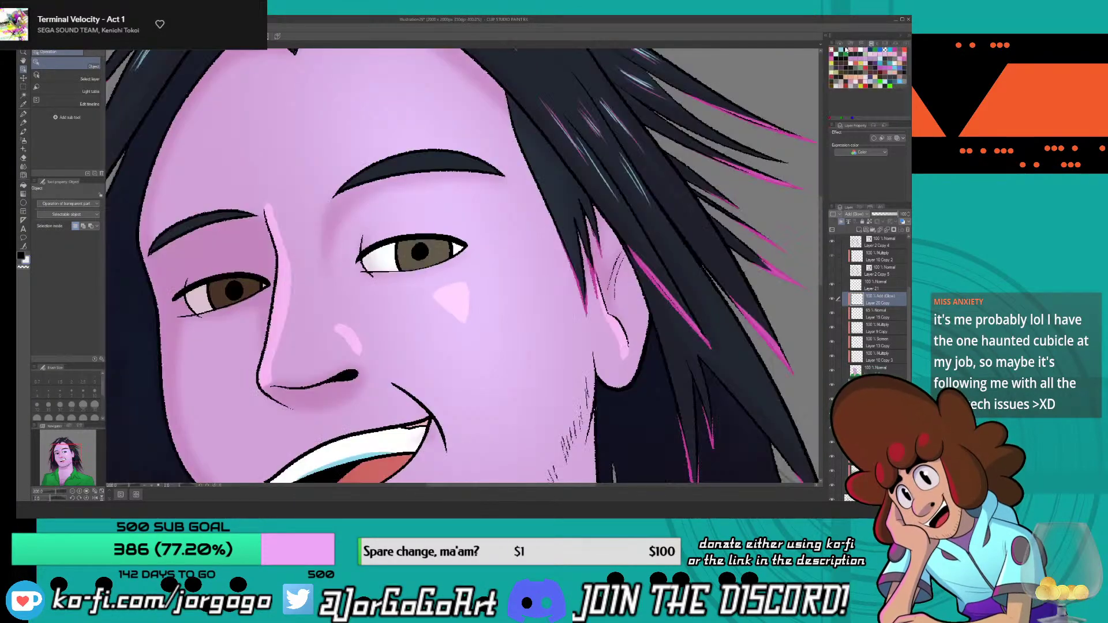
{"action": "left_click", "coordinate": [840, 44]}
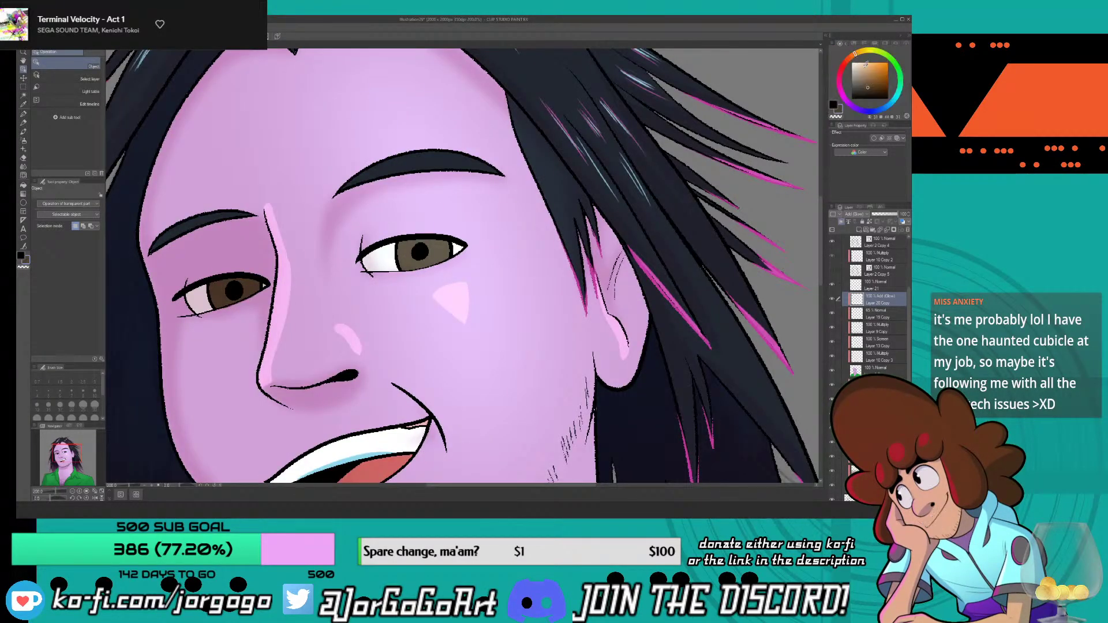
- Add a new layer directly above the Multiply layer over the base colours and get the pen ready for painting
{"action": "left_click", "coordinate": [882, 358]}
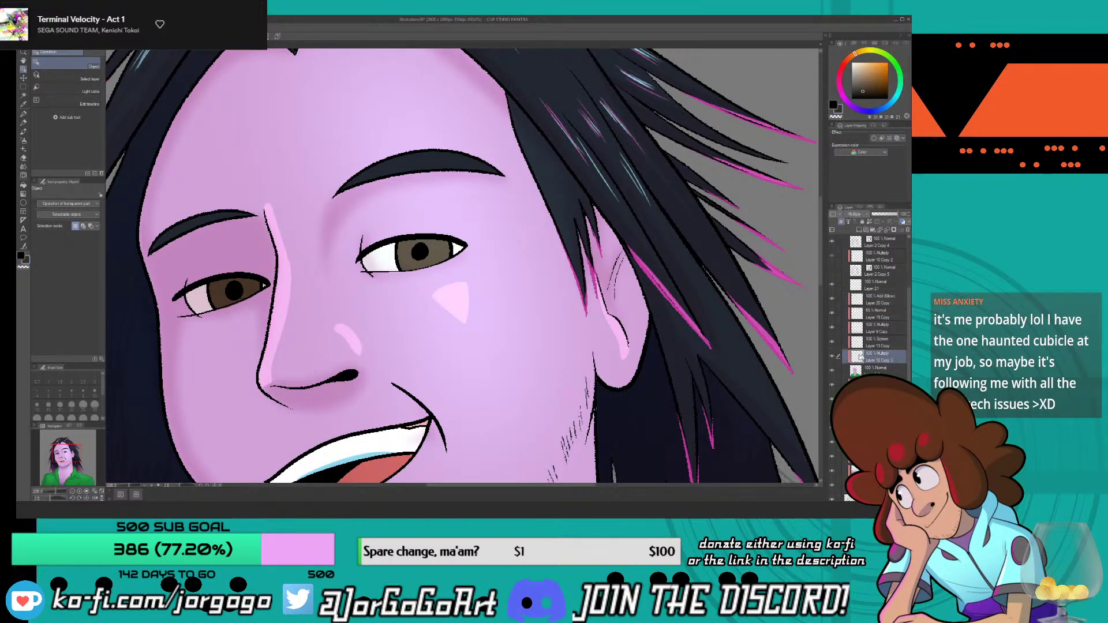
{"action": "scroll", "coordinate": [403, 255], "scroll_direction": "up", "scroll_amount": 3}
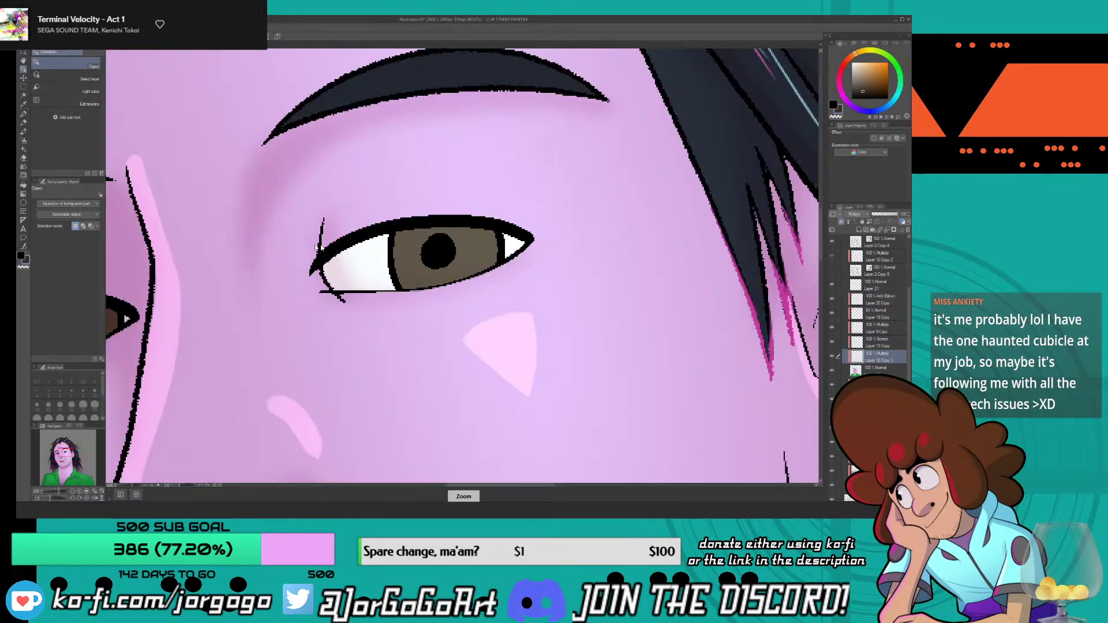
{"action": "left_click", "coordinate": [23, 114]}
{"action": "left_click", "coordinate": [859, 230]}
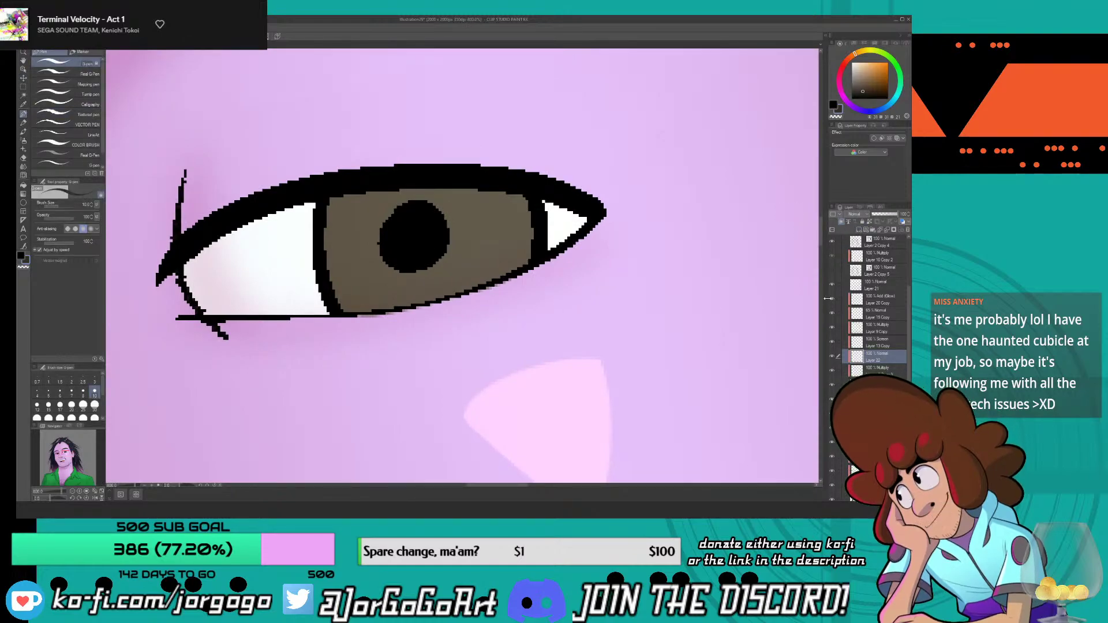
- Try a dark Multiply shadow on the iris of the eye nearer the visible ear, then undo it
{"action": "mouse_move", "coordinate": [340, 202]}
{"action": "left_mouse_down"}
{"action": "mouse_move", "coordinate": [329, 224]}
{"action": "mouse_move", "coordinate": [346, 196]}
{"action": "mouse_move", "coordinate": [366, 190]}
{"action": "mouse_move", "coordinate": [339, 216]}
{"action": "mouse_move", "coordinate": [328, 253]}
{"action": "left_mouse_up"}
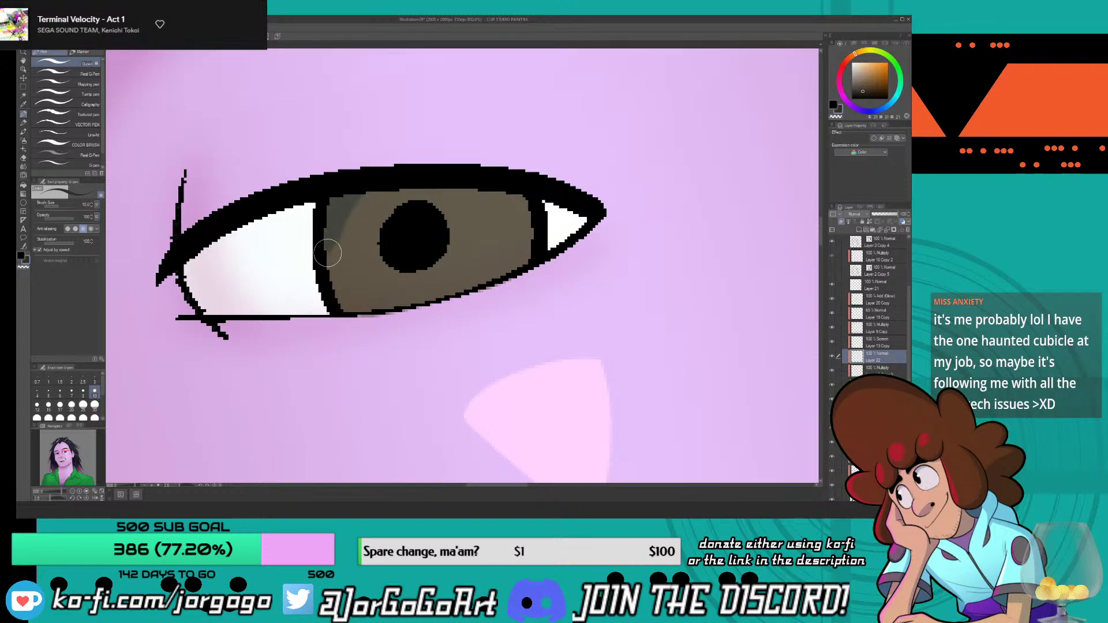
{"action": "left_click", "coordinate": [856, 215]}
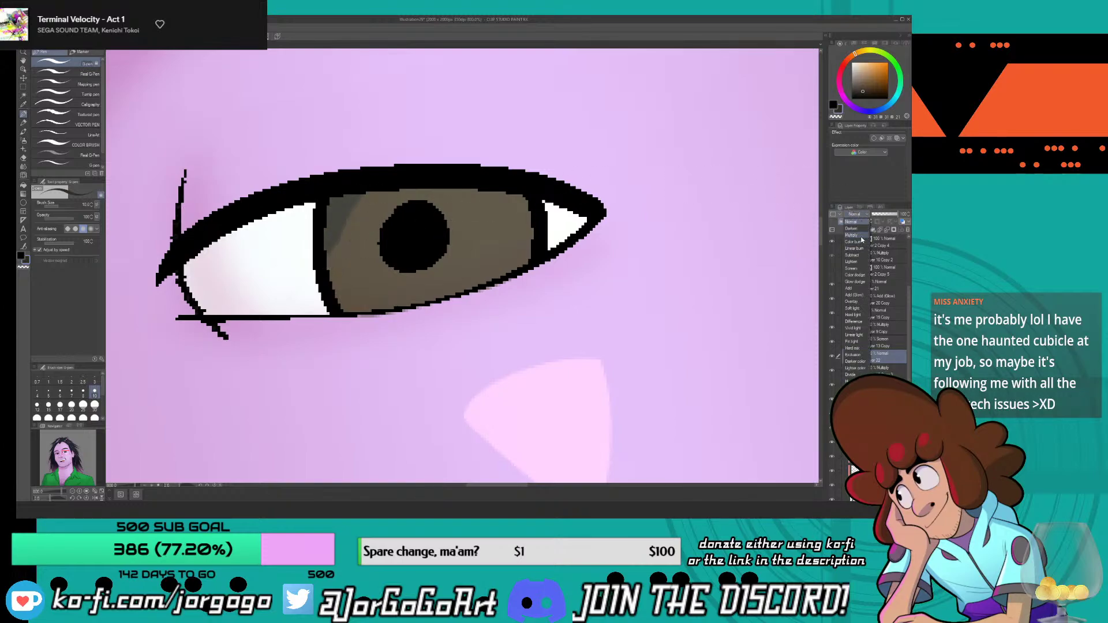
{"action": "left_click", "coordinate": [860, 236]}
{"action": "mouse_move", "coordinate": [324, 267]}
{"action": "left_mouse_down"}
{"action": "mouse_move", "coordinate": [345, 225]}
{"action": "mouse_move", "coordinate": [403, 181]}
{"action": "mouse_move", "coordinate": [350, 227]}
{"action": "mouse_move", "coordinate": [324, 280]}
{"action": "mouse_move", "coordinate": [366, 224]}
{"action": "mouse_move", "coordinate": [457, 178]}
{"action": "mouse_move", "coordinate": [407, 204]}
{"action": "mouse_move", "coordinate": [340, 275]}
{"action": "mouse_move", "coordinate": [340, 263]}
{"action": "mouse_move", "coordinate": [333, 294]}
{"action": "mouse_move", "coordinate": [388, 245]}
{"action": "mouse_move", "coordinate": [510, 185]}
{"action": "mouse_move", "coordinate": [483, 184]}
{"action": "mouse_move", "coordinate": [395, 219]}
{"action": "mouse_move", "coordinate": [423, 200]}
{"action": "mouse_move", "coordinate": [392, 185]}
{"action": "mouse_move", "coordinate": [336, 298]}
{"action": "mouse_move", "coordinate": [442, 226]}
{"action": "mouse_move", "coordinate": [541, 189]}
{"action": "mouse_move", "coordinate": [482, 223]}
{"action": "left_mouse_up"}
{"action": "scroll", "coordinate": [482, 223], "scroll_direction": "down", "scroll_amount": 10}
{"action": "scroll", "coordinate": [409, 287], "scroll_direction": "up", "scroll_amount": 2}
{"action": "key", "text": "ctrl+z"}
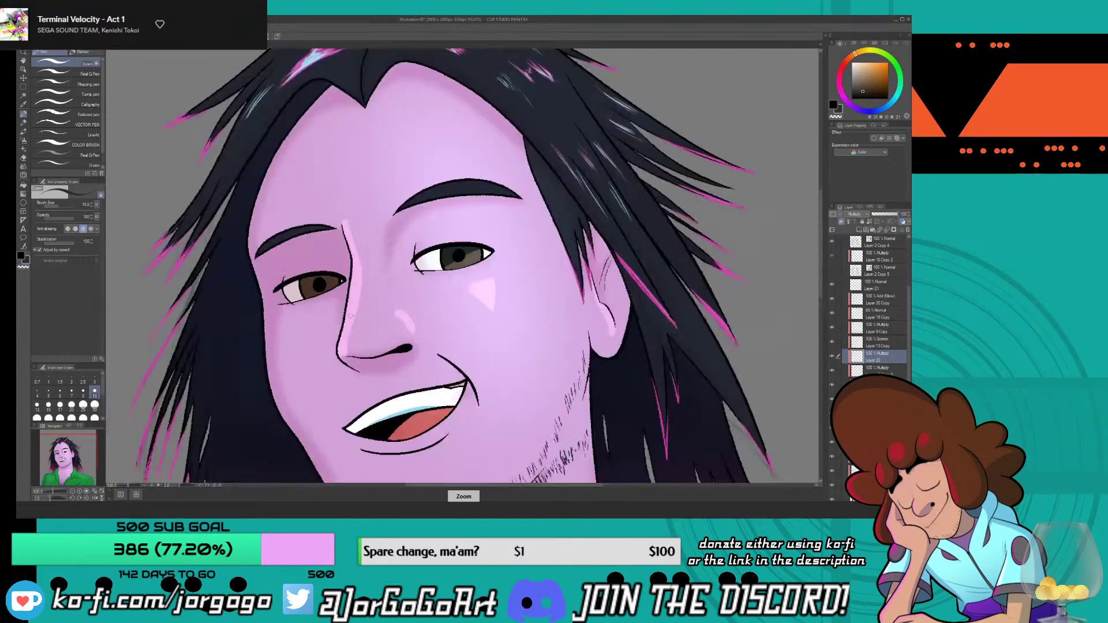
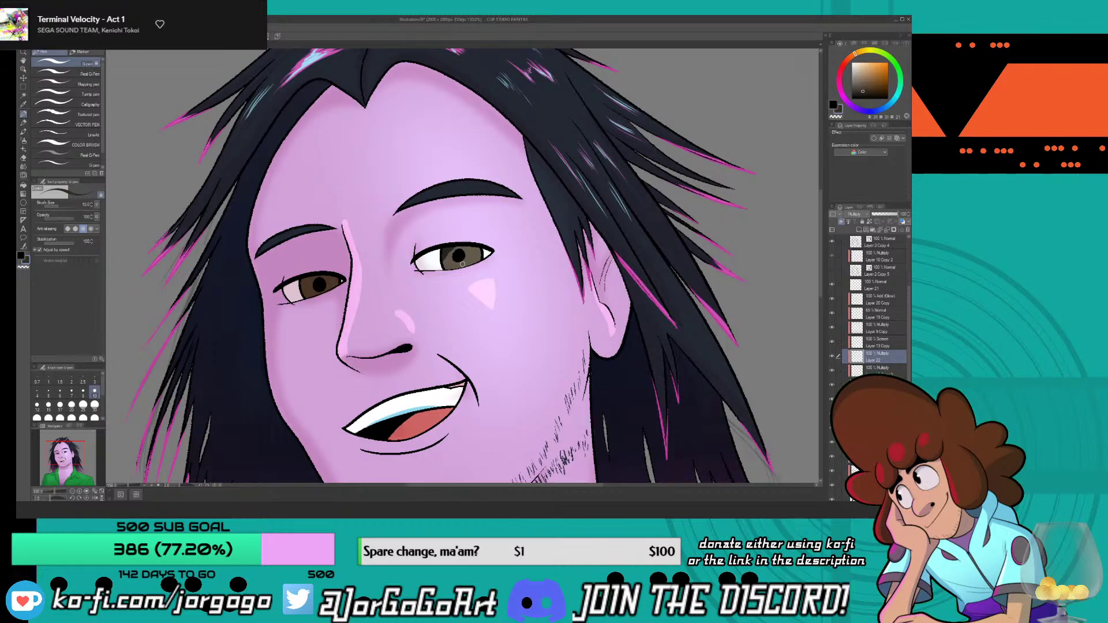
{"action": "key", "text": "ctrl+z"}
- Shade the upper half of the iris nearer the visible ear with a dark tone and set the layer to Multiply
{"action": "scroll", "coordinate": [457, 256], "scroll_direction": "up", "scroll_amount": 5}
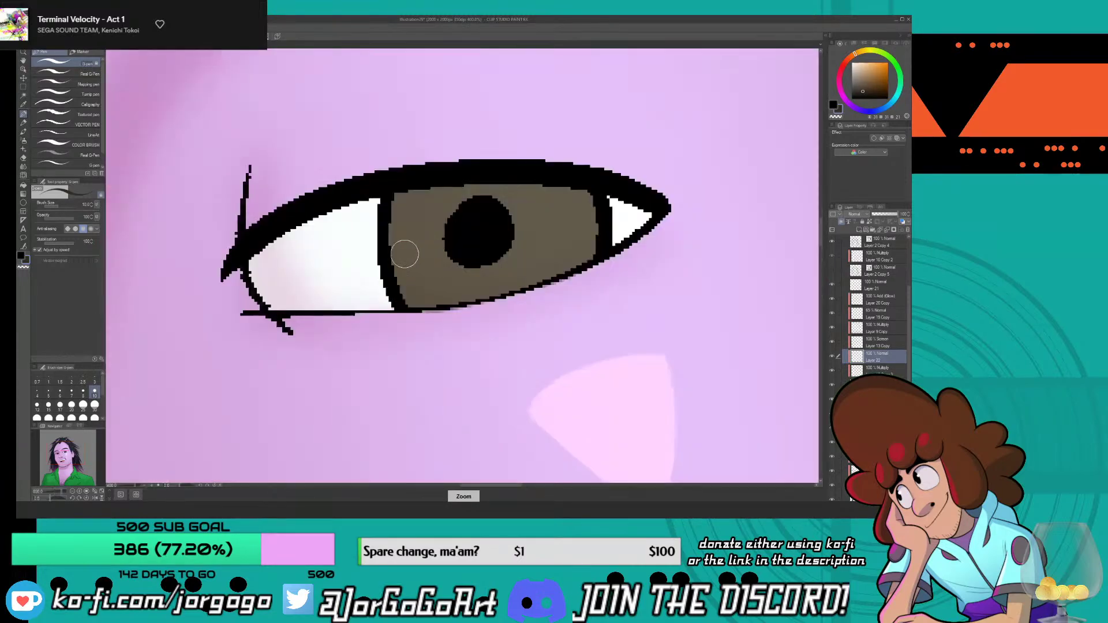
{"action": "mouse_move", "coordinate": [398, 245]}
{"action": "left_mouse_down"}
{"action": "mouse_move", "coordinate": [532, 224]}
{"action": "mouse_move", "coordinate": [599, 231]}
{"action": "mouse_move", "coordinate": [589, 218]}
{"action": "mouse_move", "coordinate": [524, 210]}
{"action": "mouse_move", "coordinate": [384, 253]}
{"action": "left_mouse_up"}
{"action": "left_click", "coordinate": [855, 215]}
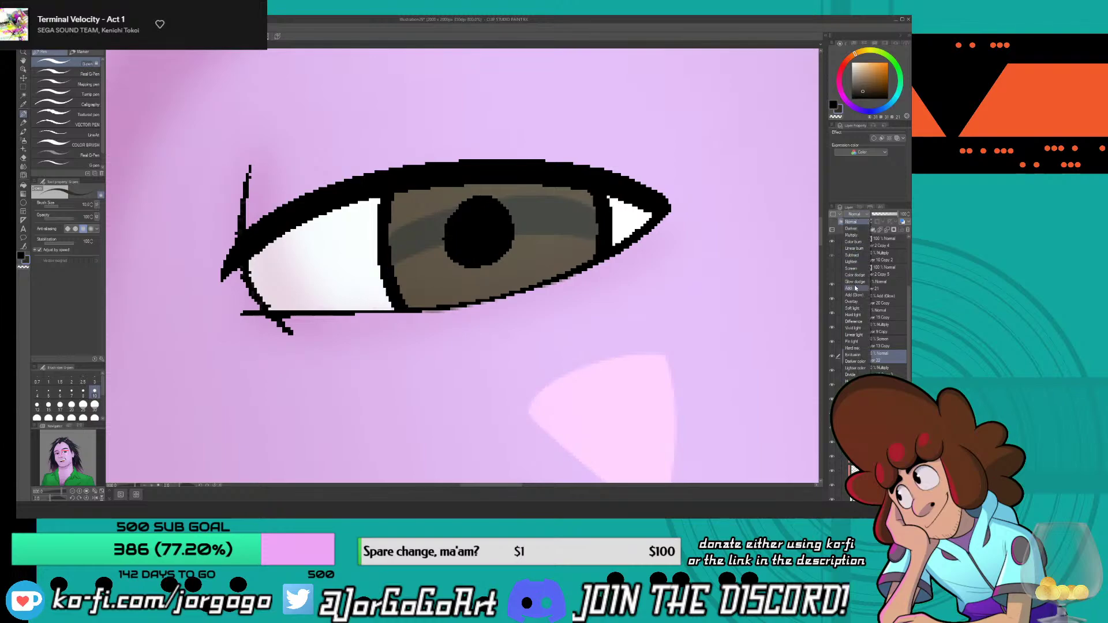
{"action": "left_click", "coordinate": [852, 235]}
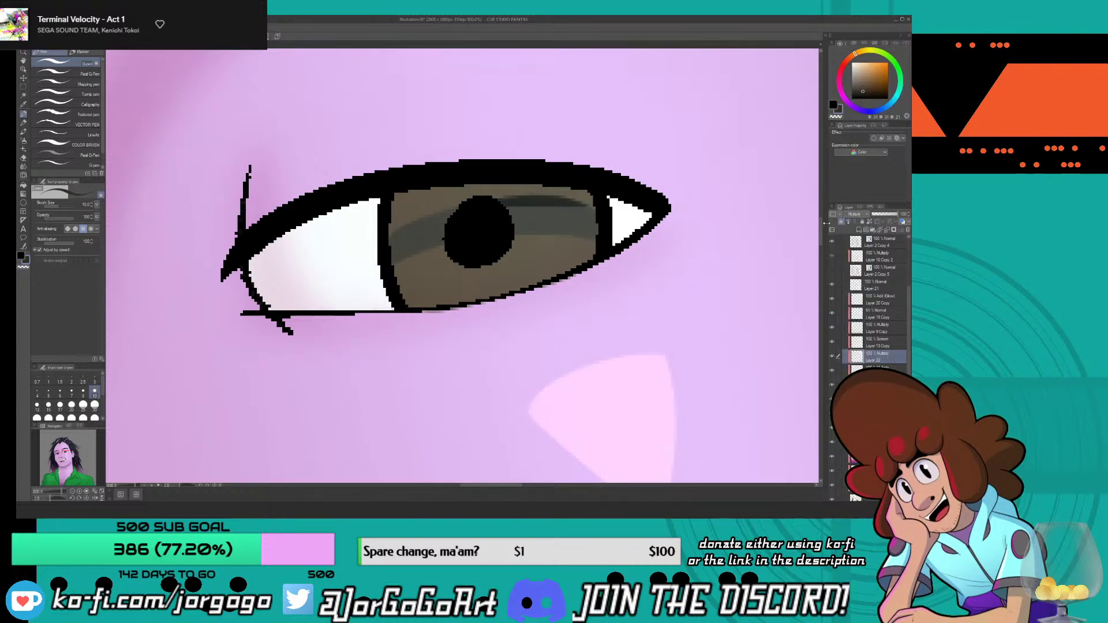
{"action": "mouse_move", "coordinate": [414, 246]}
{"action": "left_mouse_down"}
{"action": "mouse_move", "coordinate": [402, 203]}
{"action": "mouse_move", "coordinate": [508, 189]}
{"action": "left_mouse_up"}
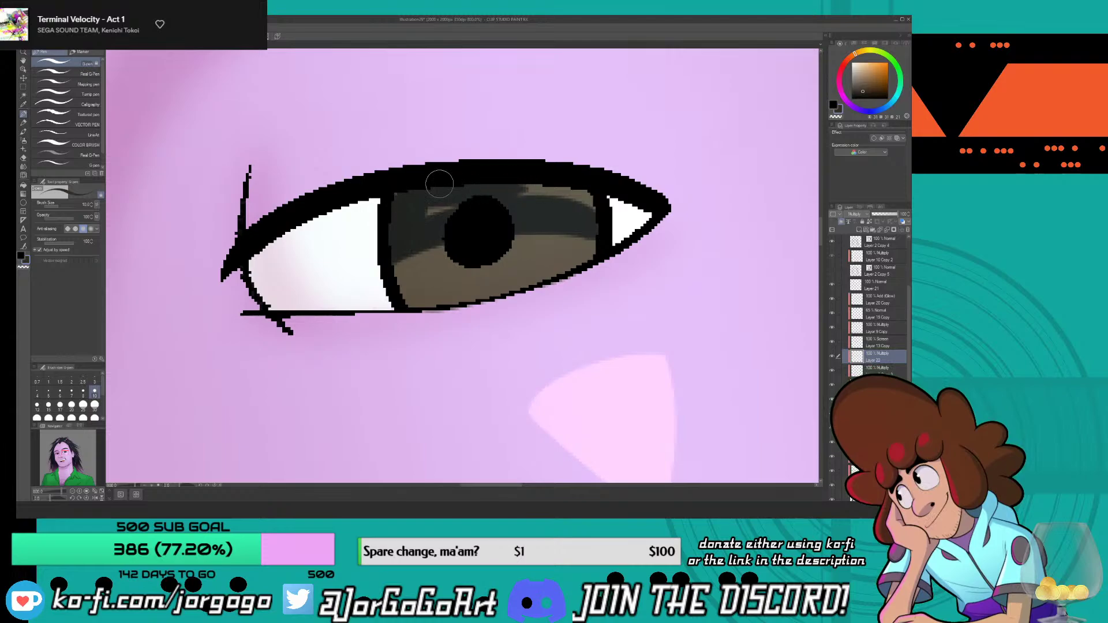
{"action": "mouse_move", "coordinate": [386, 211]}
{"action": "left_mouse_down"}
{"action": "mouse_move", "coordinate": [551, 190]}
{"action": "mouse_move", "coordinate": [592, 209]}
{"action": "mouse_move", "coordinate": [656, 213]}
{"action": "mouse_move", "coordinate": [595, 200]}
{"action": "left_mouse_up"}
{"action": "mouse_move", "coordinate": [384, 209]}
{"action": "left_mouse_down"}
{"action": "mouse_move", "coordinate": [248, 273]}
{"action": "mouse_move", "coordinate": [273, 247]}
{"action": "mouse_move", "coordinate": [404, 185]}
{"action": "left_mouse_up"}
{"action": "key", "text": "ctrl+z"}
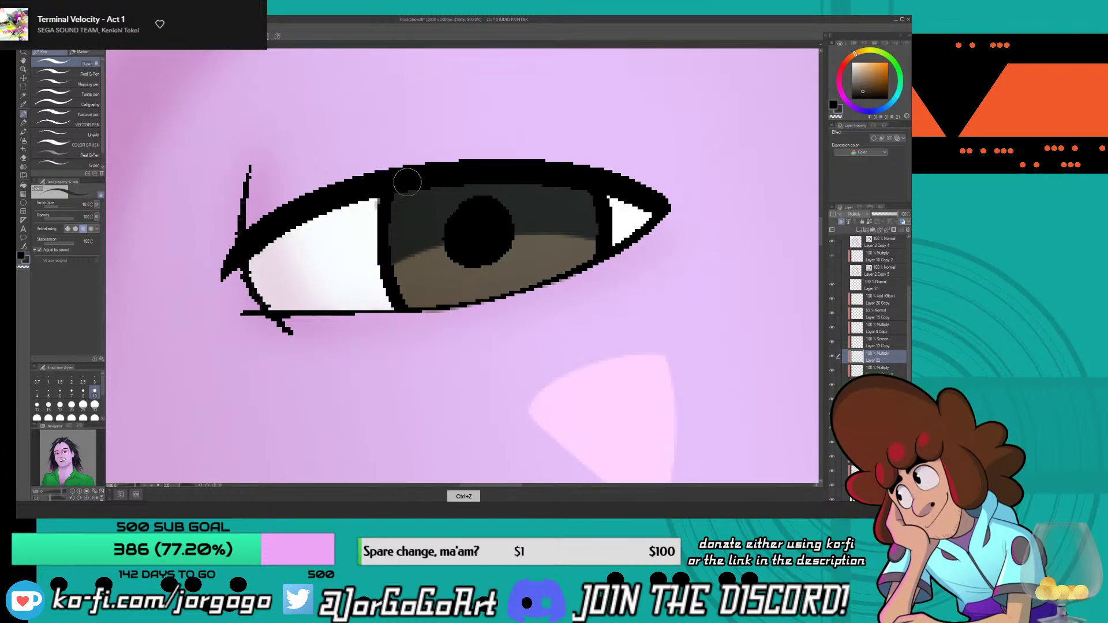
{"action": "scroll", "coordinate": [407, 182], "scroll_direction": "down", "scroll_amount": 6}
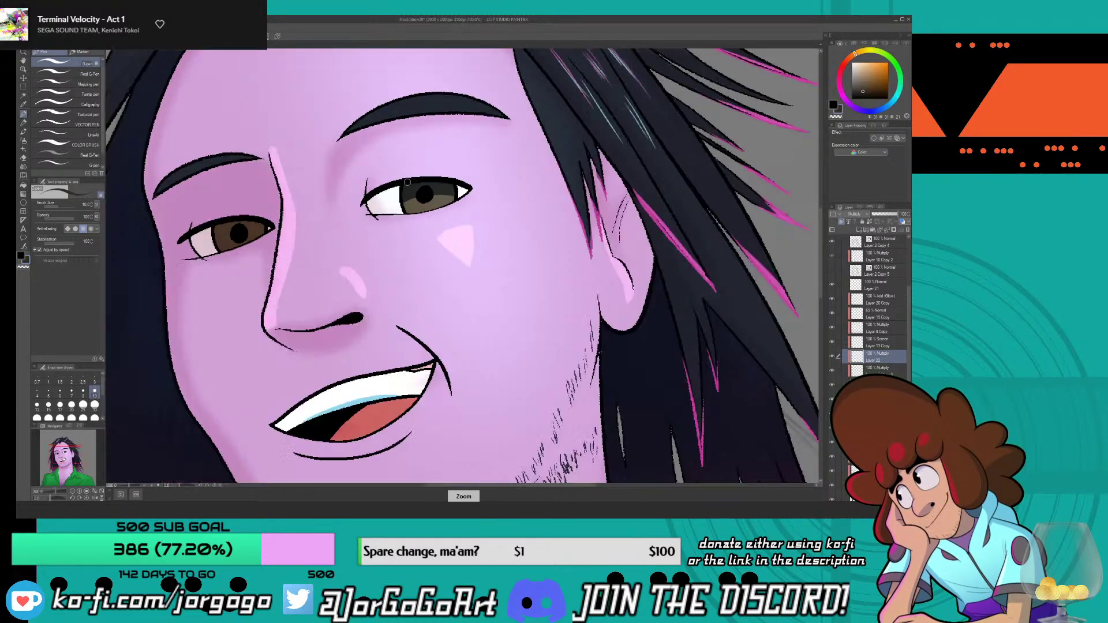
{"action": "scroll", "coordinate": [407, 182], "scroll_direction": "up", "scroll_amount": 5}
{"action": "scroll", "coordinate": [407, 183], "scroll_direction": "down", "scroll_amount": 5}
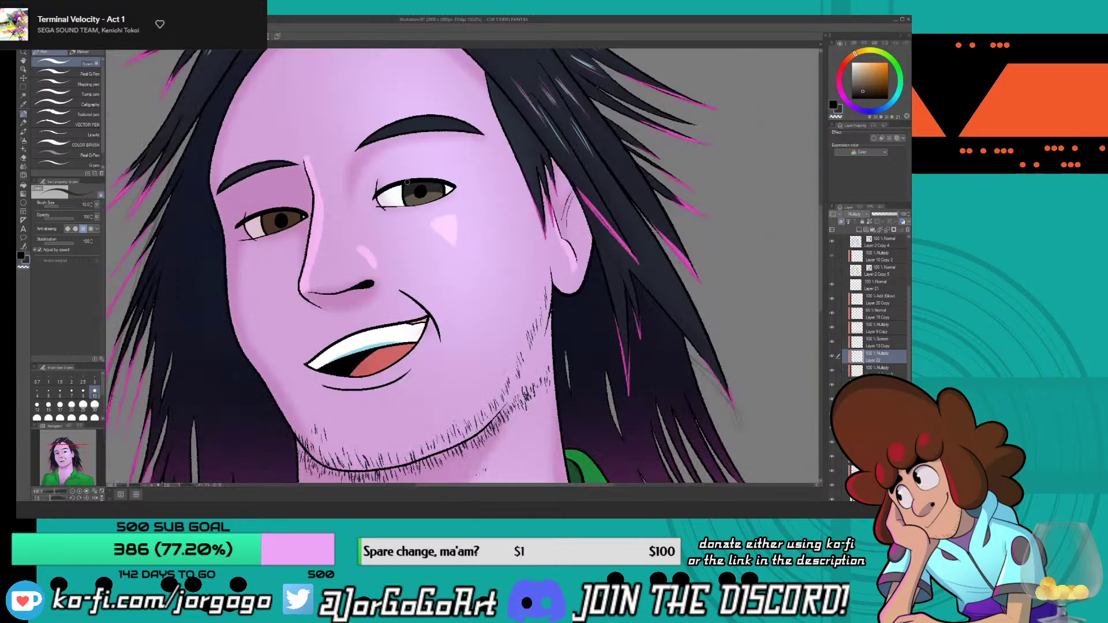
{"action": "scroll", "coordinate": [407, 183], "scroll_direction": "up", "scroll_amount": 2}
- Shade the upper half of the iris in the other, shaded eye with the same dark tone
{"action": "left_click_drag", "start_coordinate": [202, 473], "coordinate": [433, 474]}
{"action": "scroll", "coordinate": [472, 222], "scroll_direction": "up", "scroll_amount": 4}
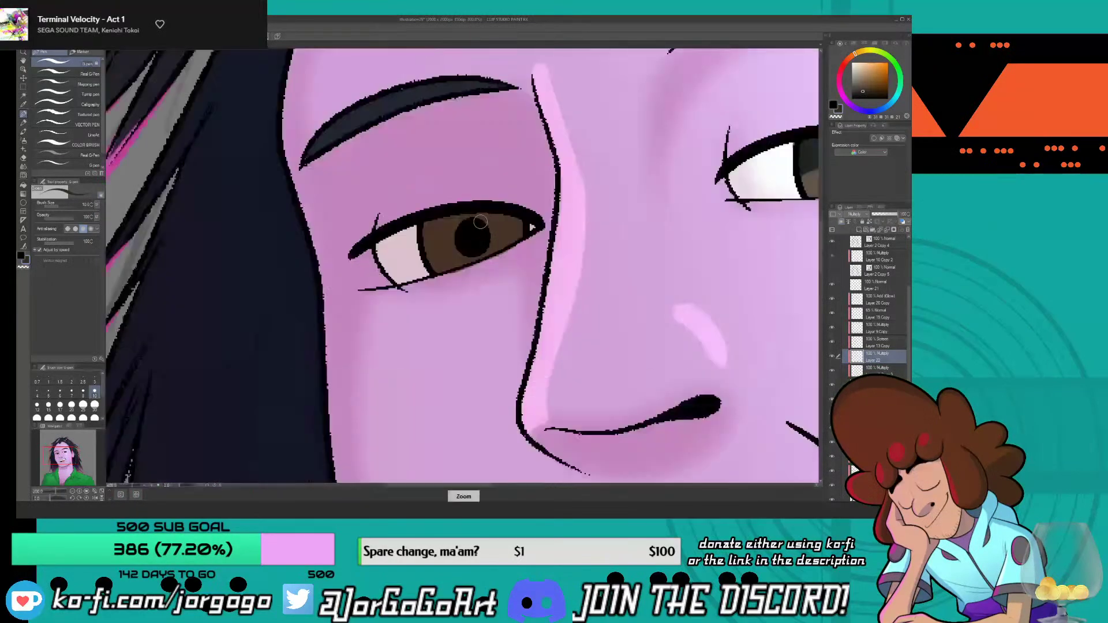
{"action": "mouse_move", "coordinate": [571, 228]}
{"action": "left_mouse_down"}
{"action": "mouse_move", "coordinate": [452, 241]}
{"action": "mouse_move", "coordinate": [361, 251]}
{"action": "left_mouse_up"}
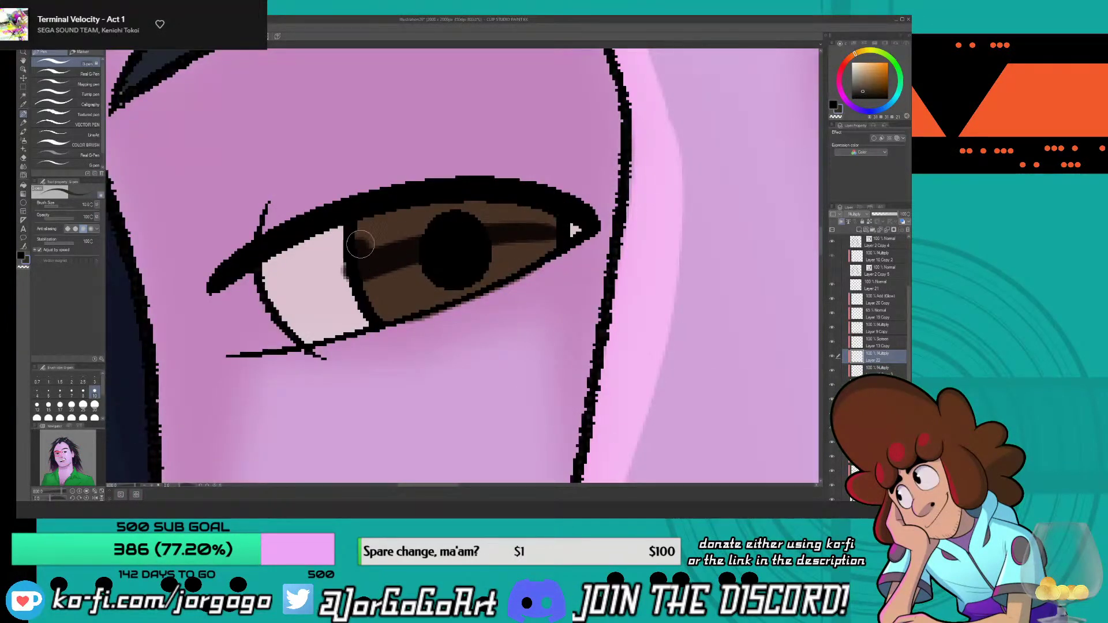
{"action": "key", "text": "ctrl+z"}
{"action": "key", "text": "ctrl+z"}
{"action": "mouse_move", "coordinate": [575, 228]}
{"action": "left_mouse_down"}
{"action": "mouse_move", "coordinate": [524, 225]}
{"action": "mouse_move", "coordinate": [358, 252]}
{"action": "mouse_move", "coordinate": [363, 227]}
{"action": "mouse_move", "coordinate": [444, 206]}
{"action": "mouse_move", "coordinate": [552, 217]}
{"action": "mouse_move", "coordinate": [459, 216]}
{"action": "mouse_move", "coordinate": [313, 249]}
{"action": "mouse_move", "coordinate": [260, 276]}
{"action": "left_mouse_up"}
- Pick a light grey-blue and paint a shadow along the upper part of the shaded eye's white
{"action": "left_click", "coordinate": [863, 63]}
{"action": "key", "text": "ctrl+z"}
{"action": "left_click", "coordinate": [855, 65]}
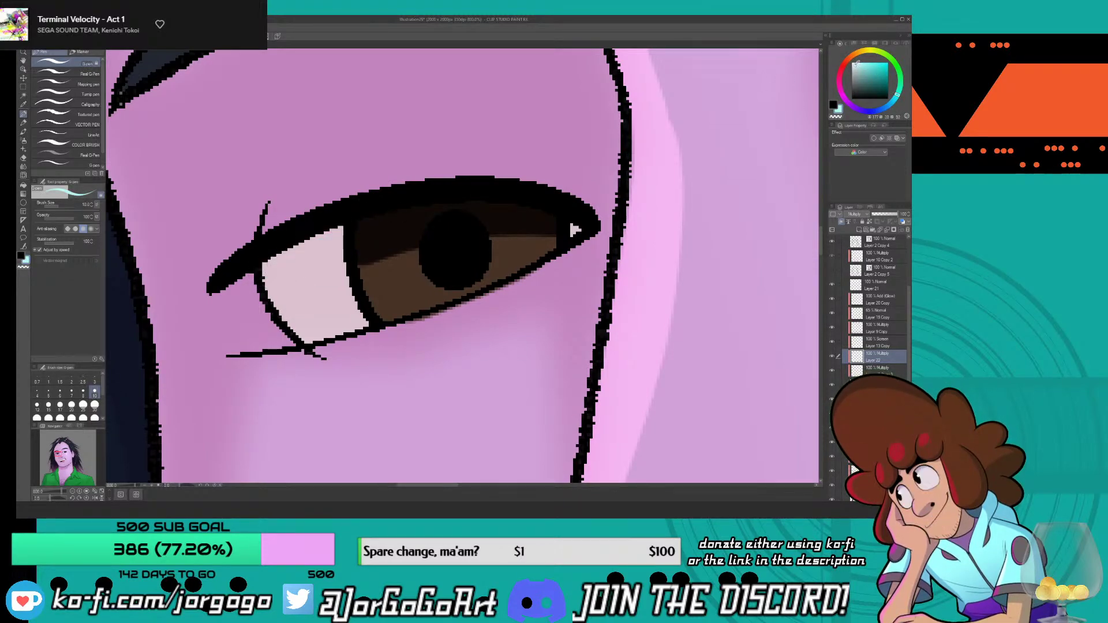
{"action": "mouse_move", "coordinate": [265, 277]}
{"action": "left_mouse_down"}
{"action": "mouse_move", "coordinate": [343, 239]}
{"action": "mouse_move", "coordinate": [264, 270]}
{"action": "left_mouse_up"}
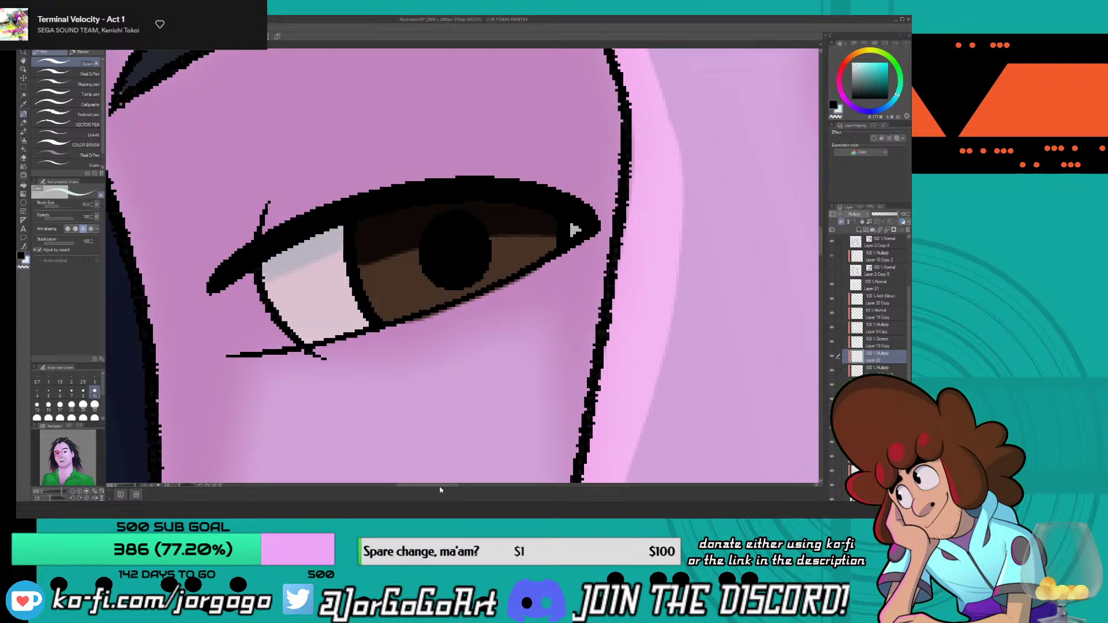
- Paint the same light grey-blue shadow under the upper lid on both whites of the eye nearer the visible ear
{"action": "scroll", "coordinate": [440, 490], "scroll_direction": "down", "scroll_amount": 3}
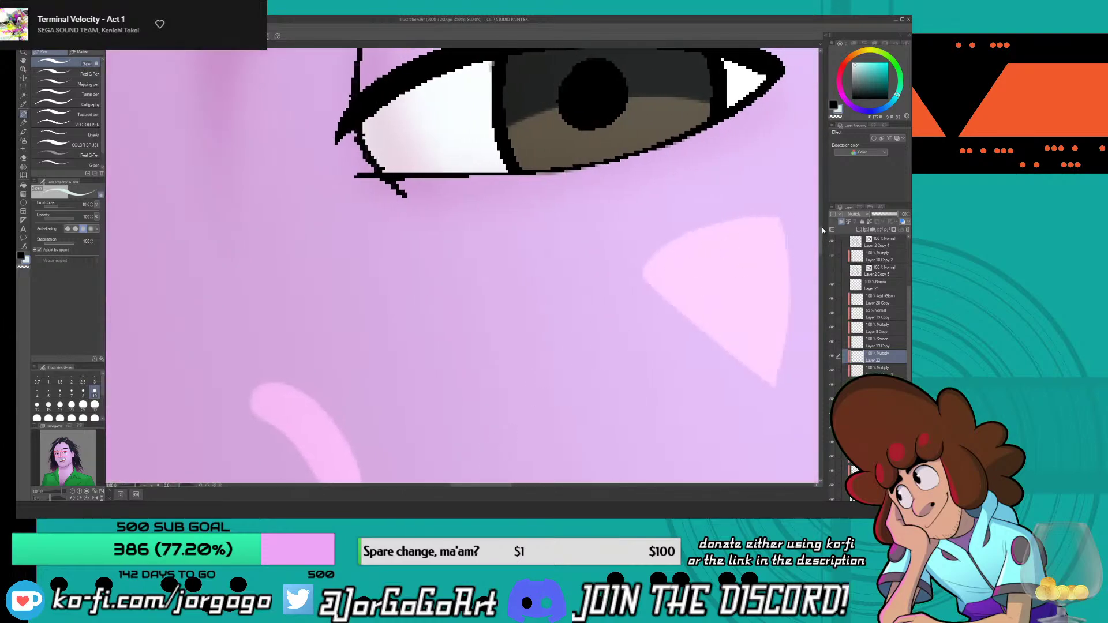
{"action": "scroll", "coordinate": [761, 241], "scroll_direction": "up", "scroll_amount": 3}
{"action": "left_click_drag", "start_coordinate": [768, 278], "coordinate": [721, 269]}
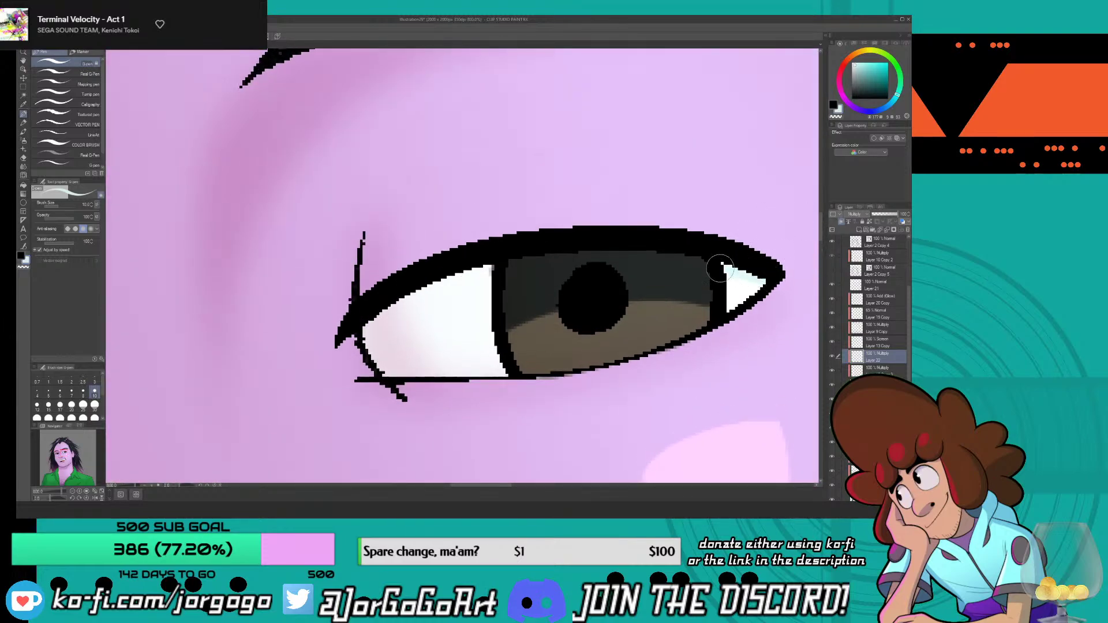
{"action": "left_click_drag", "start_coordinate": [494, 273], "coordinate": [349, 341]}
{"action": "scroll", "coordinate": [489, 269], "scroll_direction": "down", "scroll_amount": 2}
{"action": "scroll", "coordinate": [489, 269], "scroll_direction": "down", "scroll_amount": 6}
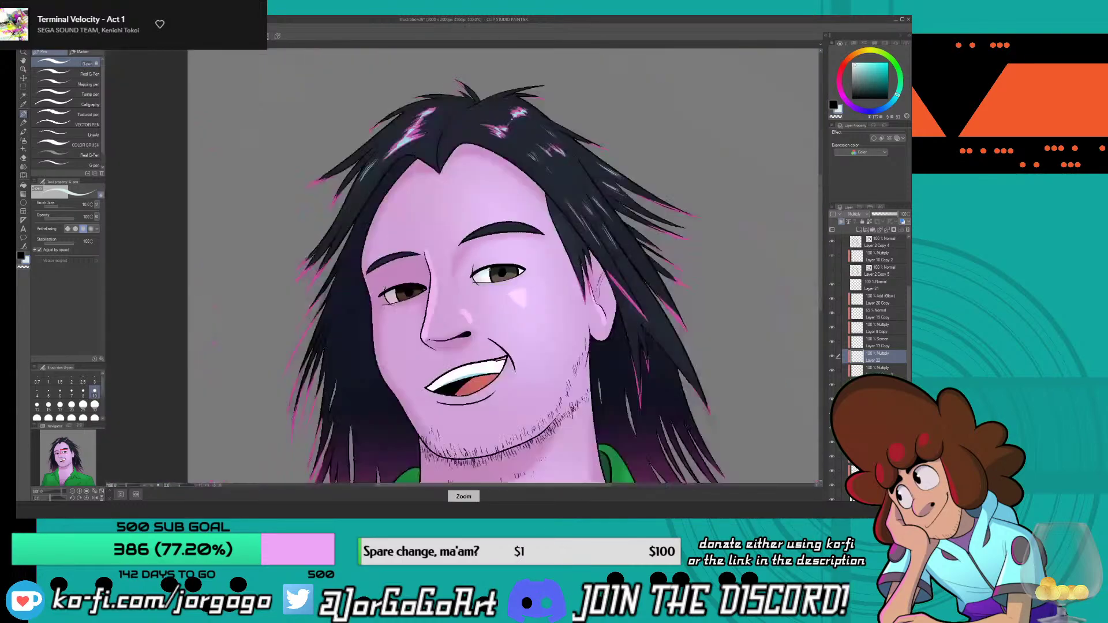
{"action": "scroll", "coordinate": [489, 269], "scroll_direction": "up", "scroll_amount": 4}
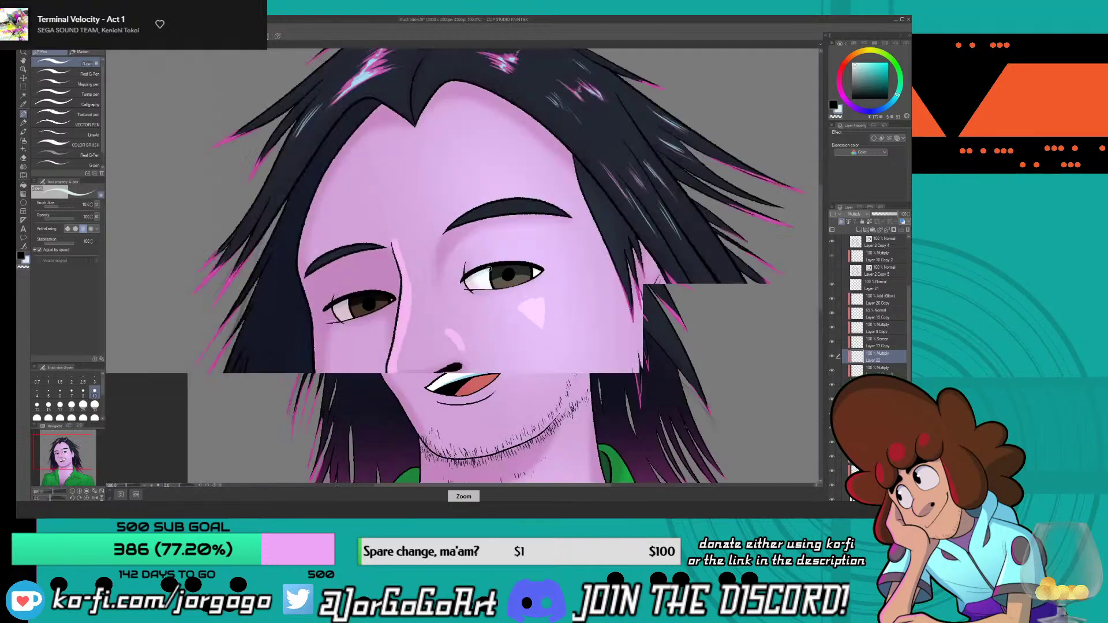
- Set the drawing colour to white and add a new layer above the Screen layer at the top of the portrait's layer folder
{"action": "left_click_drag", "start_coordinate": [860, 61], "coordinate": [852, 62]}
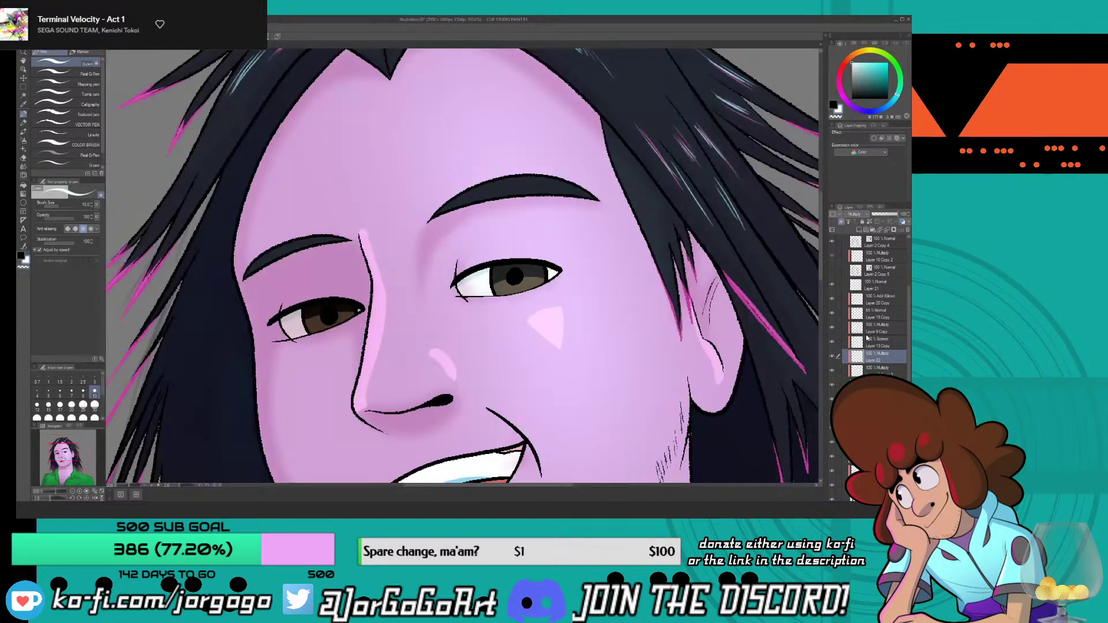
{"action": "left_click", "coordinate": [878, 303]}
{"action": "left_click", "coordinate": [897, 271]}
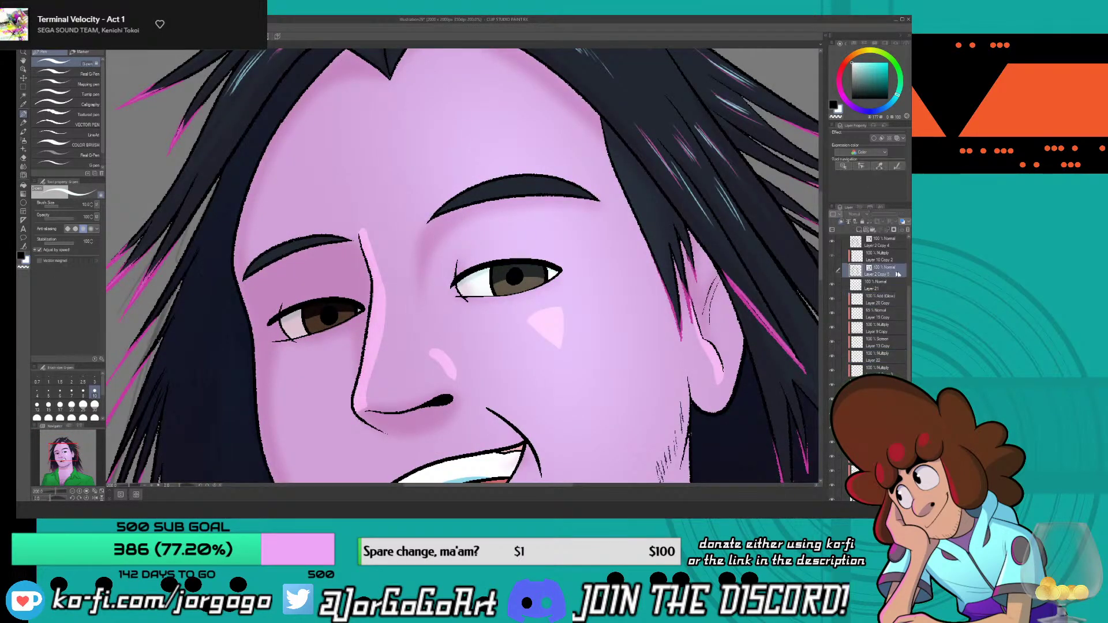
{"action": "scroll", "coordinate": [911, 292], "scroll_direction": "up", "scroll_amount": 3}
{"action": "left_click", "coordinate": [878, 275]}
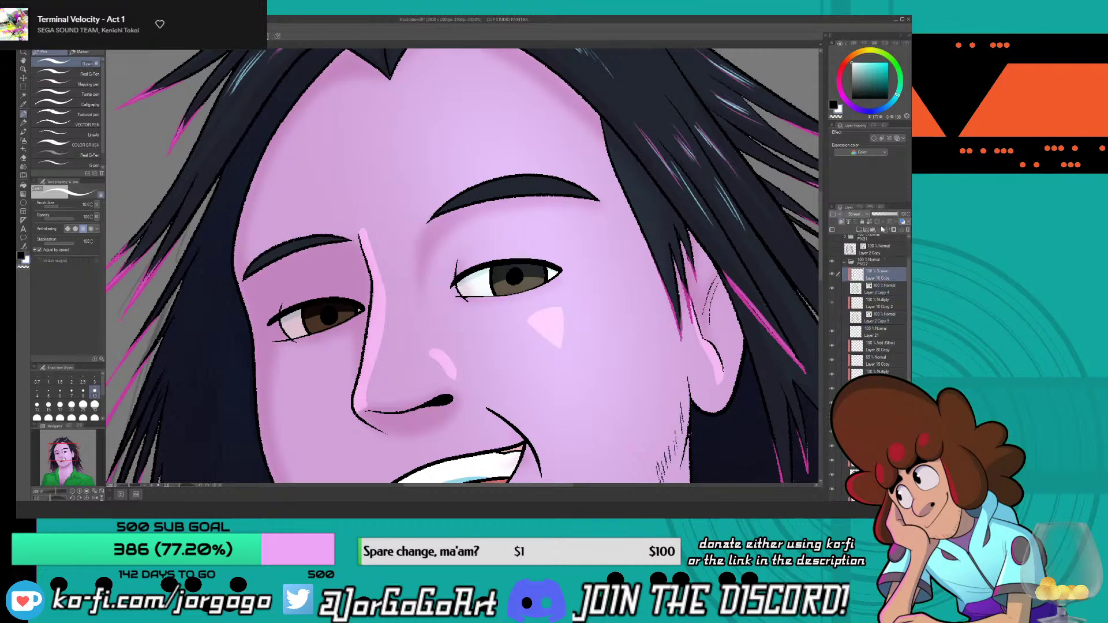
{"action": "left_click", "coordinate": [859, 232]}
- Dot one large and one small round white highlight beside the pupil of each eye
{"action": "scroll", "coordinate": [509, 275], "scroll_direction": "up", "scroll_amount": 4}
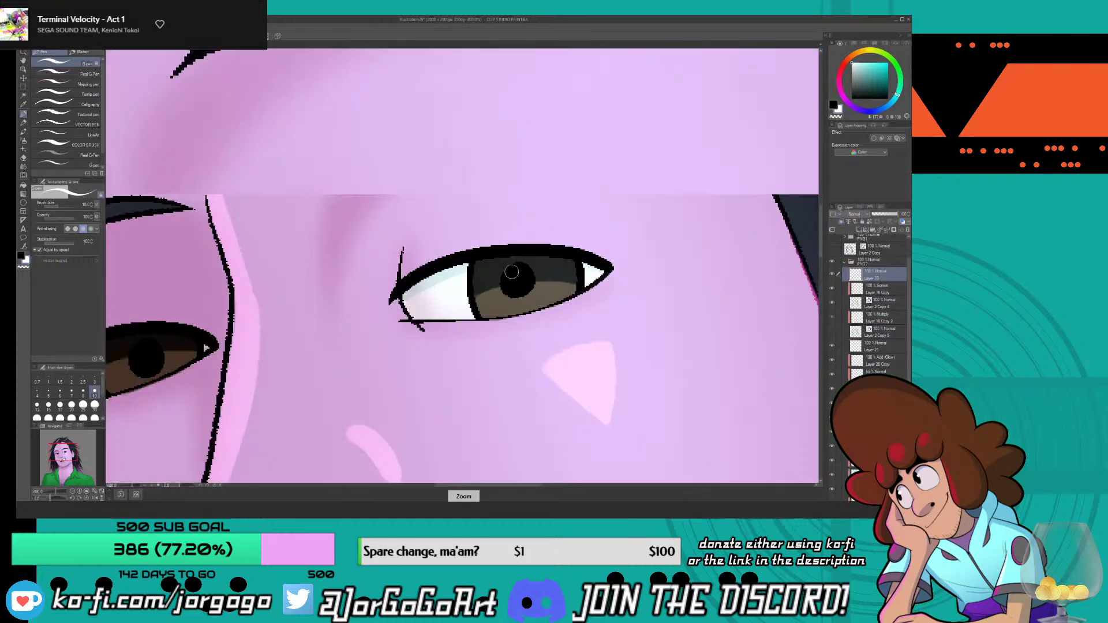
{"action": "left_click_drag", "start_coordinate": [543, 271], "coordinate": [545, 280]}
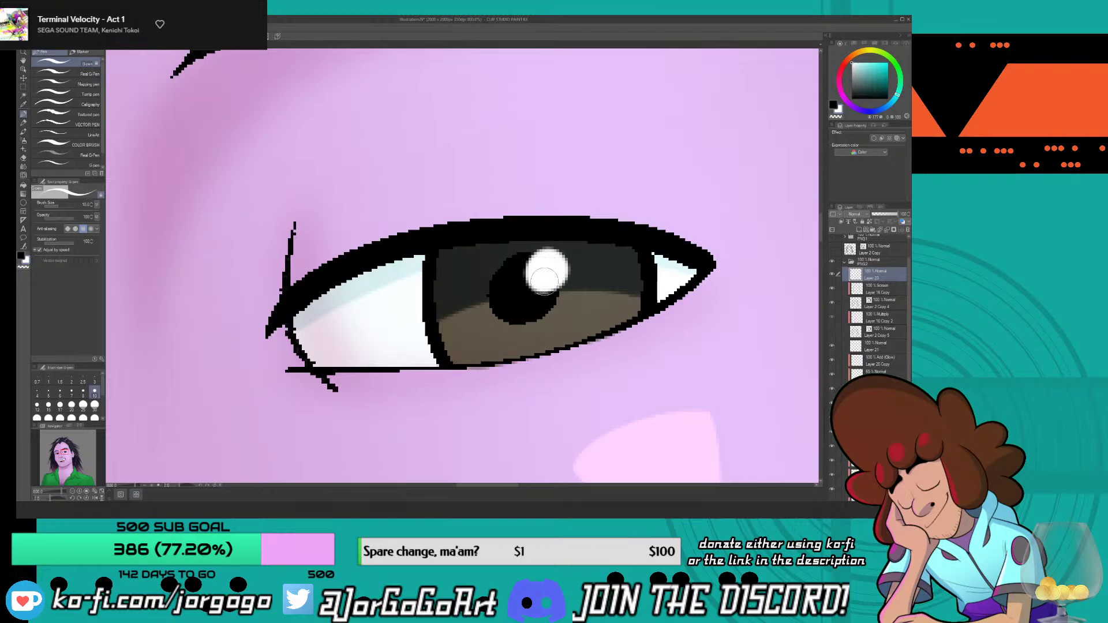
{"action": "left_click", "coordinate": [584, 296]}
{"action": "scroll", "coordinate": [589, 300], "scroll_direction": "down", "scroll_amount": 4}
{"action": "scroll", "coordinate": [419, 354], "scroll_direction": "up", "scroll_amount": 2}
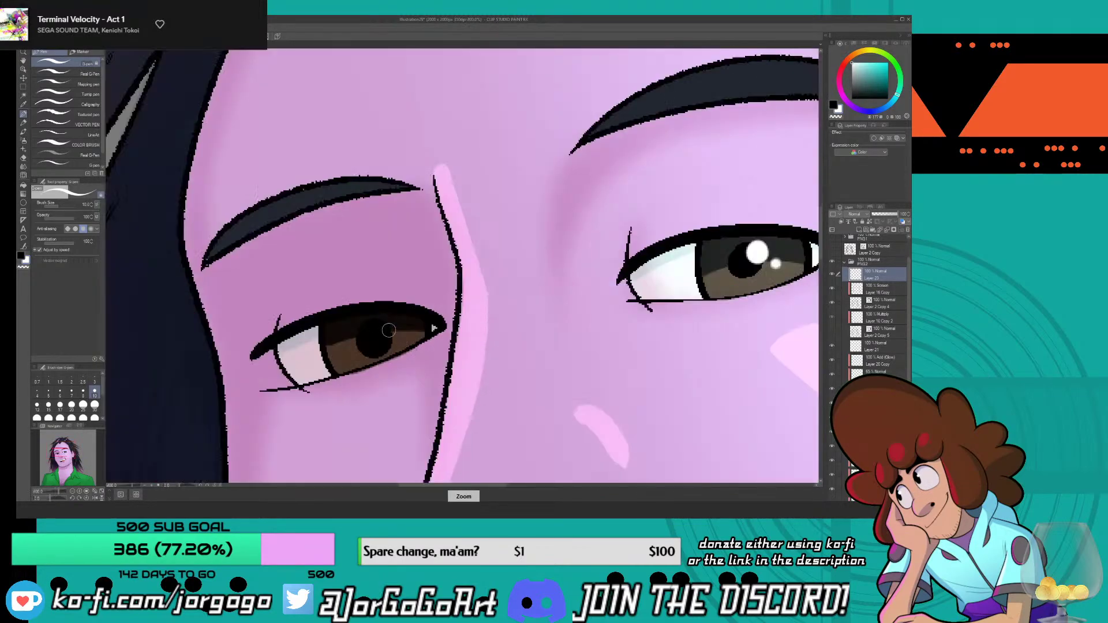
{"action": "left_click", "coordinate": [386, 328]}
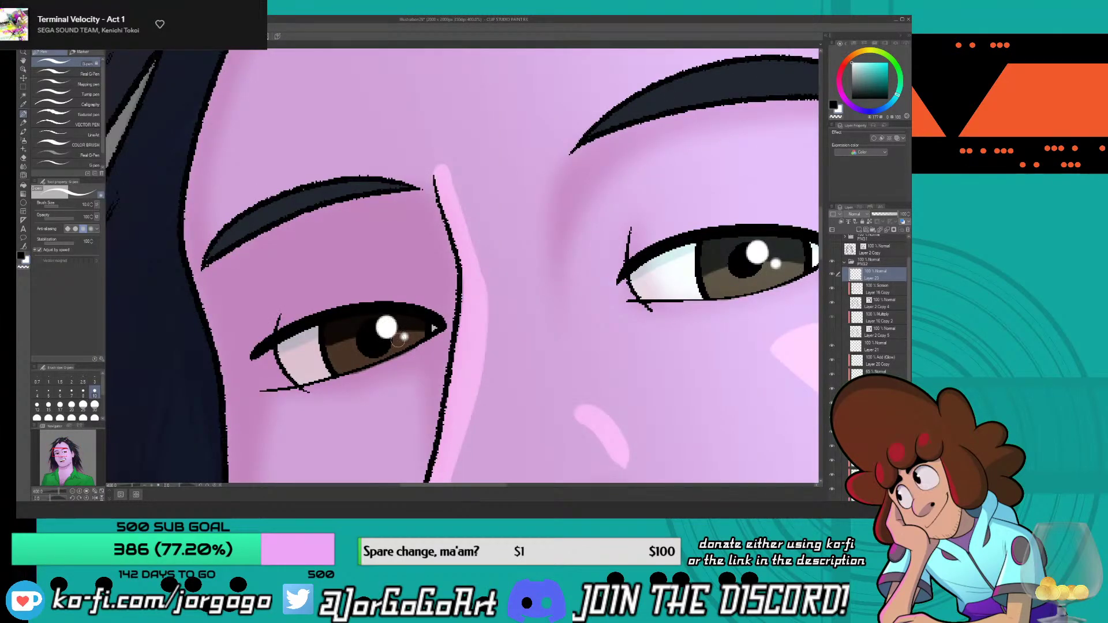
{"action": "scroll", "coordinate": [398, 340], "scroll_direction": "down", "scroll_amount": 6}
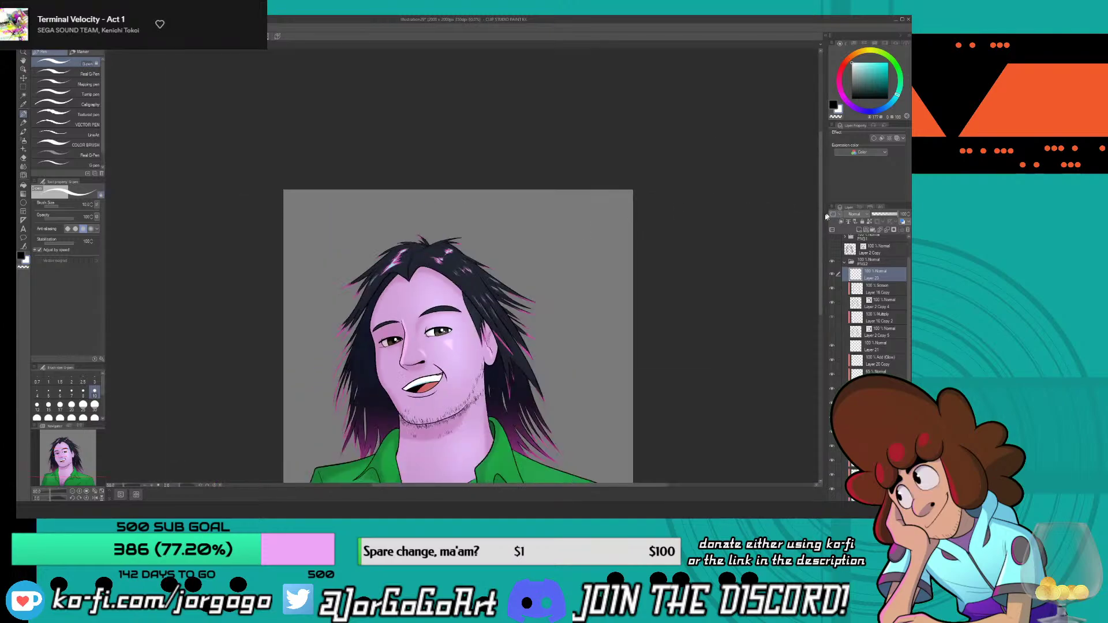
- Undo the white eye highlights and place a new large round white highlight on the upper edge of the shaded eye's pupil
{"action": "left_click_drag", "start_coordinate": [820, 219], "coordinate": [814, 264]}
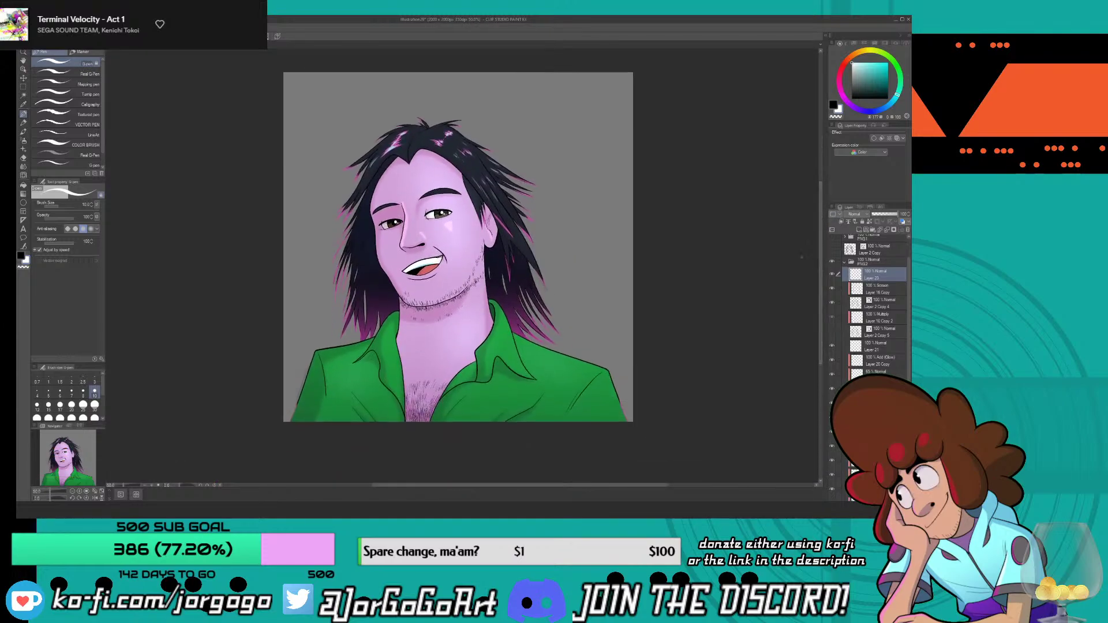
{"action": "scroll", "coordinate": [382, 222], "scroll_direction": "up", "scroll_amount": 3}
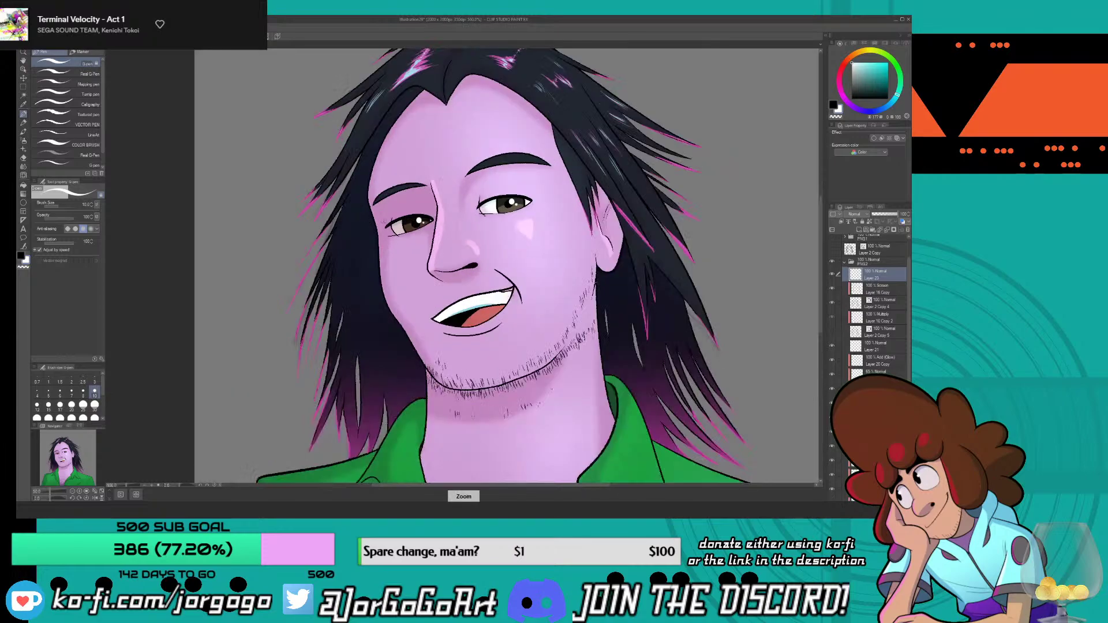
{"action": "scroll", "coordinate": [389, 257], "scroll_direction": "up", "scroll_amount": 1}
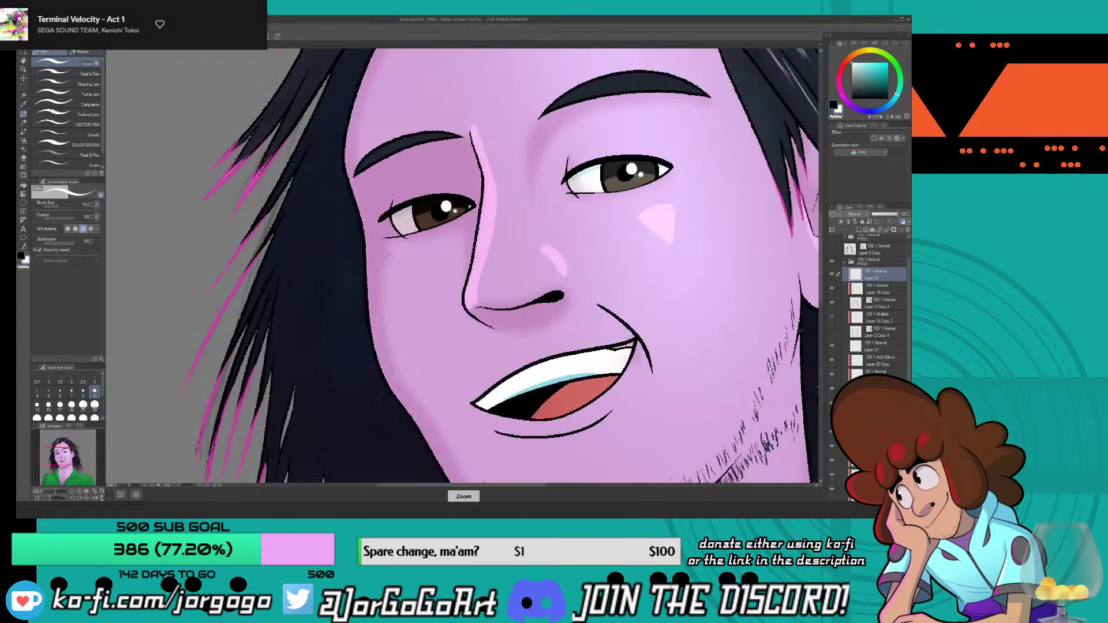
{"action": "scroll", "coordinate": [389, 257], "scroll_direction": "down", "scroll_amount": 4}
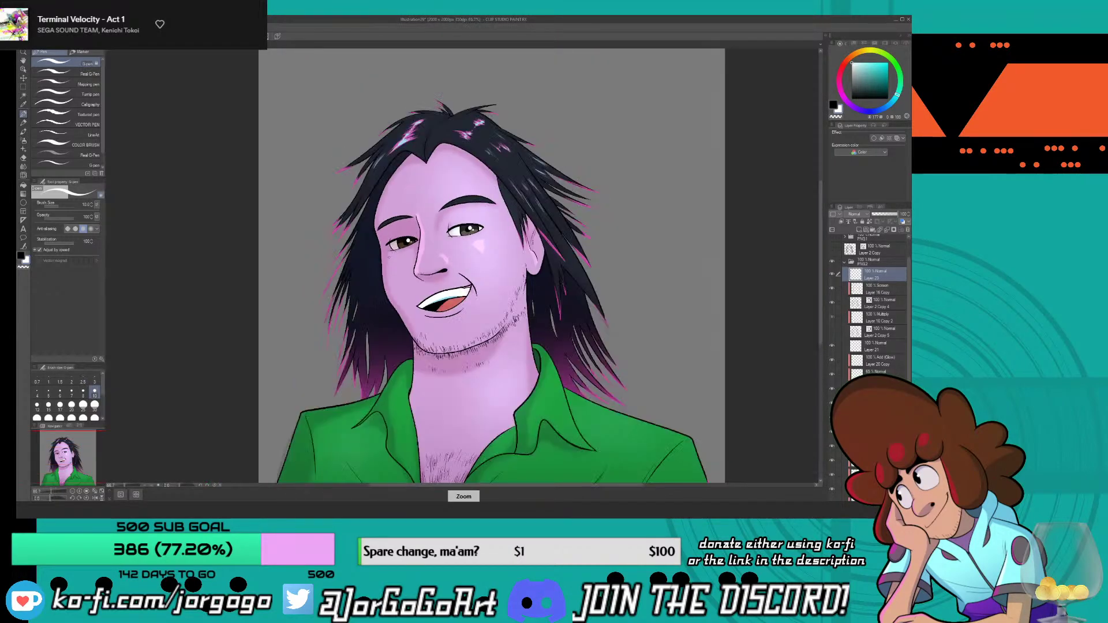
{"action": "scroll", "coordinate": [389, 257], "scroll_direction": "up", "scroll_amount": 3}
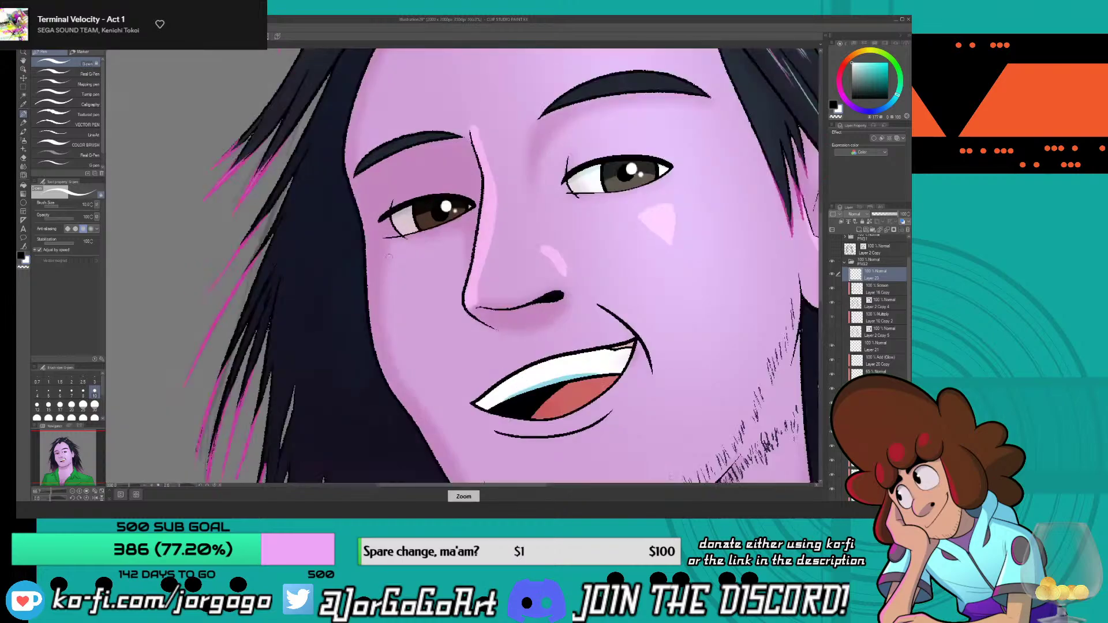
{"action": "key", "text": "ctrl+z"}
{"action": "key", "text": "ctrl+z"}
{"action": "scroll", "coordinate": [438, 205], "scroll_direction": "up", "scroll_amount": 2}
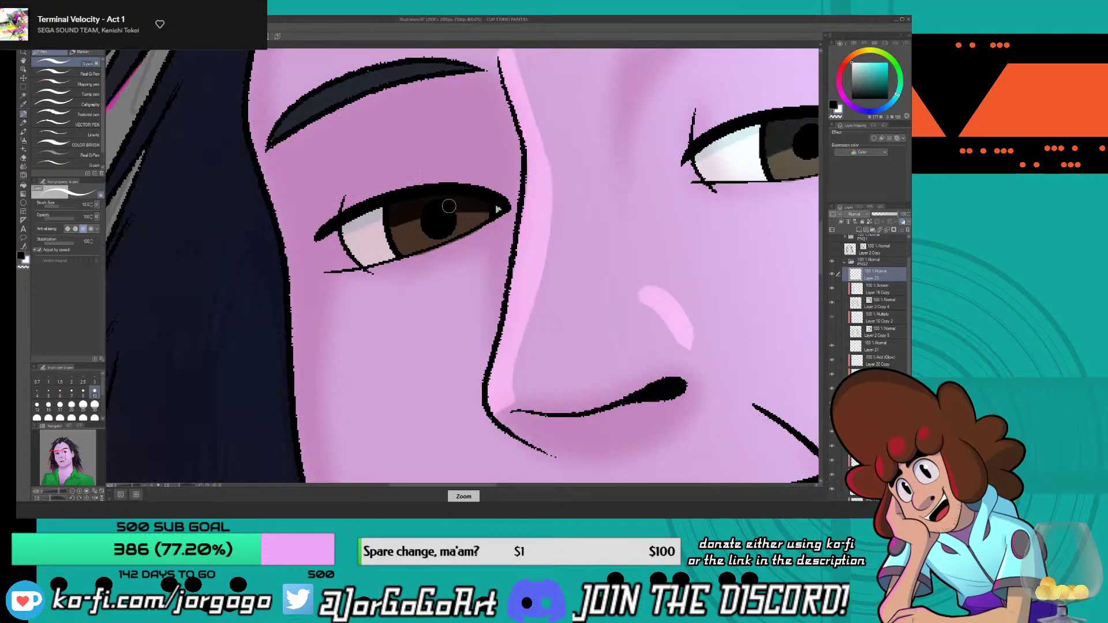
{"action": "left_click", "coordinate": [444, 209]}
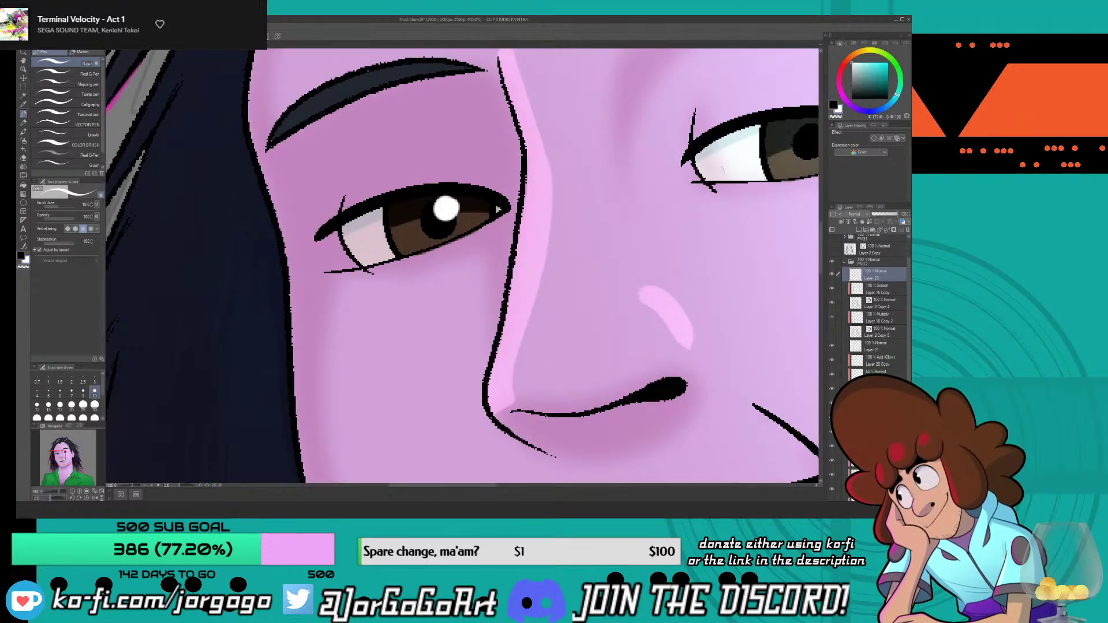
- Dot a matching large white highlight on the eye nearer the visible ear and add a small teal dot beside the pupil of each eye
{"action": "scroll", "coordinate": [698, 149], "scroll_direction": "down", "scroll_amount": 3}
{"action": "scroll", "coordinate": [716, 189], "scroll_direction": "up", "scroll_amount": 2}
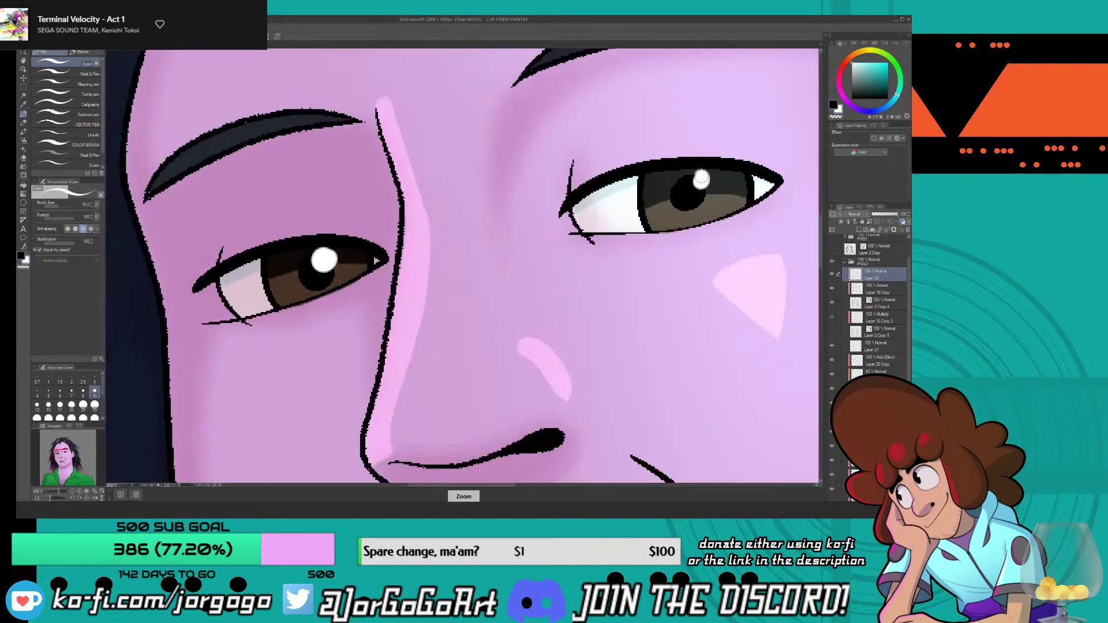
{"action": "key", "text": "ctrl+z"}
{"action": "left_click", "coordinate": [699, 184]}
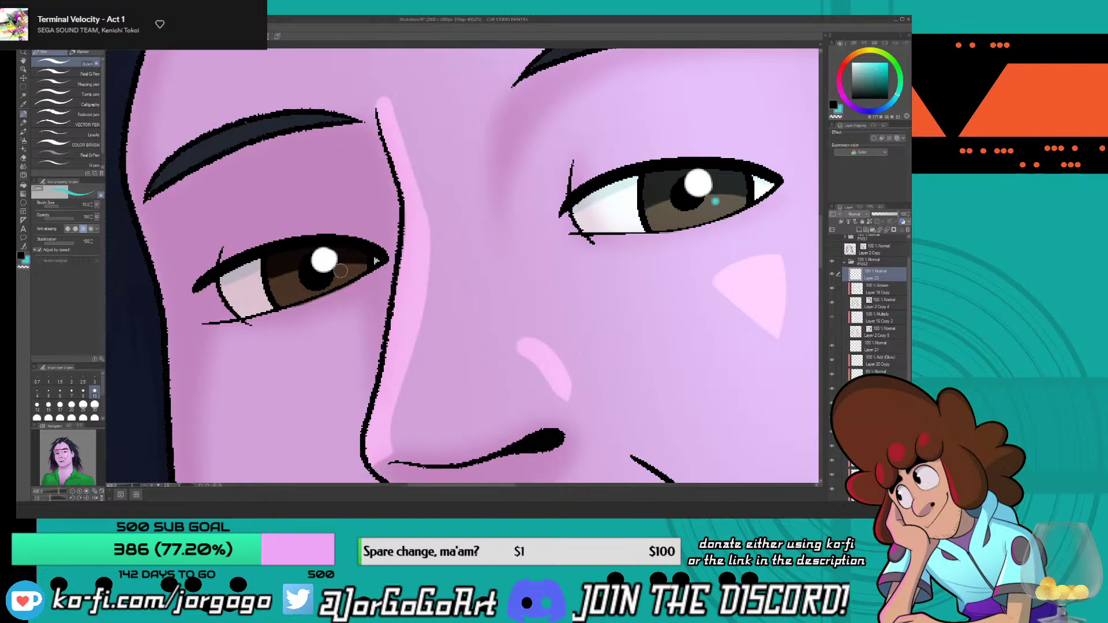
{"action": "scroll", "coordinate": [342, 272], "scroll_direction": "down", "scroll_amount": 3}
{"action": "scroll", "coordinate": [578, 346], "scroll_direction": "up", "scroll_amount": 2}
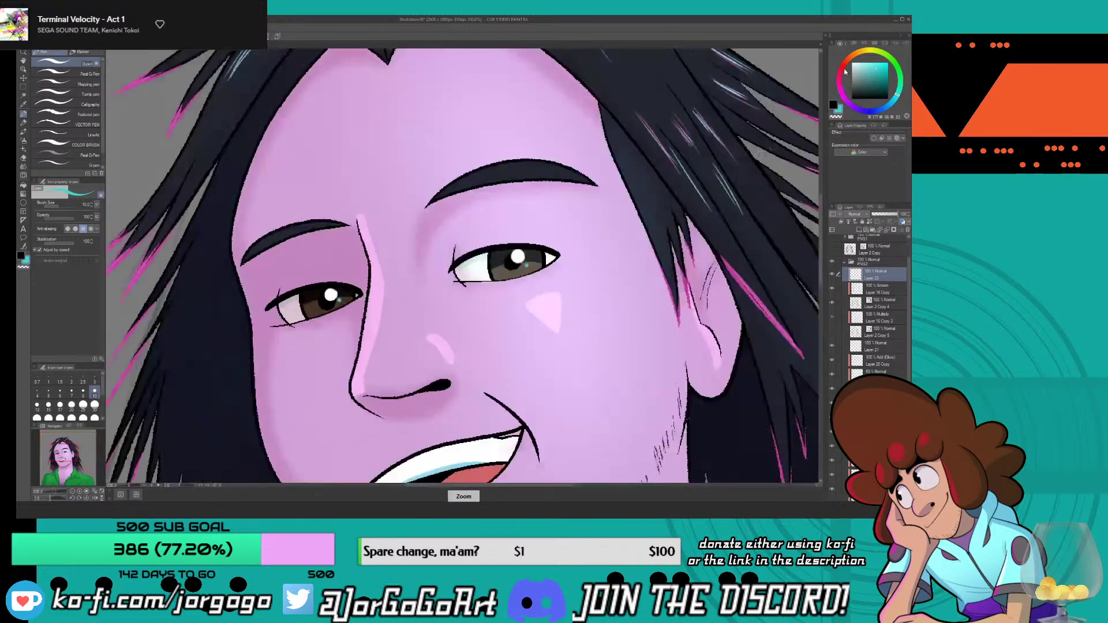
- Choose magenta and dot a small magenta highlight beside the teal one in each eye
{"action": "left_click", "coordinate": [842, 94]}
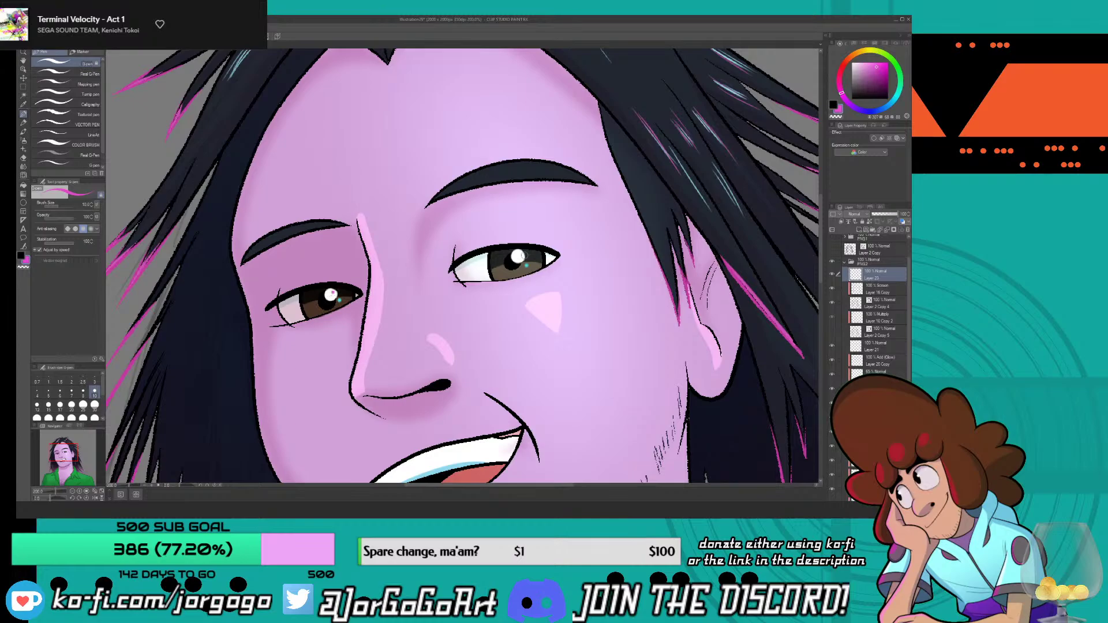
{"action": "key", "text": "ctrl+z"}
{"action": "scroll", "coordinate": [458, 329], "scroll_direction": "down", "scroll_amount": 3}
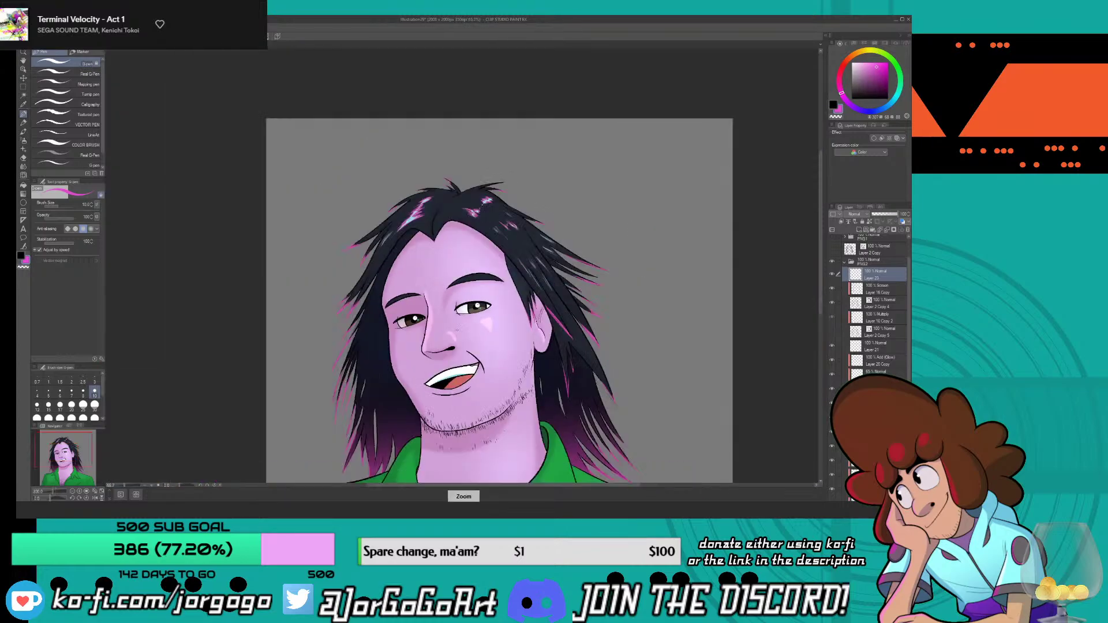
{"action": "scroll", "coordinate": [458, 329], "scroll_direction": "up", "scroll_amount": 5}
{"action": "key", "text": "ctrl+z"}
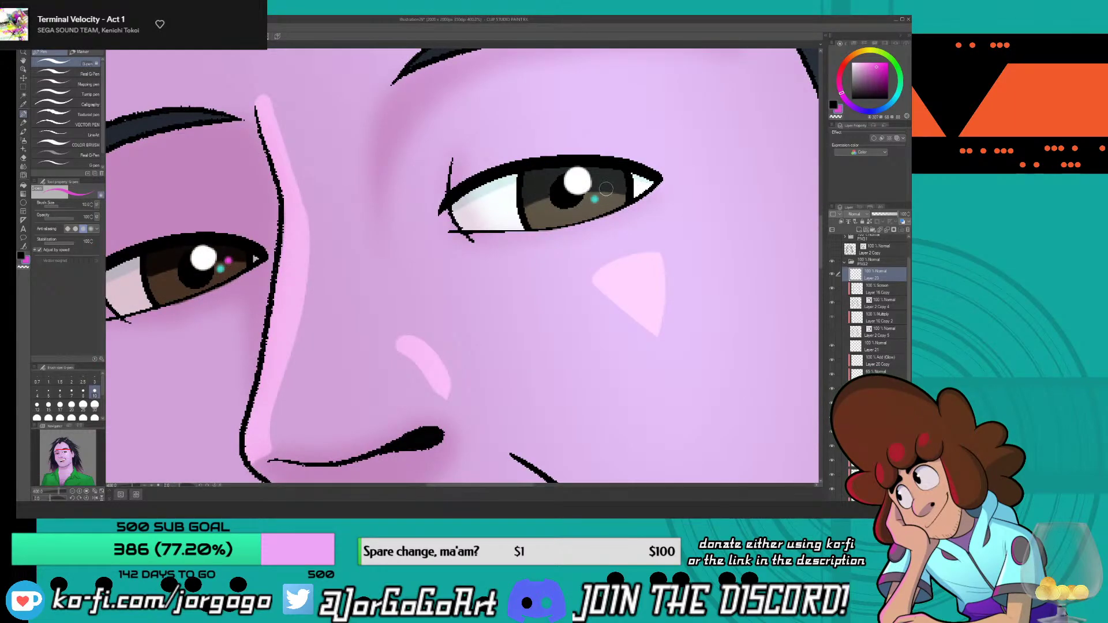
{"action": "scroll", "coordinate": [604, 192], "scroll_direction": "down", "scroll_amount": 6}
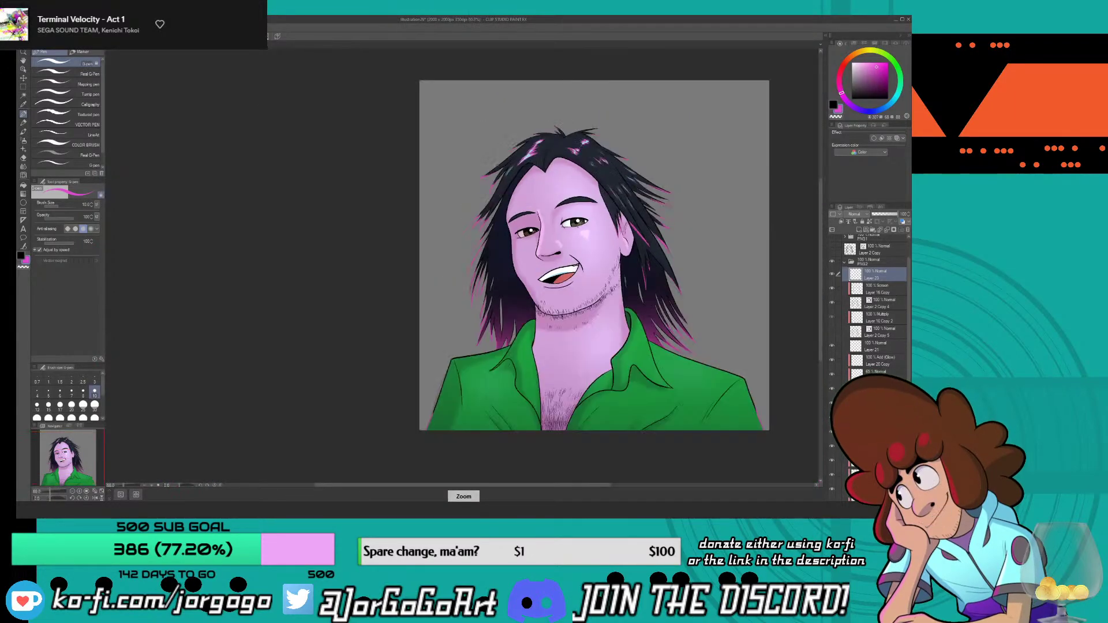
{"action": "scroll", "coordinate": [577, 225], "scroll_direction": "up", "scroll_amount": 2}
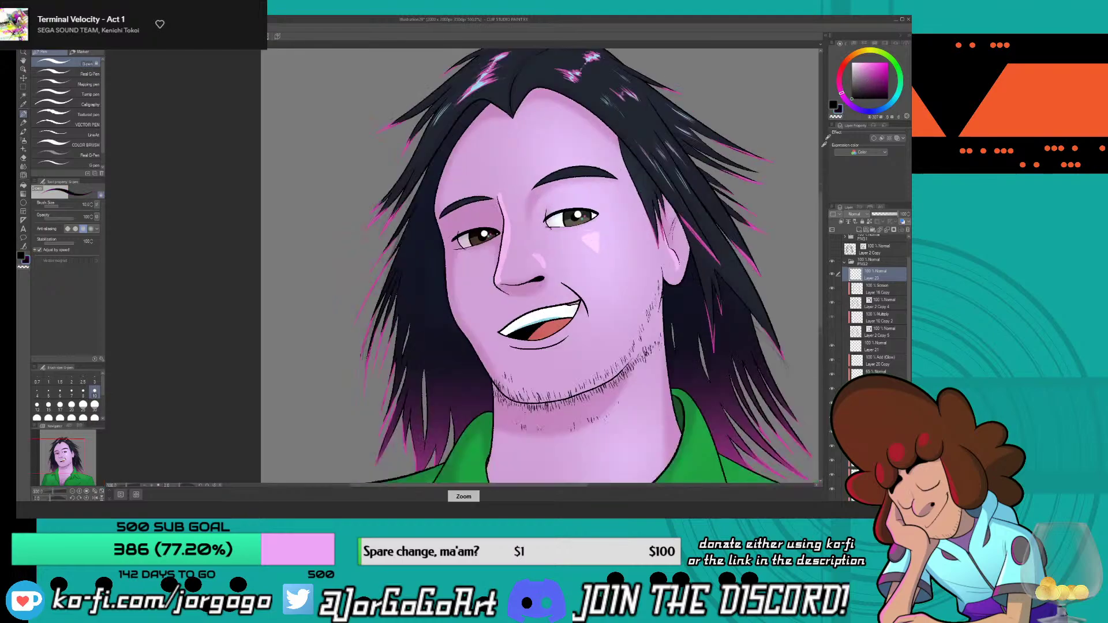
- On the line-art layer Layer 2 Copy 4, draw a thin black curved crease below the eye nearer the visible ear
{"action": "left_click", "coordinate": [866, 303]}
{"action": "left_click", "coordinate": [832, 303]}
{"action": "left_click", "coordinate": [833, 305]}
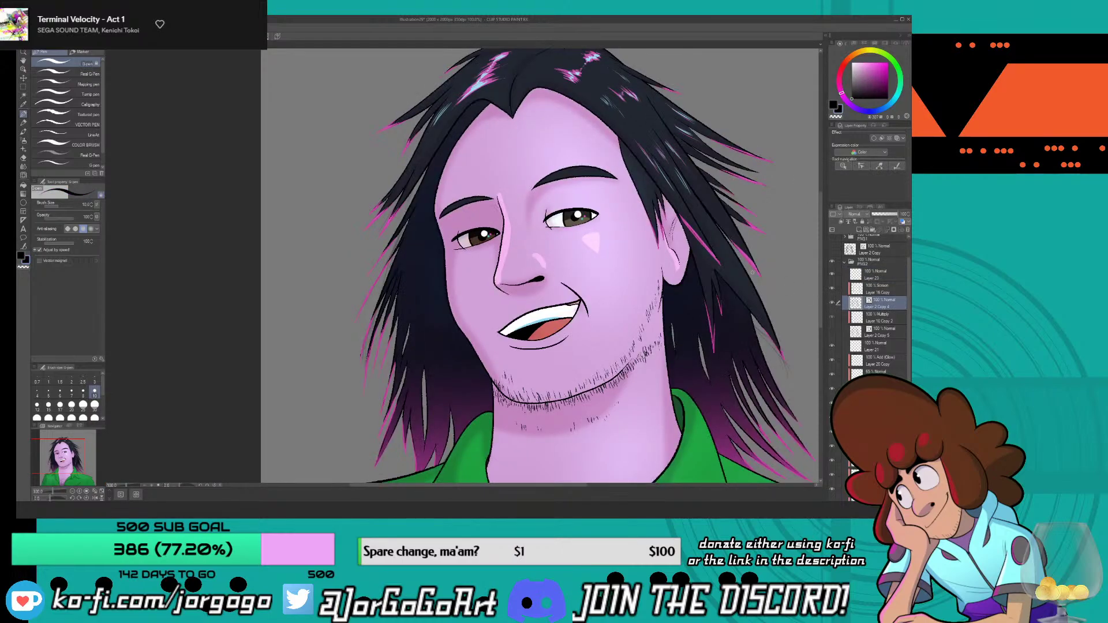
{"action": "scroll", "coordinate": [491, 234], "scroll_direction": "up", "scroll_amount": 2}
{"action": "scroll", "coordinate": [386, 202], "scroll_direction": "up", "scroll_amount": 2}
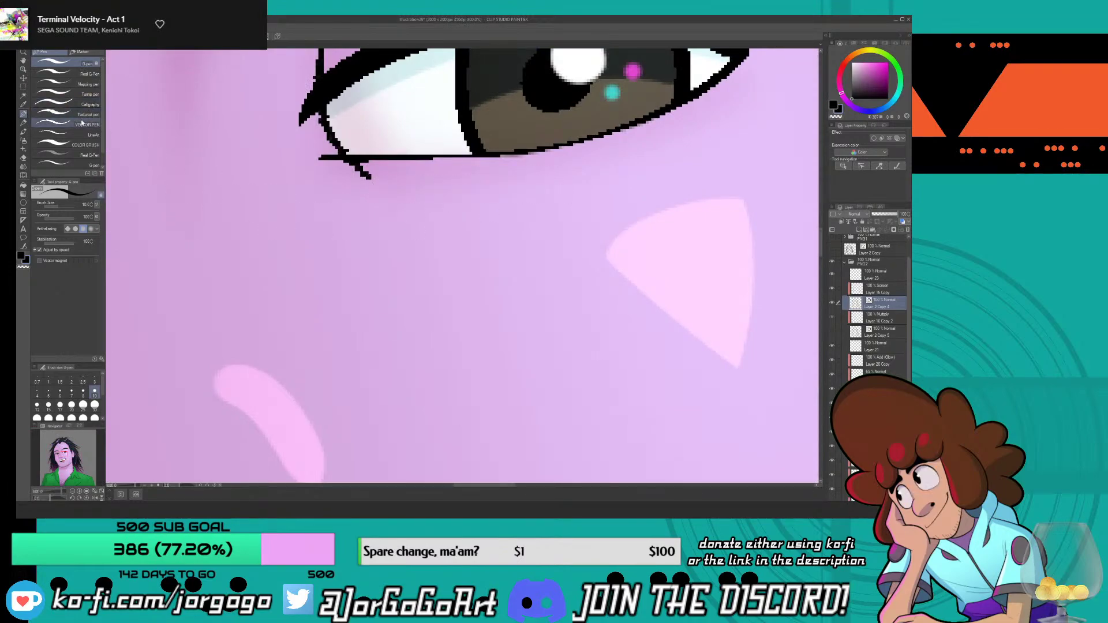
{"action": "left_click", "coordinate": [87, 134]}
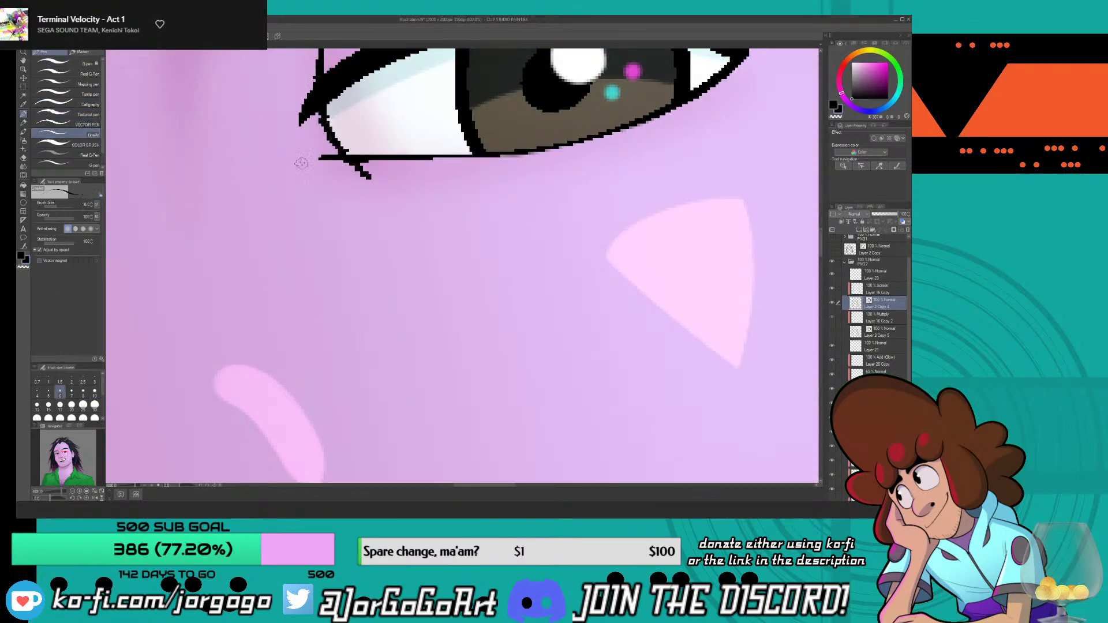
{"action": "left_click_drag", "start_coordinate": [407, 186], "coordinate": [595, 179]}
{"action": "key", "text": "ctrl+z"}
{"action": "mouse_move", "coordinate": [400, 186]}
{"action": "left_mouse_down"}
{"action": "mouse_move", "coordinate": [514, 198]}
{"action": "mouse_move", "coordinate": [607, 182]}
{"action": "left_mouse_up"}
{"action": "scroll", "coordinate": [682, 182], "scroll_direction": "up", "scroll_amount": 4}
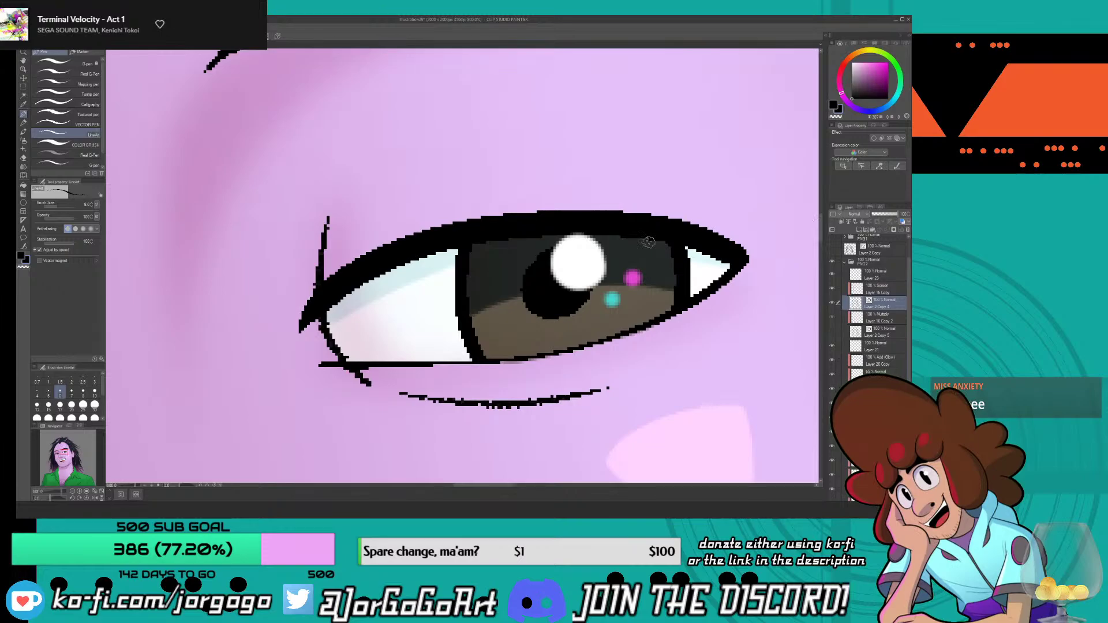
- Draw a matching thin crease under the lower lid of the shaded eye
{"action": "scroll", "coordinate": [648, 243], "scroll_direction": "down", "scroll_amount": 5}
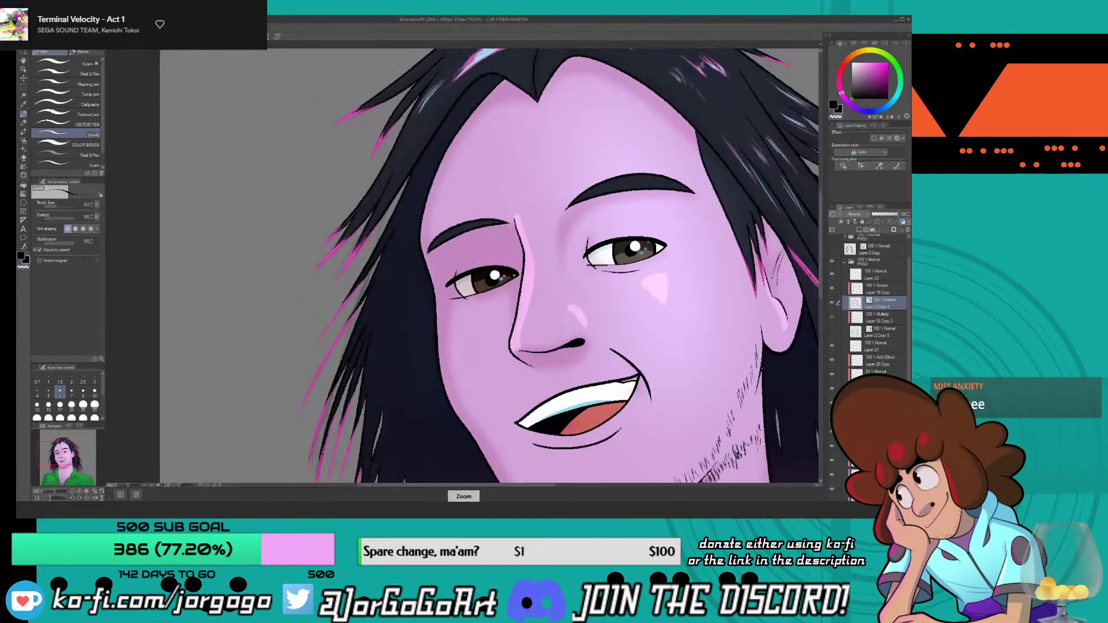
{"action": "scroll", "coordinate": [648, 243], "scroll_direction": "up", "scroll_amount": 5}
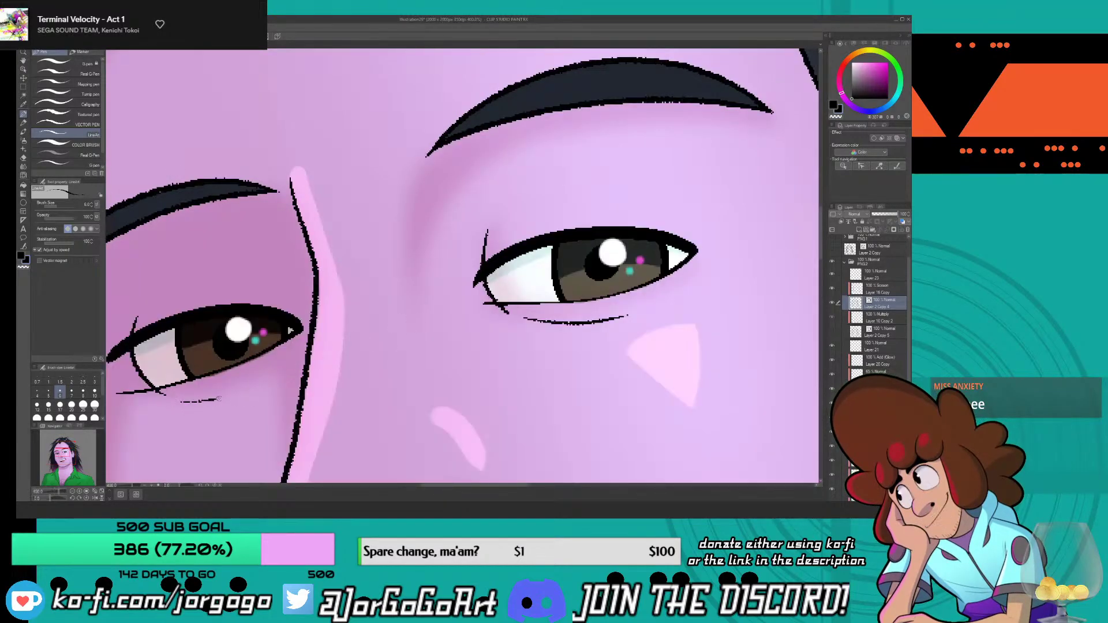
{"action": "scroll", "coordinate": [381, 465], "scroll_direction": "down", "scroll_amount": 2}
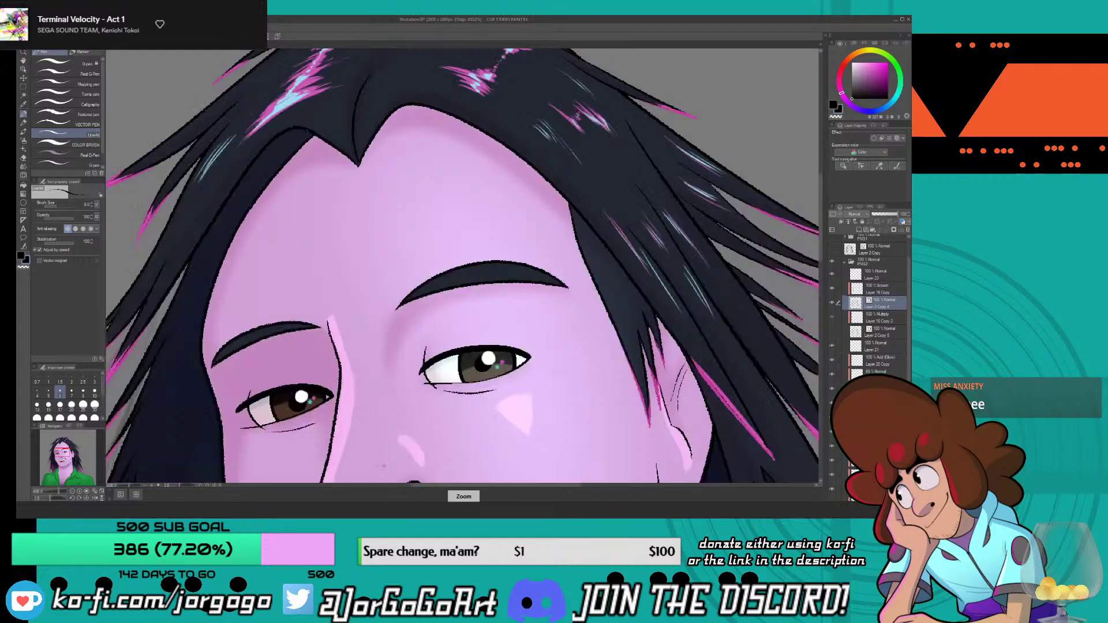
{"action": "scroll", "coordinate": [383, 465], "scroll_direction": "up", "scroll_amount": 4}
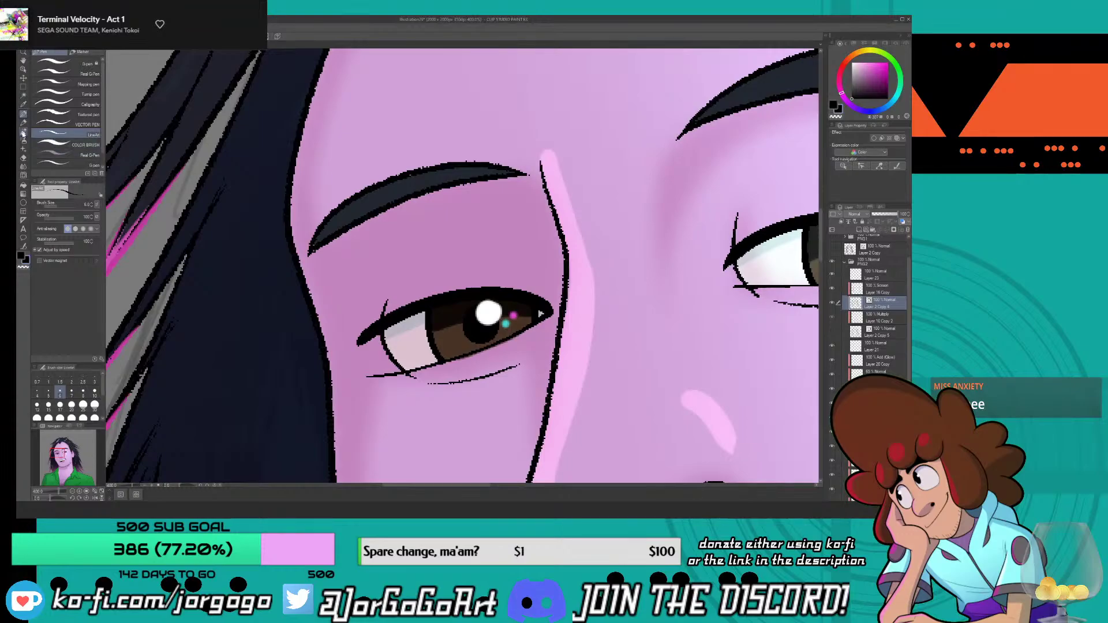
- Erase the overshooting lower-lid line at the shaded eye's outer corner with the vector eraser and ink a shorter one
{"action": "key", "text": "e"}
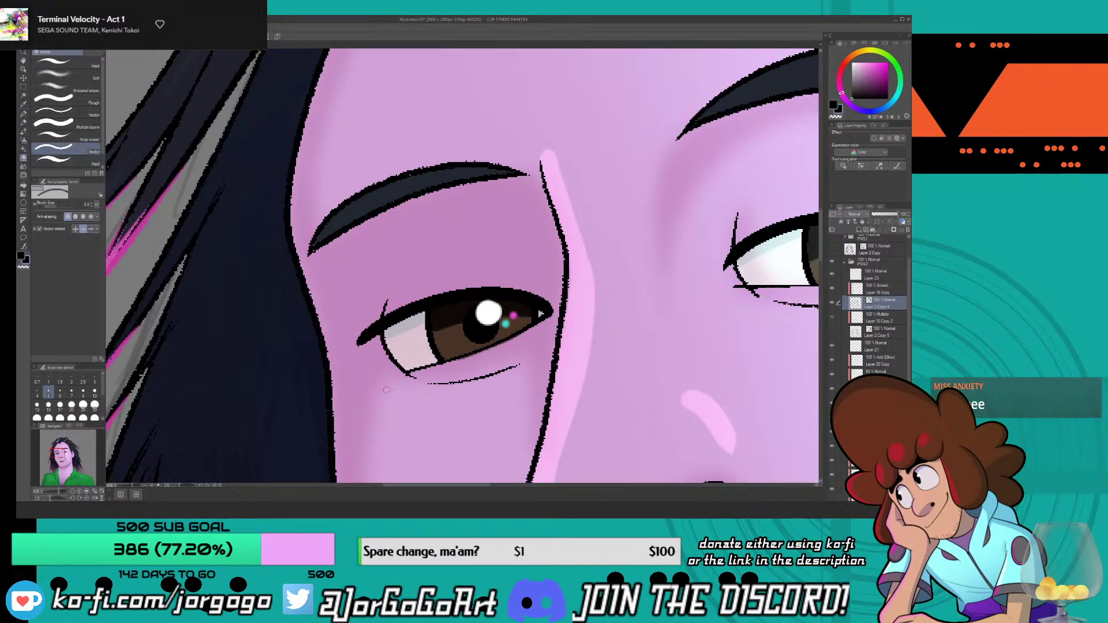
{"action": "scroll", "coordinate": [387, 390], "scroll_direction": "down", "scroll_amount": 5}
{"action": "scroll", "coordinate": [386, 390], "scroll_direction": "up", "scroll_amount": 5}
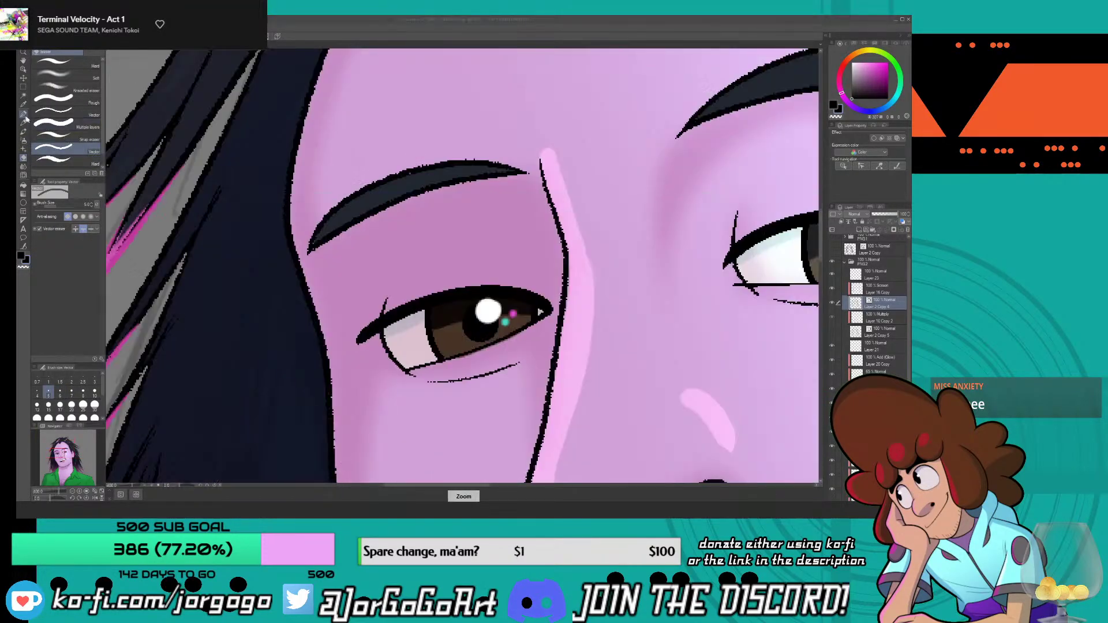
{"action": "left_click", "coordinate": [23, 114]}
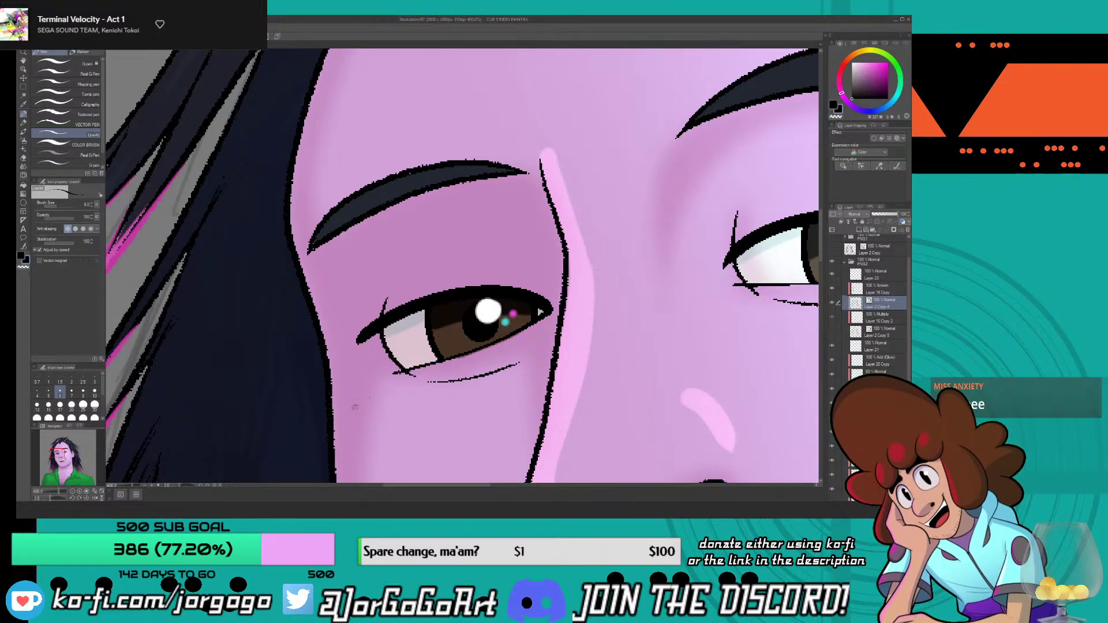
{"action": "scroll", "coordinate": [355, 407], "scroll_direction": "down", "scroll_amount": 8}
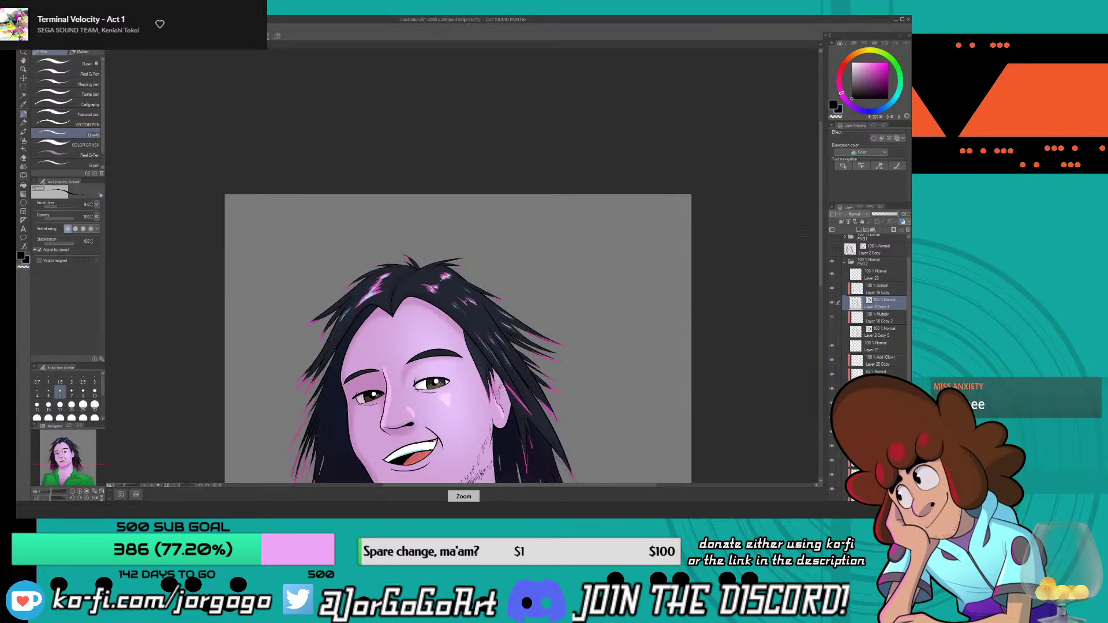
{"action": "scroll", "coordinate": [439, 323], "scroll_direction": "down", "scroll_amount": 2}
{"action": "scroll", "coordinate": [404, 335], "scroll_direction": "up", "scroll_amount": 6}
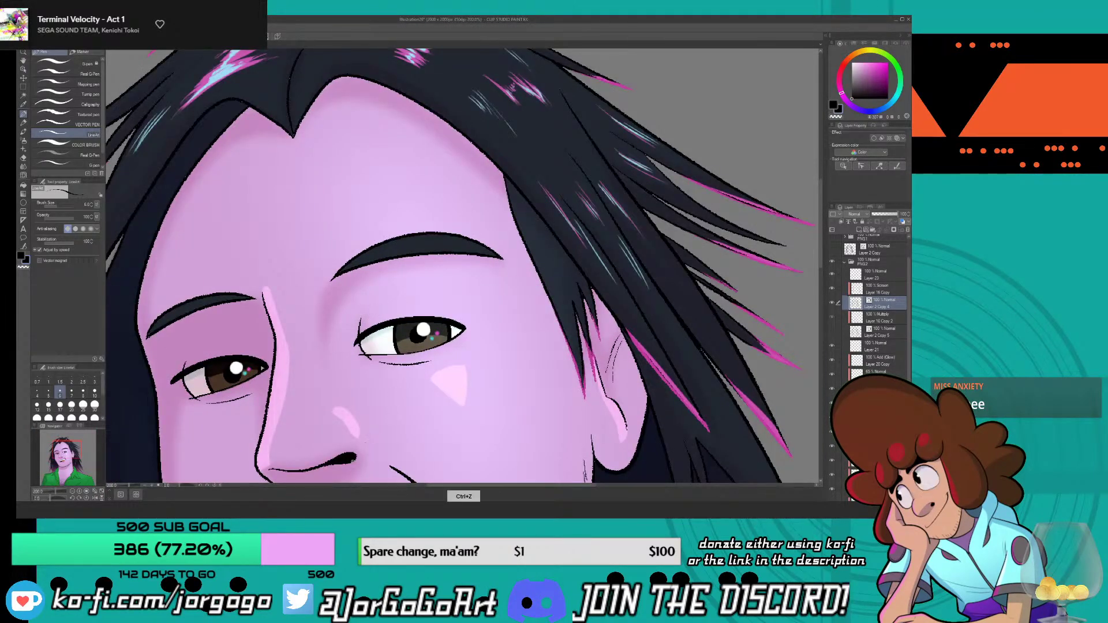
- Ink short tooth-separation lines along the lower edge of the upper teeth, near the mouth corner closer to the visible ear
{"action": "scroll", "coordinate": [353, 462], "scroll_direction": "down", "scroll_amount": 3}
{"action": "scroll", "coordinate": [421, 271], "scroll_direction": "down", "scroll_amount": 3}
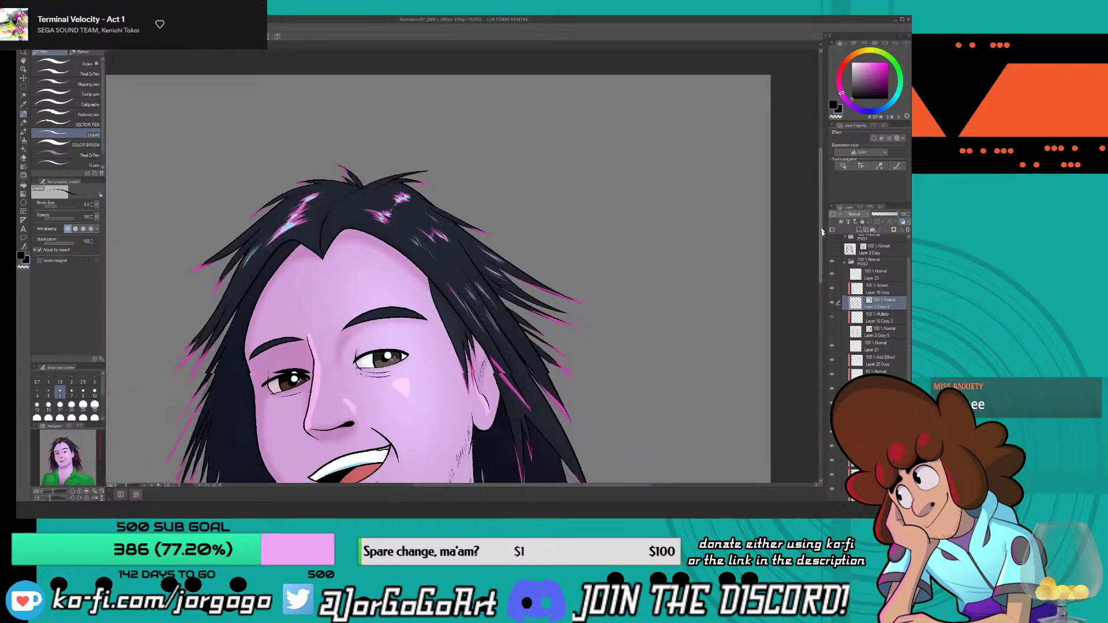
{"action": "scroll", "coordinate": [395, 184], "scroll_direction": "up", "scroll_amount": 6}
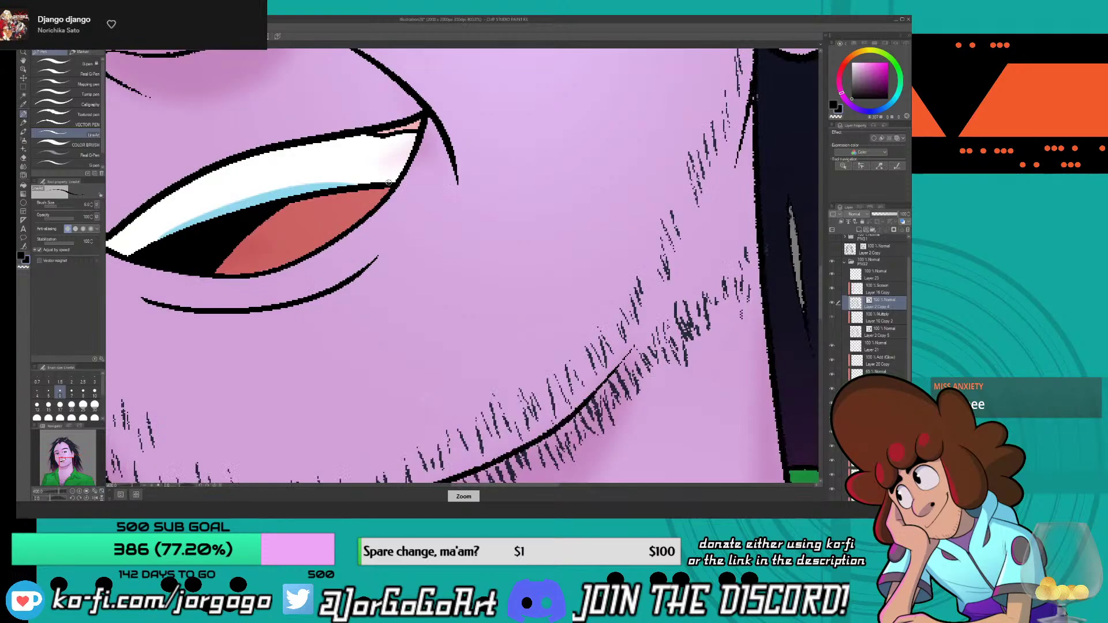
{"action": "left_click_drag", "start_coordinate": [386, 170], "coordinate": [384, 183]}
{"action": "scroll", "coordinate": [288, 196], "scroll_direction": "down", "scroll_amount": 5}
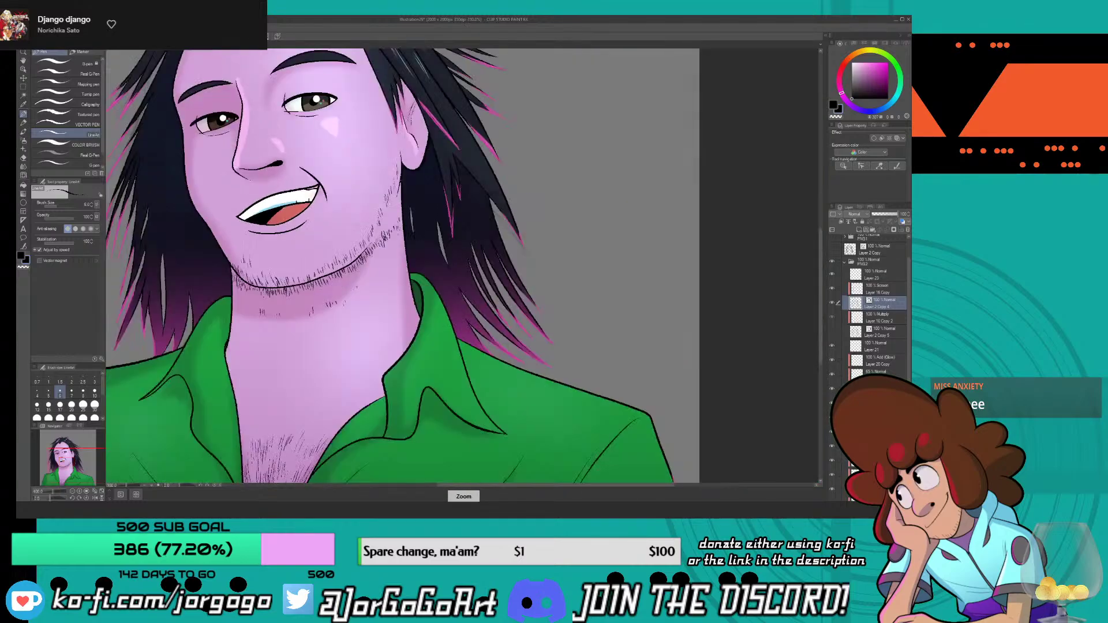
{"action": "scroll", "coordinate": [254, 196], "scroll_direction": "down", "scroll_amount": 1}
{"action": "scroll", "coordinate": [254, 196], "scroll_direction": "up", "scroll_amount": 4}
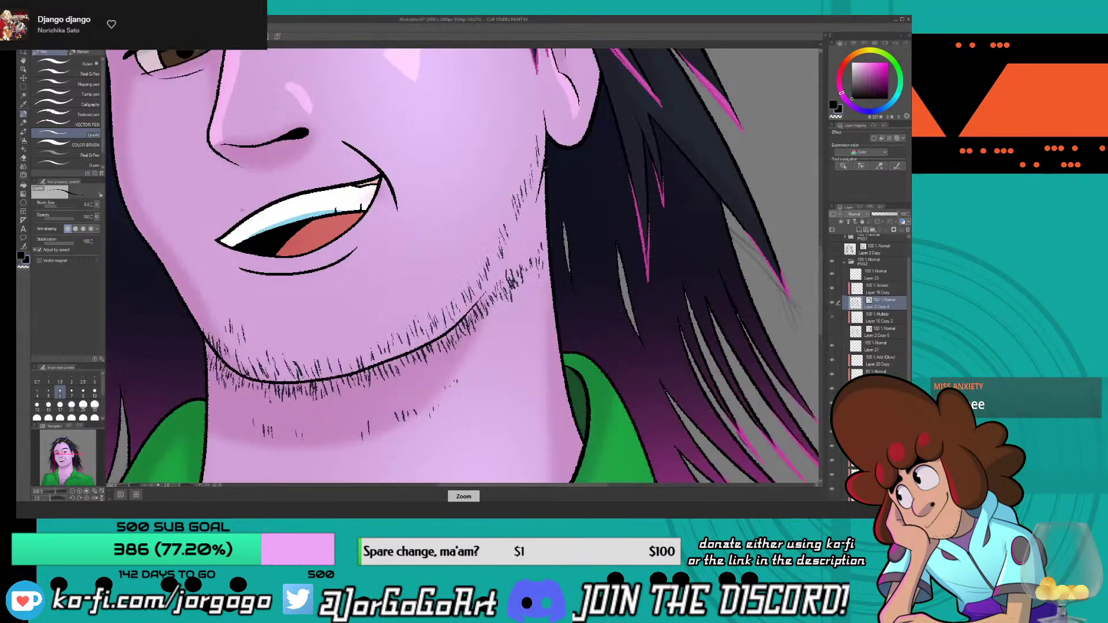
{"action": "key", "text": "ctrl+z"}
{"action": "left_click_drag", "start_coordinate": [242, 205], "coordinate": [258, 192]}
{"action": "left_click_drag", "start_coordinate": [255, 194], "coordinate": [314, 175]}
- Examine the tooth lines and eye details up close and within the whole face
{"action": "key", "text": "ctrl+minus"}
{"action": "key", "text": "ctrl+plus"}
{"action": "key", "text": "ctrl+plus"}
{"action": "key", "text": "ctrl+plus"}
{"action": "key", "text": "ctrl+minus"}
{"action": "key", "text": "ctrl+minus"}
{"action": "key", "text": "ctrl+minus"}
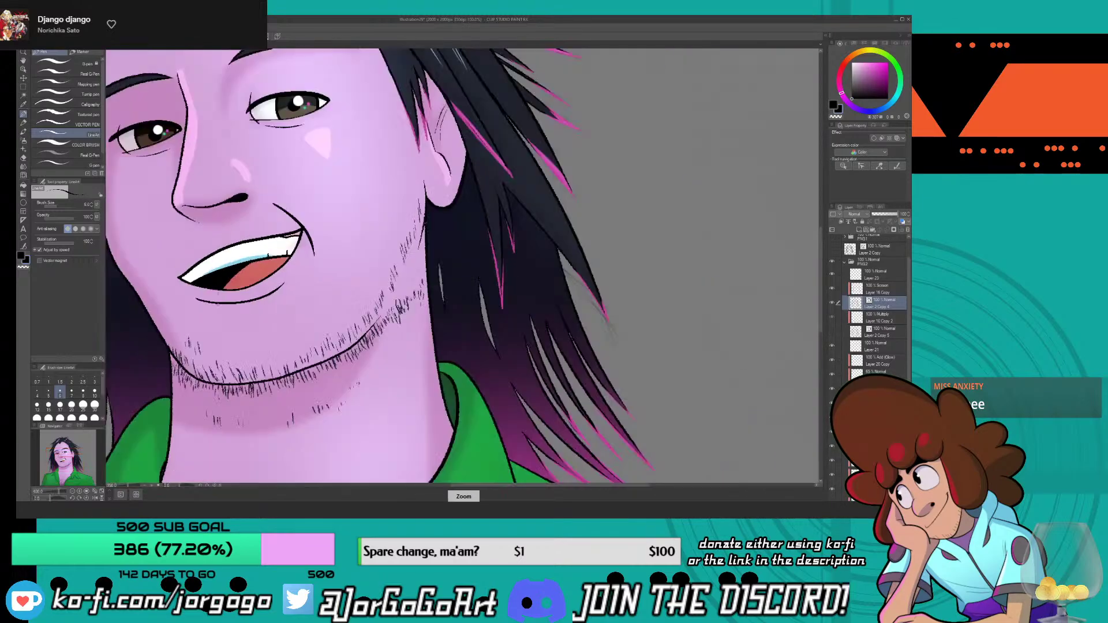
{"action": "key", "text": "ctrl+plus"}
{"action": "key", "text": "ctrl+plus"}
{"action": "key", "text": "ctrl+plus"}
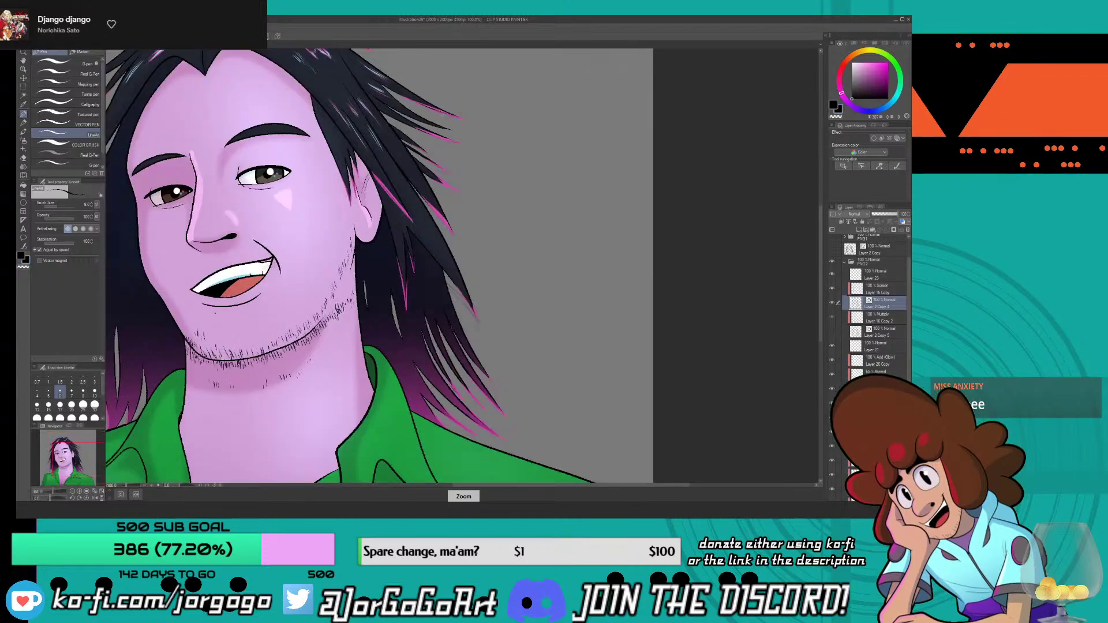
{"action": "key", "text": "ctrl+minus"}
{"action": "key", "text": "ctrl+plus"}
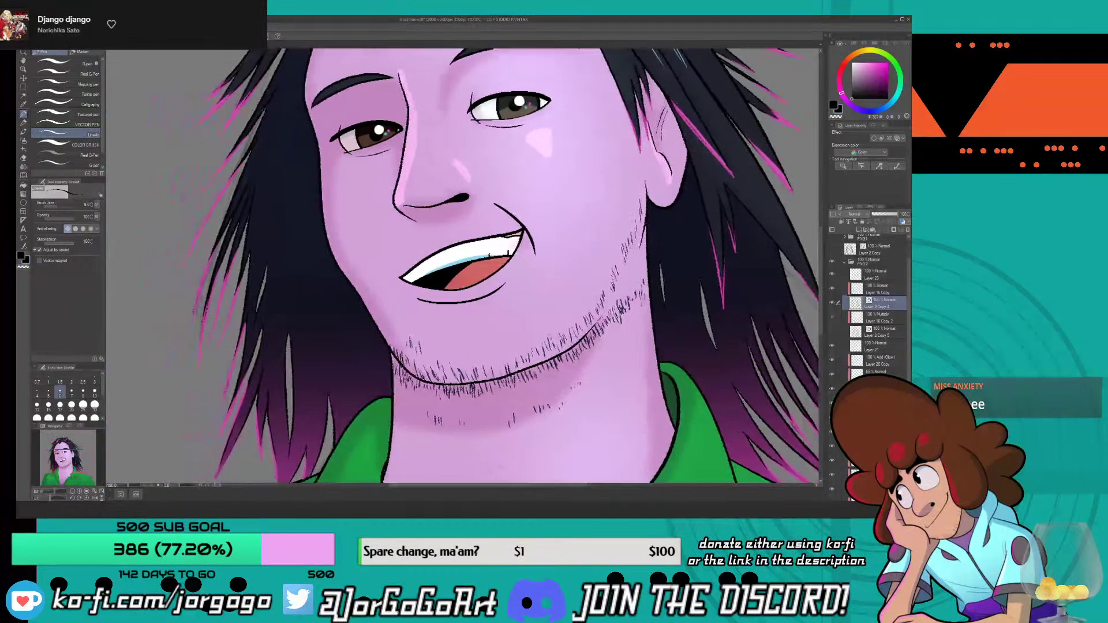
- Open the saved colour set and choose a dark drawing colour for the facial hair
{"action": "left_click", "coordinate": [25, 104]}
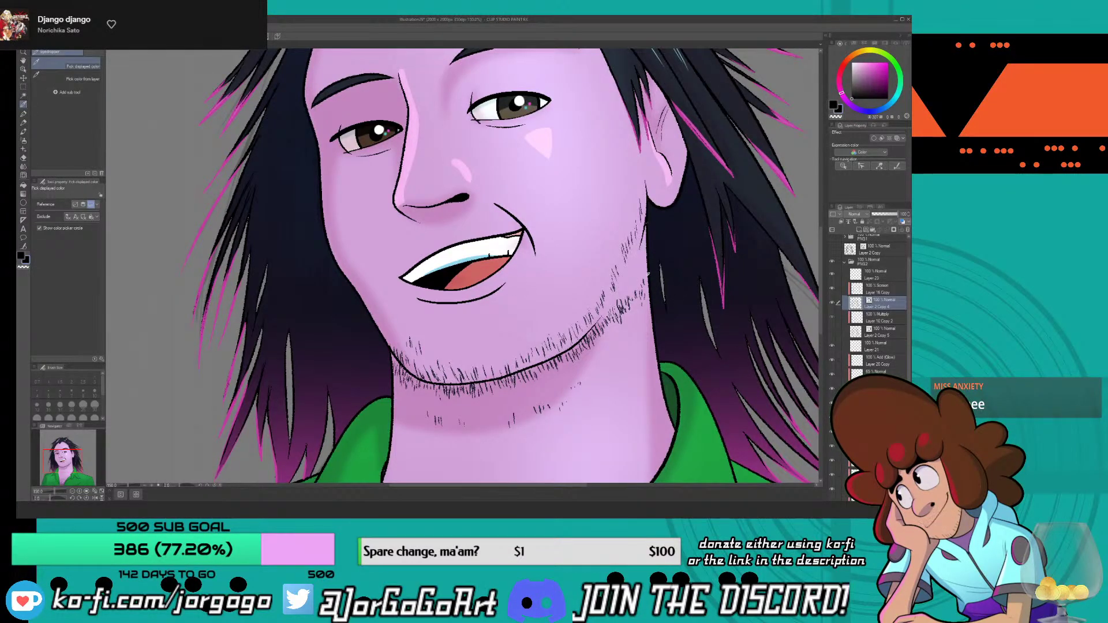
{"action": "scroll", "coordinate": [648, 274], "scroll_direction": "up", "scroll_amount": 8}
{"action": "scroll", "coordinate": [593, 356], "scroll_direction": "down", "scroll_amount": 3}
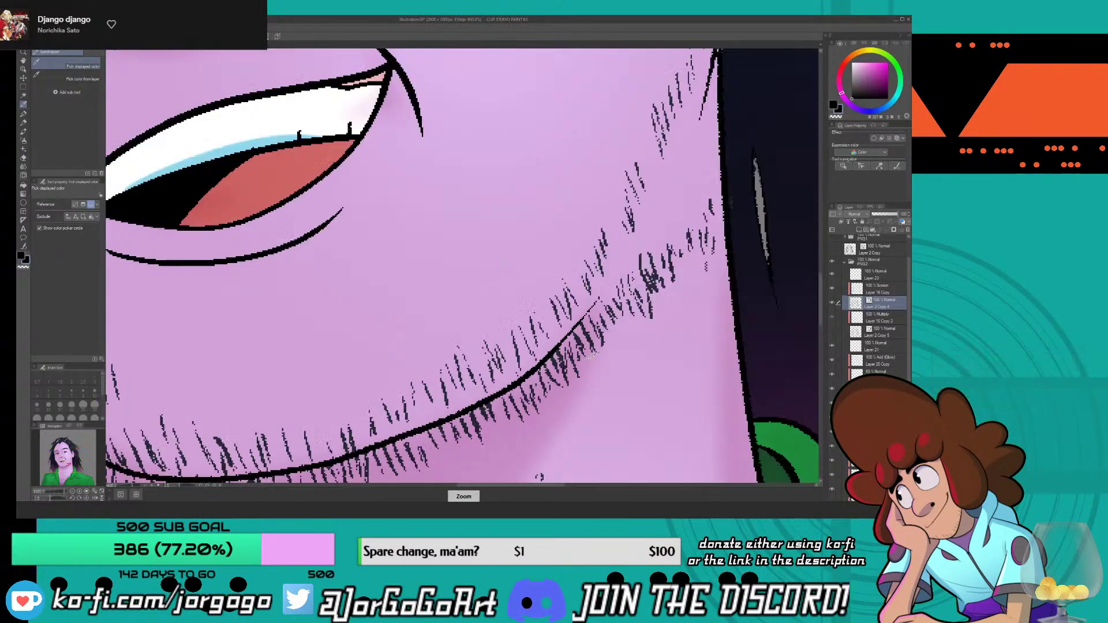
{"action": "scroll", "coordinate": [591, 356], "scroll_direction": "down", "scroll_amount": 3}
{"action": "left_click", "coordinate": [896, 44]}
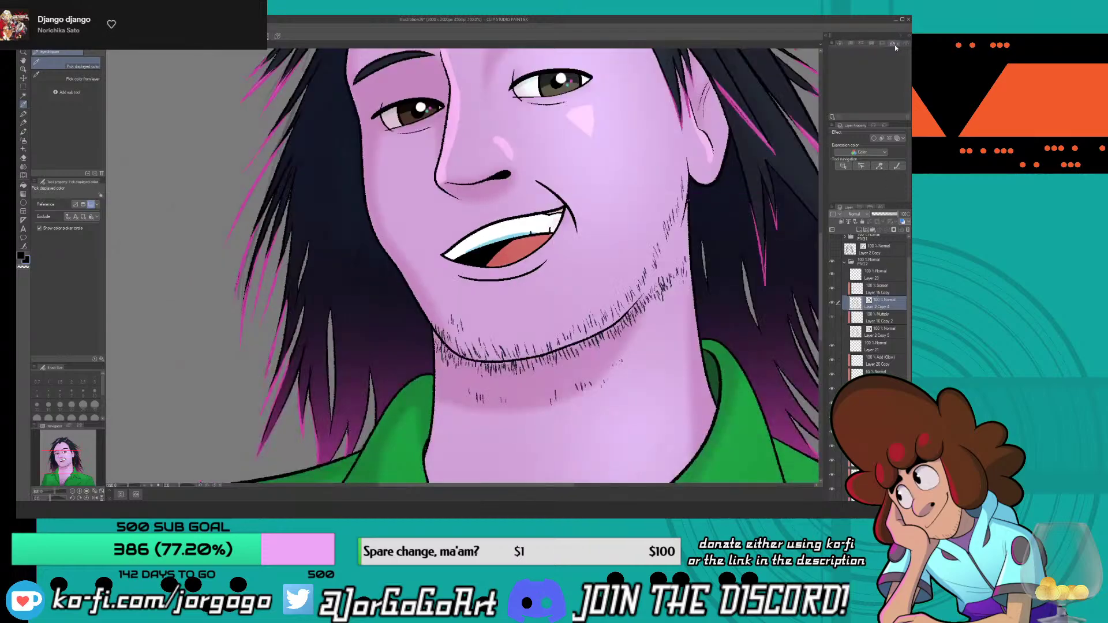
{"action": "left_click", "coordinate": [885, 45]}
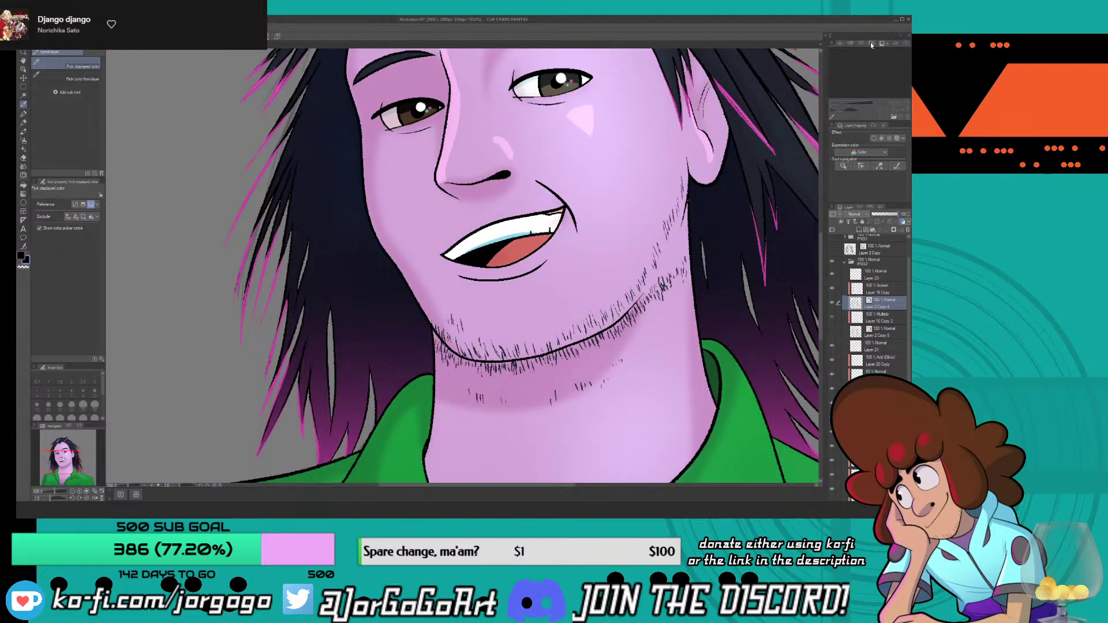
{"action": "left_click", "coordinate": [872, 44]}
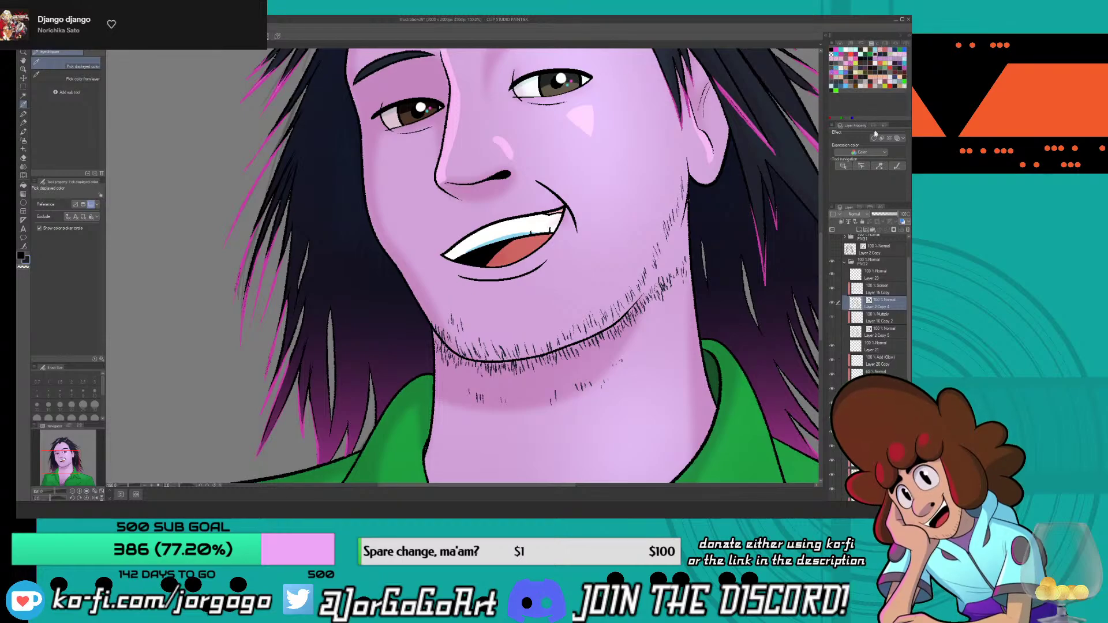
{"action": "left_click", "coordinate": [889, 54]}
- Select the stubble layer and pen, and ink short moustache hairs above the mouth corner farther from the visible ear
{"action": "key", "text": "ctrl+plus"}
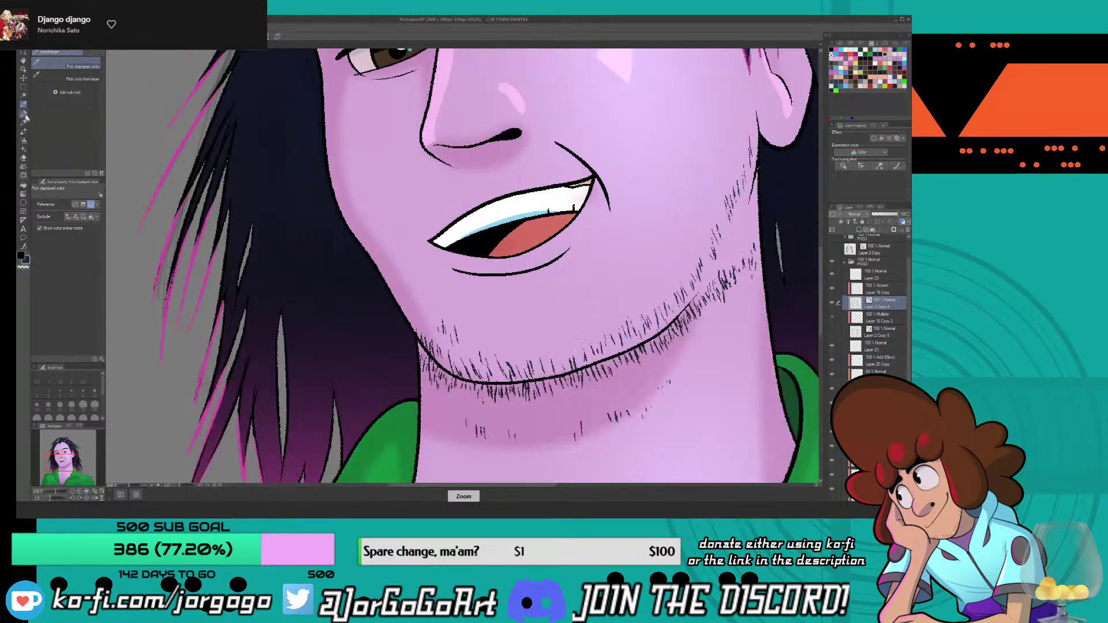
{"action": "key", "text": "p"}
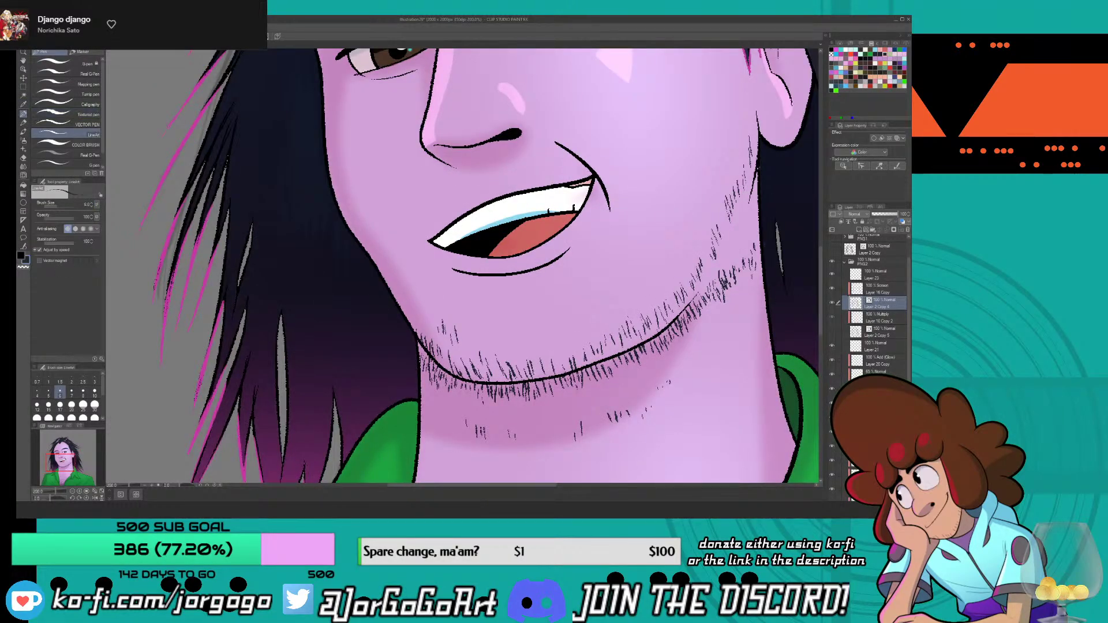
{"action": "left_click", "coordinate": [872, 446]}
{"action": "left_click", "coordinate": [832, 446]}
{"action": "left_click", "coordinate": [833, 447]}
{"action": "scroll", "coordinate": [676, 386], "scroll_direction": "up", "scroll_amount": 3}
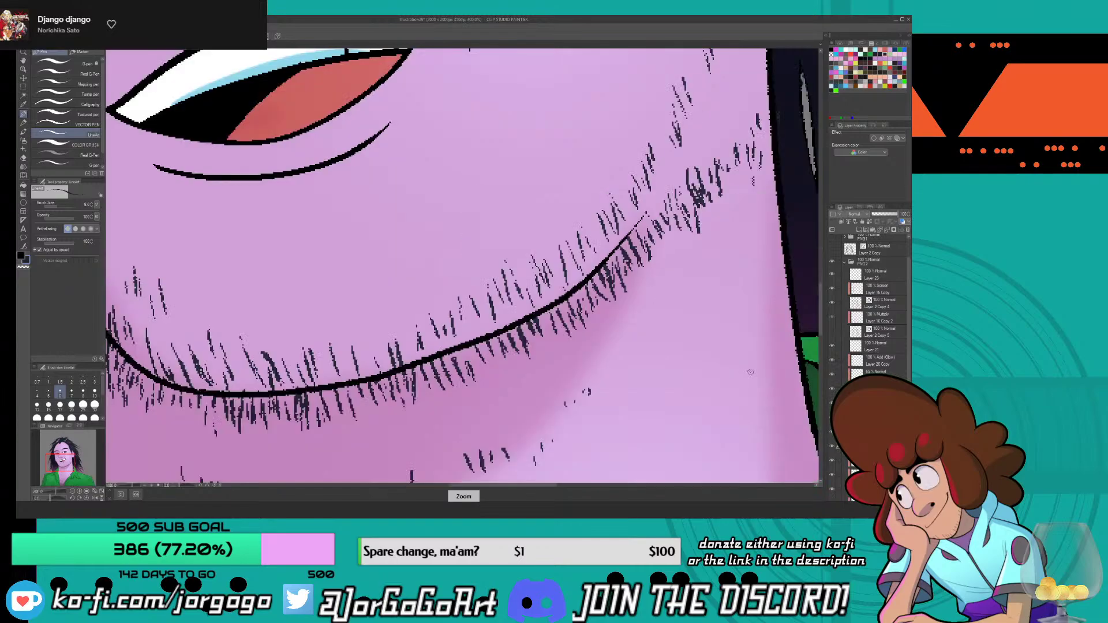
{"action": "scroll", "coordinate": [671, 190], "scroll_direction": "down", "scroll_amount": 3}
{"action": "scroll", "coordinate": [815, 281], "scroll_direction": "up", "scroll_amount": 3}
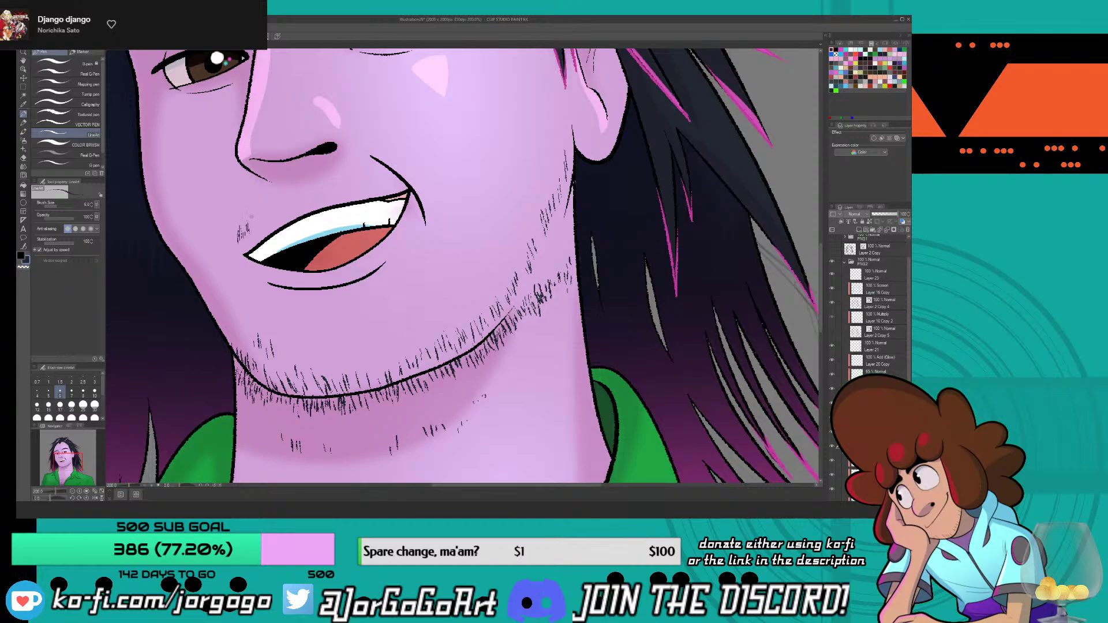
{"action": "left_click_drag", "start_coordinate": [249, 234], "coordinate": [260, 207]}
{"action": "left_click_drag", "start_coordinate": [267, 232], "coordinate": [257, 208]}
- Try inking dense moustache hairs from beside the smile crease along the upper lip to the first hairs
{"action": "mouse_move", "coordinate": [379, 145]}
{"action": "left_mouse_down"}
{"action": "mouse_move", "coordinate": [410, 164]}
{"action": "mouse_move", "coordinate": [396, 179]}
{"action": "mouse_move", "coordinate": [407, 163]}
{"action": "left_mouse_up"}
{"action": "mouse_move", "coordinate": [393, 148]}
{"action": "left_mouse_down"}
{"action": "mouse_move", "coordinate": [412, 159]}
{"action": "mouse_move", "coordinate": [378, 182]}
{"action": "left_mouse_up"}
{"action": "left_click_drag", "start_coordinate": [362, 173], "coordinate": [378, 189]}
{"action": "left_click_drag", "start_coordinate": [359, 176], "coordinate": [372, 193]}
{"action": "mouse_move", "coordinate": [361, 183]}
{"action": "left_mouse_down"}
{"action": "mouse_move", "coordinate": [370, 193]}
{"action": "mouse_move", "coordinate": [350, 196]}
{"action": "left_mouse_up"}
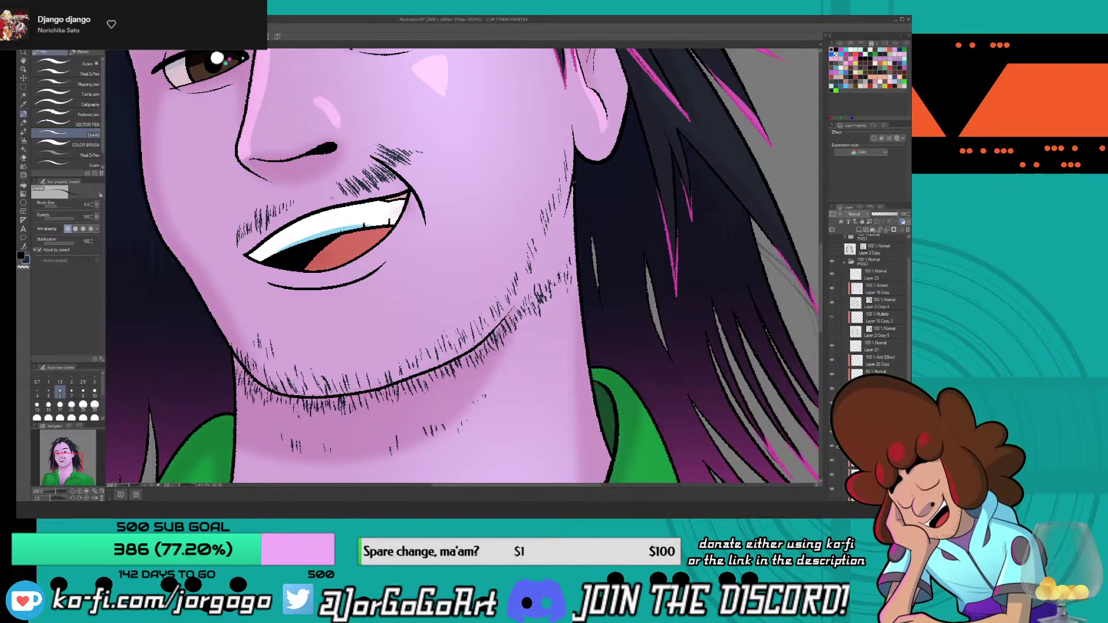
{"action": "mouse_move", "coordinate": [339, 191]}
{"action": "left_mouse_down"}
{"action": "mouse_move", "coordinate": [346, 178]}
{"action": "mouse_move", "coordinate": [310, 194]}
{"action": "left_mouse_up"}
{"action": "mouse_move", "coordinate": [300, 206]}
{"action": "left_mouse_down"}
{"action": "mouse_move", "coordinate": [305, 193]}
{"action": "mouse_move", "coordinate": [278, 205]}
{"action": "left_mouse_up"}
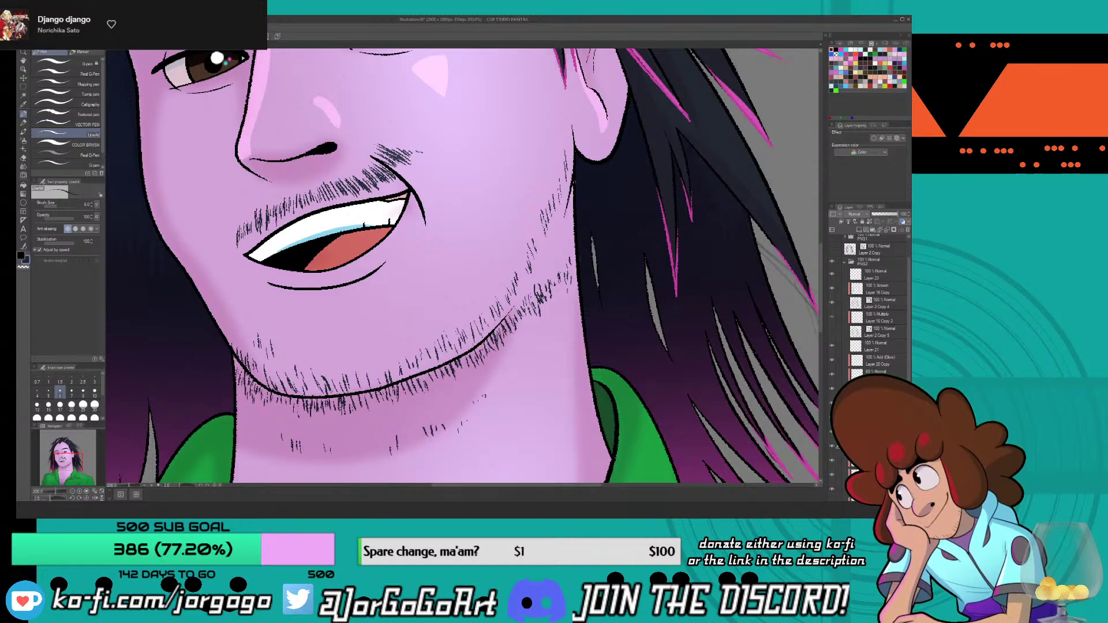
{"action": "left_click_drag", "start_coordinate": [367, 170], "coordinate": [421, 150]}
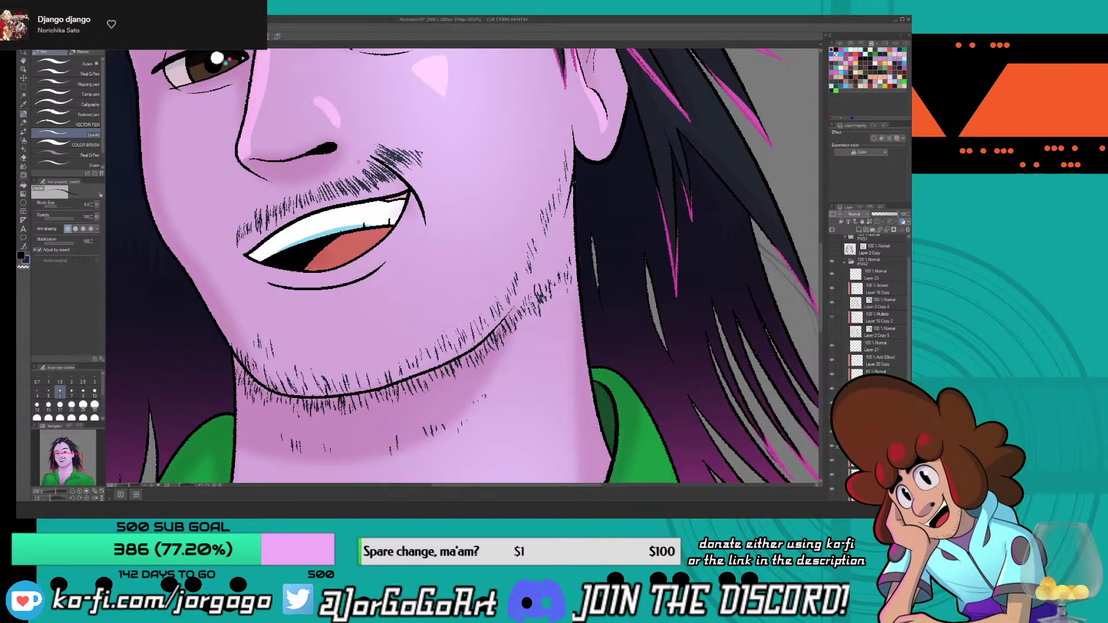
- Thicken the moustache end past the smile crease, check it on the whole face, and undo the dense hairs
{"action": "scroll", "coordinate": [461, 265], "scroll_direction": "down", "scroll_amount": 1}
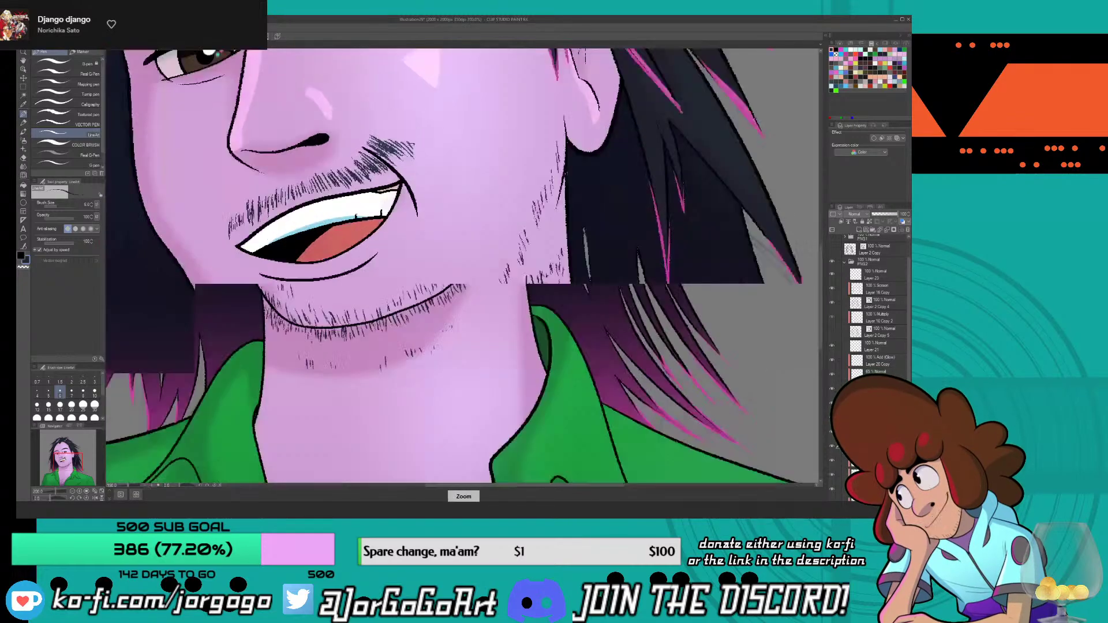
{"action": "scroll", "coordinate": [462, 265], "scroll_direction": "down", "scroll_amount": 5}
{"action": "scroll", "coordinate": [462, 265], "scroll_direction": "up", "scroll_amount": 4}
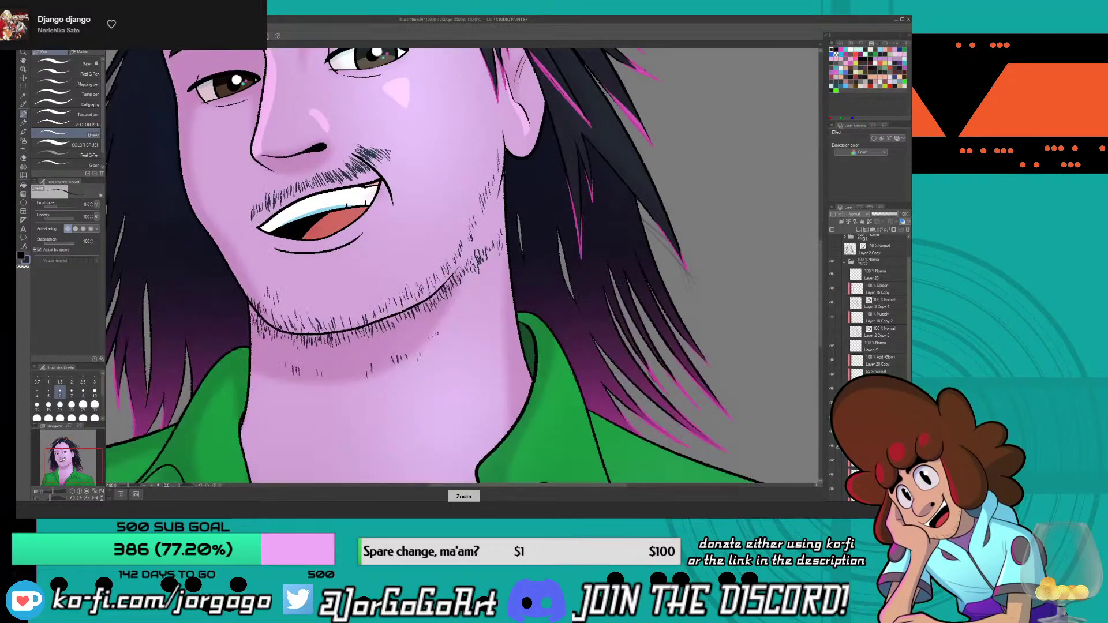
{"action": "scroll", "coordinate": [462, 266], "scroll_direction": "up", "scroll_amount": 1}
{"action": "left_click_drag", "start_coordinate": [375, 168], "coordinate": [404, 153]}
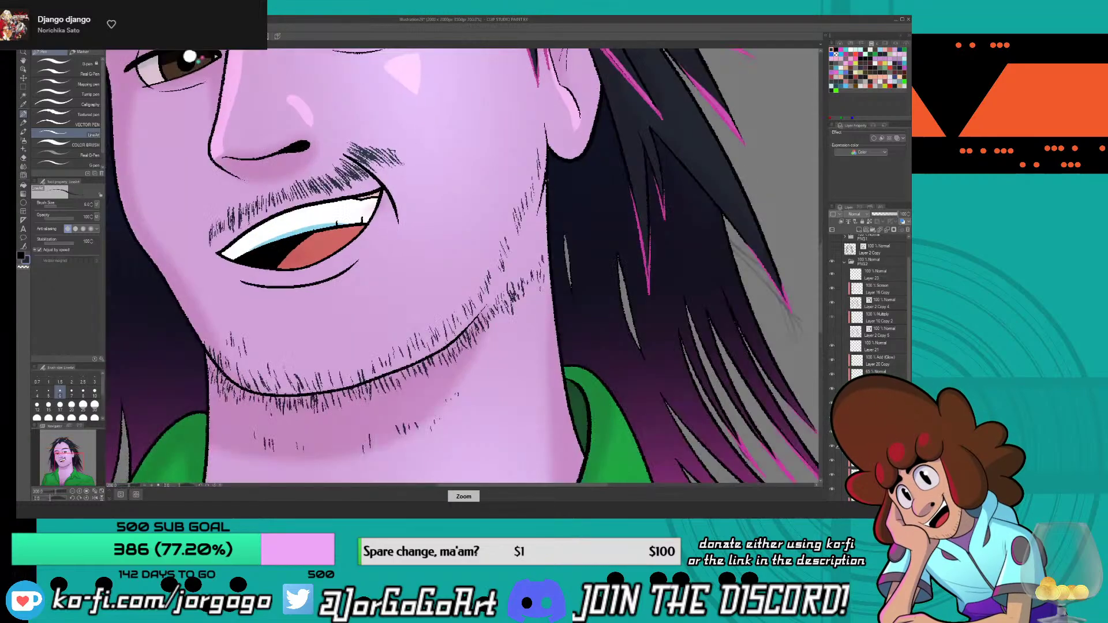
{"action": "scroll", "coordinate": [462, 266], "scroll_direction": "down", "scroll_amount": 4}
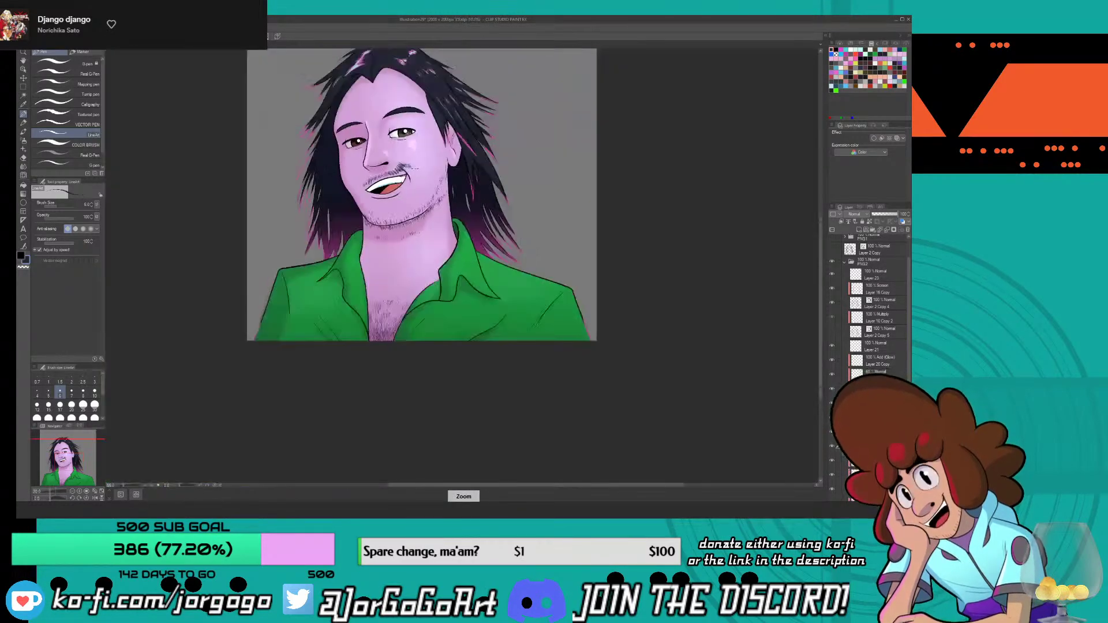
{"action": "key", "text": "ctrl+z"}
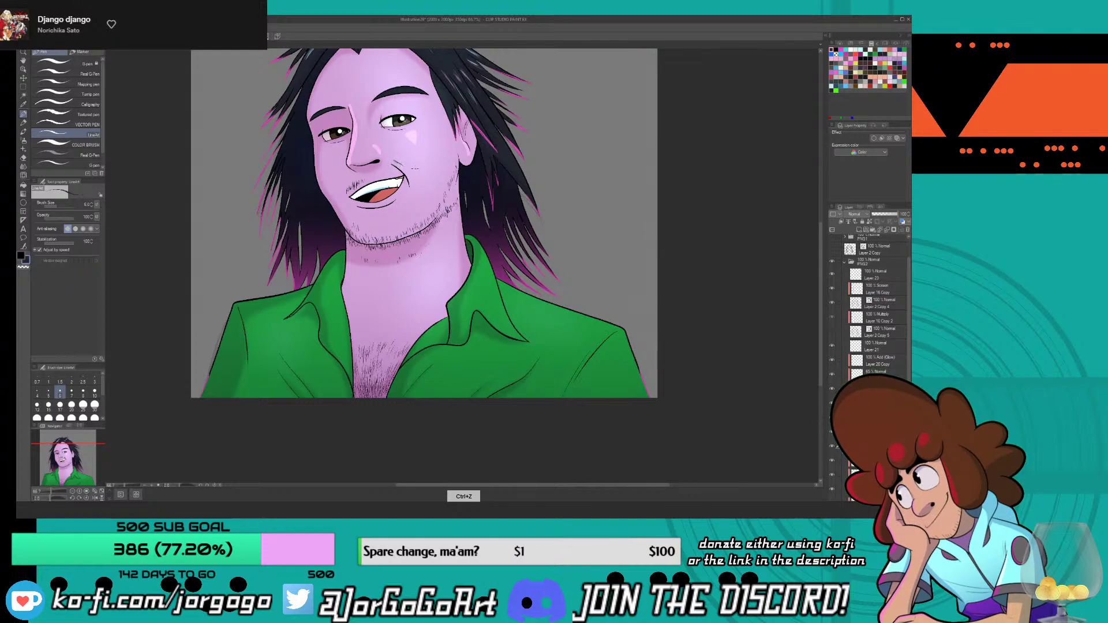
- Ink finer moustache hairs rising from below the nostril to the upper end of the smile crease
{"action": "scroll", "coordinate": [414, 169], "scroll_direction": "up", "scroll_amount": 2}
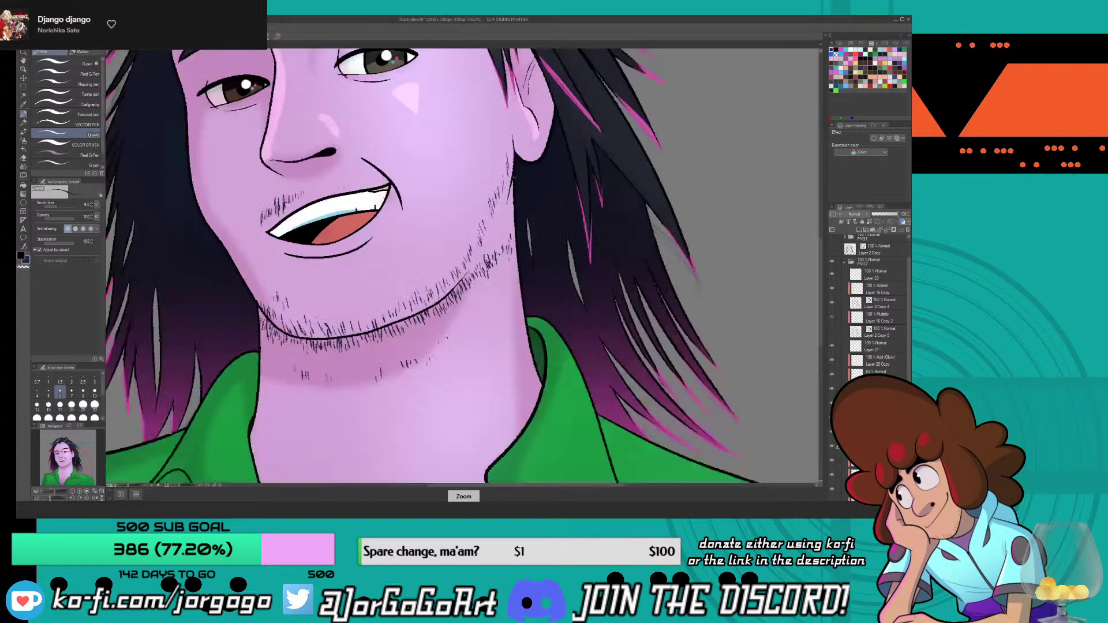
{"action": "scroll", "coordinate": [309, 163], "scroll_direction": "up", "scroll_amount": 1}
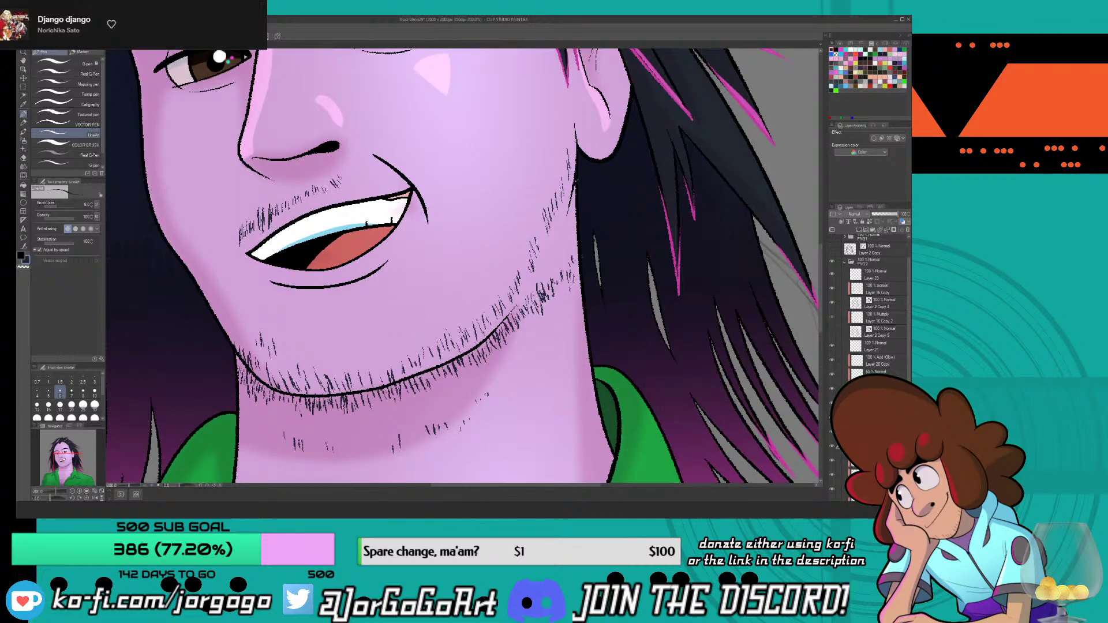
{"action": "left_click_drag", "start_coordinate": [341, 184], "coordinate": [362, 162]}
{"action": "left_click_drag", "start_coordinate": [362, 169], "coordinate": [366, 146]}
{"action": "left_click_drag", "start_coordinate": [370, 151], "coordinate": [382, 141]}
{"action": "mouse_move", "coordinate": [388, 153]}
{"action": "left_mouse_down"}
{"action": "mouse_move", "coordinate": [404, 141]}
{"action": "mouse_move", "coordinate": [386, 149]}
{"action": "left_mouse_up"}
{"action": "left_click_drag", "start_coordinate": [390, 160], "coordinate": [404, 143]}
{"action": "mouse_move", "coordinate": [378, 150]}
{"action": "left_mouse_down"}
{"action": "mouse_move", "coordinate": [388, 140]}
{"action": "mouse_move", "coordinate": [378, 144]}
{"action": "left_mouse_up"}
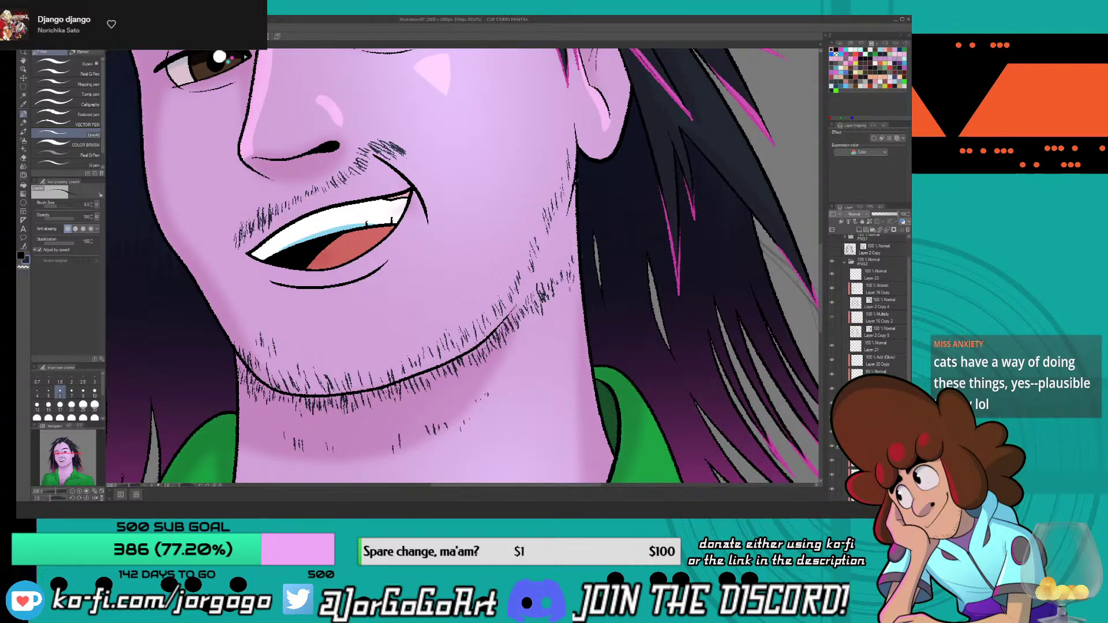
- Fill in the moustache along the upper lip and extend its hairs past the smile crease onto the cheek
{"action": "left_click_drag", "start_coordinate": [309, 199], "coordinate": [315, 188]}
{"action": "mouse_move", "coordinate": [317, 199]}
{"action": "left_mouse_down"}
{"action": "mouse_move", "coordinate": [321, 184]}
{"action": "mouse_move", "coordinate": [405, 141]}
{"action": "left_mouse_up"}
{"action": "left_click_drag", "start_coordinate": [398, 154], "coordinate": [416, 140]}
{"action": "left_click_drag", "start_coordinate": [411, 148], "coordinate": [412, 139]}
{"action": "left_click_drag", "start_coordinate": [393, 146], "coordinate": [423, 133]}
{"action": "scroll", "coordinate": [404, 230], "scroll_direction": "down", "scroll_amount": 5}
{"action": "scroll", "coordinate": [404, 230], "scroll_direction": "up", "scroll_amount": 5}
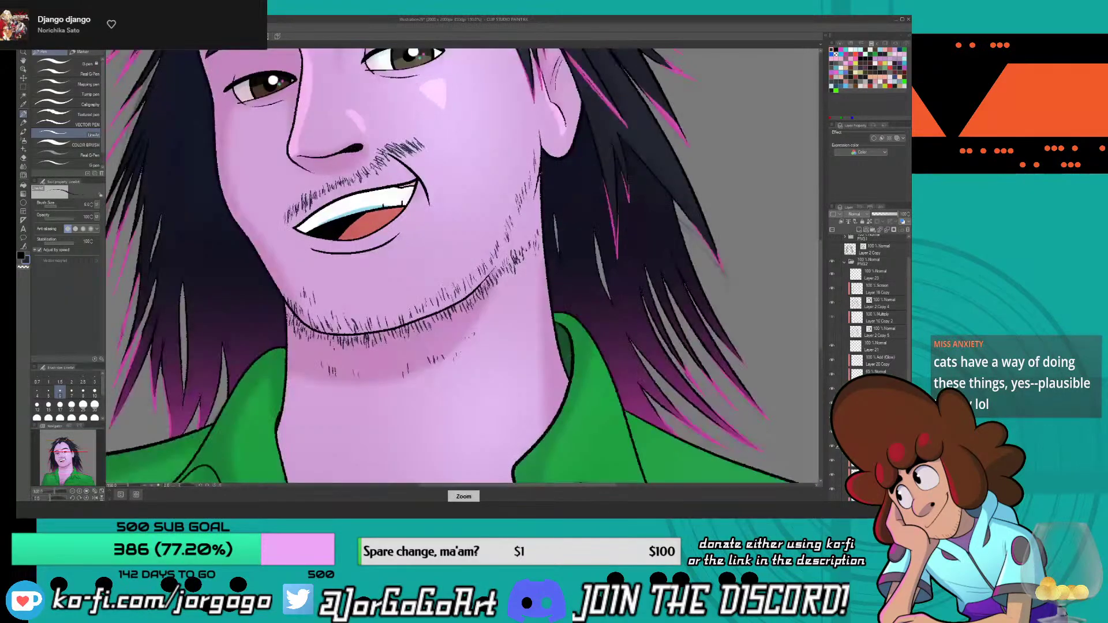
- Ink a small soul patch of short vertical hairs between the lower lip line and the chin
{"action": "left_click_drag", "start_coordinate": [349, 288], "coordinate": [350, 268]}
{"action": "left_click_drag", "start_coordinate": [353, 285], "coordinate": [364, 264]}
{"action": "left_click_drag", "start_coordinate": [369, 282], "coordinate": [379, 267]}
{"action": "left_click_drag", "start_coordinate": [385, 288], "coordinate": [375, 261]}
{"action": "left_click_drag", "start_coordinate": [385, 281], "coordinate": [386, 259]}
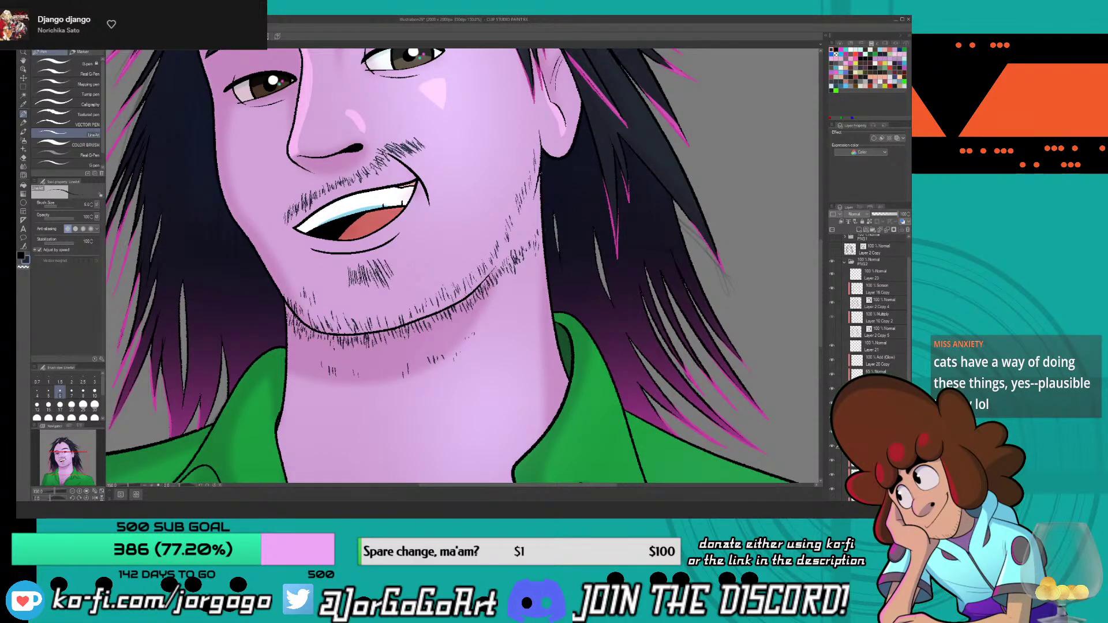
{"action": "scroll", "coordinate": [463, 265], "scroll_direction": "down", "scroll_amount": 5}
{"action": "scroll", "coordinate": [463, 265], "scroll_direction": "up", "scroll_amount": 5}
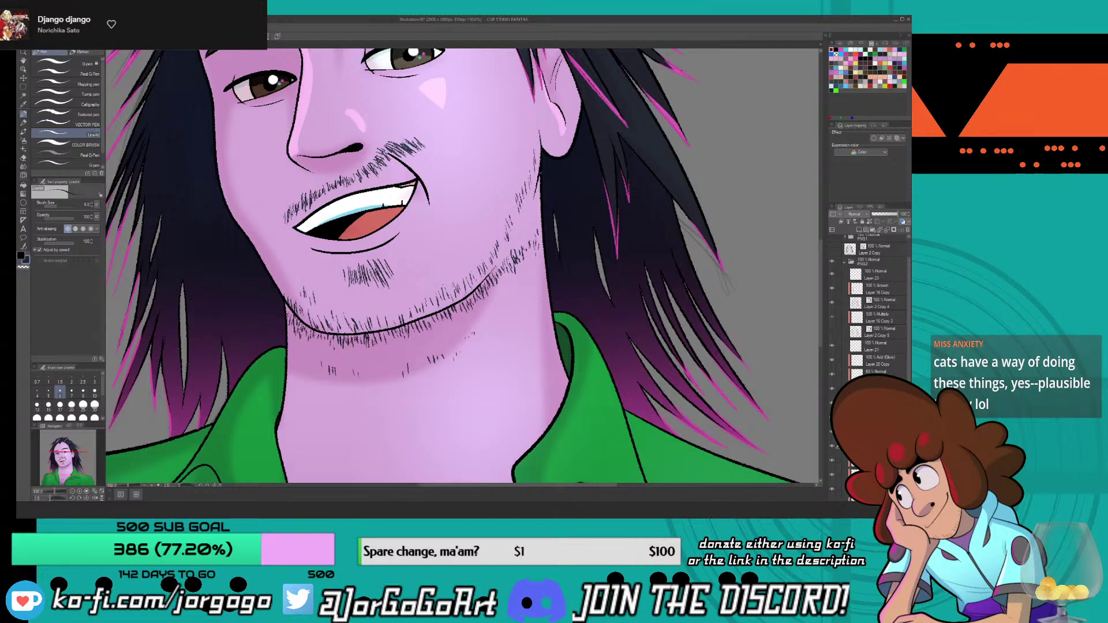
- Add more hairs to the moustache end around the smile crease near the visible ear's side
{"action": "mouse_move", "coordinate": [424, 148]}
{"action": "left_mouse_down"}
{"action": "mouse_move", "coordinate": [416, 134]}
{"action": "mouse_move", "coordinate": [406, 143]}
{"action": "left_mouse_up"}
{"action": "mouse_move", "coordinate": [430, 156]}
{"action": "left_mouse_down"}
{"action": "mouse_move", "coordinate": [417, 145]}
{"action": "mouse_move", "coordinate": [372, 162]}
{"action": "left_mouse_up"}
{"action": "key", "text": "ctrl+minus"}
{"action": "key", "text": "ctrl+minus"}
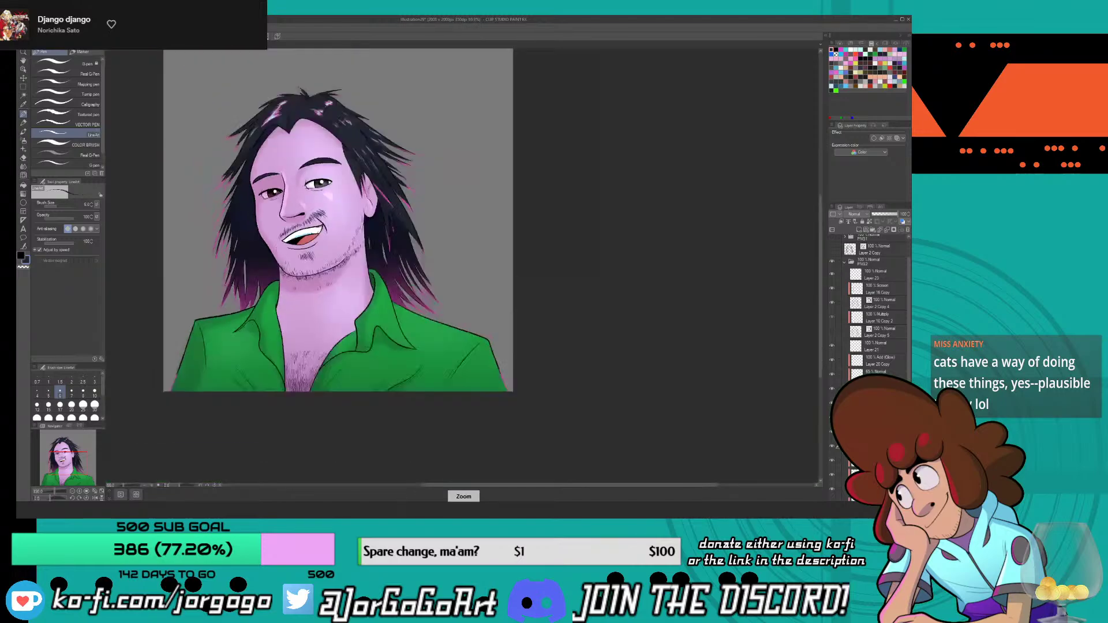
- Review the moustache and soul patch within the whole portrait and save the file
{"action": "key", "text": "ctrl+plus"}
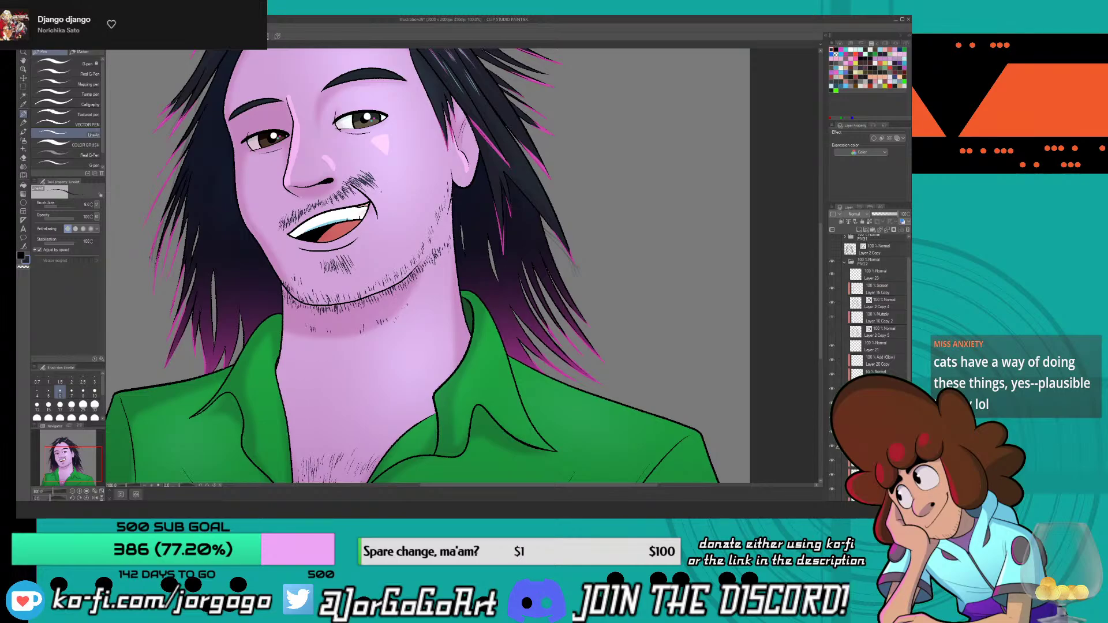
{"action": "key", "text": "ctrl+minus"}
{"action": "key", "text": "ctrl+minus"}
{"action": "key", "text": "ctrl+plus"}
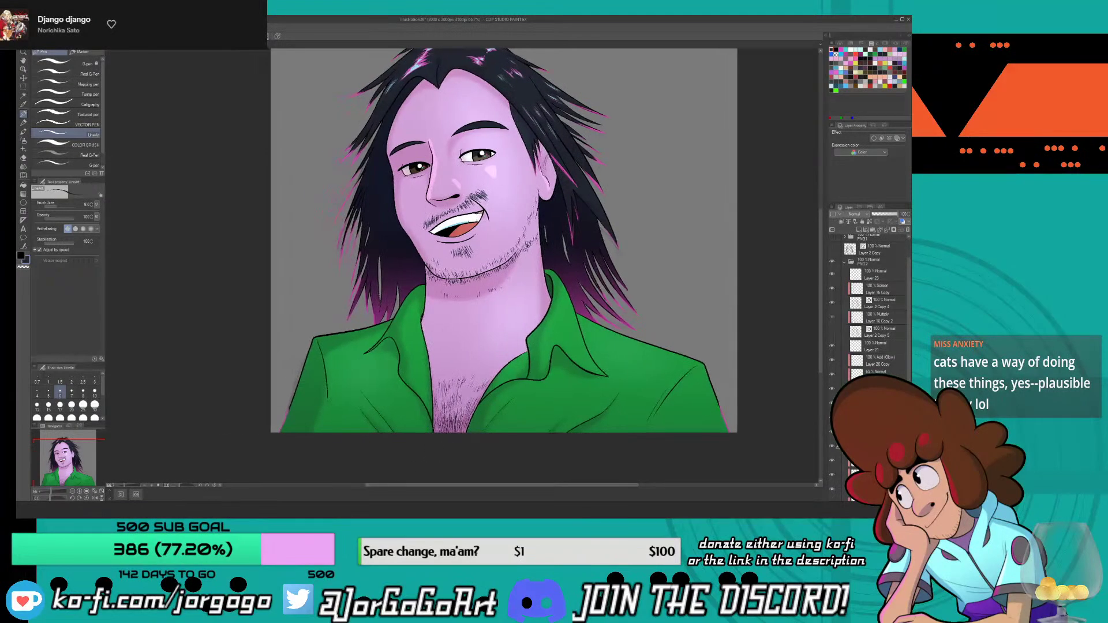
{"action": "key", "text": "ctrl+plus"}
{"action": "key", "text": "ctrl+minus"}
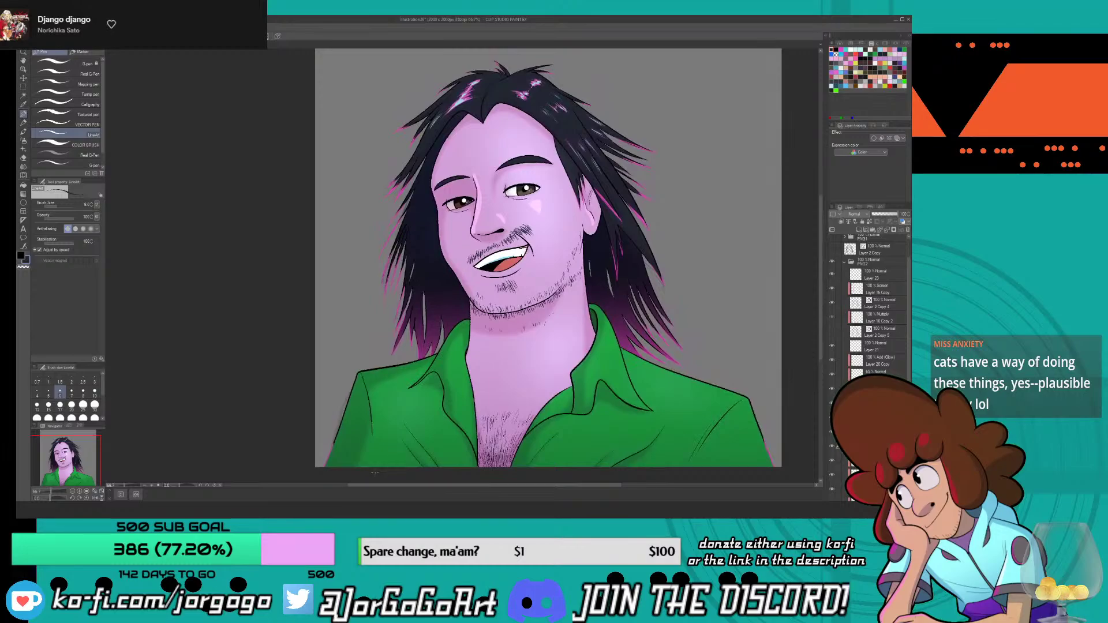
{"action": "key", "text": "ctrl+minus"}
{"action": "key", "text": "ctrl+plus"}
{"action": "key", "text": "ctrl+plus"}
{"action": "key", "text": "ctrl+minus"}
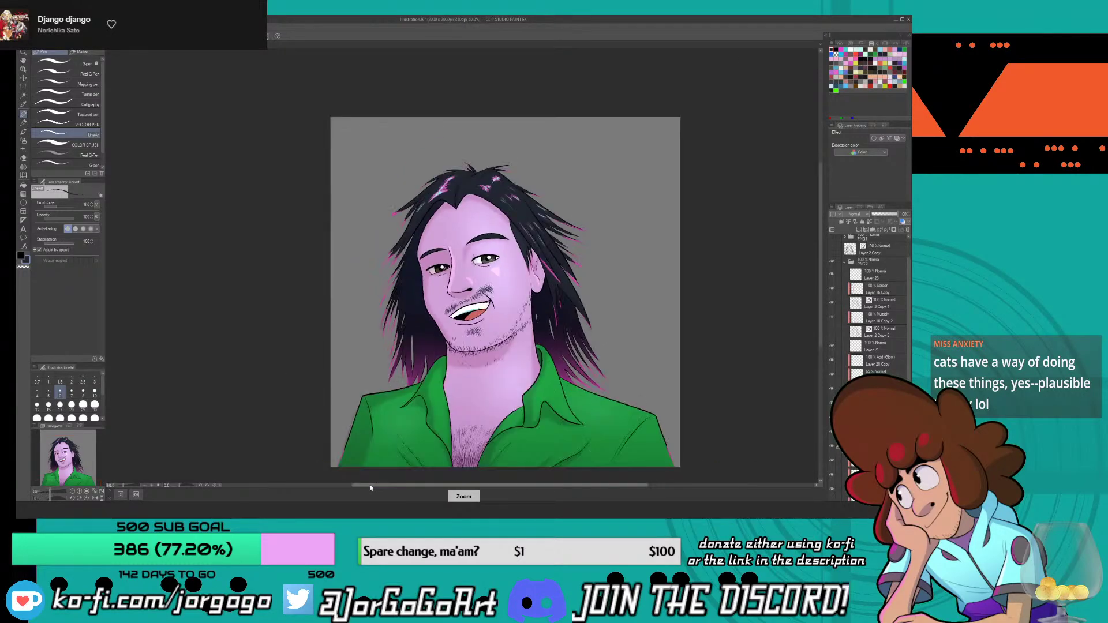
{"action": "key", "text": "ctrl+plus"}
{"action": "key", "text": "ctrl+plus"}
{"action": "key", "text": "ctrl+minus"}
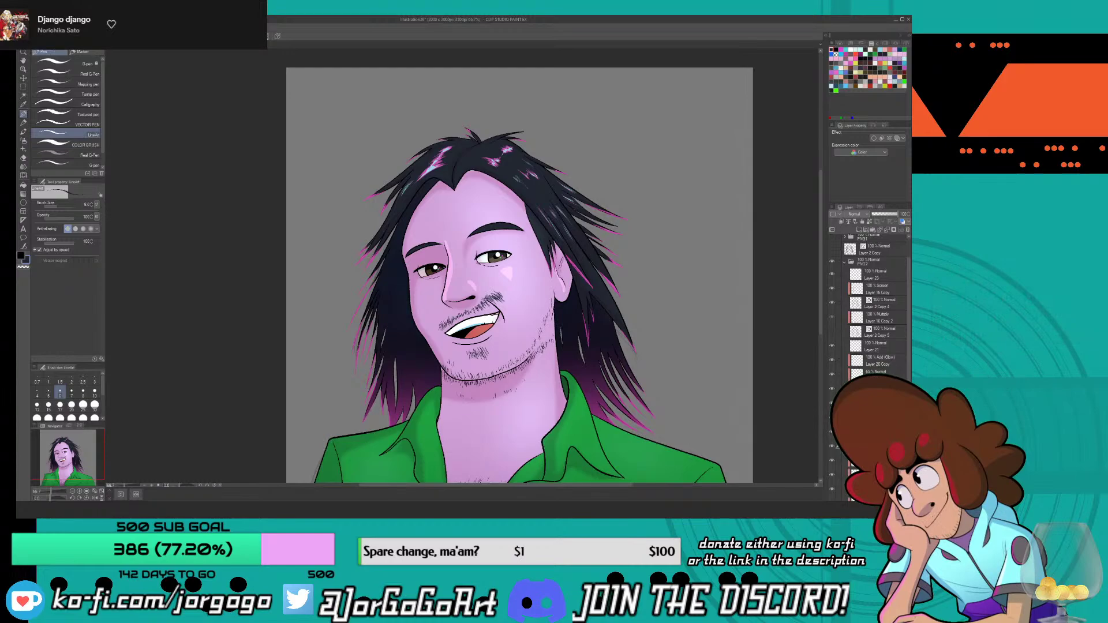
{"action": "key", "text": "ctrl+s"}
{"action": "scroll", "coordinate": [250, 227], "scroll_direction": "down", "scroll_amount": 1}
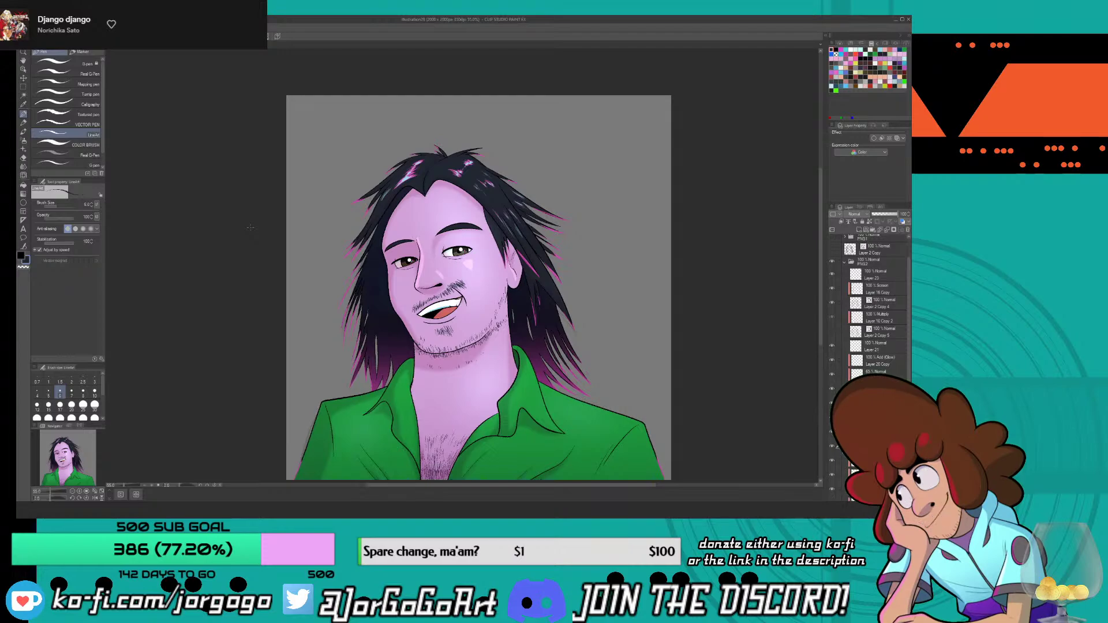
- Select the vector line along the upper teeth's lower edge with the Object tool and stretch it slightly toward the farther mouth corner
{"action": "left_click", "coordinate": [23, 69]}
{"action": "left_click", "coordinate": [443, 310]}
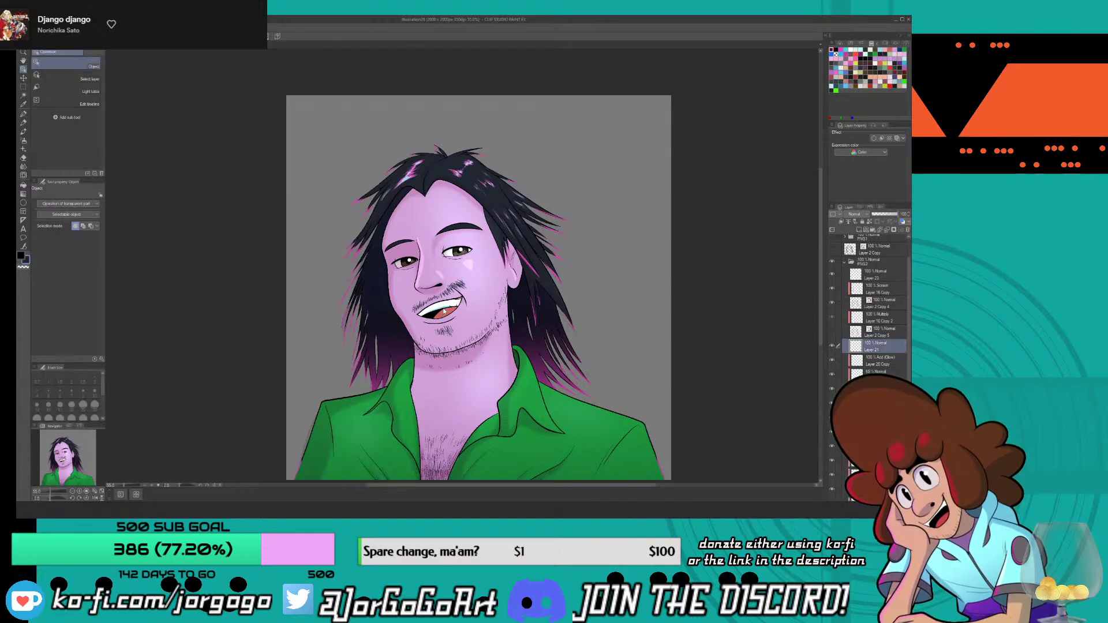
{"action": "left_click", "coordinate": [444, 310]}
{"action": "scroll", "coordinate": [789, 206], "scroll_direction": "down", "scroll_amount": 2}
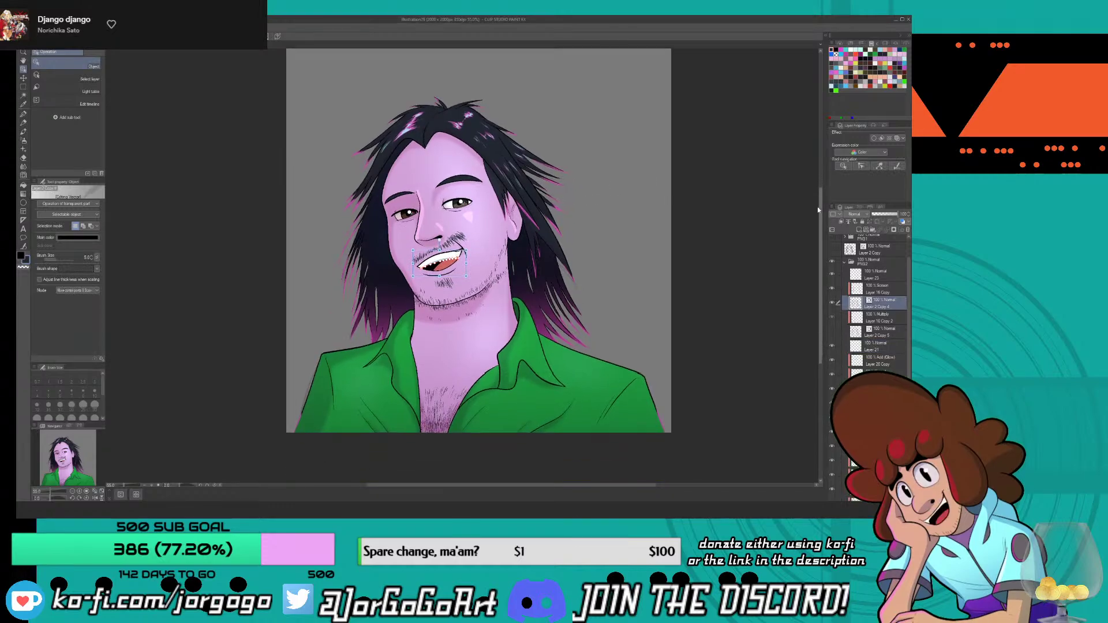
{"action": "scroll", "coordinate": [415, 271], "scroll_direction": "up", "scroll_amount": 5}
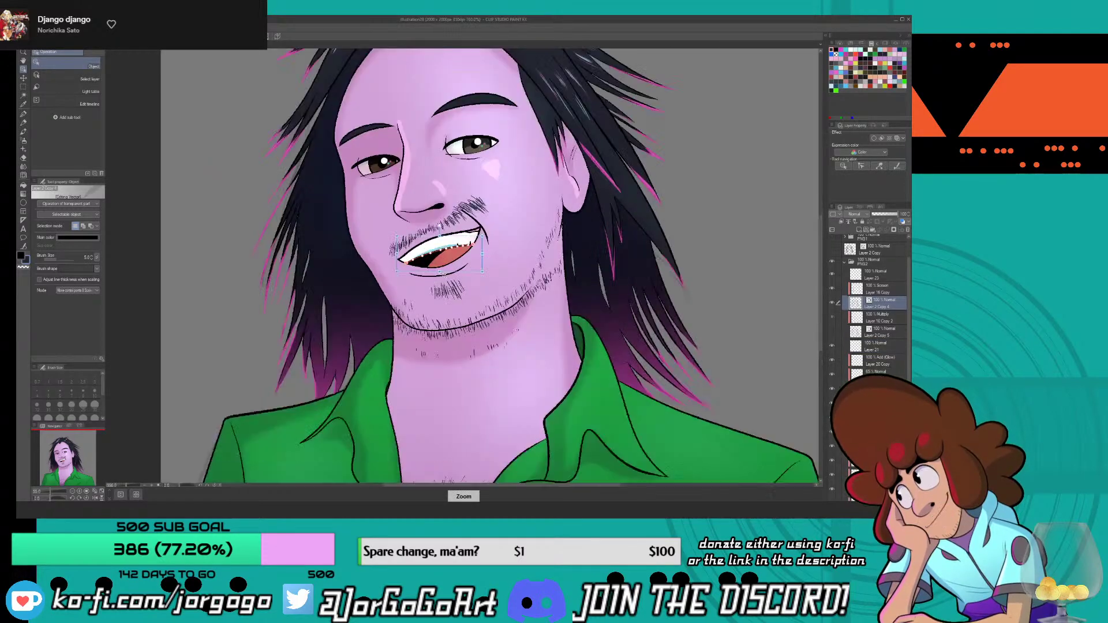
{"action": "left_click_drag", "start_coordinate": [479, 255], "coordinate": [518, 214]}
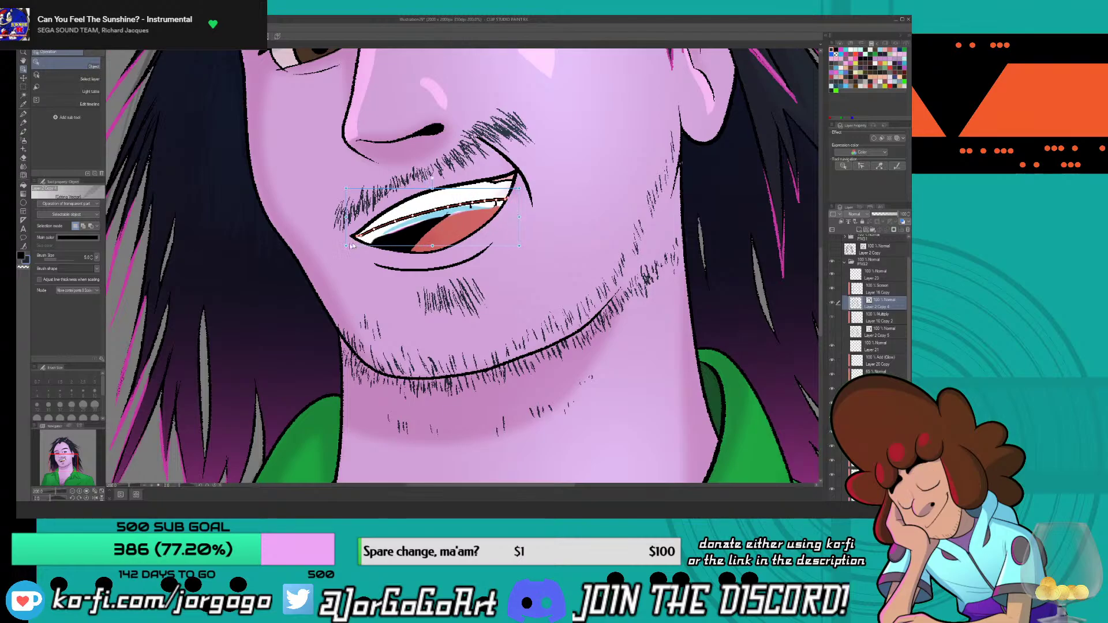
{"action": "left_click_drag", "start_coordinate": [346, 245], "coordinate": [343, 245]}
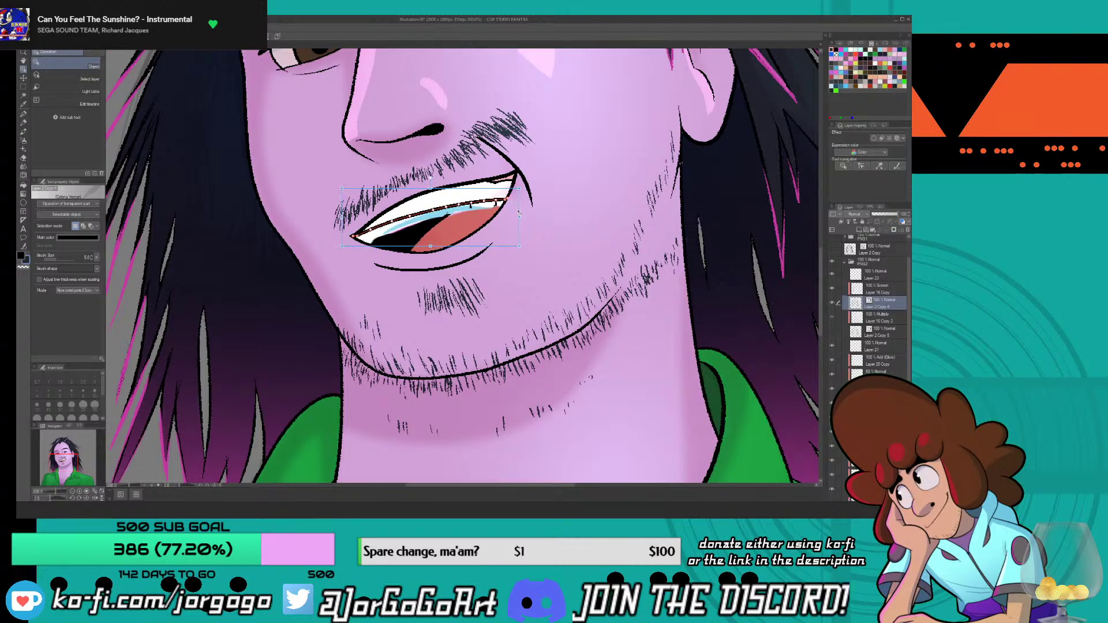
- Adjust the upper teeth's lower edge line to meet the far mouth corner, and erase the short tooth marks below it
{"action": "left_click_drag", "start_coordinate": [520, 207], "coordinate": [522, 204]}
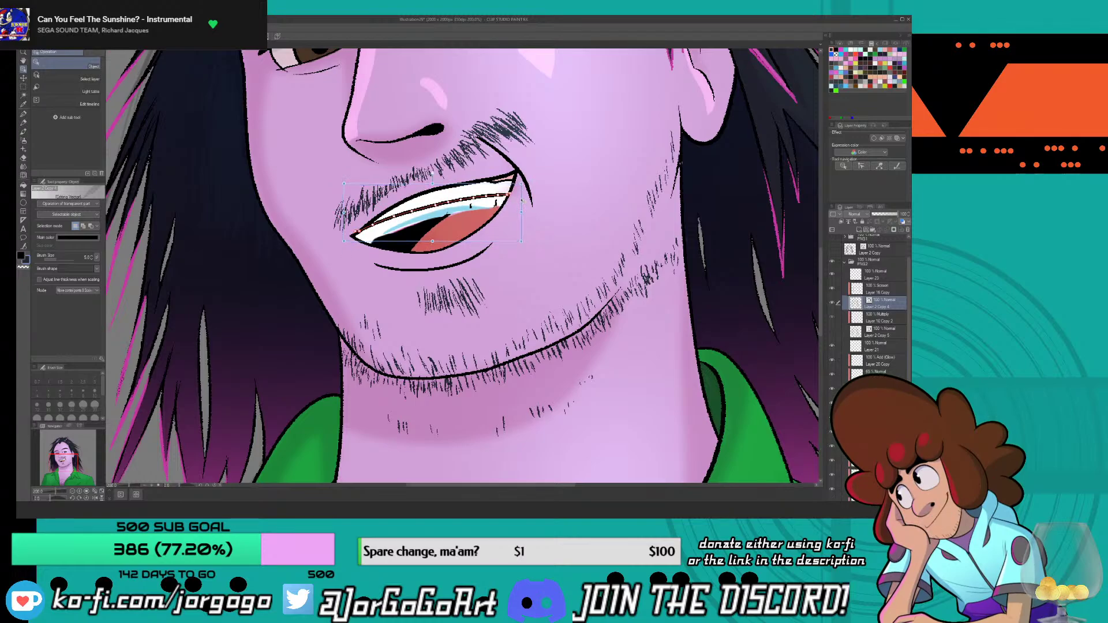
{"action": "left_click_drag", "start_coordinate": [521, 241], "coordinate": [526, 236]}
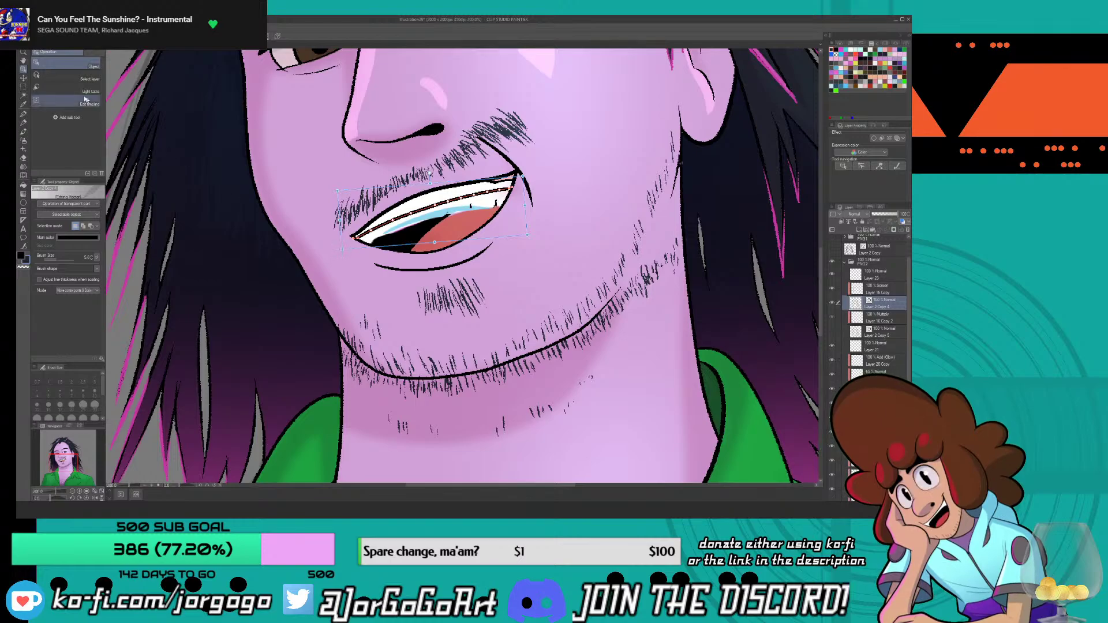
{"action": "left_click", "coordinate": [24, 105]}
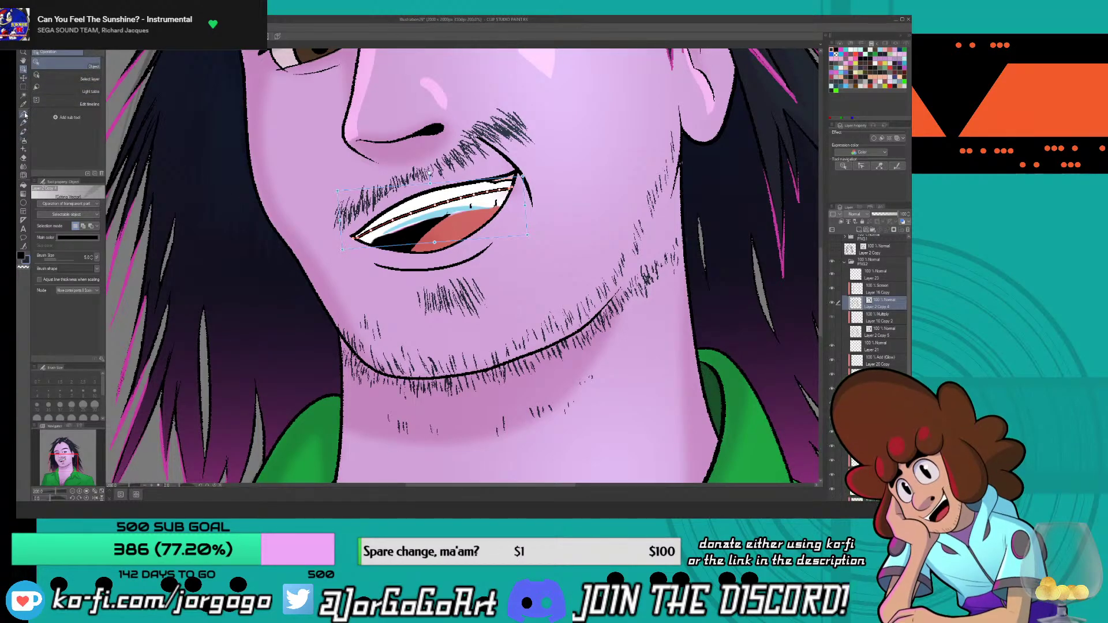
{"action": "scroll", "coordinate": [462, 209], "scroll_direction": "up", "scroll_amount": 2}
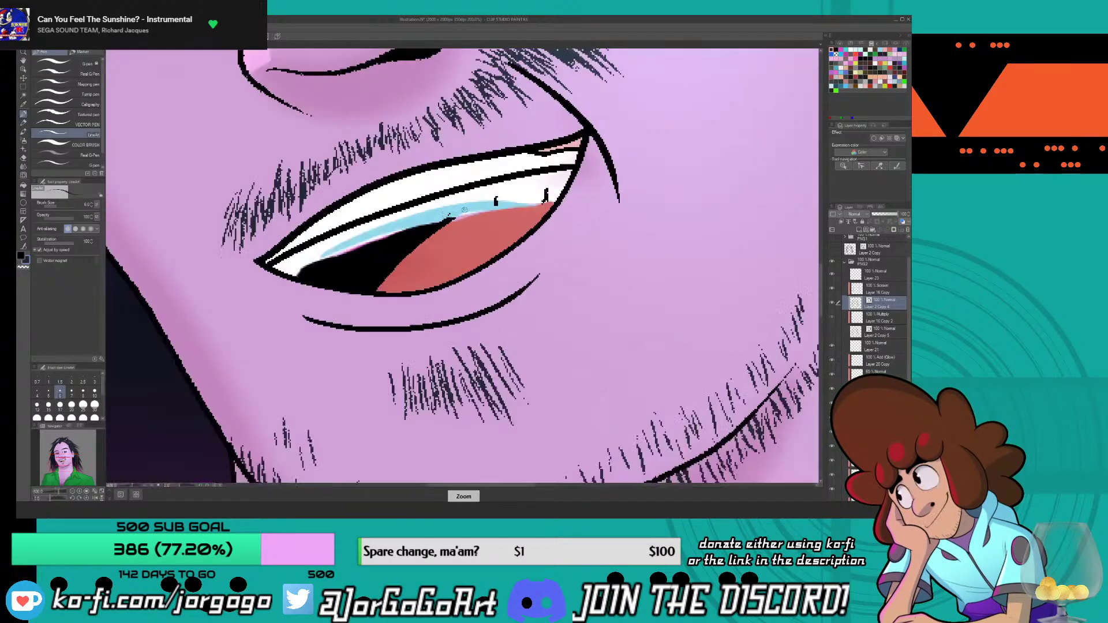
{"action": "key", "text": "e"}
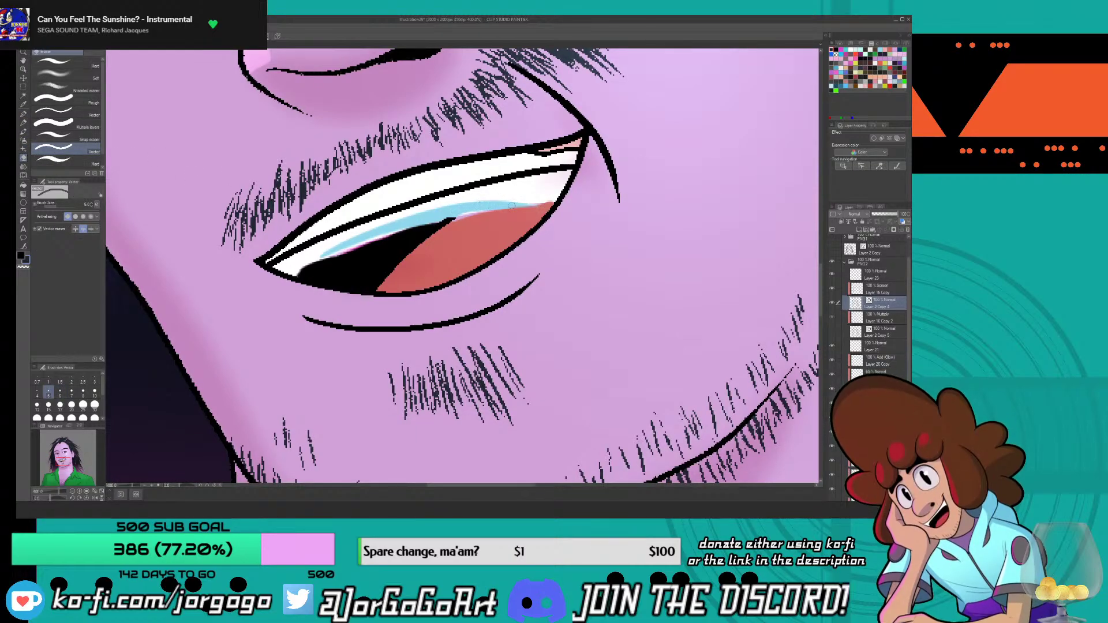
{"action": "key", "text": "p"}
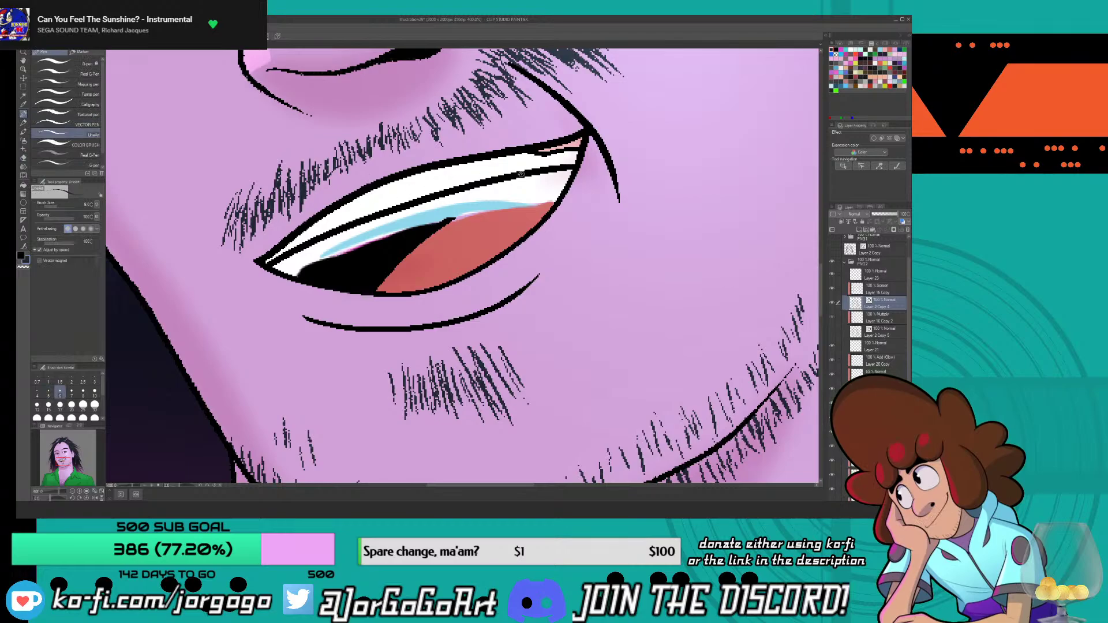
{"action": "mouse_move", "coordinate": [520, 175]}
{"action": "left_mouse_down"}
{"action": "mouse_move", "coordinate": [477, 198]}
{"action": "mouse_move", "coordinate": [403, 275]}
{"action": "left_mouse_up"}
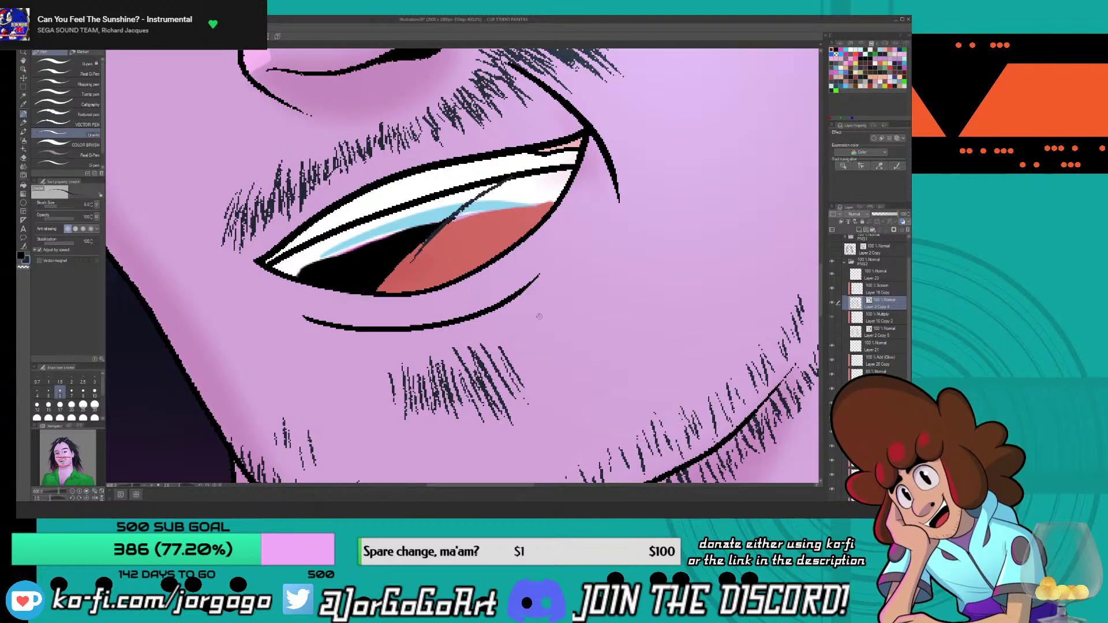
{"action": "key", "text": "ctrl+z"}
{"action": "left_click", "coordinate": [836, 49]}
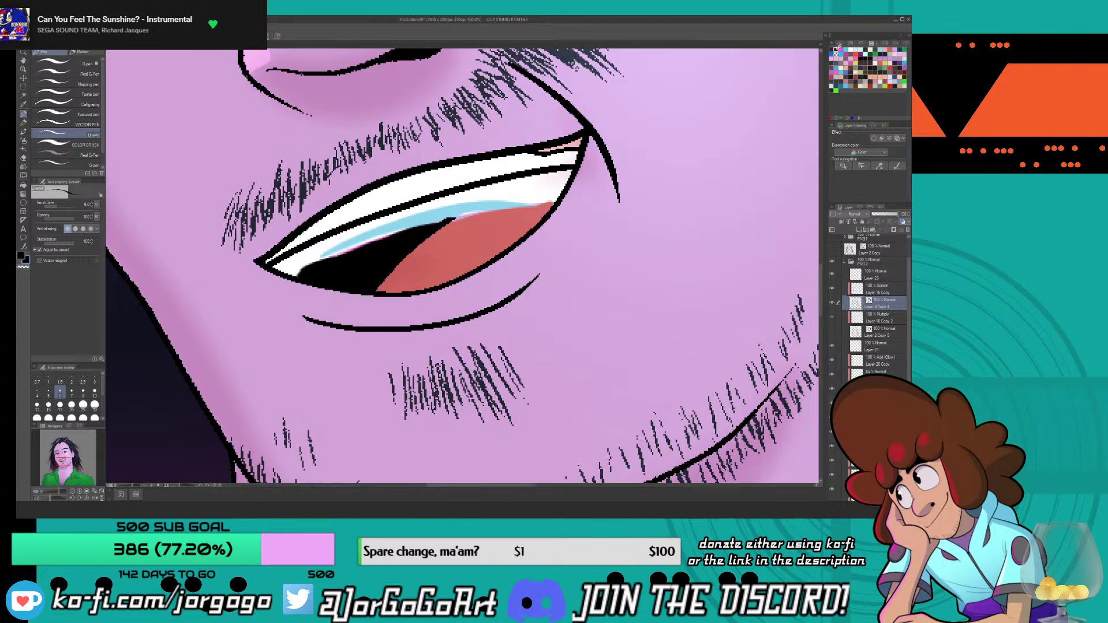
{"action": "left_click_drag", "start_coordinate": [500, 182], "coordinate": [399, 271]}
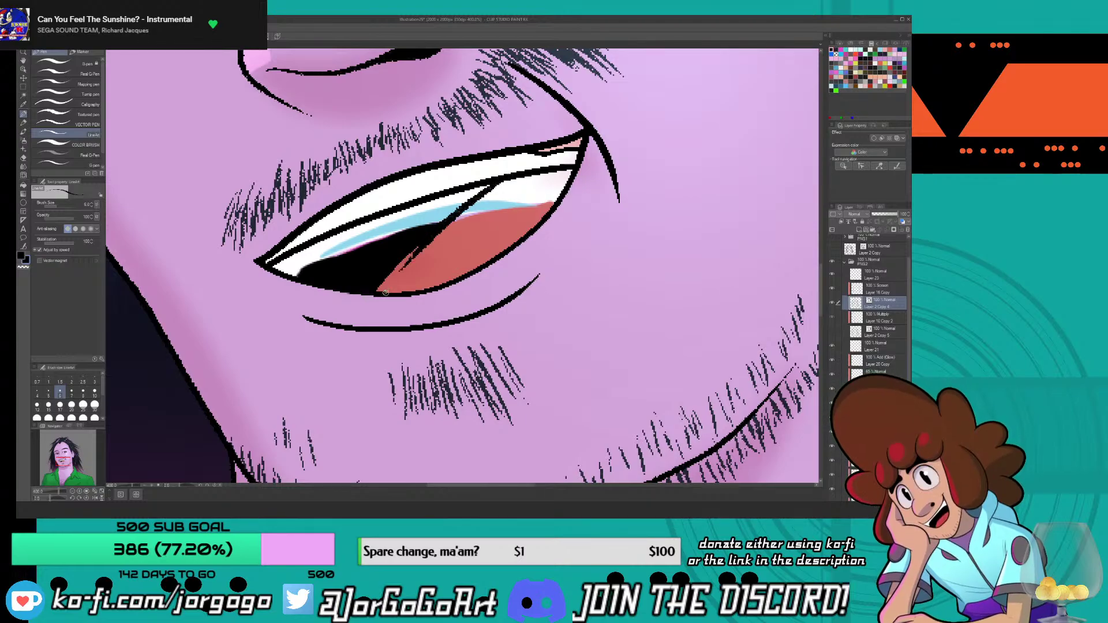
{"action": "key", "text": "ctrl+z"}
{"action": "left_click", "coordinate": [832, 302]}
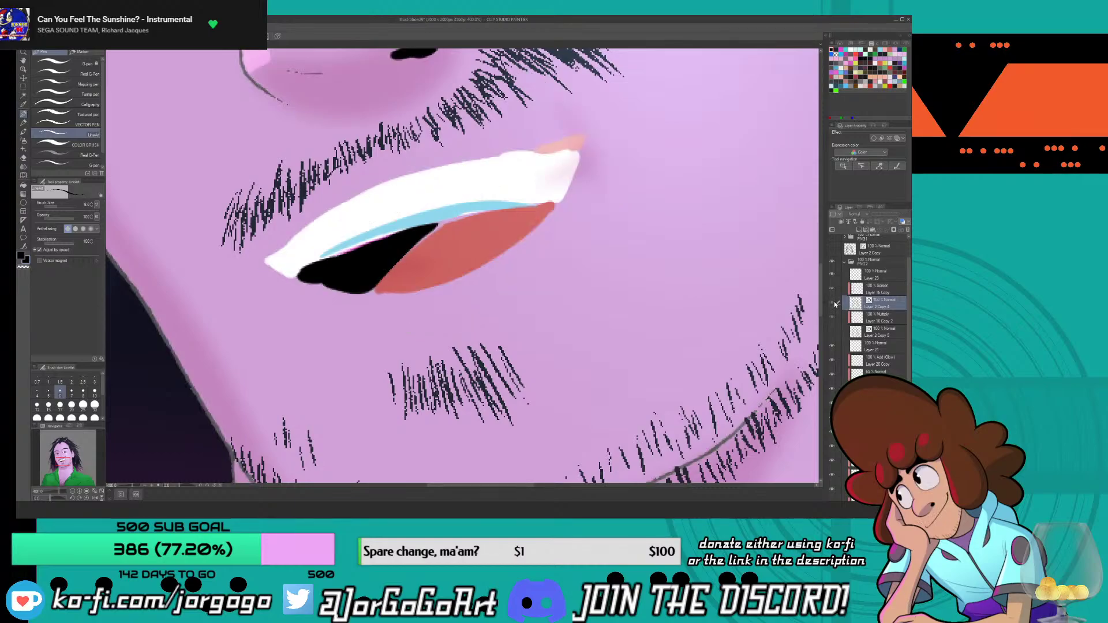
{"action": "left_click", "coordinate": [832, 303]}
{"action": "left_click_drag", "start_coordinate": [392, 269], "coordinate": [514, 180]}
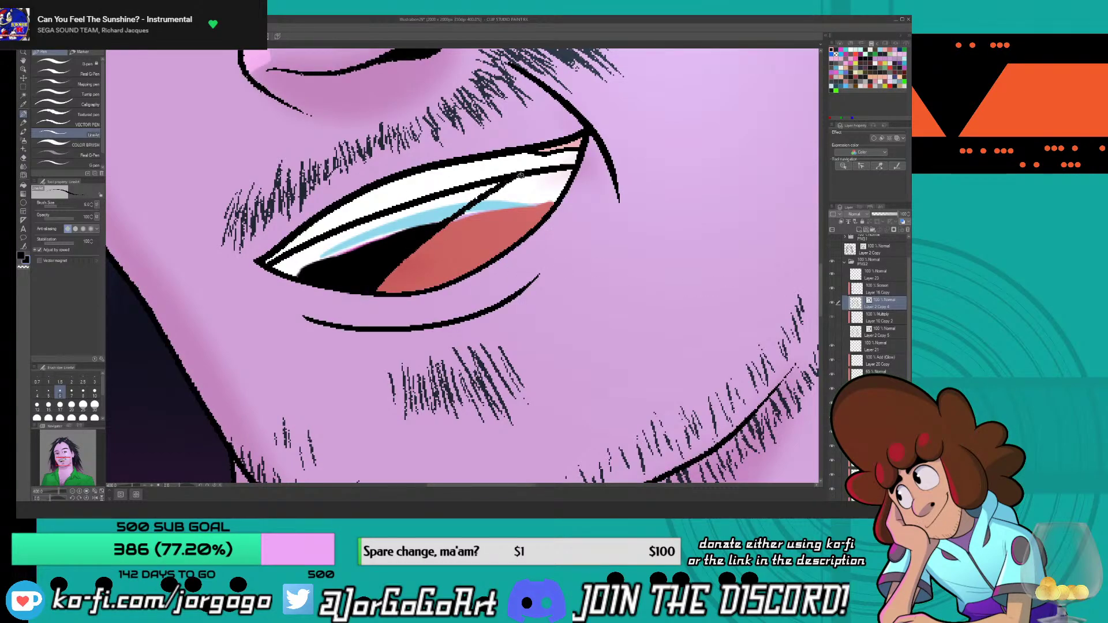
{"action": "scroll", "coordinate": [512, 199], "scroll_direction": "down", "scroll_amount": 3}
{"action": "scroll", "coordinate": [283, 357], "scroll_direction": "up", "scroll_amount": 5}
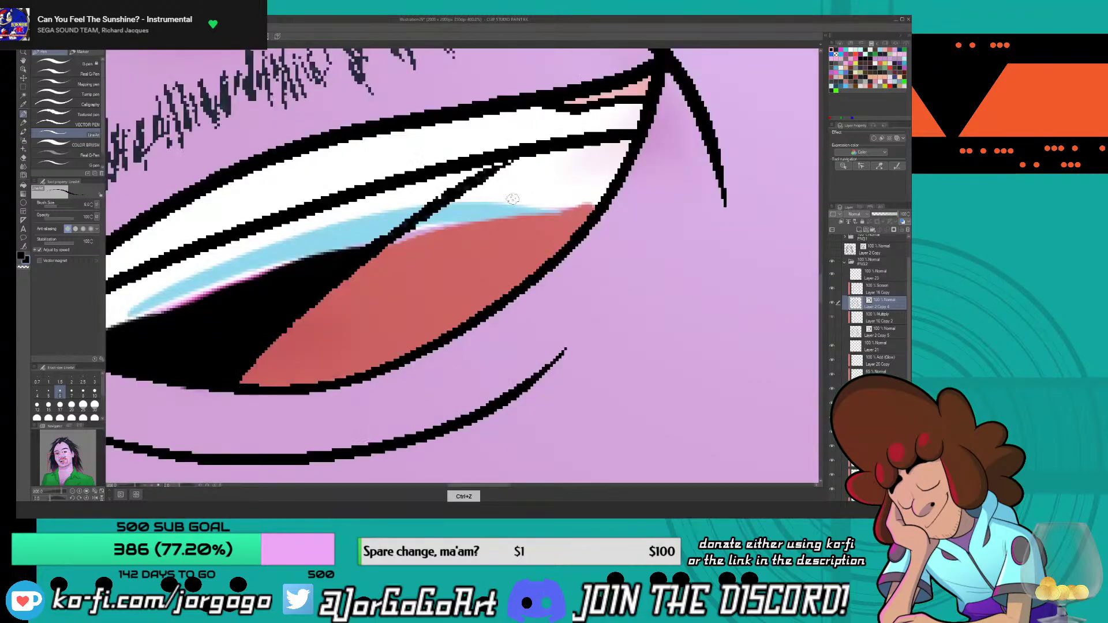
{"action": "key", "text": "ctrl+z"}
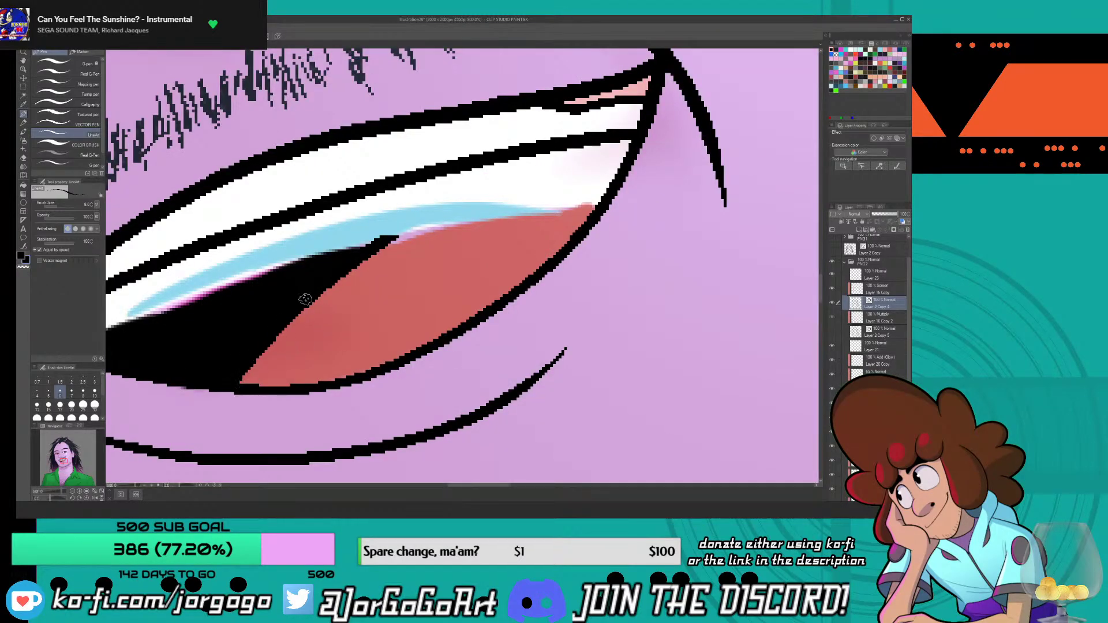
- Ink a curved black line for the tongue's upper edge, running from the dark mouth interior to the far mouth corner
{"action": "left_click_drag", "start_coordinate": [425, 217], "coordinate": [588, 183]}
{"action": "scroll", "coordinate": [588, 183], "scroll_direction": "down", "scroll_amount": 5}
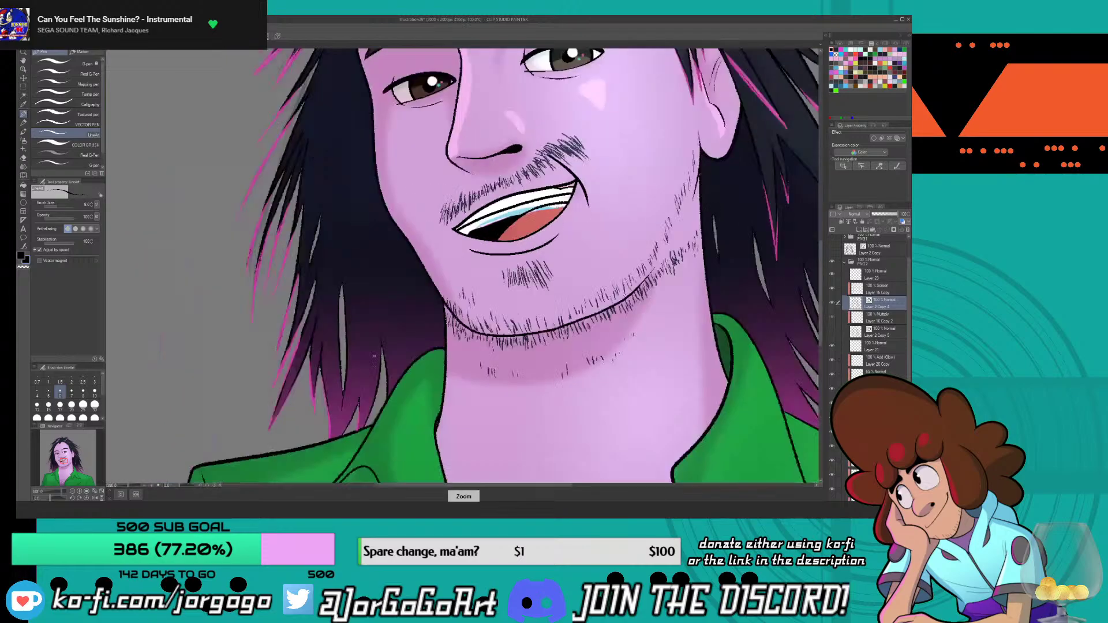
{"action": "scroll", "coordinate": [381, 369], "scroll_direction": "up", "scroll_amount": 3}
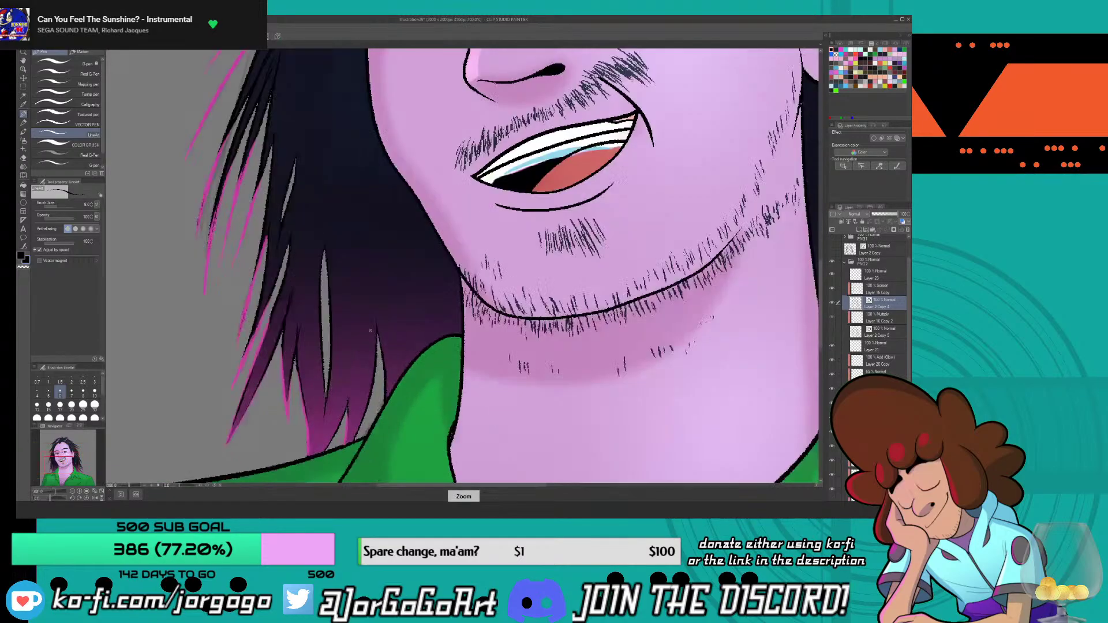
{"action": "key", "text": "e"}
{"action": "scroll", "coordinate": [613, 118], "scroll_direction": "down", "scroll_amount": 1}
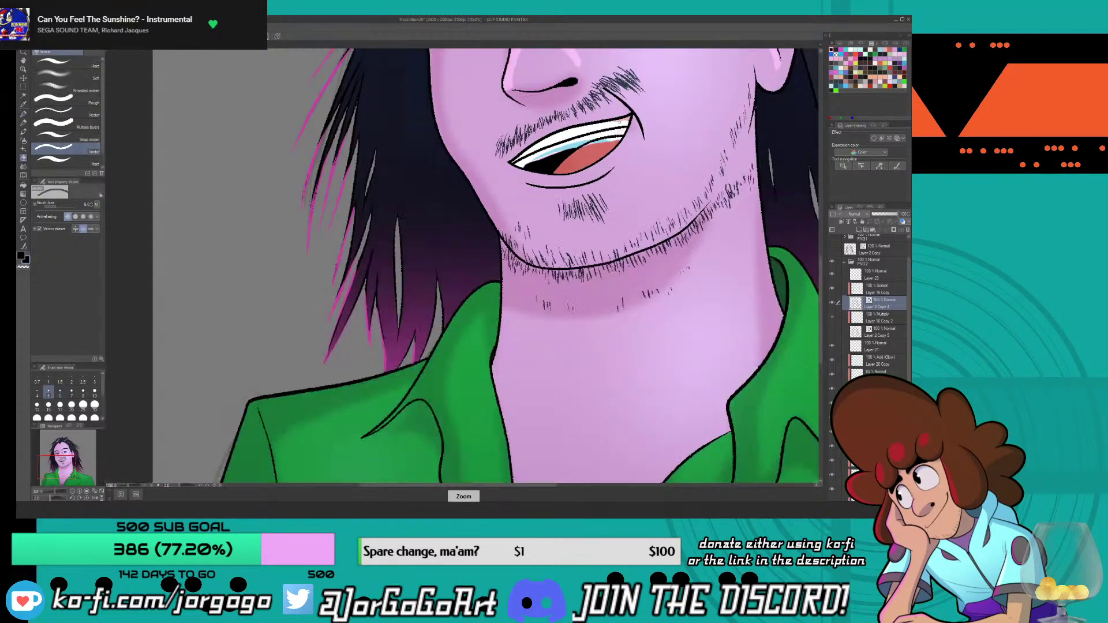
{"action": "scroll", "coordinate": [619, 122], "scroll_direction": "up", "scroll_amount": 4}
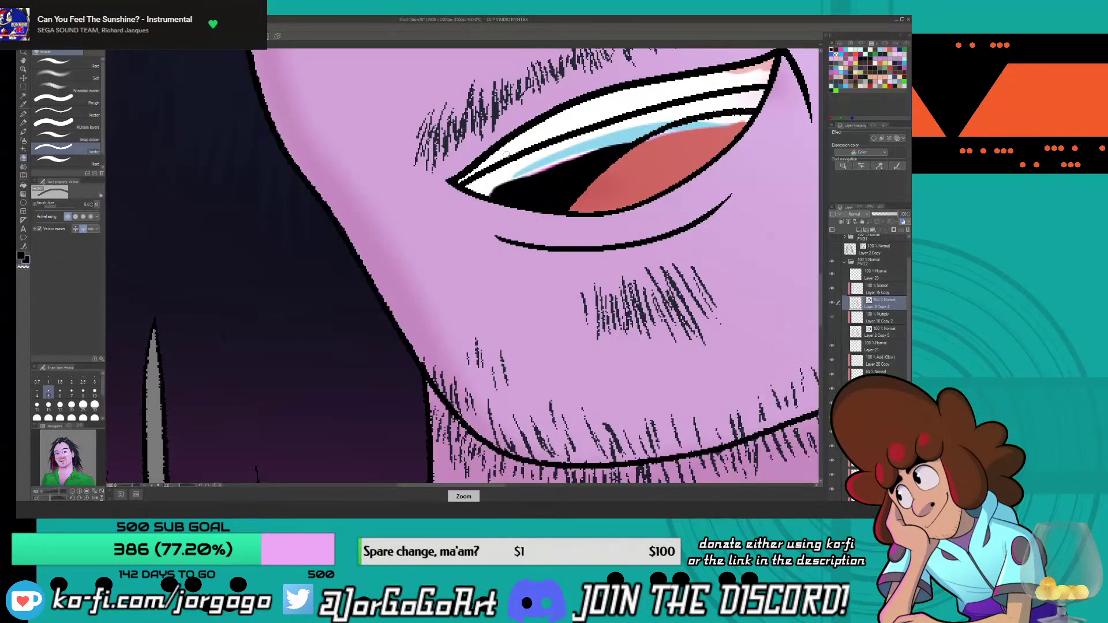
- Sample the tongue's red and extend it up to the new tongue line, and paint the pink patch at the teeth's far corner white
{"action": "key", "text": "i"}
{"action": "scroll", "coordinate": [613, 183], "scroll_direction": "down", "scroll_amount": 2}
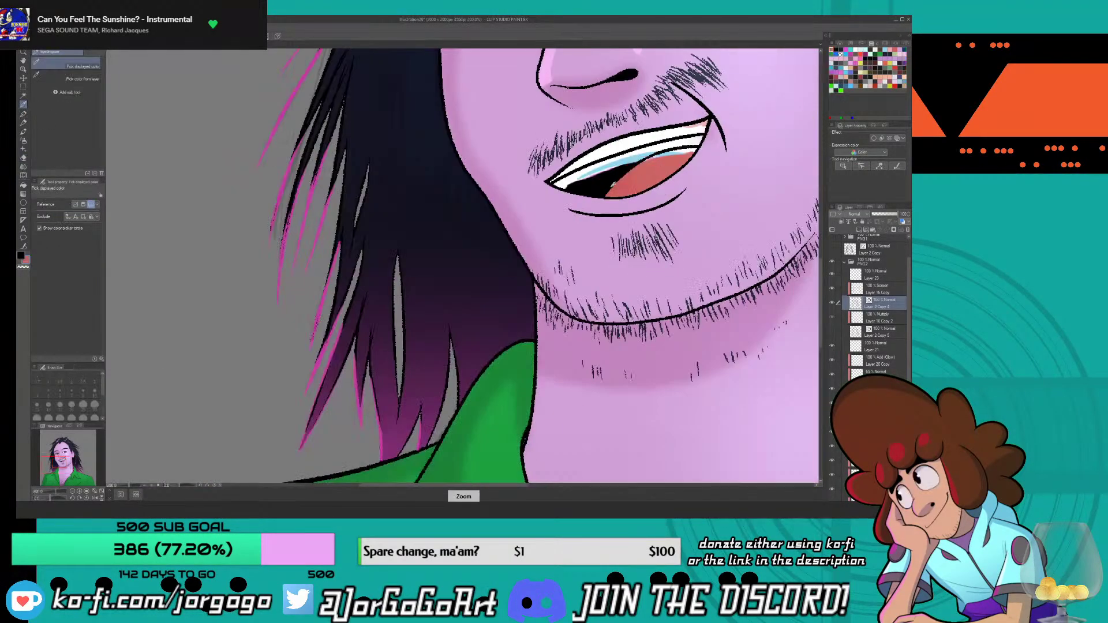
{"action": "left_click", "coordinate": [665, 167]}
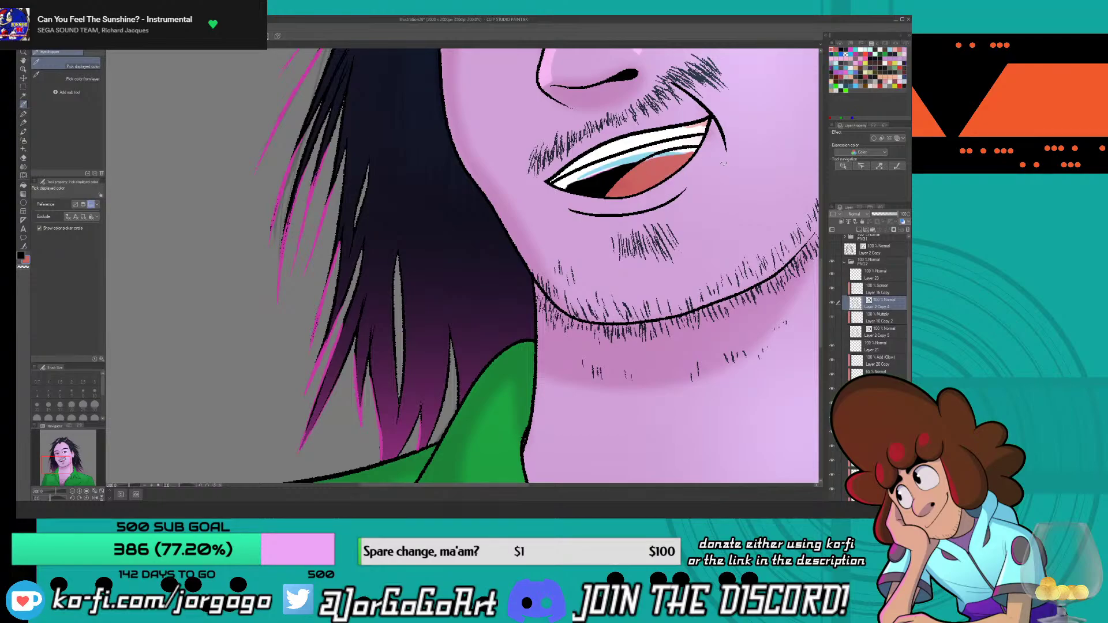
{"action": "scroll", "coordinate": [722, 164], "scroll_direction": "up", "scroll_amount": 2}
{"action": "left_click", "coordinate": [26, 115]}
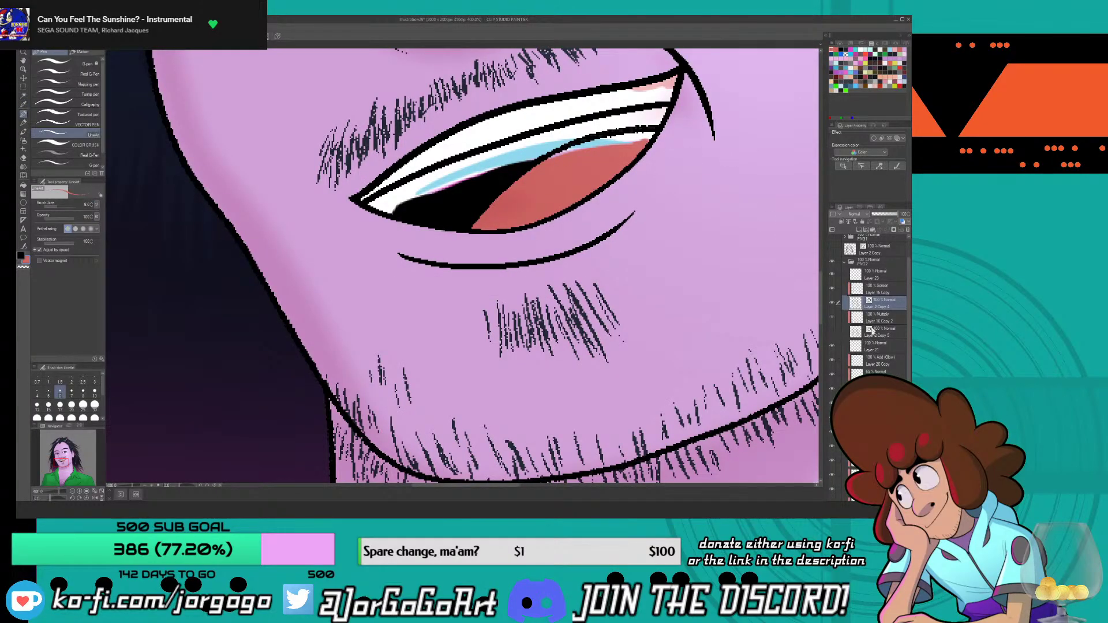
{"action": "left_click", "coordinate": [872, 445]}
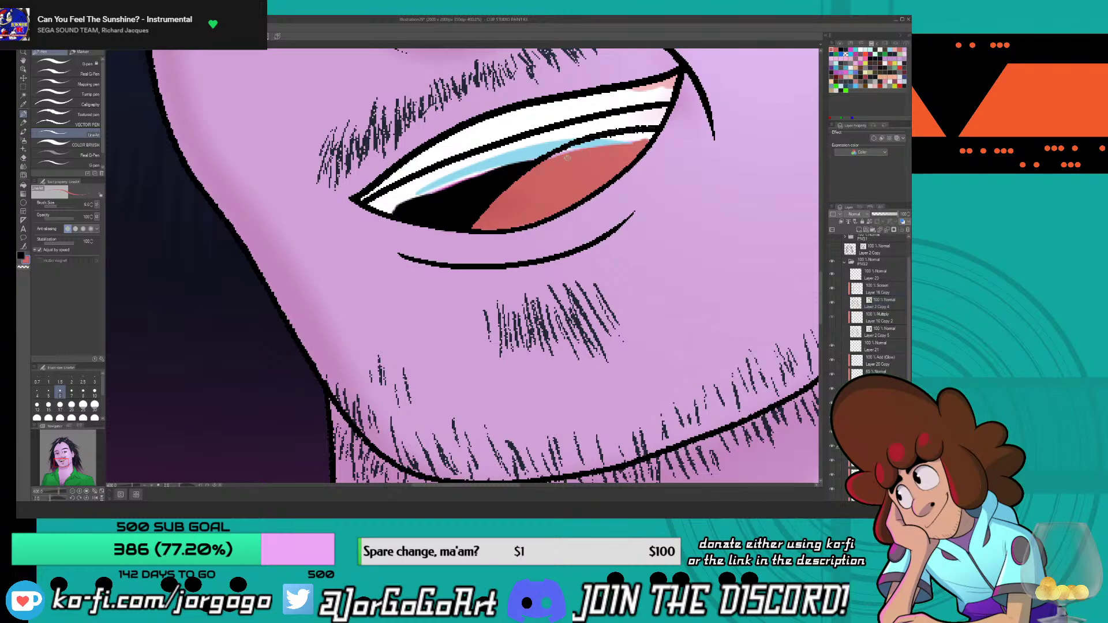
{"action": "mouse_move", "coordinate": [589, 144]}
{"action": "left_mouse_down"}
{"action": "mouse_move", "coordinate": [635, 140]}
{"action": "mouse_move", "coordinate": [612, 142]}
{"action": "mouse_move", "coordinate": [625, 145]}
{"action": "left_mouse_up"}
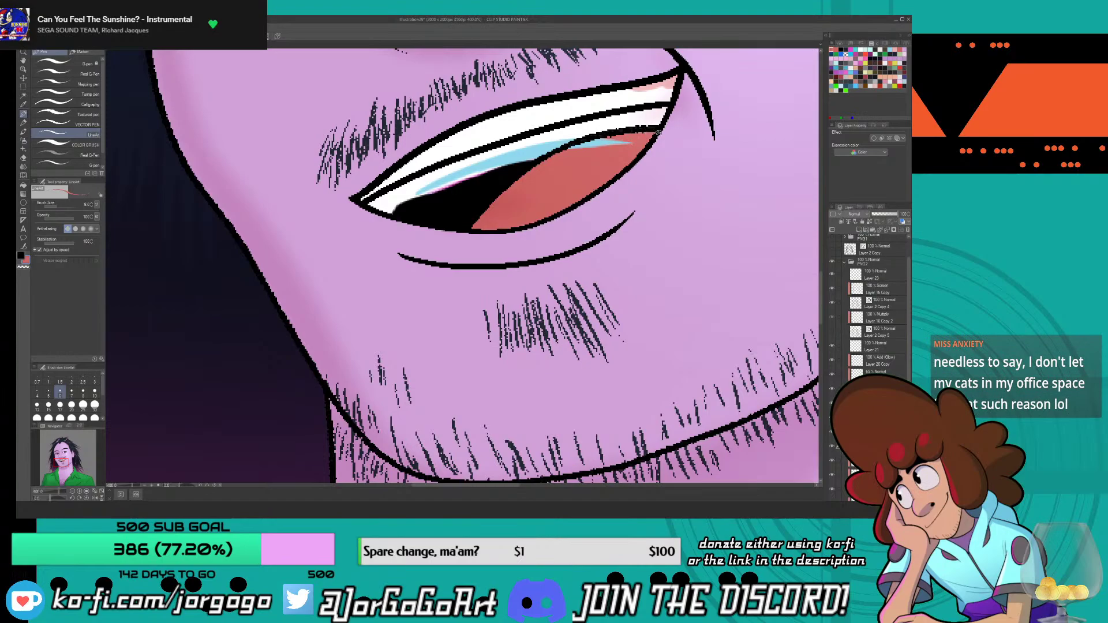
{"action": "left_click_drag", "start_coordinate": [631, 86], "coordinate": [659, 84]}
- Paint the mouth interior solid black between the upper teeth's lower edge line and the tongue with the G-pen
{"action": "left_click", "coordinate": [847, 50]}
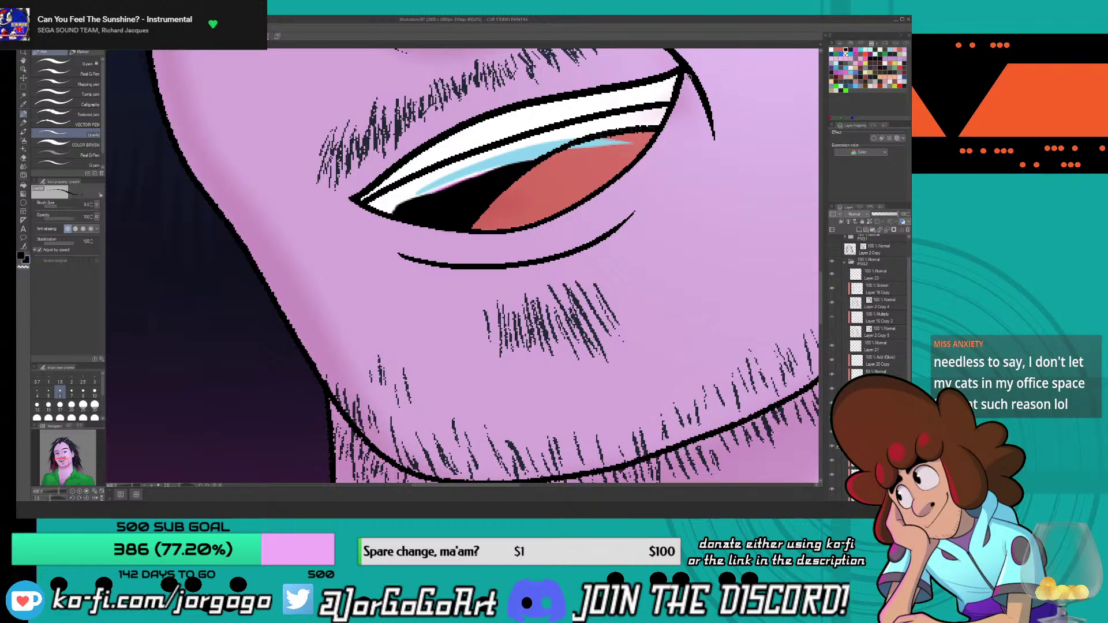
{"action": "left_click_drag", "start_coordinate": [488, 177], "coordinate": [556, 141]}
{"action": "left_click", "coordinate": [86, 74]}
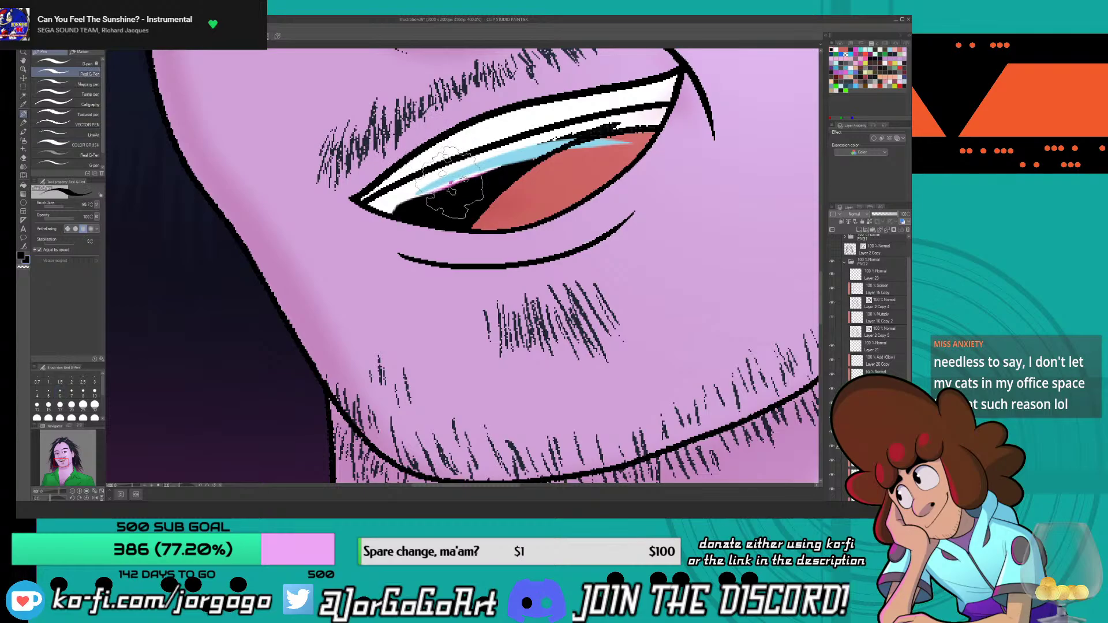
{"action": "left_click", "coordinate": [86, 63]}
{"action": "mouse_move", "coordinate": [418, 188]}
{"action": "left_mouse_down"}
{"action": "mouse_move", "coordinate": [371, 205]}
{"action": "mouse_move", "coordinate": [542, 144]}
{"action": "mouse_move", "coordinate": [459, 174]}
{"action": "mouse_move", "coordinate": [504, 149]}
{"action": "mouse_move", "coordinate": [591, 130]}
{"action": "mouse_move", "coordinate": [528, 154]}
{"action": "mouse_move", "coordinate": [621, 117]}
{"action": "mouse_move", "coordinate": [513, 148]}
{"action": "mouse_move", "coordinate": [427, 198]}
{"action": "mouse_move", "coordinate": [571, 130]}
{"action": "mouse_move", "coordinate": [647, 113]}
{"action": "left_mouse_up"}
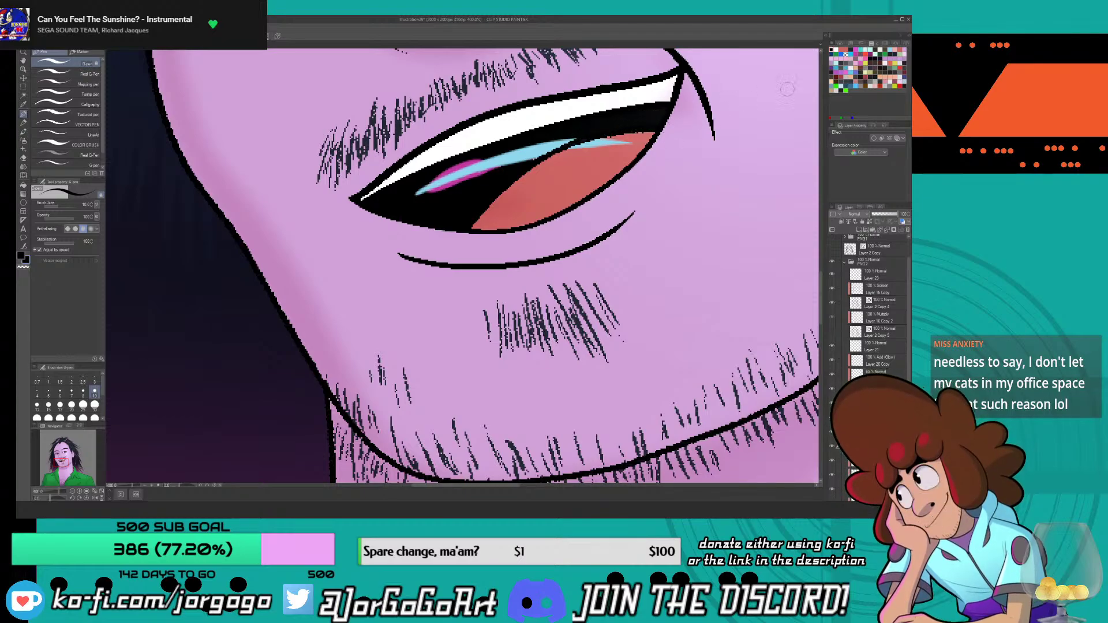
- Erase the light blue reflection strip inside the mouth on Layer 21 using the transparent colour
{"action": "left_click", "coordinate": [845, 51]}
{"action": "left_click", "coordinate": [25, 268]}
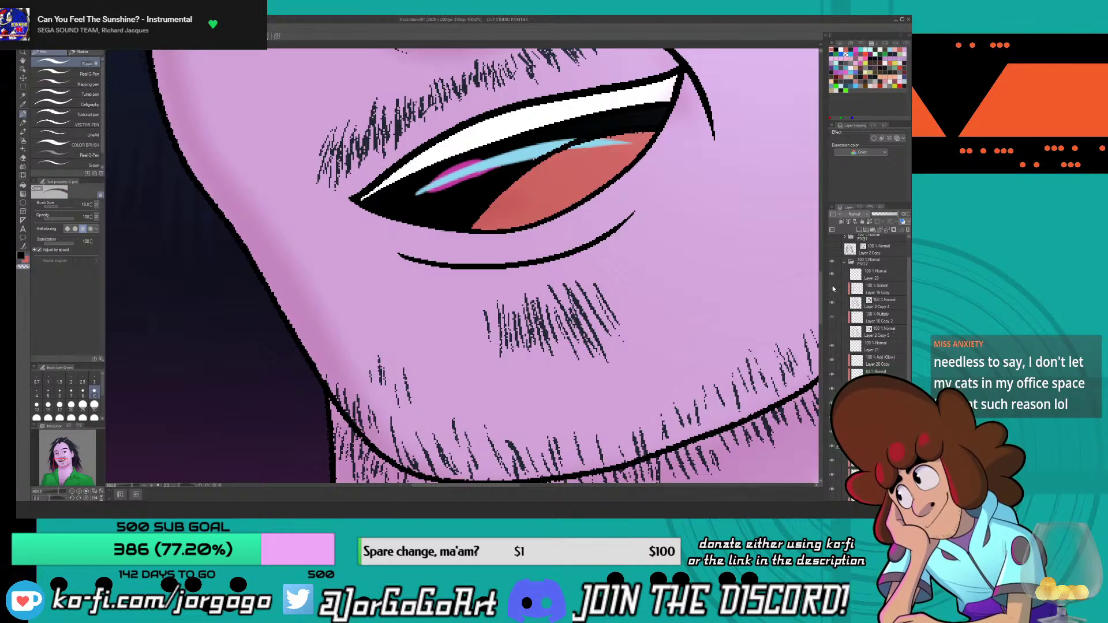
{"action": "left_click", "coordinate": [832, 347]}
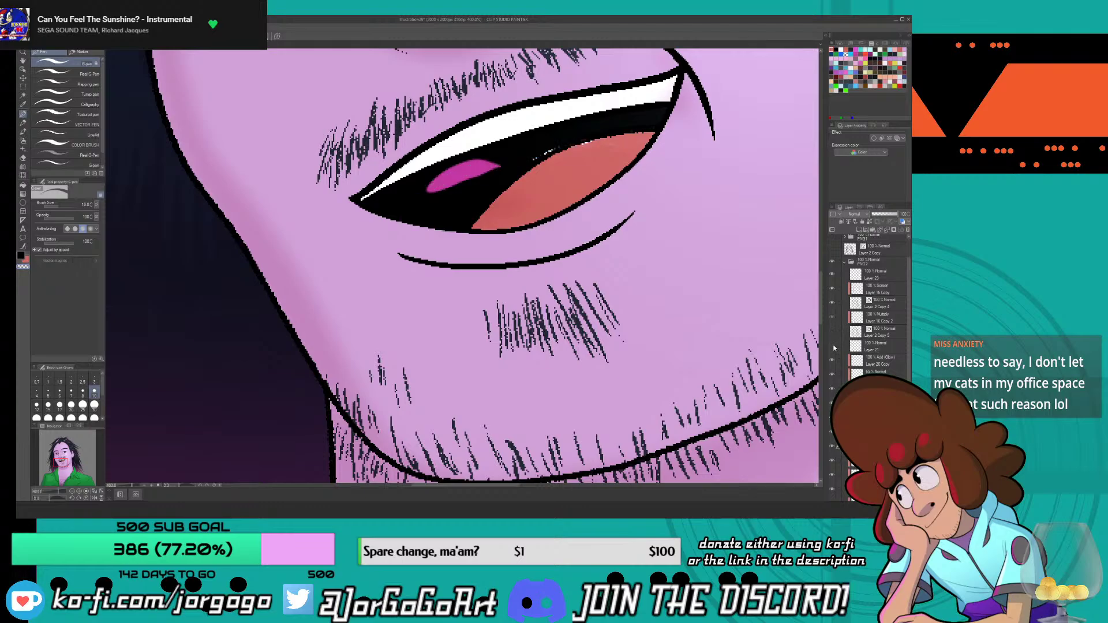
{"action": "left_click", "coordinate": [833, 347]}
{"action": "left_click", "coordinate": [834, 349]}
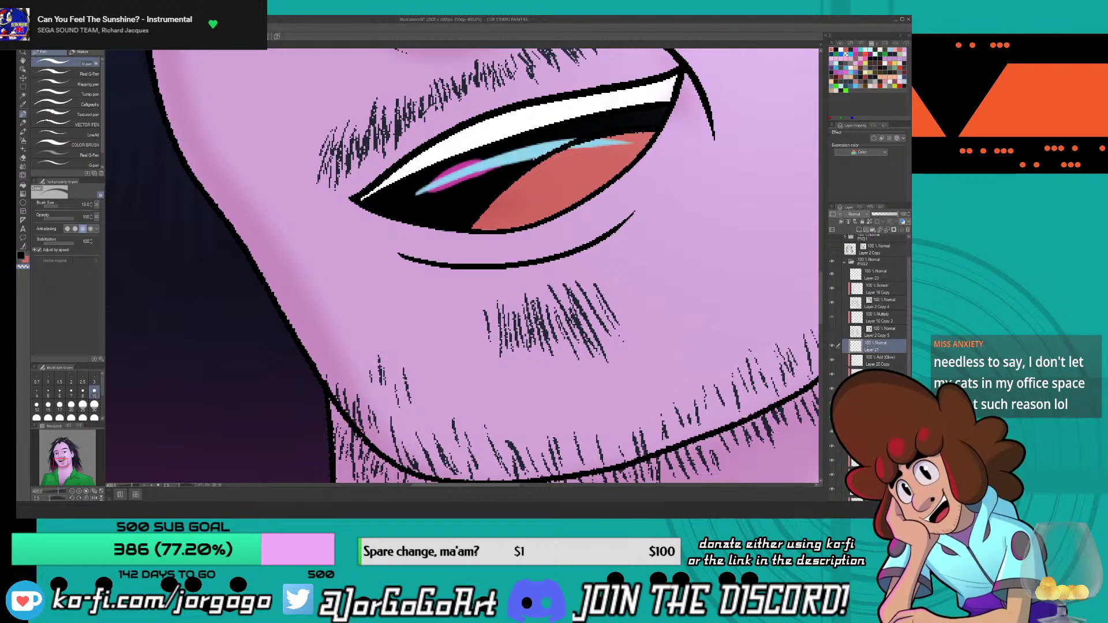
{"action": "mouse_move", "coordinate": [407, 204]}
{"action": "left_mouse_down"}
{"action": "mouse_move", "coordinate": [508, 160]}
{"action": "mouse_move", "coordinate": [631, 140]}
{"action": "left_mouse_up"}
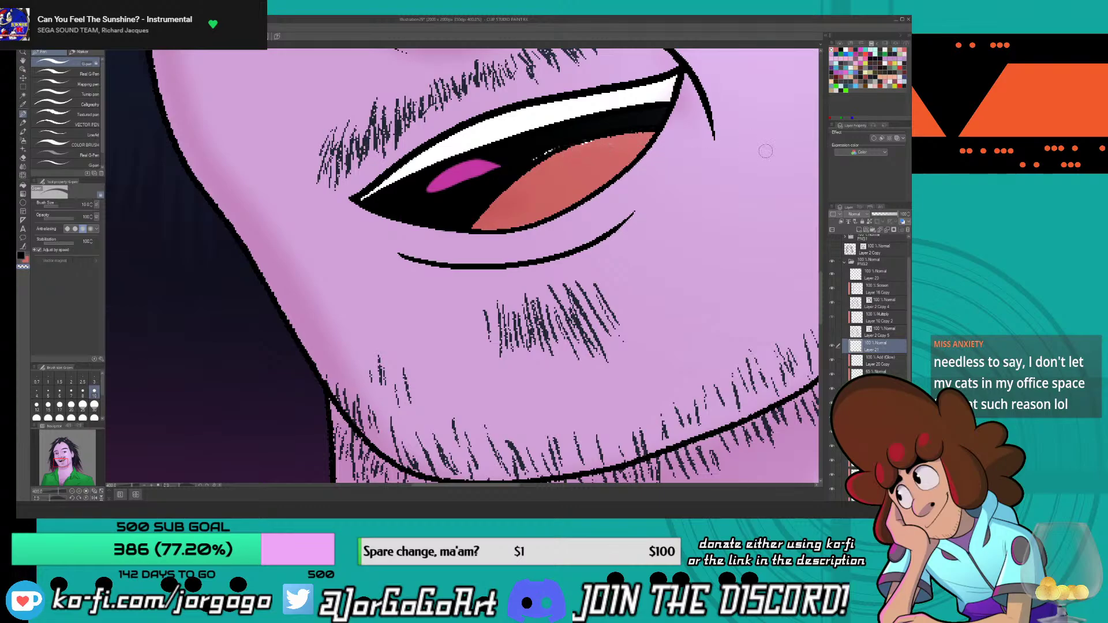
- Find the layer holding the magenta glow inside the mouth and erase that glow with the transparent colour
{"action": "left_click", "coordinate": [871, 362]}
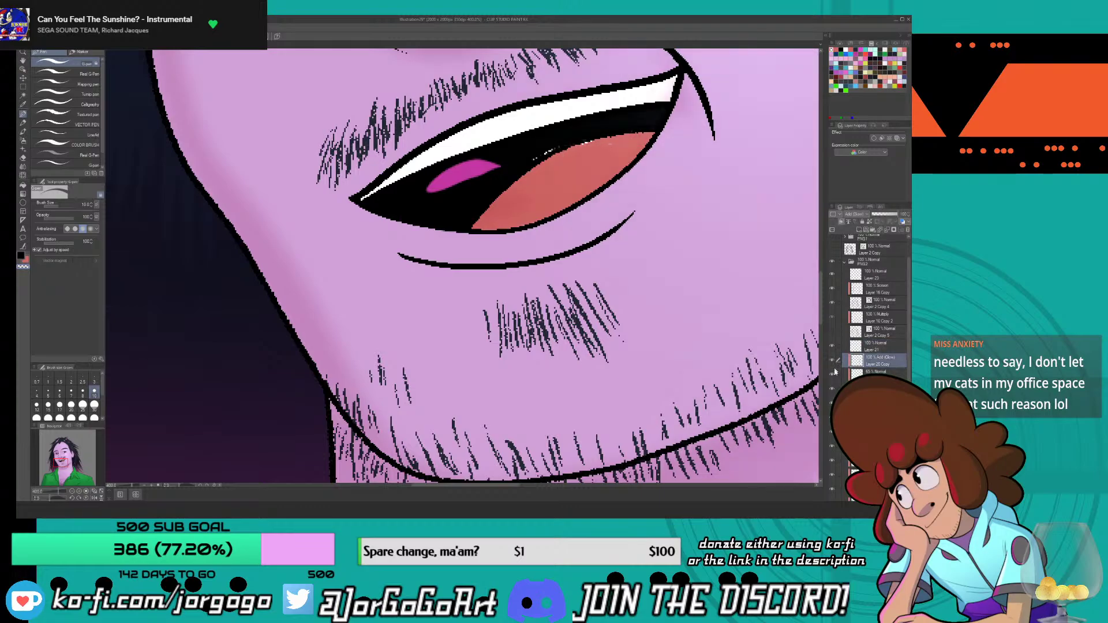
{"action": "left_click", "coordinate": [832, 388]}
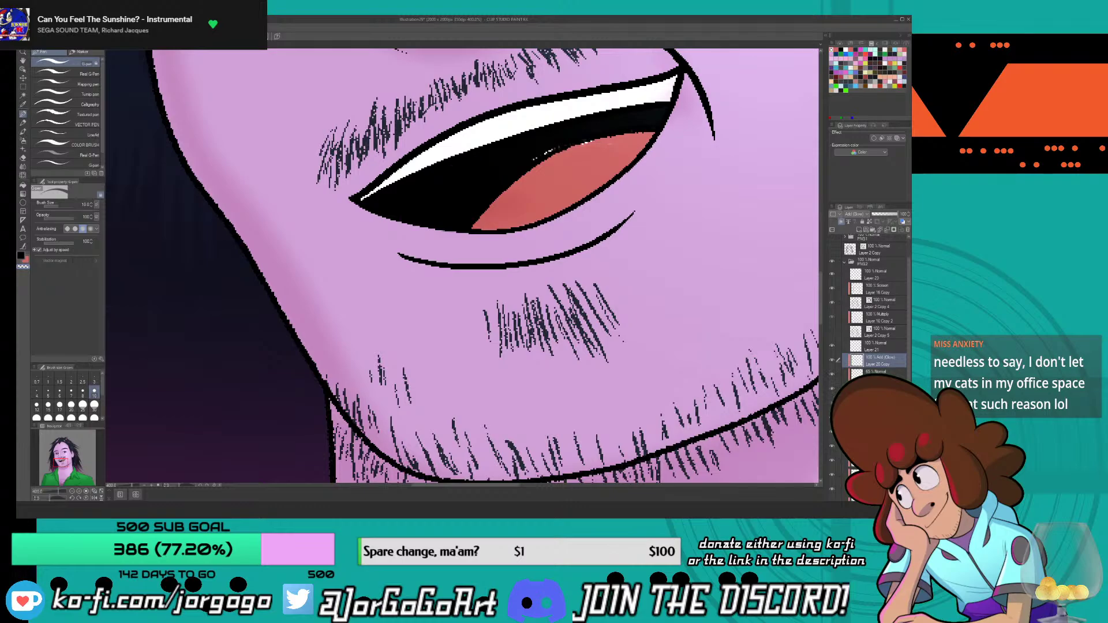
{"action": "left_click", "coordinate": [832, 389]}
{"action": "left_click", "coordinate": [871, 388]}
{"action": "left_click_drag", "start_coordinate": [427, 186], "coordinate": [492, 166]}
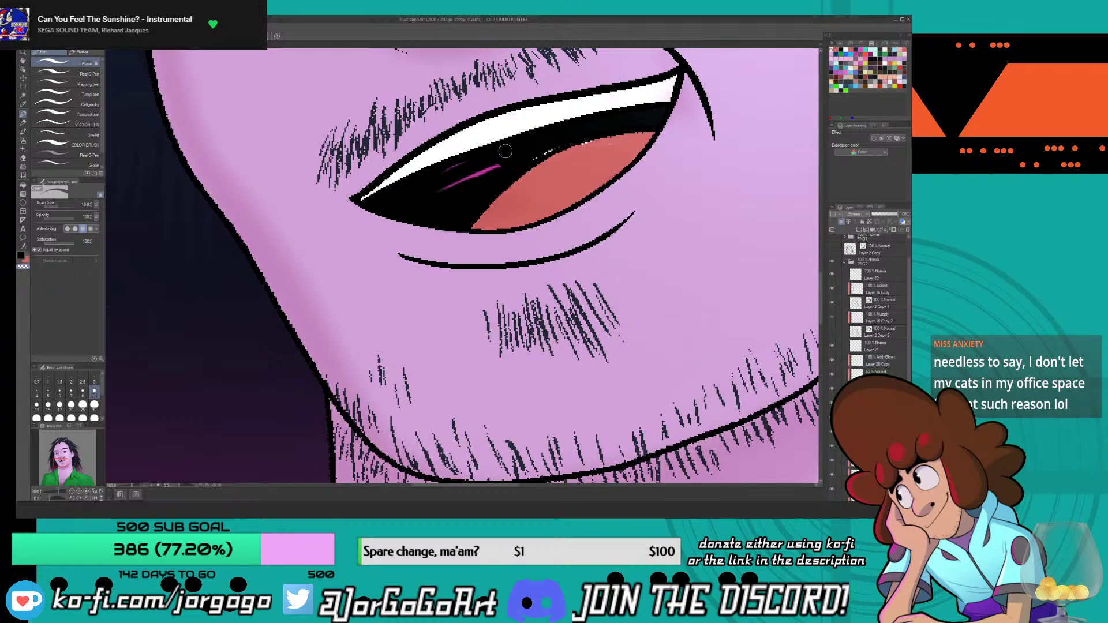
{"action": "scroll", "coordinate": [420, 198], "scroll_direction": "down", "scroll_amount": 6}
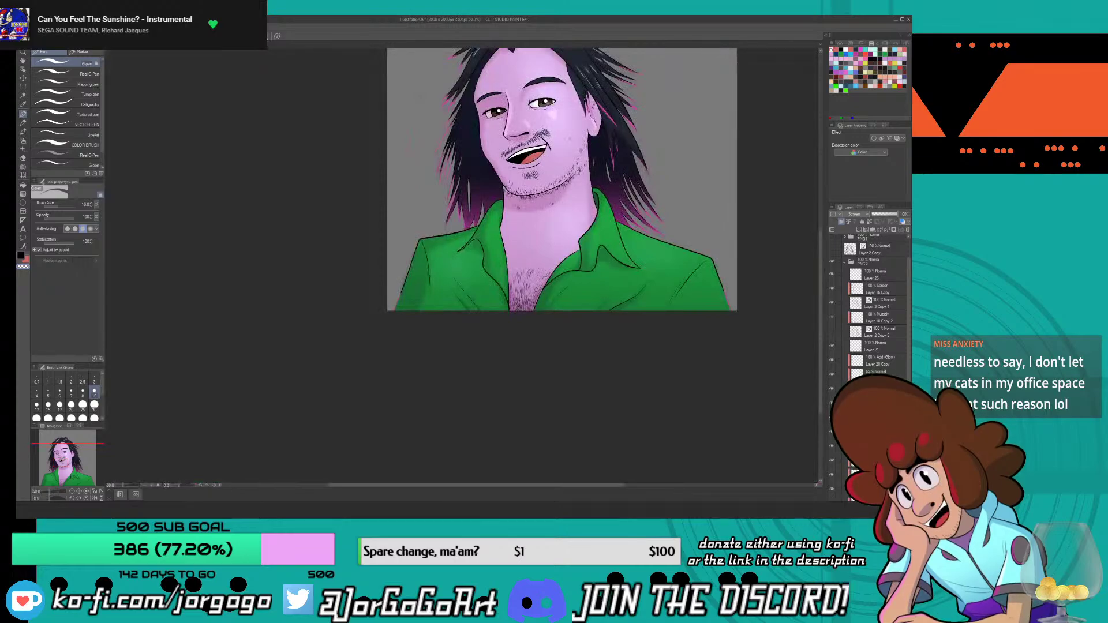
{"action": "scroll", "coordinate": [567, 136], "scroll_direction": "down", "scroll_amount": 2}
{"action": "scroll", "coordinate": [544, 137], "scroll_direction": "up", "scroll_amount": 5}
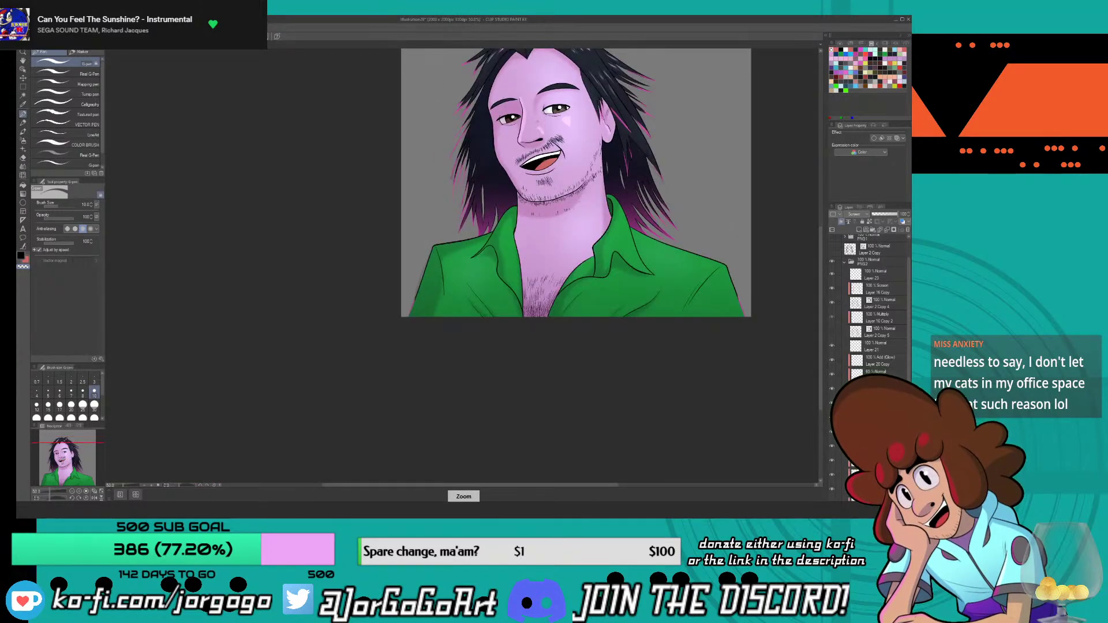
{"action": "scroll", "coordinate": [526, 193], "scroll_direction": "up", "scroll_amount": 3}
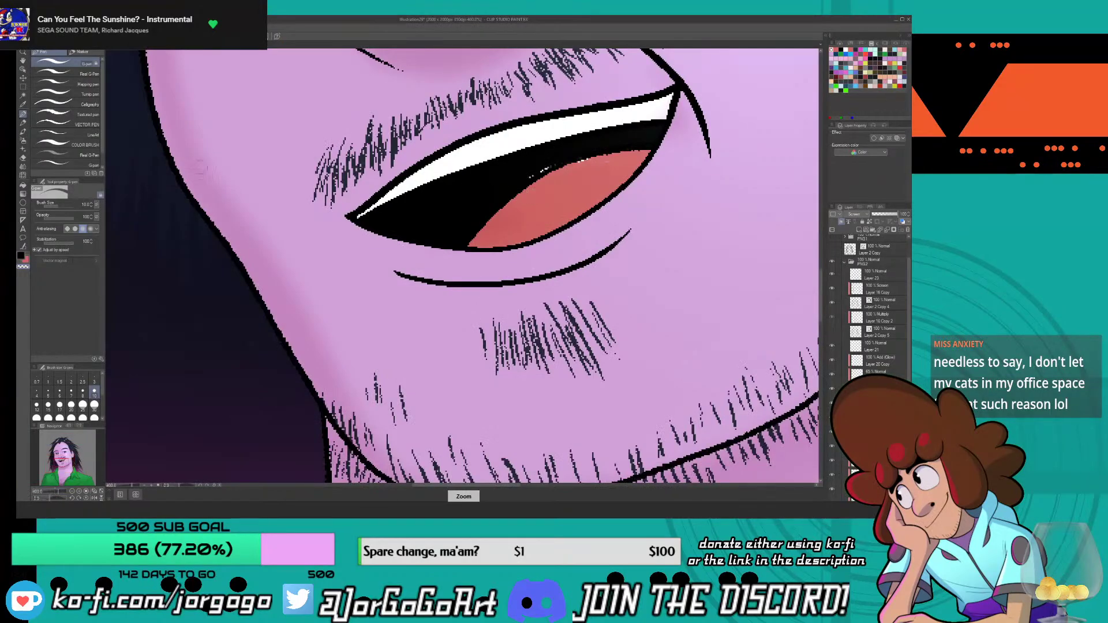
- Cover the leftover white specks along the tongue's upper edge with black using the pen
{"action": "scroll", "coordinate": [192, 165], "scroll_direction": "up", "scroll_amount": 2}
{"action": "left_click", "coordinate": [835, 51]}
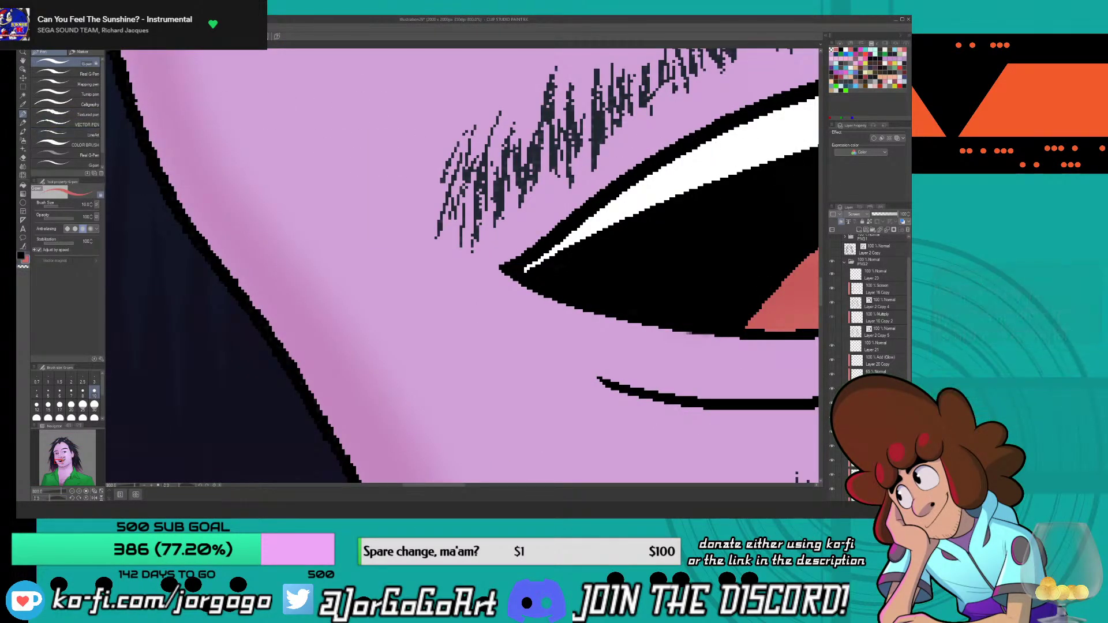
{"action": "scroll", "coordinate": [462, 269], "scroll_direction": "down", "scroll_amount": 5}
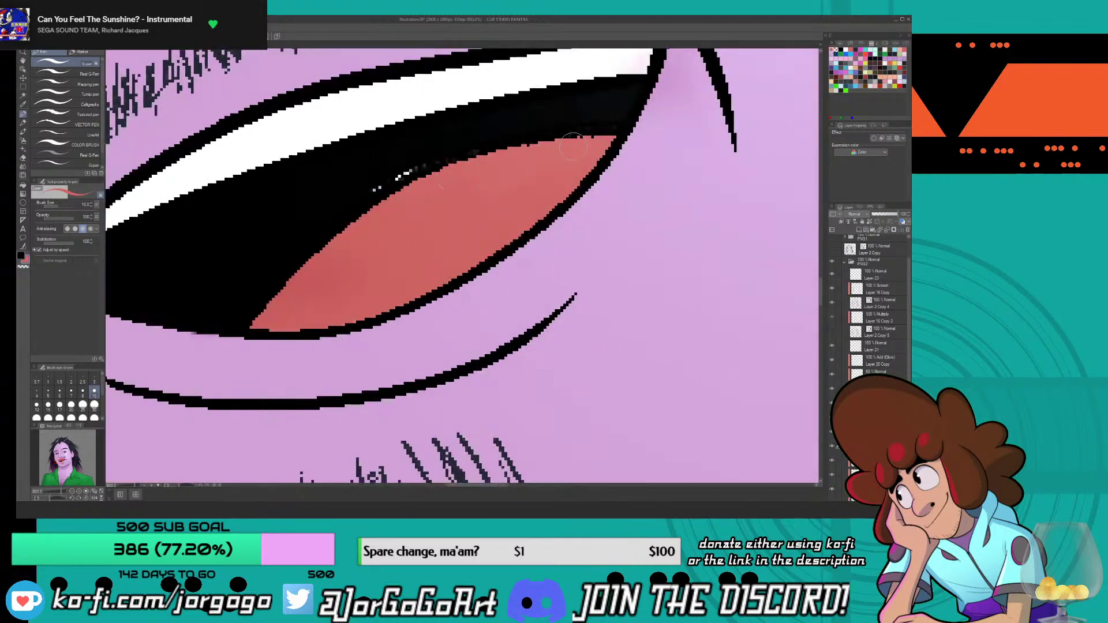
{"action": "left_click", "coordinate": [834, 50]}
{"action": "key", "text": "ctrl+0"}
{"action": "key", "text": "ctrl+minus"}
{"action": "key", "text": "ctrl+minus"}
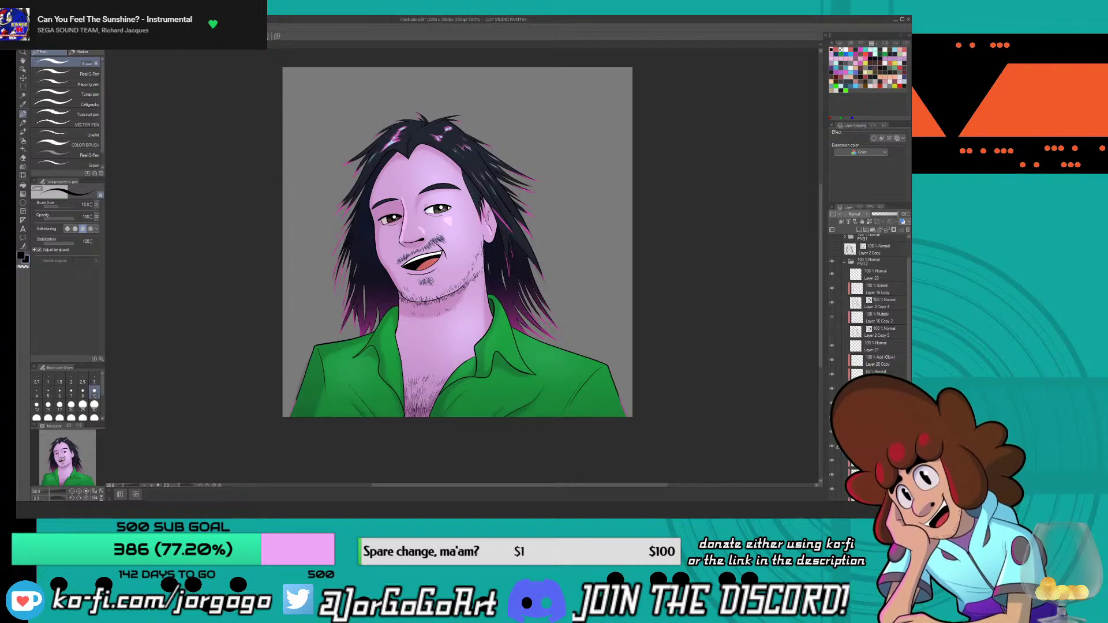
- Save the illustration and export it as a PNG image with the current export settings
{"action": "left_click", "coordinate": [26, 28]}
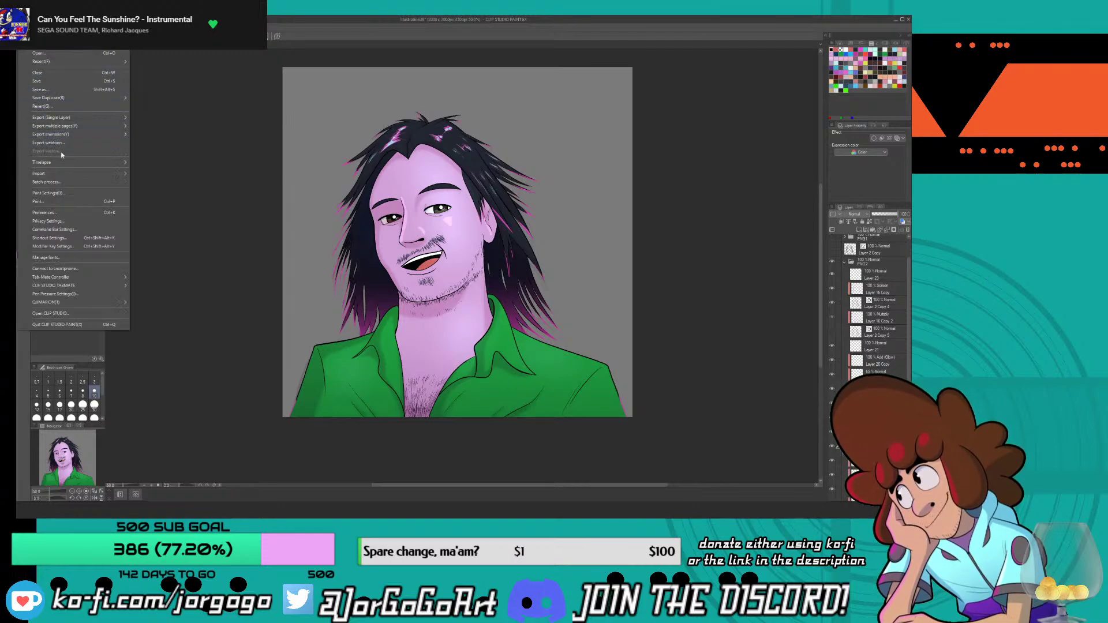
{"action": "left_click", "coordinate": [54, 82]}
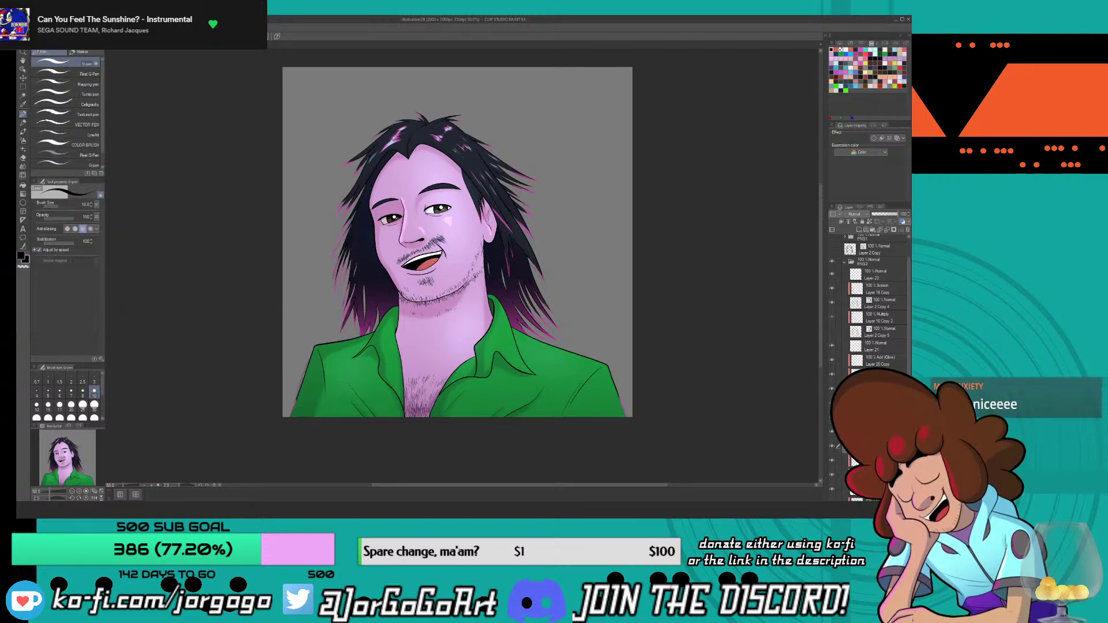
{"action": "left_click", "coordinate": [25, 28]}
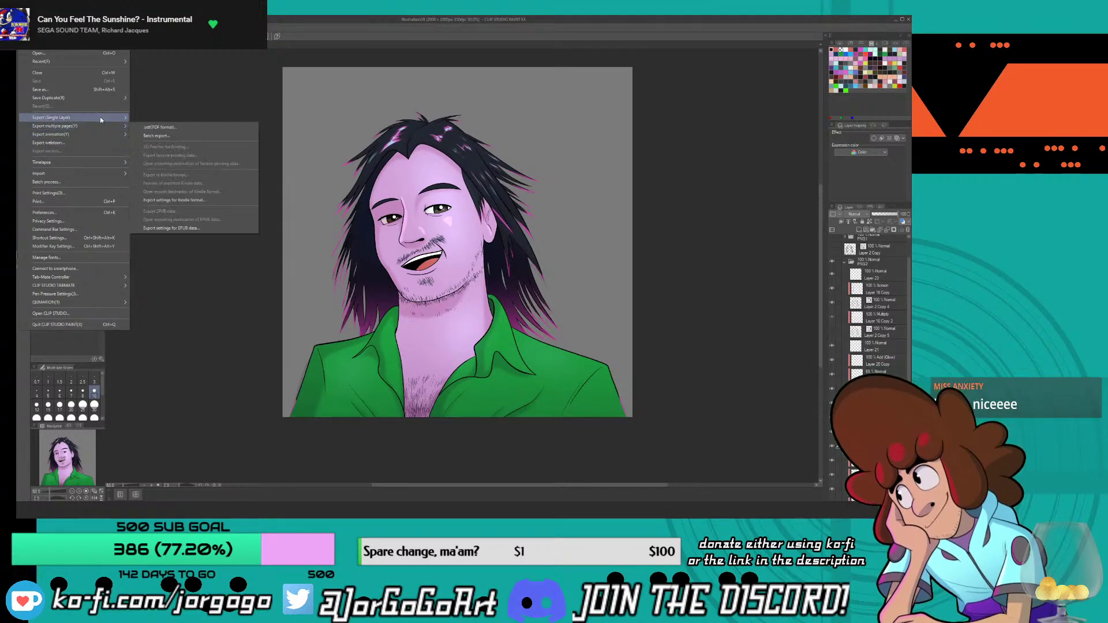
{"action": "left_click", "coordinate": [143, 135]}
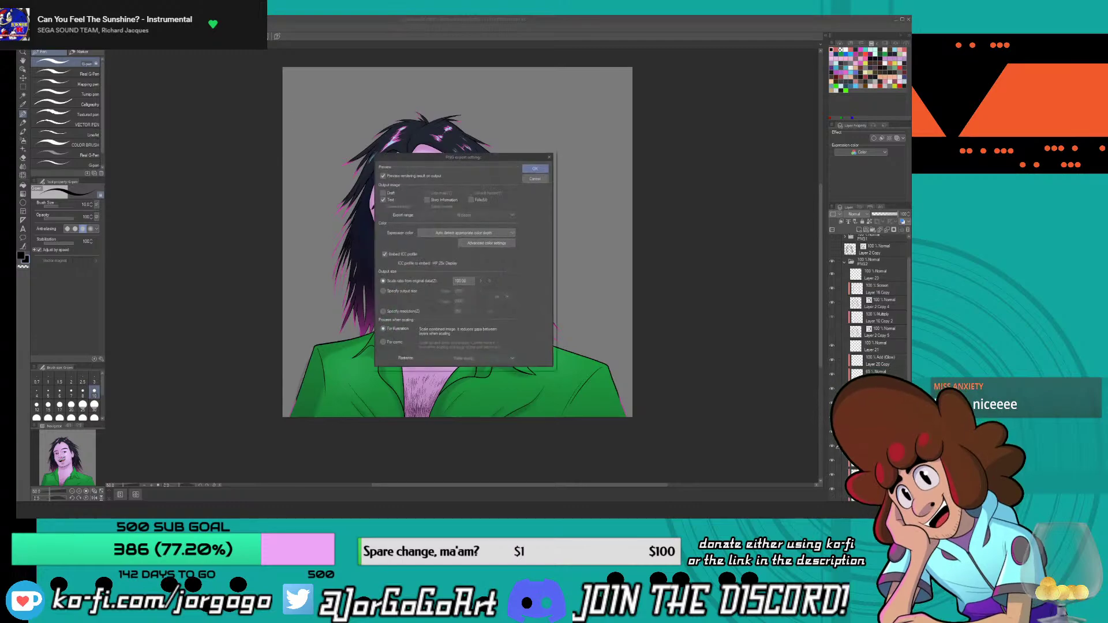
{"action": "left_click", "coordinate": [538, 166]}
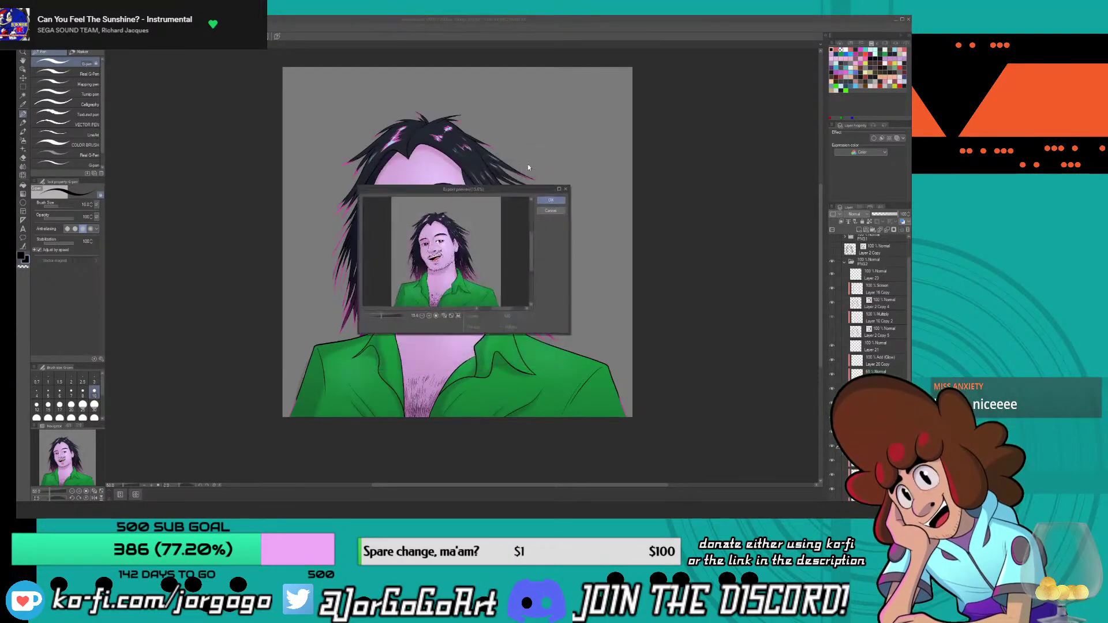
{"action": "left_click", "coordinate": [552, 201]}
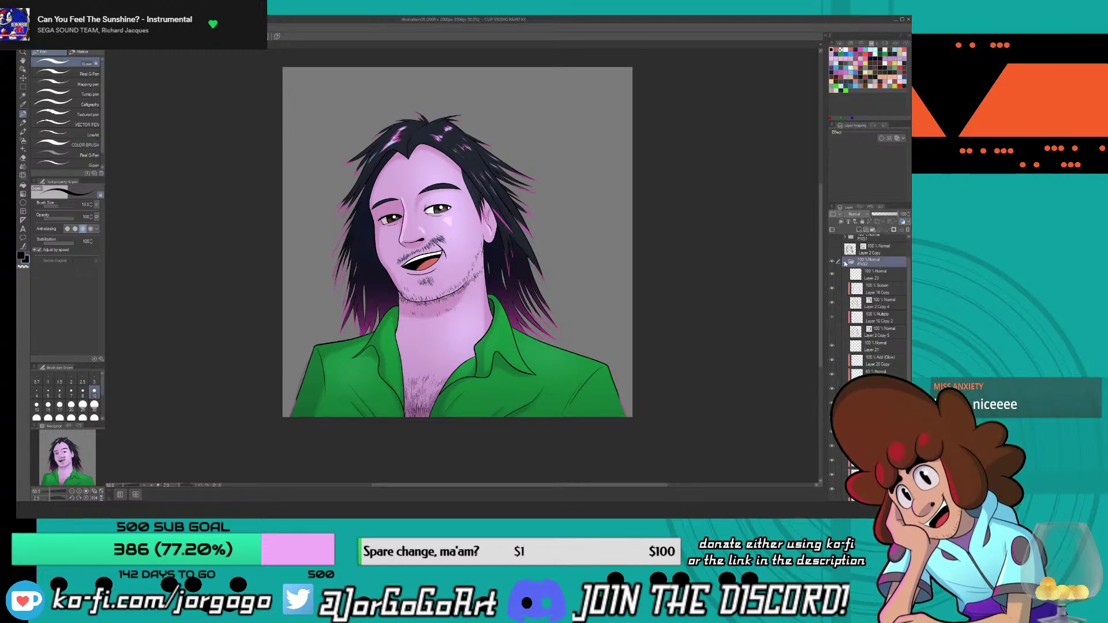
- Collapse the finished portrait's layer folder and save the illustration
{"action": "left_click", "coordinate": [850, 263]}
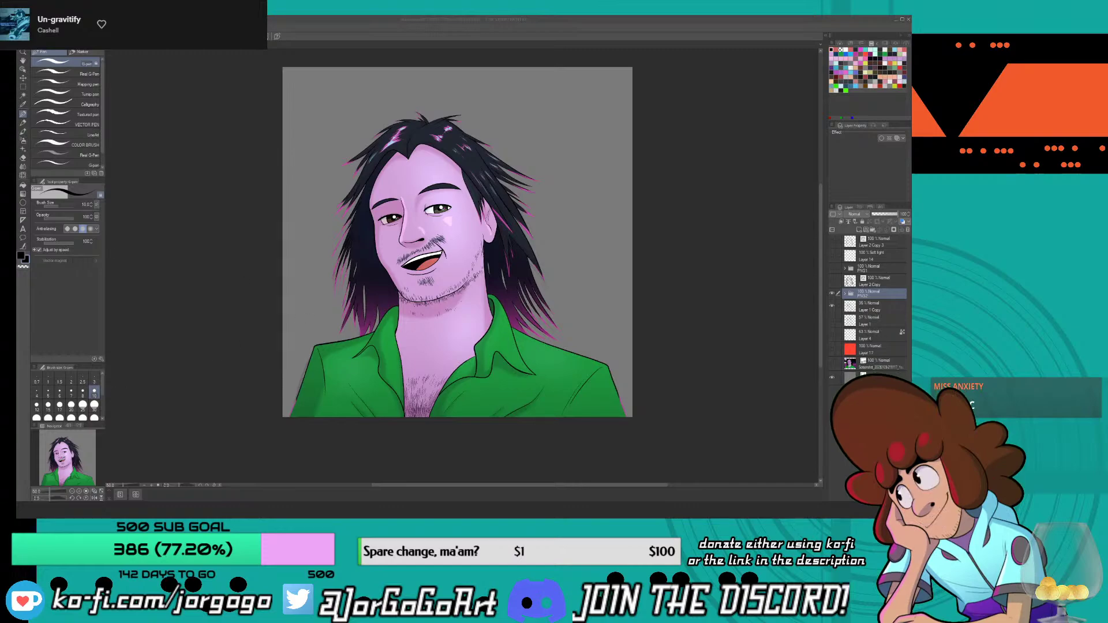
{"action": "left_click", "coordinate": [26, 44]}
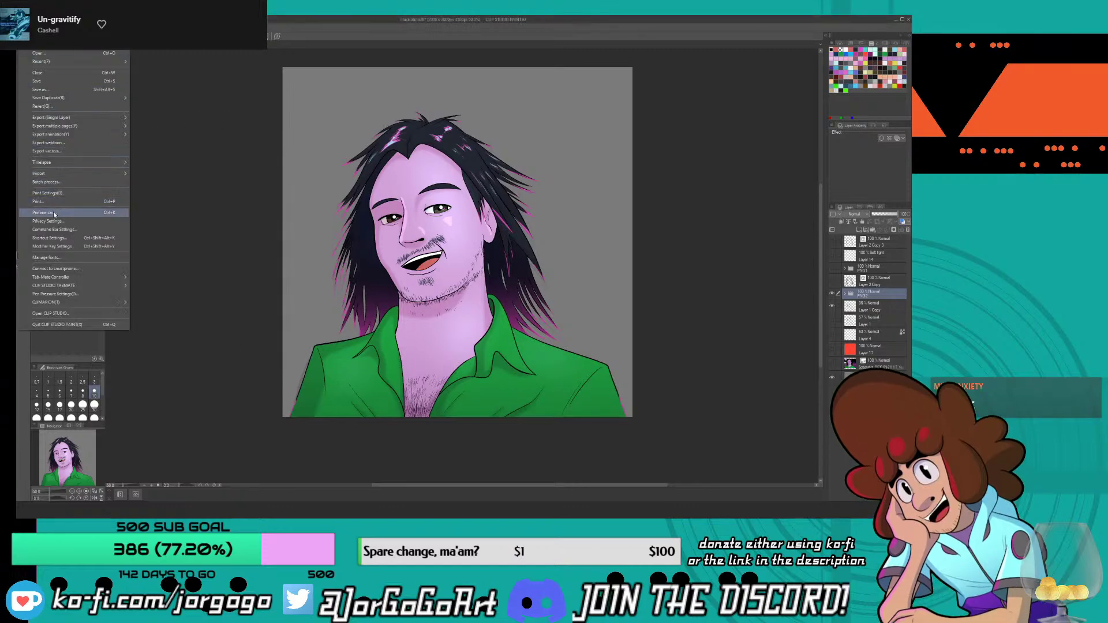
{"action": "left_click", "coordinate": [228, 97]}
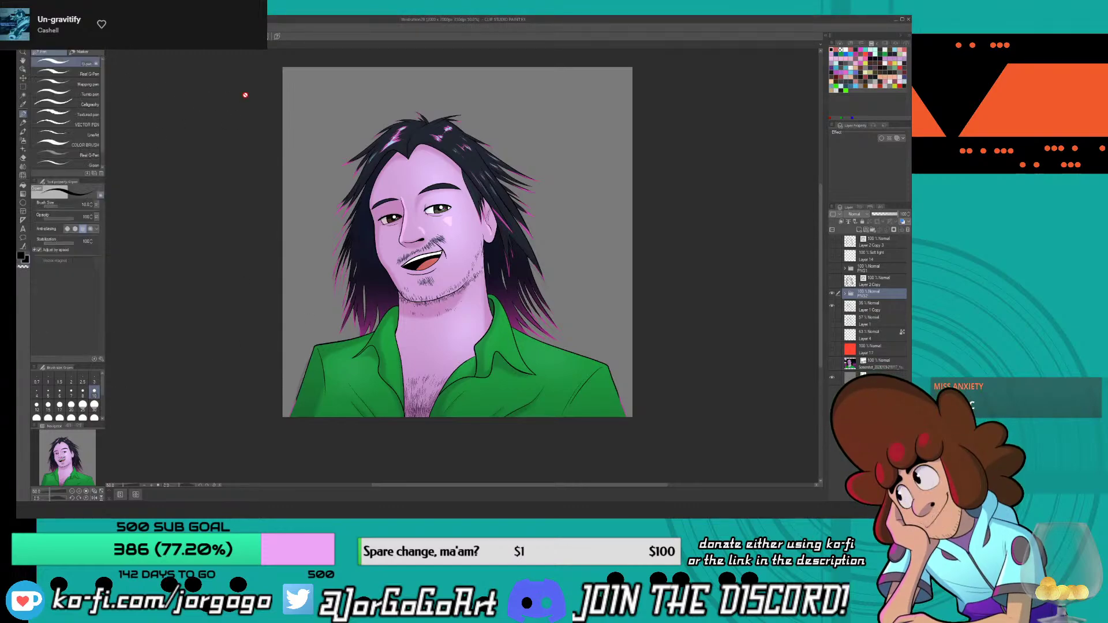